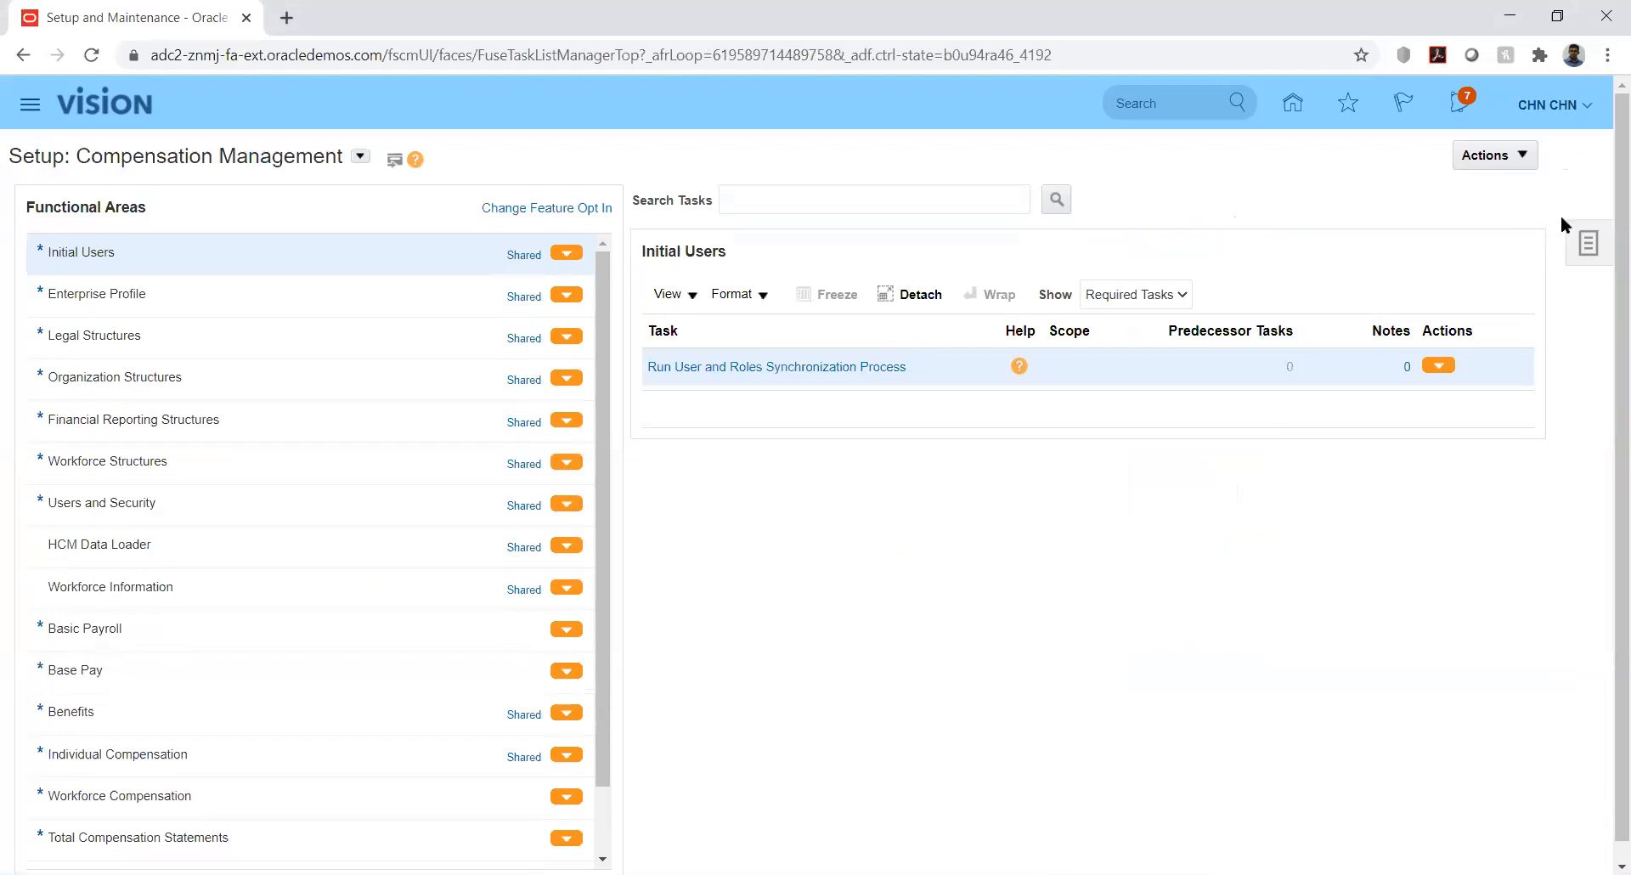
Go to Manage Implementation Projects and search for projects named 'kk'
left_click(1586, 245)
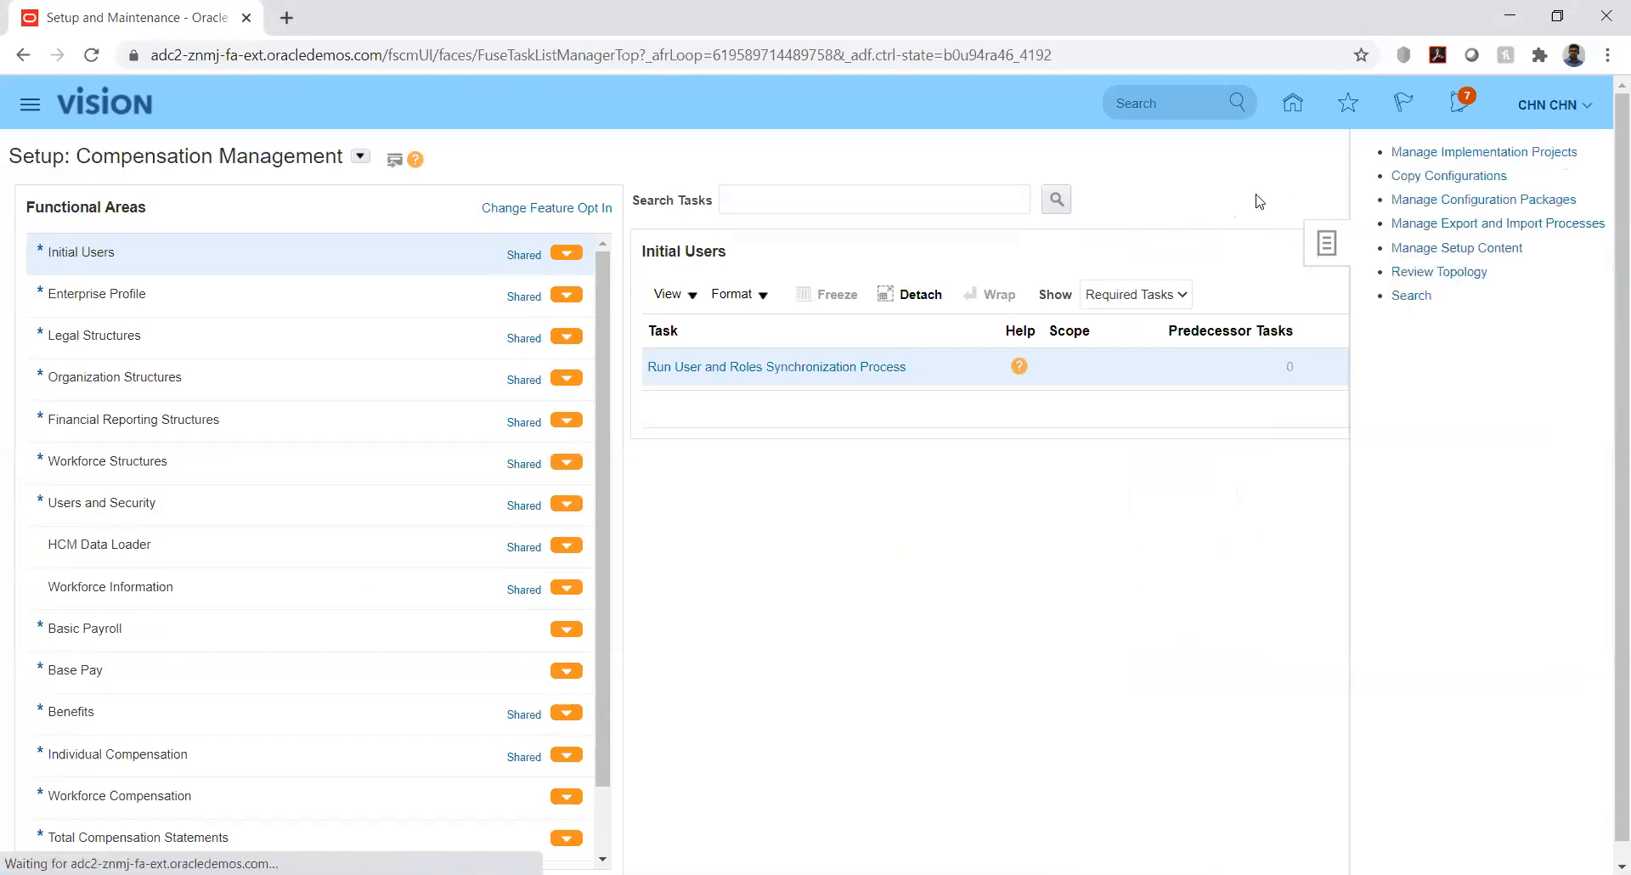
left_click(1458, 156)
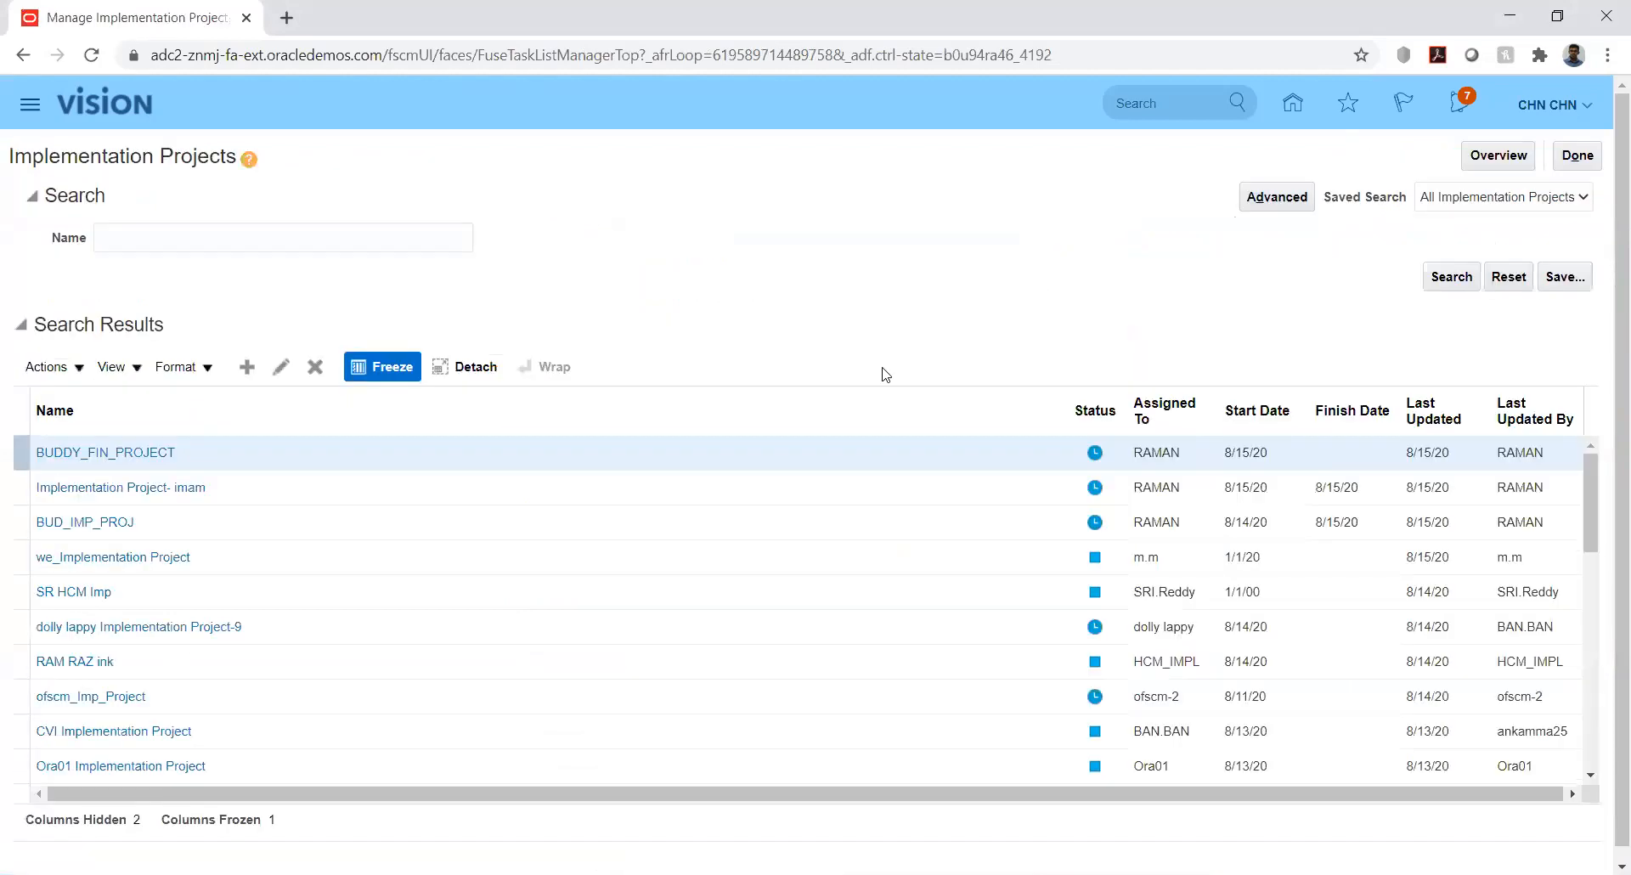
left_click(350, 238)
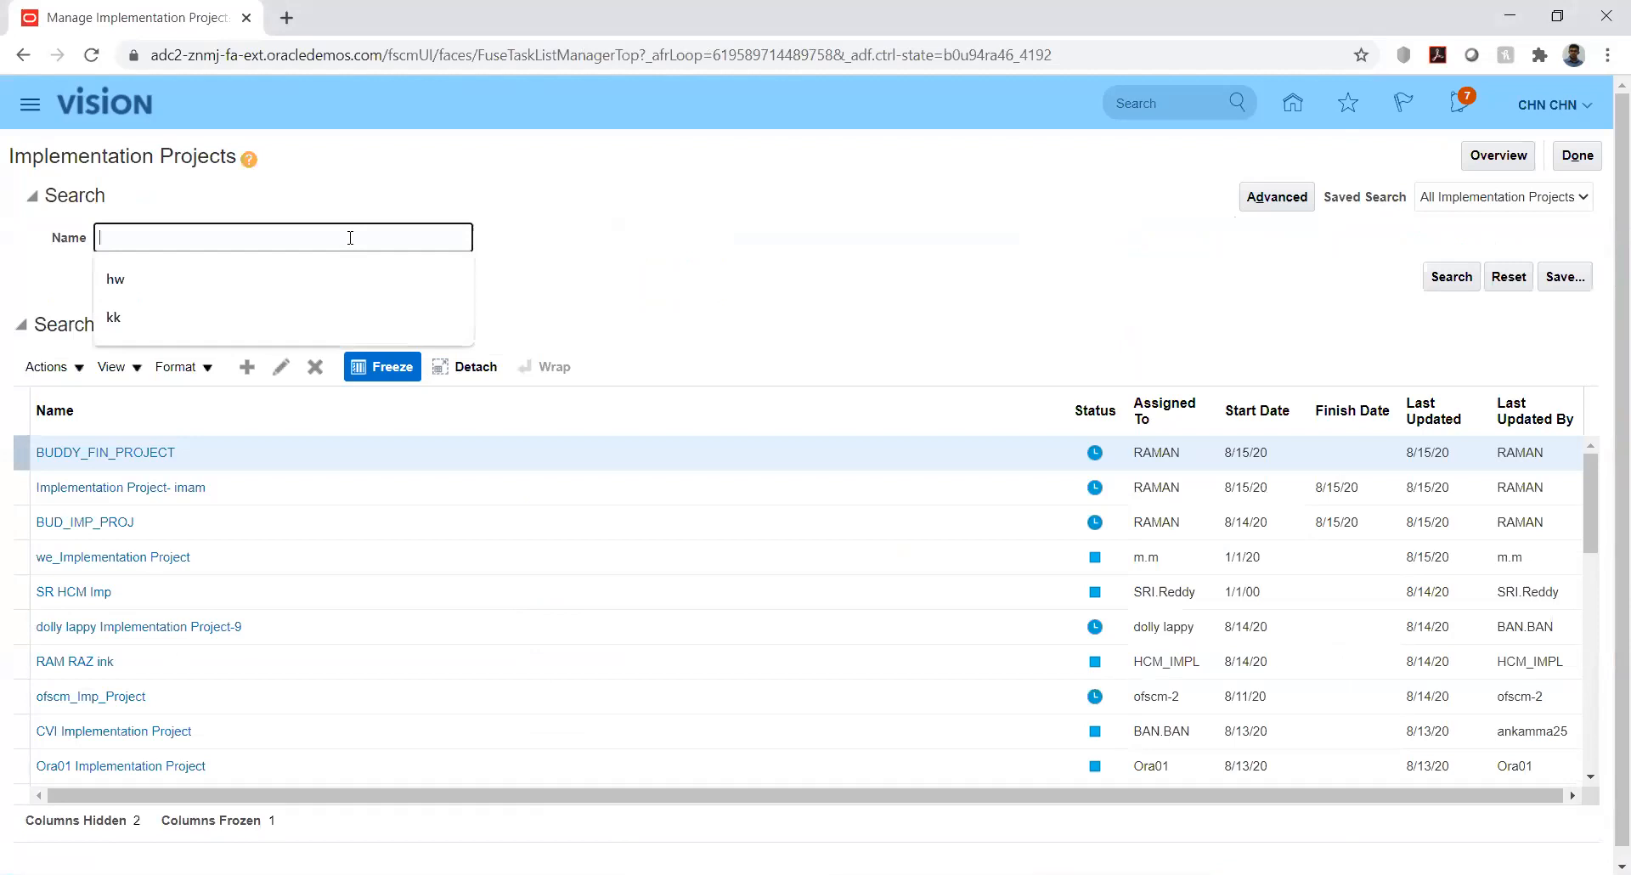
type("kk")
key("Return")
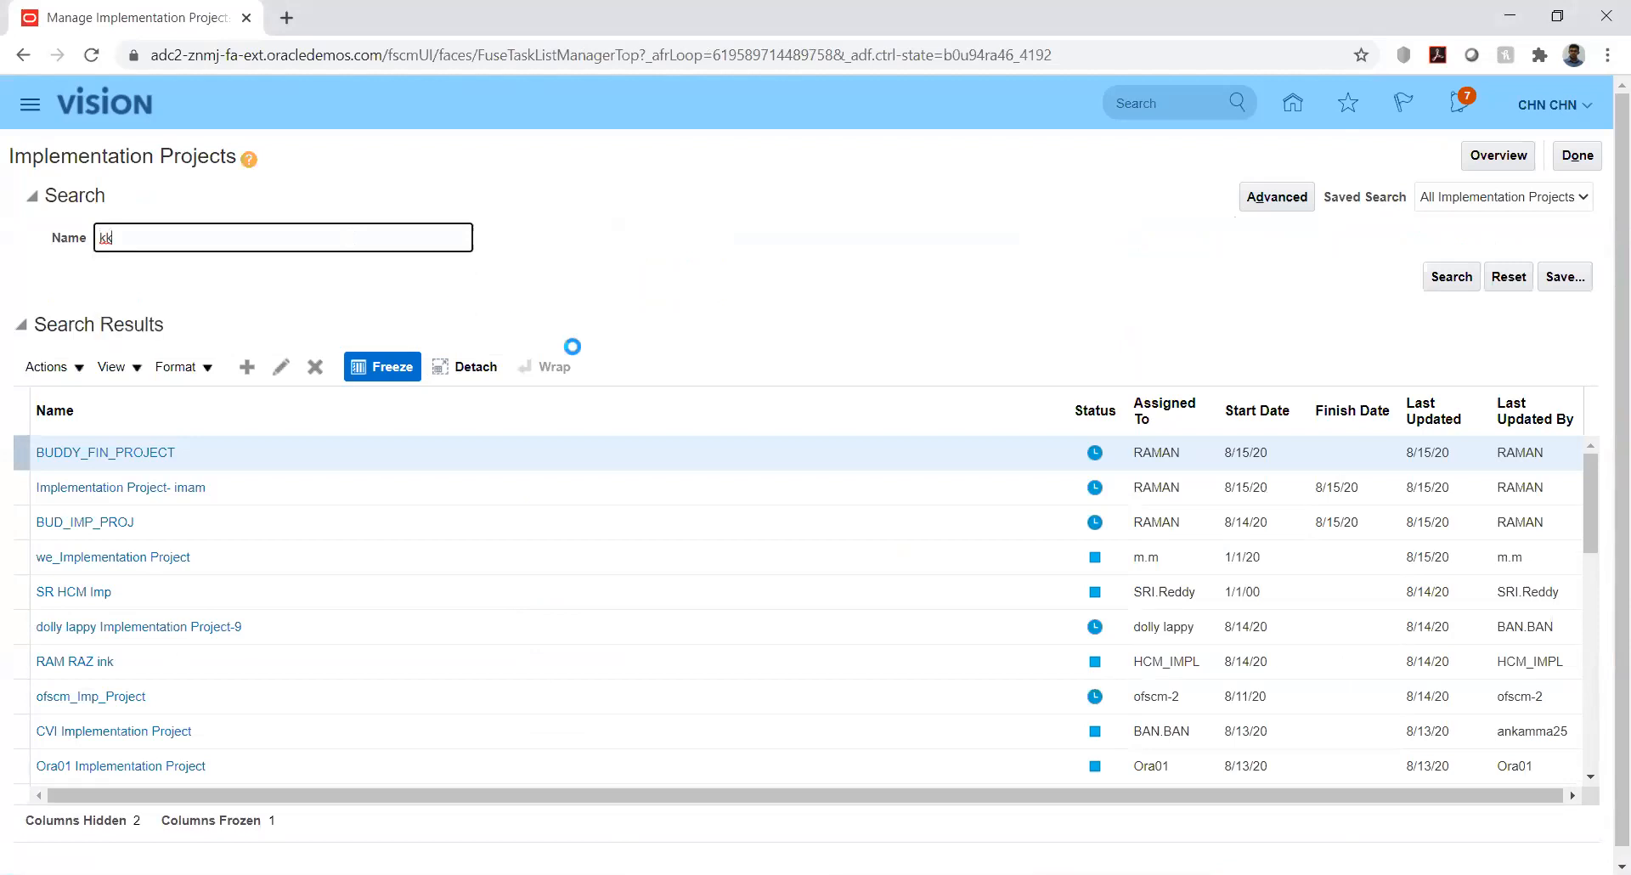
Open KK Implementation, filter its tasks with '%jdu%cat%', and locate Manage Journal Sources in the hierarchy
left_click(109, 451)
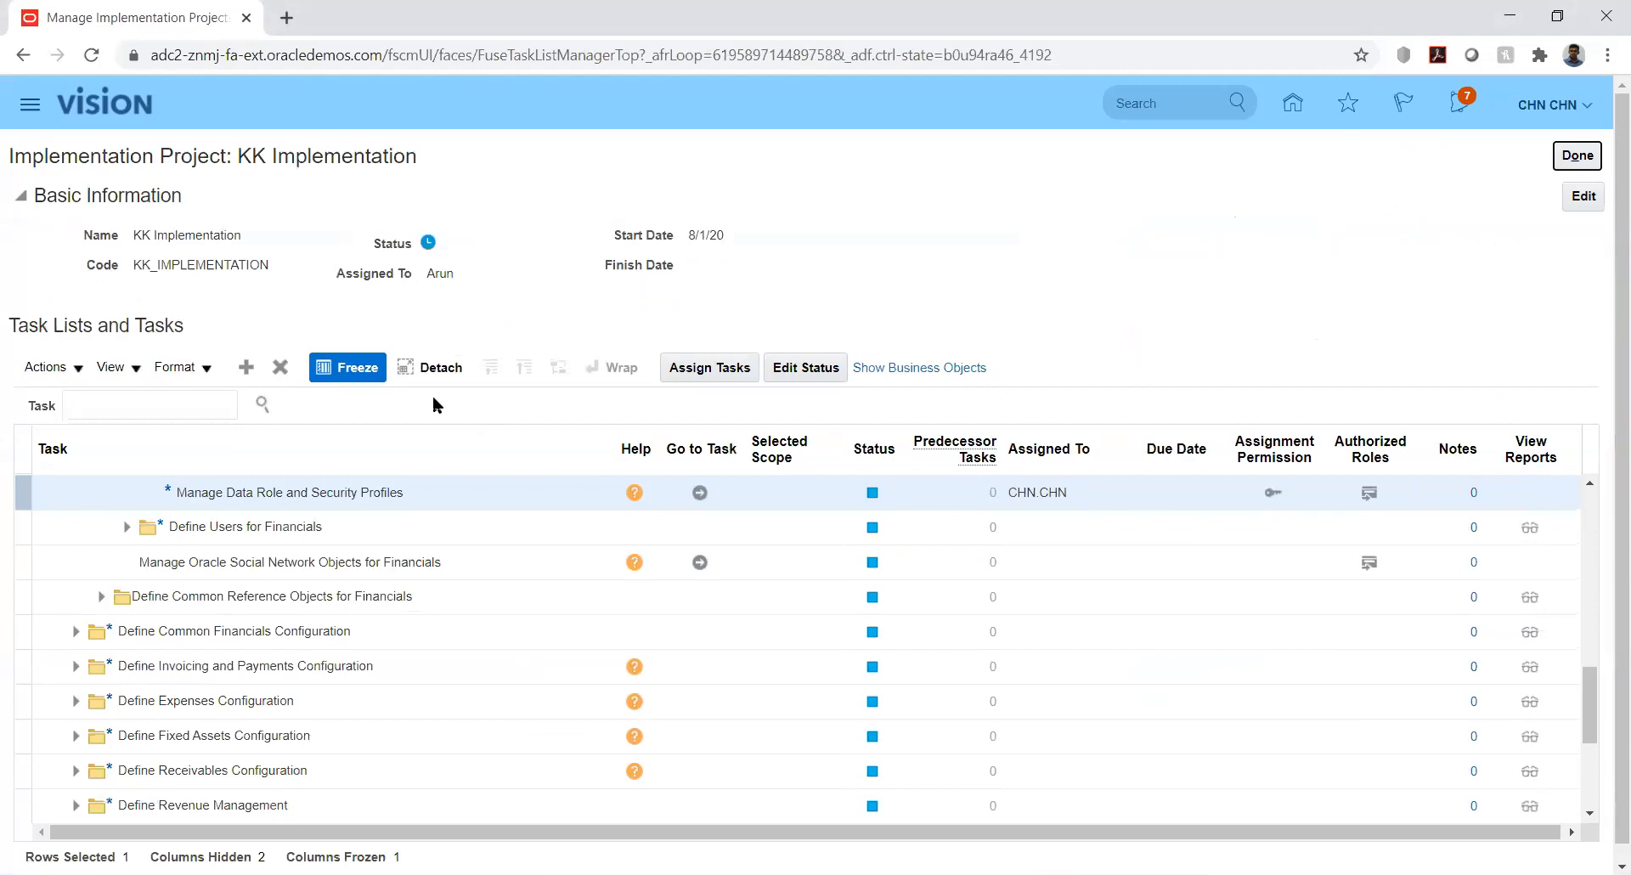
left_click(199, 399)
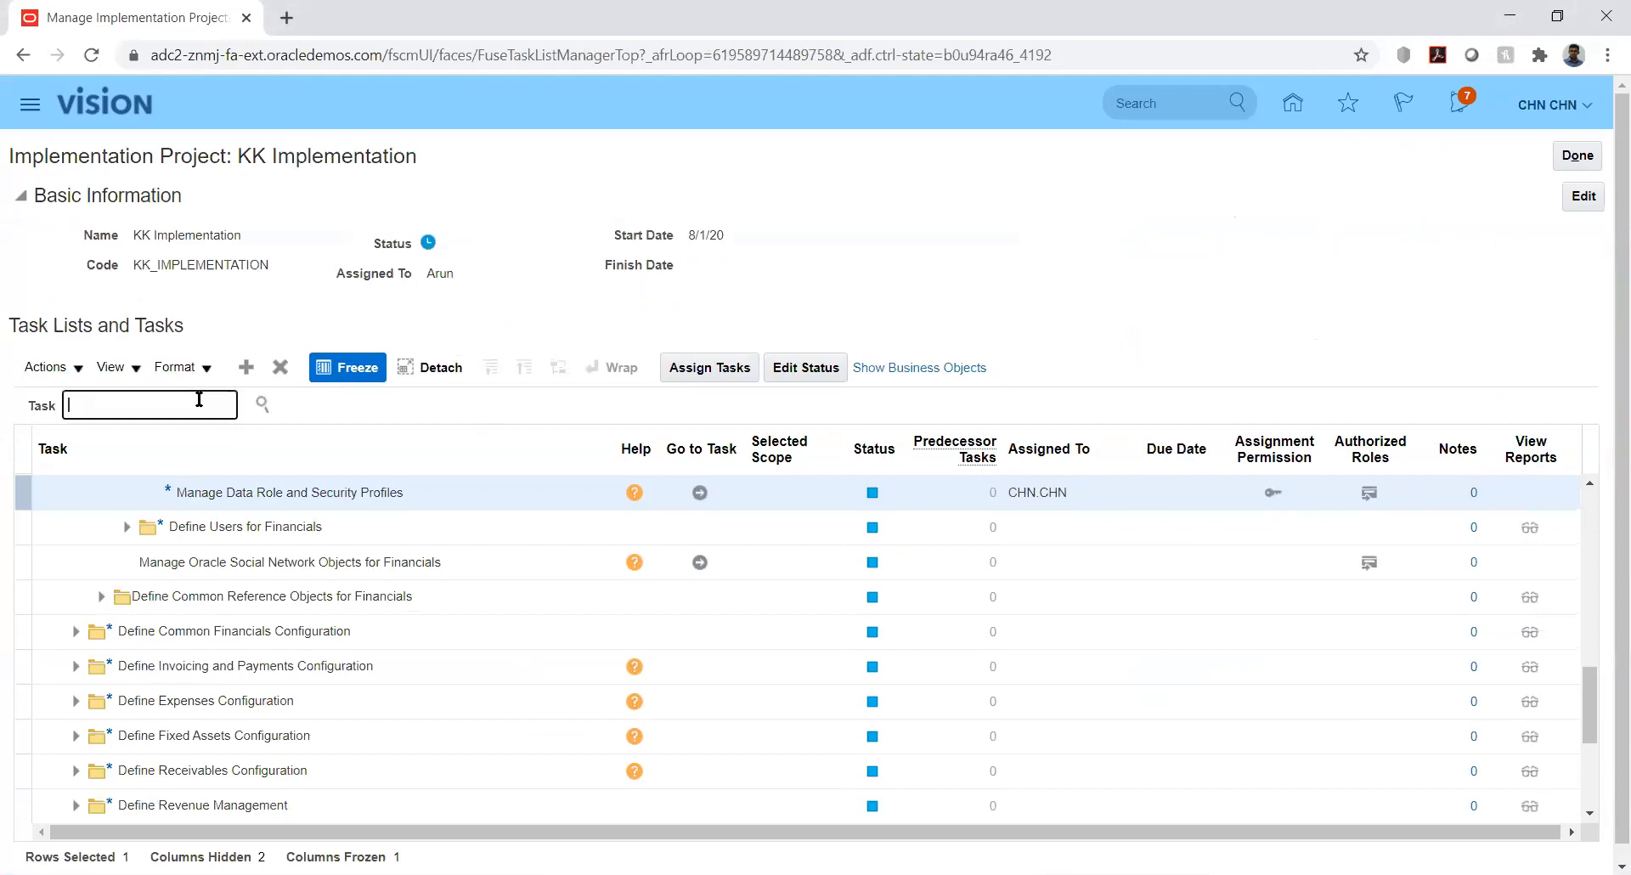
type("%jd")
type("u%")
type("cat%")
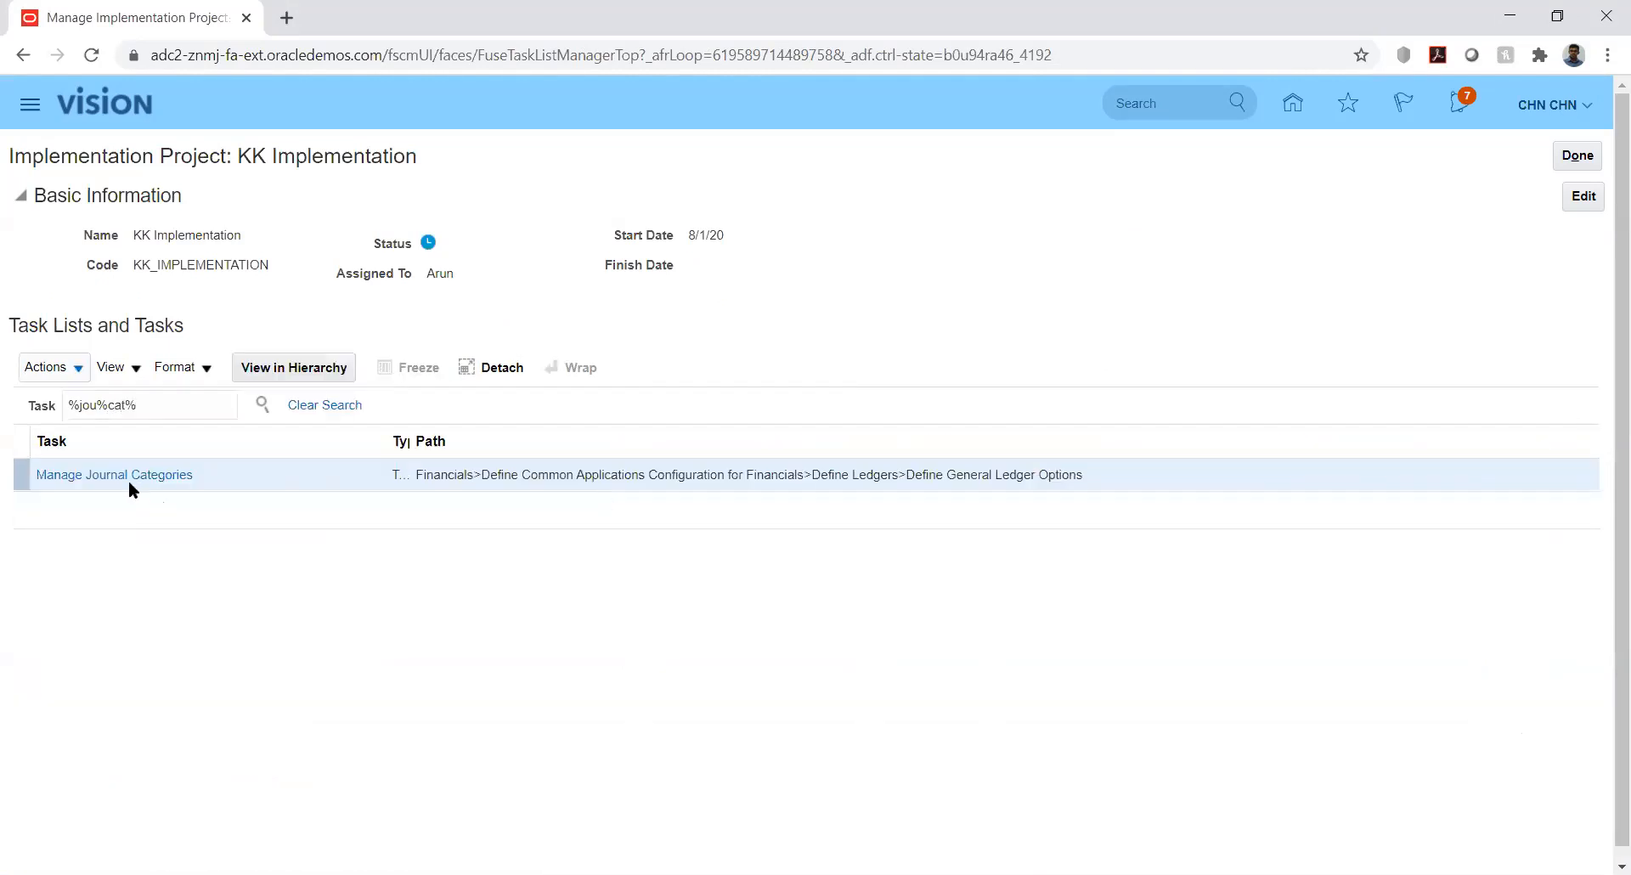
left_click(116, 476)
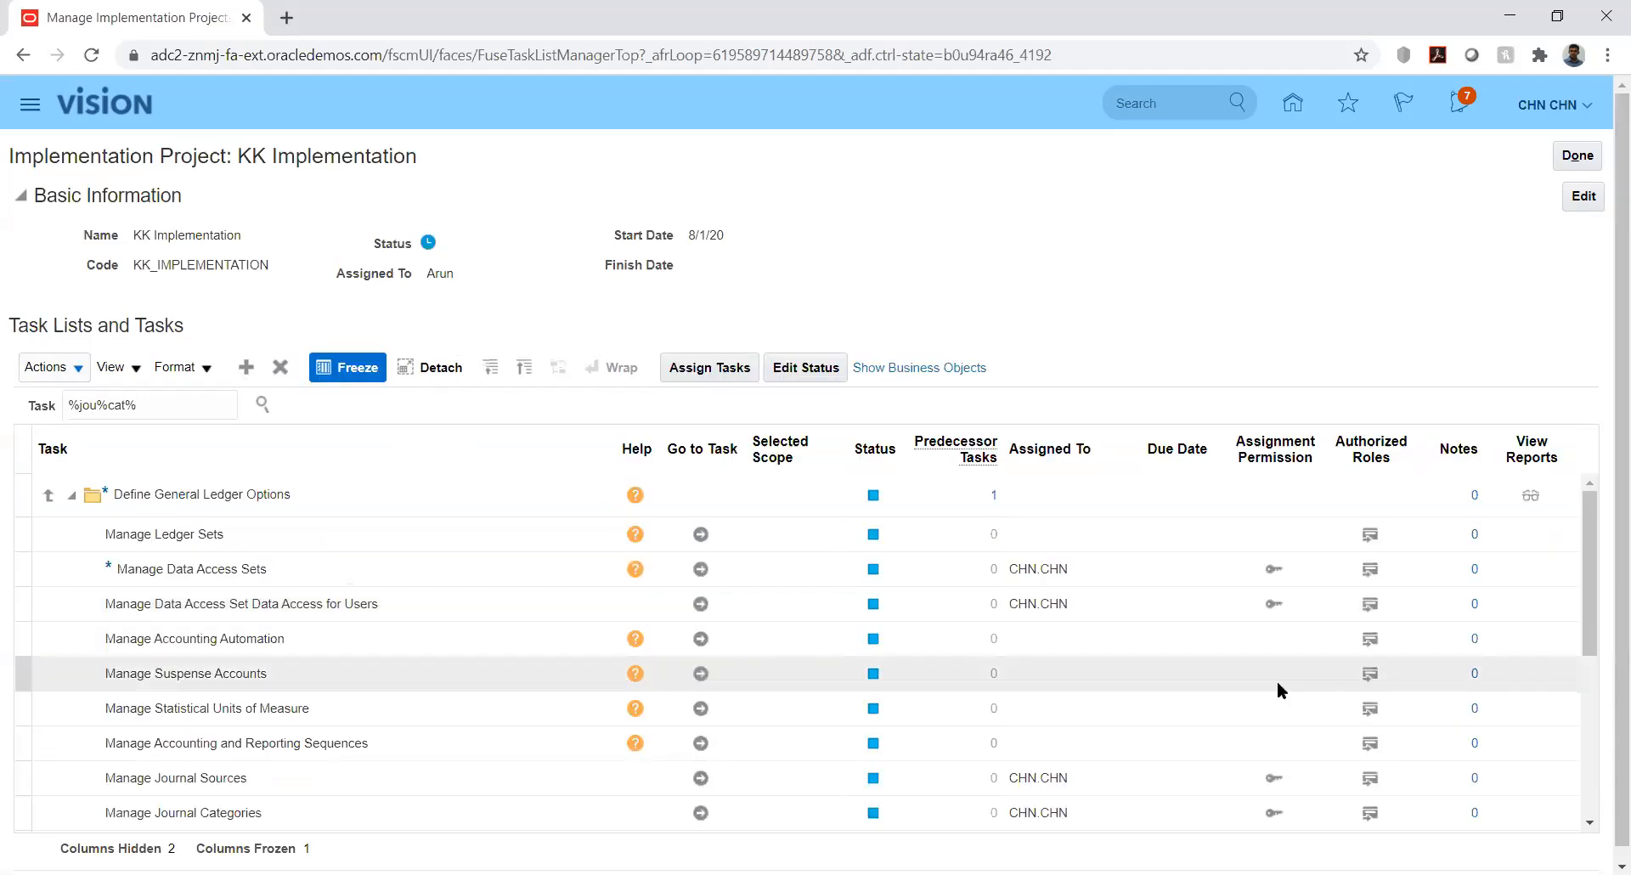
left_click(700, 776)
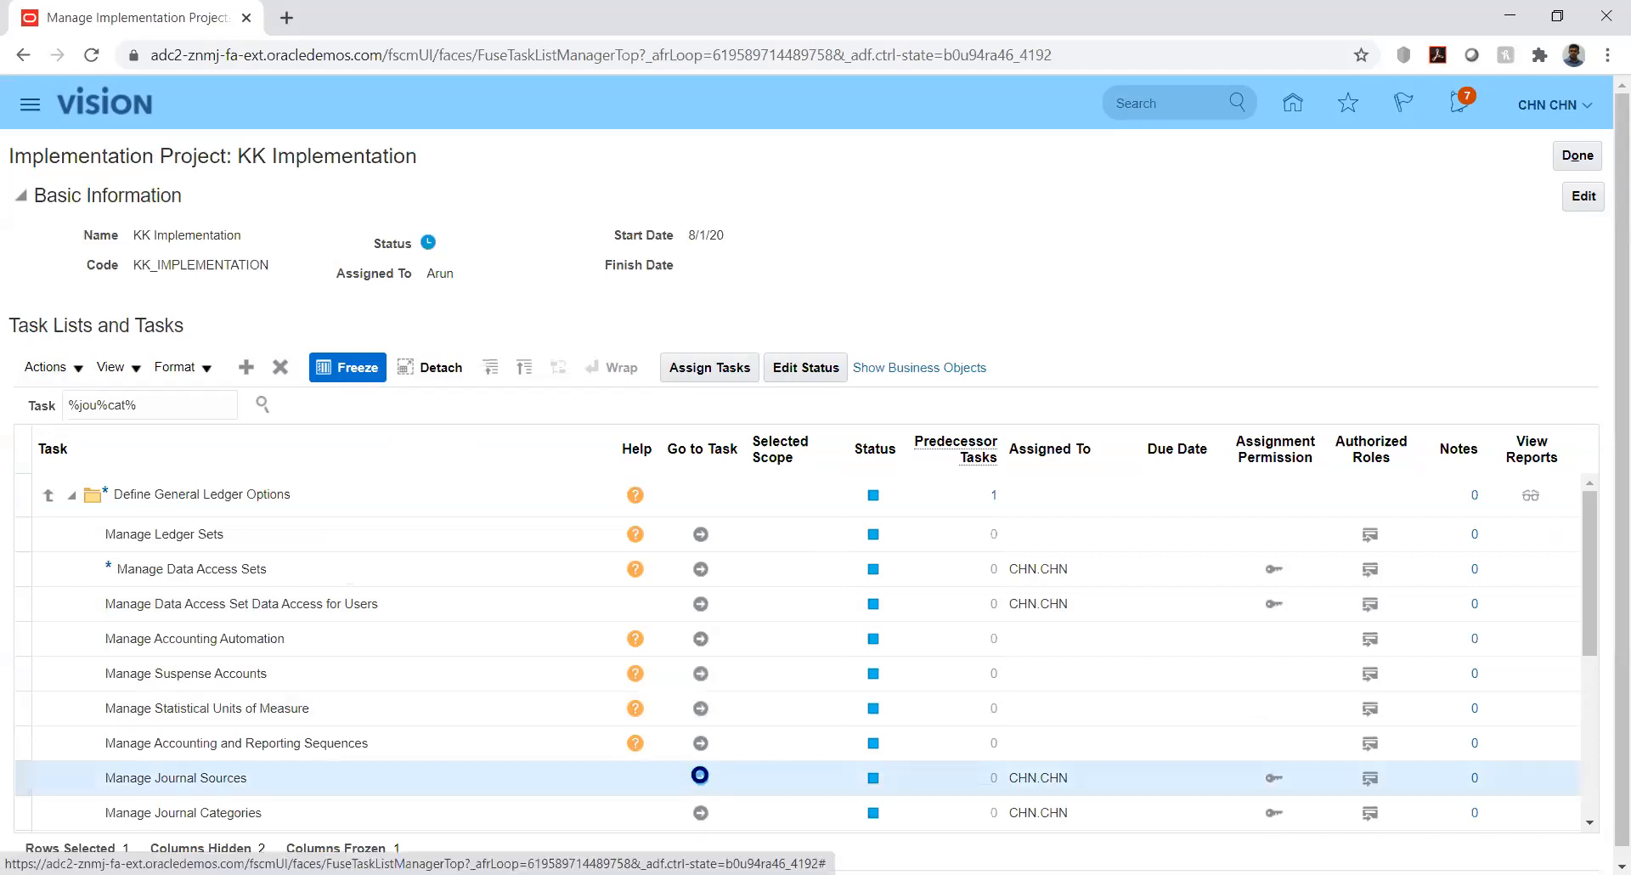
scroll(701, 775, "down", 3)
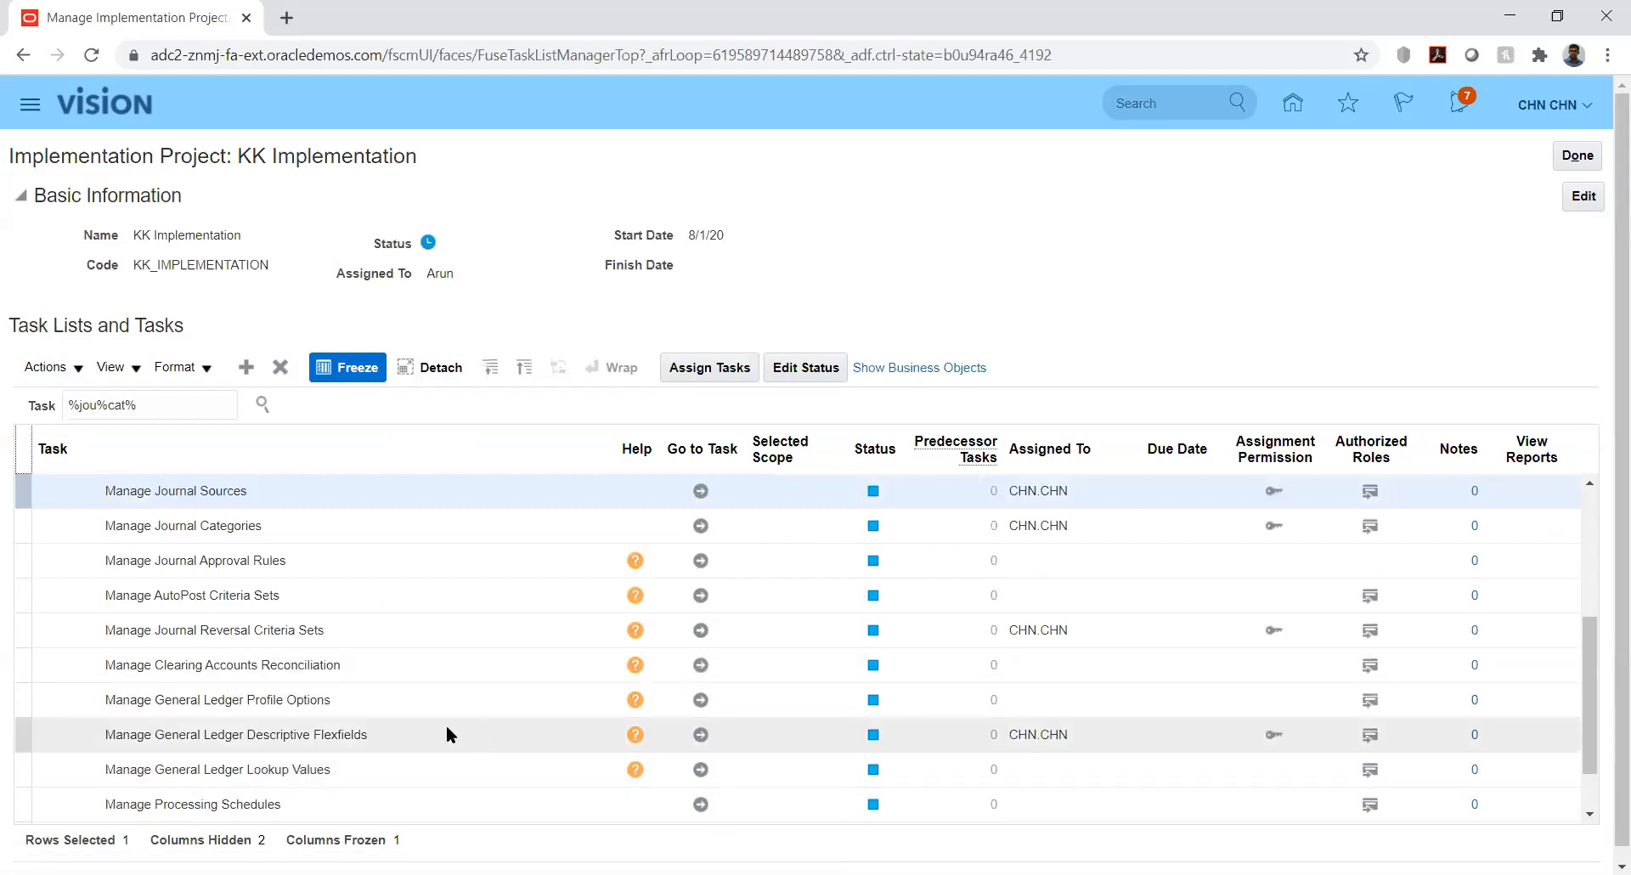
Open Manage Journal Sources and add a new source row named KK_Fusion
left_click(702, 492)
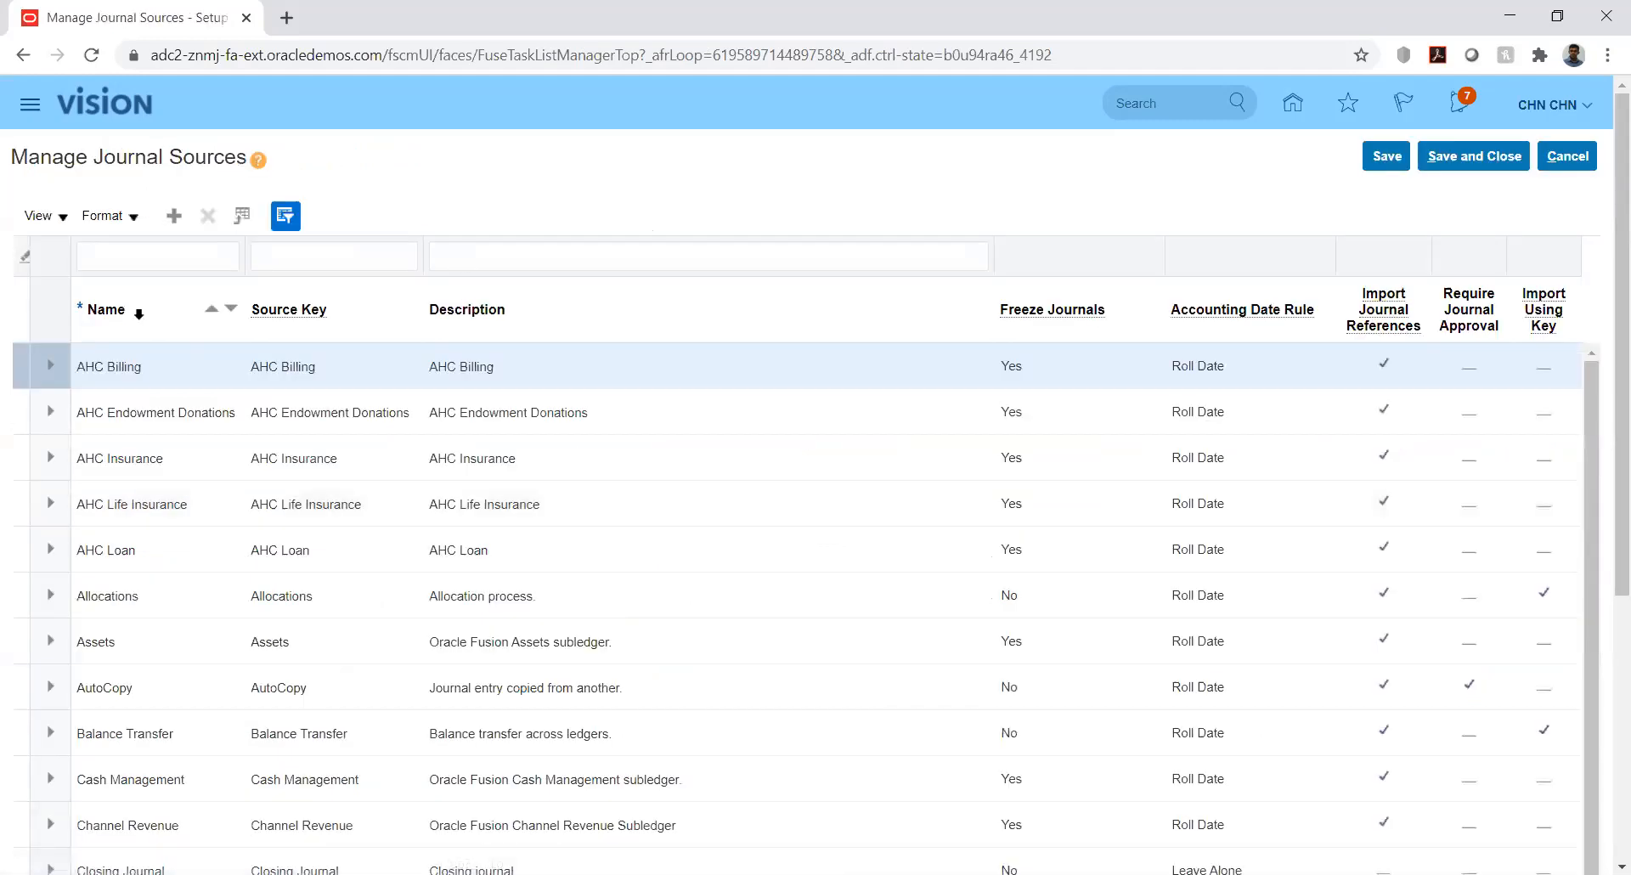
left_click(174, 218)
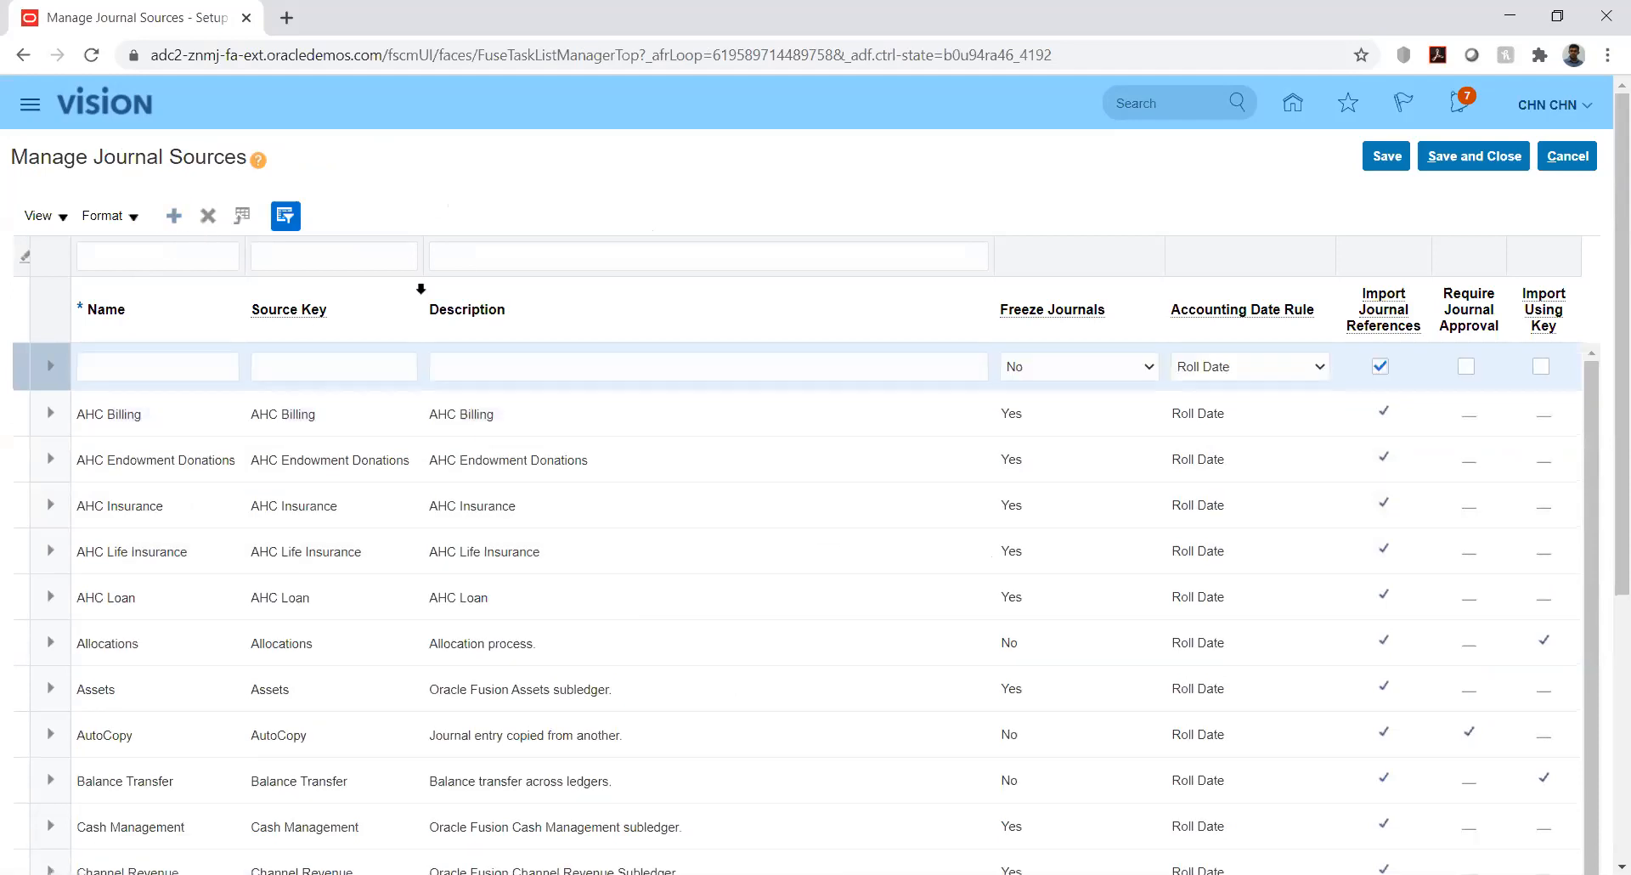
left_click(170, 364)
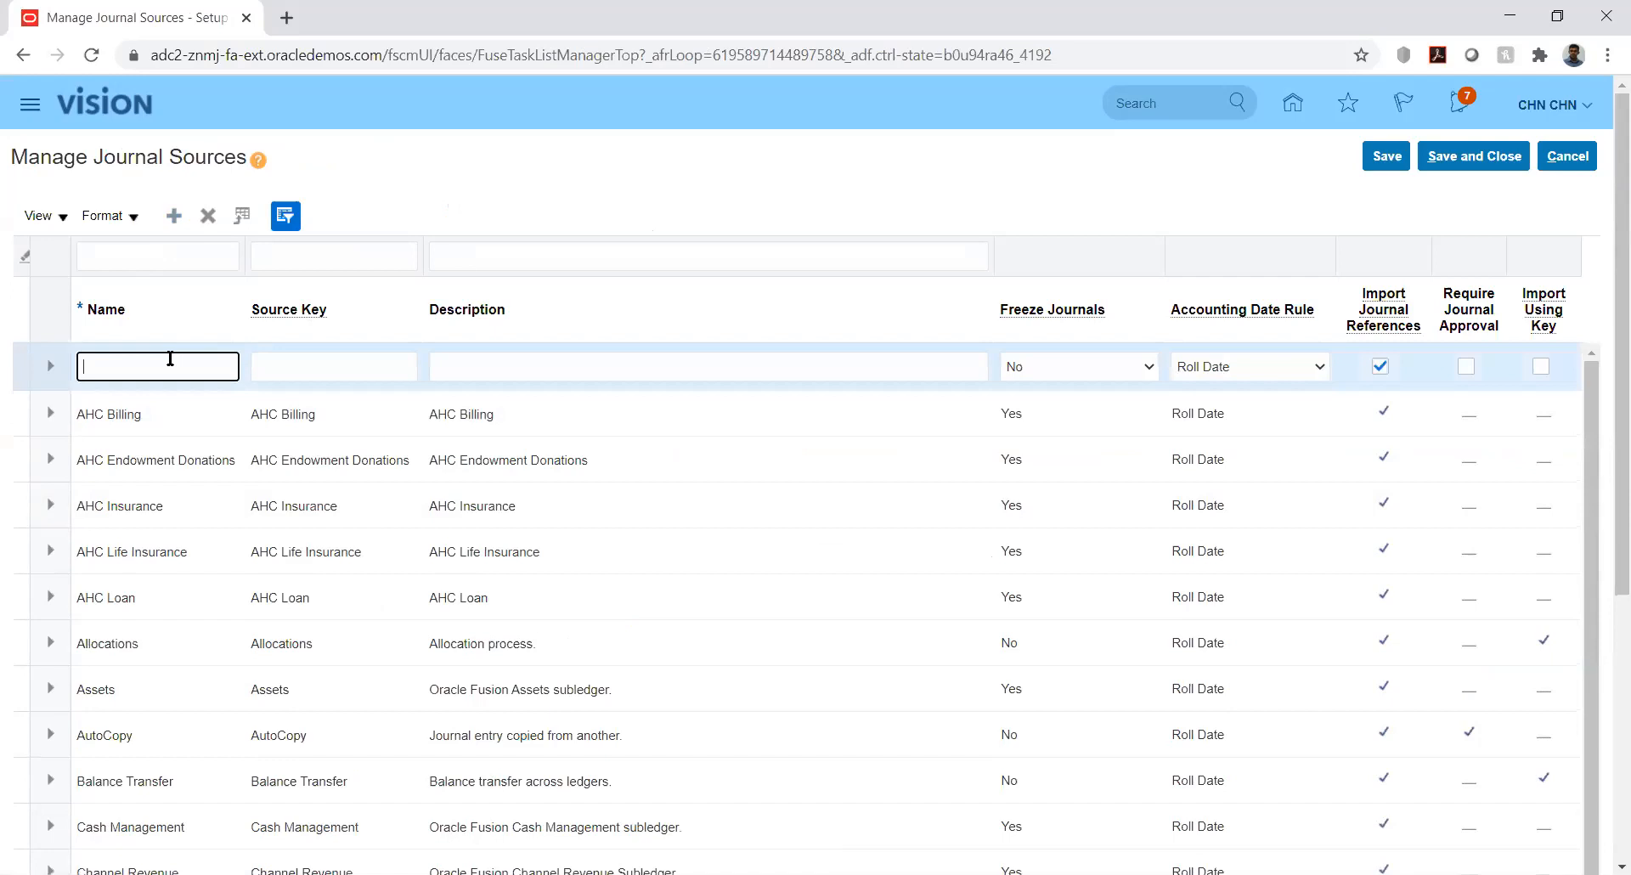
type("KK_Fusion")
Copy KK_Fusion into the new source's Source Key and Description fields
key("Tab")
key("shift+Tab")
key("ctrl+c")
key("Tab")
key("ctrl+v")
key("Tab")
key("ctrl+v")
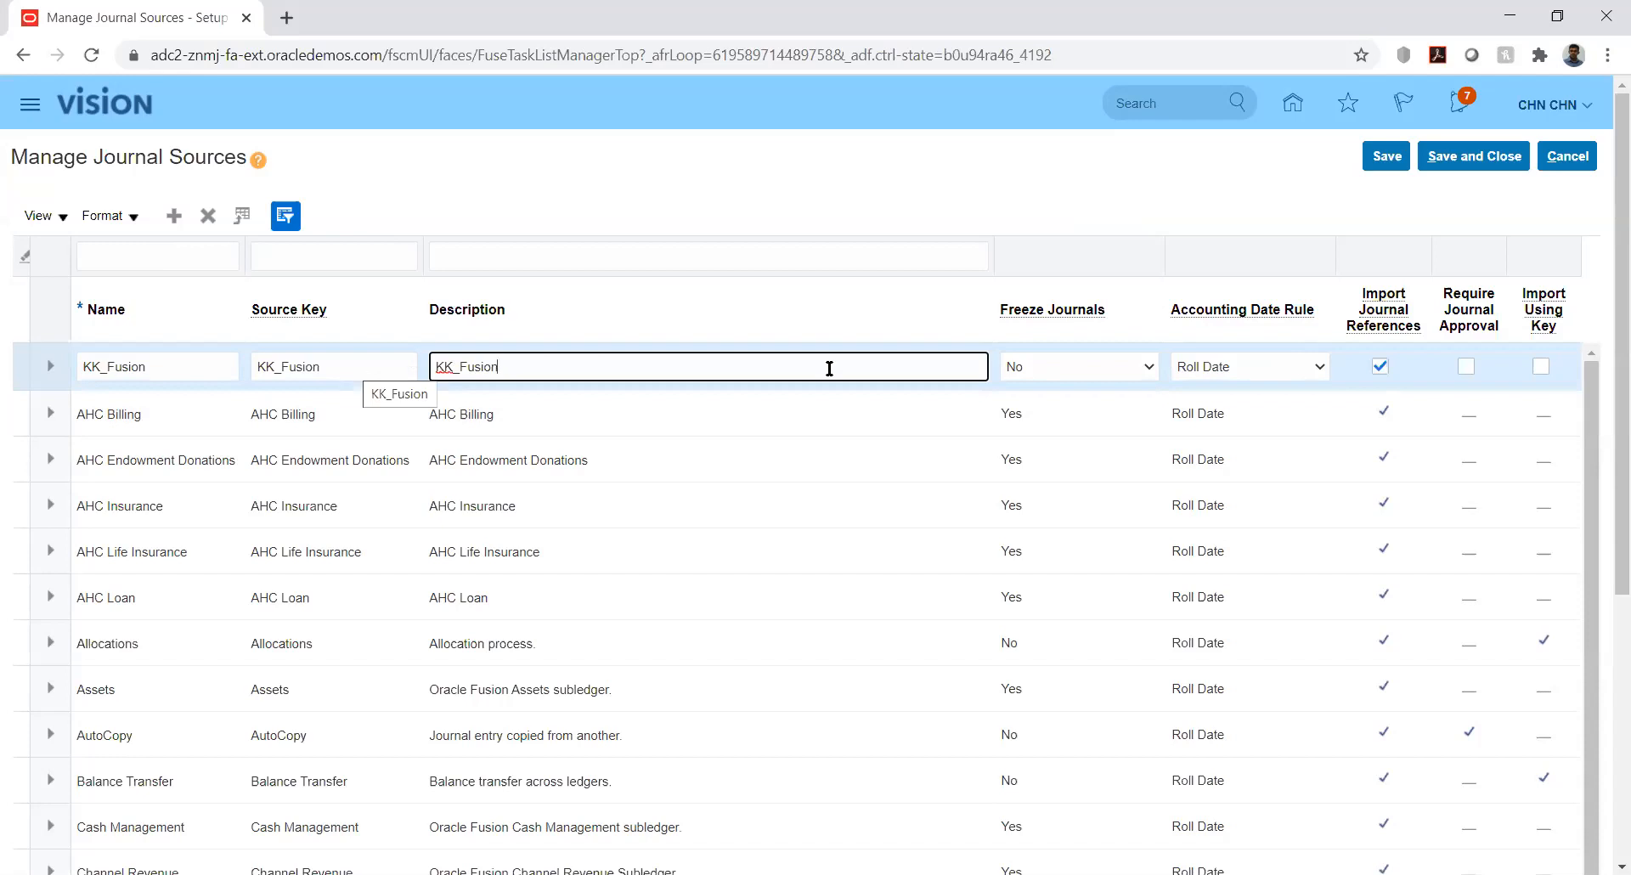
left_click(1319, 370)
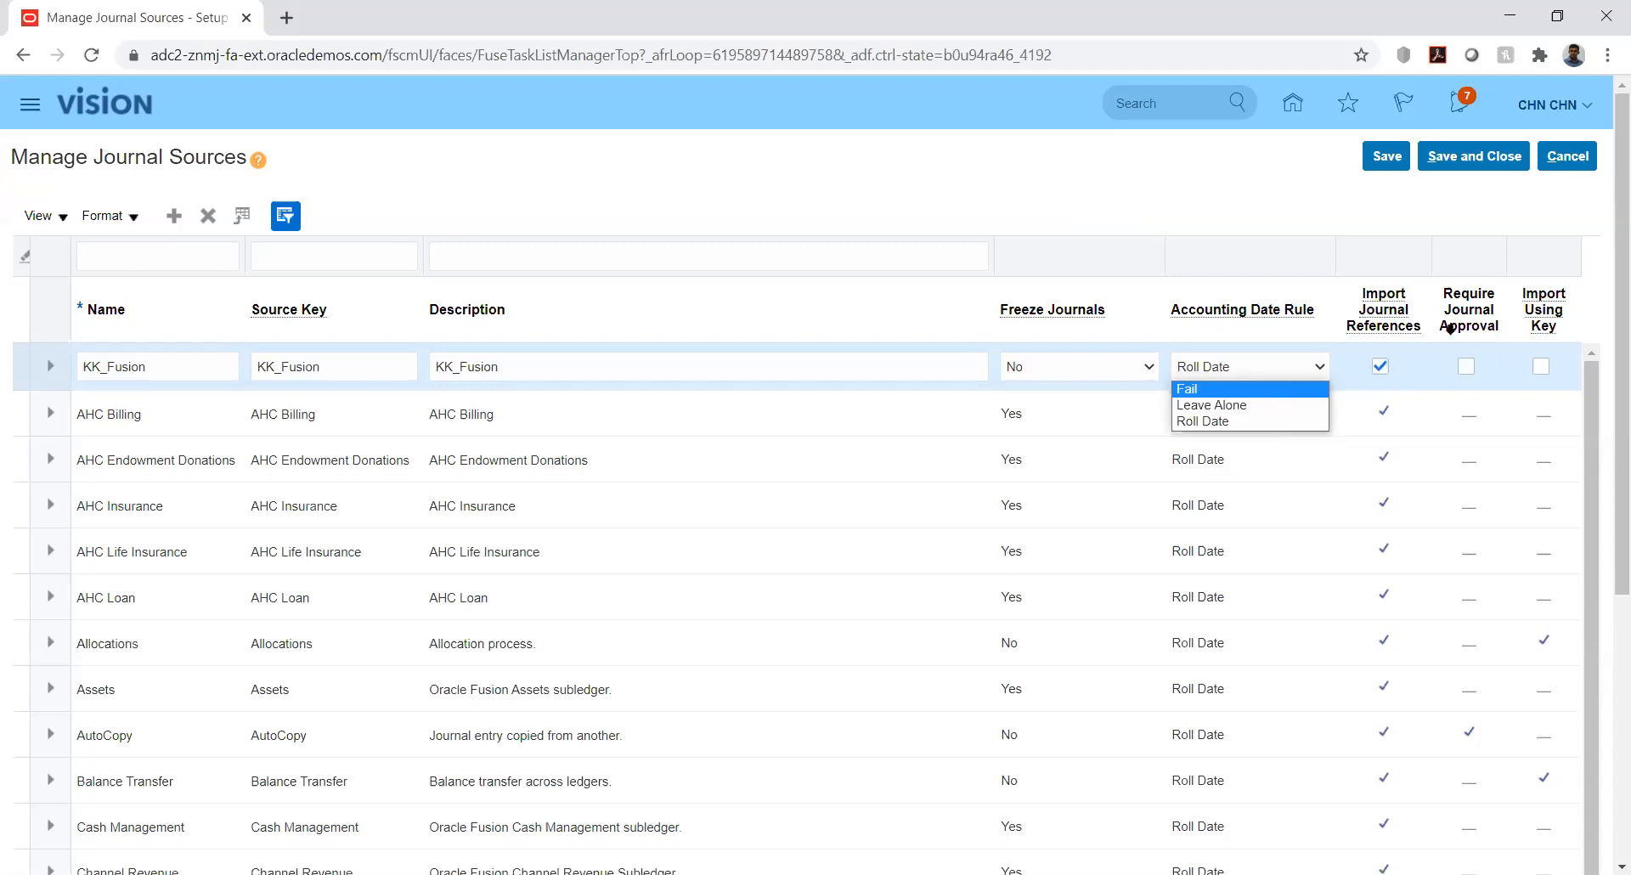
mouse_move(1386, 324)
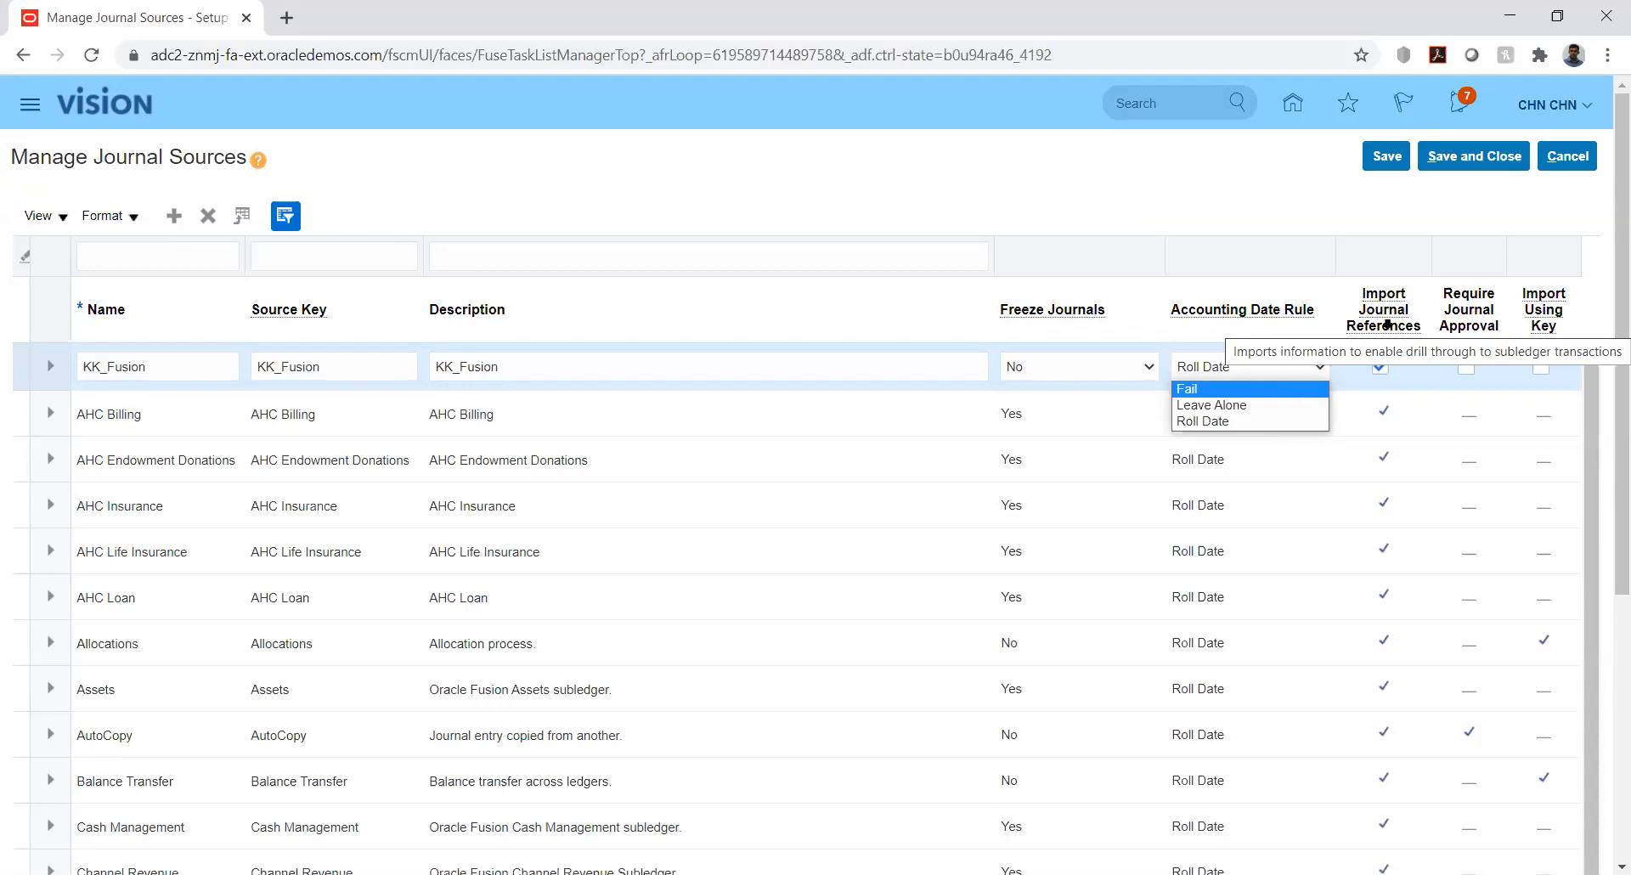
left_click(1297, 197)
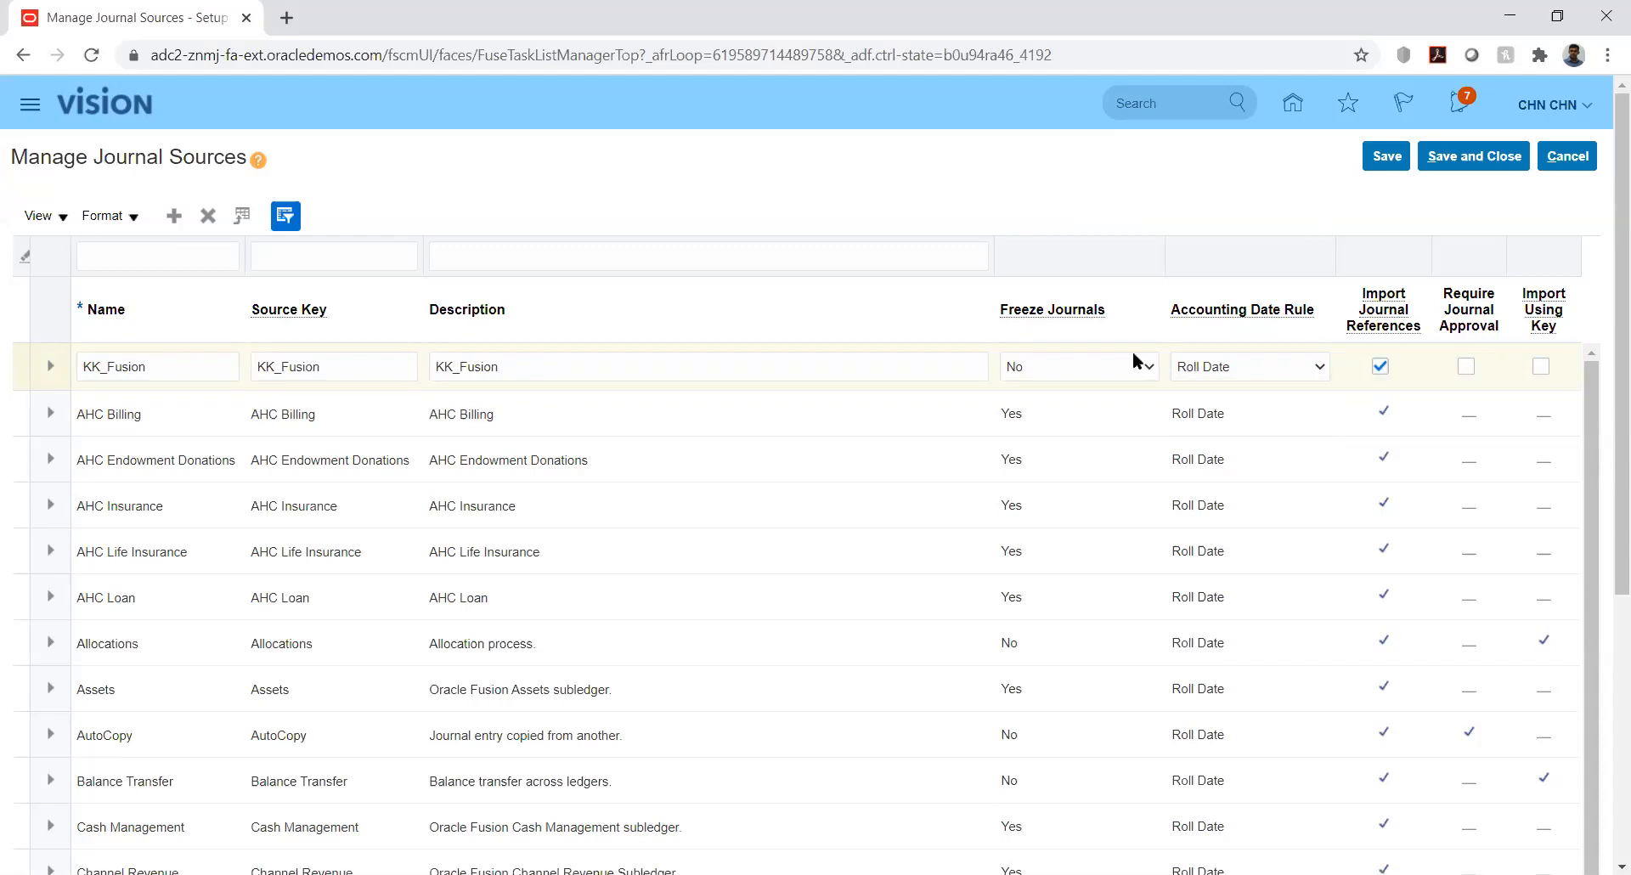
Show the Freeze Journals choices on the KK_Fusion source row
left_click(1100, 369)
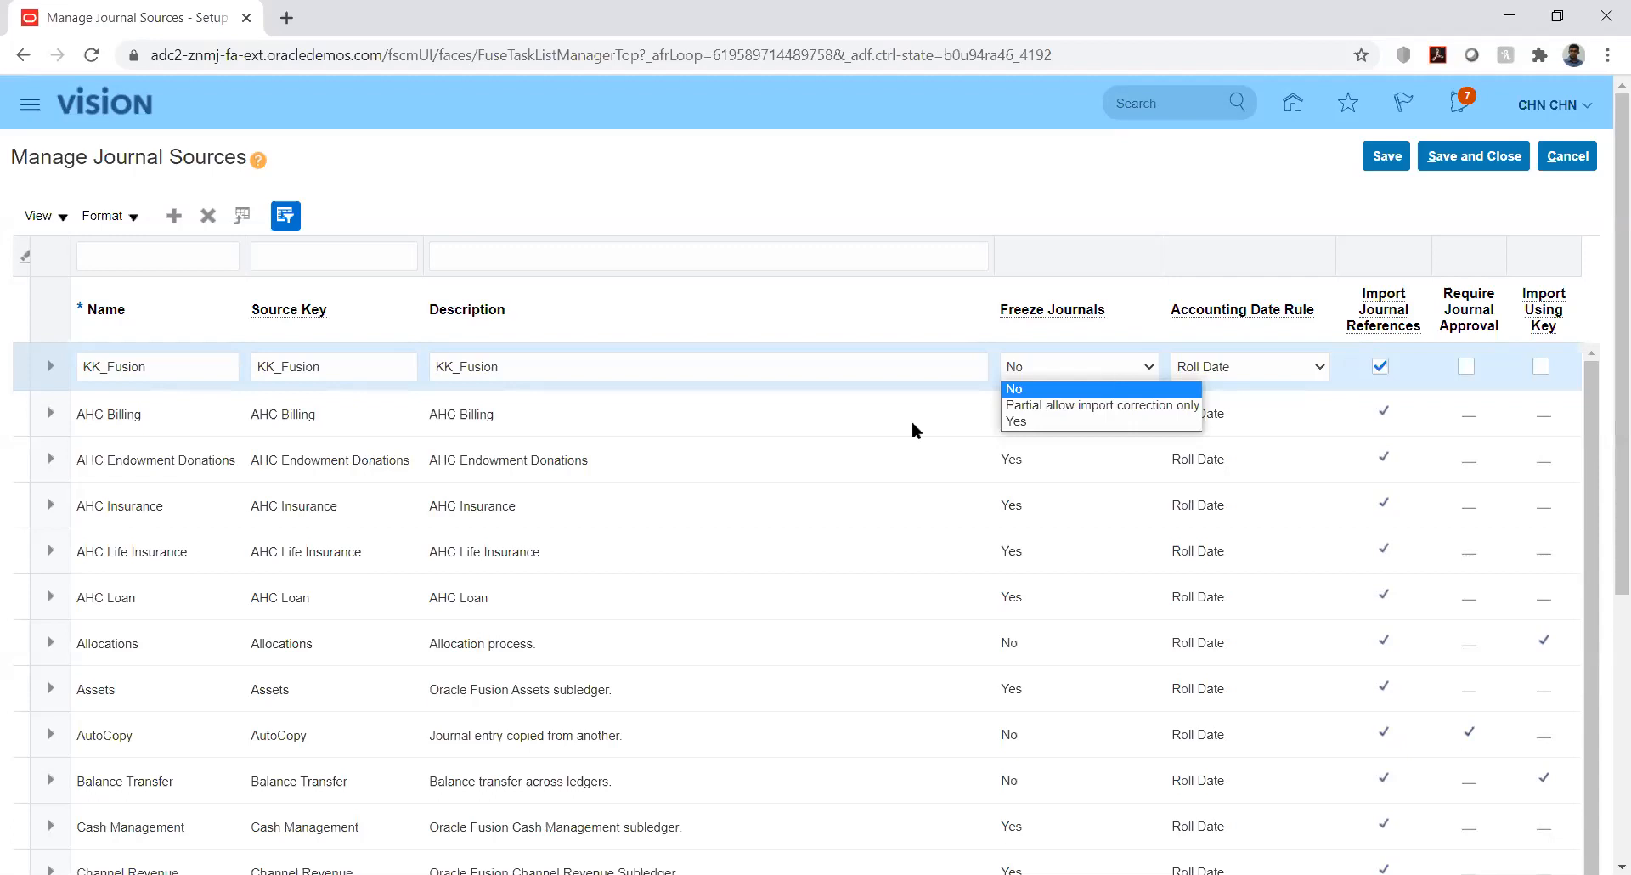
Keep Freeze Journals at No and show the Accounting Date Rule options (Fail, Leave Alone, Roll Date)
key("Down")
left_click(1023, 197)
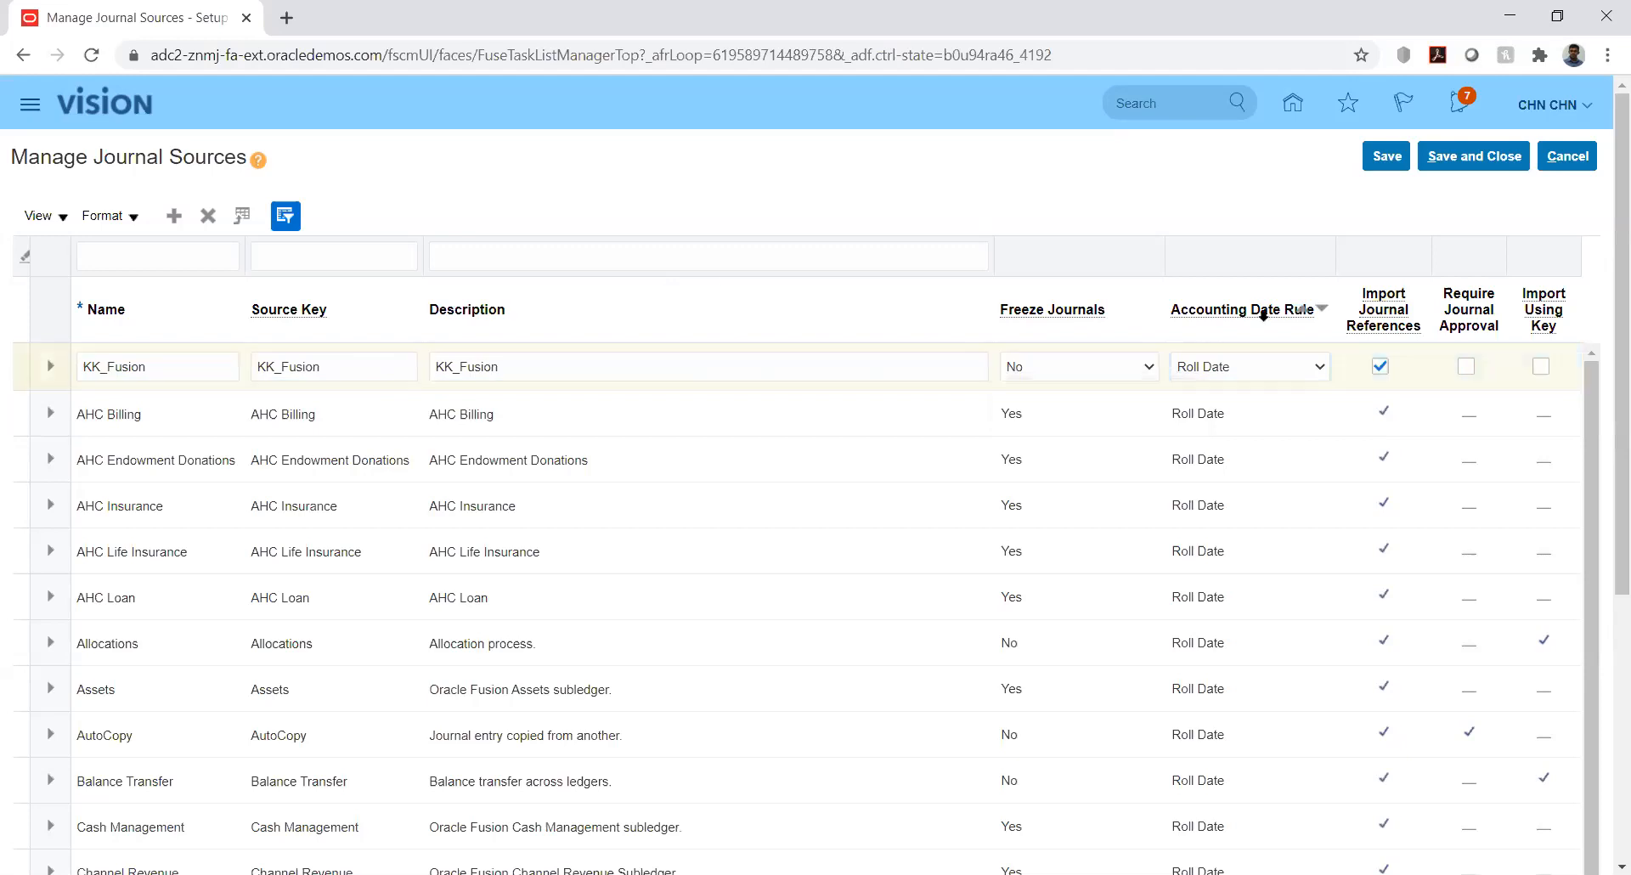
left_click(1138, 368)
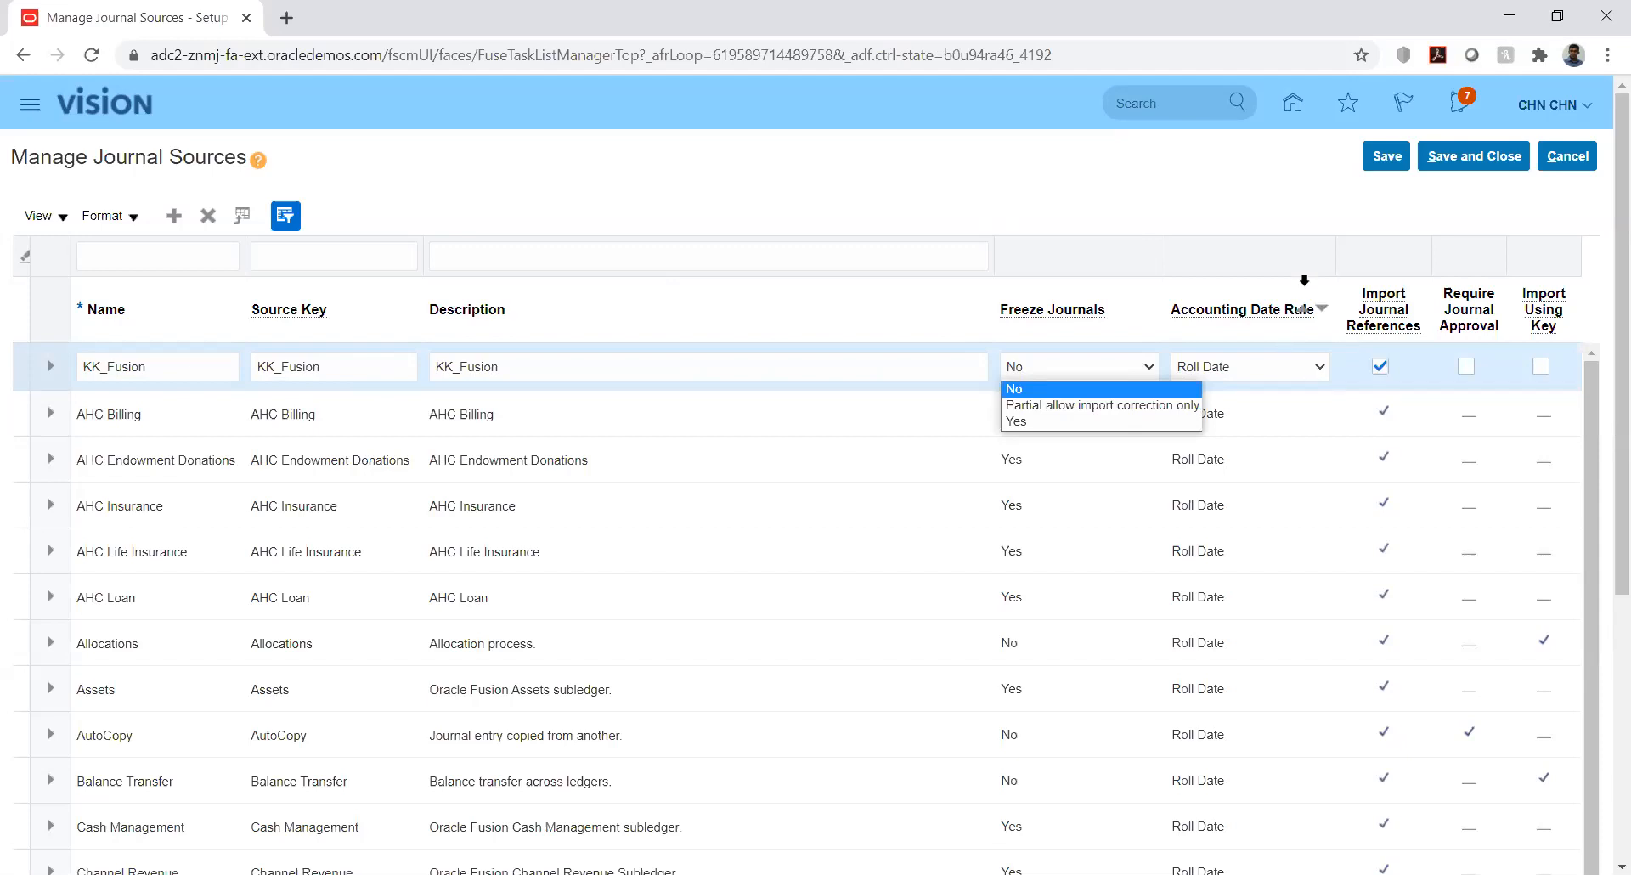
left_click(1293, 186)
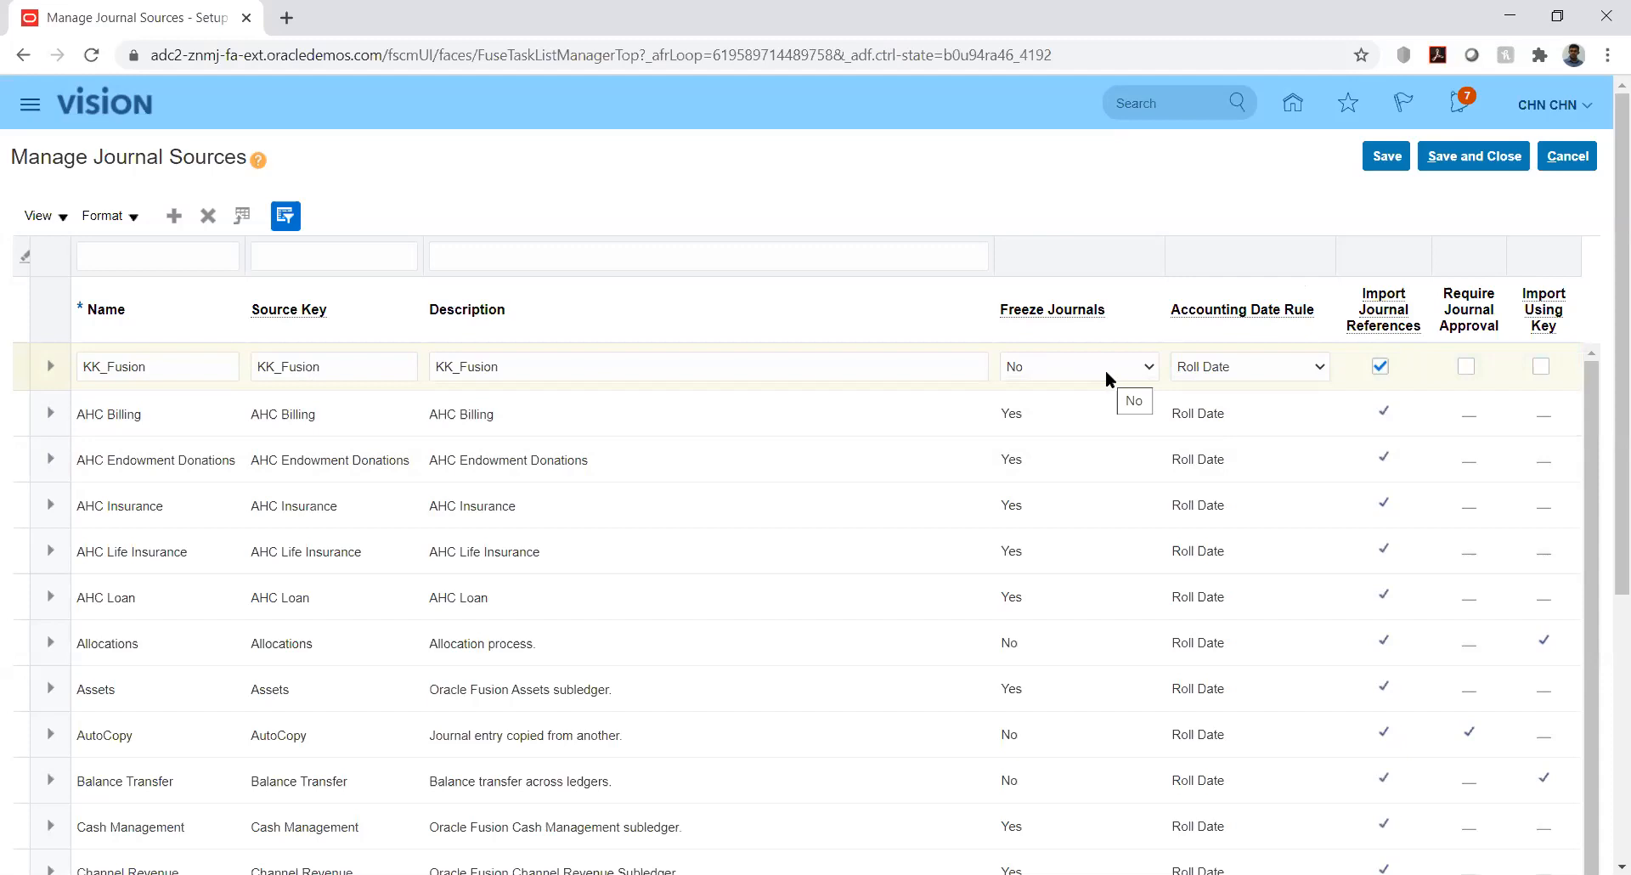
left_click(1242, 364)
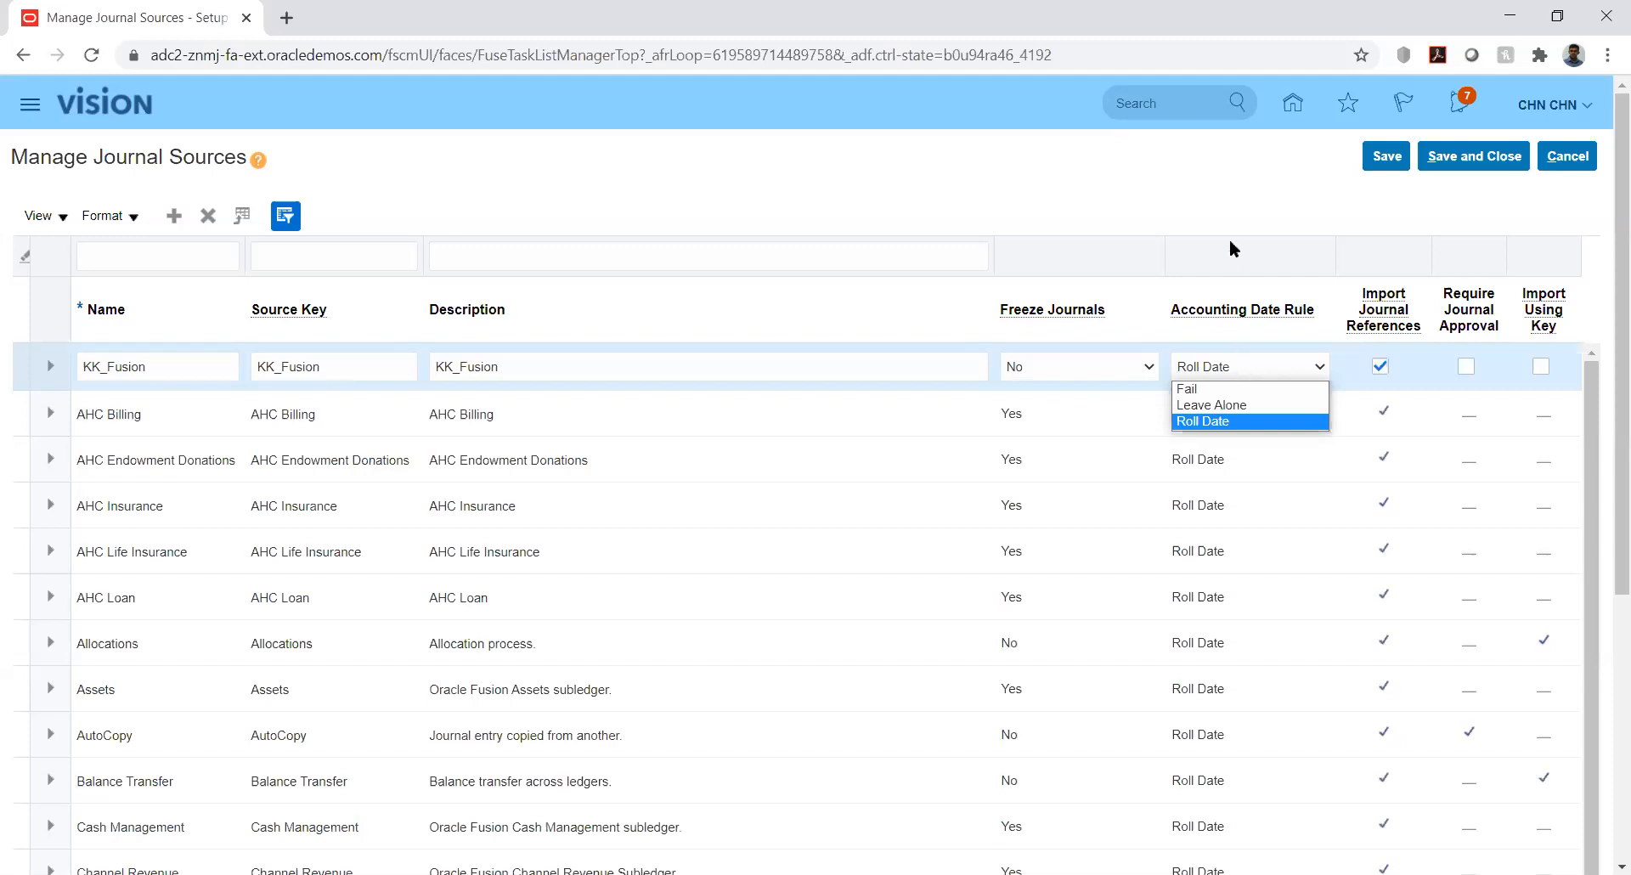
Keep Roll Date as KK_Fusion's accounting date rule and tick Import Using Key
left_click(1194, 214)
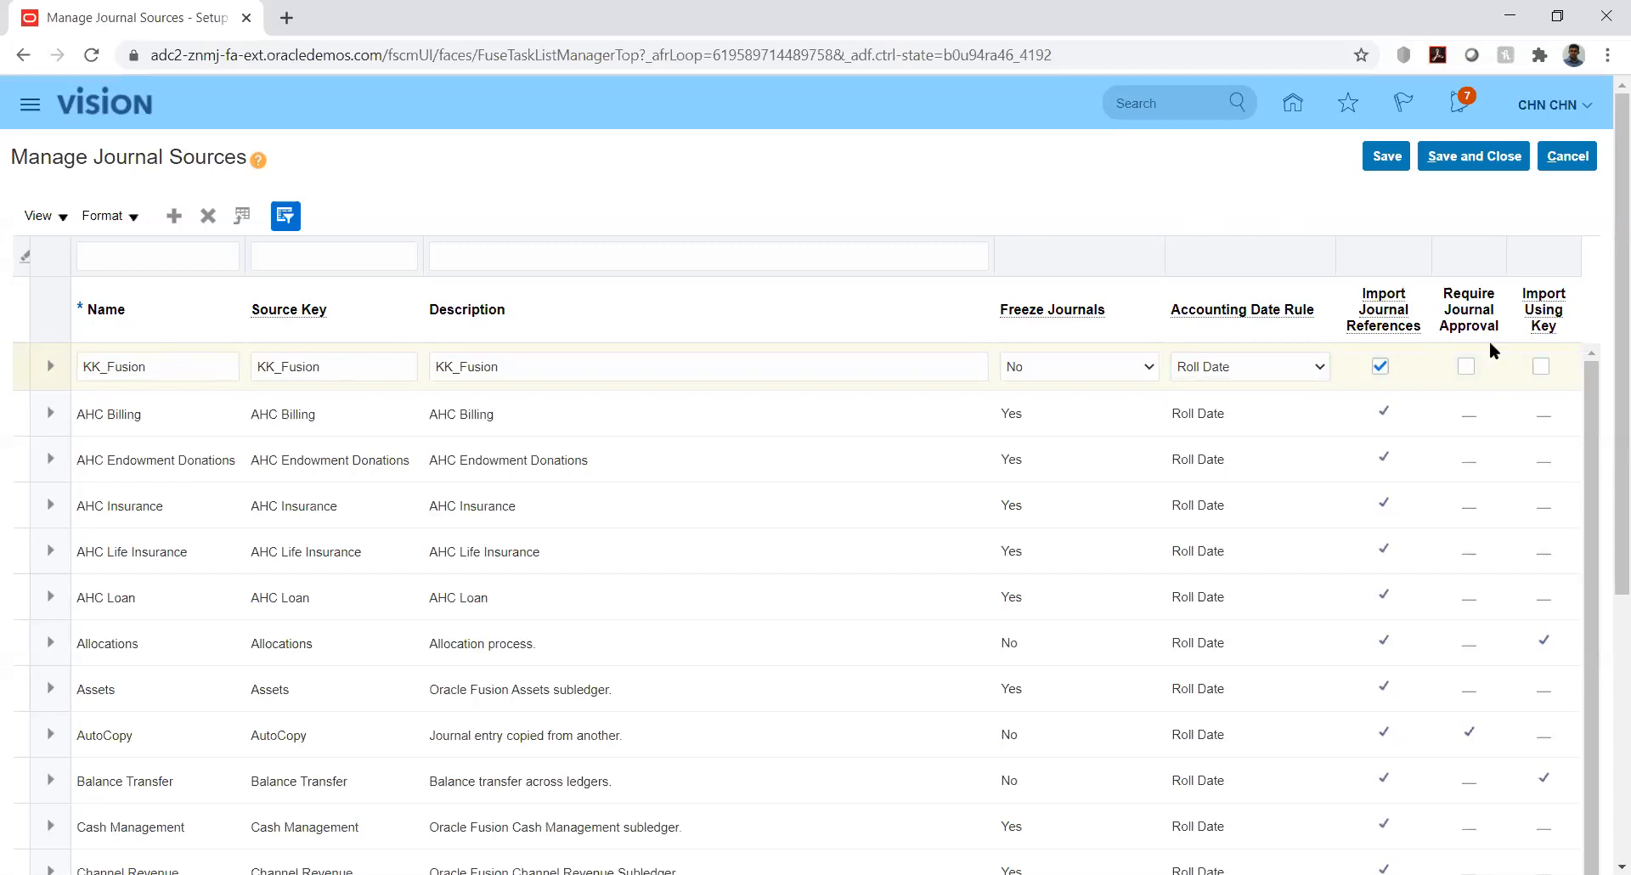
left_click(1541, 367)
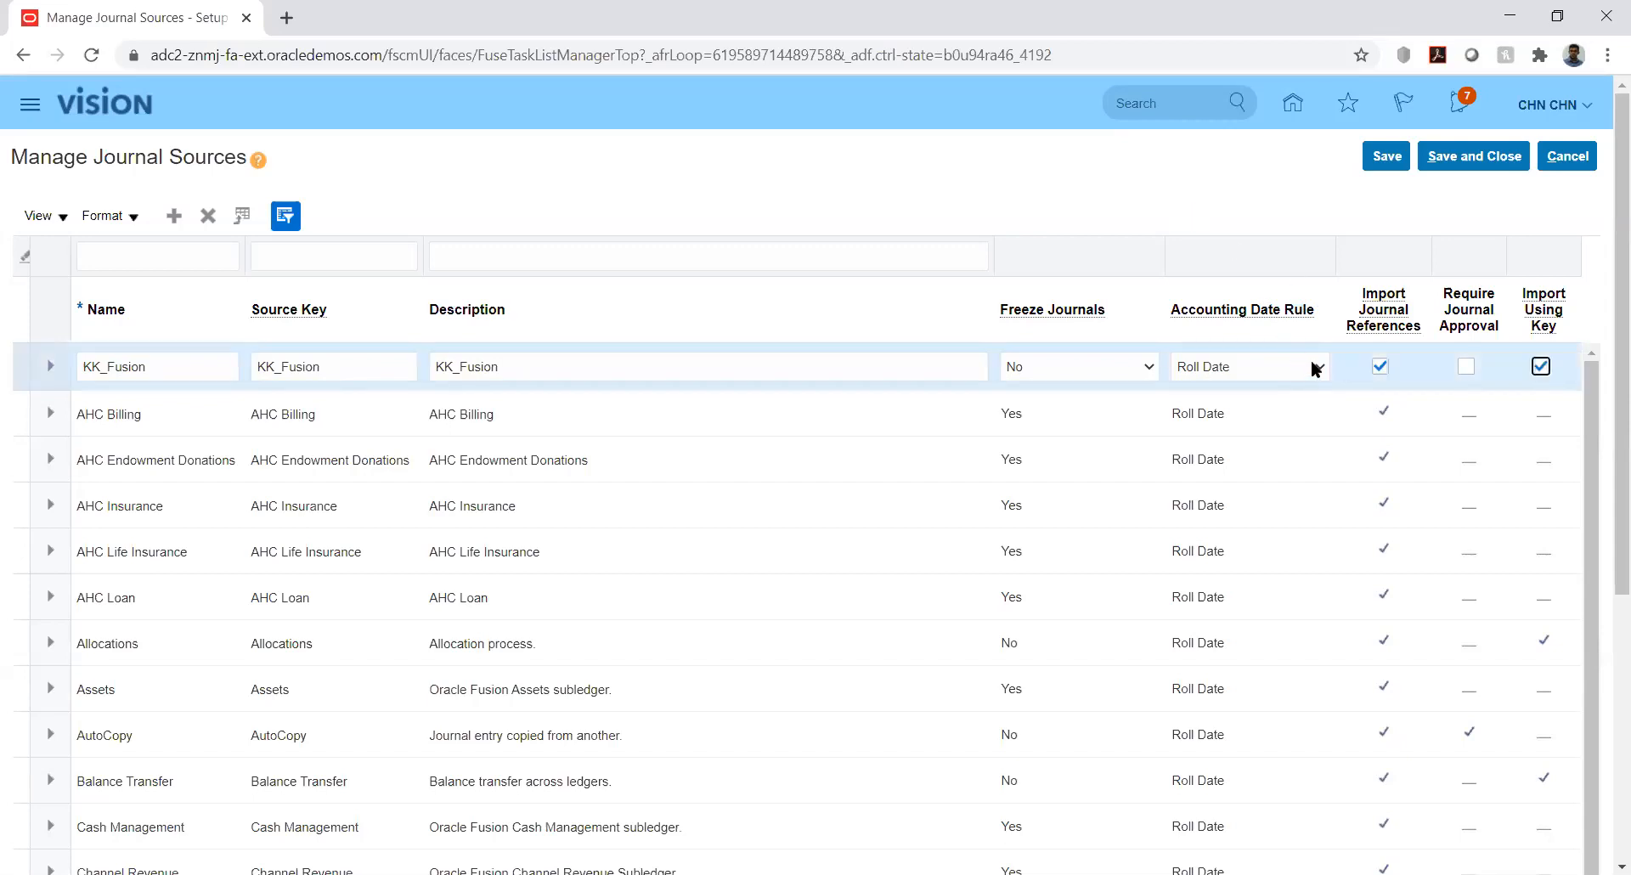
Save the KK_Fusion journal source and exit back to the KK Implementation project
left_click(1396, 161)
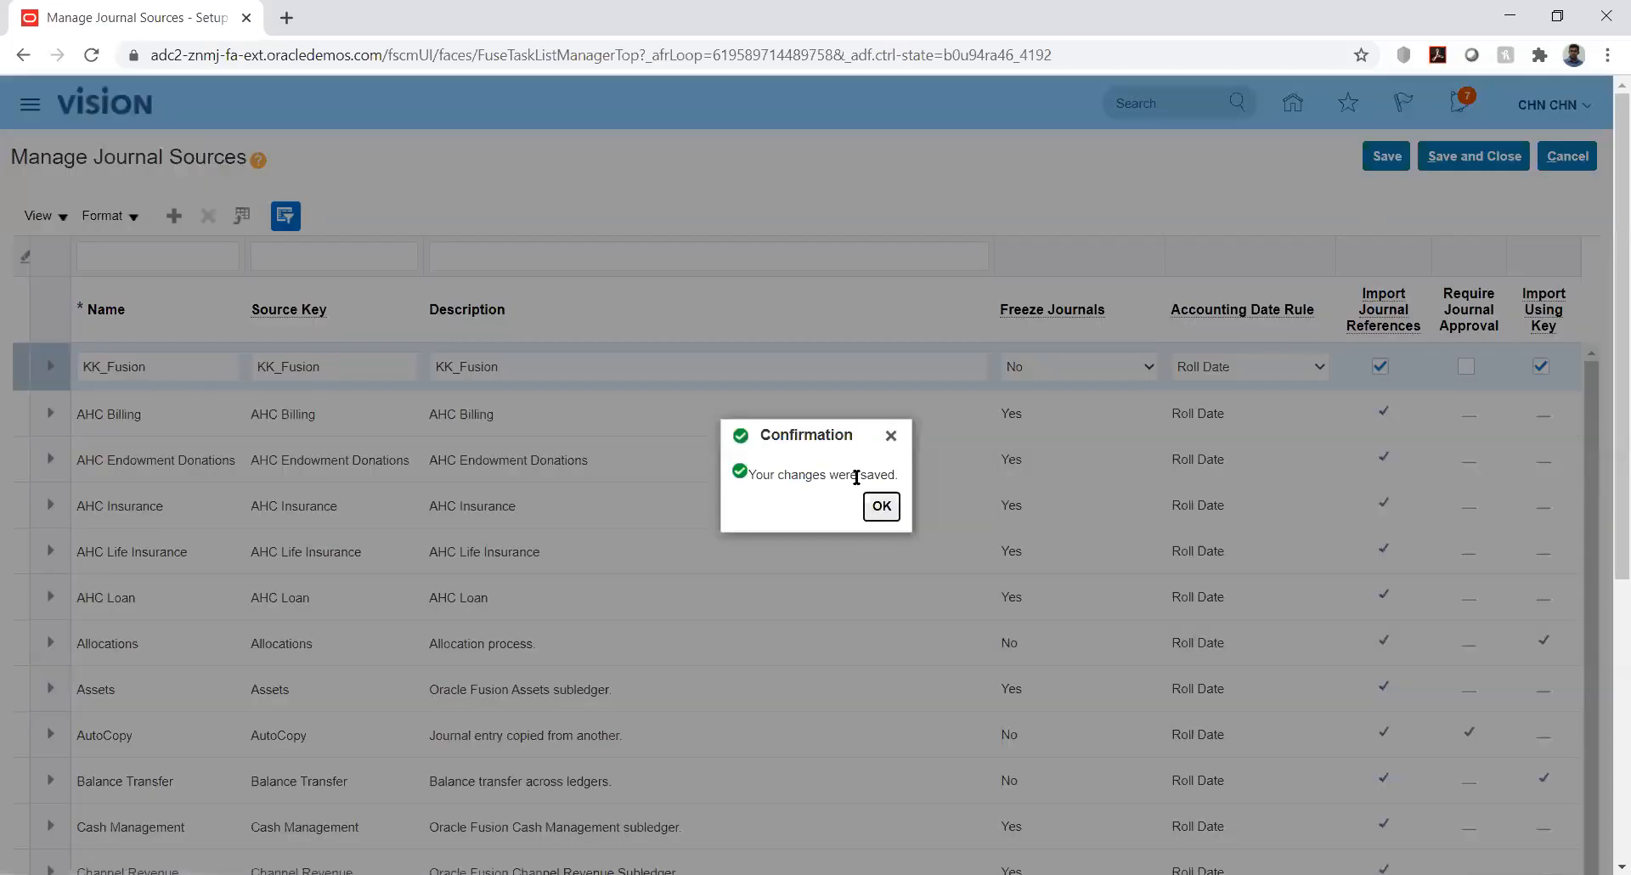
key("Return")
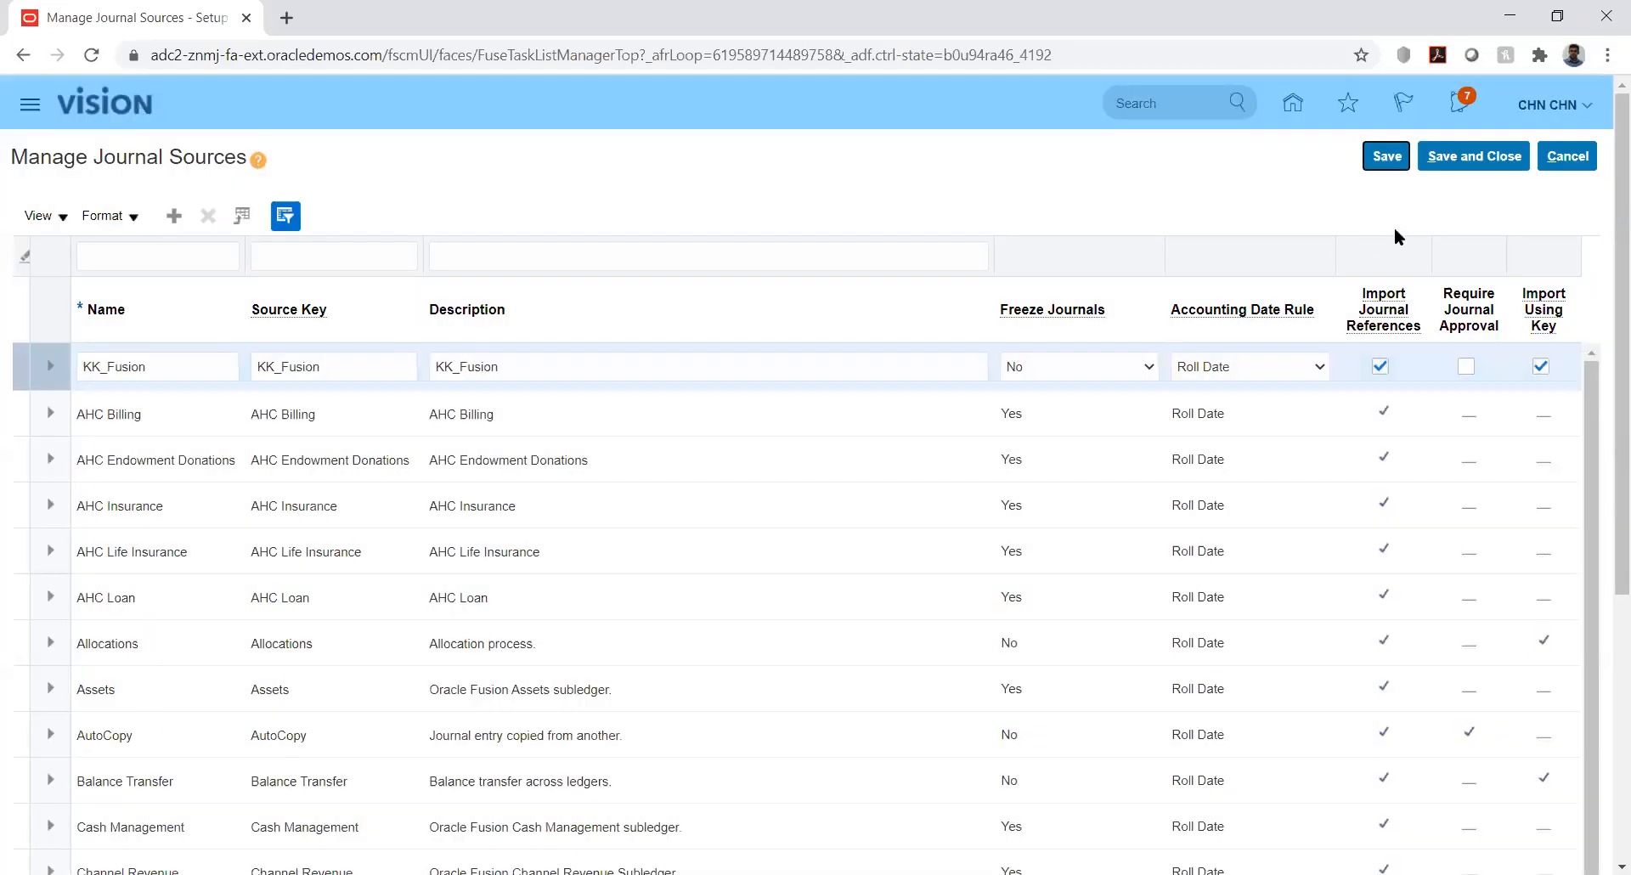
left_click(1463, 167)
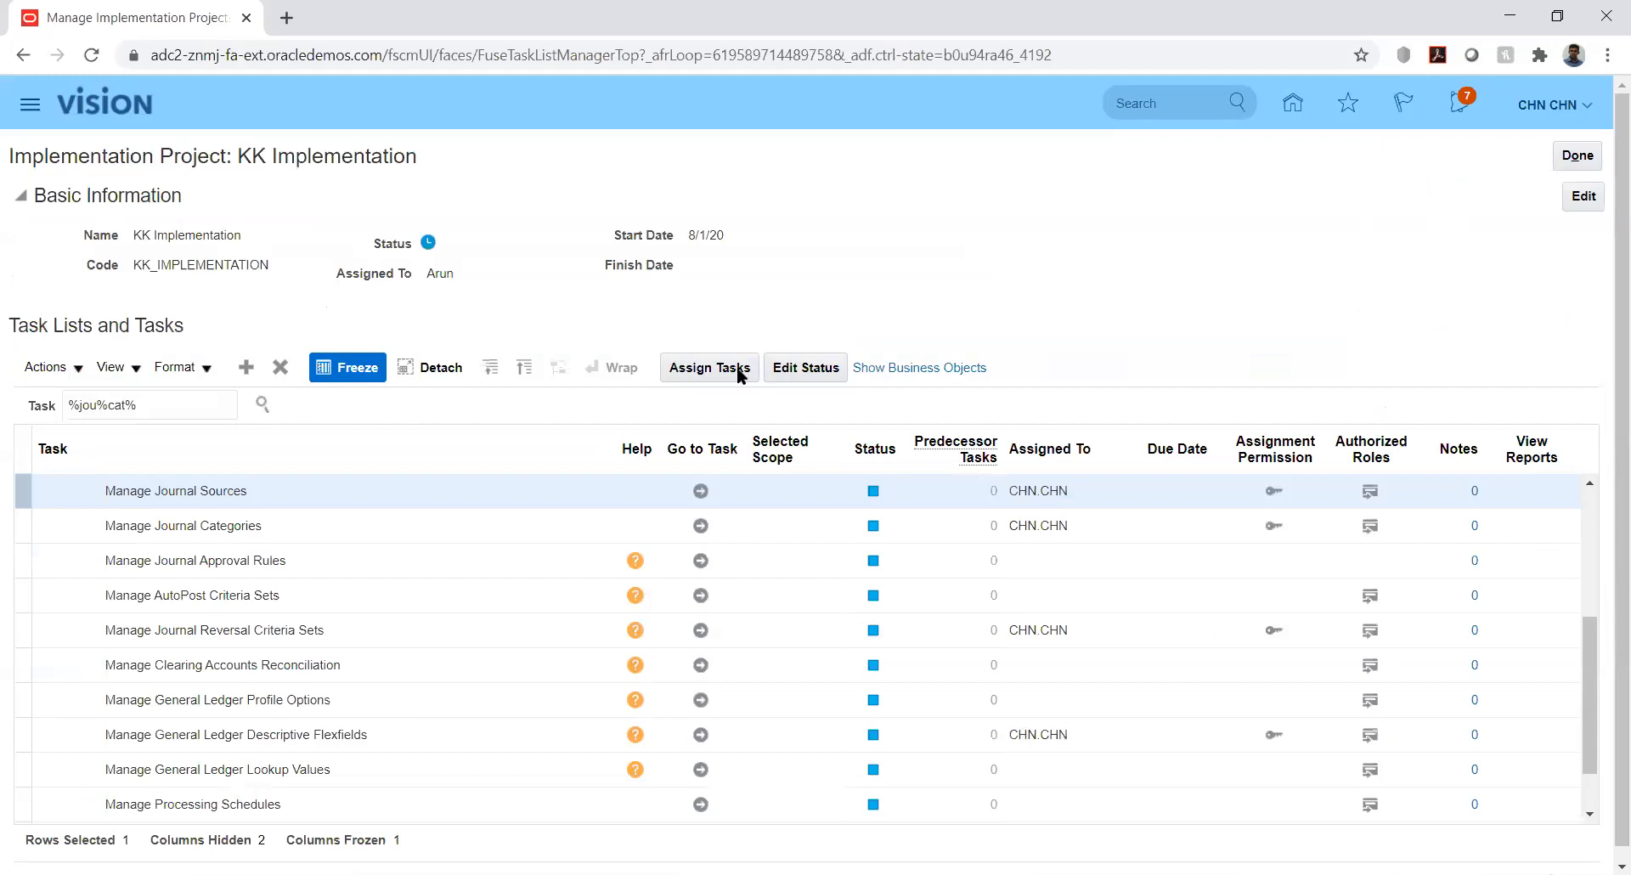
left_click(701, 526)
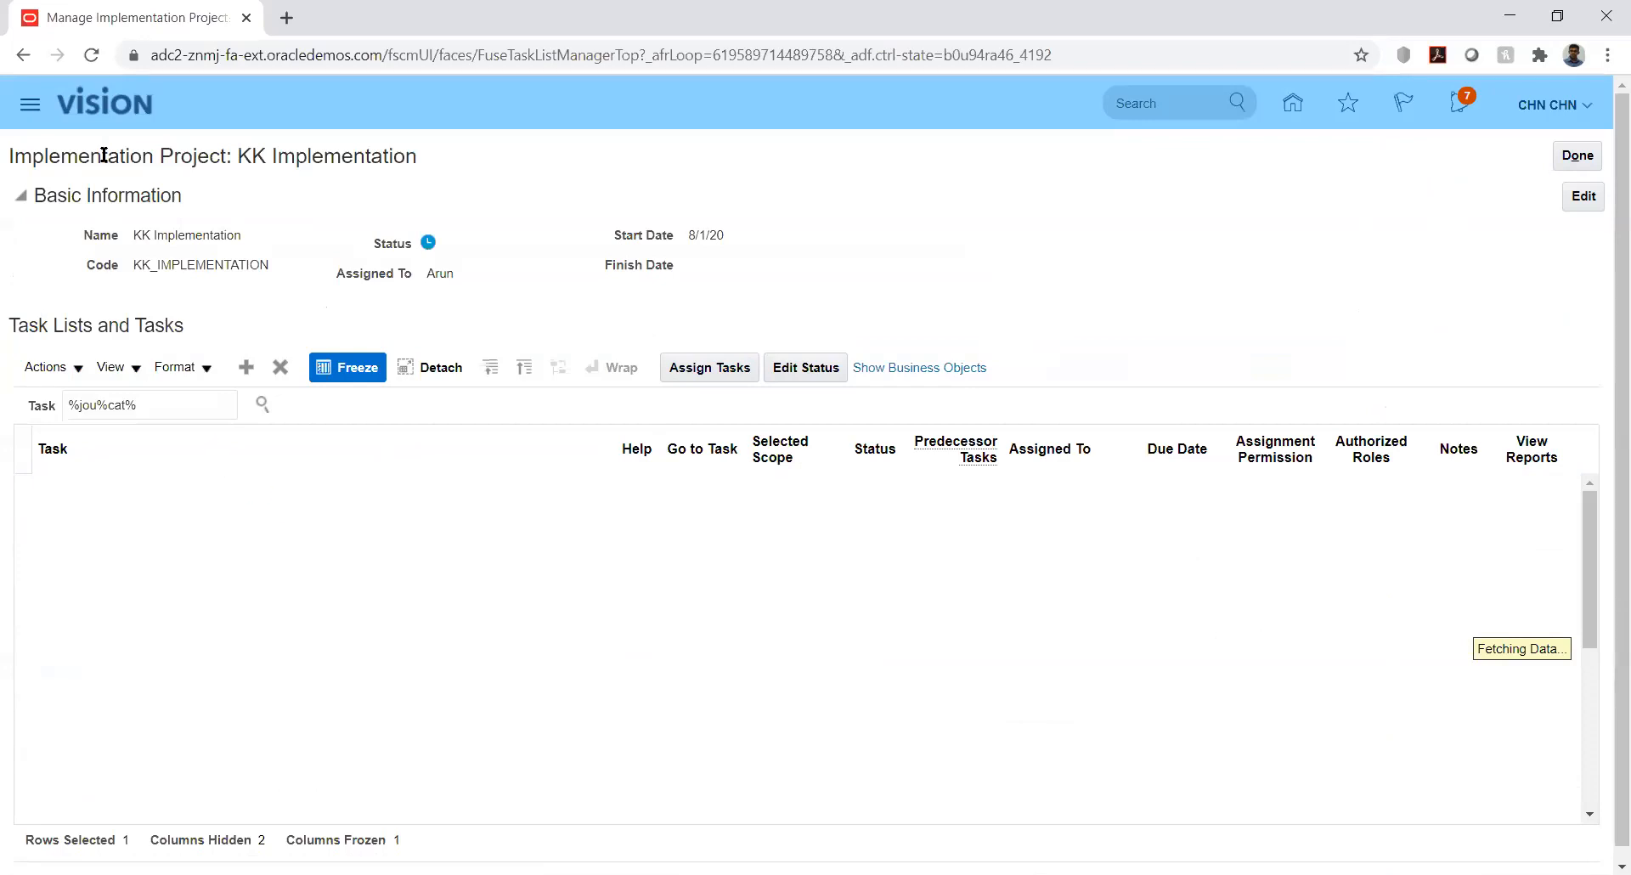
Reload the project, expand Financials, and filter tasks with '%jou%sou%' to show Manage Journal Sources in hierarchy
left_click(88, 54)
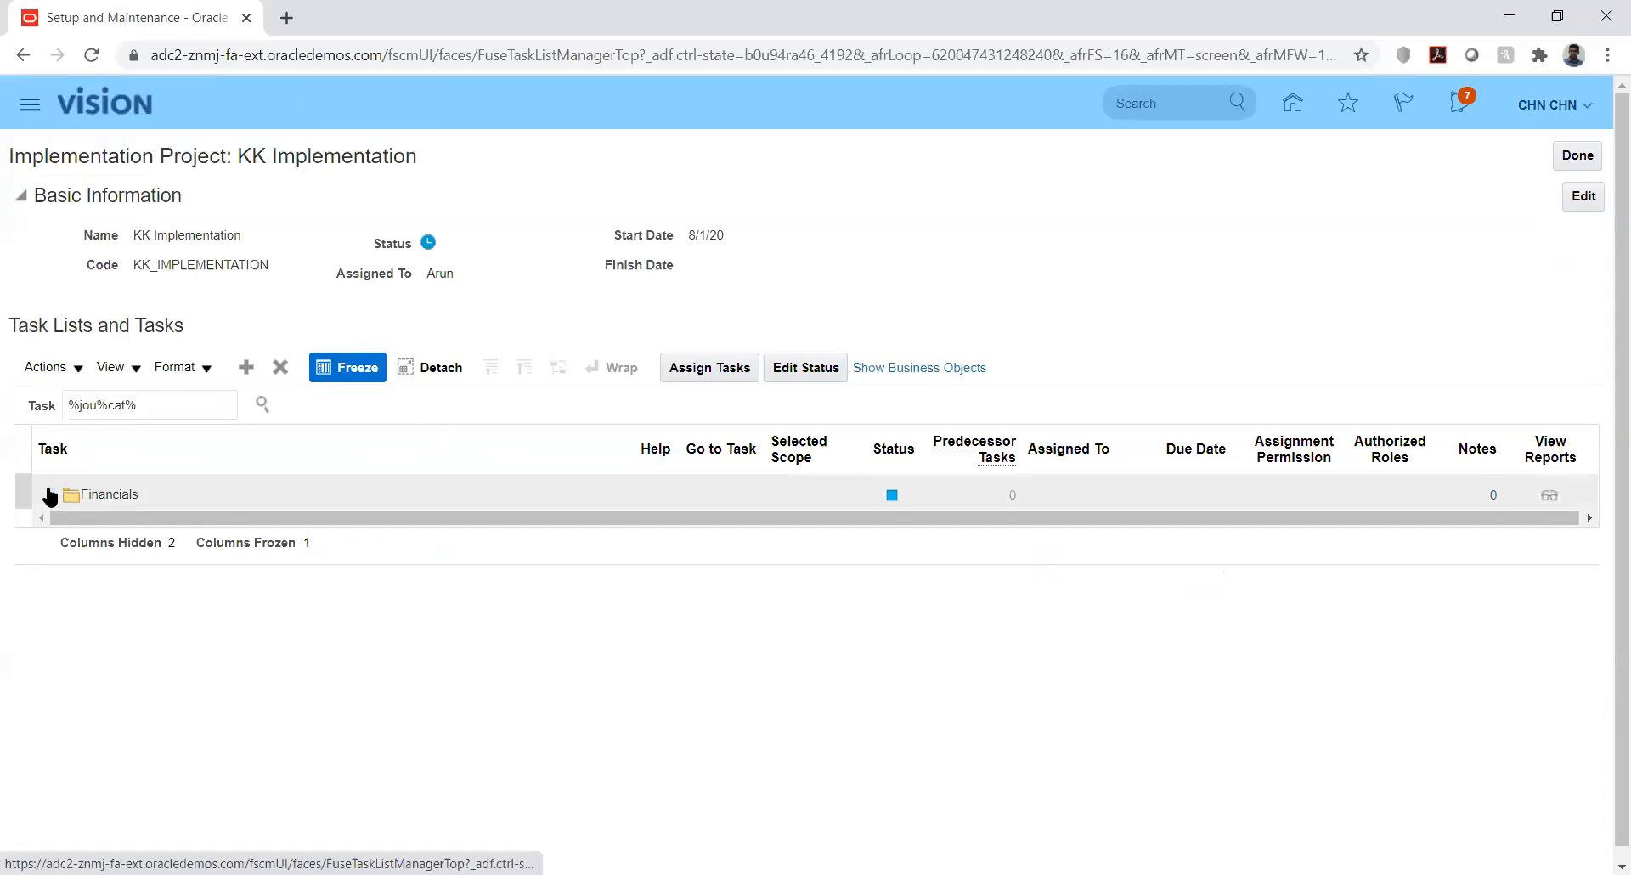
left_click(50, 495)
left_click(128, 403)
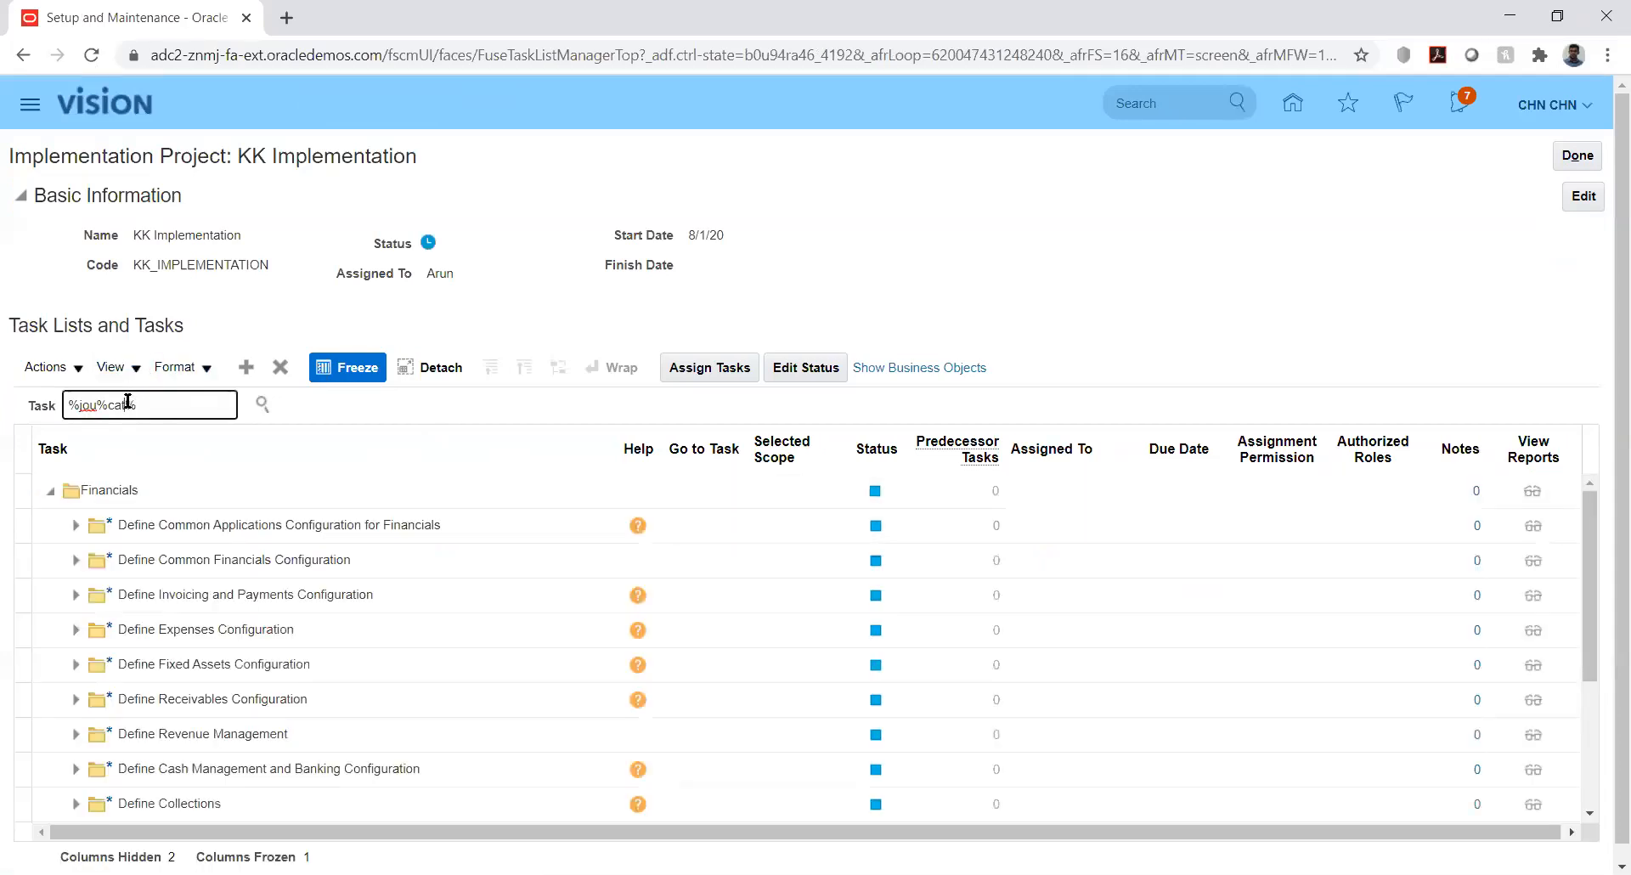
key("BackSpace")
key("BackSpace")
key("BackSpace")
type("sou")
key("Return")
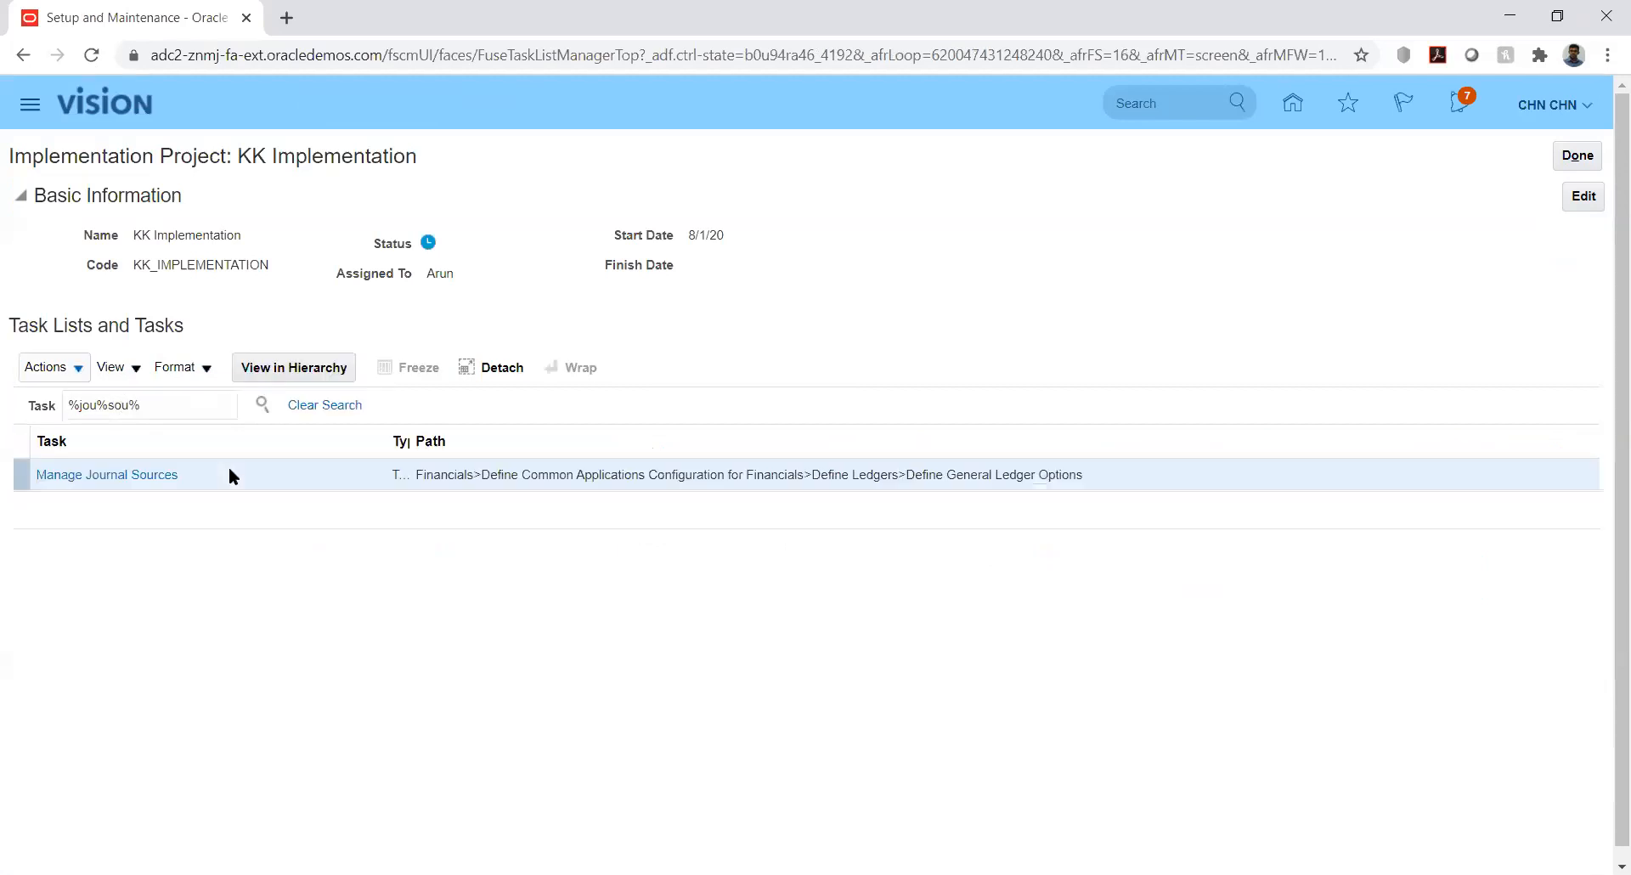
left_click(133, 480)
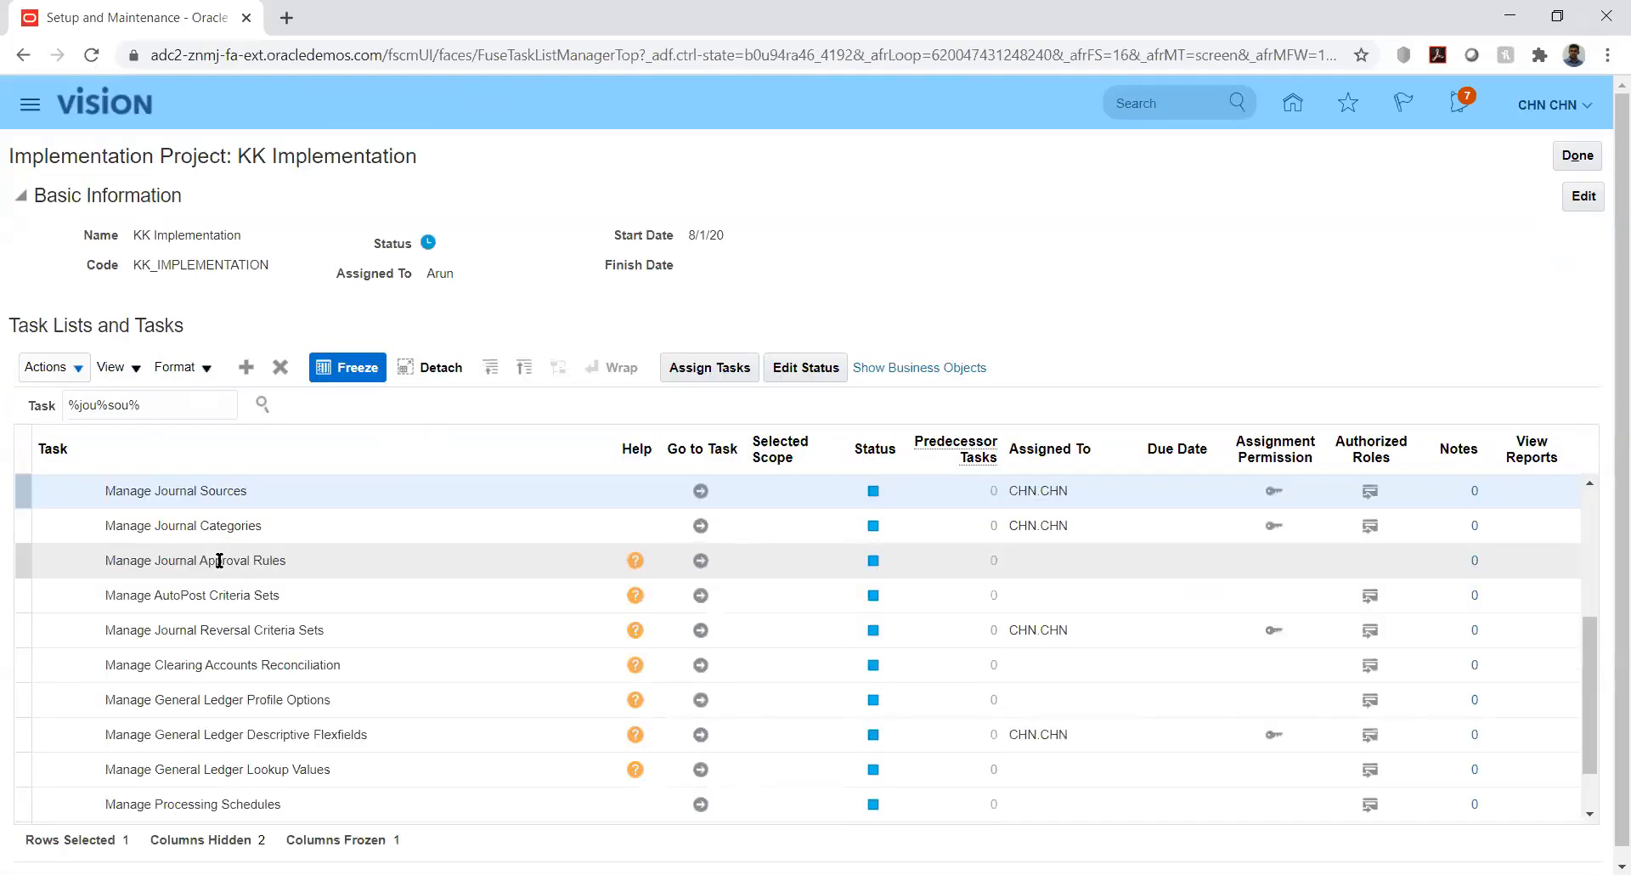
left_click(700, 491)
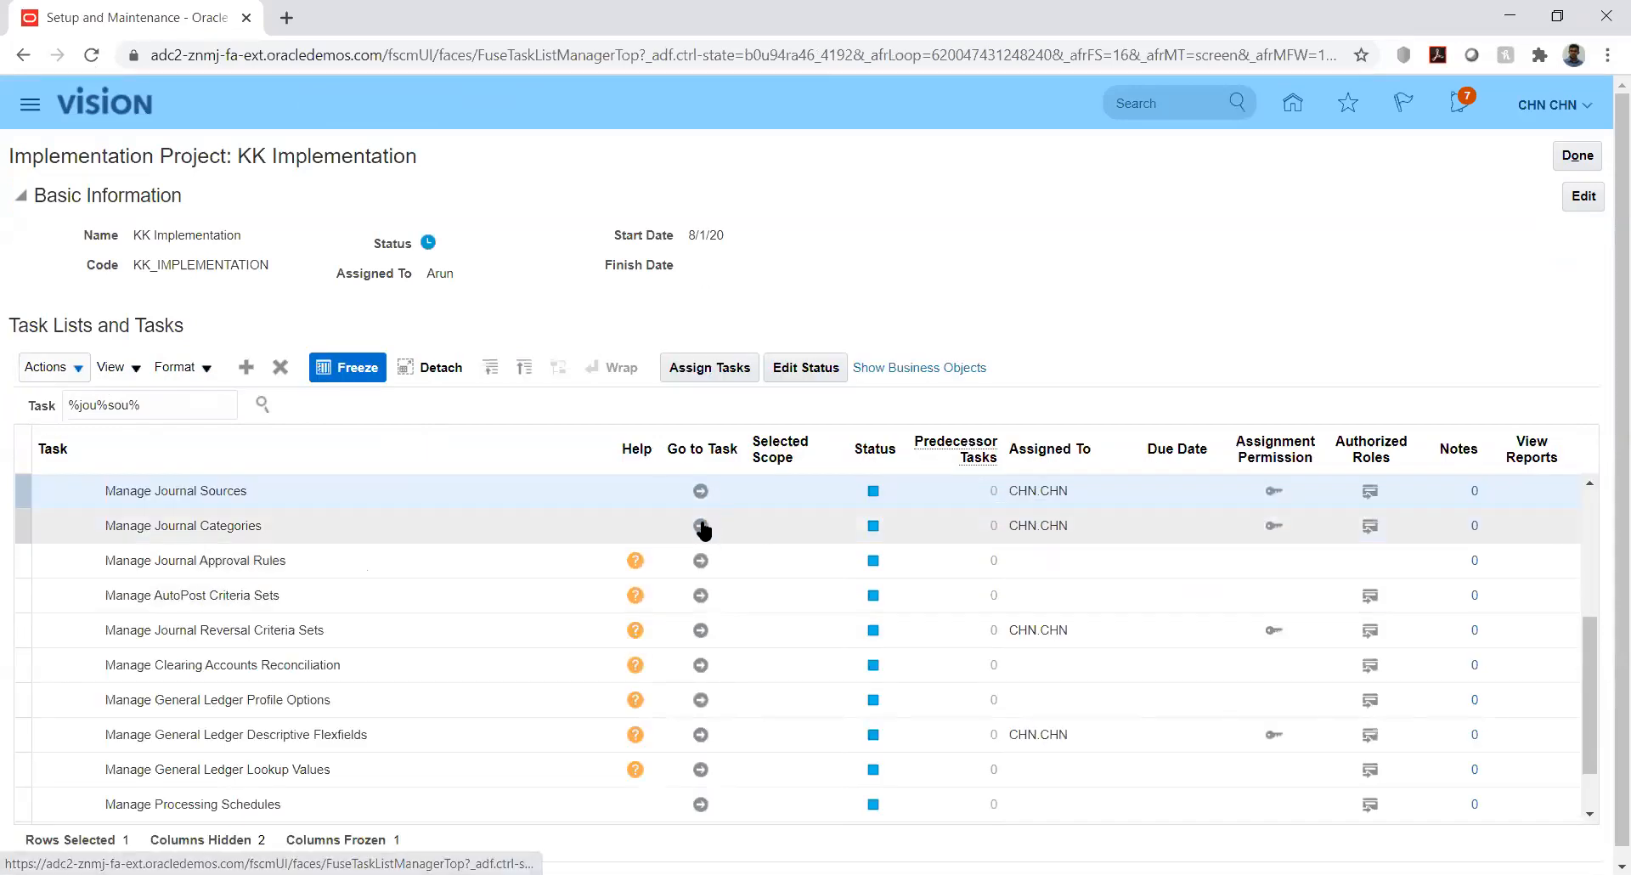
Open Manage Journal Categories and add a row with name and category key KK_Fusion
left_click(700, 526)
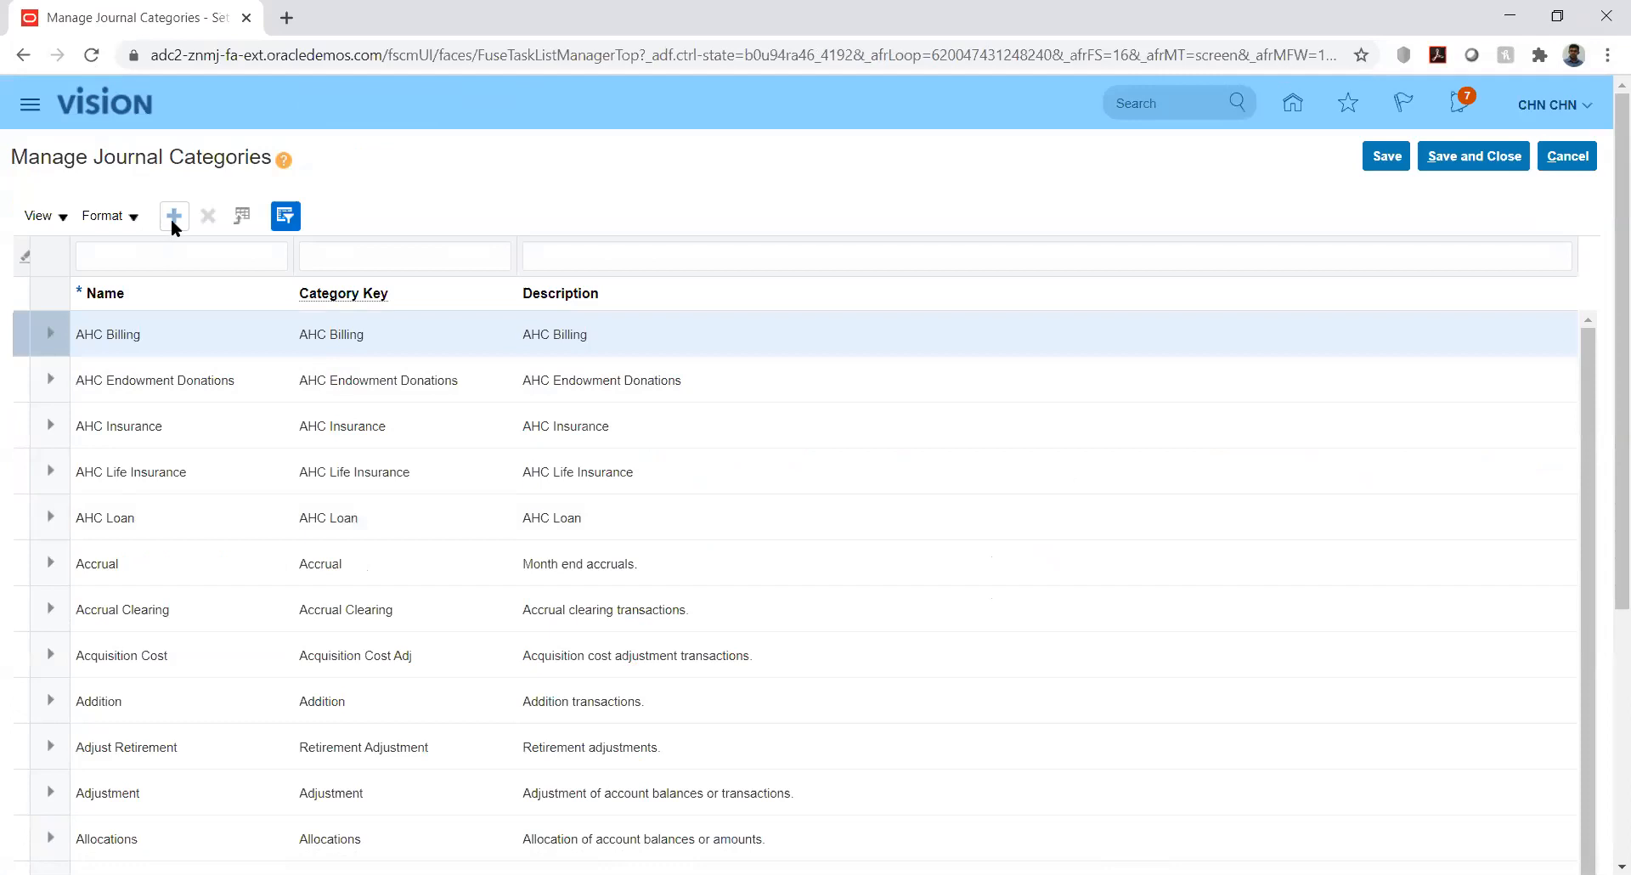
left_click(172, 217)
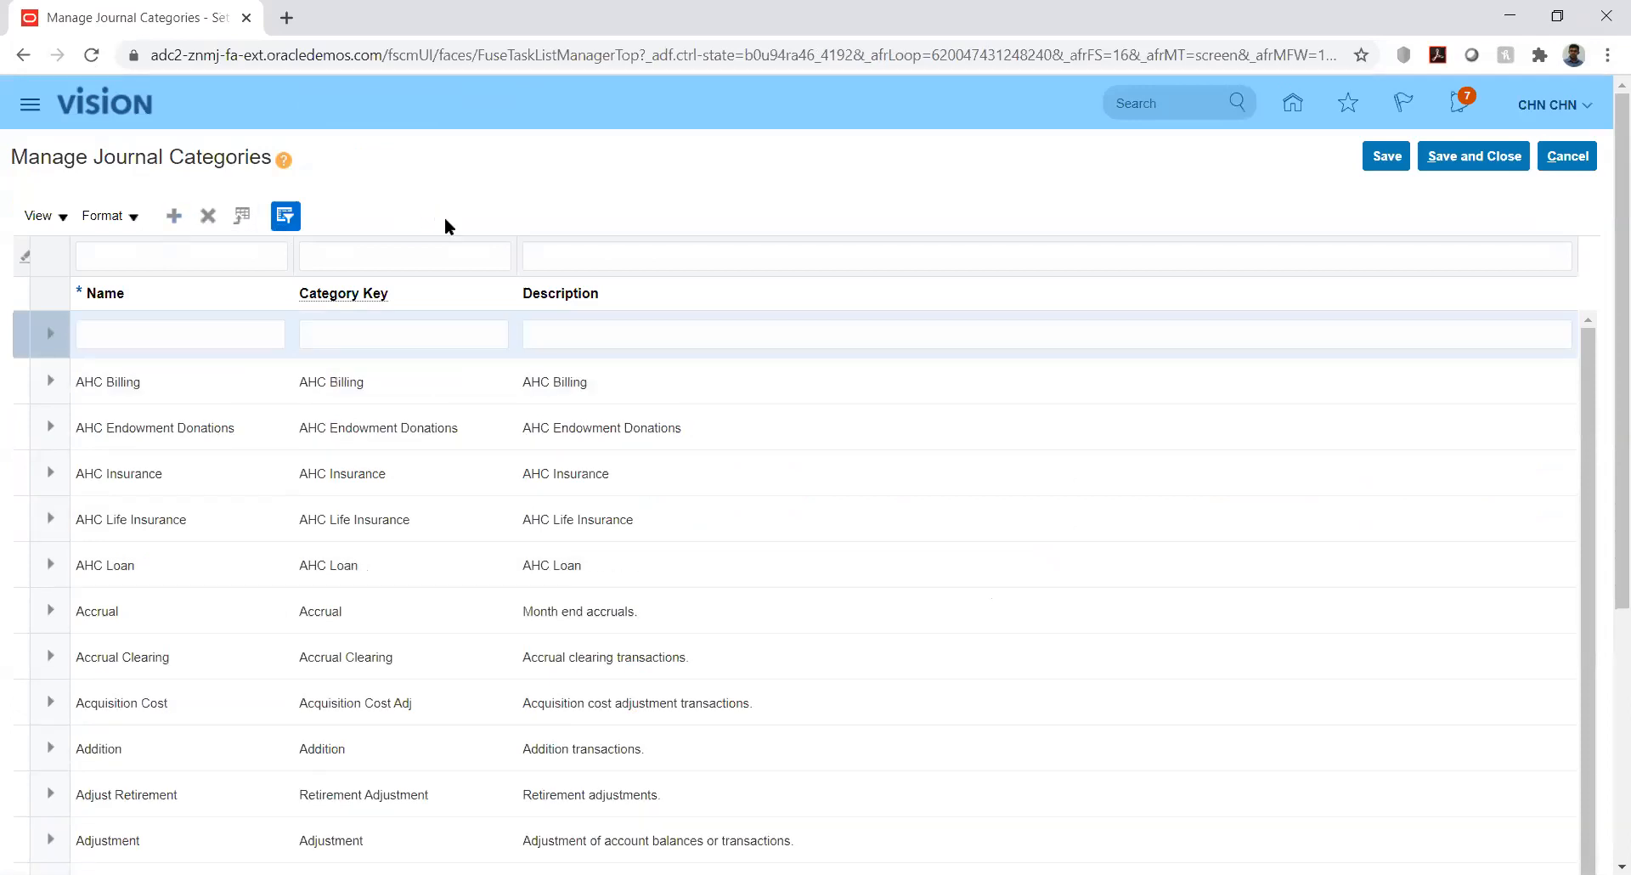
left_click(219, 332)
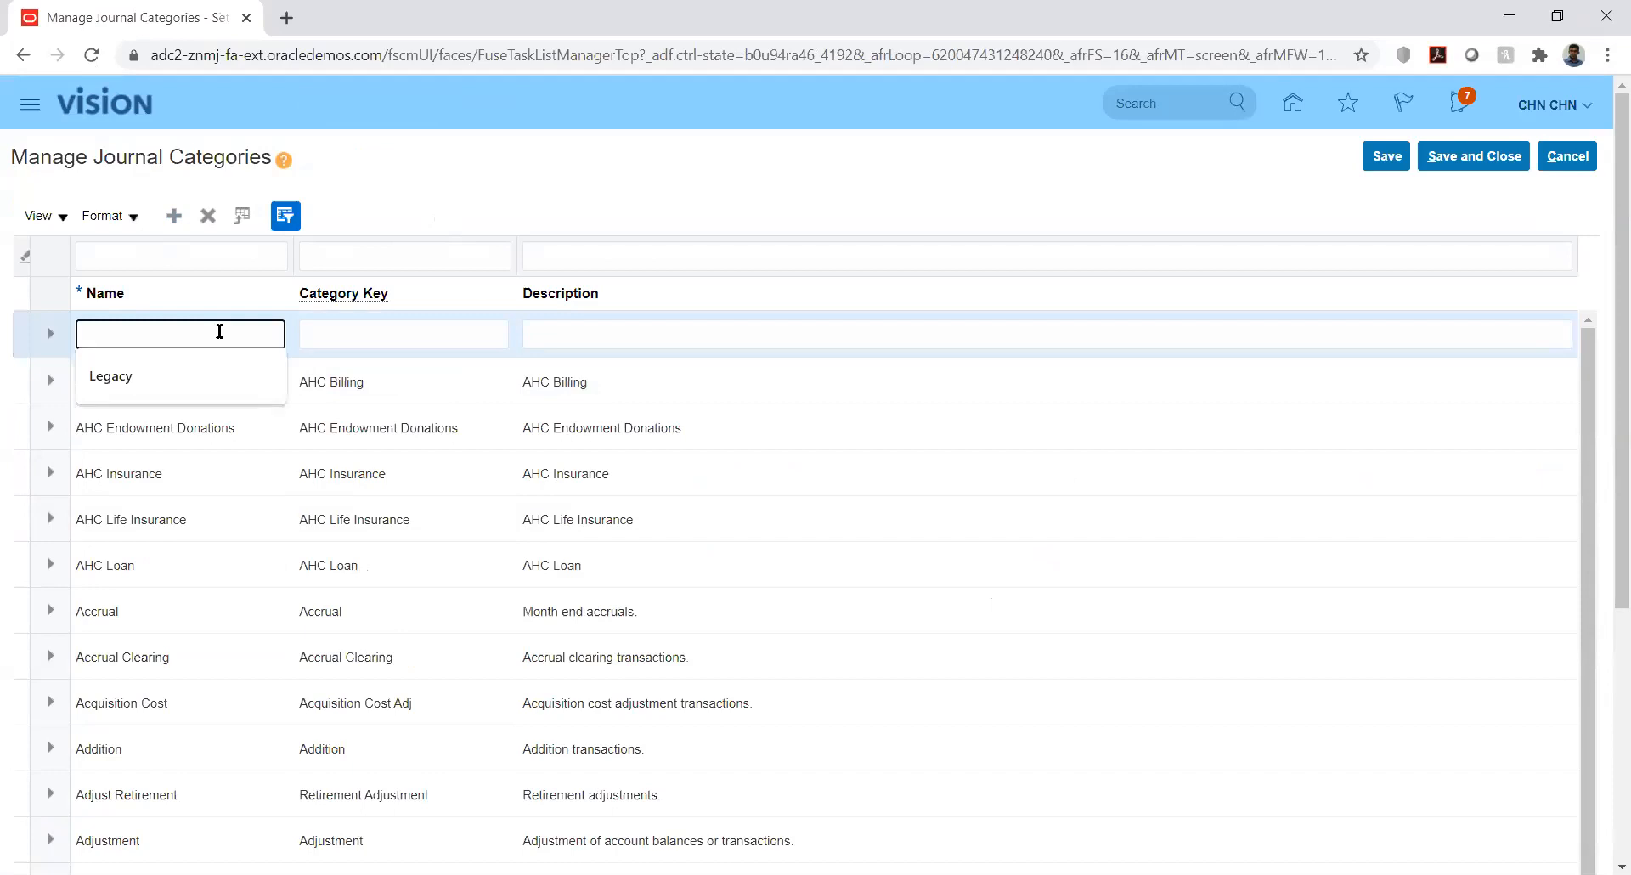
type("KK_Fusion")
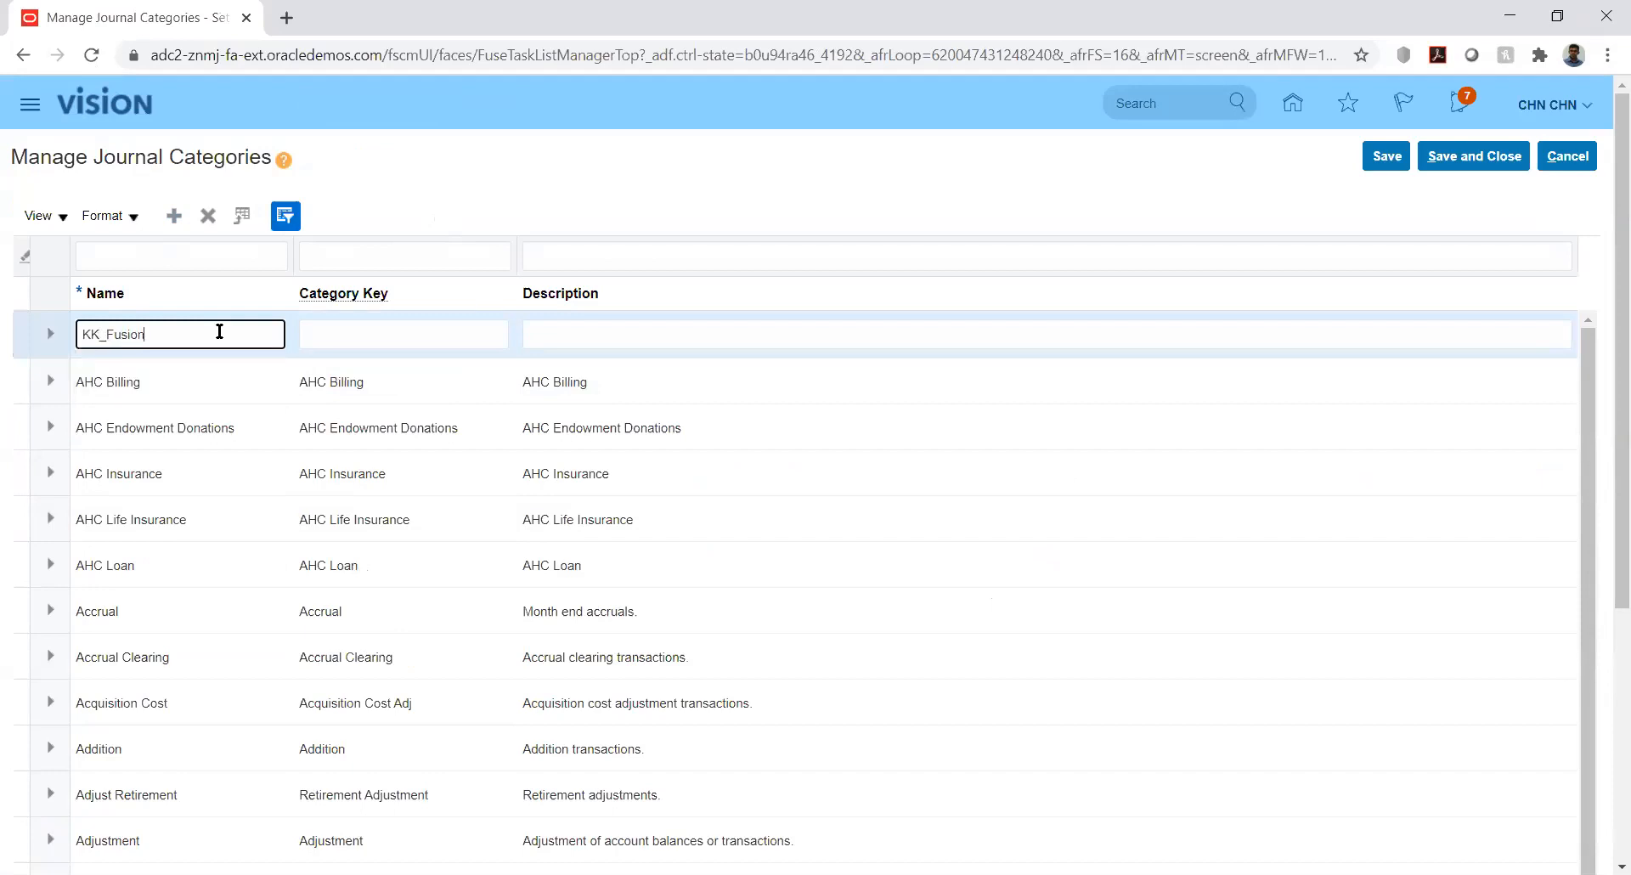
key("Tab")
type("KK_FU")
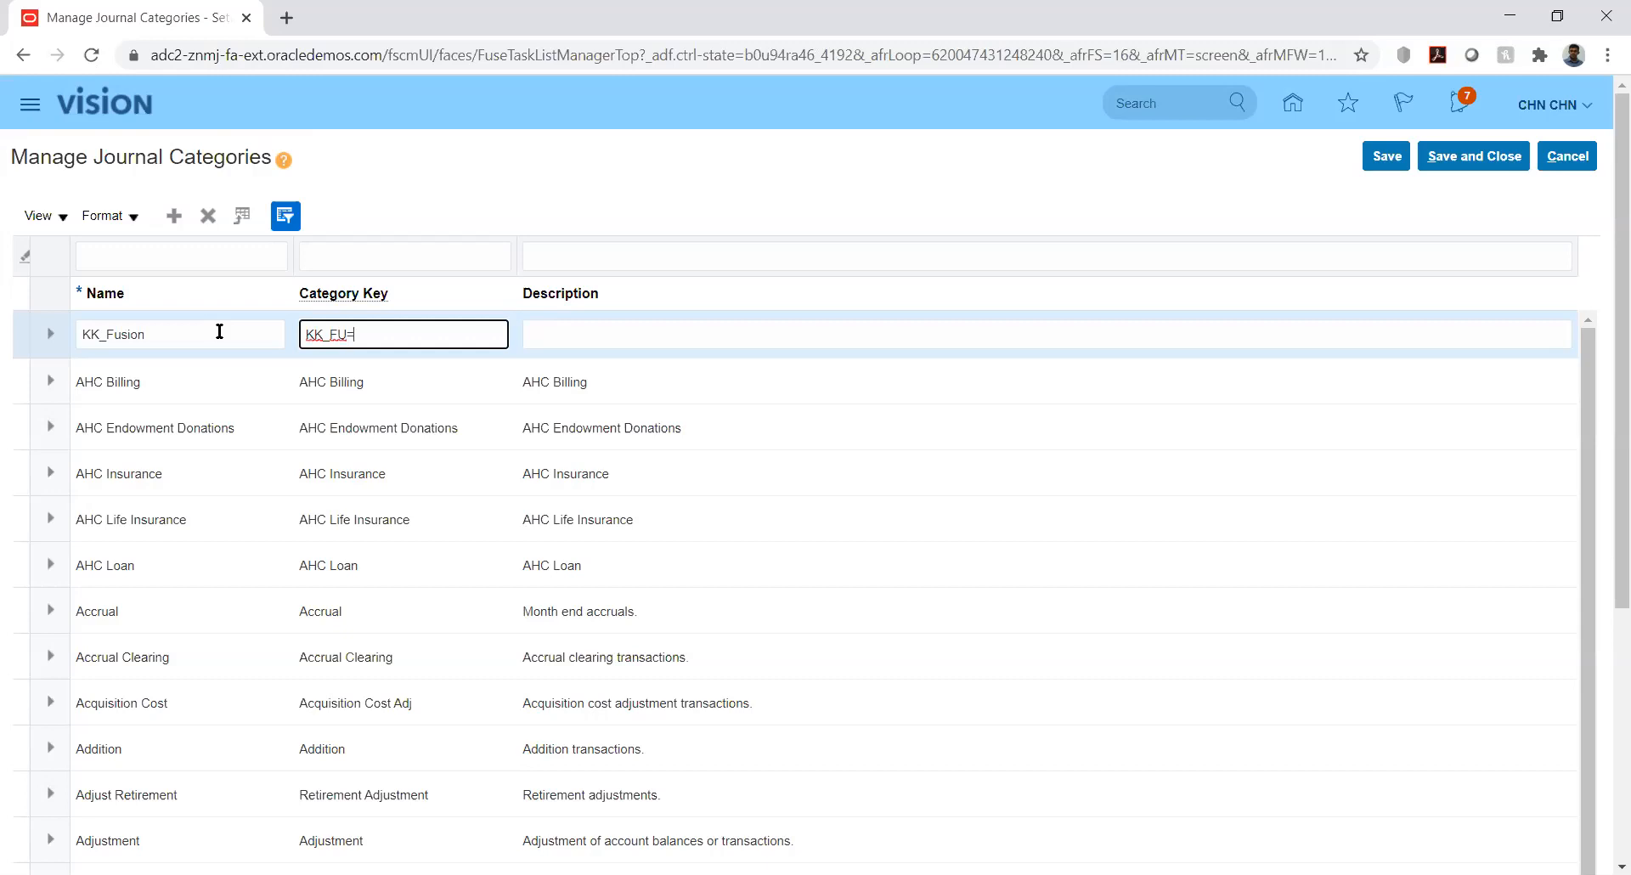
key("BackSpace")
type("usion")
Copy KK_Fusion into the category's description and save the new category
key("Tab")
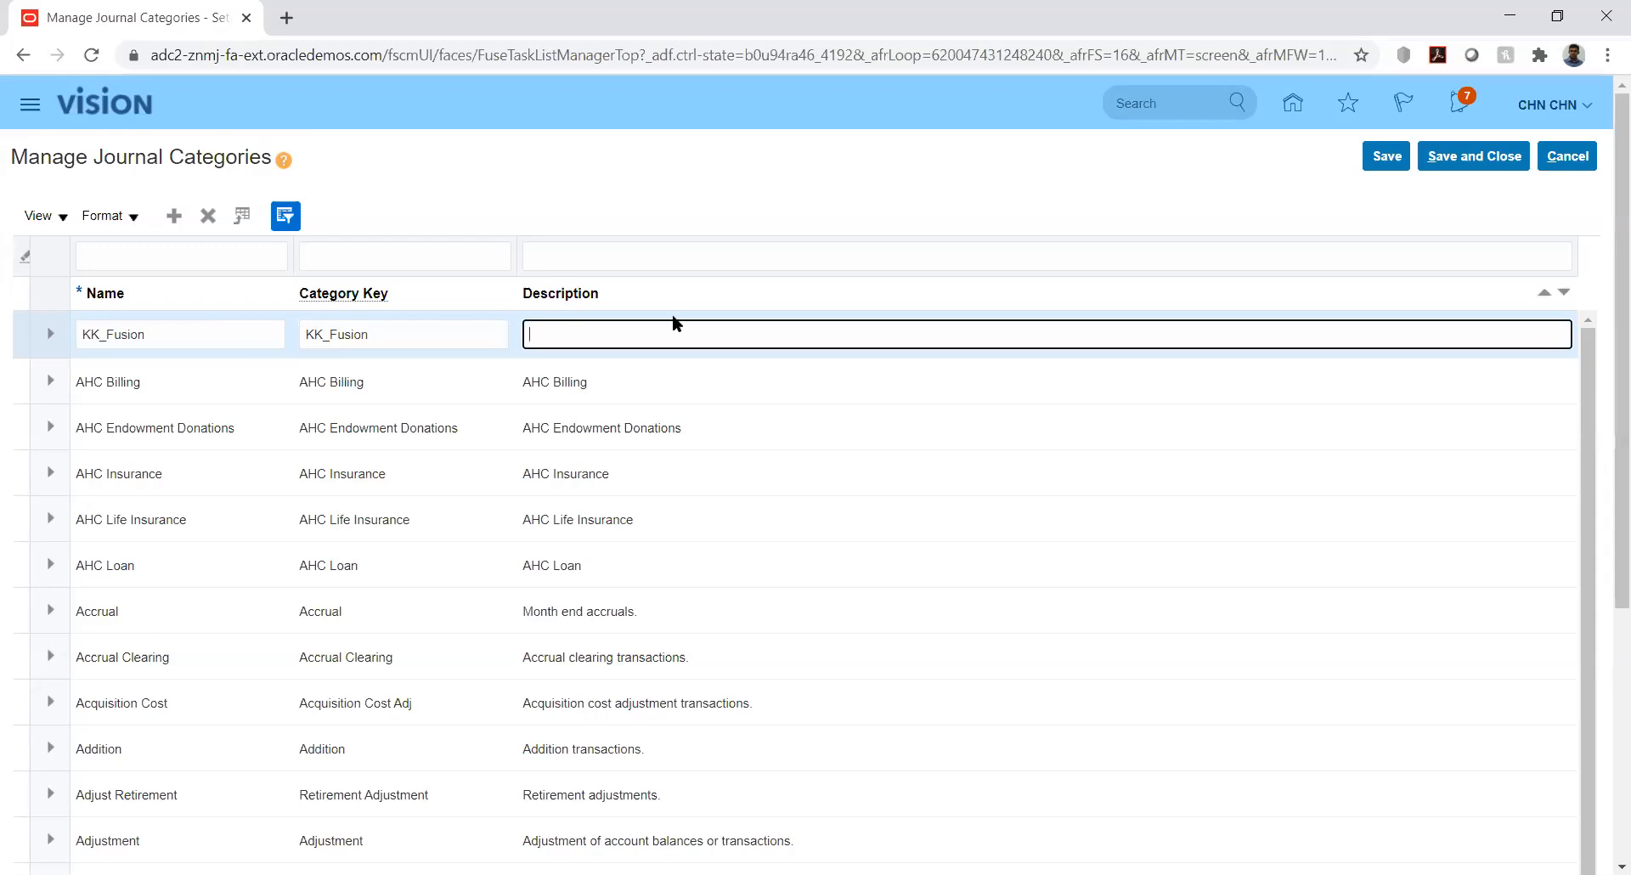
double_click(455, 339)
key("ctrl+c")
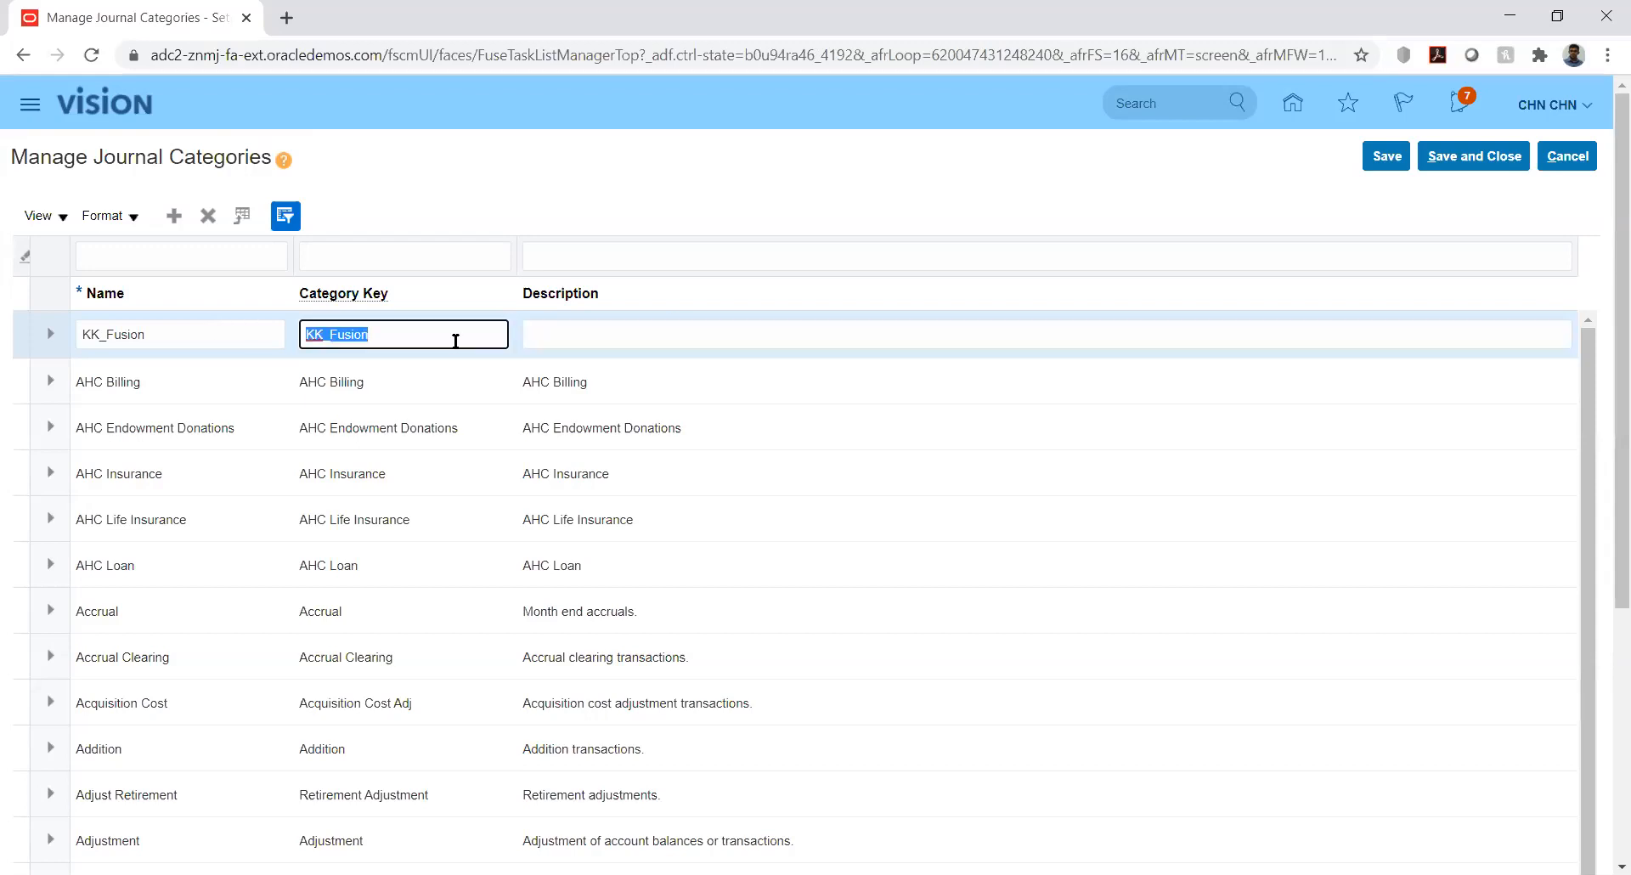
left_click(581, 341)
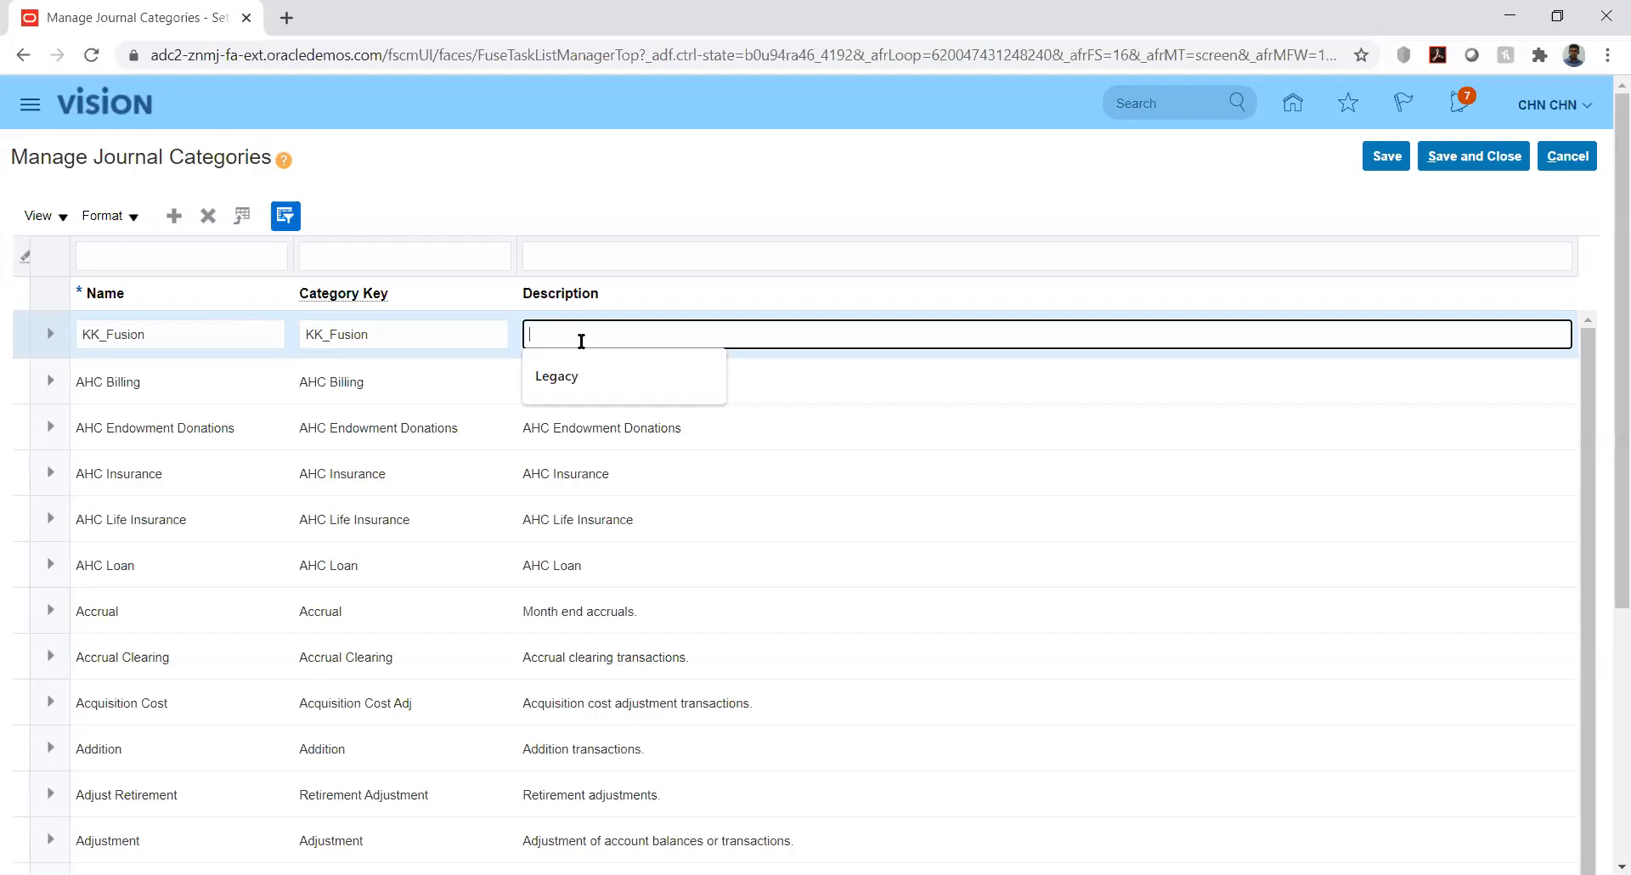
key("ctrl+v")
left_click(1048, 184)
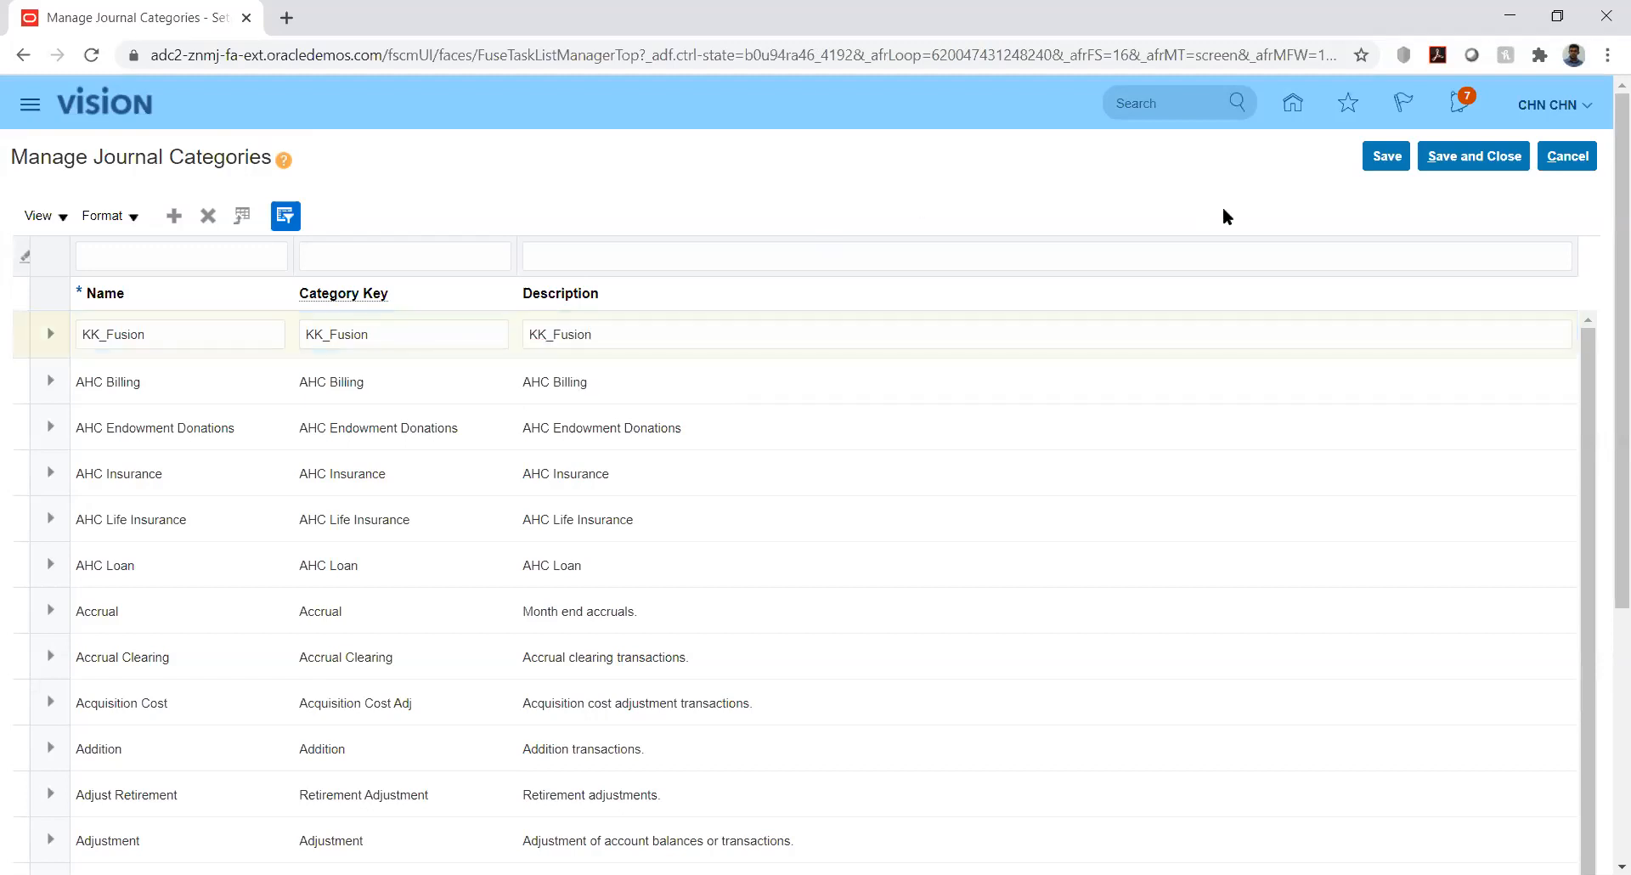
left_click(1388, 161)
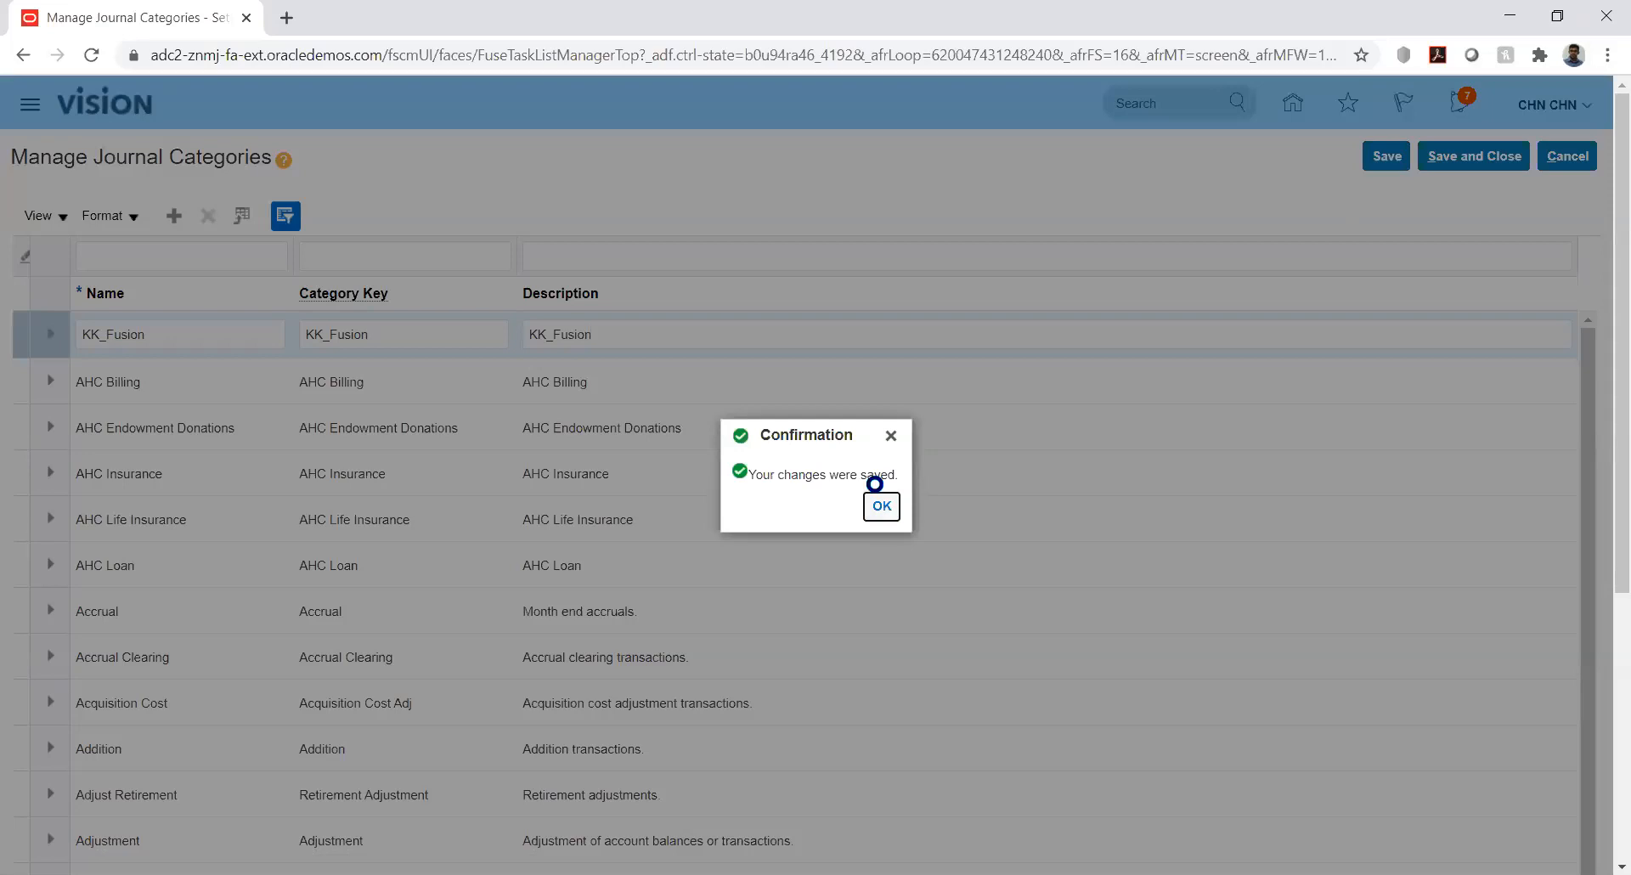
Dismiss the save confirmation and Save and Close back to the KK Implementation task list
left_click(882, 507)
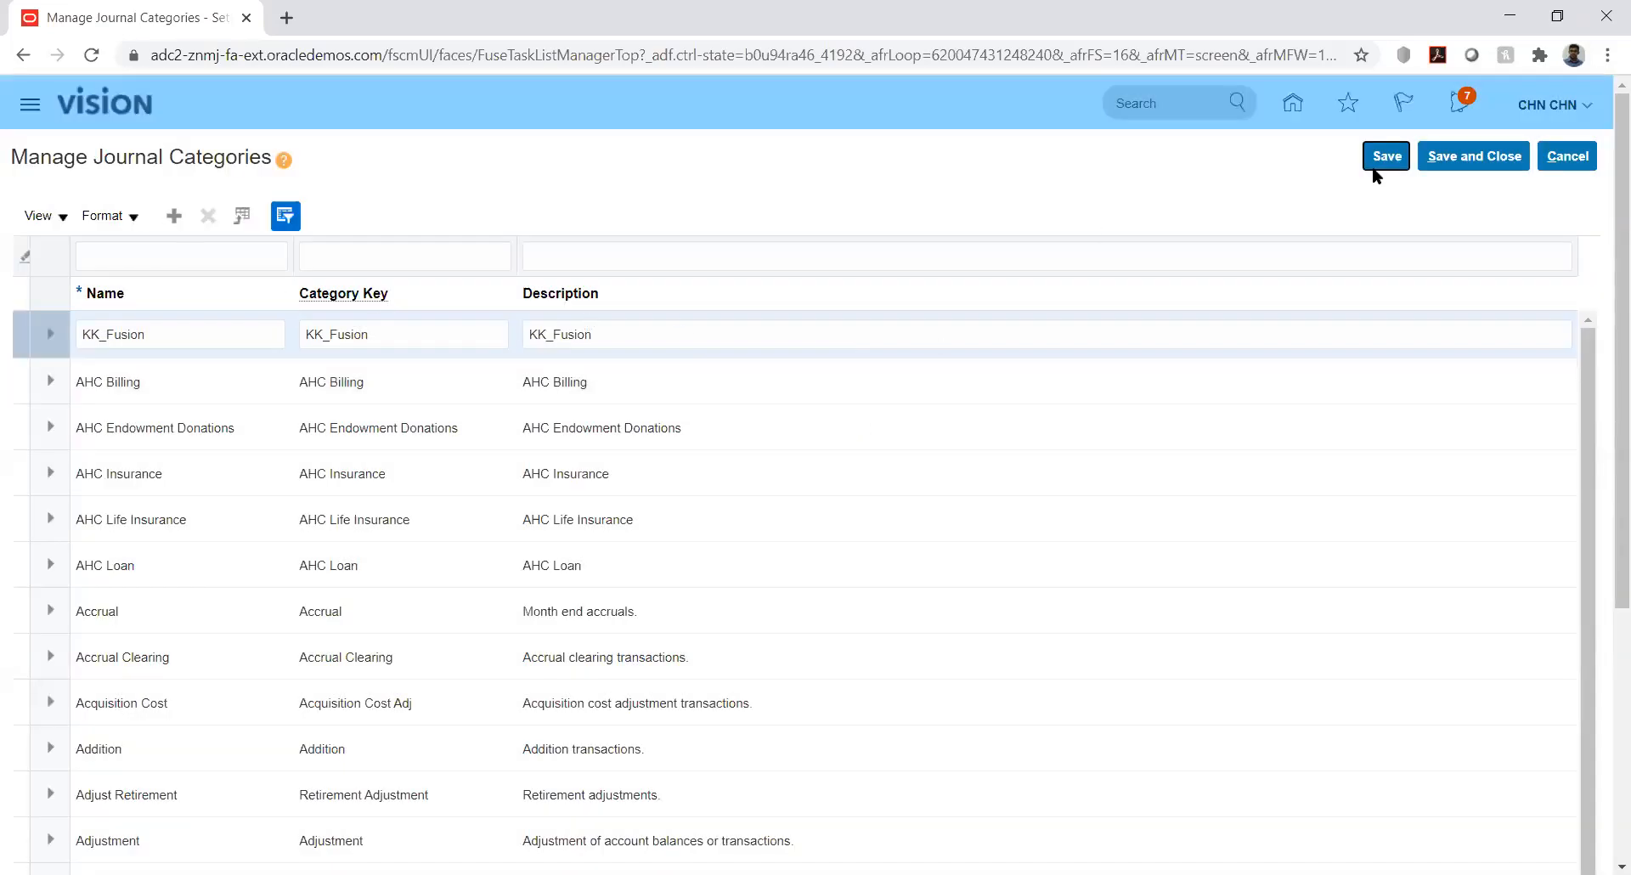
left_click(1471, 156)
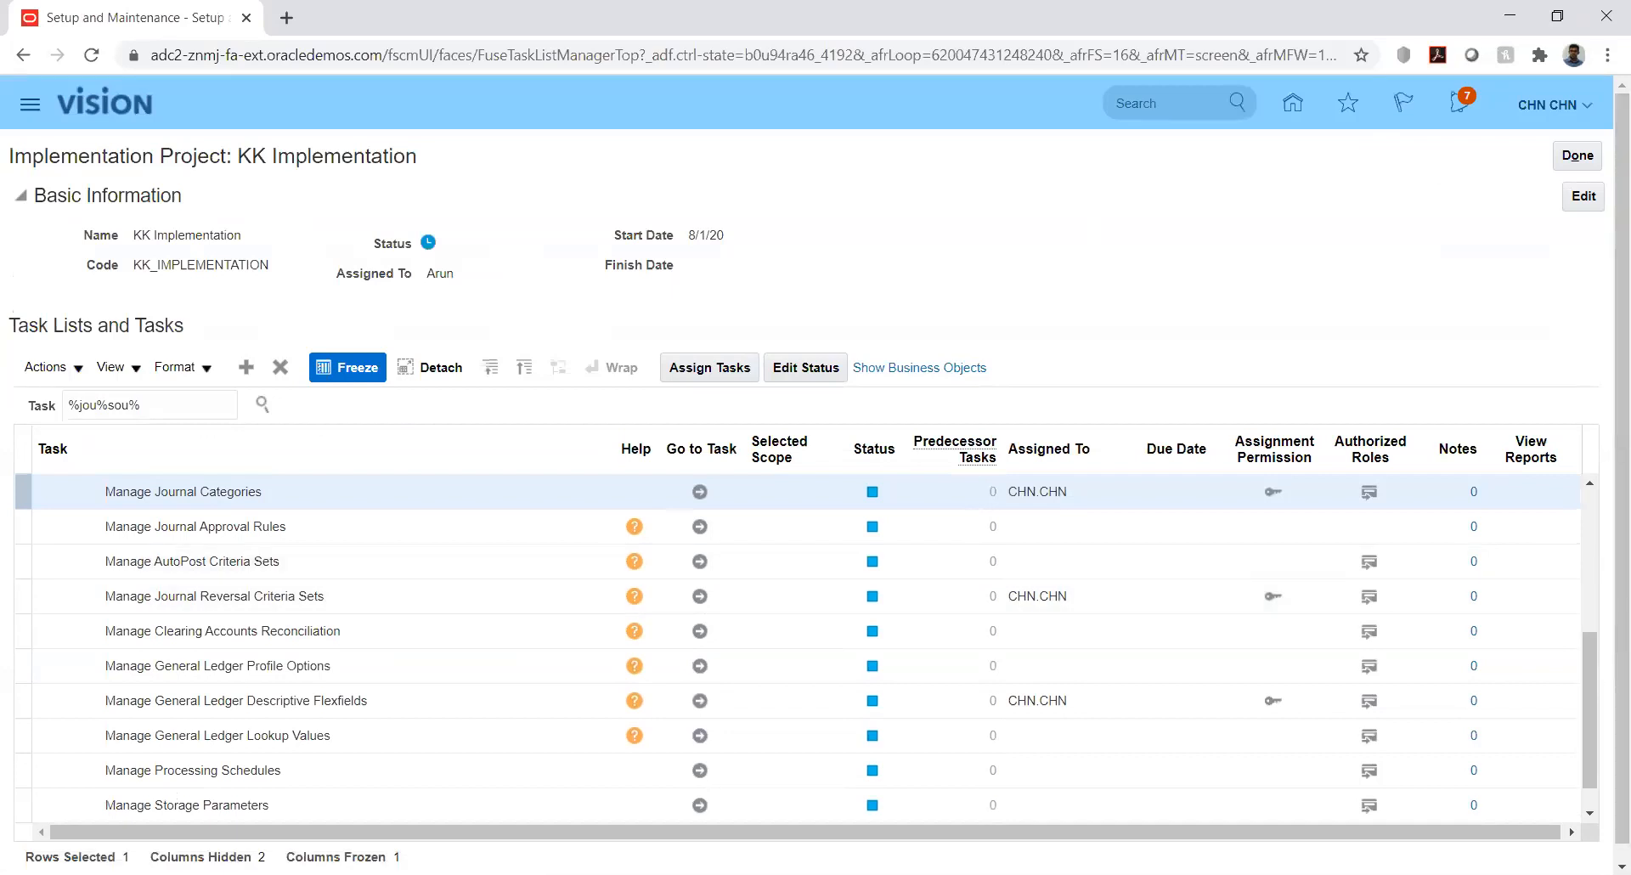
key("alt+Tab")
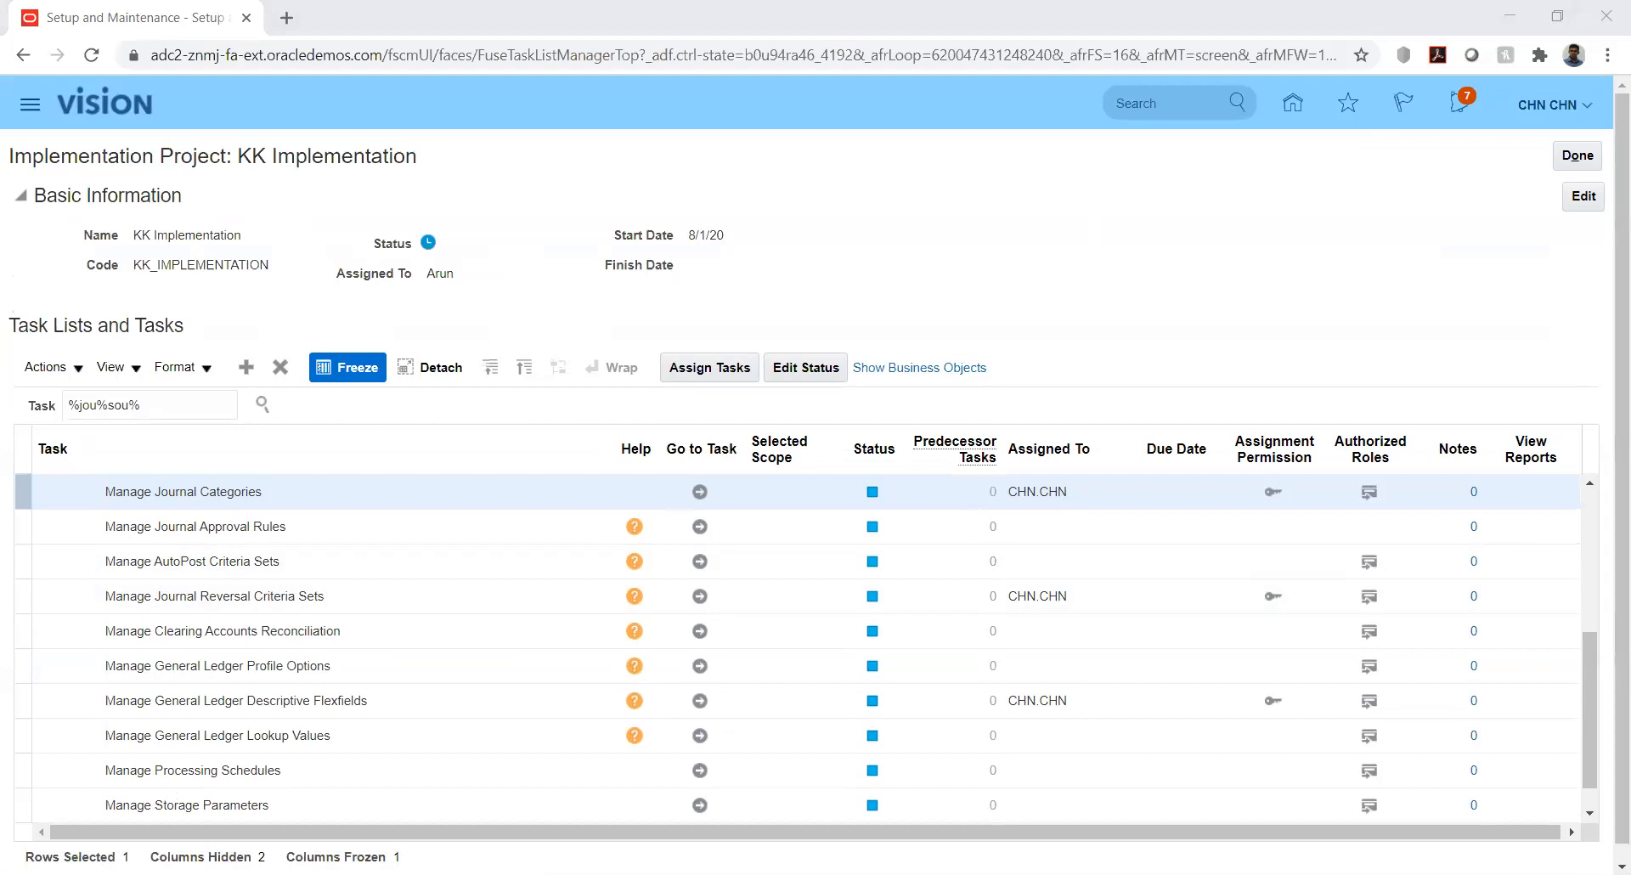
left_click(1321, 286)
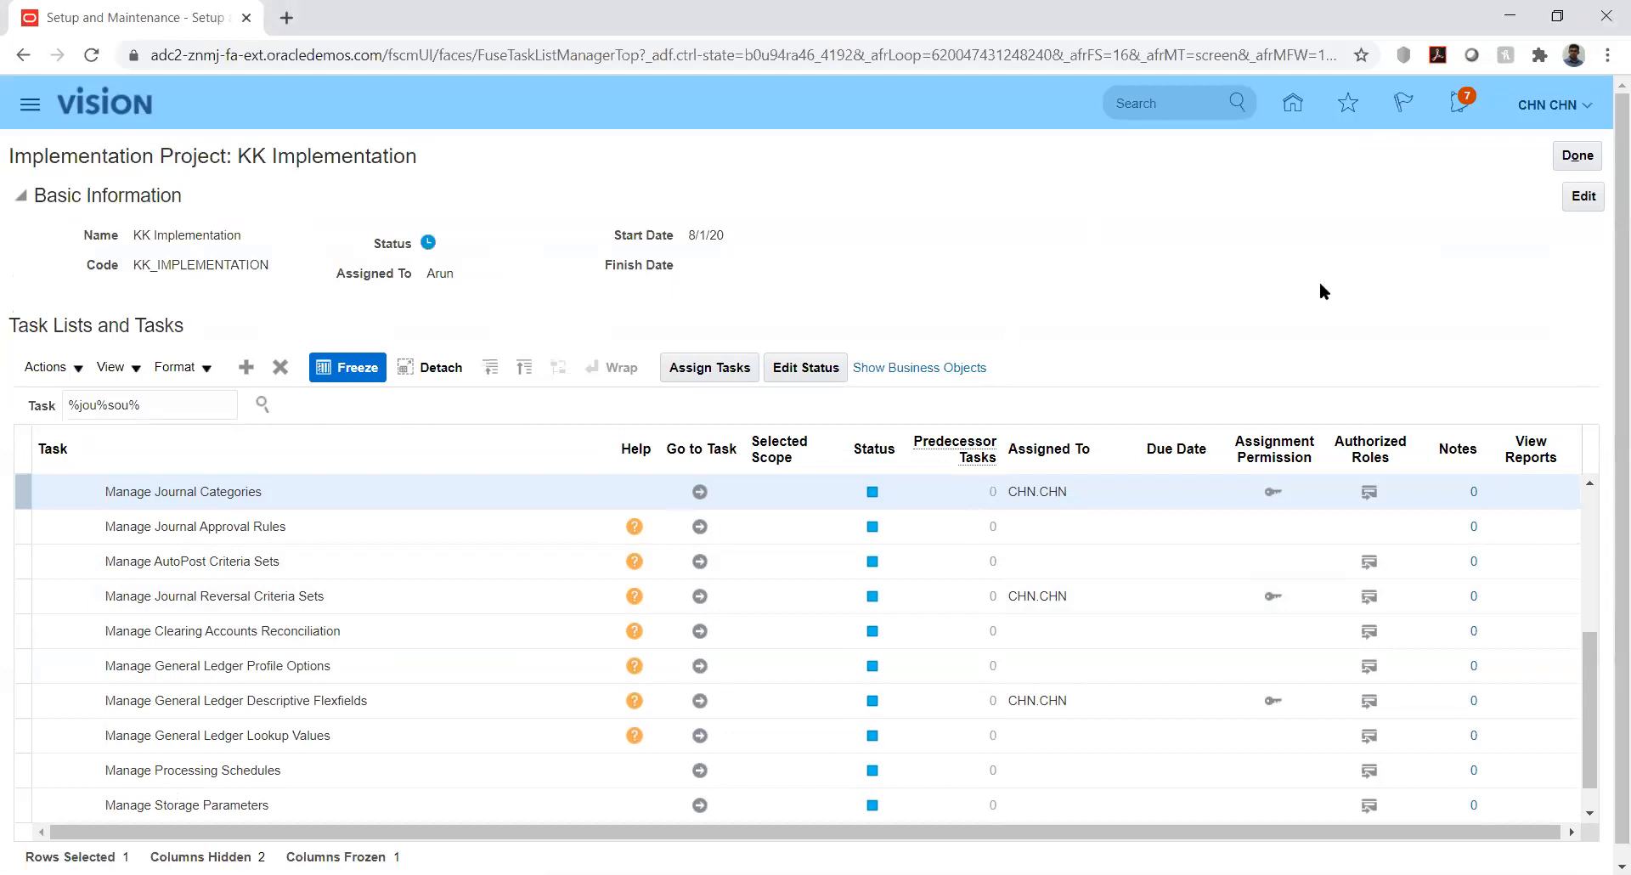
left_click(1593, 664)
Scroll up to the journal tasks, then switch to the JournalImportTemplate (1).xlsm workbook in Excel
left_click_drag(1594, 665, 1591, 630)
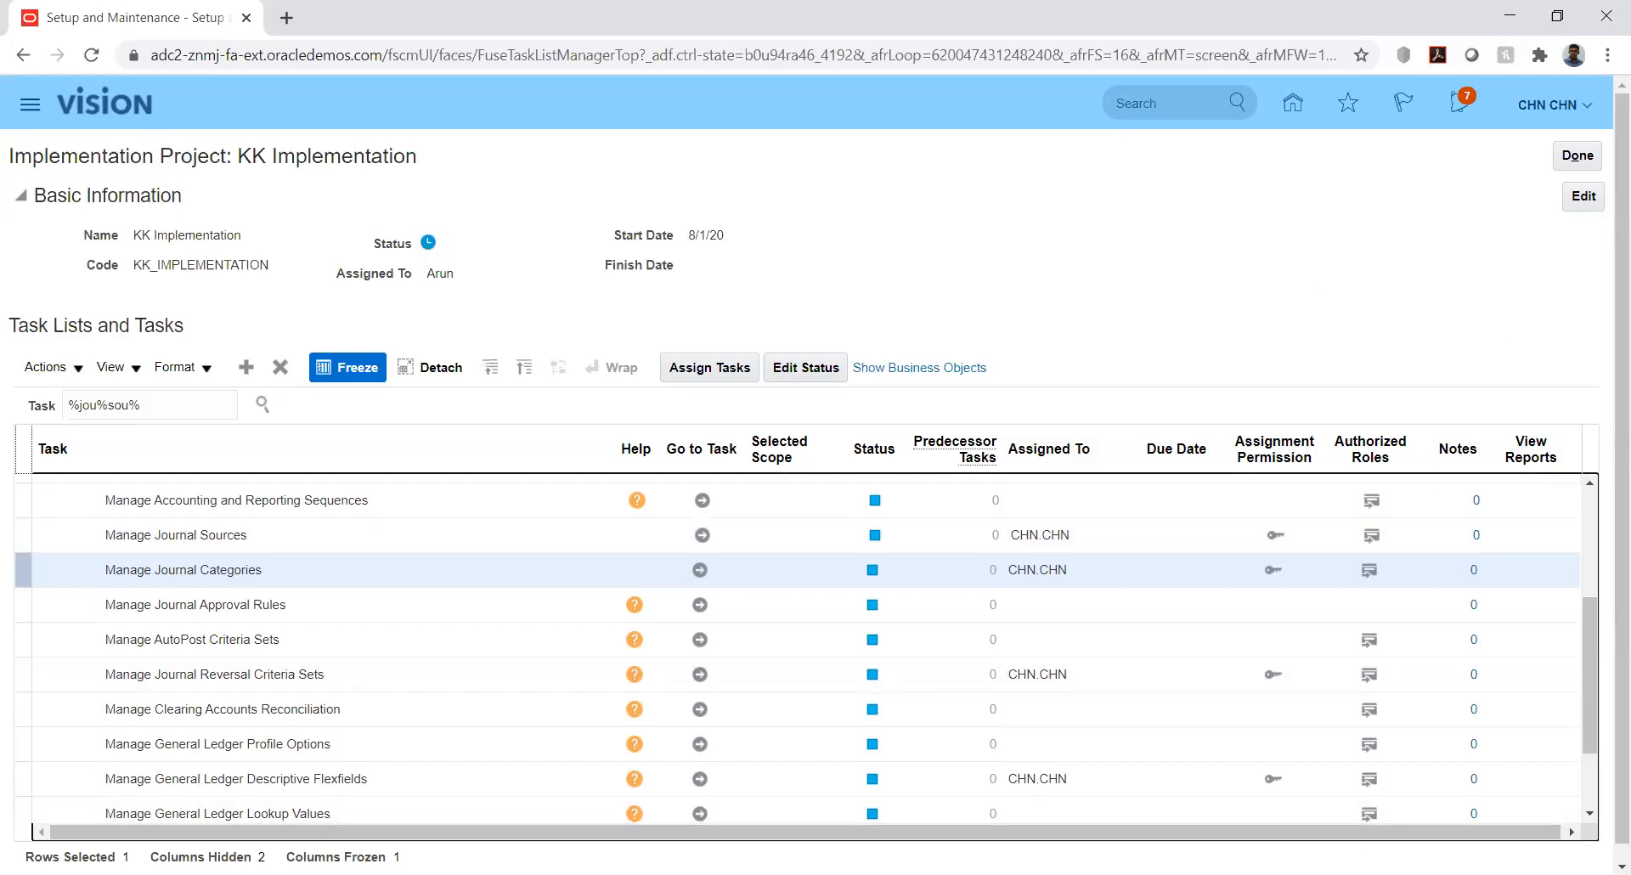
key("alt+Tab")
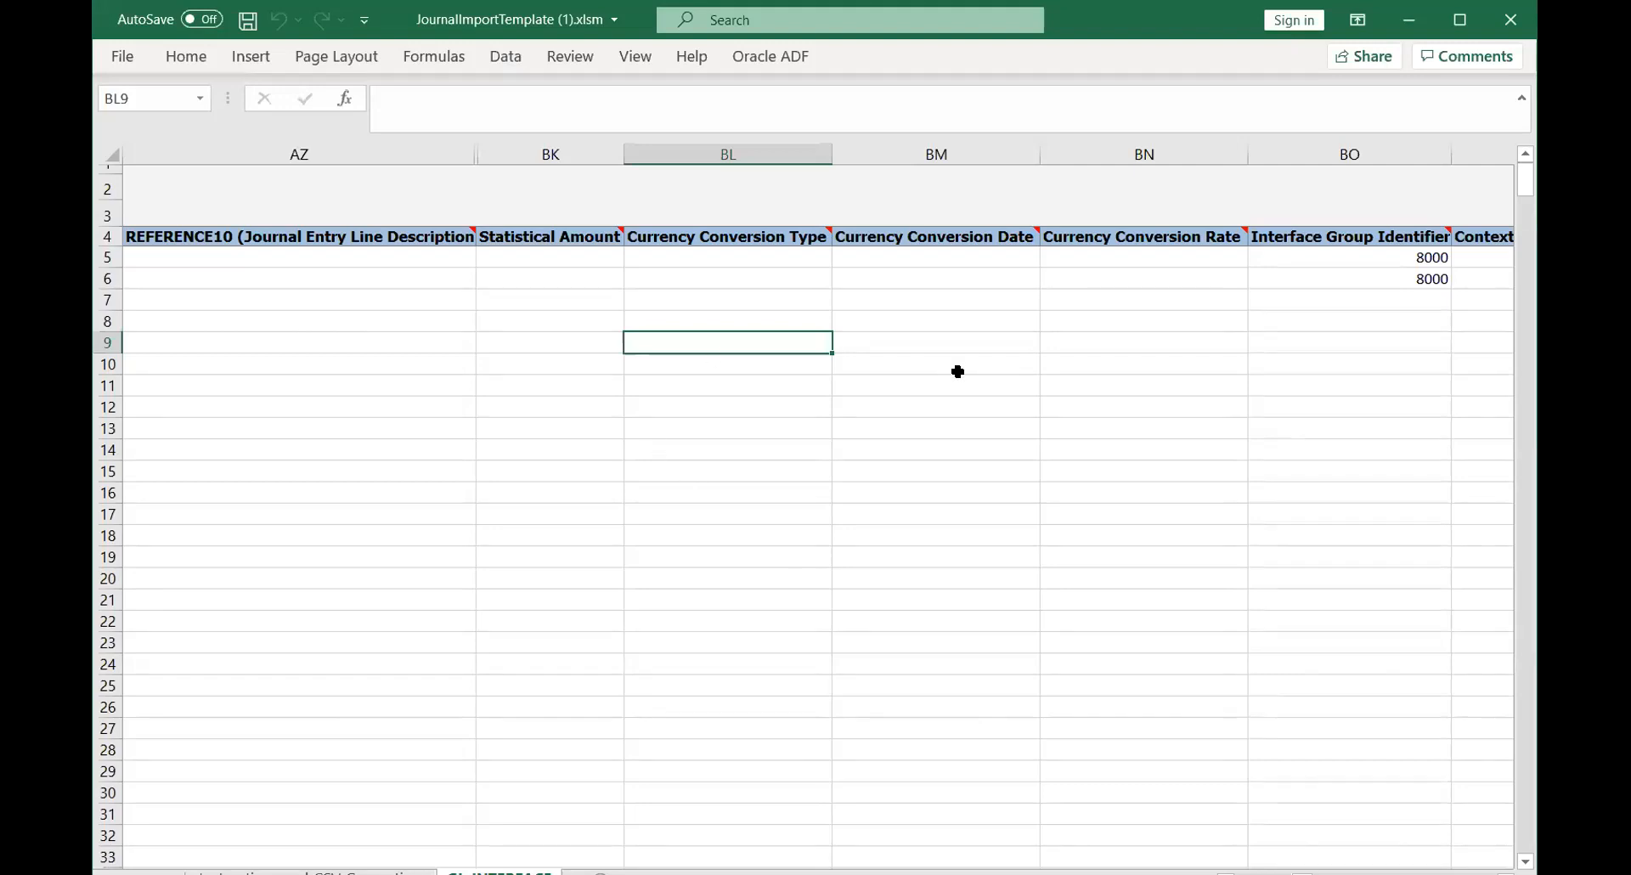
Maximize the workbook and show the Instructions and CSV Generation sheet
left_click(1458, 20)
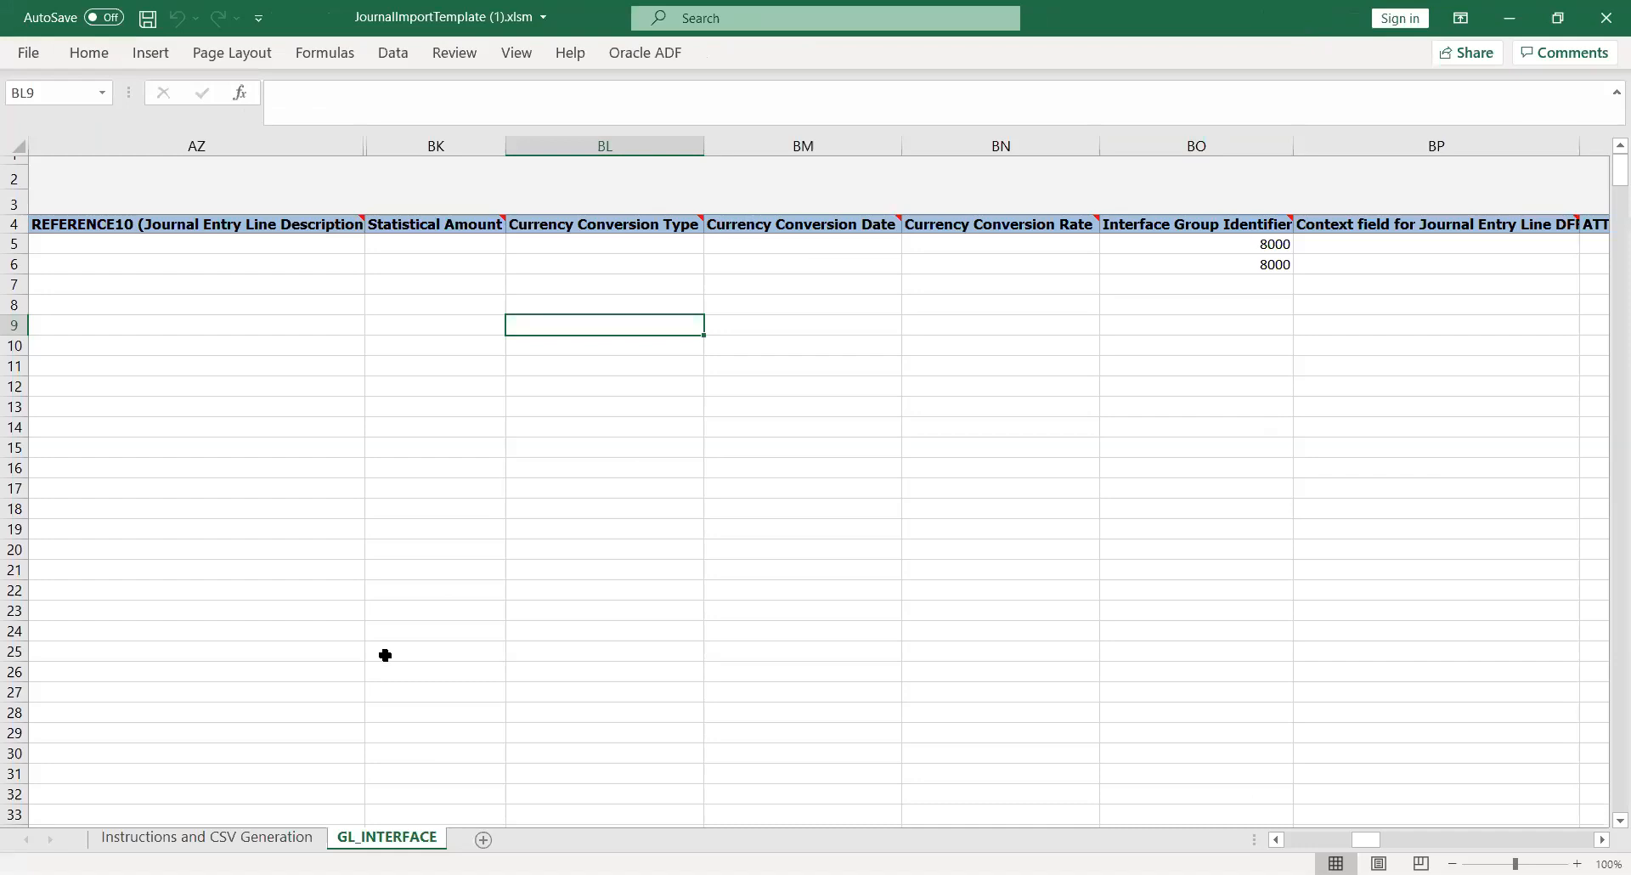
left_click(207, 841)
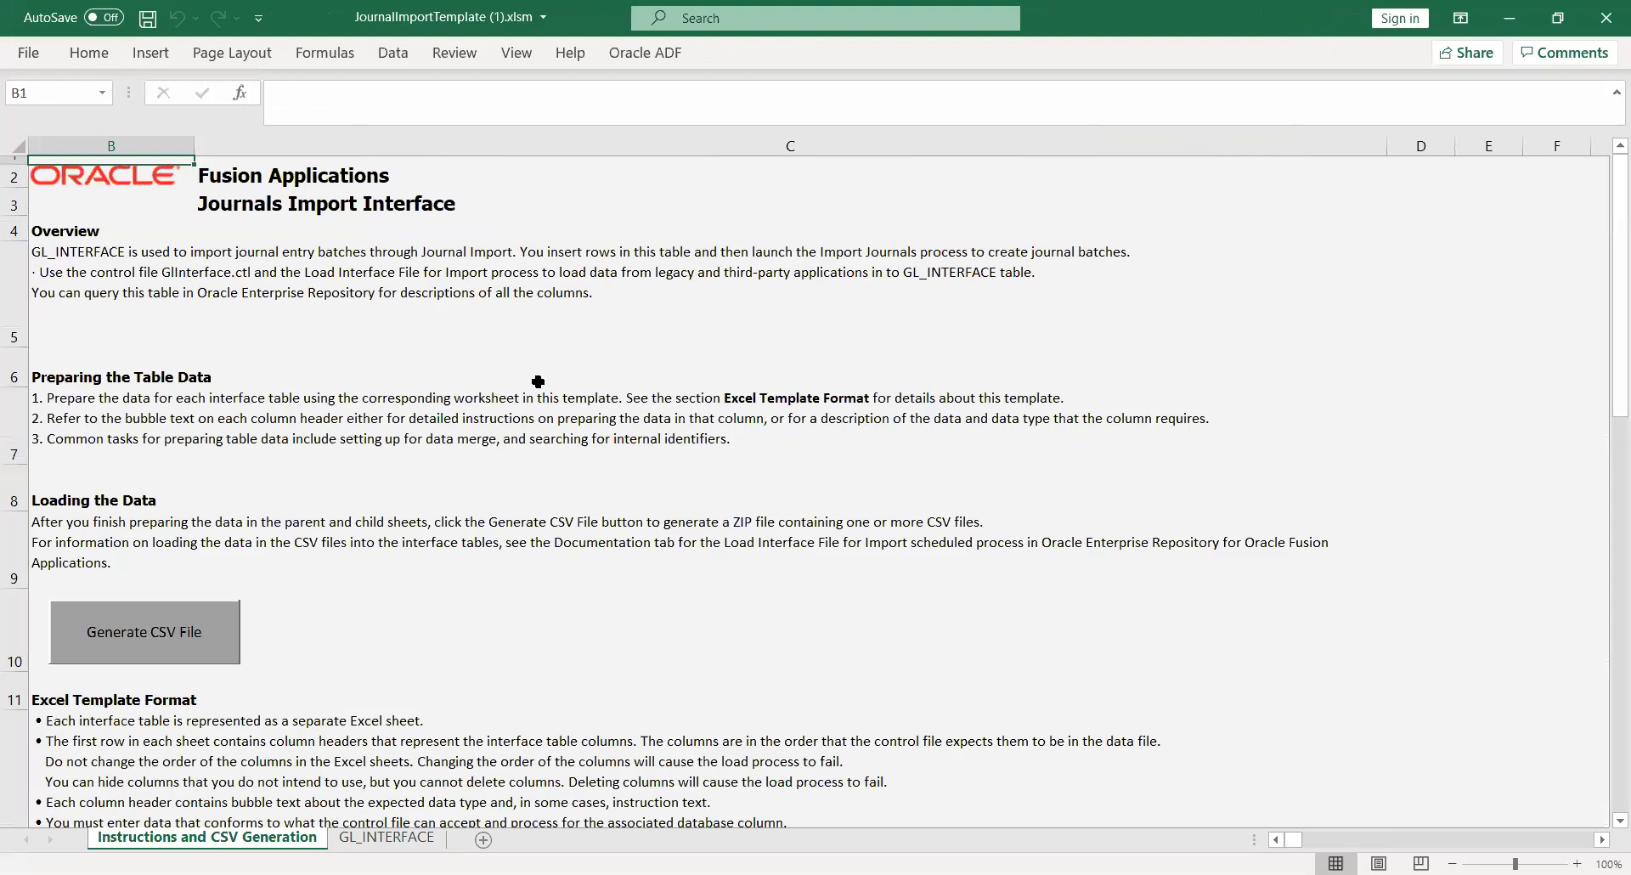
key("alt+Tab")
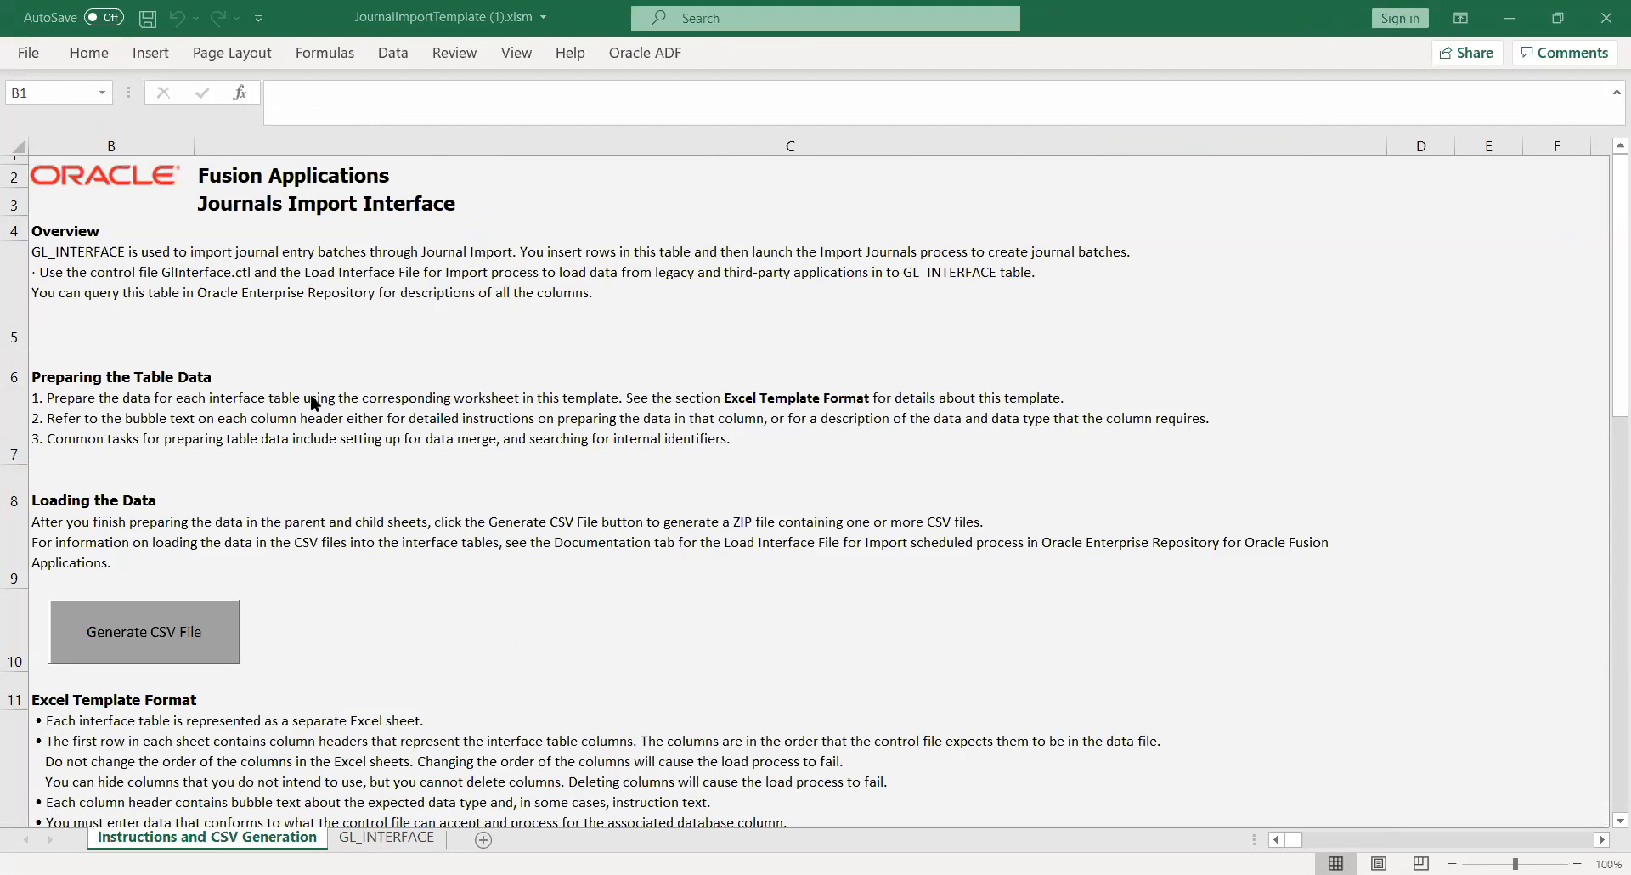
left_click(304, 340)
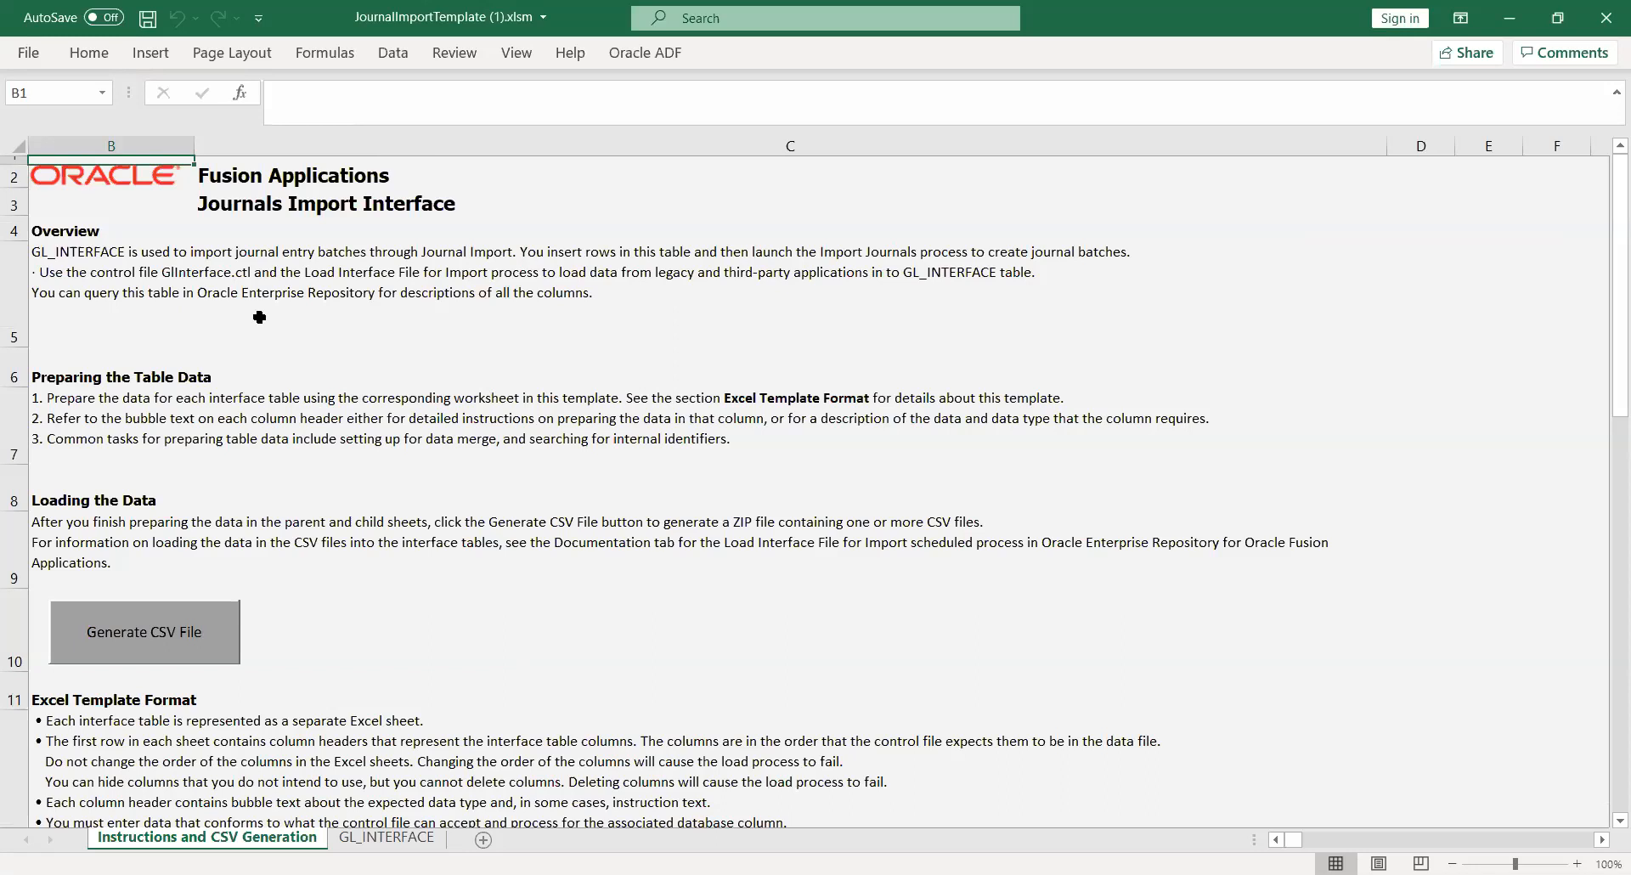
Read the Overview, template format and Importing the Loaded Data notes, then return to GL_INTERFACE
left_click(204, 275)
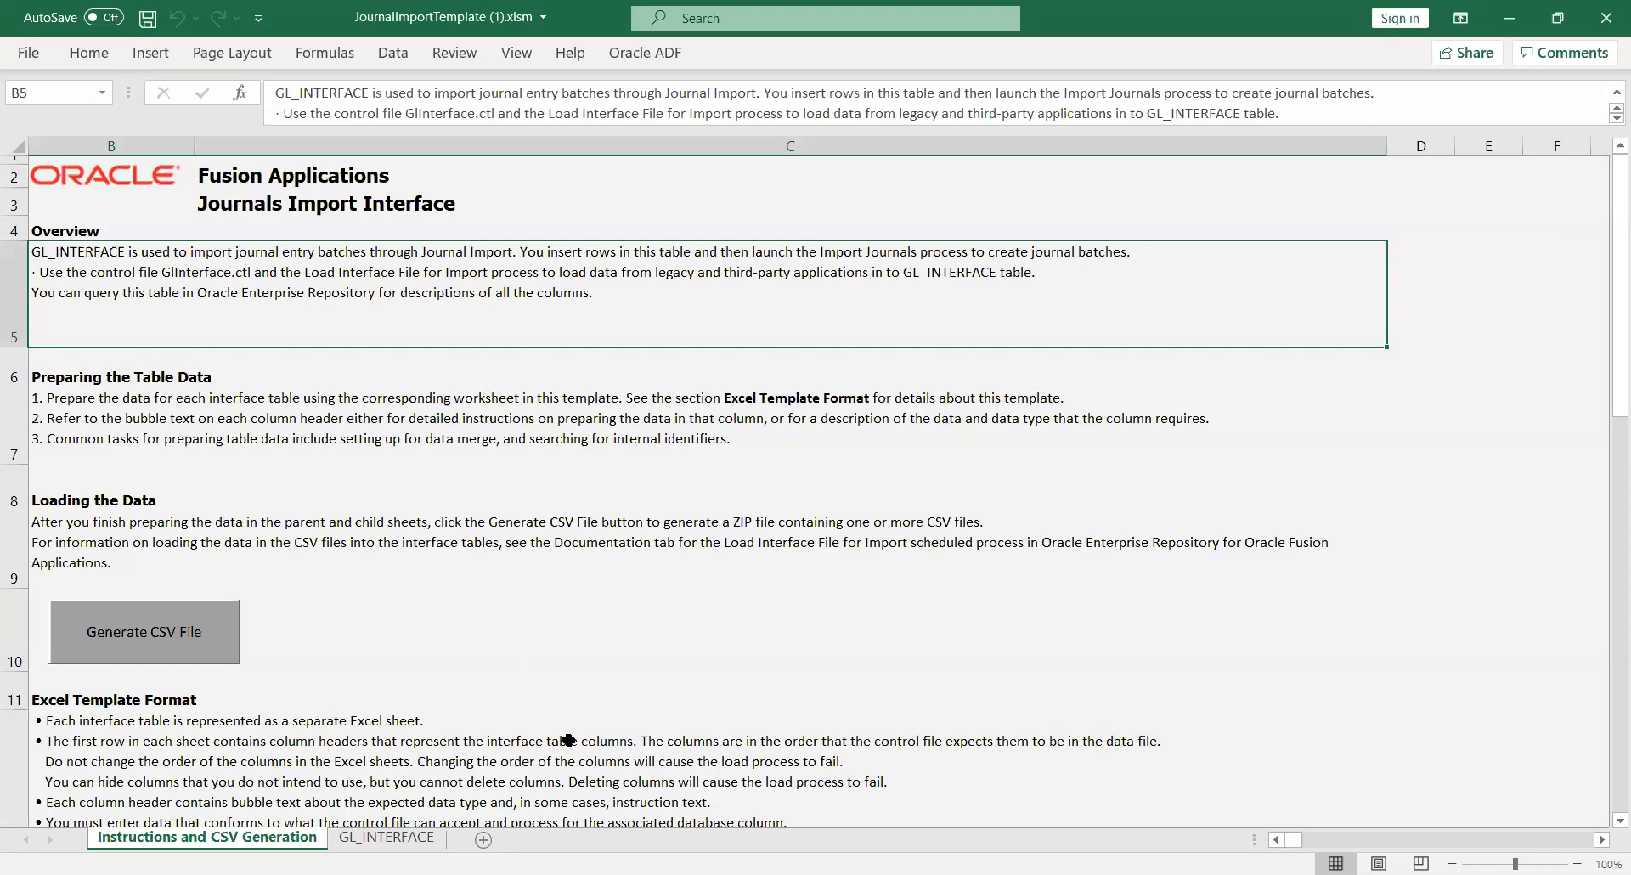
left_click(298, 751)
key("Down")
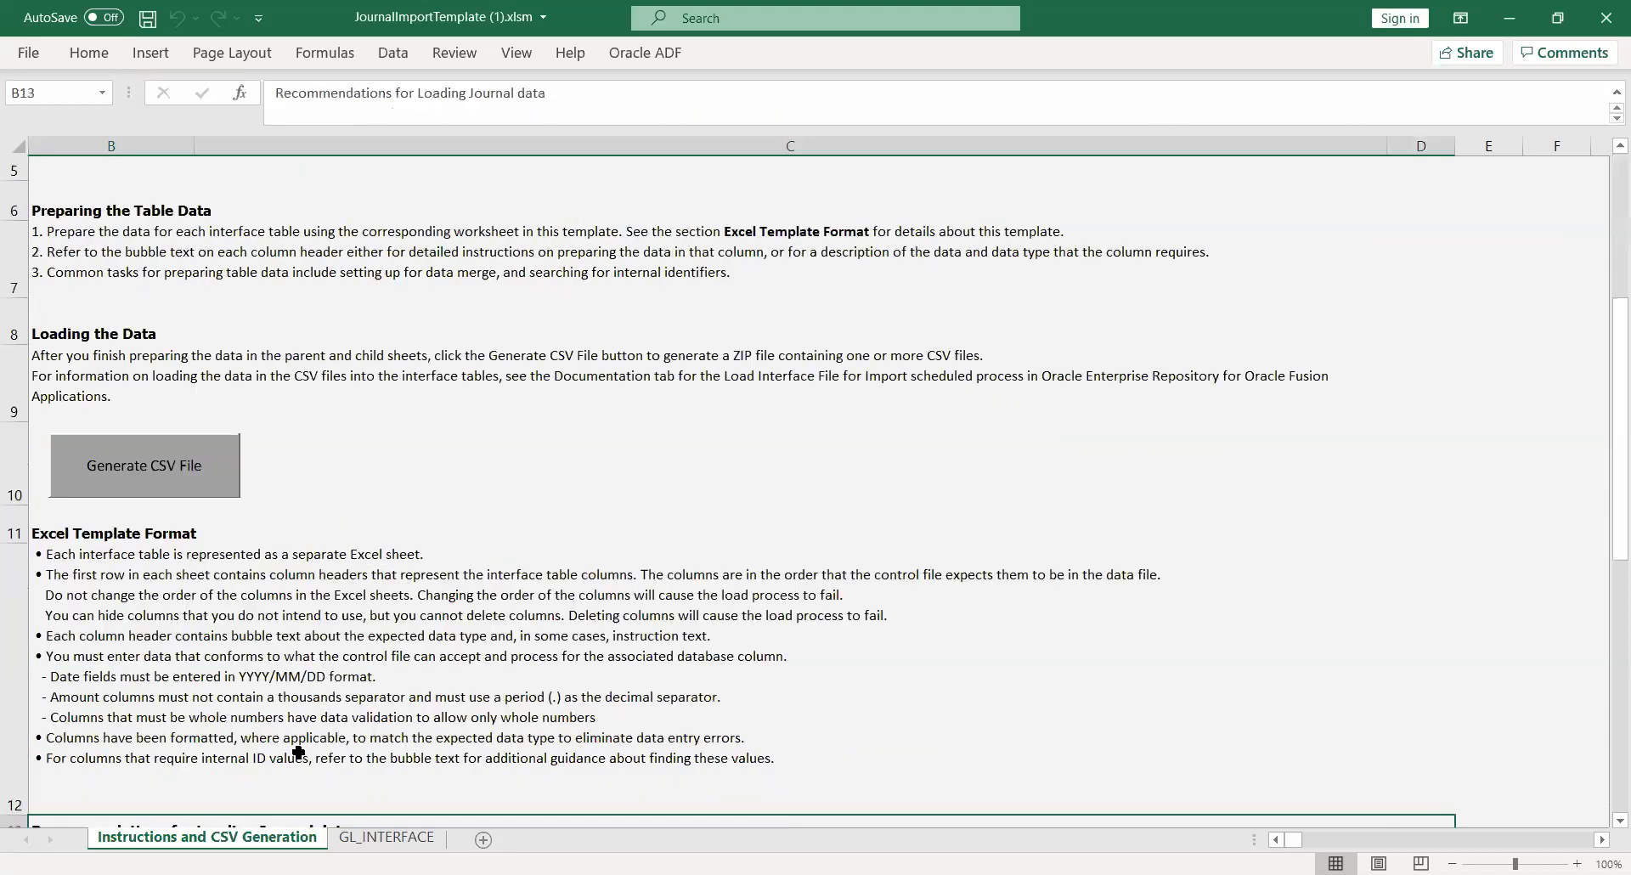
key("Down")
key("Down")
key("Down")
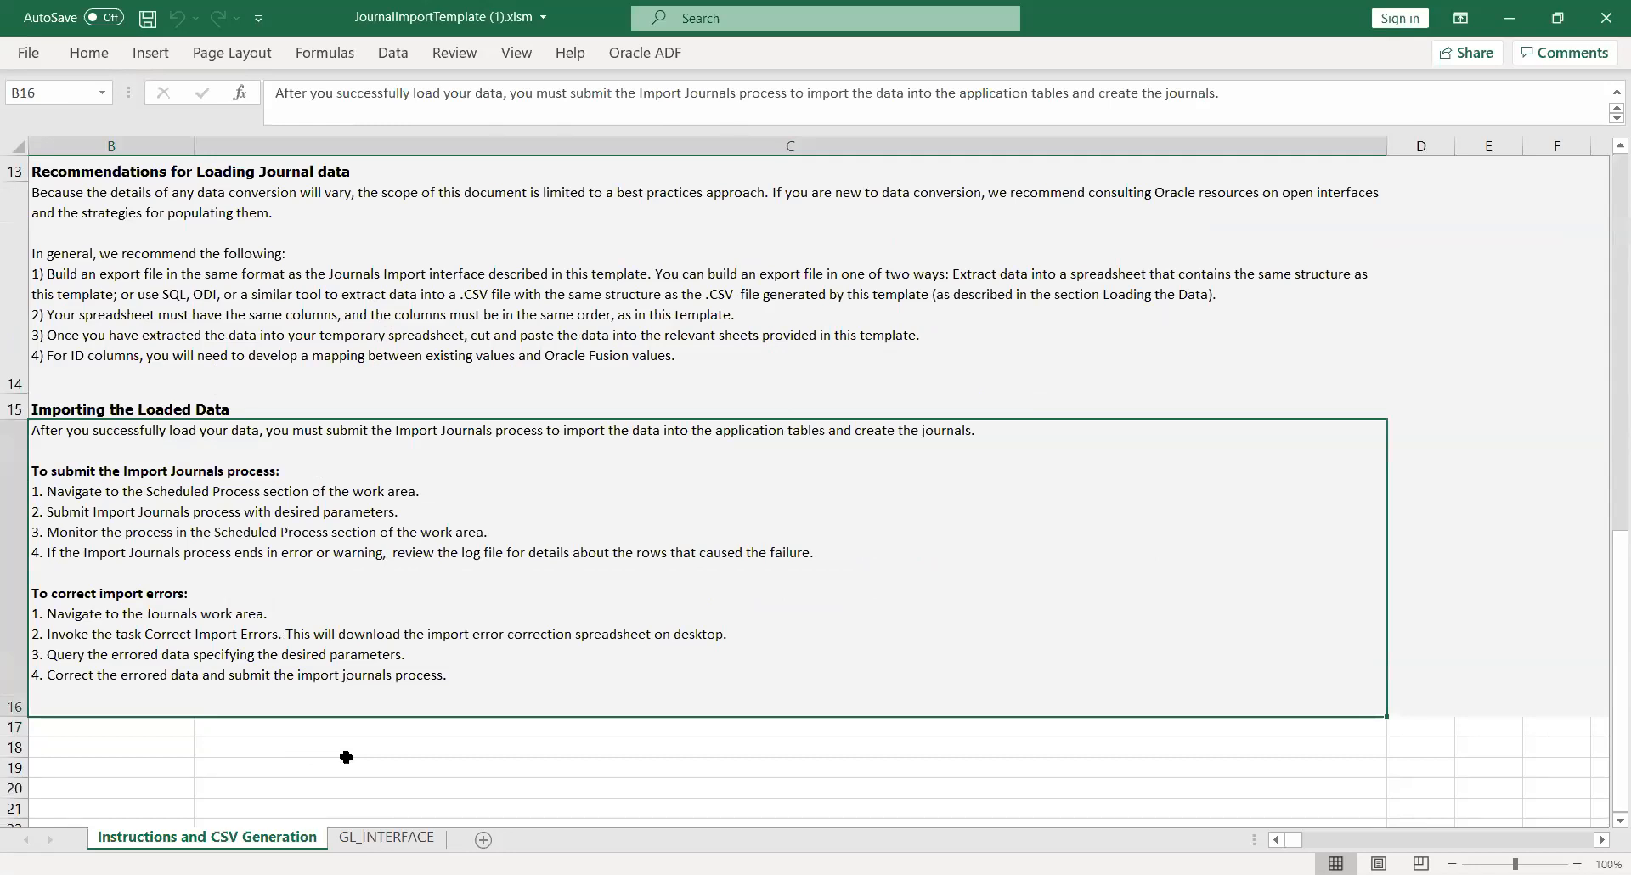
left_click(377, 841)
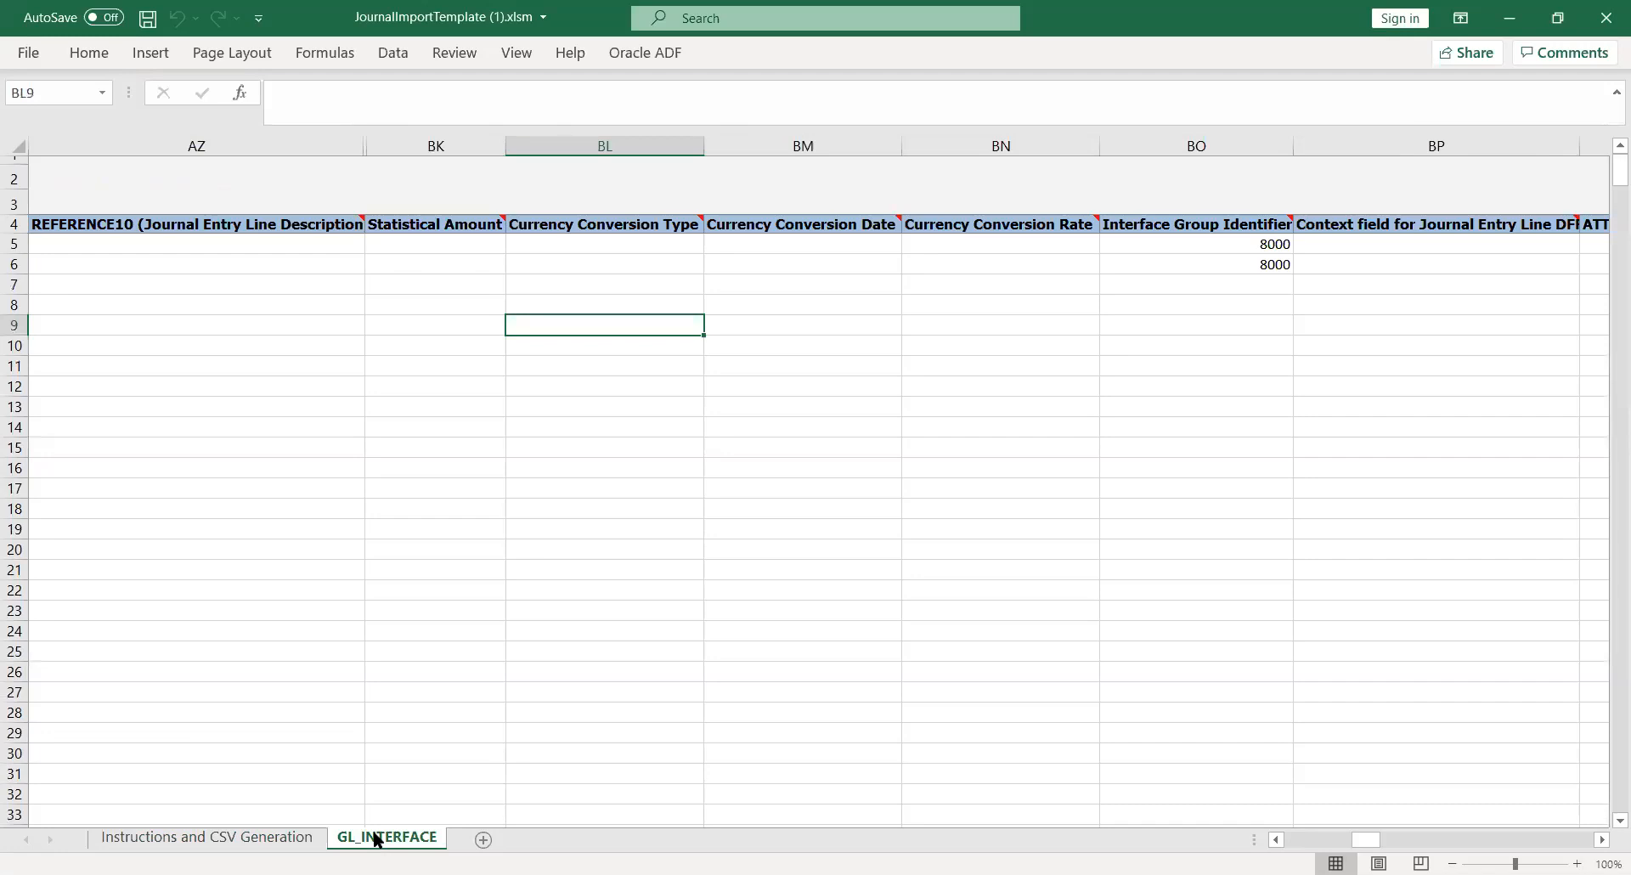
Check row 6's NEW status code and ledger ID, then return to the Oracle task list
key("Left")
key("Left")
key("Left")
key("Left")
key("Left")
key("Left")
key("Left")
key("Left")
key("Left")
key("Left")
key("Left")
key("Left")
key("Left")
key("Left")
key("Left")
key("Left")
key("Left")
key("Left")
key("Left")
key("Left")
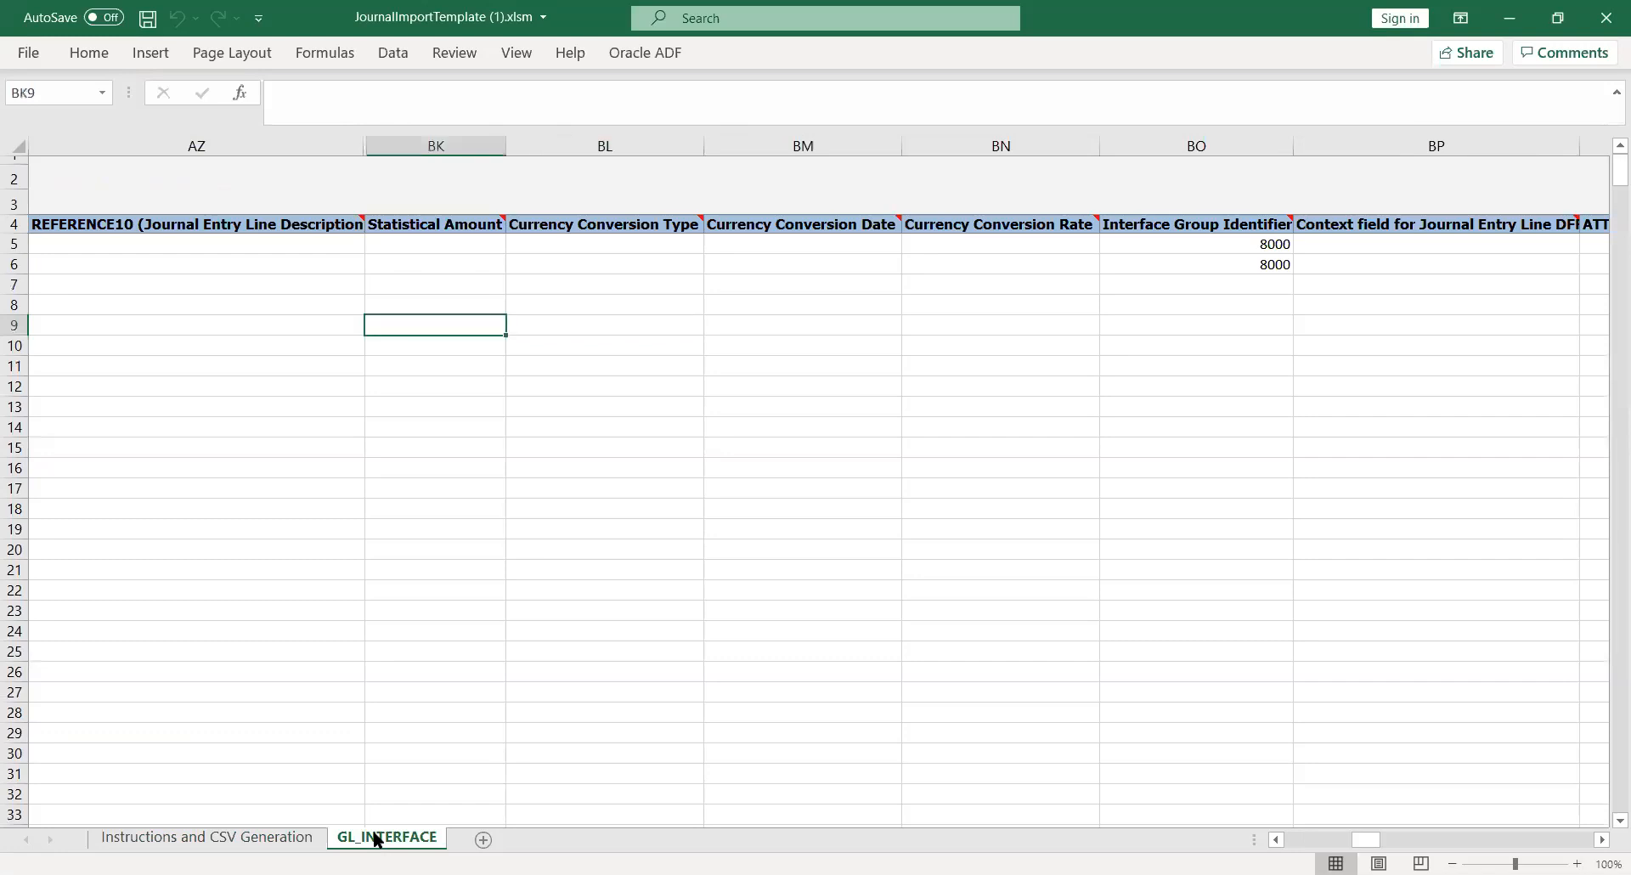
key("Left")
key("Left")
key("Left")
key("Left")
key("Left")
key("Left")
key("Left")
key("Left")
key("Left")
key("Left")
key("Left")
key("Left")
key("Left")
key("Left")
key("Left")
key("Left")
key("Left")
key("Left")
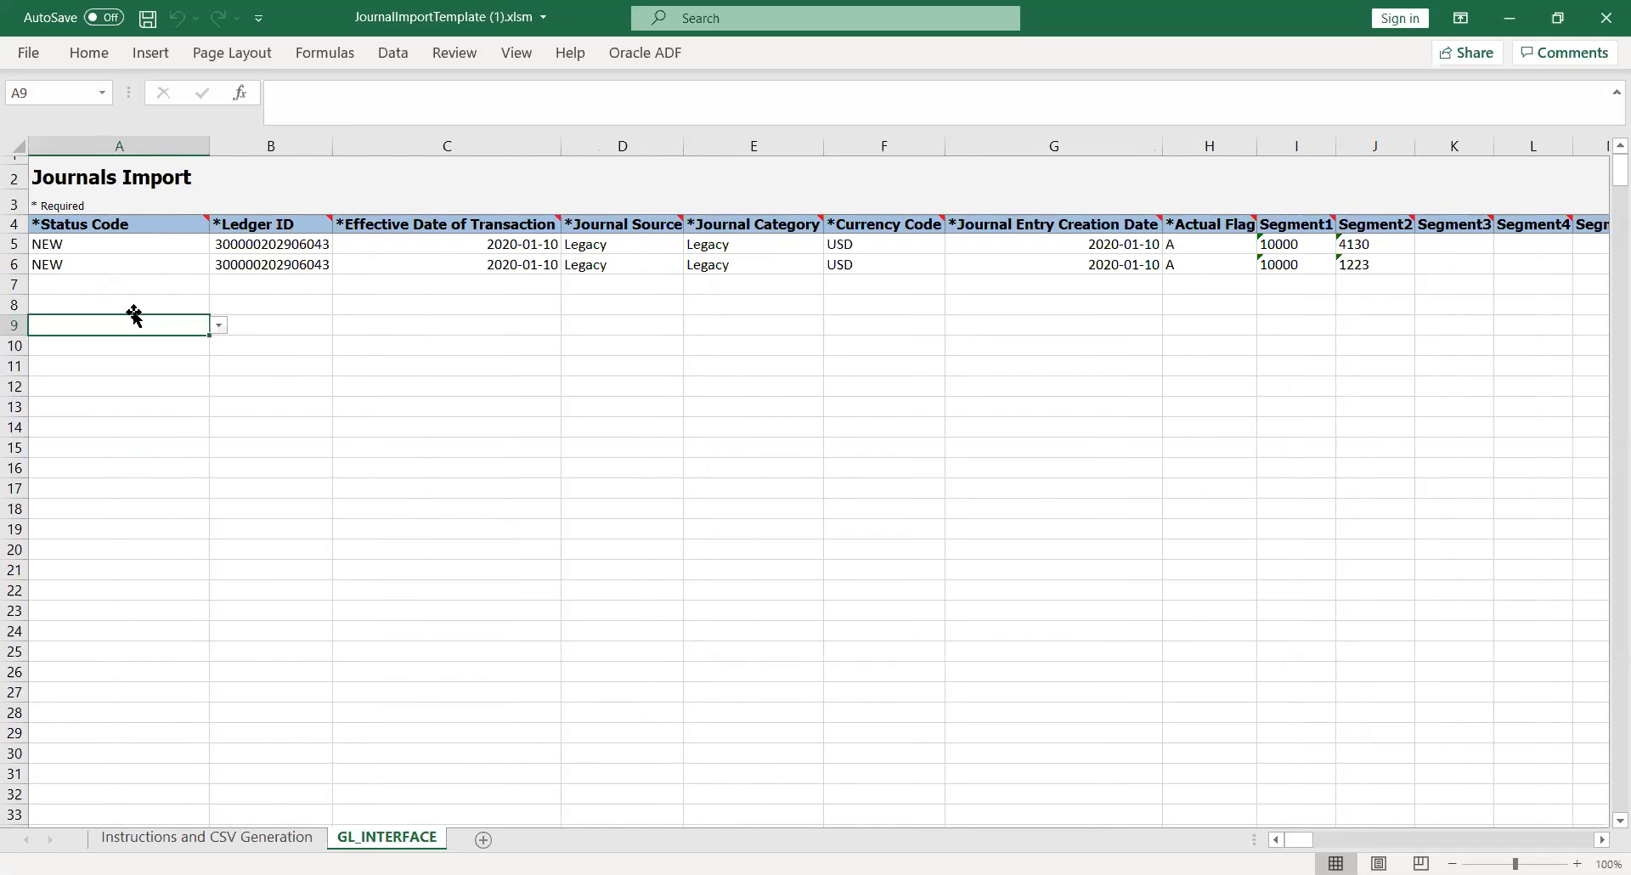
left_click(170, 258)
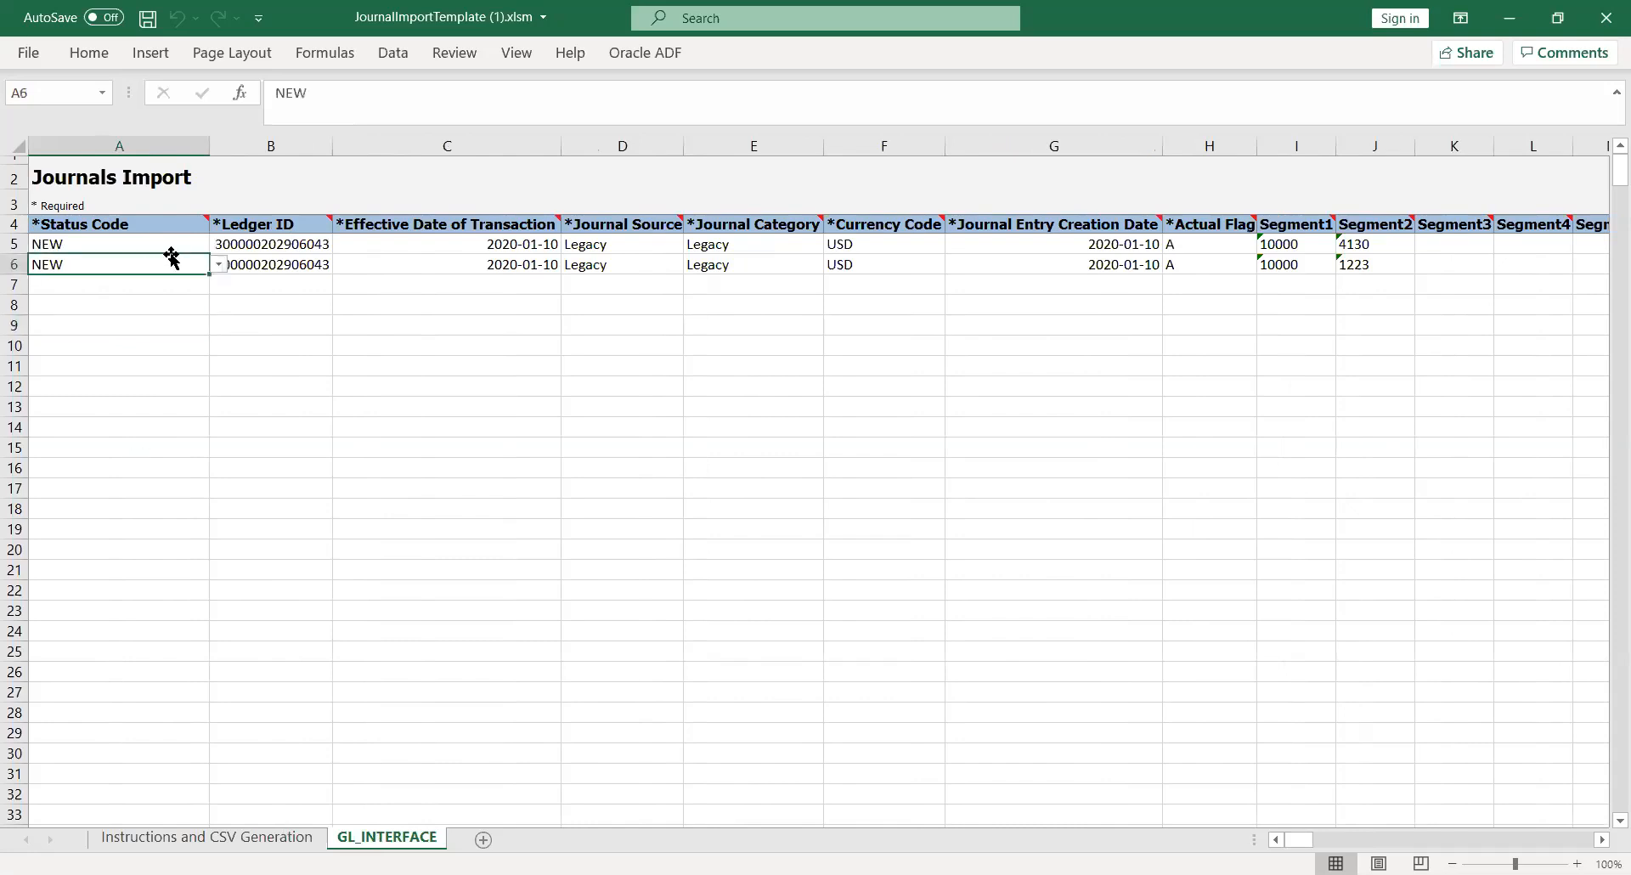
left_click(219, 264)
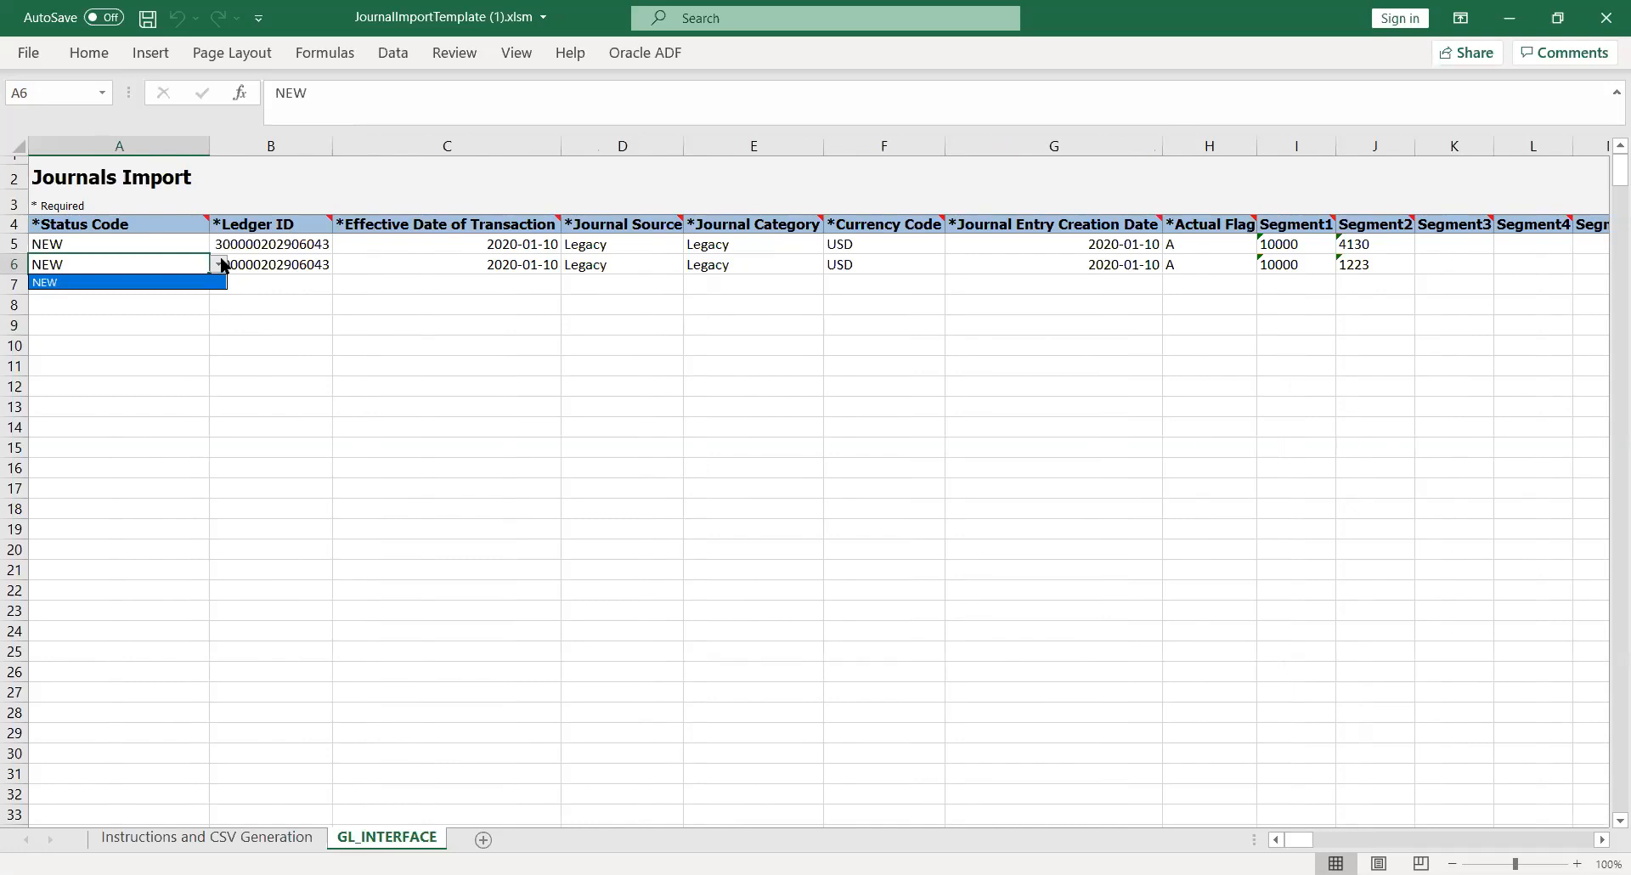
key("Escape")
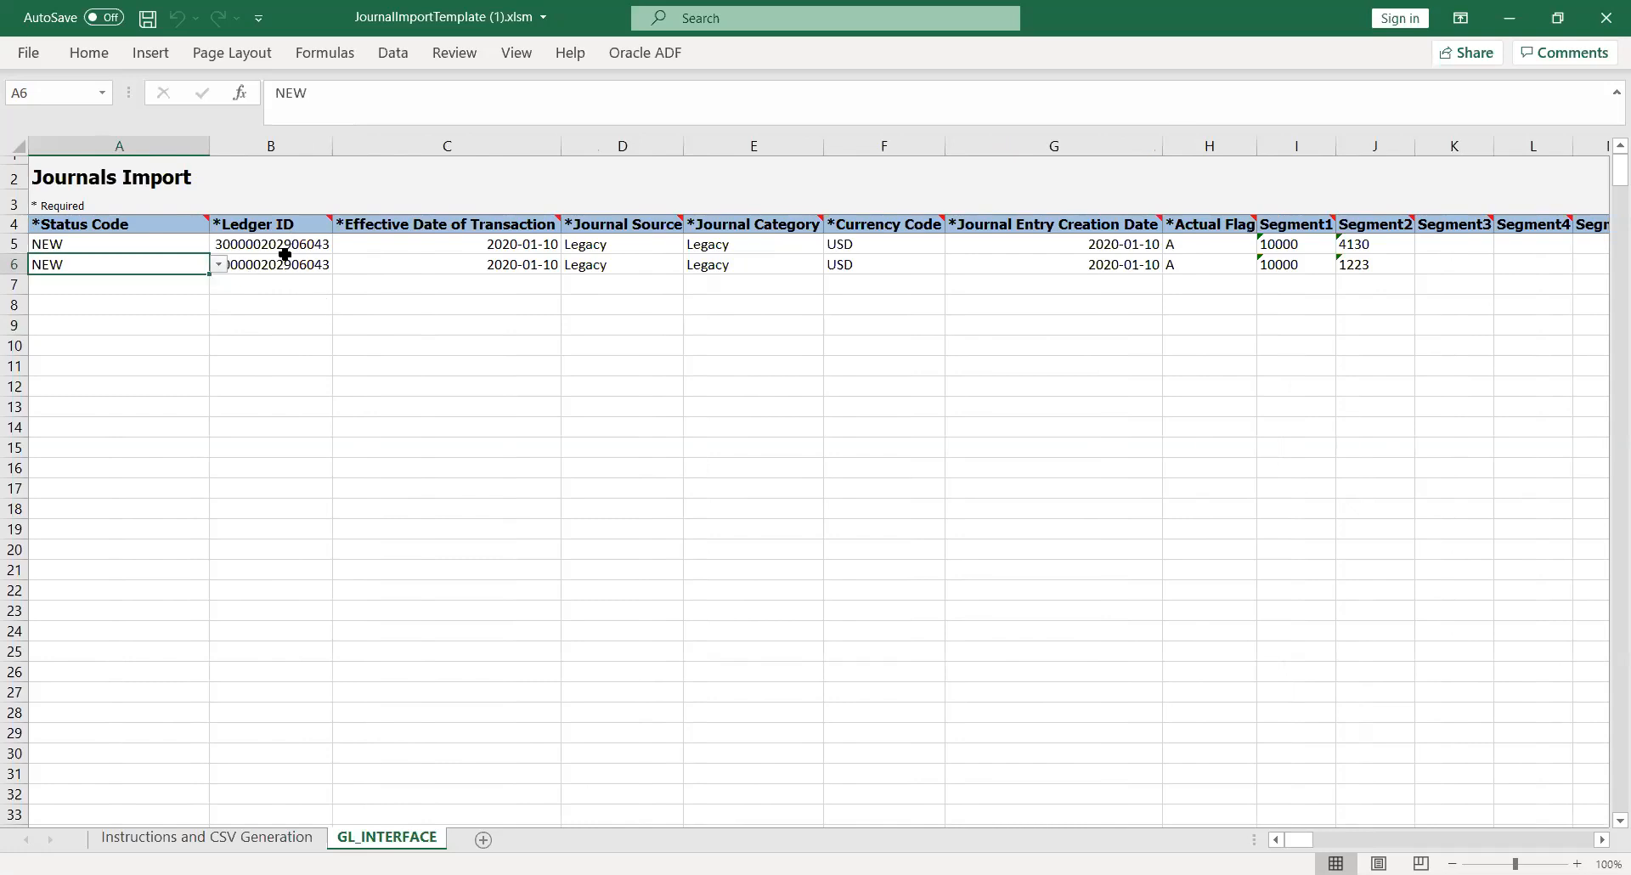
left_click(284, 263)
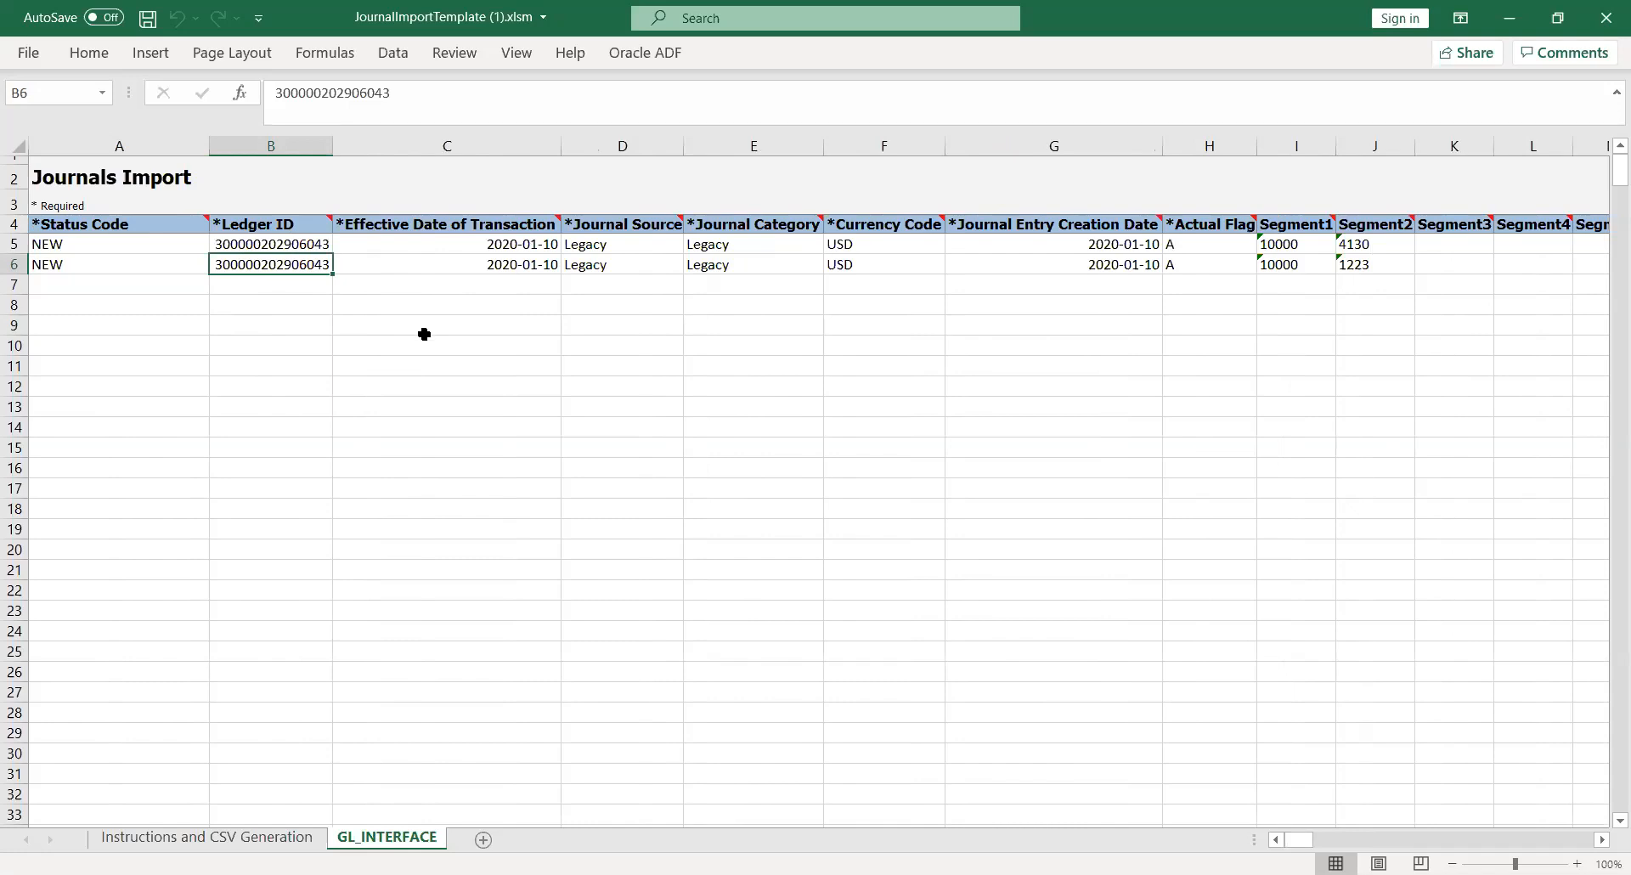
key("alt+Tab")
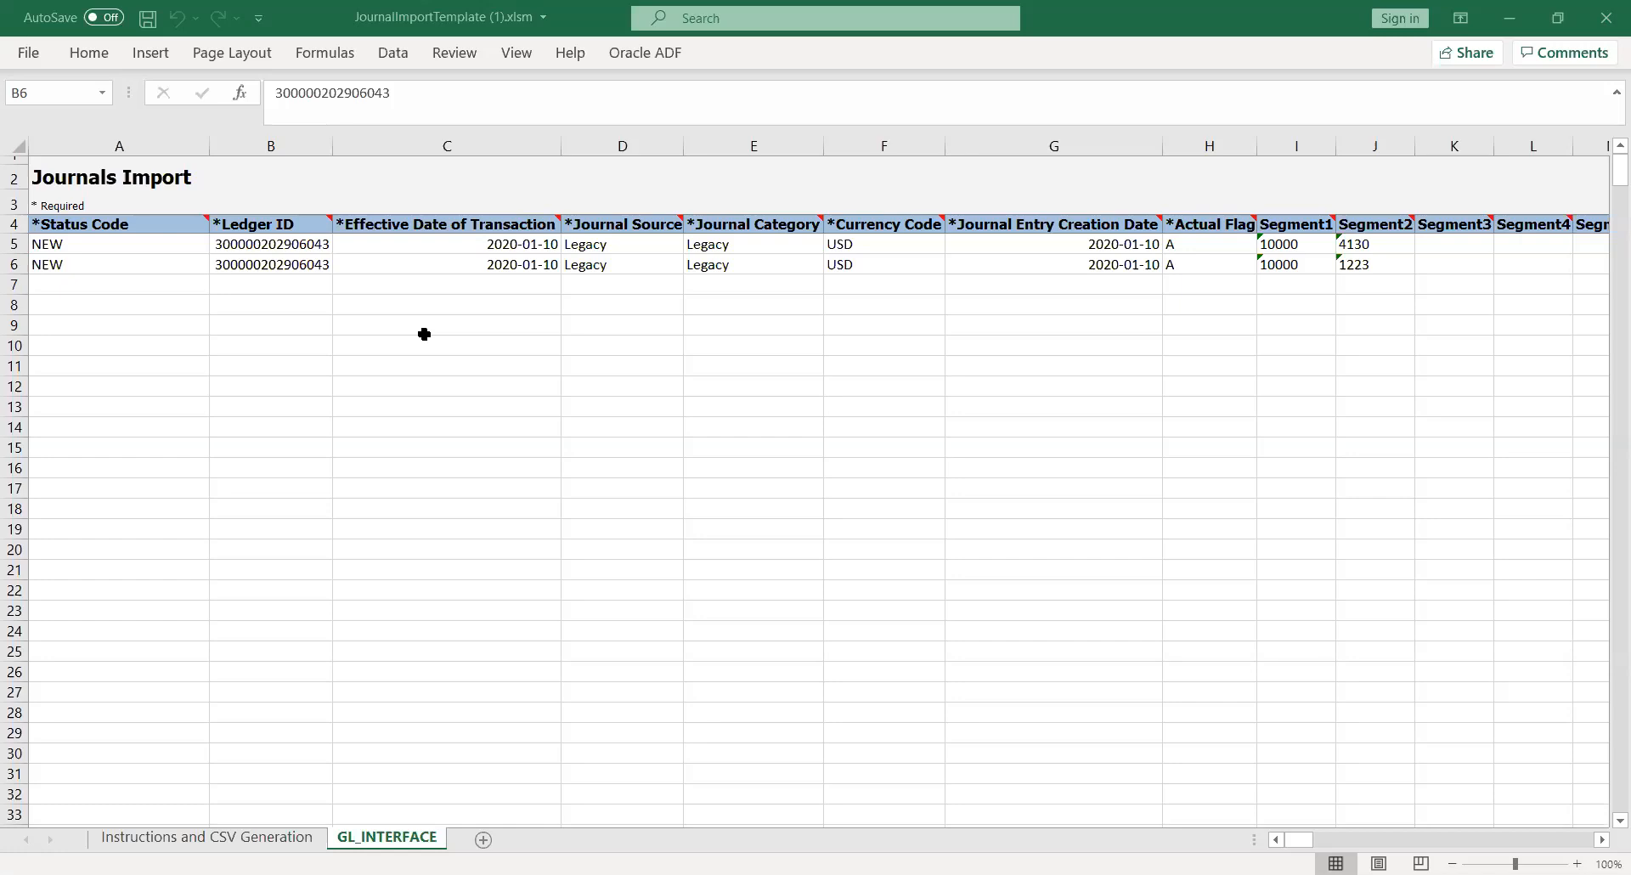
key("alt+Tab")
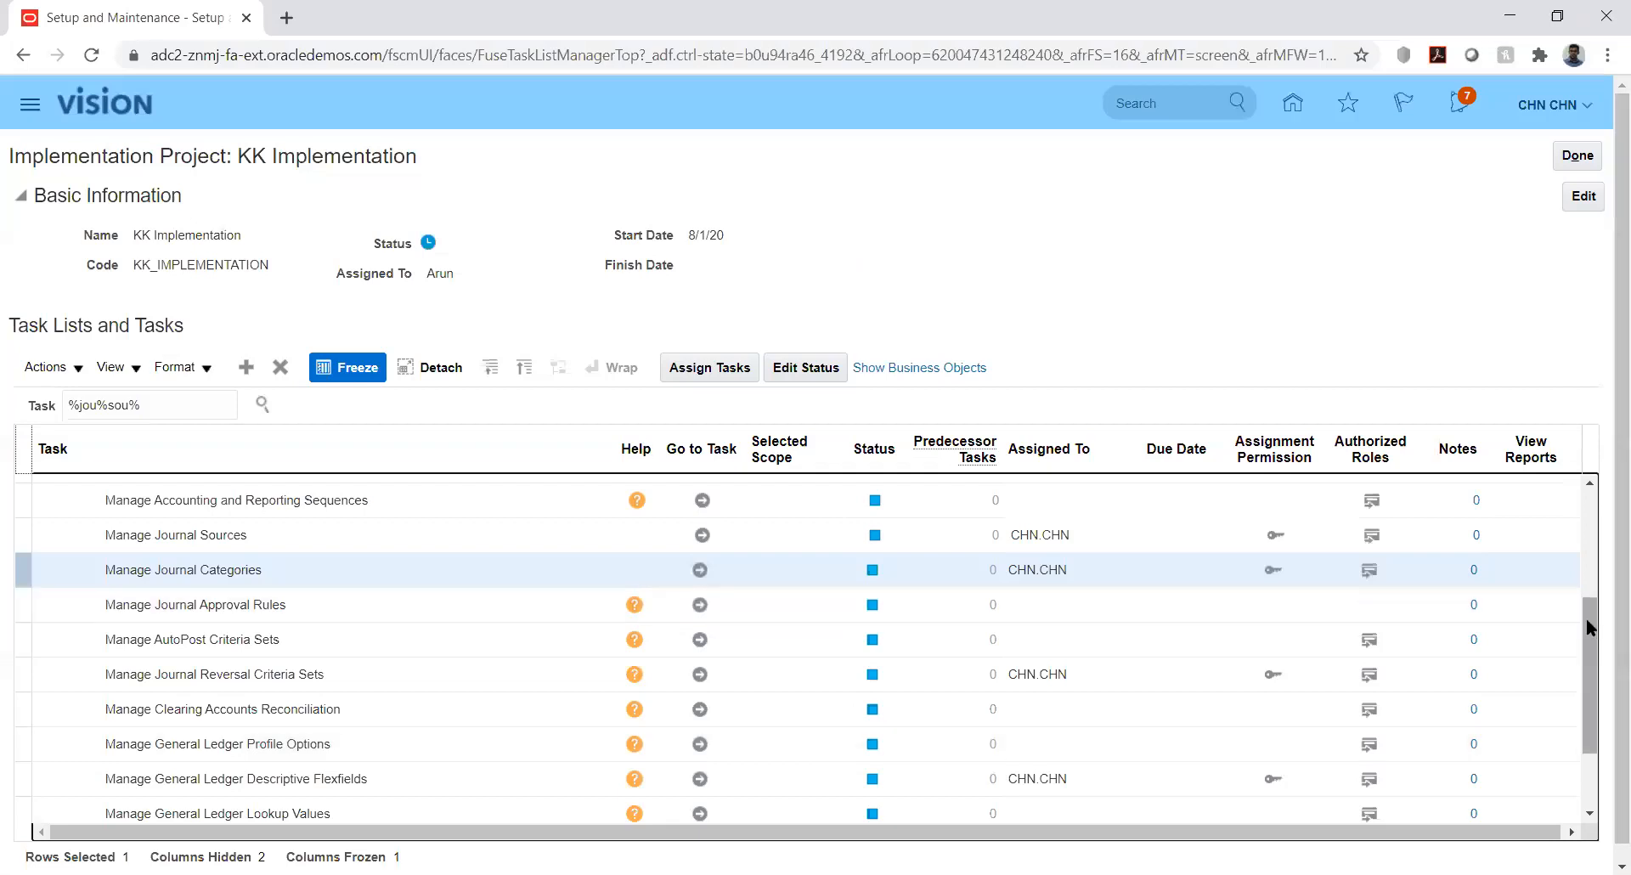
Search tasks for %manage%prim%led% and open Manage Primary Ledgers from the hierarchy
left_click_drag(1588, 619, 1592, 497)
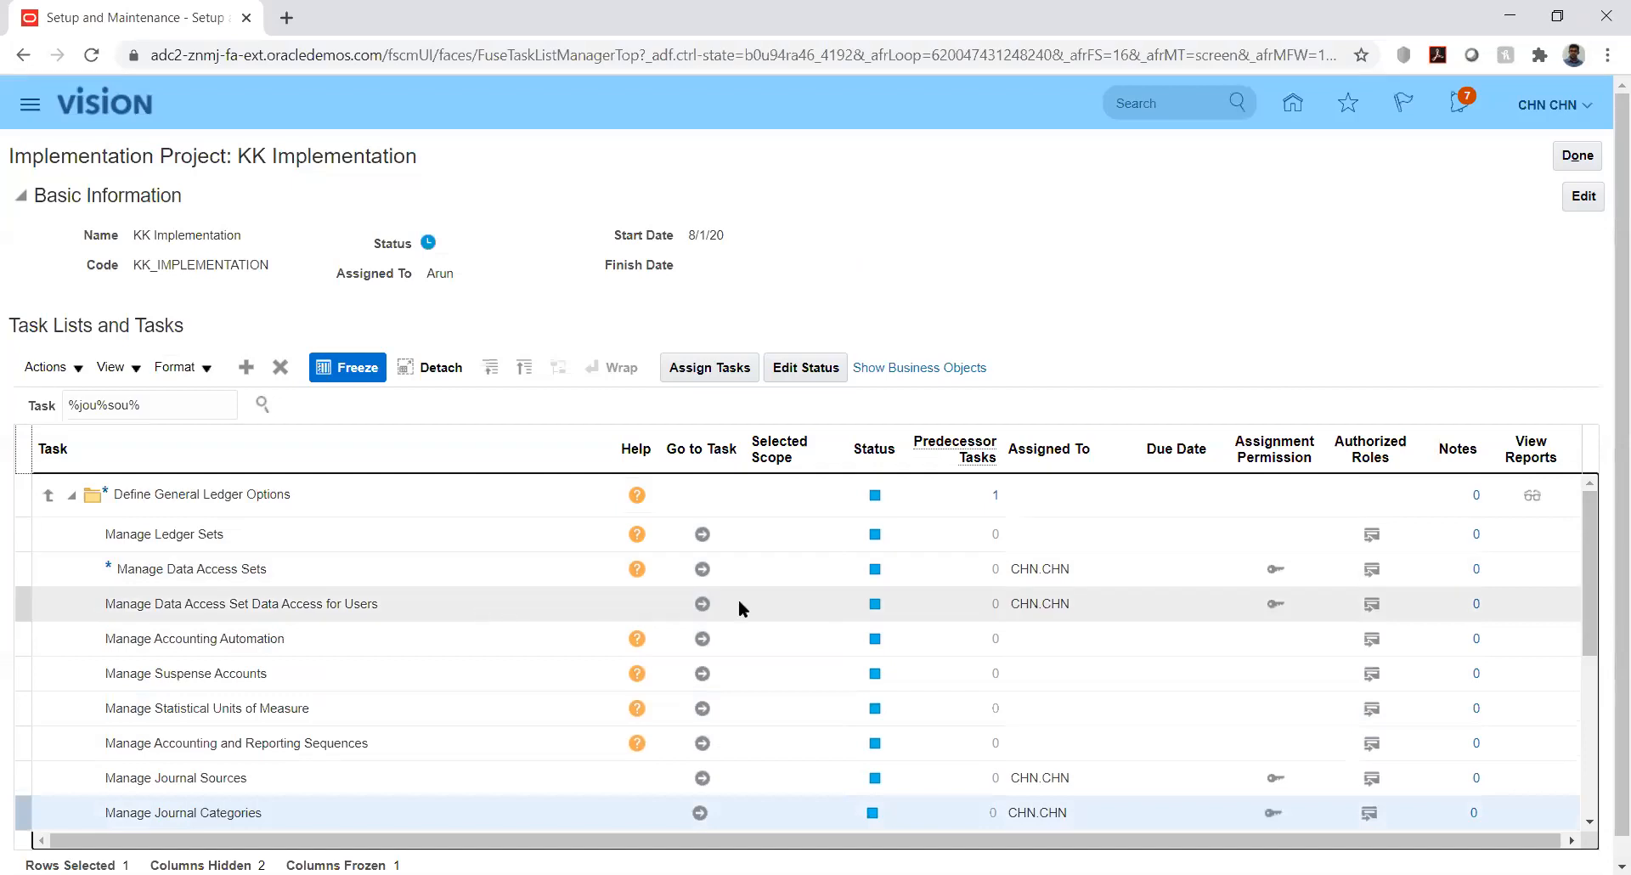
triple_click(177, 410)
type("%")
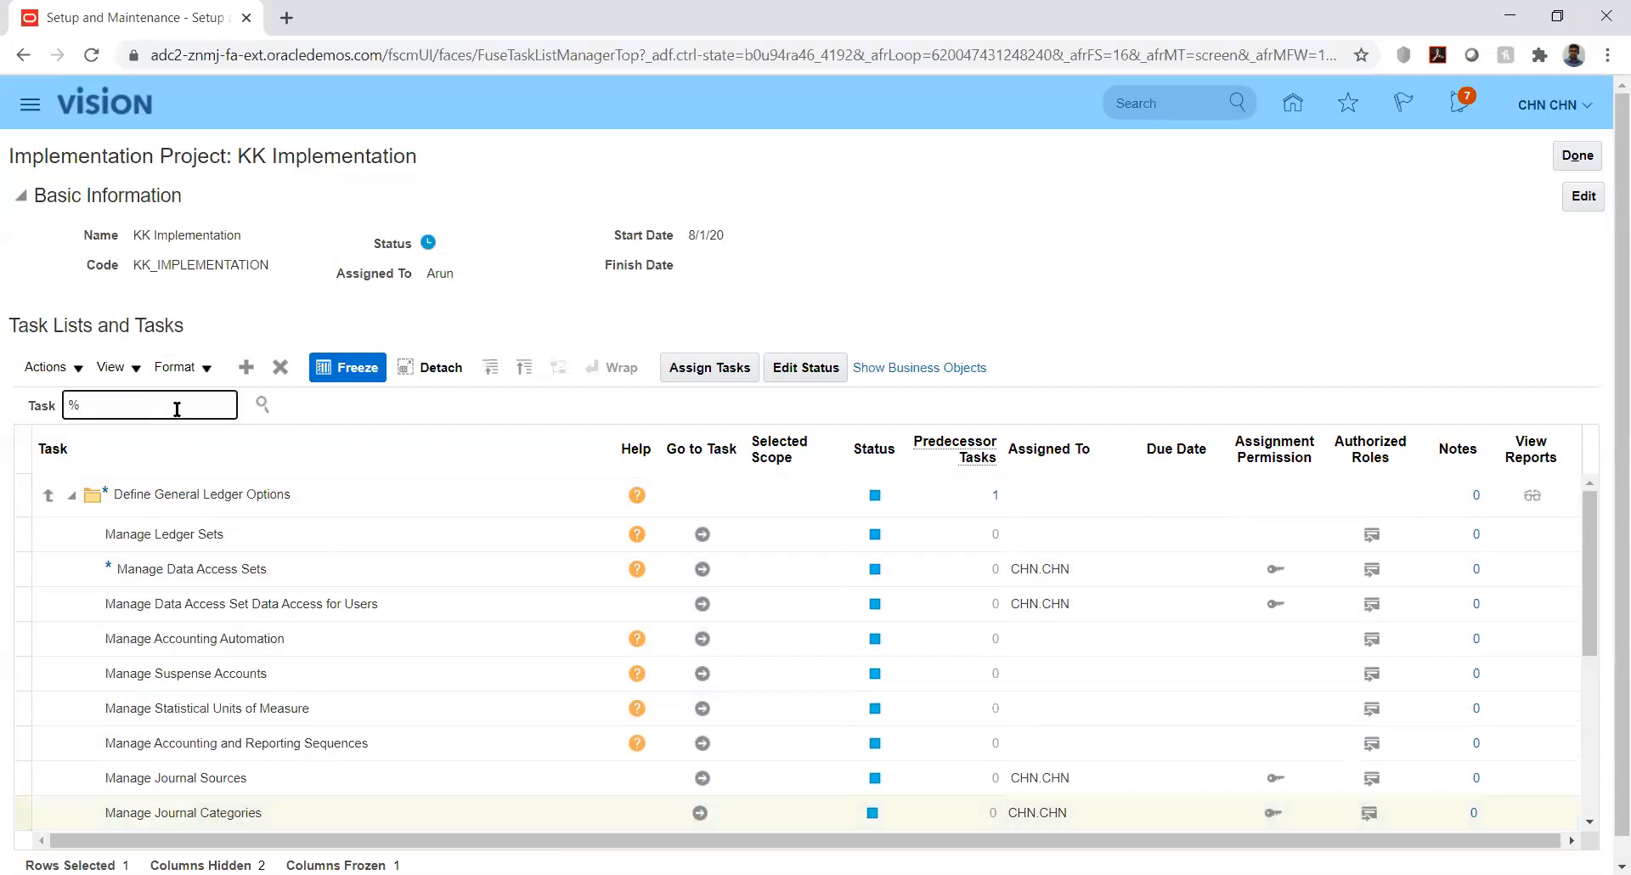
type("manage%")
type("prim%led%")
left_click(268, 409)
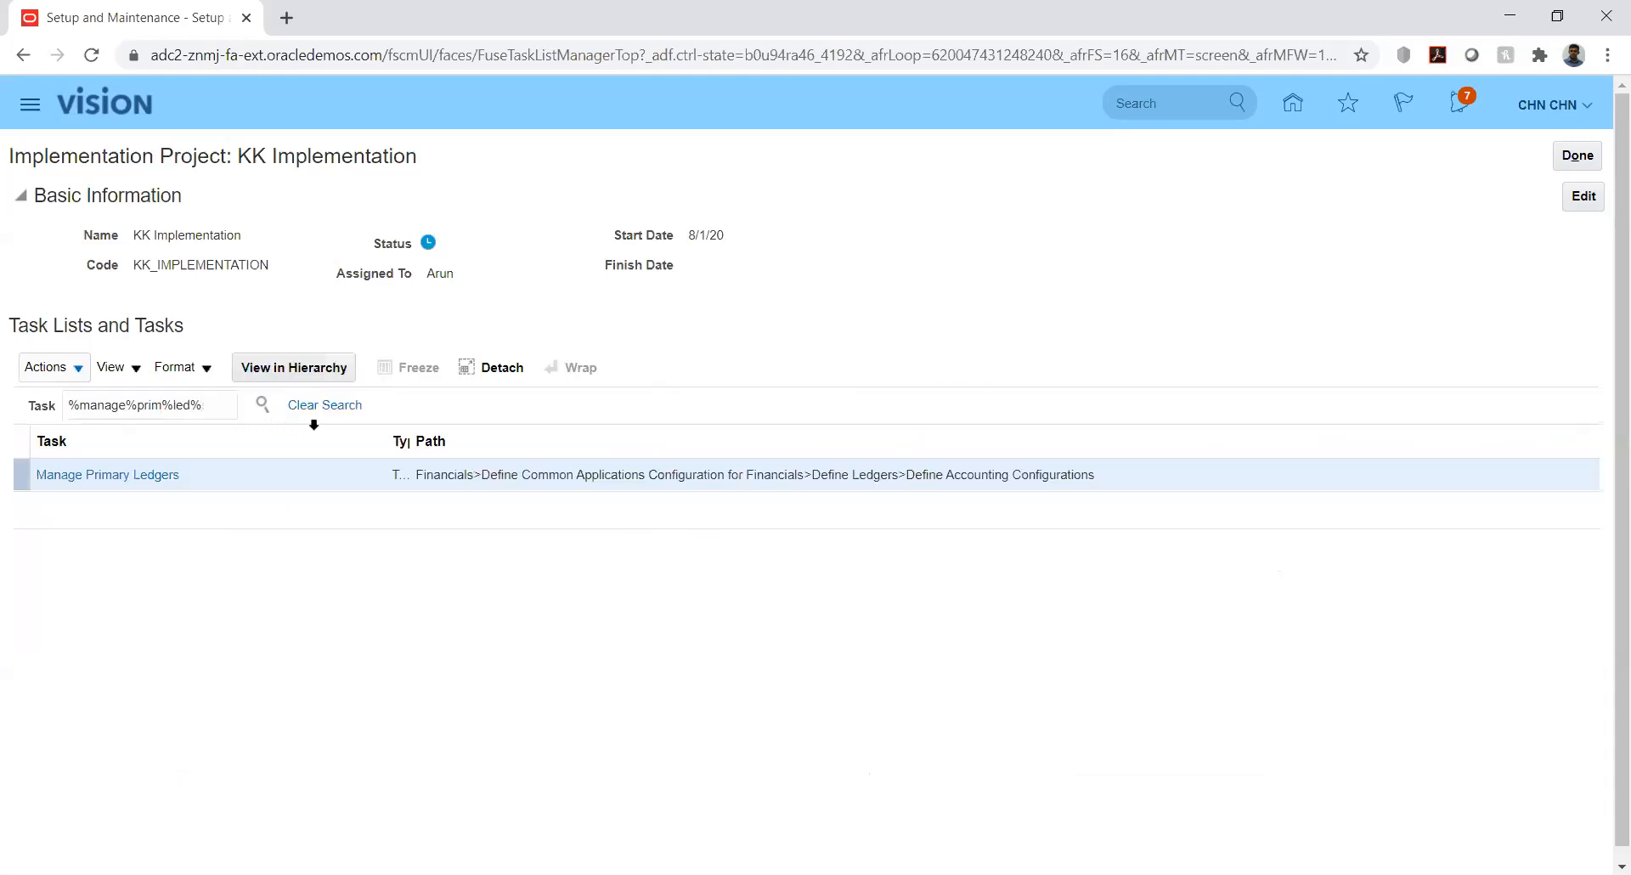
left_click(89, 480)
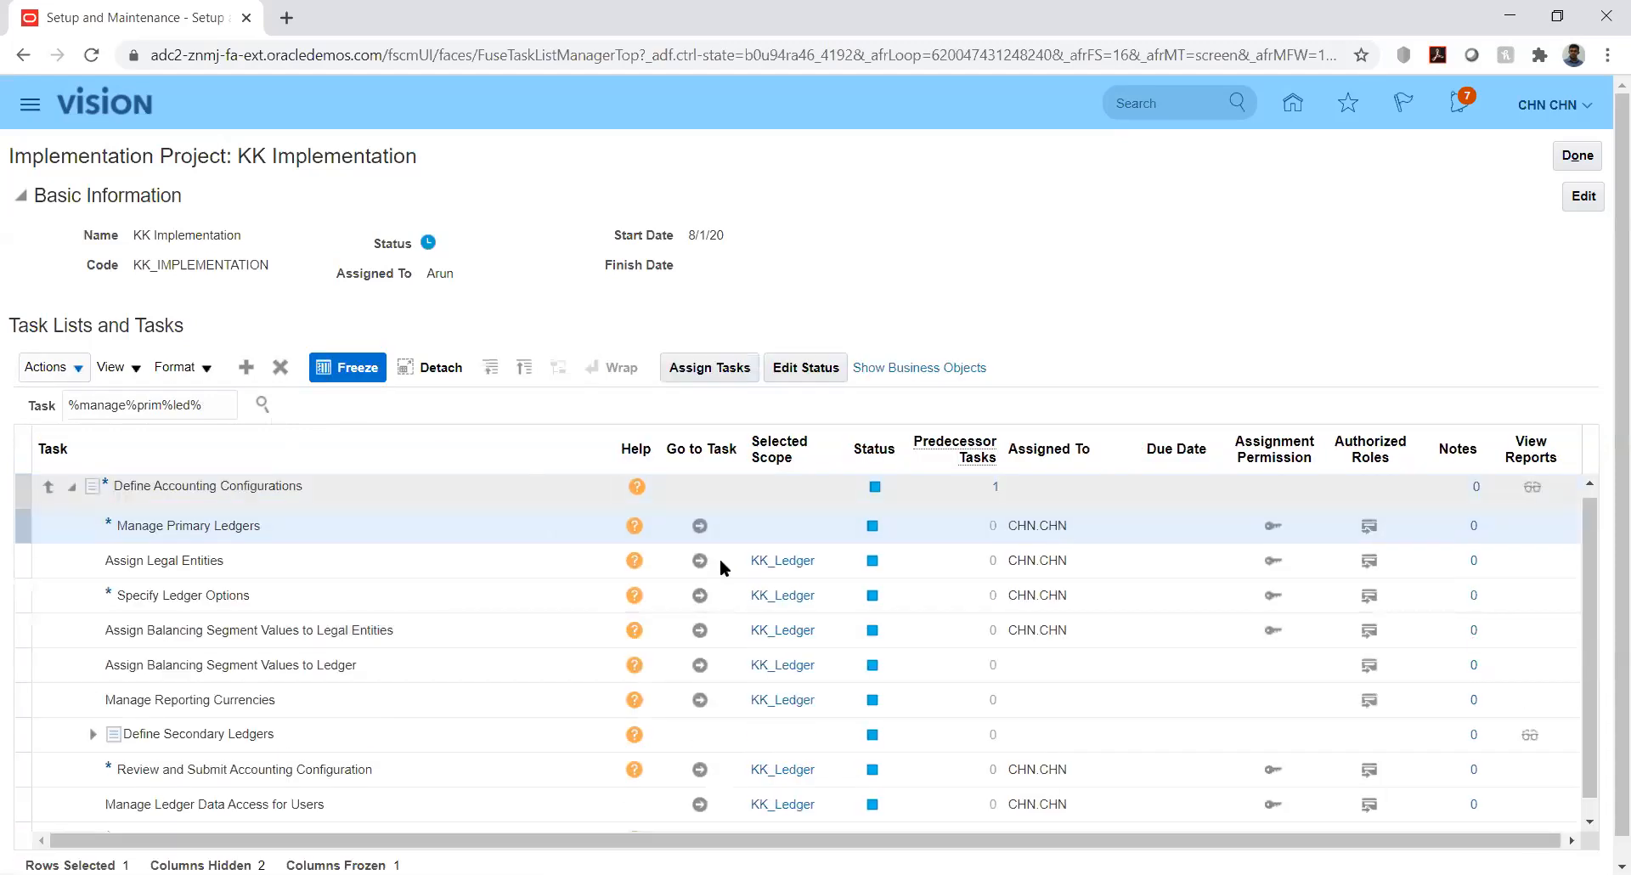
left_click(702, 528)
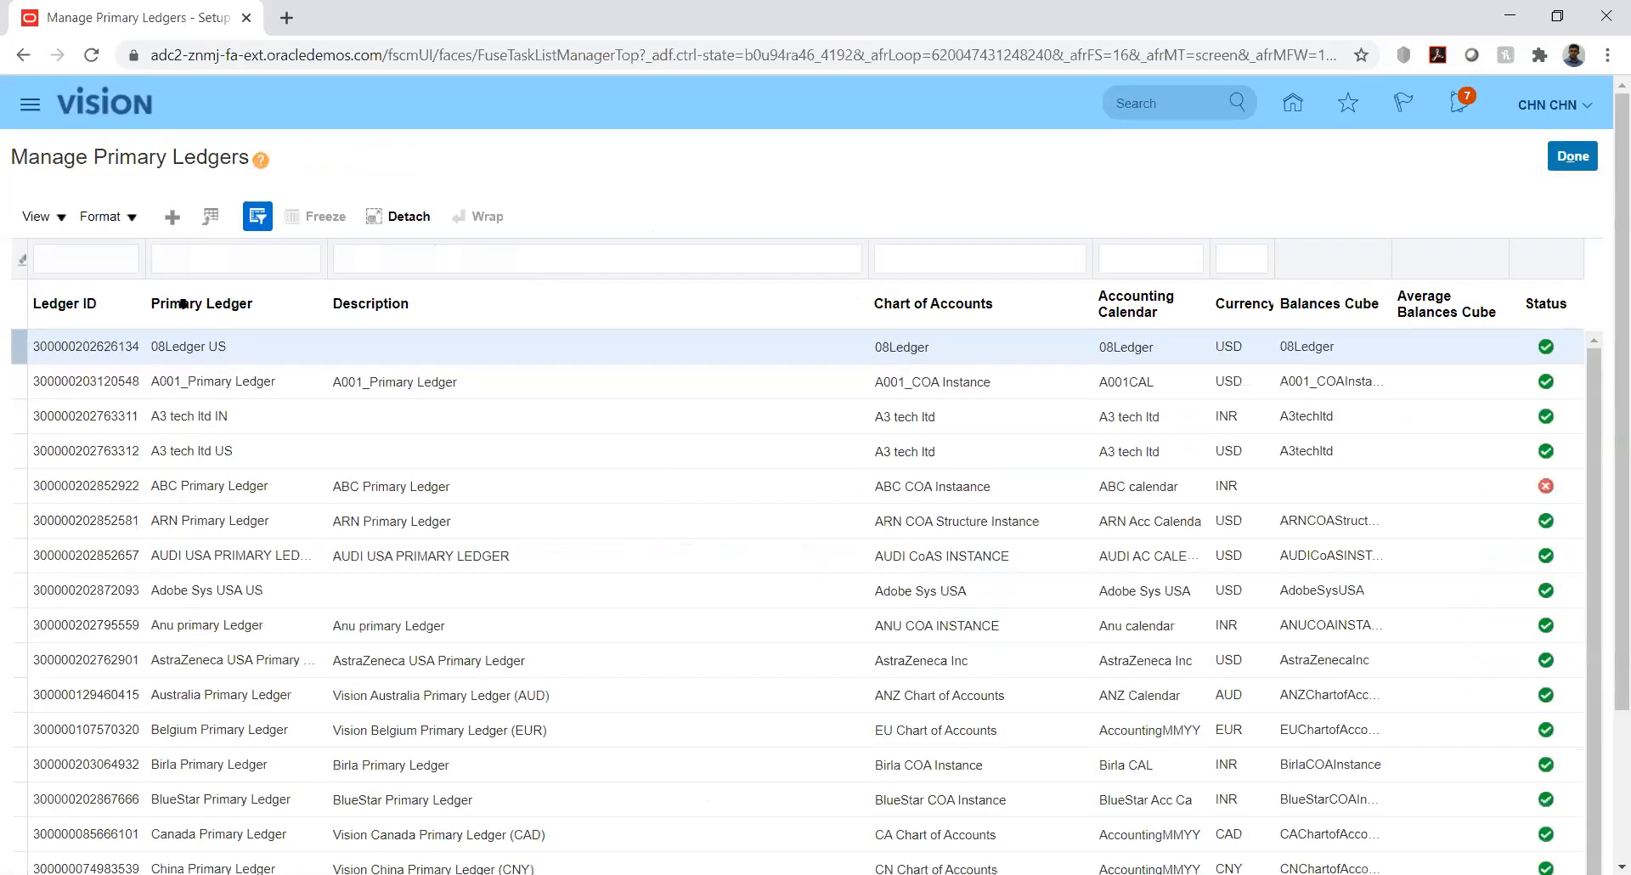
Filter the primary ledgers by name 'kk' to show KK_Ledger and its ledger ID
left_click(105, 258)
type("kk")
key("Return")
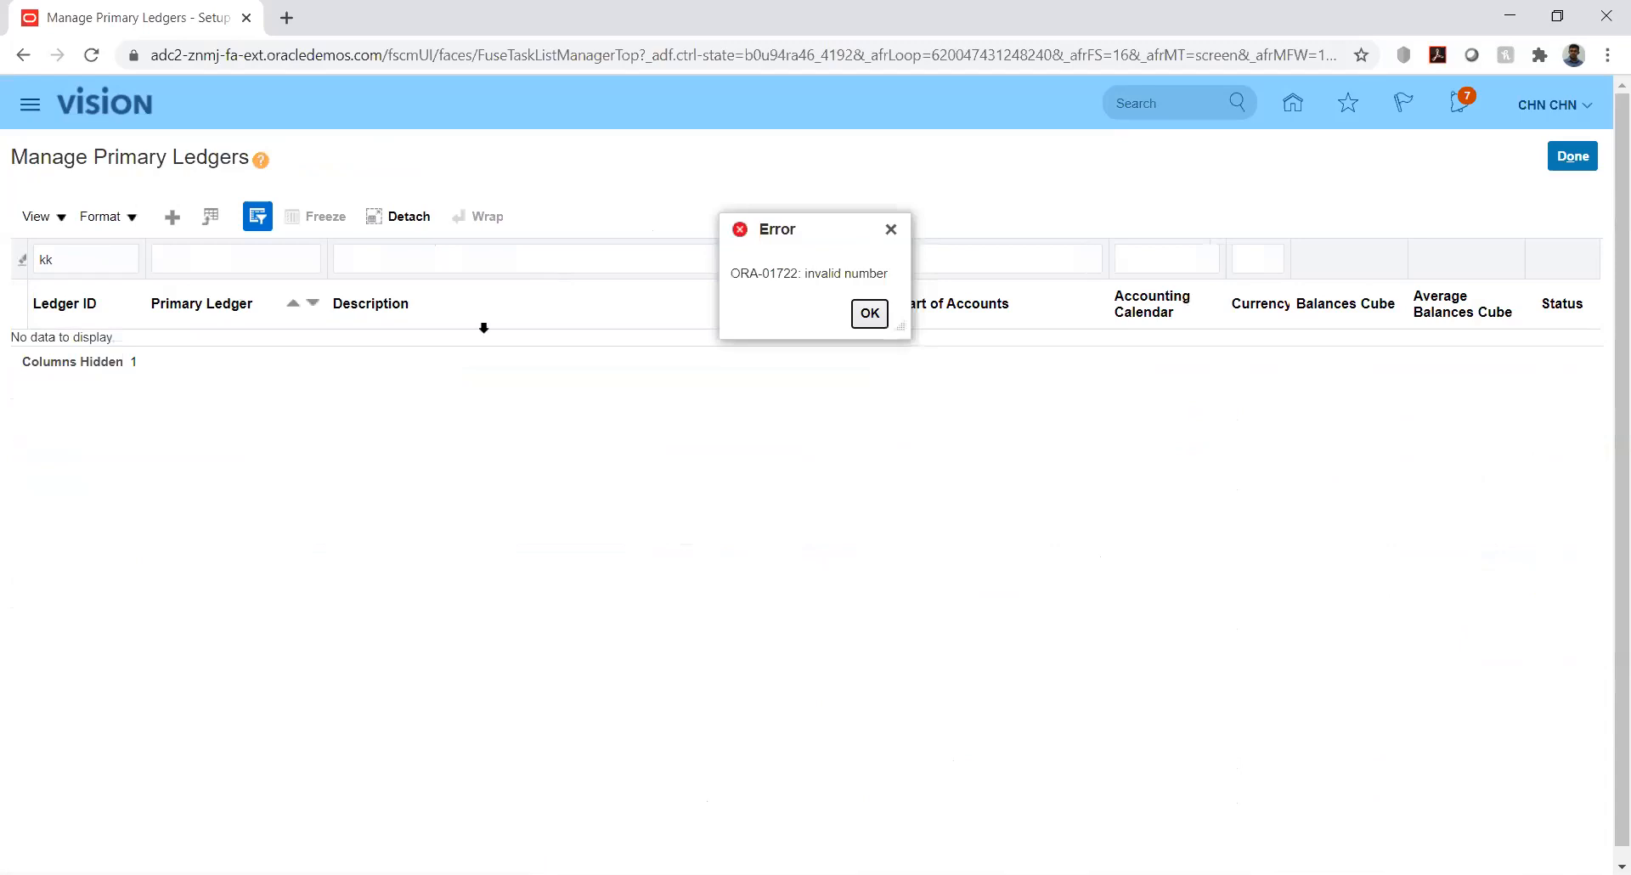
left_click(870, 312)
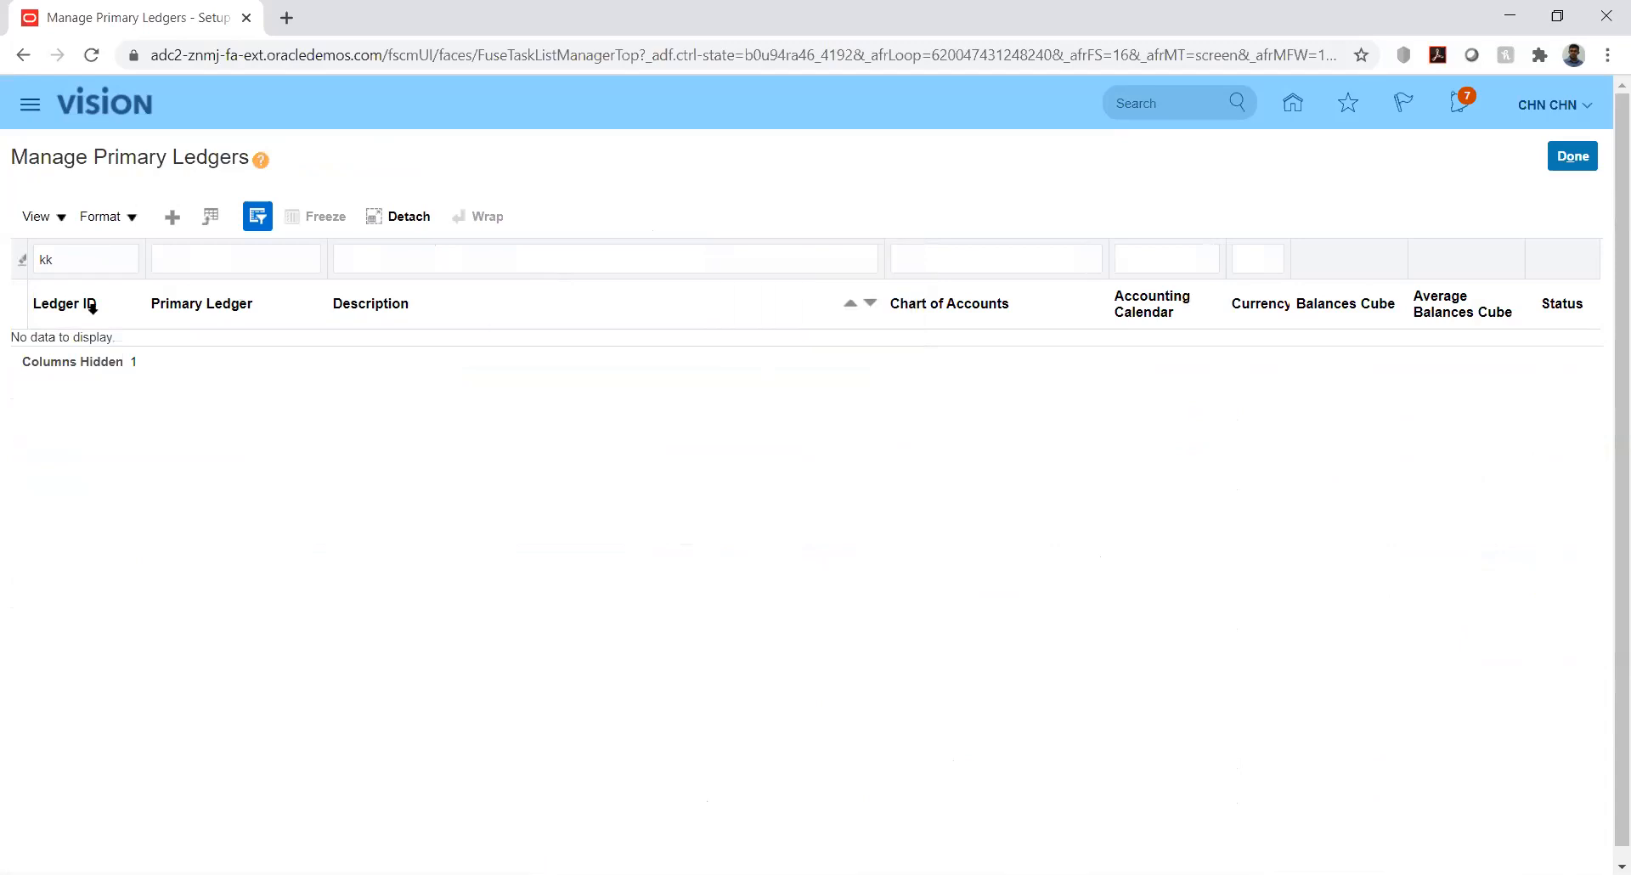
double_click(86, 260)
key("BackSpace")
key("Tab")
type("kk")
key("Return")
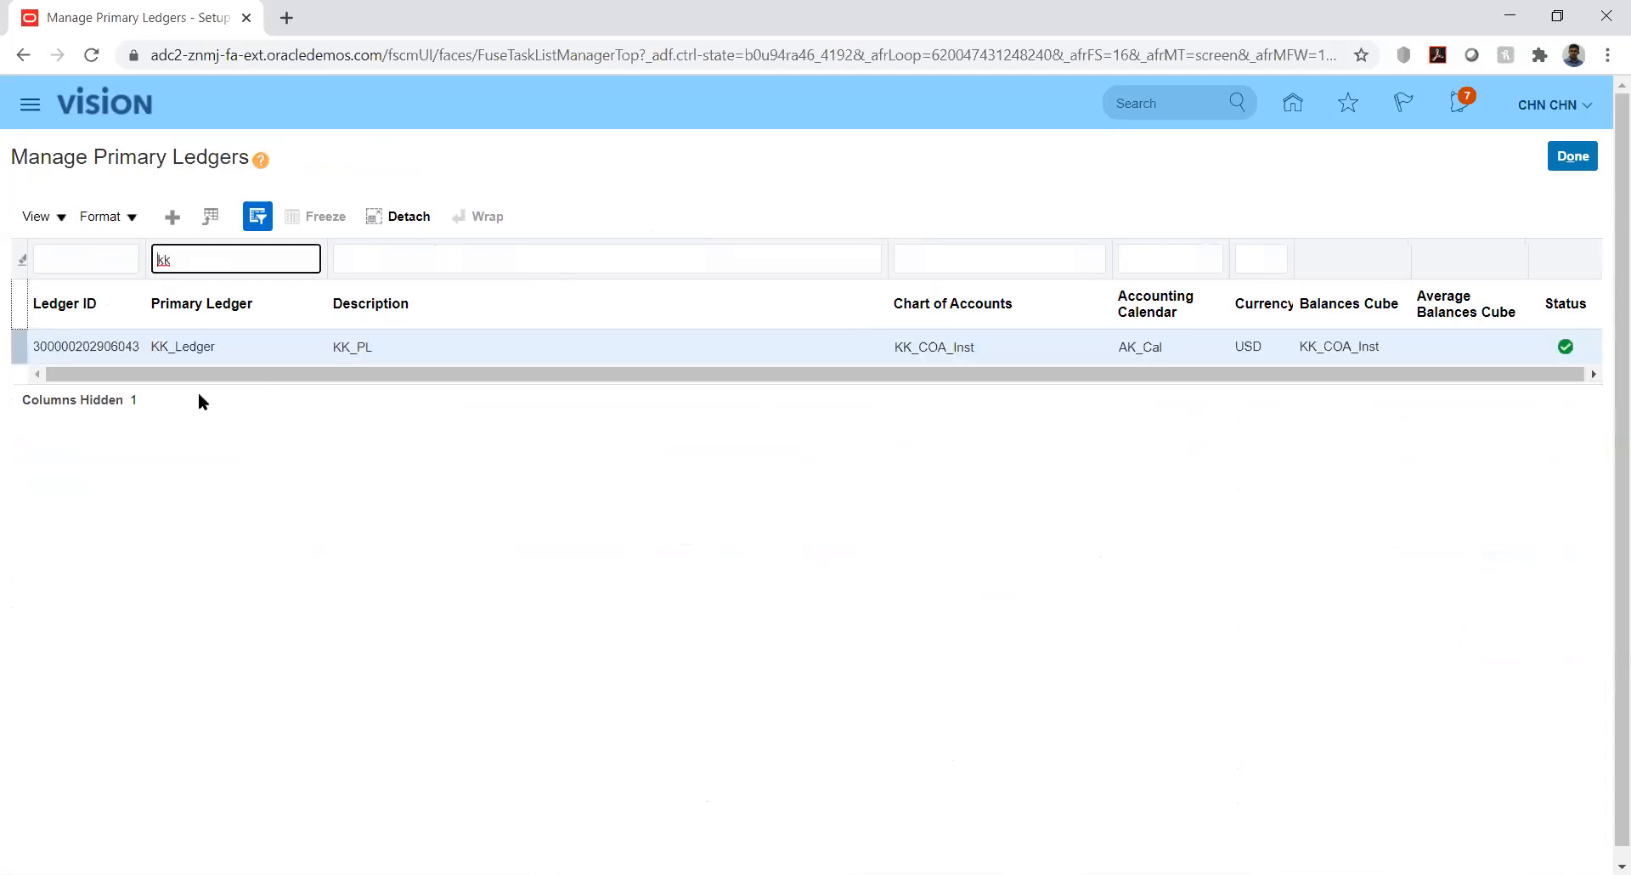
Hide the Query By Example filter row through the table's View menu
left_click(58, 216)
left_click(110, 456)
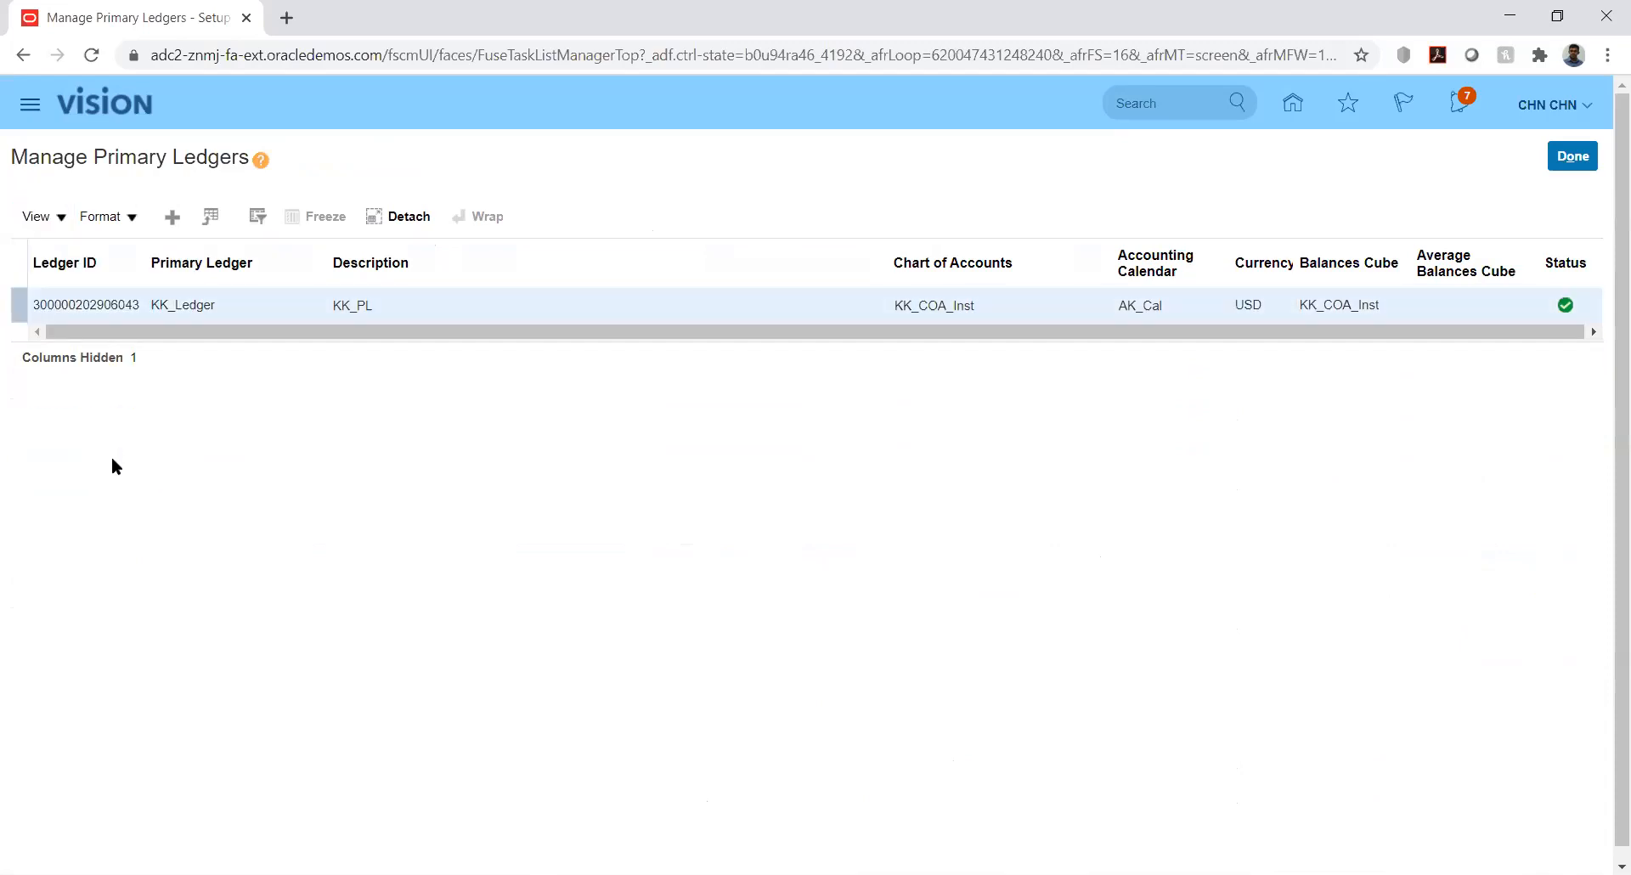
left_click(63, 218)
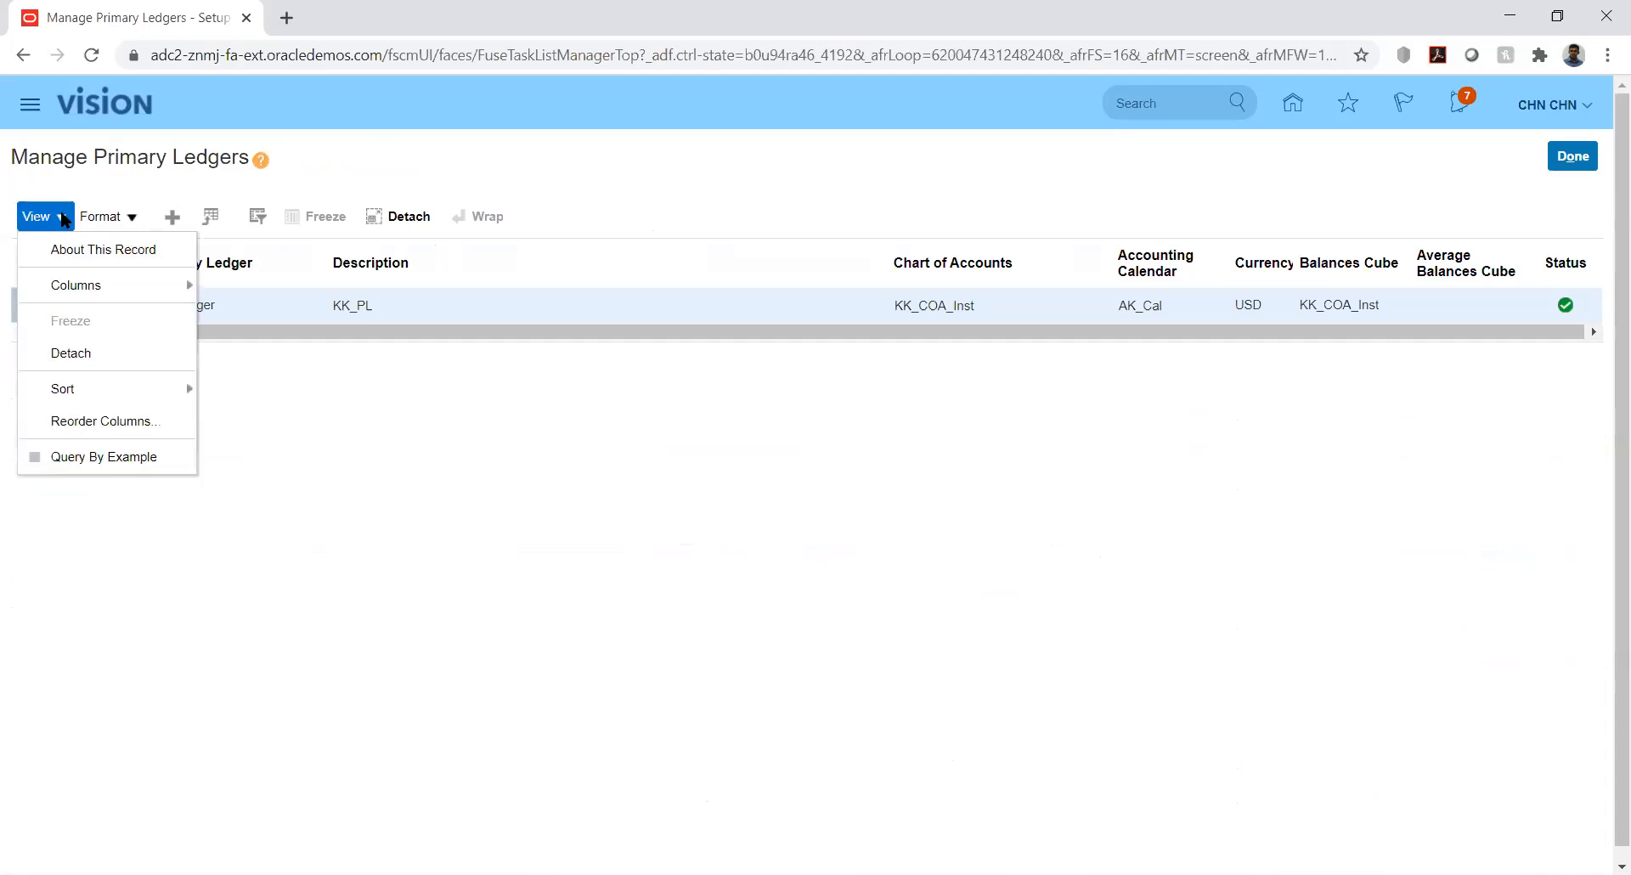
mouse_move(157, 278)
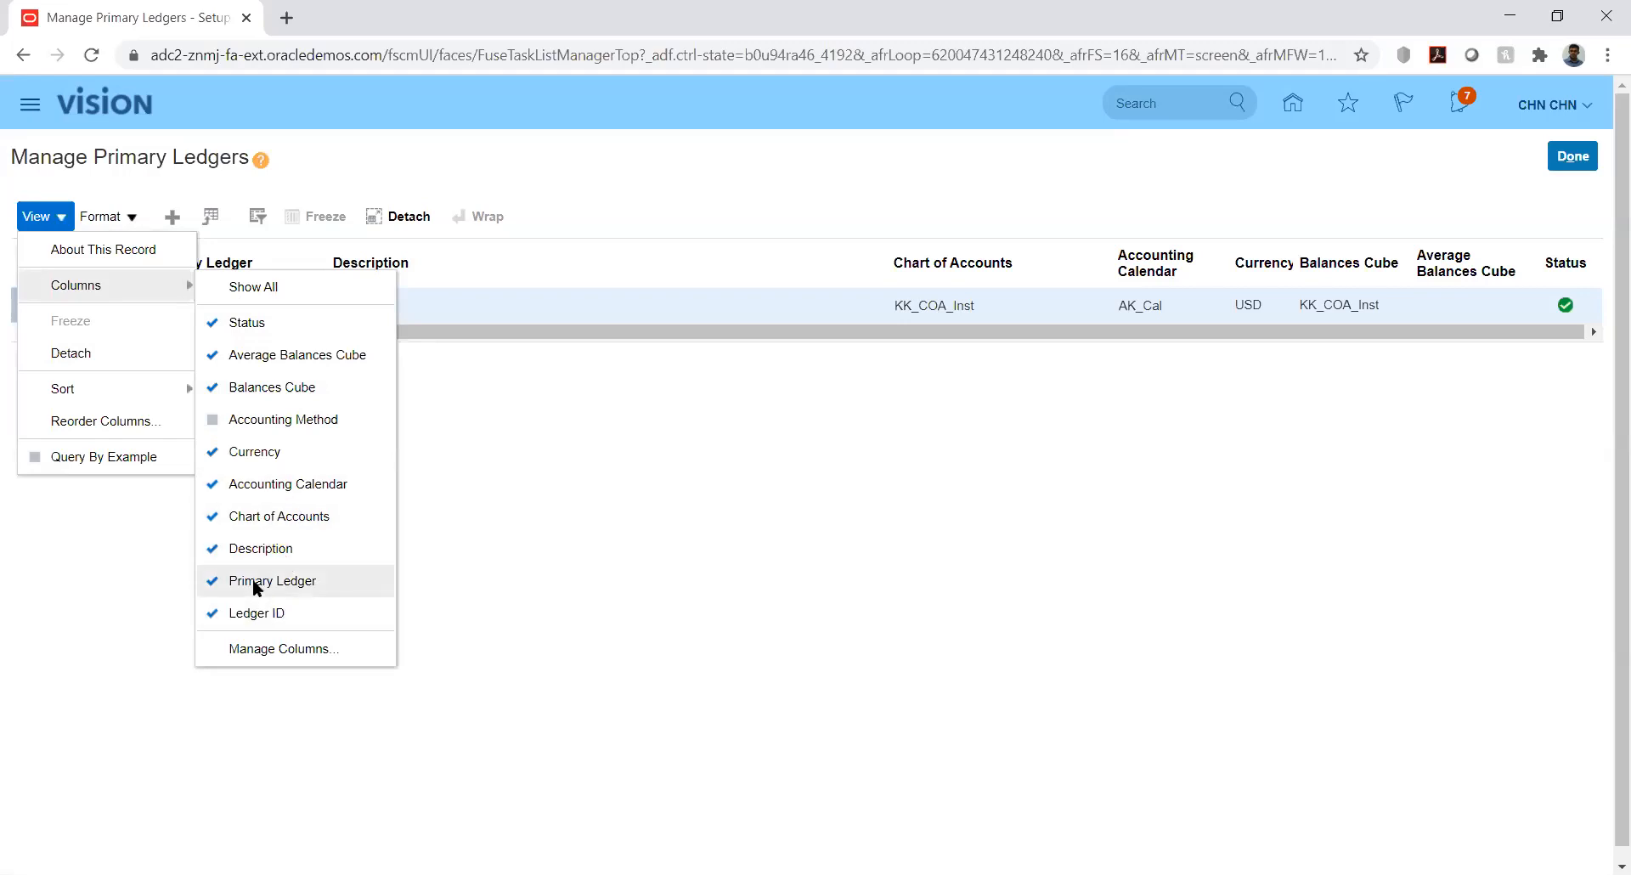
left_click(252, 611)
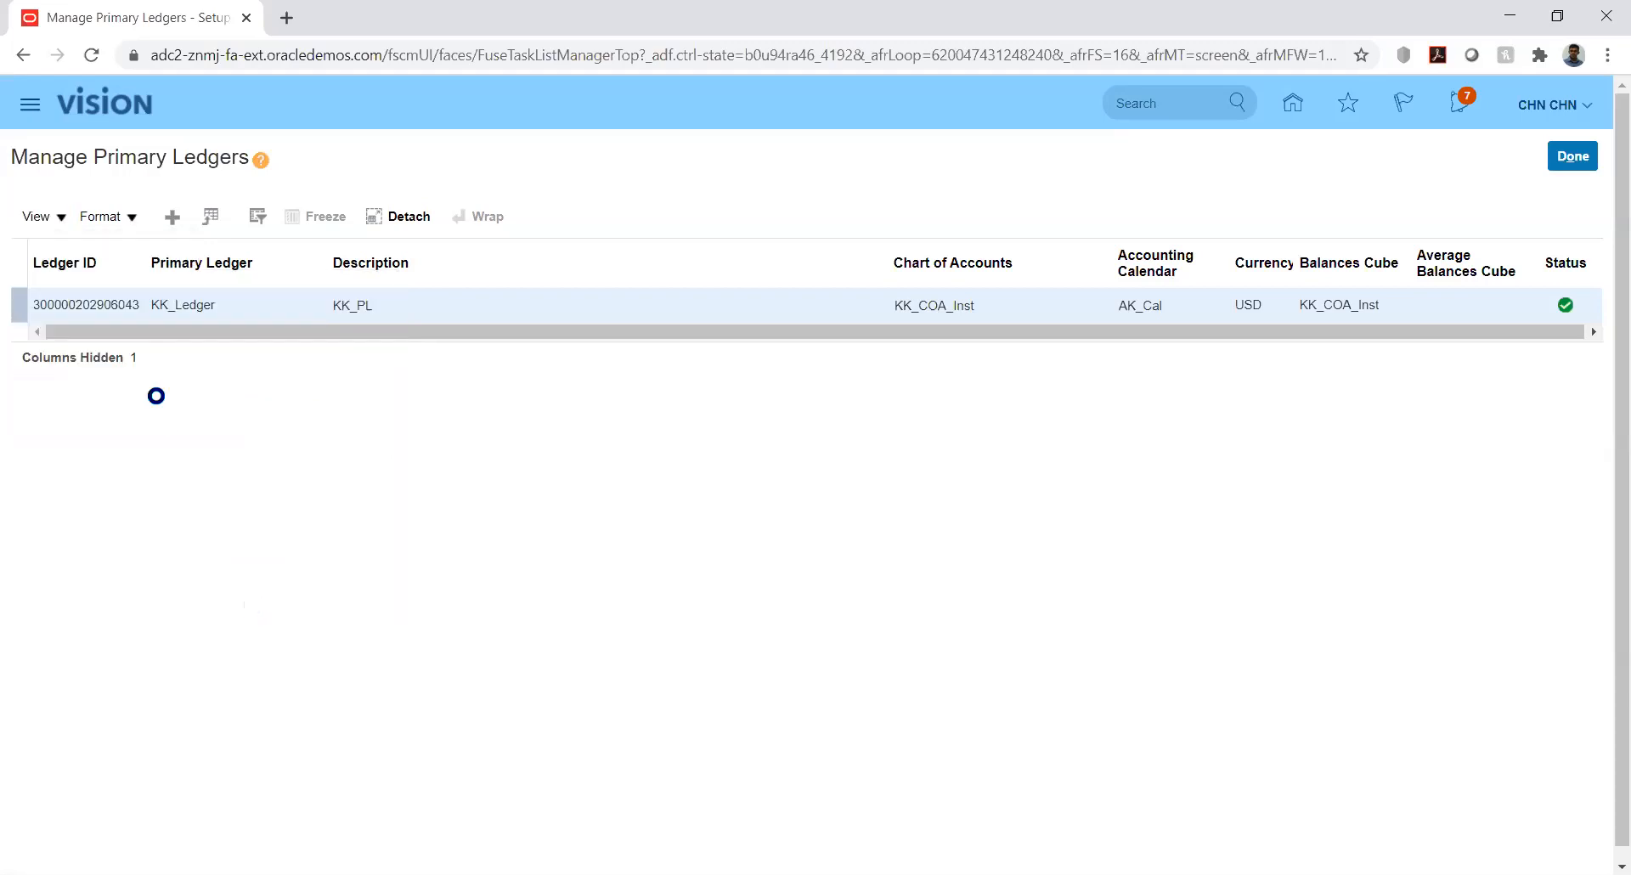
left_click(50, 217)
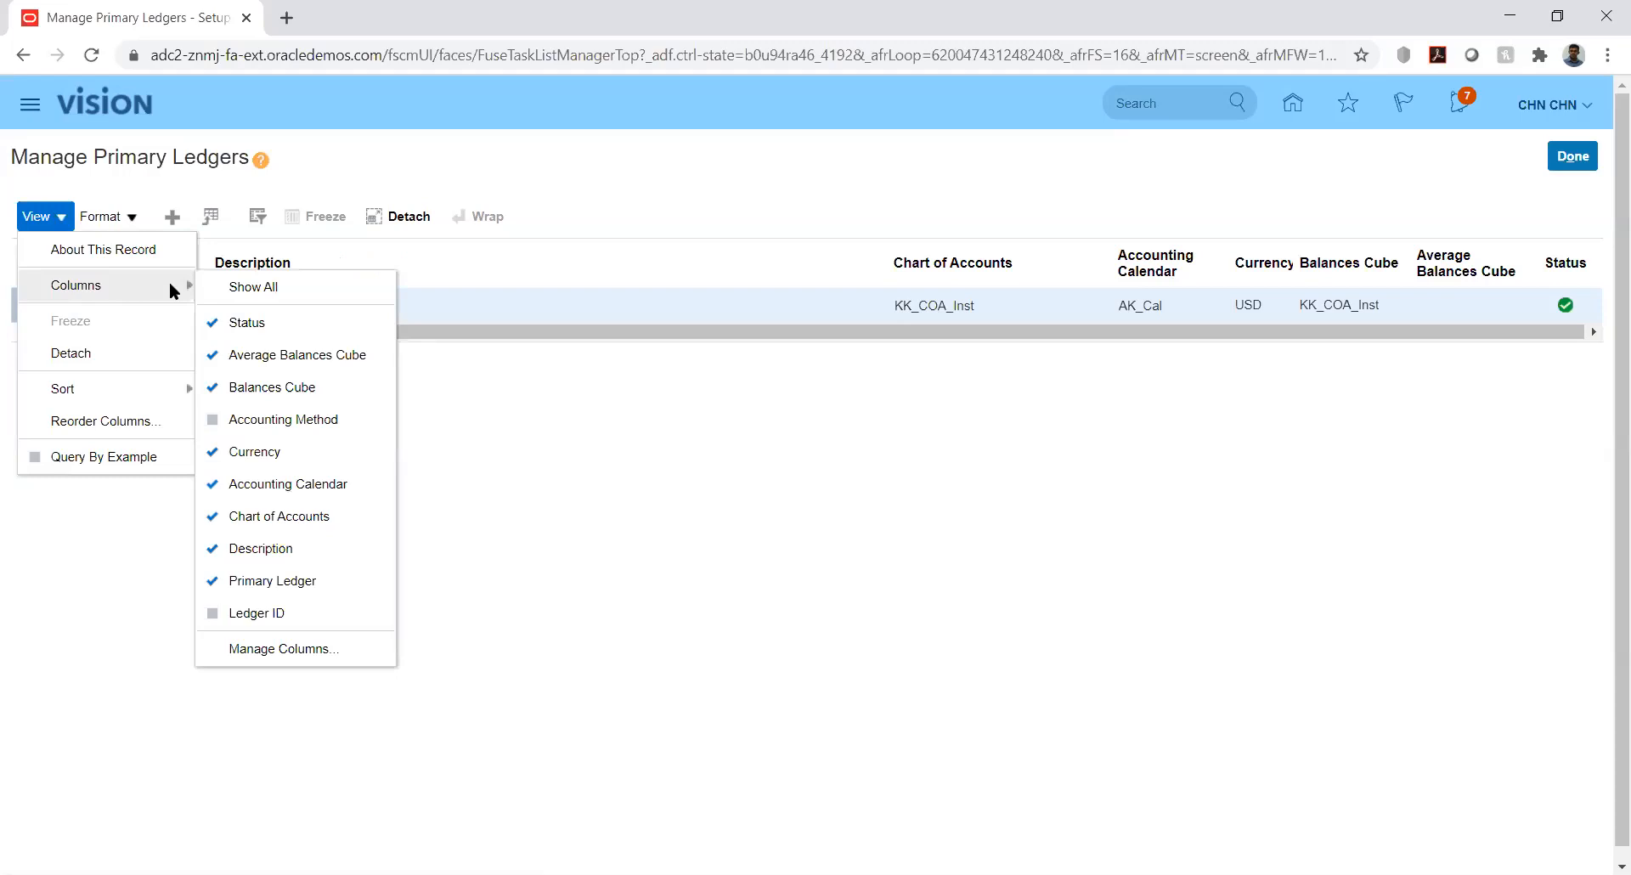
left_click(287, 605)
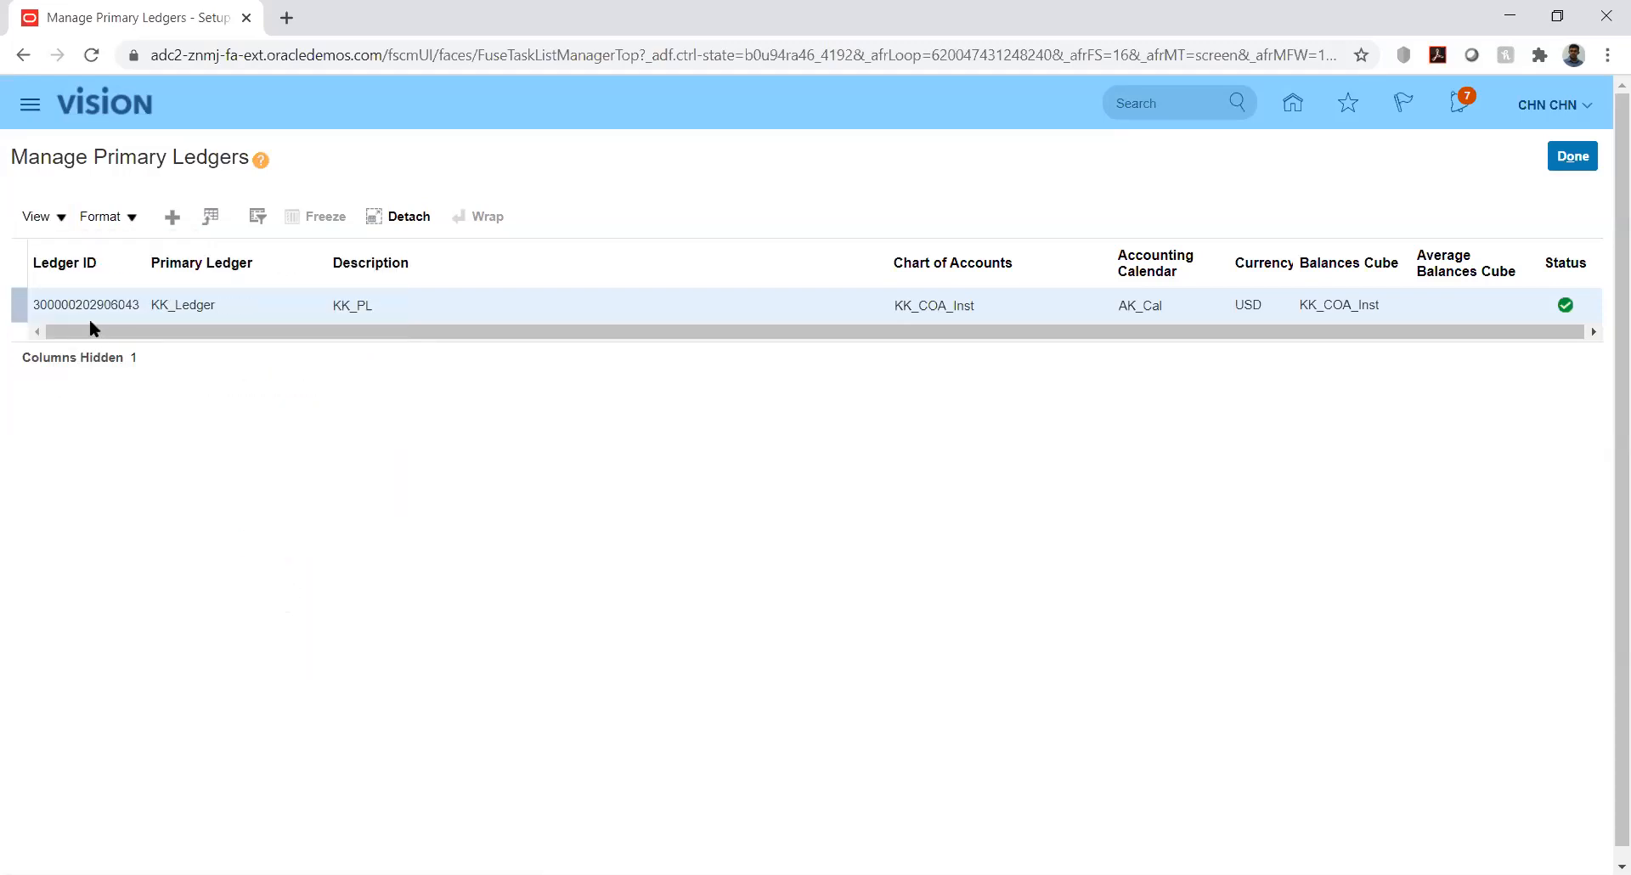
left_click(63, 218)
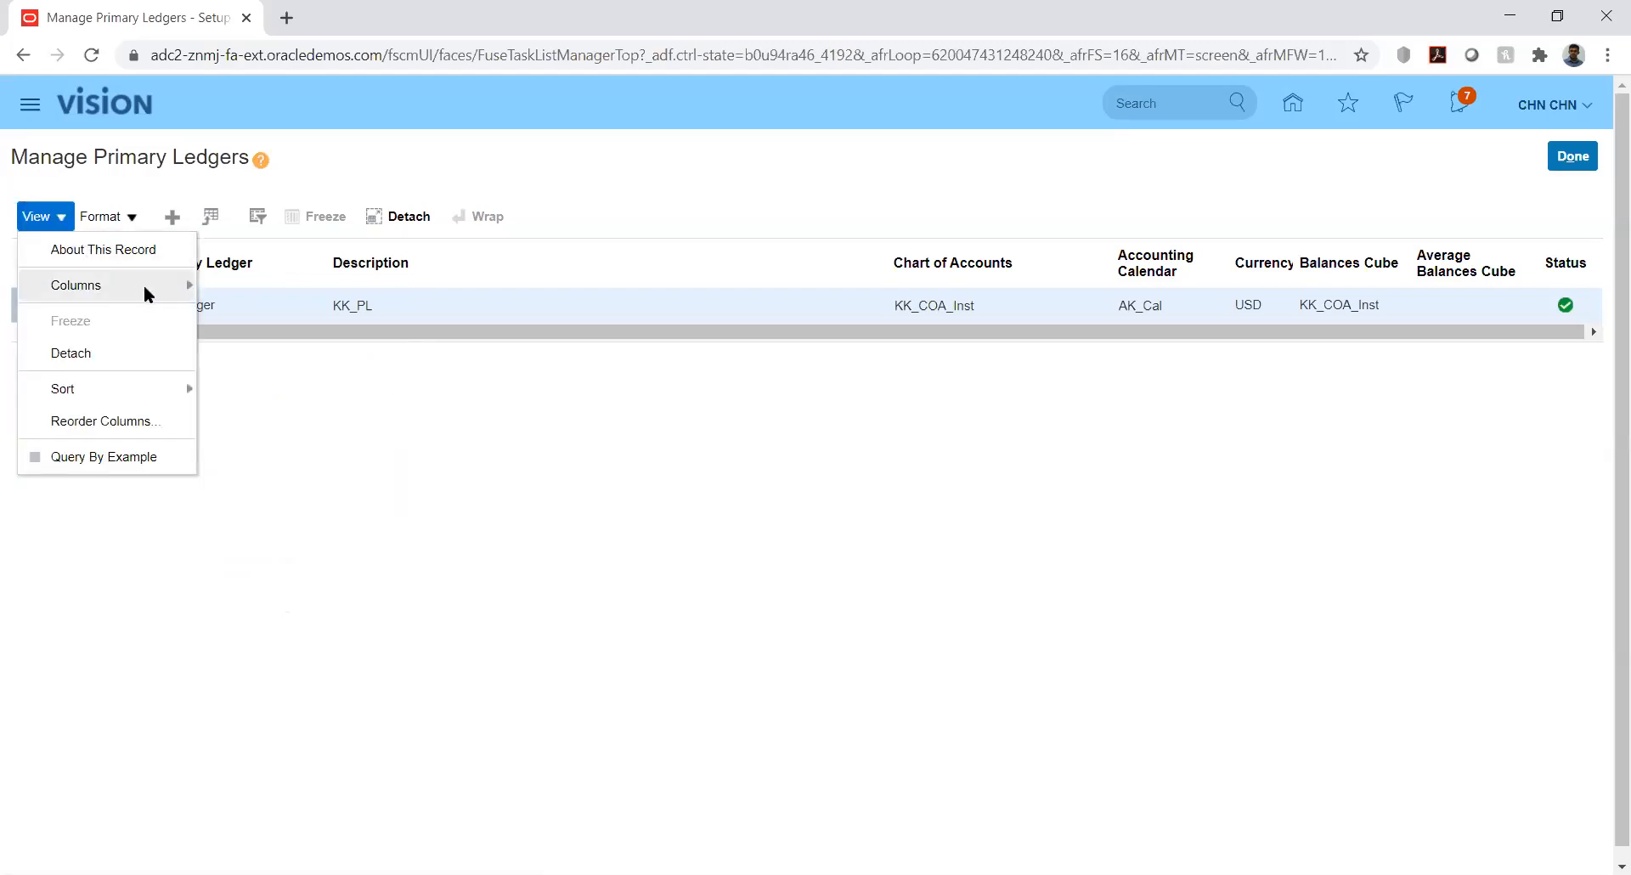
mouse_move(144, 284)
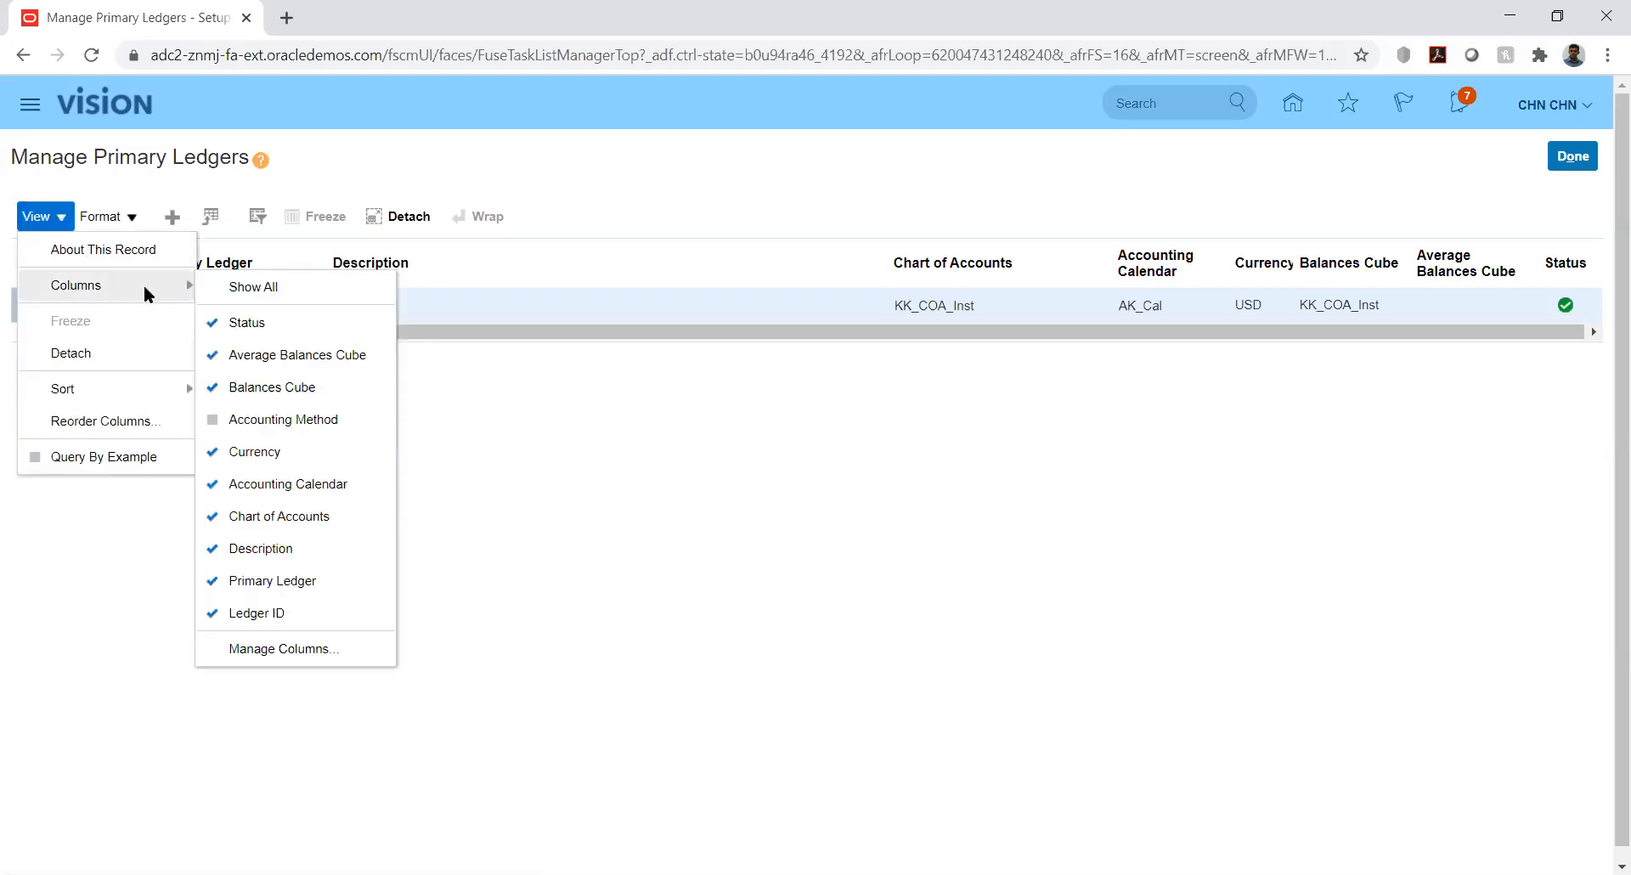
left_click(301, 645)
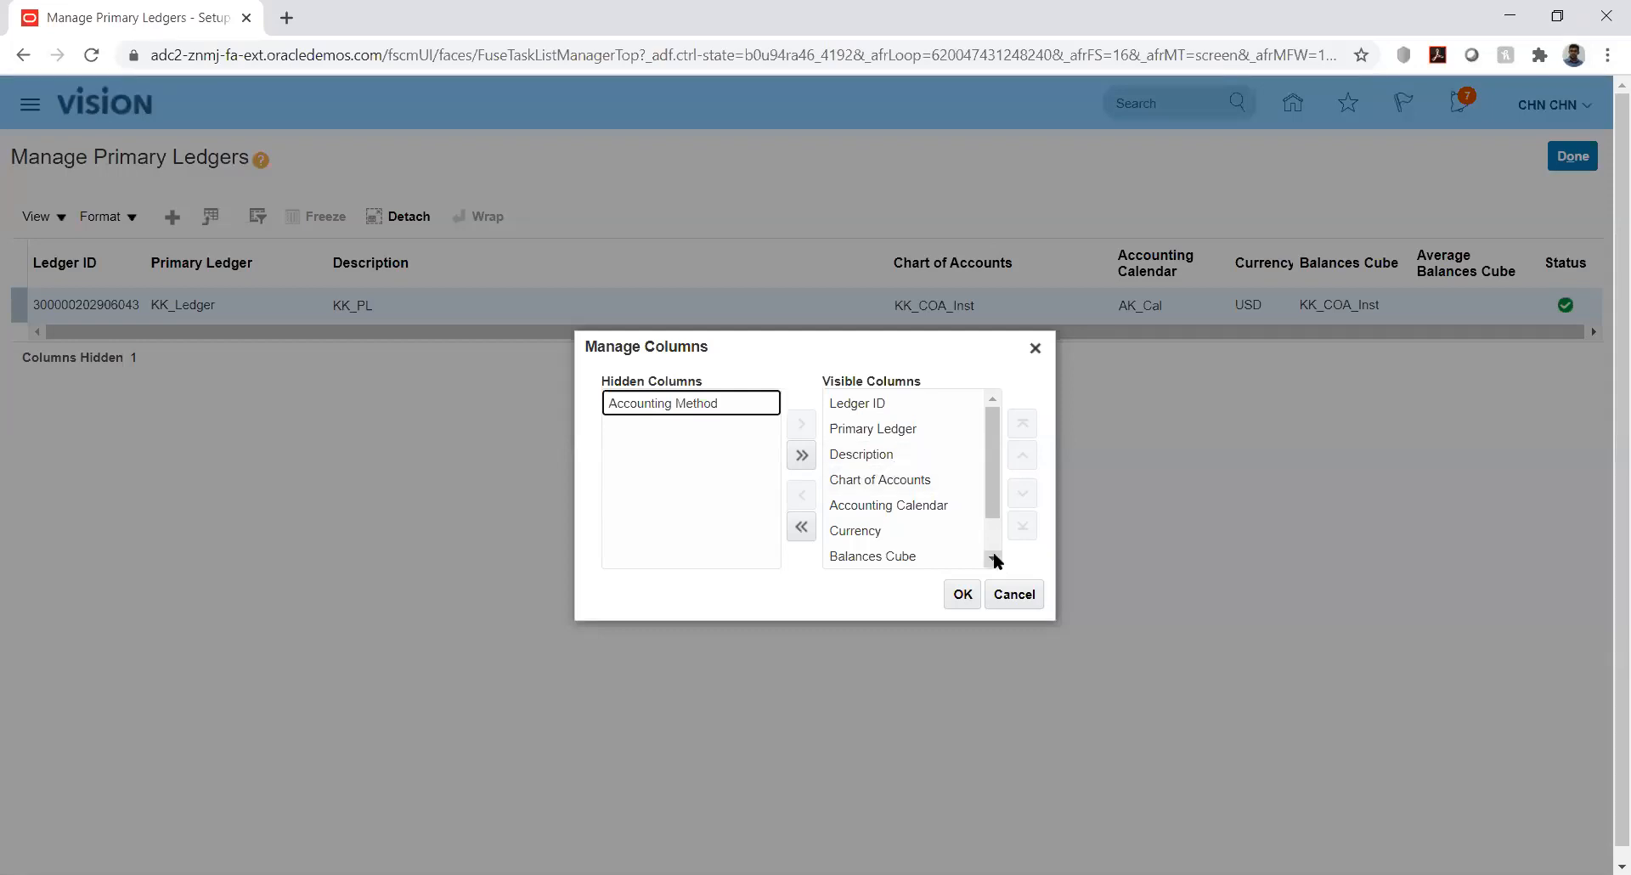
scroll(995, 559, "down", 1)
left_click_drag(996, 535, 991, 473)
left_click(1015, 595)
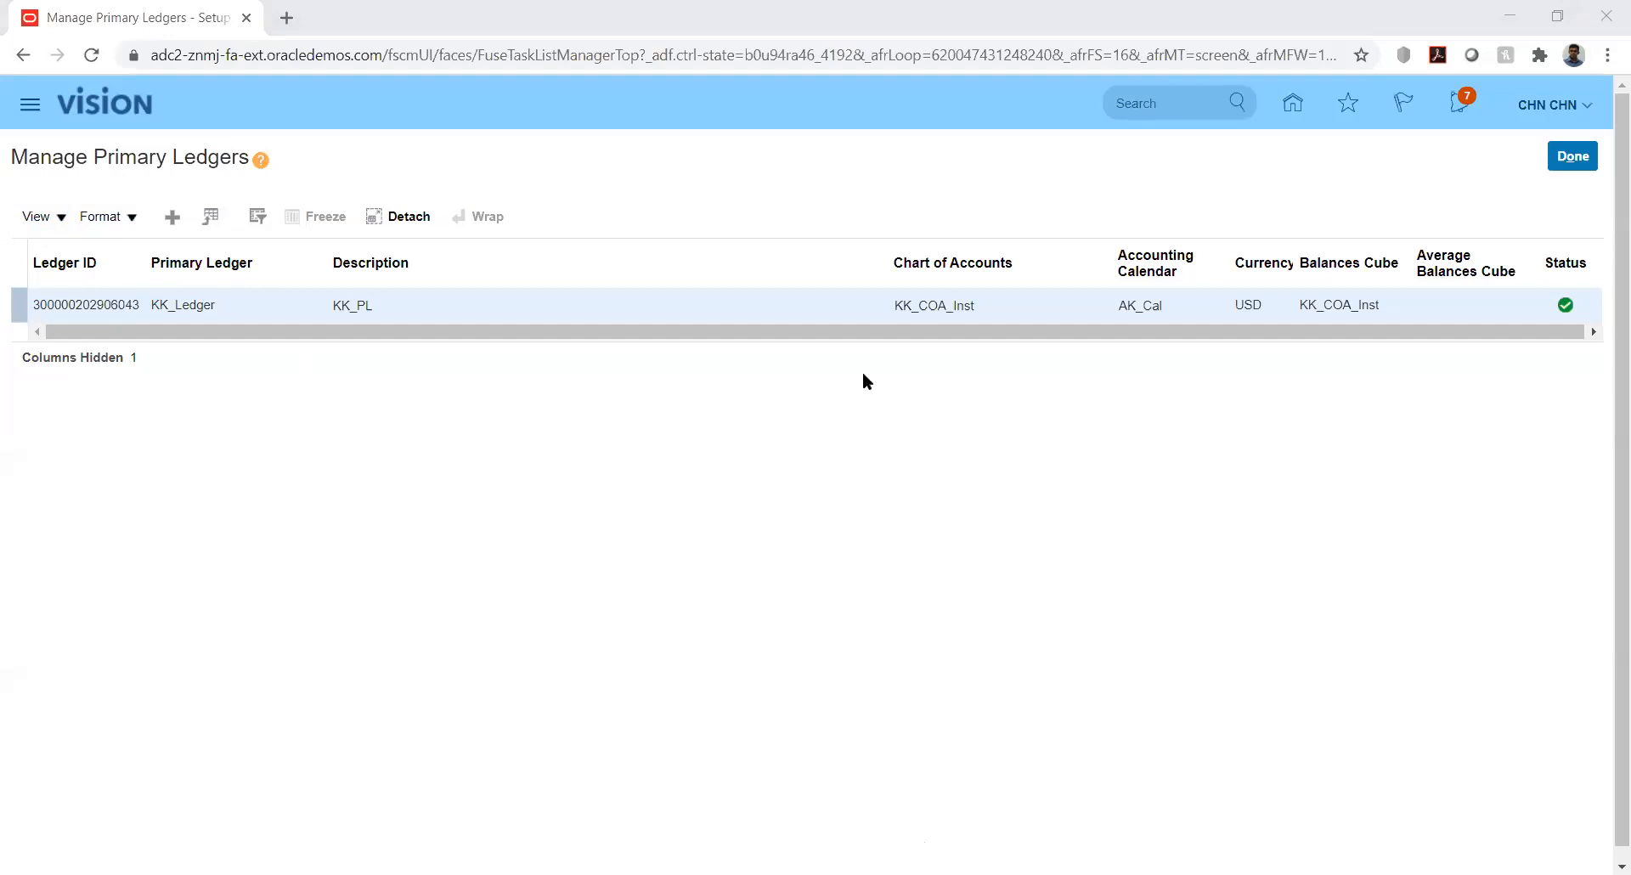
Review row 5's status code, ledger ID, effective date and journal source in GL_INTERFACE
key("alt+Tab")
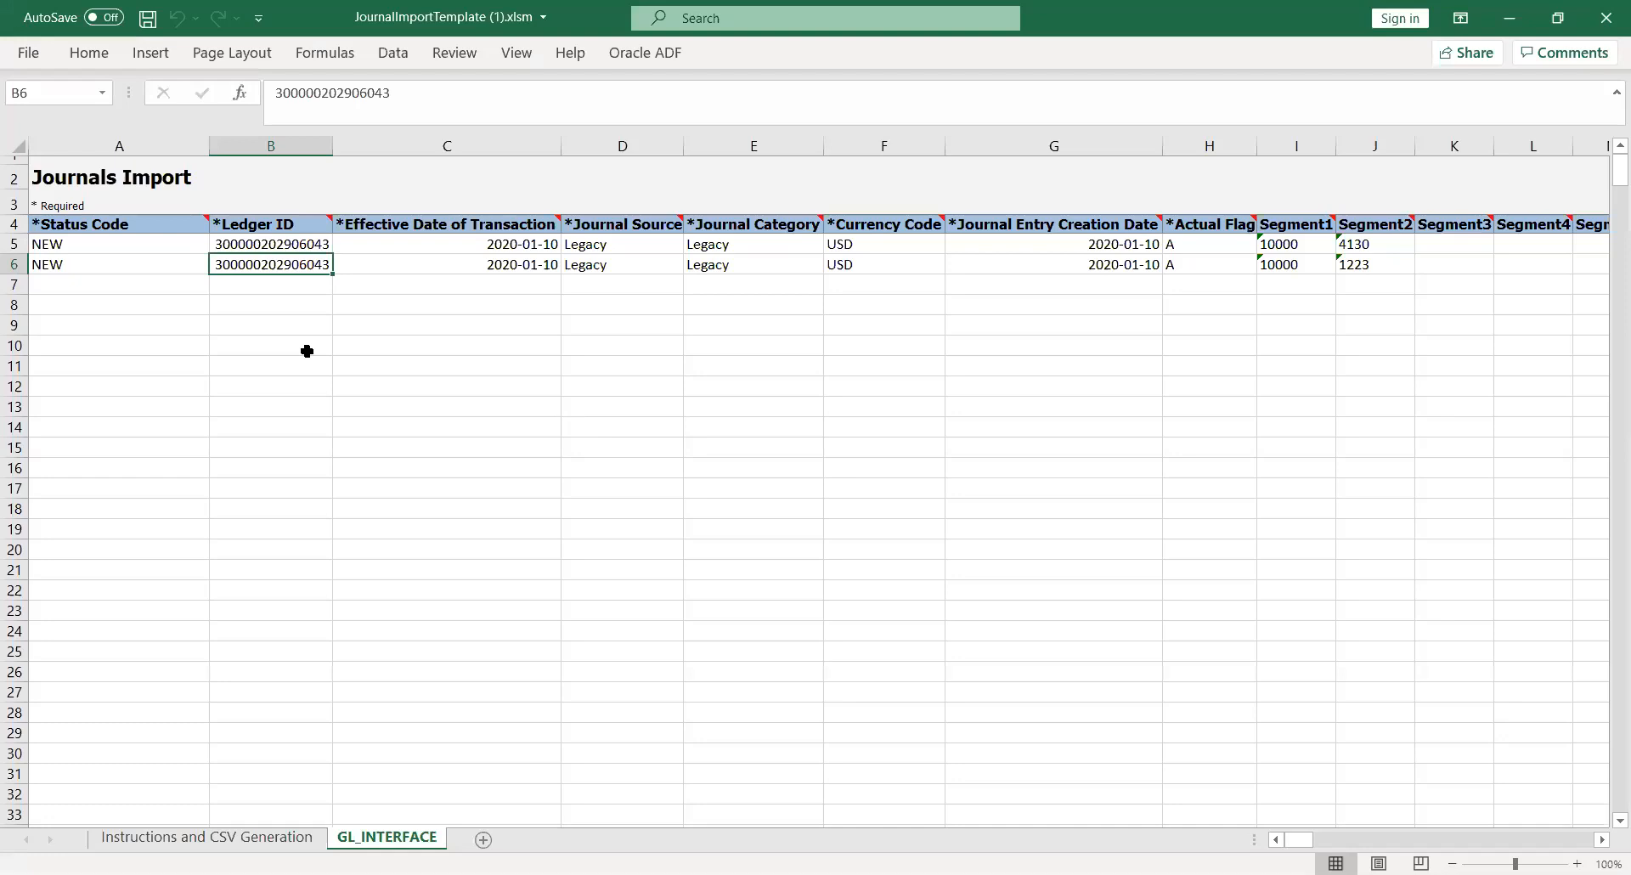
left_click(308, 346)
left_click(249, 246)
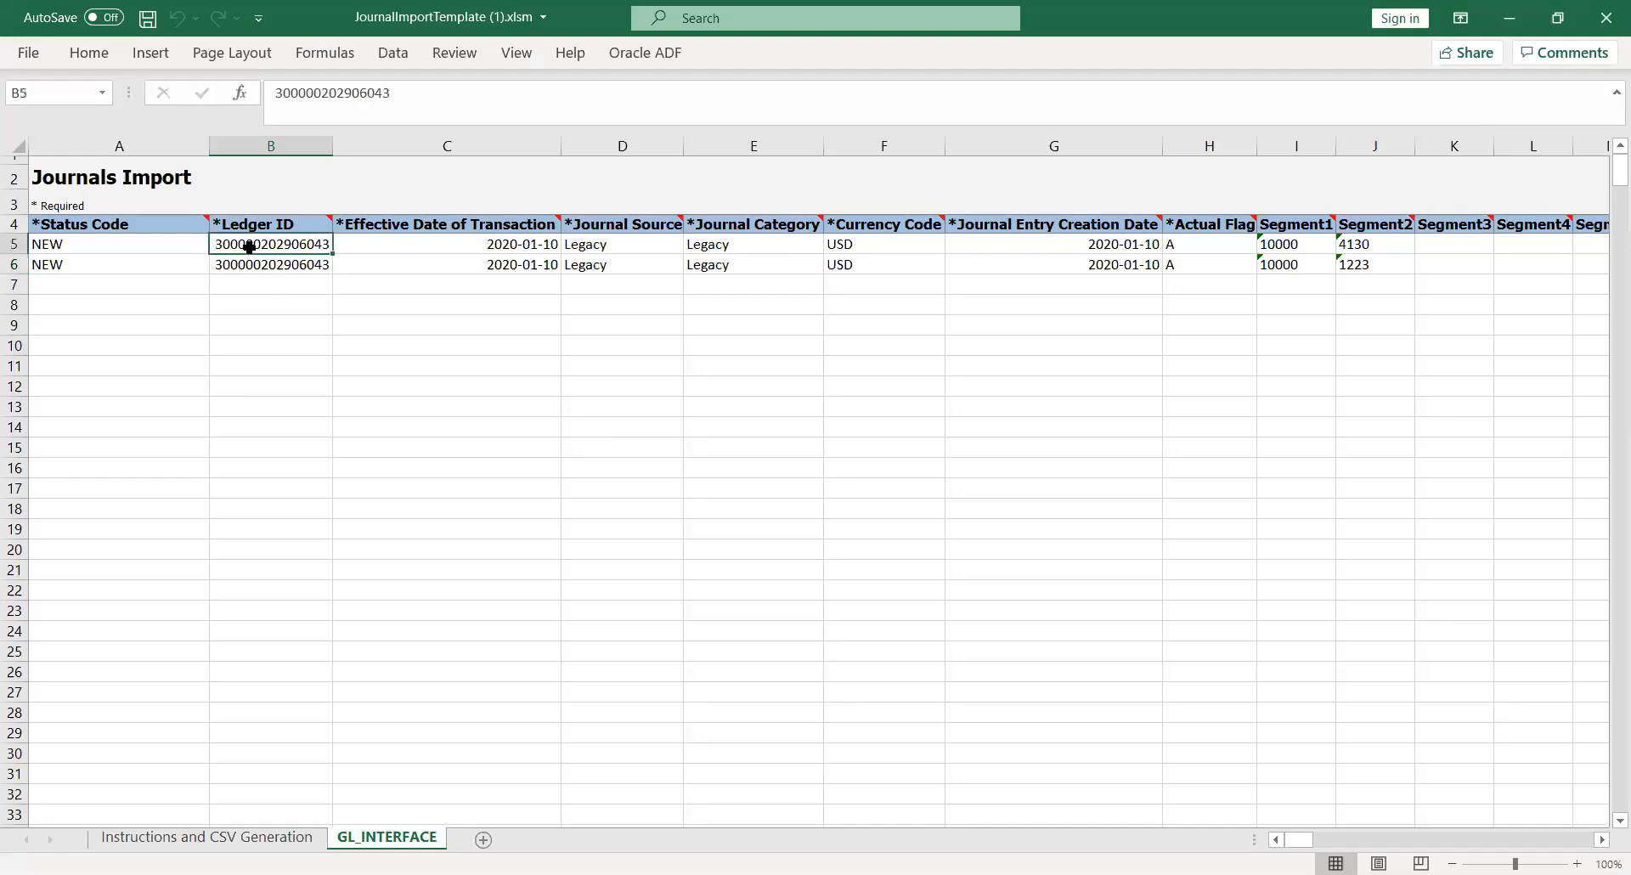
key("Left")
left_click(249, 246)
key("Right")
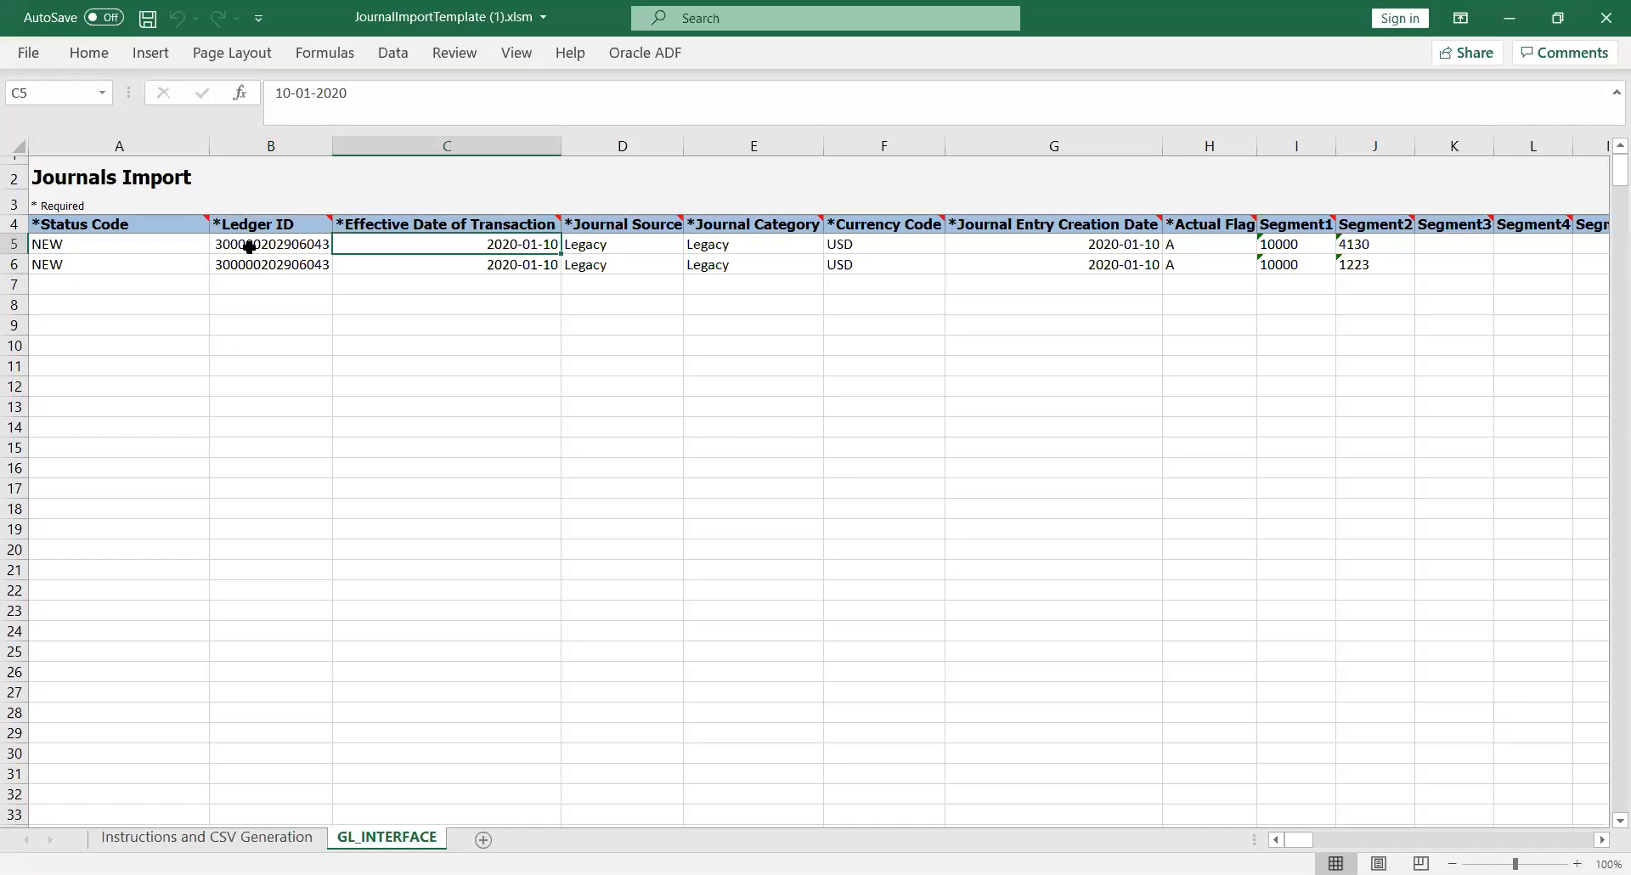
key("Right")
key("Right")
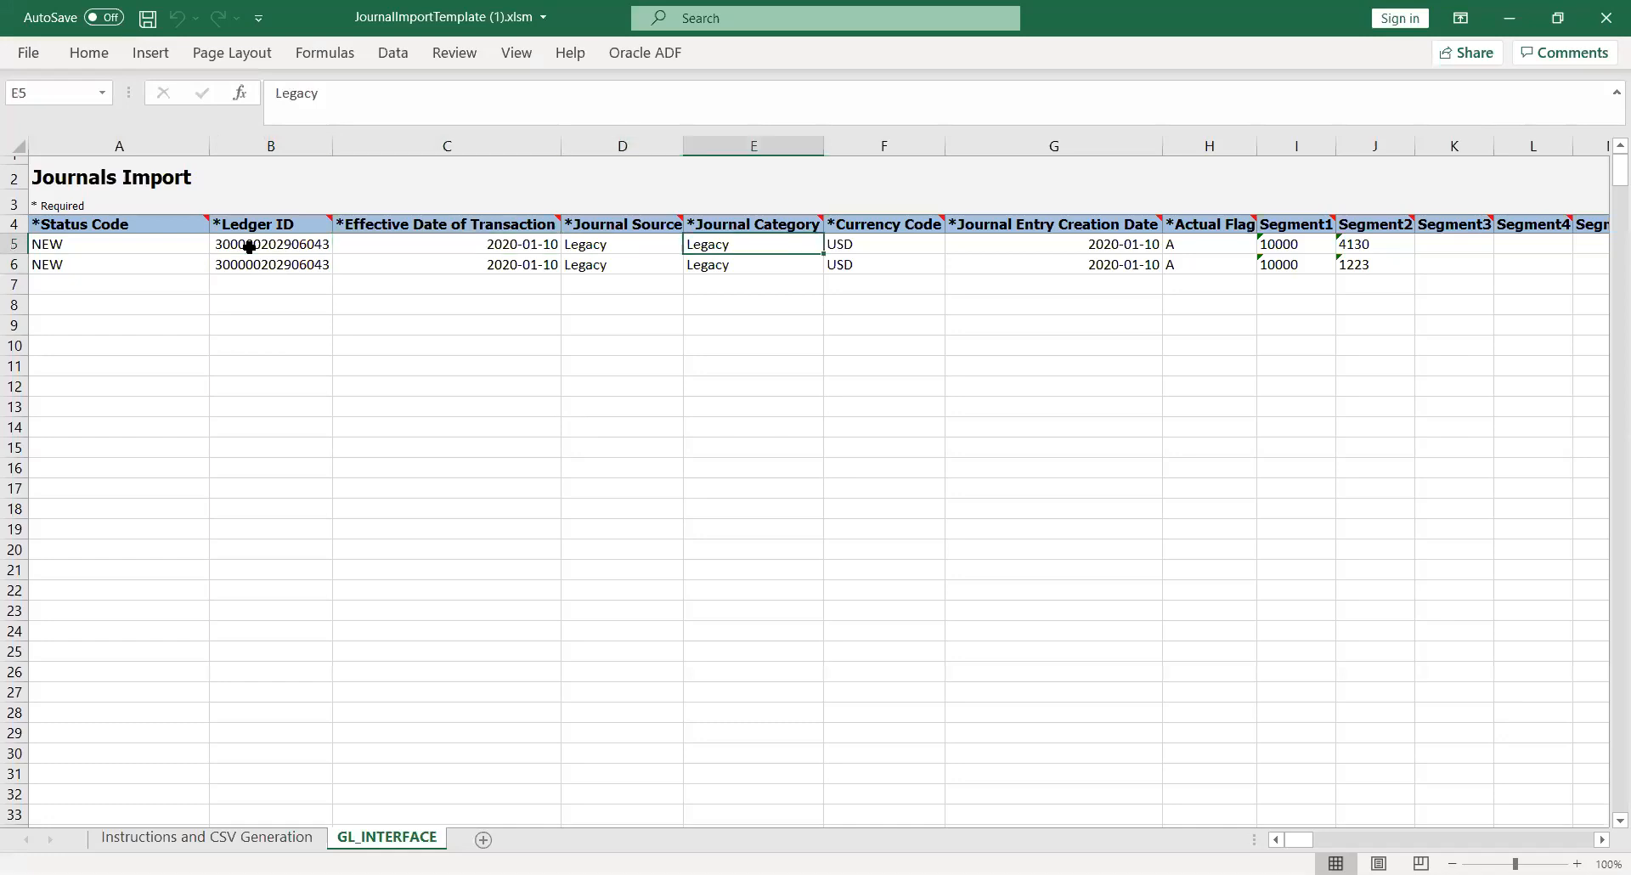
key("Left")
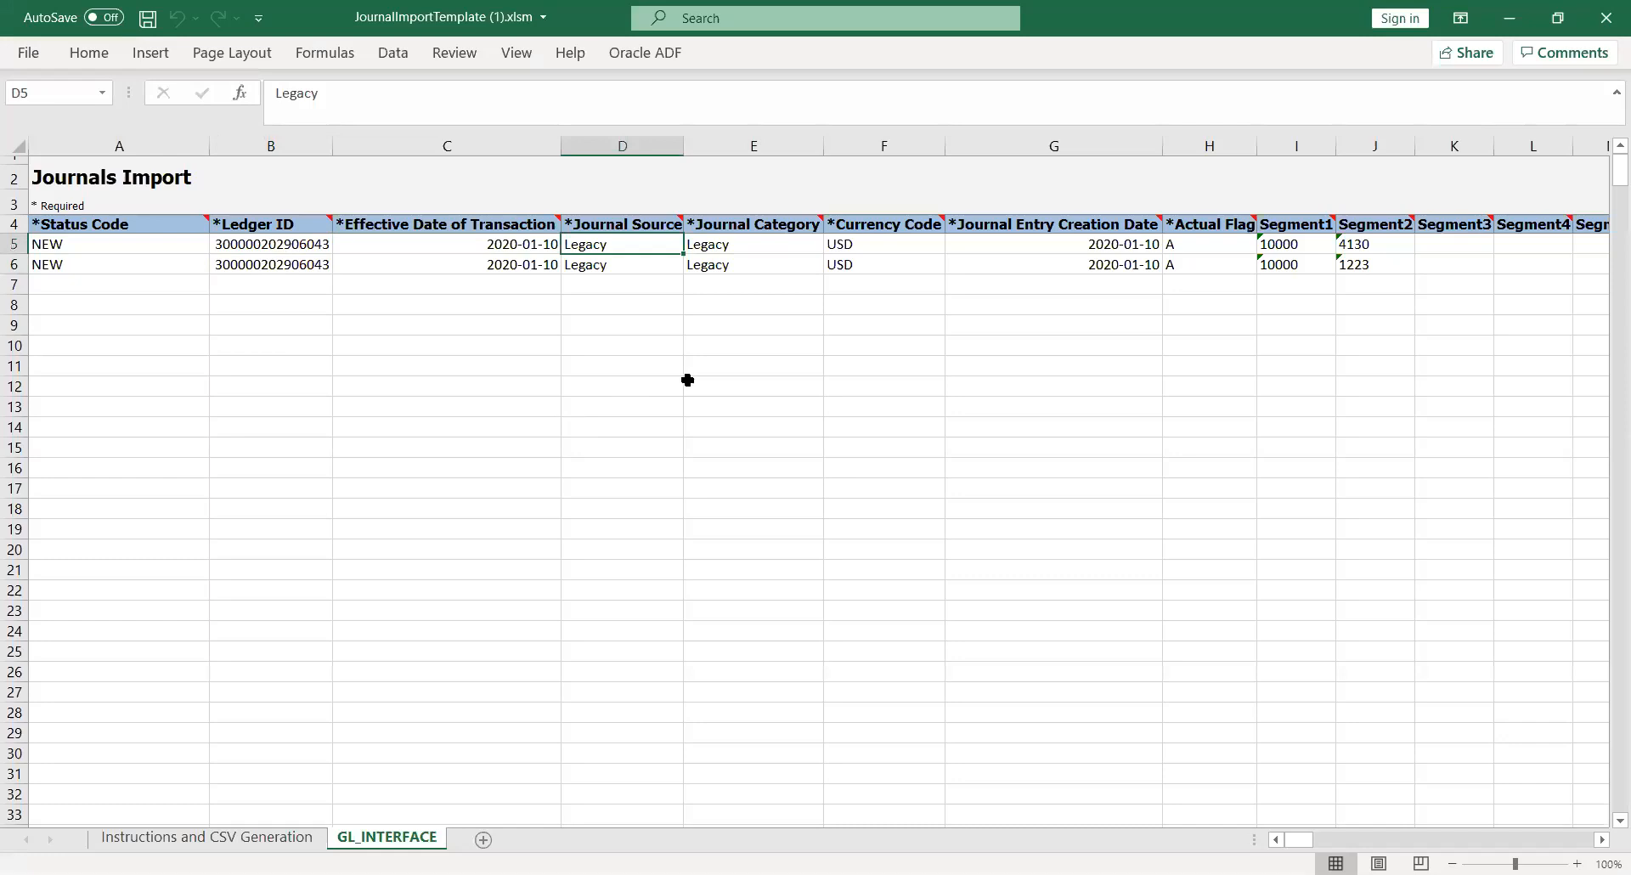
Enter KK_Fusion as row 5's journal source and journal category
type("KK")
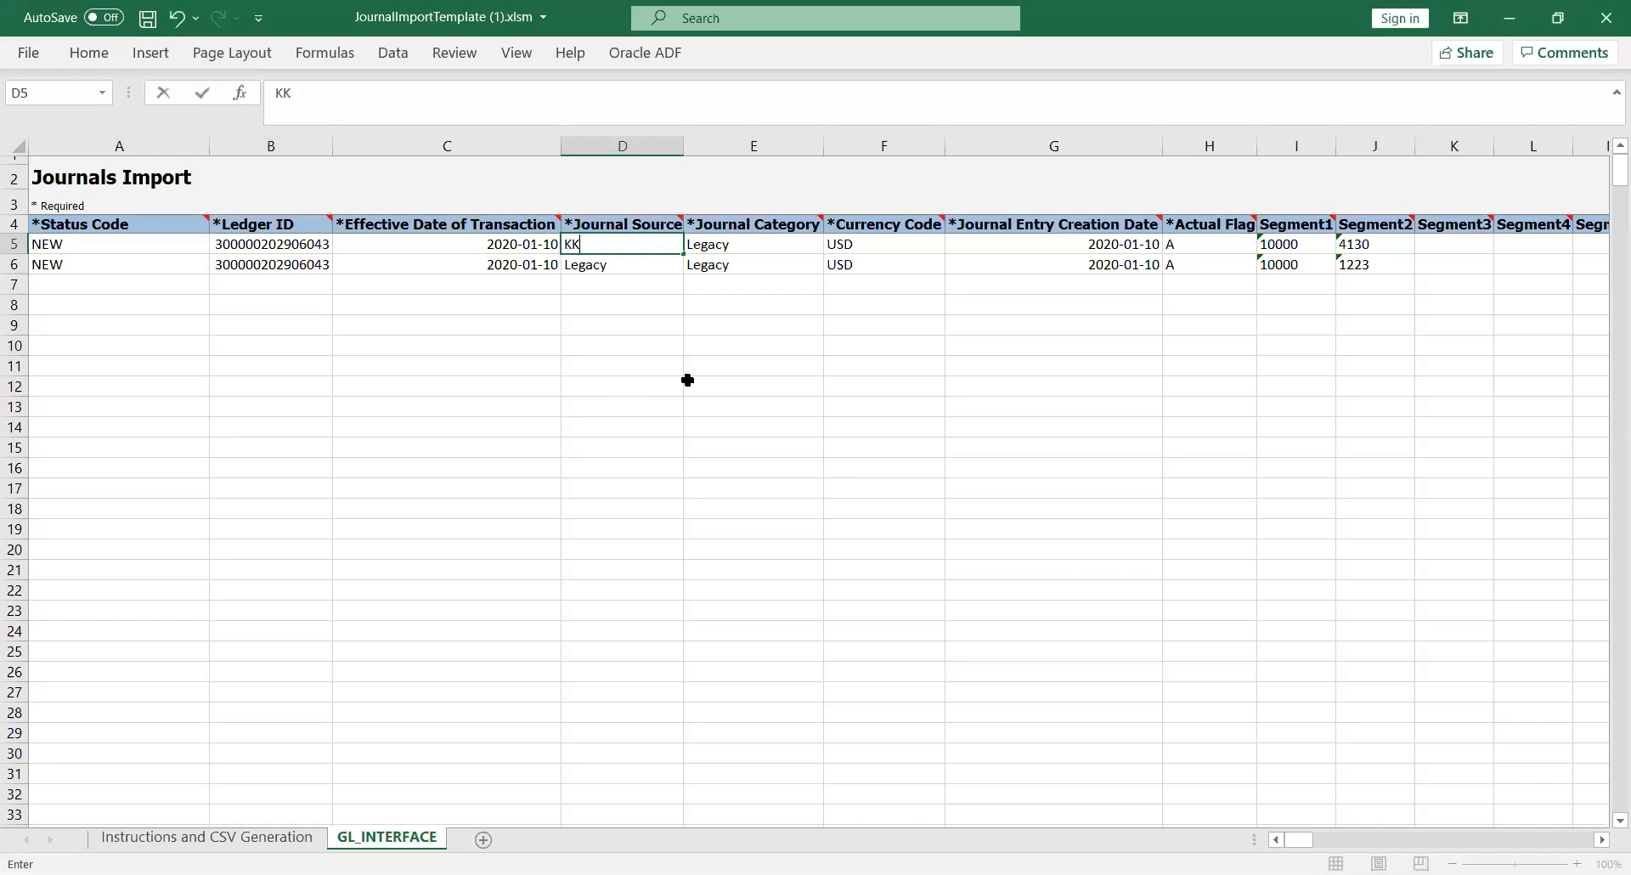
type("_Fusion")
key("Tab")
key("Left")
key("ctrl+c")
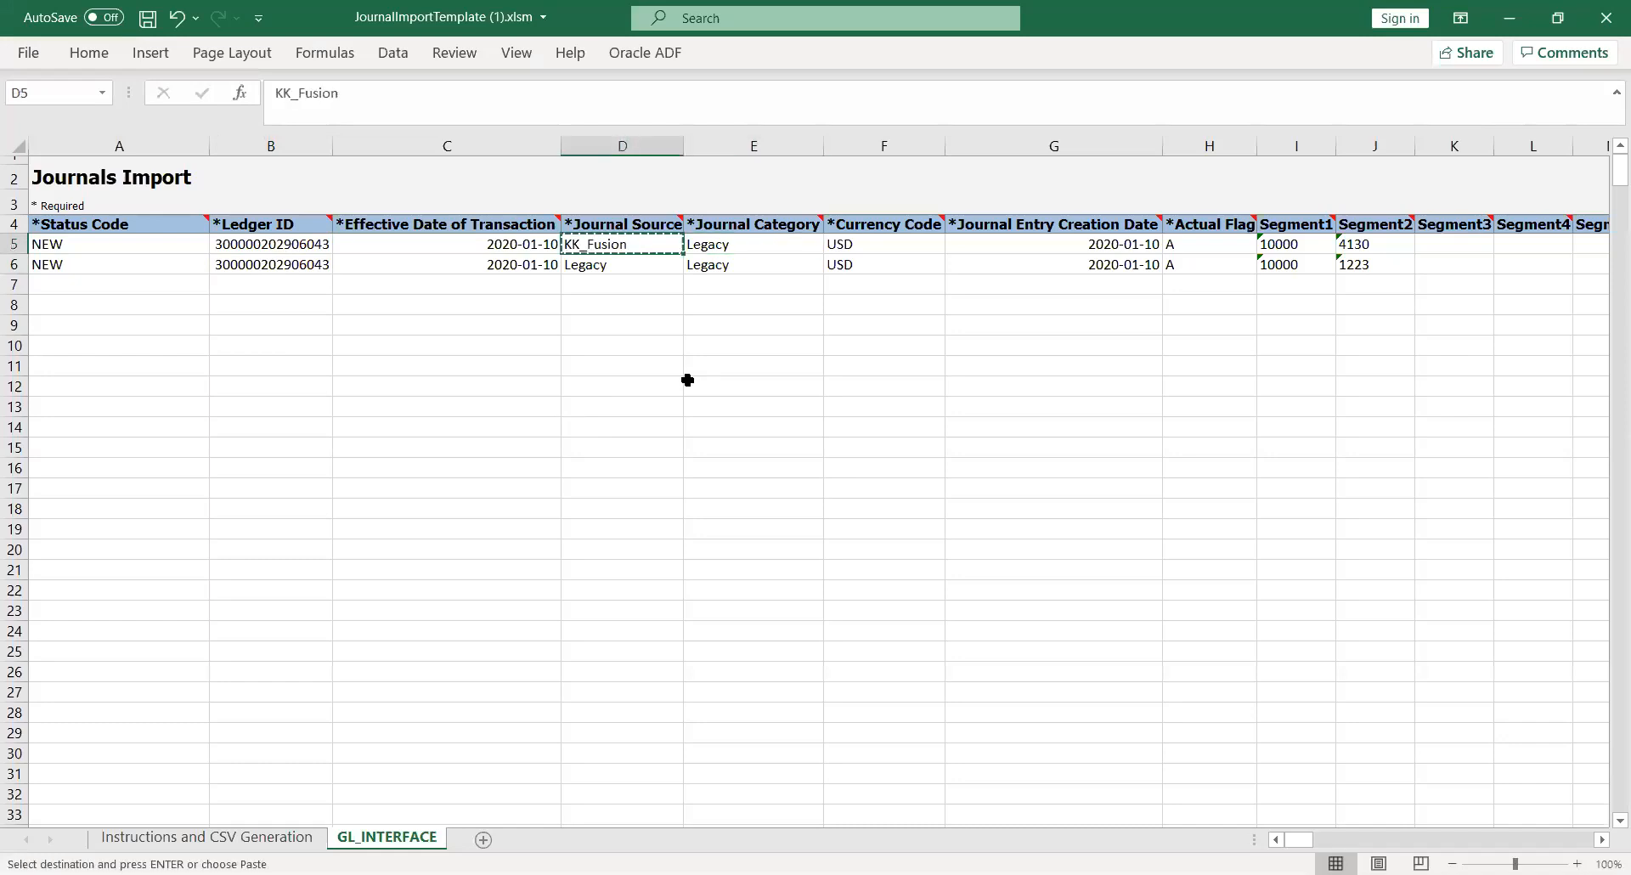
key("Right")
key("ctrl+v")
Paste KK_Fusion into row 6's category and source, then save the workbook
key("Down")
key("ctrl+v")
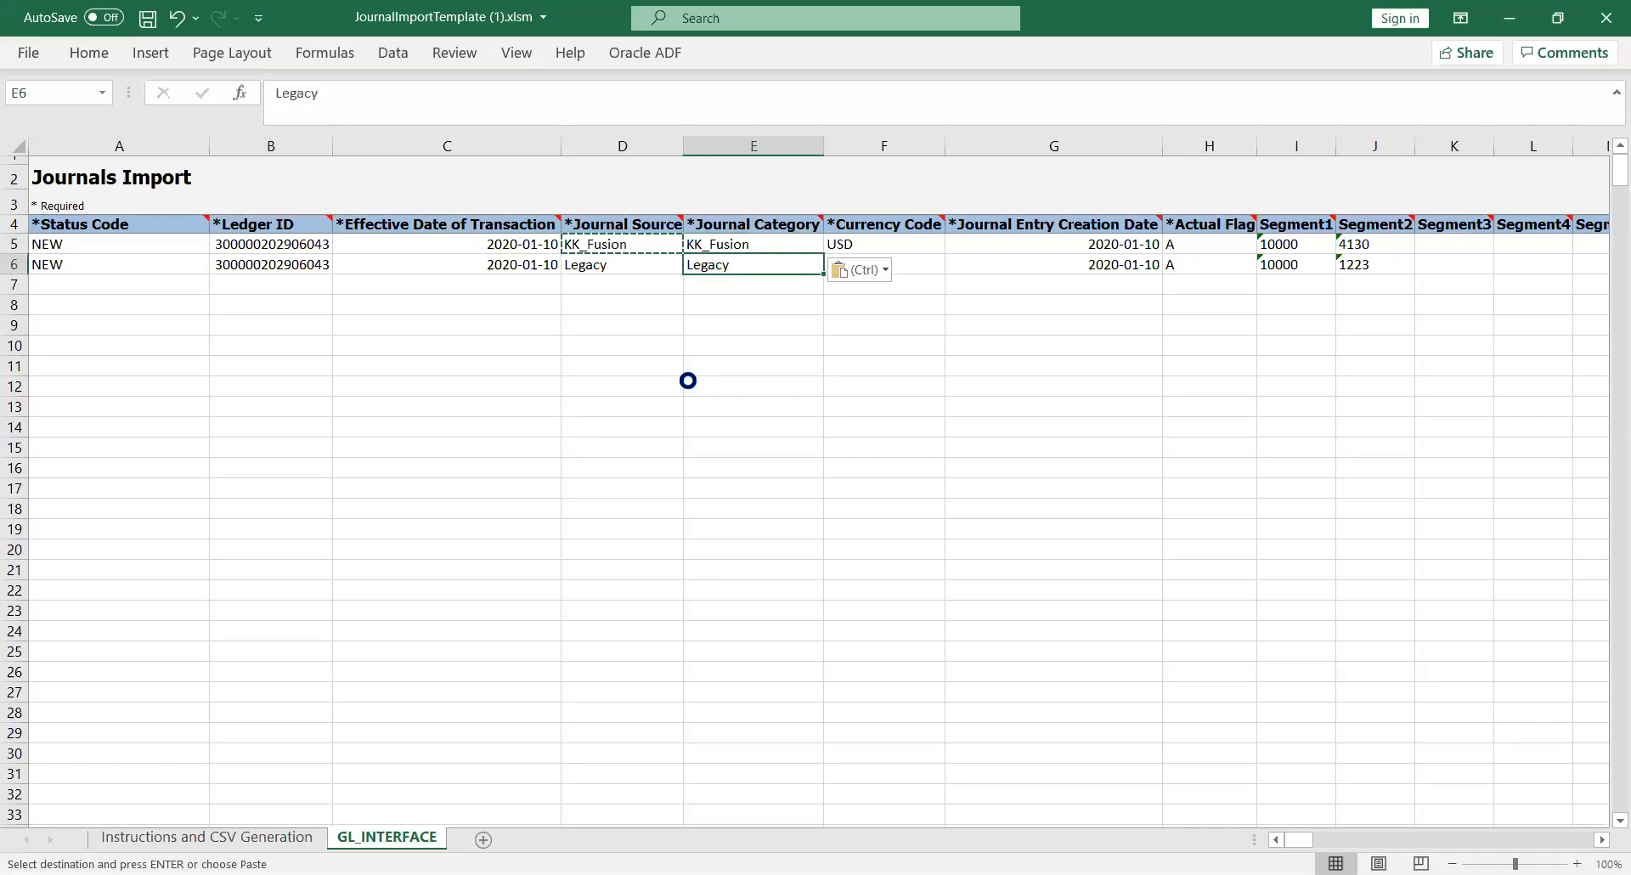
key("Left")
key("ctrl+v")
key("Right")
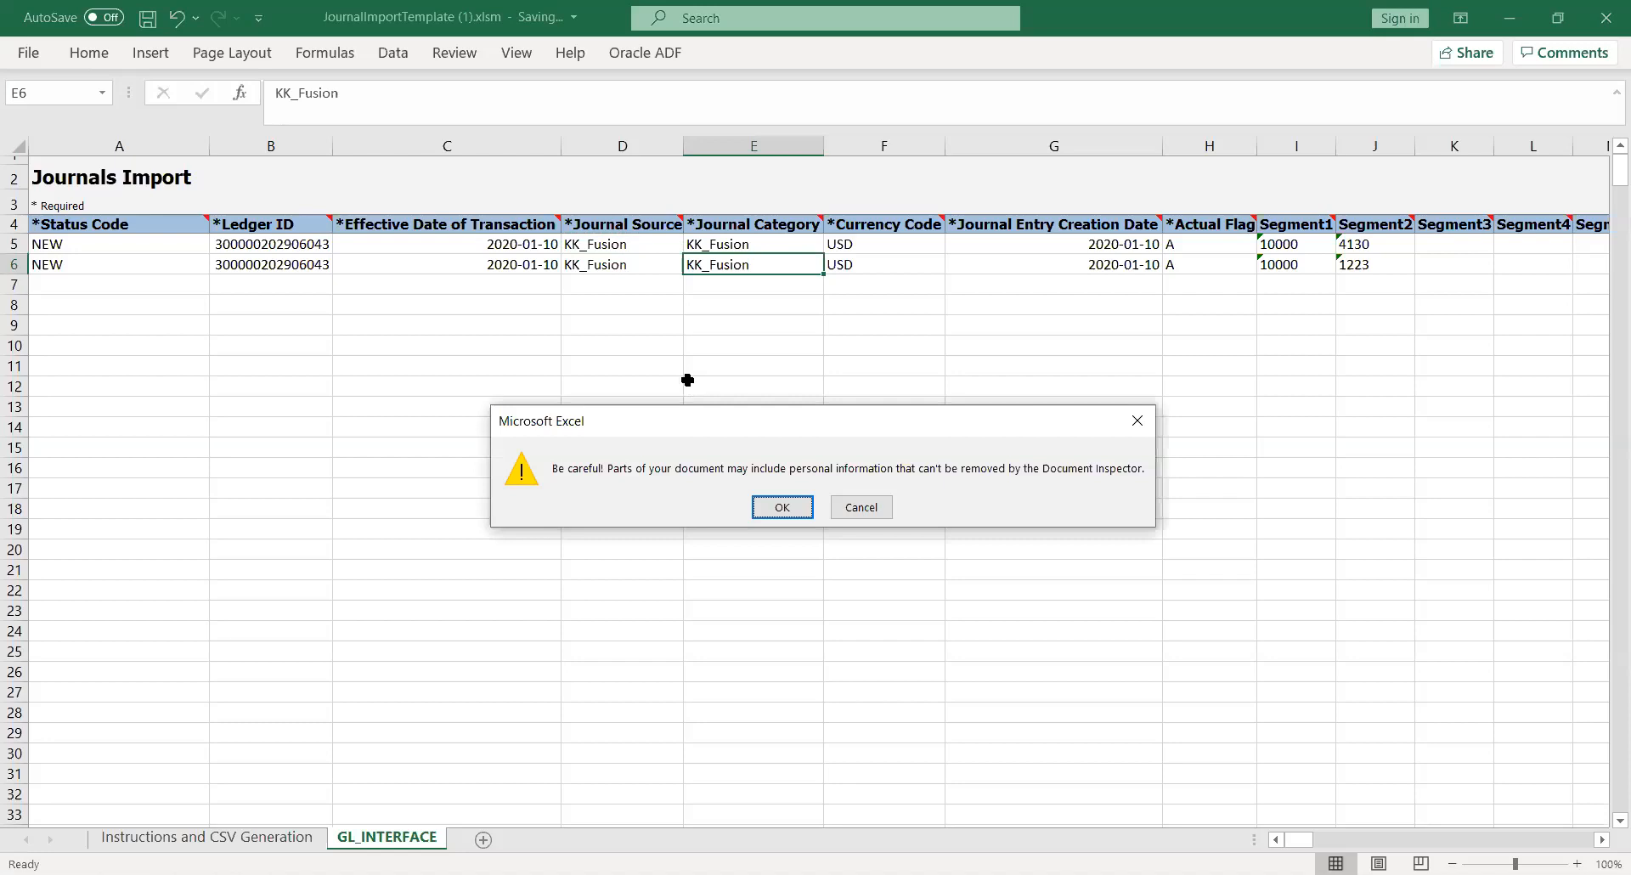
key("Return")
key("Right")
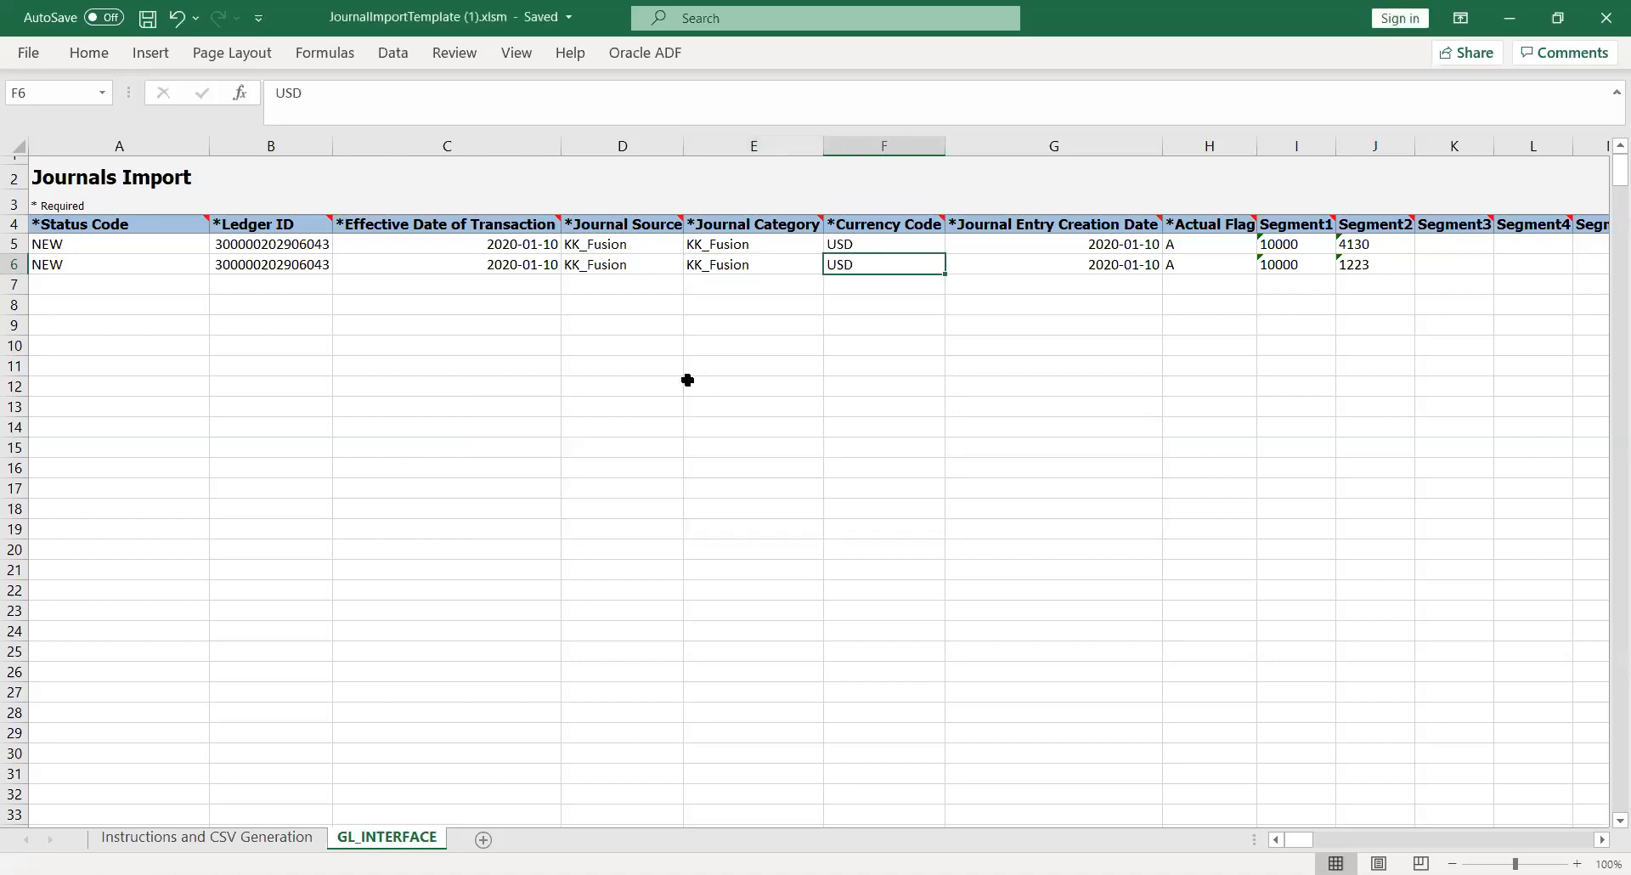
key("Up")
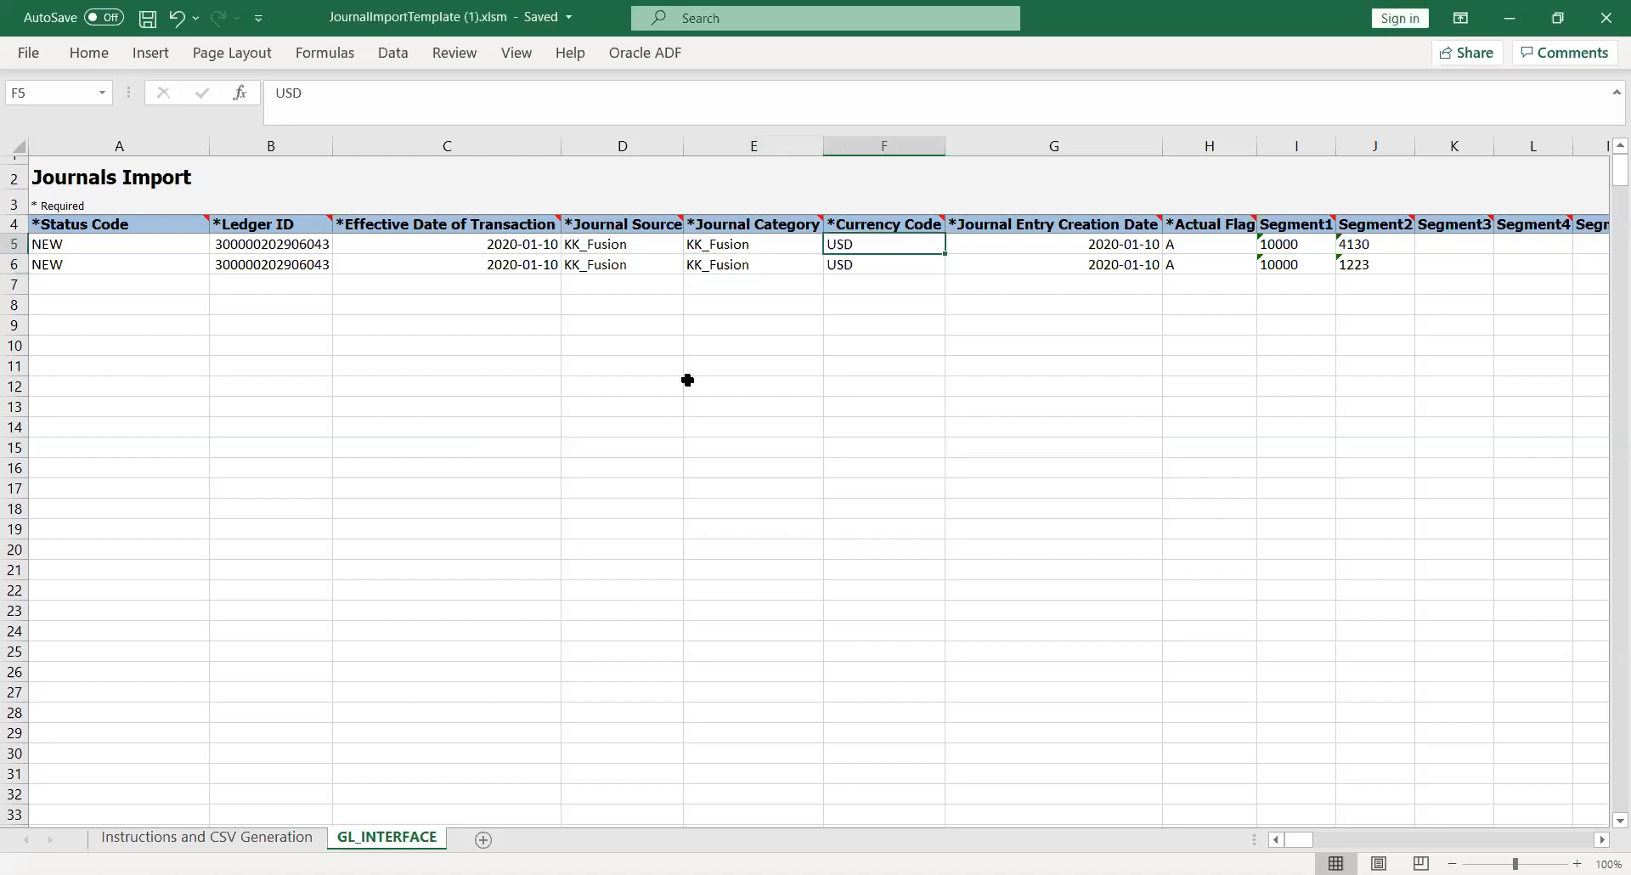
key("Right")
key("Right")
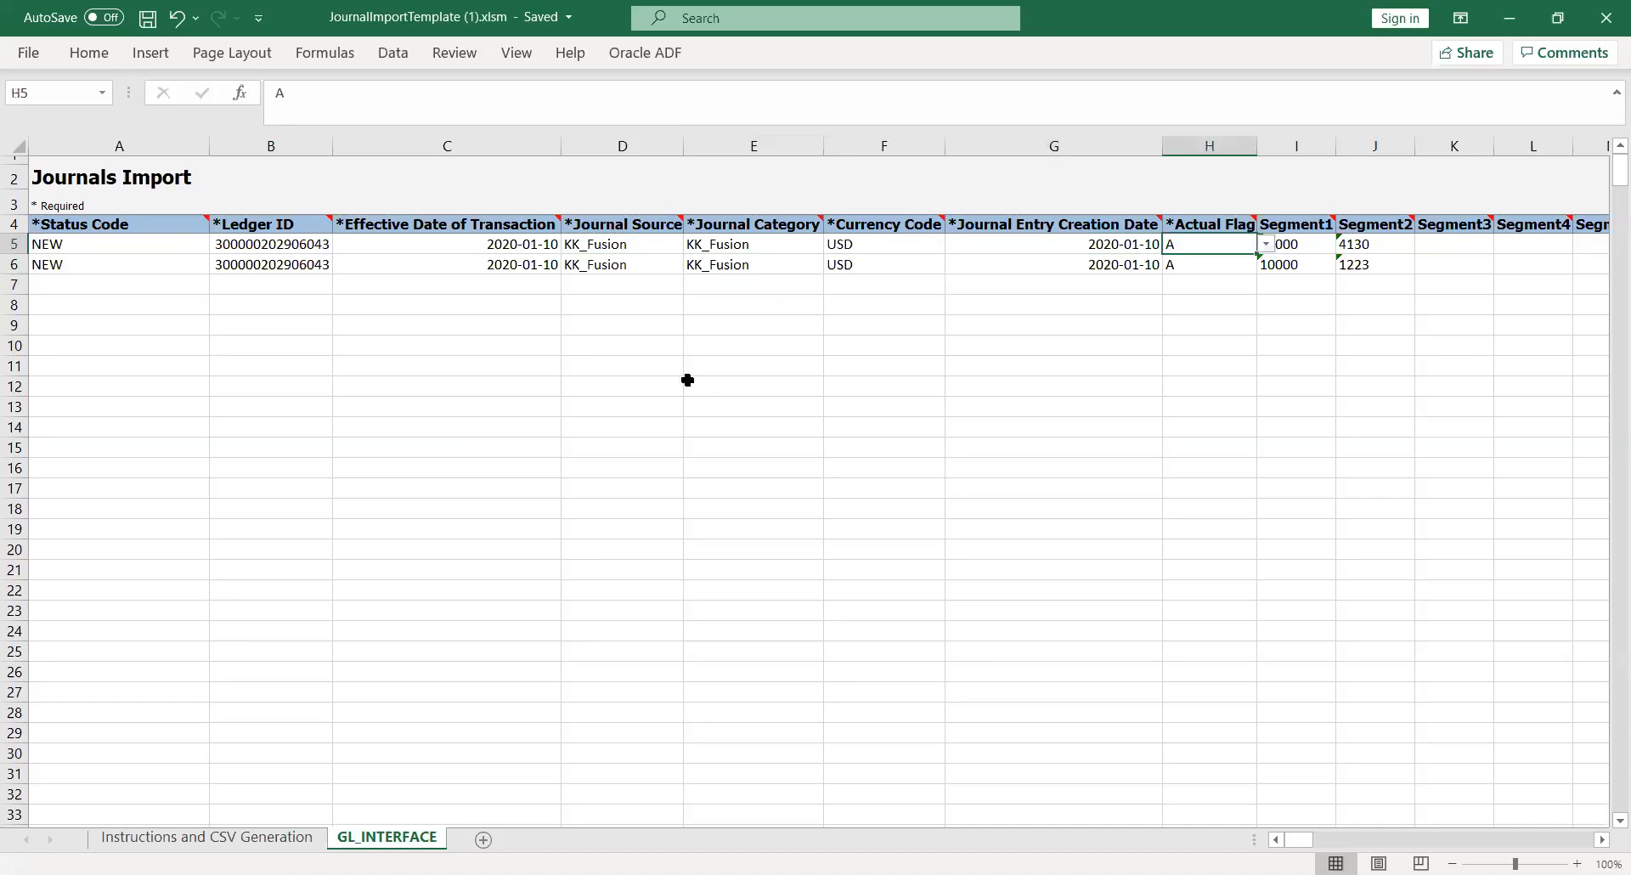
key("Right")
key("Left")
key("Left")
key("Left")
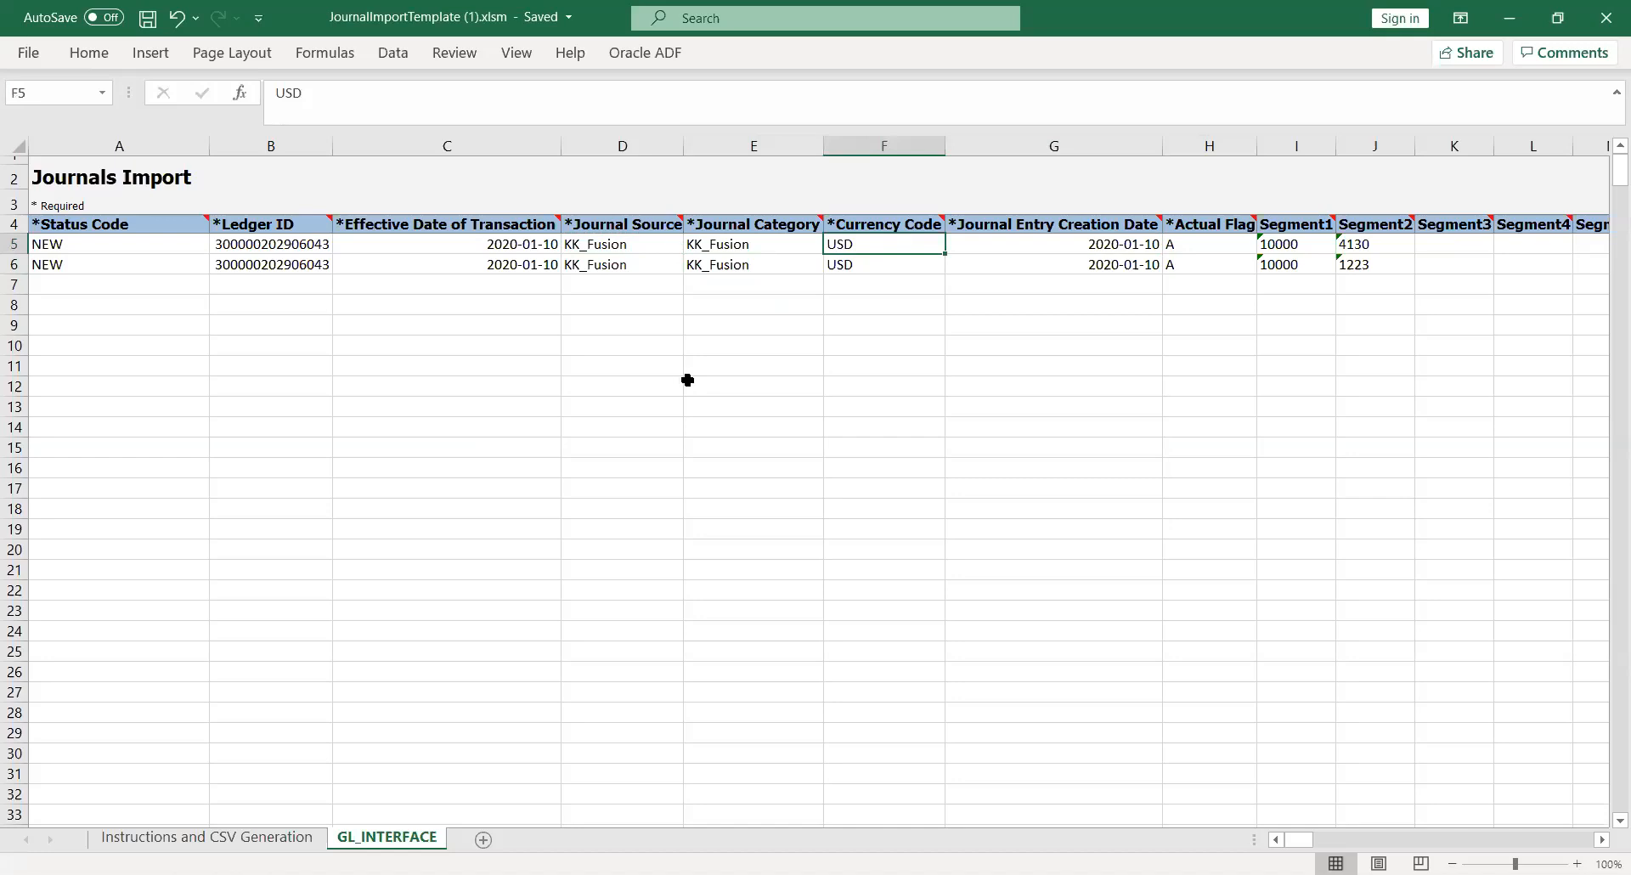
key("Right")
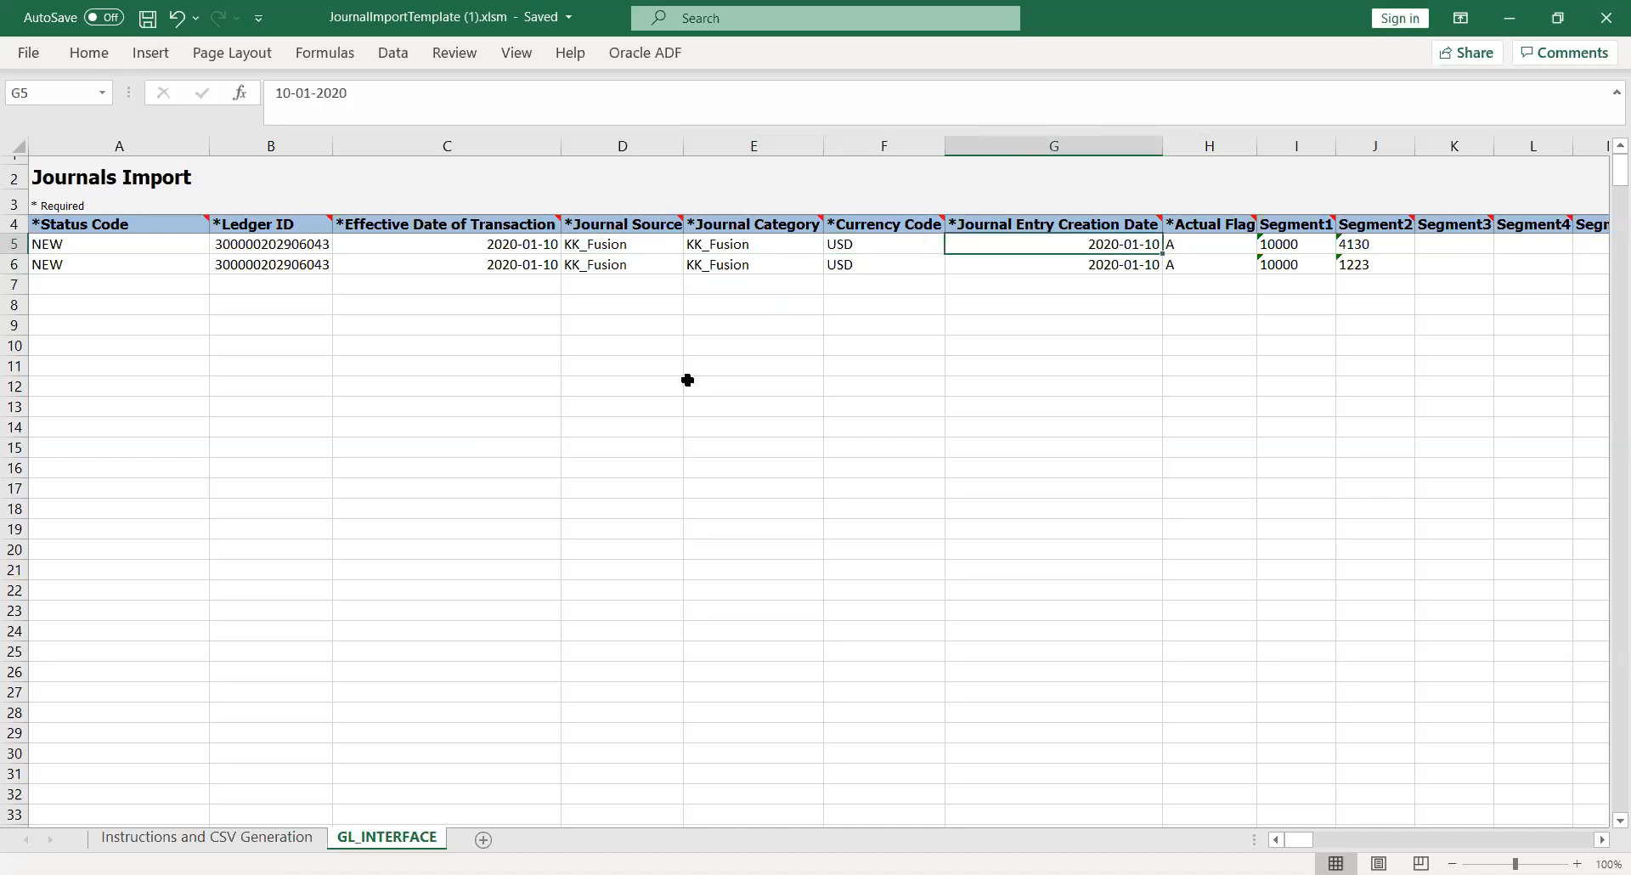
key("Right")
key("Right")
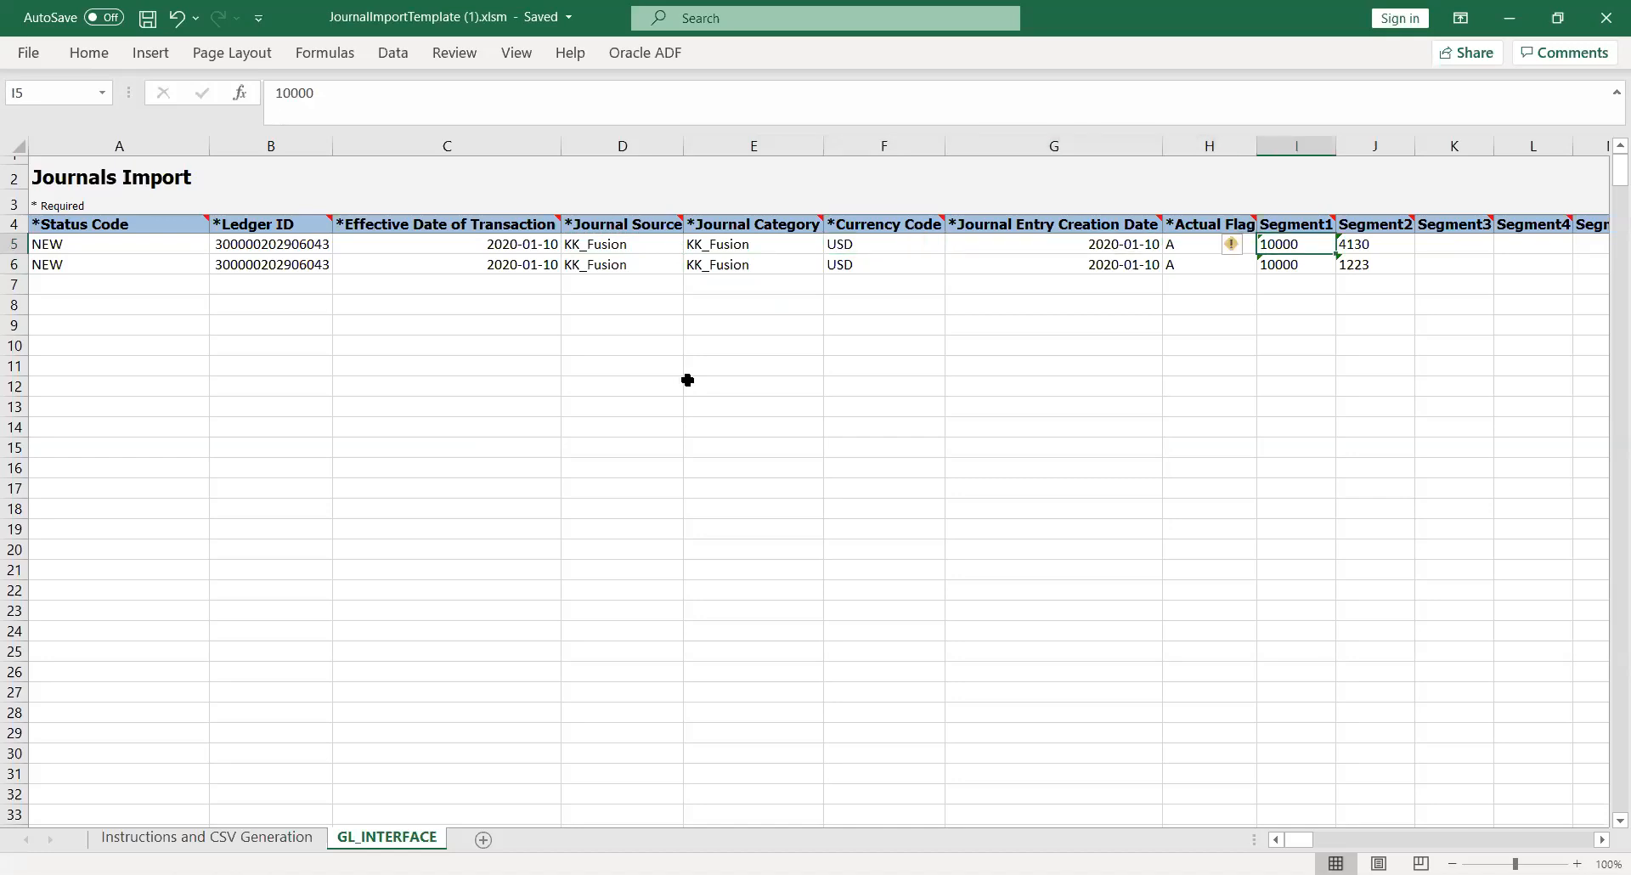
key("Right")
key("Right")
key("Right")
key("Right")
key("Right")
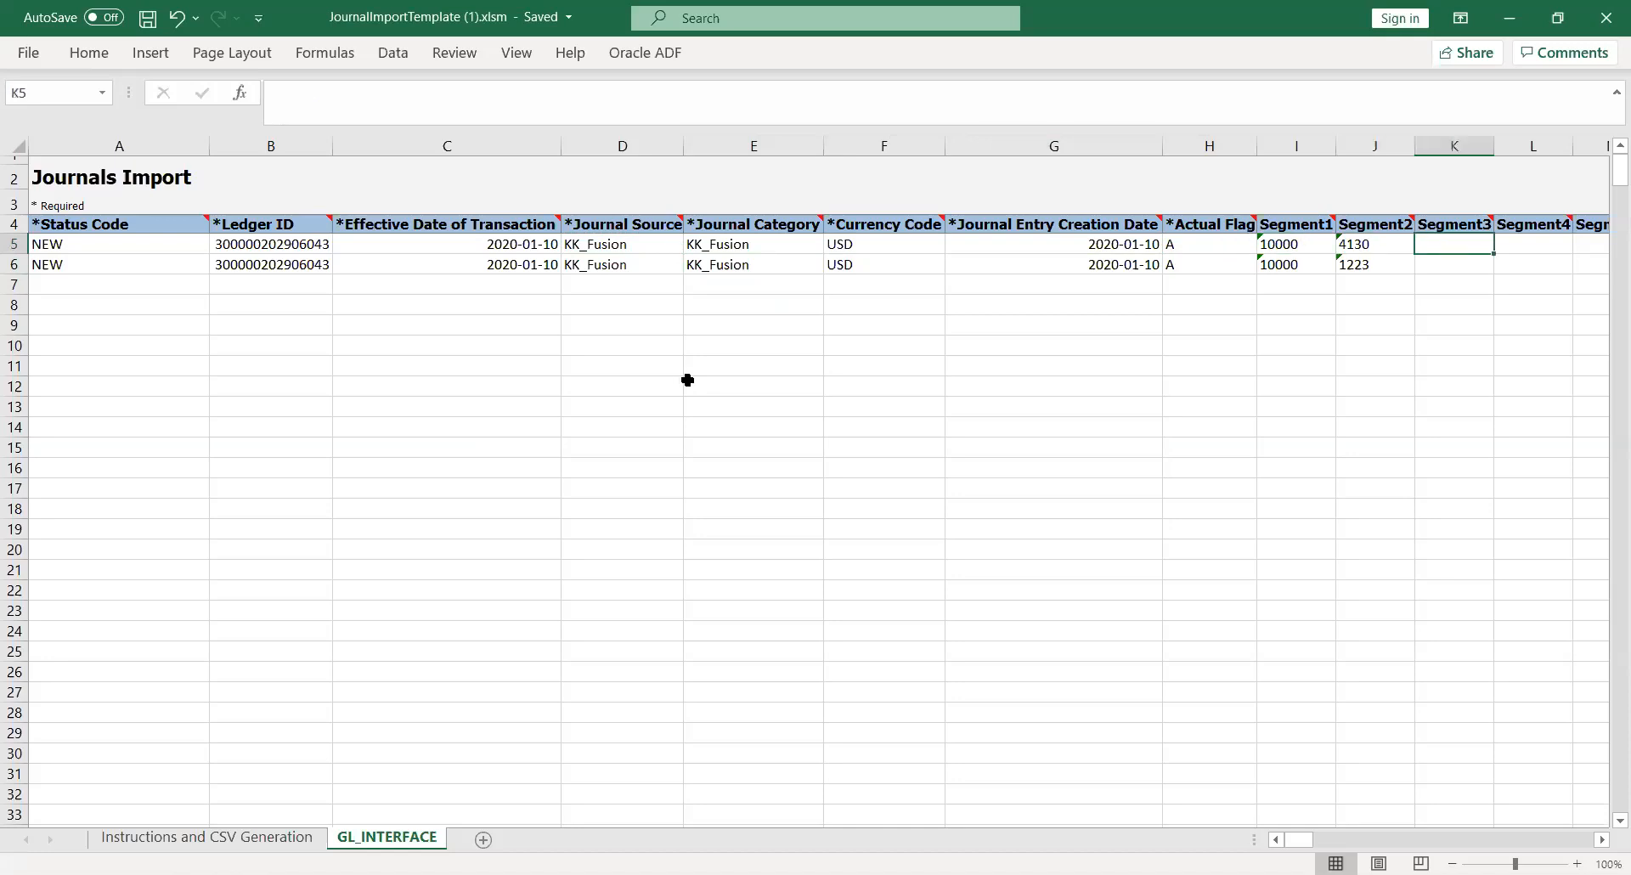
key("Left")
key("Left")
key("Left")
key("Left")
key("Left")
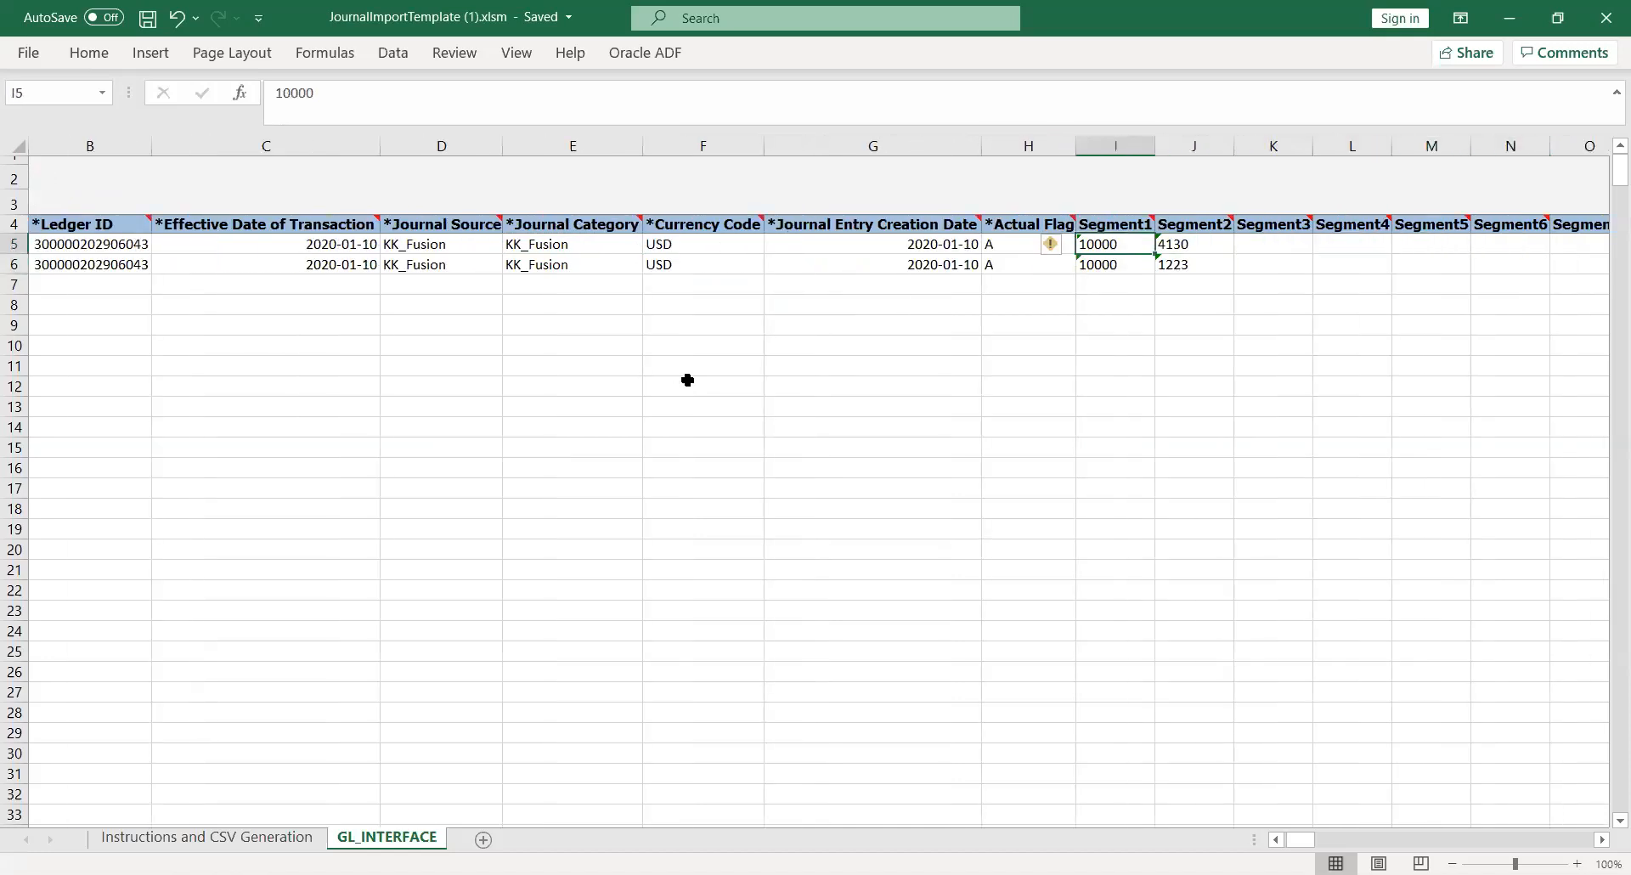
key("Right")
key("Right")
key("Right")
key("Right")
key("Right")
key("Right")
key("Right")
key("Right")
key("Right")
key("Right")
key("Right")
key("Right")
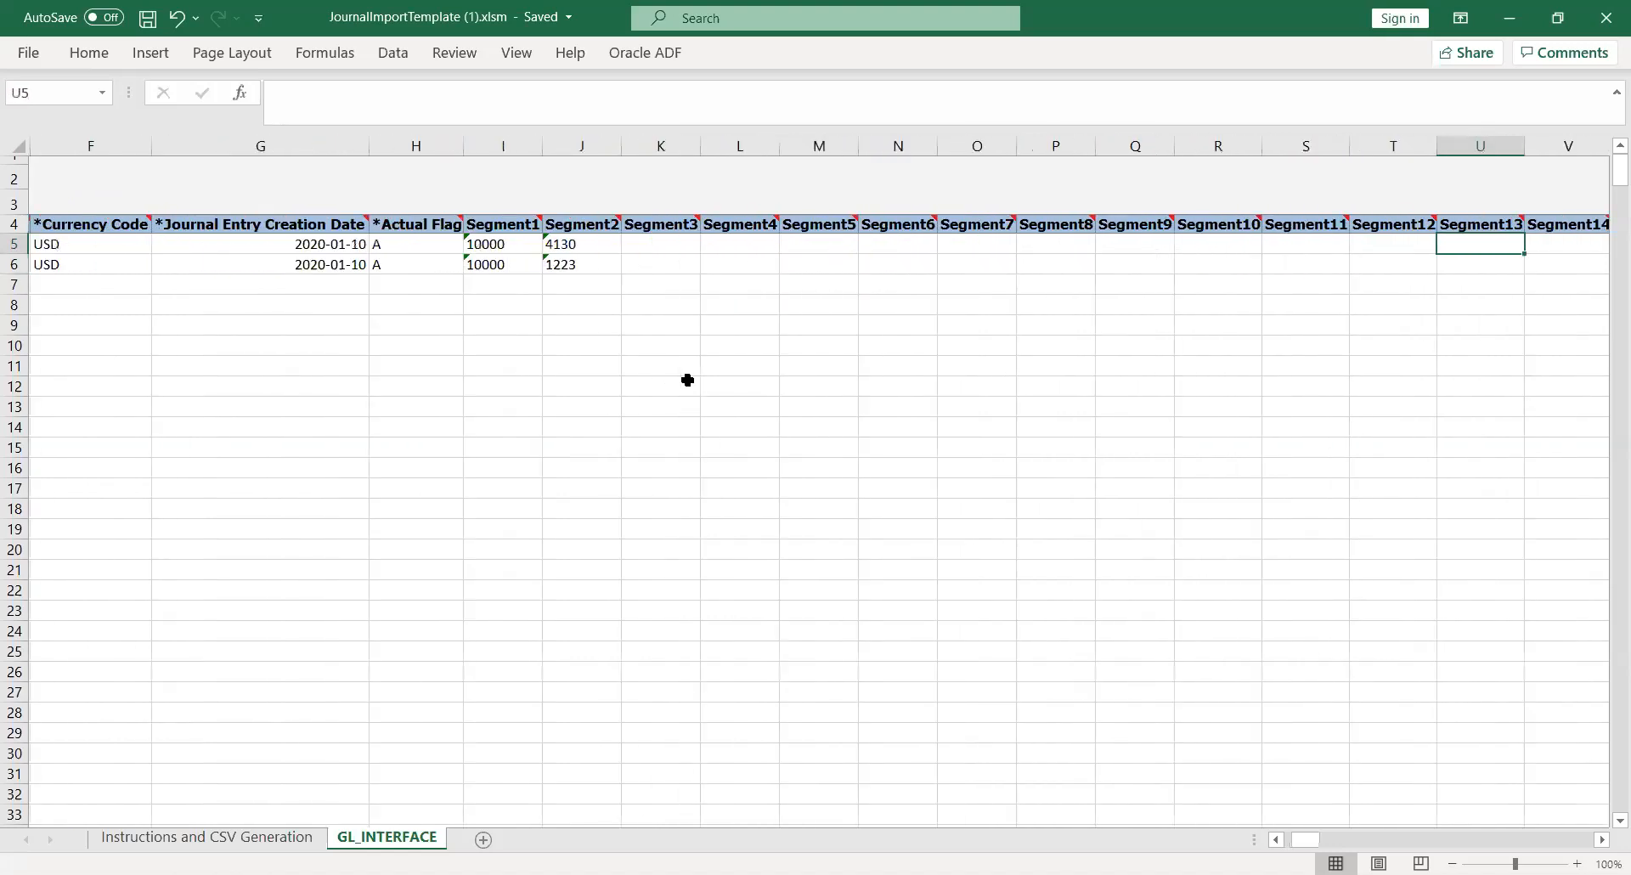
key("Right")
key("Right")
key("Right")
key("Right")
key("Right")
key("Right")
key("Right")
key("Right")
key("Right")
key("Right")
key("Right")
key("Right")
key("Right")
key("Right")
key("Right")
key("Right")
key("Right")
key("Right")
key("Right")
key("Left")
key("Left")
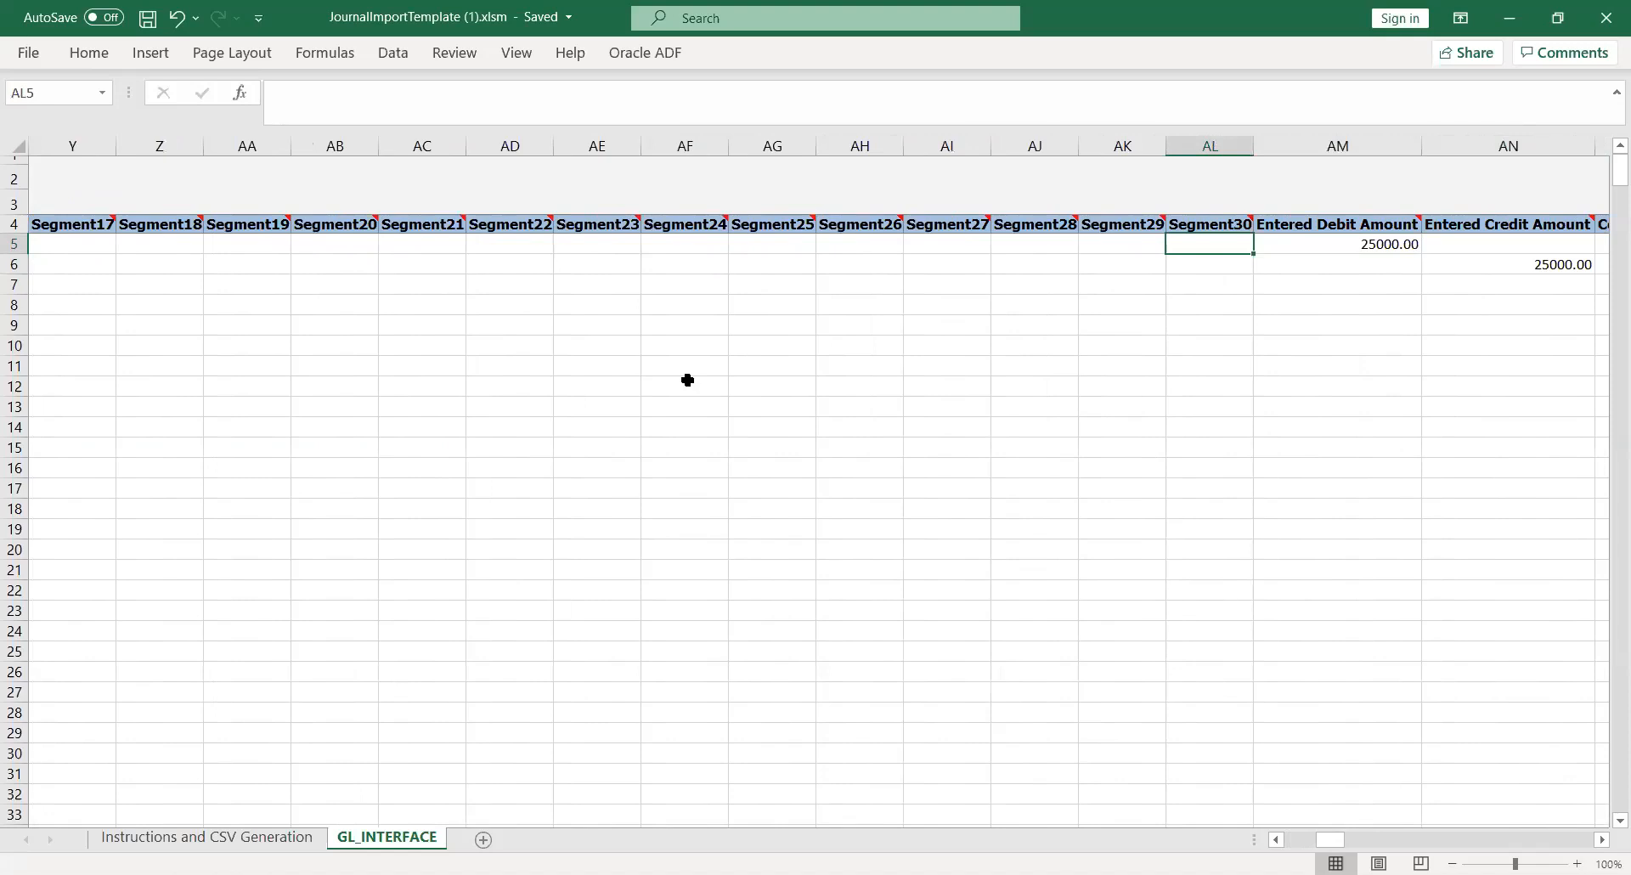
key("Right")
key("Right")
key("Left")
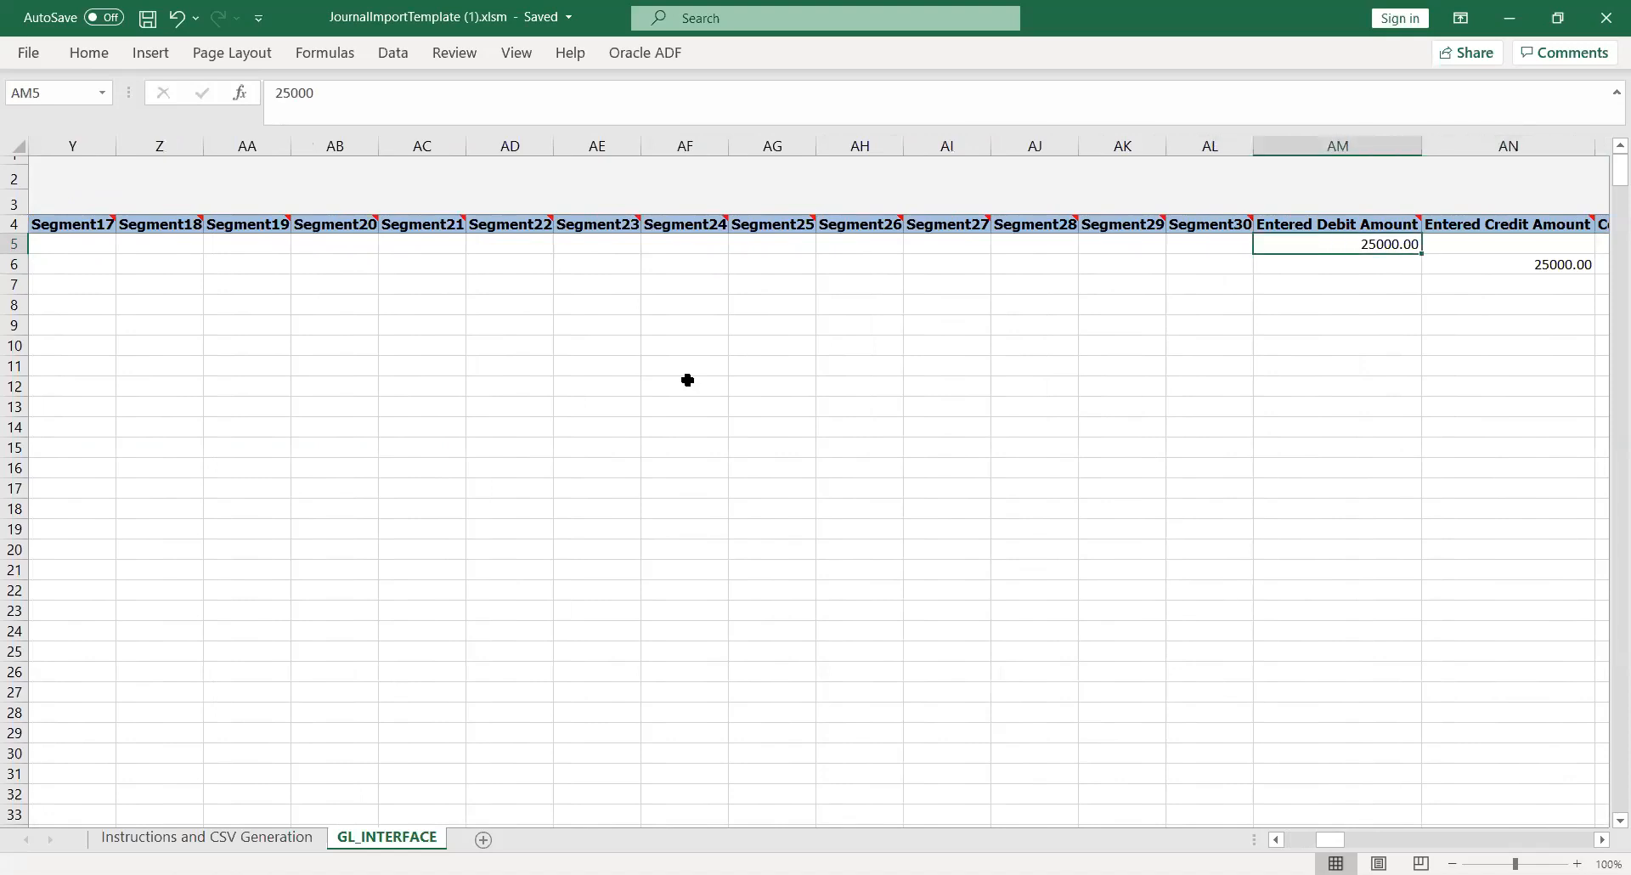
key("Right")
key("Right")
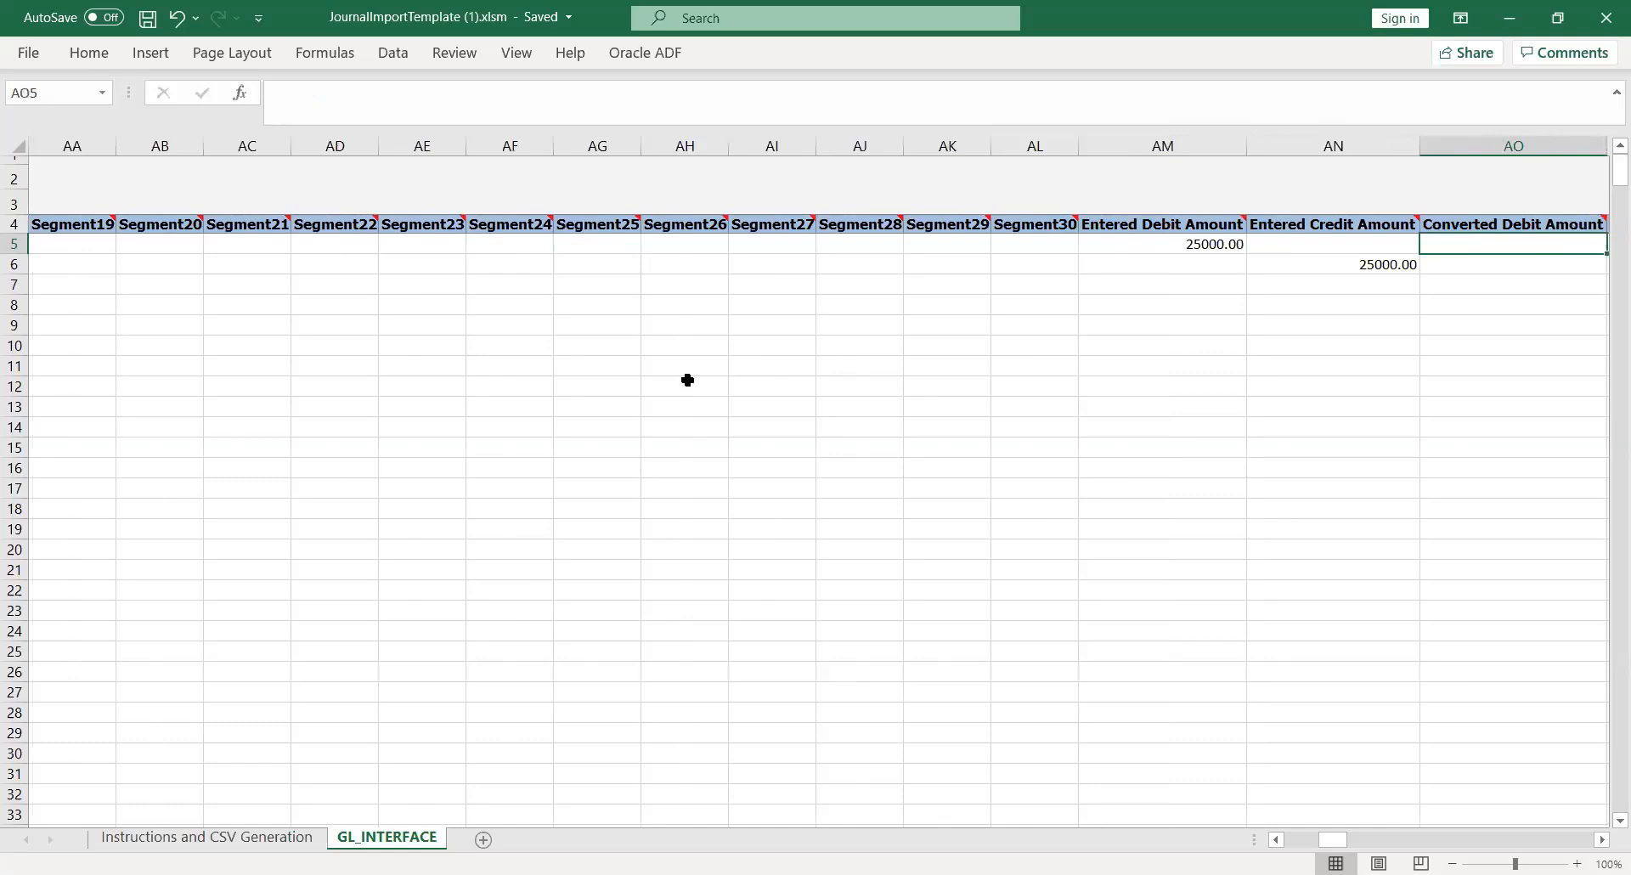
key("Right")
key("Left")
key("Left")
key("Left")
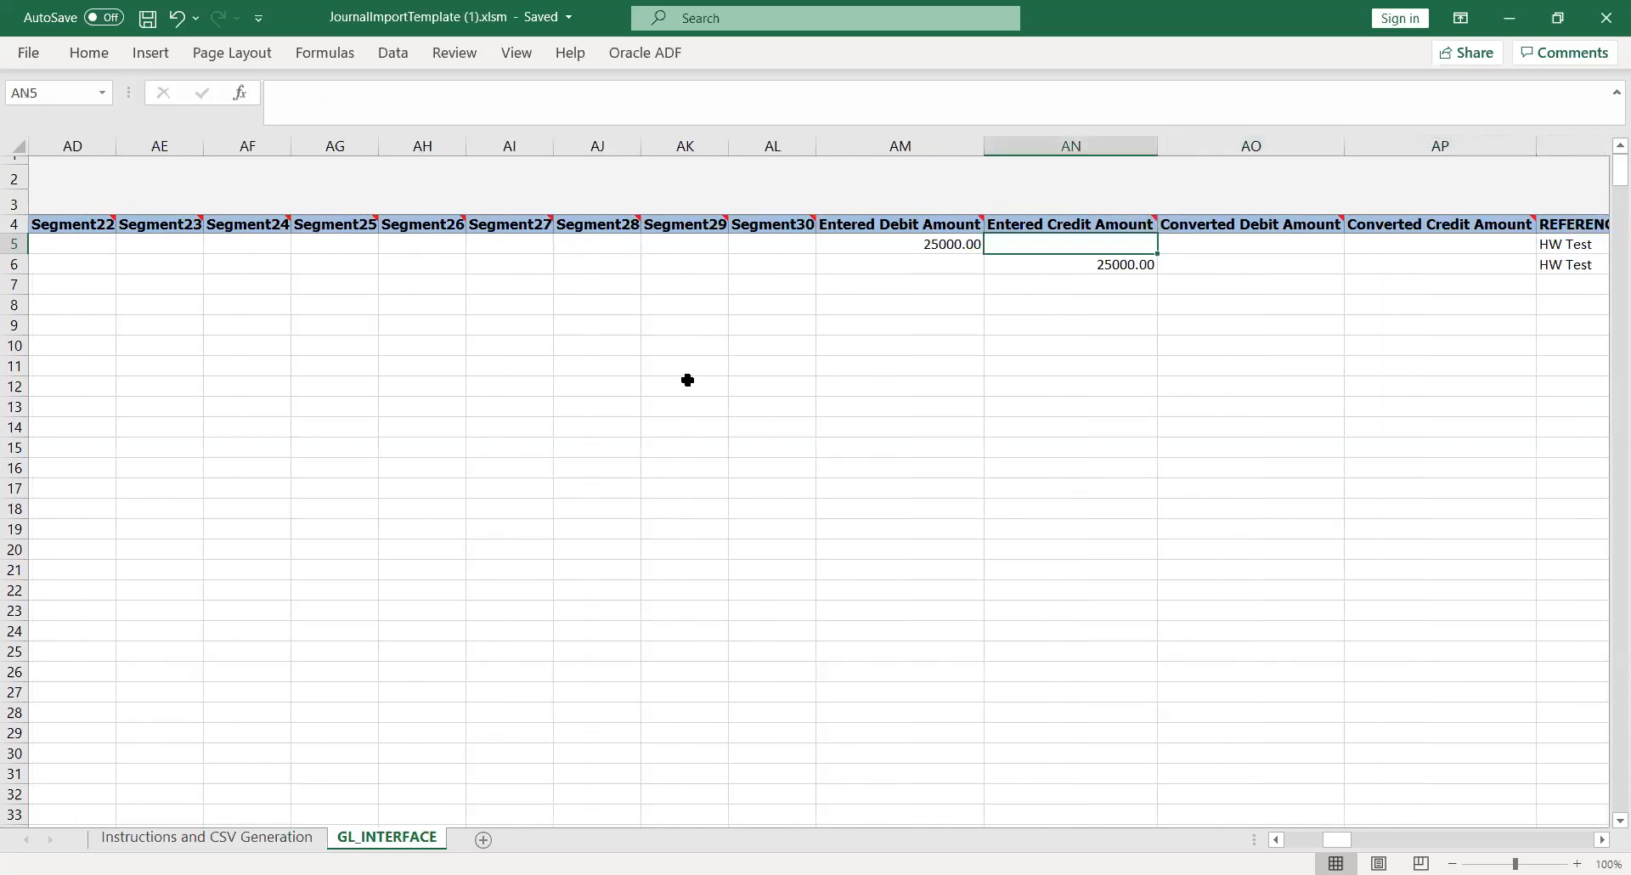
key("Right")
key("Right")
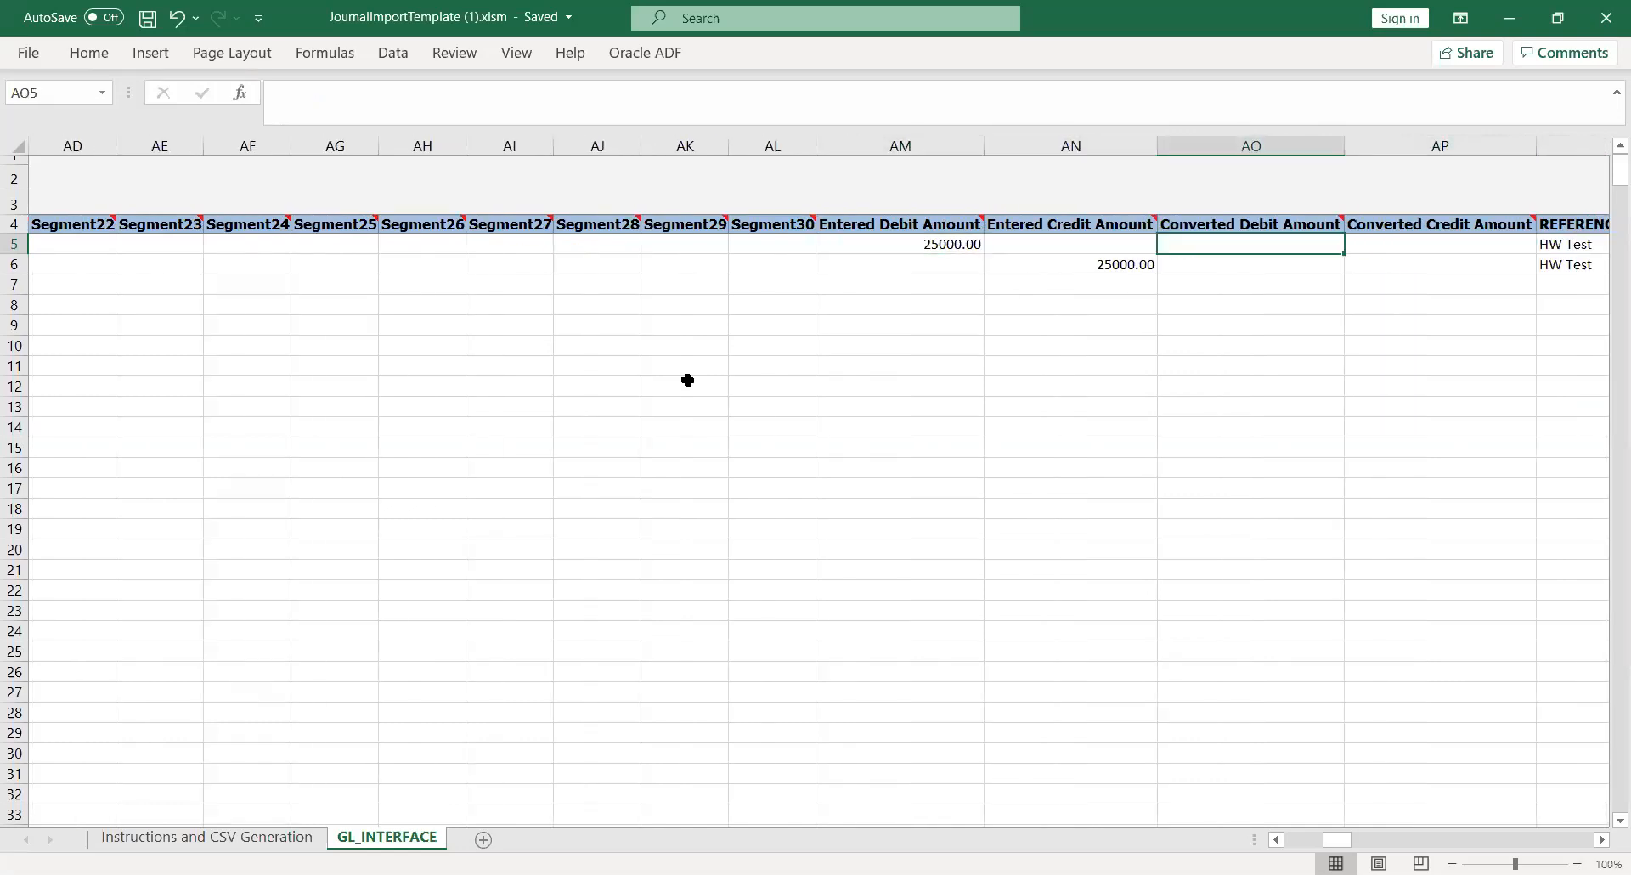
key("Right")
key("Right")
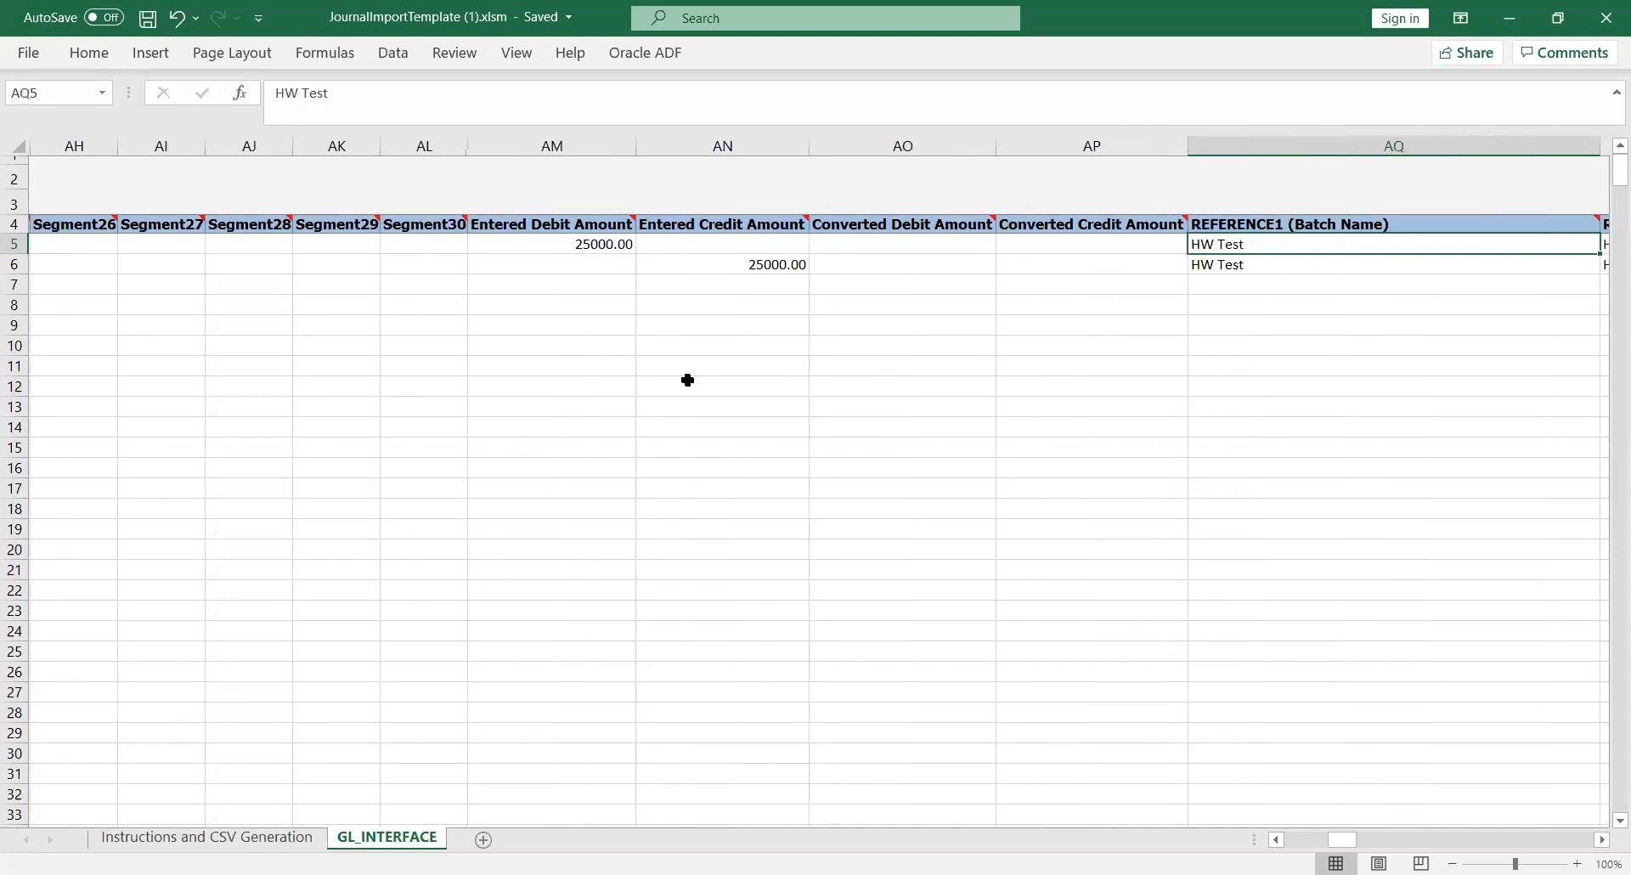
key("Right")
key("Left")
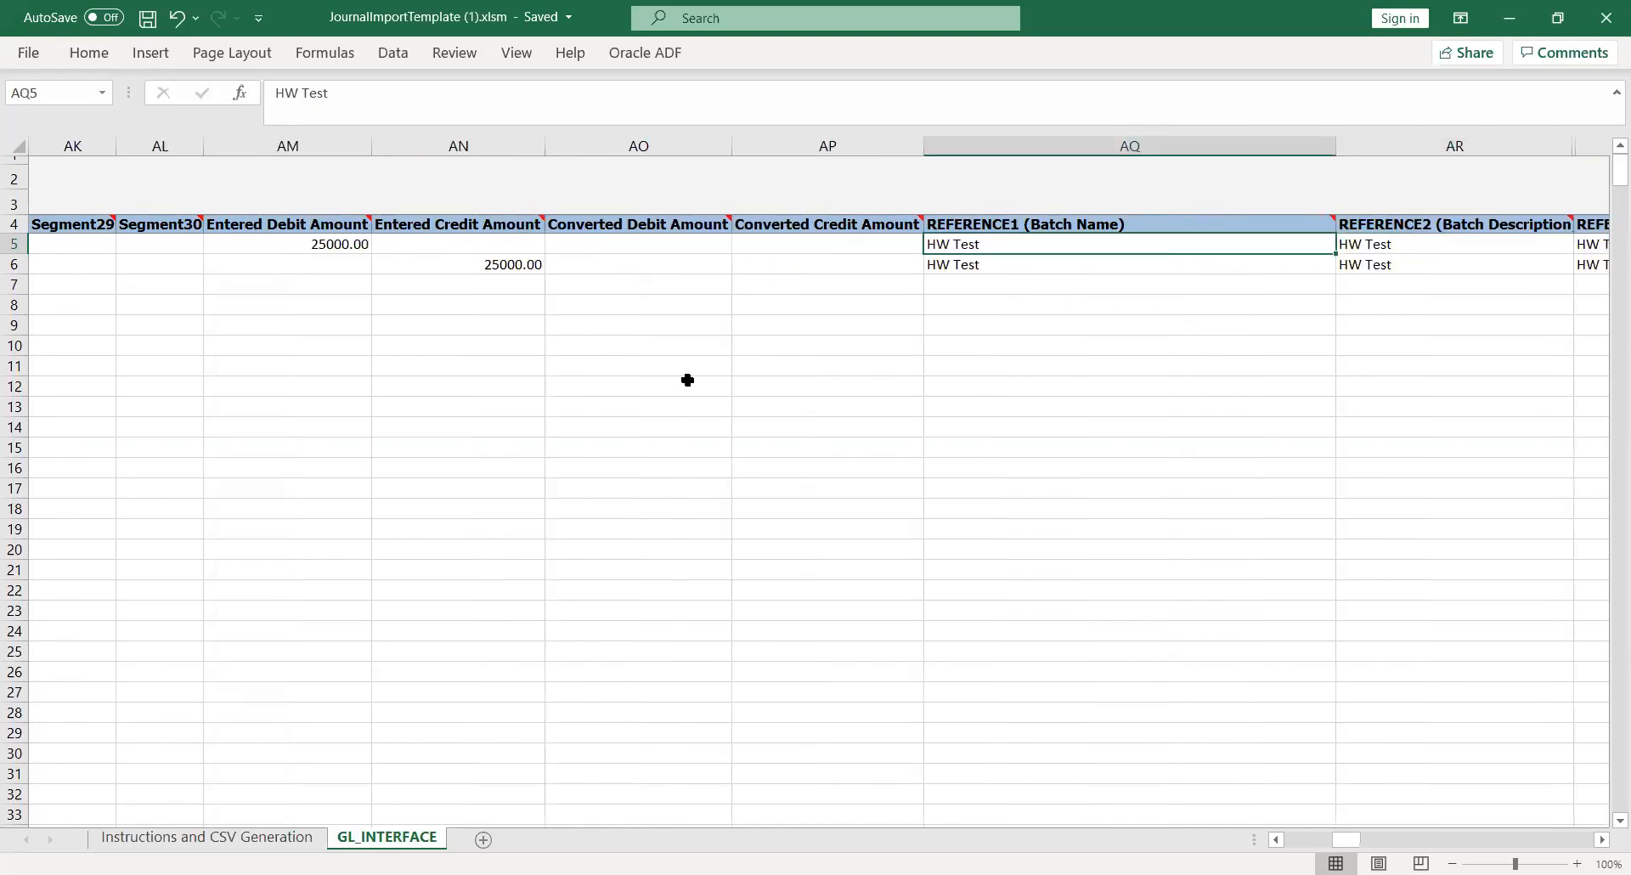
key("Right")
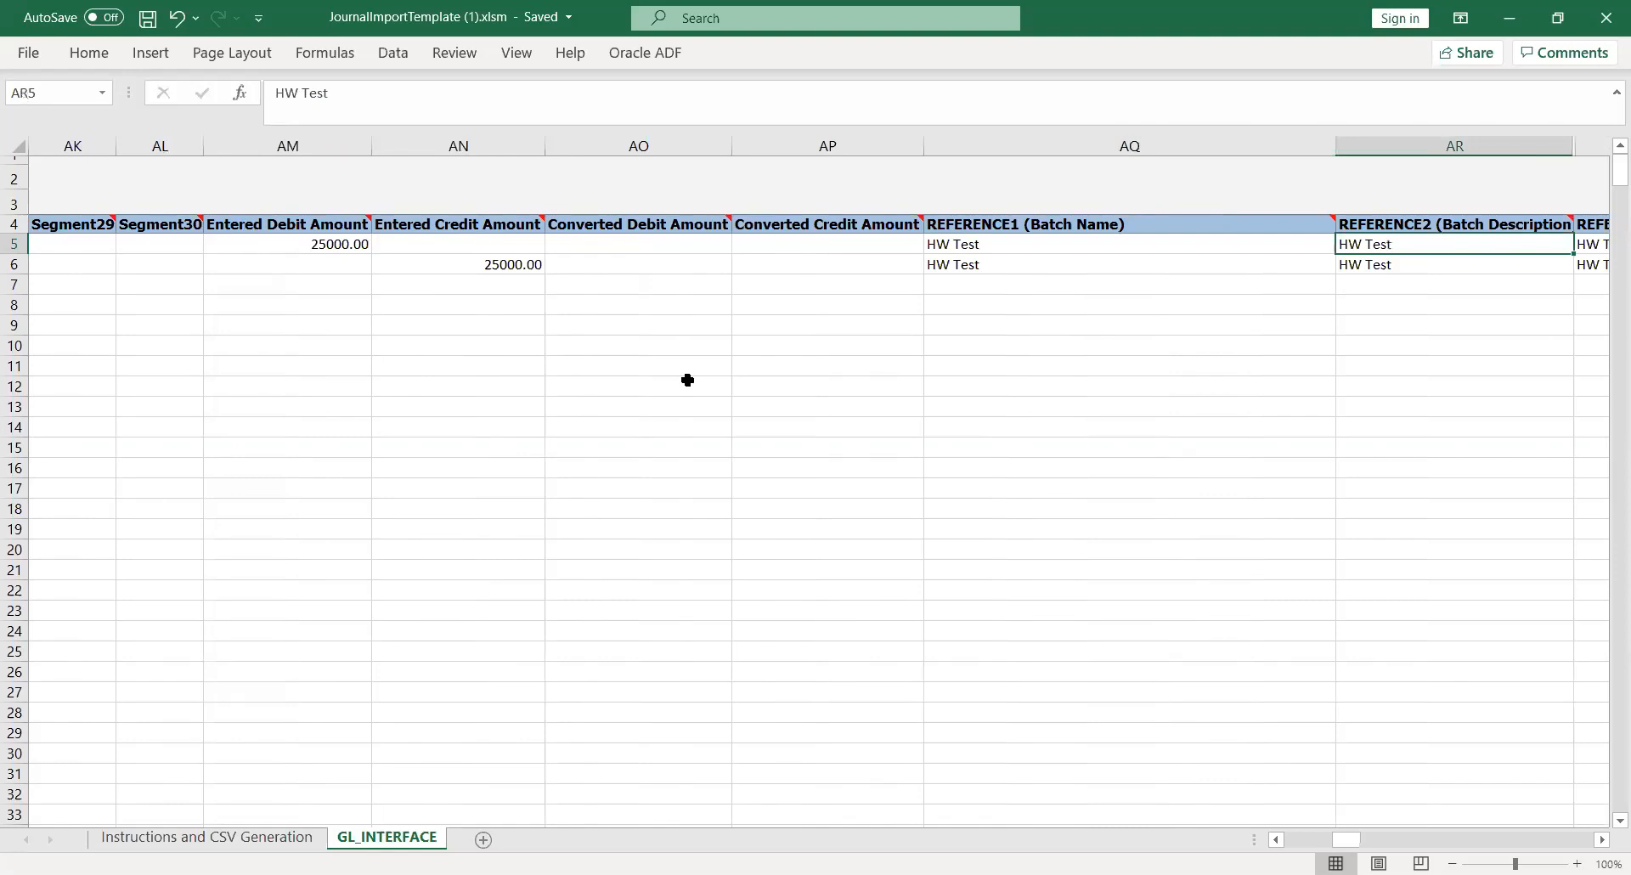
key("Right")
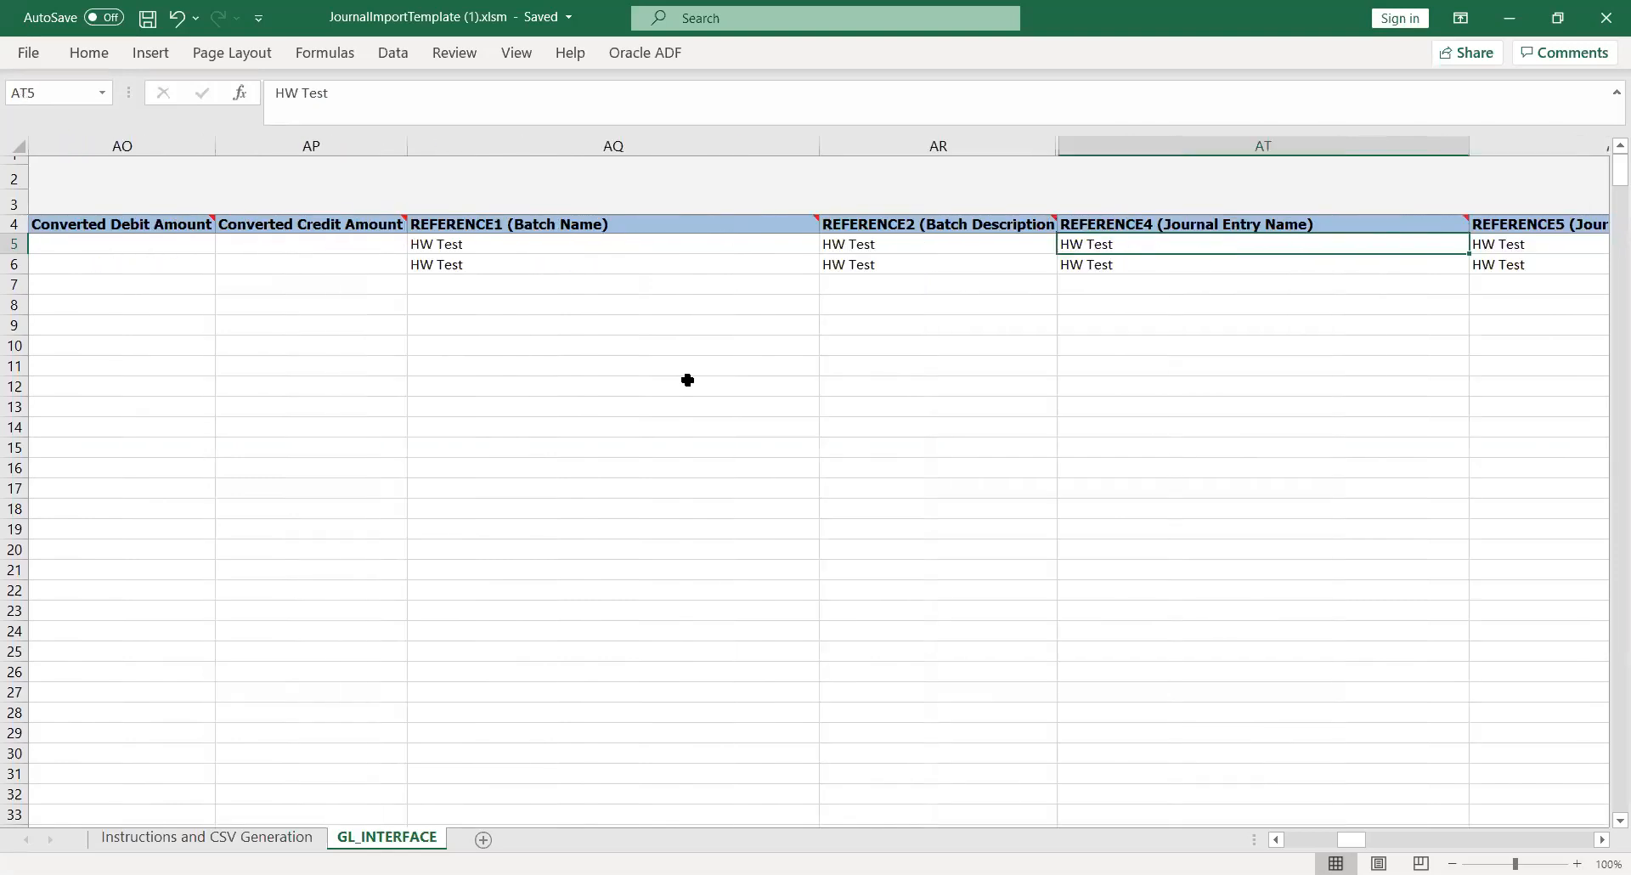
key("Right")
key("Right")
key("Left")
key("Left")
key("Right")
key("Right")
key("Right")
key("Right")
key("Right")
key("Right")
key("Right")
key("Right")
key("Right")
key("Right")
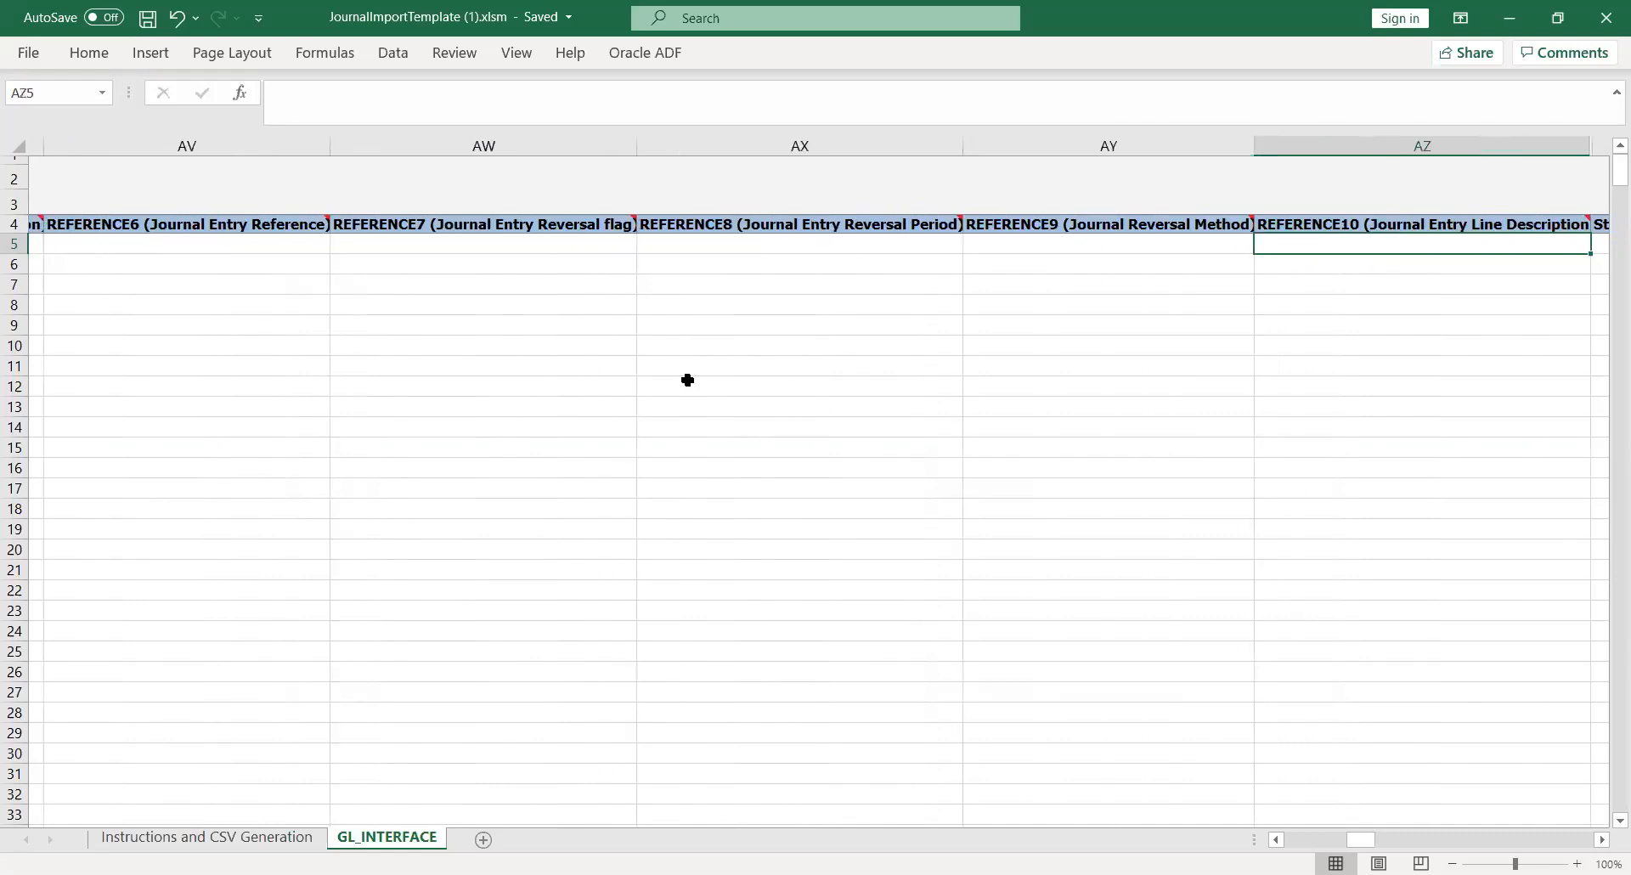
key("Right")
key("Right")
key("Right")
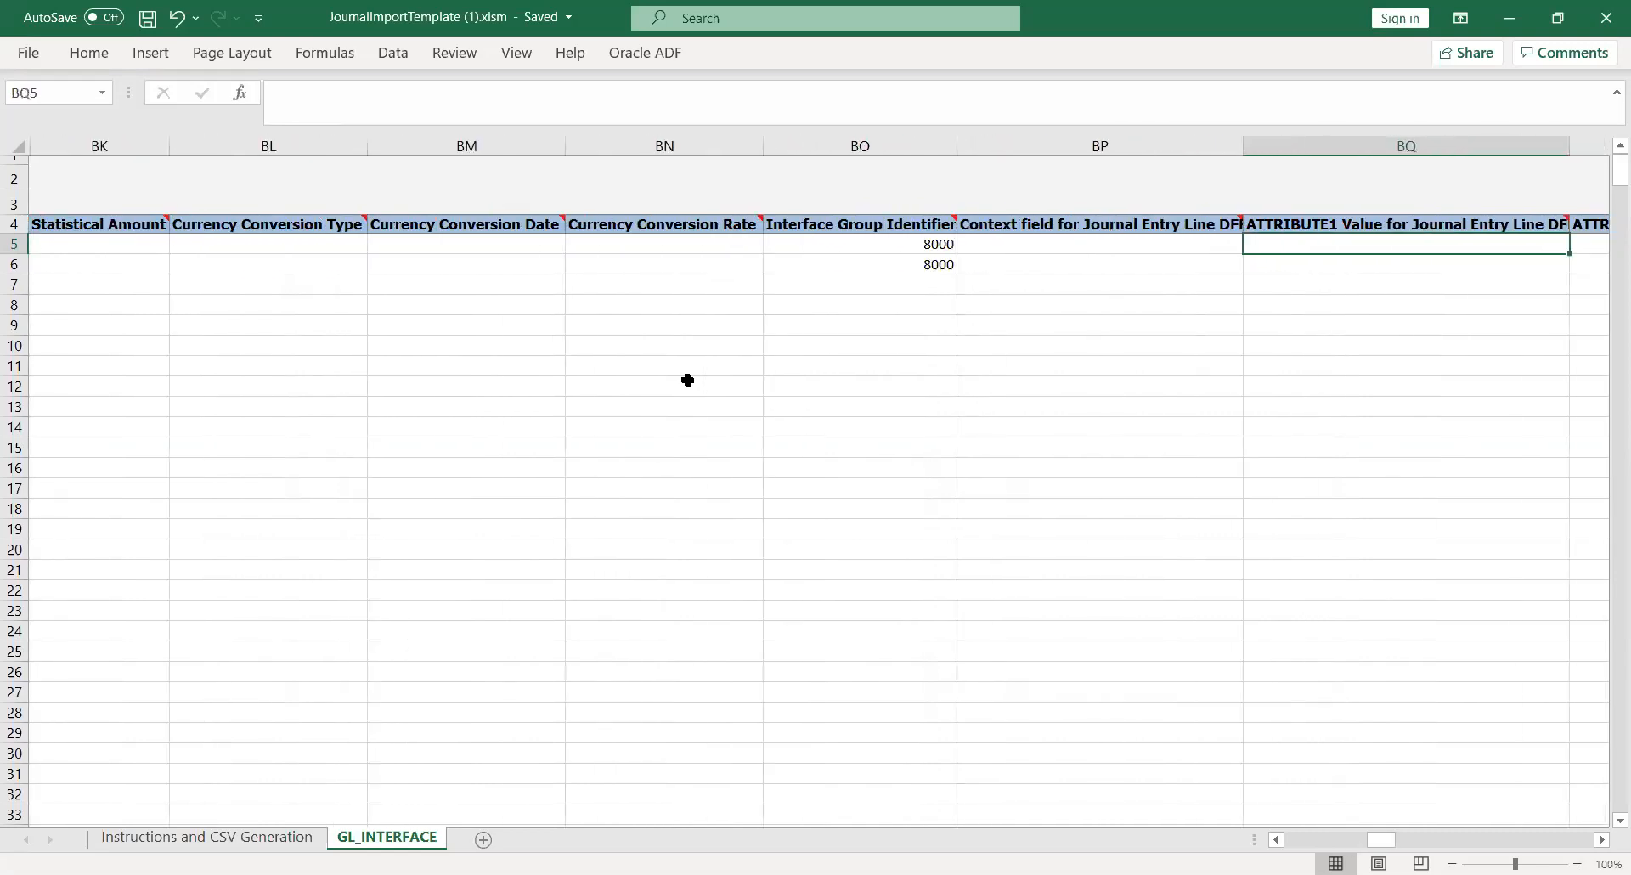
key("Left")
key("Left")
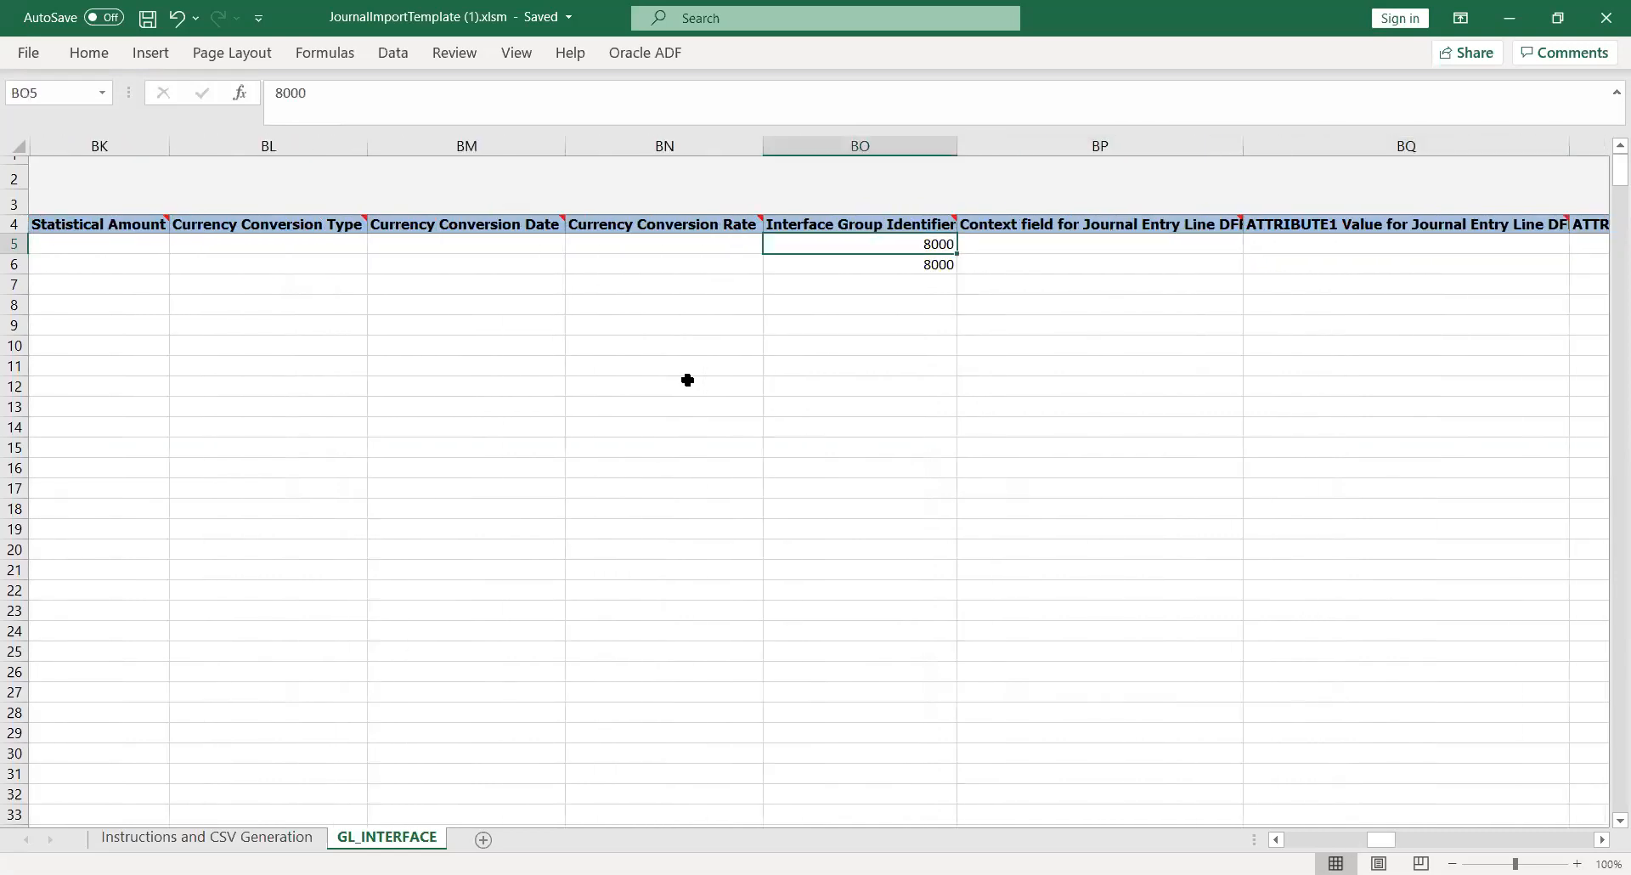
type("8091")
key("Tab")
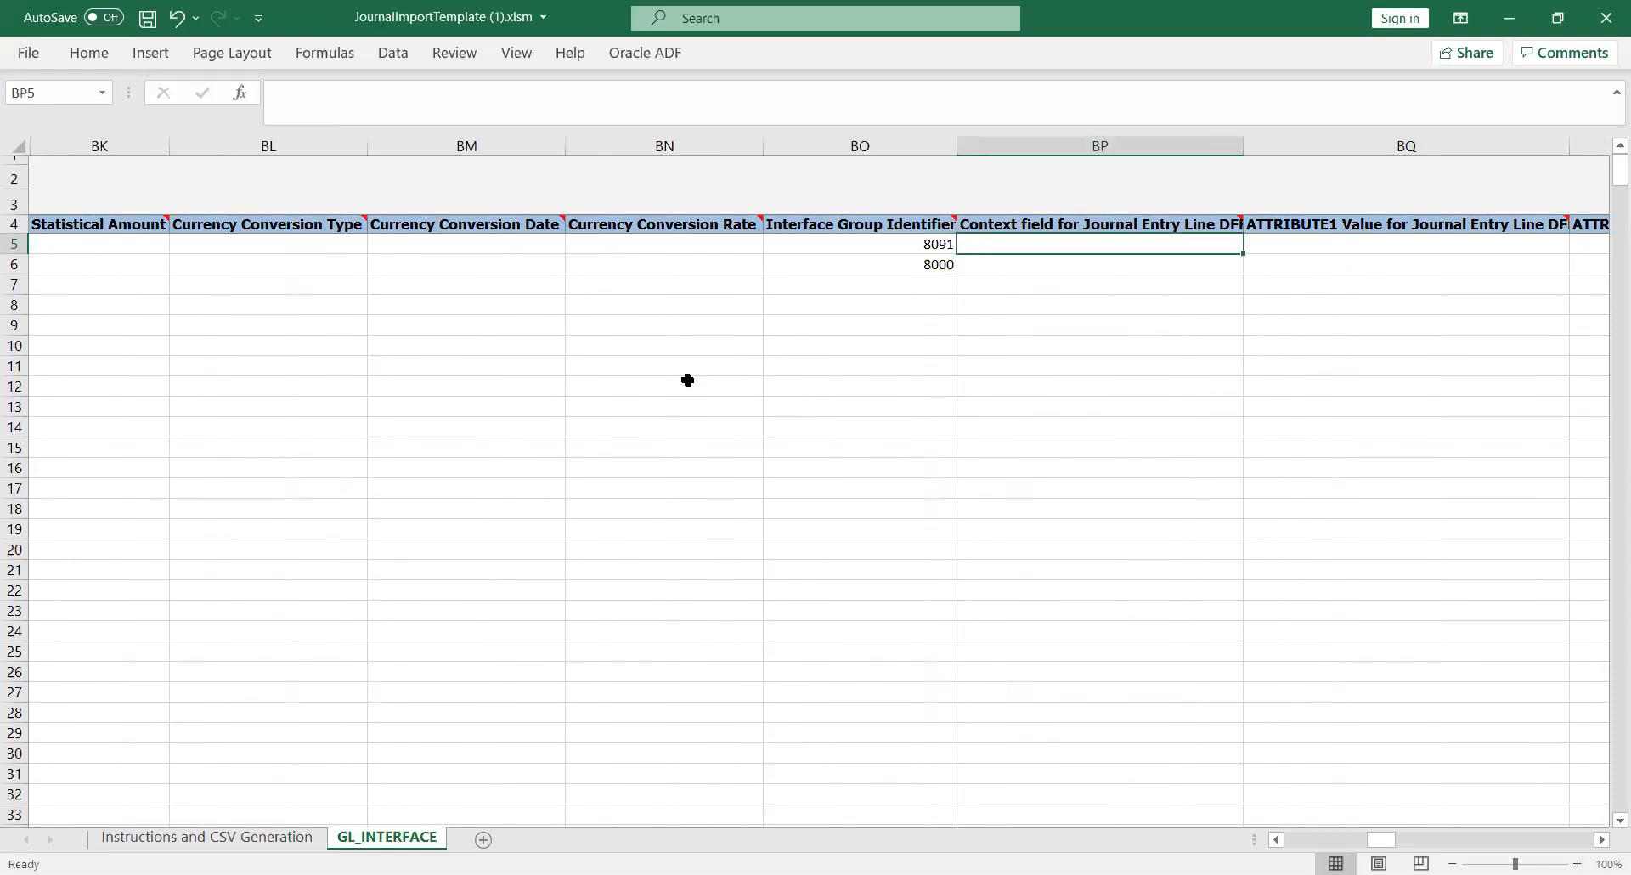
key("Return")
type("8091")
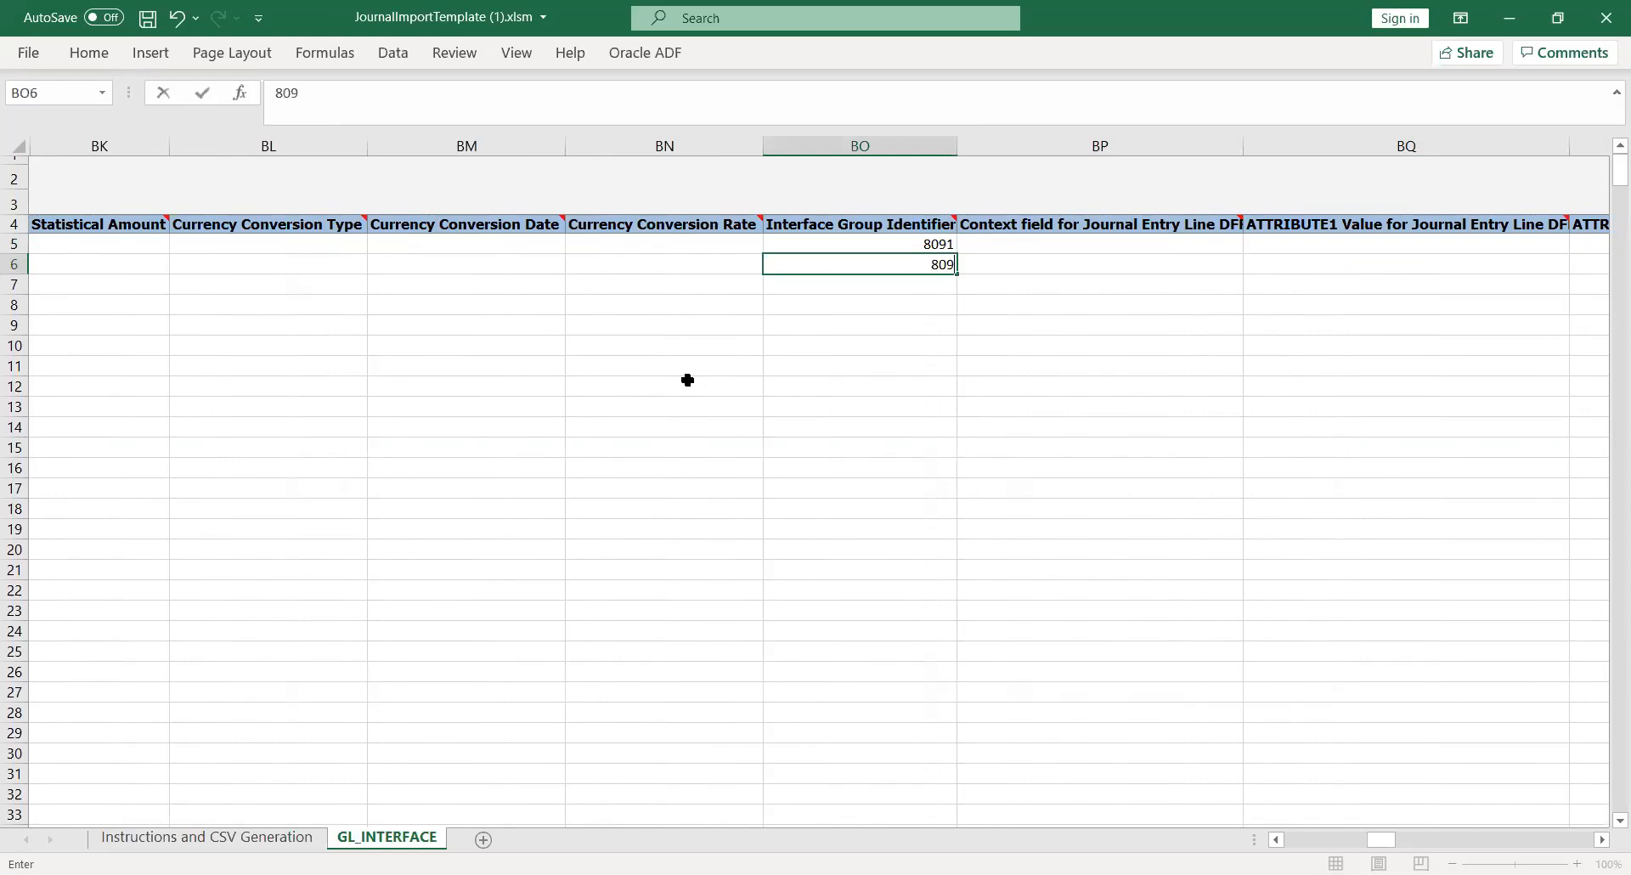
key("Tab")
key("Tab")
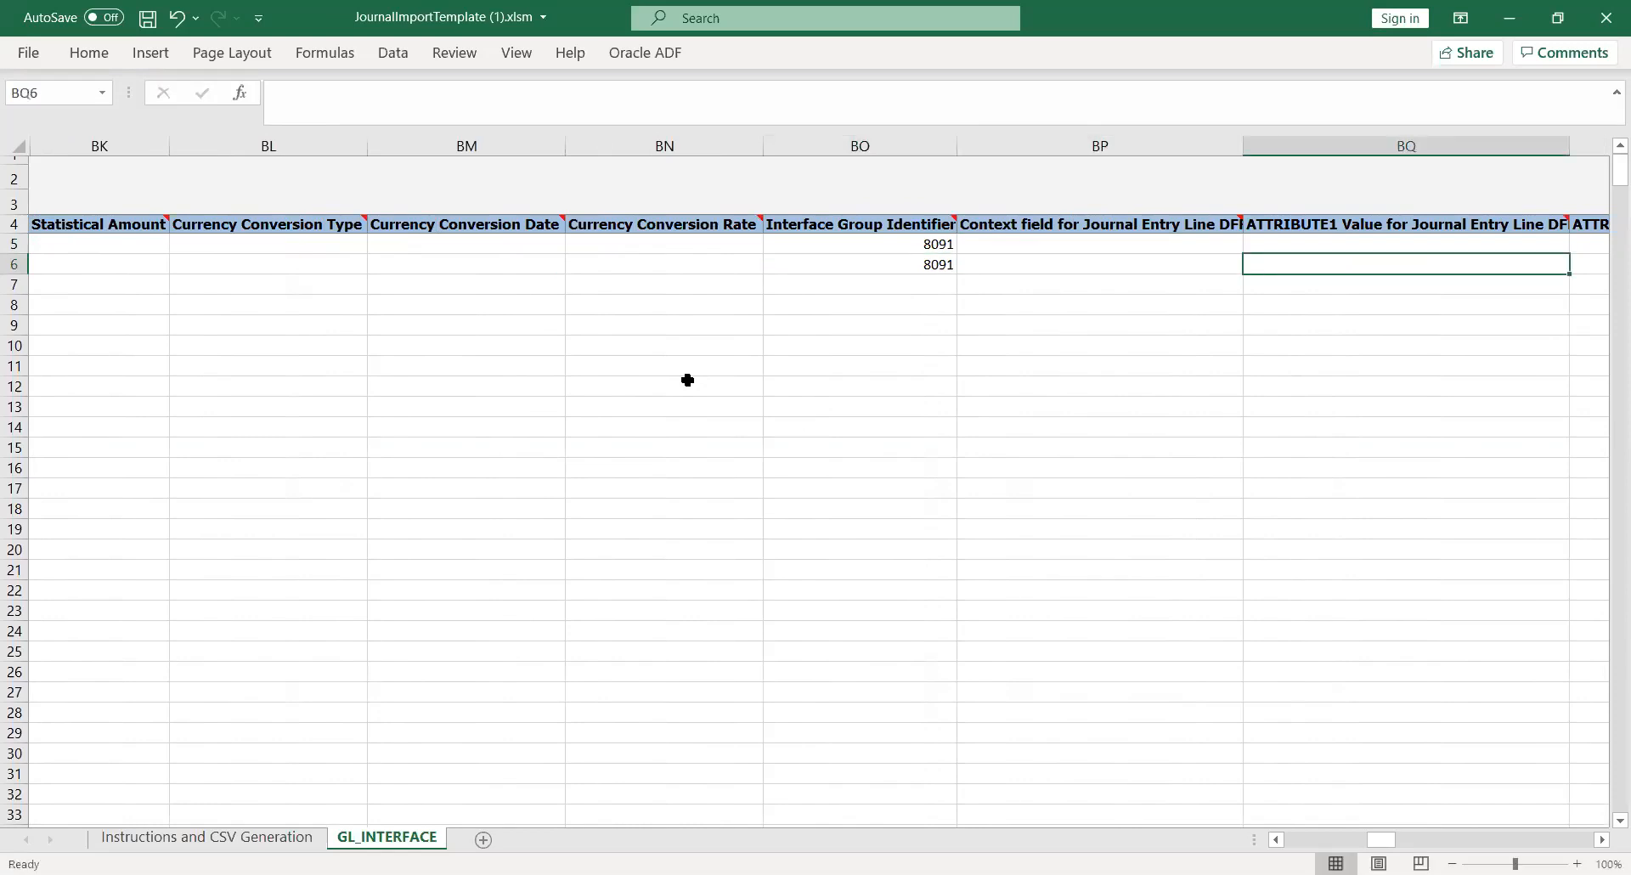
key("Tab")
key("Tab")
key("Tab")
key("Tab")
key("Tab")
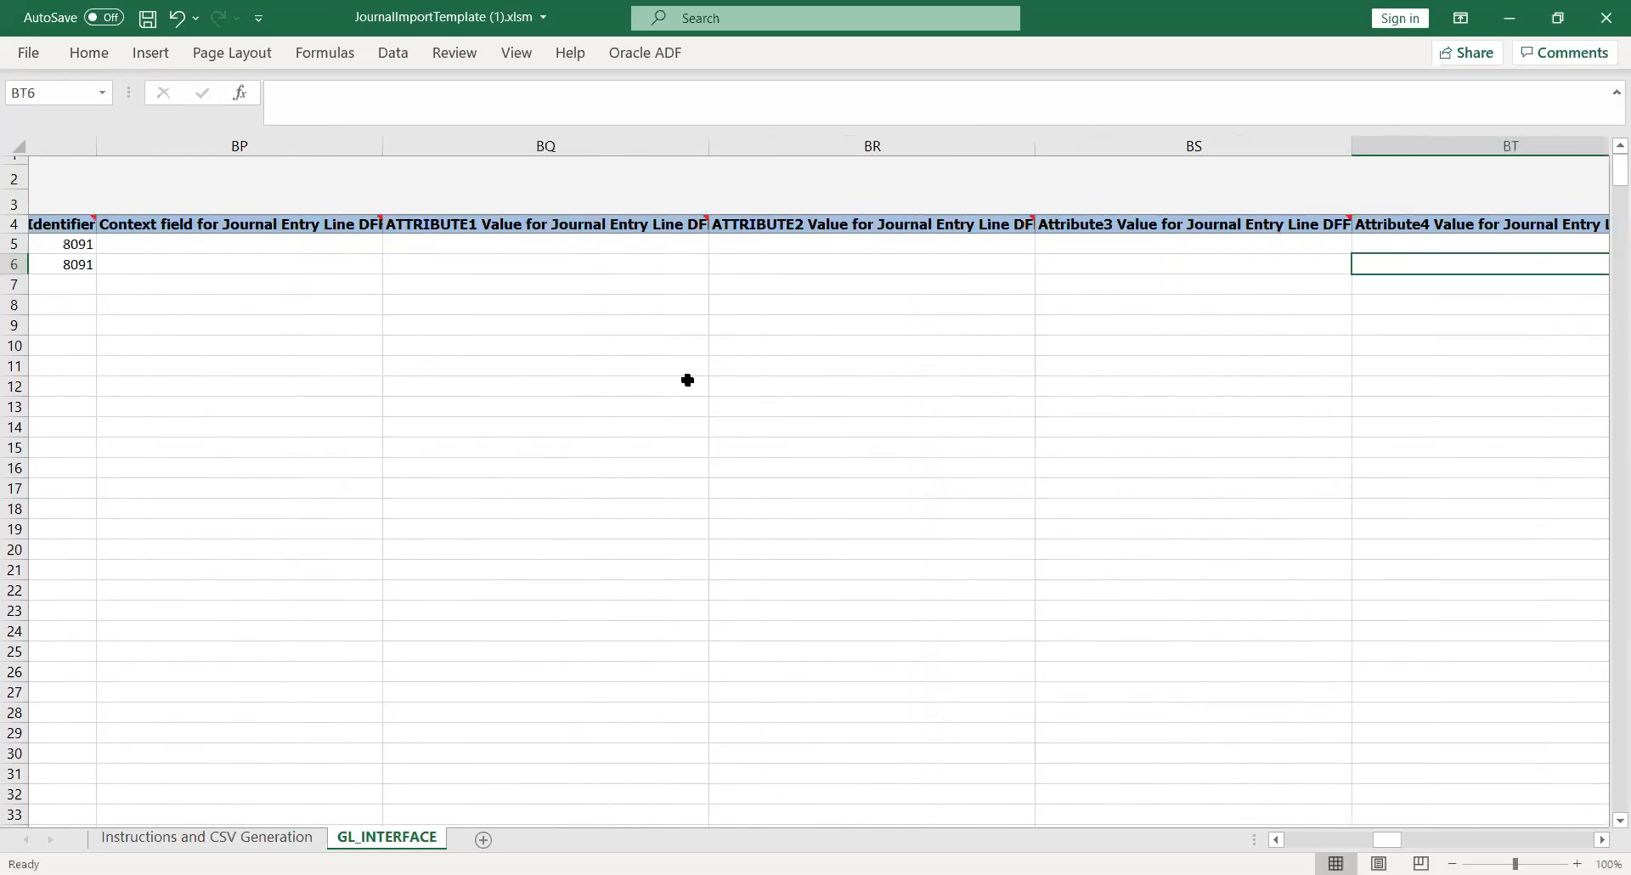
key("Tab")
key("Tab")
key("Tab")
key("Tab")
key("Tab")
key("Tab")
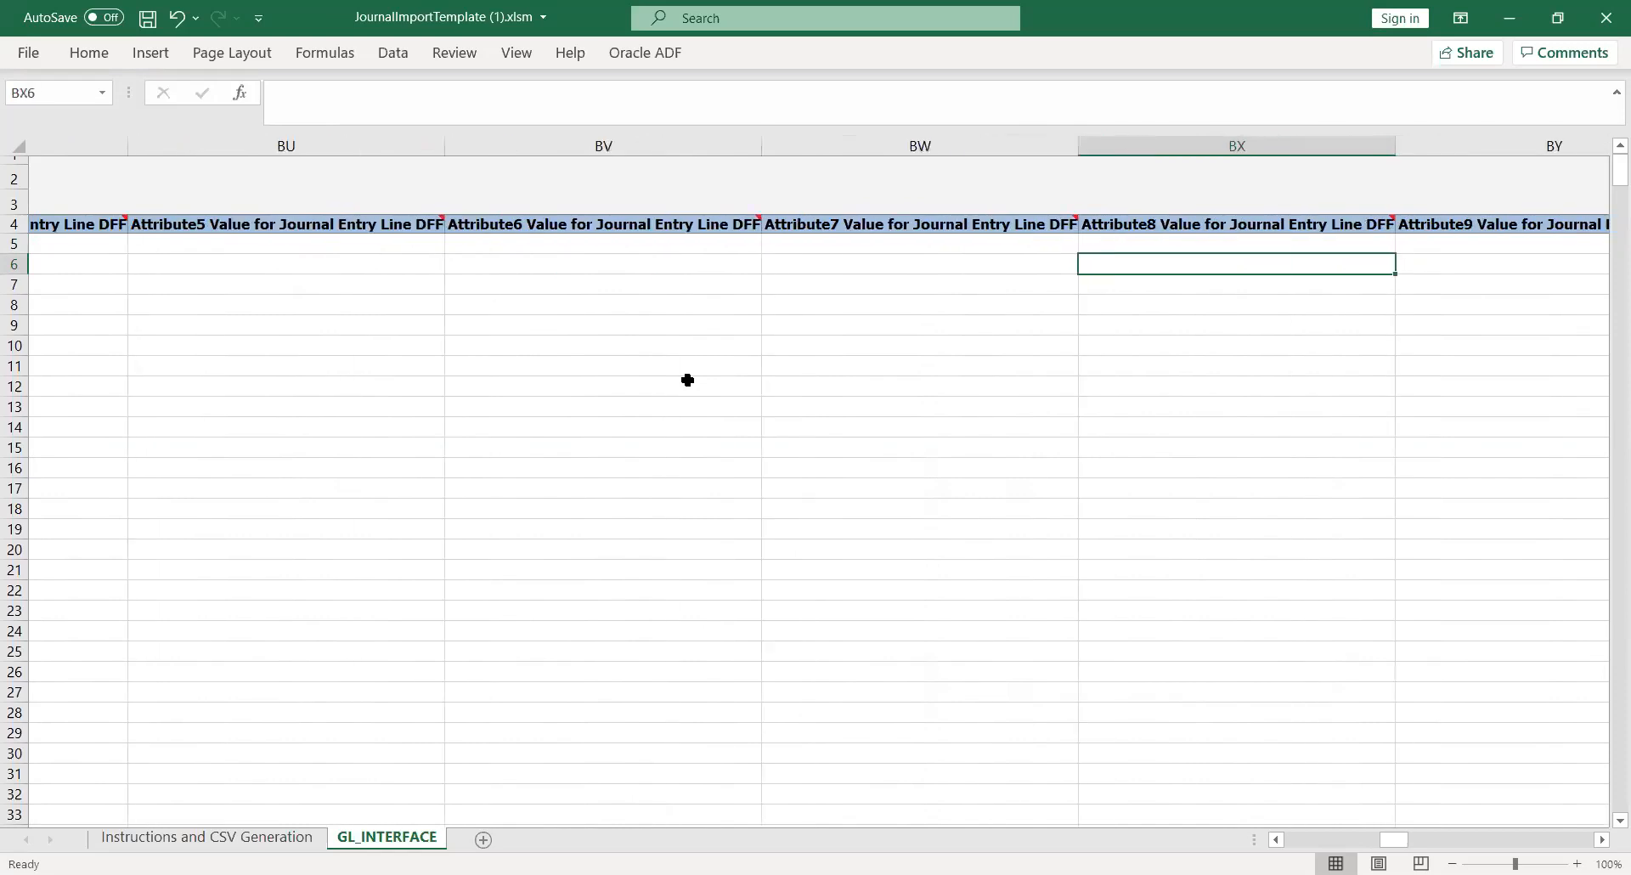
key("Tab")
key("Tab")
key("Tab")
key("Tab")
key("Tab")
key("Tab")
key("Tab")
key("Tab")
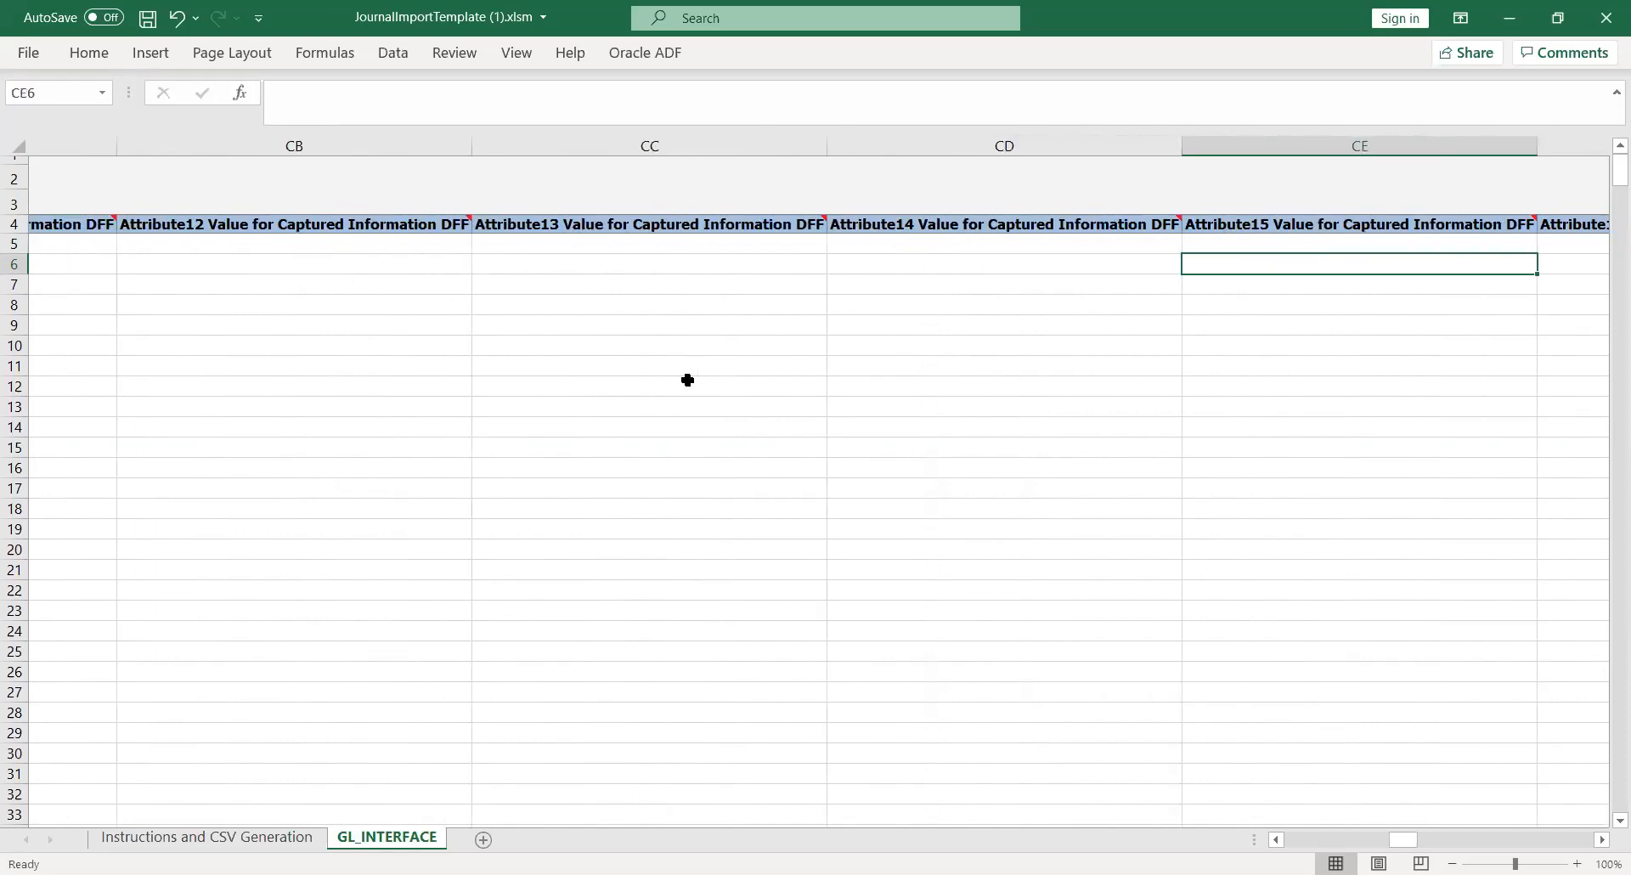
key("Right")
key("Right")
key("Right")
key("Right")
key("Left")
key("Up")
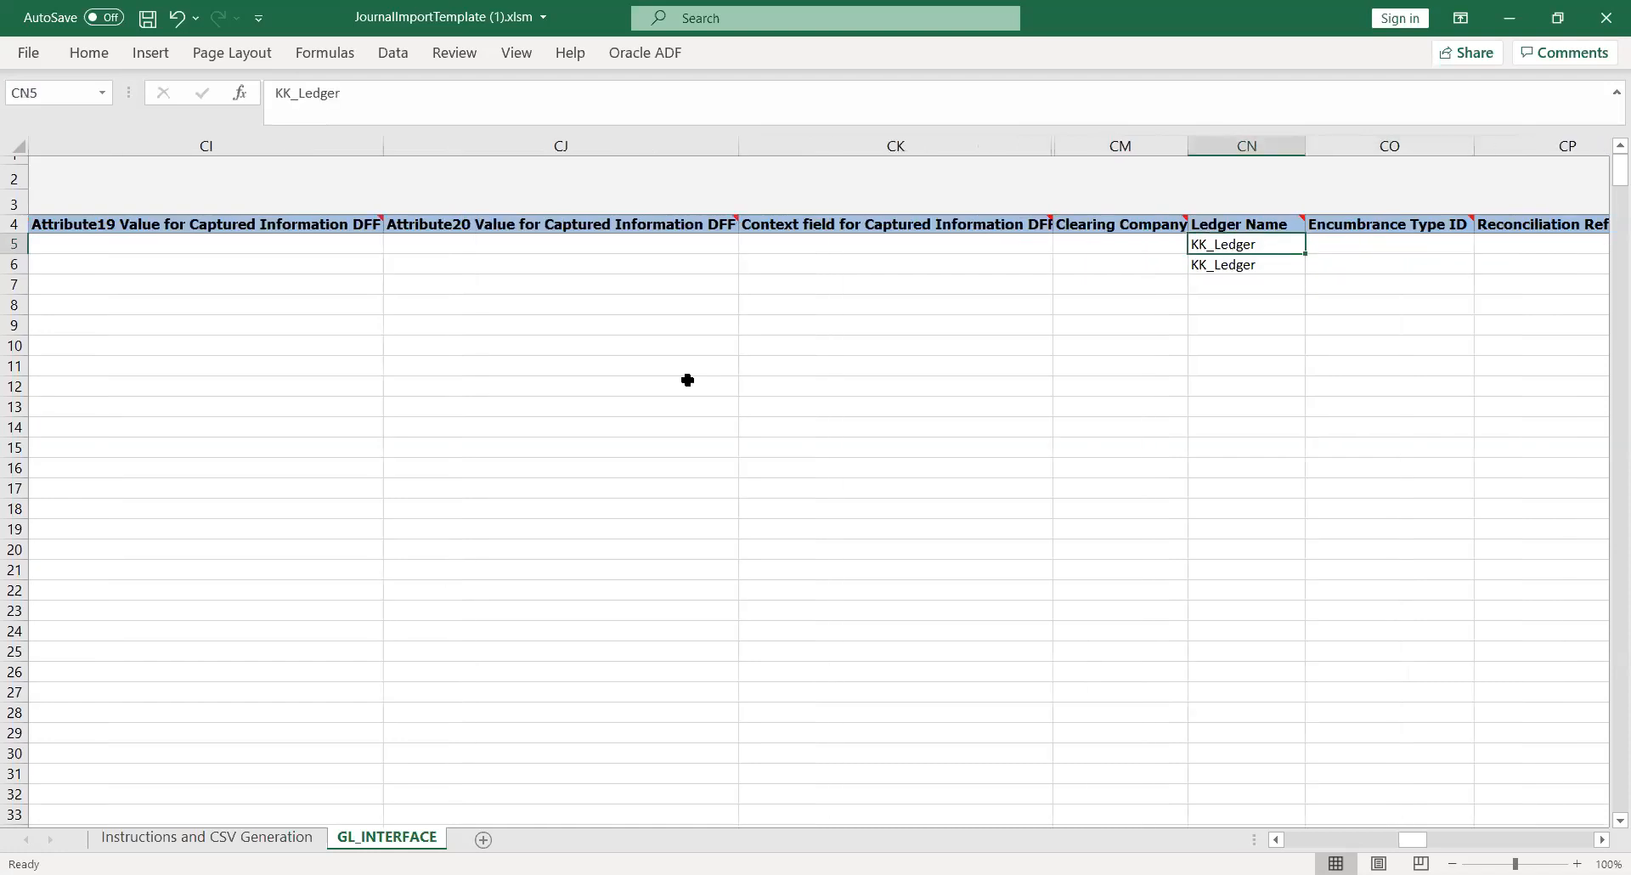
key("Right")
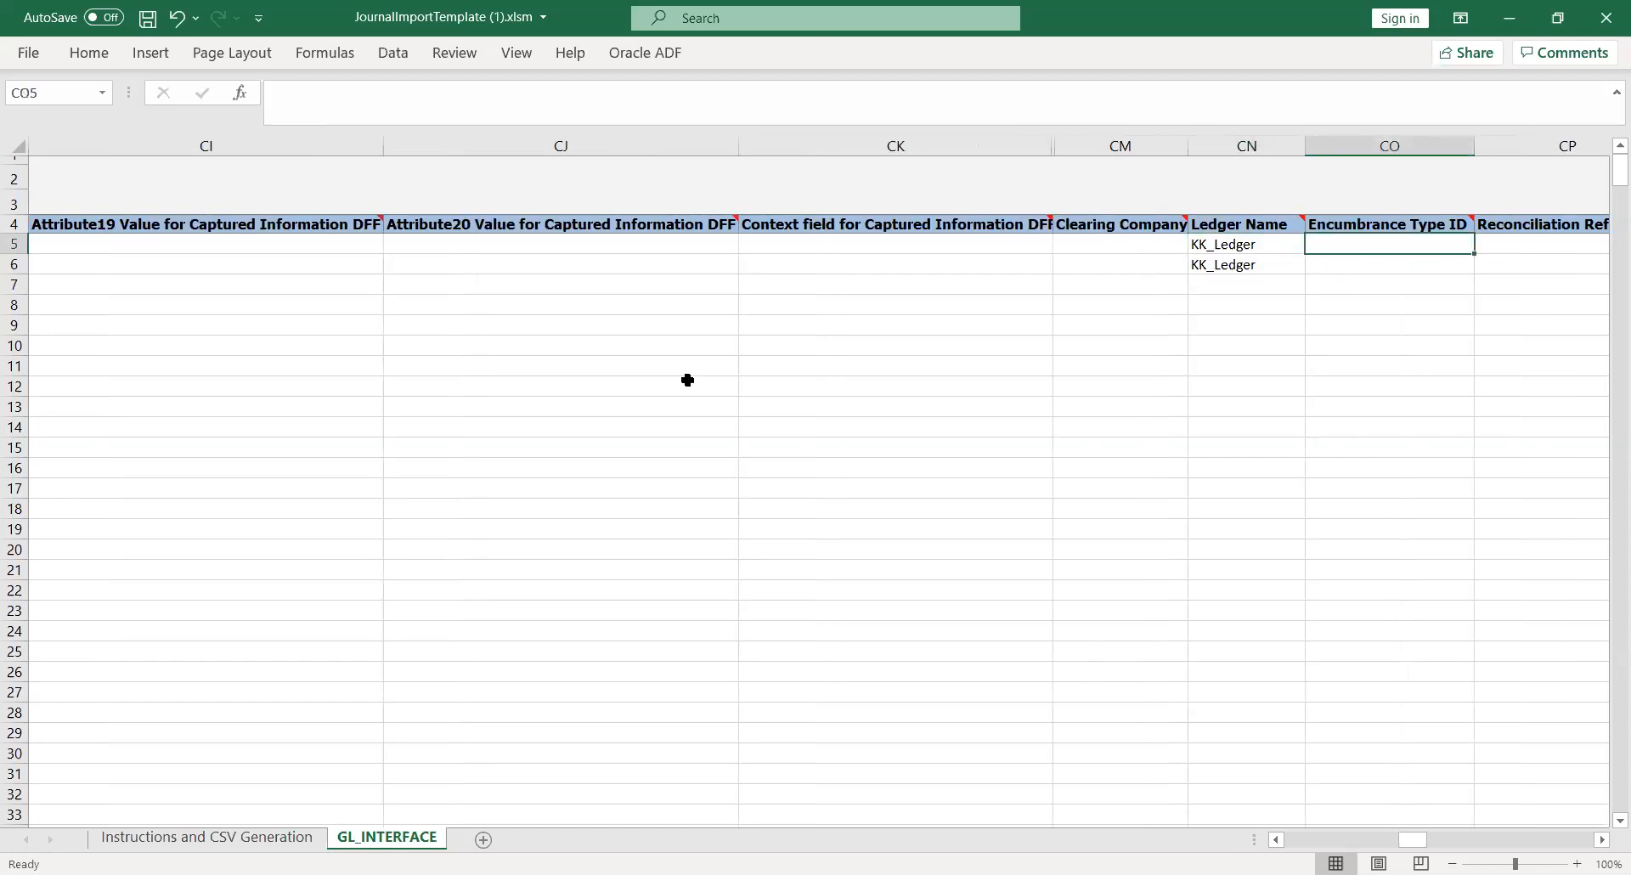
key("Right")
key("Left")
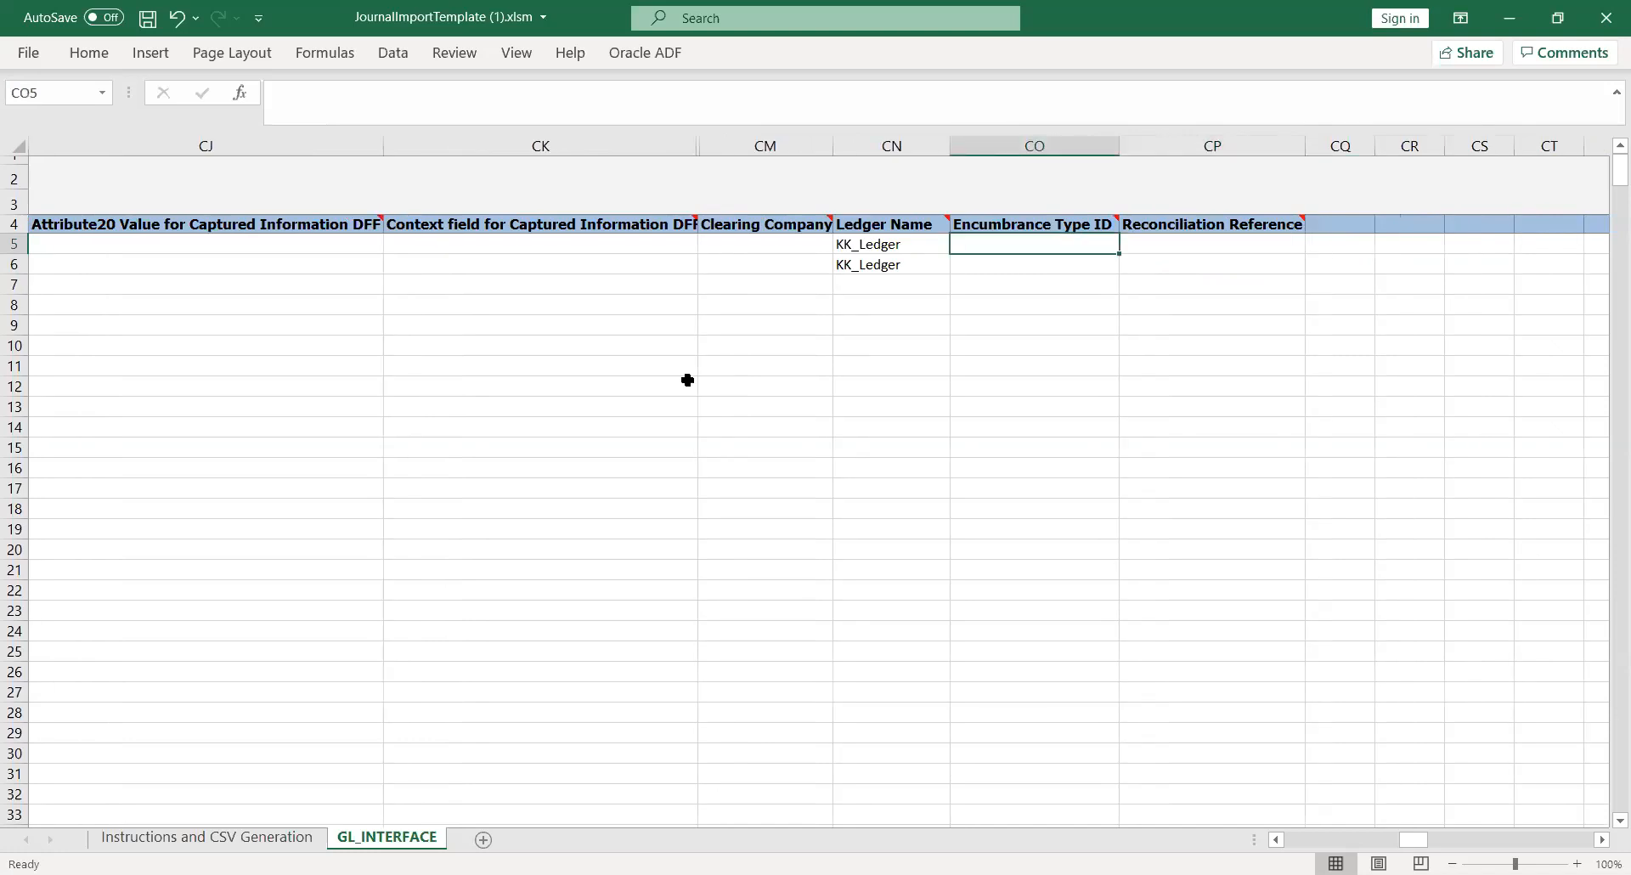
key("Left")
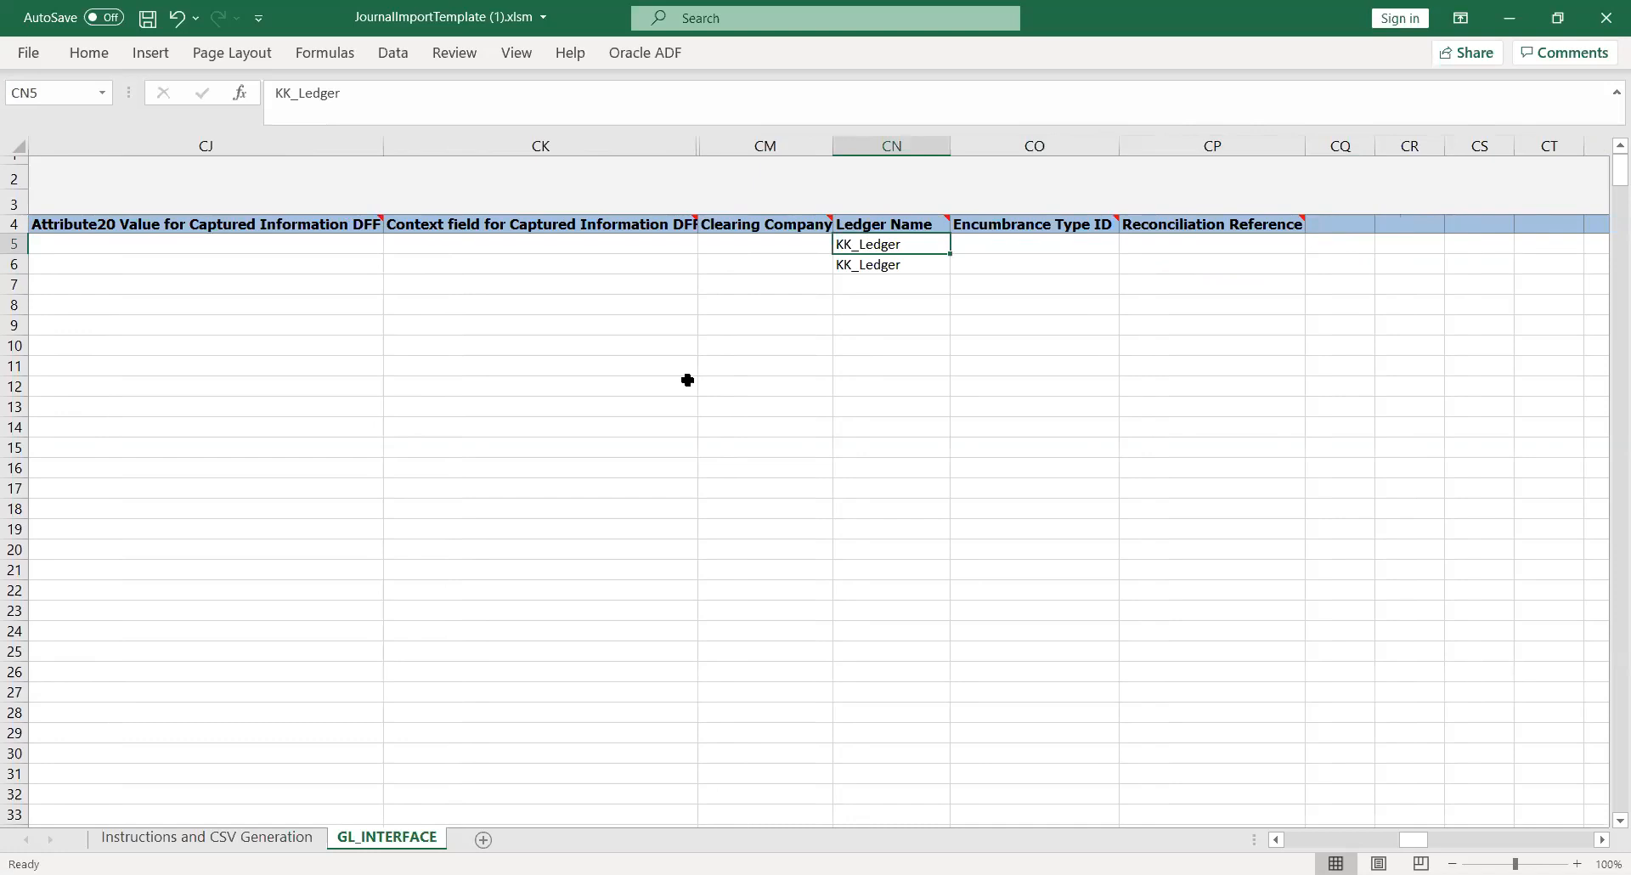
key("Left")
key("Left")
key("Left")
key("Left")
key("Left")
key("Left")
key("Left")
key("Left")
key("Left")
key("Left")
key("Left")
key("Left")
key("Left")
key("Left")
key("Left")
key("Left")
key("Left")
key("Left")
key("Left")
key("Left")
key("Left")
key("Left")
key("Left")
key("Left")
key("Left")
key("Left")
key("Left")
key("Left")
key("Left")
key("Left")
key("Left")
key("Left")
key("Left")
key("Left")
key("Left")
key("Left")
key("Left")
key("Left")
key("Left")
key("Left")
key("Left")
key("Left")
key("Left")
key("Left")
key("Left")
key("Left")
key("Left")
key("Left")
key("Left")
key("Left")
key("Left")
key("Left")
key("Left")
key("Left")
key("Left")
key("Left")
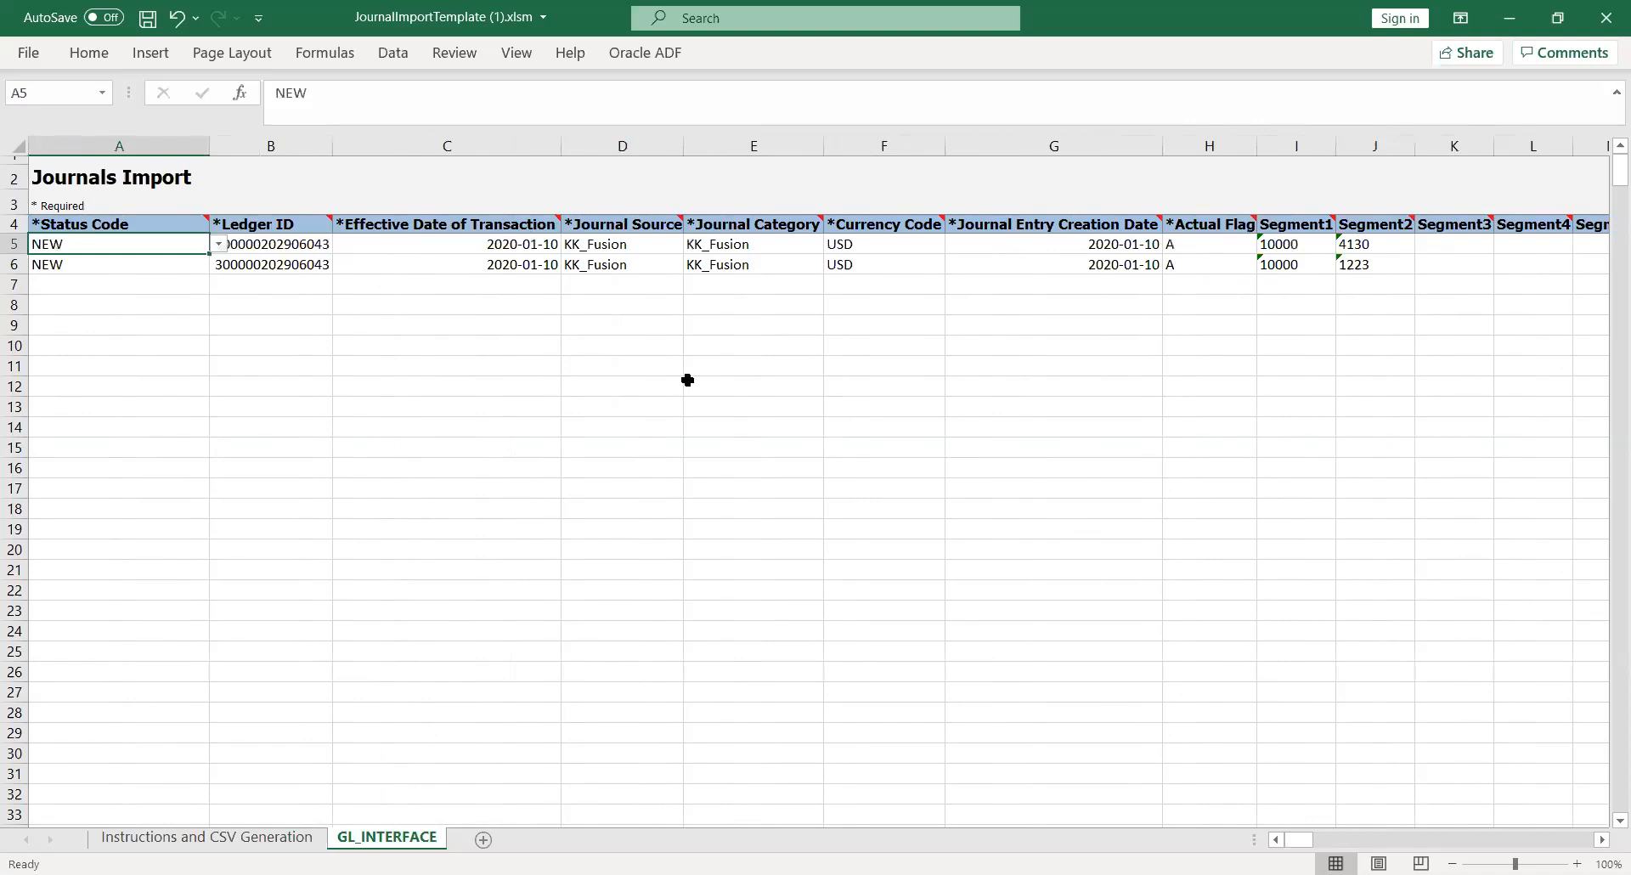
key("Right")
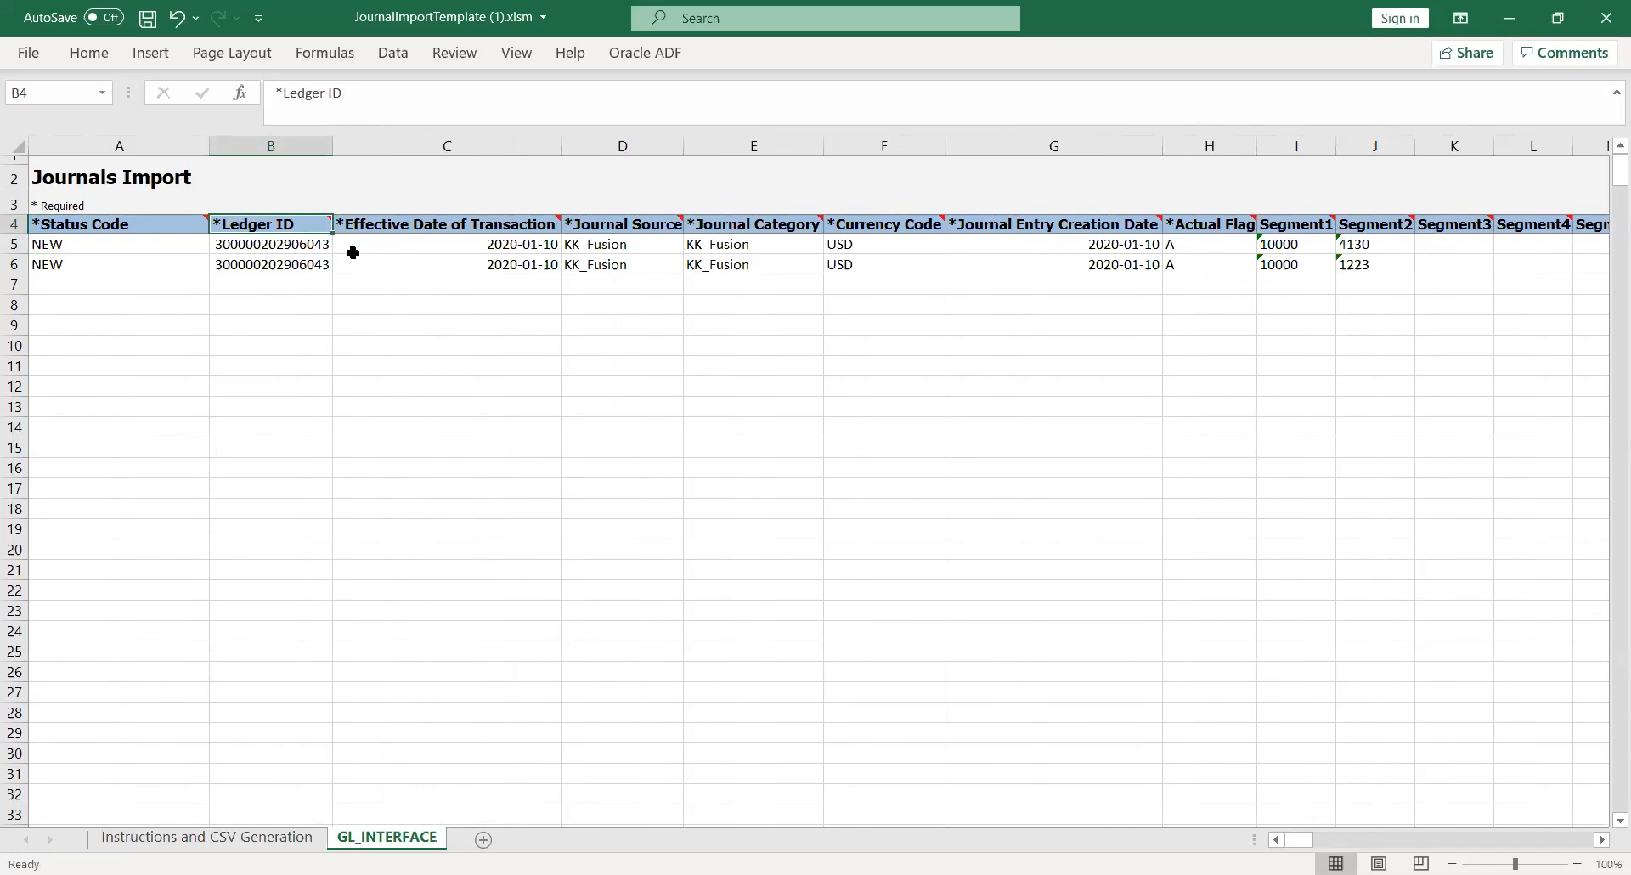
key("Left")
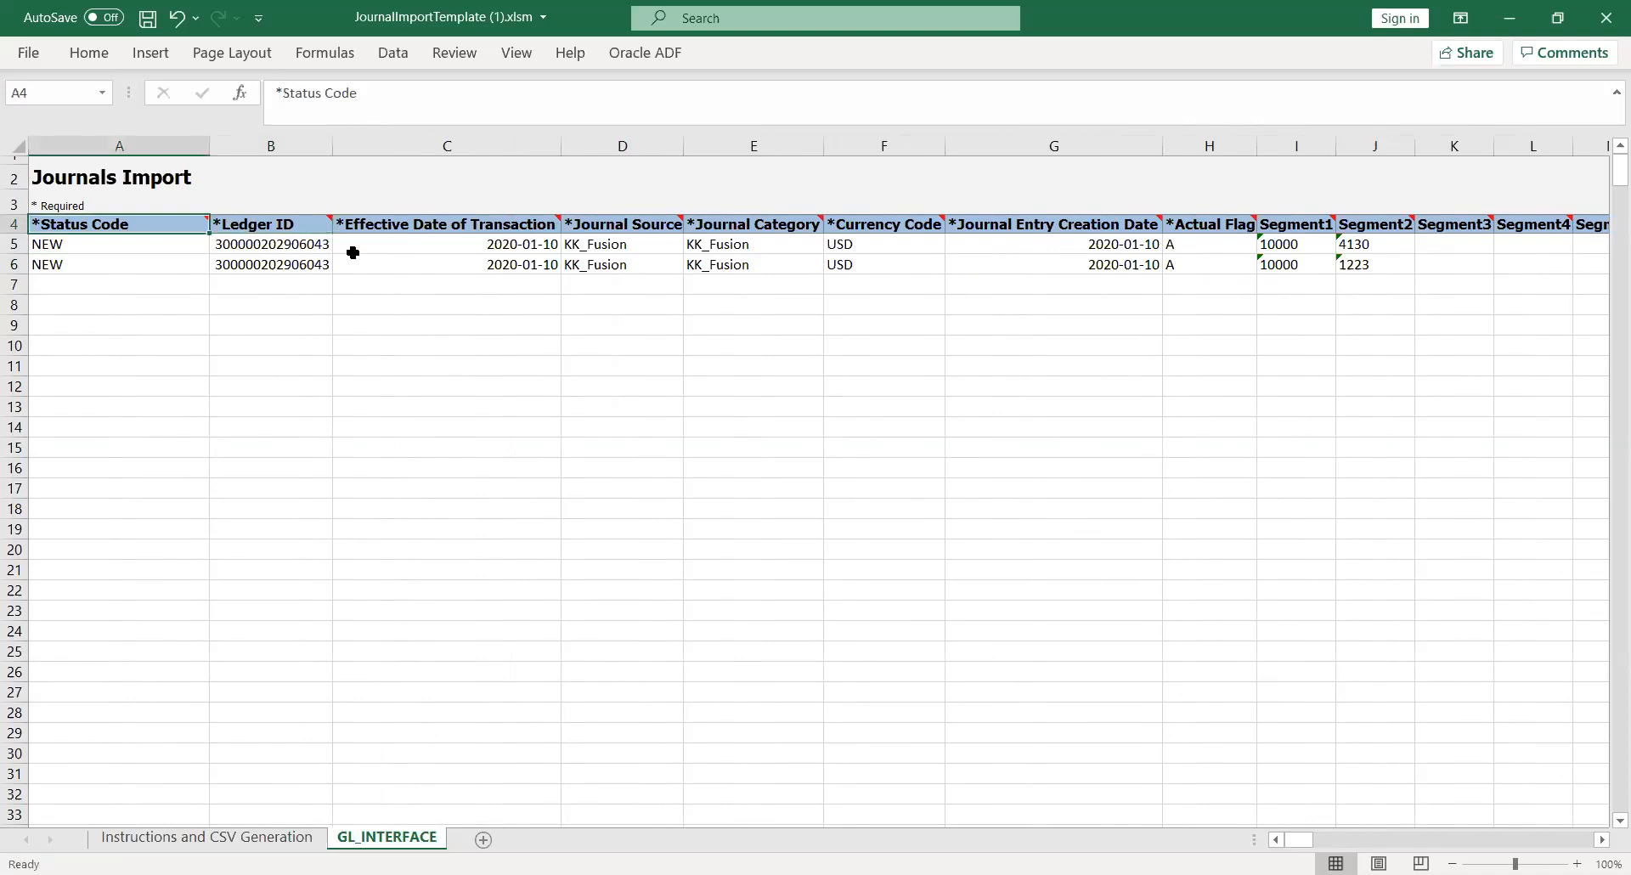
key("Right")
key("Right")
key("Right")
key("Right")
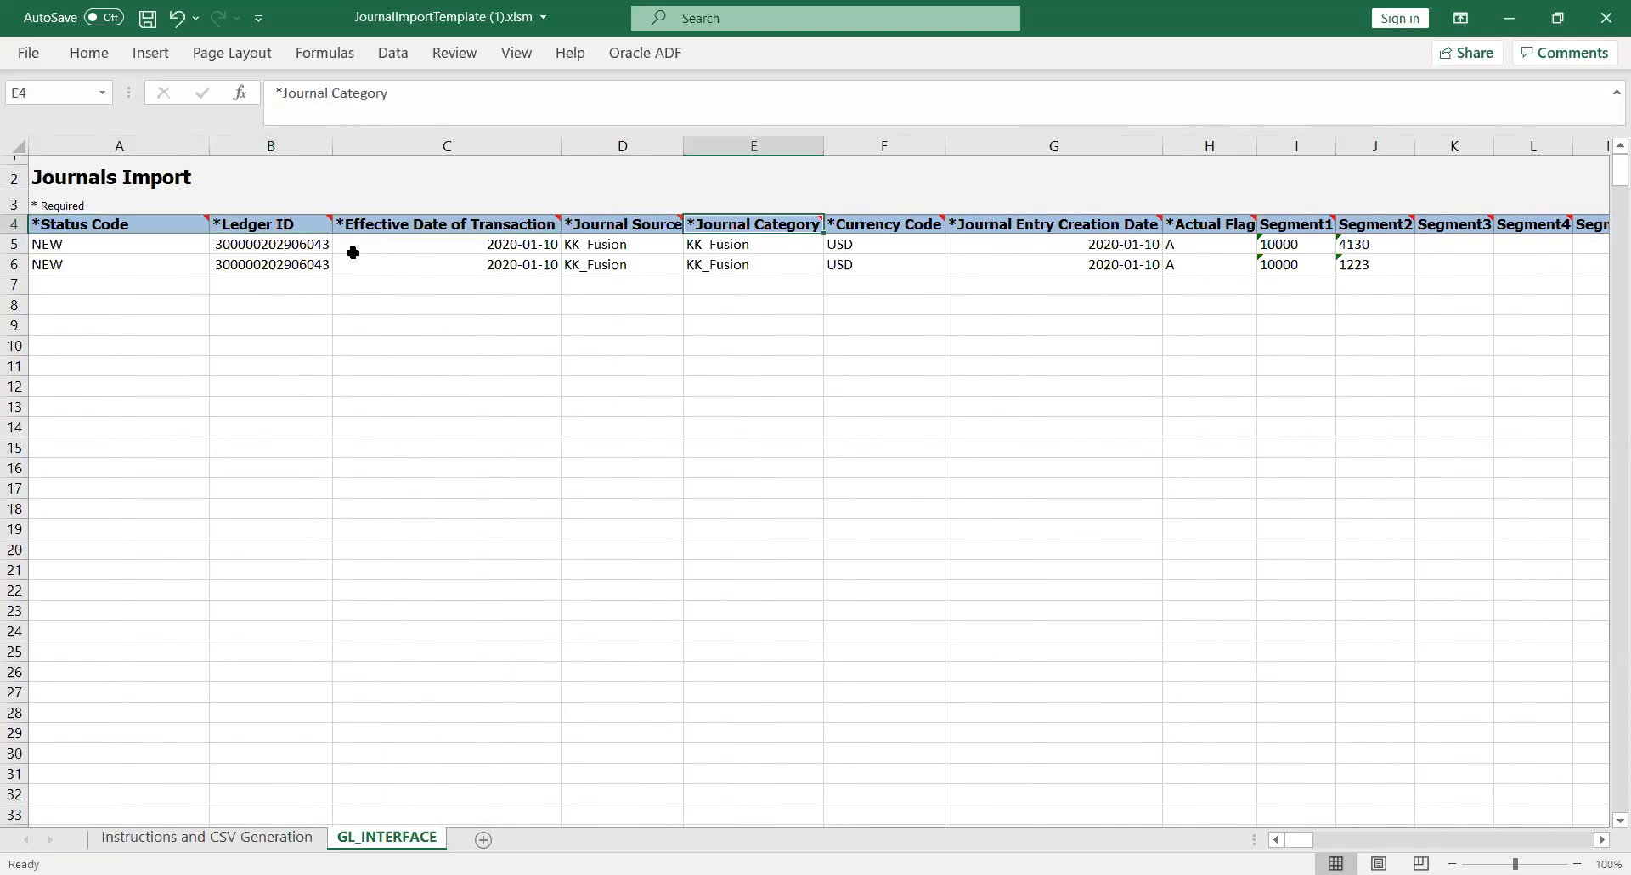
key("Right")
key("Right")
key("Right")
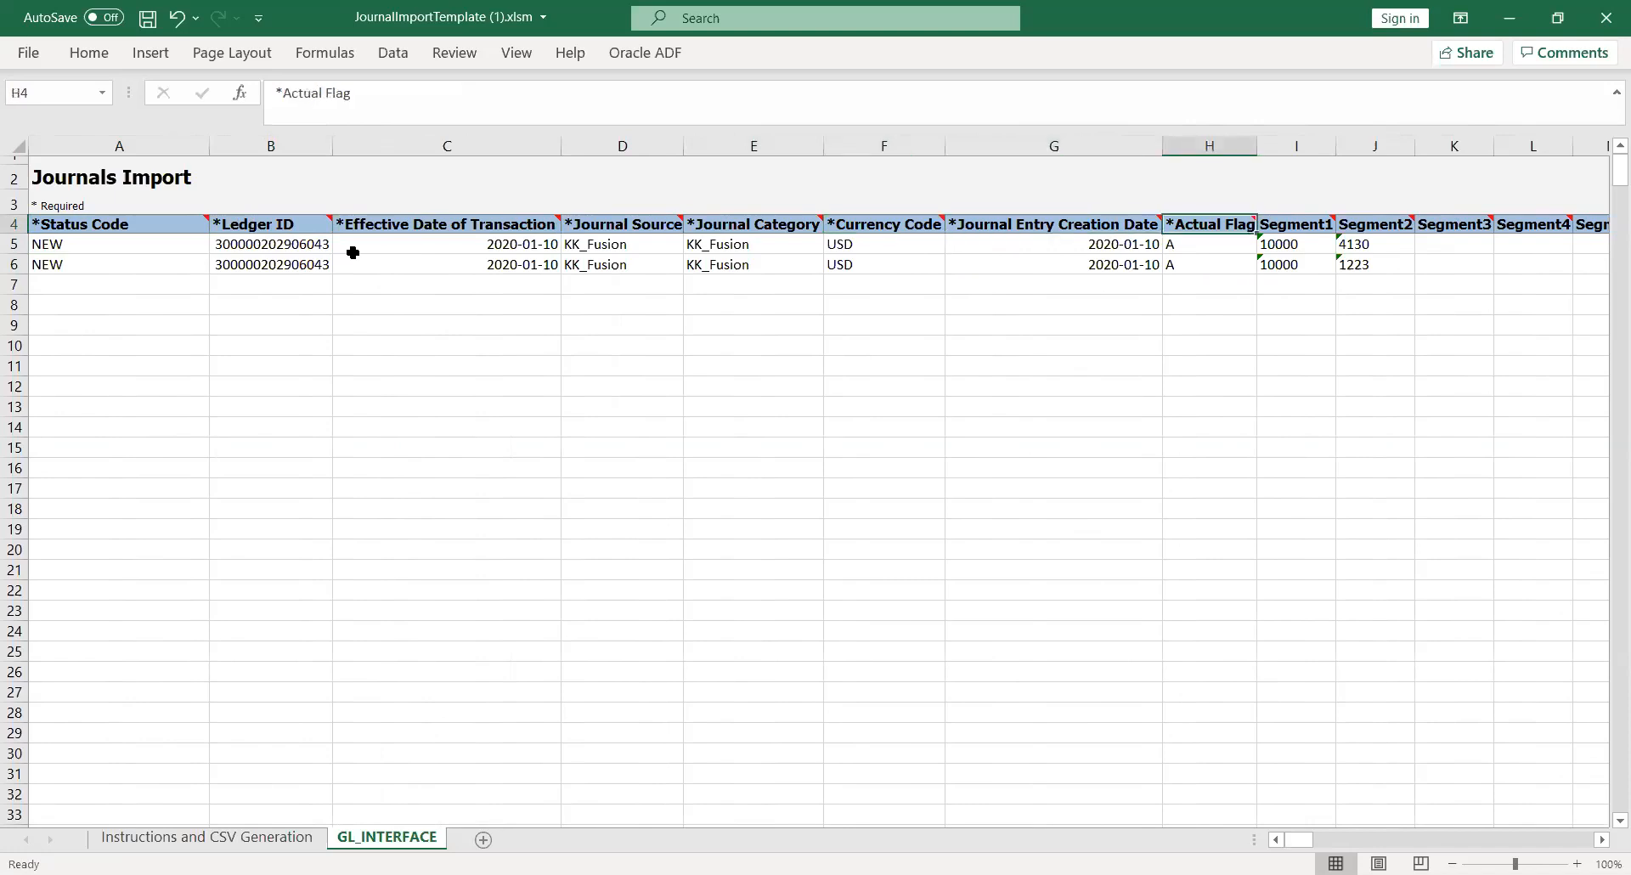
key("Left")
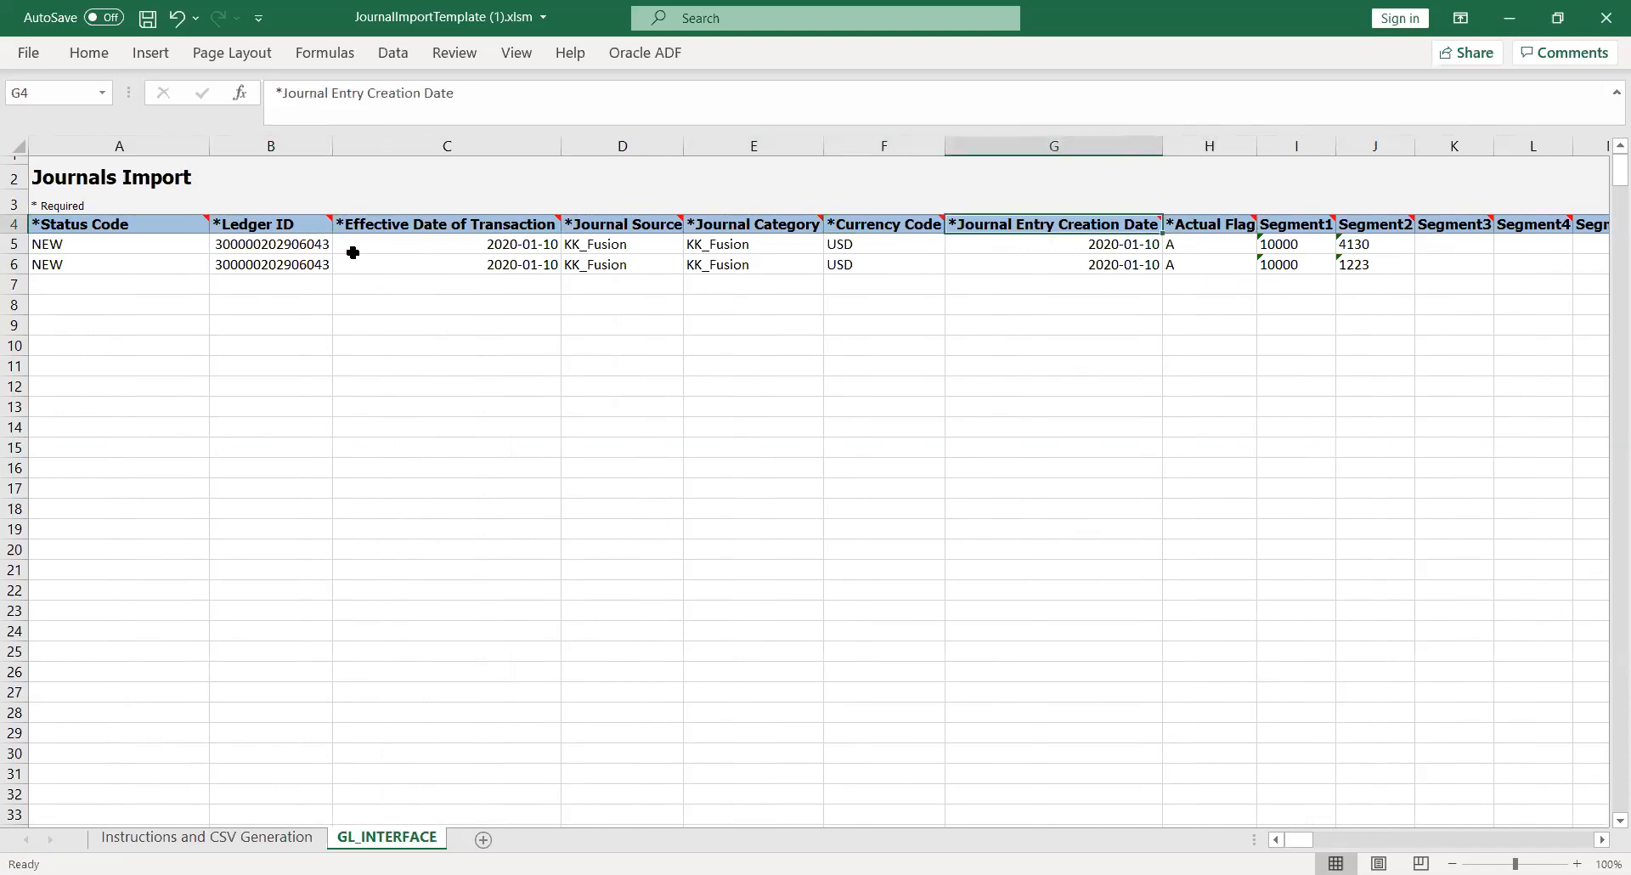
key("Left")
key("Left")
key("Left")
key("Right")
key("Right")
key("Right")
key("Right")
key("Right")
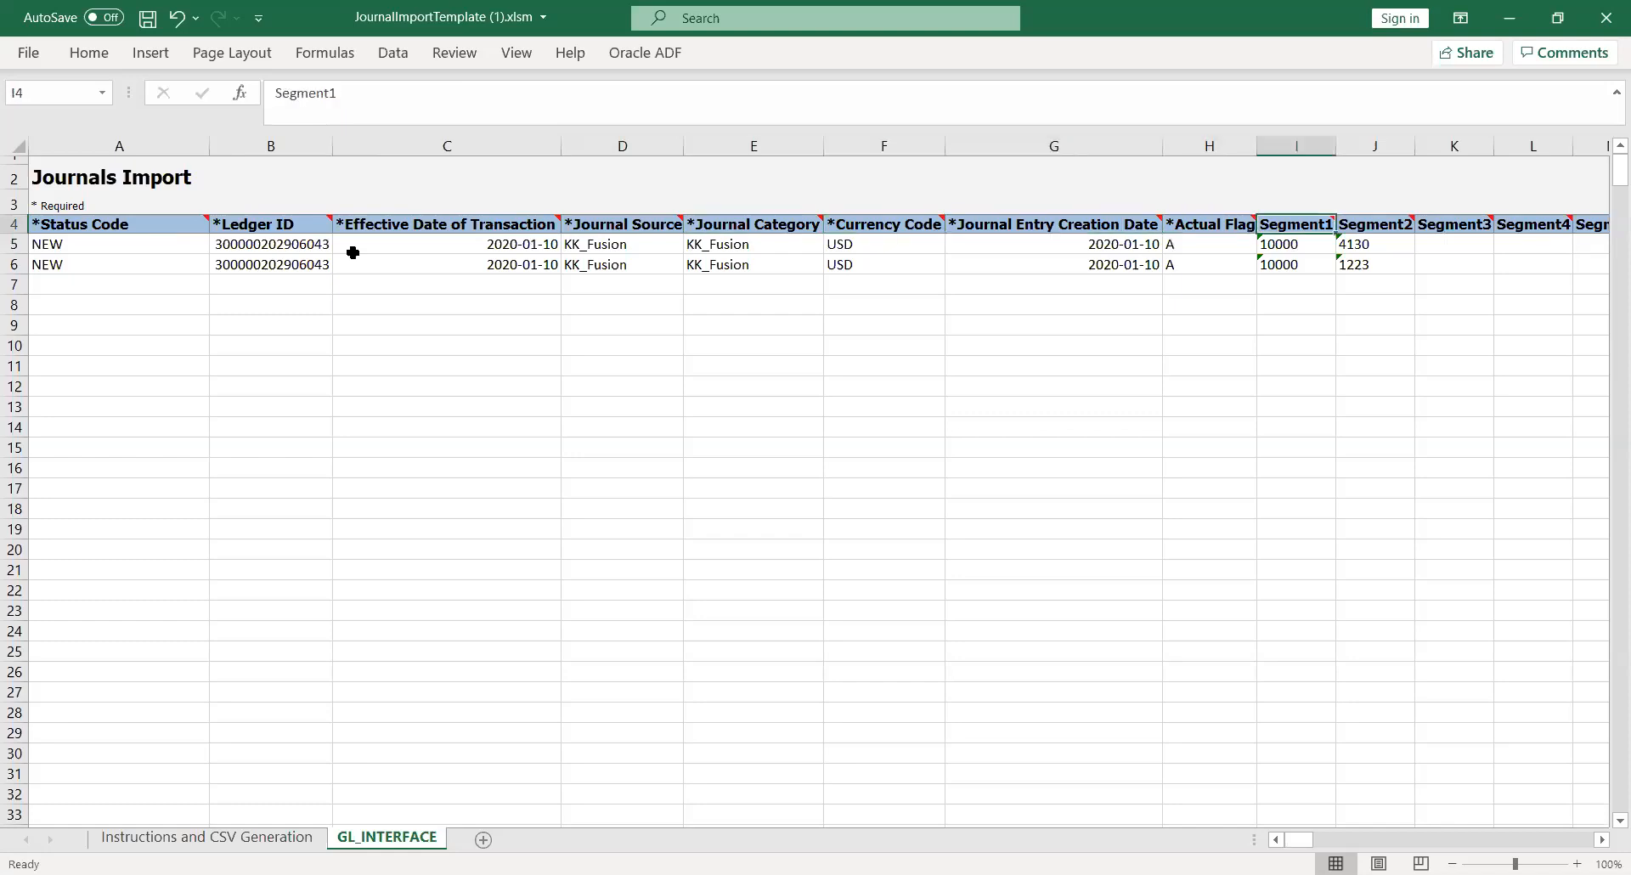
key("Left")
key("Left")
key("Left")
key("Left")
key("Left")
key("Left")
key("Left")
key("Left")
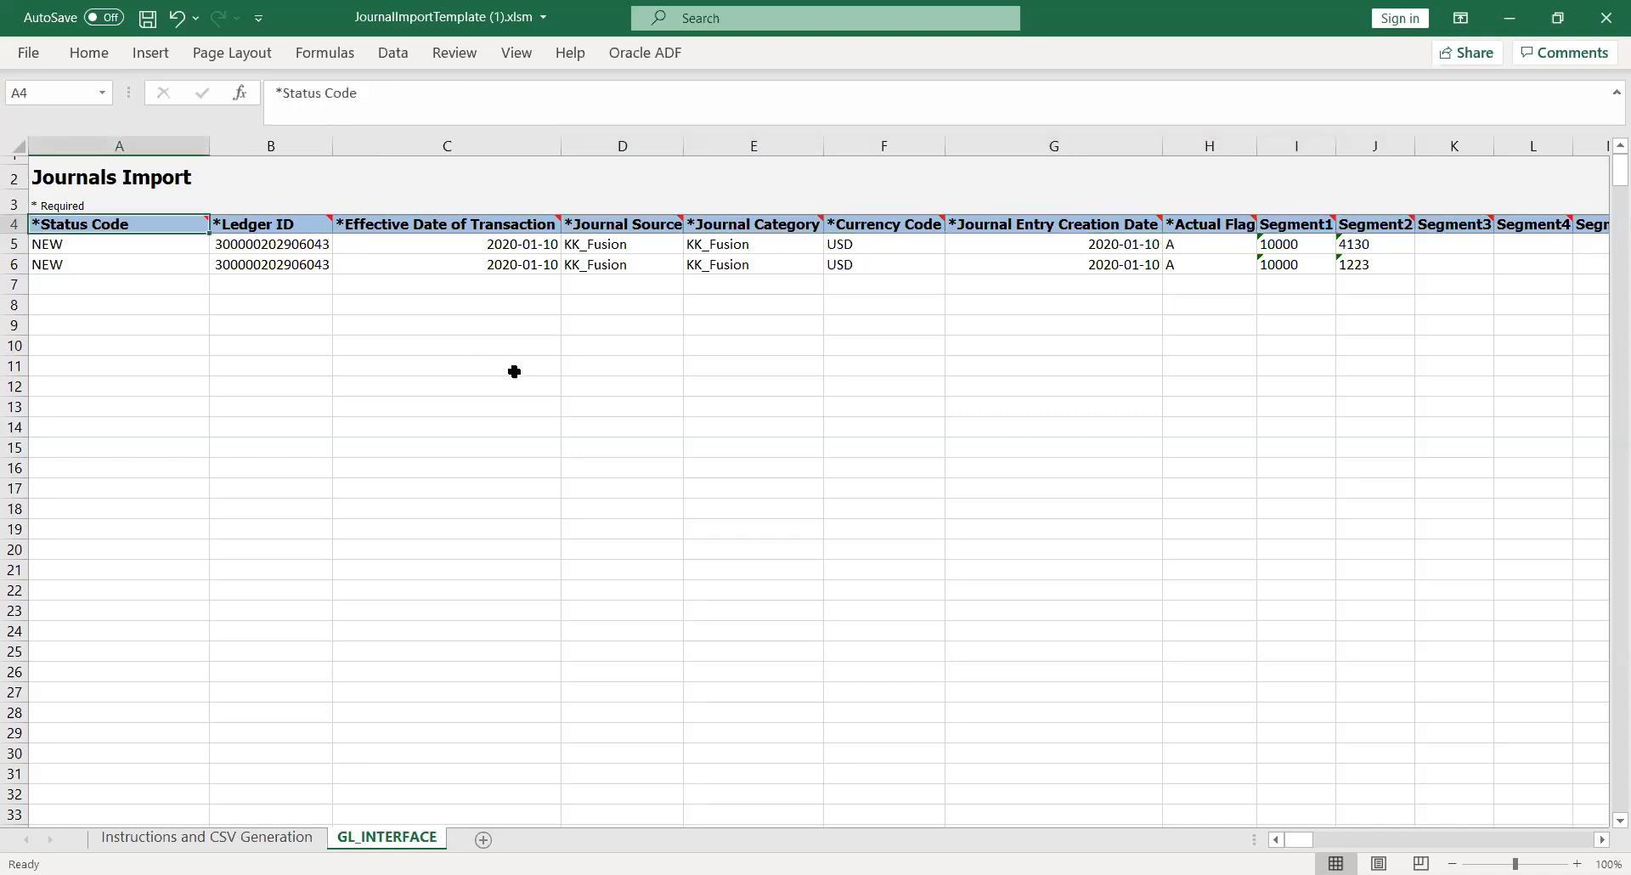
left_click(673, 349)
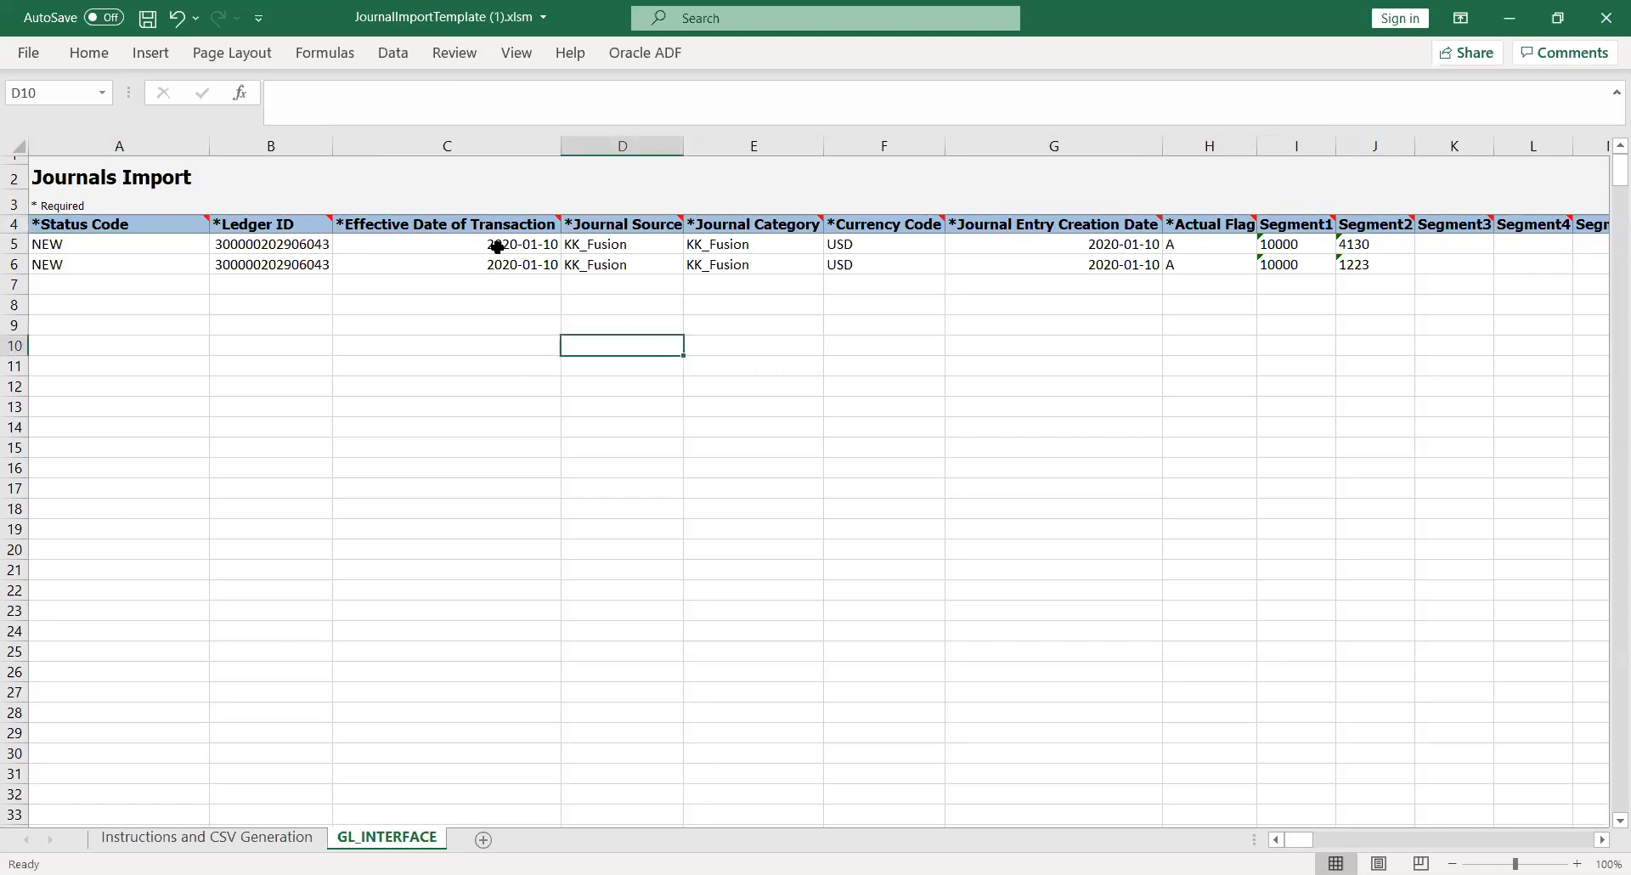
left_click(470, 246)
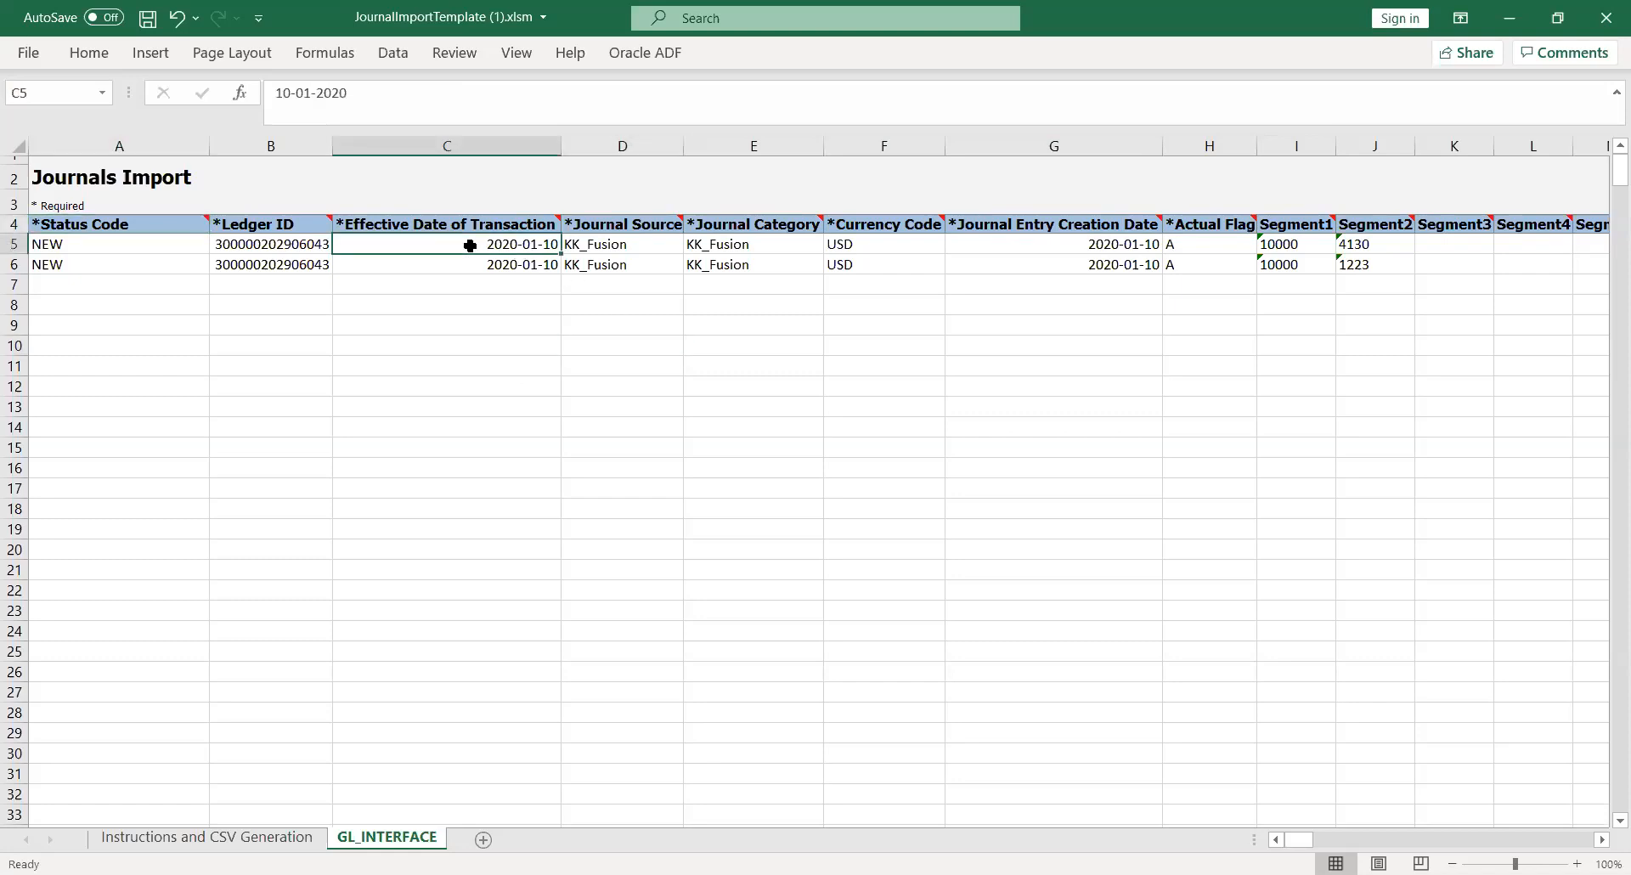
key("Left")
key("Left")
key("Right")
key("Right")
Glance at the Oracle ADF ribbon, then scroll Instructions and CSV Generation up to Loading the Data
left_click(748, 323)
left_click(229, 838)
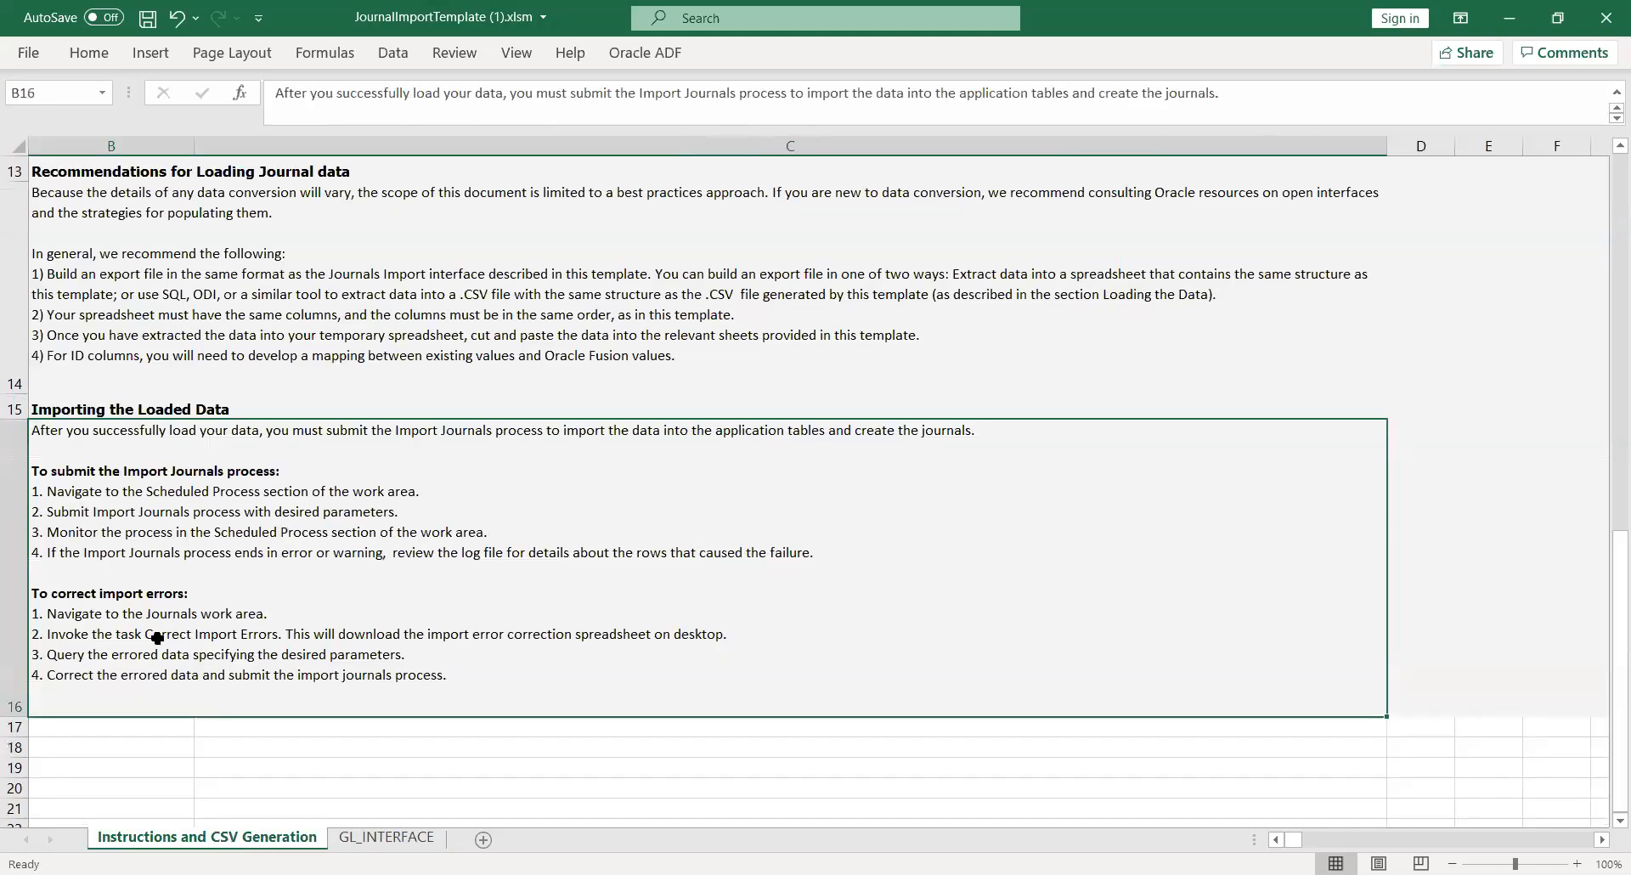
left_click(377, 840)
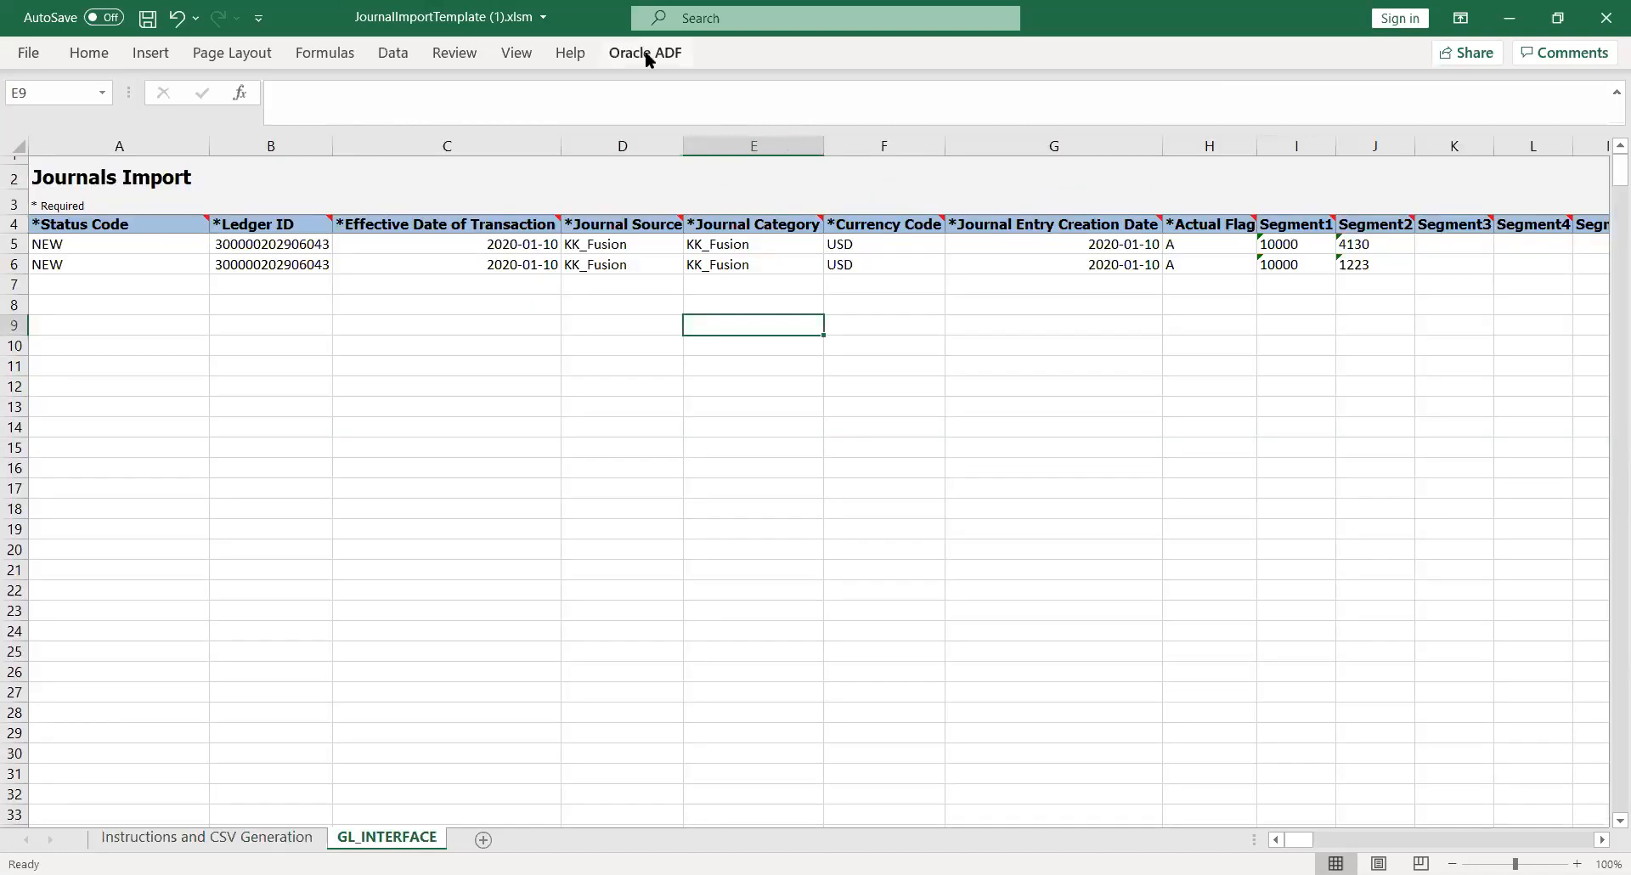
left_click(645, 52)
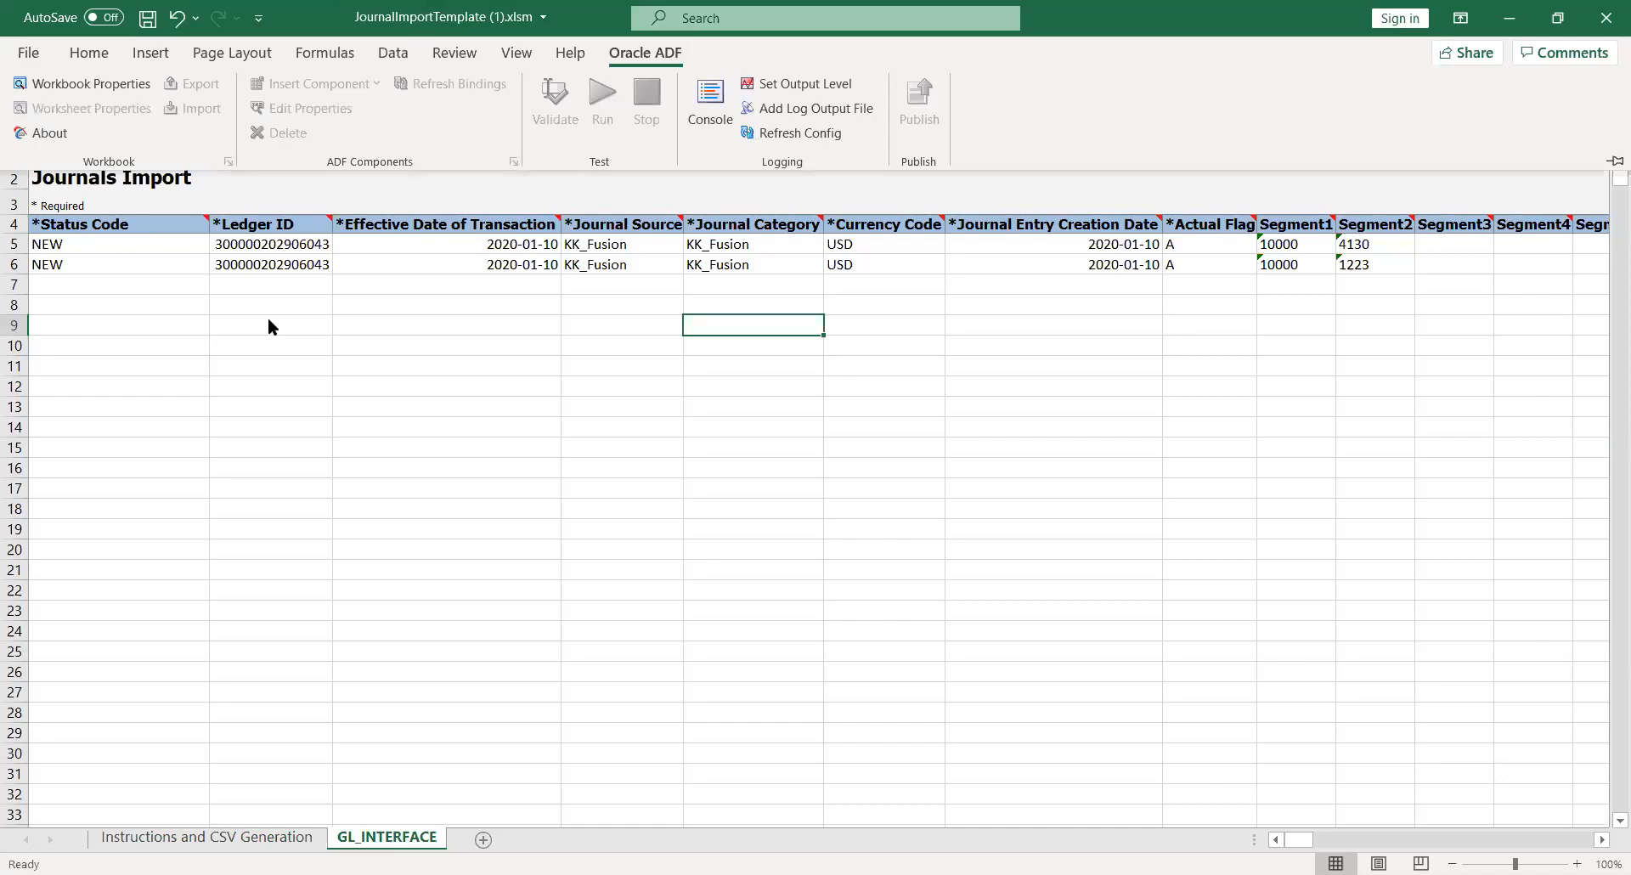
left_click(35, 53)
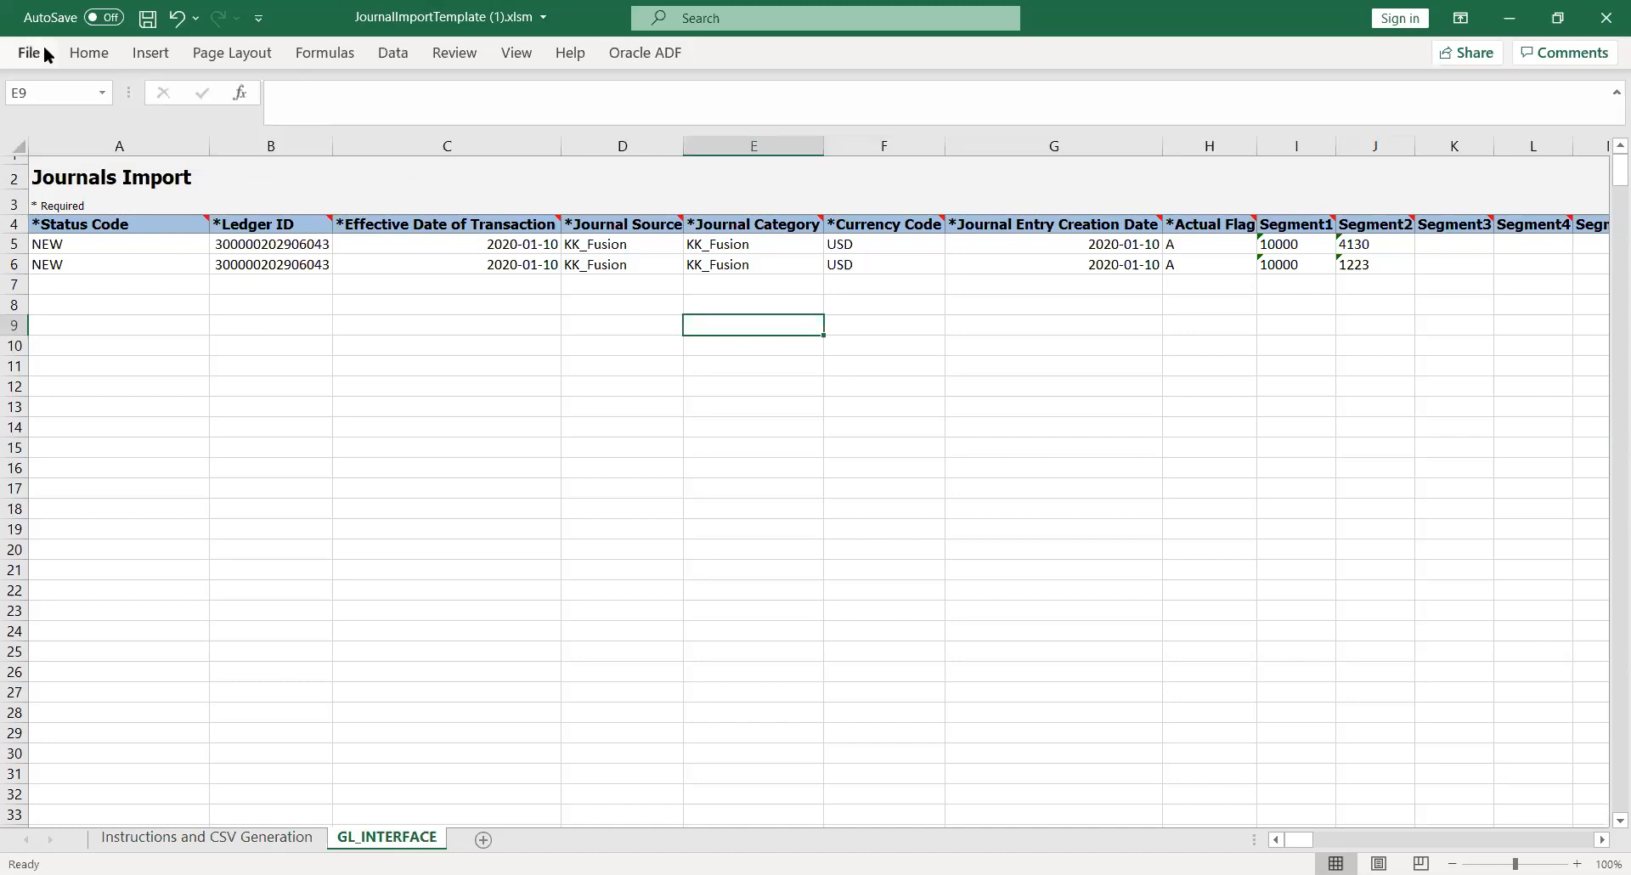
left_click(208, 837)
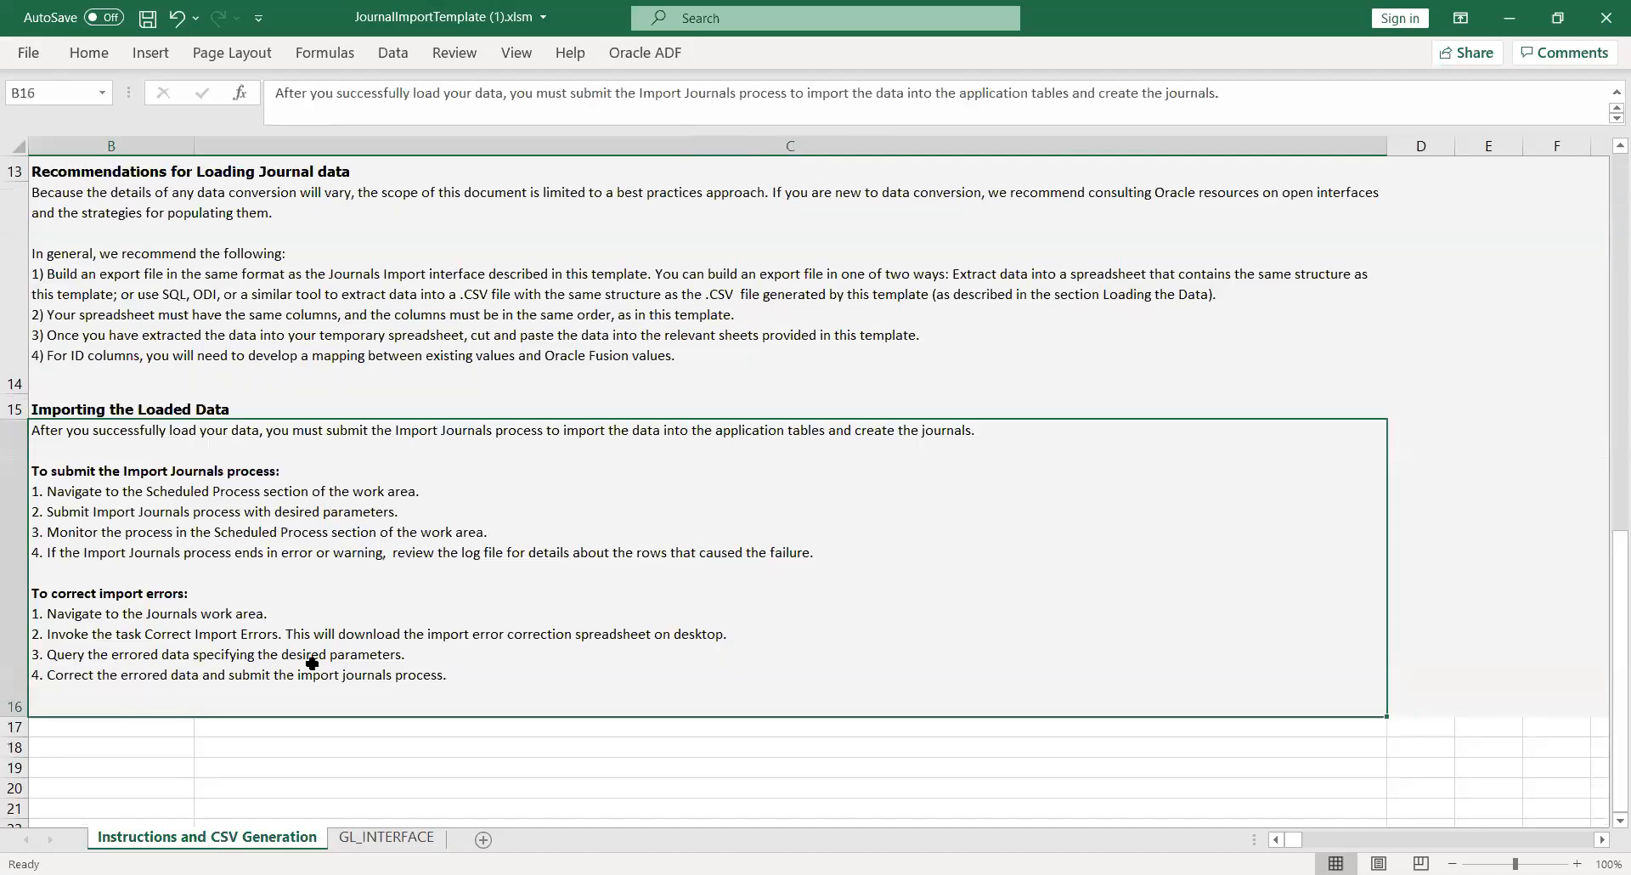
left_click_drag(1605, 683, 1606, 528)
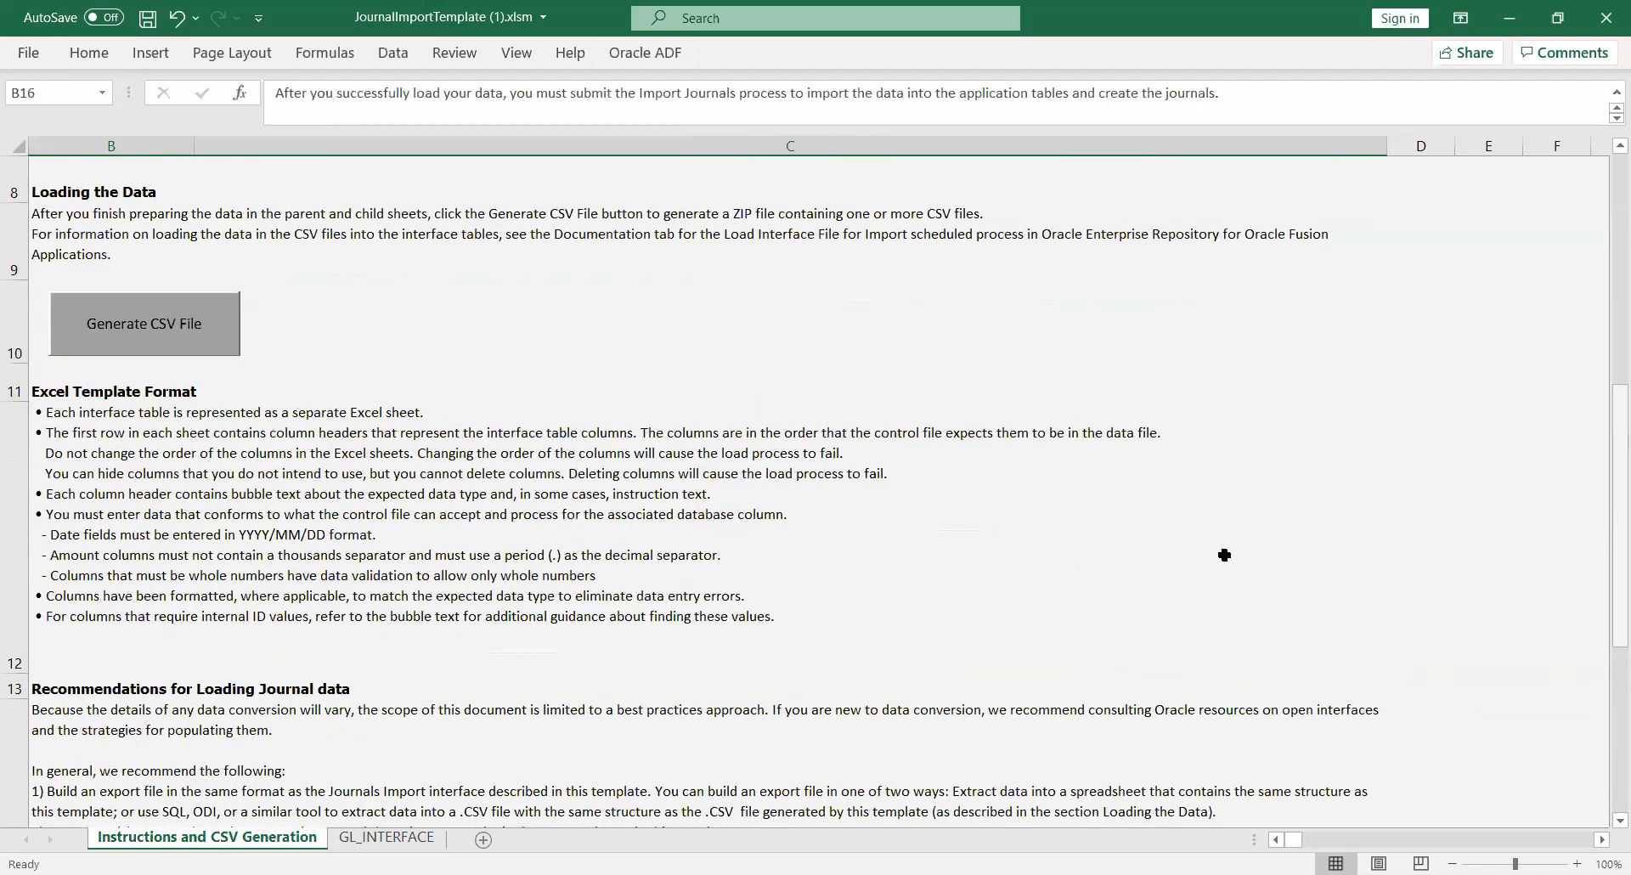
Generate GlInterface.csv and save it into a new folder named New folder under JV2
left_click(148, 343)
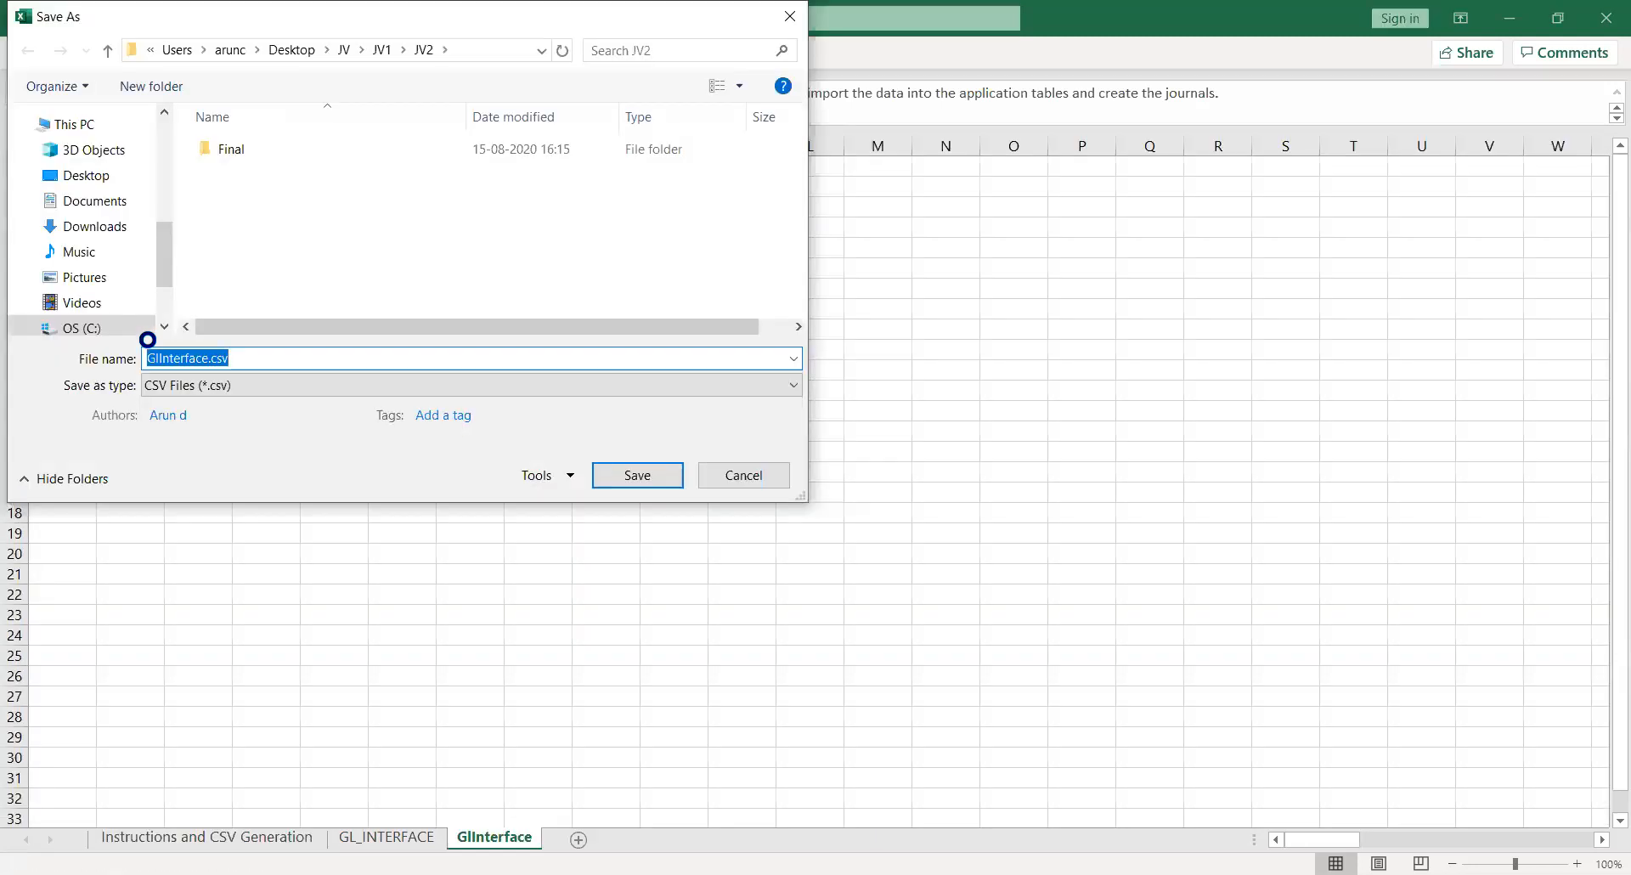
right_click(250, 238)
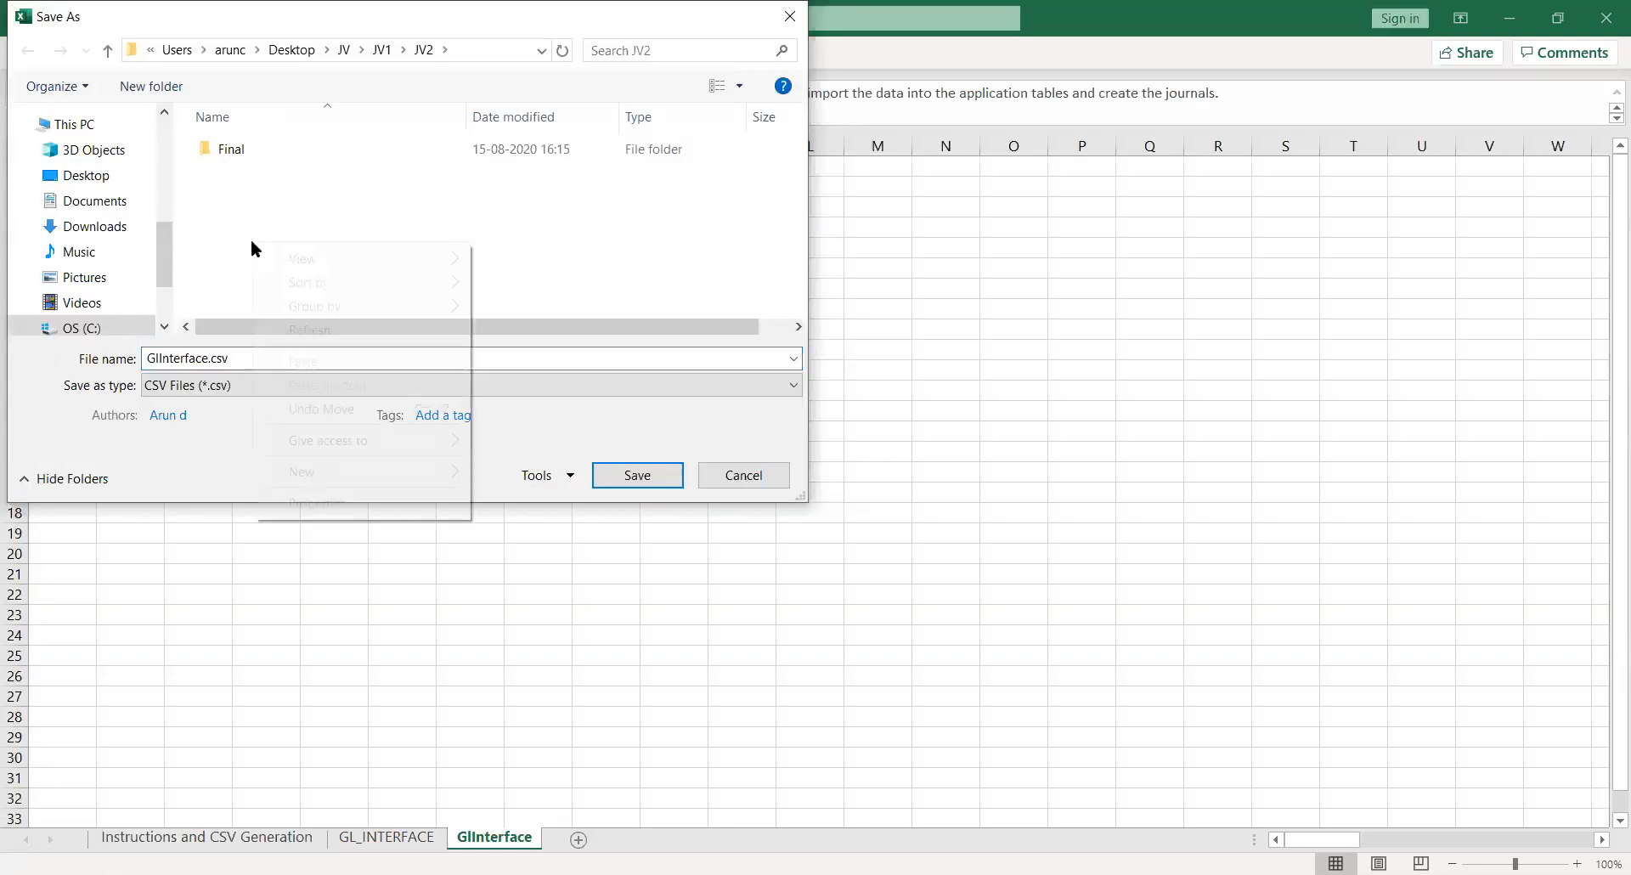
mouse_move(394, 467)
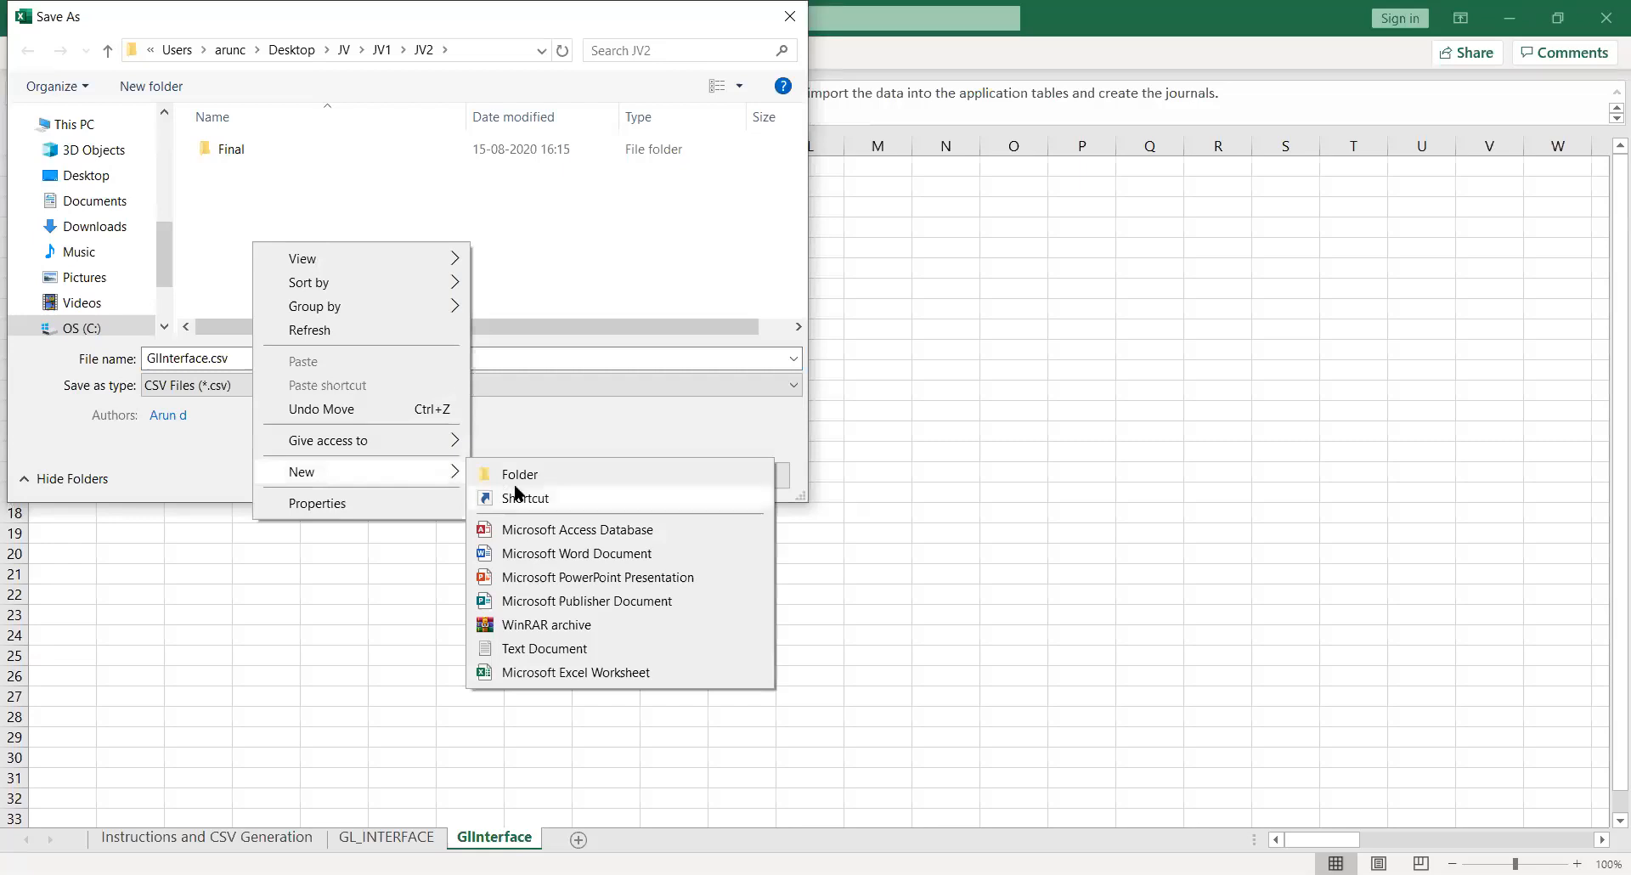
left_click(537, 476)
key("Return")
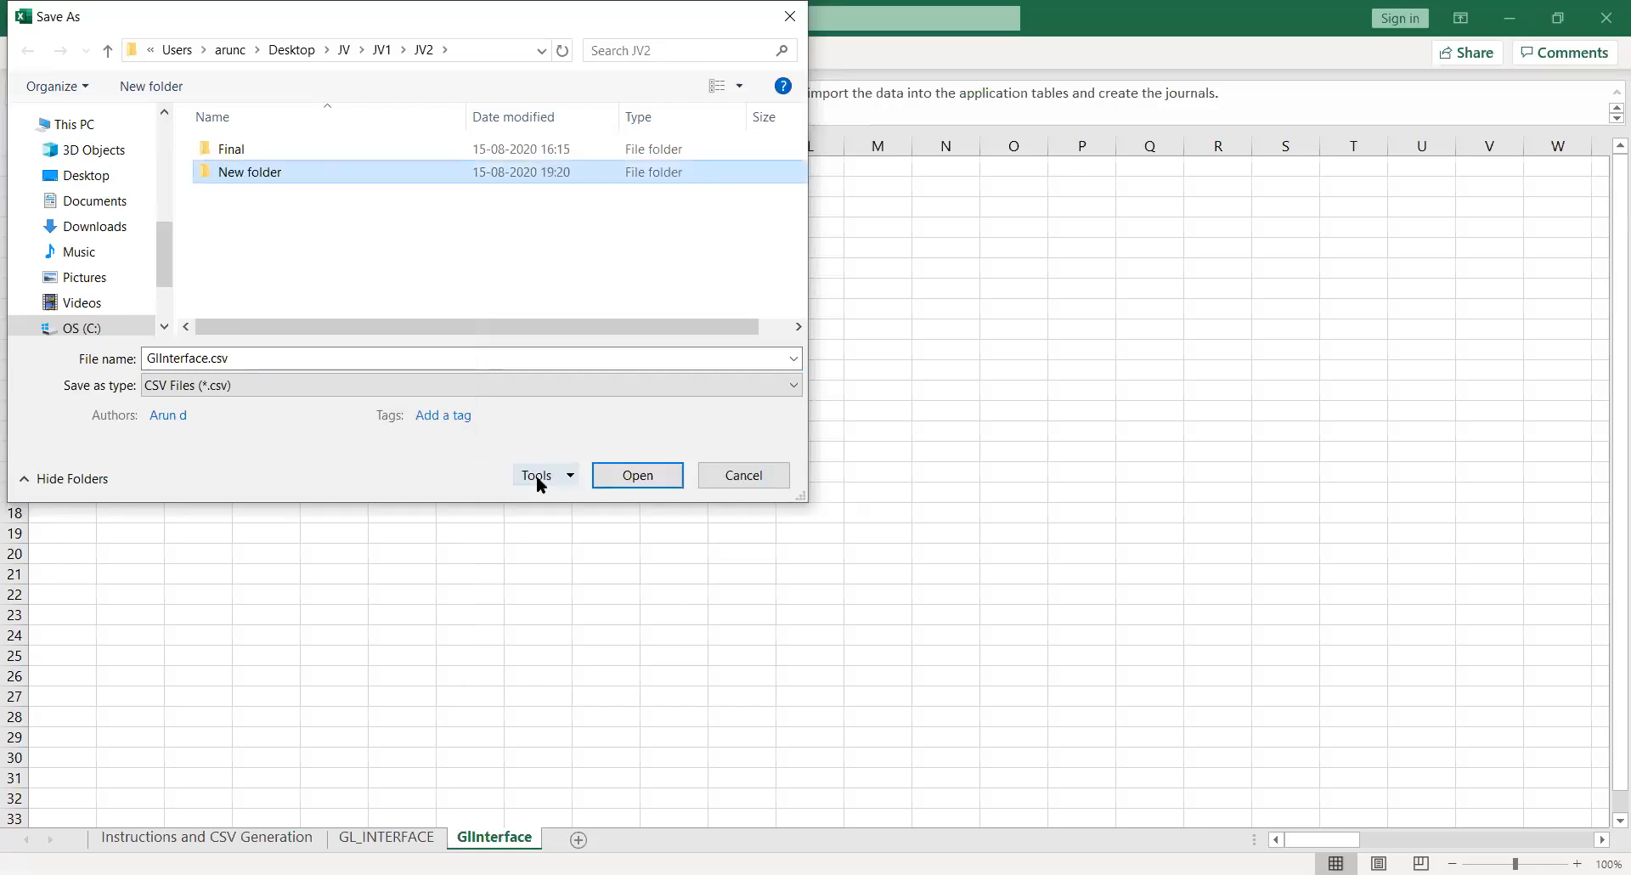
key("Return")
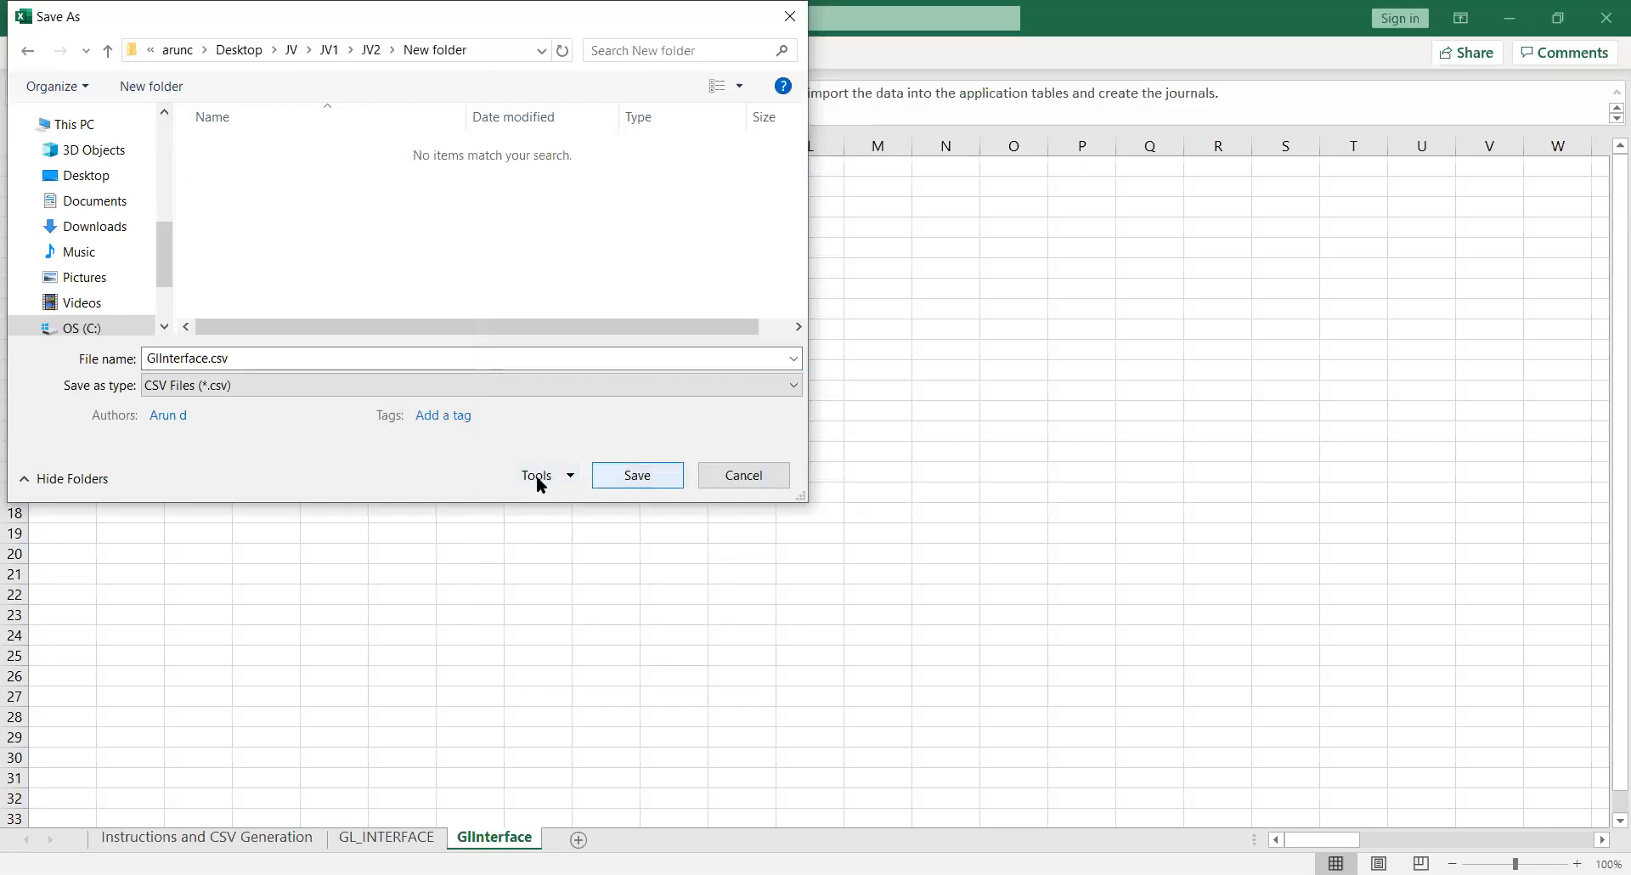
left_click(639, 476)
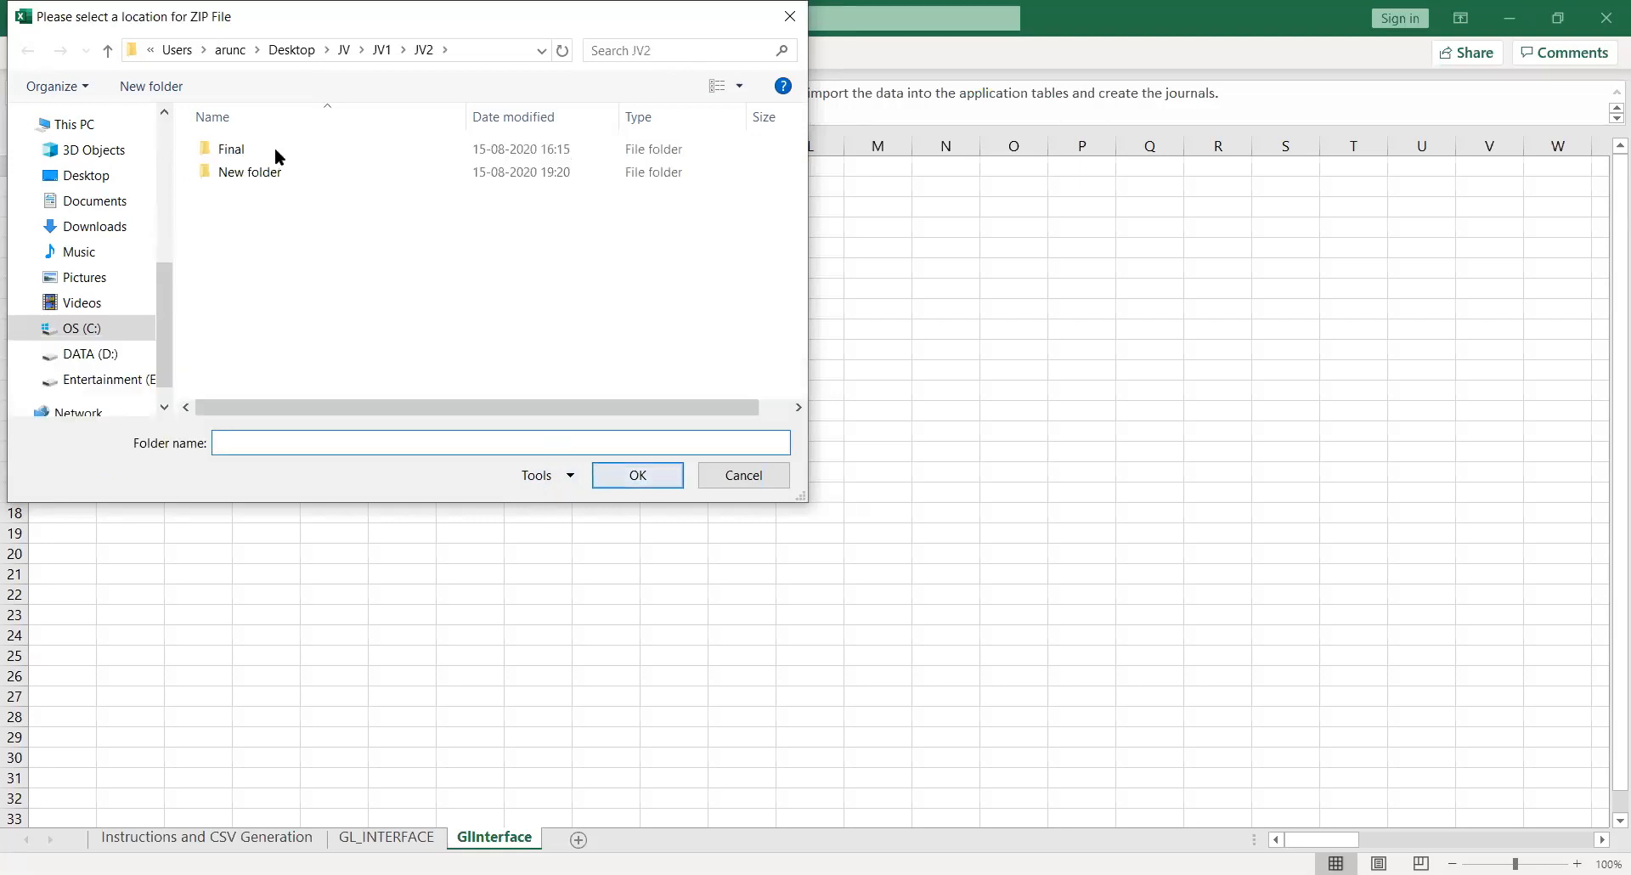
Create folder 12 inside New folder and choose it as the ZIP file location
double_click(241, 175)
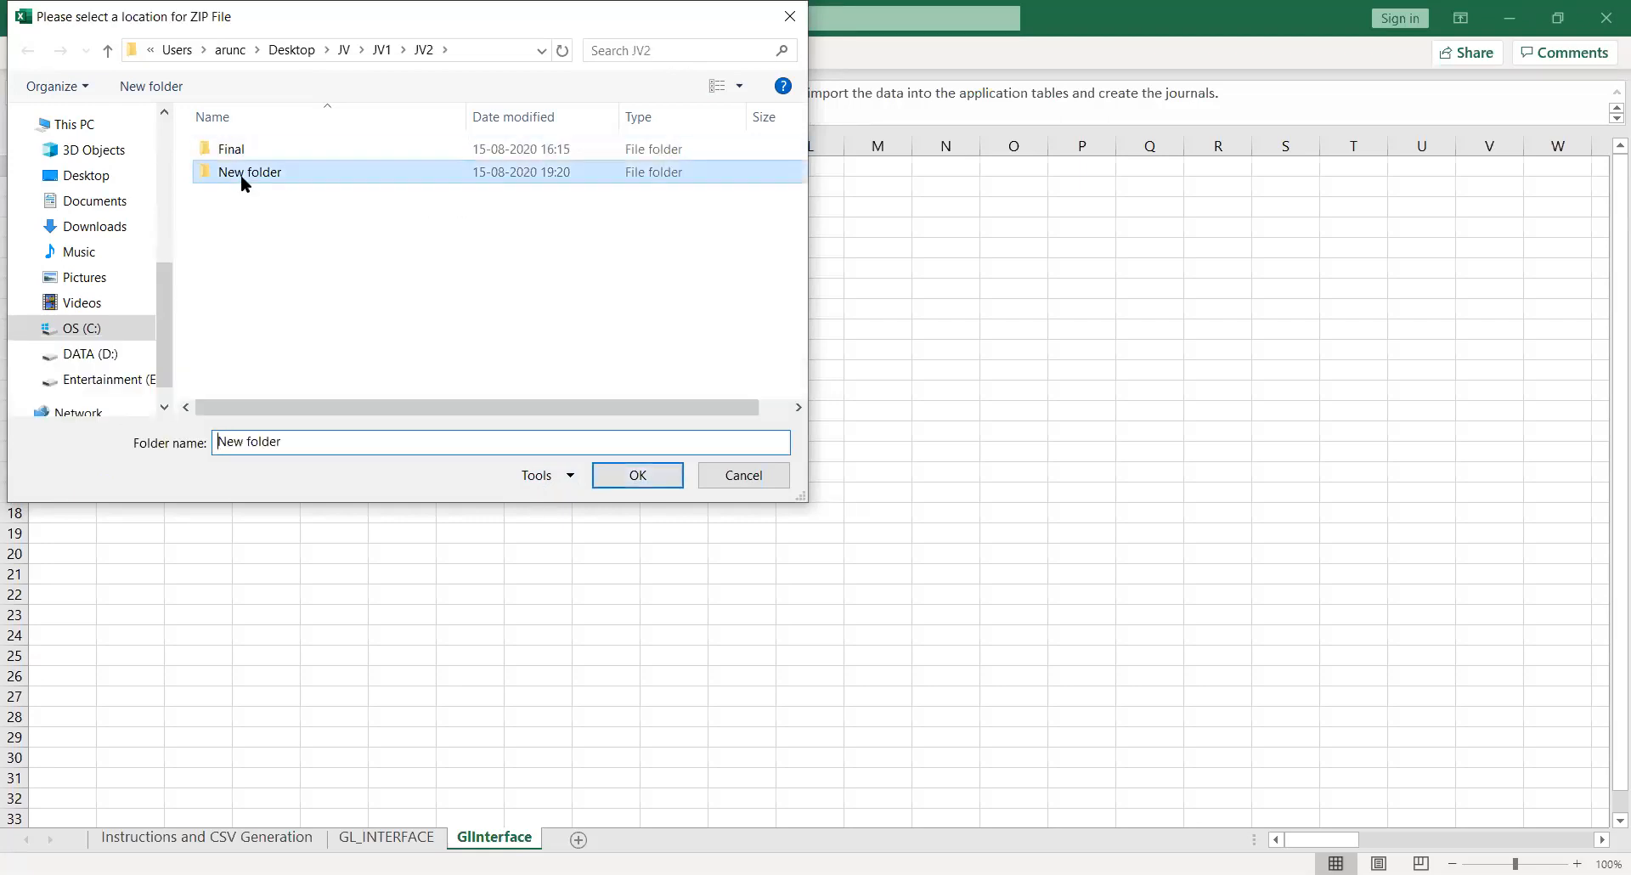
right_click(238, 176)
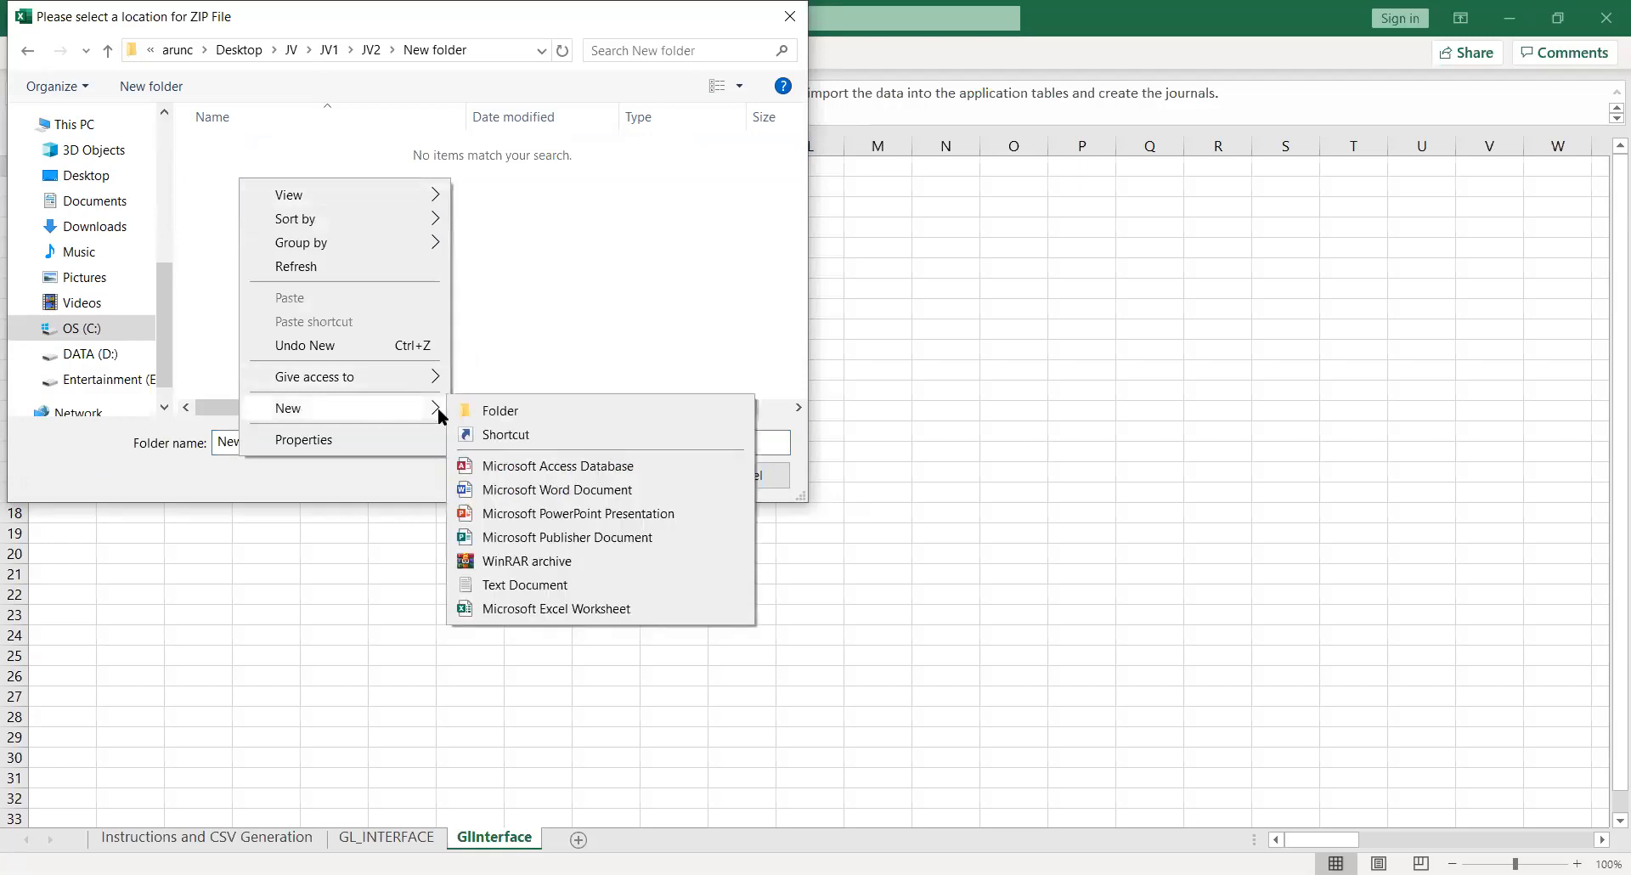
left_click(486, 410)
type("12")
key("Return")
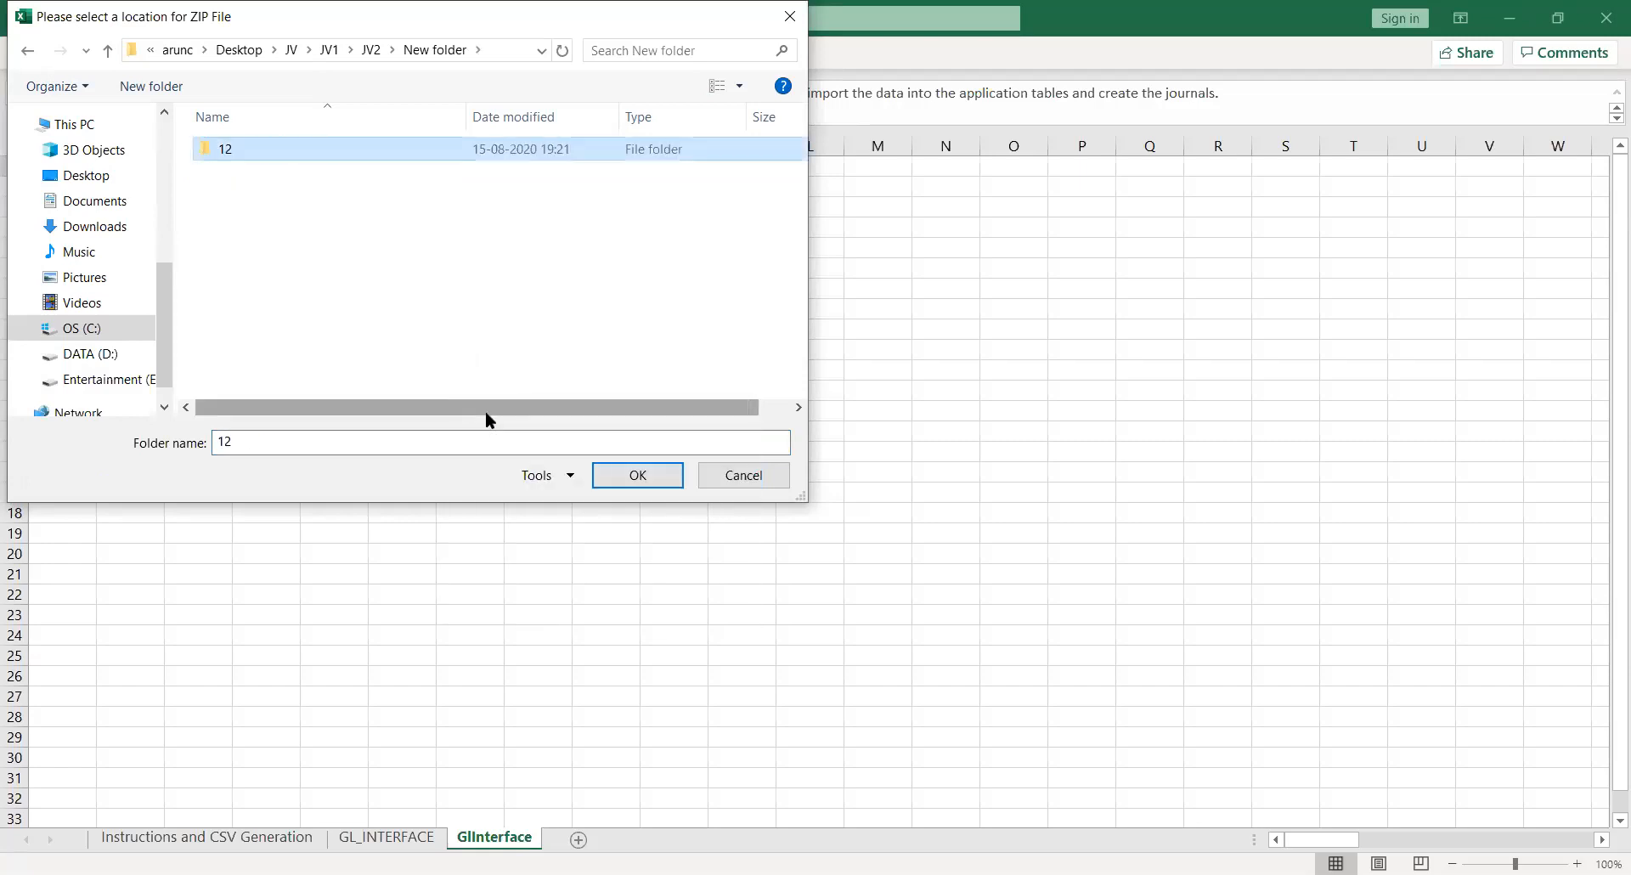
left_click(641, 486)
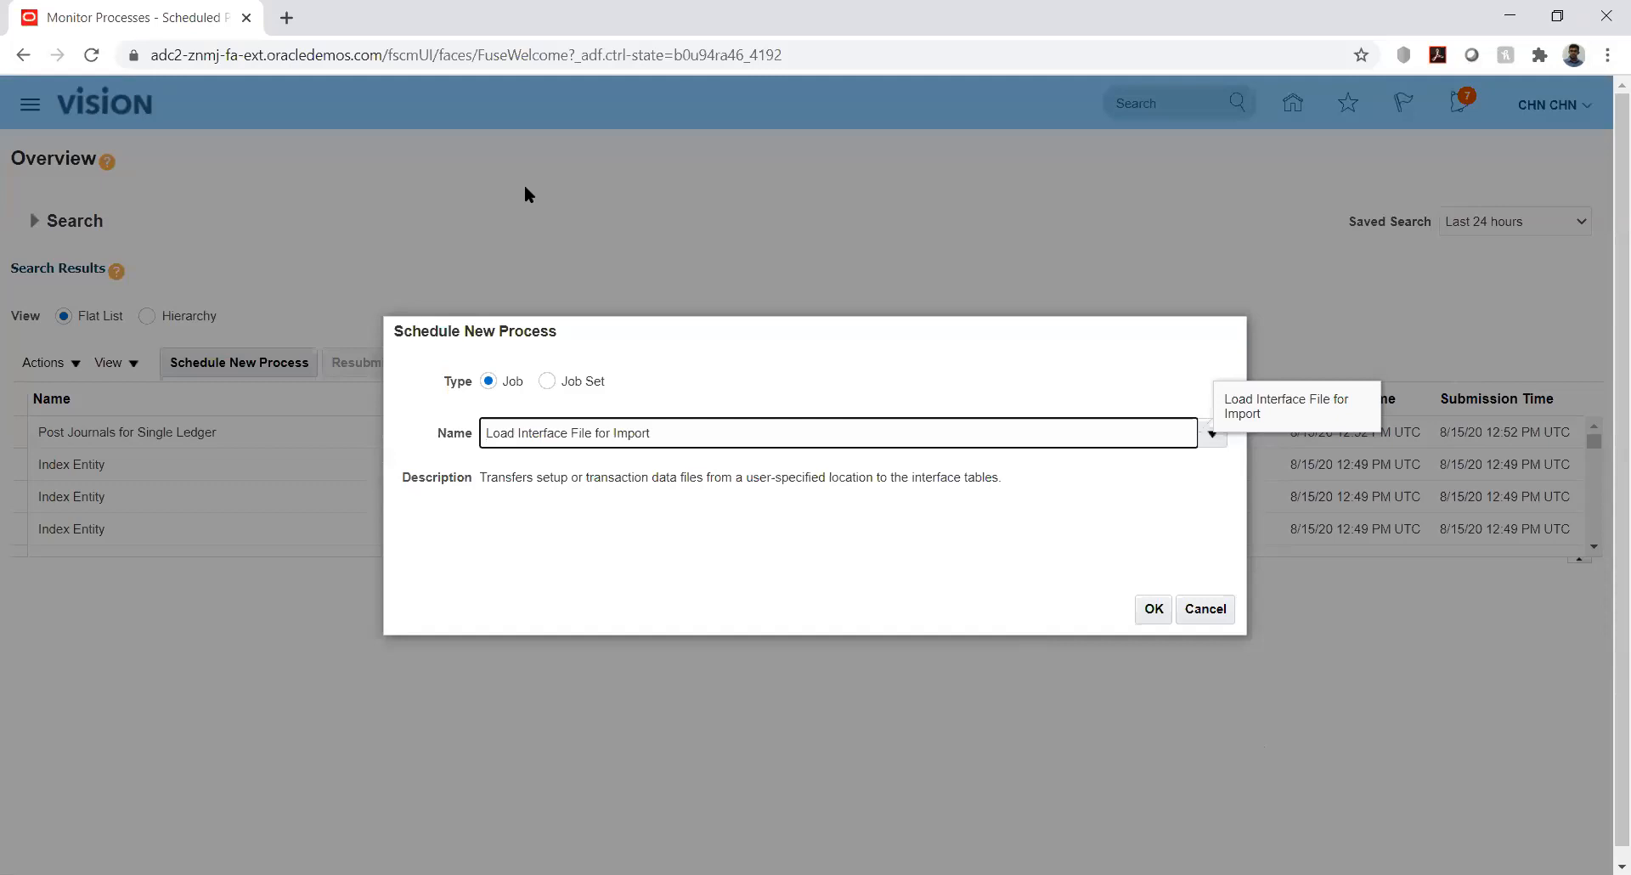
Search 'Import Journal' and choose Import Journals as the import process, then begin uploading a new data file
key("Return")
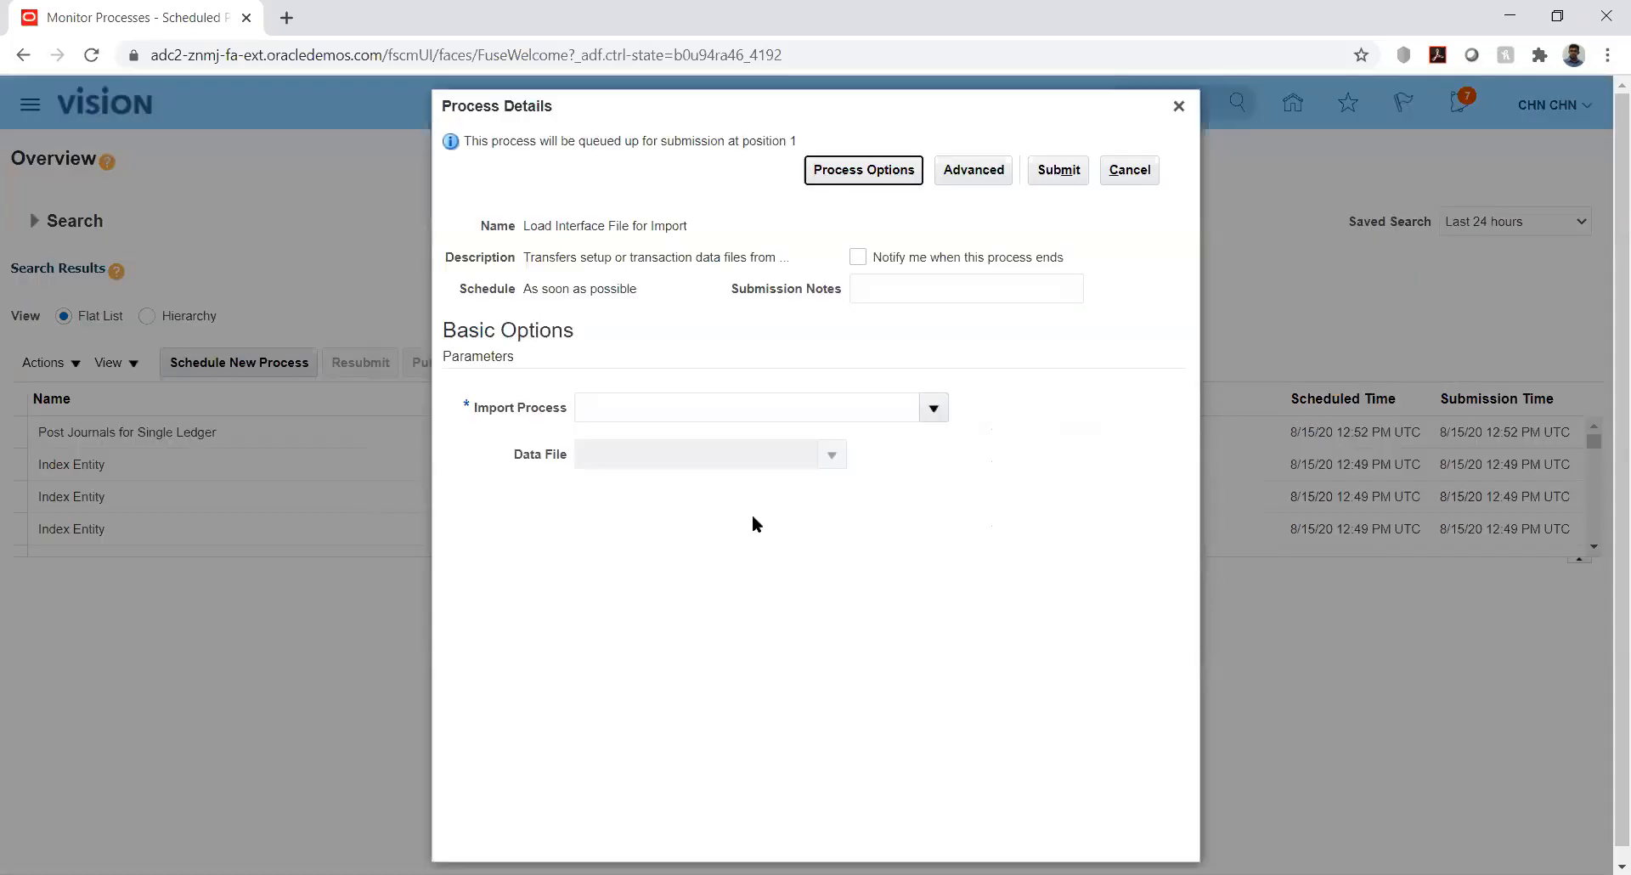
left_click(928, 412)
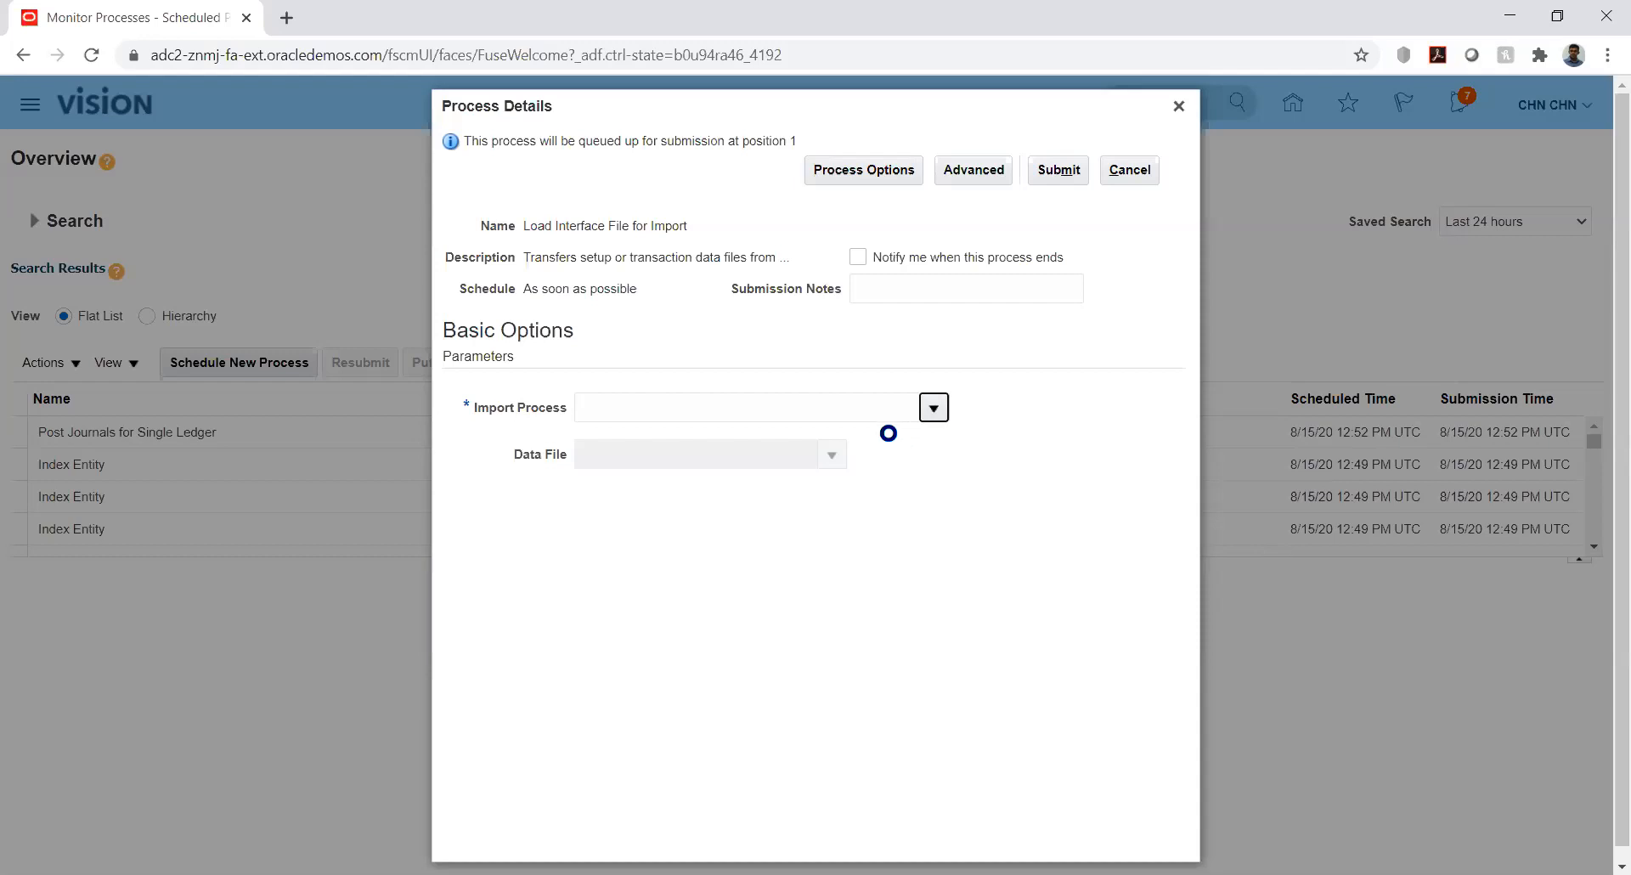
left_click(934, 408)
left_click(603, 761)
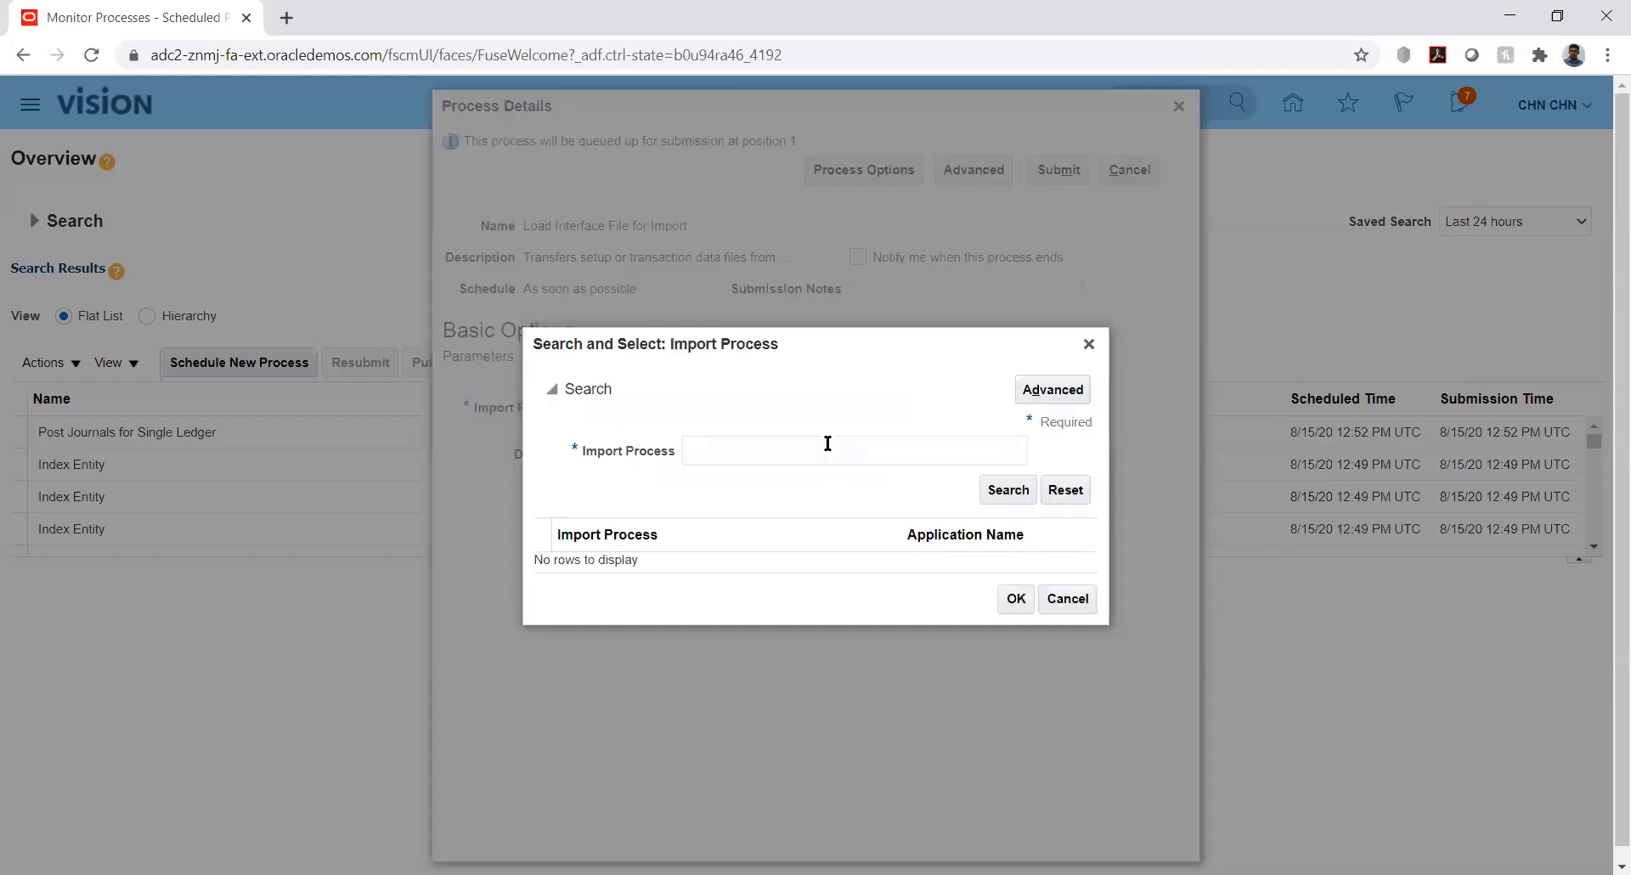
left_click(818, 444)
type("Import Journal")
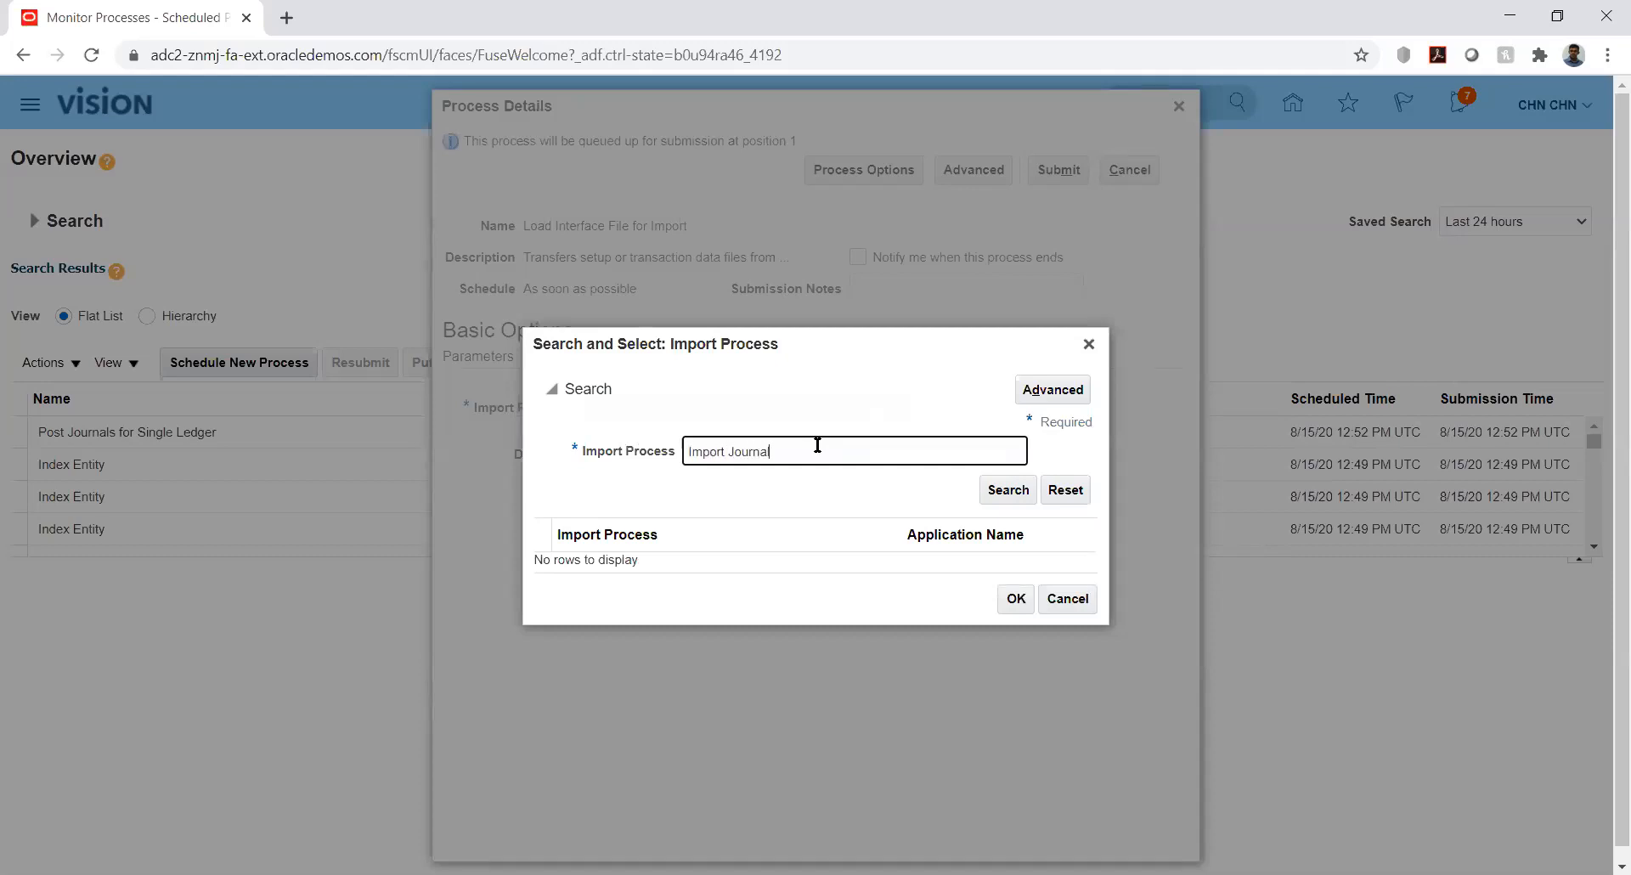
key("Return")
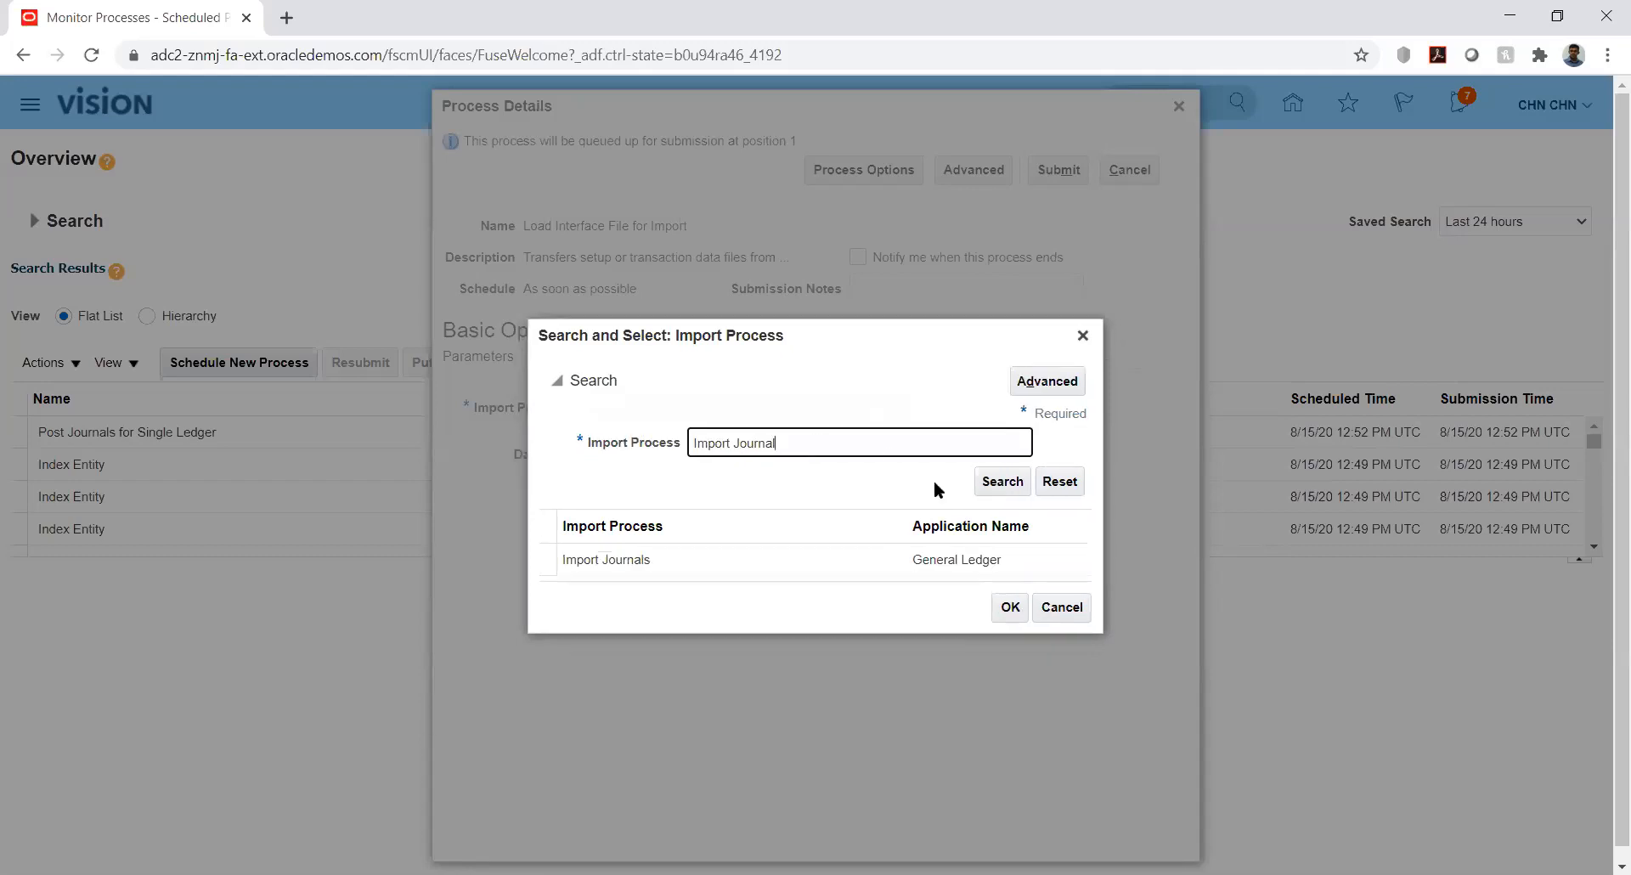
double_click(711, 557)
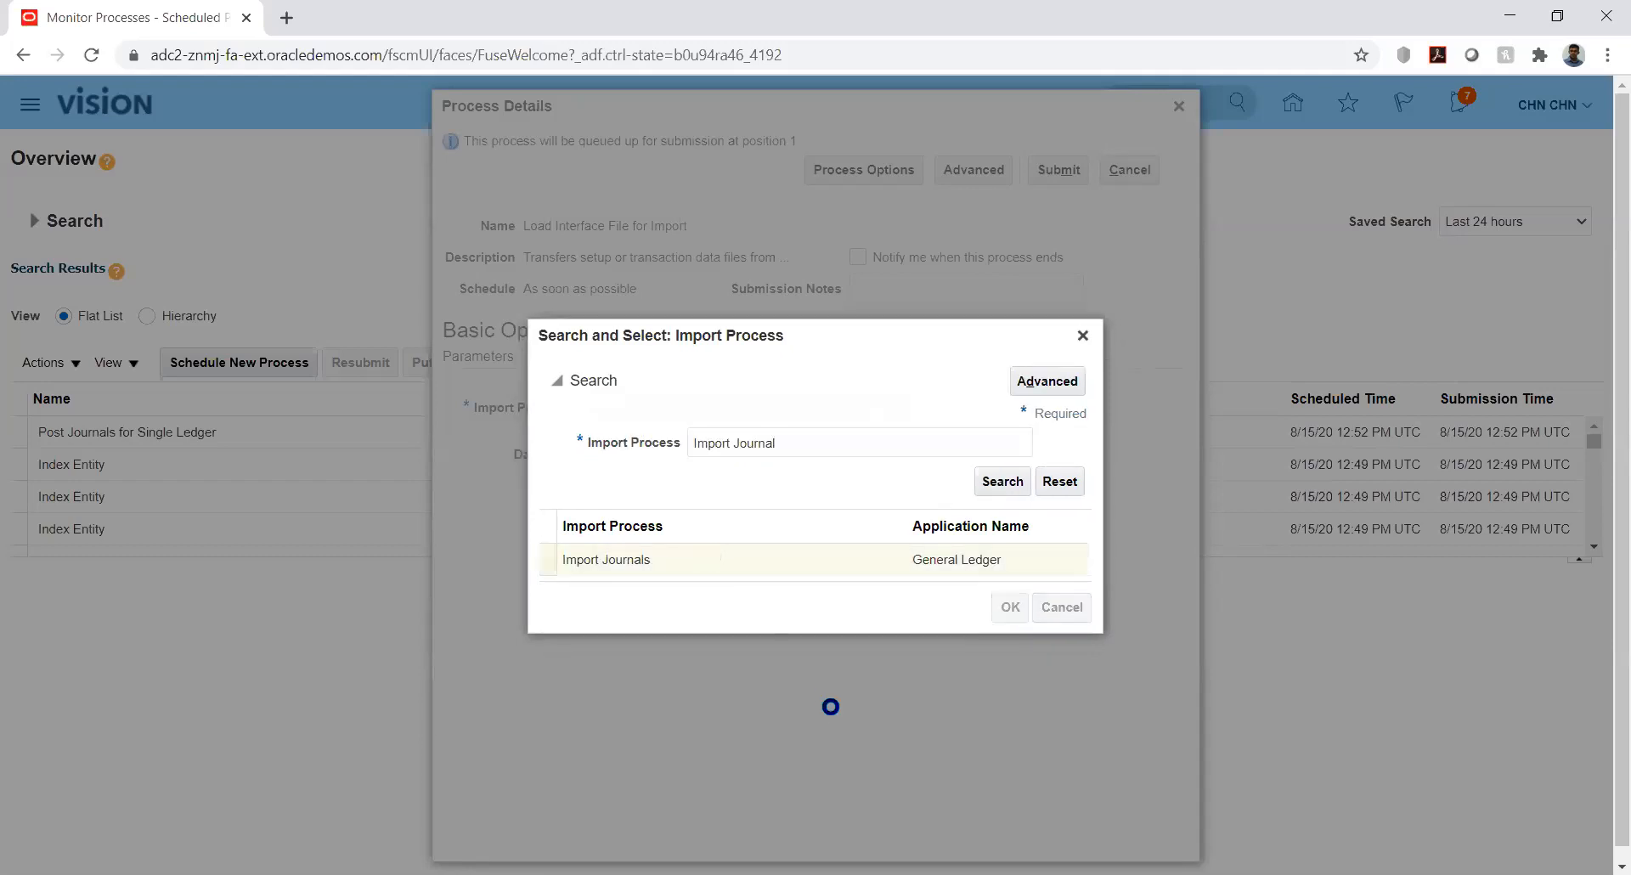
left_click(830, 453)
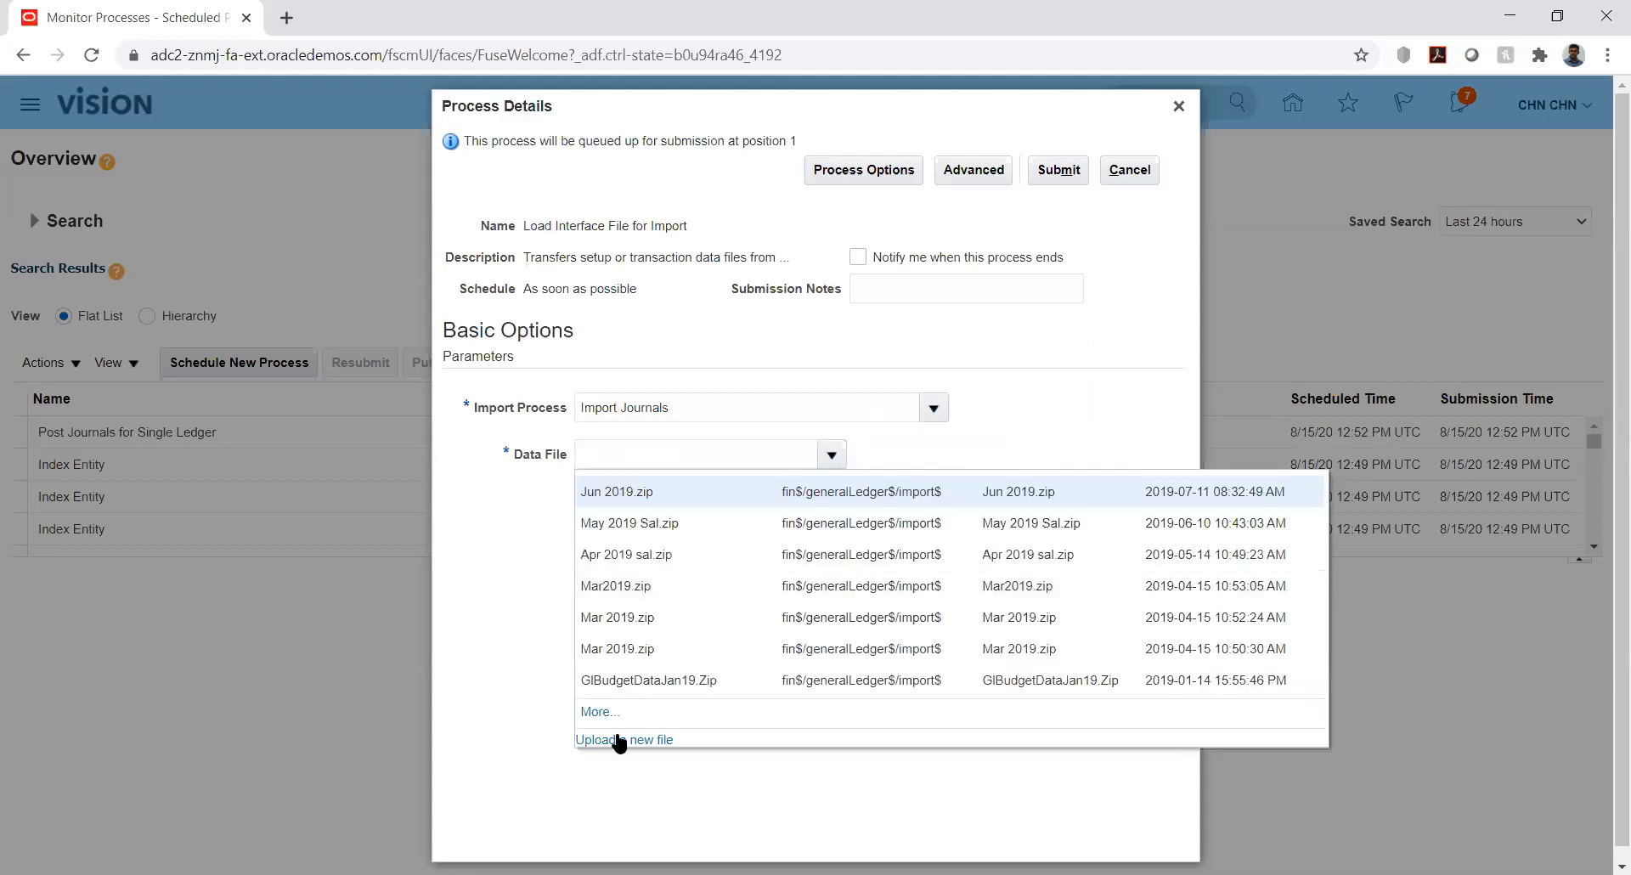
left_click(619, 741)
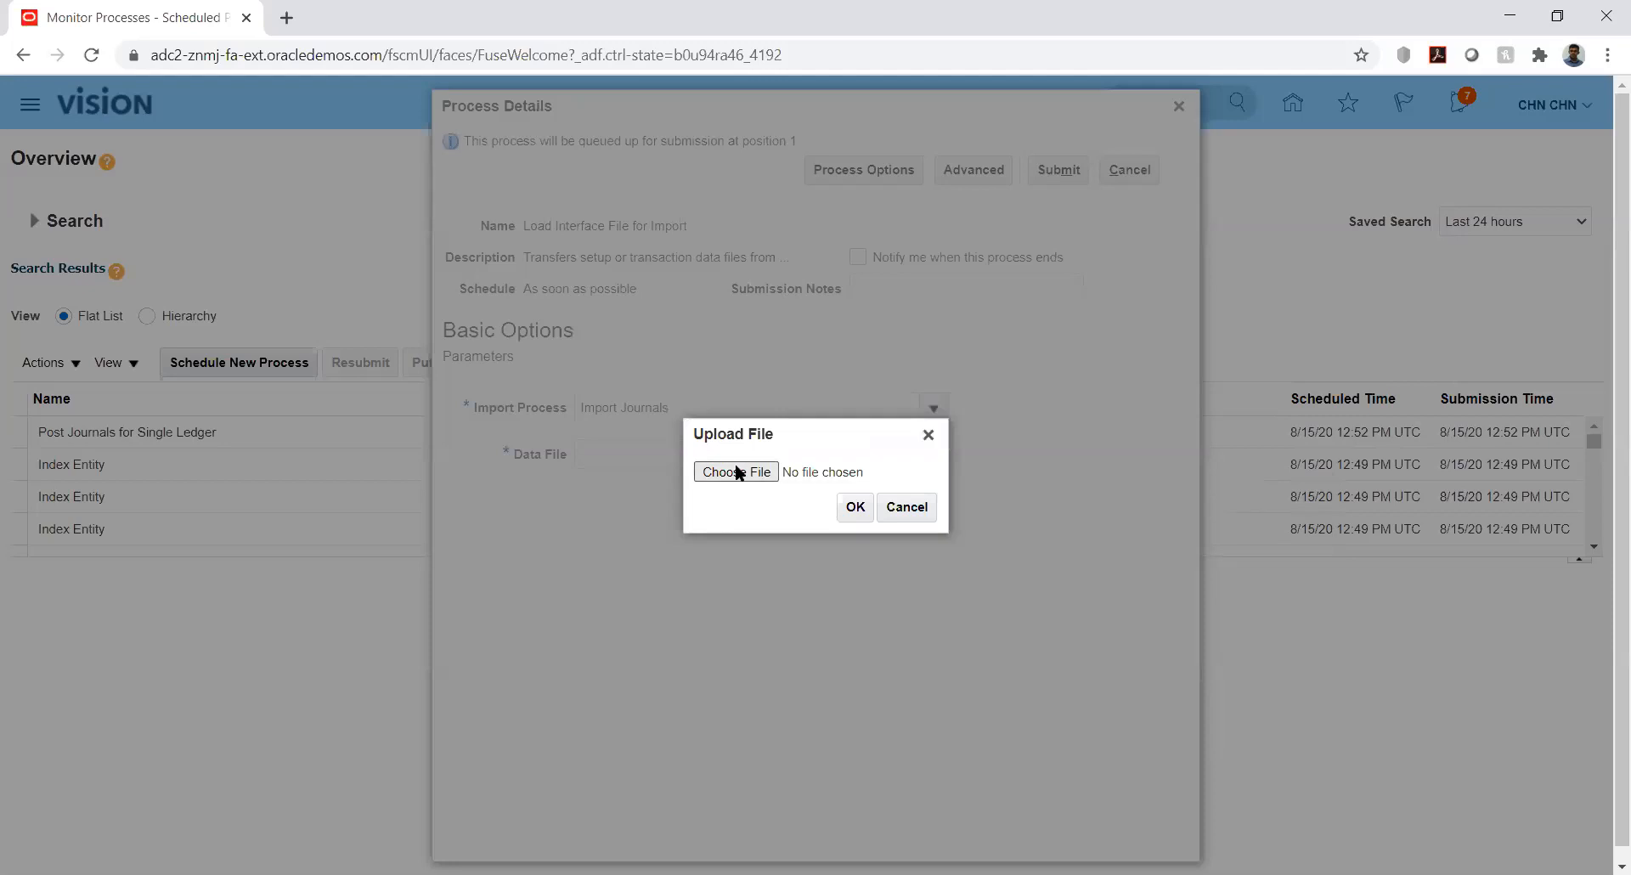
Upload GlInterface.zip from folder 12 as the data file and submit Load Interface File for Import (process 2032324)
left_click(736, 471)
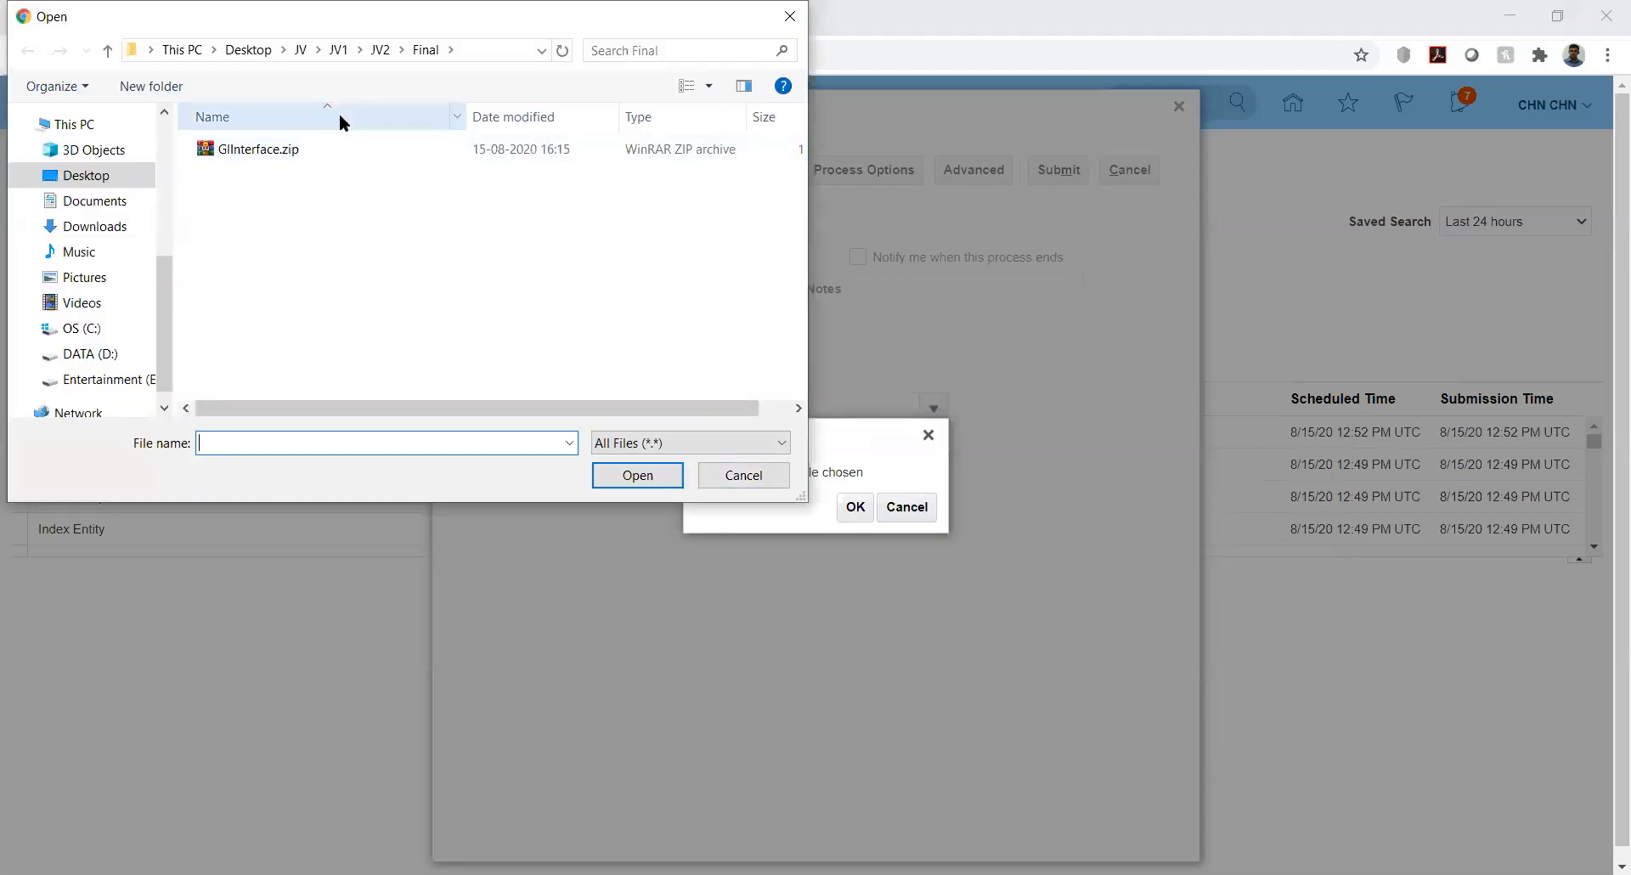
double_click(250, 170)
double_click(222, 150)
left_click(221, 150)
left_click(639, 475)
left_click(854, 506)
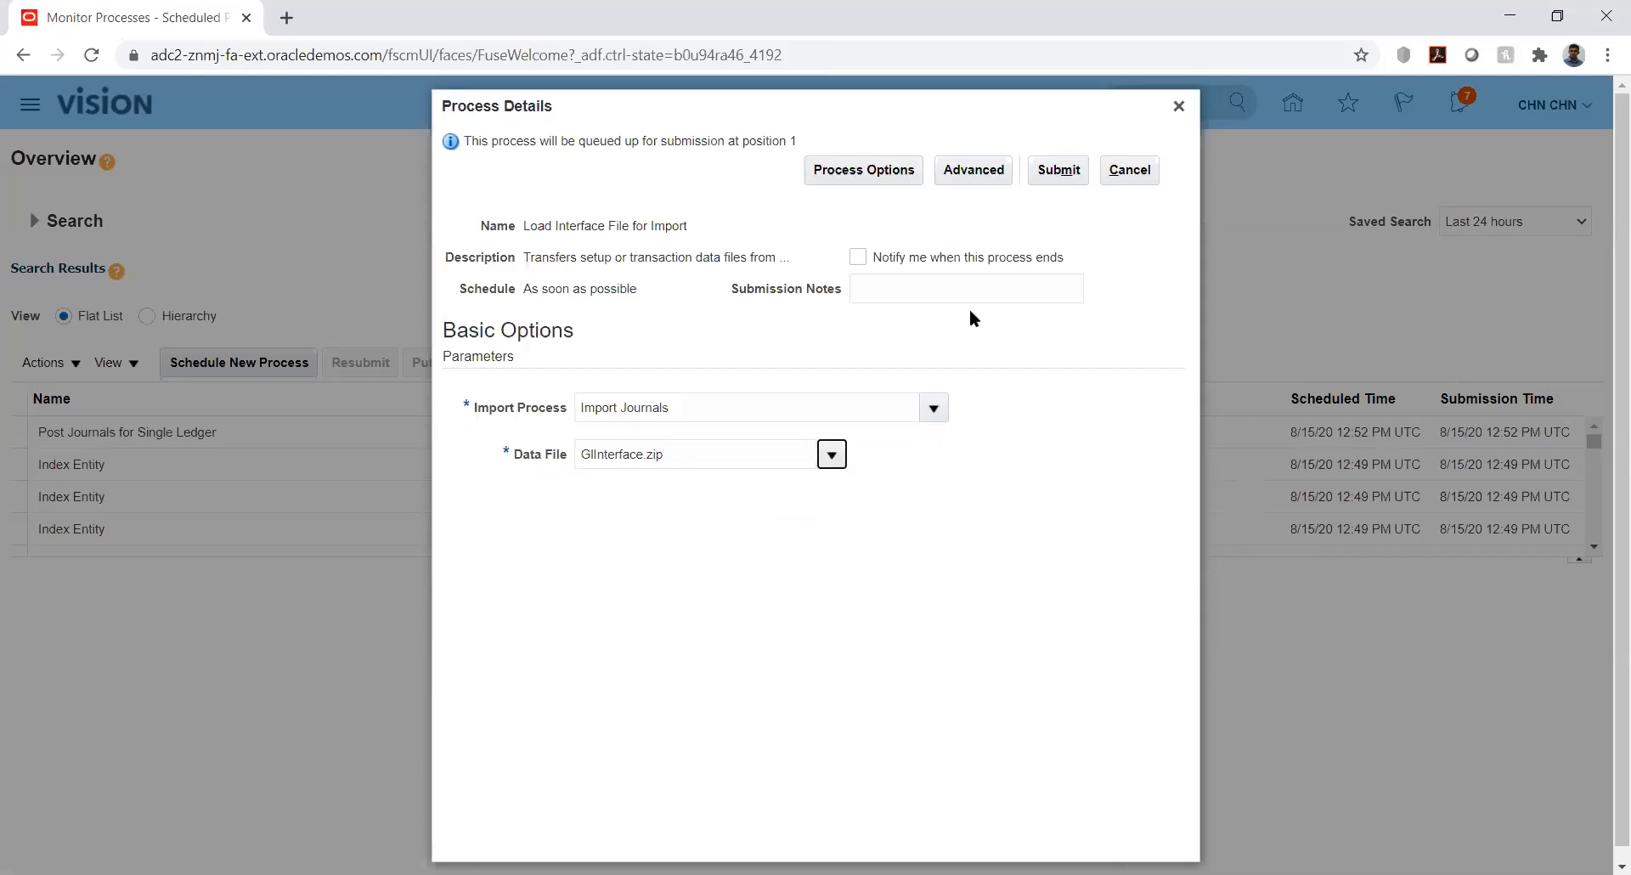
left_click(1047, 171)
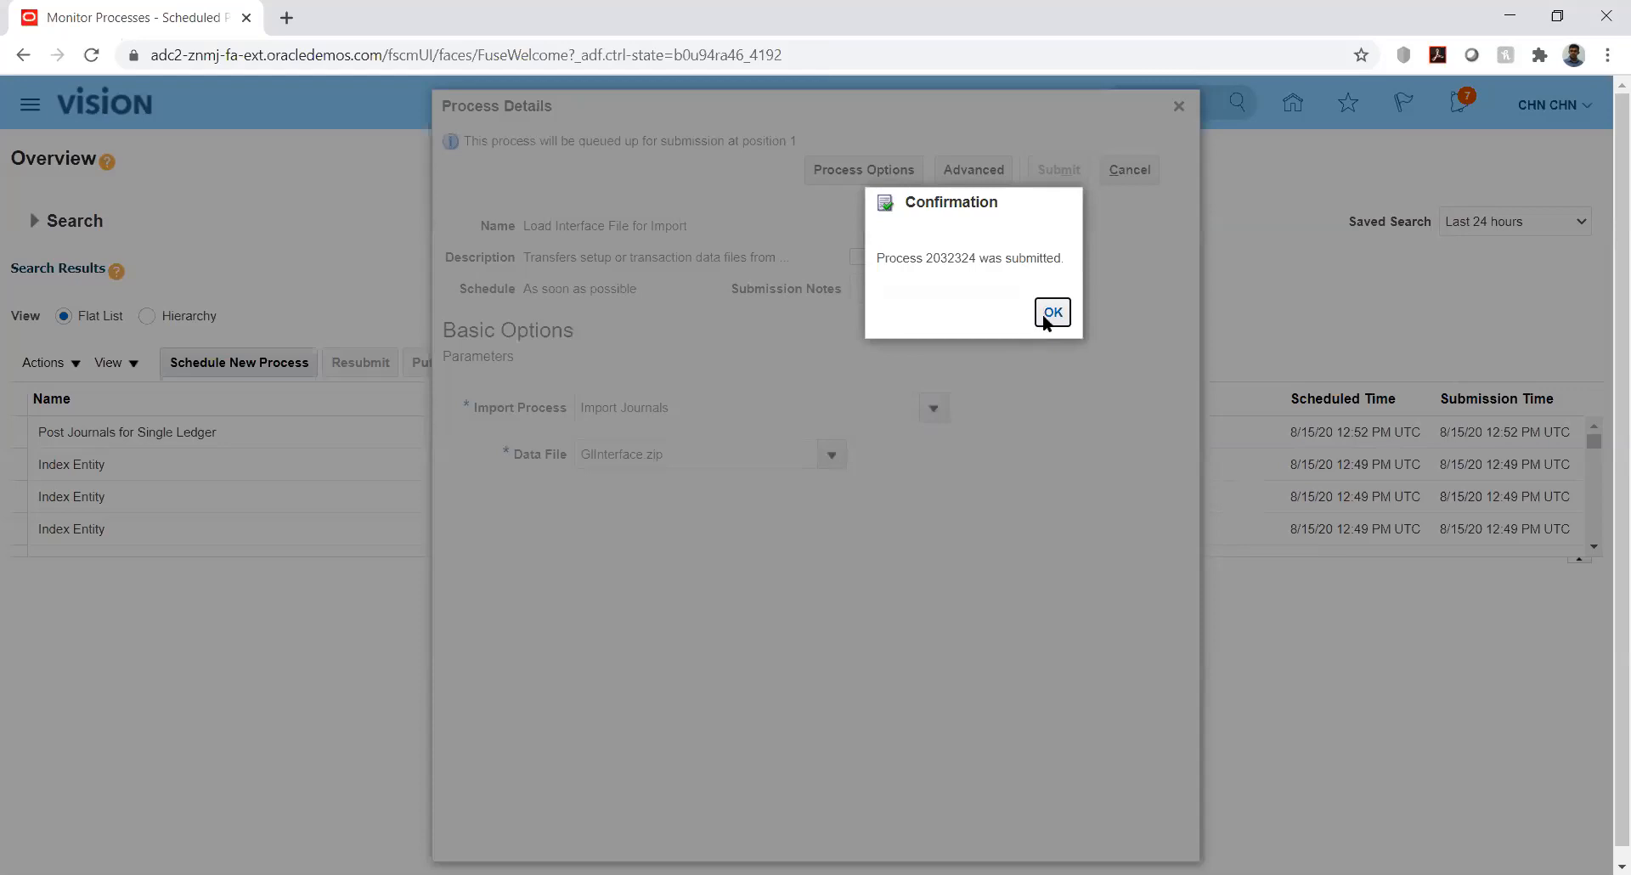
left_click(1045, 315)
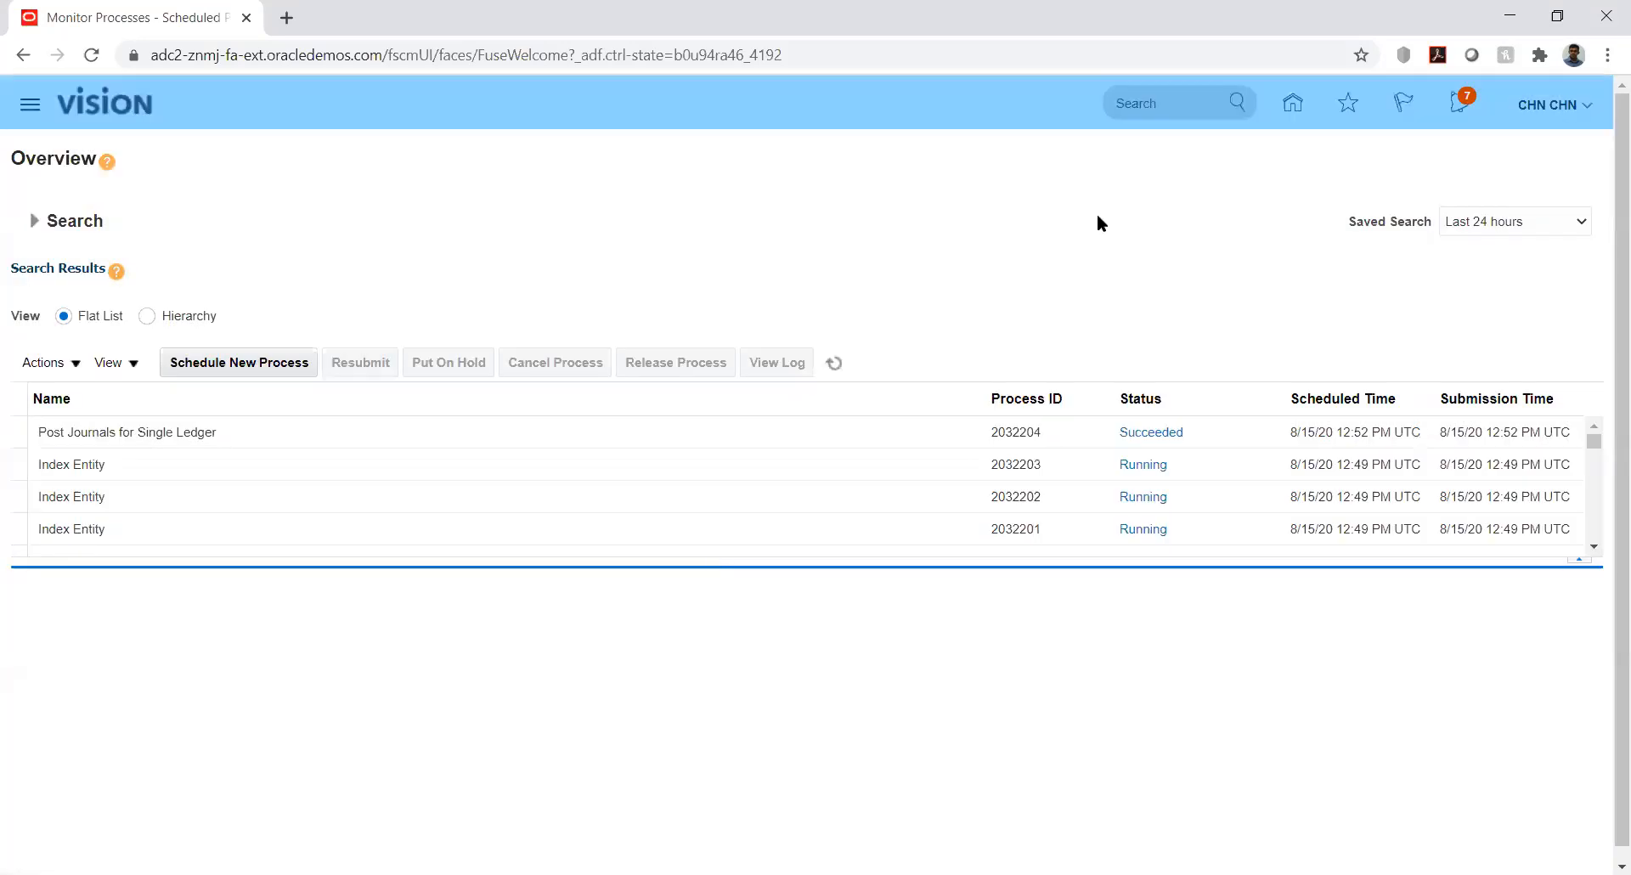
Refresh Monitor Processes until processes 2032324, 2032325 and 2032326 all show Succeeded
left_click(836, 358)
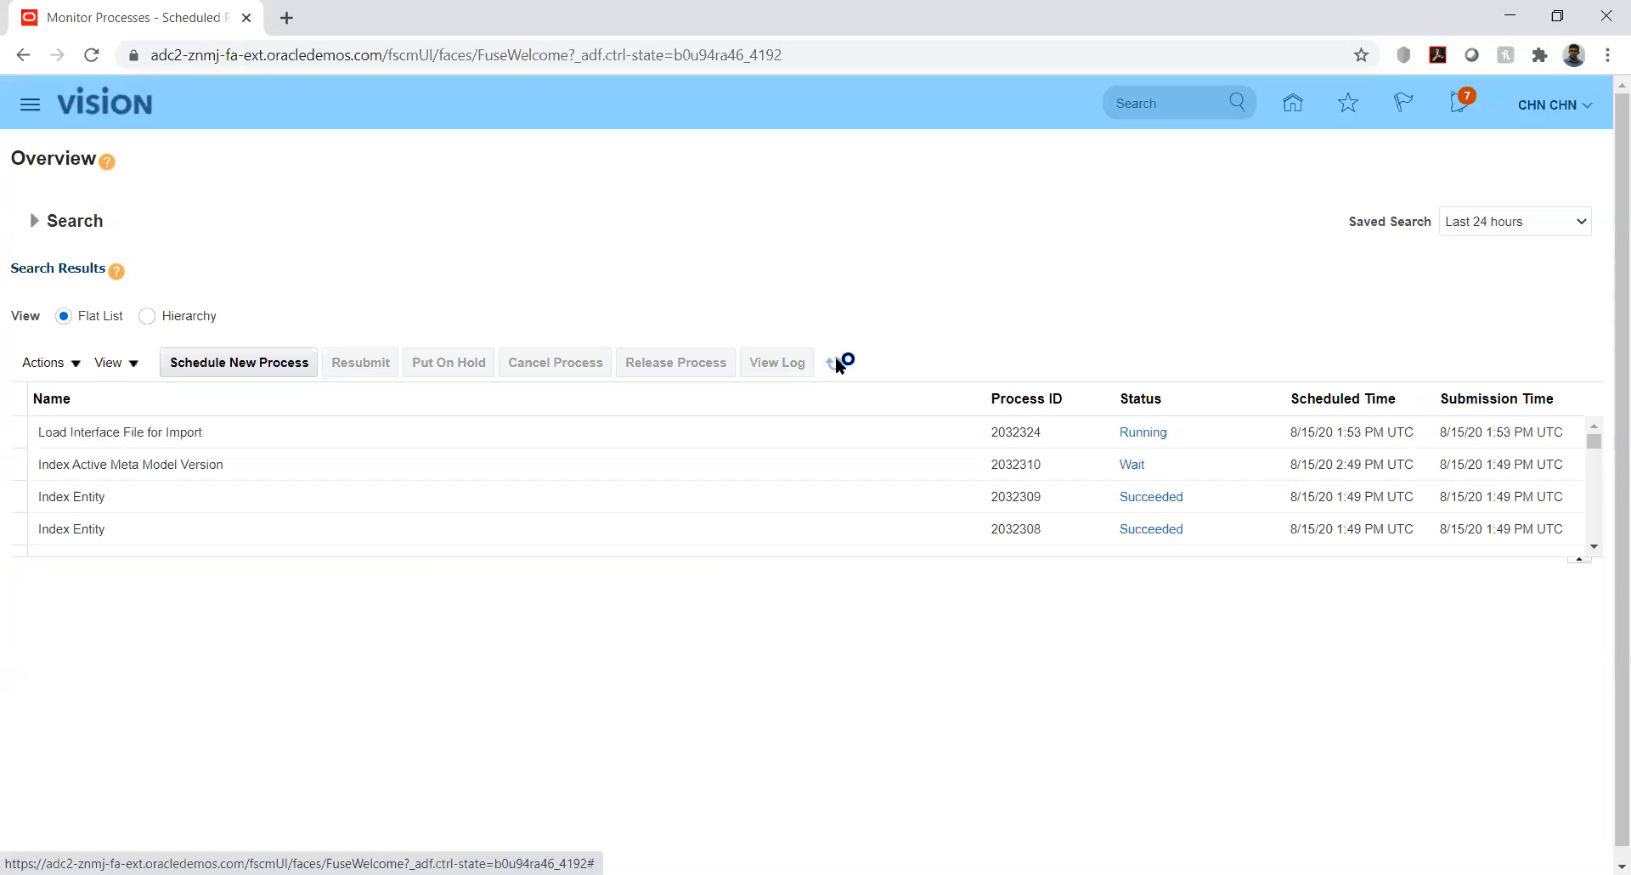
left_click(836, 360)
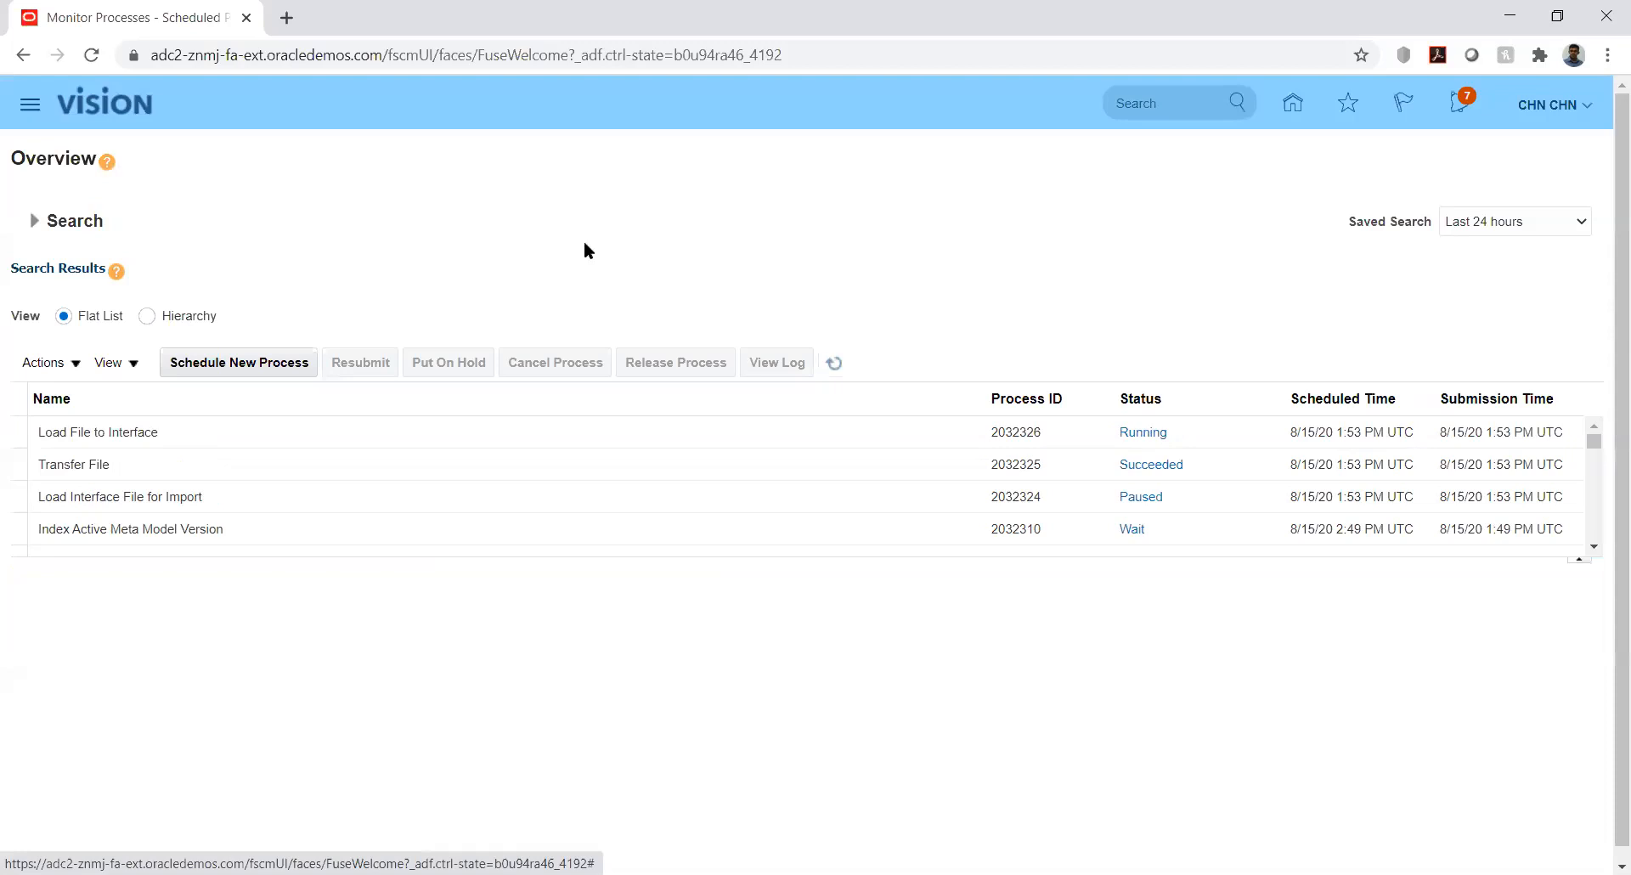
left_click(287, 363)
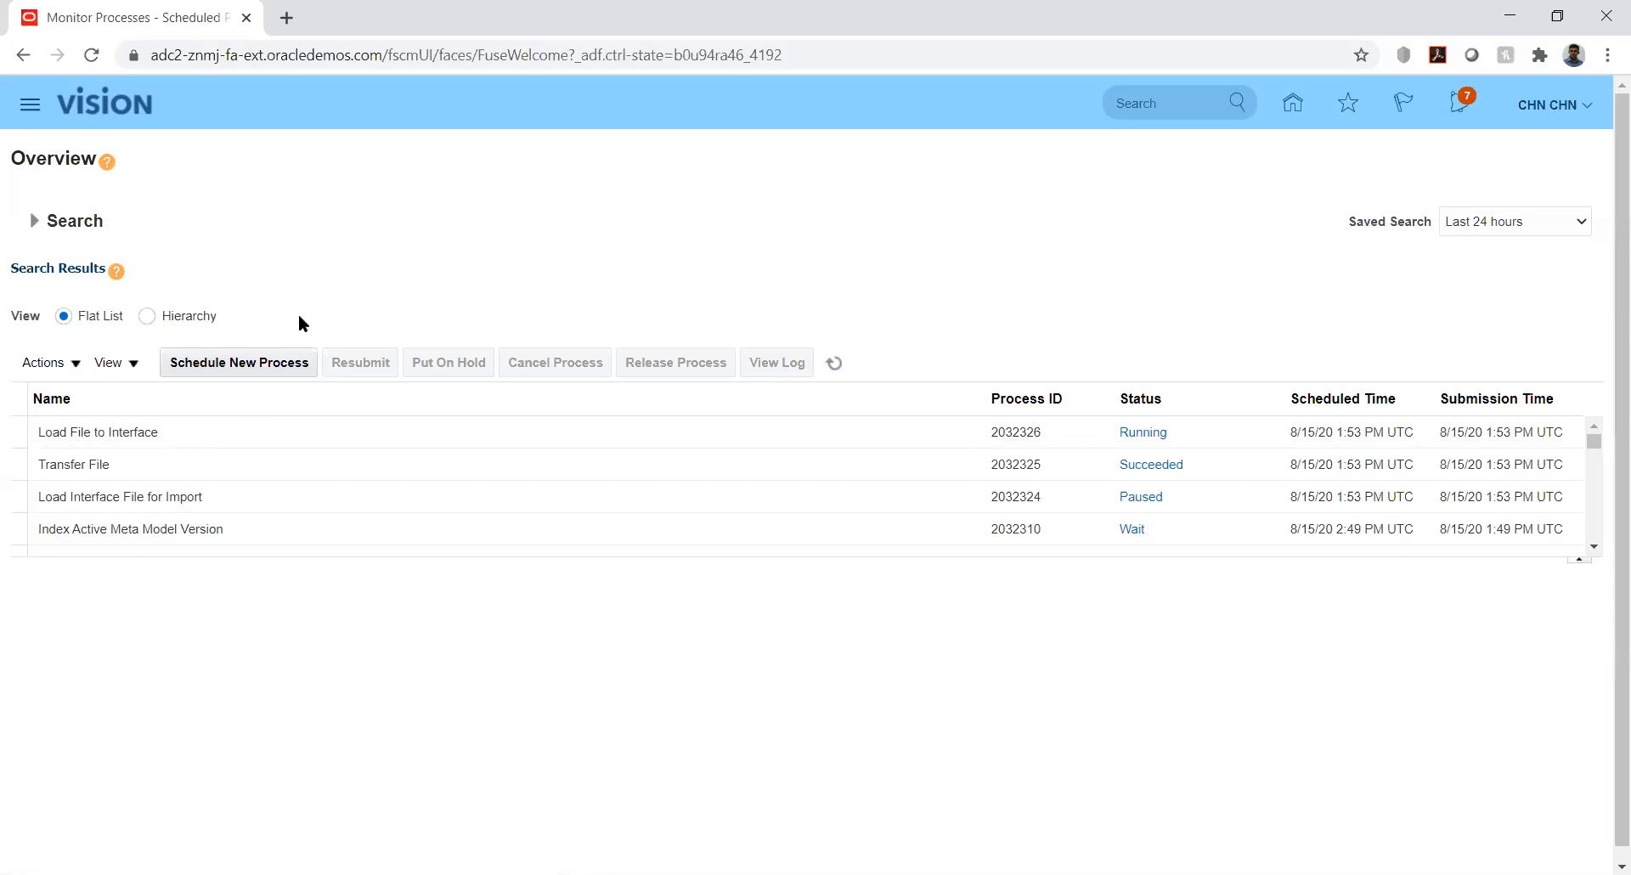
left_click(834, 364)
View the processes as a Hierarchy, inspect Load Interface File for Import's child processes, then return home
left_click(146, 316)
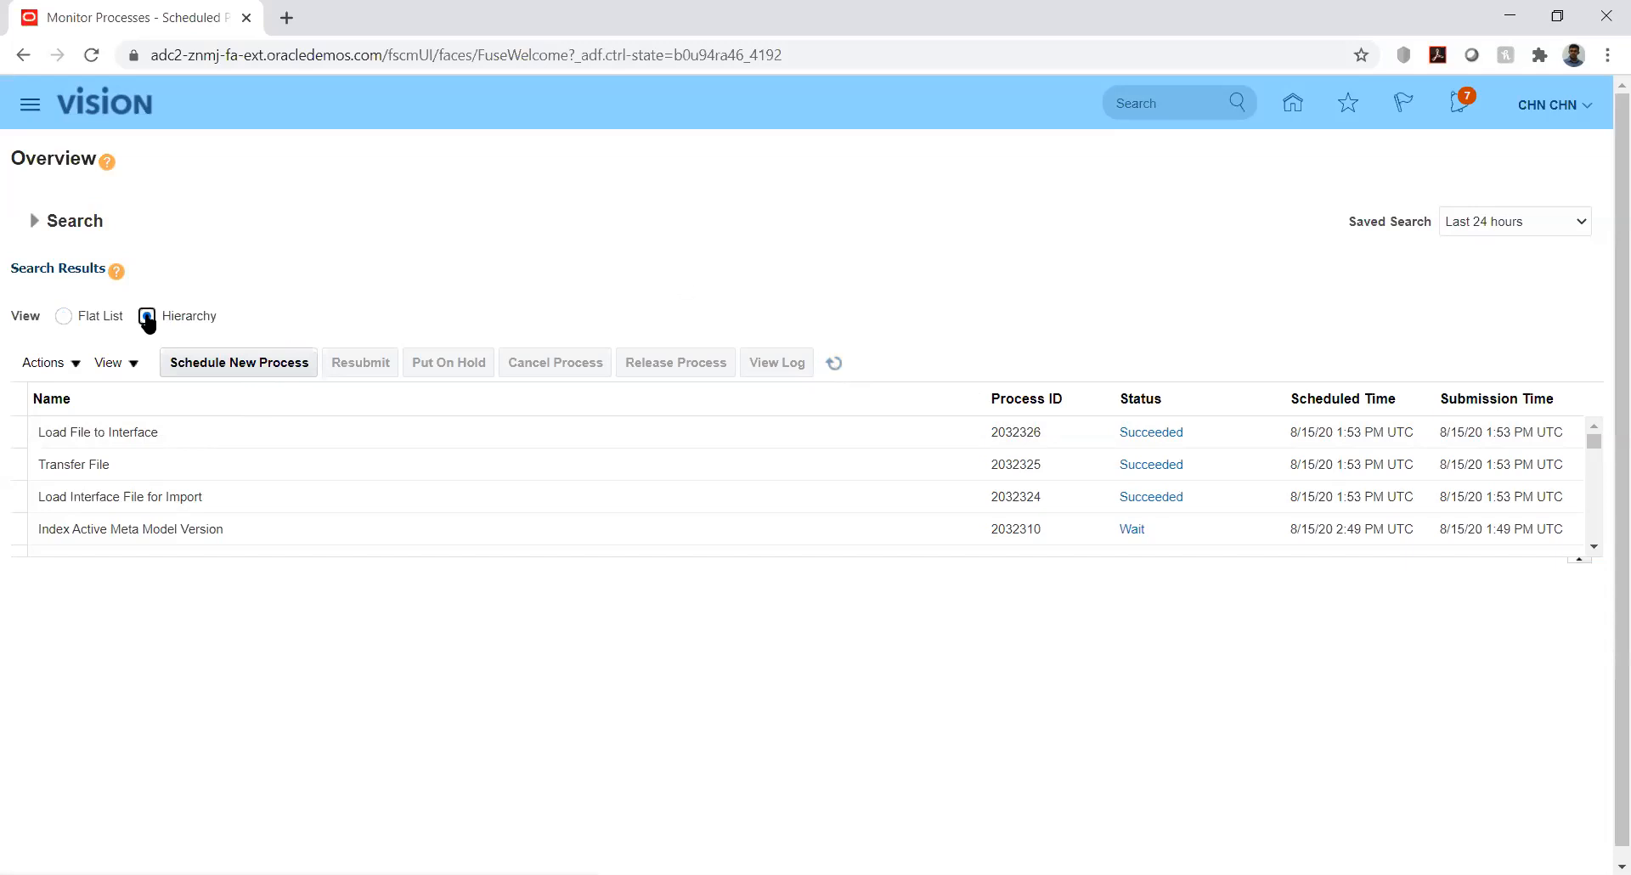
left_click(191, 418)
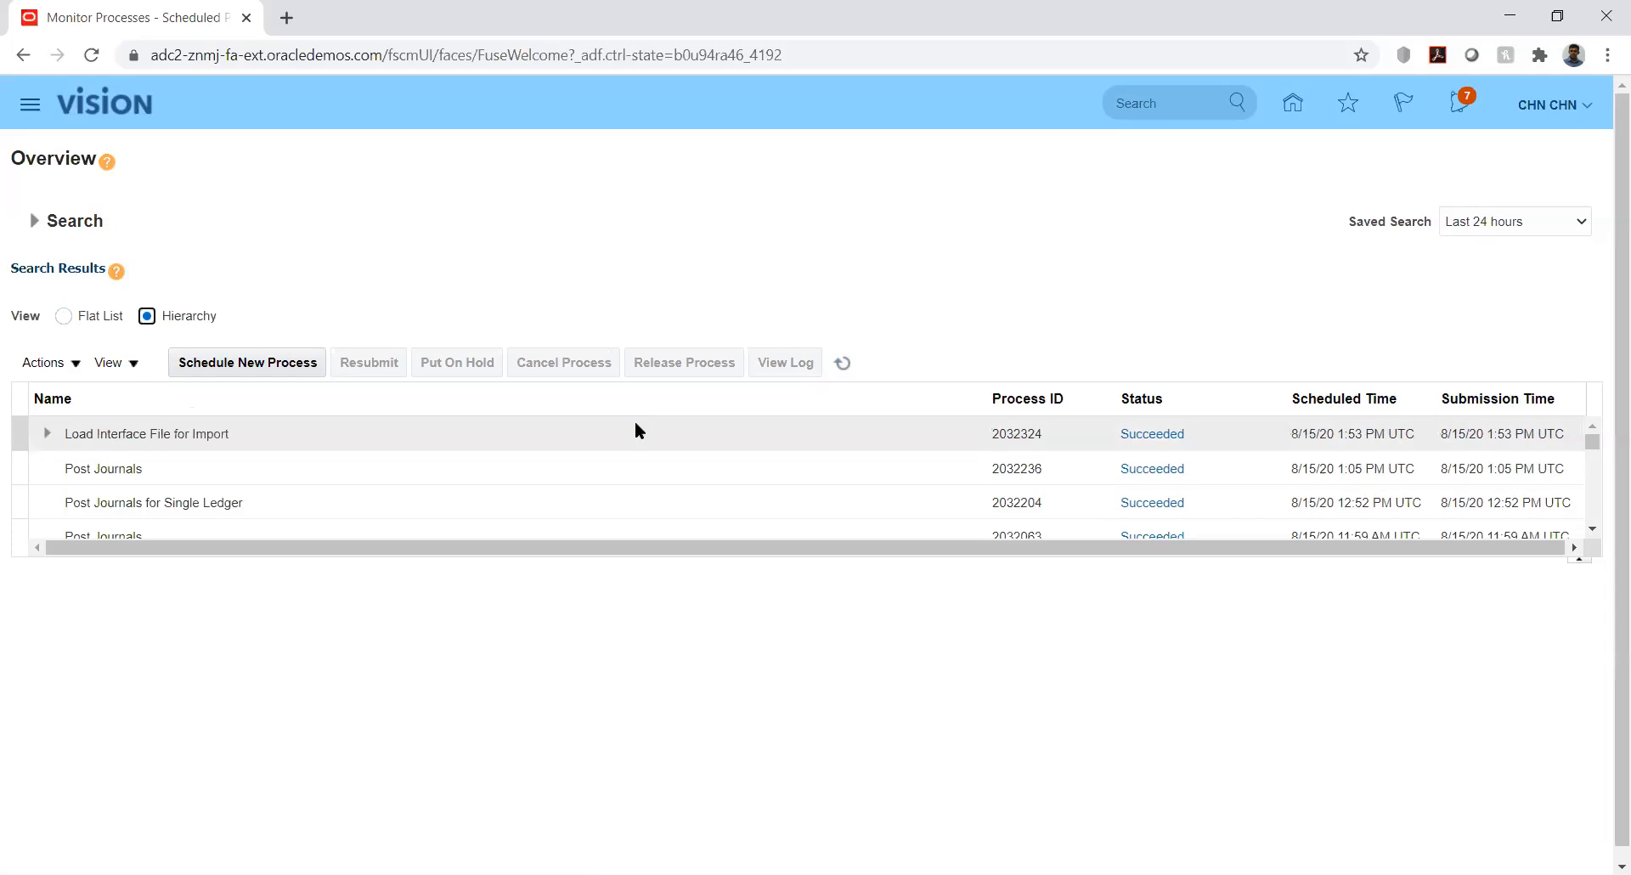
left_click(844, 363)
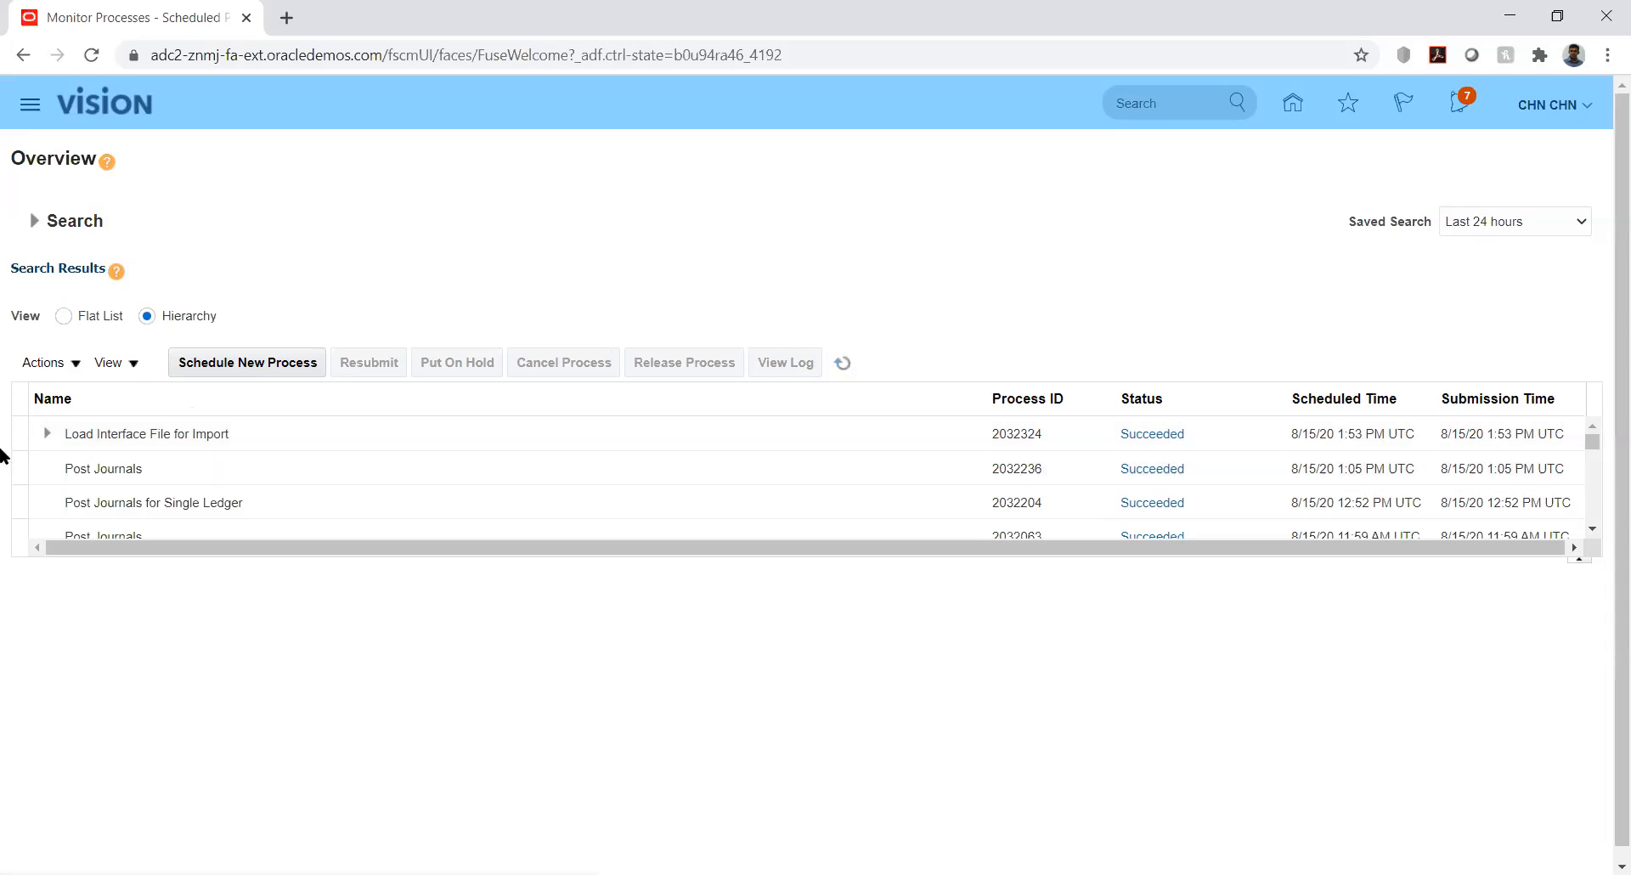
left_click(47, 433)
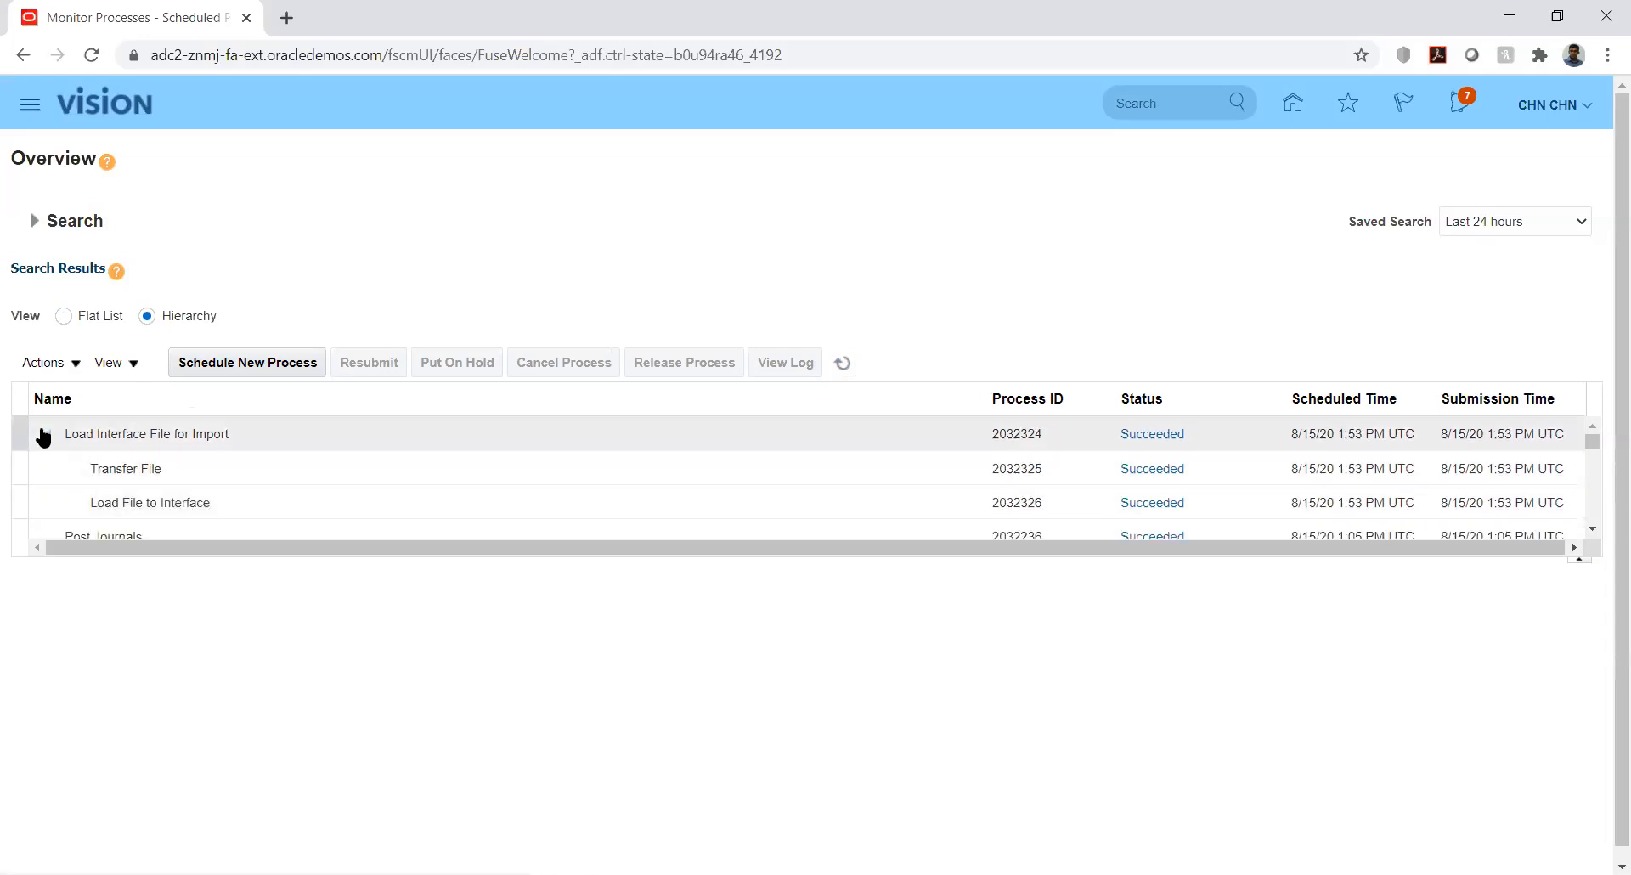
left_click(44, 434)
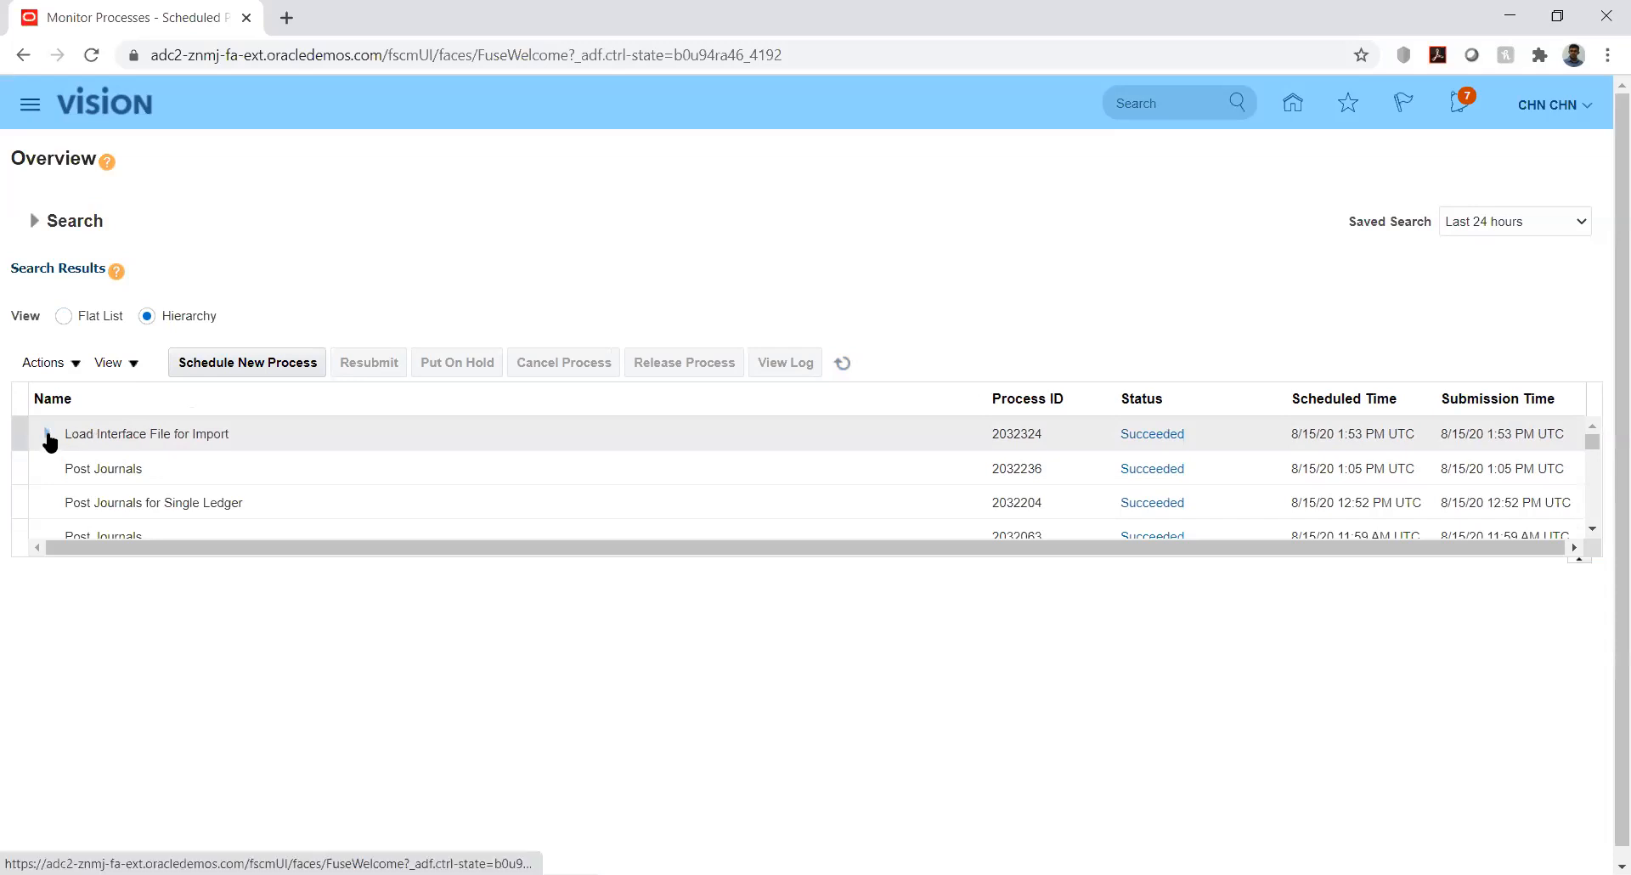
left_click(46, 435)
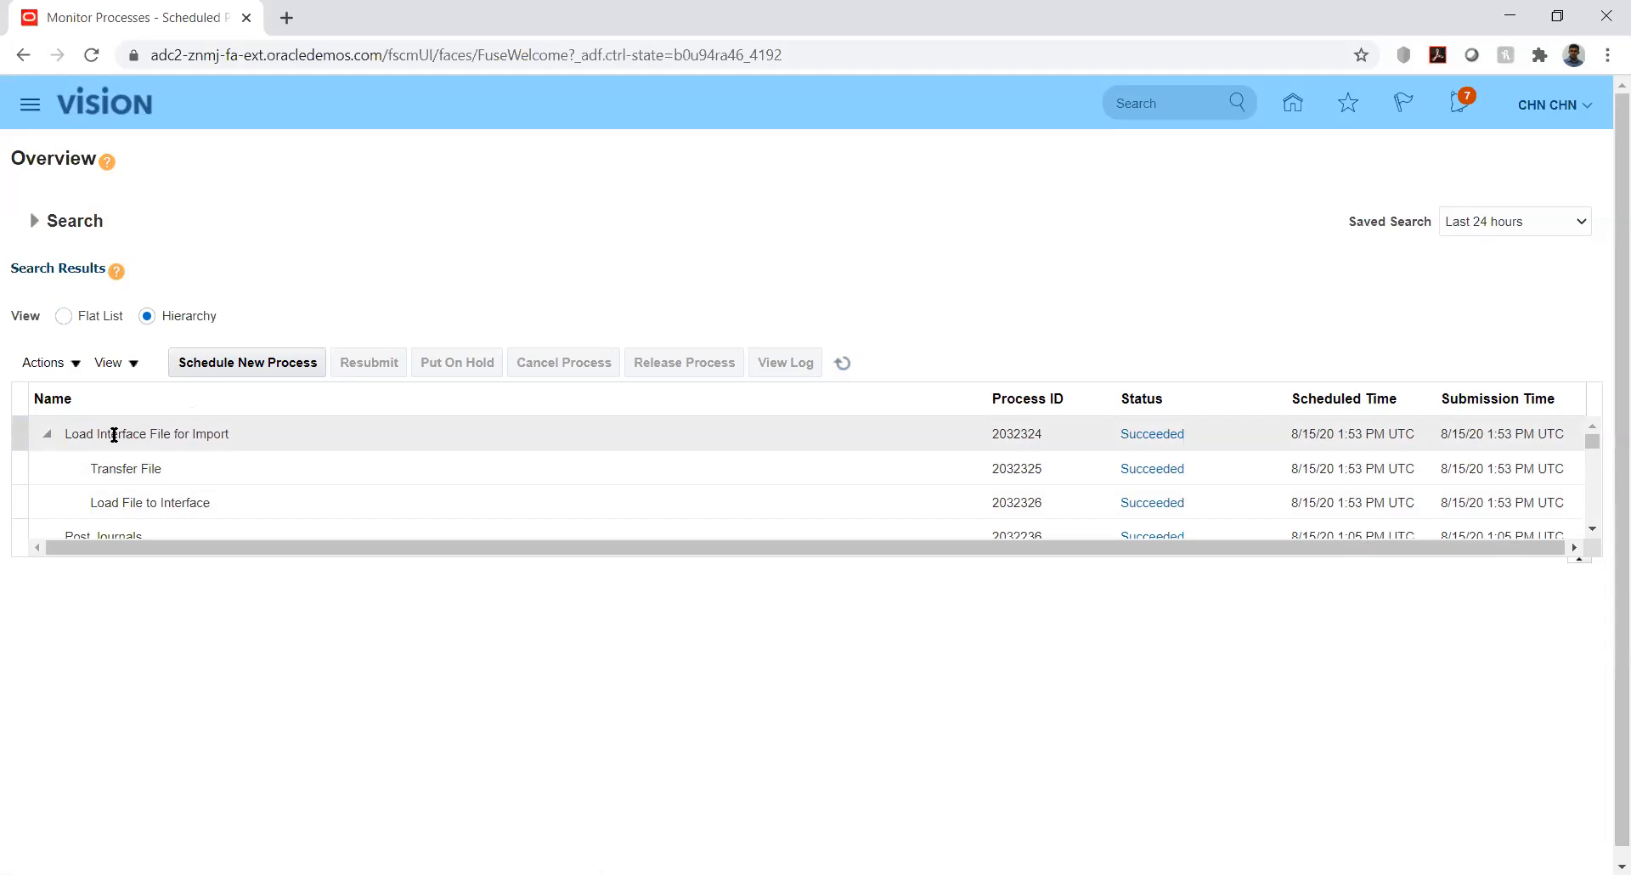
left_click(48, 435)
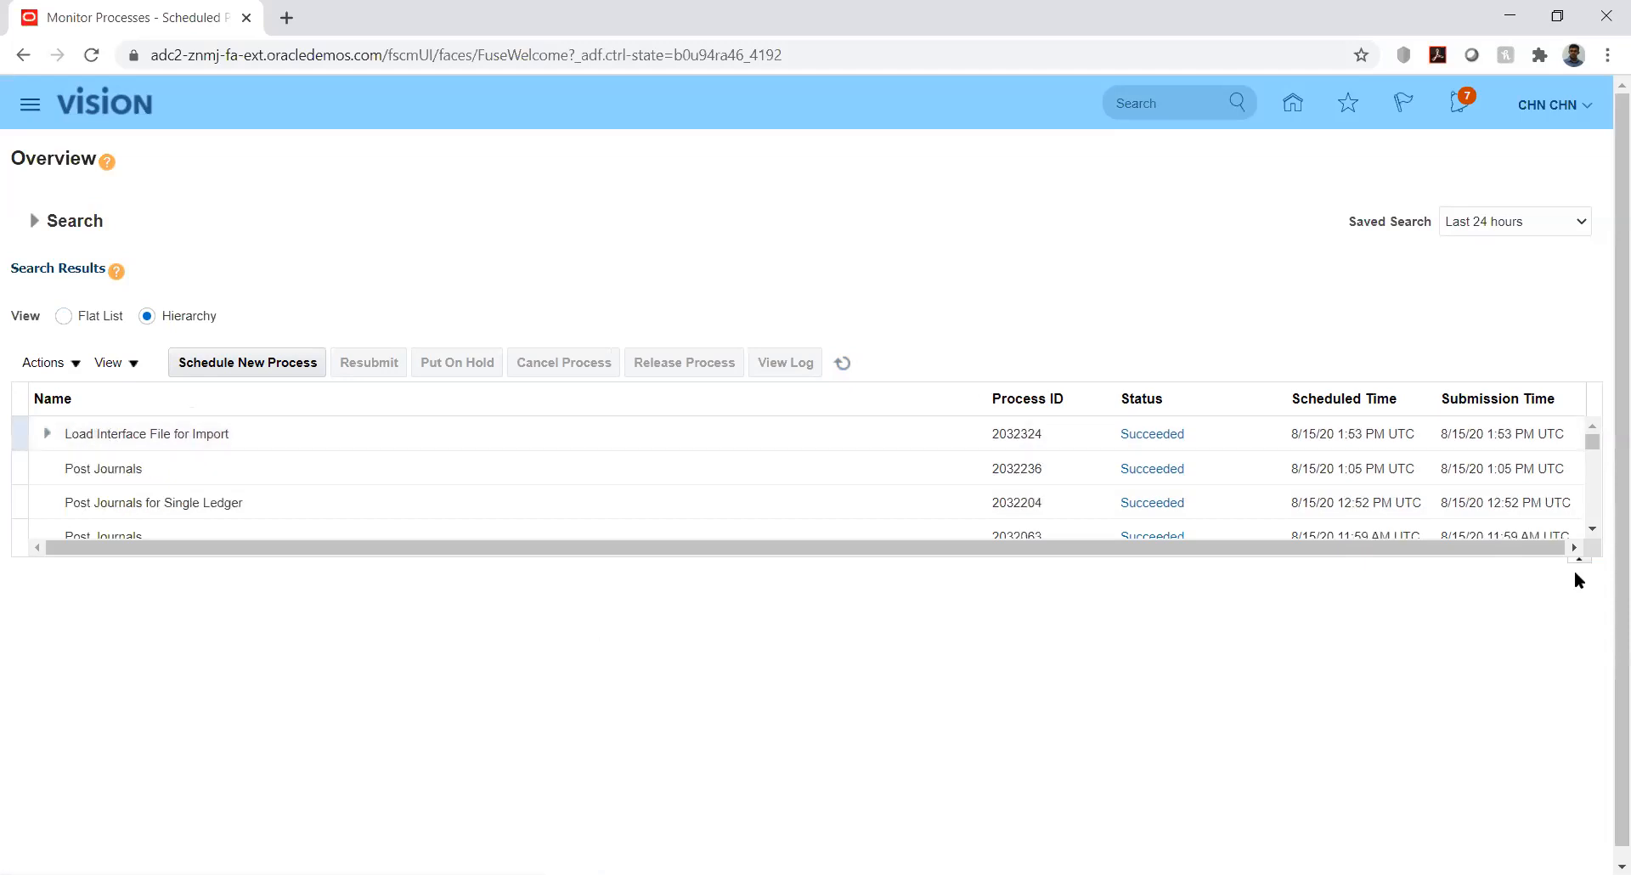
left_click(1595, 444)
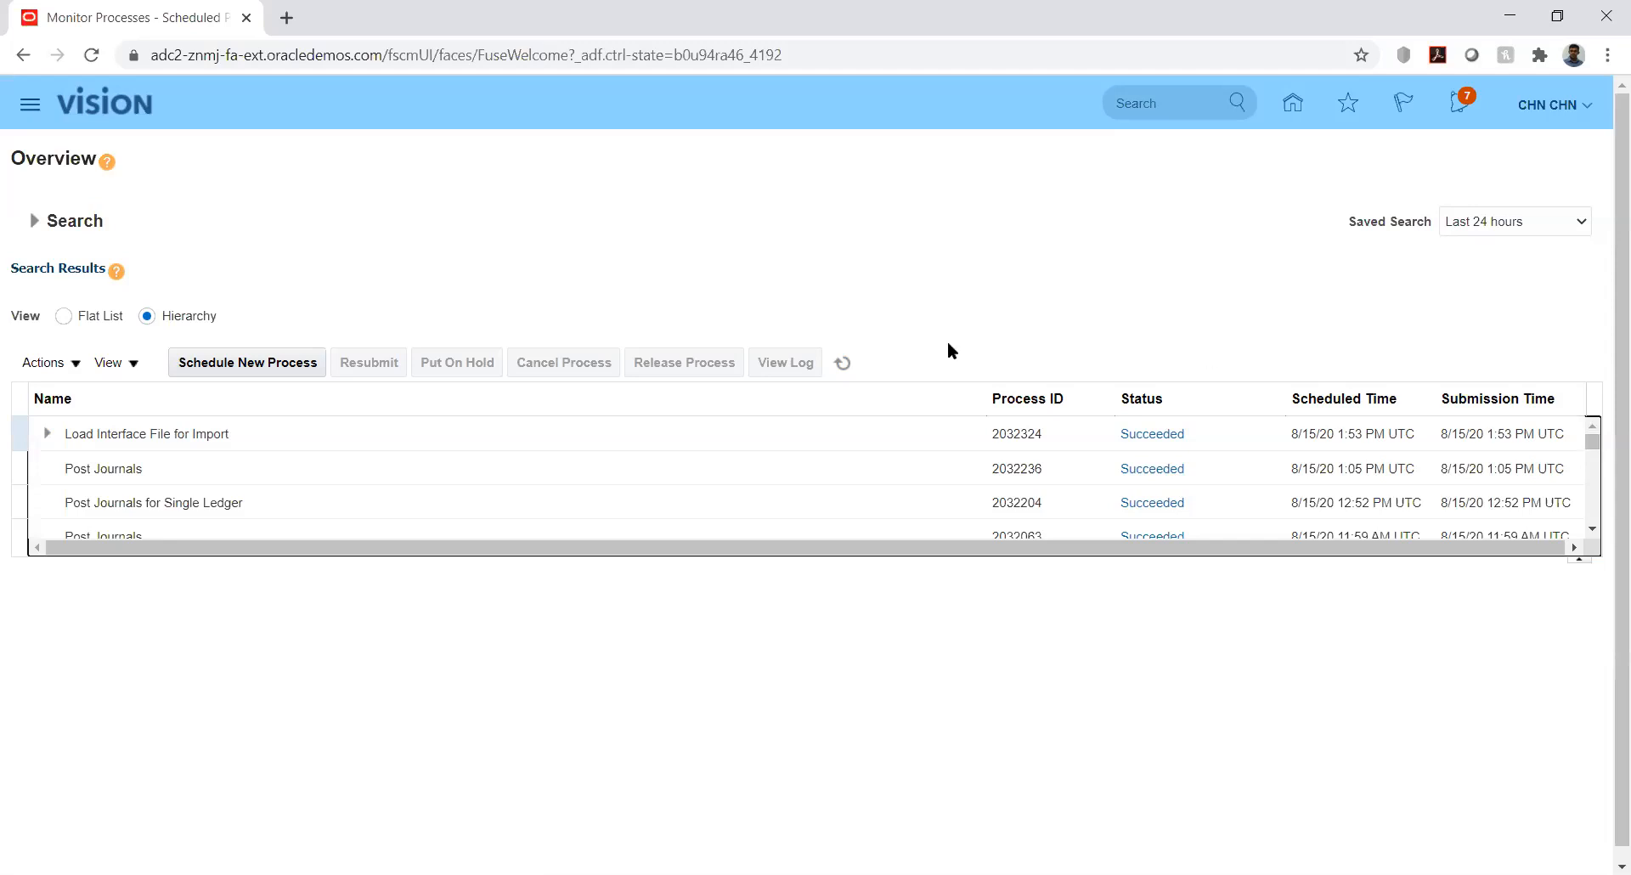
left_click(1293, 104)
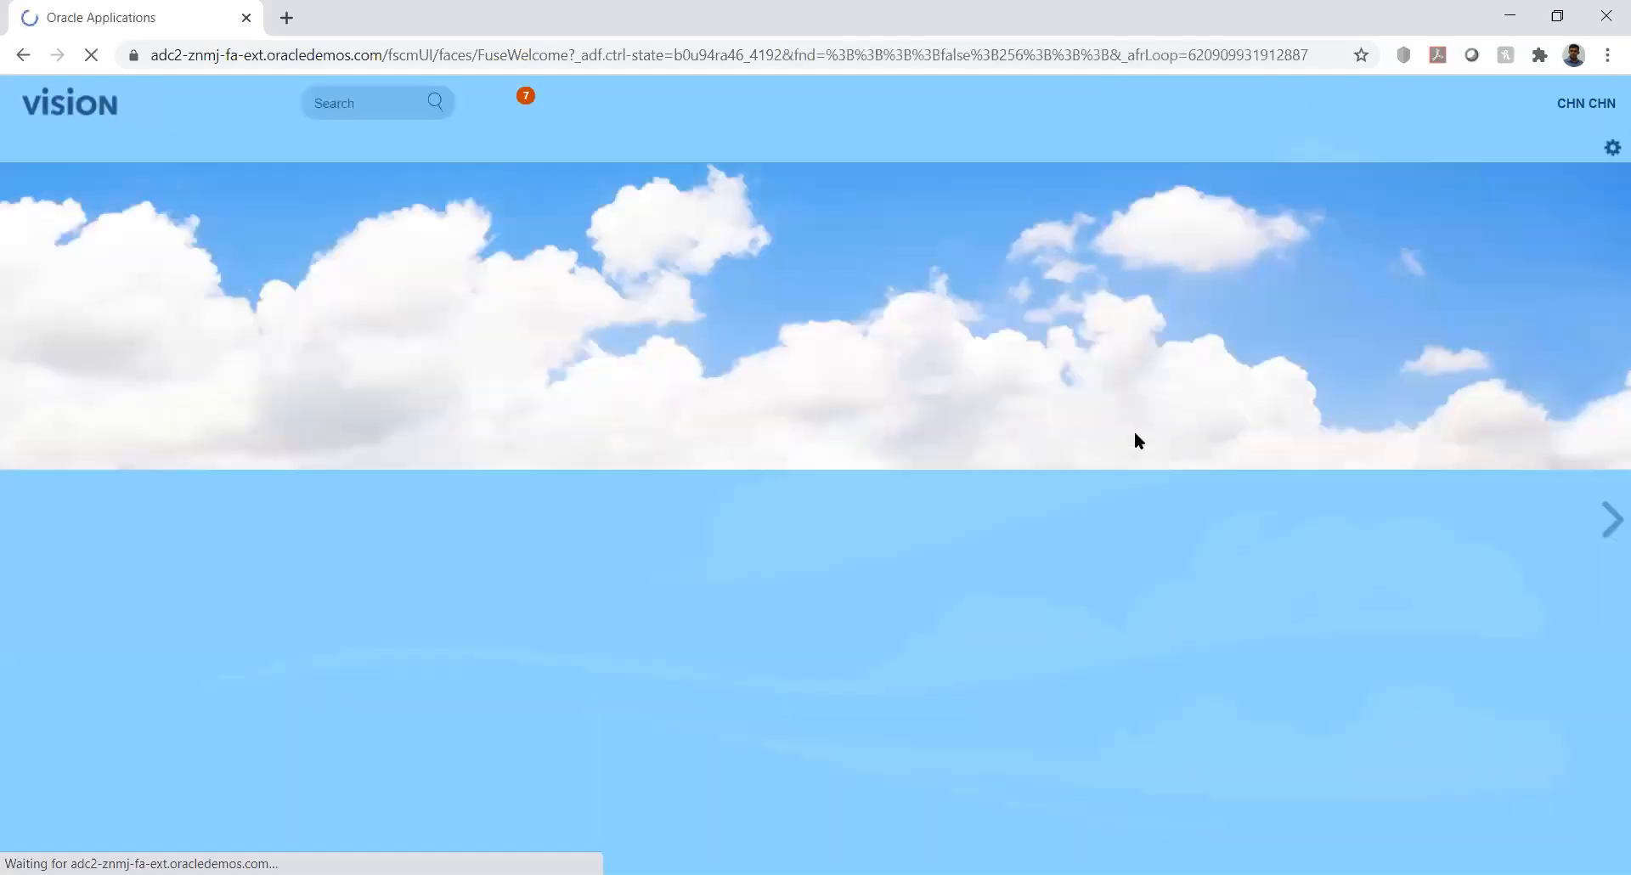
Go to General Accounting Journals and start the Import Journals process under Journal Import
left_click_drag(1605, 370, 1605, 612)
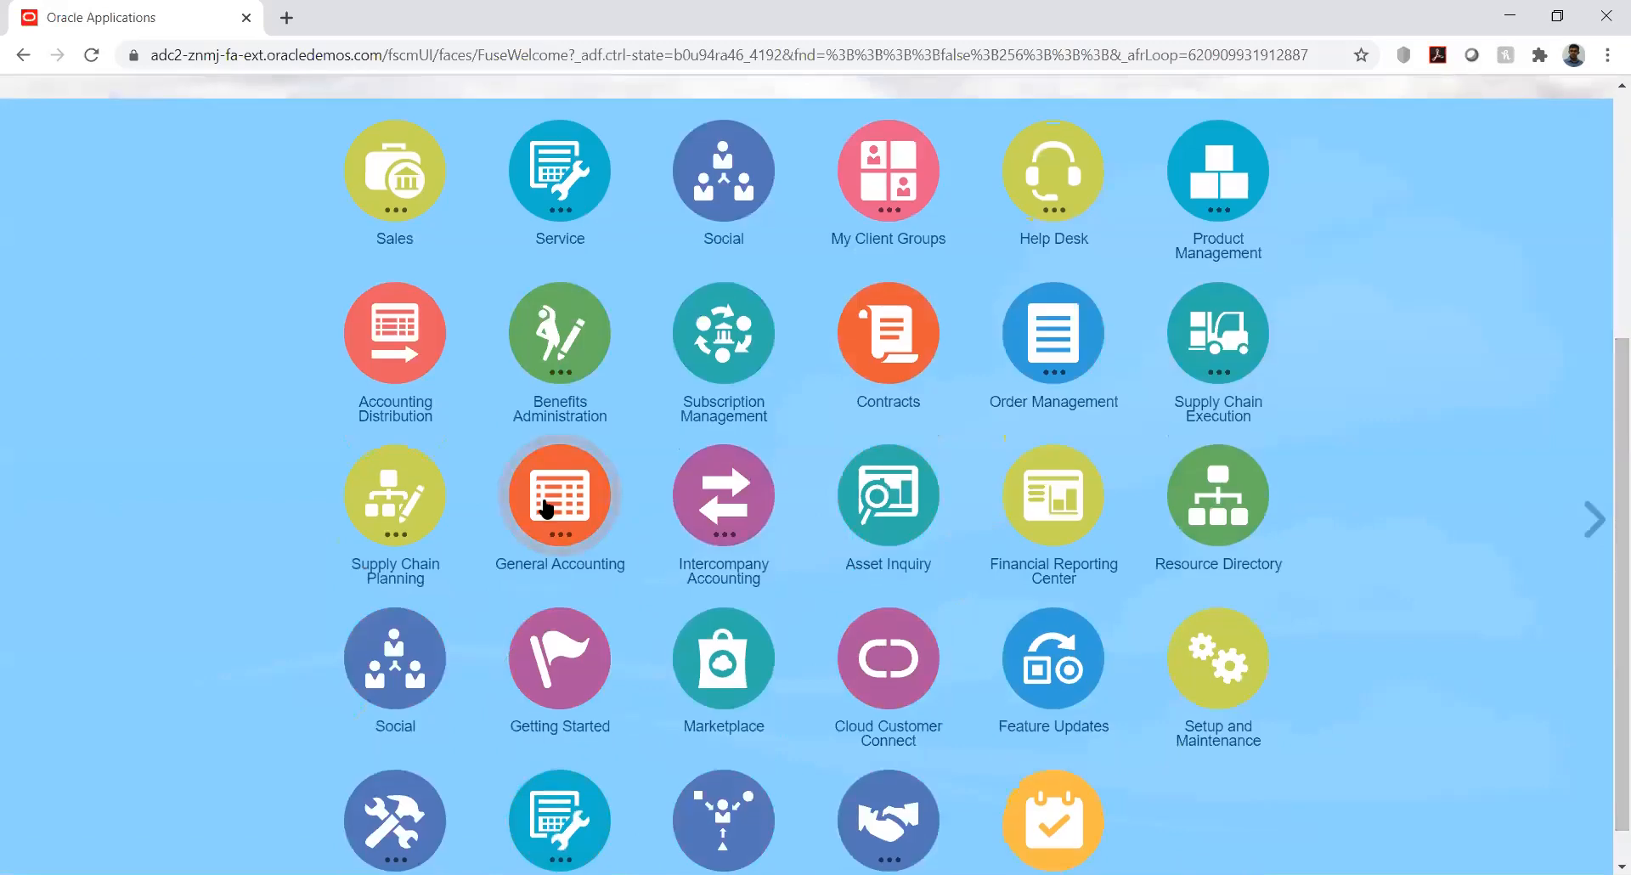
left_click(546, 510)
left_click(564, 642)
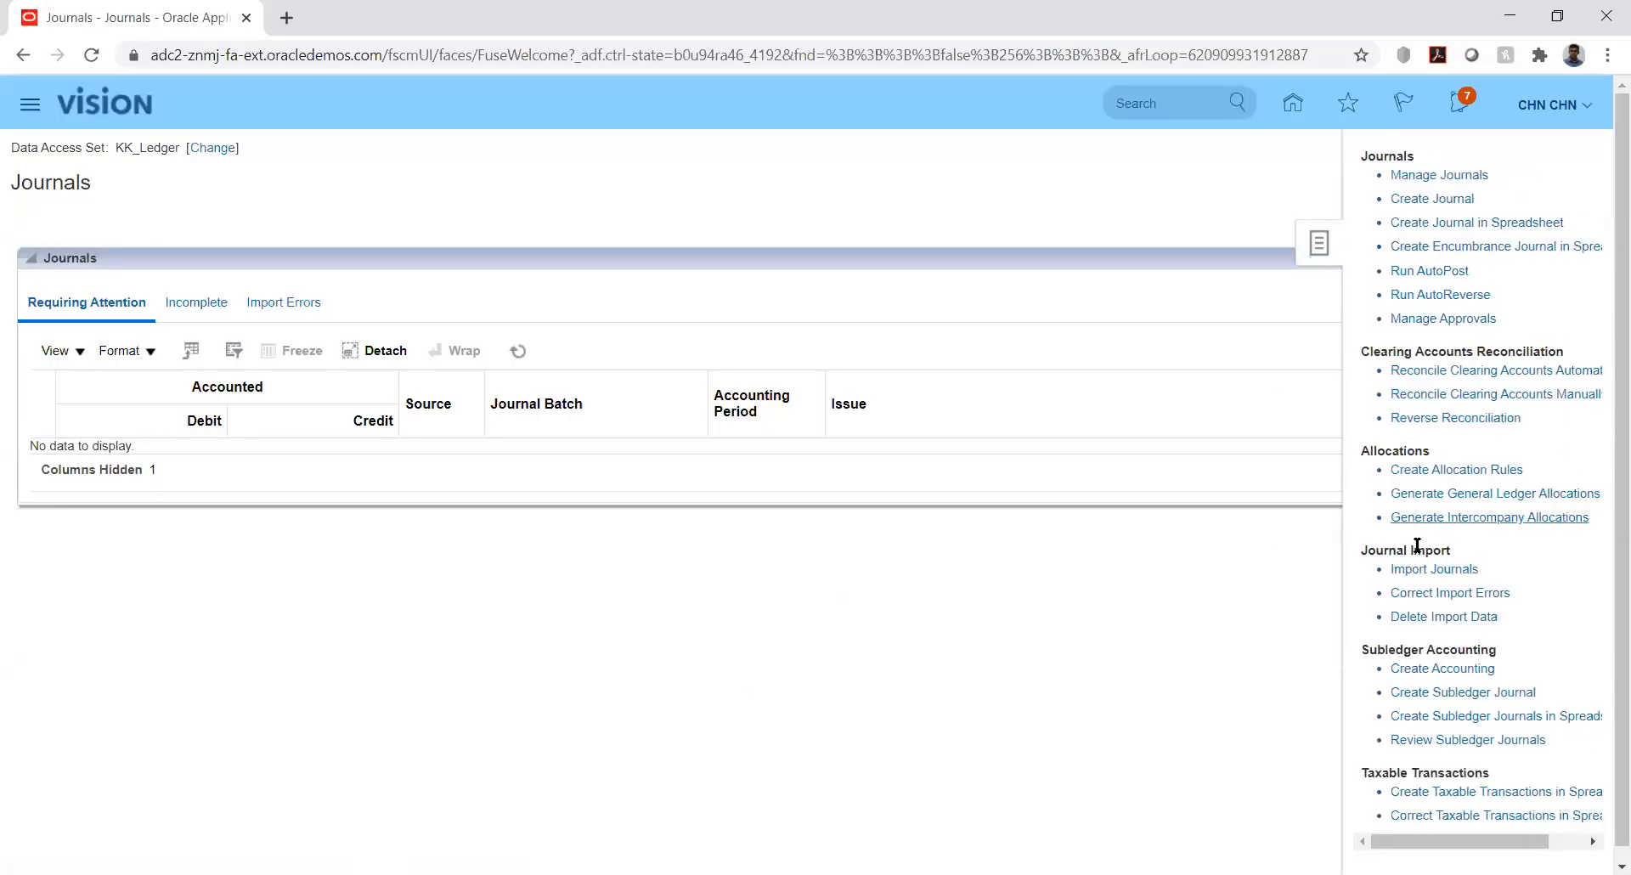
left_click(1430, 571)
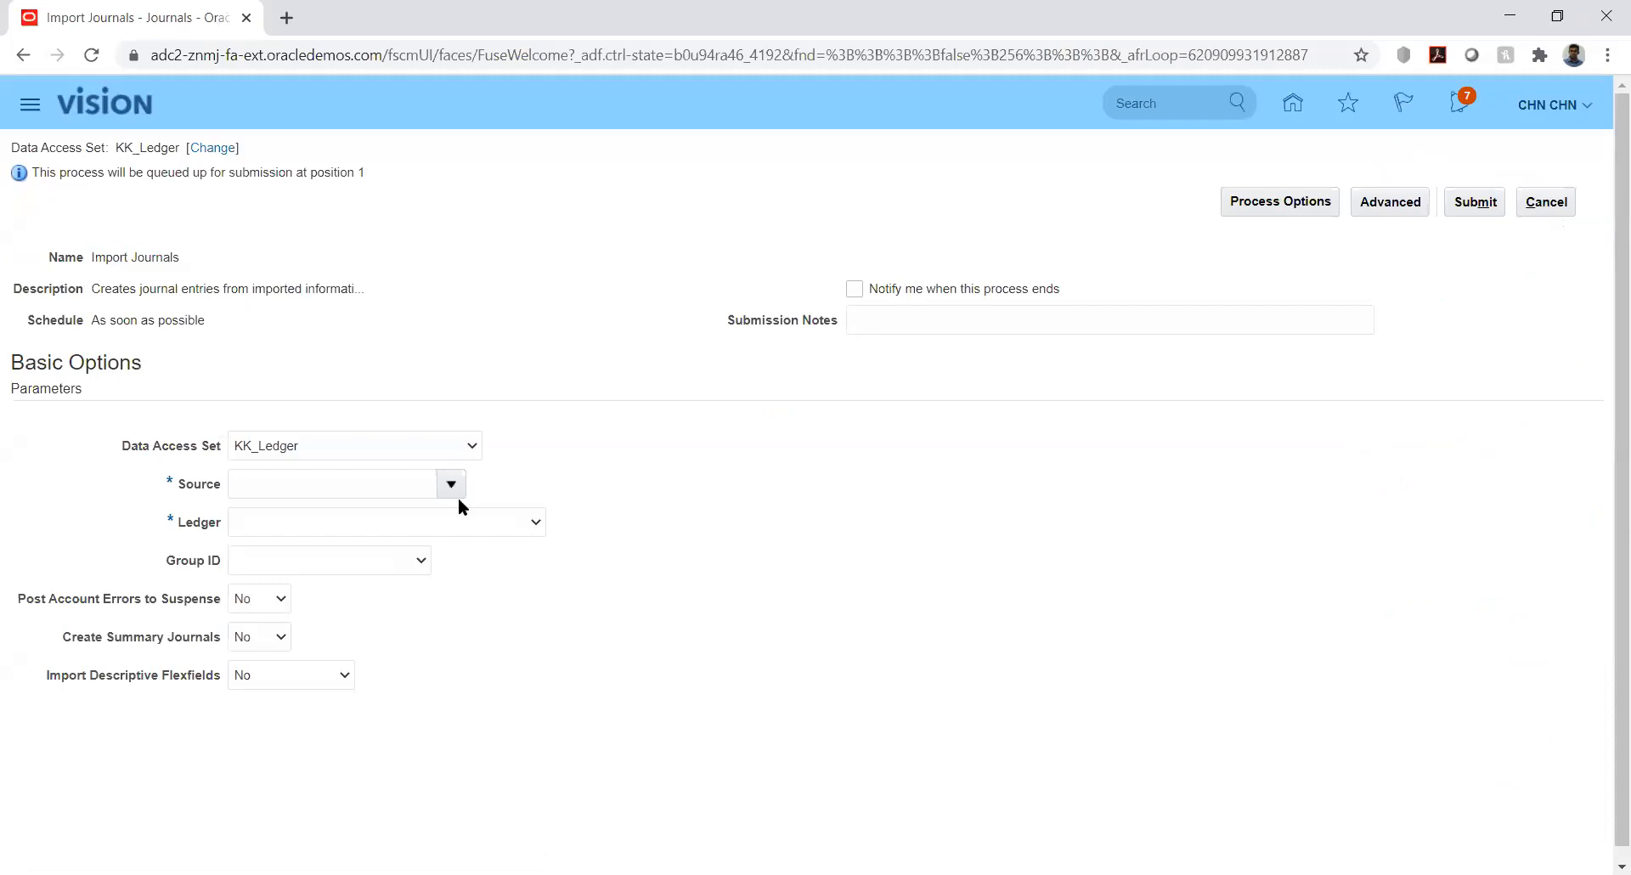
Enter KK_Fusion as the Import Journals Source, correcting a typo, and move on to Ledger
left_click(411, 482)
type("KK")
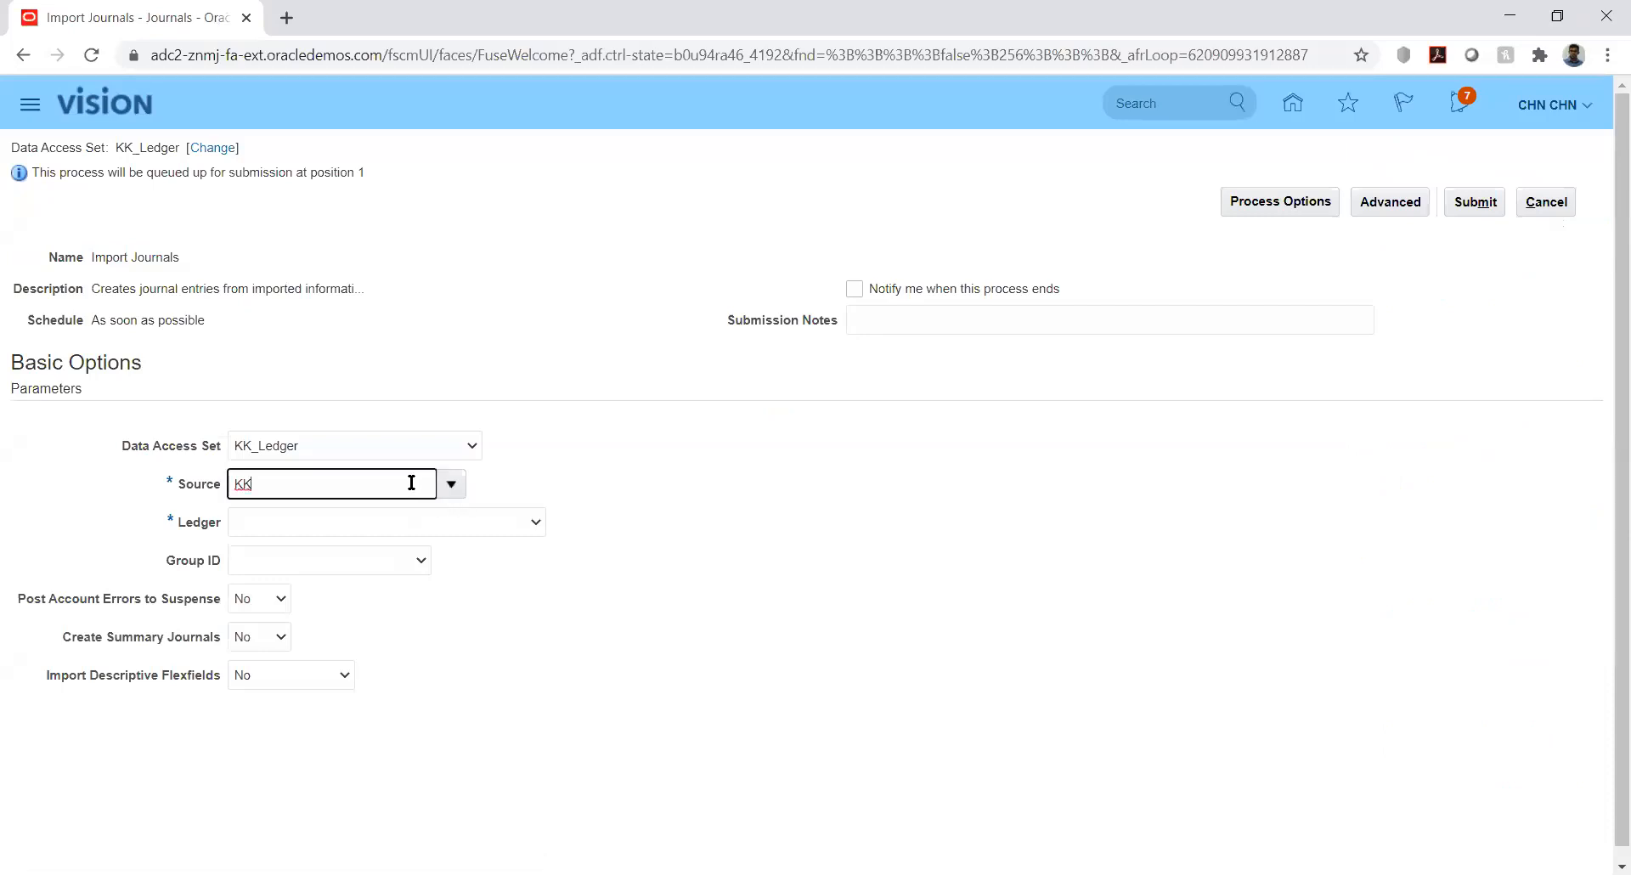
type("_")
type("le")
key("BackSpace")
key("BackSpace")
type("Fusion")
key("Tab")
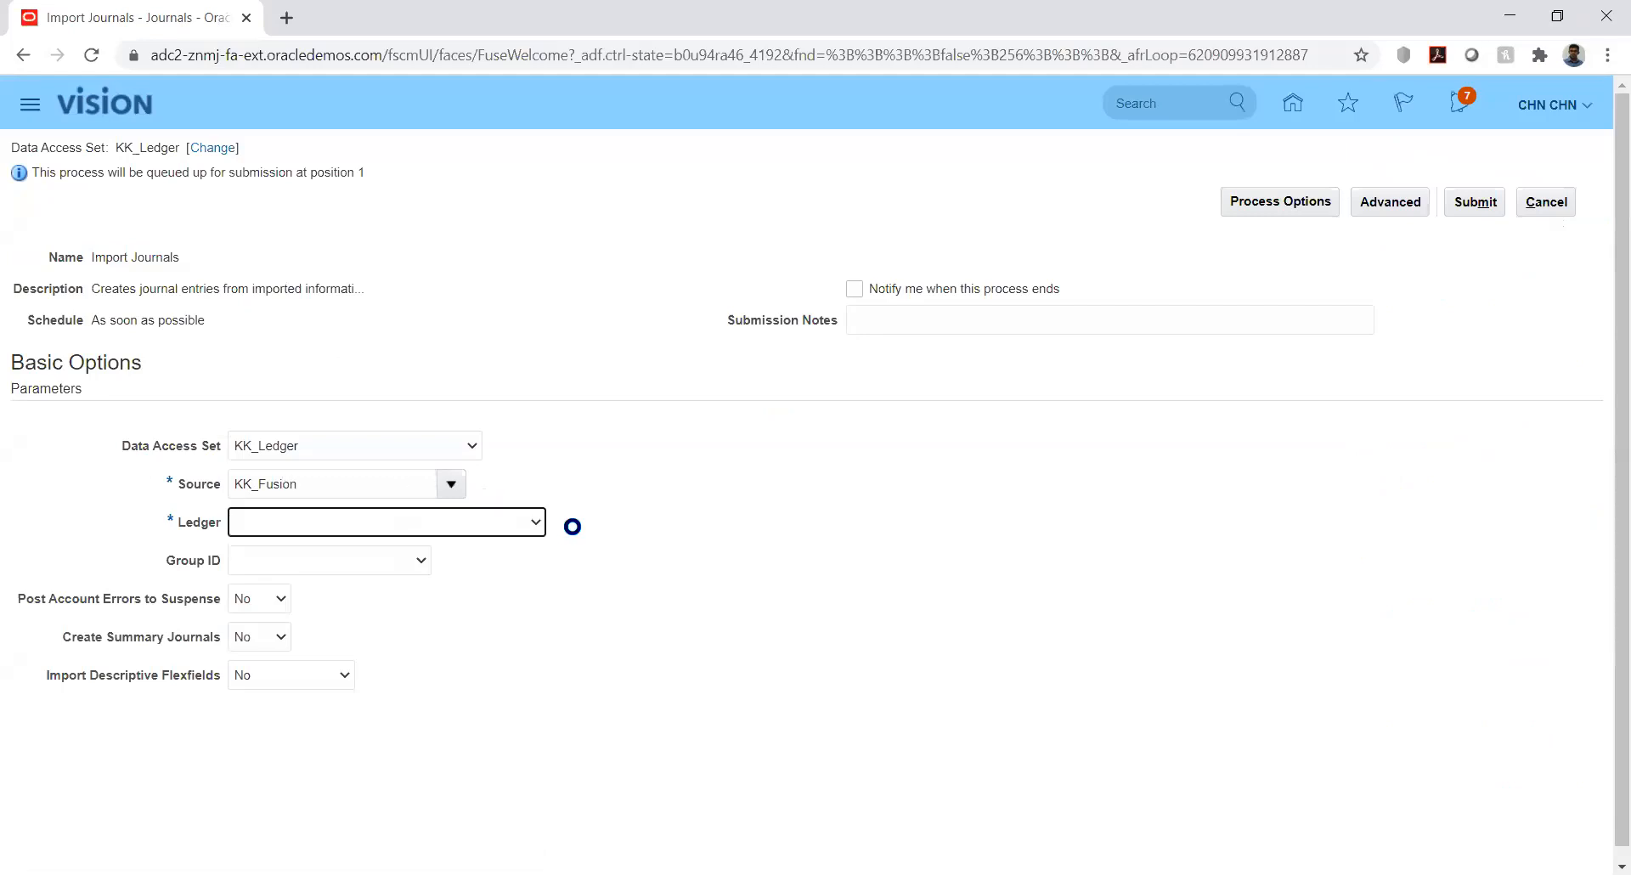
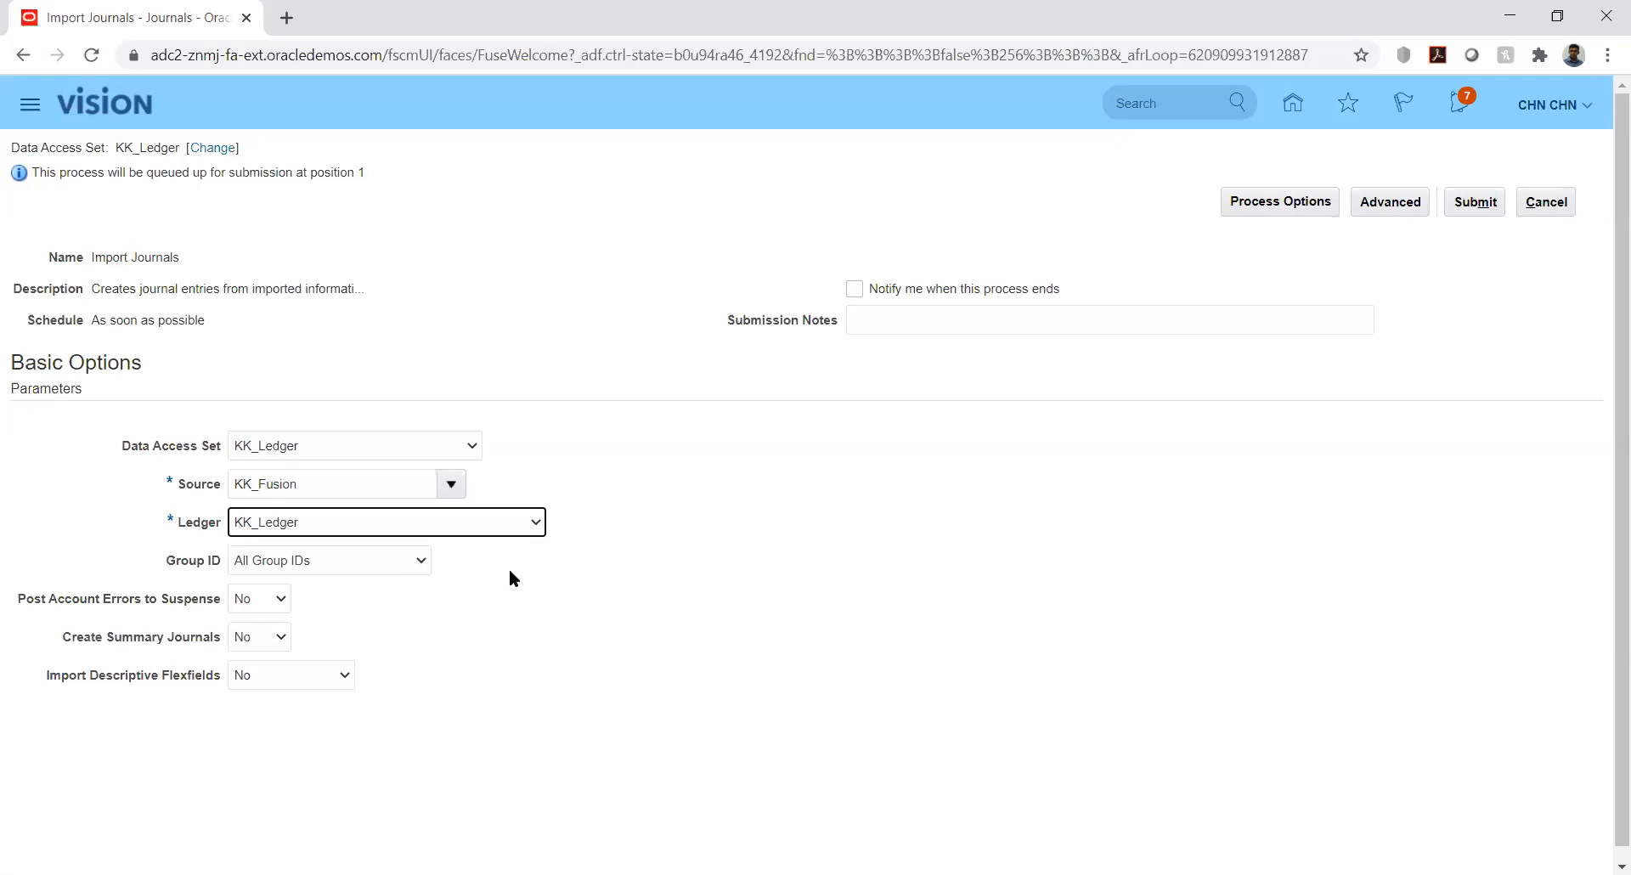
Open the Group ID list for the KK_Fusion / KK_Ledger Import Journals run
left_click(519, 563)
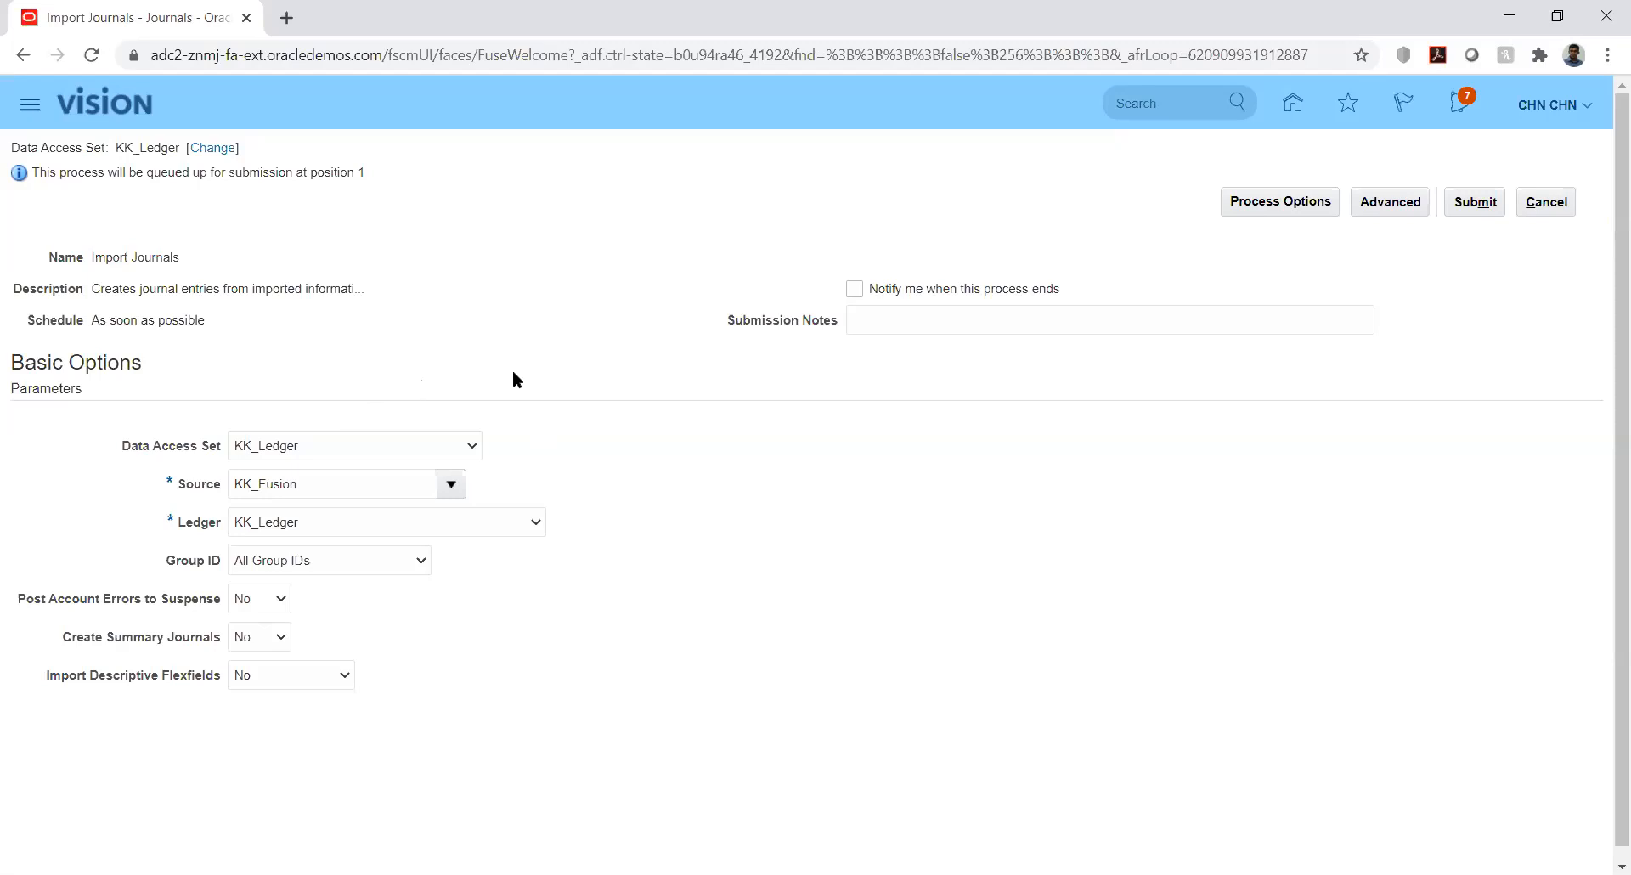
left_click(404, 557)
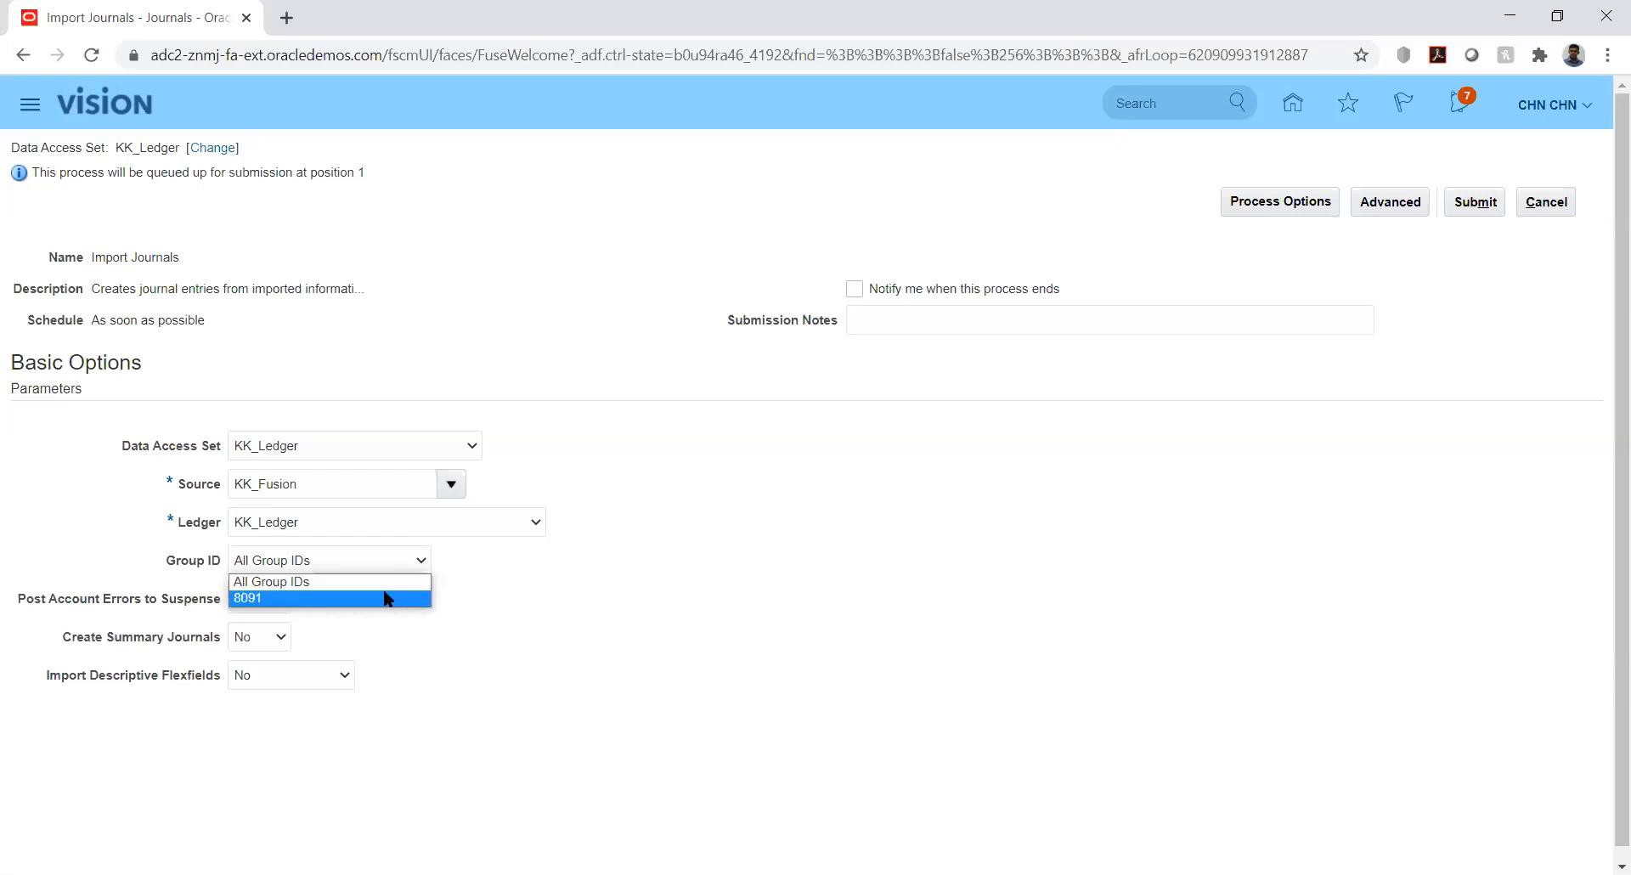
Select group ID 8091 for the journal import and close the list keeping it
left_click(274, 599)
left_click(578, 595)
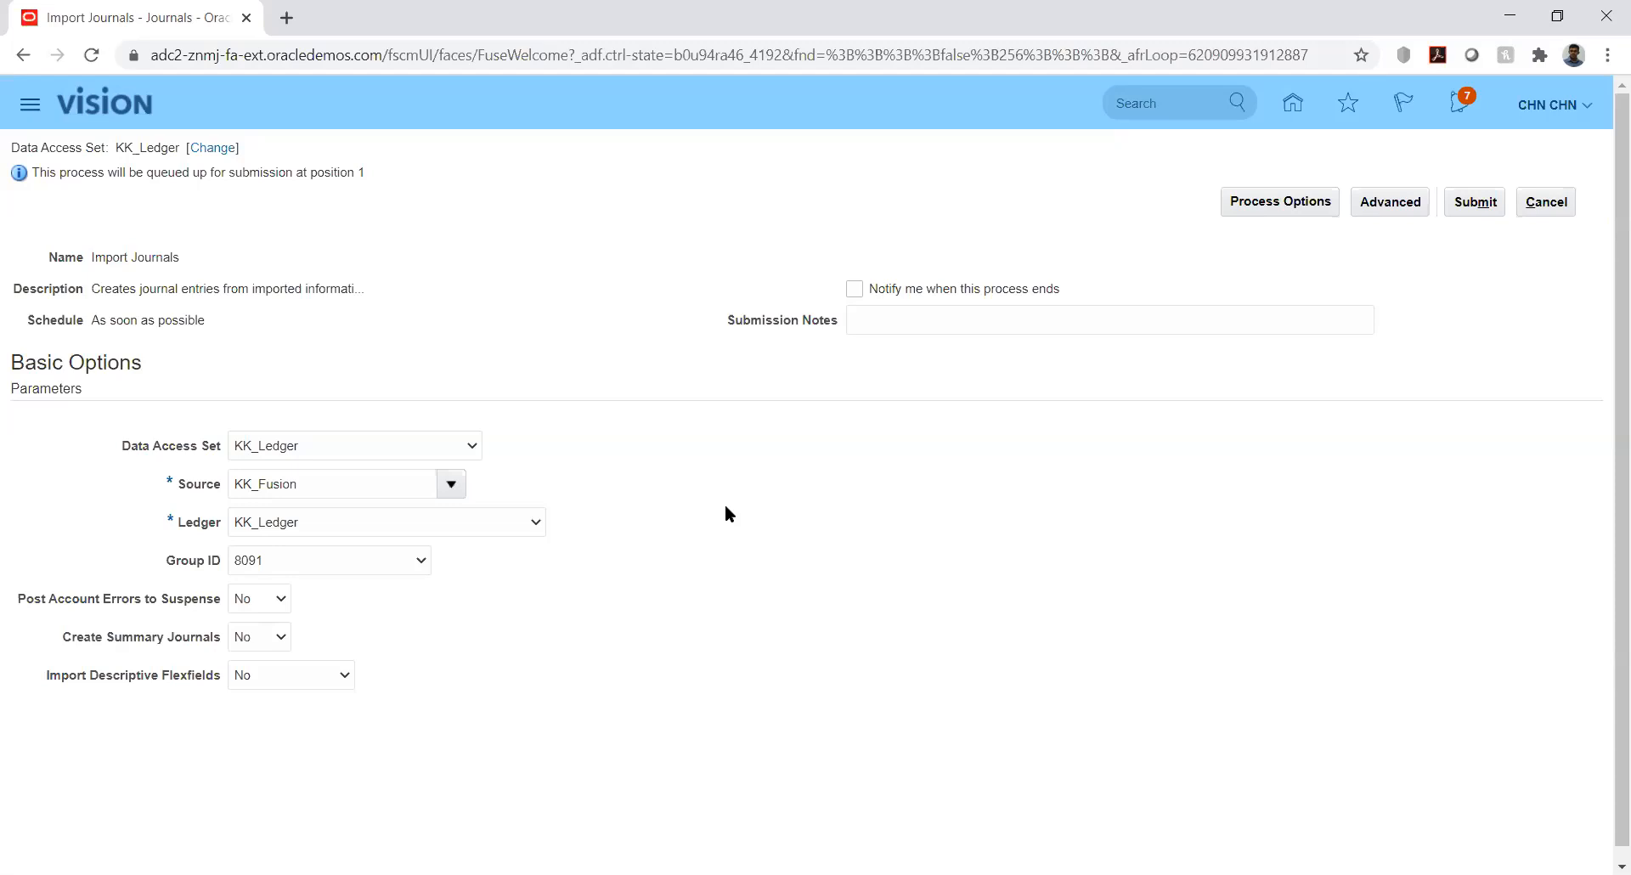
left_click(418, 564)
left_click(531, 569)
Submit Import Journals process 2032333 and view it as Ready in Scheduled Processes
left_click(1466, 206)
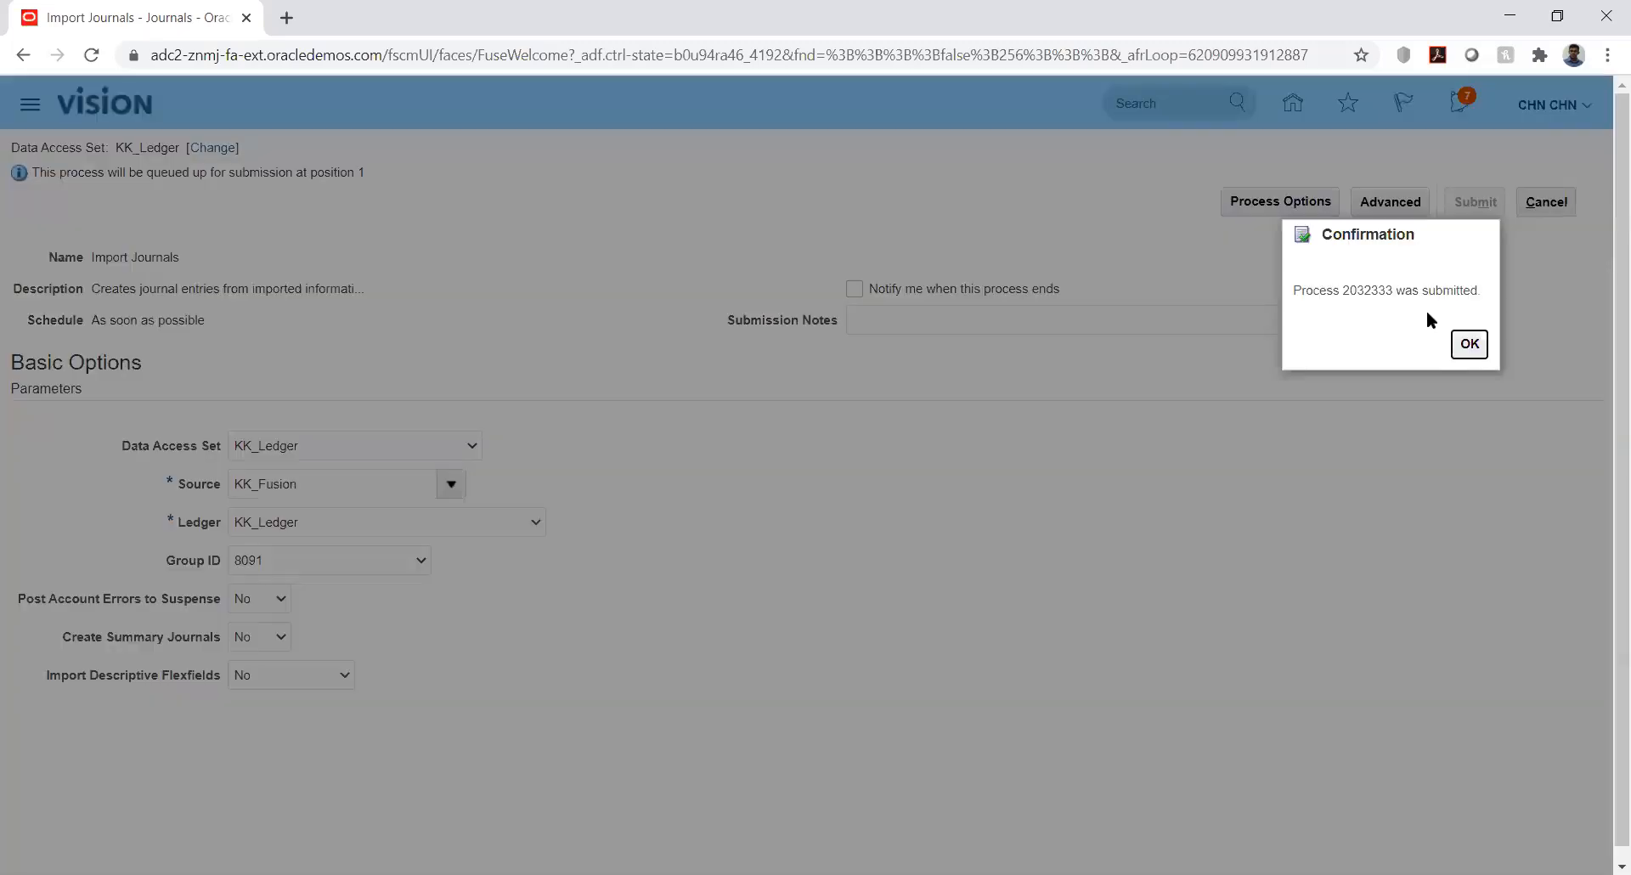
left_click(1469, 343)
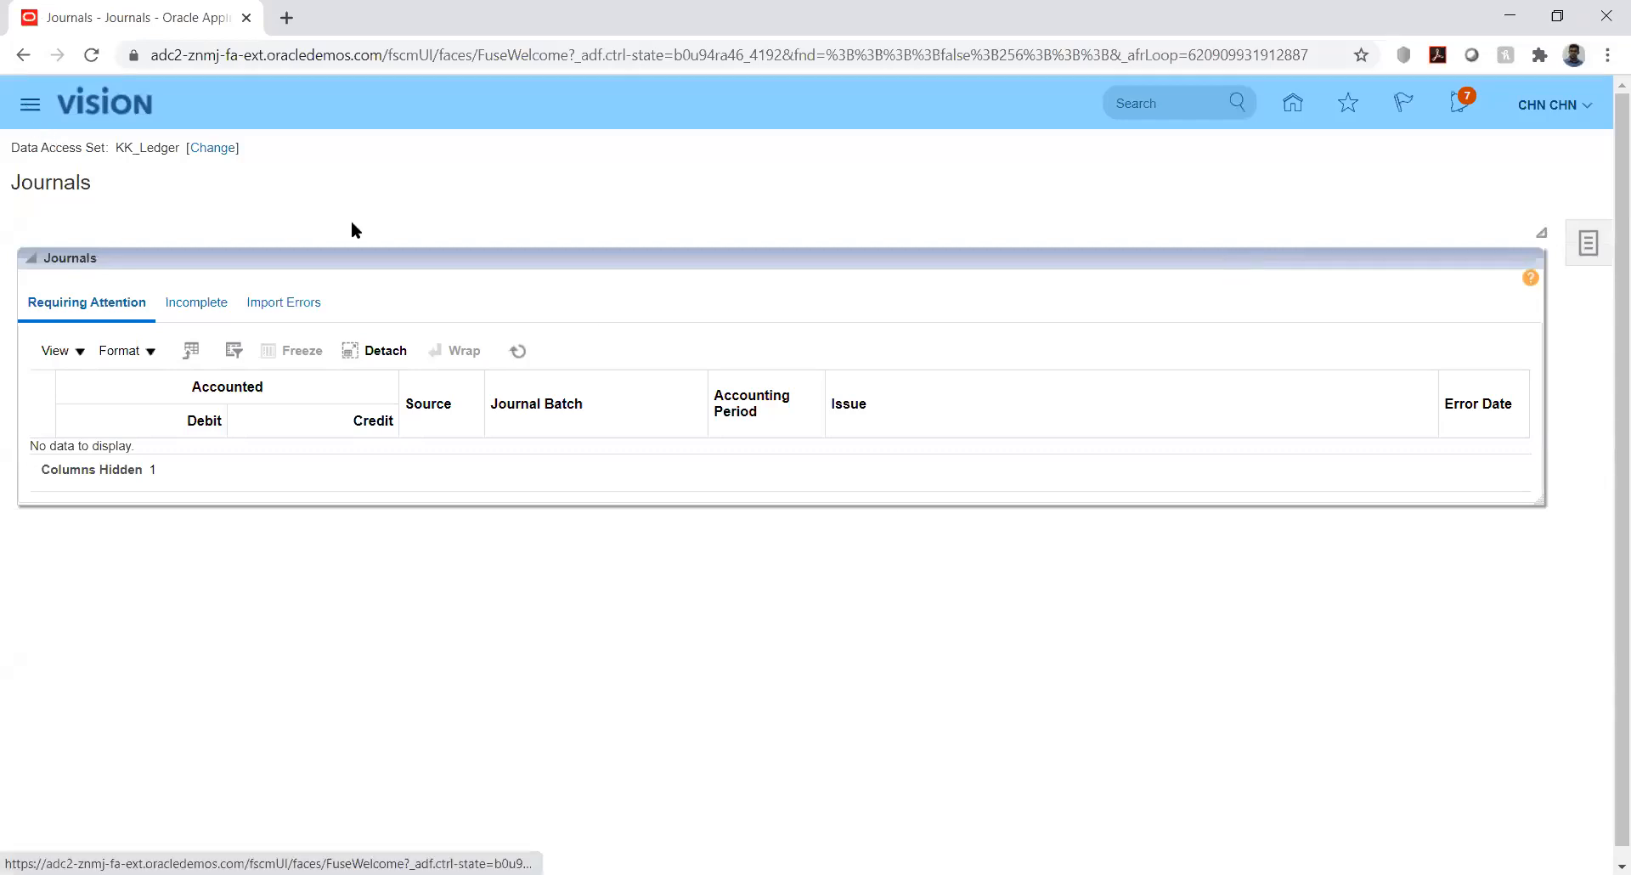
left_click(28, 105)
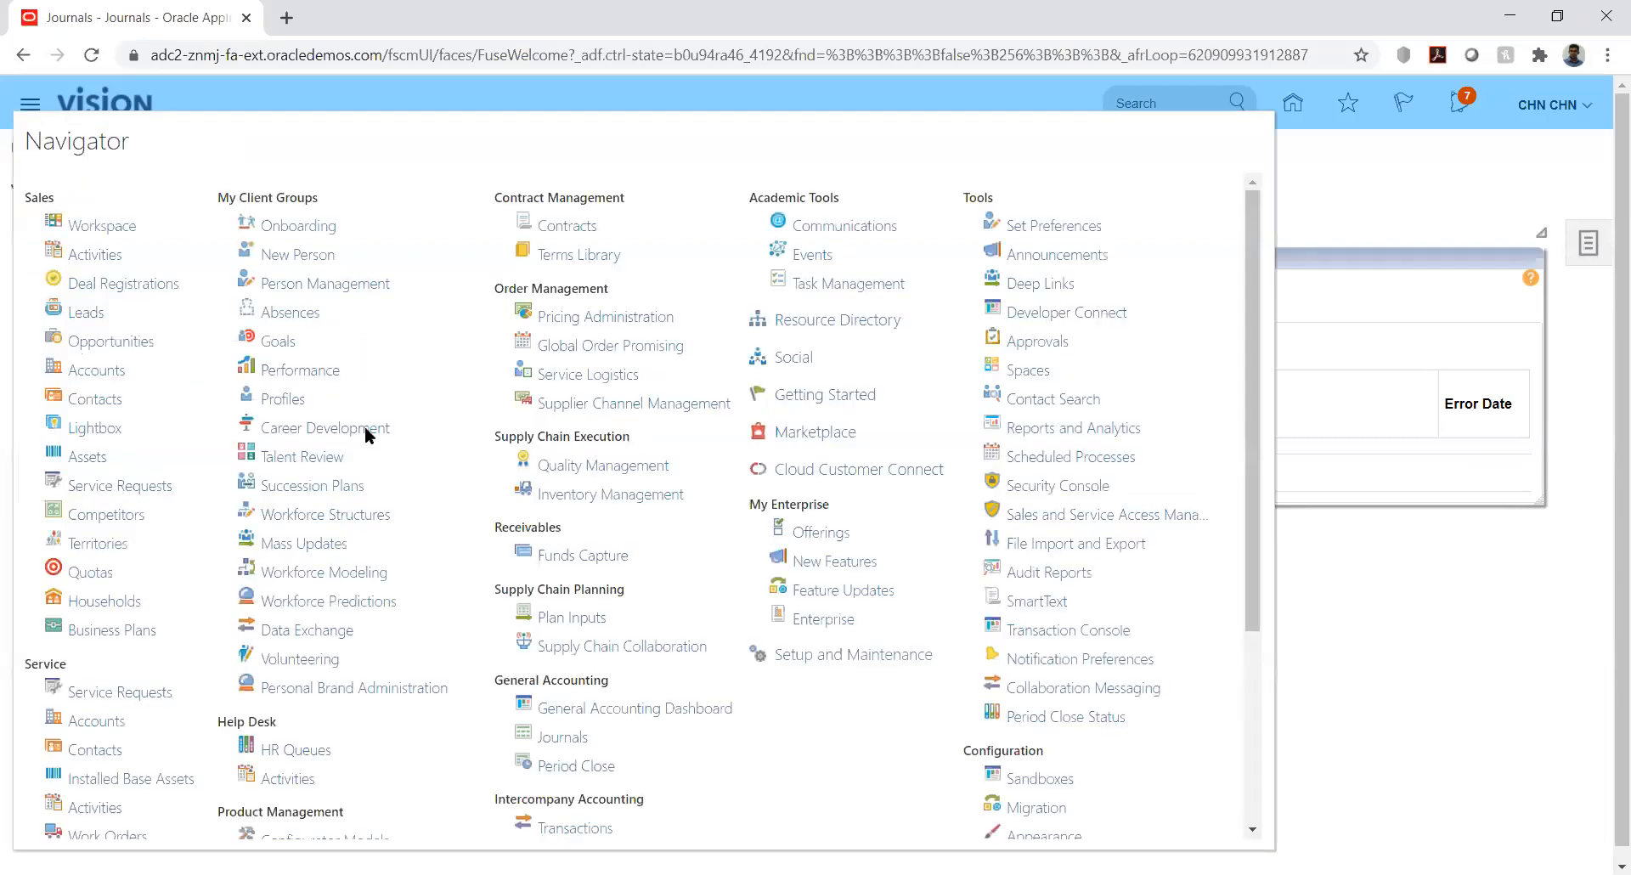
left_click(1062, 457)
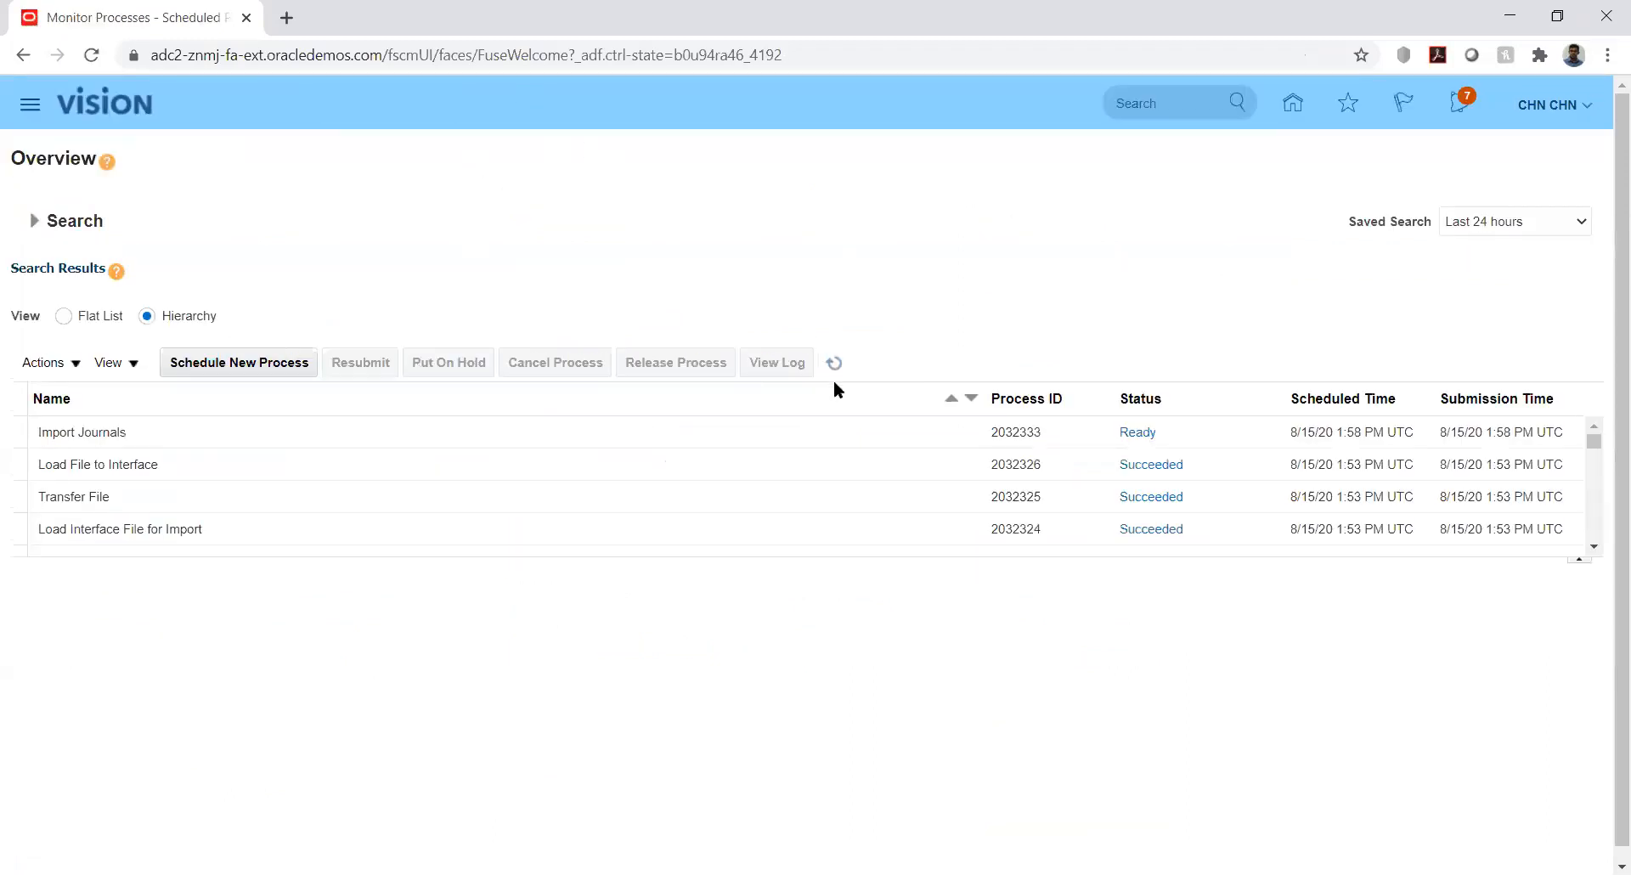
Refresh the process list until child process 2032335 shows Completed and parent 2032333 Paused
left_click(834, 364)
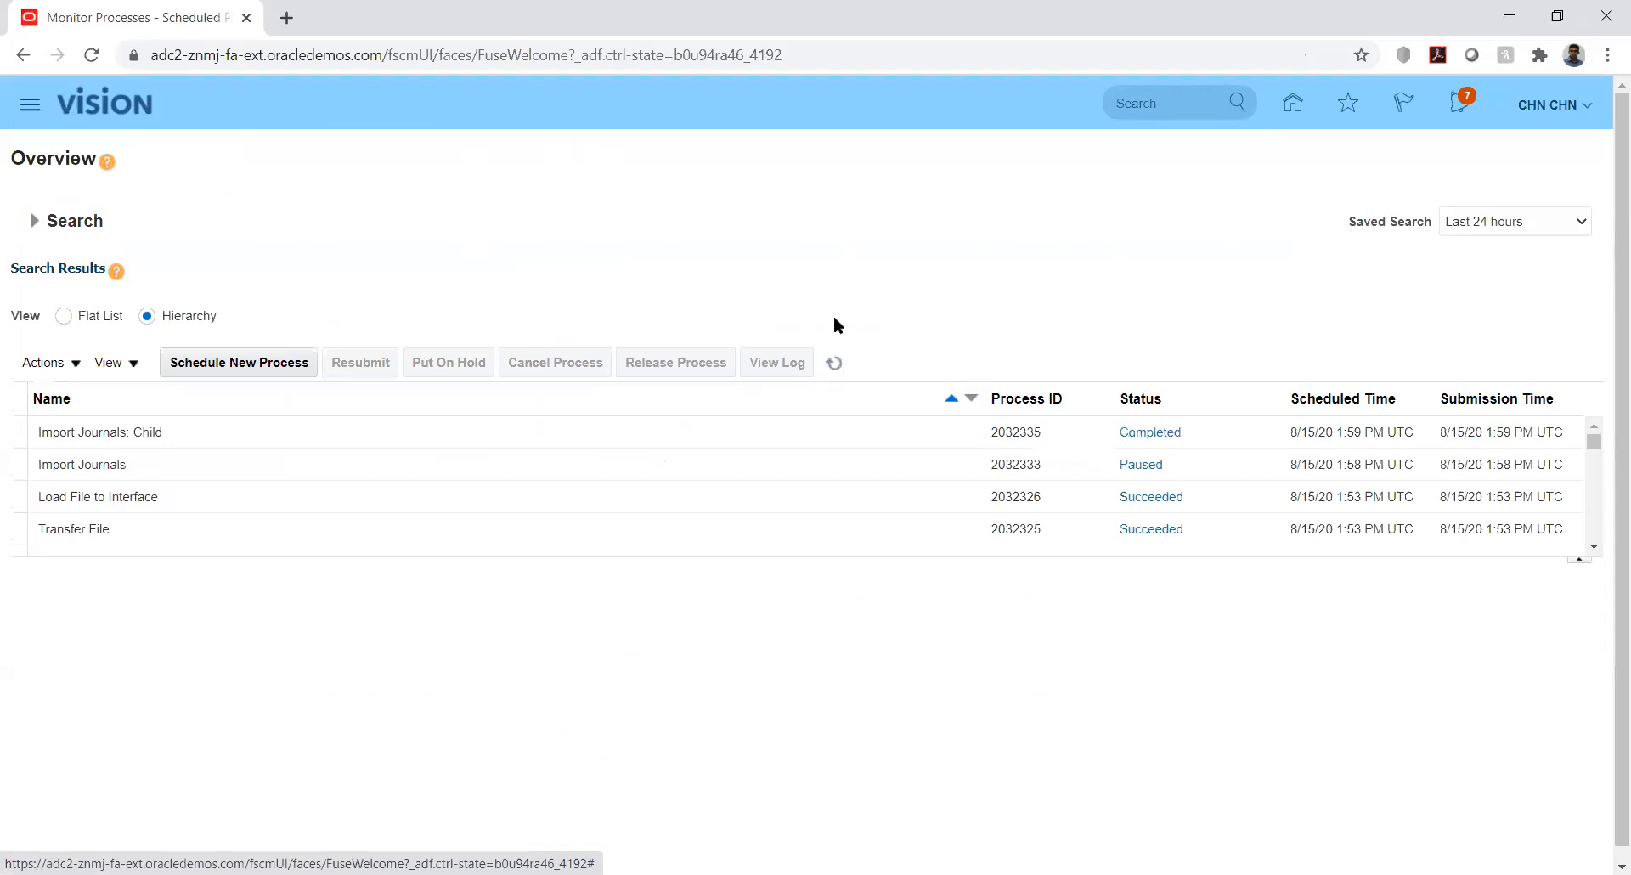
left_click(836, 365)
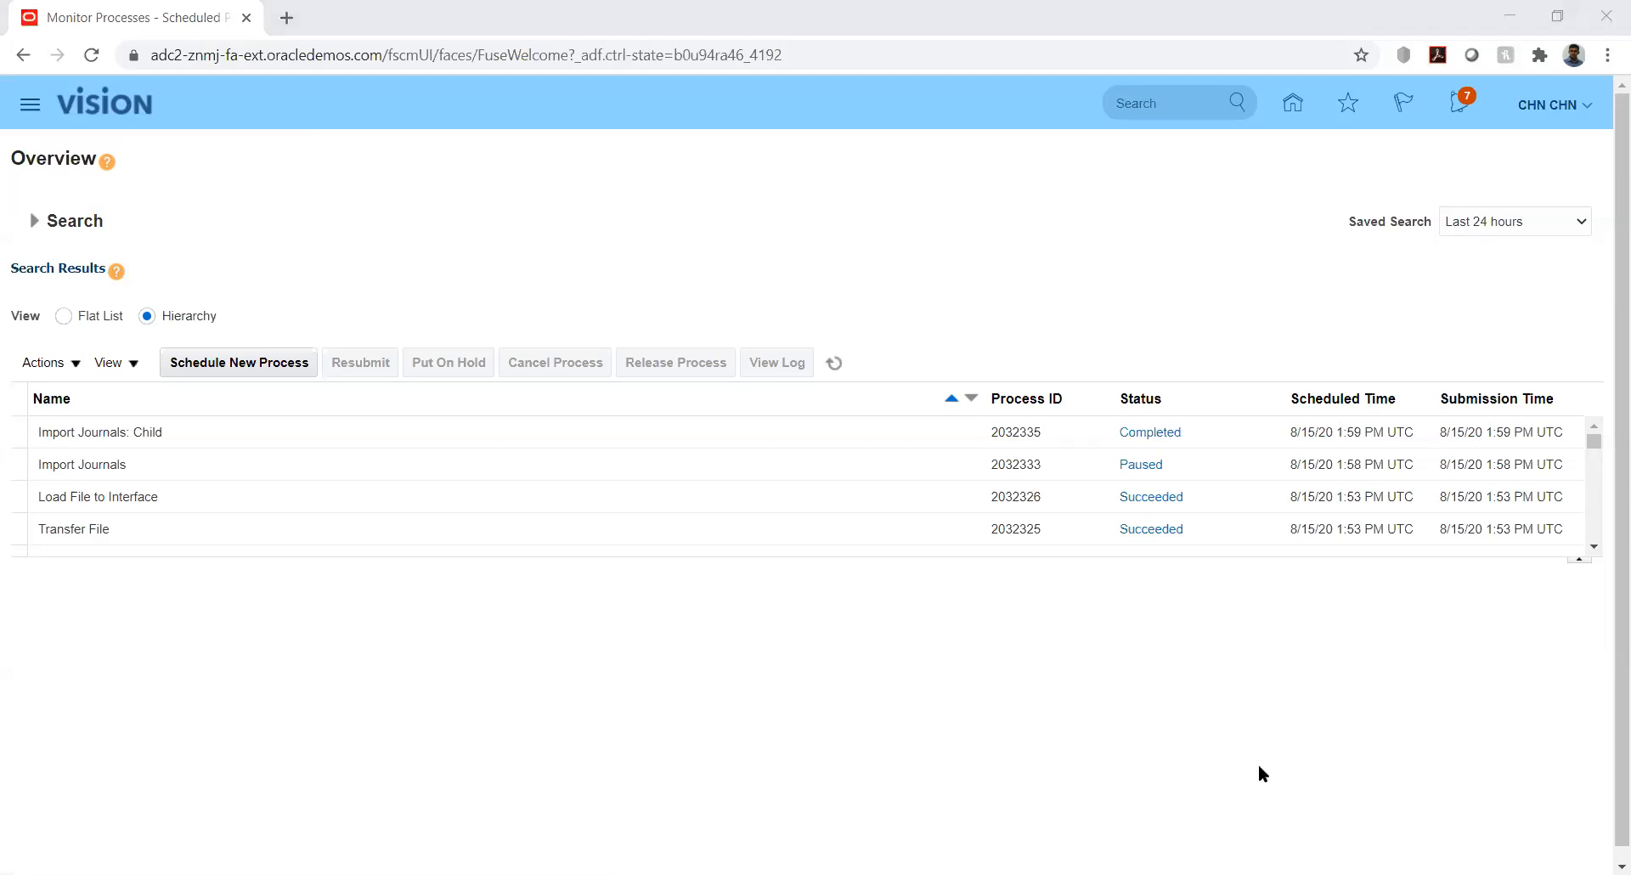
key("alt+Tab")
On the GL_INTERFACE sheet, review row 6 from journal category across to the batch values
left_click(397, 838)
left_click(773, 374)
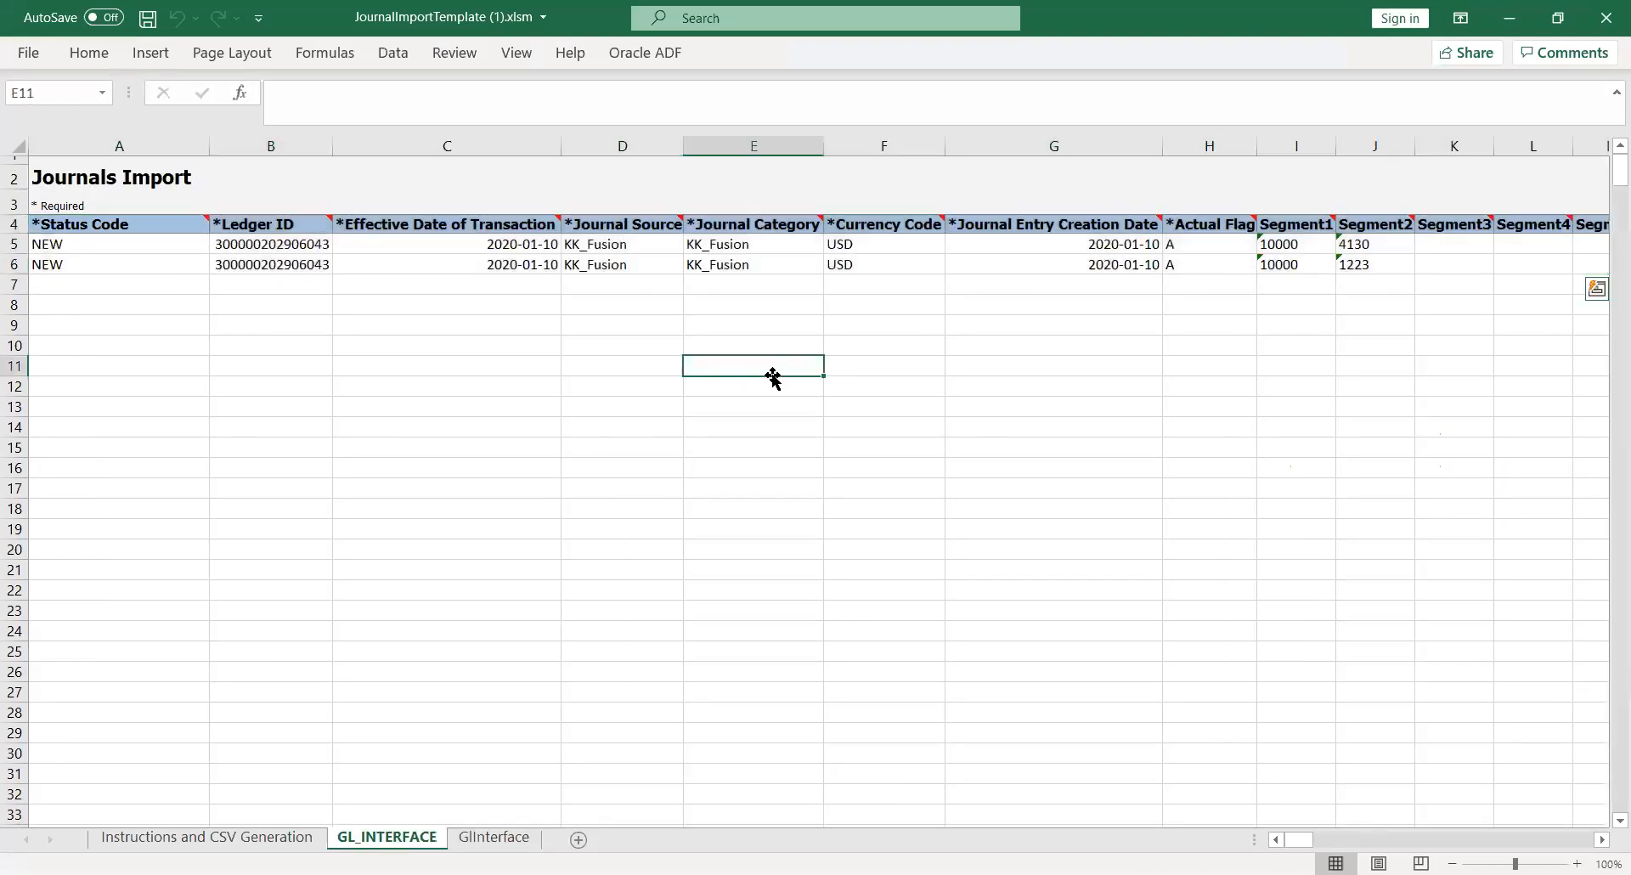
left_click(768, 267)
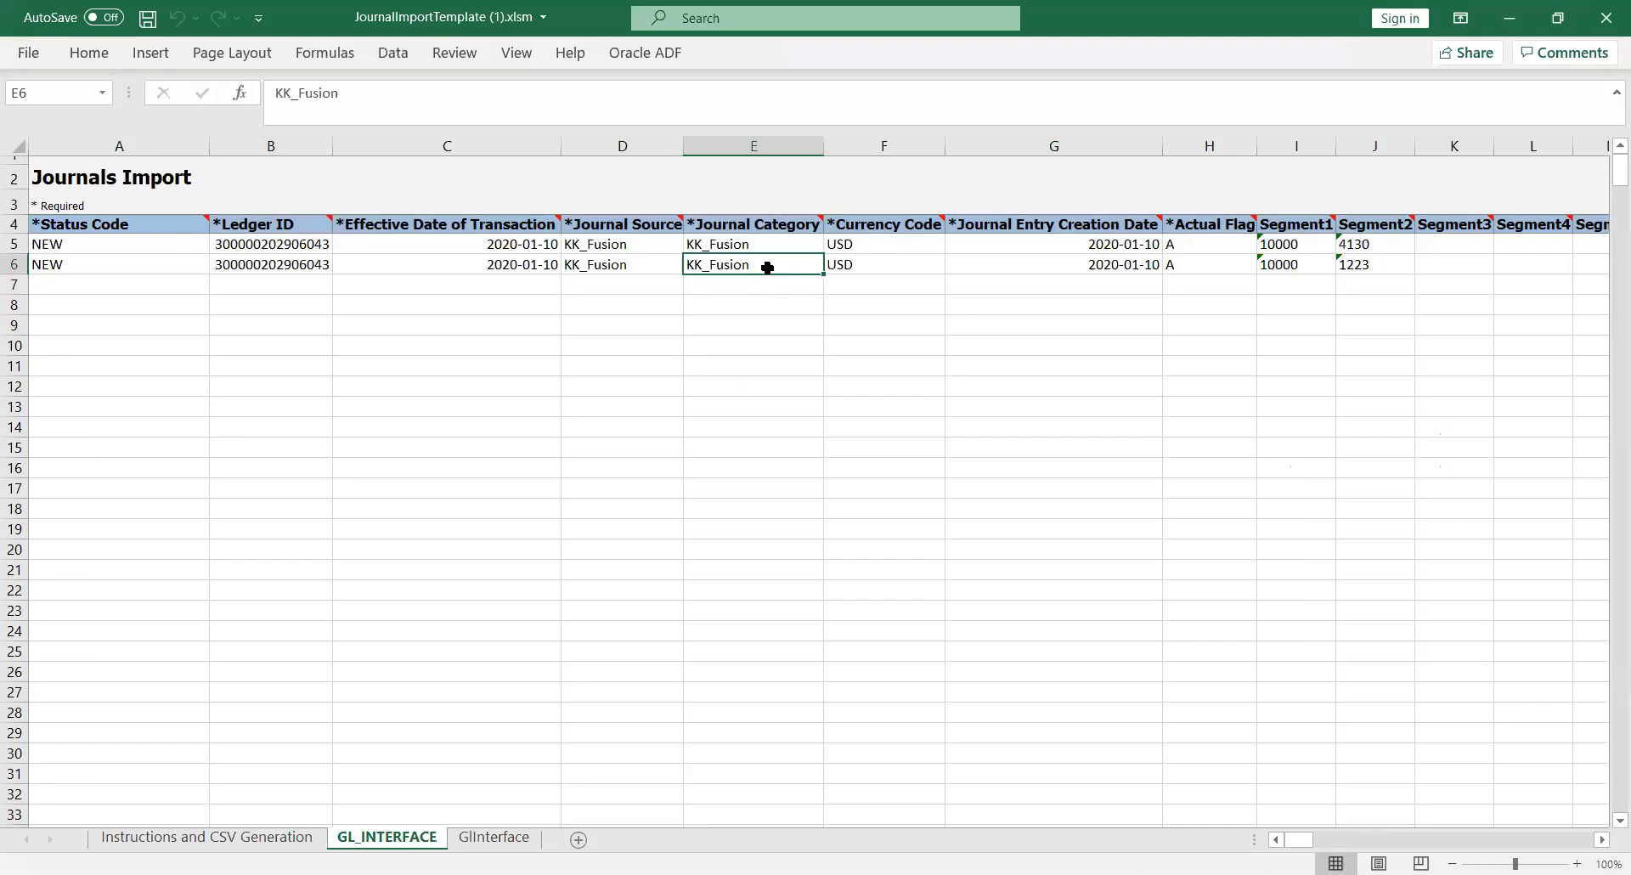
key("Right")
key("Right")
key("Right")
key("Right")
key("Right")
key("Right")
key("Right")
key("Right")
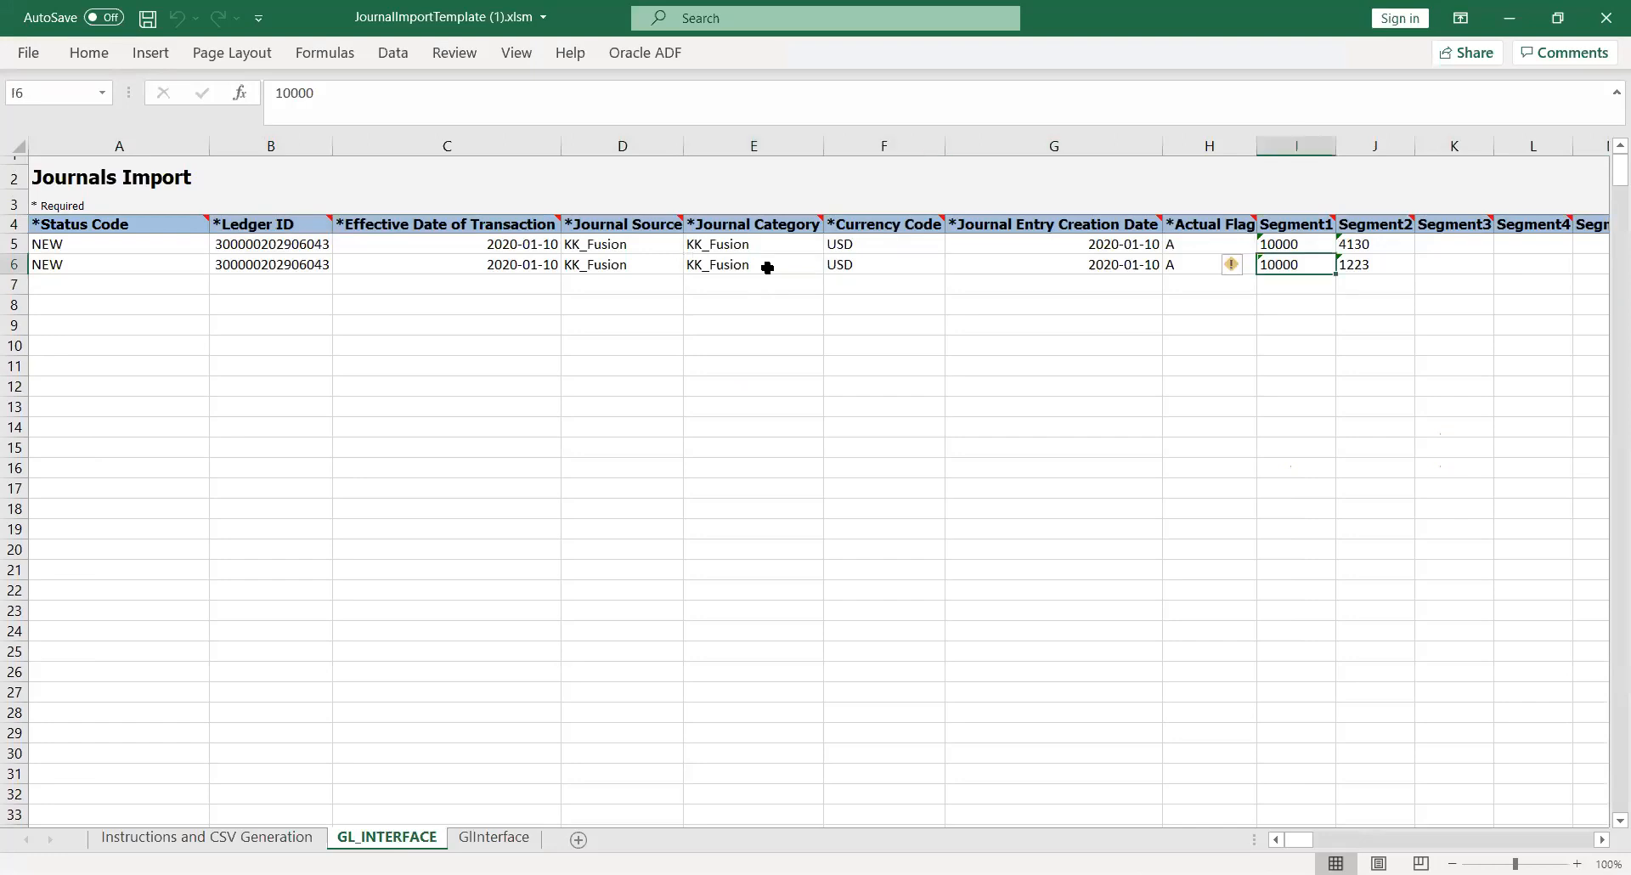
key("Right")
key("Right")
key("Right")
key("Right")
key("Right")
key("Right")
key("Right")
key("Right")
key("Right")
key("Right")
key("Right")
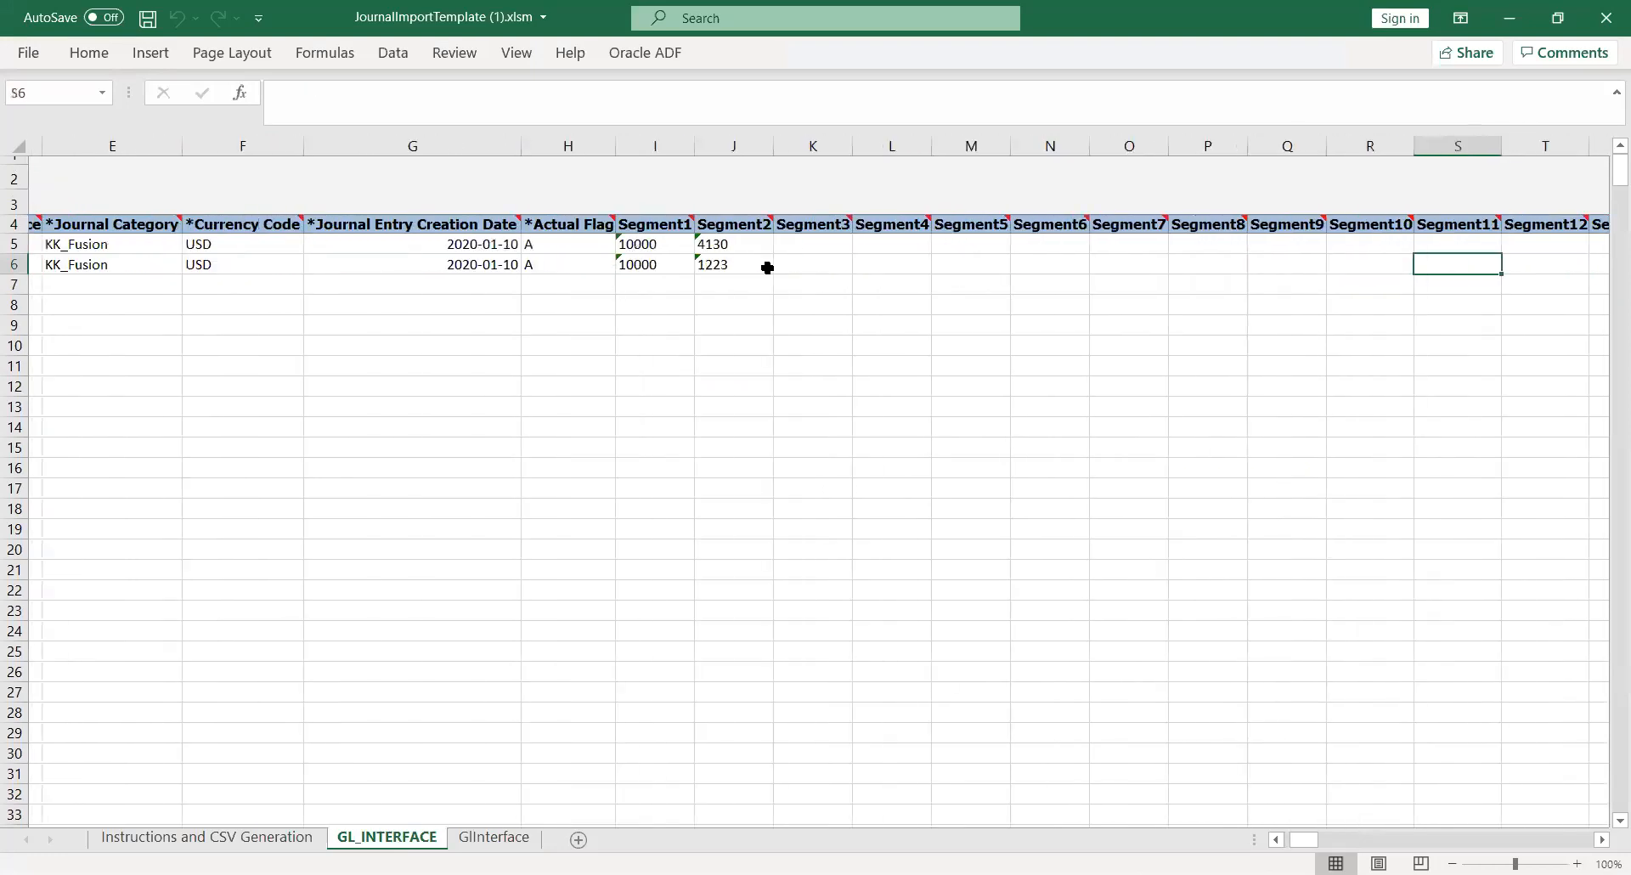
key("Right")
key("Right")
key("Right")
key("Right")
key("Right")
key("Right")
key("Right")
key("Right")
key("Right")
key("Right")
key("Right")
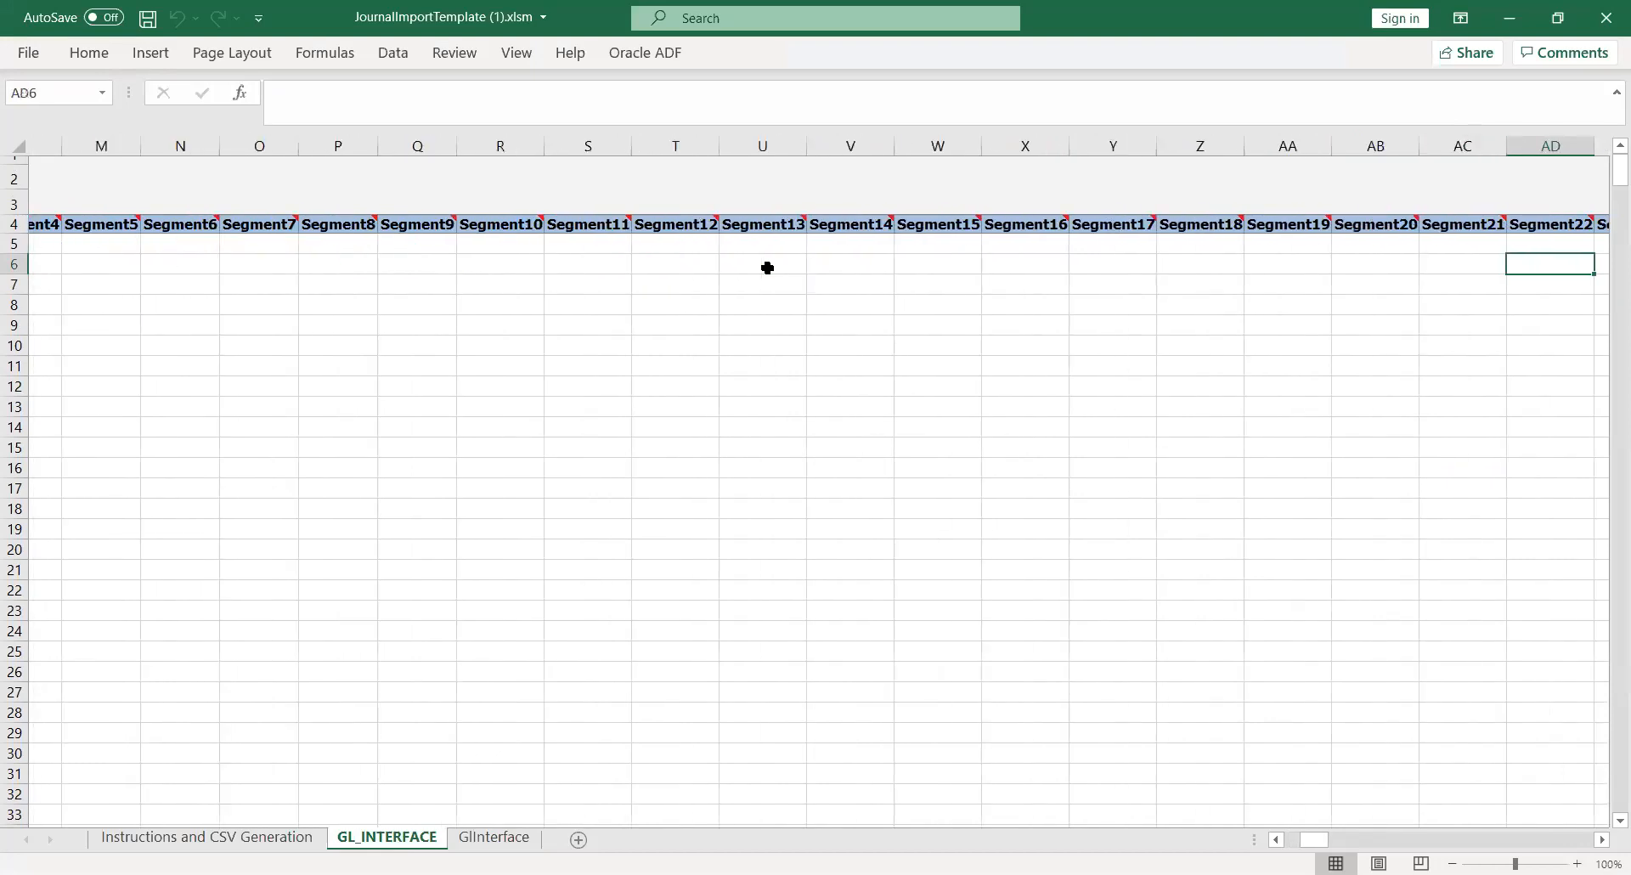
key("Right")
key("Right")
key("Right")
key("Right")
key("Right")
key("Right")
key("Right")
key("Right")
key("Right")
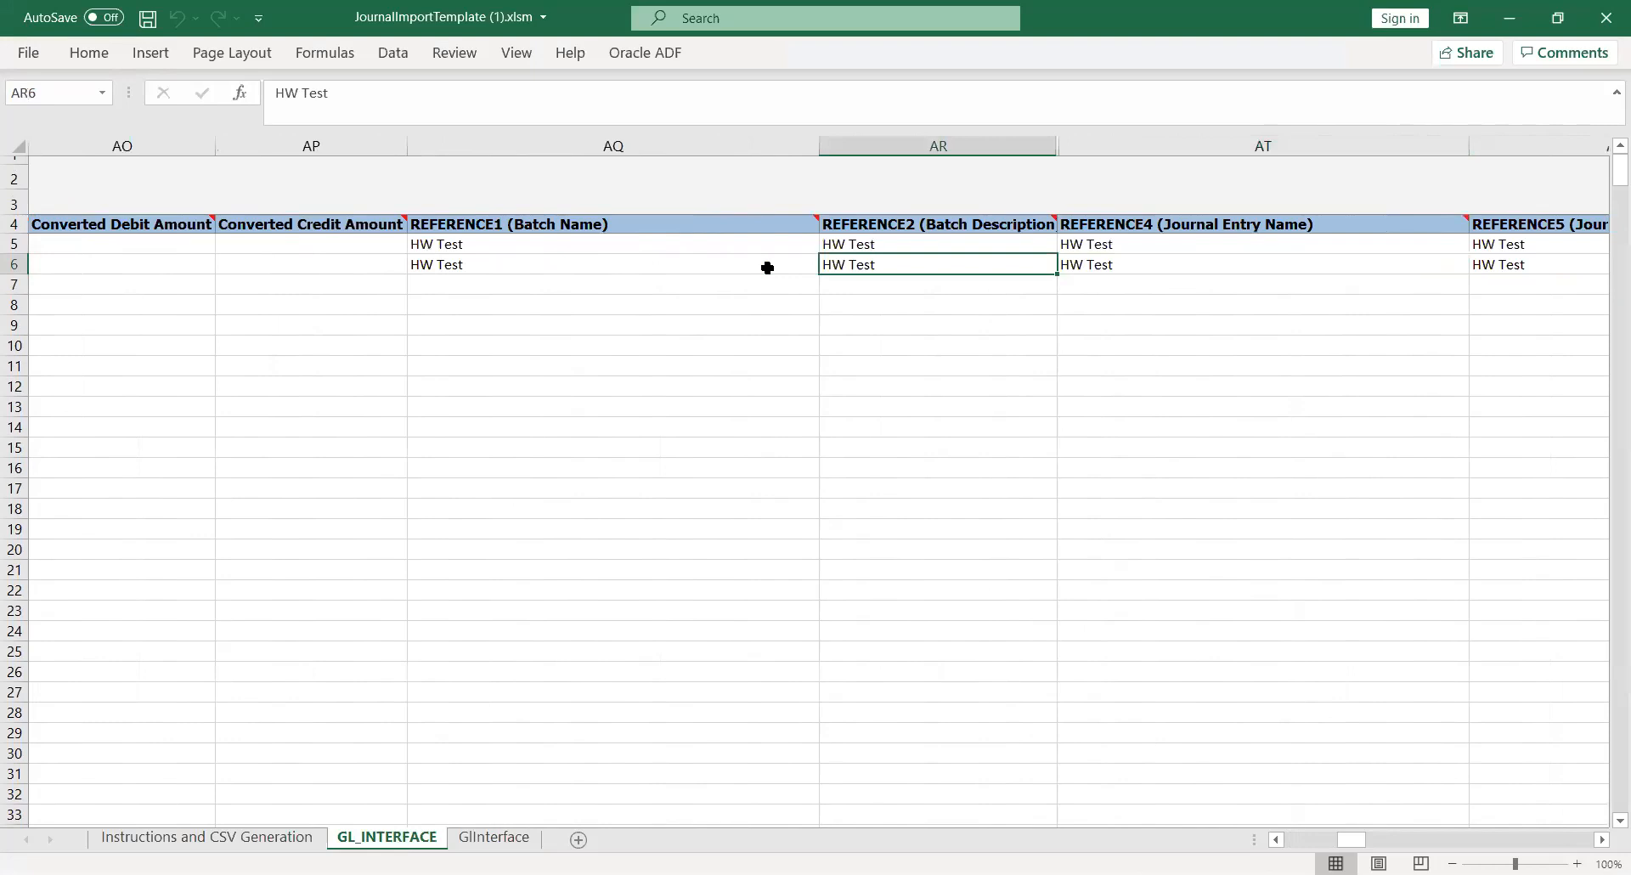
key("Left")
Check the batch name, batch description and journal entry reference headers, then return to the browser
key("Up")
key("Up")
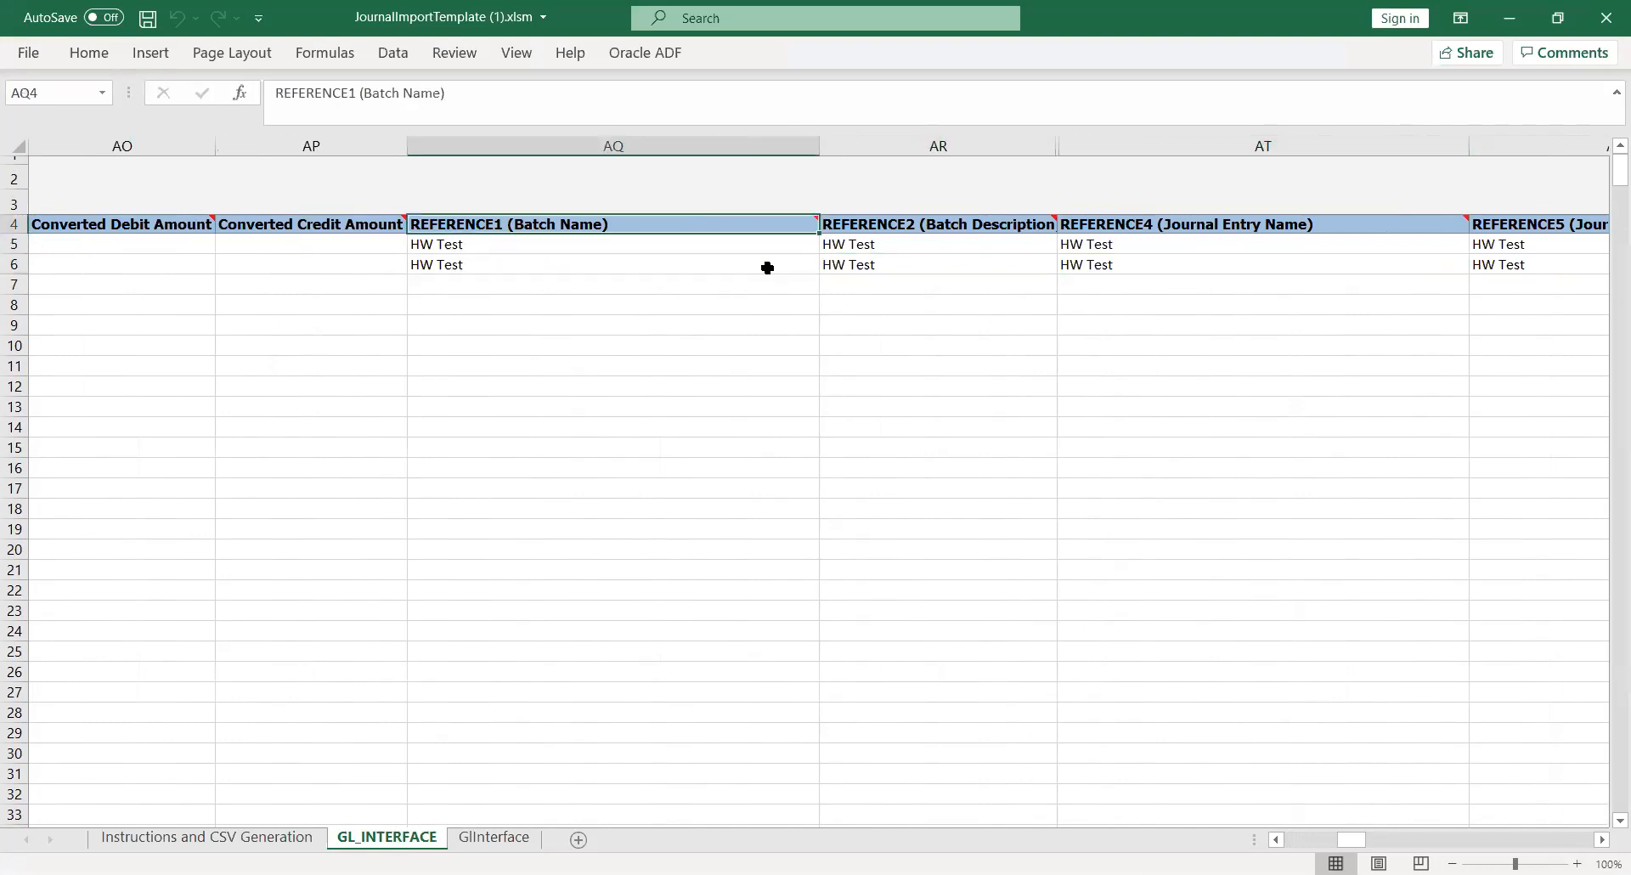
key("Right")
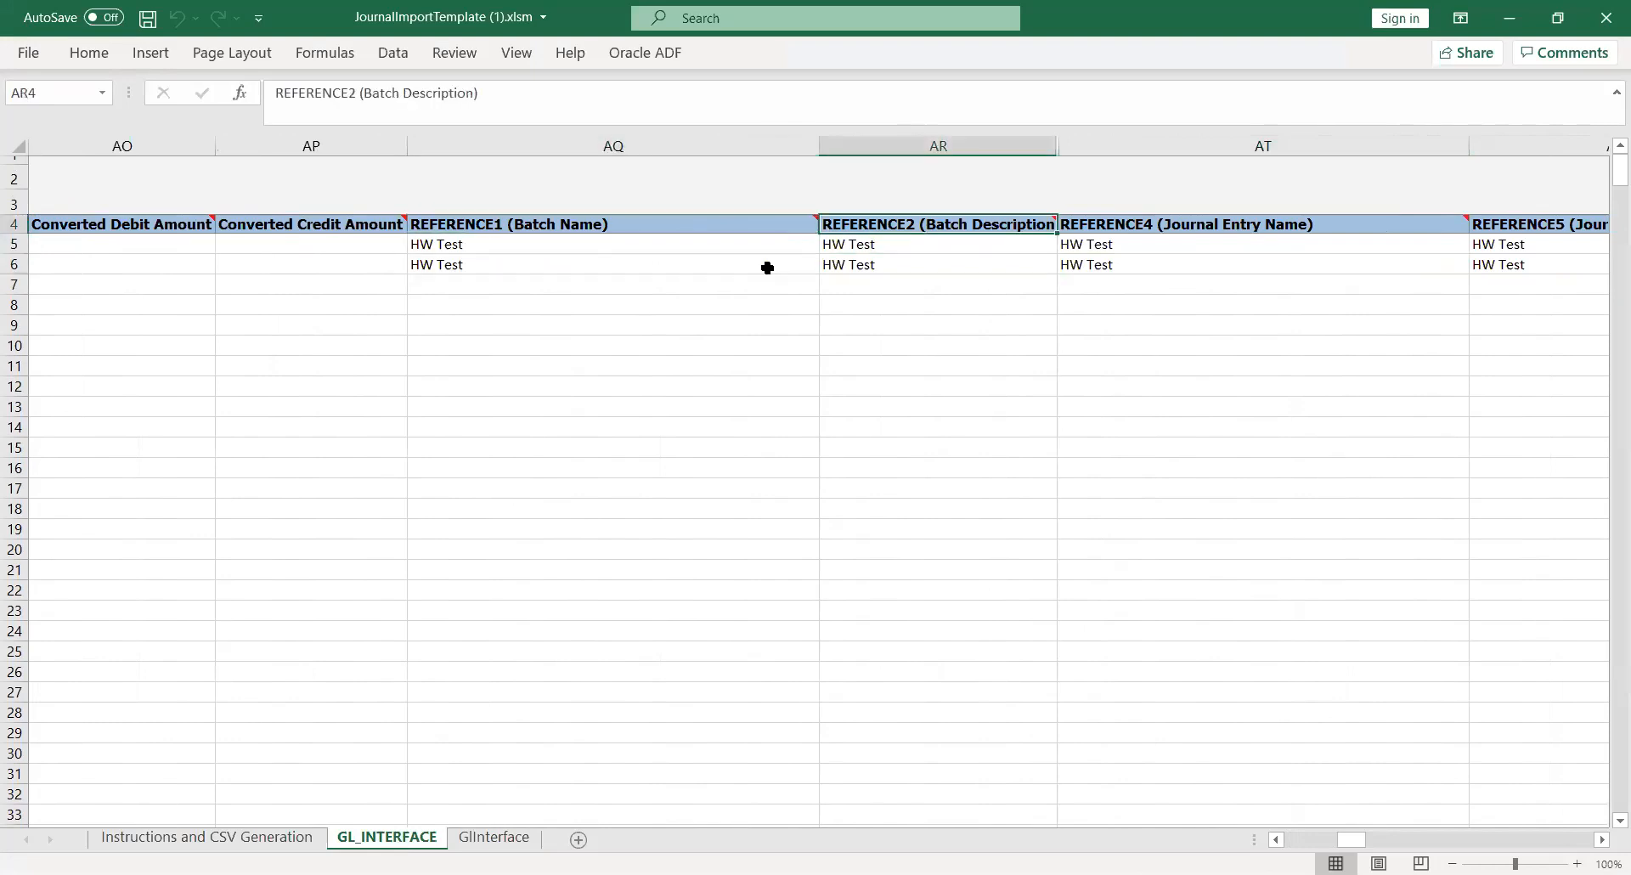
key("Right")
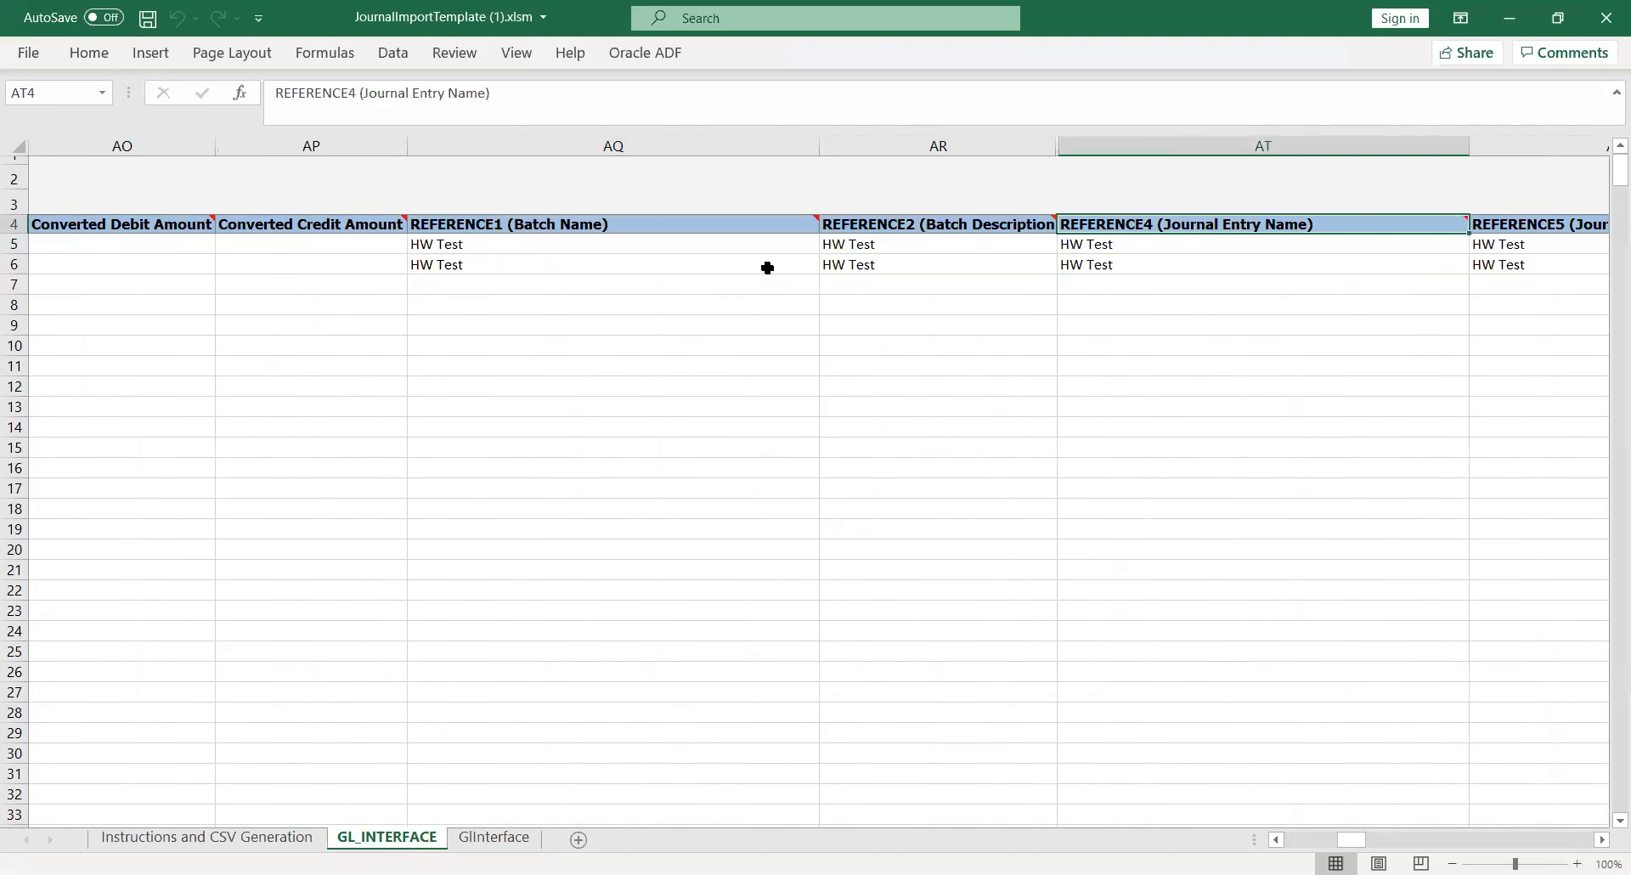
key("Right")
key("Right")
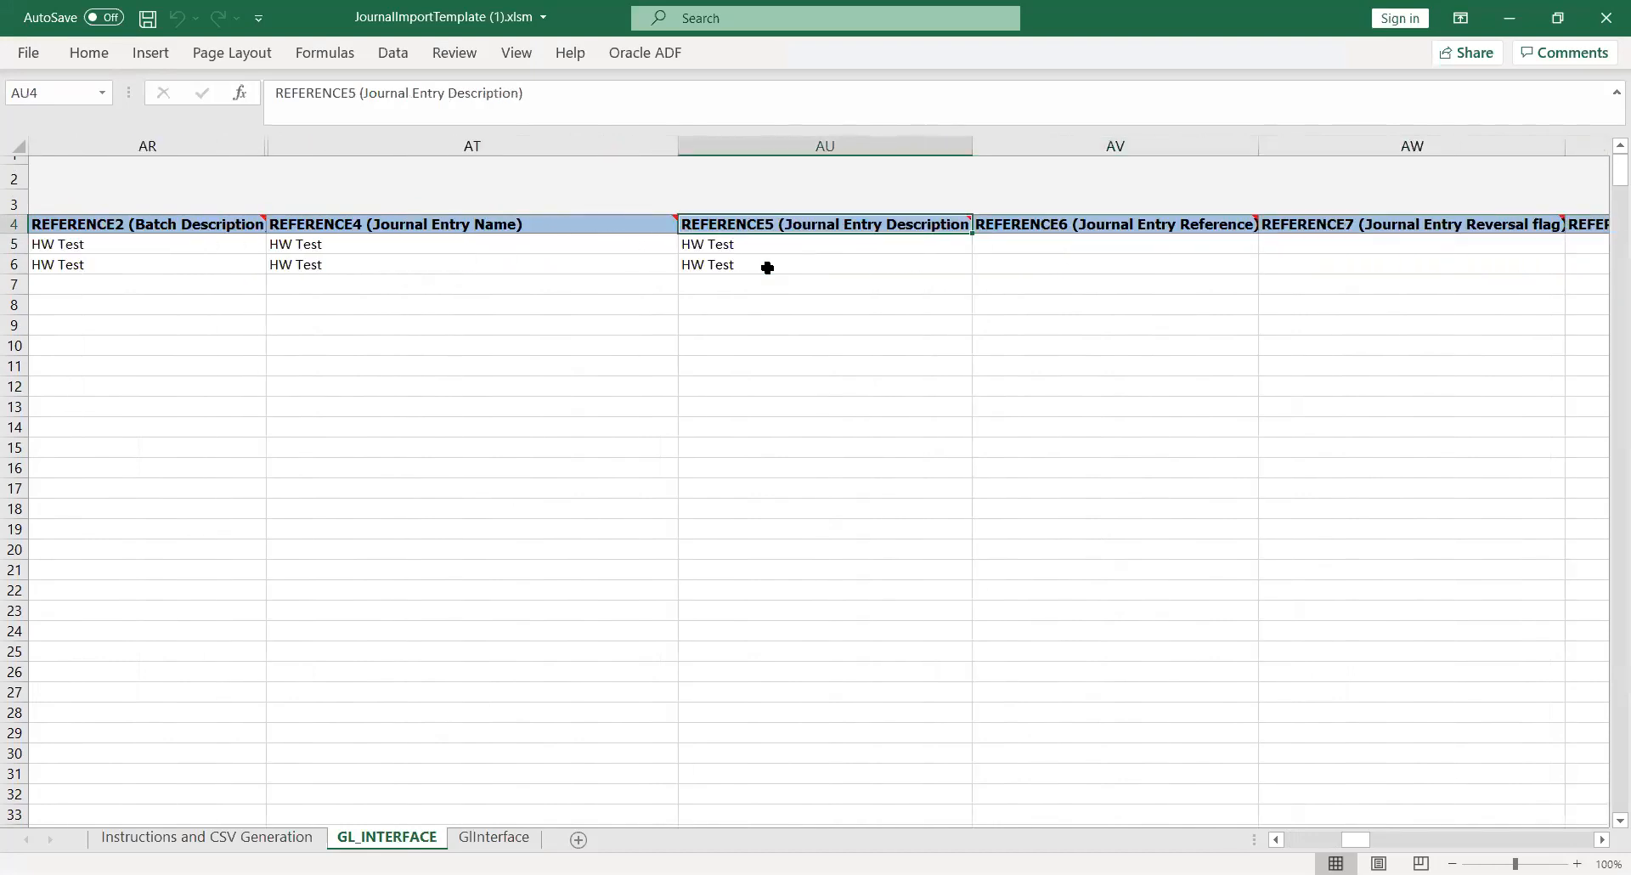
key("Left")
key("Left")
key("Left")
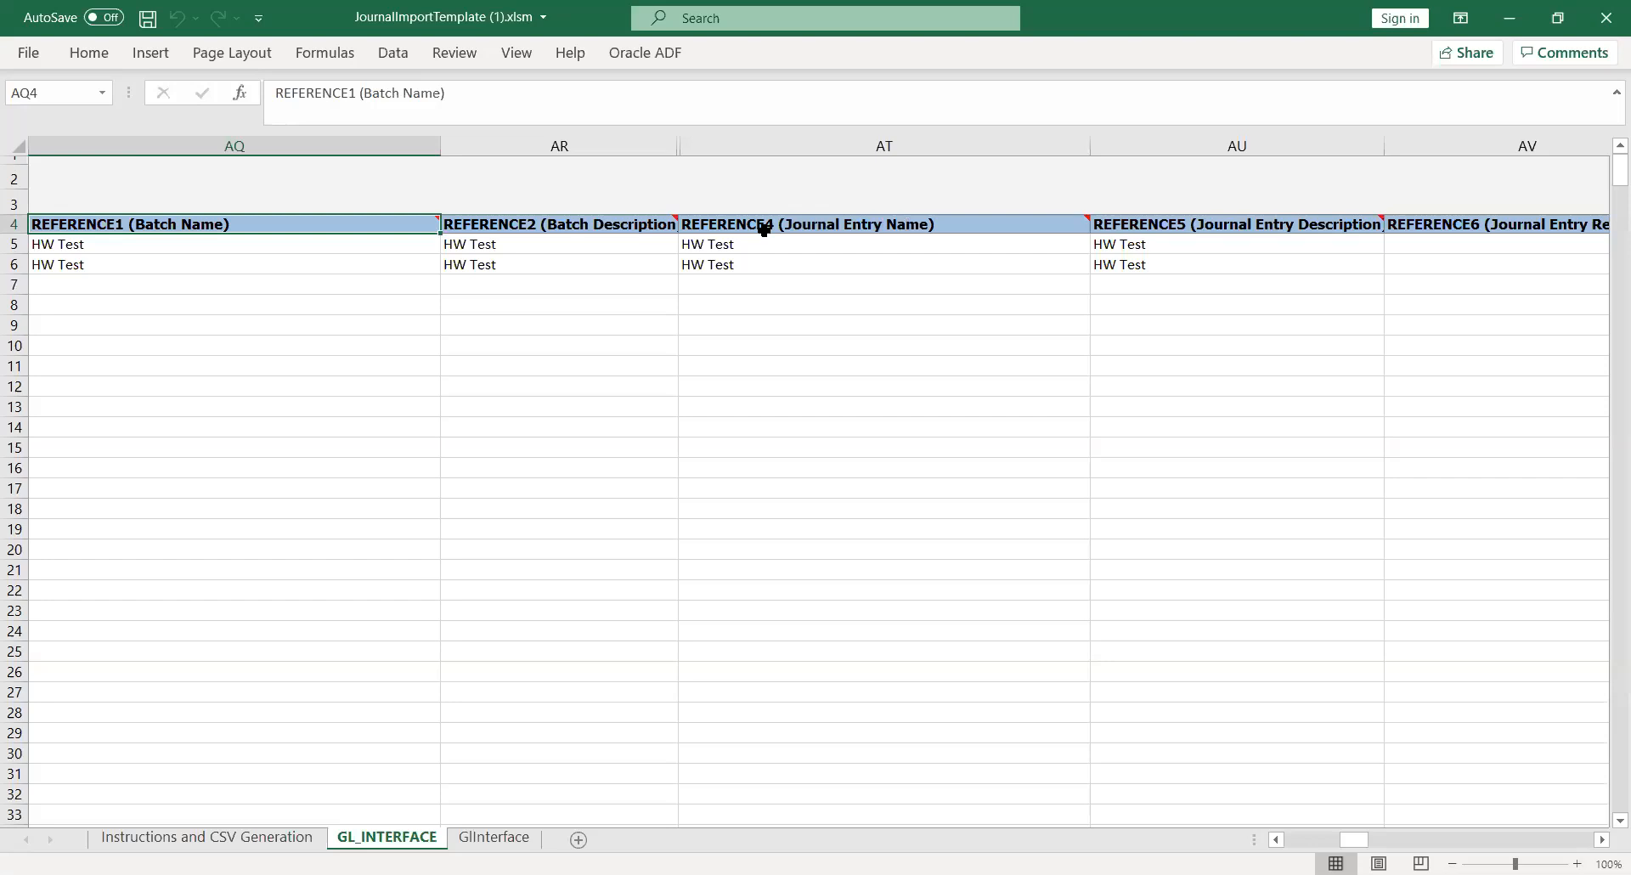
key("alt+Tab")
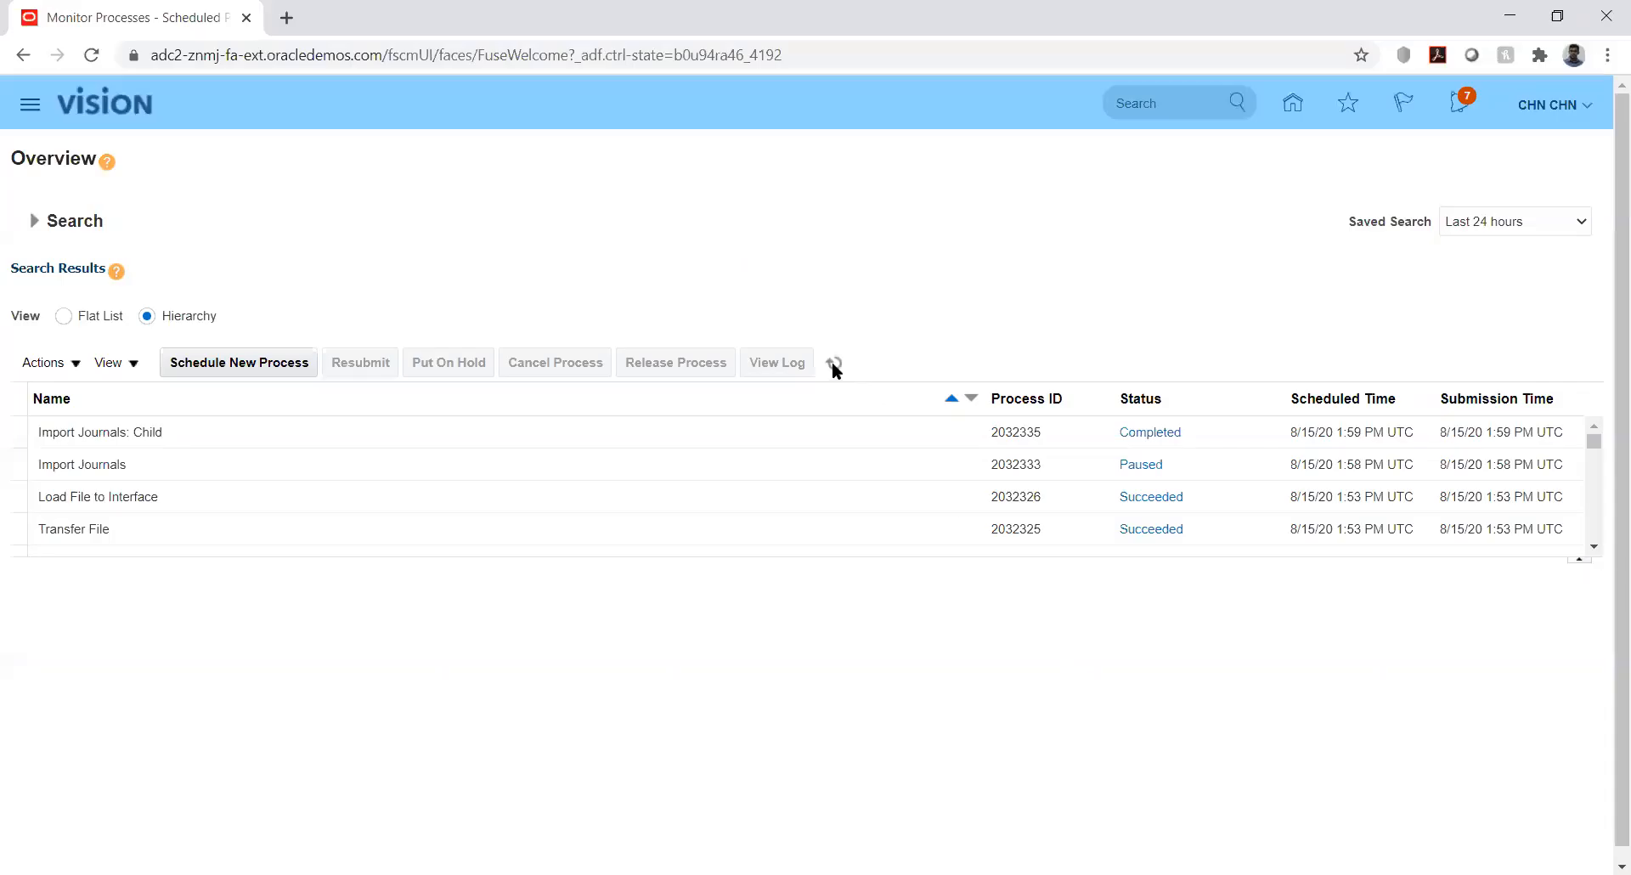
Open Manage Journals from General Accounting > Journals, with the period defaulting to Feb-20
left_click(834, 363)
left_click(1288, 105)
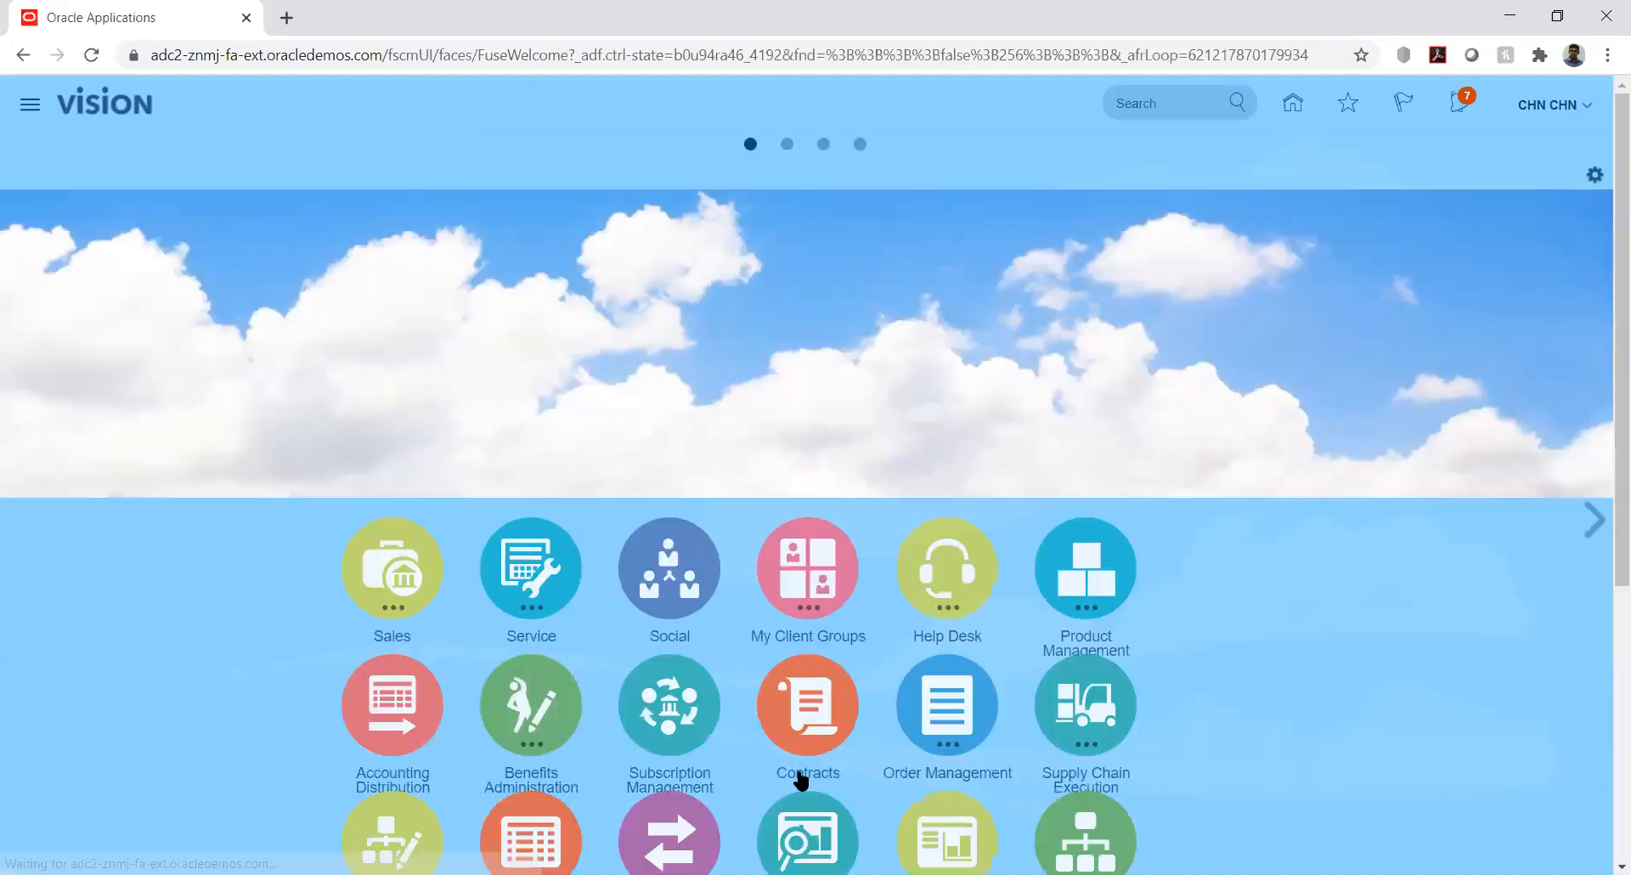
scroll(1606, 507, "down", 5)
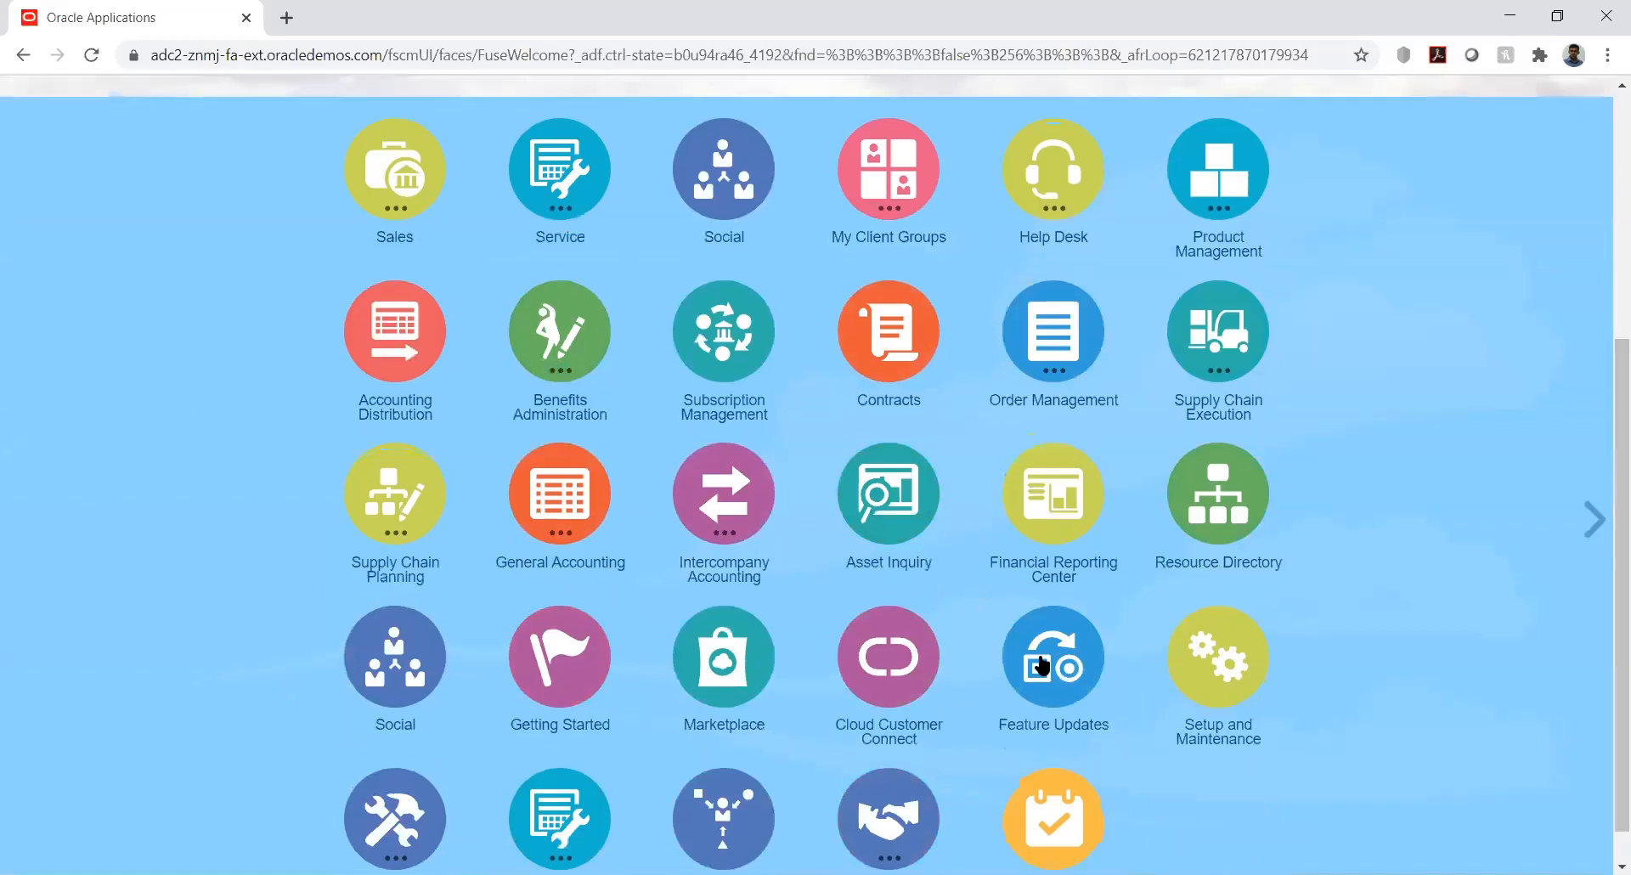
left_click(569, 501)
left_click(572, 639)
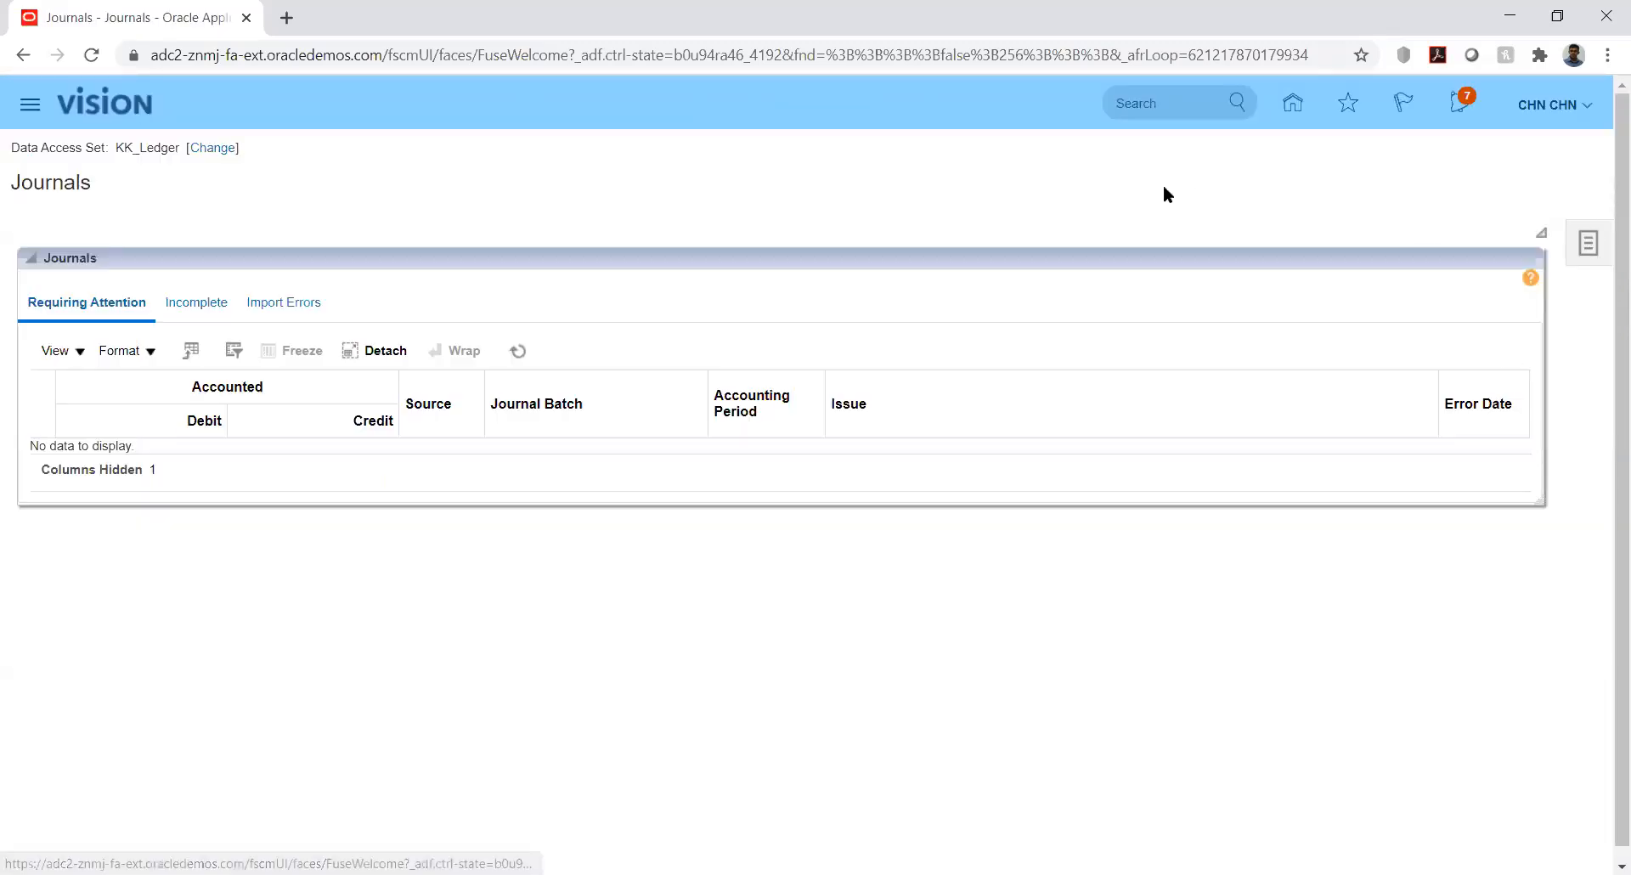
left_click(1604, 257)
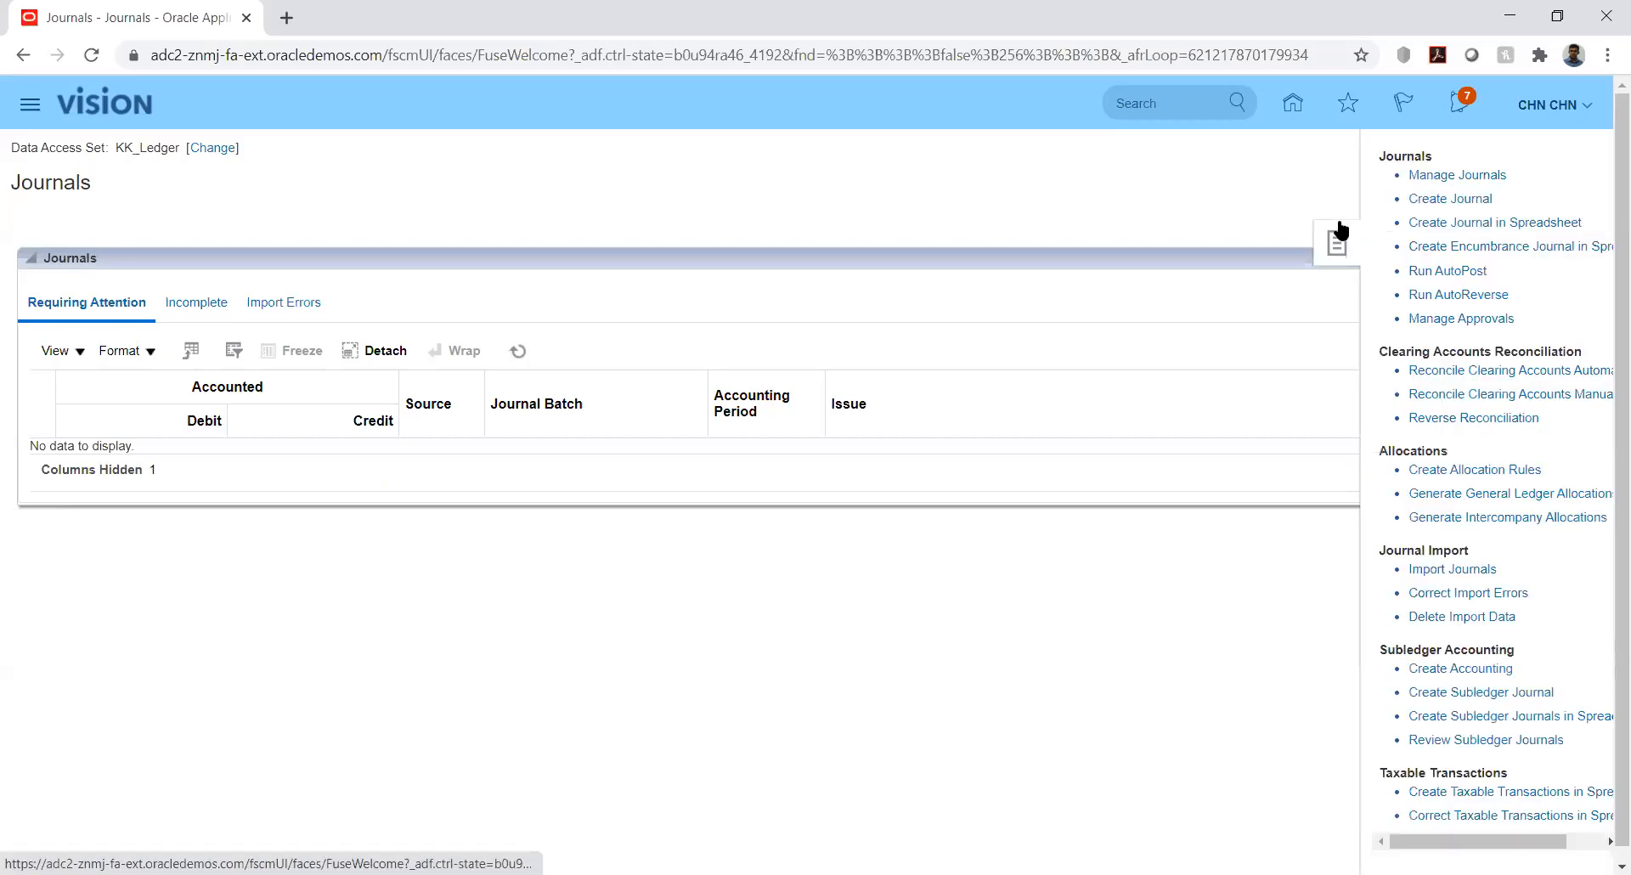
left_click(1433, 179)
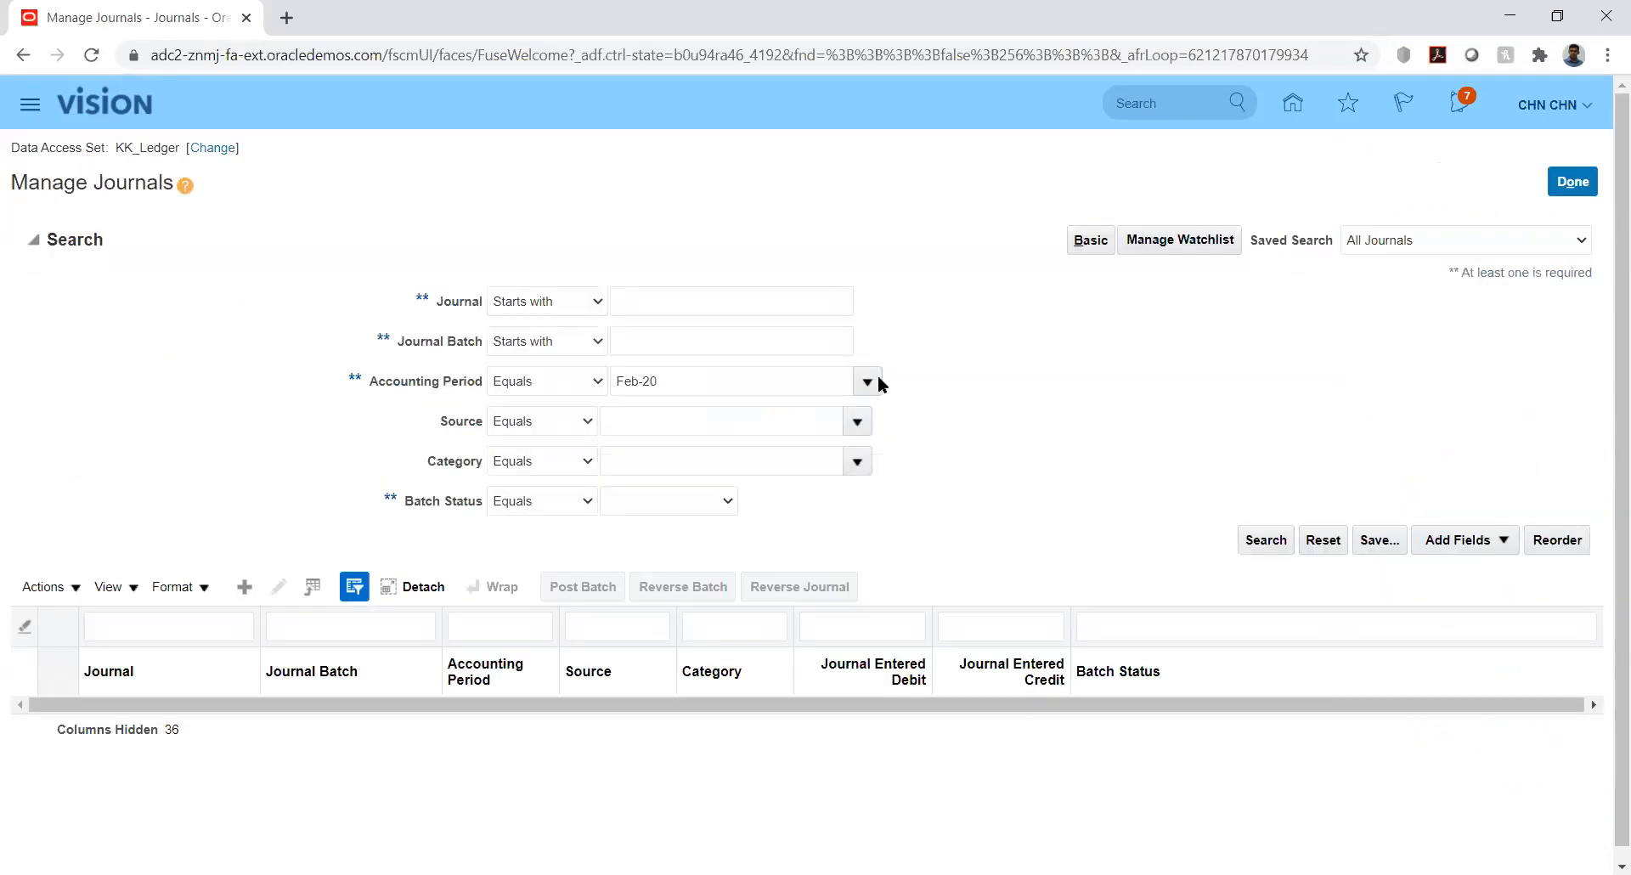
Search journals for accounting period Jan-20 and open the unposted HW Test KK_Fusion batch
left_click(1265, 540)
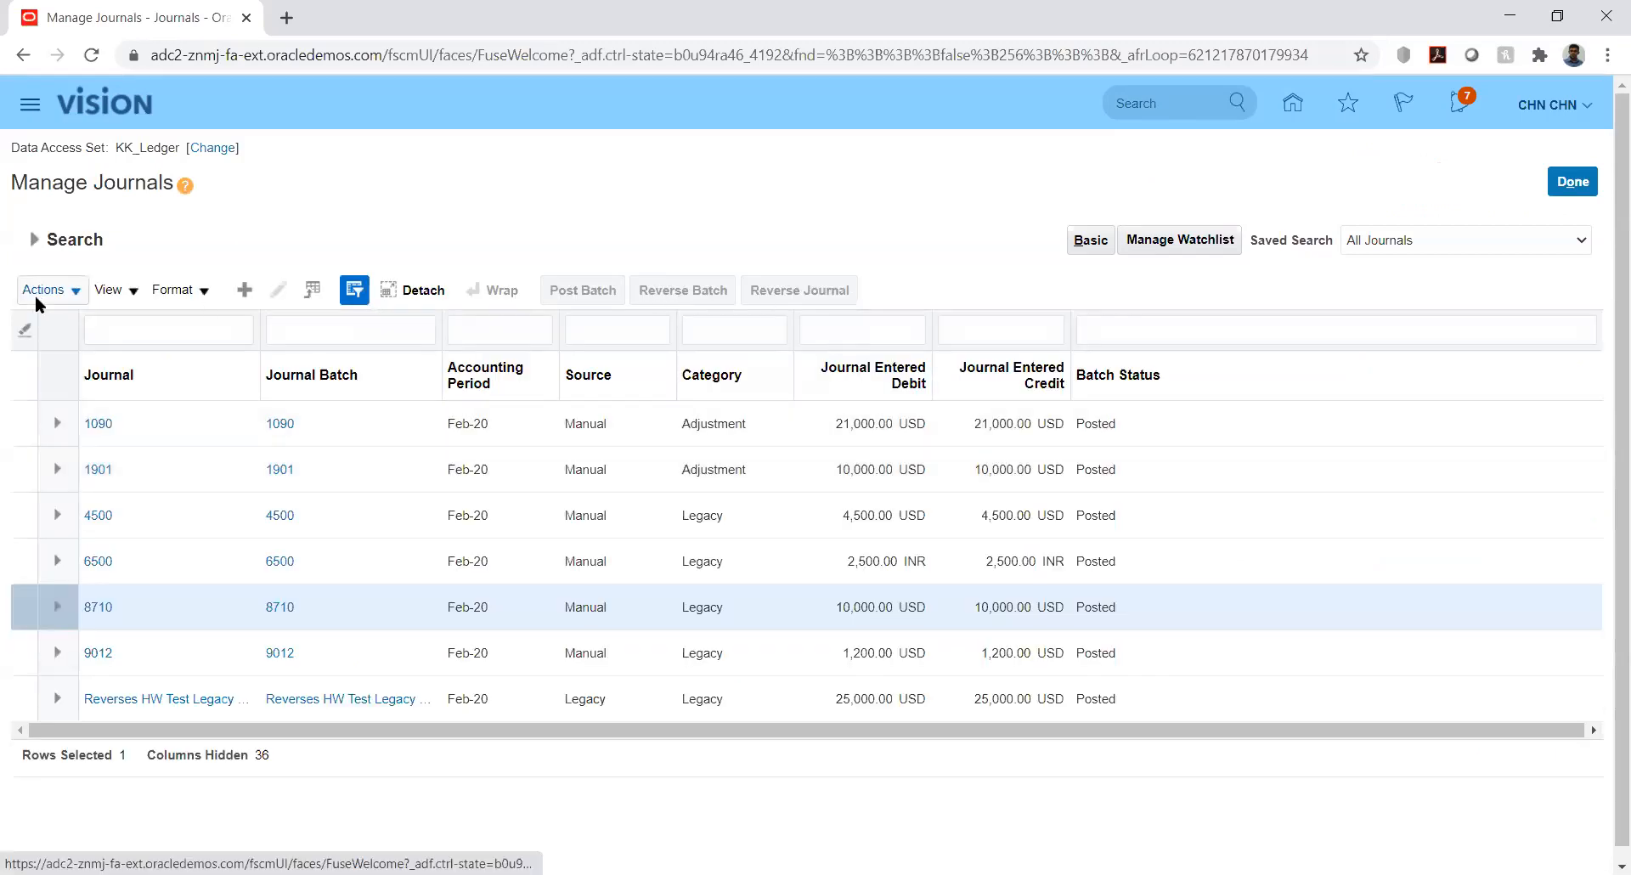
left_click(34, 238)
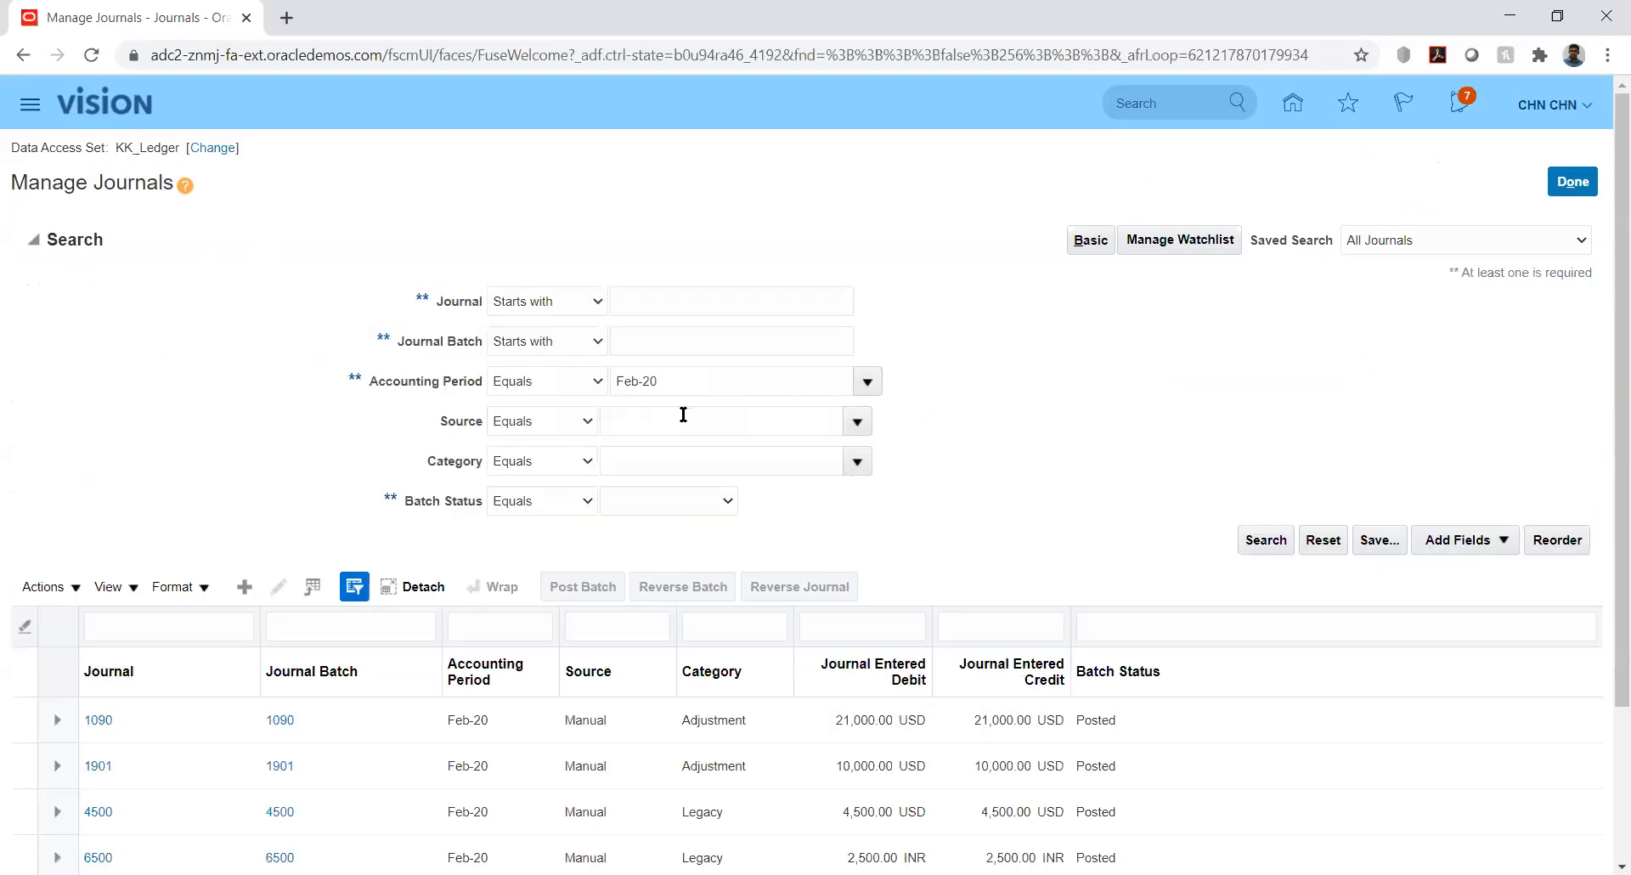
left_click(876, 380)
left_click(1267, 561)
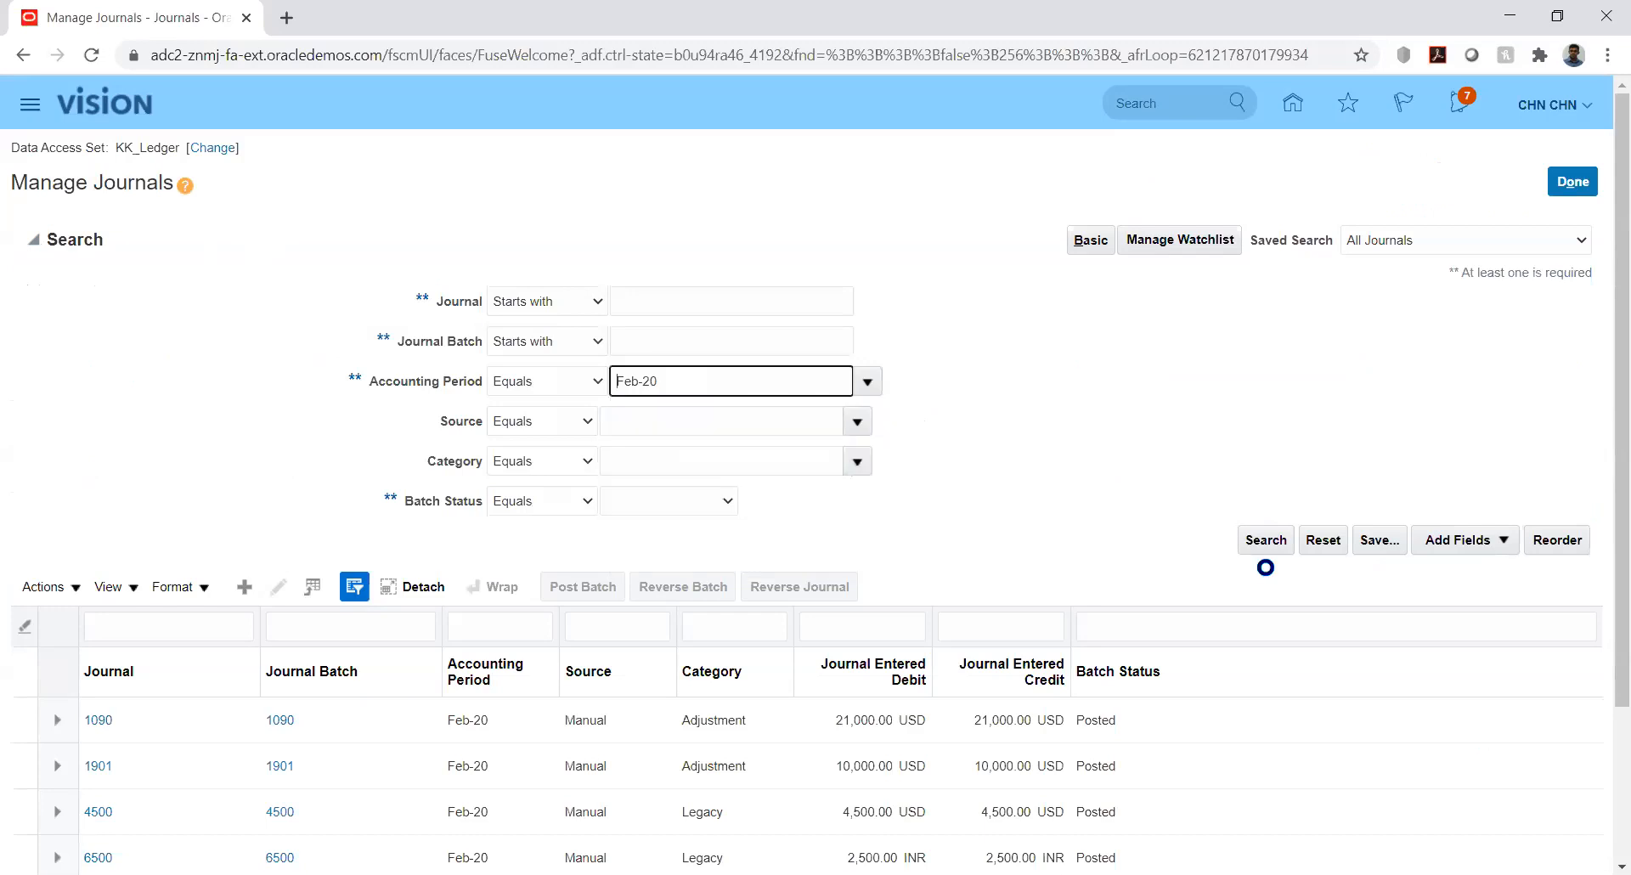
left_click(1267, 544)
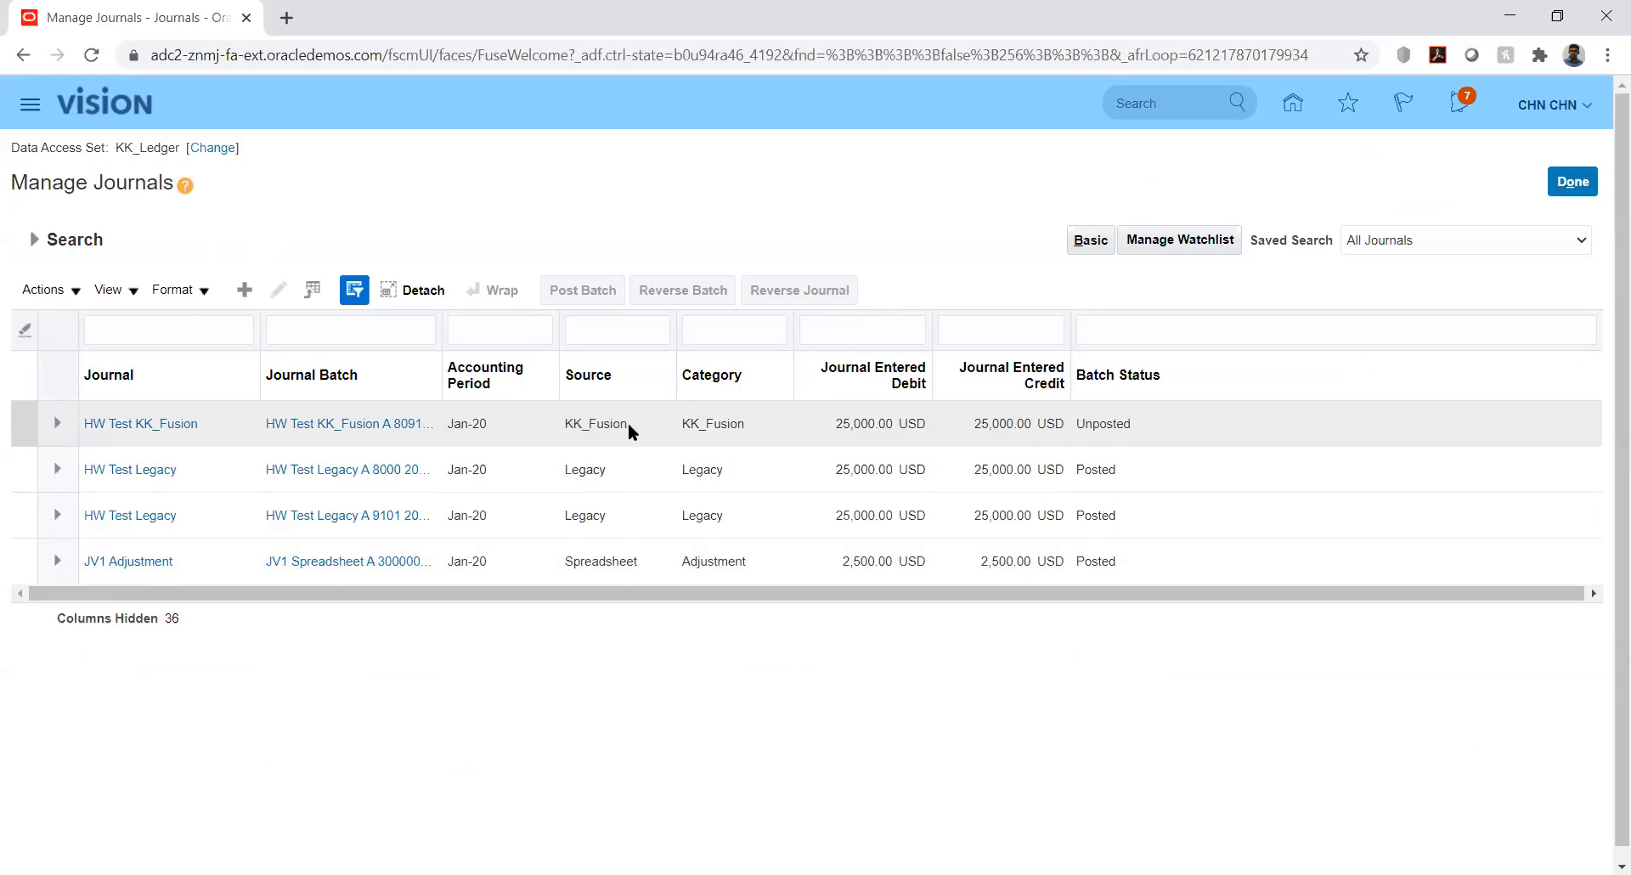
left_click(157, 423)
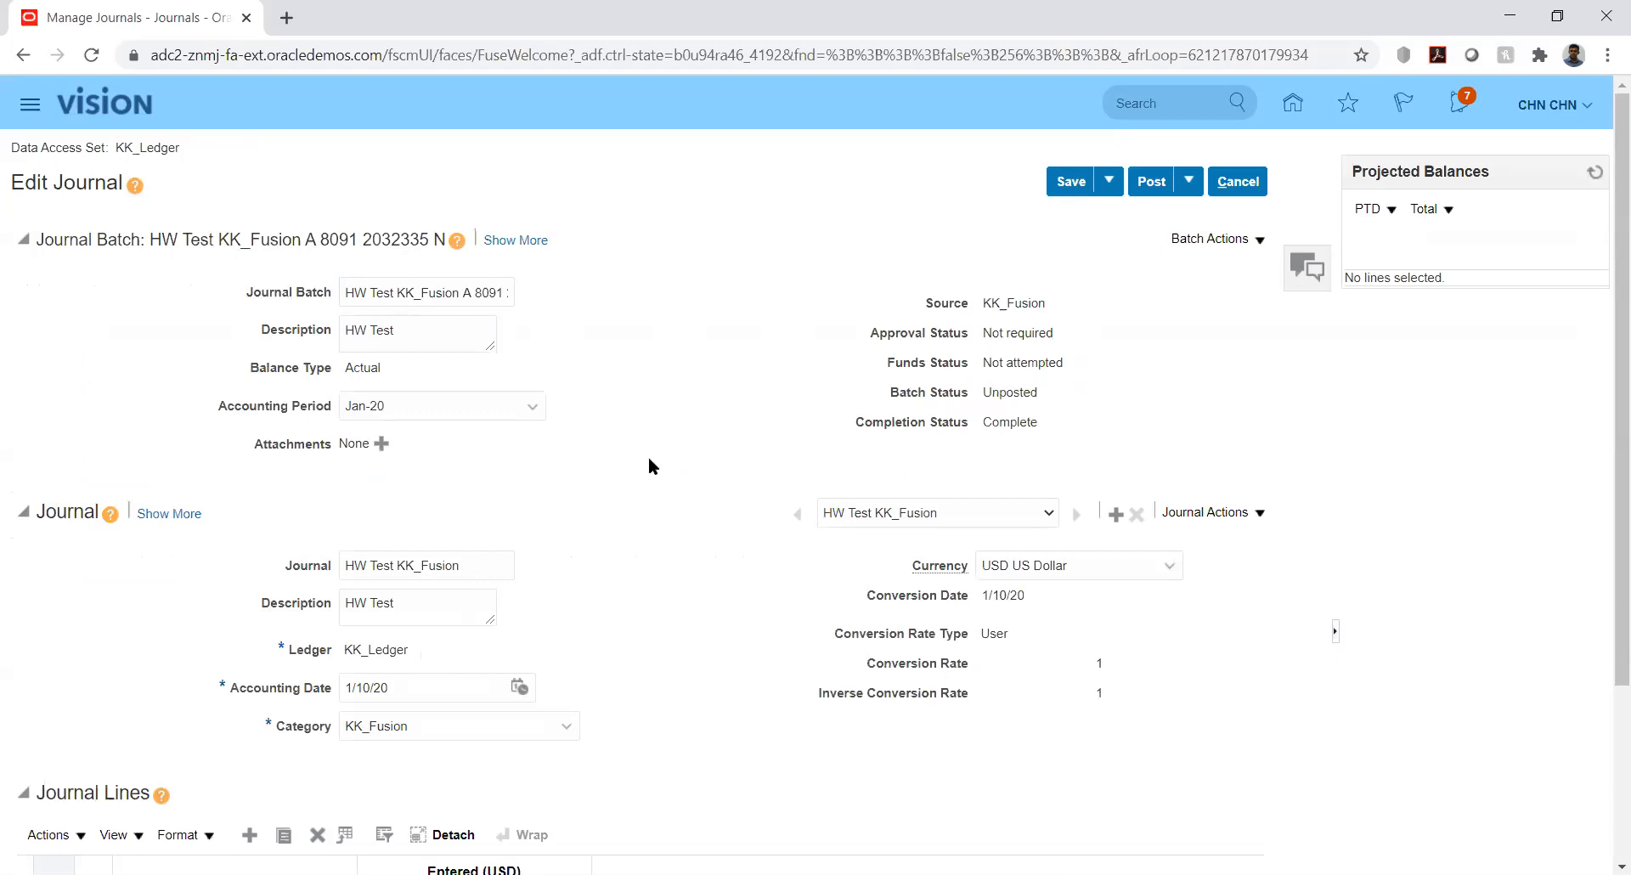
double_click(401, 292)
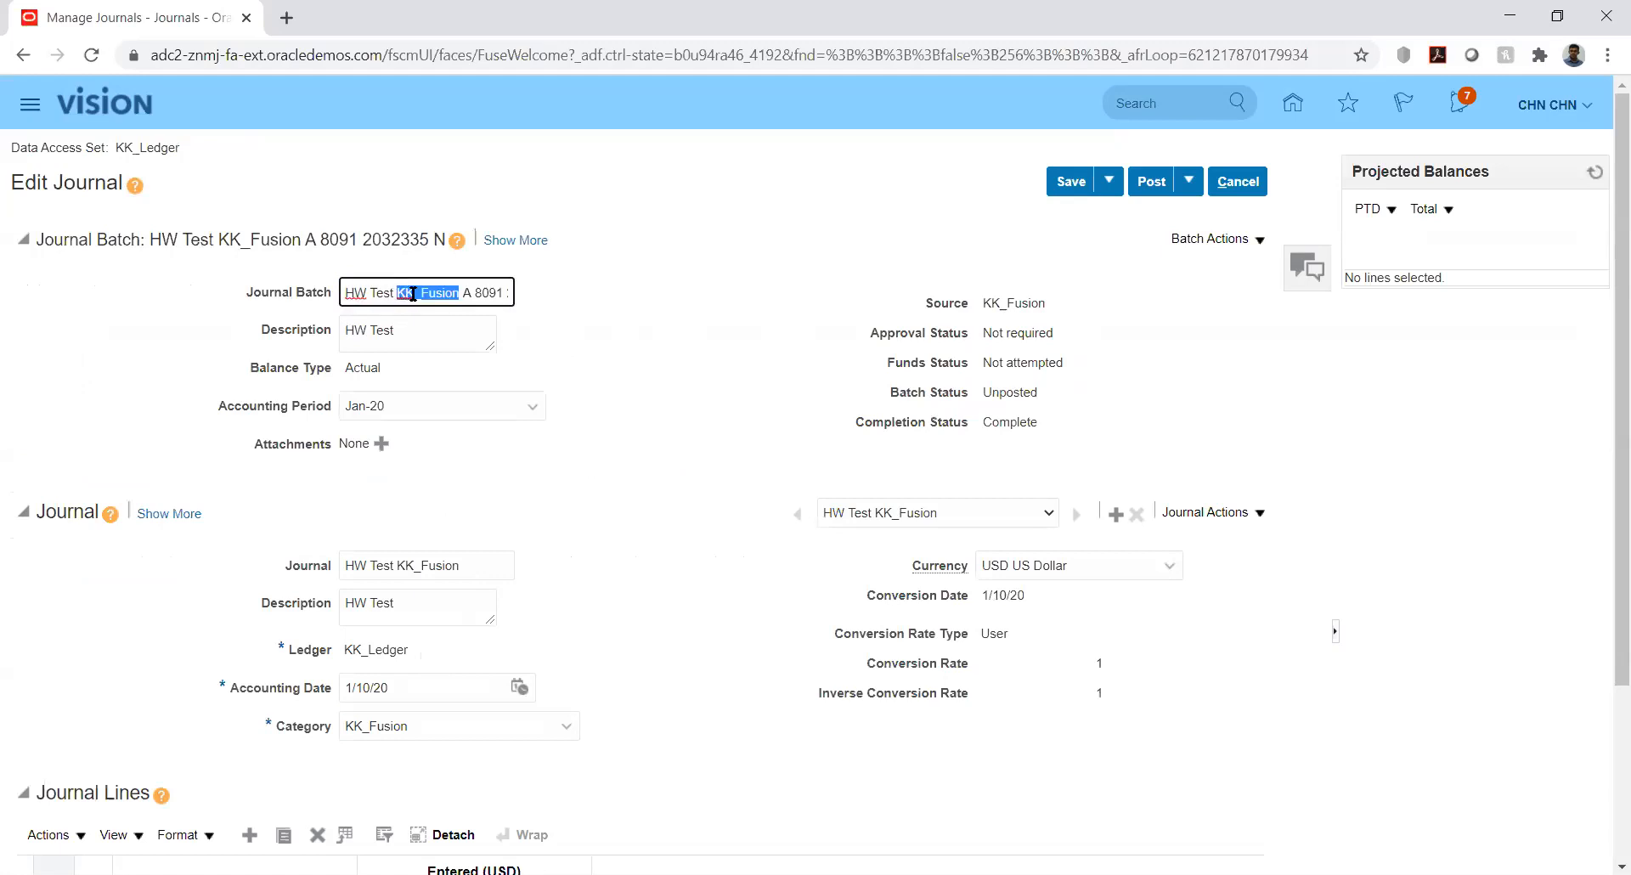
left_click(472, 292)
key("Right")
key("Right")
key("Right")
key("Right")
key("Right")
key("Right")
key("Right")
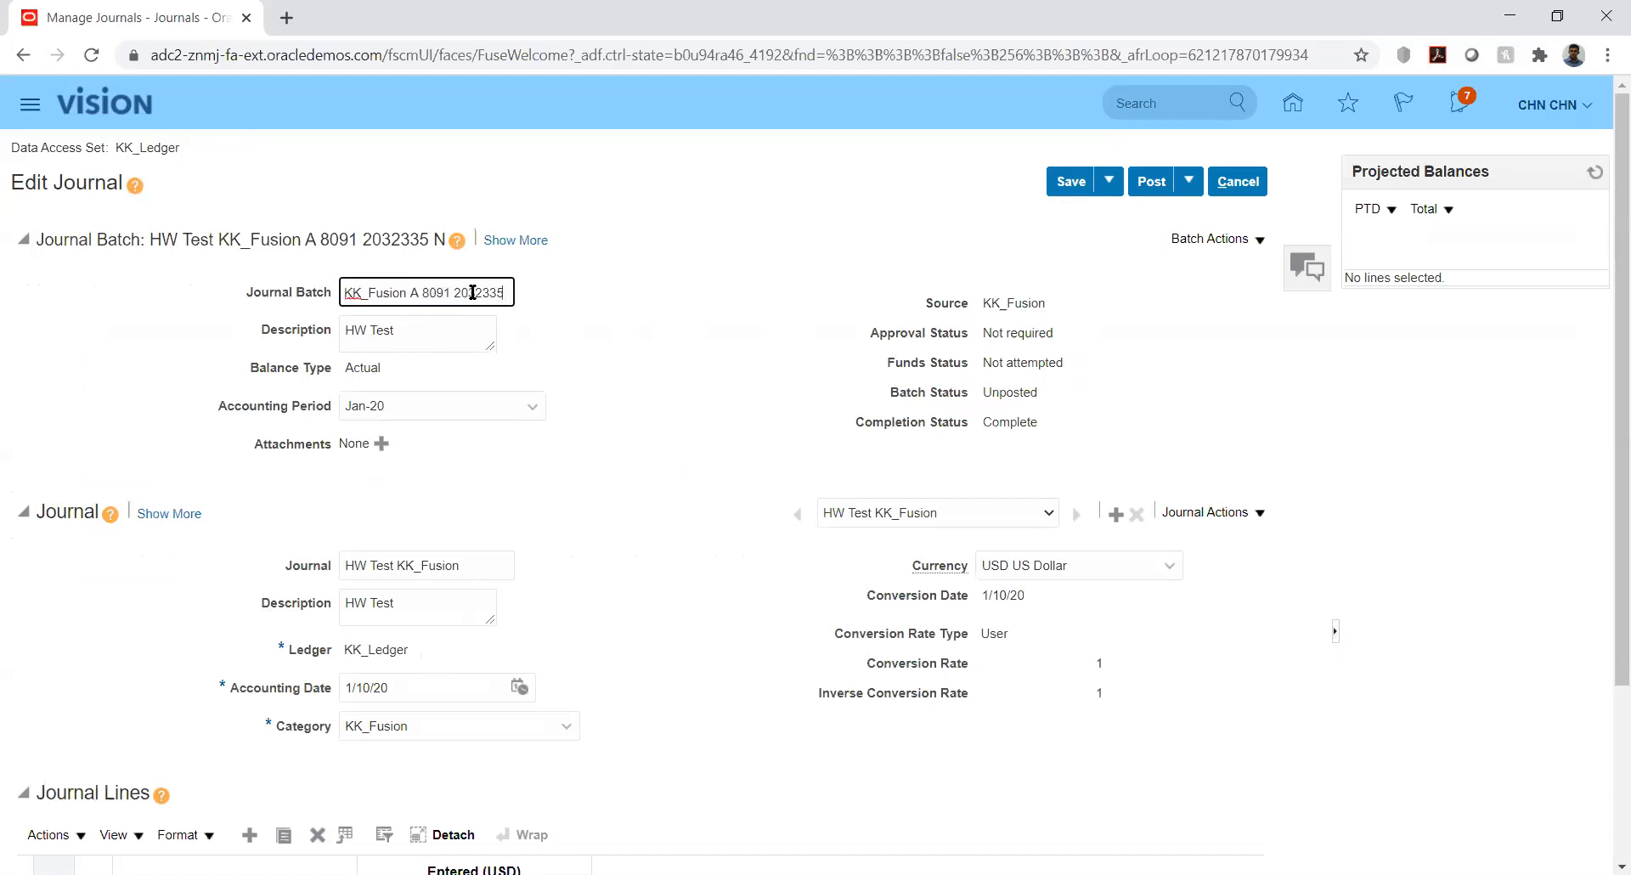
key("Home")
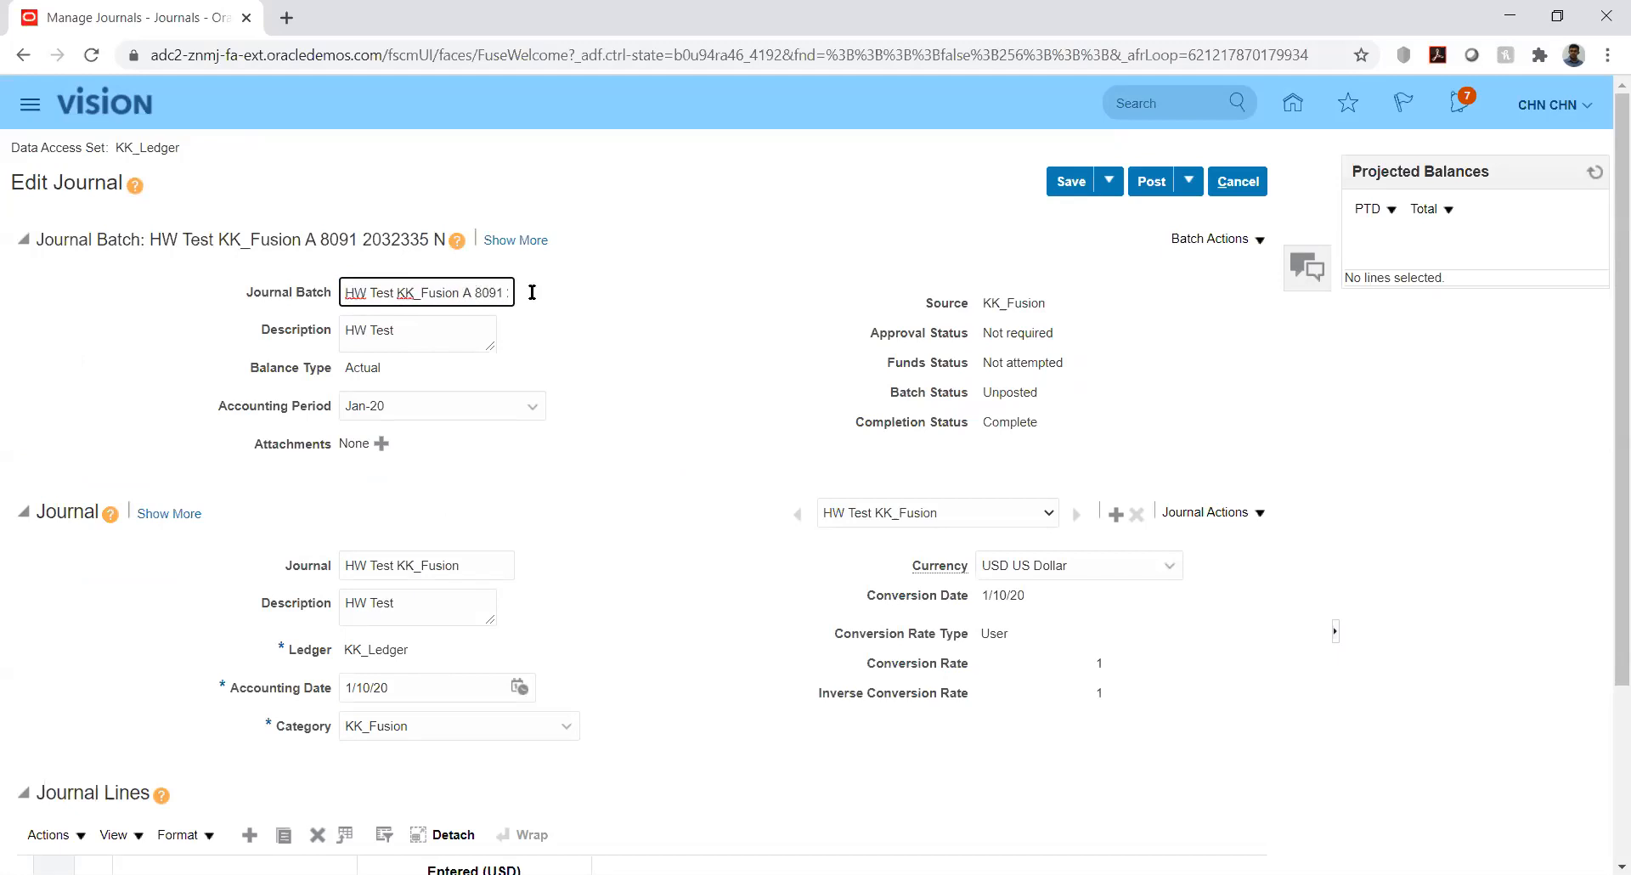
left_click(687, 316)
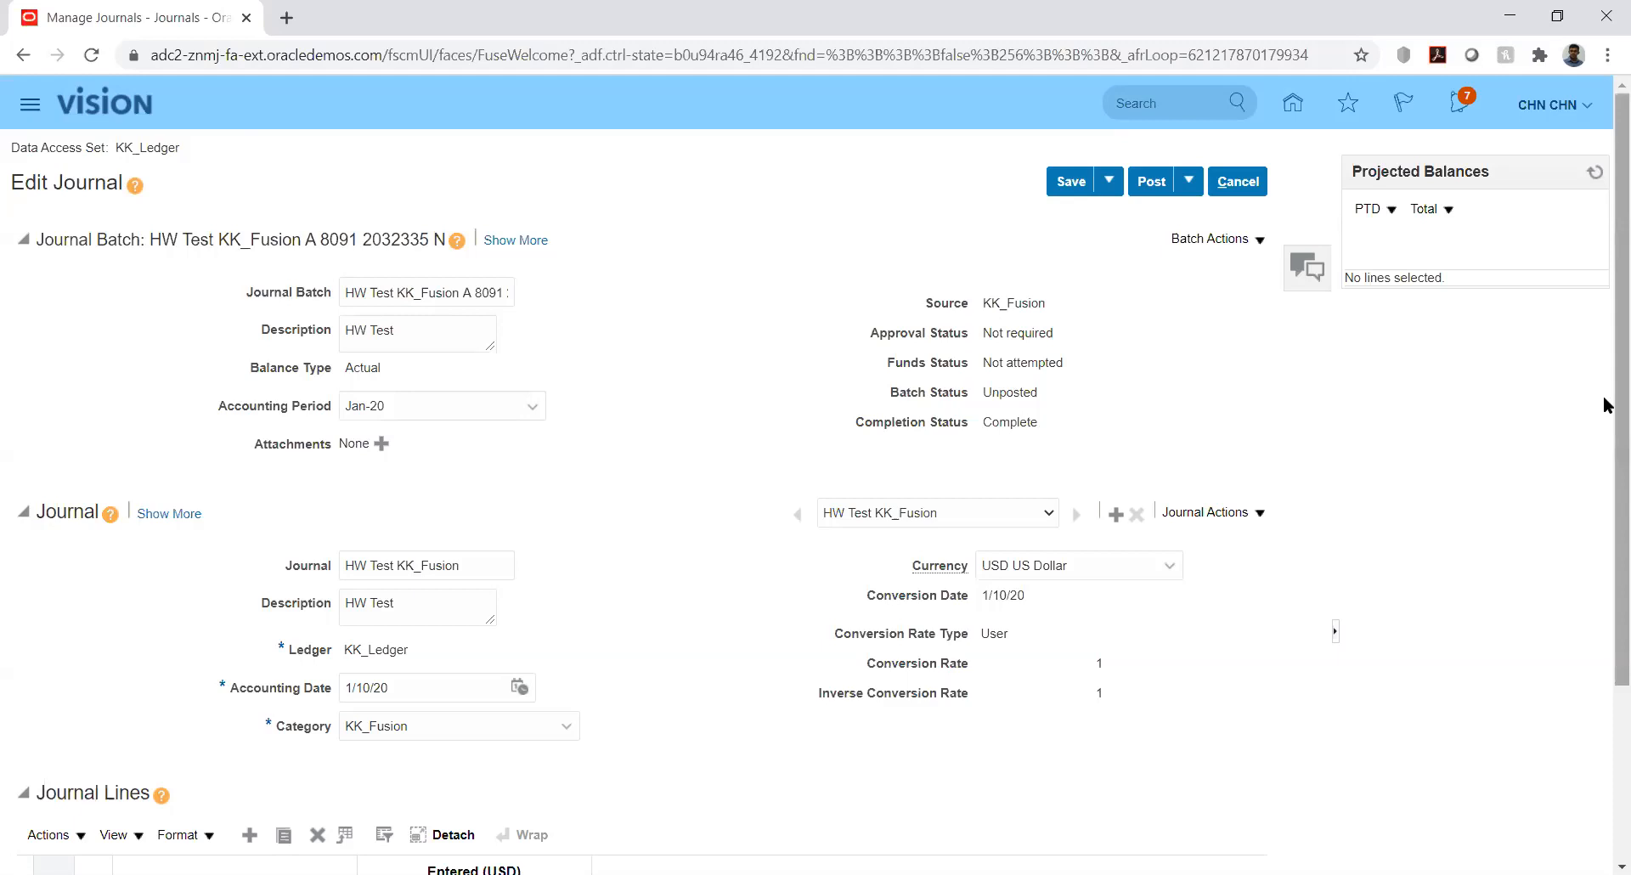
scroll(1606, 519, "down", 3)
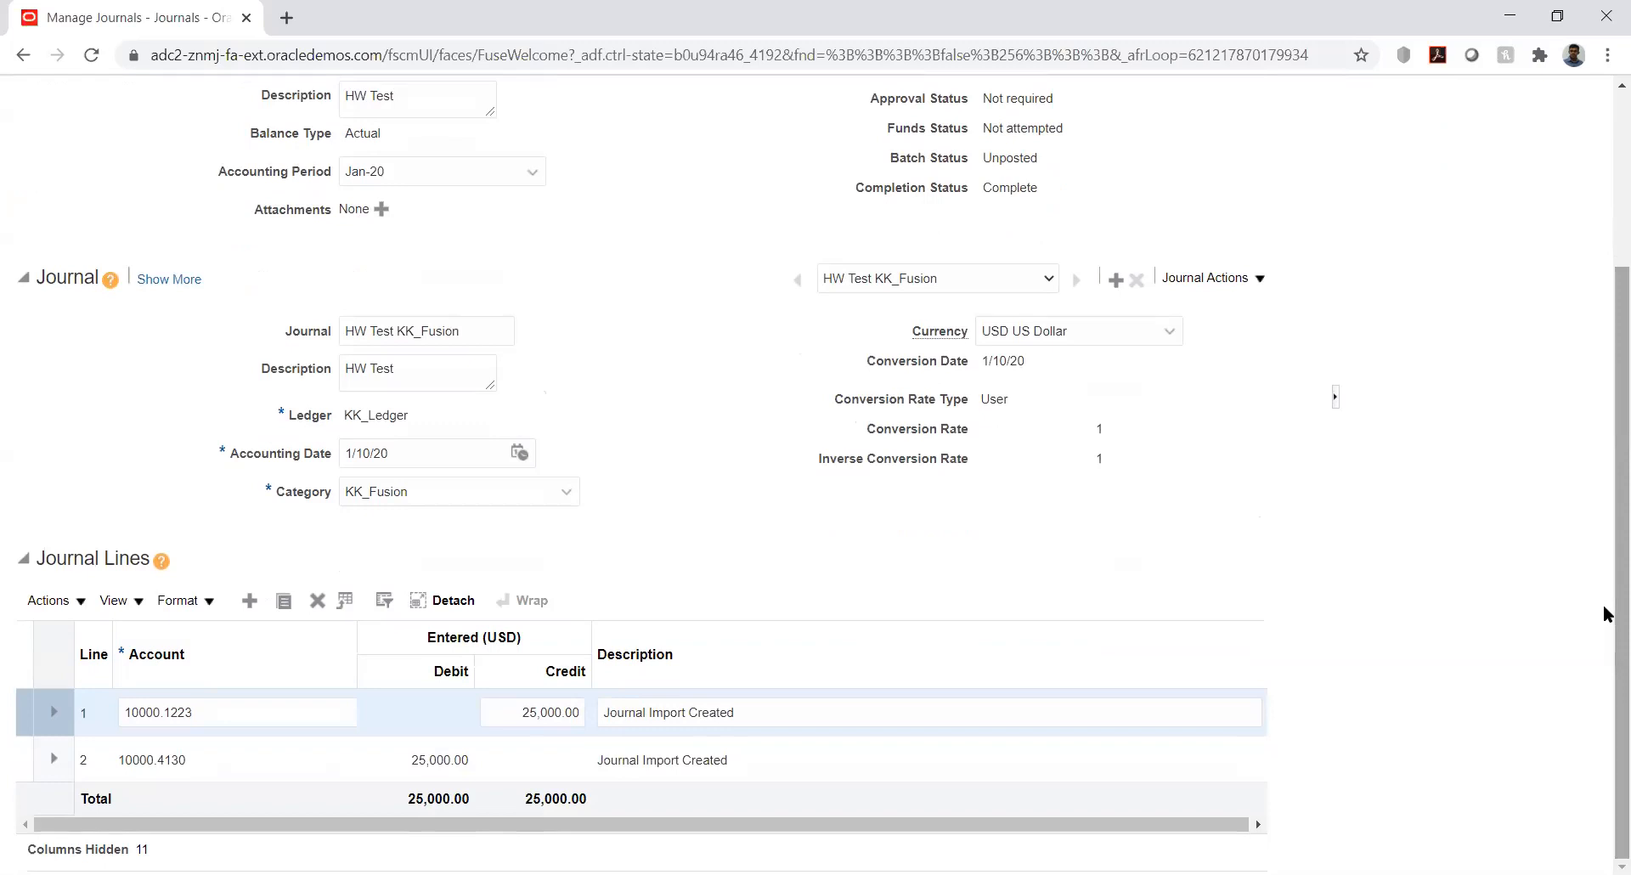
scroll(1606, 544, "up", 3)
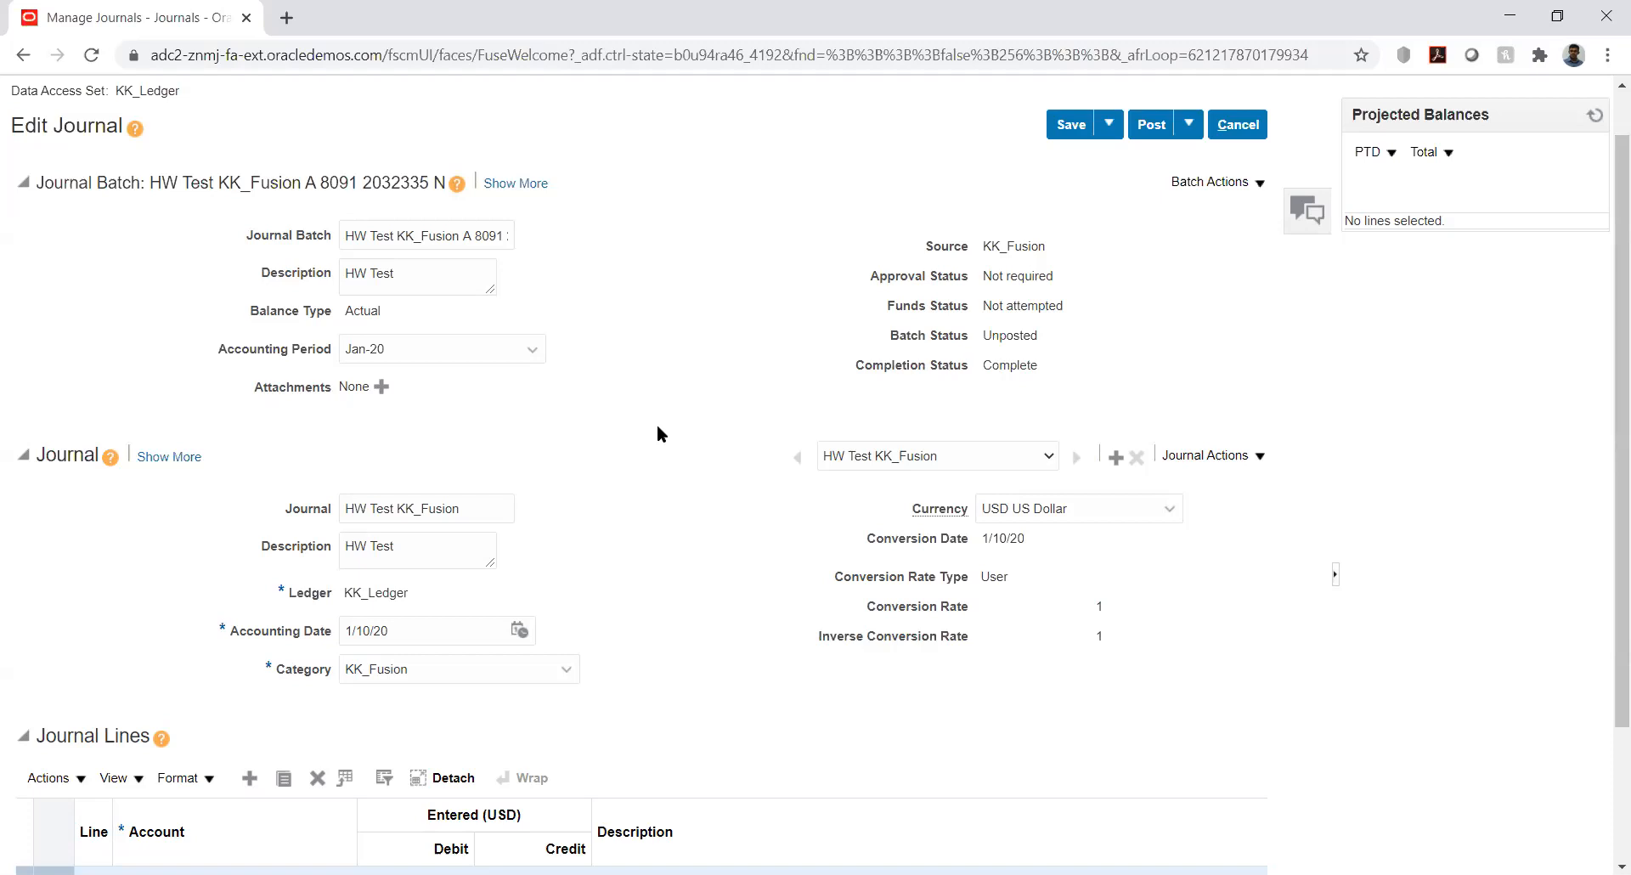
double_click(331, 180)
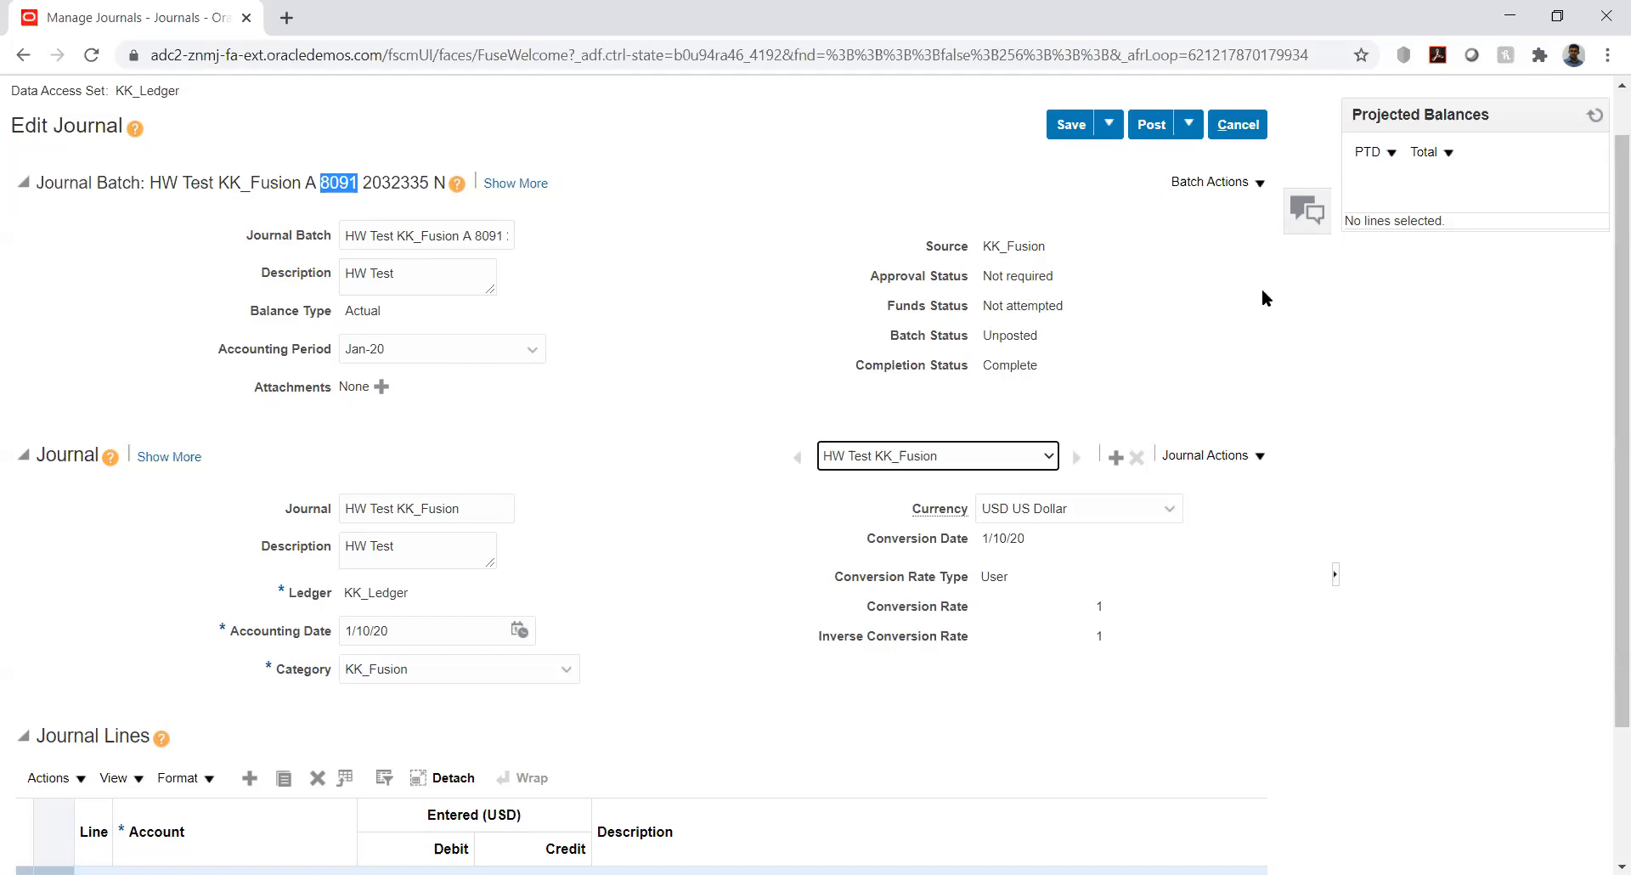
left_click(1491, 328)
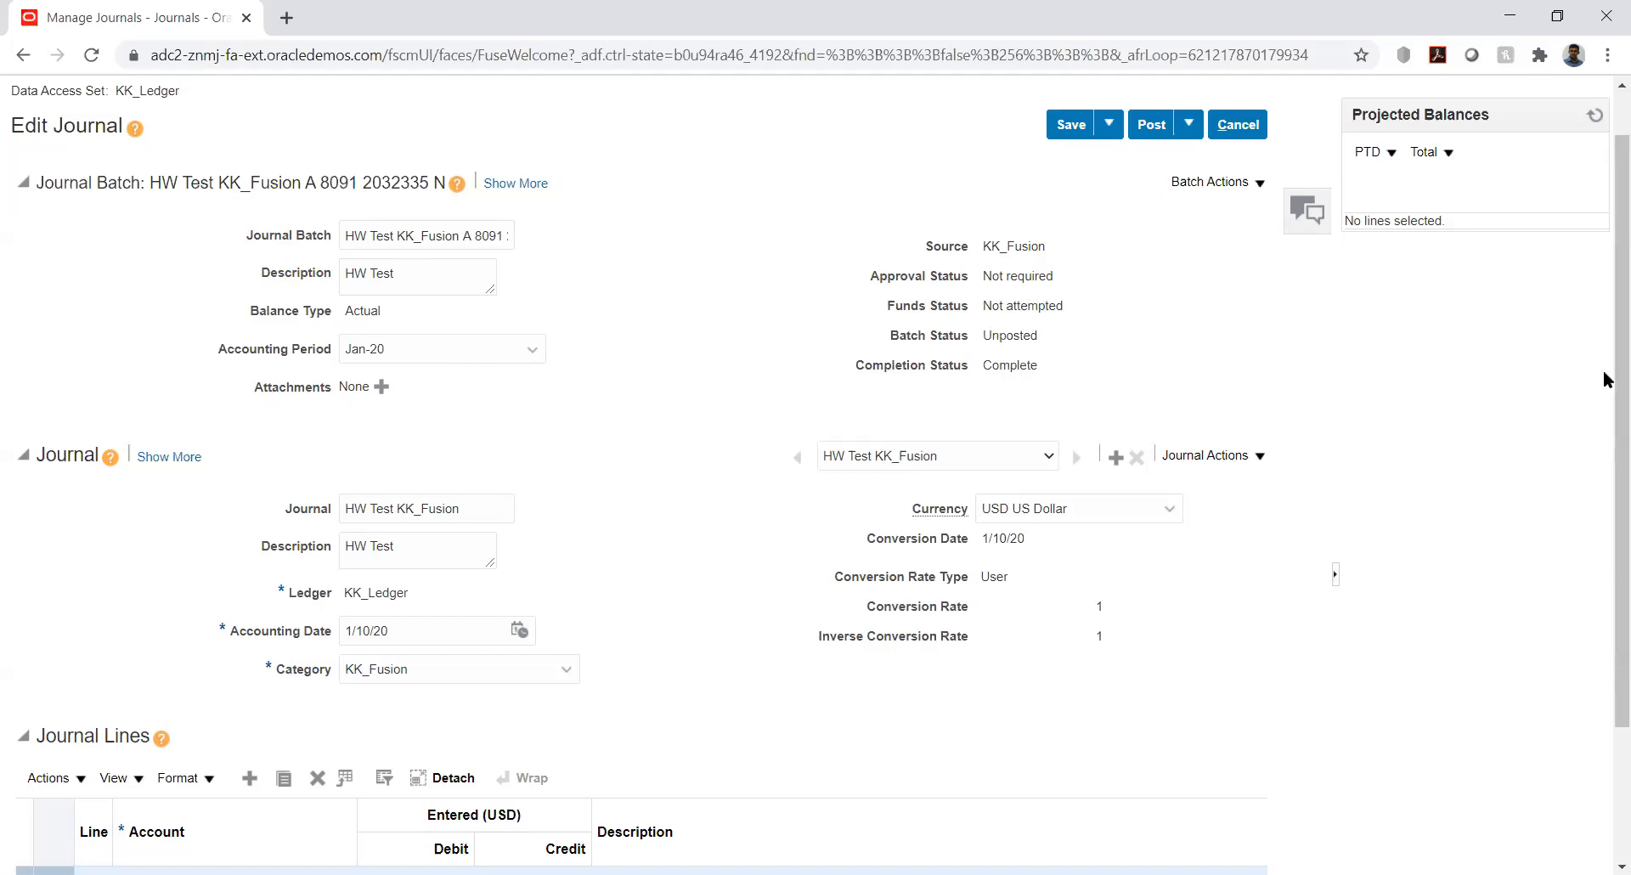
left_click_drag(1605, 370, 1603, 331)
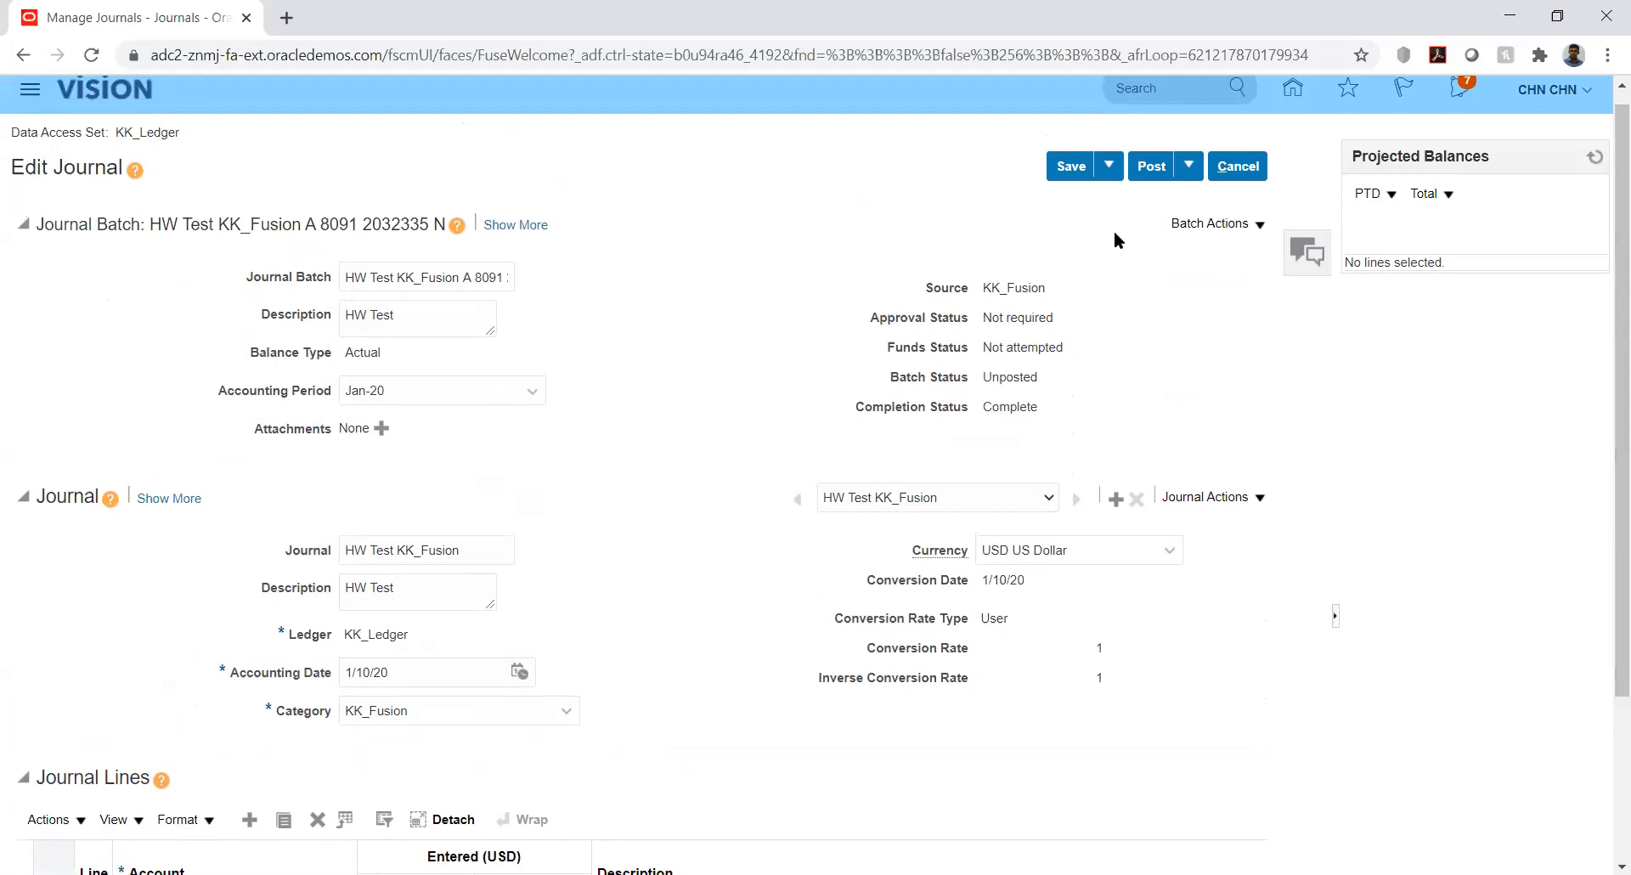
Post the HW Test KK_Fusion batch and acknowledge the posting confirmation
left_click(1149, 163)
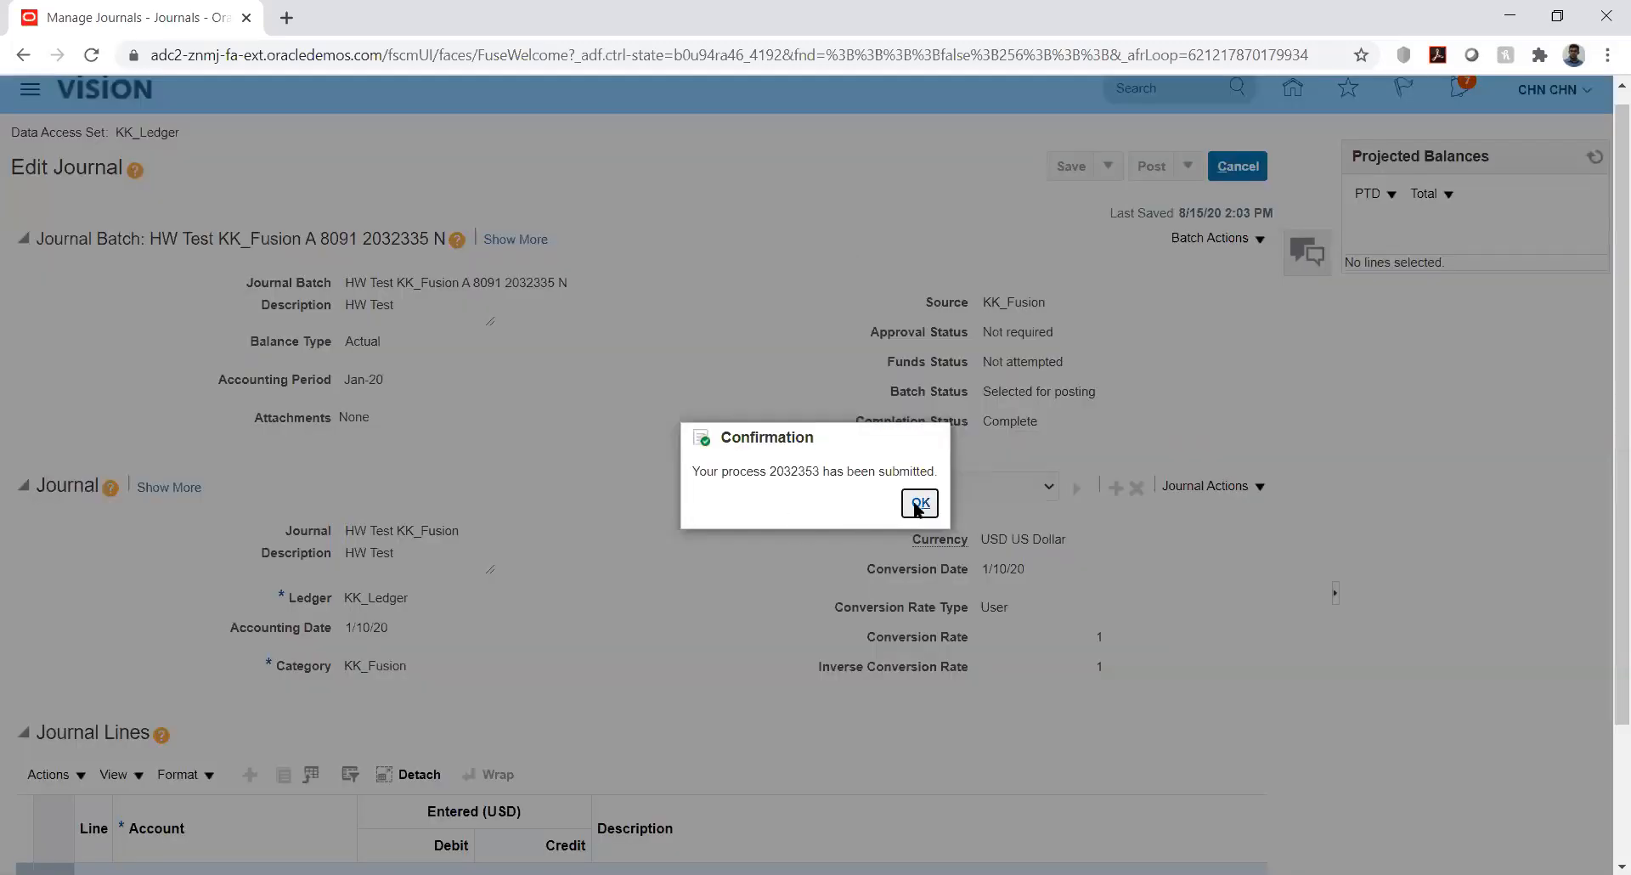
left_click(920, 504)
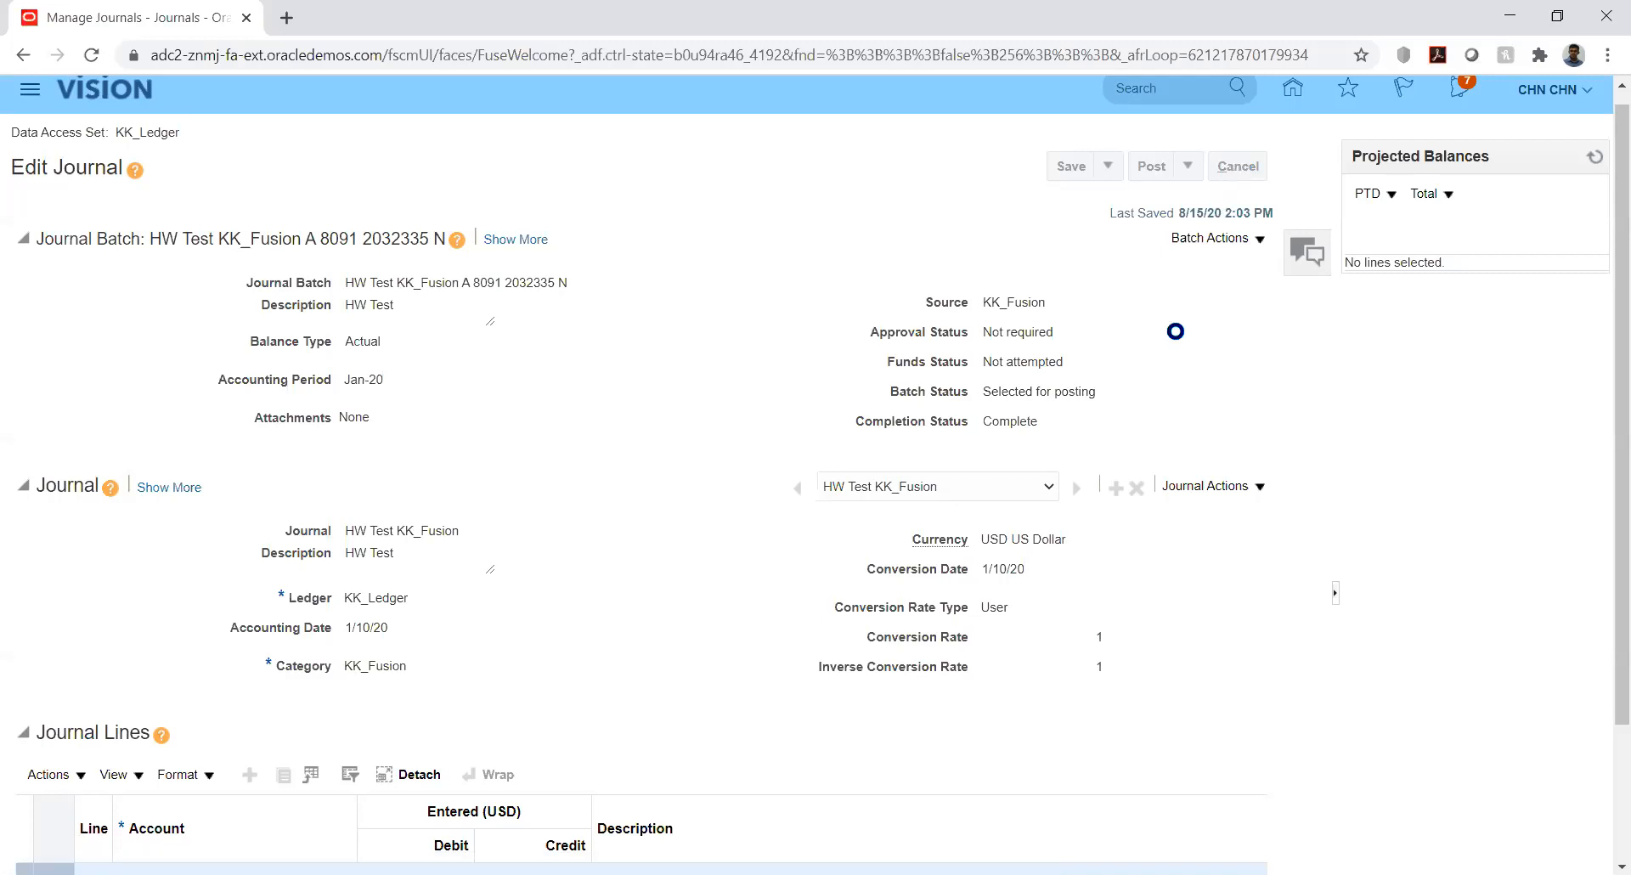
Search Manage Journals for Jan-20 again and reopen HW Test KK_Fusion, now showing Posted
left_click(1571, 171)
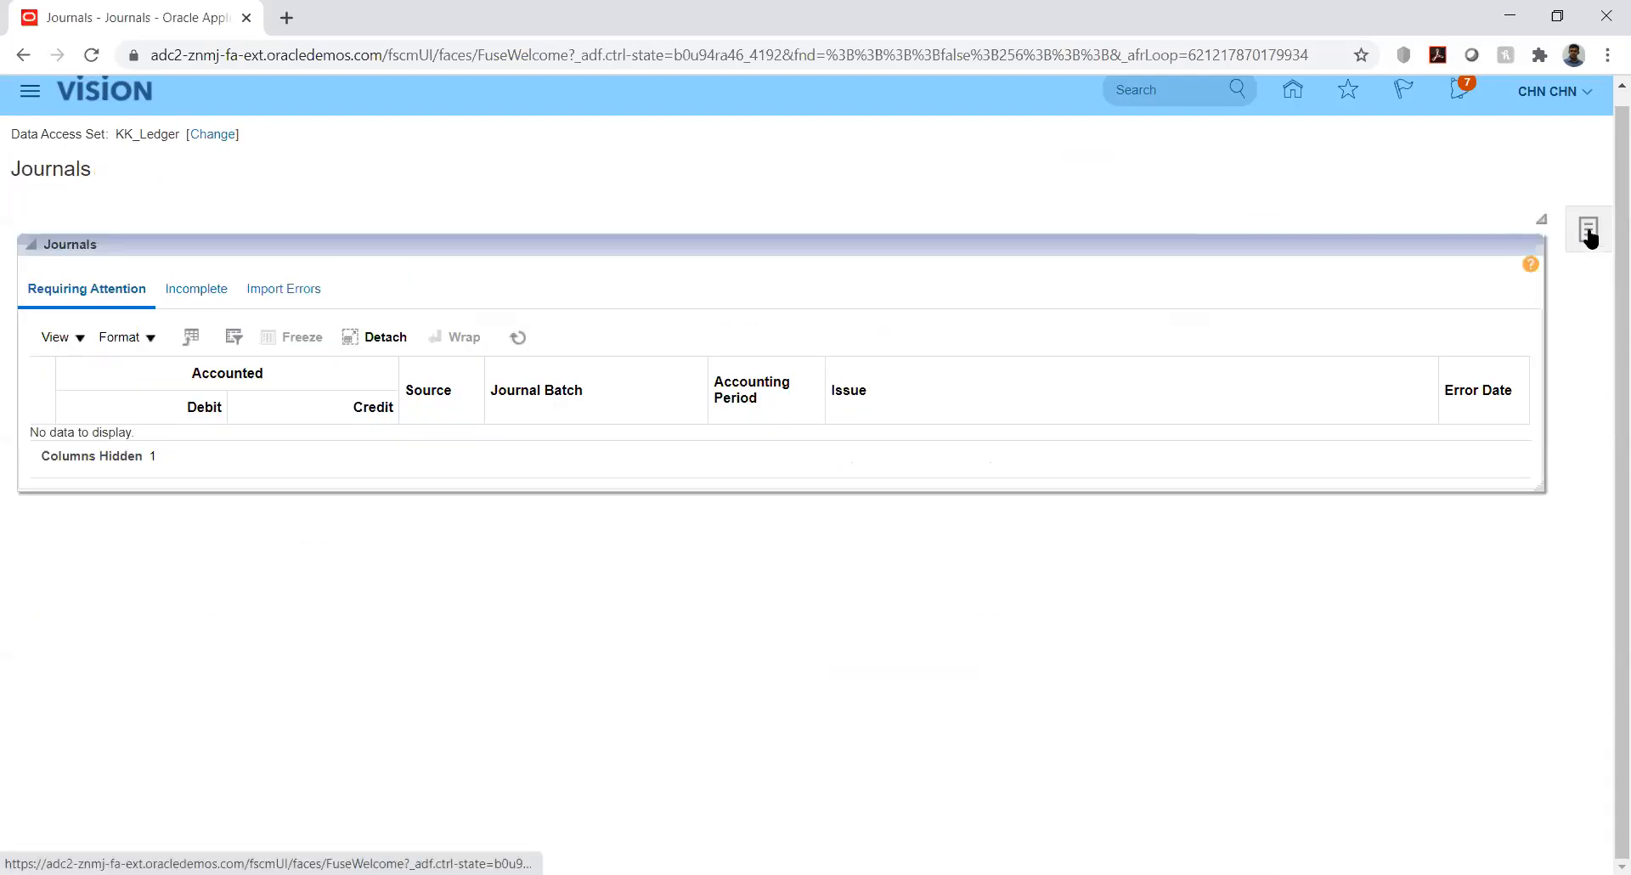
left_click(1589, 233)
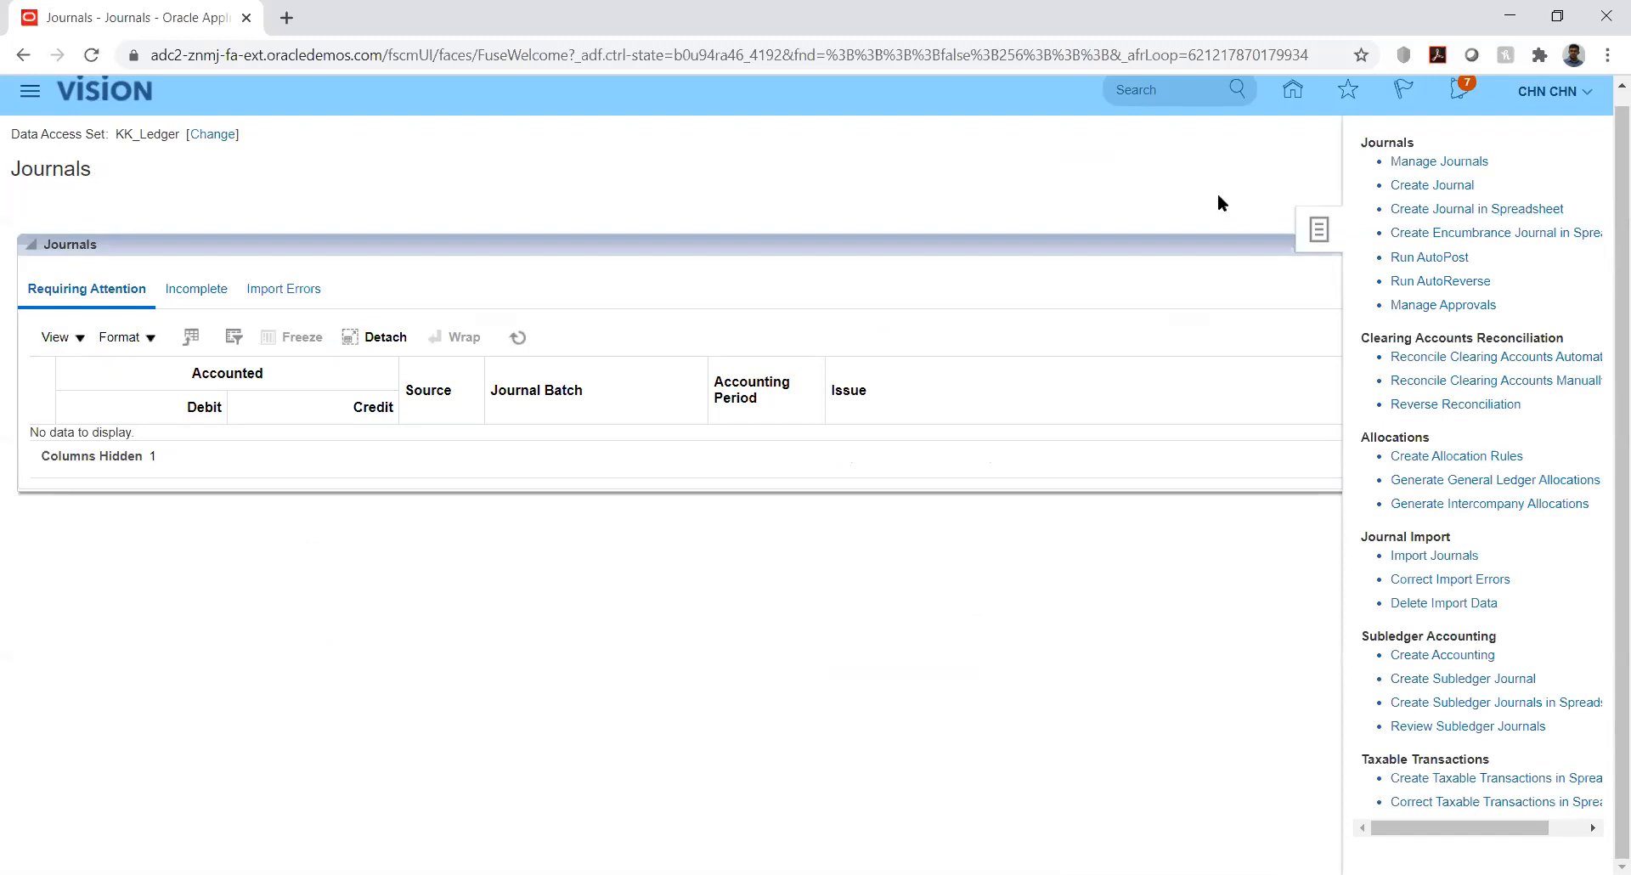
left_click(1396, 185)
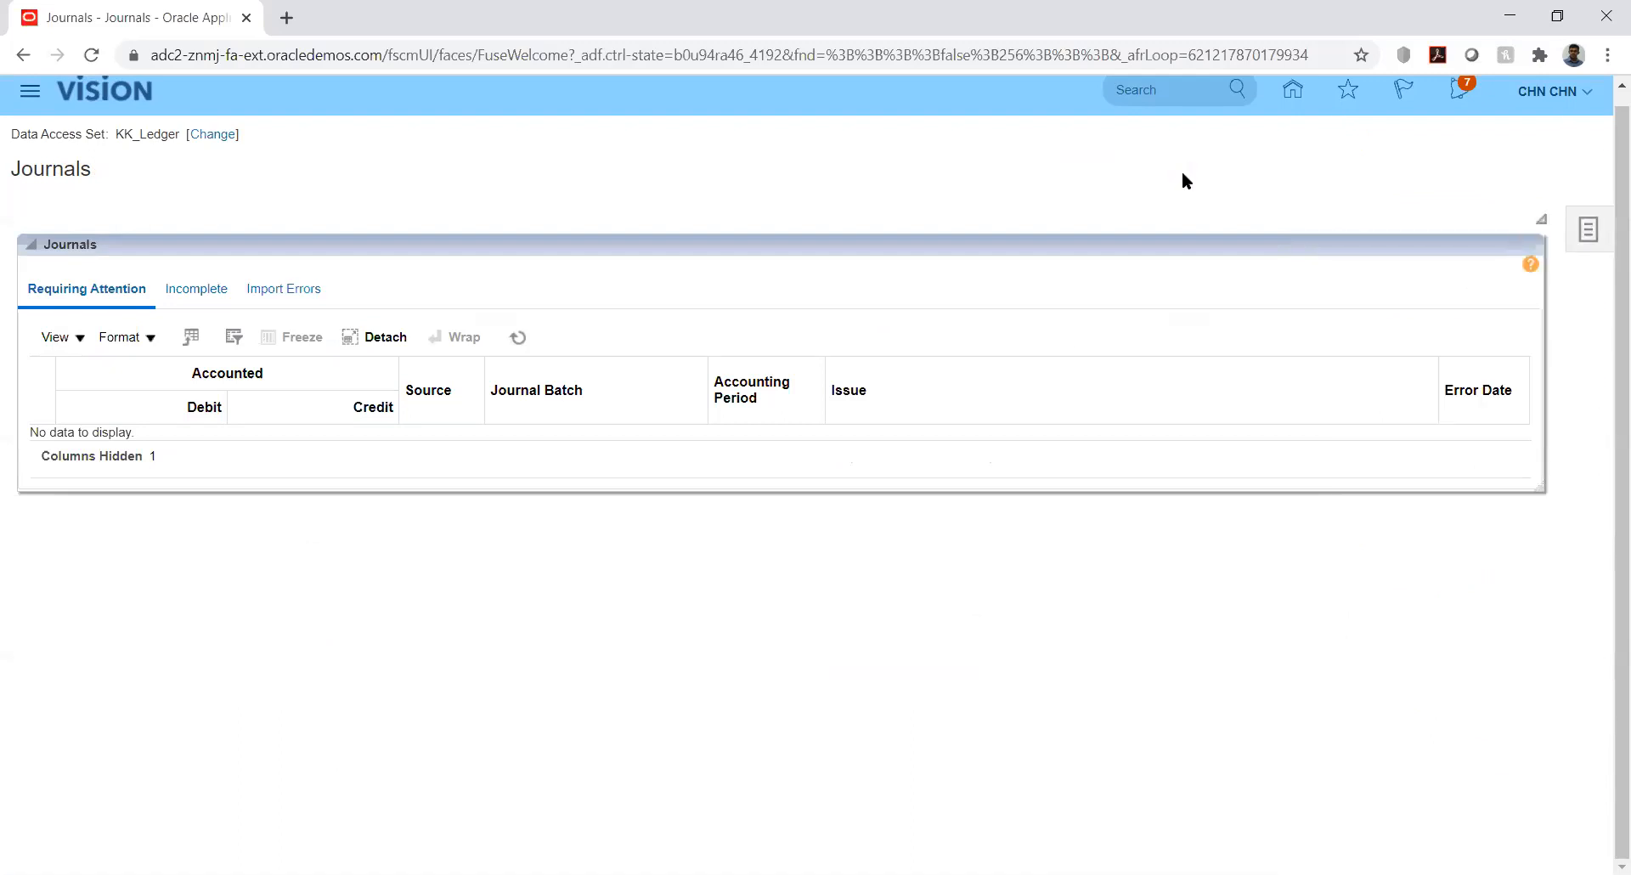
left_click(1582, 232)
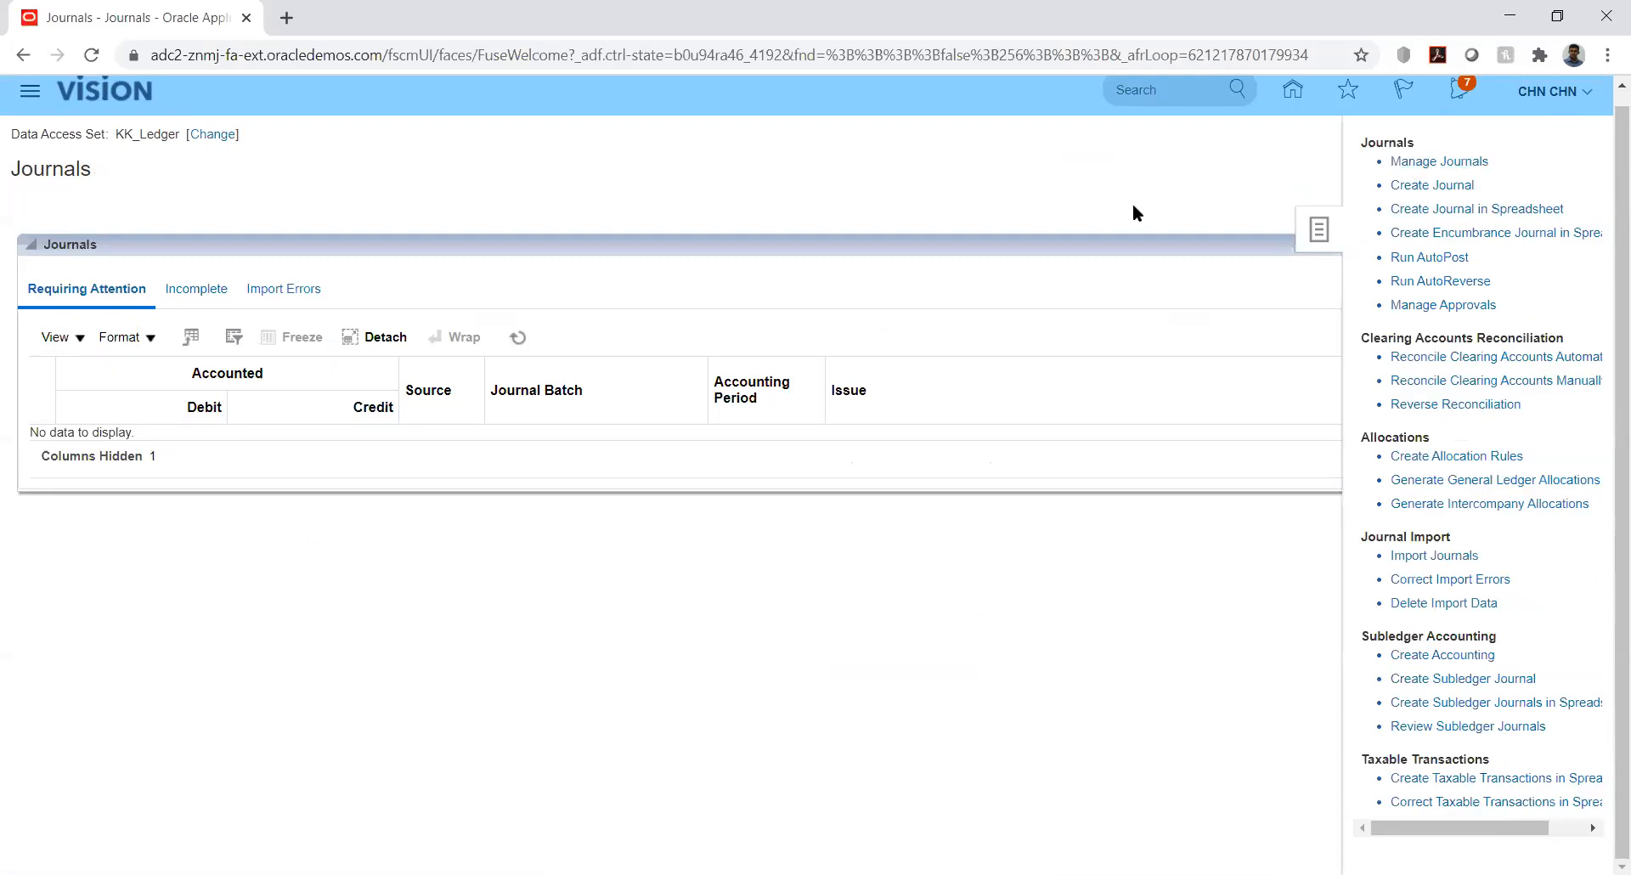
left_click(864, 371)
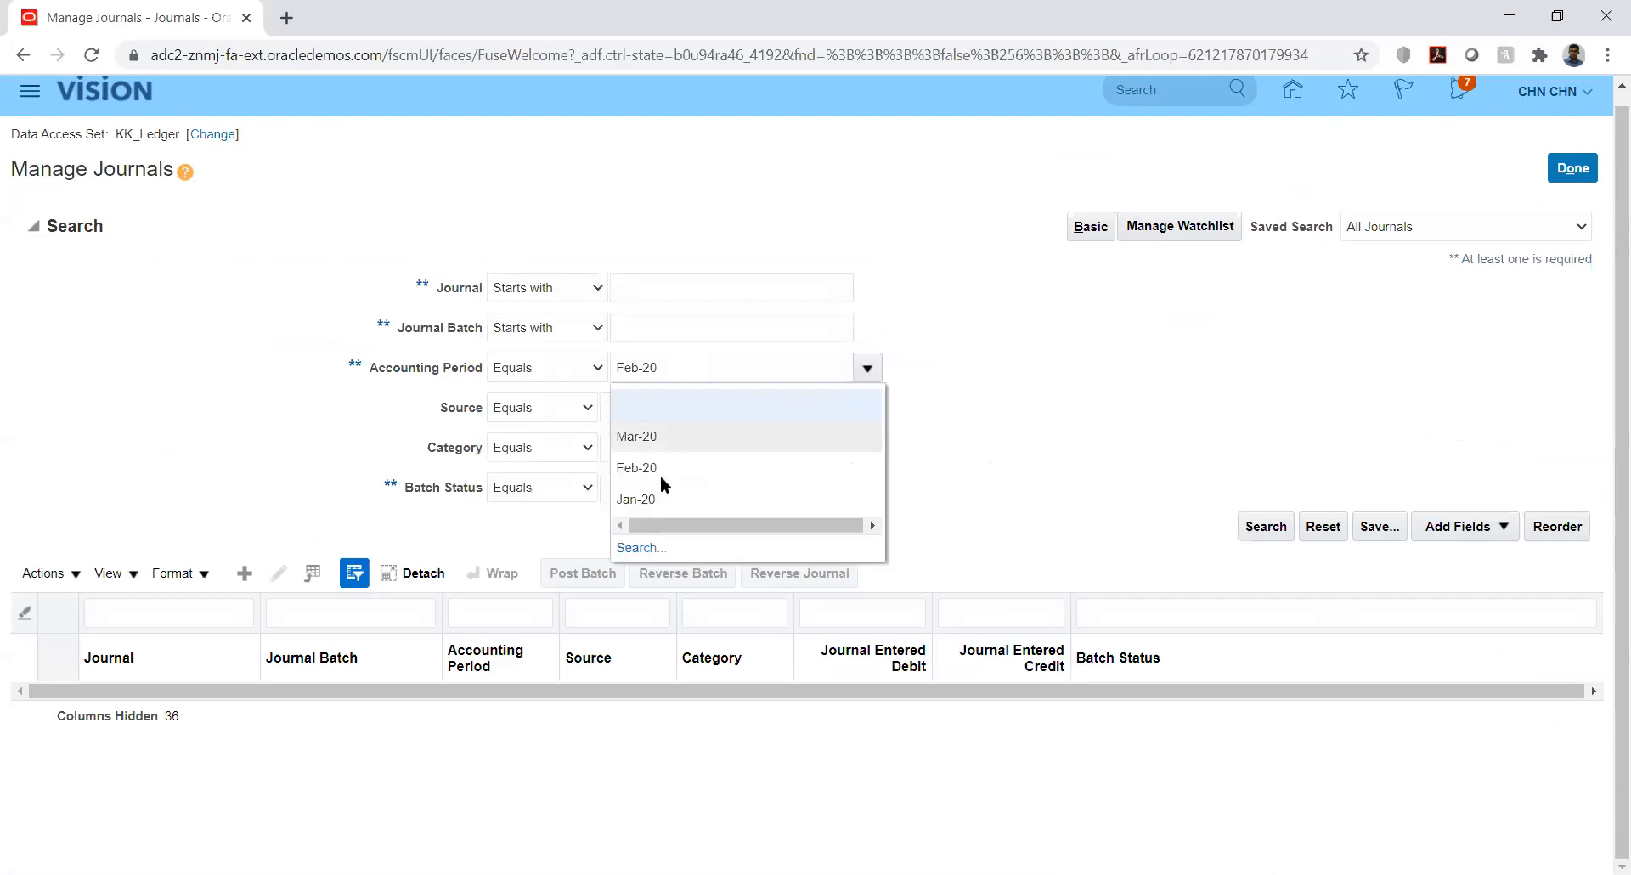
left_click(641, 500)
left_click(1249, 527)
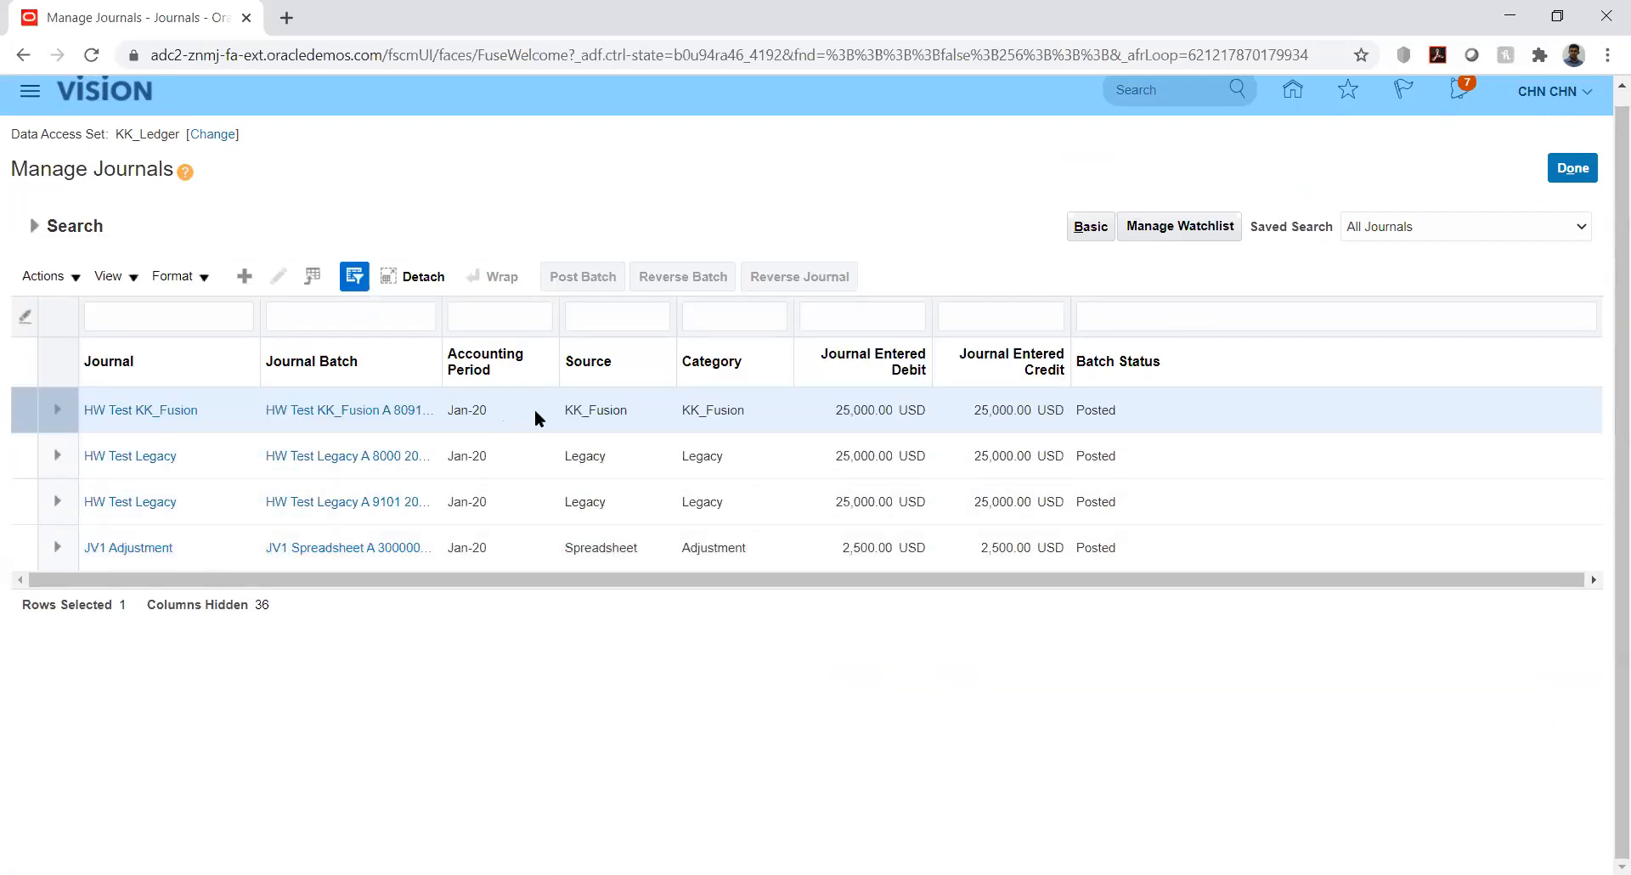
left_click(538, 411)
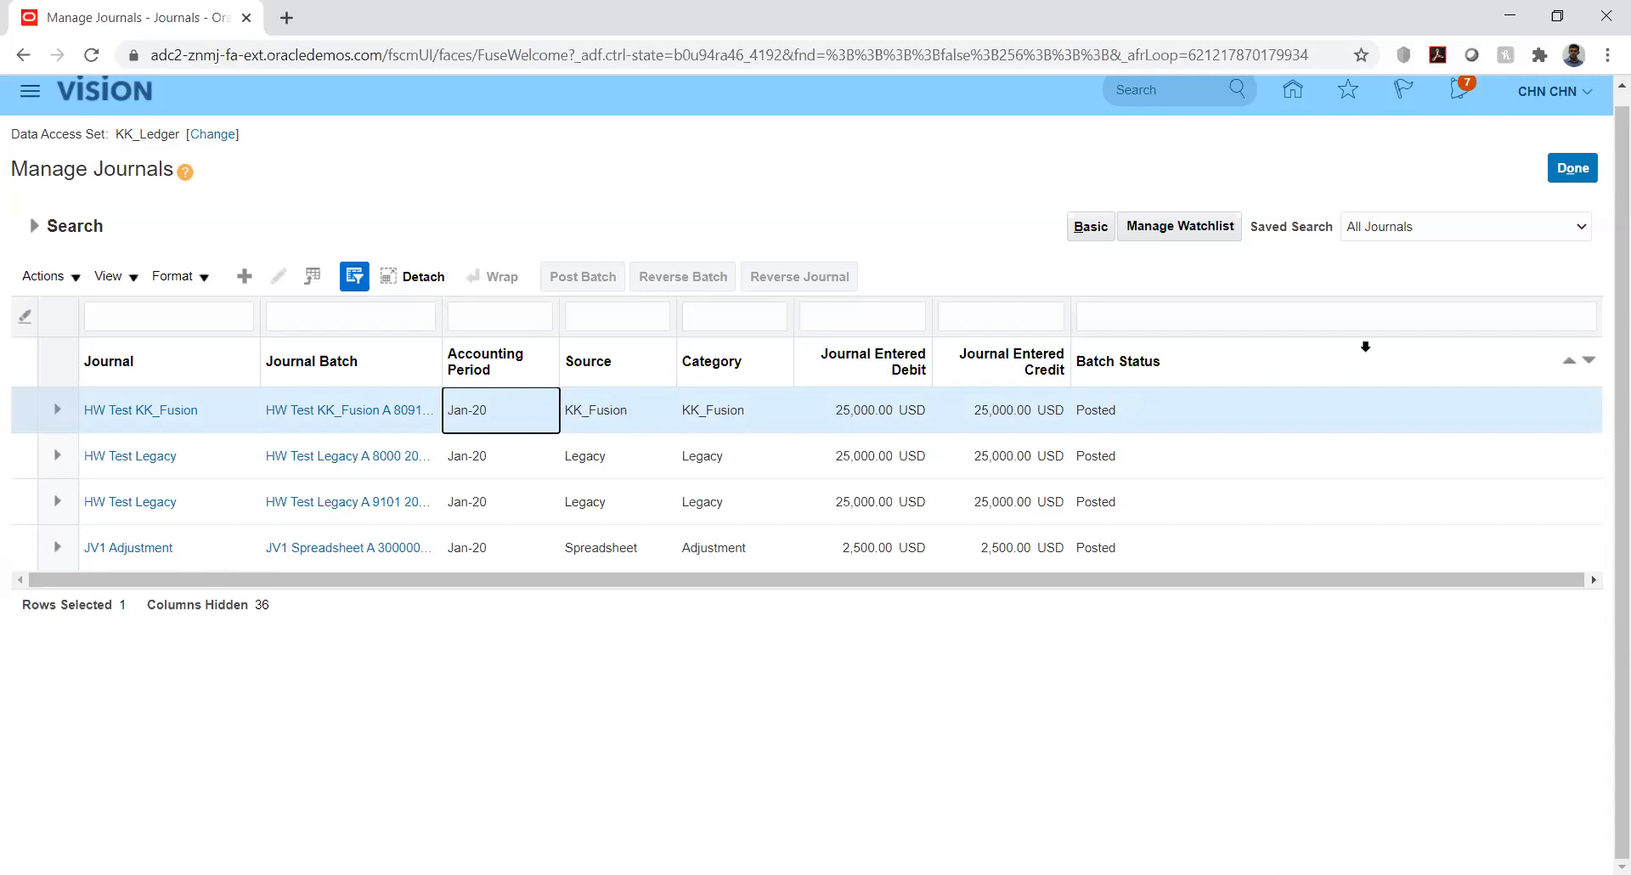
left_click(155, 411)
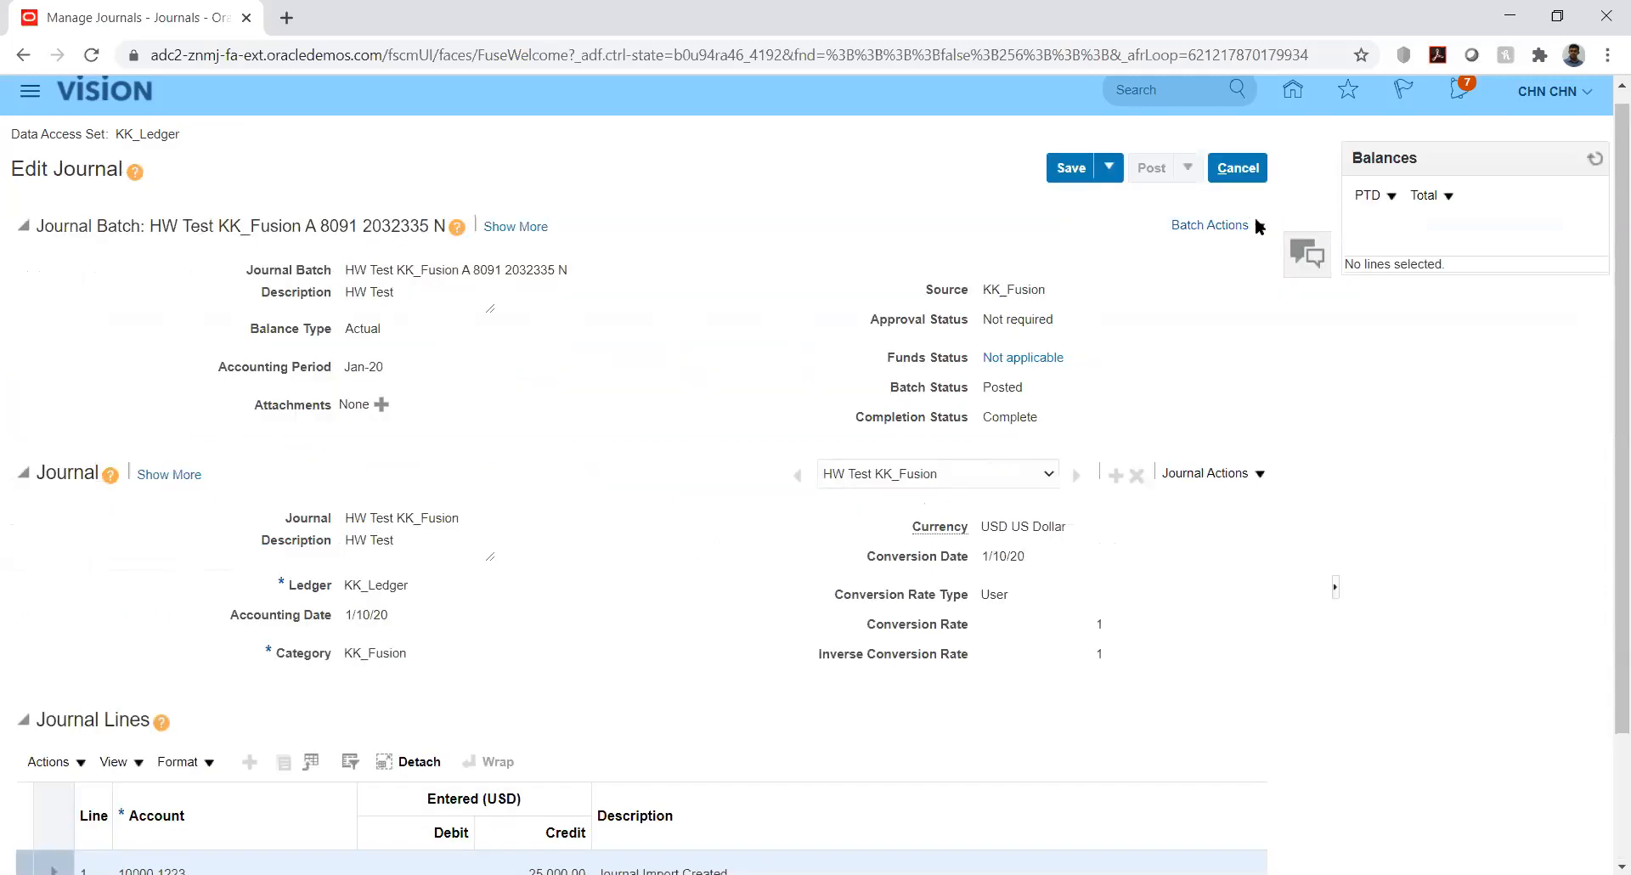
Reverse the HW Test KK_Fusion batch into period Jan-20 using the Switch DR or CR method
left_click(1256, 223)
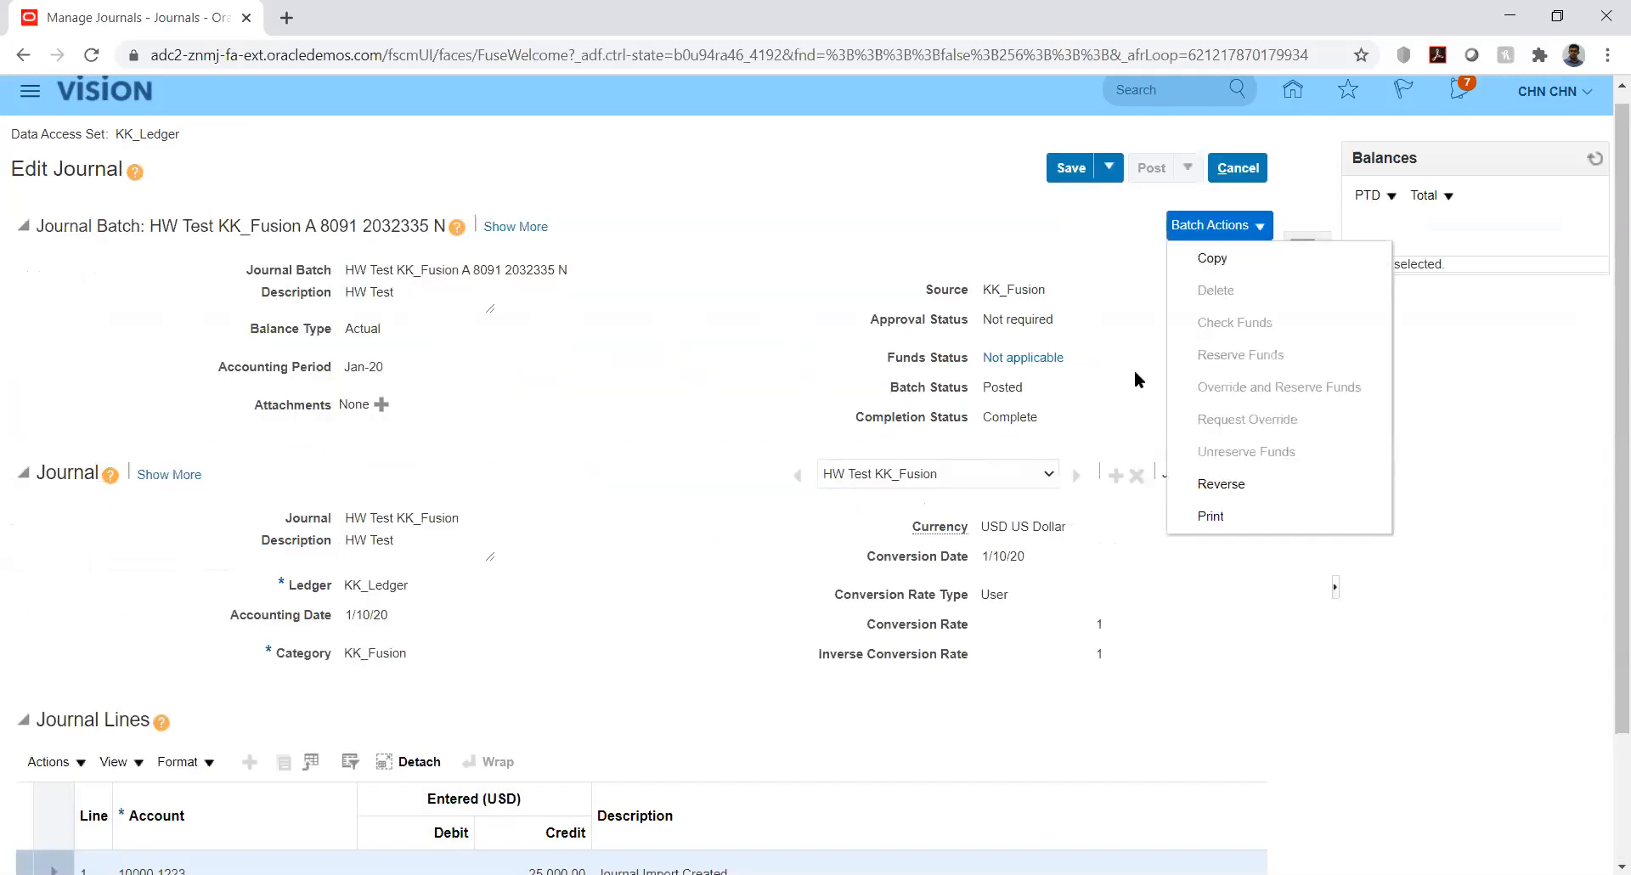
left_click(1243, 484)
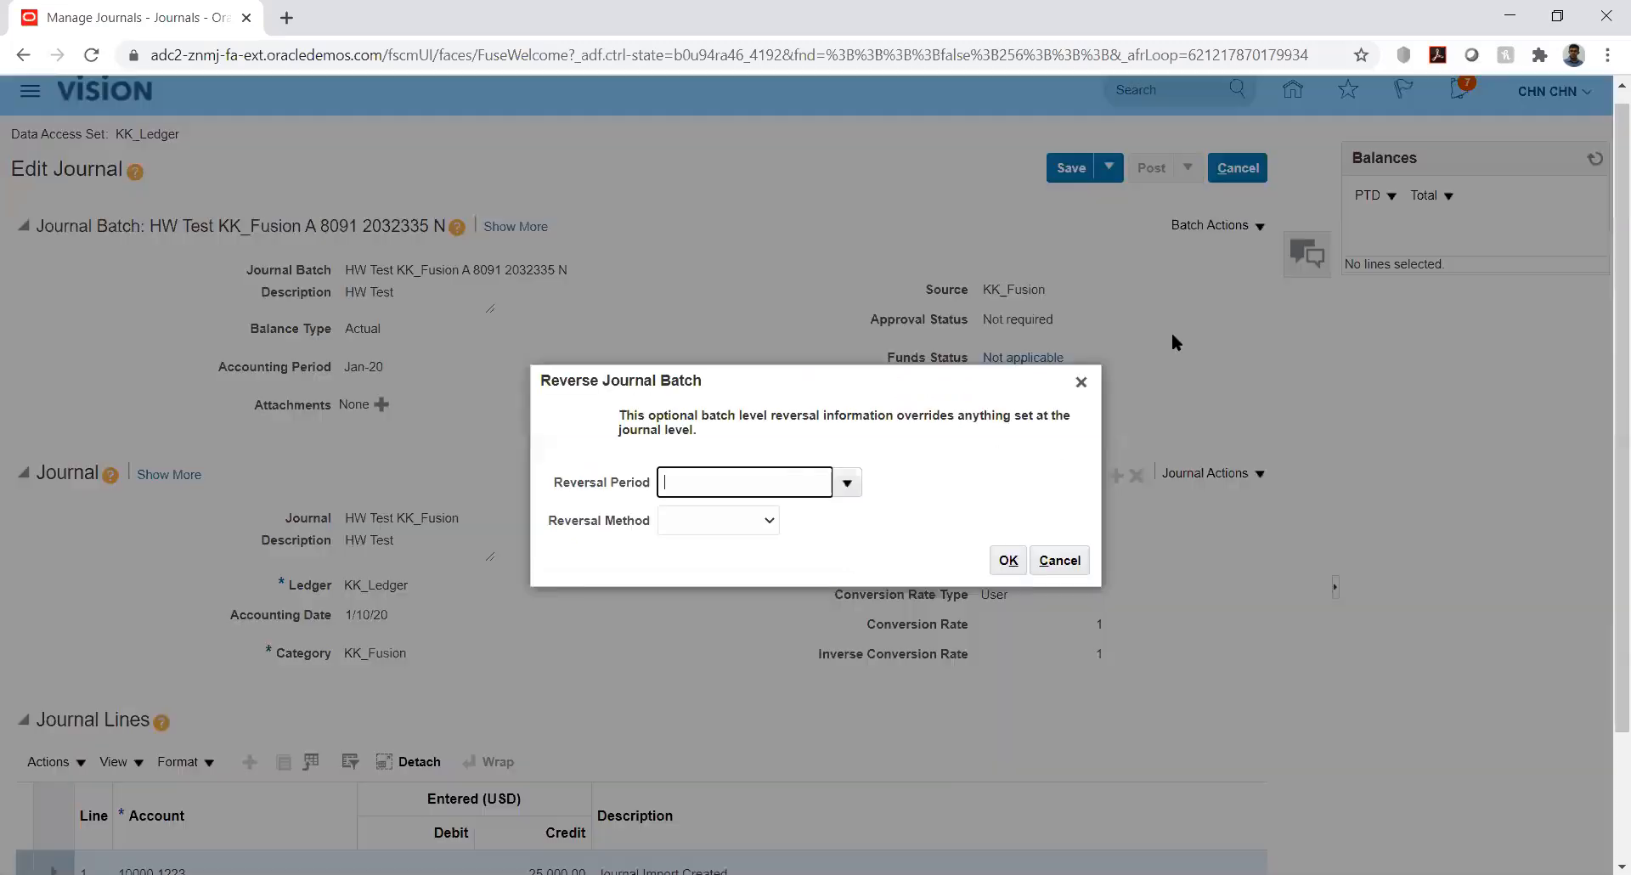
left_click(847, 483)
left_click(847, 484)
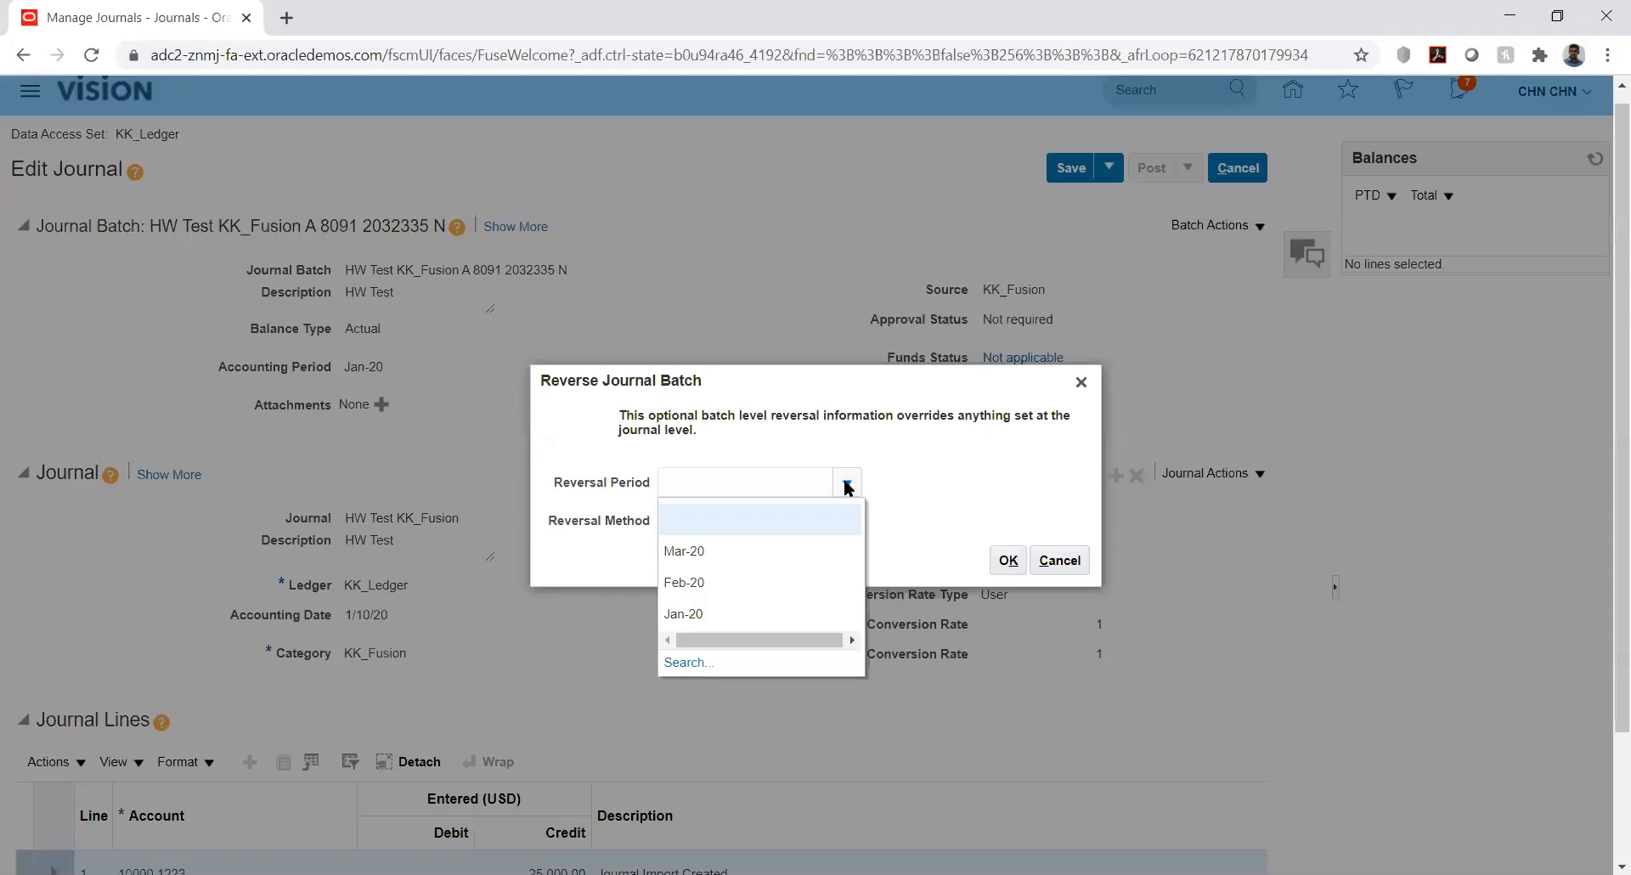
left_click(890, 468)
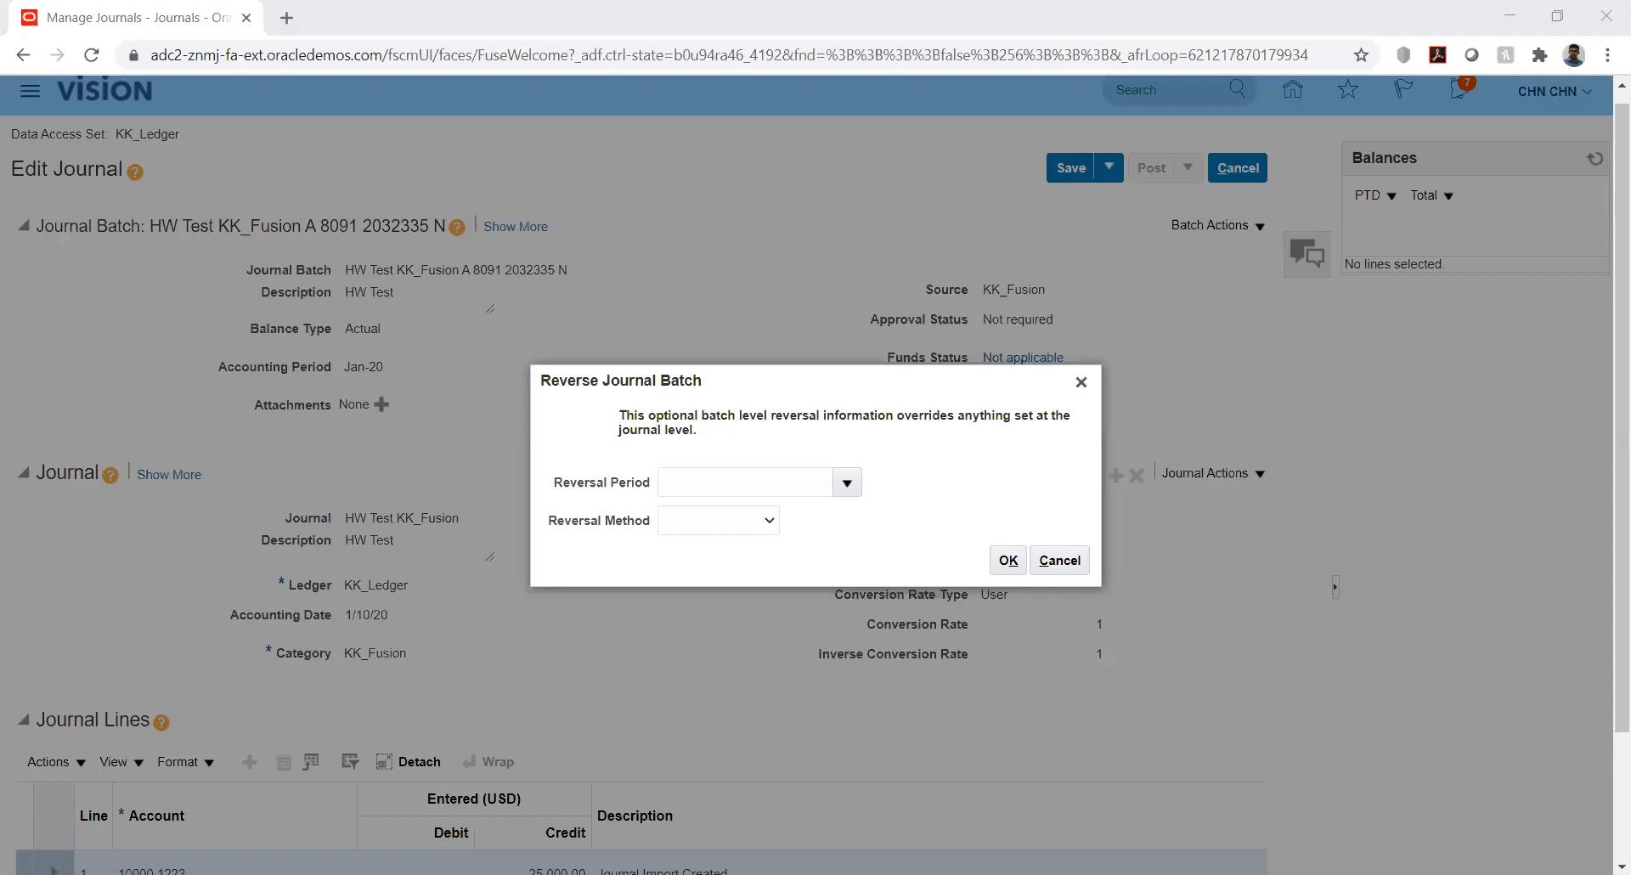
left_click(845, 488)
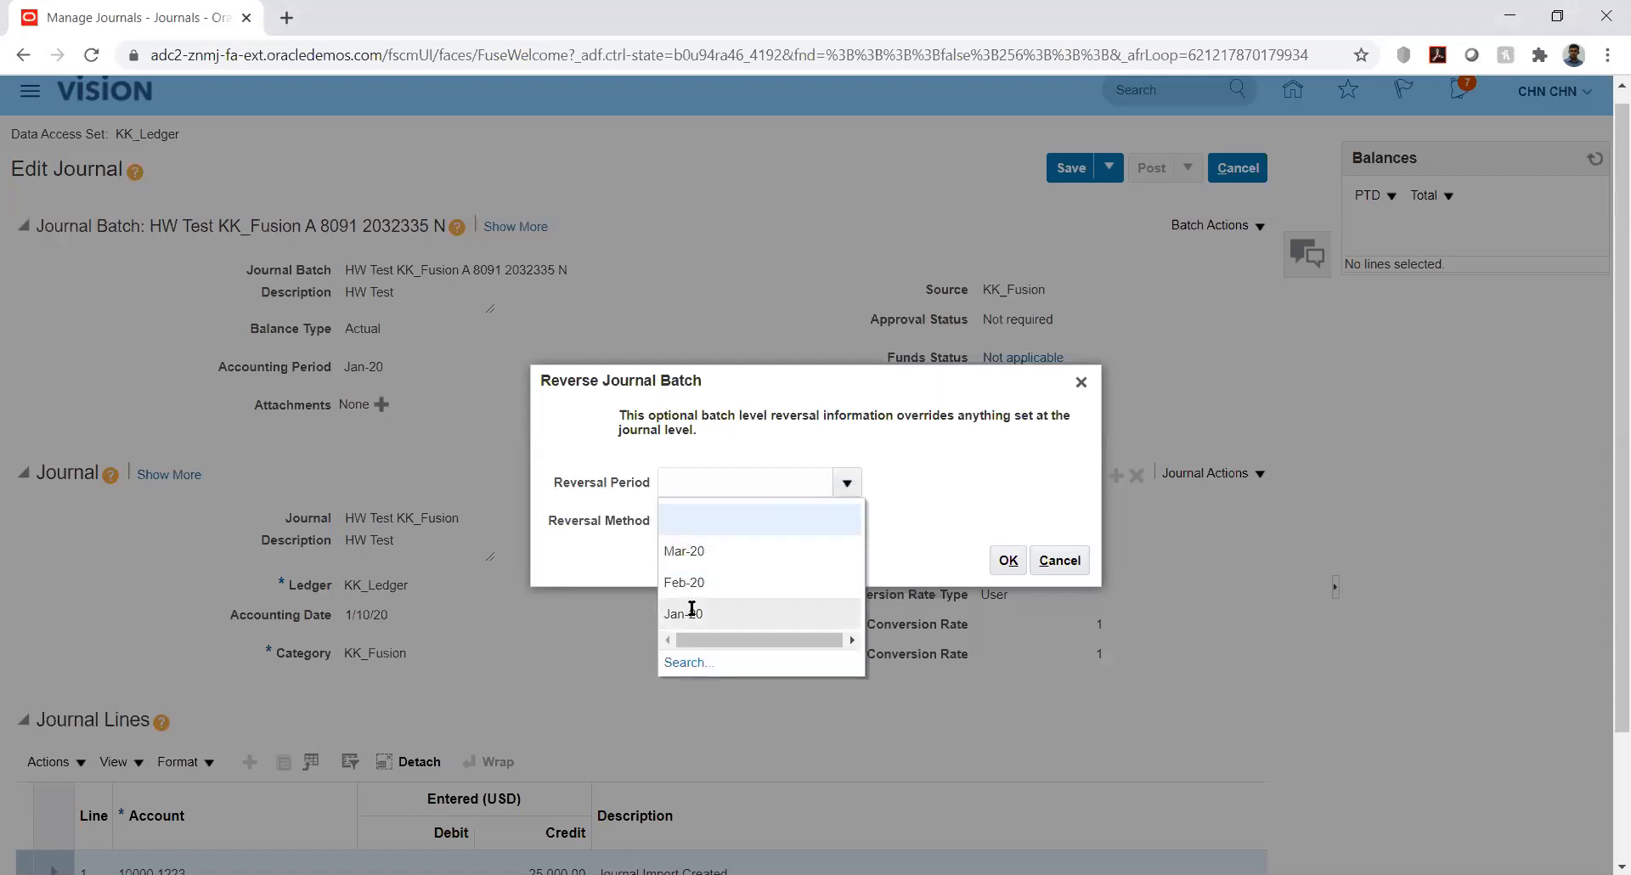
left_click(692, 611)
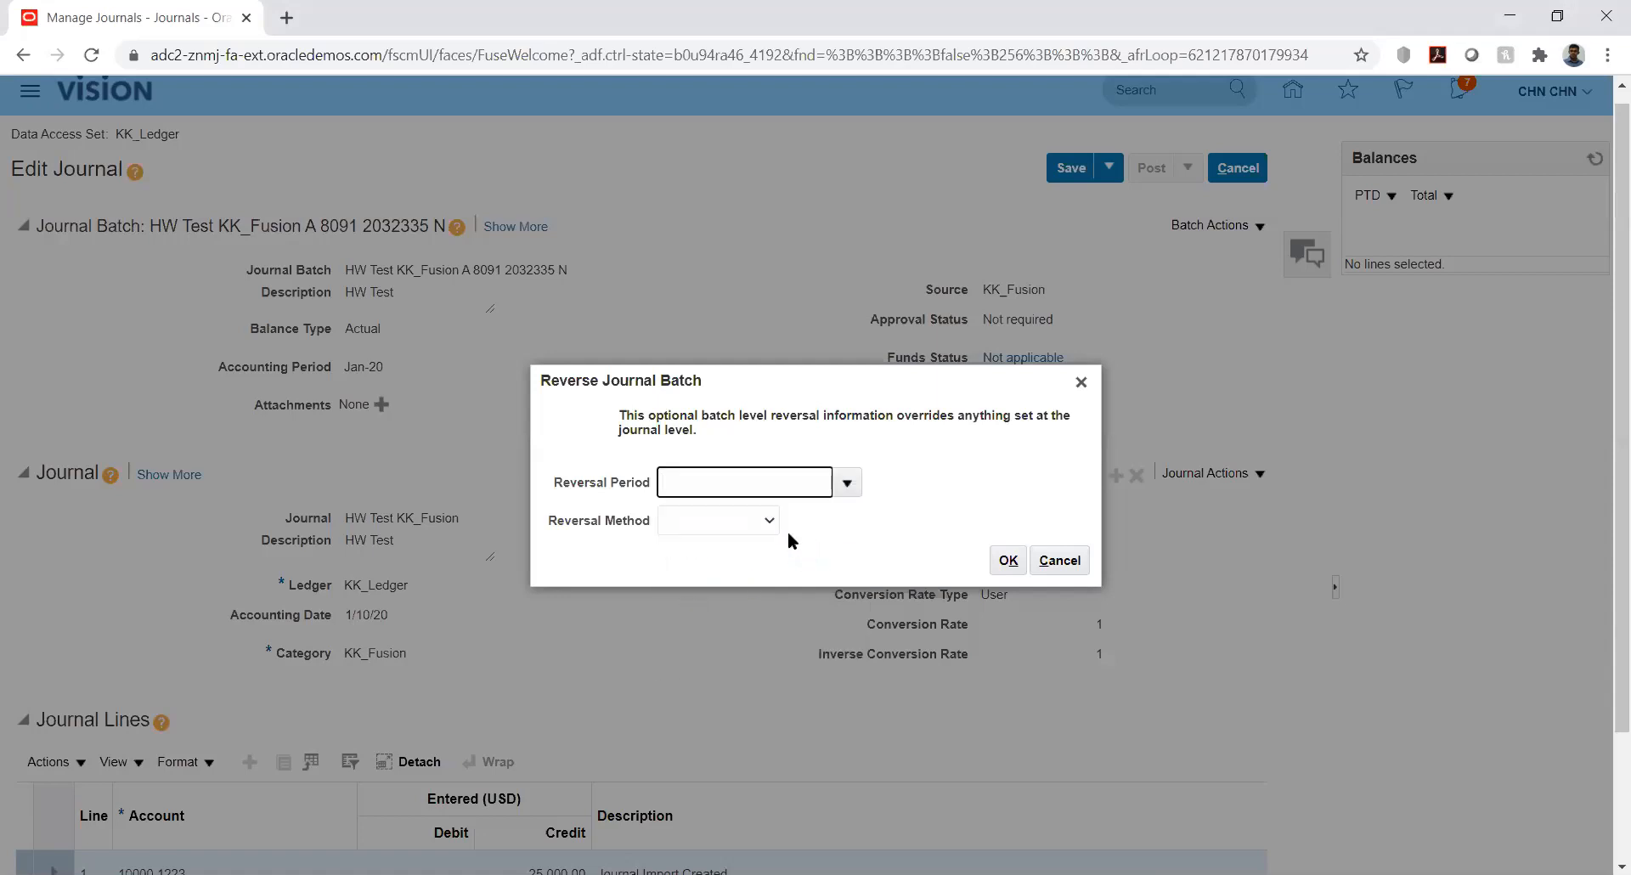
left_click(758, 516)
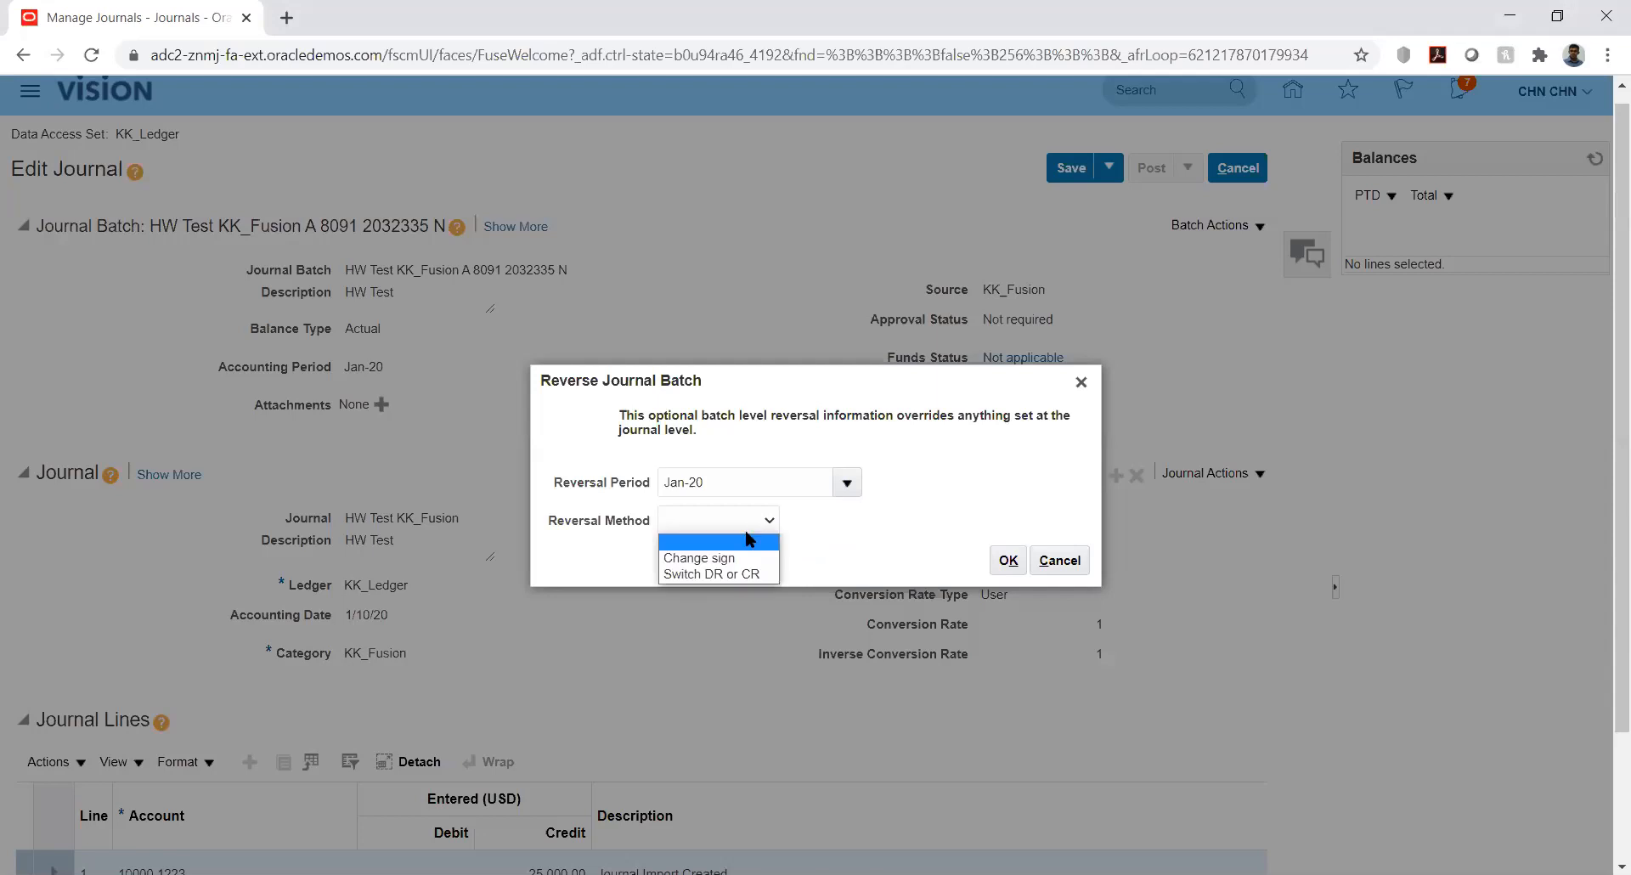
left_click(705, 575)
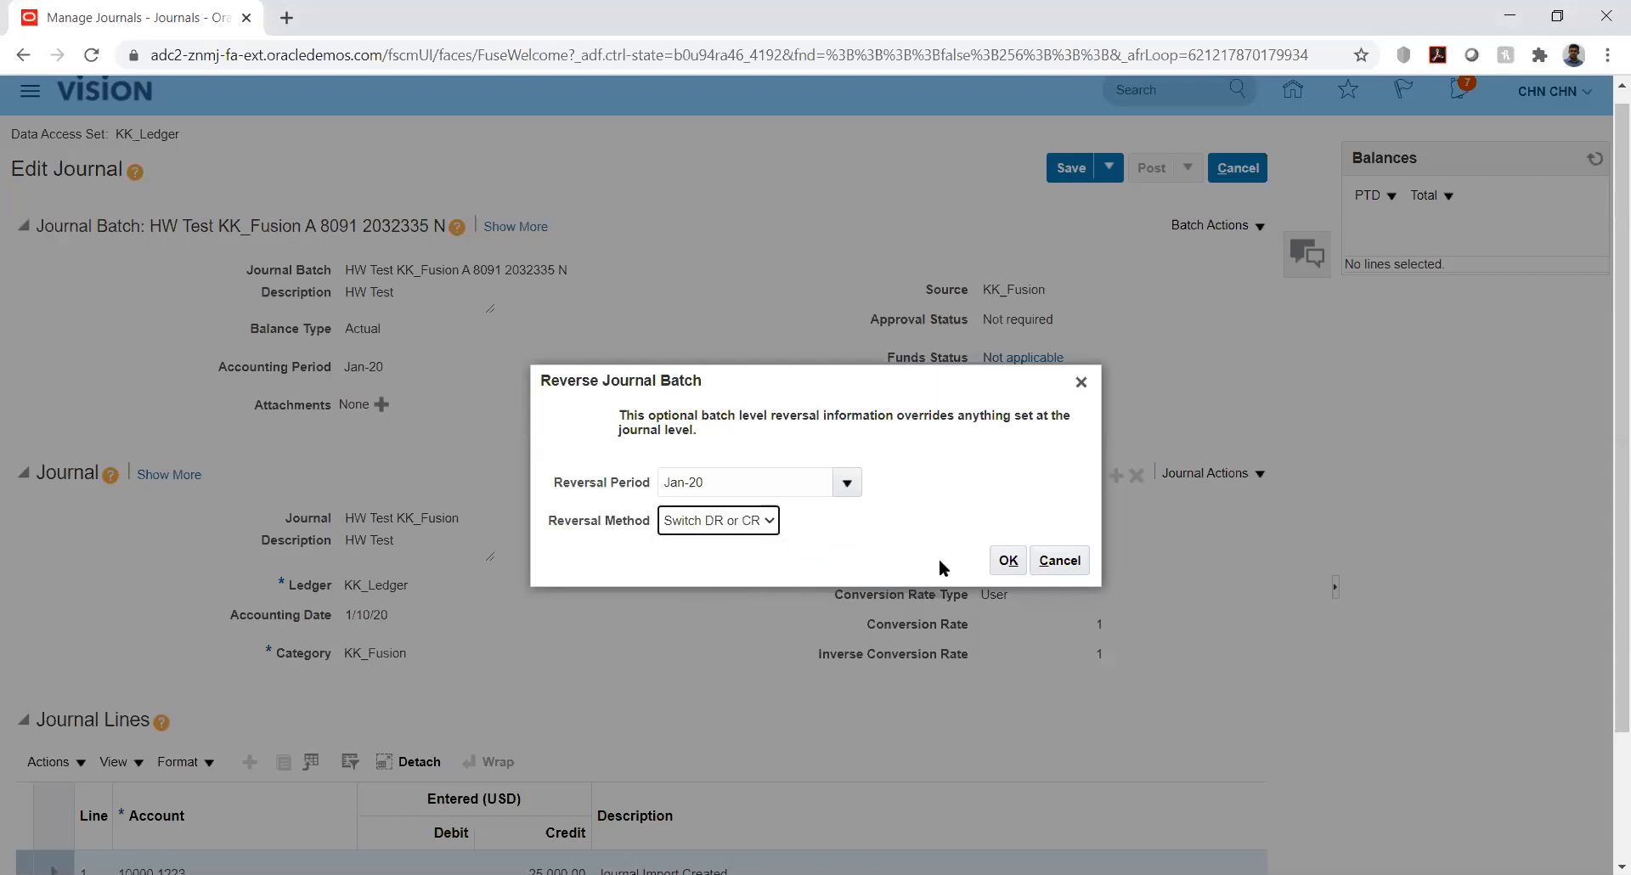
left_click(1009, 560)
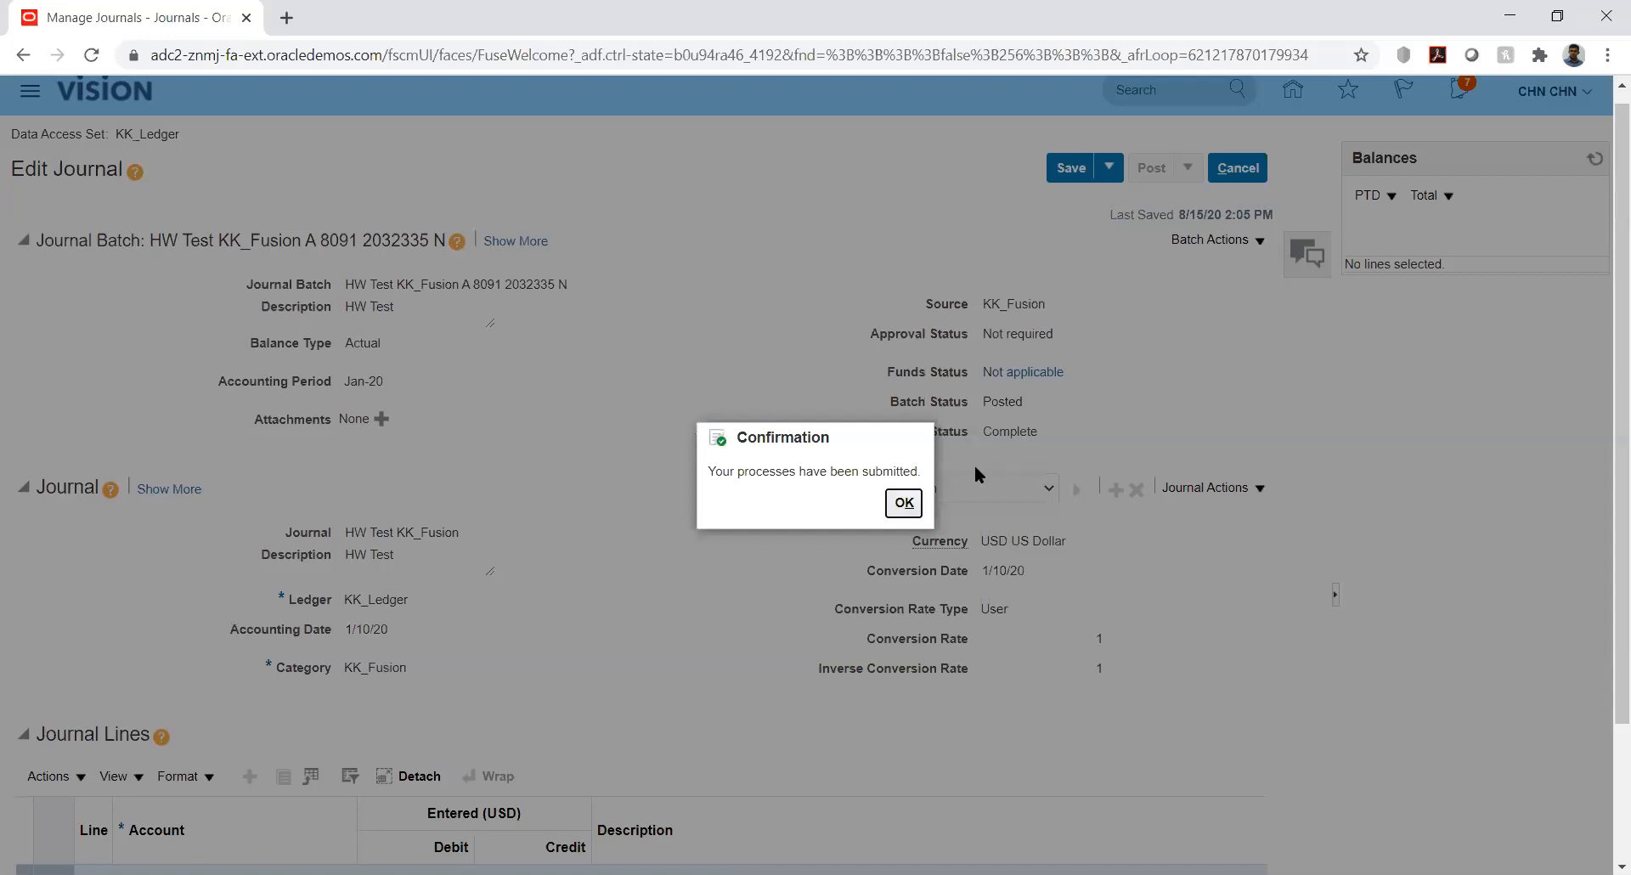
left_click(903, 504)
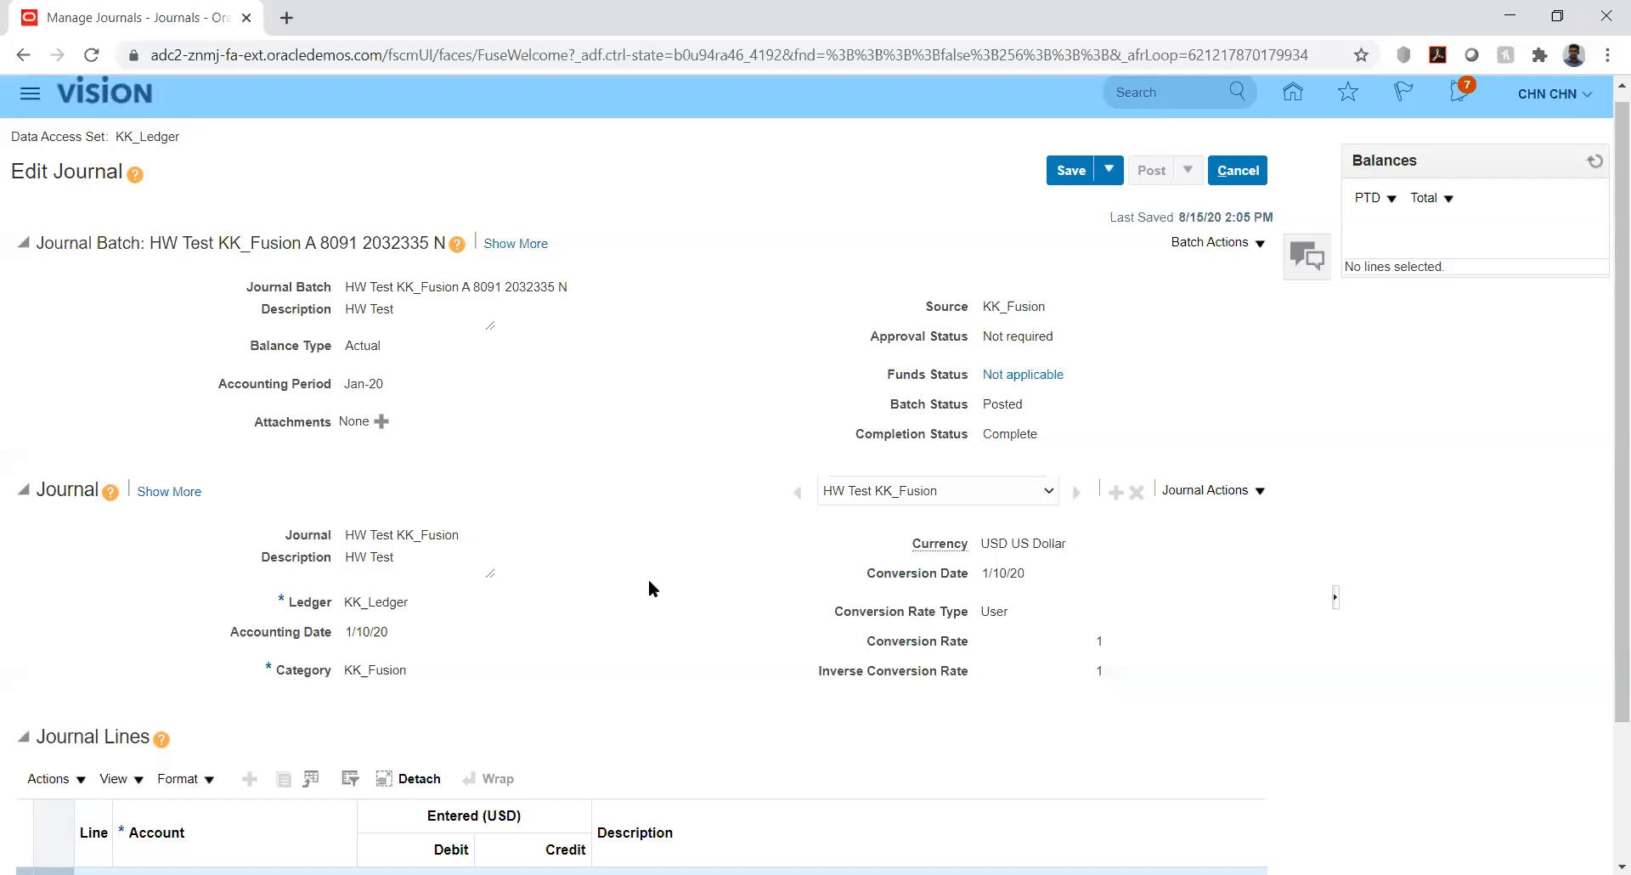
Save and close the journal, leave the journal search, and switch to the Setup and Maintenance work area
left_click(1110, 171)
left_click(1104, 197)
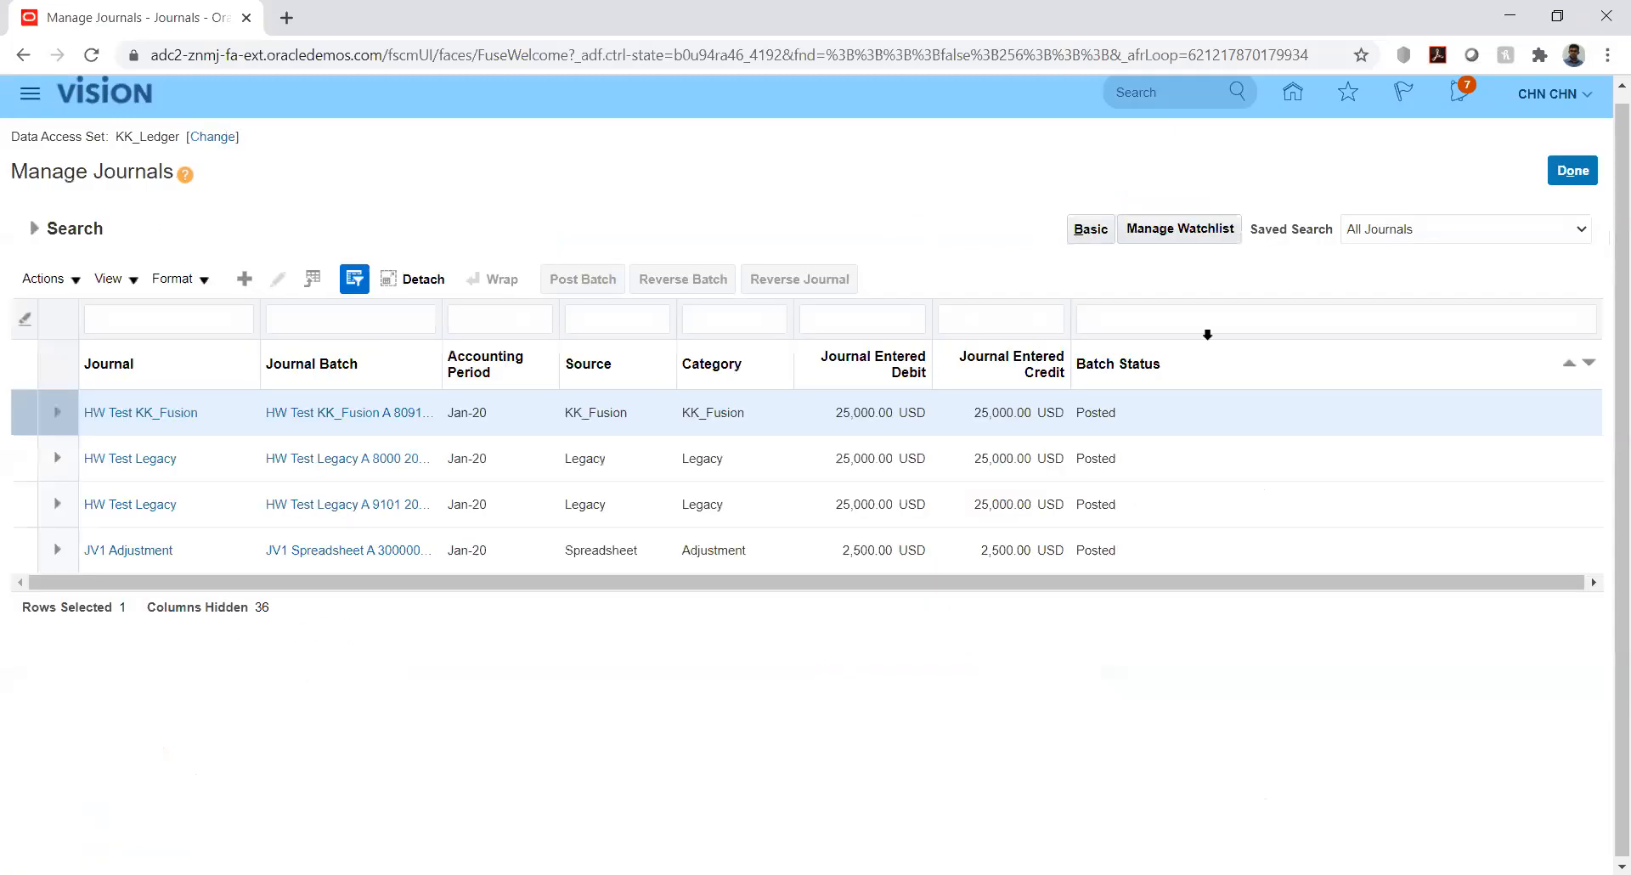
left_click(1570, 172)
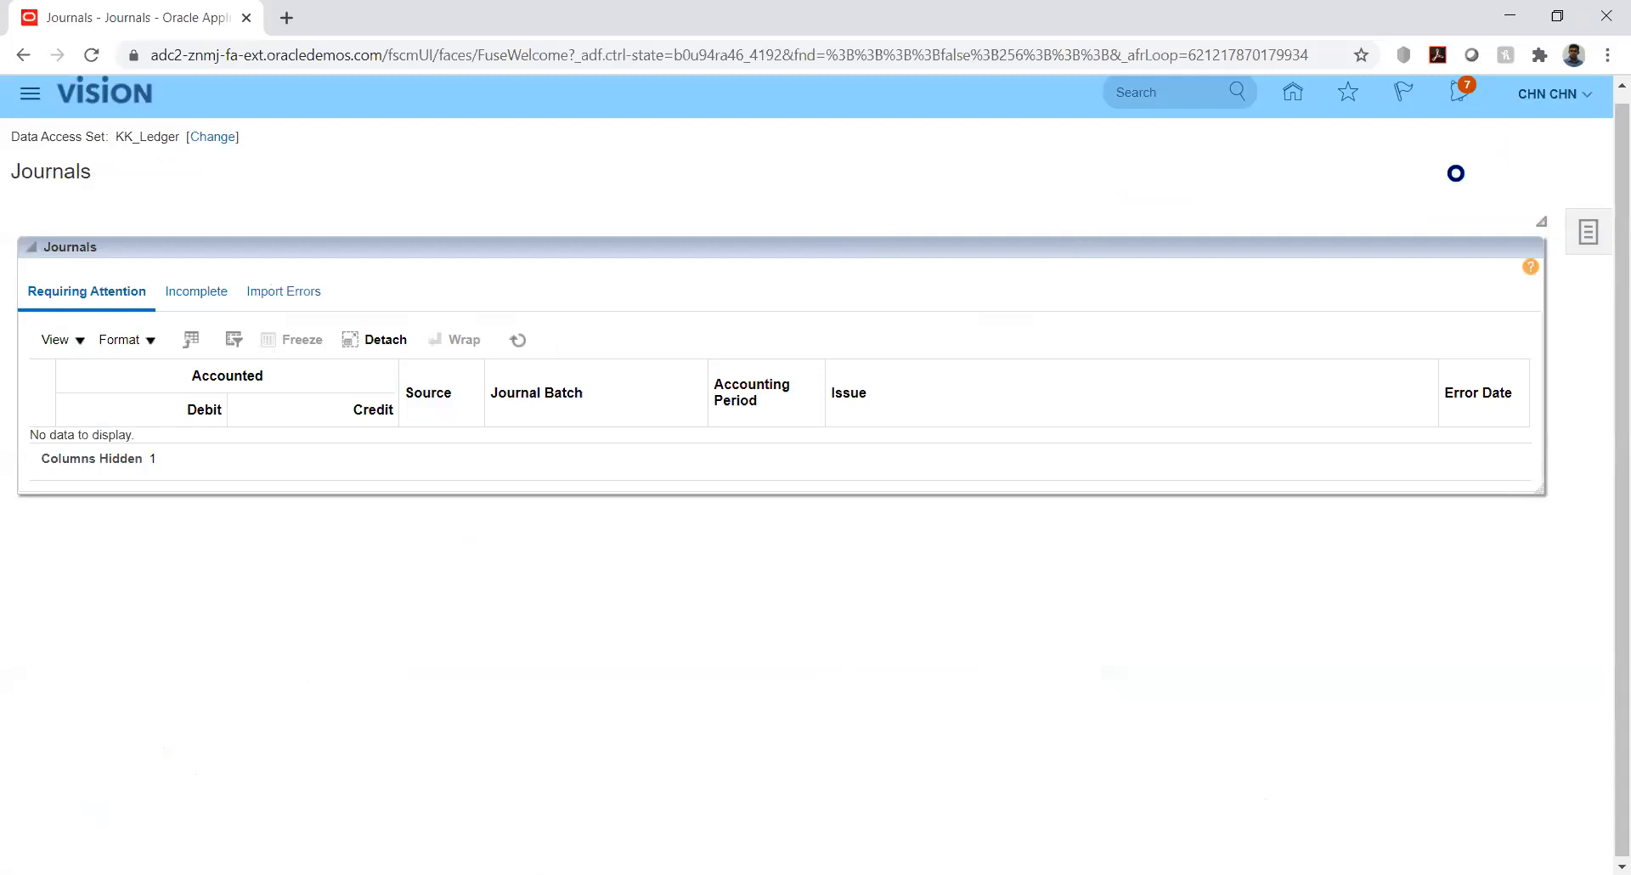
left_click(1217, 403)
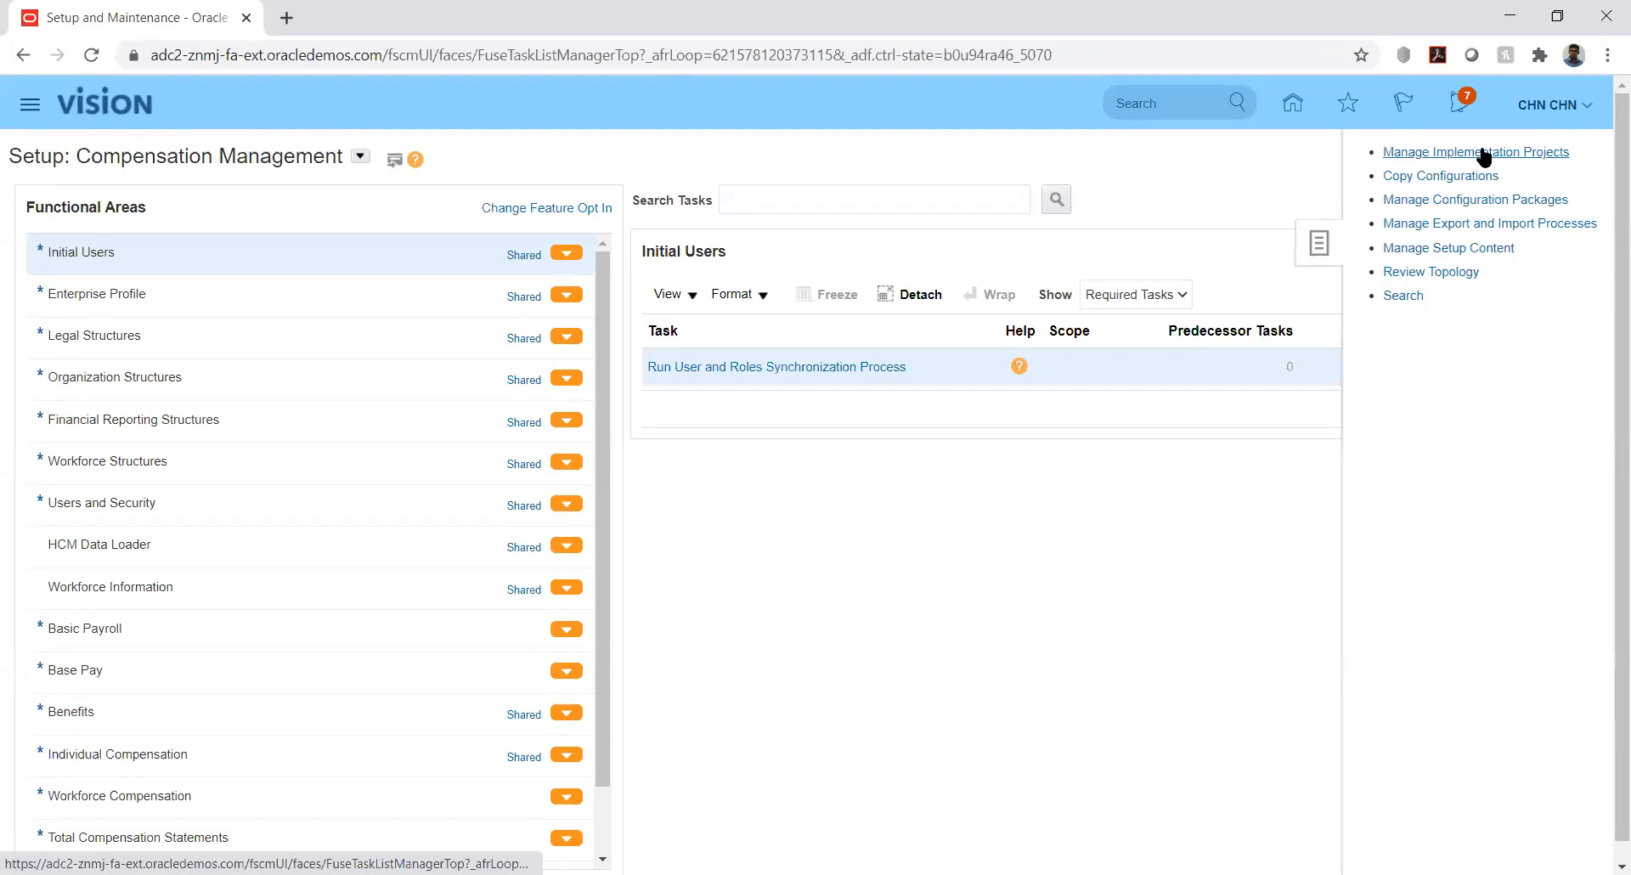
Search implementation projects for 'kk' and open the KK Implementation project
left_click(1484, 154)
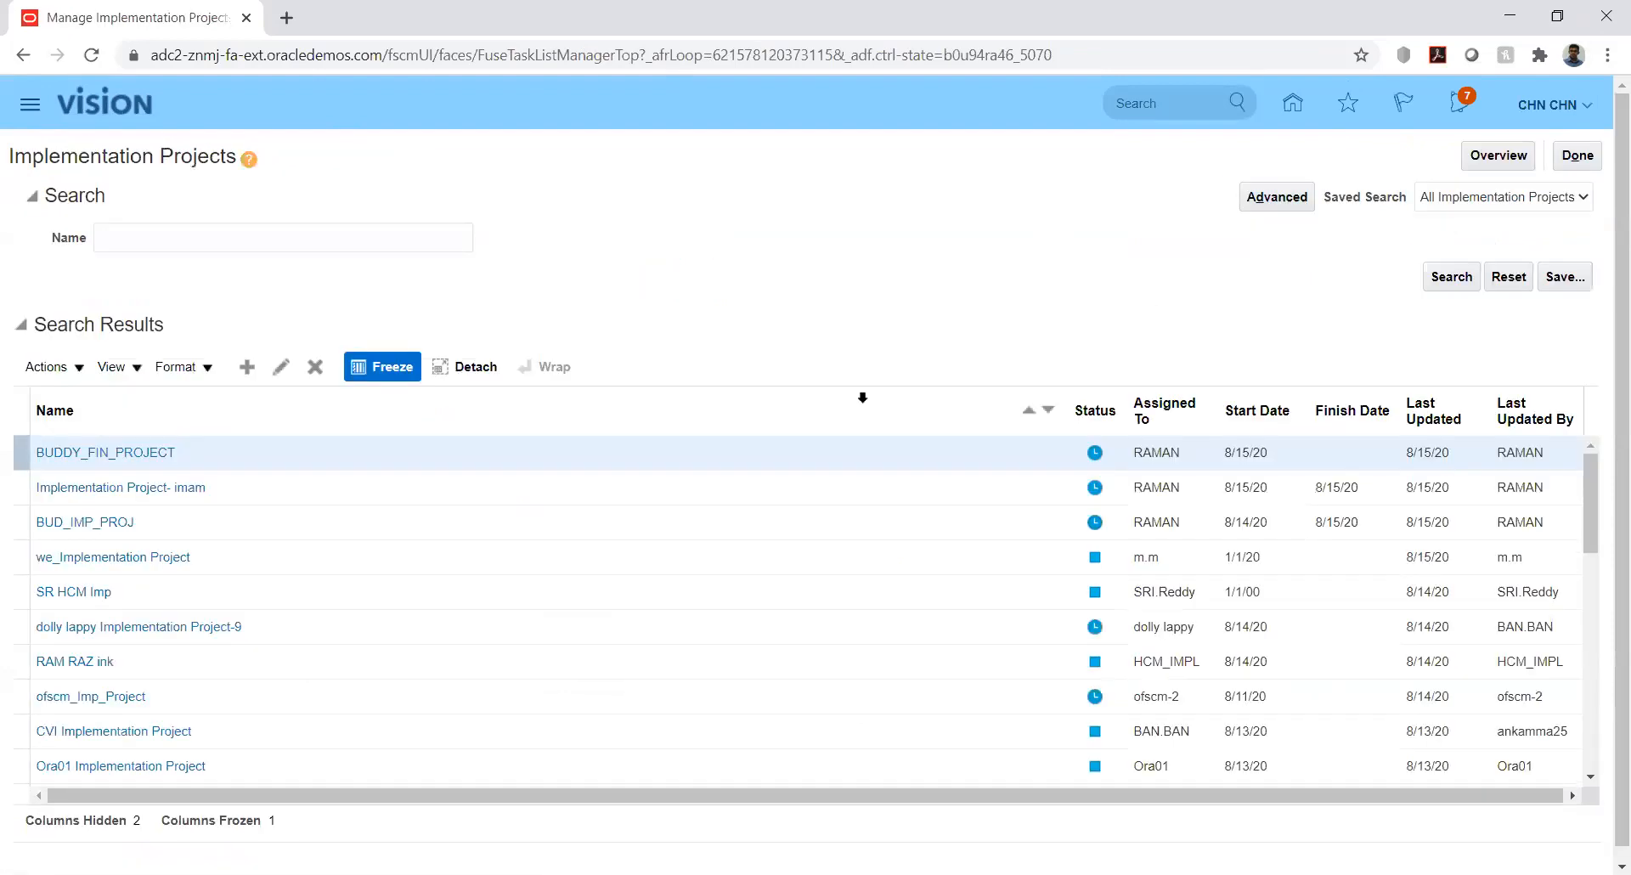
left_click(208, 241)
type("kk")
key("Return")
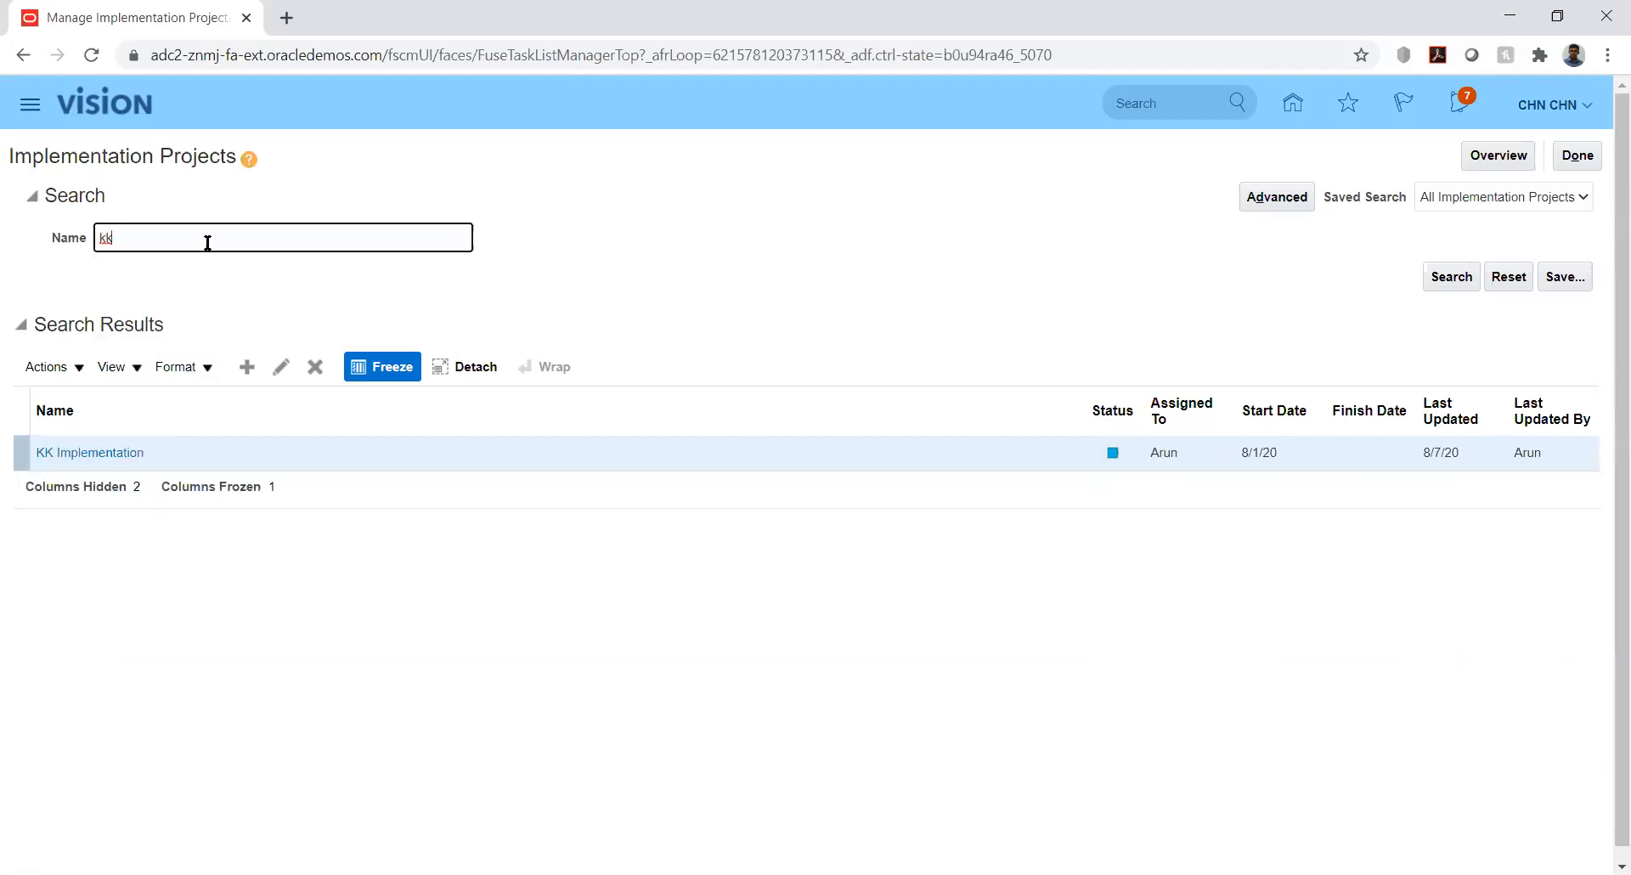
left_click(89, 457)
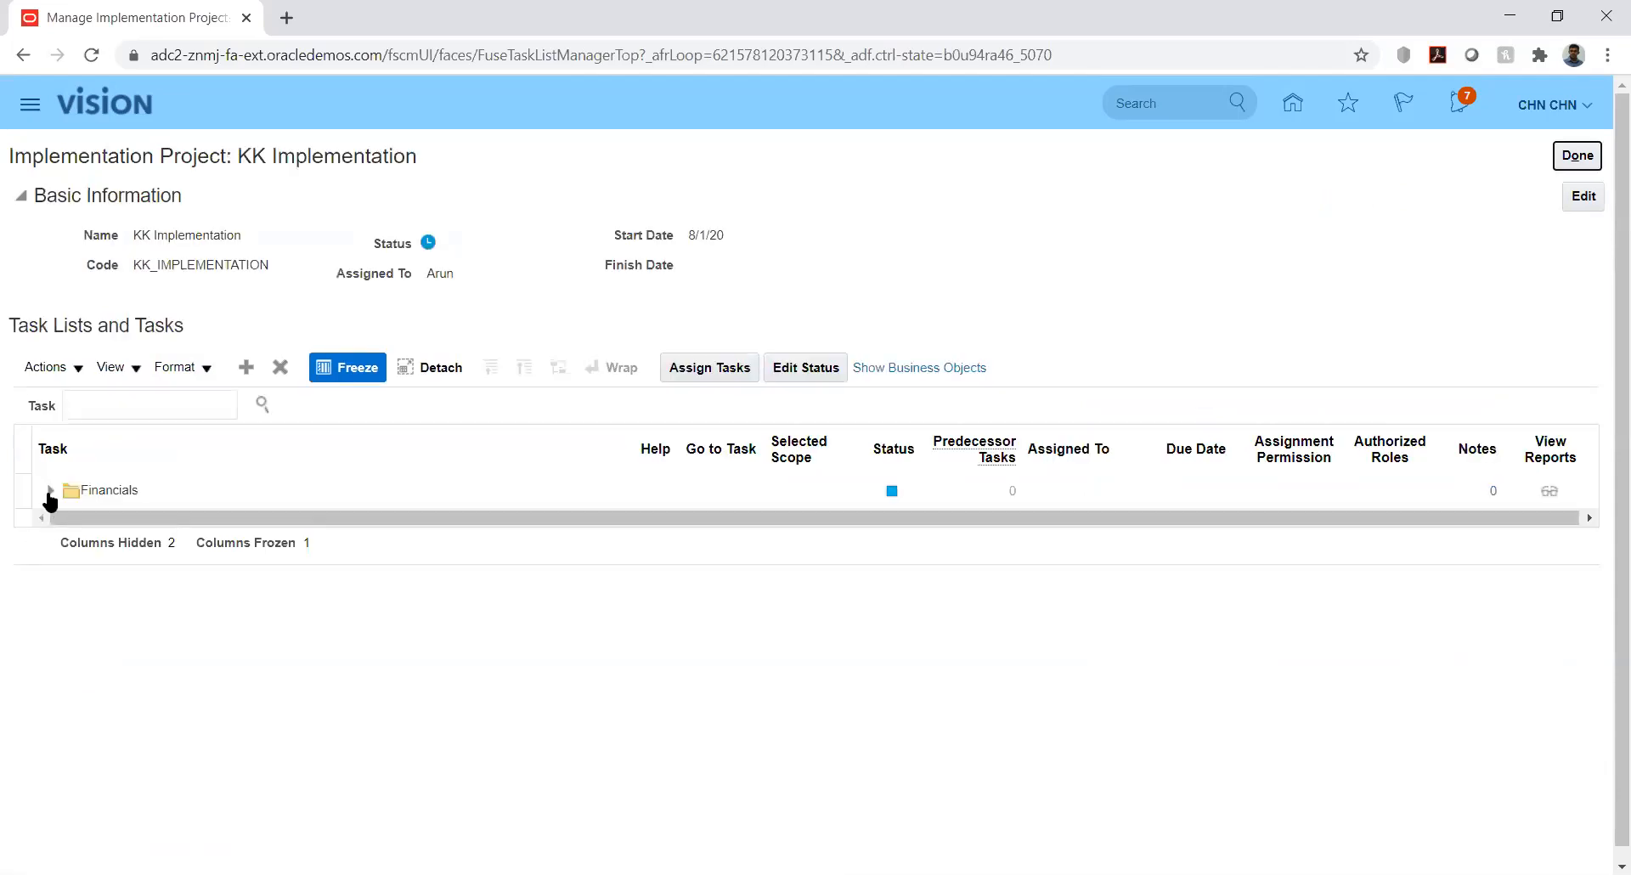
Expand Financials down to Define General Ledger Options and launch Manage Journal Reversal Criteria Sets
left_click(50, 498)
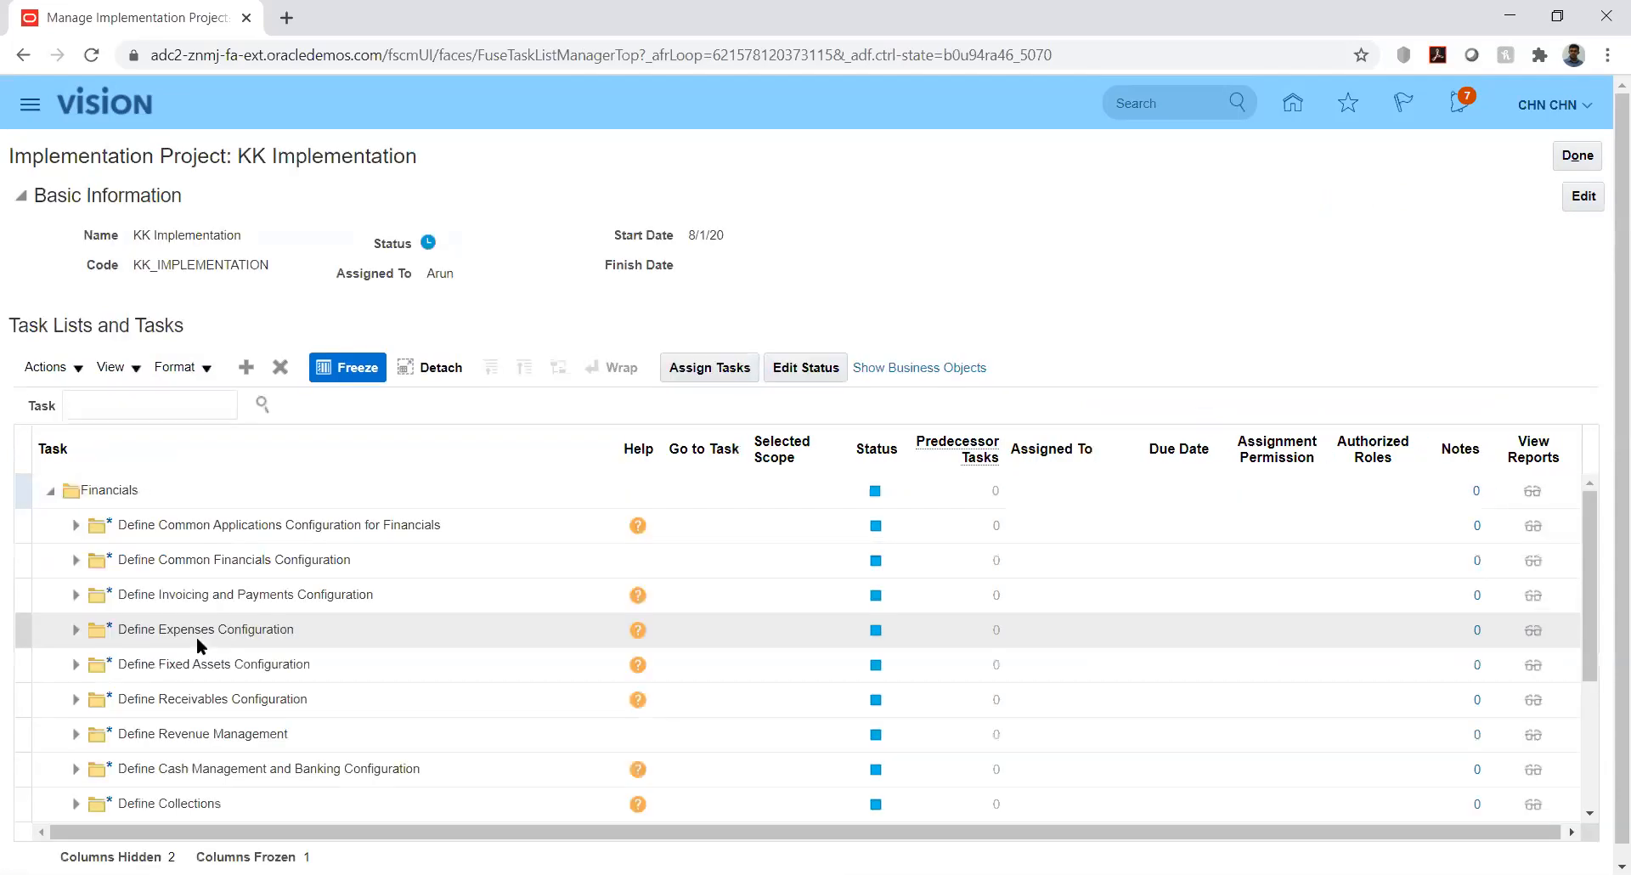
left_click(73, 526)
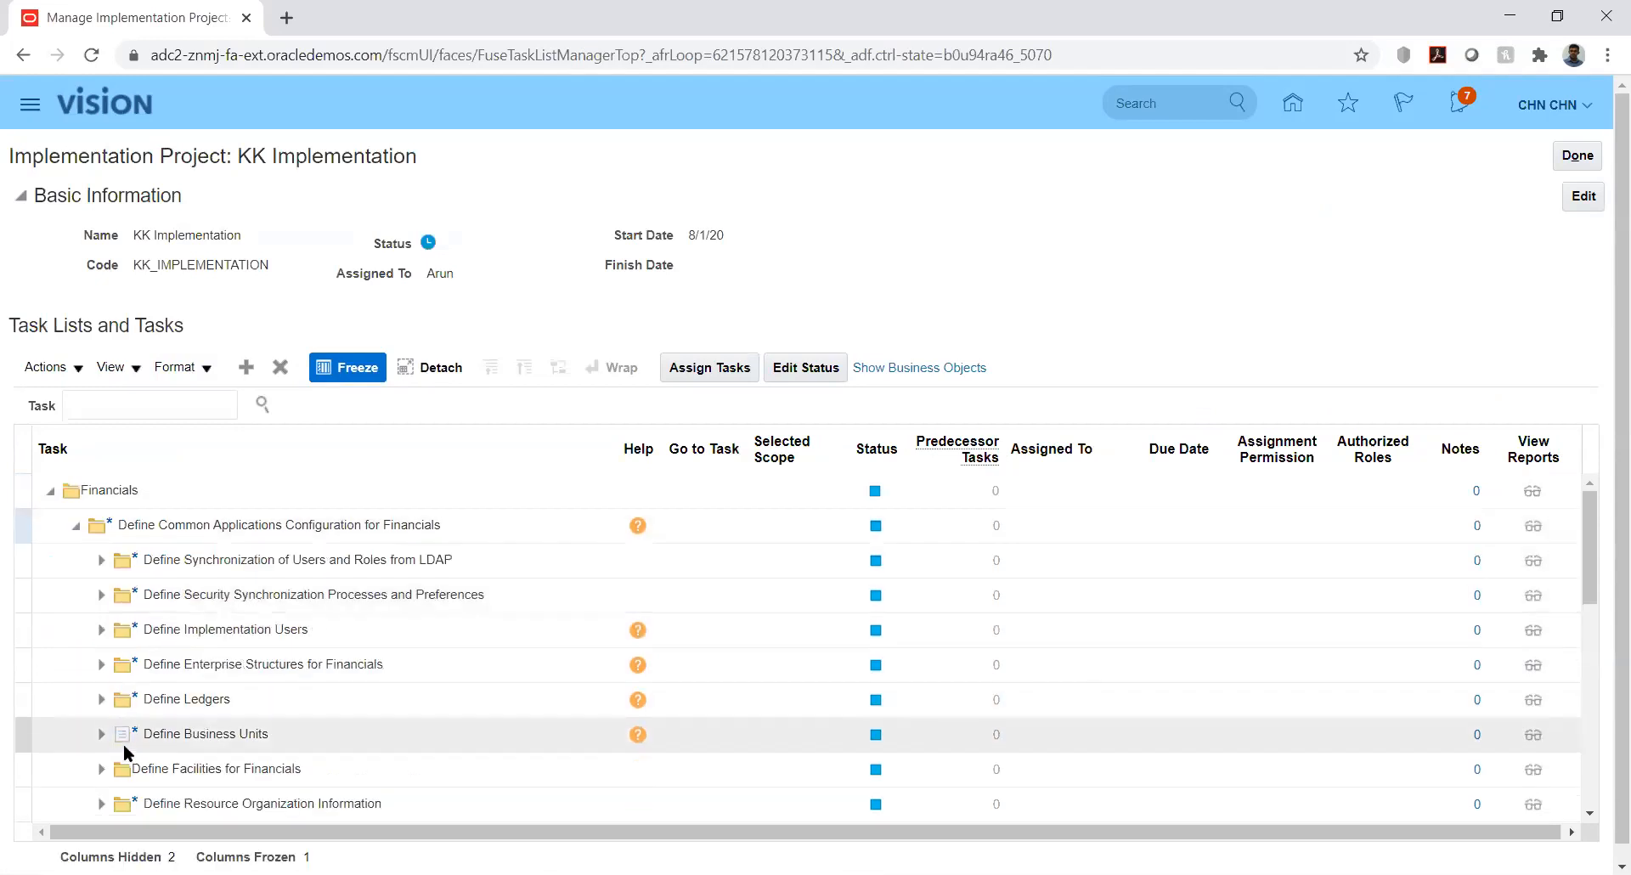
left_click(101, 700)
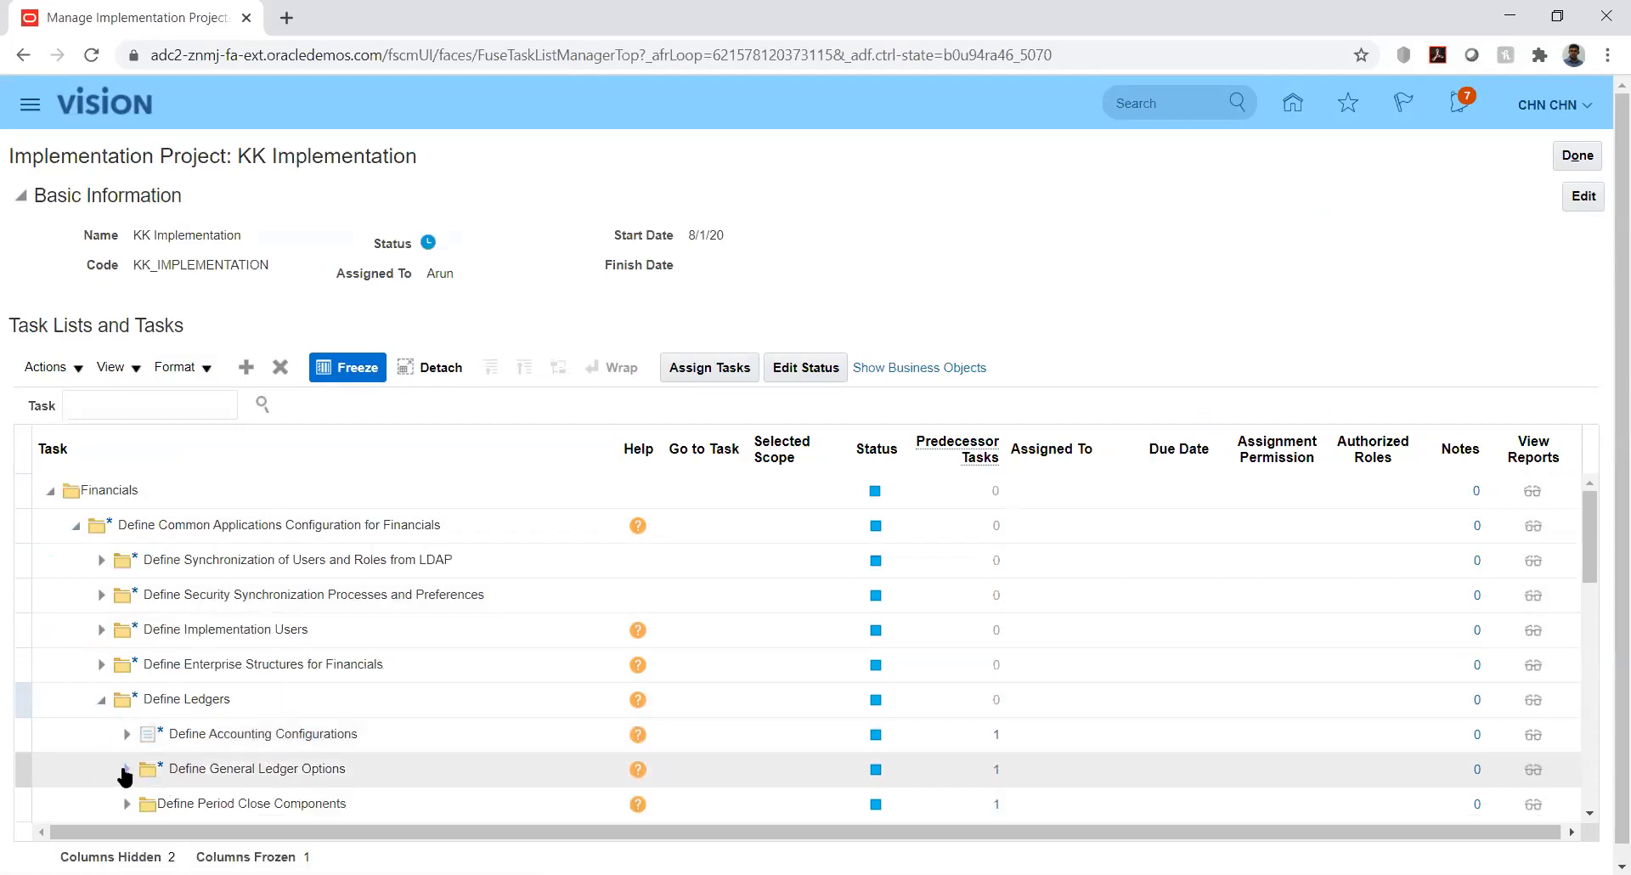
left_click(126, 769)
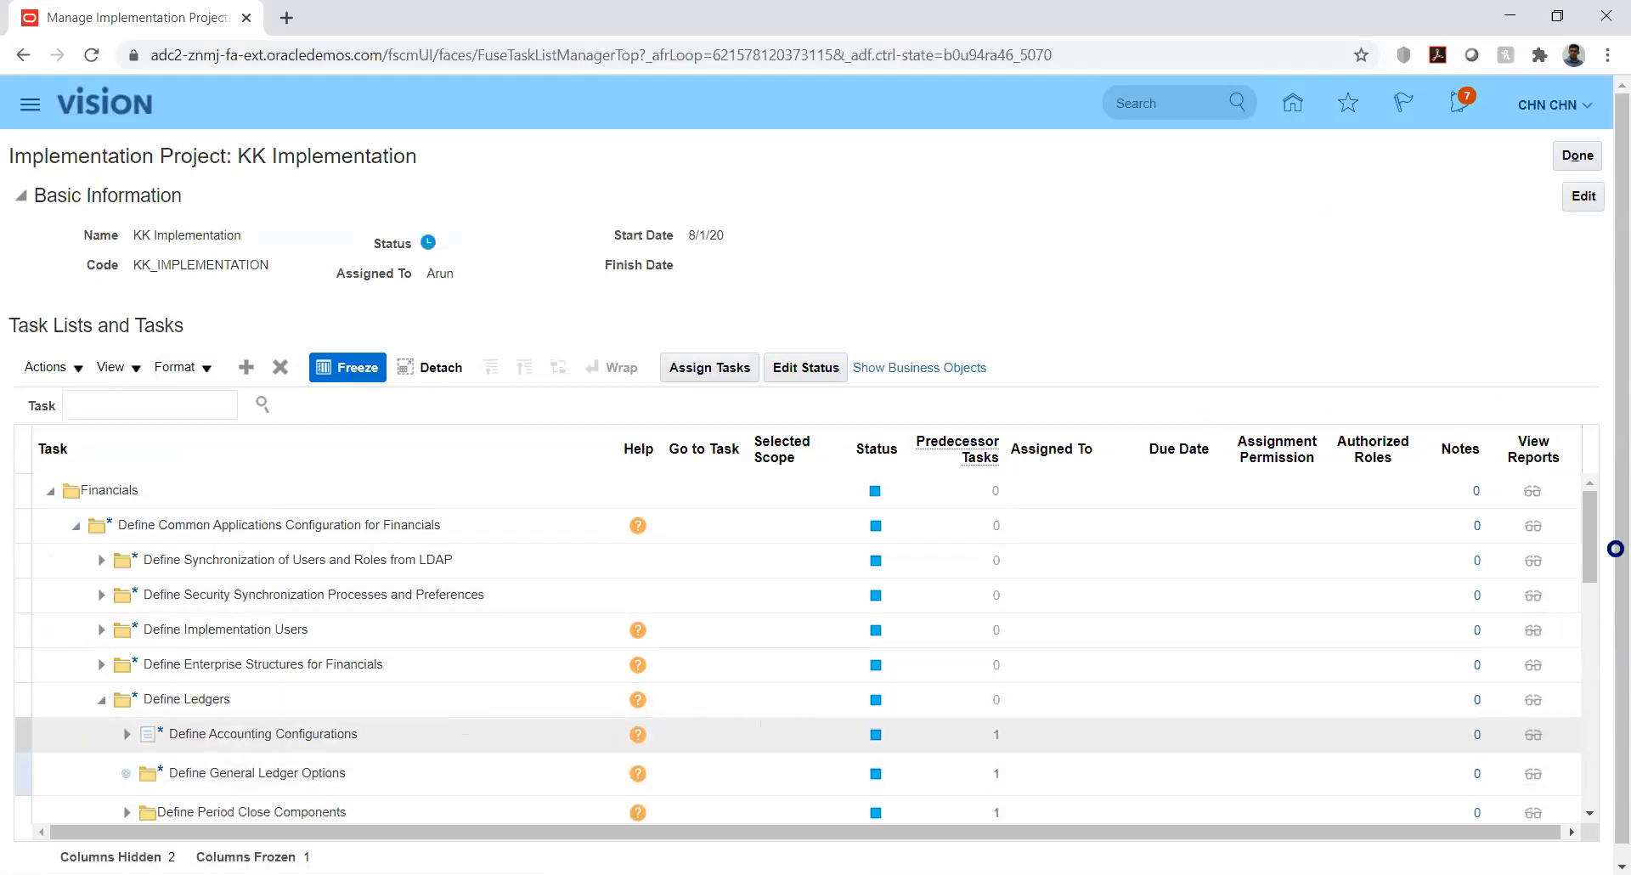
left_click_drag(1595, 544, 1603, 589)
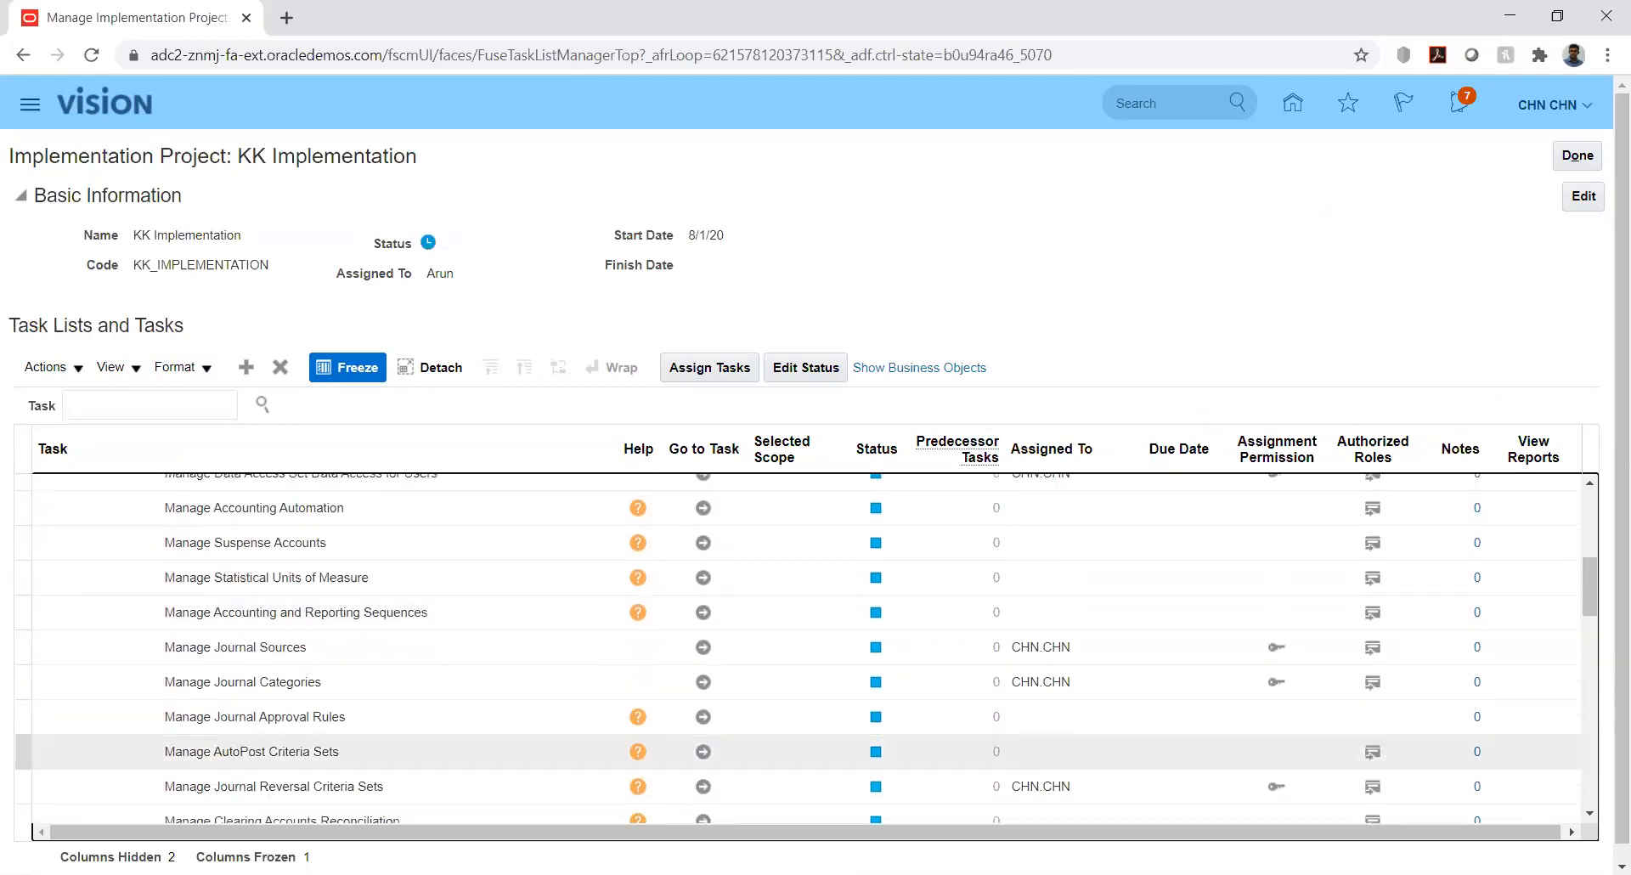
left_click(702, 789)
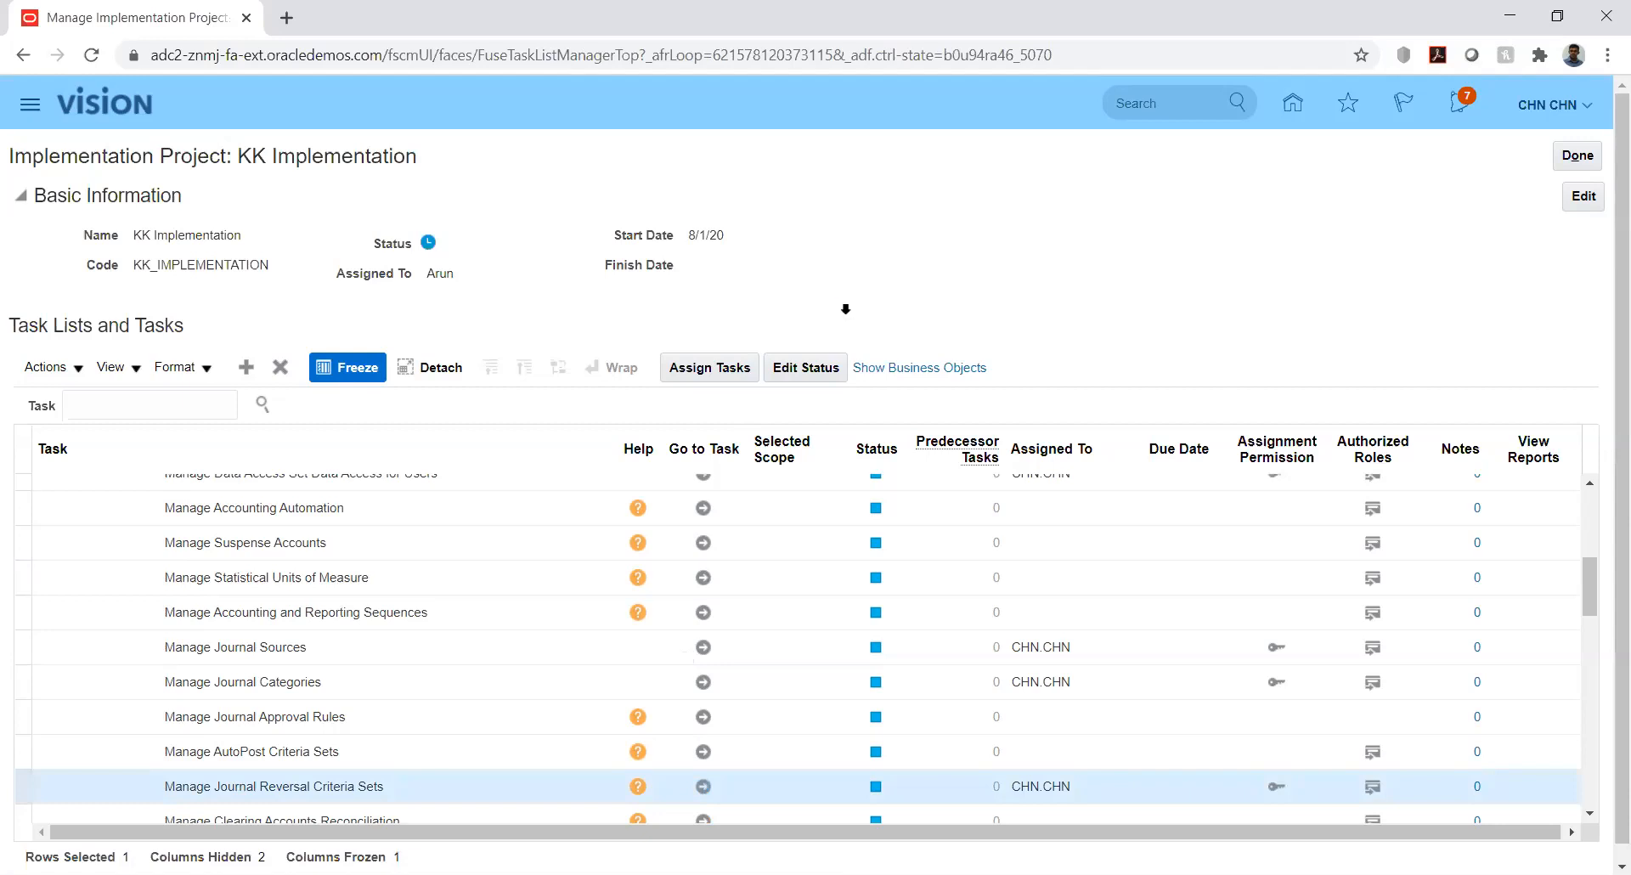
Filter criteria sets by 'kk', open the KK set, and filter its categories to KK_Fusion
left_click(265, 259)
type("kk")
key("Return")
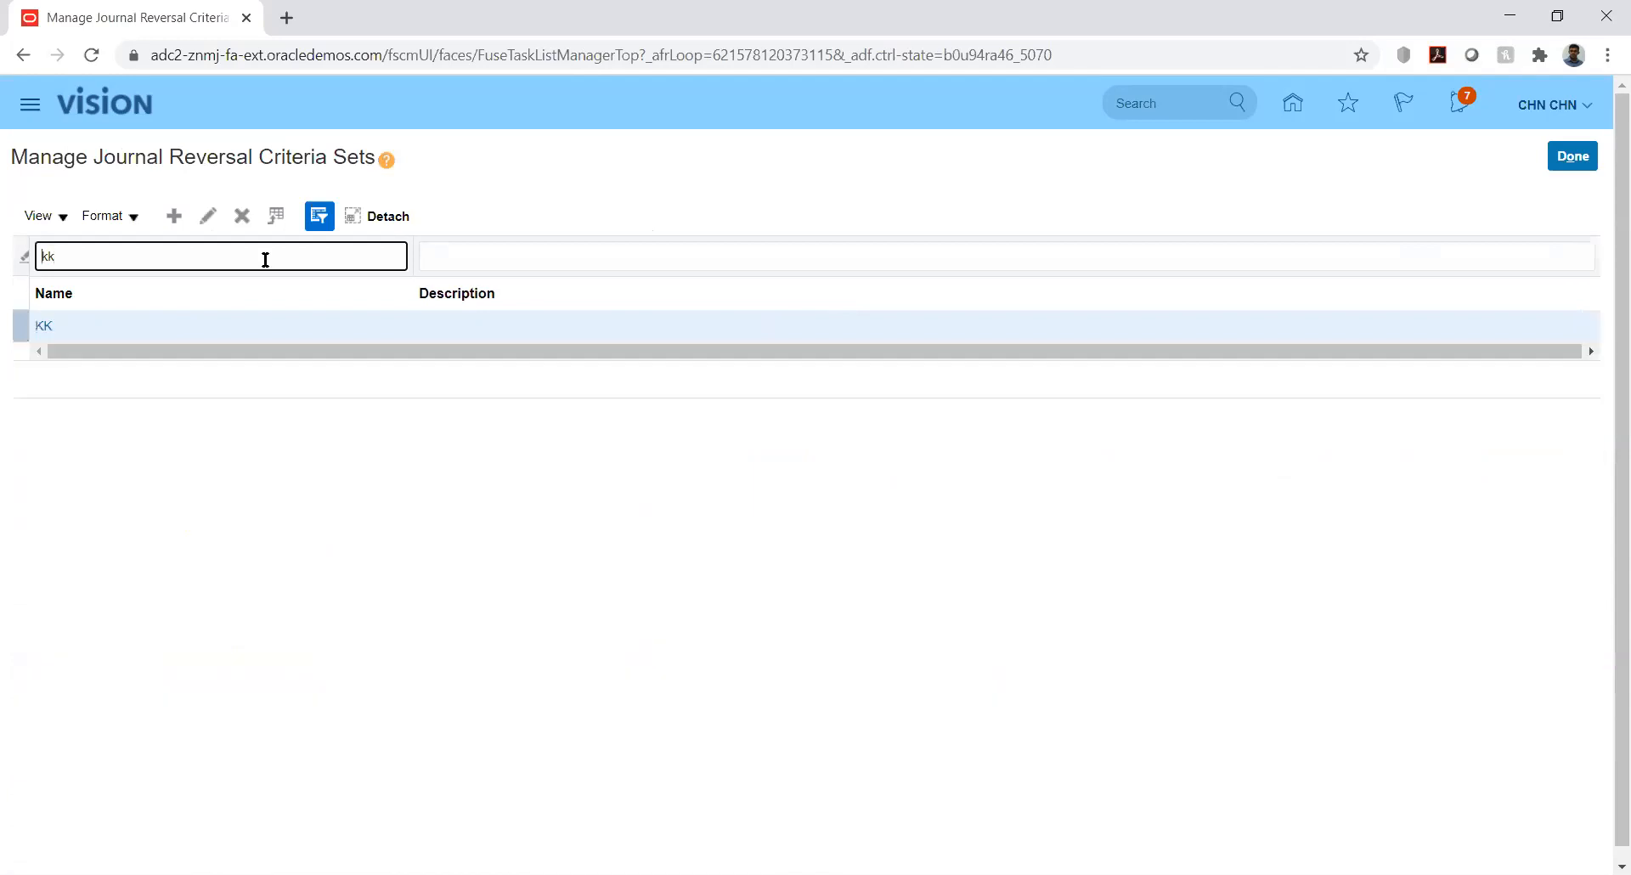
left_click(45, 330)
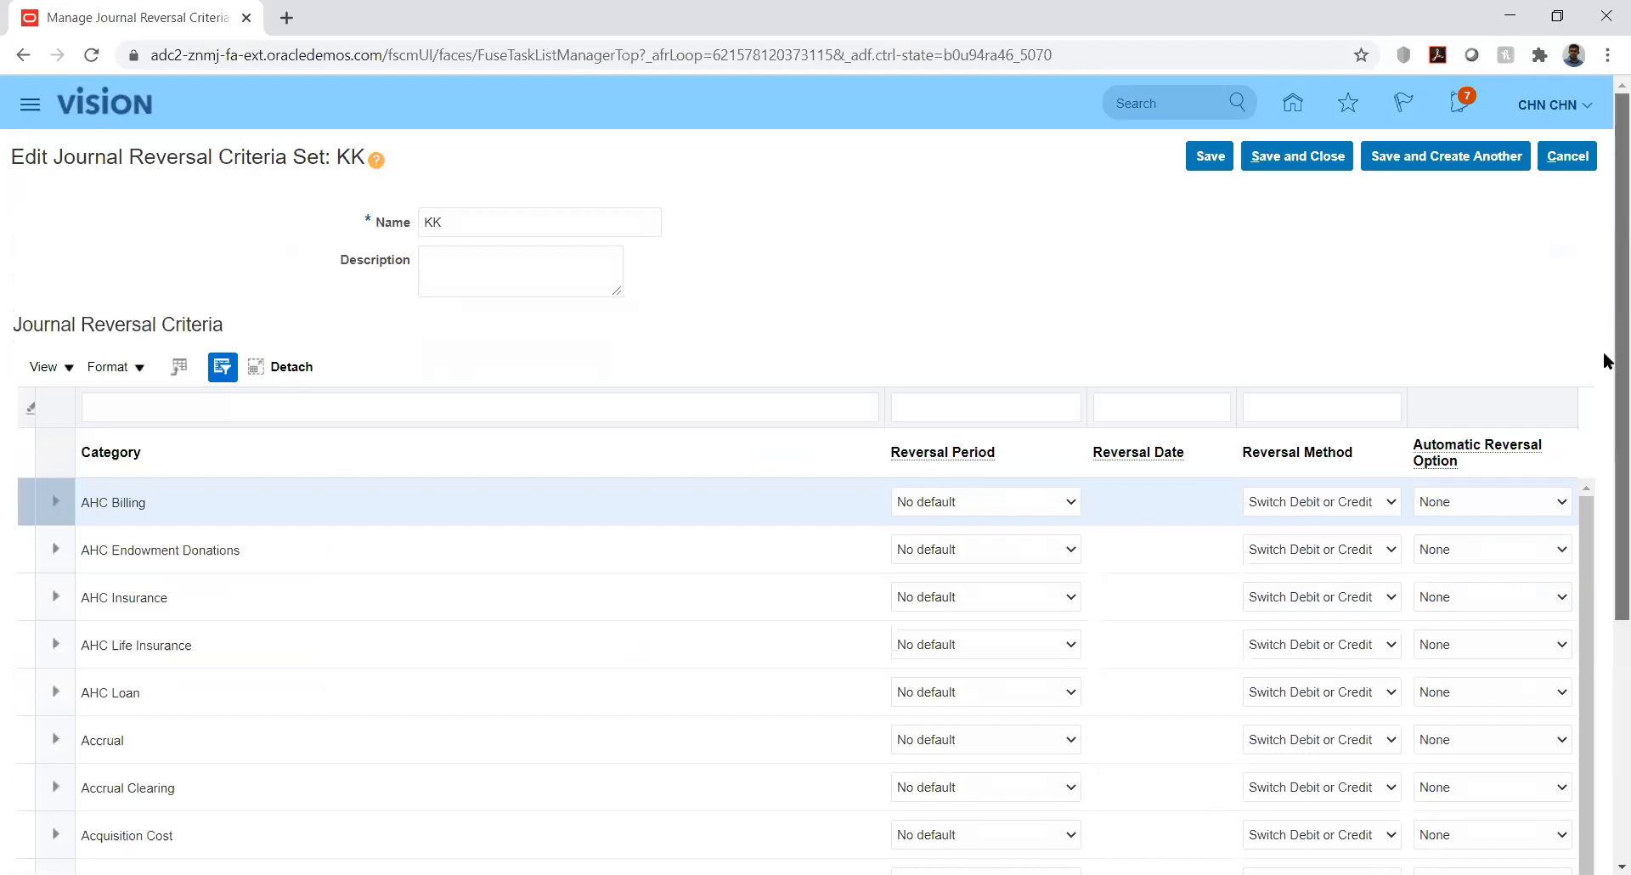
scroll(1604, 361, "down", 1)
scroll(1603, 380, "up", 1)
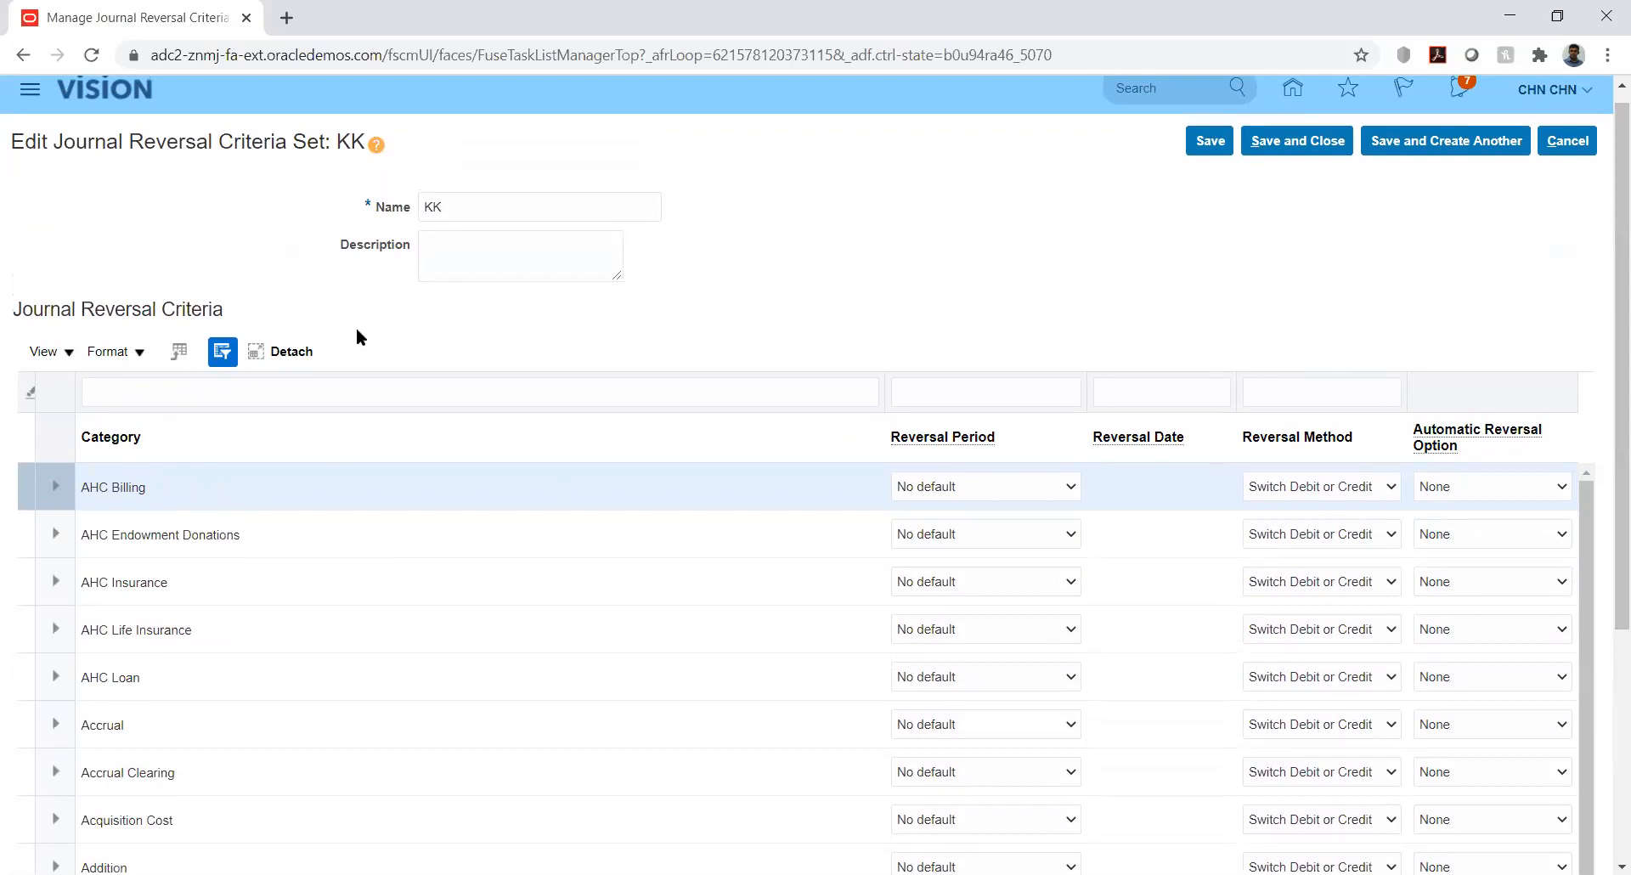
left_click(179, 387)
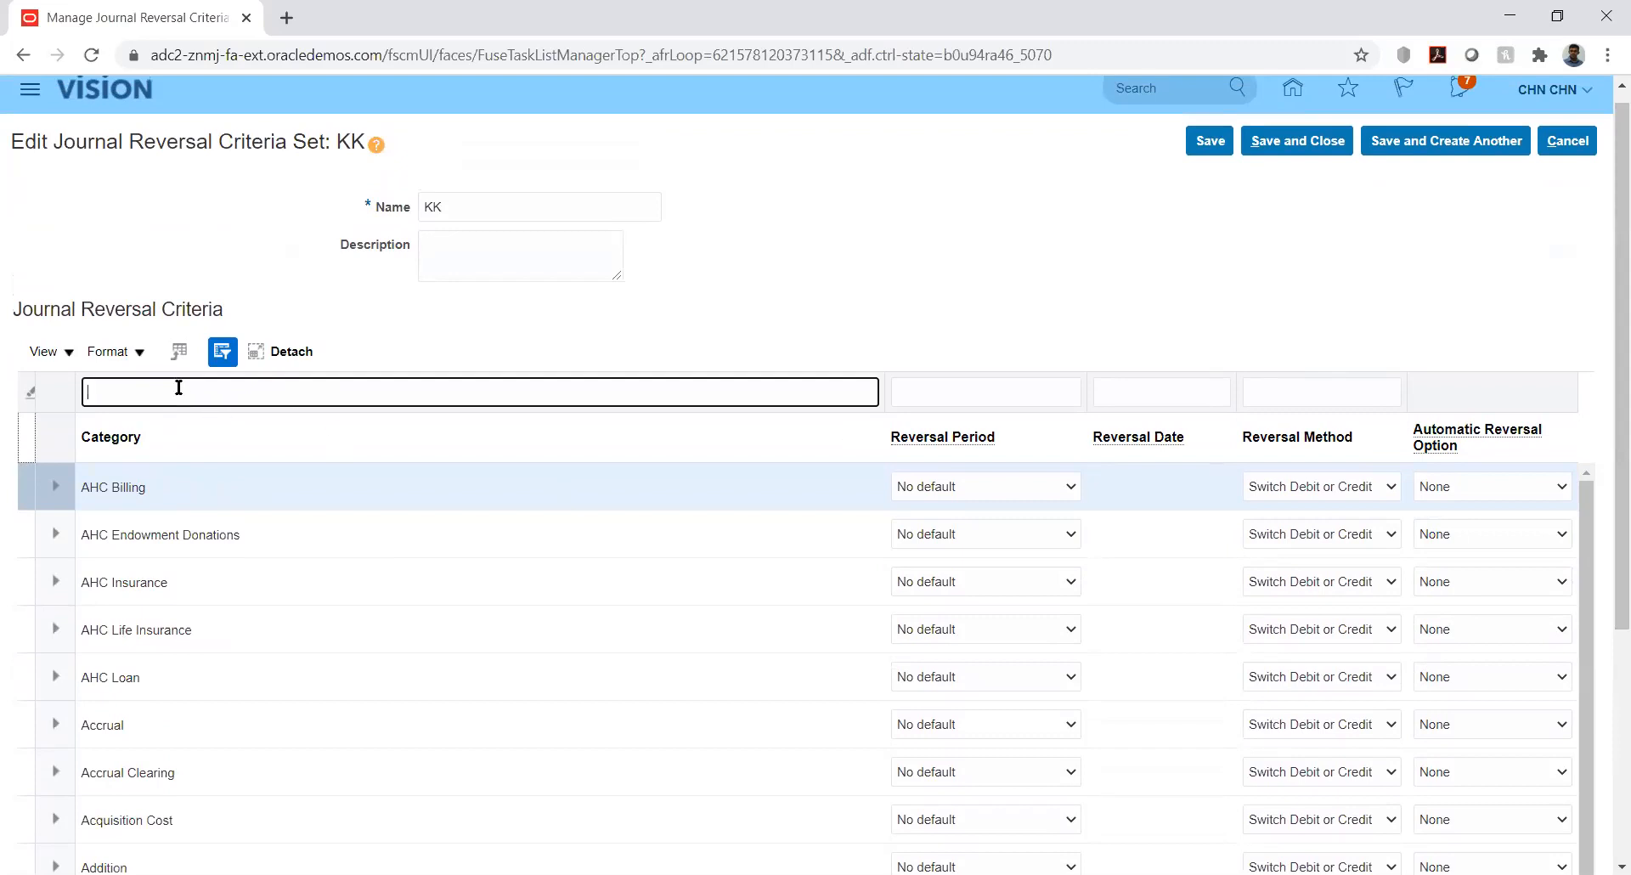
type("KK_Fusion")
key("Return")
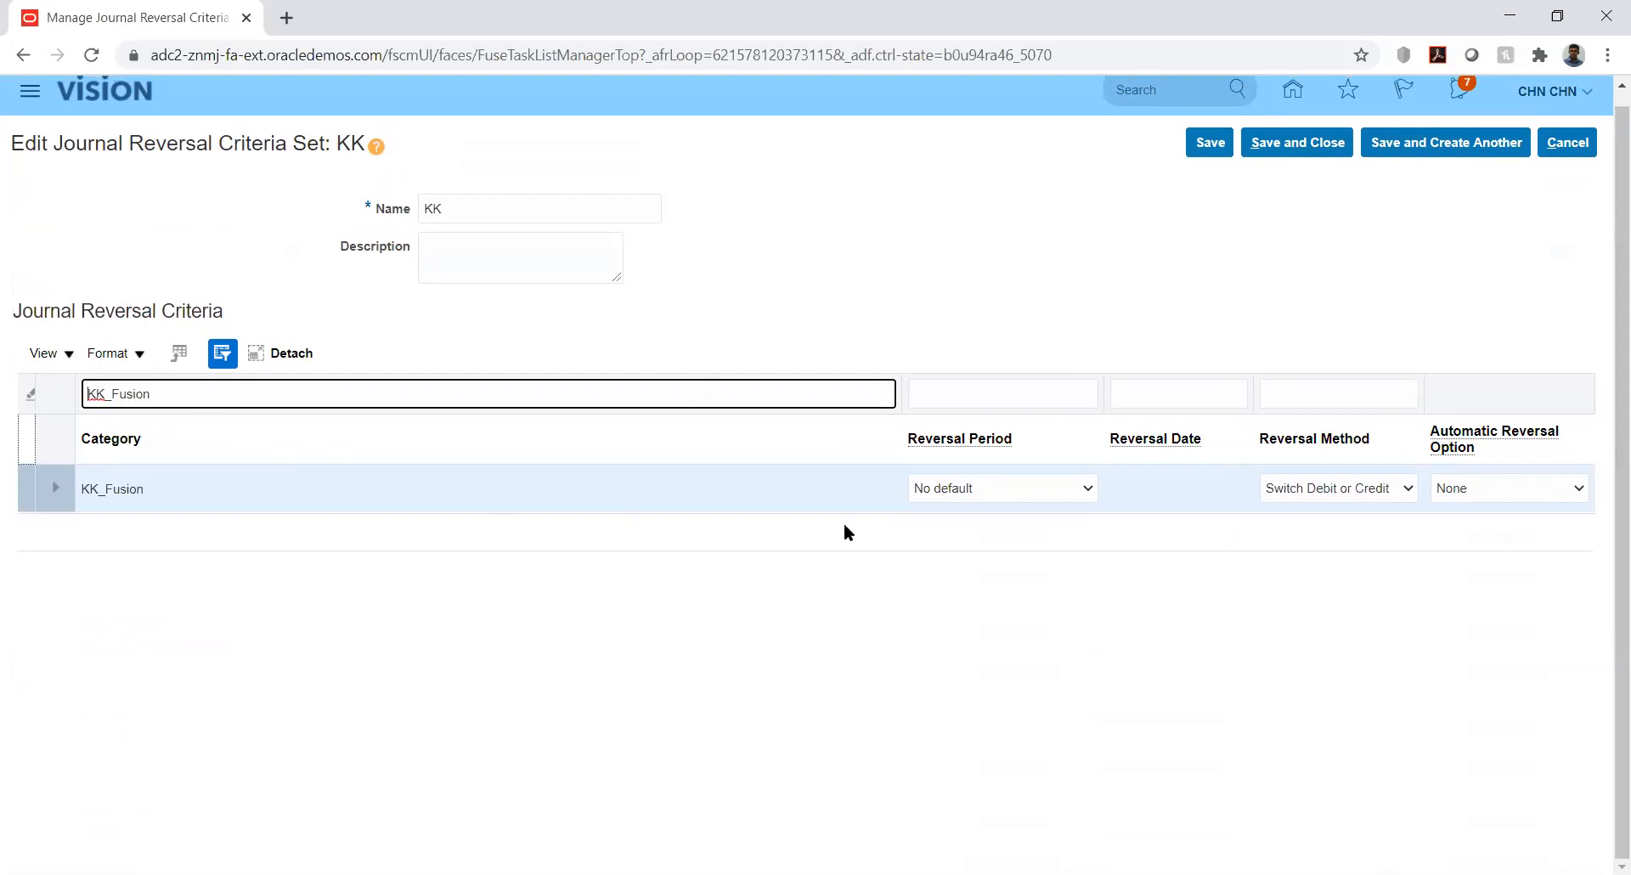
Try Next period reversal for KK_Fusion, keeping Switch Debit or Credit and None, then cancel unsaved
left_click(1088, 489)
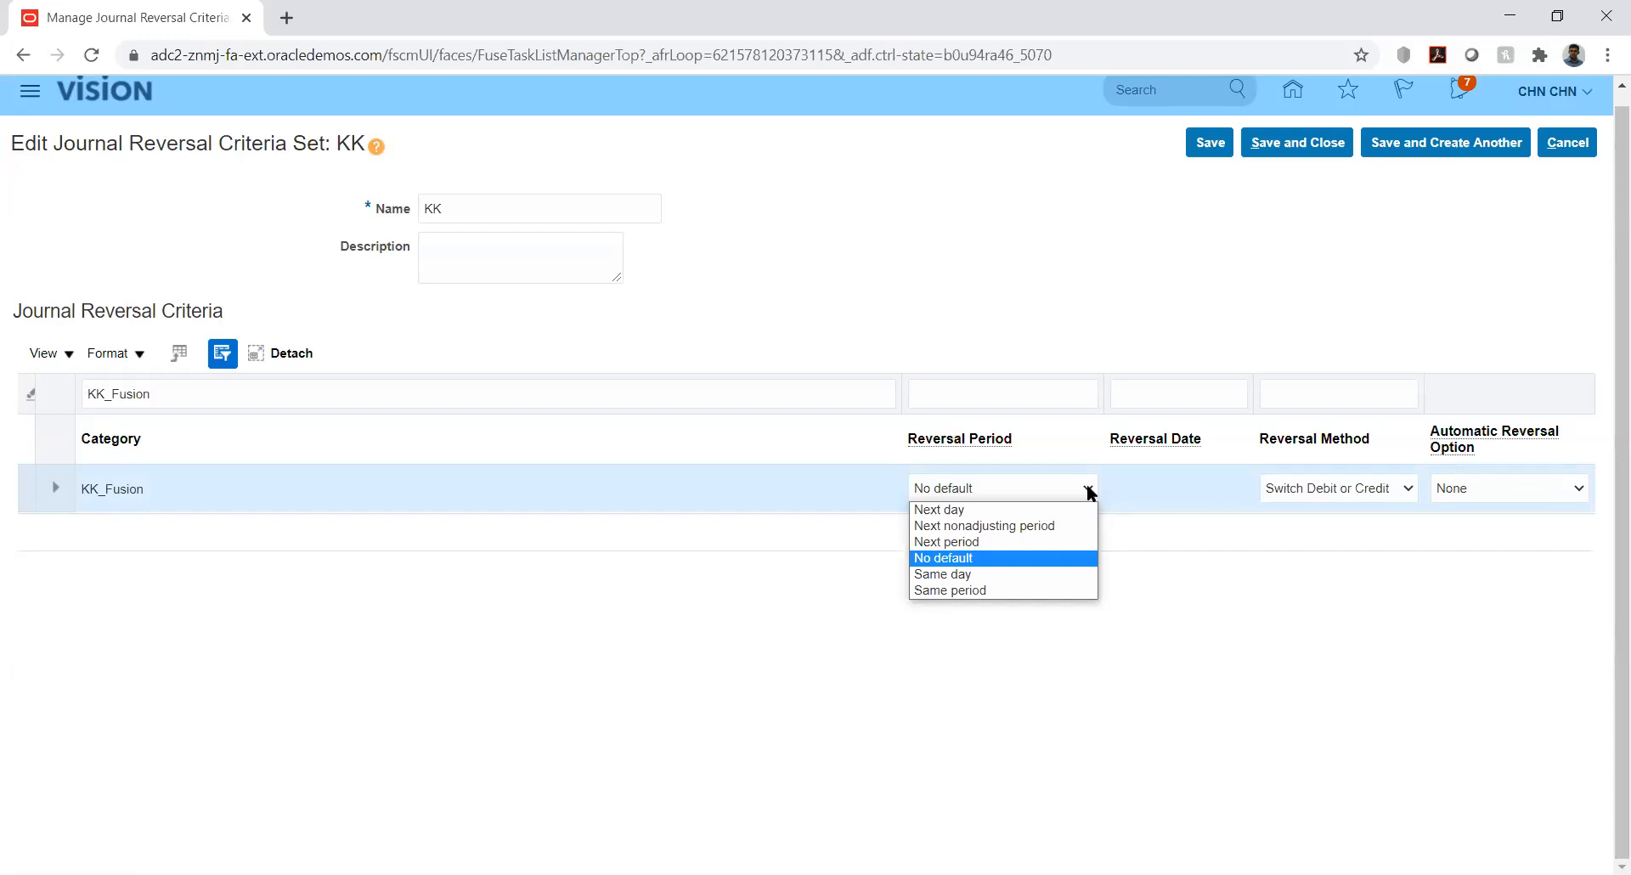
left_click(1190, 559)
left_click(1088, 490)
left_click(978, 545)
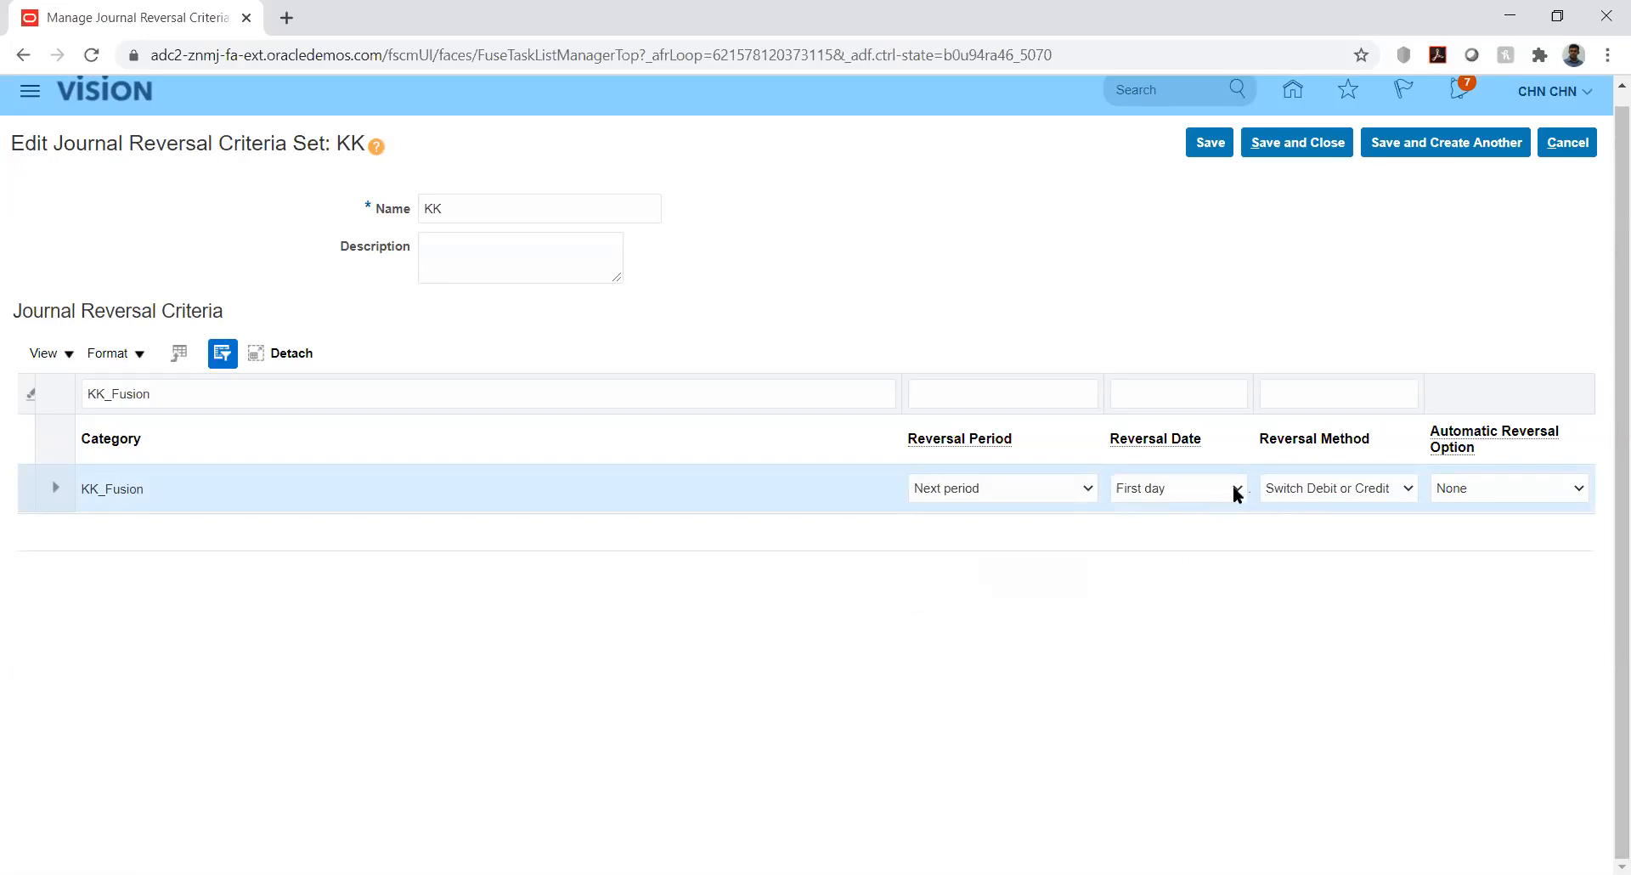
left_click(1380, 491)
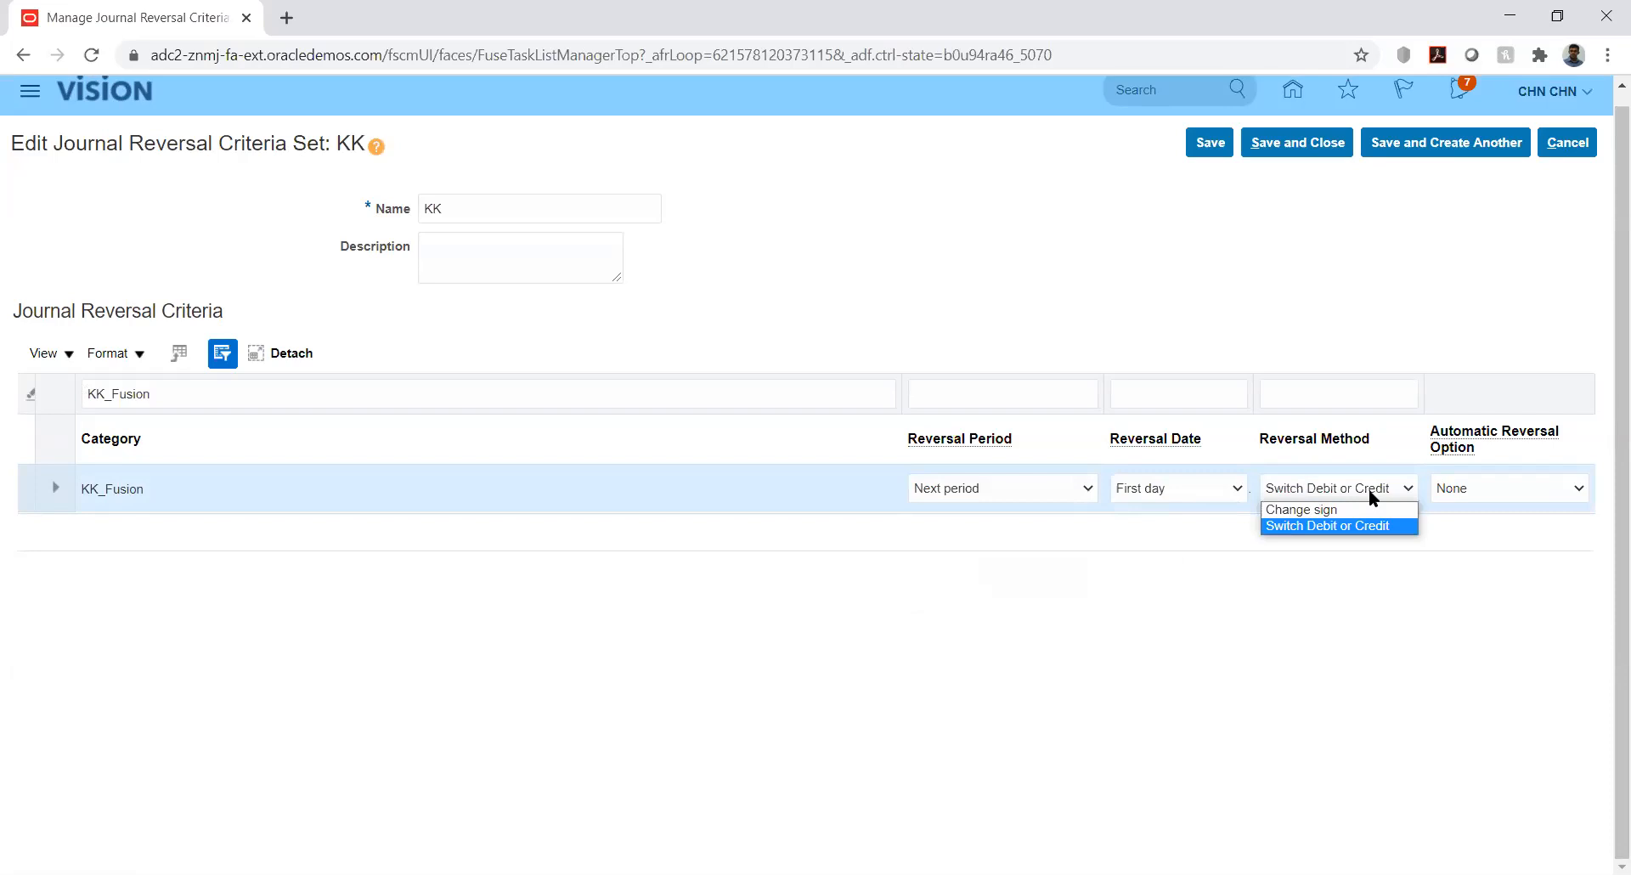
left_click(1368, 488)
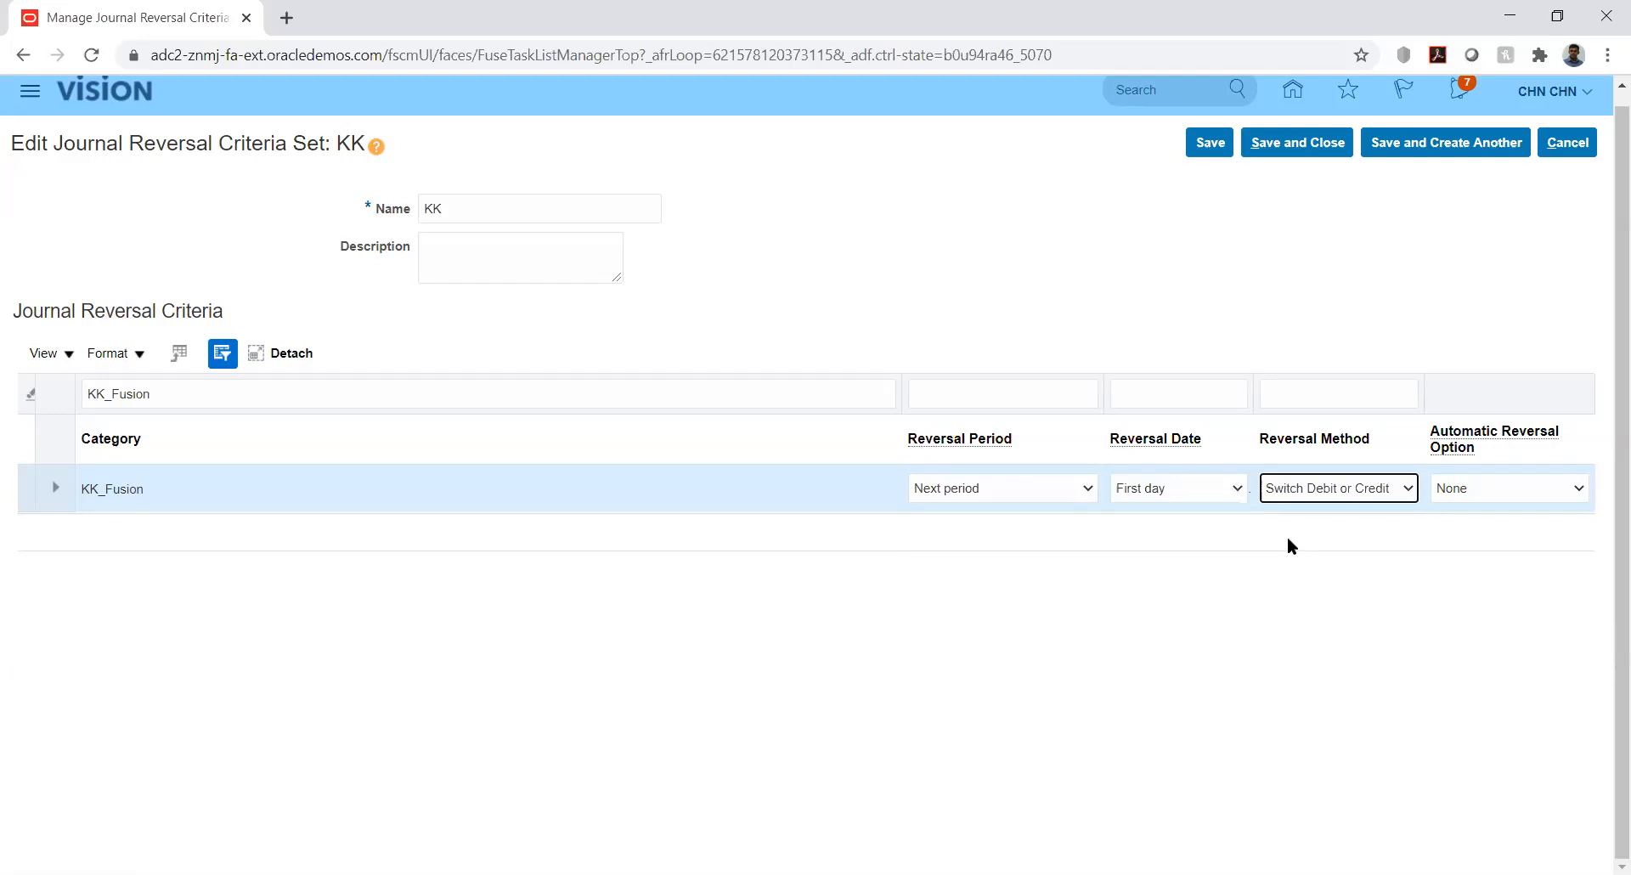
left_click(1556, 493)
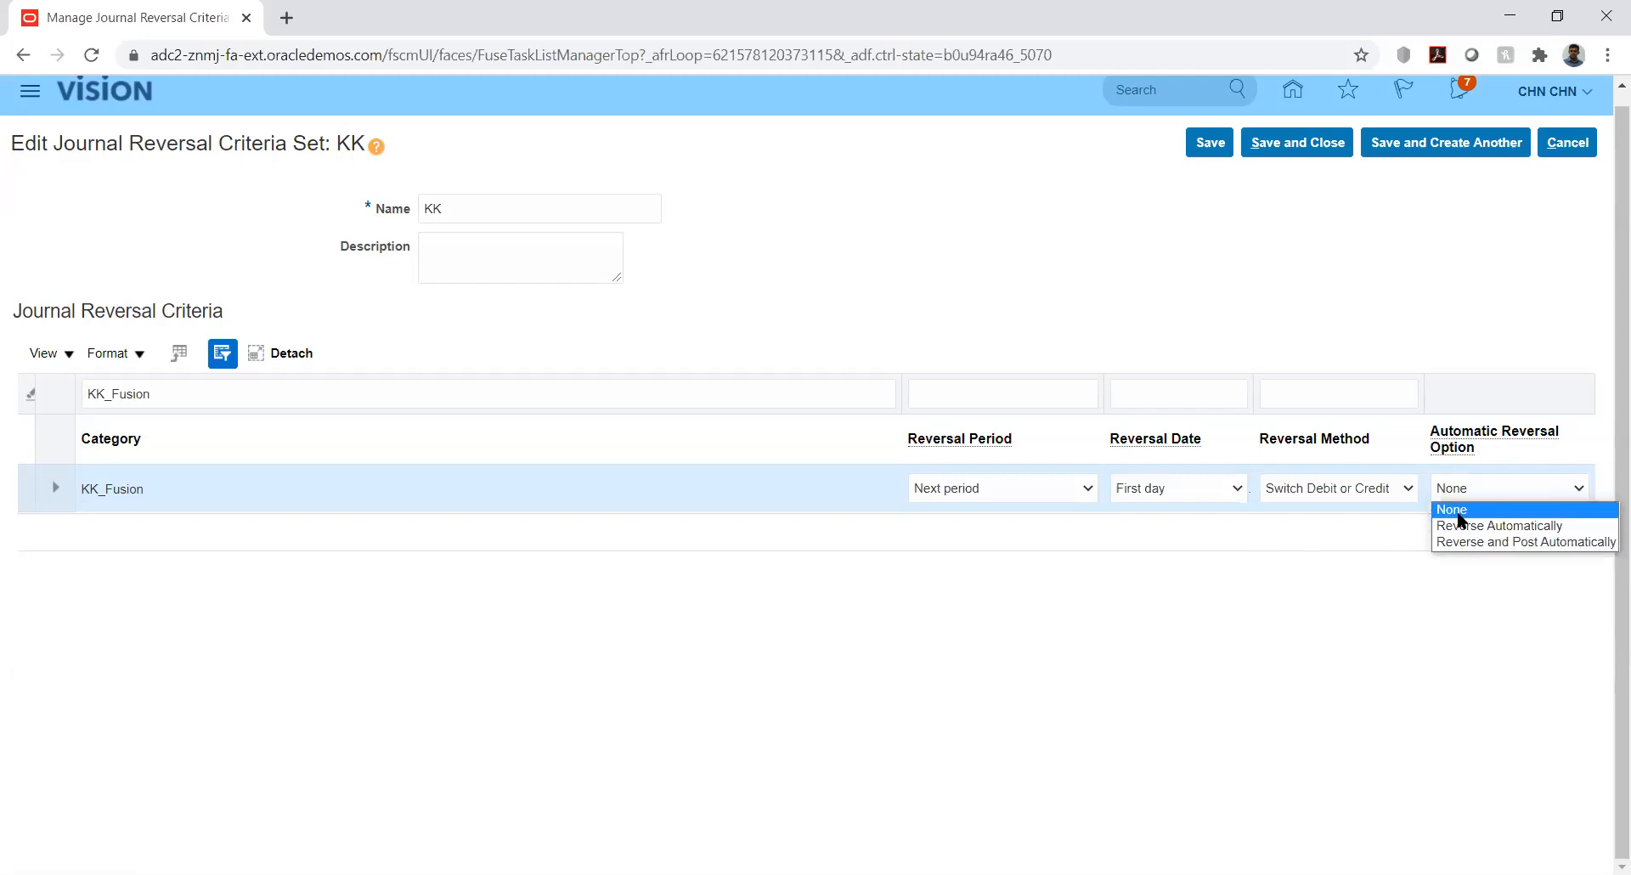
left_click(1130, 599)
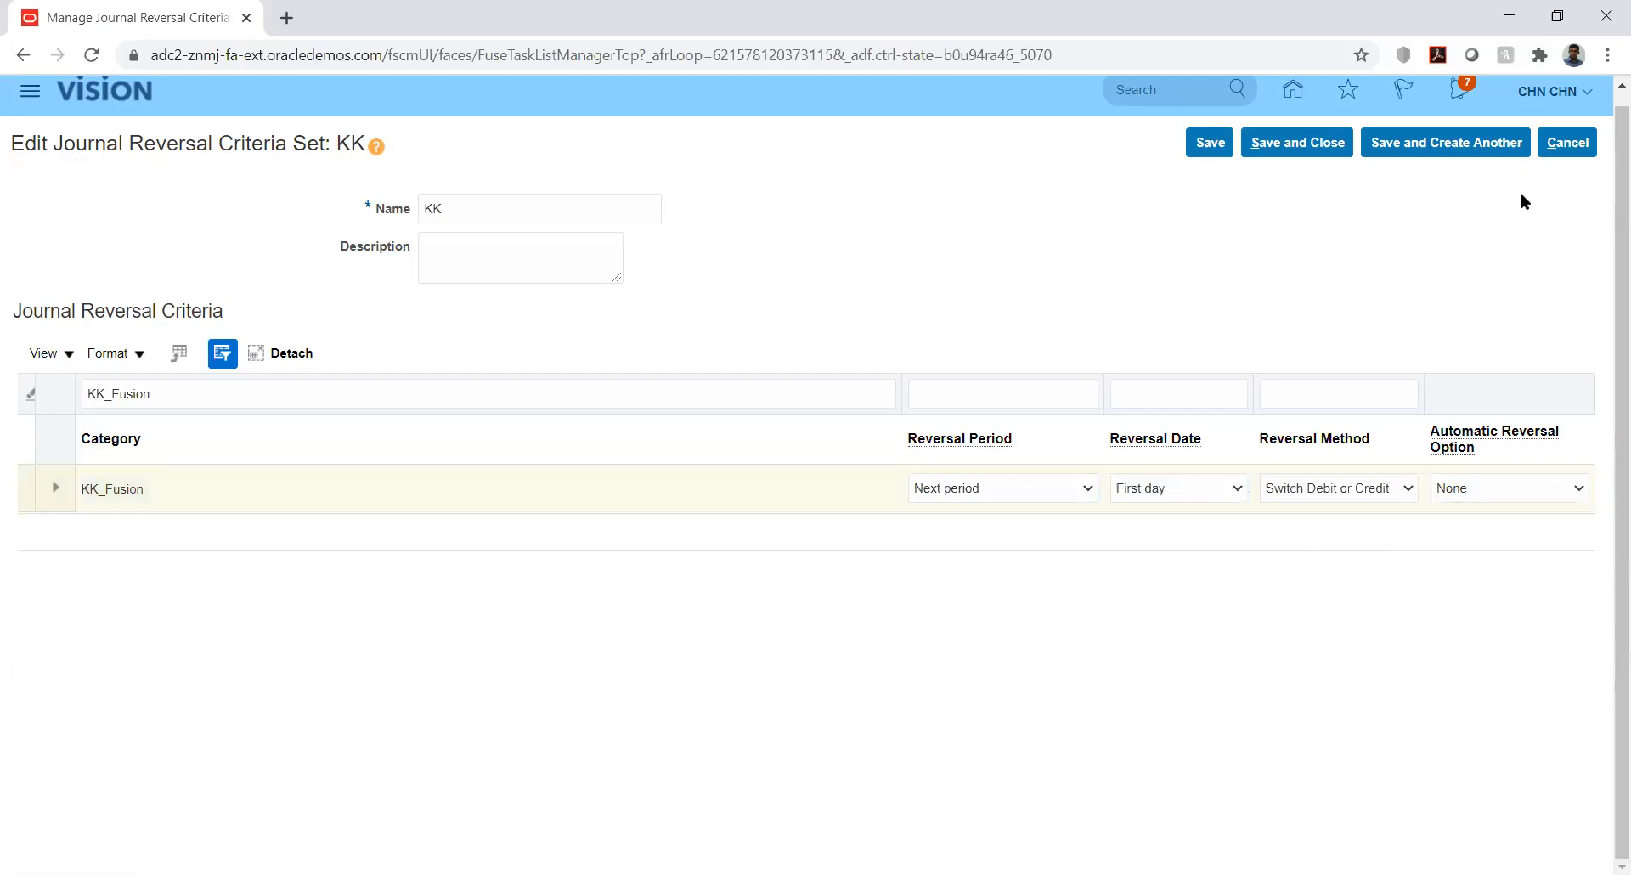
left_click(1569, 142)
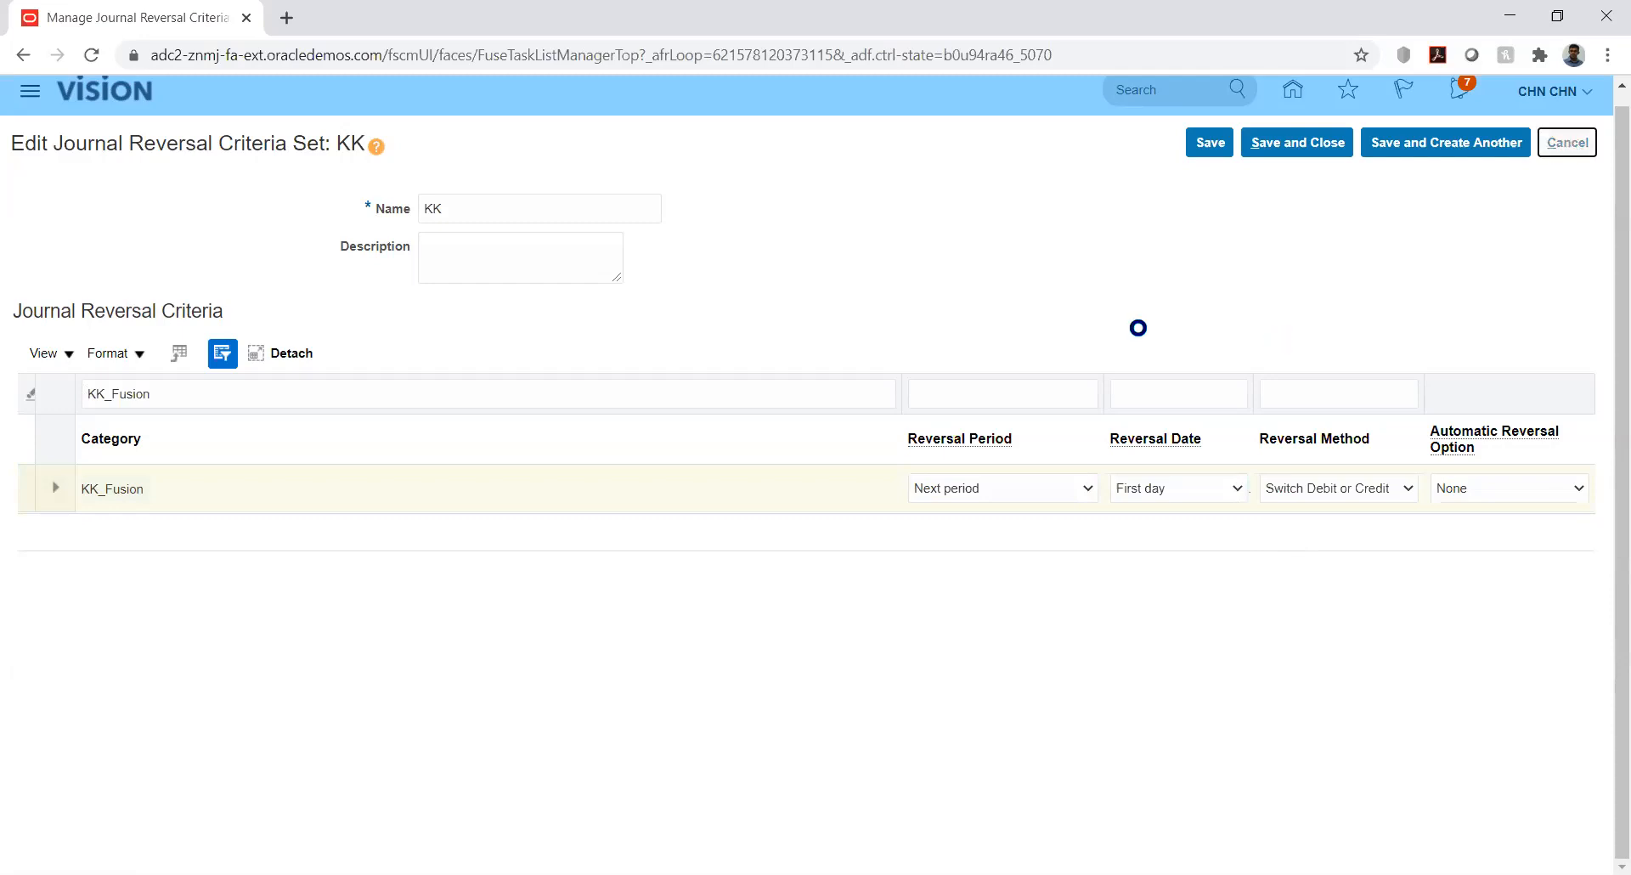
left_click(1576, 146)
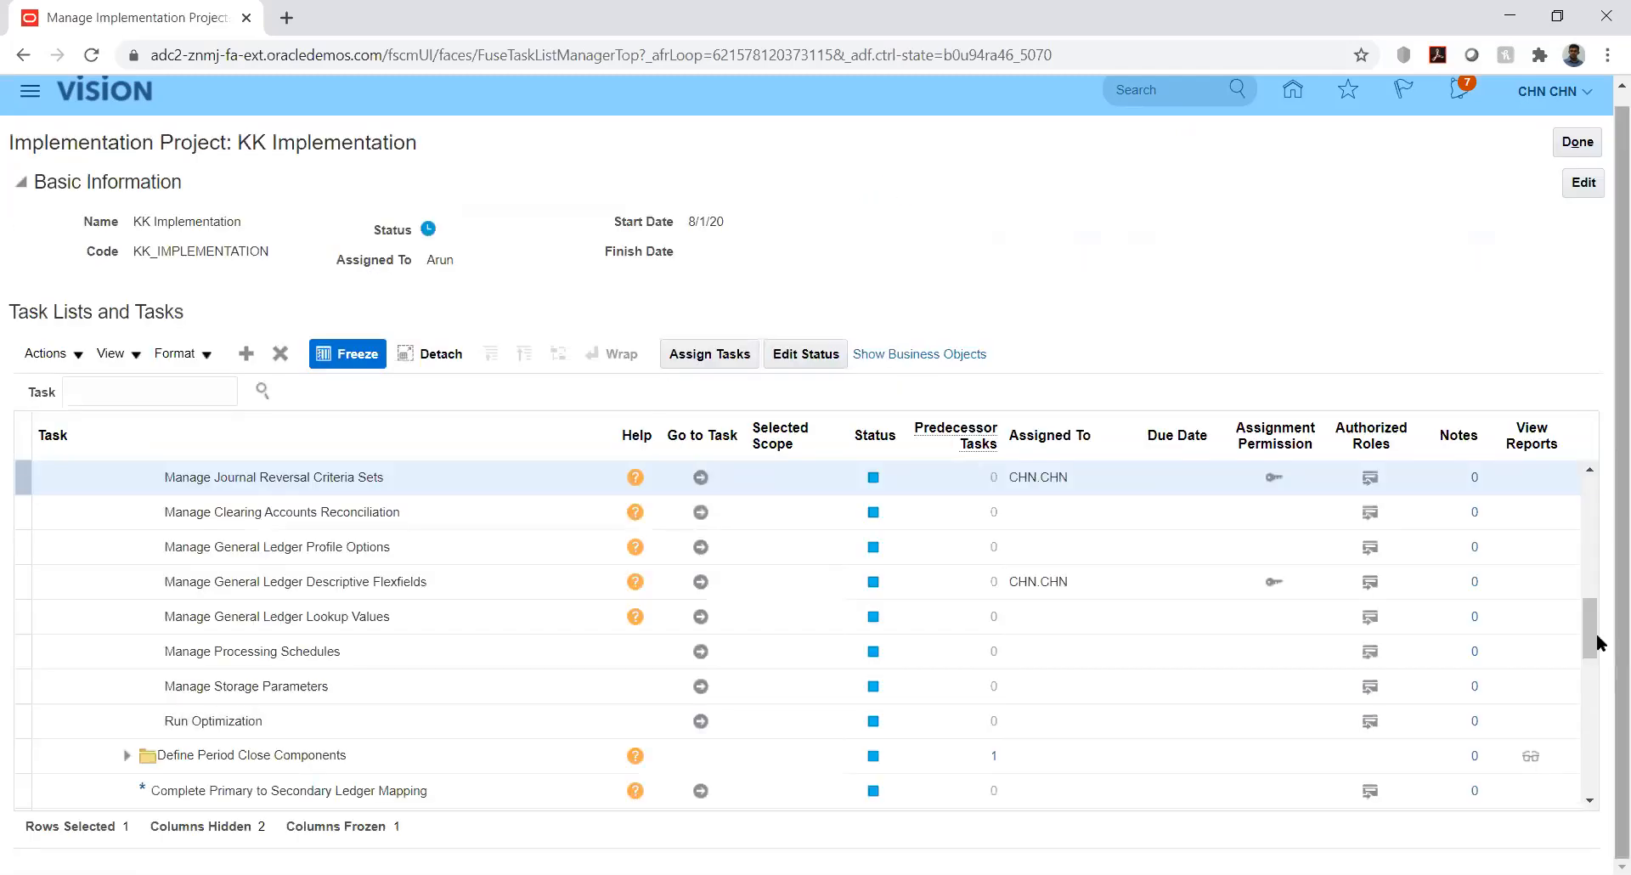
Expand Define Accounting Configurations and open the Specify Ledger Options task for KK_Ledger
left_click_drag(1592, 639, 1592, 610)
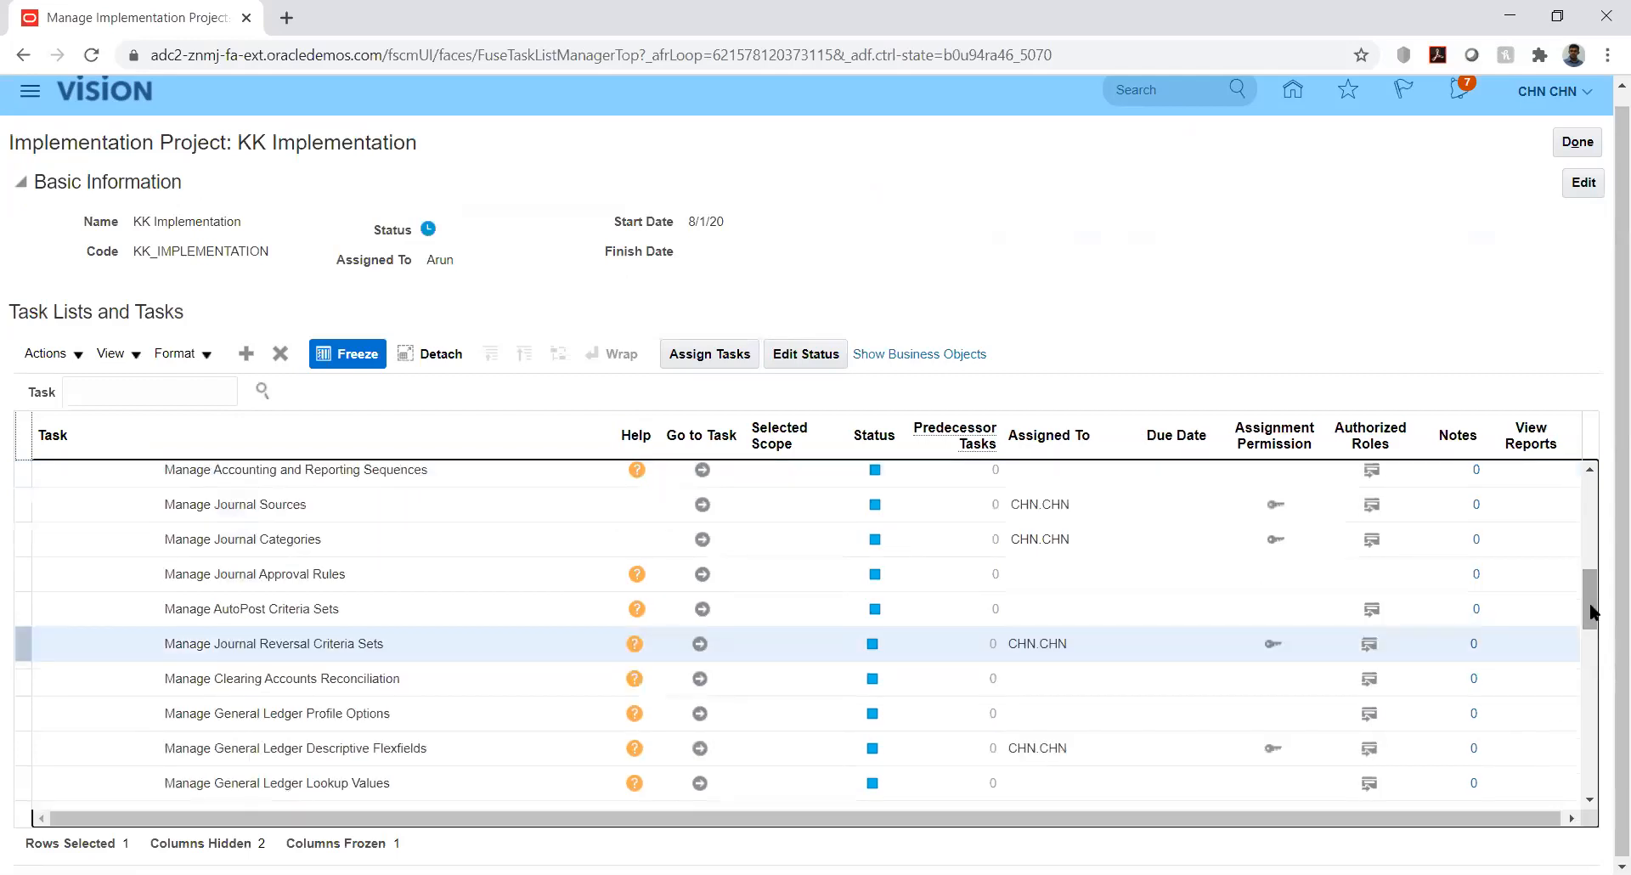
left_click_drag(1591, 610, 1591, 548)
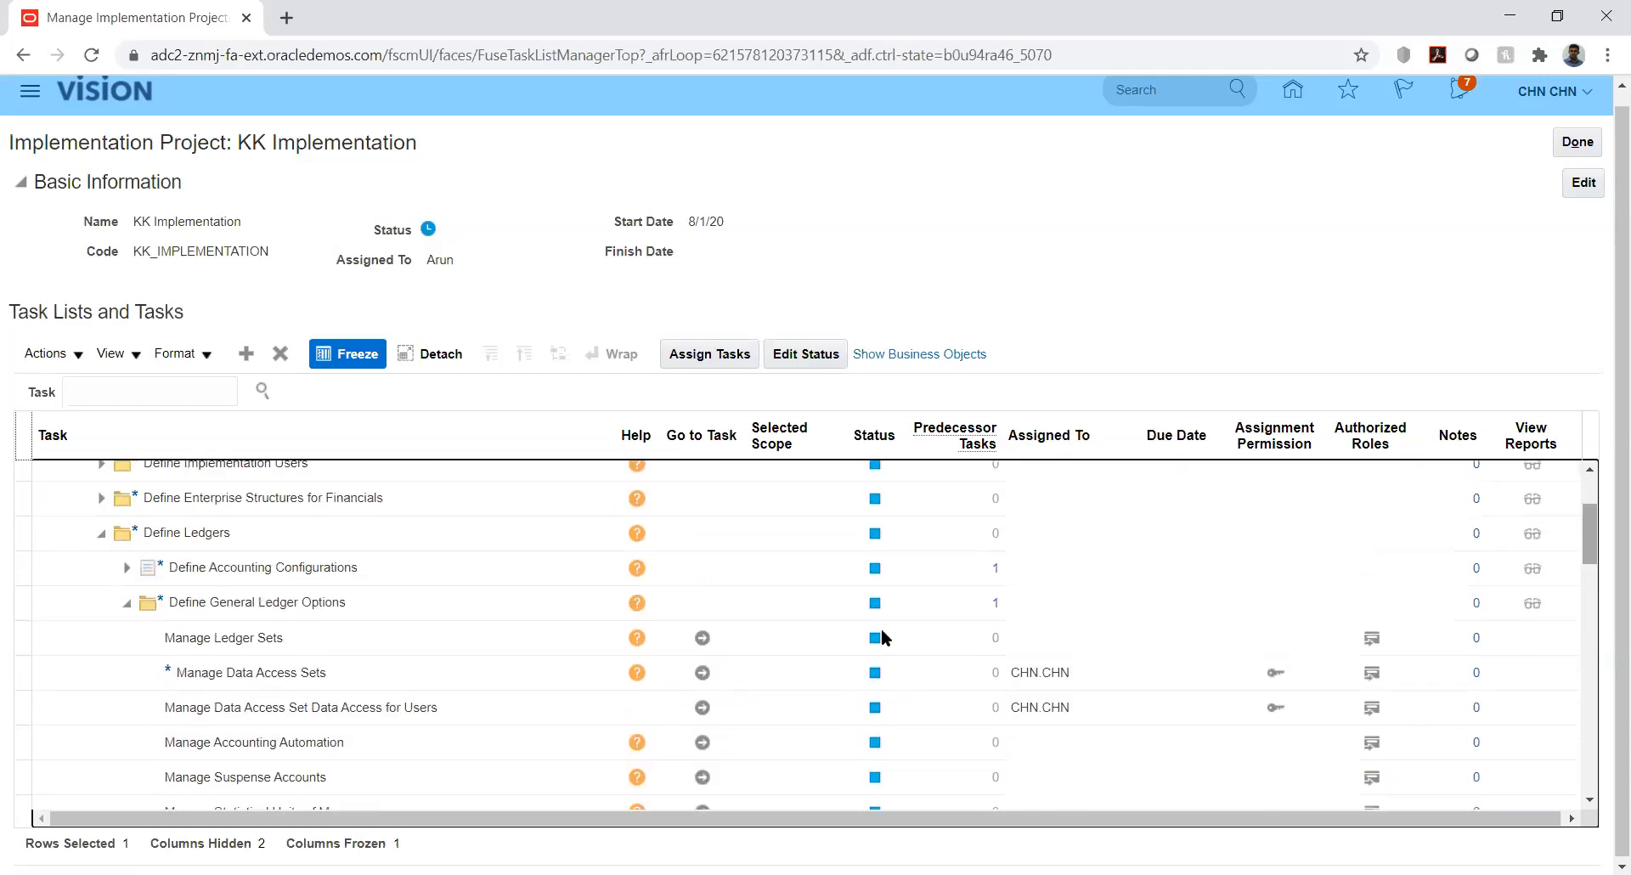
left_click(168, 569)
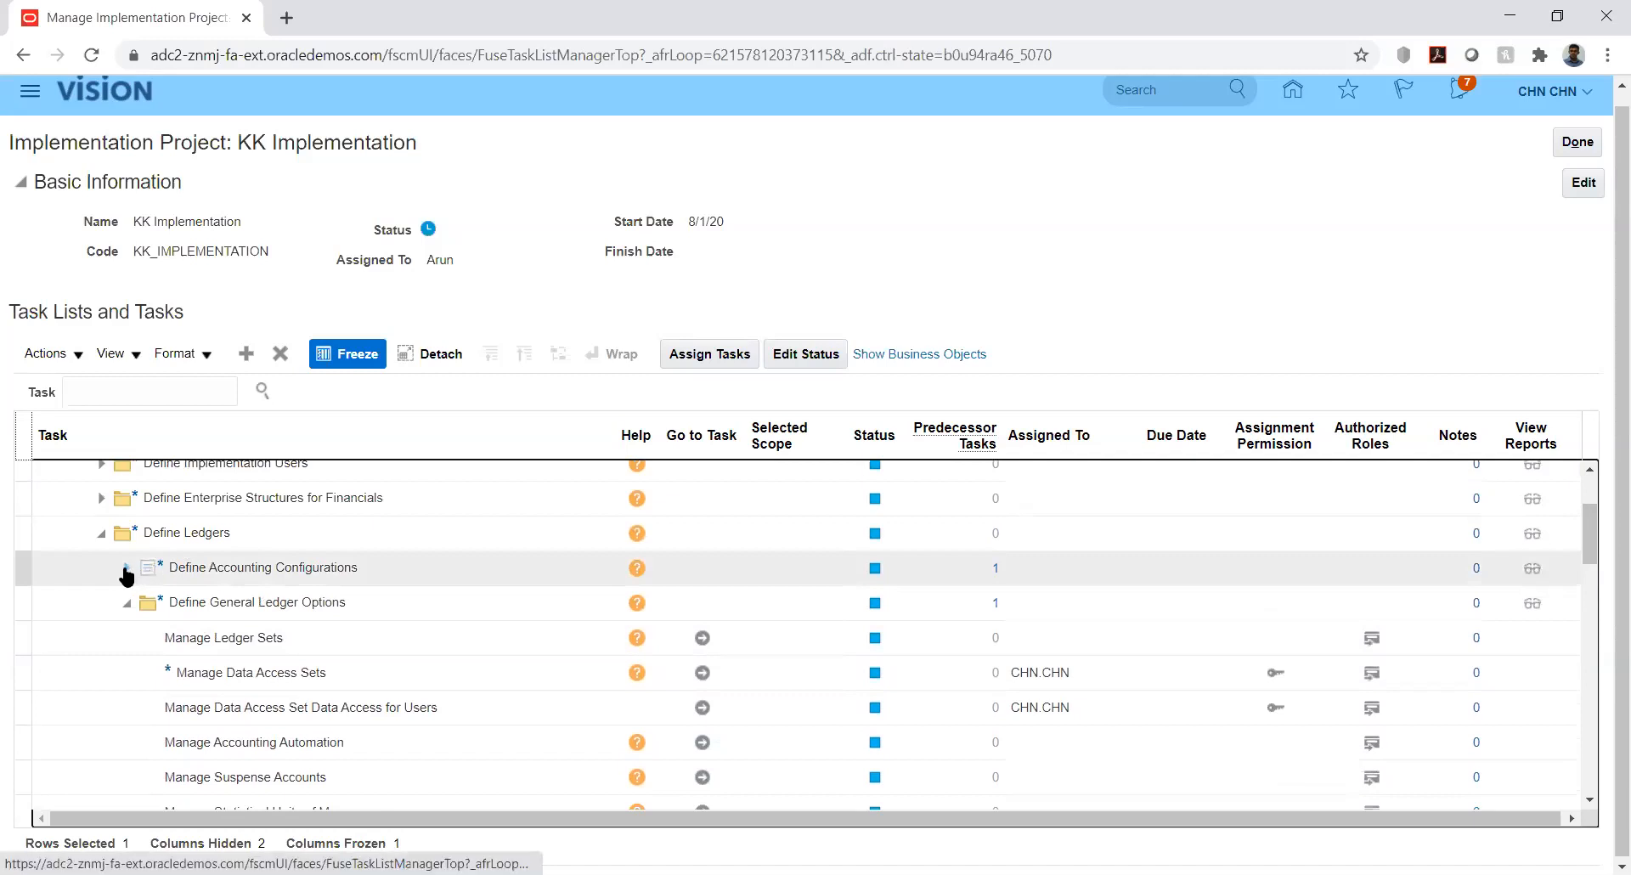
left_click(125, 568)
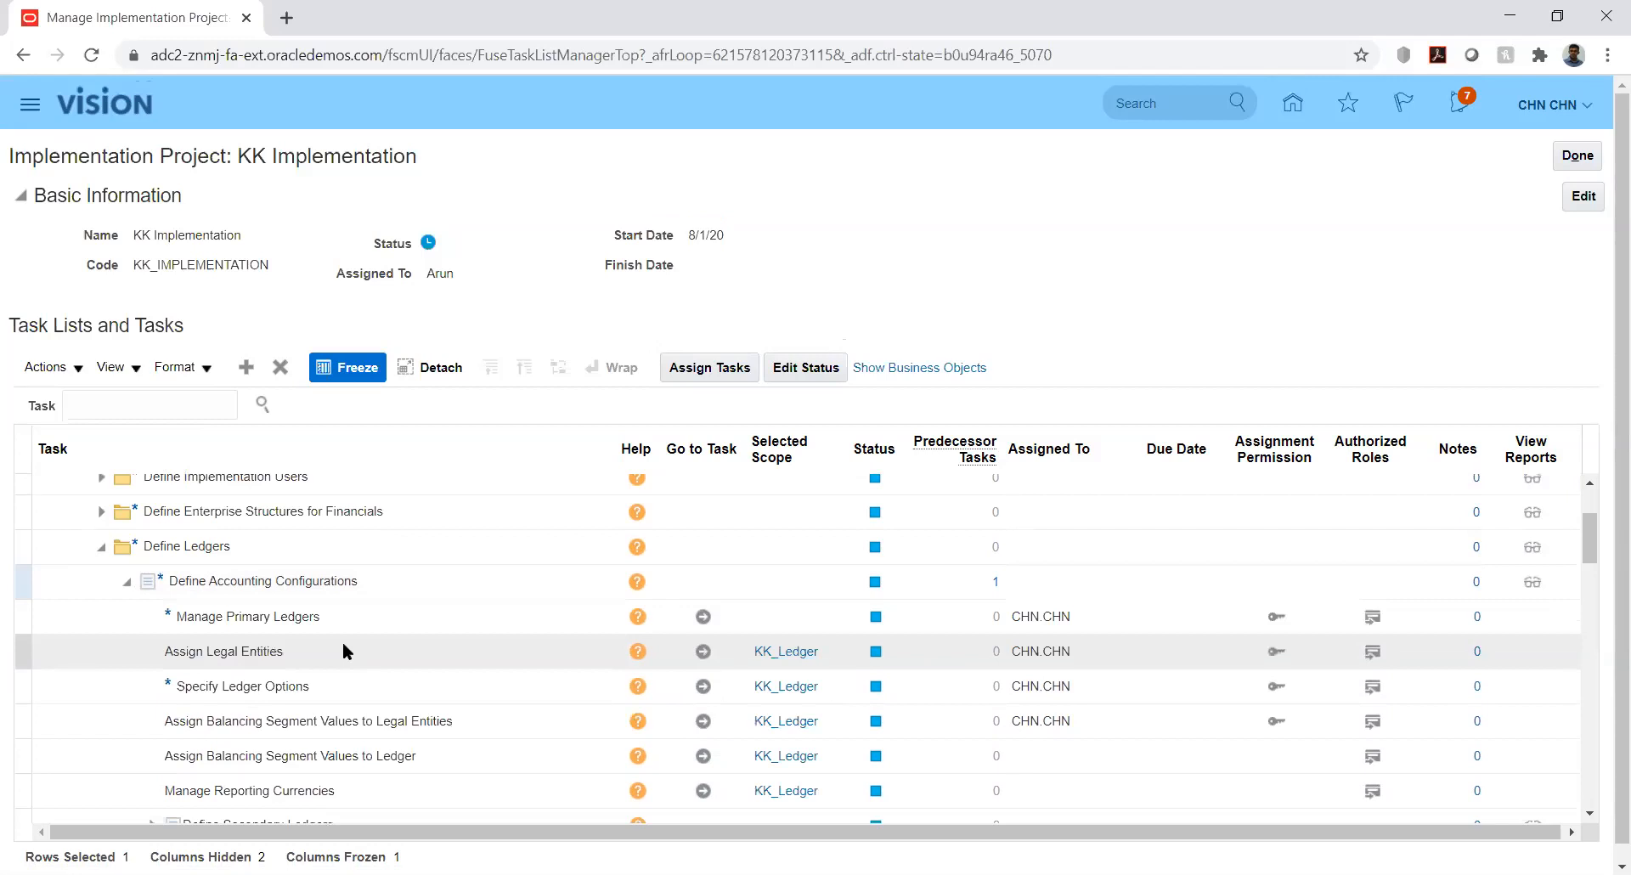
left_click(704, 686)
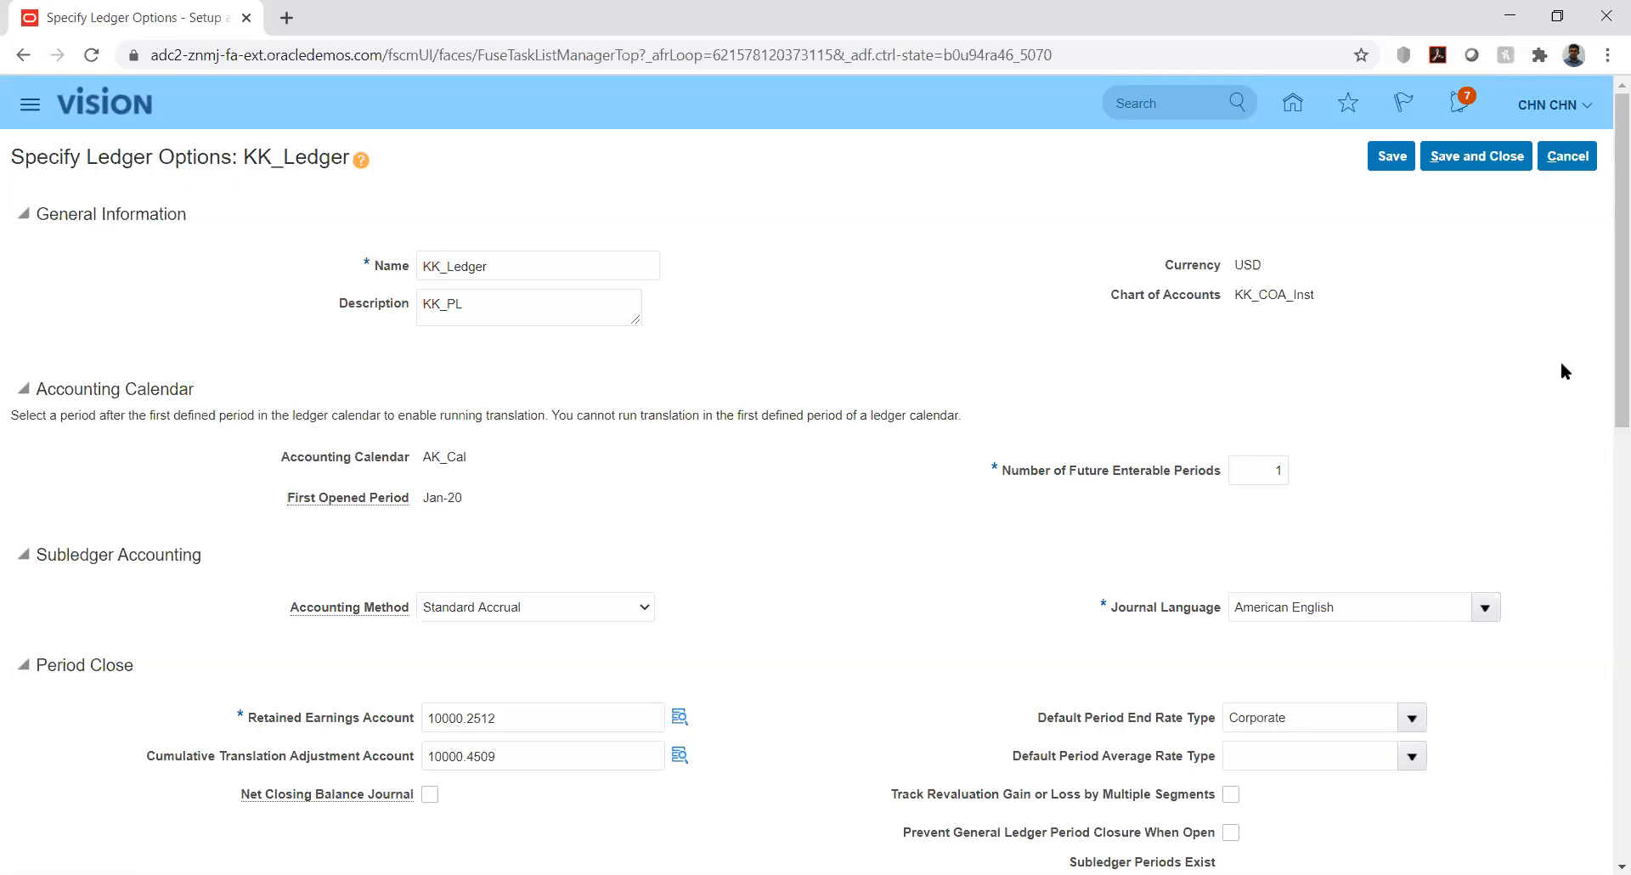
Review the KK_Ledger options page and save and close it
left_click_drag(1608, 359, 1607, 713)
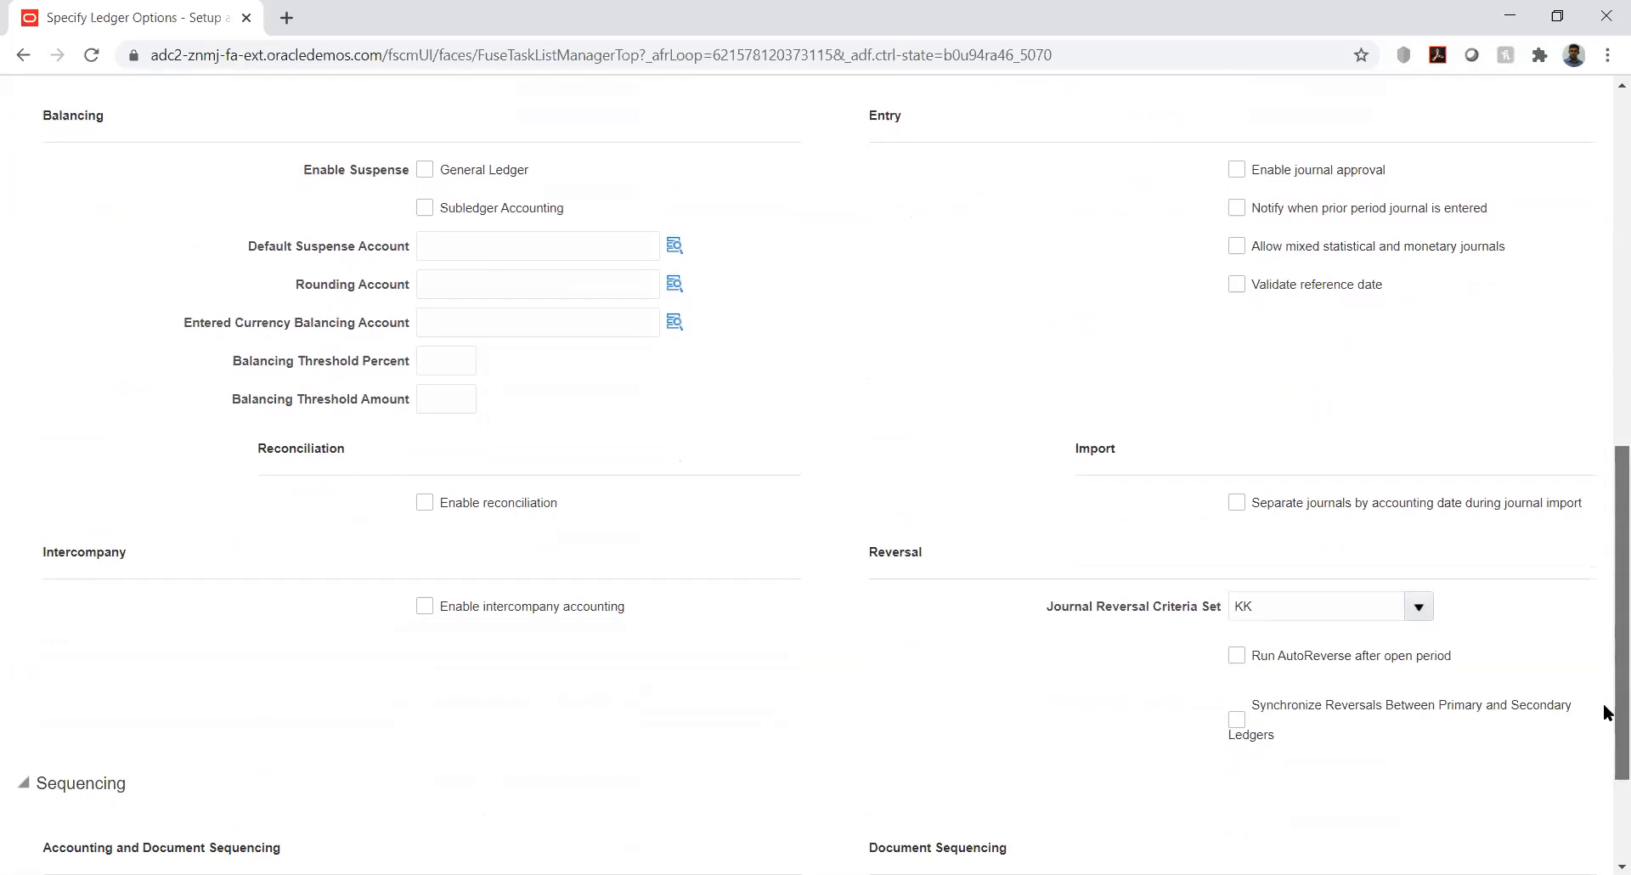
left_click_drag(1606, 724, 1603, 803)
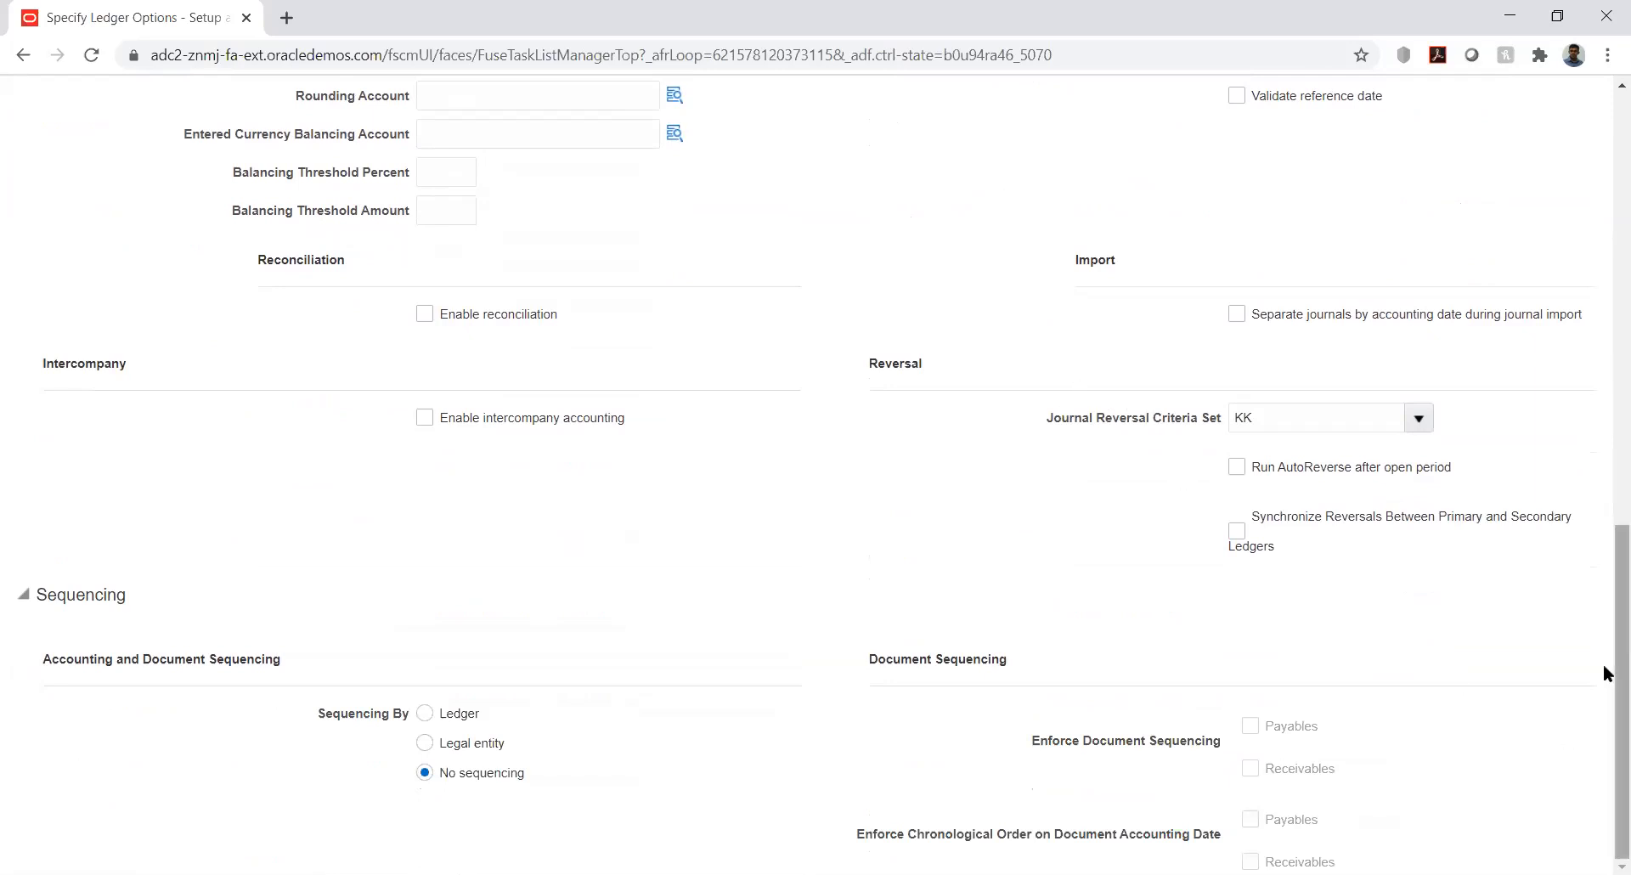
left_click_drag(1604, 665, 1604, 243)
left_click(1476, 156)
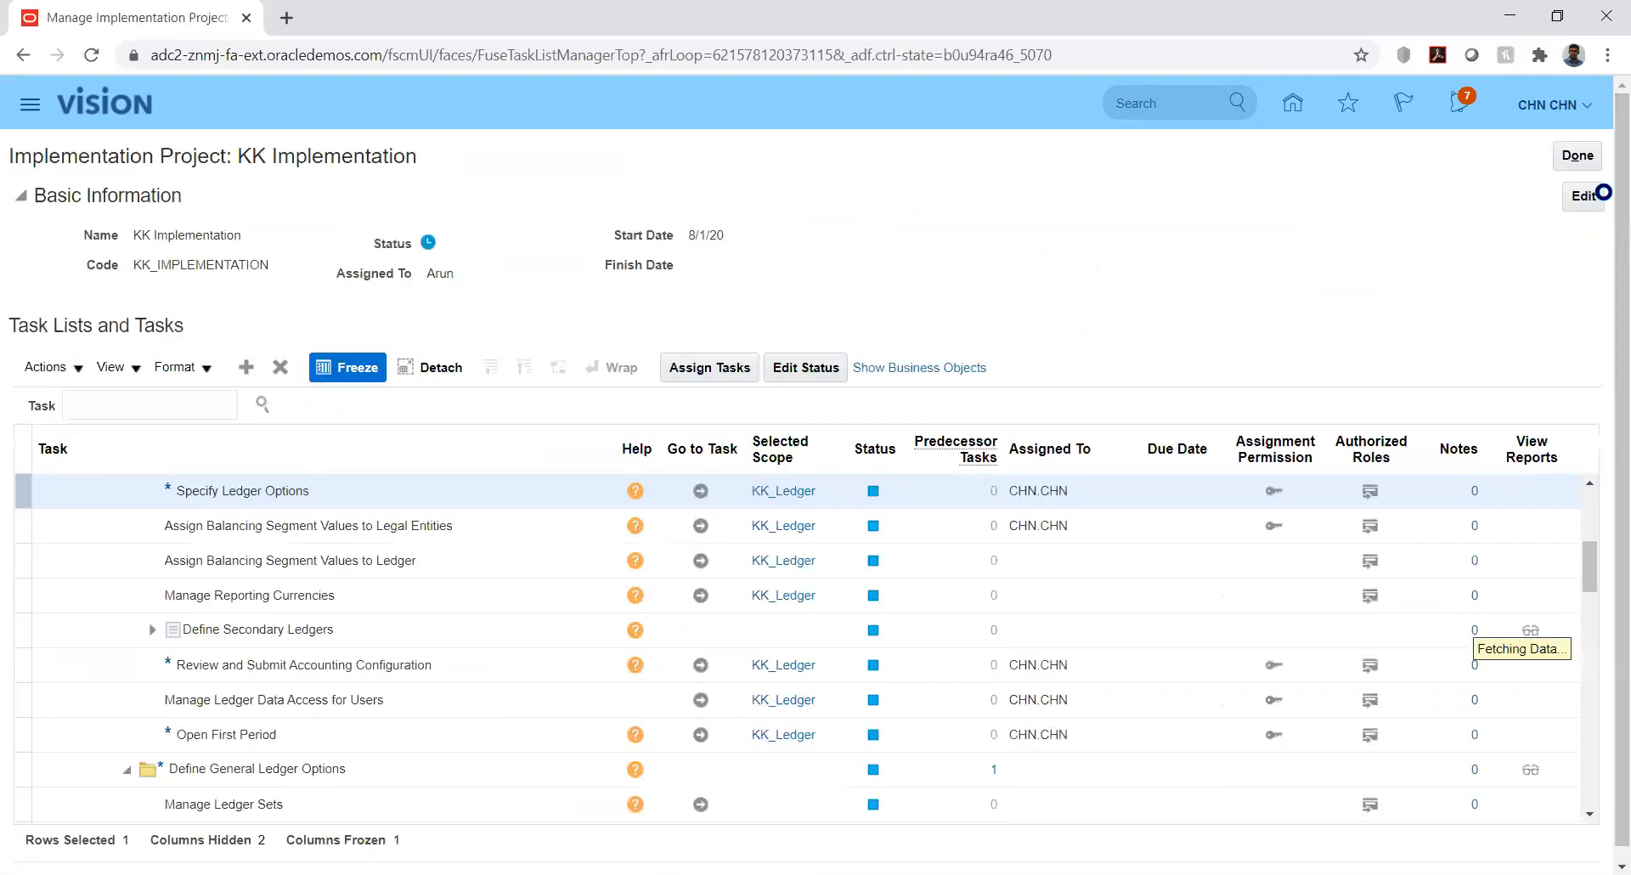
Reopen KK_Ledger options, set the journal reversal criteria set to KK, save, and close the project
left_click(699, 493)
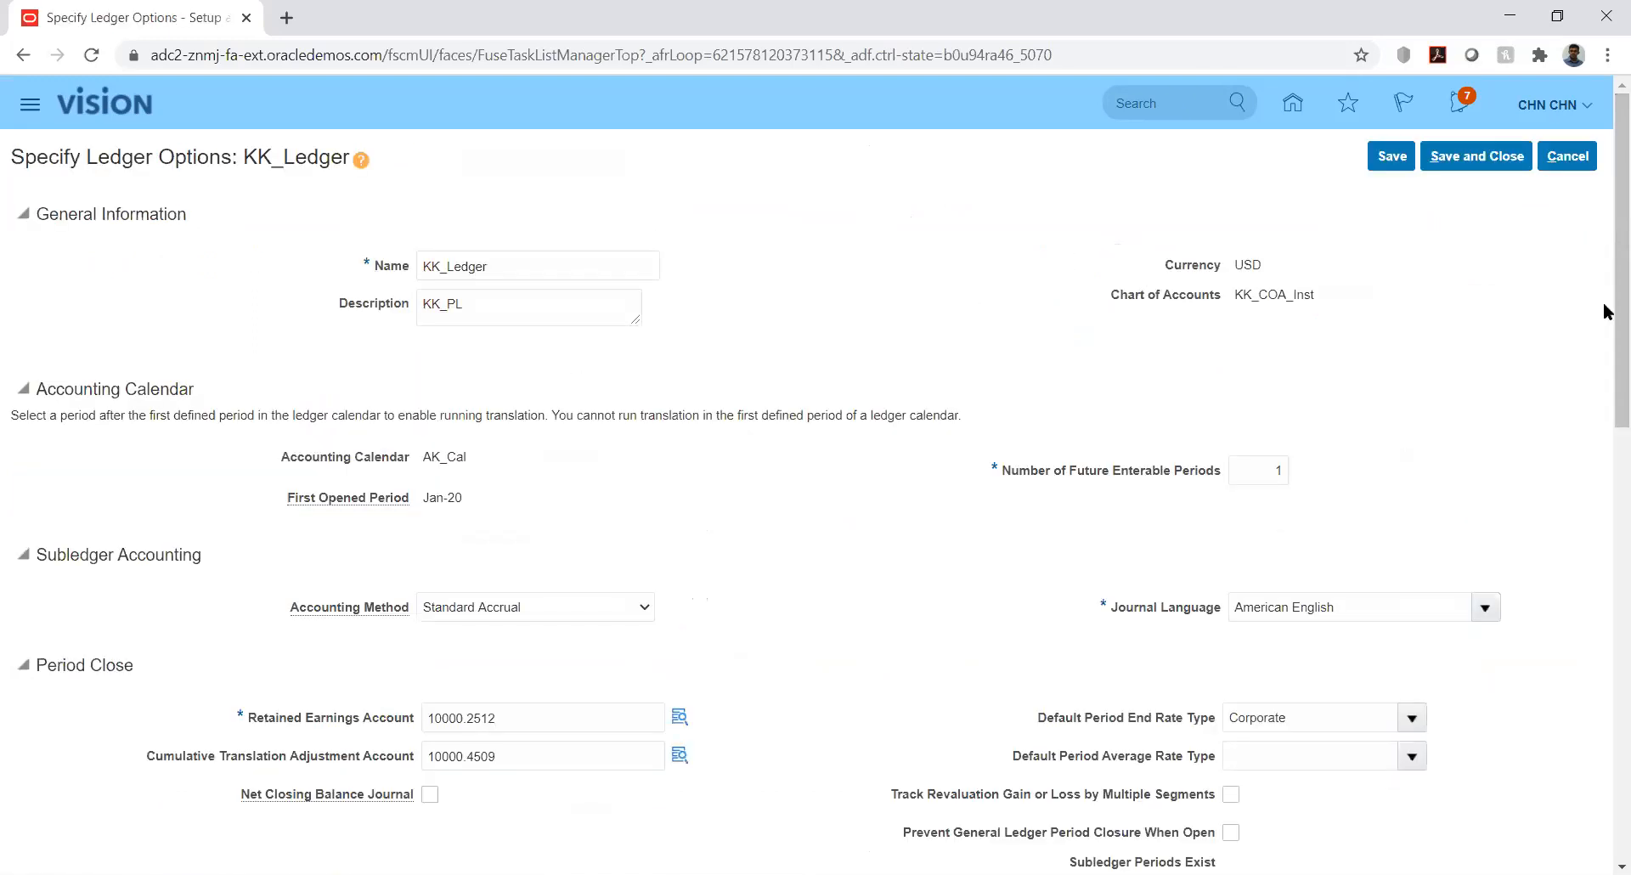
left_click_drag(1606, 293, 1606, 711)
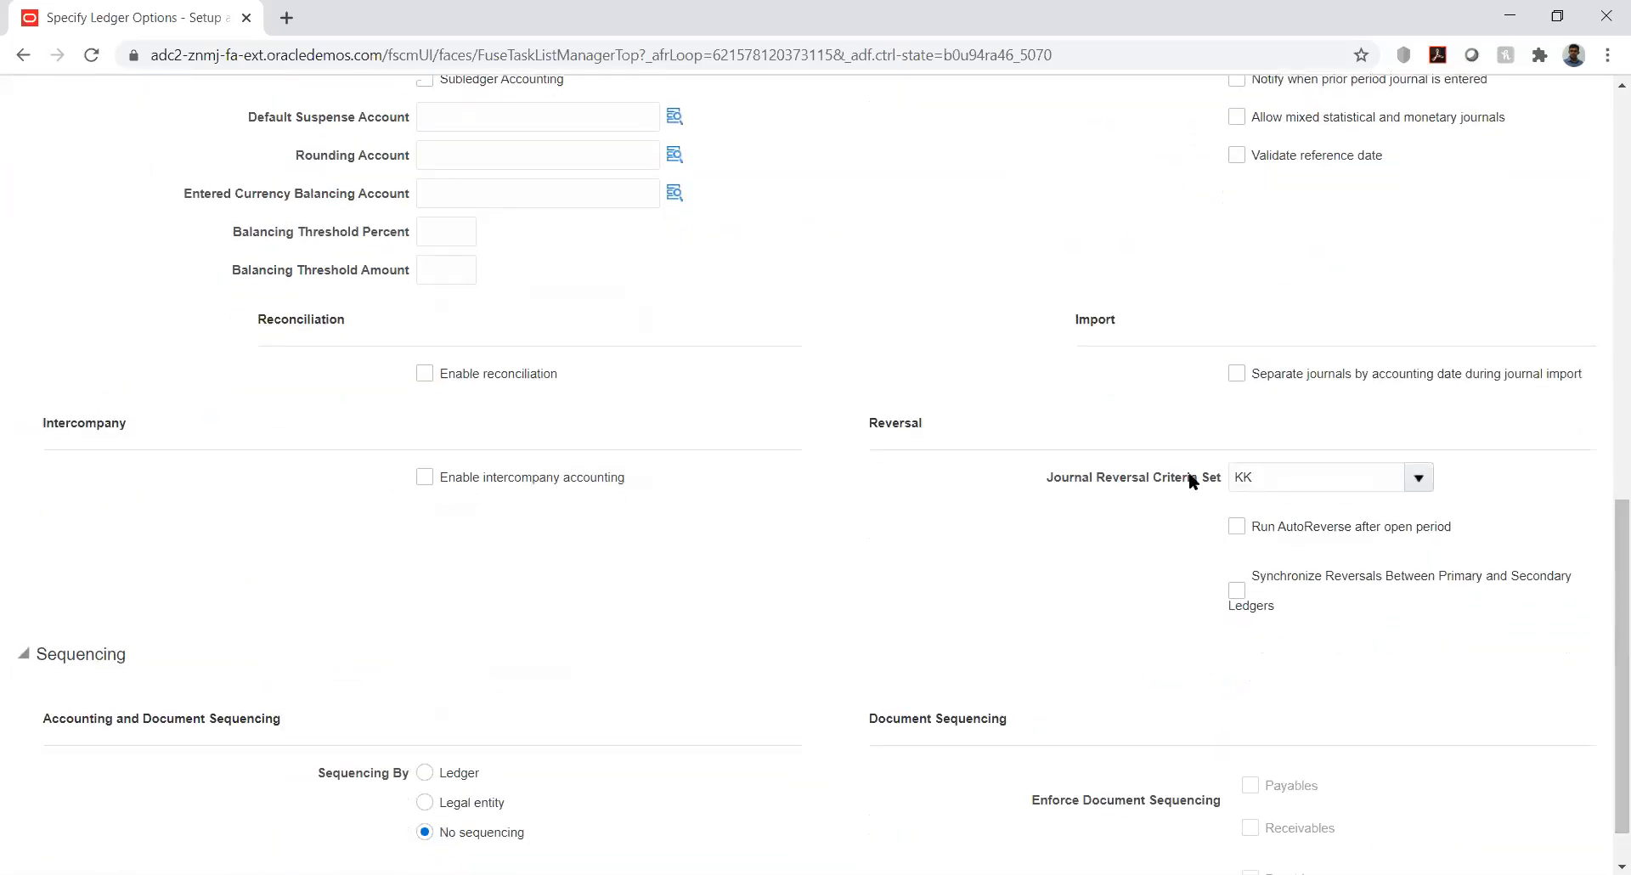
double_click(1278, 476)
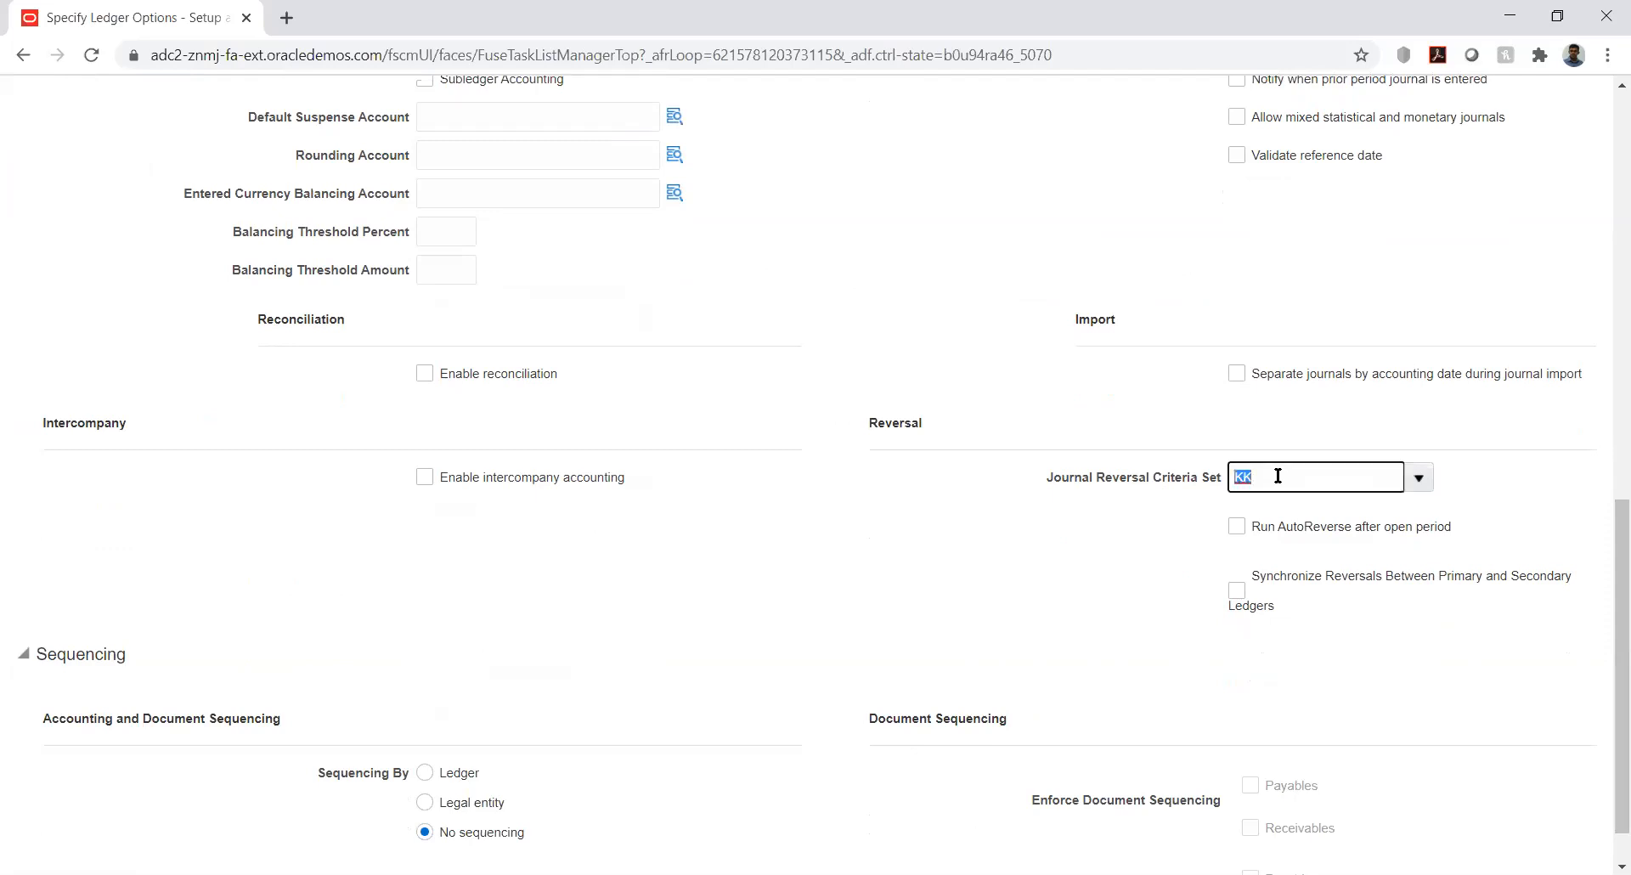
left_click(1134, 554)
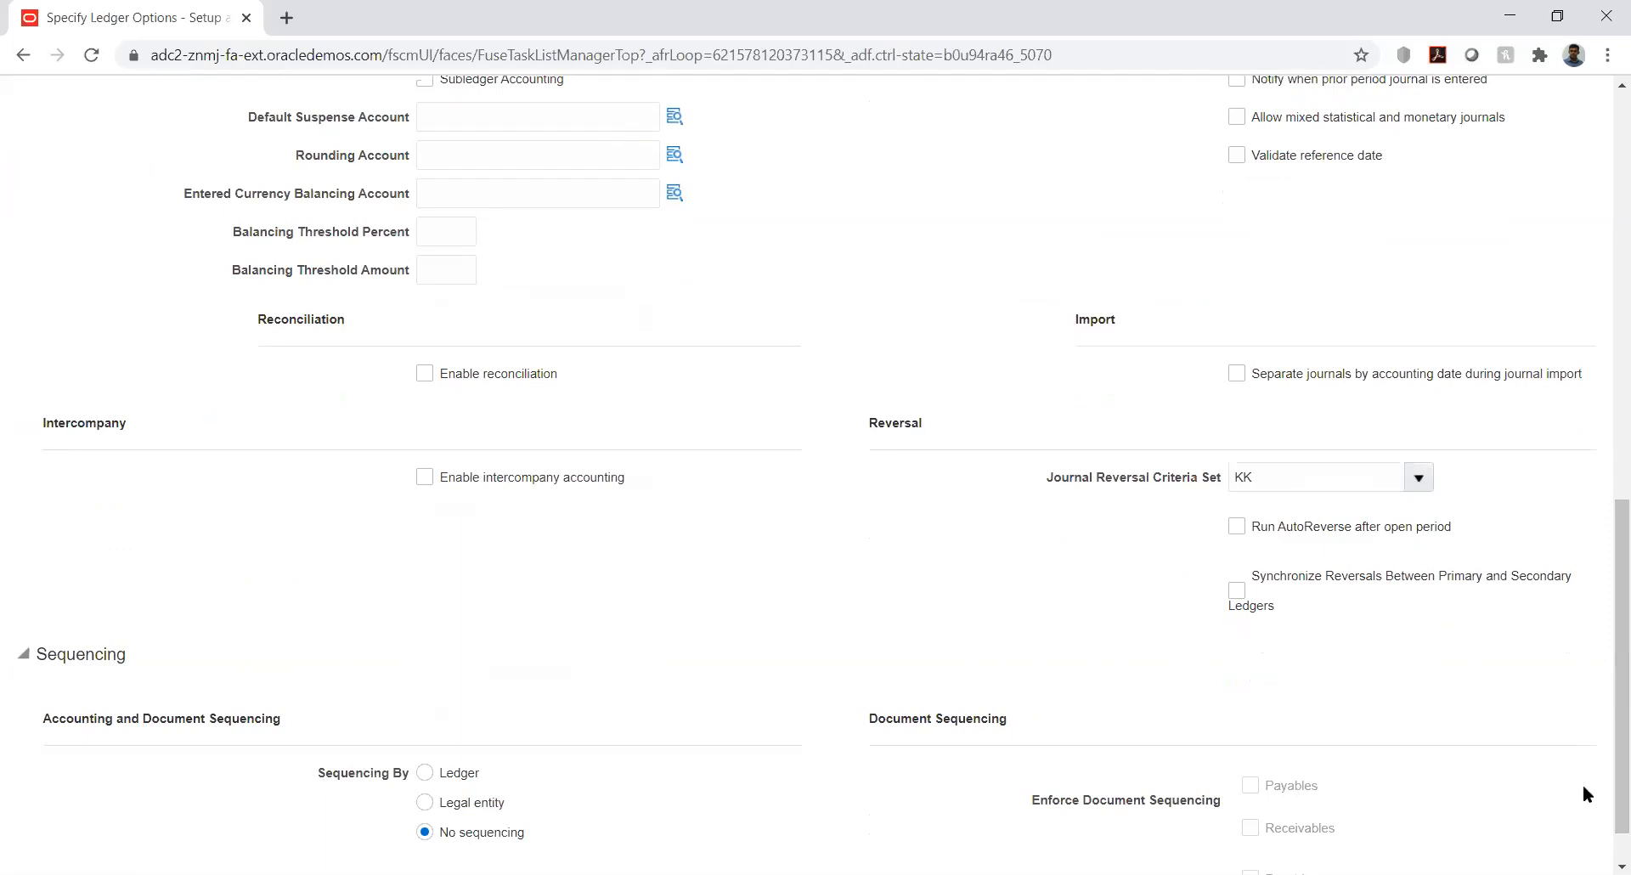
left_click_drag(1604, 710, 1605, 94)
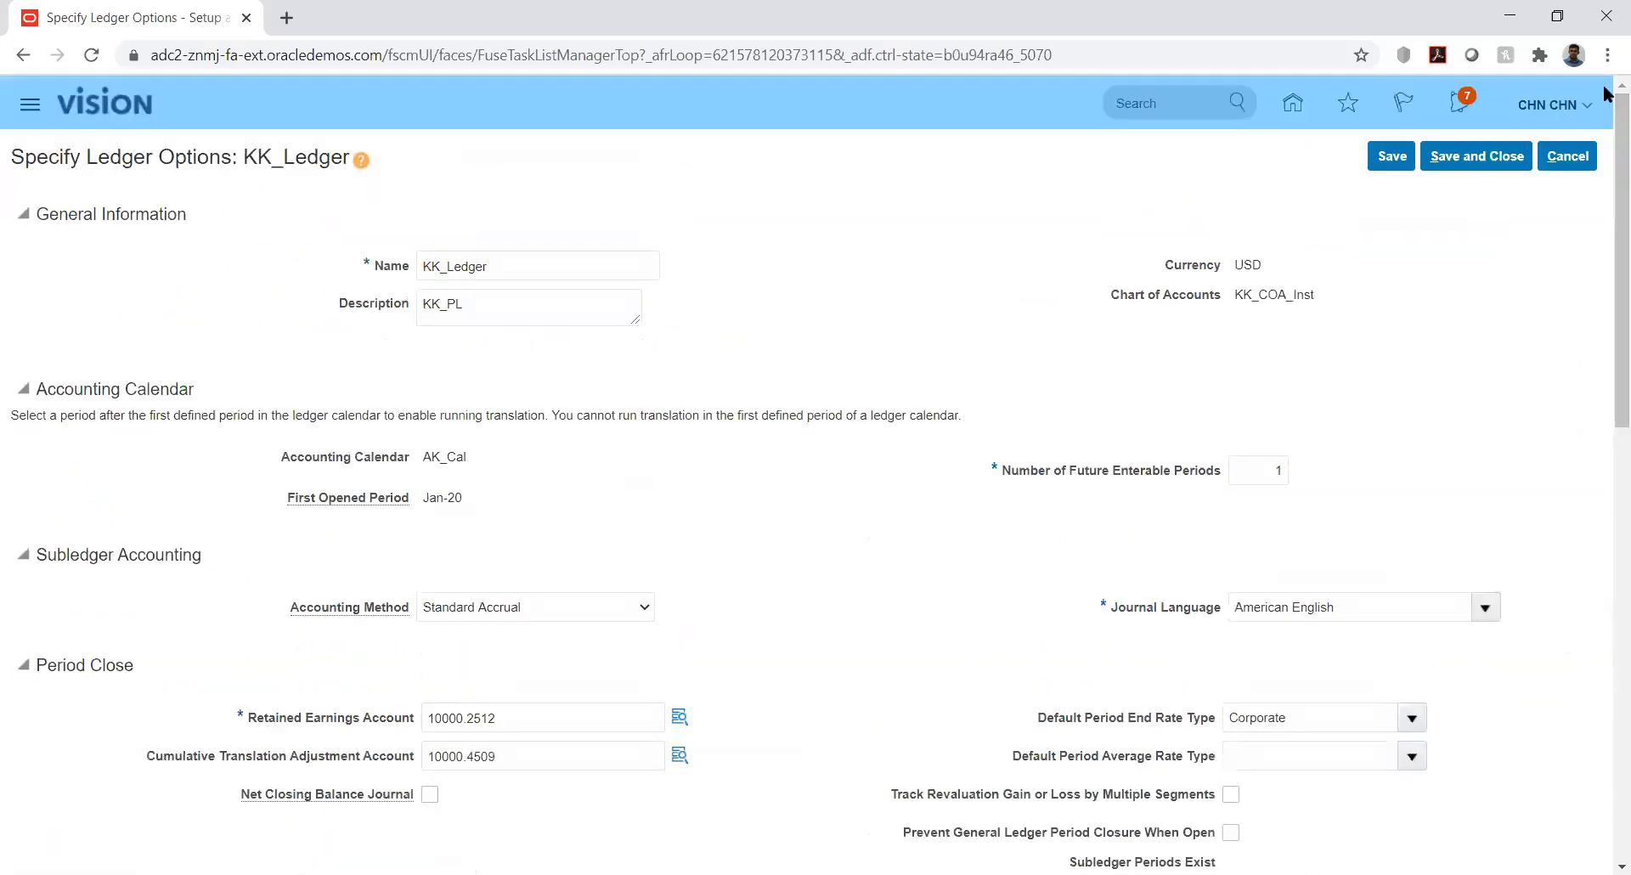
left_click(1472, 158)
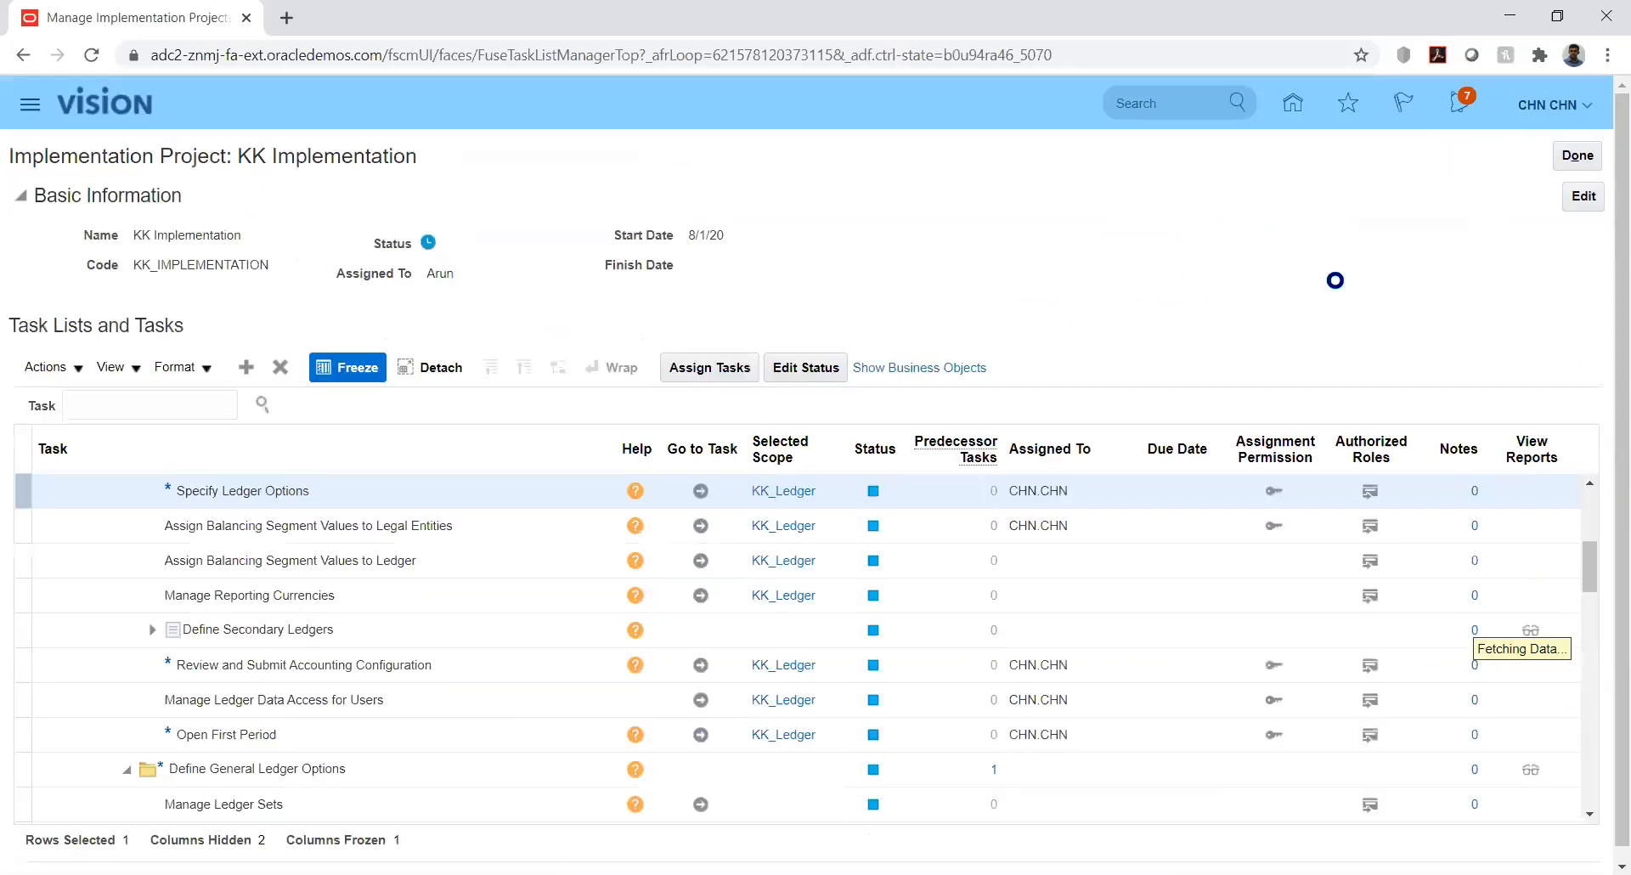
left_click(1572, 153)
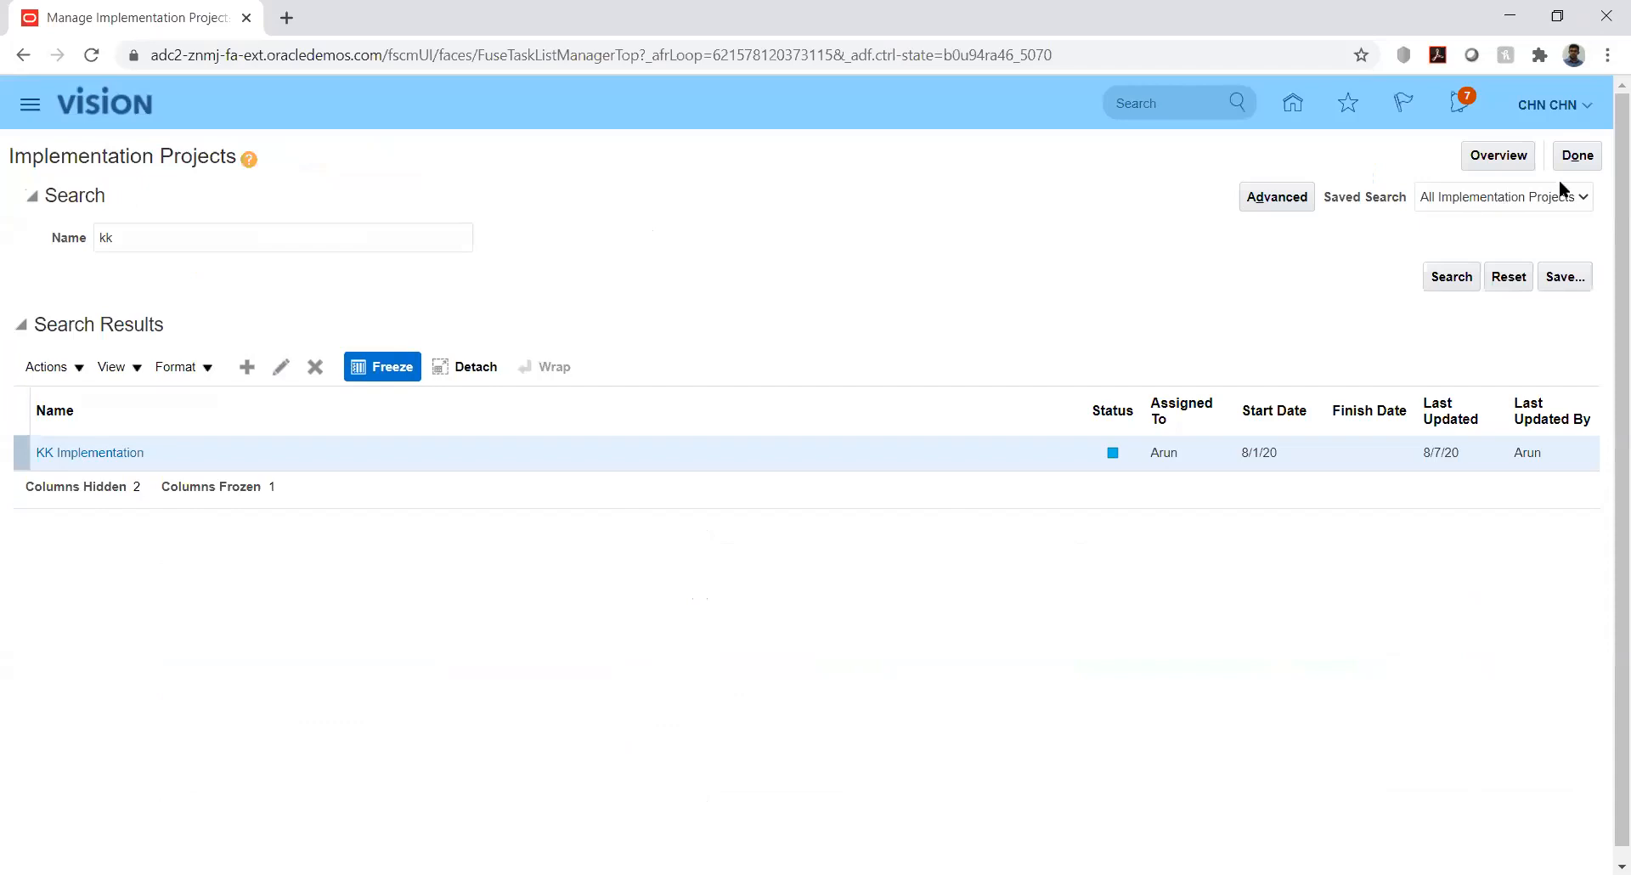
Leave the implementation projects list, return Home, and open Journals under General Accounting
left_click(1573, 156)
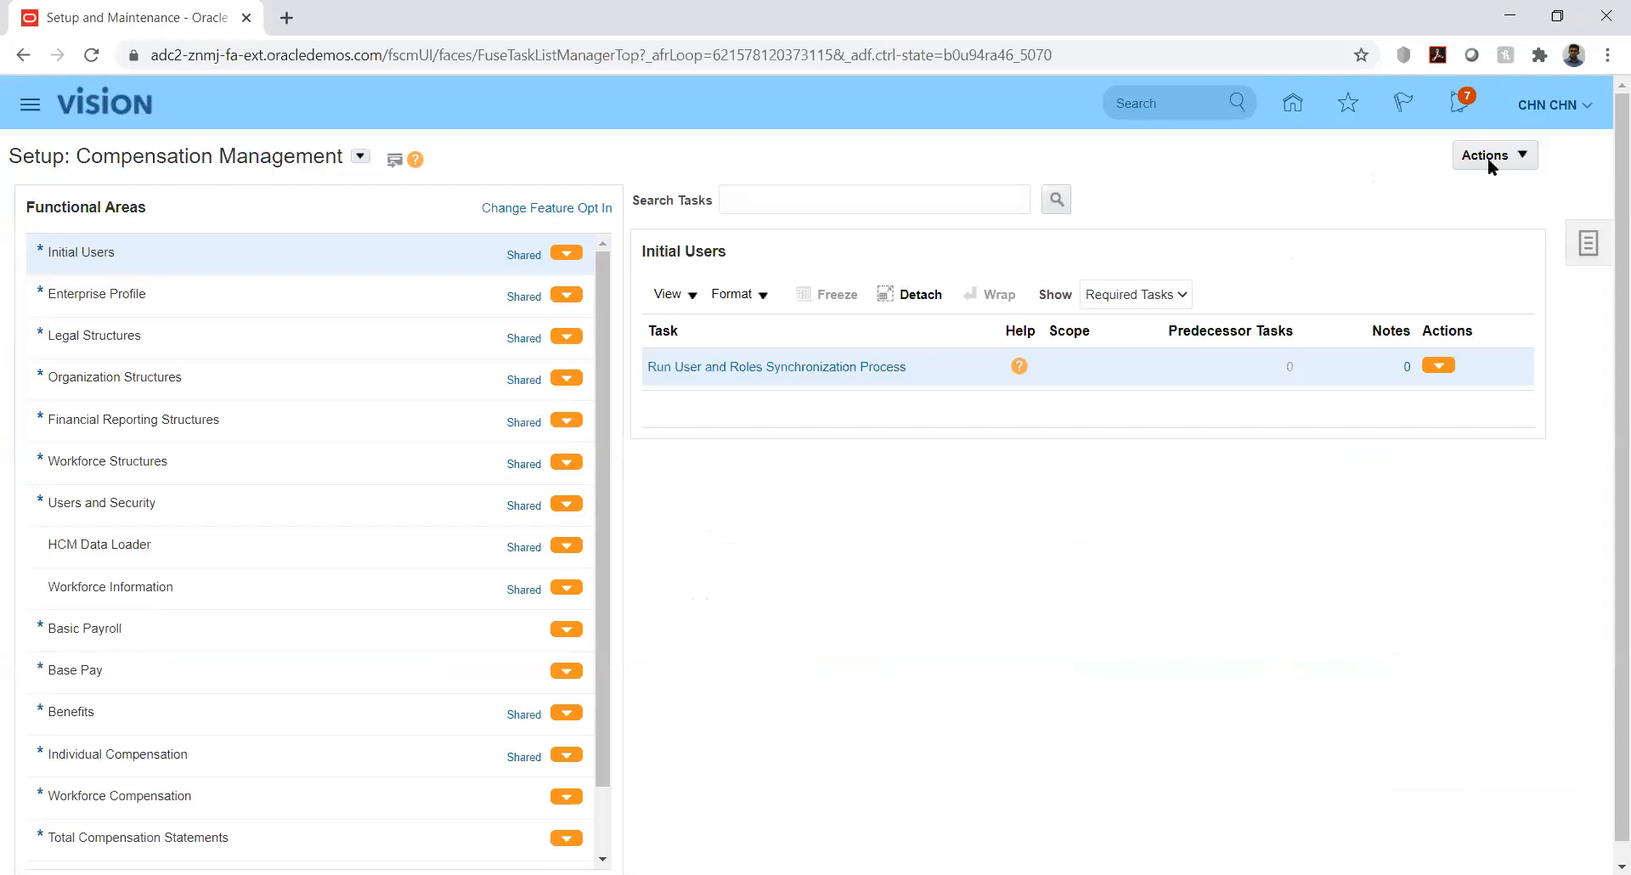
left_click(1294, 104)
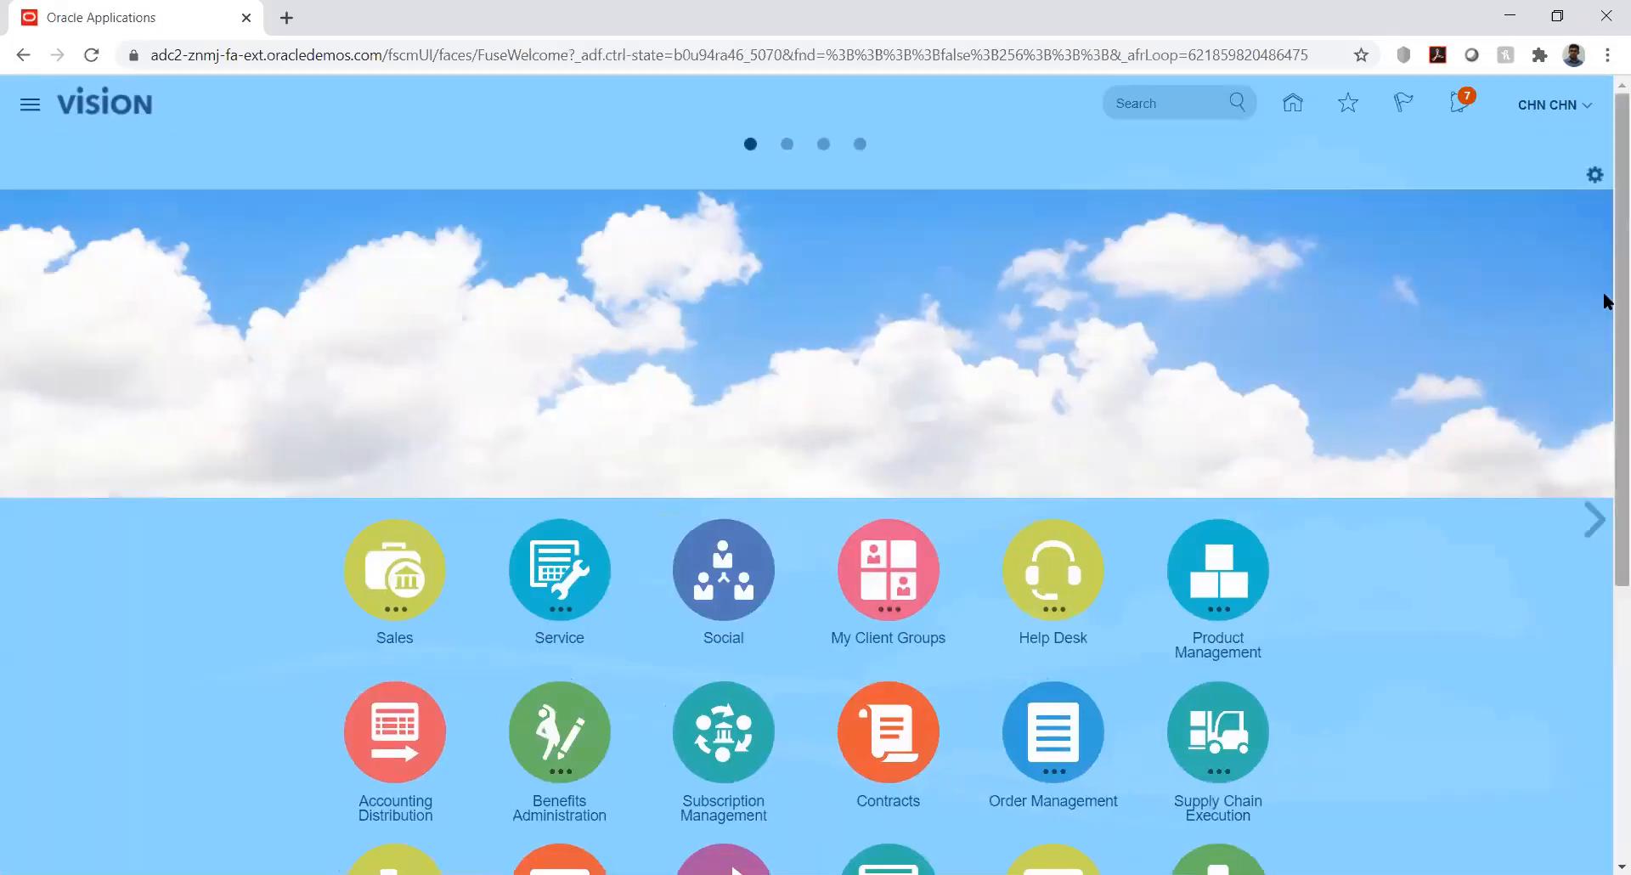
left_click_drag(1608, 297, 1606, 622)
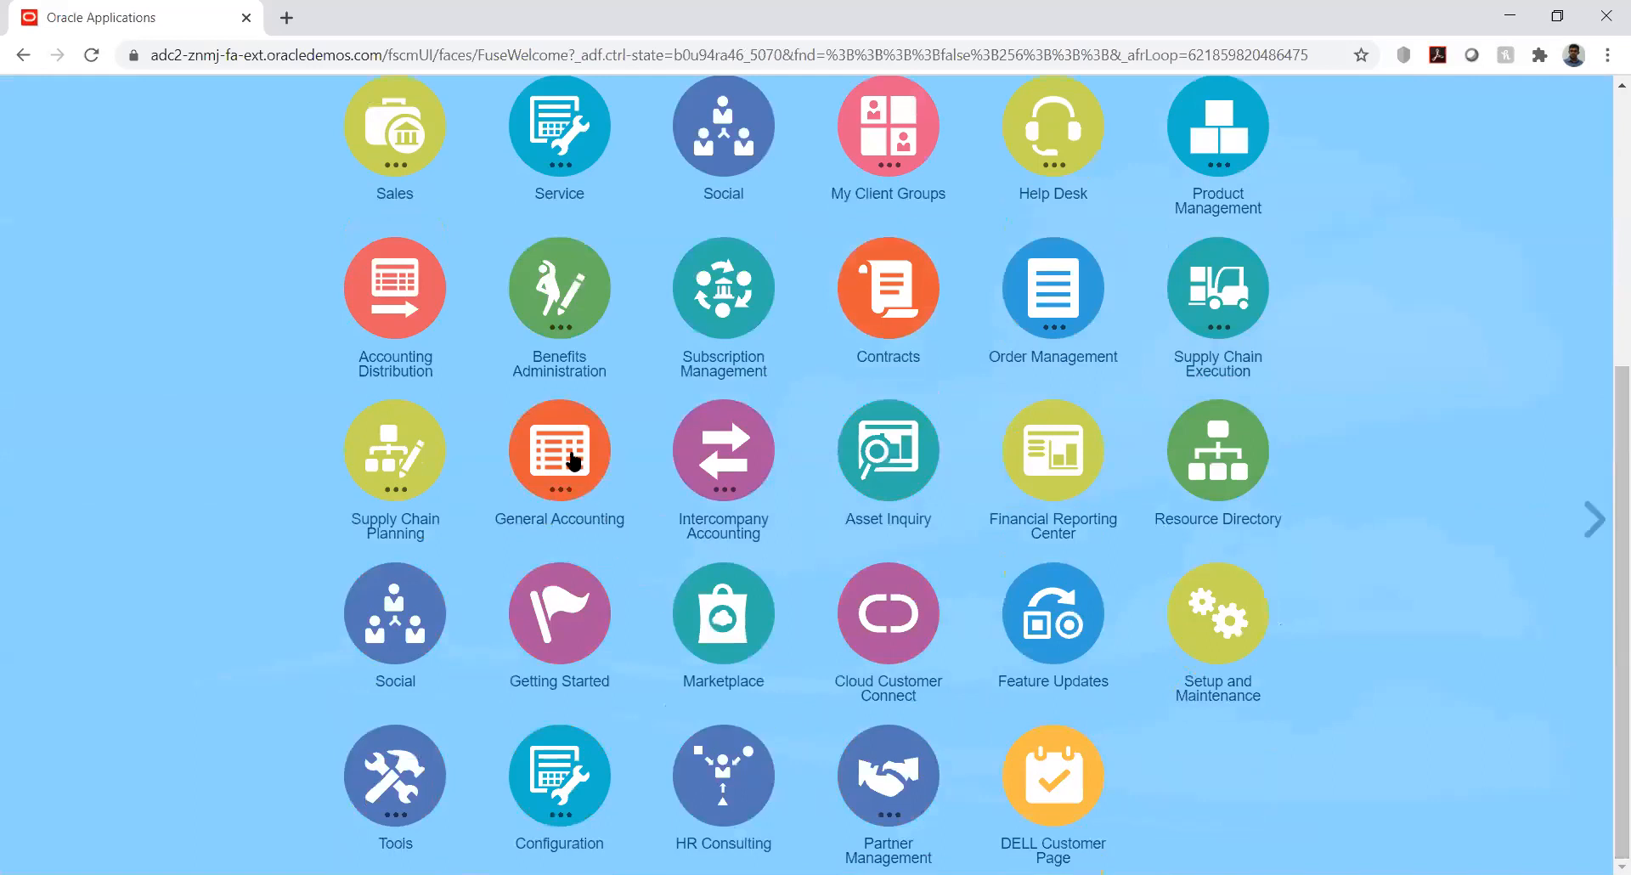
left_click(594, 517)
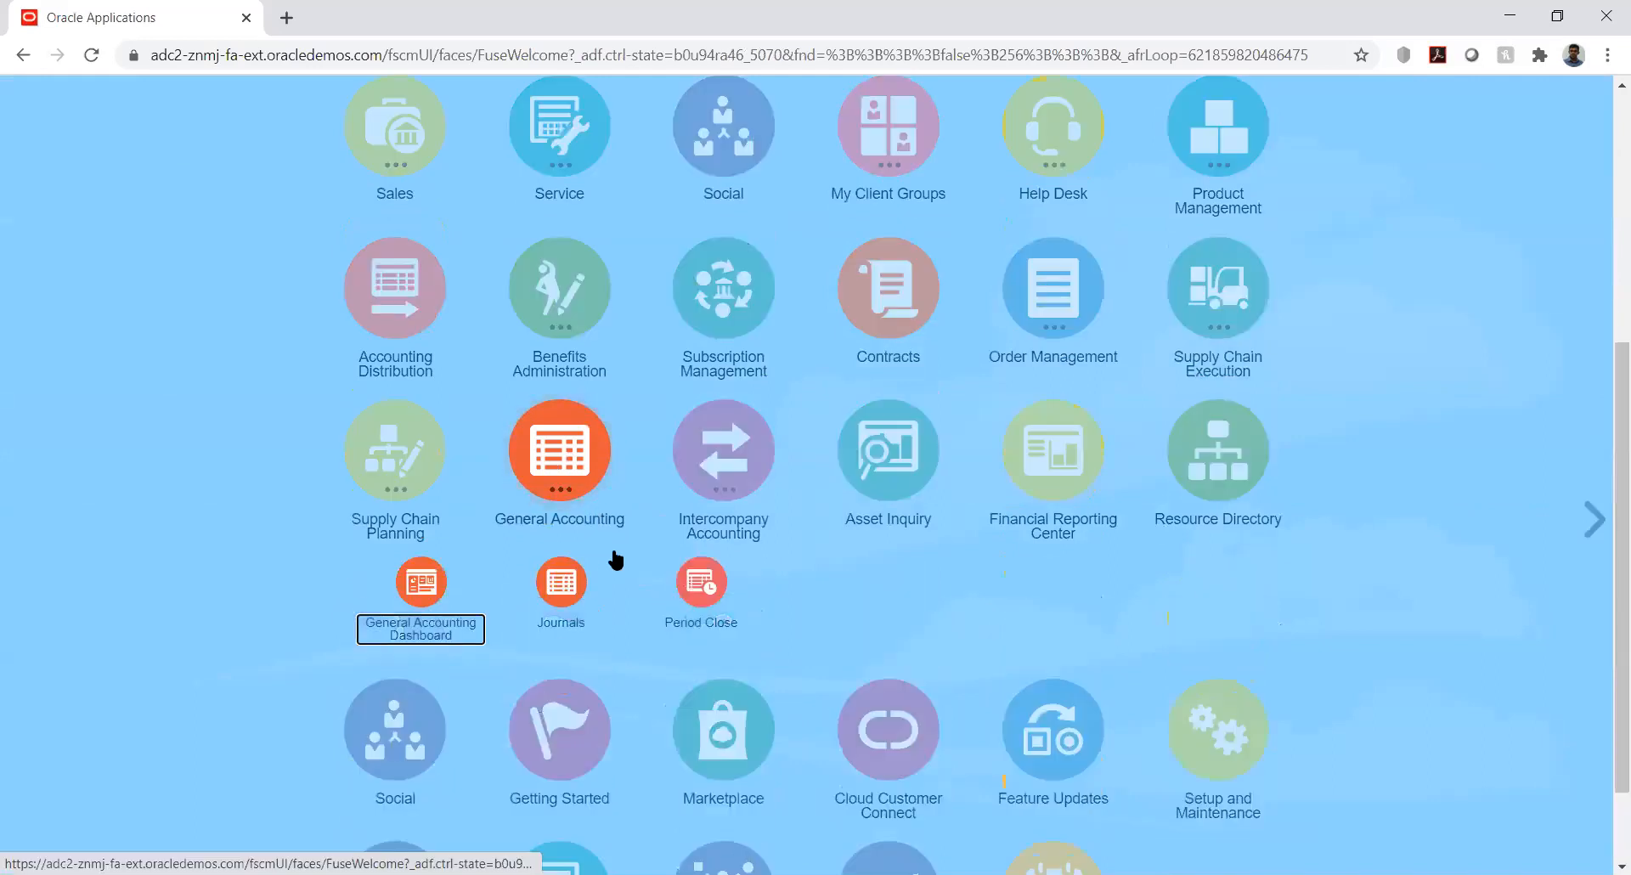
left_click(560, 582)
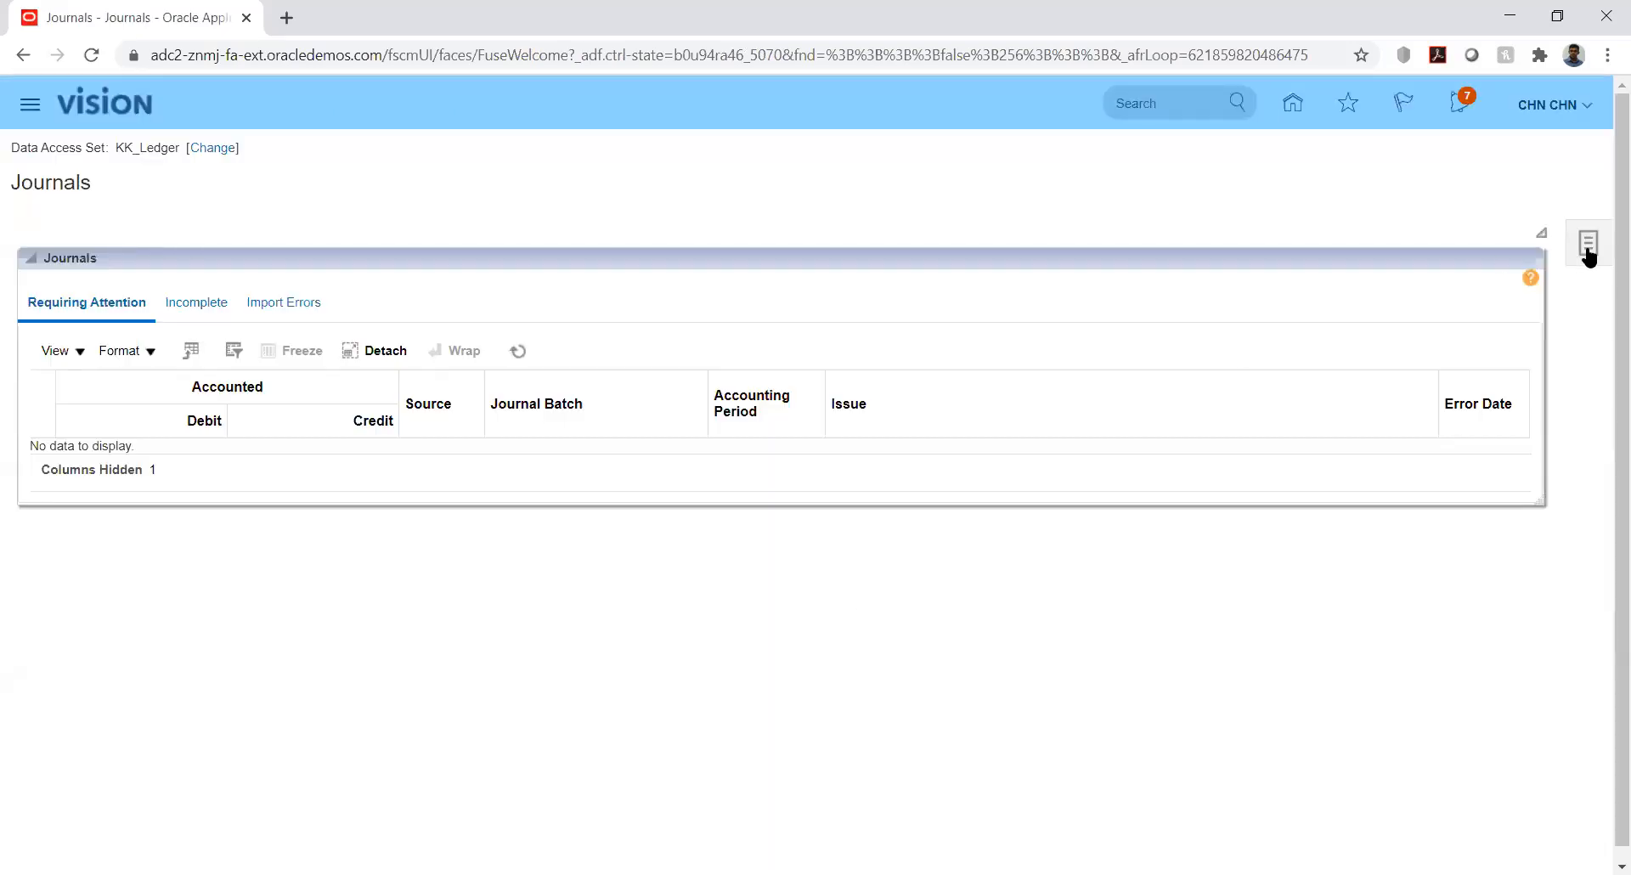
Create a new journal with batch name and journal name both 6090
left_click(1588, 252)
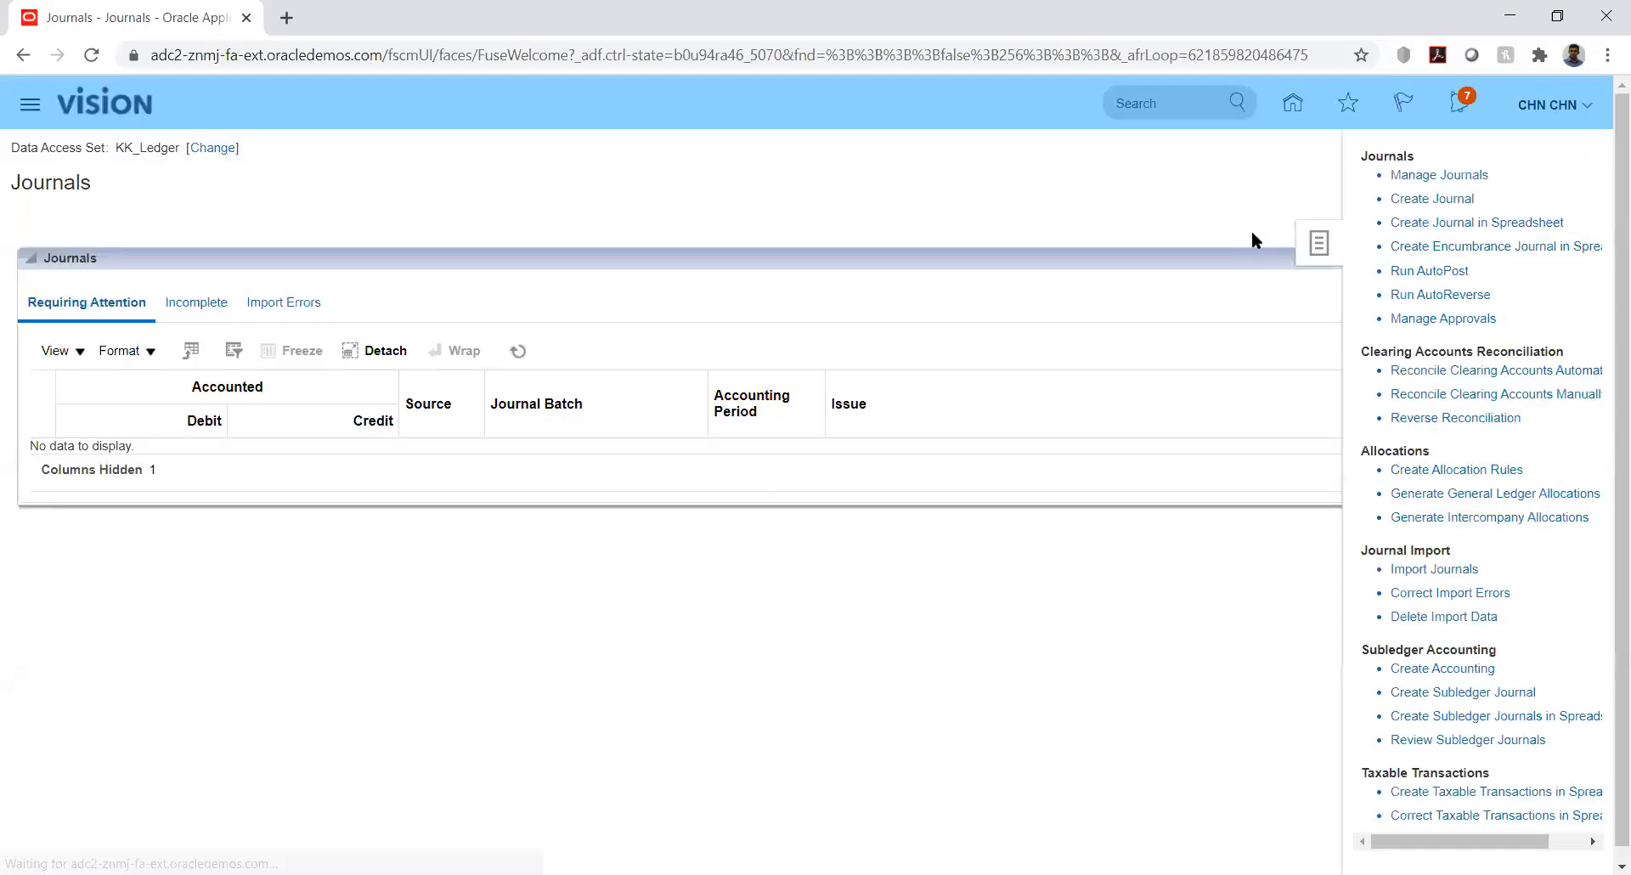
left_click(1437, 204)
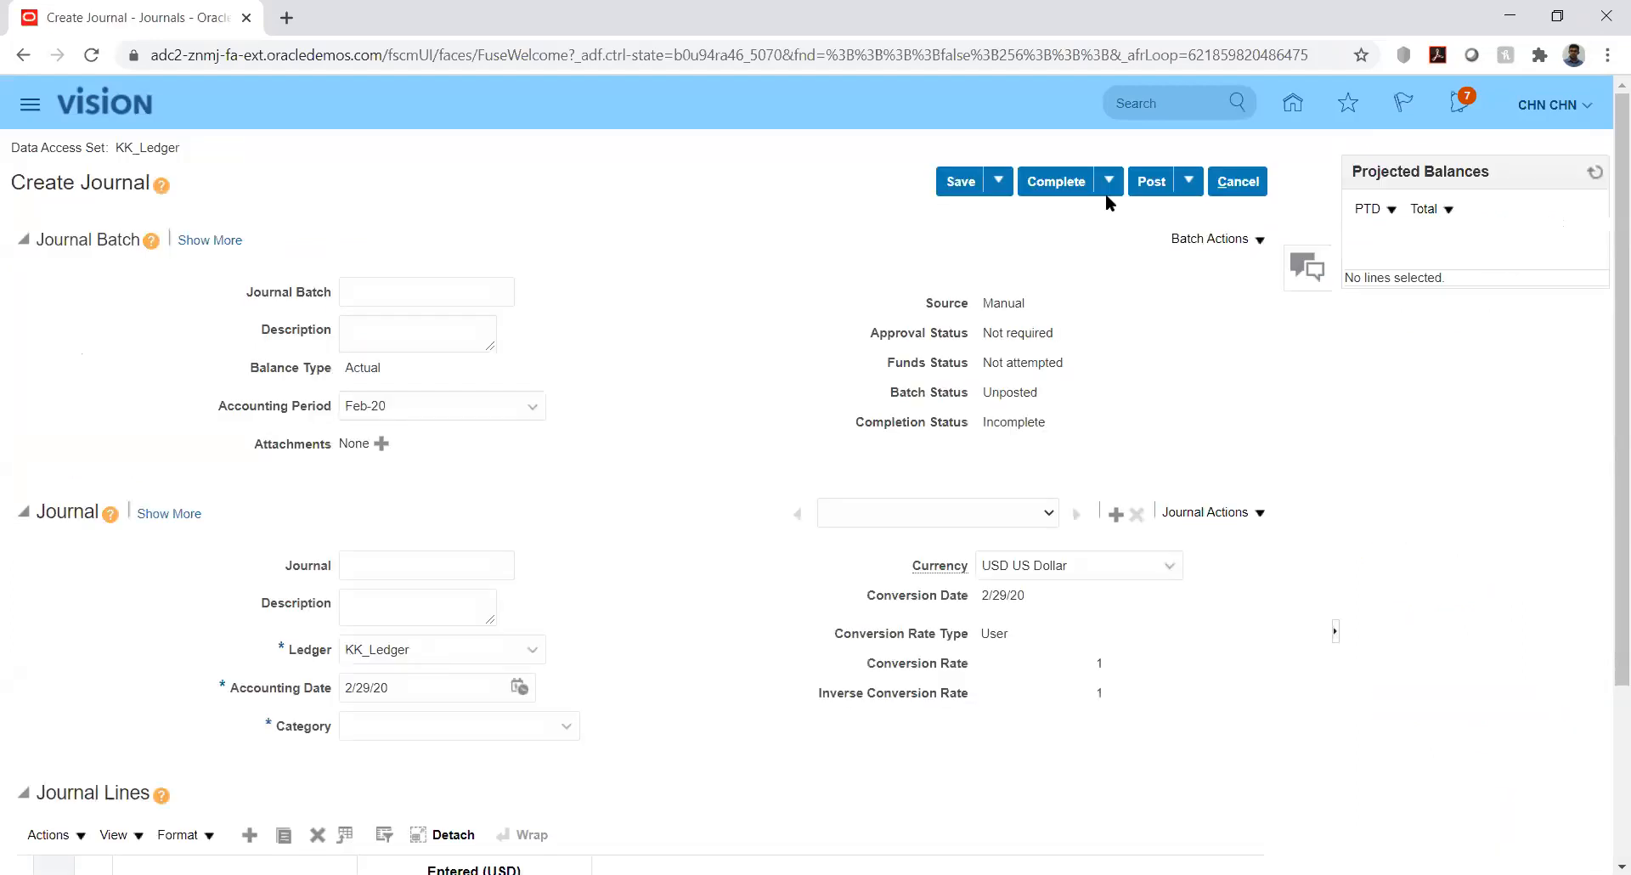
left_click(438, 295)
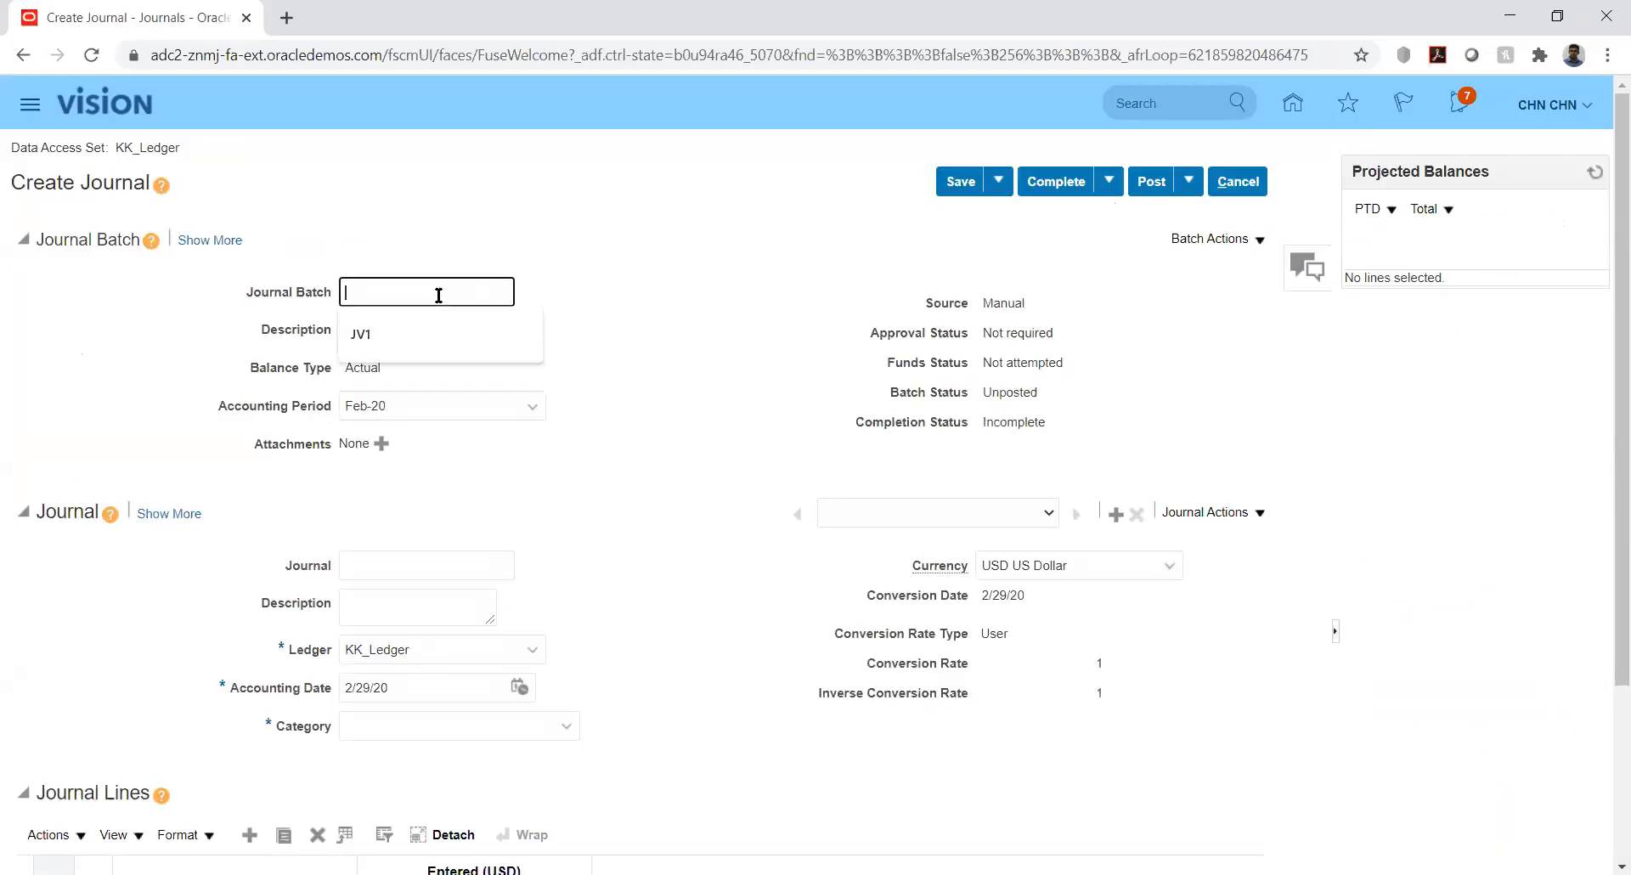
type("6090")
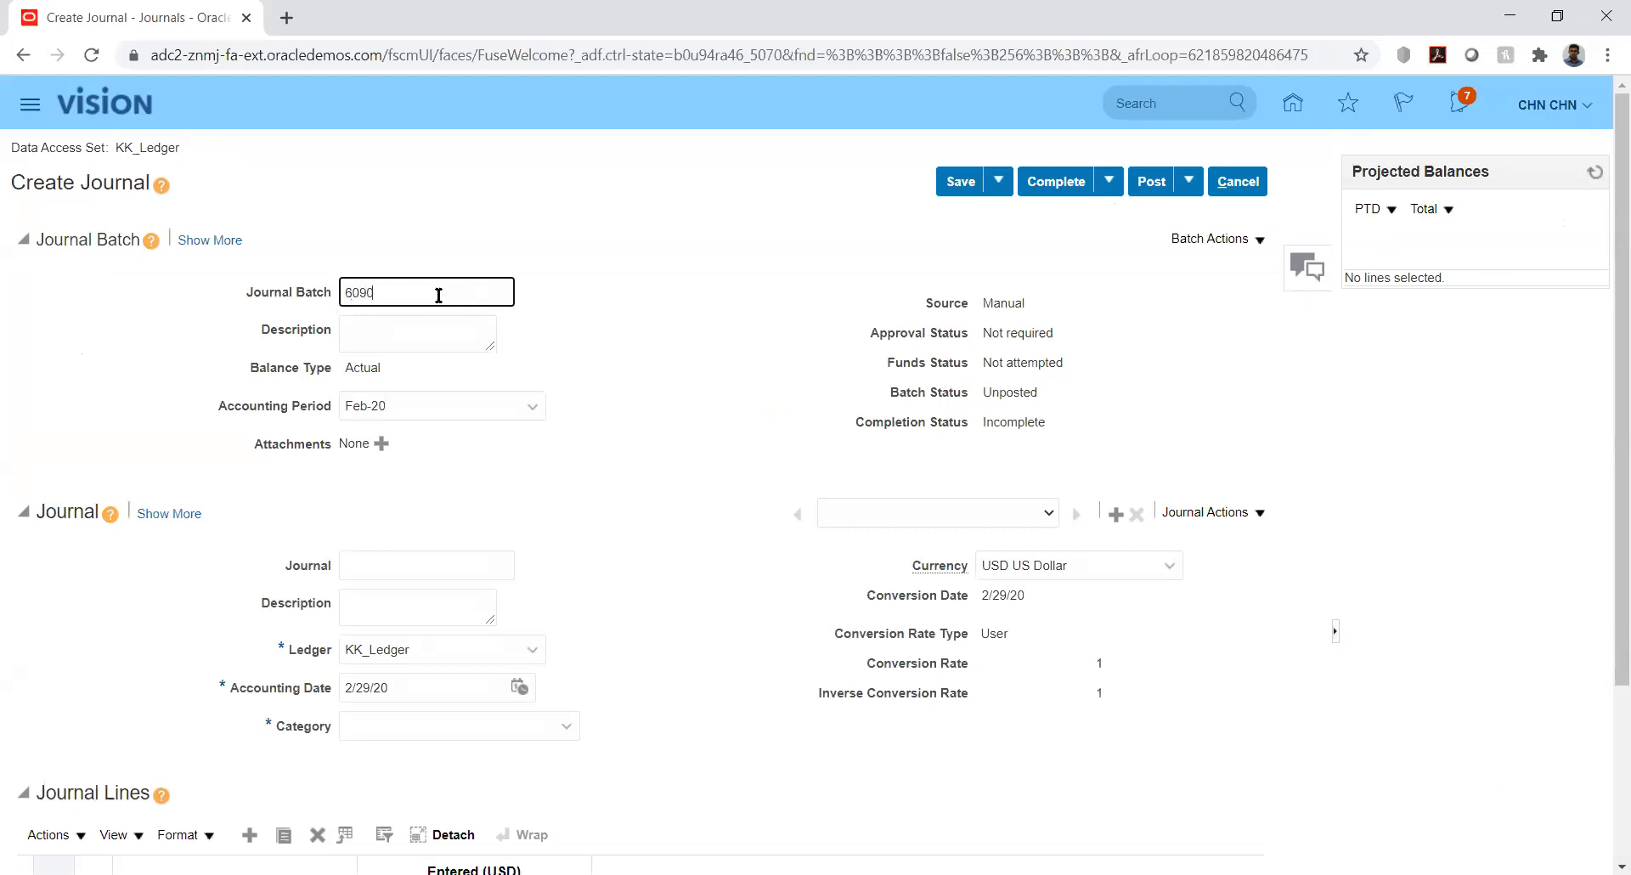
left_click(423, 561)
type("6090")
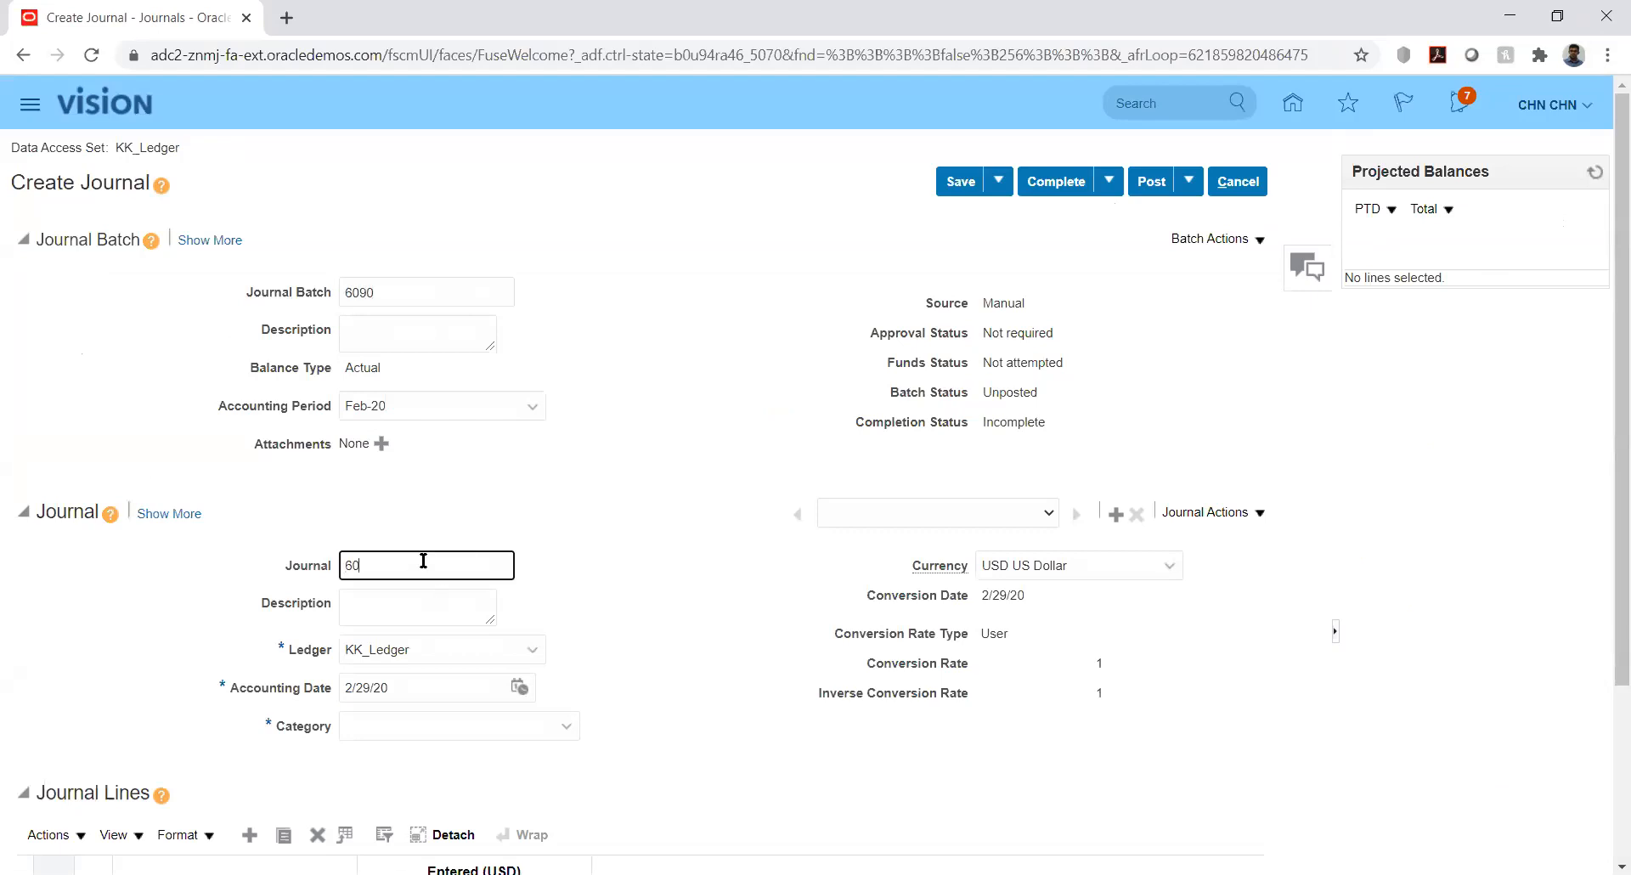
left_click(651, 563)
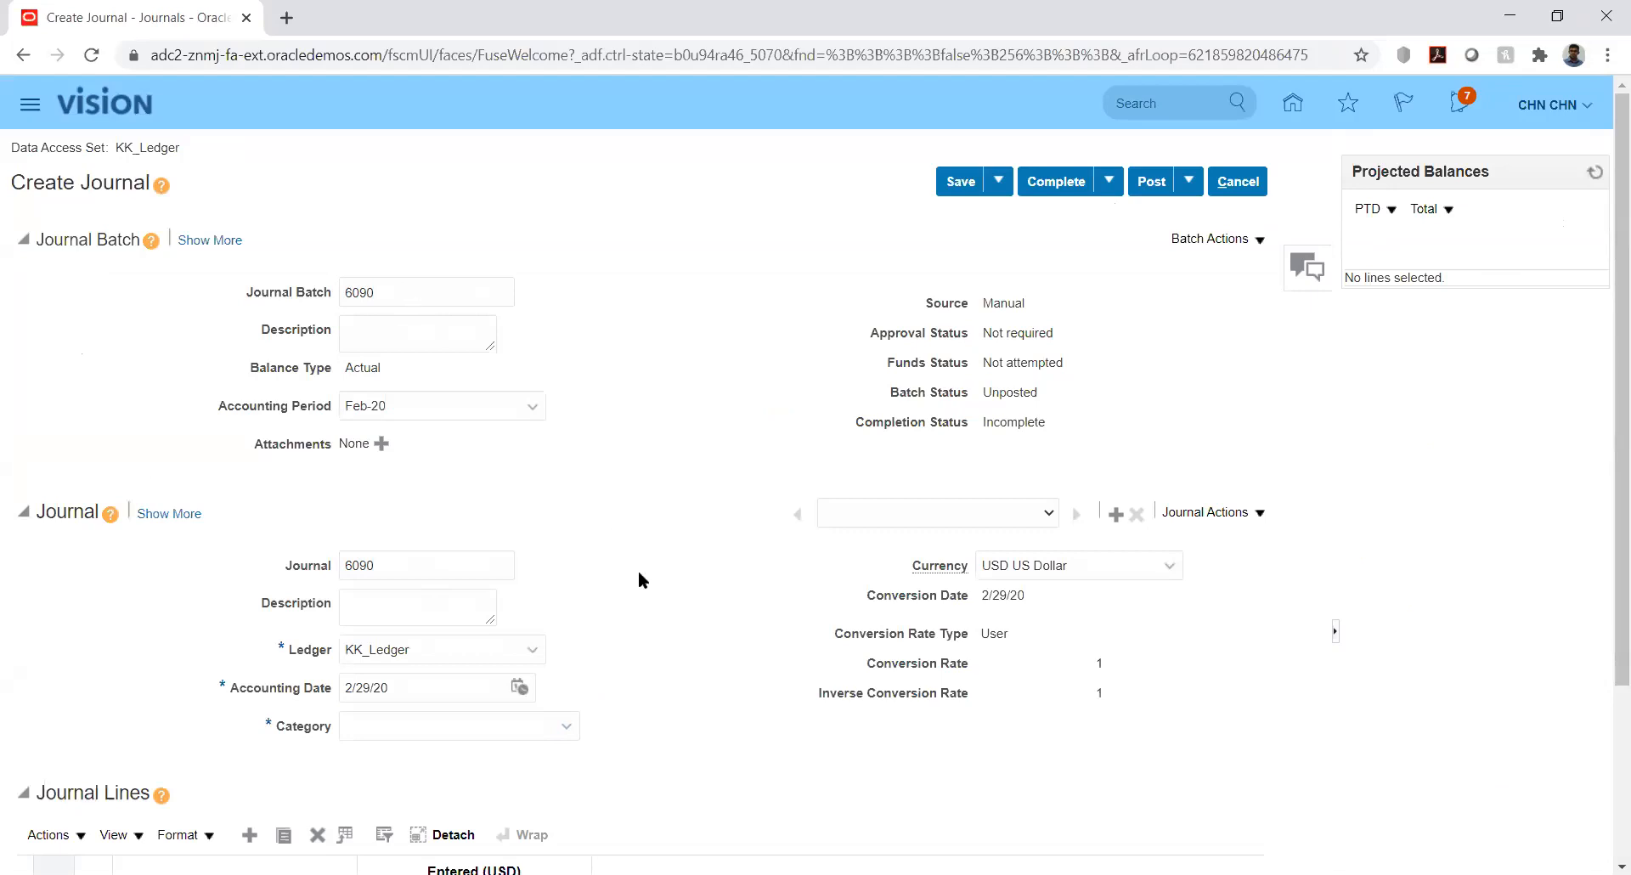
Clear the 6090 batch name and select the journal name 6090 for removal
double_click(389, 290)
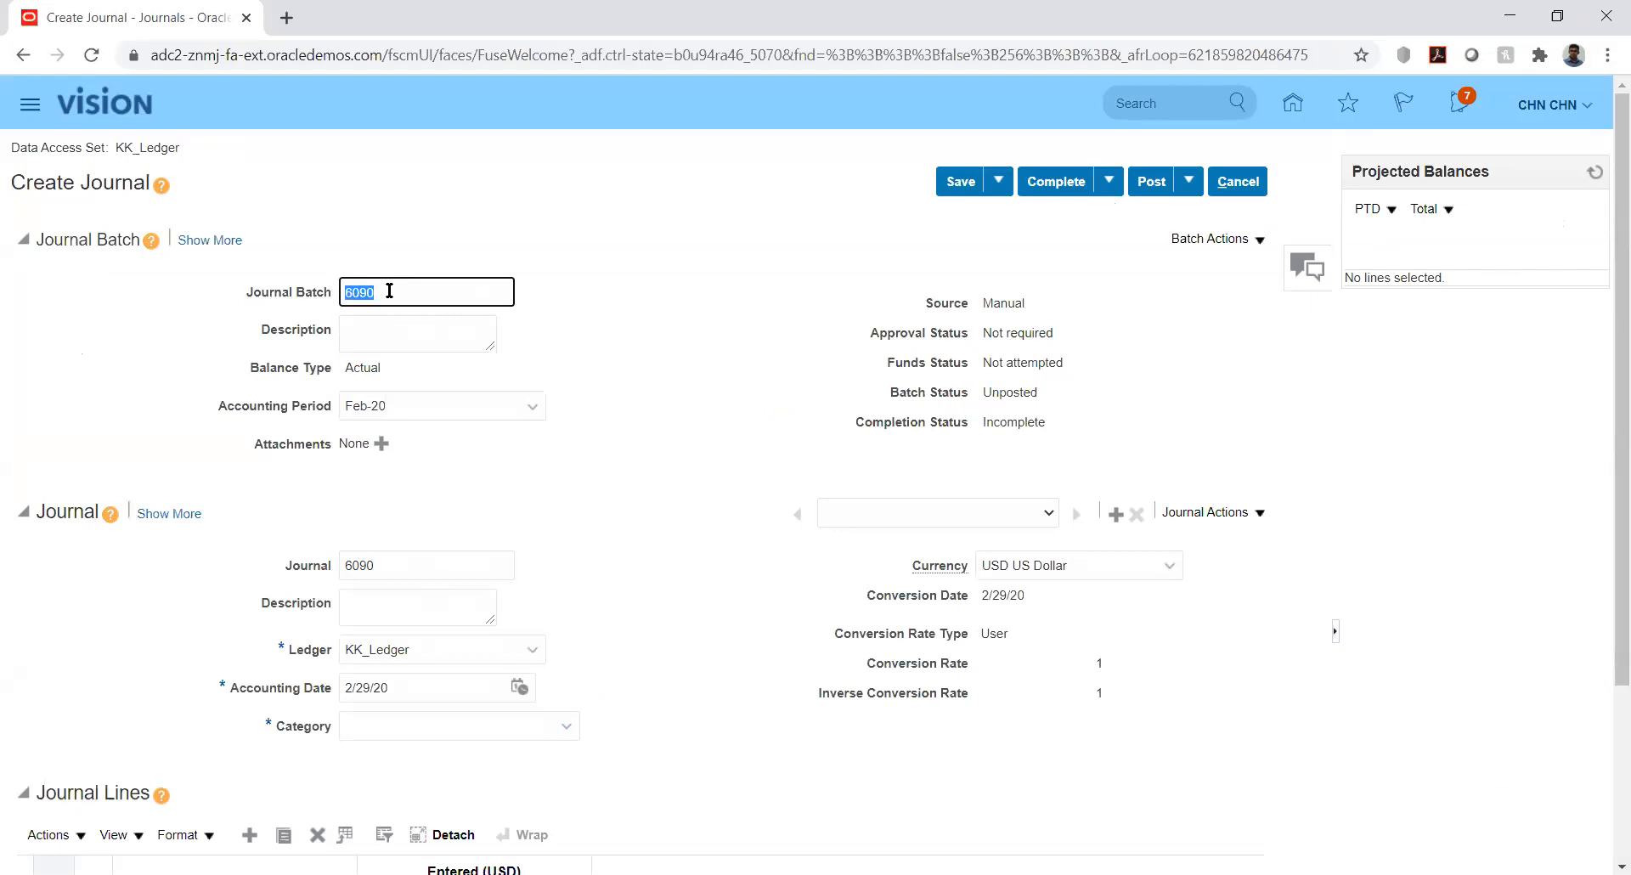
key("BackSpace")
key("Tab")
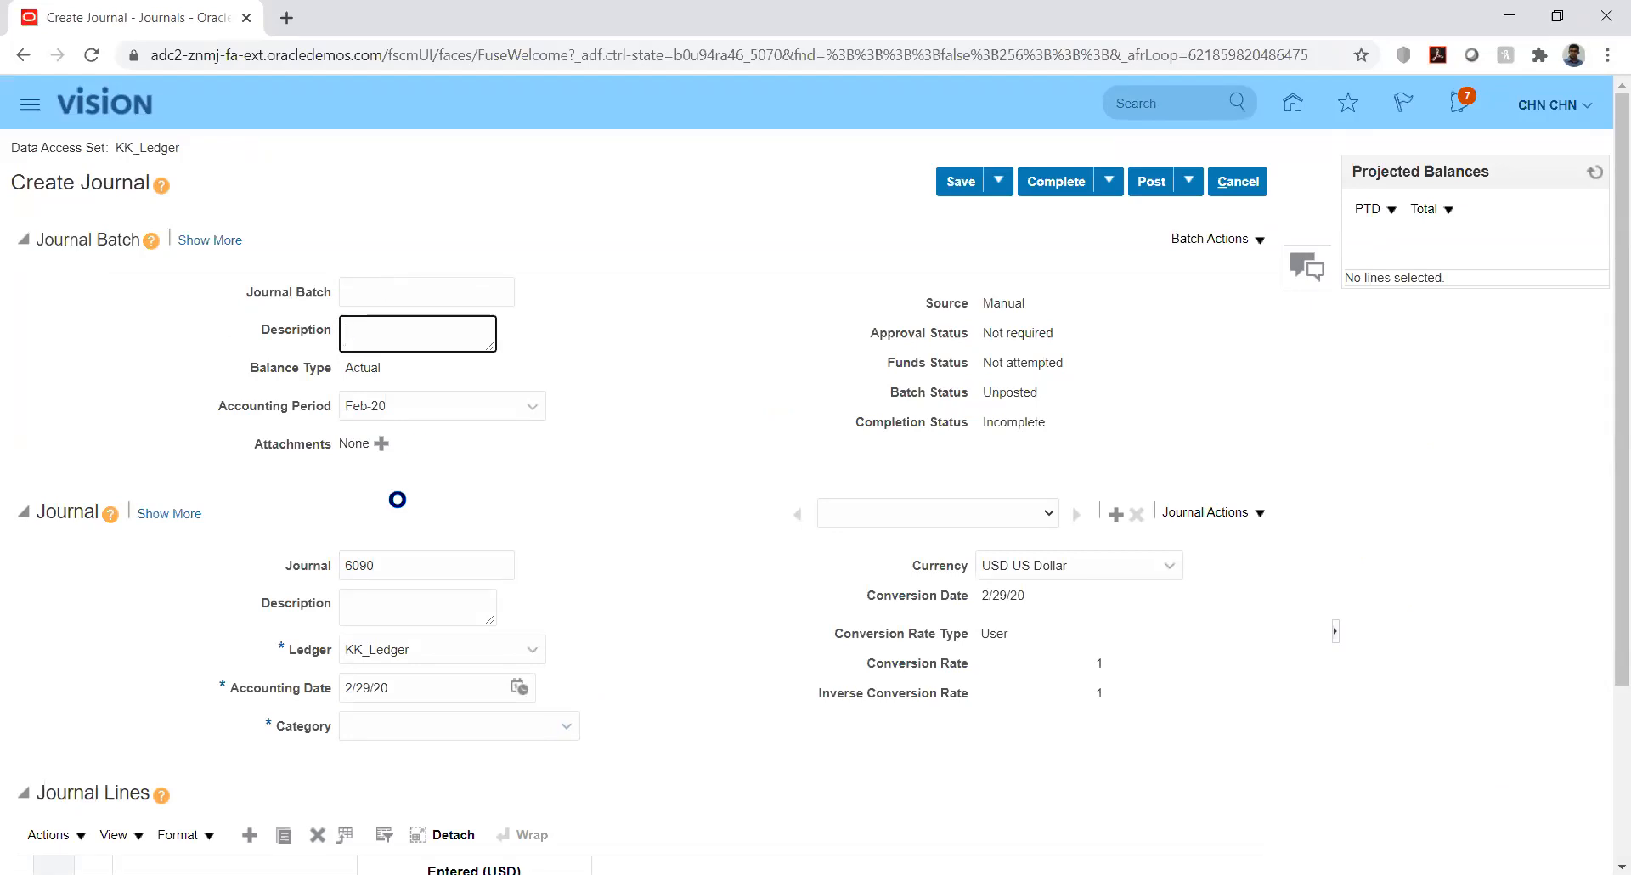
double_click(399, 563)
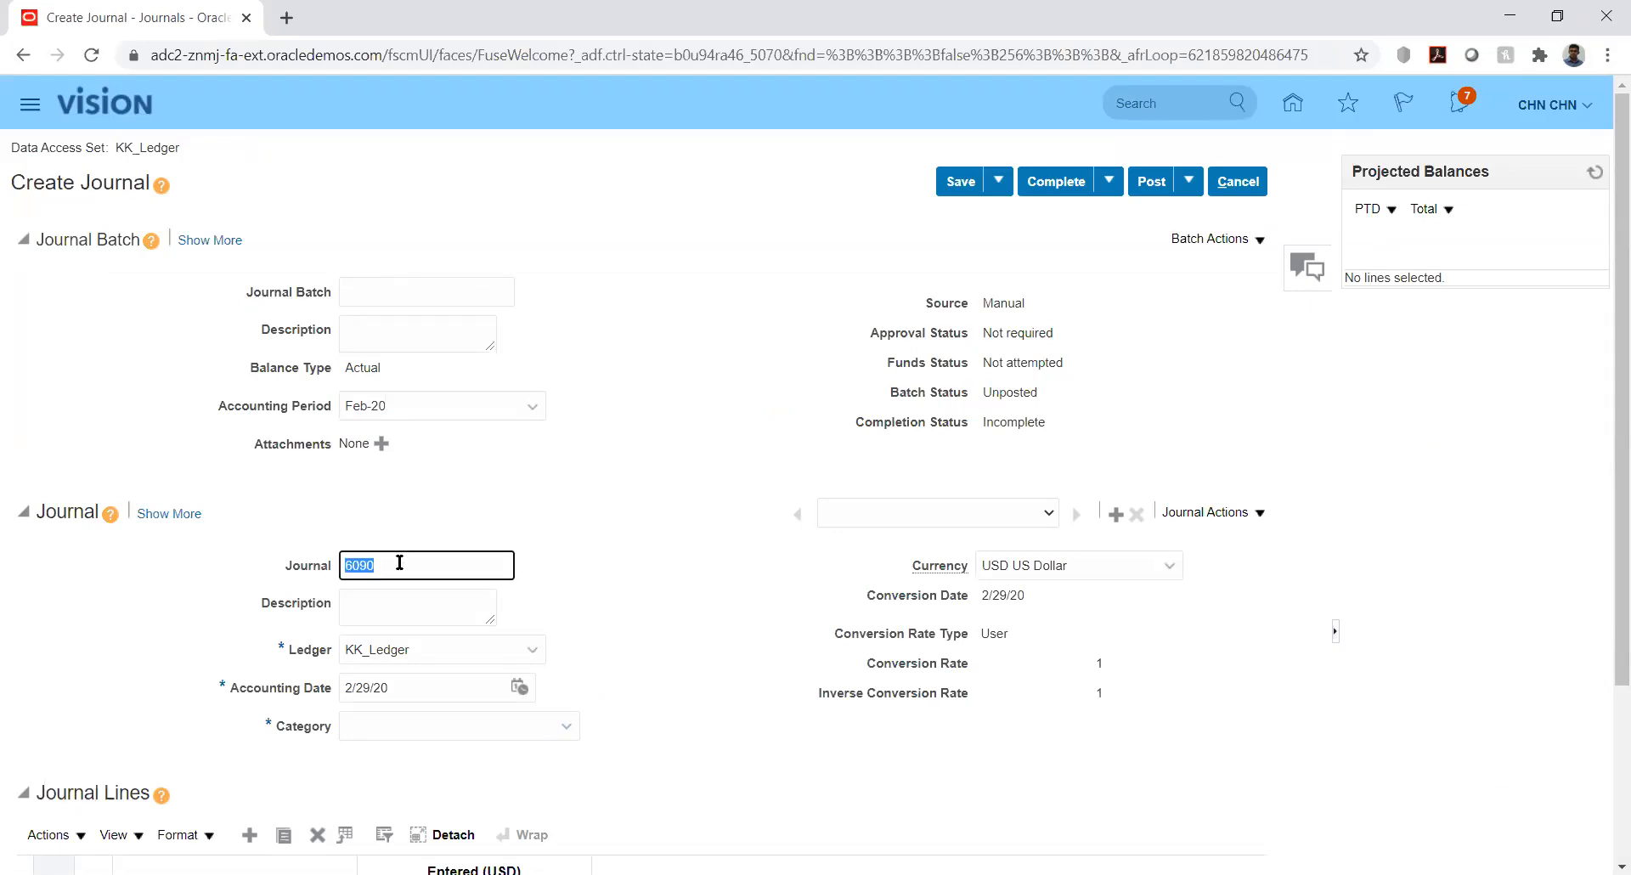
Delete the 6090 journal name, leaving the journal header name blank
key("BackSpace")
key("Tab")
left_click(705, 570)
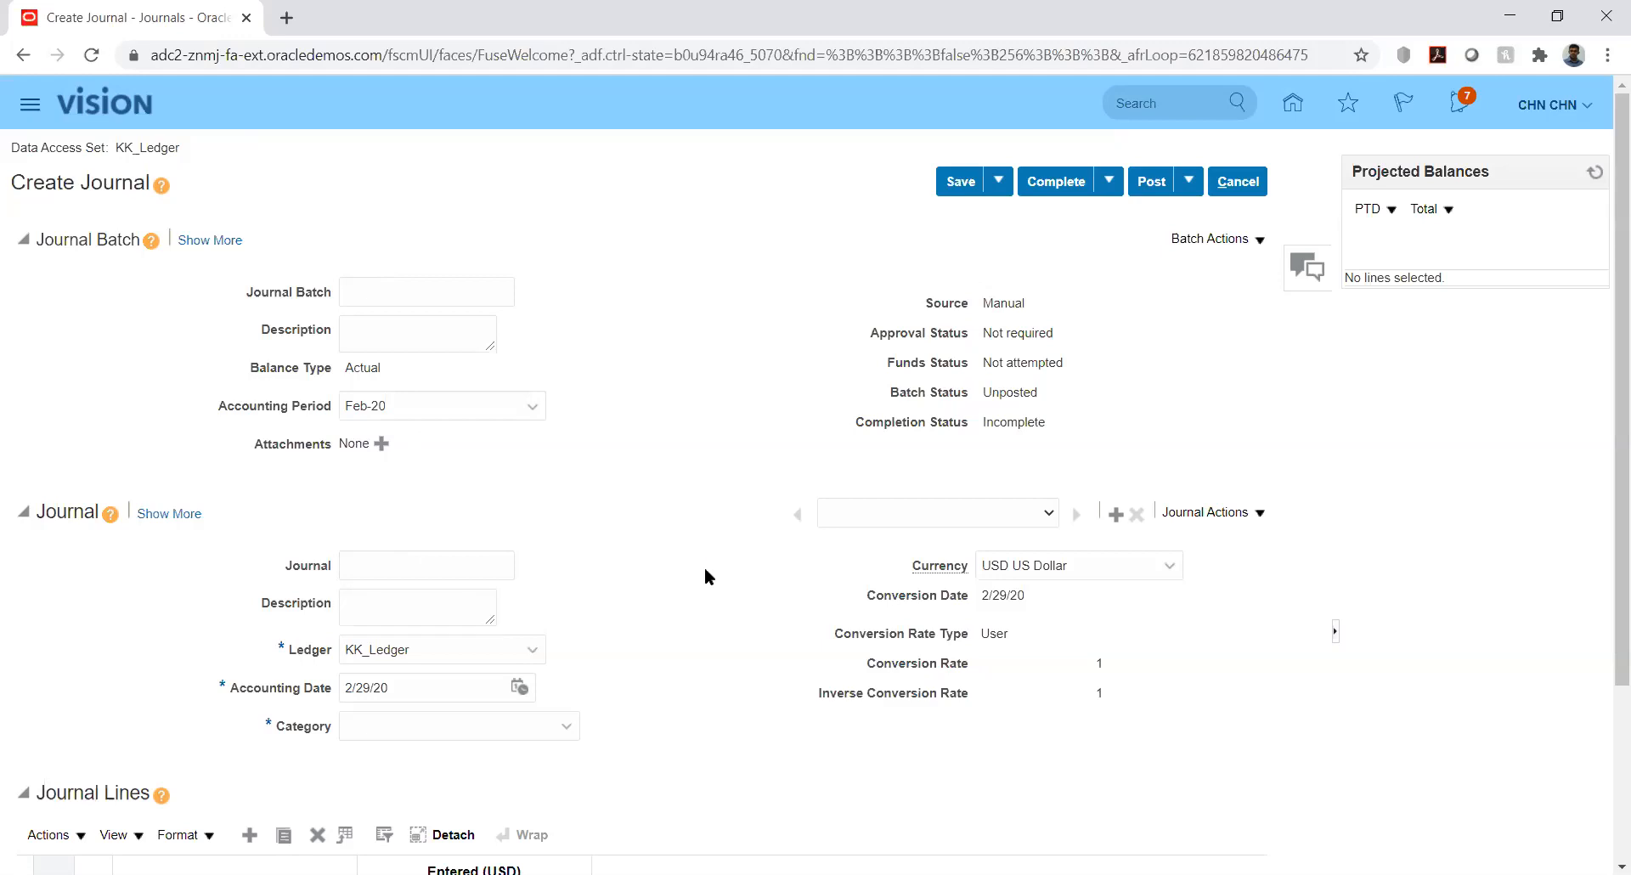
left_click_drag(1608, 322, 1609, 544)
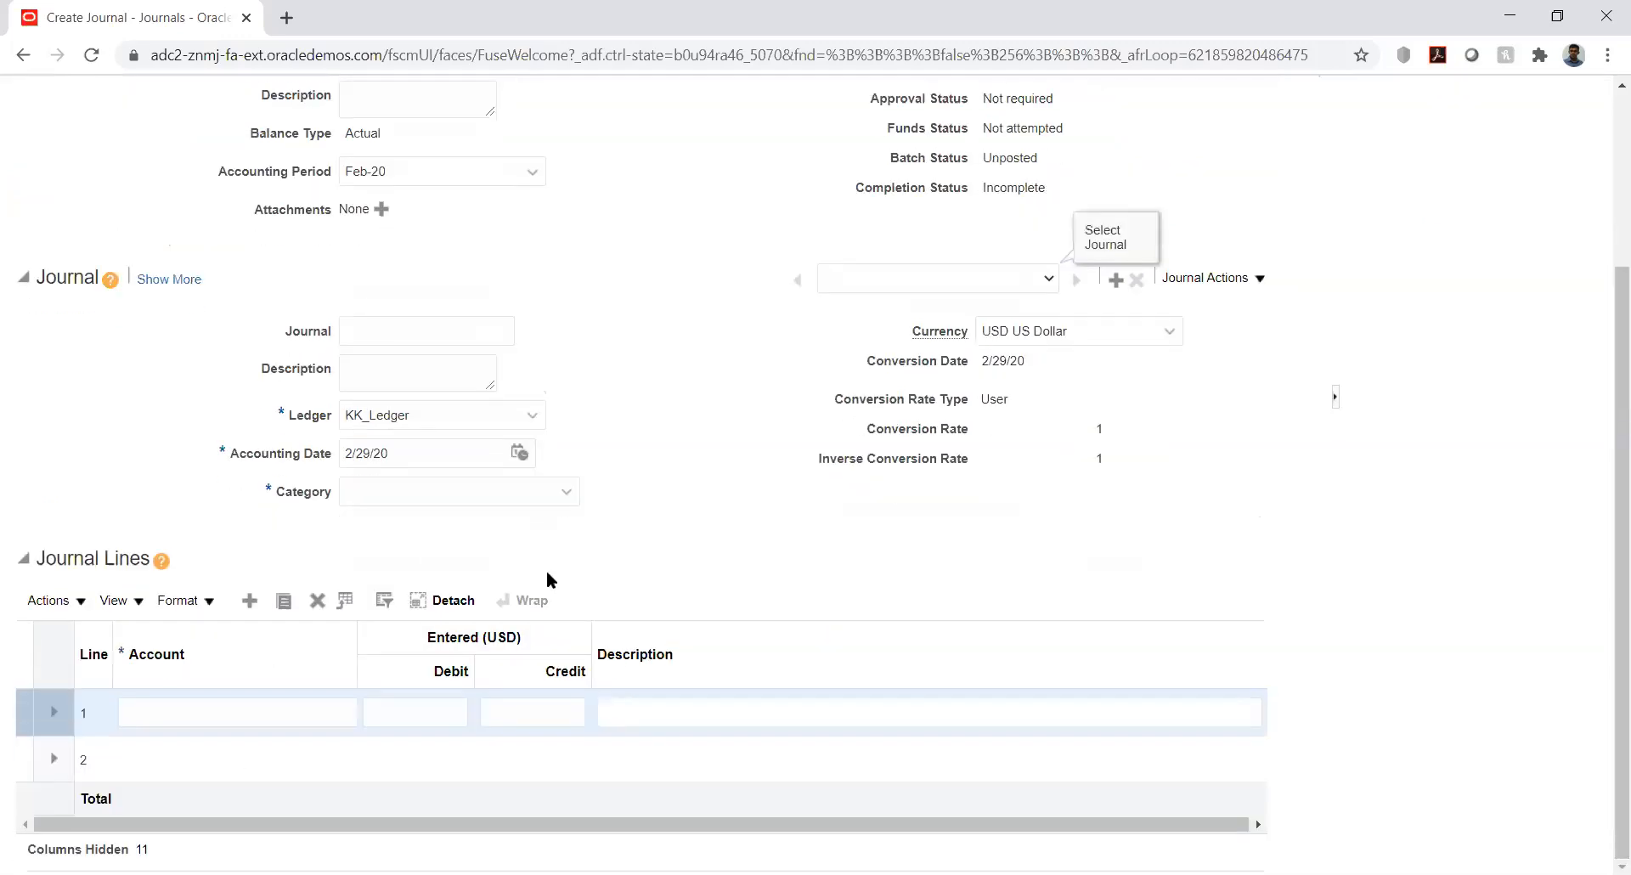
Enter line 1 debiting account 10000.1223 for 1,250.00
left_click(173, 700)
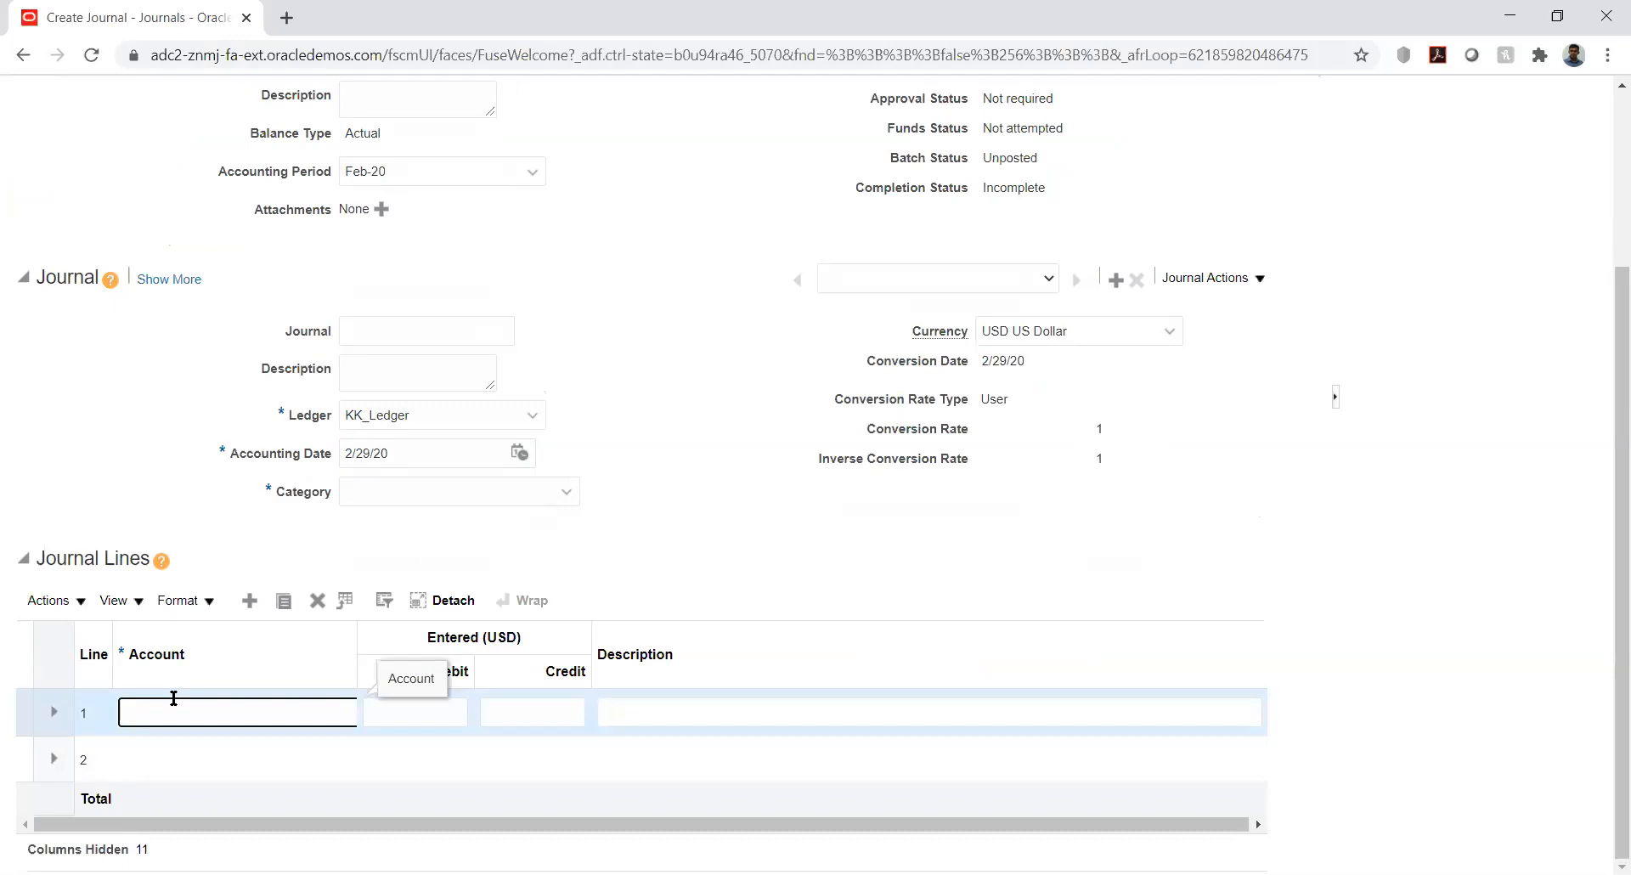
type("100")
type("00")
type(".1")
type("22")
type("3")
key("Tab")
key("Tab")
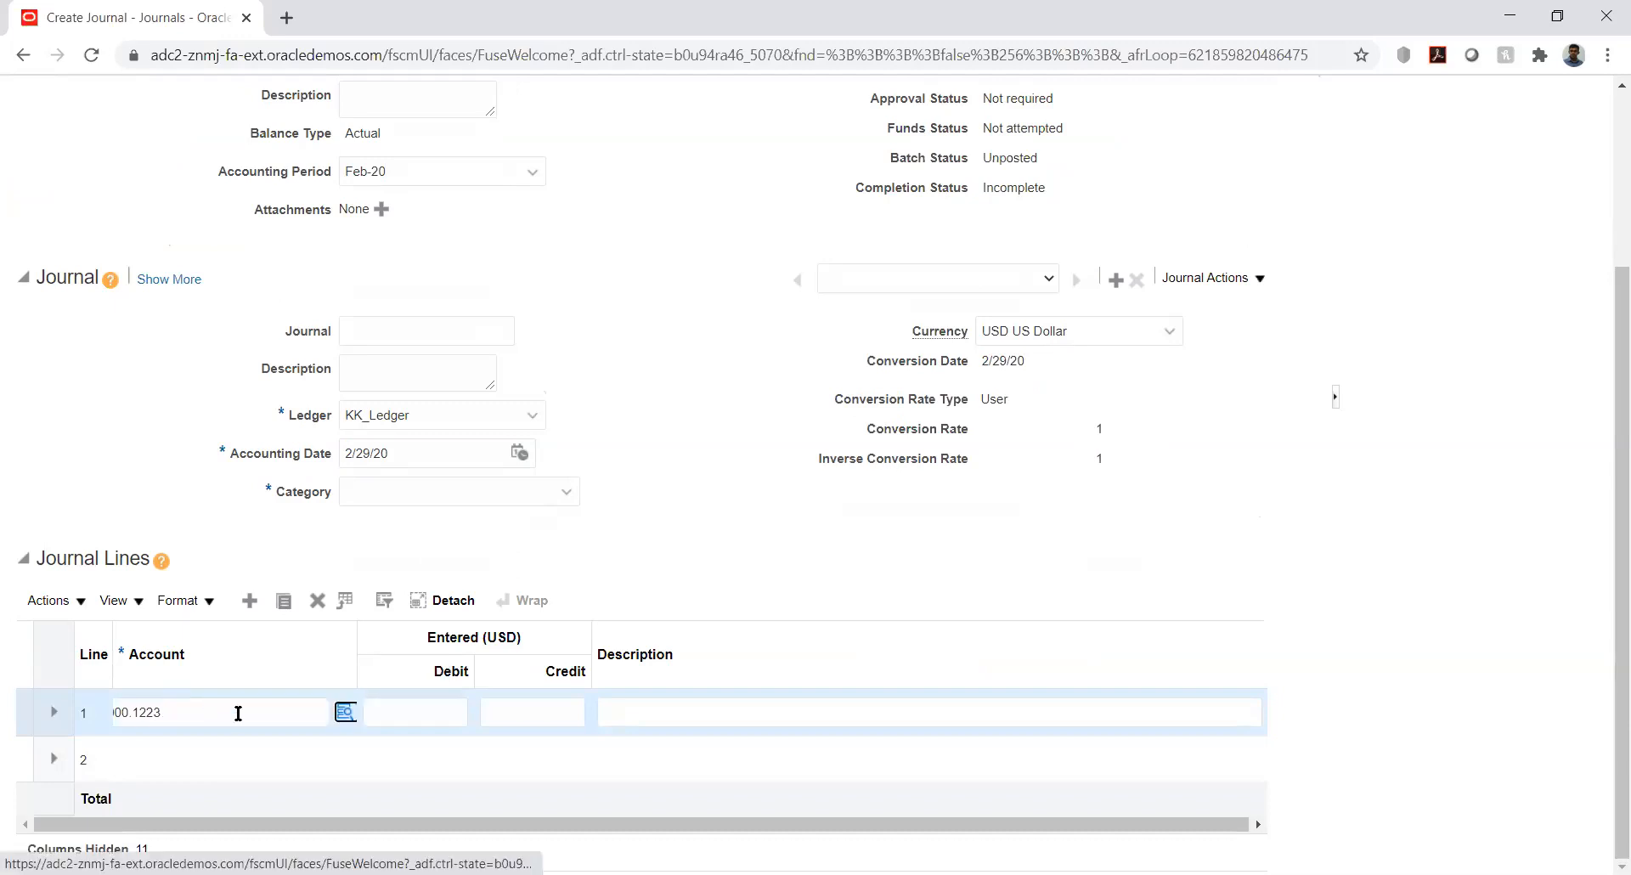
type("12")
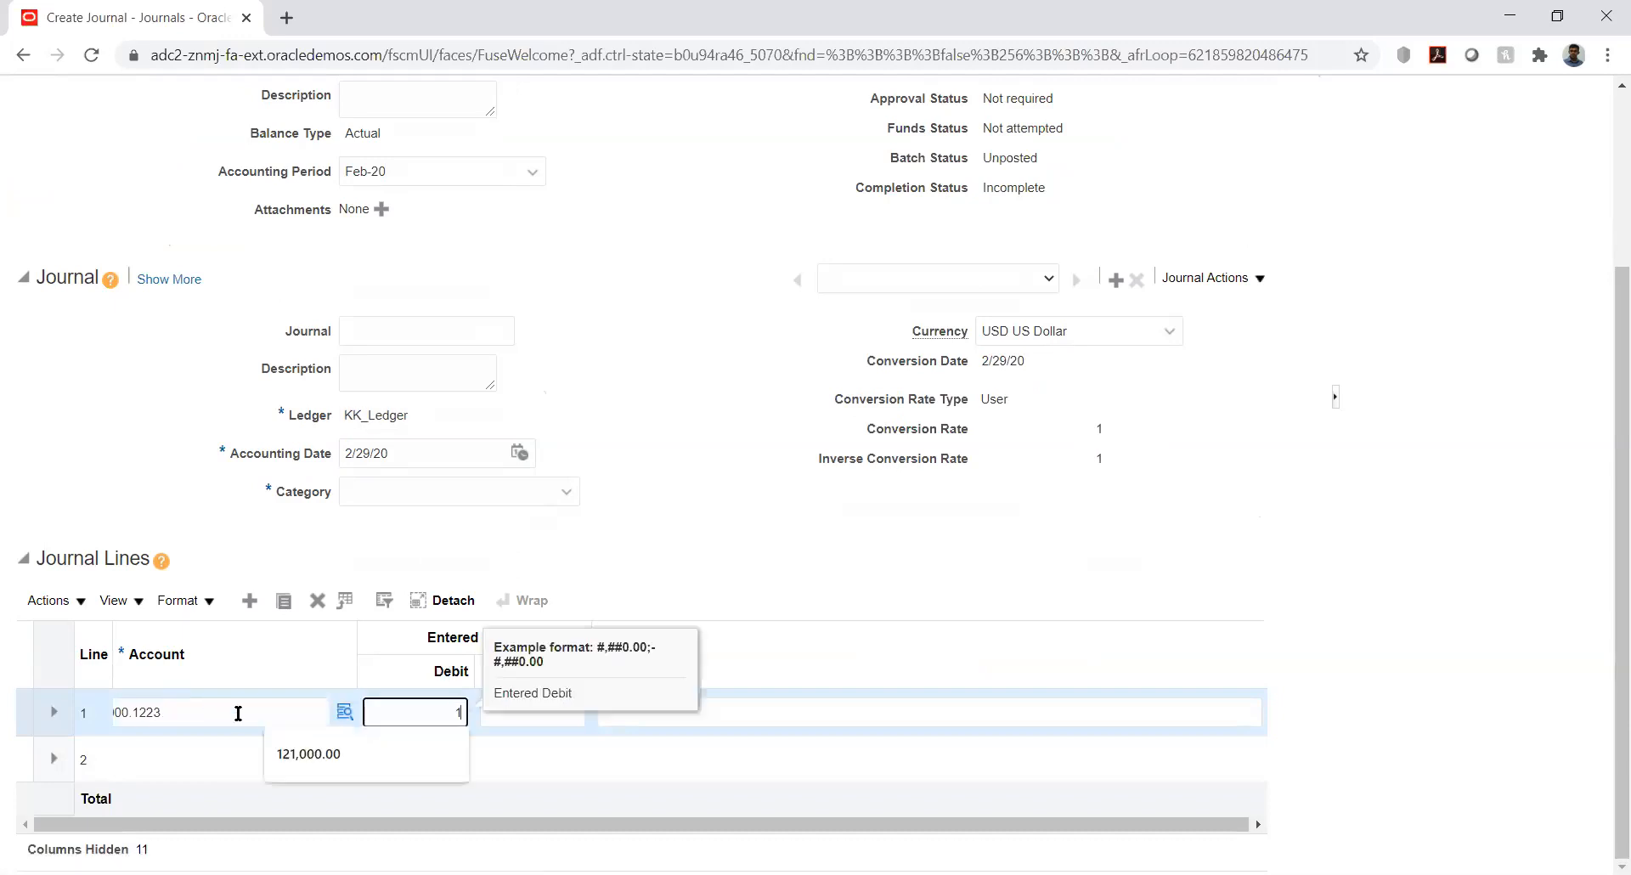
key("Tab")
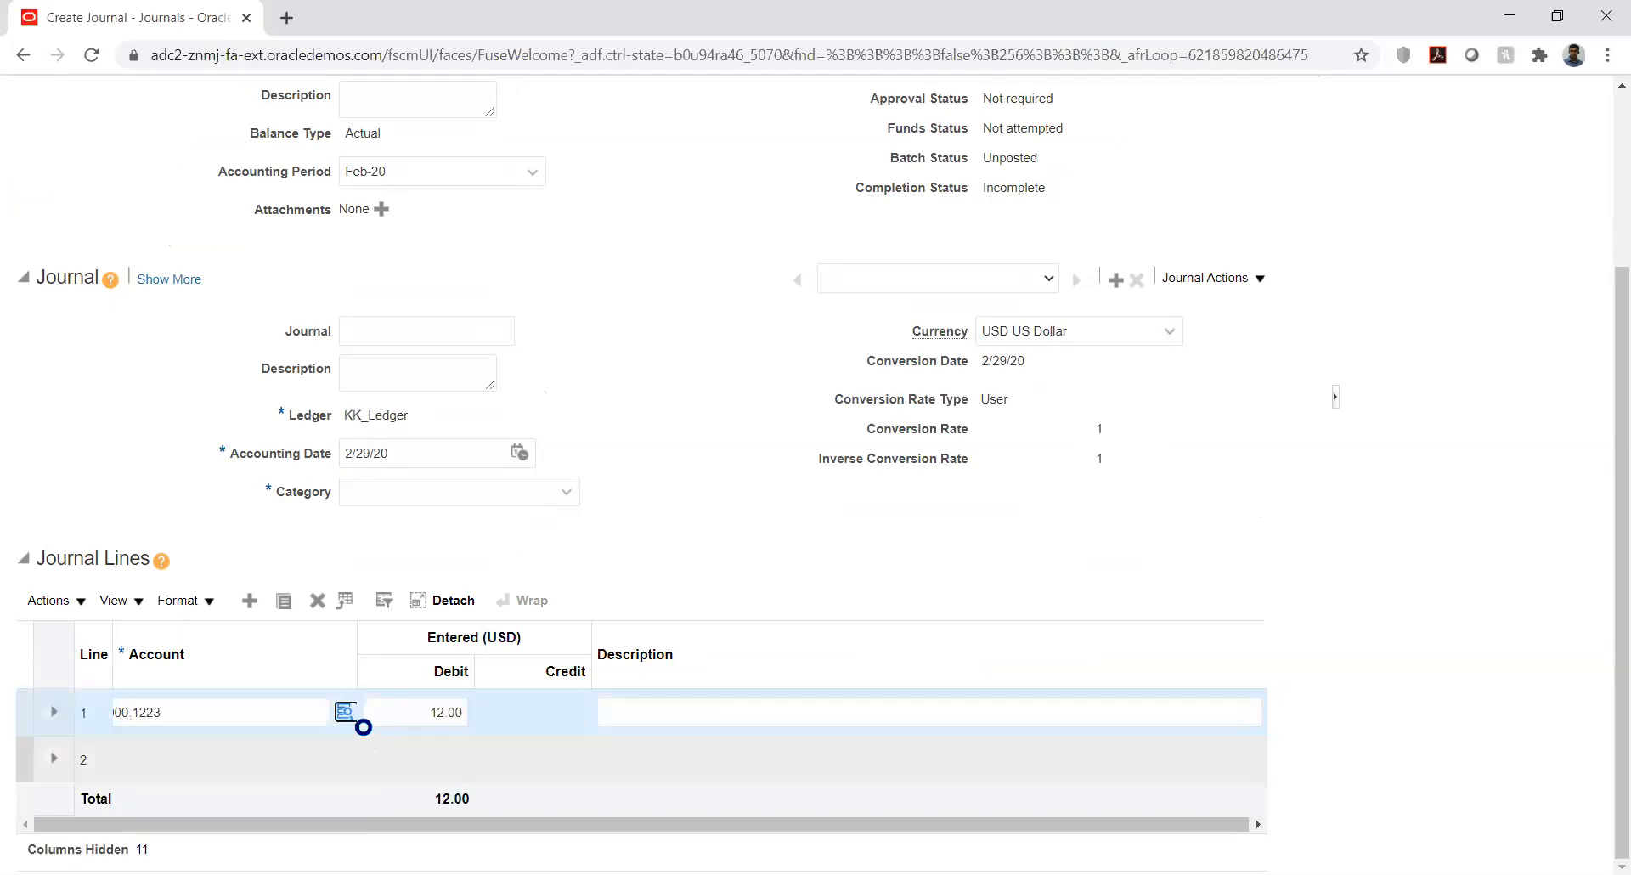
left_click(444, 712)
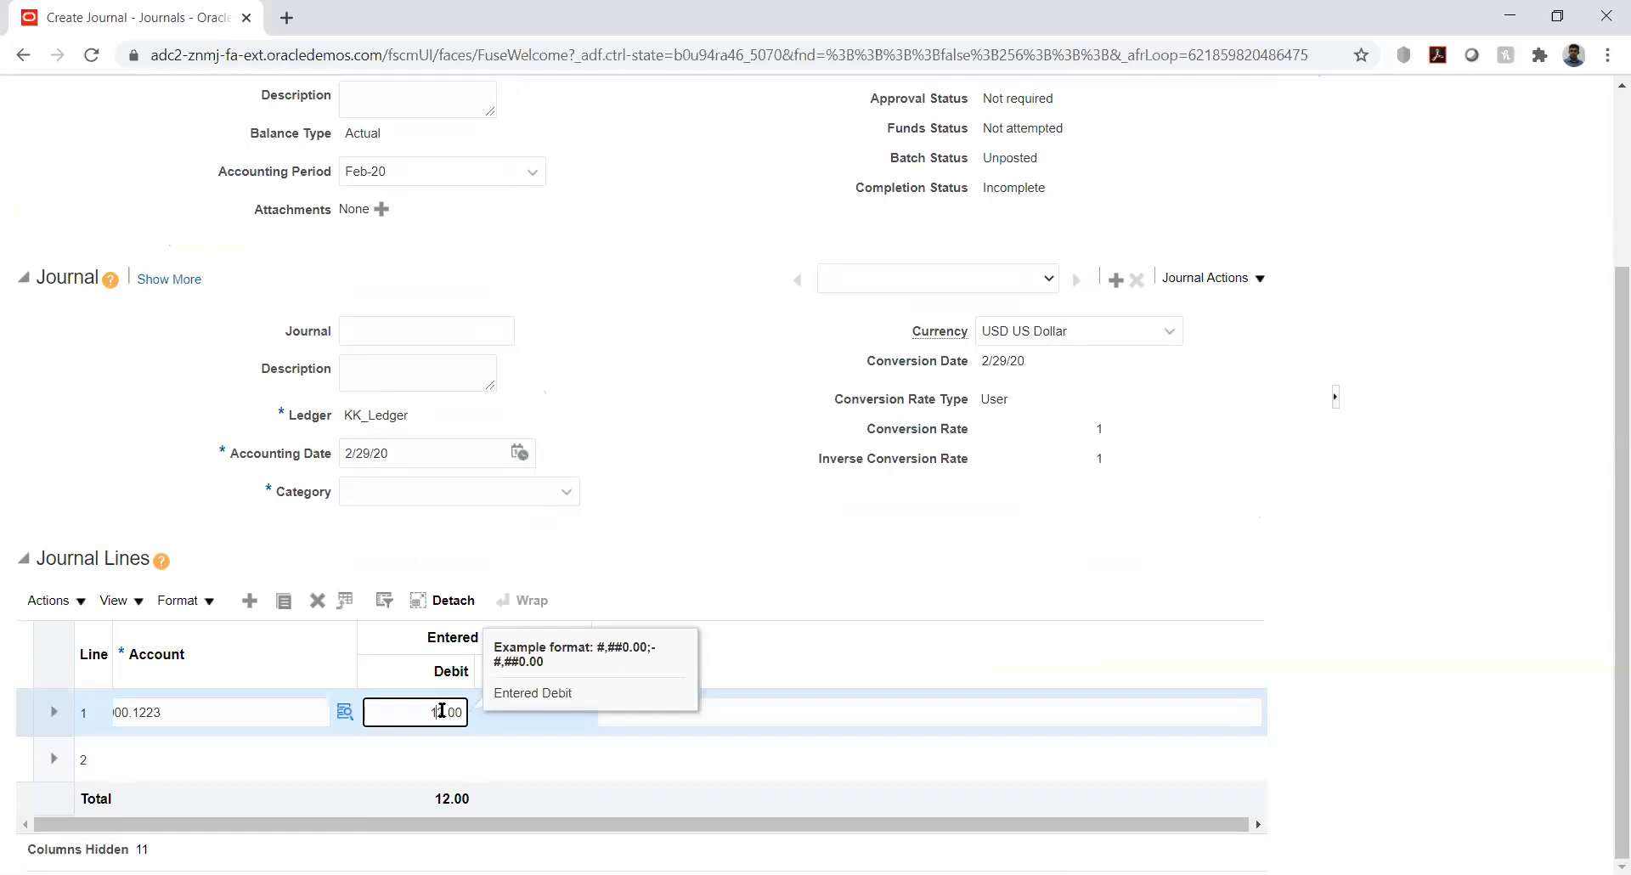
type("50")
key("Tab")
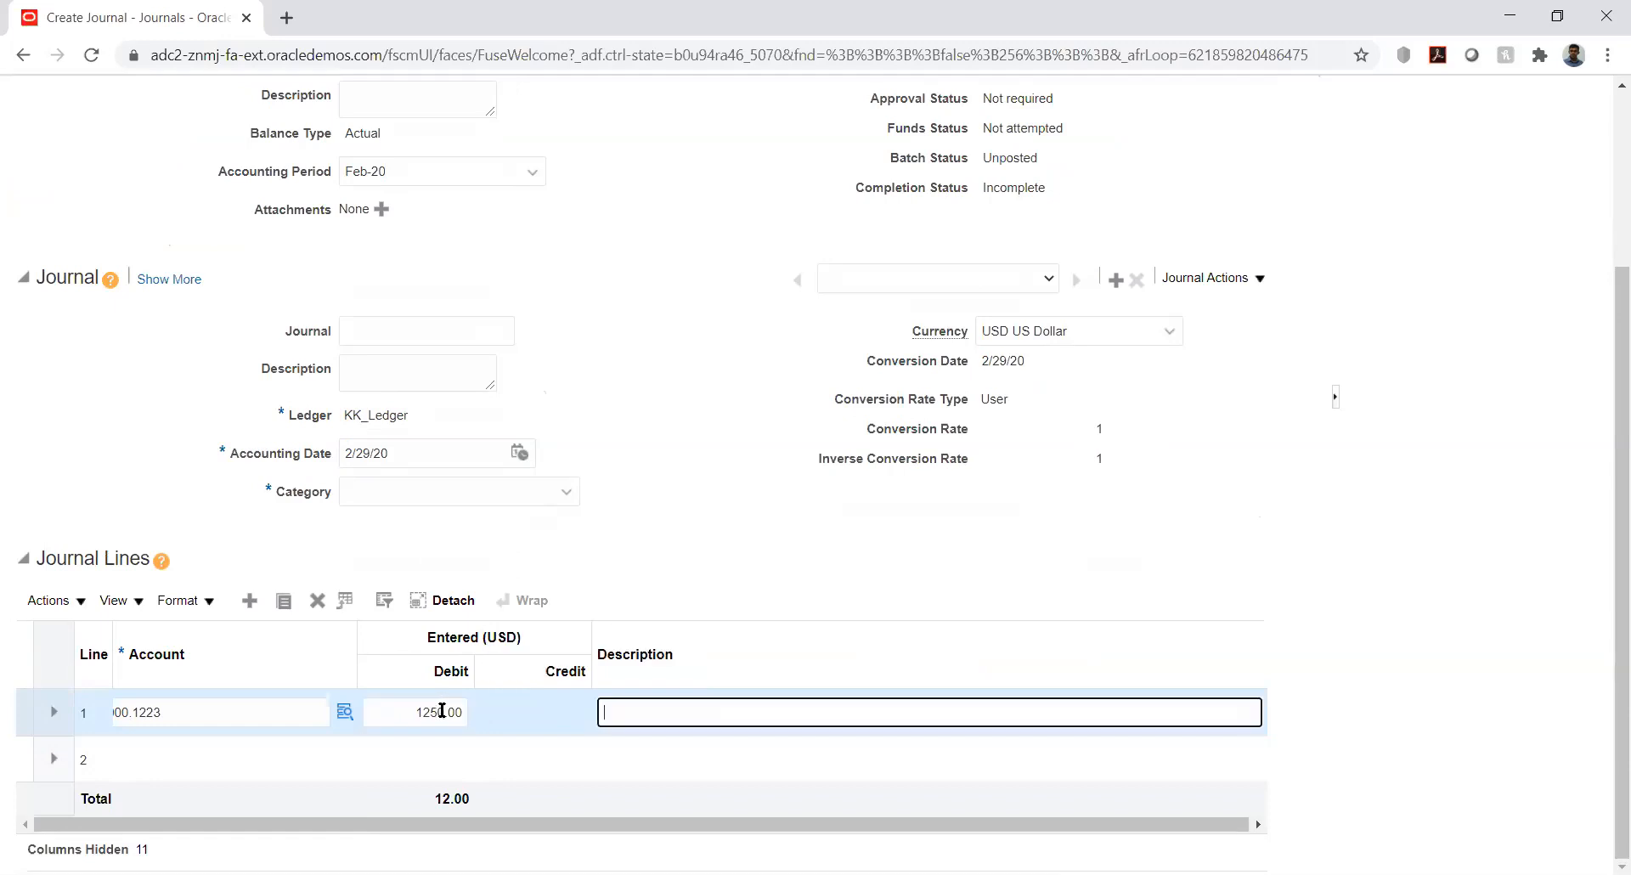
left_click(192, 758)
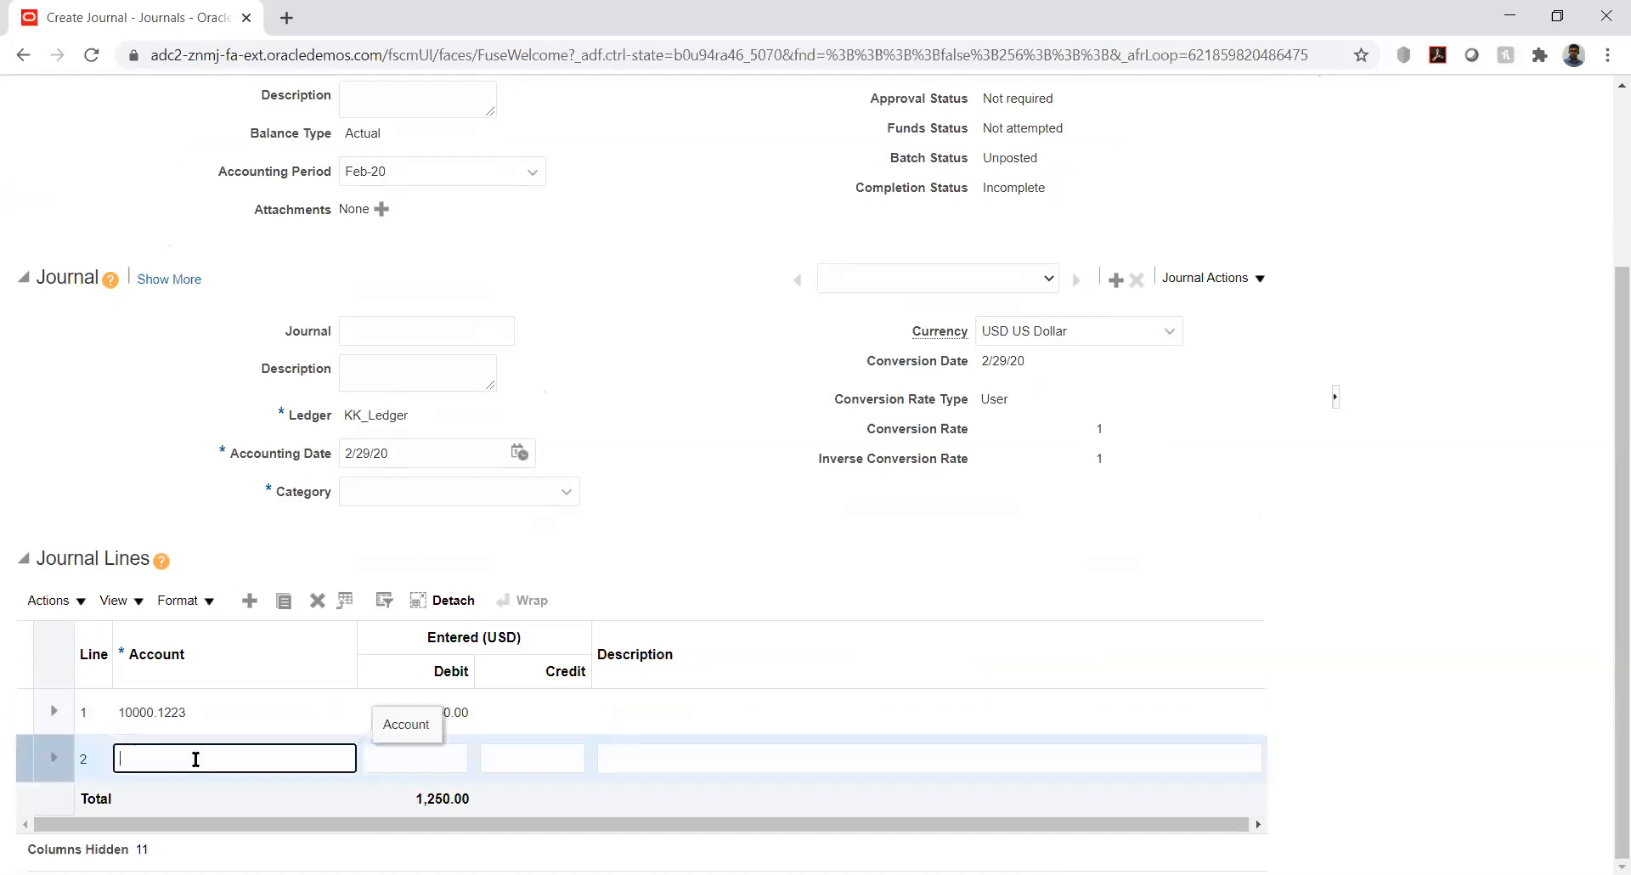
Set line 2's account to 10000.2000 using the Account dialog's account segment
type("10000.")
key("Tab")
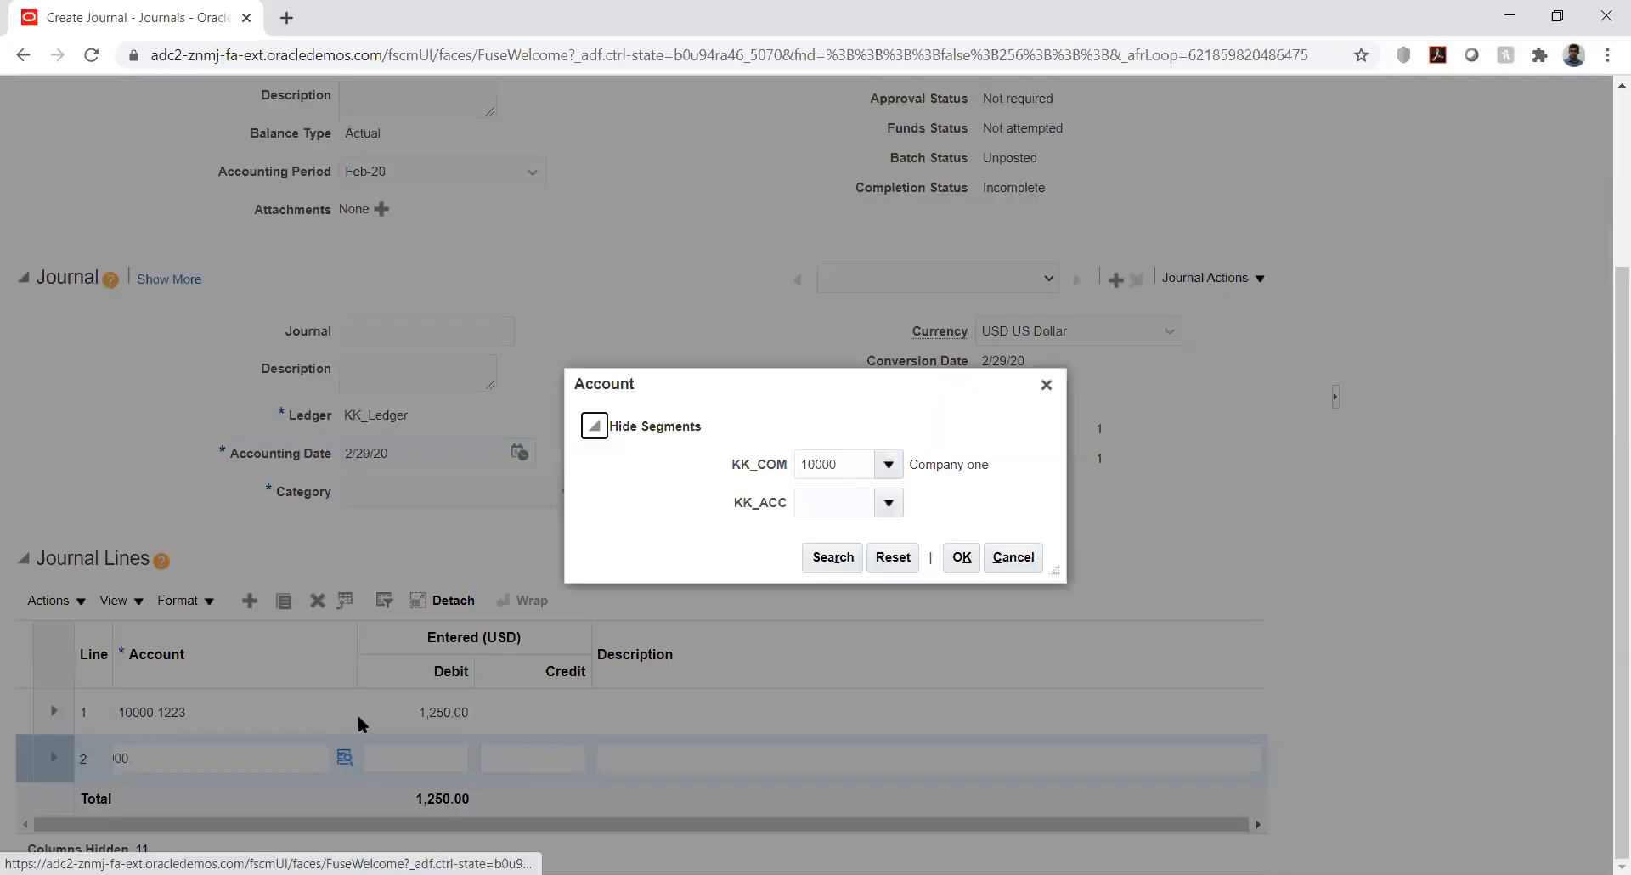
left_click(840, 508)
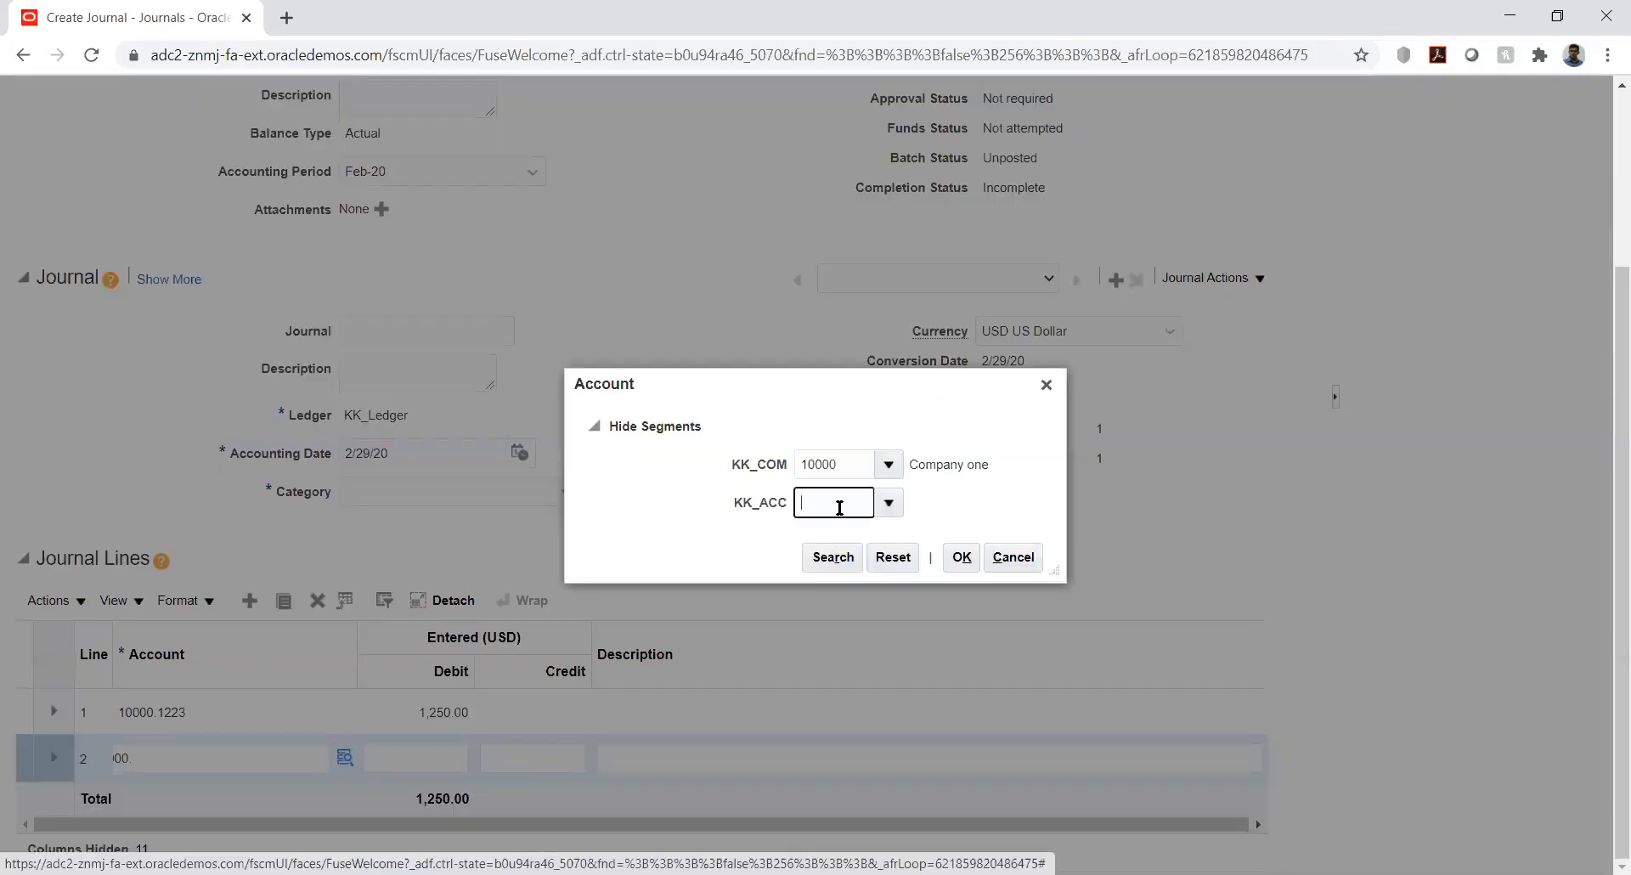
type("2")
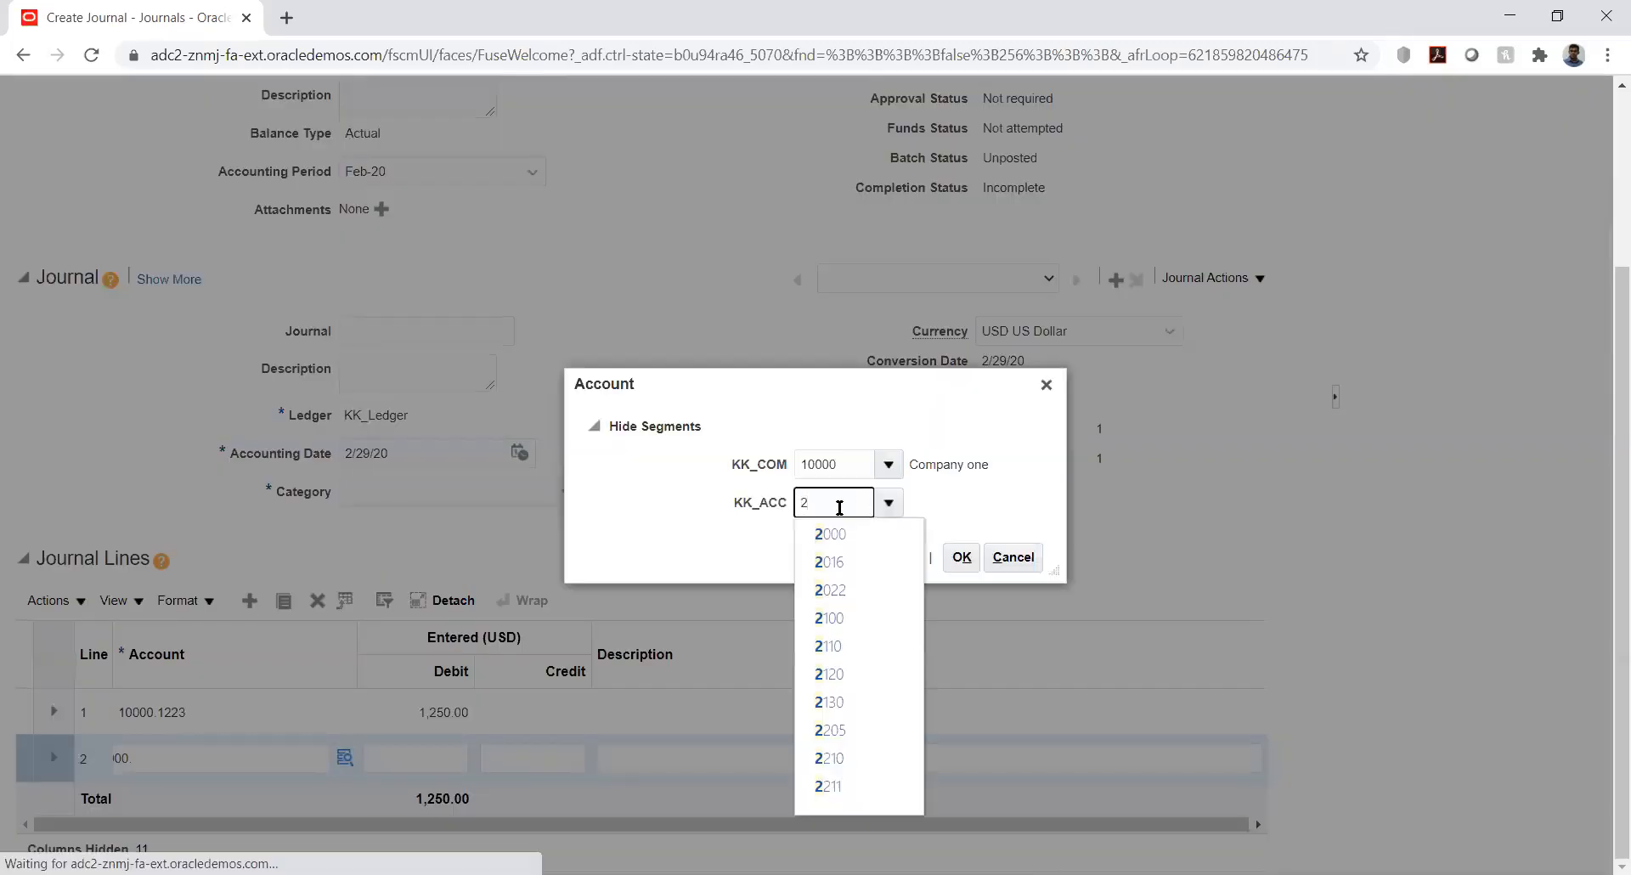
left_click(840, 535)
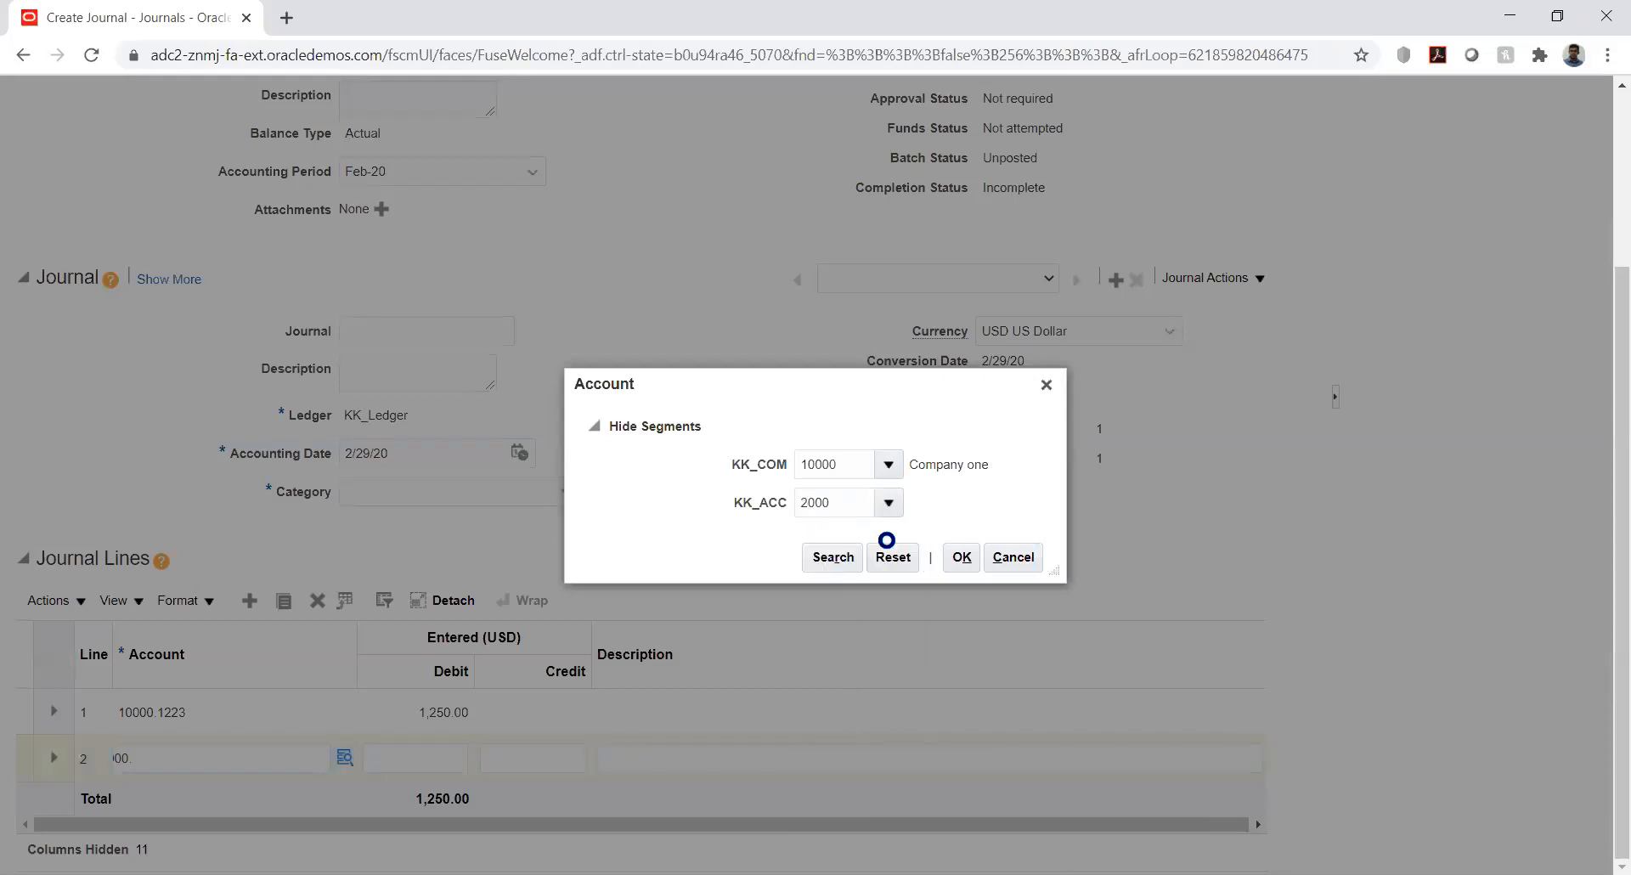
left_click(963, 560)
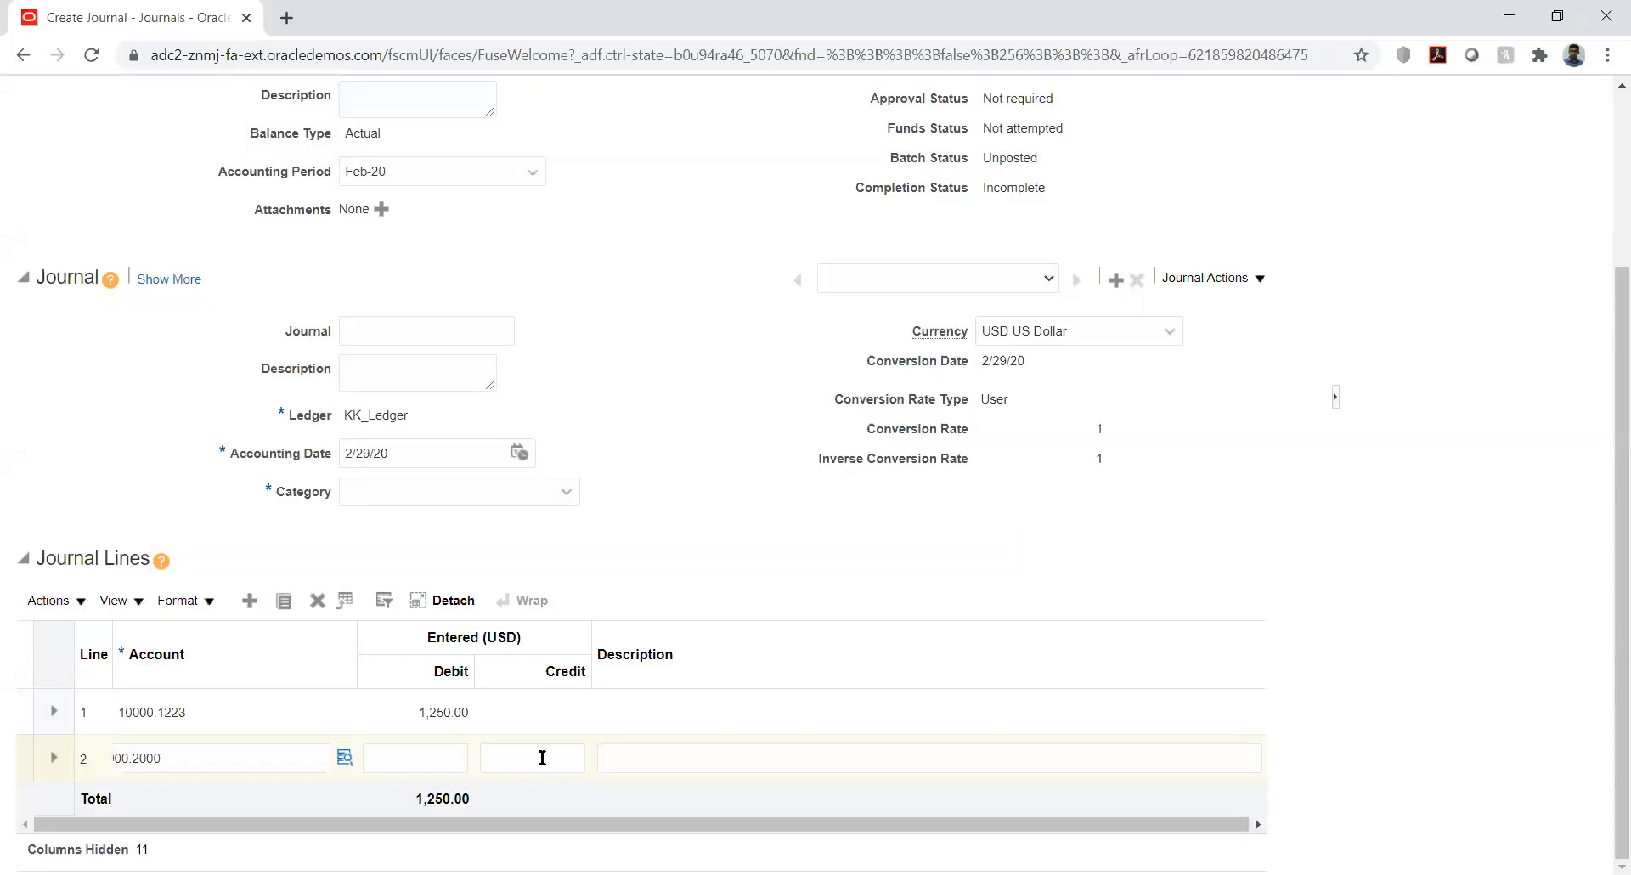
Credit line 2 for 1,250.00 so debit and credit totals balance
left_click(542, 757)
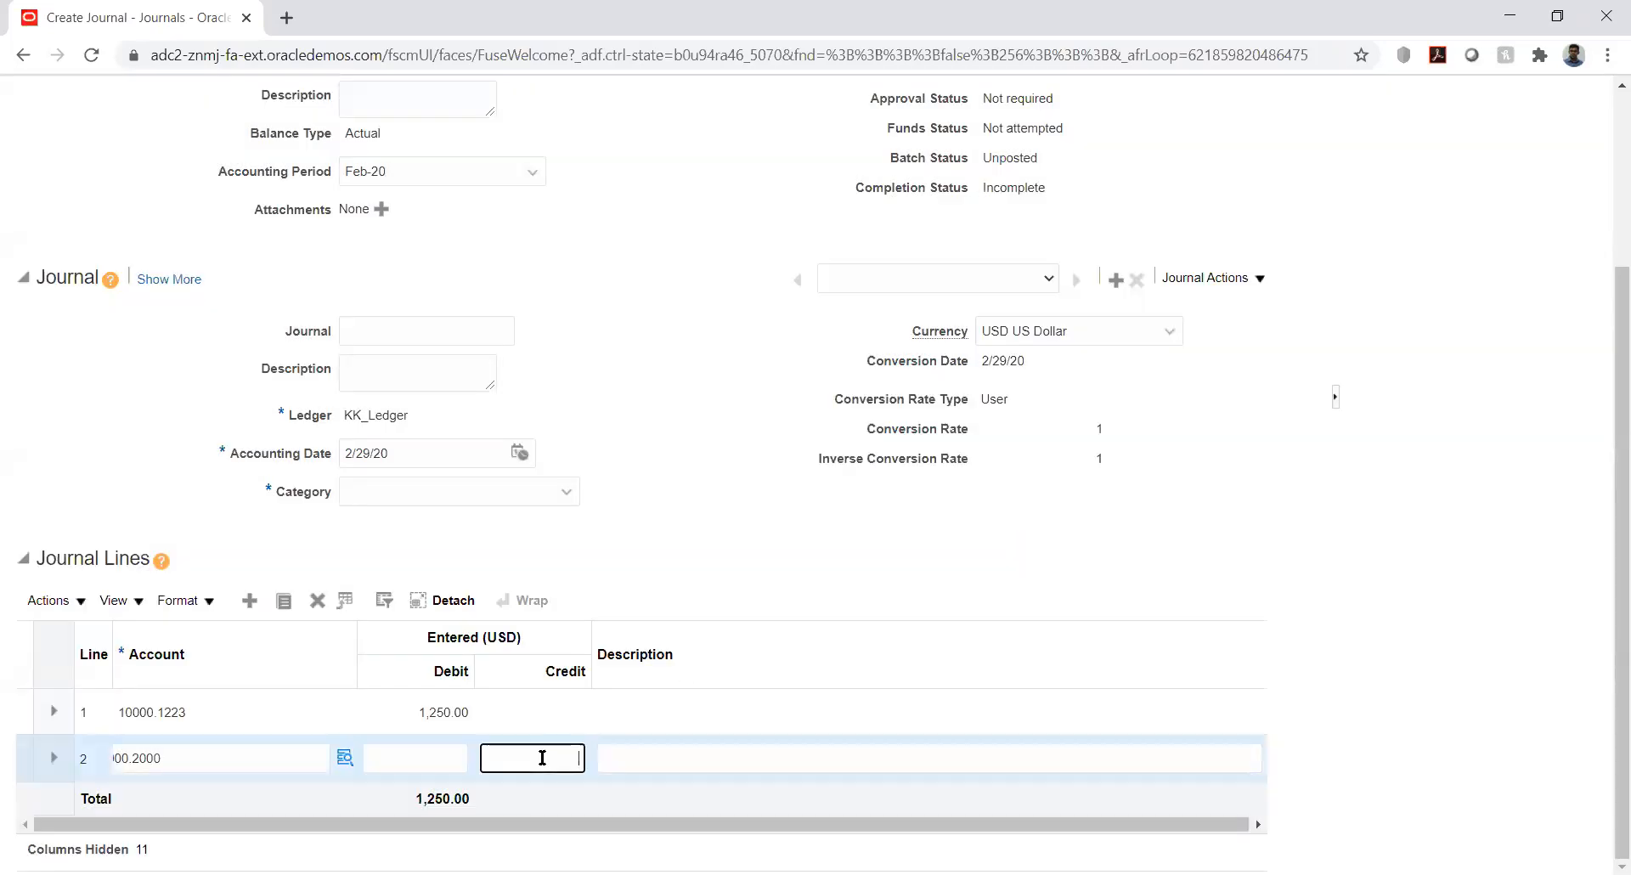
type("1250")
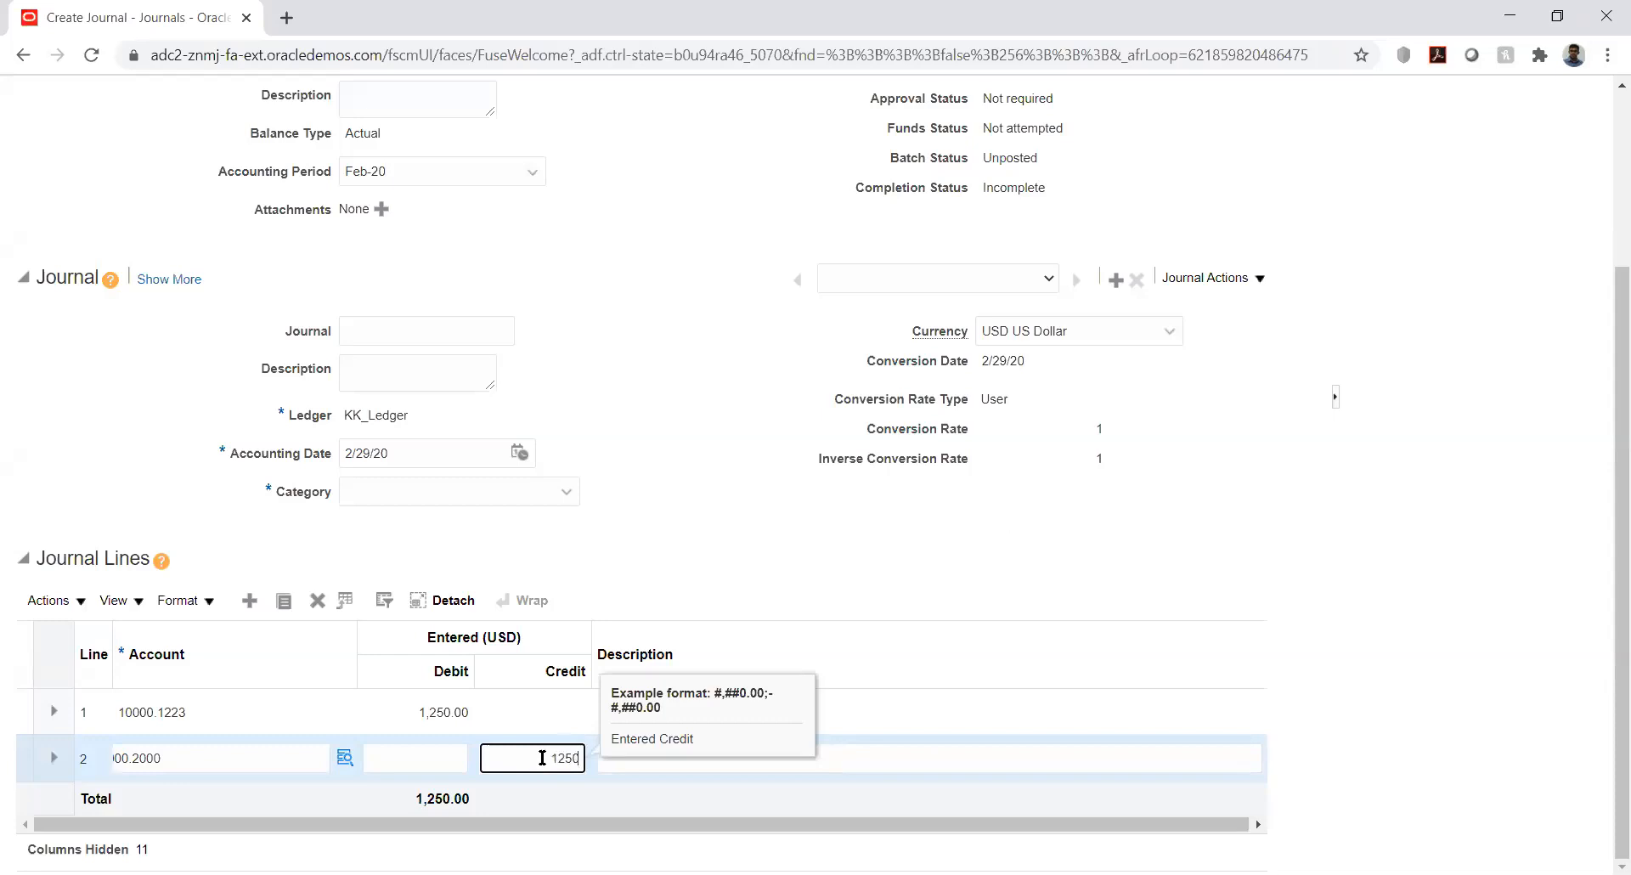
key("Tab")
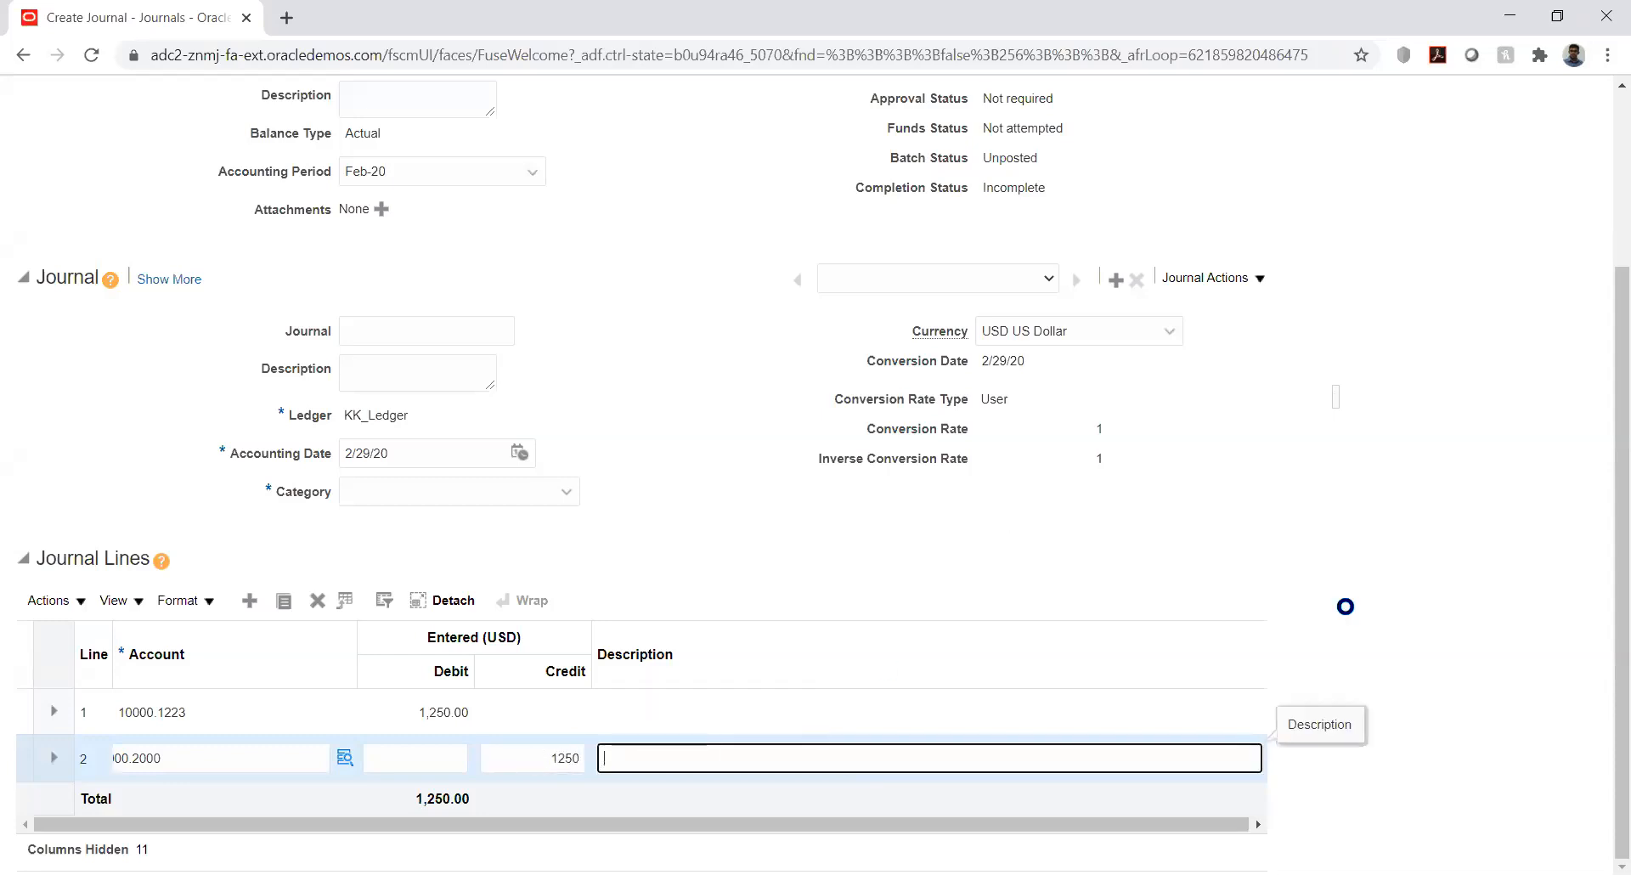
left_click(1477, 490)
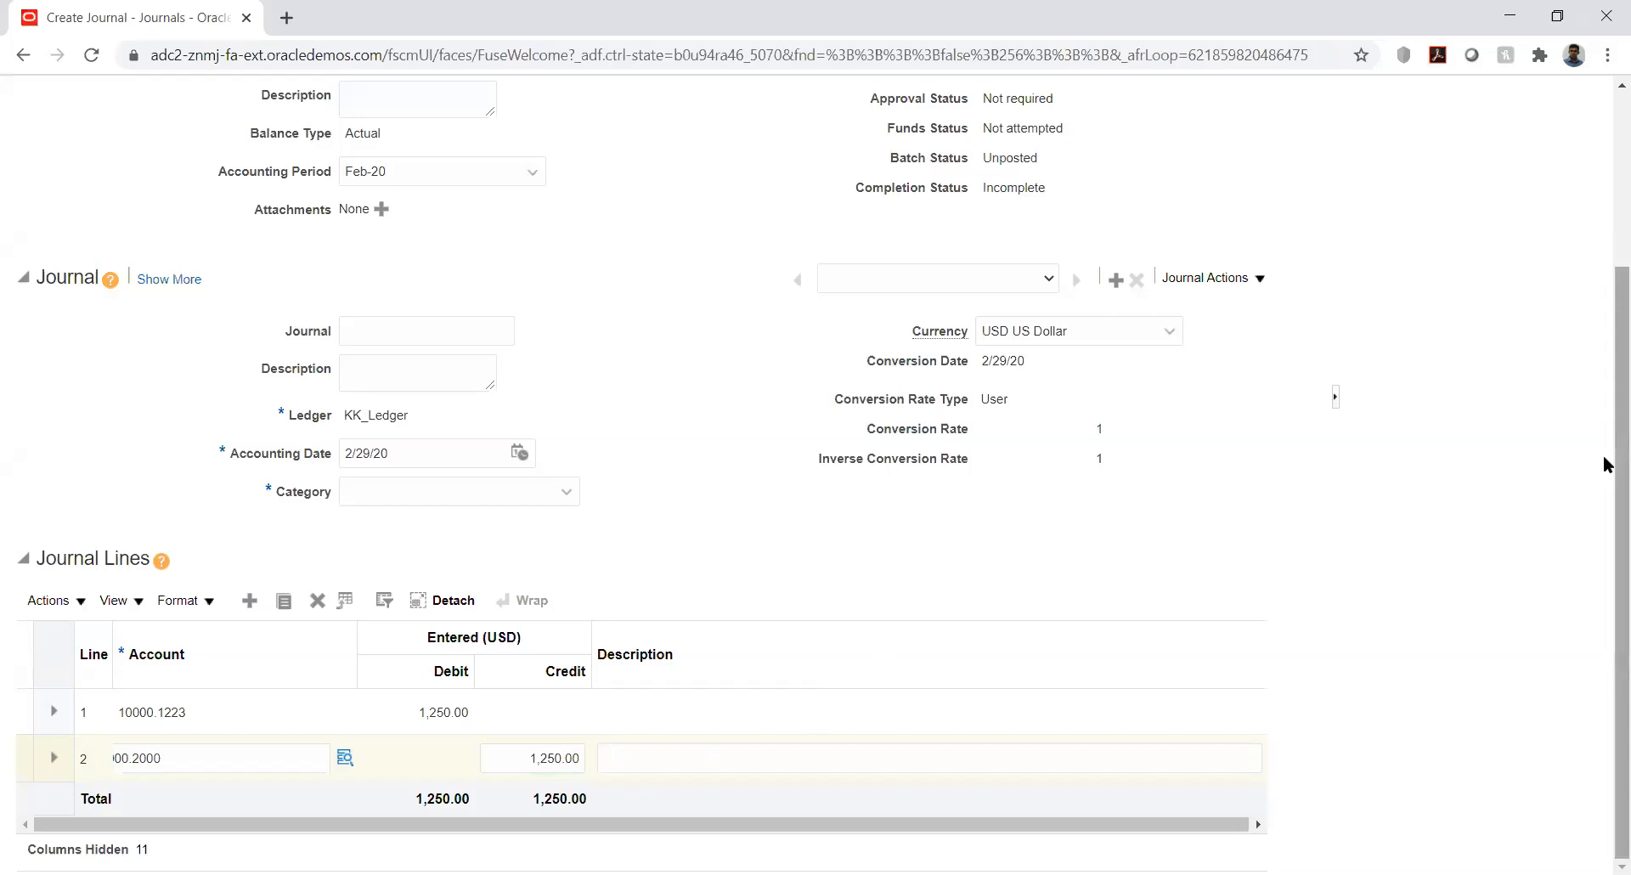
Set the journal category to KK_Fusion and post it, acknowledging the posting confirmation
left_click_drag(1602, 419, 1605, 238)
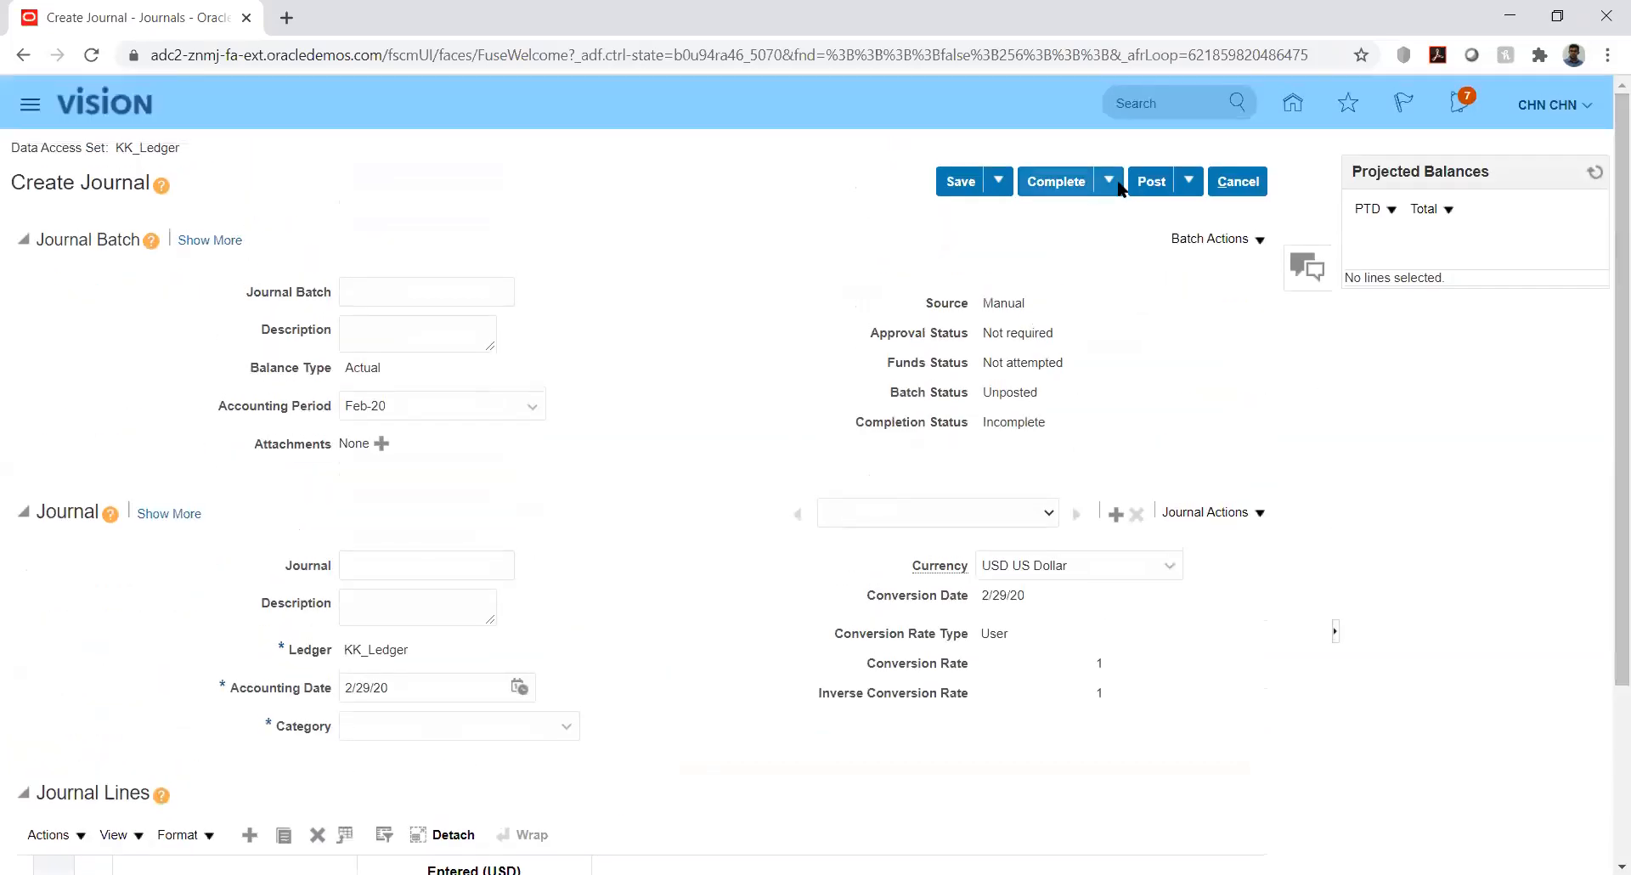
left_click(1152, 183)
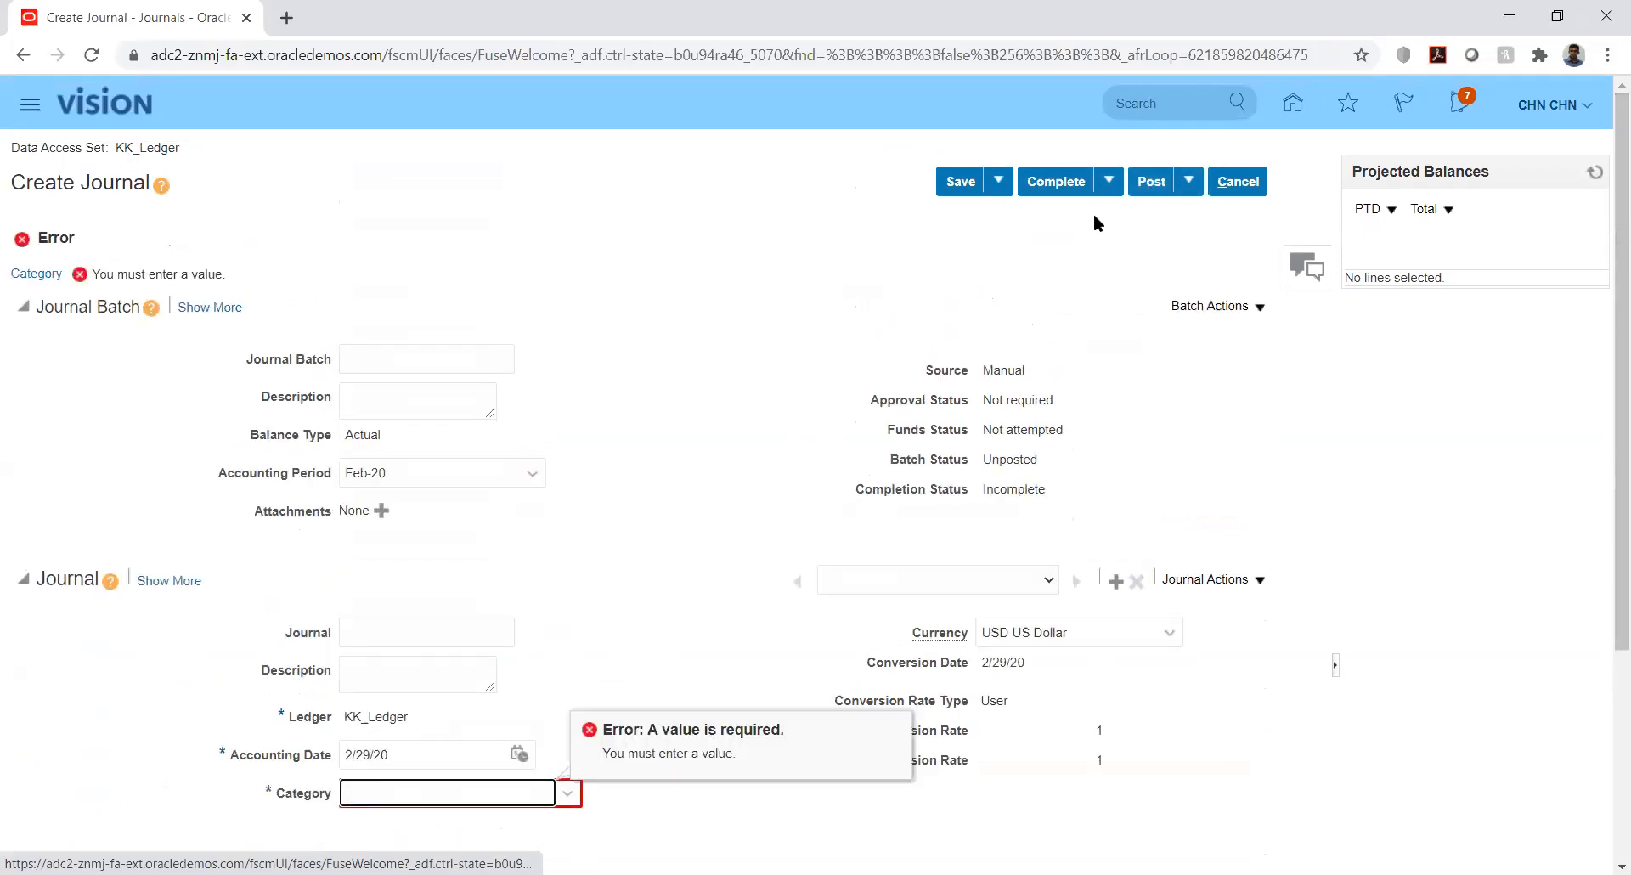
type("K")
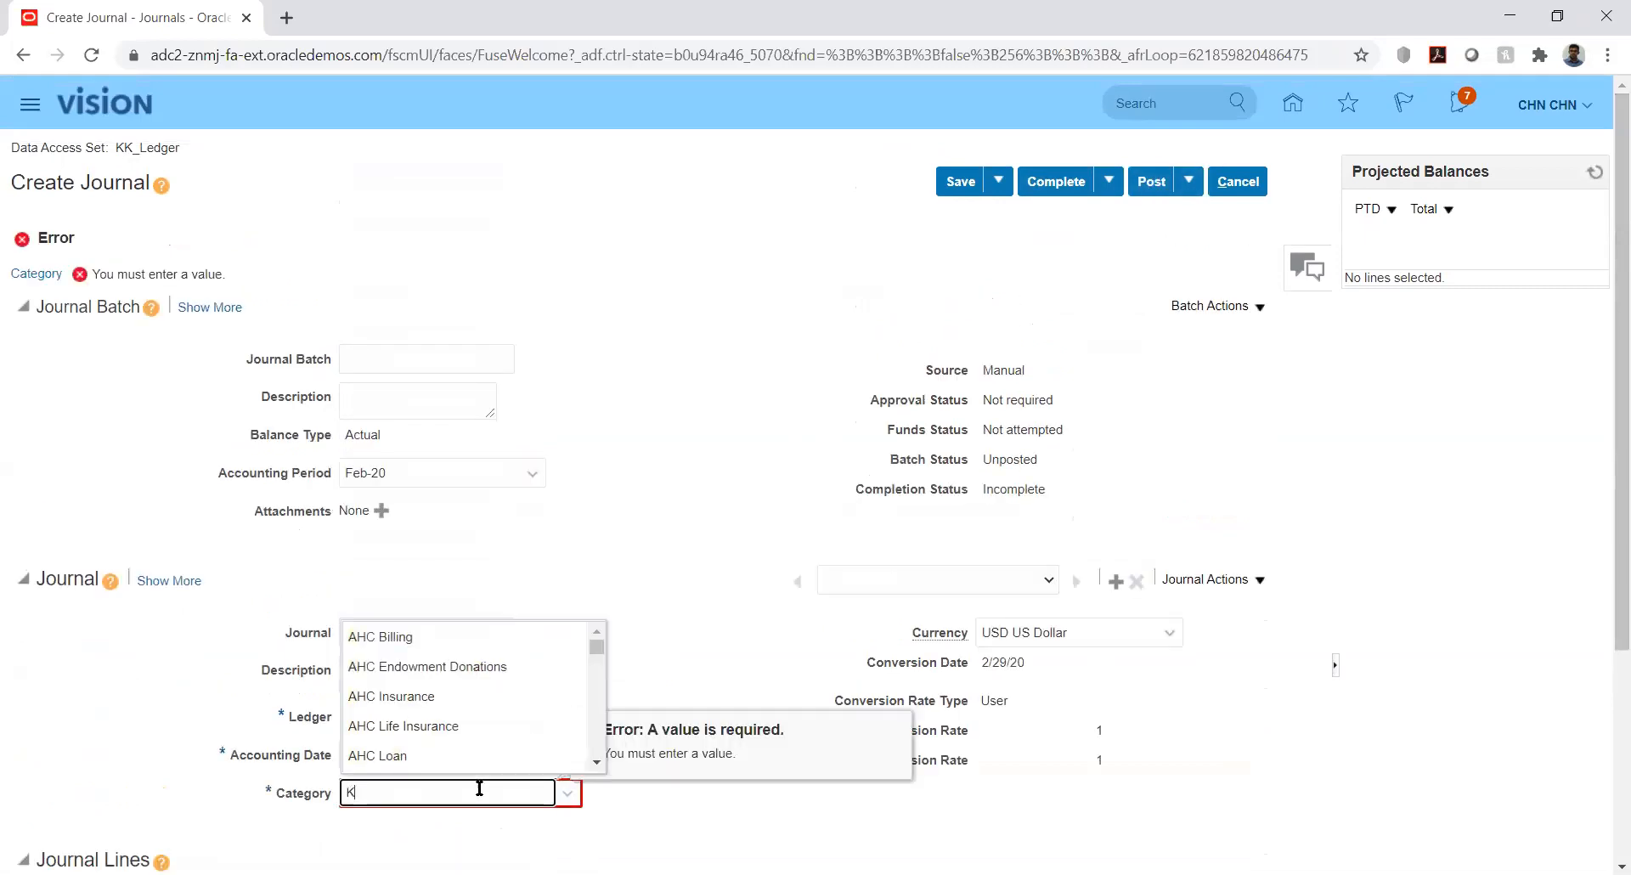
type("K")
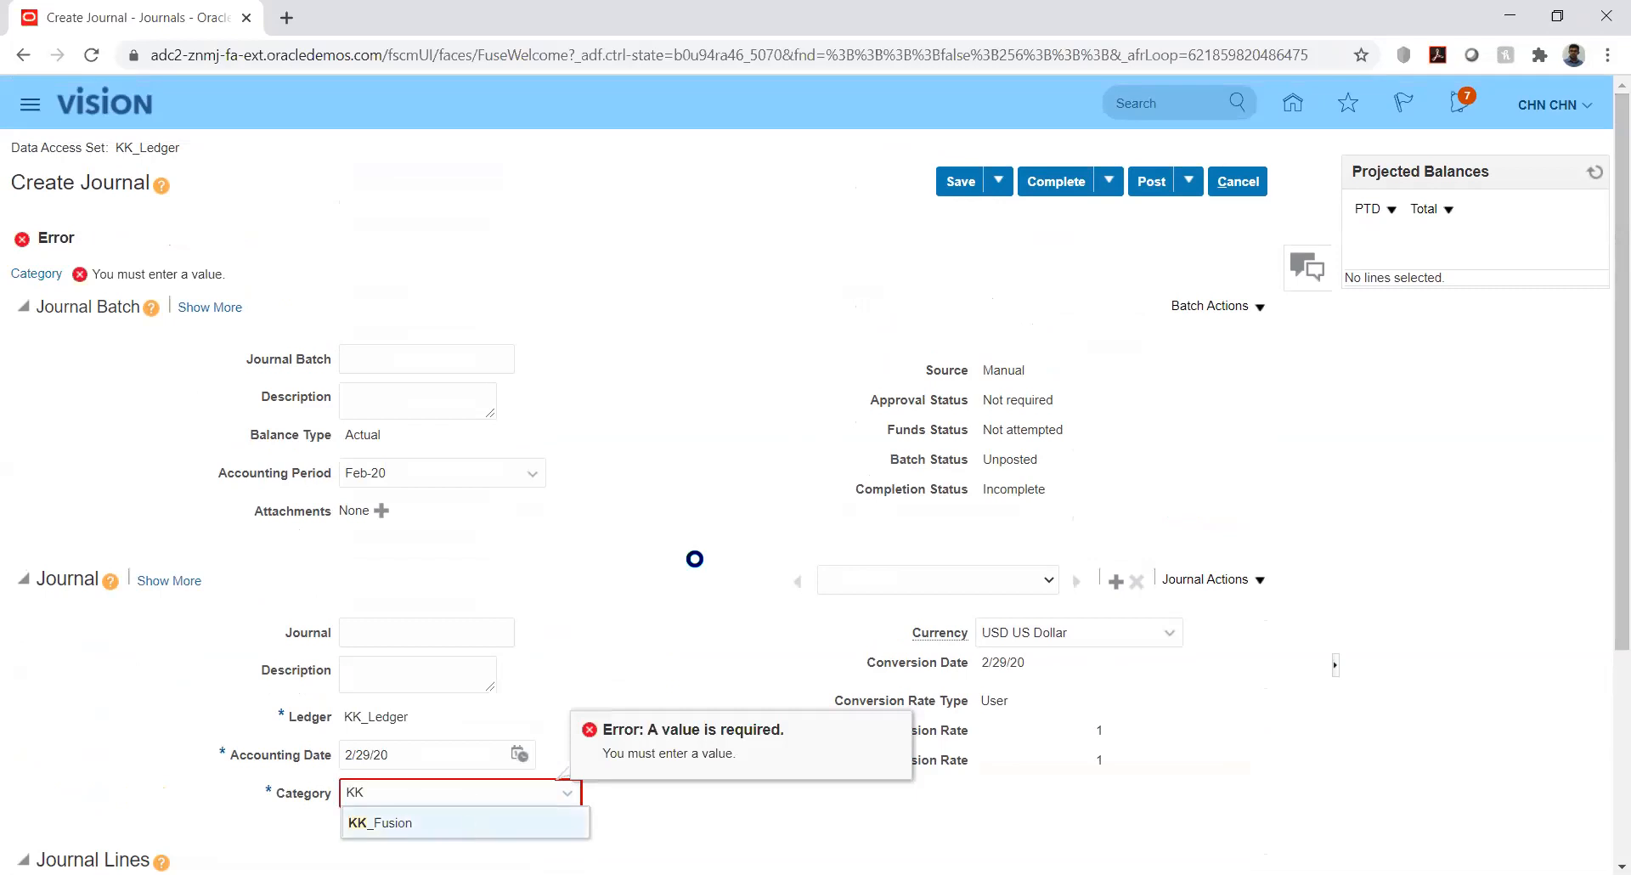
key("Return")
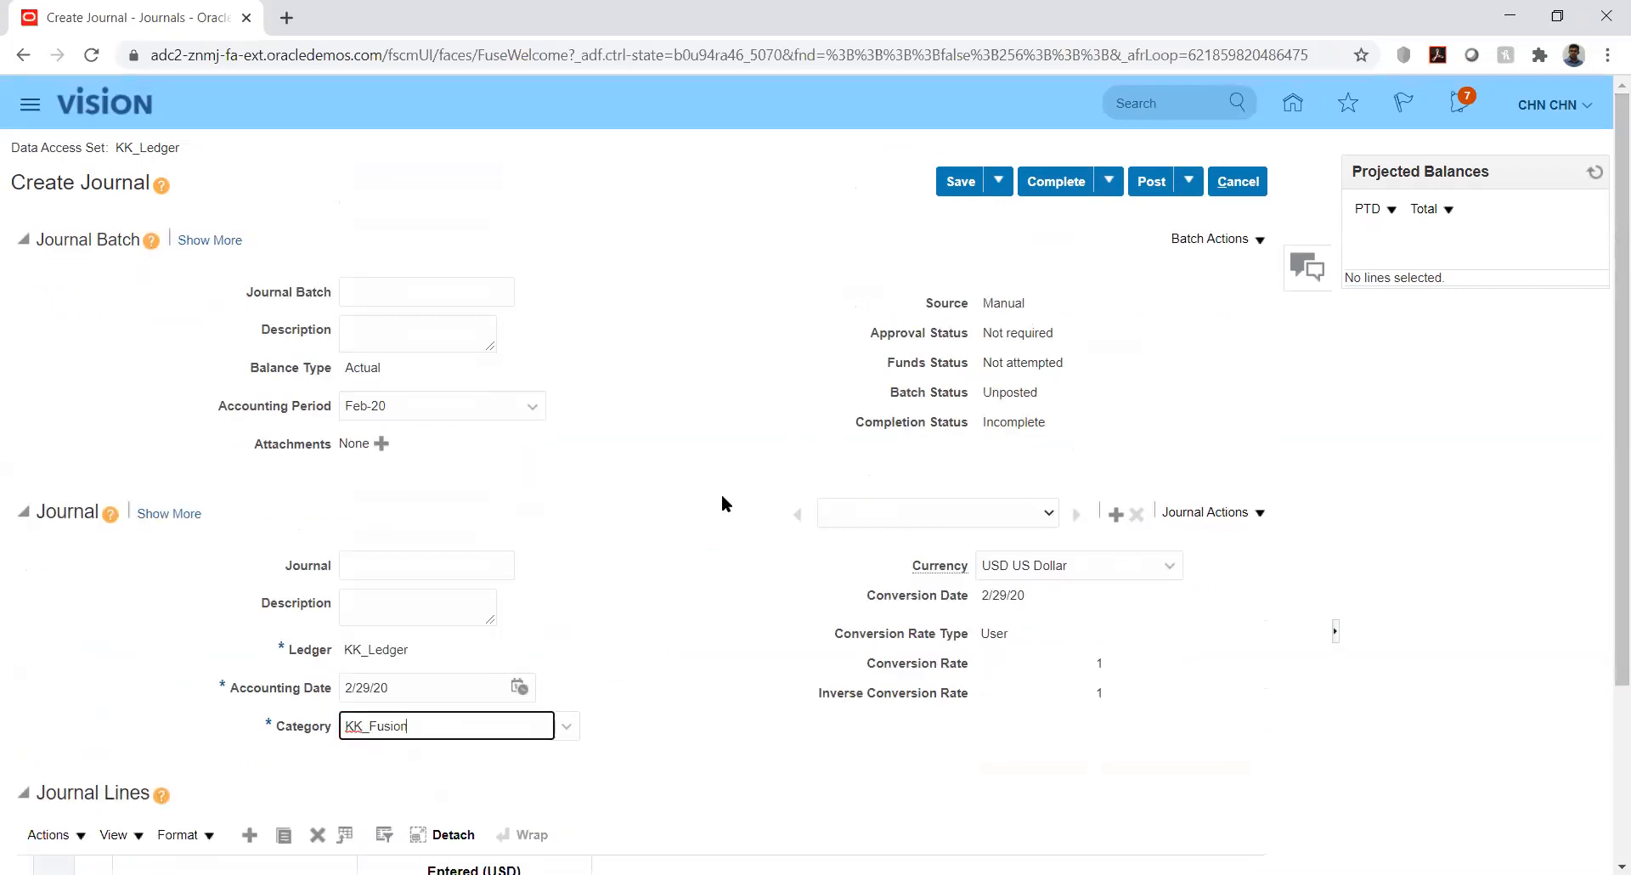
left_click(1151, 181)
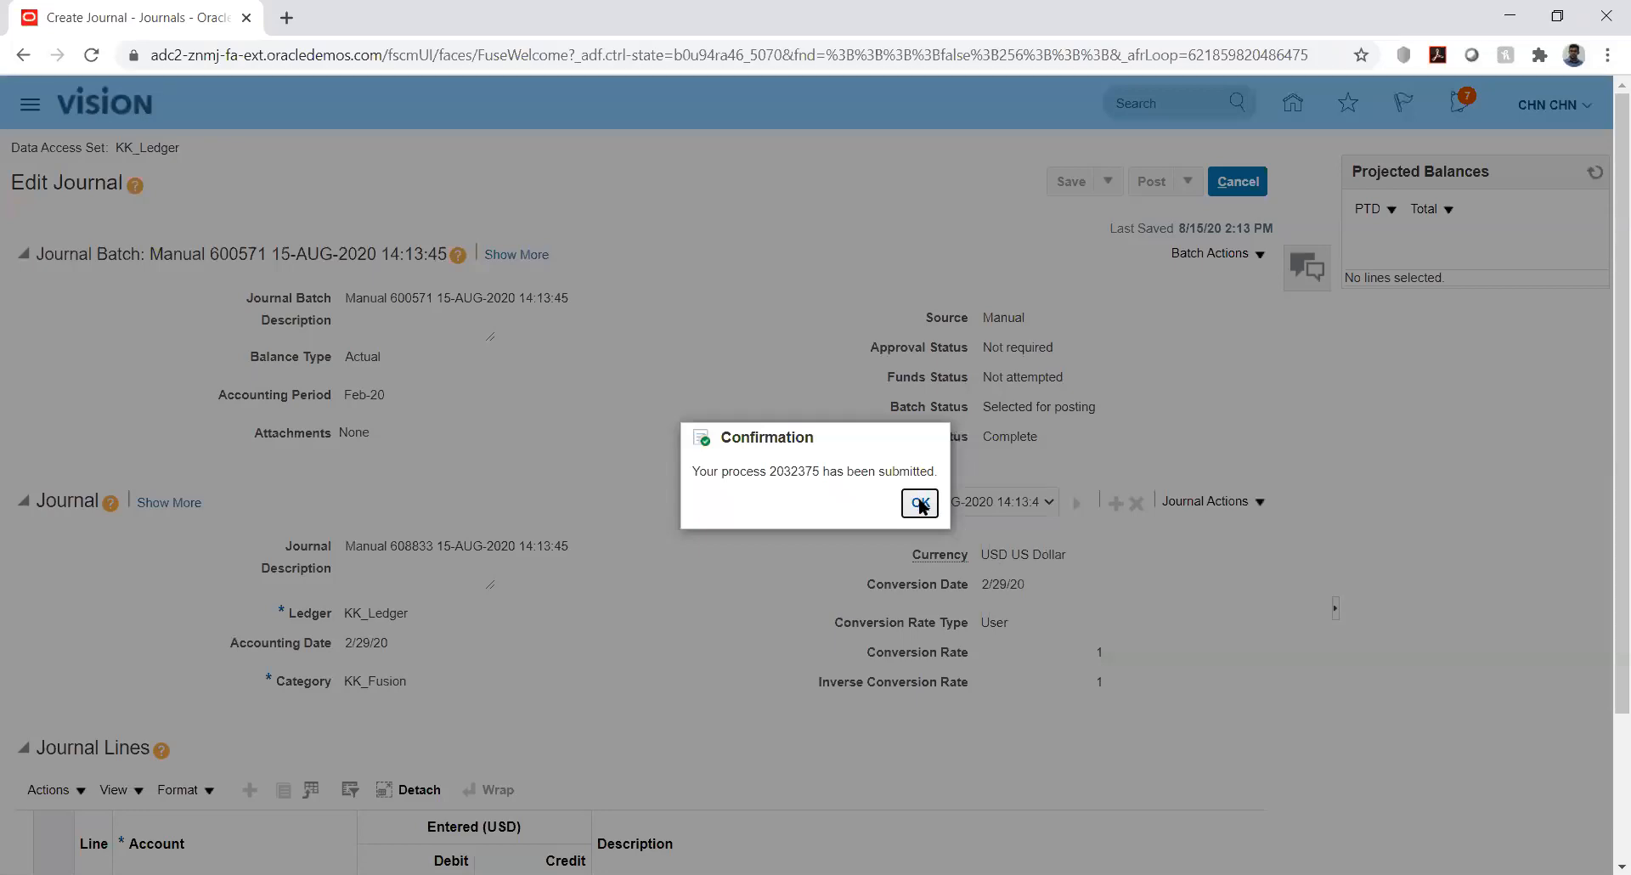
left_click(921, 503)
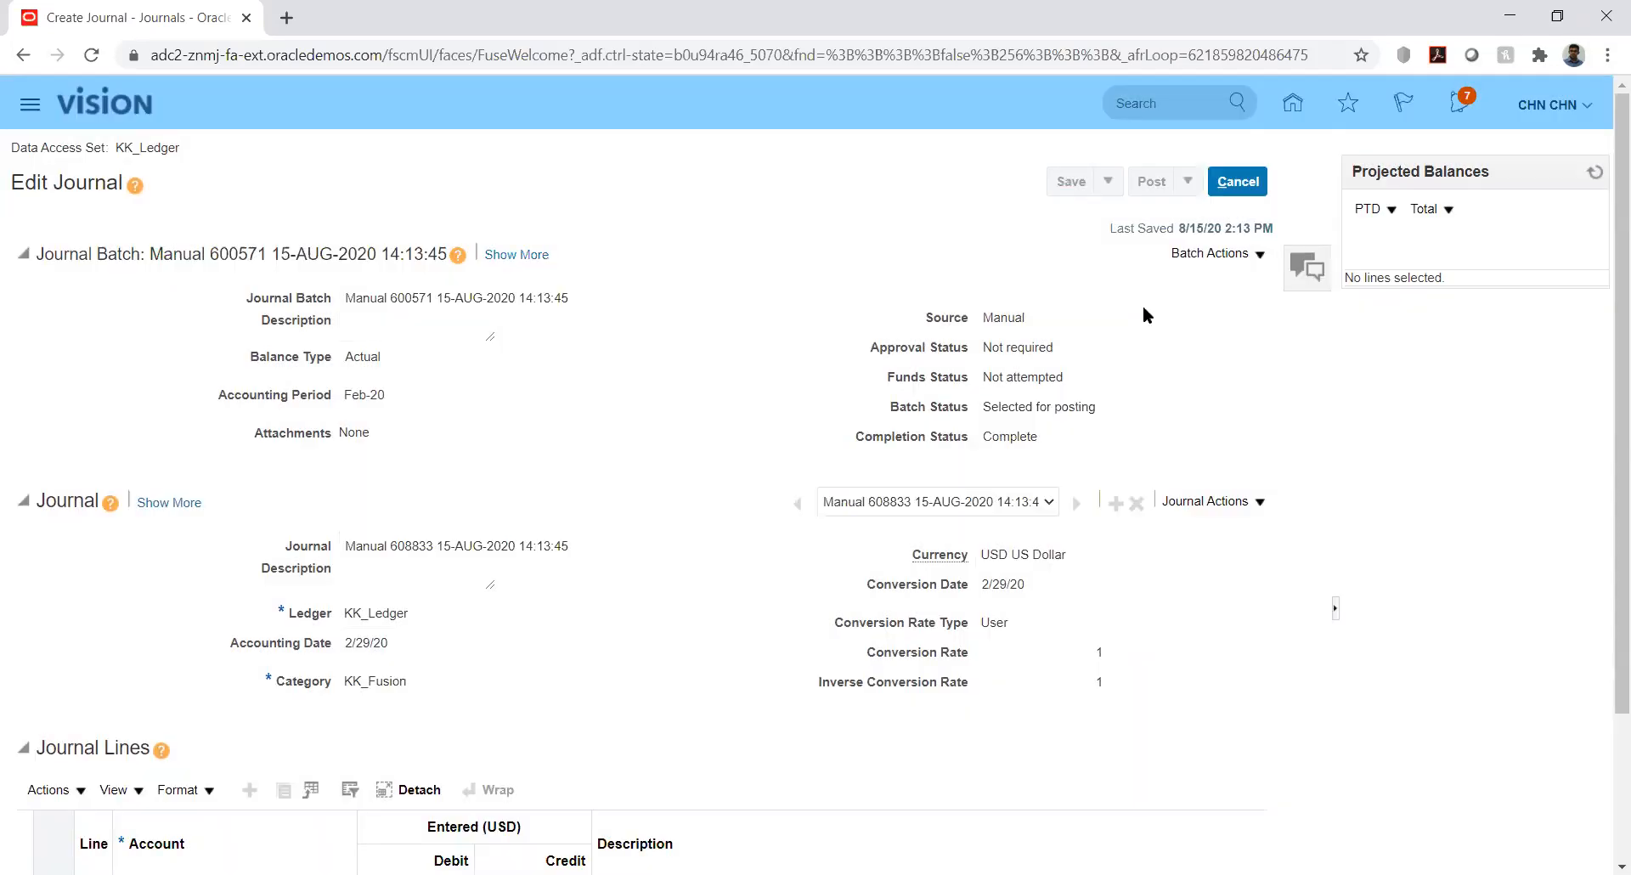
Leave journal batch Manual 600571, close Manage Journals, and return to the home springboard
left_click(1240, 183)
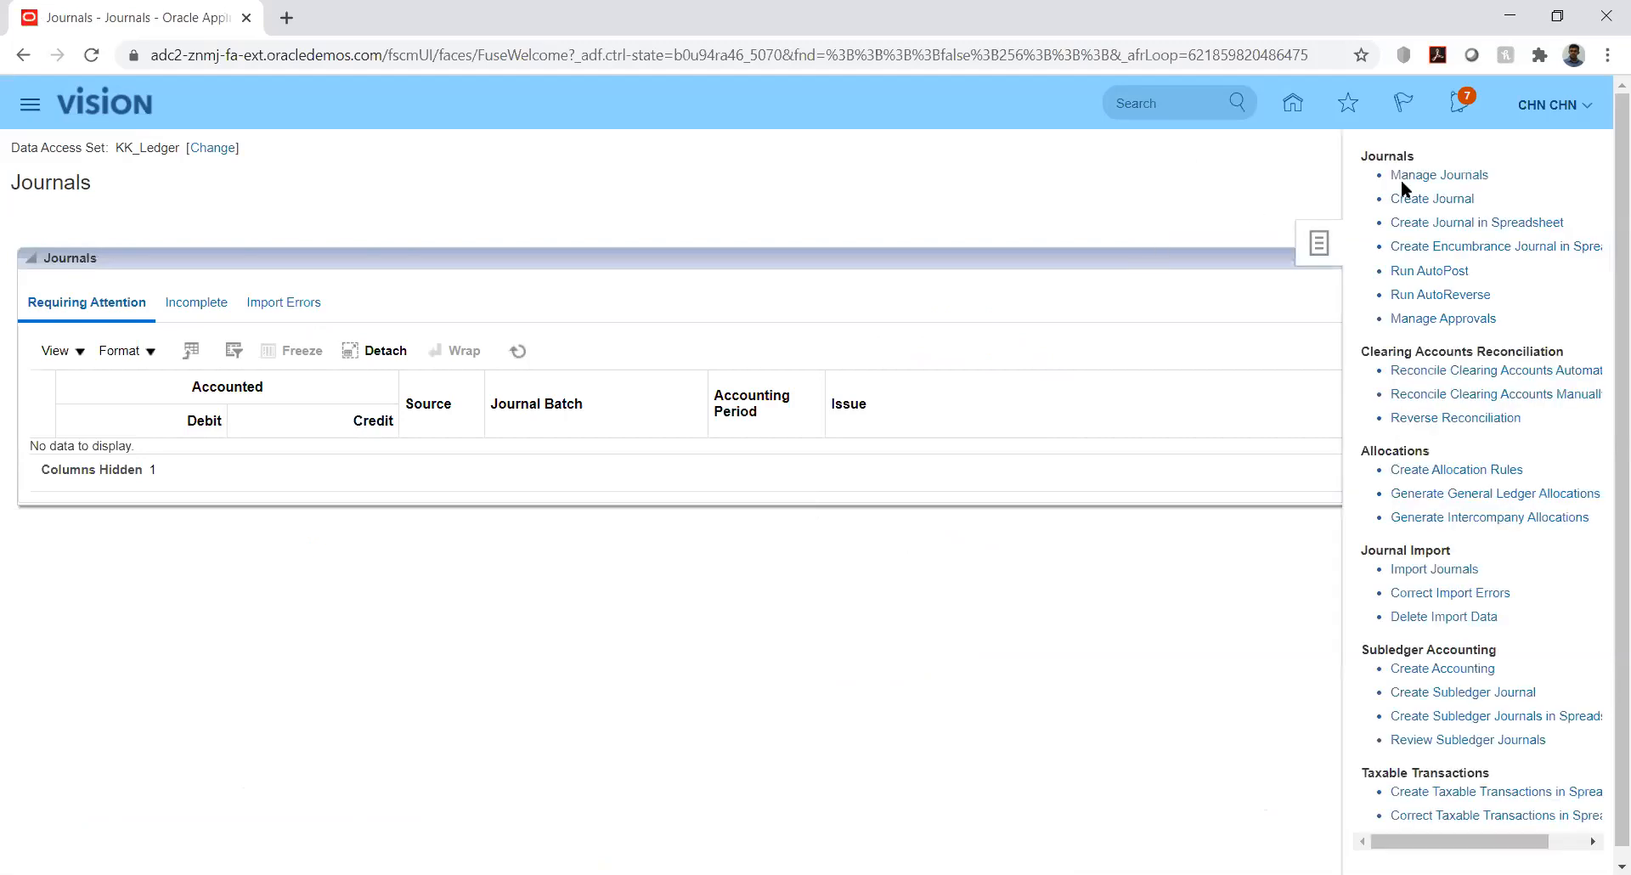
left_click(1428, 178)
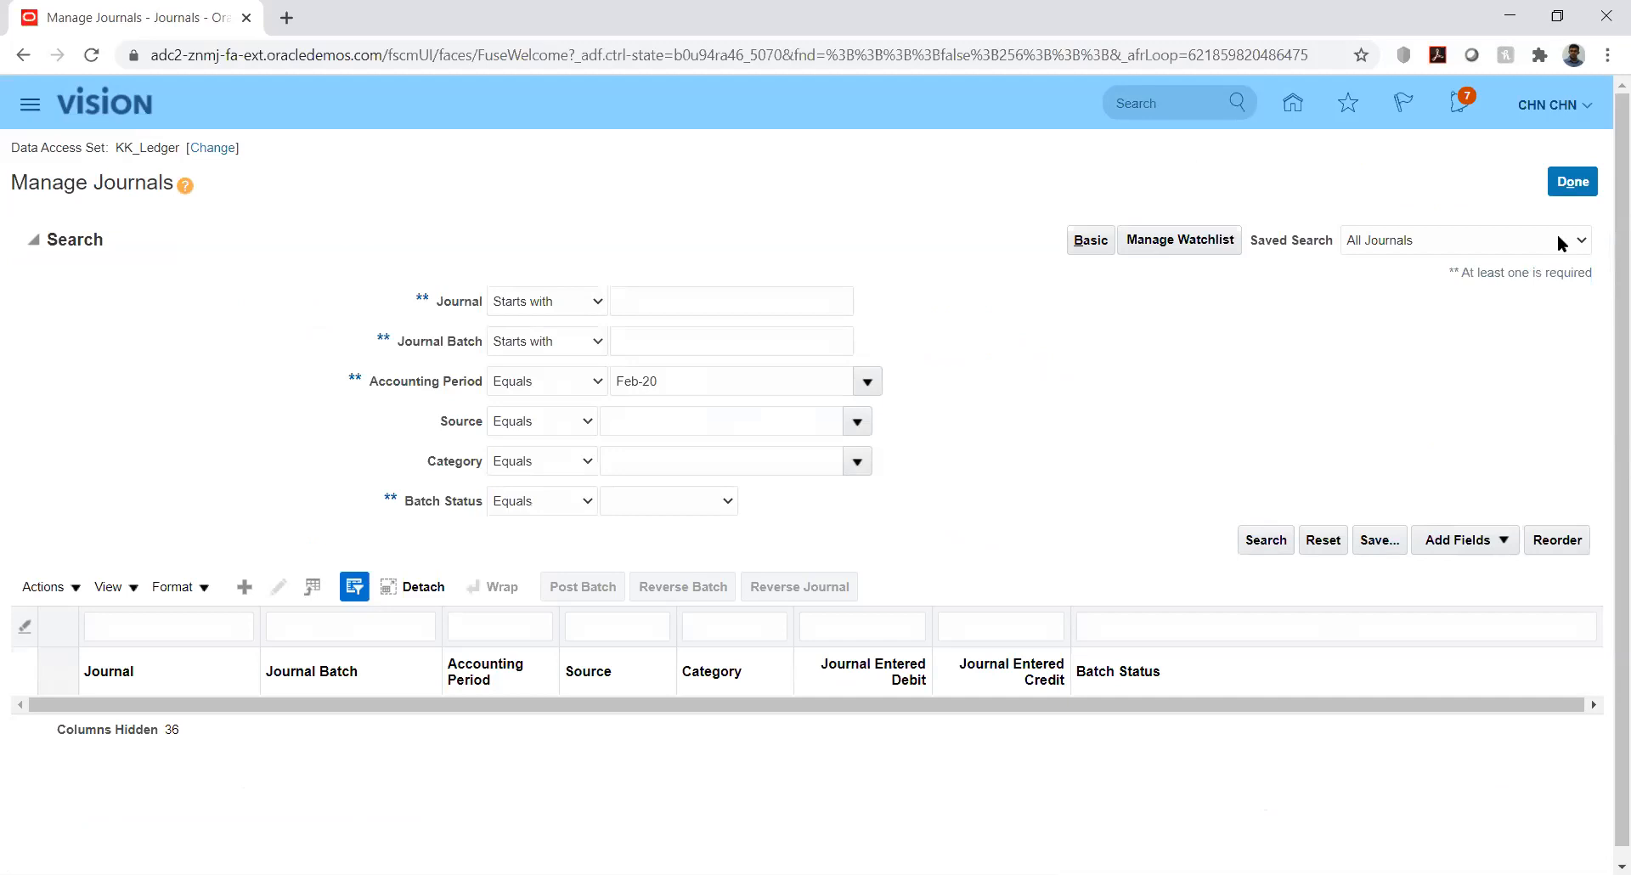
left_click(1574, 184)
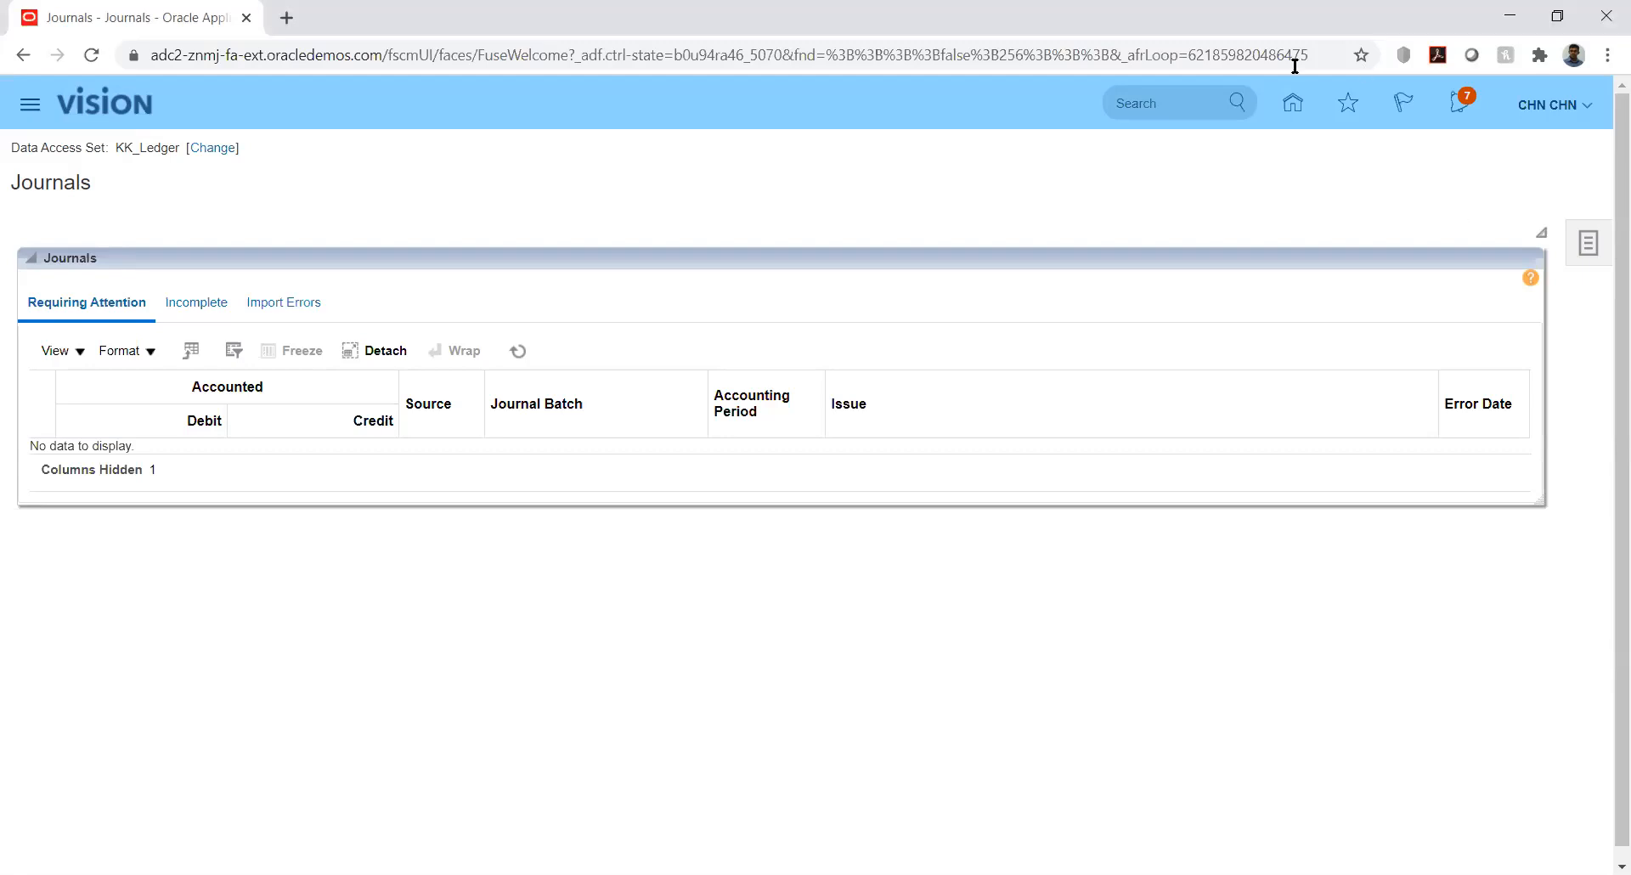
left_click(1293, 103)
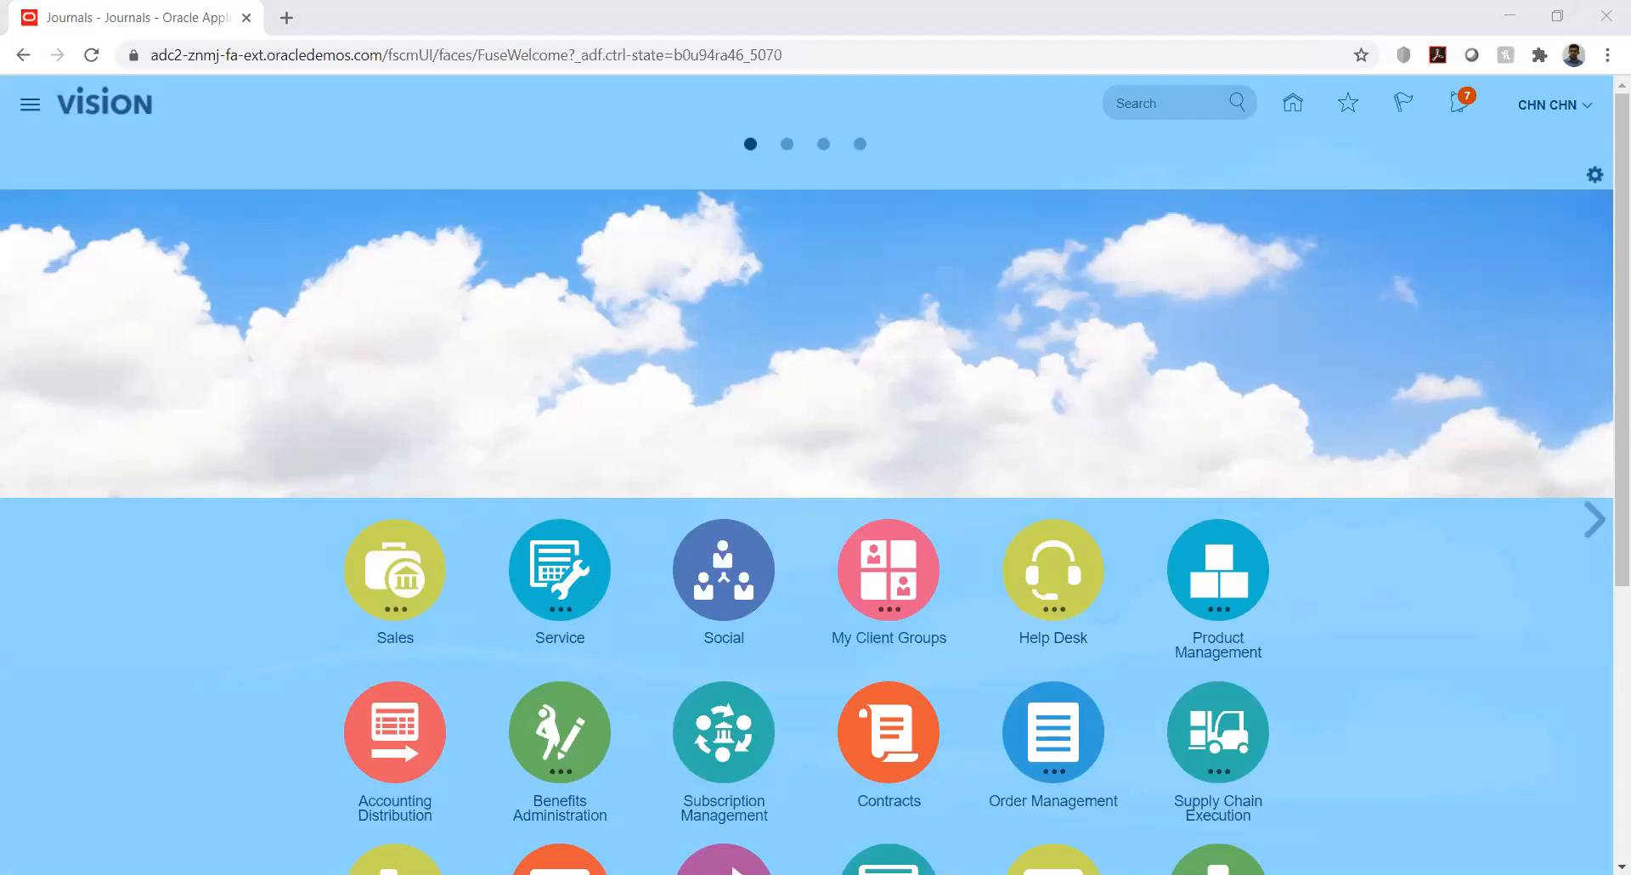
Enter Setup and Maintenance from the user menu and list the implementation projects
left_click(1588, 110)
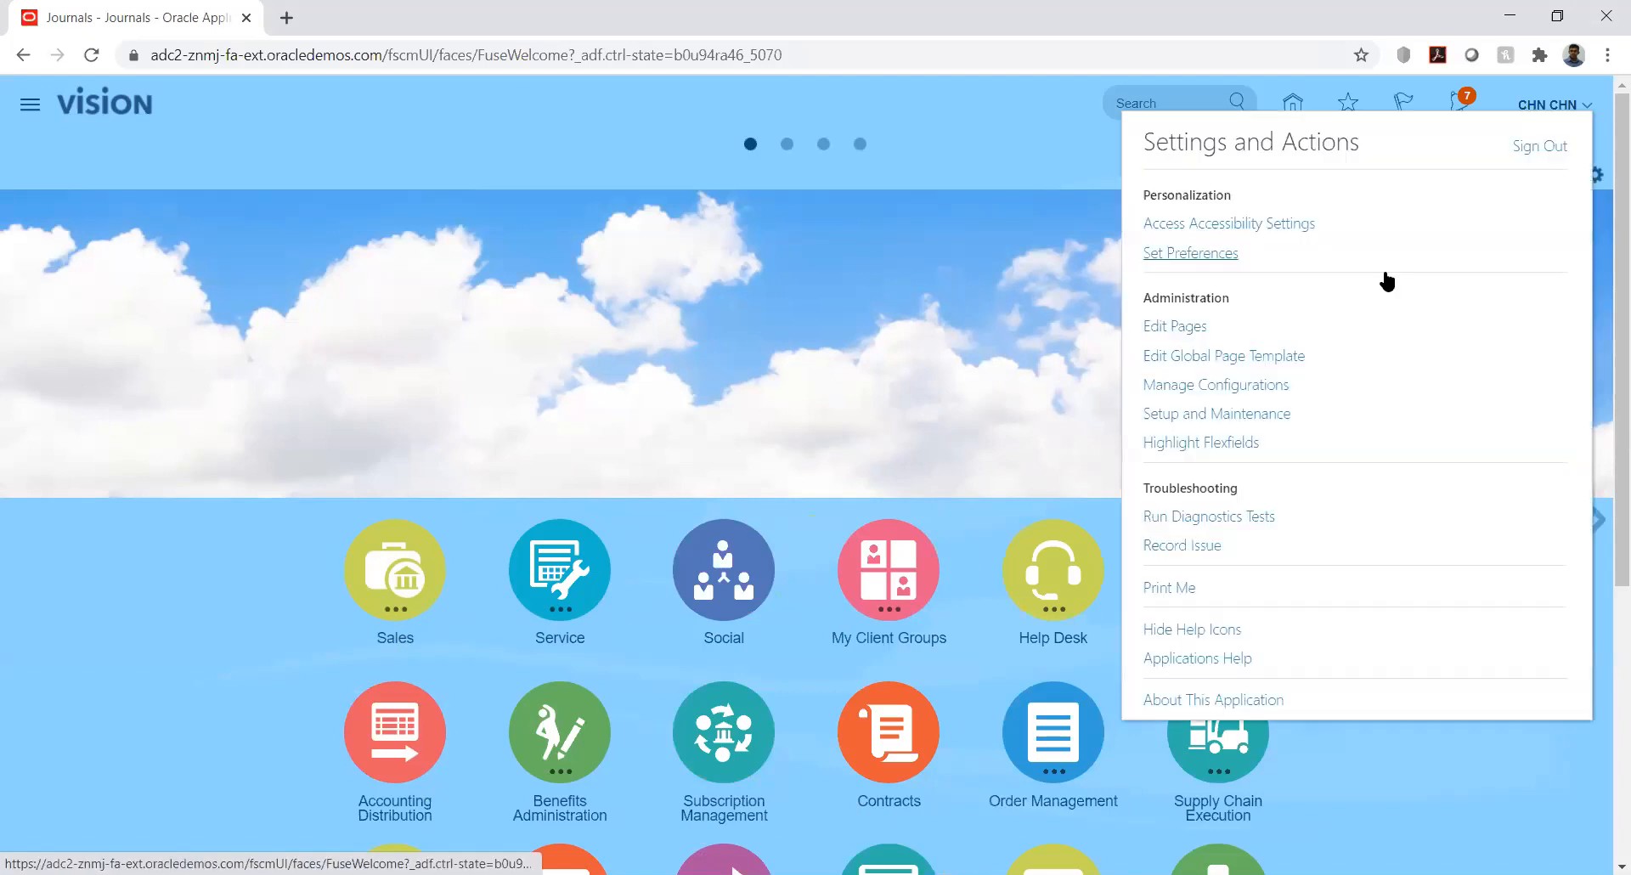
left_click(1217, 415)
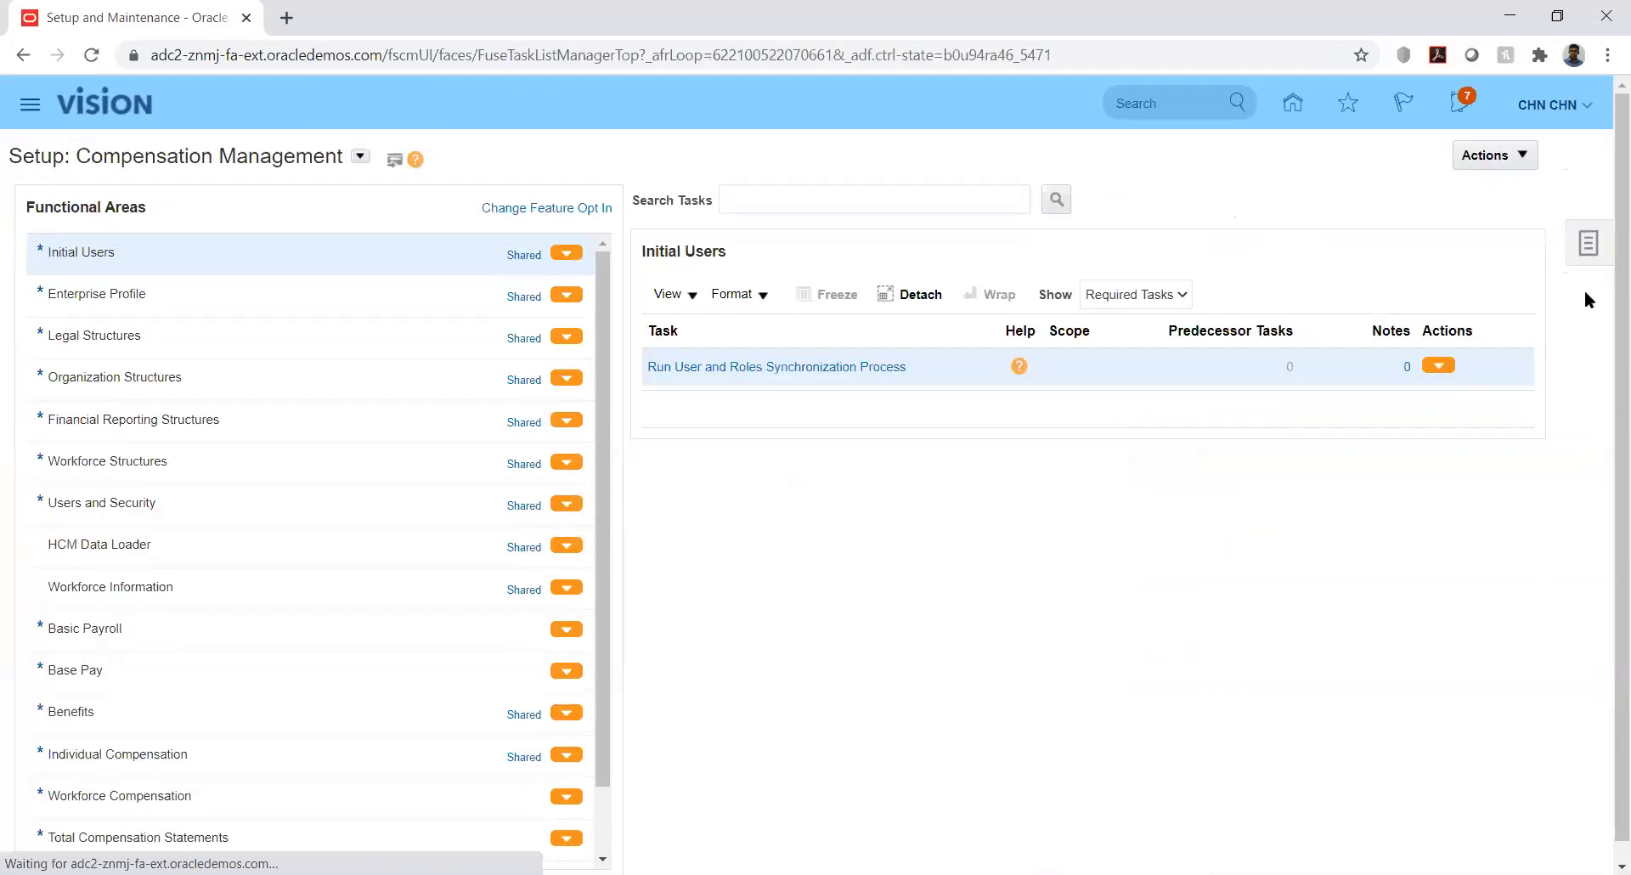
left_click(1591, 245)
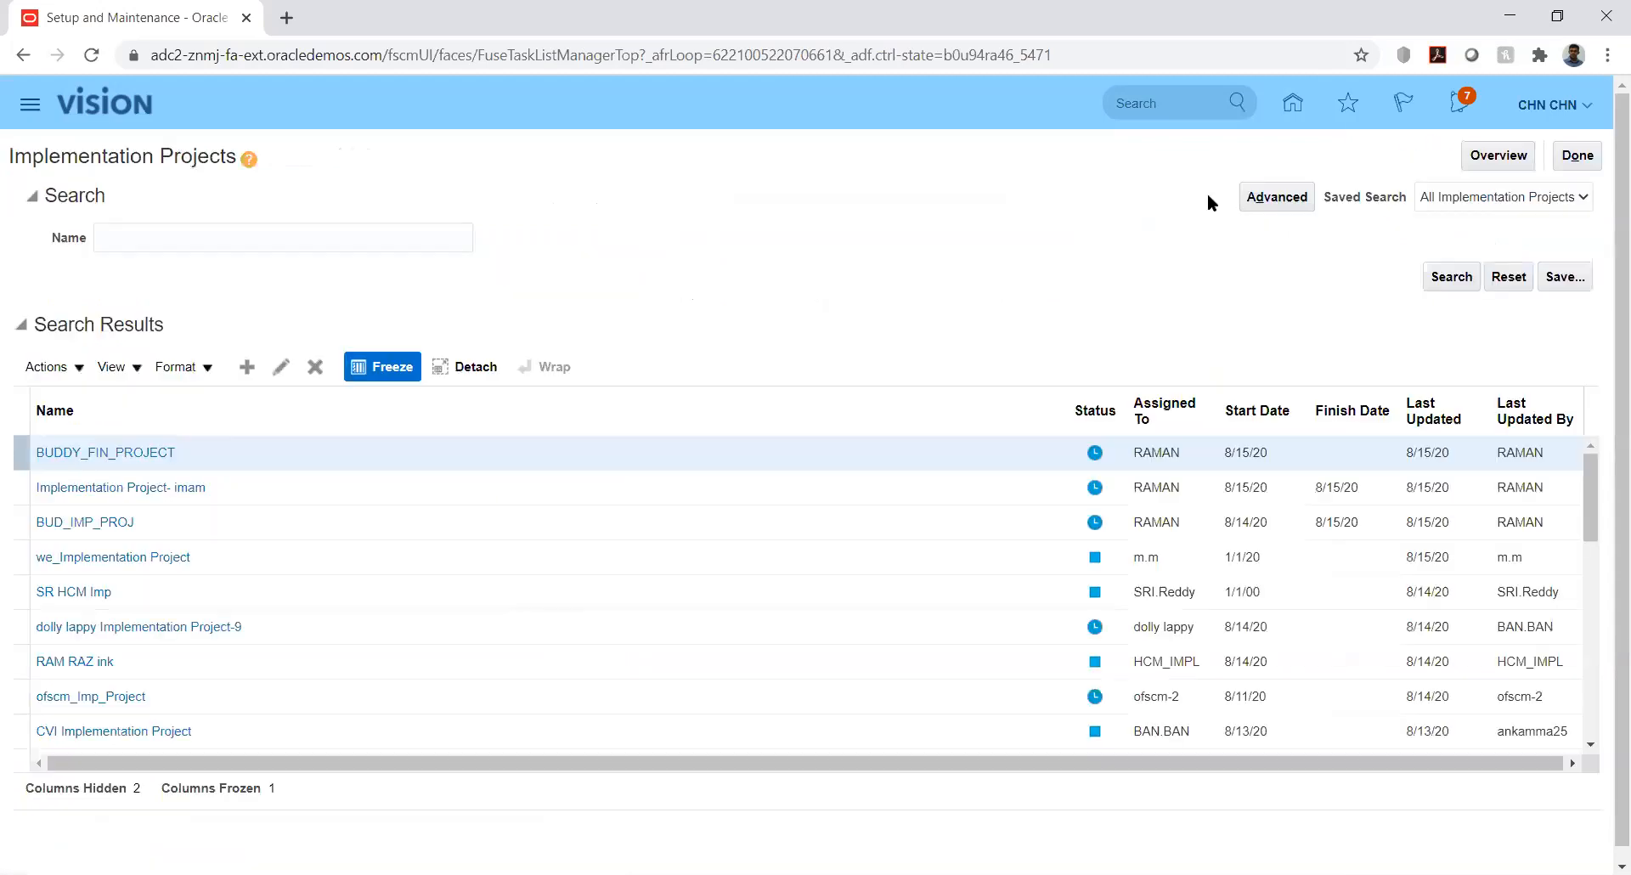
Search implementation projects by name for 'kk' and open KK Implementation
left_click(238, 233)
type("kk")
key("Return")
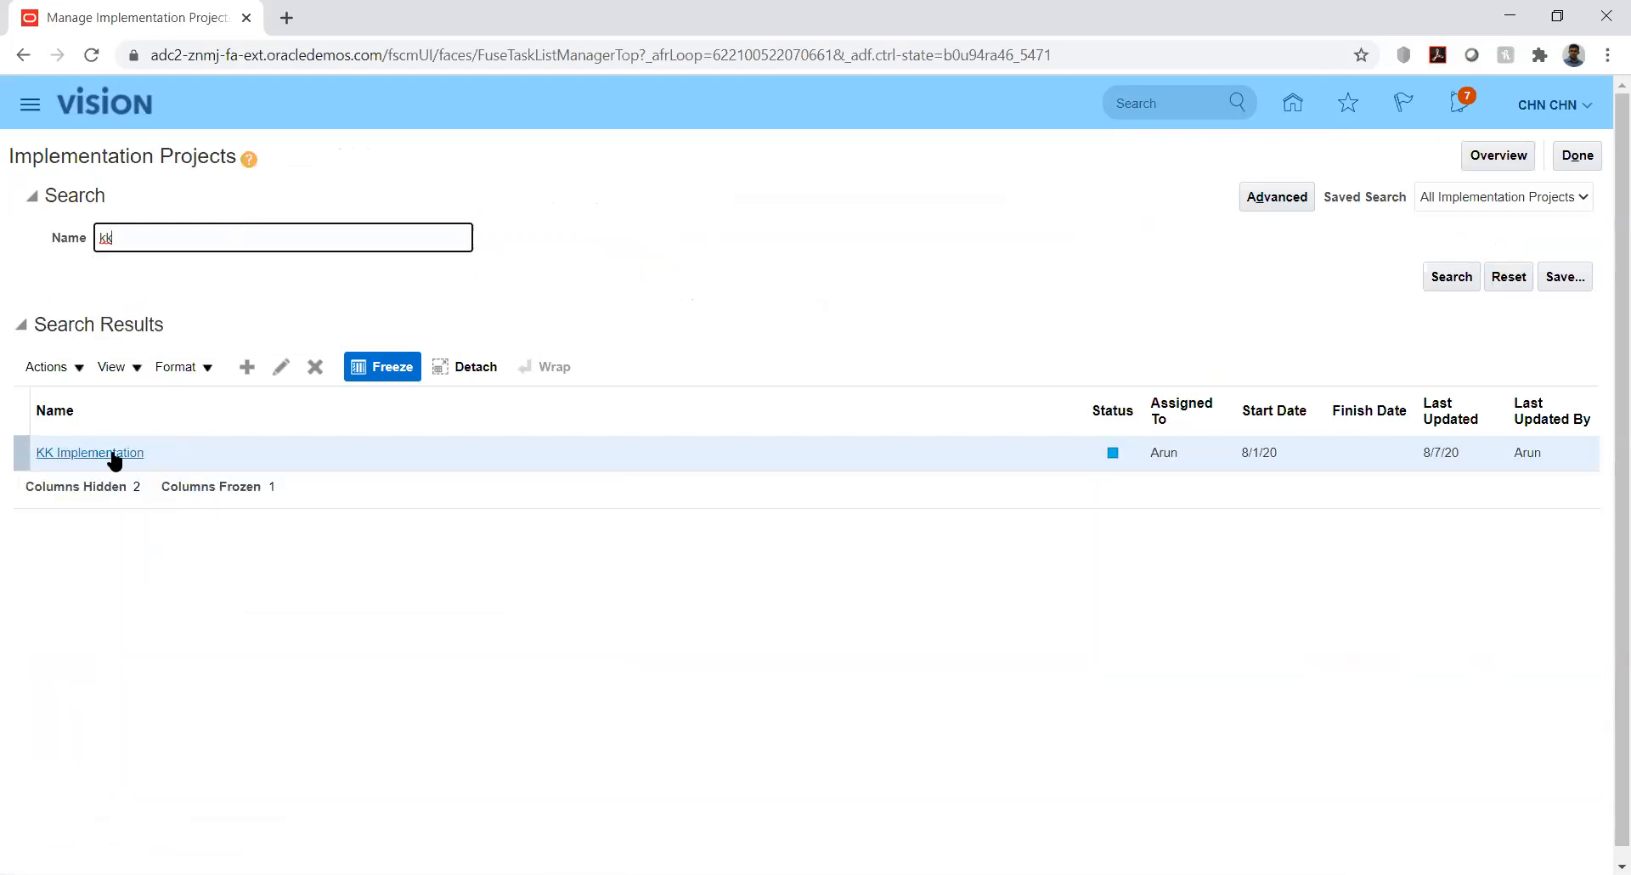
left_click(115, 460)
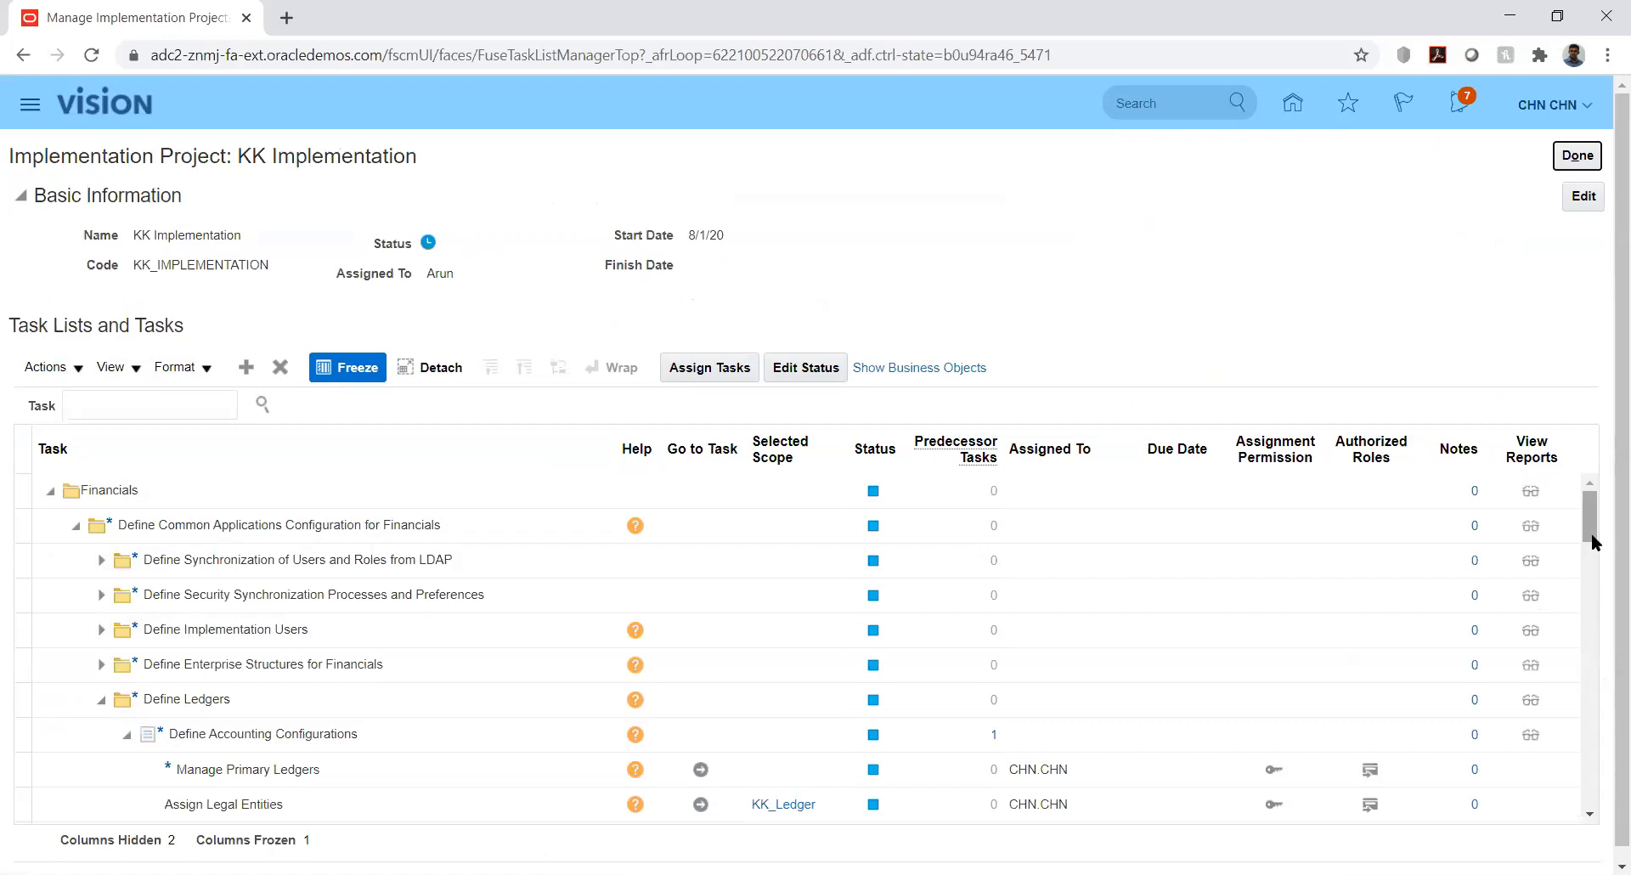
Expand Define Enterprise Structures for Financials and Define Currencies to reveal Manage Daily Rates
left_click(99, 666)
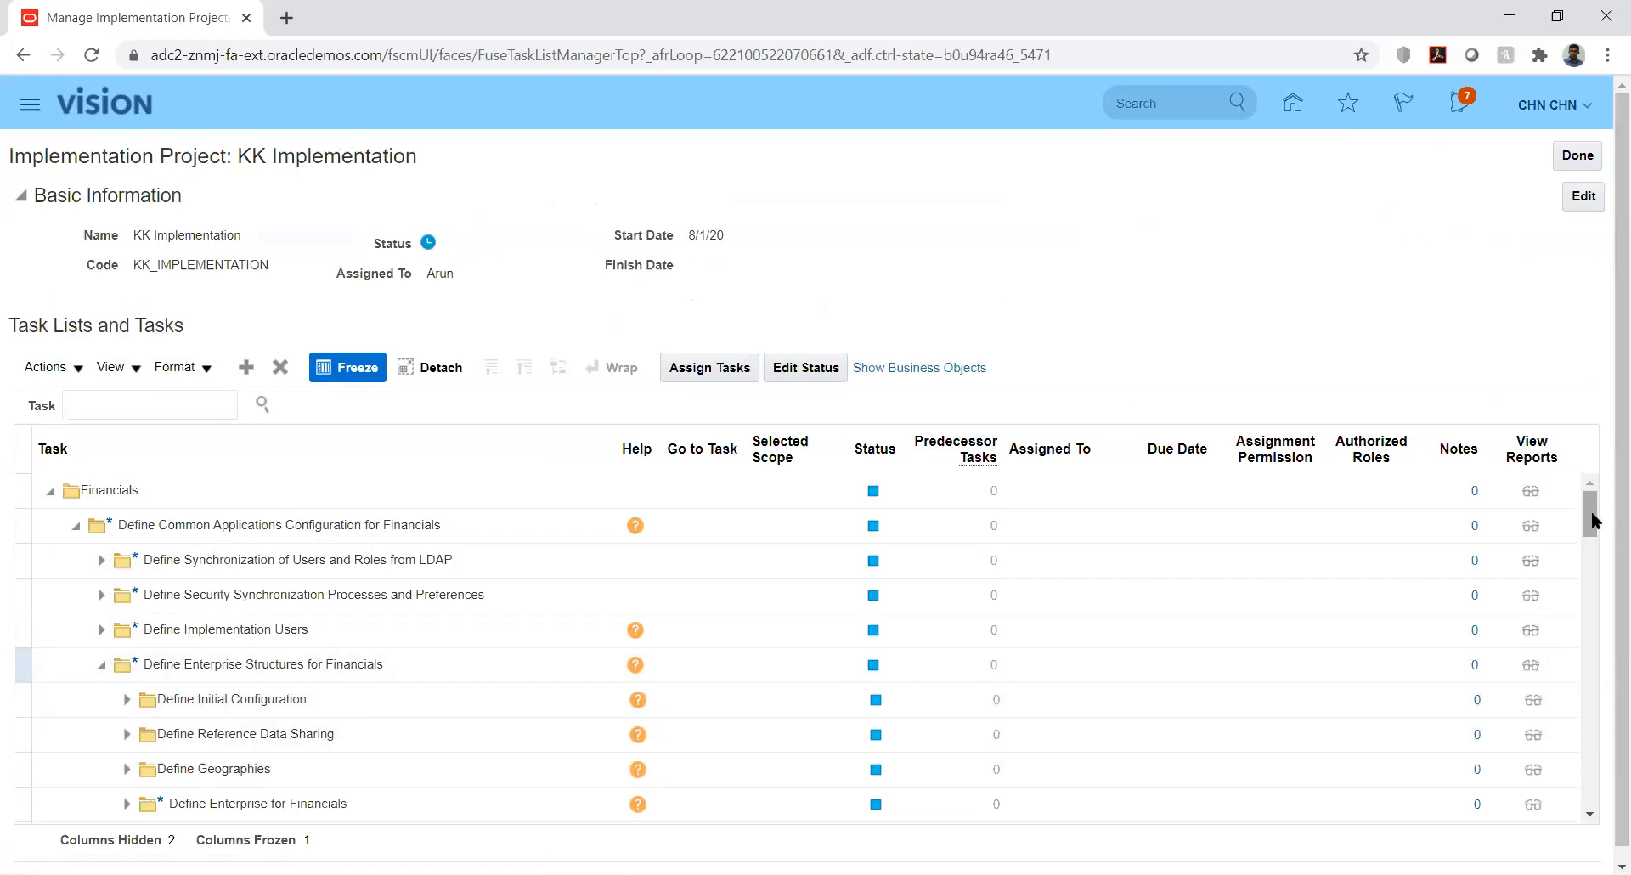
left_click_drag(1597, 532, 1604, 548)
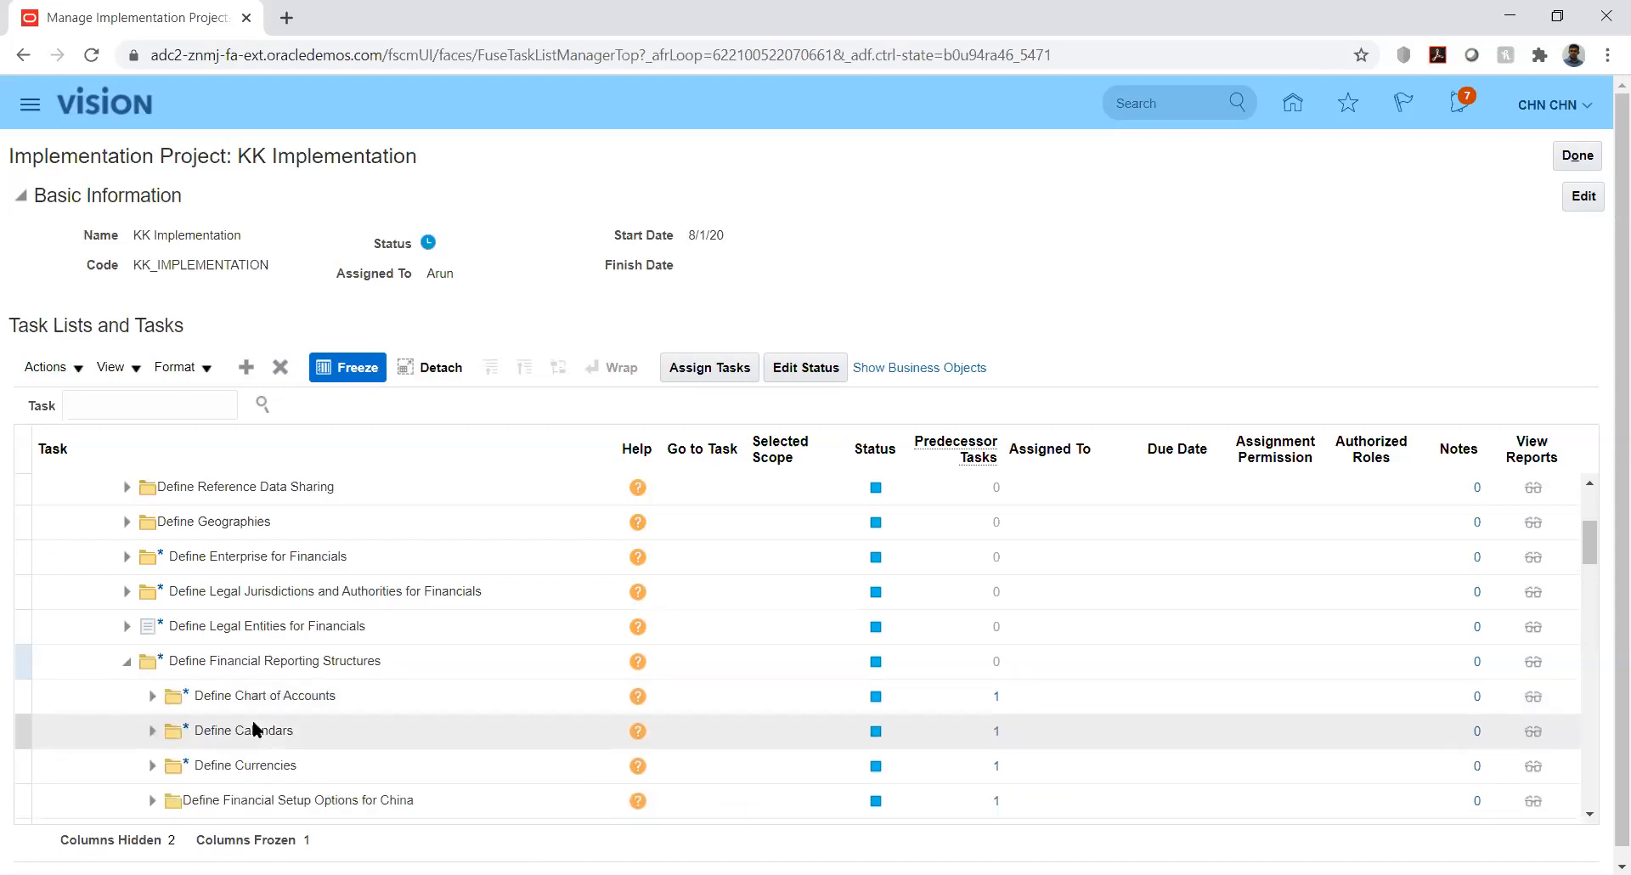
left_click(152, 765)
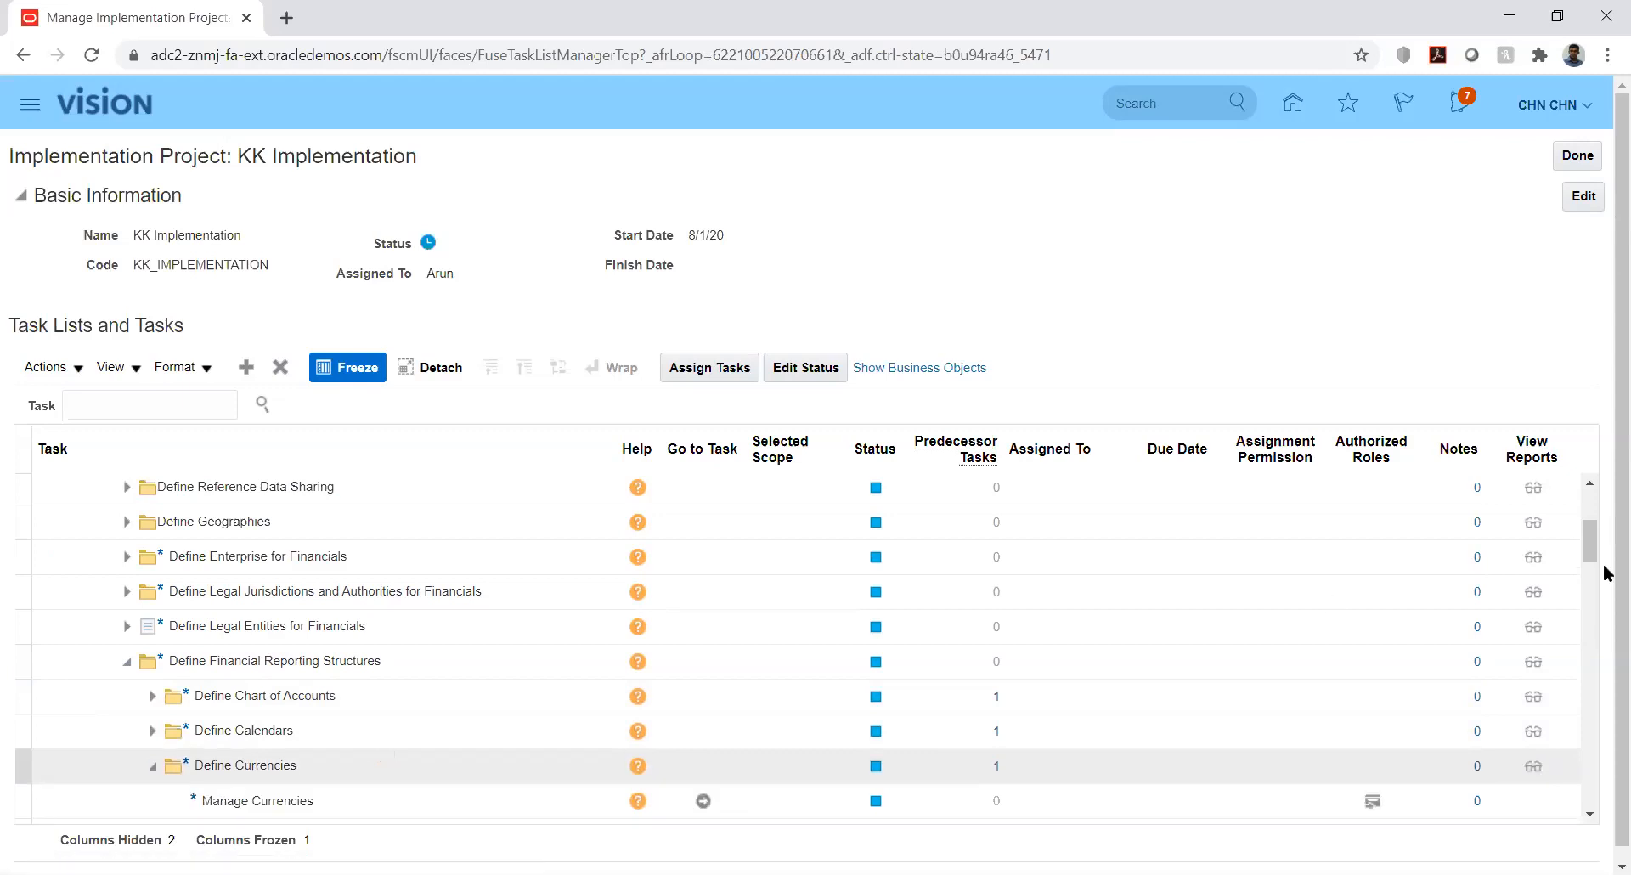
left_click(1587, 523)
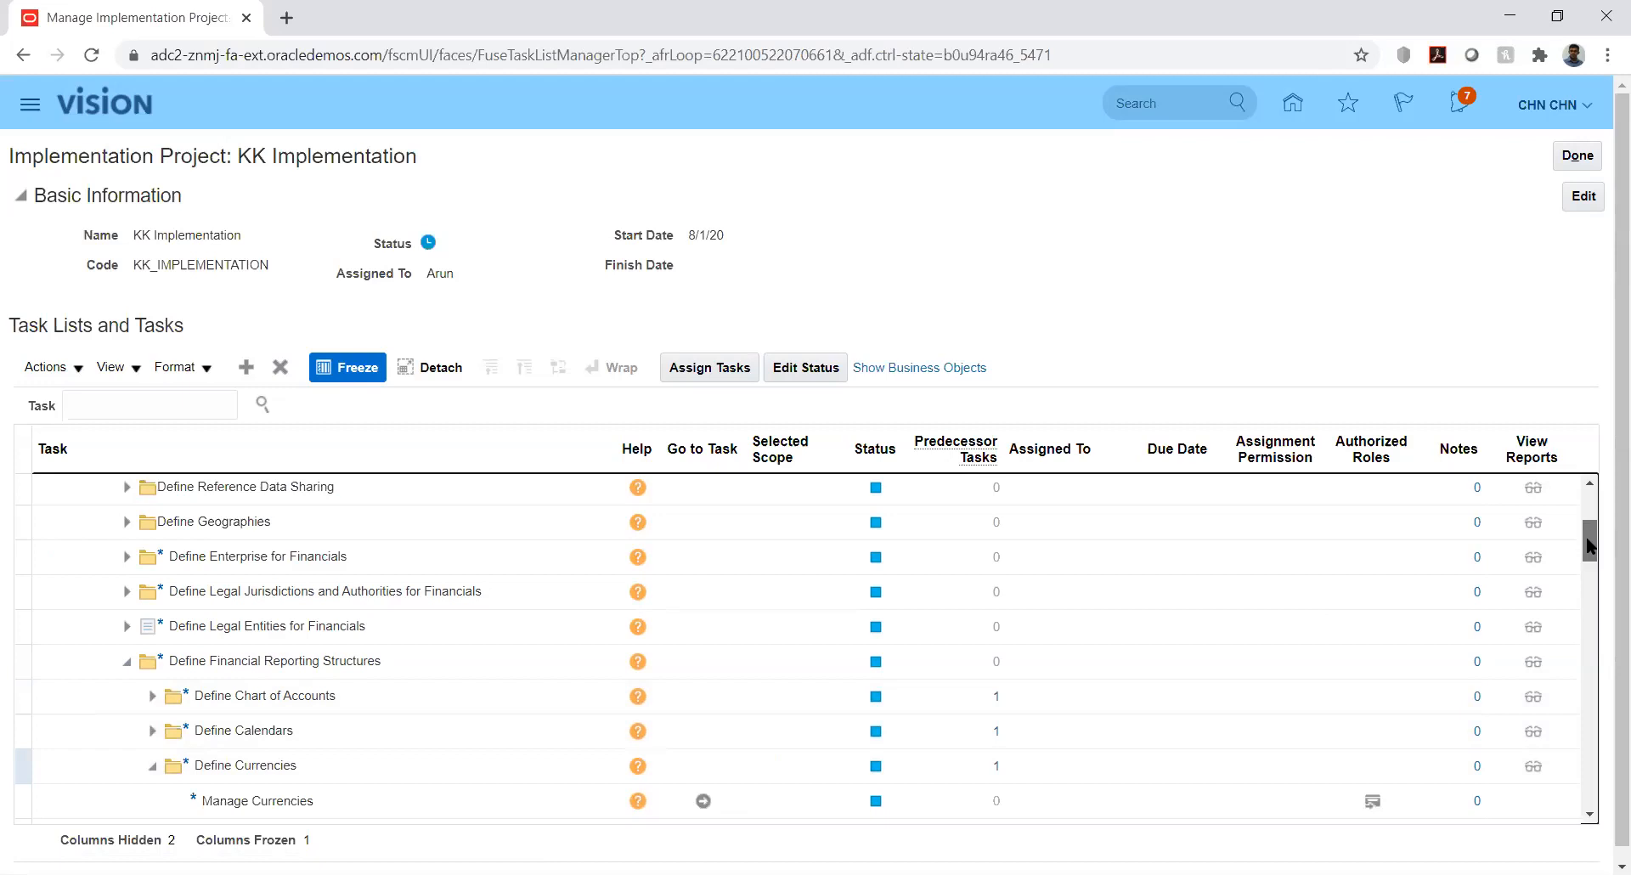
scroll(1593, 565, "down", 5)
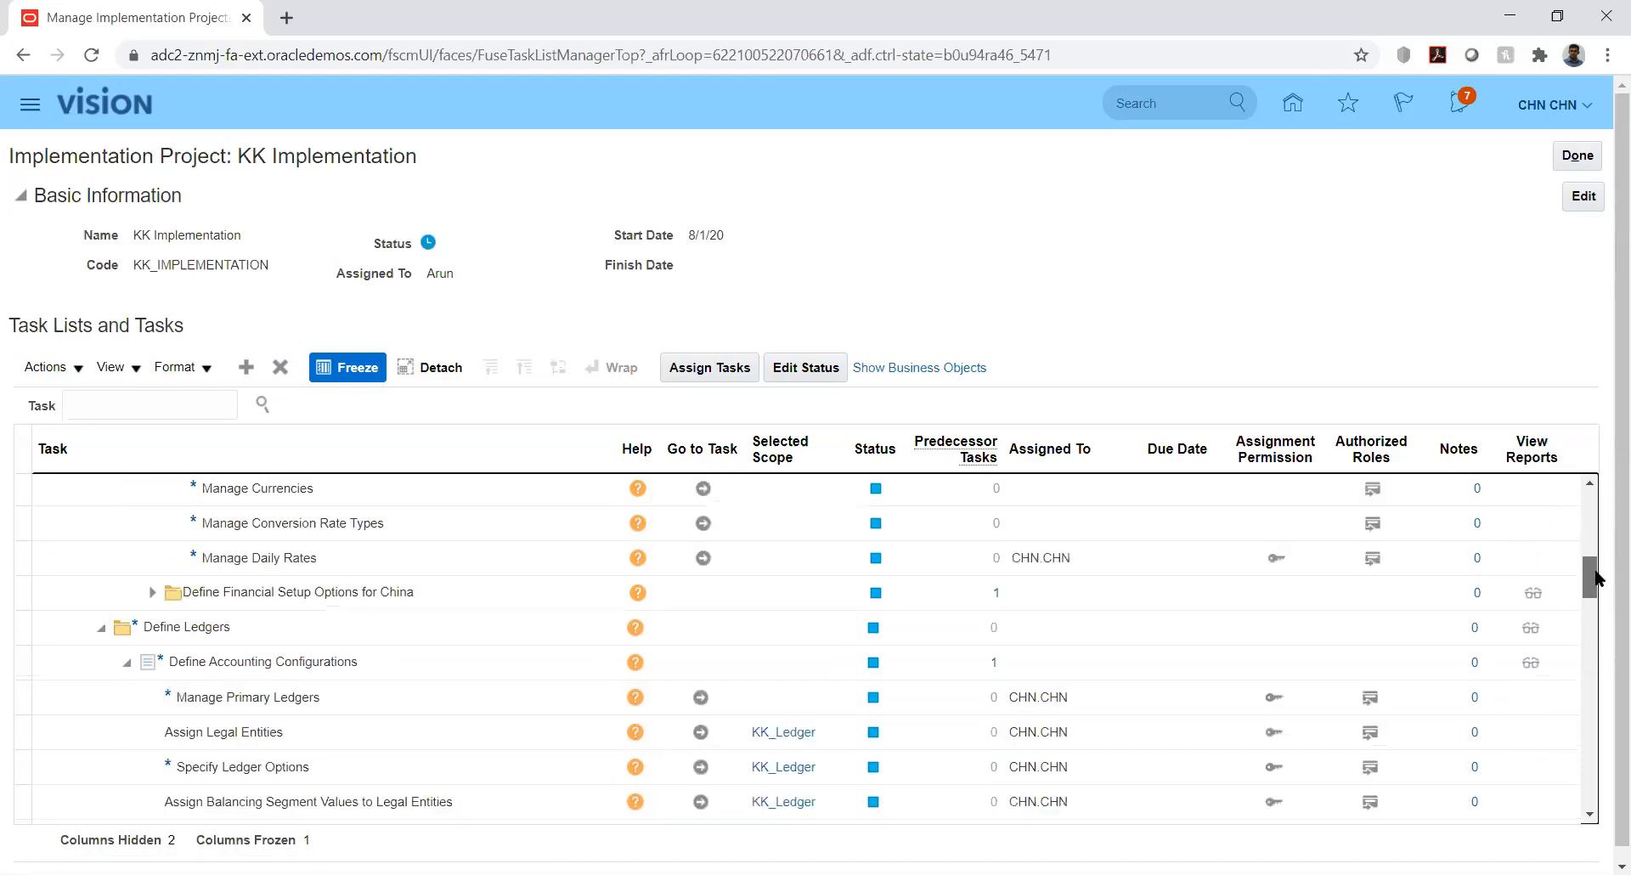
left_click(1589, 486)
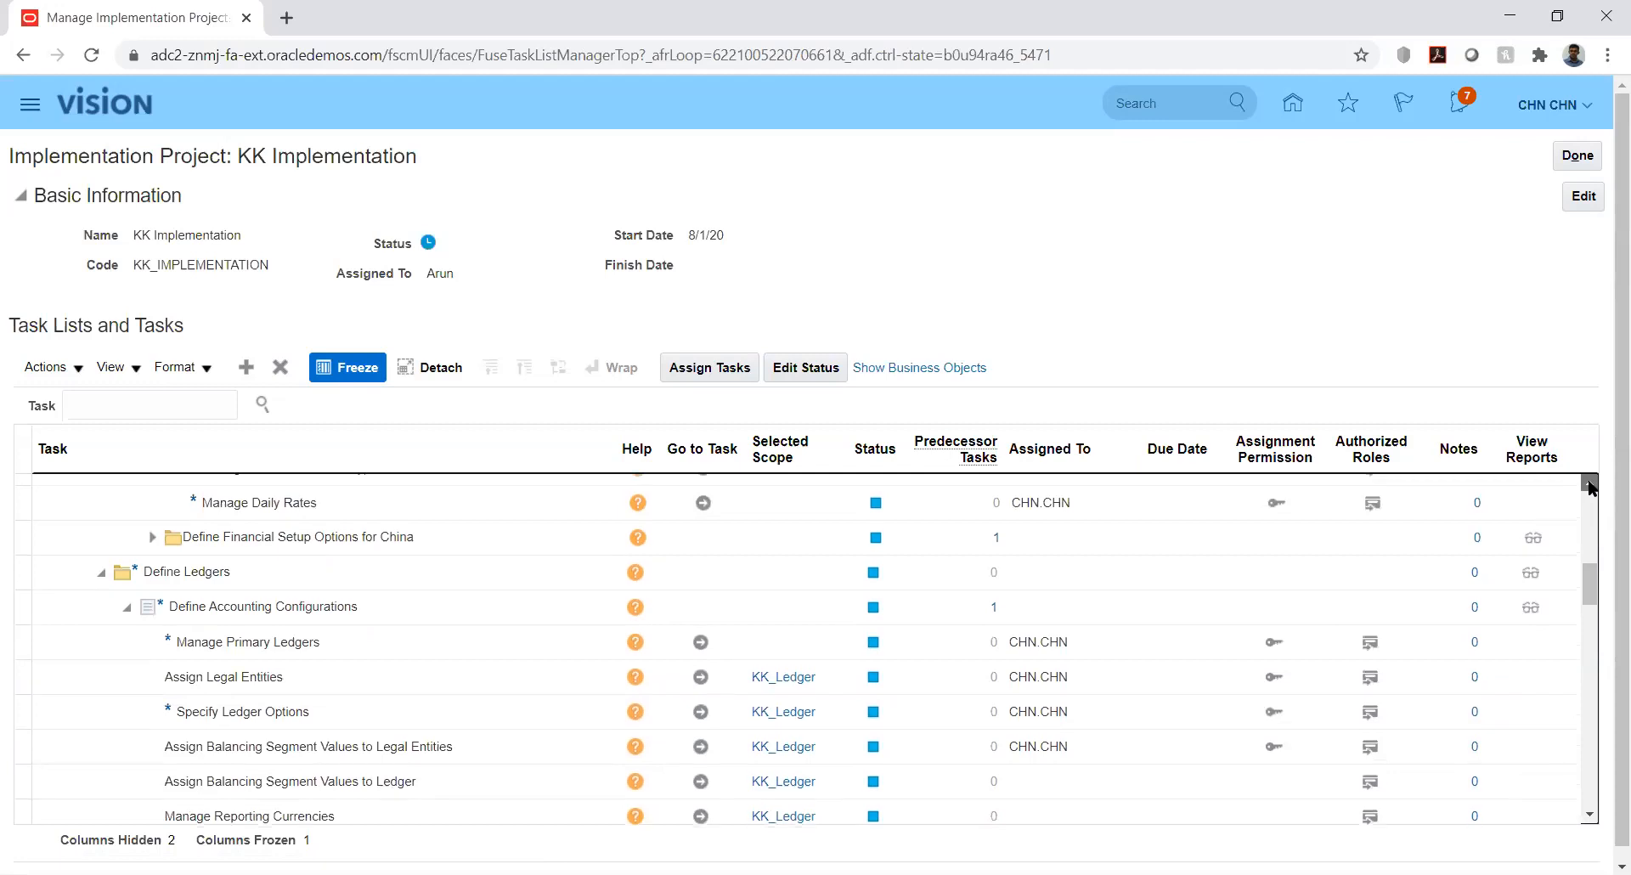
left_click(1590, 486)
scroll(572, 811, "up", 1)
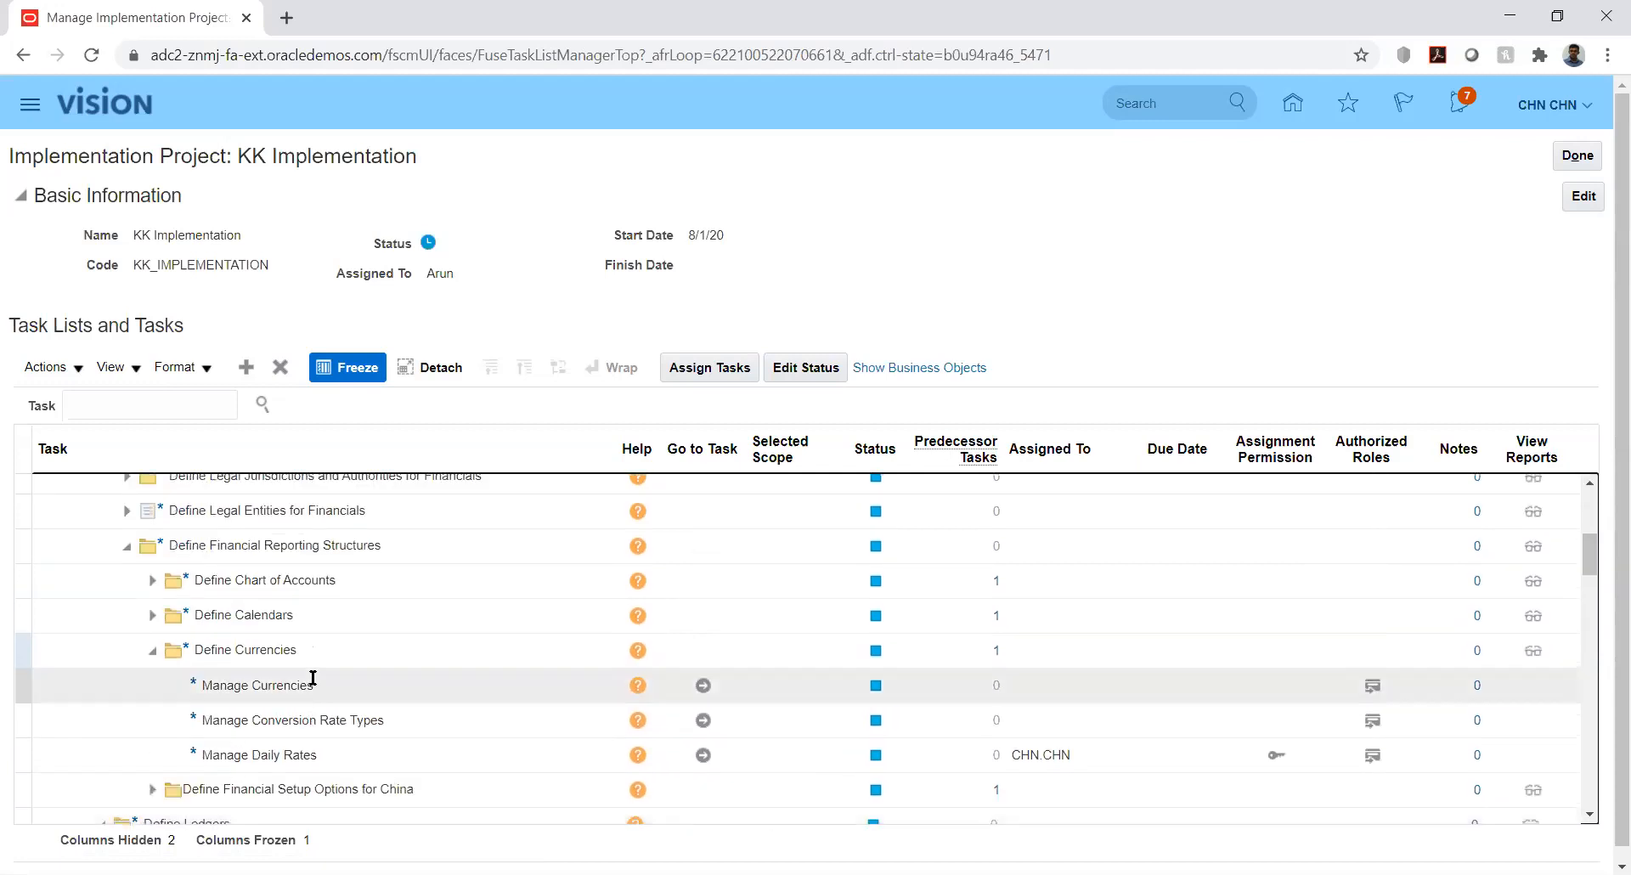
Open Manage Conversion Rate Types in Currency Rates Manager and show the Daily Rates search
left_click(703, 721)
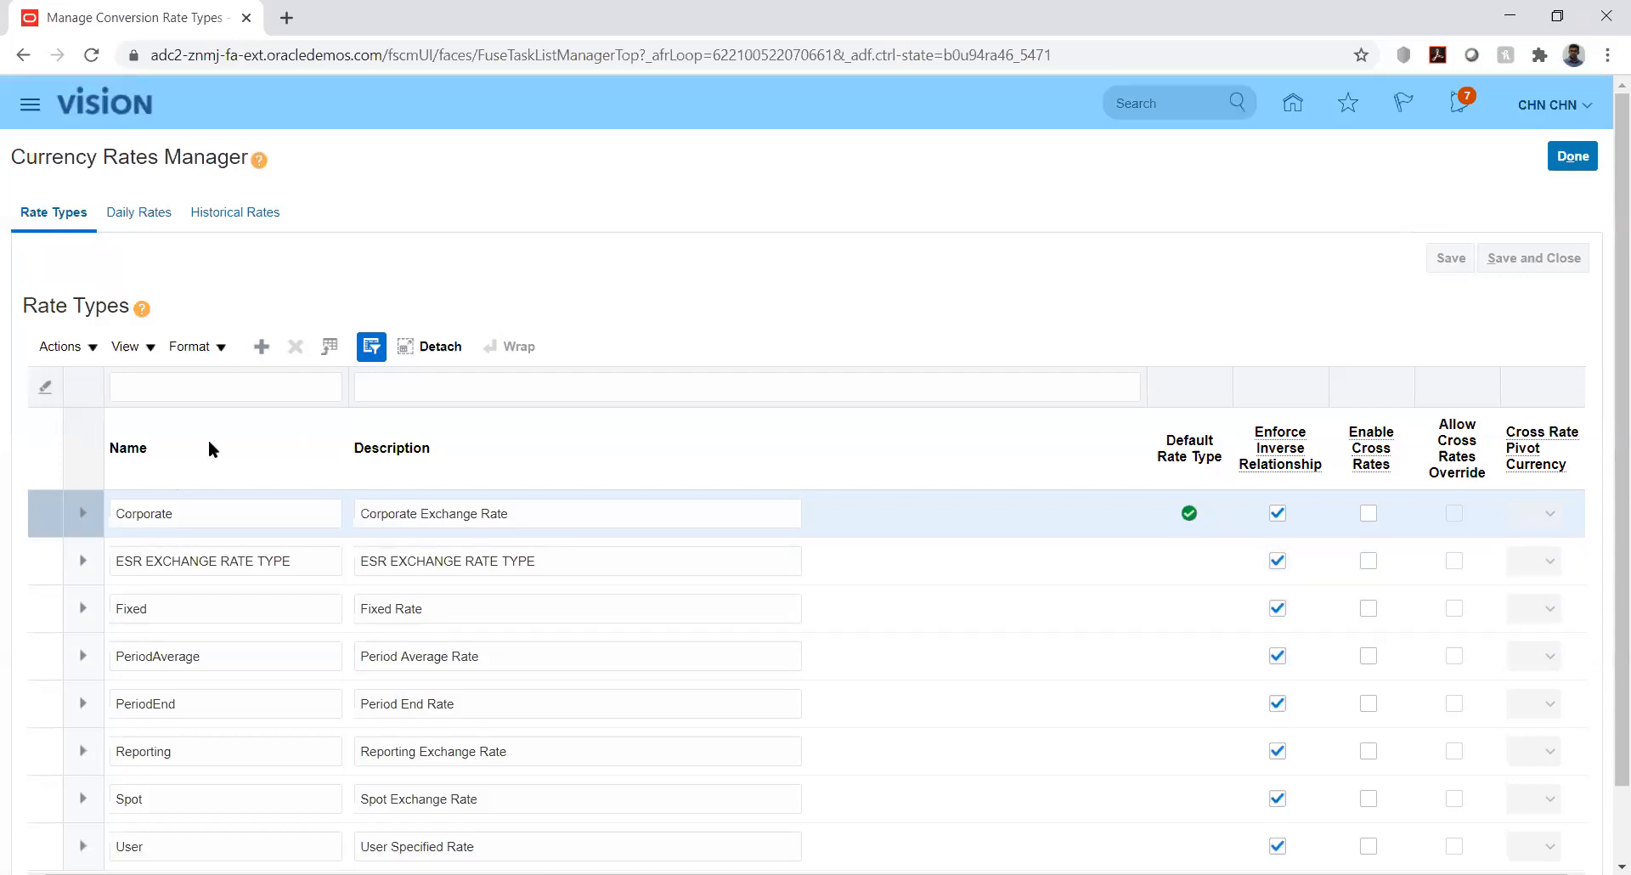
left_click(138, 211)
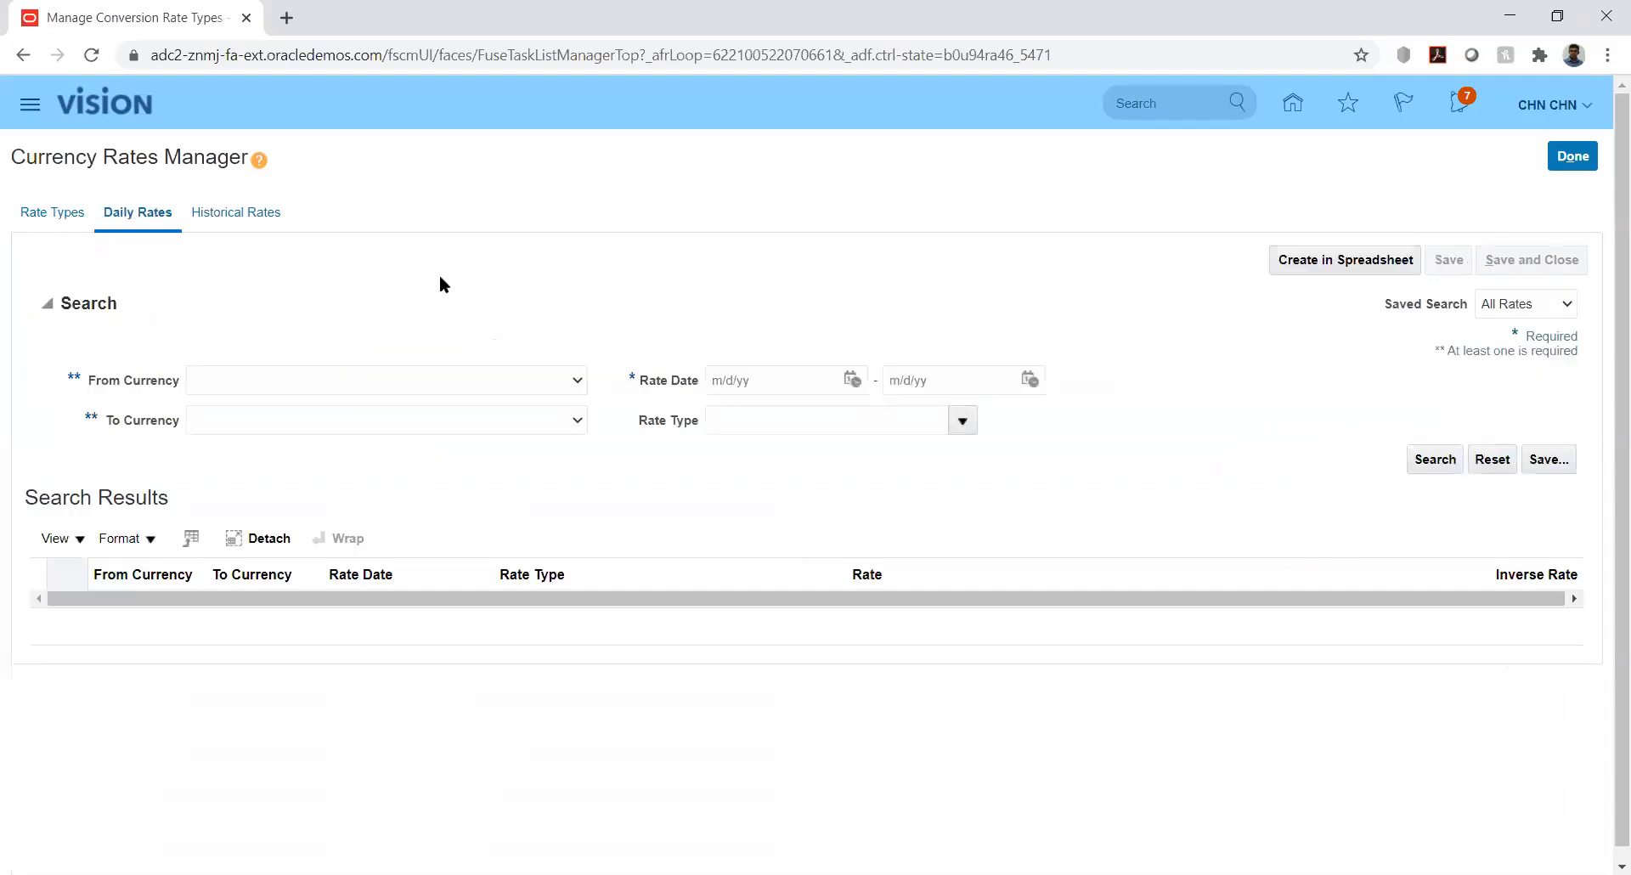
Set the daily rates search currencies from USD - US Dollar to INR - Indian Rupee
left_click(512, 383)
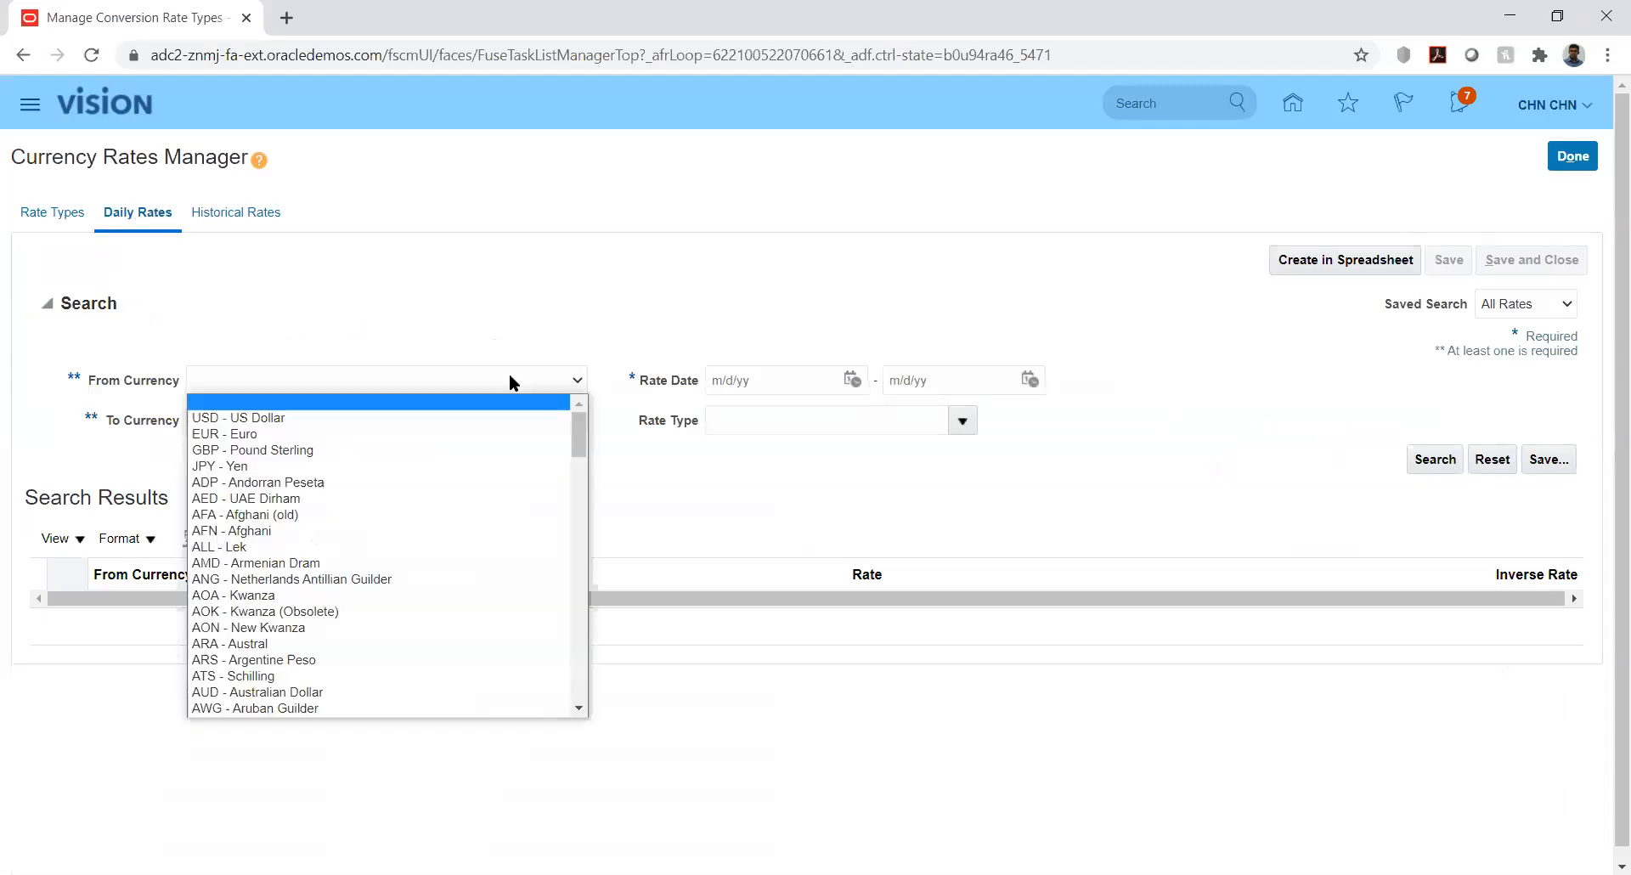
left_click(456, 417)
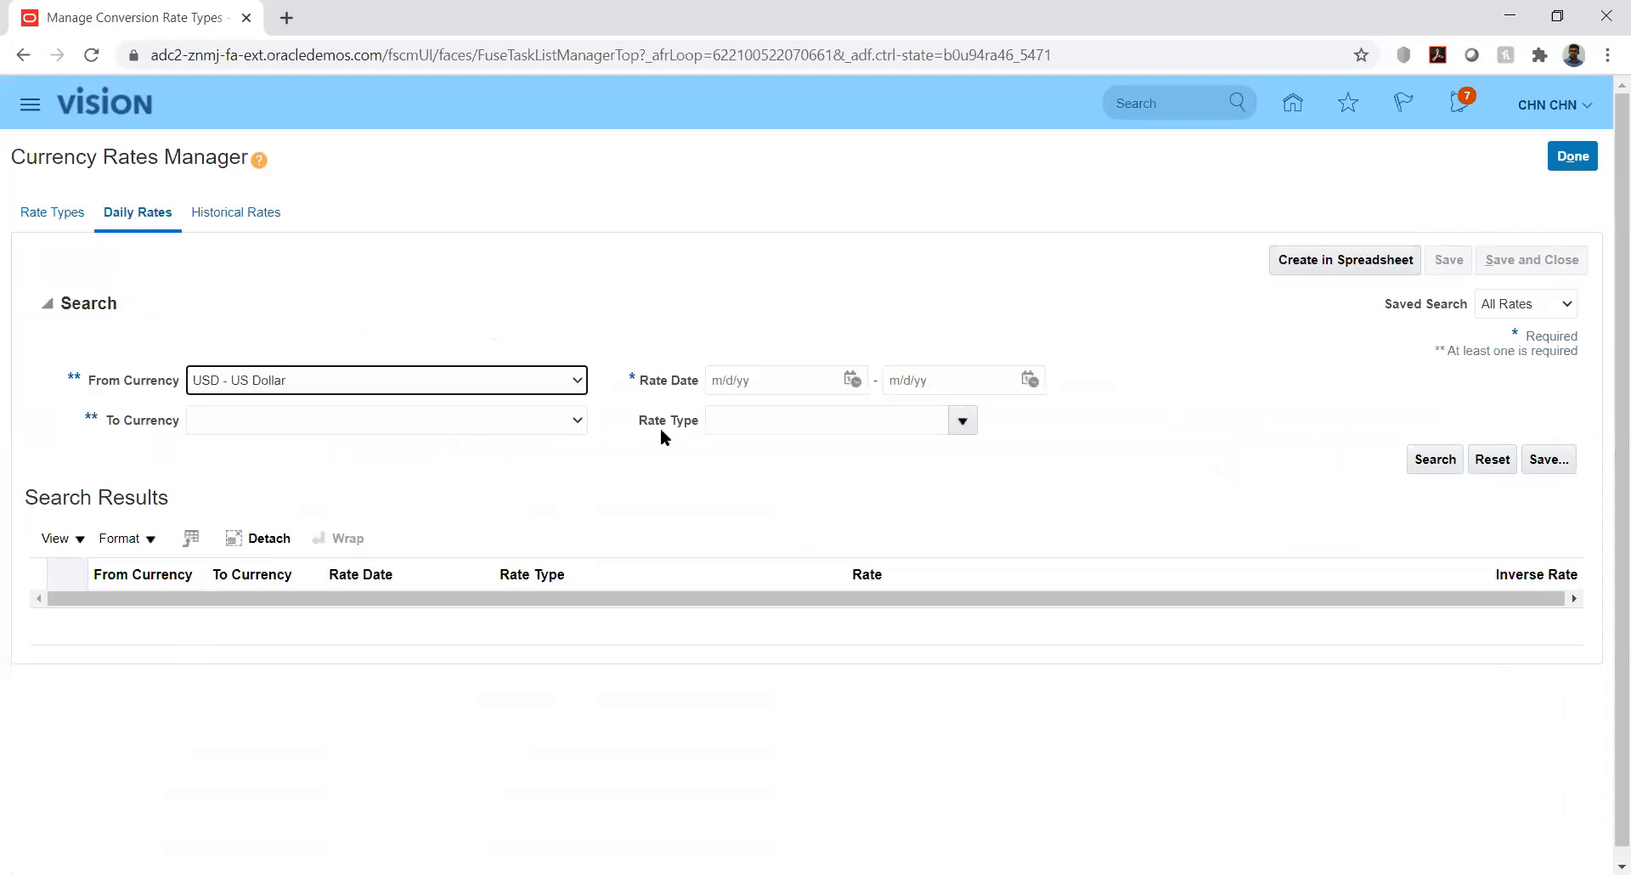
left_click(522, 421)
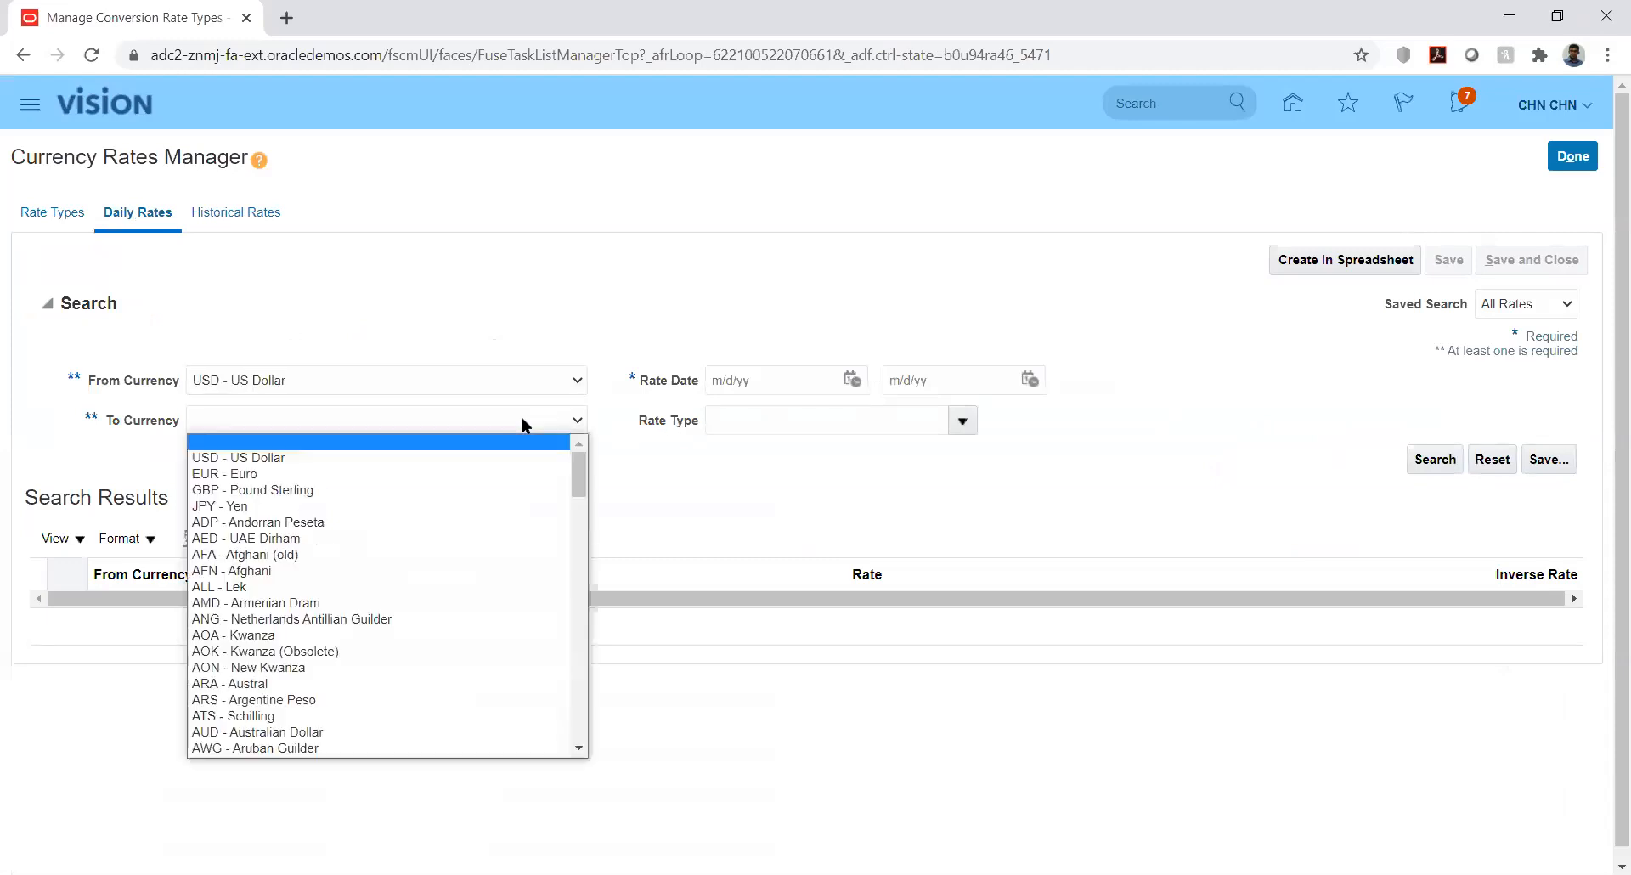
key("i")
key("Down")
key("Down")
key("Down")
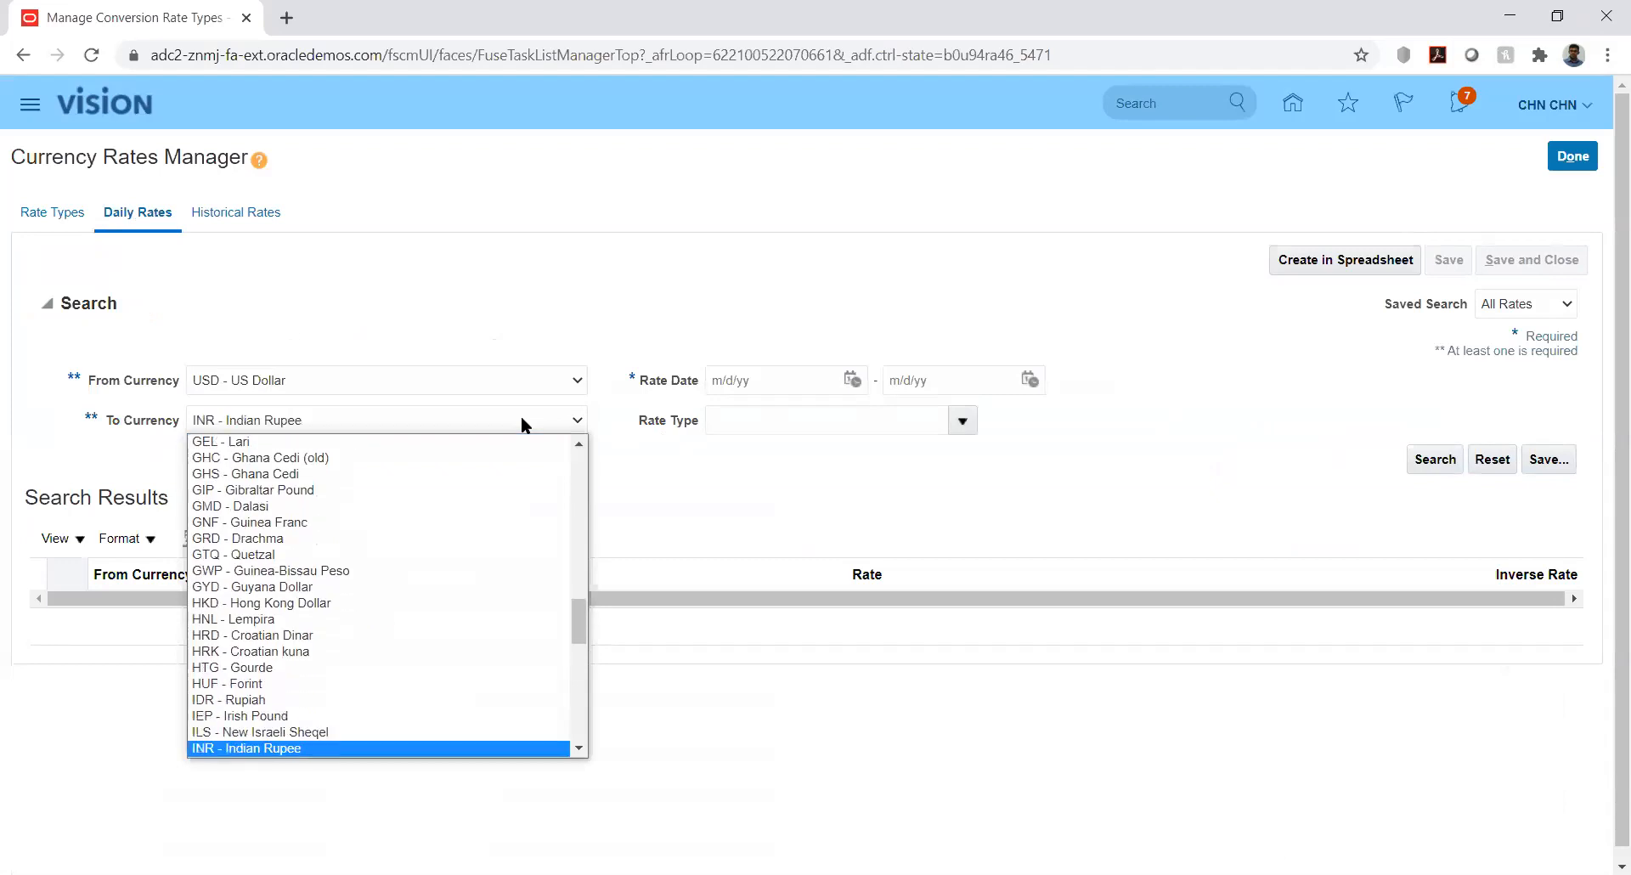
key("Return")
Set the rate date range 1/1/20 to 2/29/20 and run the search
left_click(846, 381)
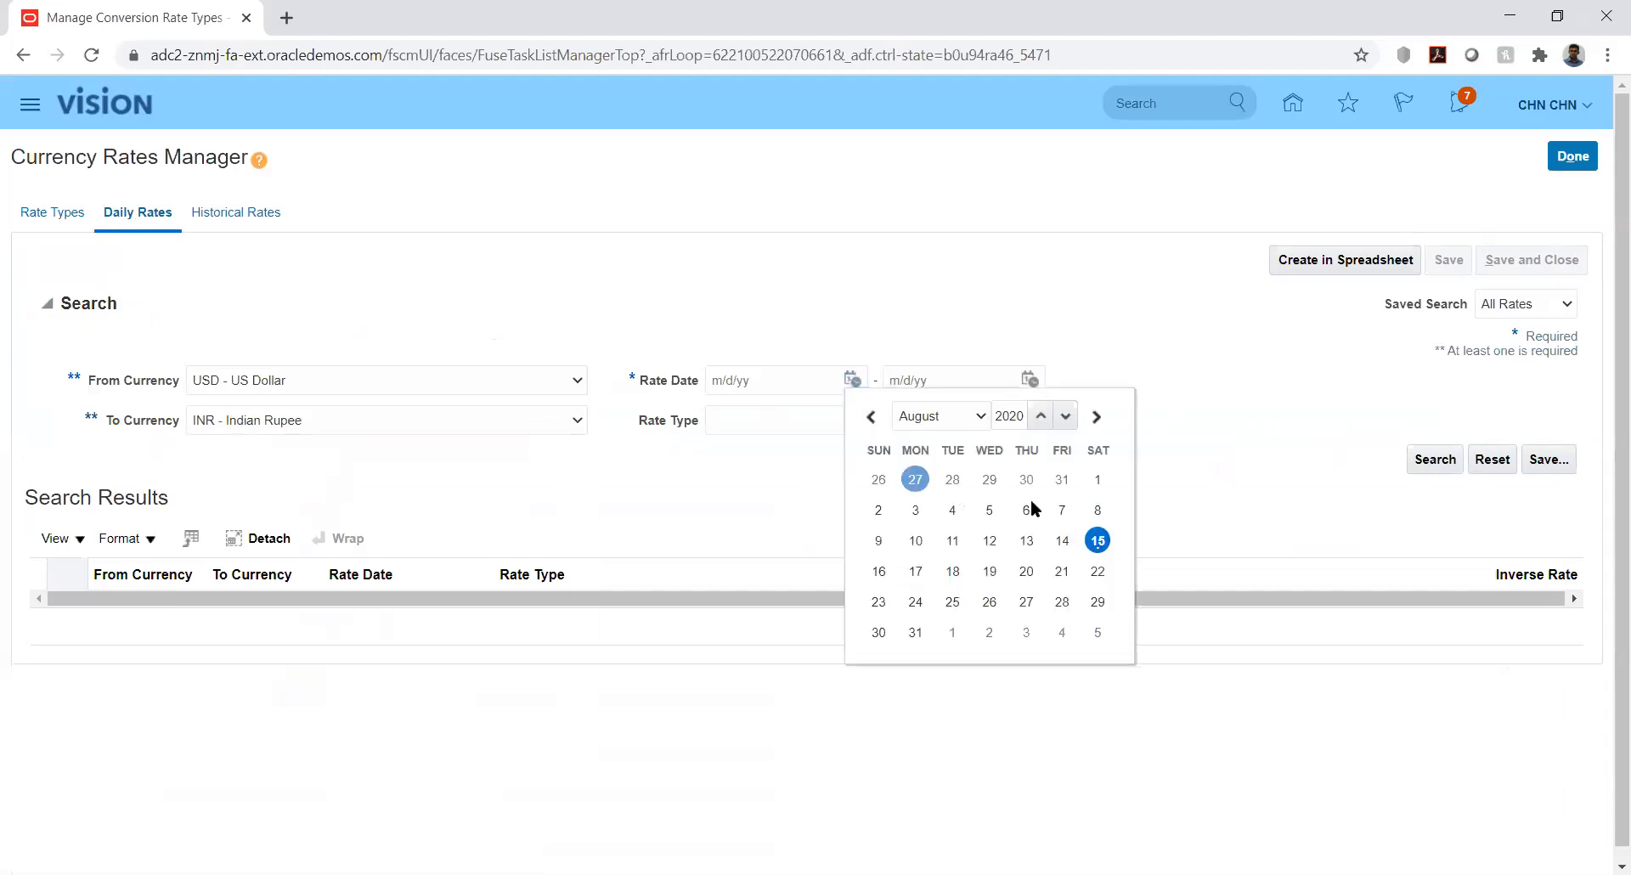
left_click(958, 424)
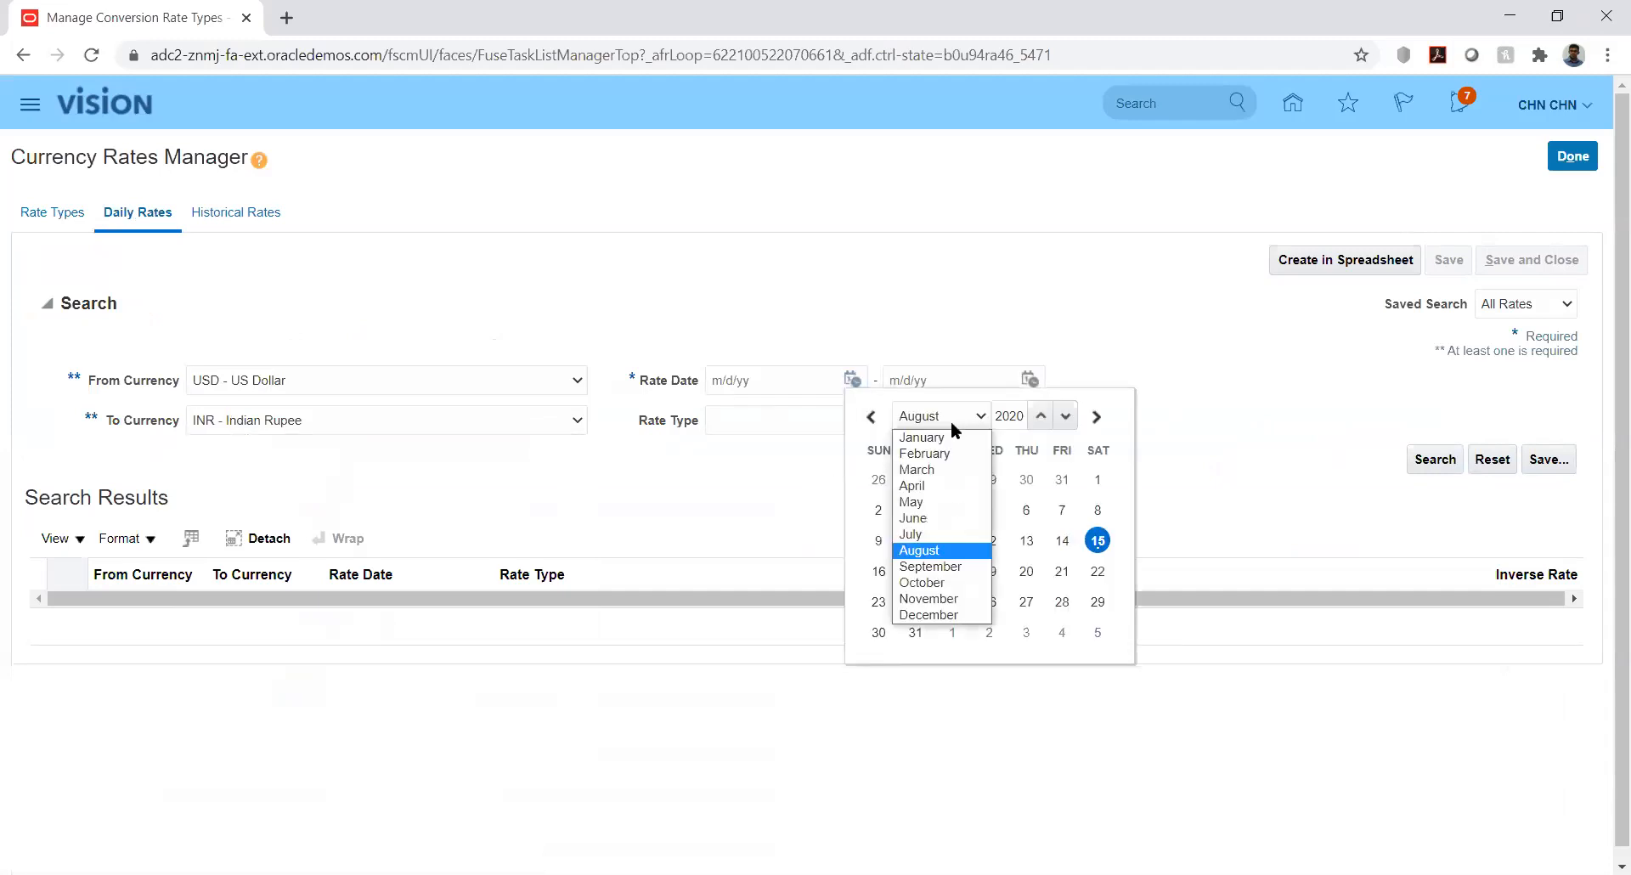
left_click(946, 455)
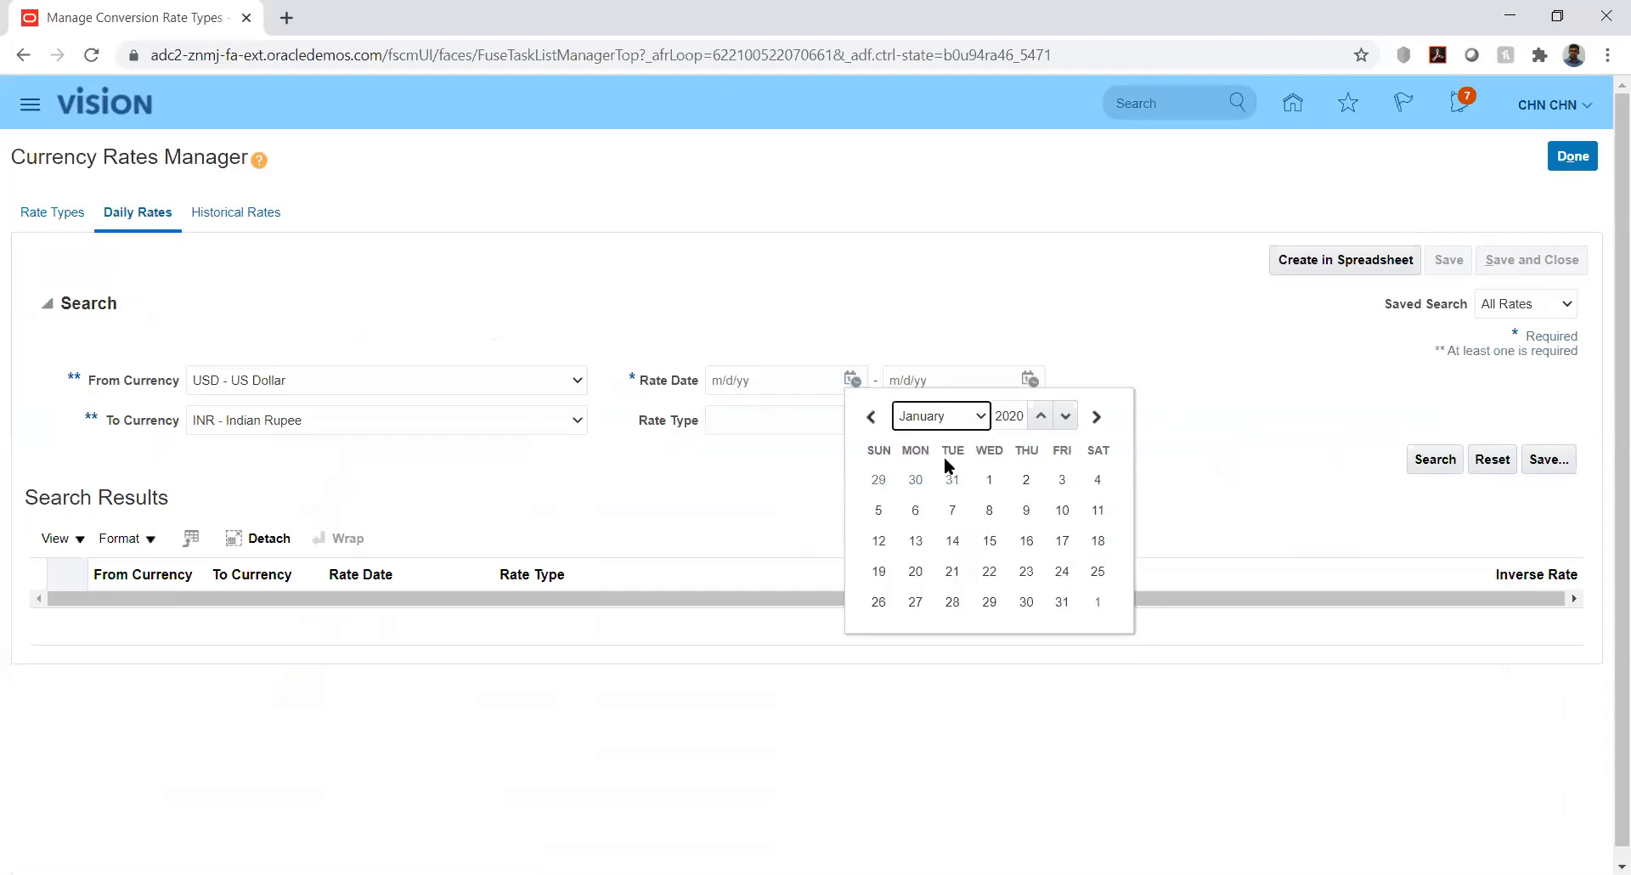
left_click(990, 480)
left_click(1027, 380)
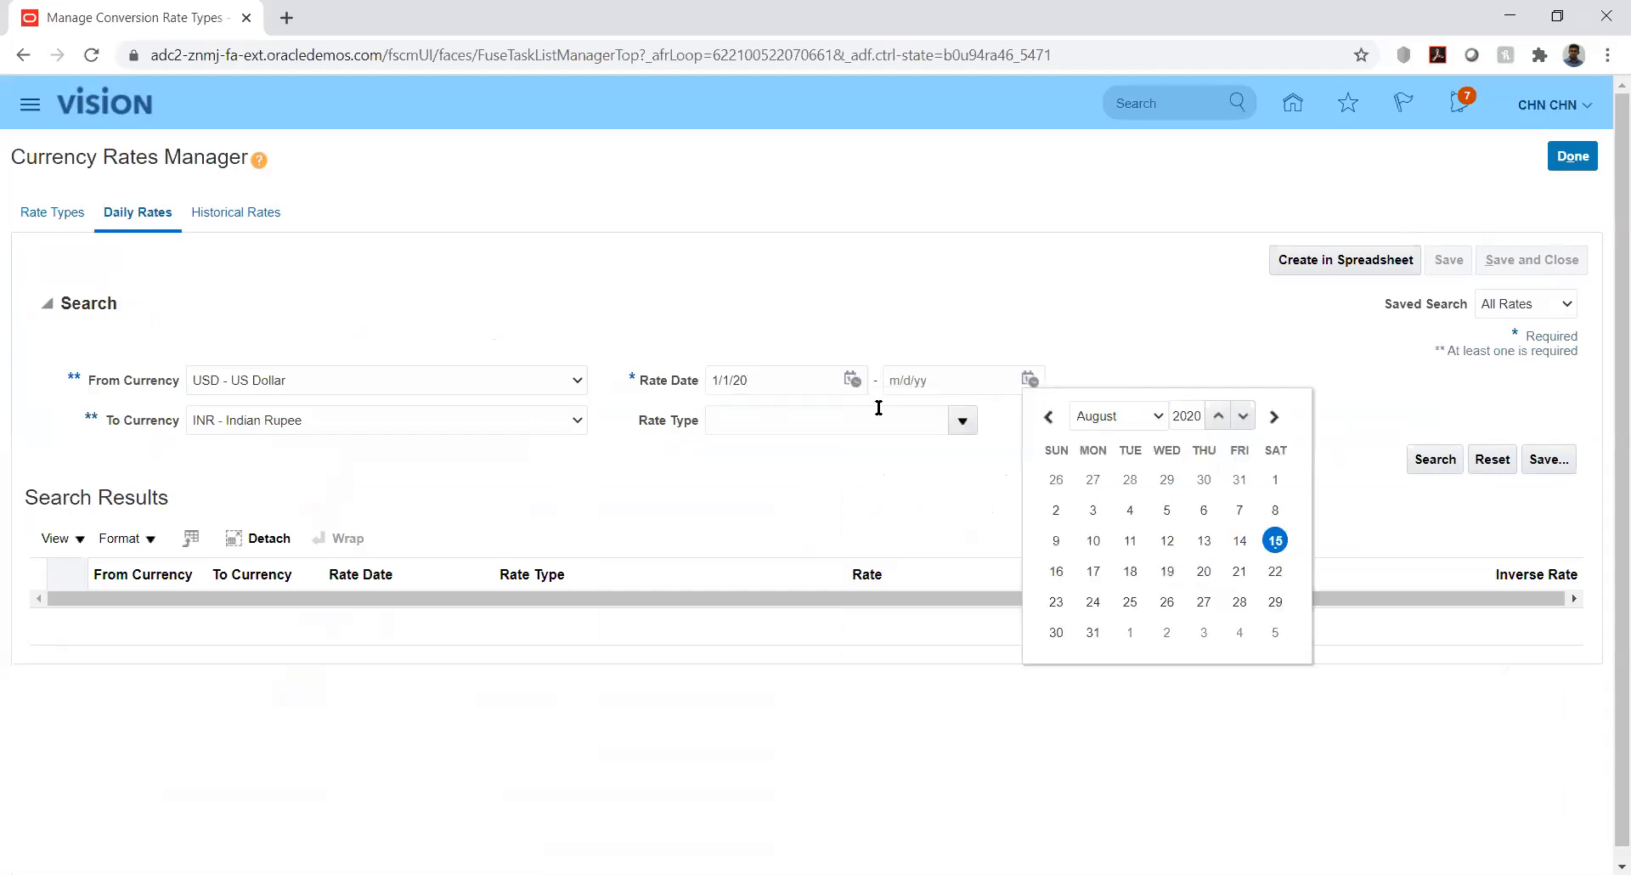
left_click(1116, 418)
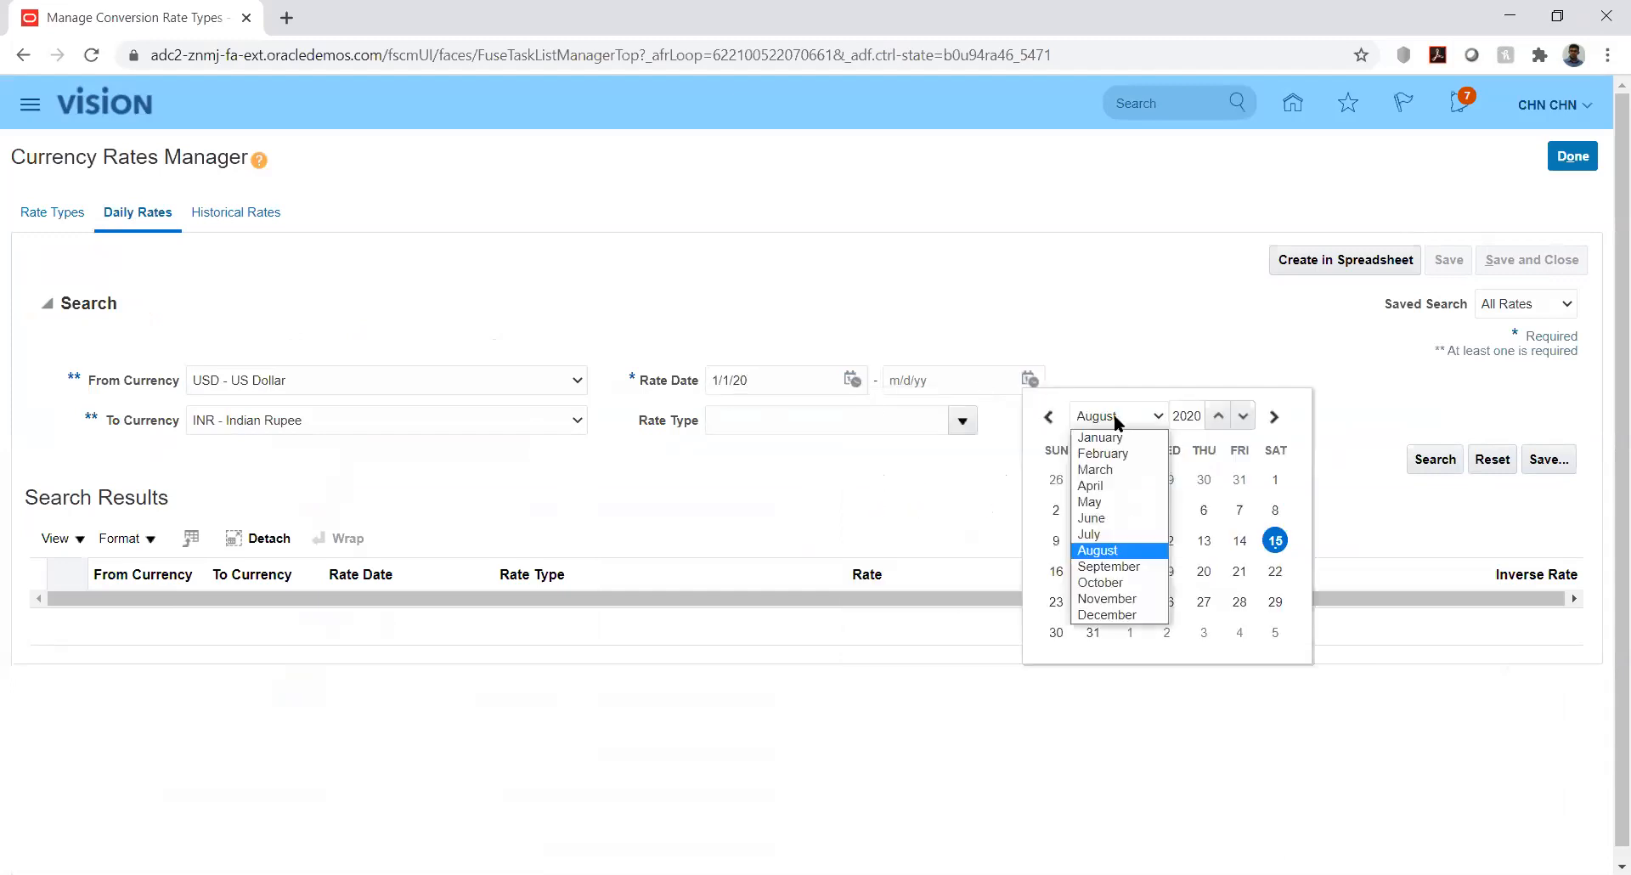
left_click(1099, 455)
left_click(1274, 603)
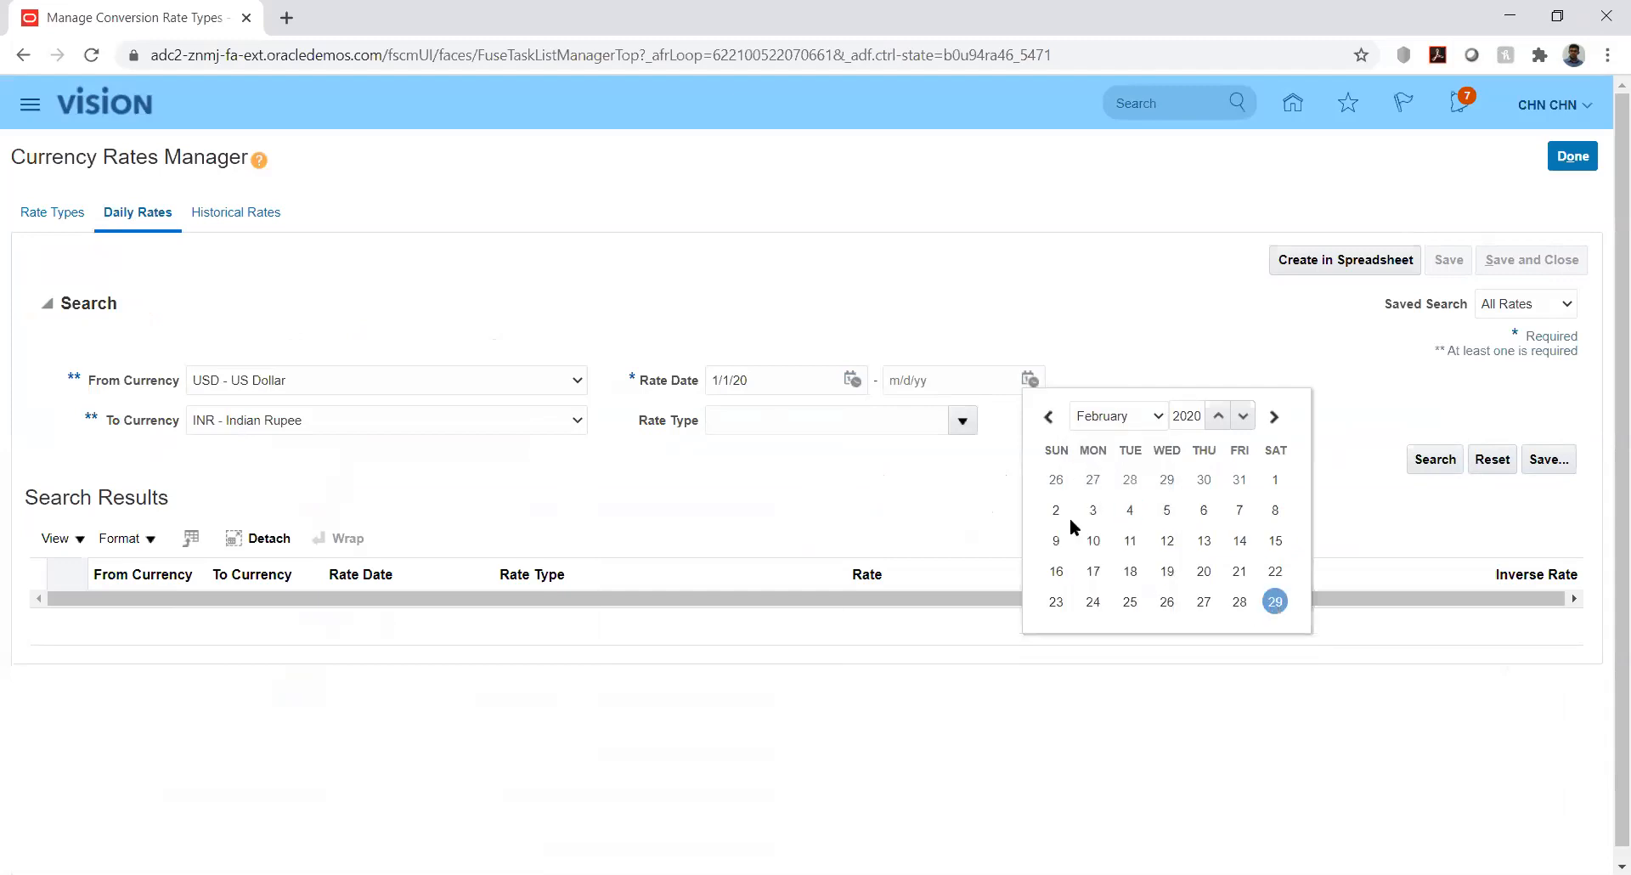
left_click(1433, 460)
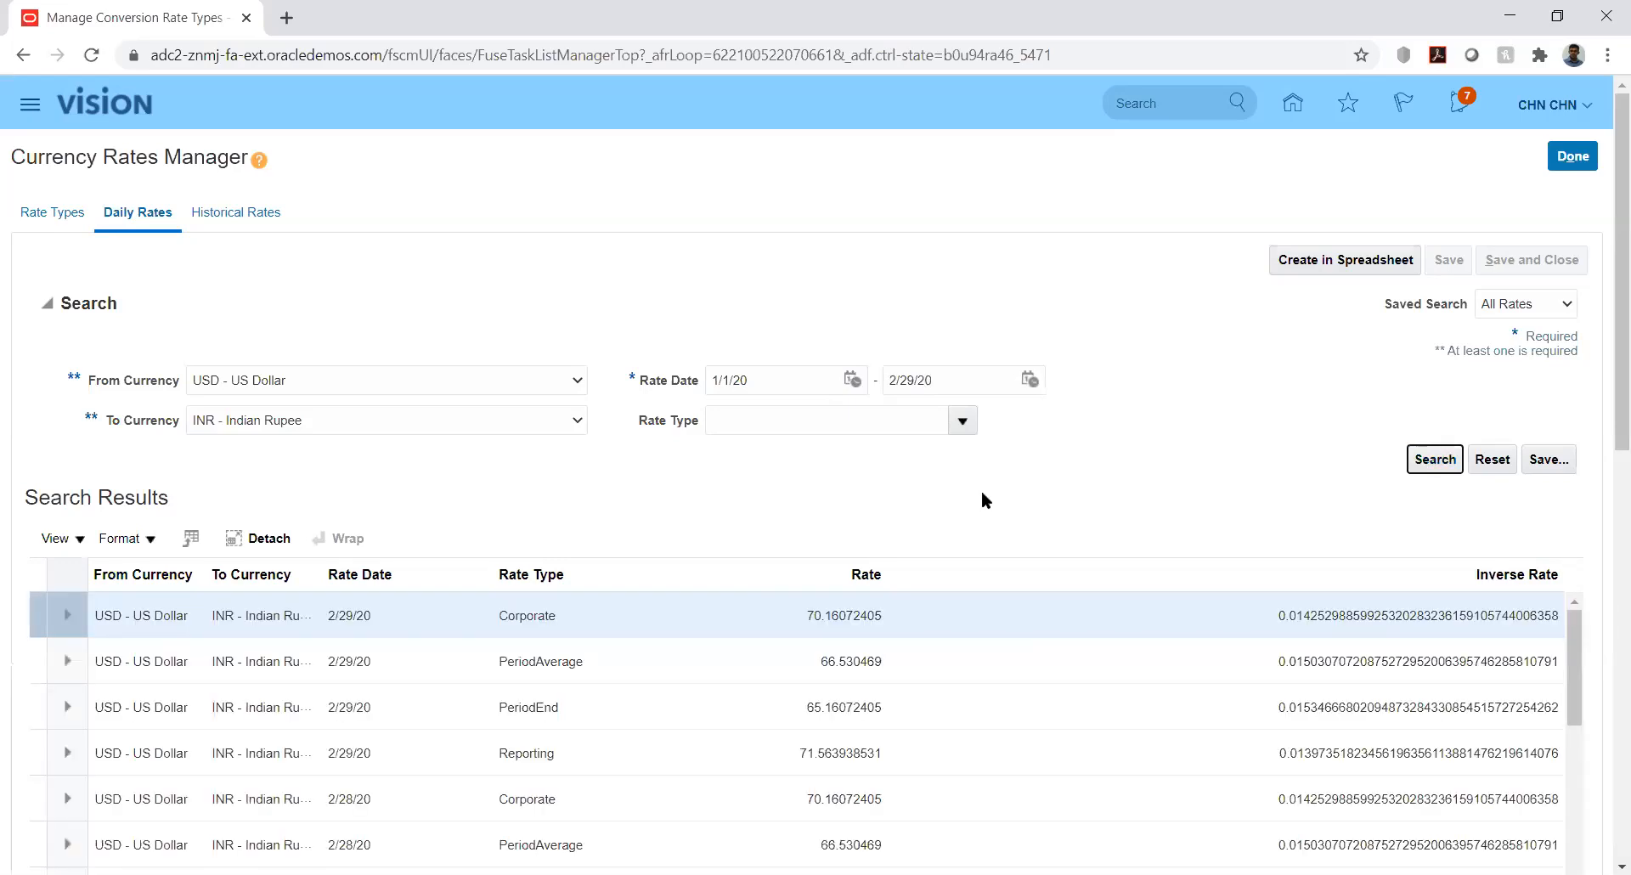
Review the USD-to-INR search results and generate the CreateDailyRates.xlsx spreadsheet
left_click_drag(1604, 410, 1604, 523)
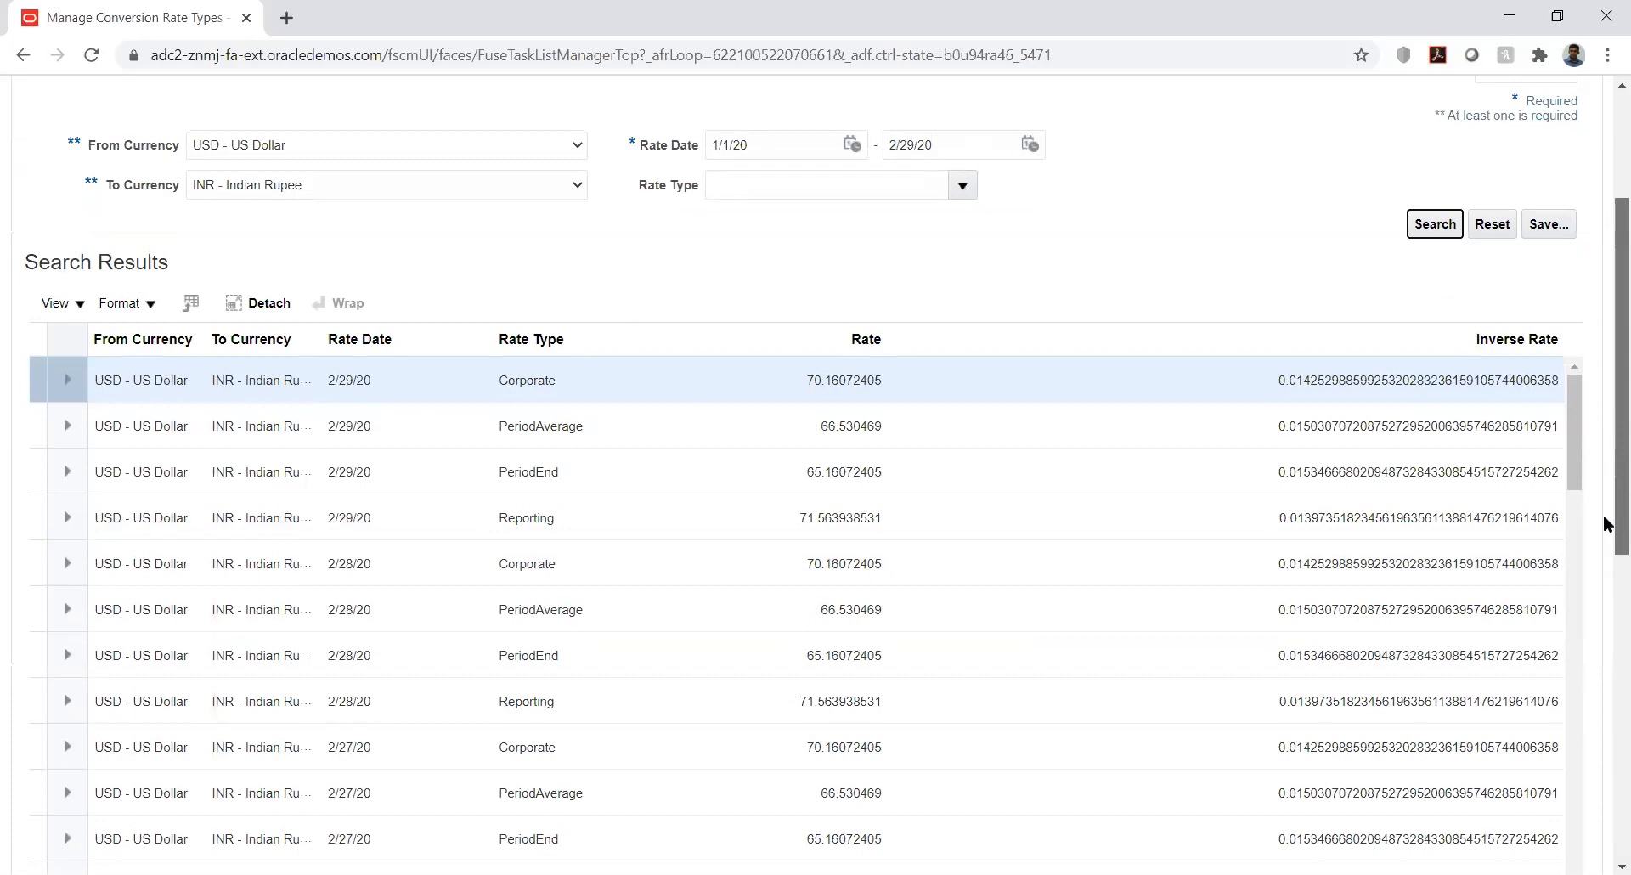
left_click_drag(1604, 523, 1606, 393)
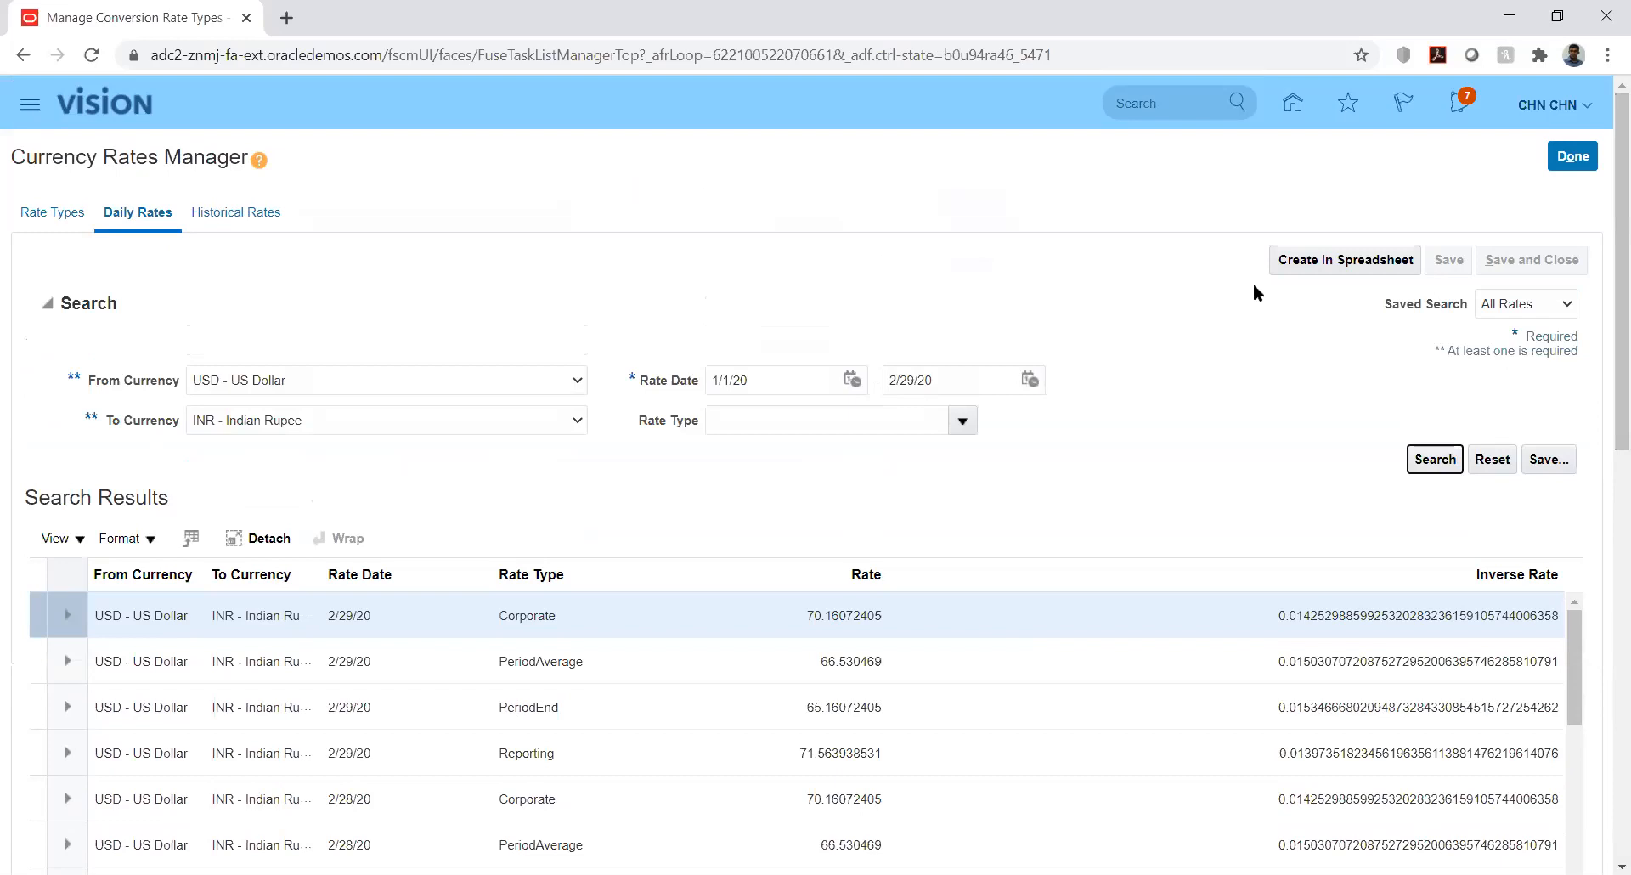
left_click(1308, 261)
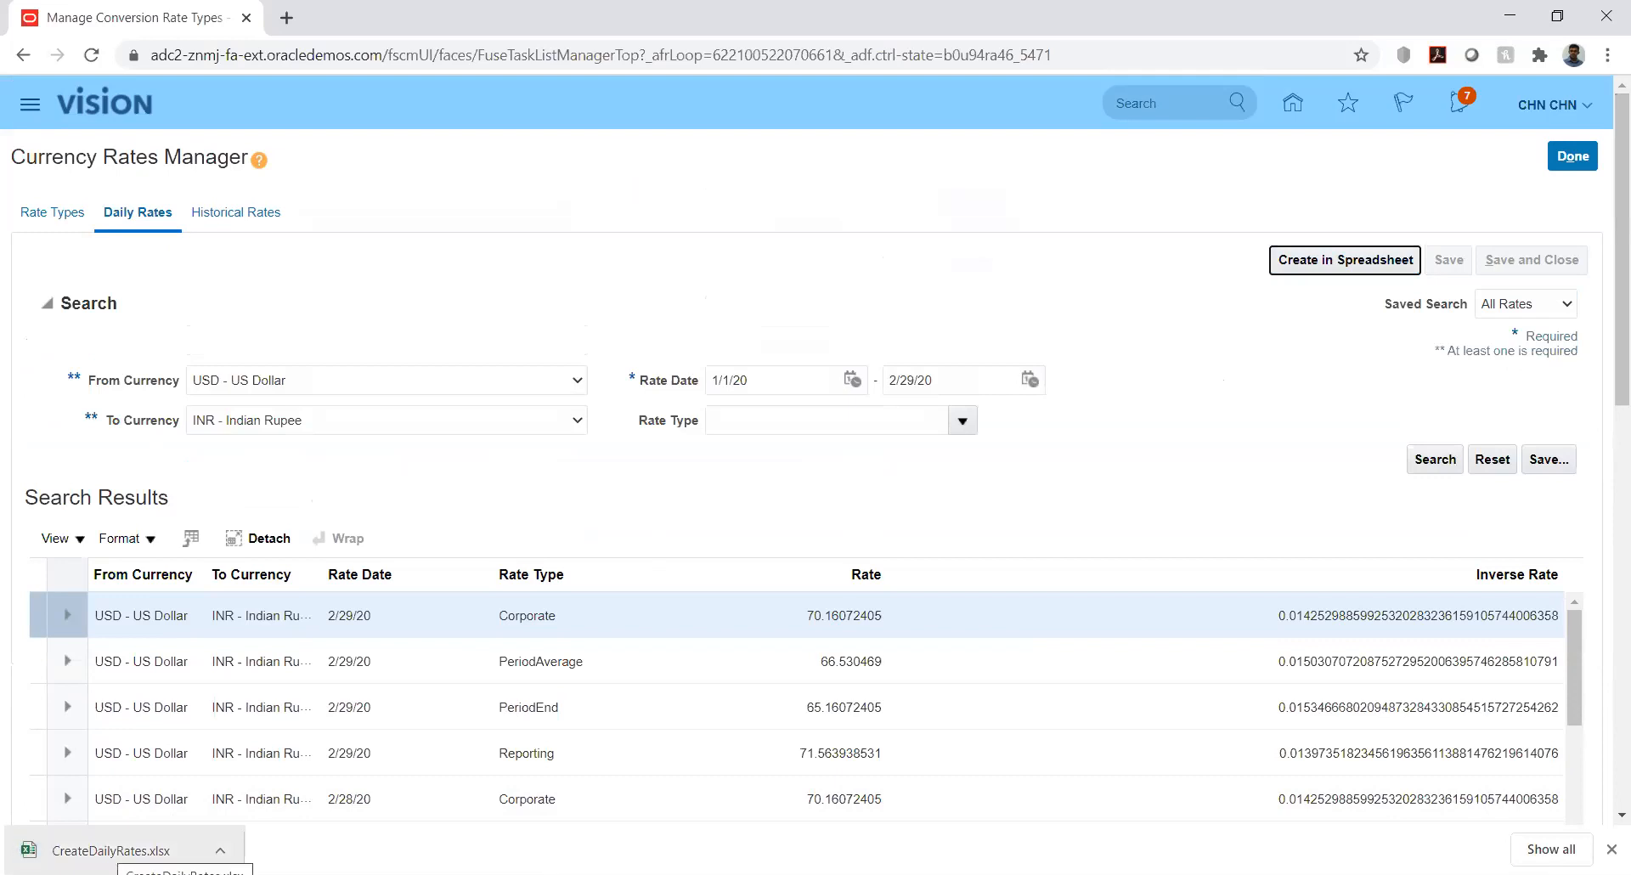
Open CreateDailyRates.xlsx from the browser's download bar
left_click(110, 851)
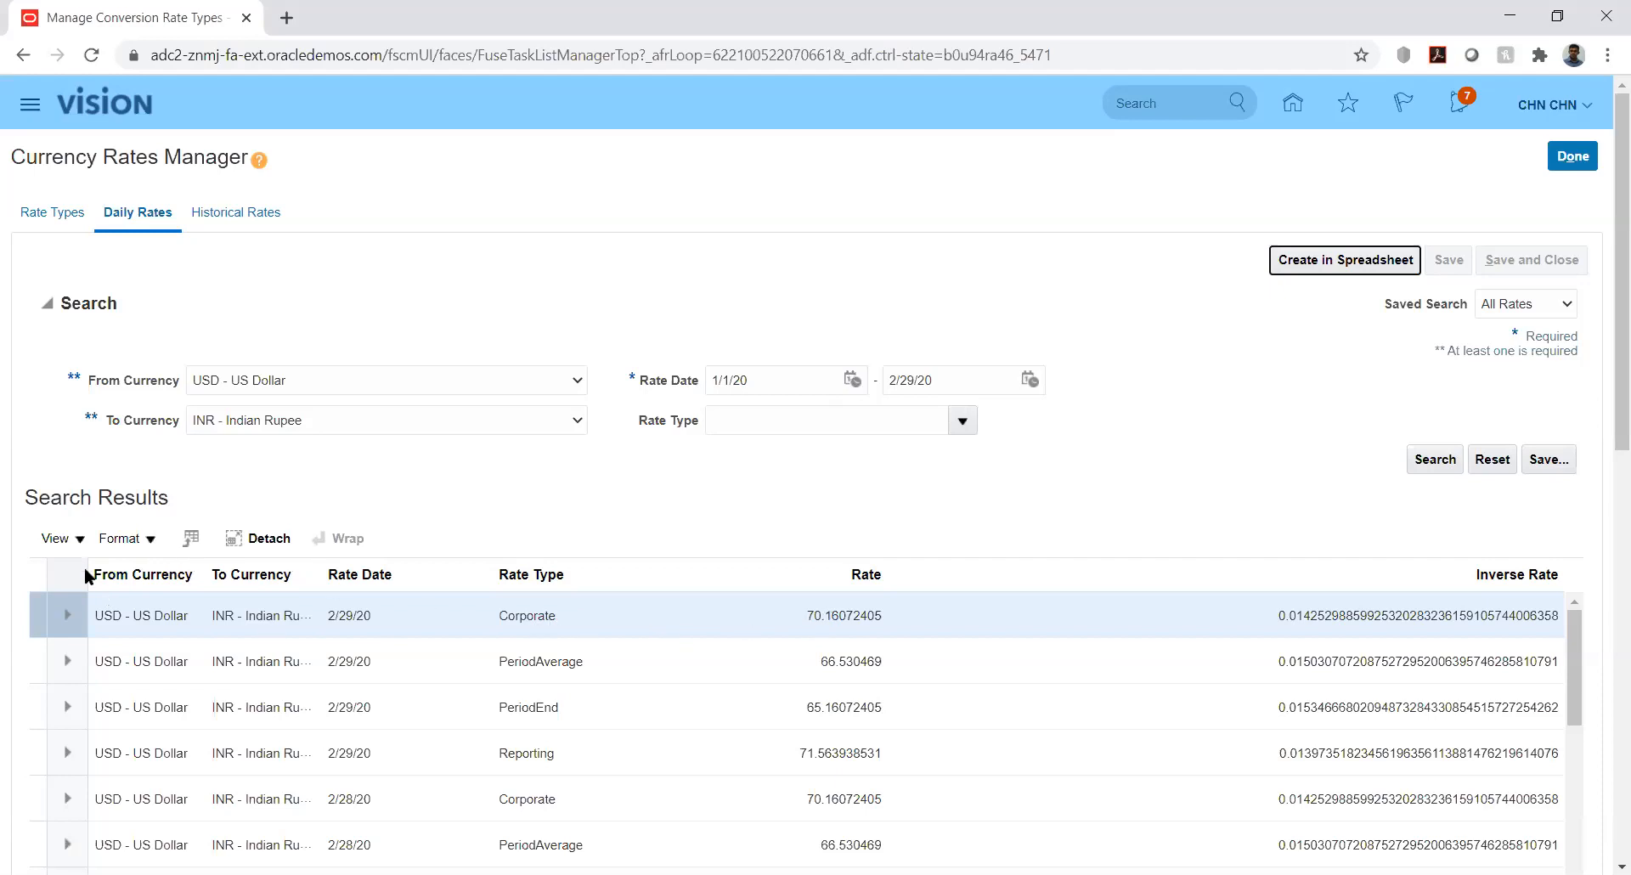
left_click(74, 541)
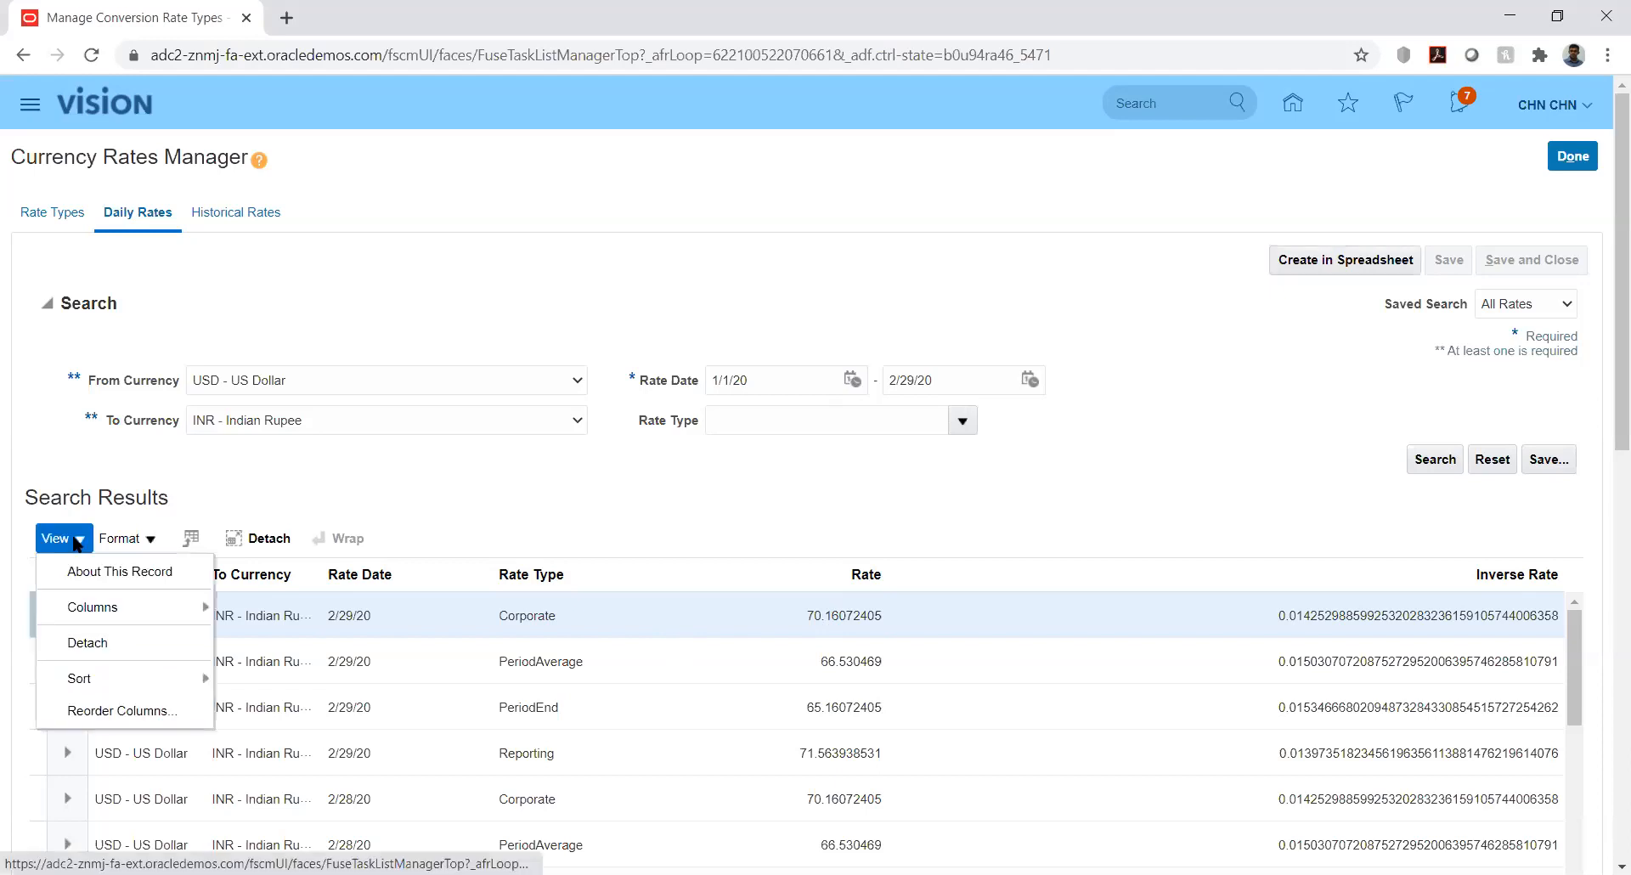
left_click(468, 467)
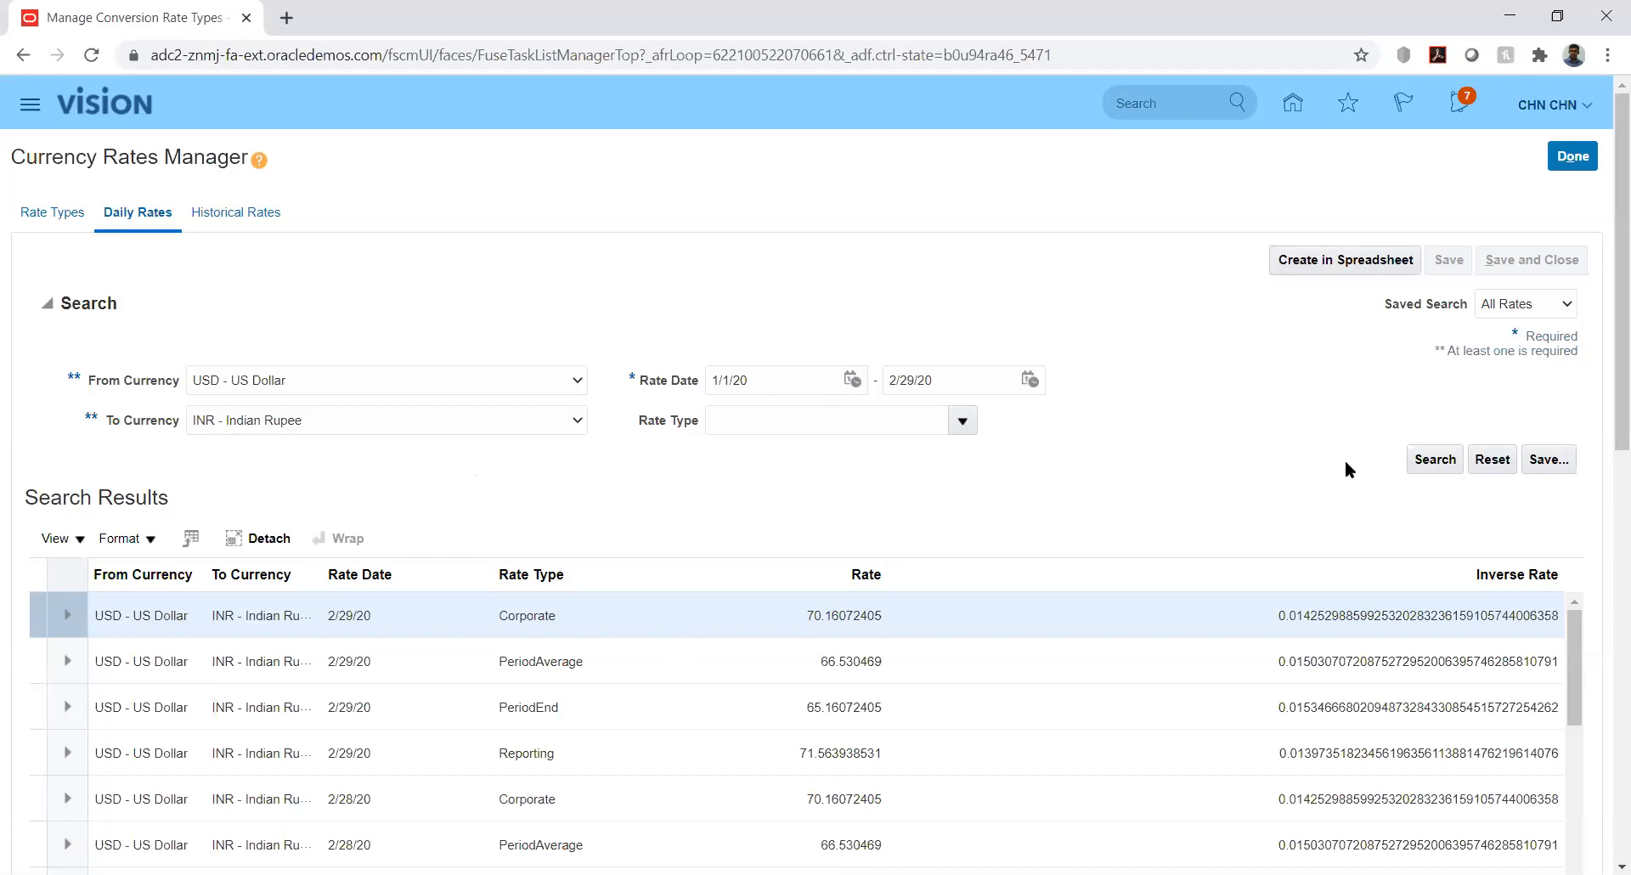
left_click(77, 544)
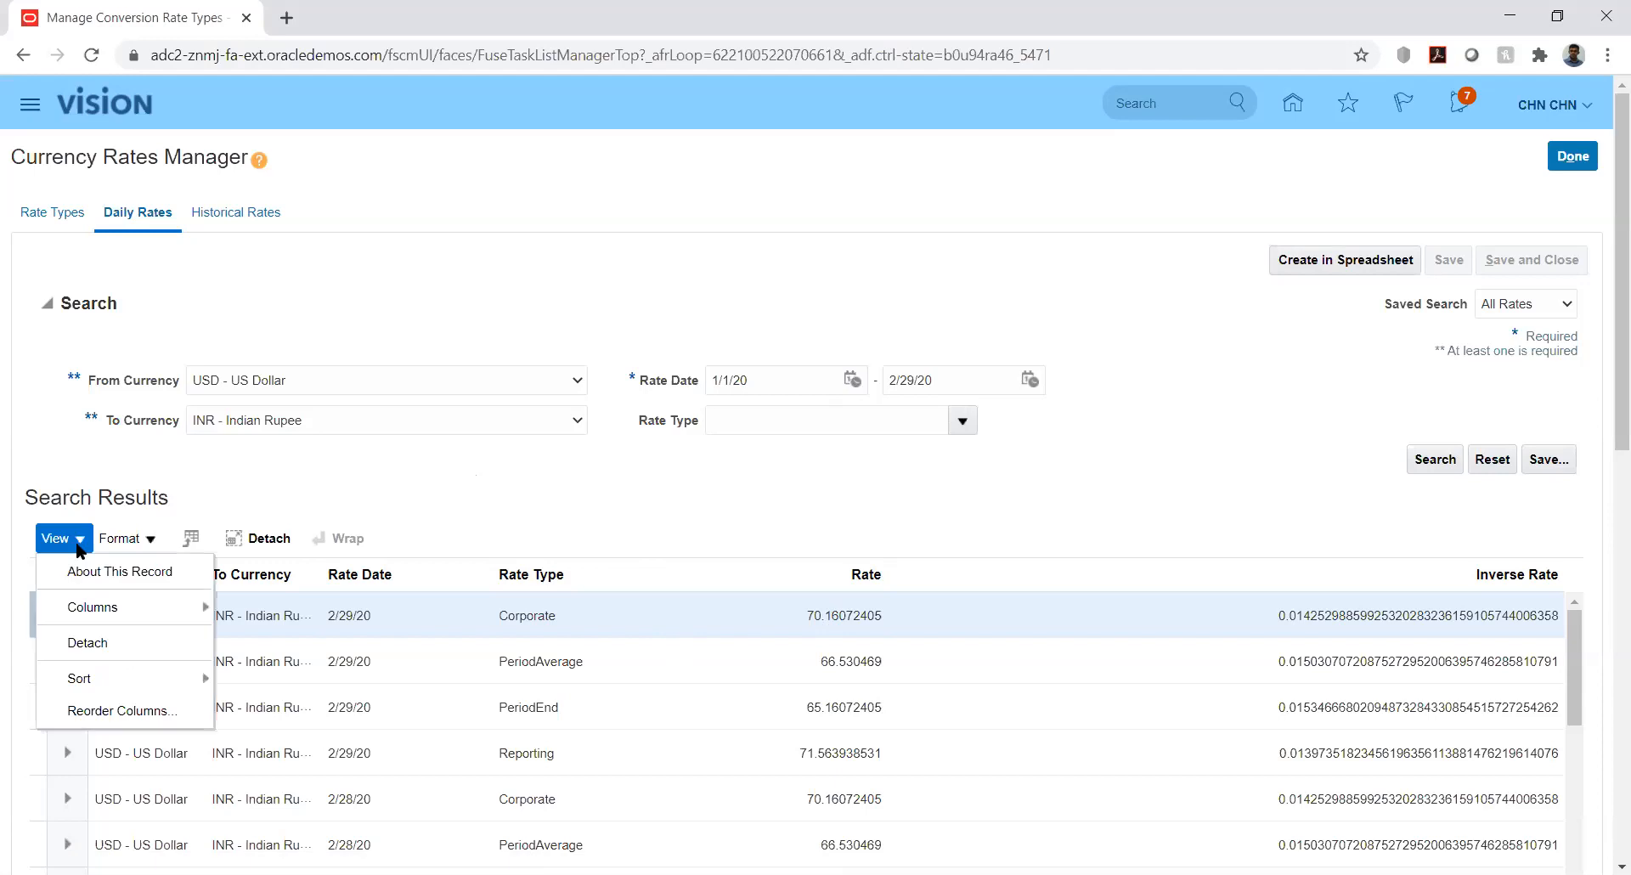
left_click(146, 542)
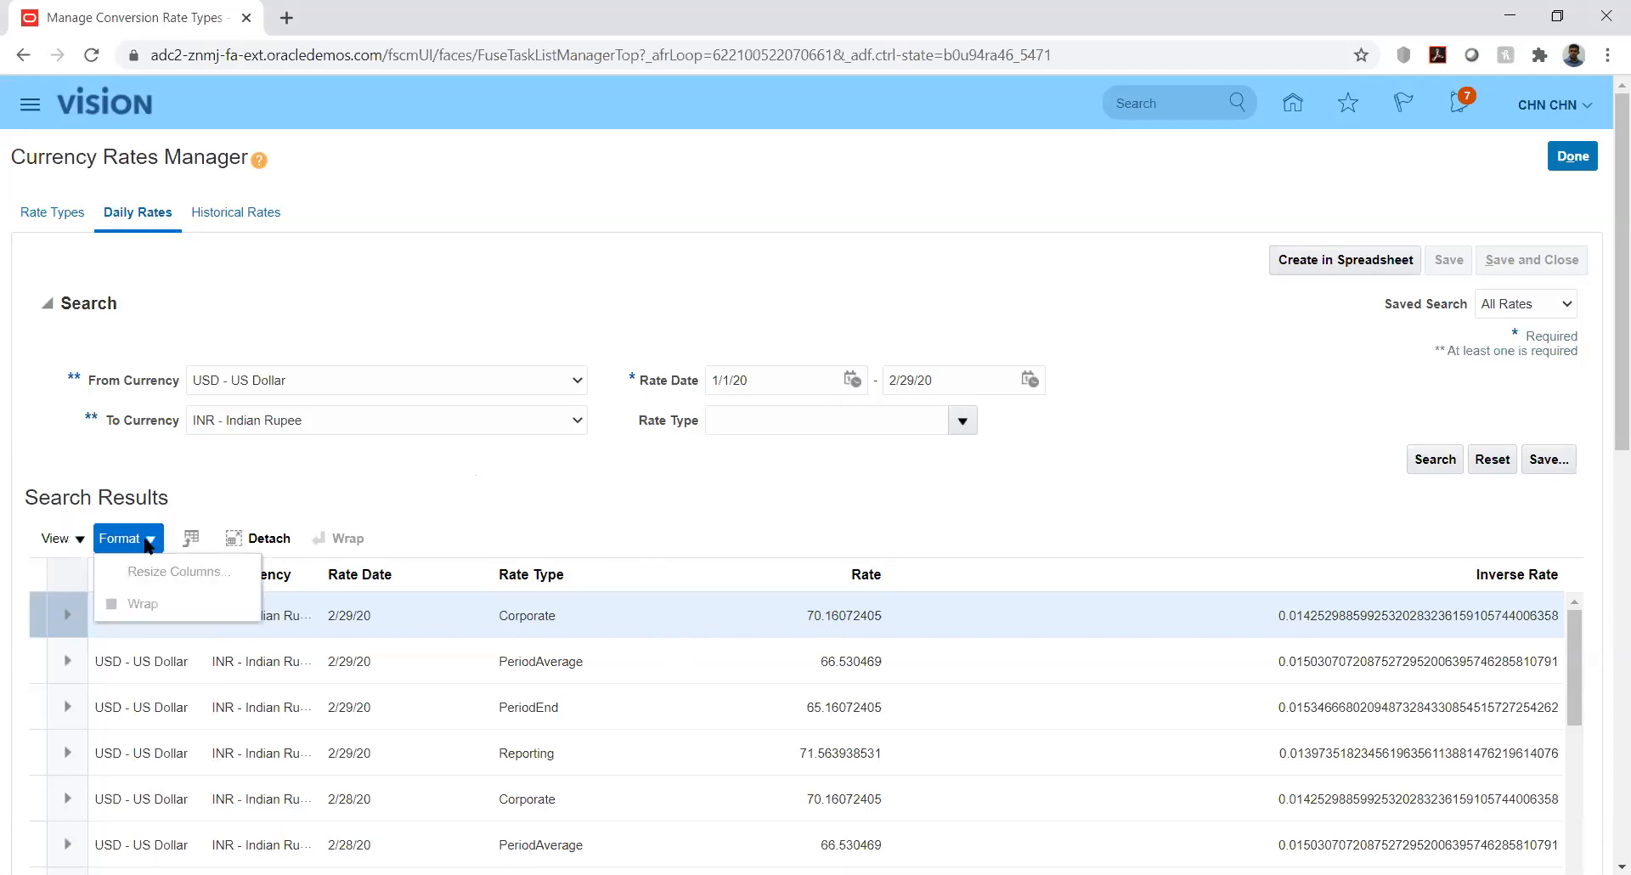
left_click(77, 539)
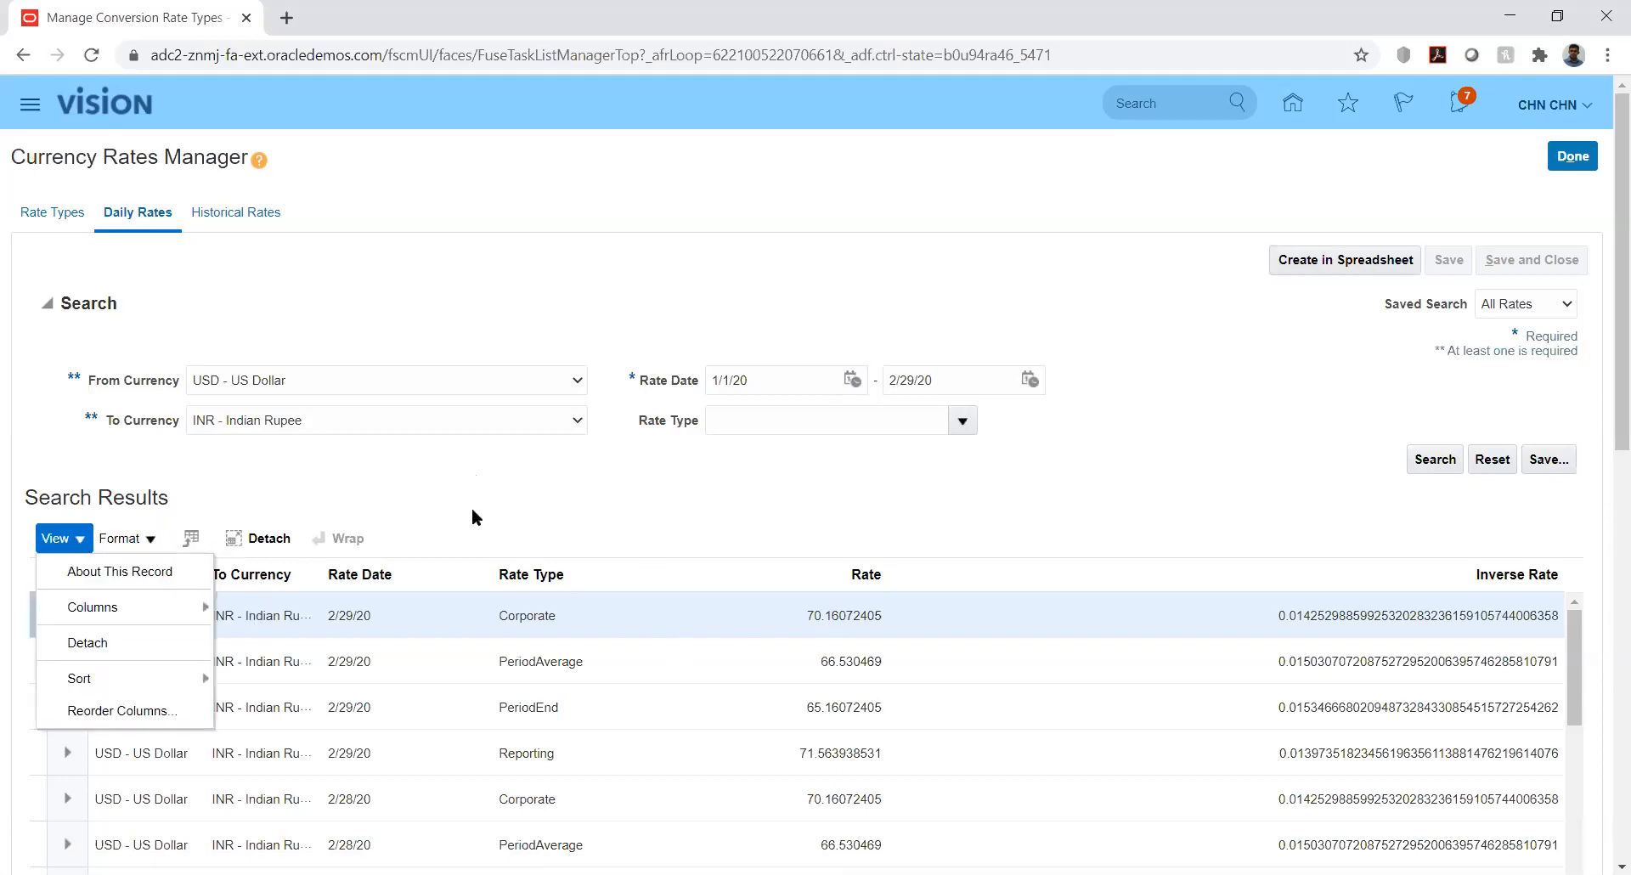
left_click(734, 502)
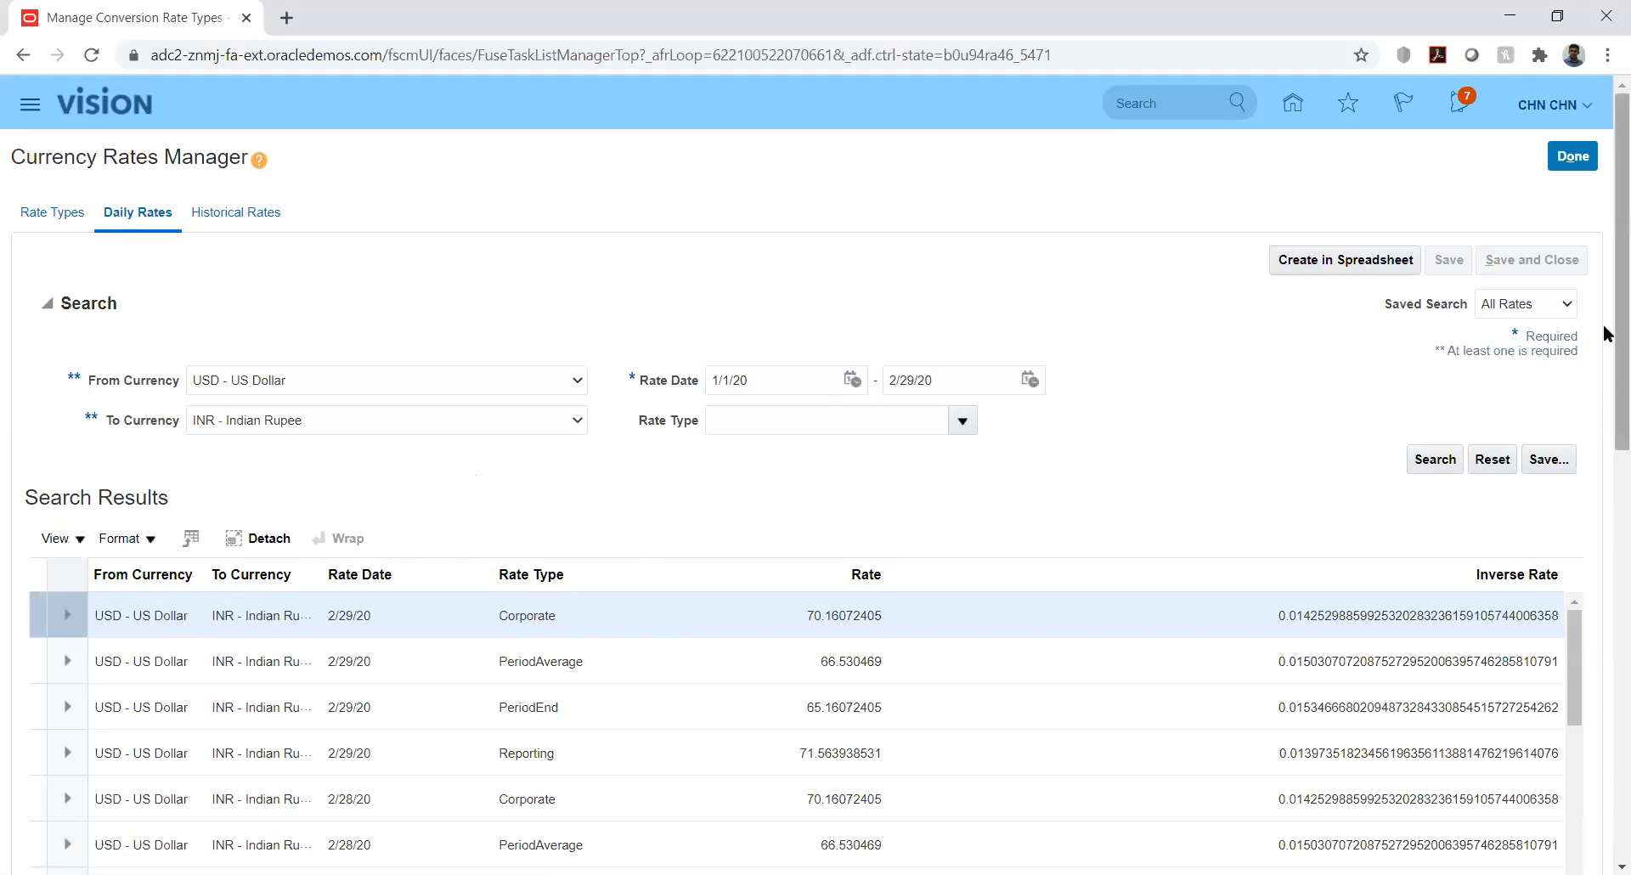
left_click_drag(1605, 334, 1606, 414)
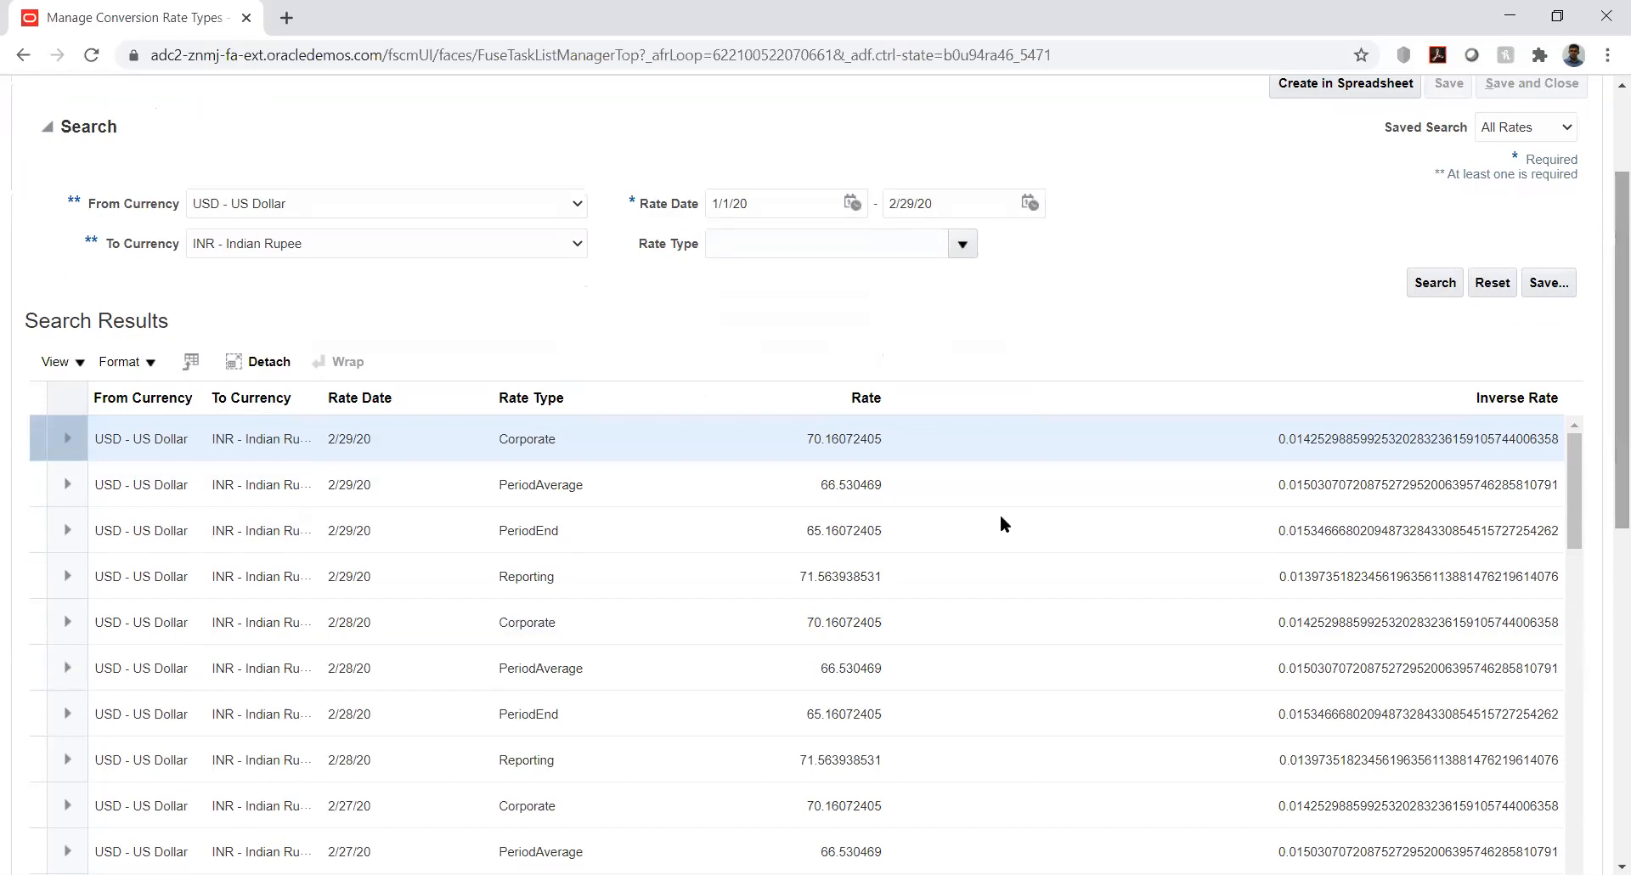
left_click(905, 439)
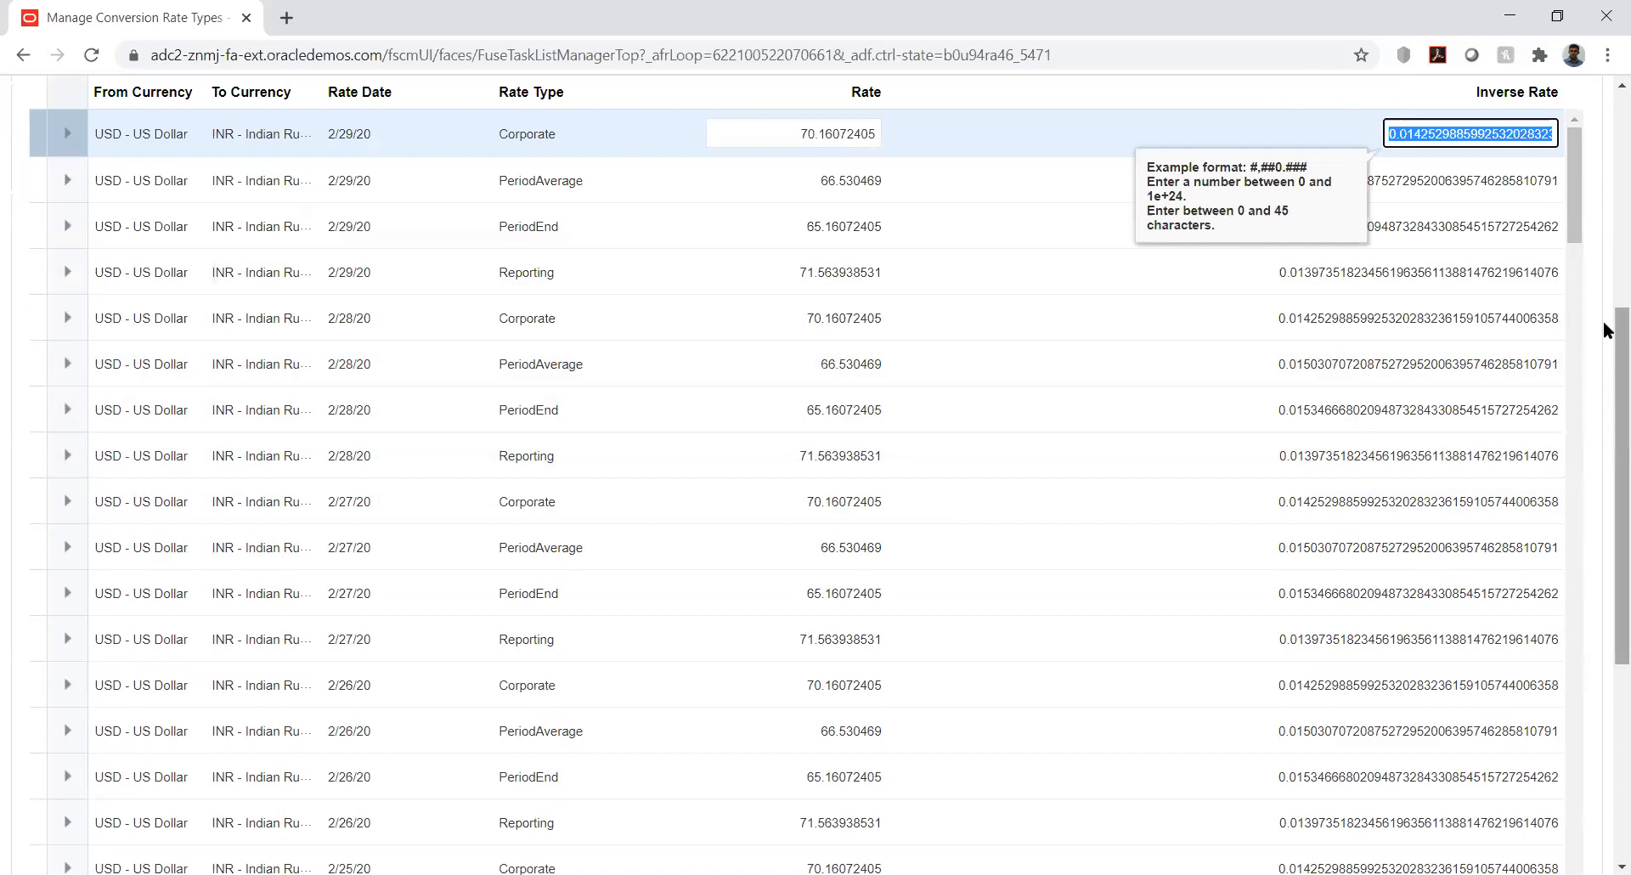
left_click_drag(1604, 320, 1604, 219)
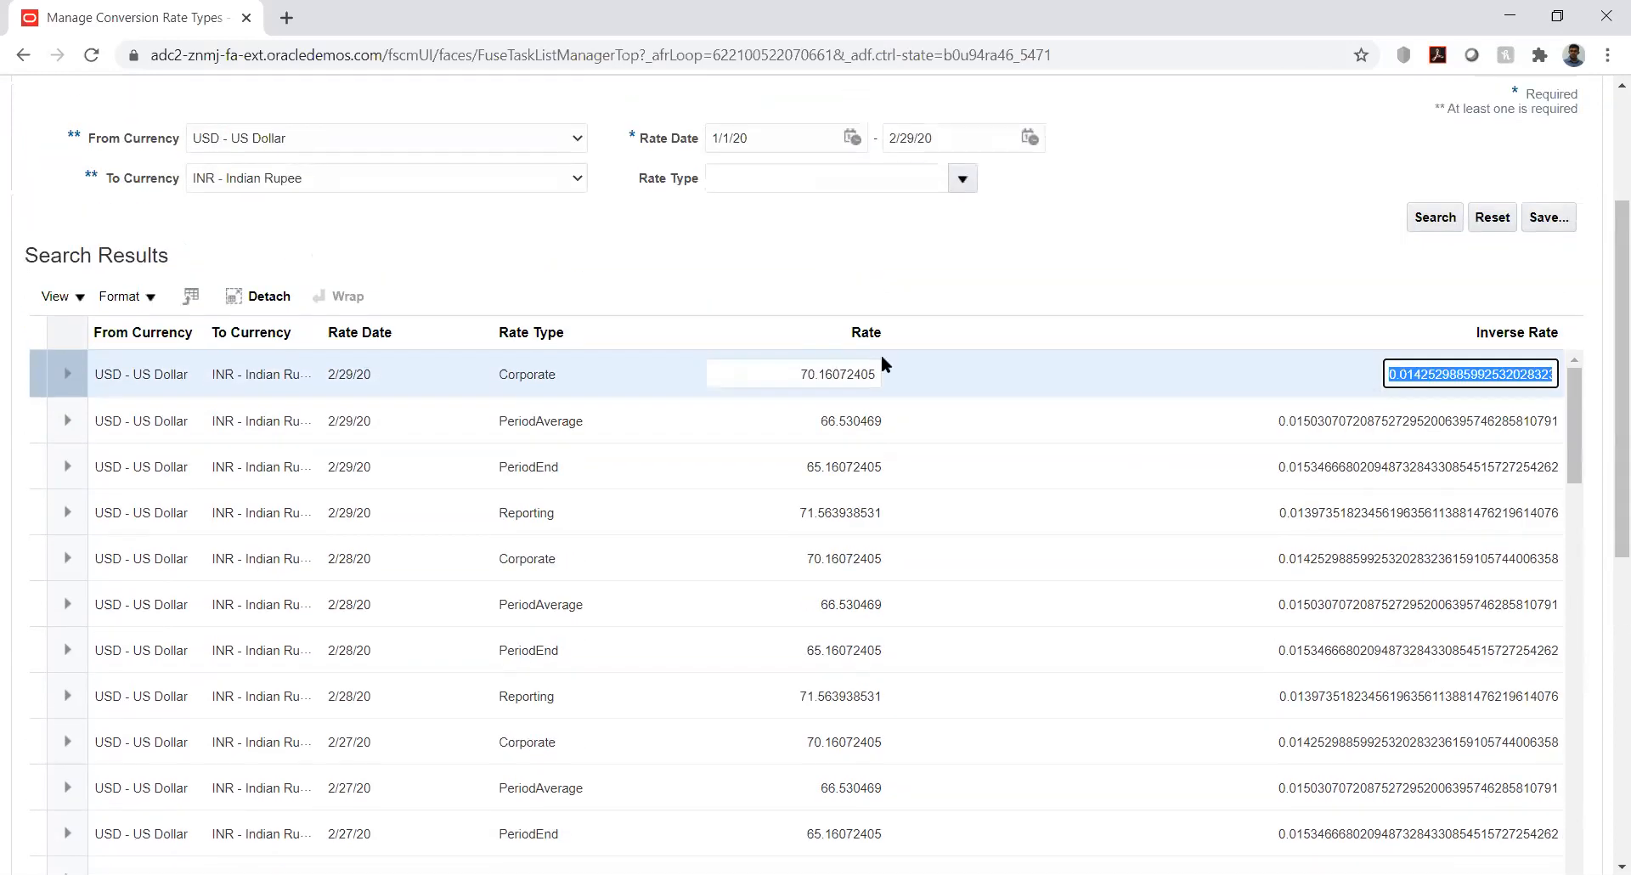
left_click(552, 372)
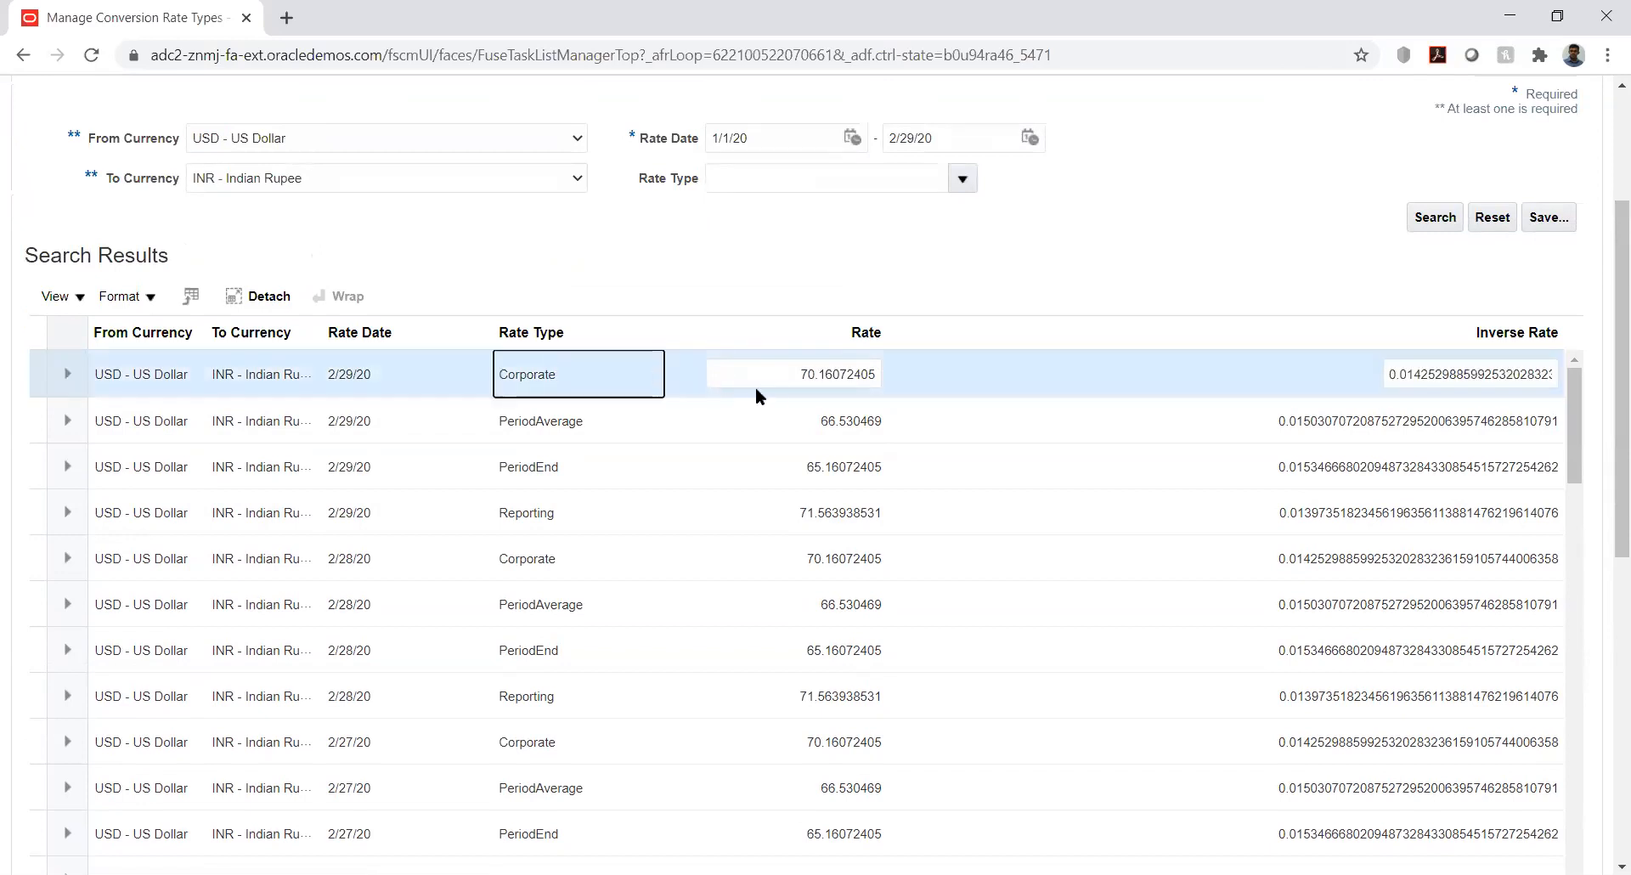
left_click(796, 373)
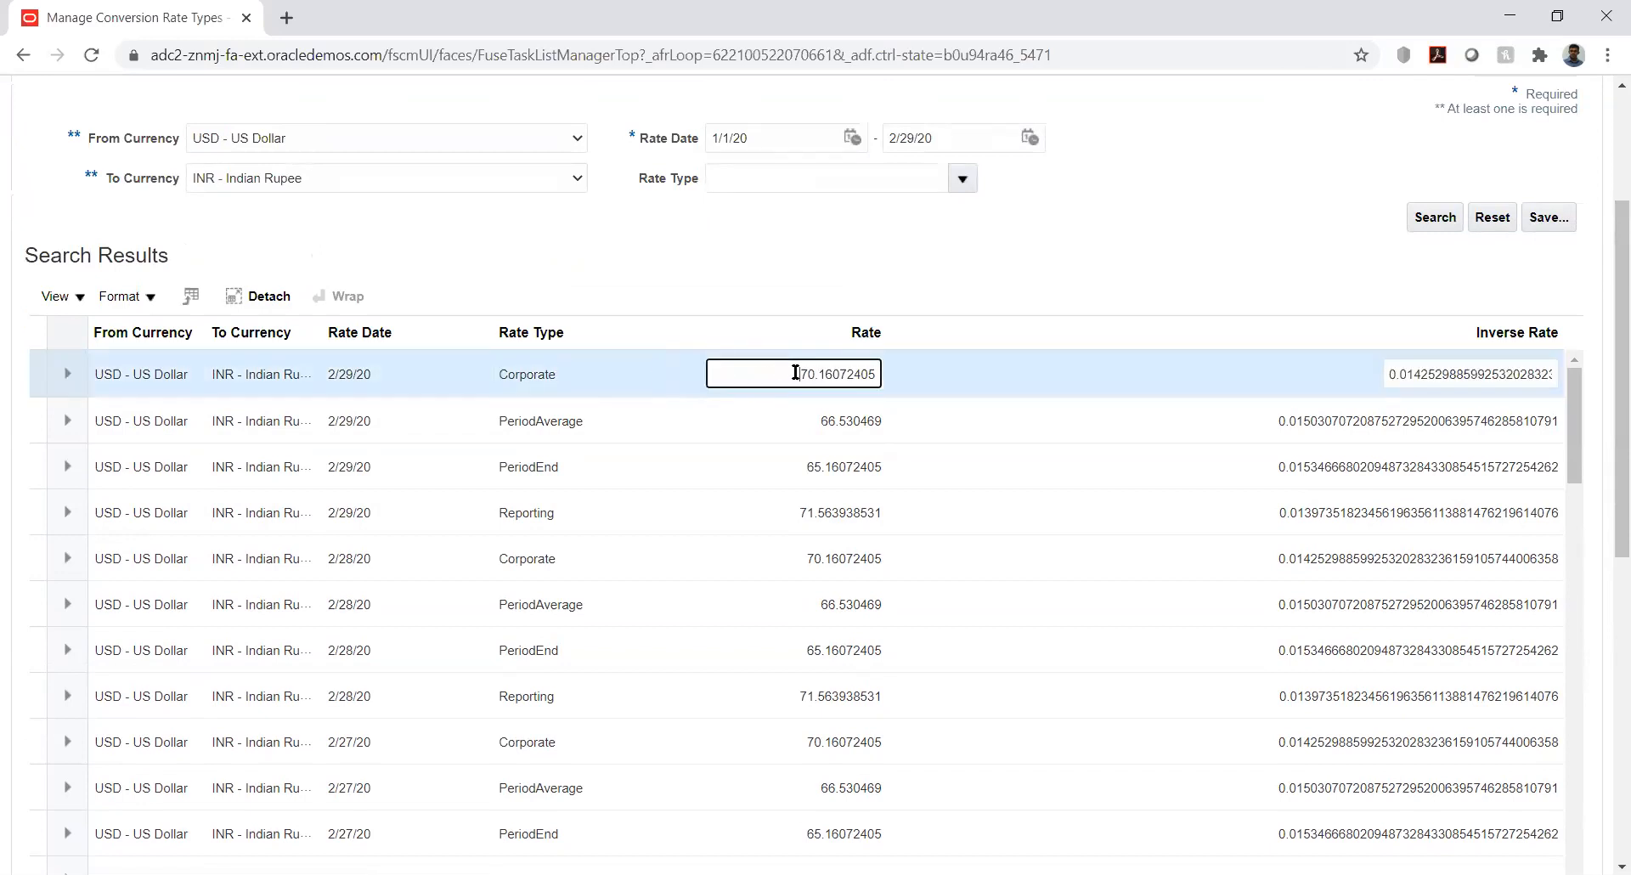
double_click(795, 372)
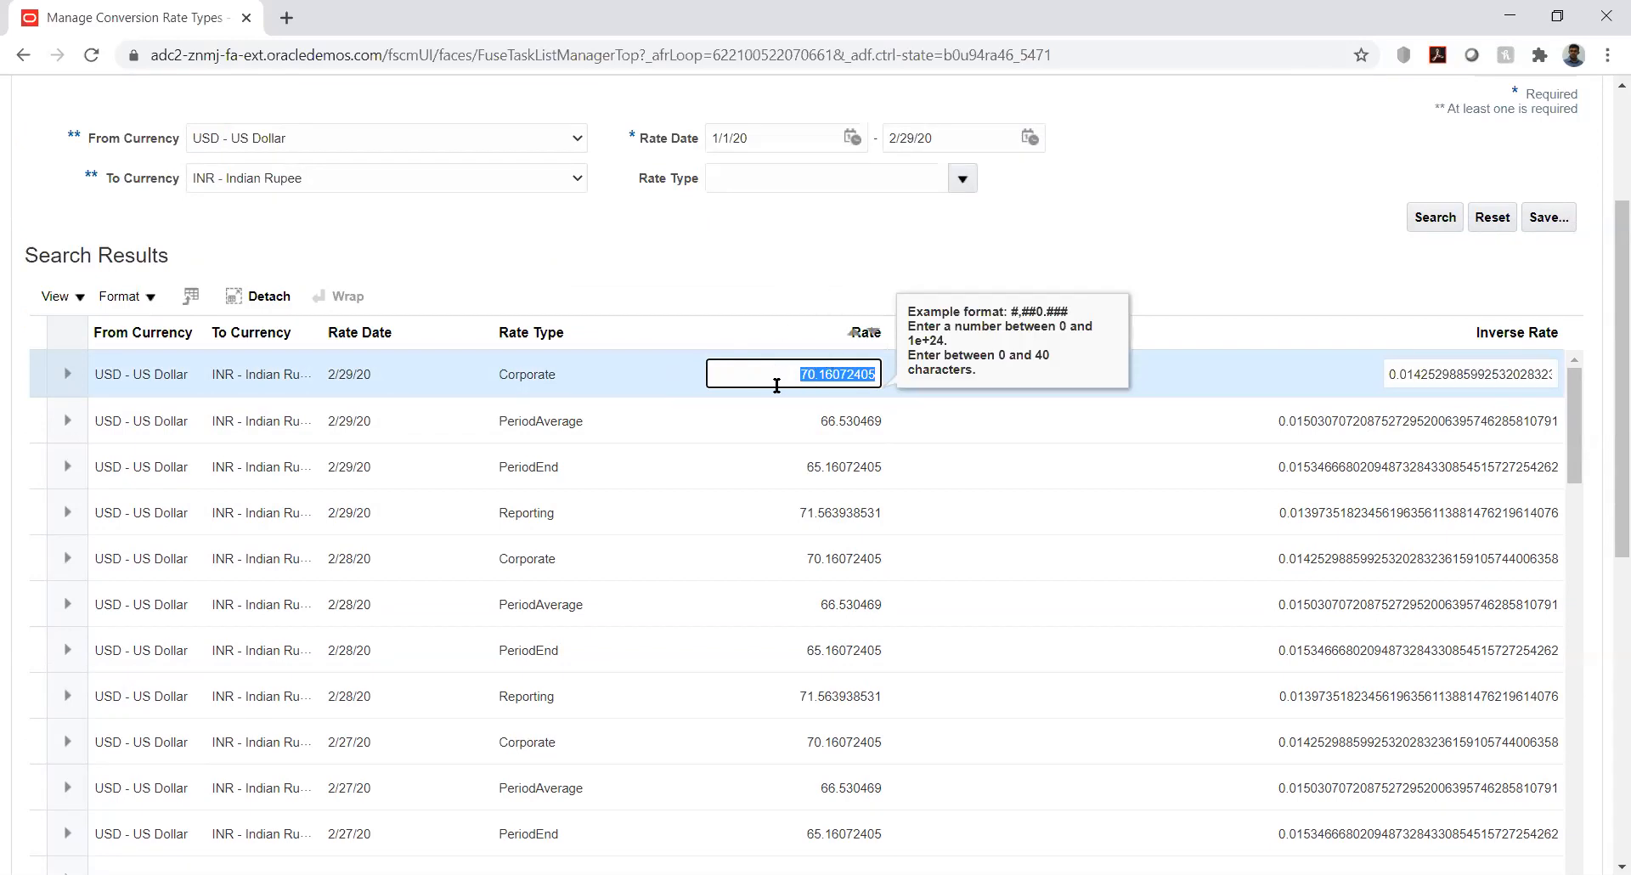
left_click(912, 257)
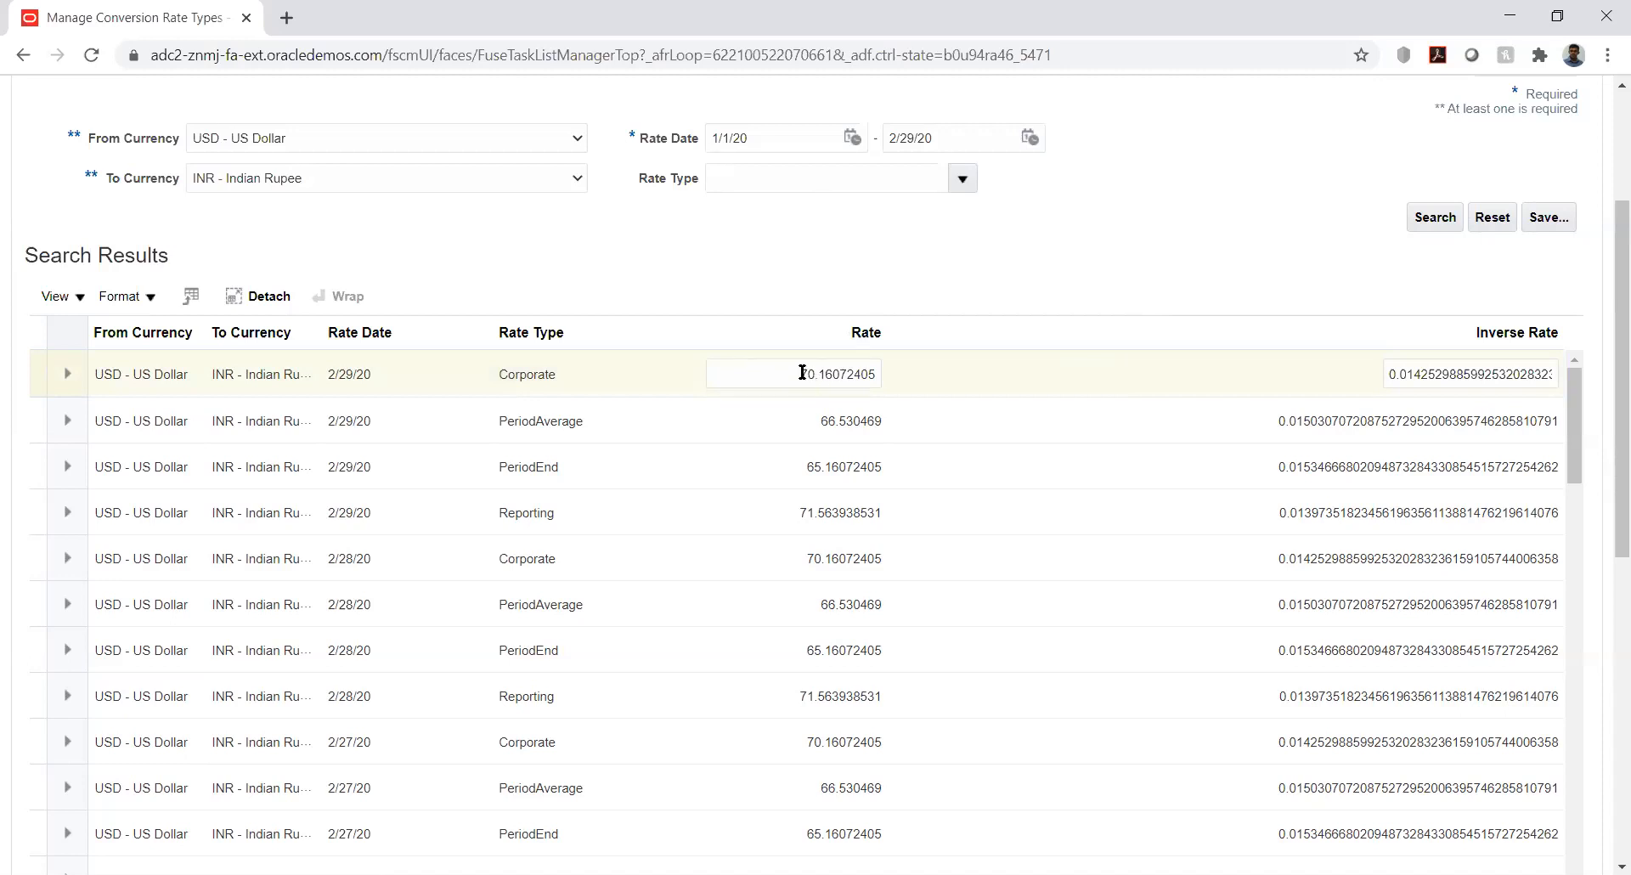
mouse_move(1604, 270)
left_mouse_down()
mouse_move(1604, 163)
mouse_move(1606, 256)
left_mouse_up()
scroll(1604, 163, "up", 1)
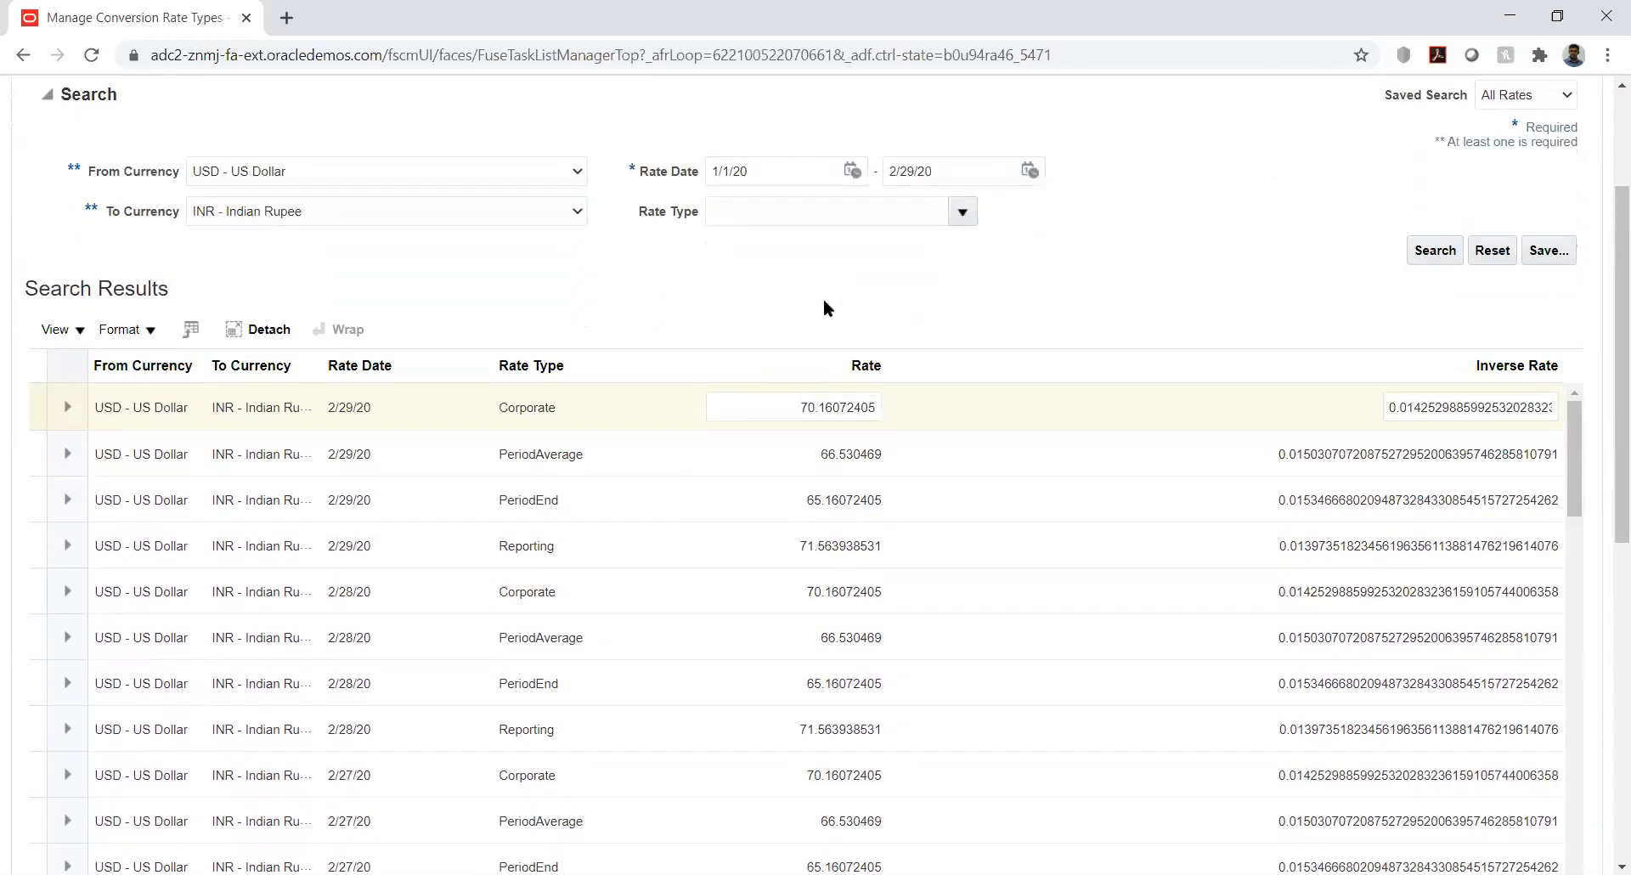
left_click(833, 401)
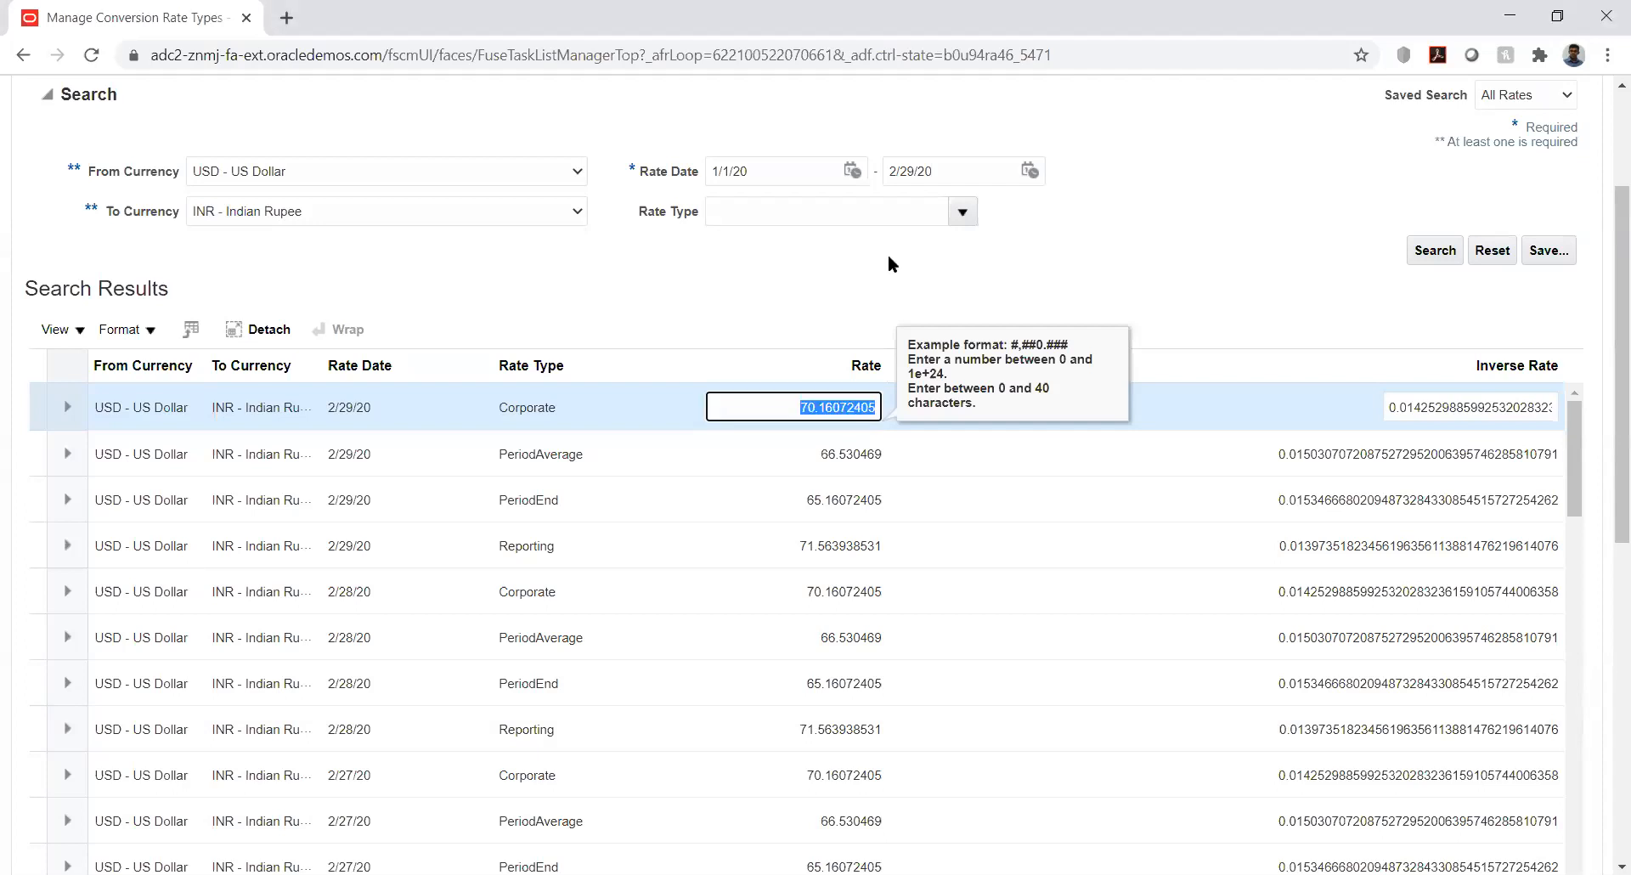
left_click(819, 273)
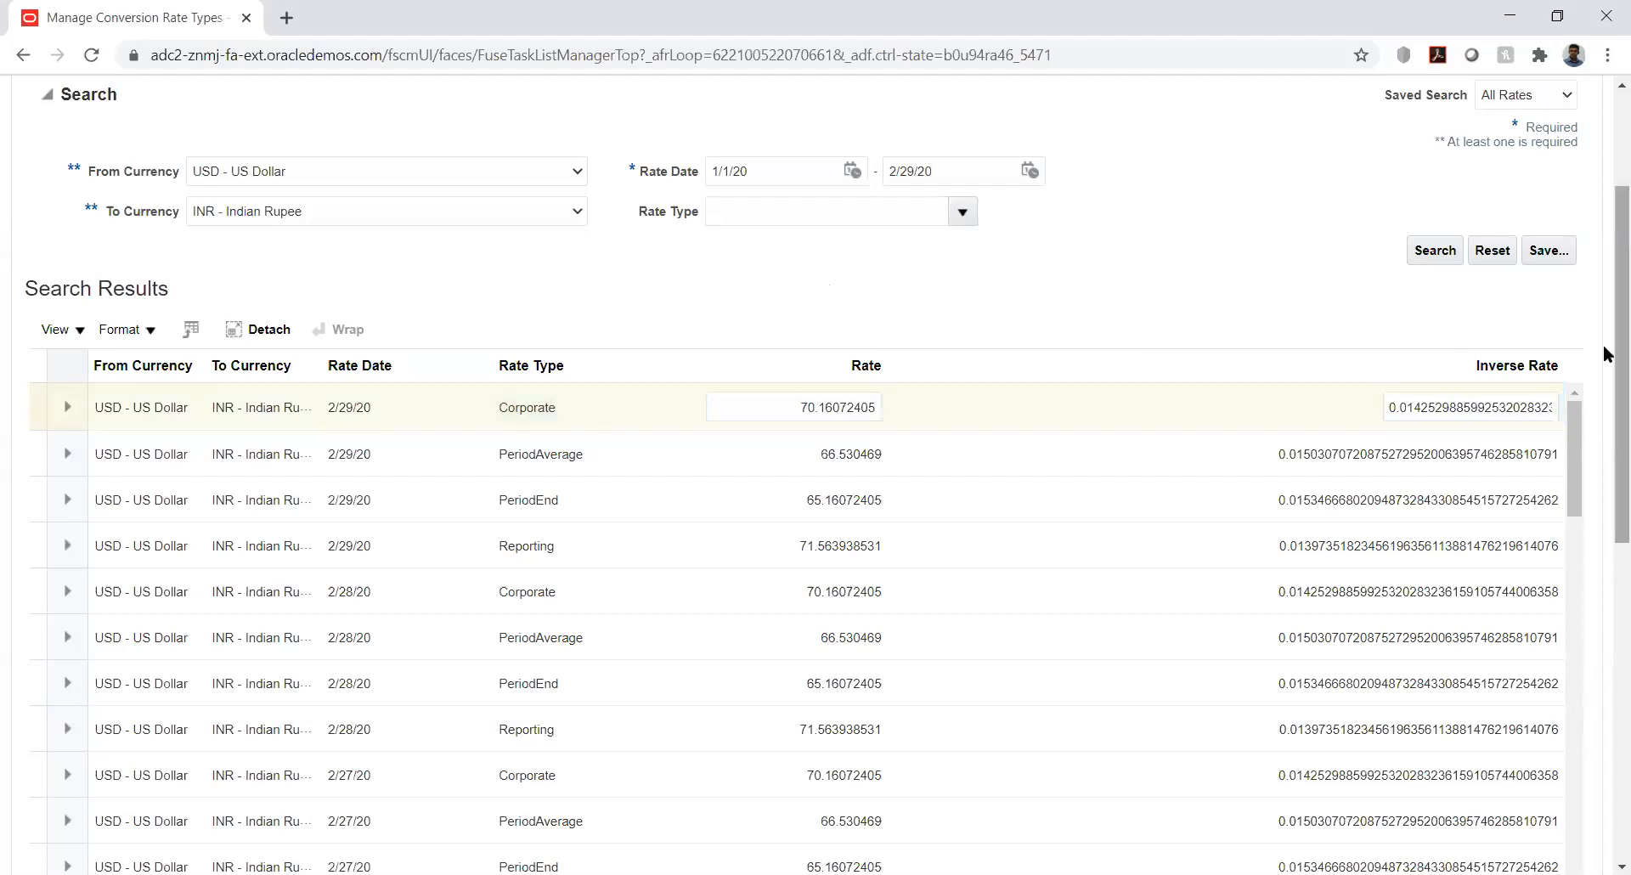
scroll(1606, 348, "up", 3)
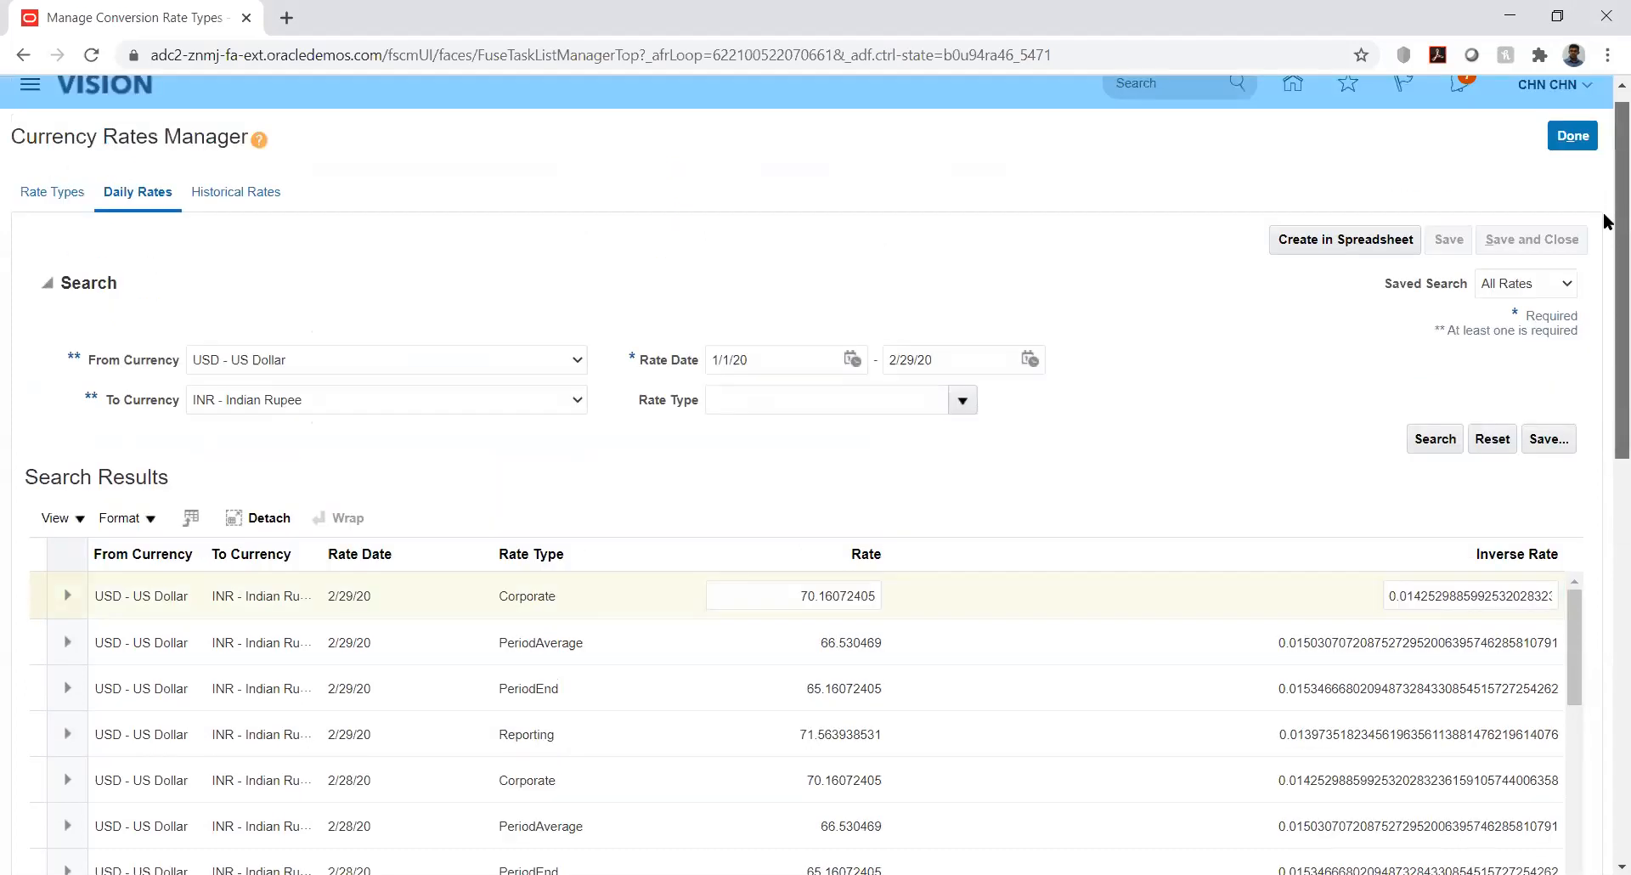
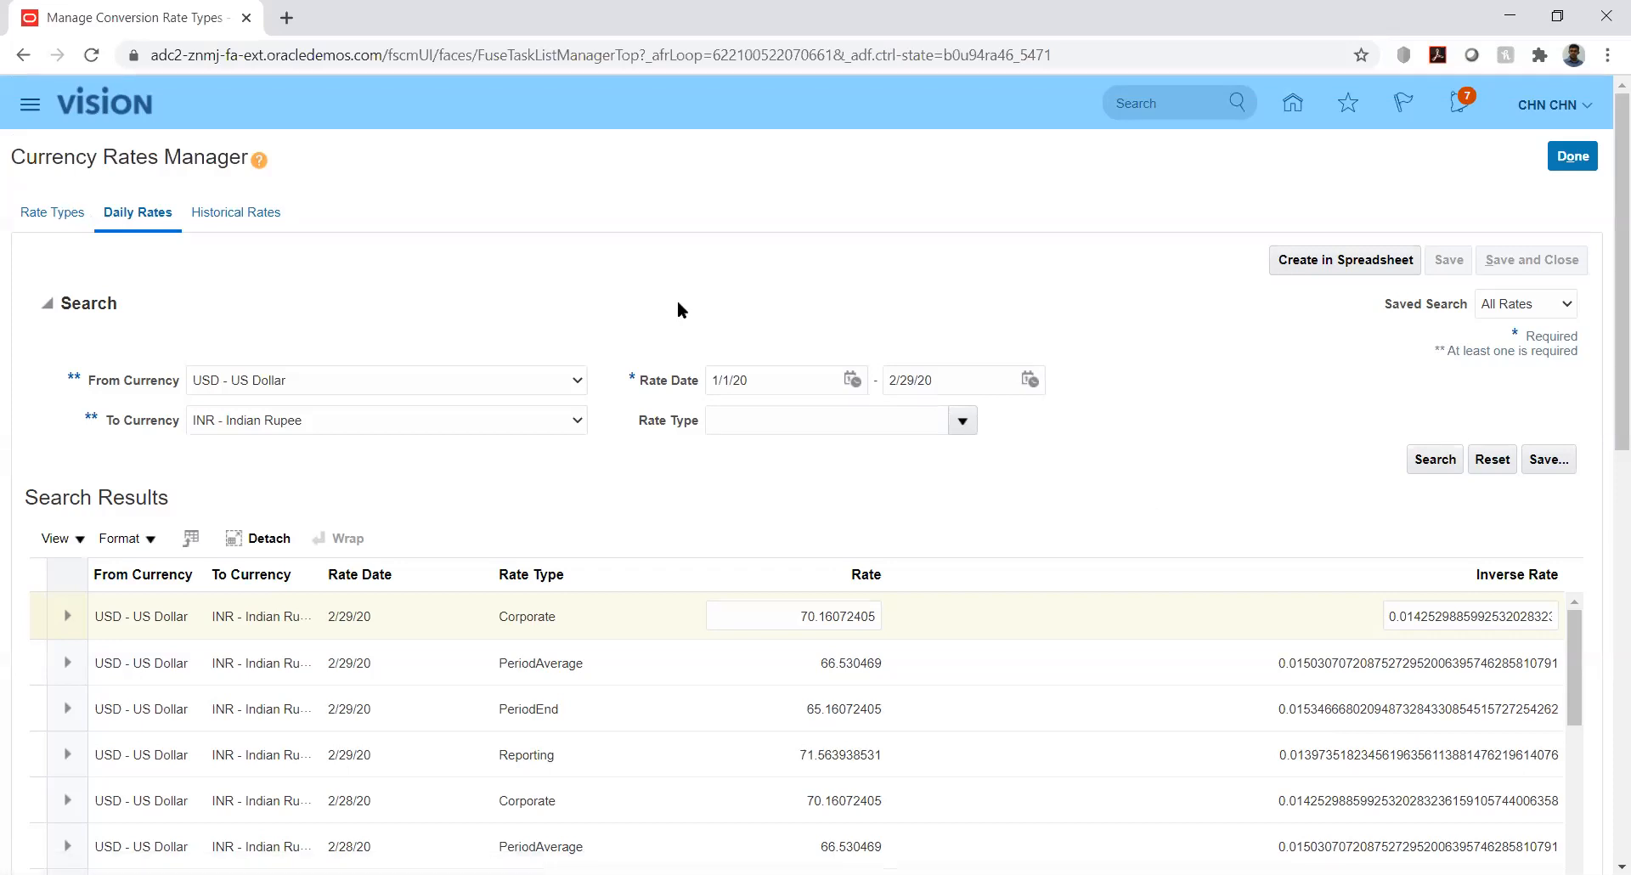
Return to the Daily Rates search and set To Currency to KES - Kenyan Shilling
left_click(52, 216)
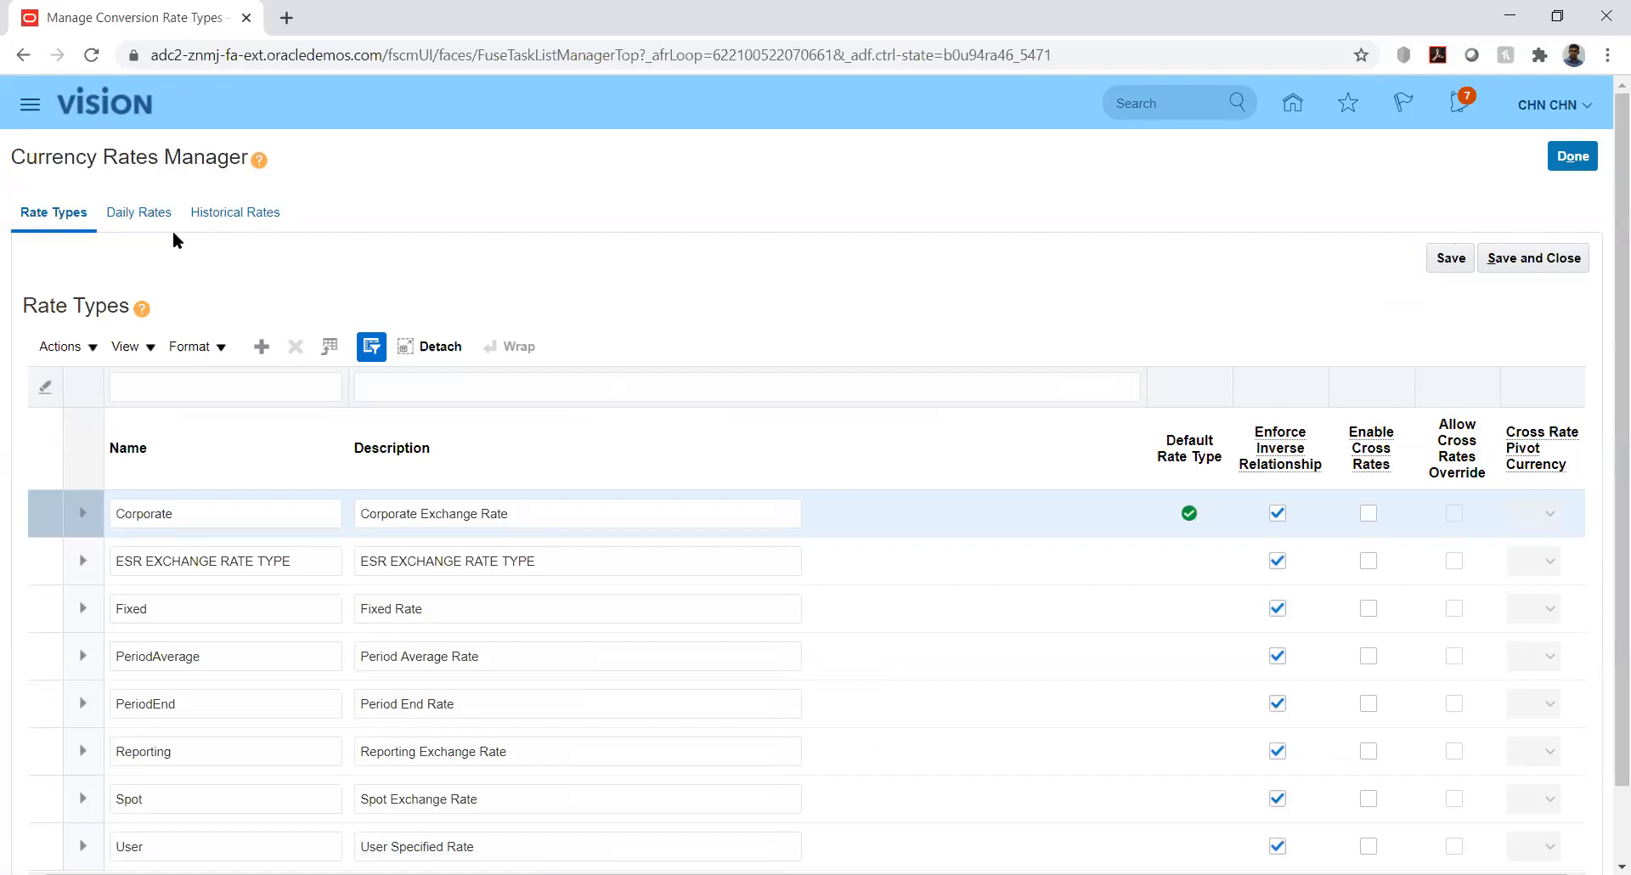
left_click(123, 212)
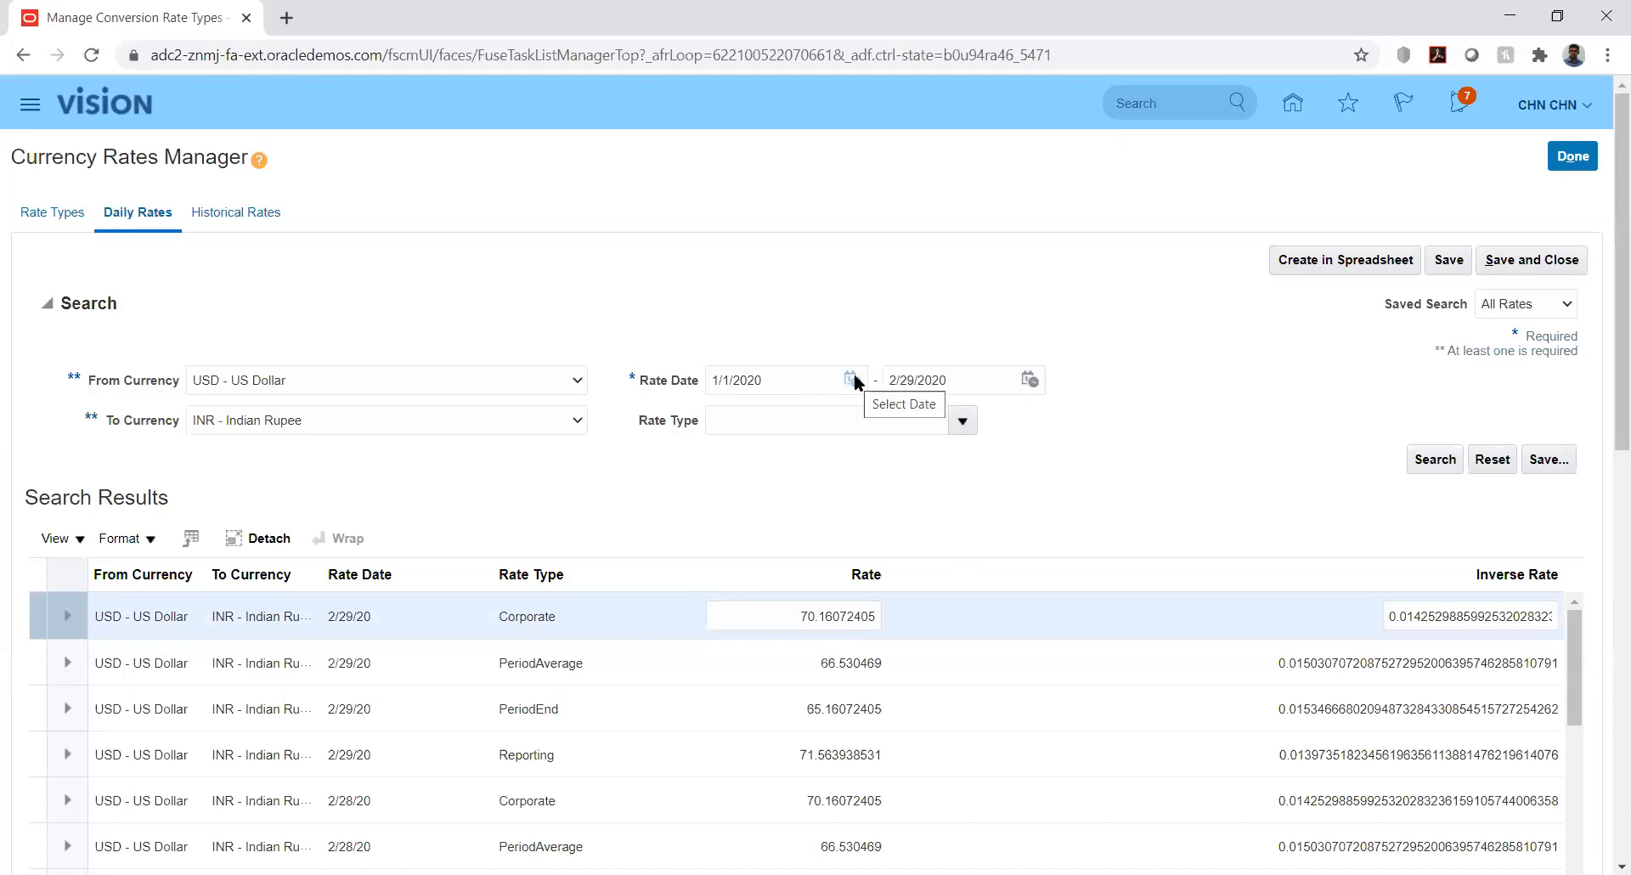
left_click(522, 422)
key("k")
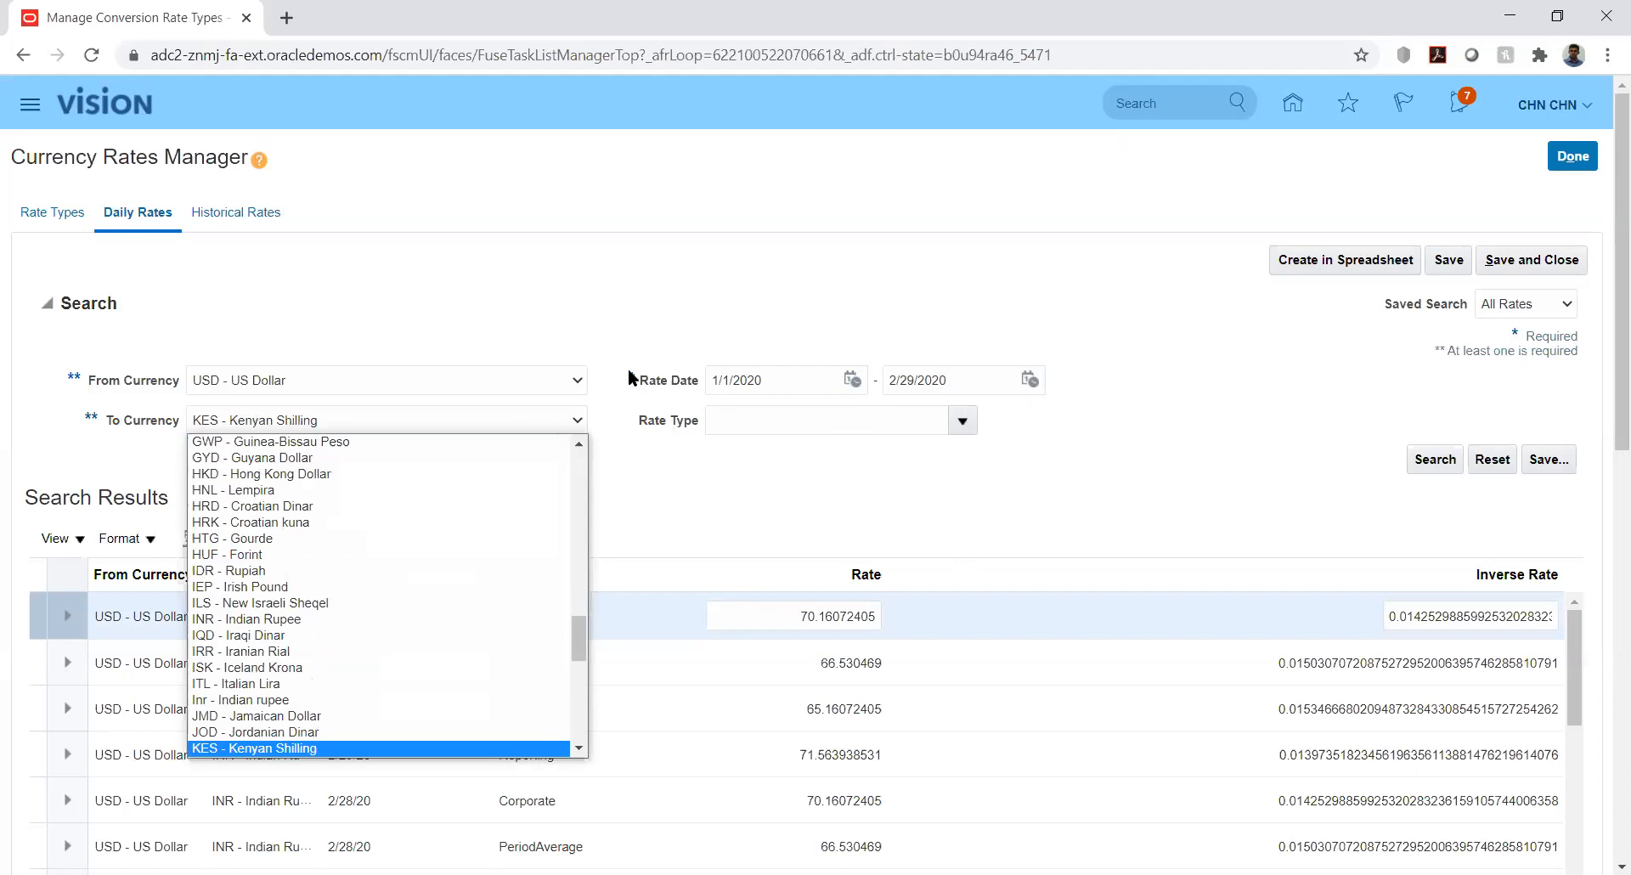
left_click(600, 303)
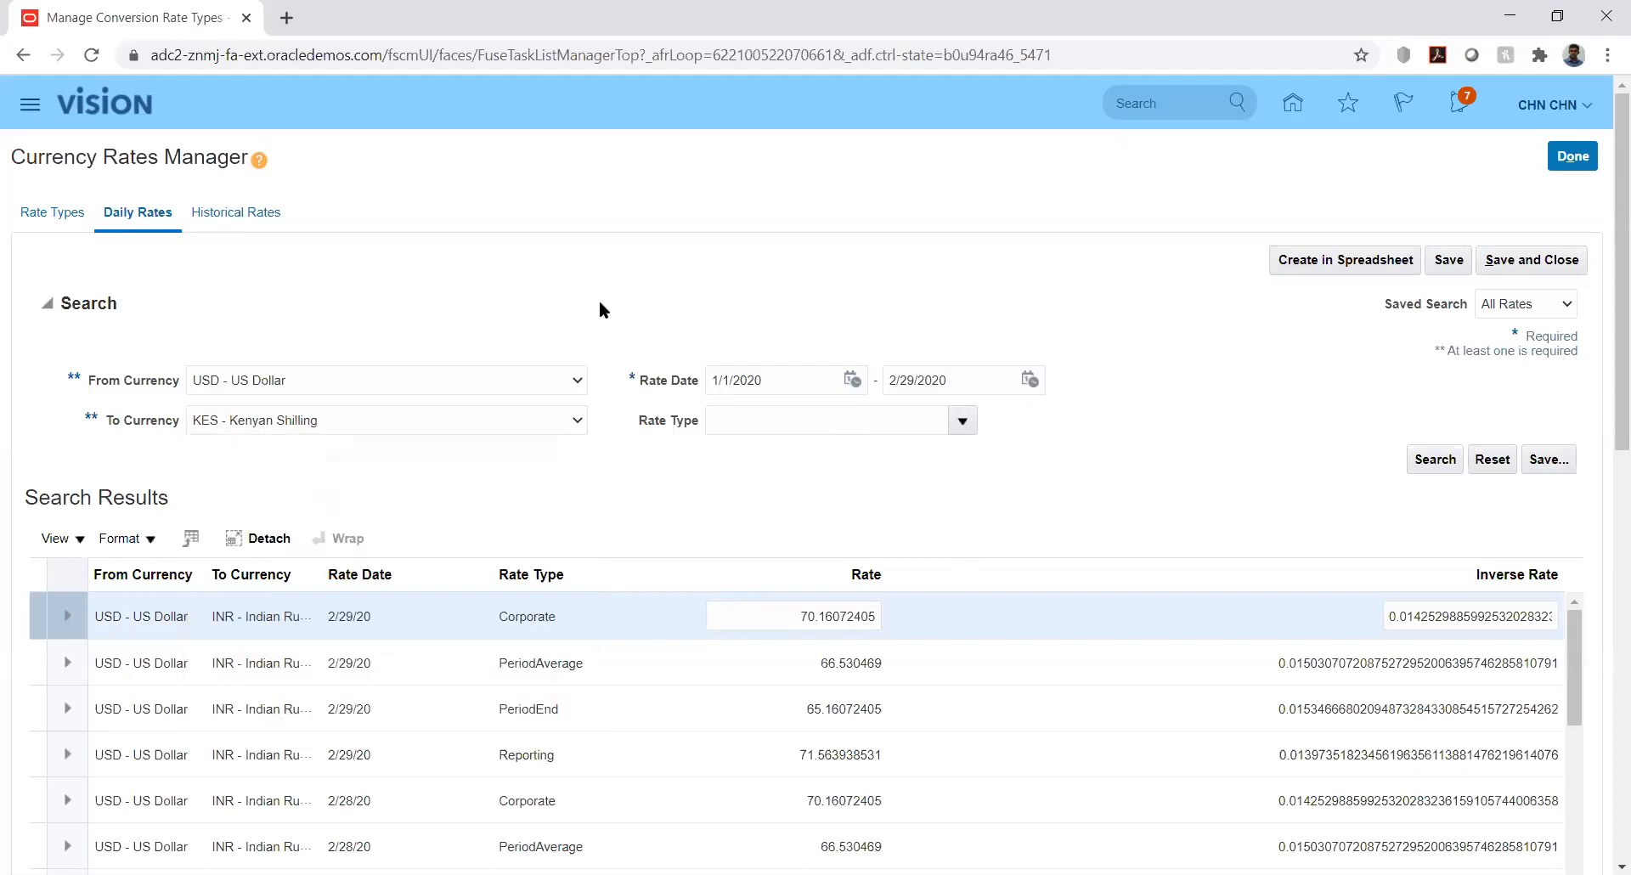
Reopen Manage Conversion Rate Types on Daily Rates and set From Currency to US Dollar
left_click(1571, 158)
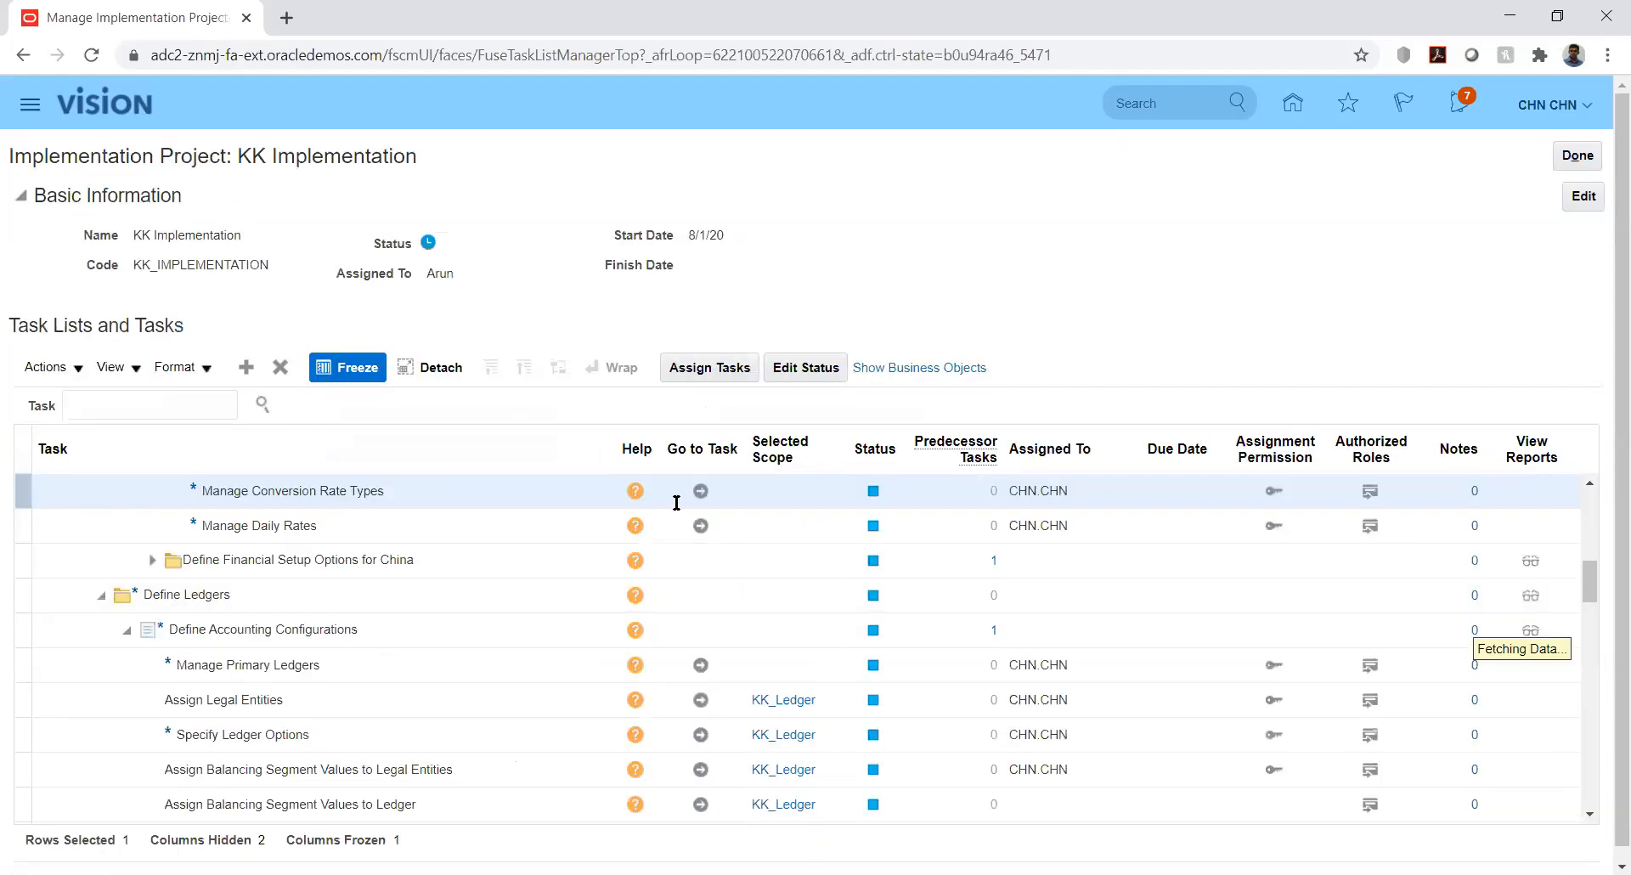
left_click(701, 491)
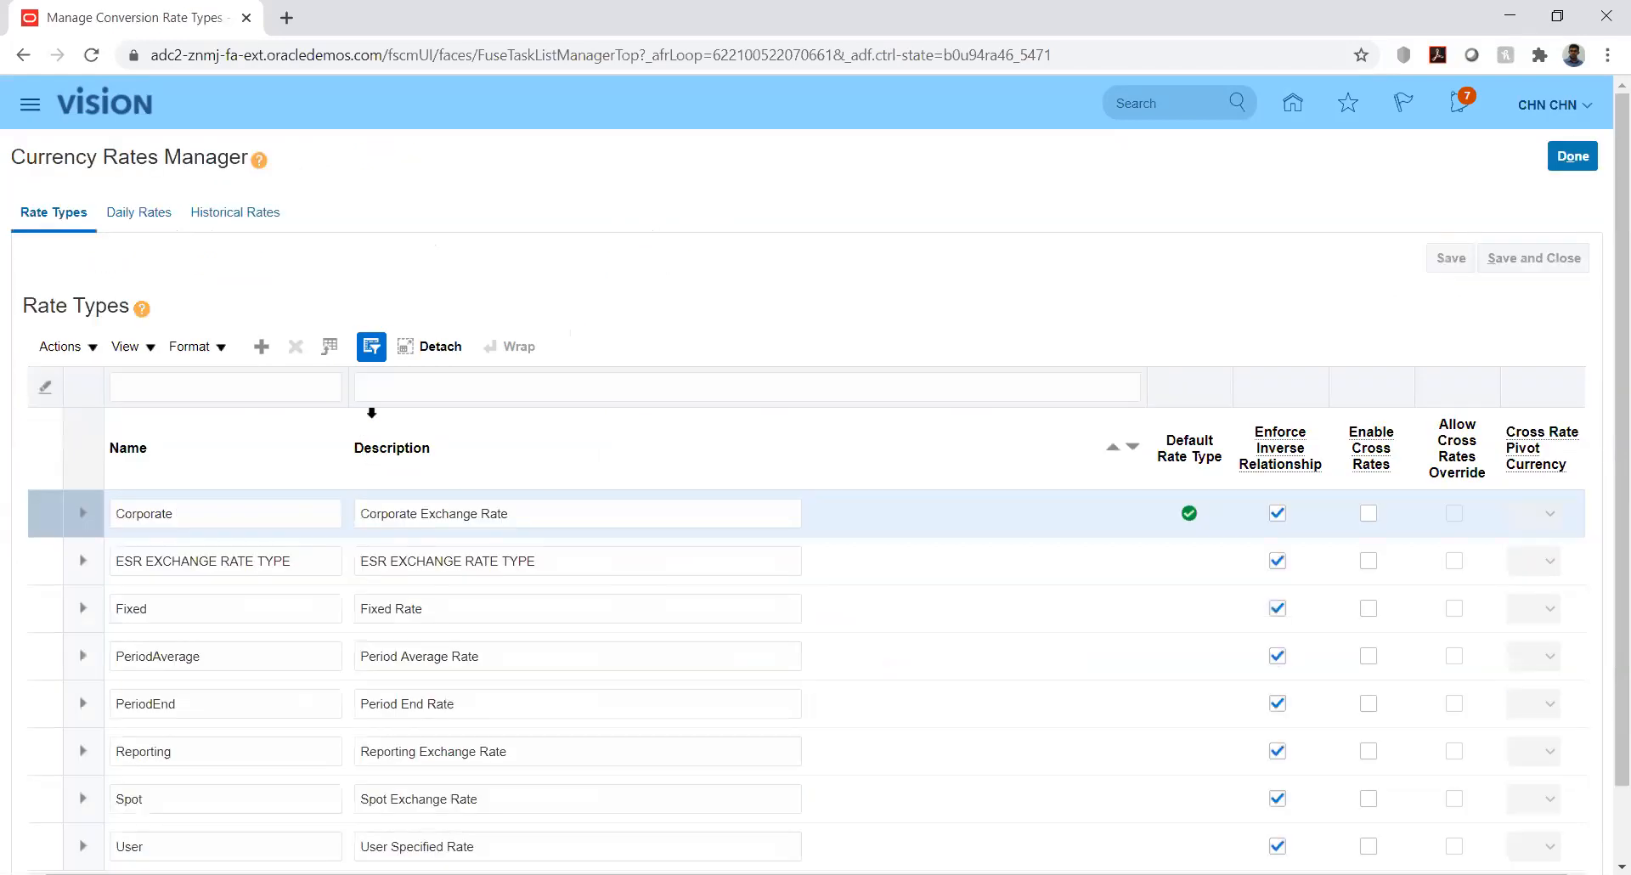
left_click(138, 214)
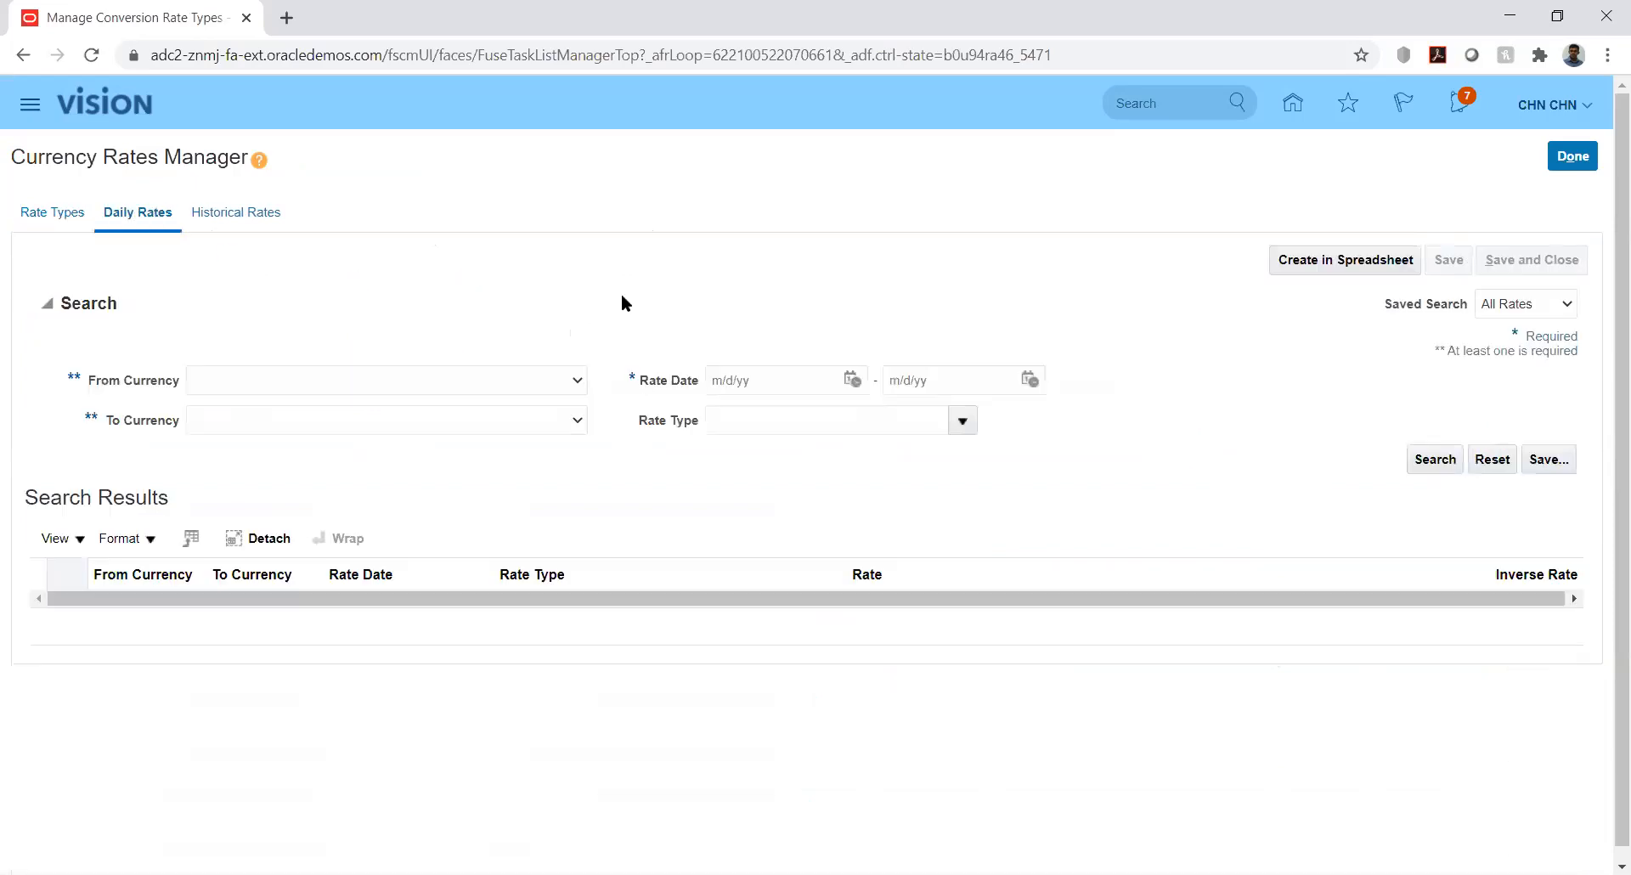
left_click(573, 382)
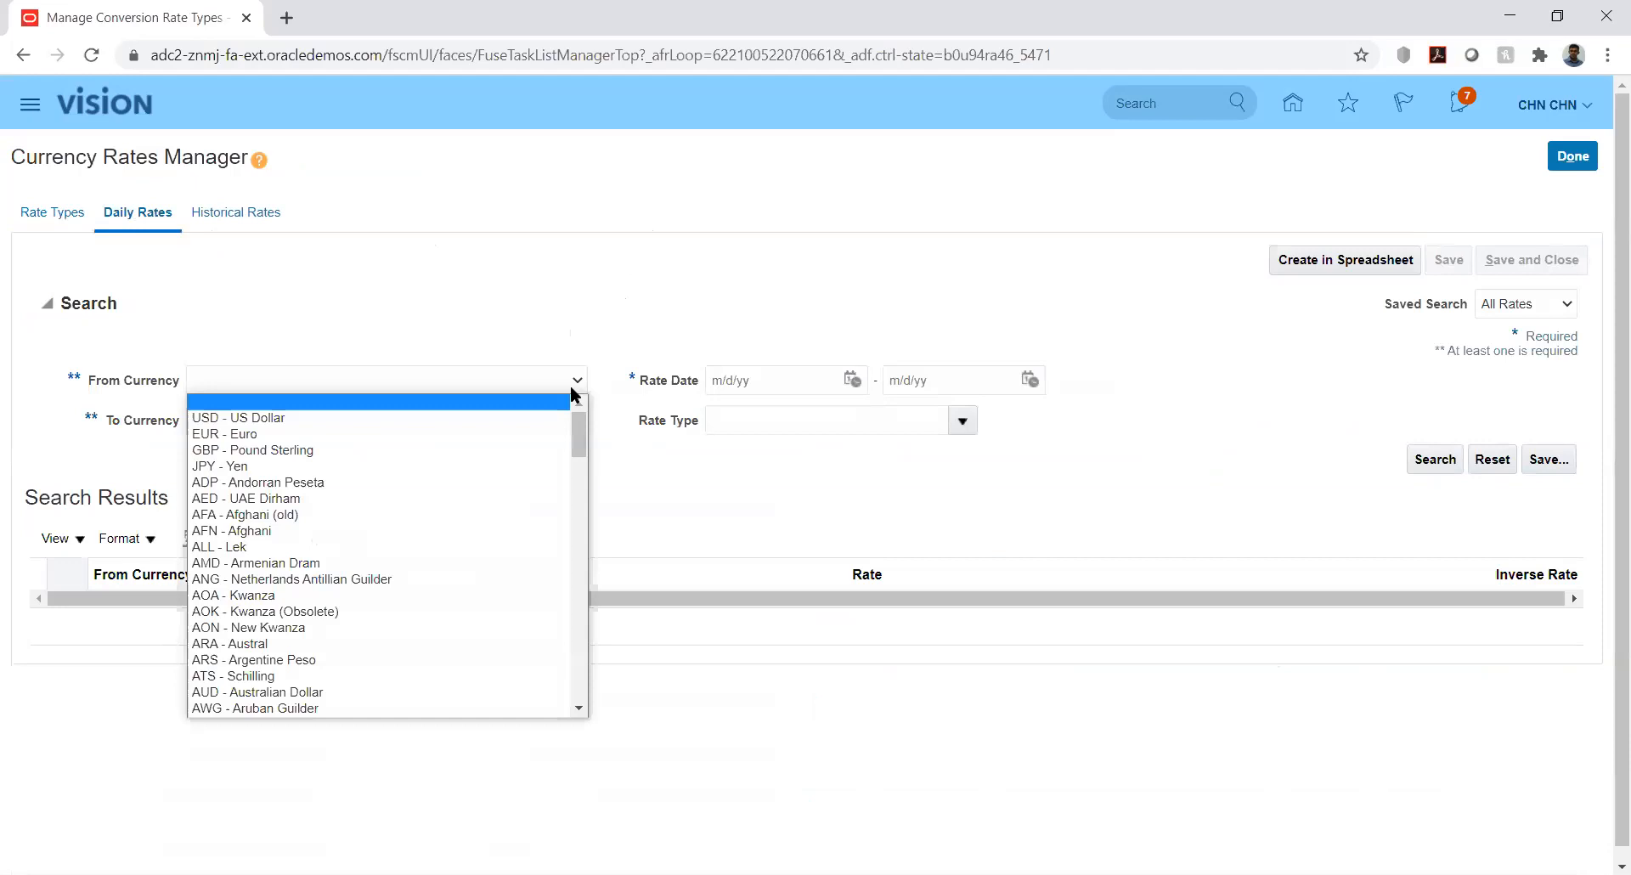
key("Down")
key("Return")
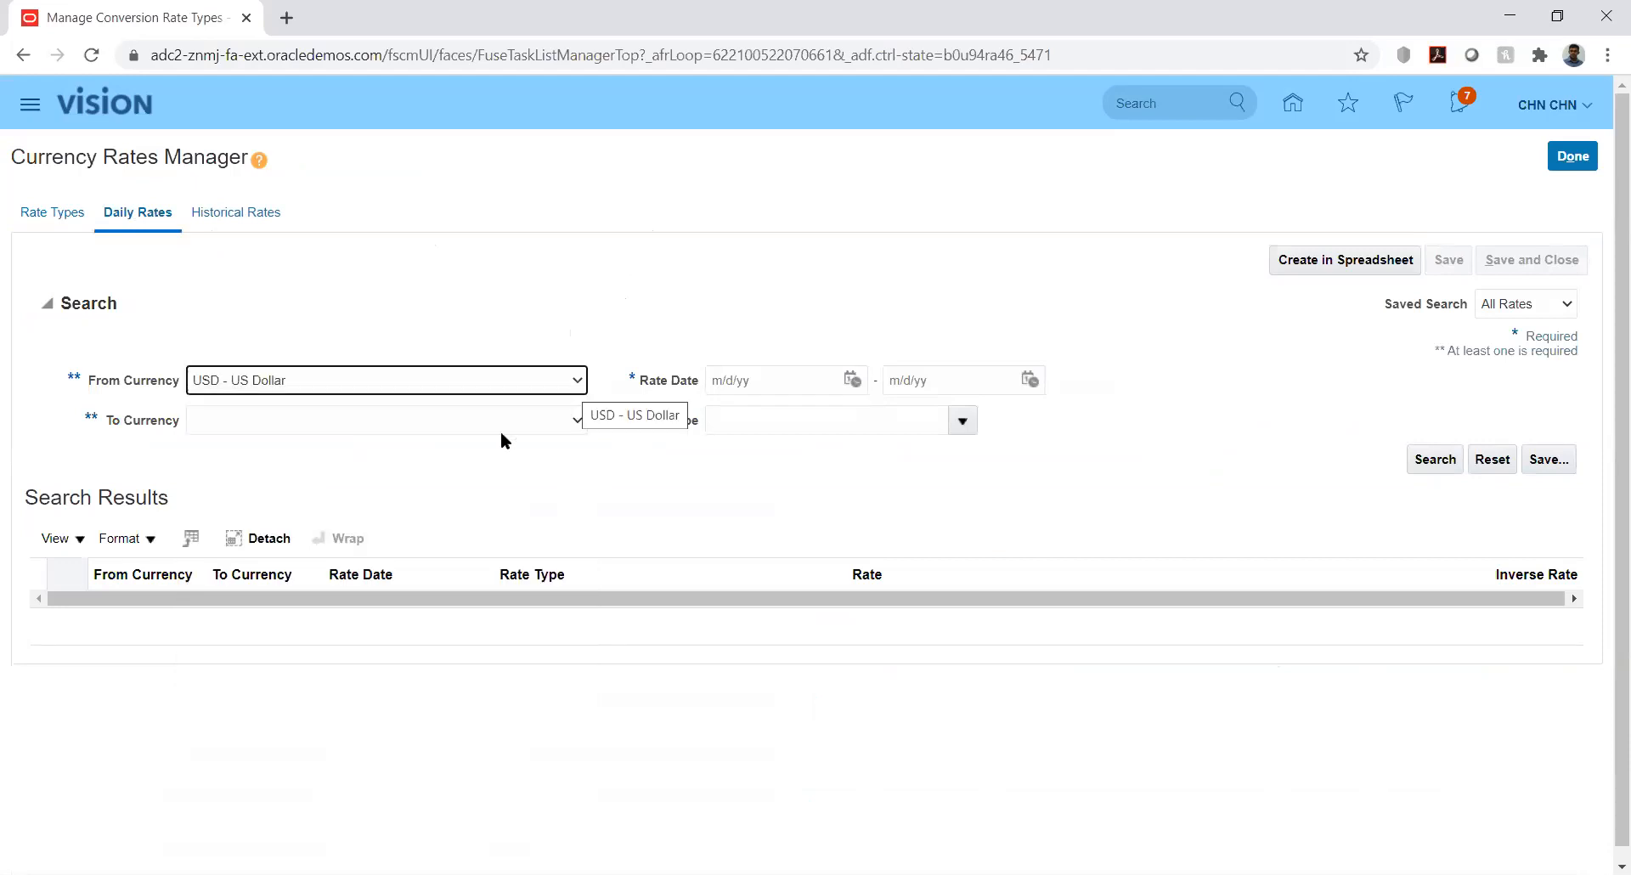
Set the To Currency to AED - UAE Dirham
left_click(578, 421)
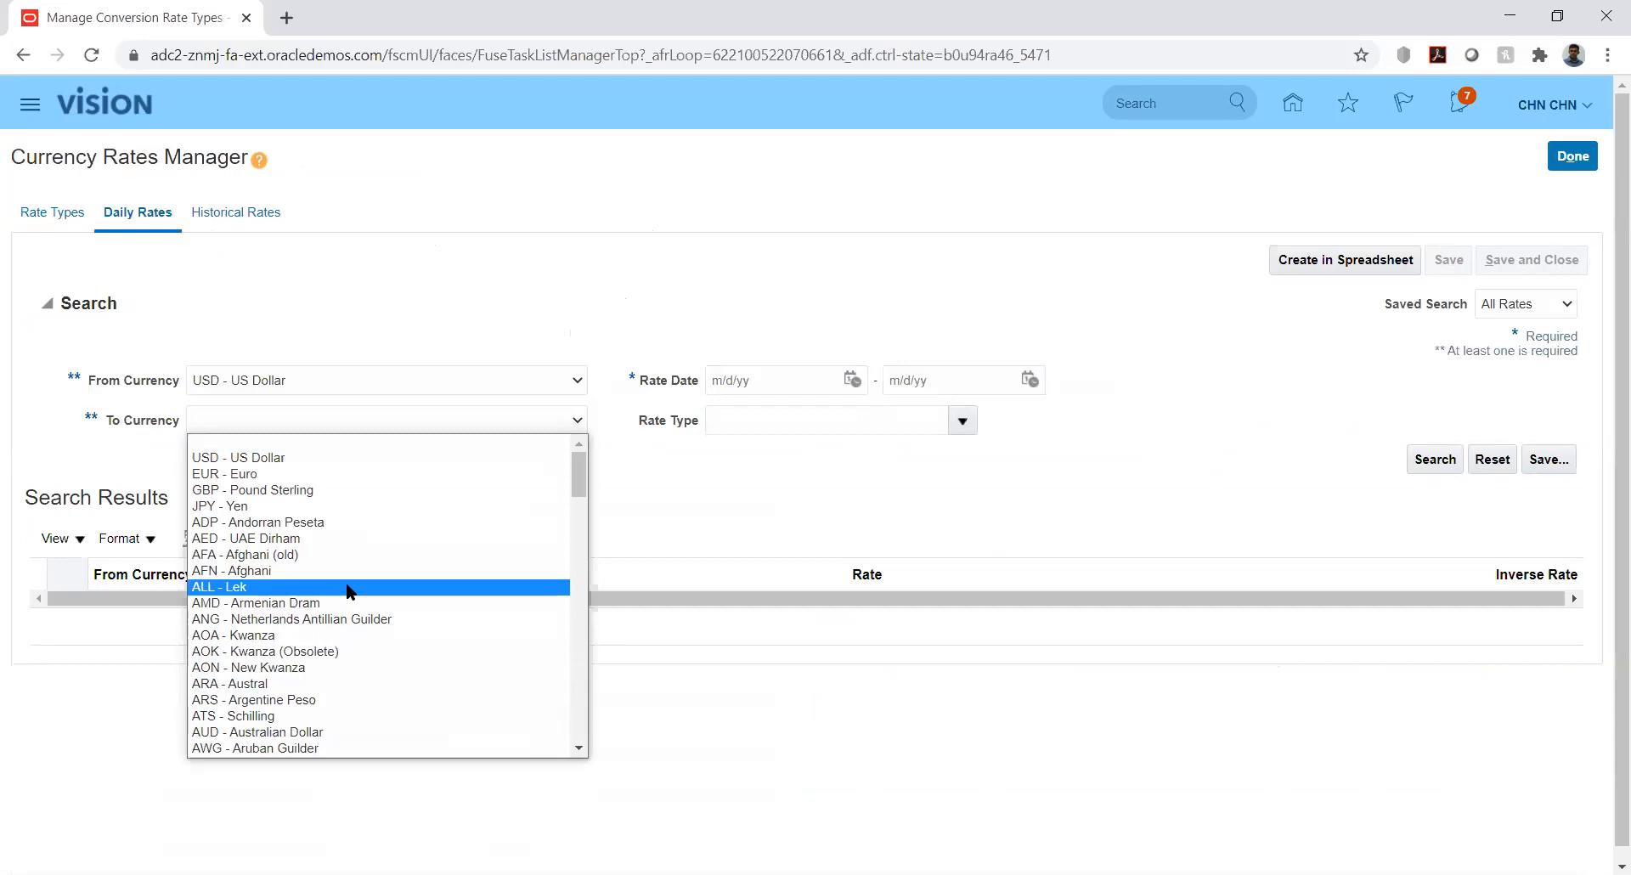
key("Down")
key("Down")
key("Down")
key("Down")
key("Down")
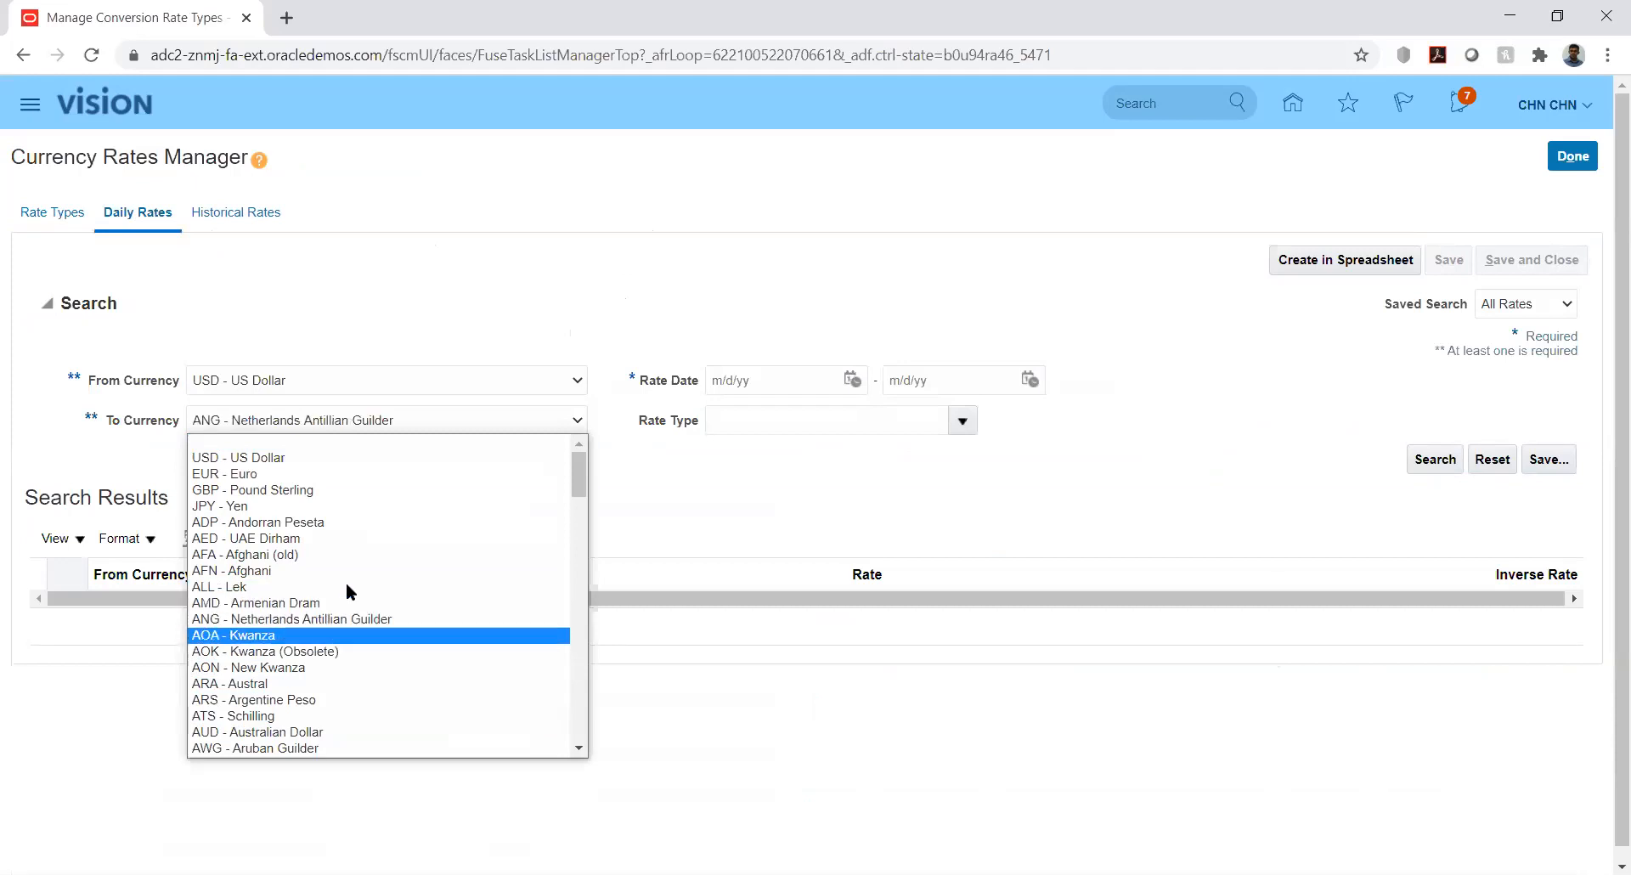
key("Down")
key("Down")
key("Down")
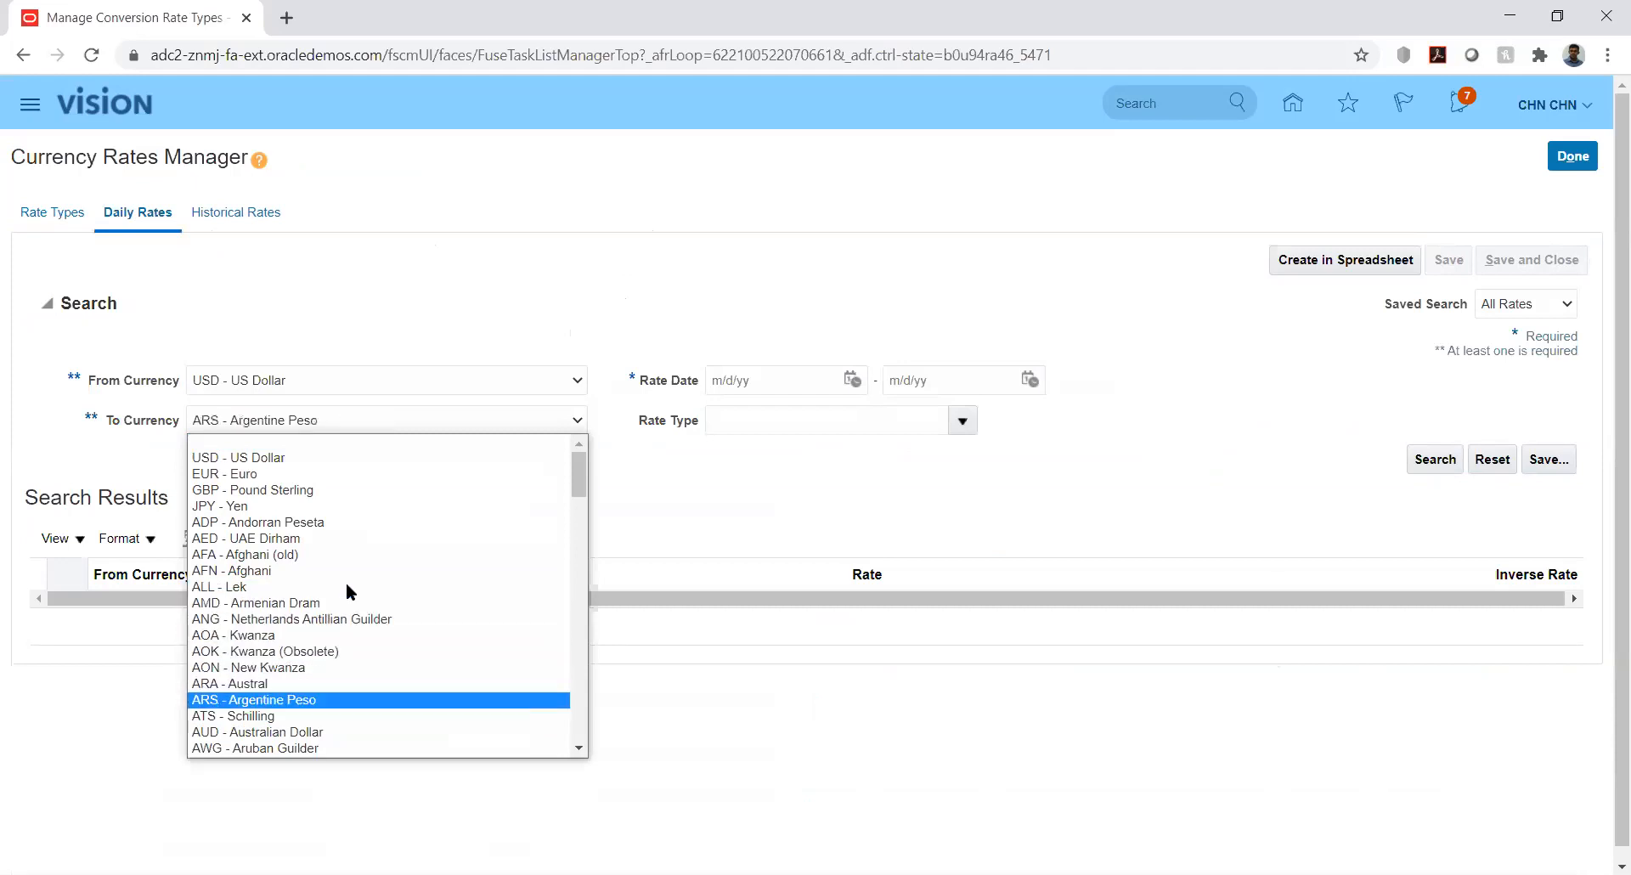
key("Down")
key("Down")
key("Down")
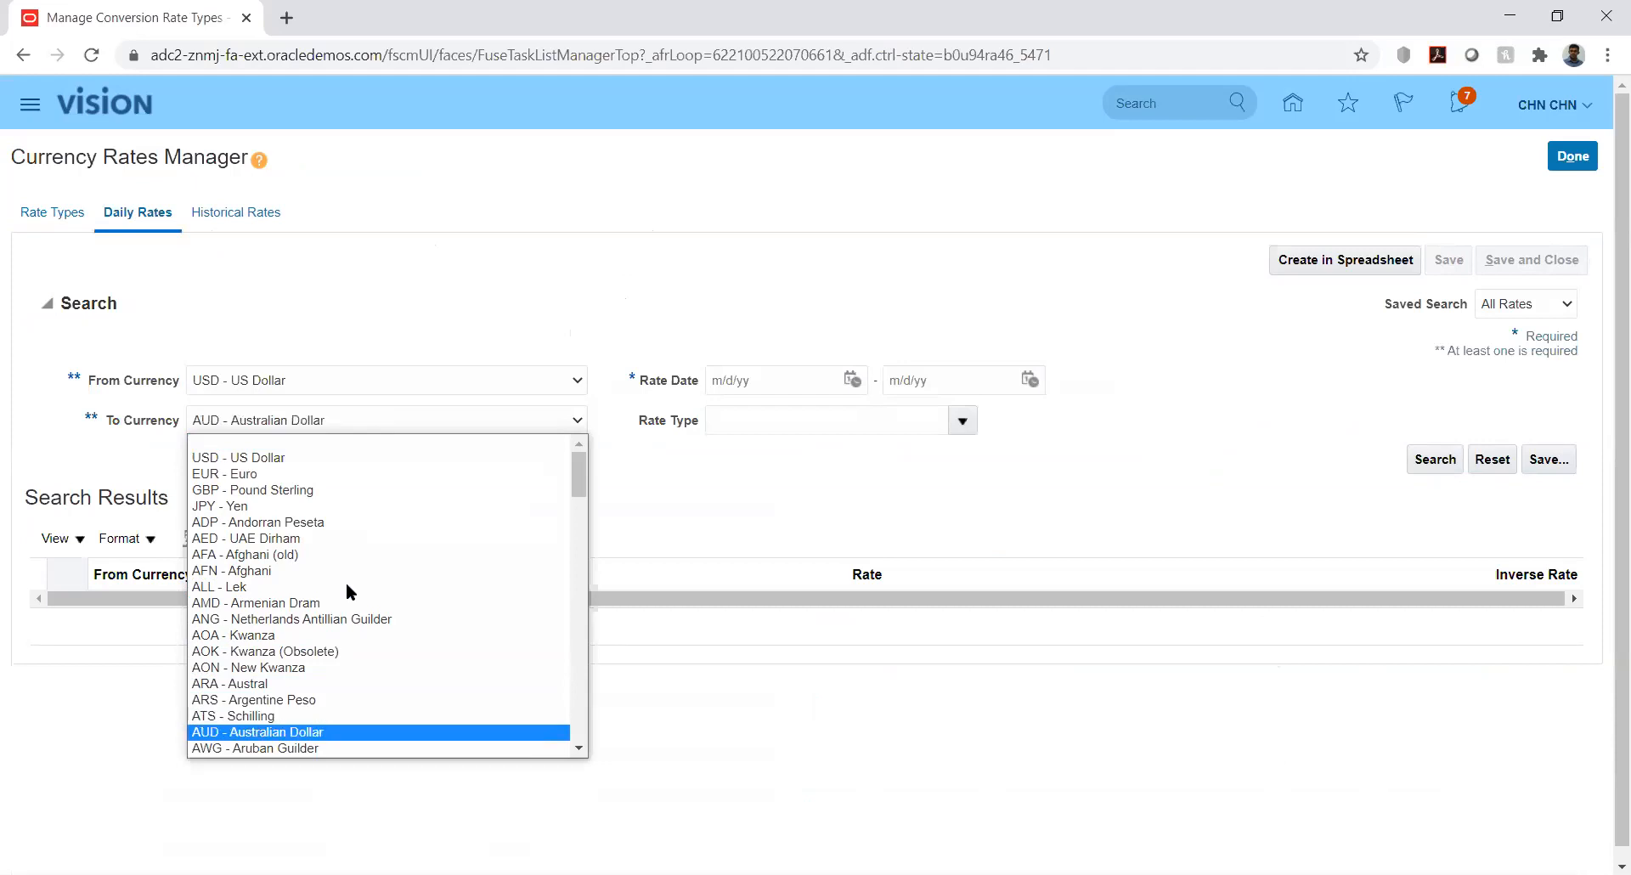
key("a")
key("d")
key("Down")
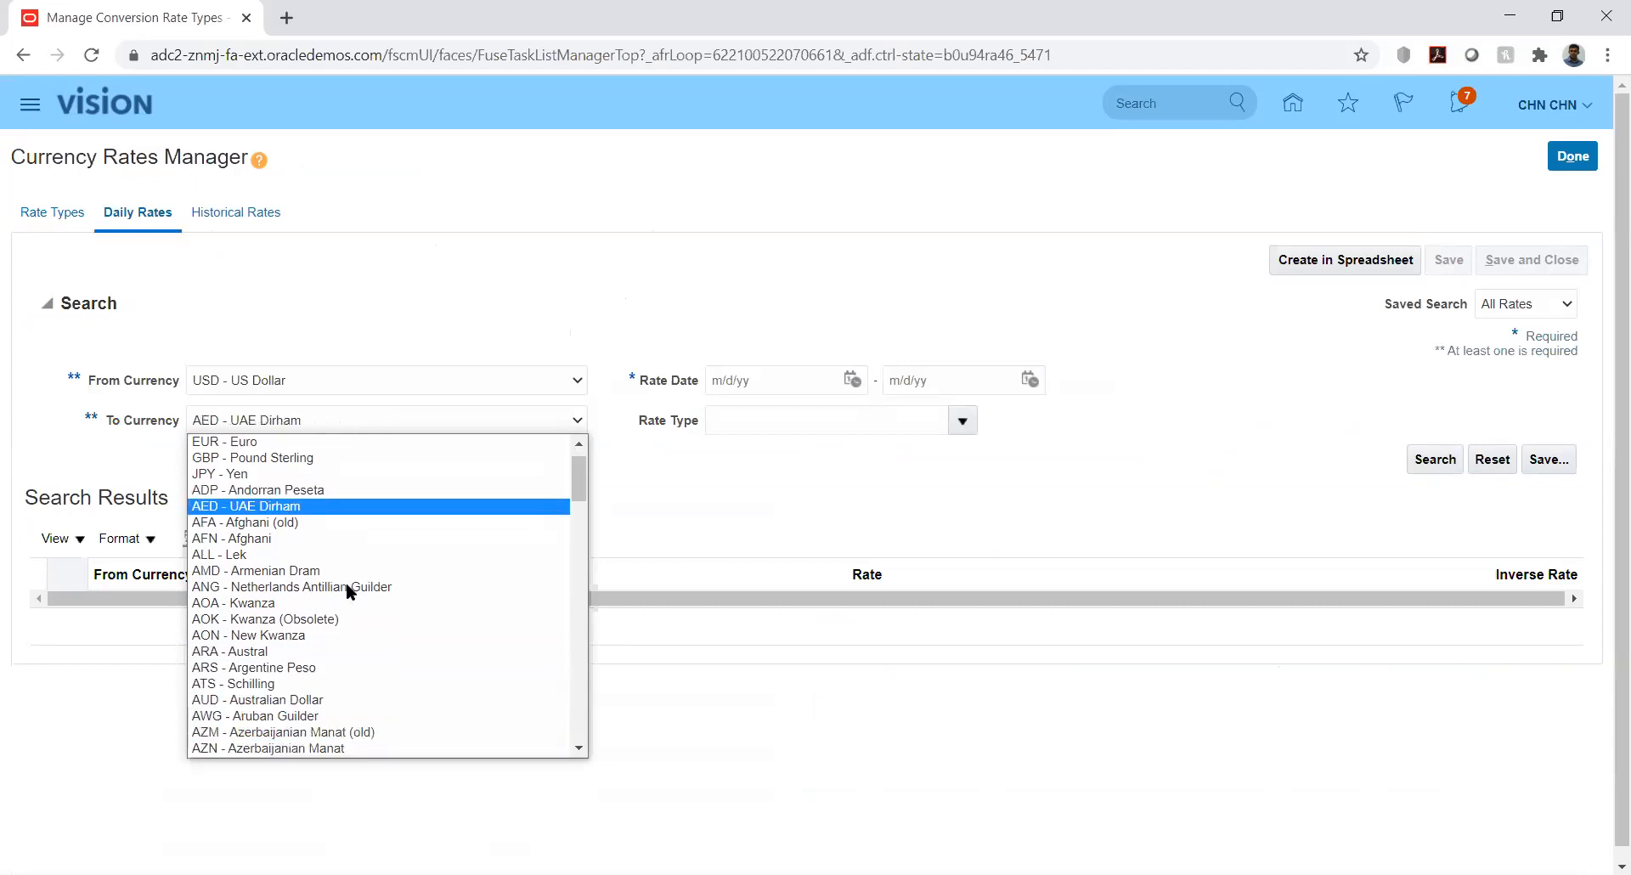
key("Return")
left_click(777, 461)
Set the rate dates 8/1/20 to 8/31/20 and run the search
left_click(853, 379)
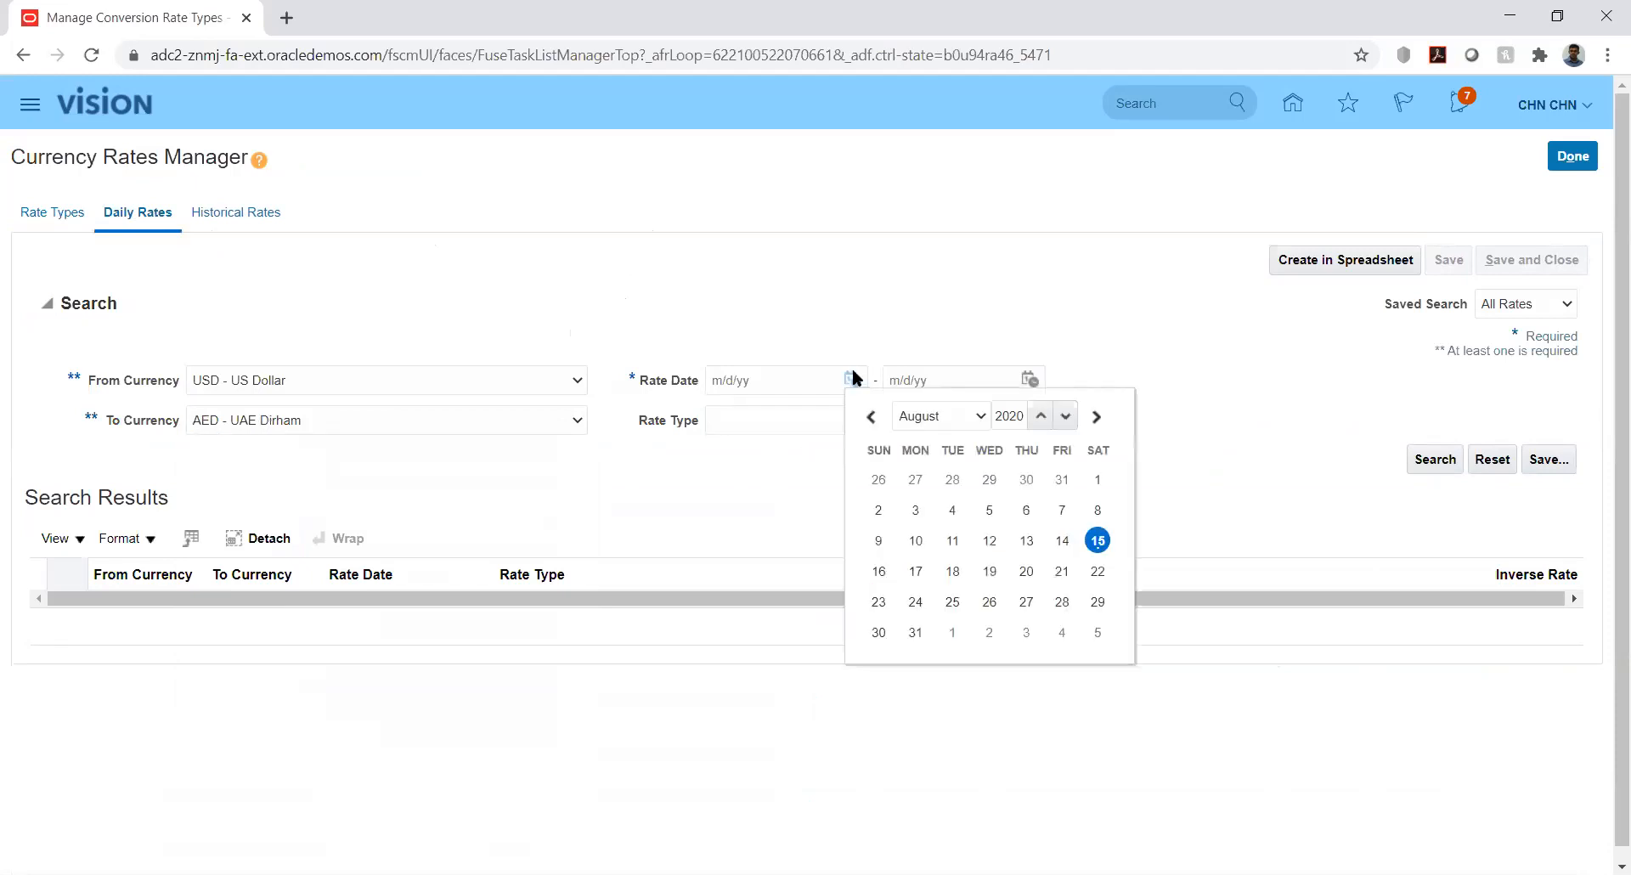
left_click(1099, 478)
left_click(1029, 380)
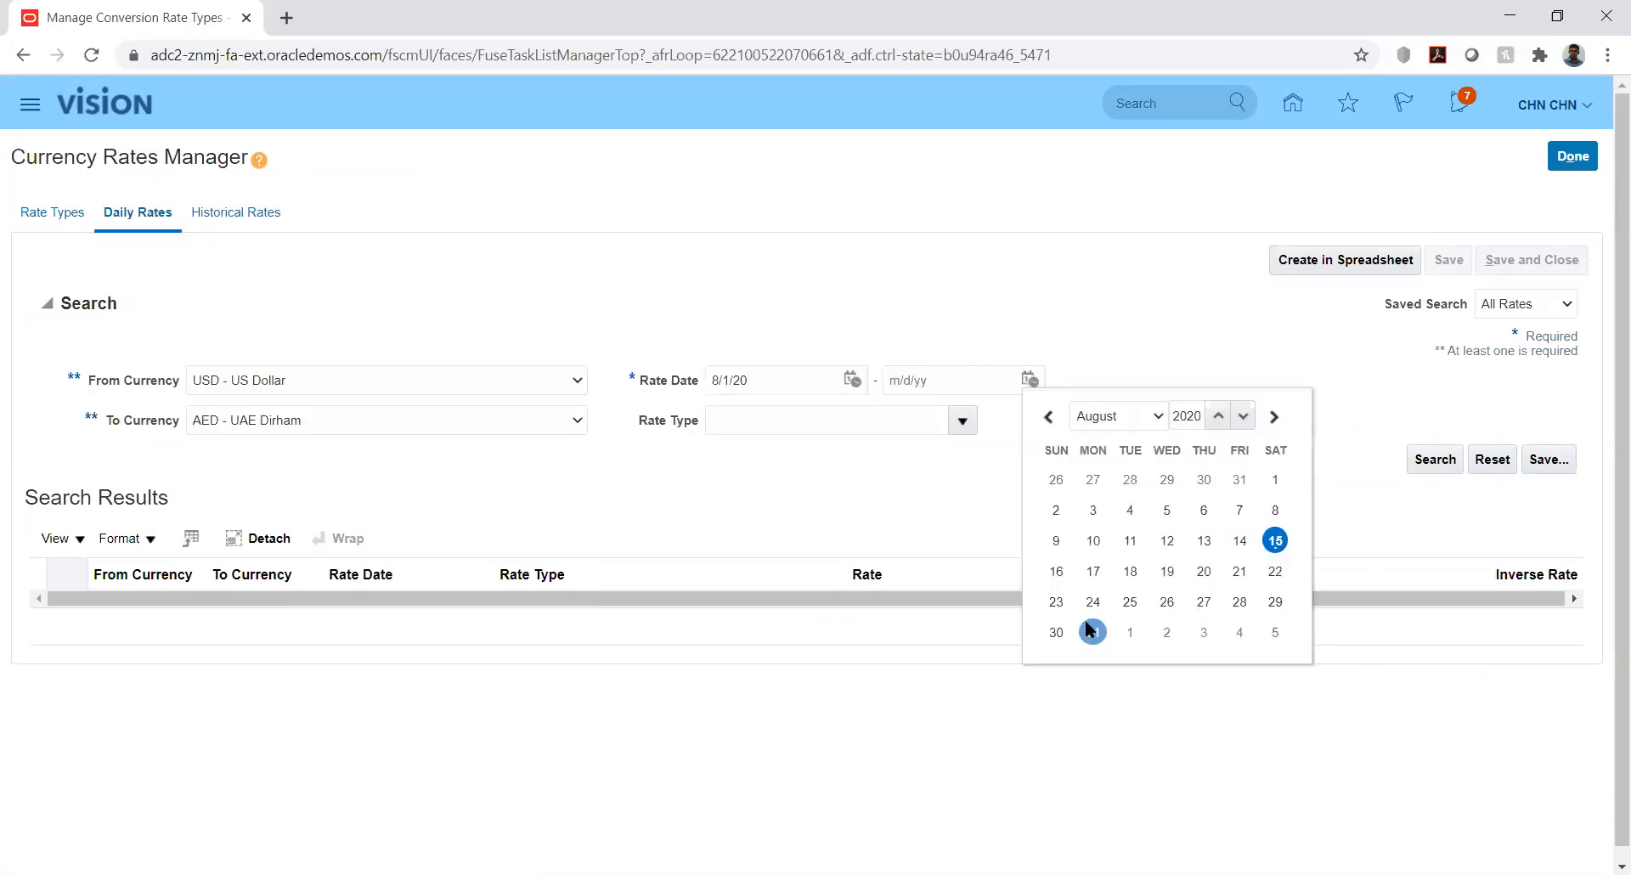
left_click(1093, 632)
left_click(1434, 460)
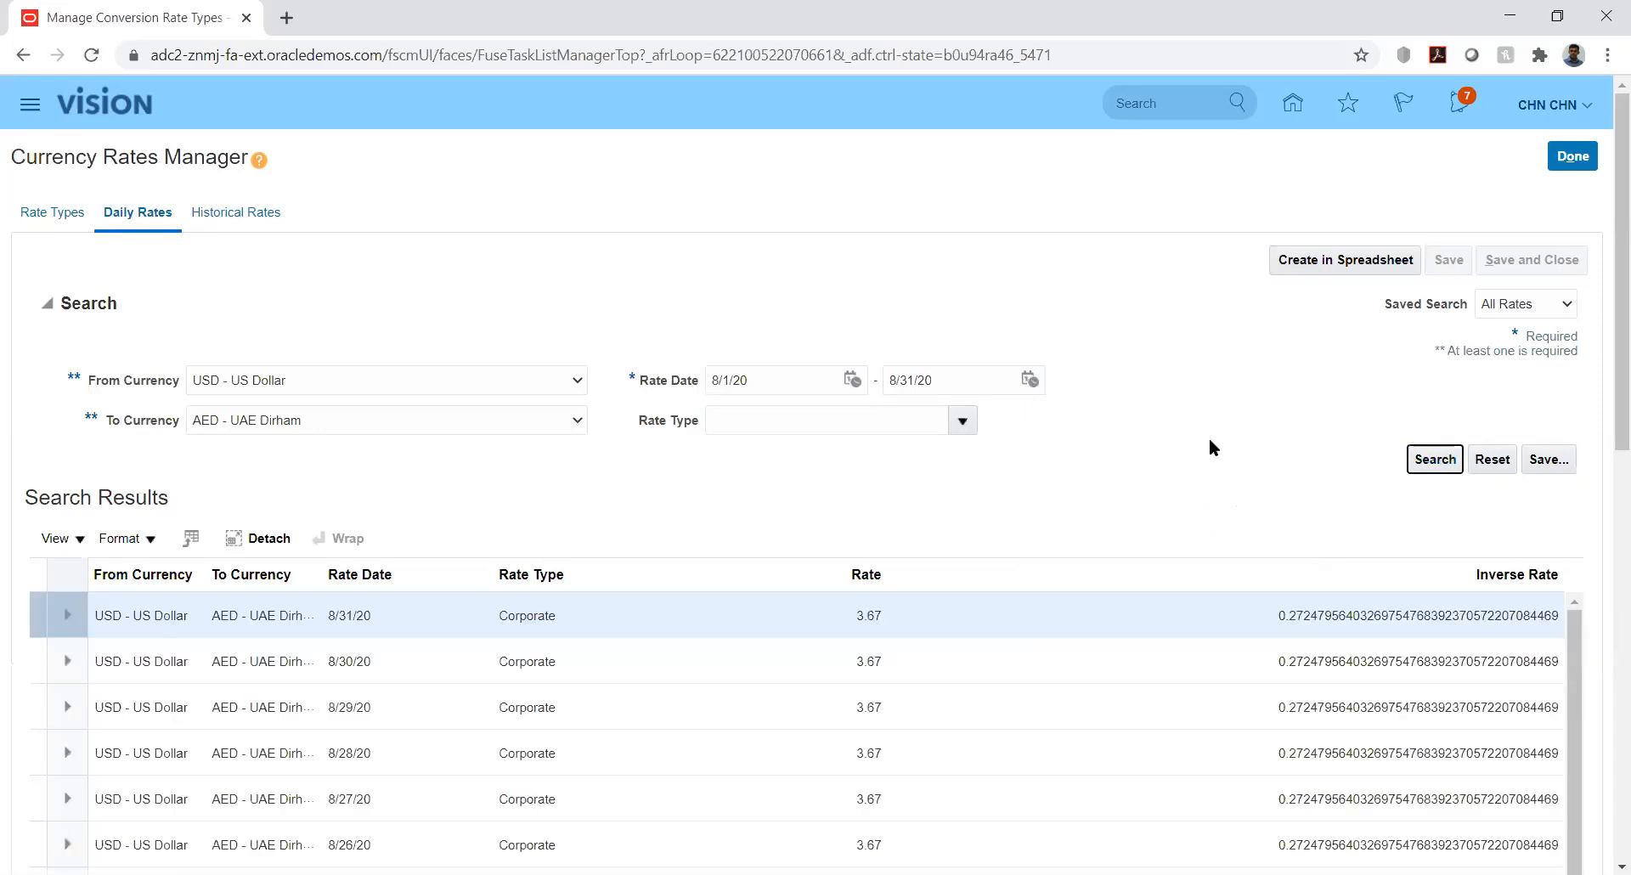
left_click_drag(1606, 419, 1584, 310)
Return to Rate Types, select the Fixed type's 'Fixed Rate' description, then switch to Excel
left_click(55, 210)
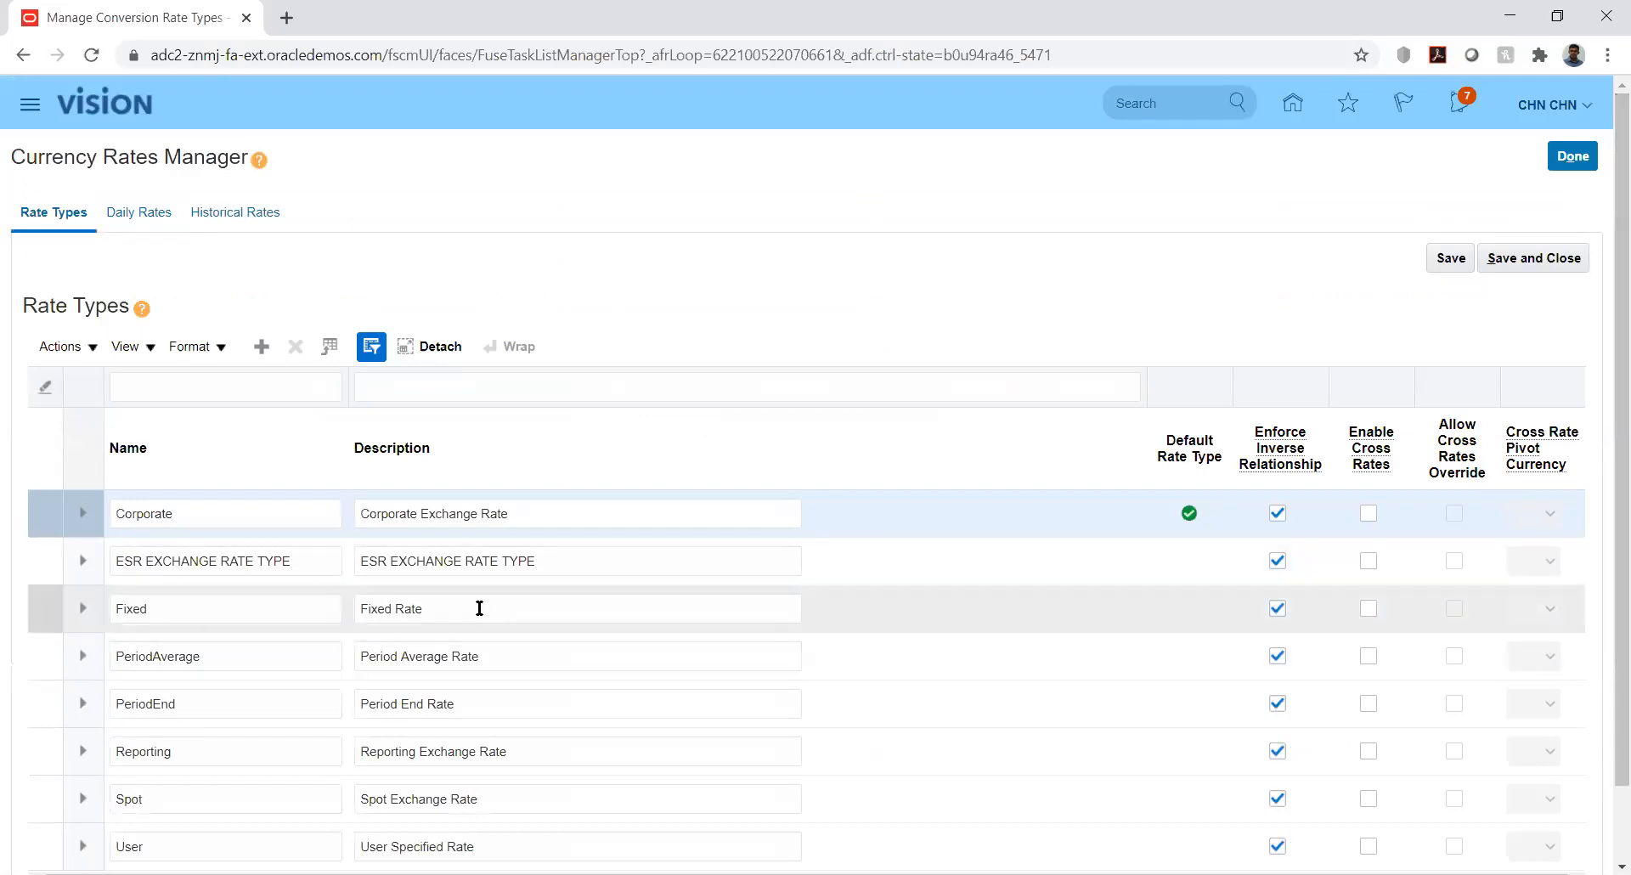
double_click(480, 609)
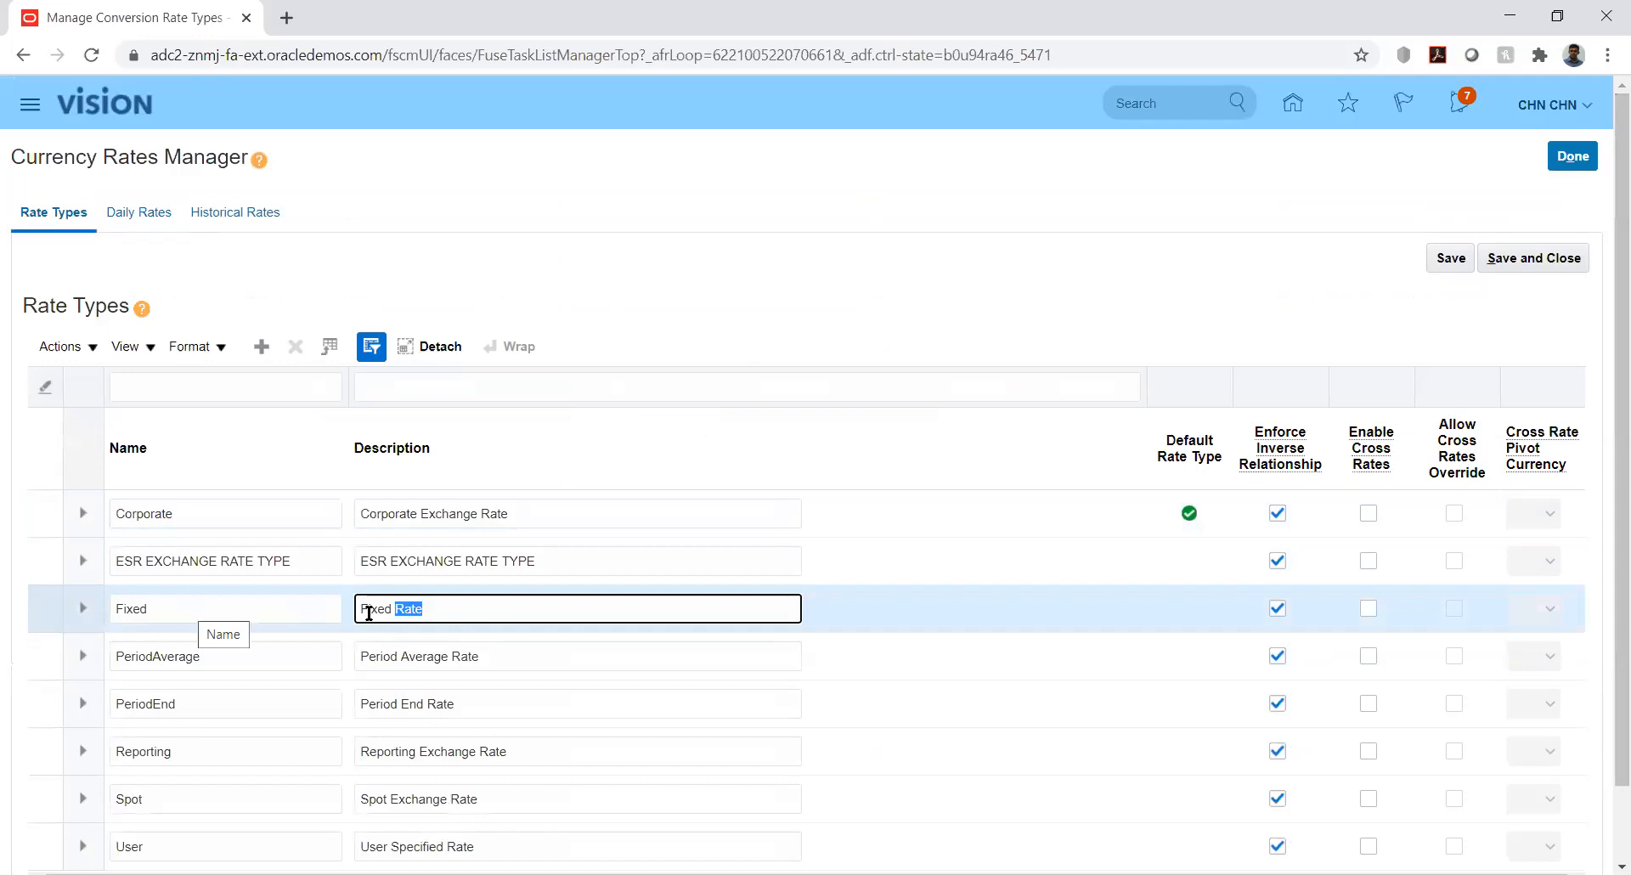
left_click_drag(364, 609, 449, 613)
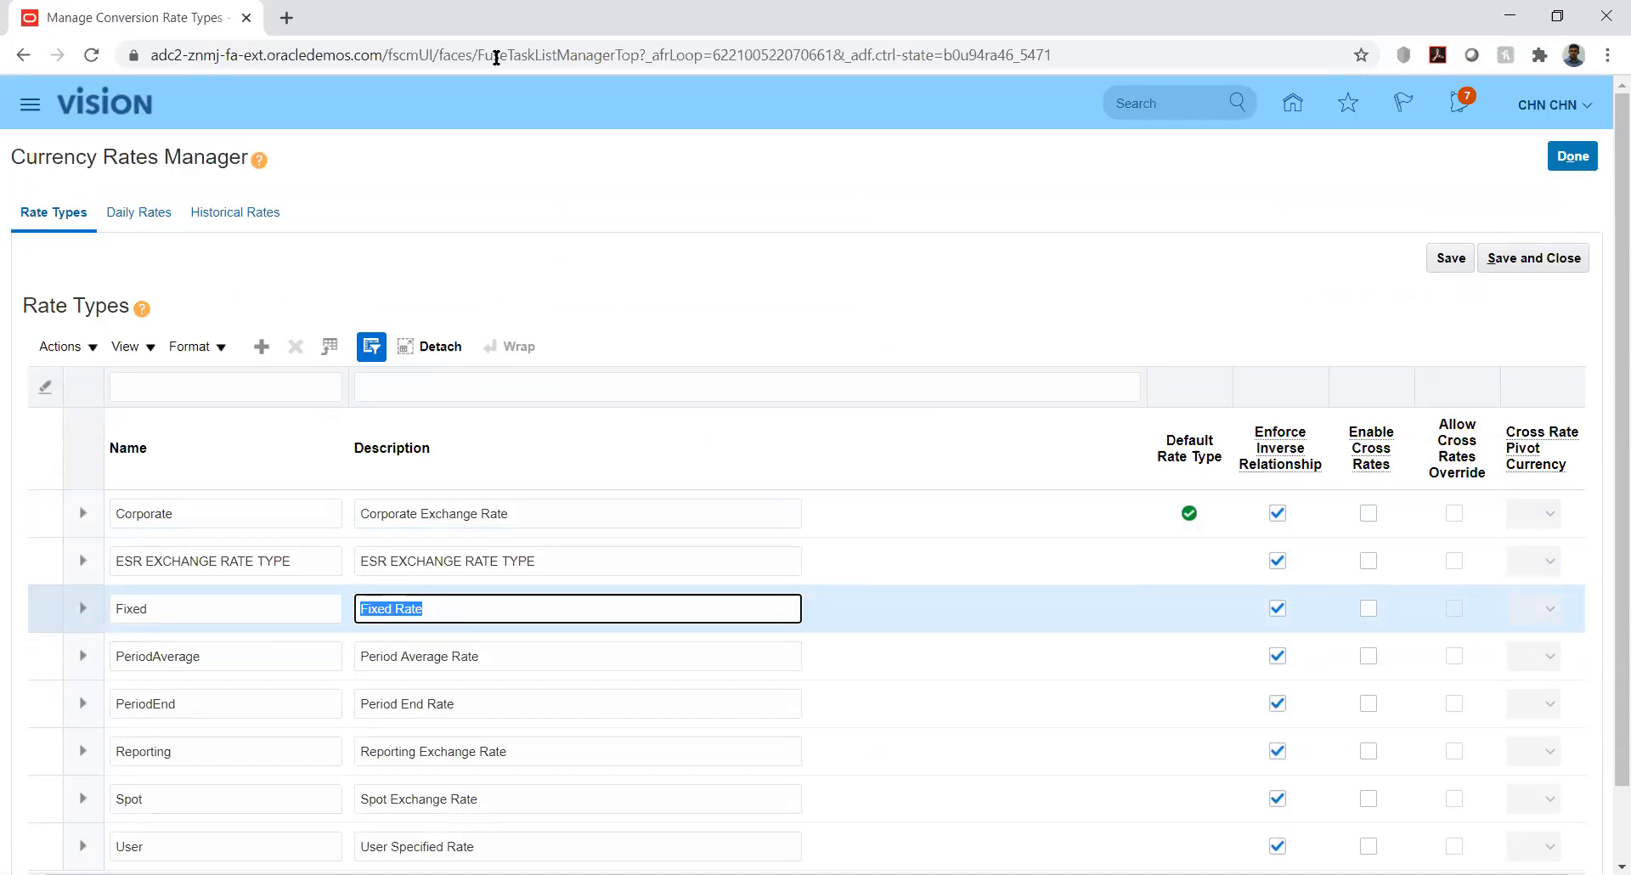
key("alt+Tab")
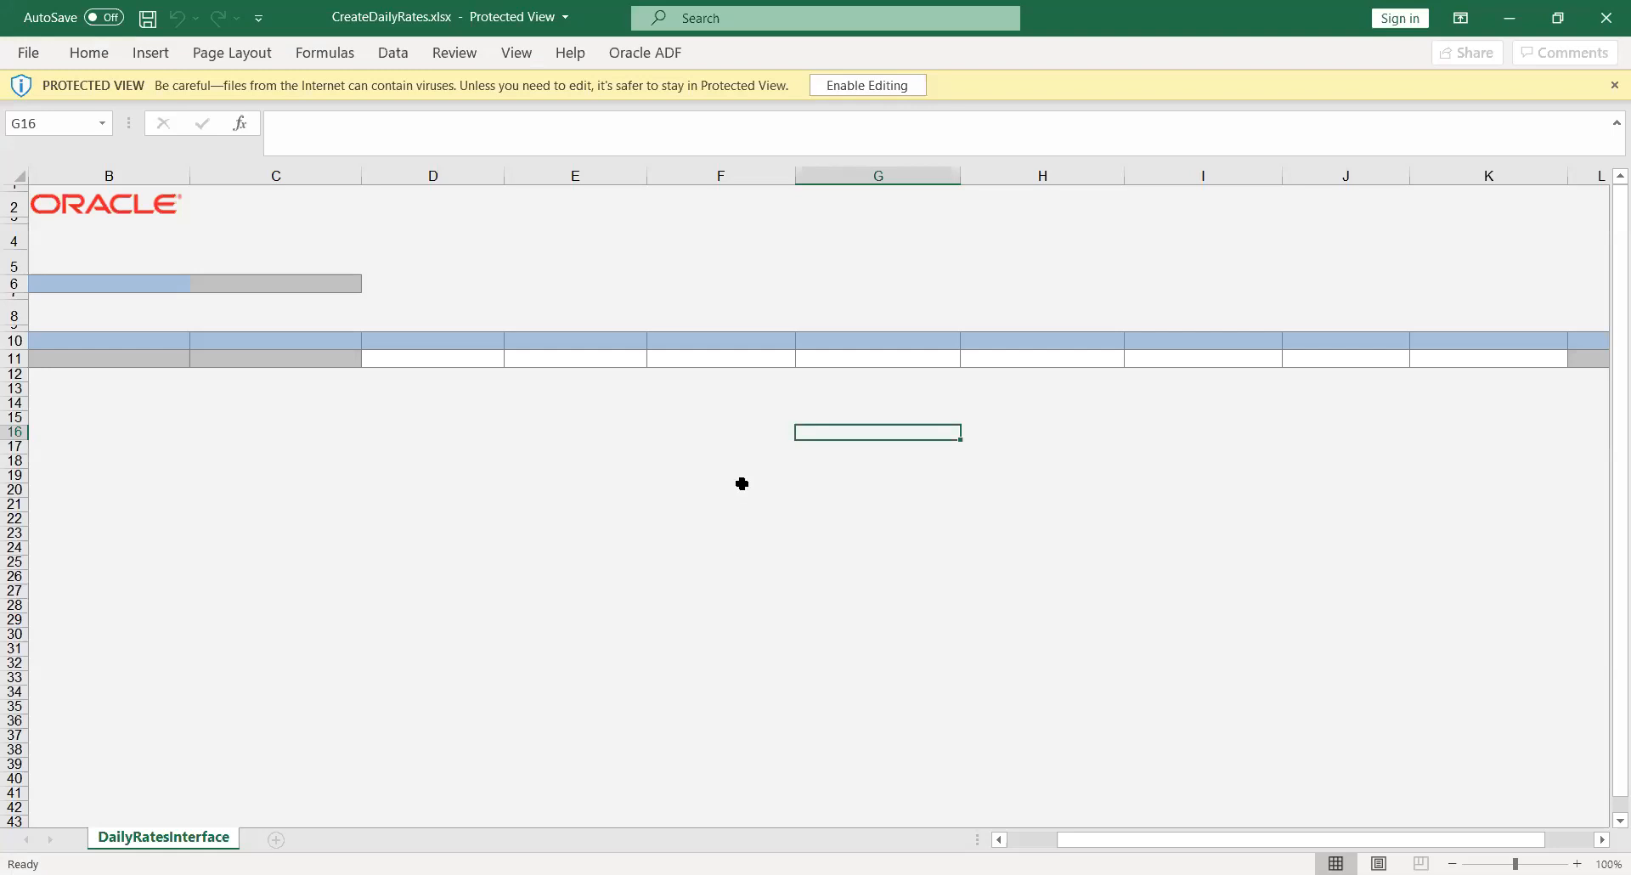
Enable editing in CreateDailyRates and sign in to Oracle with the username and password
left_click(845, 88)
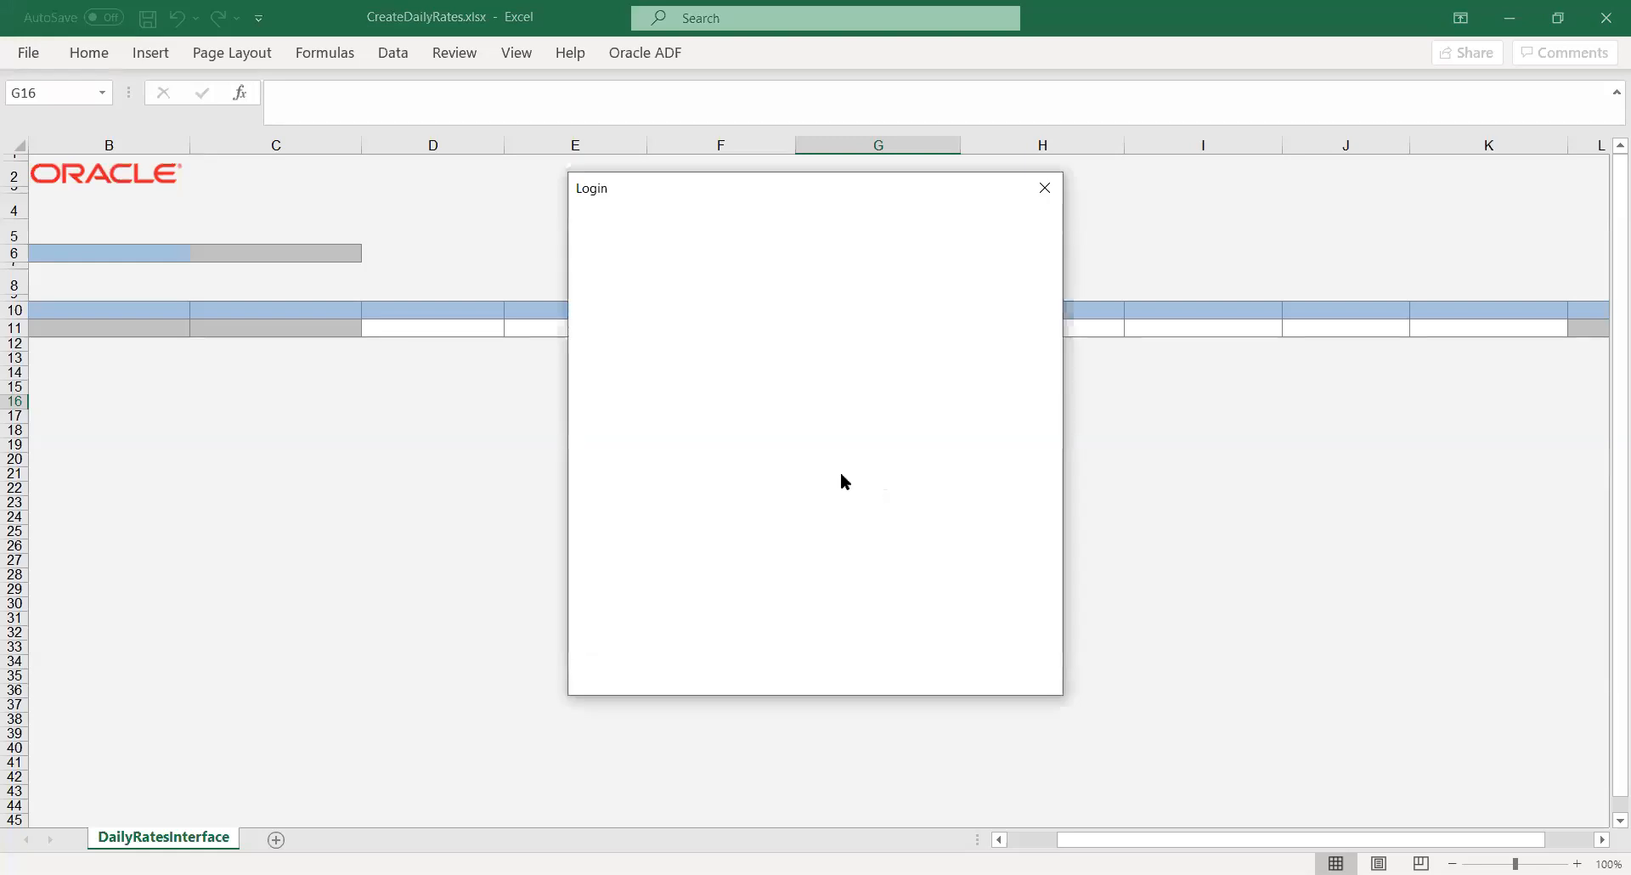
type("cHN.CHN")
key("Tab")
type("•••••••••")
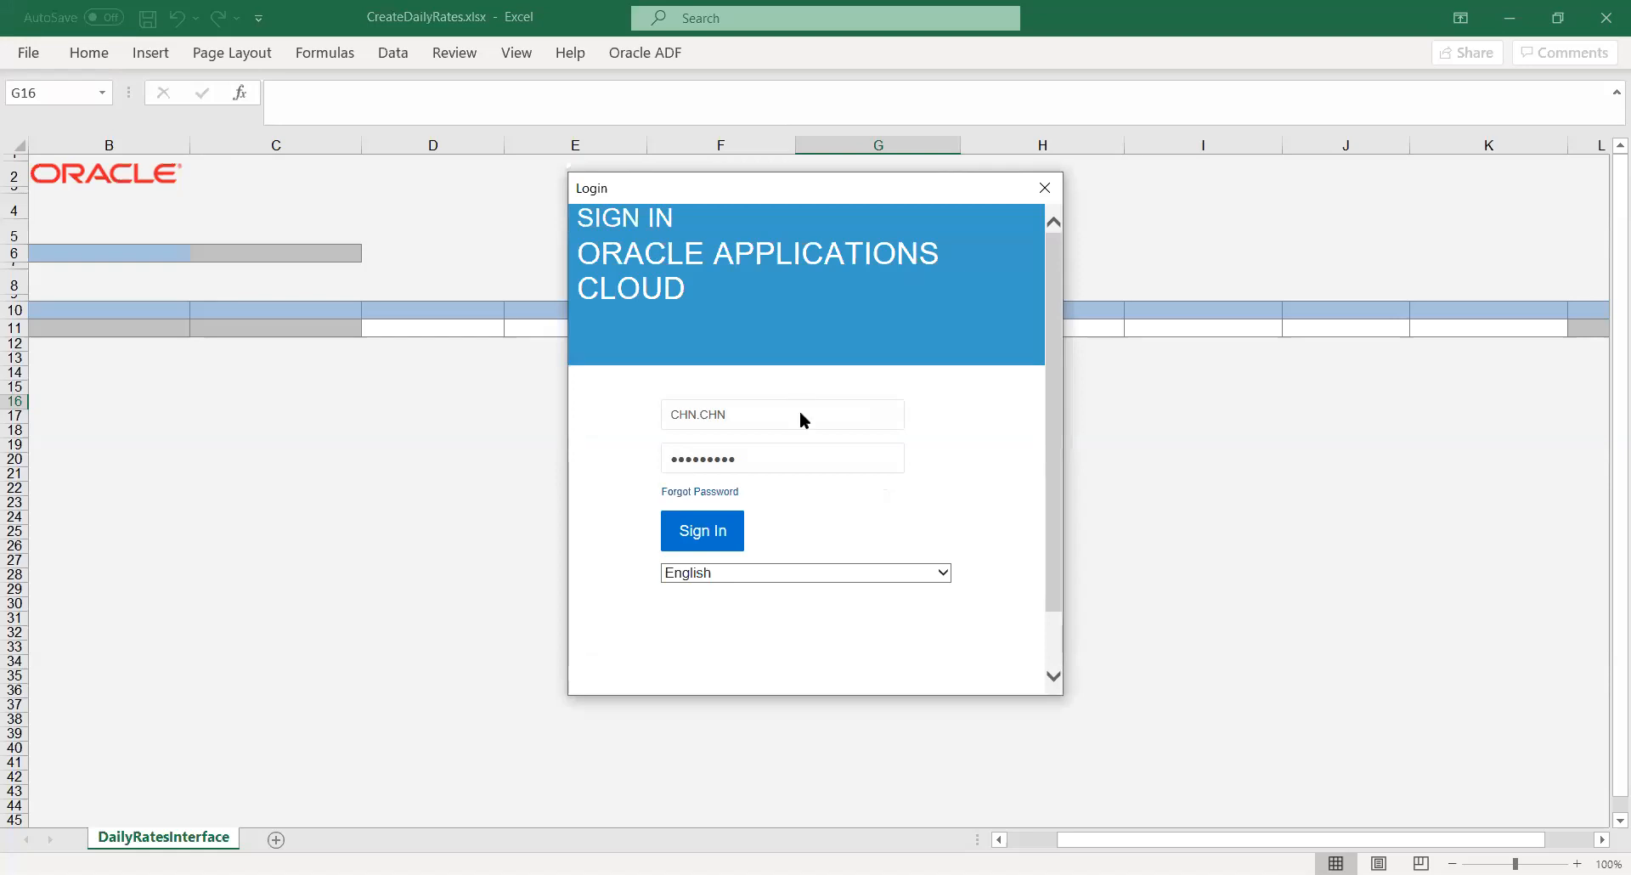
key("Return")
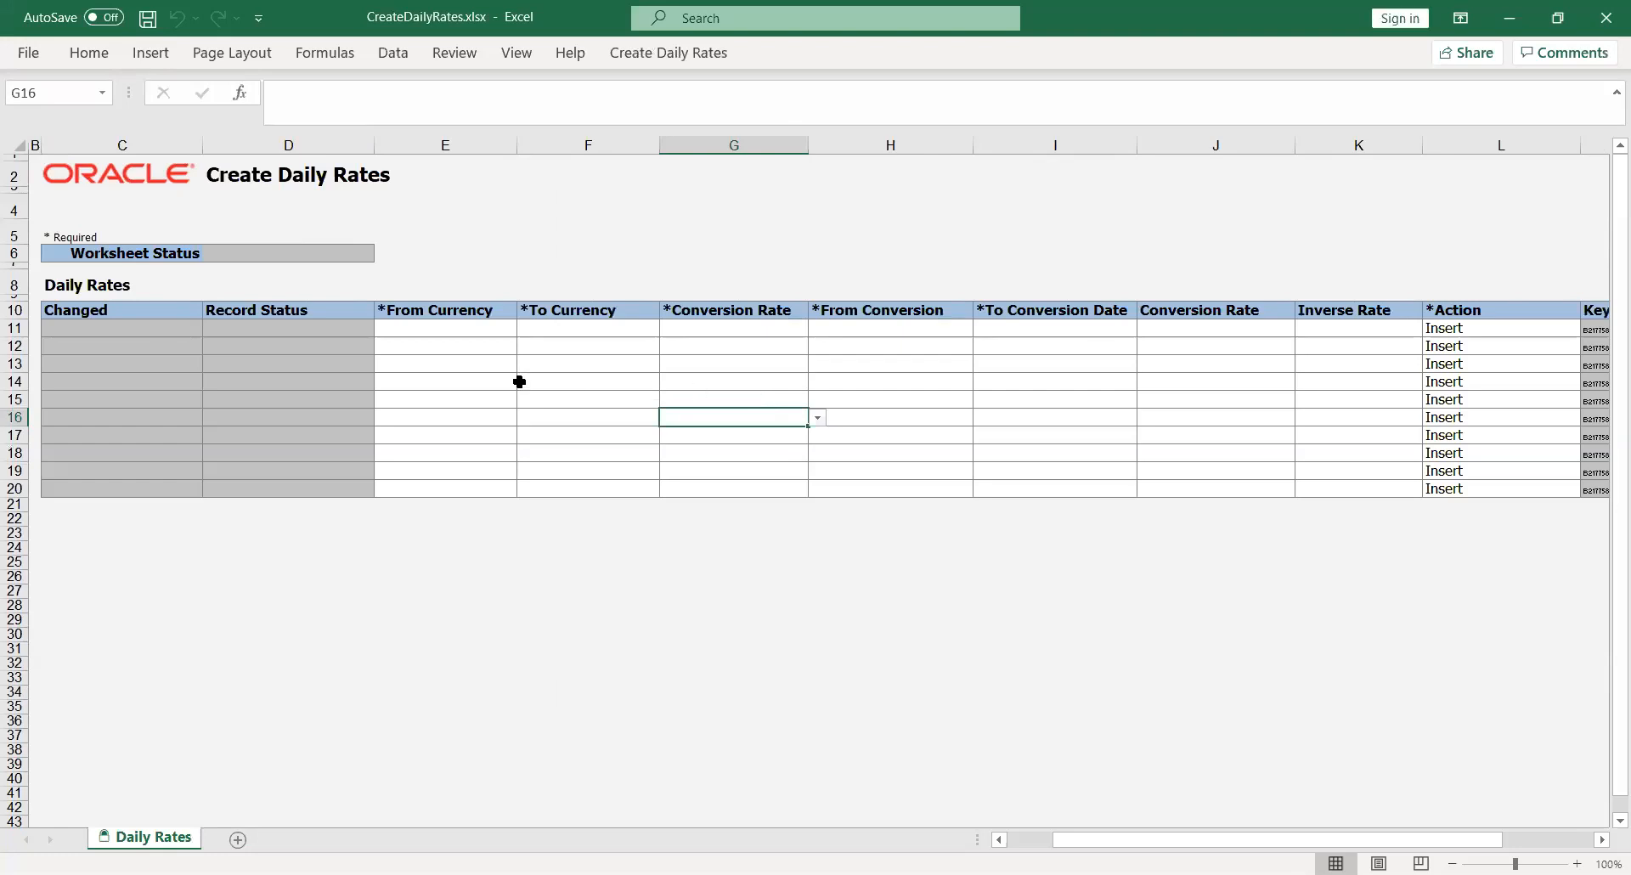
Fill row 11 with USD to AED and conversion rate type Reporting
left_click(441, 334)
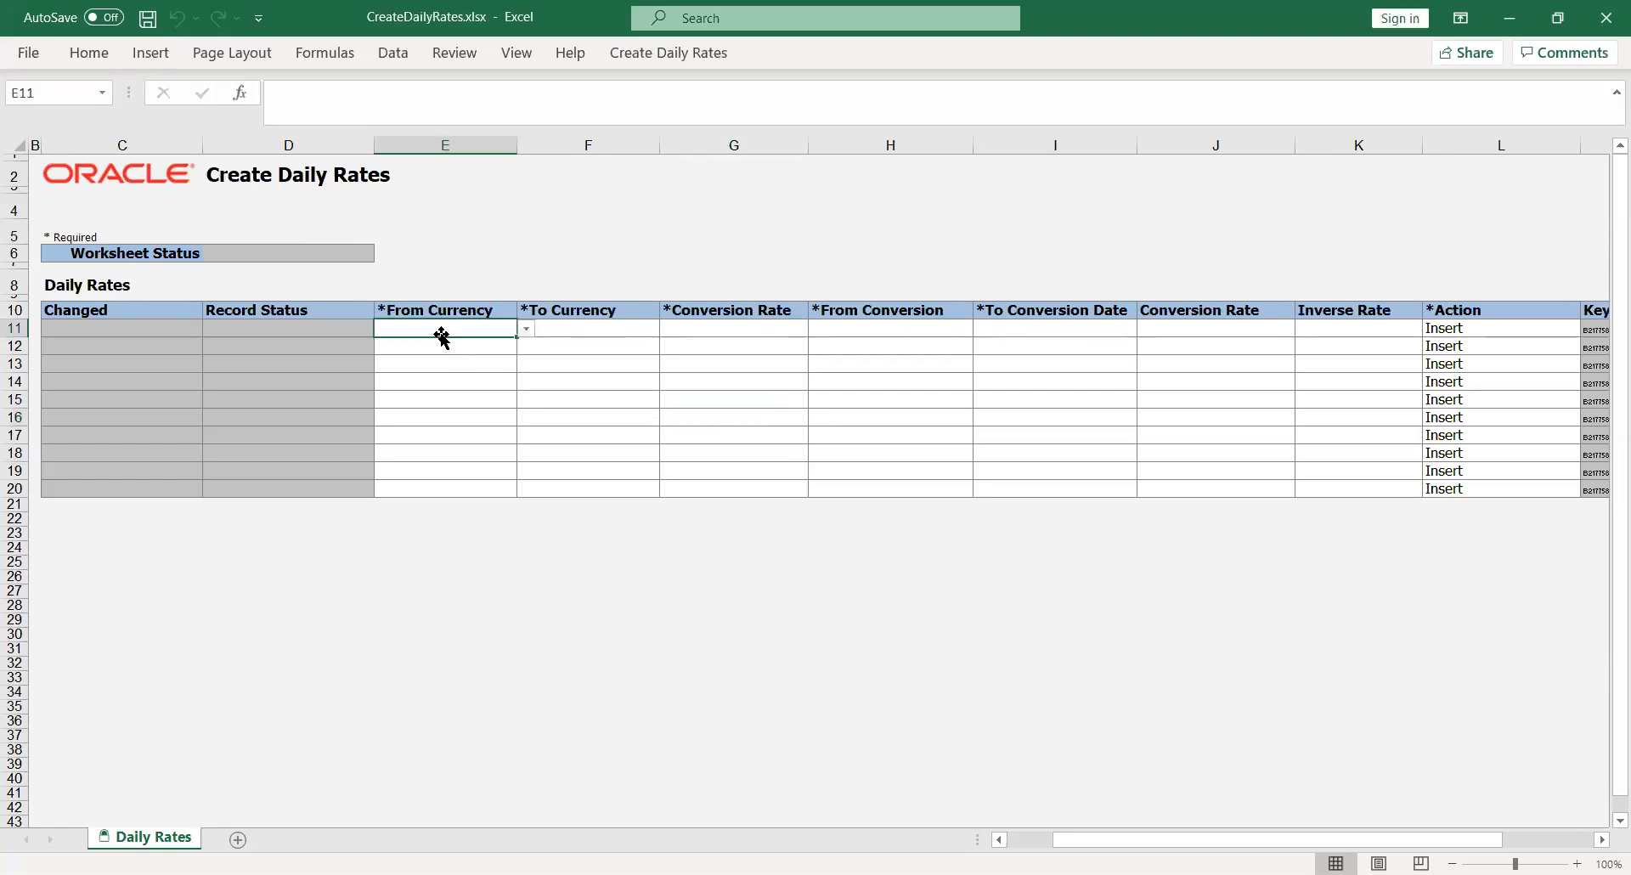
left_click(527, 328)
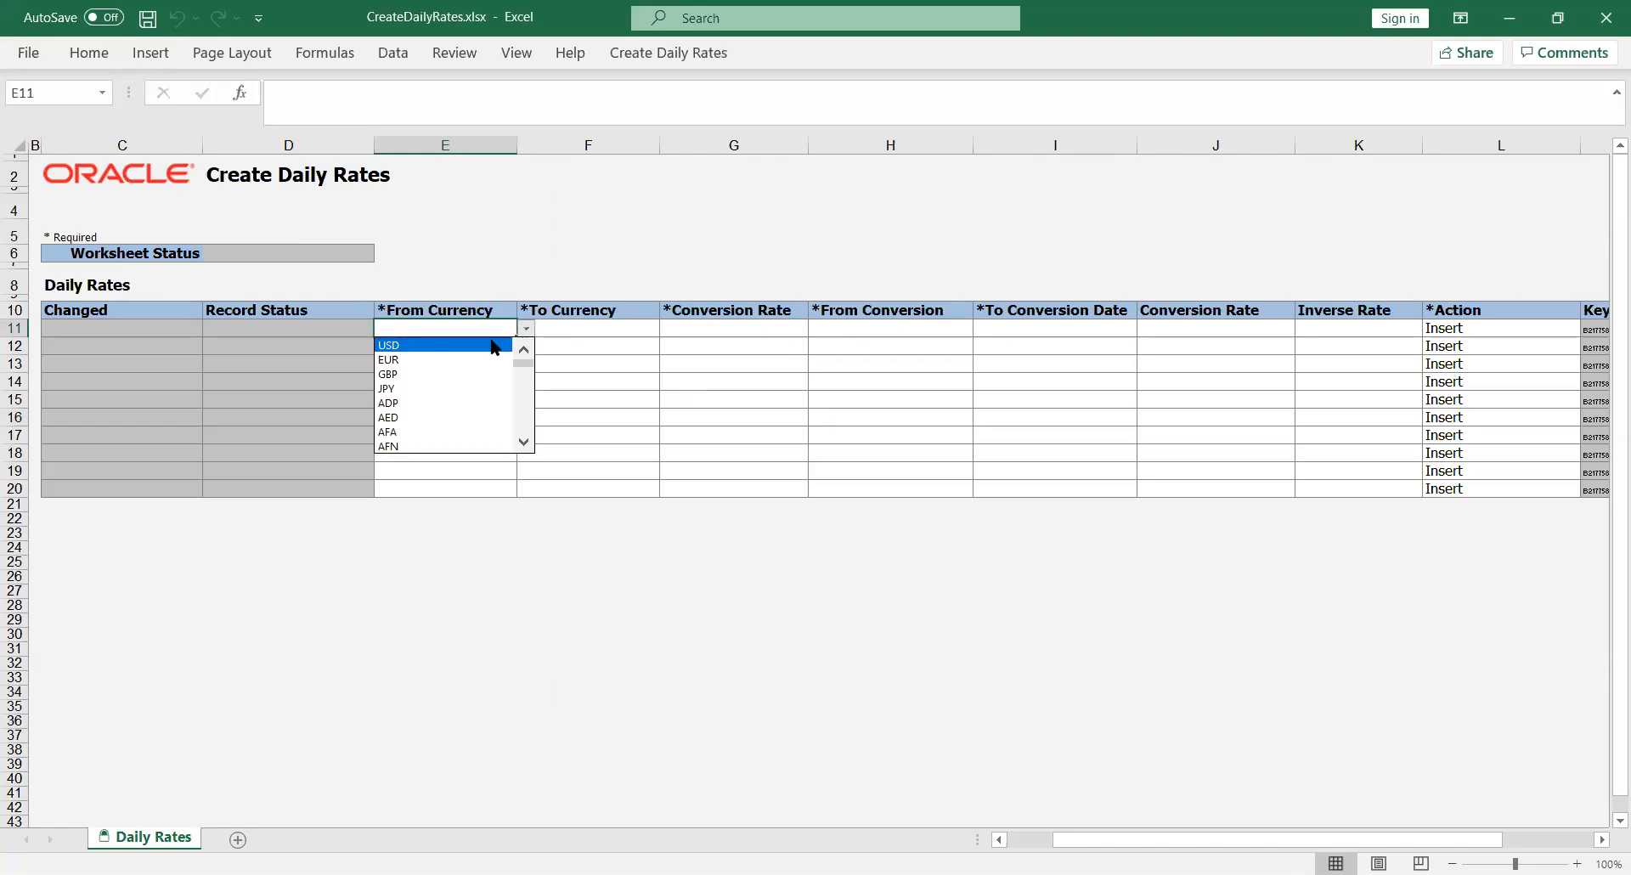
key("Return")
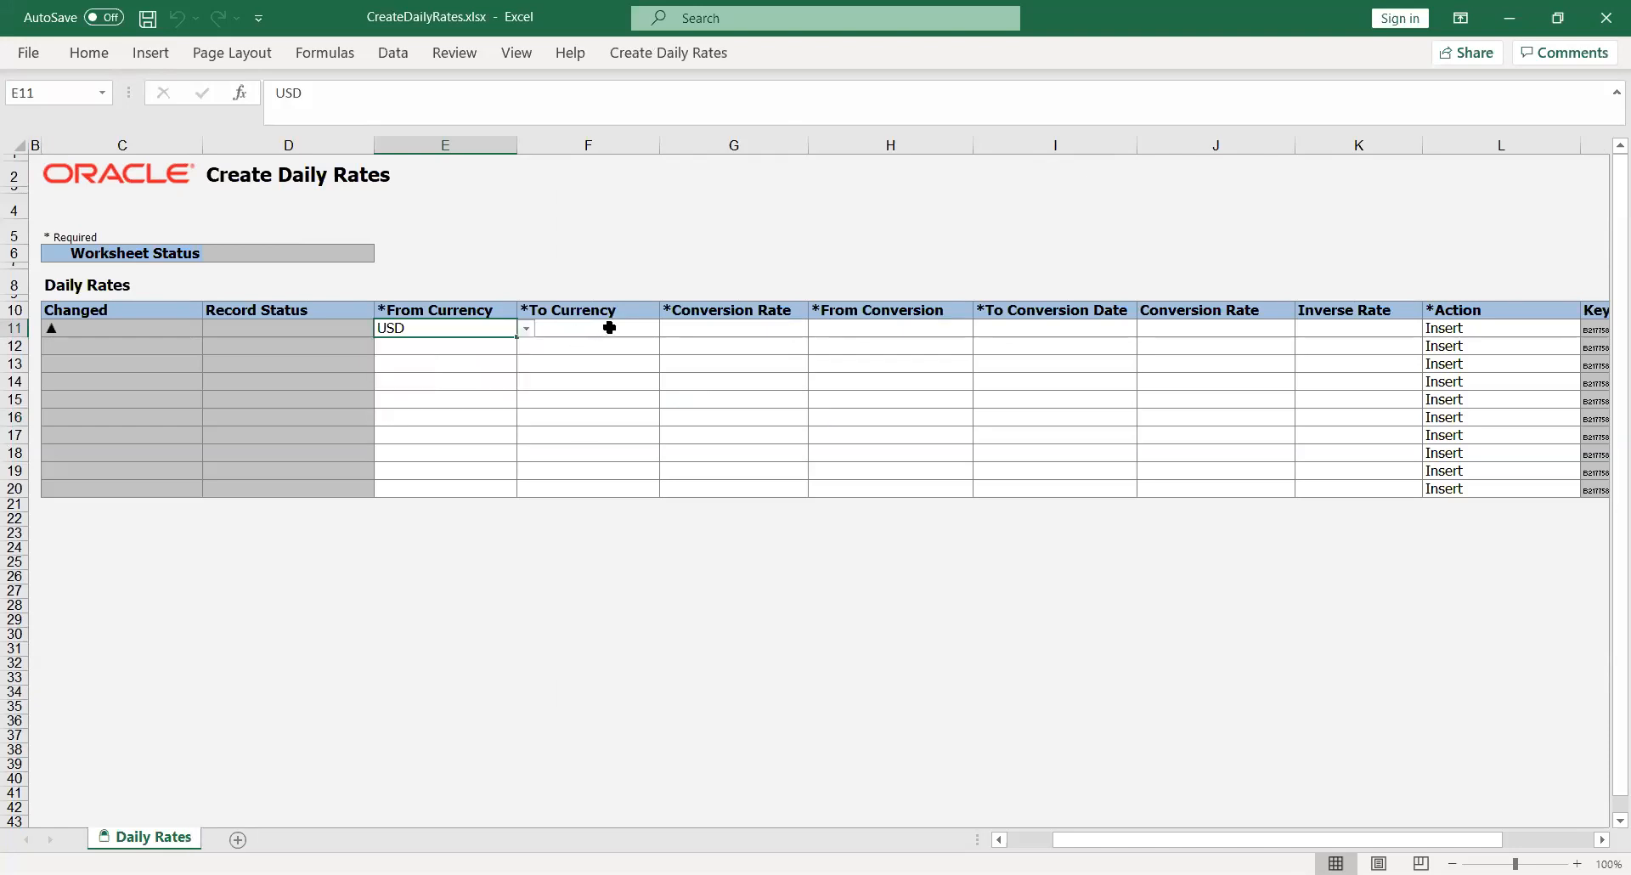
left_click(624, 329)
left_click(667, 331)
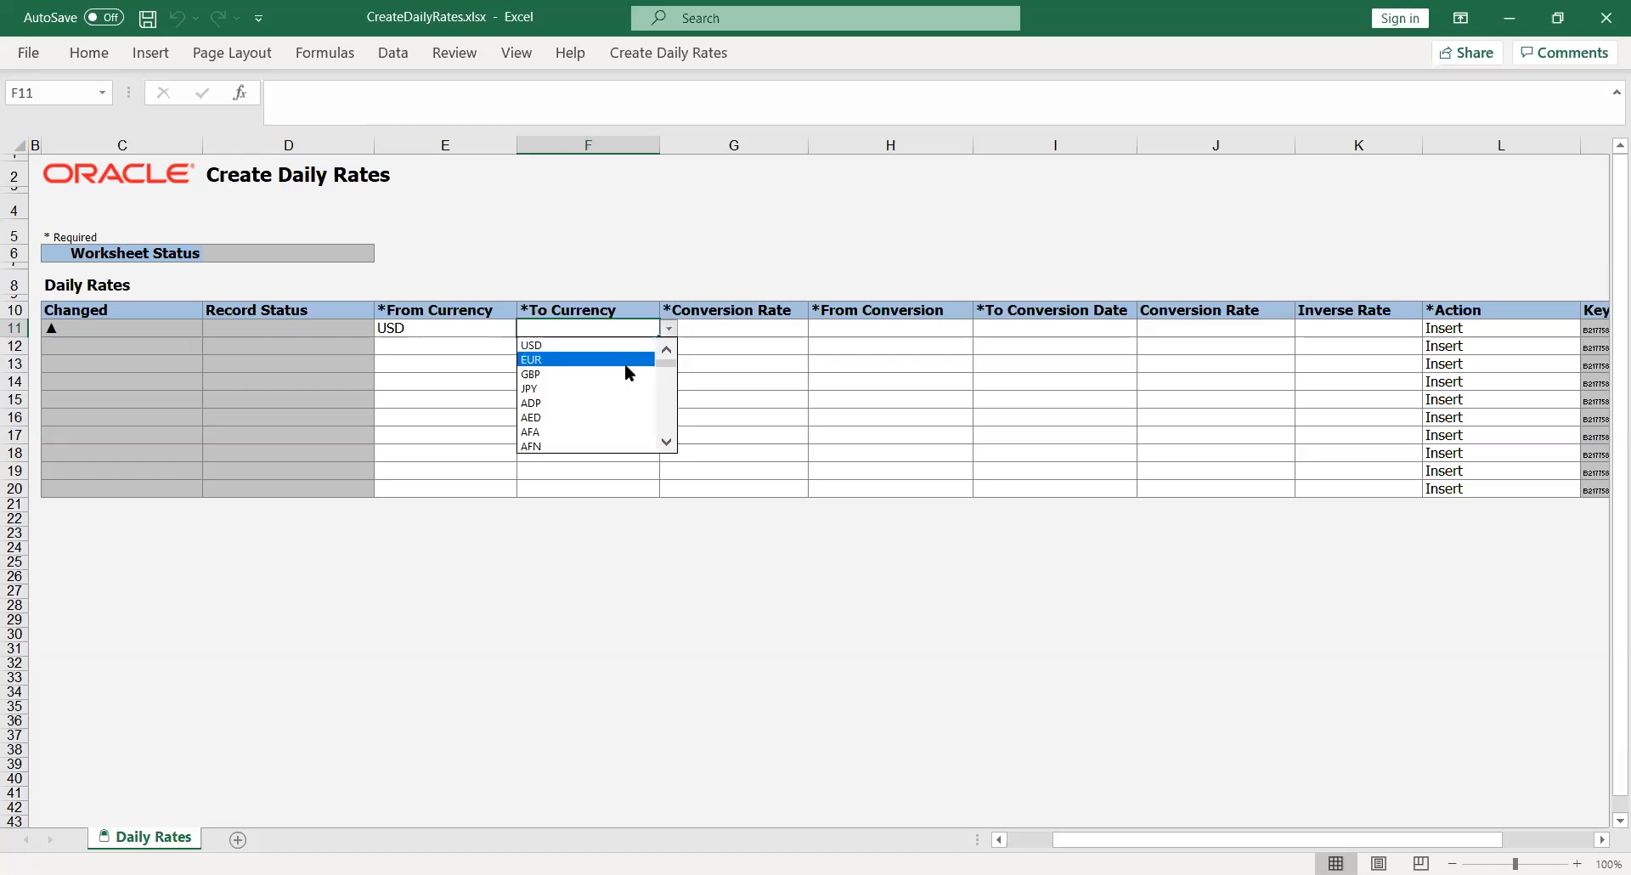
left_click(637, 418)
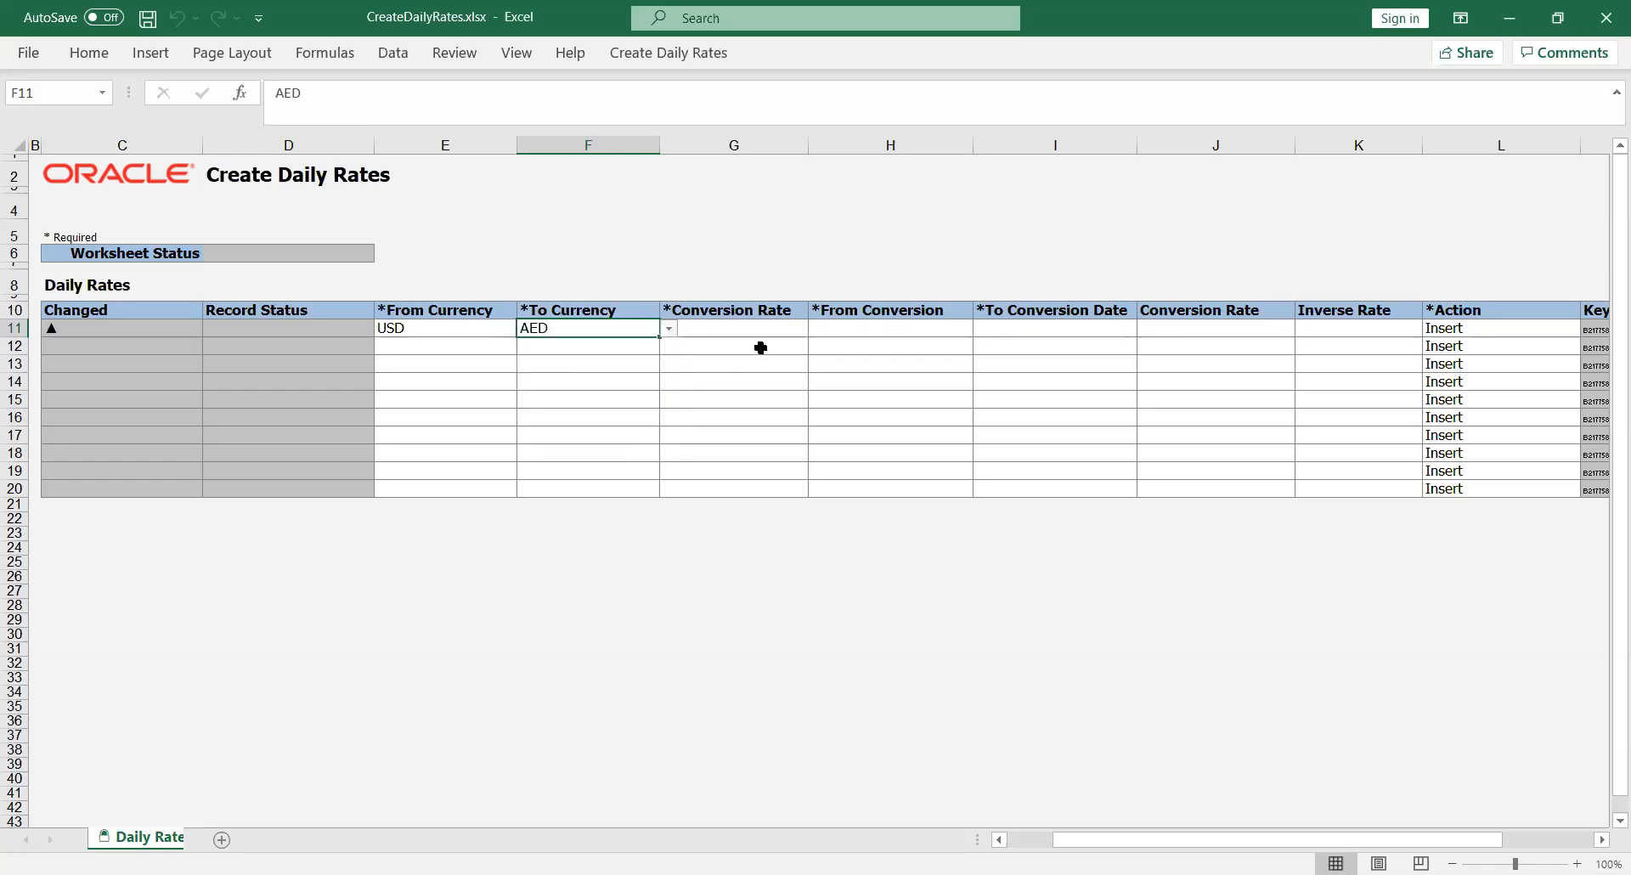
left_click(798, 328)
left_click(817, 328)
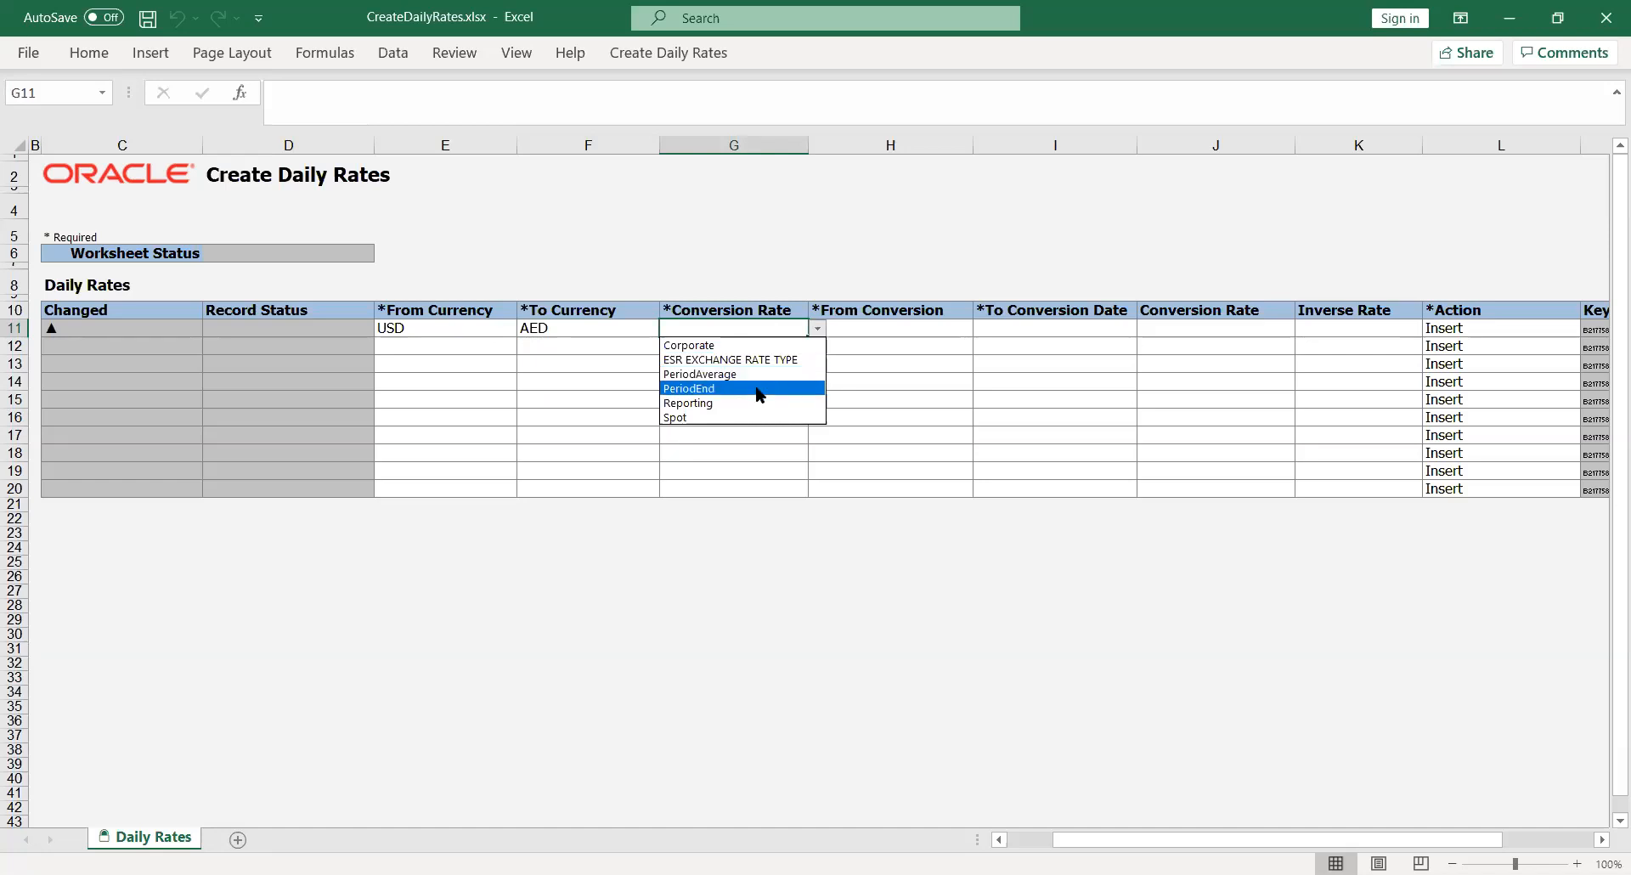
left_click(742, 406)
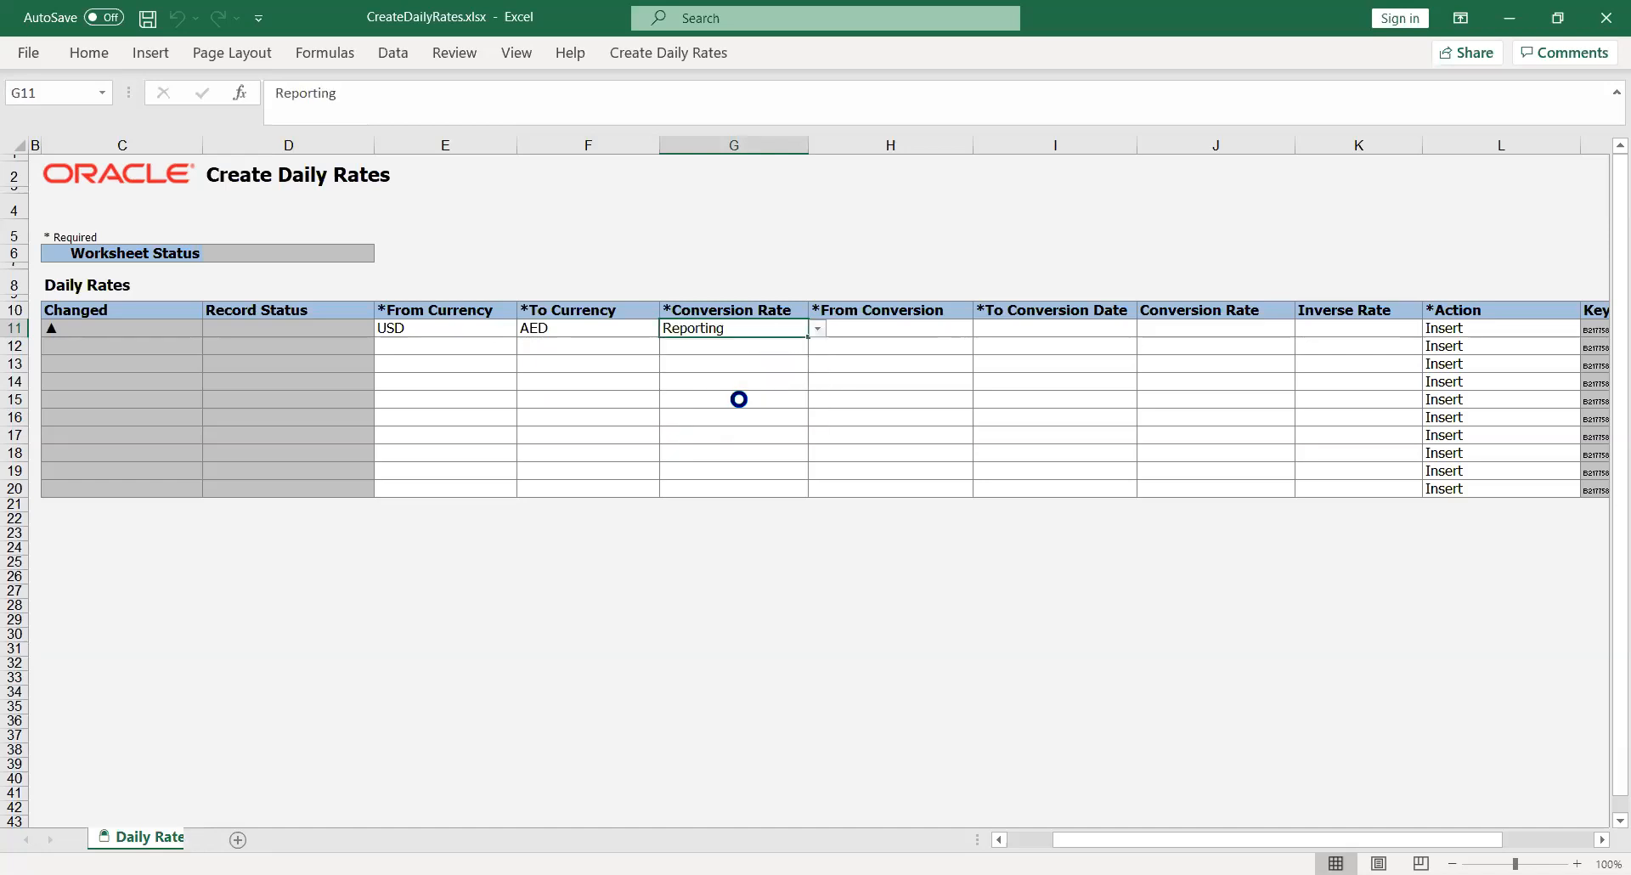
Type USD, AED and a conversion rate of 25 into the following cells of the row
left_click(909, 327)
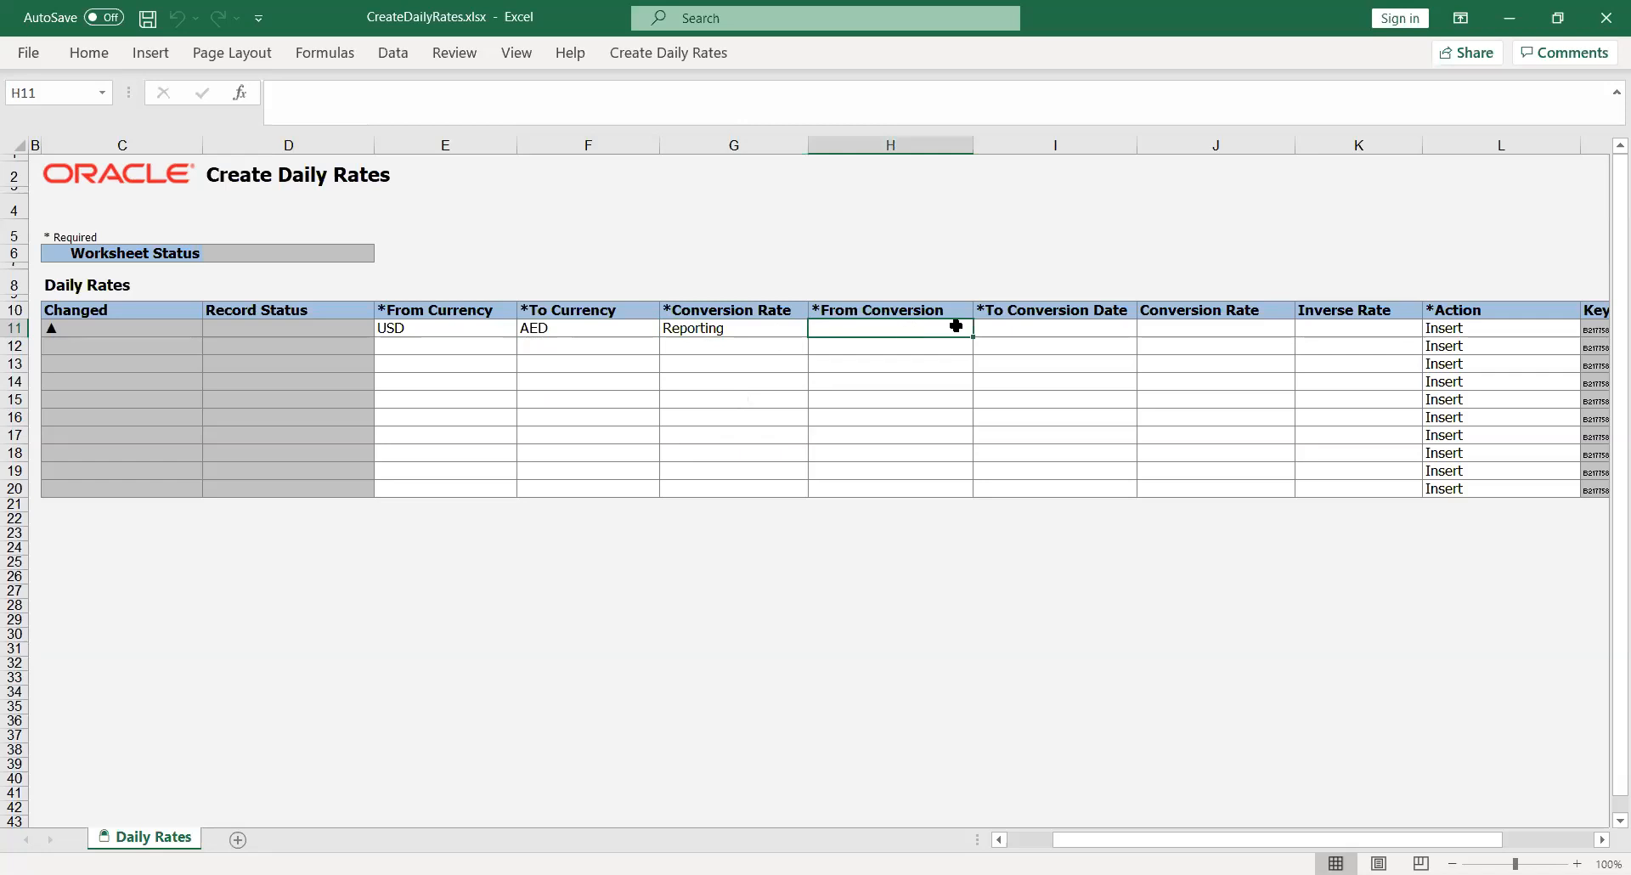
type("USD")
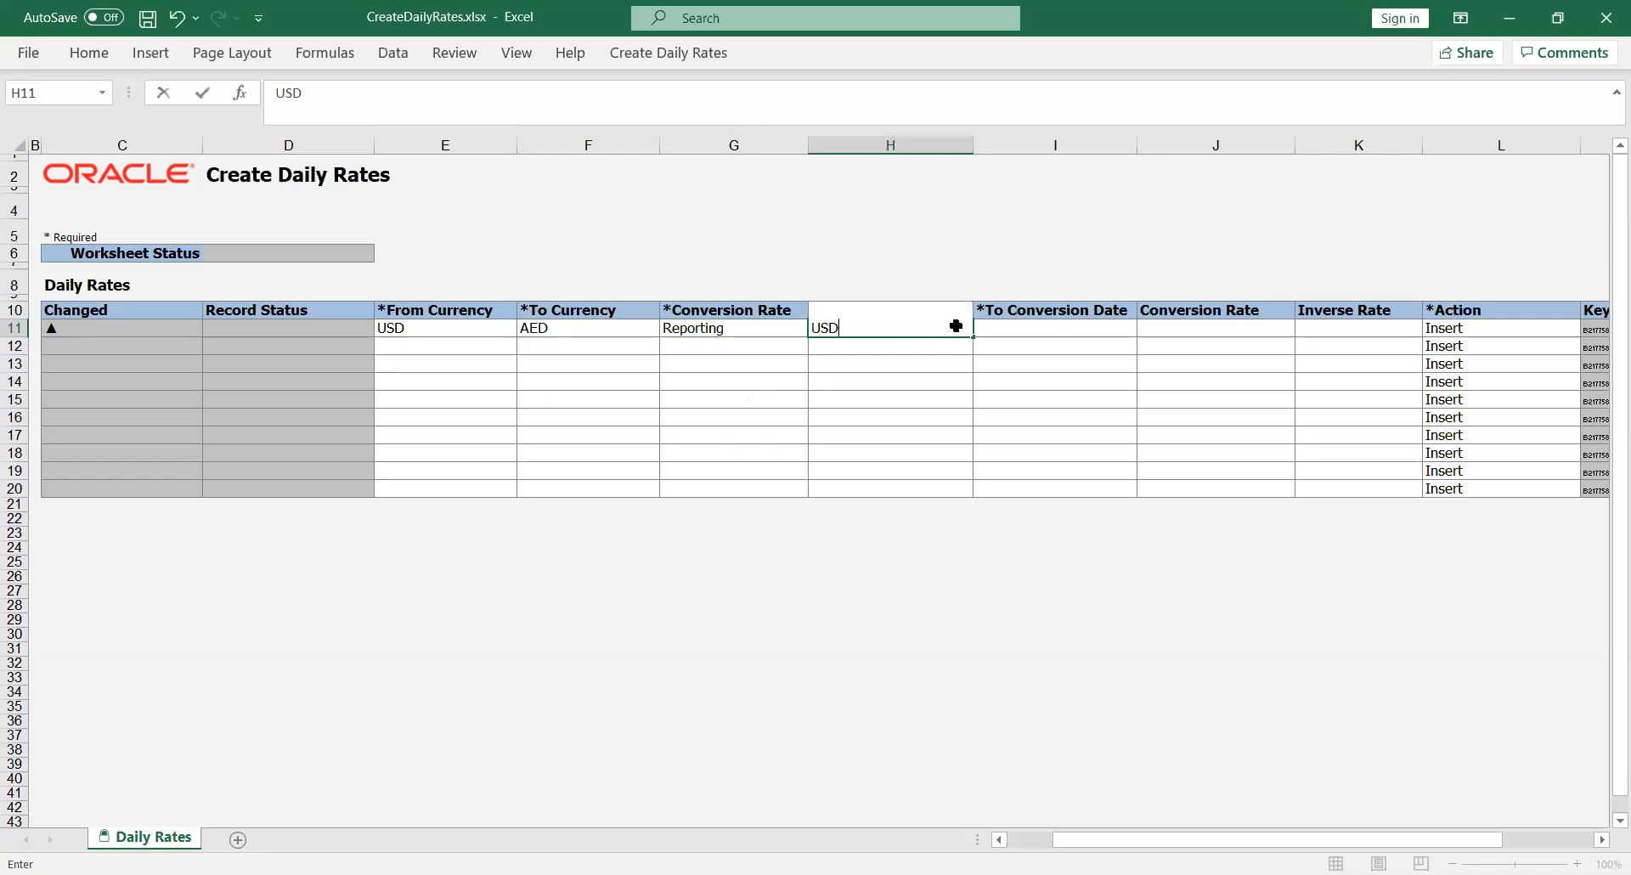
key("Tab")
type("AED")
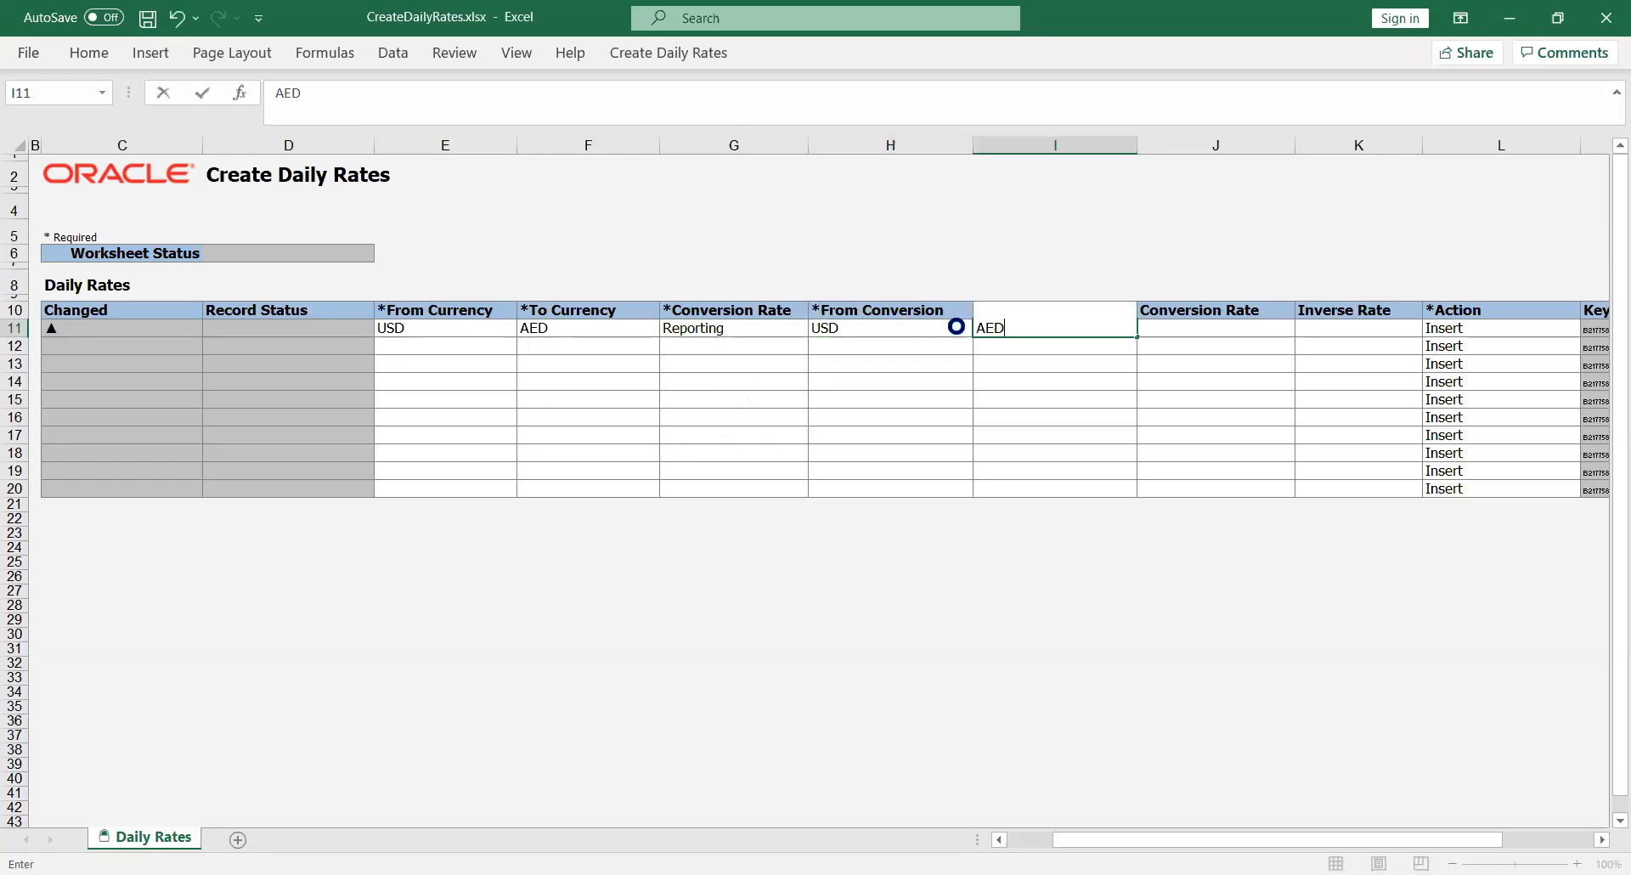
key("Tab")
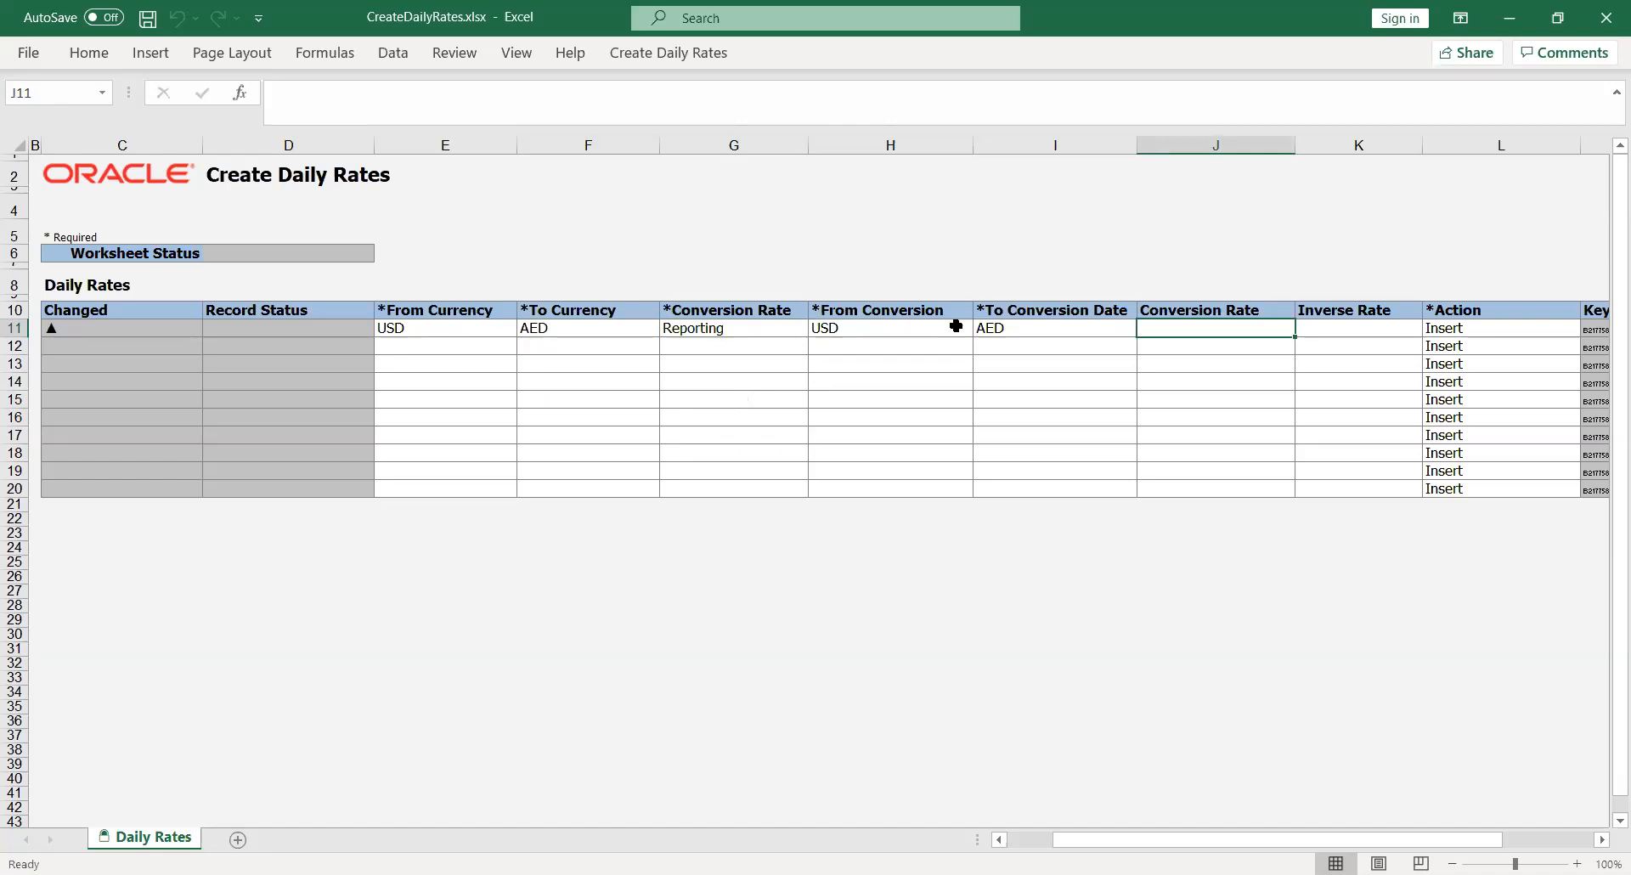
type("25")
key("Tab")
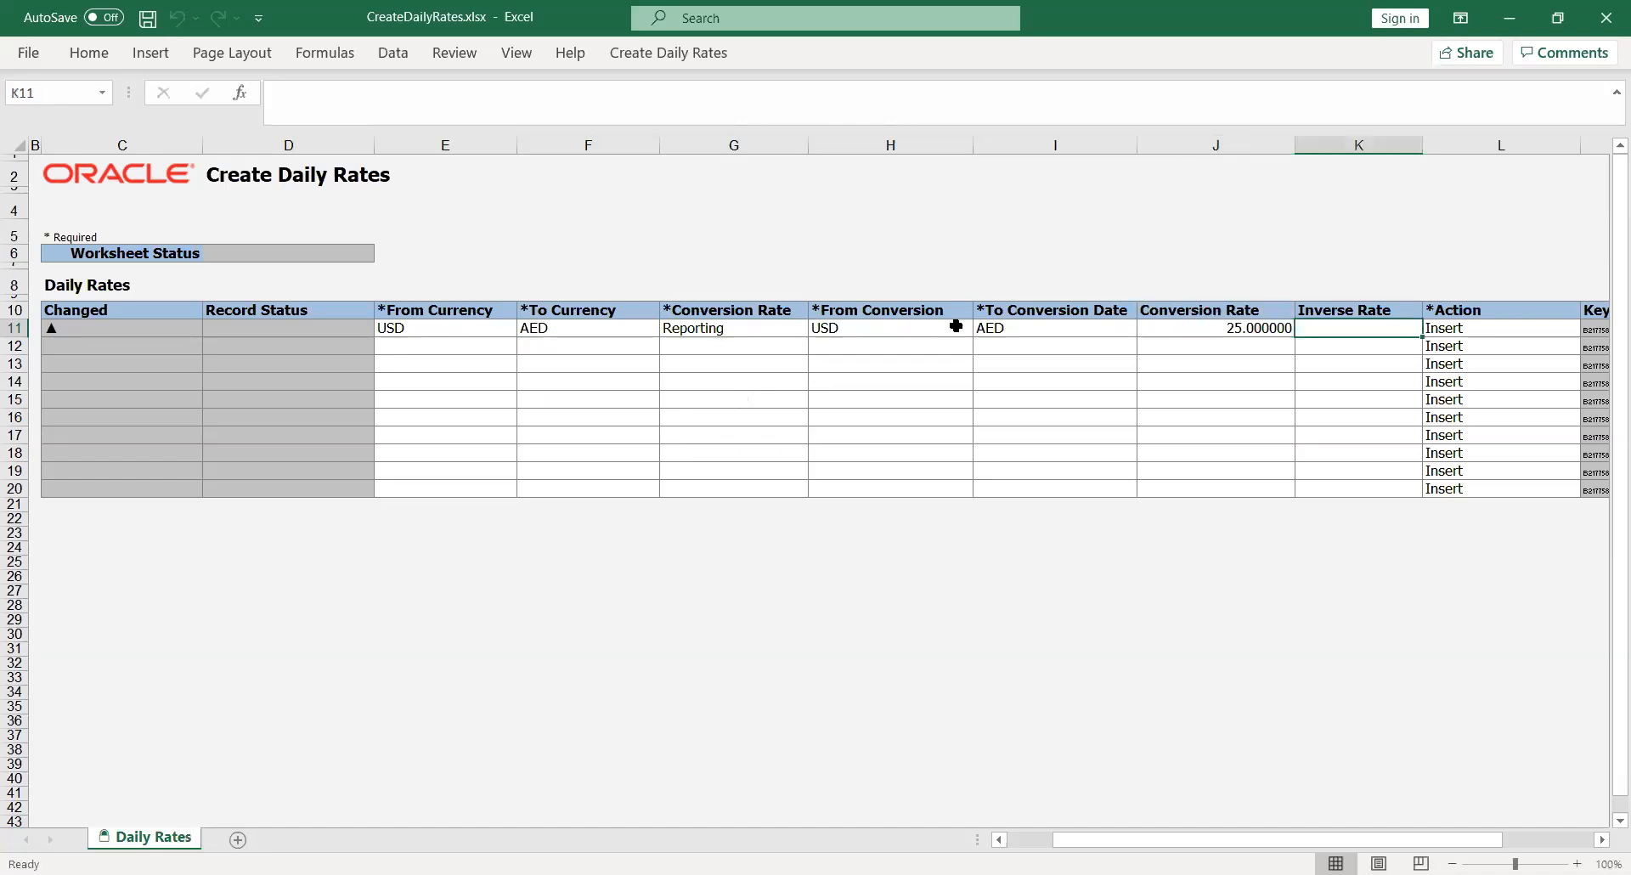
key("Tab")
key("Tab")
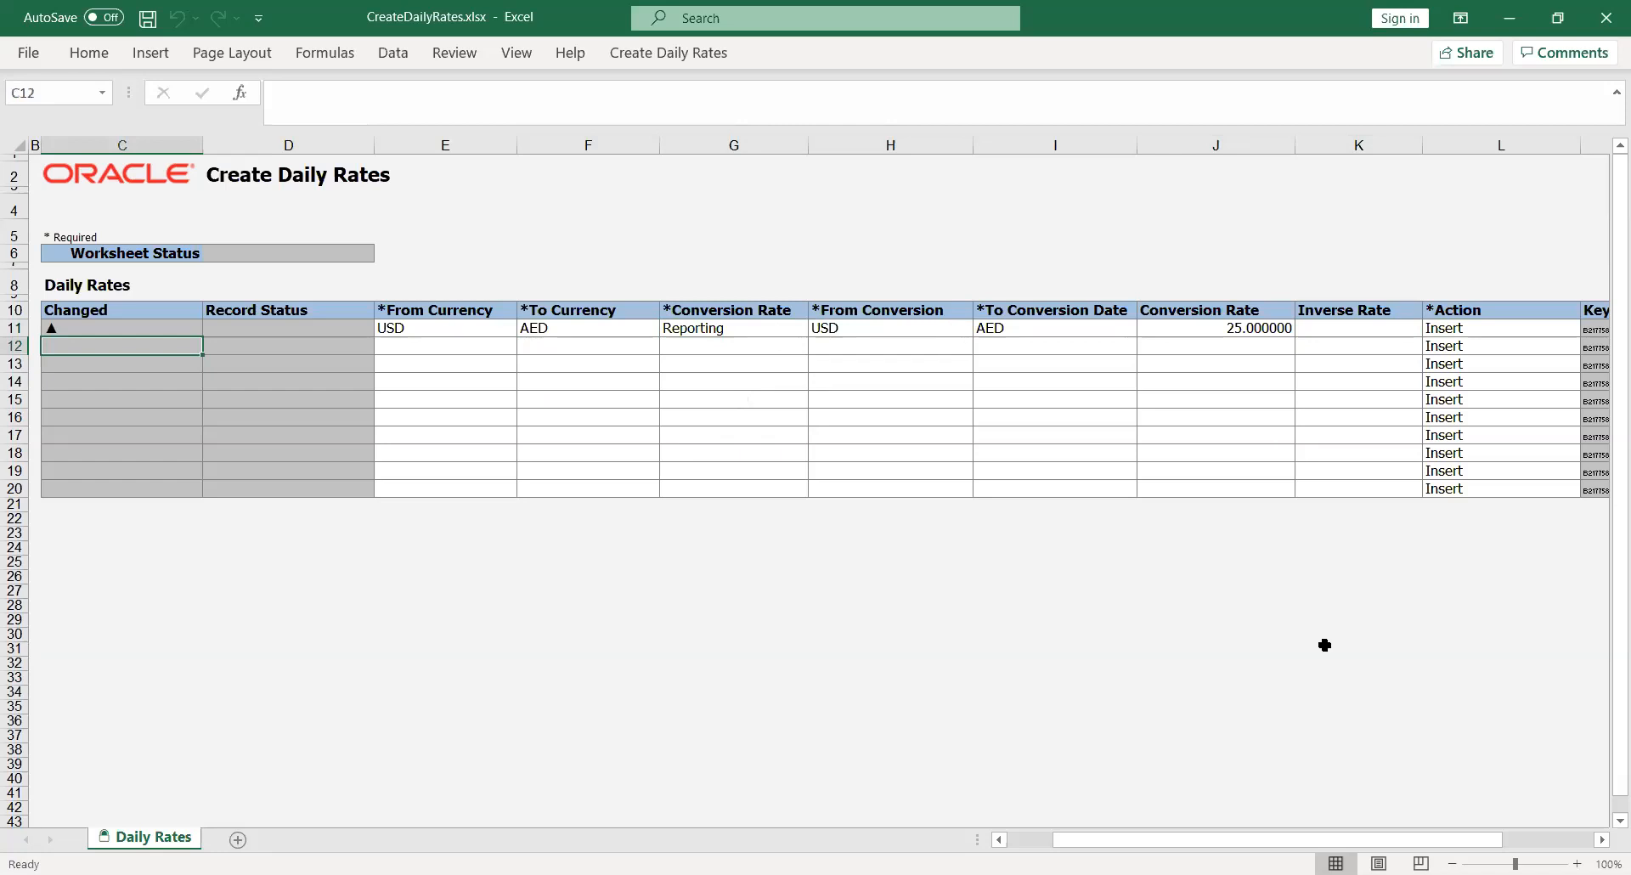
left_click_drag(1212, 844, 1020, 859)
left_click(681, 693)
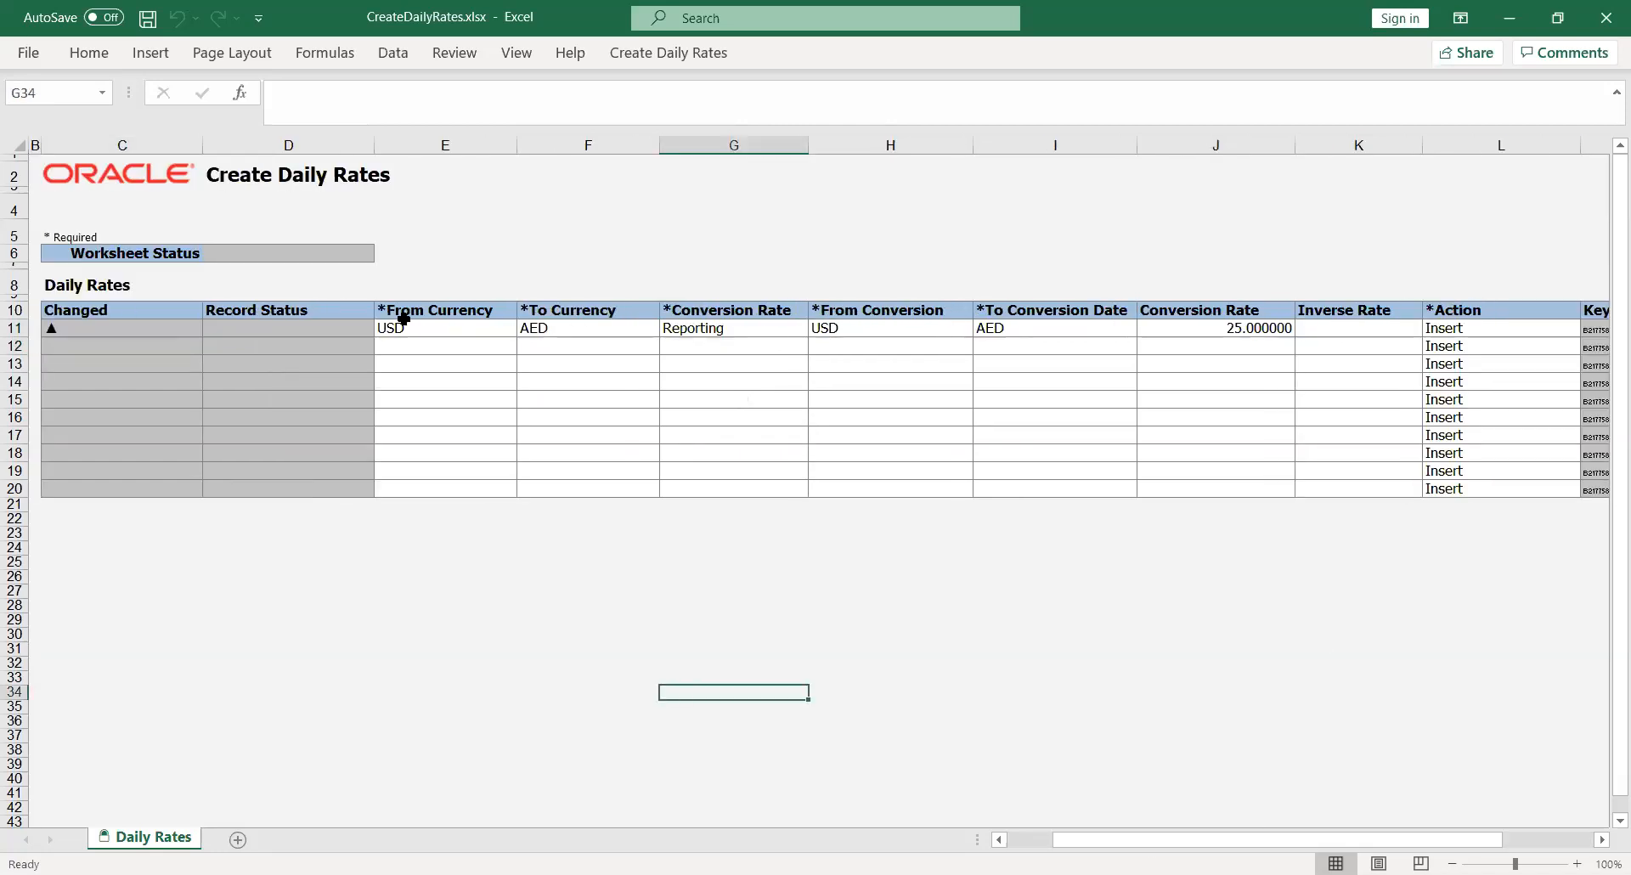
left_click(674, 54)
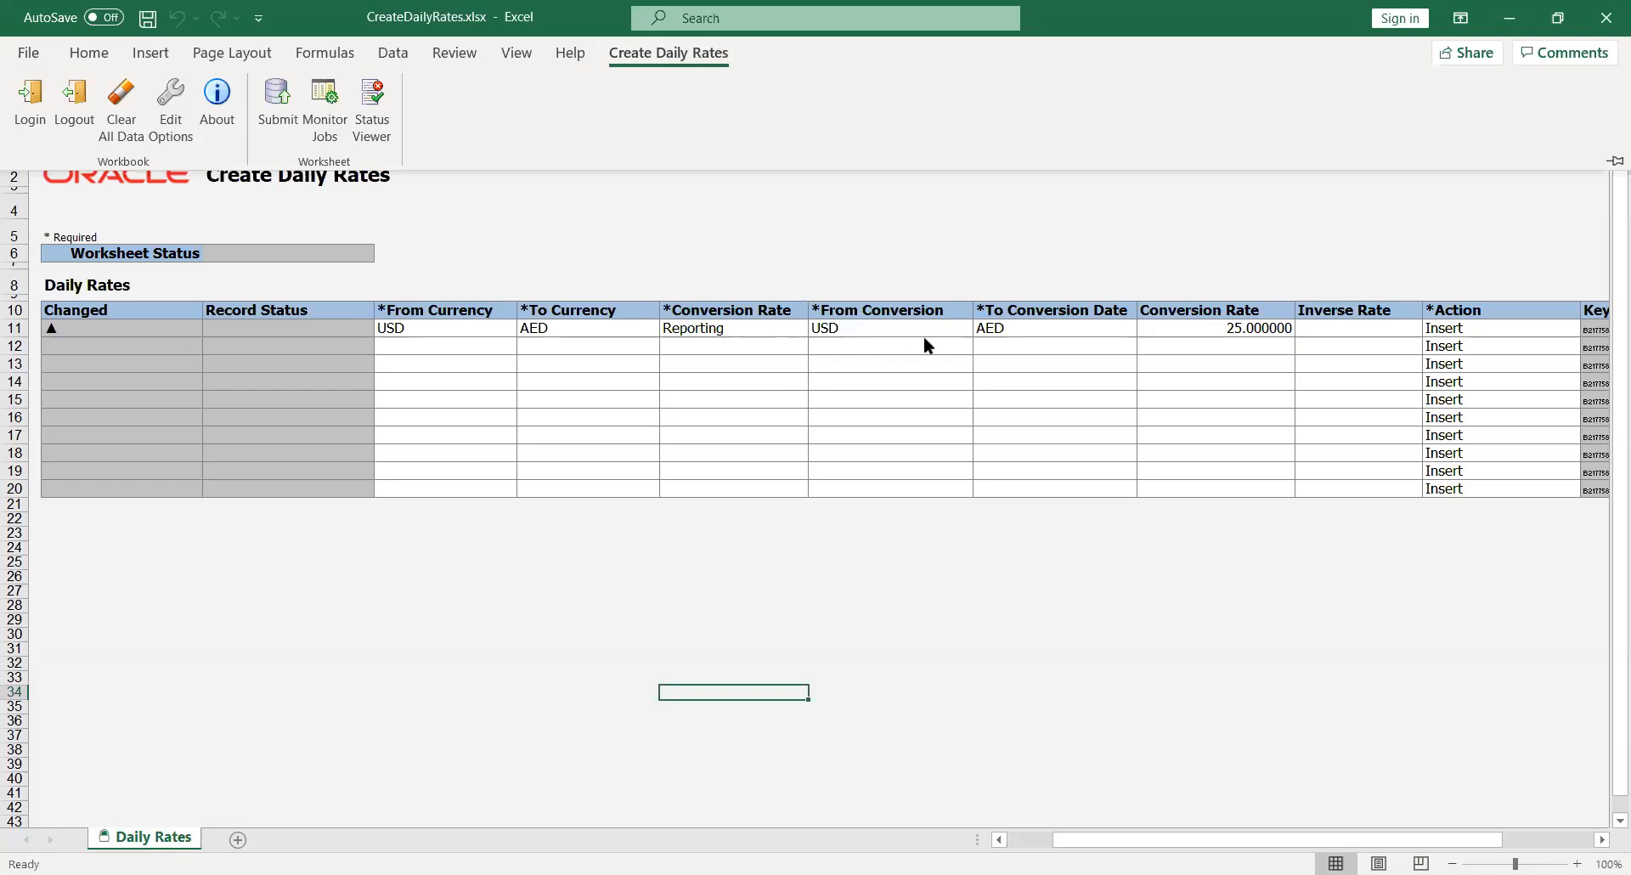
Correct the row's dates to 01-Aug-2020 through 31-Aug-2020
left_click(843, 324)
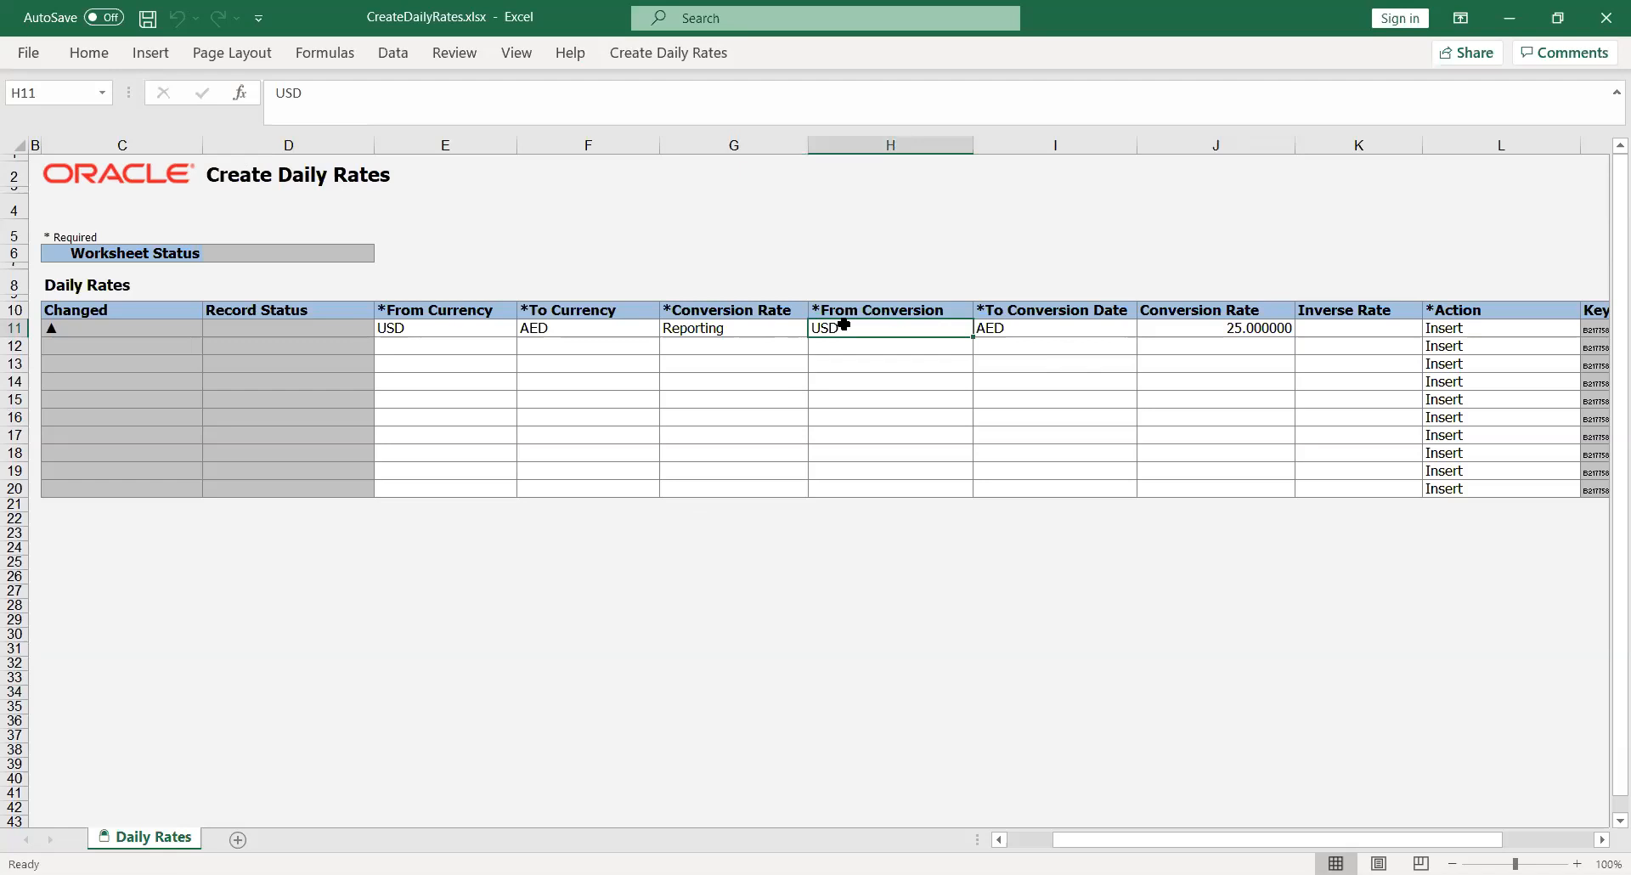
type("01")
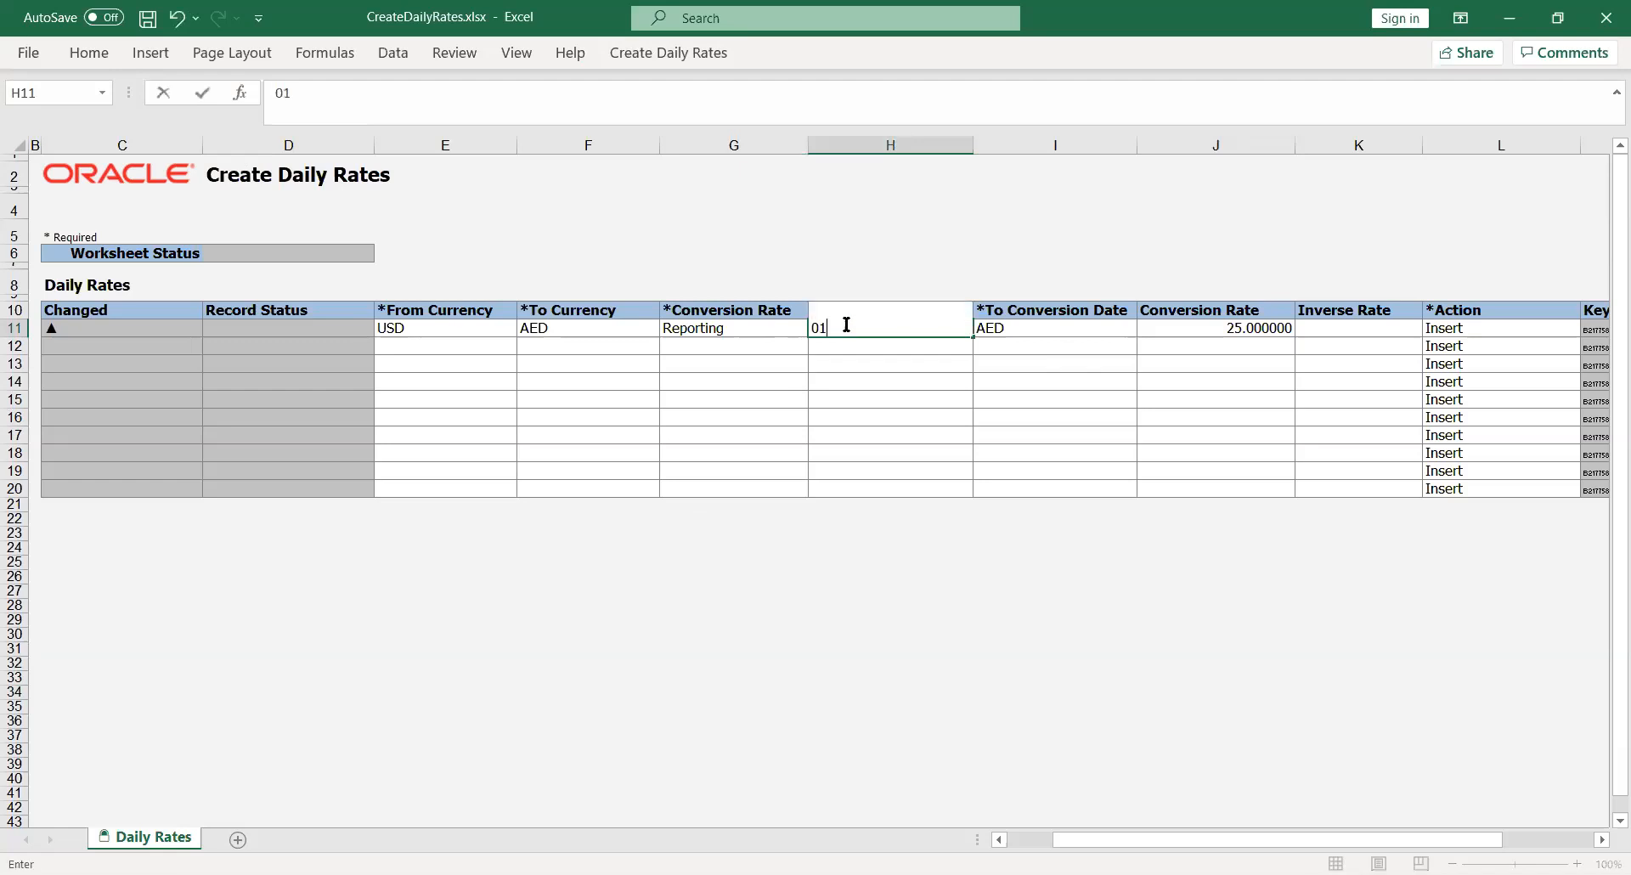
type("-Aug-2020")
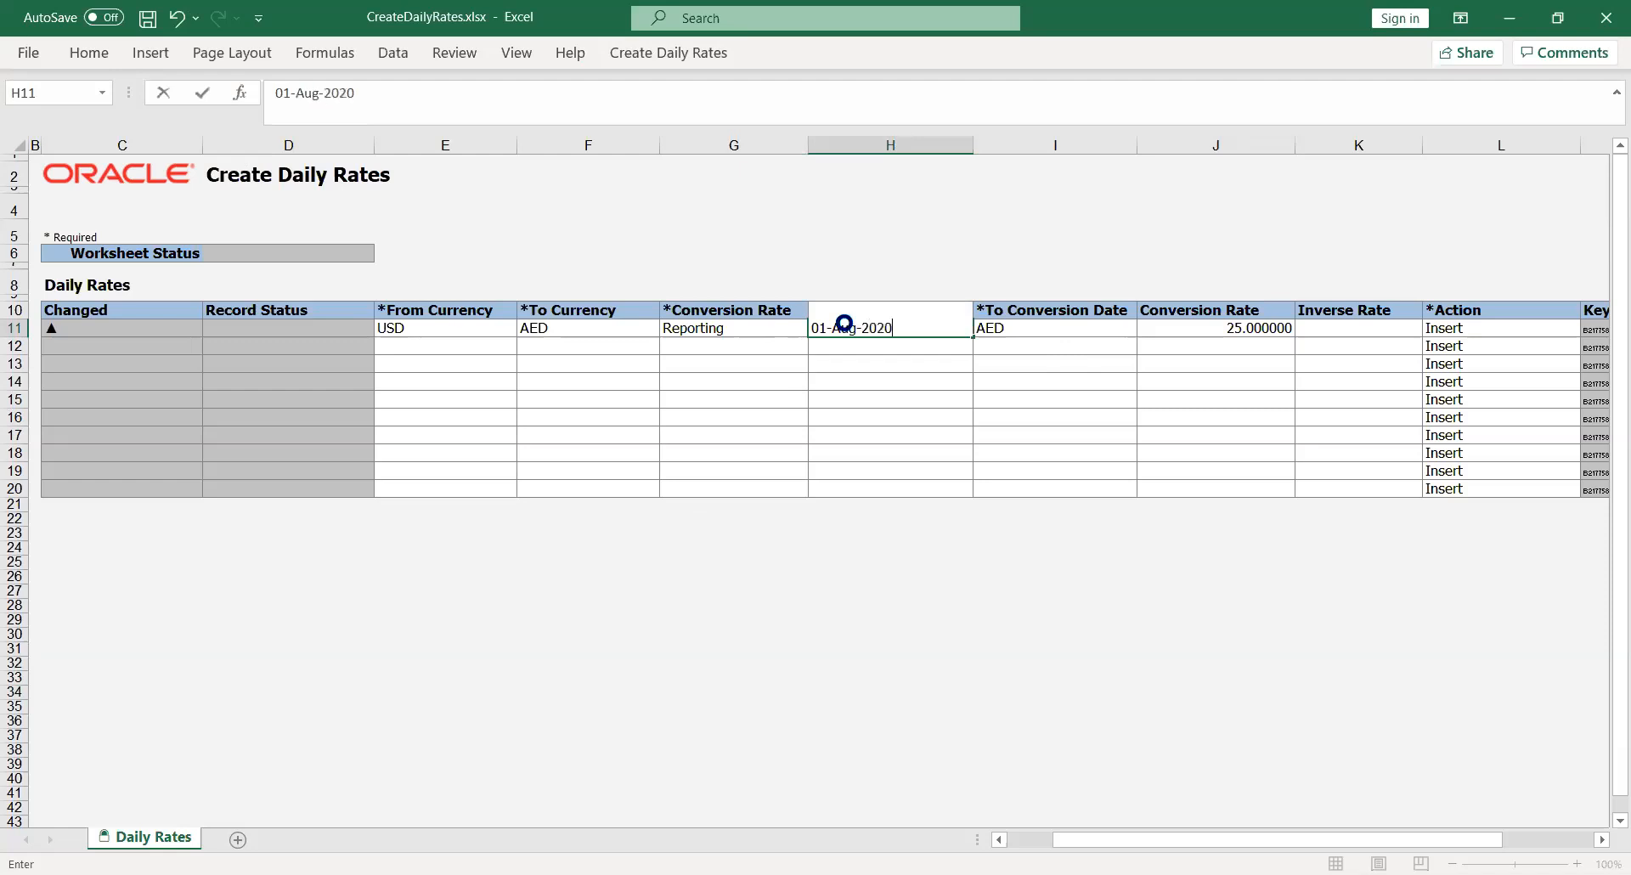
key("Tab")
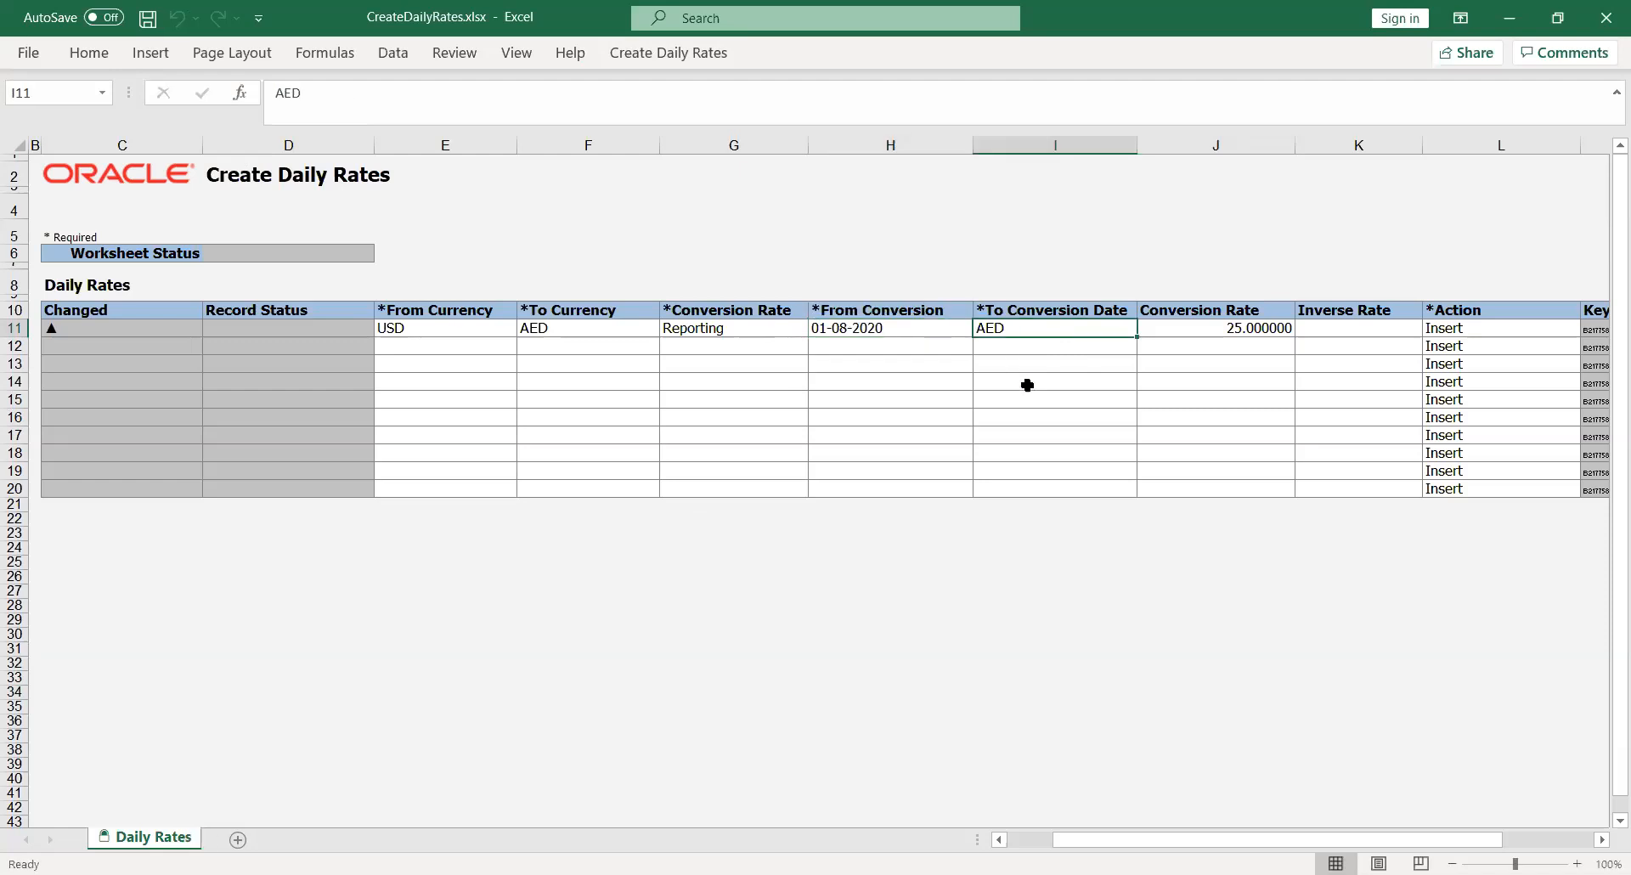
type("31-")
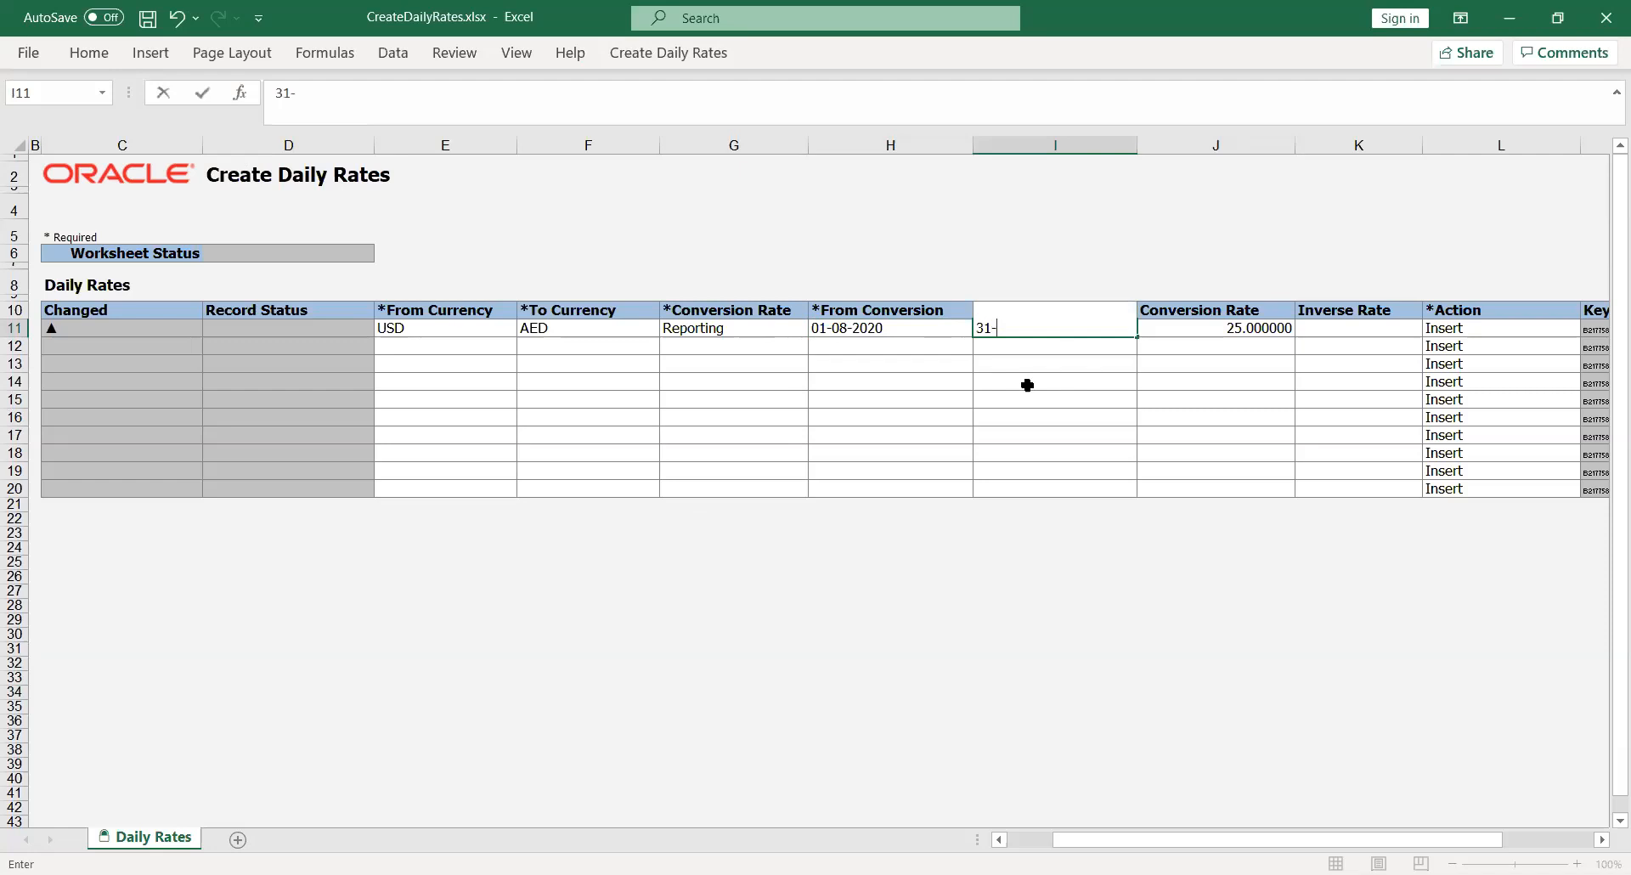
type("Aug-2020")
key("Tab")
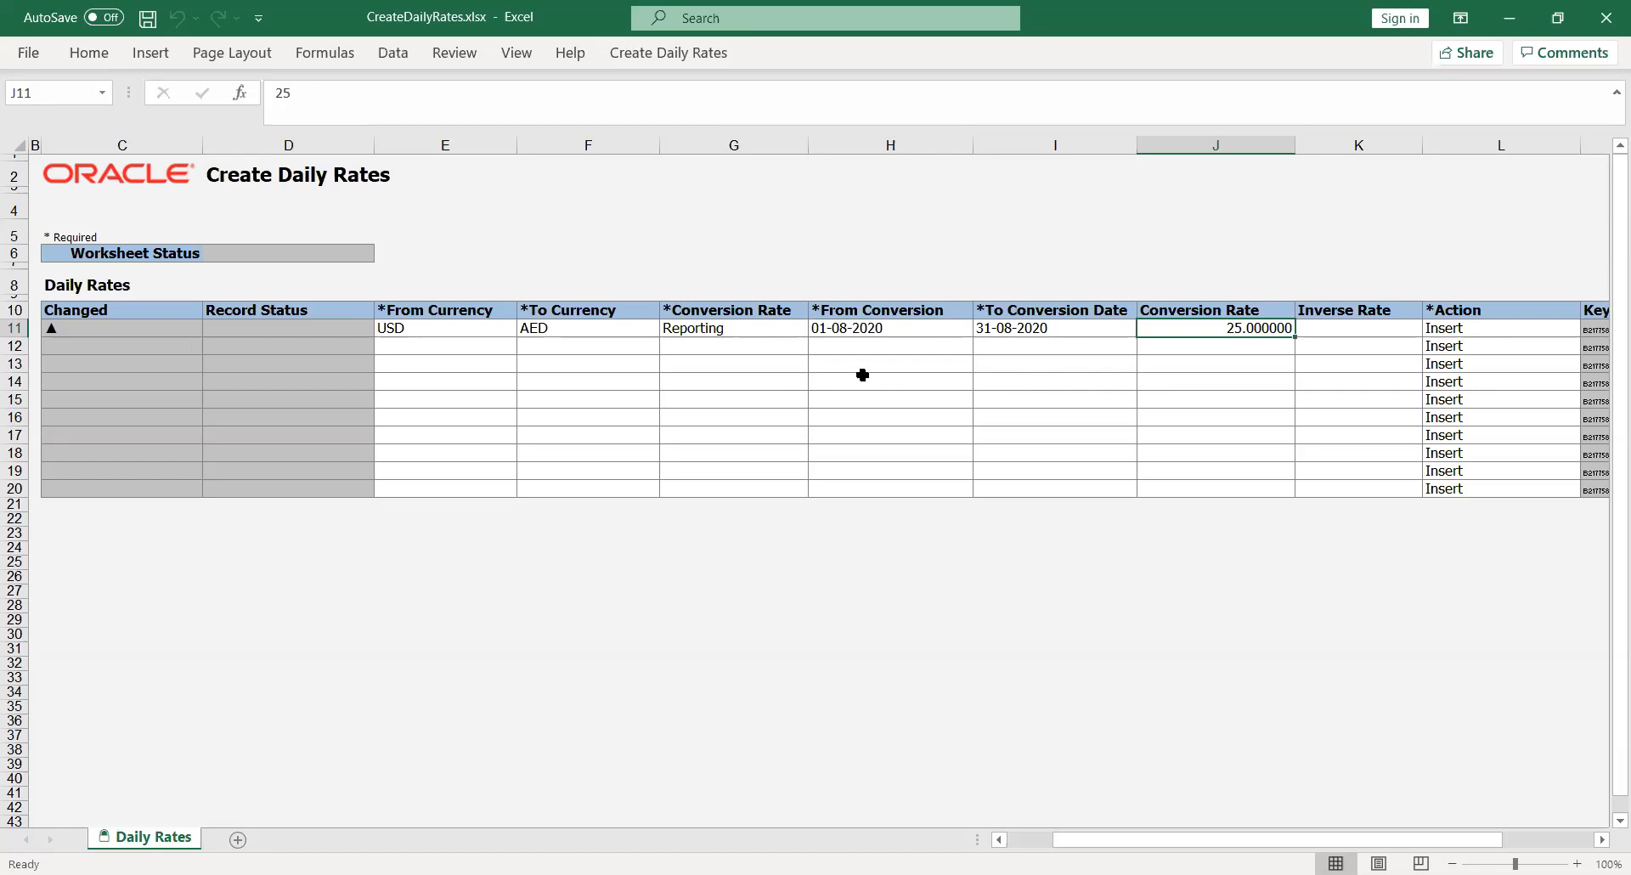
Submit the USD–AED row from the Create Daily Rates tab and accept both confirmation dialogs
left_click(657, 56)
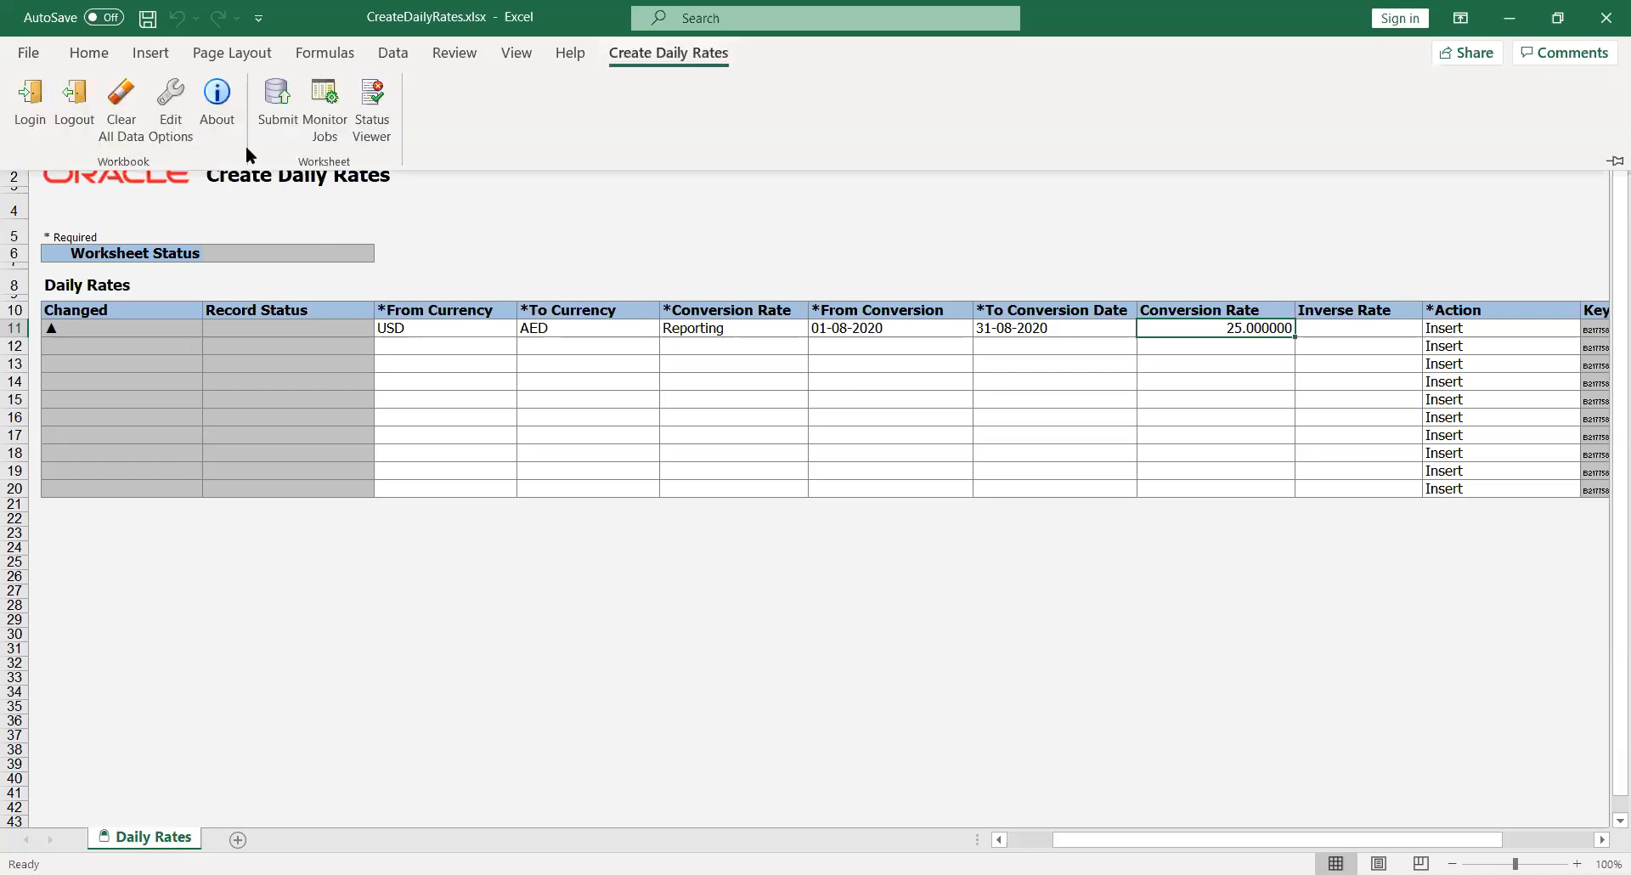
left_click(279, 96)
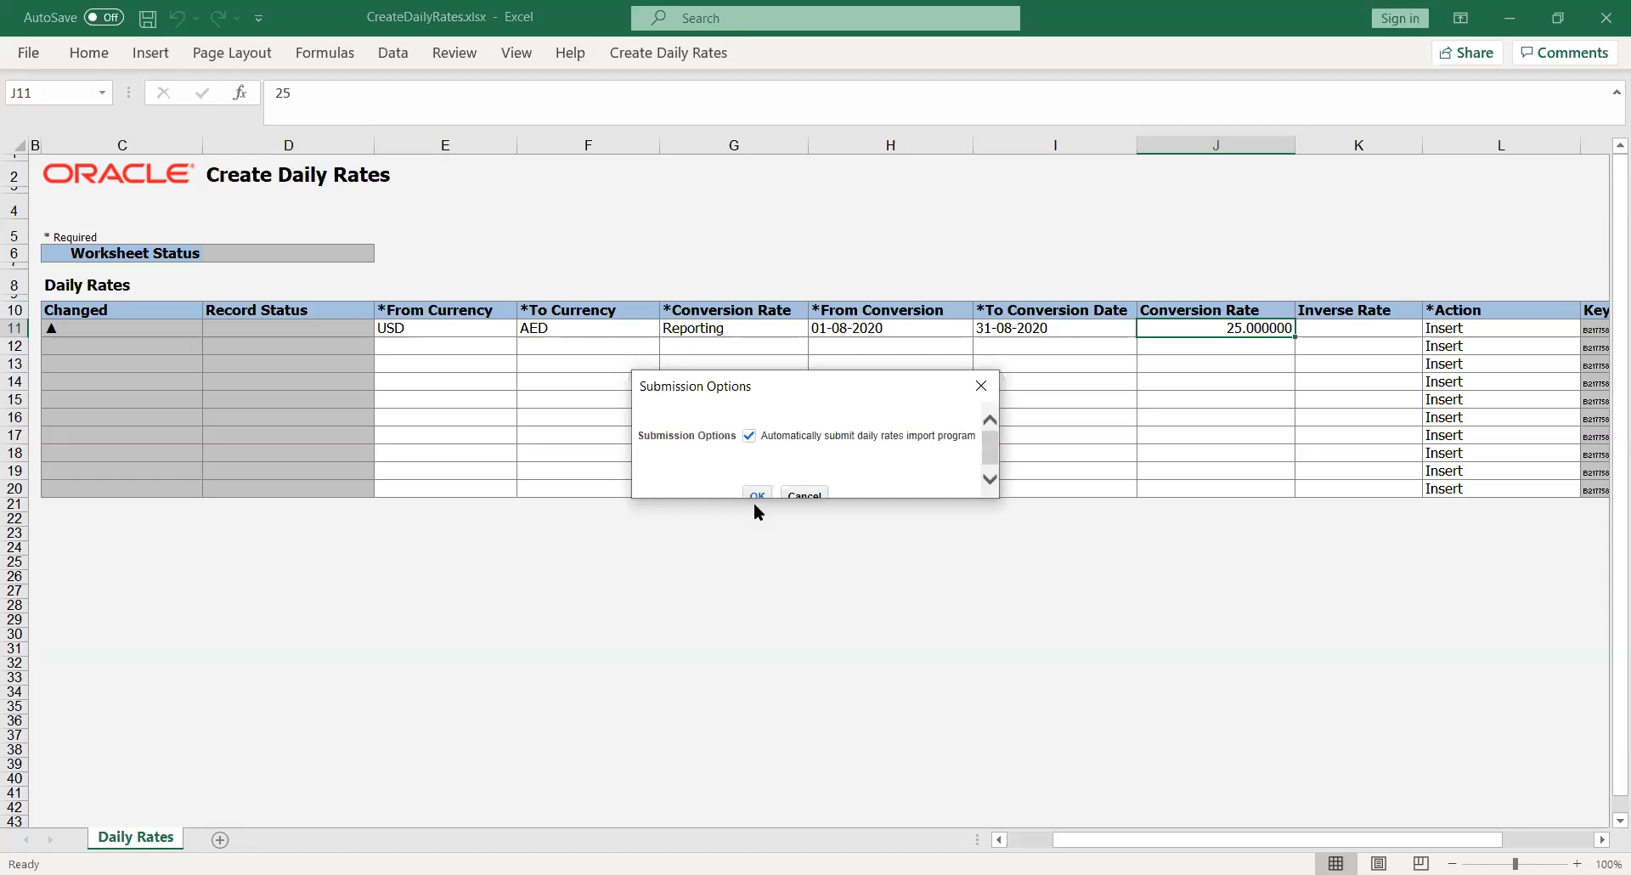
left_click(753, 493)
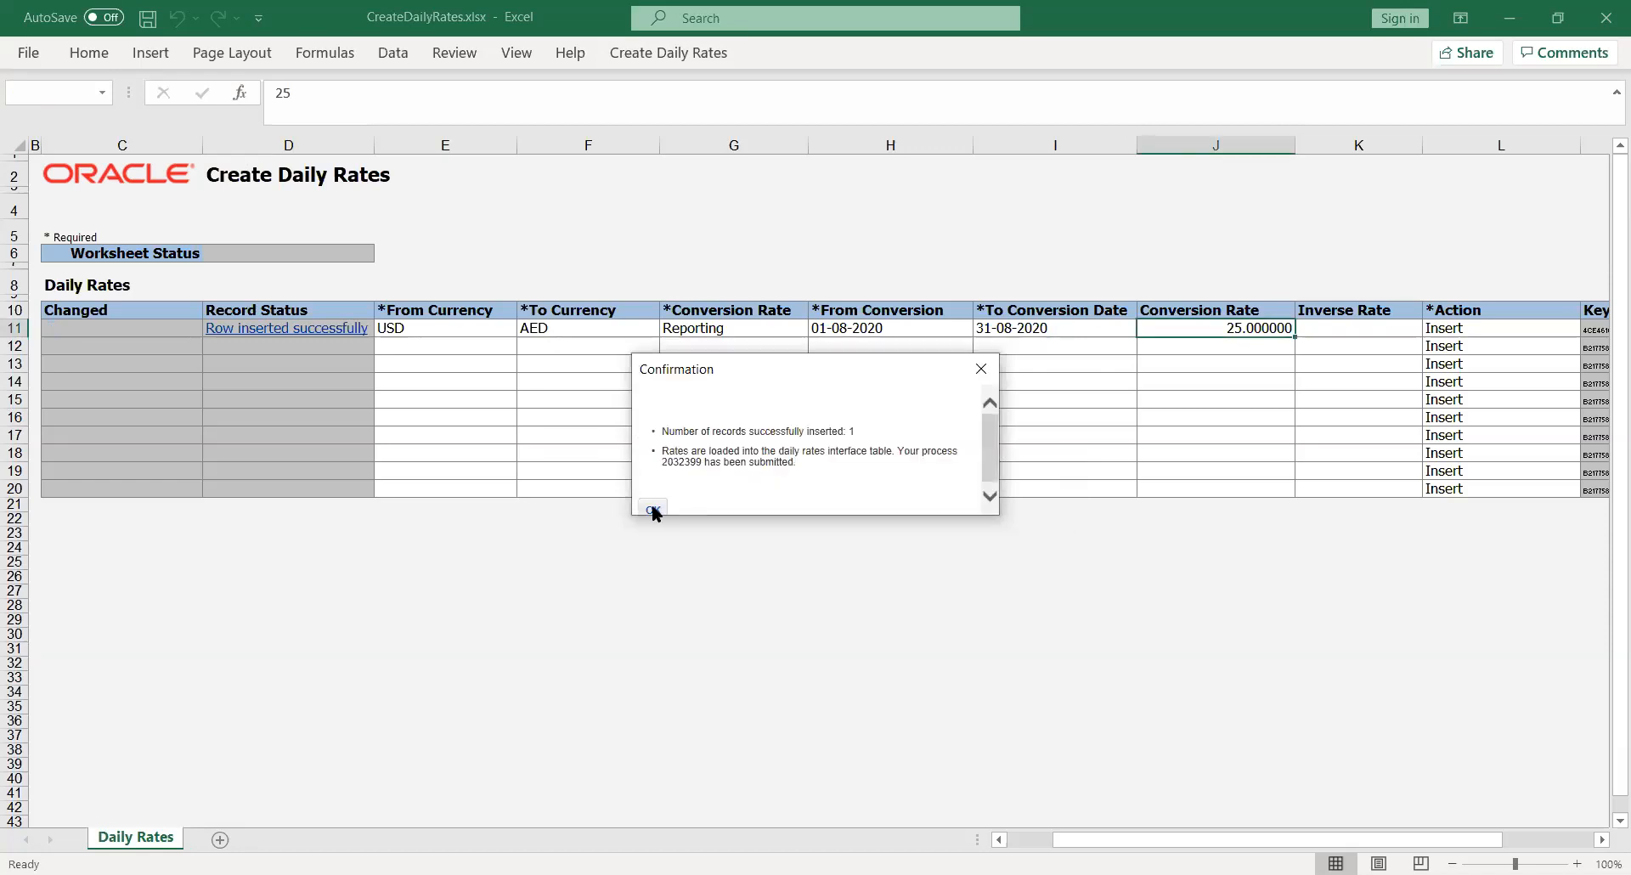
left_click(654, 510)
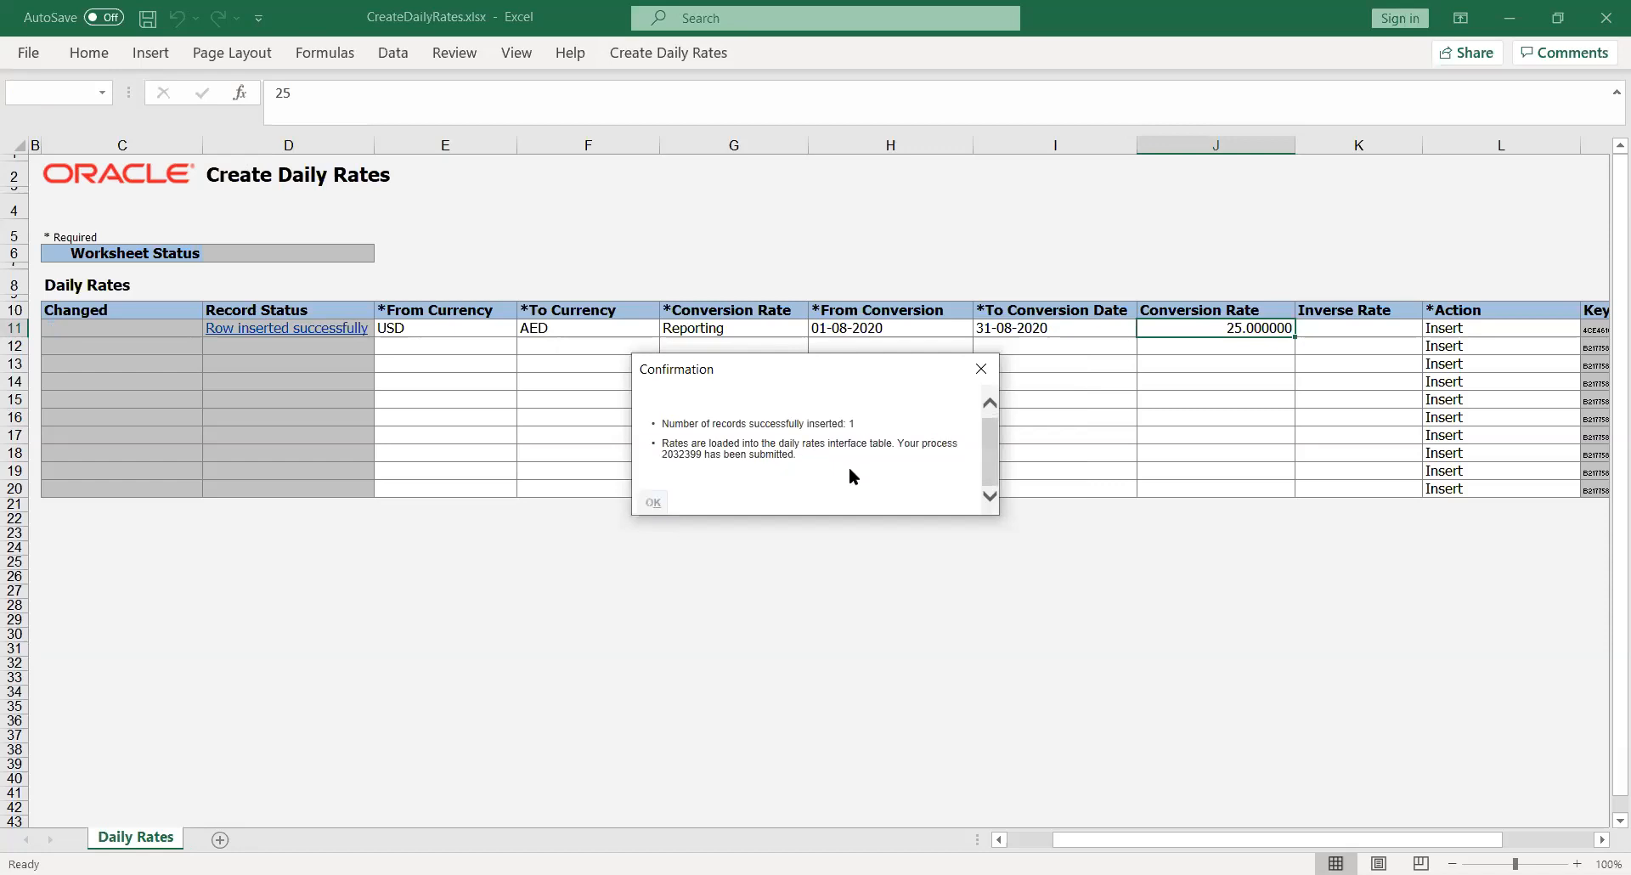
left_click(737, 604)
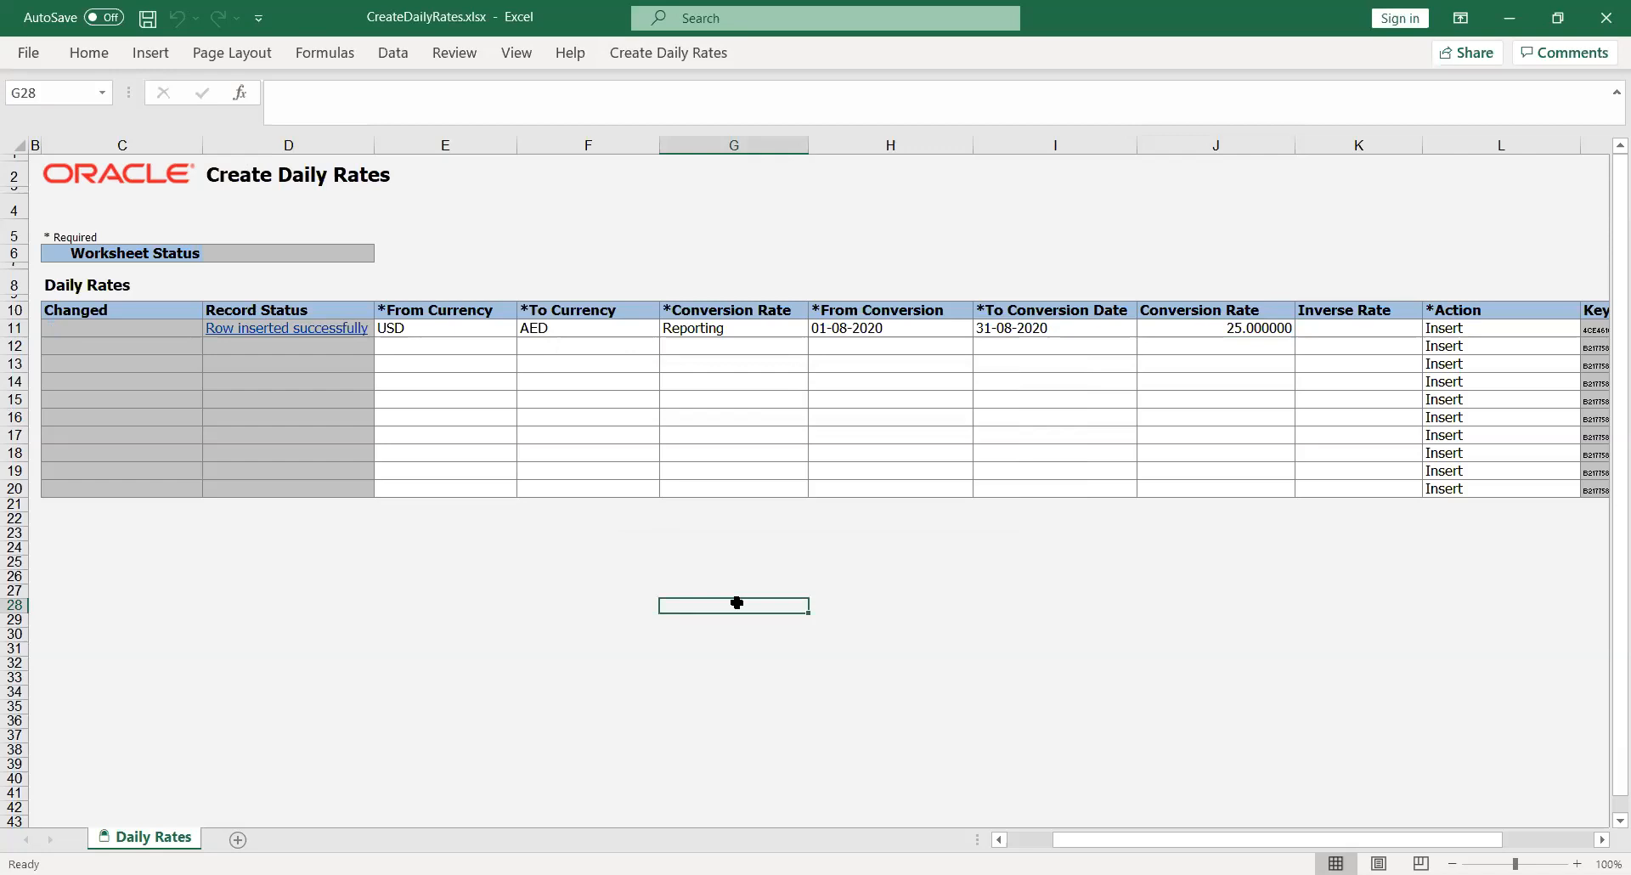
key("alt+Tab")
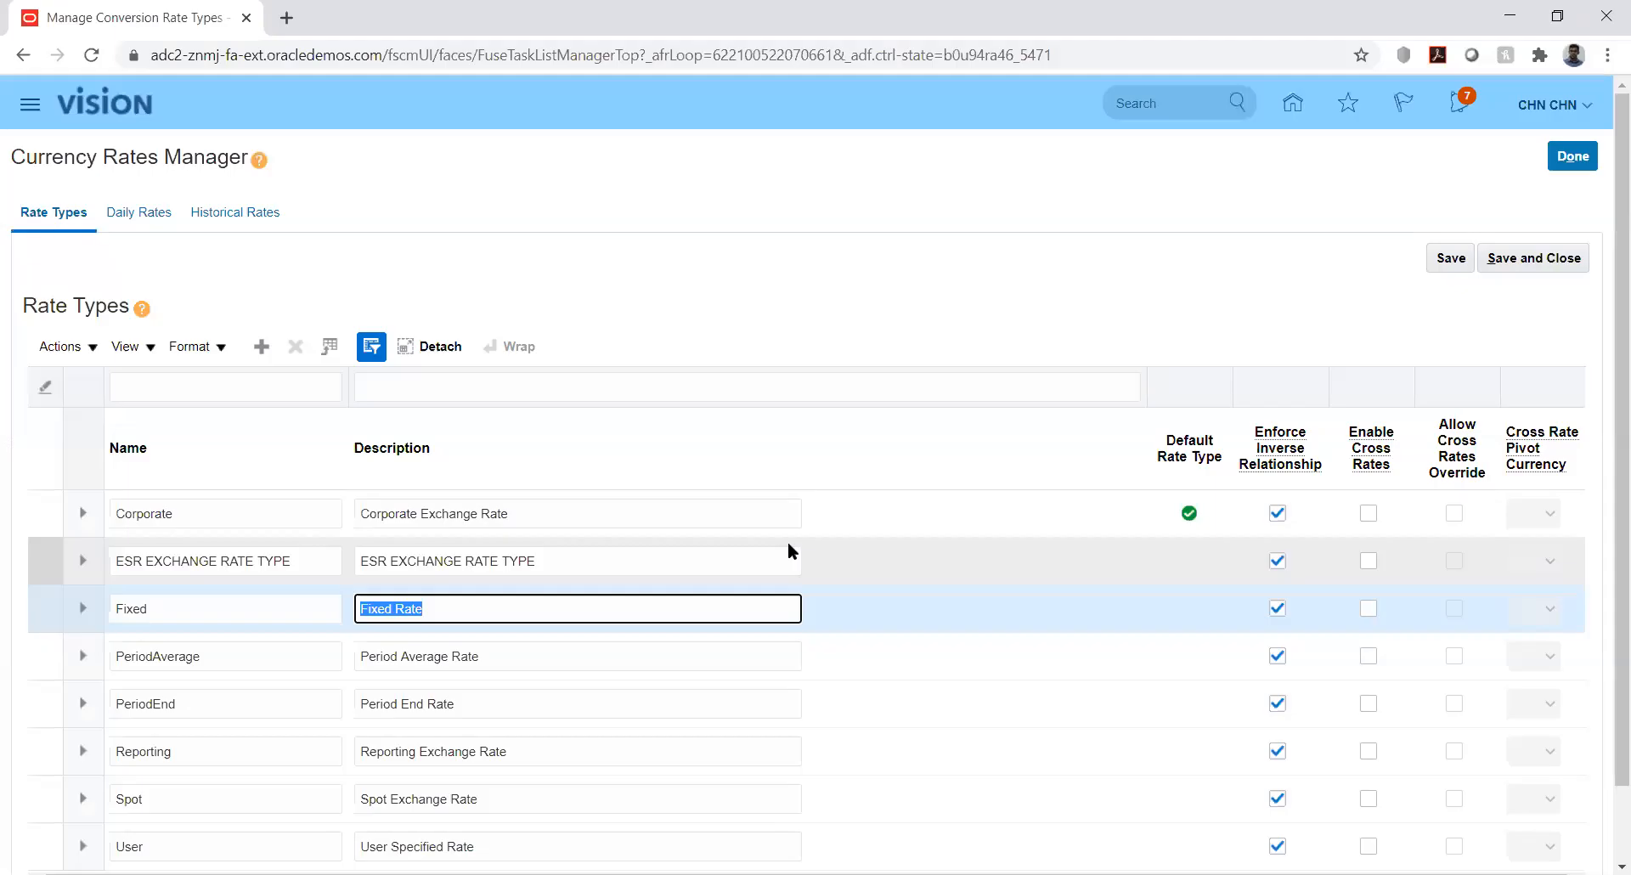
Refresh Scheduled Processes to confirm Import and Calculate Daily Rates, then open Setup and Maintenance
left_click(762, 253)
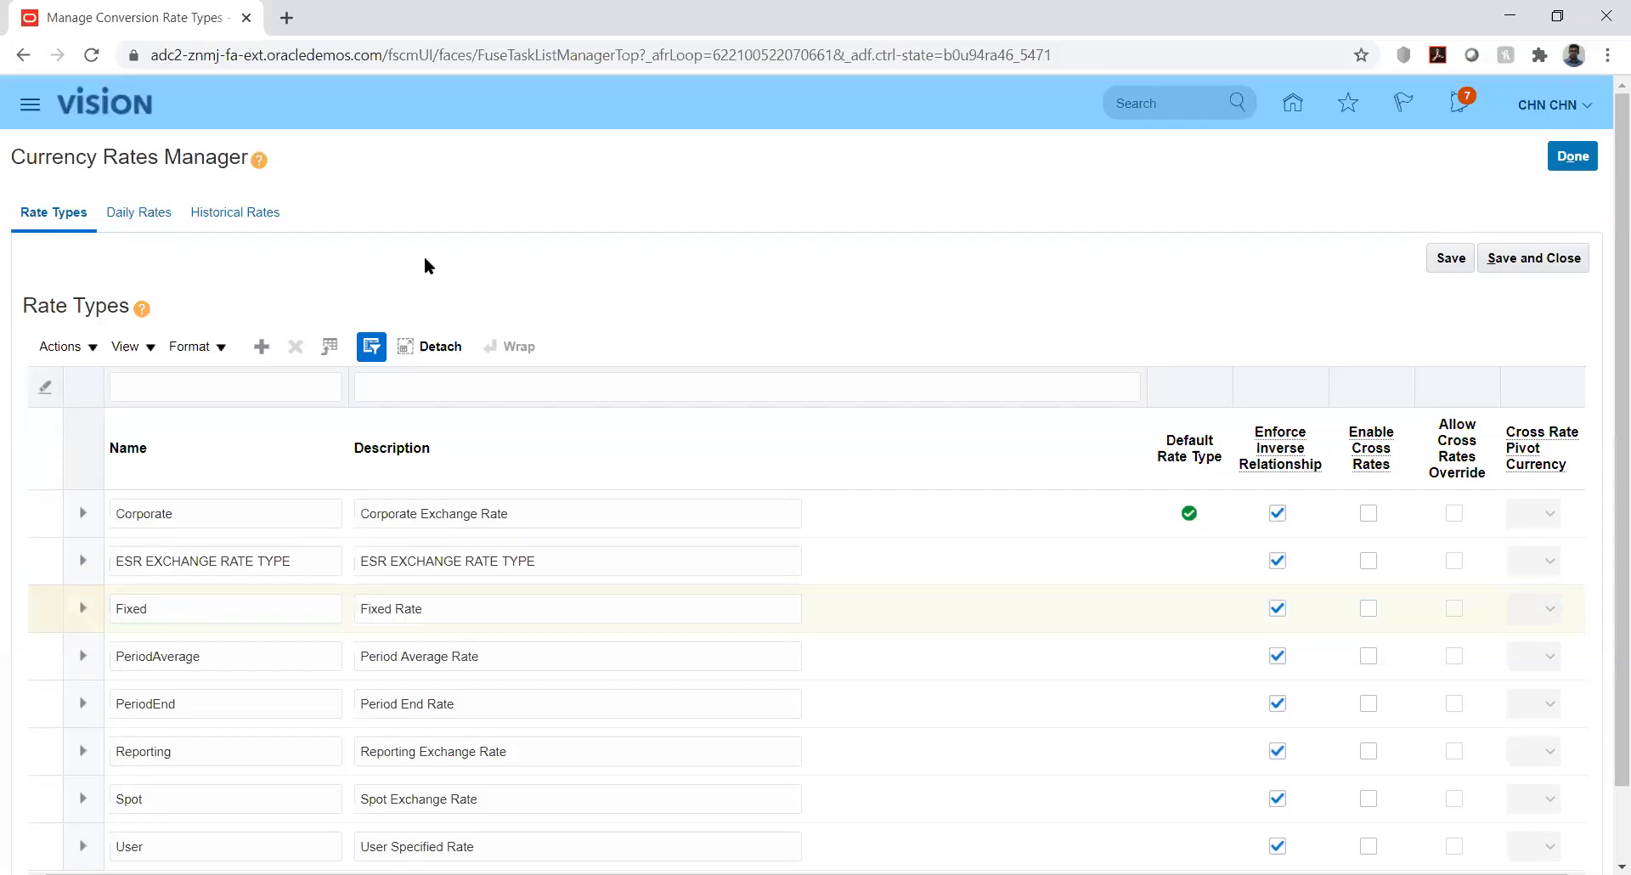
left_click(29, 106)
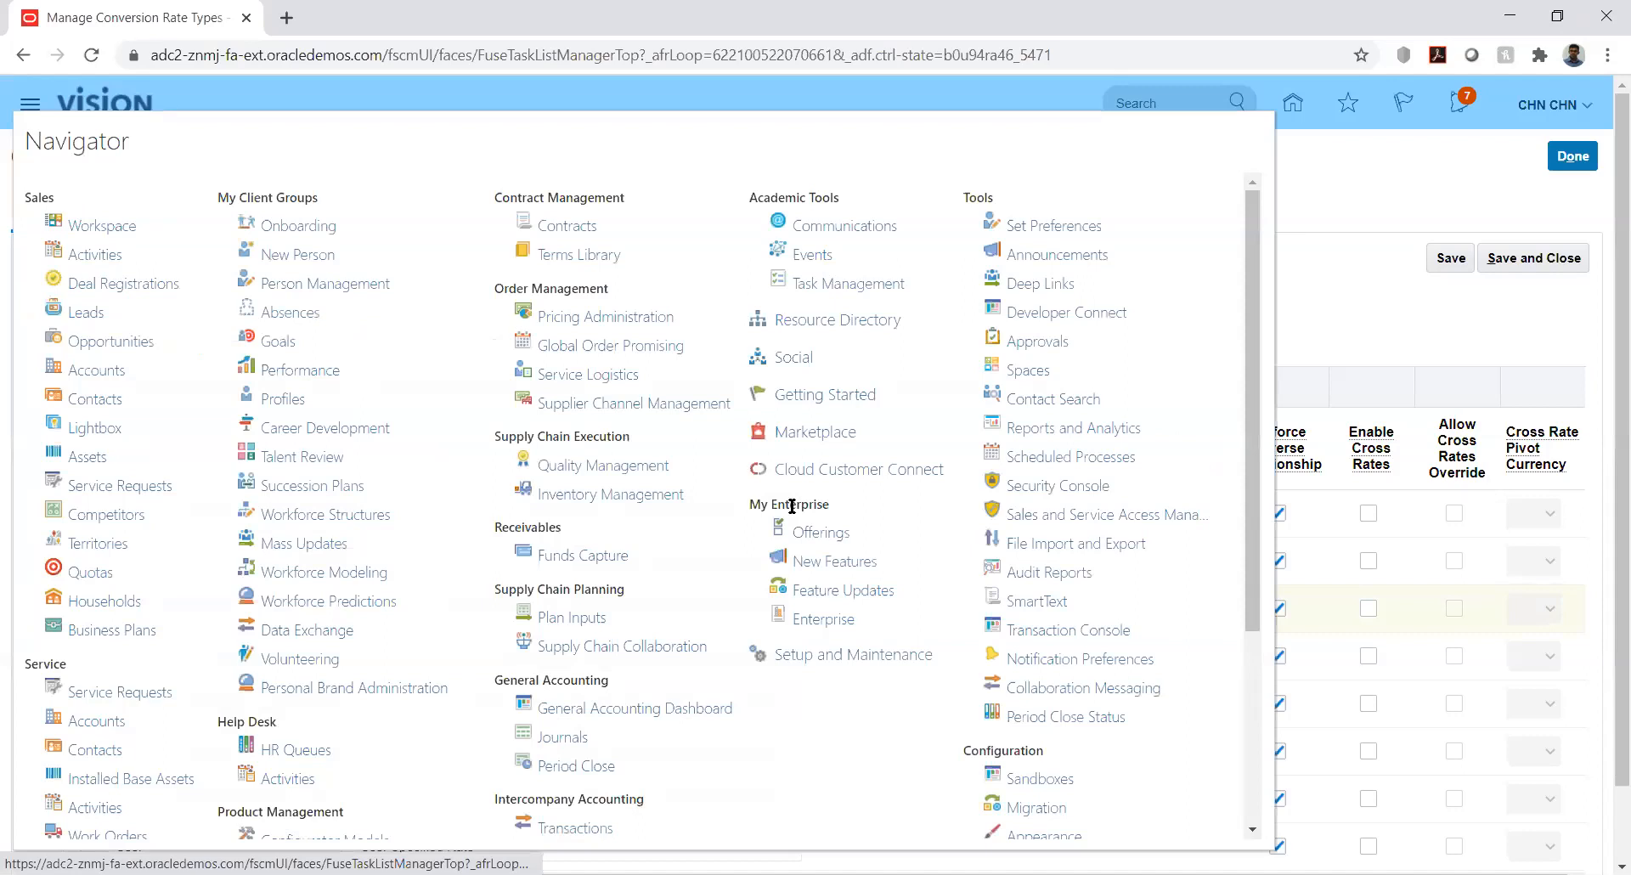
left_click(1061, 458)
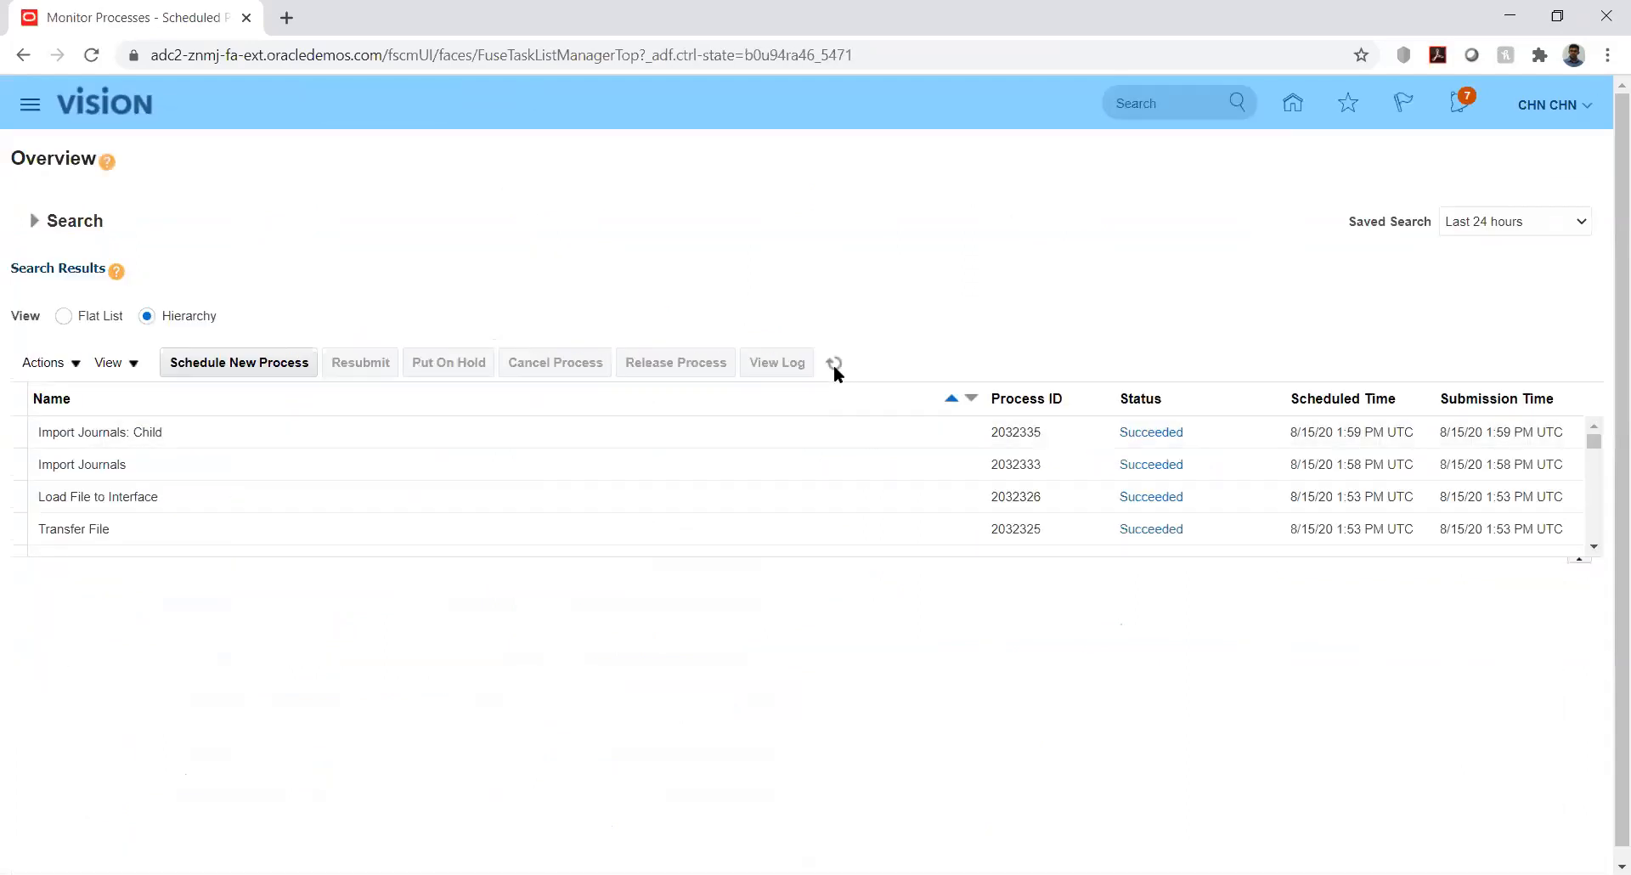
left_click(834, 364)
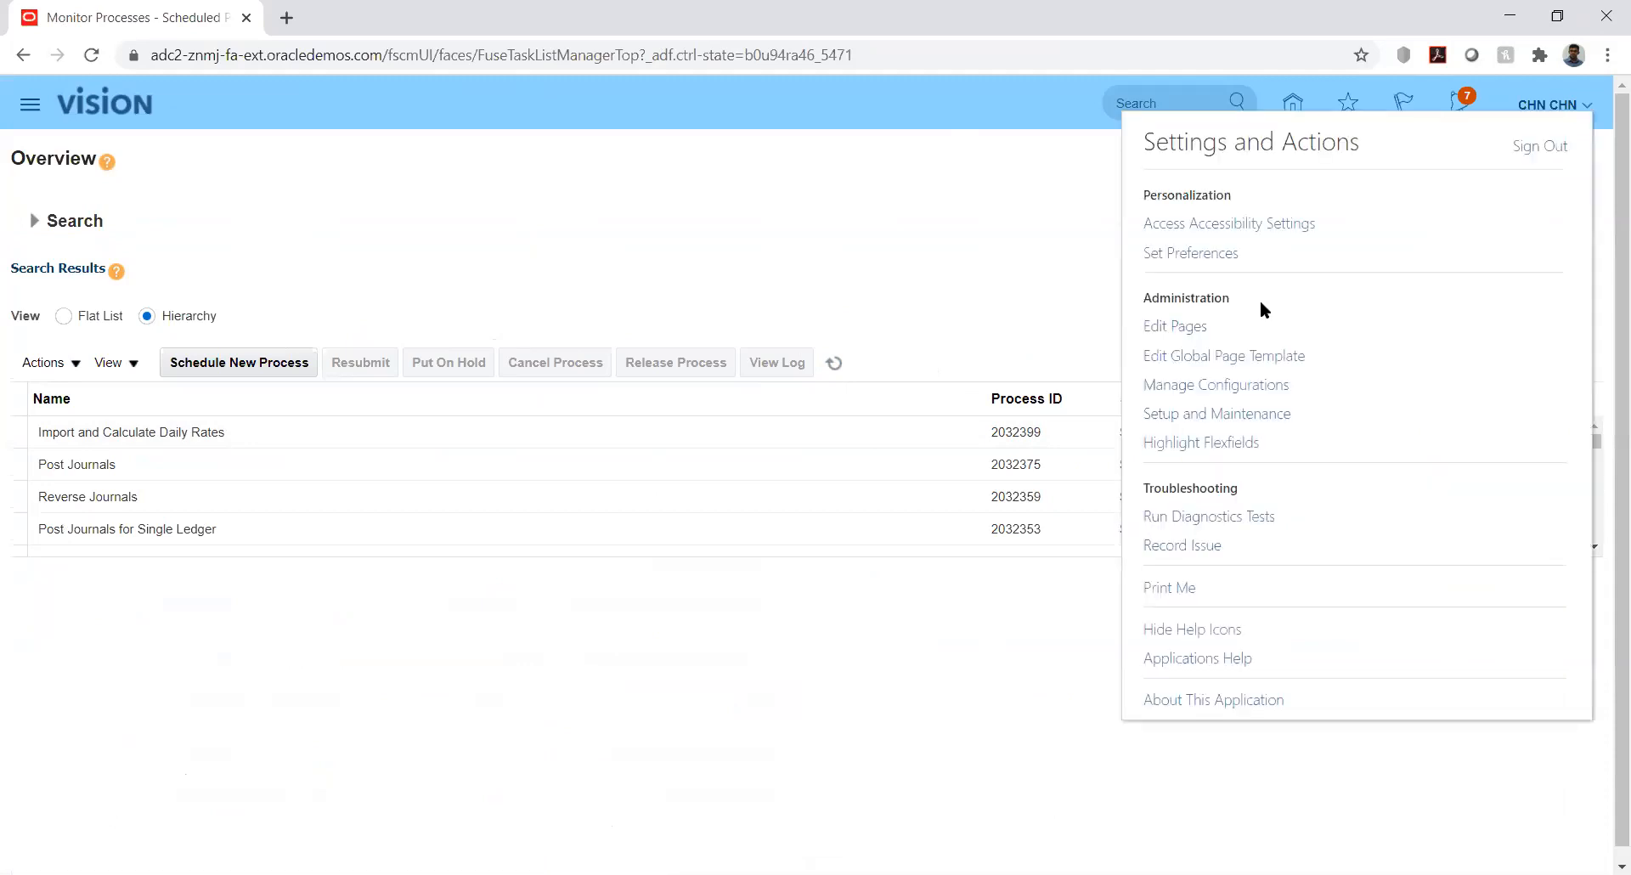
left_click(1238, 417)
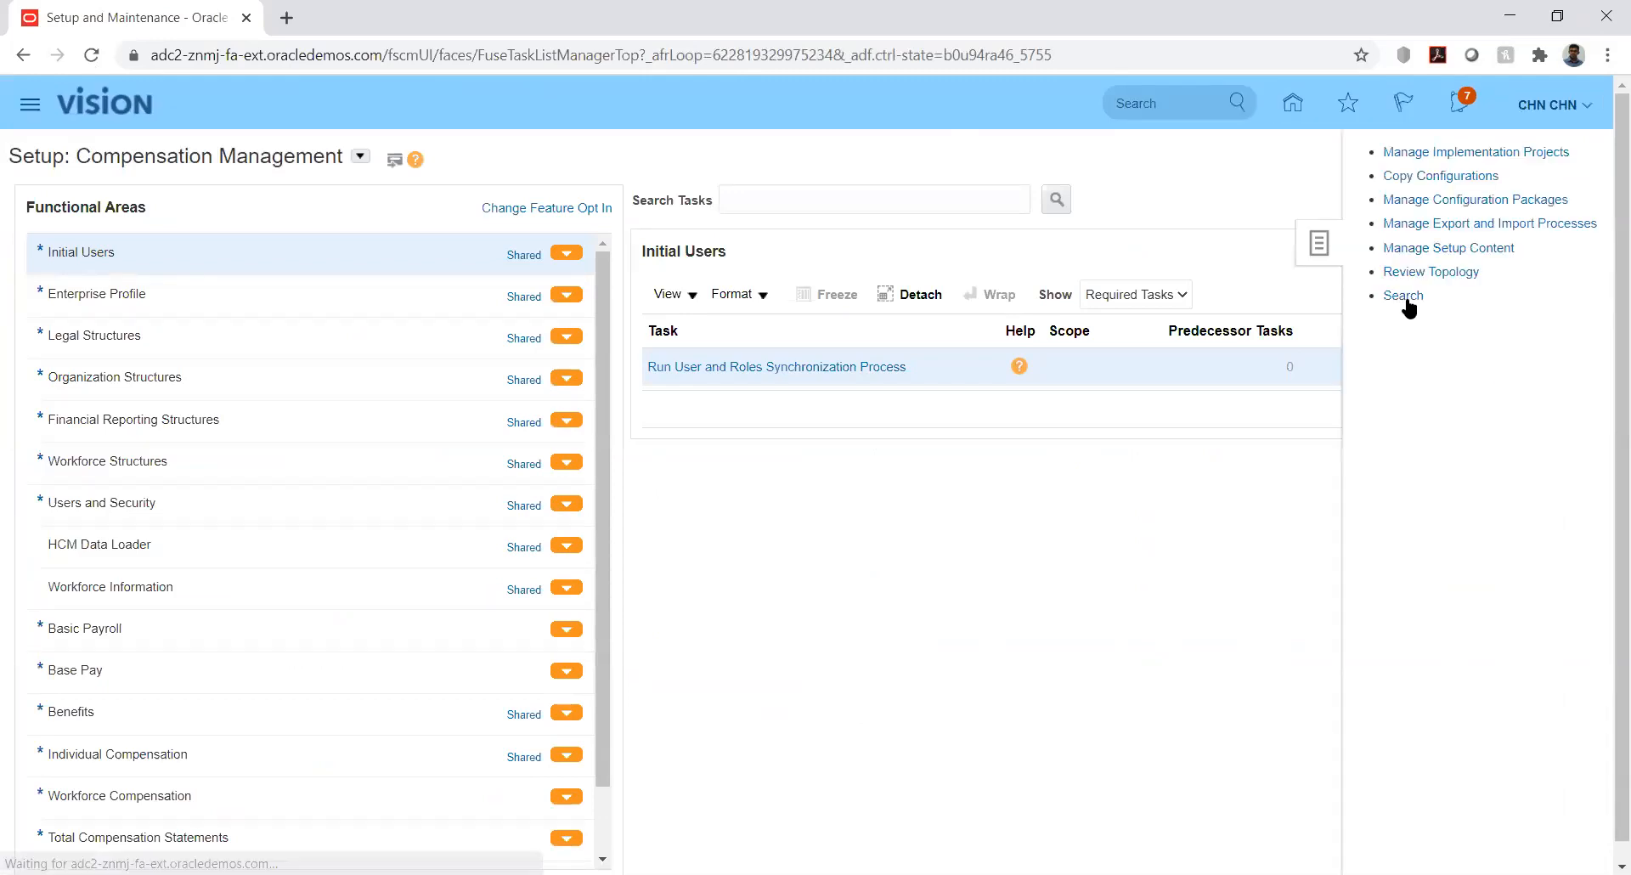
left_click(1404, 299)
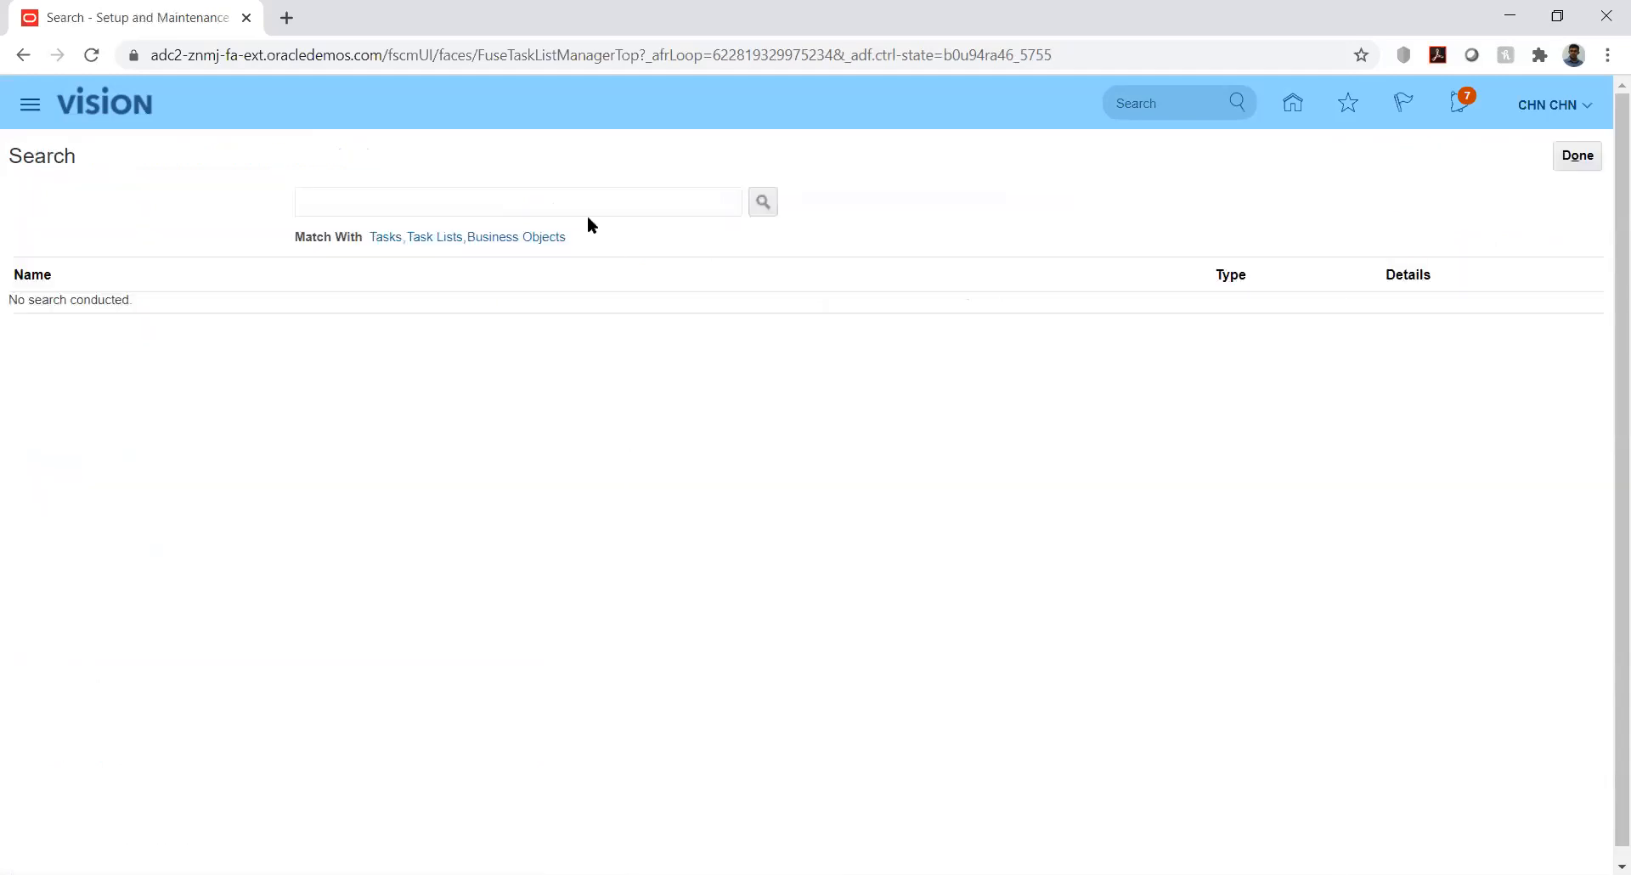
left_click(584, 209)
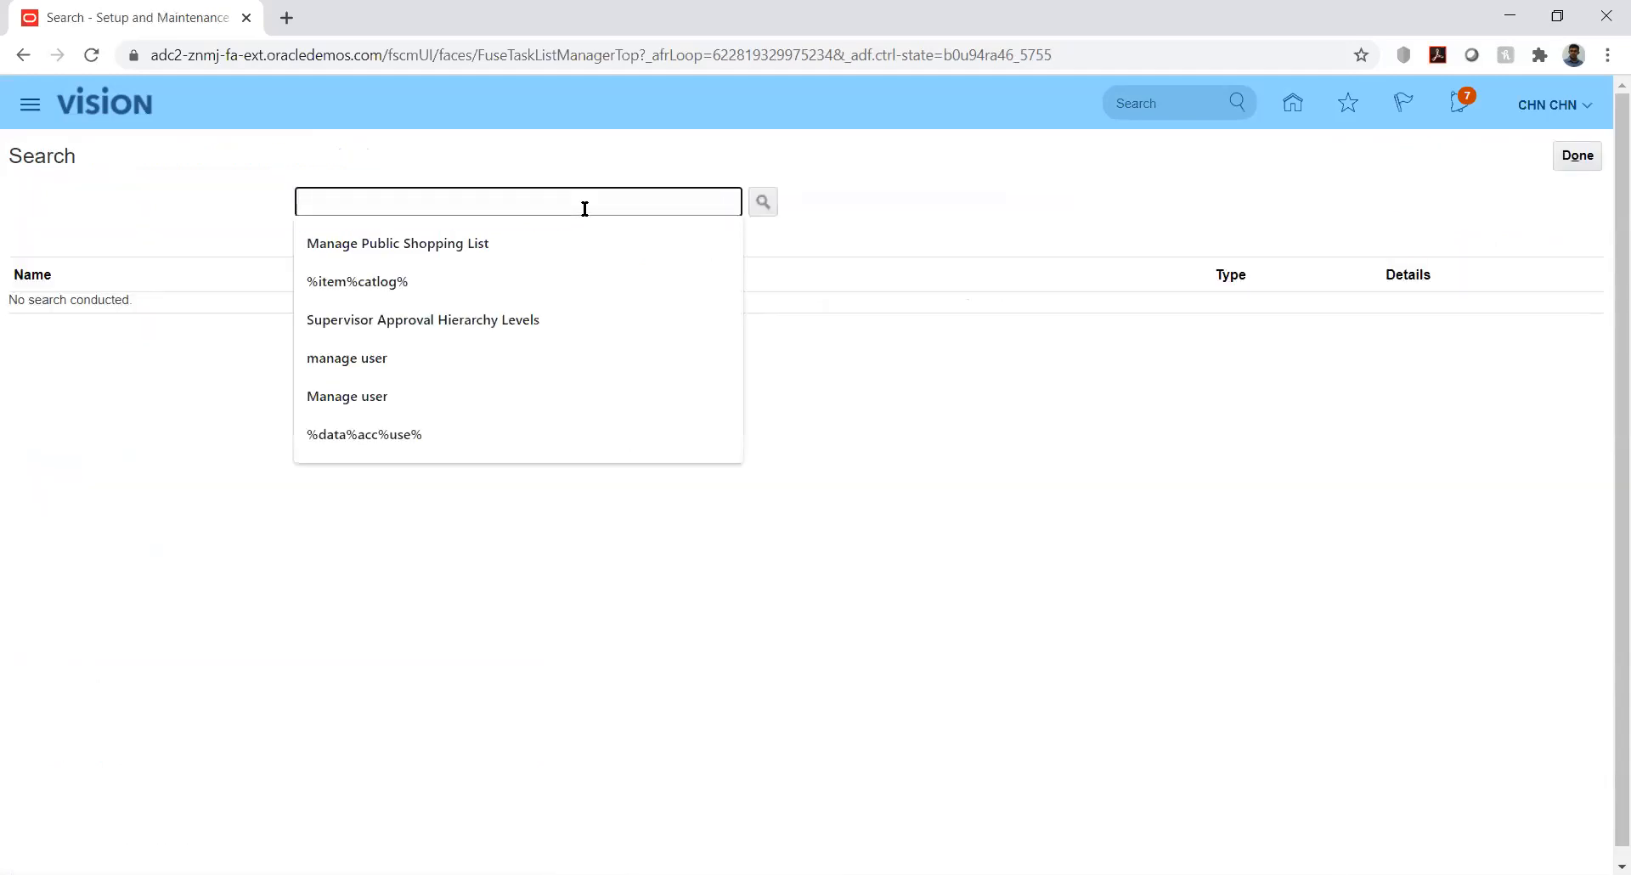
type("%mana%")
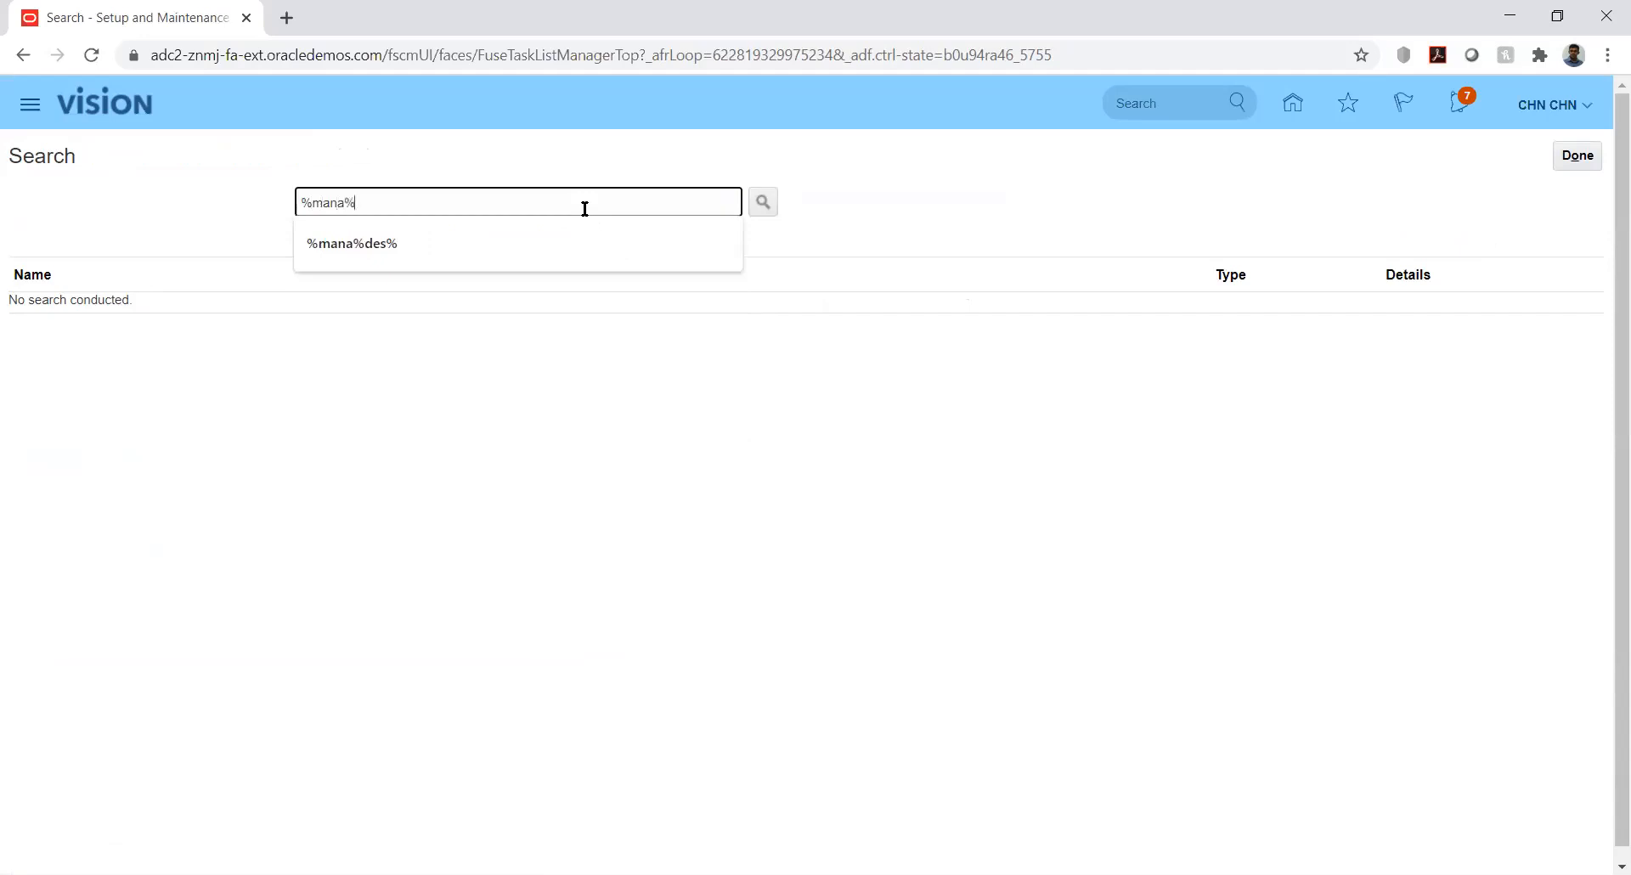
type("curr%")
key("Return")
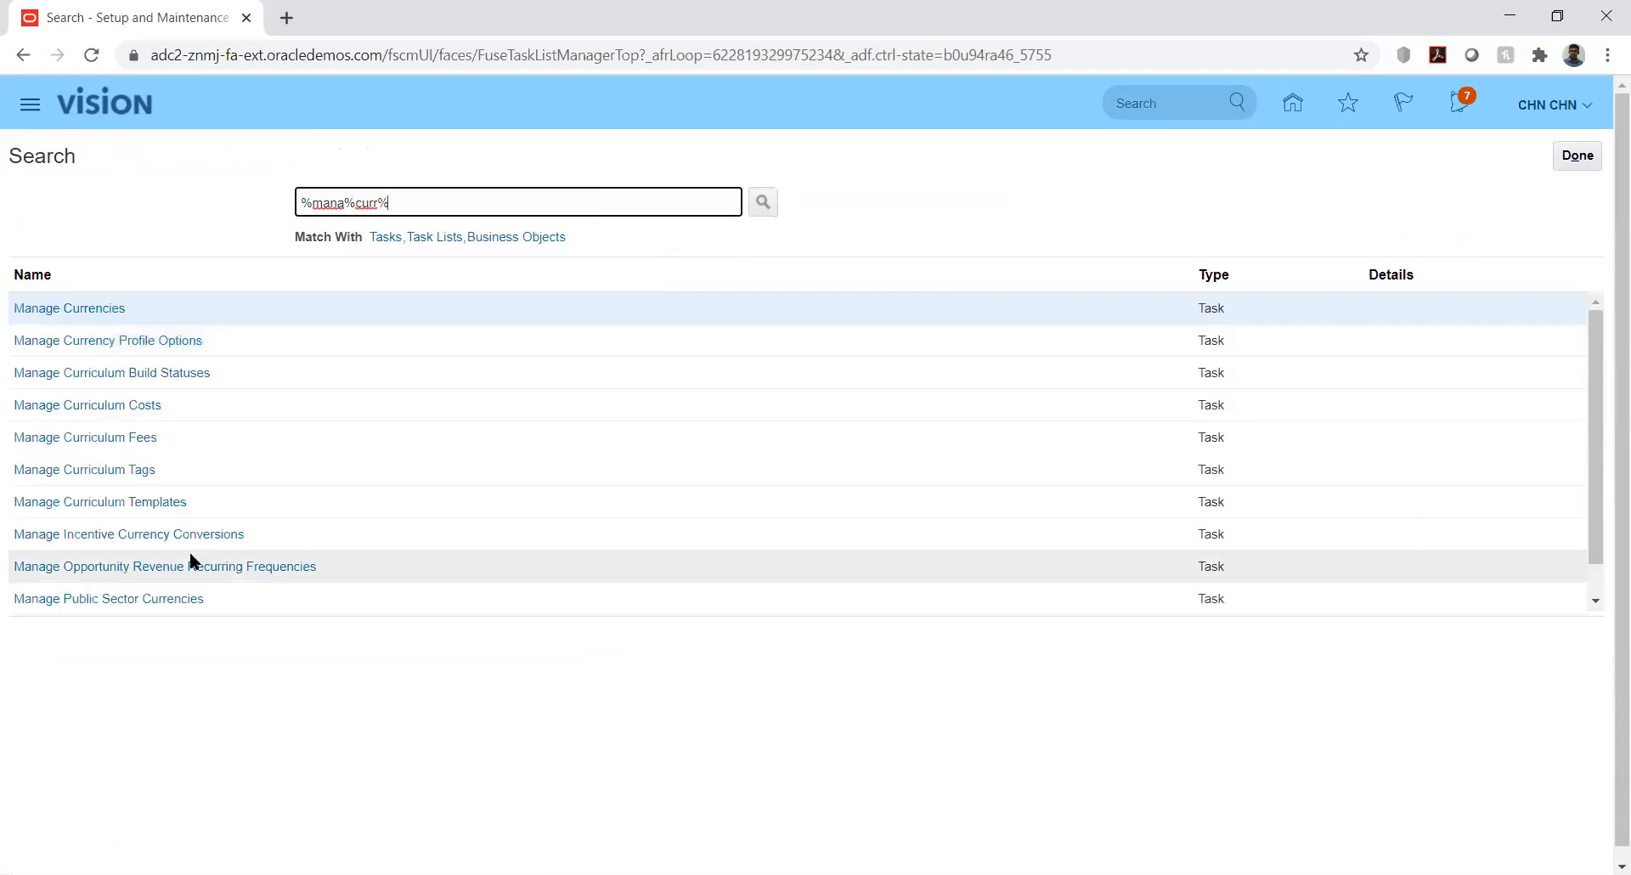
left_click(89, 310)
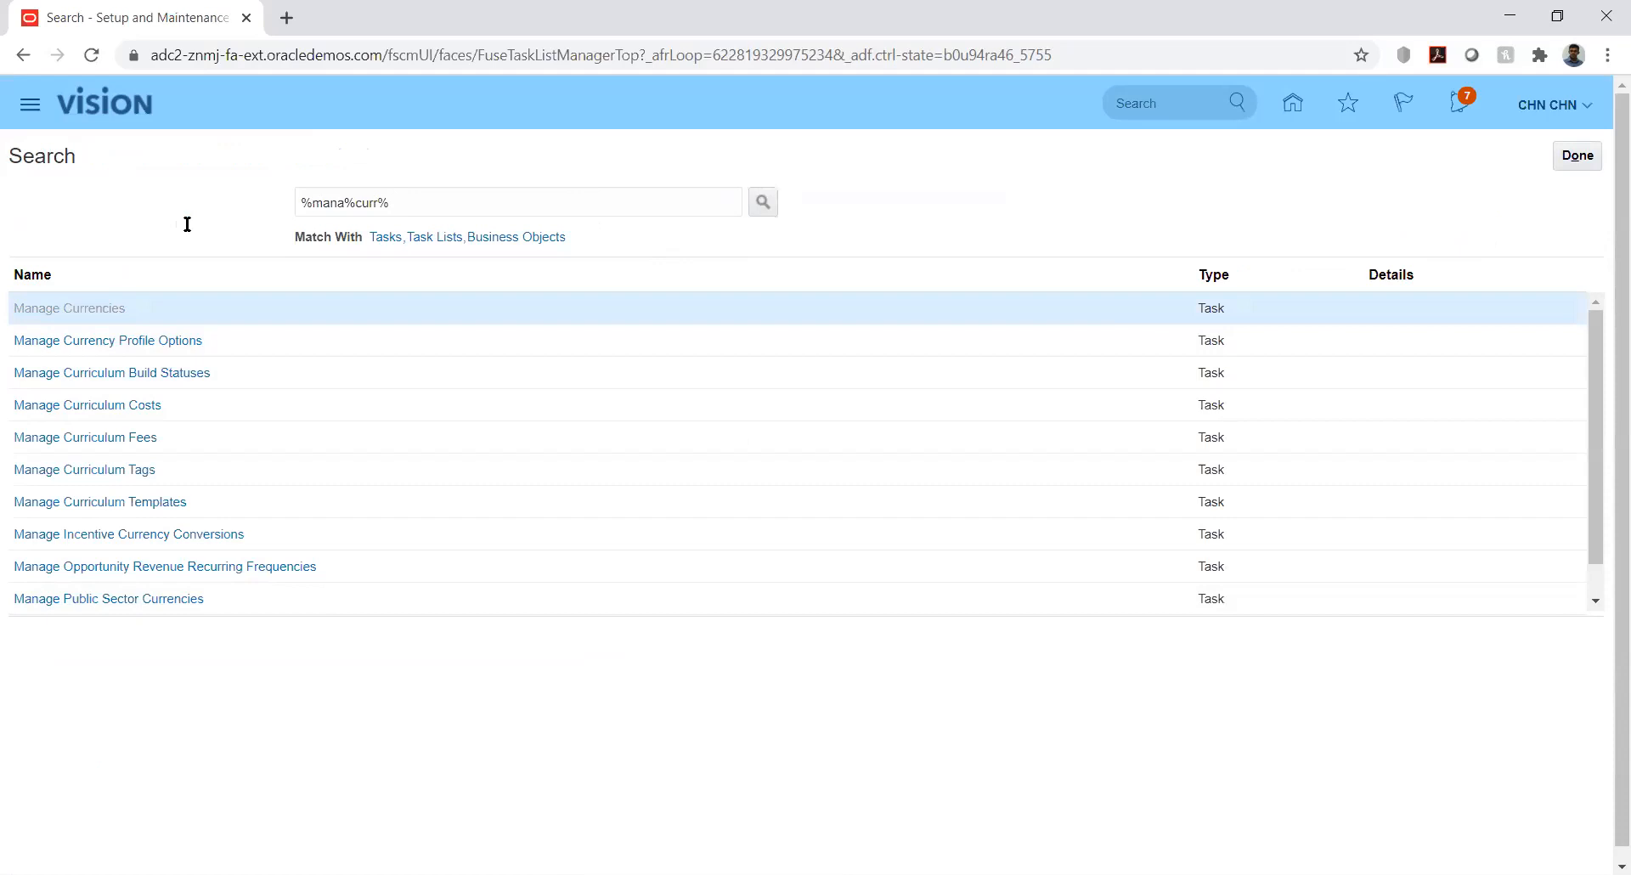
left_click(1573, 154)
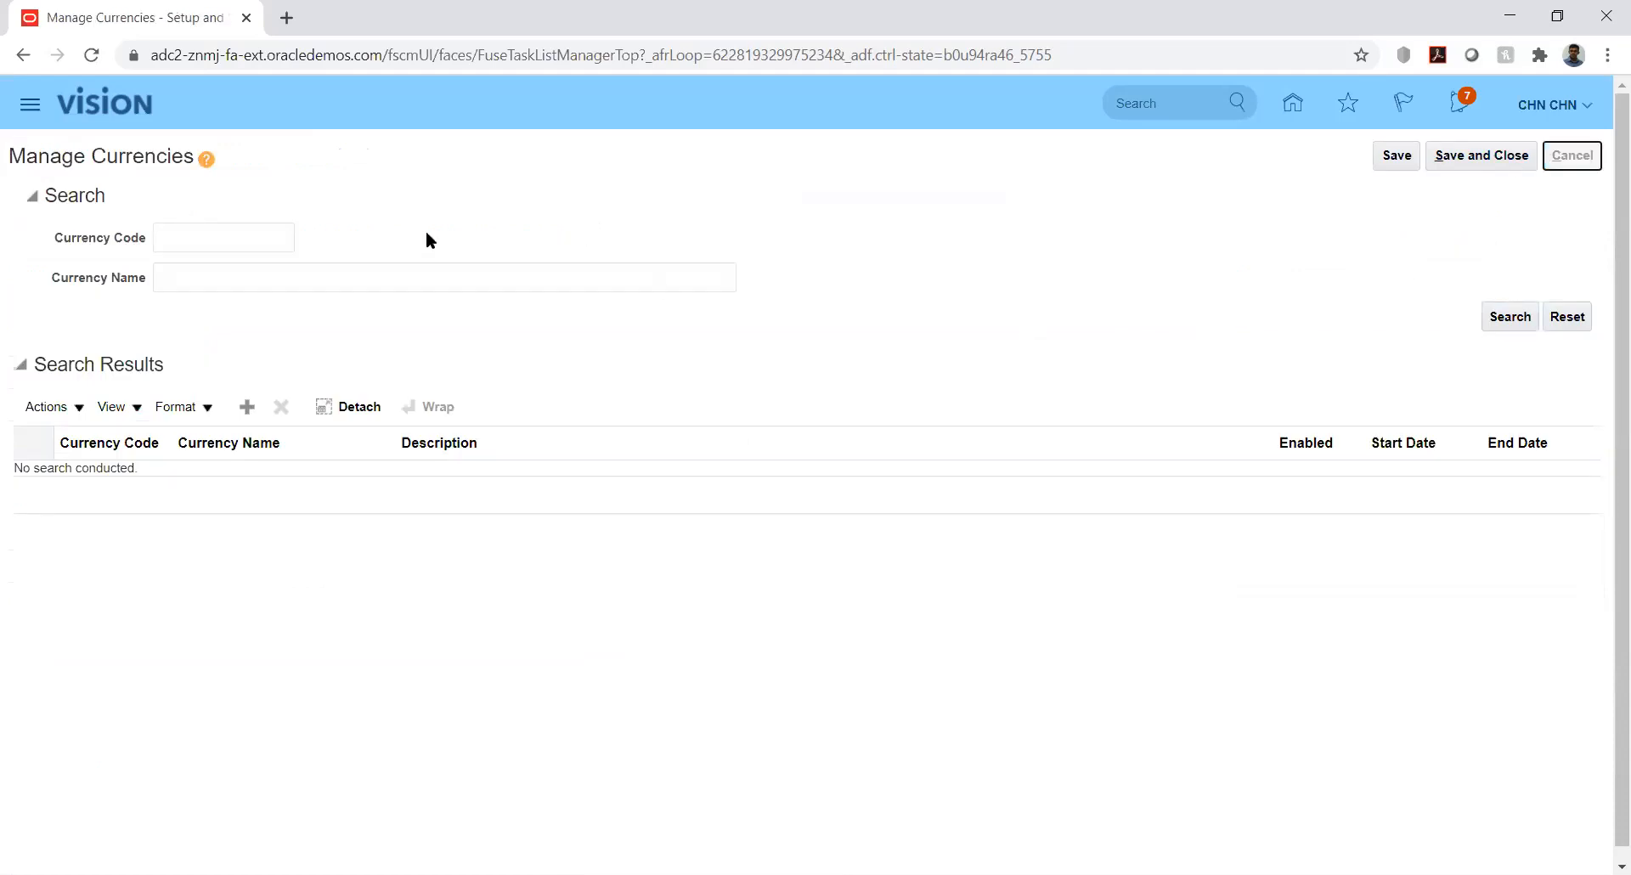
left_click(376, 203)
key("BackSpace")
key("BackSpace")
key("BackSpace")
type("at")
key("Return")
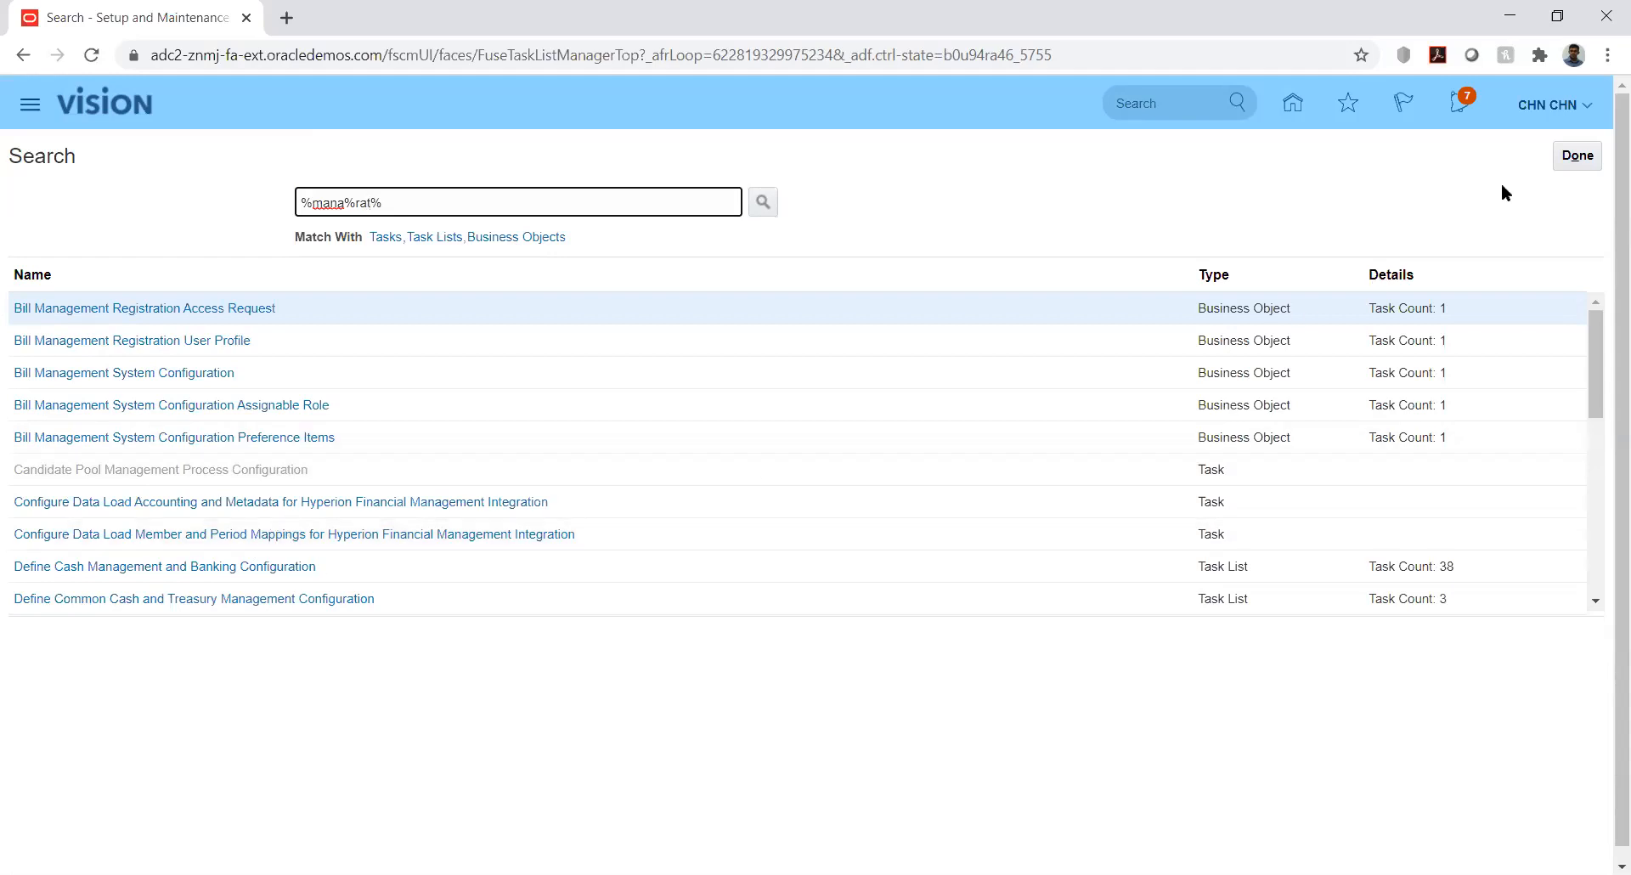
left_click(1579, 156)
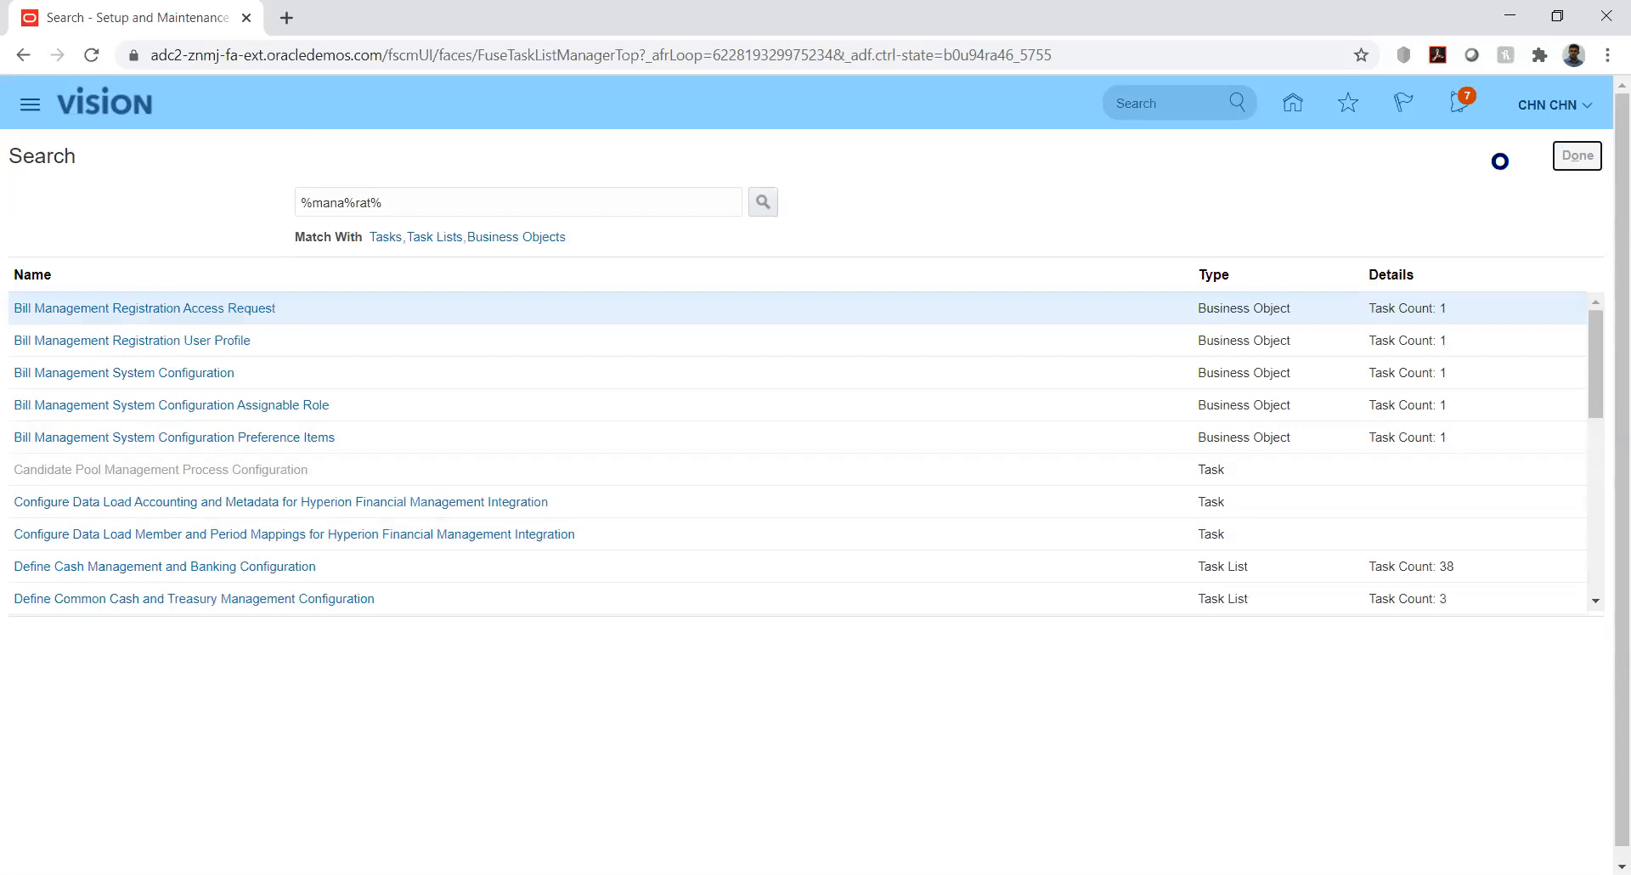
Search implementation projects for 'kk' and open KK Implementation
left_click(1582, 158)
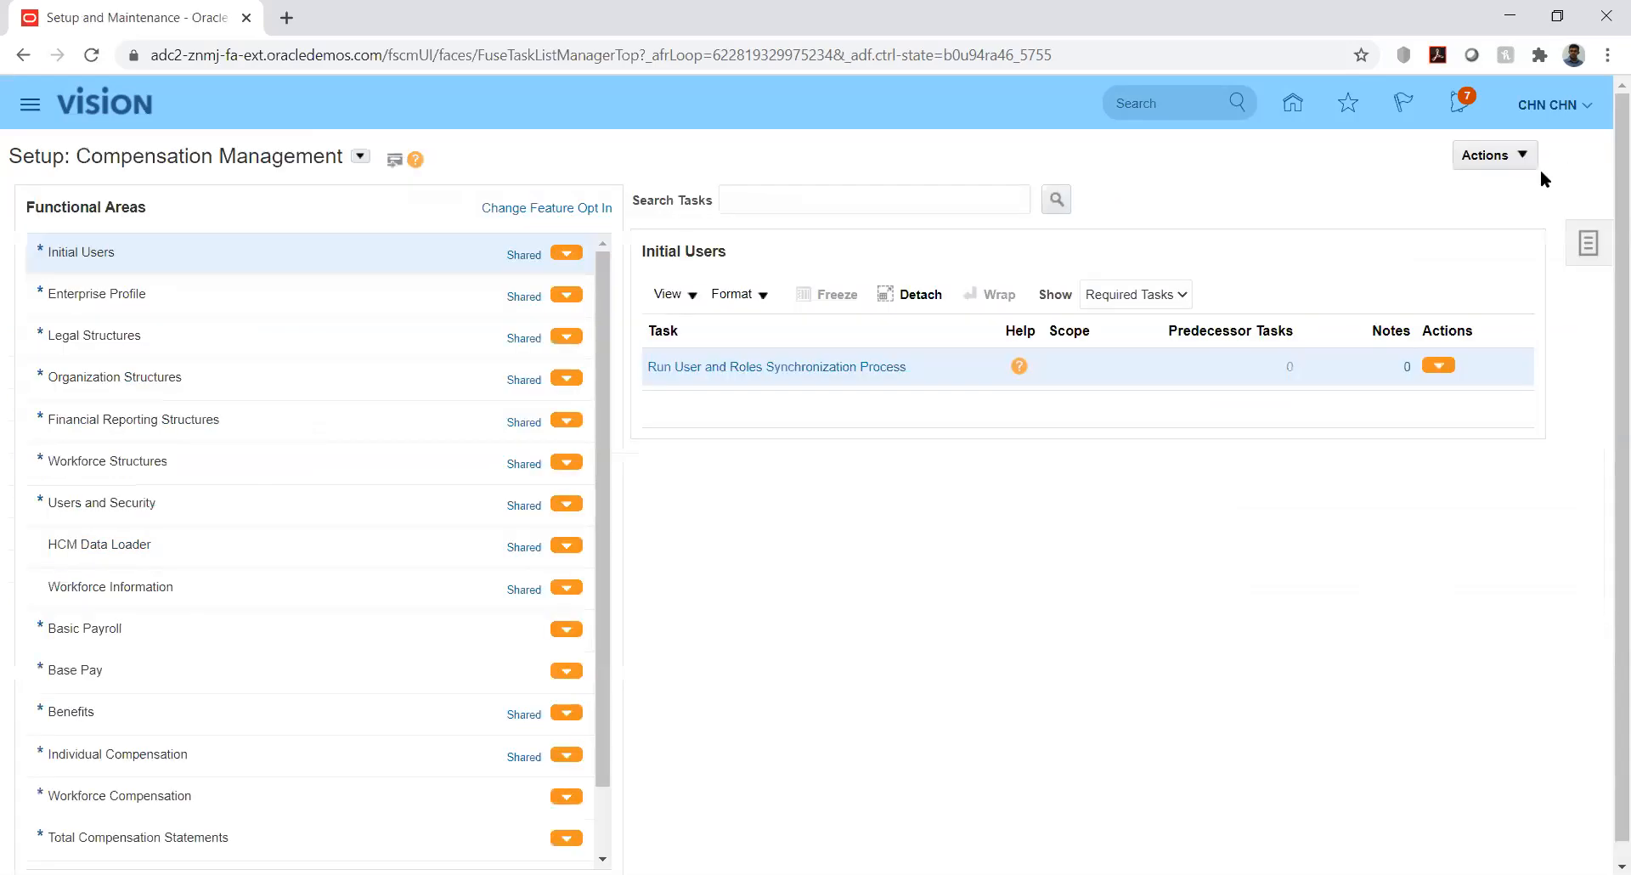
left_click(1603, 243)
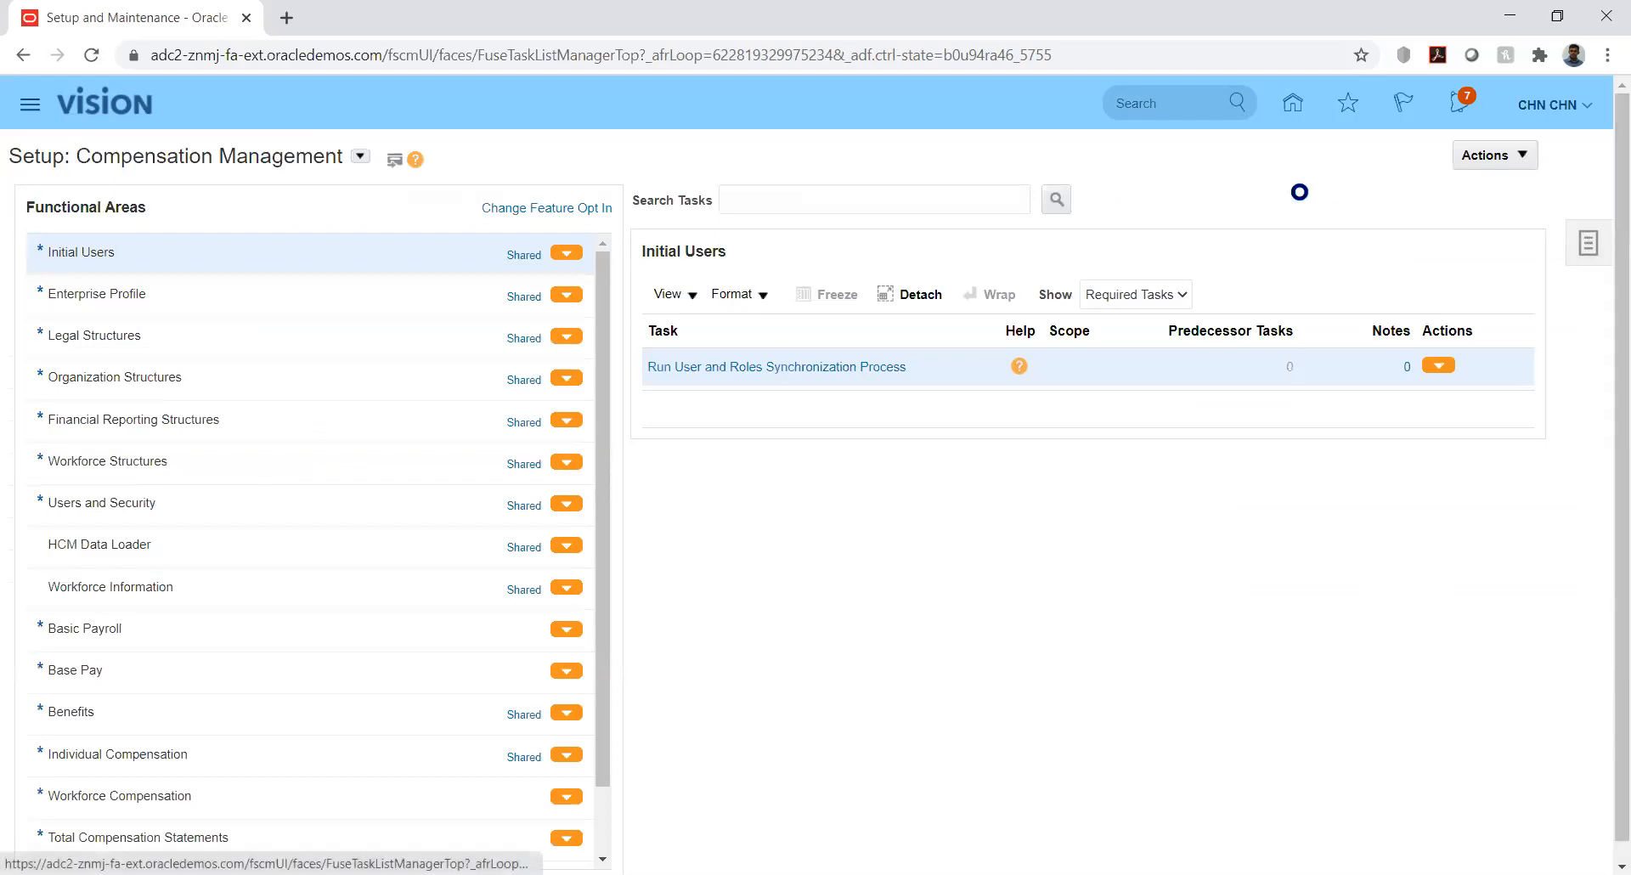
left_click(1434, 153)
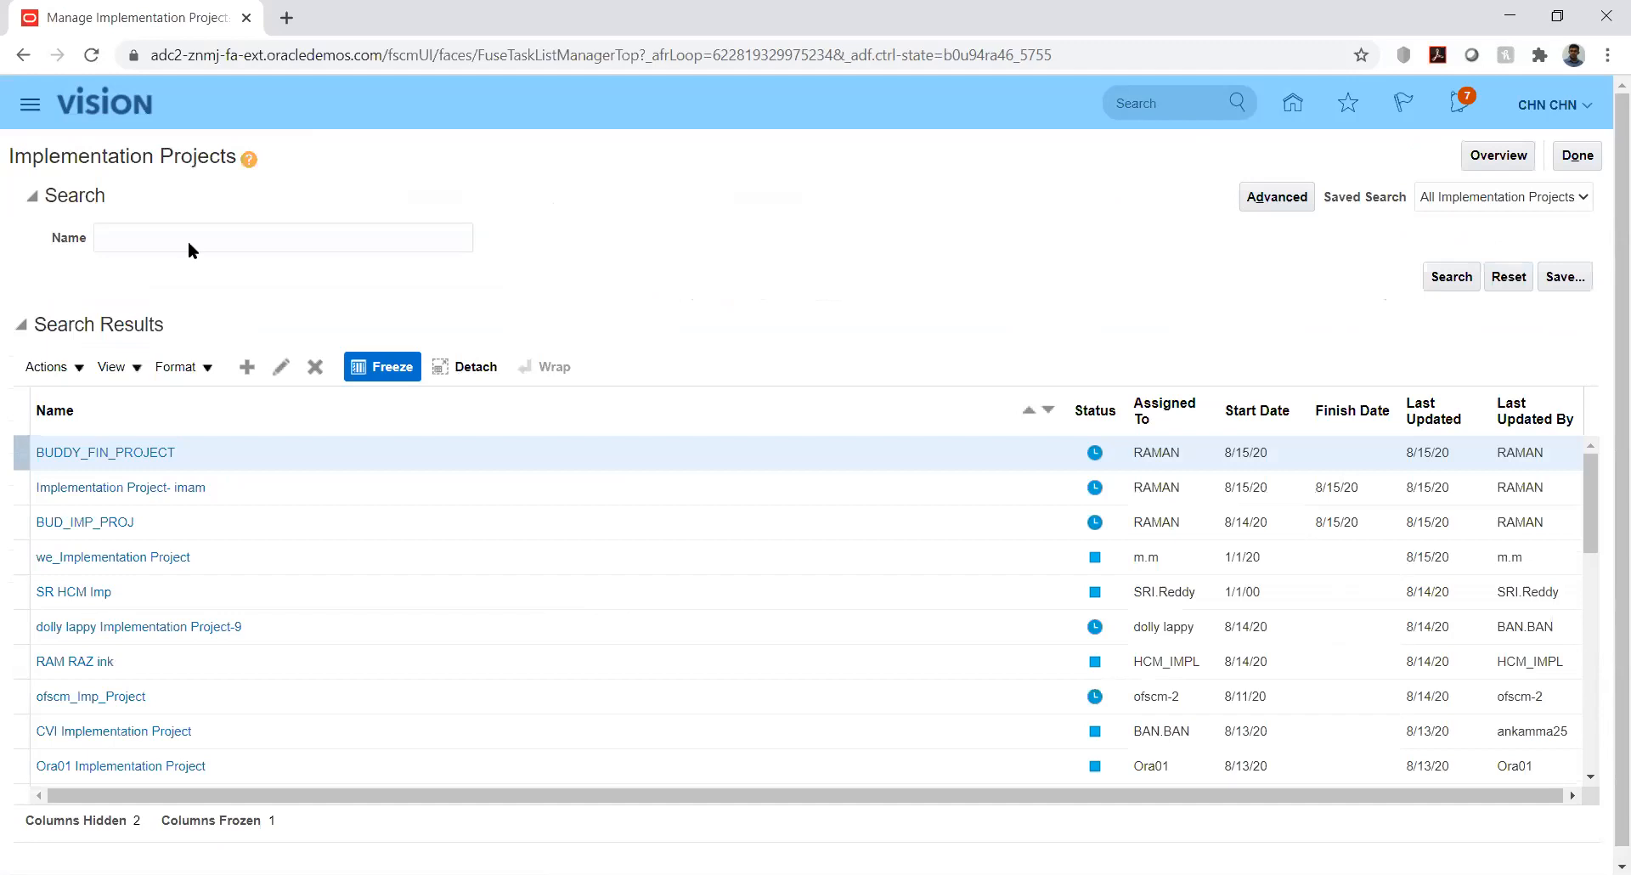
left_click(207, 240)
type("kk")
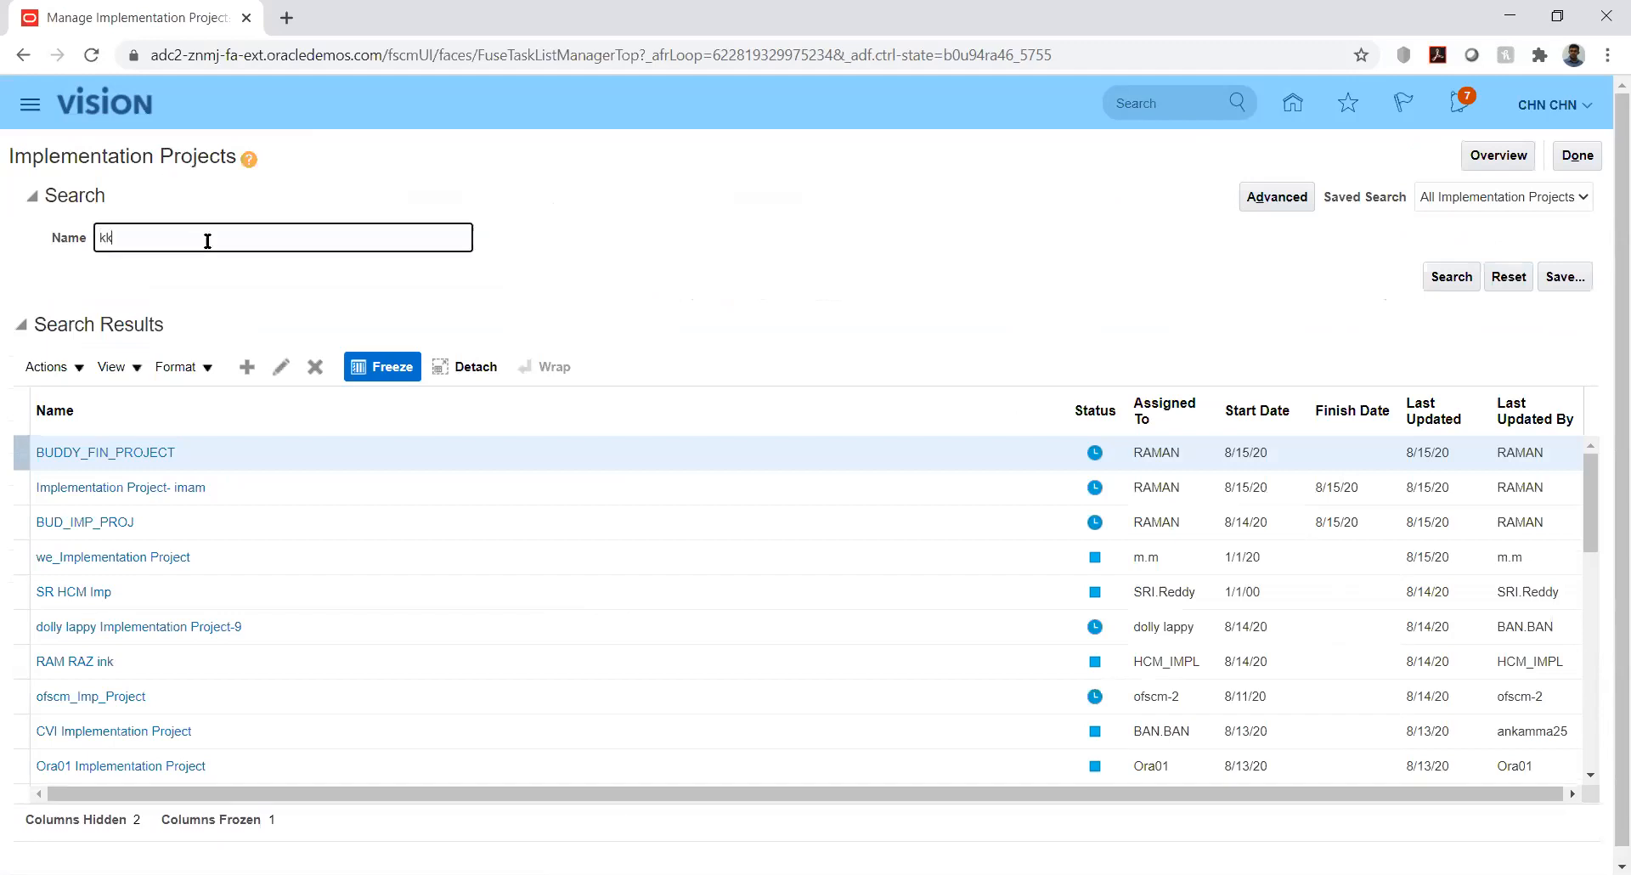
key("Return")
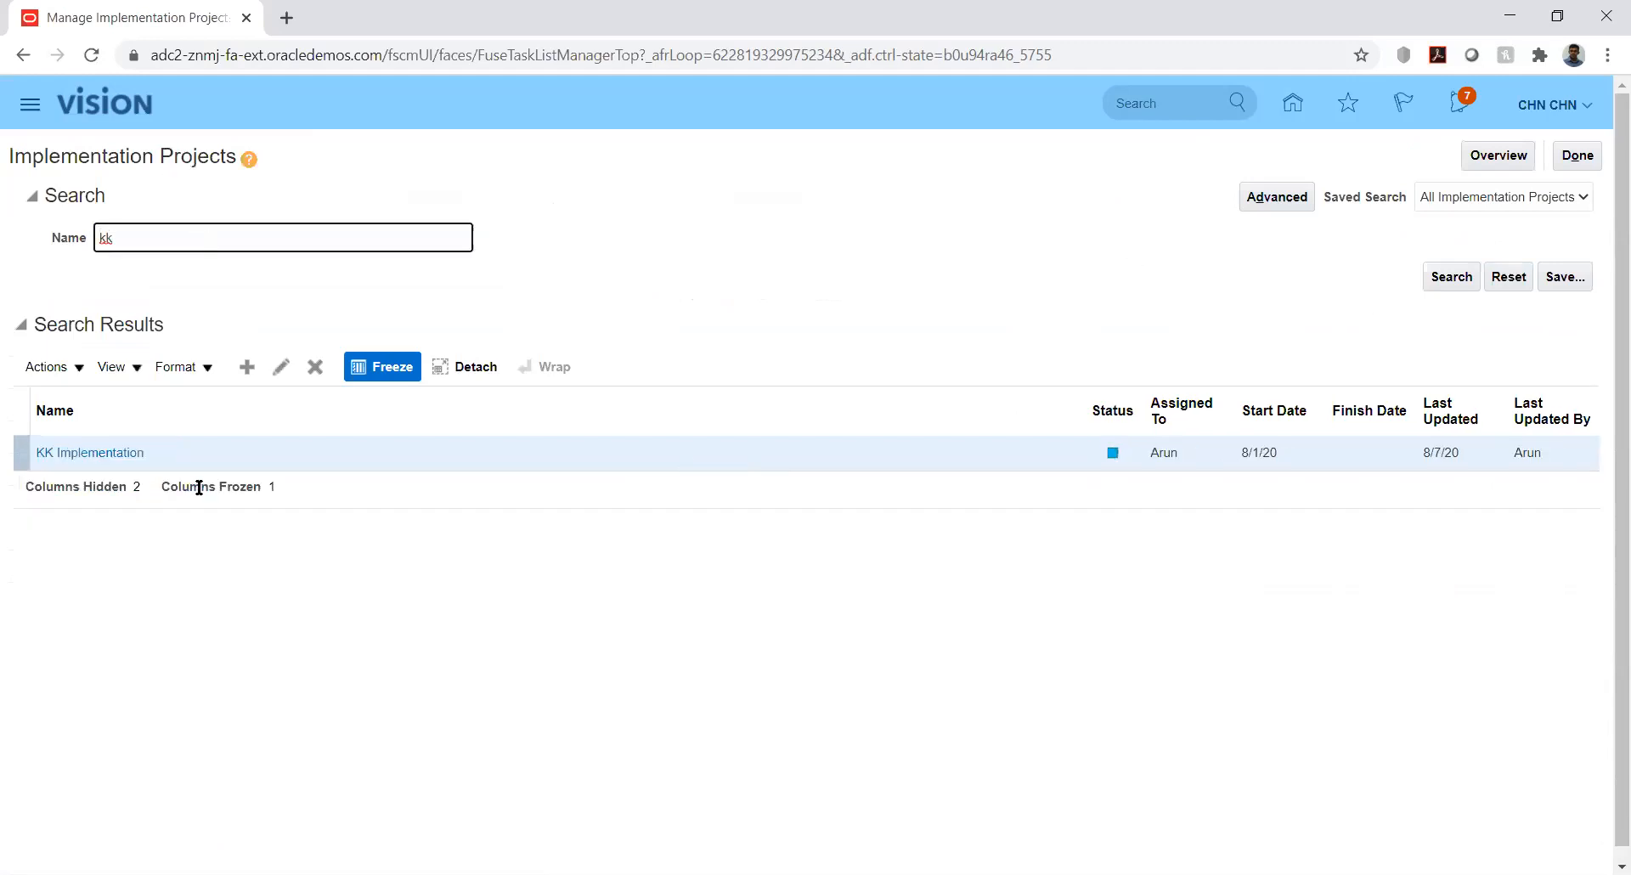
left_click(98, 454)
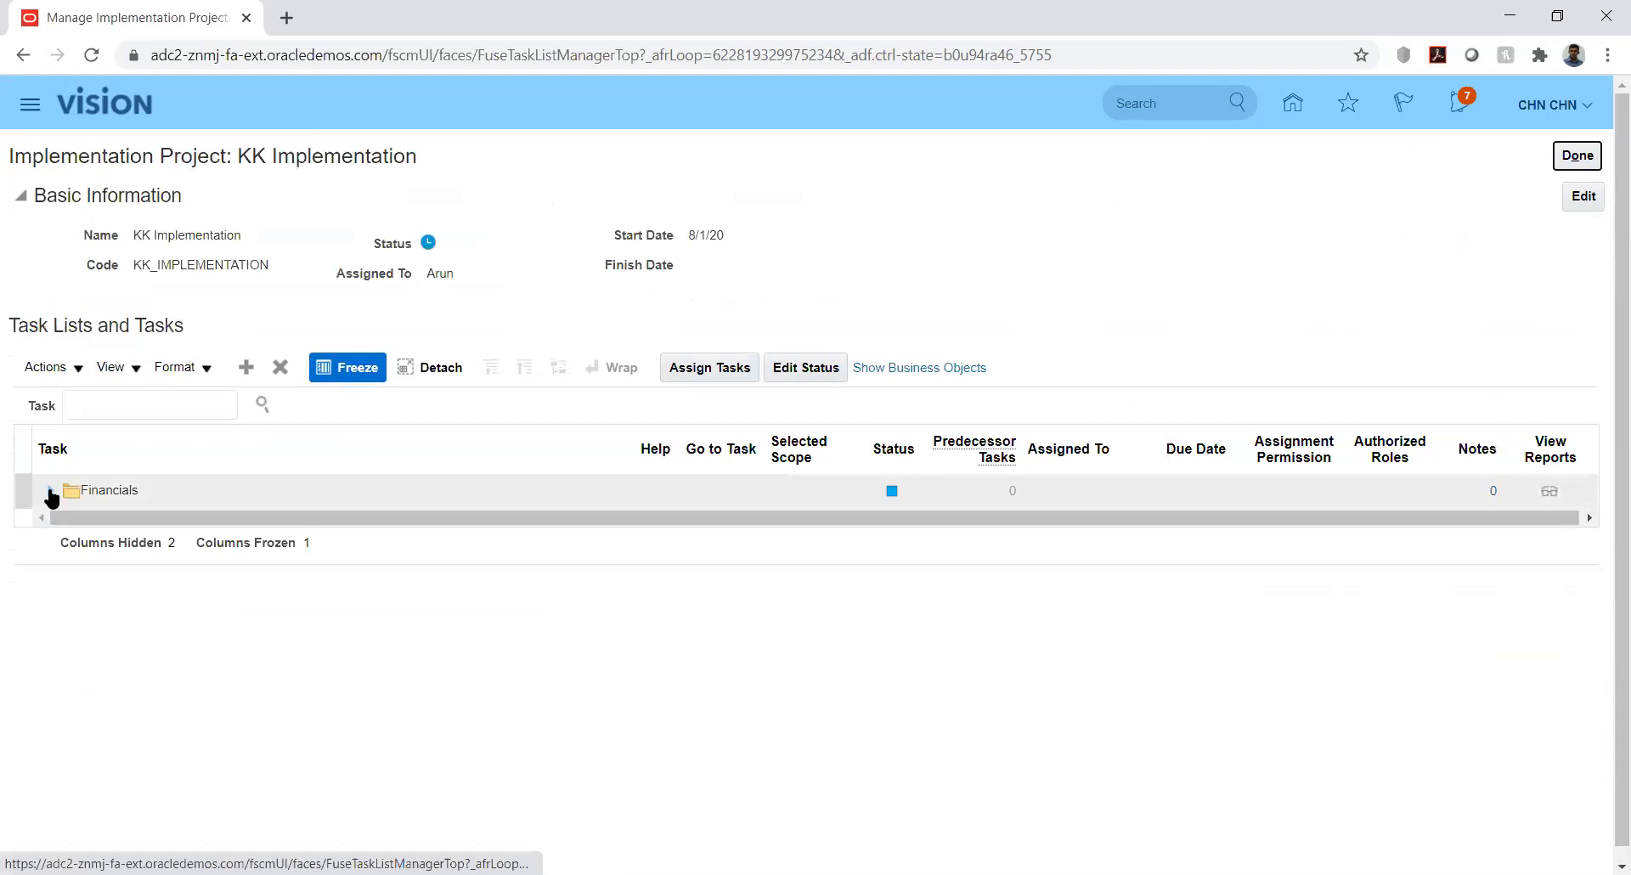
Expand Financials down to Define Currencies and go to Manage Conversion Rate Types
left_click(53, 490)
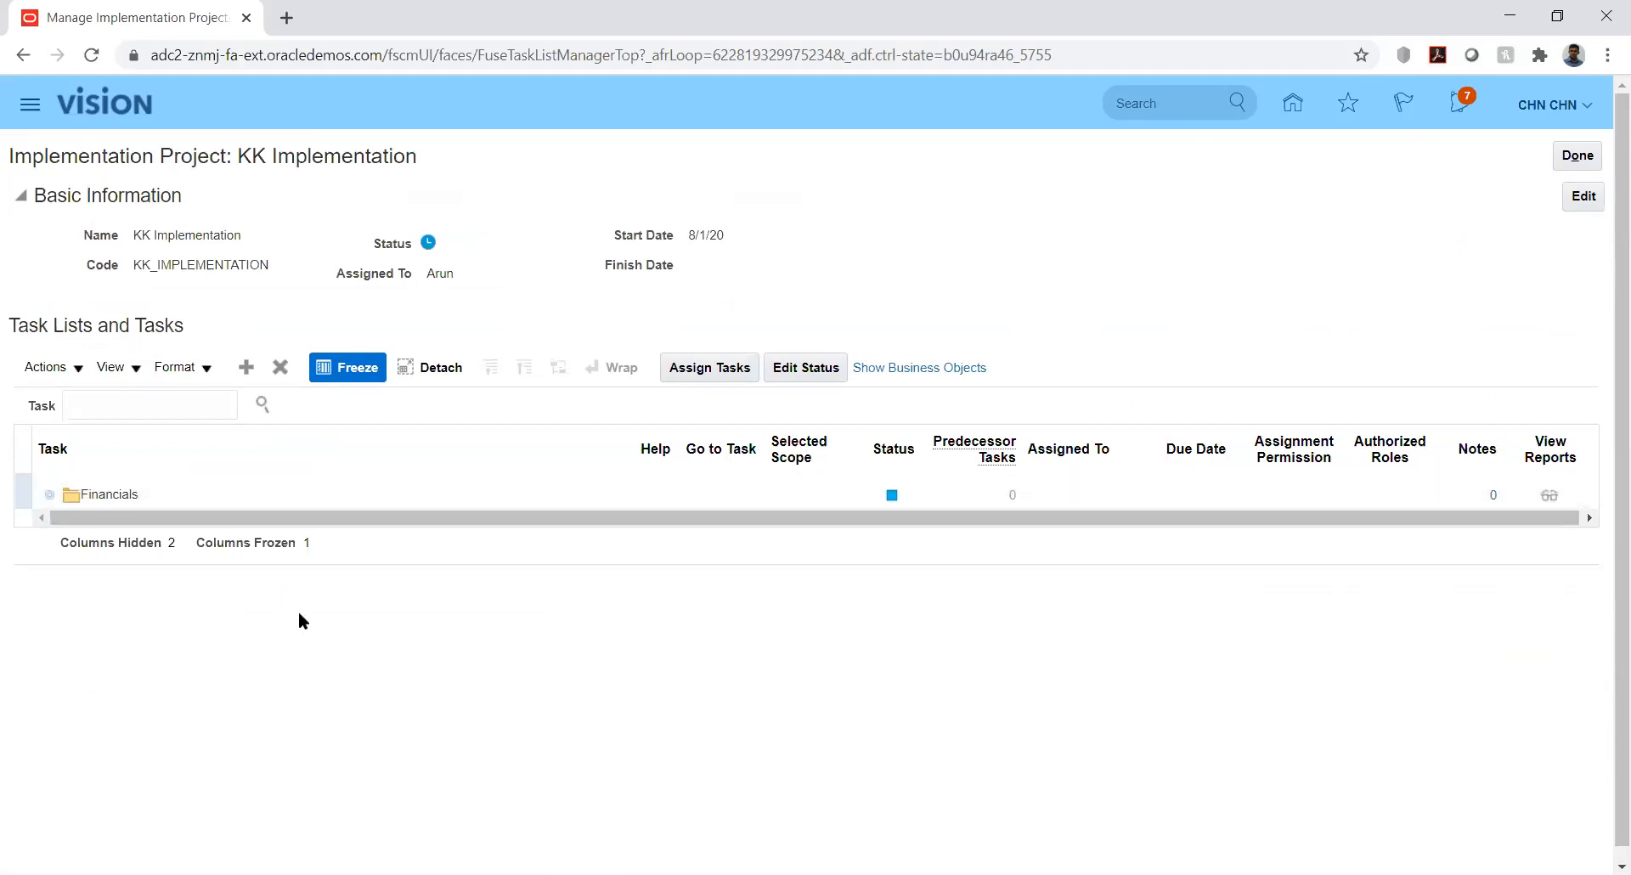
left_click(75, 525)
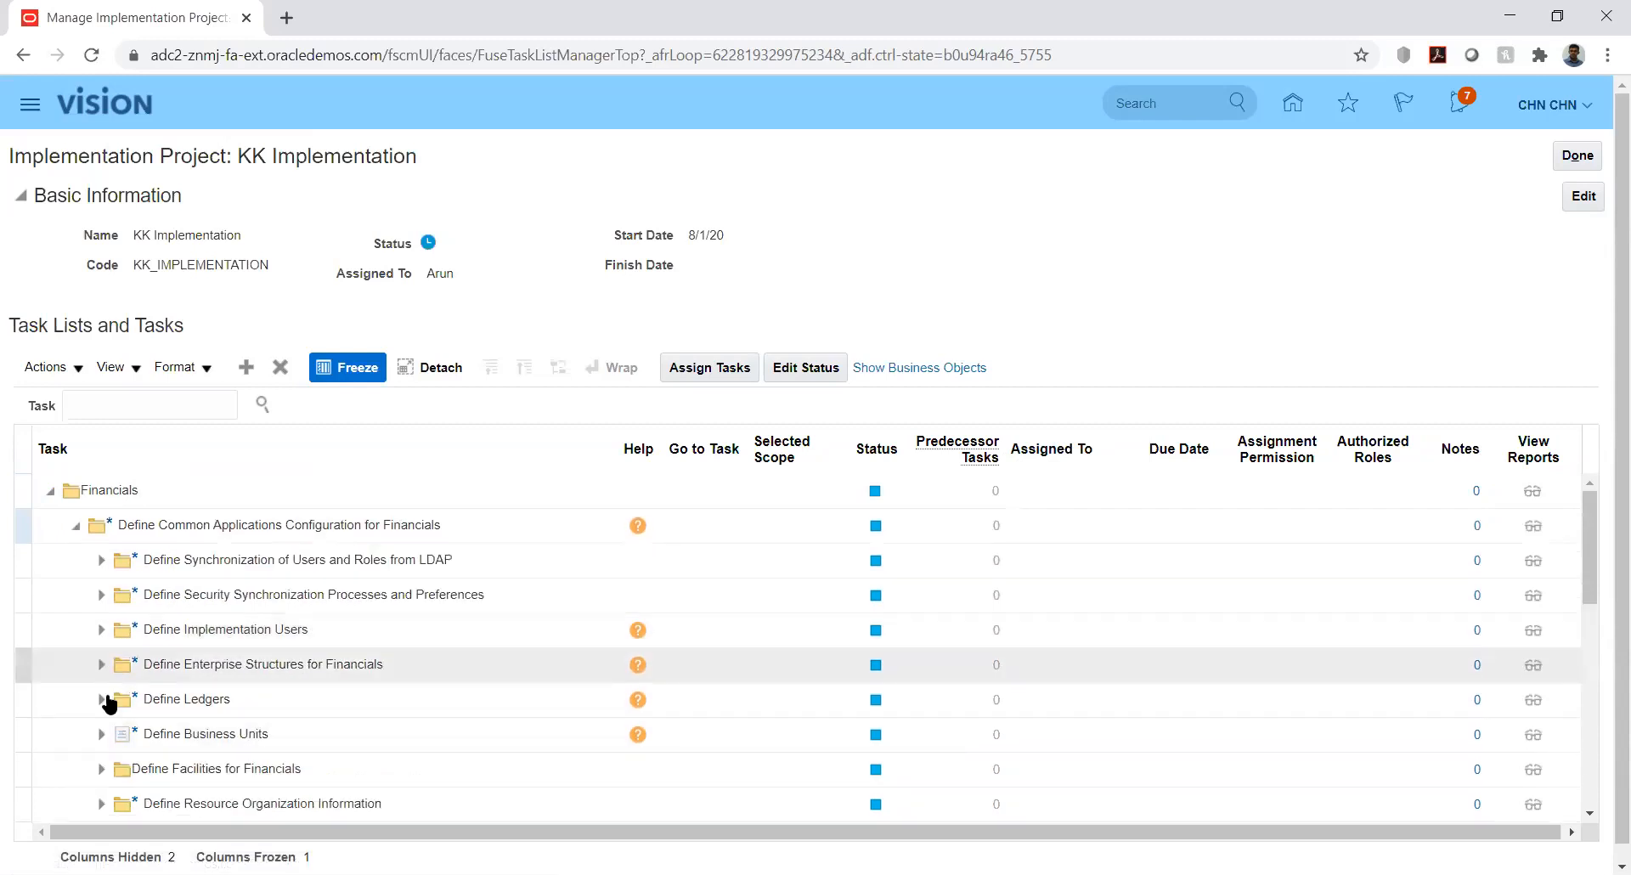
left_click(101, 665)
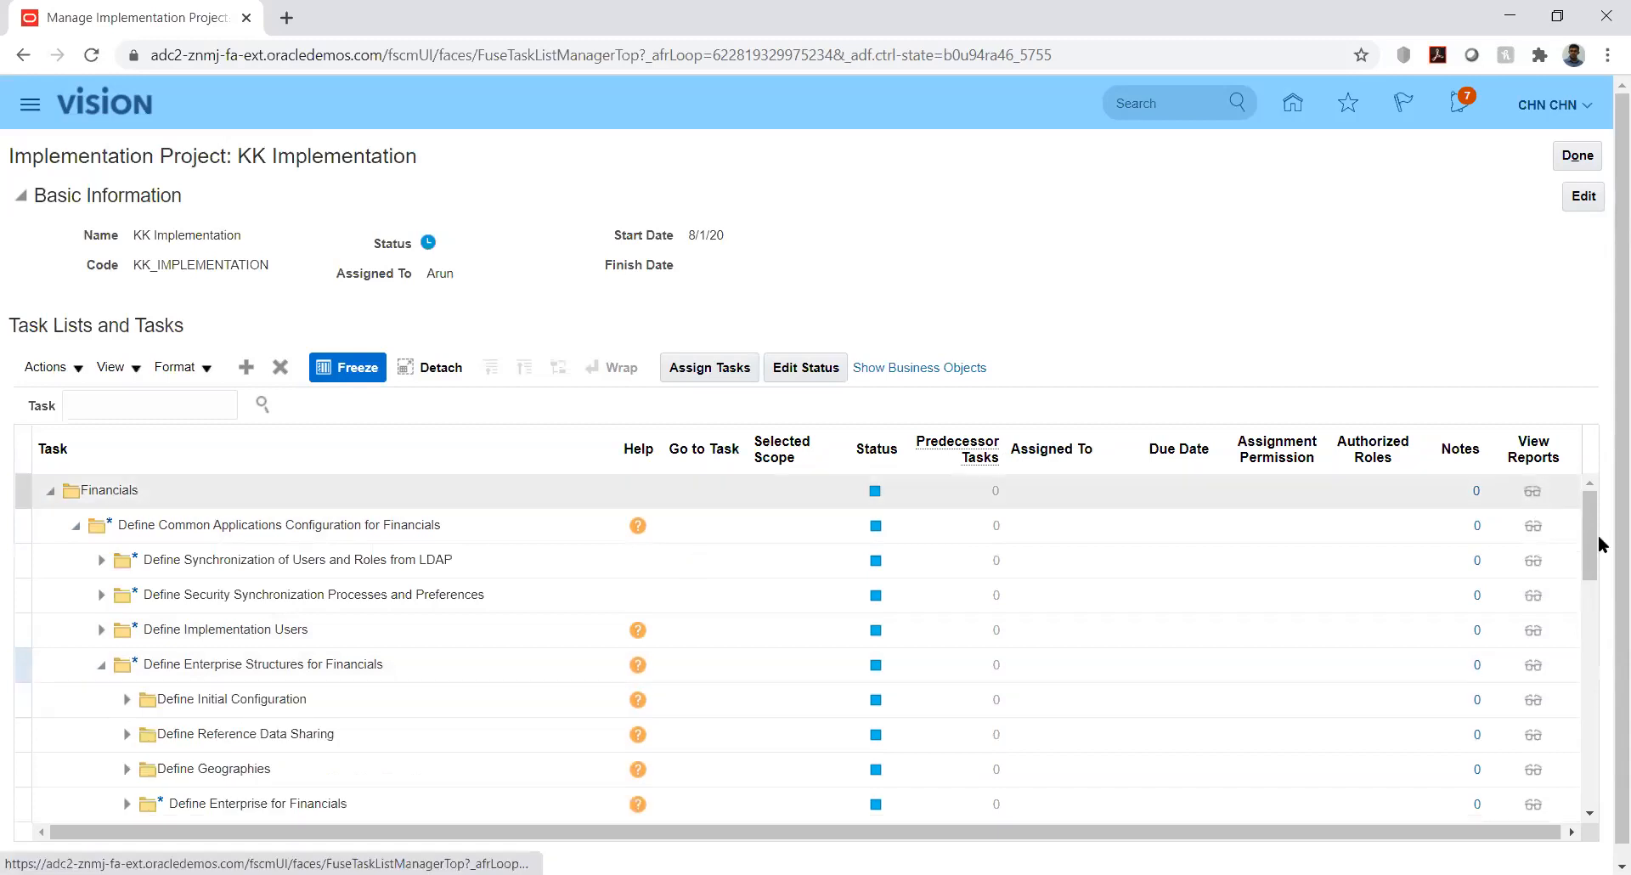
left_click_drag(1591, 539, 1595, 598)
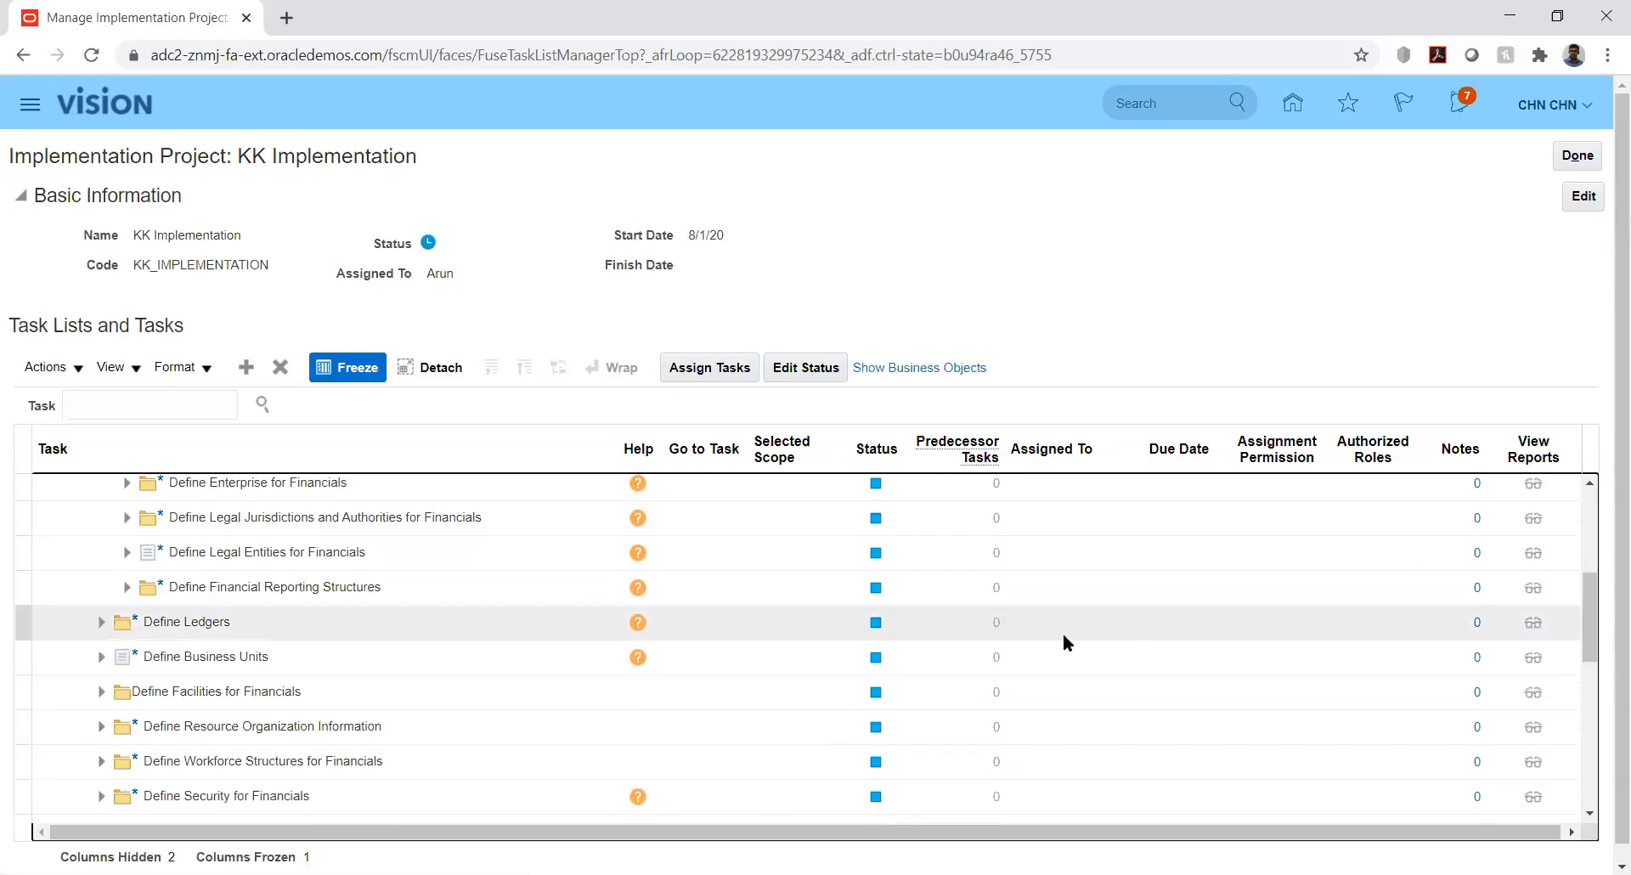
left_click(126, 587)
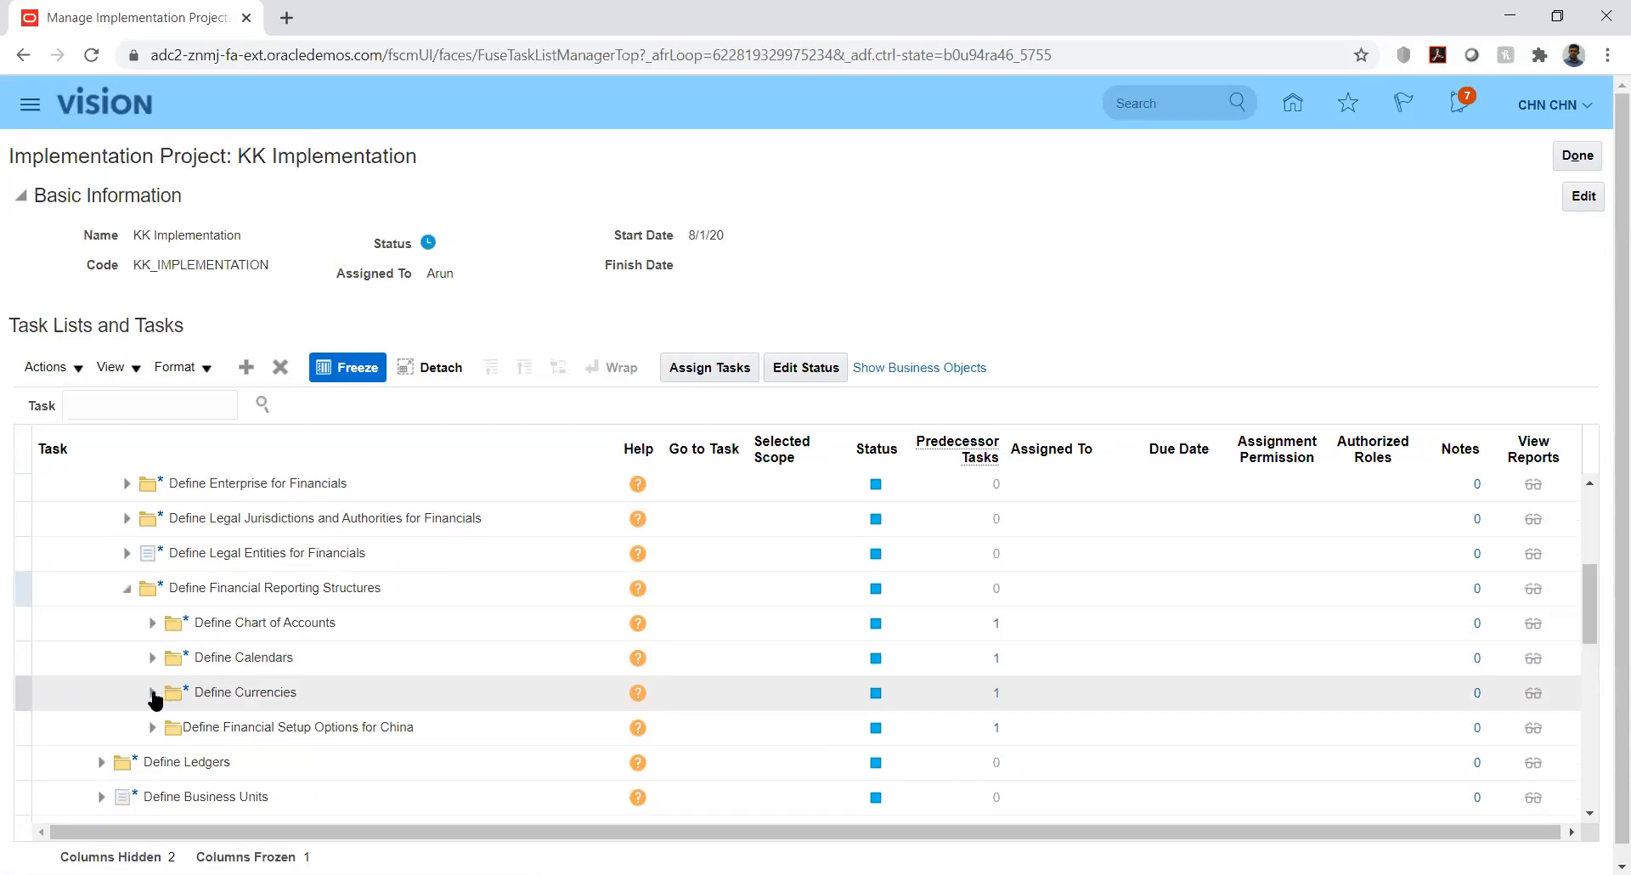
left_click(152, 693)
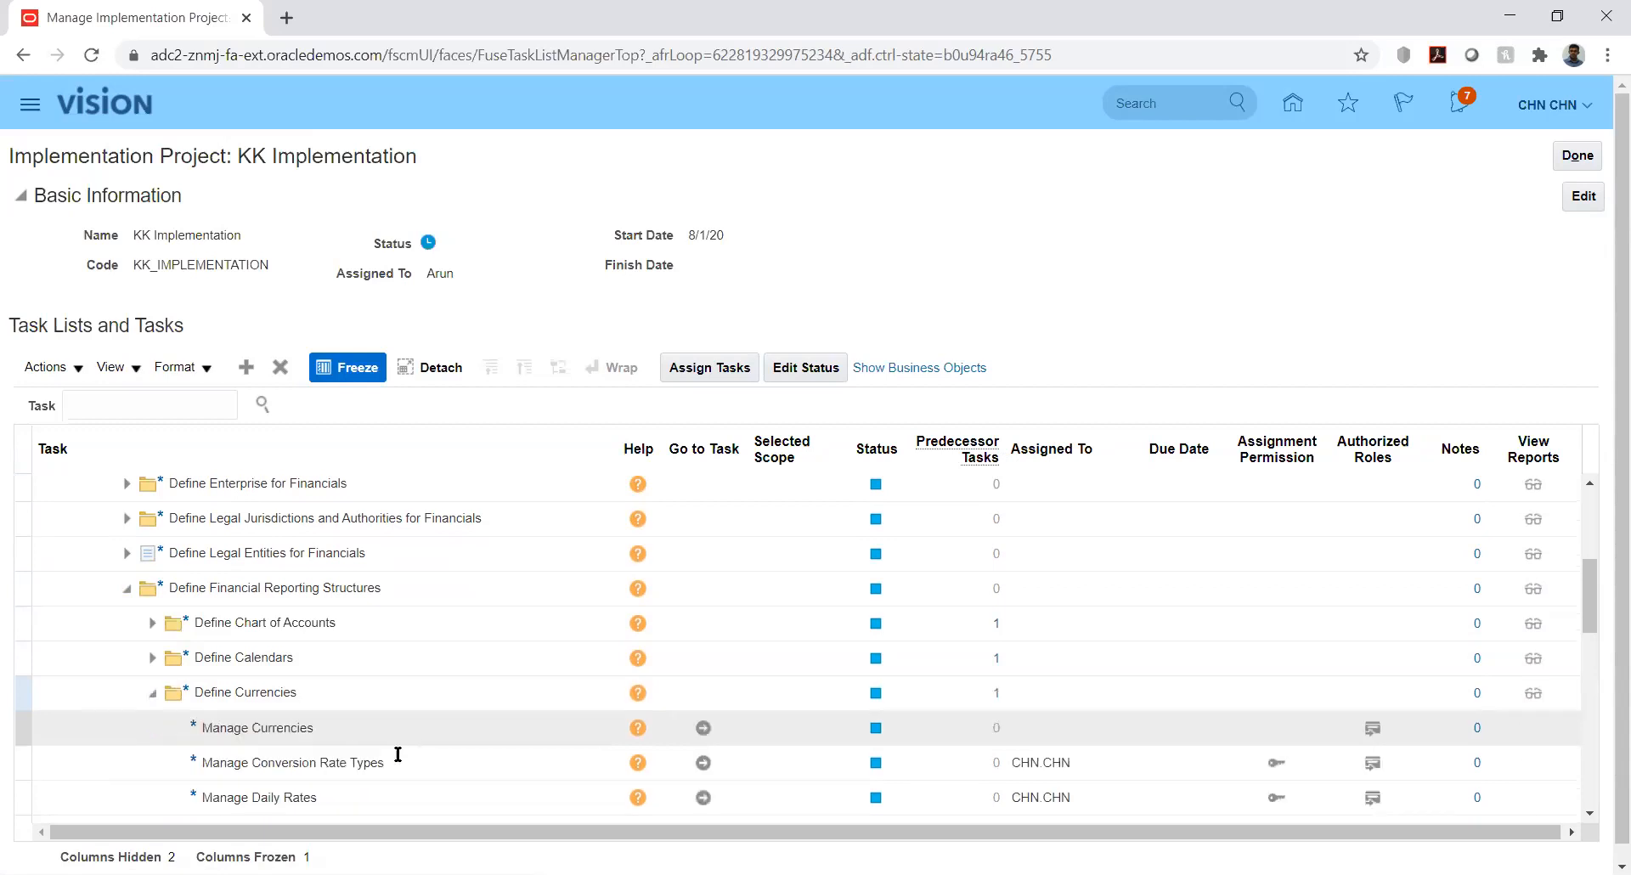
left_click(703, 763)
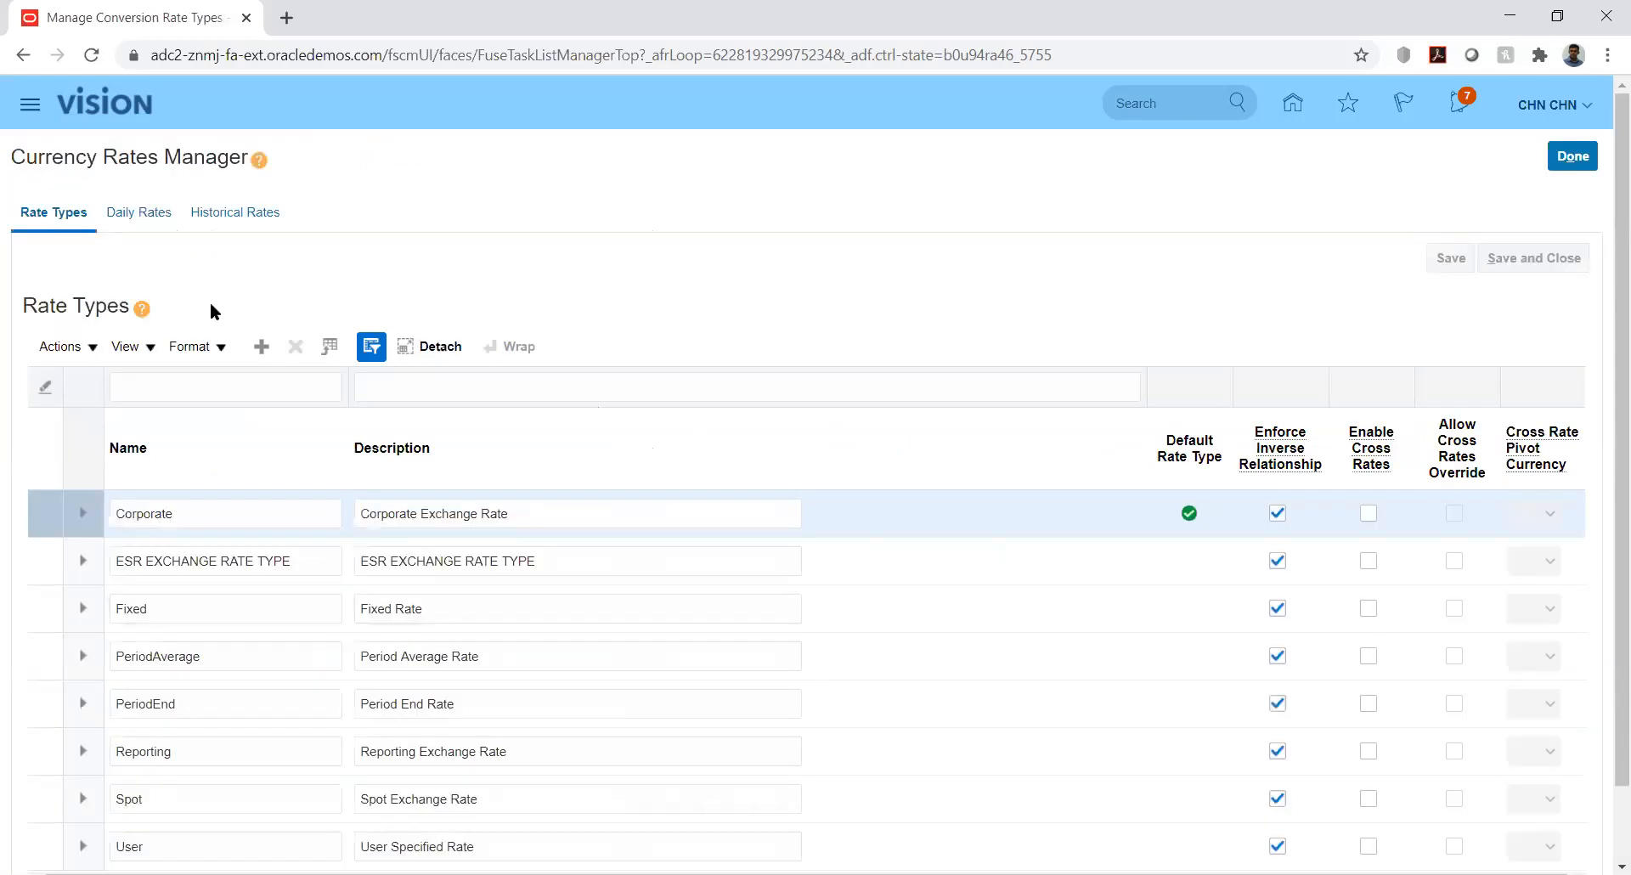
On Daily Rates, set From Currency to US Dollar and To Currency to UAE Dirham
left_click(139, 217)
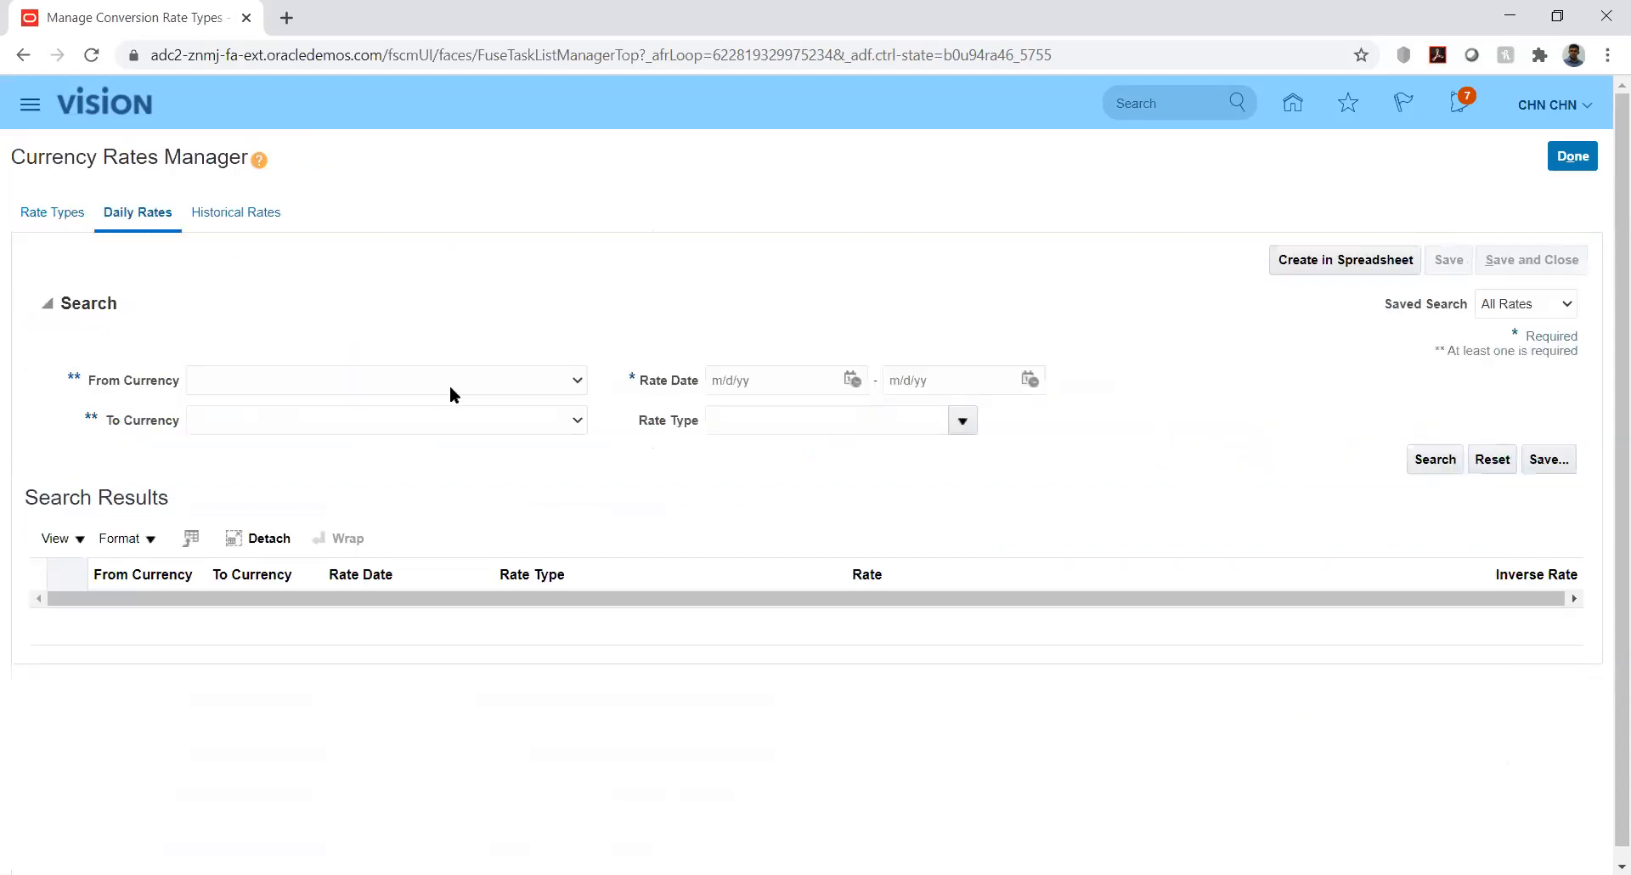
left_click(527, 379)
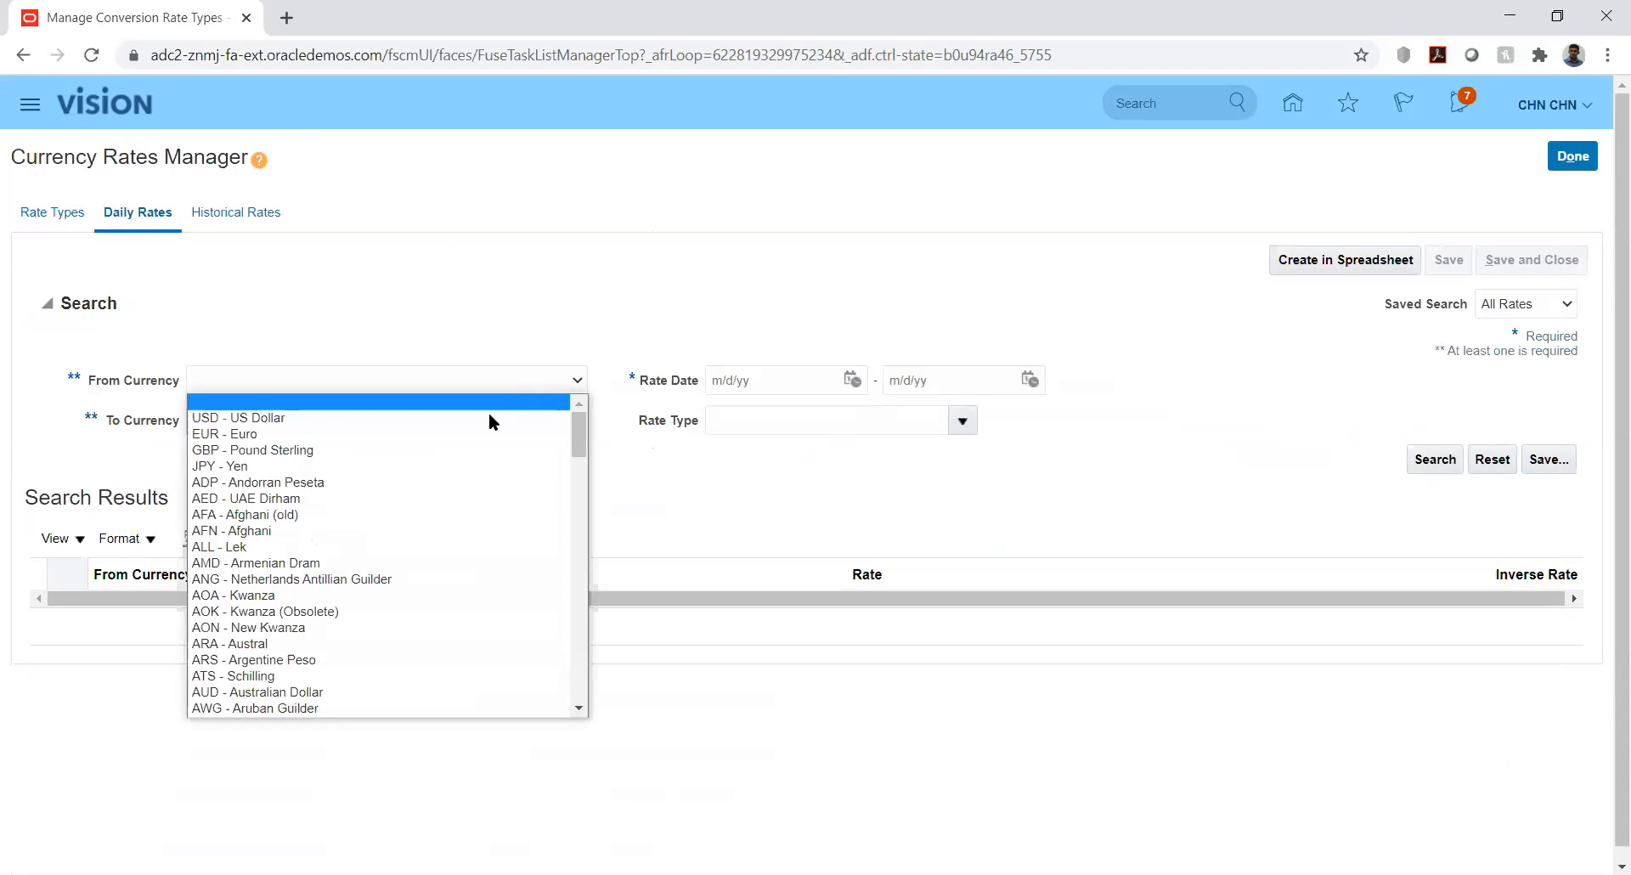
left_click(493, 414)
left_click(513, 417)
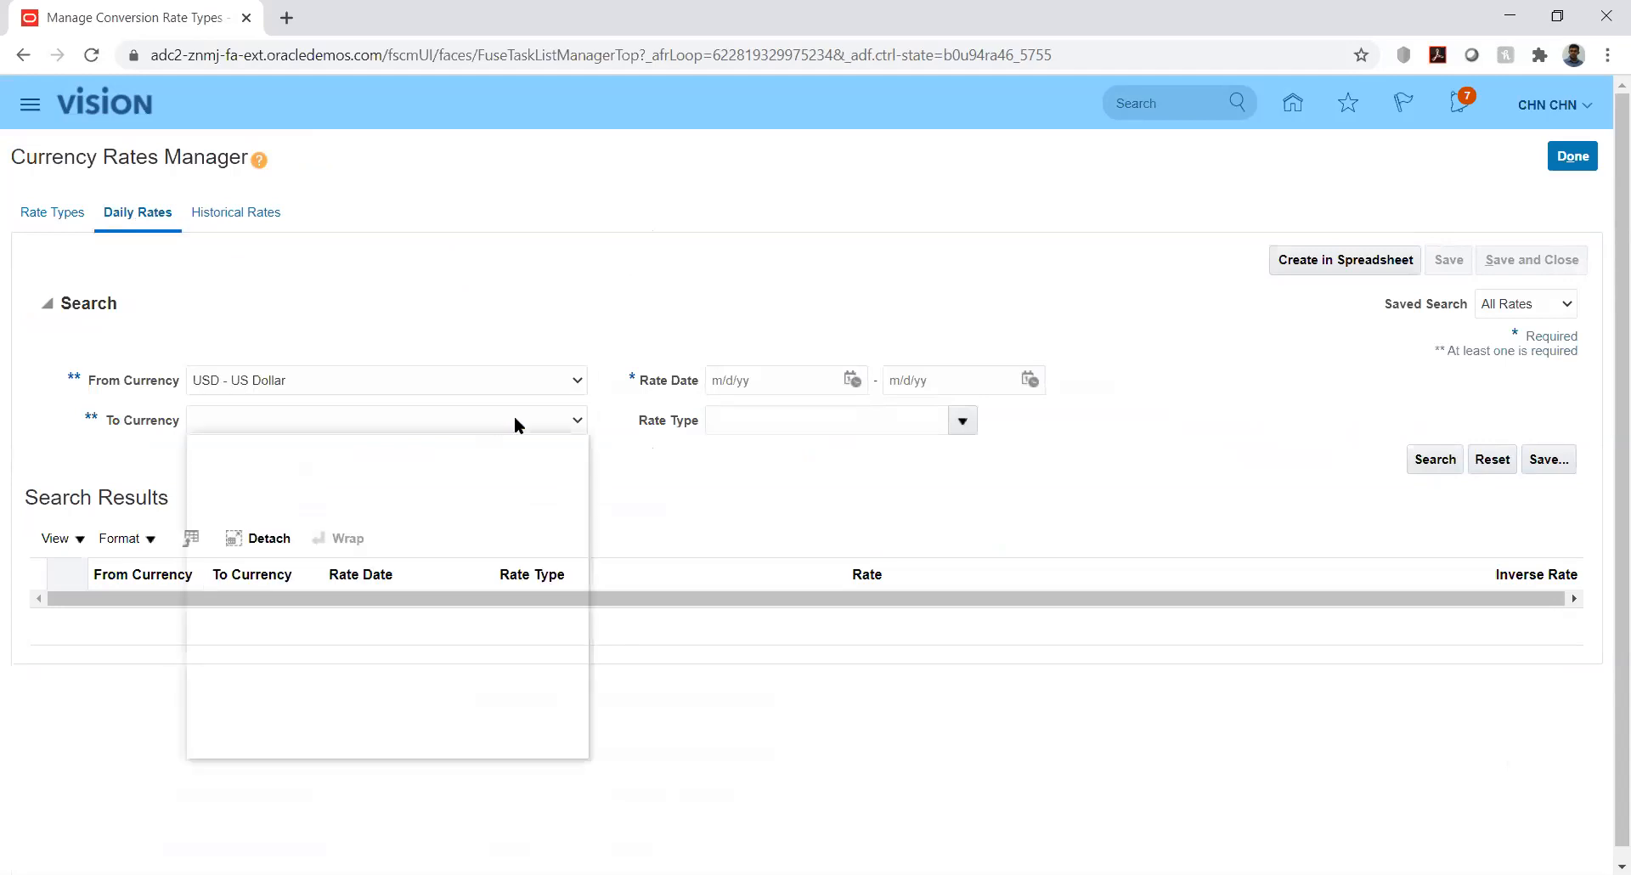
key("a")
key("Down")
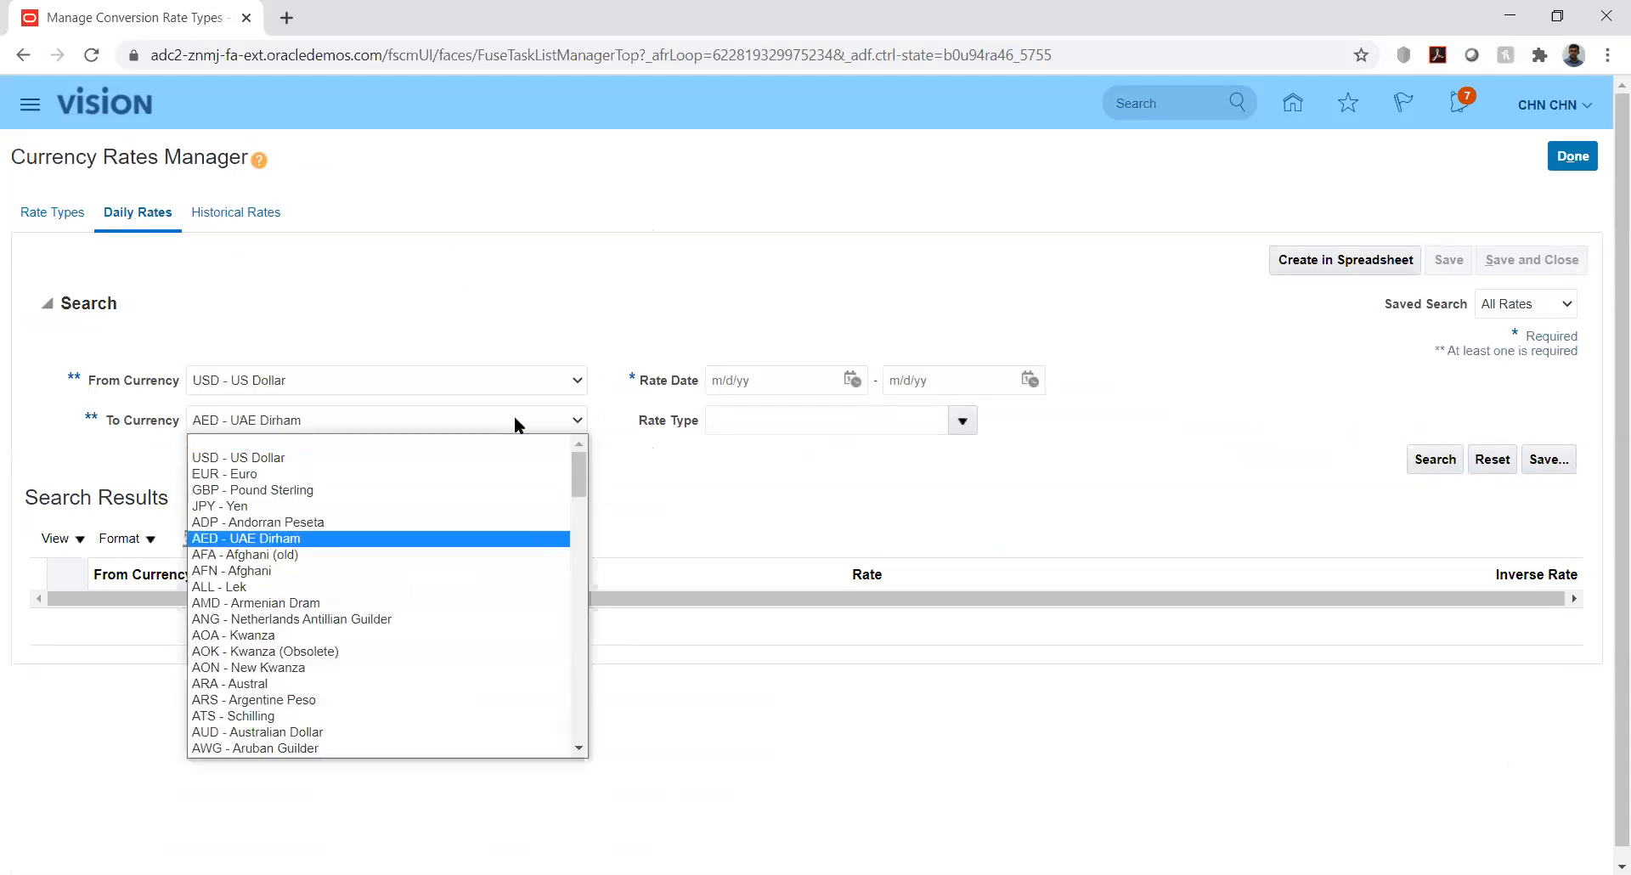
key("Return")
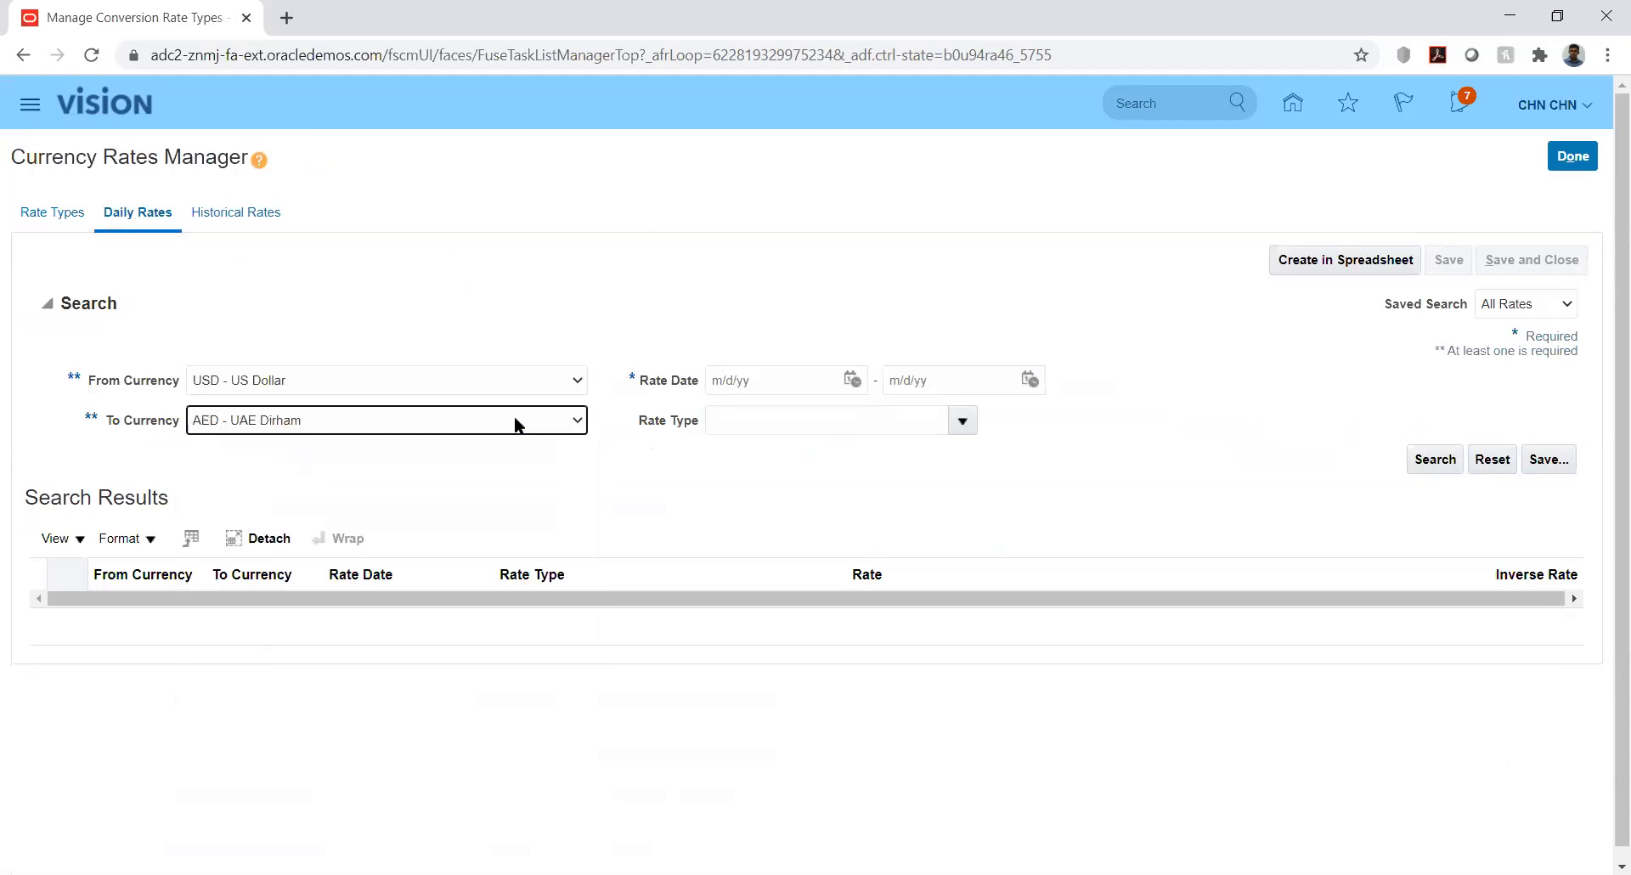
Set rate dates 8/1/20 to 8/31/20 and rate type Reporting, then search
left_click(852, 380)
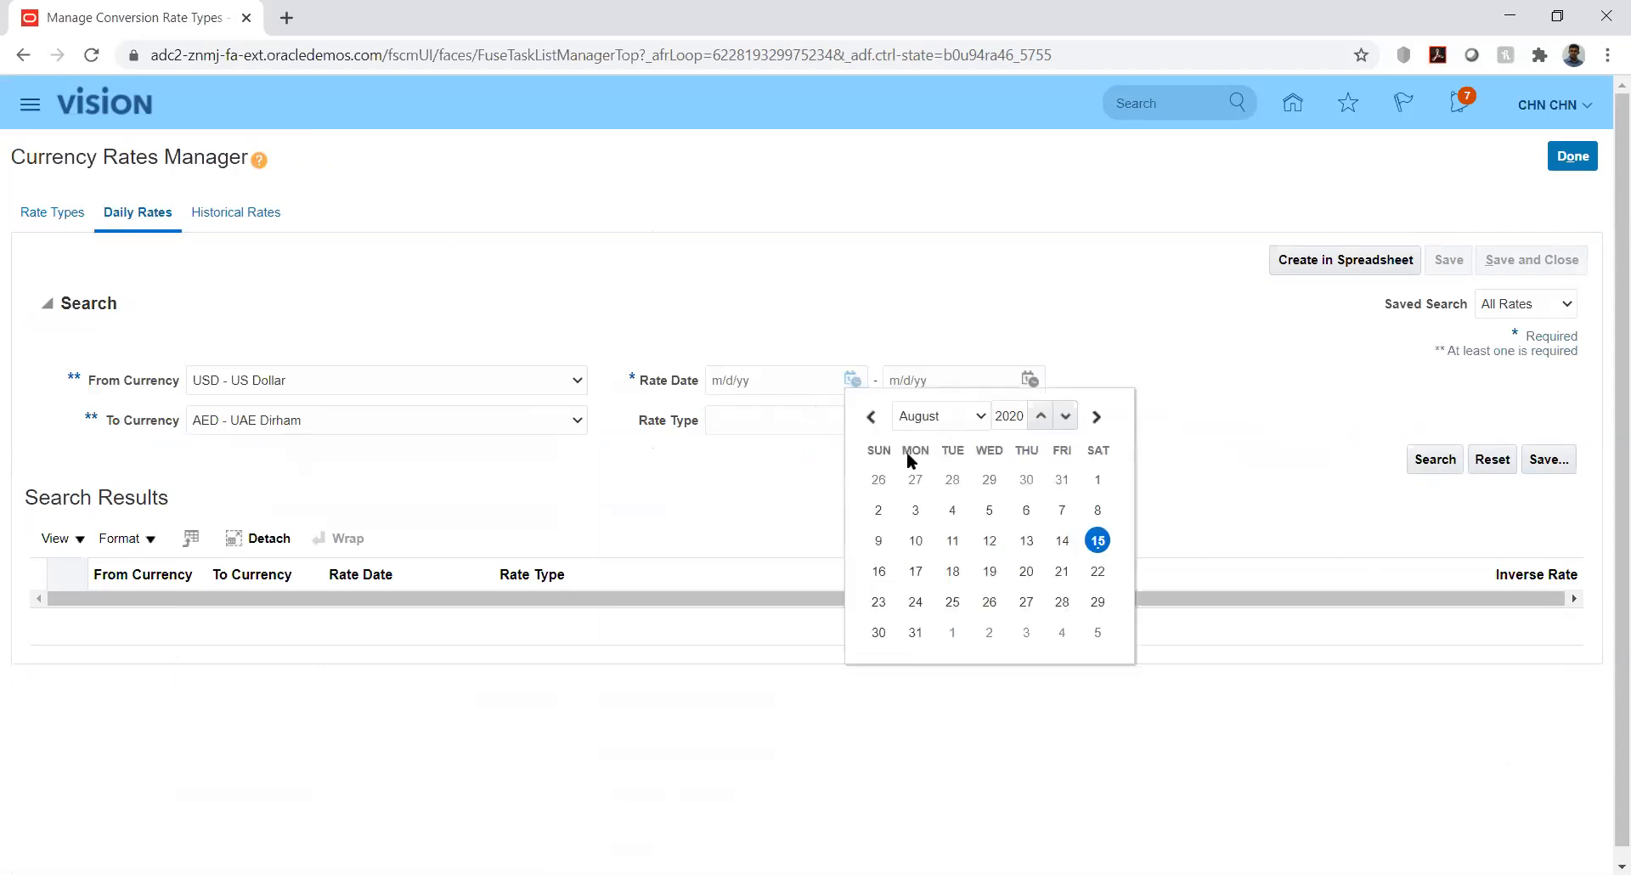
left_click(1097, 481)
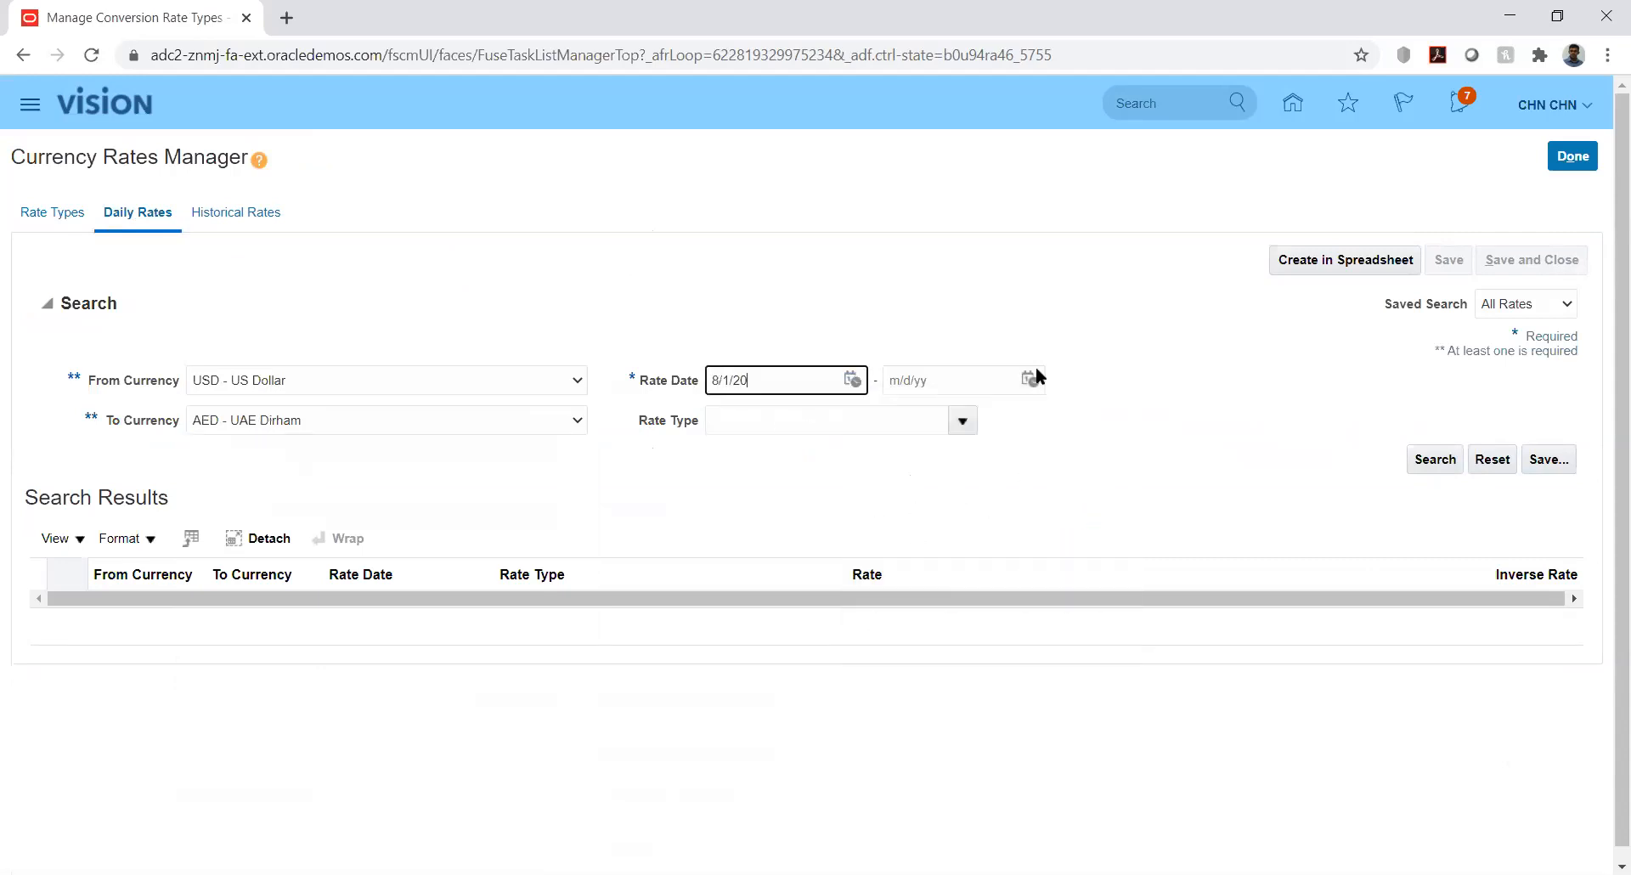
left_click(1030, 380)
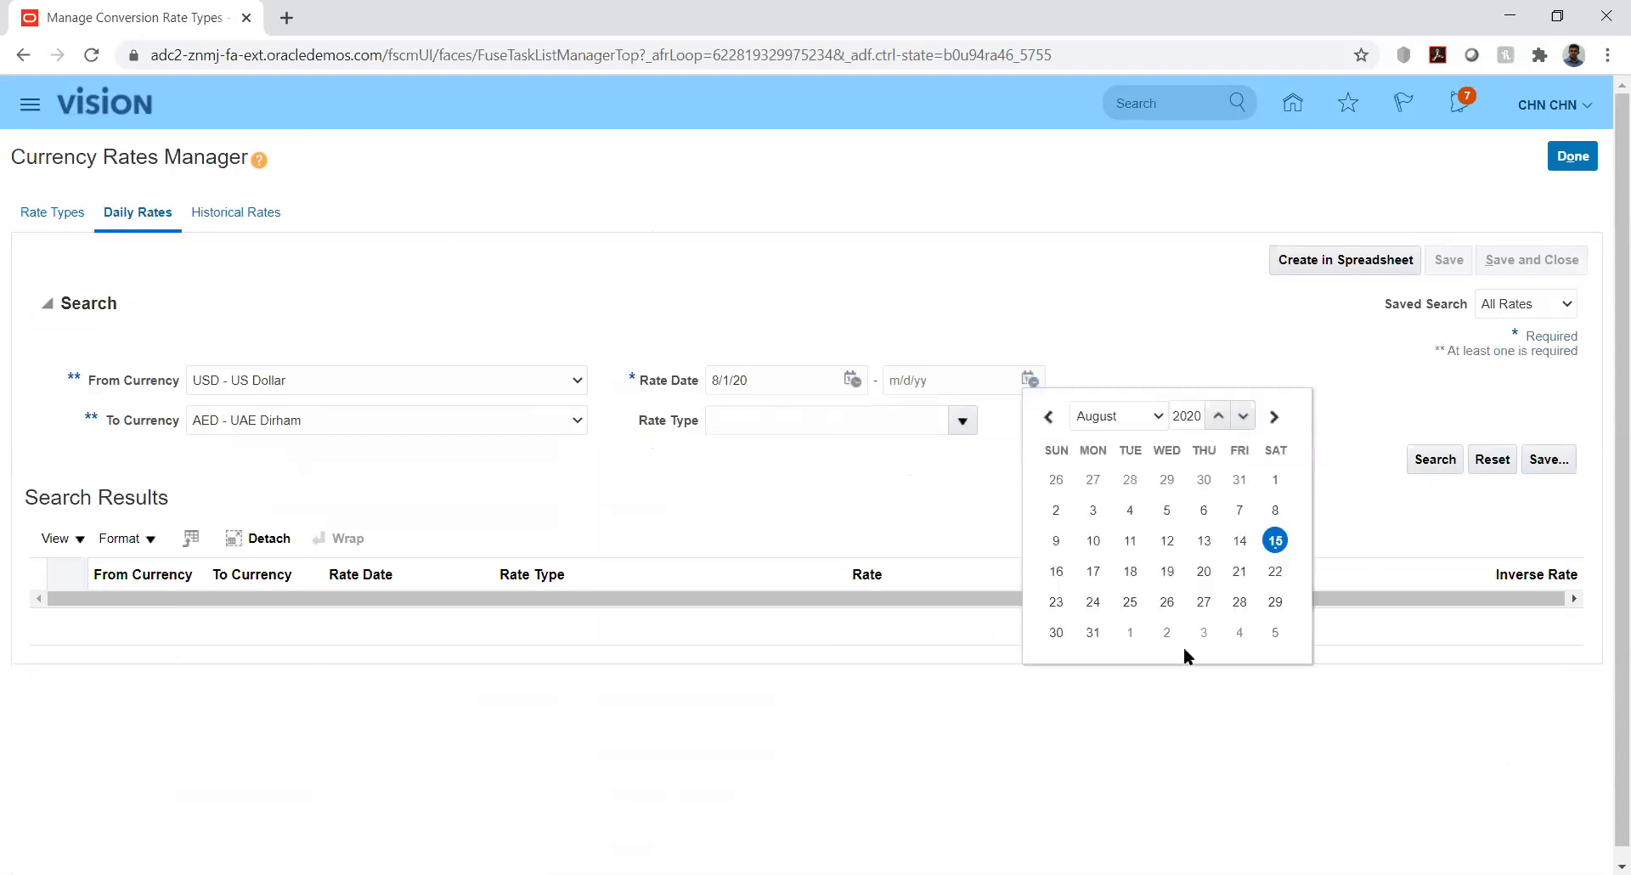
left_click(1093, 632)
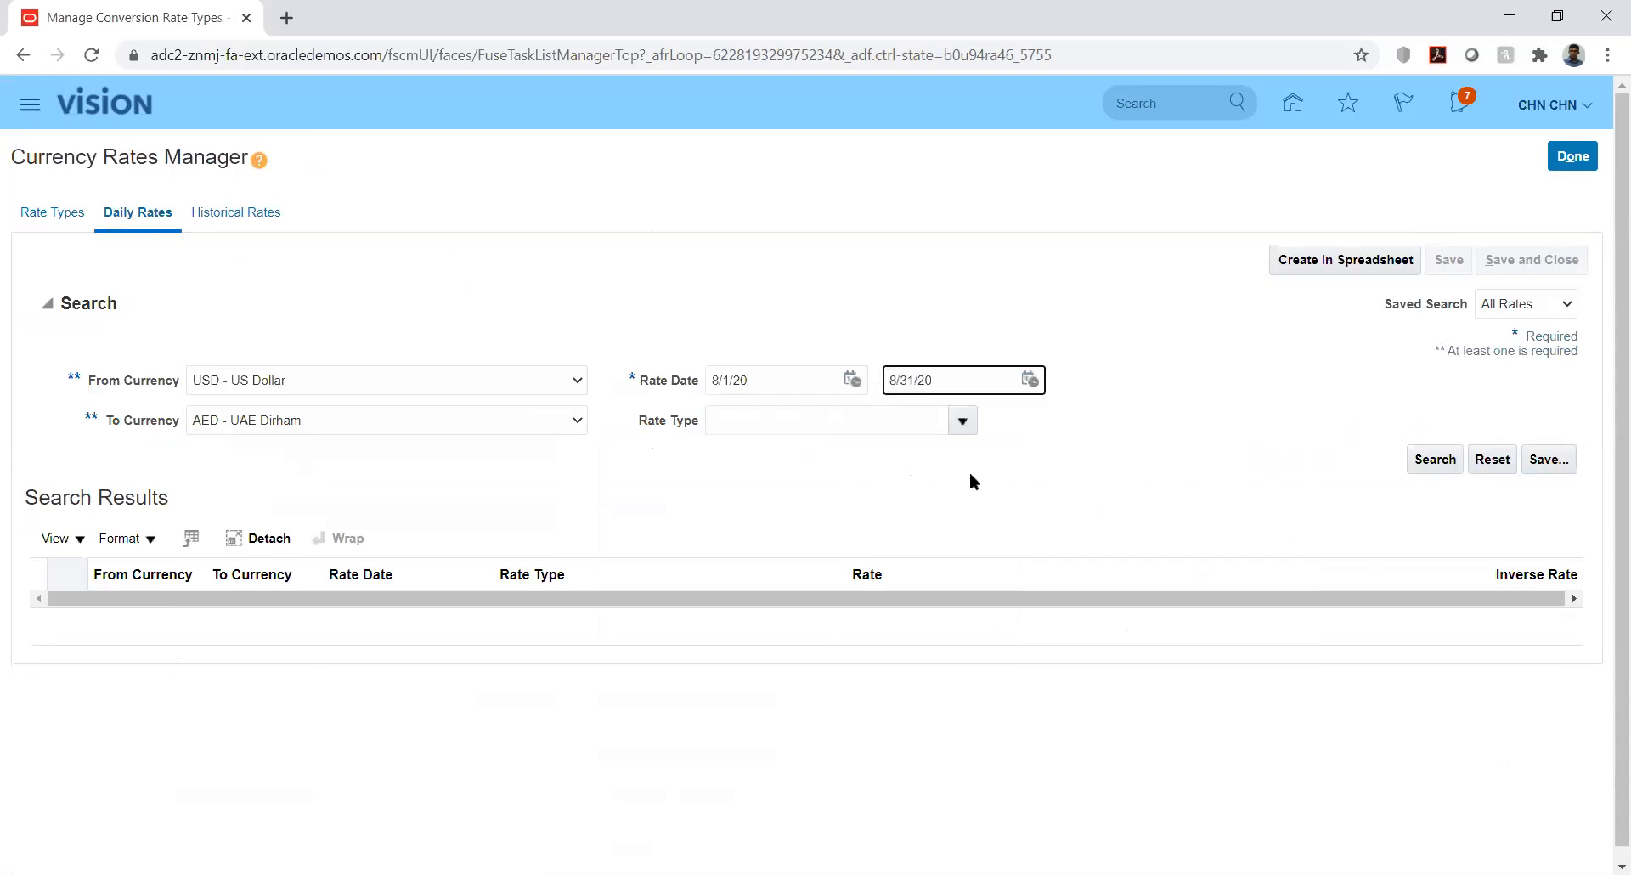
left_click(959, 420)
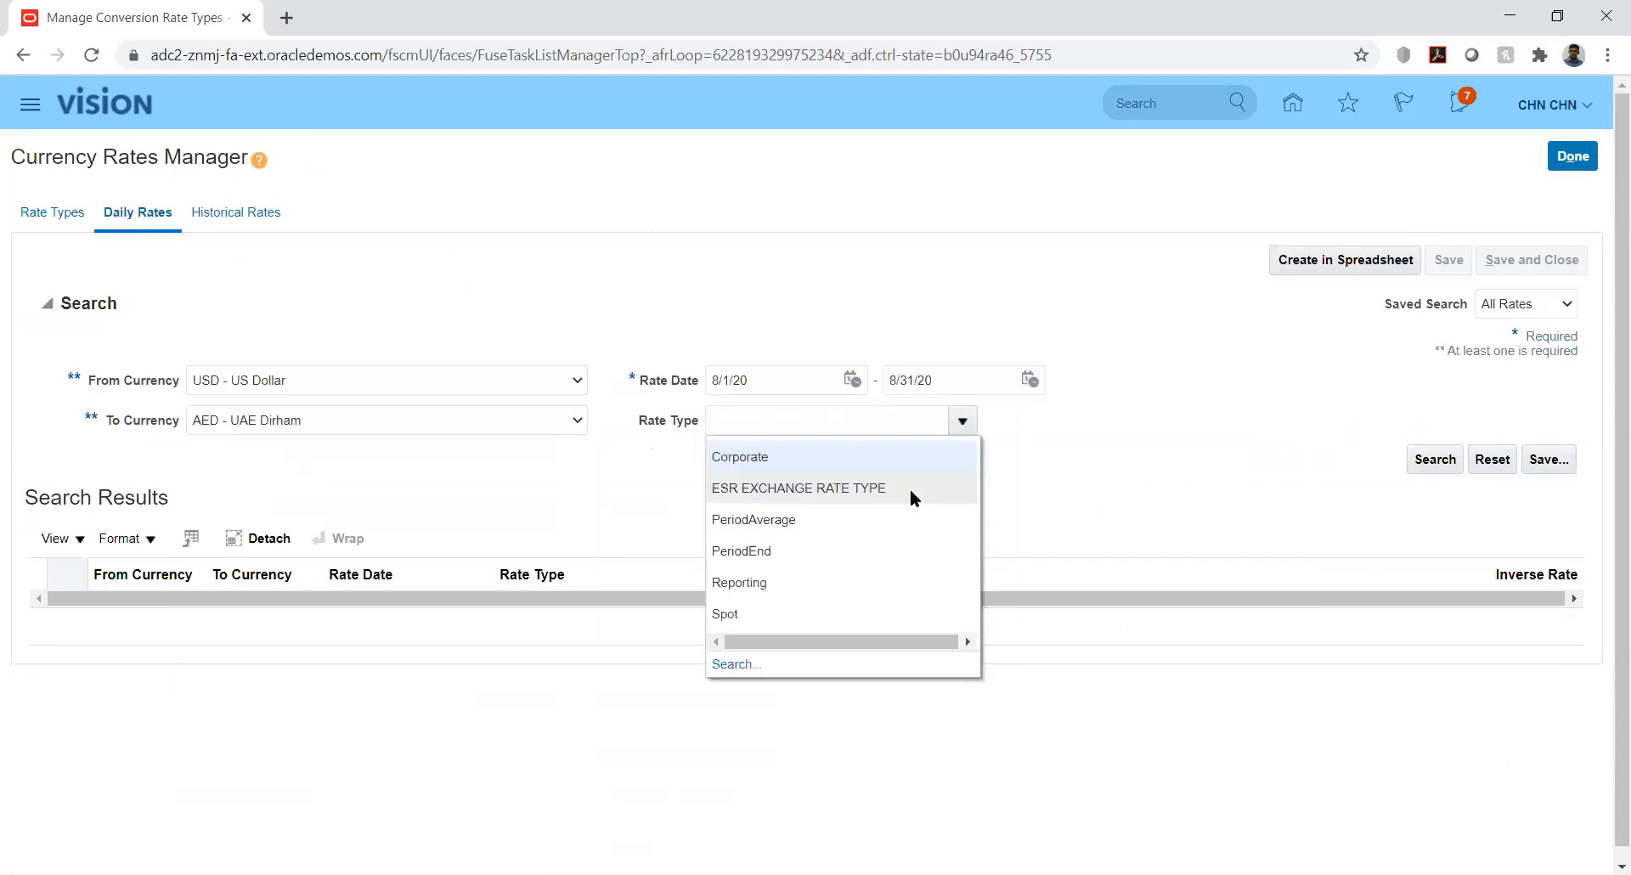
left_click(769, 583)
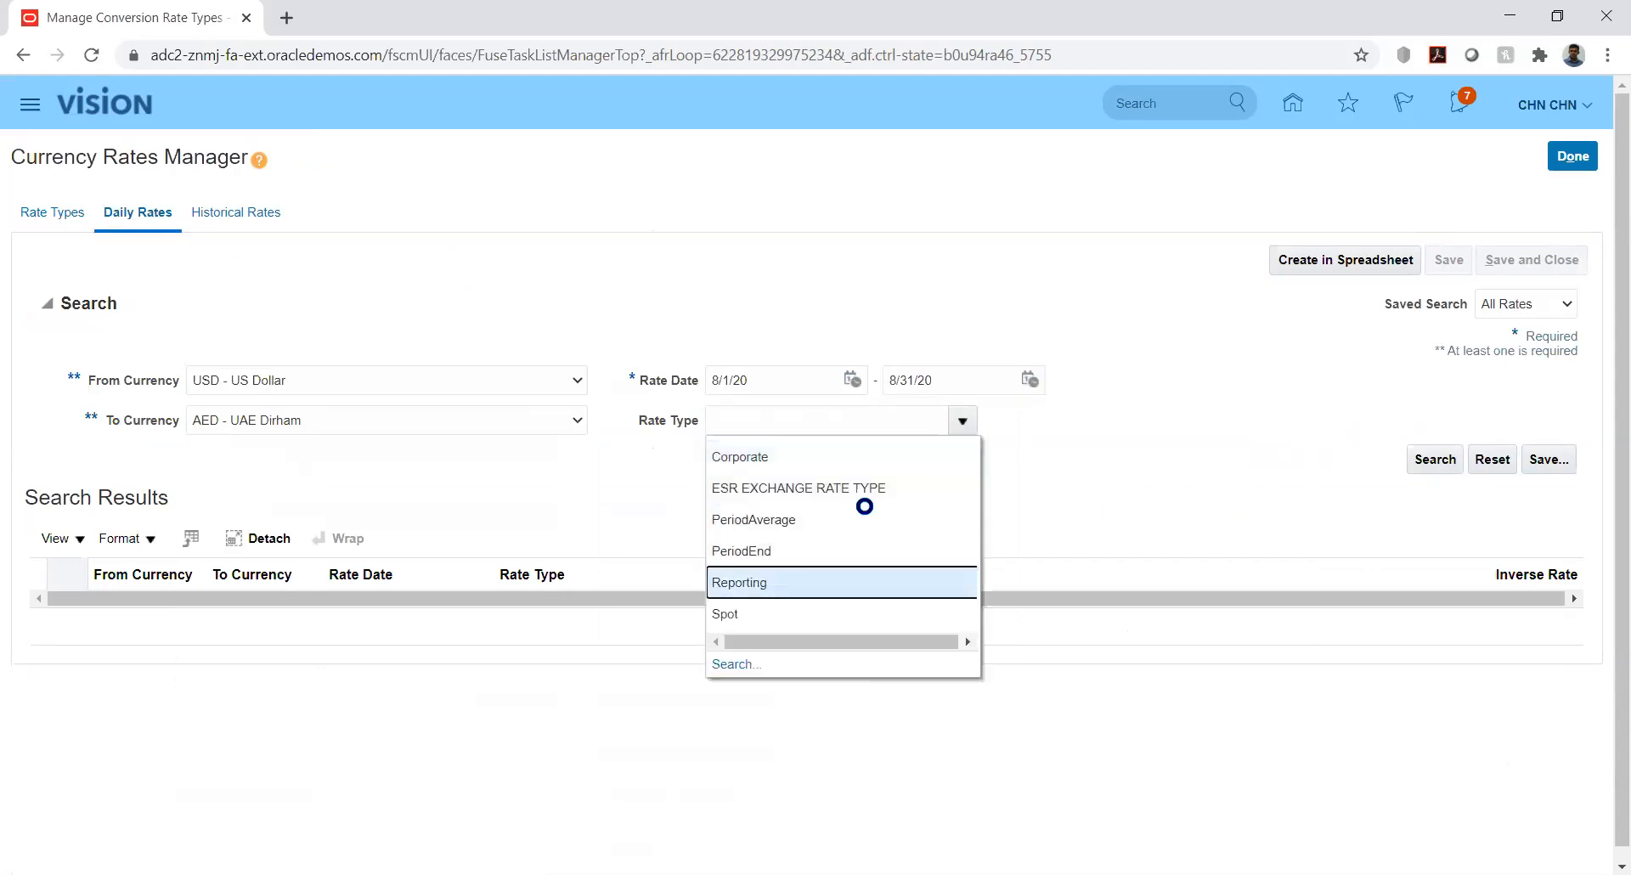
left_click(1434, 459)
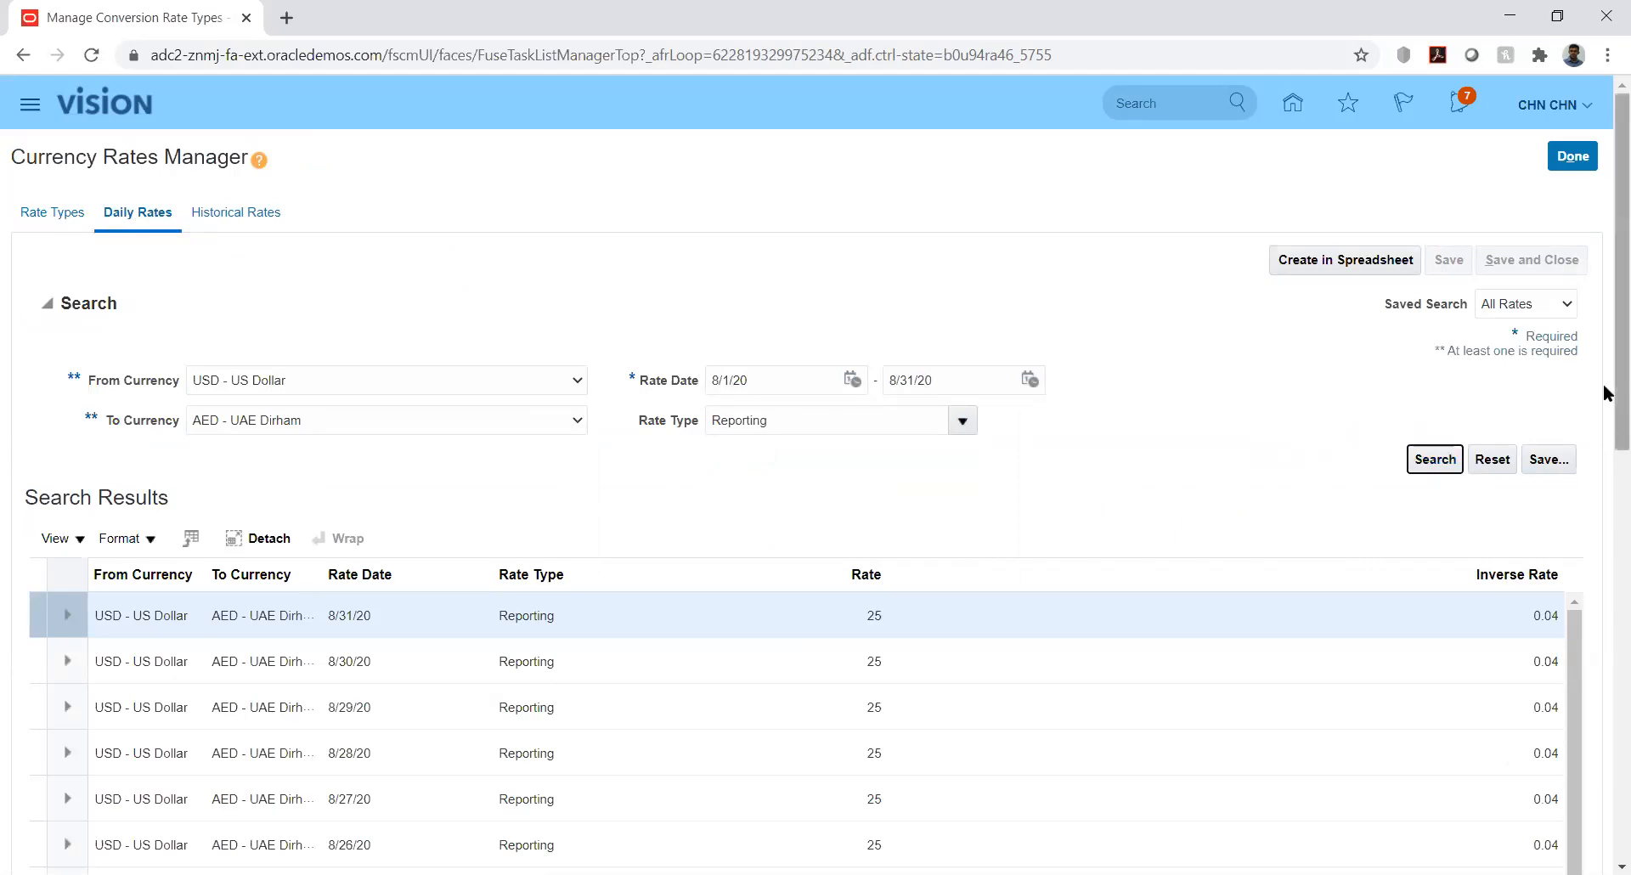
Change the 8/31/20 USD-to-AED rate from 25 to 20 and save
scroll(1606, 464, "down", 1)
scroll(1606, 478, "down", 2)
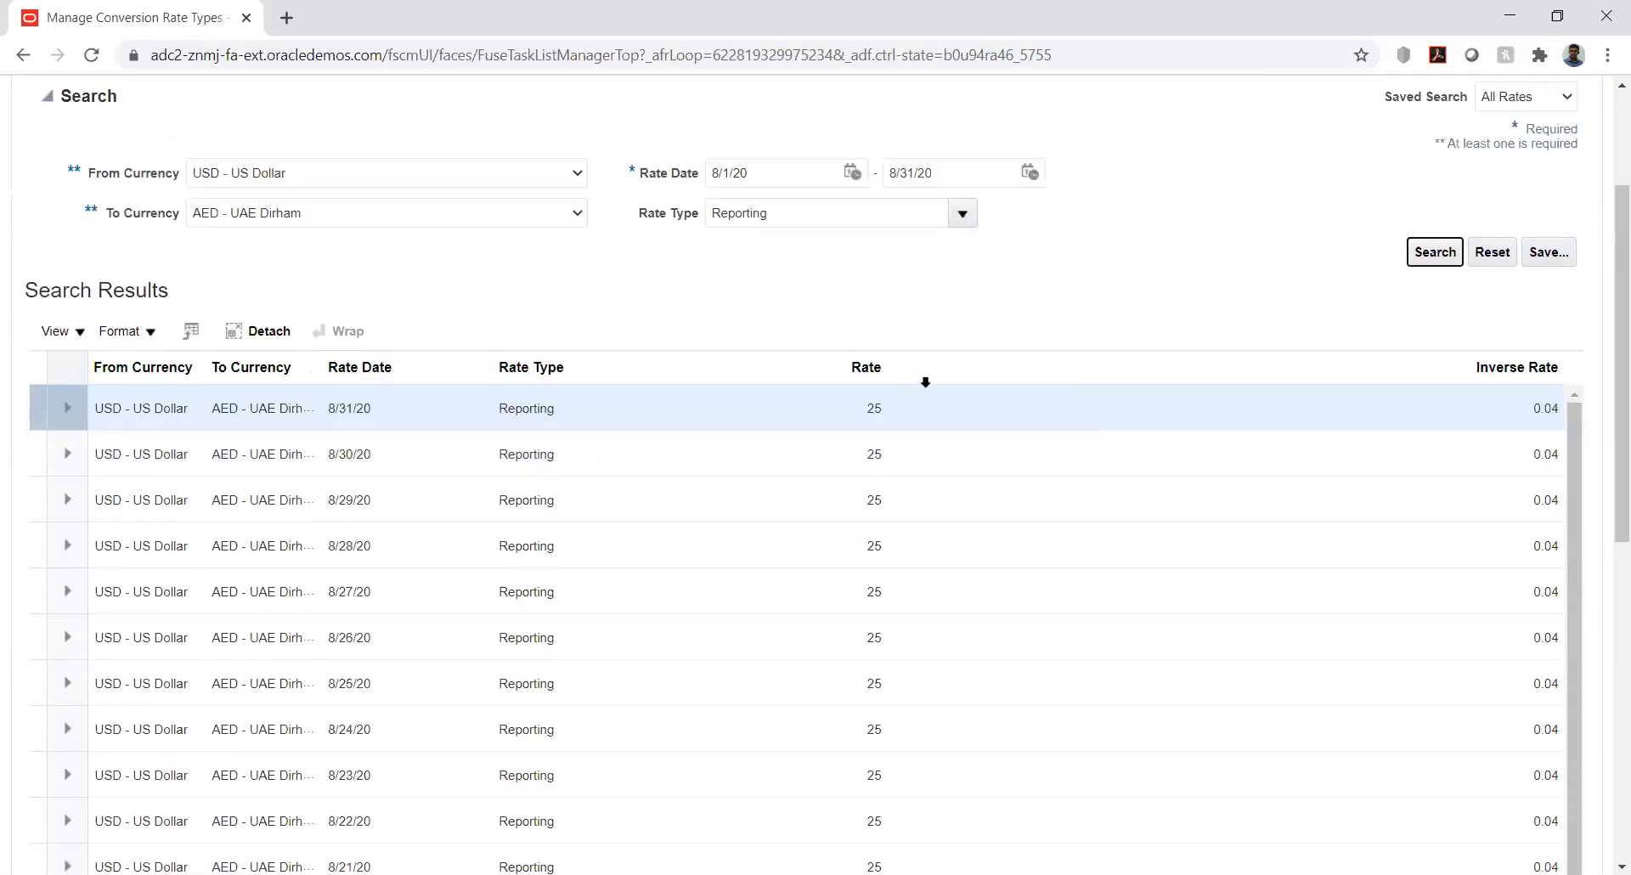
left_click(878, 406)
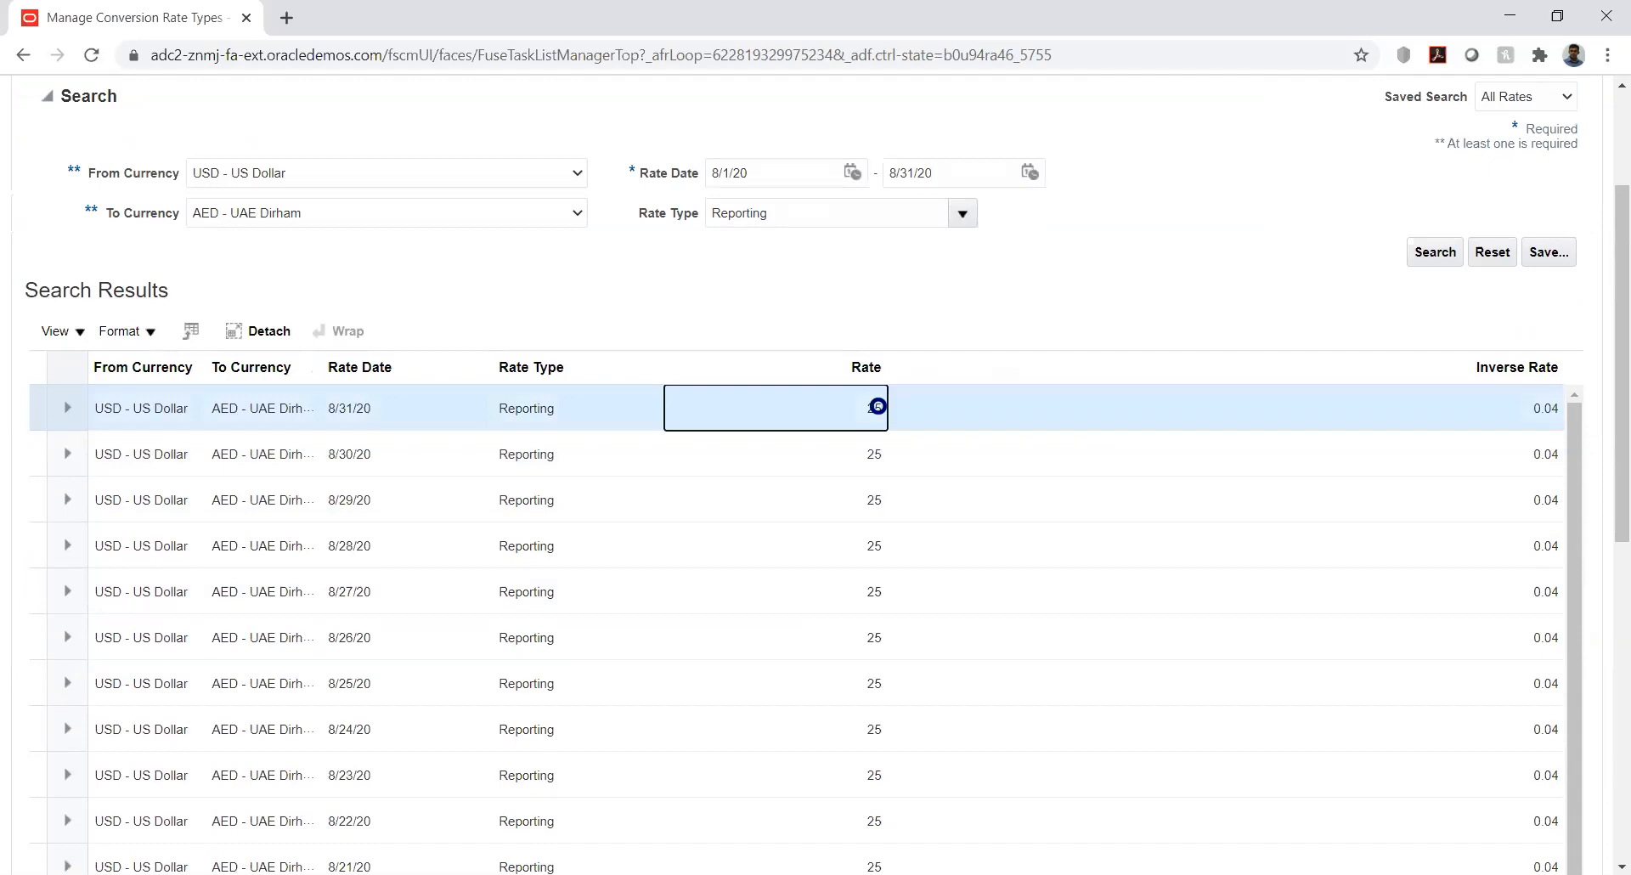
scroll(878, 406, "down", 3)
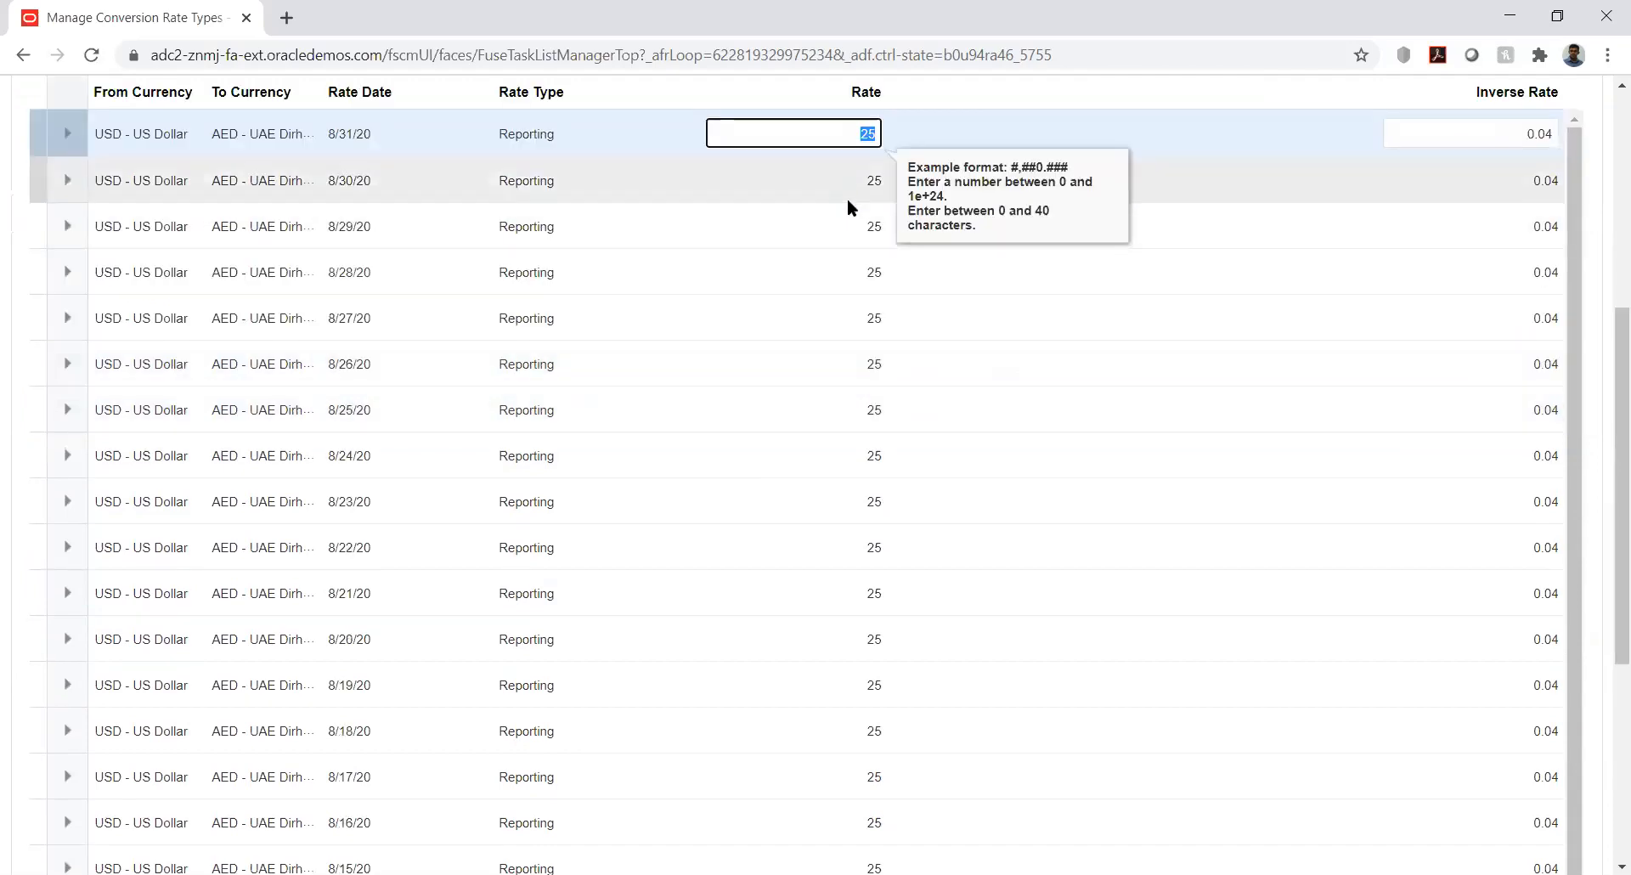
type("20")
key("Tab")
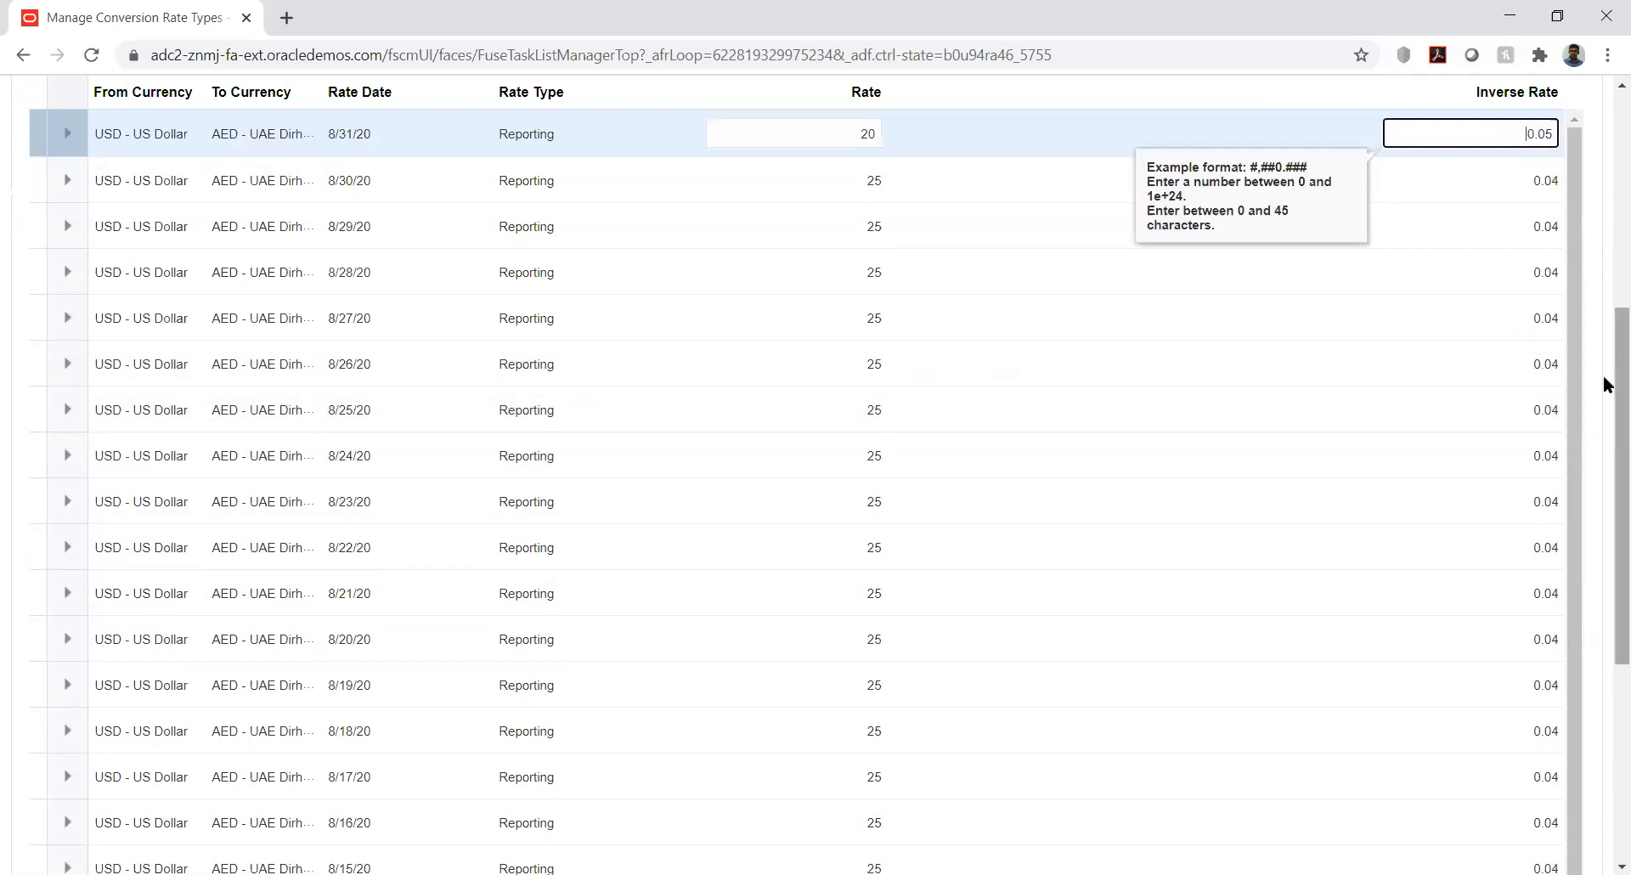
scroll(1606, 388, "up", 6)
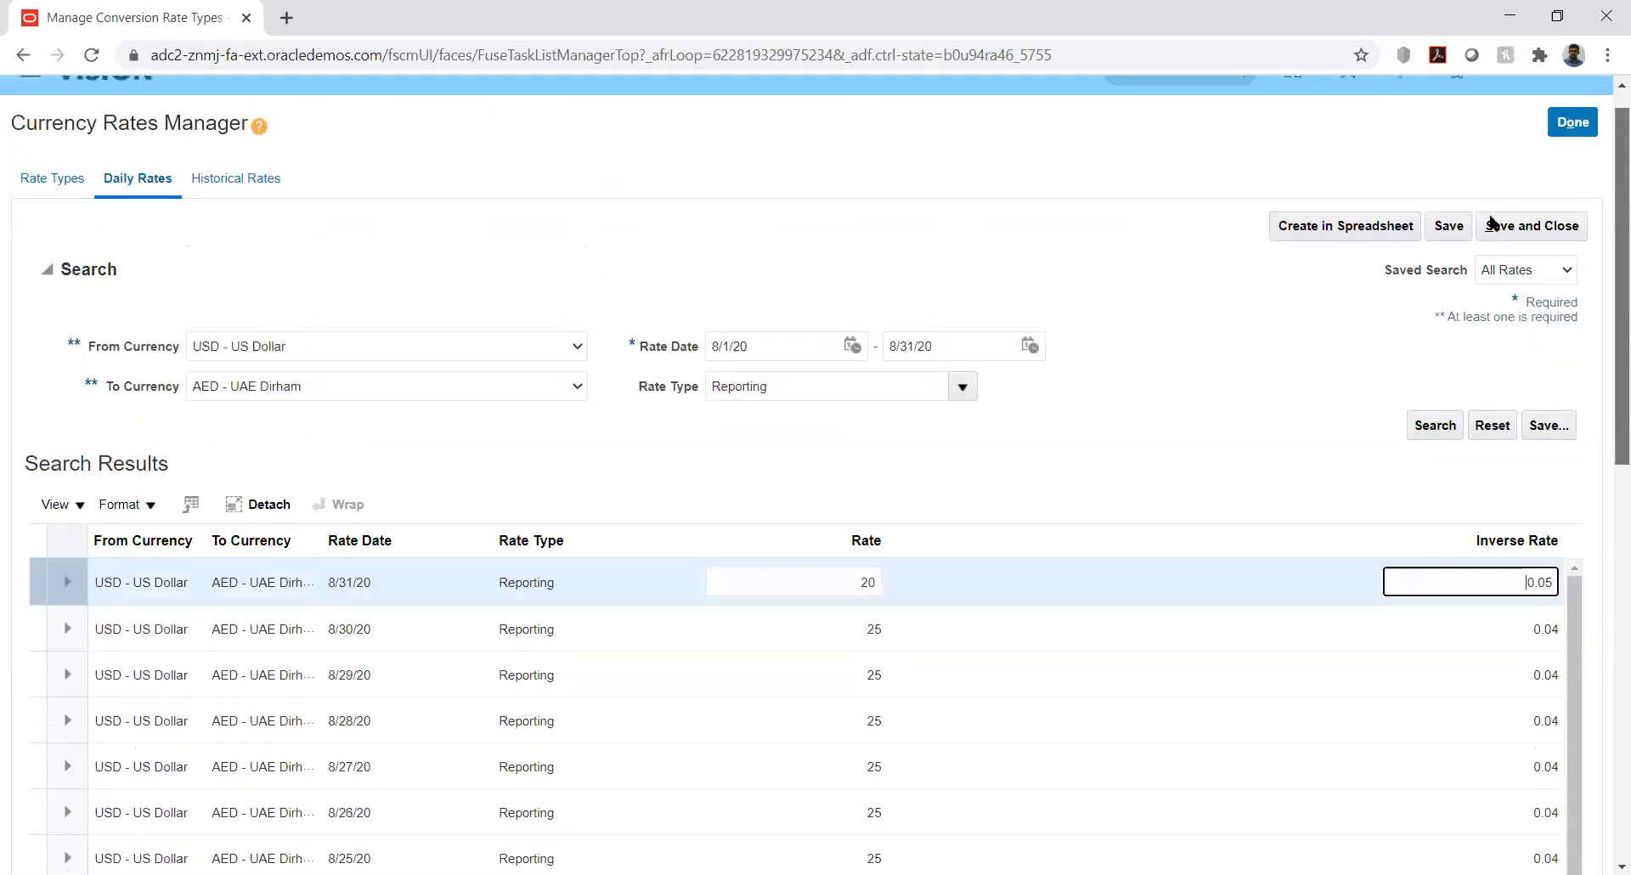
left_click(1451, 255)
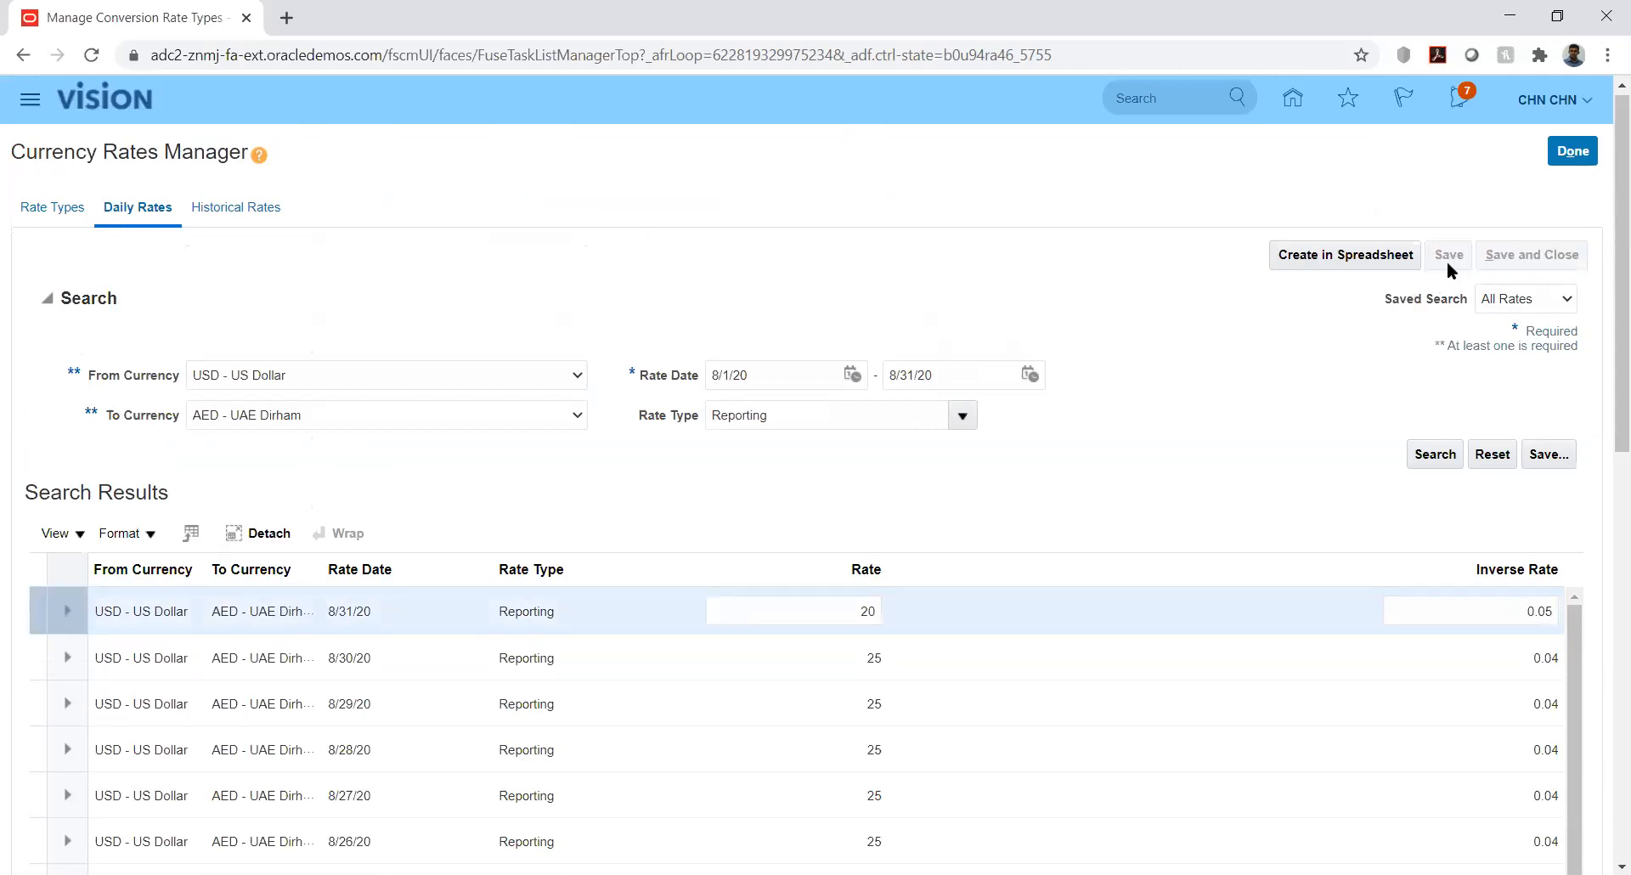
Leave the edited daily rates and reopen Currency Rates Manager on the Daily Rates tab
left_click(1576, 154)
left_click(1572, 153)
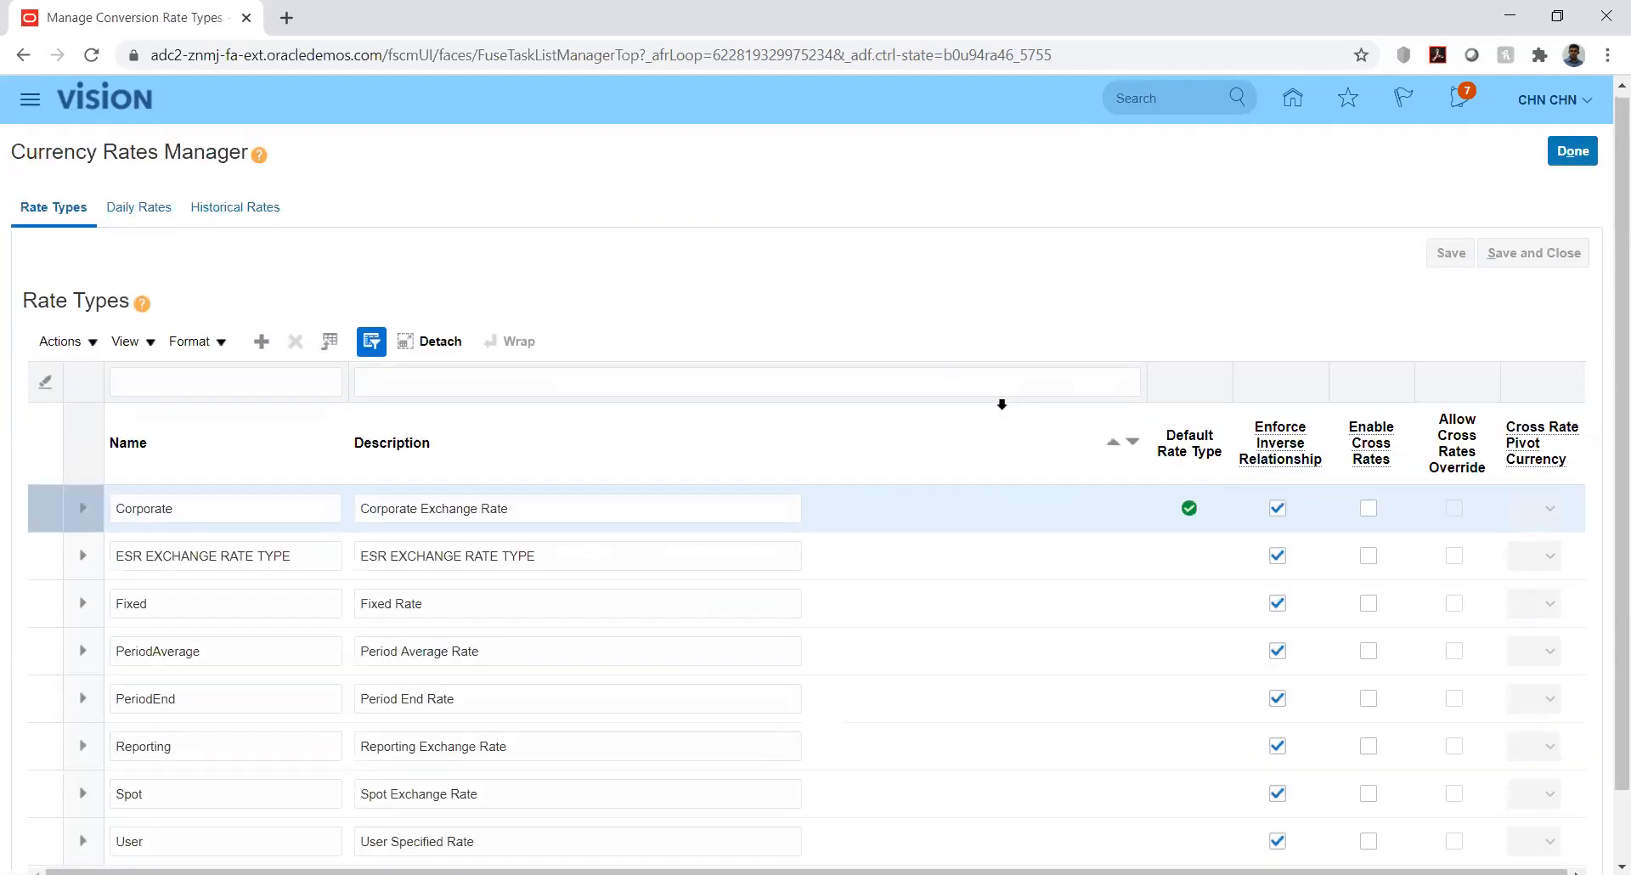
left_click(125, 211)
Set the daily rates search to USD to AED for 8/1/20 through 8/31/20
left_click(445, 382)
left_click(401, 413)
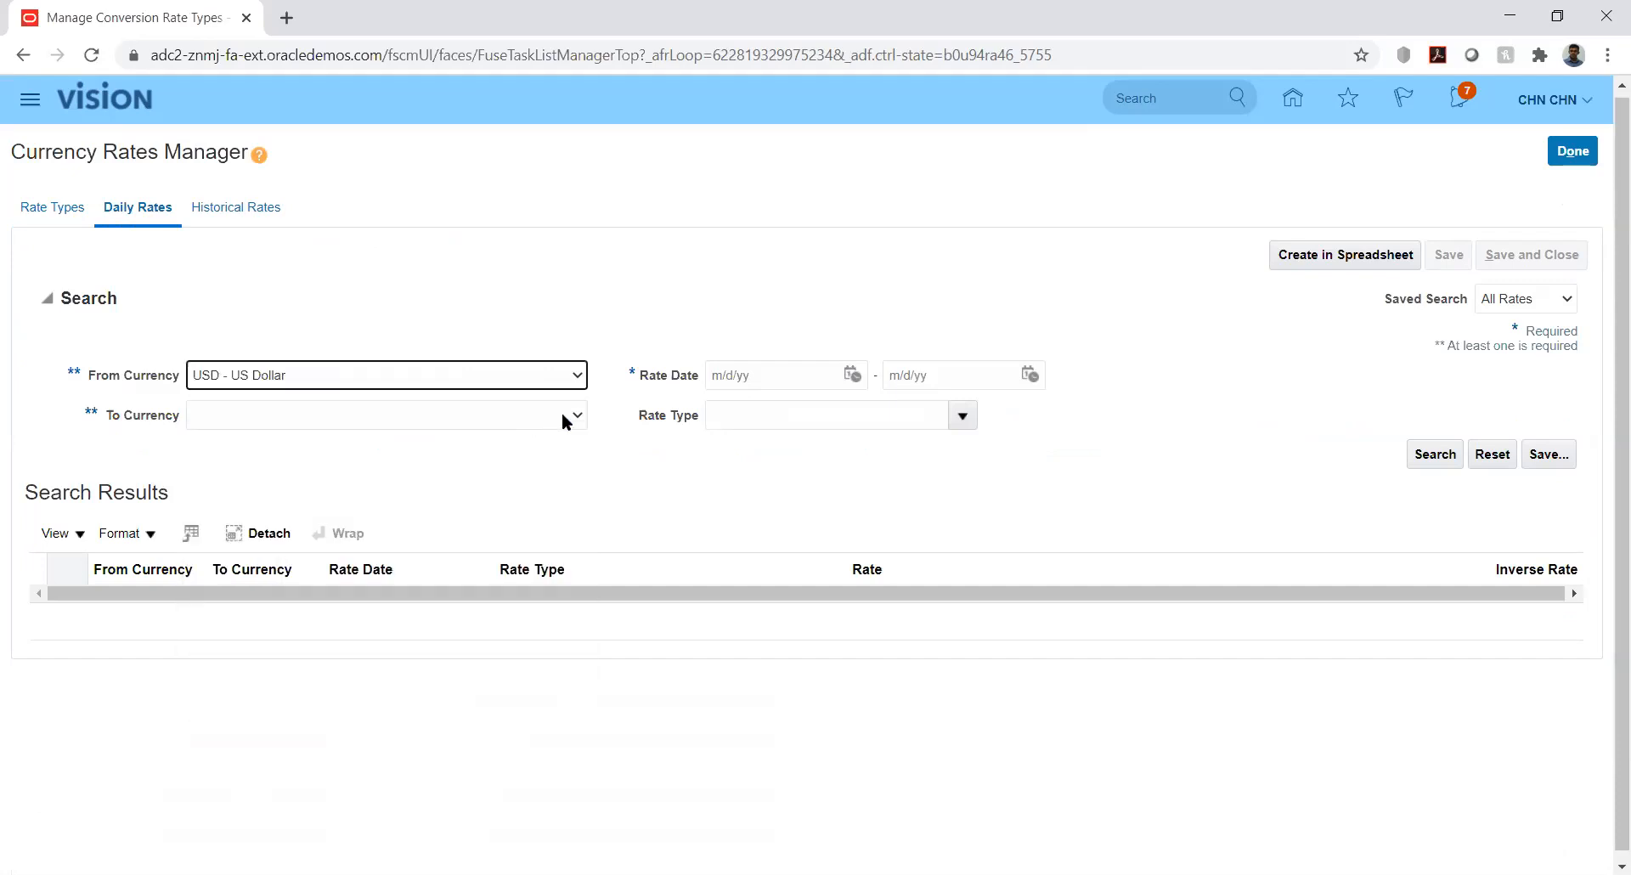
left_click(575, 418)
key("a")
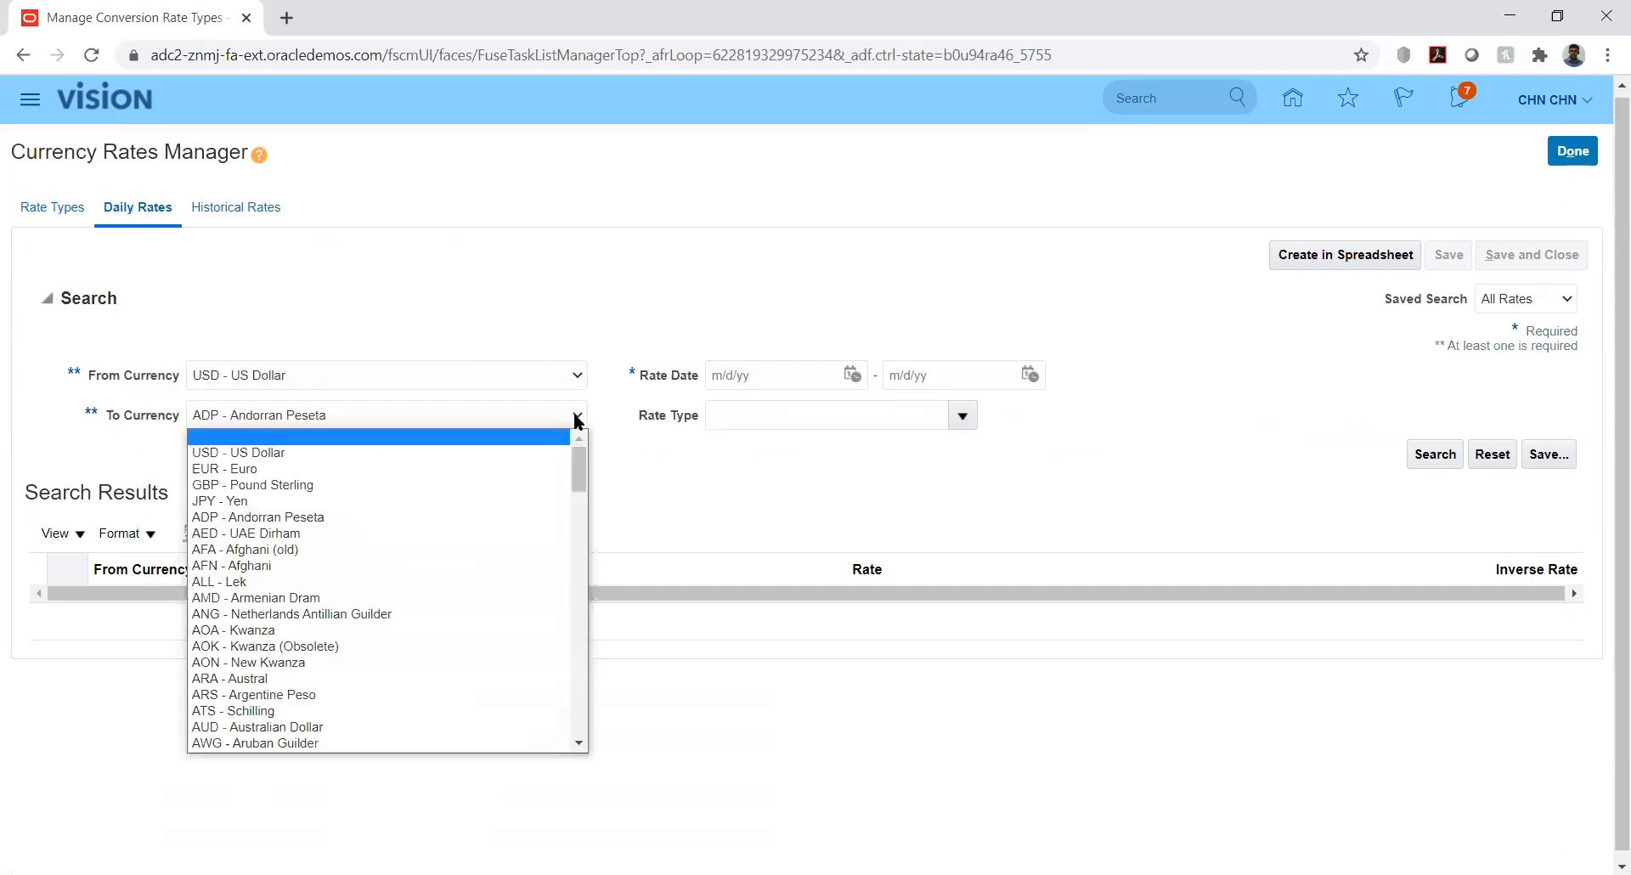
key("e")
left_click(575, 418)
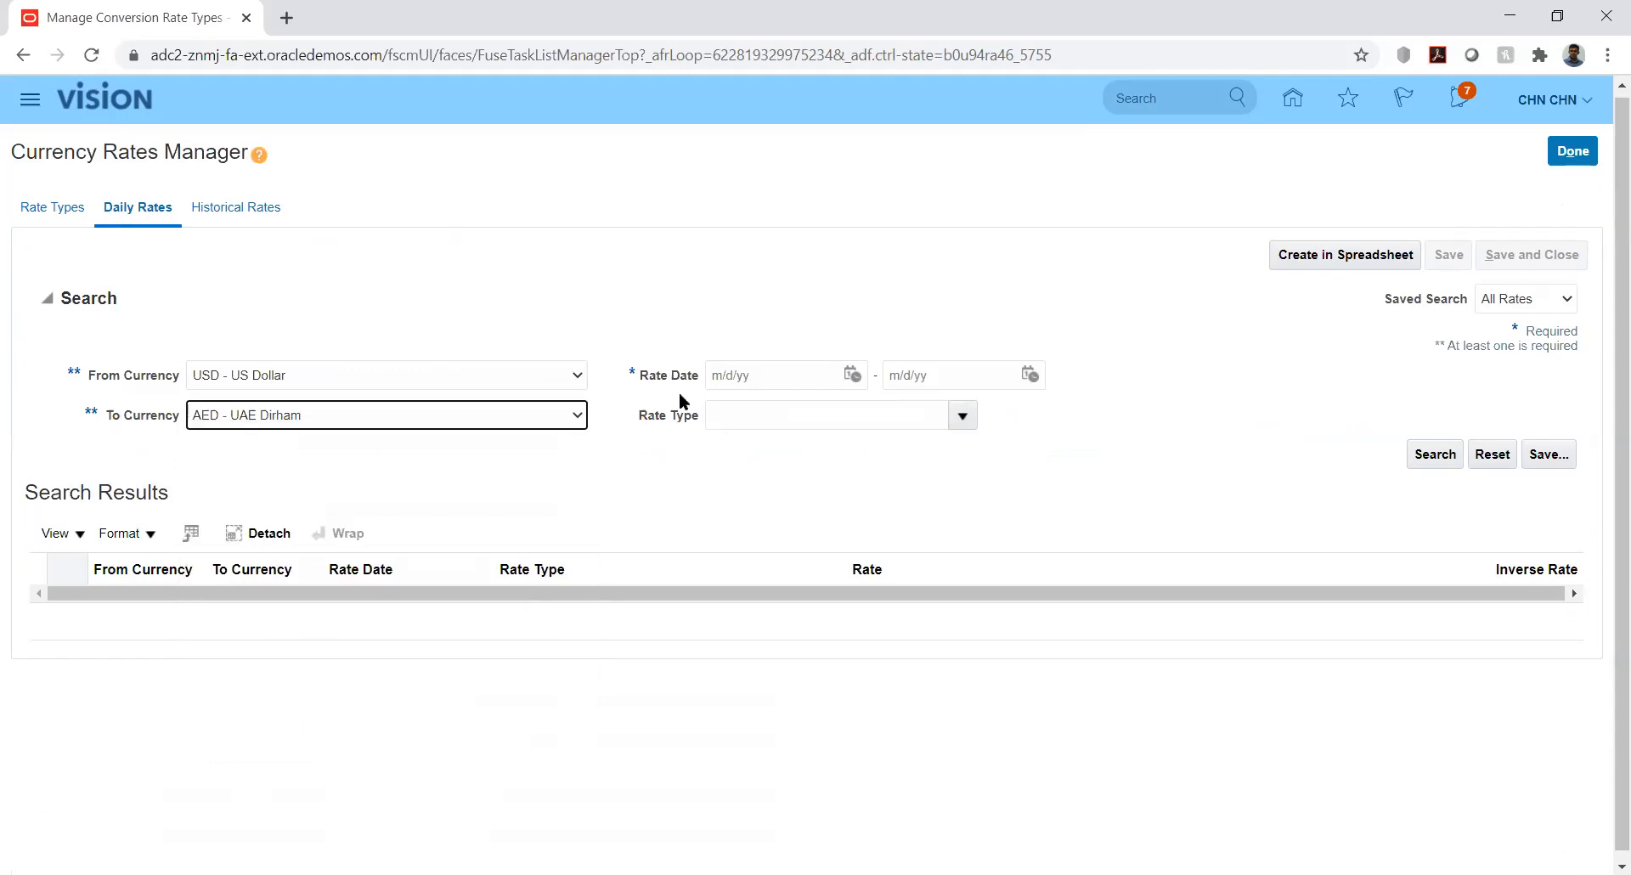
left_click(851, 375)
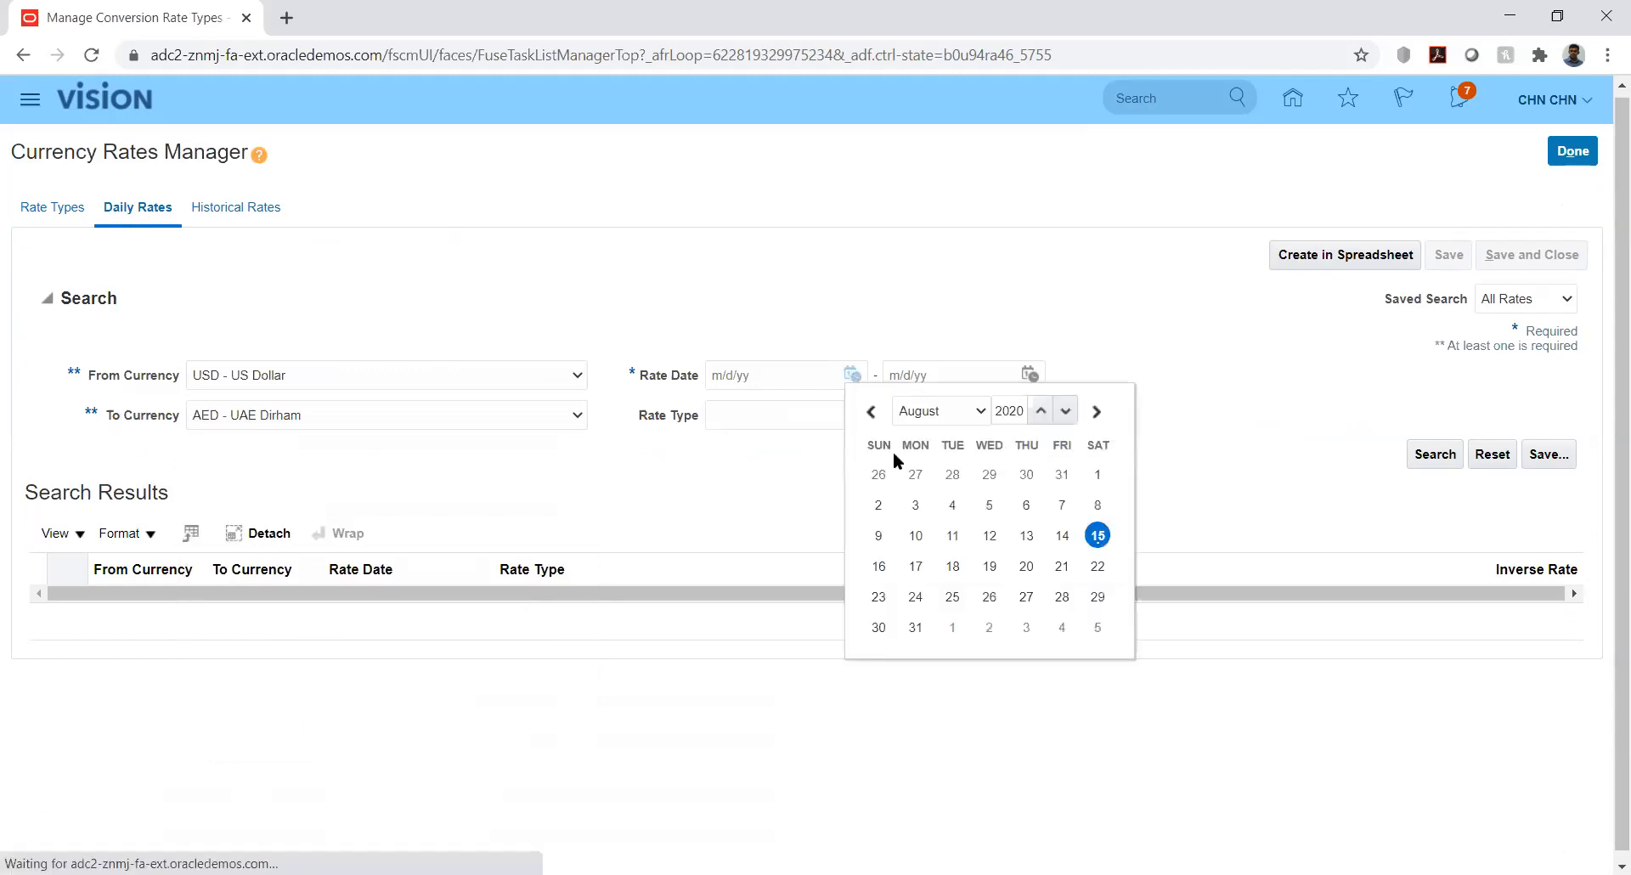
left_click(1098, 476)
left_click(1030, 375)
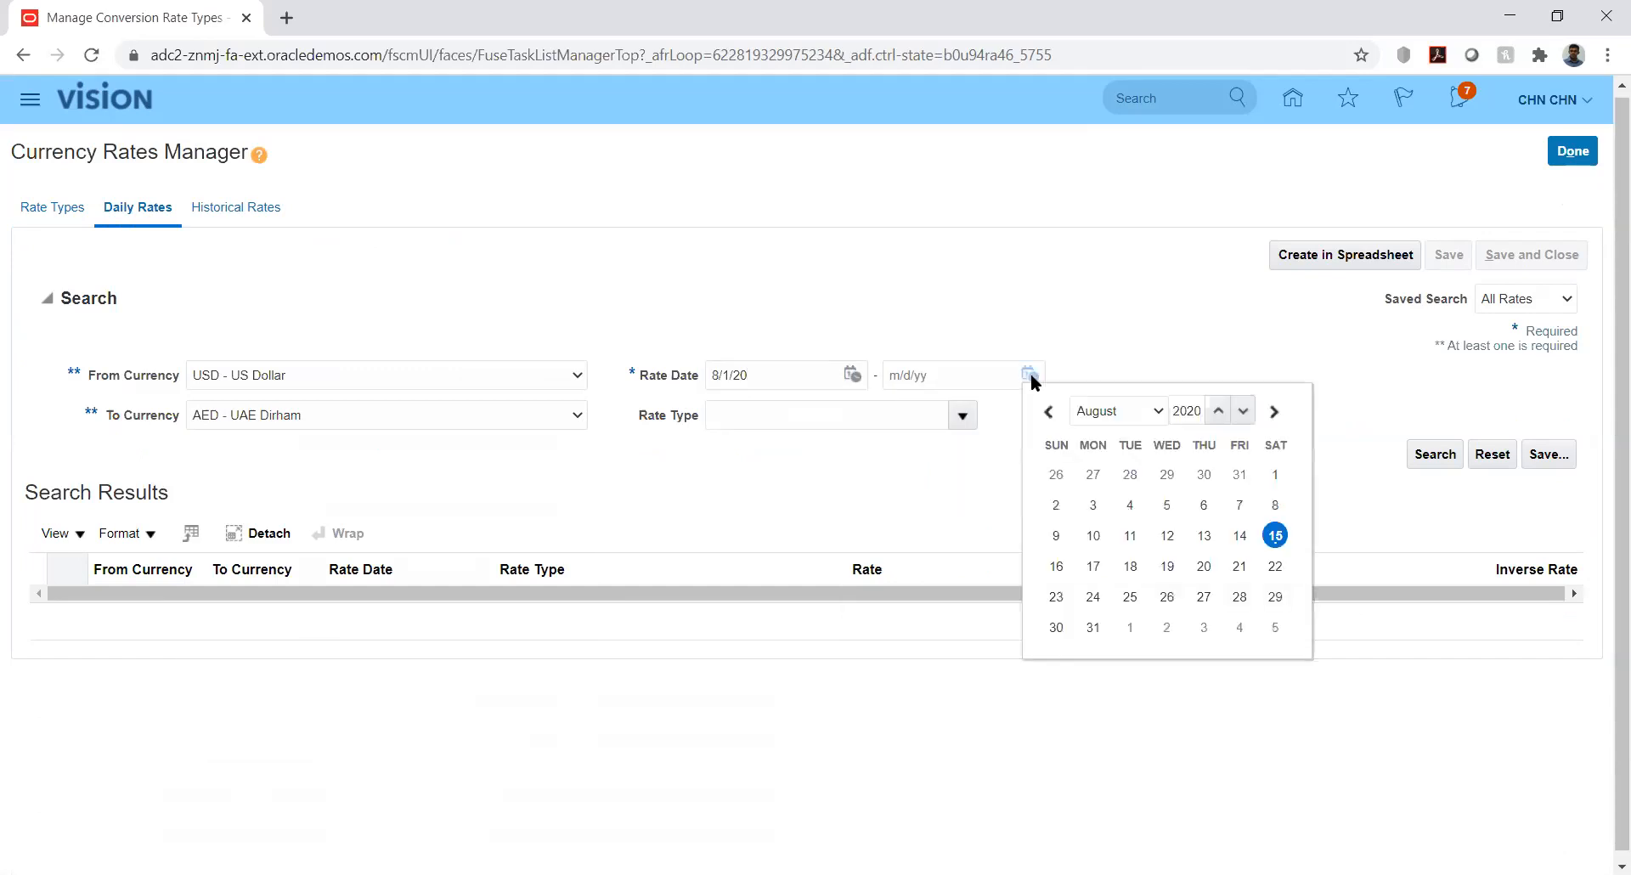
left_click(1093, 628)
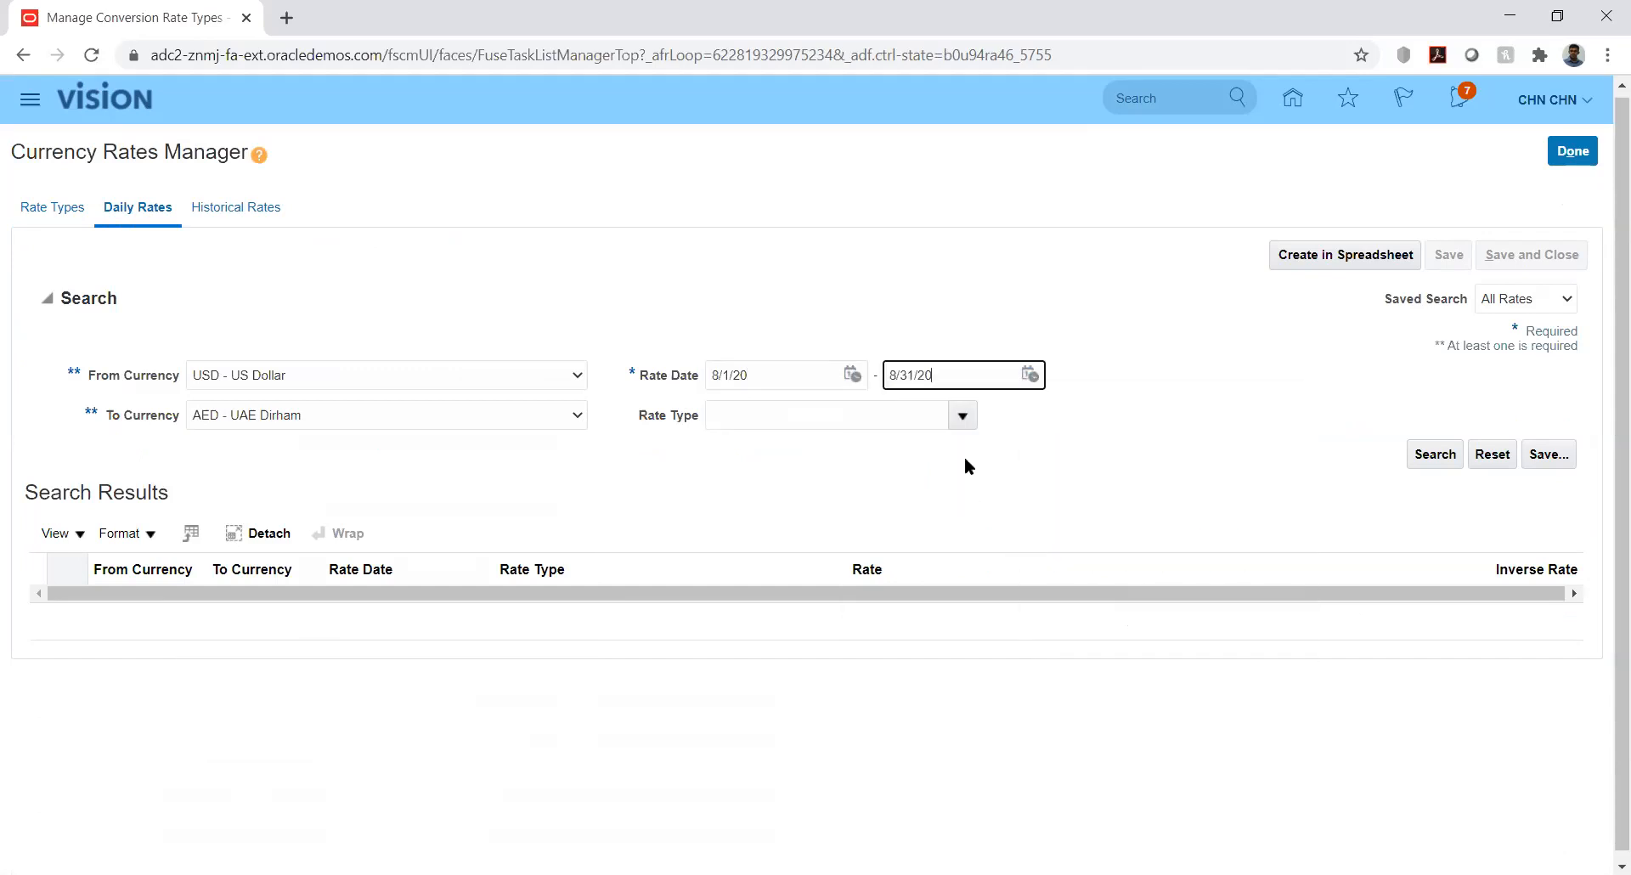
Search the Reporting rates and confirm 8/31/20 shows 20 with inverse 0.05
left_click(961, 416)
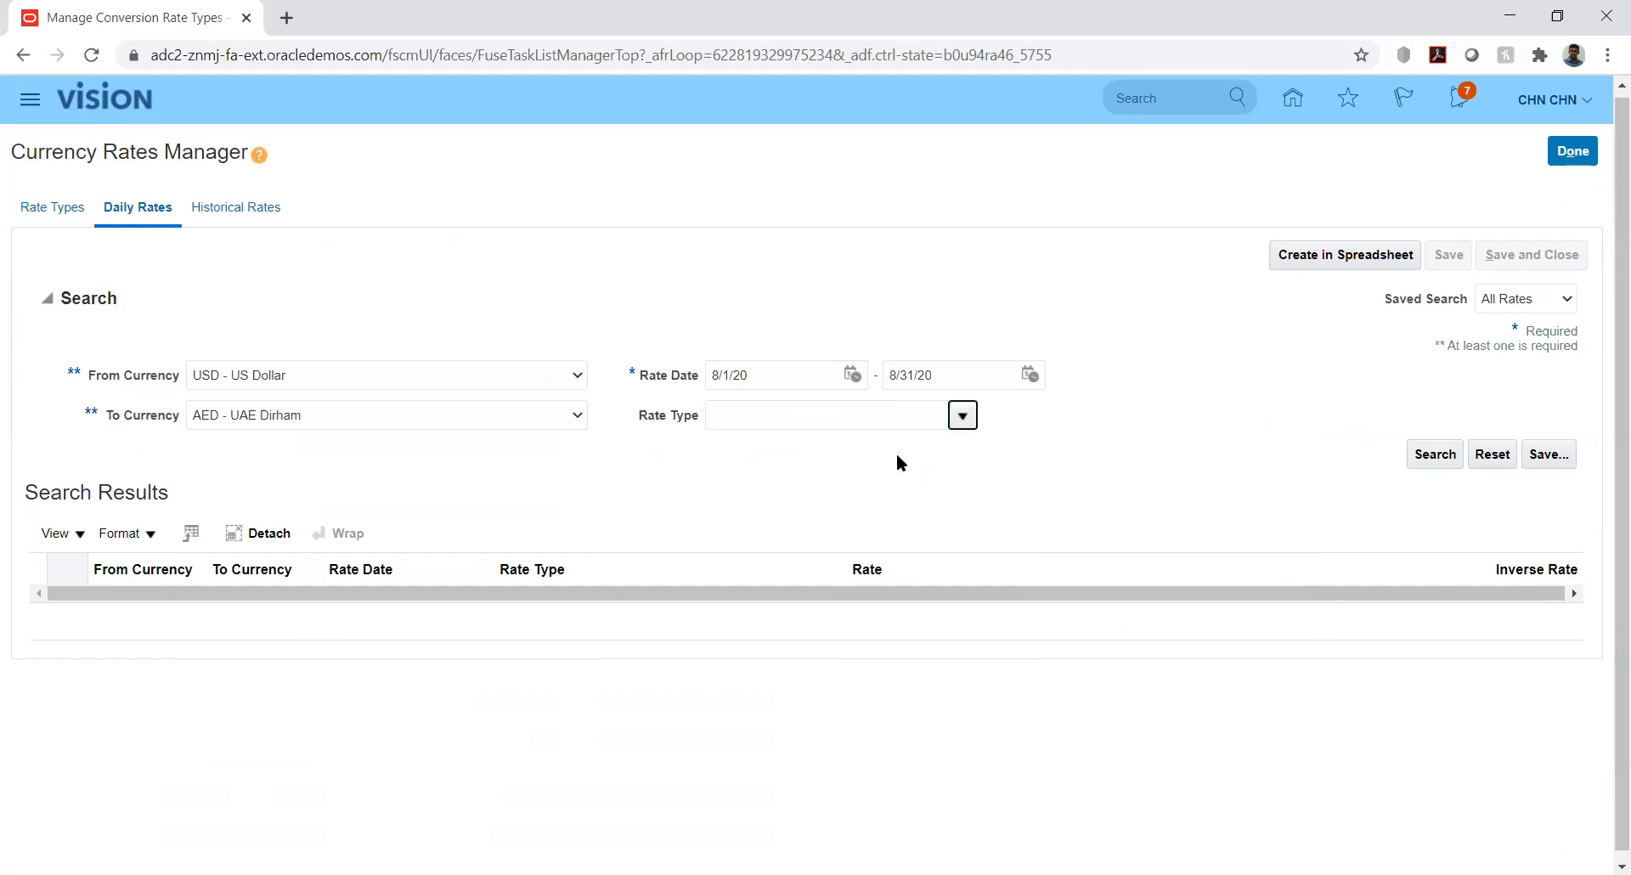
left_click(962, 416)
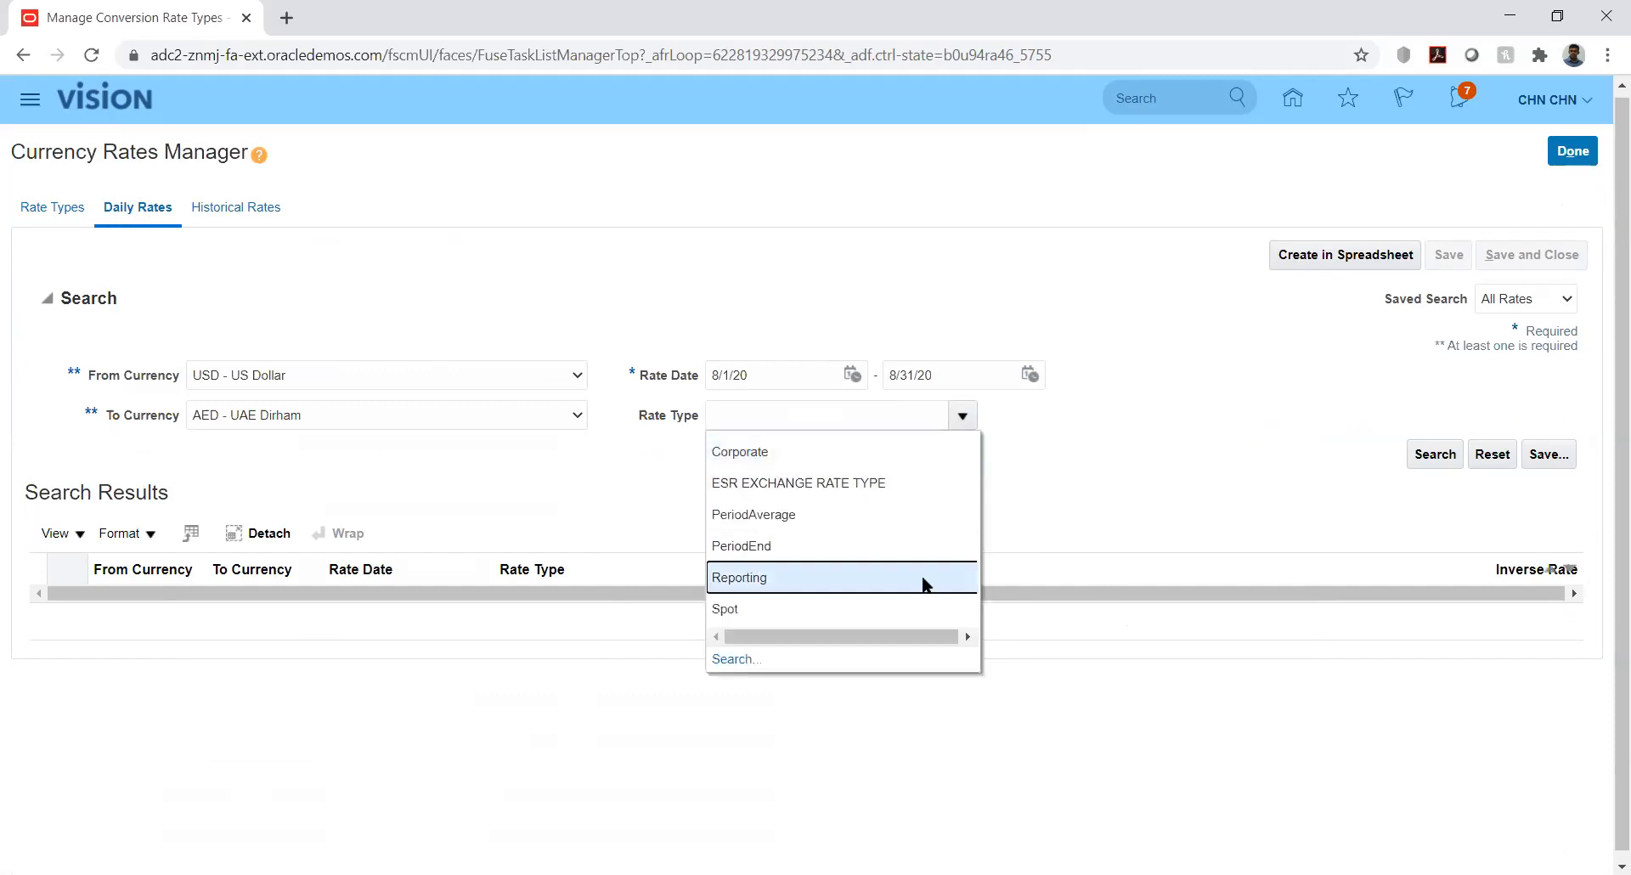
left_click(1093, 536)
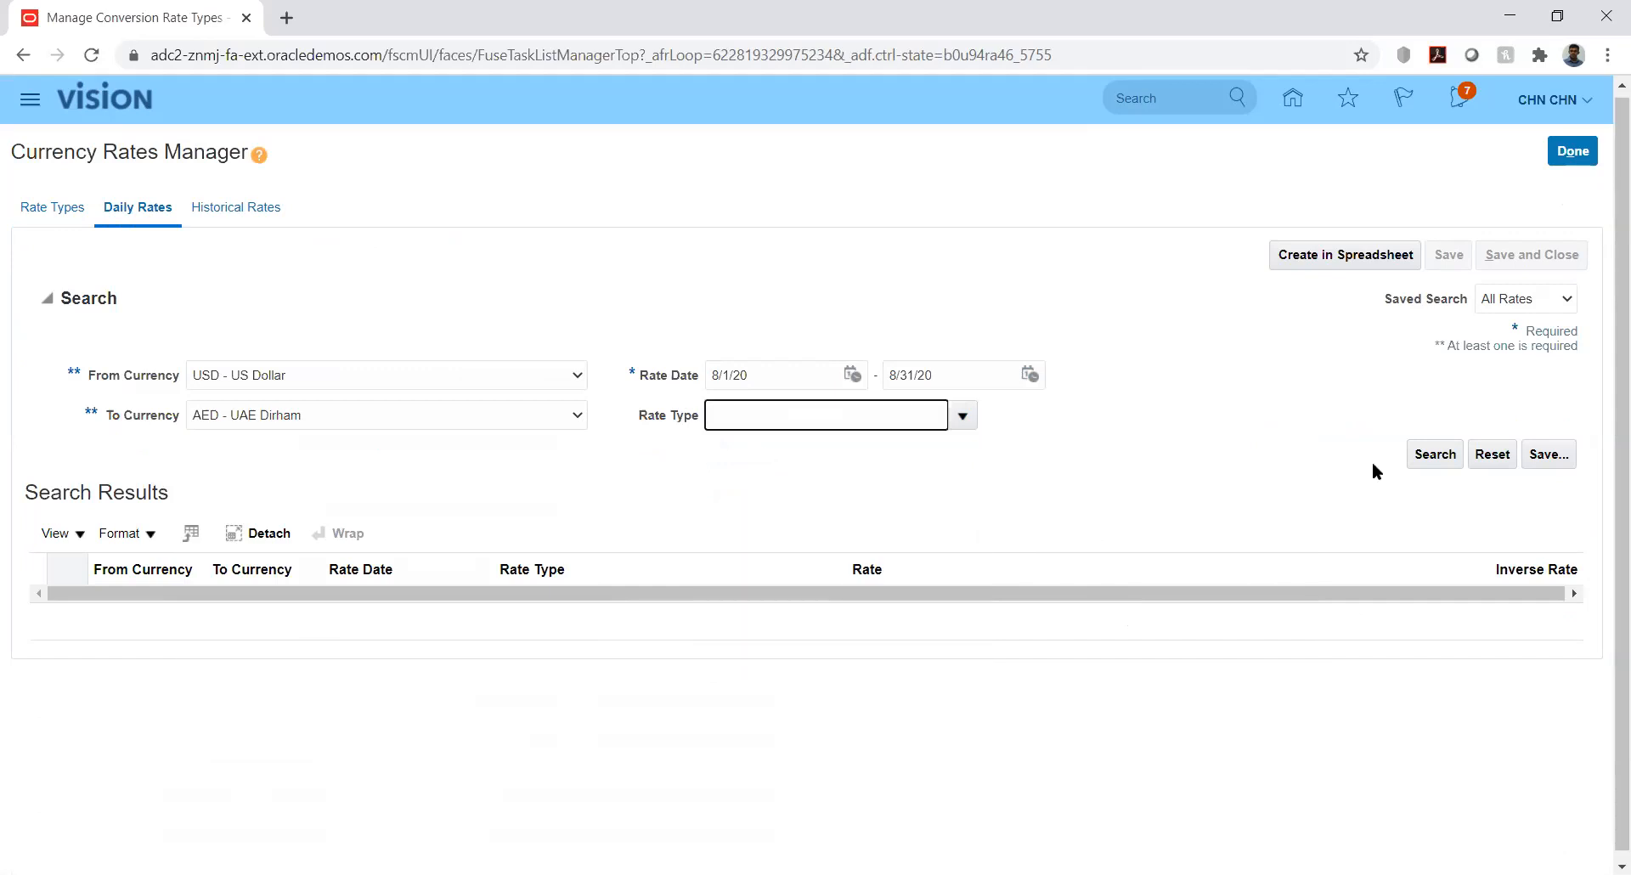
left_click(1427, 456)
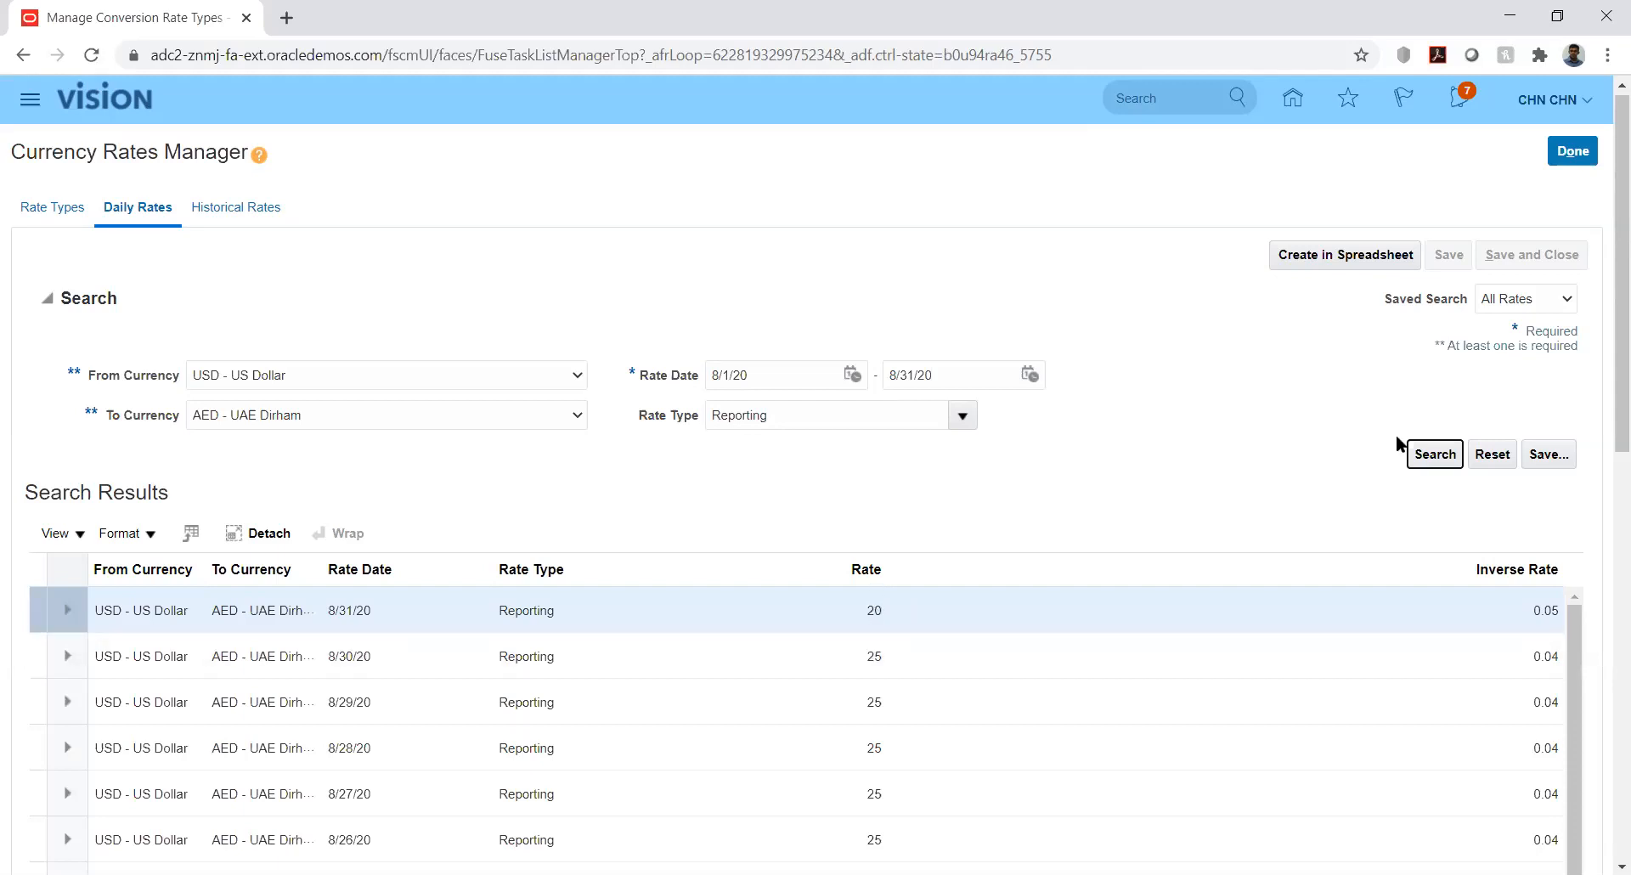
left_click_drag(1606, 370, 1606, 501)
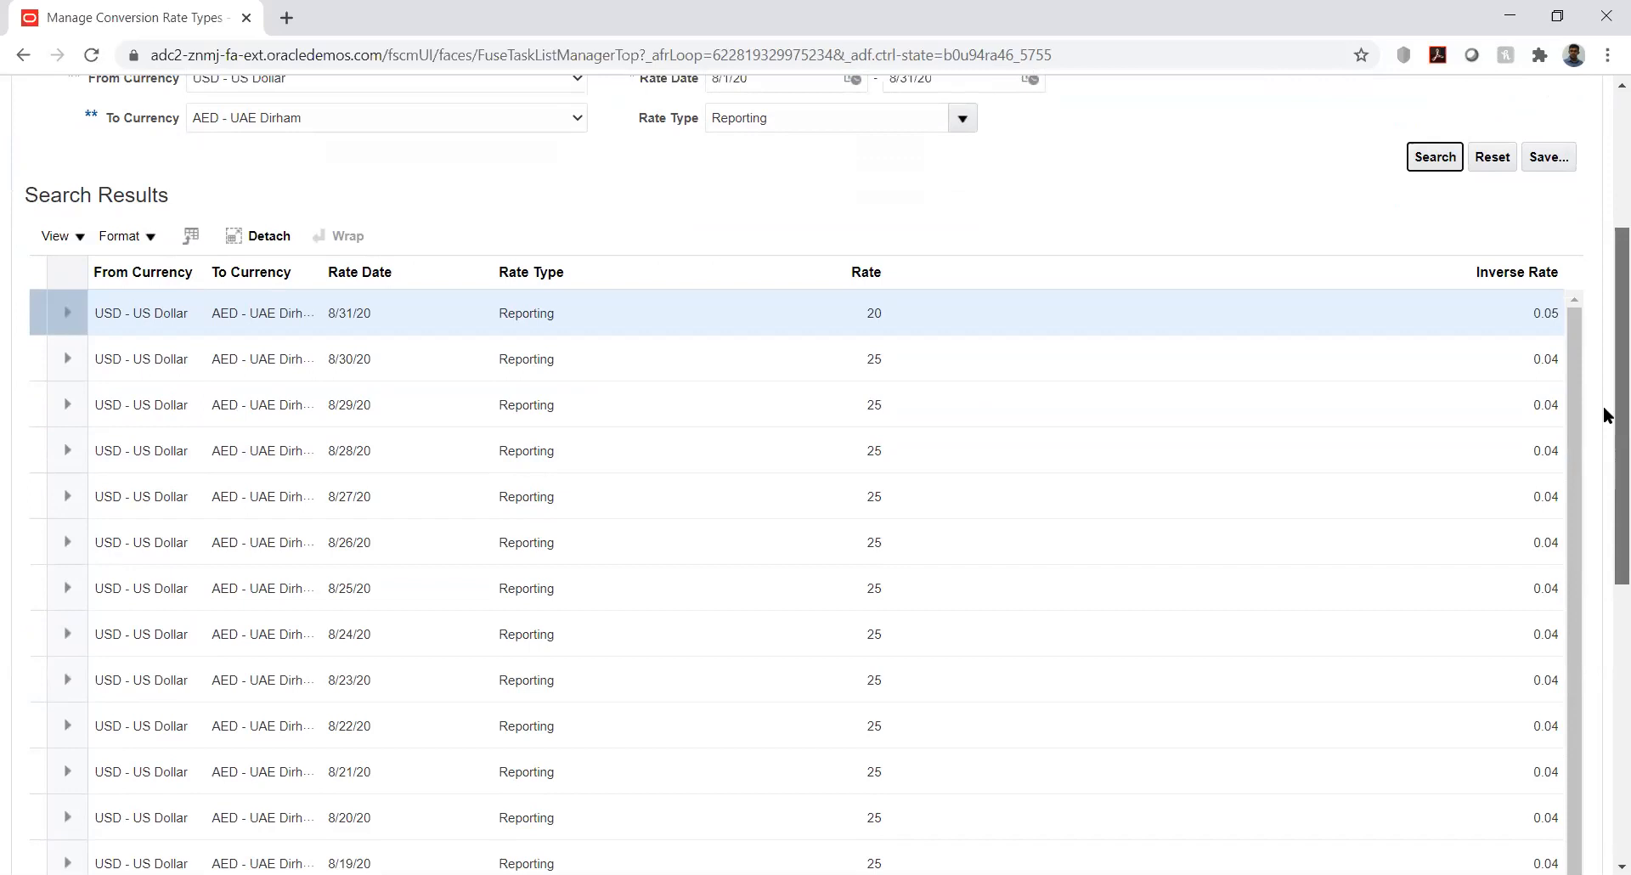
scroll(1604, 289, "up", 4)
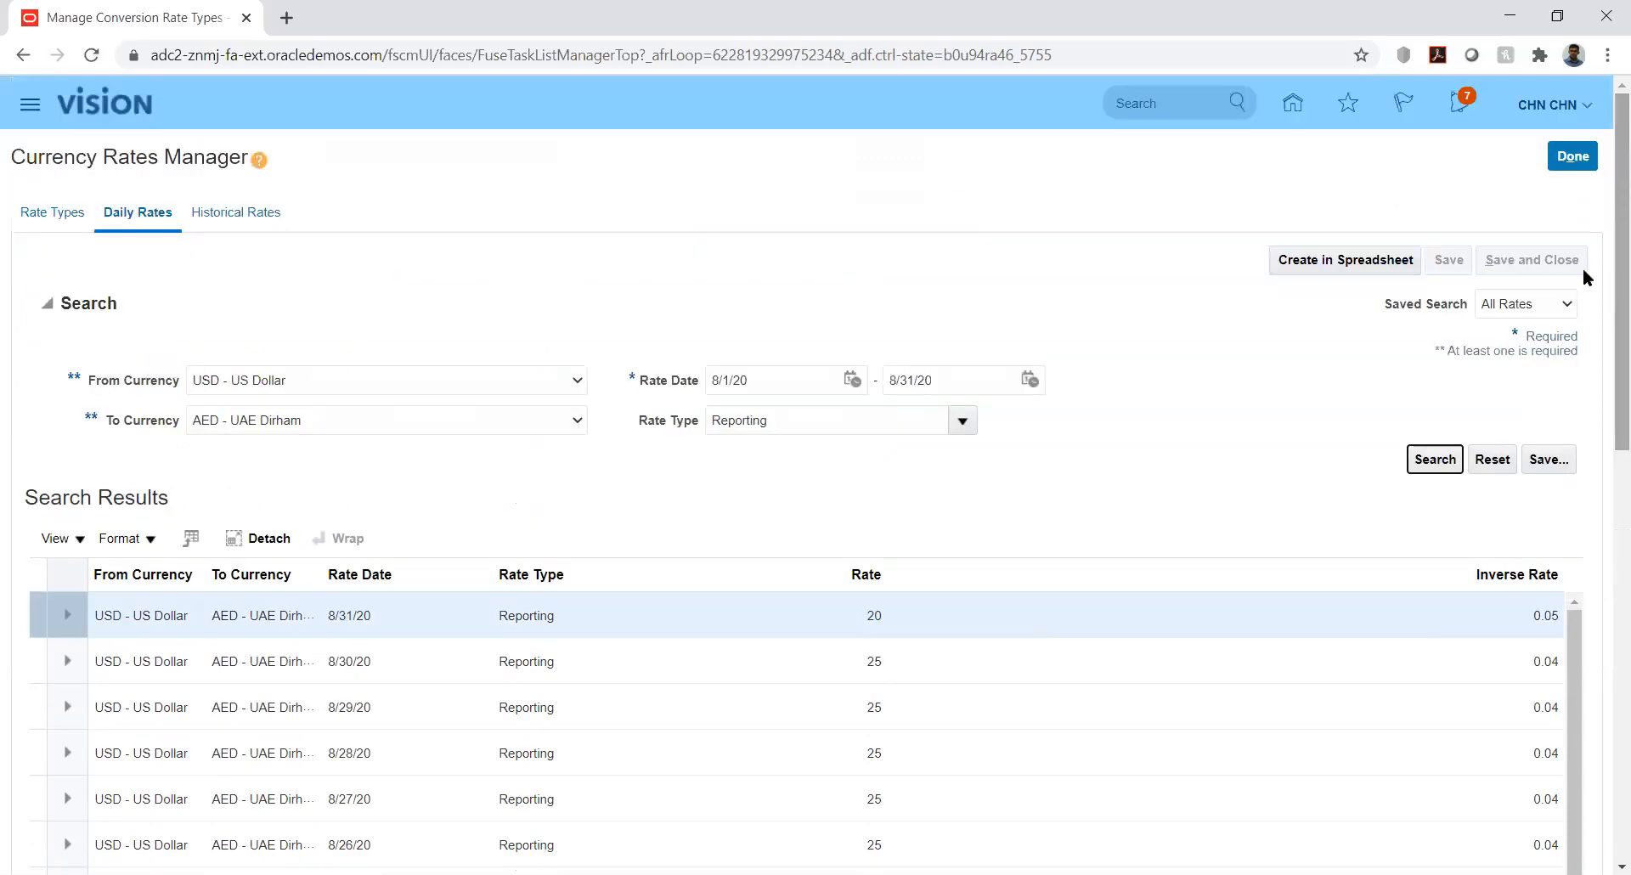
Close Currency Rates Manager and return to the Vision home page springboard
left_click(1576, 161)
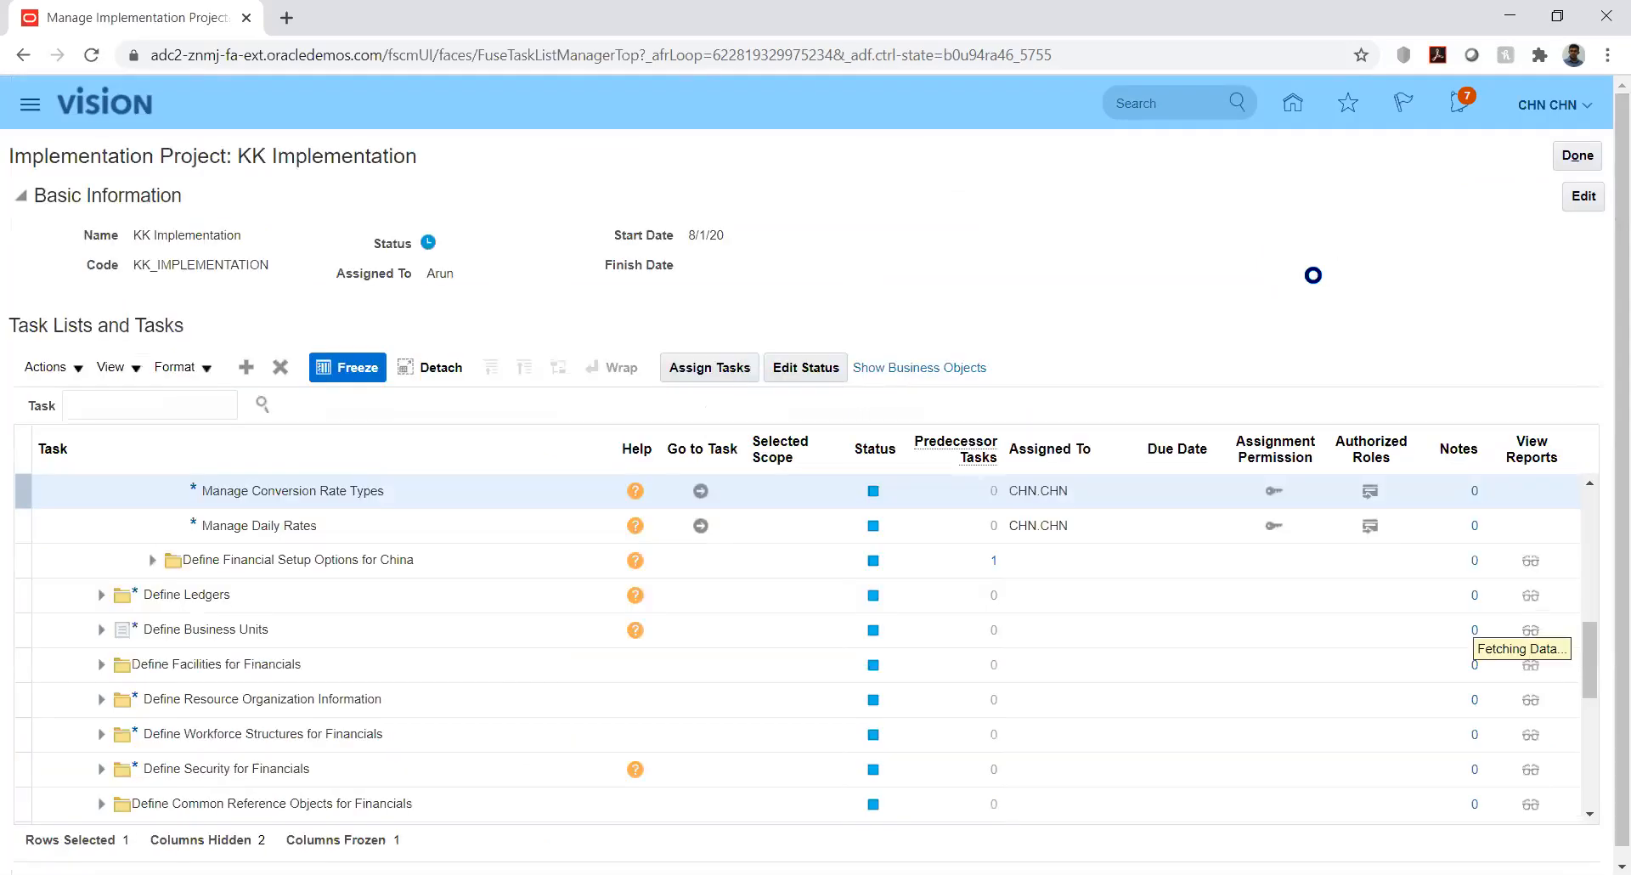
left_click(1292, 104)
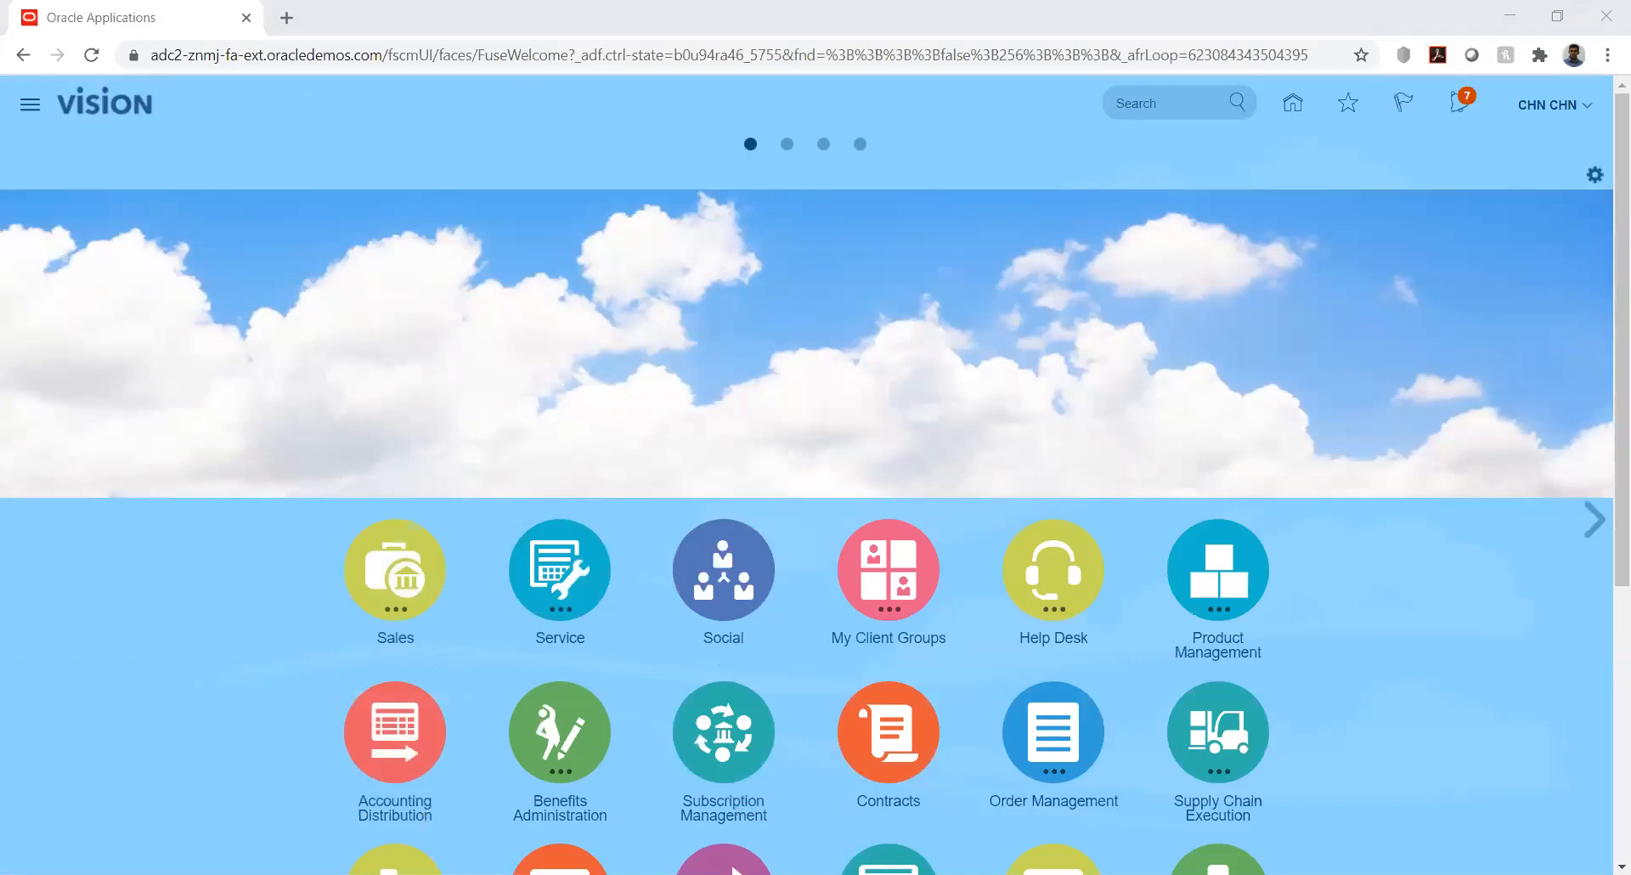
key("n")
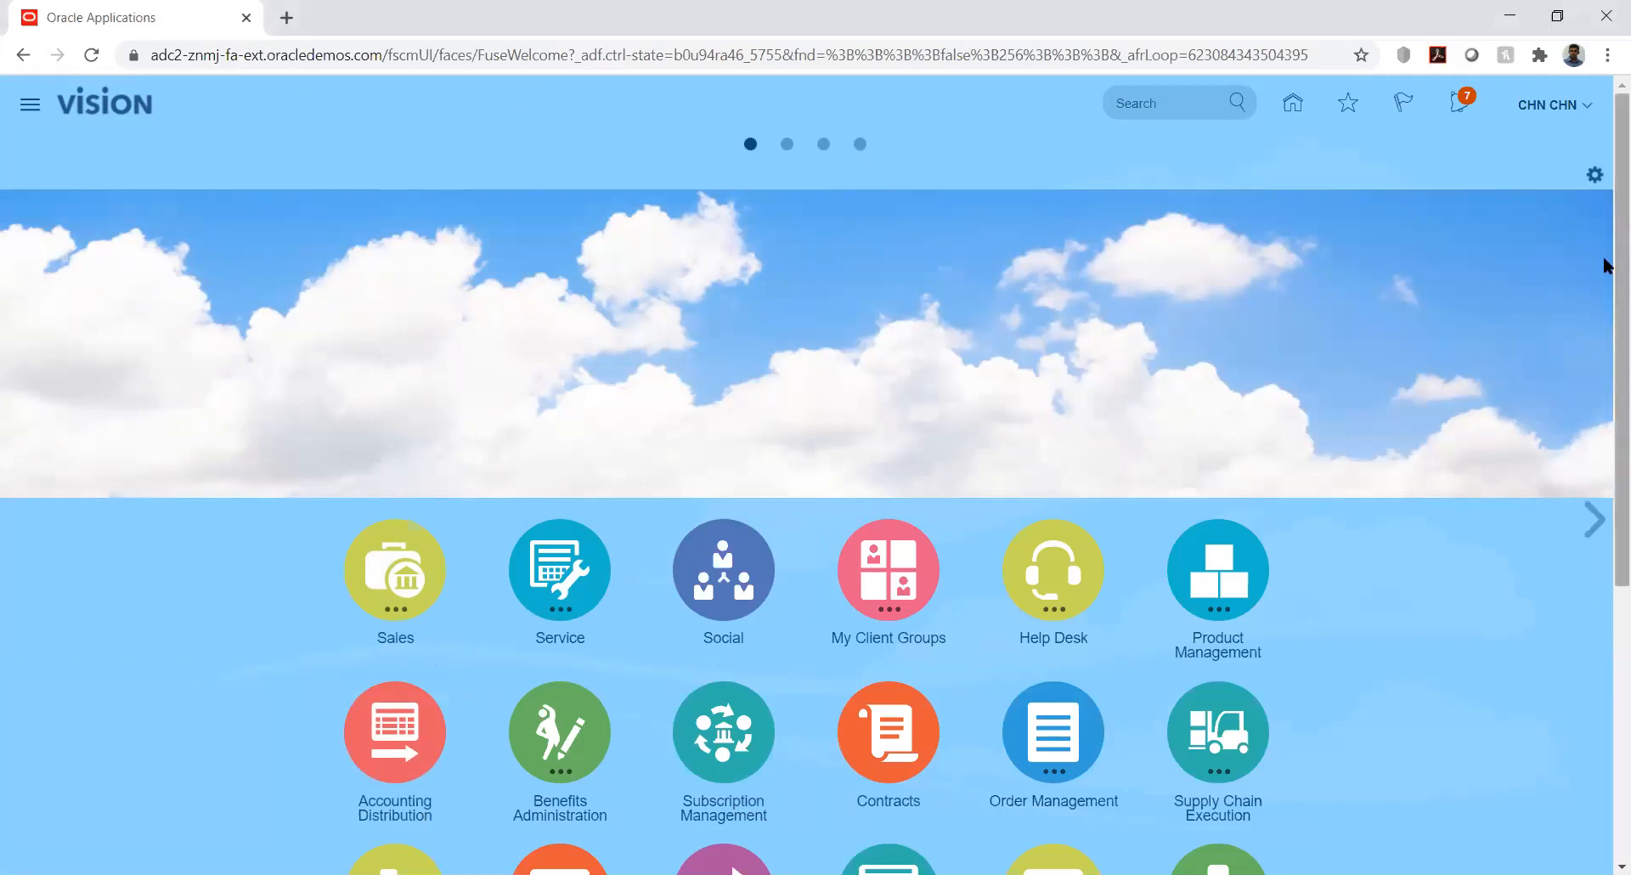
Go to Setup and Maintenance and open Manage Implementation Projects from its Tasks panel
left_click(1589, 106)
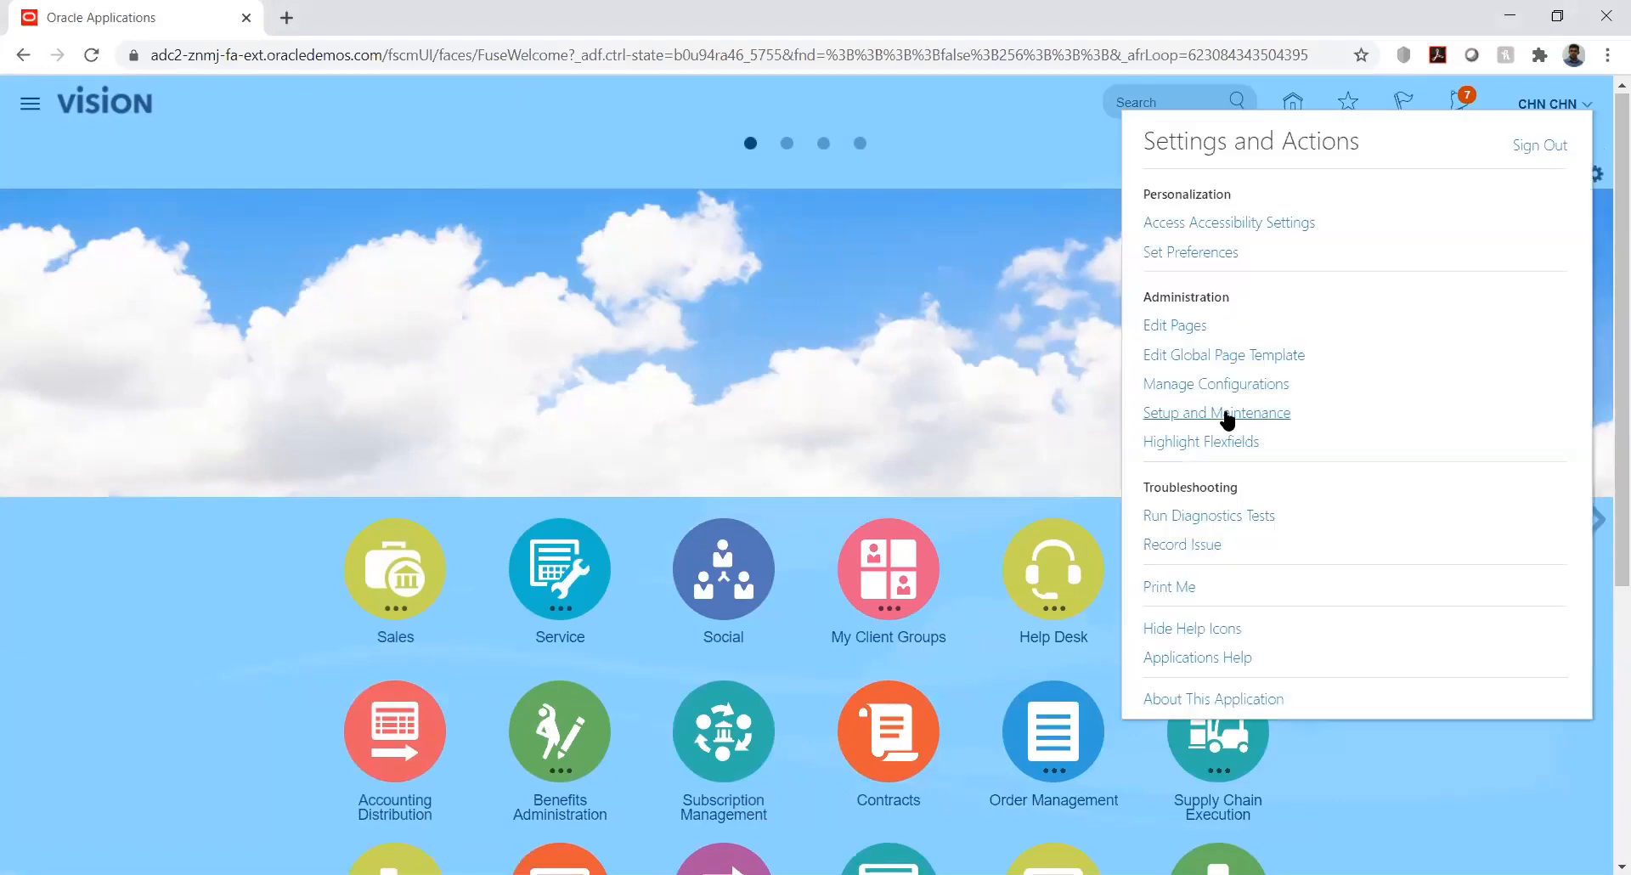
left_click(1226, 414)
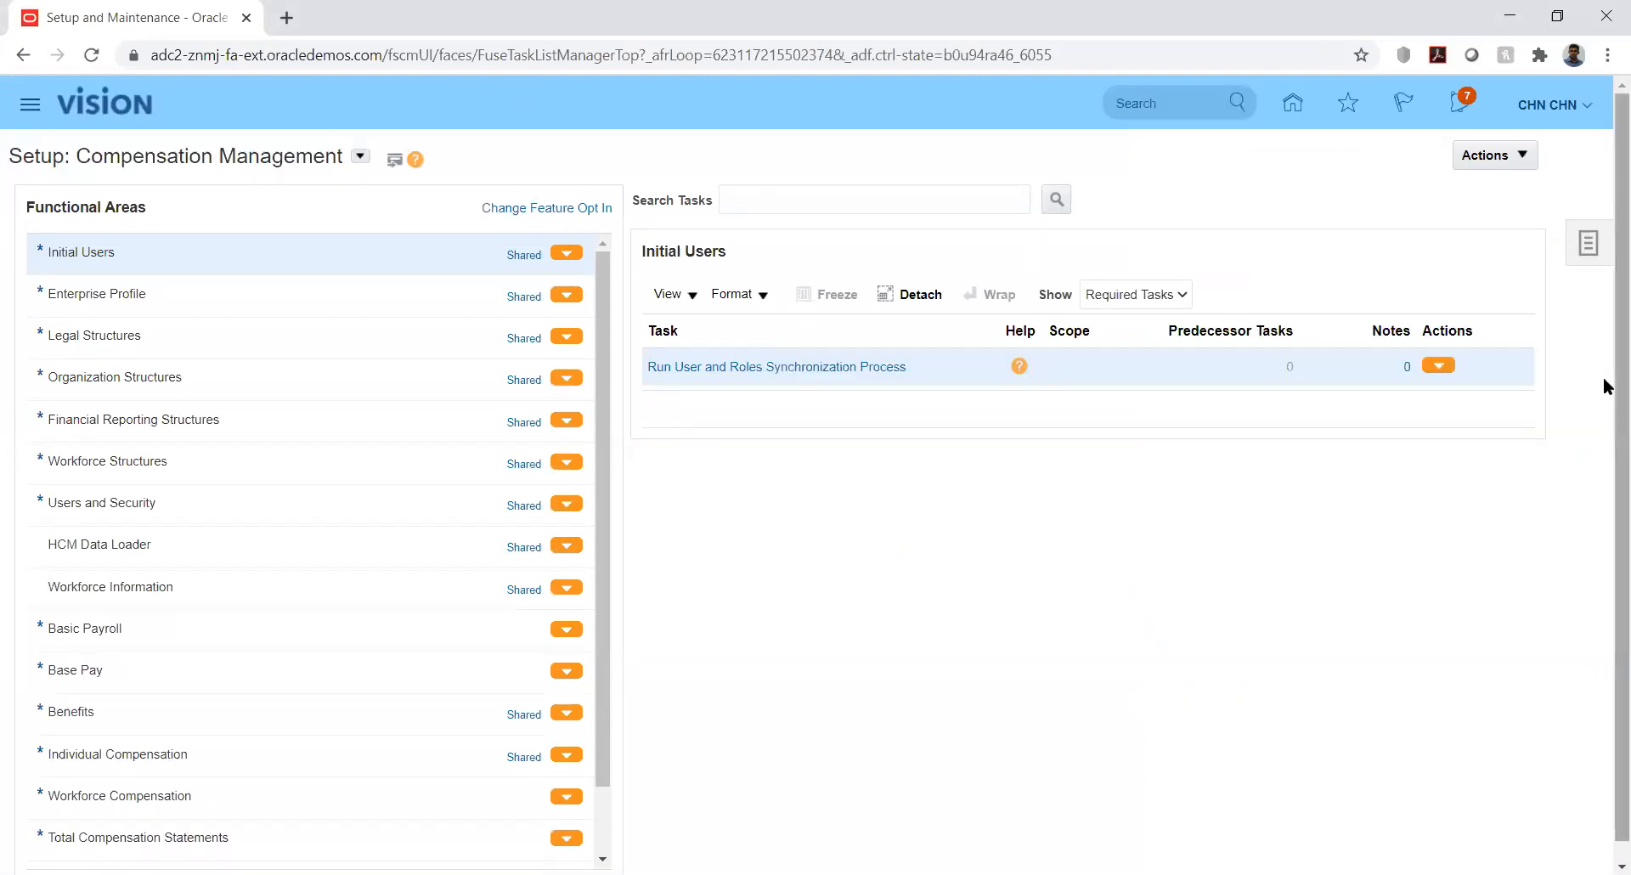
scroll(1605, 442, "down", 2)
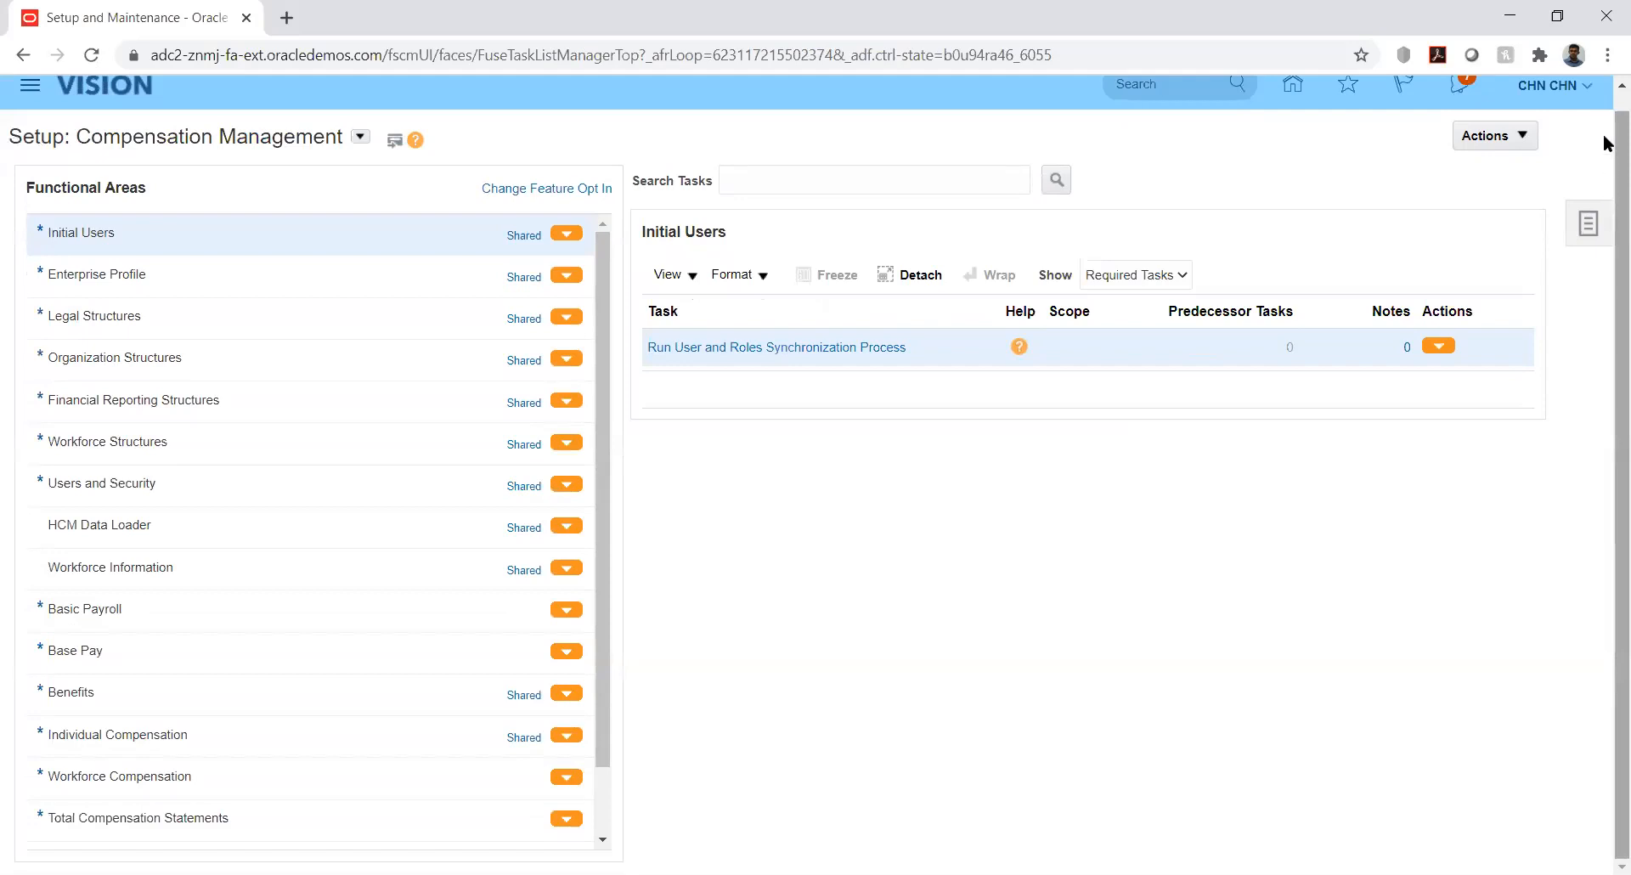
right_click(1604, 101)
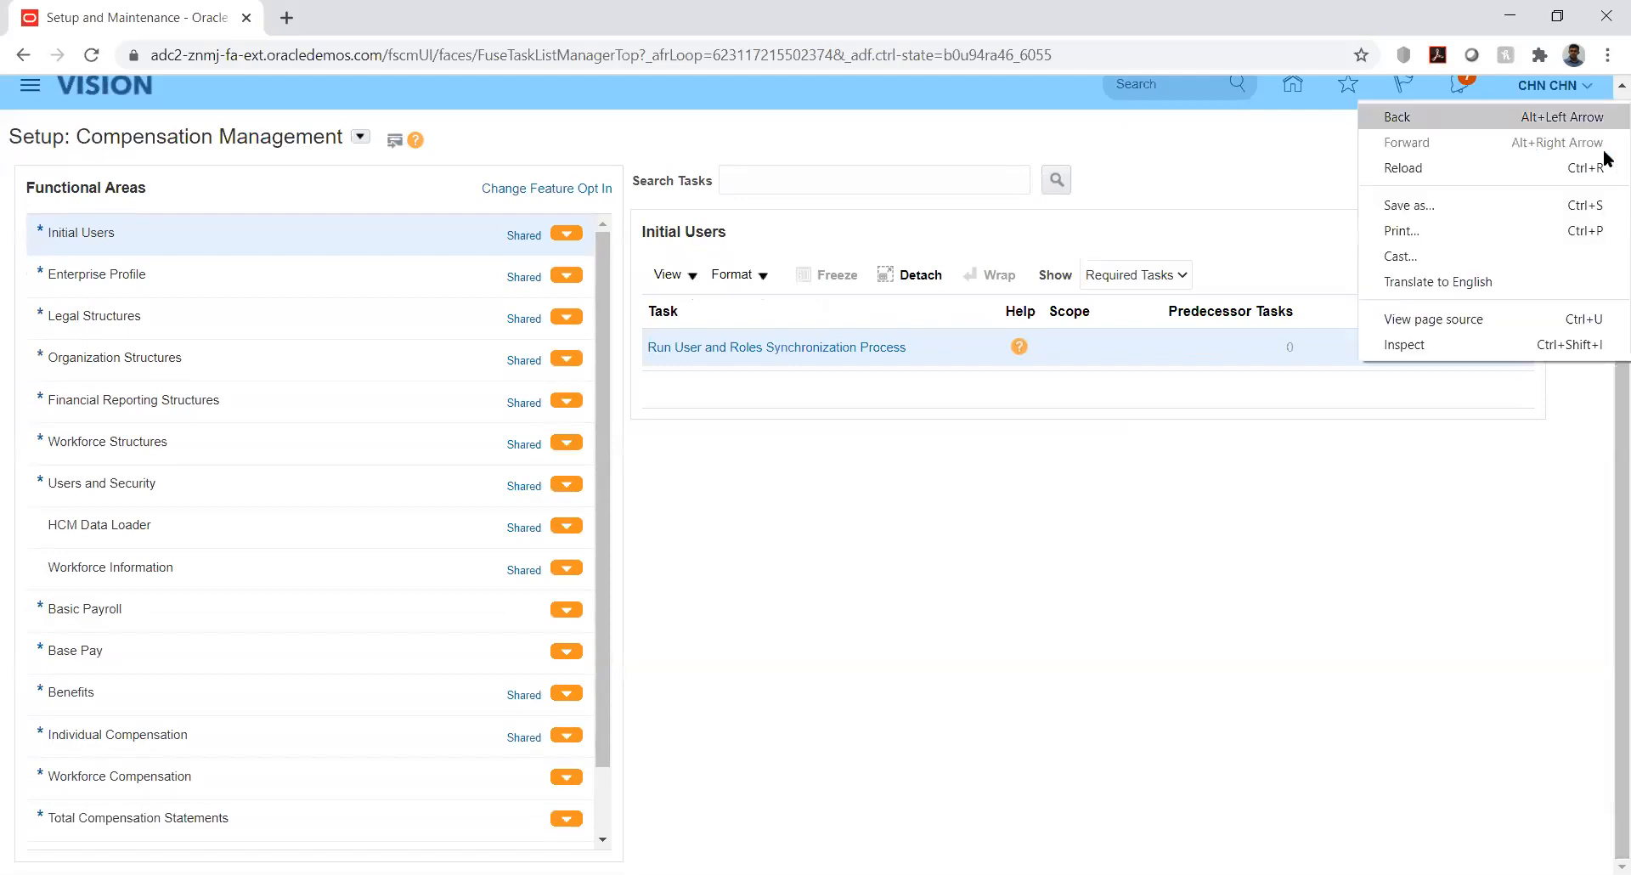
left_click(1364, 528)
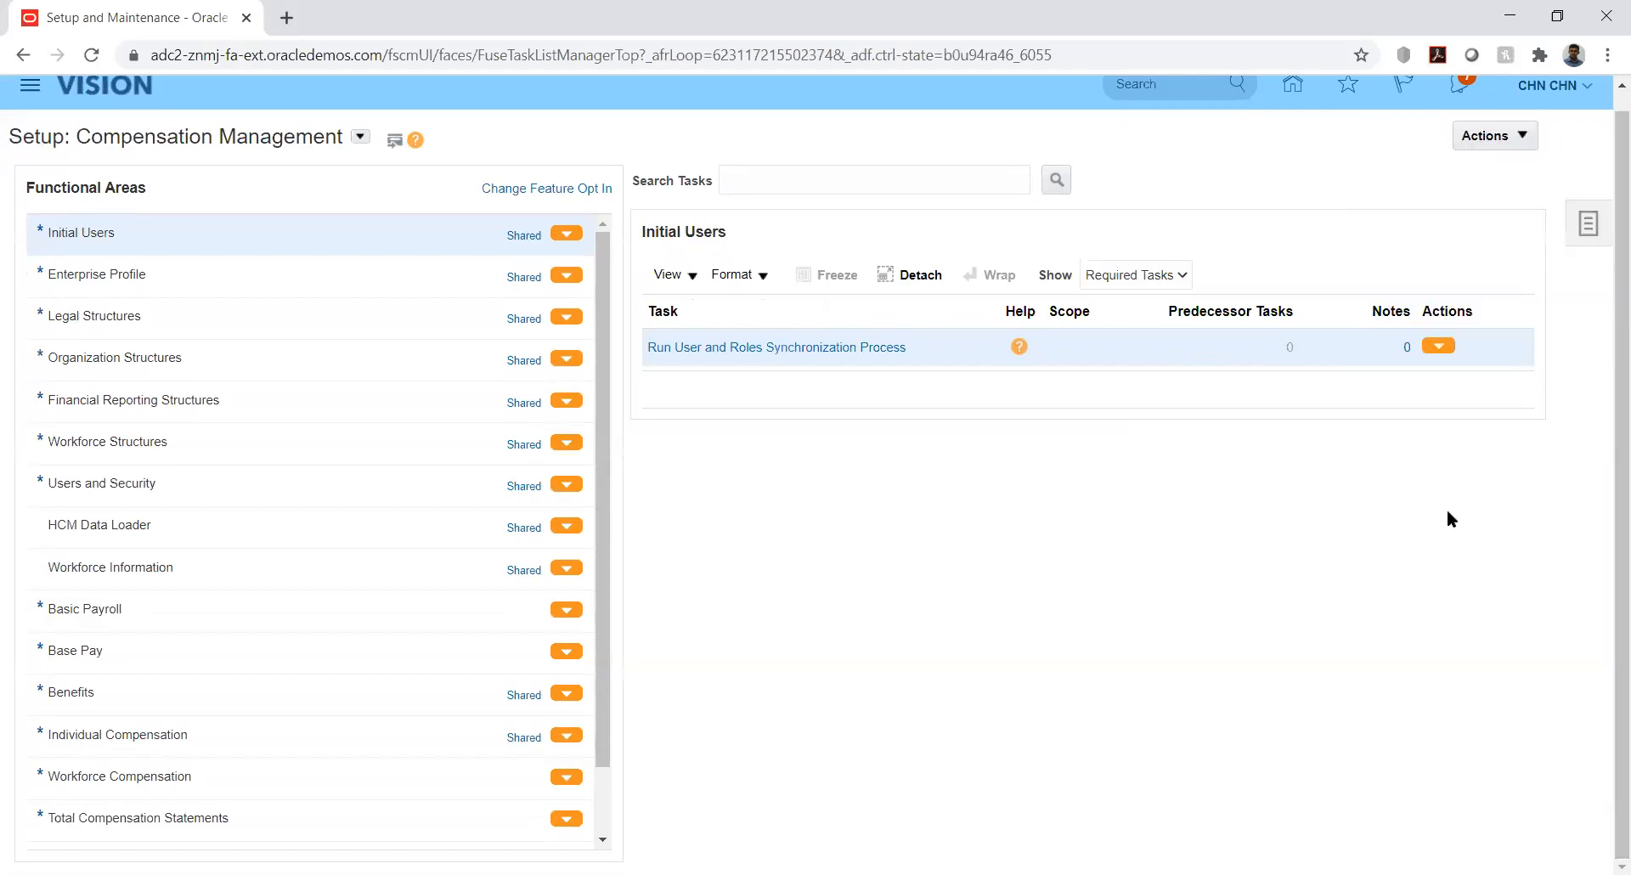
left_click(1588, 231)
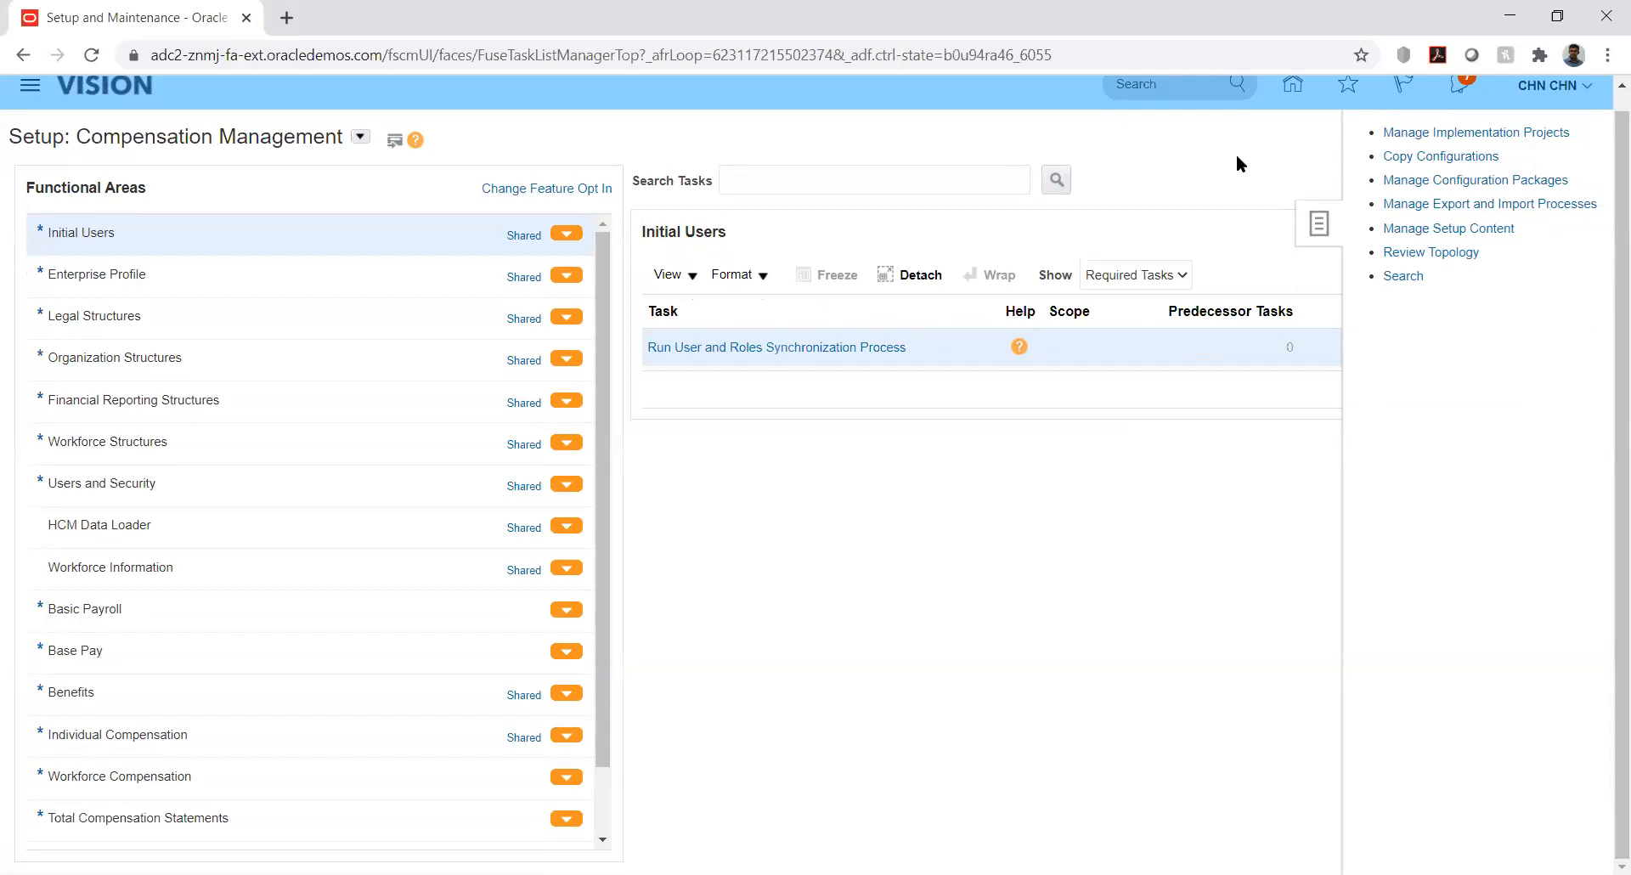
left_click(1406, 132)
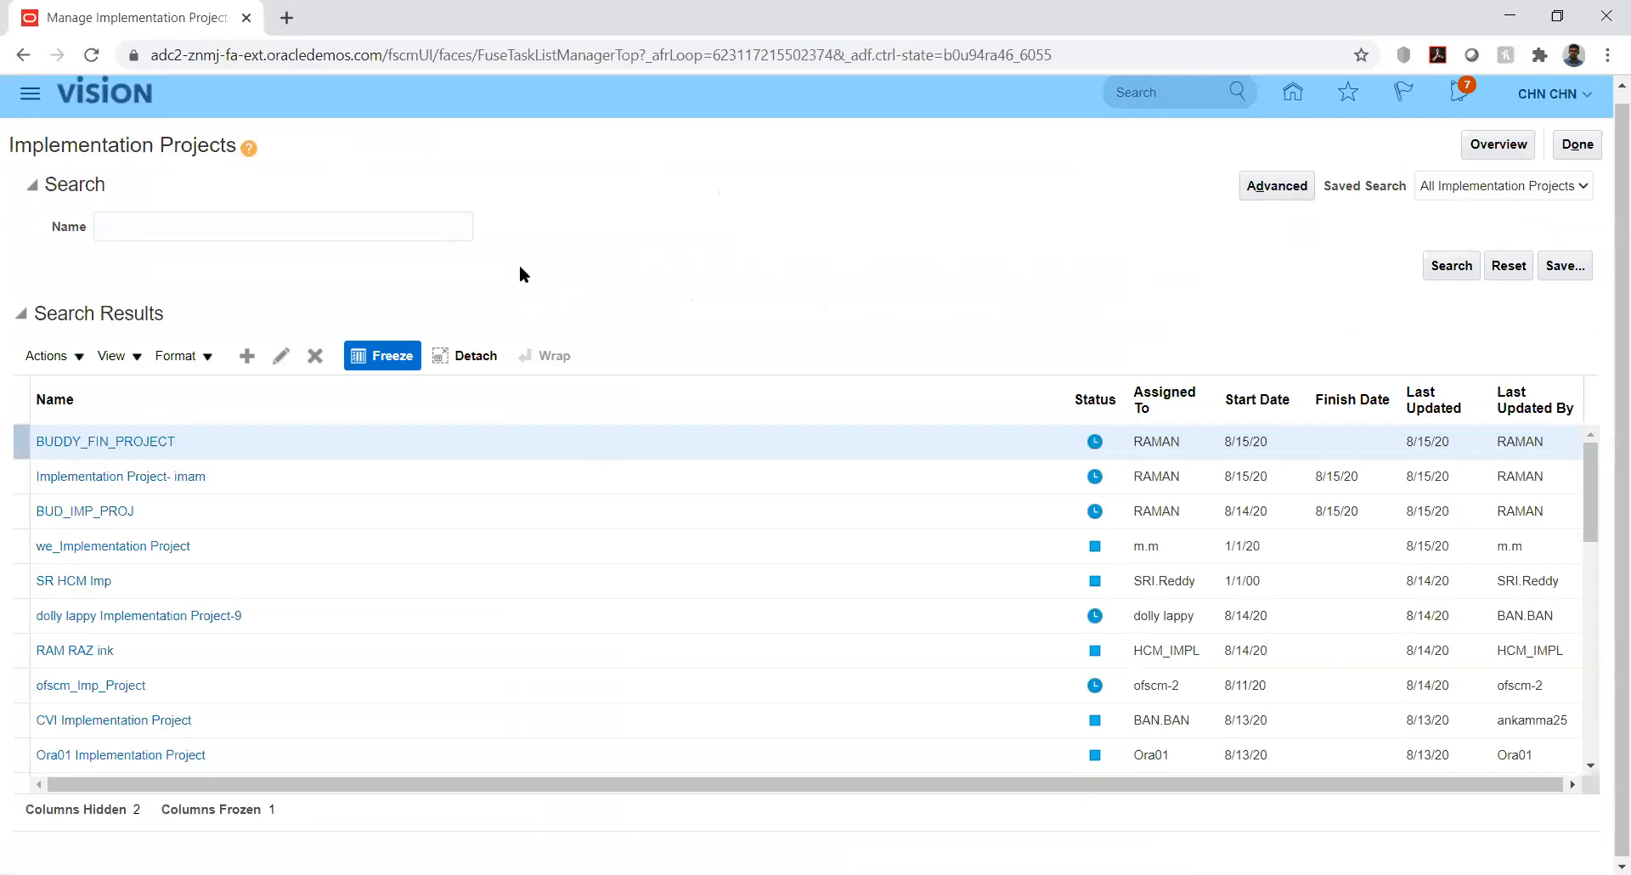
Search implementation projects by name 'kk' and open KK Implementation
left_click(410, 224)
type("kk")
key("Return")
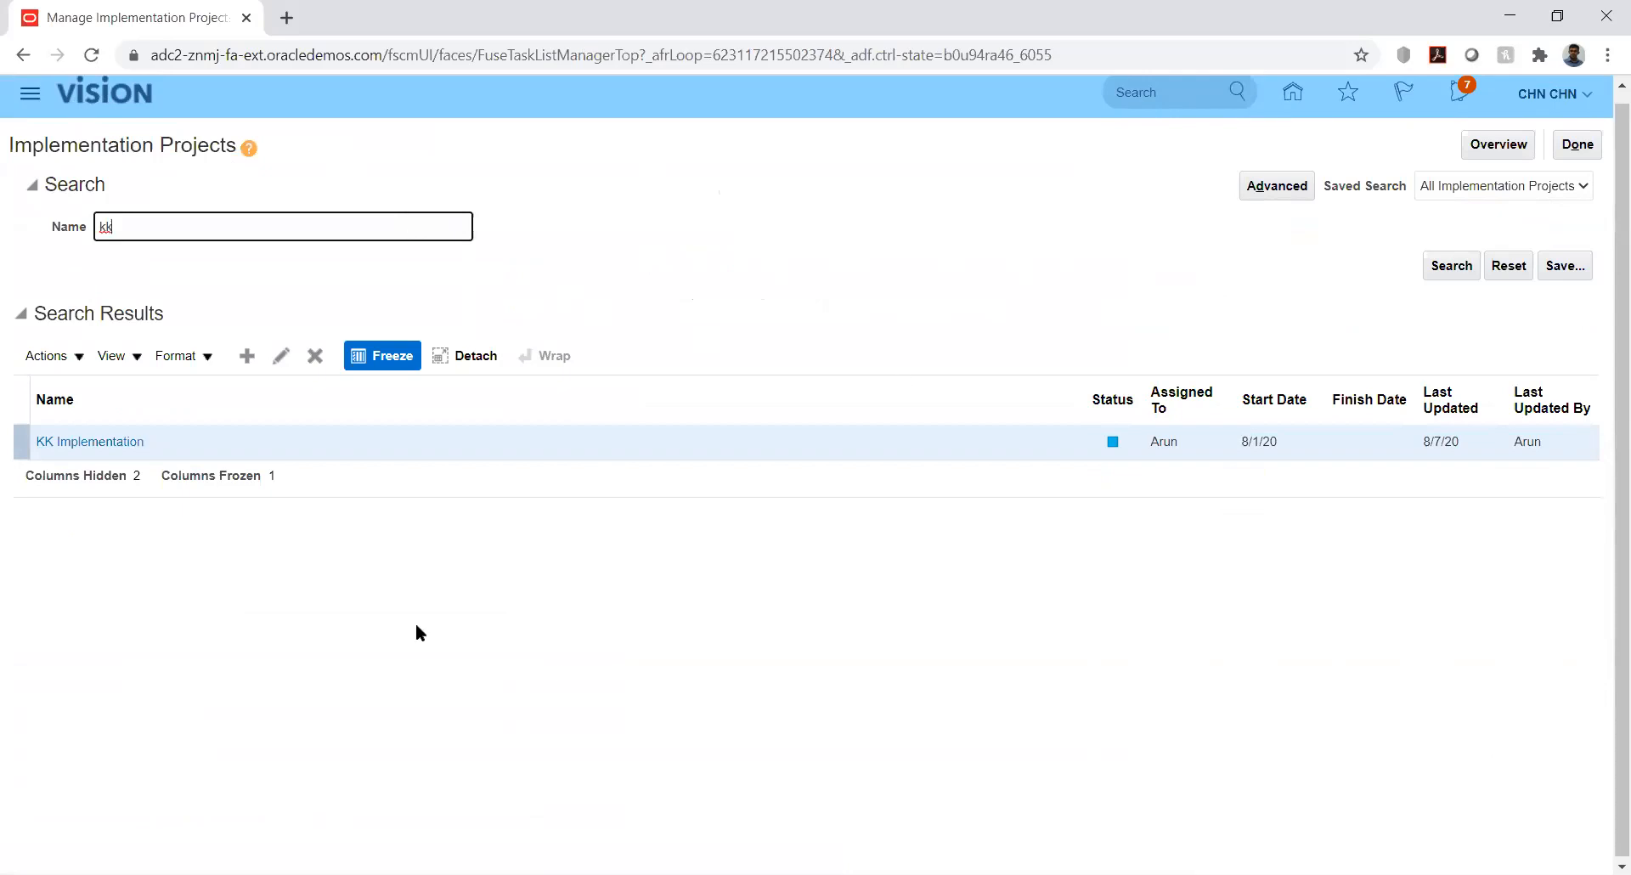
left_click(46, 443)
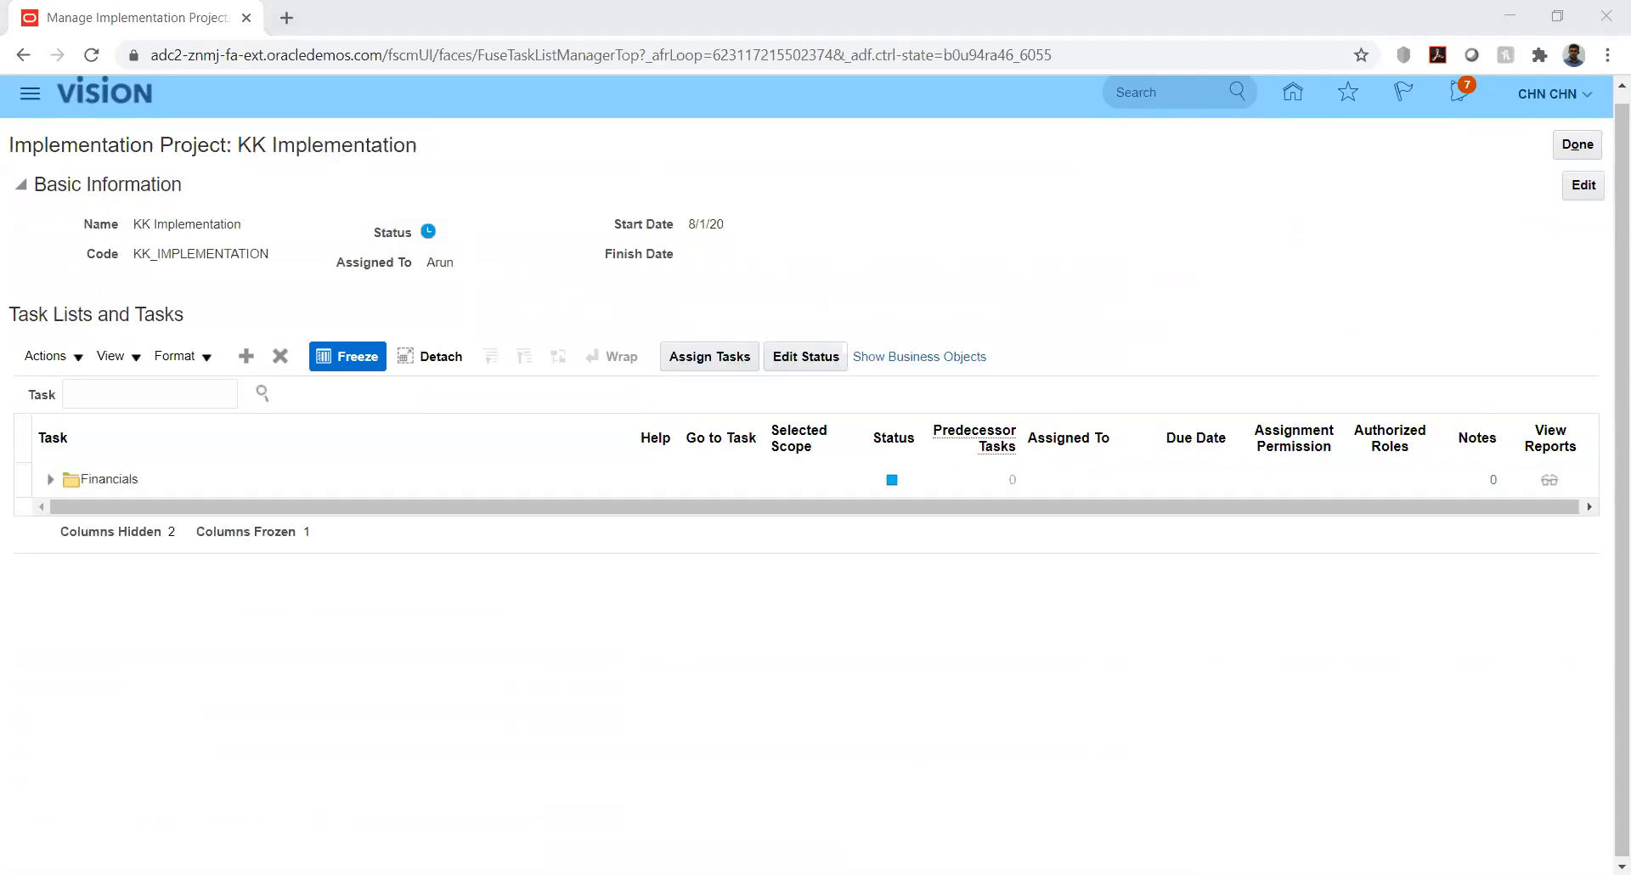
Expand Financials, Define Common Applications Configuration, Define Budget Configuration and Define Budgetary Controls
left_click(51, 479)
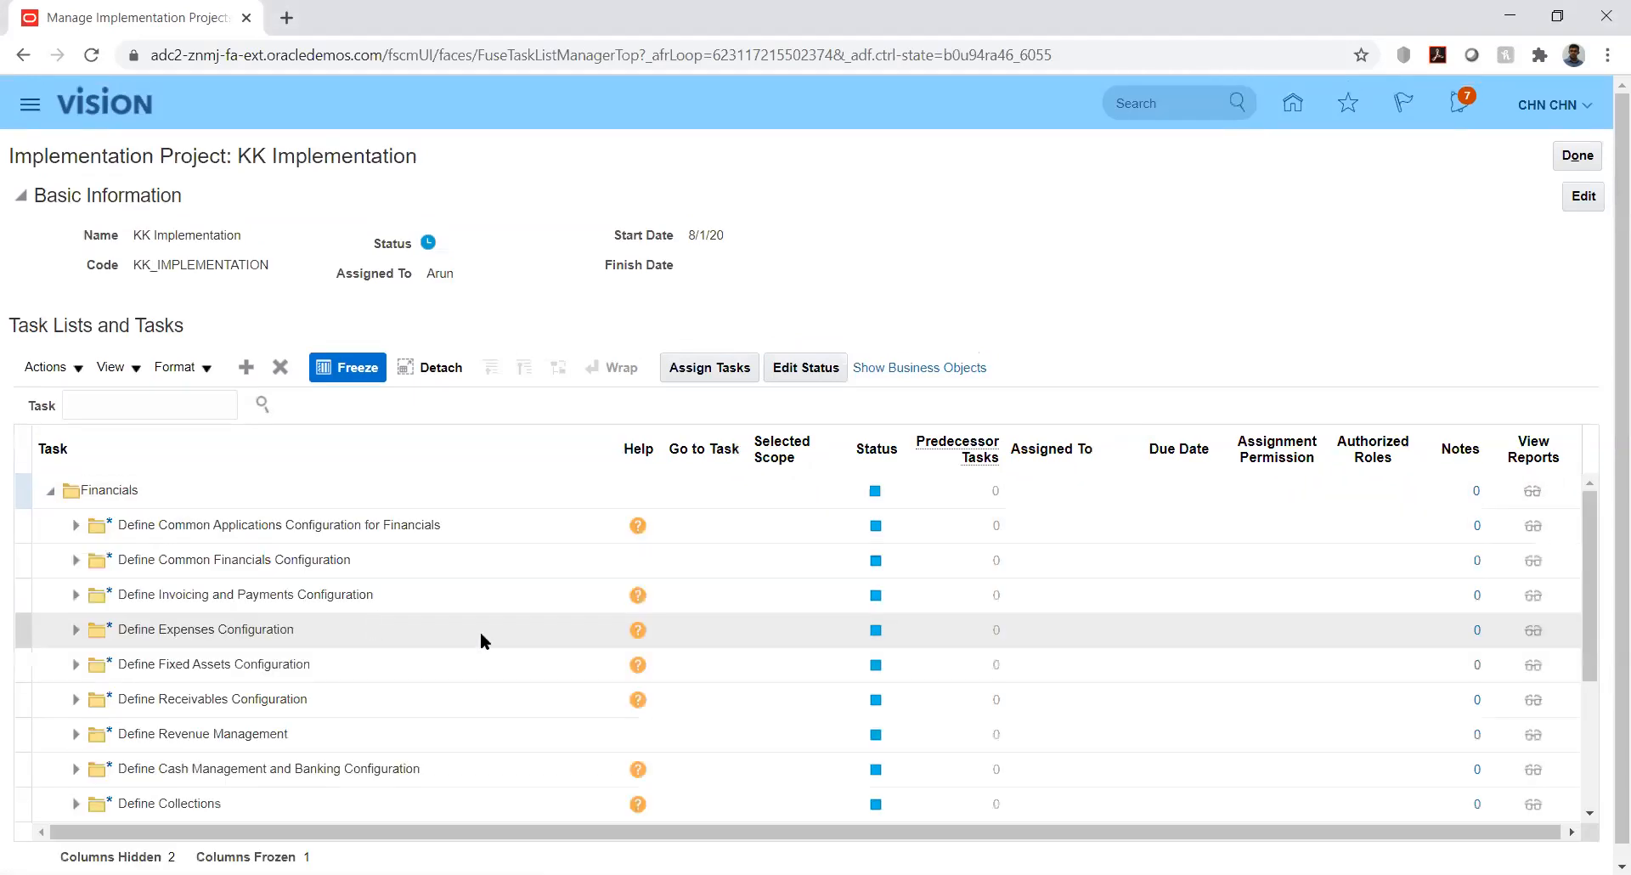
left_click(75, 529)
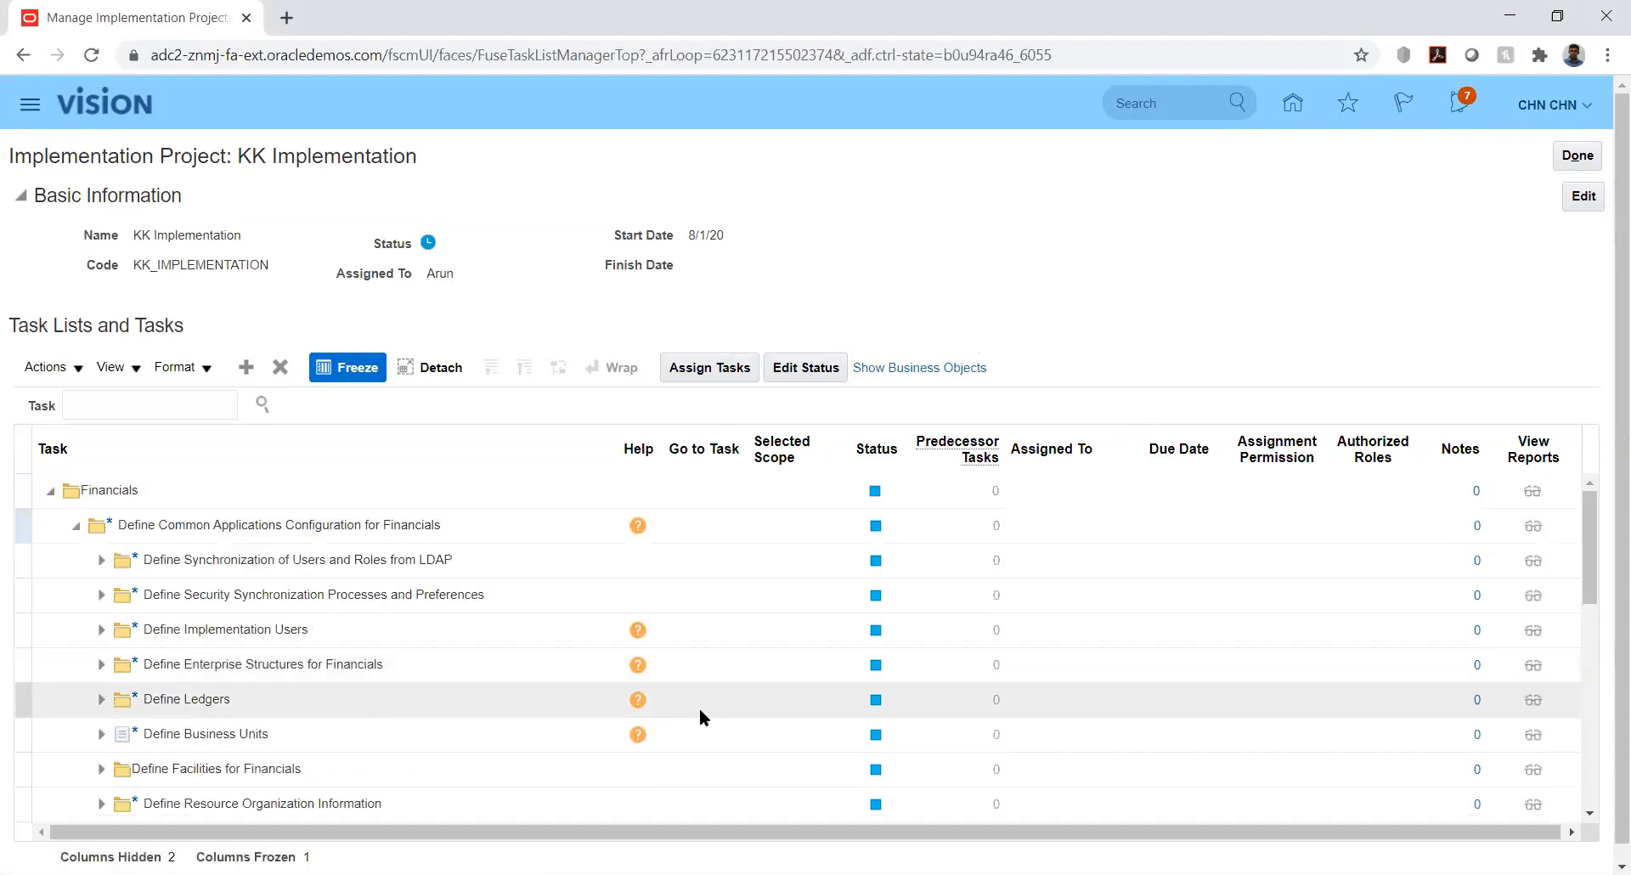
left_click(1588, 561)
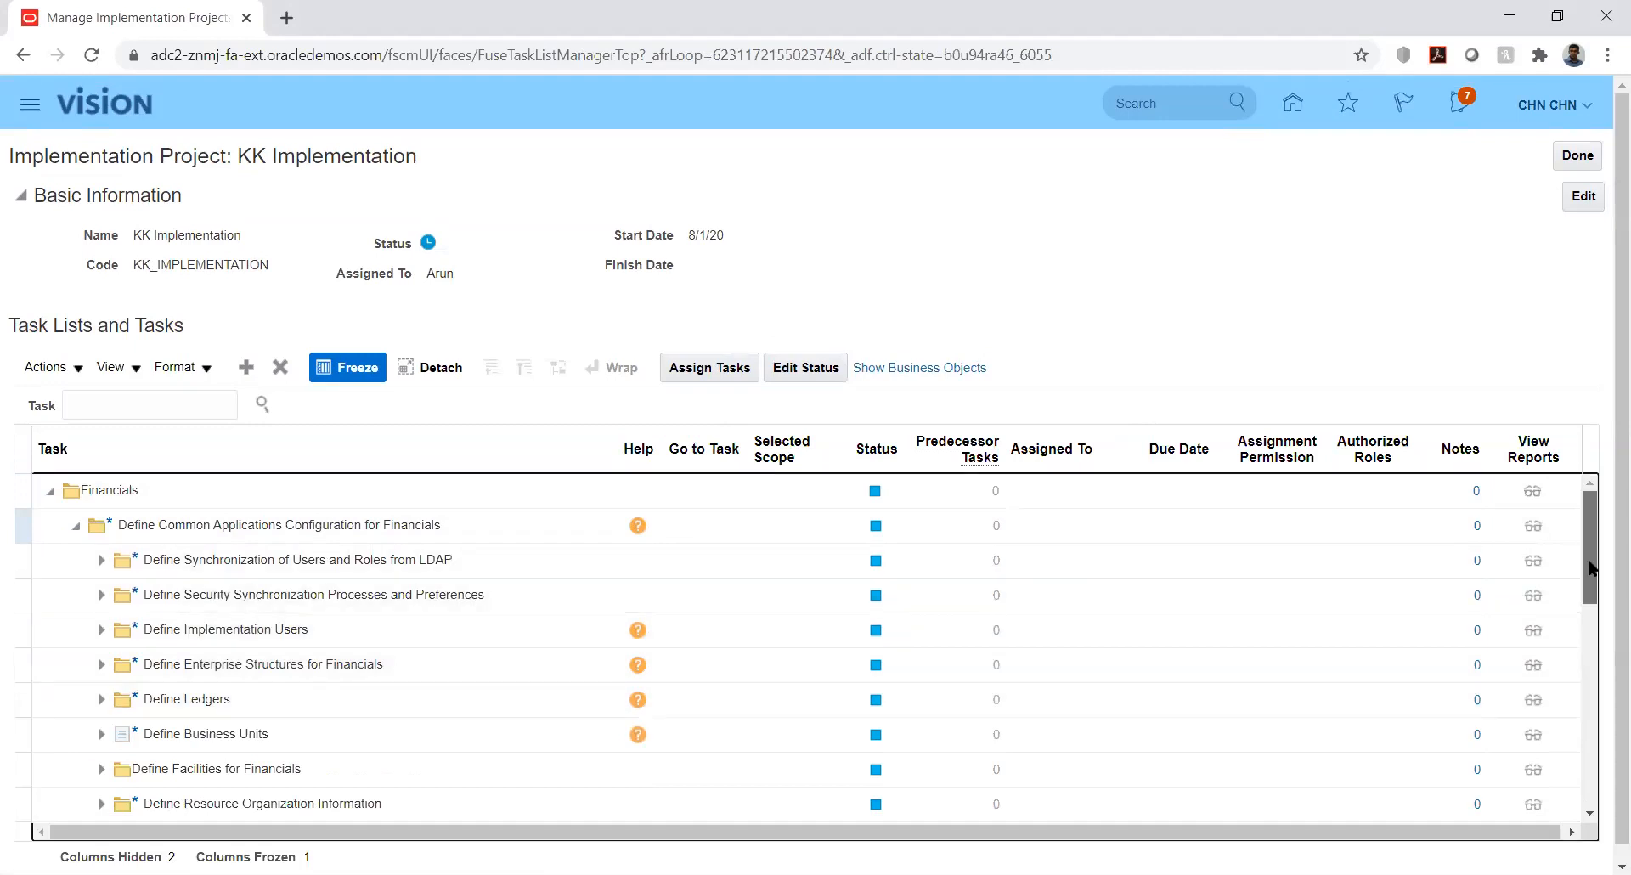
left_click_drag(1591, 591, 1592, 752)
left_click(605, 751)
left_click(66, 728)
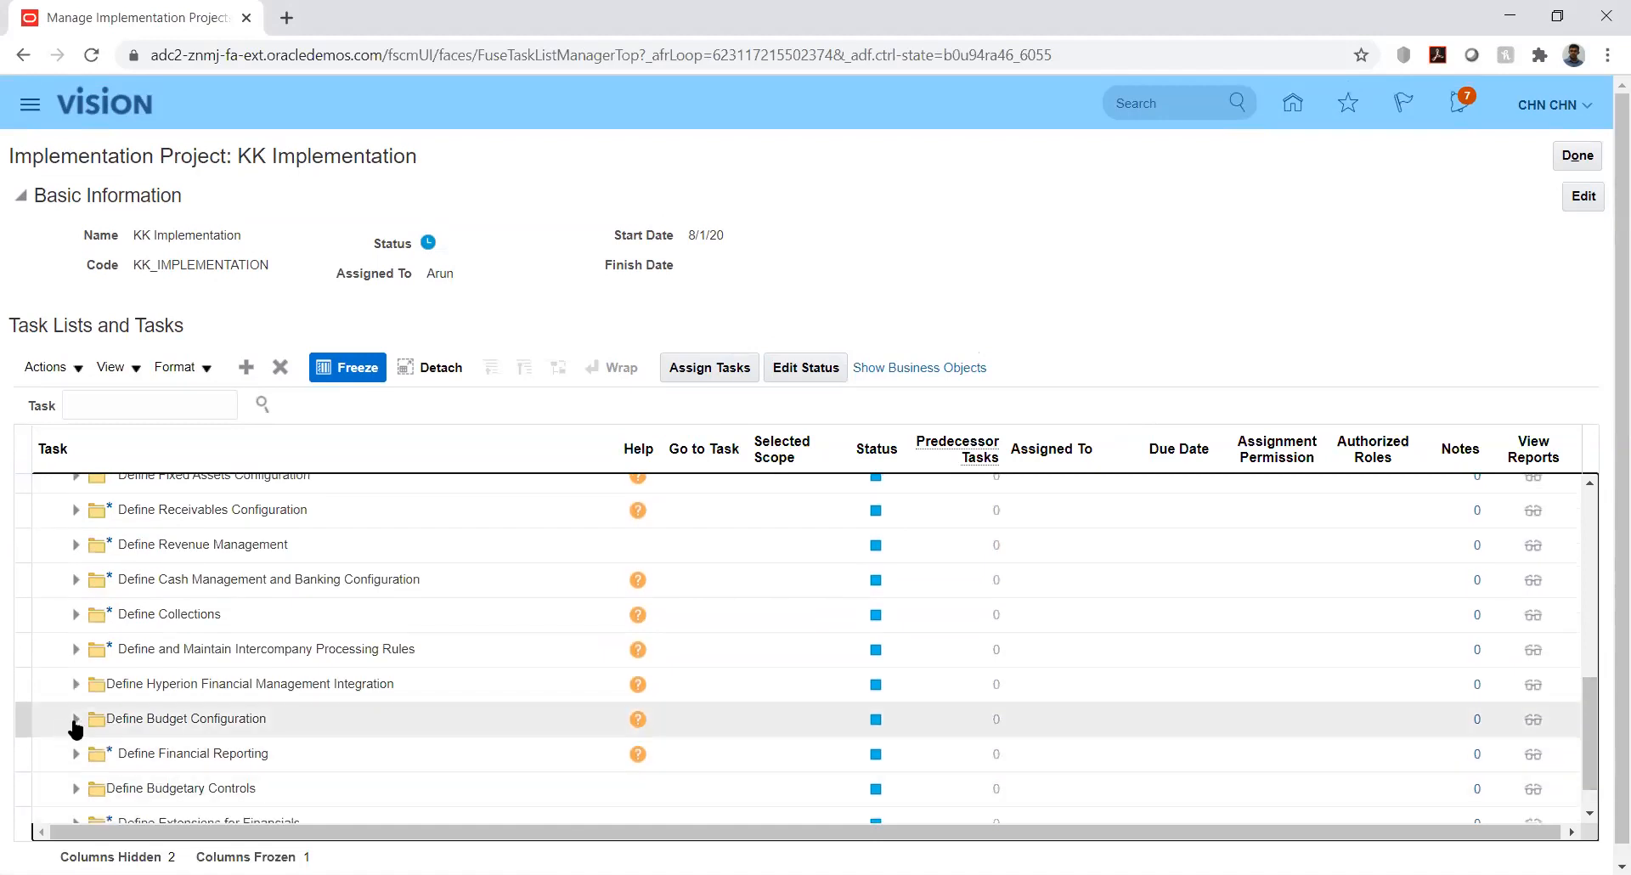
left_click(75, 728)
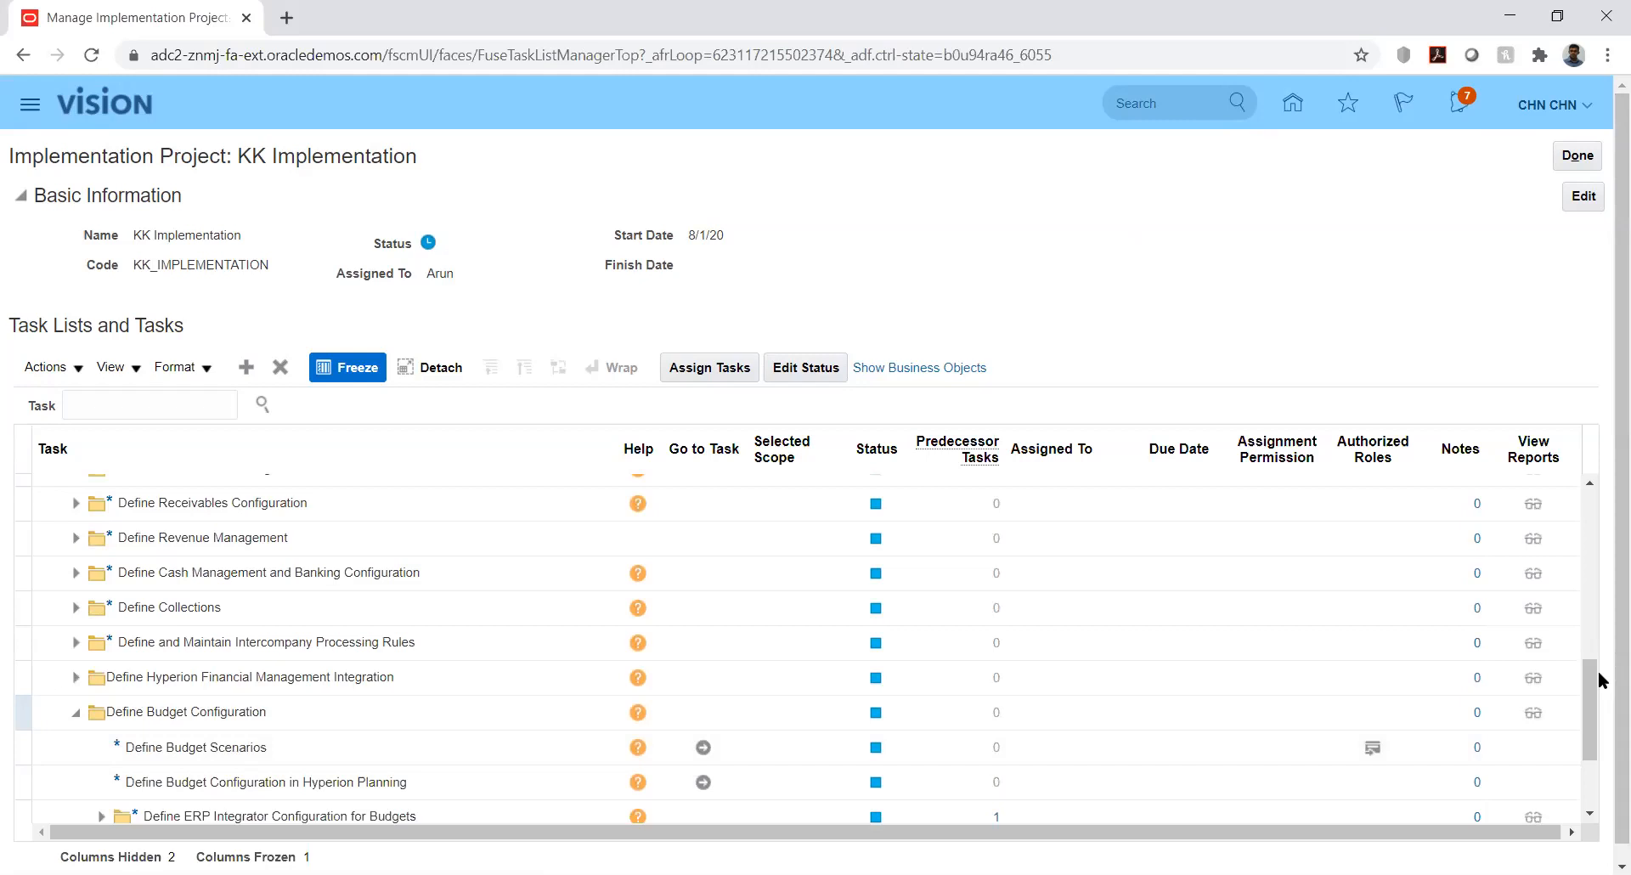
left_click_drag(1590, 676, 1600, 721)
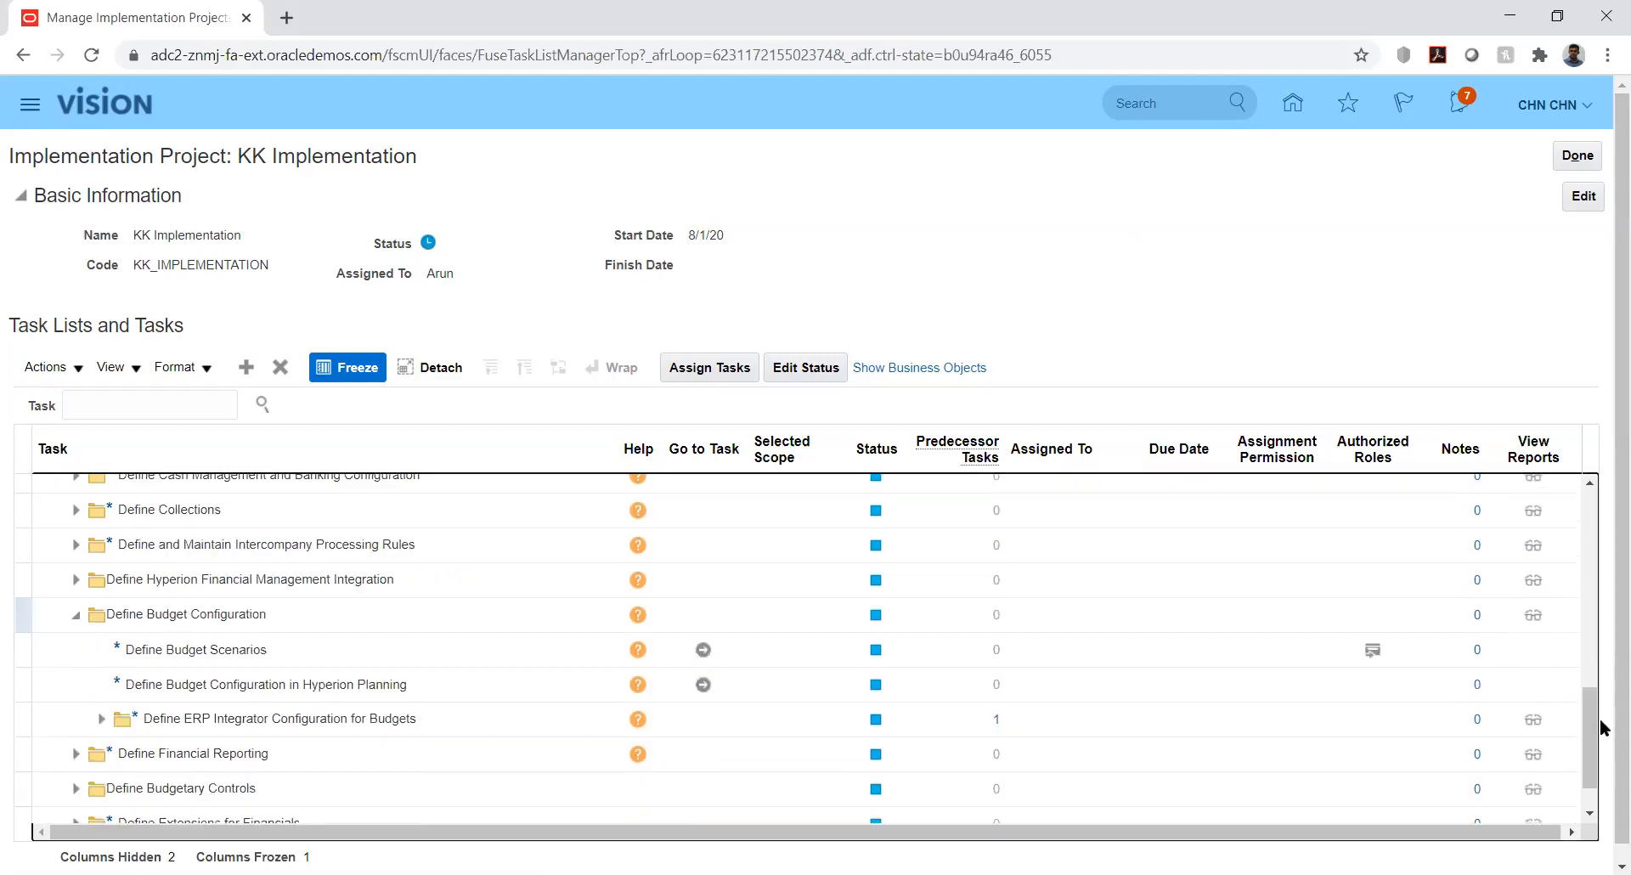
left_click(76, 792)
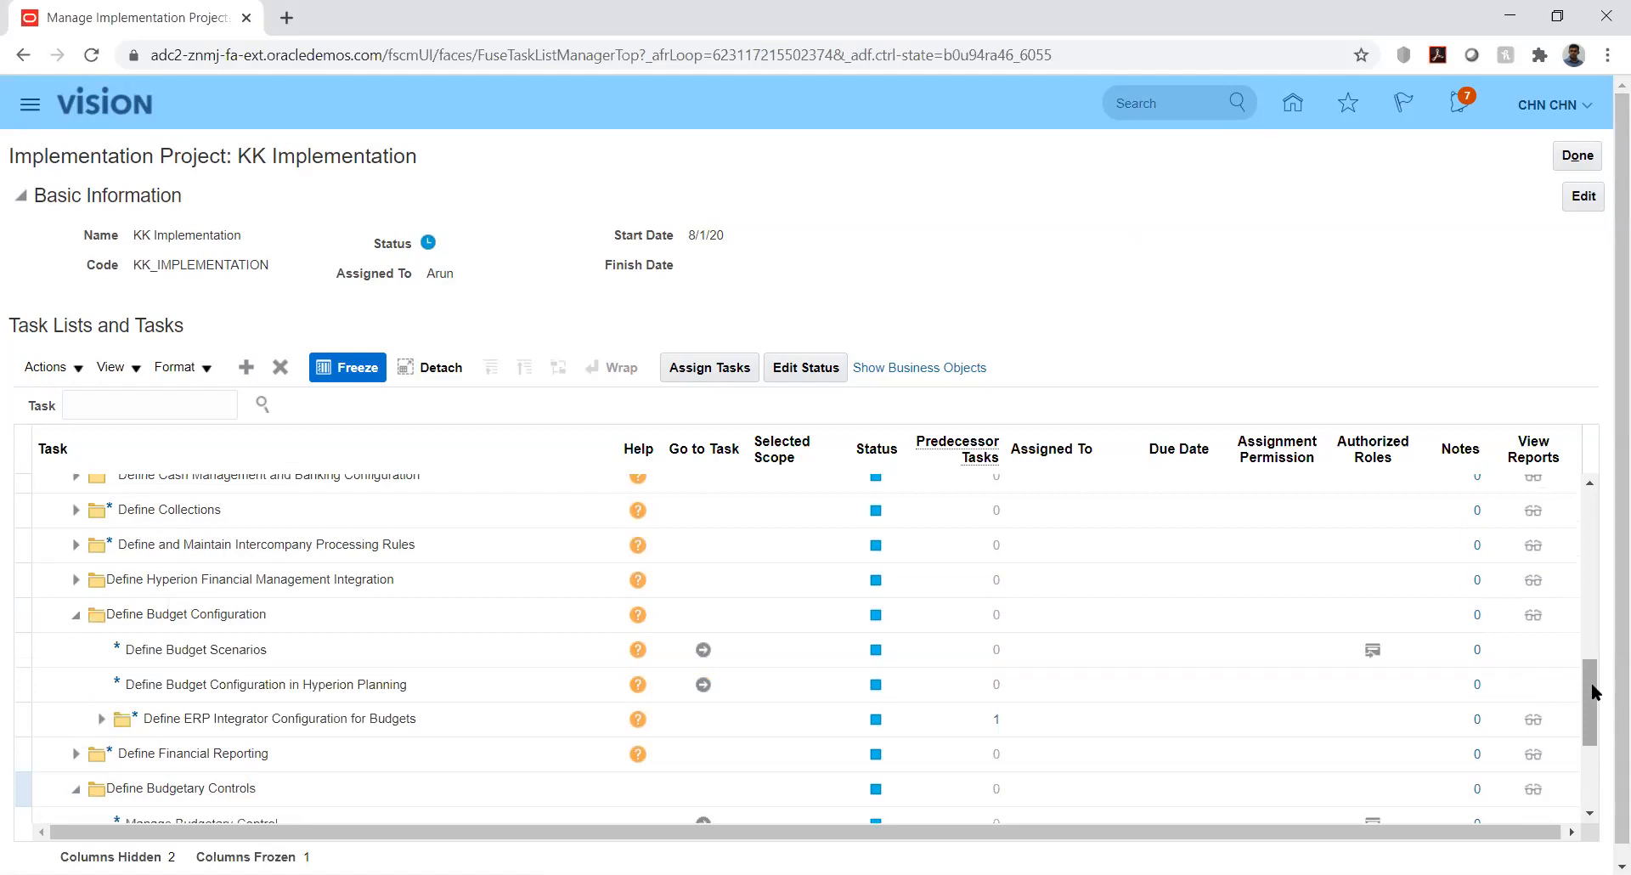
left_click(1592, 693)
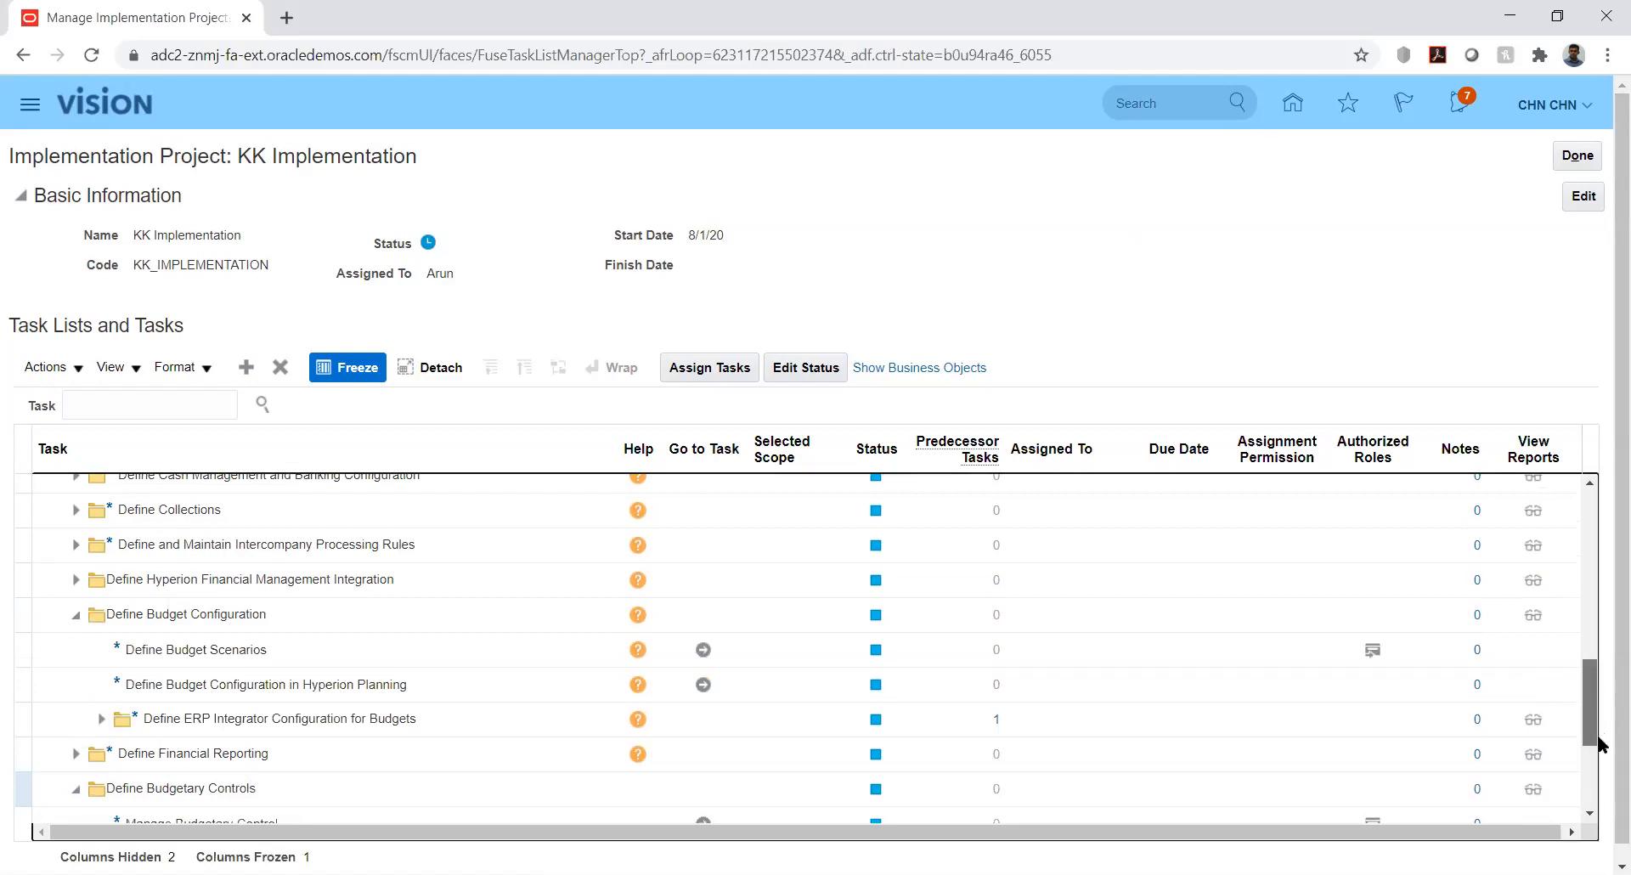
Scroll down to show Manage Budgetary Control, Manage Budget Calendars and Manage Control Budgets
scroll(1594, 766, "down", 2)
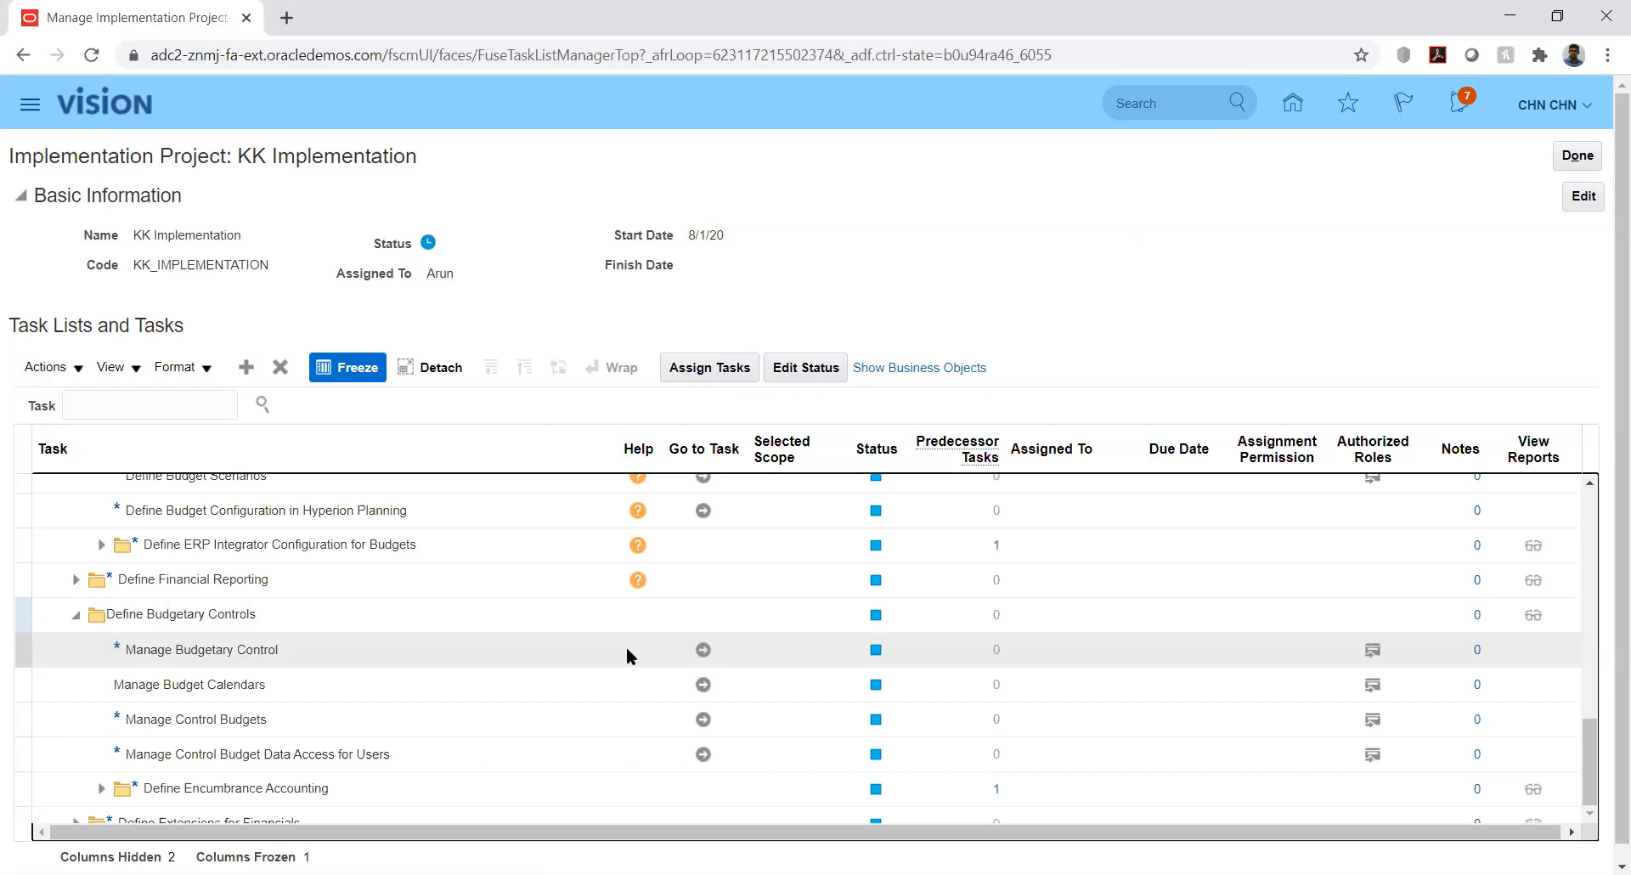
Launch the Manage Budgetary Control task under Define Budgetary Controls
left_click(627, 650)
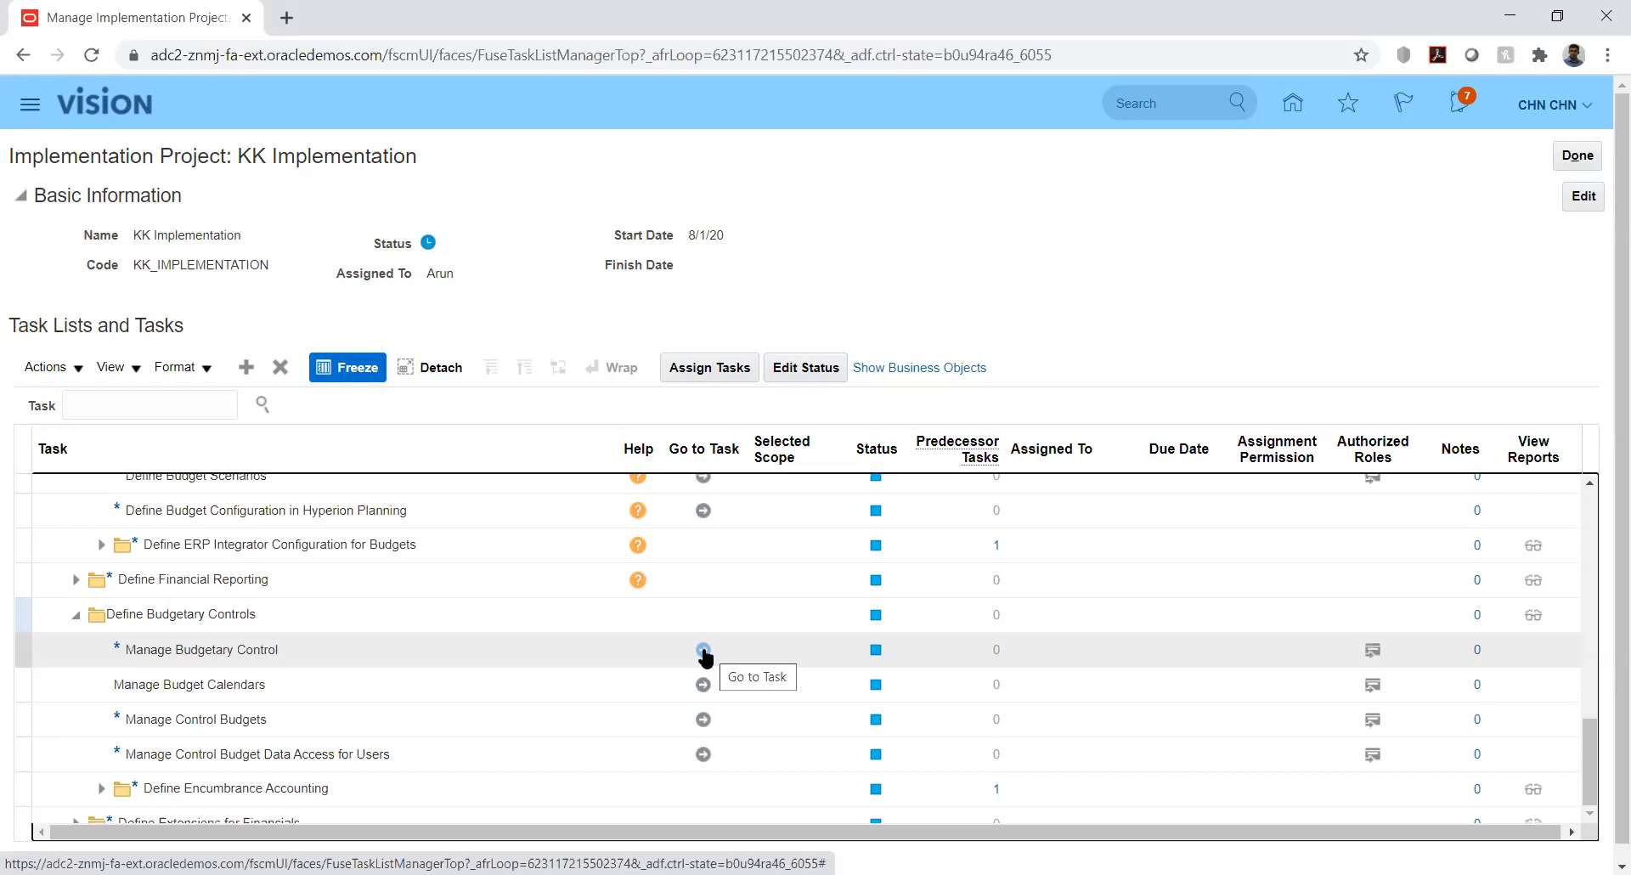
key("alt+Tab")
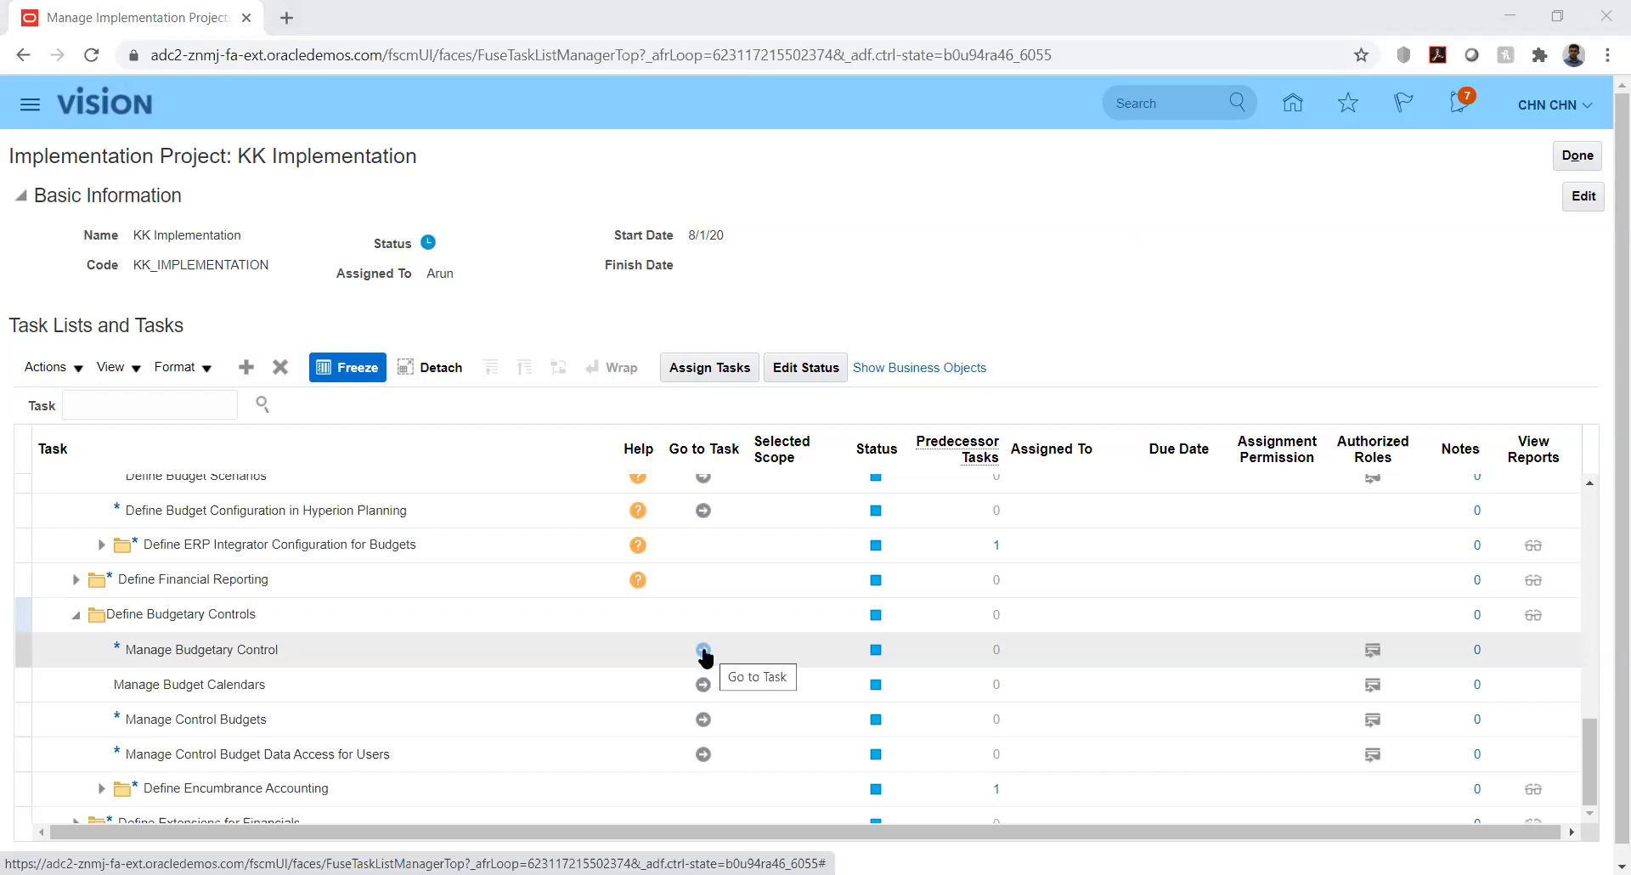
left_click(704, 651)
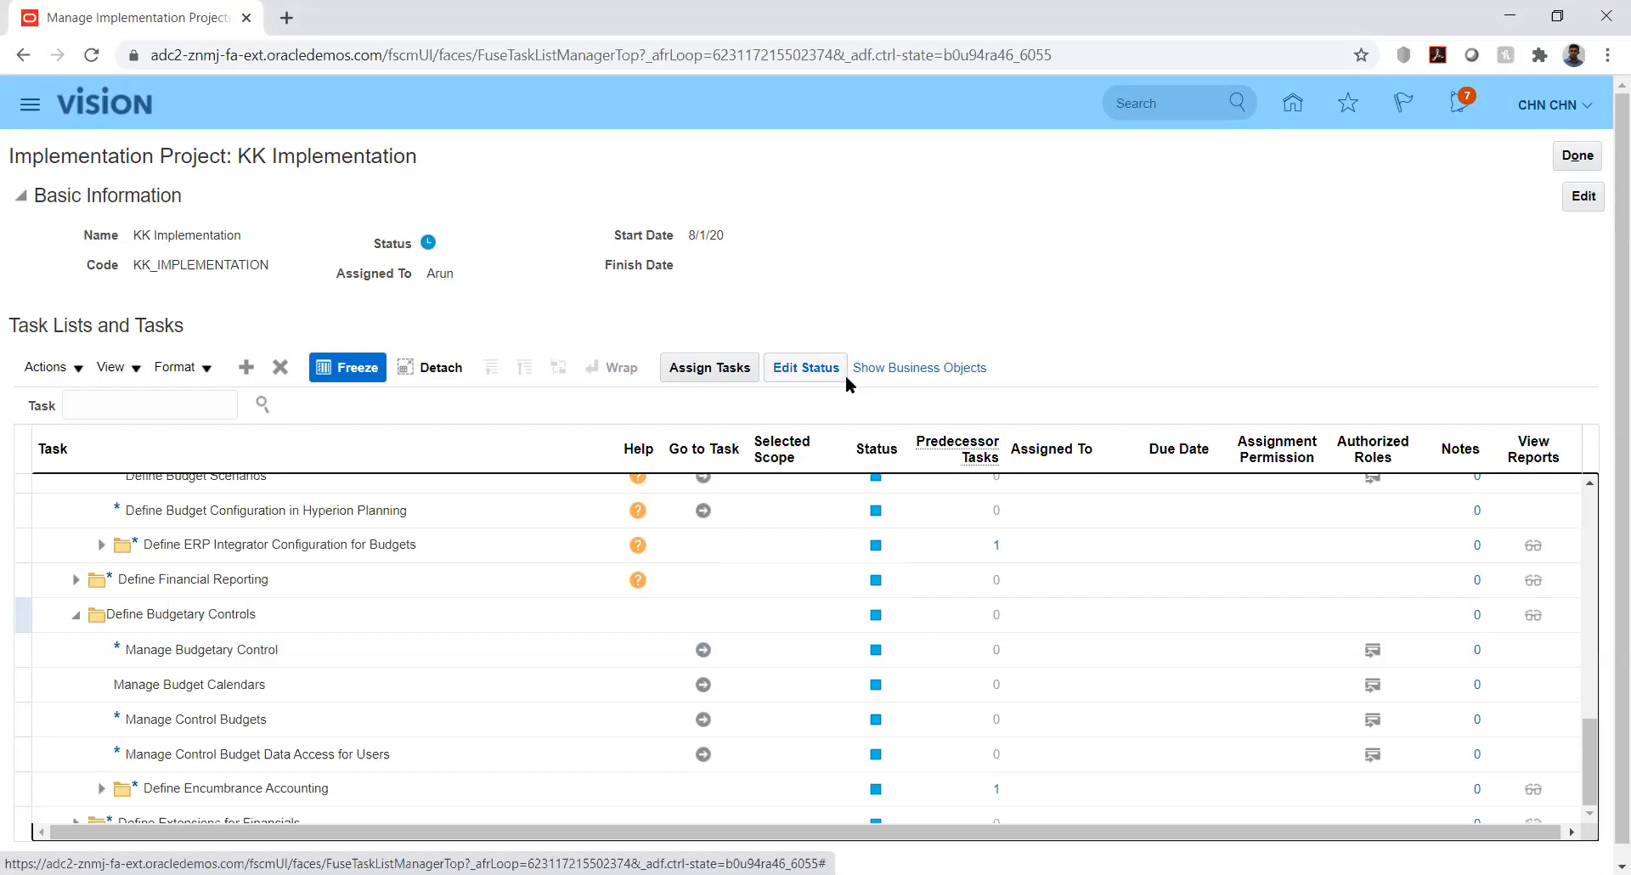
left_click(704, 651)
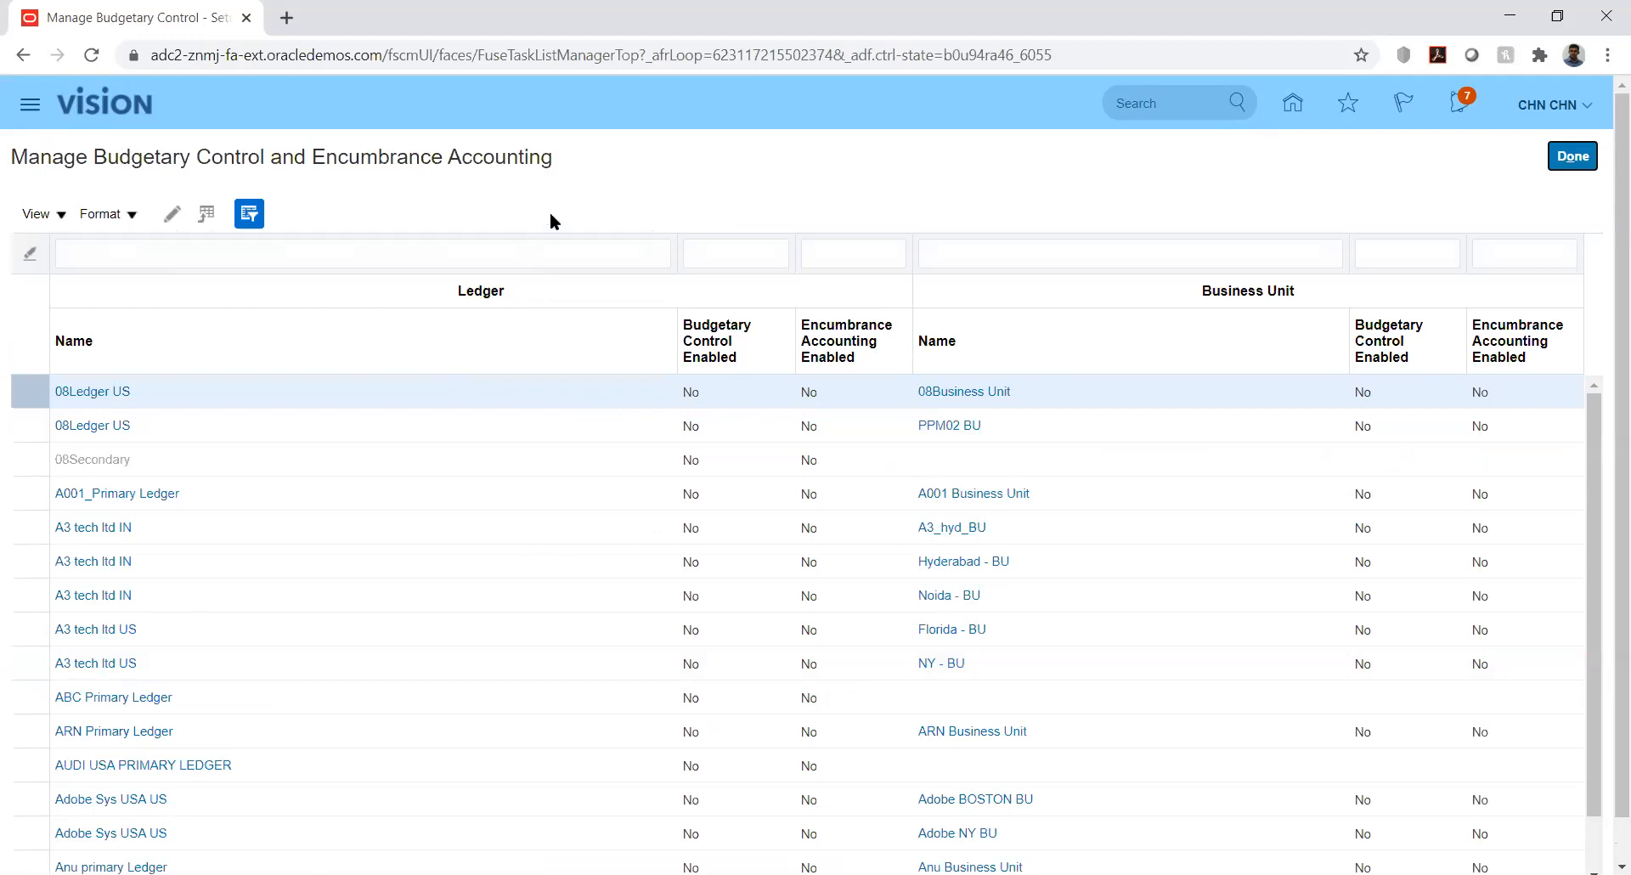
Filter ledgers by 'kk' and open KK_Ledger's budgetary control settings
left_click(408, 247)
type("kk")
key("Return")
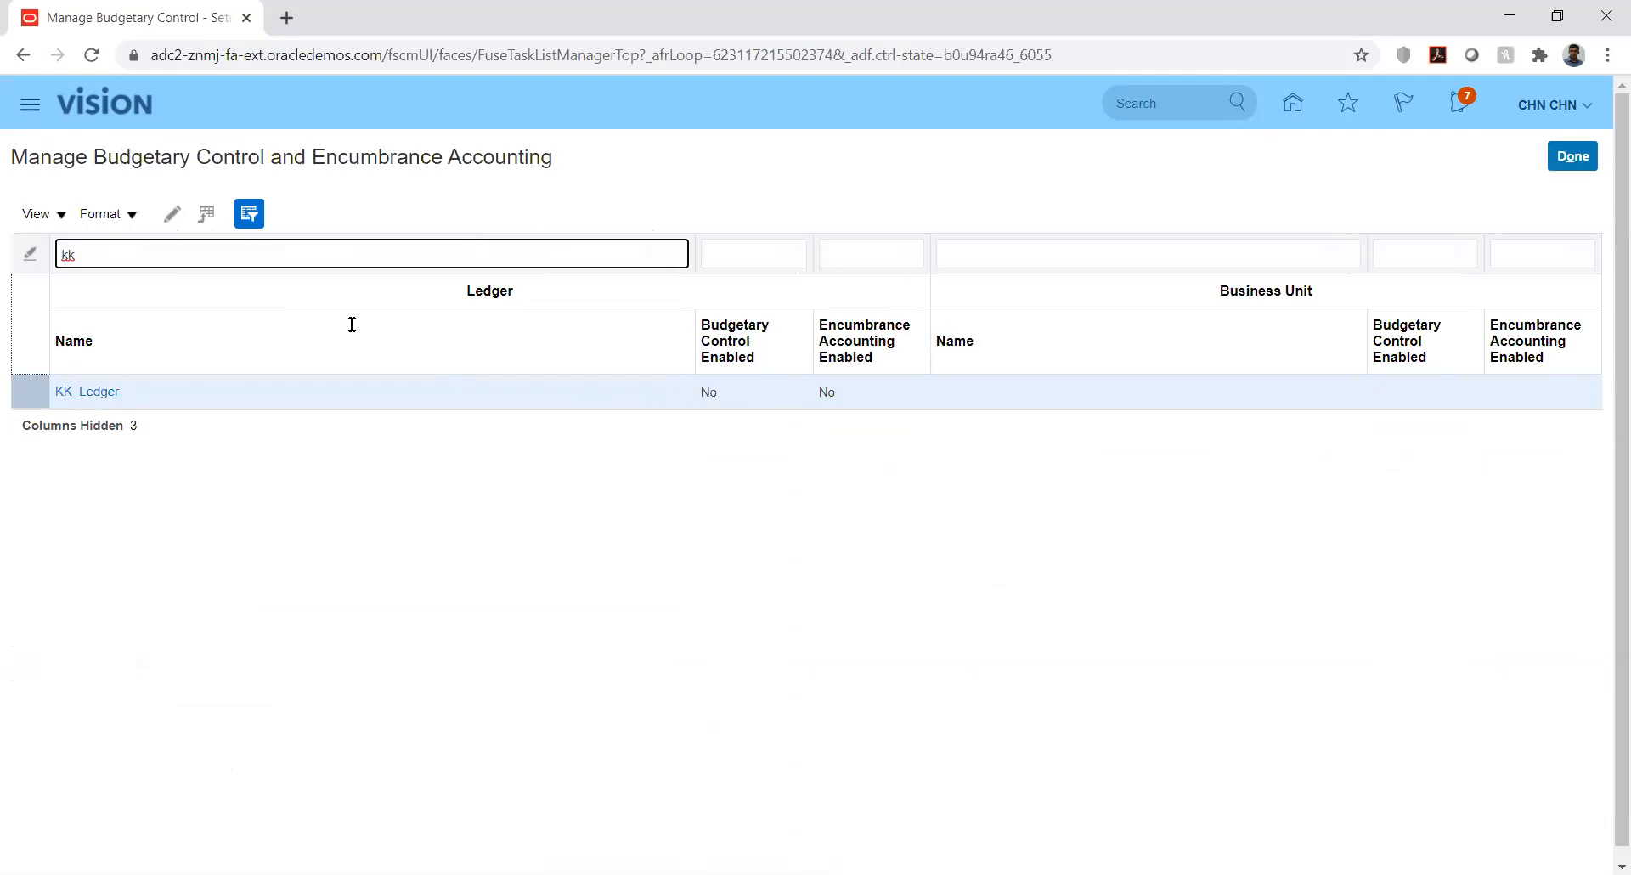
left_click(83, 393)
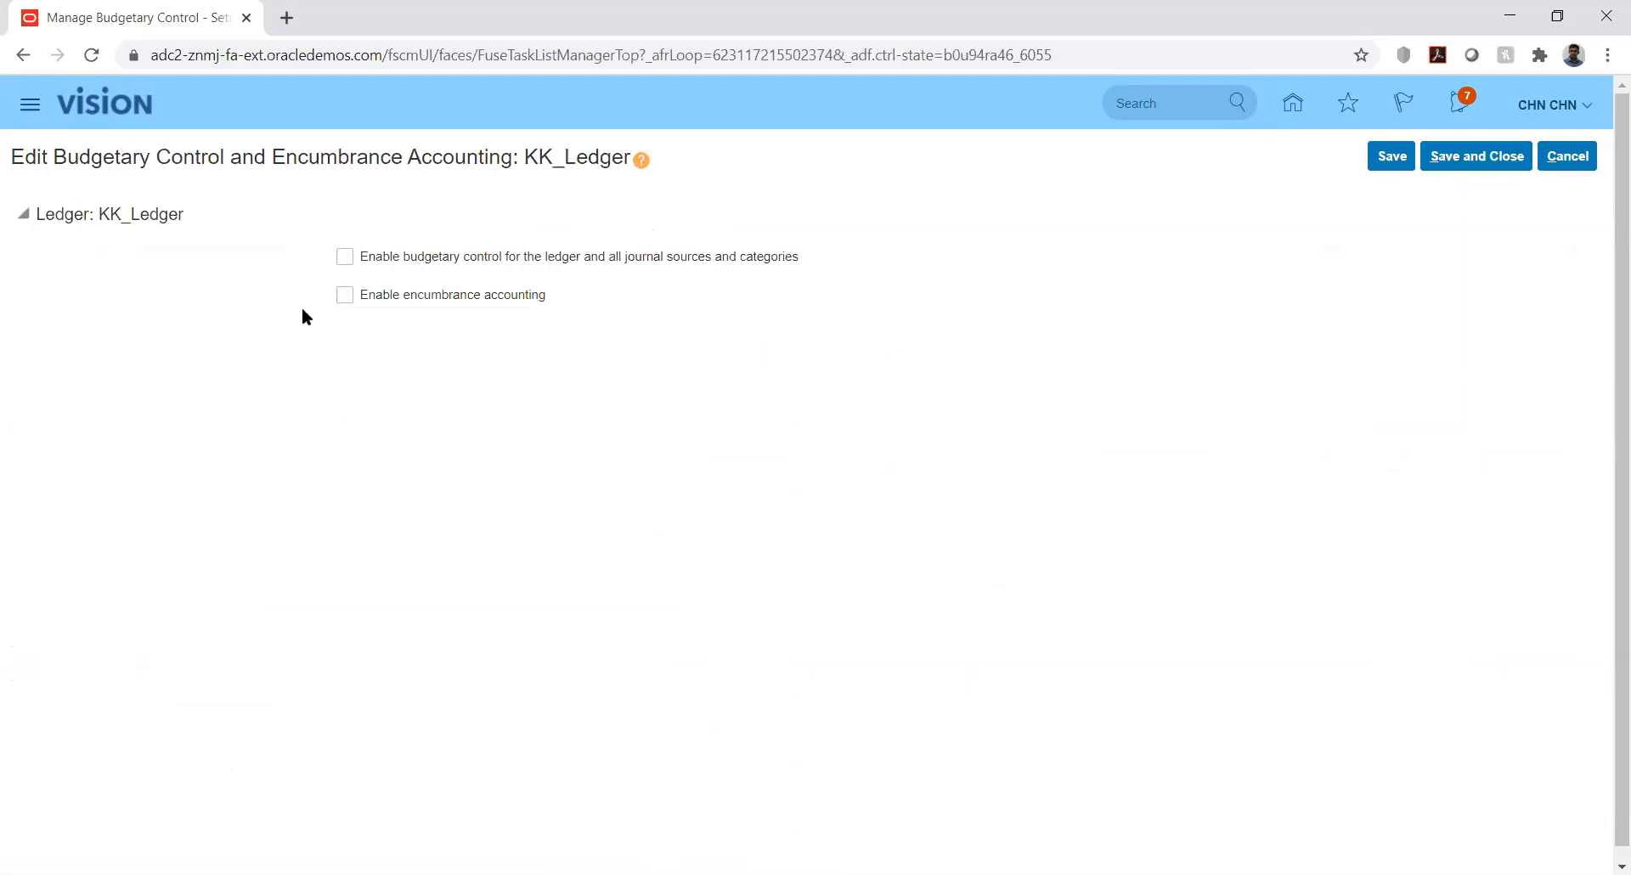
Check 'Enable budgetary control for the ledger and all journal sources and categories' for KK_Ledger
left_click(345, 258)
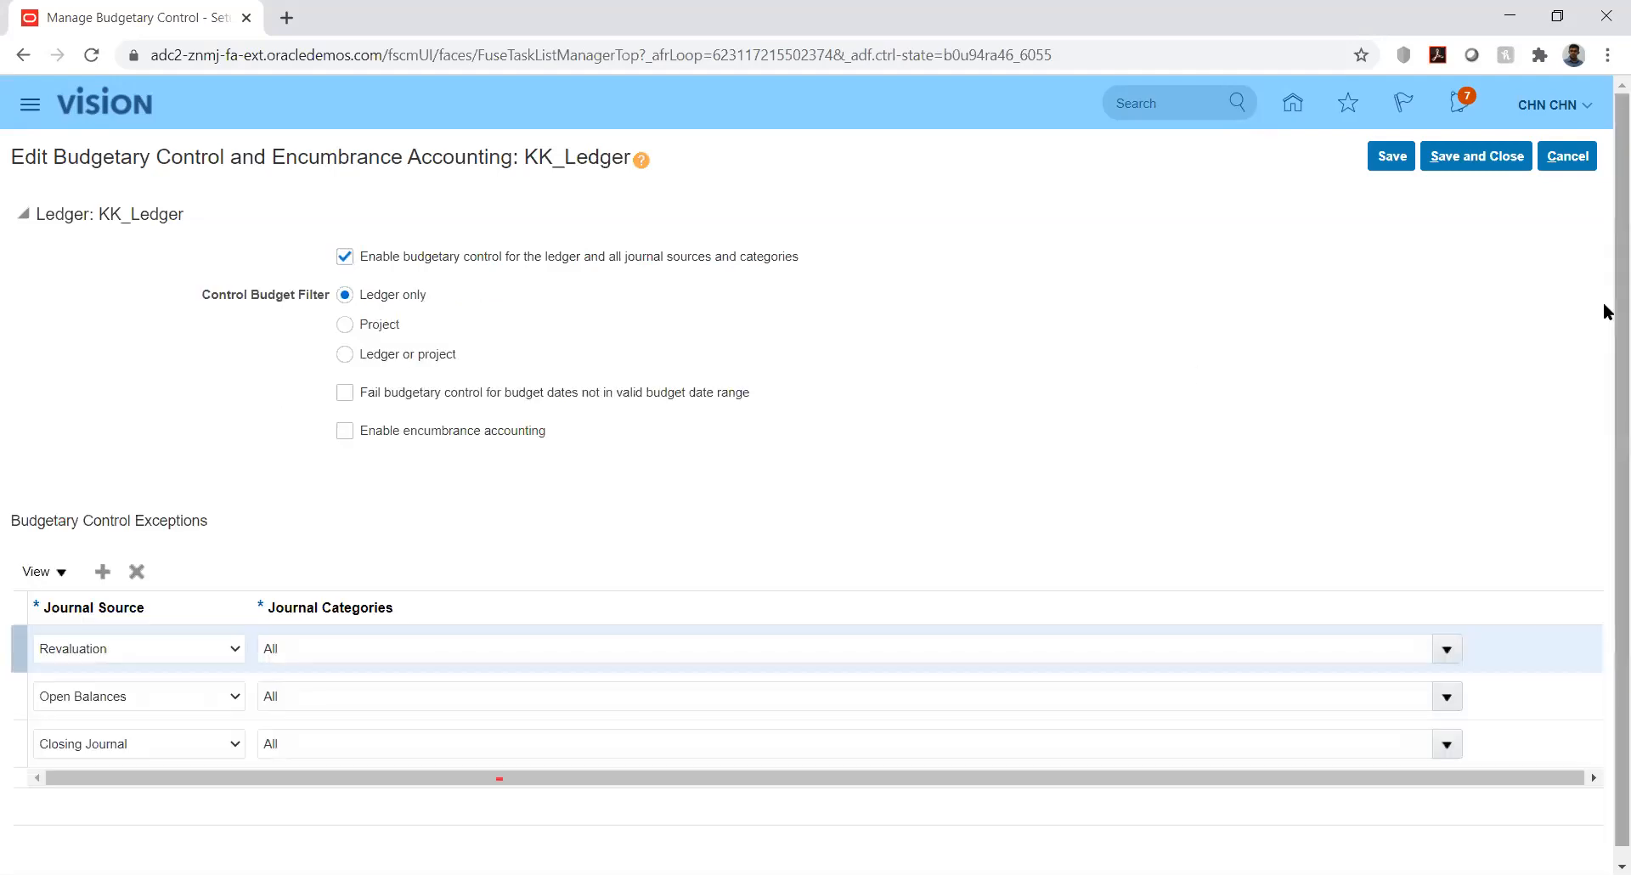
left_click_drag(1617, 306, 1618, 347)
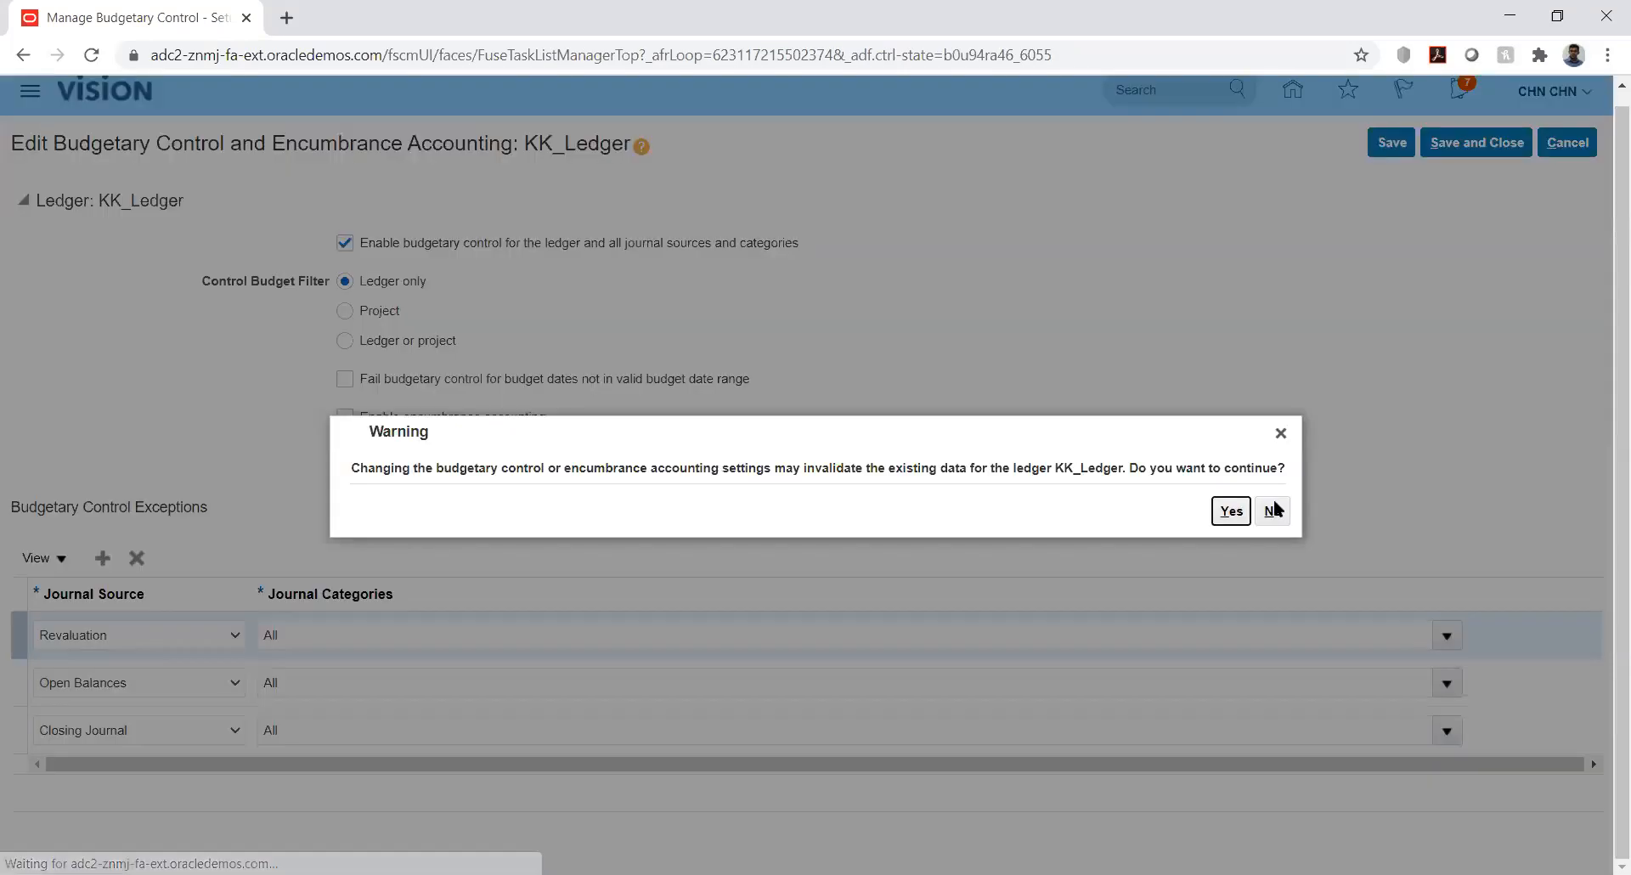
Accept the save warning, close budgetary control, and launch Manage Budget Calendars
left_click(1226, 511)
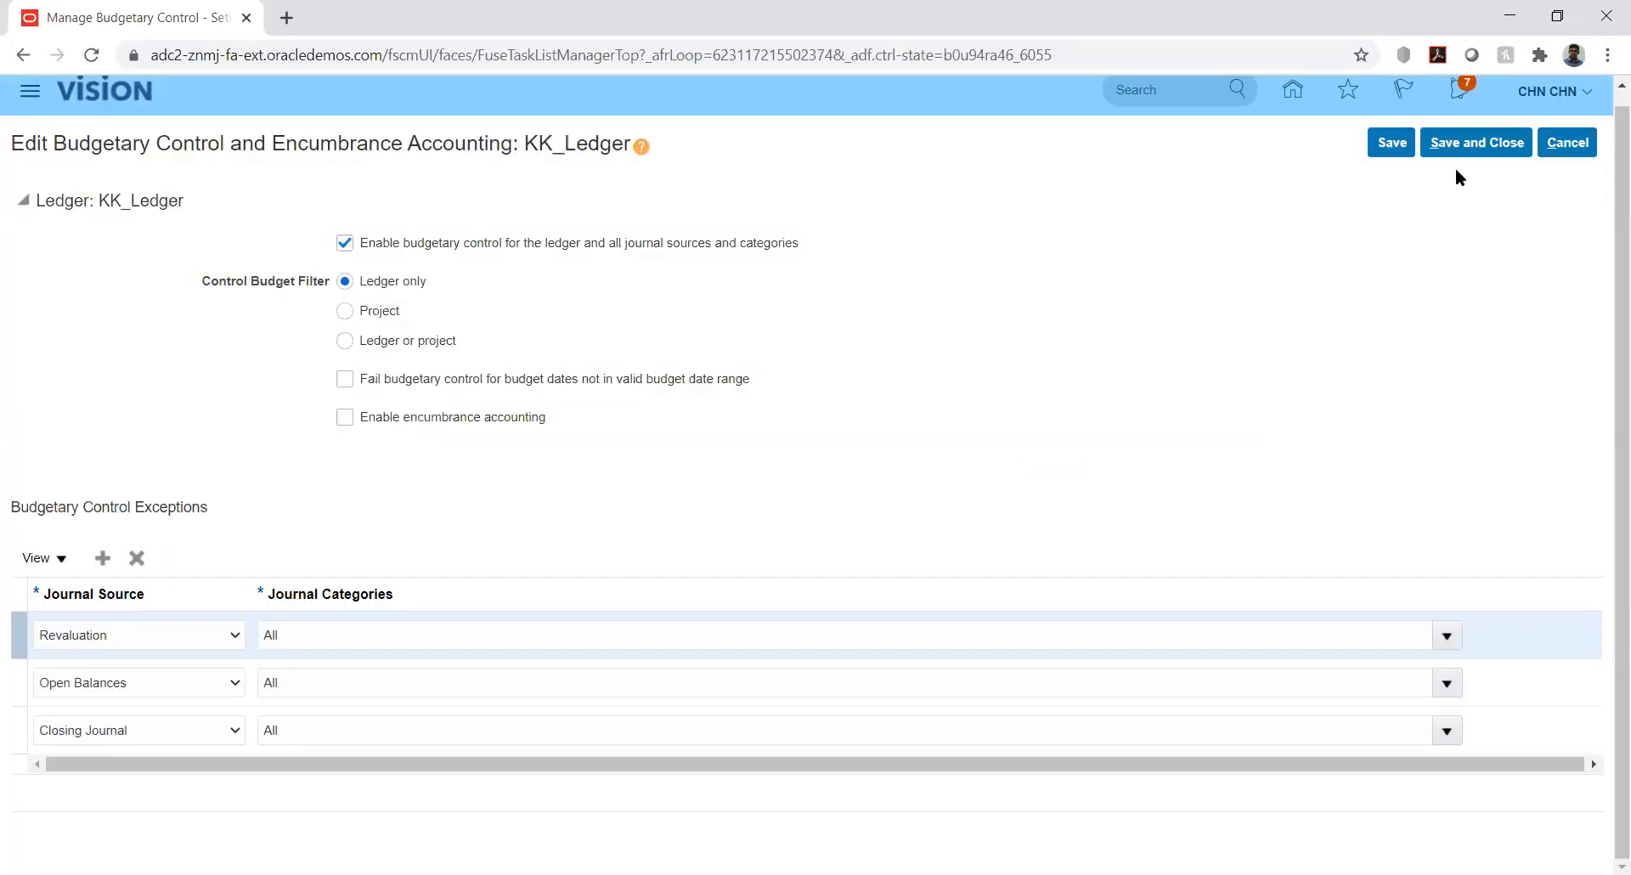
left_click(1474, 146)
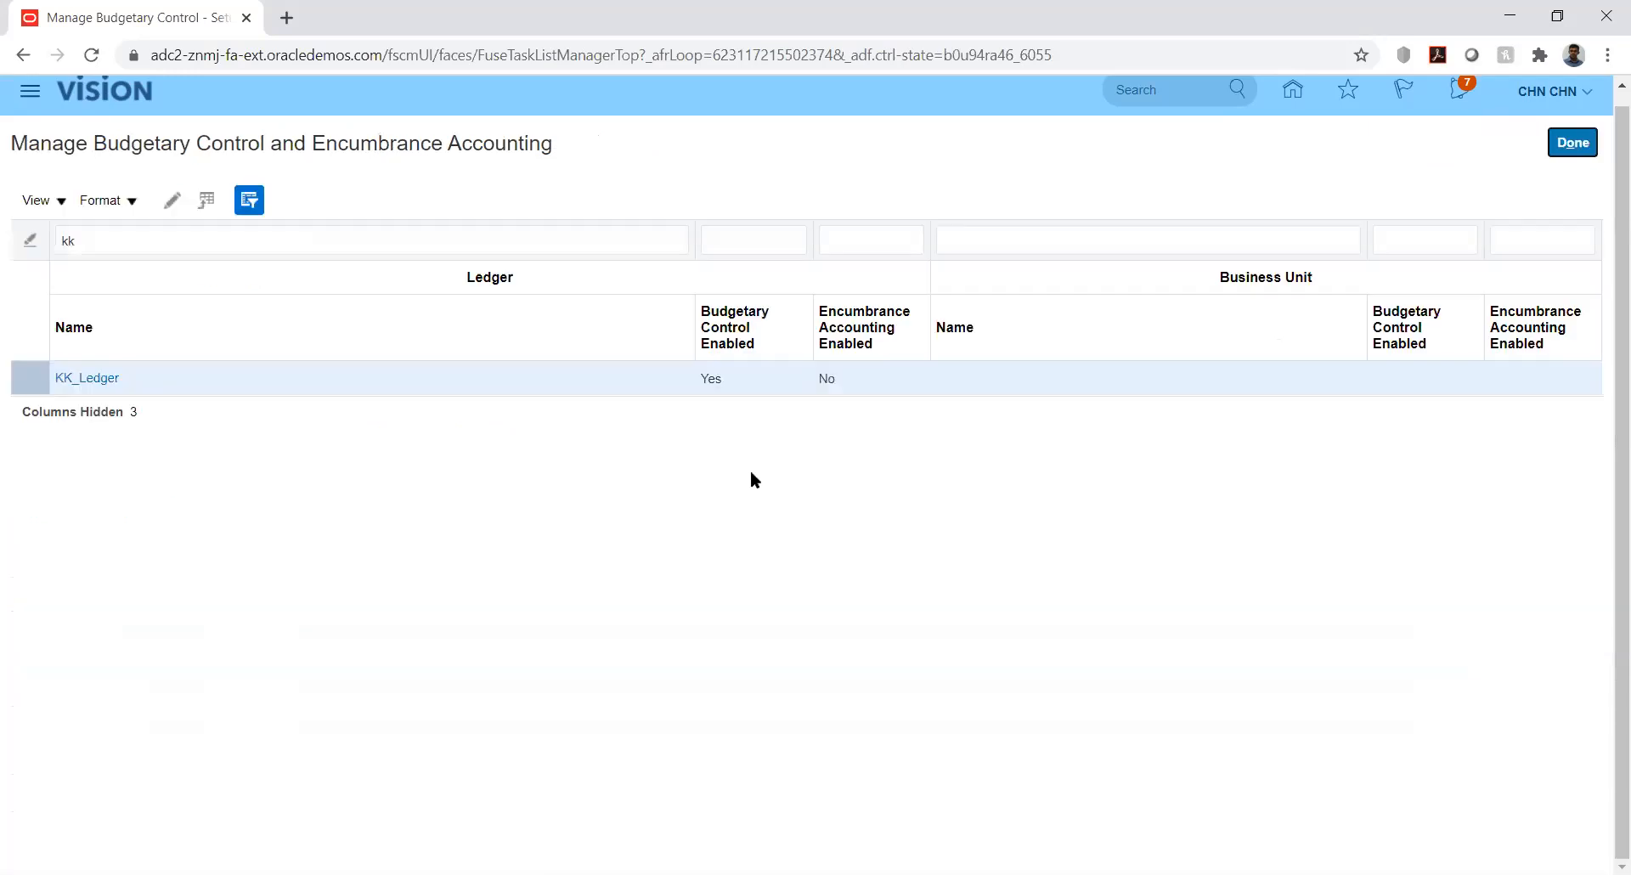
left_click(1571, 144)
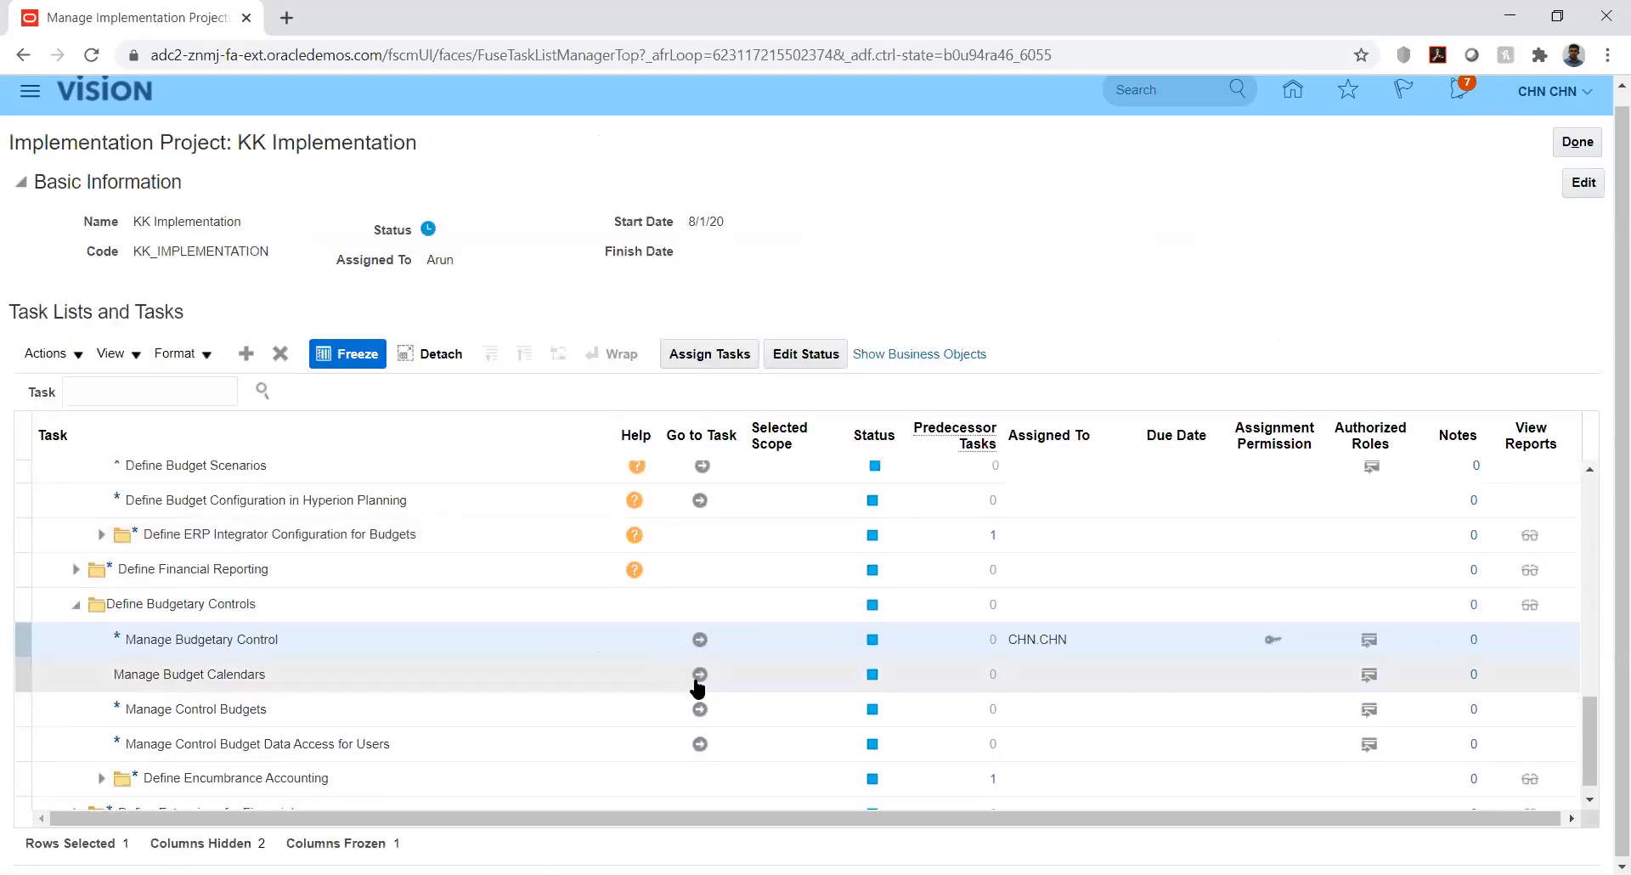
left_click(700, 677)
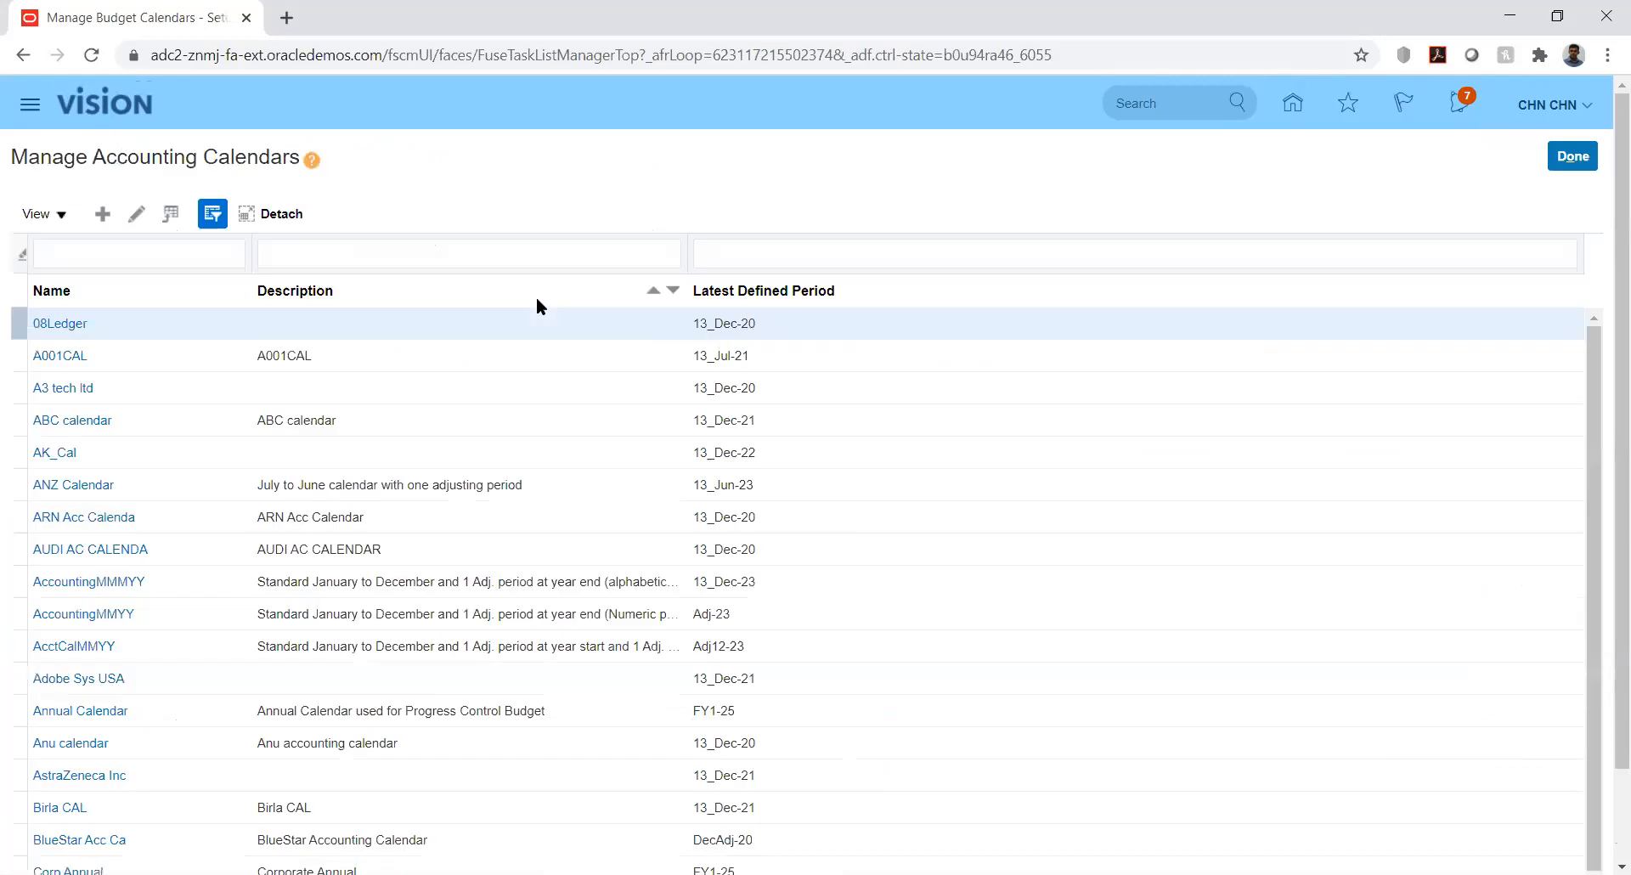
Create a new accounting calendar named KK_Bud_Cal with start date 1/1/20
left_click(102, 215)
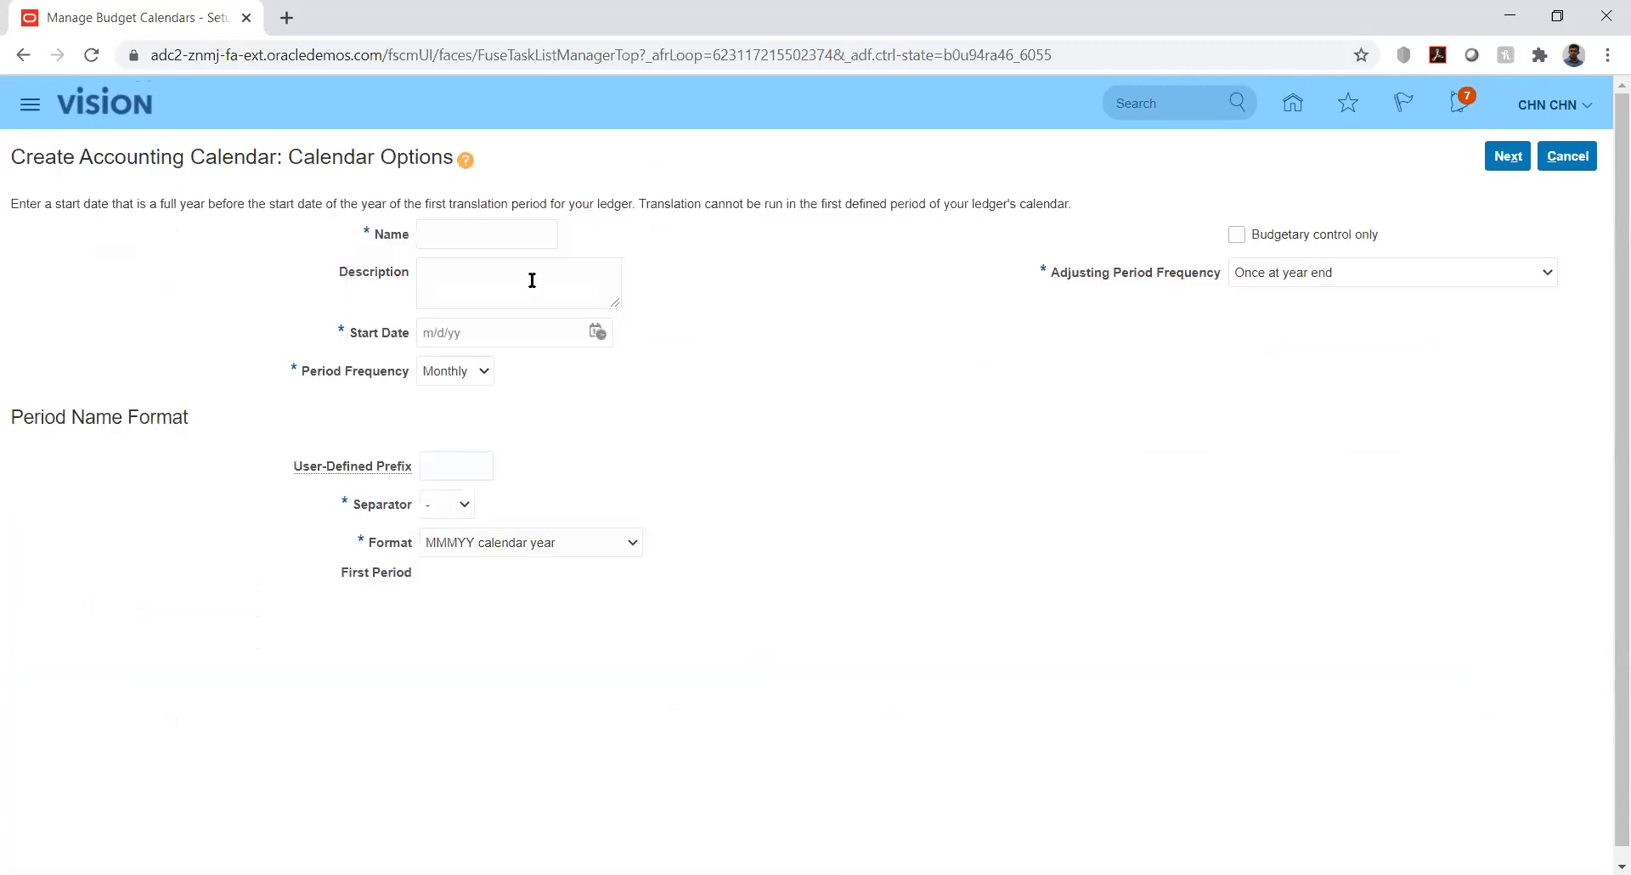
left_click(520, 232)
type("KK_Bud_Cal")
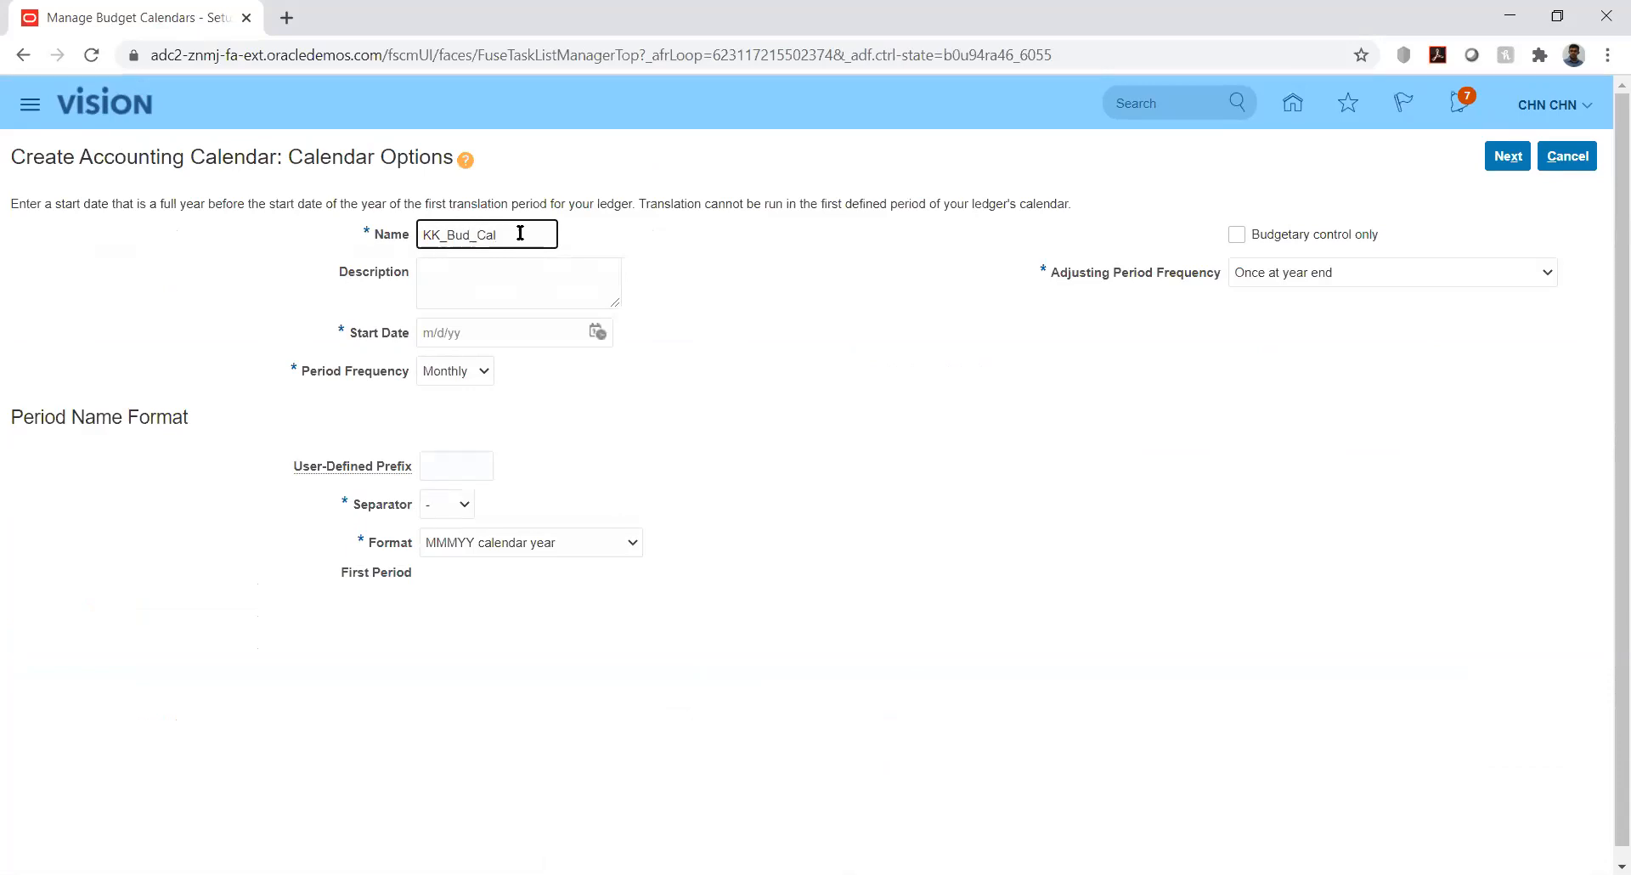
left_click(598, 330)
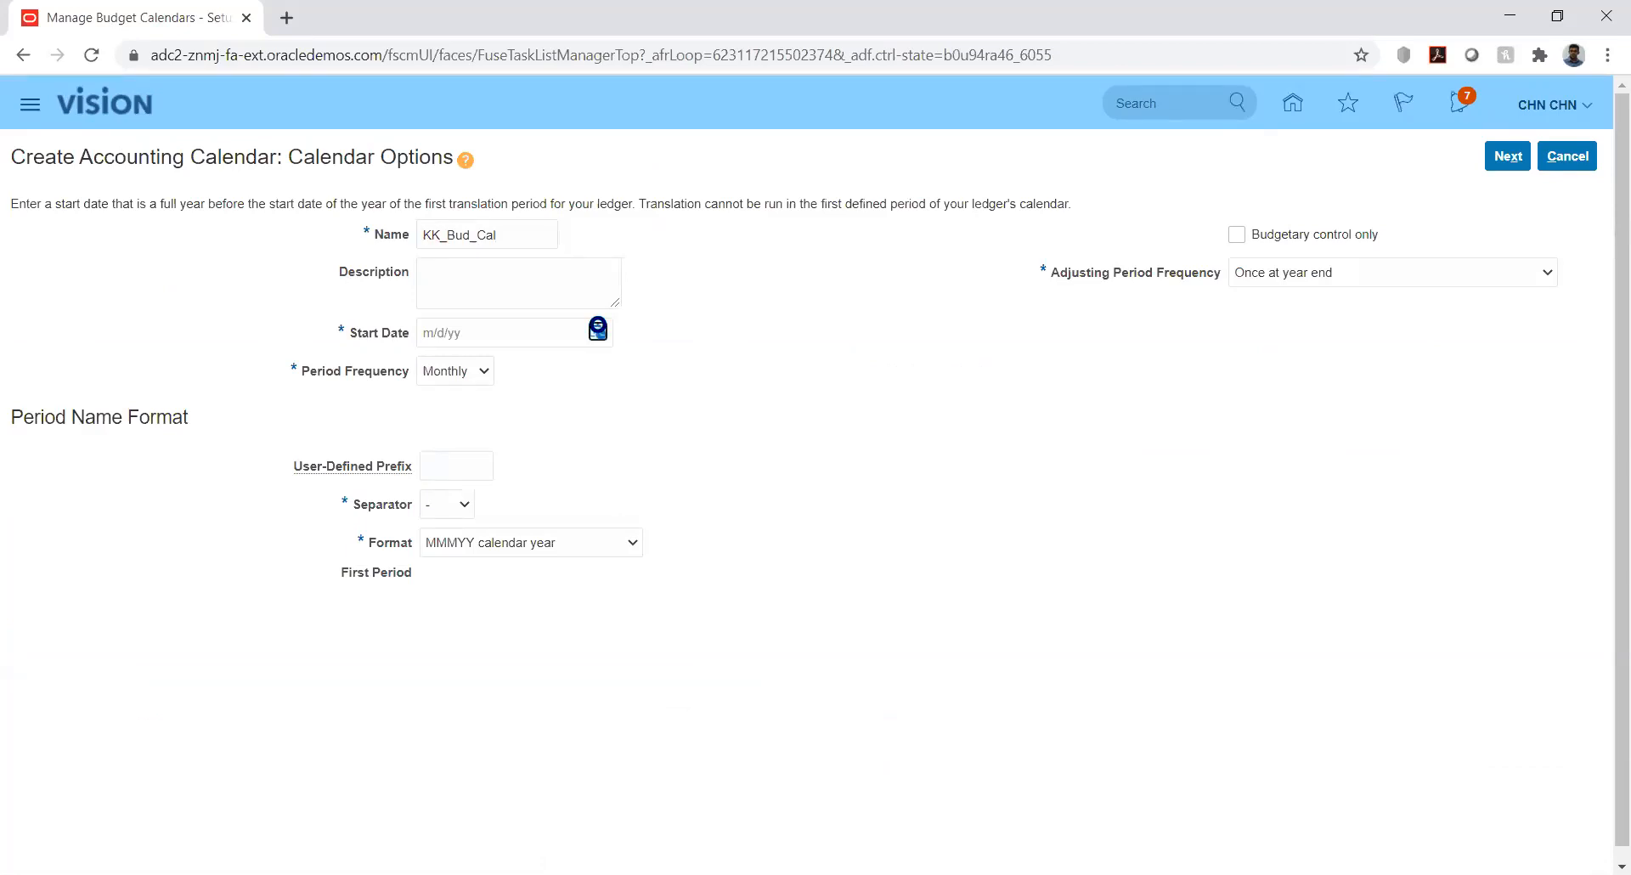
left_click(667, 369)
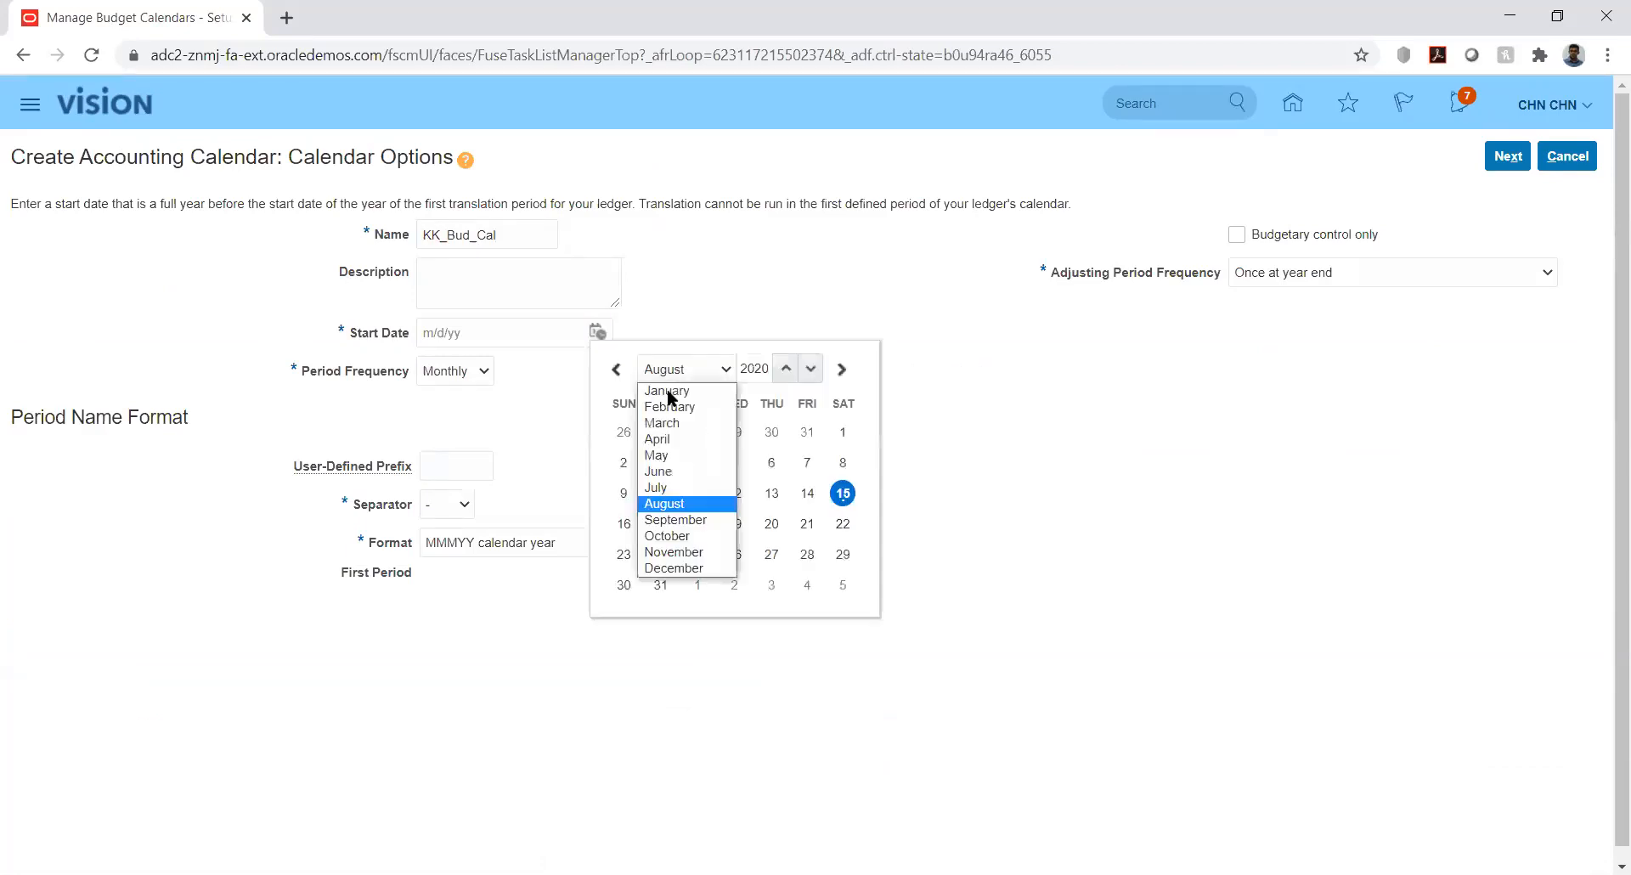
left_click(668, 388)
left_click(734, 432)
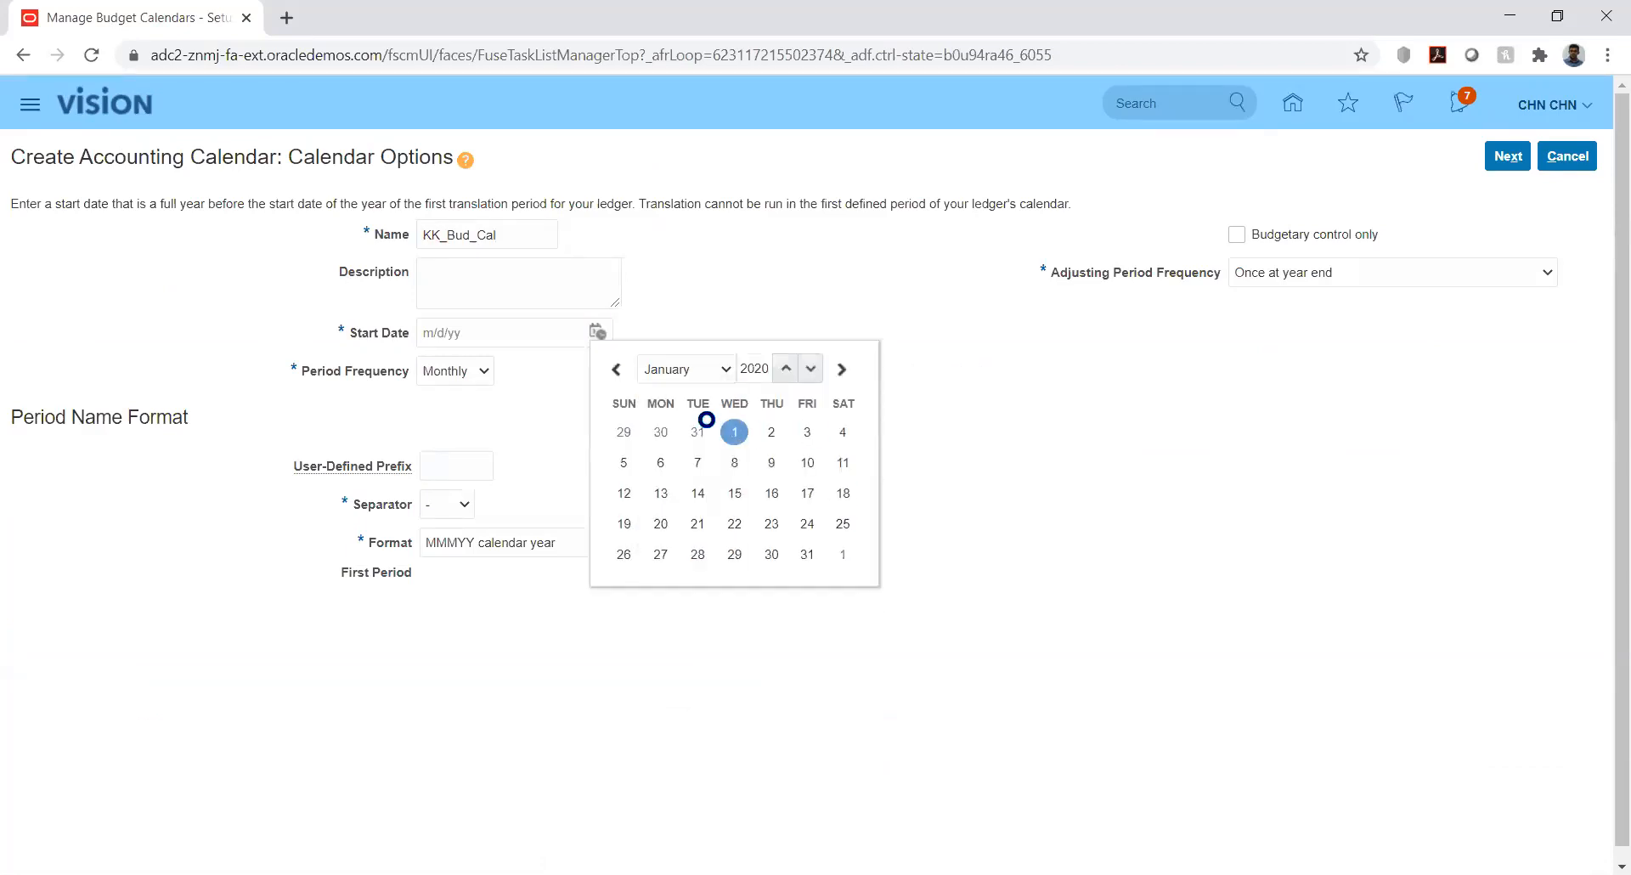
Keep Monthly frequency, mark it budgetary control only, and set 12 periods
left_click(474, 374)
left_click(1128, 280)
left_click(1235, 235)
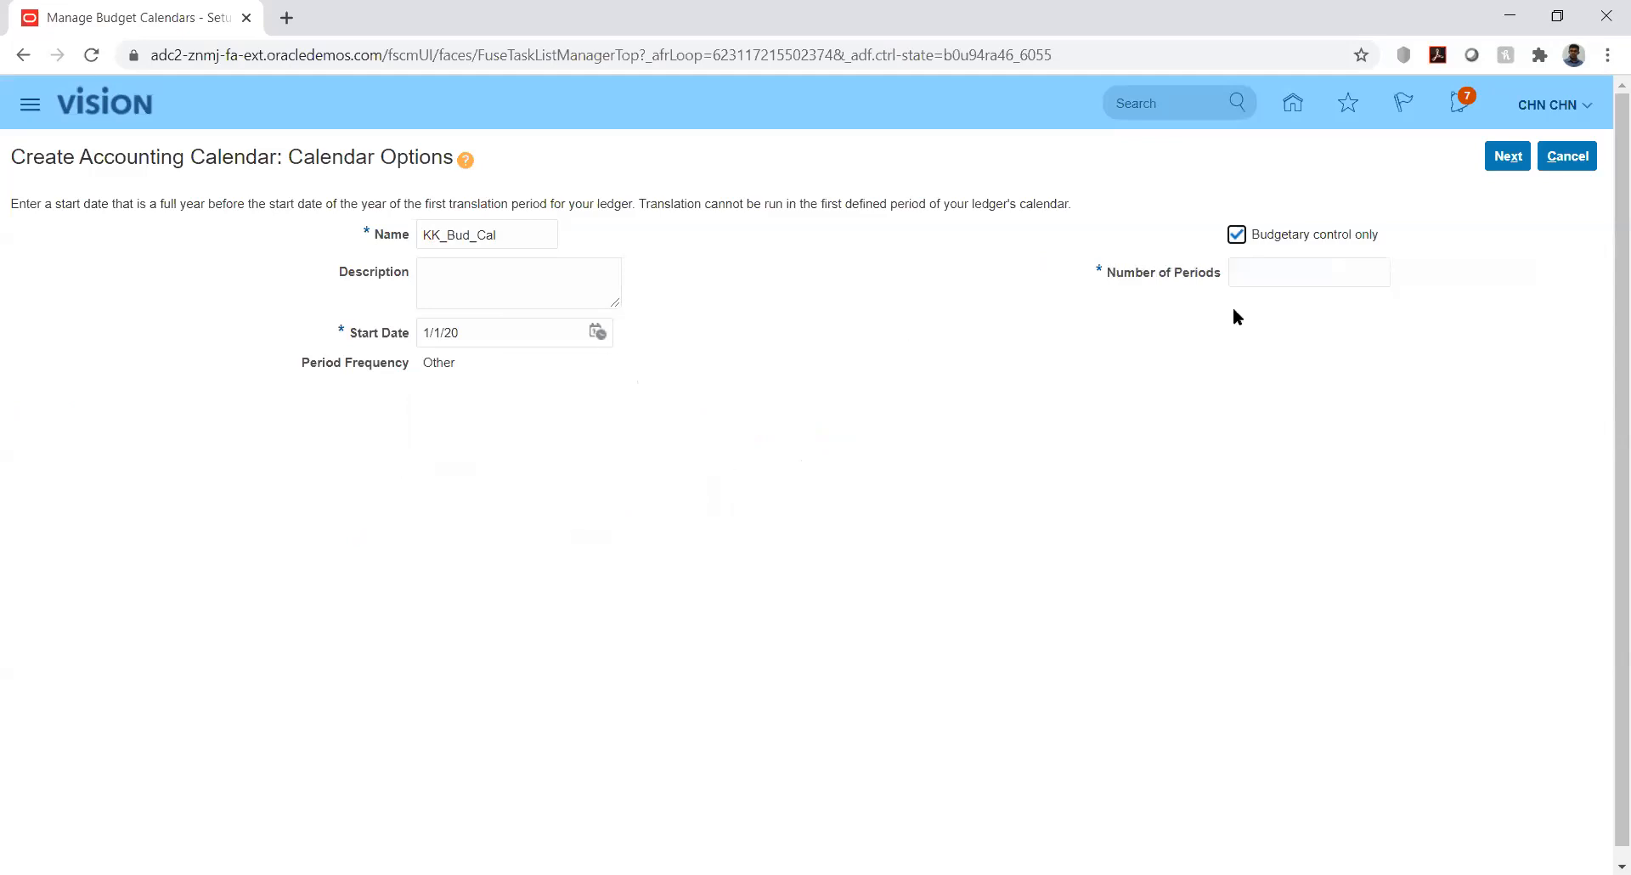
left_click(1279, 272)
type("12")
left_click(1211, 325)
Move on to the Period Details list for KK_Bud_Cal
left_click(1506, 156)
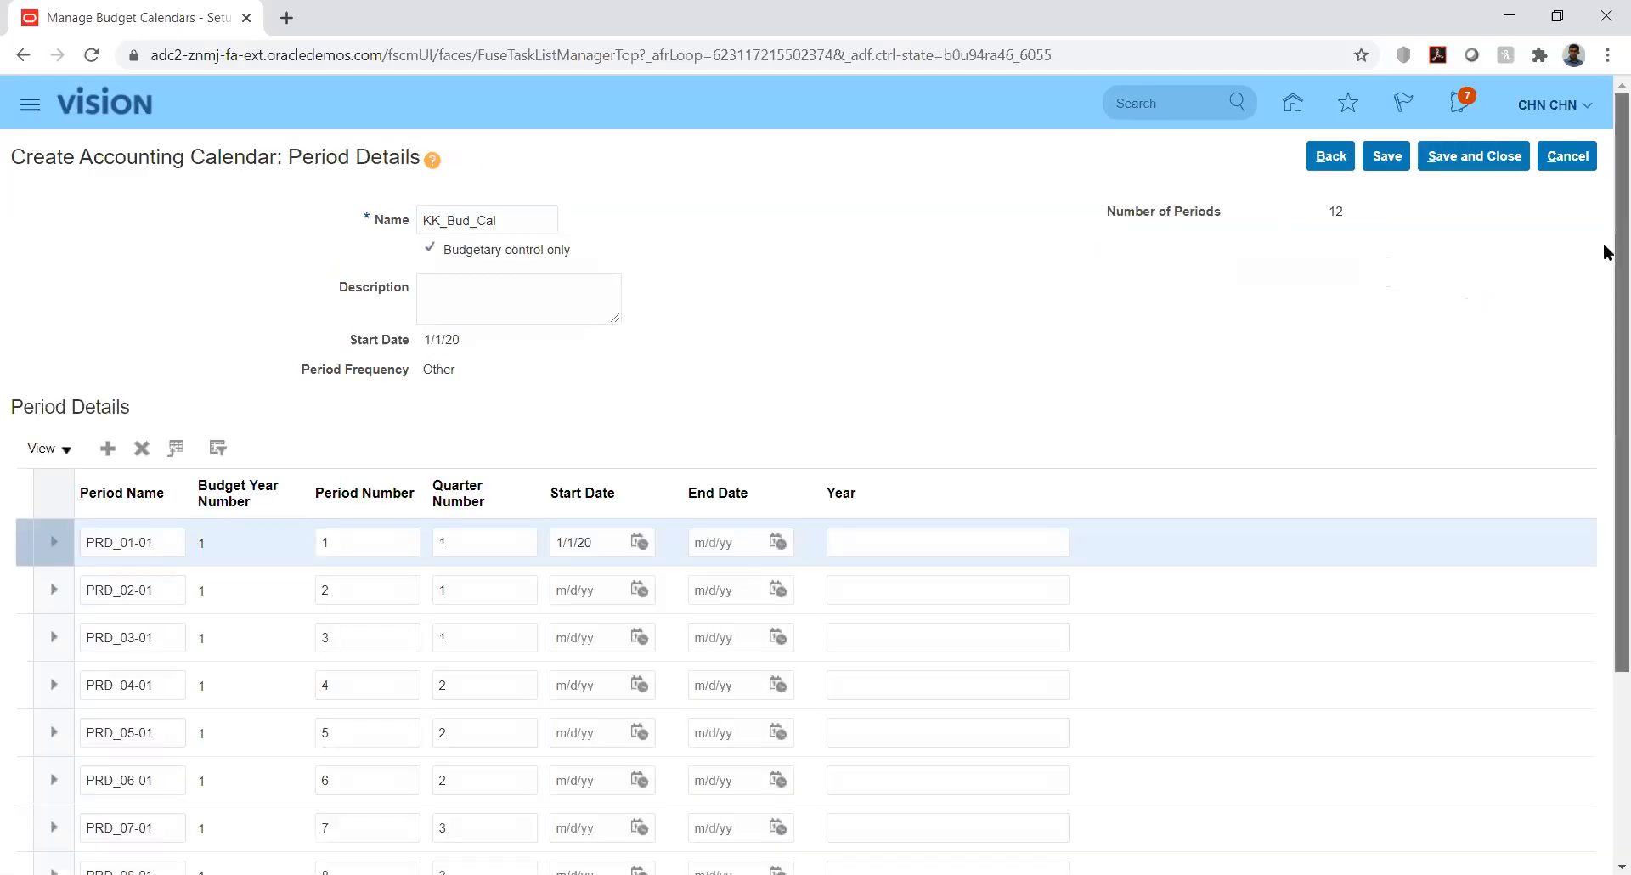
scroll(1605, 299, "down", 2)
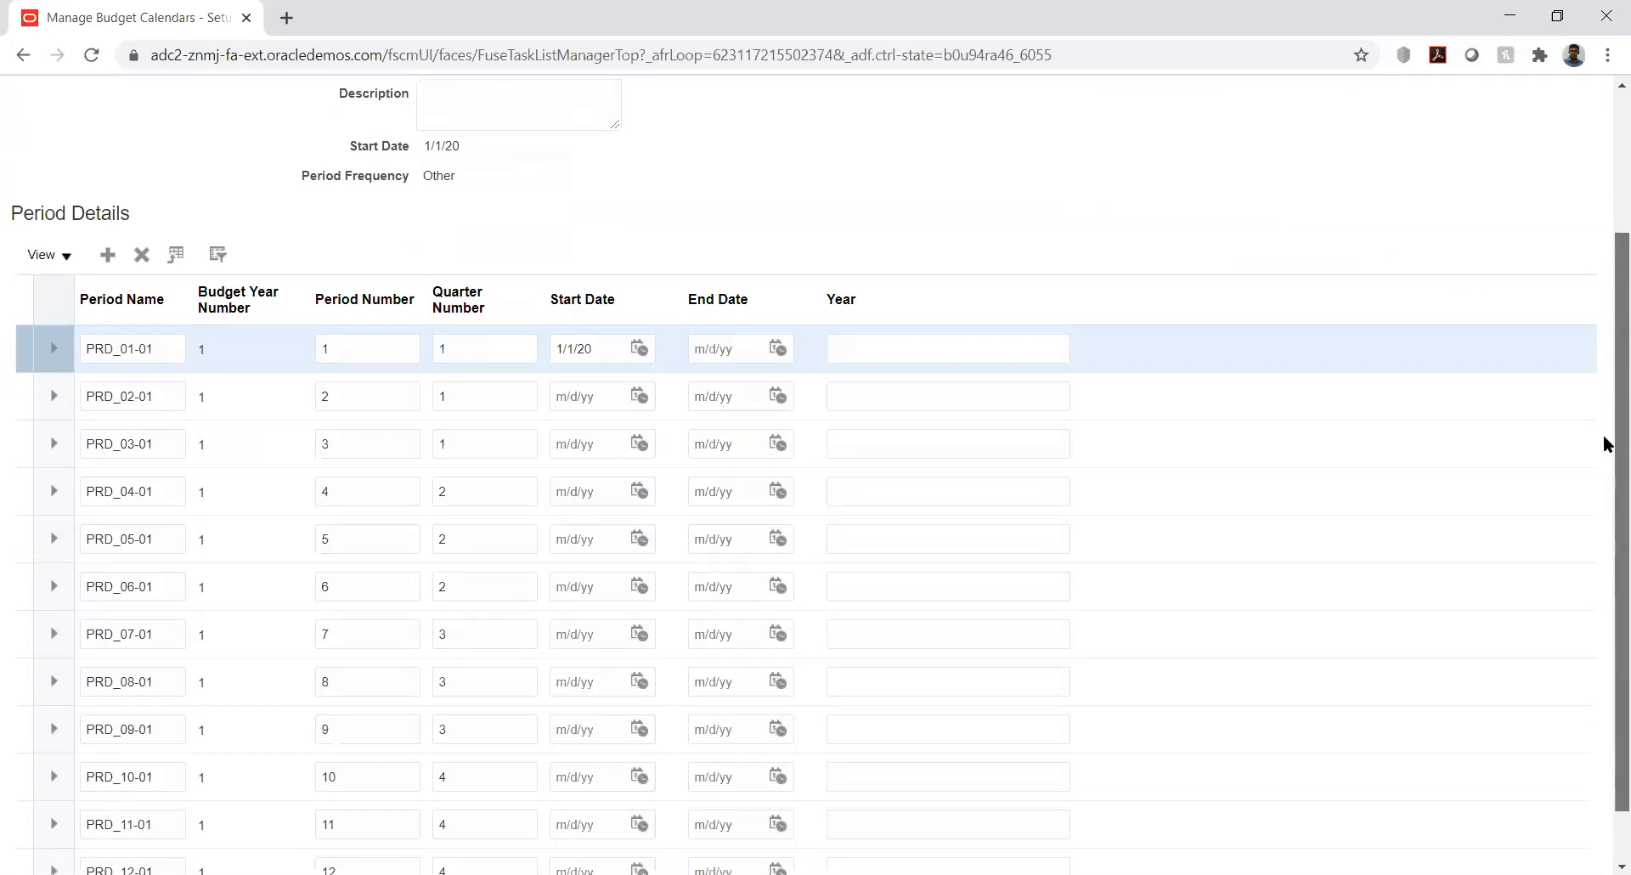
scroll(1605, 444, "down", 1)
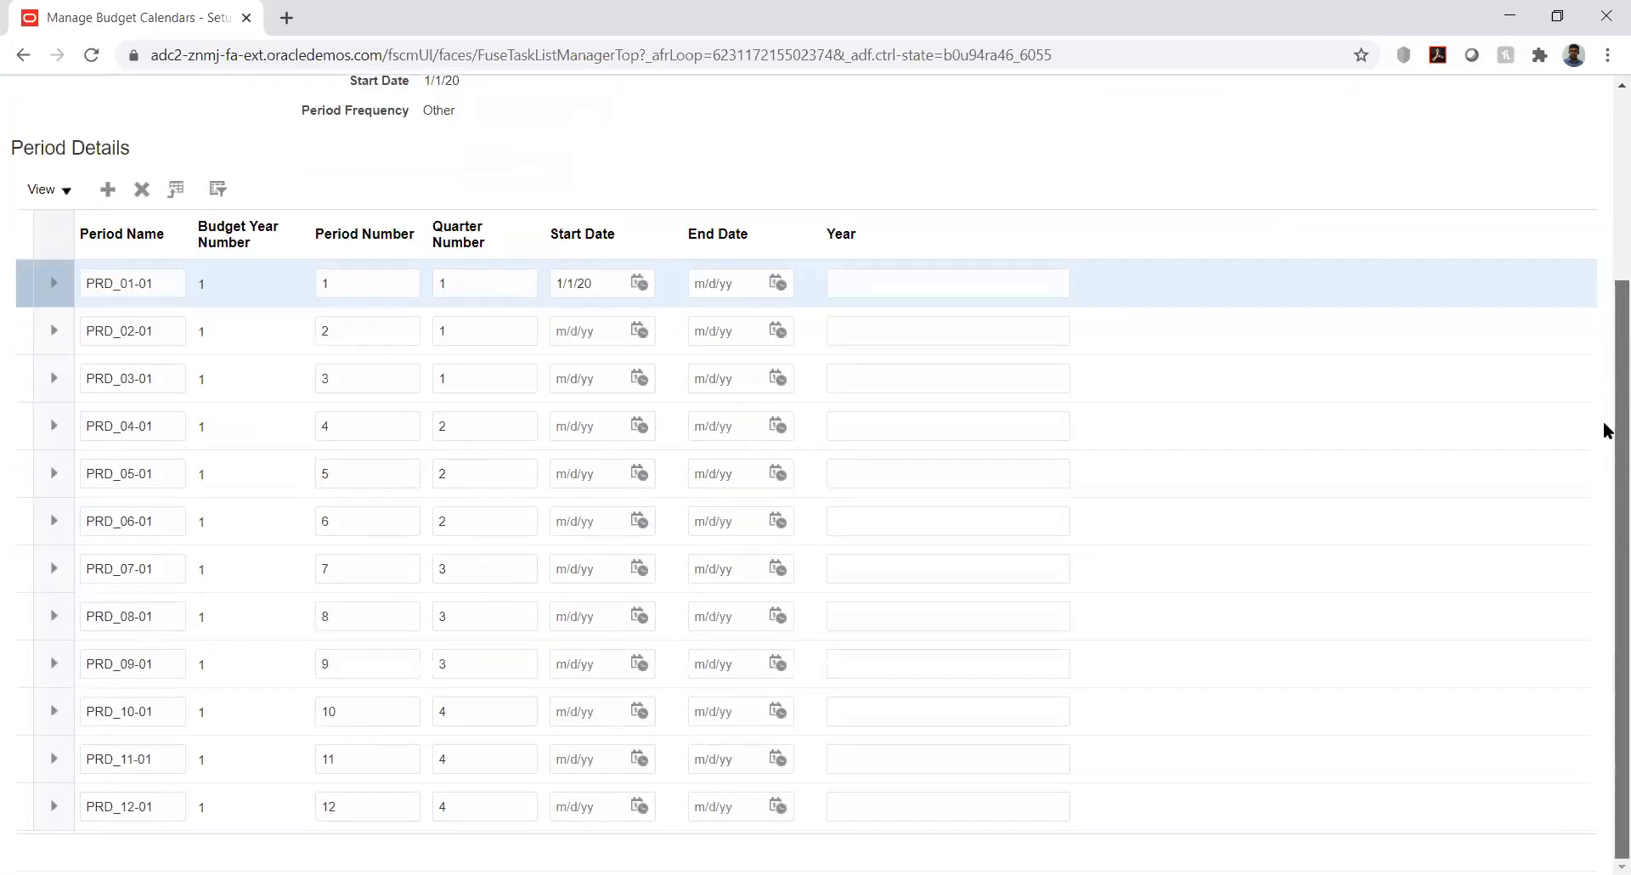
scroll(1605, 382, "up", 2)
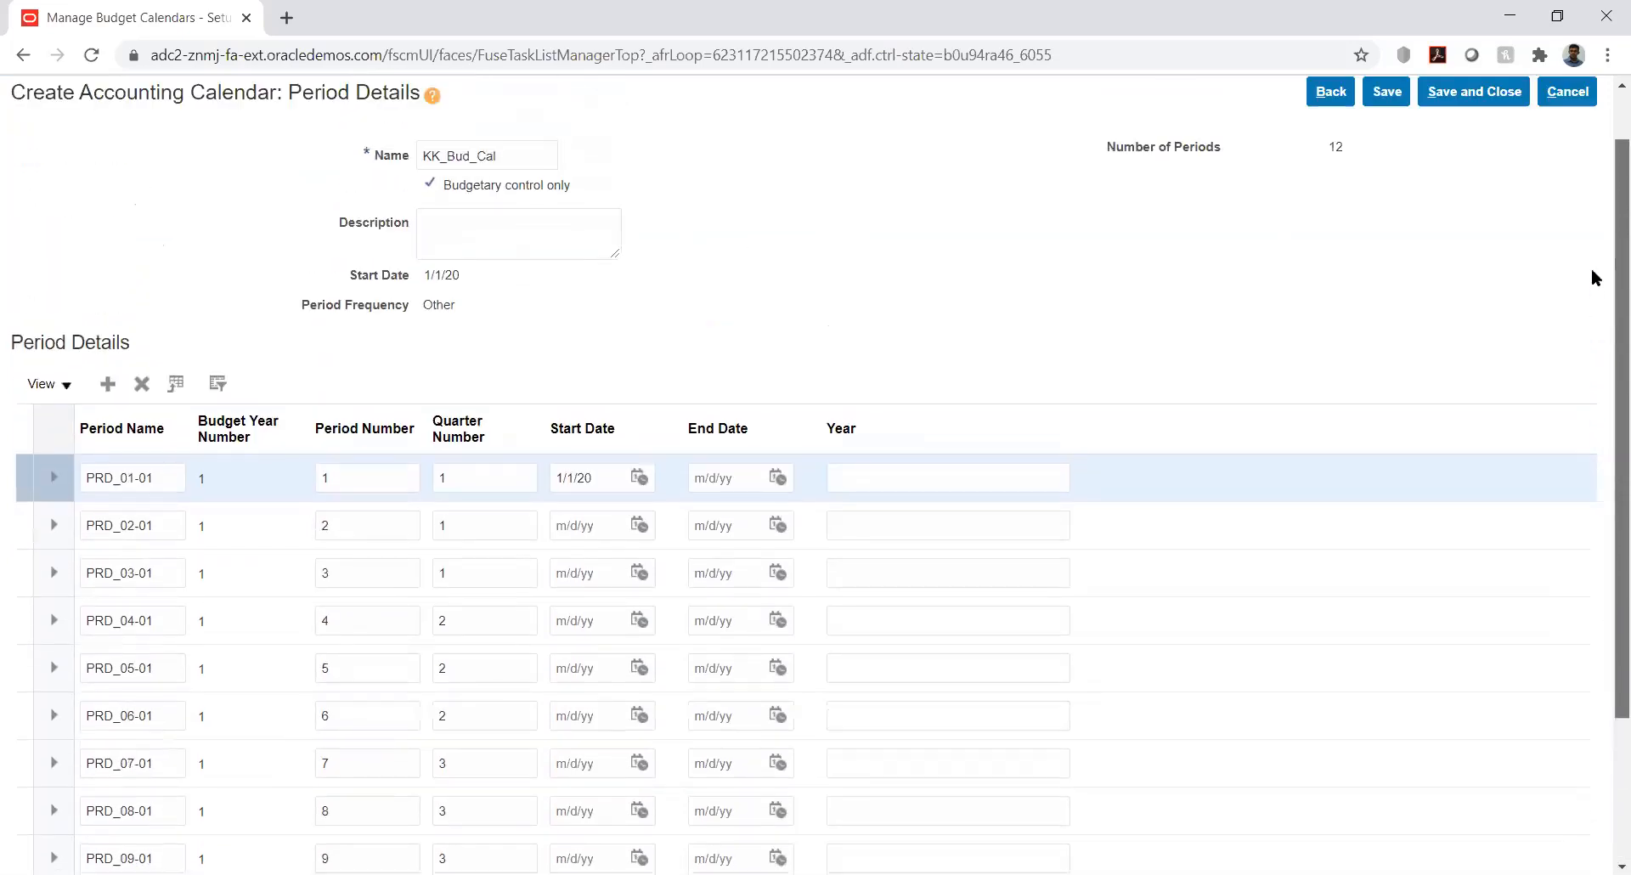
scroll(1590, 268, "up", 1)
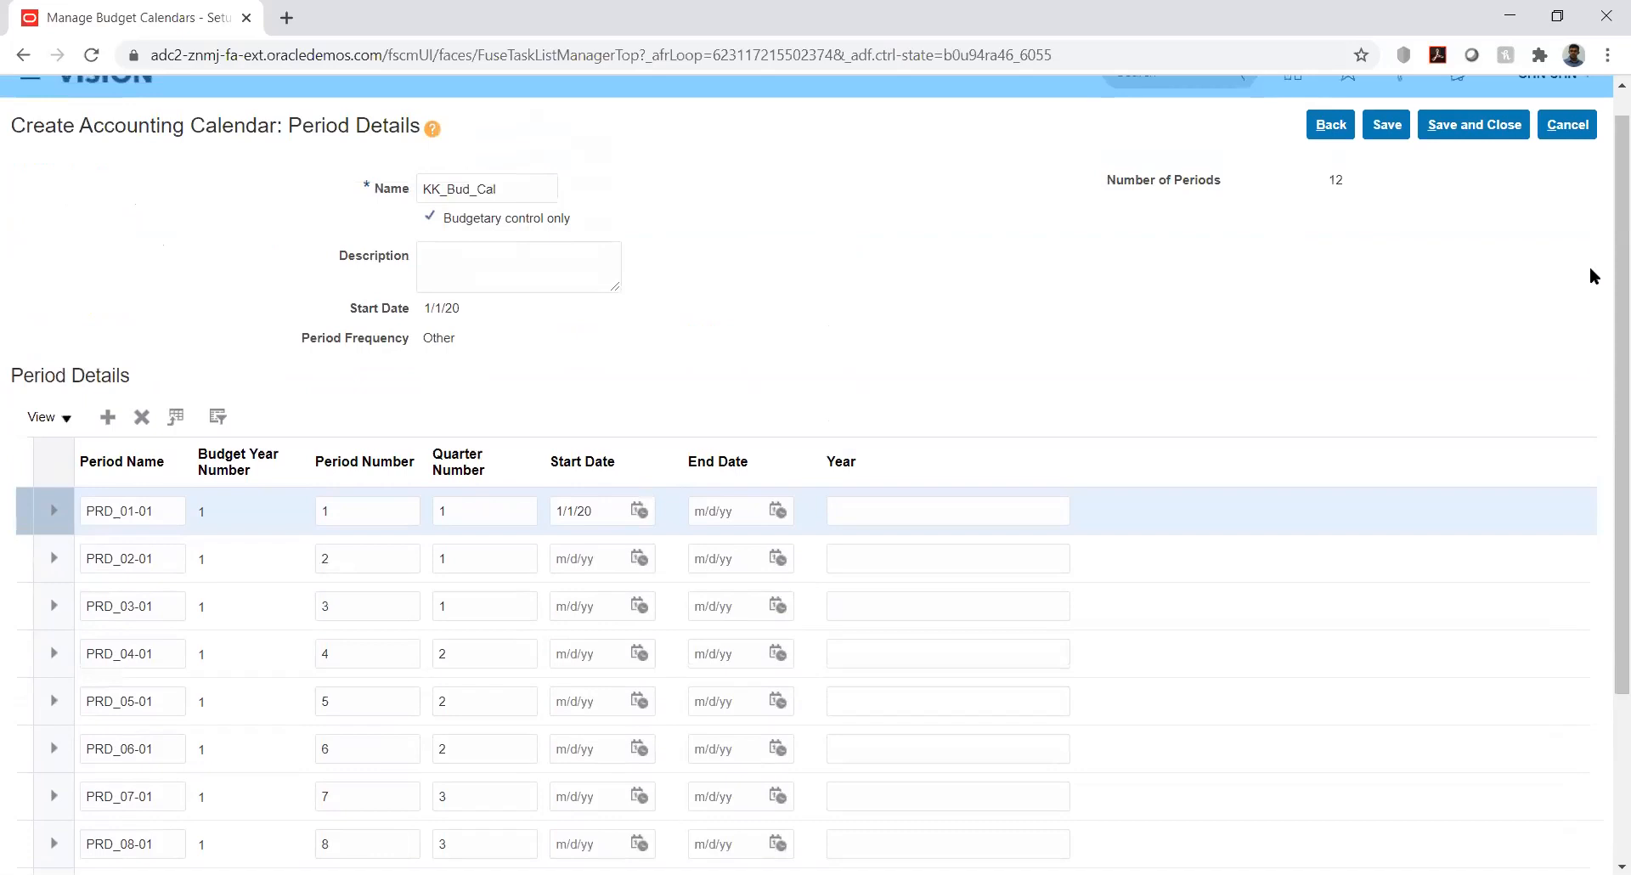
Set PRD_01-01's end date to 1/31/20
left_click(776, 511)
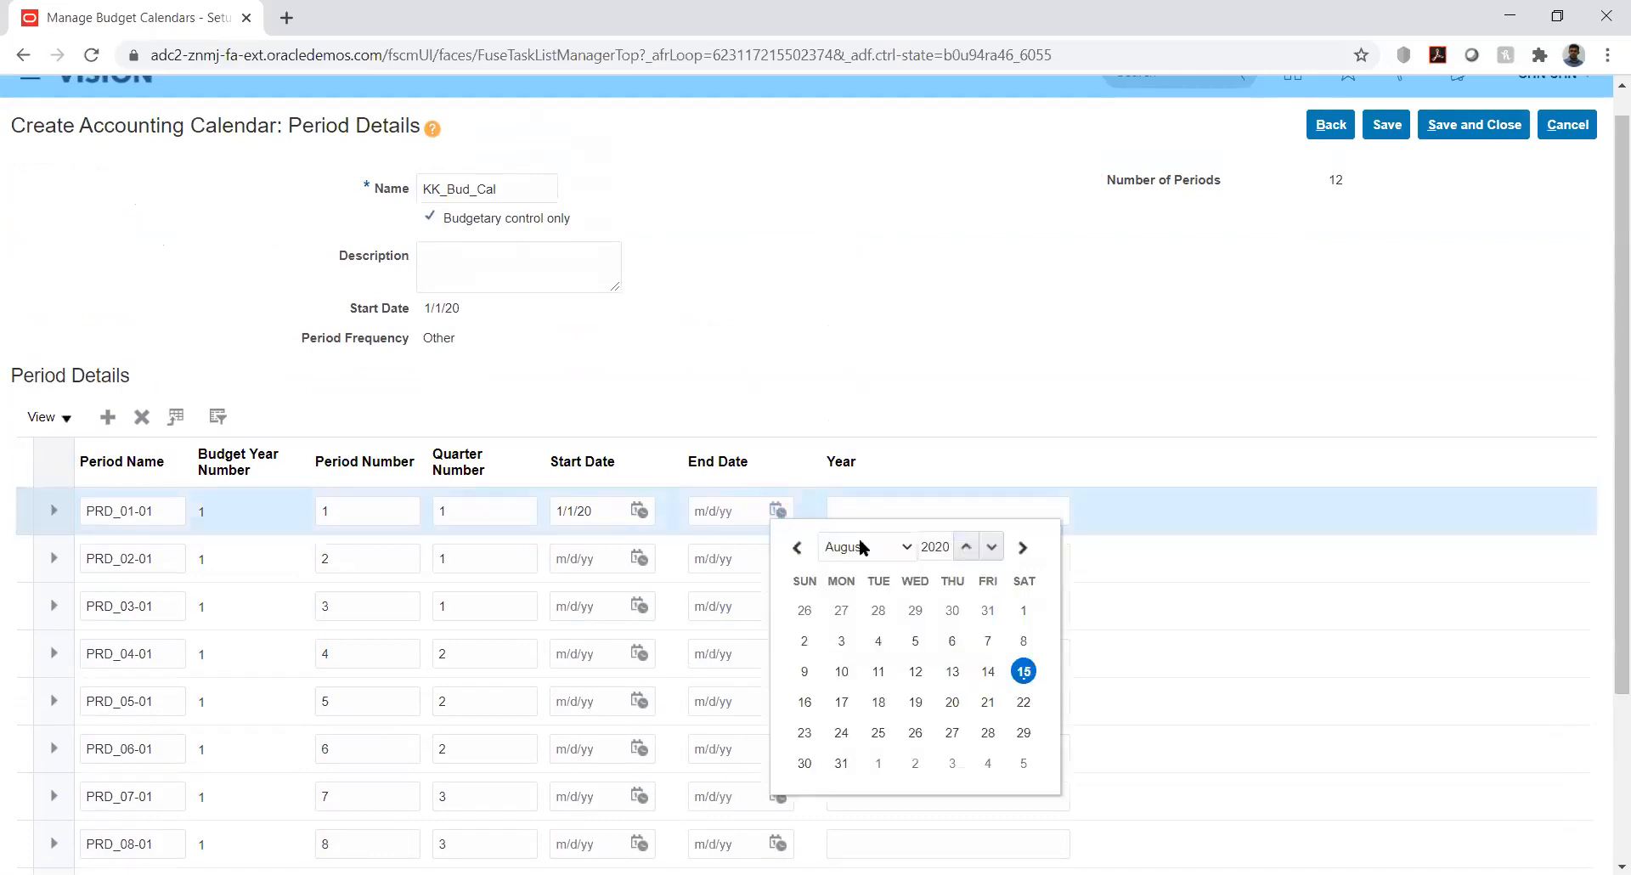
left_click(863, 546)
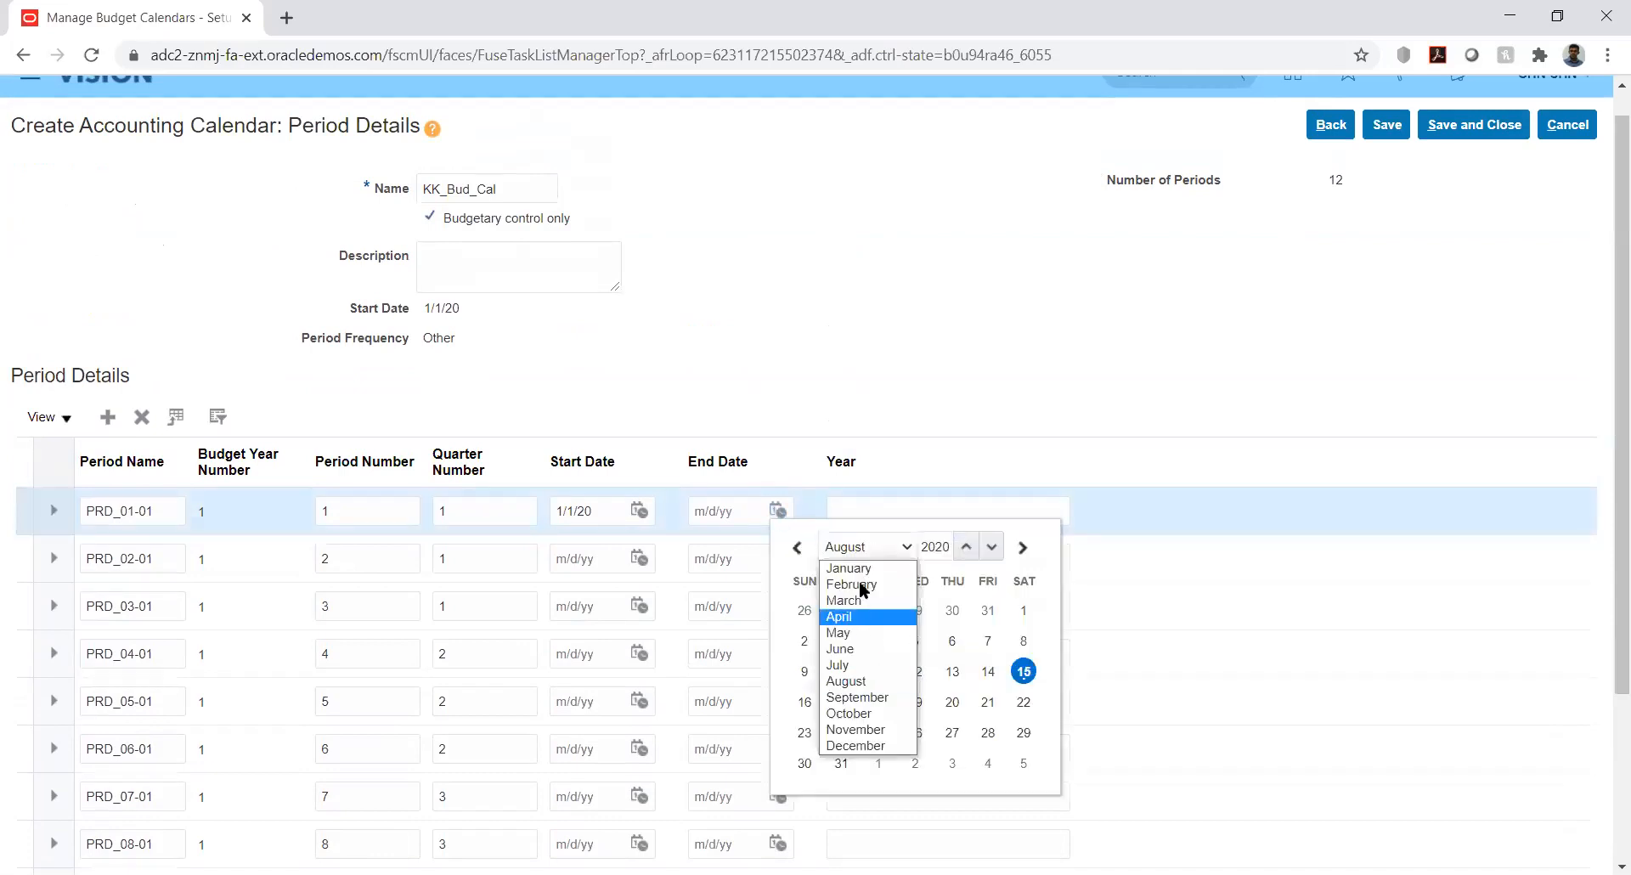
left_click(863, 569)
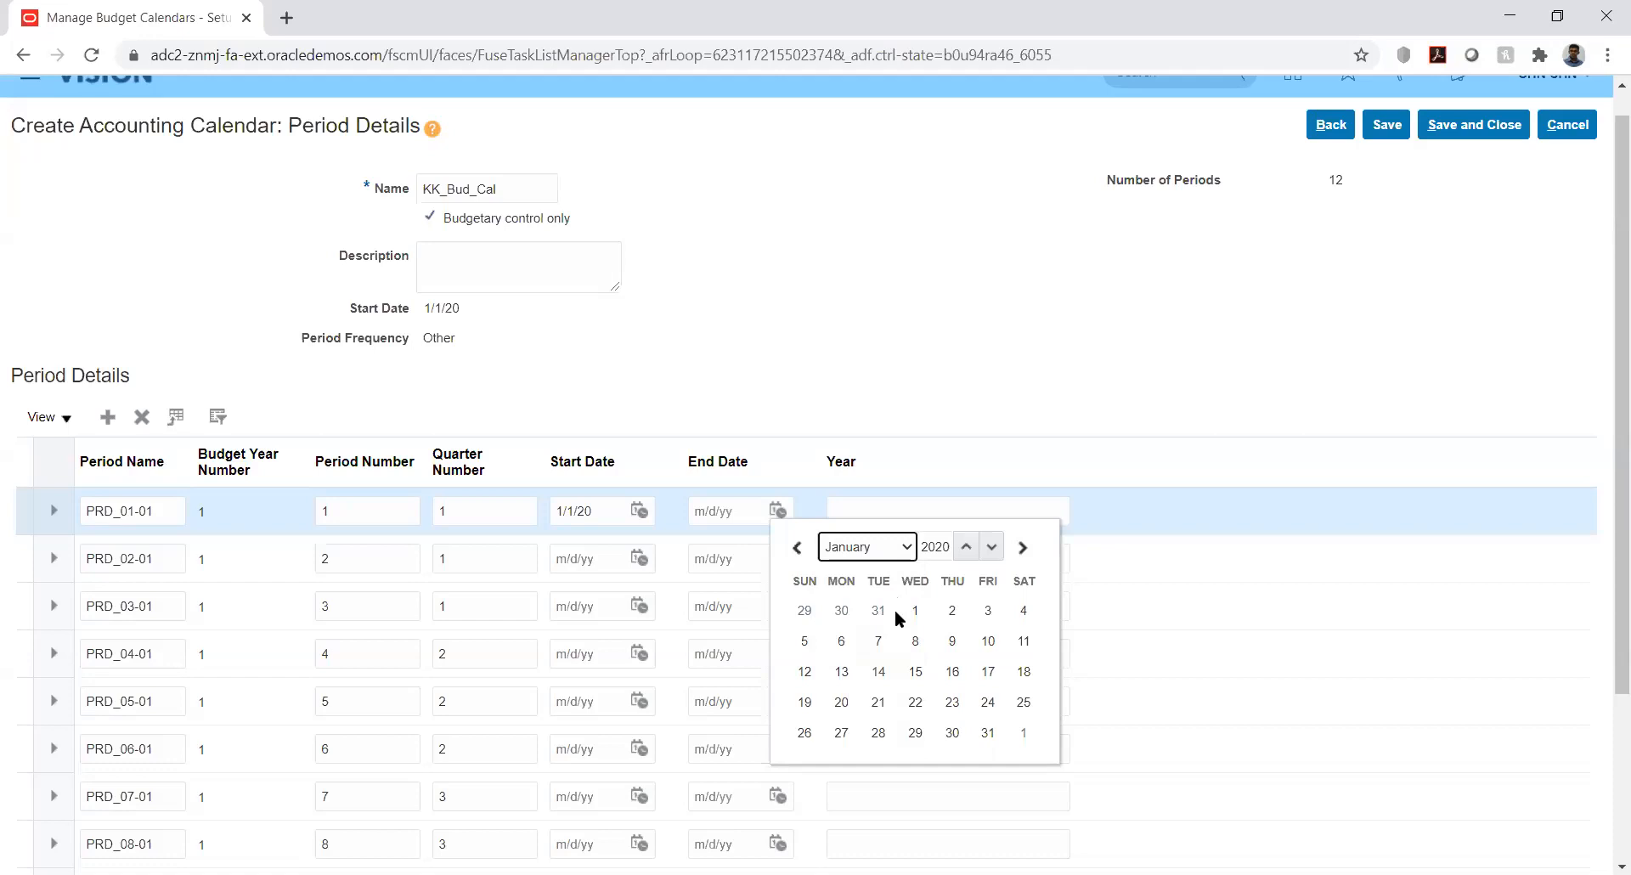
left_click(987, 734)
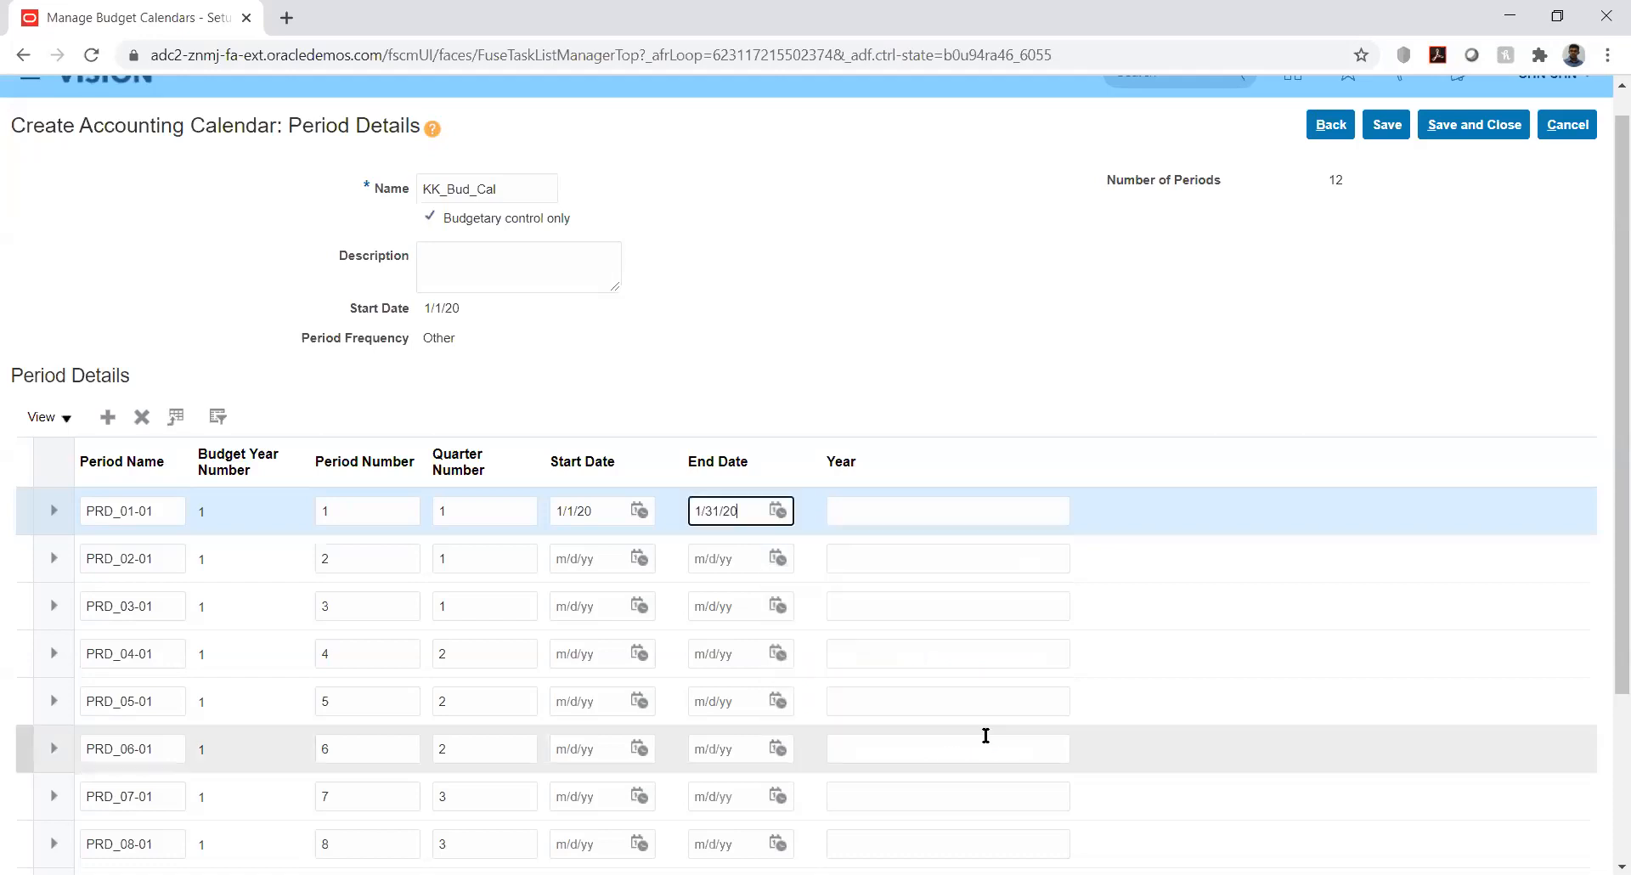
left_click(963, 387)
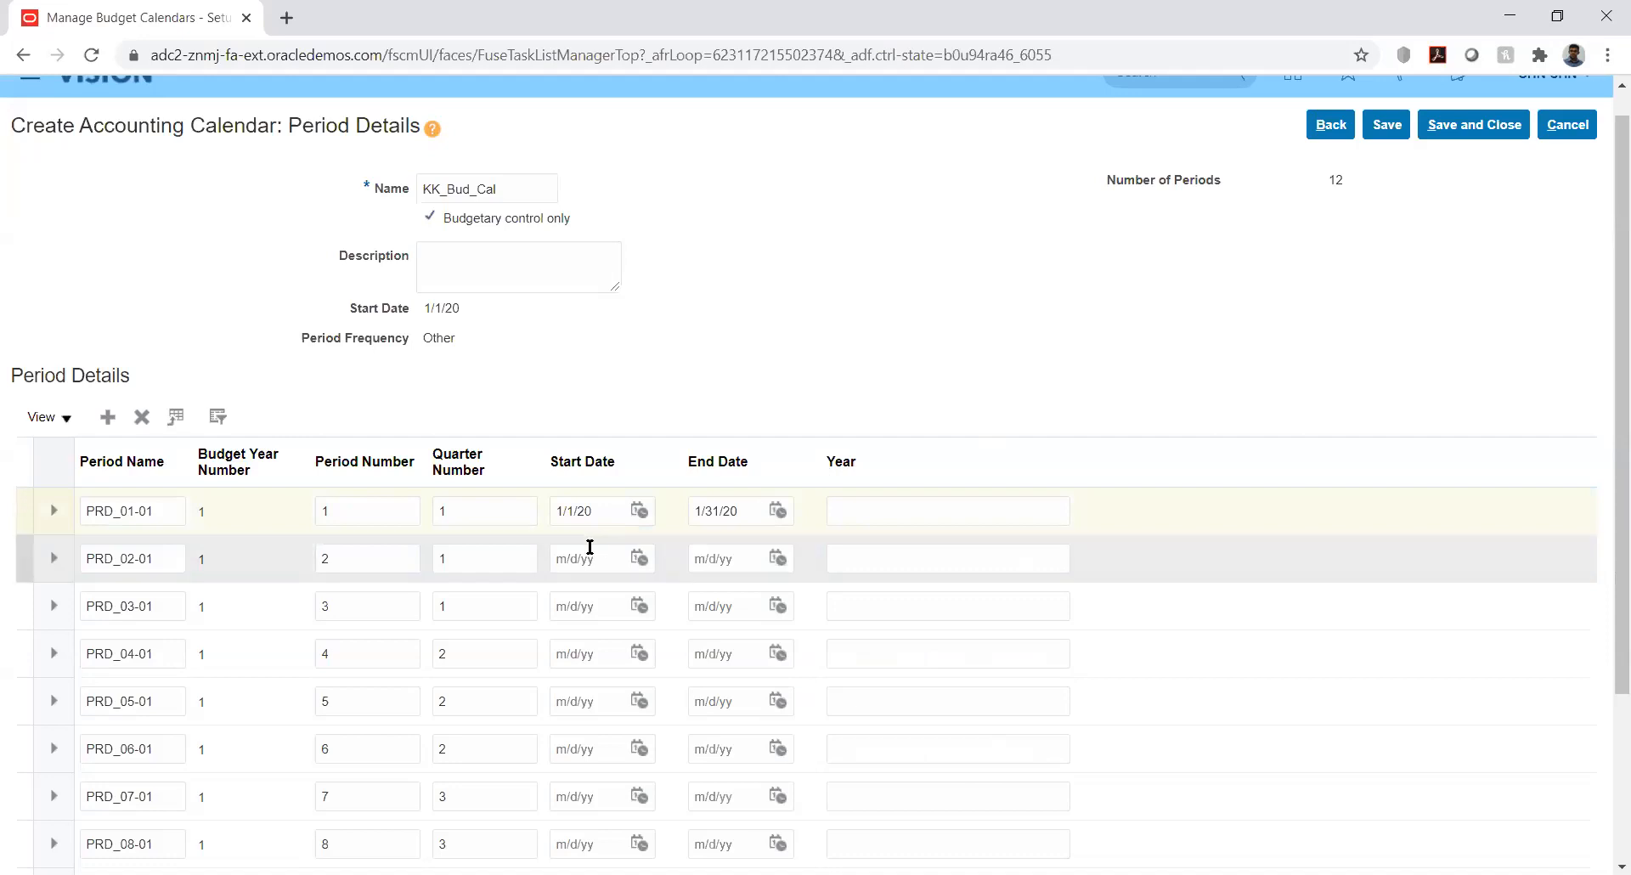
Date PRD_02-01 from 2/1/20 to 2/29/20
left_click(639, 558)
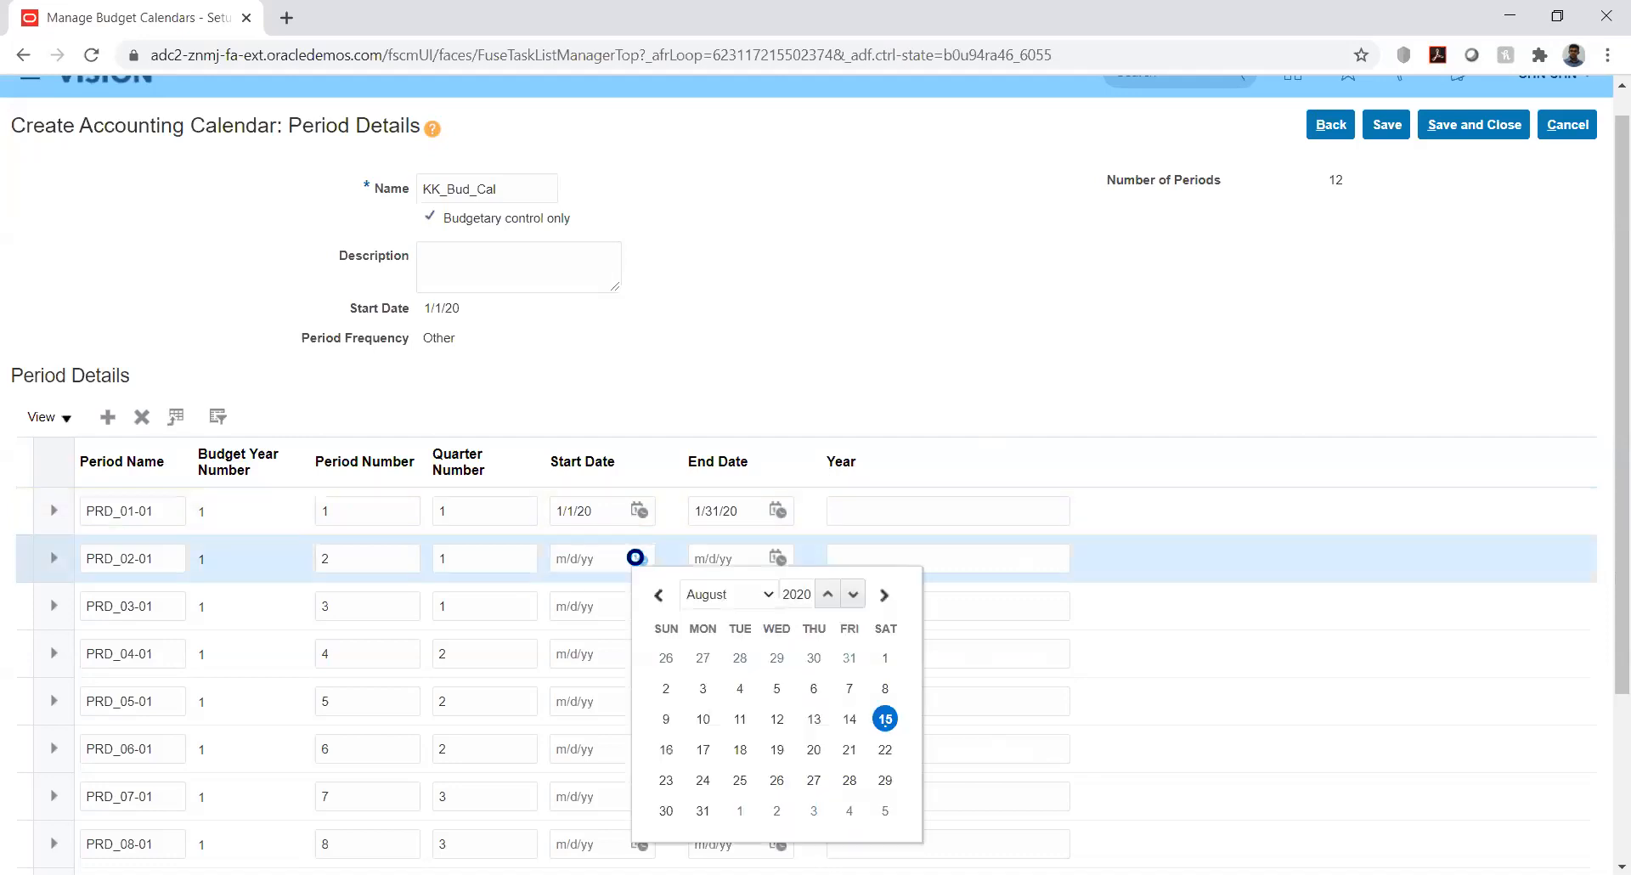
left_click(751, 595)
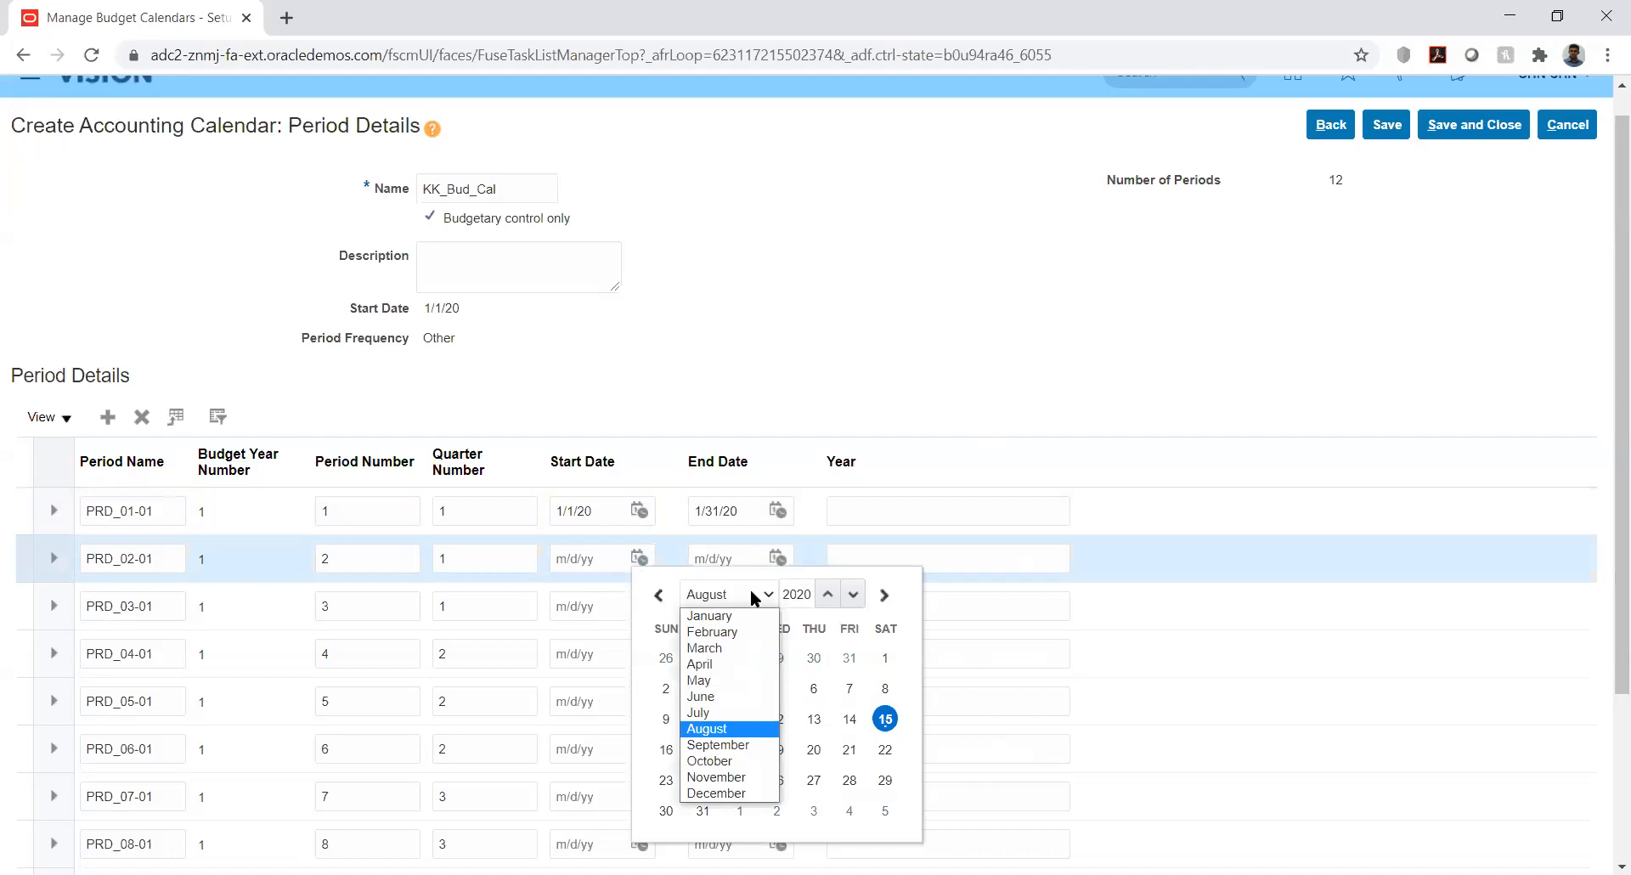
left_click(728, 633)
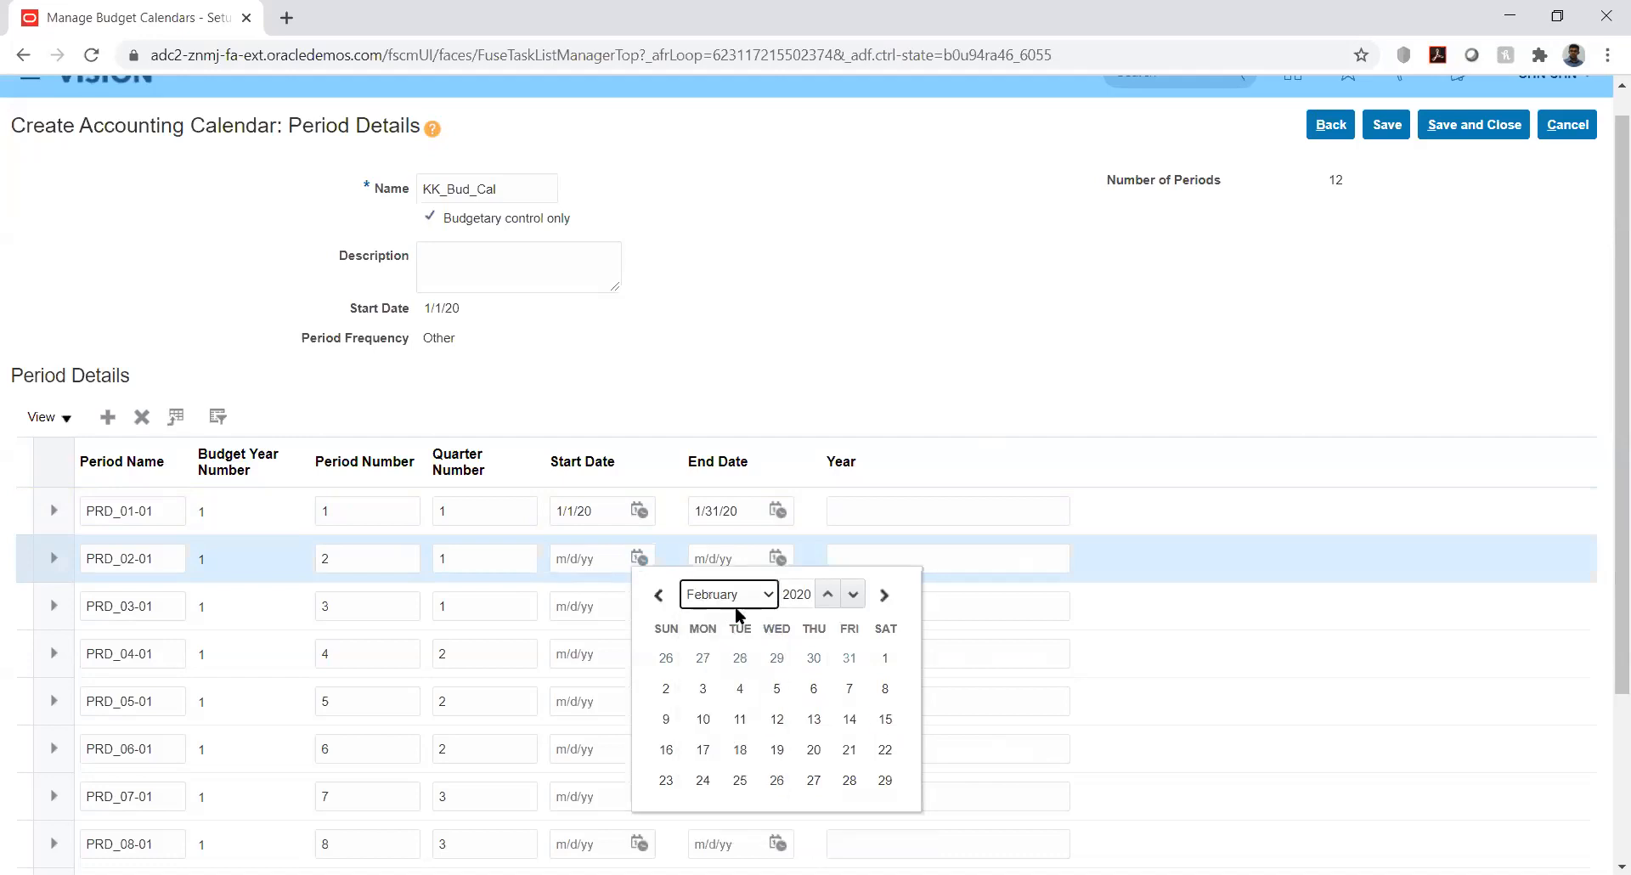
left_click(885, 658)
left_click(777, 558)
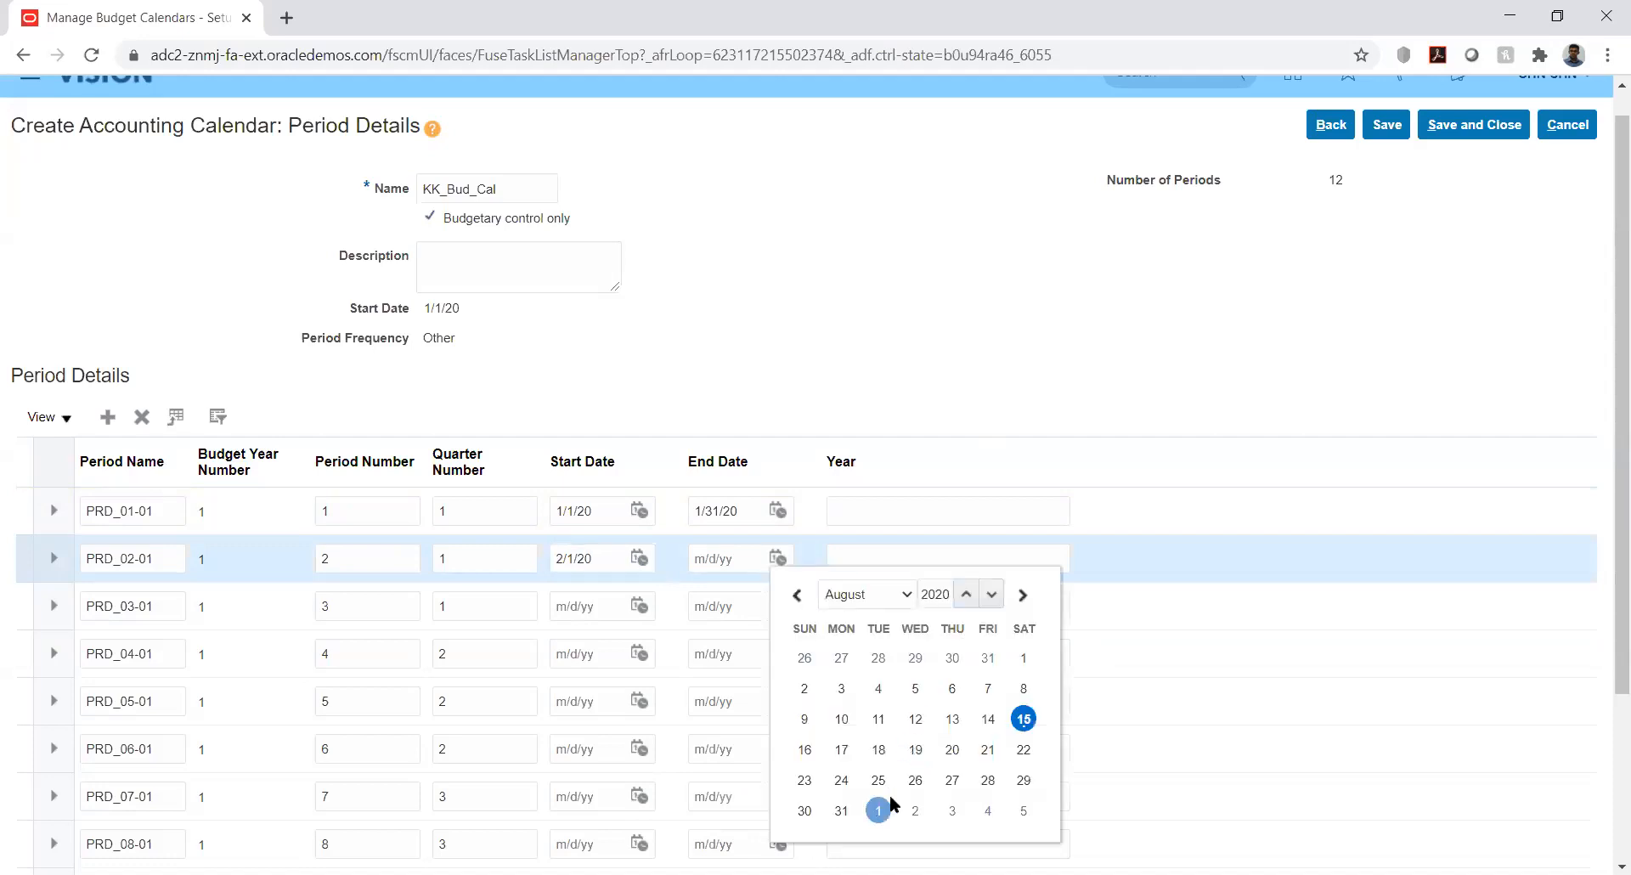
left_click(884, 594)
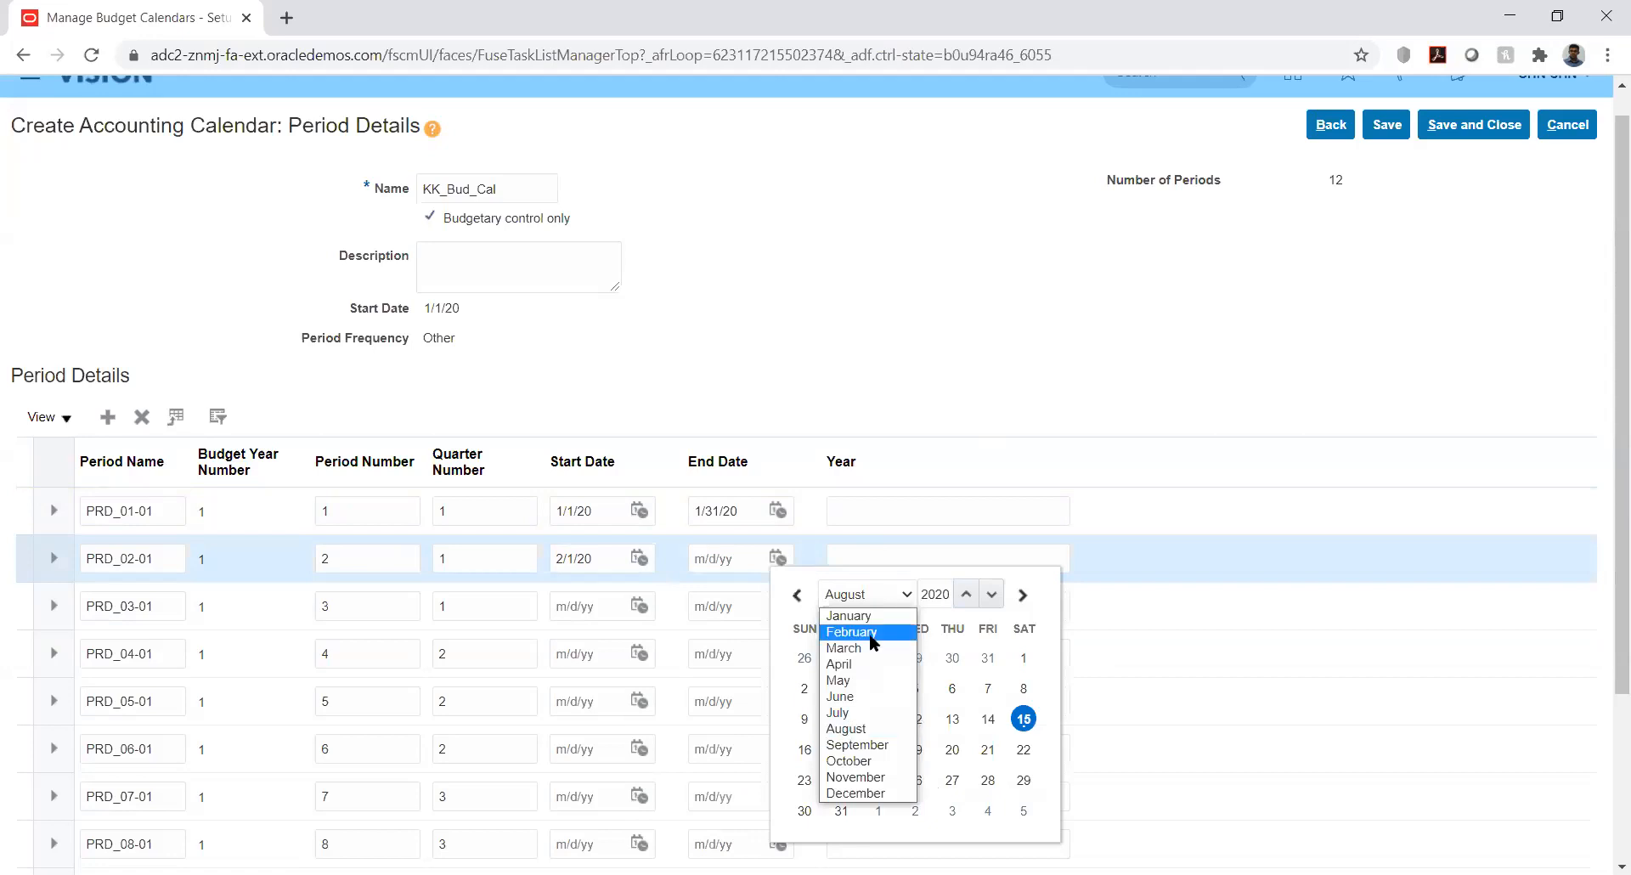
left_click(870, 634)
left_click(1024, 780)
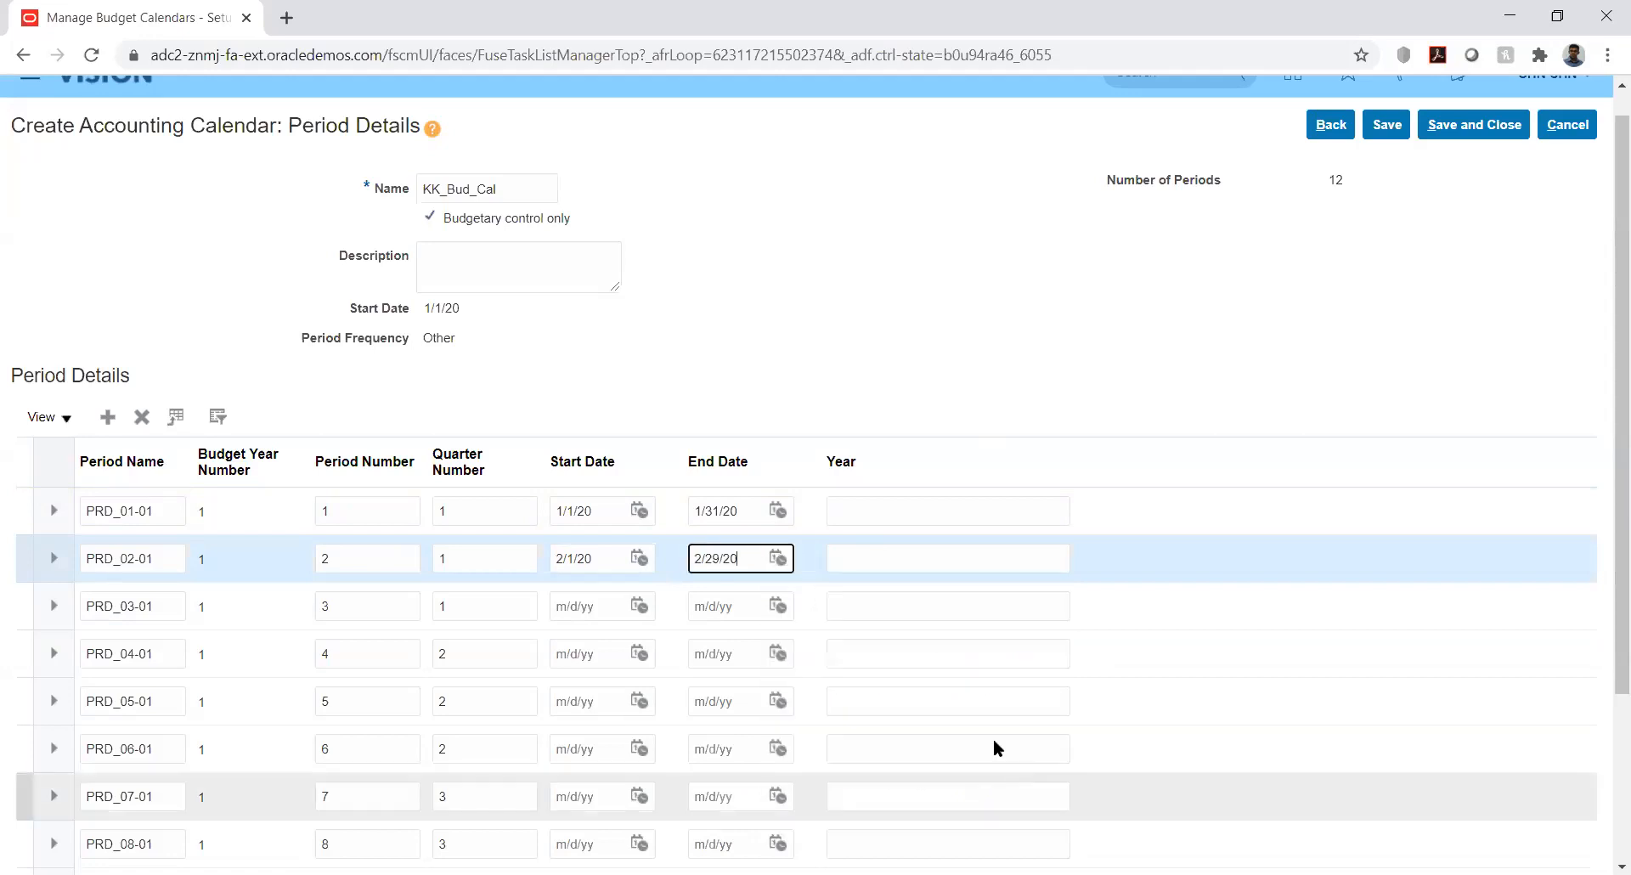
Enter year 2020 for PRD_01-01 and a year for PRD_02-01
left_click(925, 510)
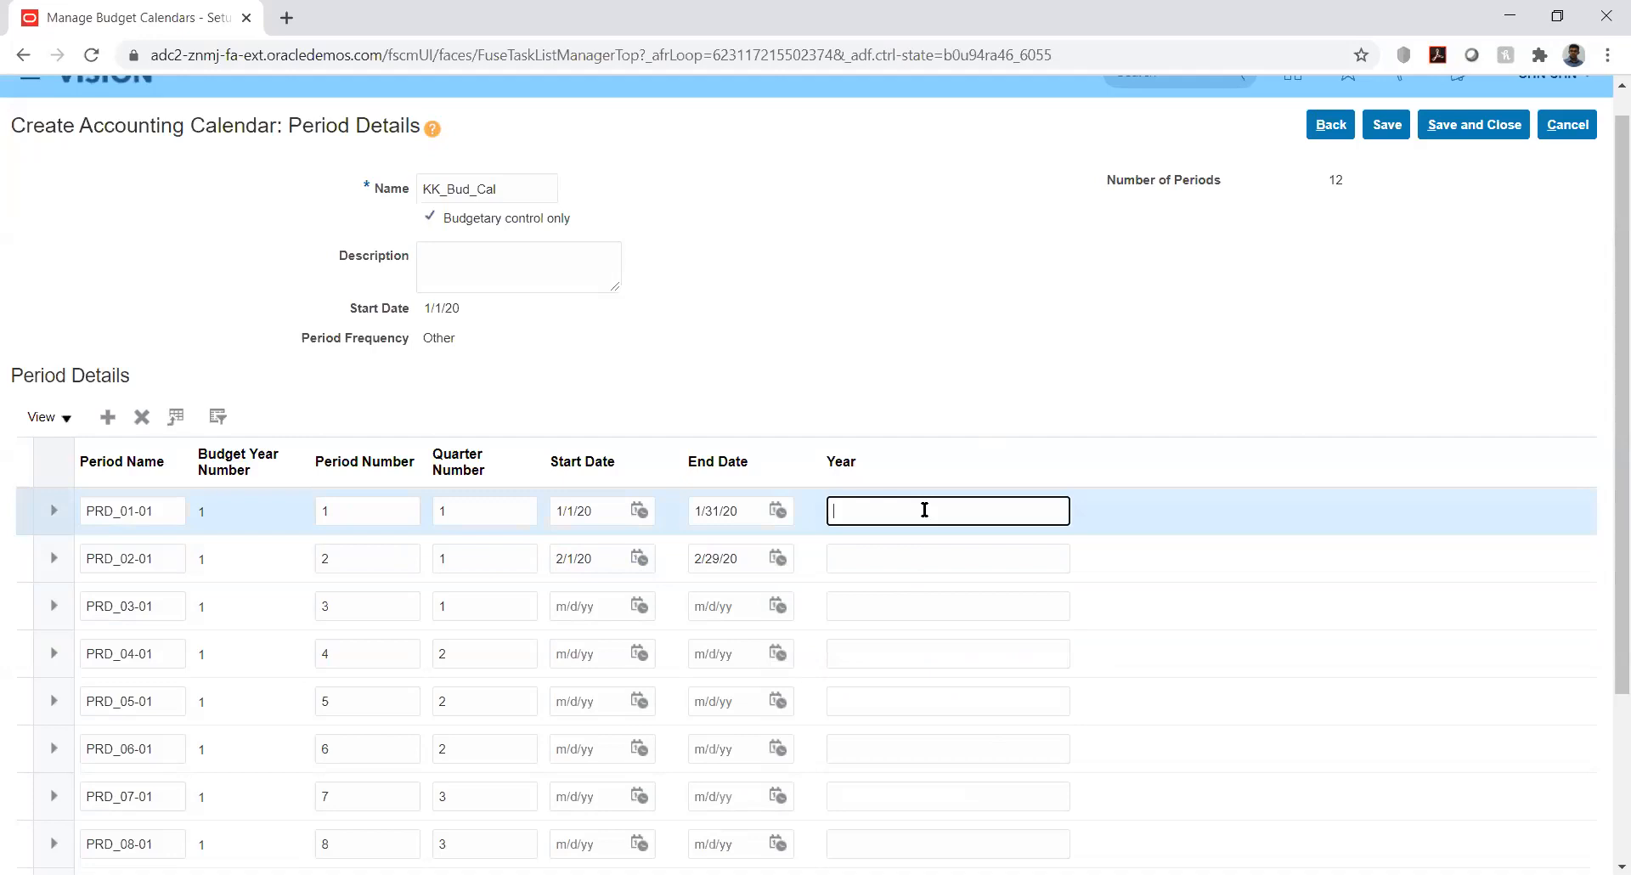
type("2020")
left_click(898, 551)
type("202")
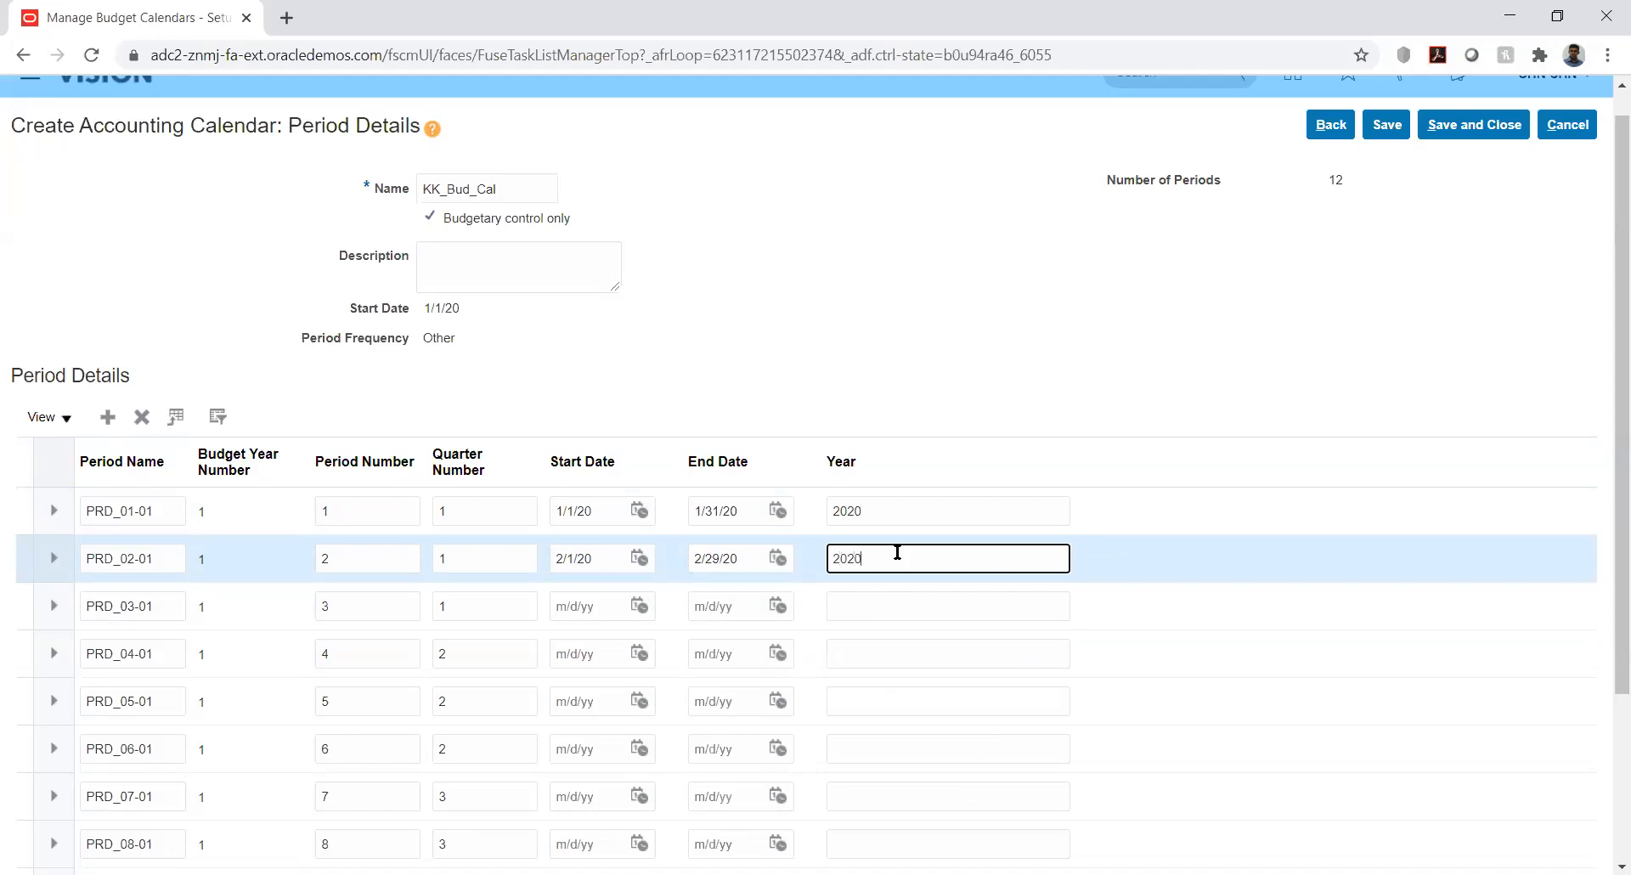
Date PRD_03-01 from 3/1/20 to 3/31/20 with year 2020
left_click(639, 604)
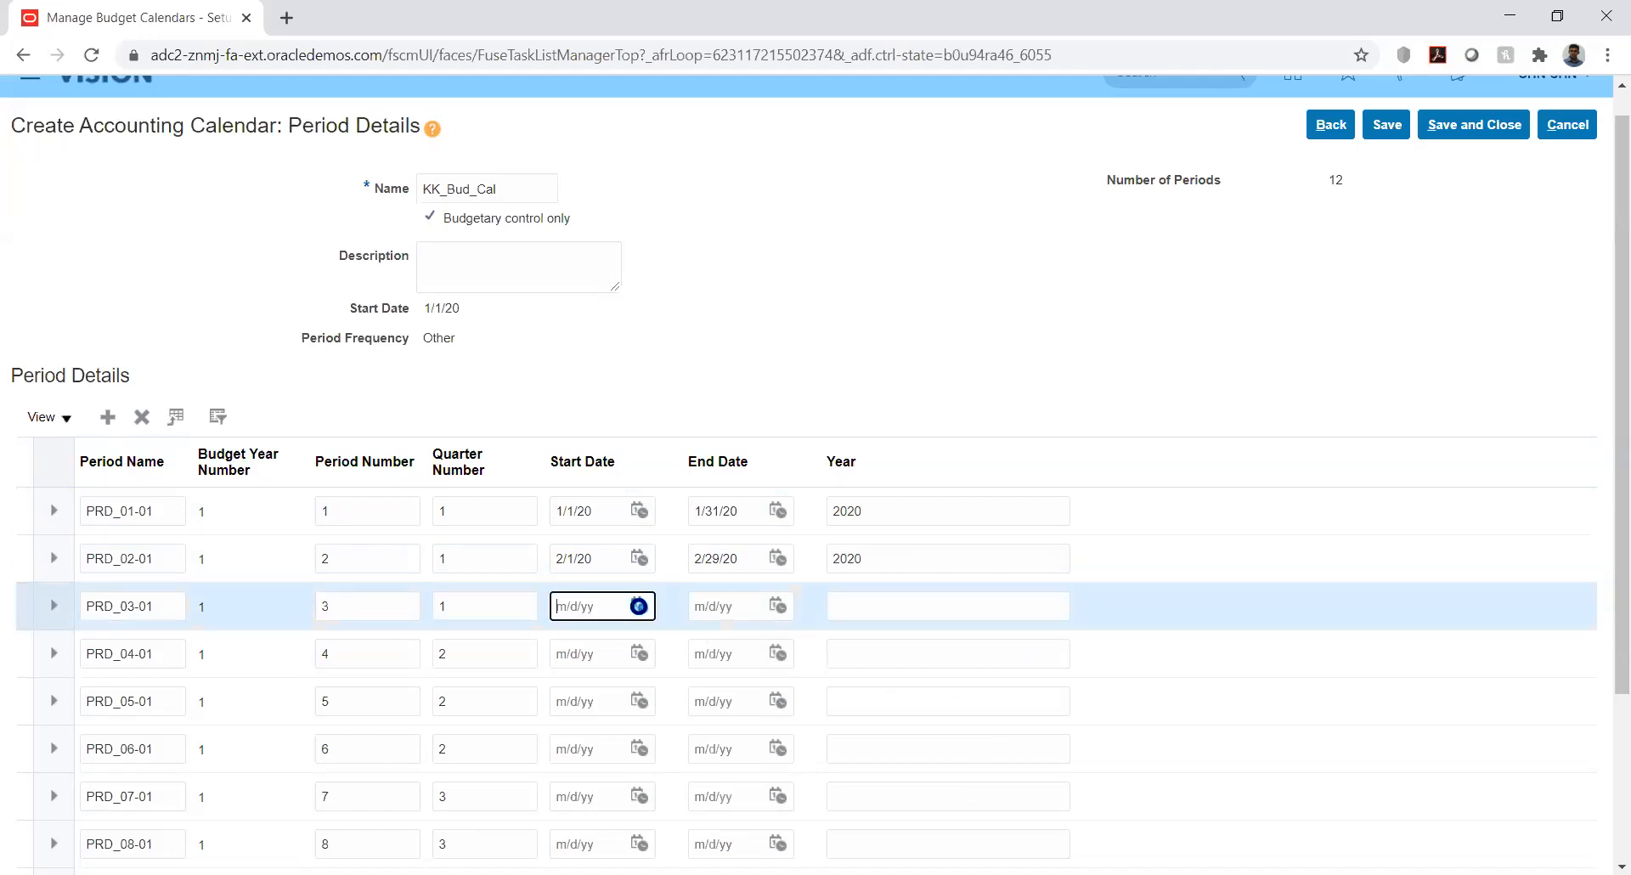
left_click(752, 343)
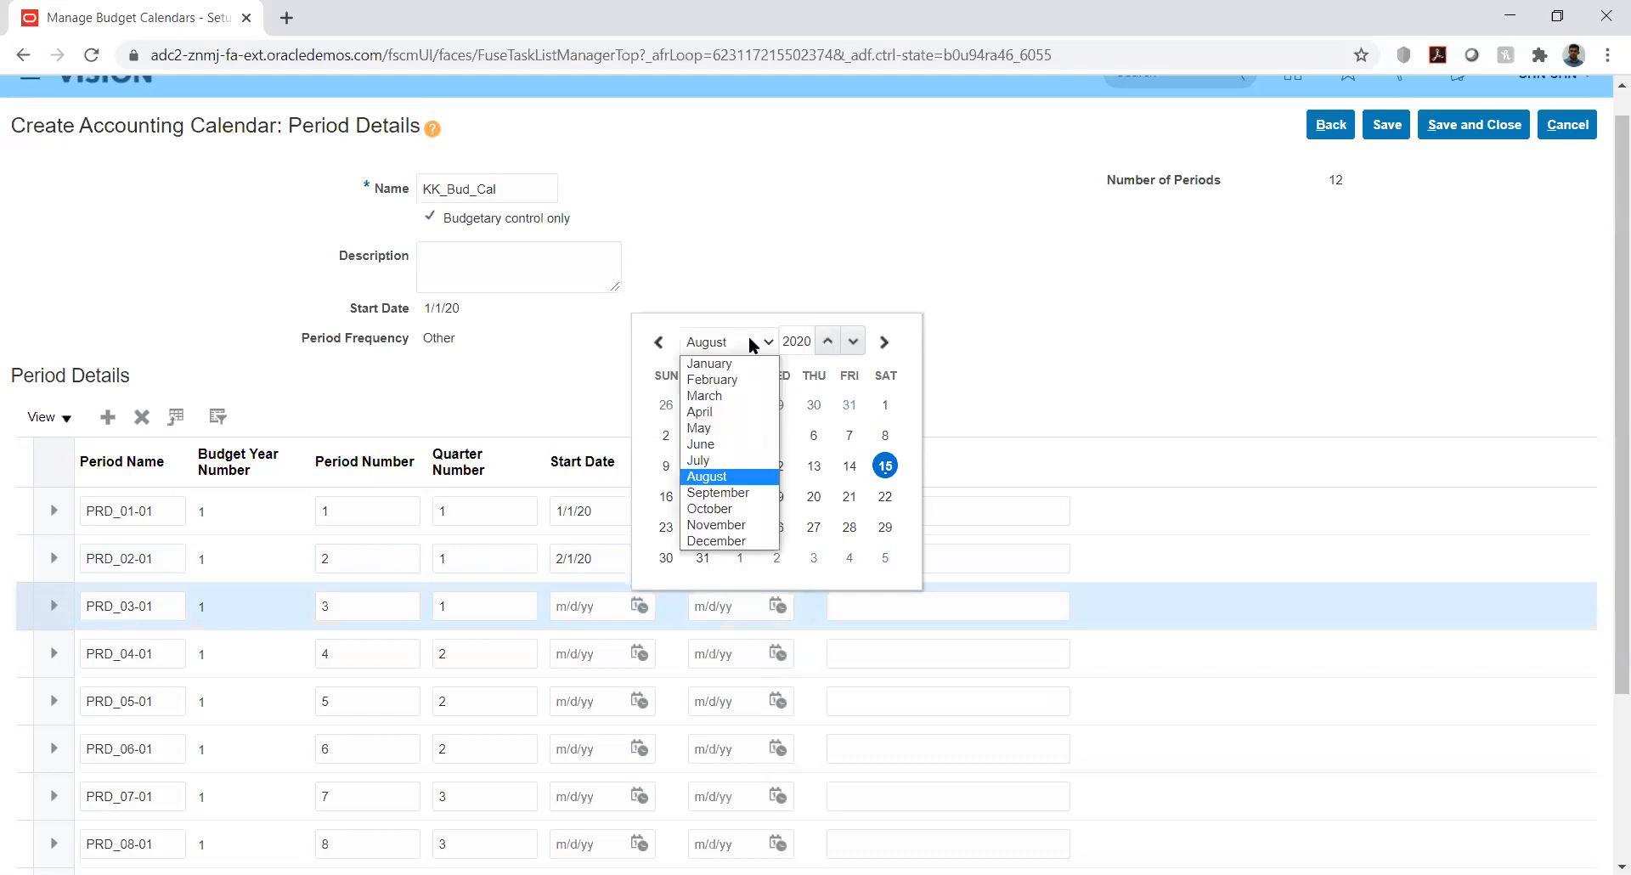
left_click(723, 396)
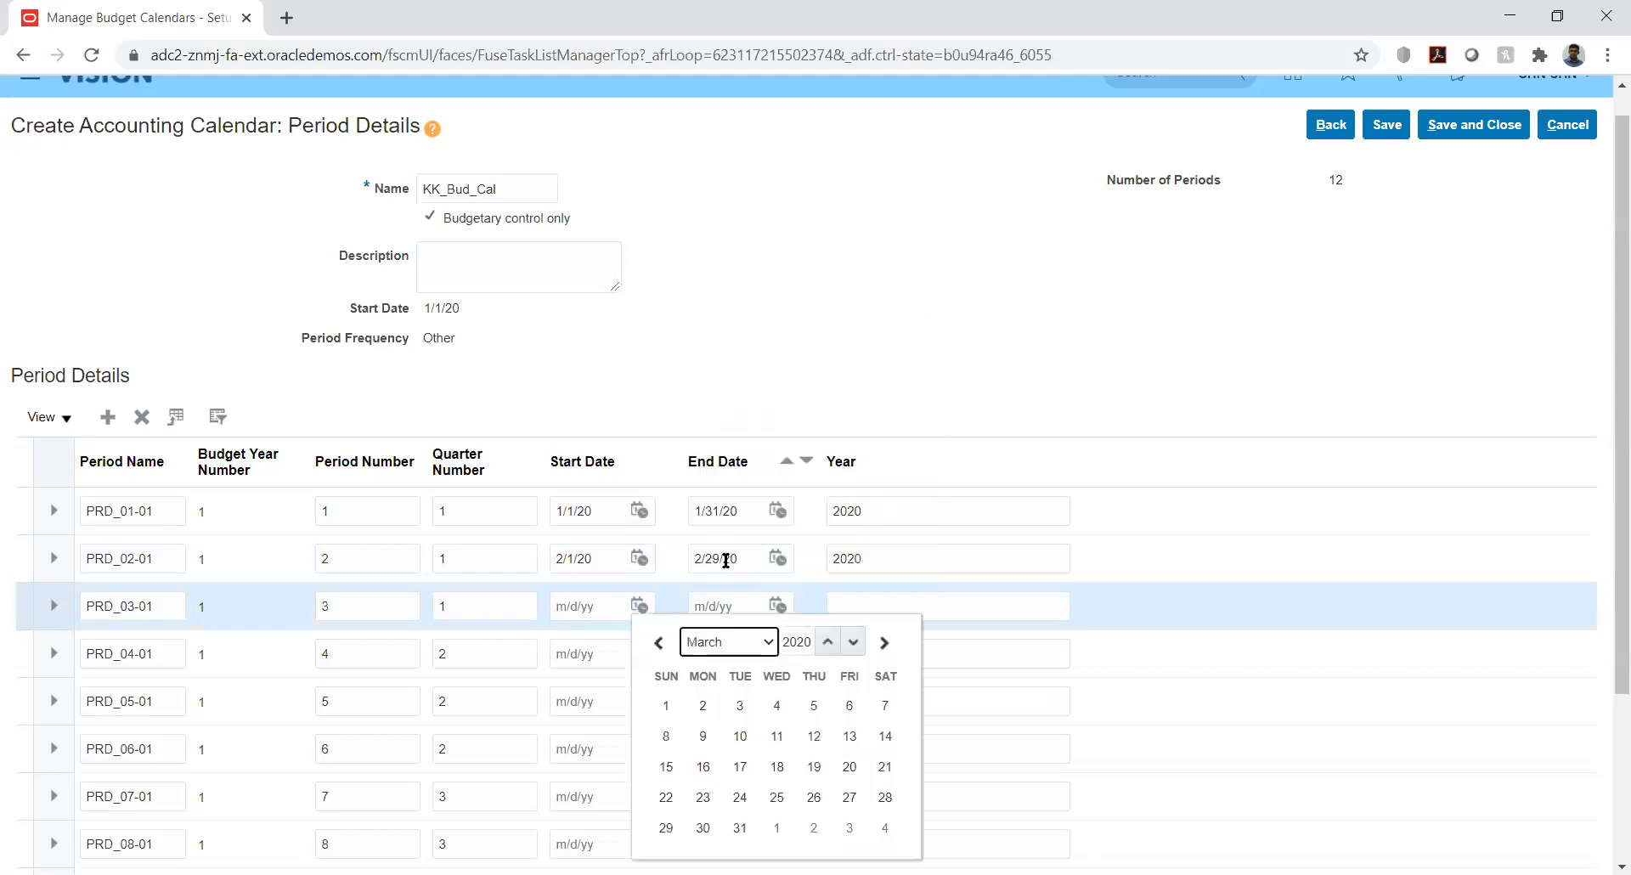
left_click(666, 712)
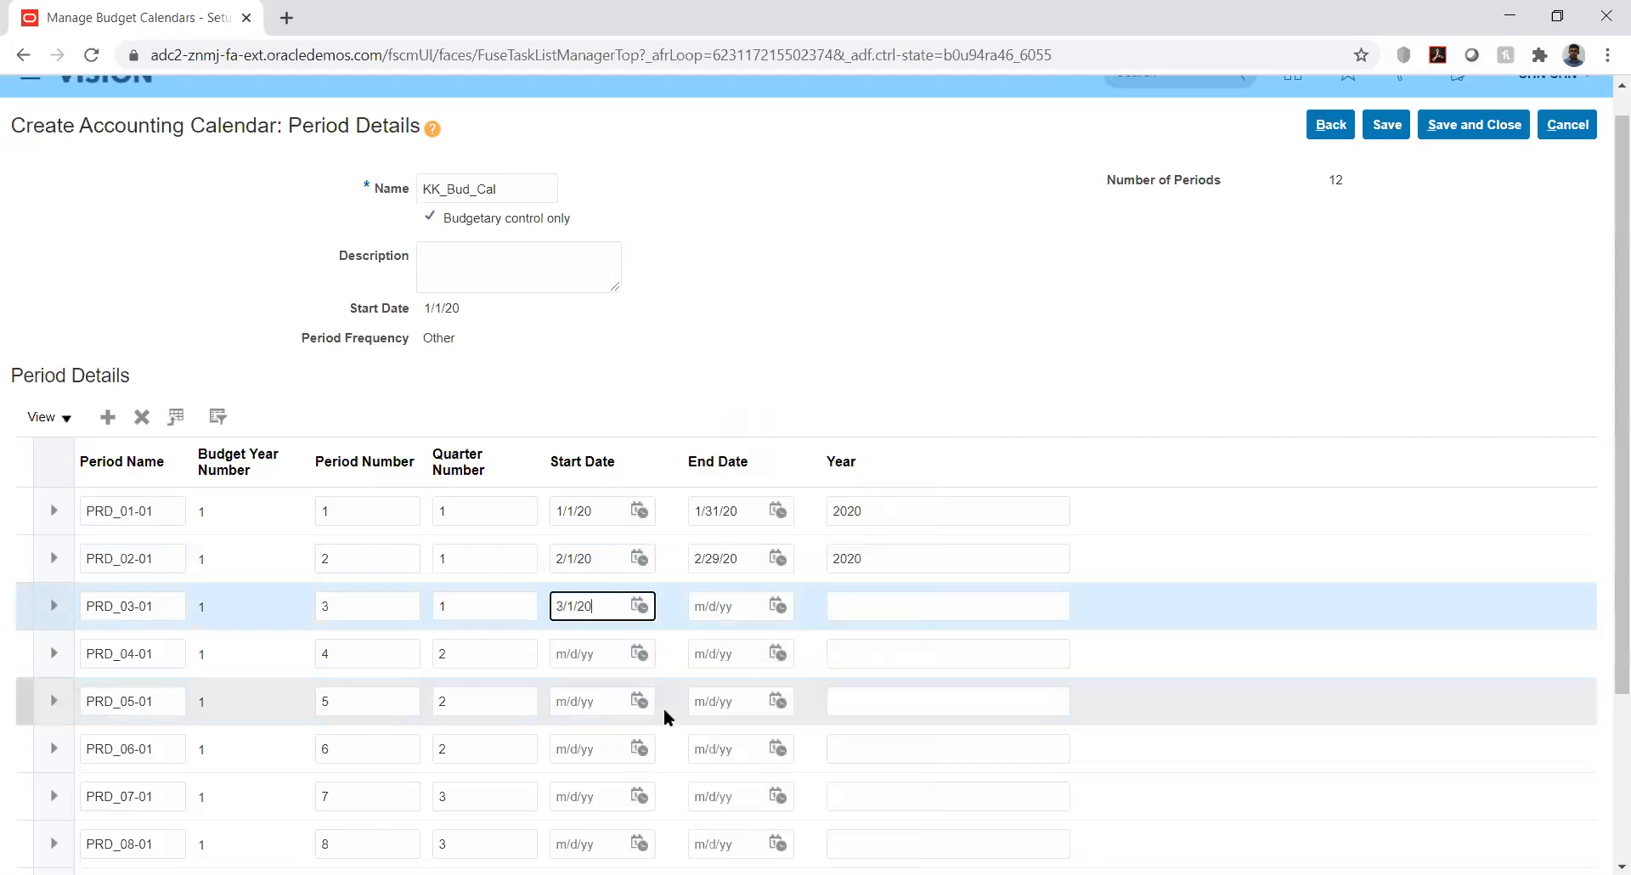
left_click(778, 606)
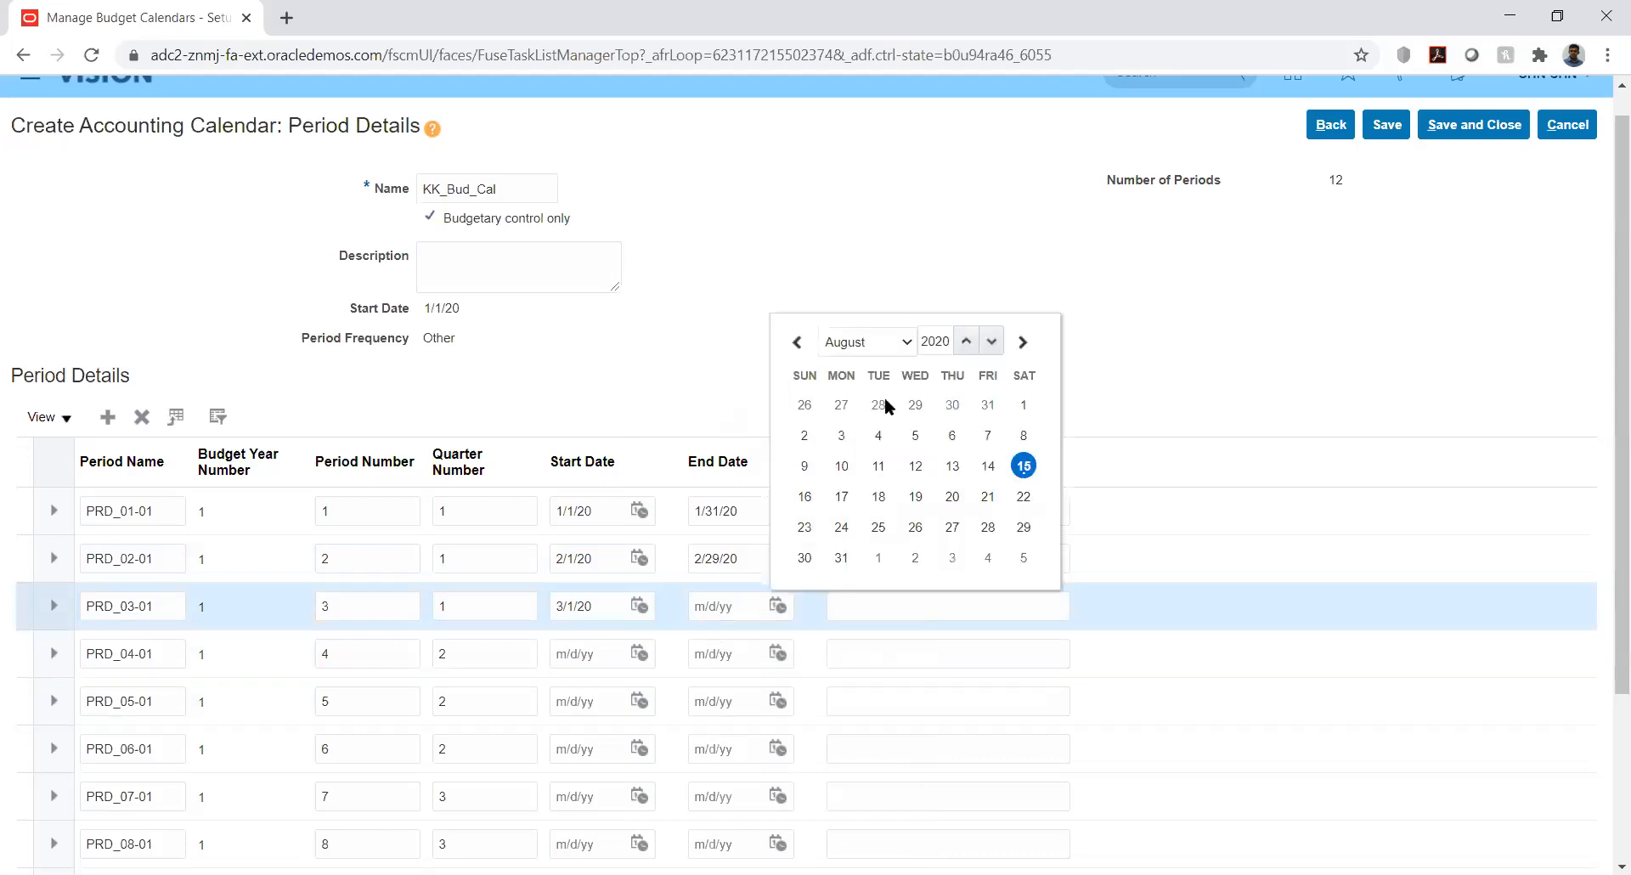
left_click(906, 340)
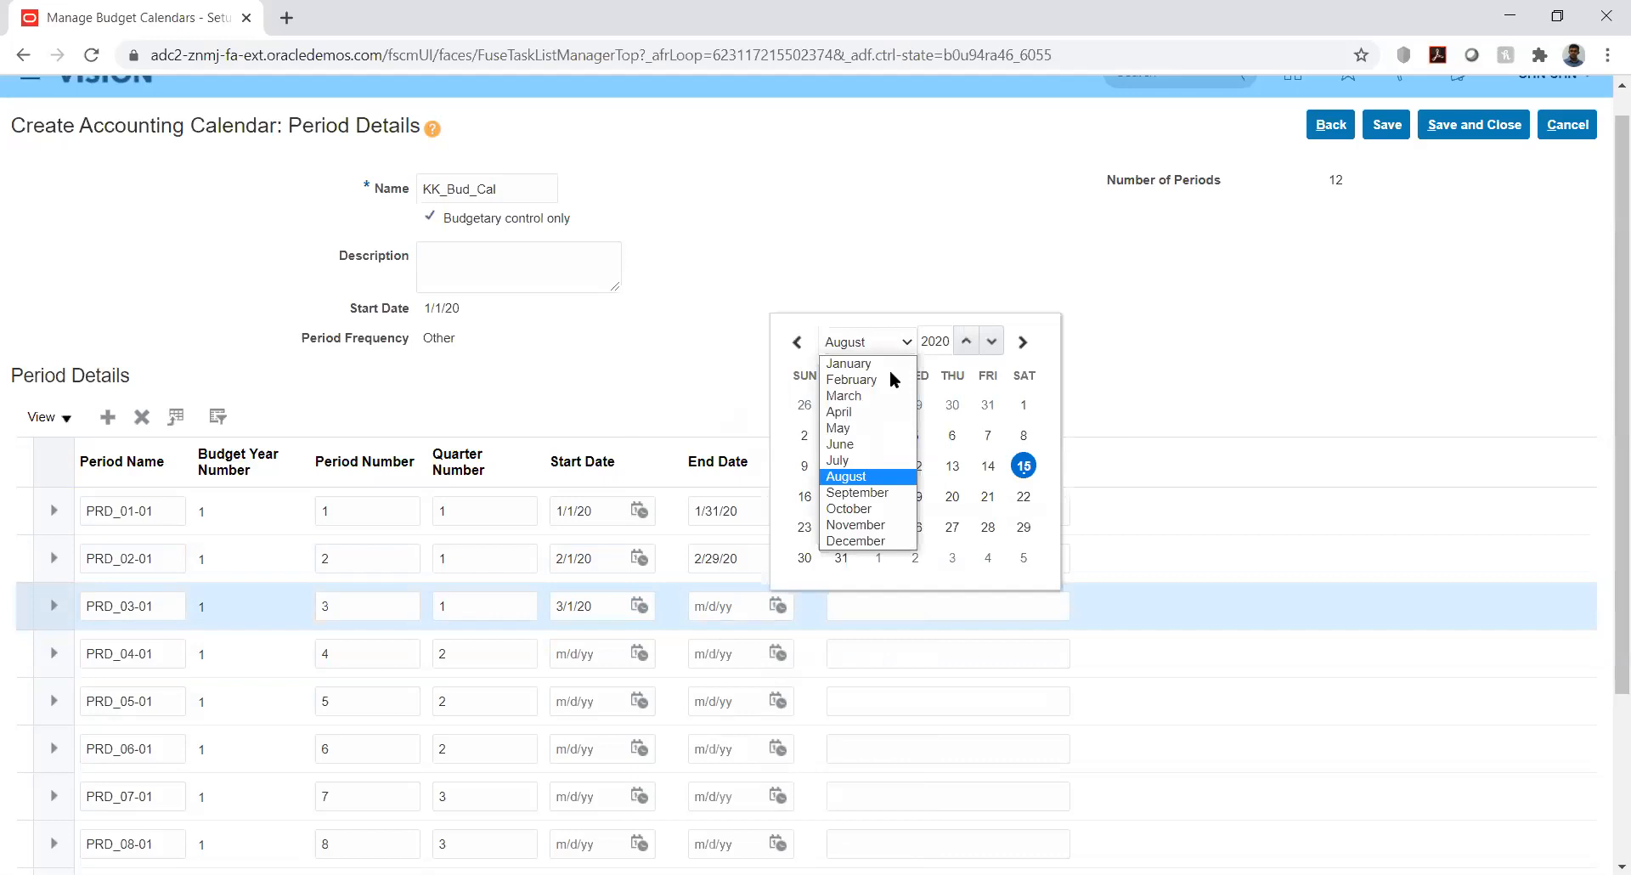
left_click(854, 396)
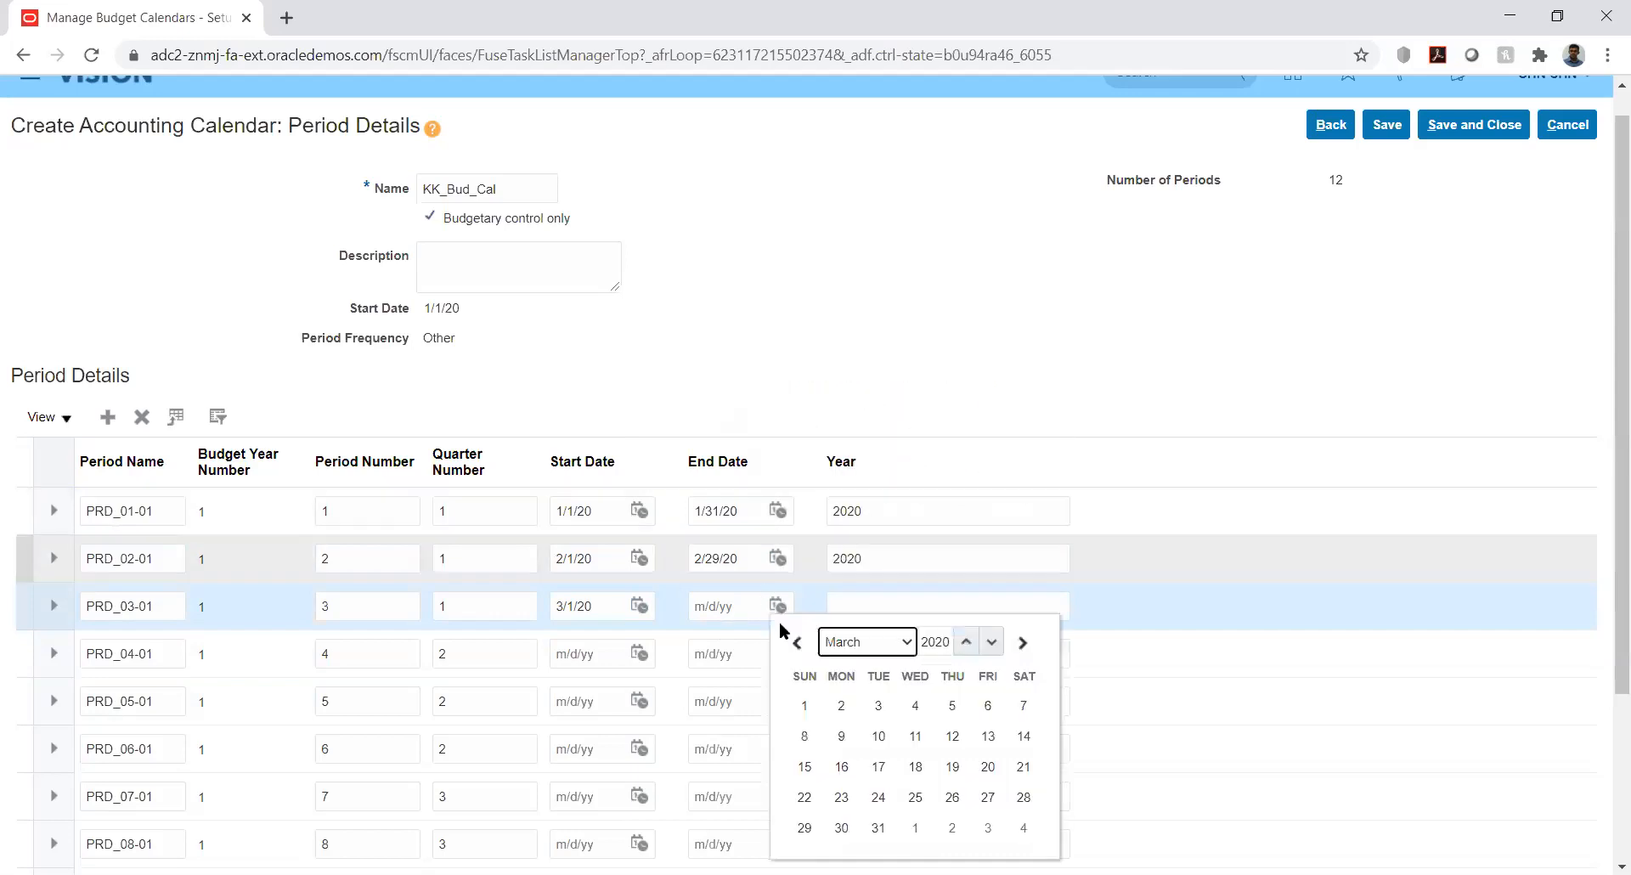
left_click(877, 827)
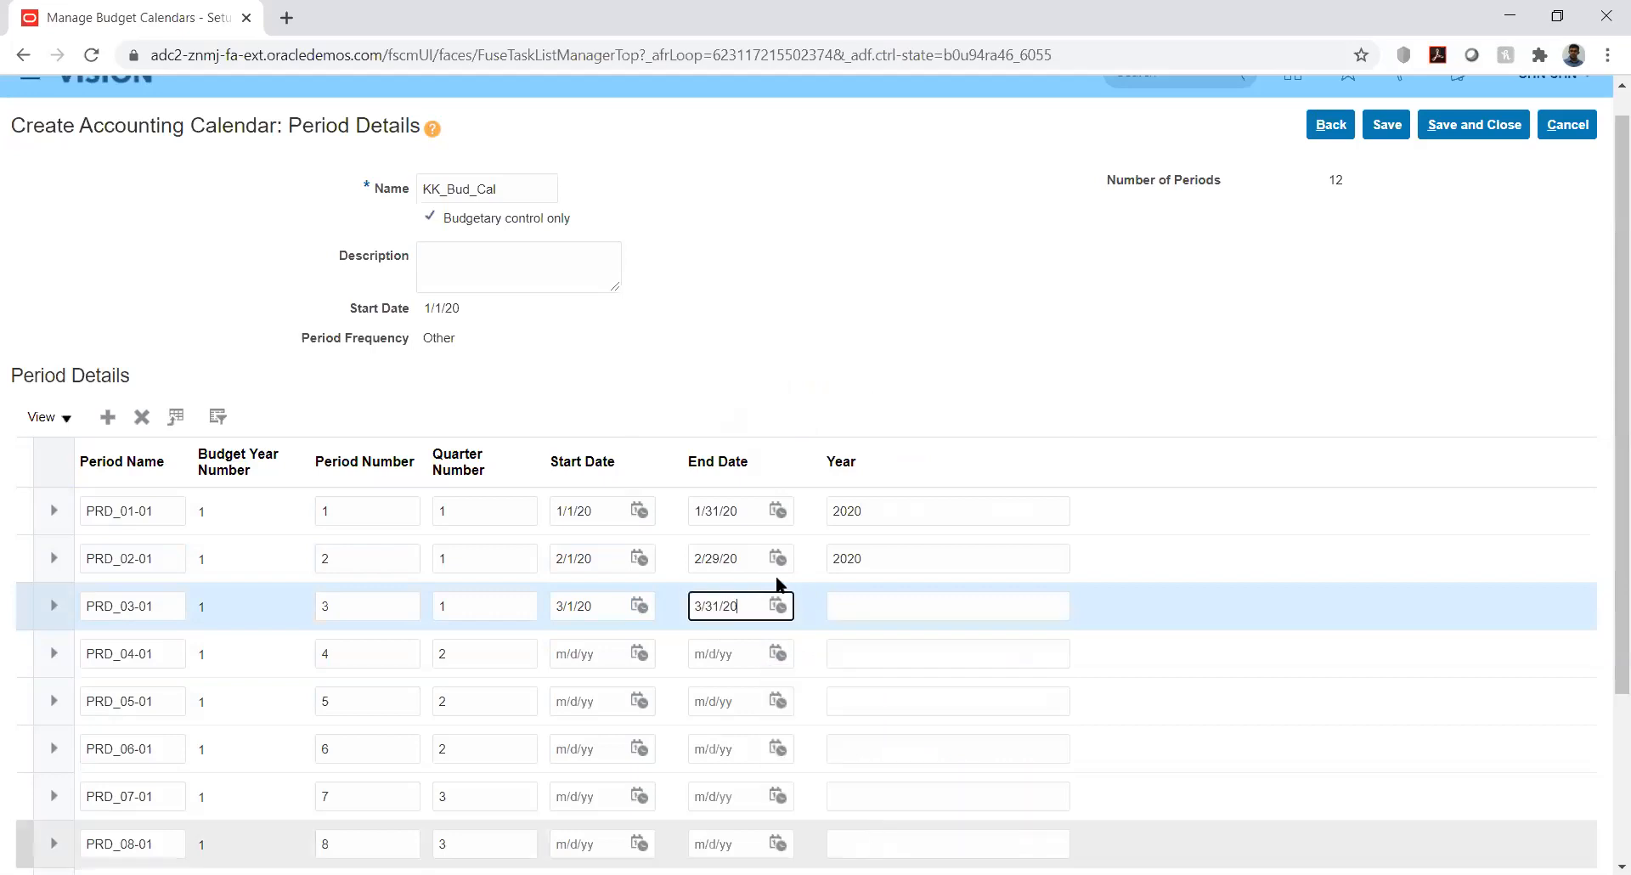
left_click(884, 603)
type("2020")
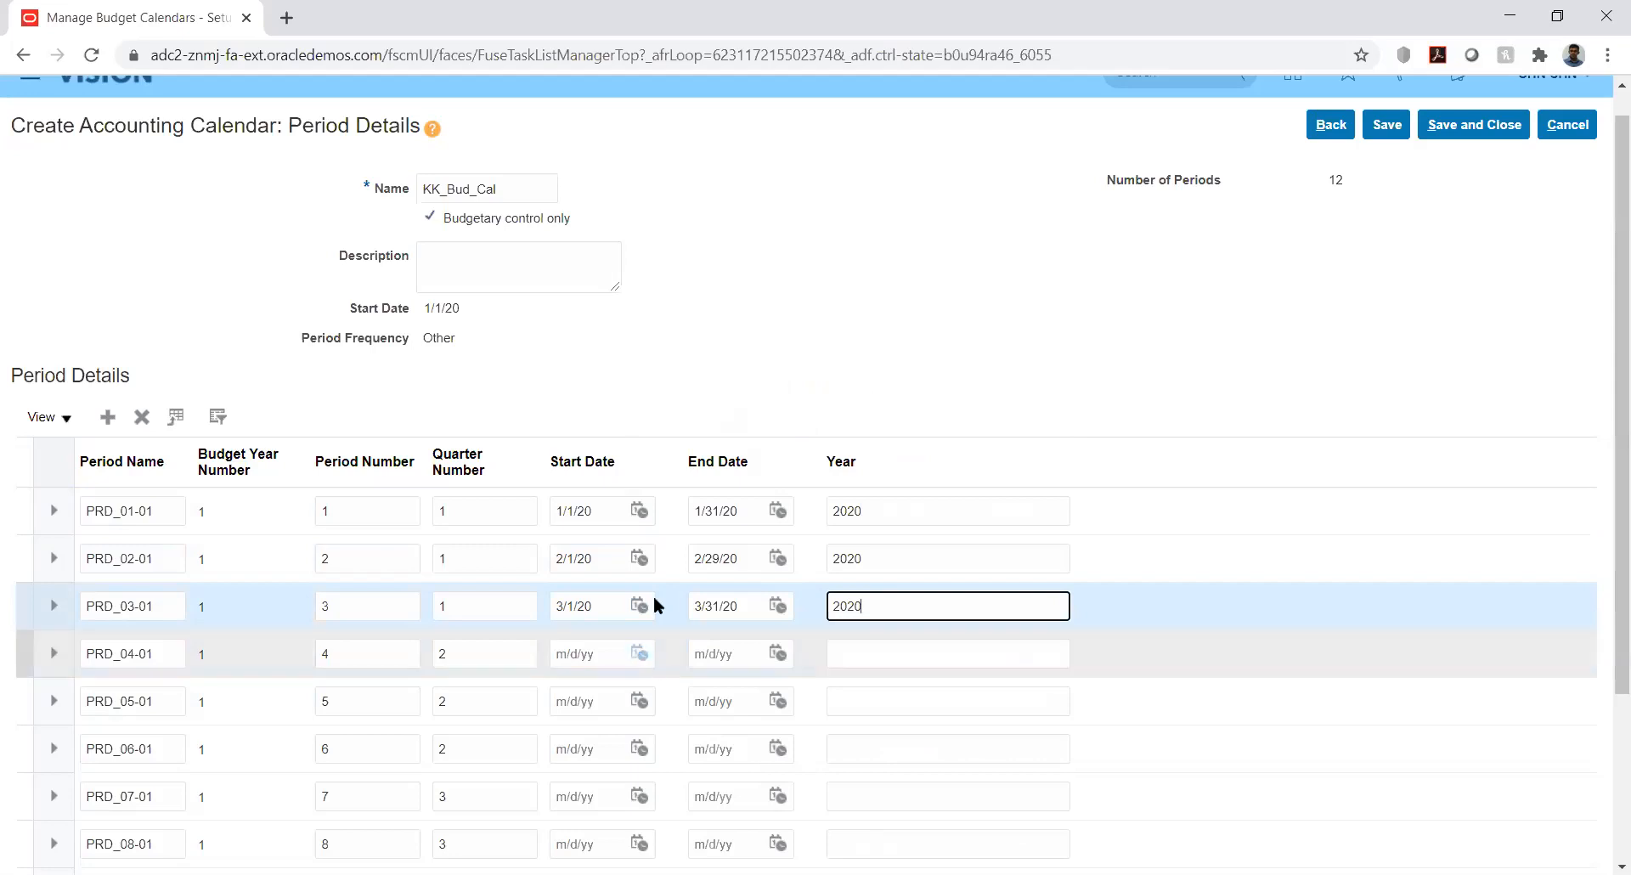
Date PRD_04-01 from 4/1/20 to 4/30/20 with year 2020
left_click(639, 653)
left_click(736, 389)
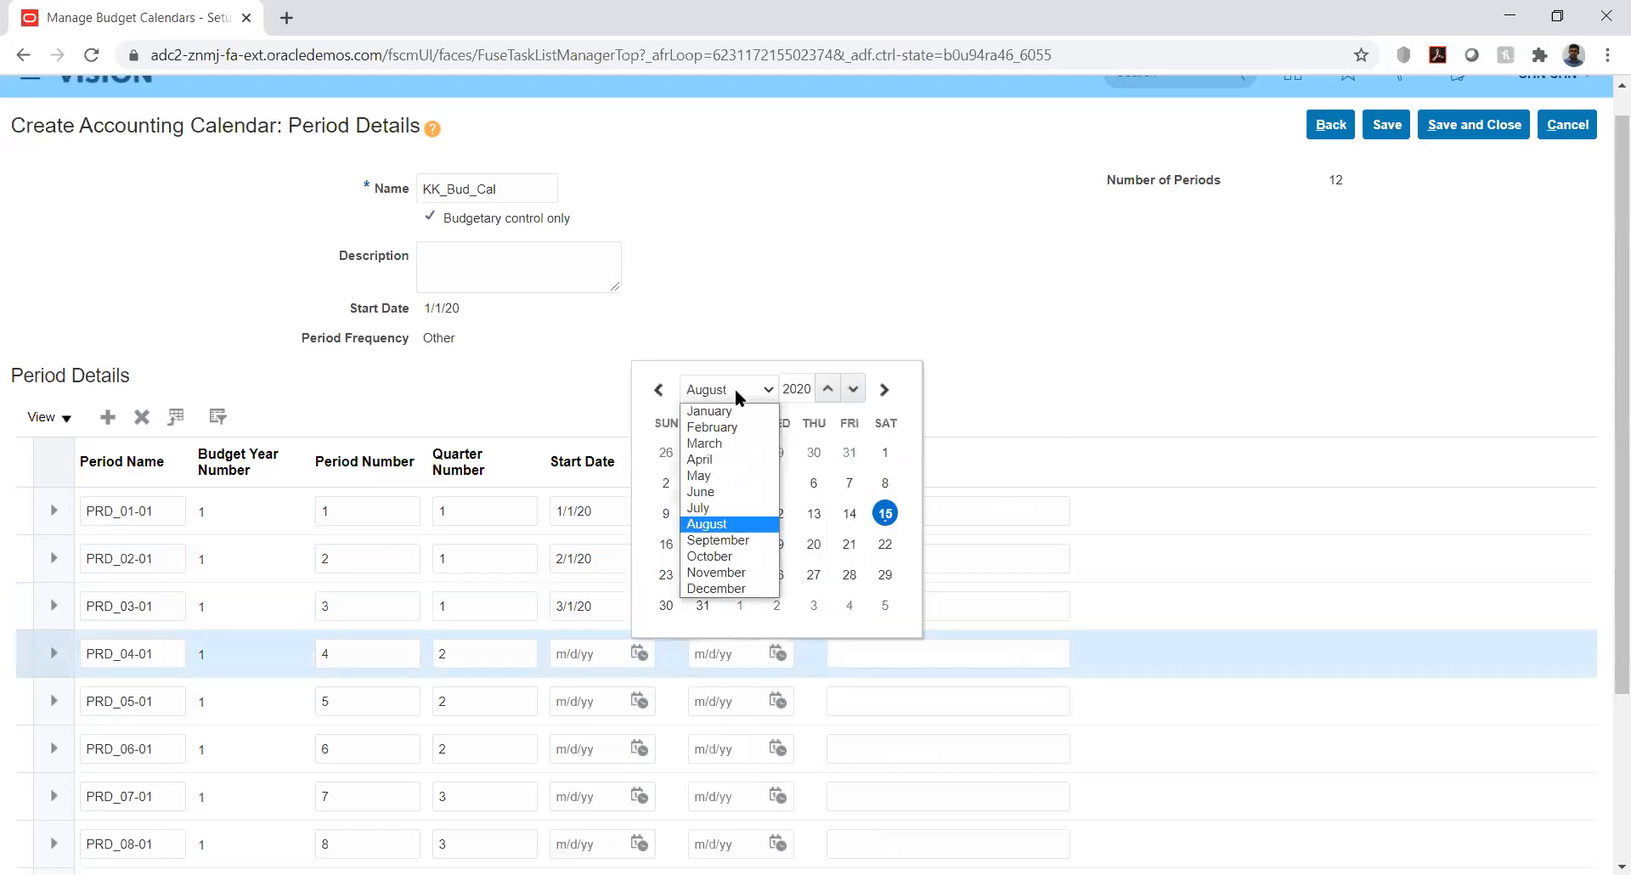
left_click(713, 460)
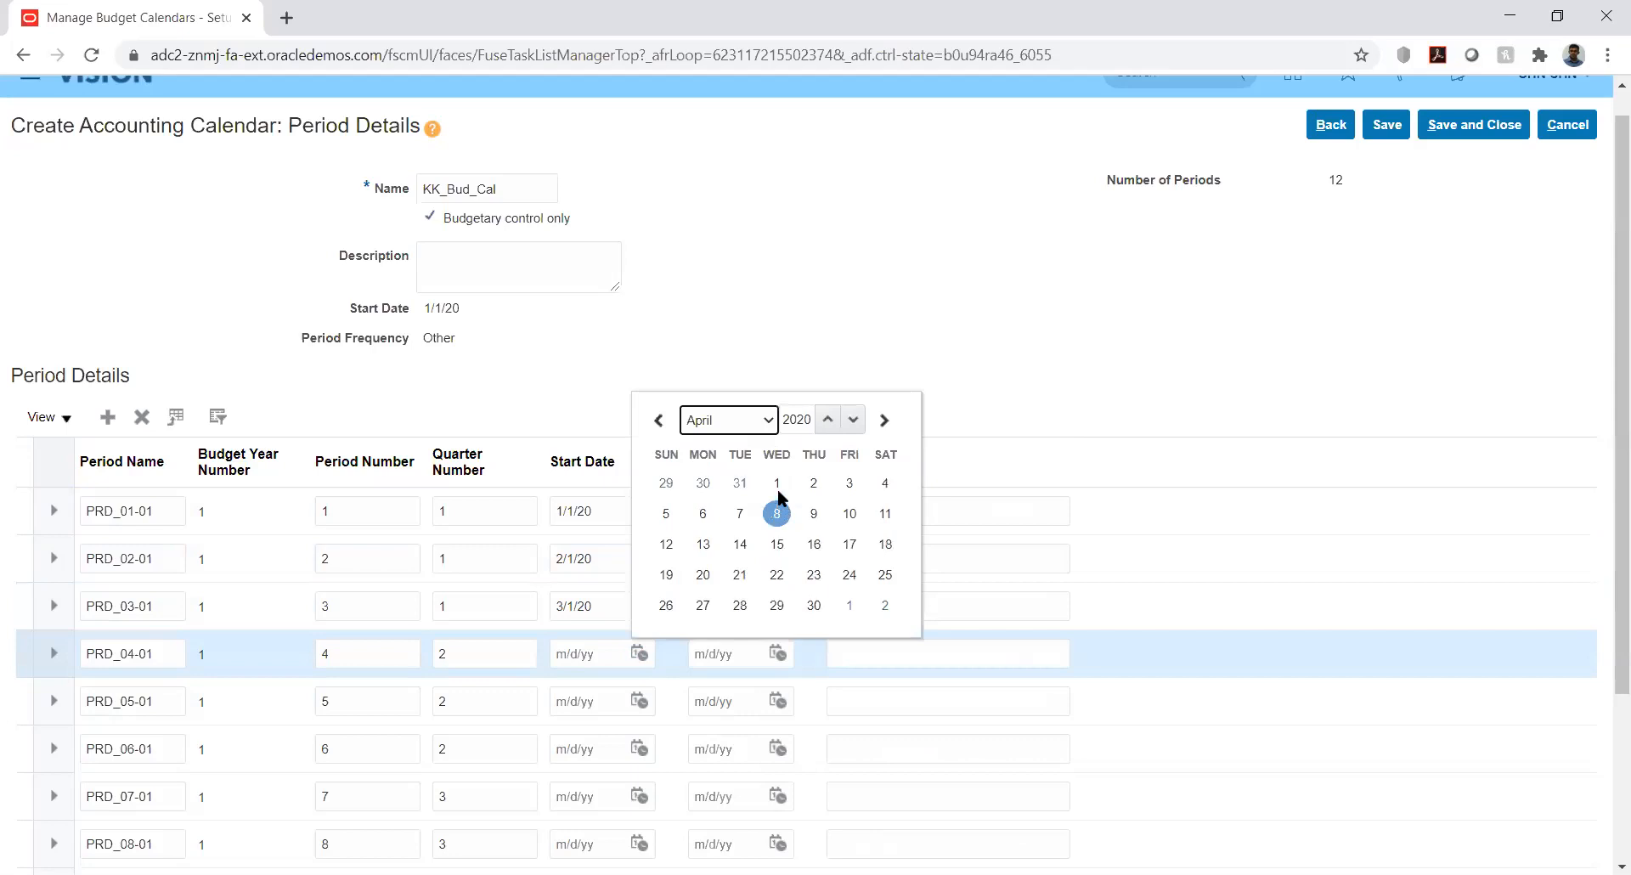
left_click(777, 483)
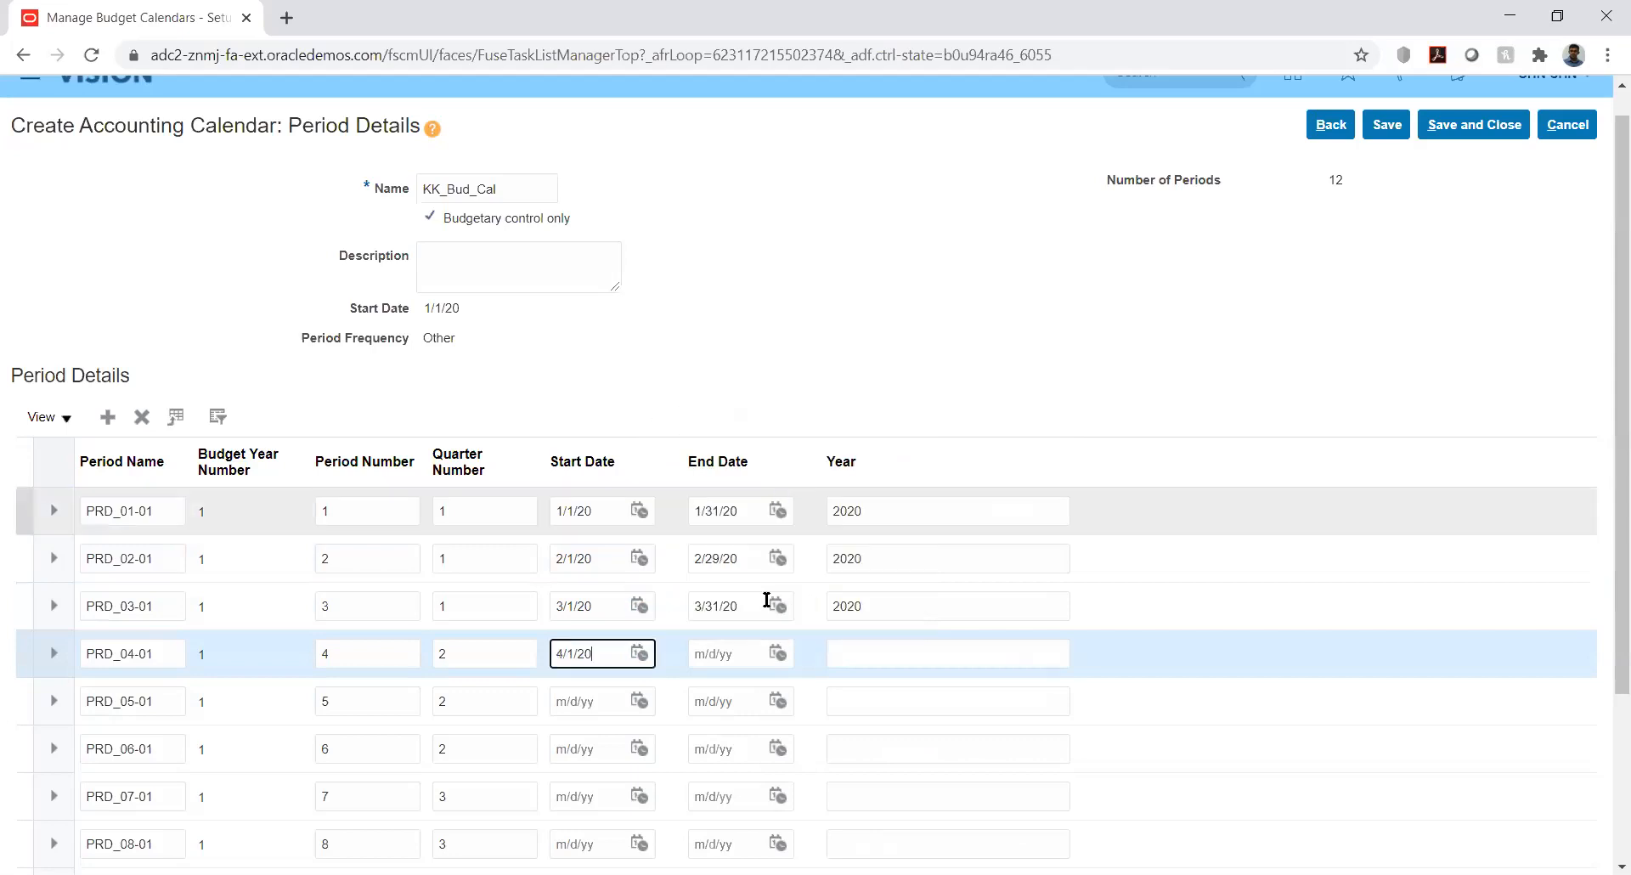
left_click(777, 654)
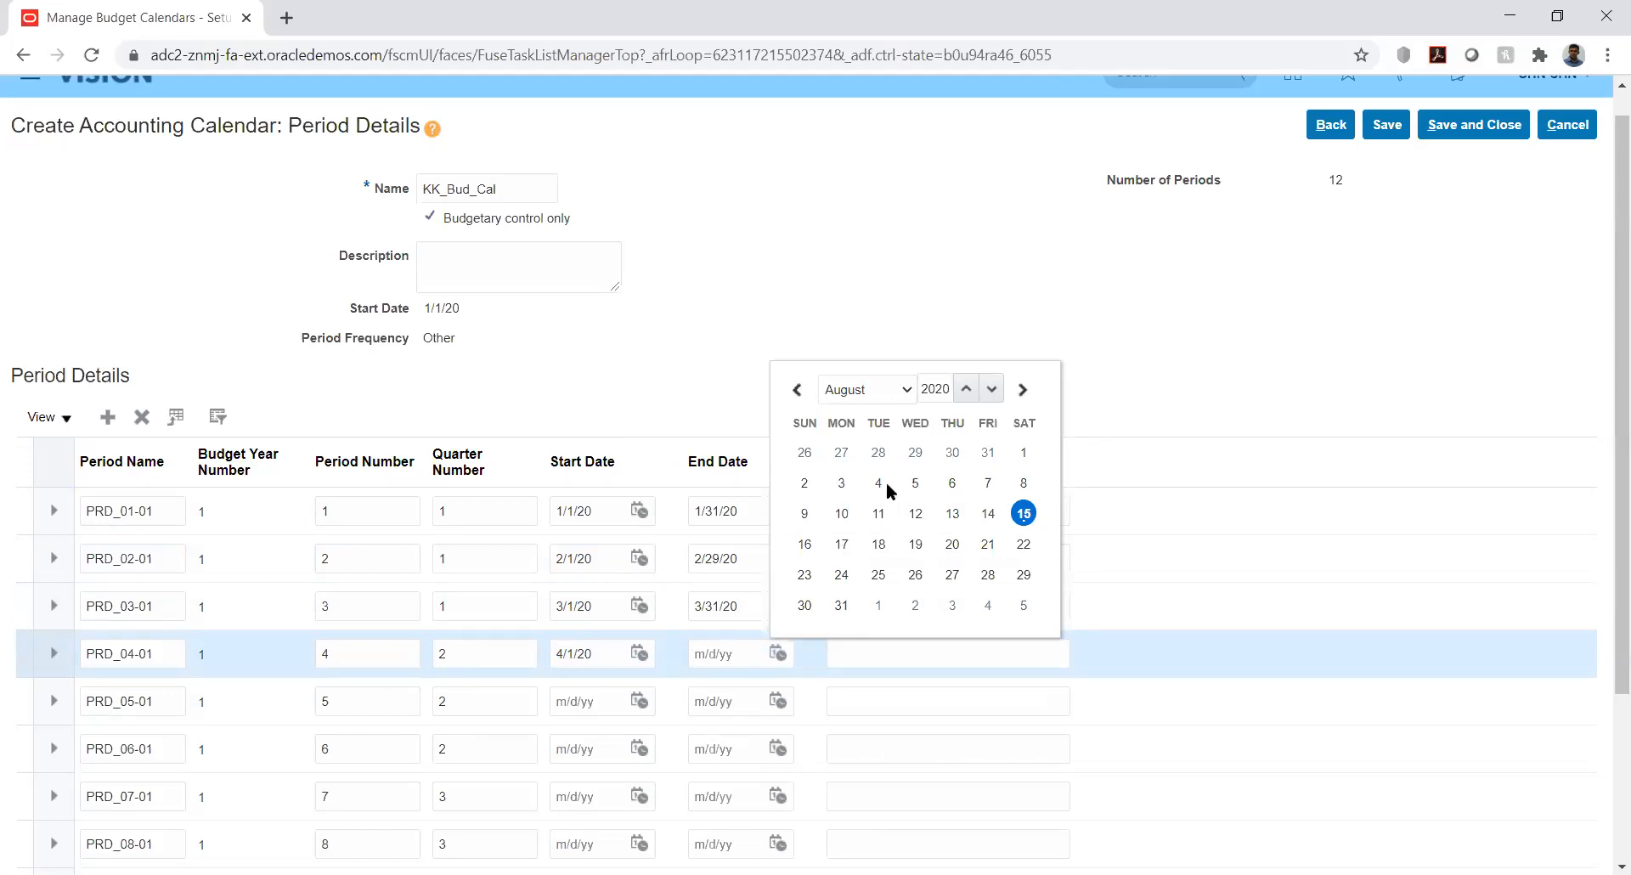
left_click(906, 387)
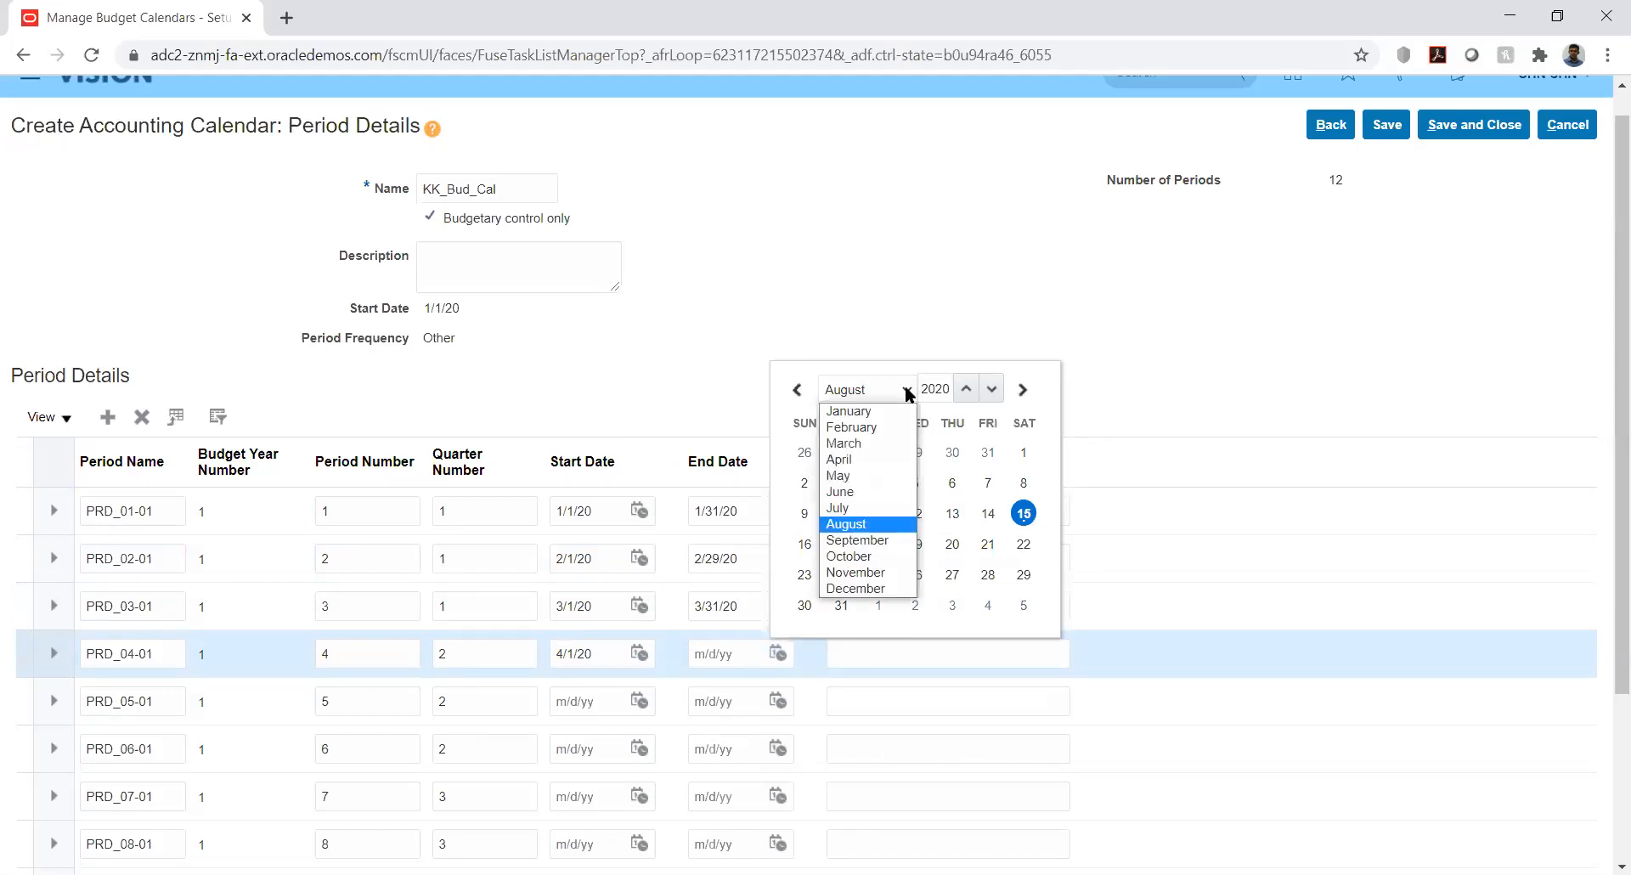
left_click(878, 460)
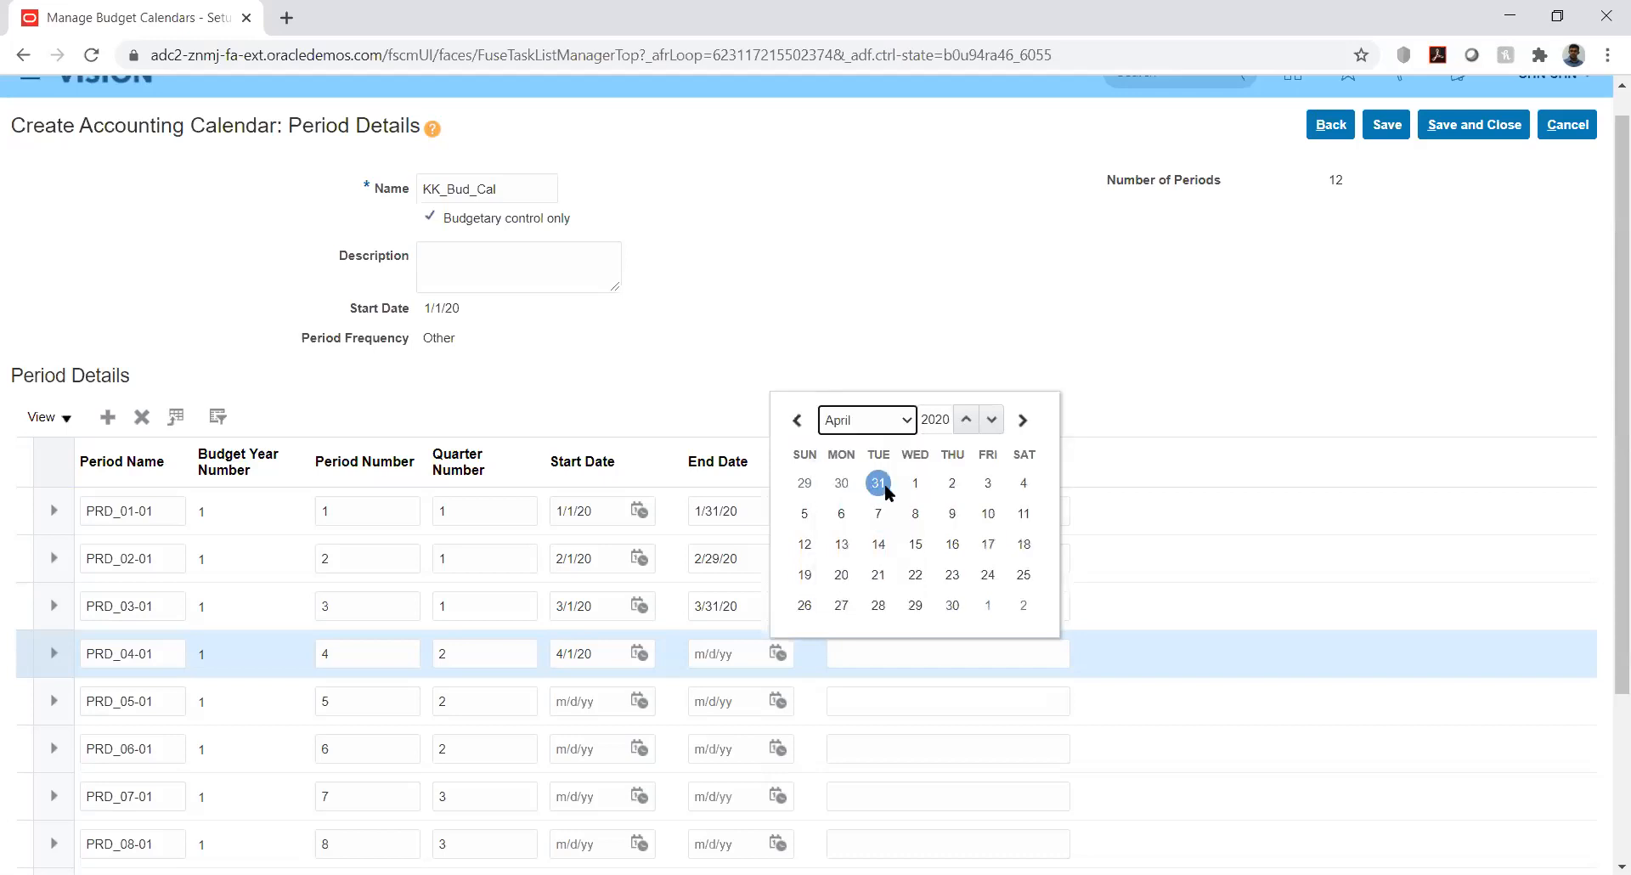
left_click(954, 606)
left_click(855, 652)
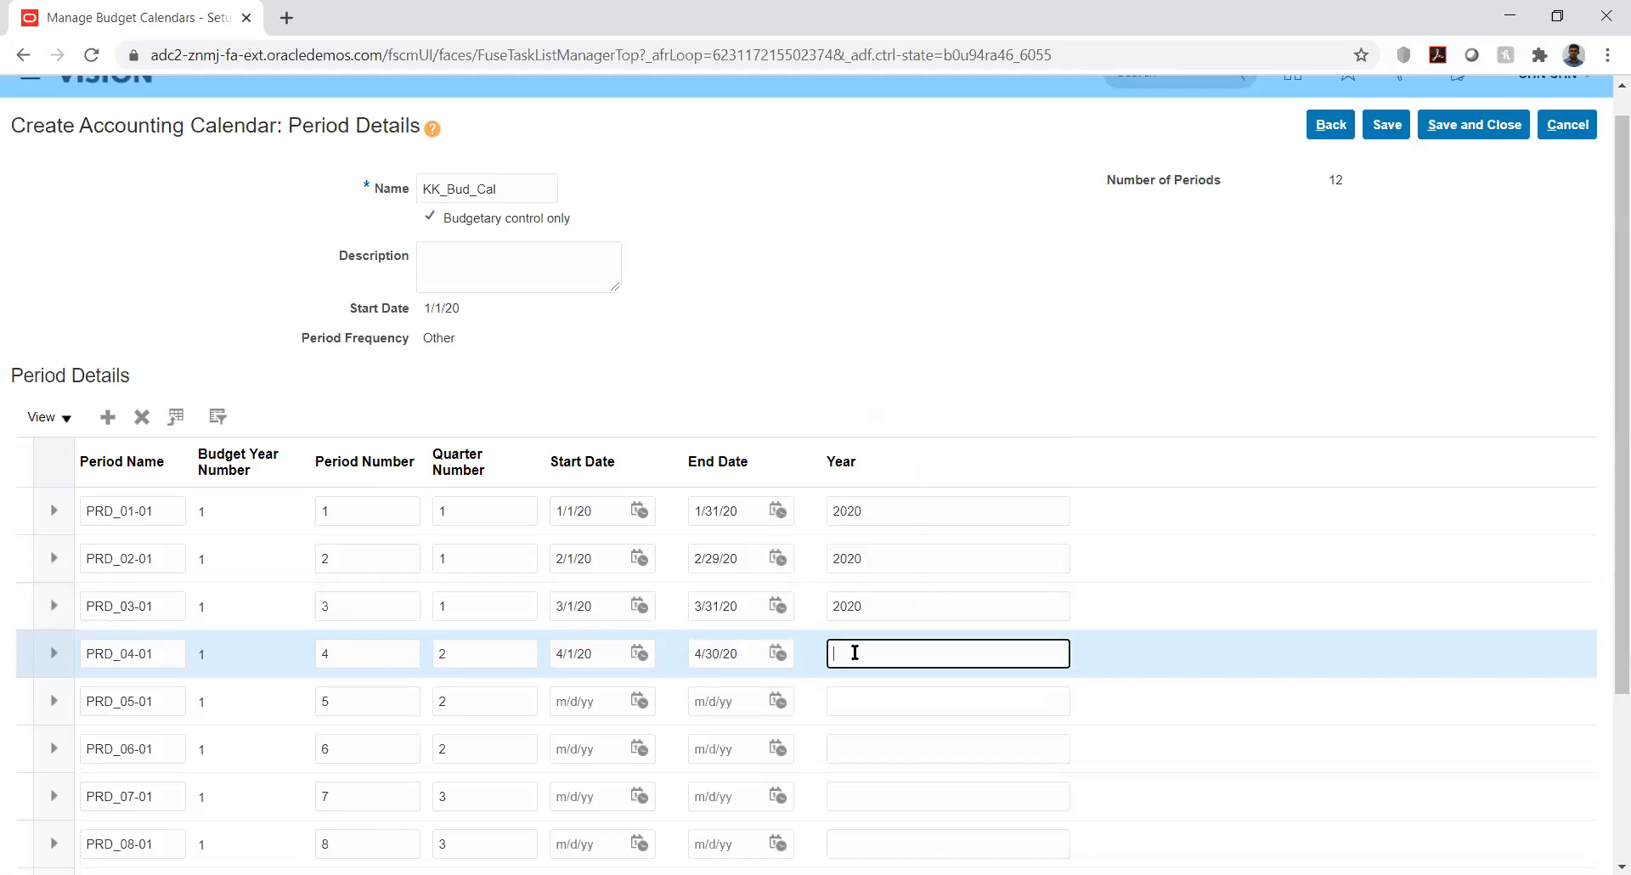
type("2020")
Date PRD_05-01 from 5/1/20 to 5/31/20 with year 2020
left_click(639, 701)
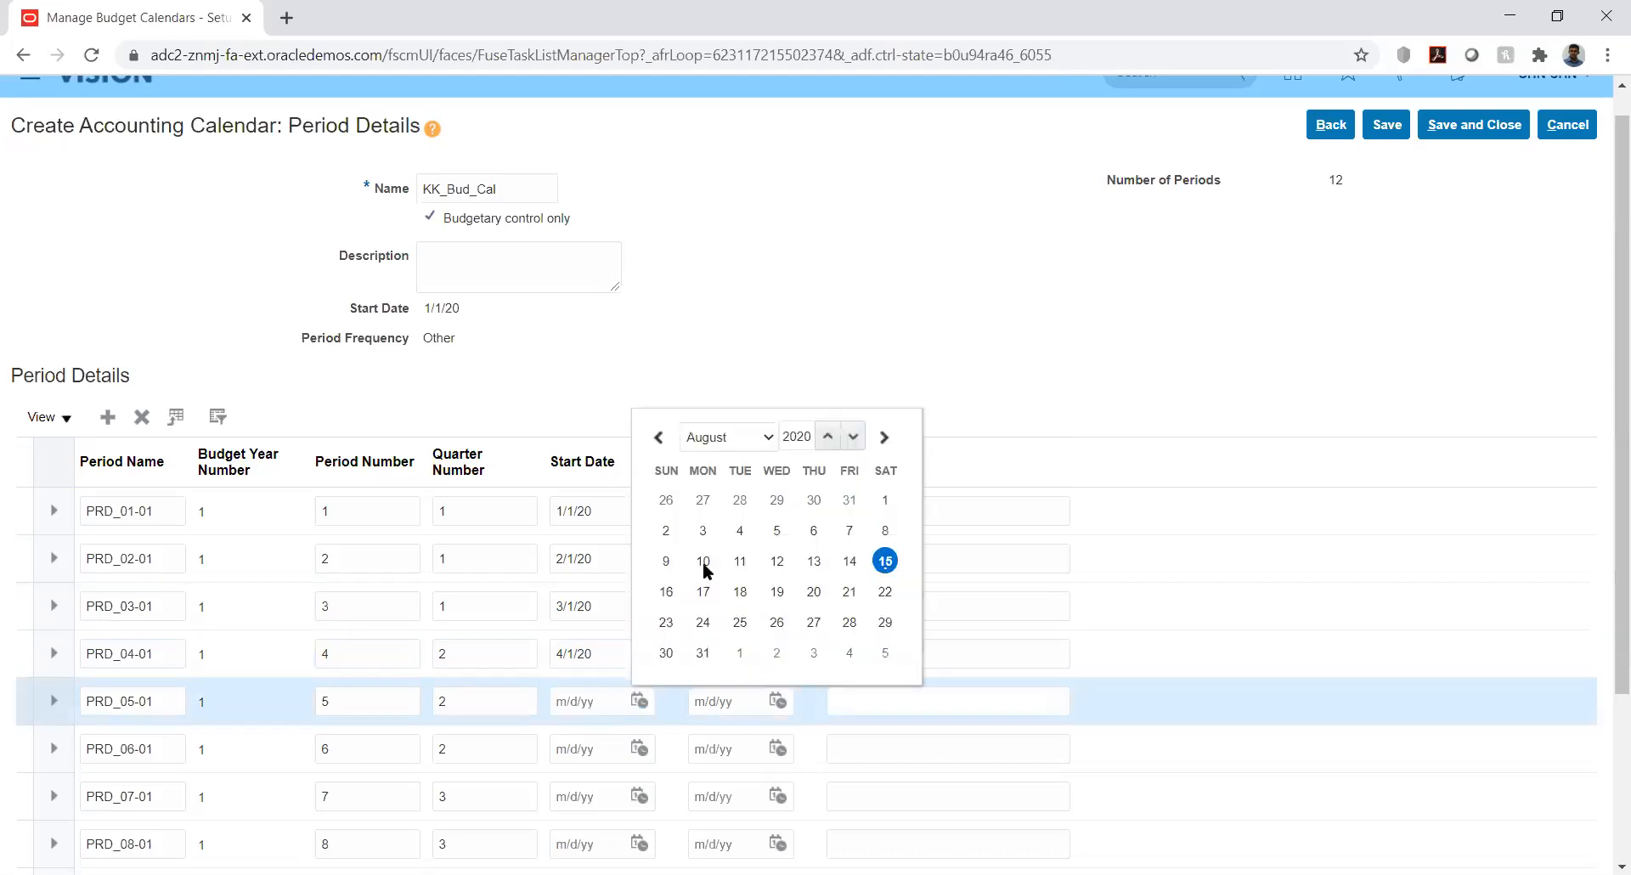
left_click(726, 435)
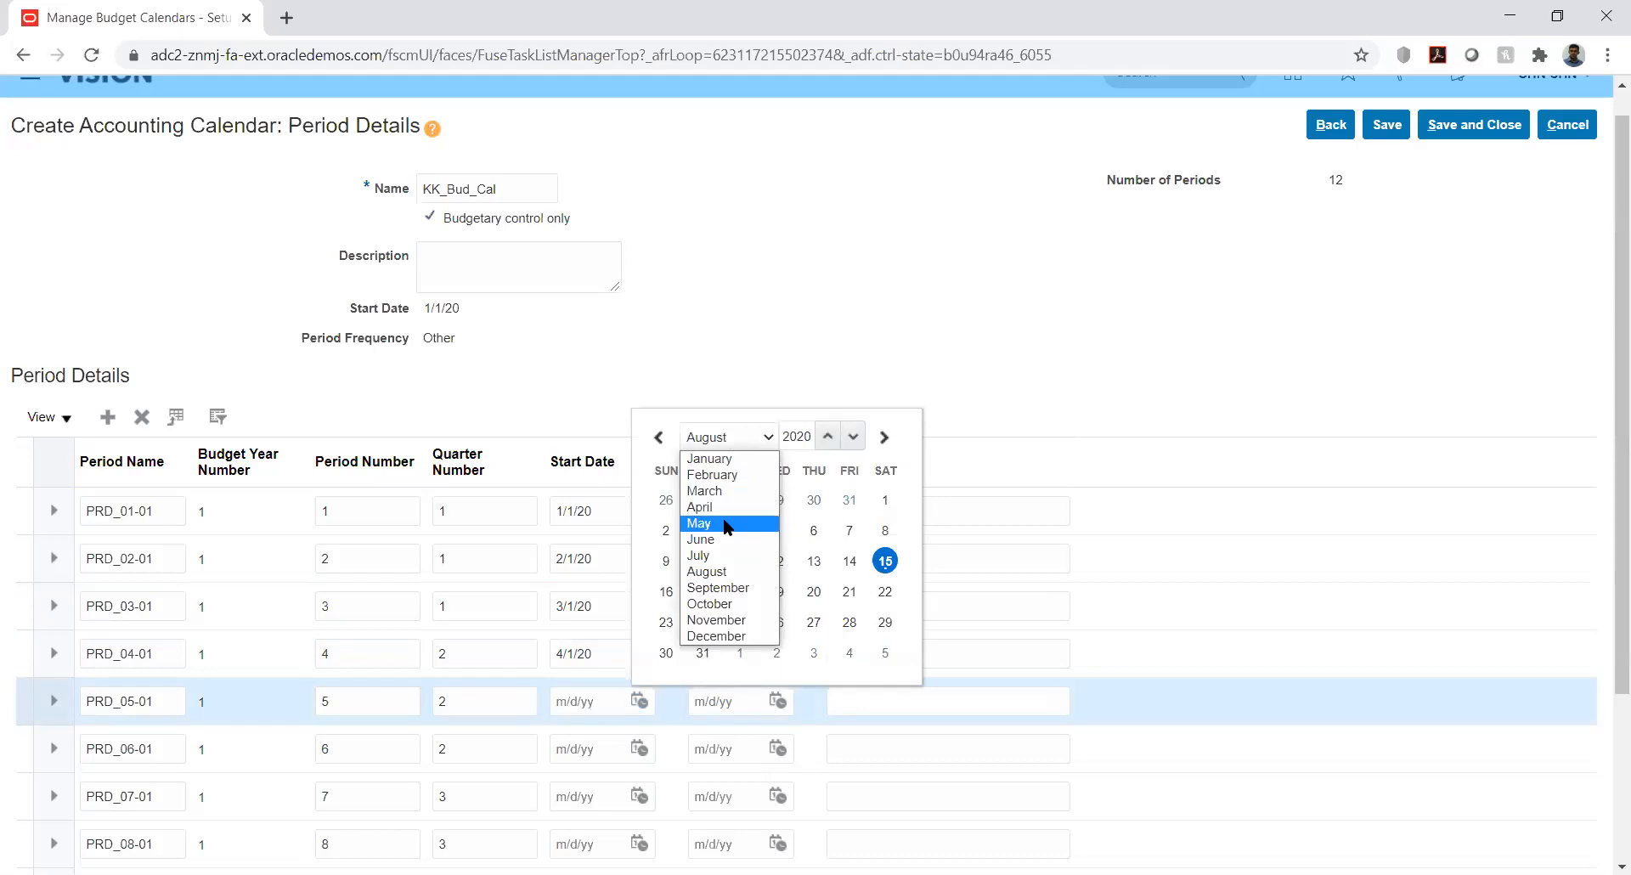
left_click(729, 524)
left_click(850, 500)
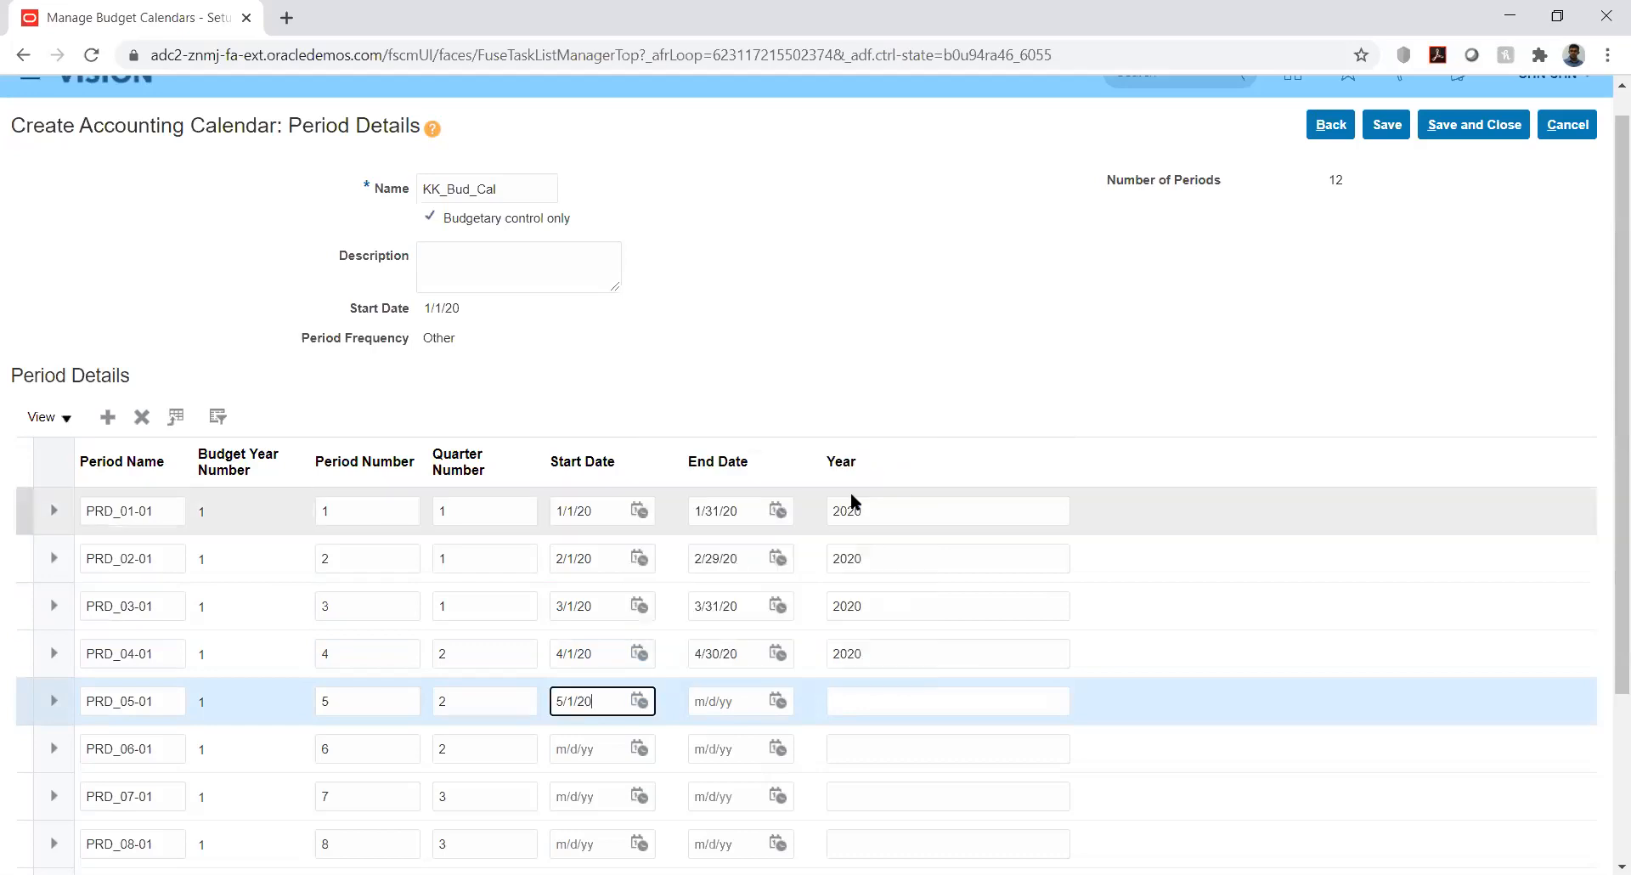
left_click(777, 701)
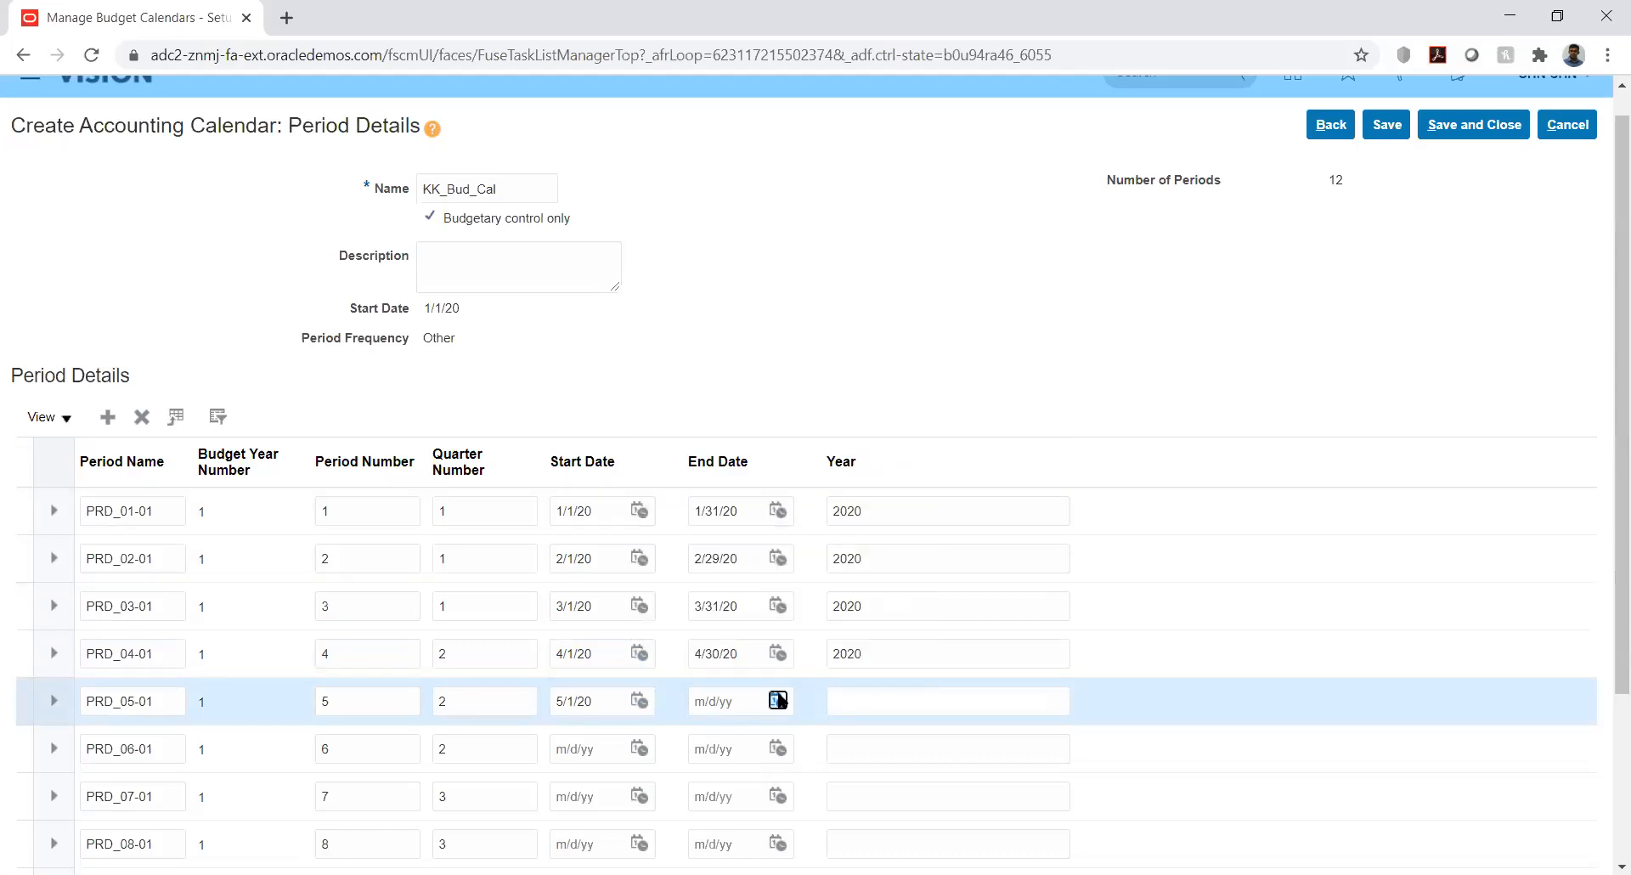
left_click(899, 434)
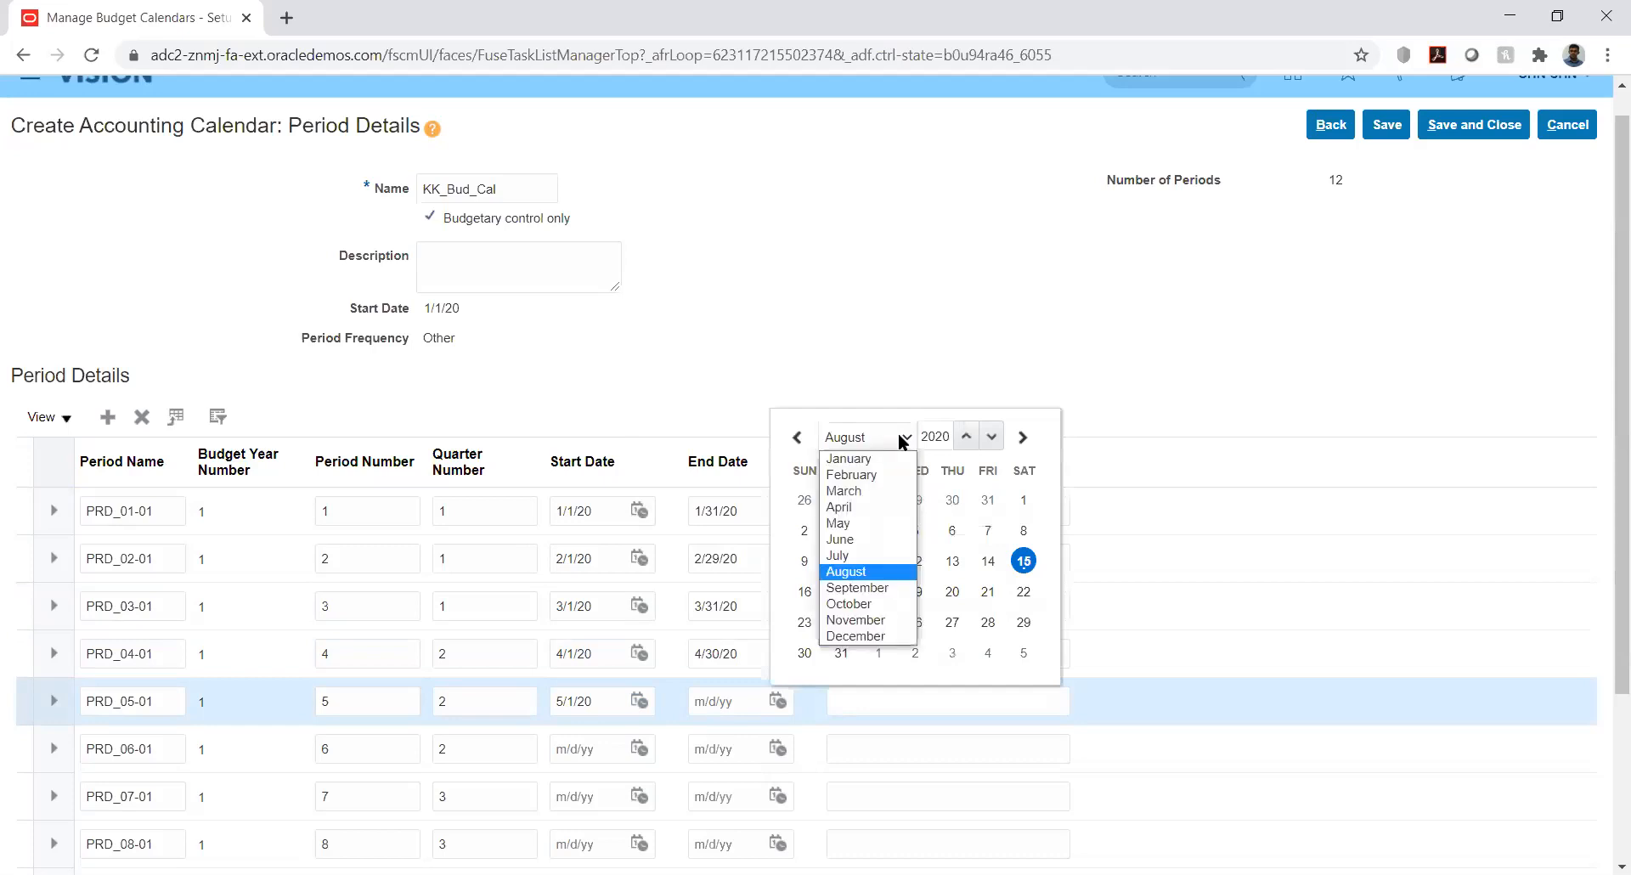
left_click(878, 536)
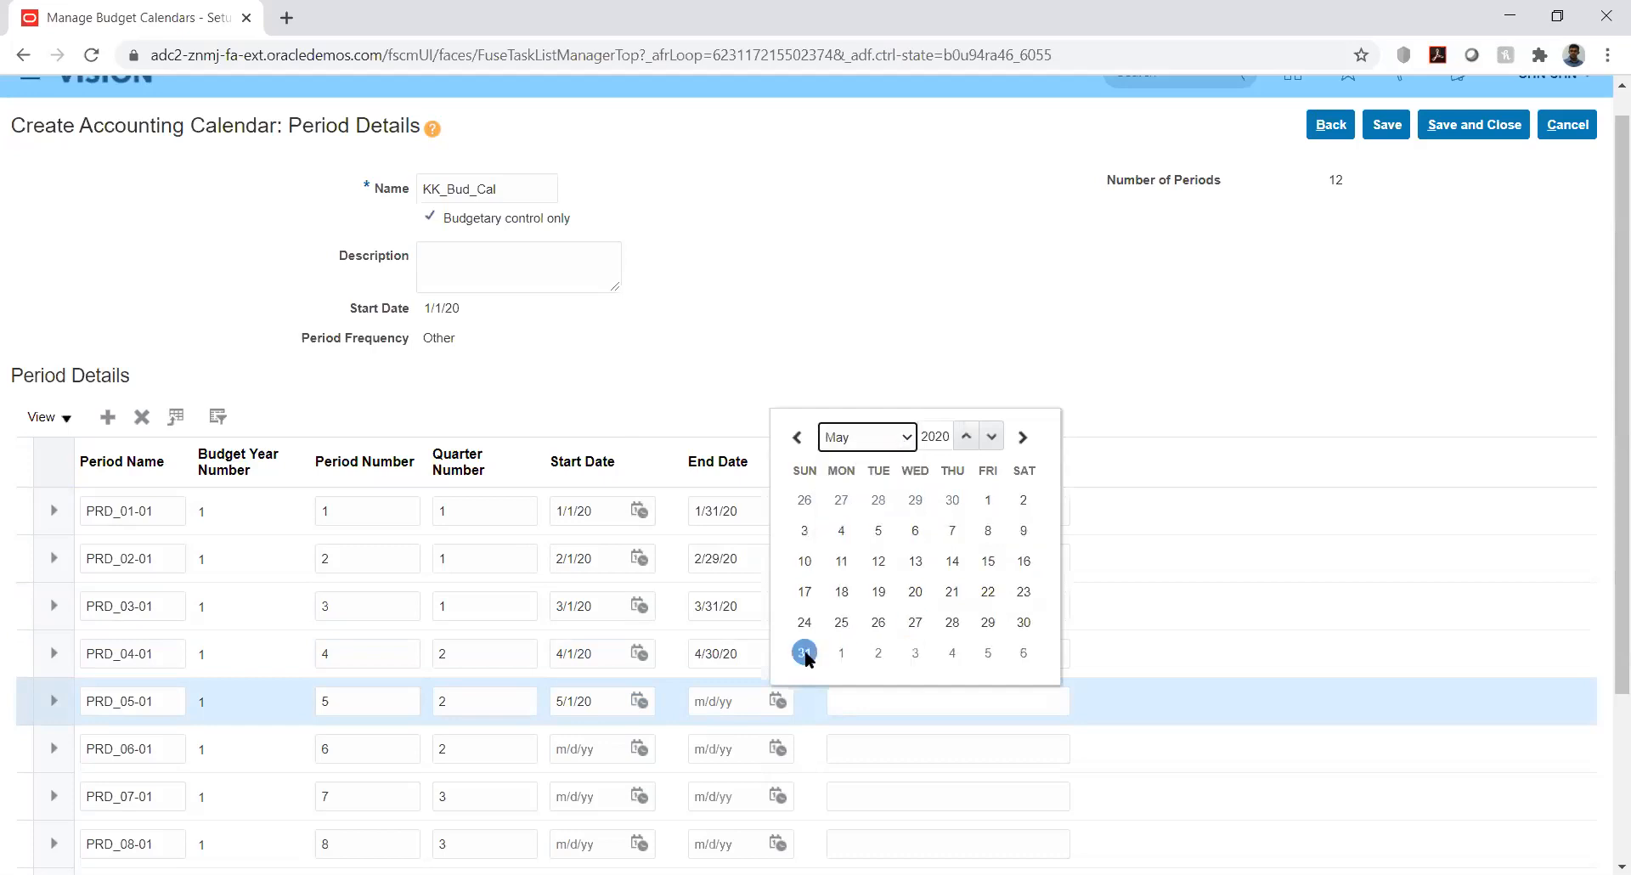
left_click(805, 652)
left_click(856, 709)
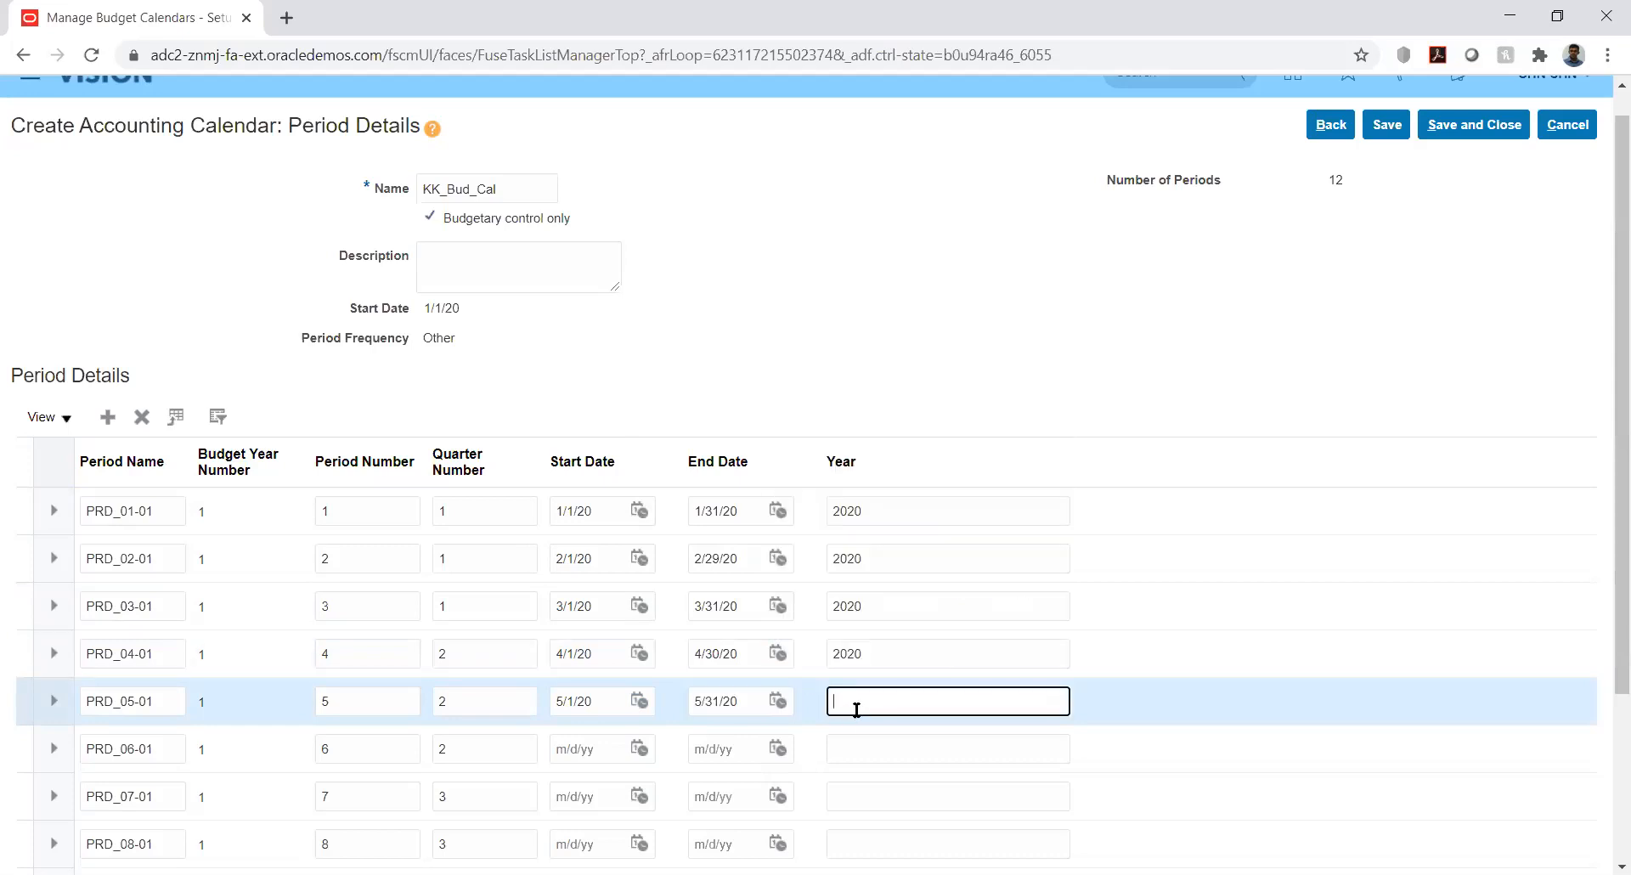
type("2020")
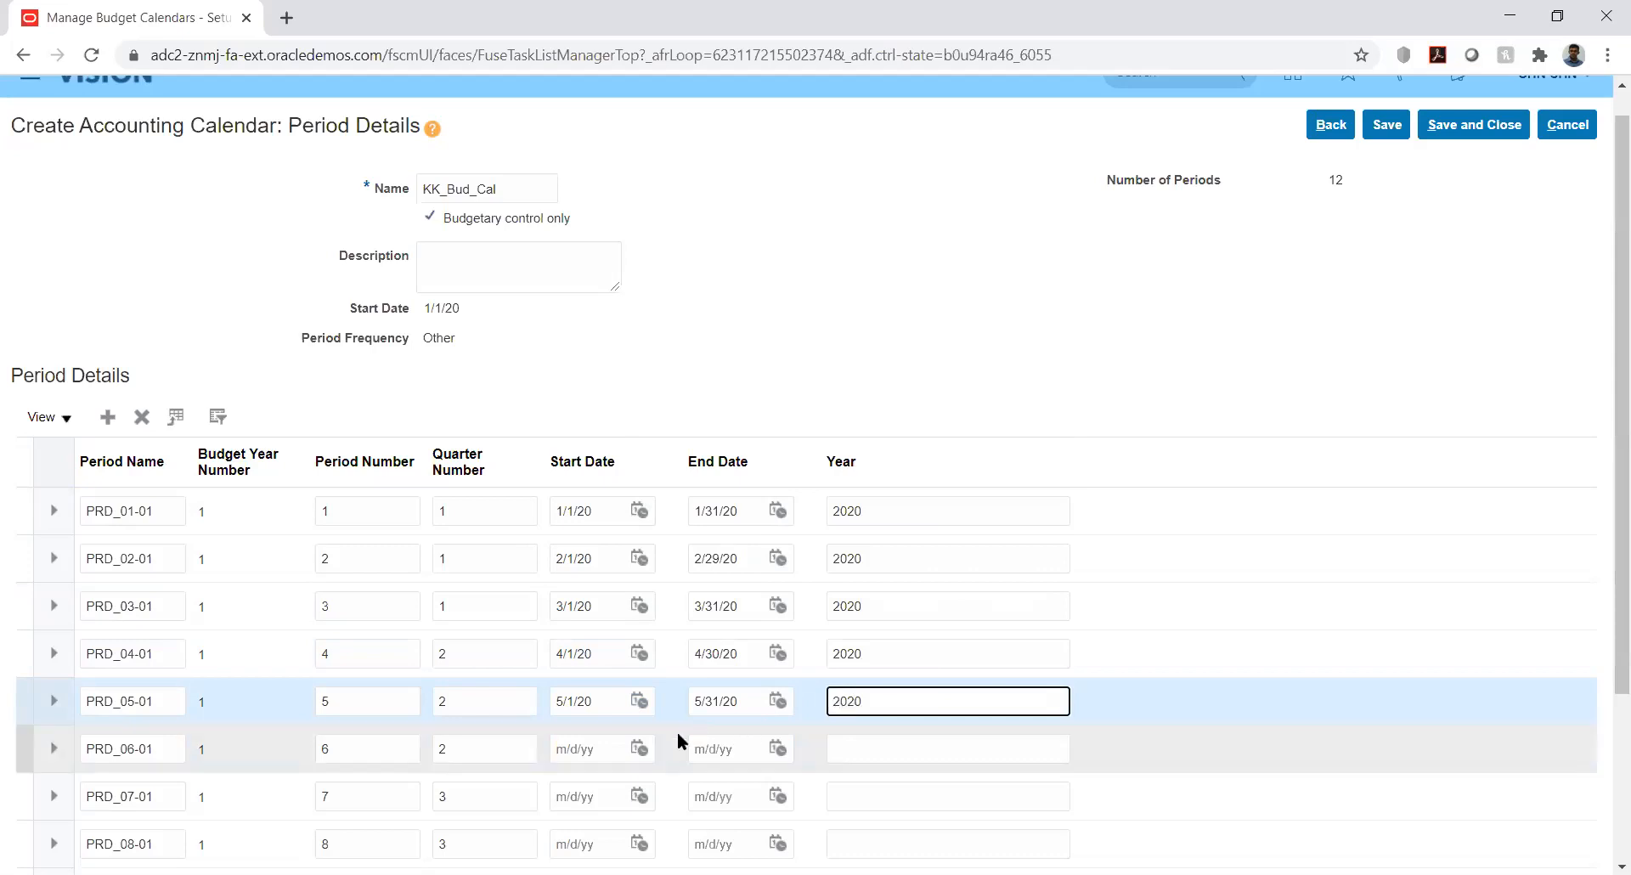
Date PRD_06-01 from 6/1/20 to 6/30/20
left_click(640, 747)
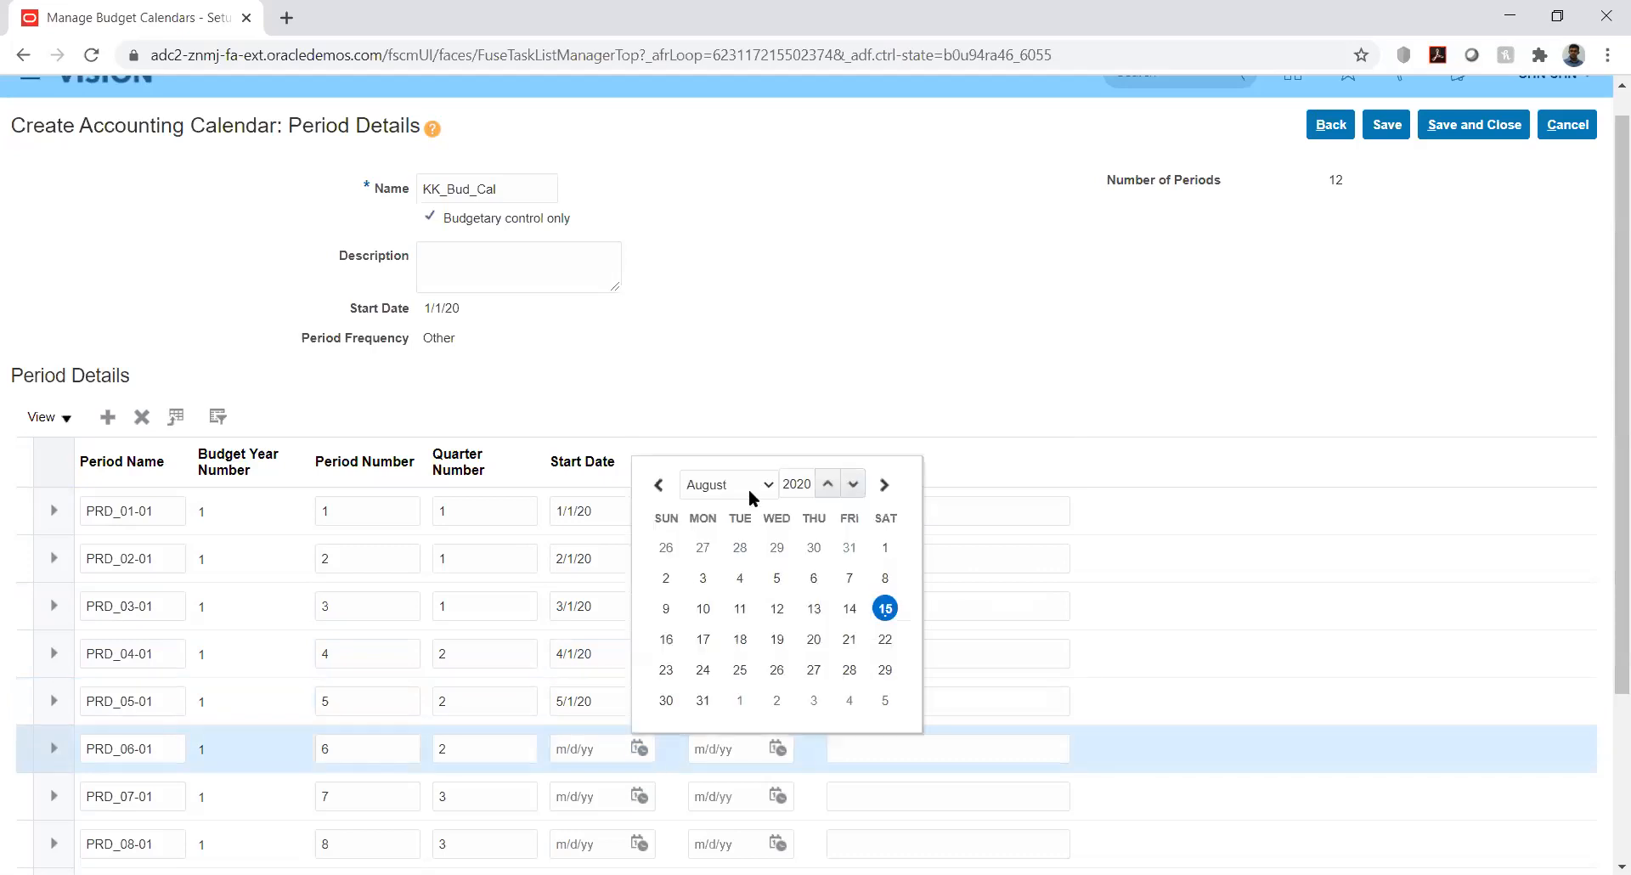
left_click(748, 481)
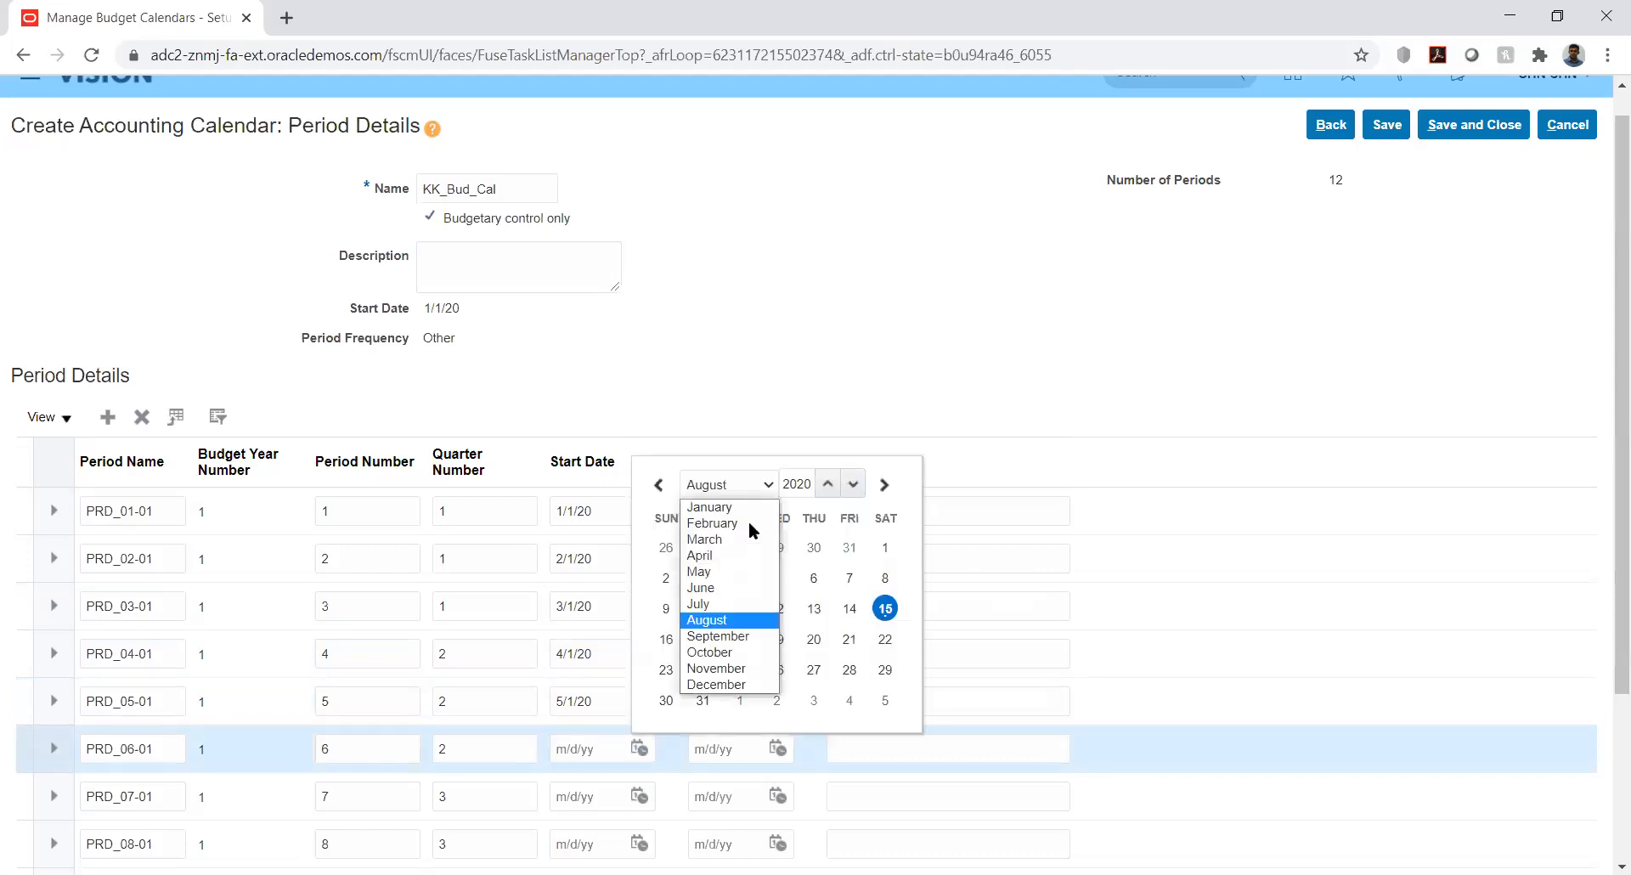
left_click(715, 588)
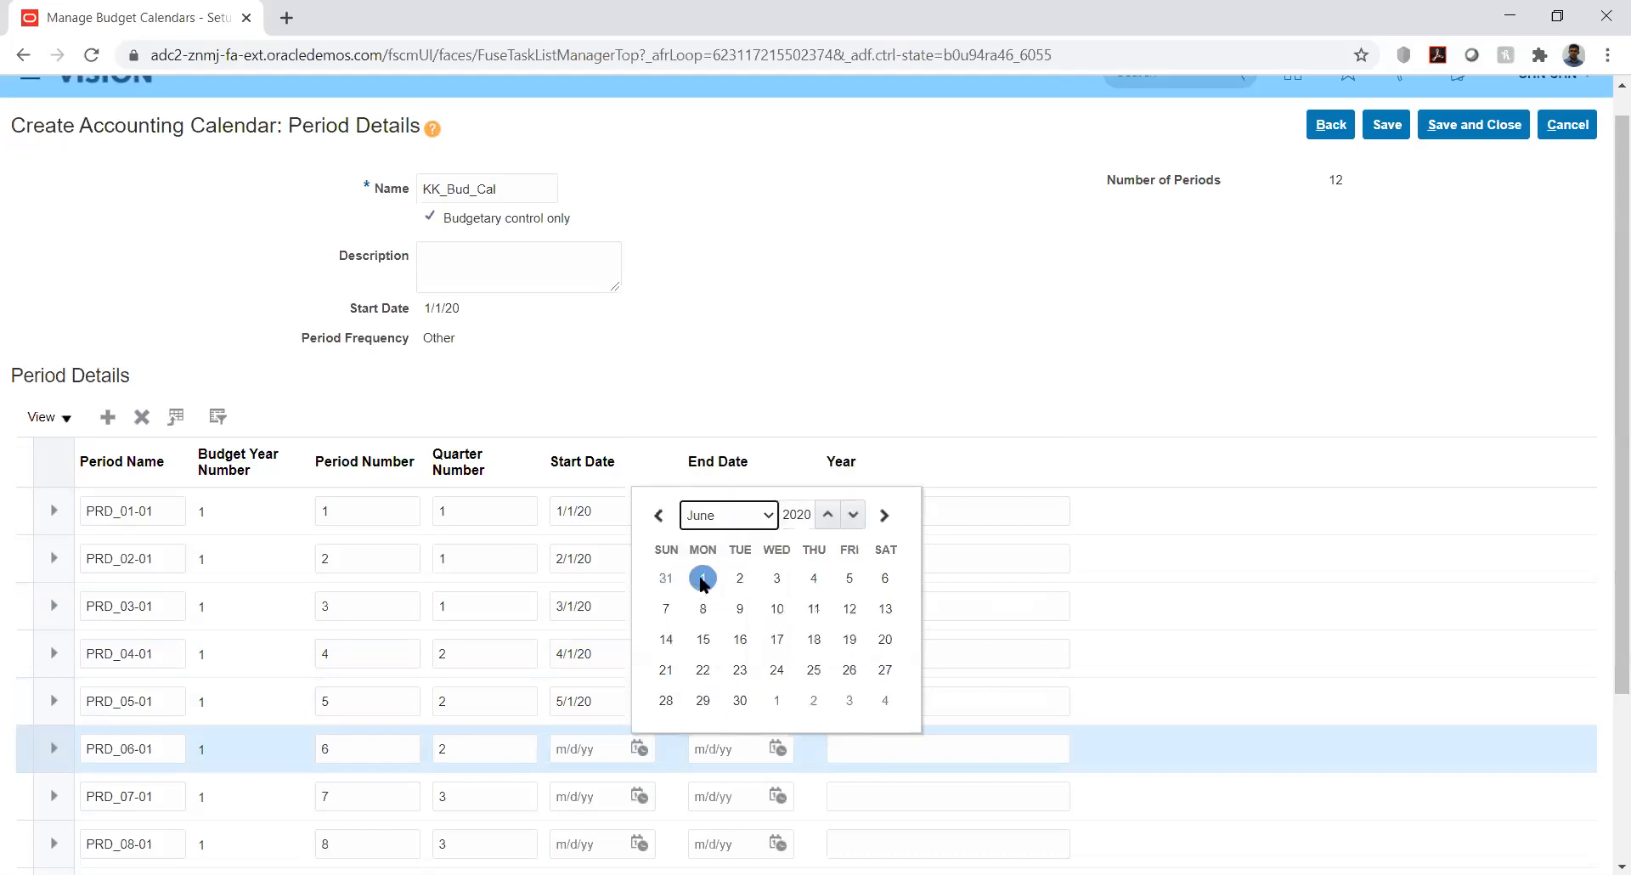
left_click(703, 578)
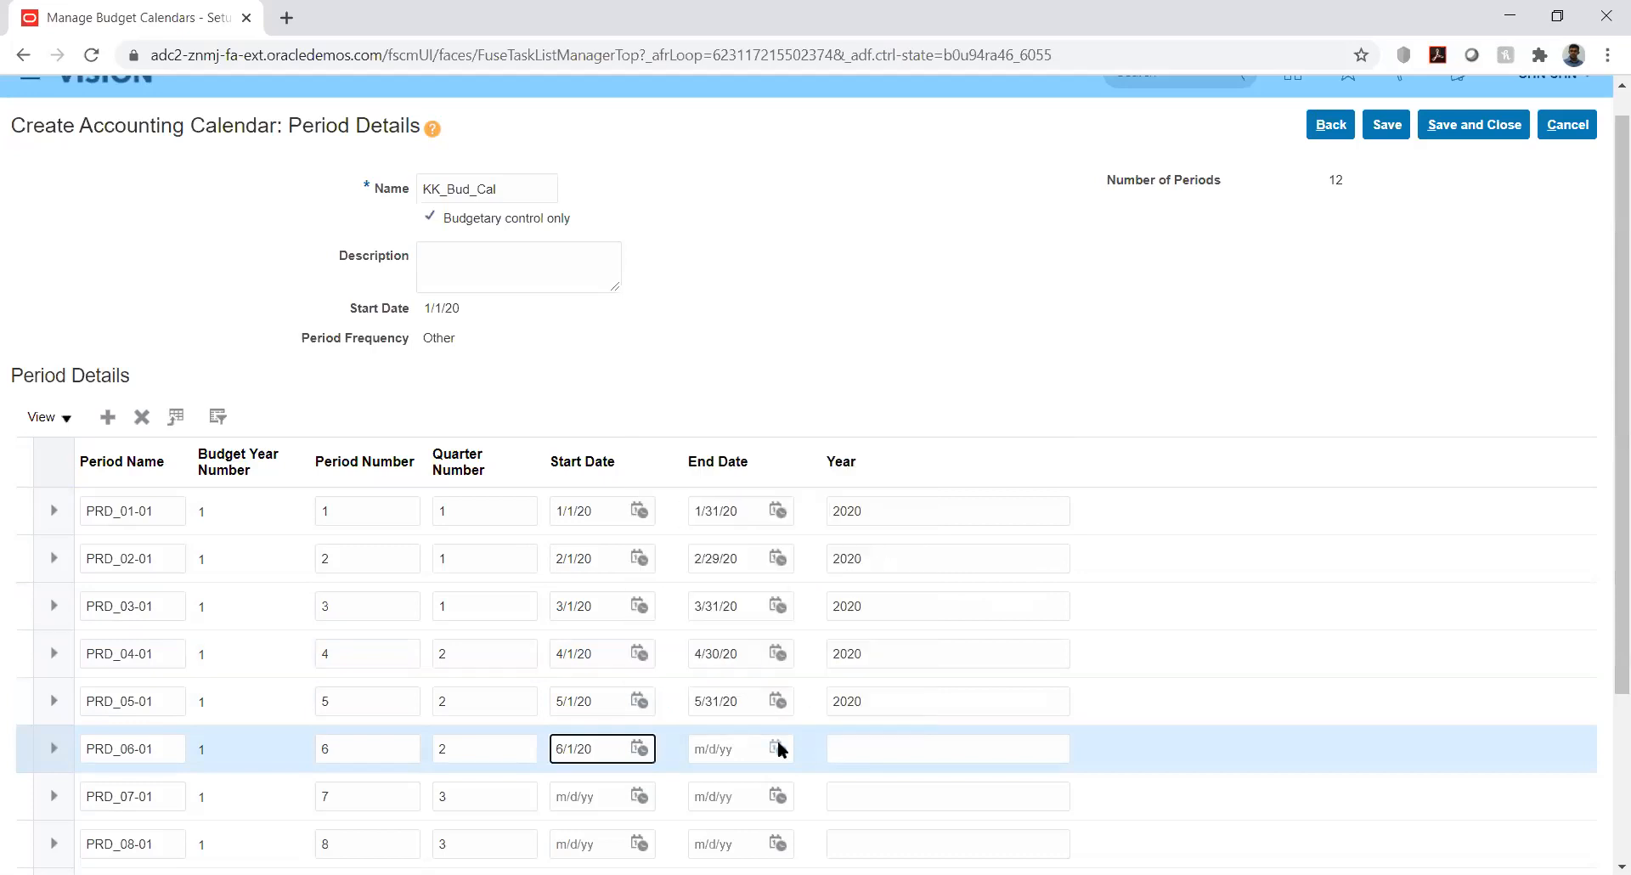
left_click(777, 747)
left_click(874, 482)
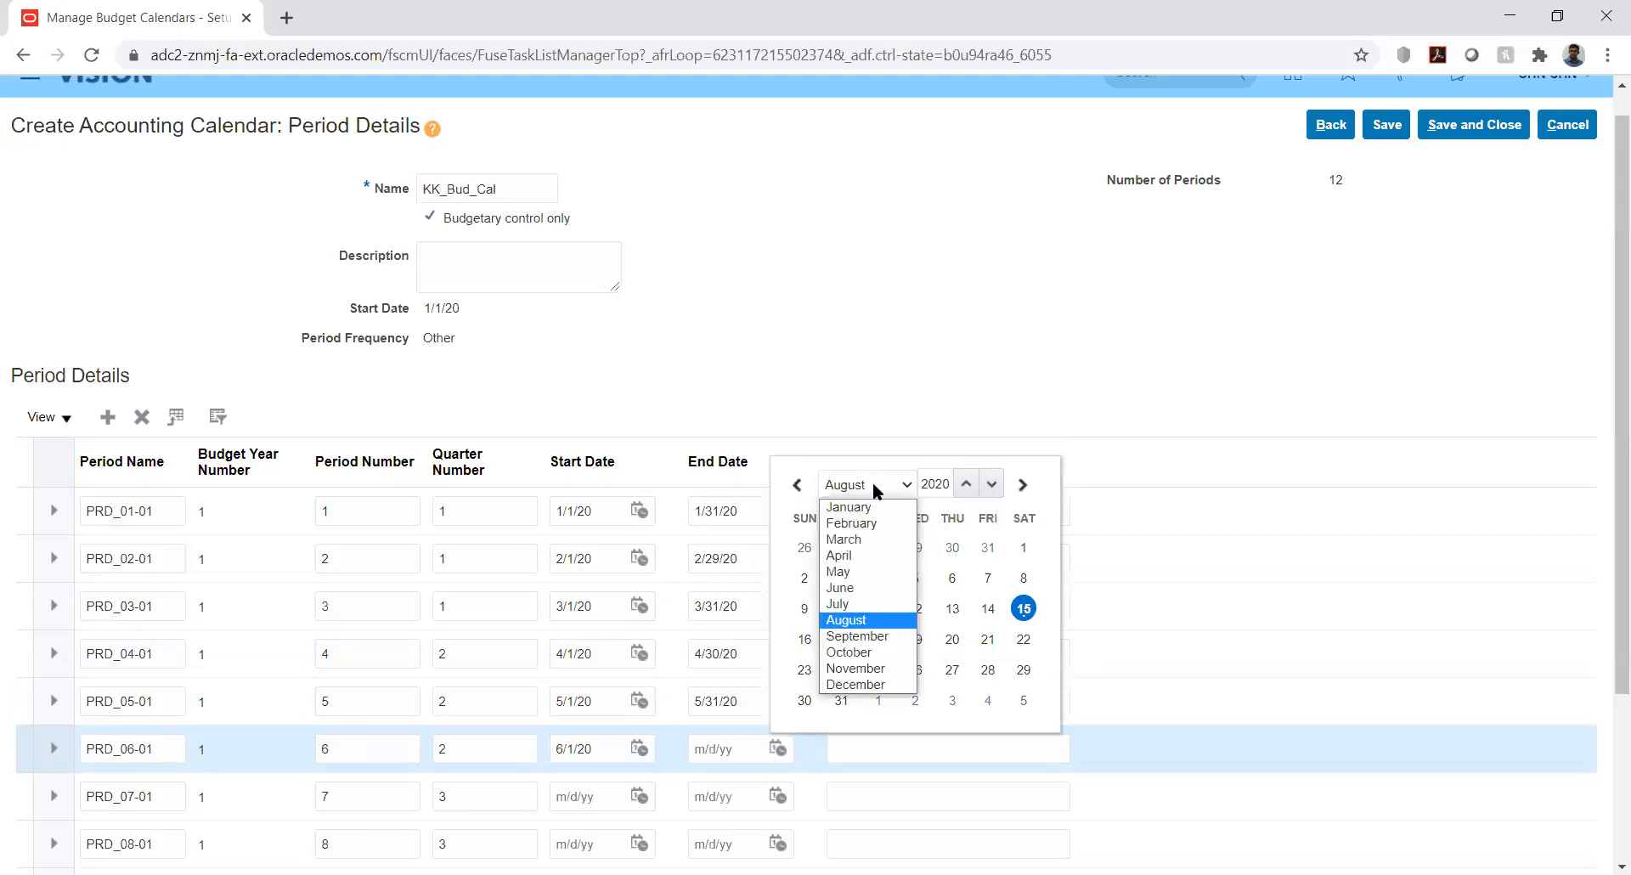
left_click(879, 592)
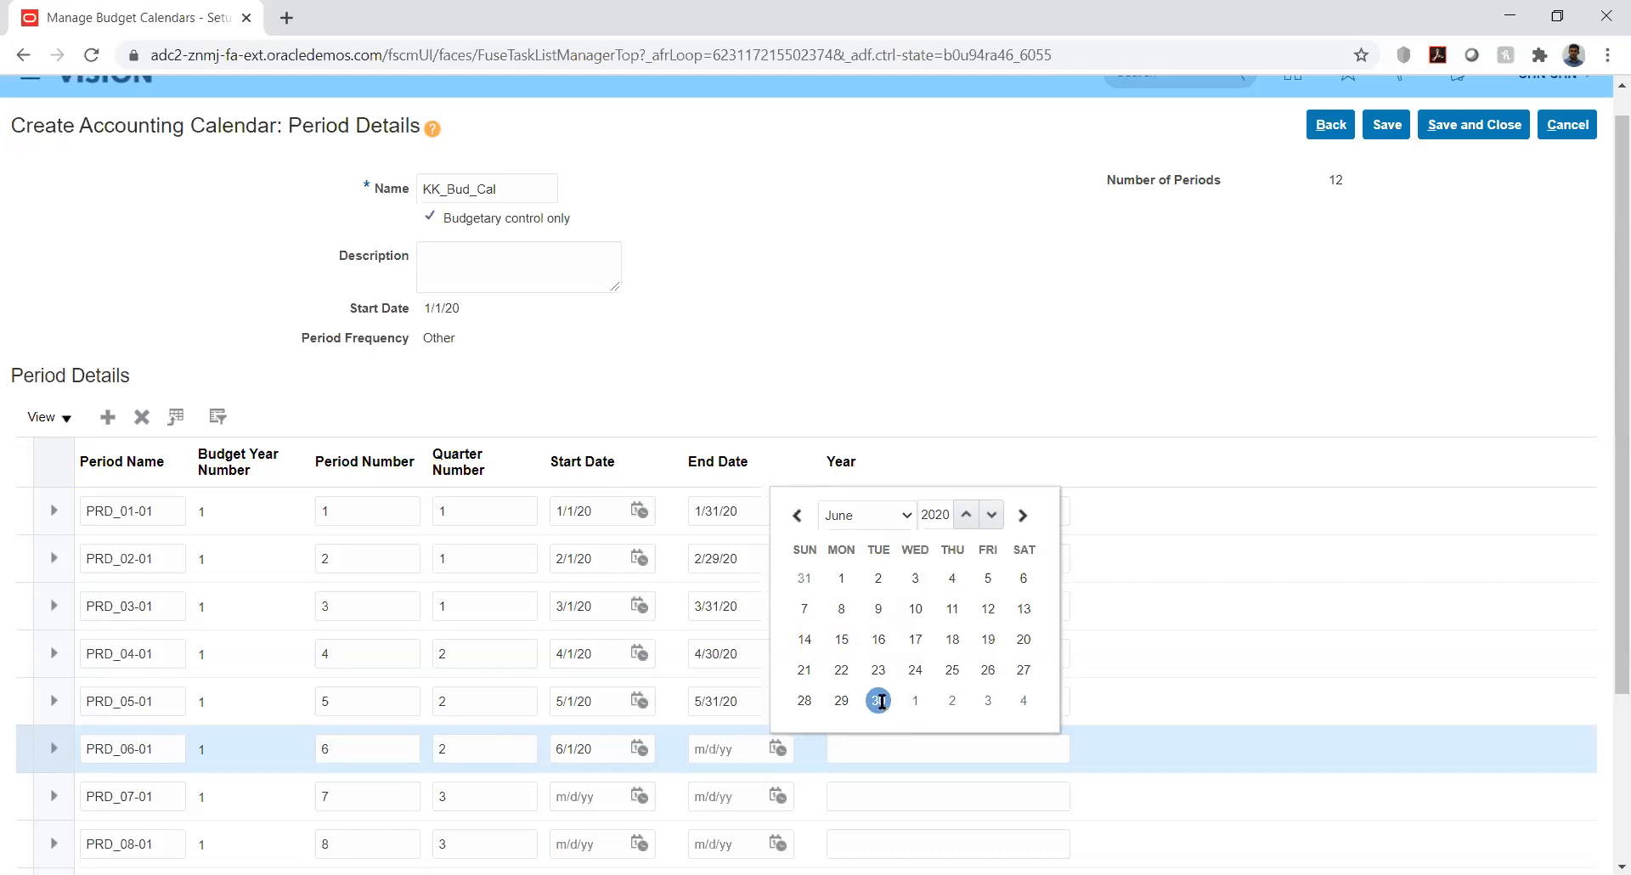
left_click(878, 700)
Date PRD_07-01 from 7/1/20 to 7/31/20
scroll(1606, 369, "down", 3)
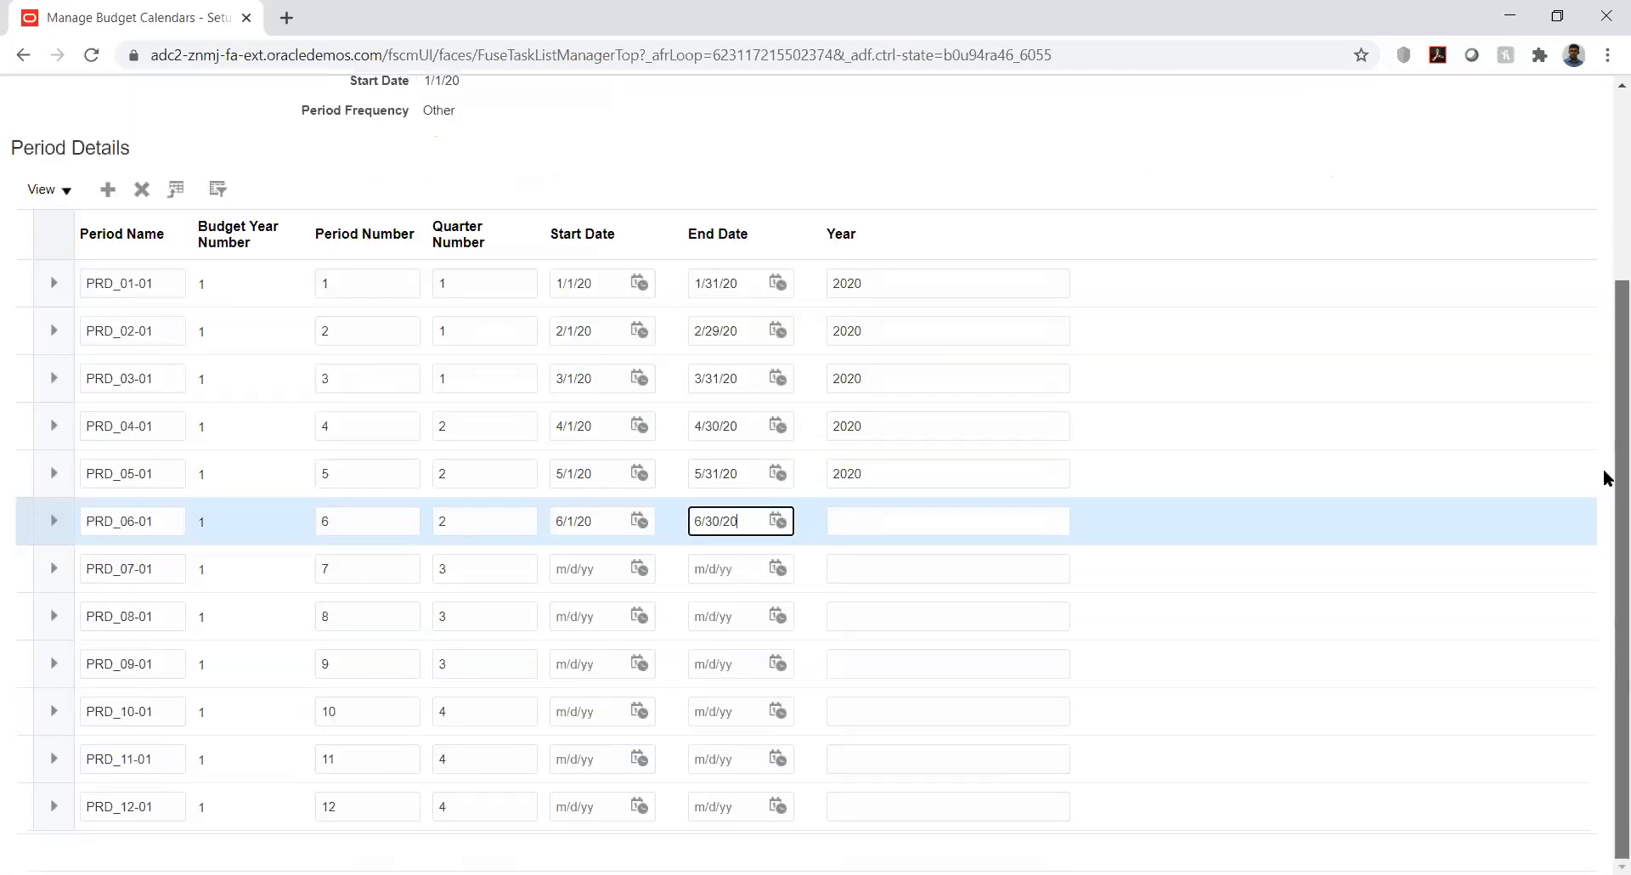
left_click(643, 568)
left_click(737, 604)
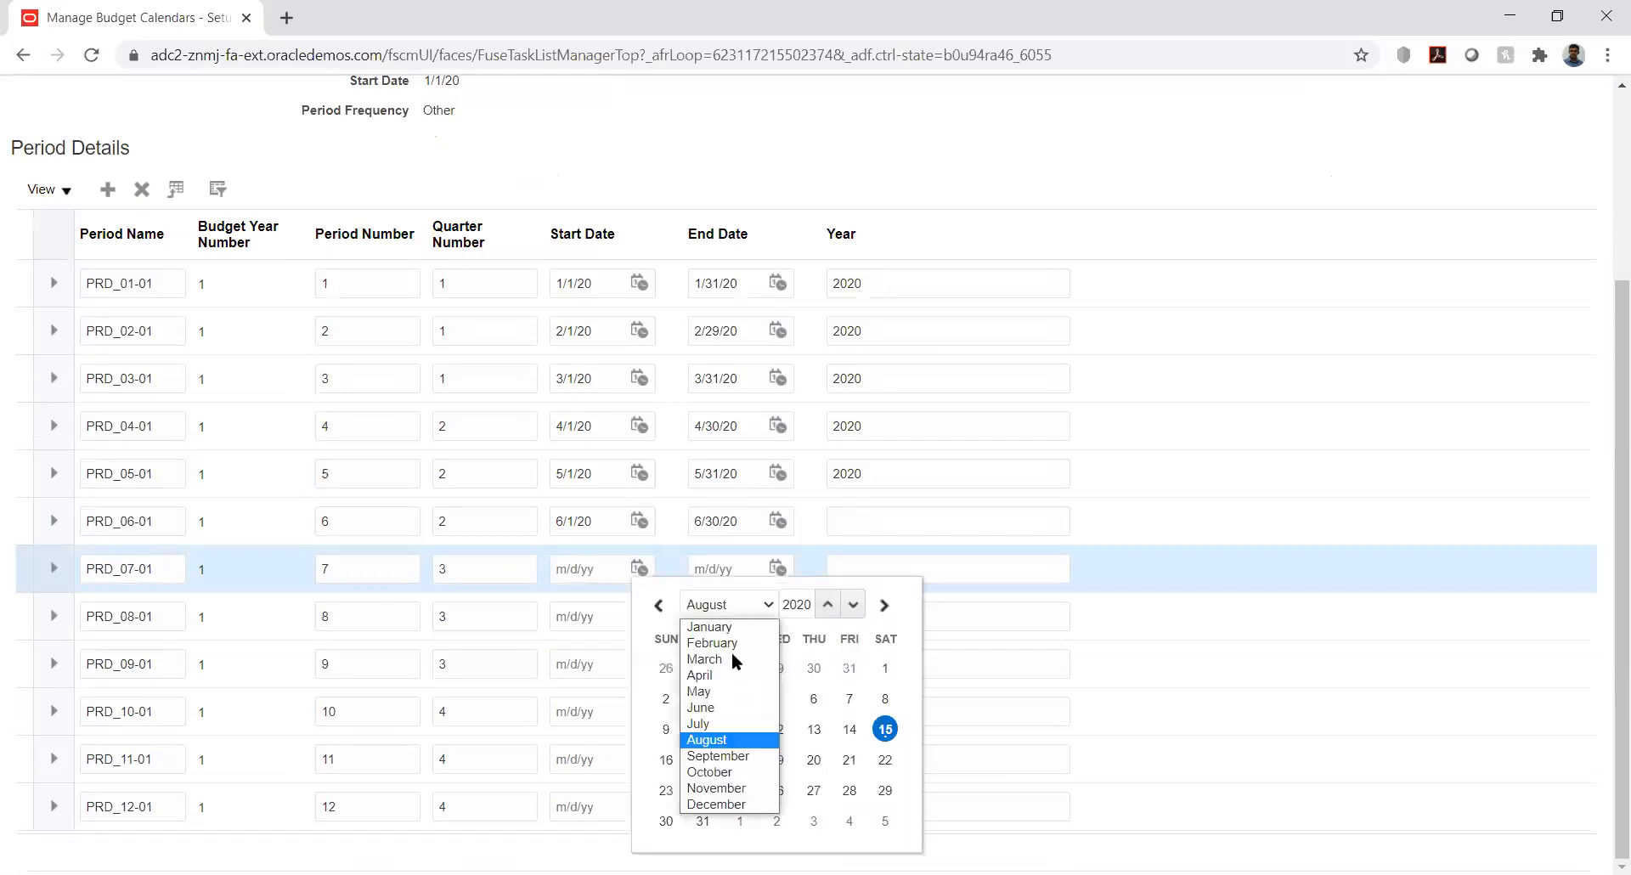
left_click(731, 724)
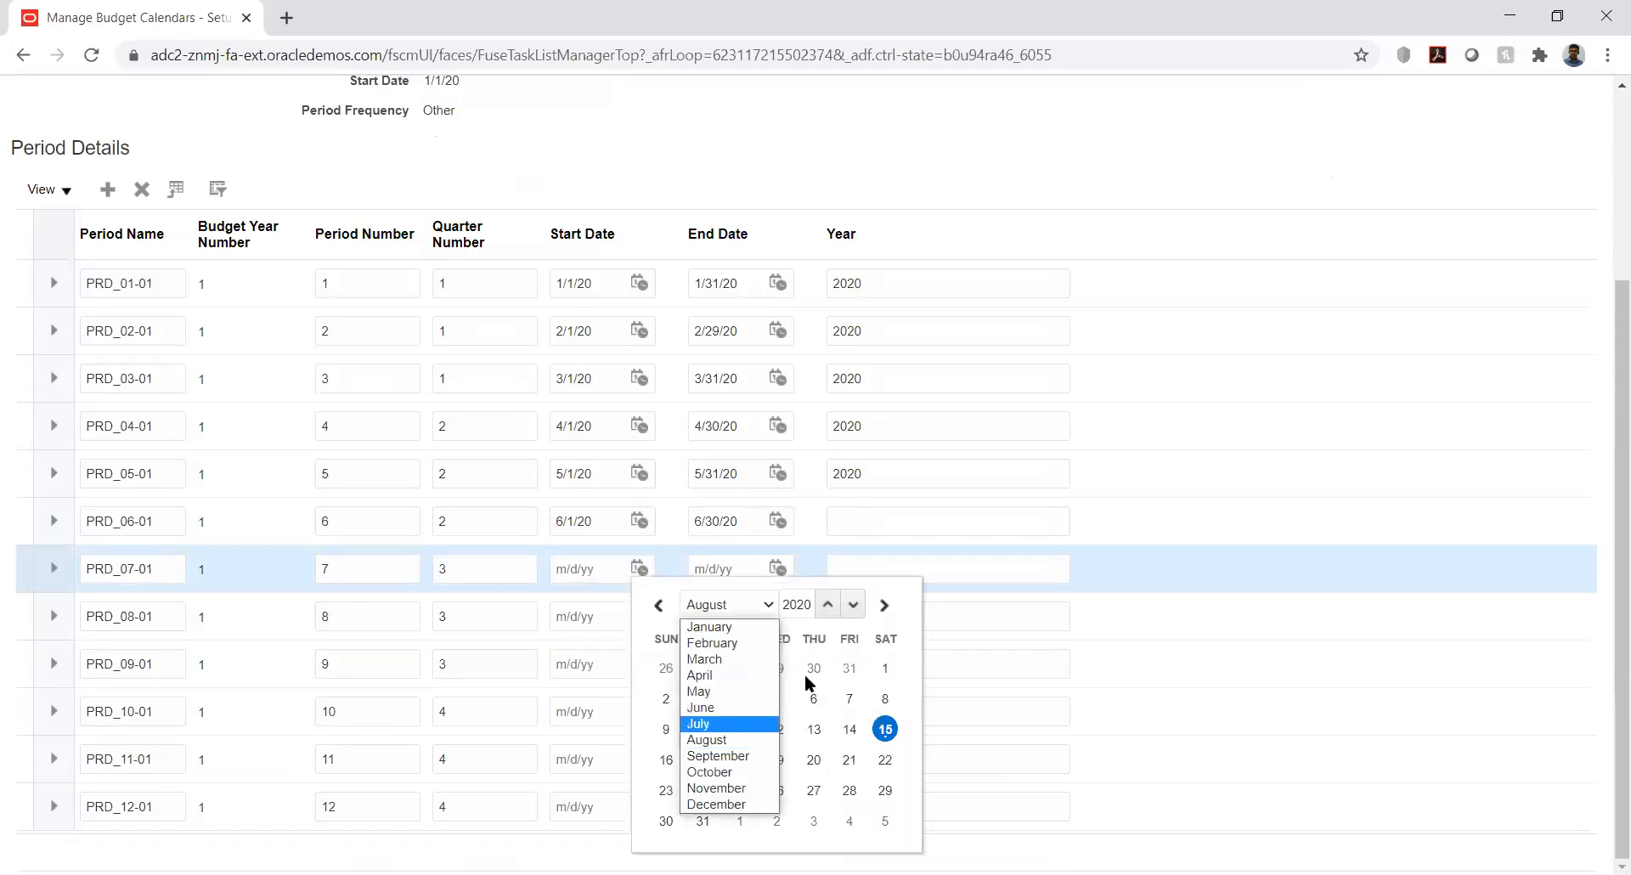
left_click(776, 668)
left_click(777, 567)
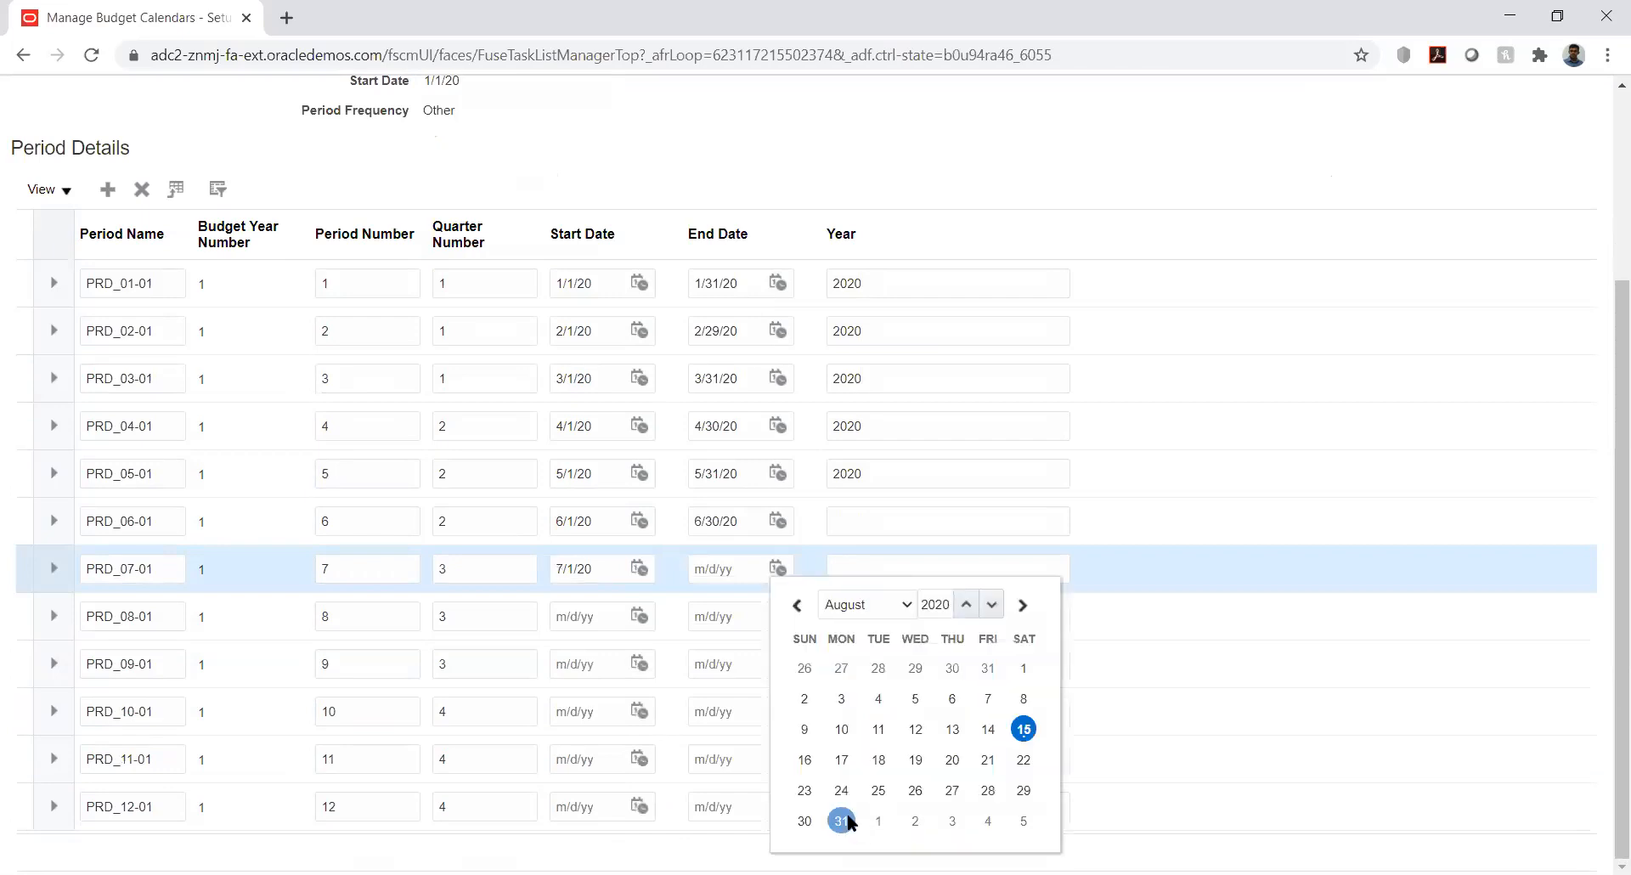
left_click(841, 821)
Date PRD_08-01 as 8/1/20–8/31/20 and start PRD_09-01 on 9/1/20
left_click(643, 612)
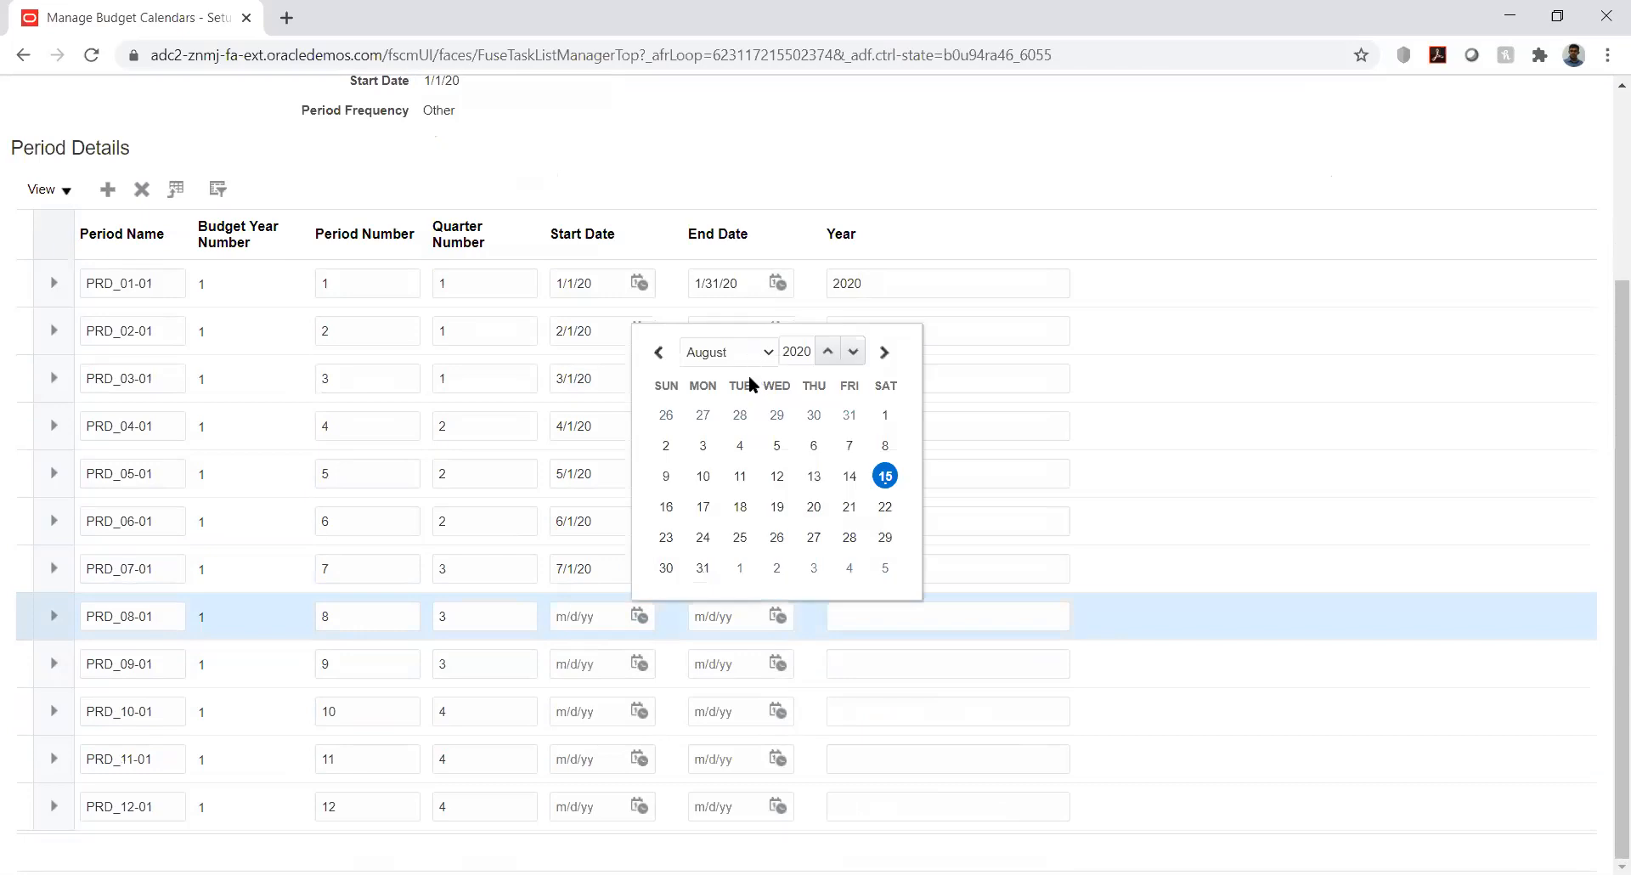
left_click(884, 415)
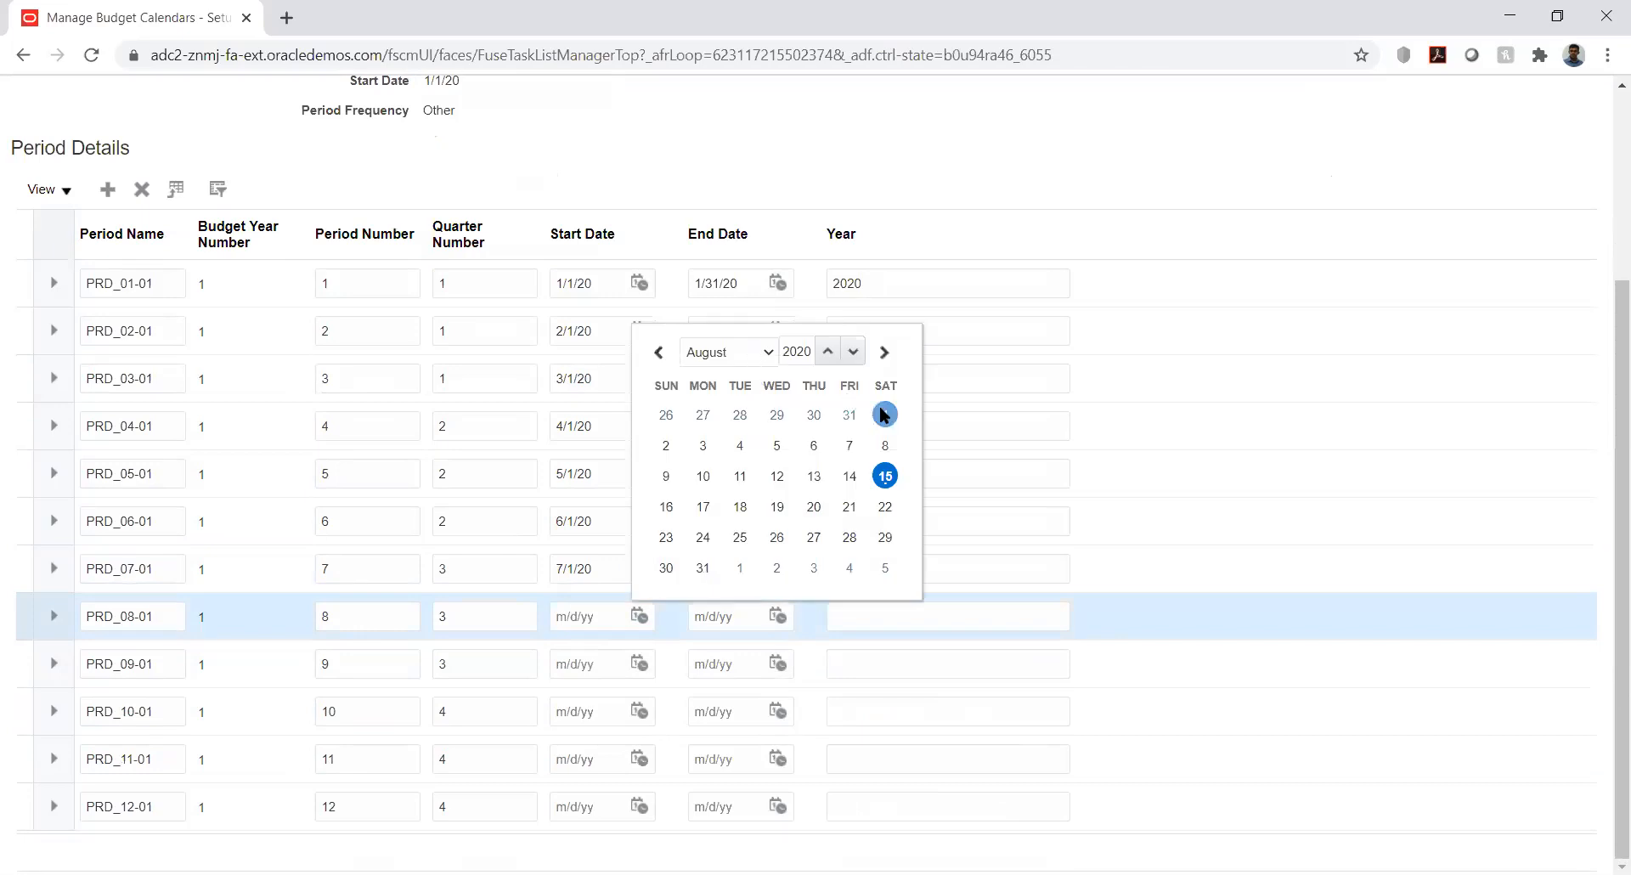
left_click(778, 615)
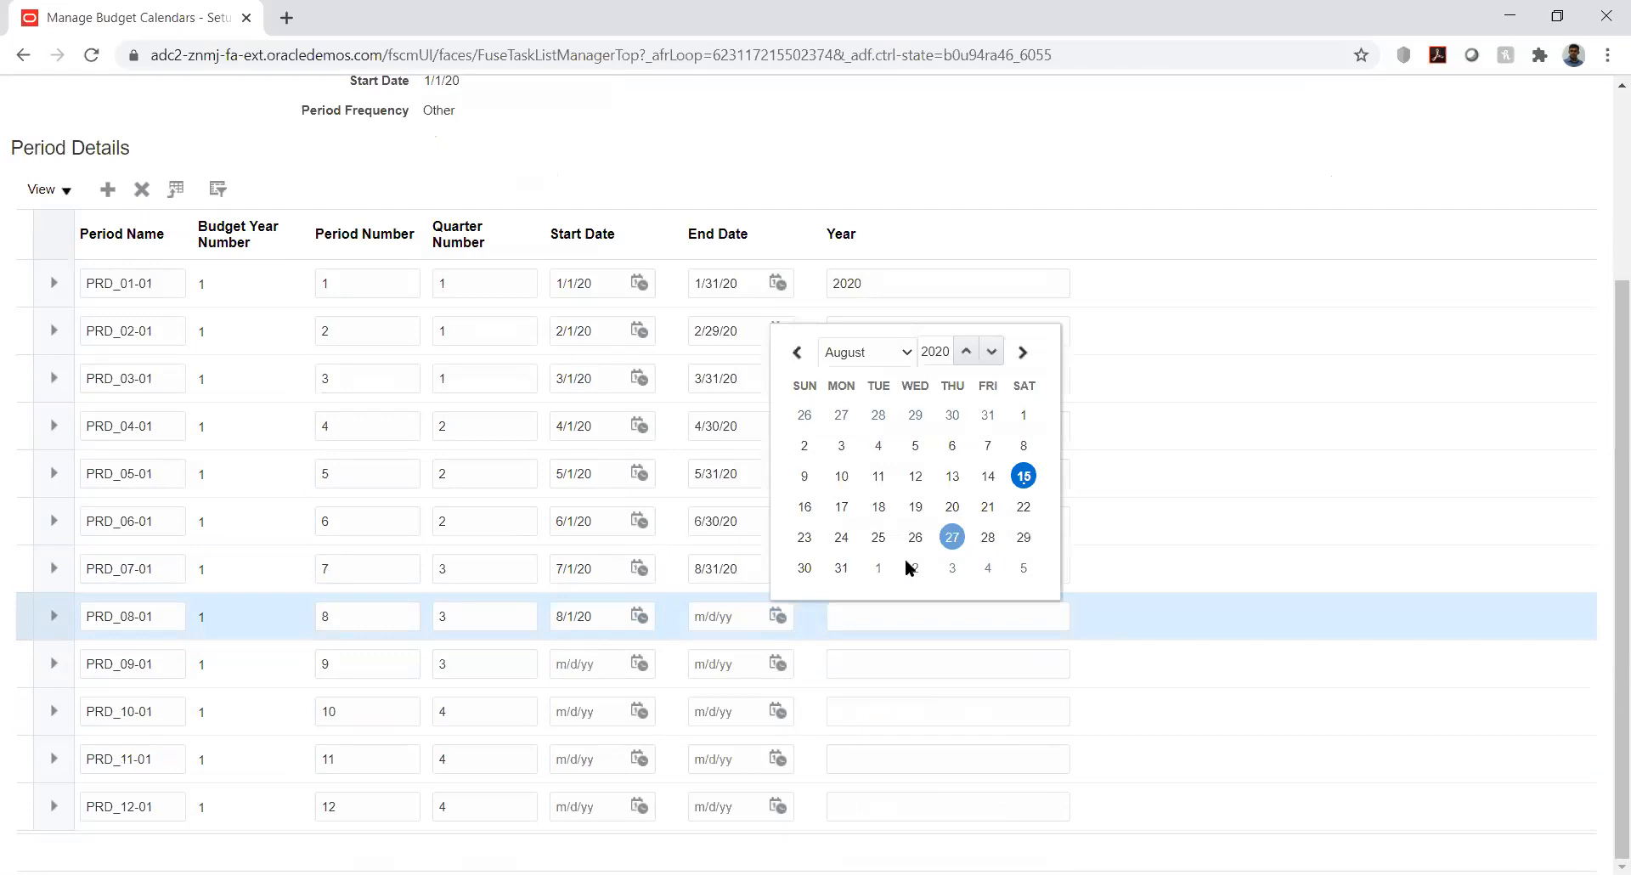
left_click(639, 662)
left_click(736, 398)
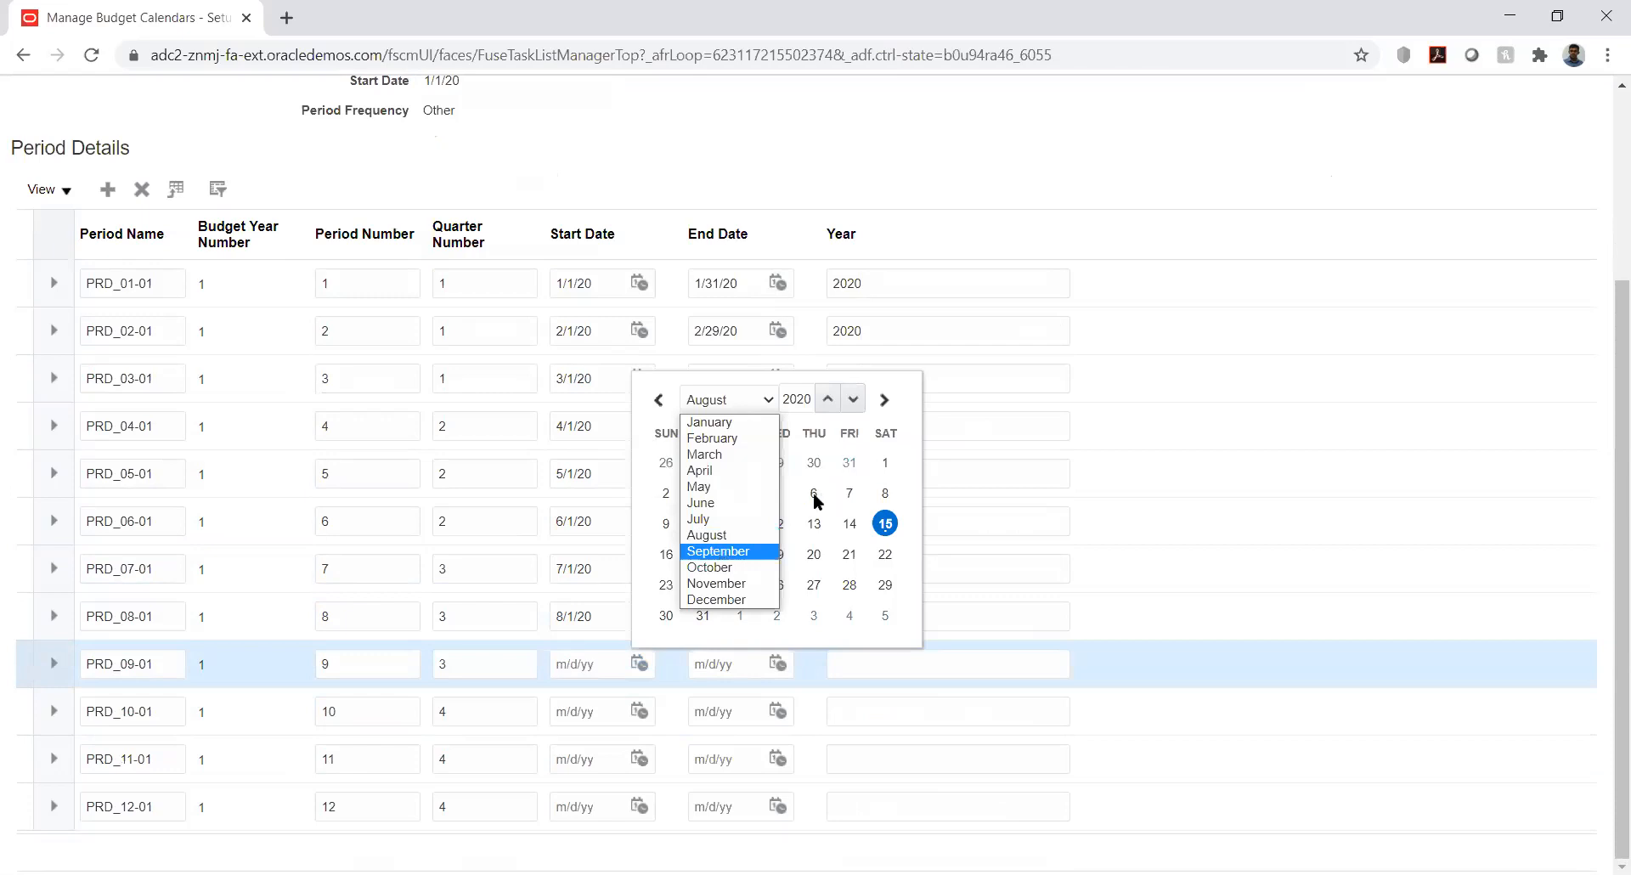
left_click(721, 553)
left_click(747, 493)
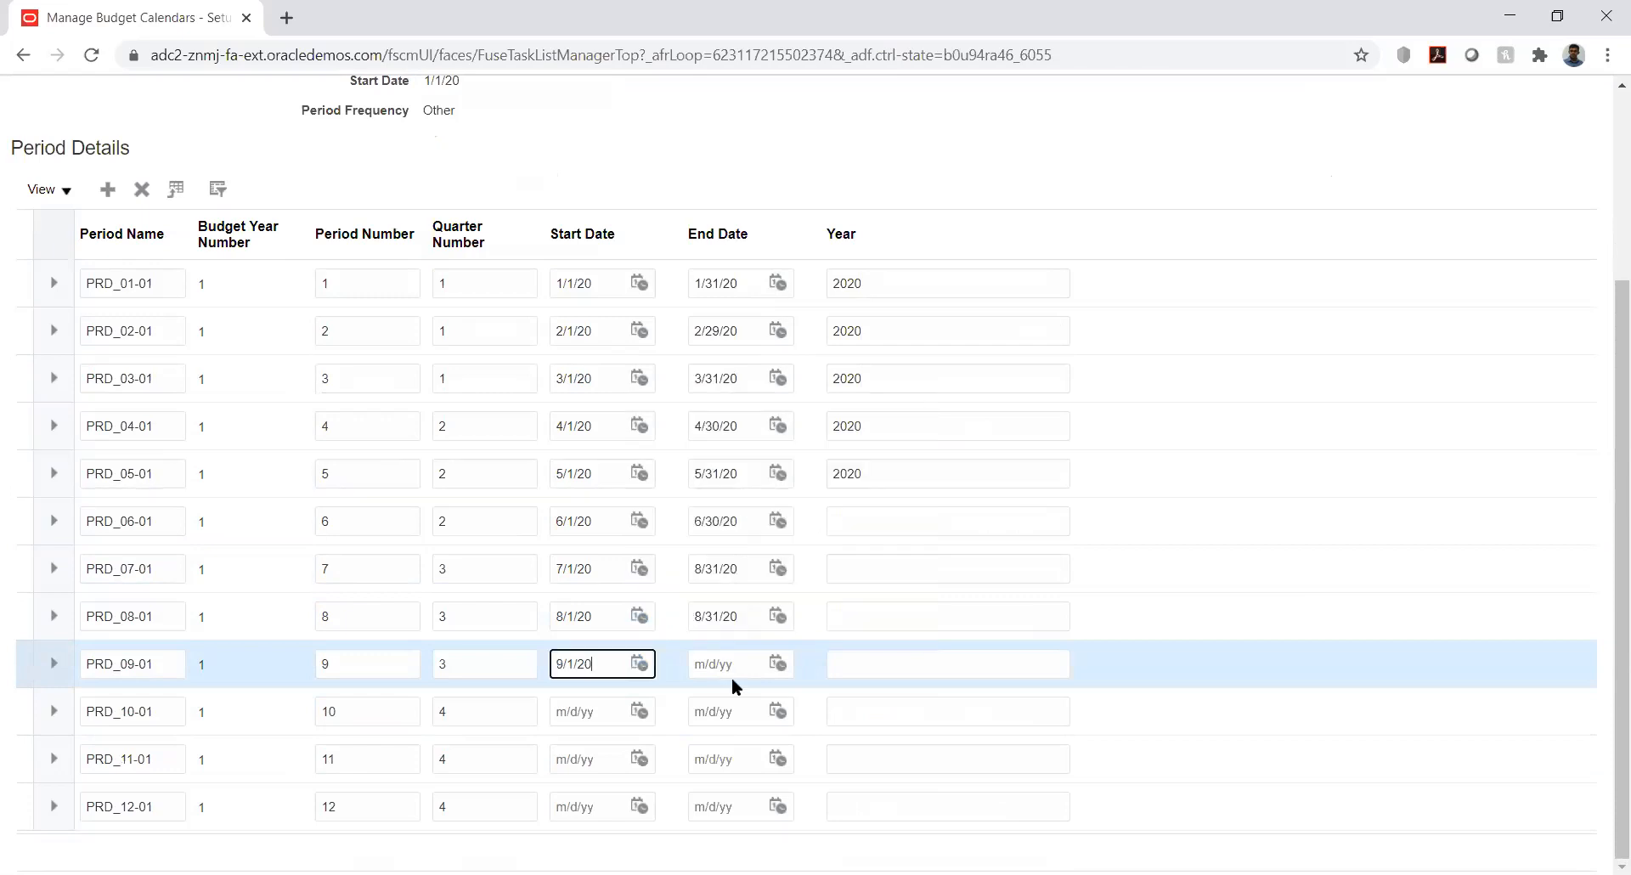
left_click(778, 663)
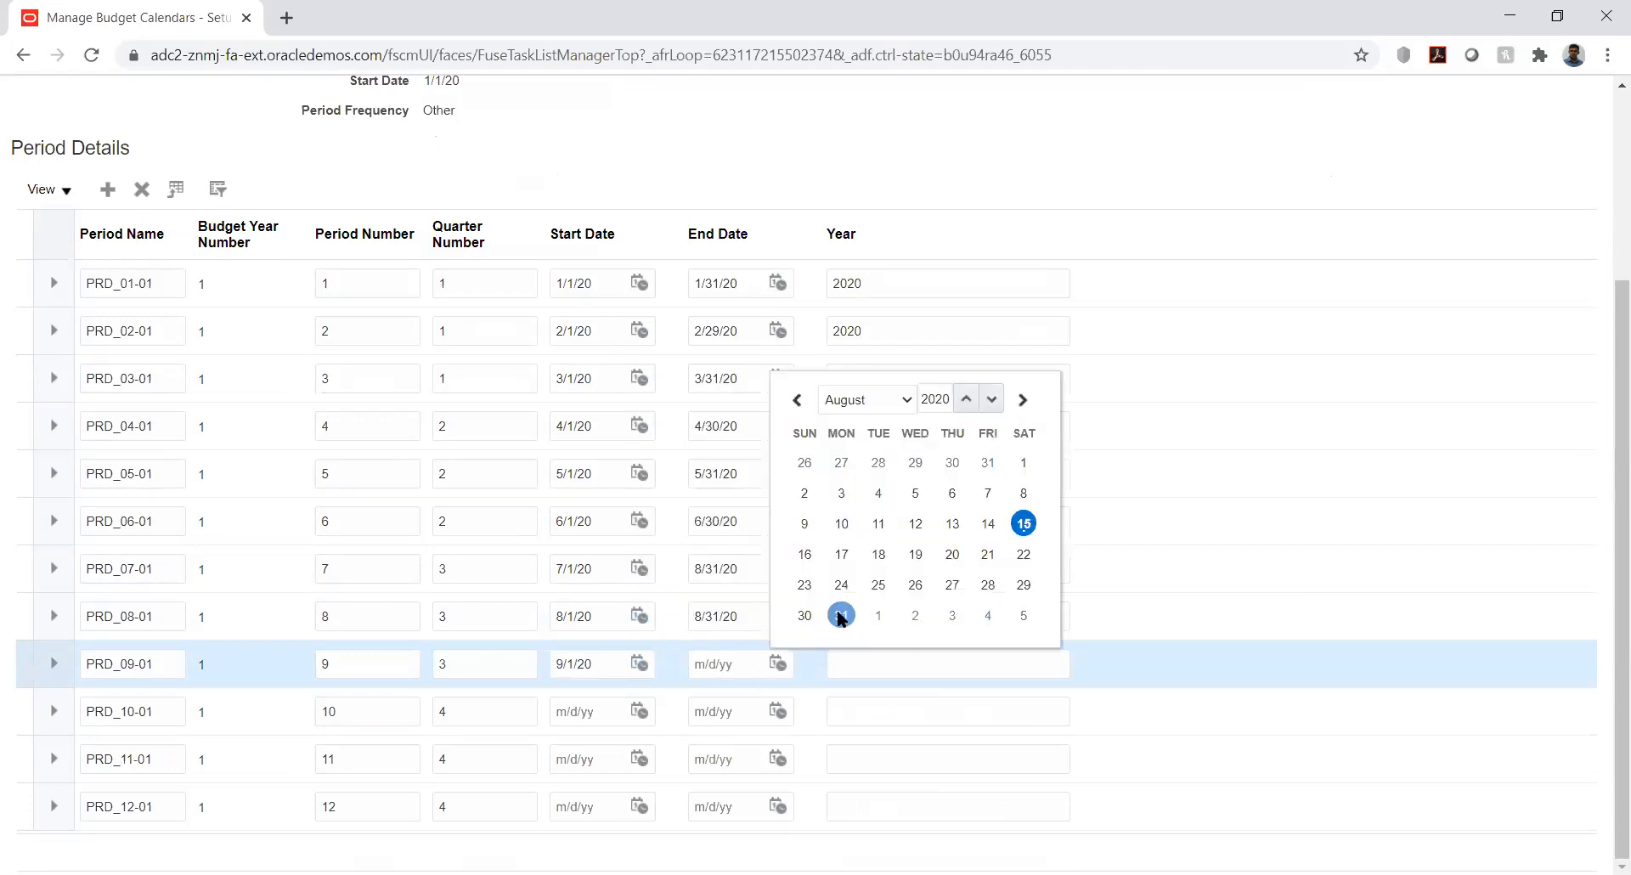
left_click(842, 614)
Pick start and end dates for PRD_10-01 and PRD_11-01, which land in August
left_click(641, 711)
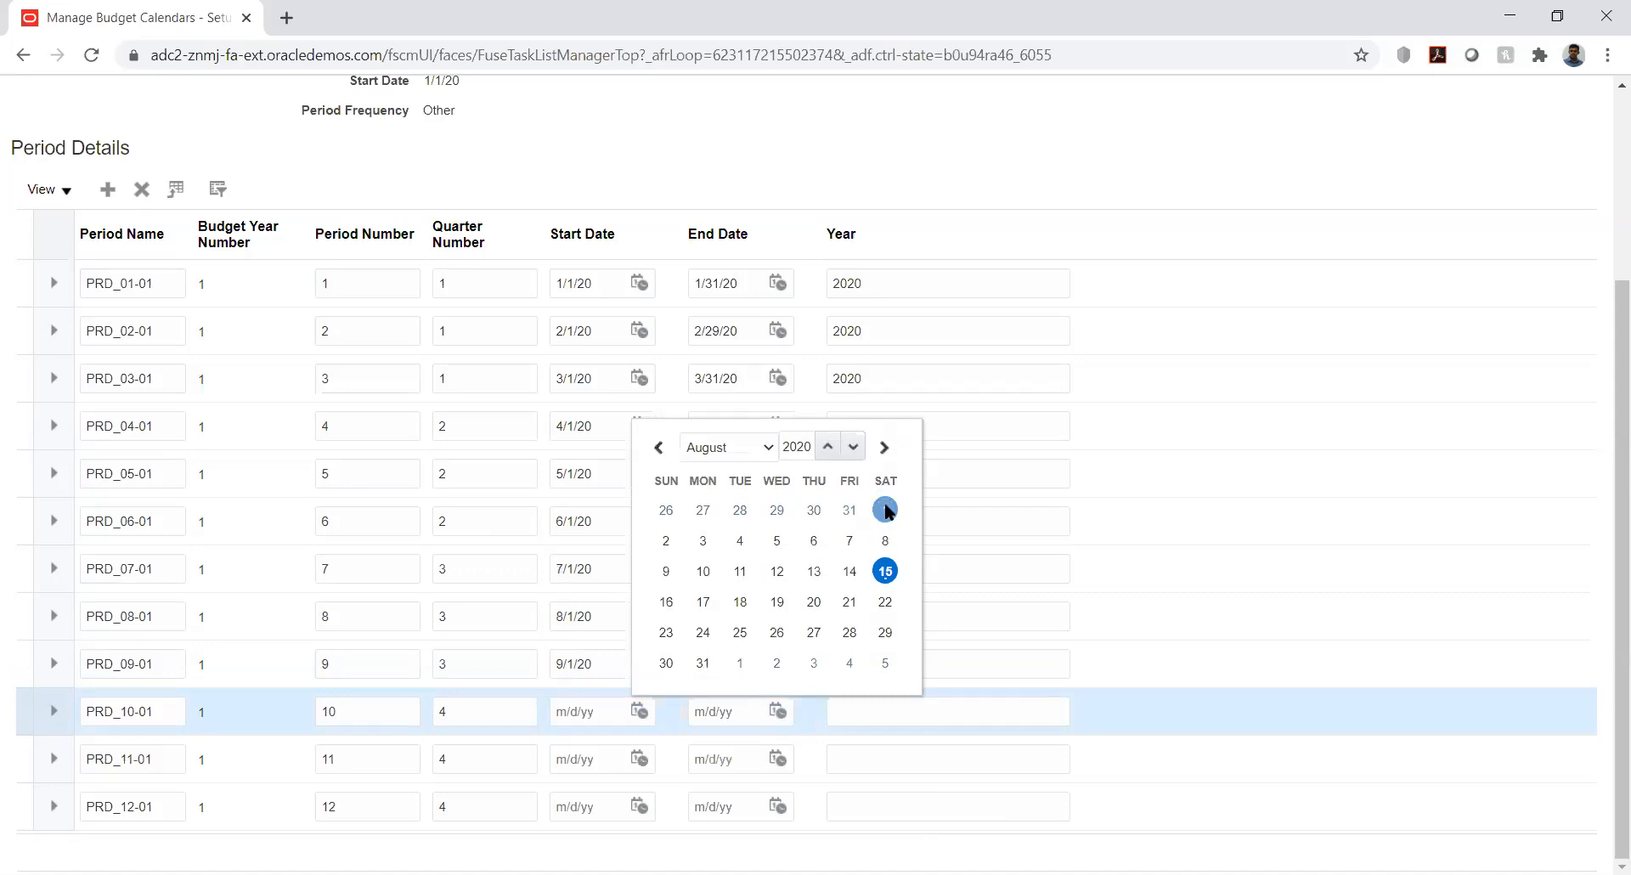
left_click(885, 510)
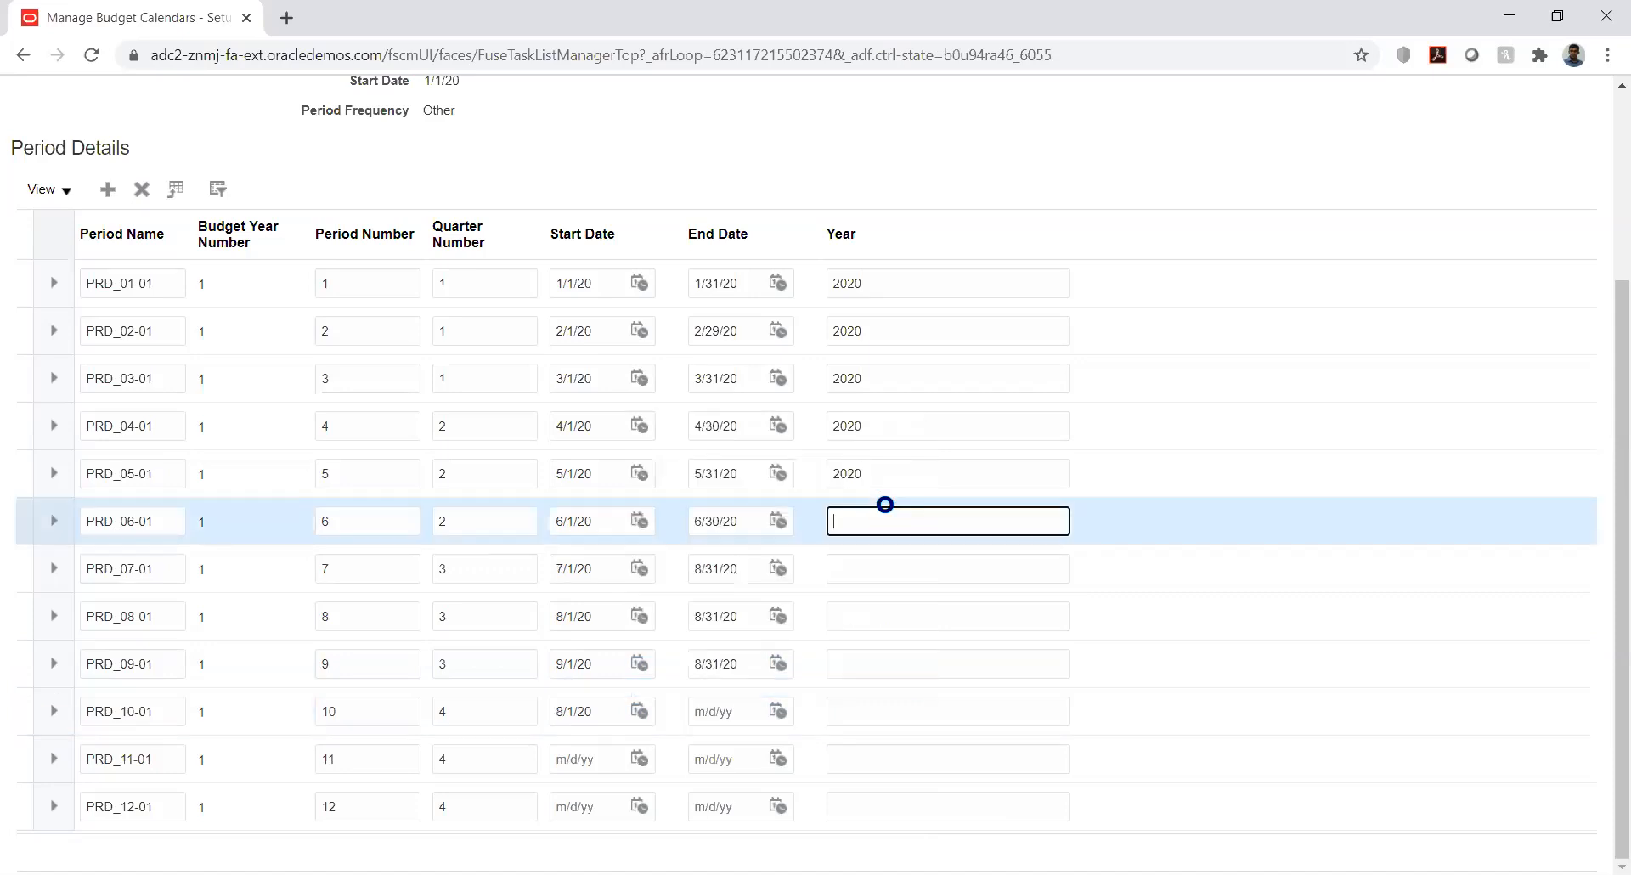
left_click(778, 710)
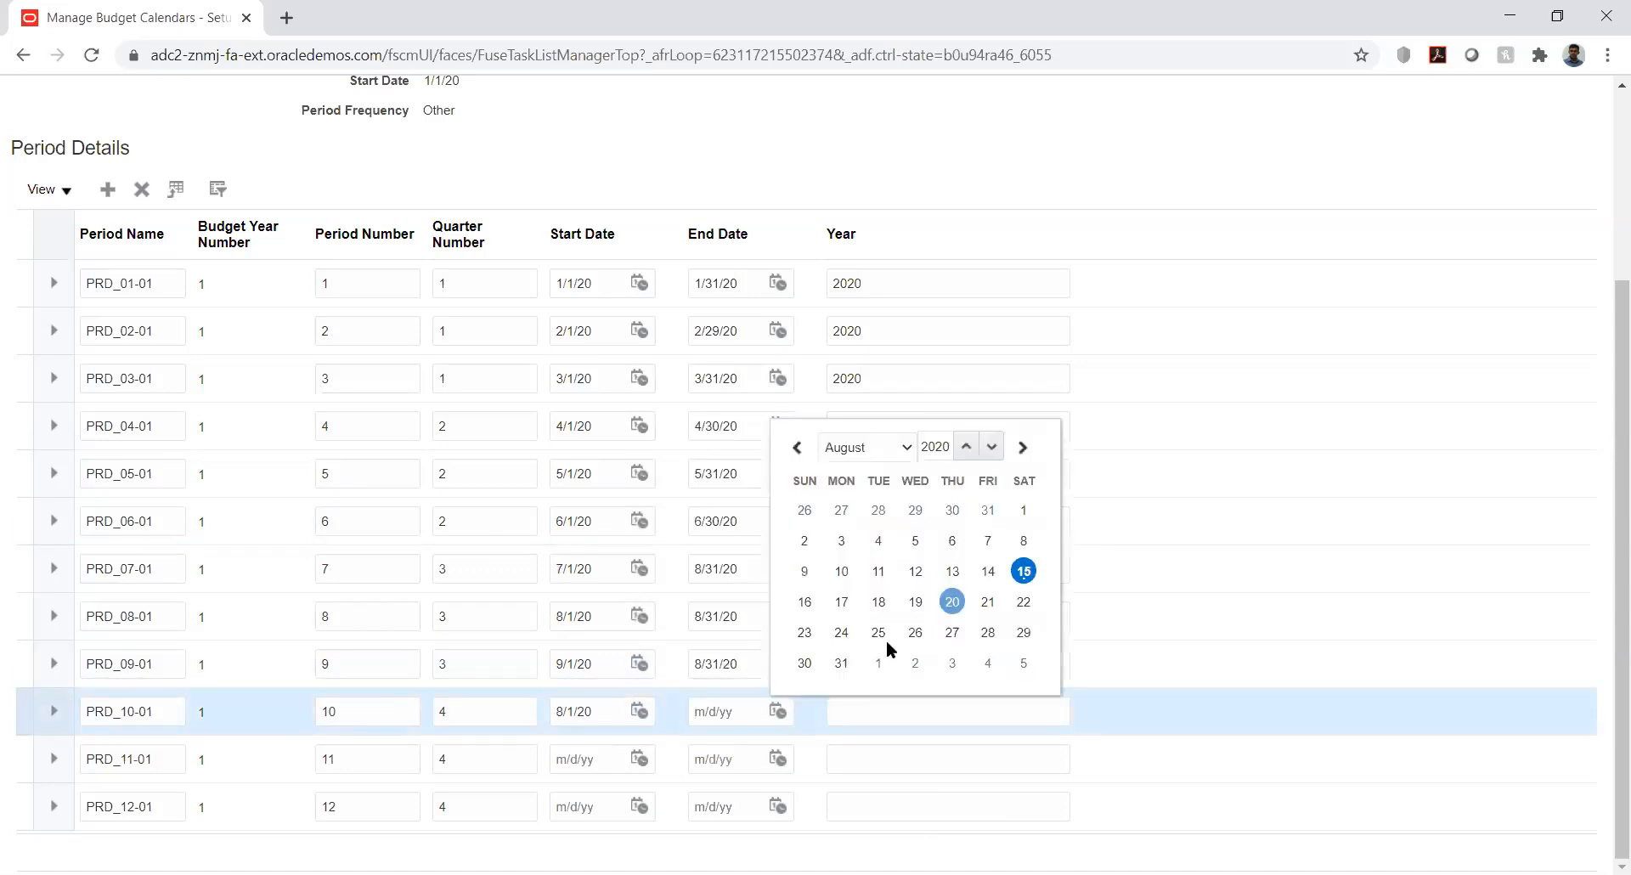
left_click(841, 662)
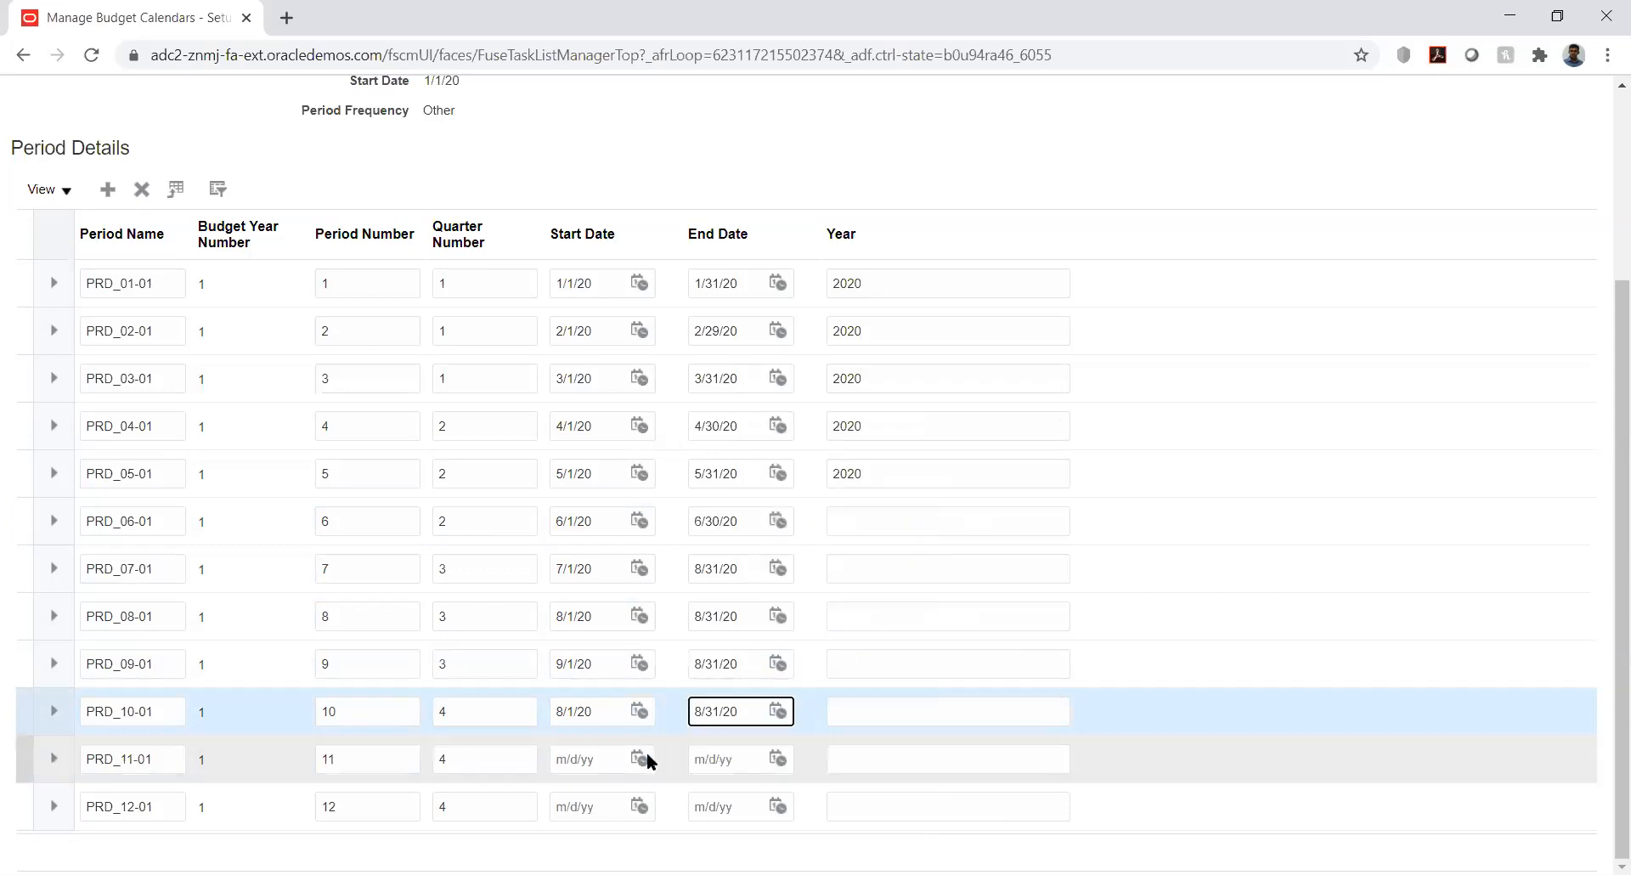
left_click(645, 756)
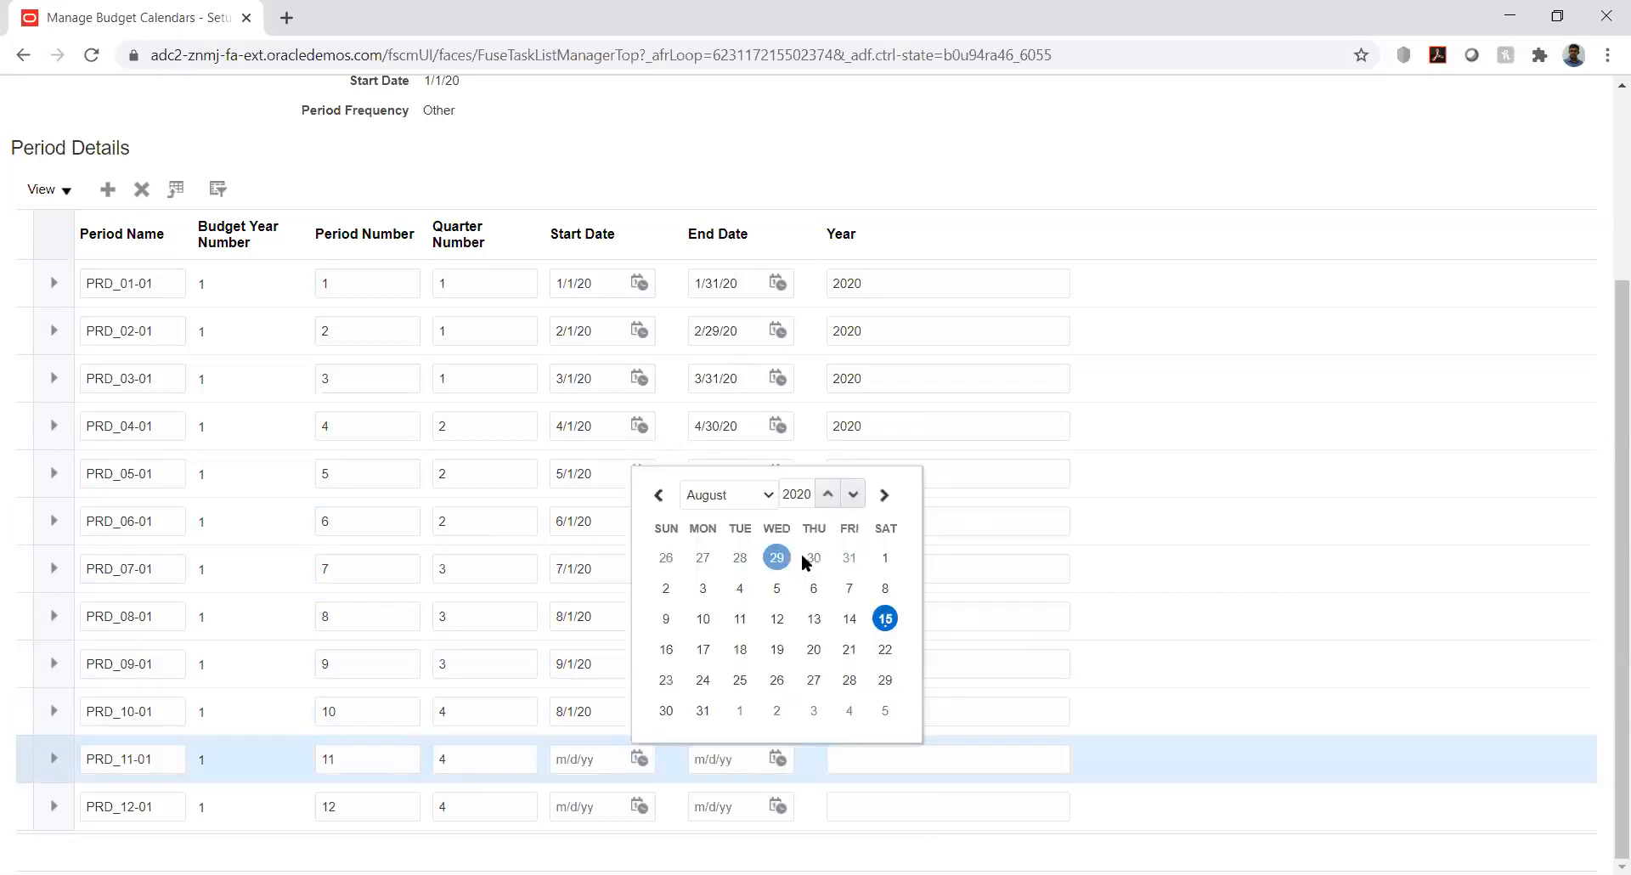
left_click(884, 554)
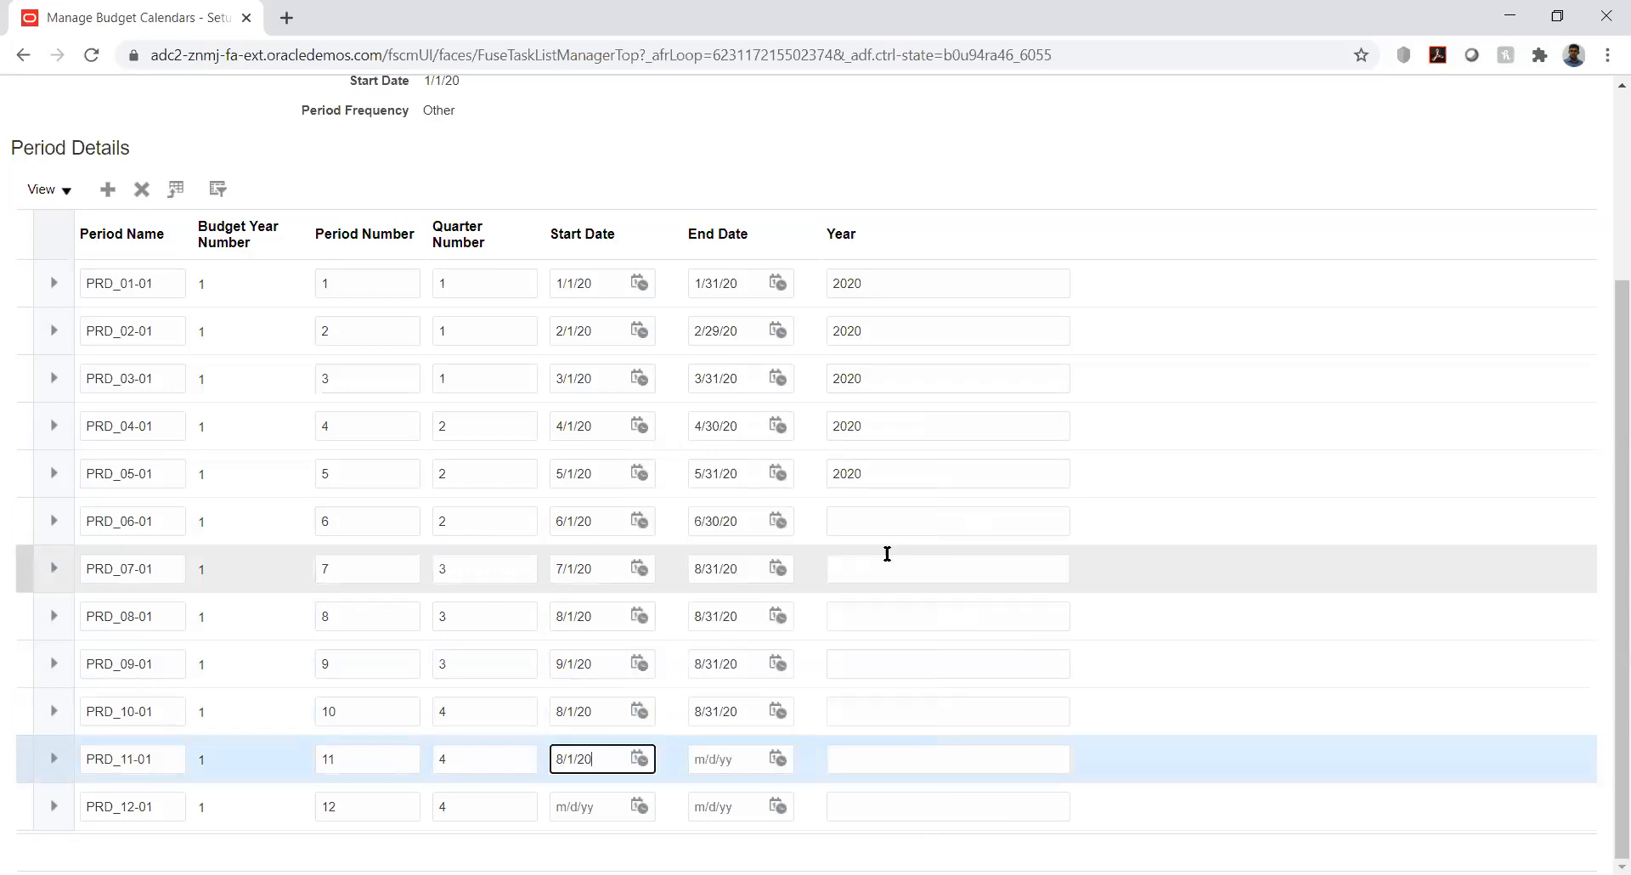
left_click(780, 758)
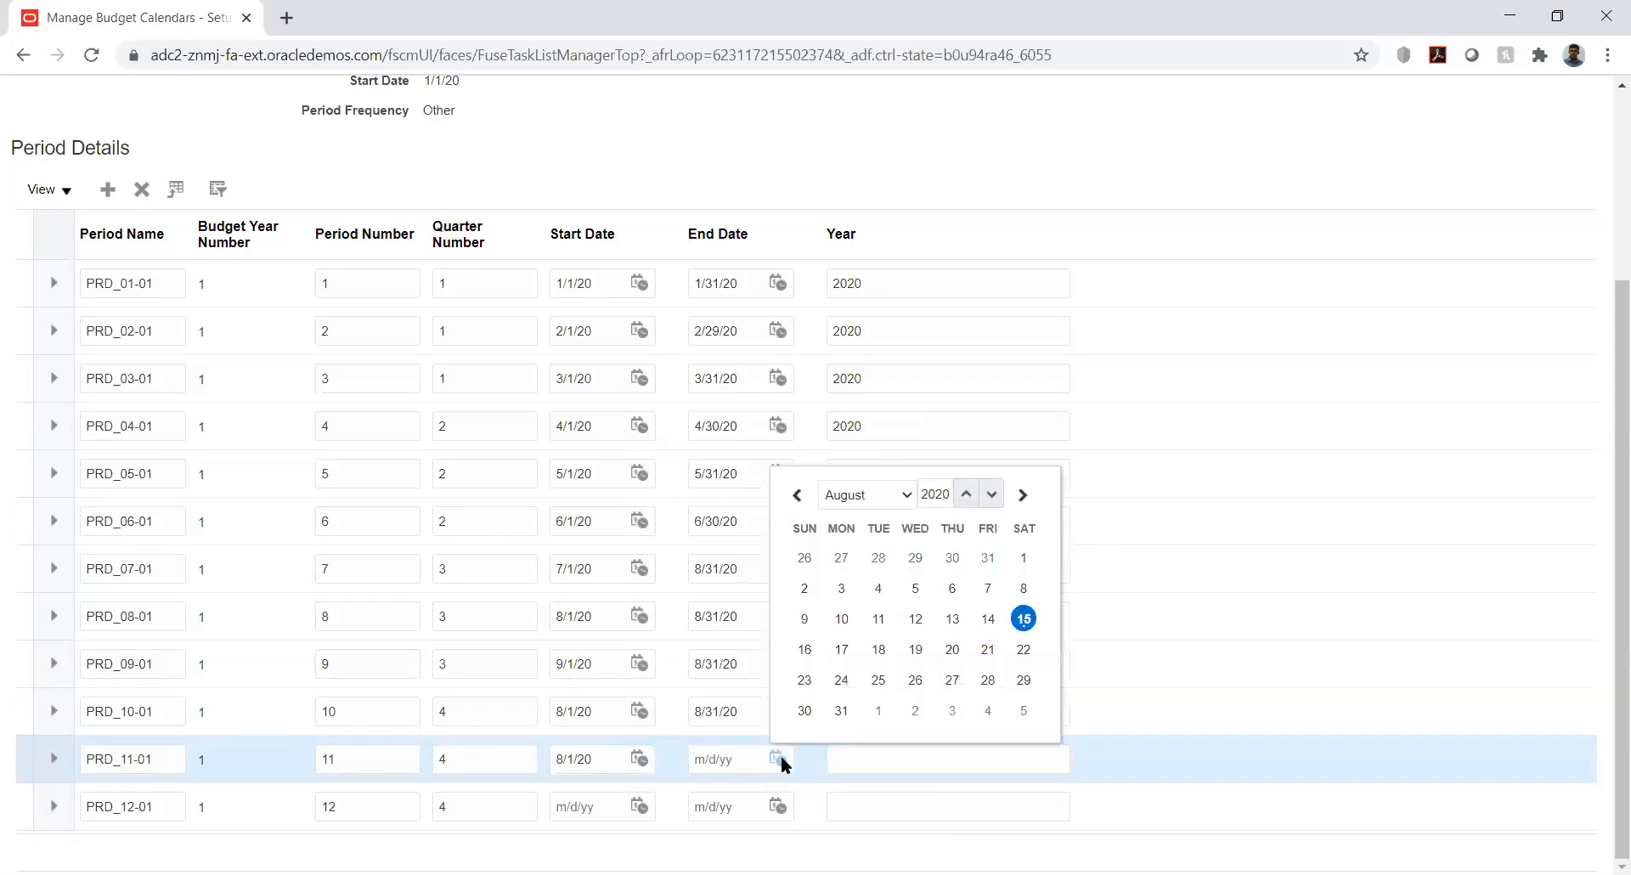
left_click(843, 708)
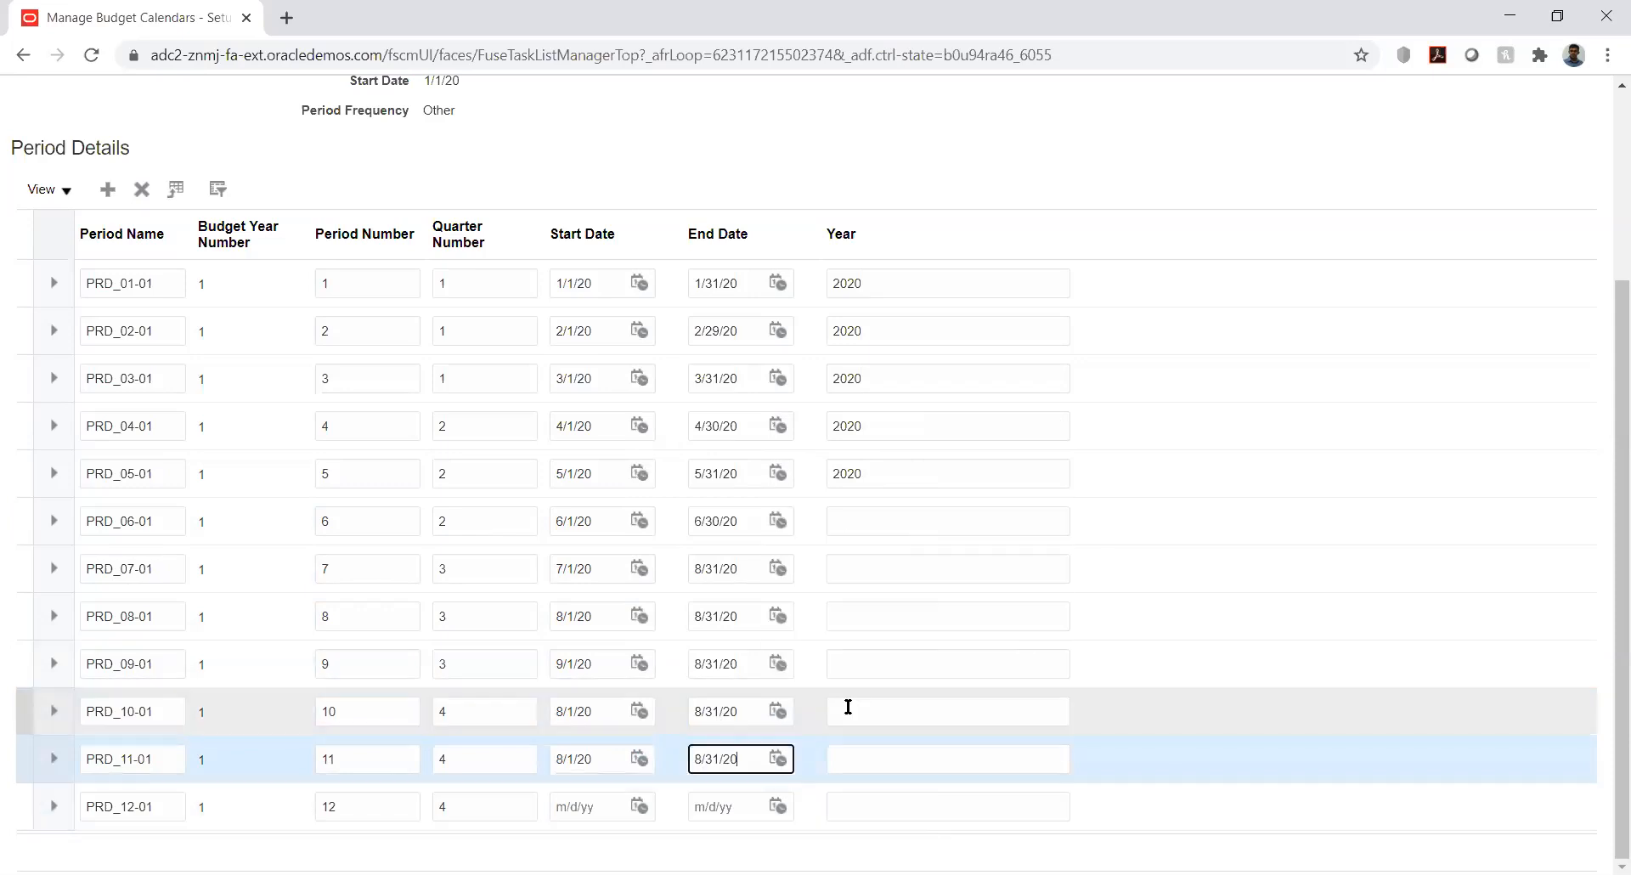
Correct PRD_10-01's start date to 10/1/20
left_click(638, 807)
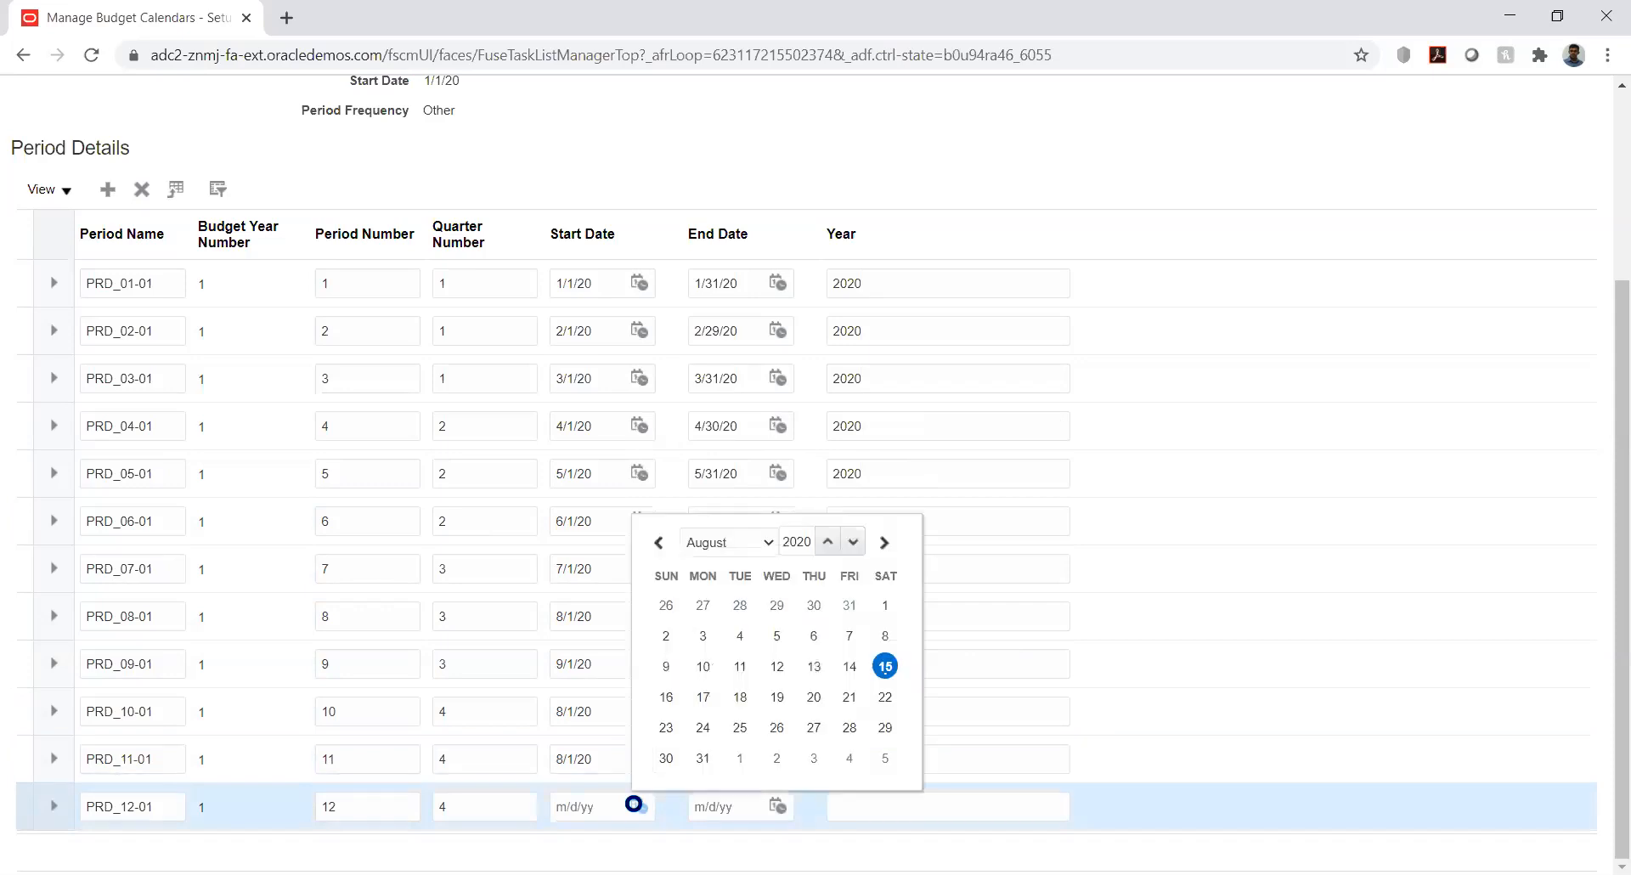
left_click(751, 547)
left_click(615, 707)
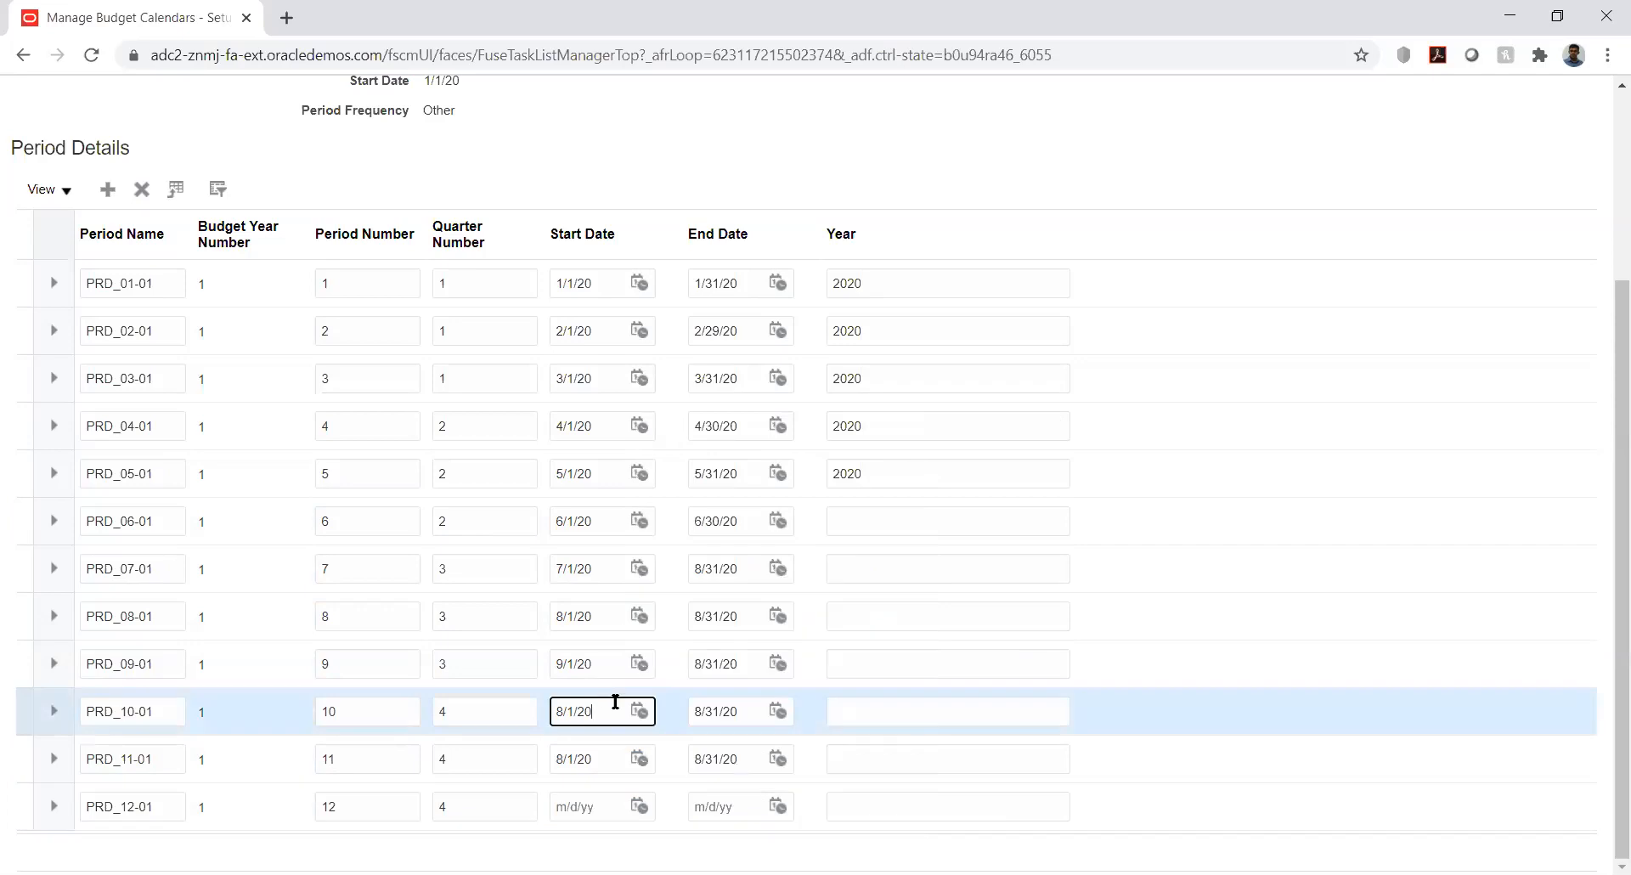
left_click(644, 712)
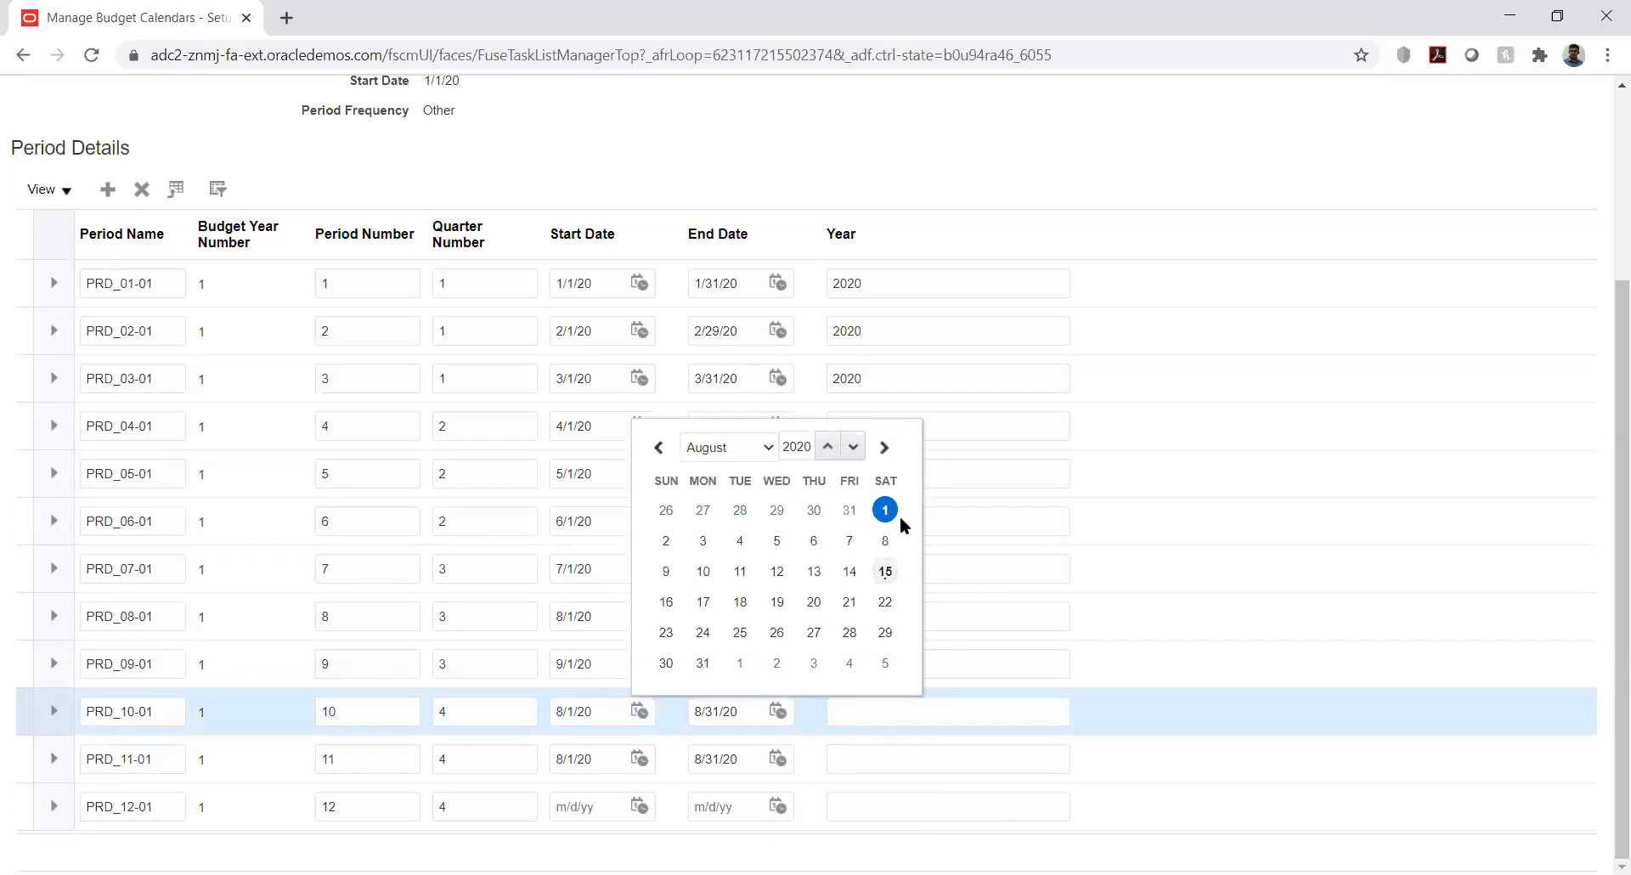
left_click(757, 445)
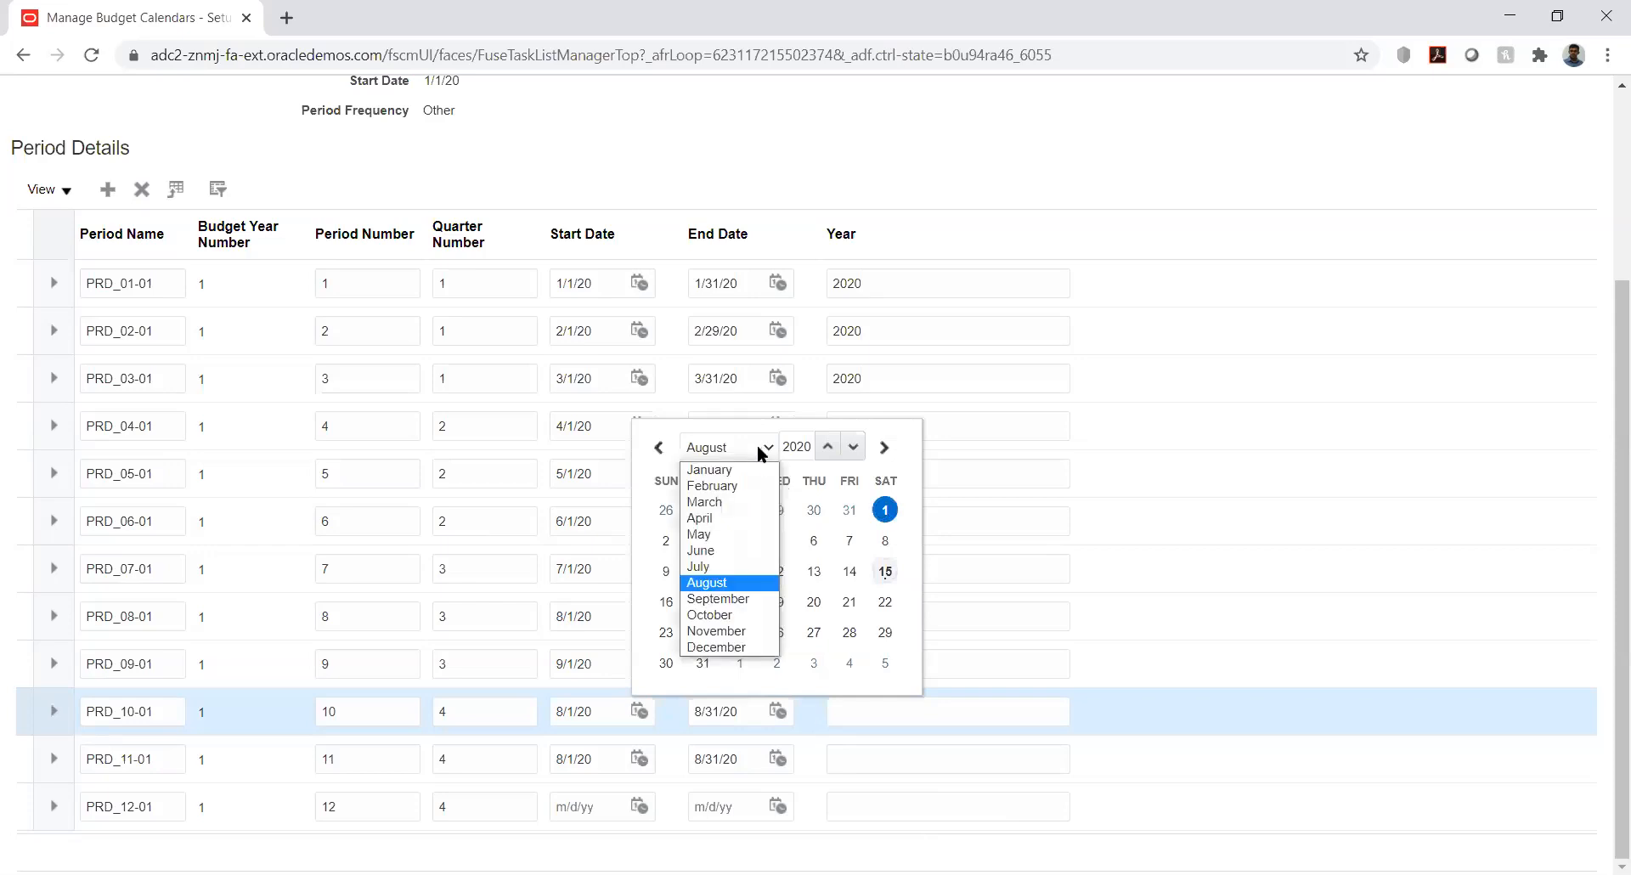
left_click(738, 617)
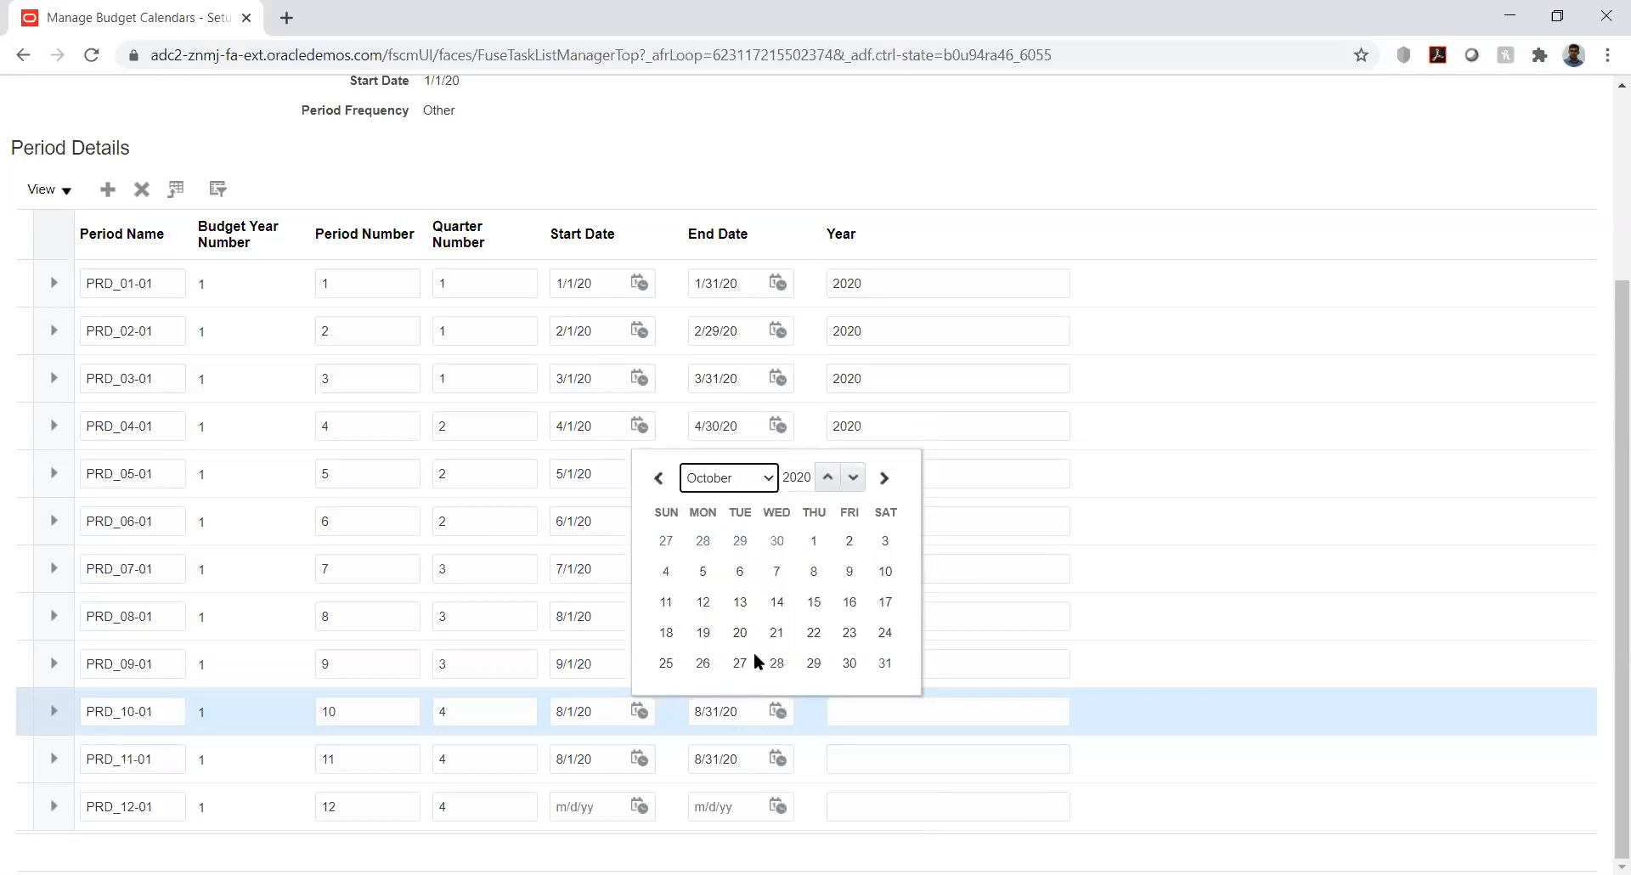
left_click(813, 540)
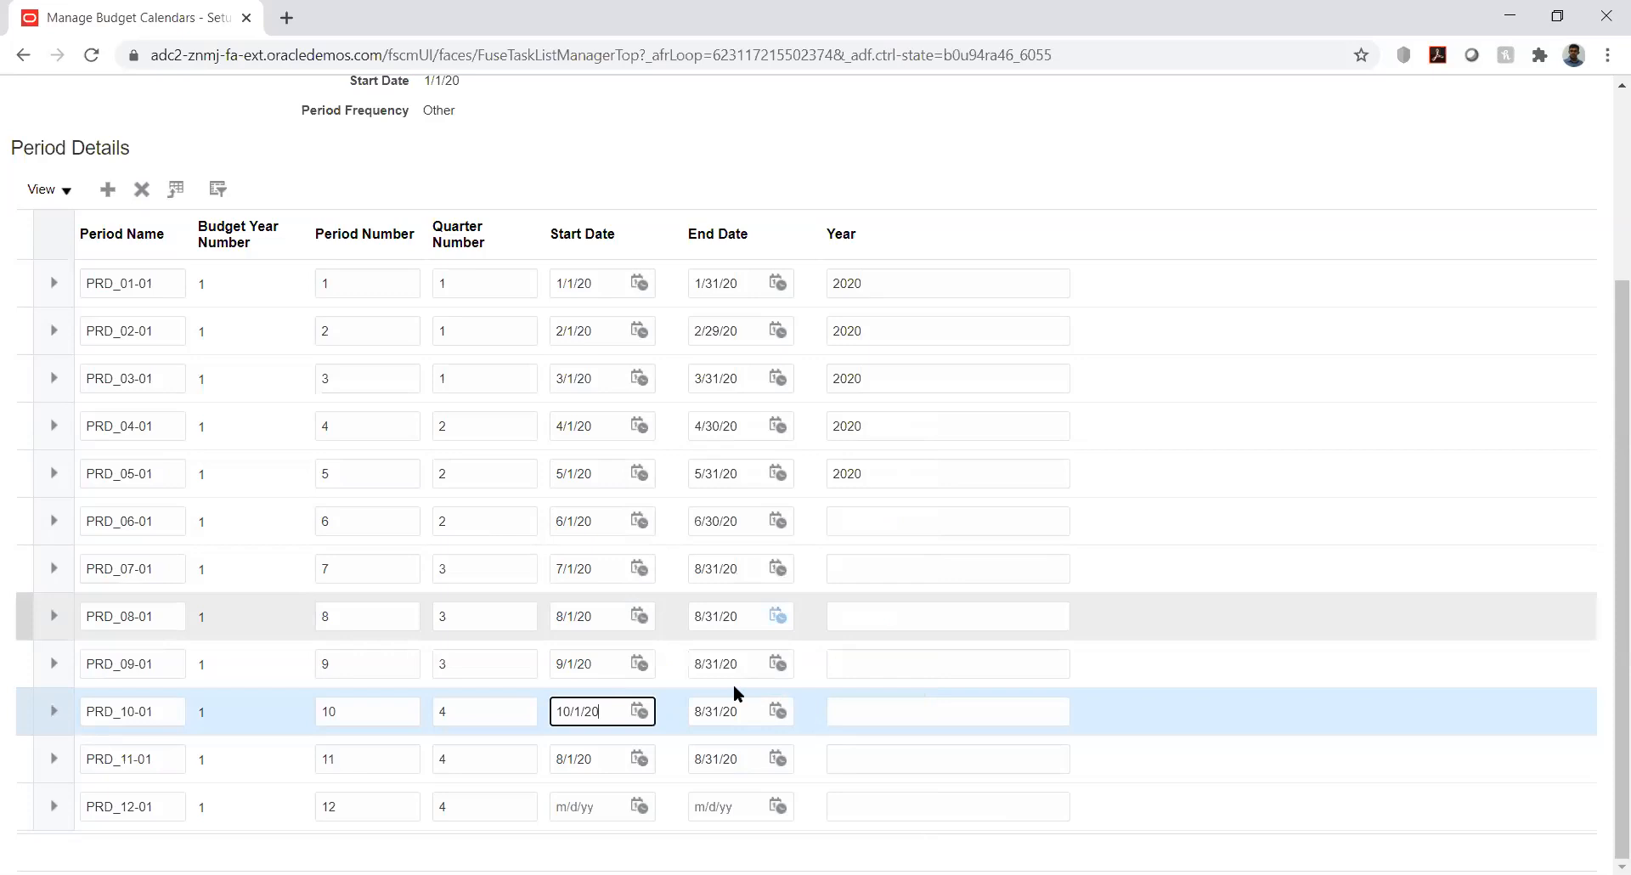
left_click(779, 663)
Set end dates 9/30/20 for PRD_09-01 and 10/31/20 for PRD_10-01
left_click(890, 395)
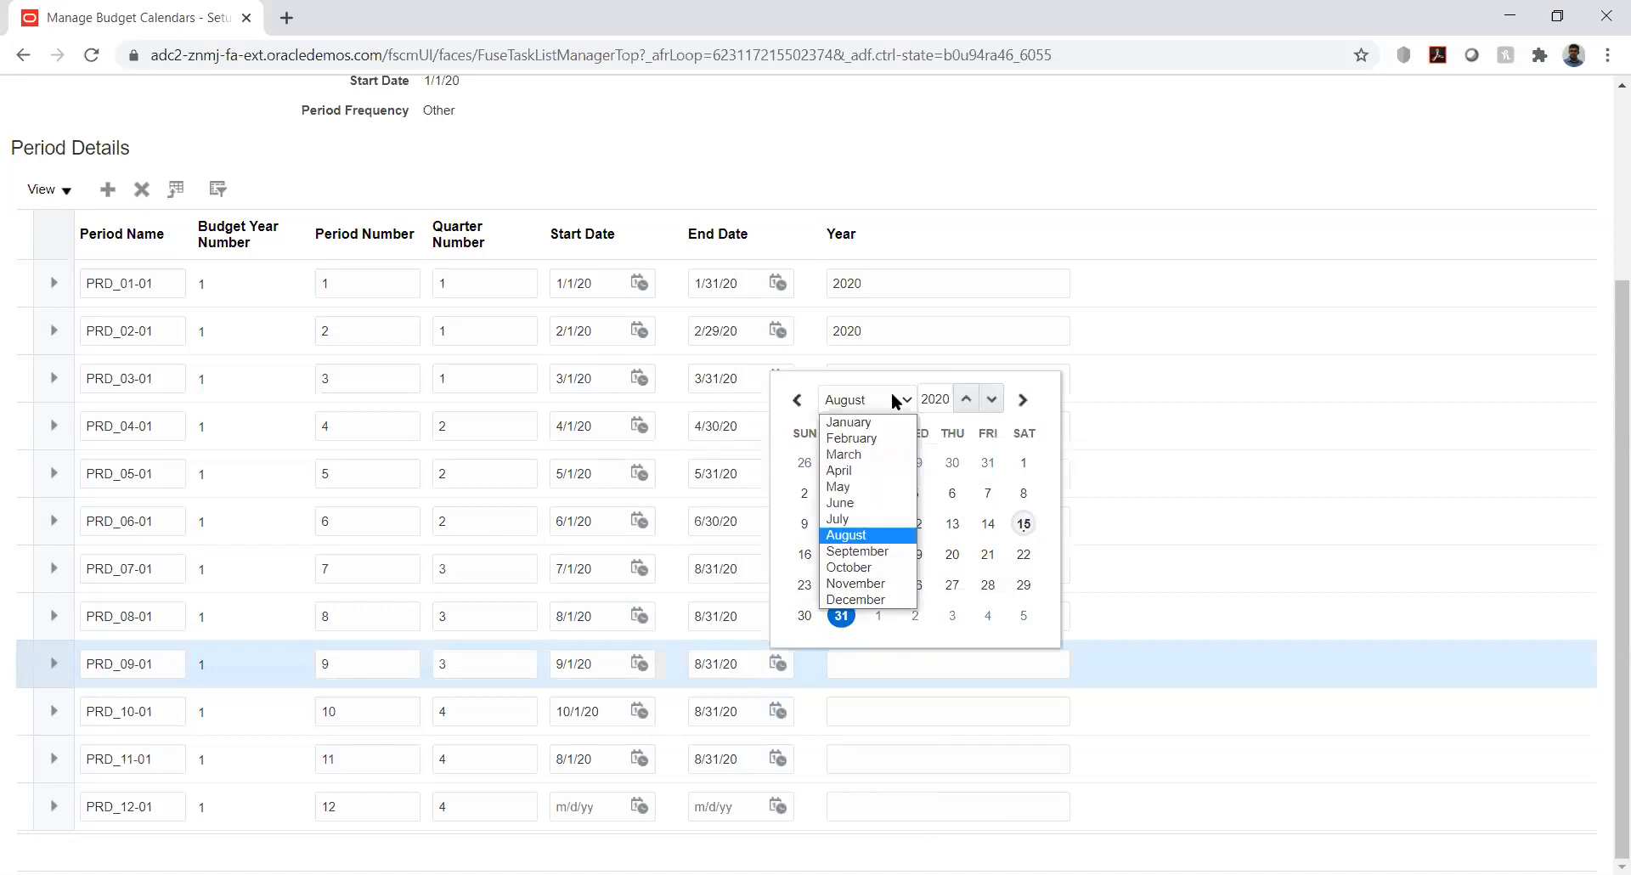
left_click(871, 553)
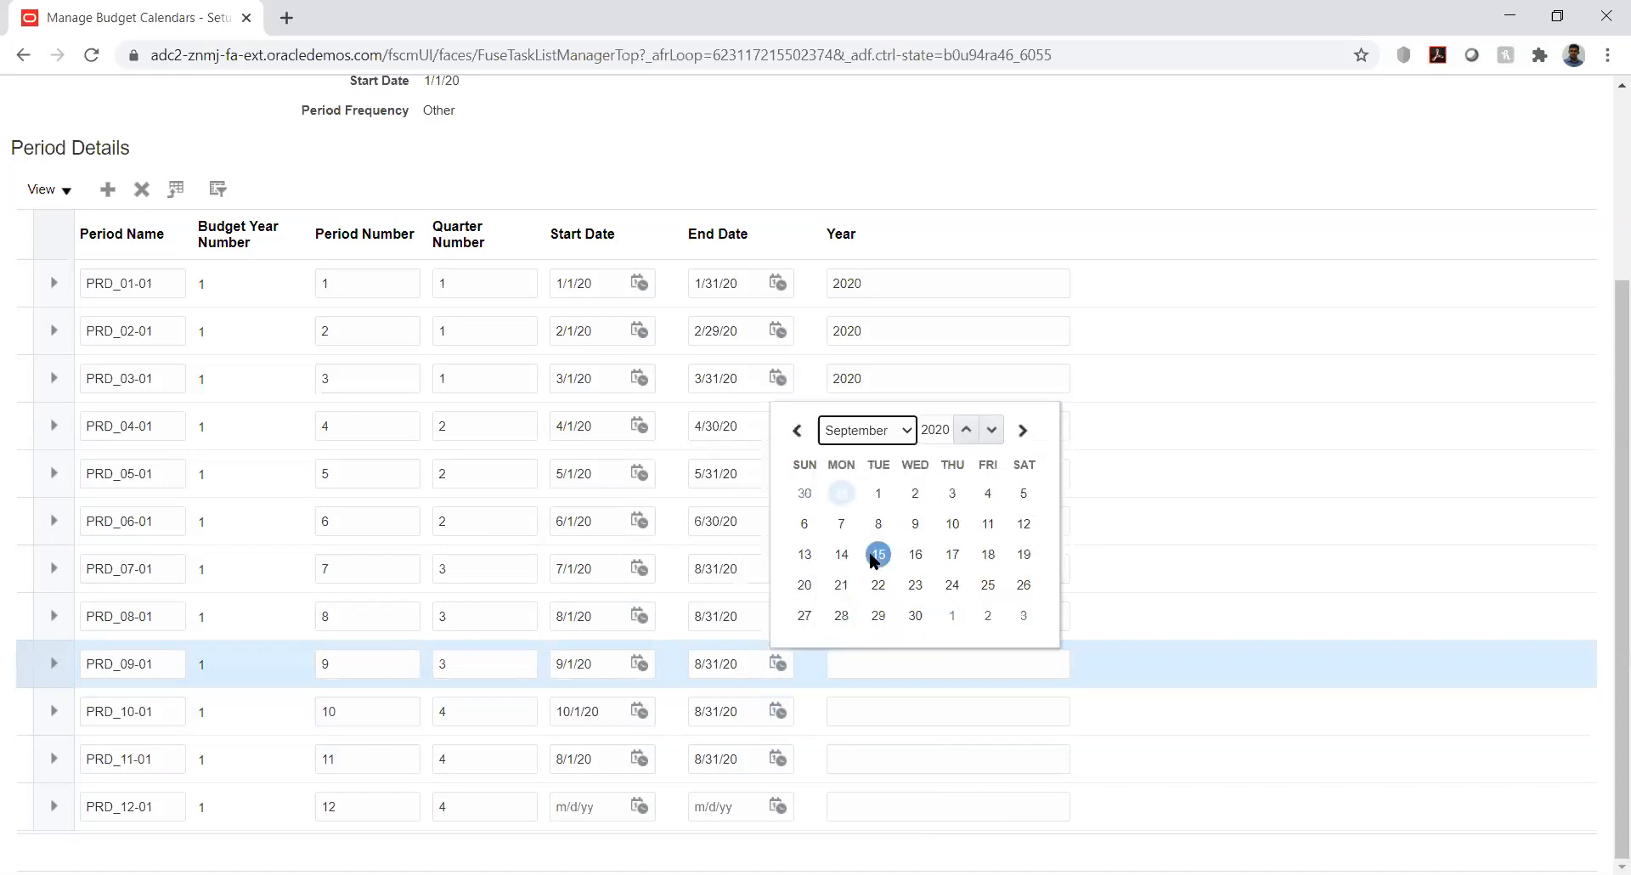
left_click(916, 616)
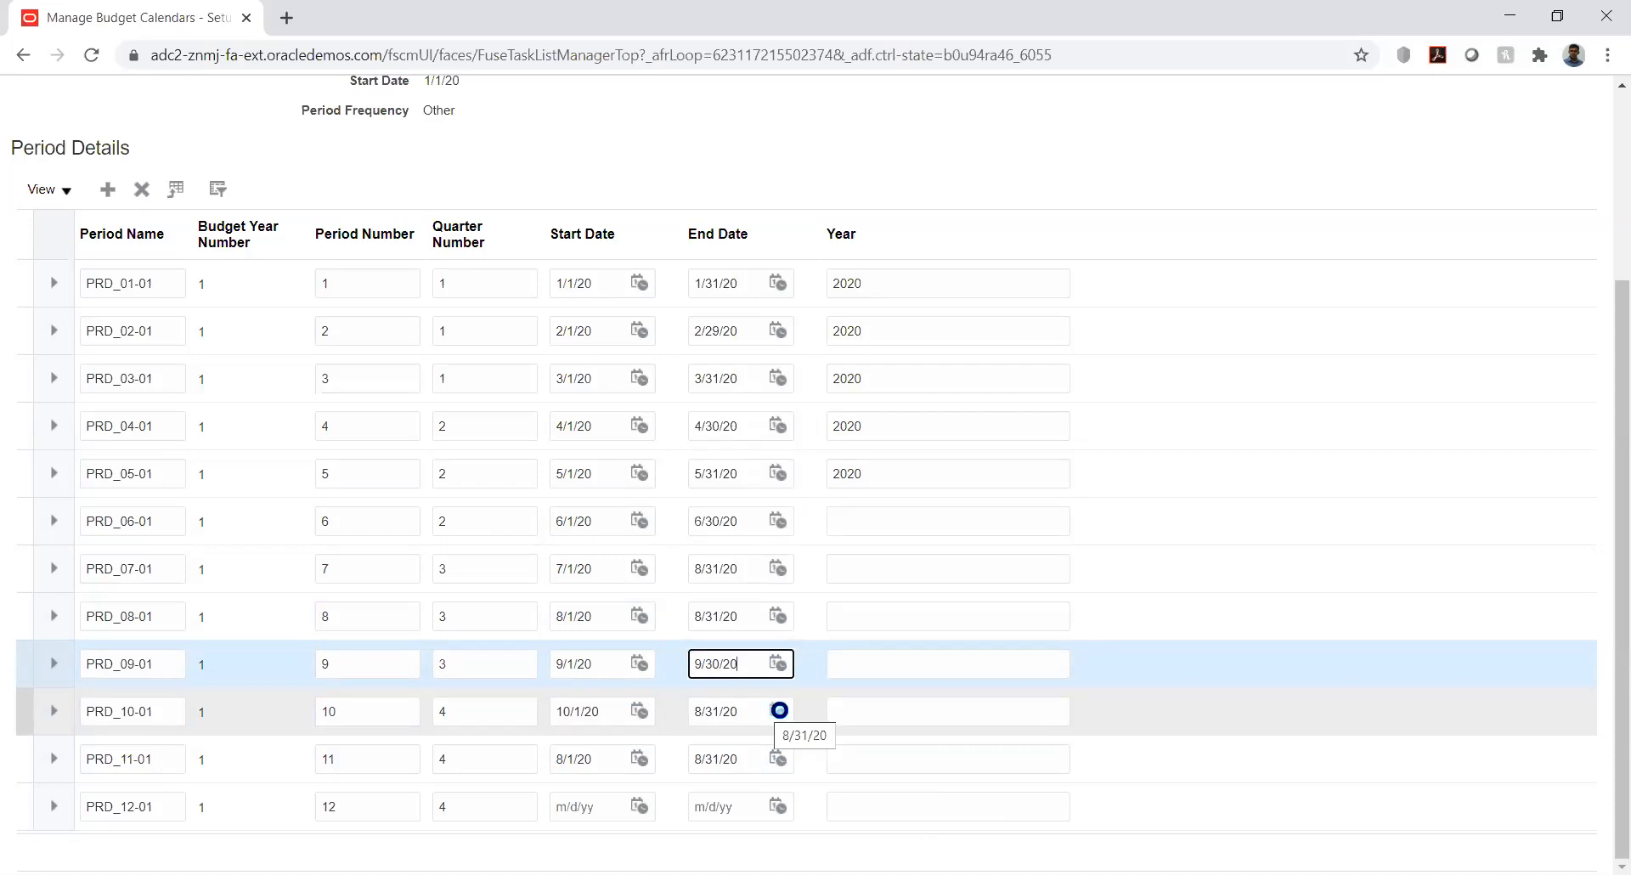
left_click(779, 711)
left_click(899, 447)
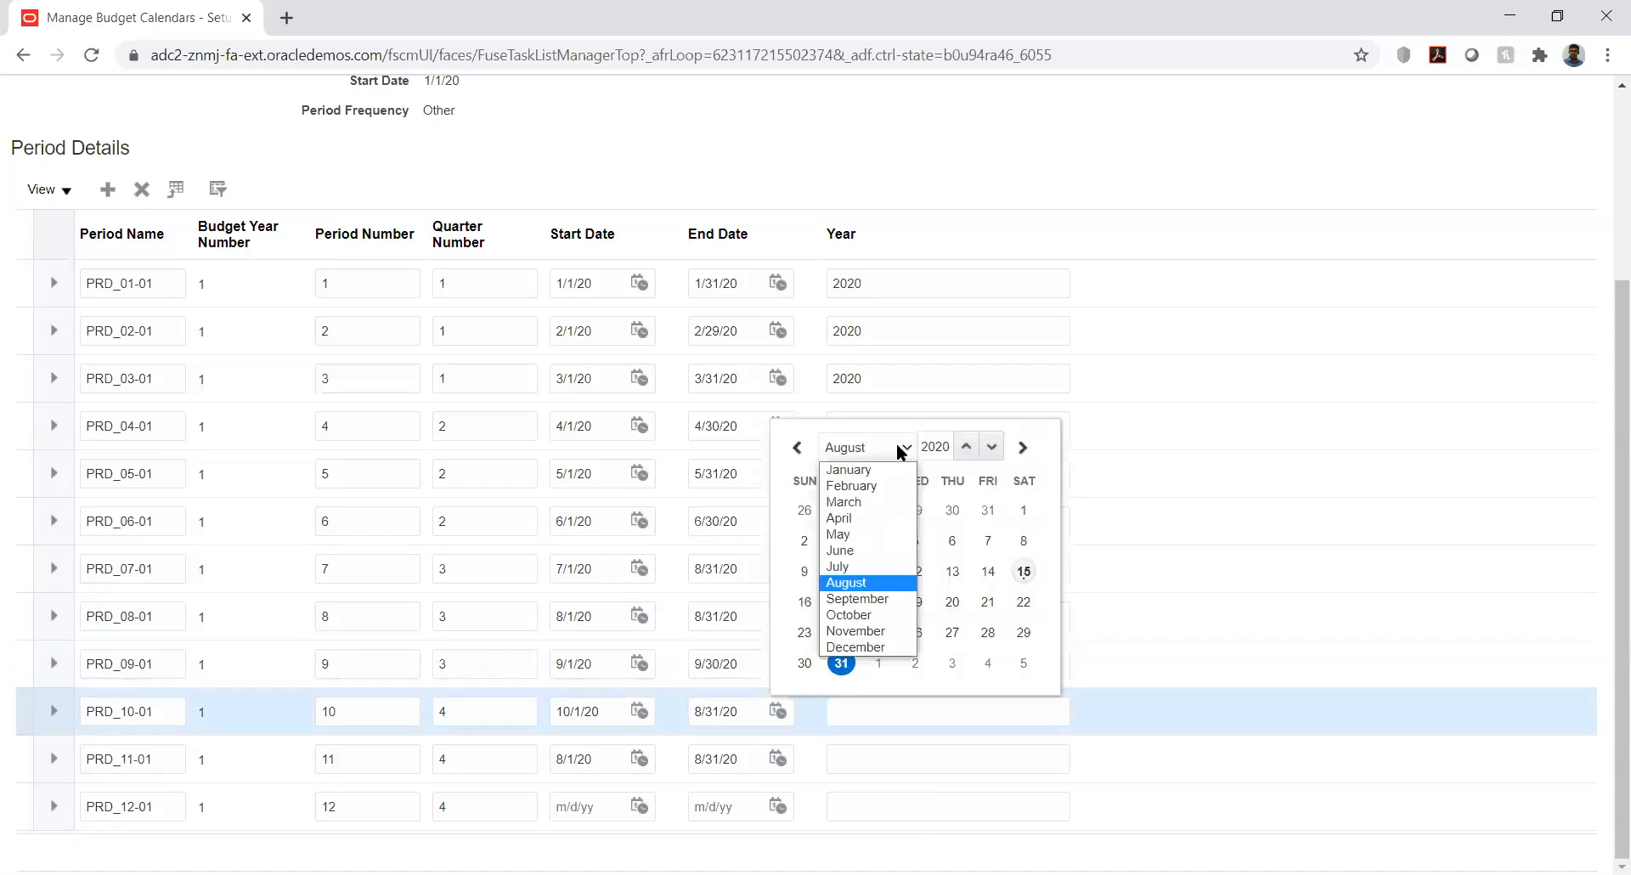
left_click(876, 619)
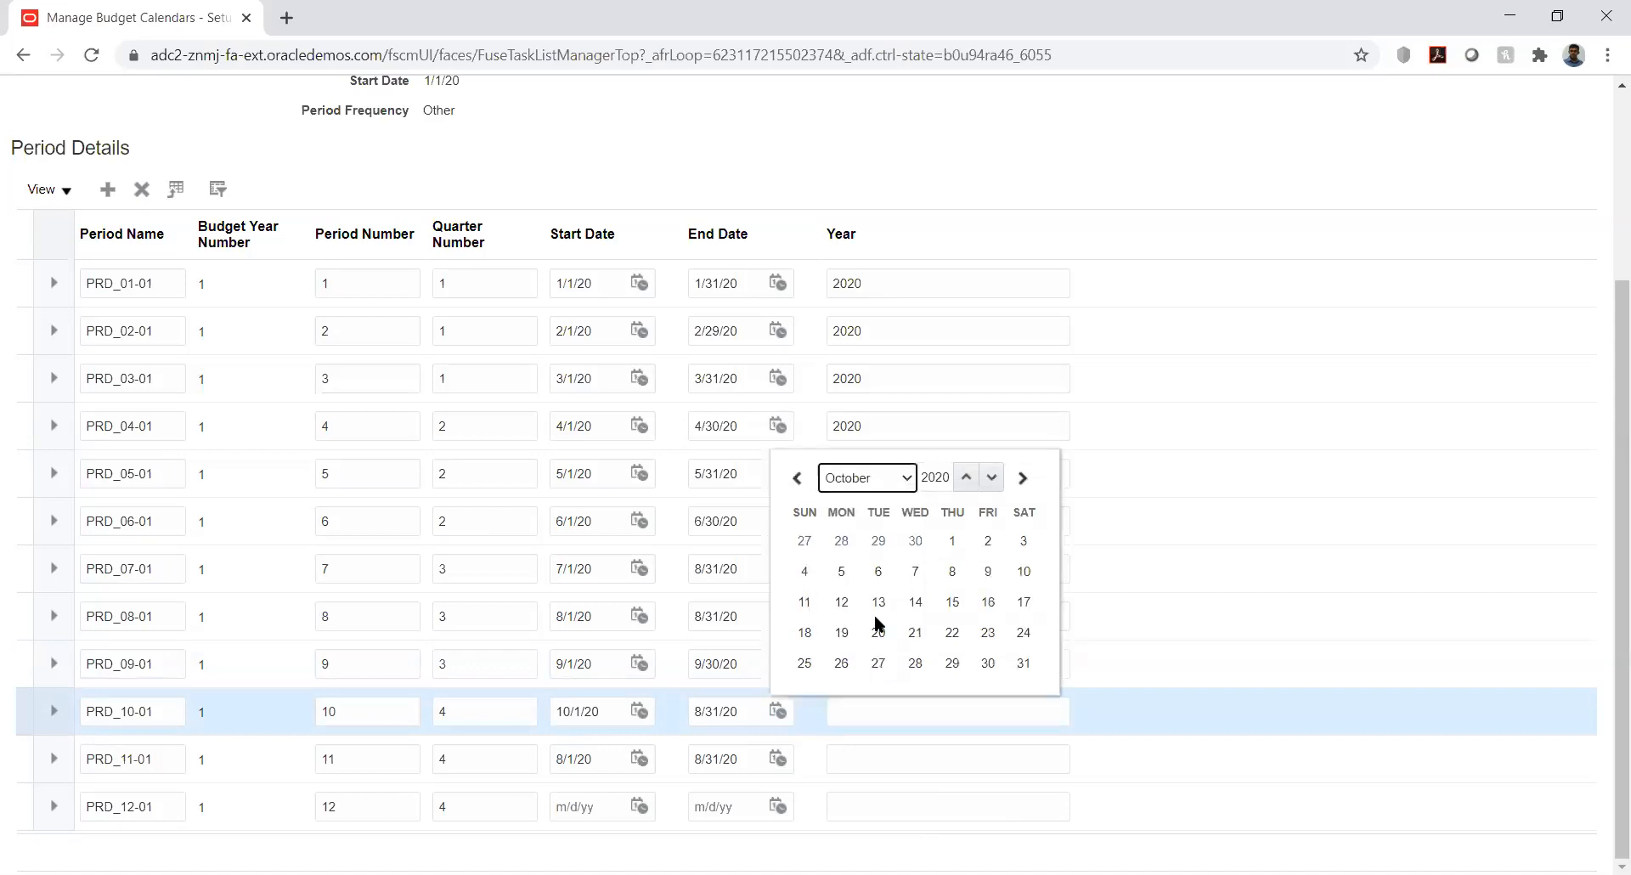
left_click(1024, 663)
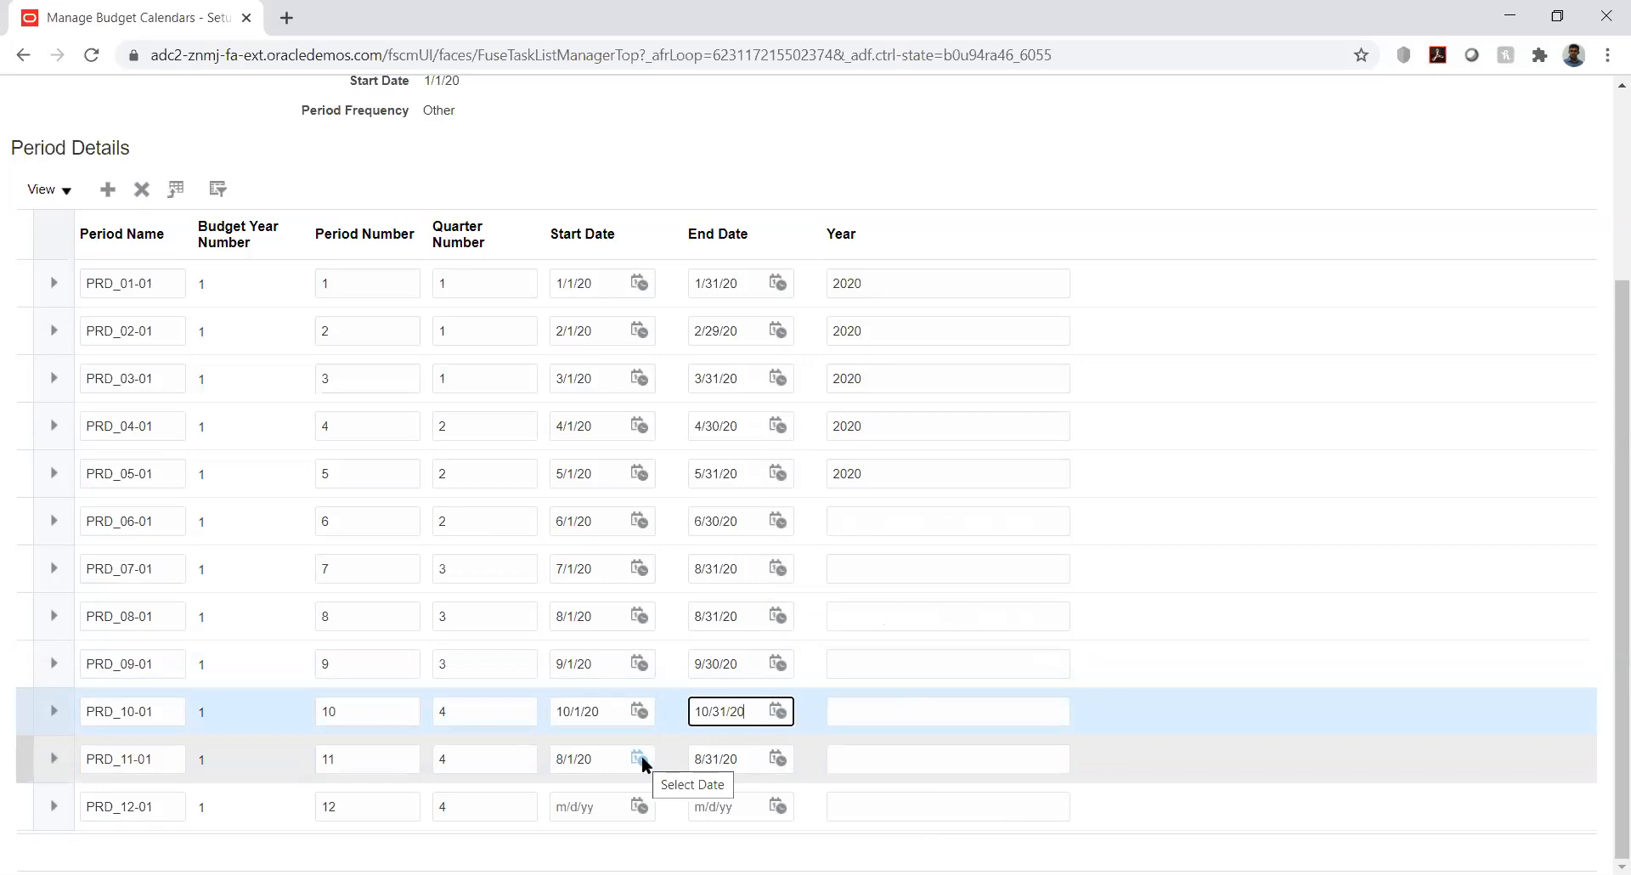
Date PRD_11-01 from 11/1/20 to 11/30/20
left_click(640, 759)
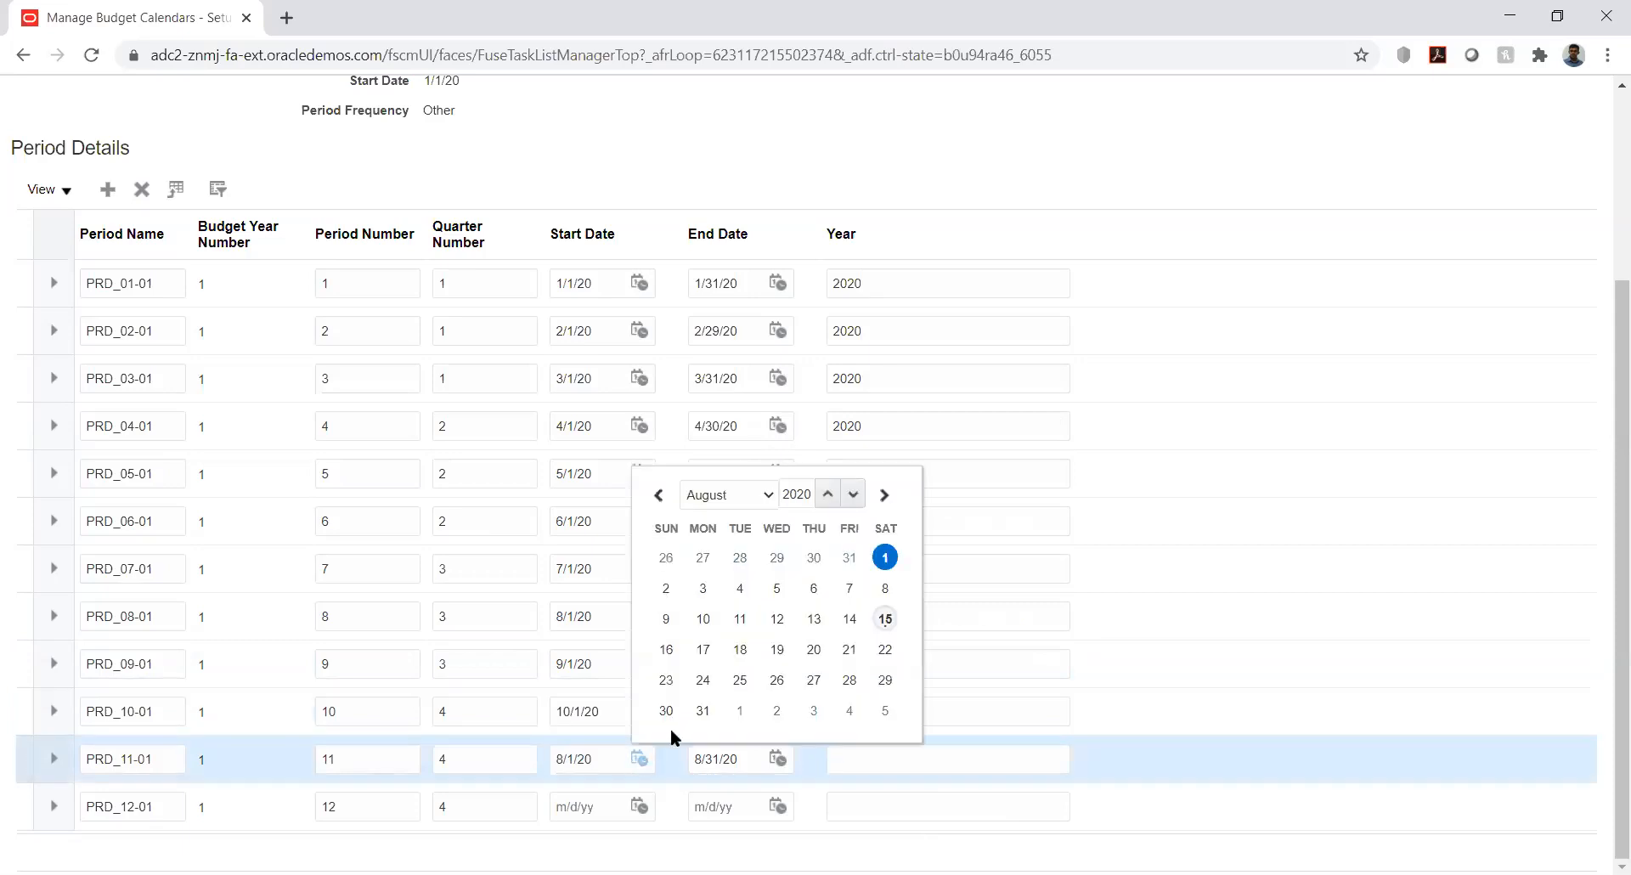
left_click(758, 493)
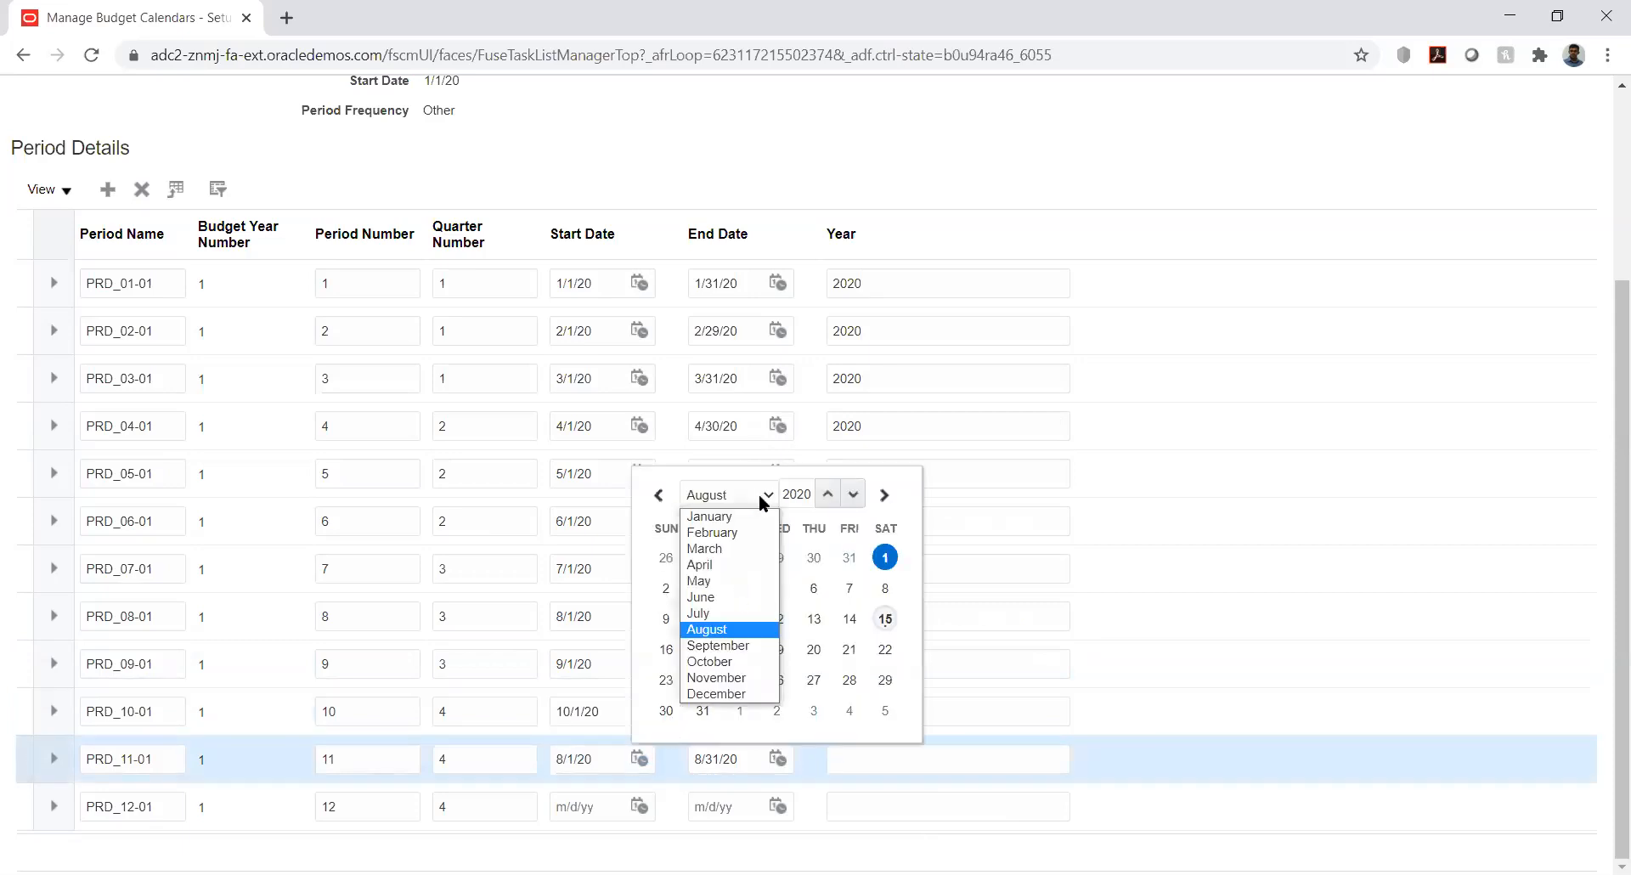
left_click(736, 679)
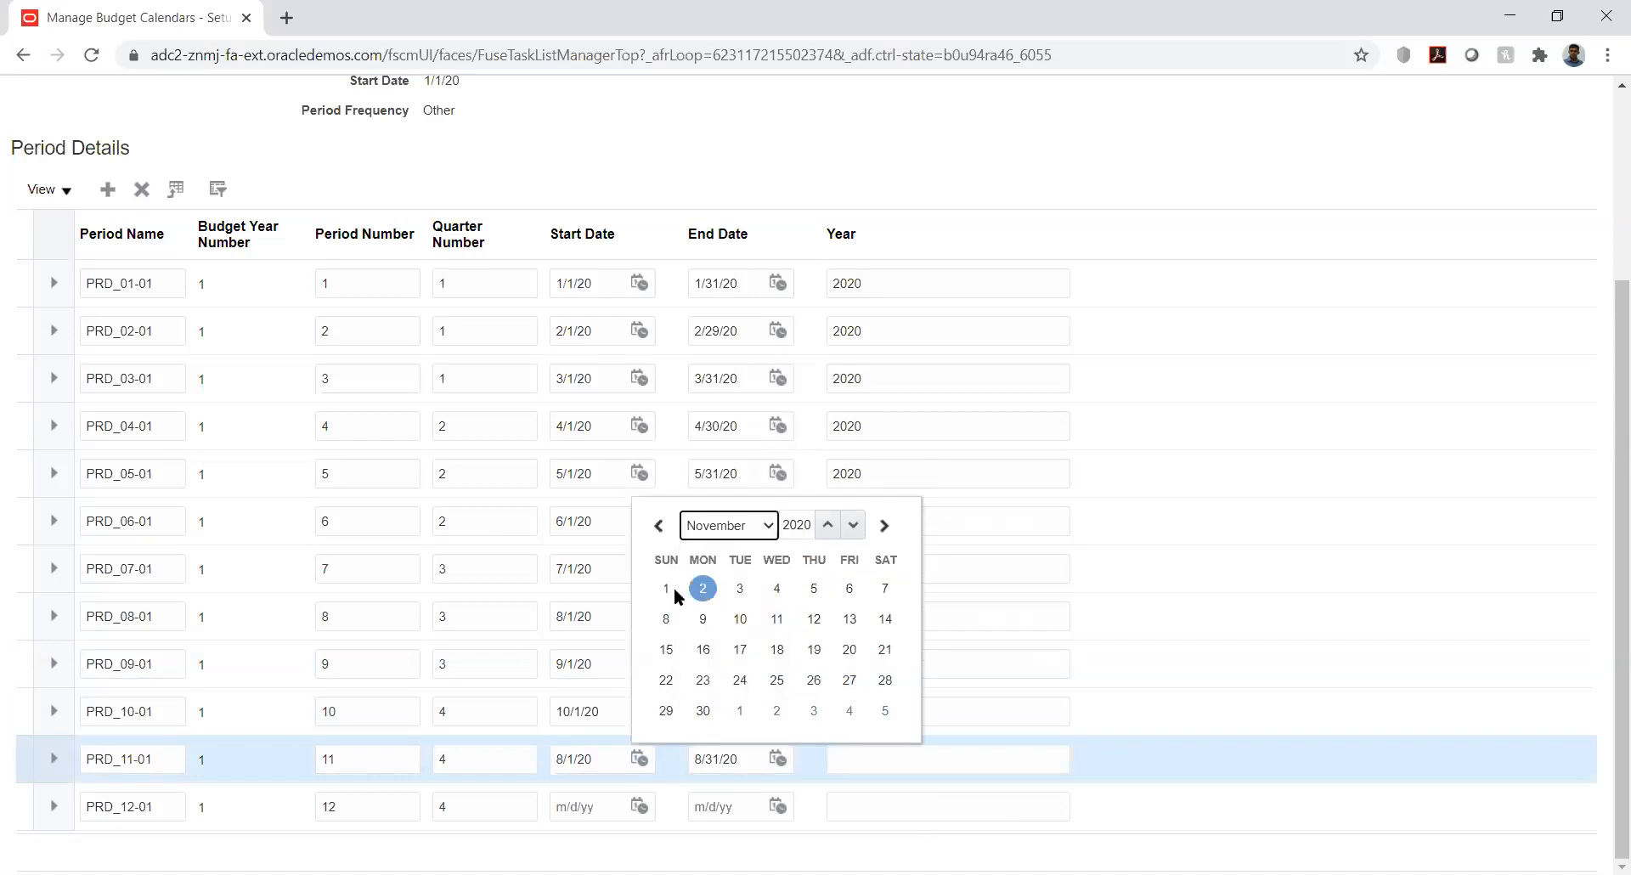
left_click(666, 588)
left_click(778, 760)
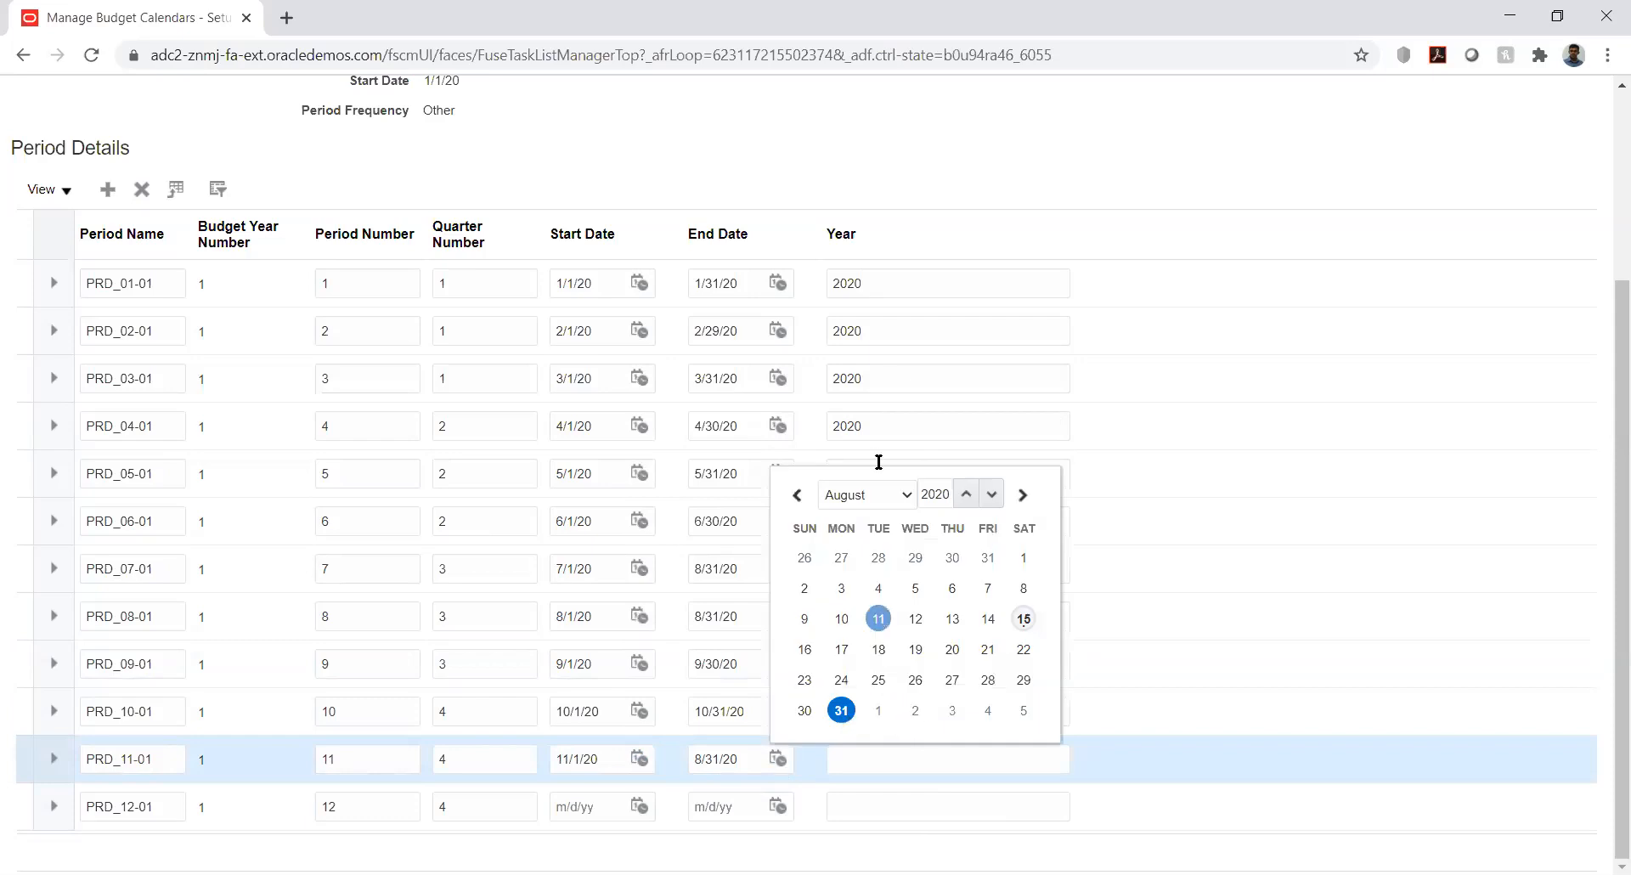
left_click(889, 497)
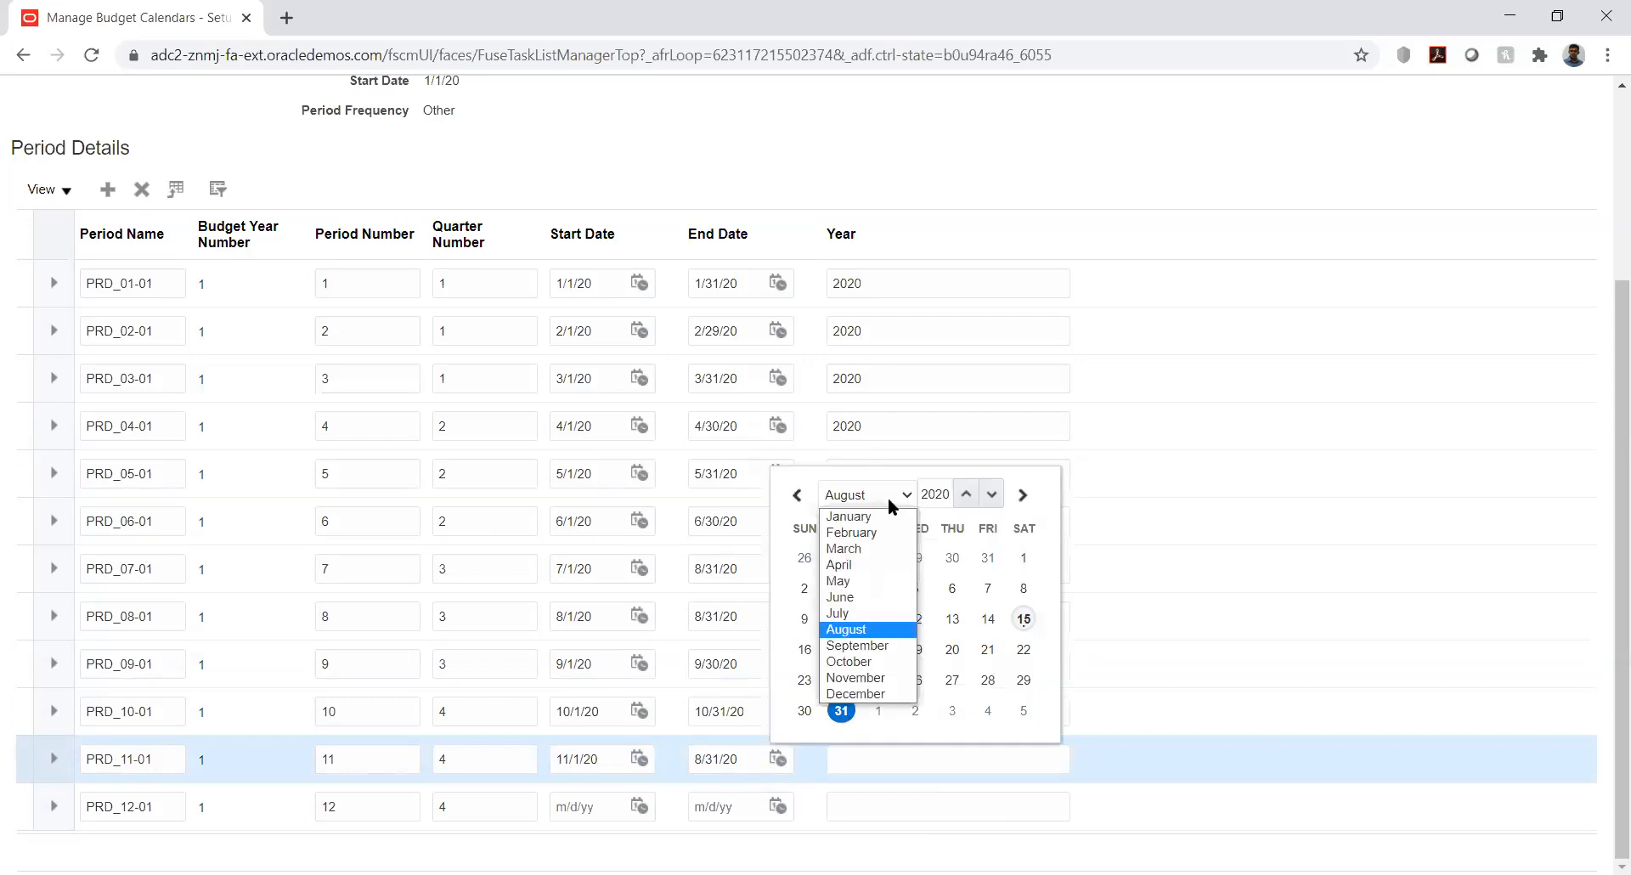
left_click(872, 678)
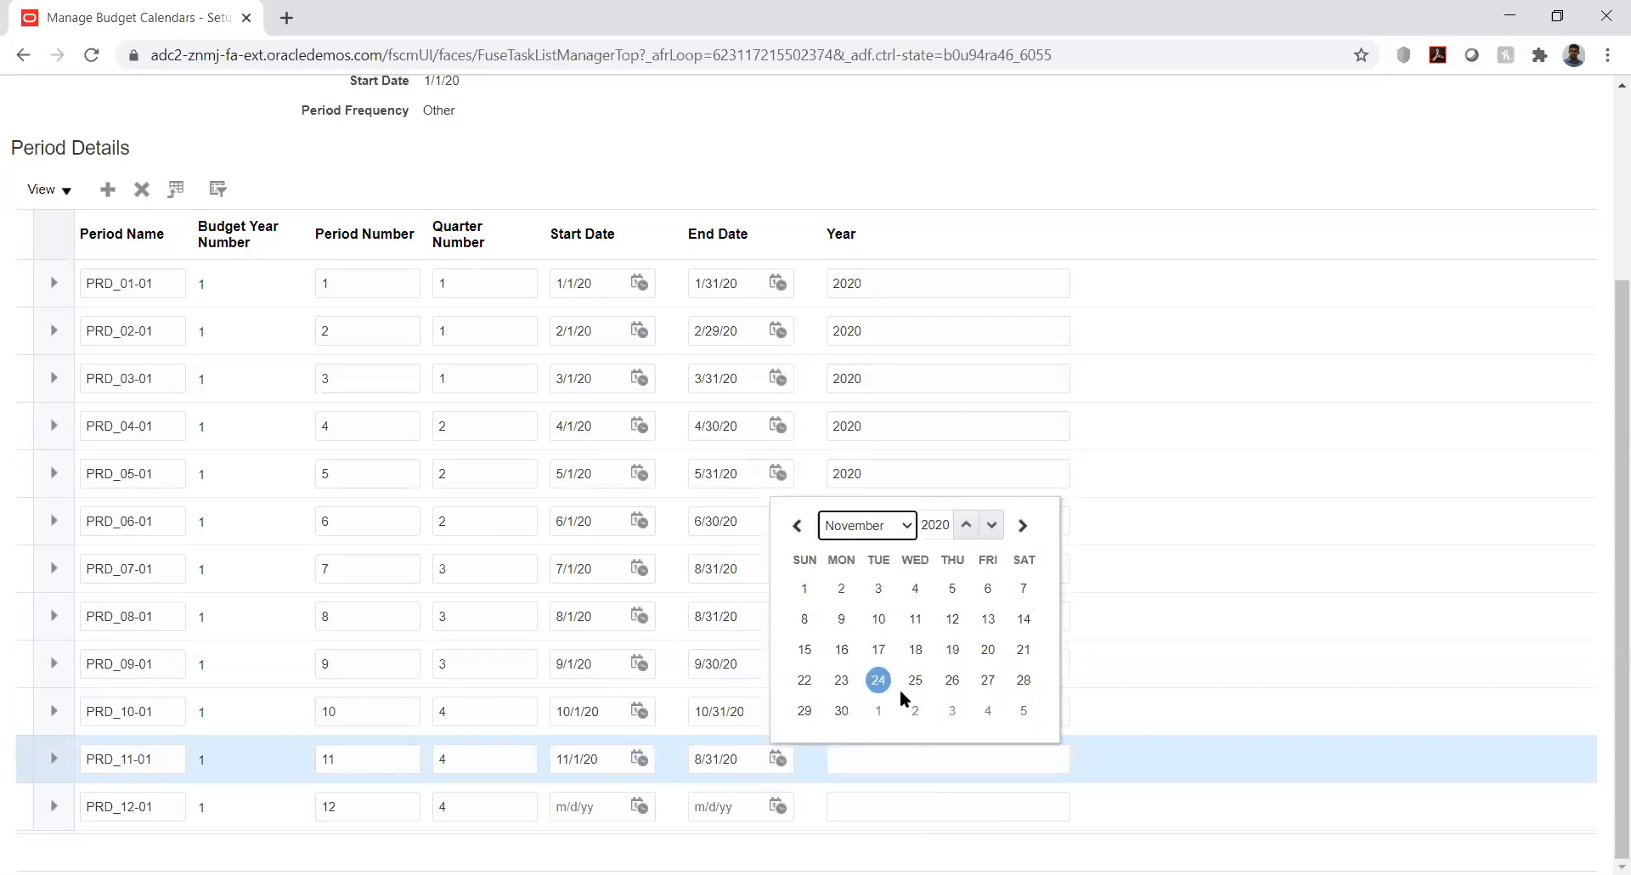
left_click(841, 710)
Date PRD_12-01 from 12/1/20 to 12/31/20 and give PRD_06-01 year 2020
left_click(637, 804)
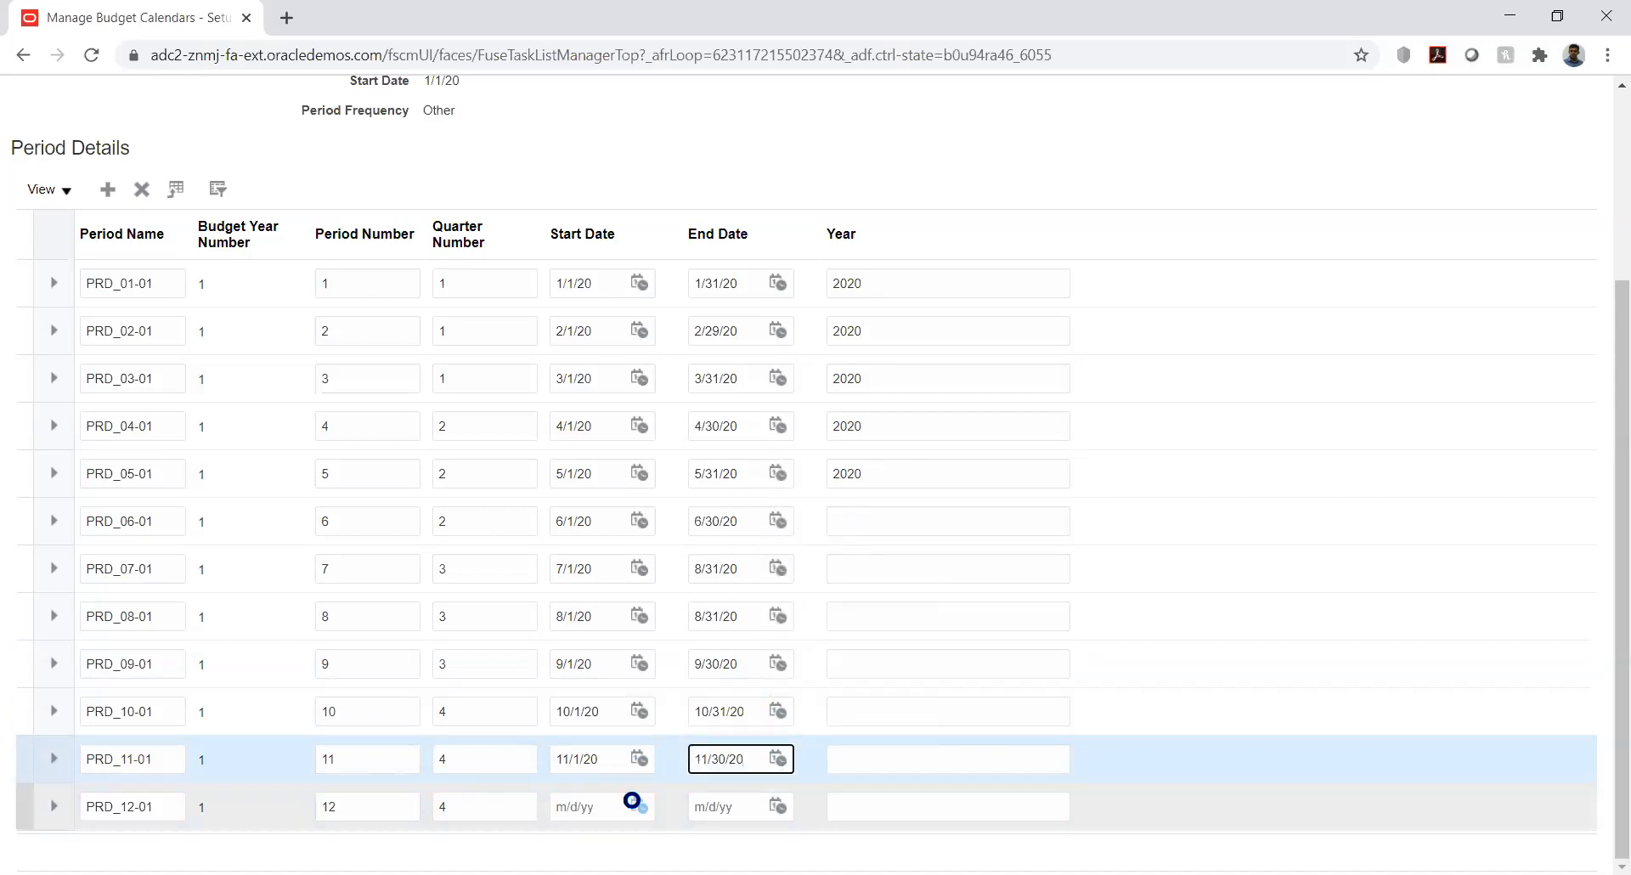
left_click(737, 544)
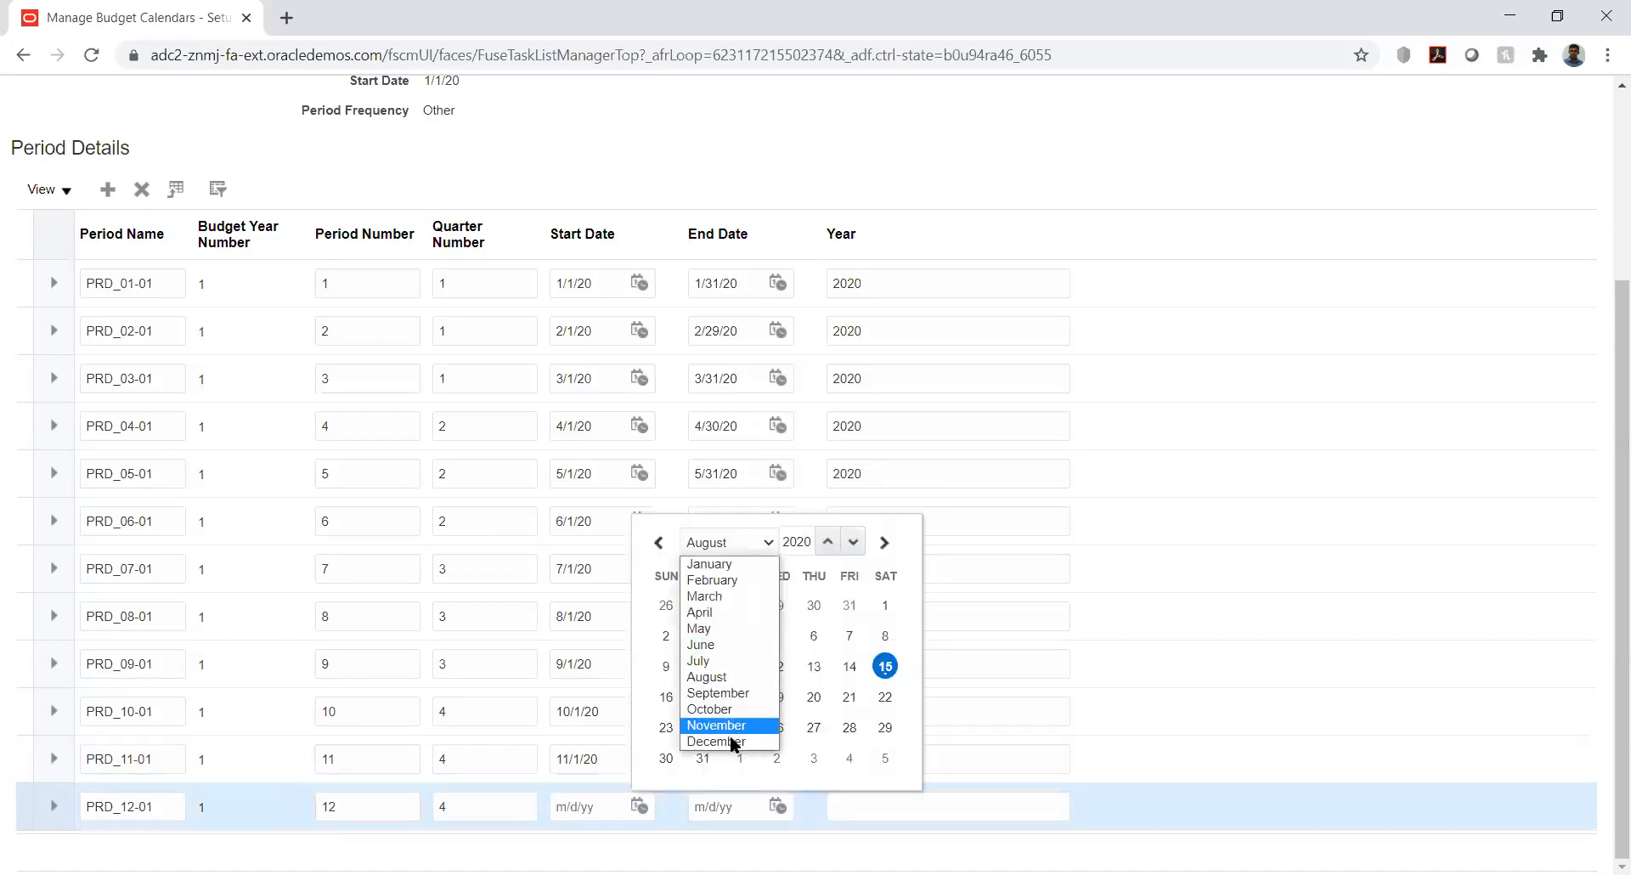
left_click(731, 740)
left_click(740, 636)
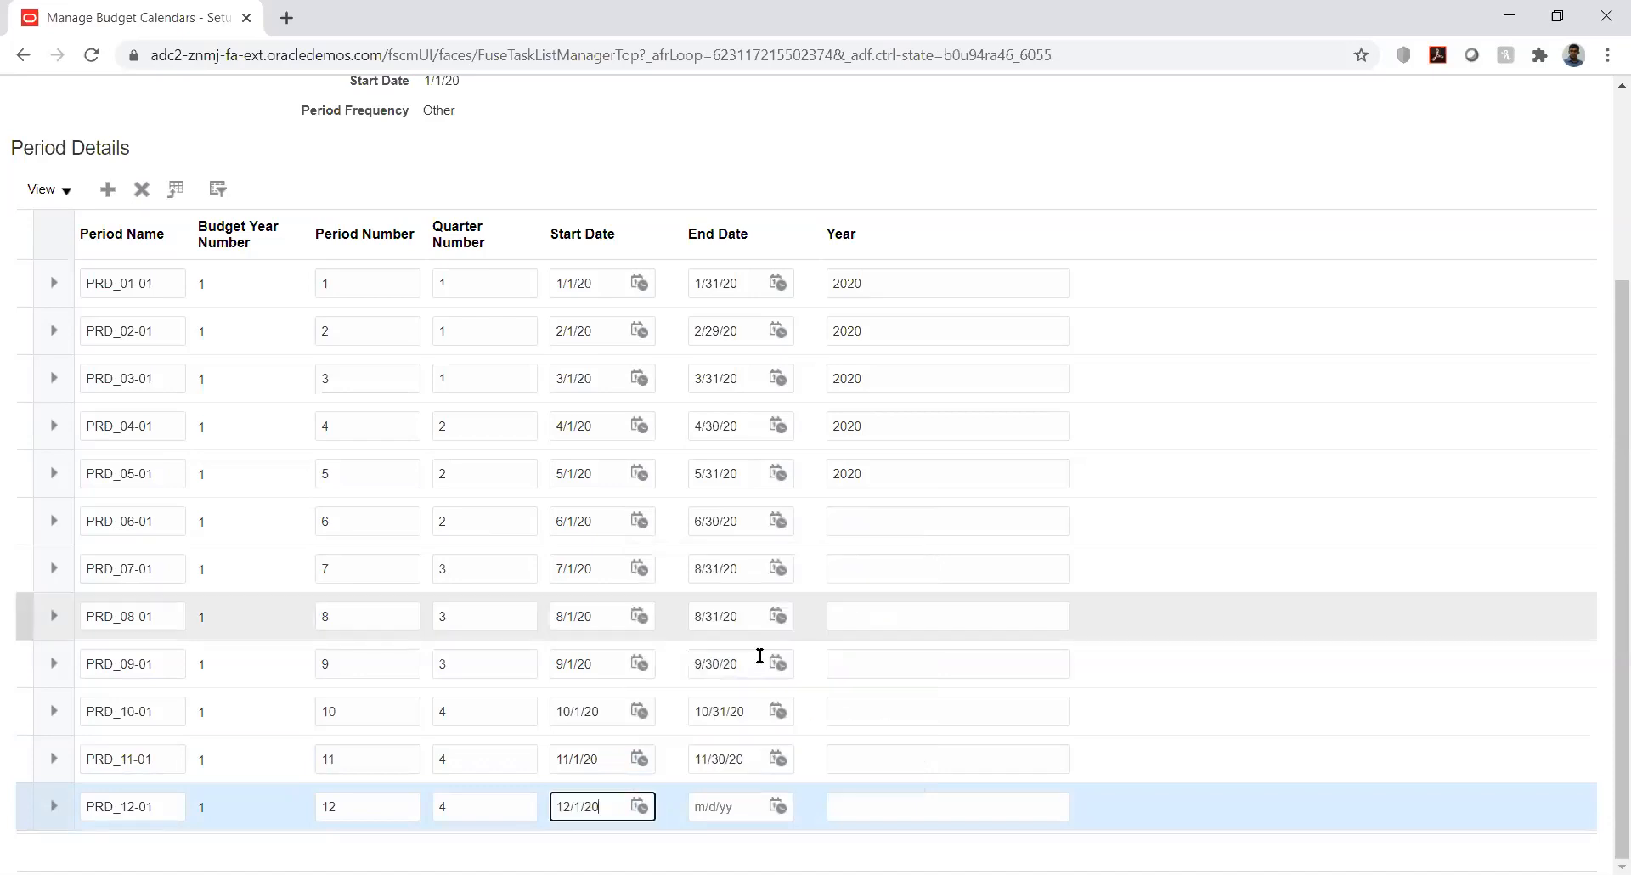
left_click(777, 804)
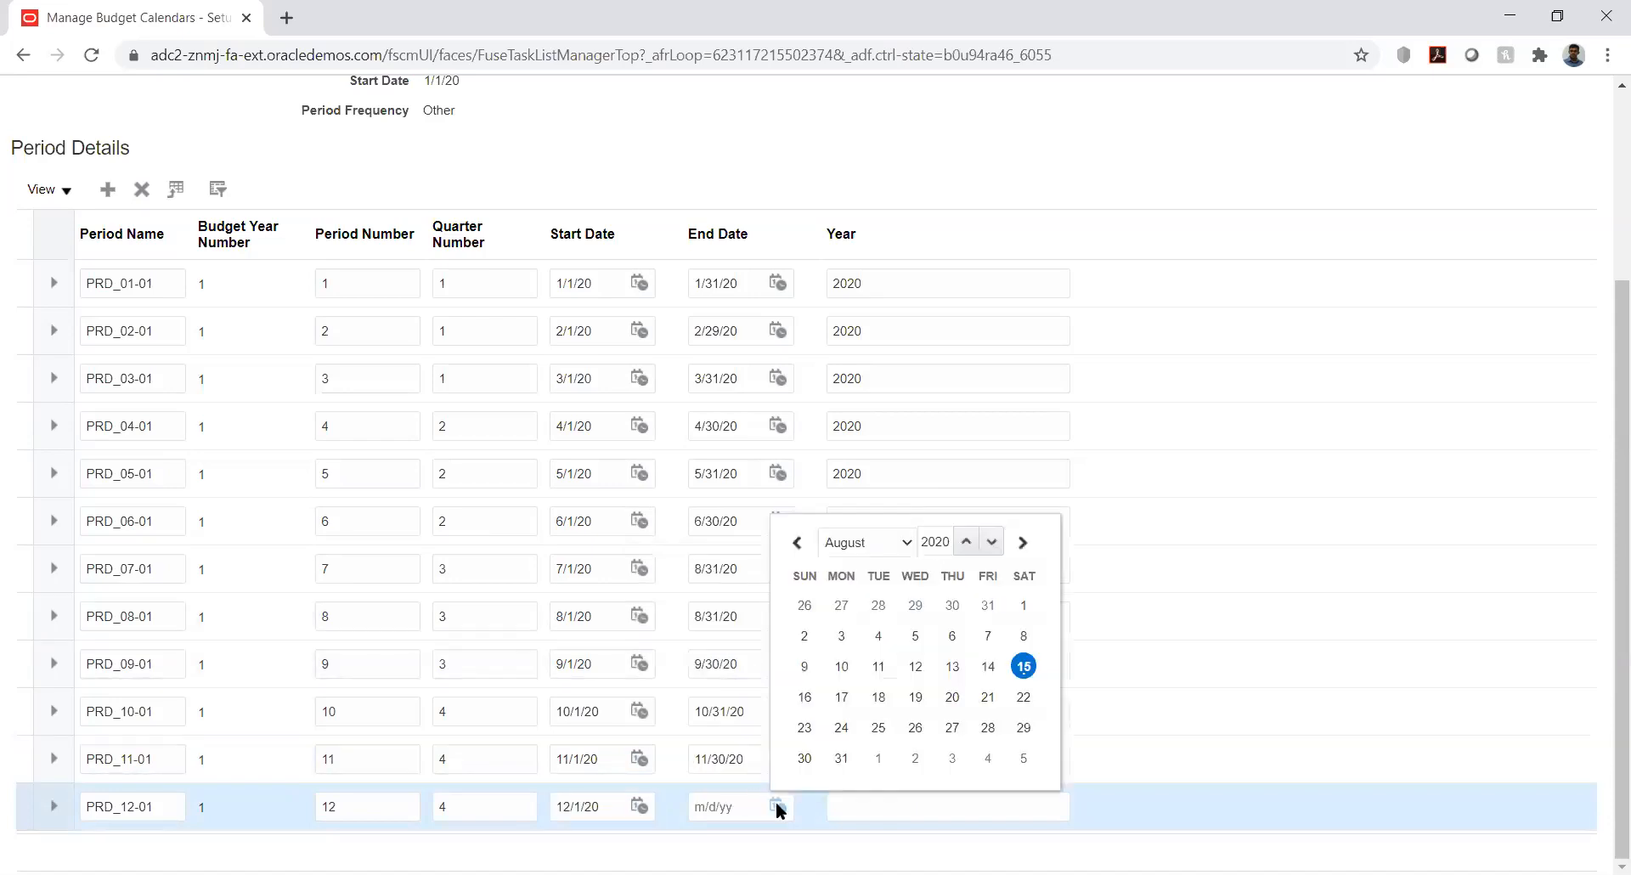
left_click(899, 542)
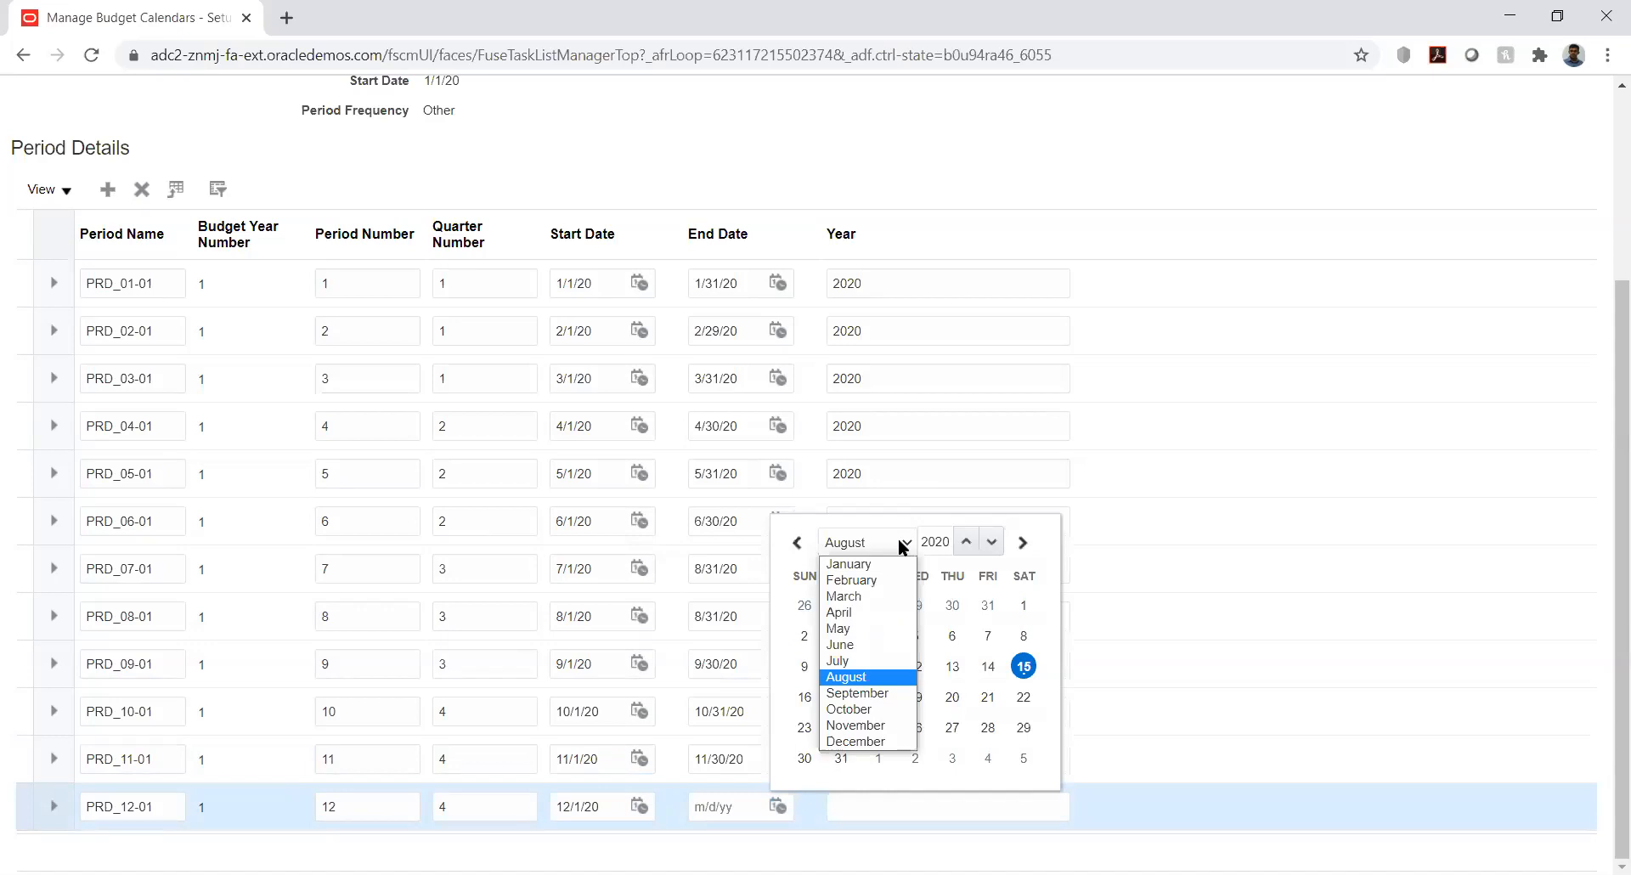
left_click(875, 748)
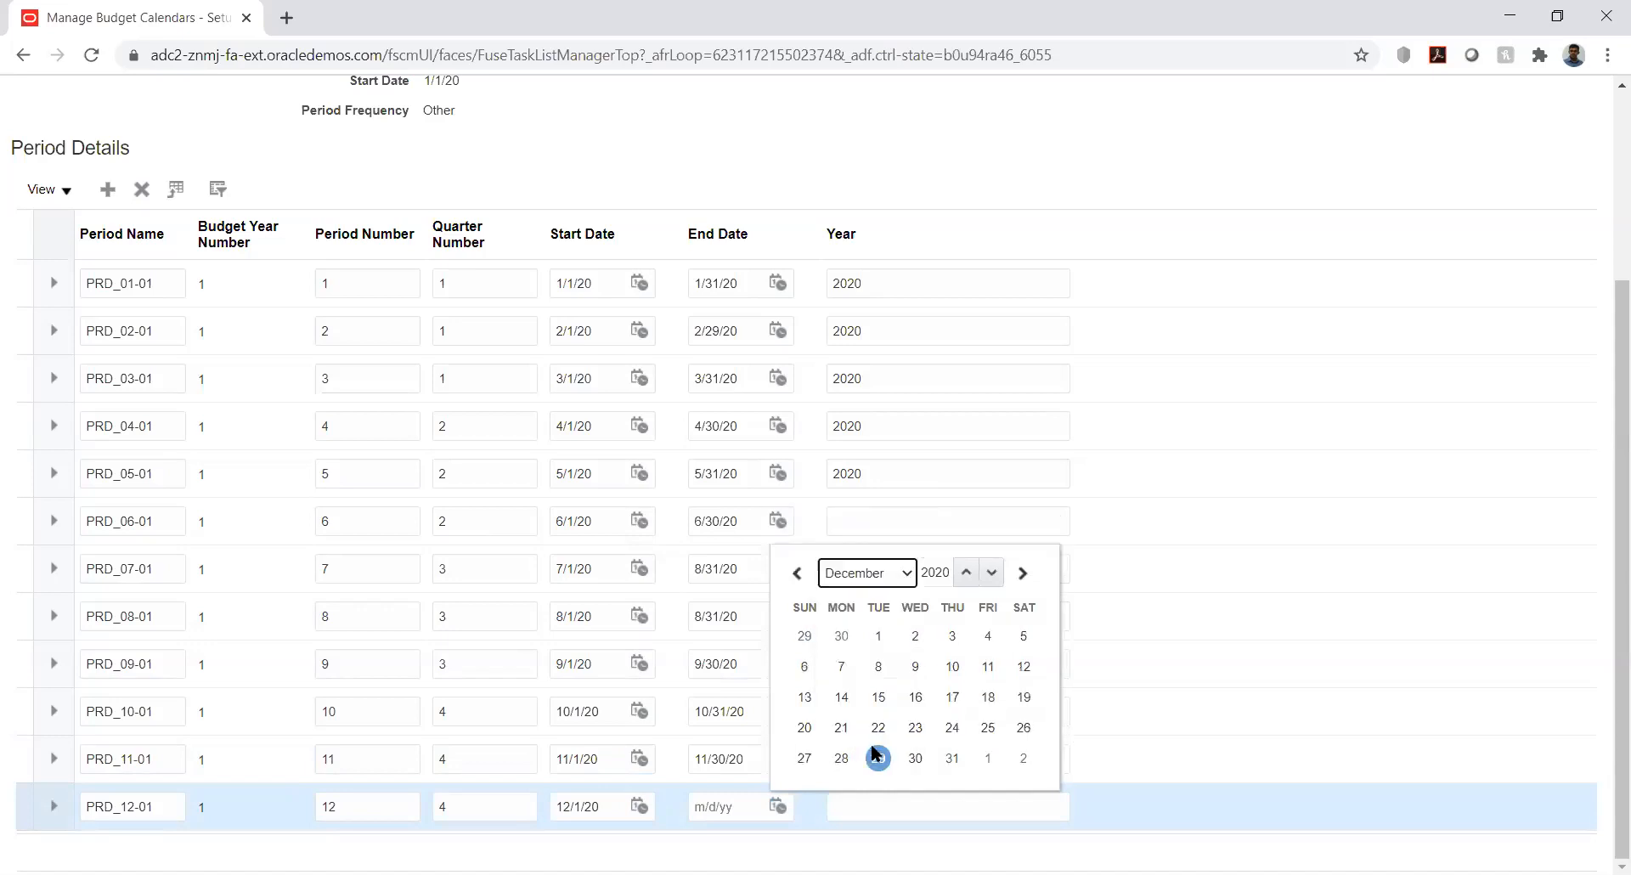
left_click(952, 756)
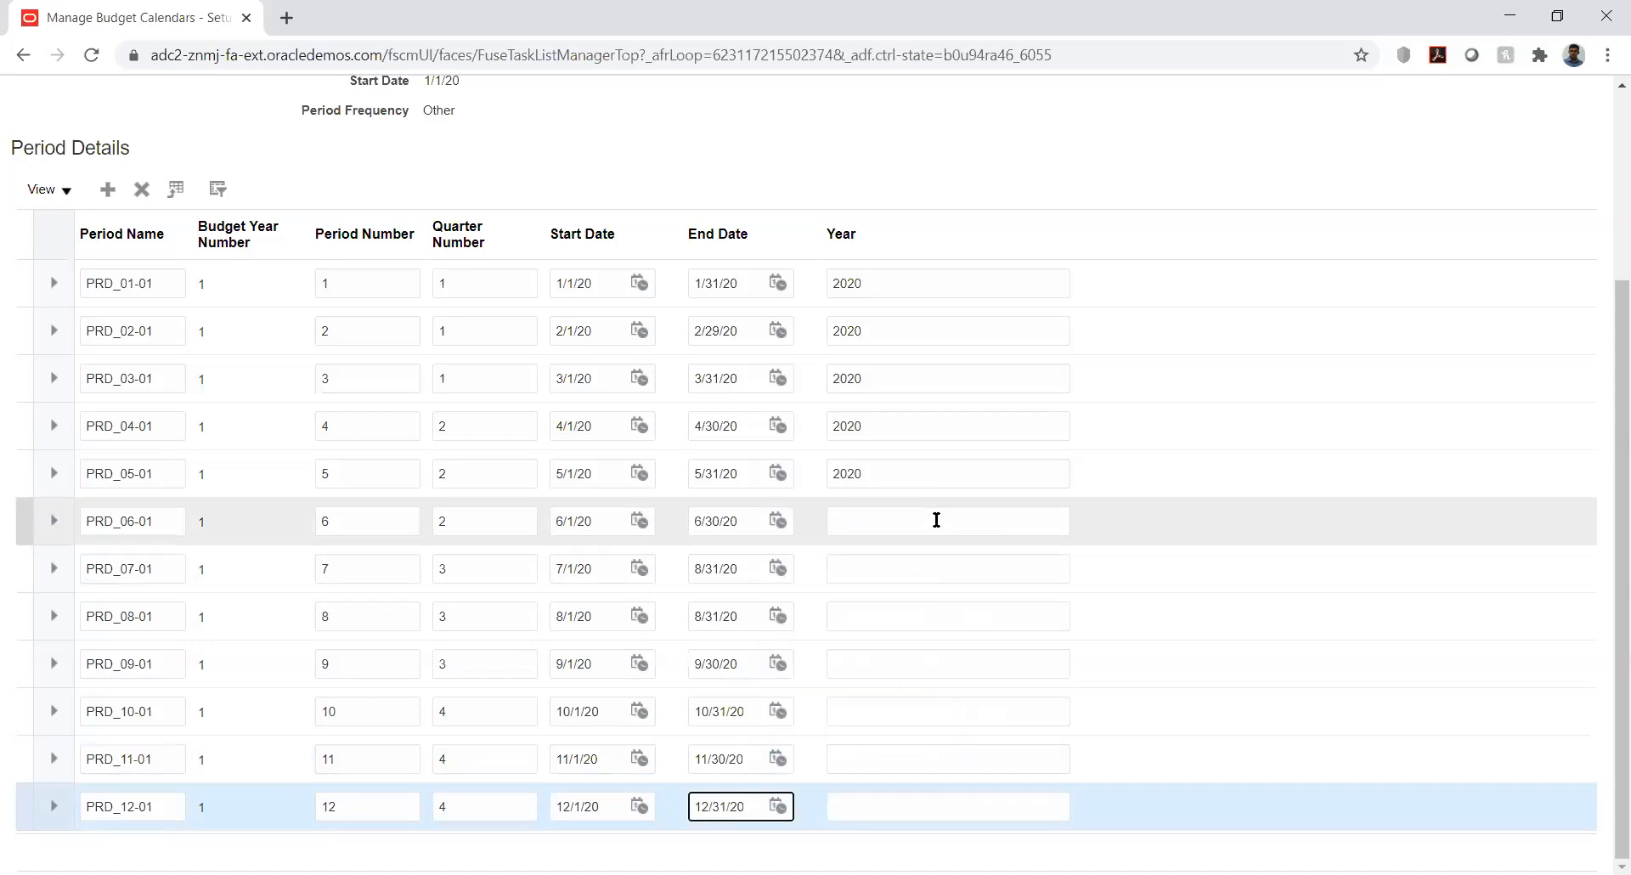
left_click(937, 520)
type("2020")
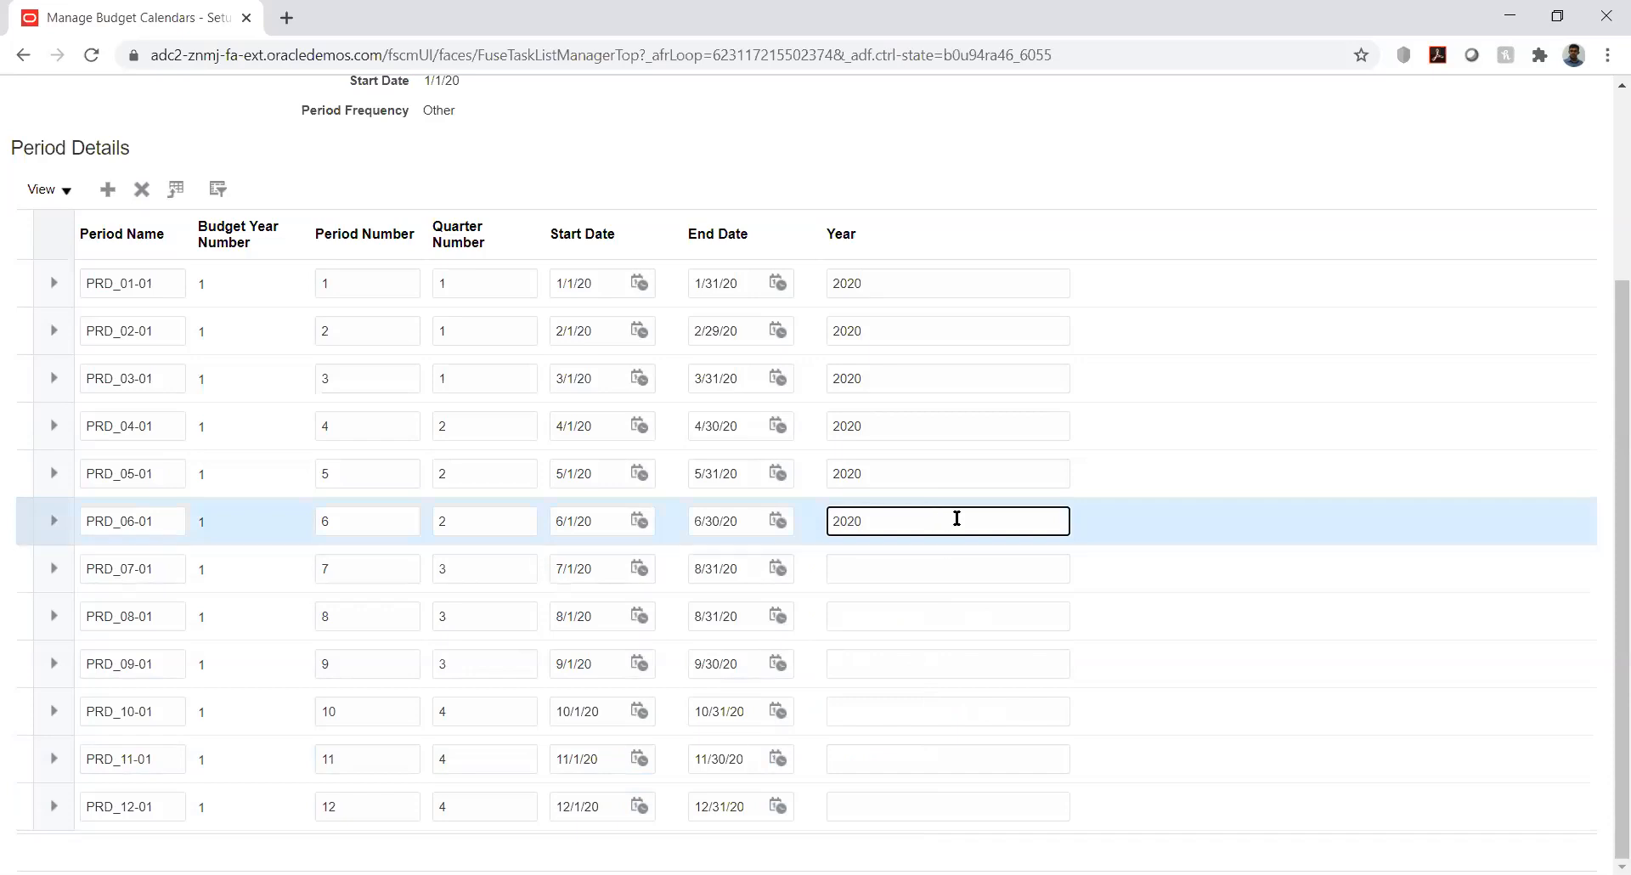
Copy the 2020 year from PRD_06-01 into periods PRD_07-01, PRD_08-01 and PRD_09-01
double_click(843, 521)
key("ctrl+c")
left_click(867, 568)
key("ctrl+v")
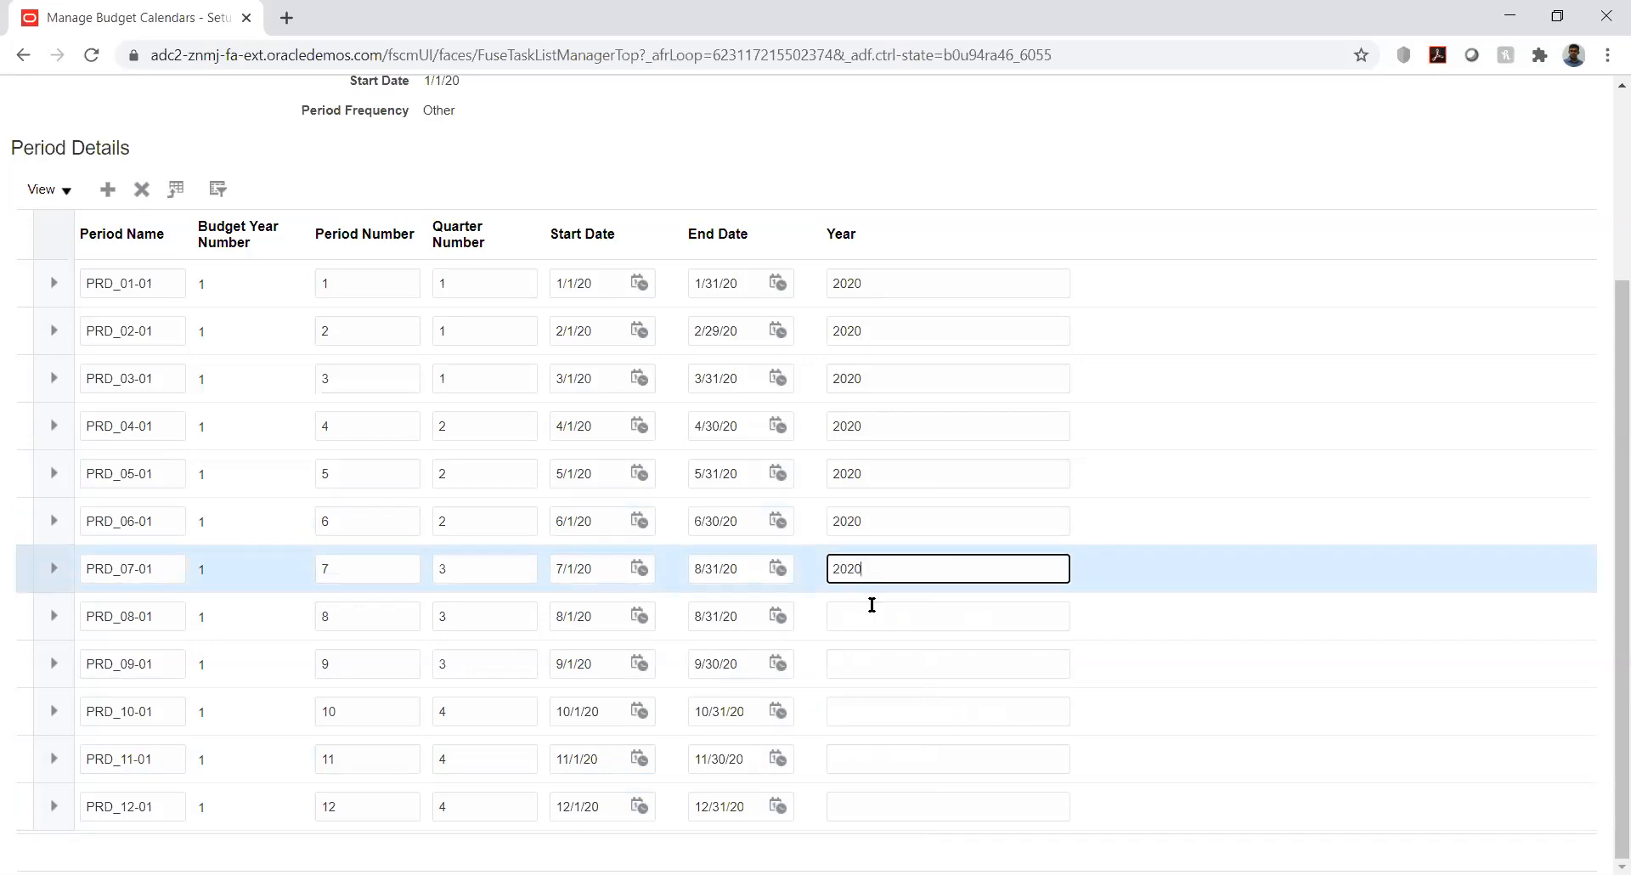
left_click(872, 607)
key("ctrl+v")
left_click(883, 664)
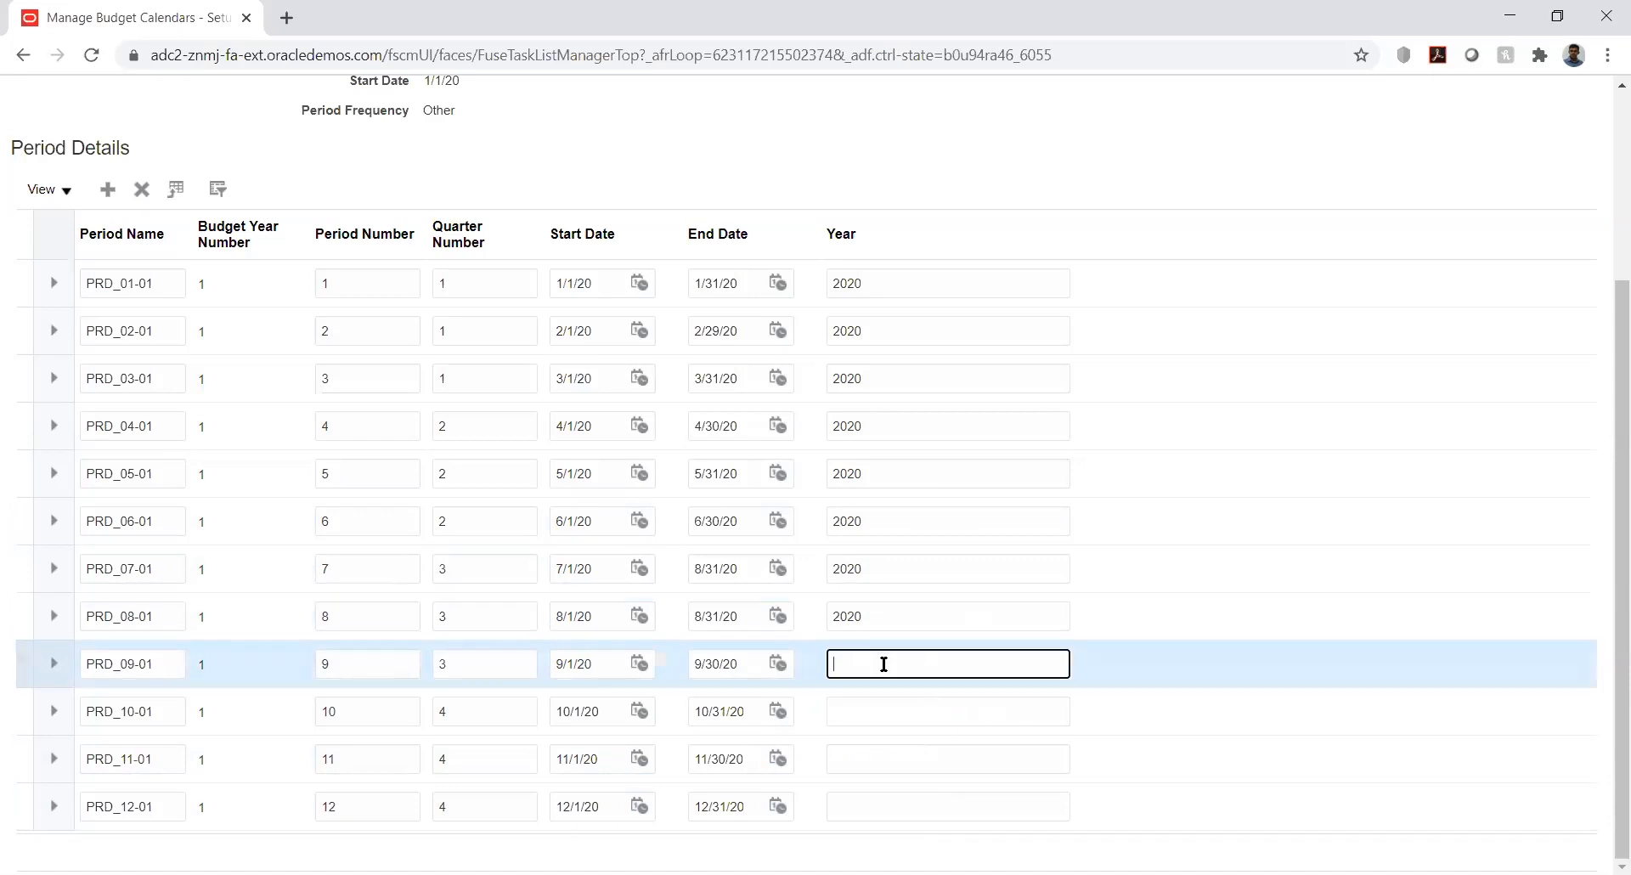
key("ctrl+v")
Enter year 2020 for periods PRD_10-01, PRD_11-01 and PRD_12-01
left_click(892, 710)
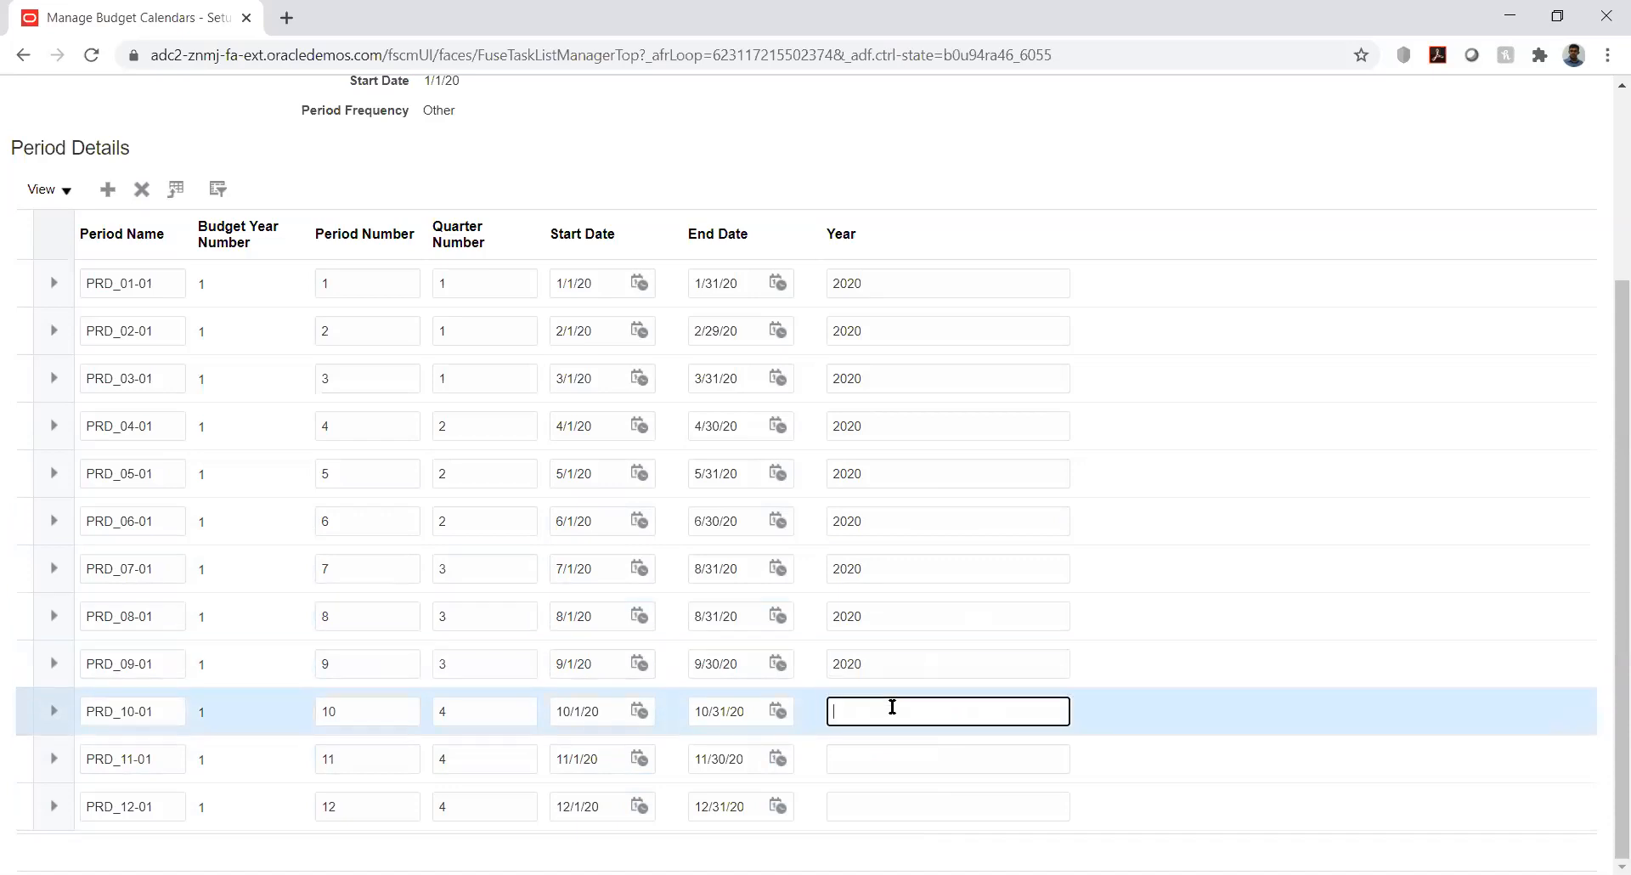
type("2020")
left_click(896, 757)
type("2020")
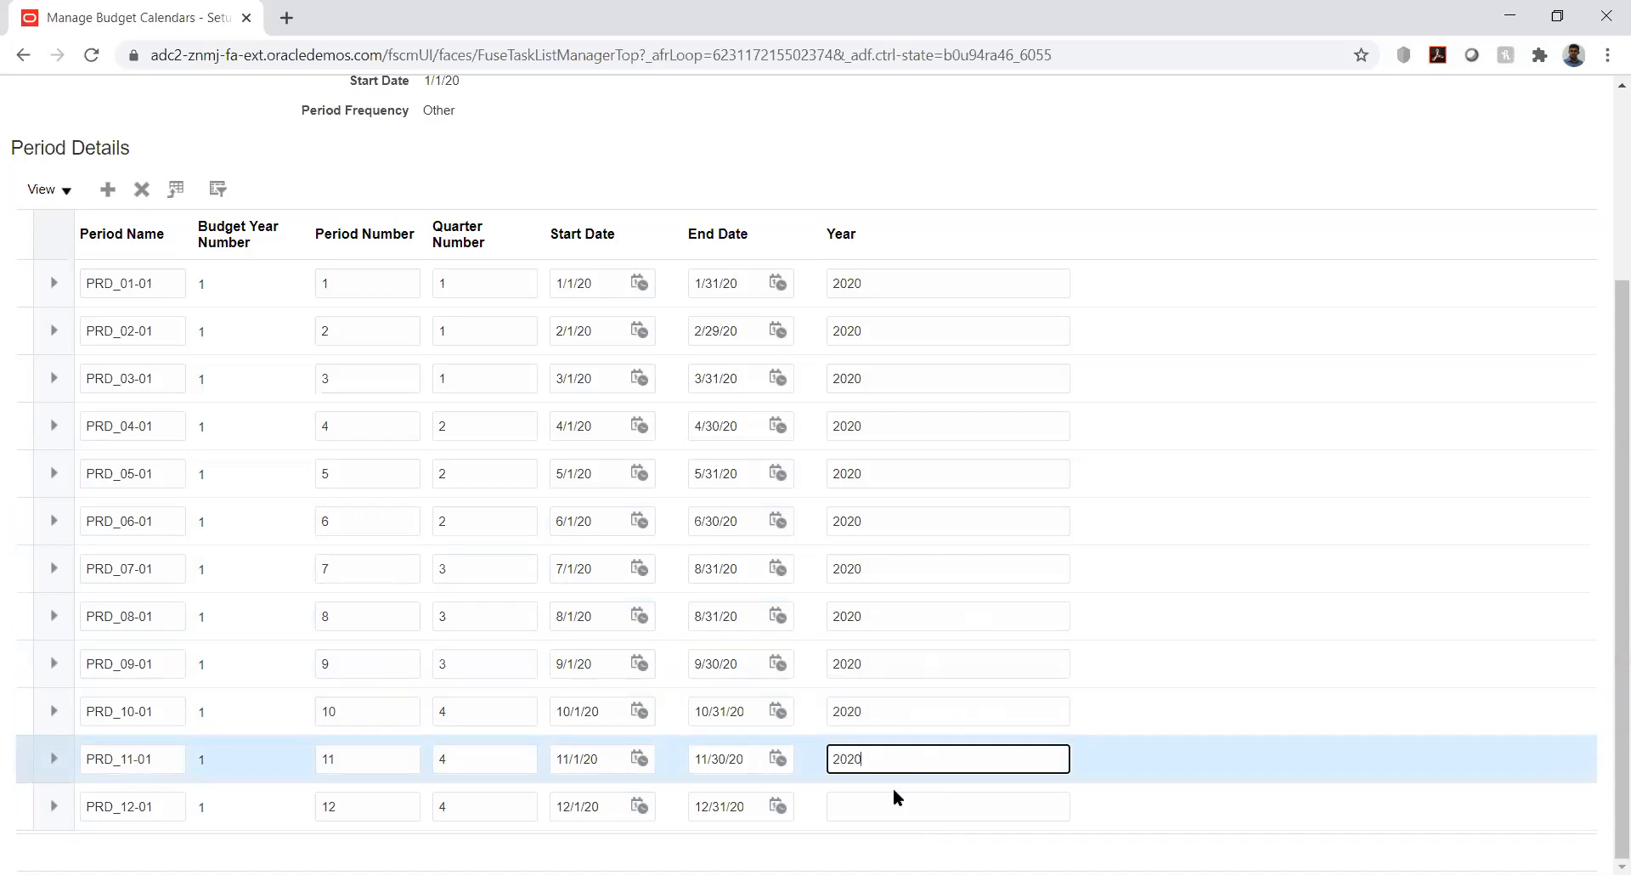
left_click(893, 803)
type("2020")
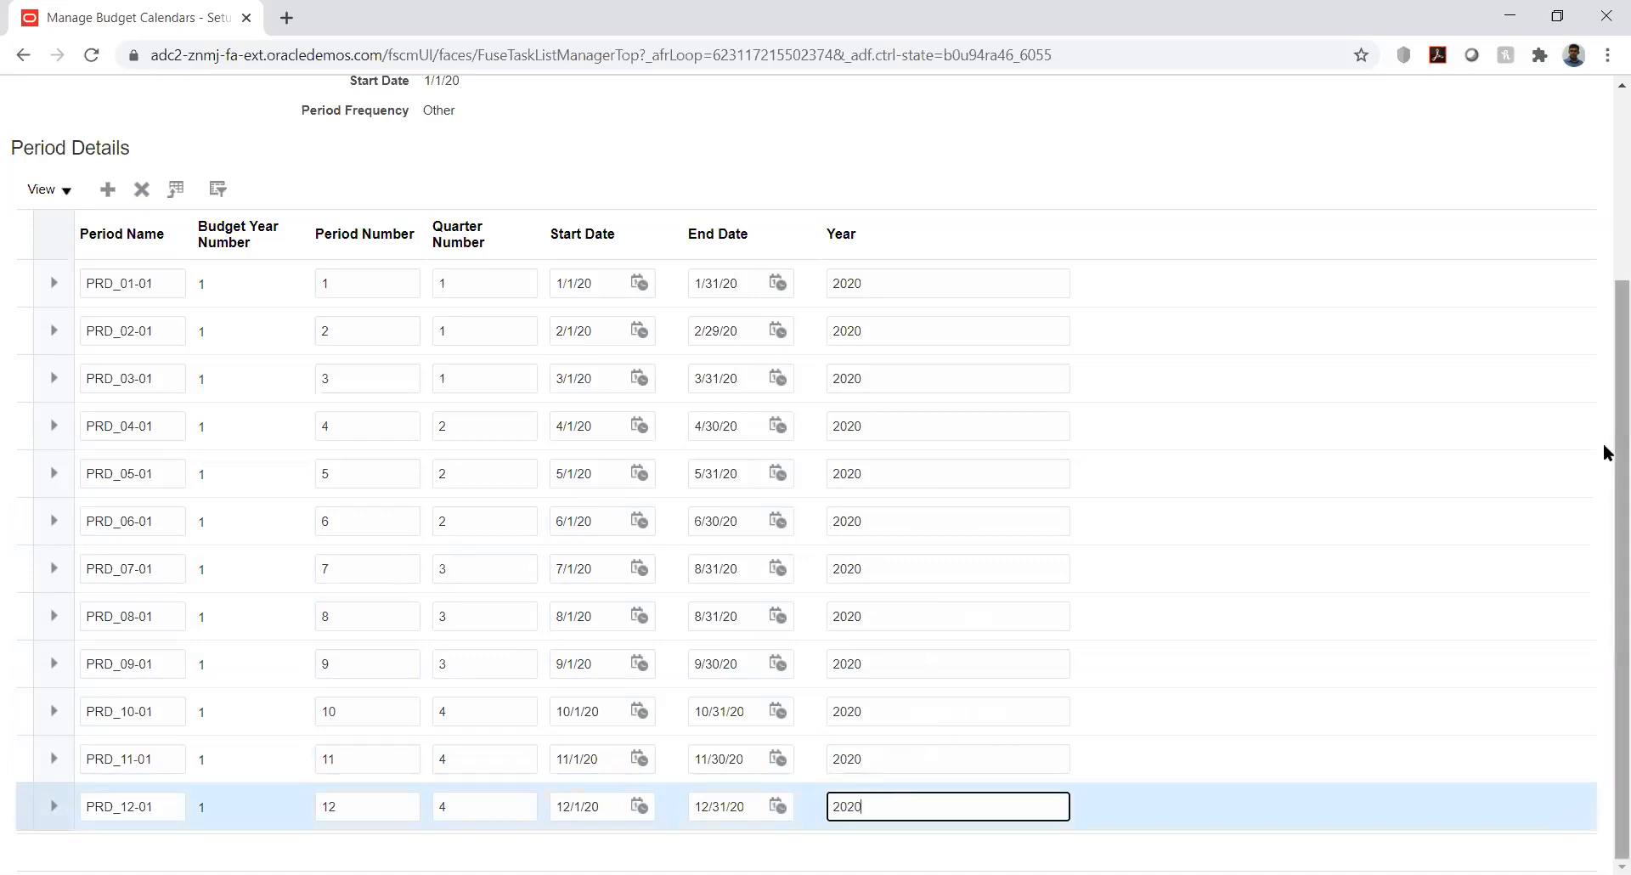
scroll(1606, 459, "up", 3)
left_click(1395, 161)
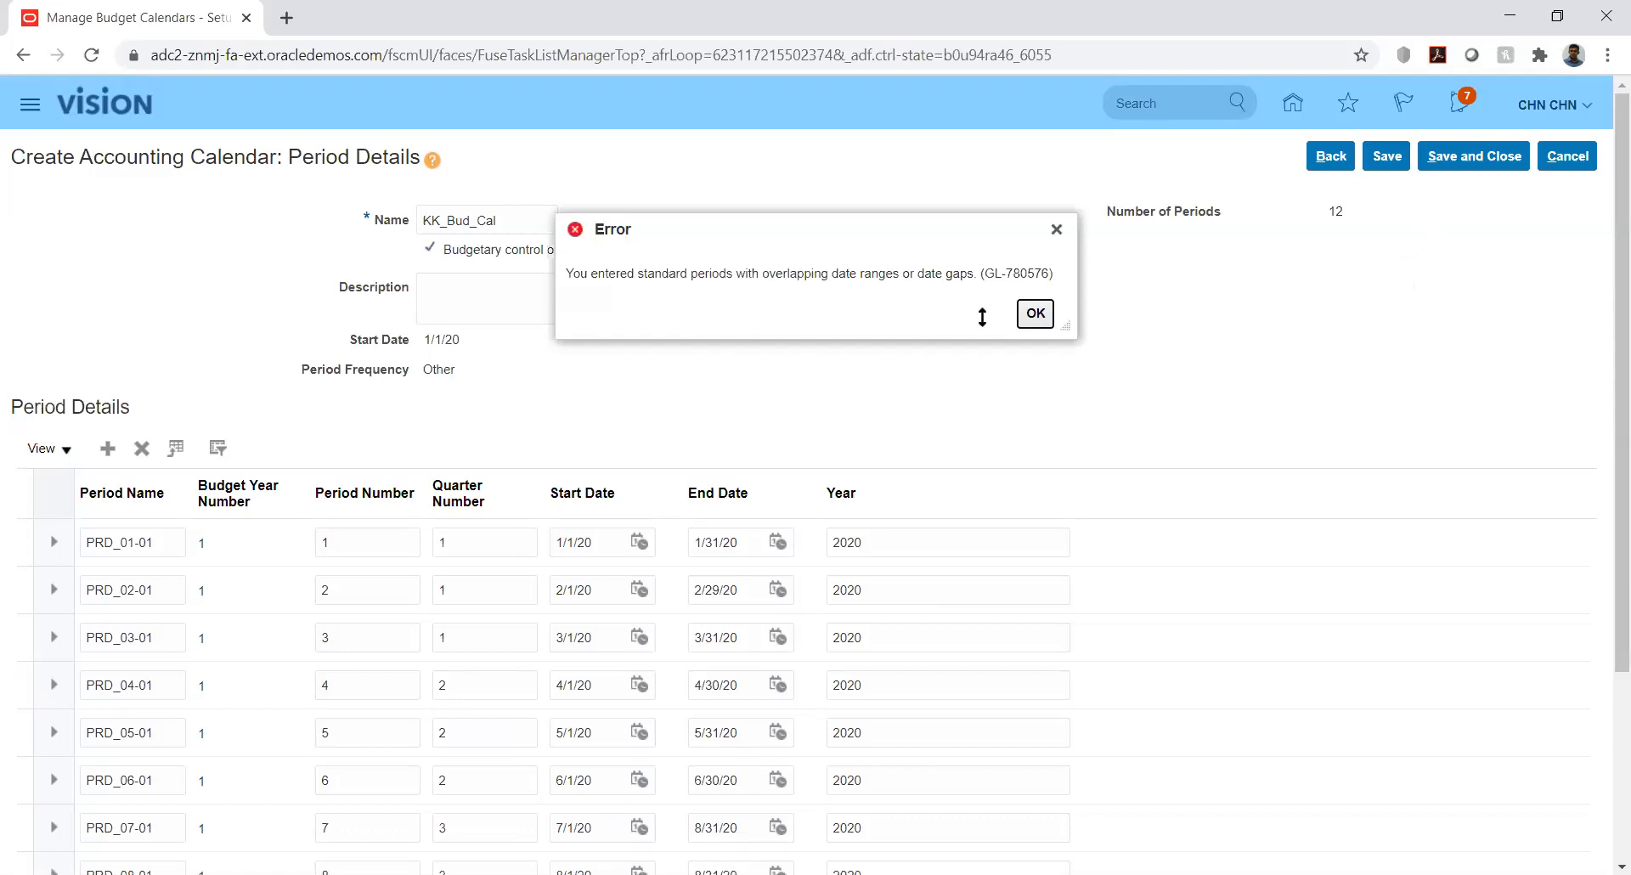
left_click(1035, 313)
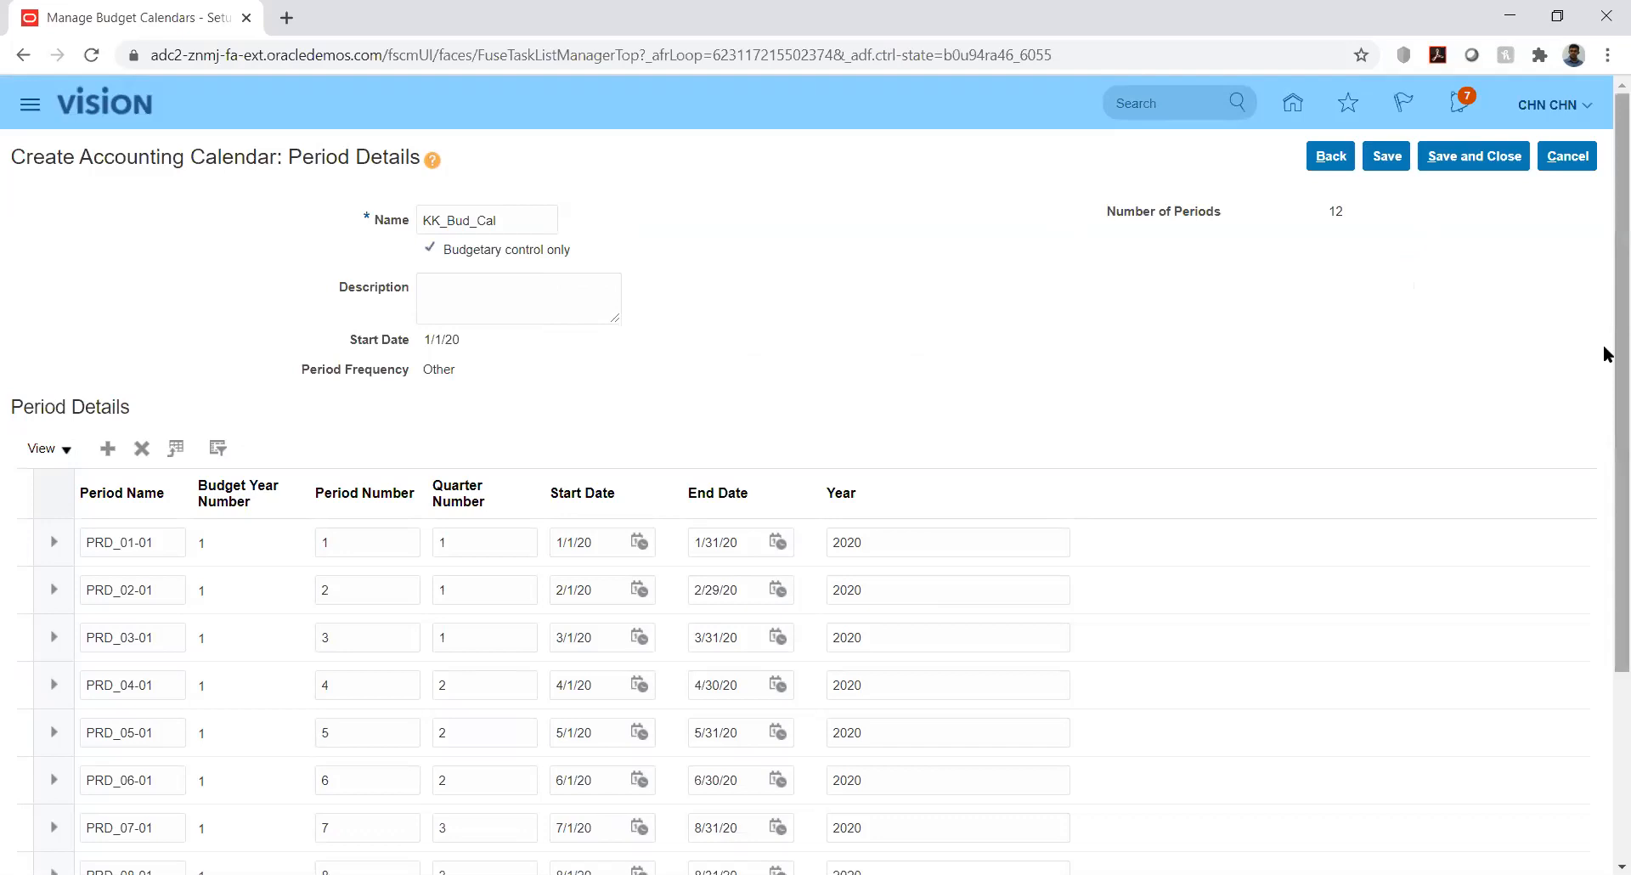
right_click(1608, 431)
left_click(1542, 301)
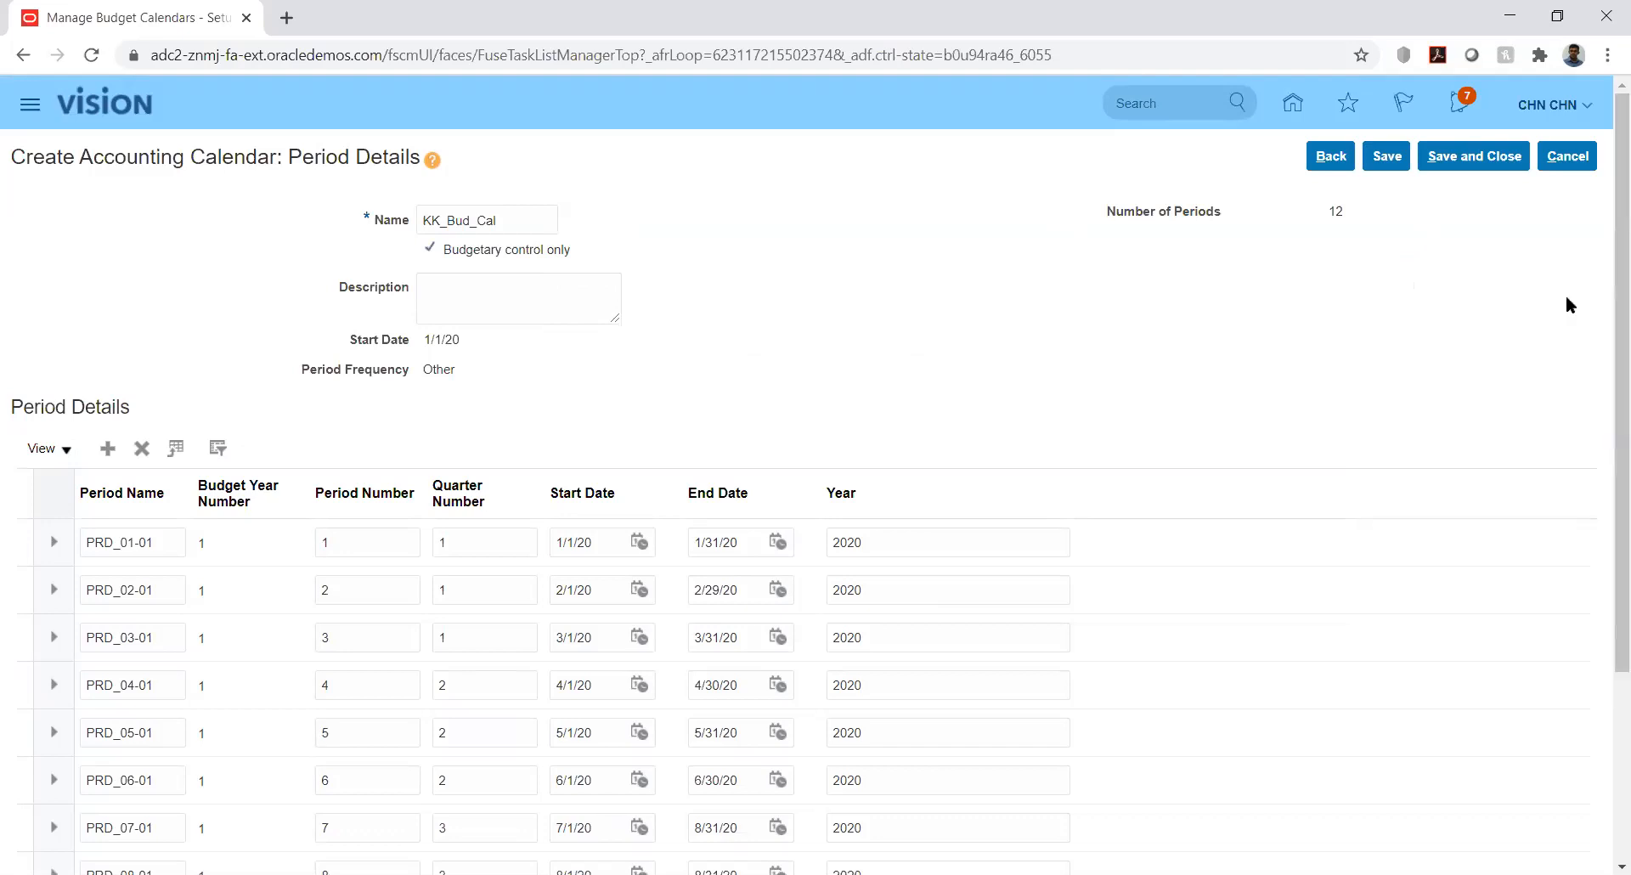
left_click_drag(1605, 313, 1605, 532)
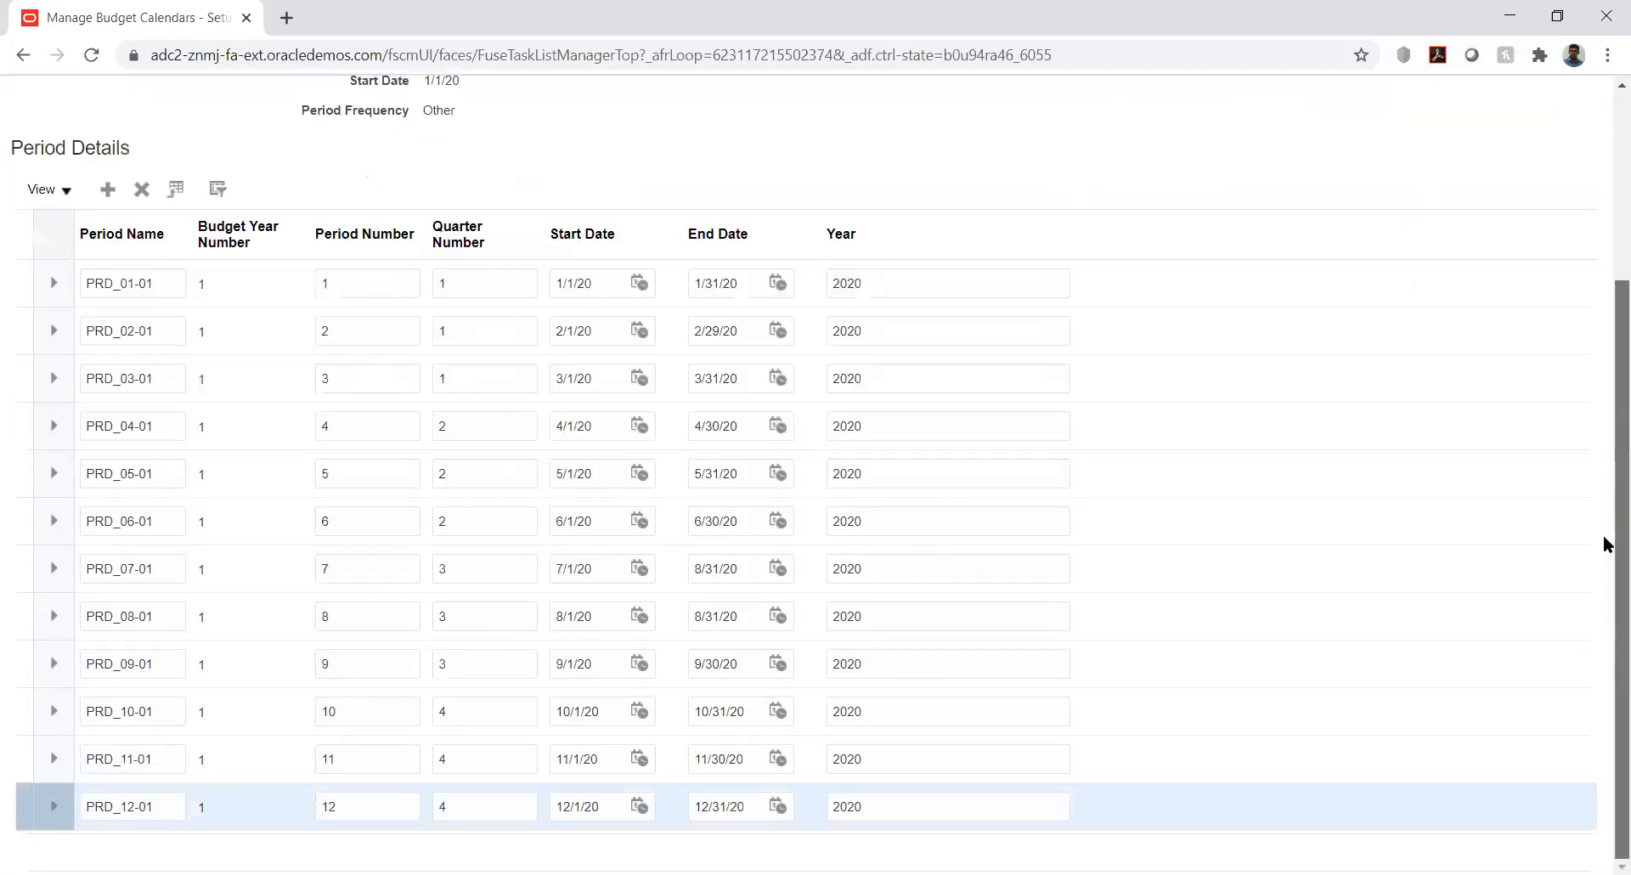
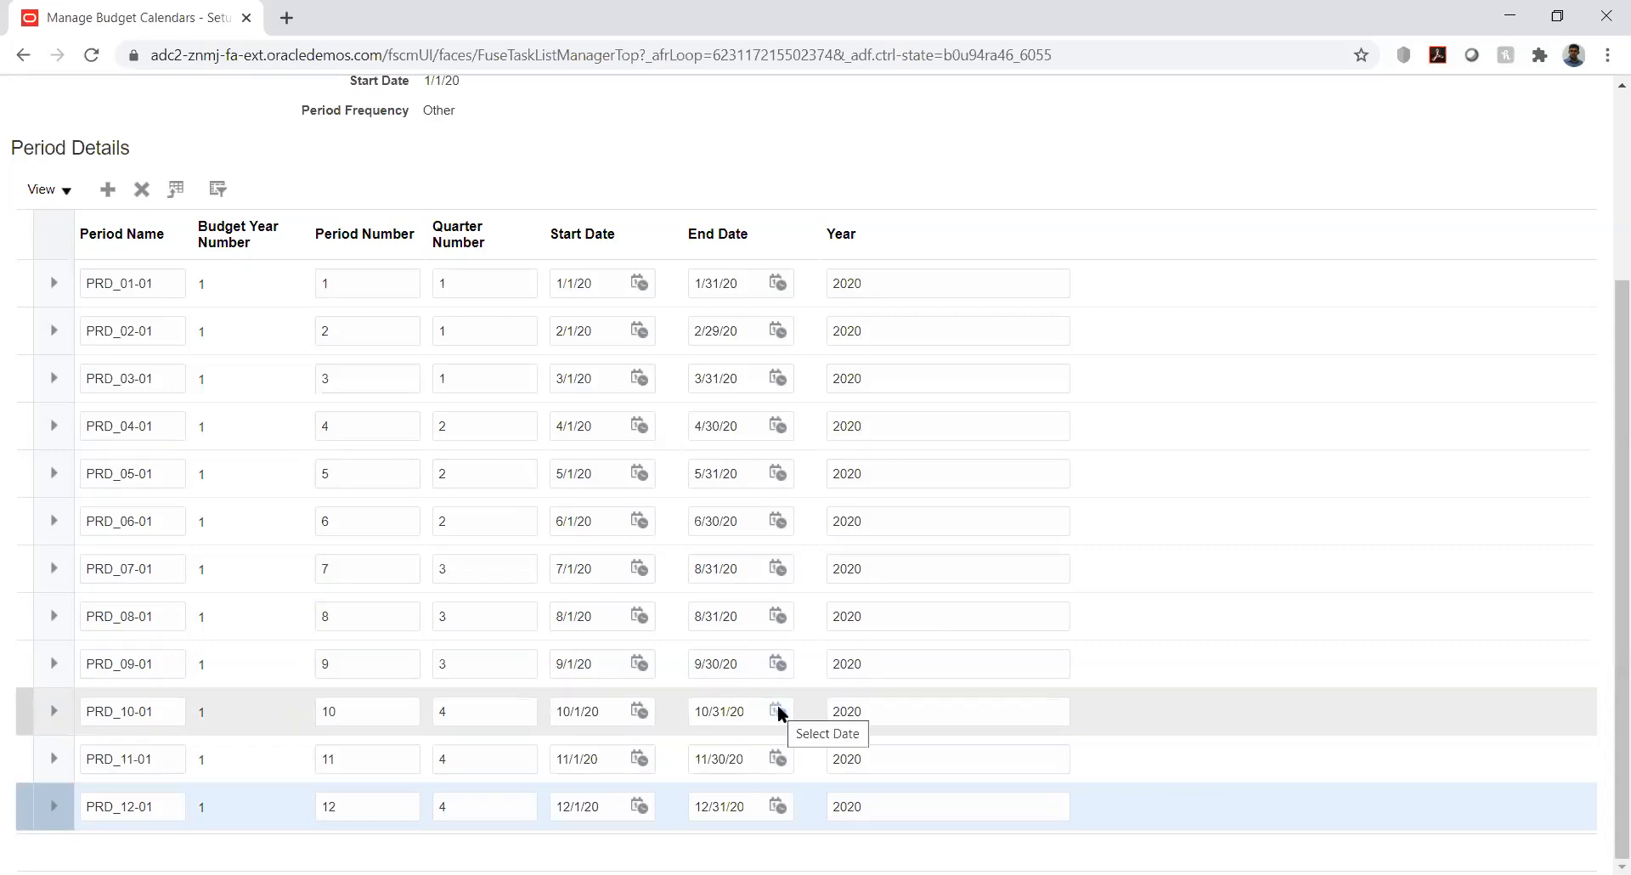
Pick July 31, 2020 as PRD_07-01's end date, correcting an initial July 30 pick
left_click(780, 564)
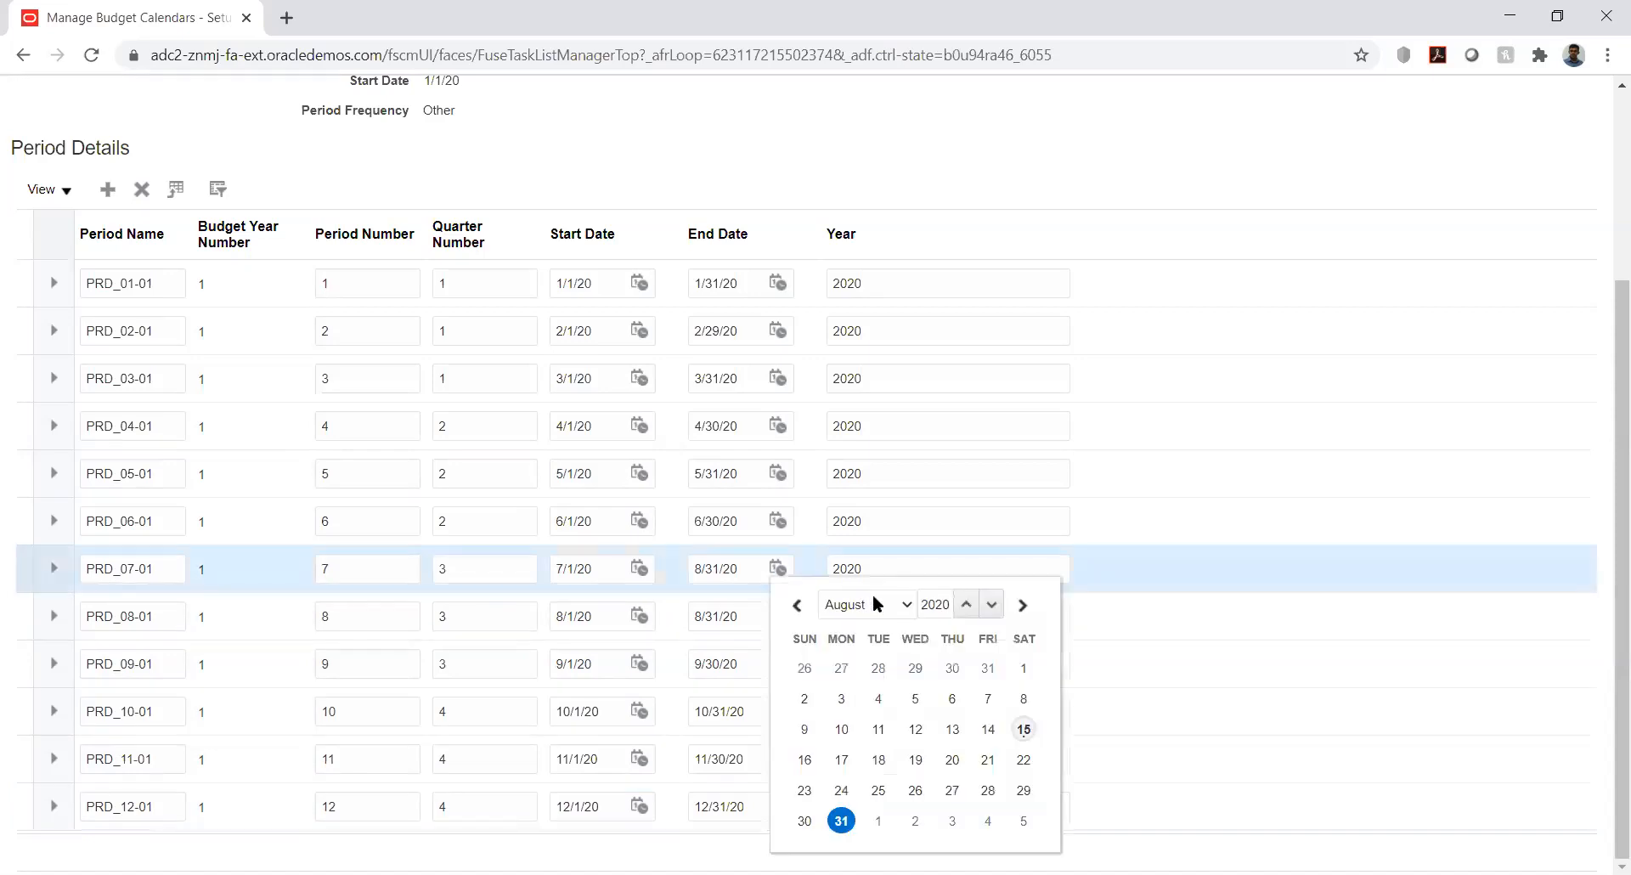
left_click(876, 603)
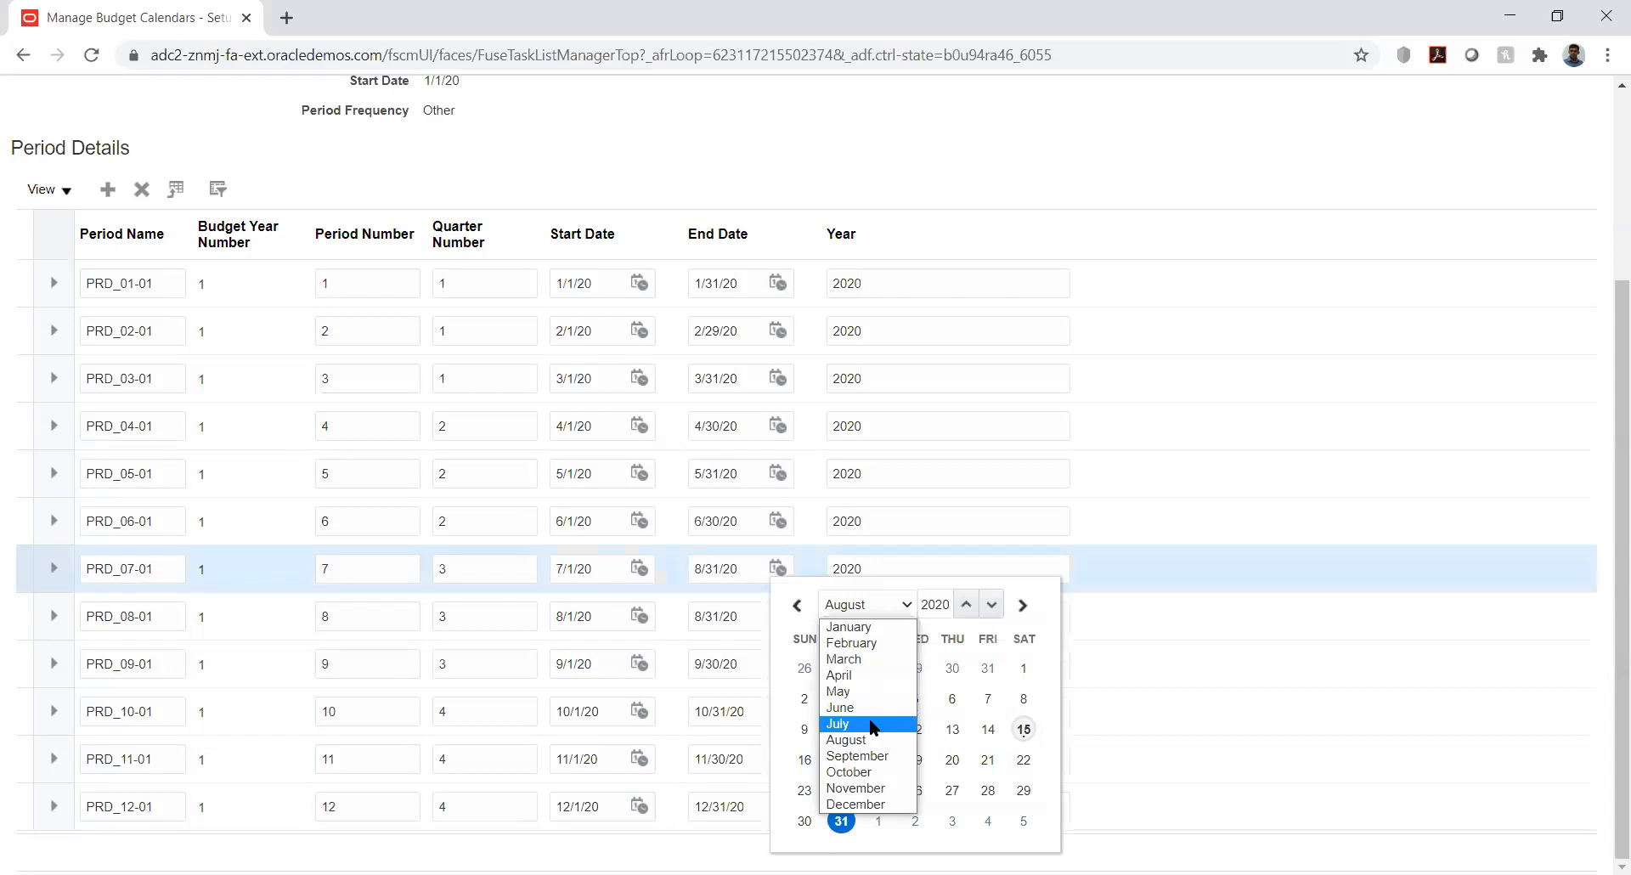
left_click(873, 725)
left_click(953, 790)
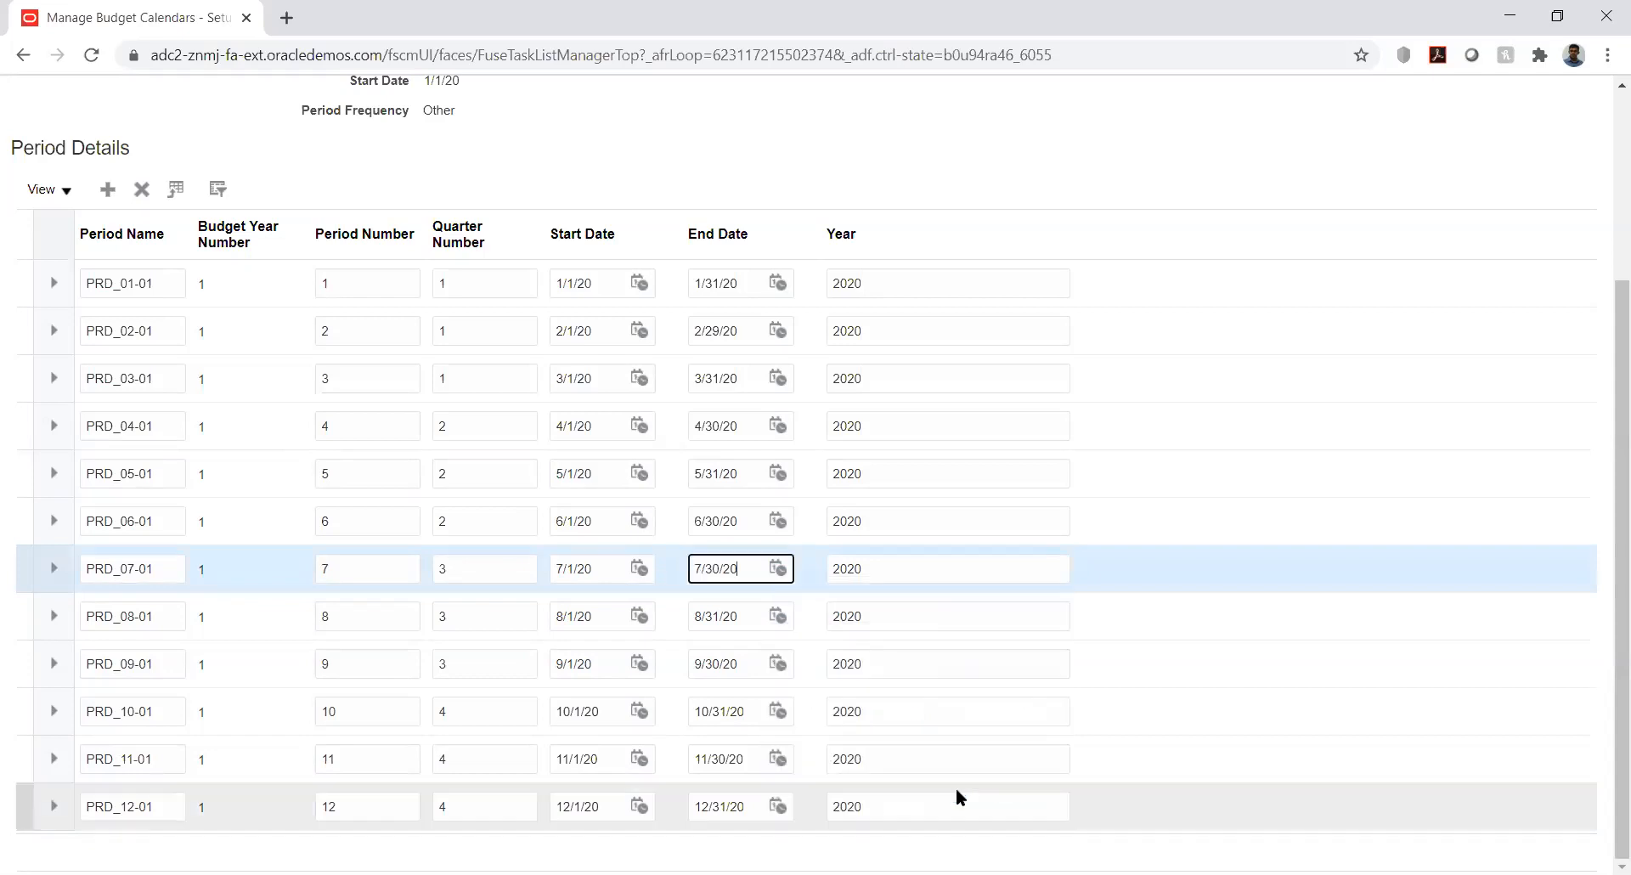
left_click(779, 569)
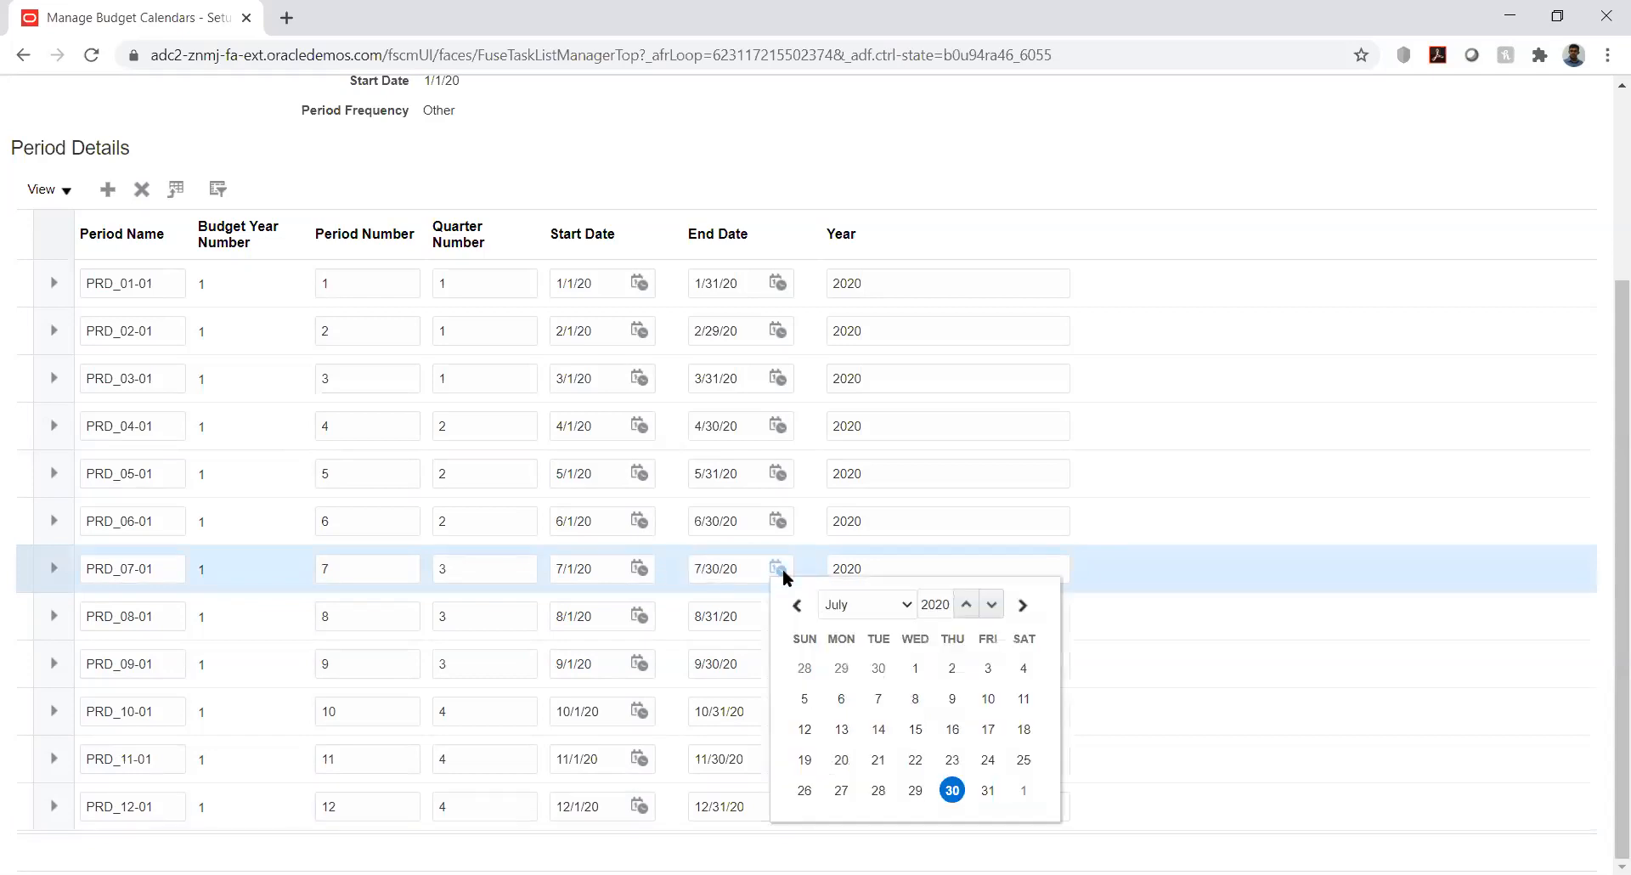
left_click(989, 792)
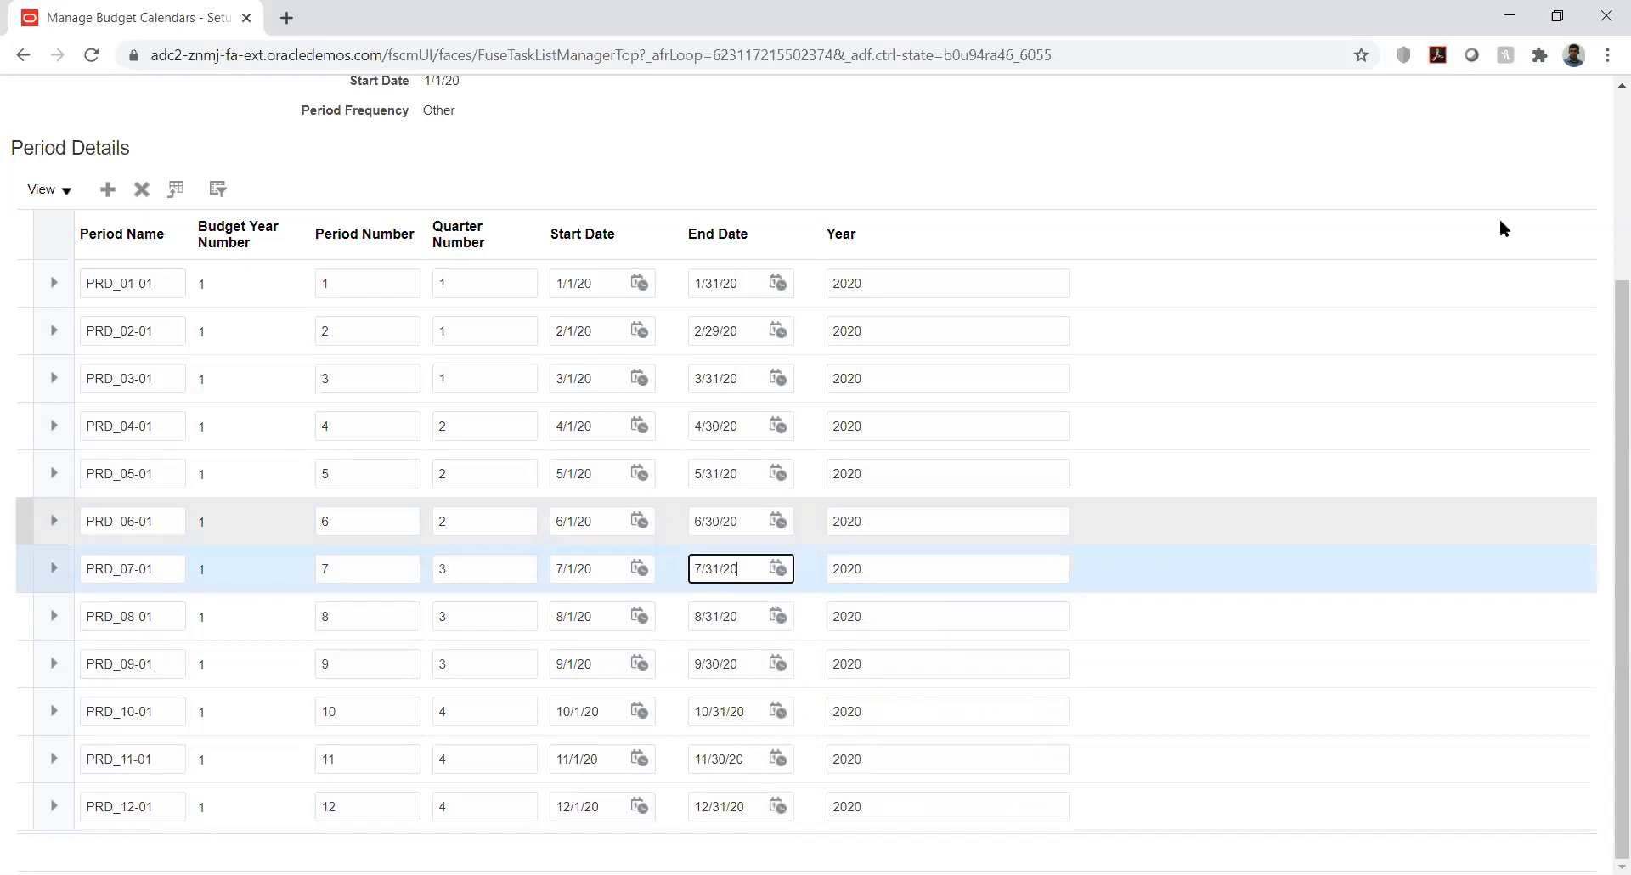
left_click(1598, 165)
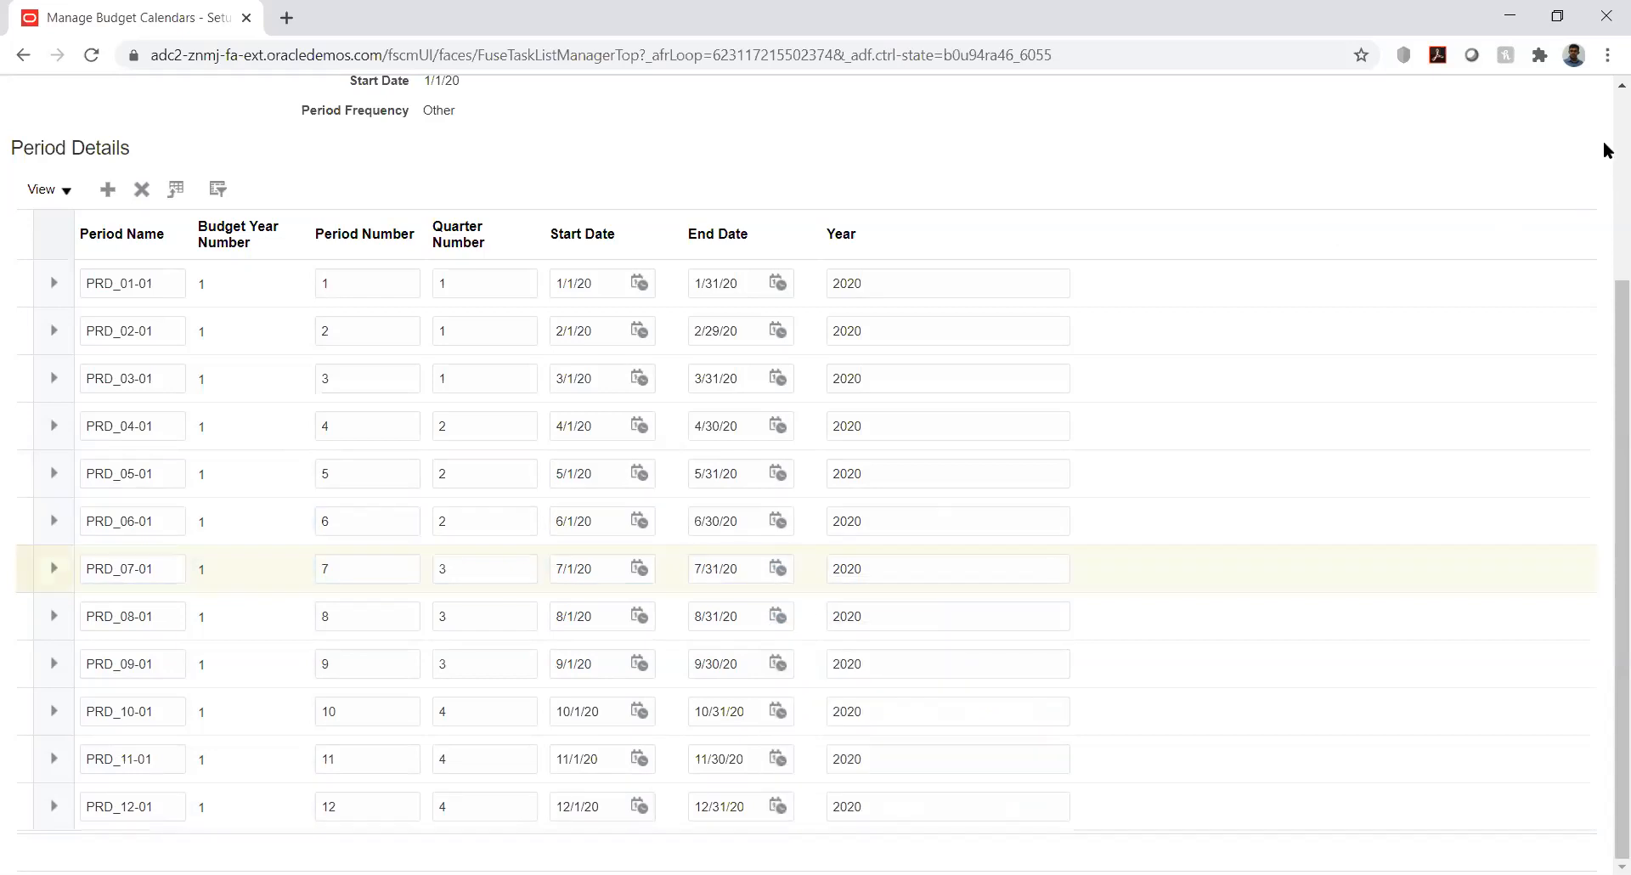
scroll(1606, 150, "up", 3)
Save and close the KK_Bud_Cal calendar, then exit Manage Accounting Calendars
left_click(1387, 156)
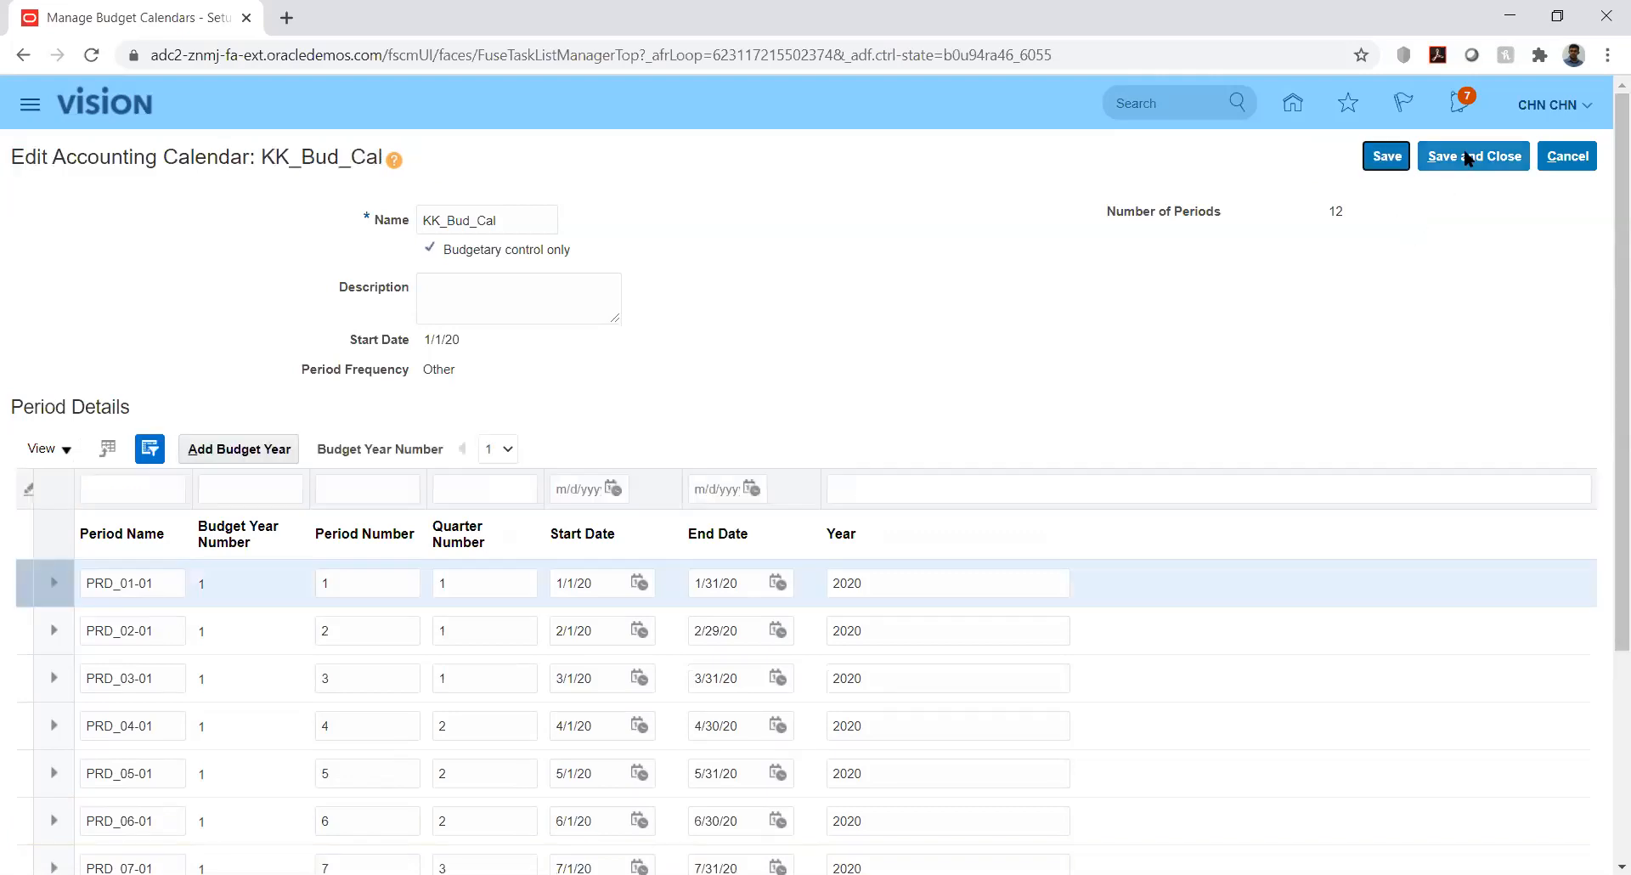
left_click(1468, 158)
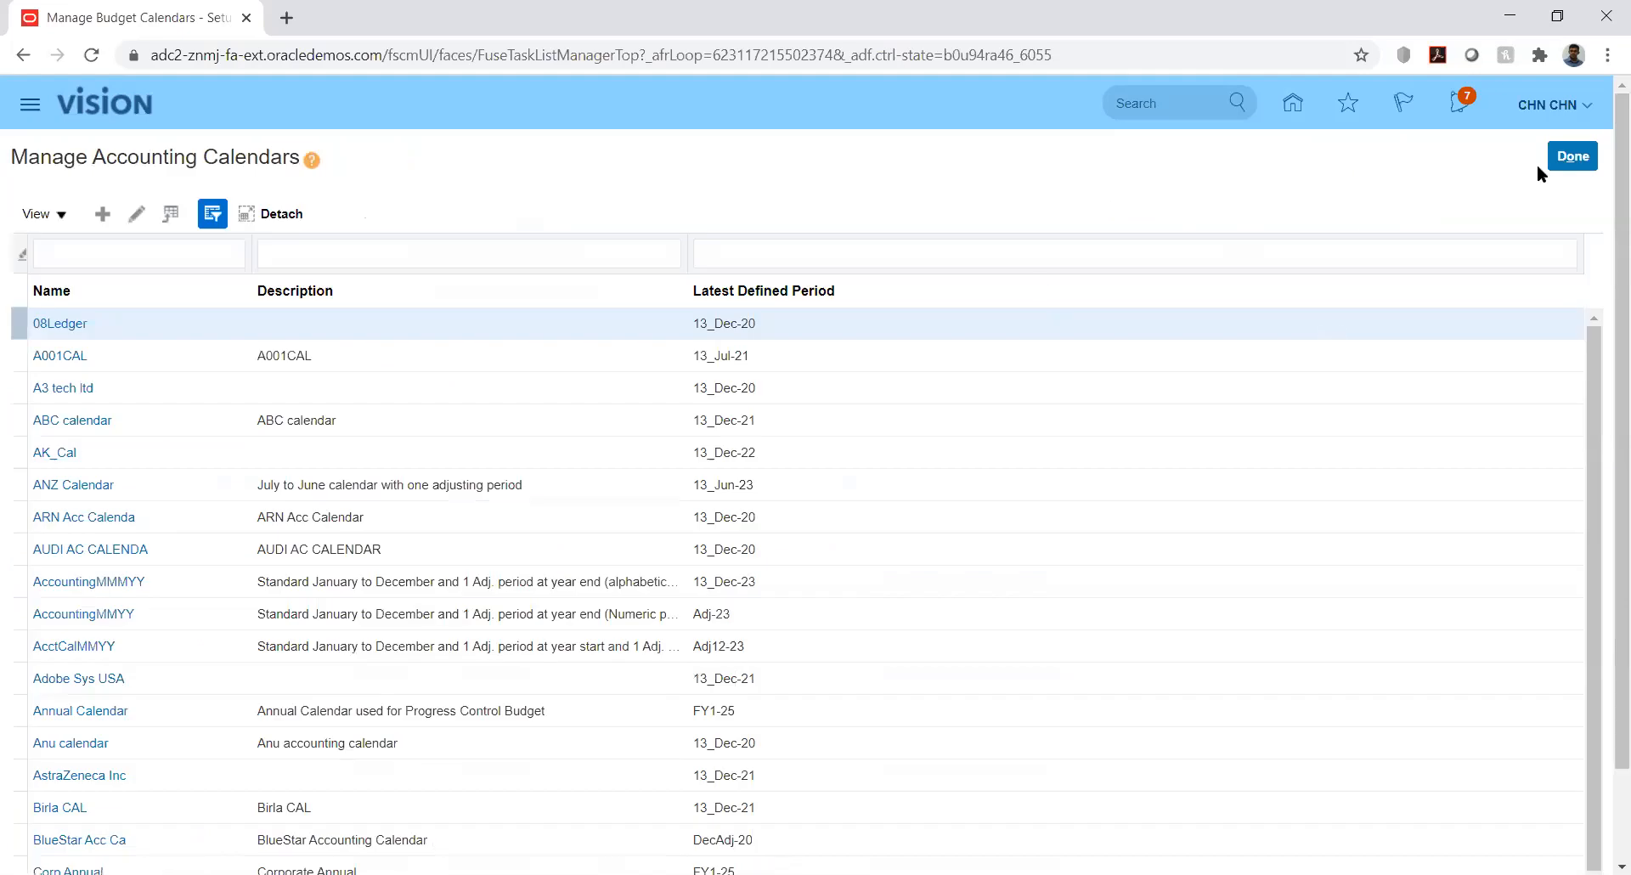
left_click(1561, 159)
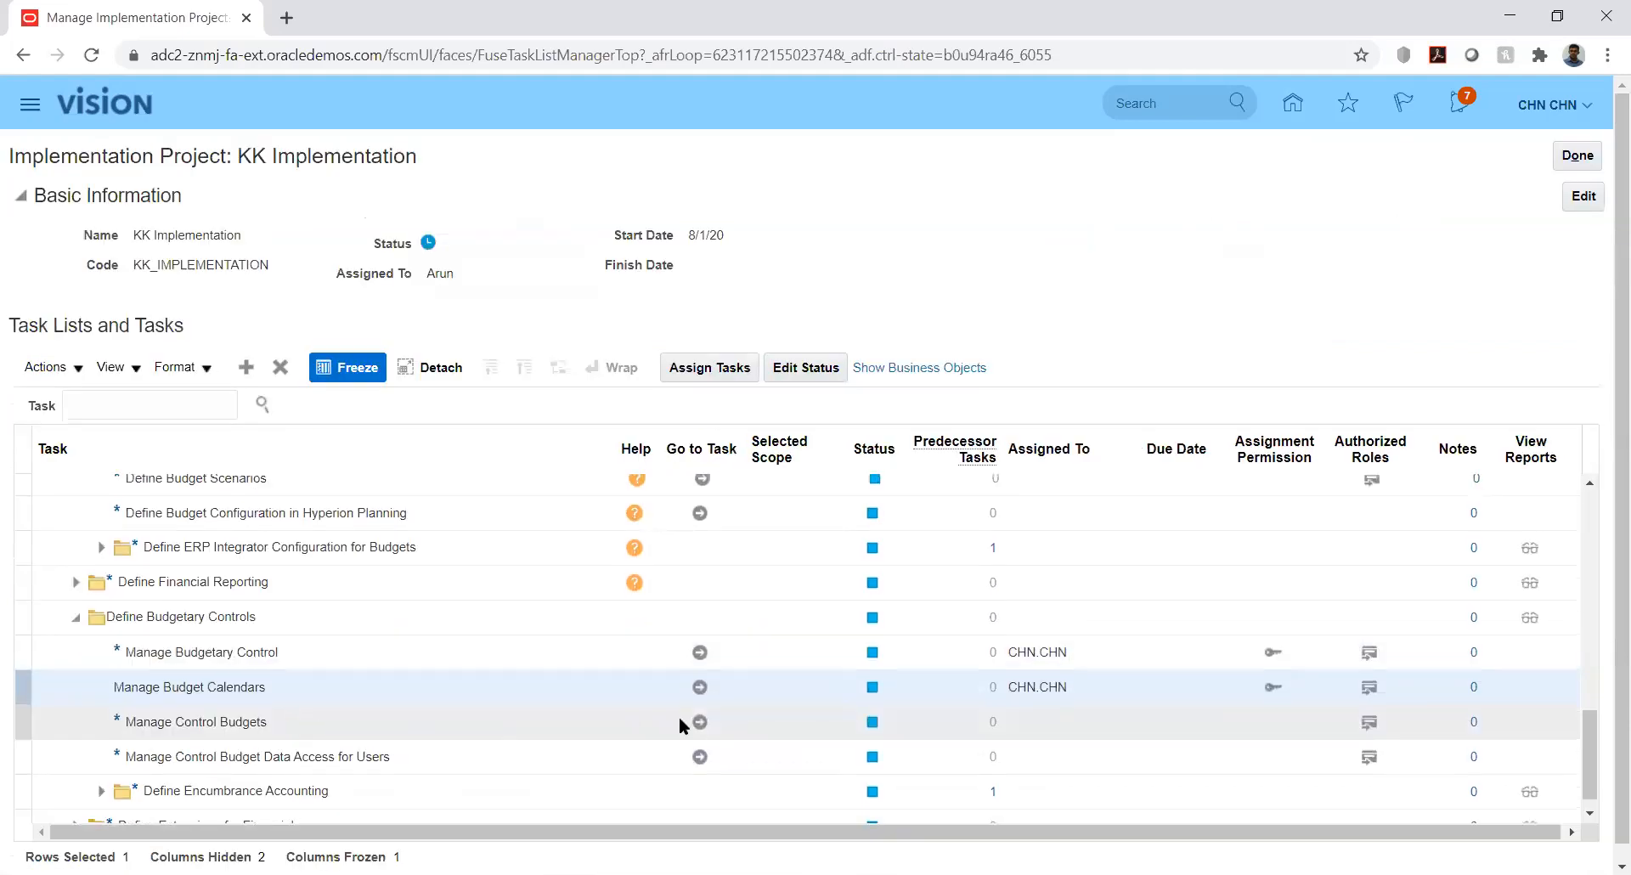
Go to the Manage Control Budgets task and start a new control budget
left_click(700, 721)
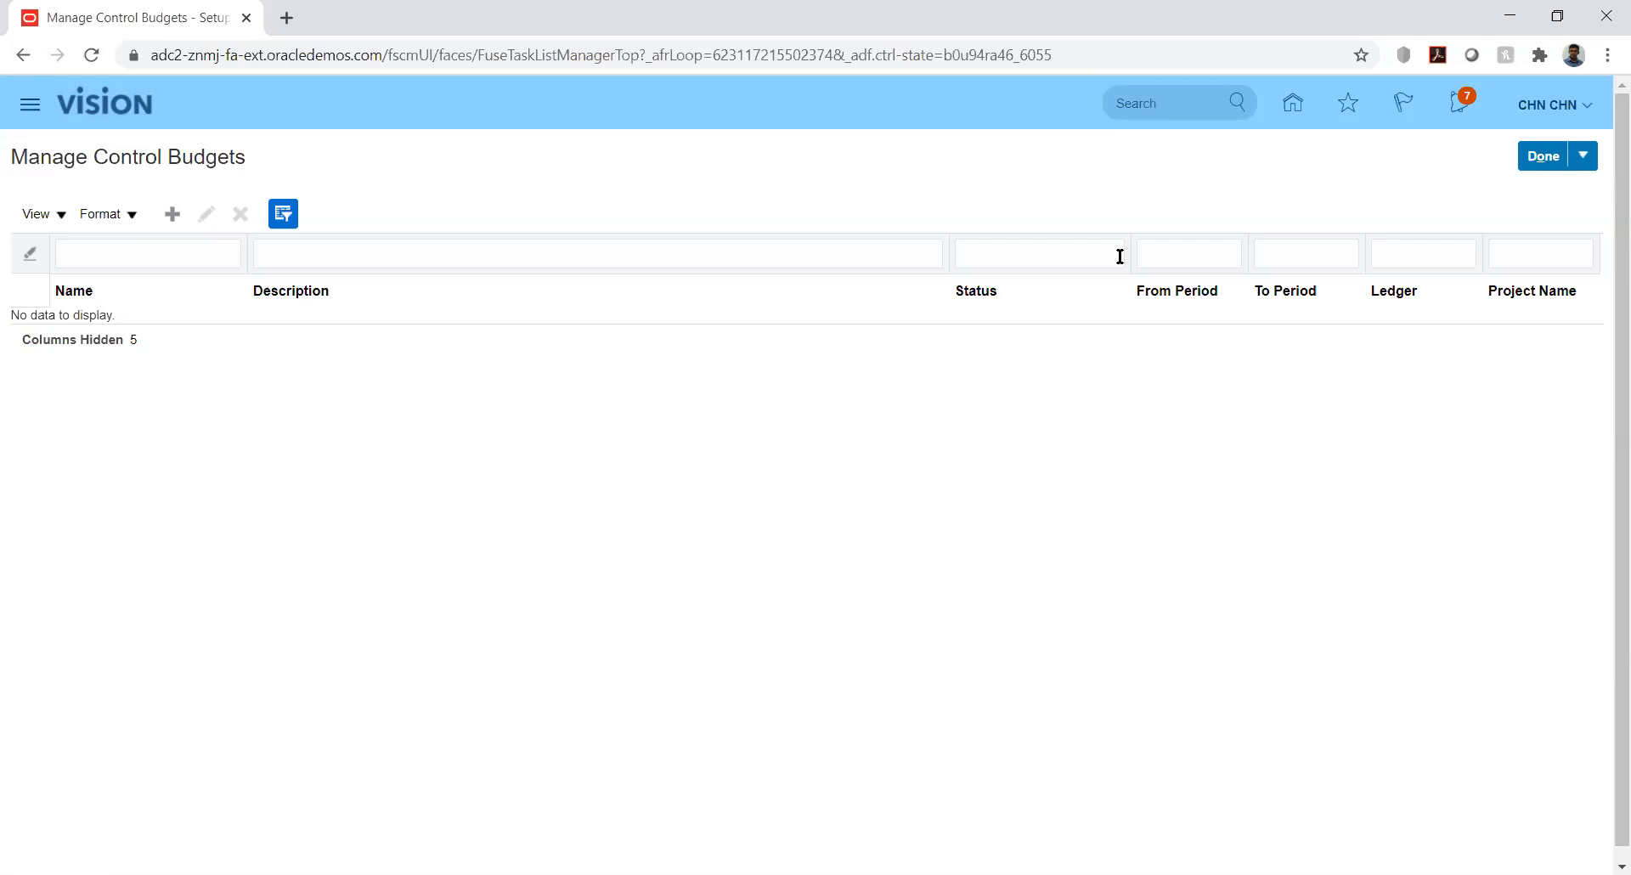
left_click(173, 215)
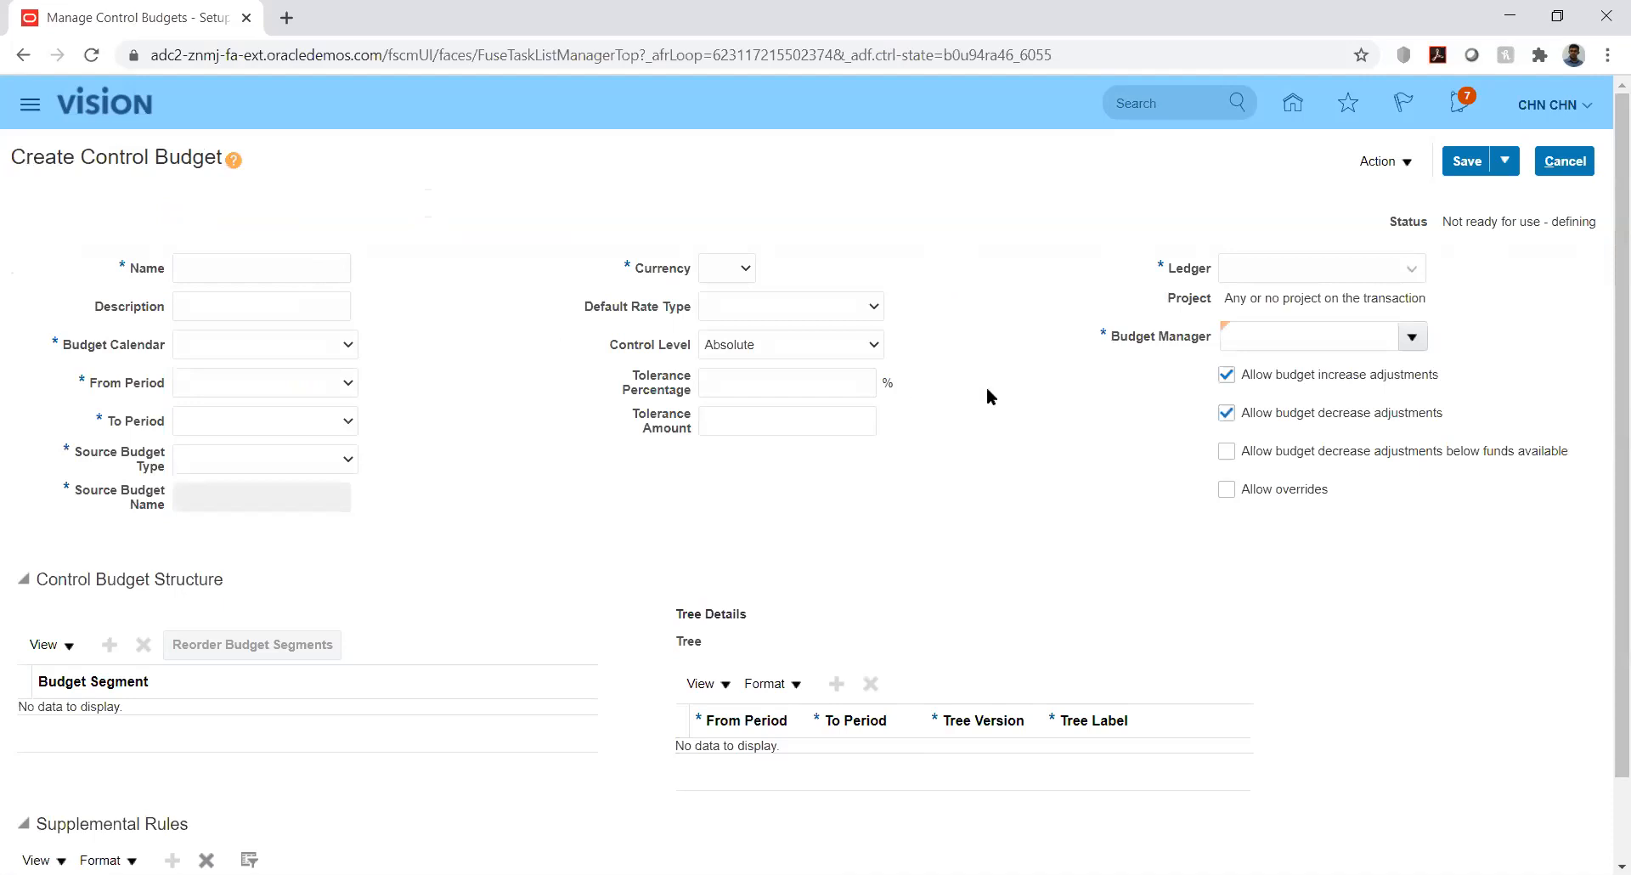
Name the control budget KK_Budget and choose budget calendar KK_Bud_Cal
left_click_drag(1607, 372, 1606, 552)
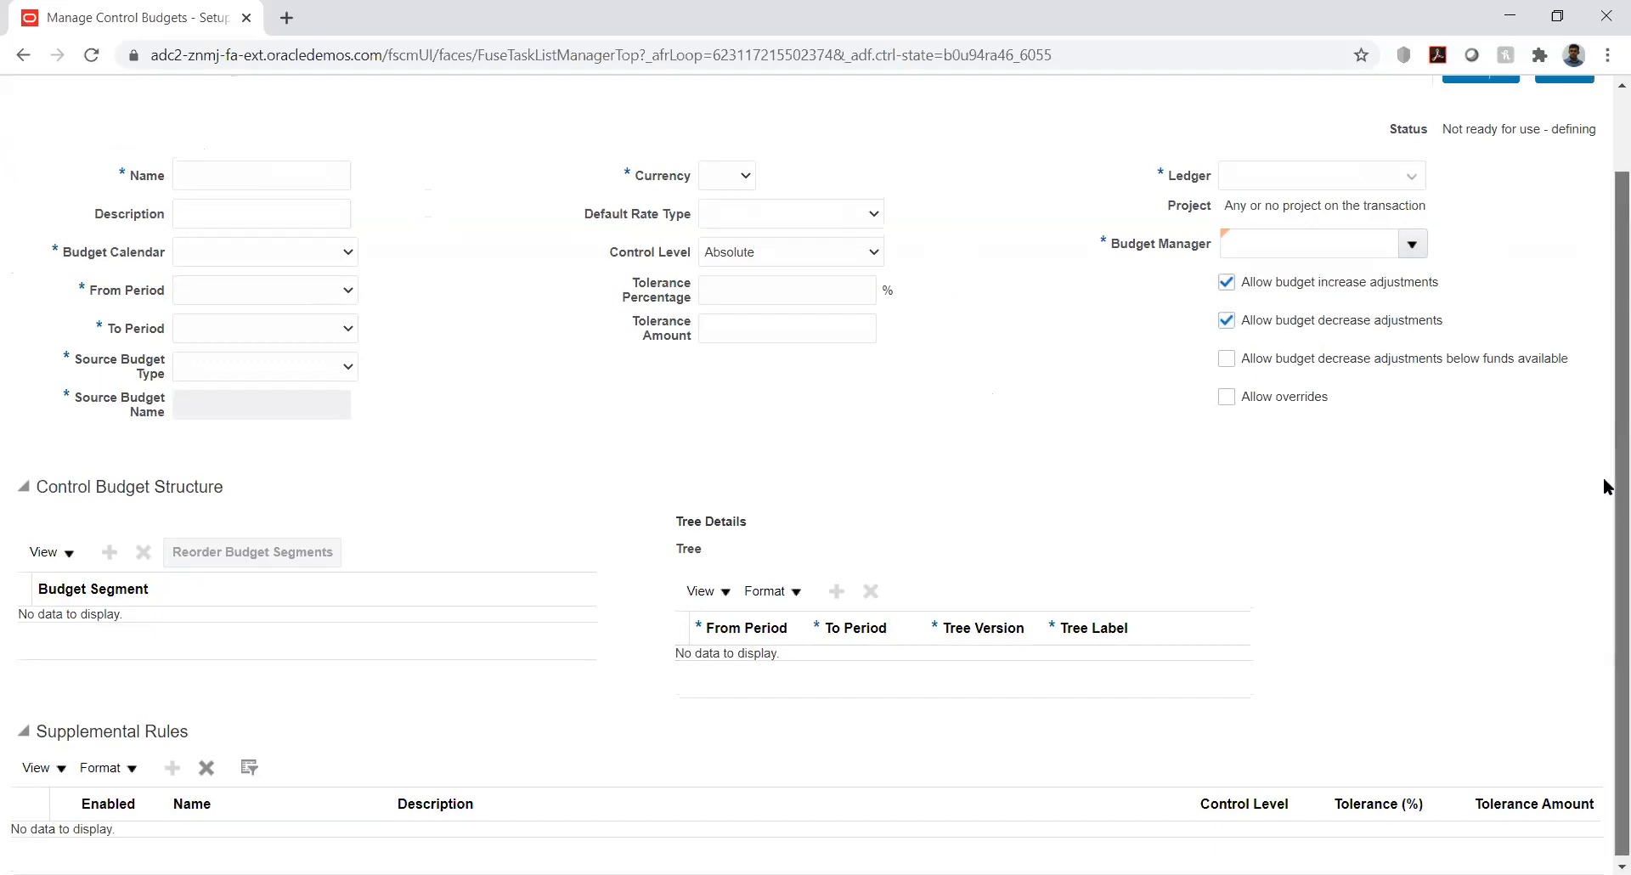
left_click_drag(1605, 429, 1603, 328)
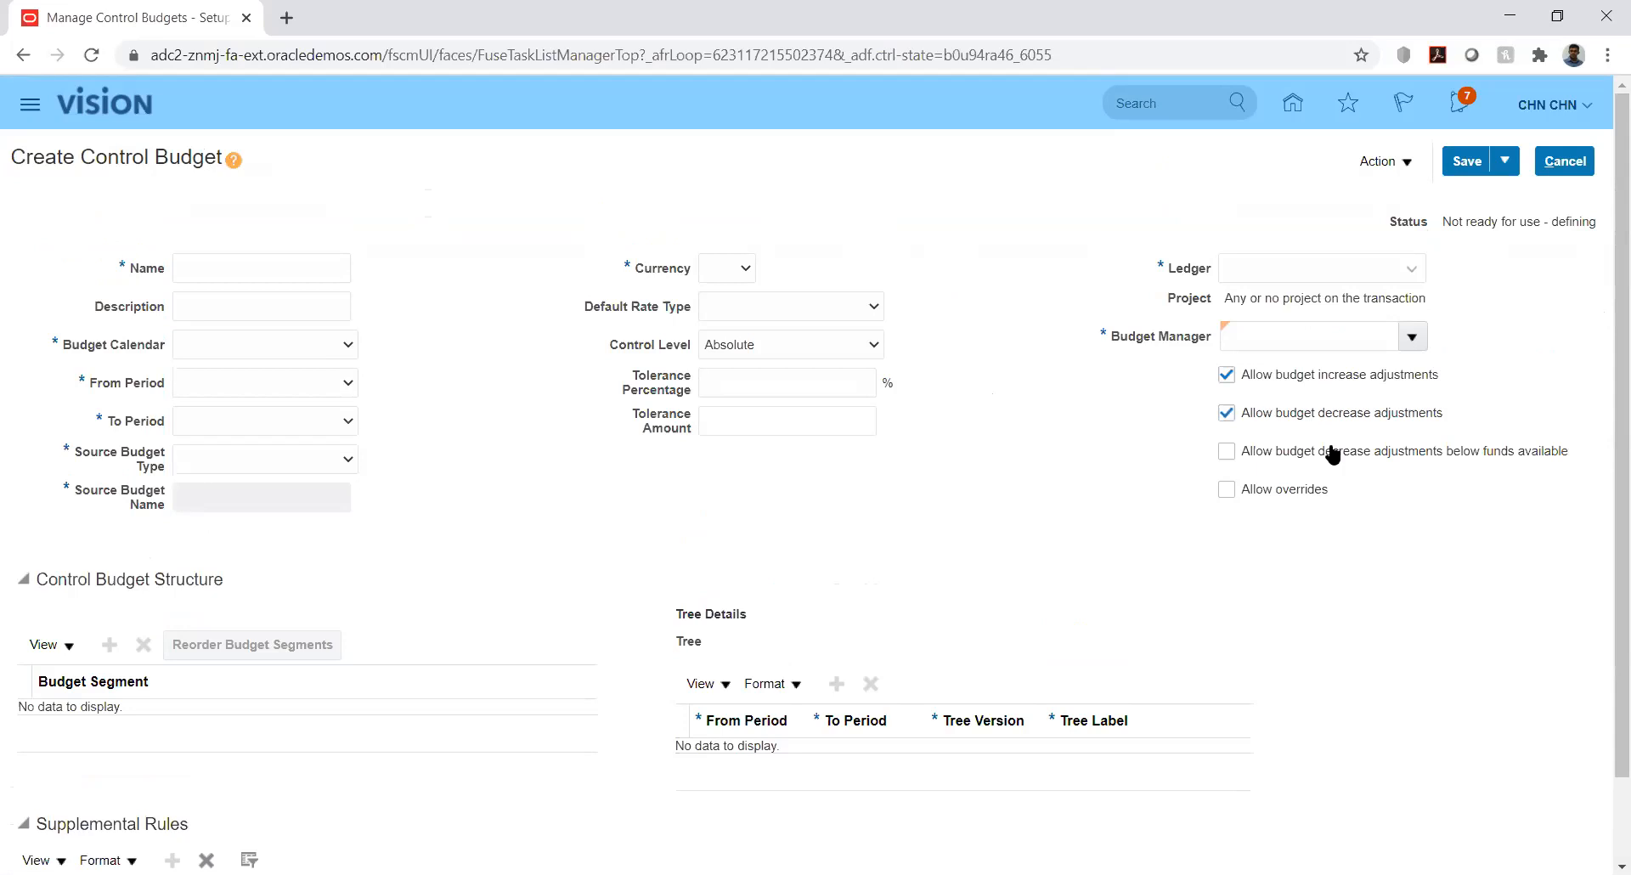
left_click(237, 269)
type("KK")
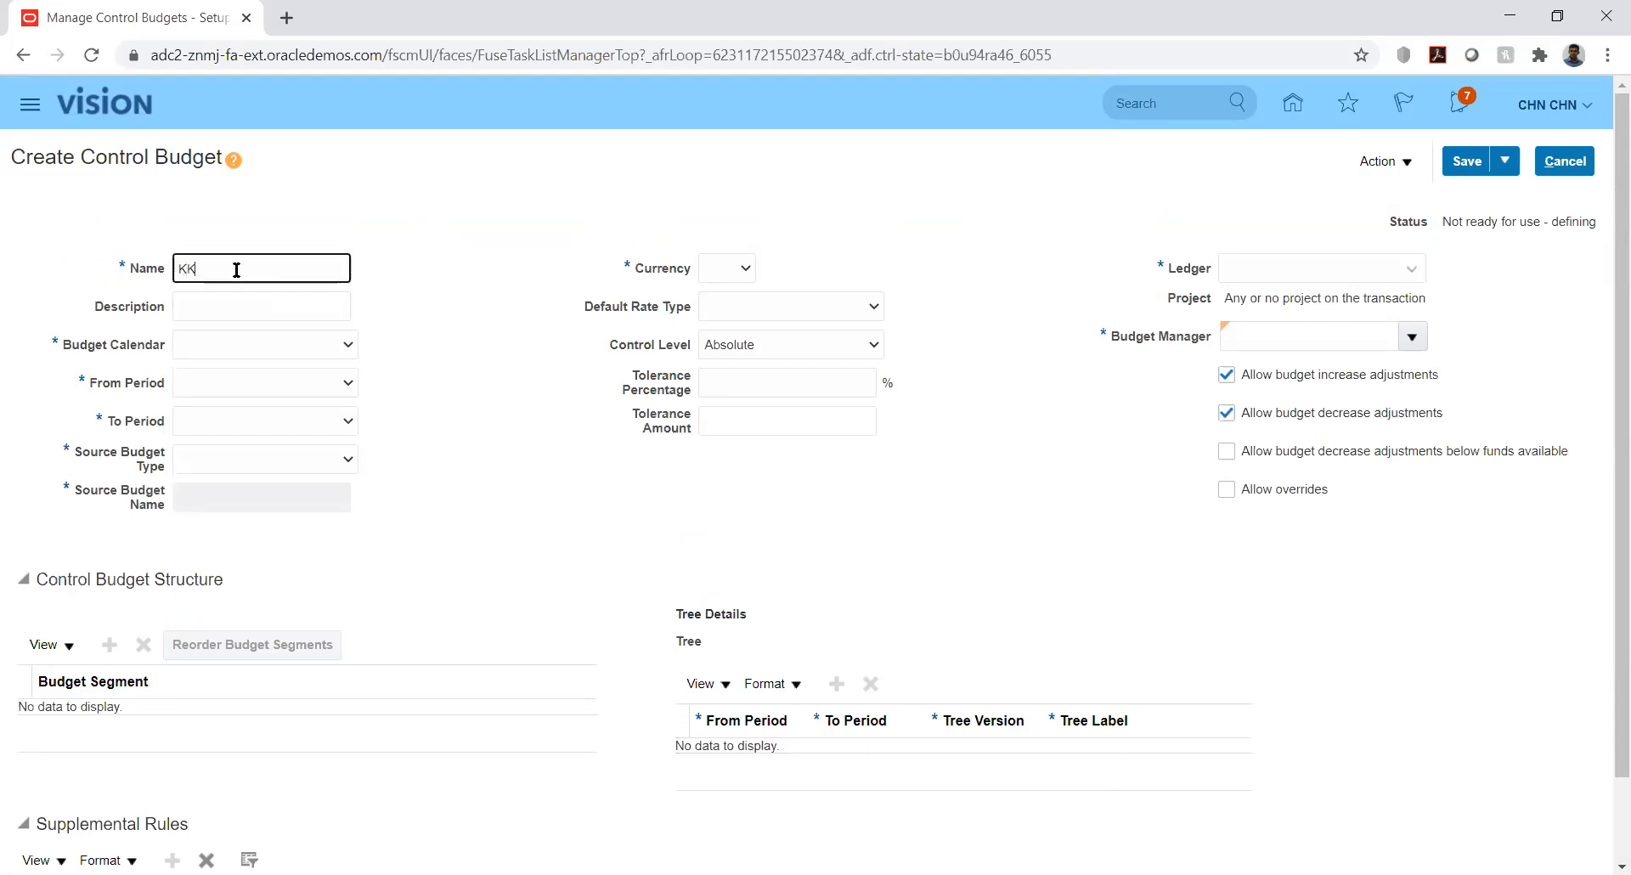
type("_Budget")
key("Tab")
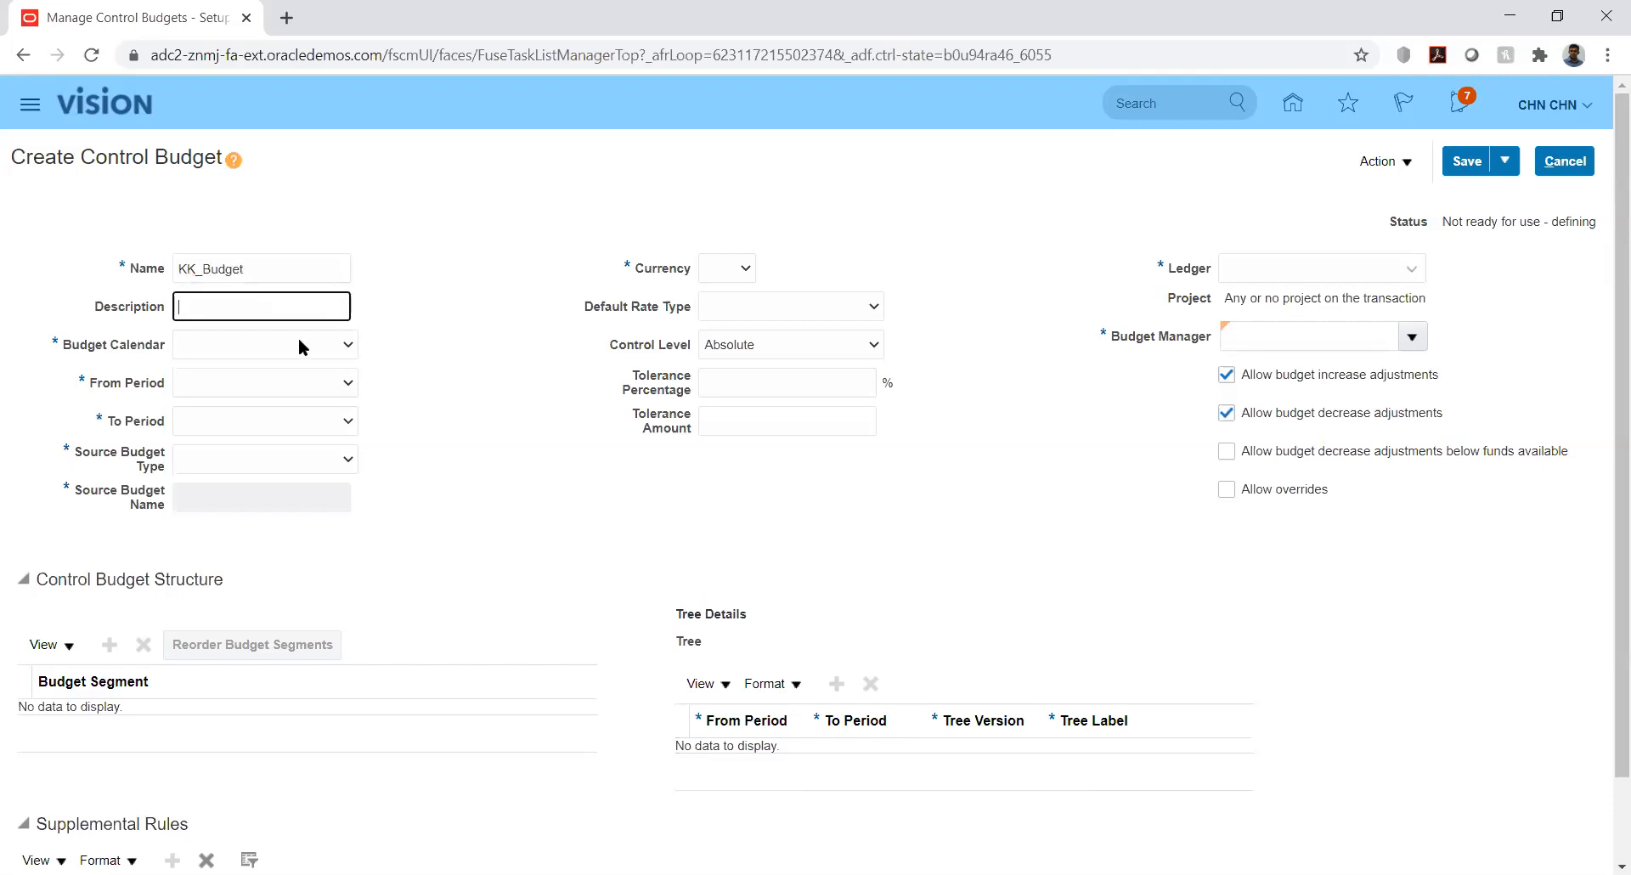
left_click(337, 346)
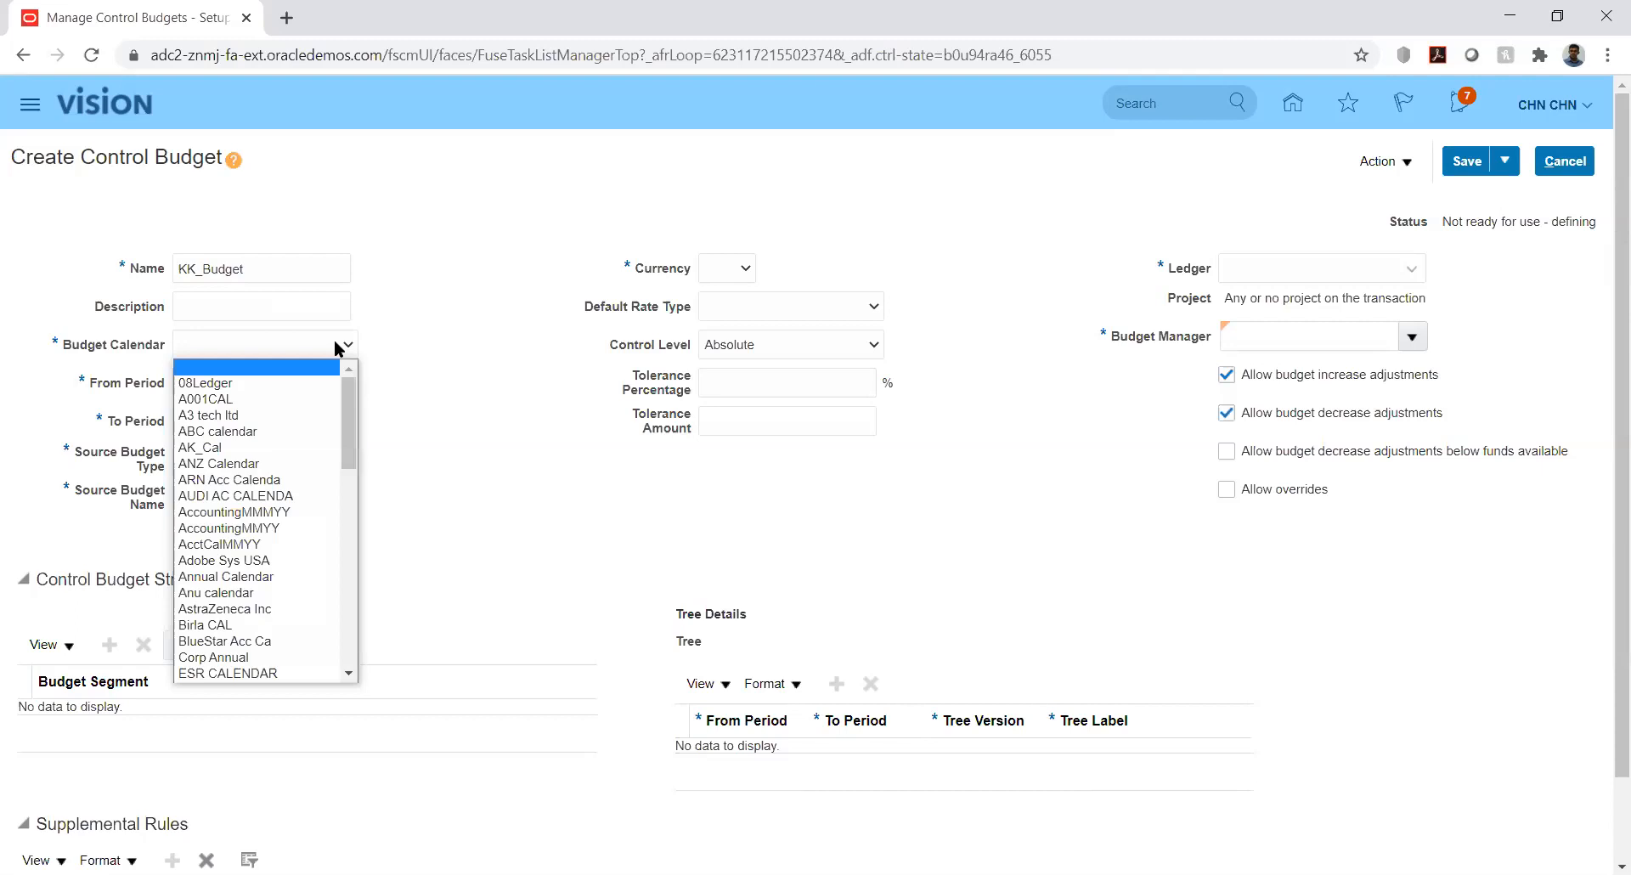
key("k")
key("Down")
key("Down")
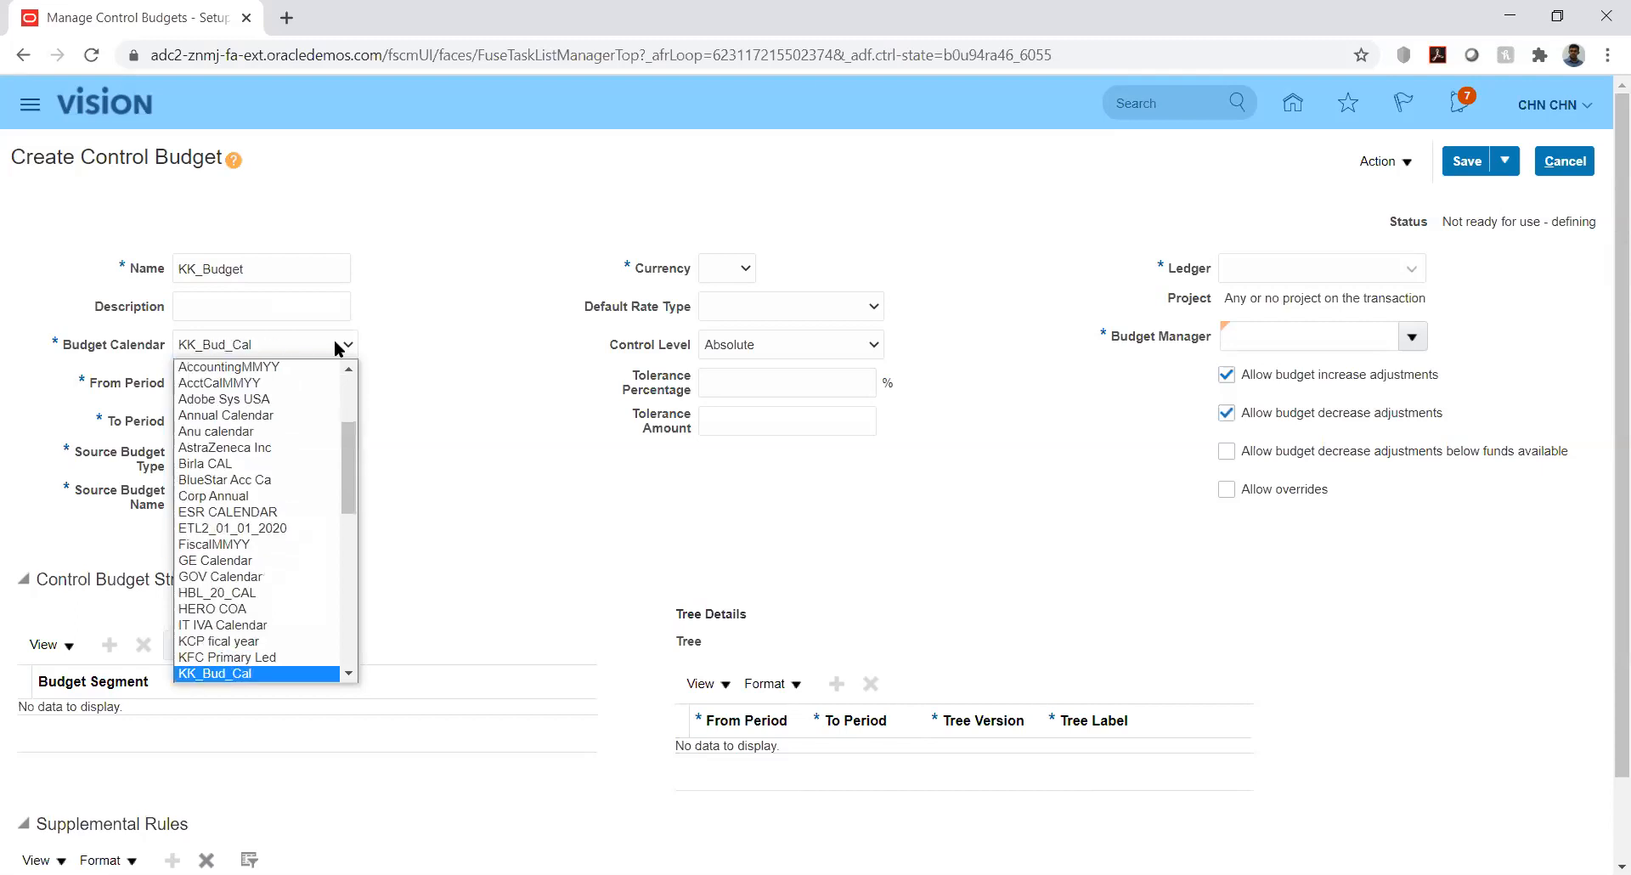
key("Return")
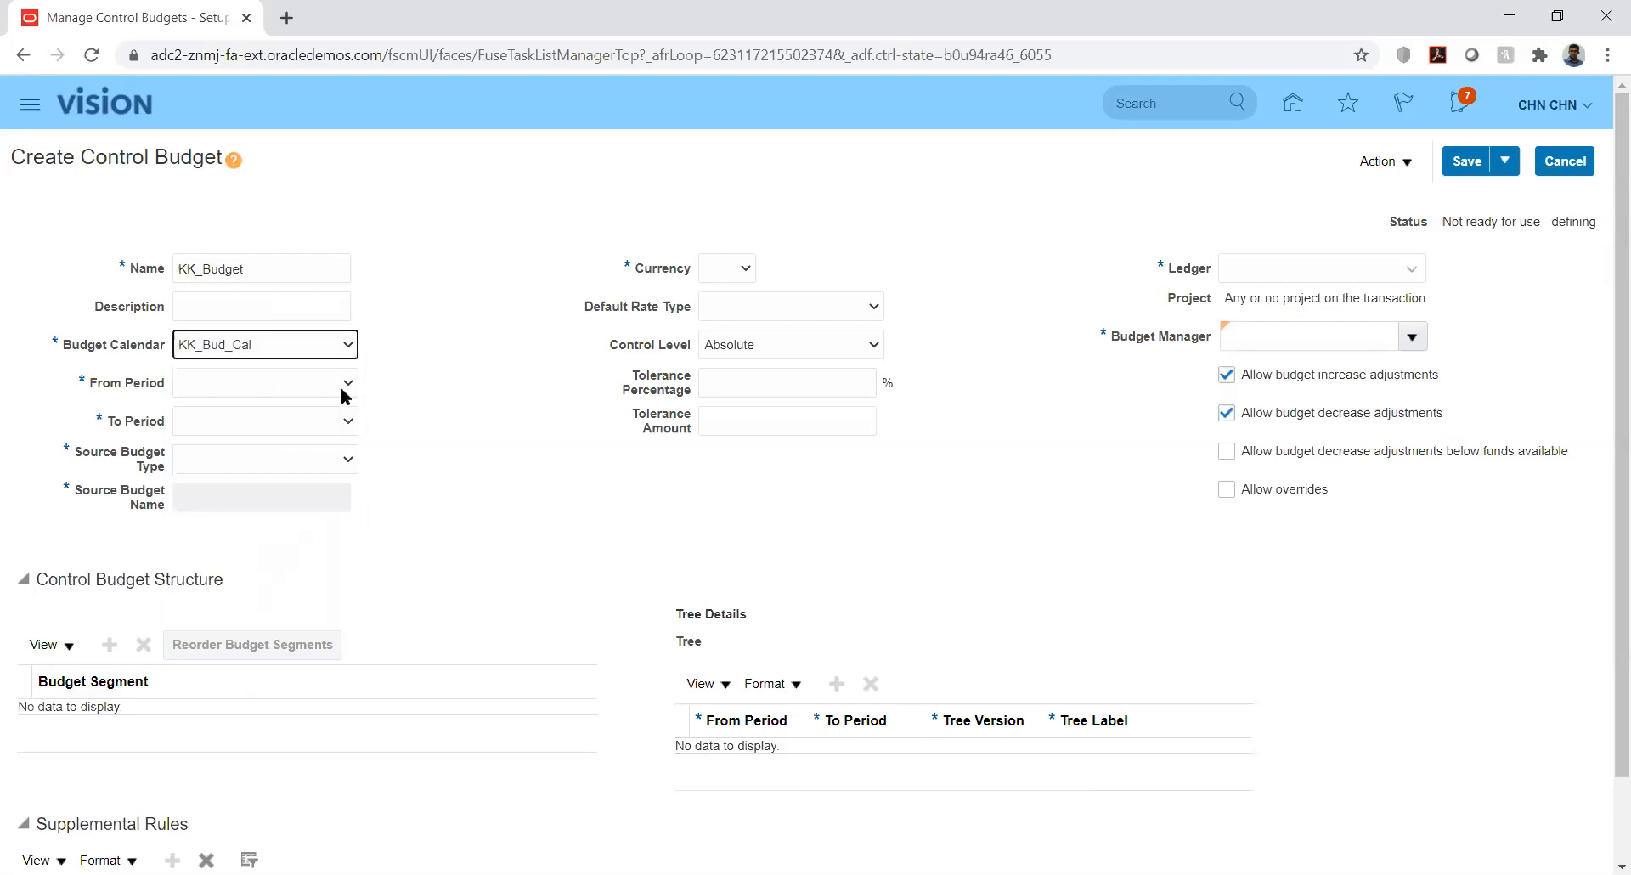
Set the budget's period range from PRD_01-01 to PRD_12-01
left_click(344, 382)
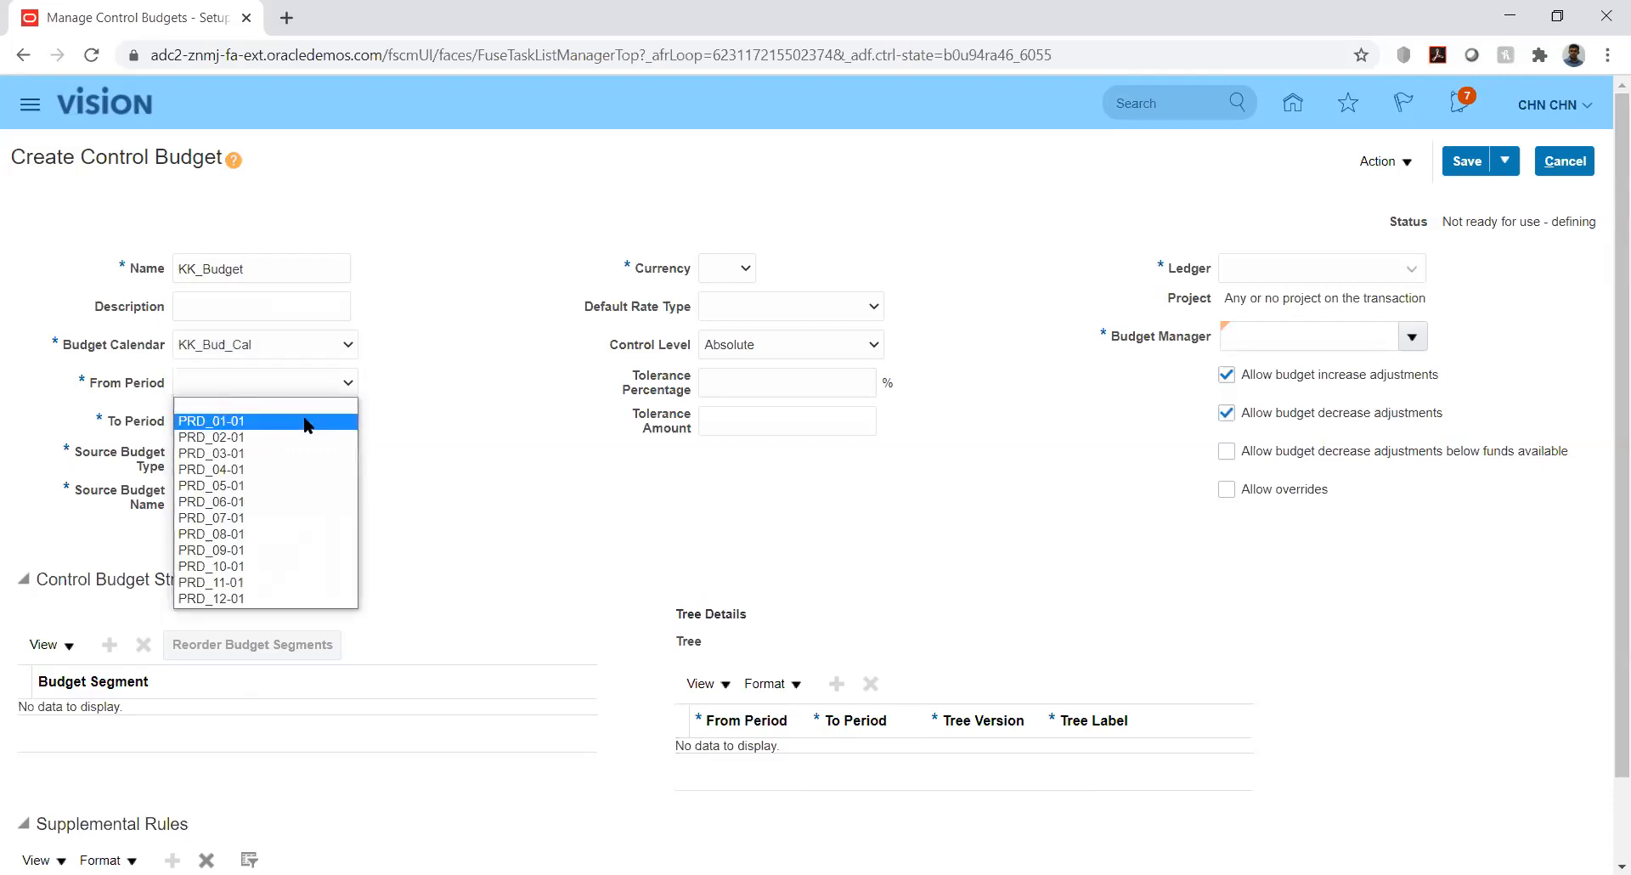
left_click(342, 420)
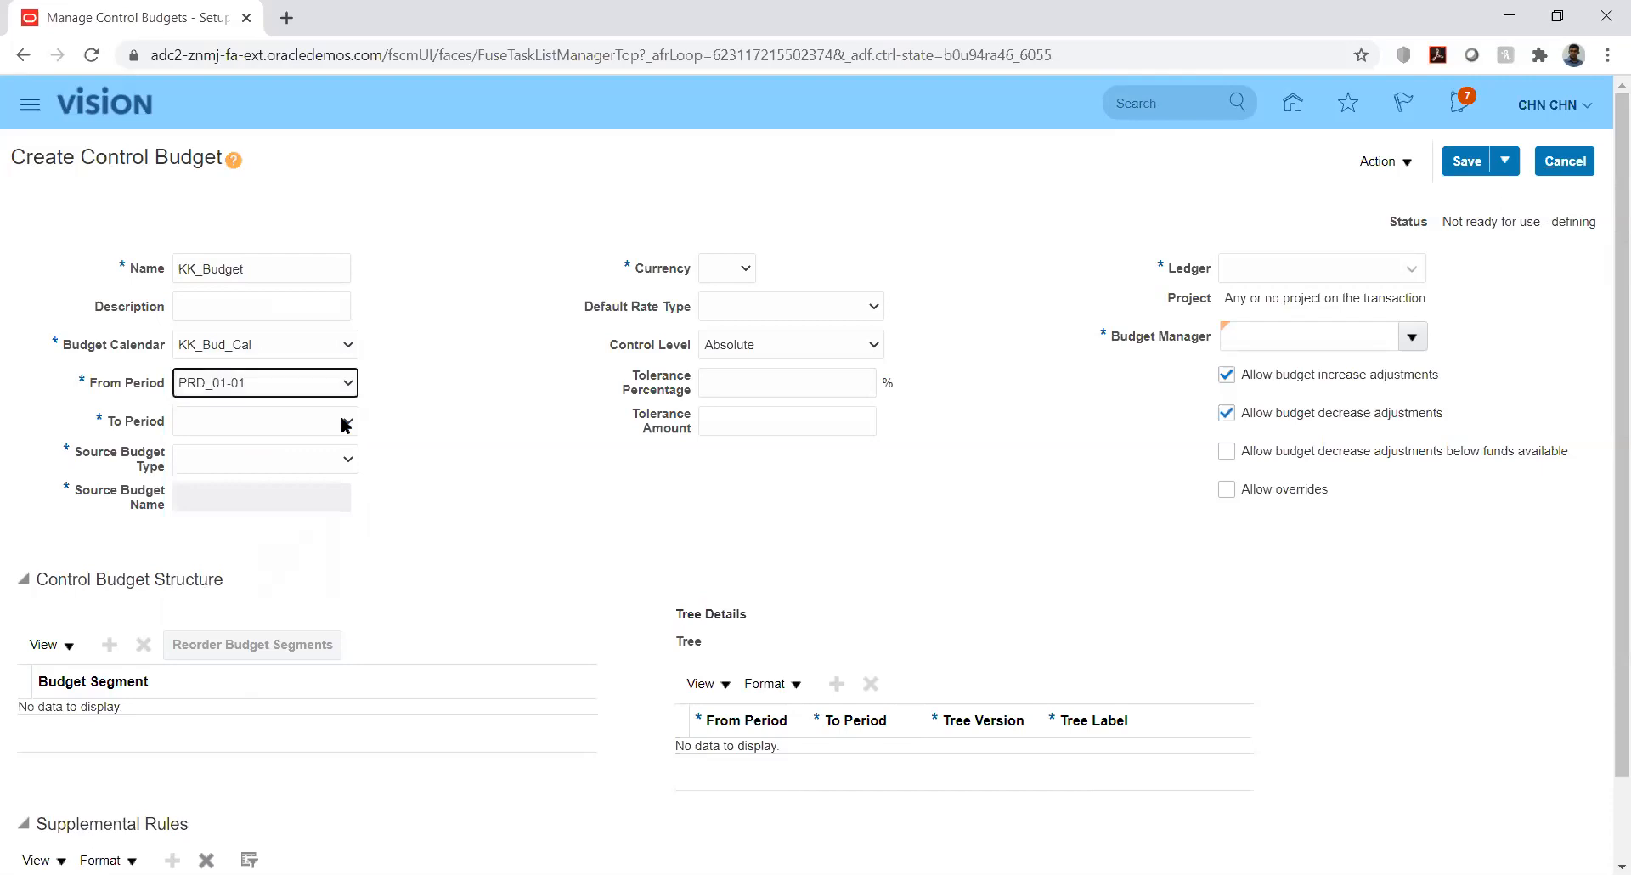
left_click(344, 423)
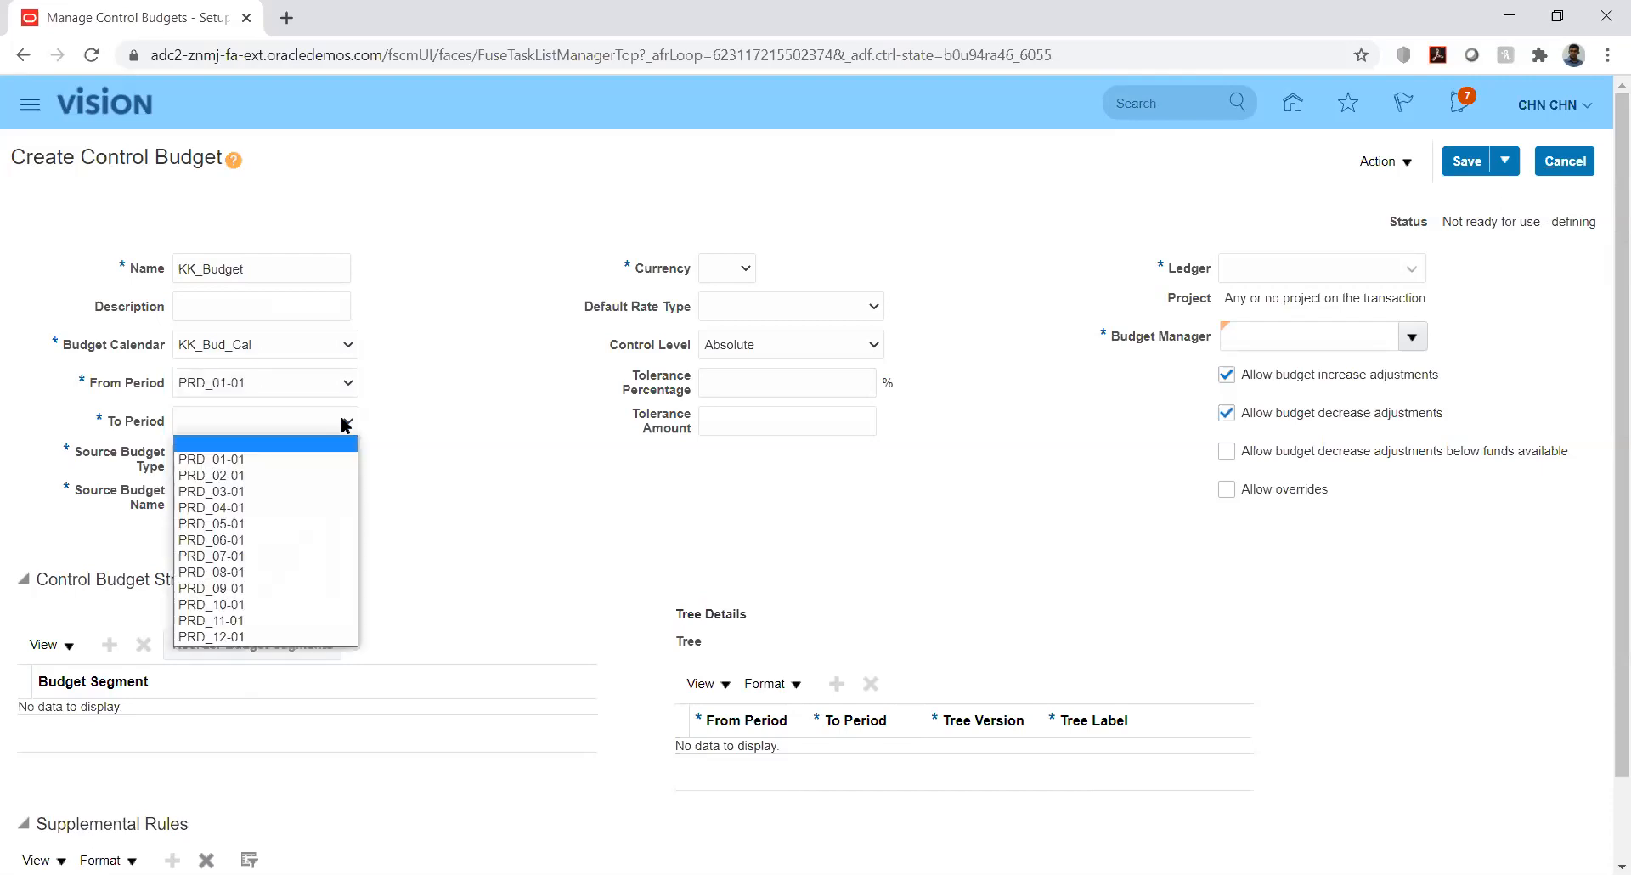
left_click(259, 636)
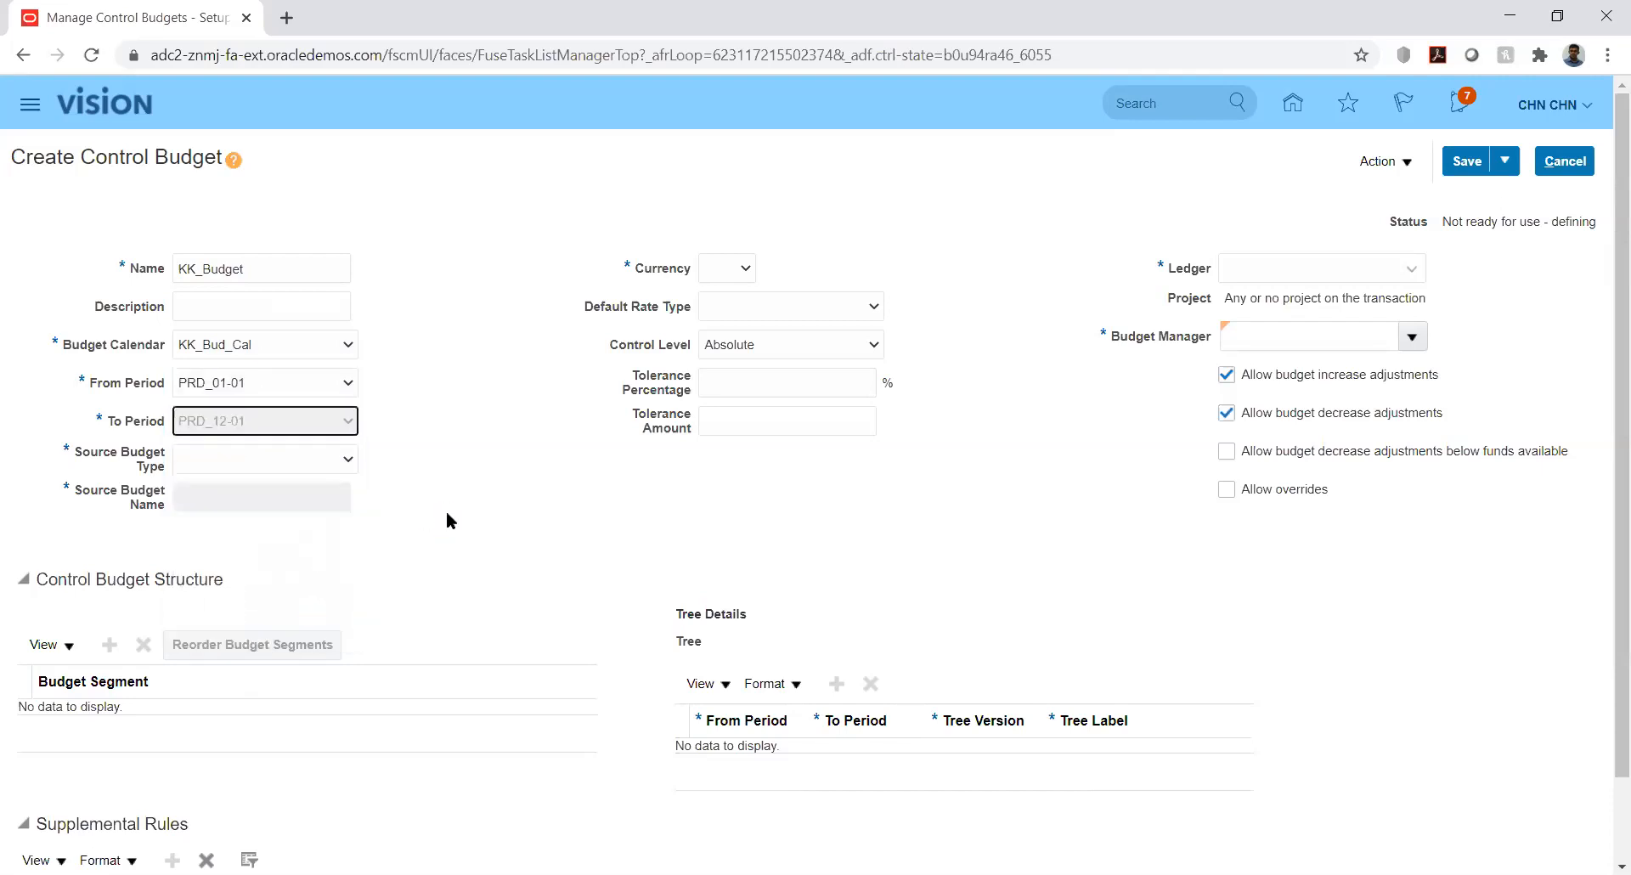
left_click(338, 461)
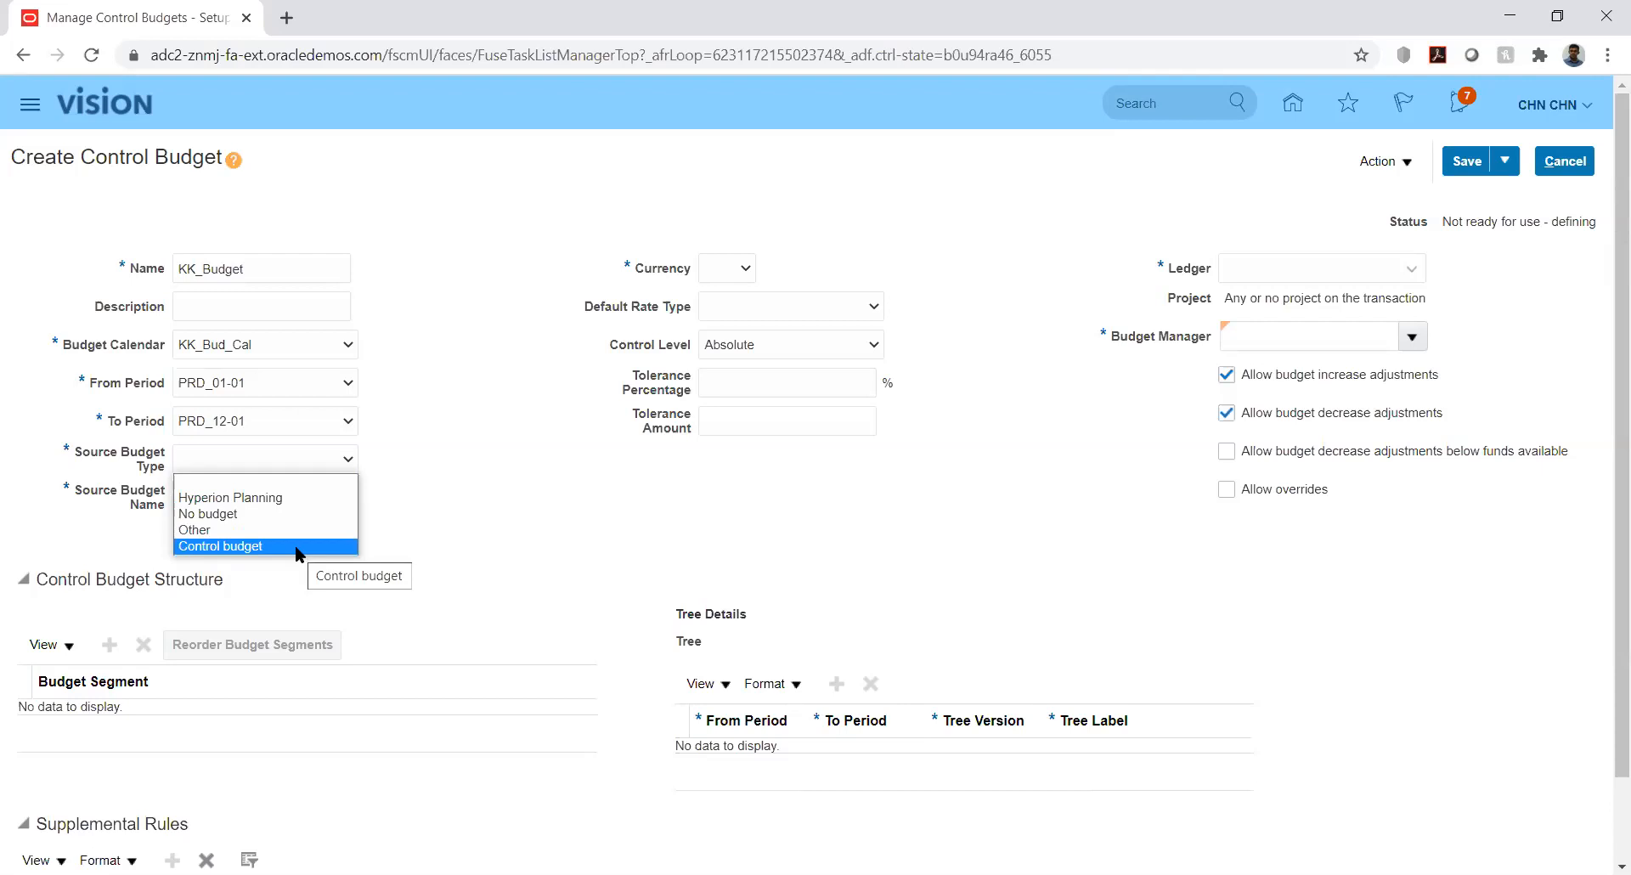
Choose Hyperion Planning as the source budget type
left_click(297, 498)
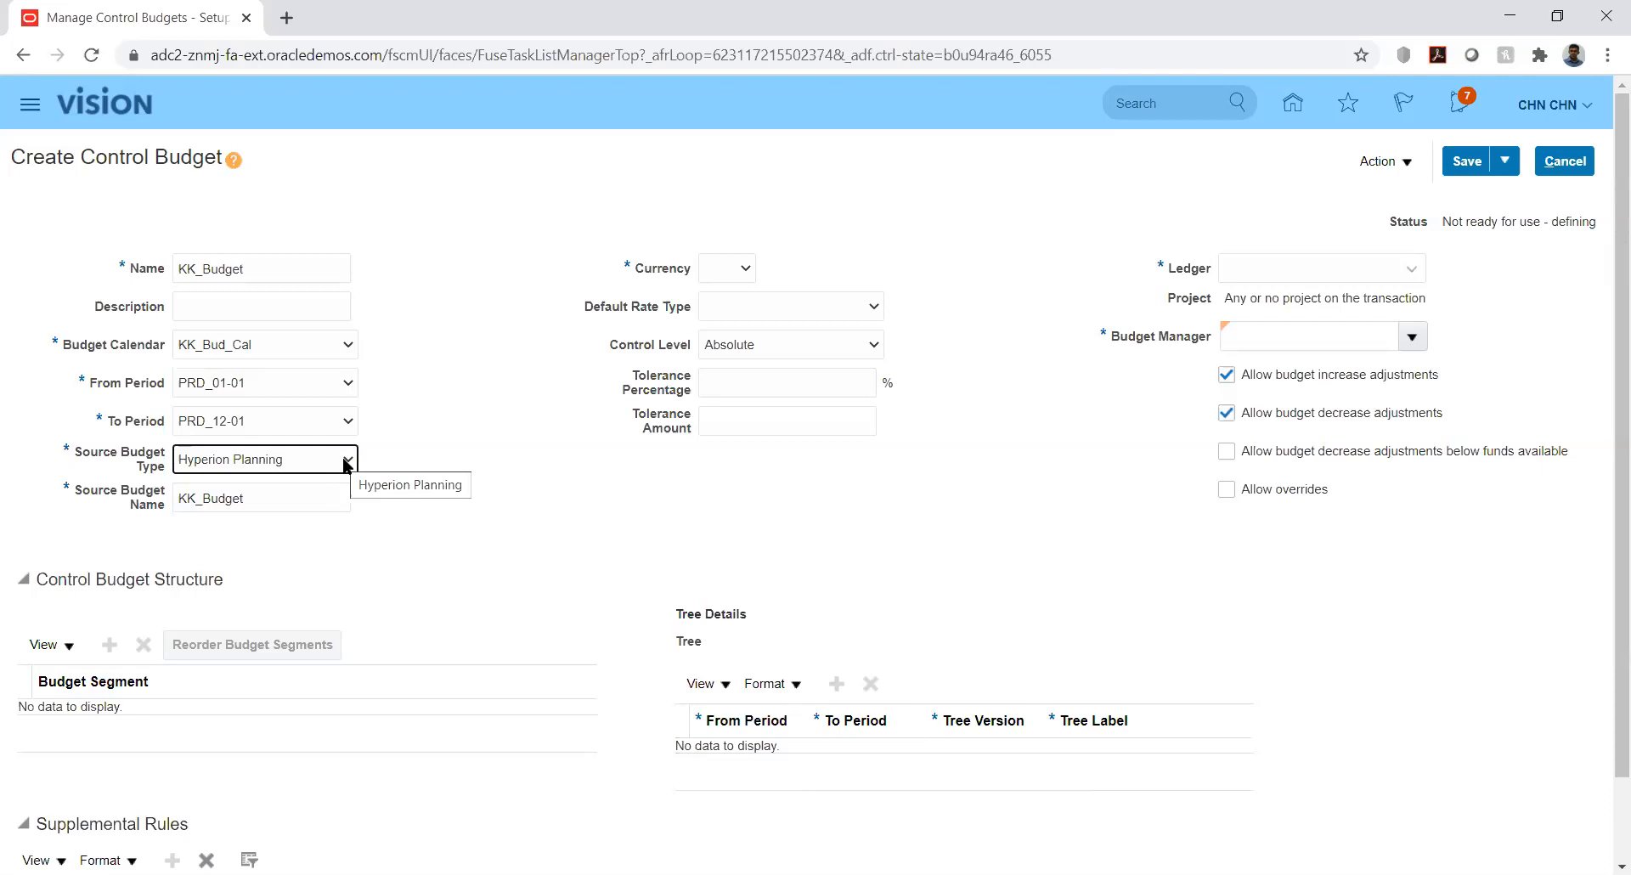
left_click(347, 463)
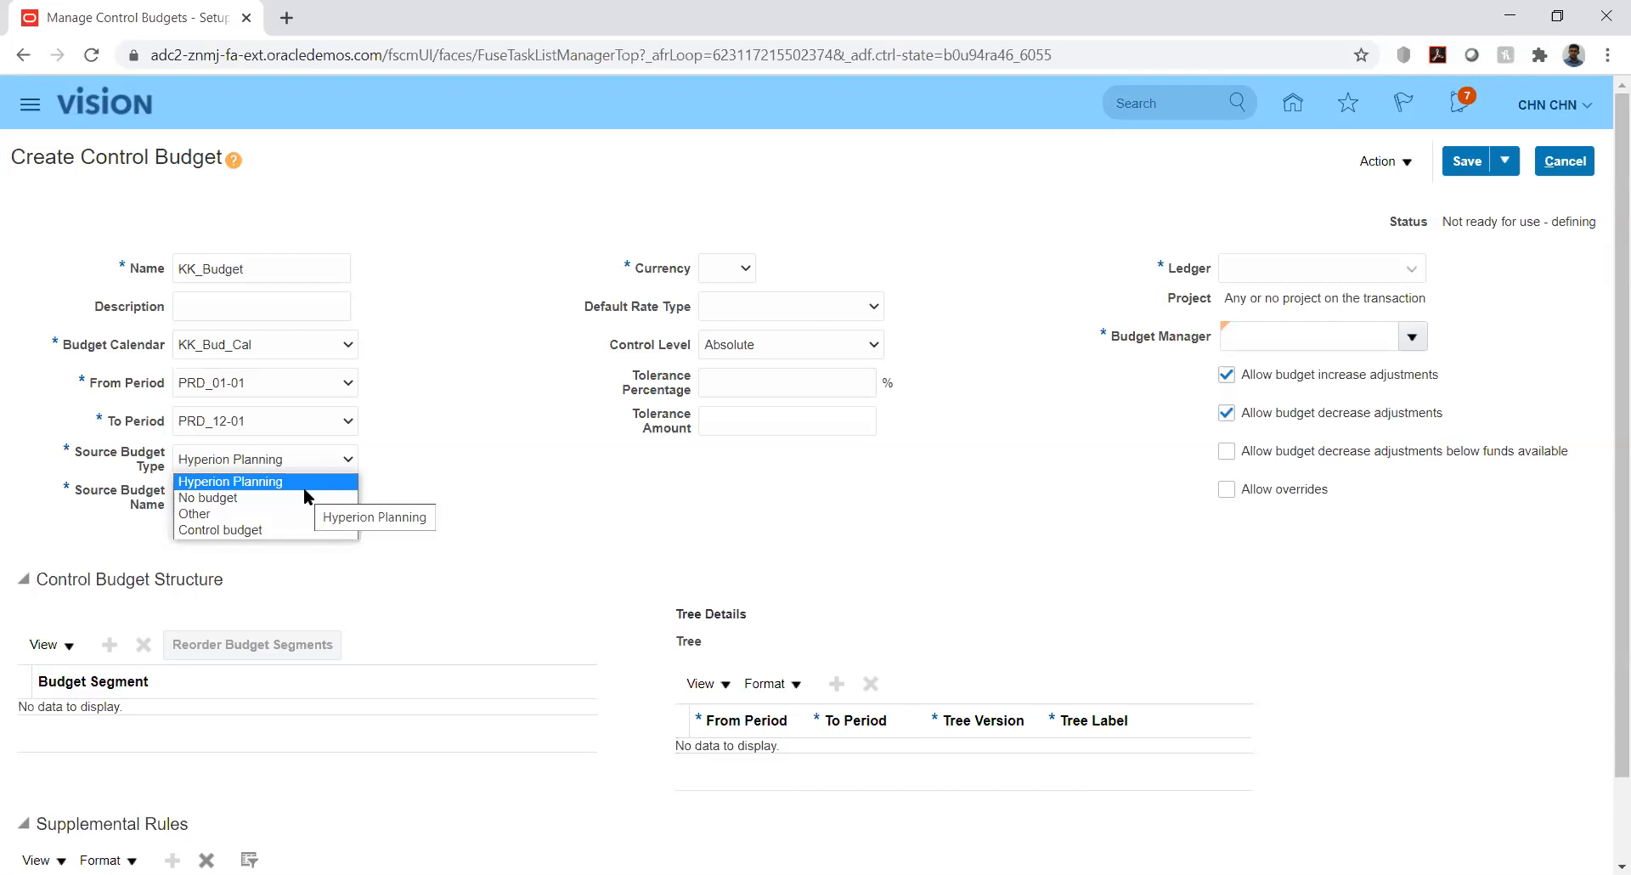
Try Control budget as the source budget type
left_click(263, 530)
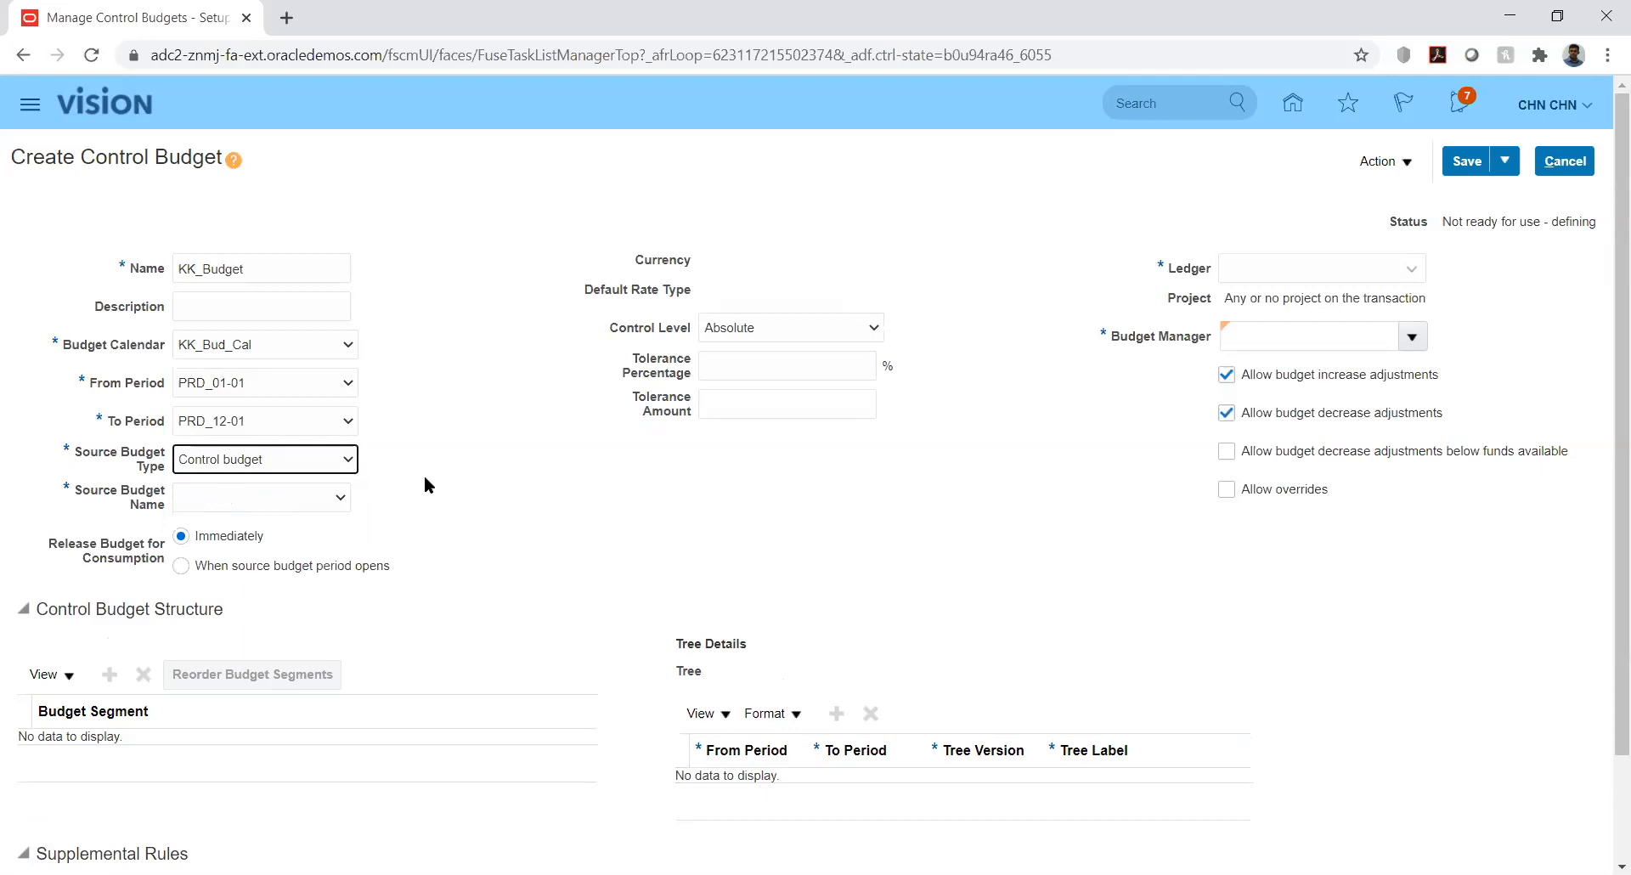
left_click(338, 462)
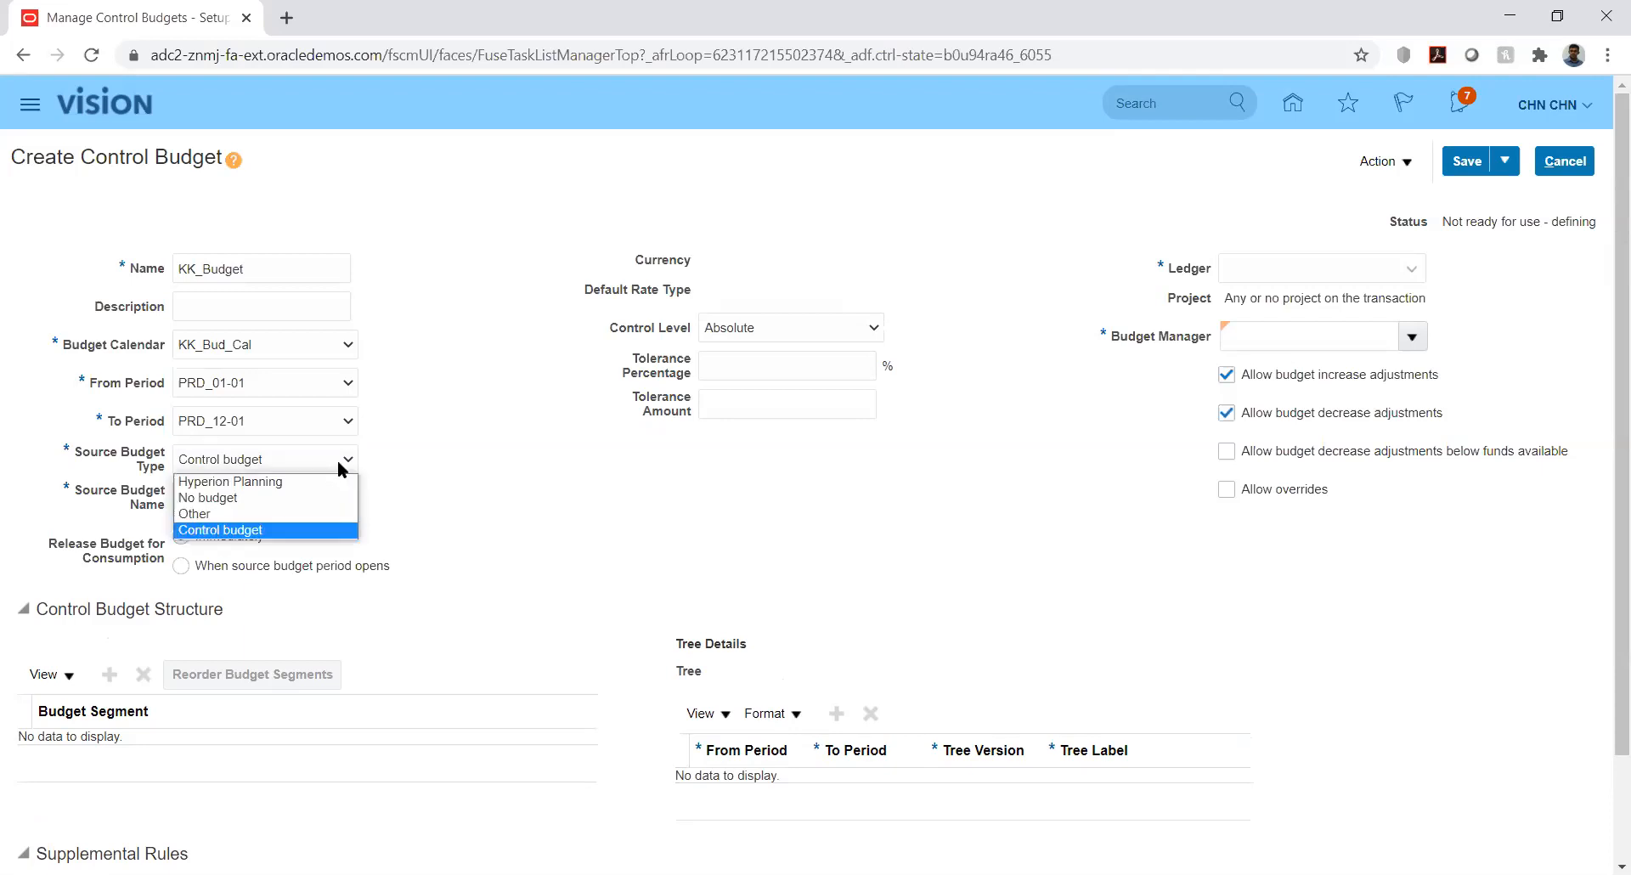
left_click(409, 459)
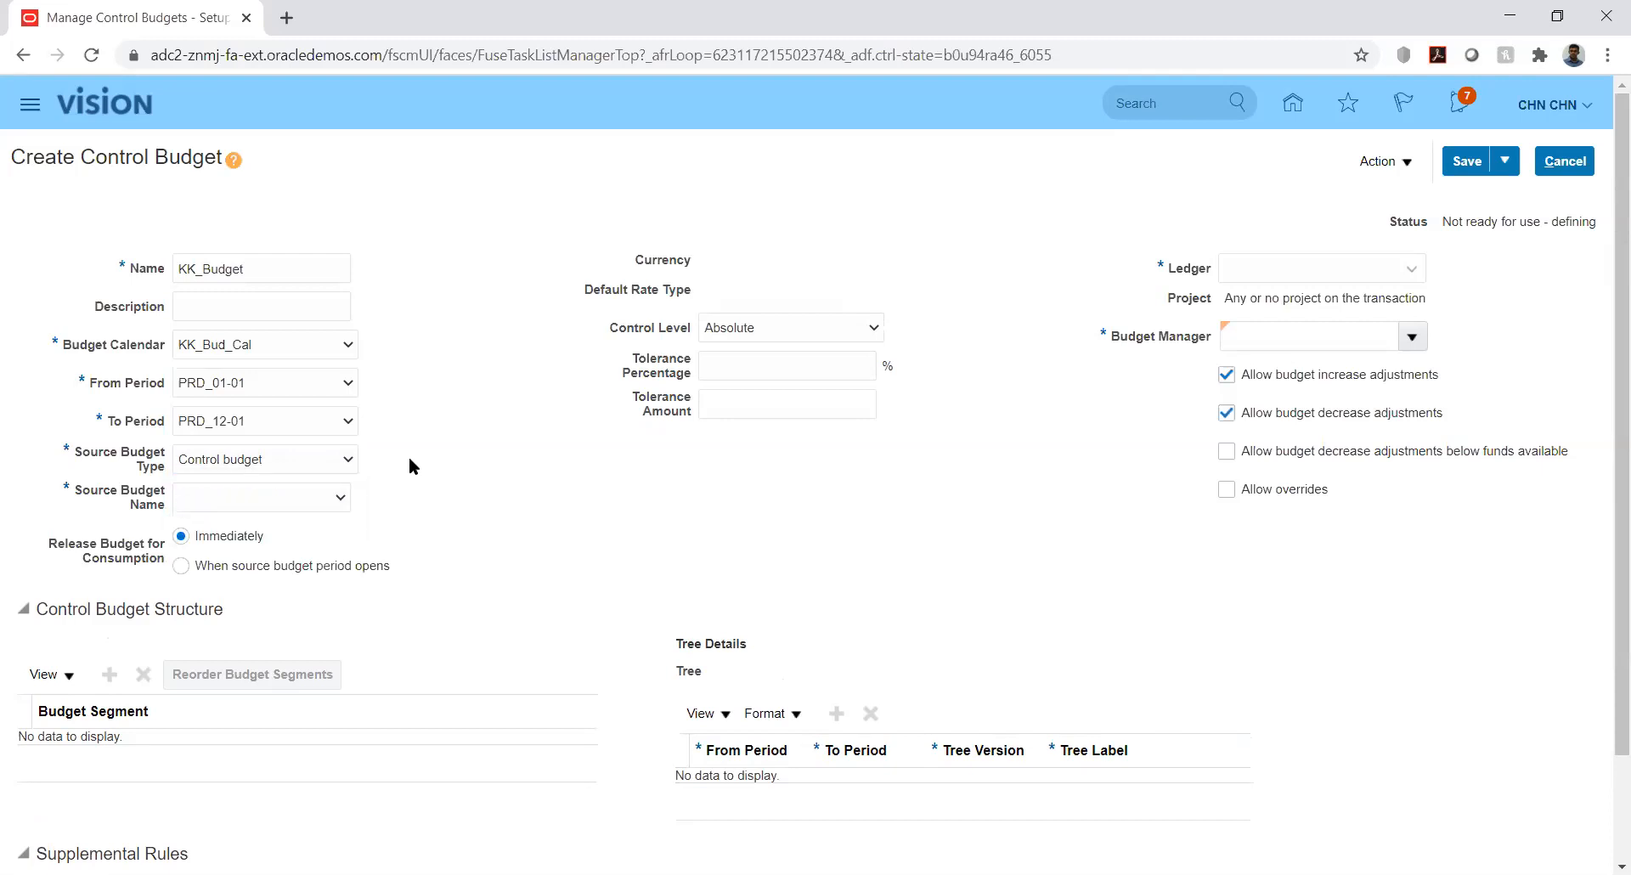
left_click(340, 461)
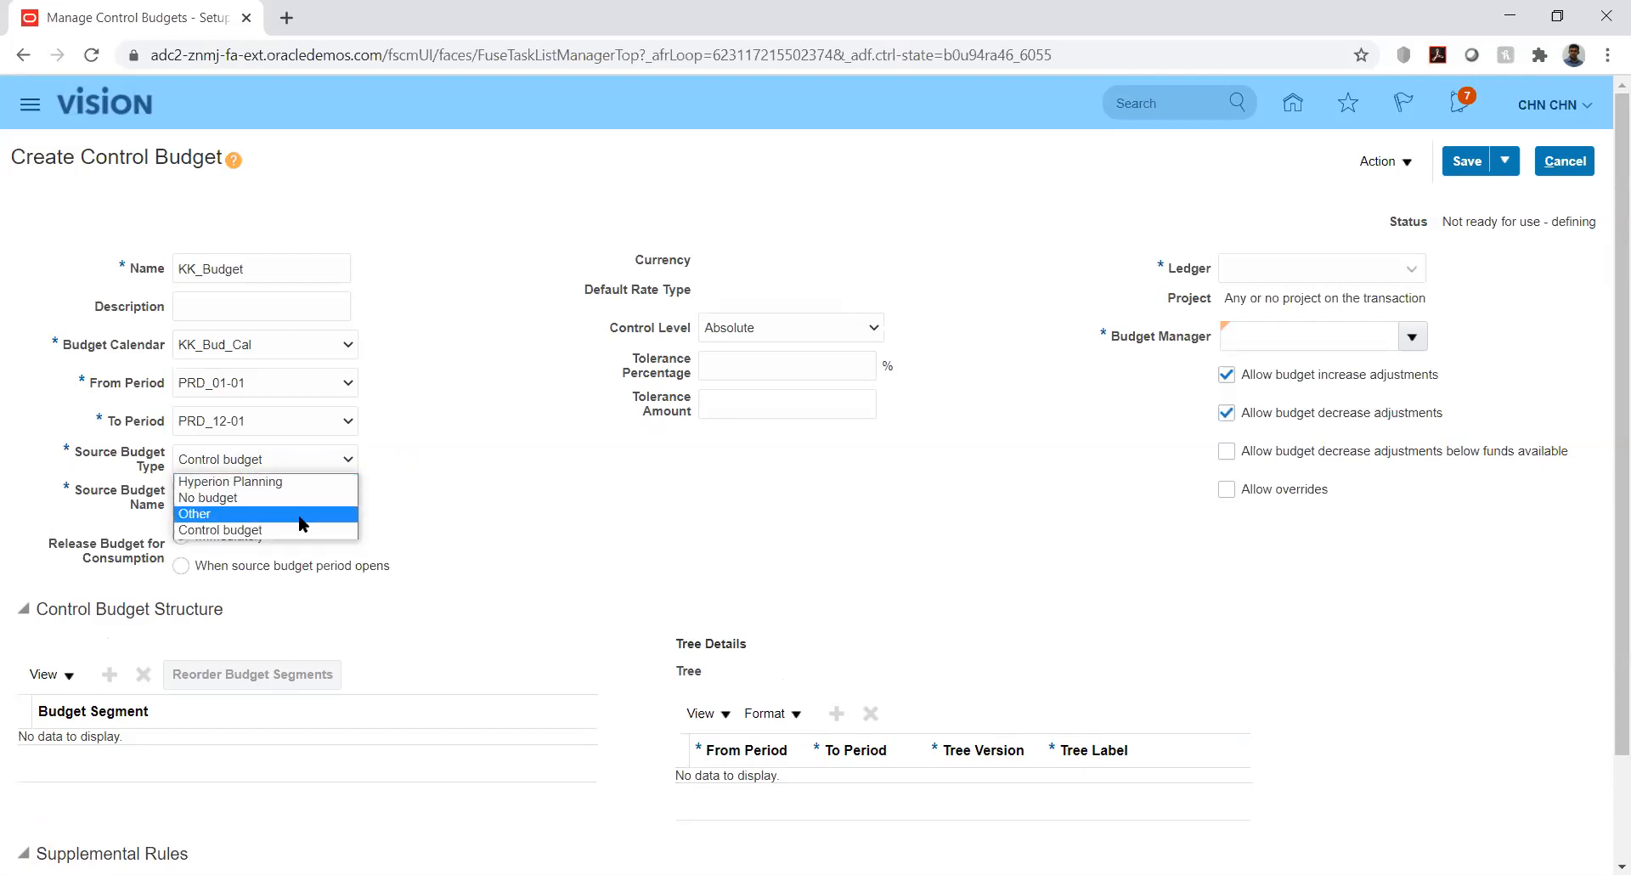
left_click(431, 522)
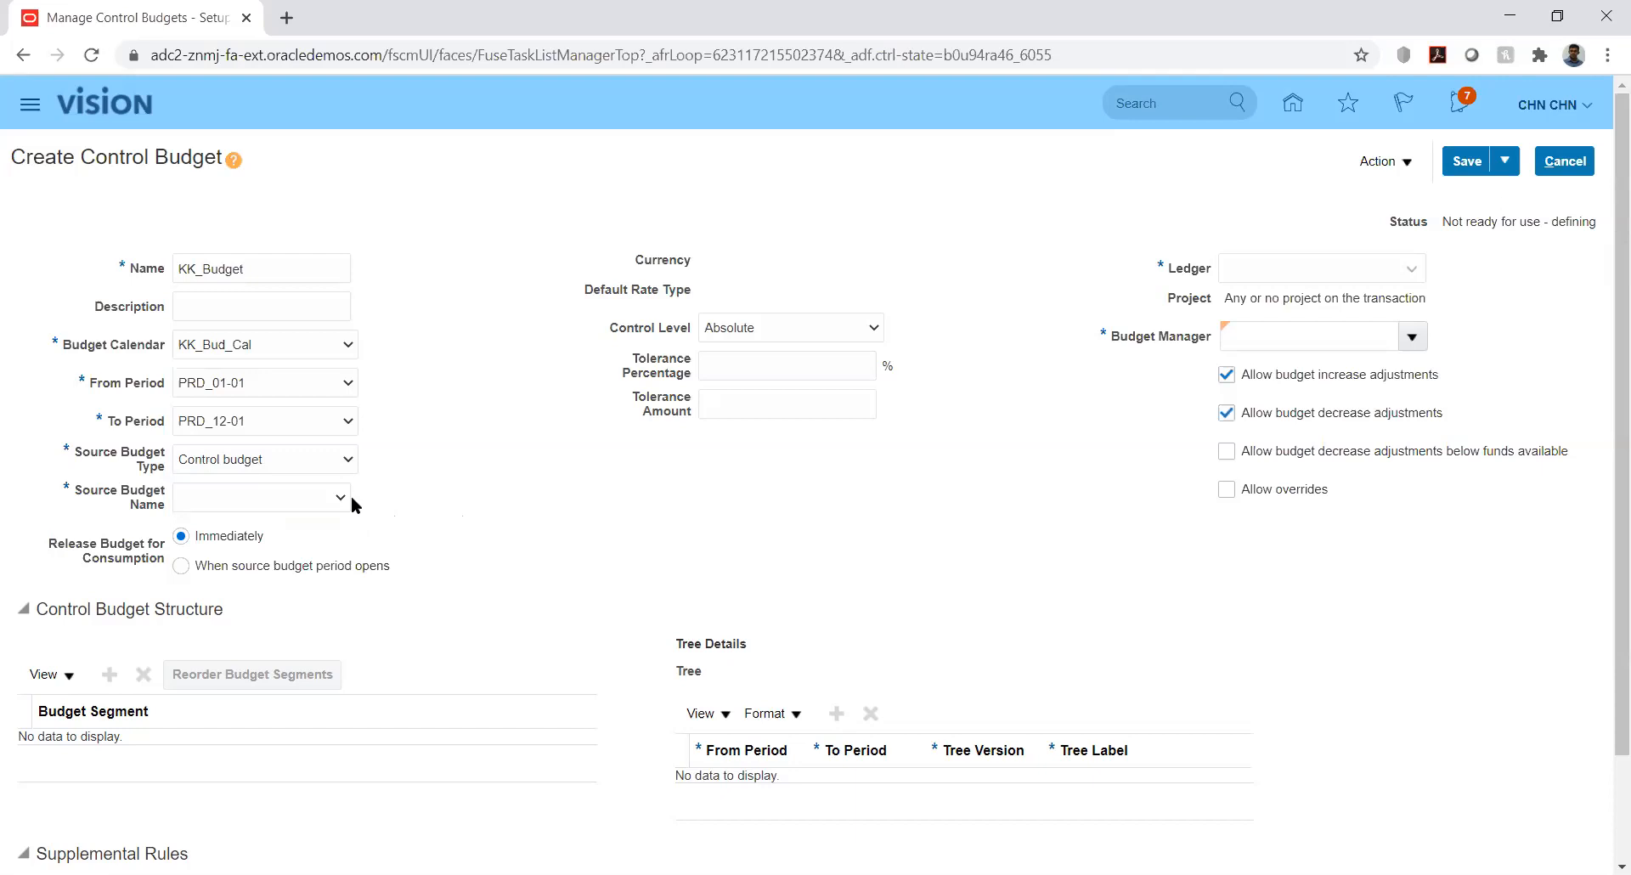
Review the source budget names, then switch the source budget type to Other
left_click(324, 505)
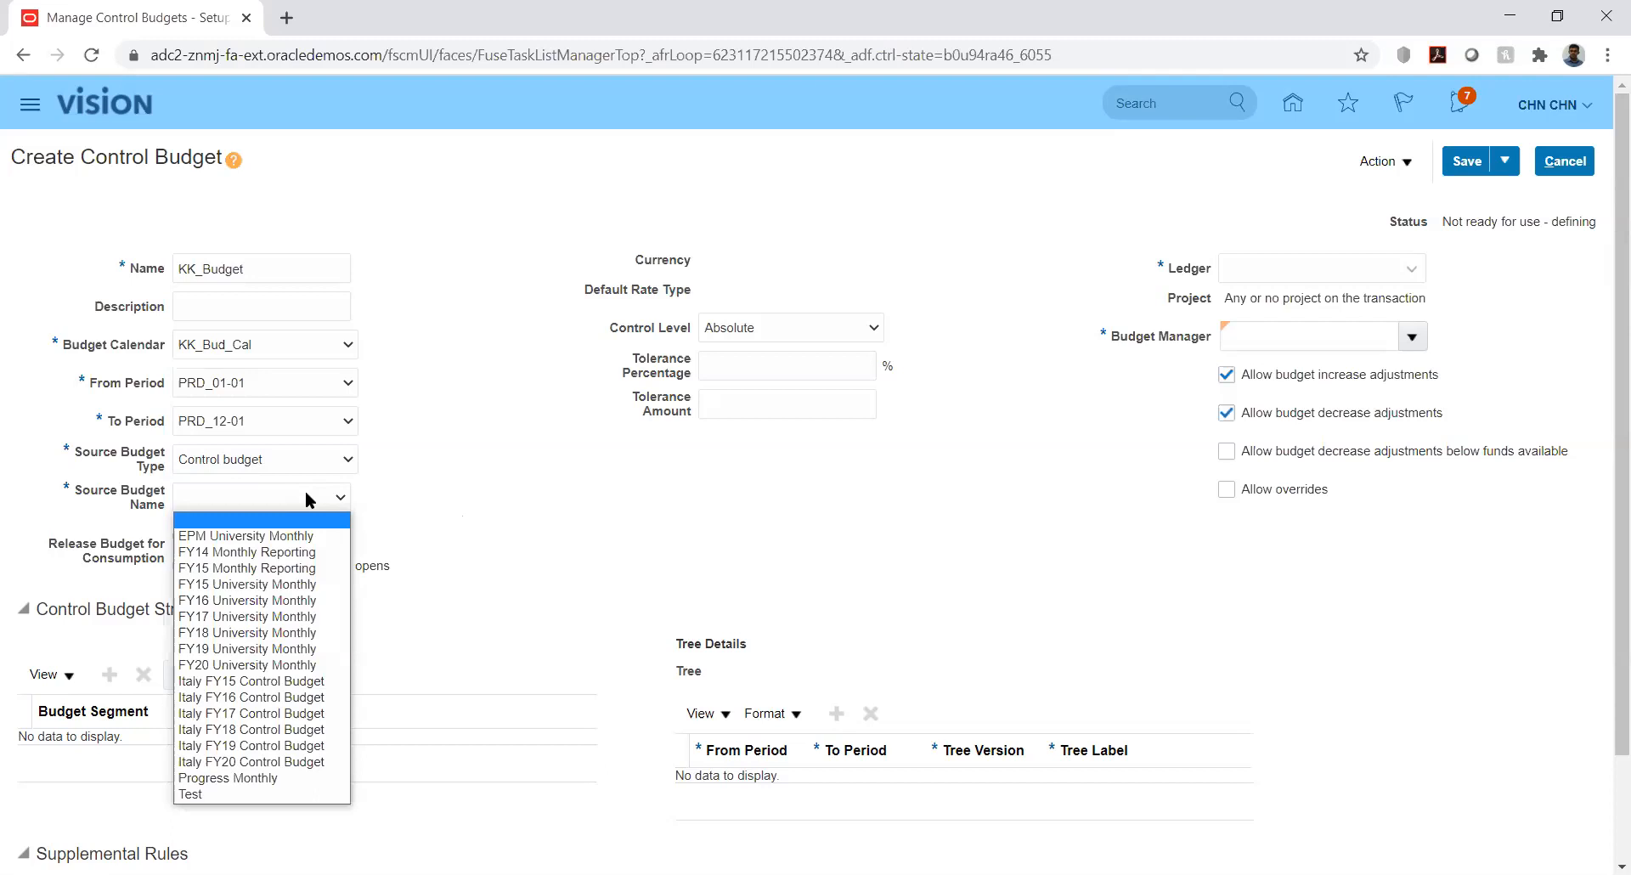
left_click(385, 480)
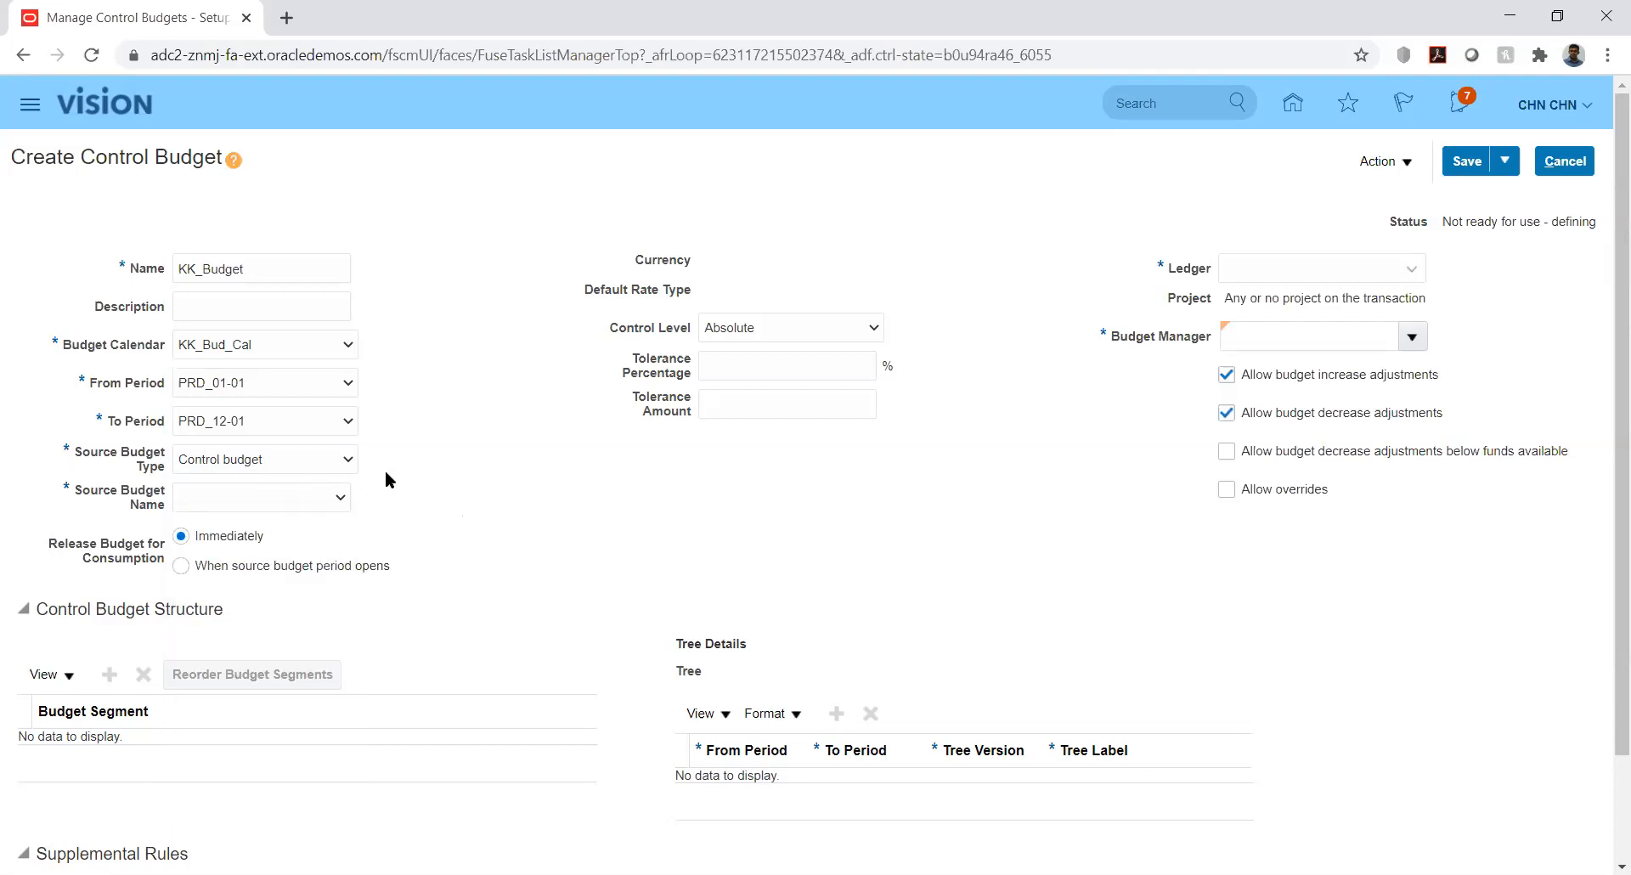
left_click(322, 450)
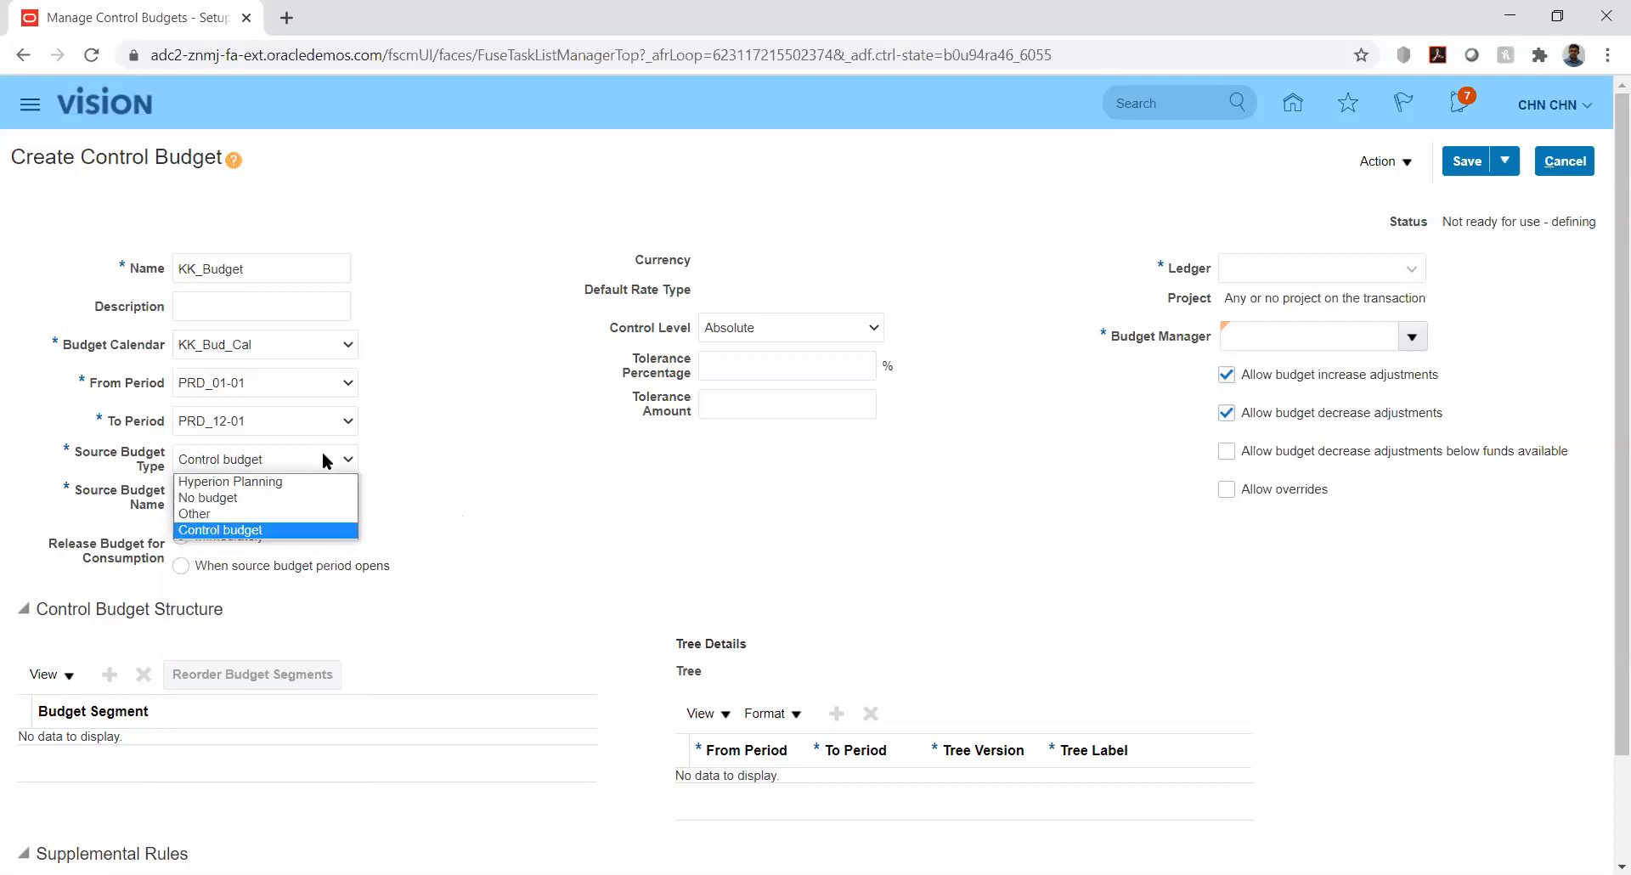
left_click(290, 515)
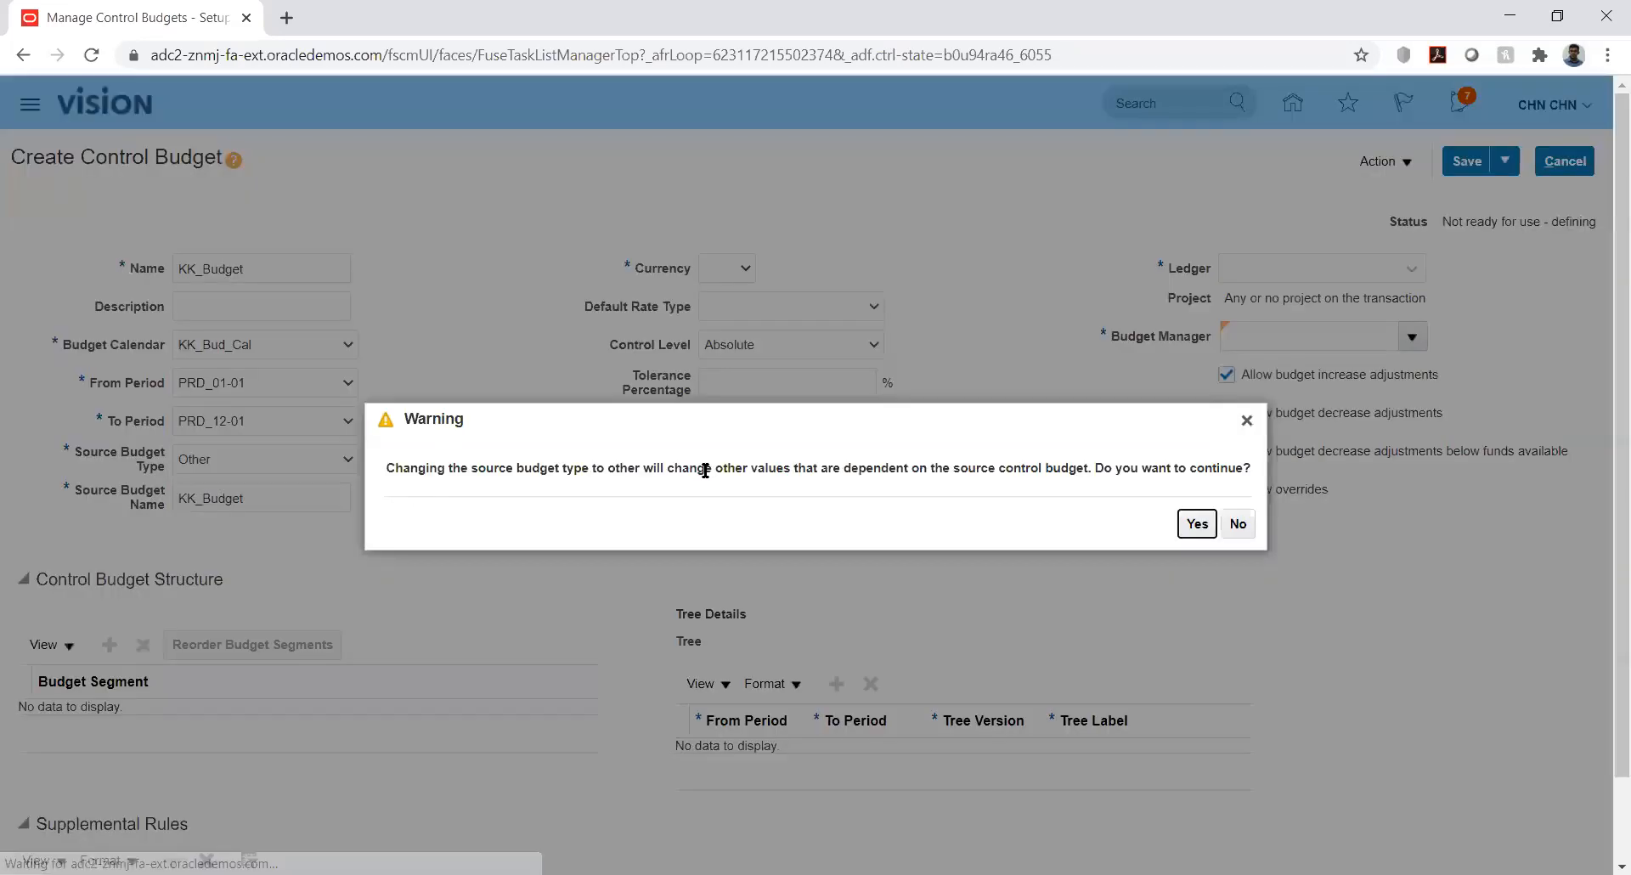
Confirm the source budget type warning and set the currency to USD - US Dollar
left_click(1196, 524)
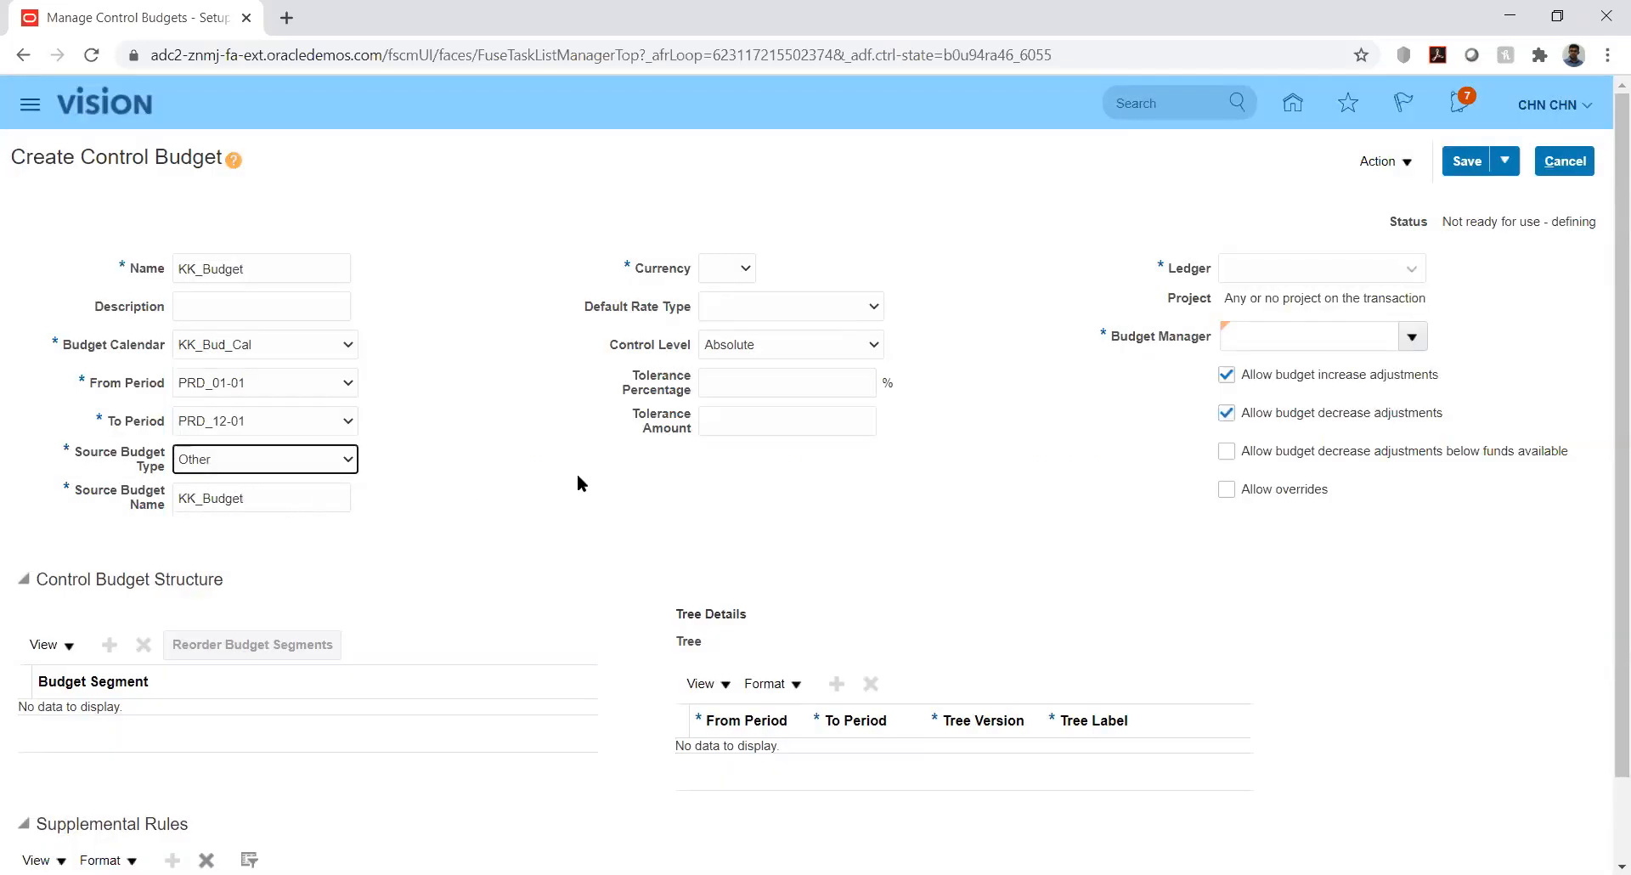
left_click(508, 447)
left_click(722, 267)
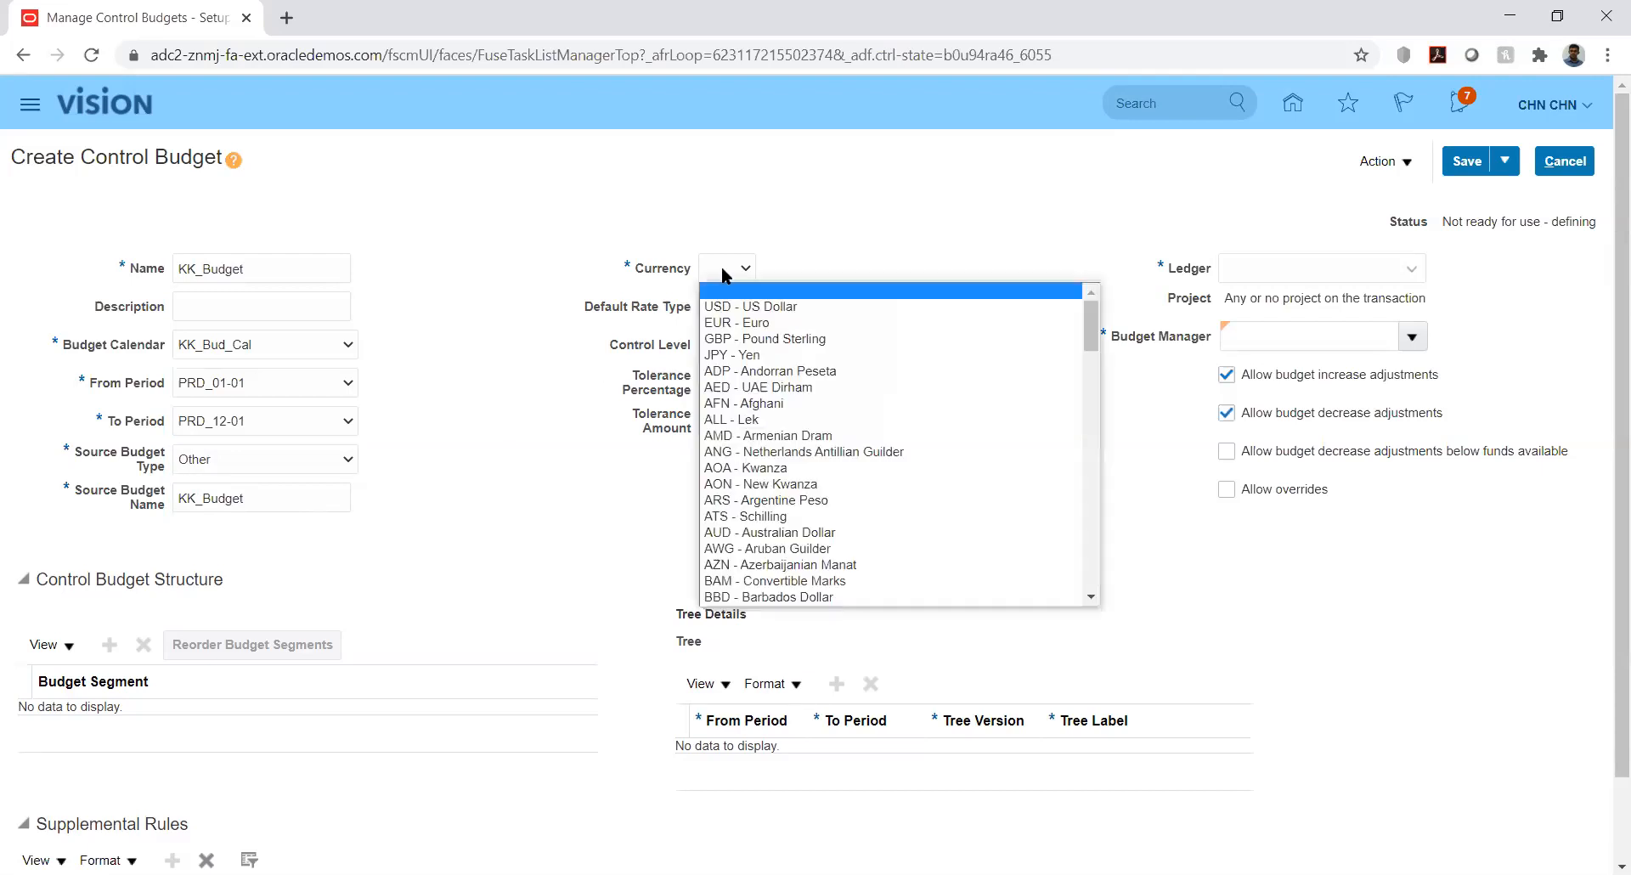
left_click(724, 309)
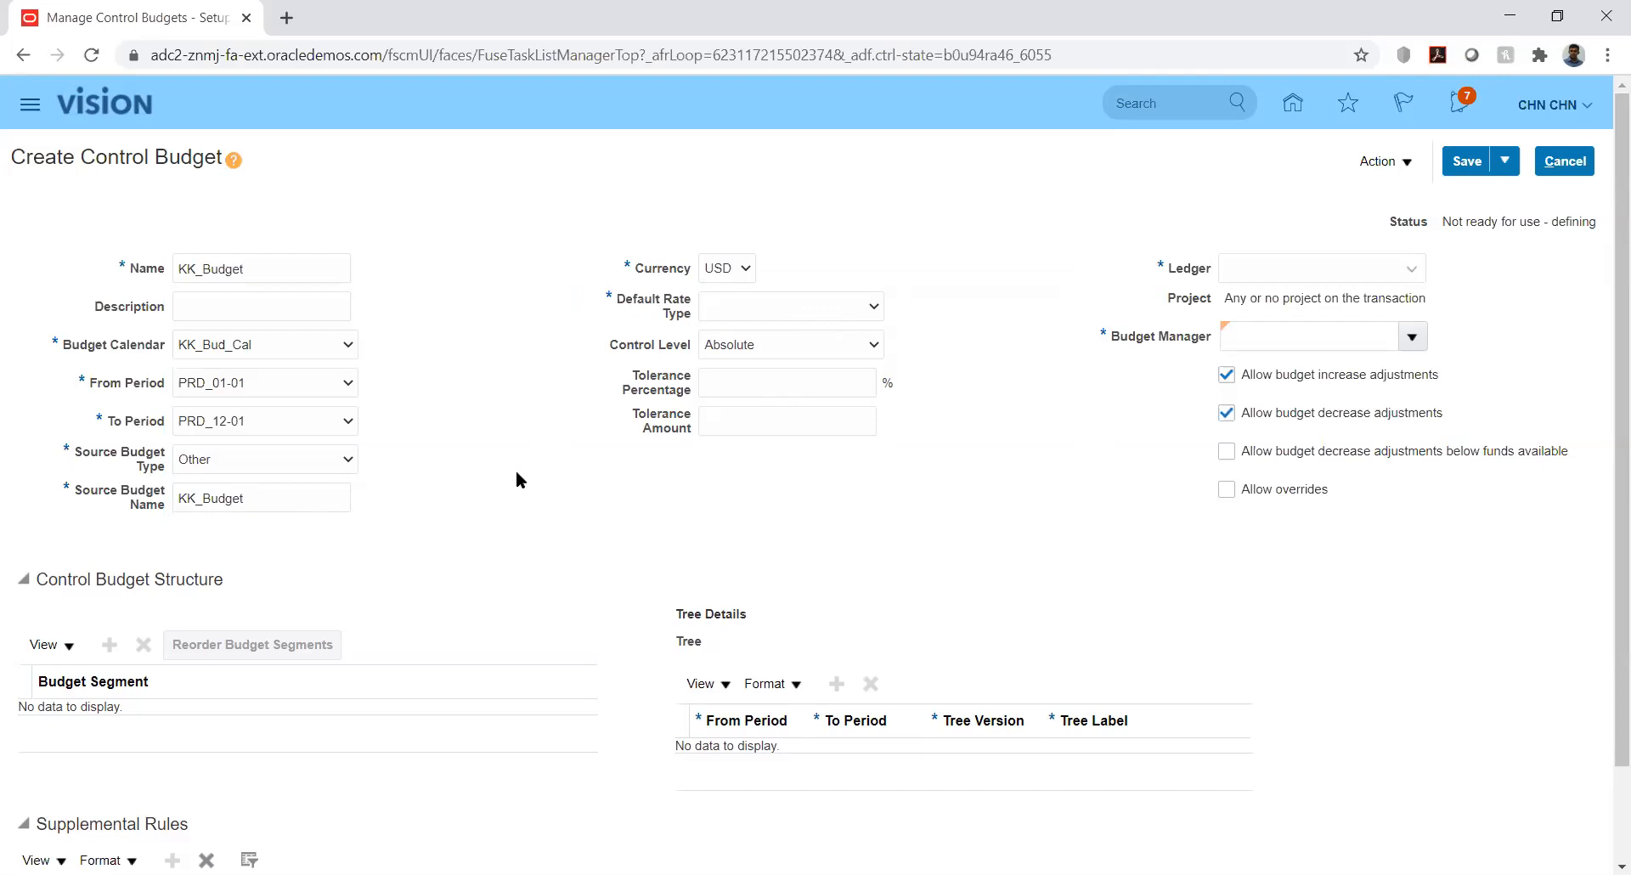
Keep source budget type Other and set the default rate type to Corporate
left_click(307, 466)
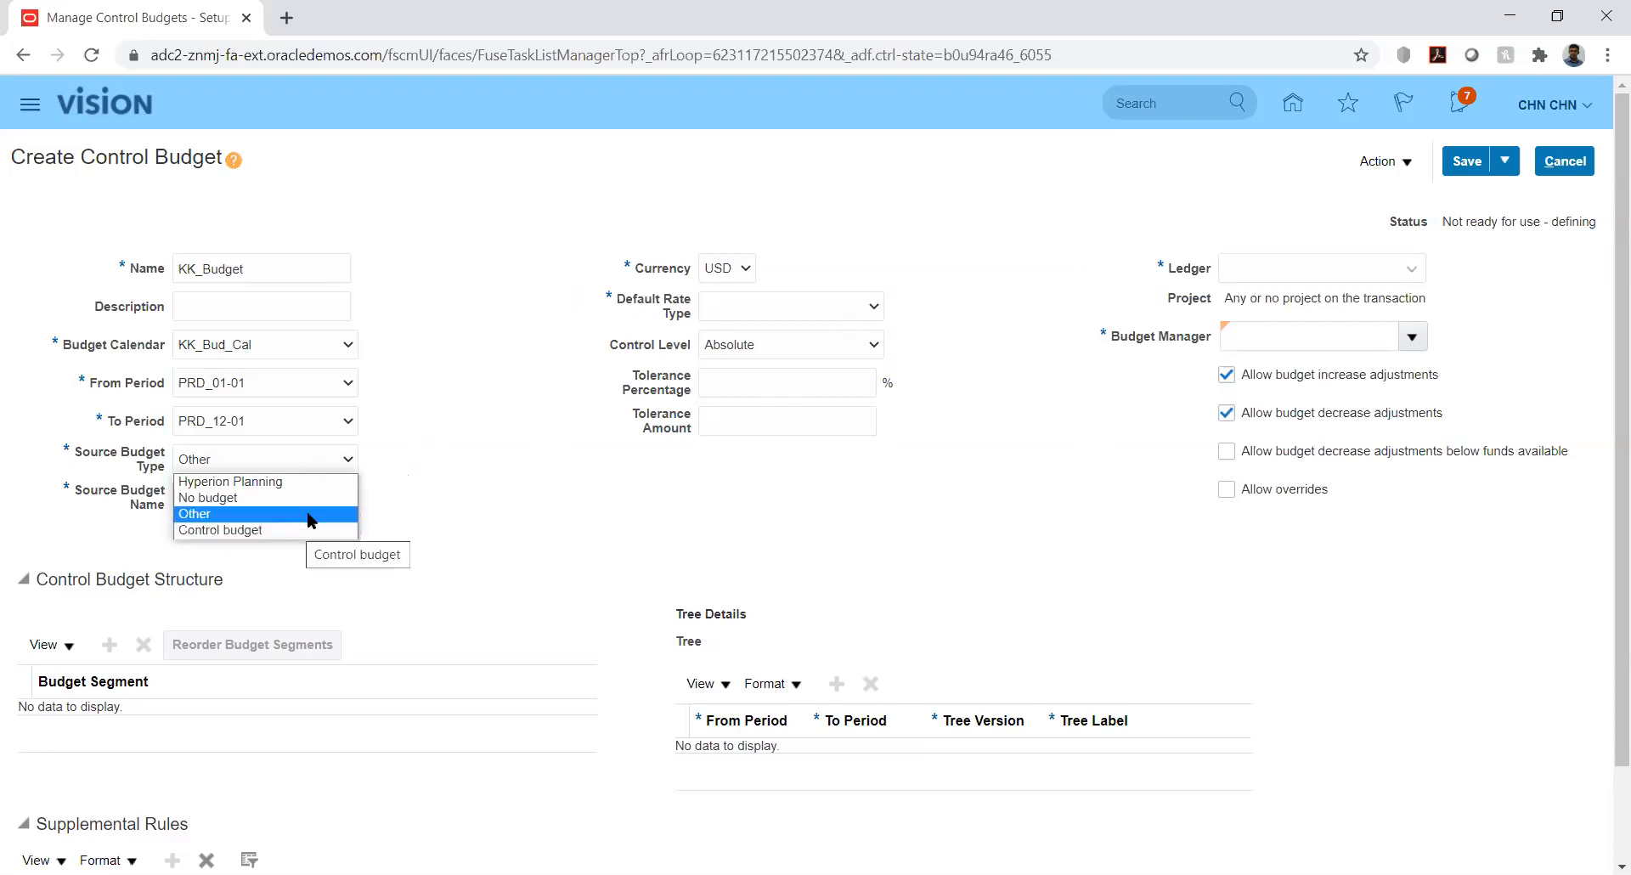
left_click(499, 384)
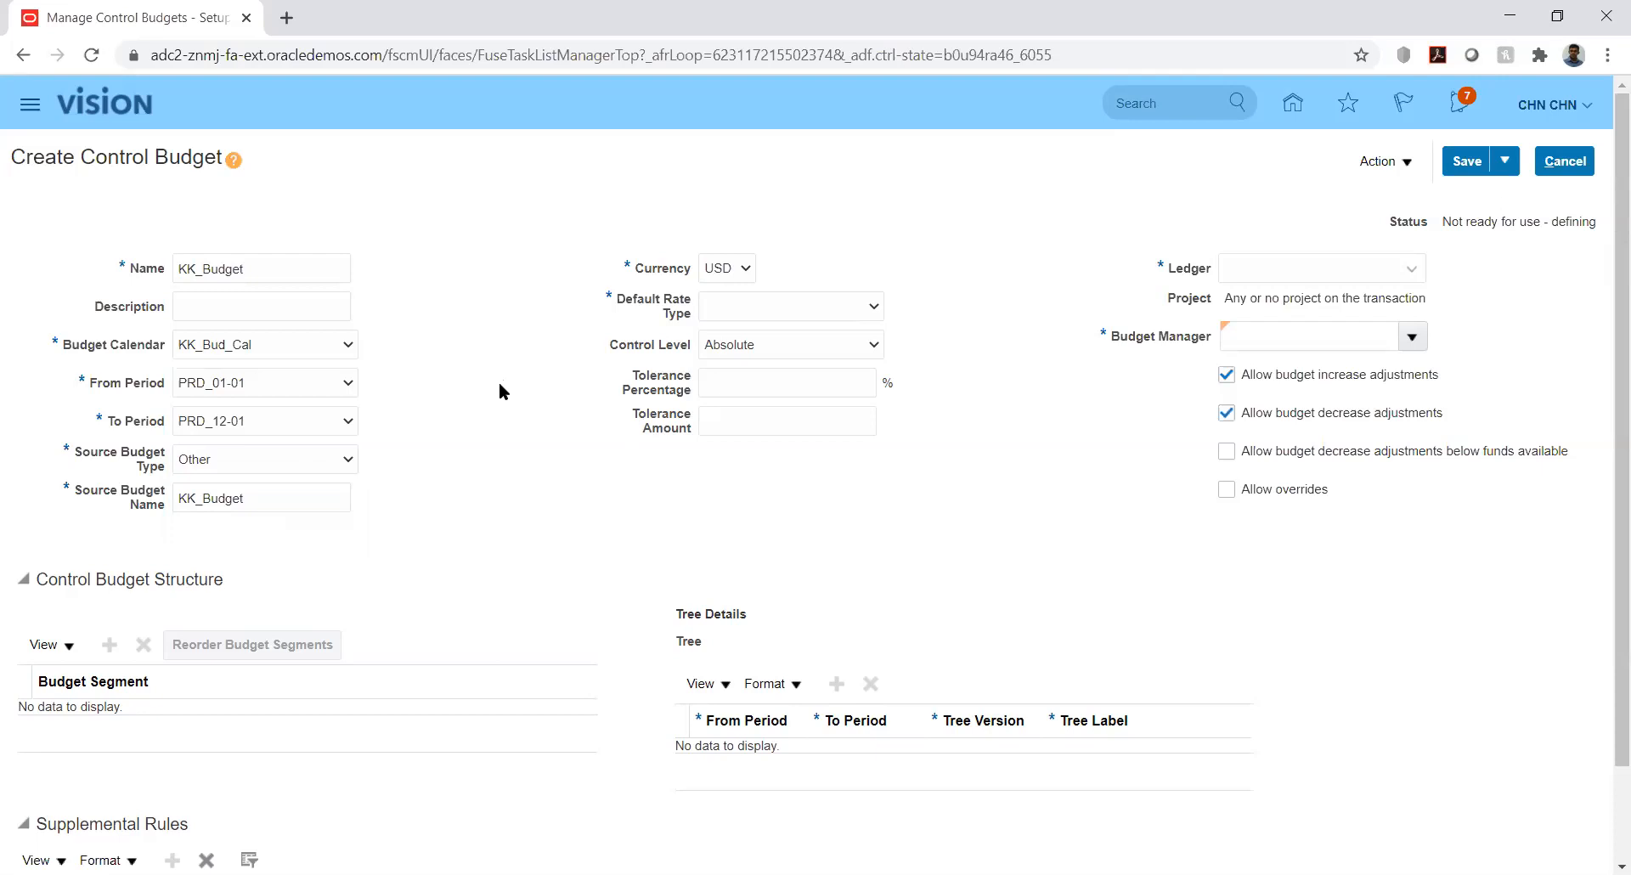
left_click(804, 307)
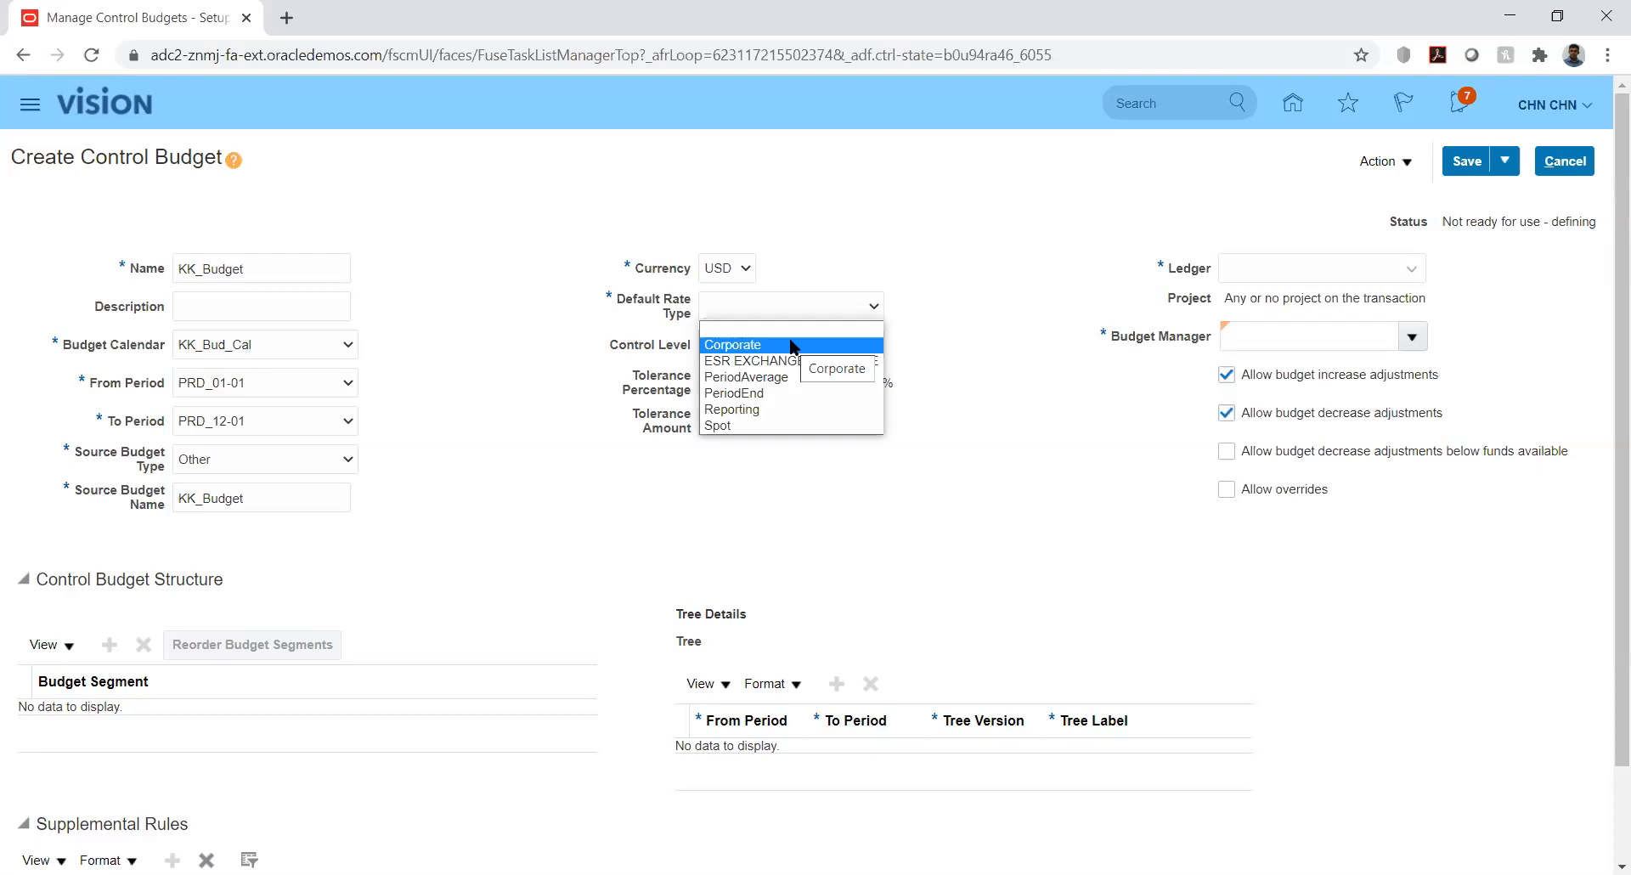
left_click(790, 344)
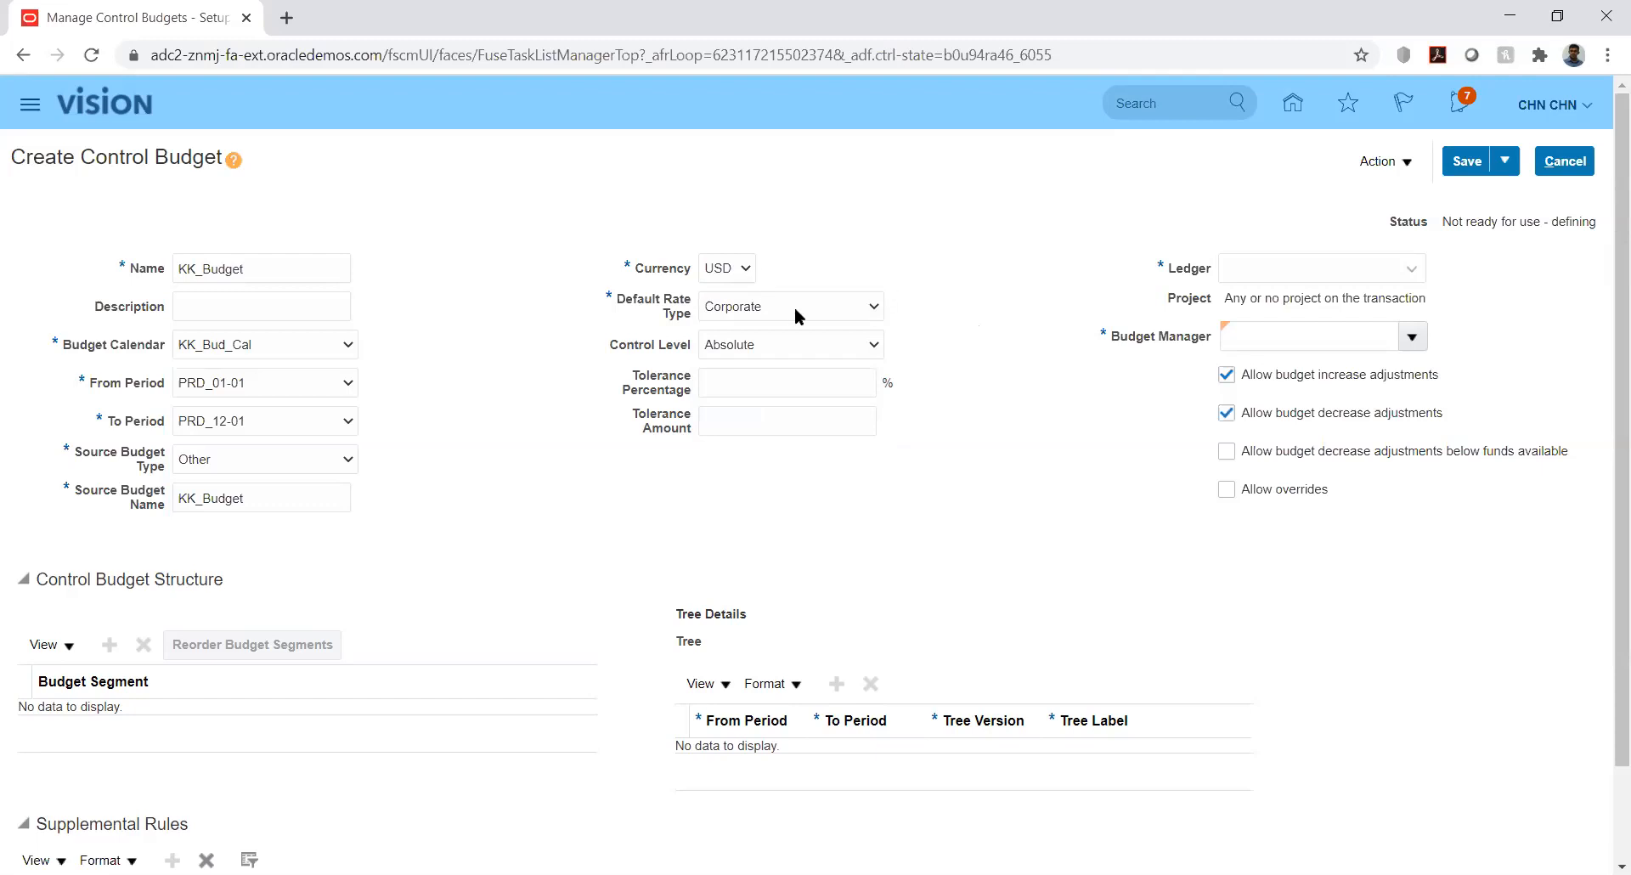
left_click(849, 347)
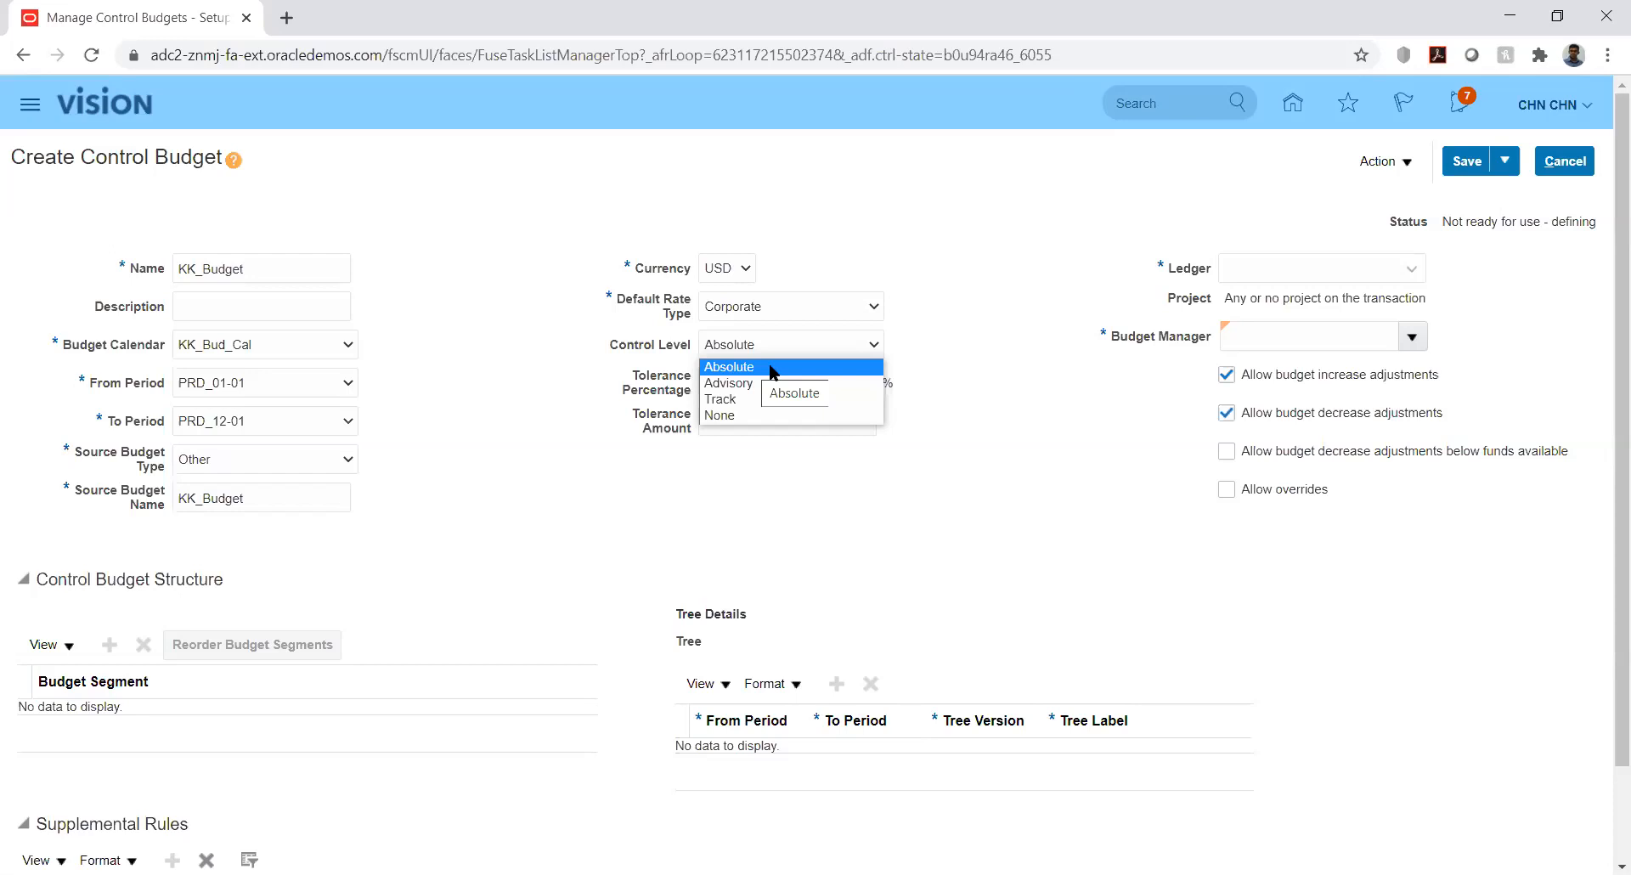
Select Absolute as the control level
left_click(772, 368)
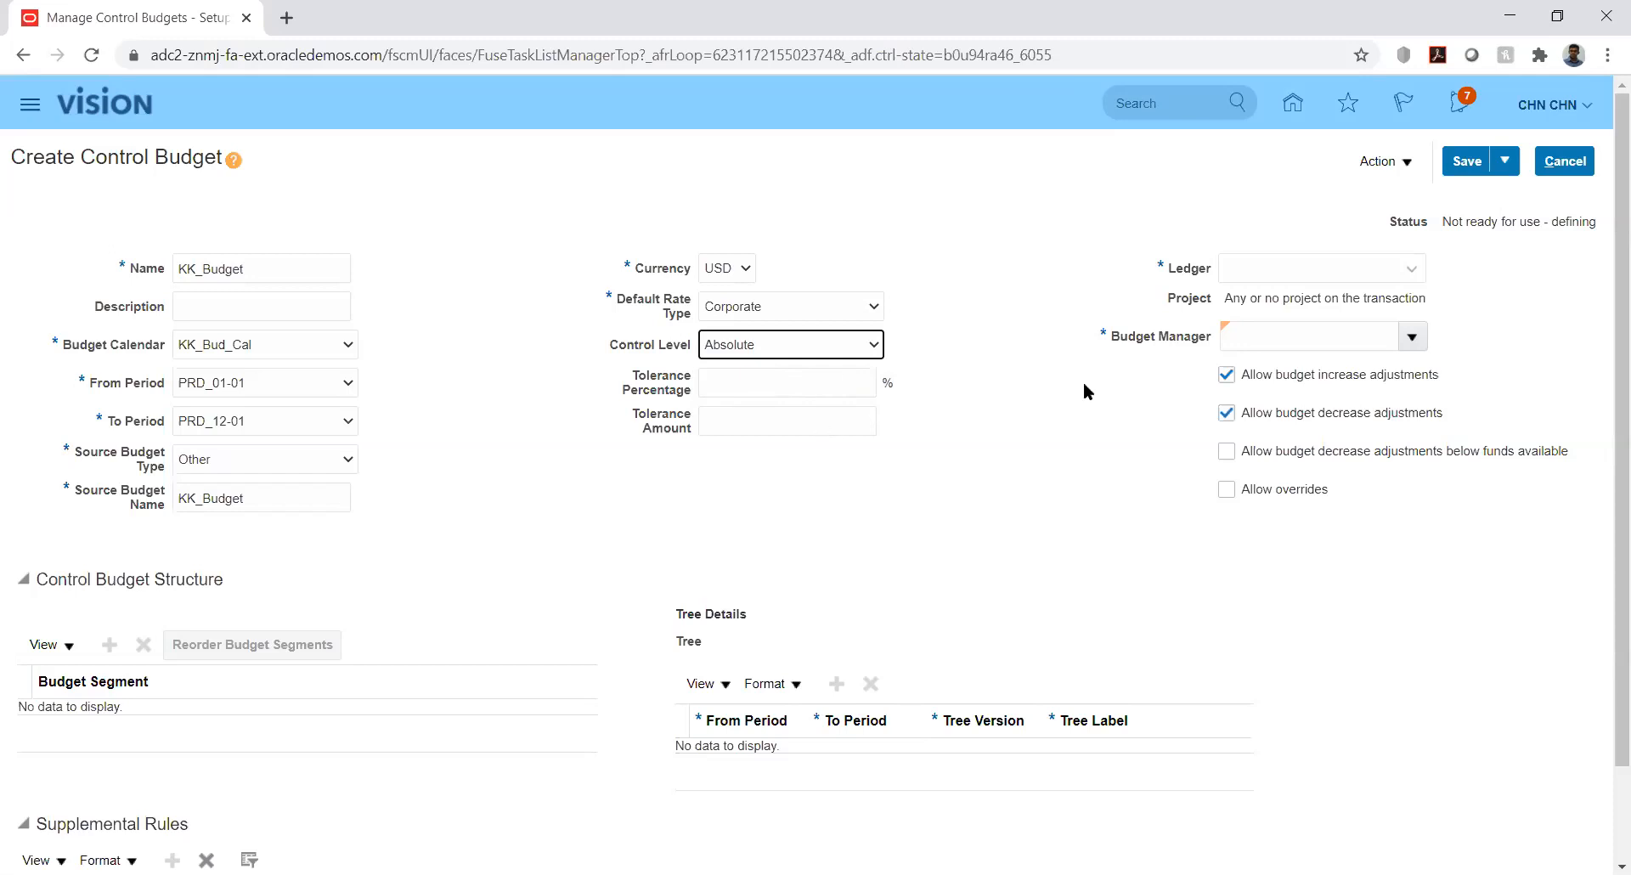
Assign KK_Budget to ledger KK_Ledger and reconfirm control level Absolute
left_click(1411, 272)
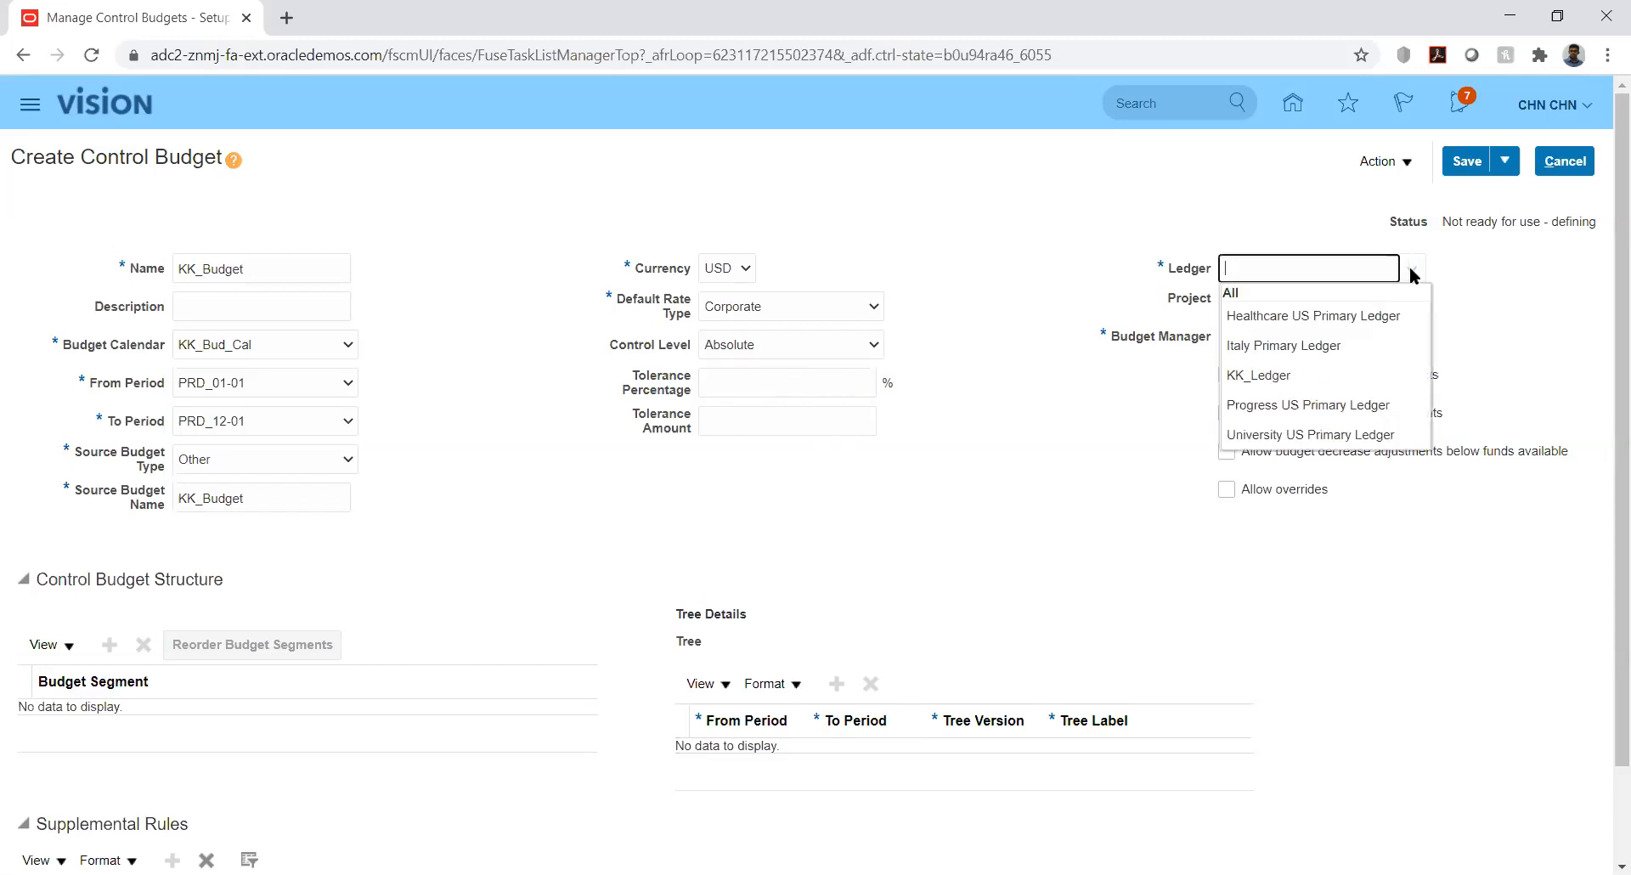
left_click(1272, 376)
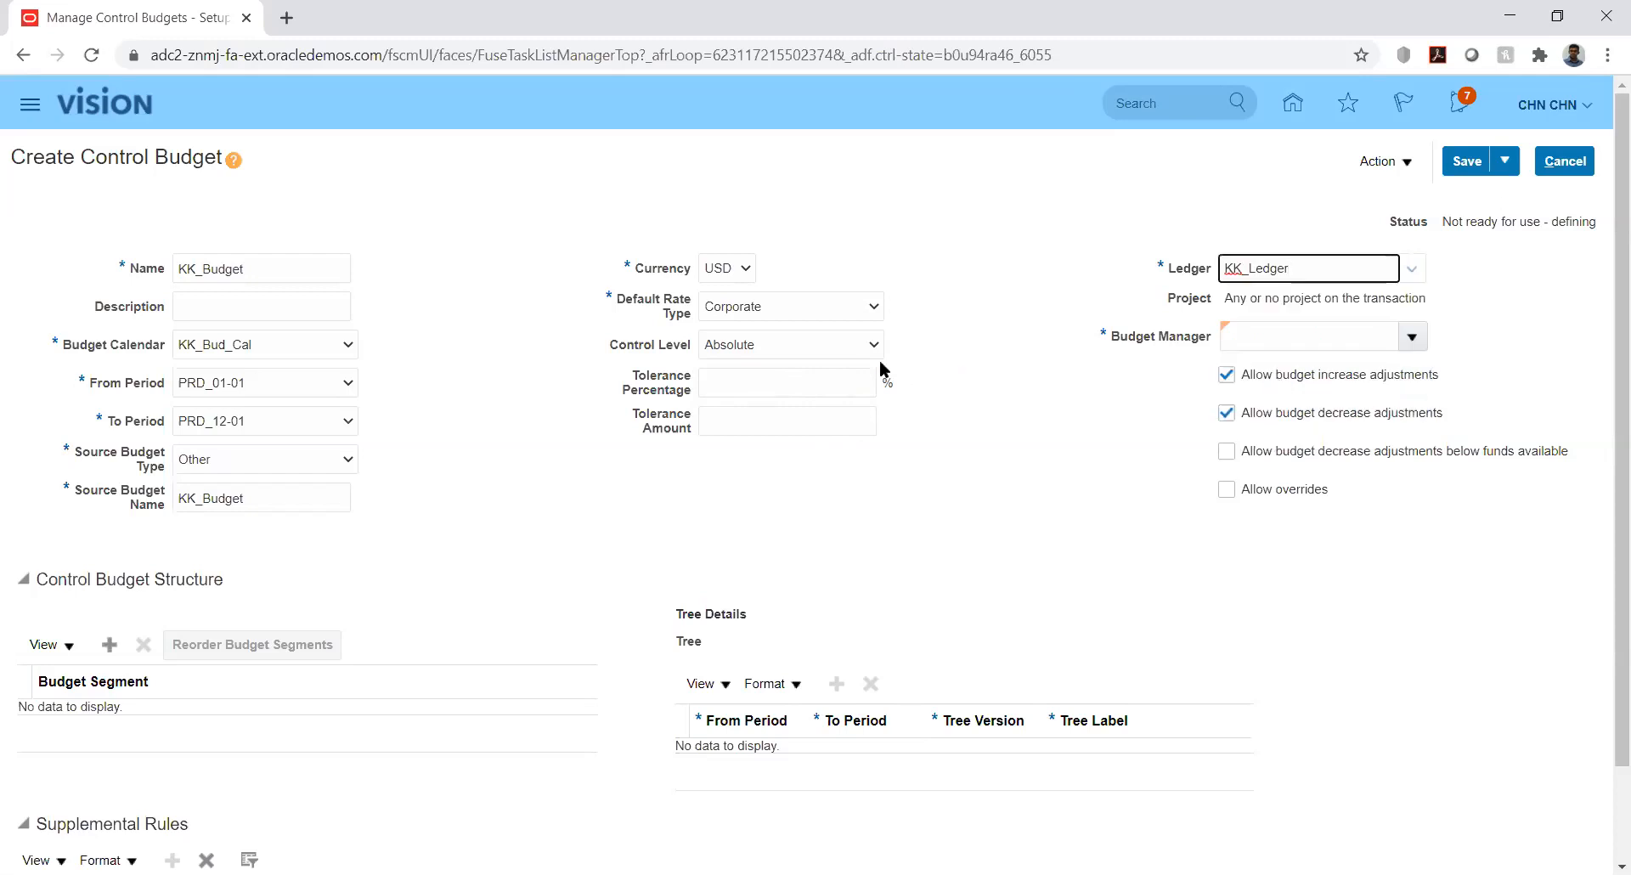
left_click(860, 345)
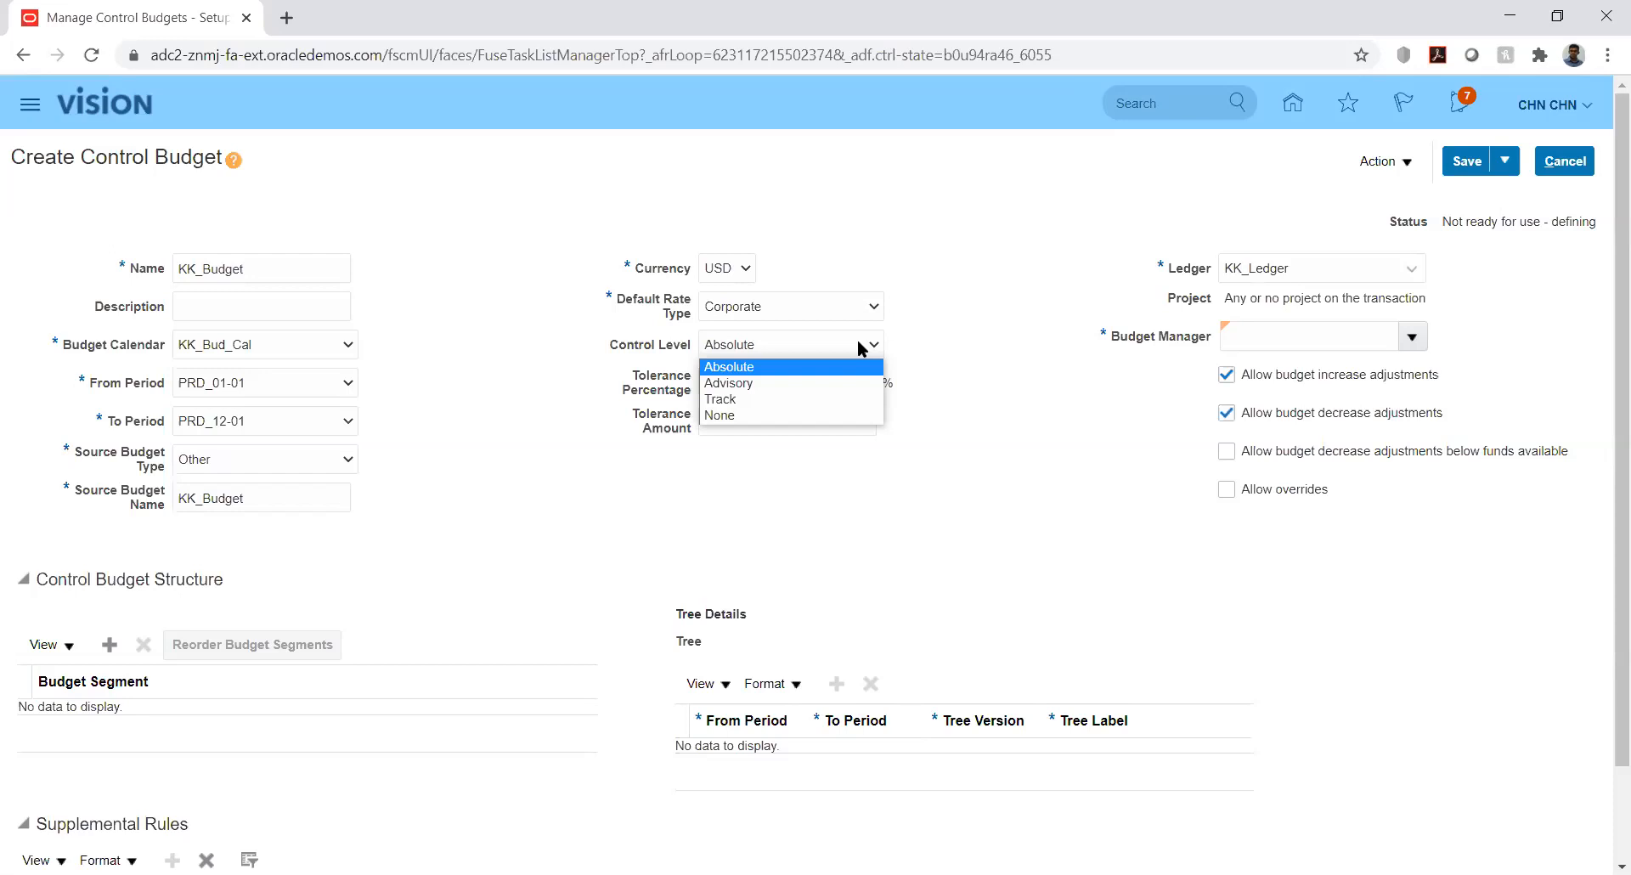
left_click(807, 367)
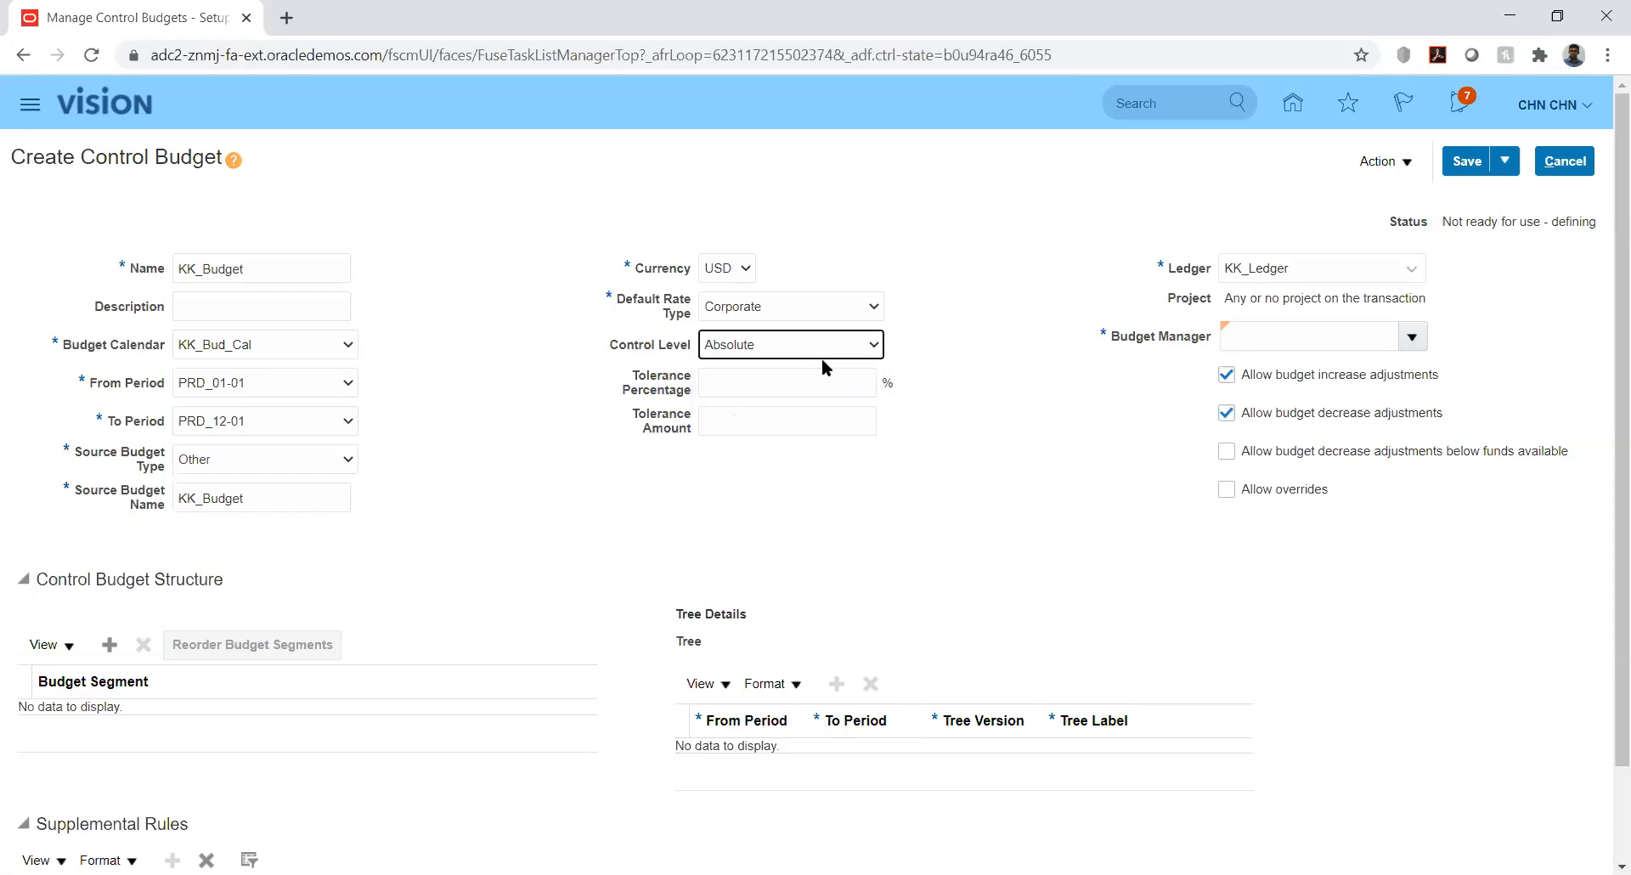
left_click(987, 325)
Search for a budget manager by the demo user's user name
left_click(1418, 338)
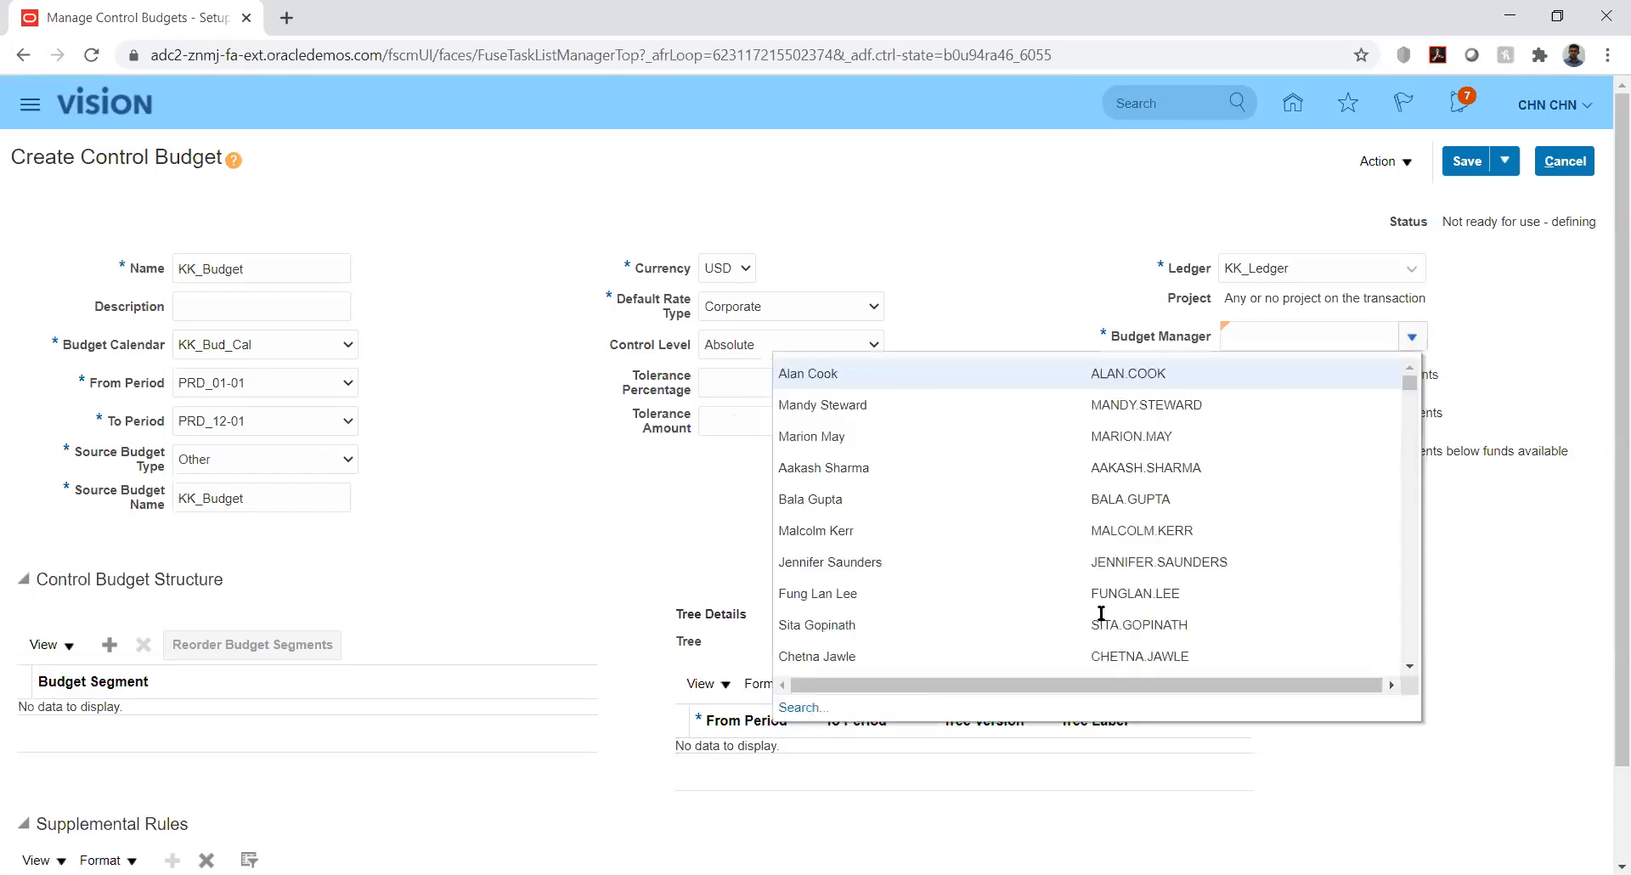
left_click(803, 709)
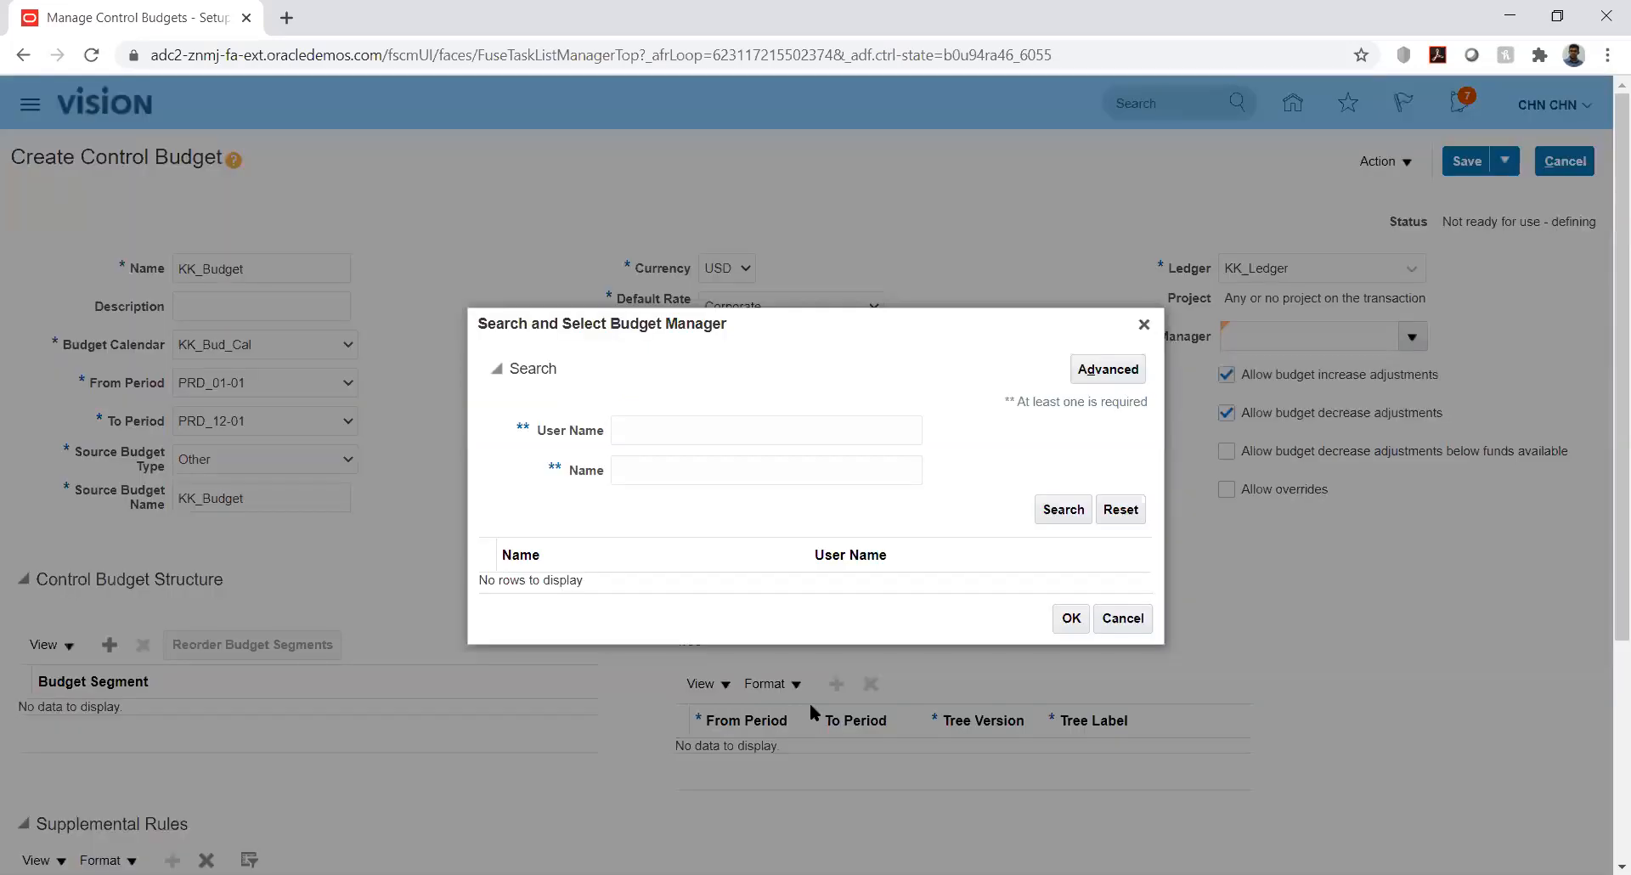
left_click(706, 432)
type("CHN")
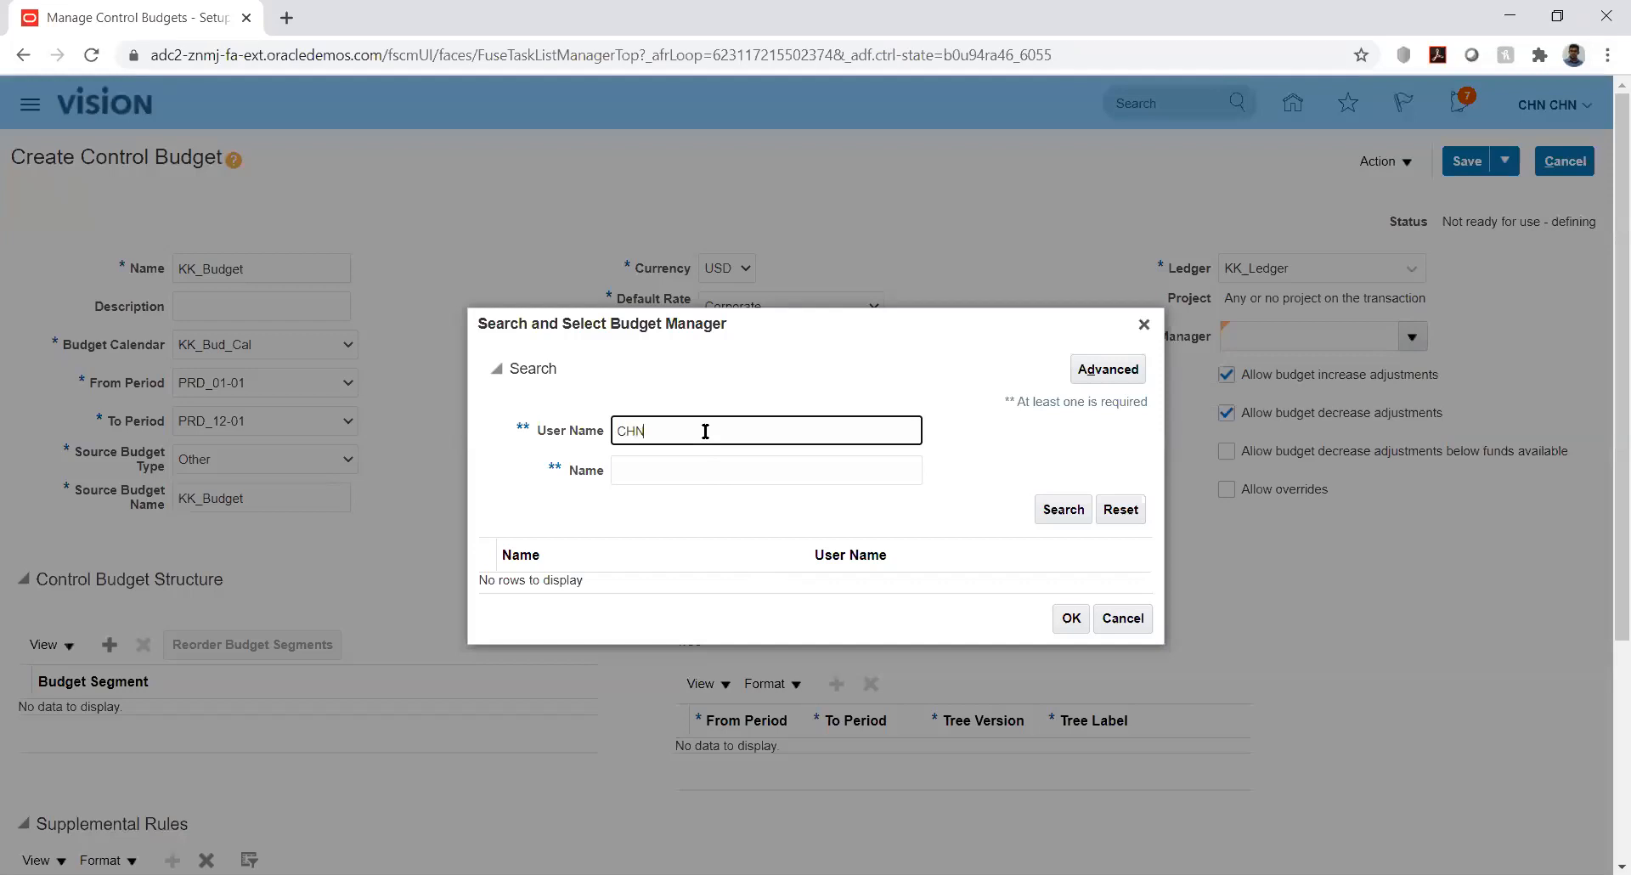
type(".CHN")
left_click(1062, 511)
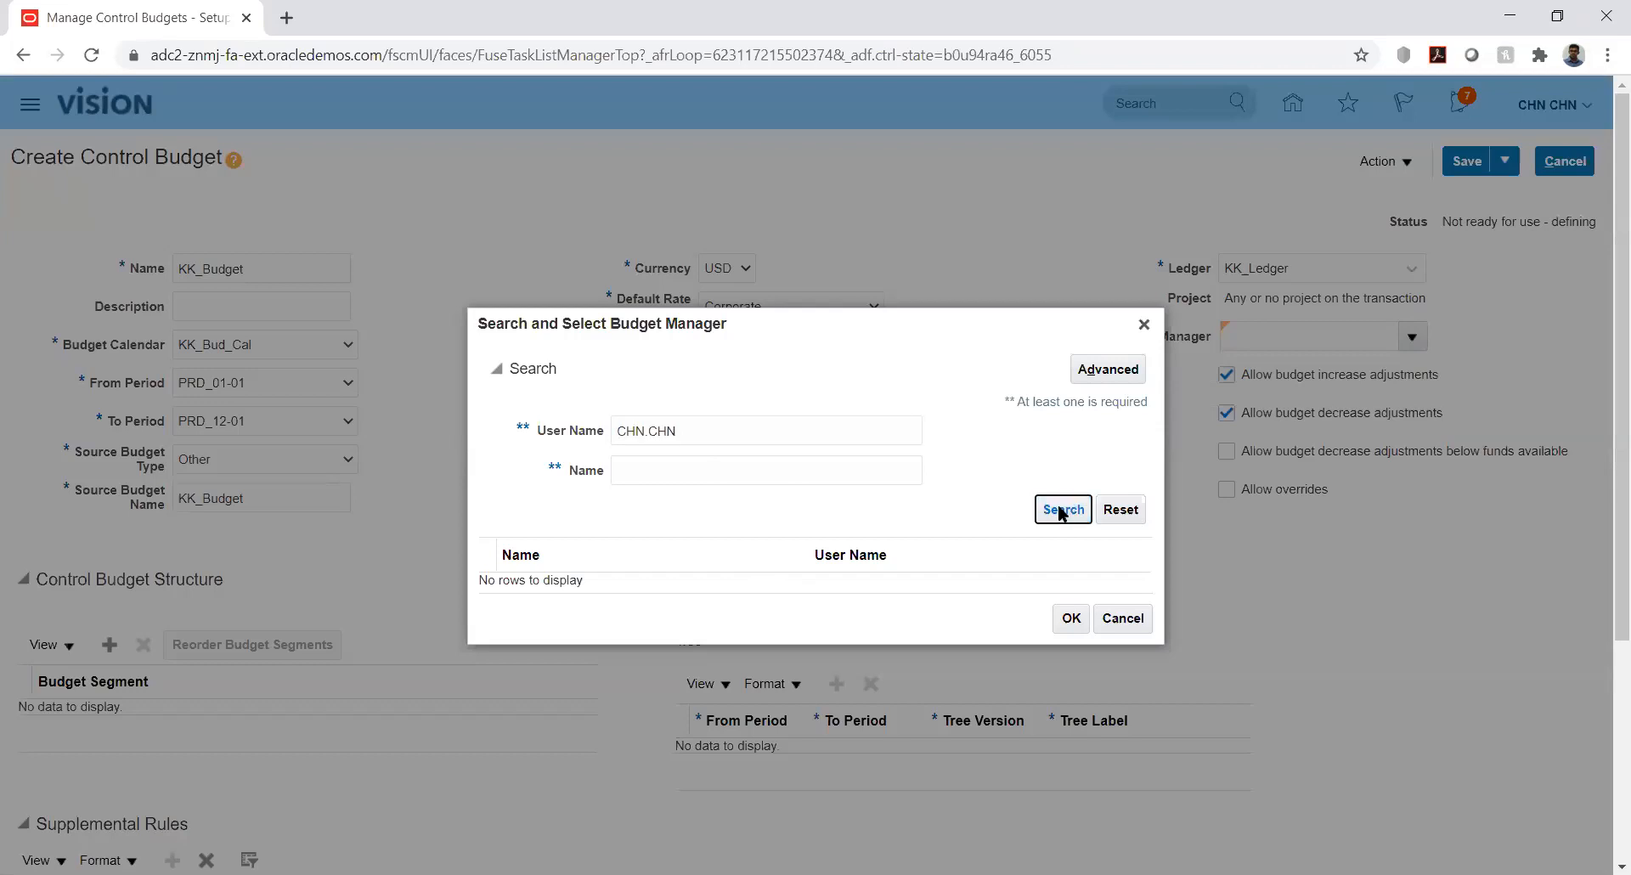
Close the manager search without choosing anyone and cancel creating KK_Budget
left_click(1144, 324)
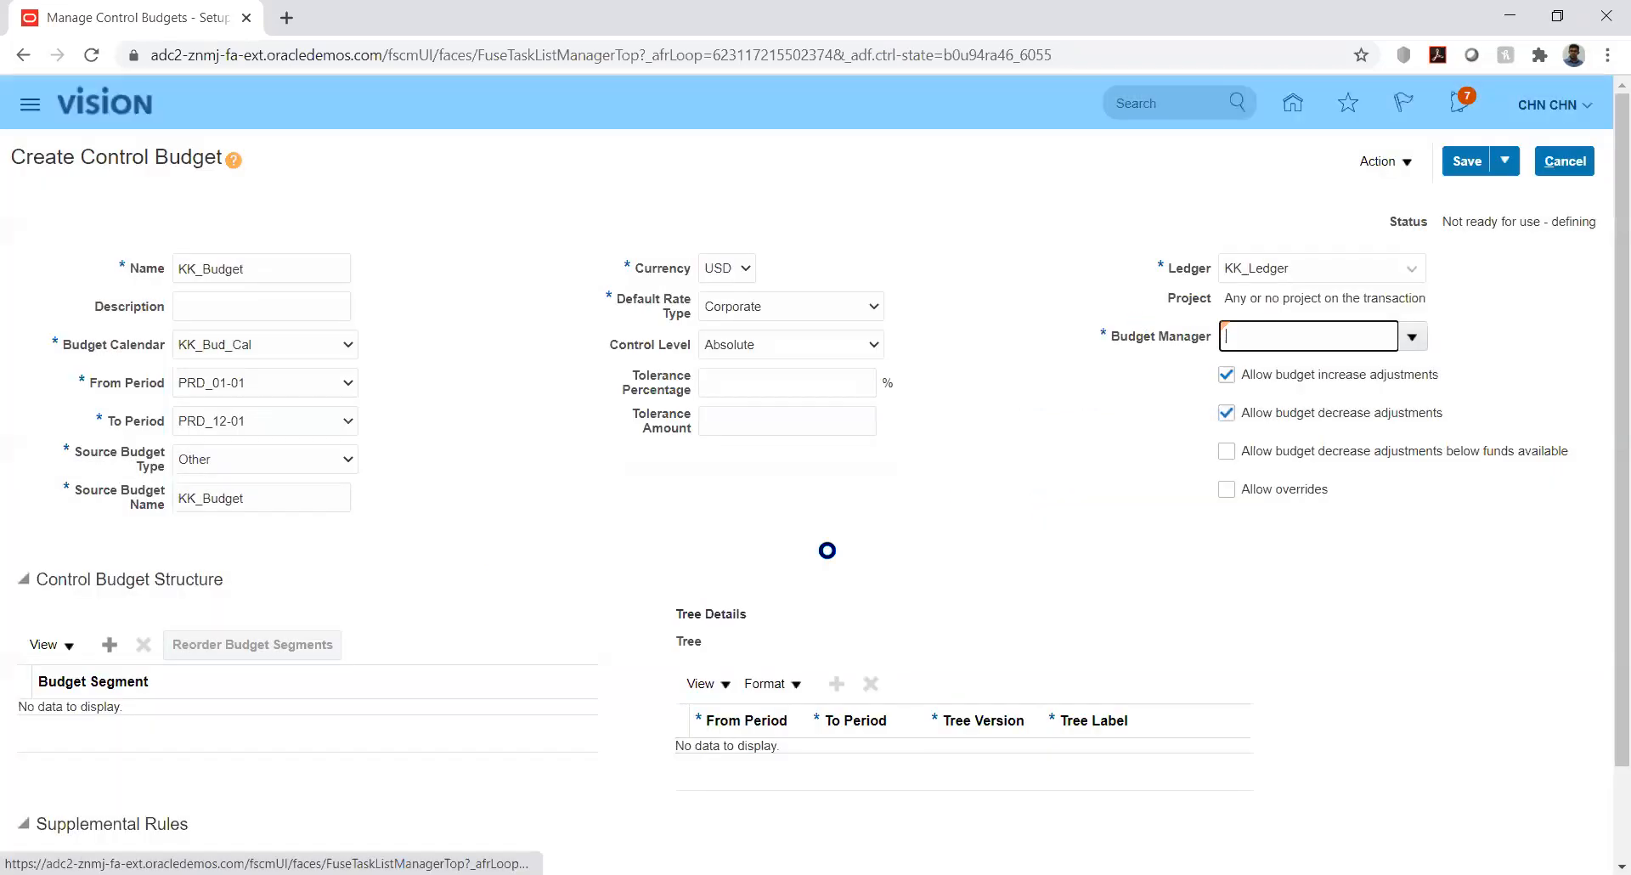
left_click(1044, 493)
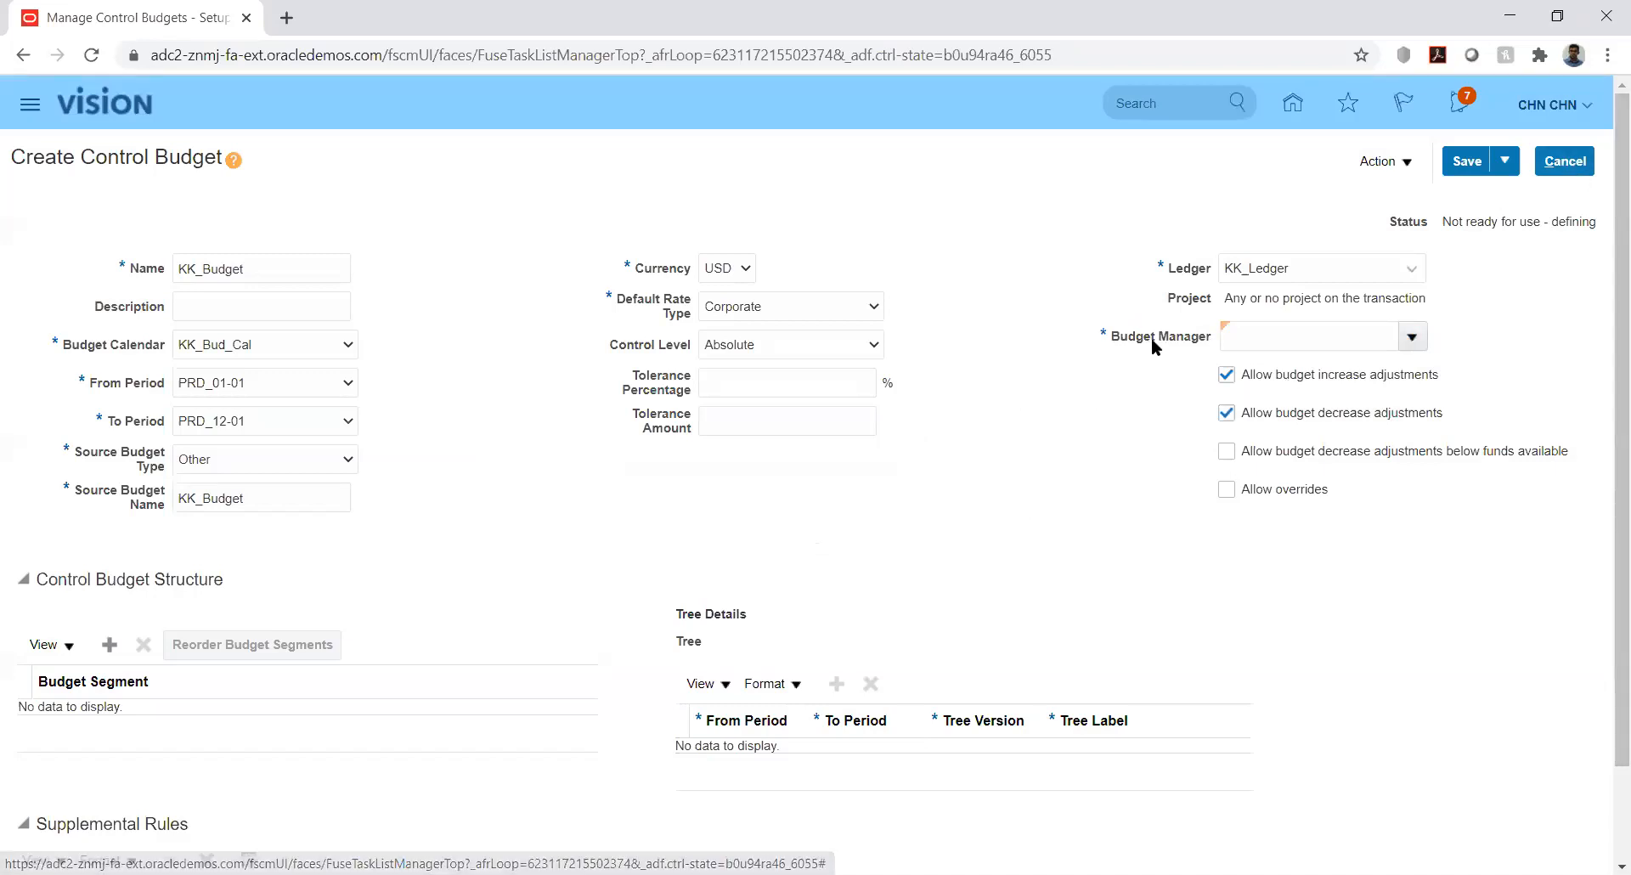
left_click(1569, 161)
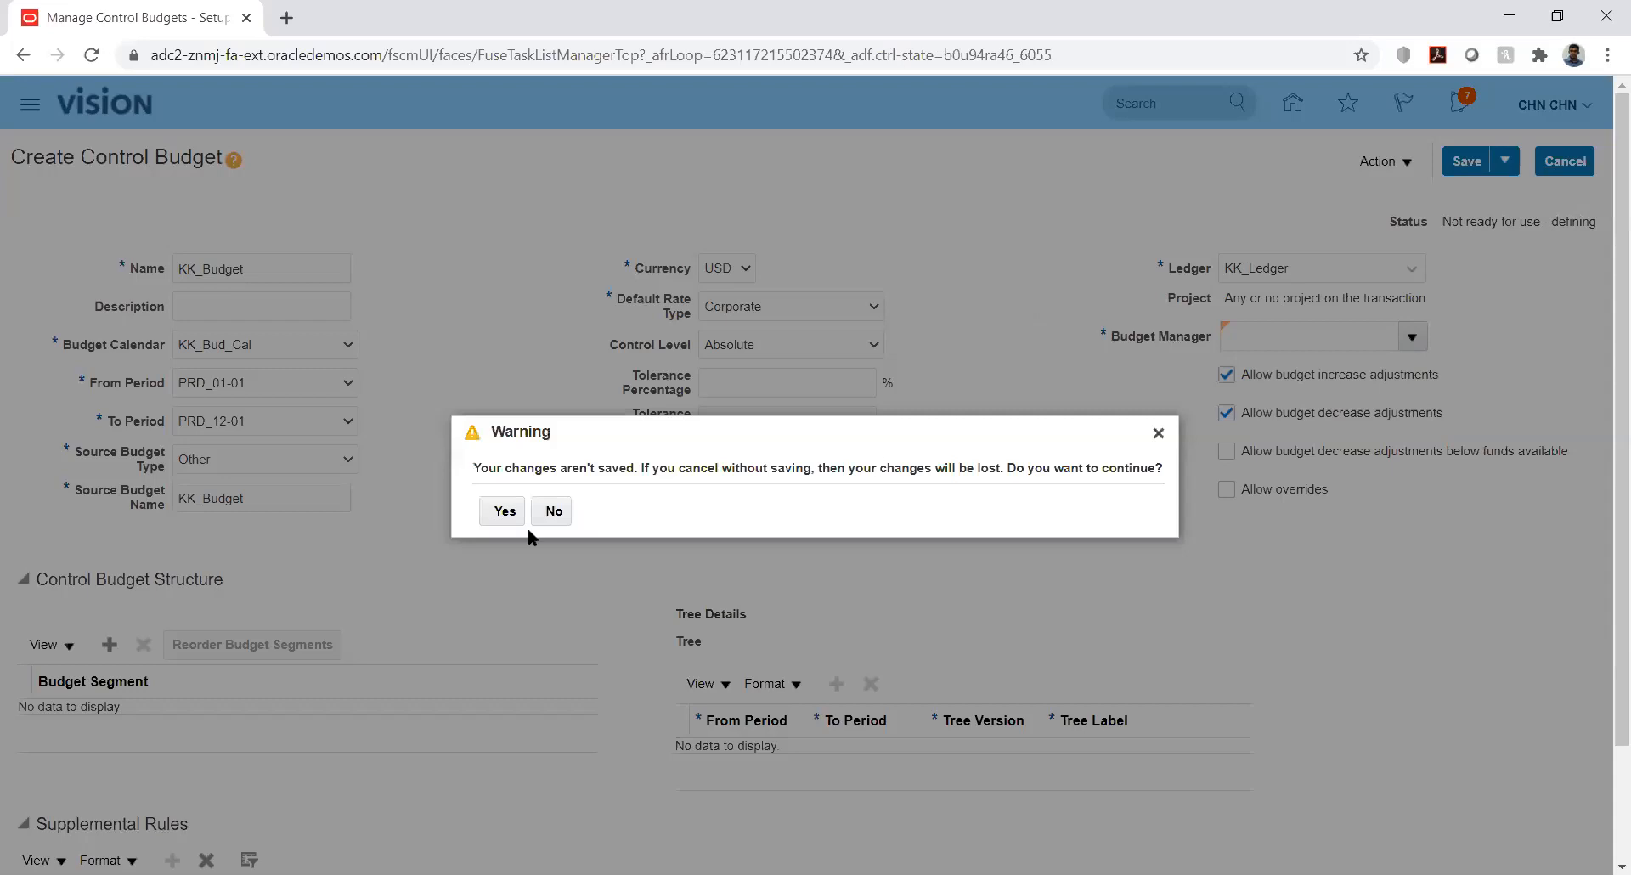
Discard unsaved KK_Budget, finish the control budgets page, and open the Navigator from Home
left_click(504, 512)
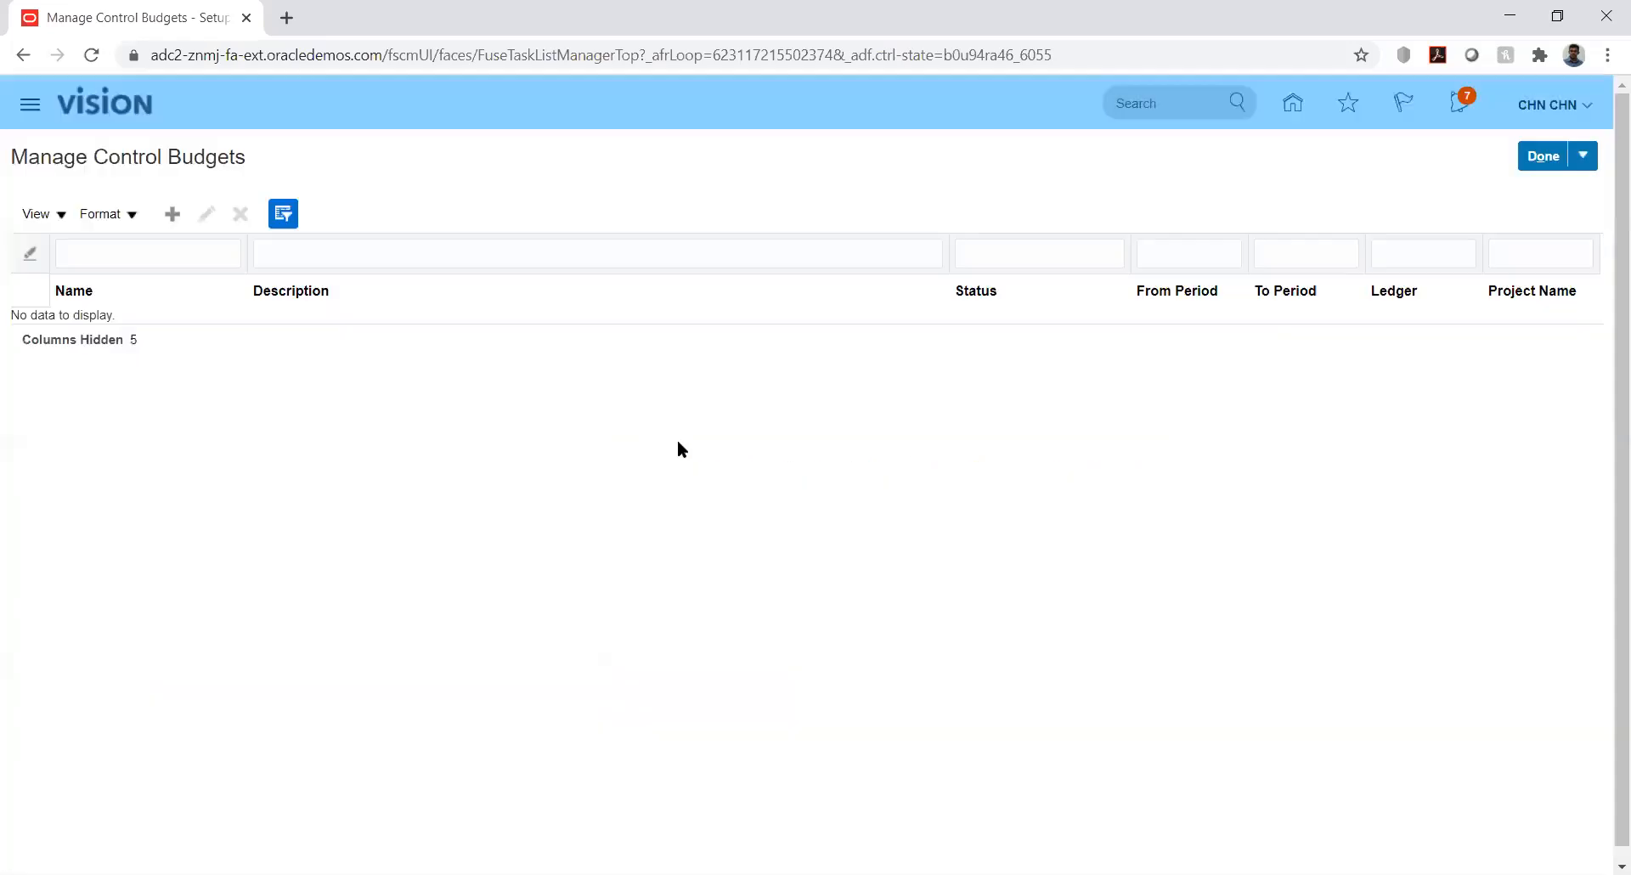
left_click(1293, 103)
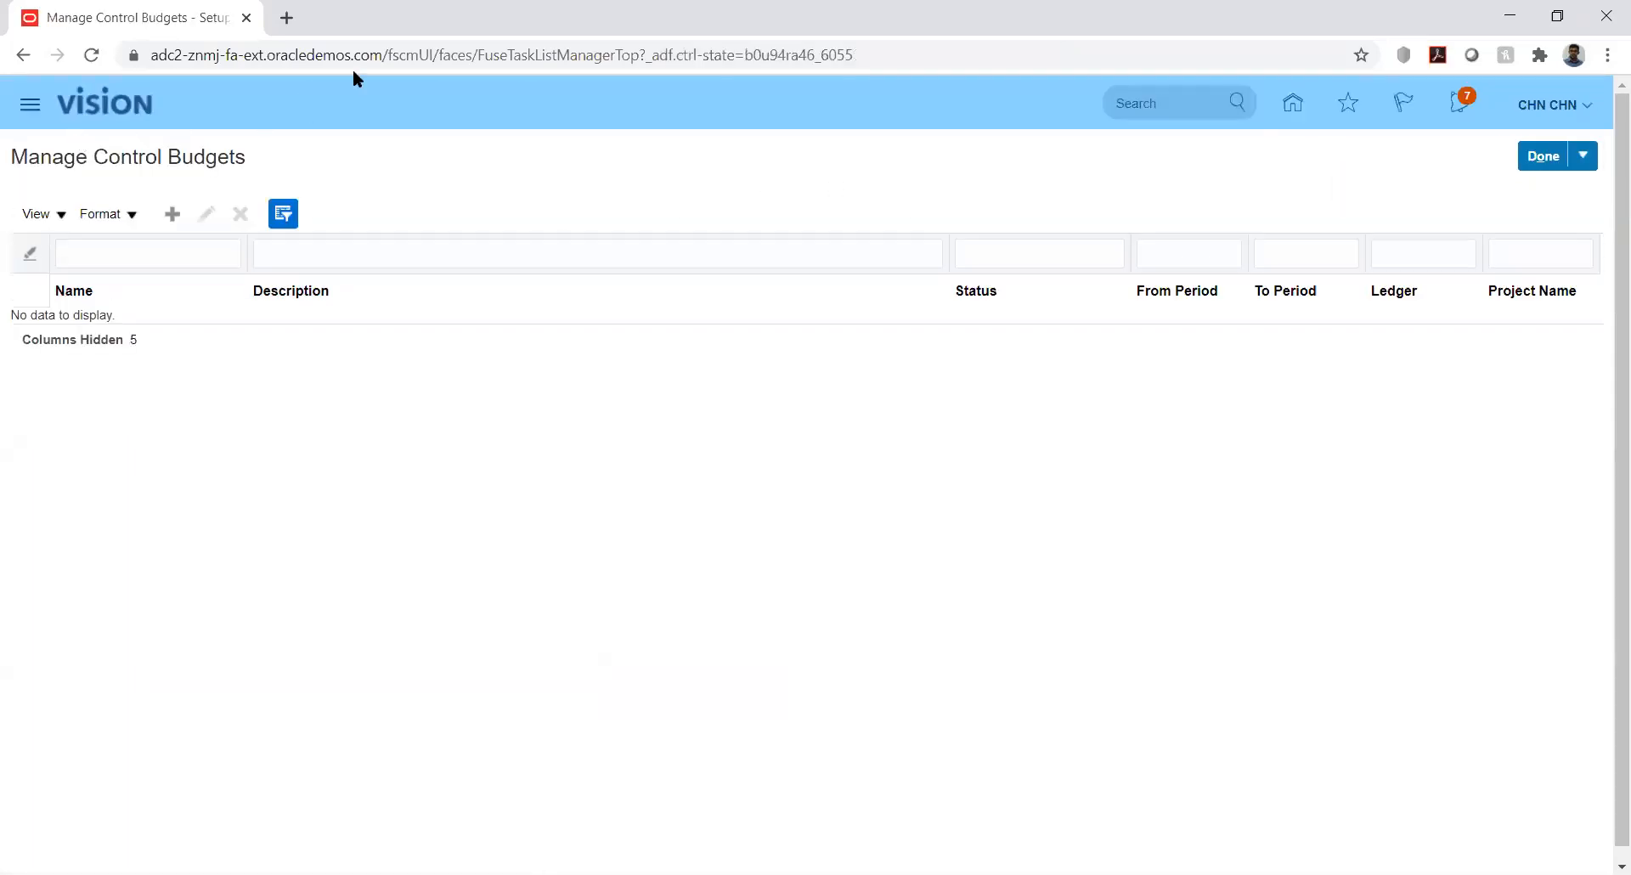
left_click(1540, 157)
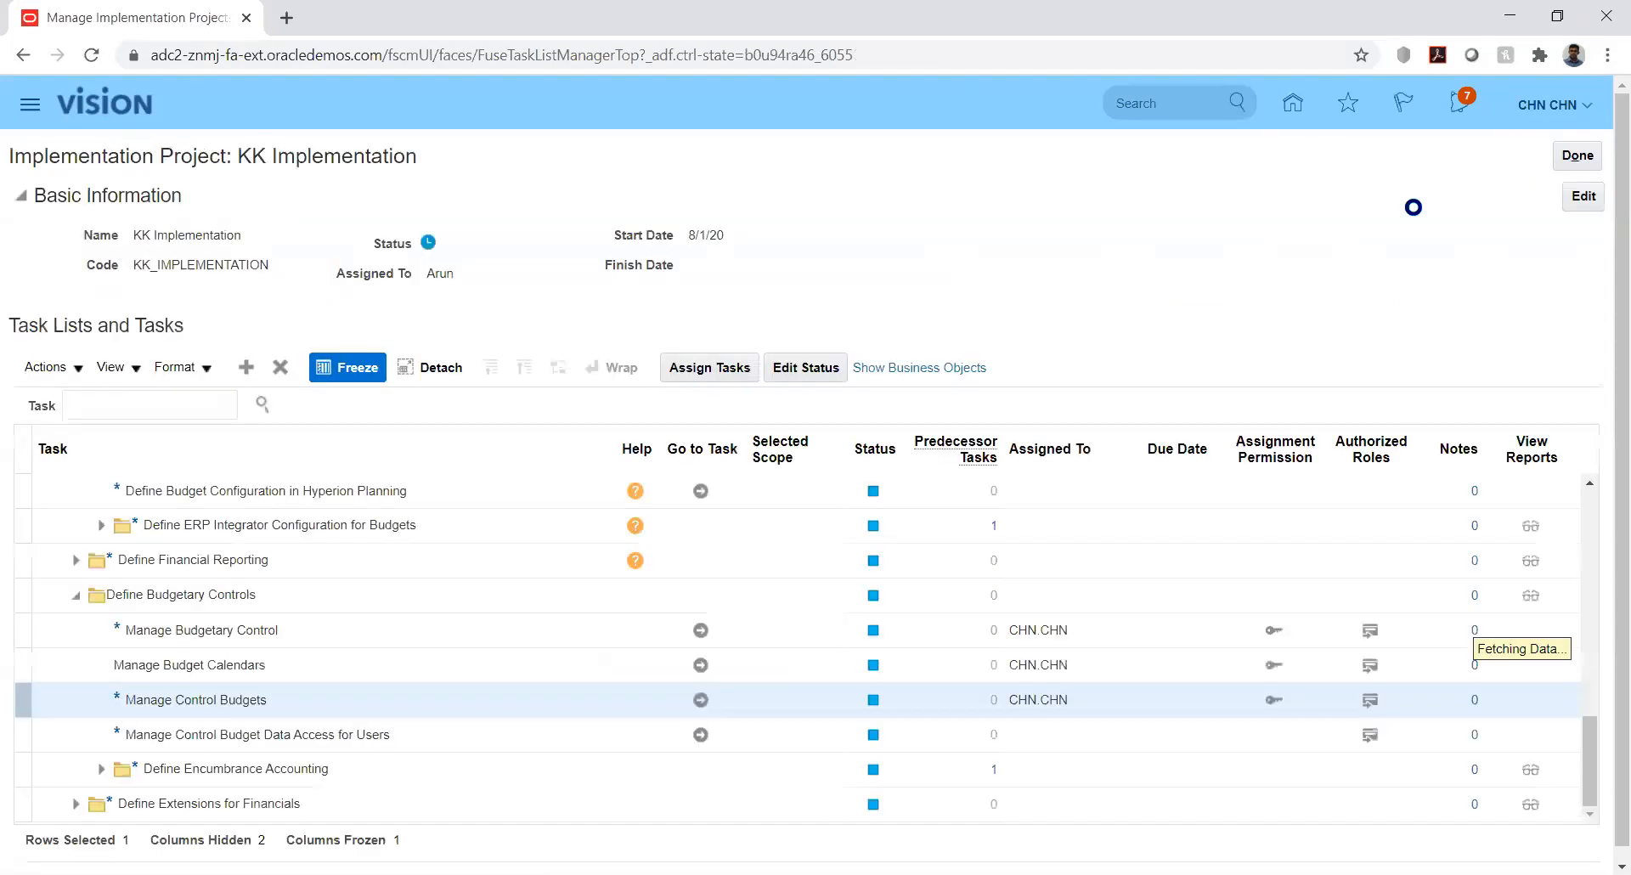
left_click(1293, 105)
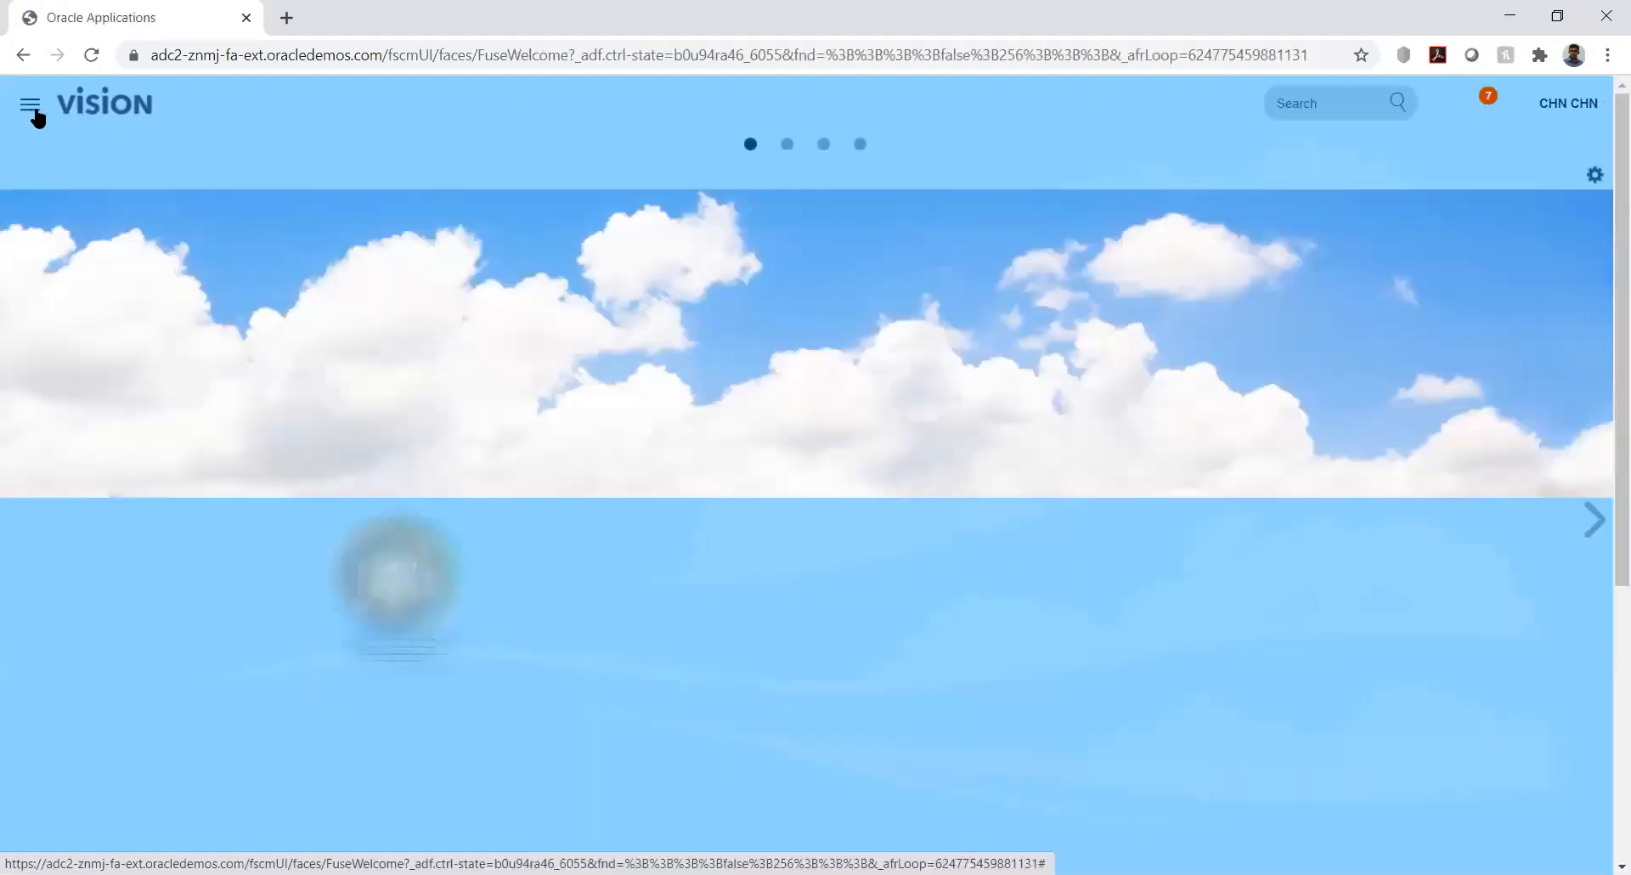
left_click(30, 107)
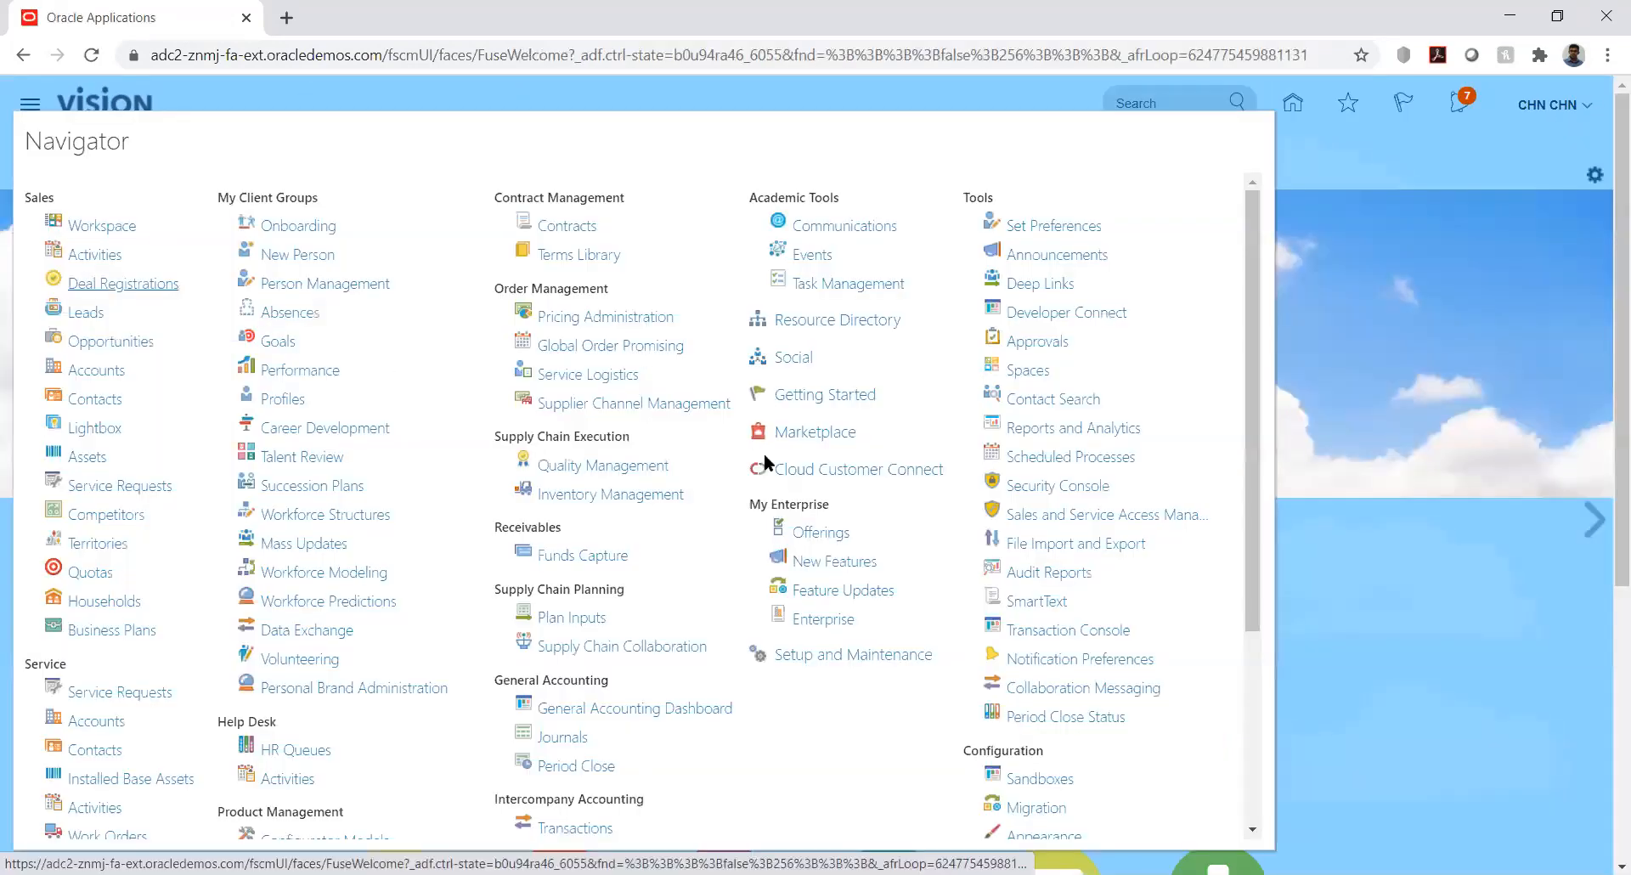
Visit Scheduled Processes, cancel the new process dialog, then go to the Security Console
left_click(1063, 458)
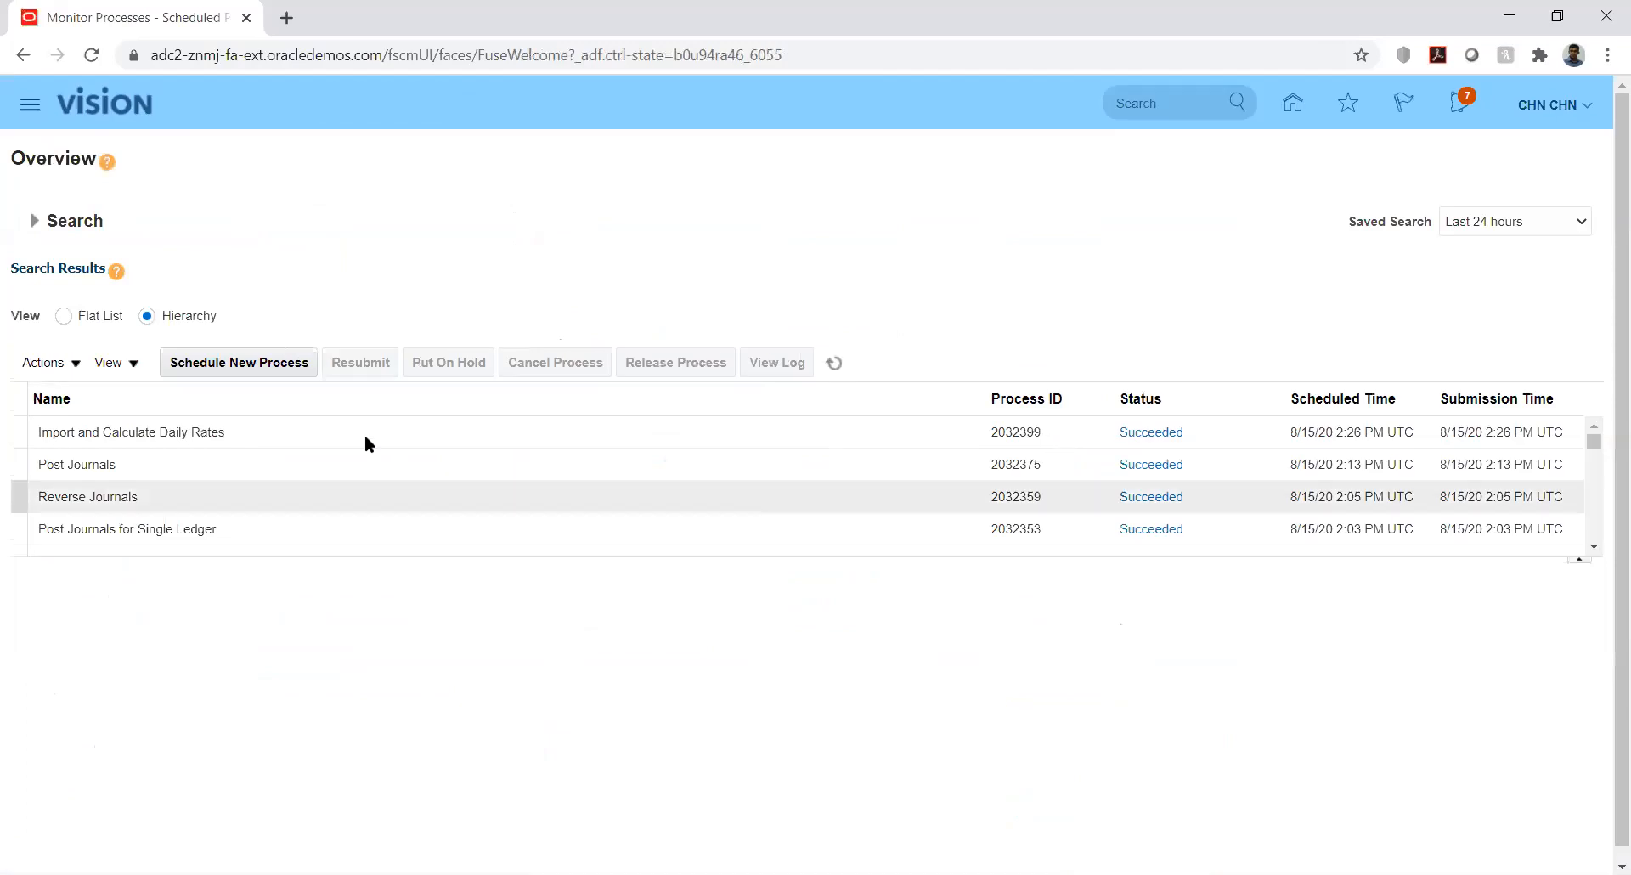
left_click(237, 363)
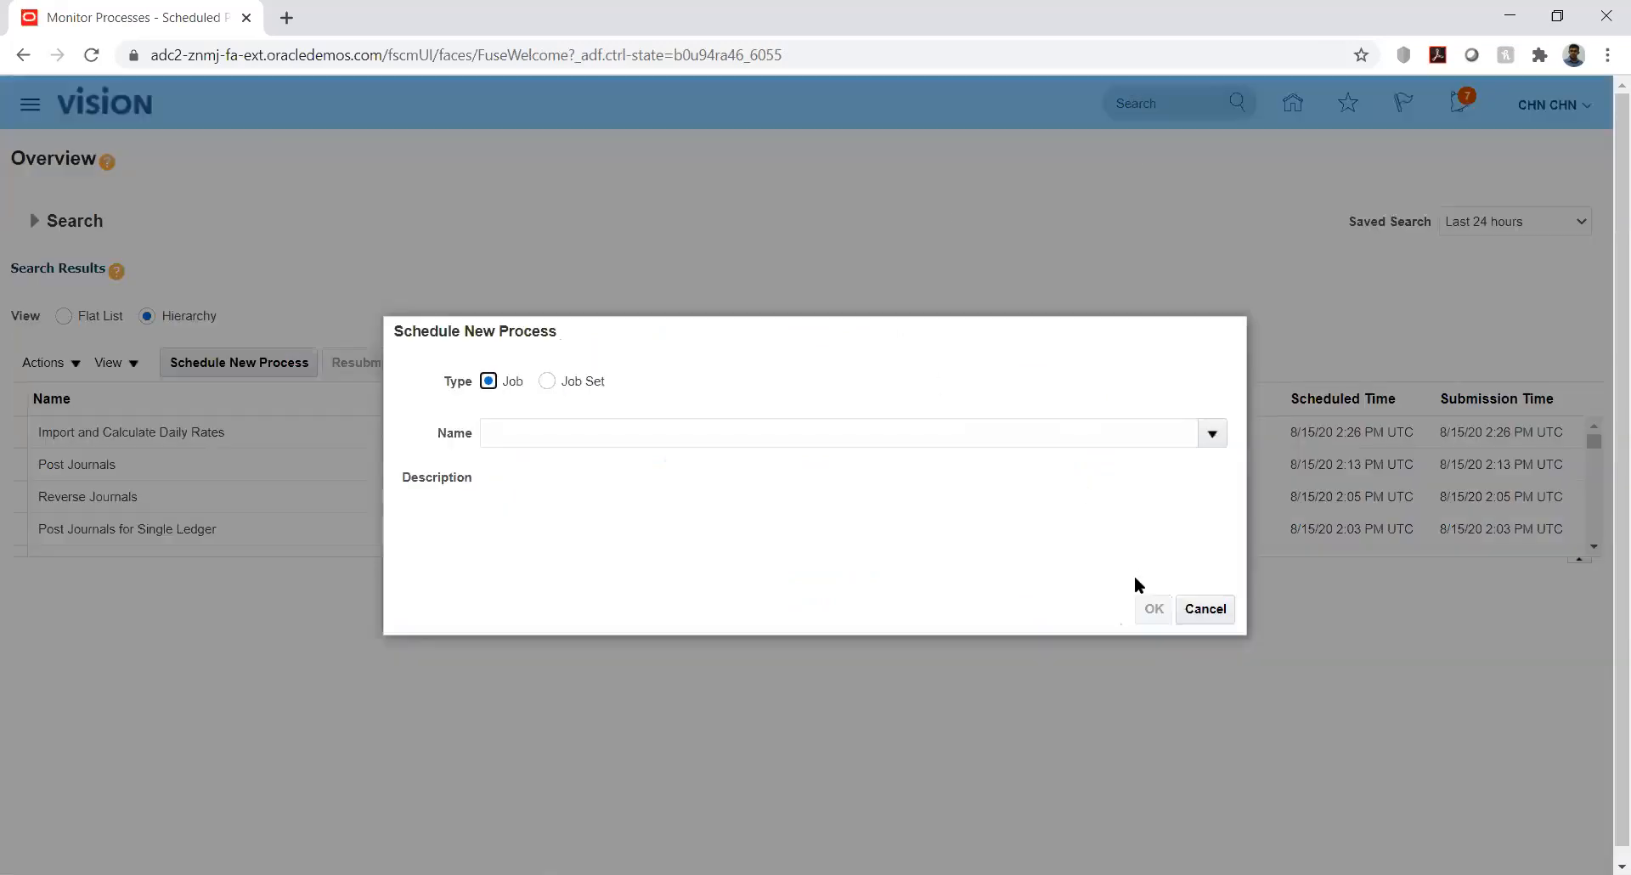
left_click(1205, 609)
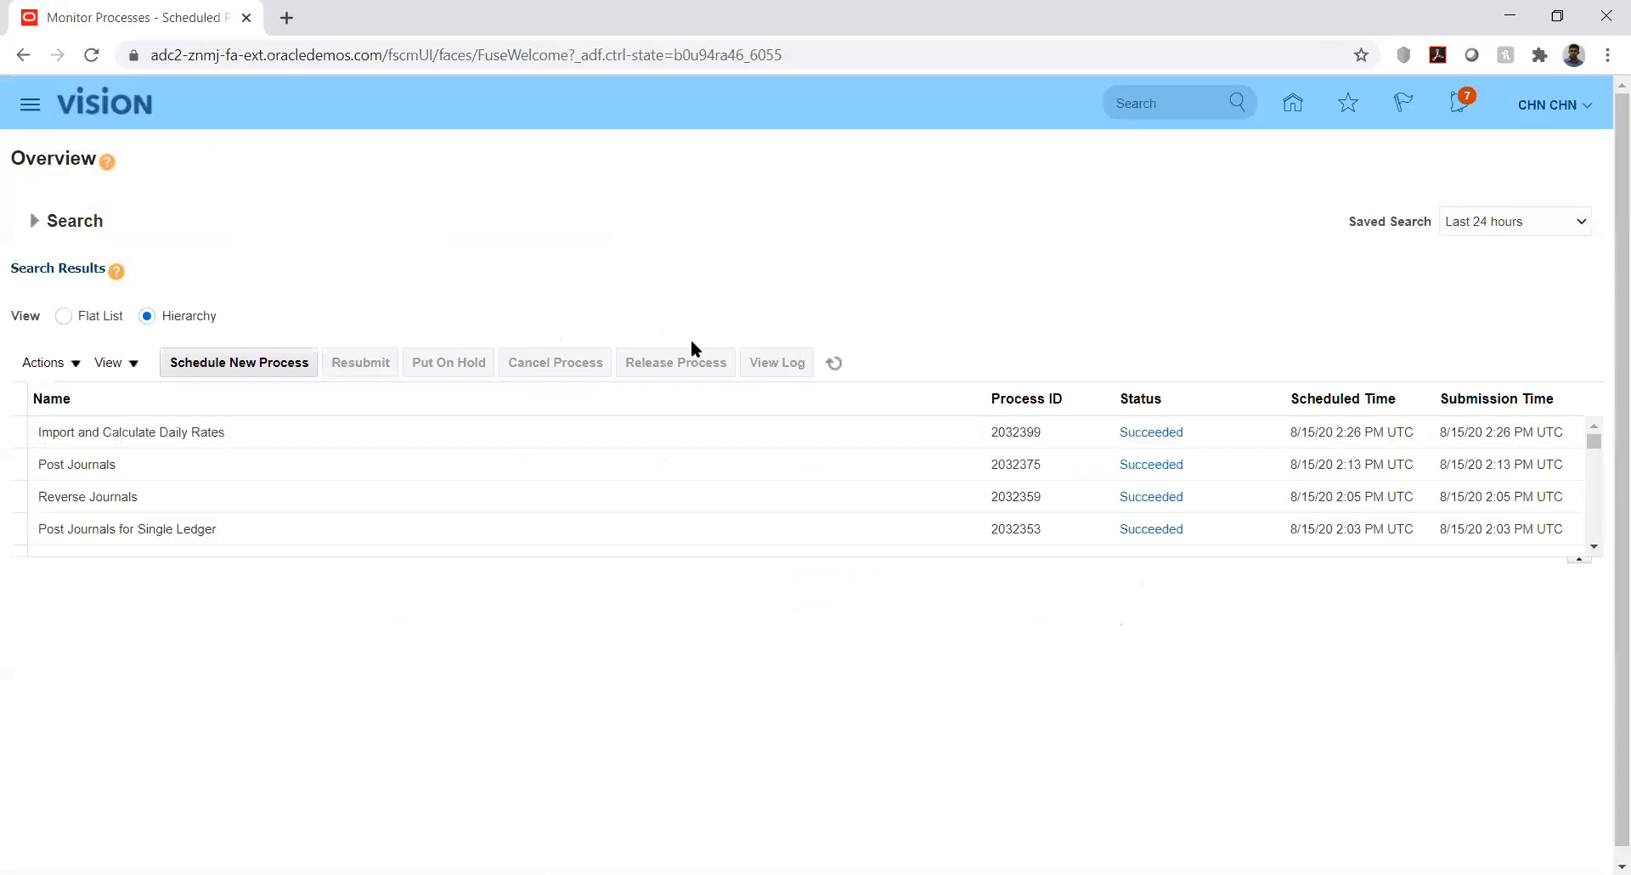
left_click(1056, 485)
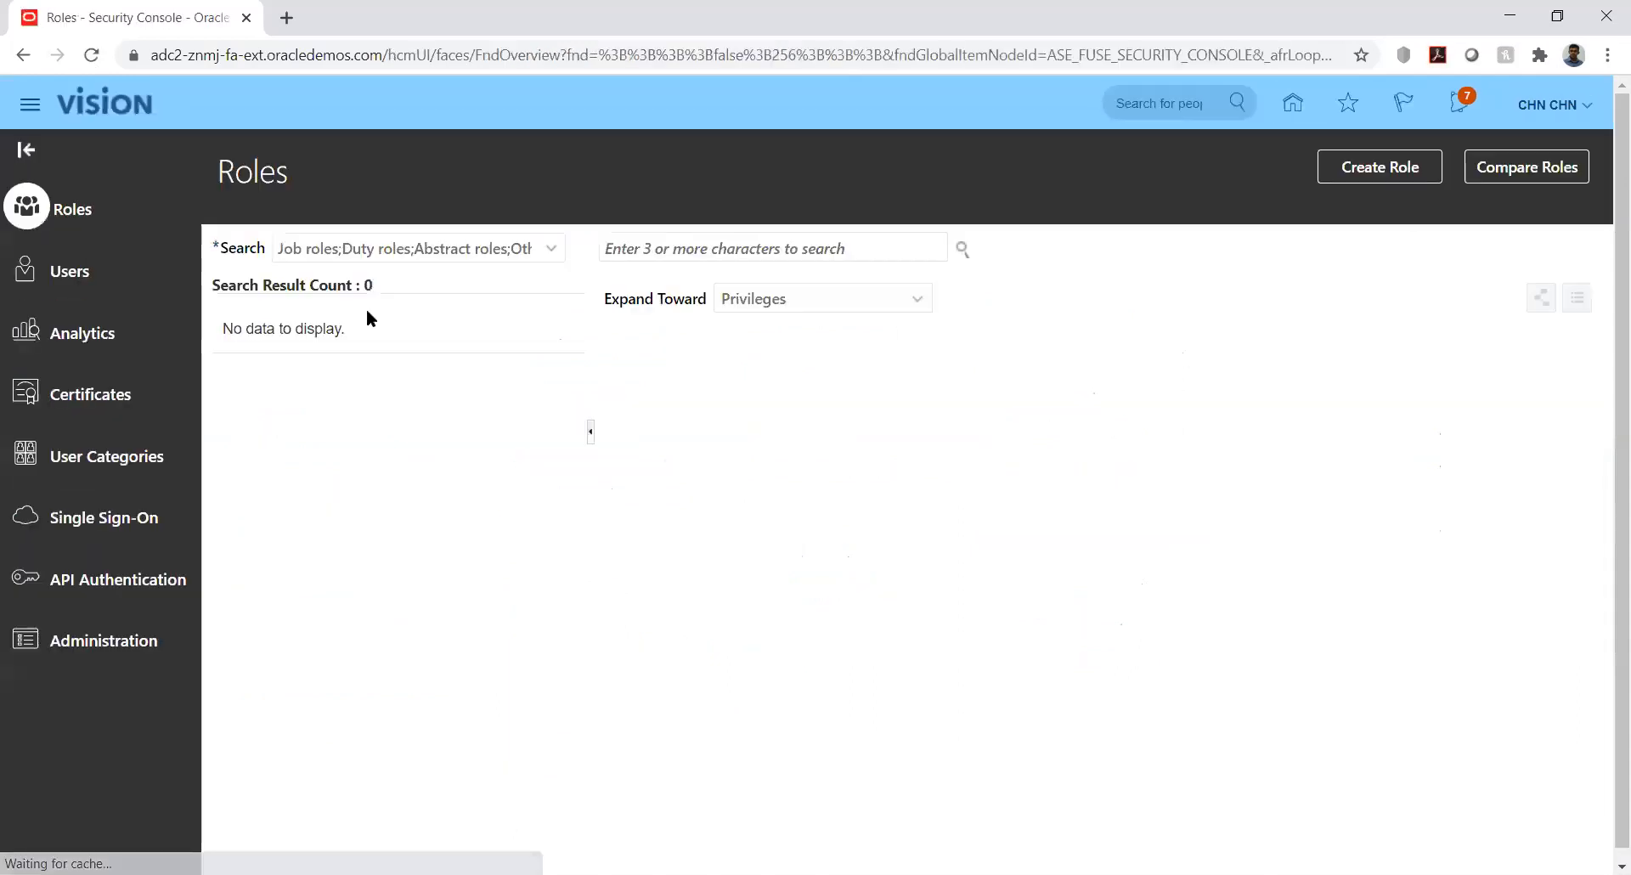
Find the demo user's account under Users, edit it, and start adding a role
left_click(85, 270)
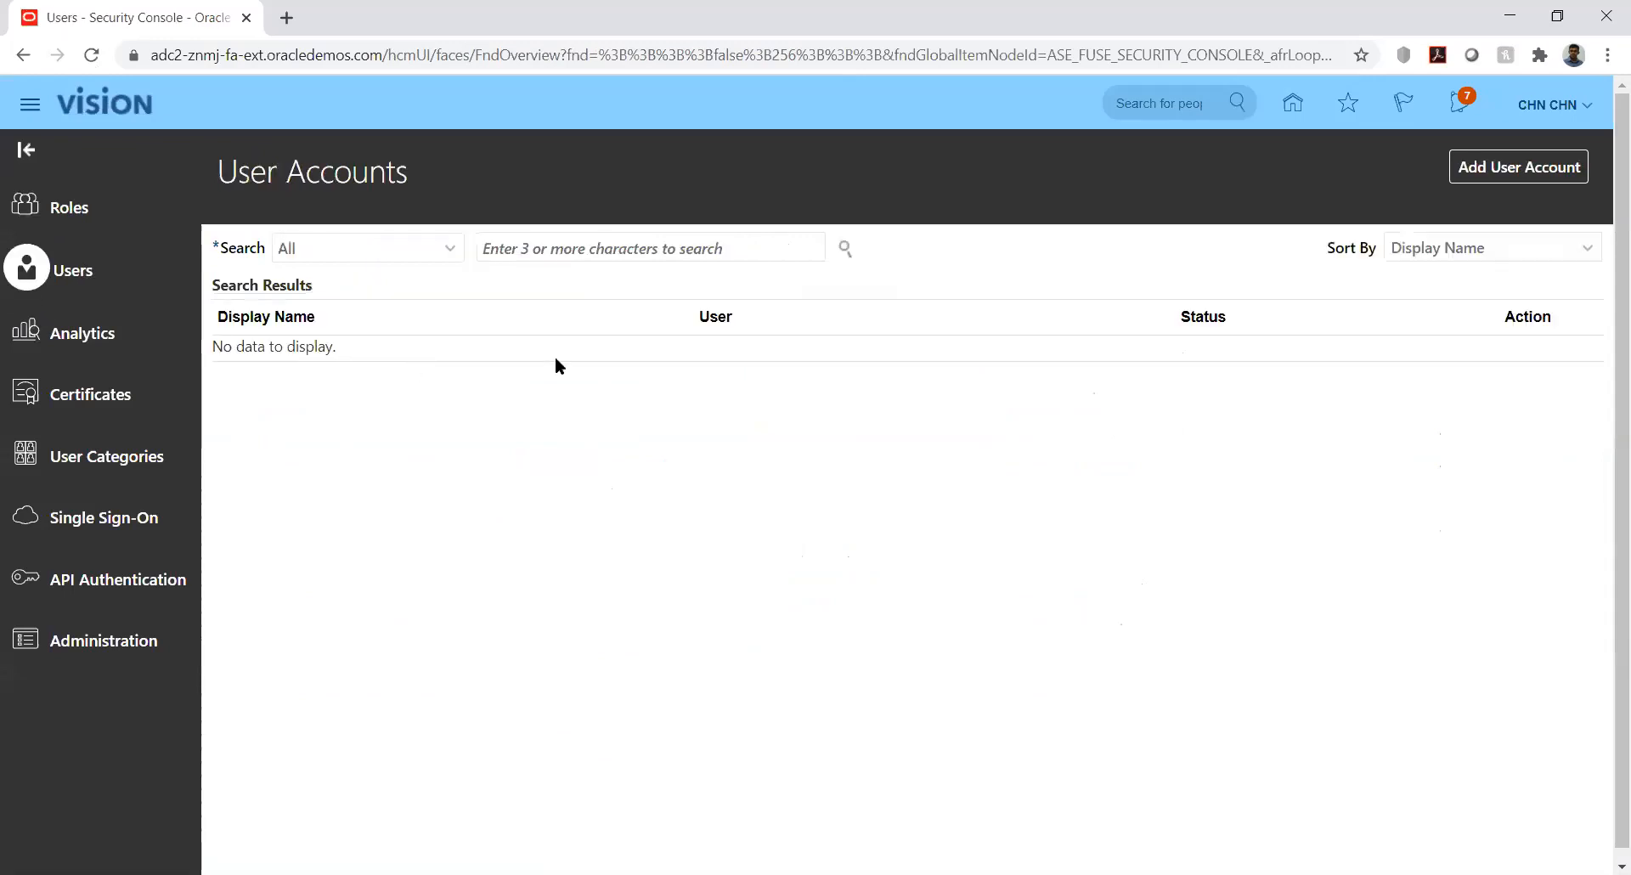
left_click(619, 251)
type("CHN.CHN")
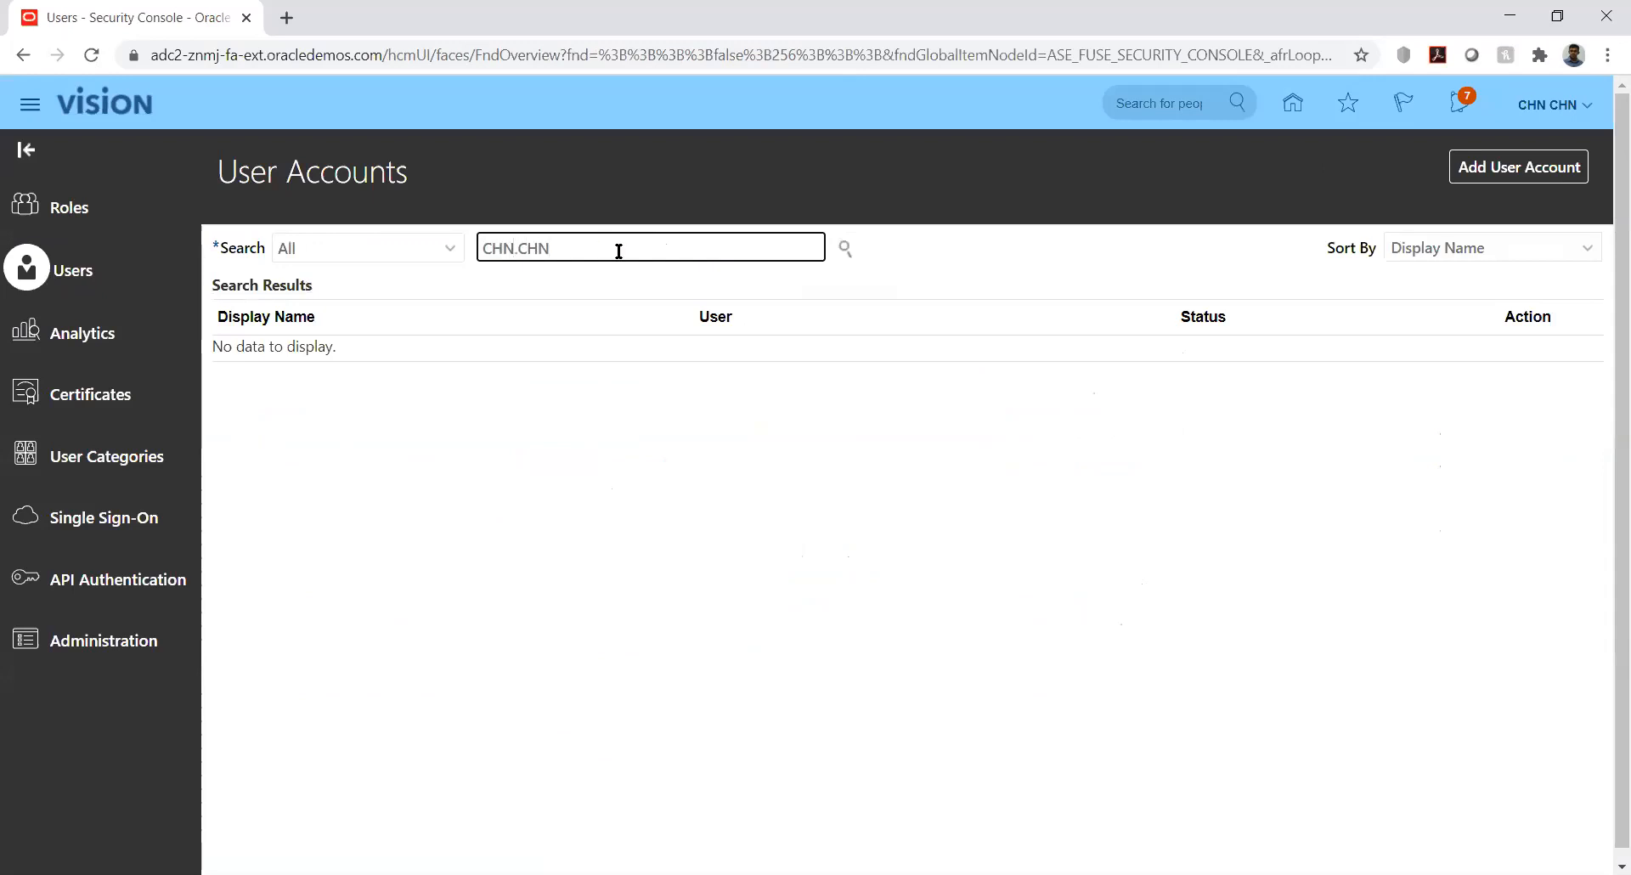
key("Return")
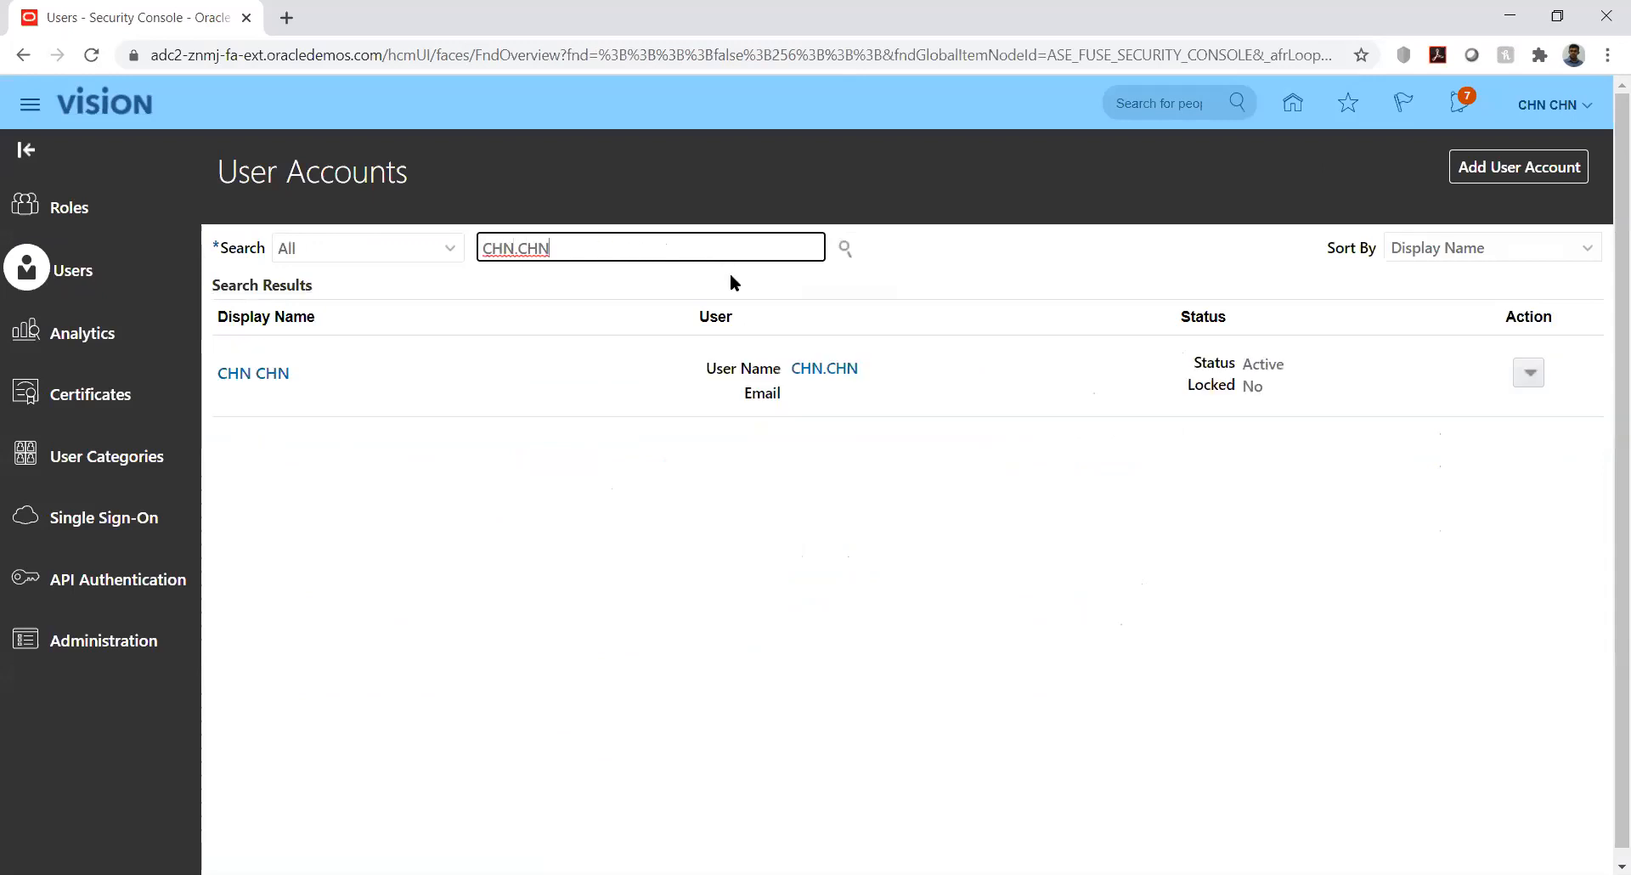
left_click(251, 375)
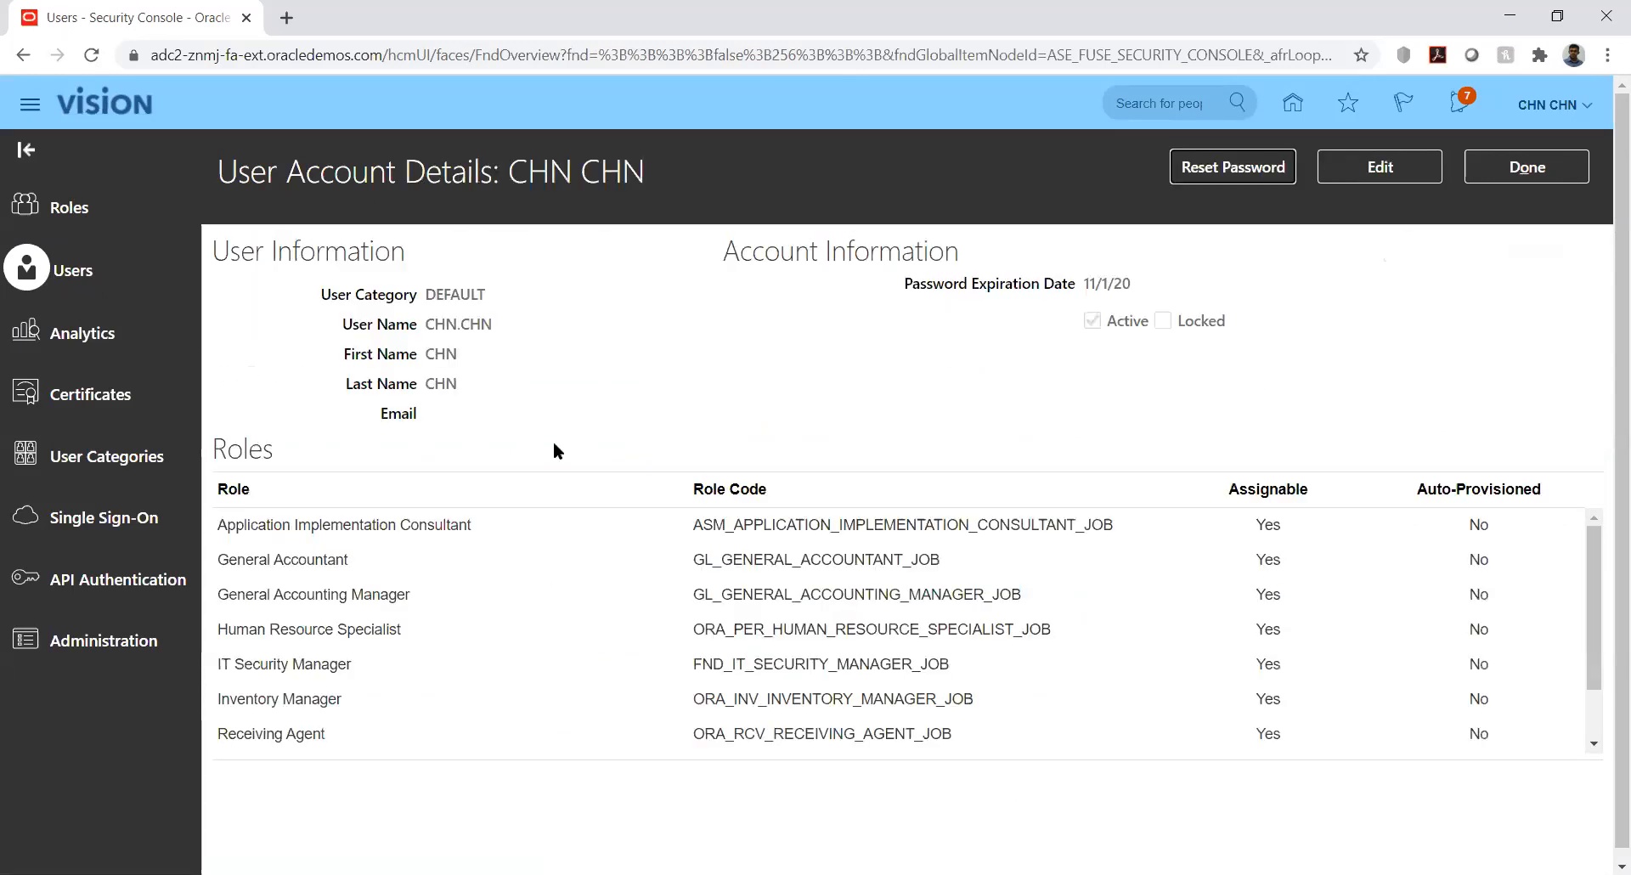
left_click(1359, 174)
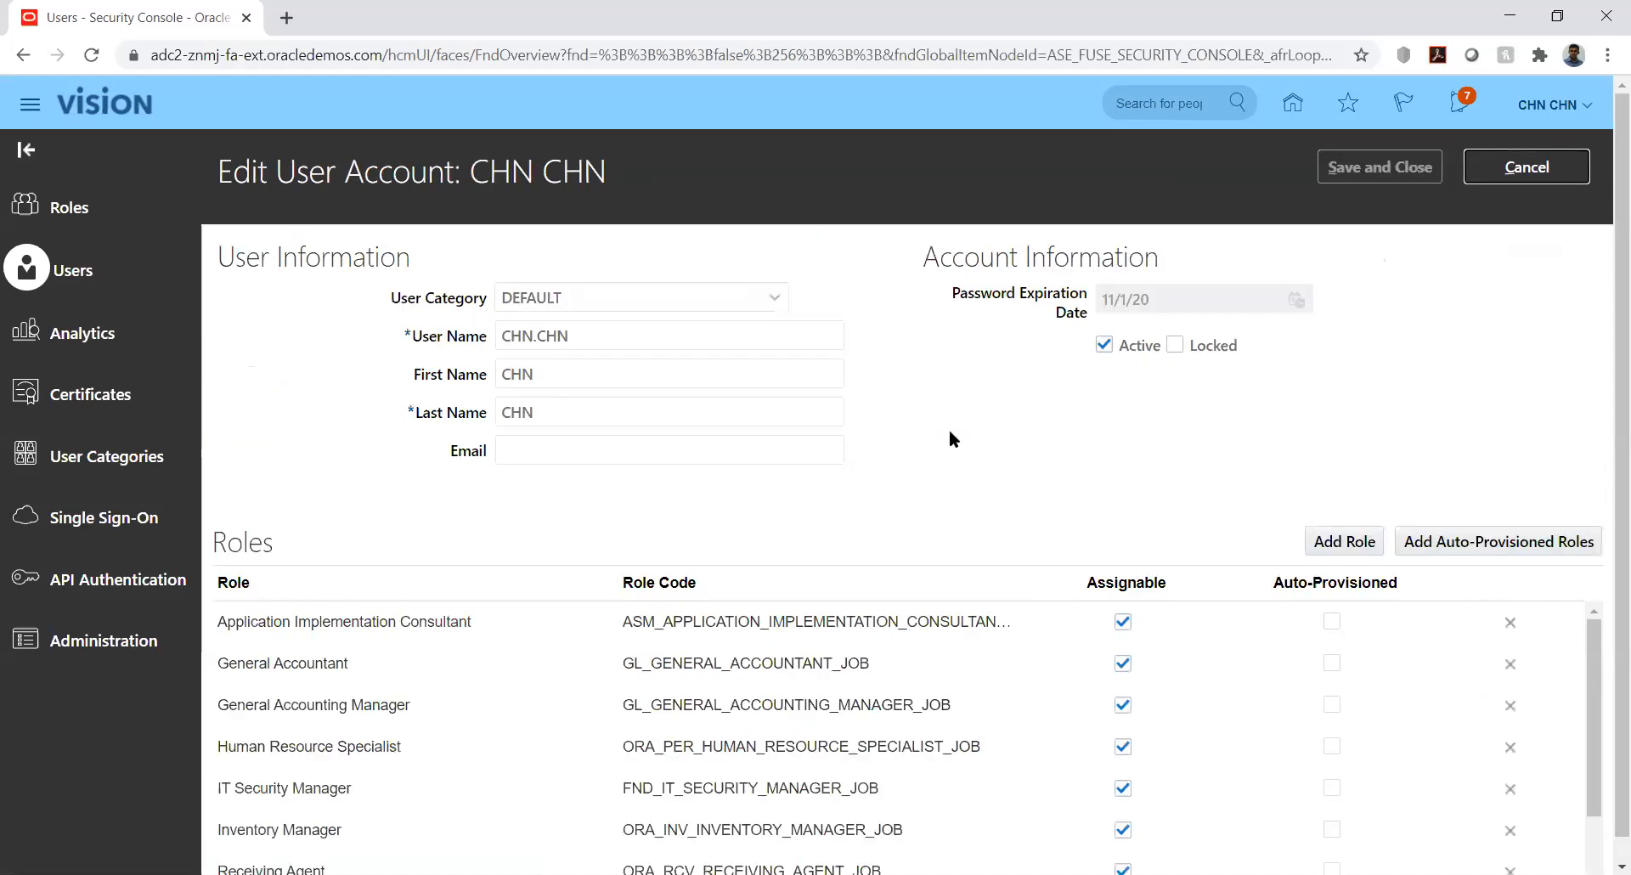
left_click(1343, 543)
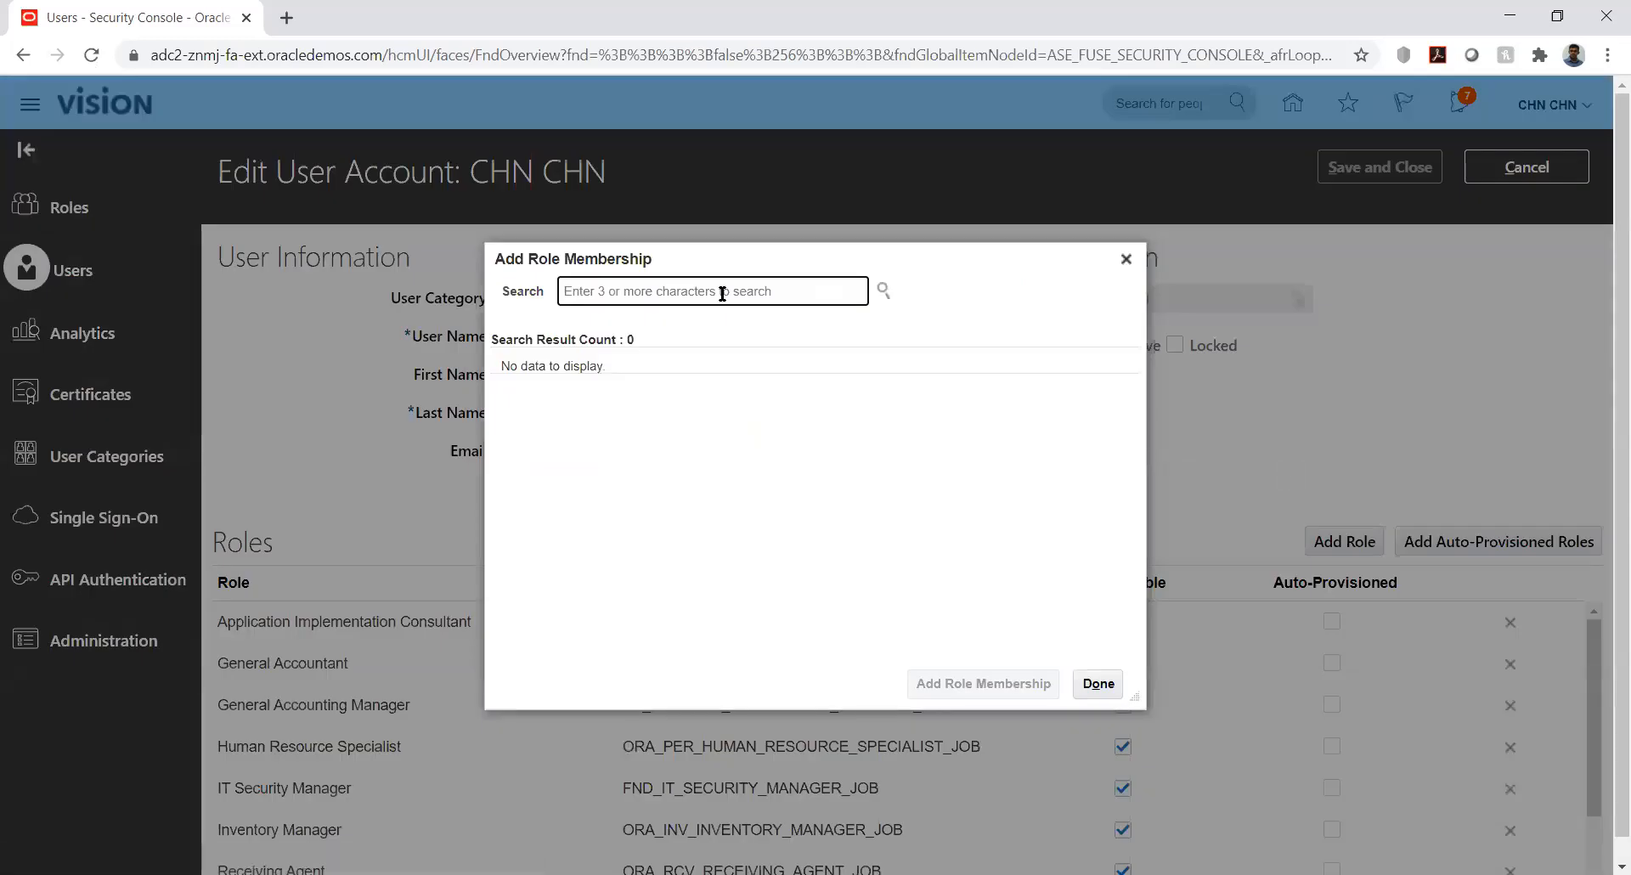
Add the Budget Manager role membership to the user
type("budget")
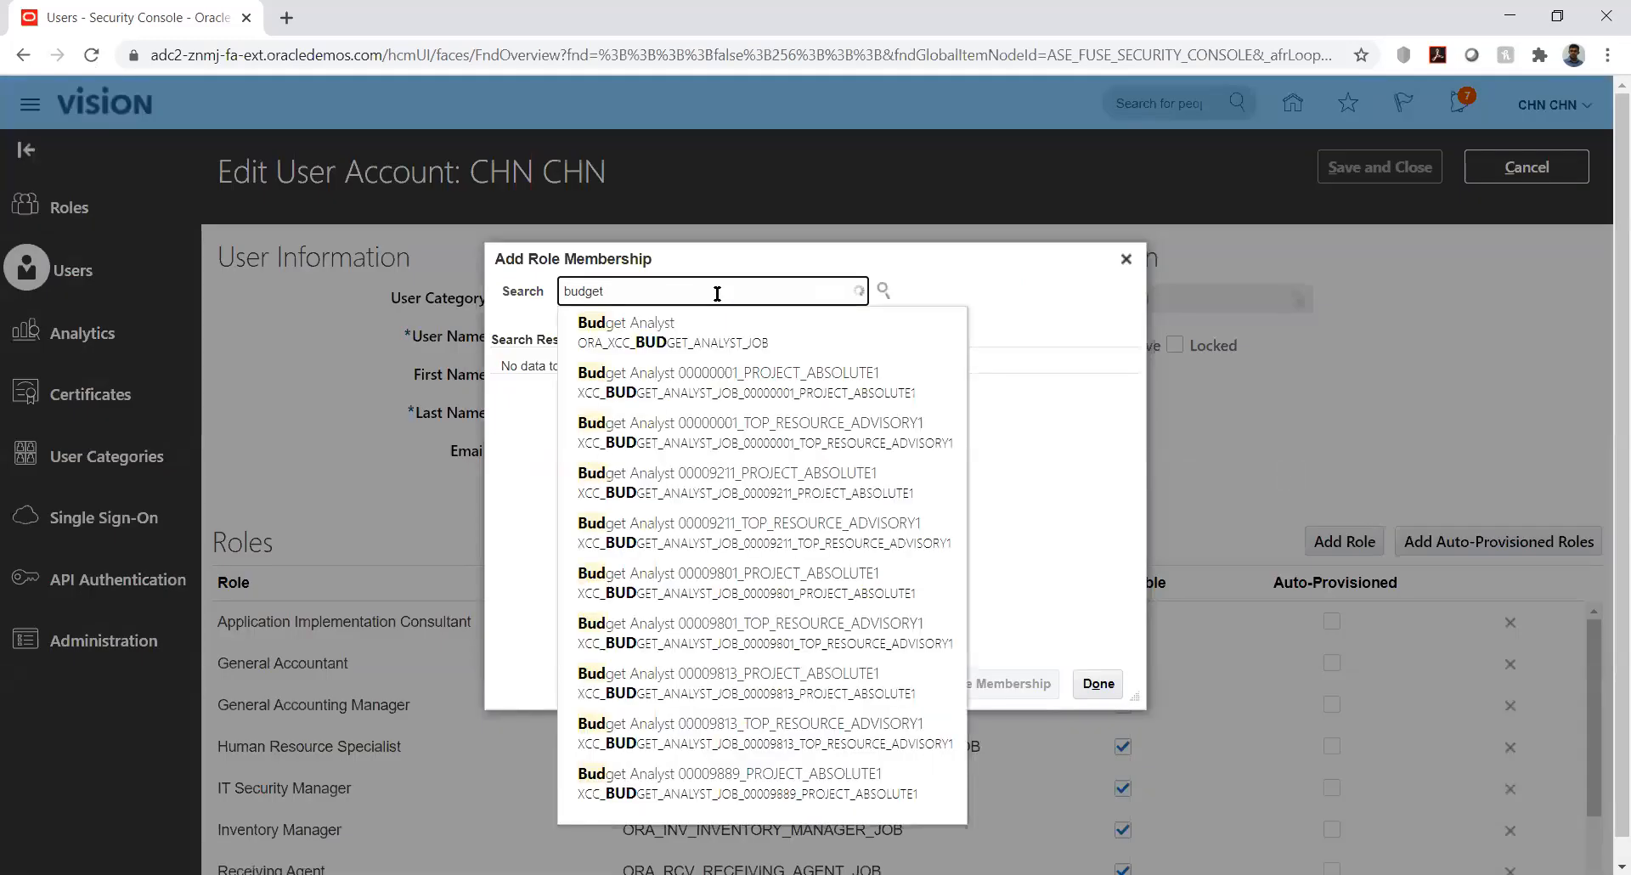
type(" mana")
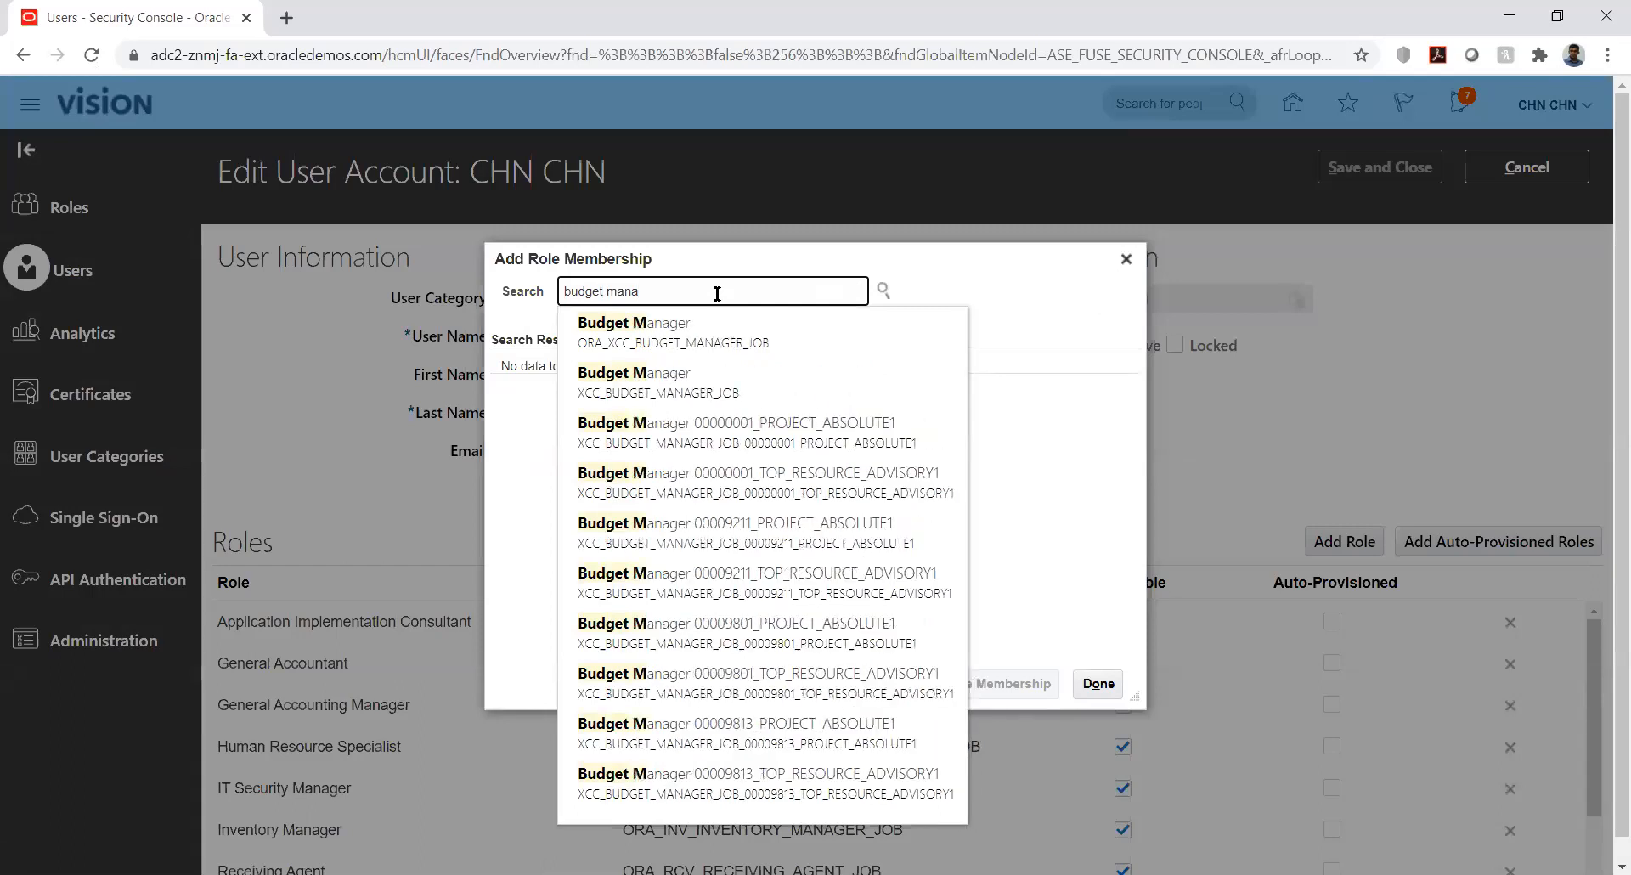
left_click(676, 327)
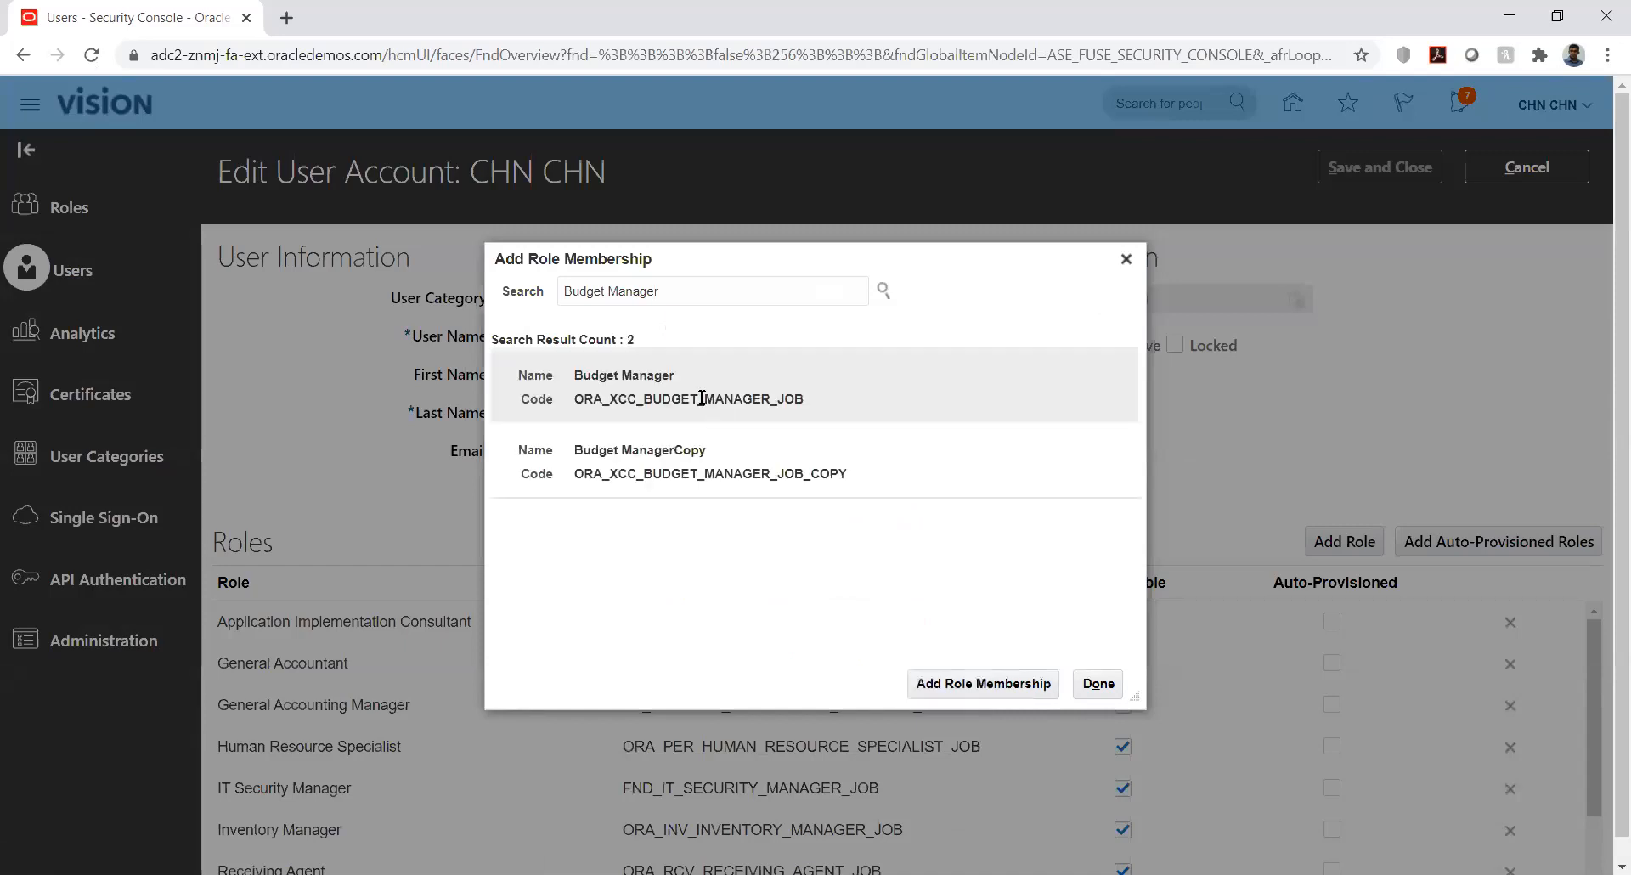
left_click(680, 387)
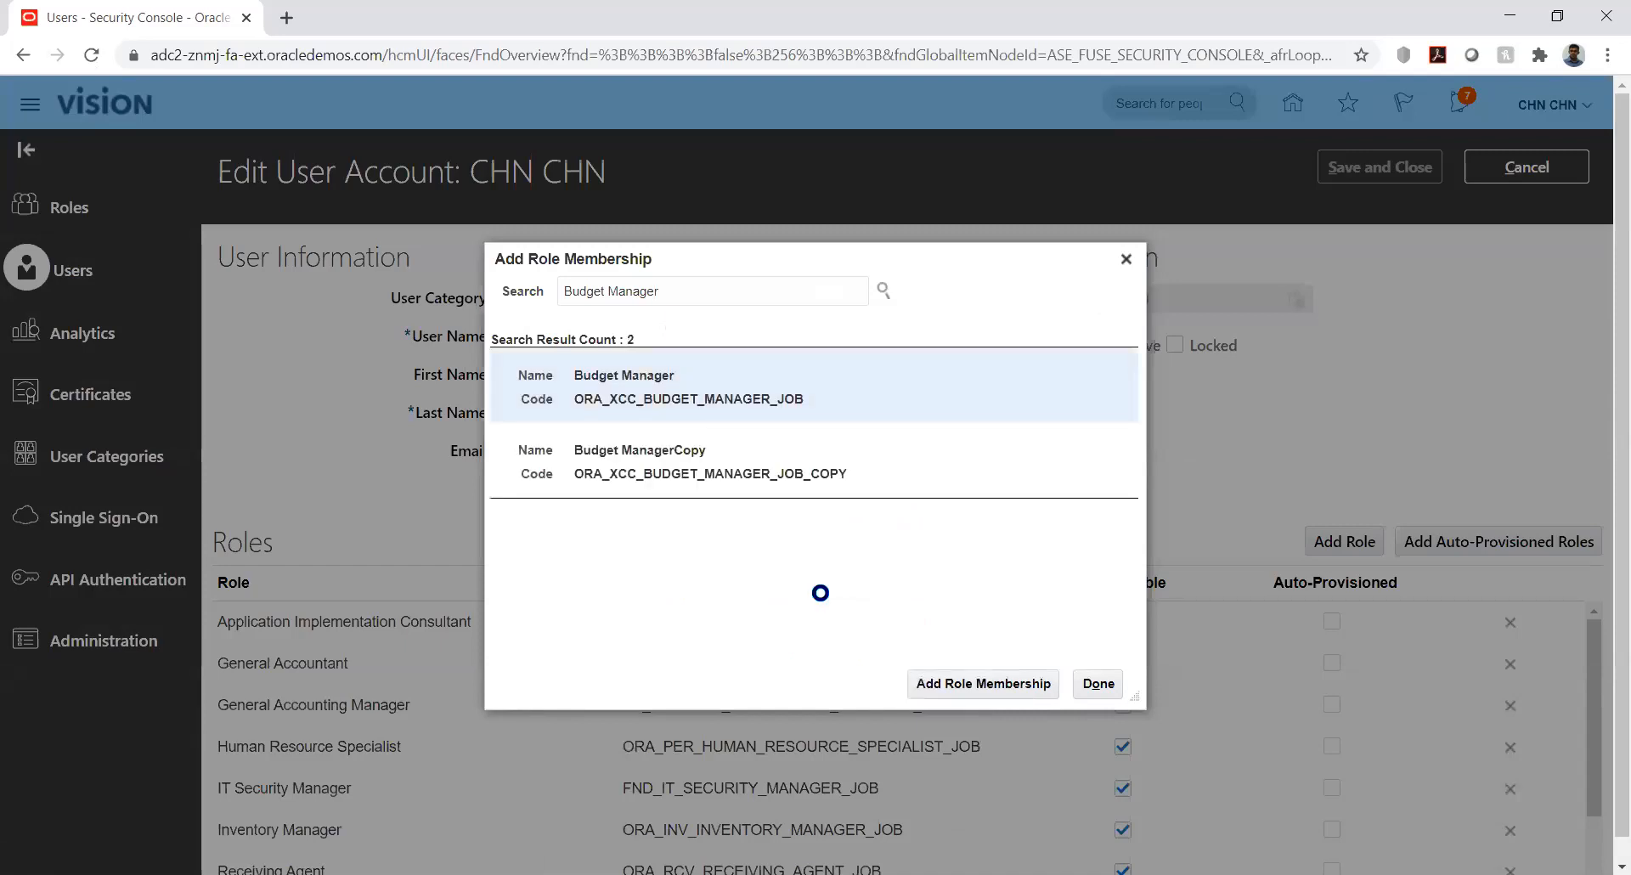
left_click(970, 676)
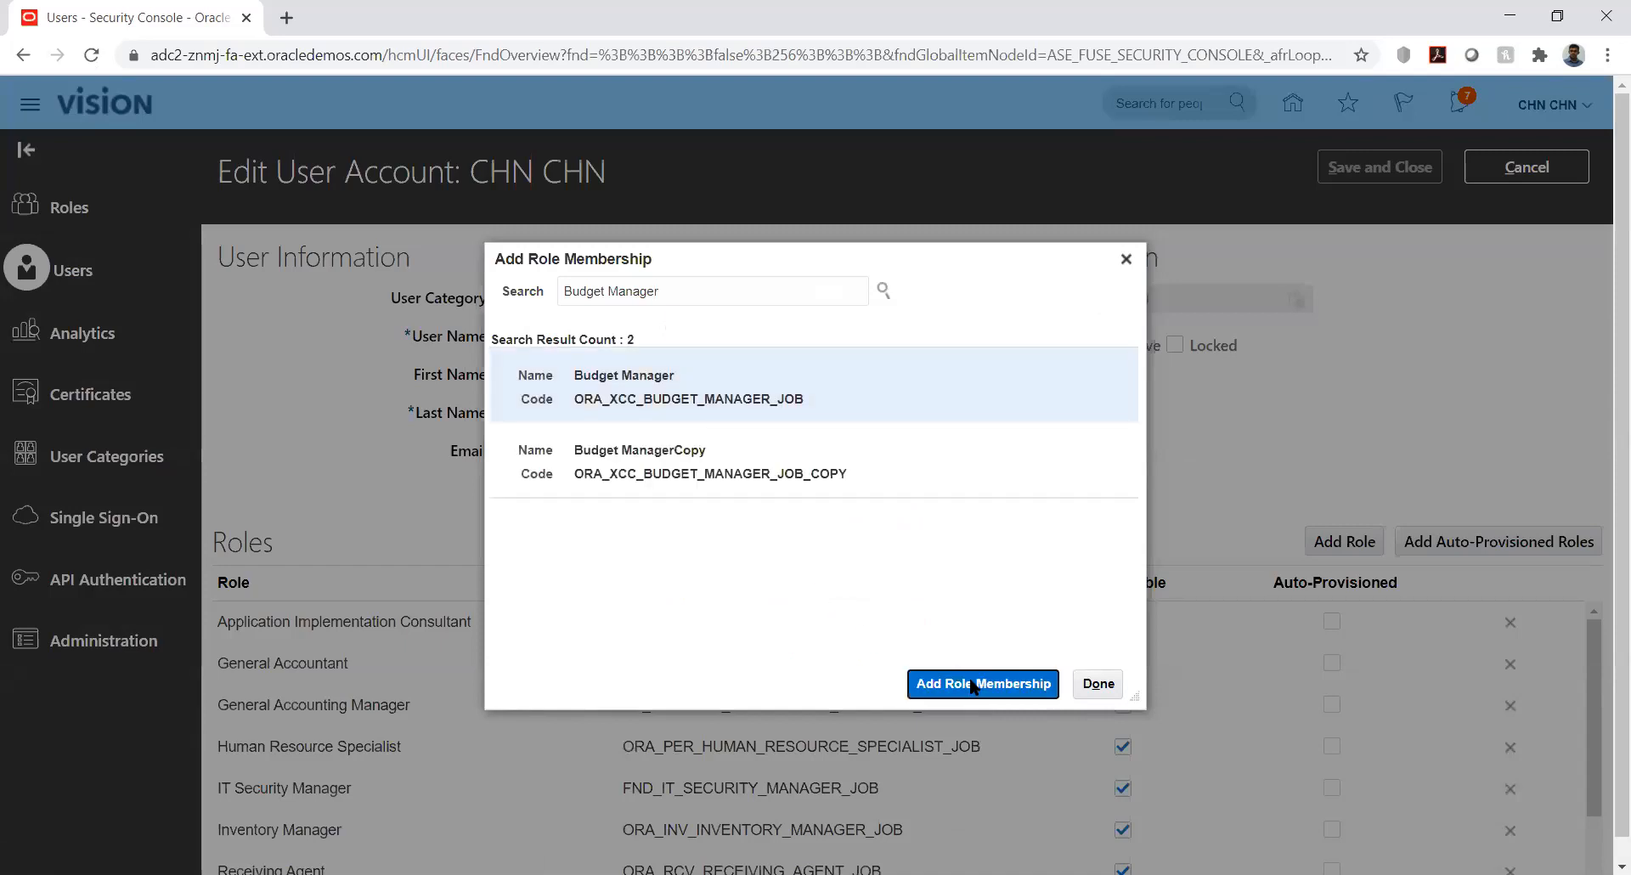
Add the Budget Analyst role too, then save and close the user account
double_click(748, 292)
type("anal")
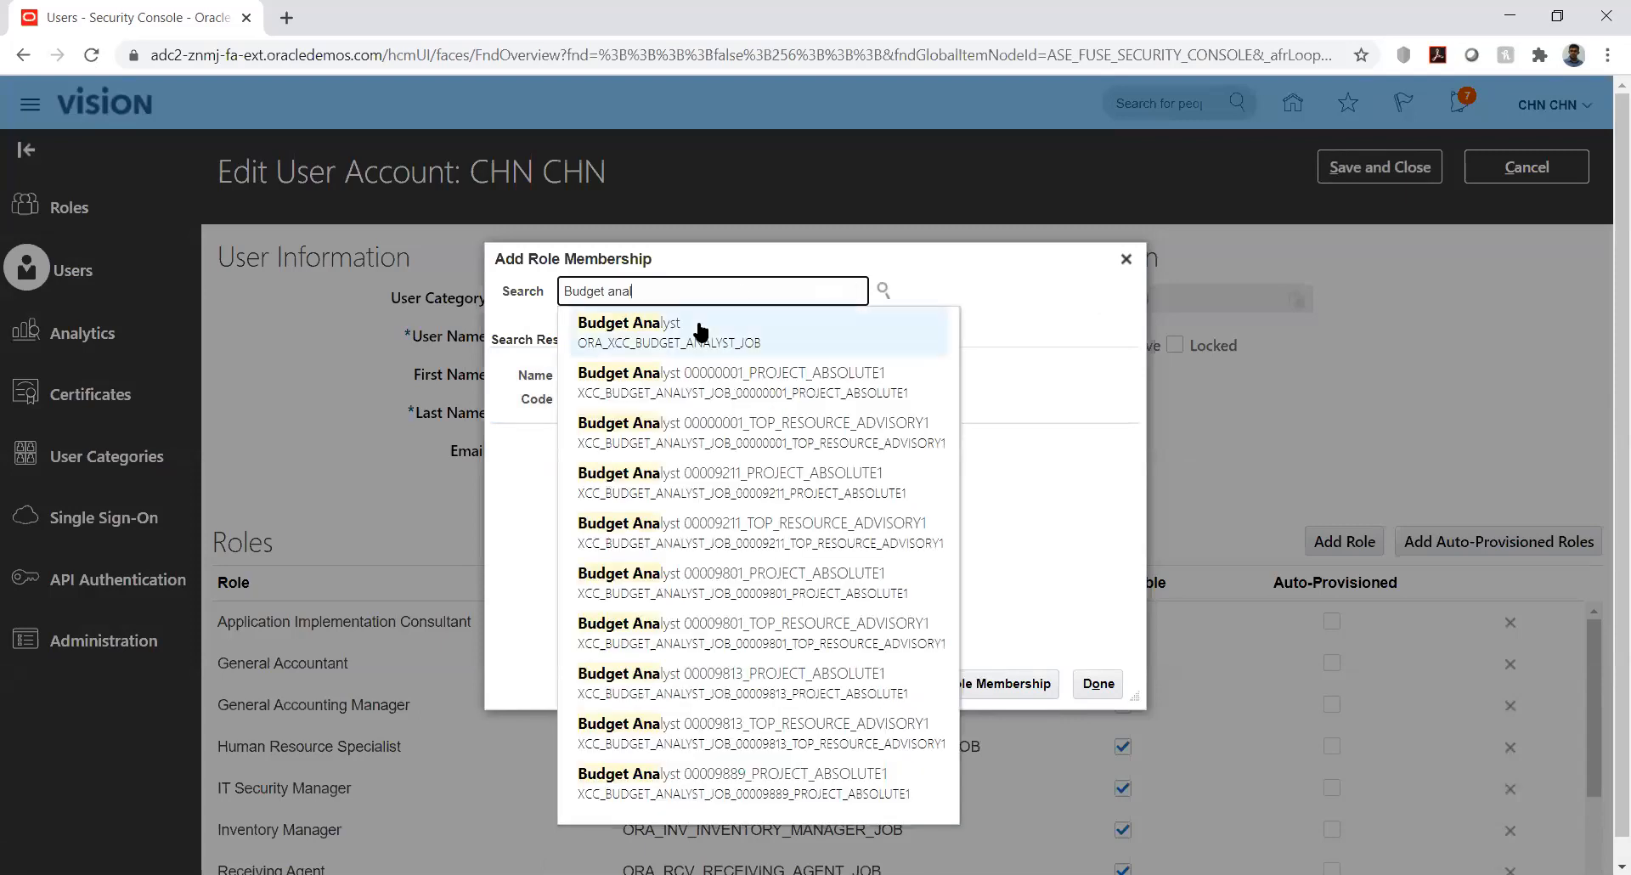
left_click(701, 331)
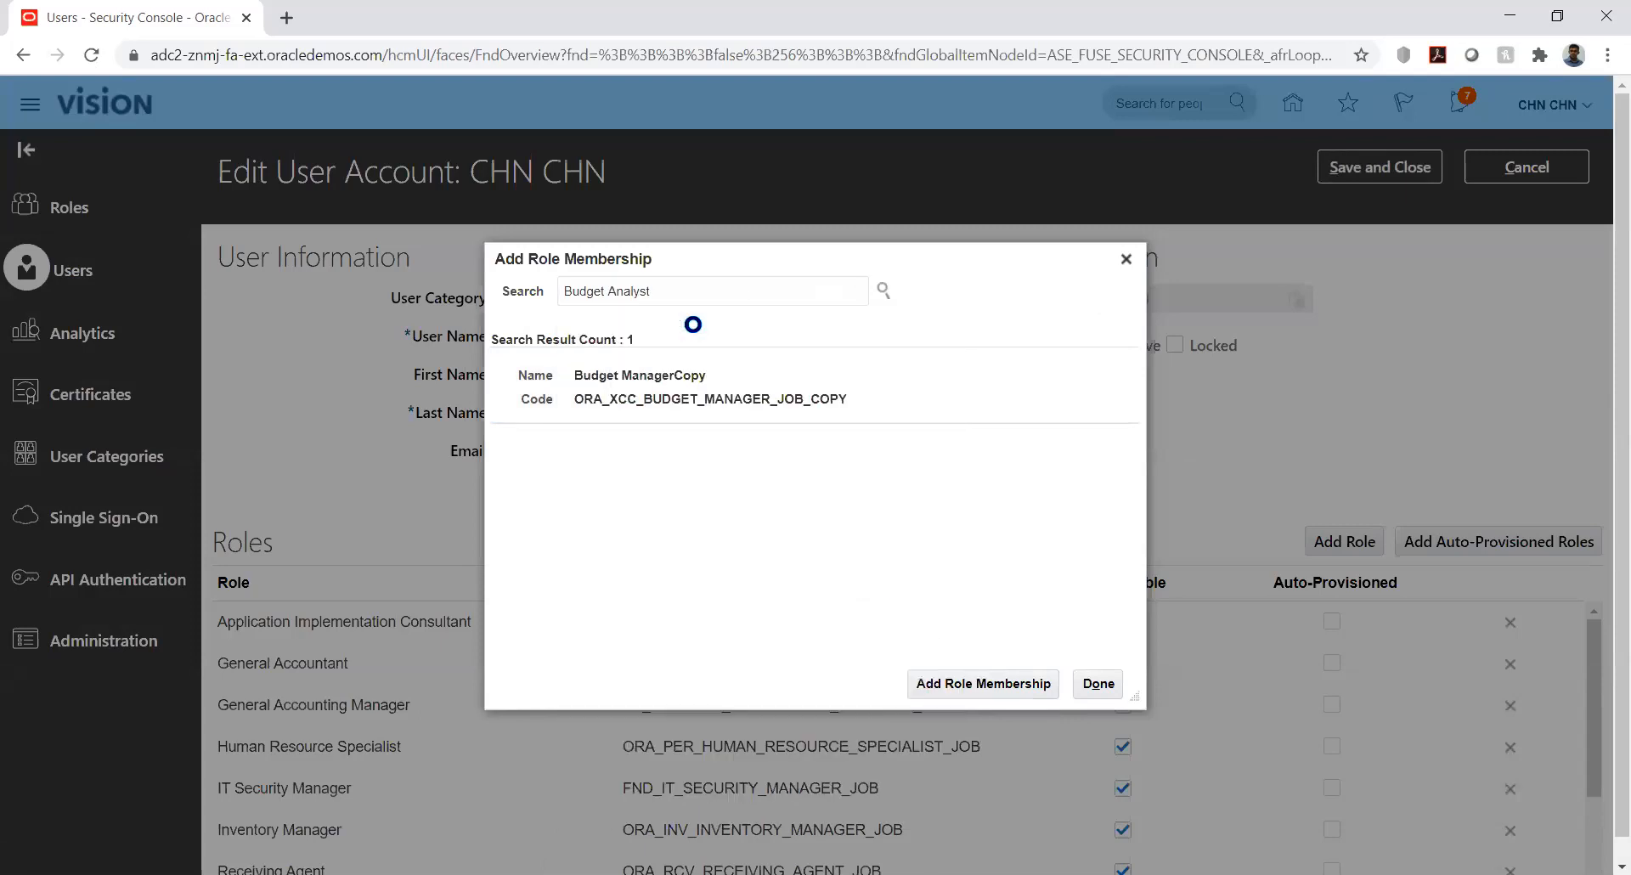
left_click(962, 676)
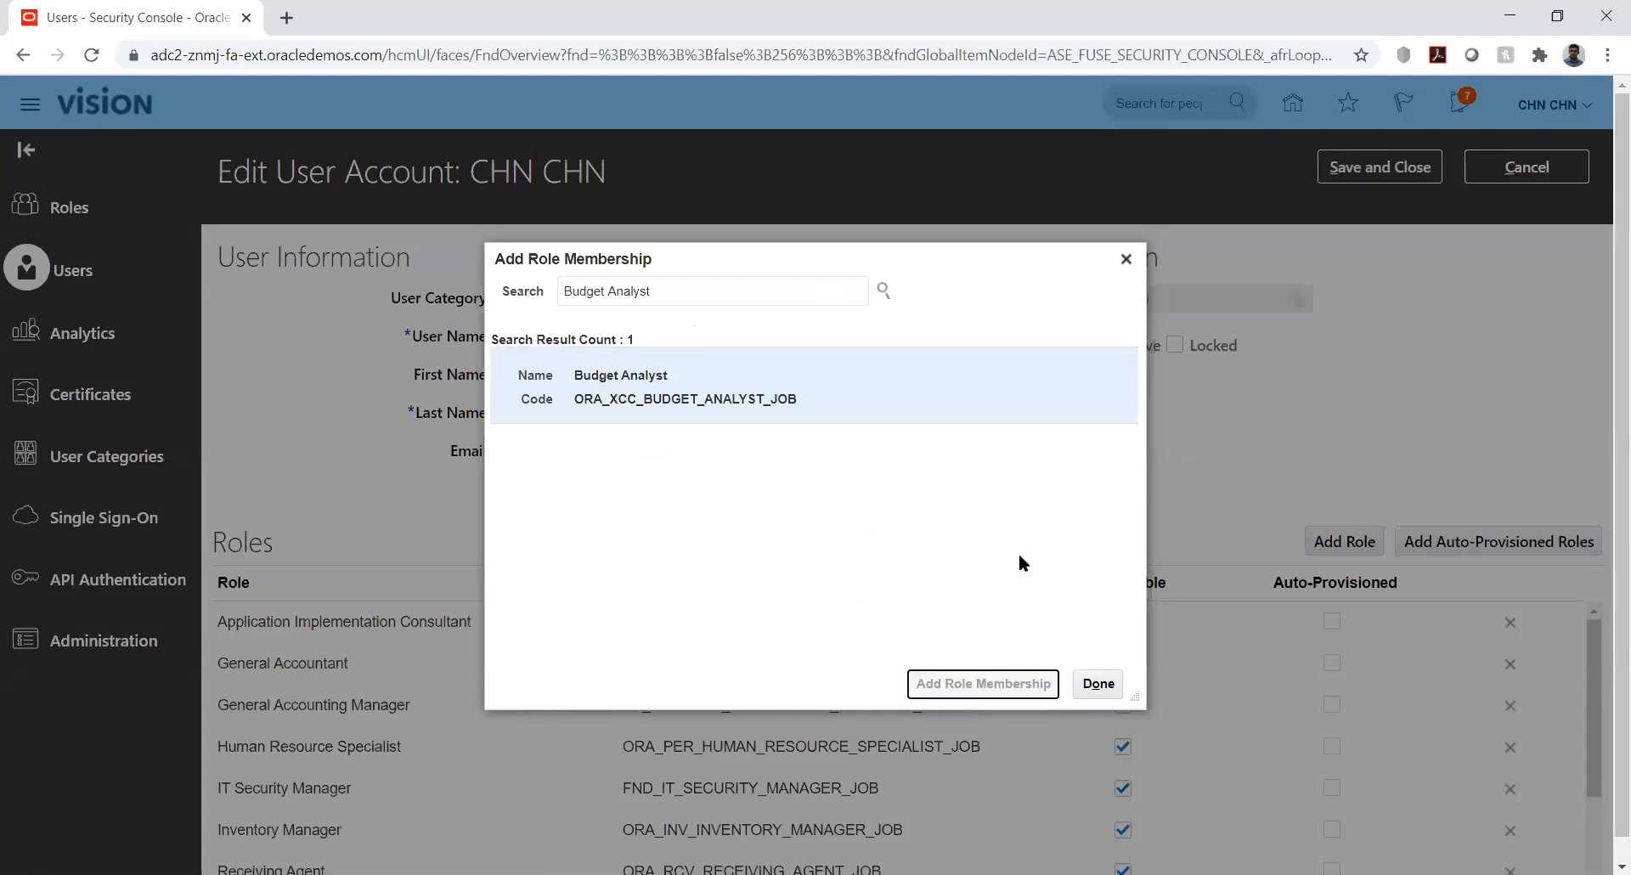
left_click(1102, 684)
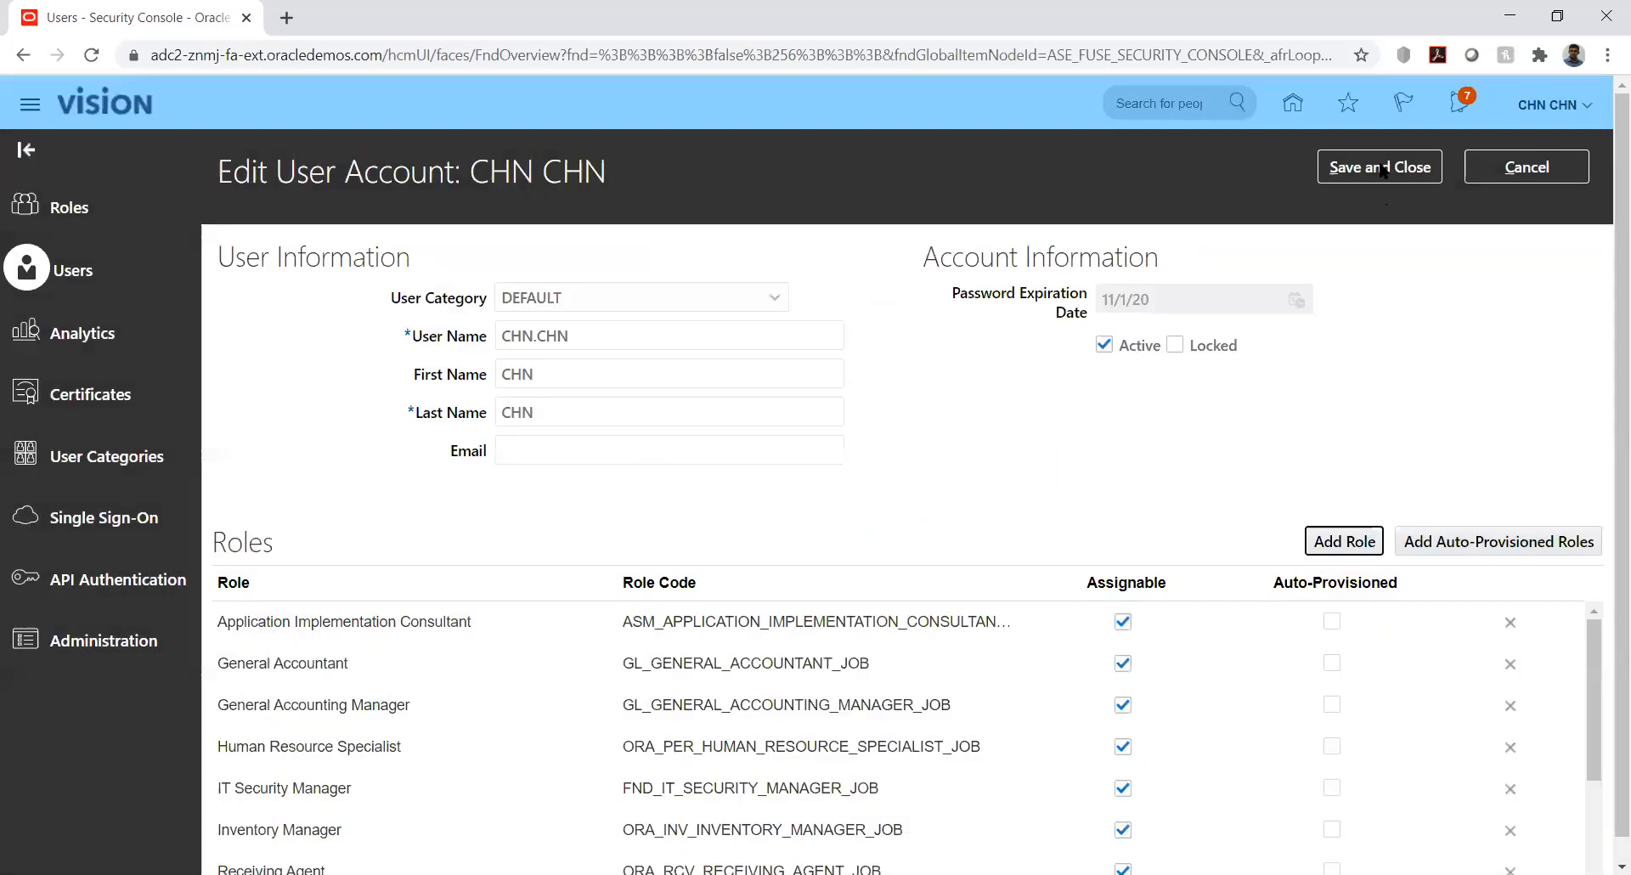
left_click(1382, 169)
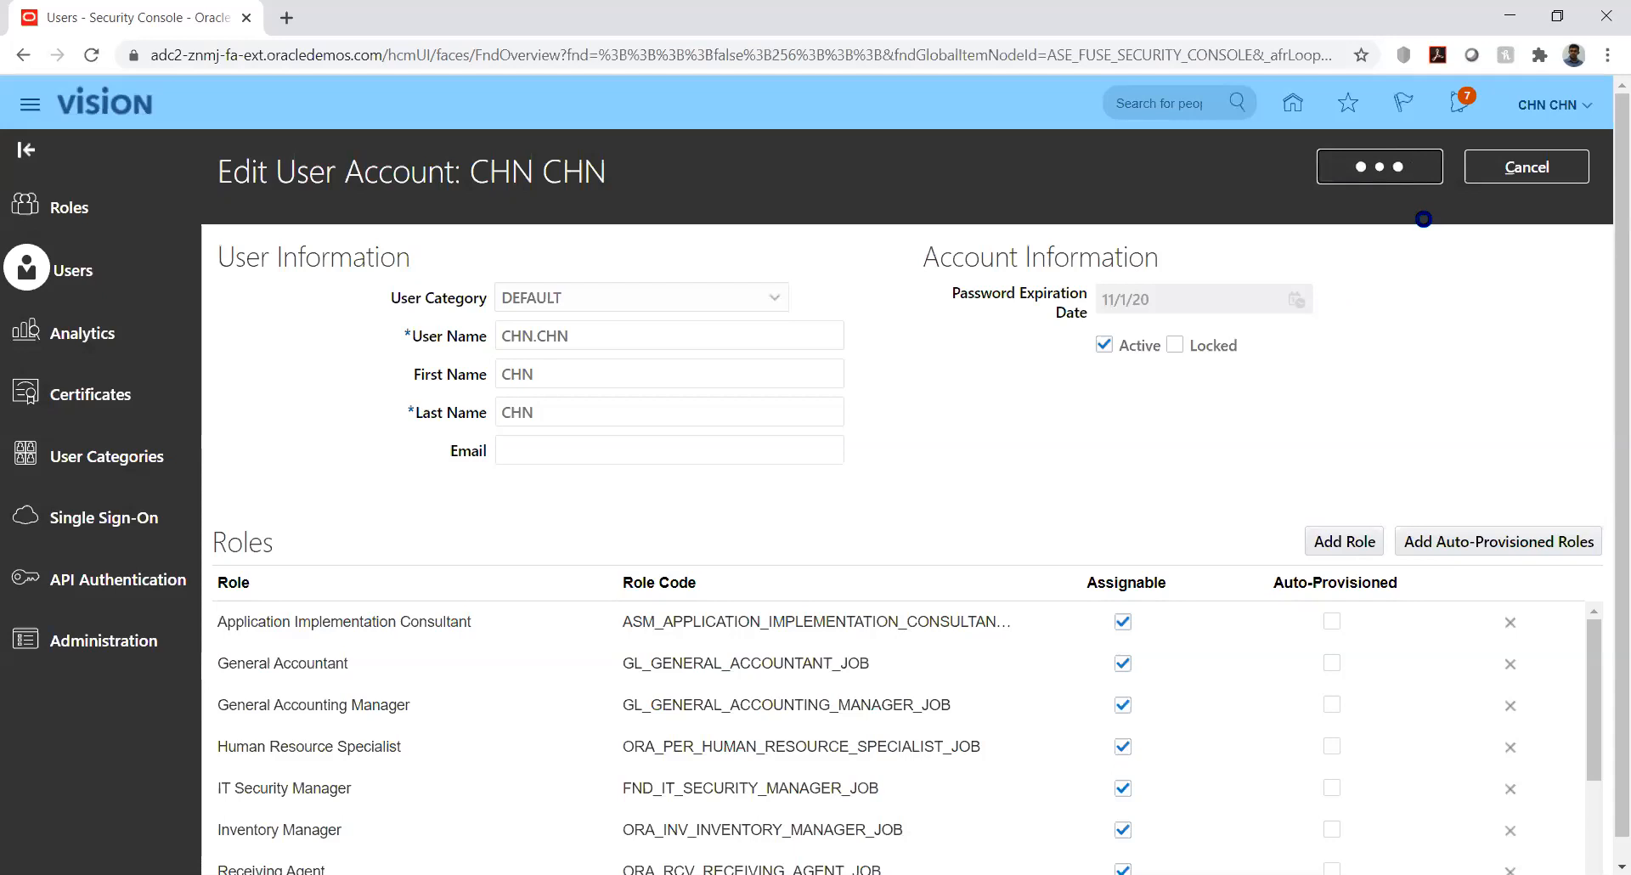
left_click(1504, 168)
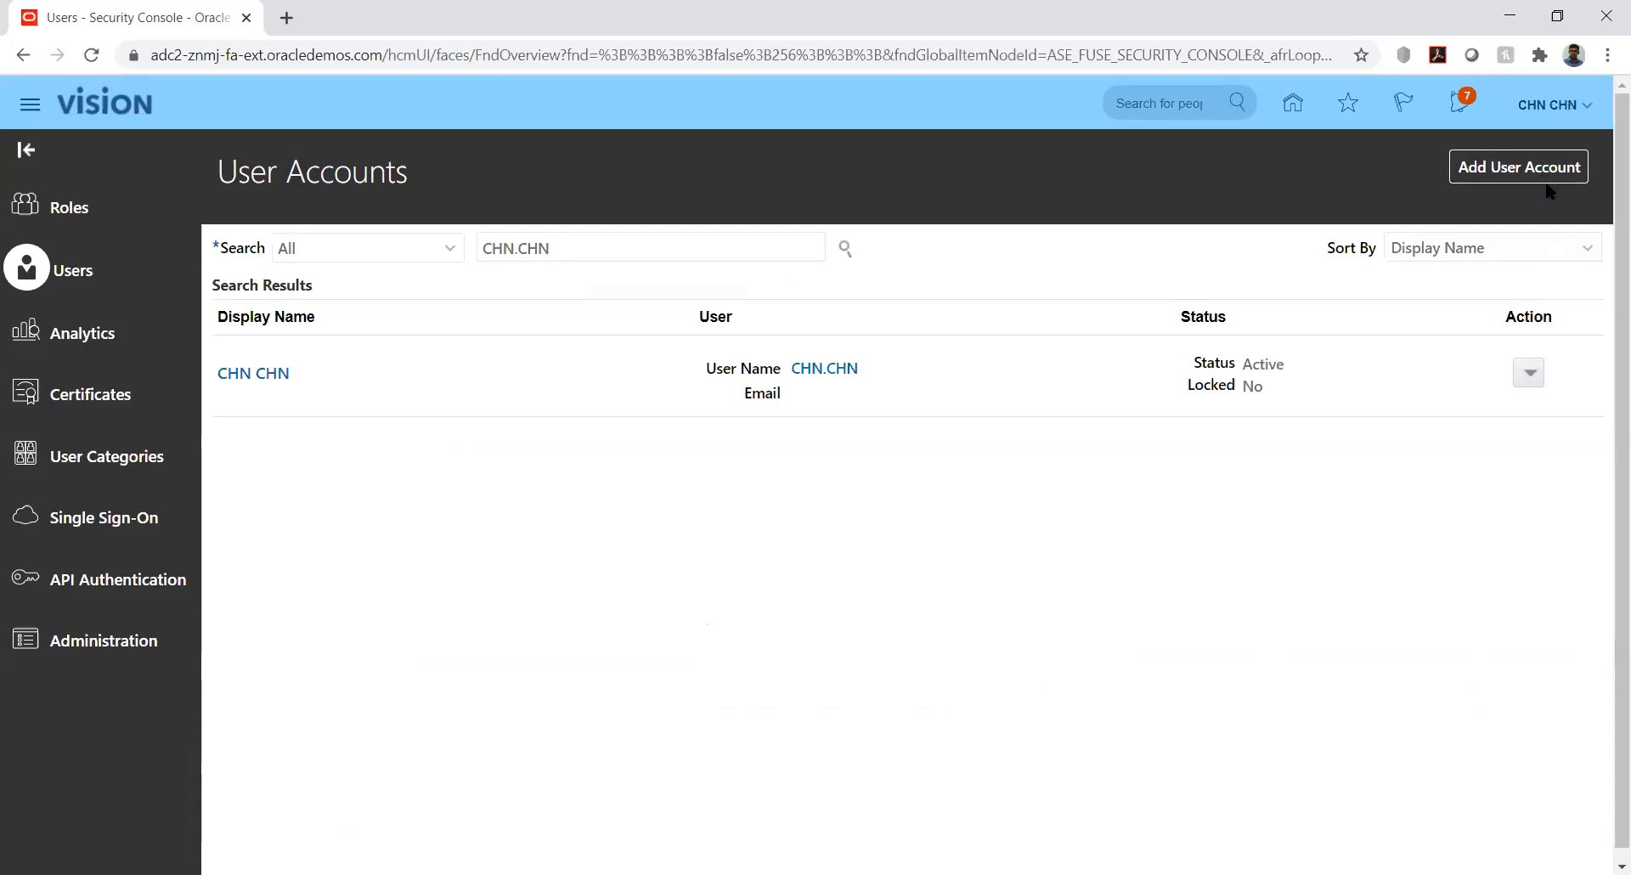
In Setup and Maintenance, search the tasks for %Manage%Data%Acc%
left_click(1547, 104)
left_click(1244, 416)
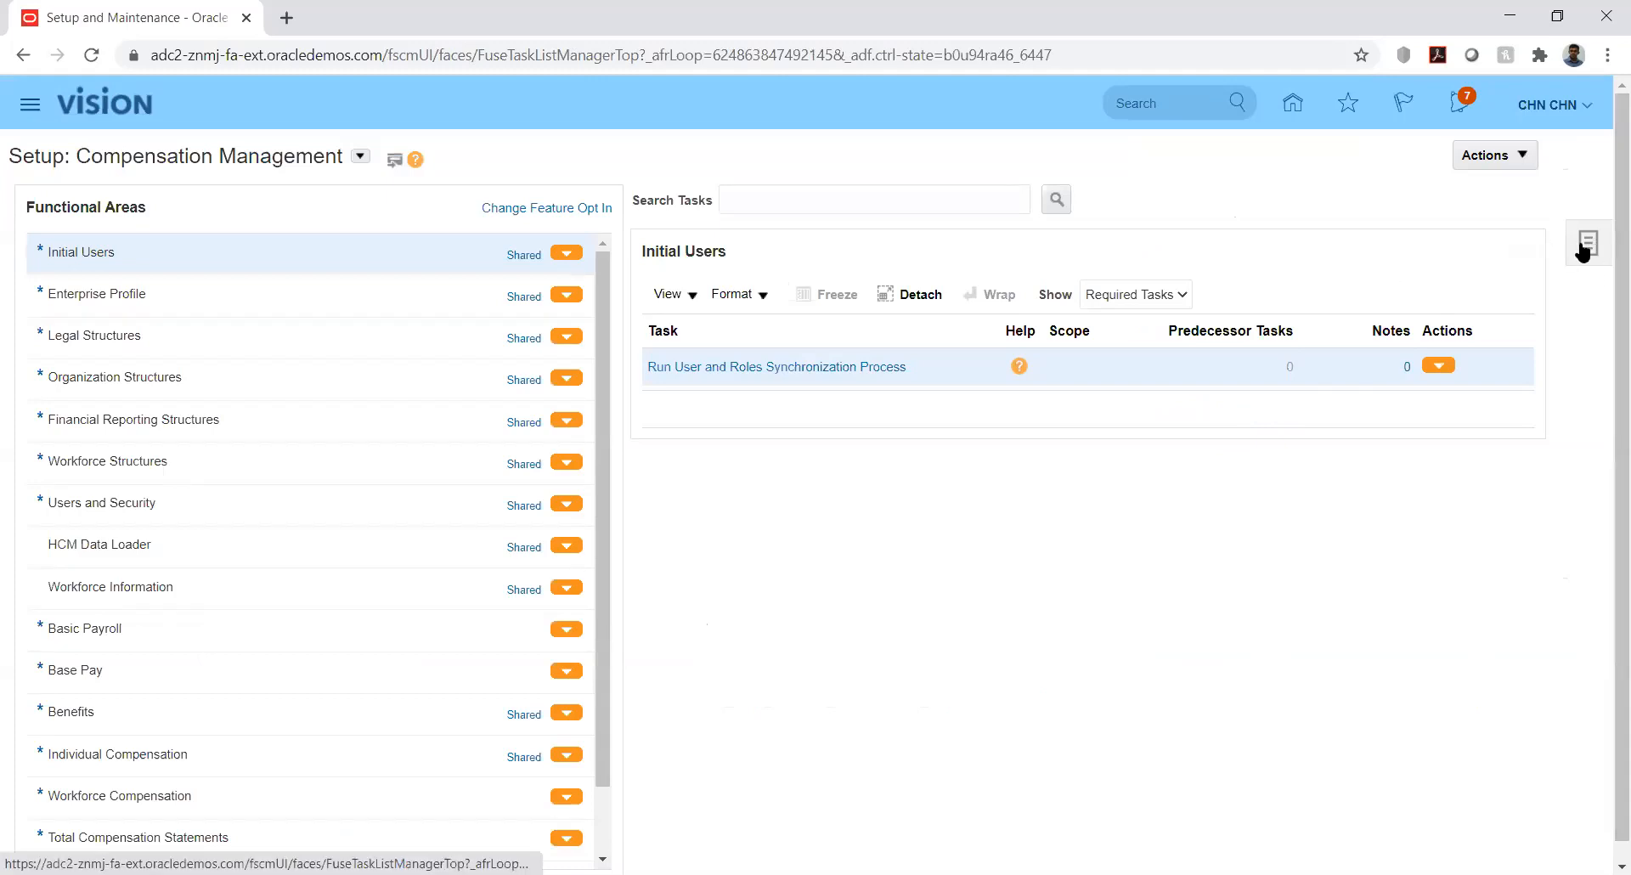
left_click(1584, 246)
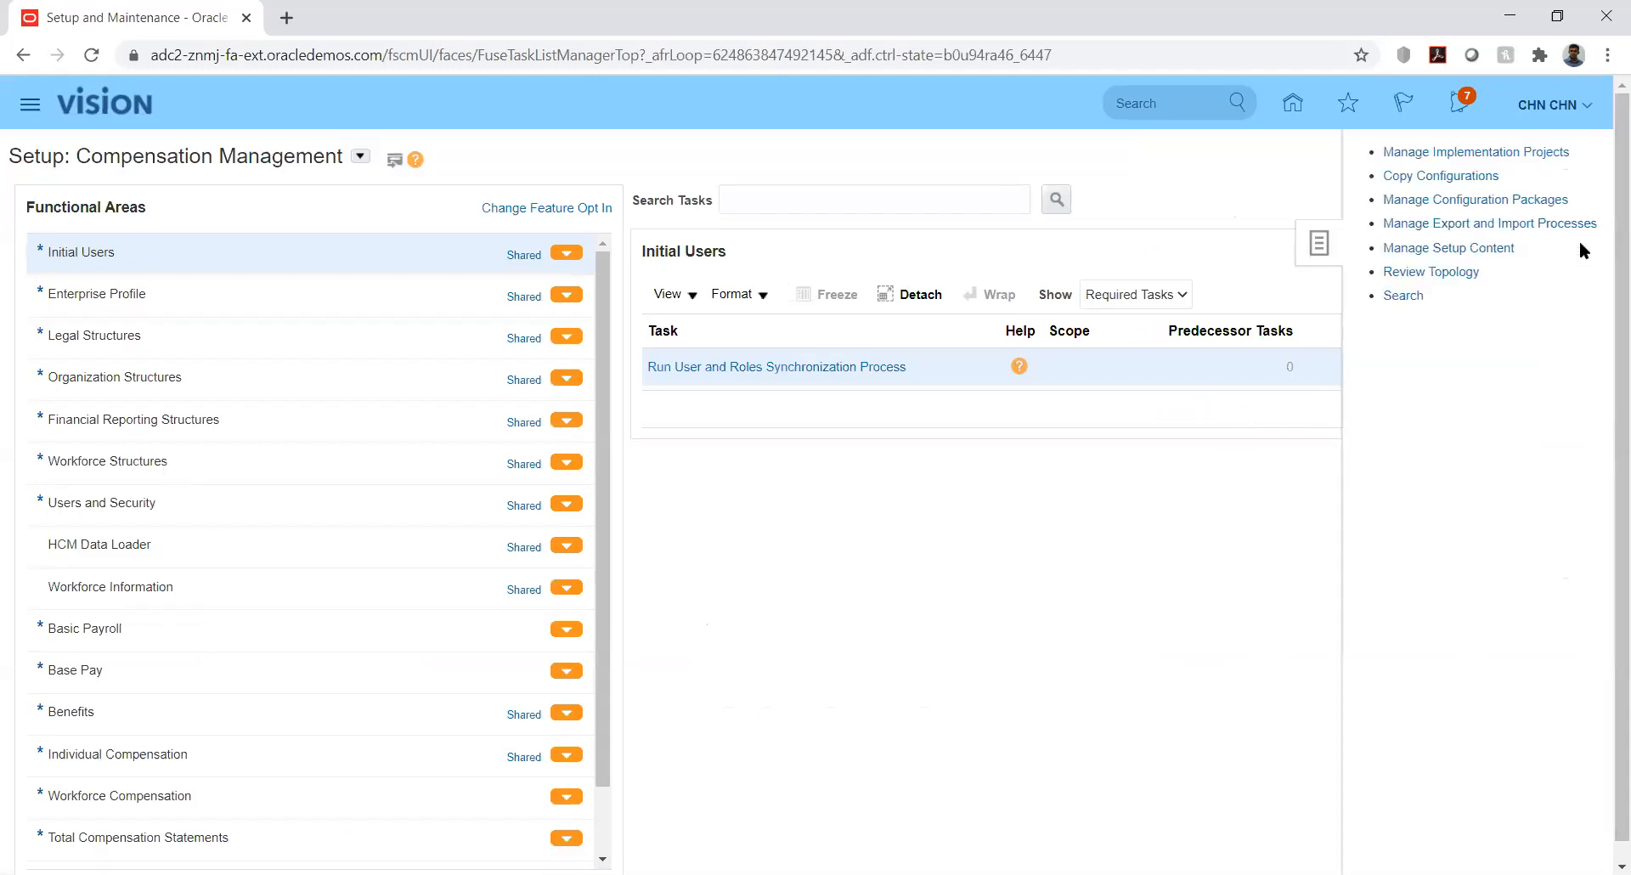
left_click(1400, 296)
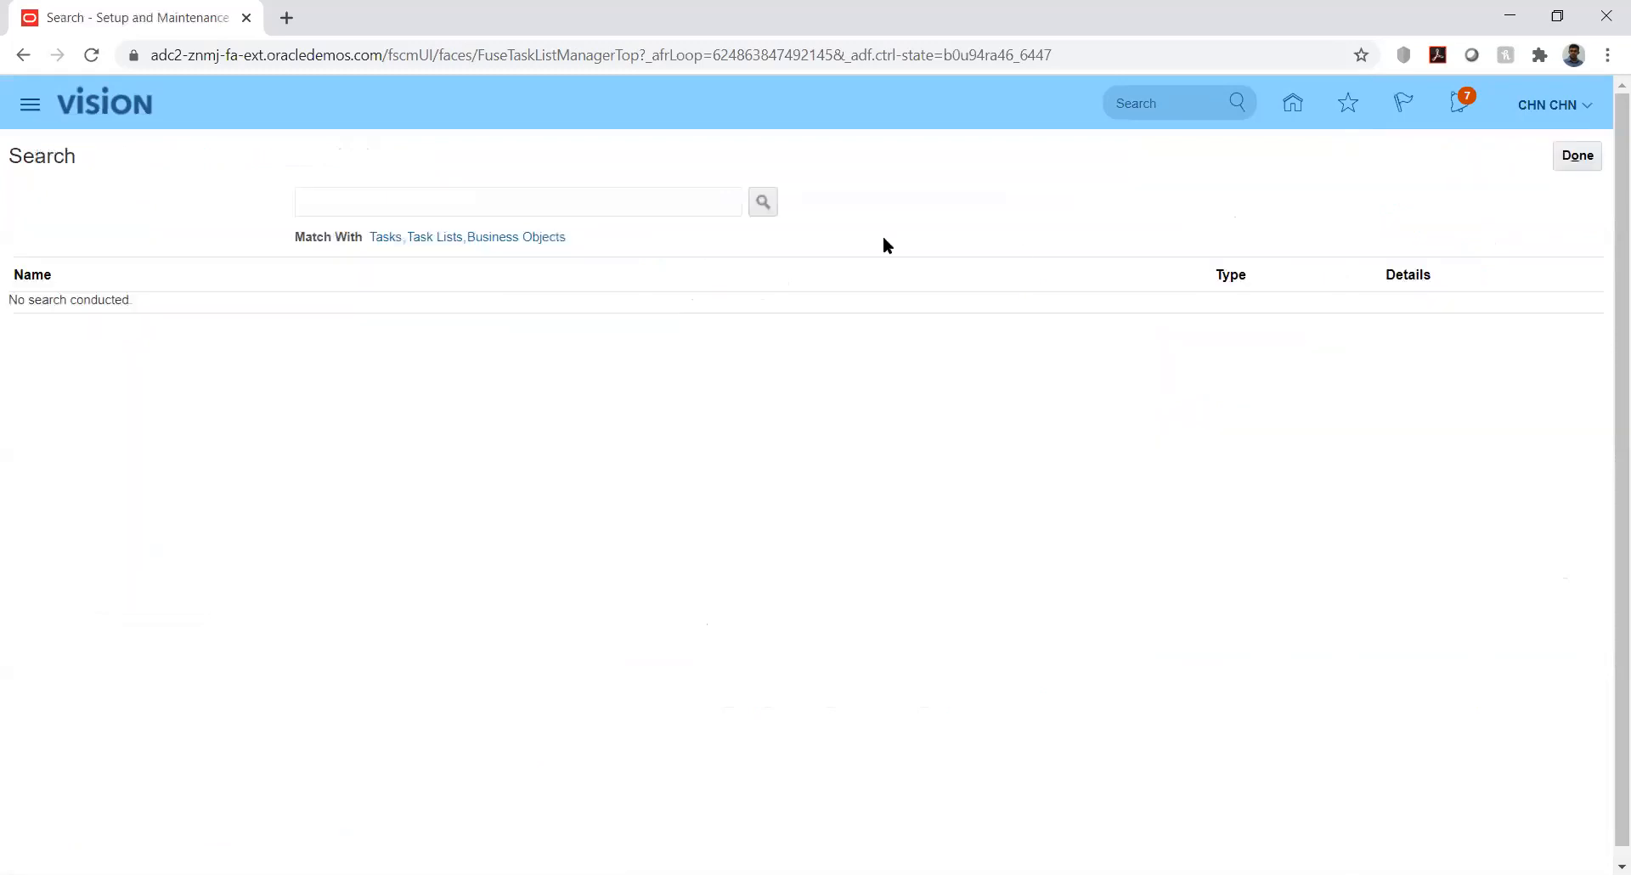
left_click(676, 207)
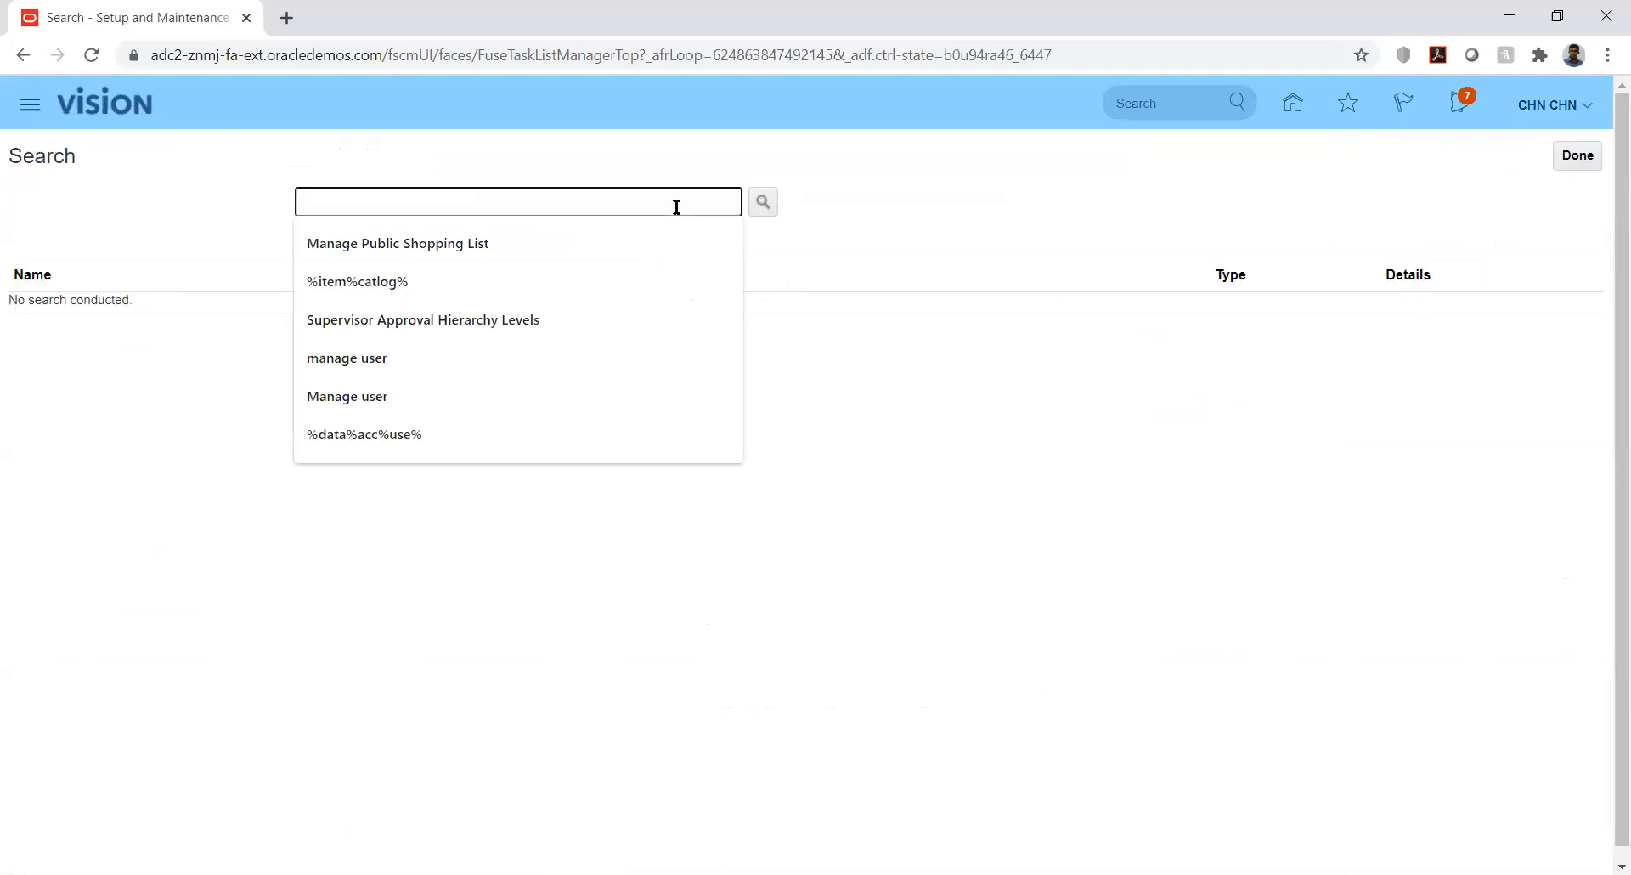
type("%Mana")
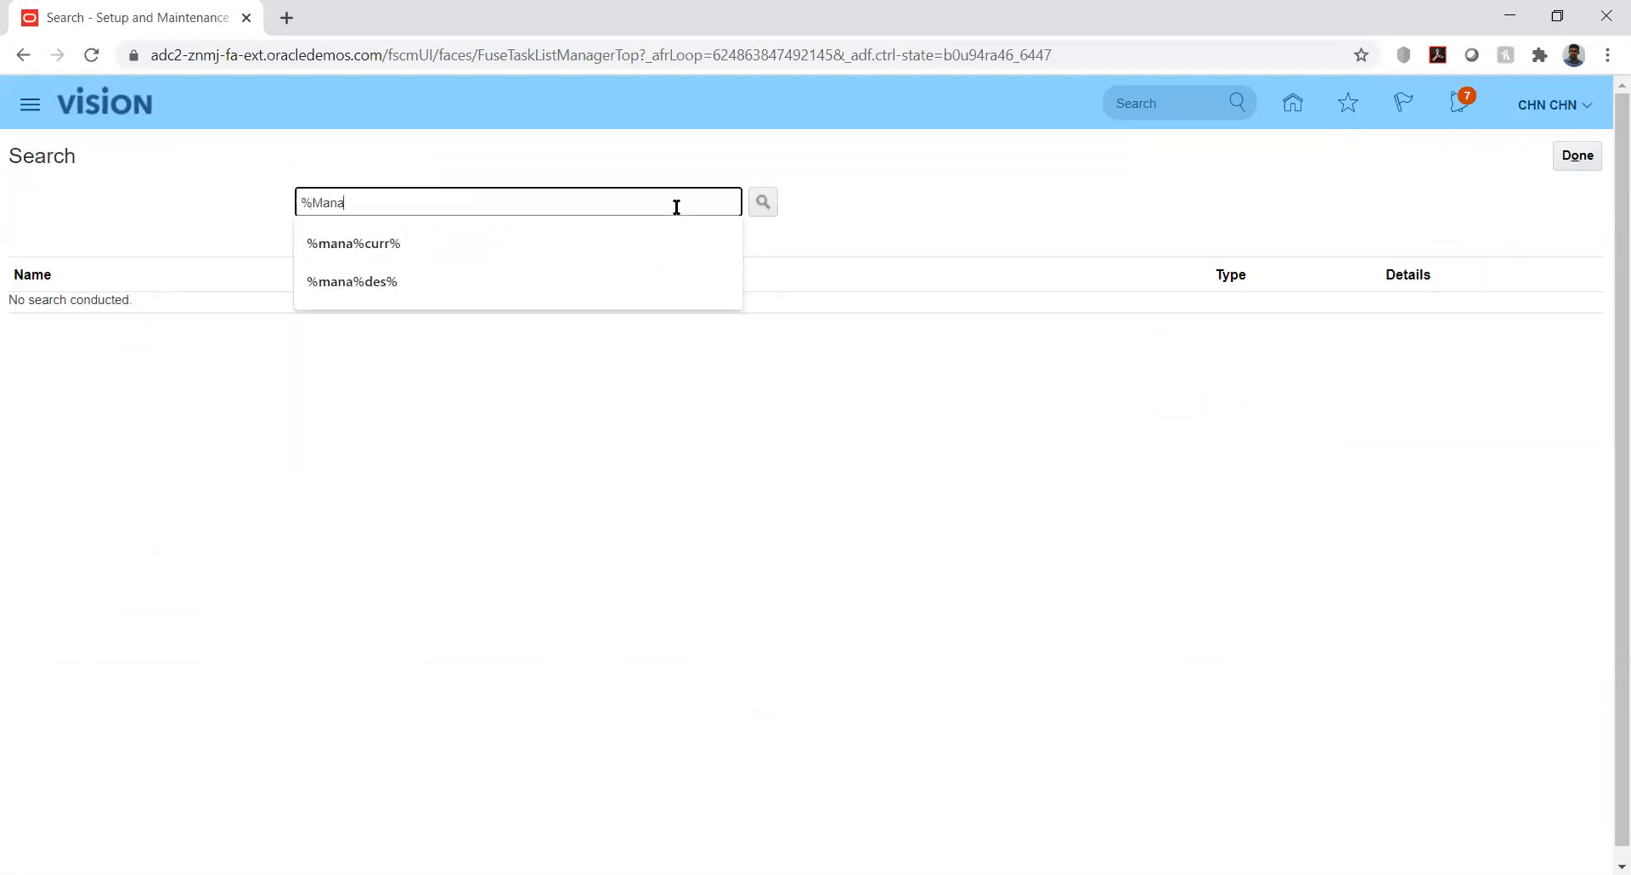
type("ge%Data%Acc%")
key("Return")
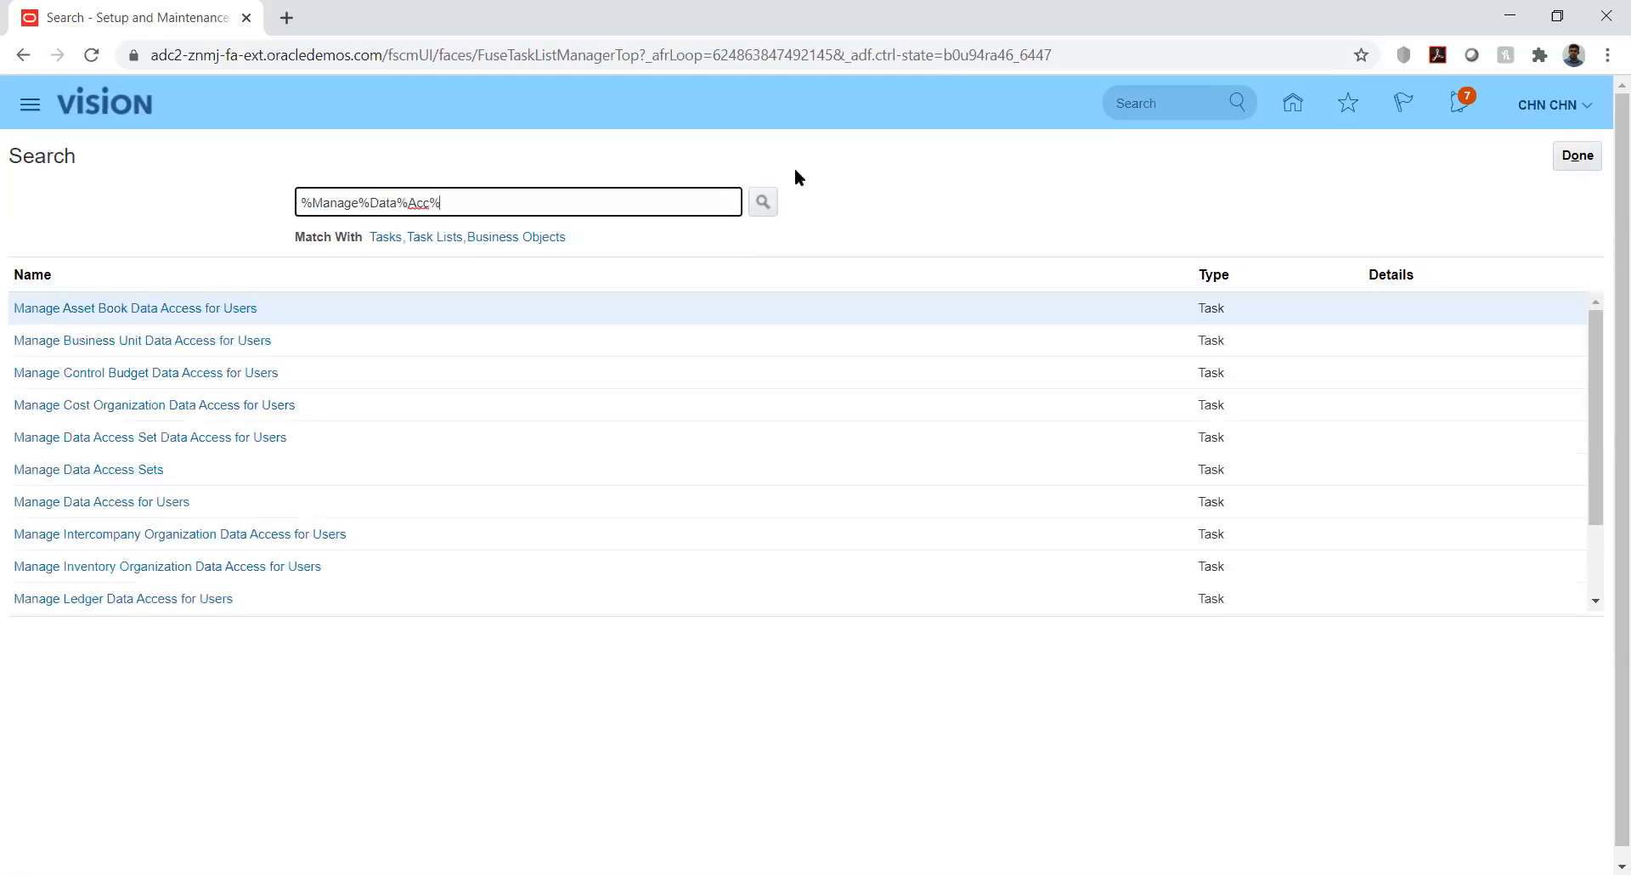
Create a new data access row for the demo user with the Budget Analyst role
left_click(123, 438)
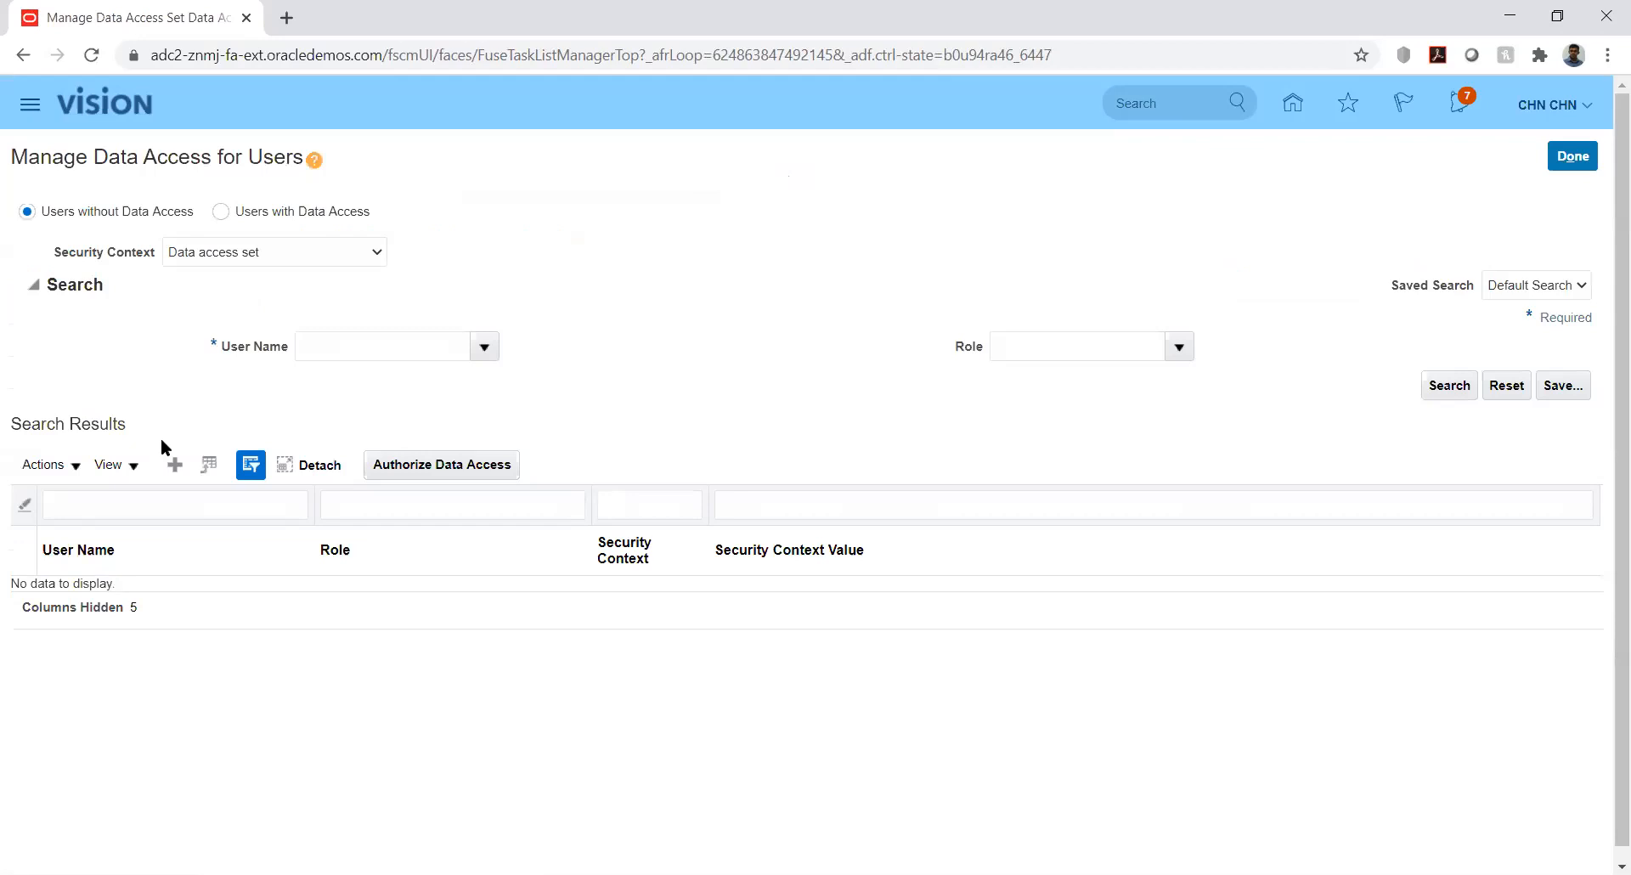
left_click(174, 464)
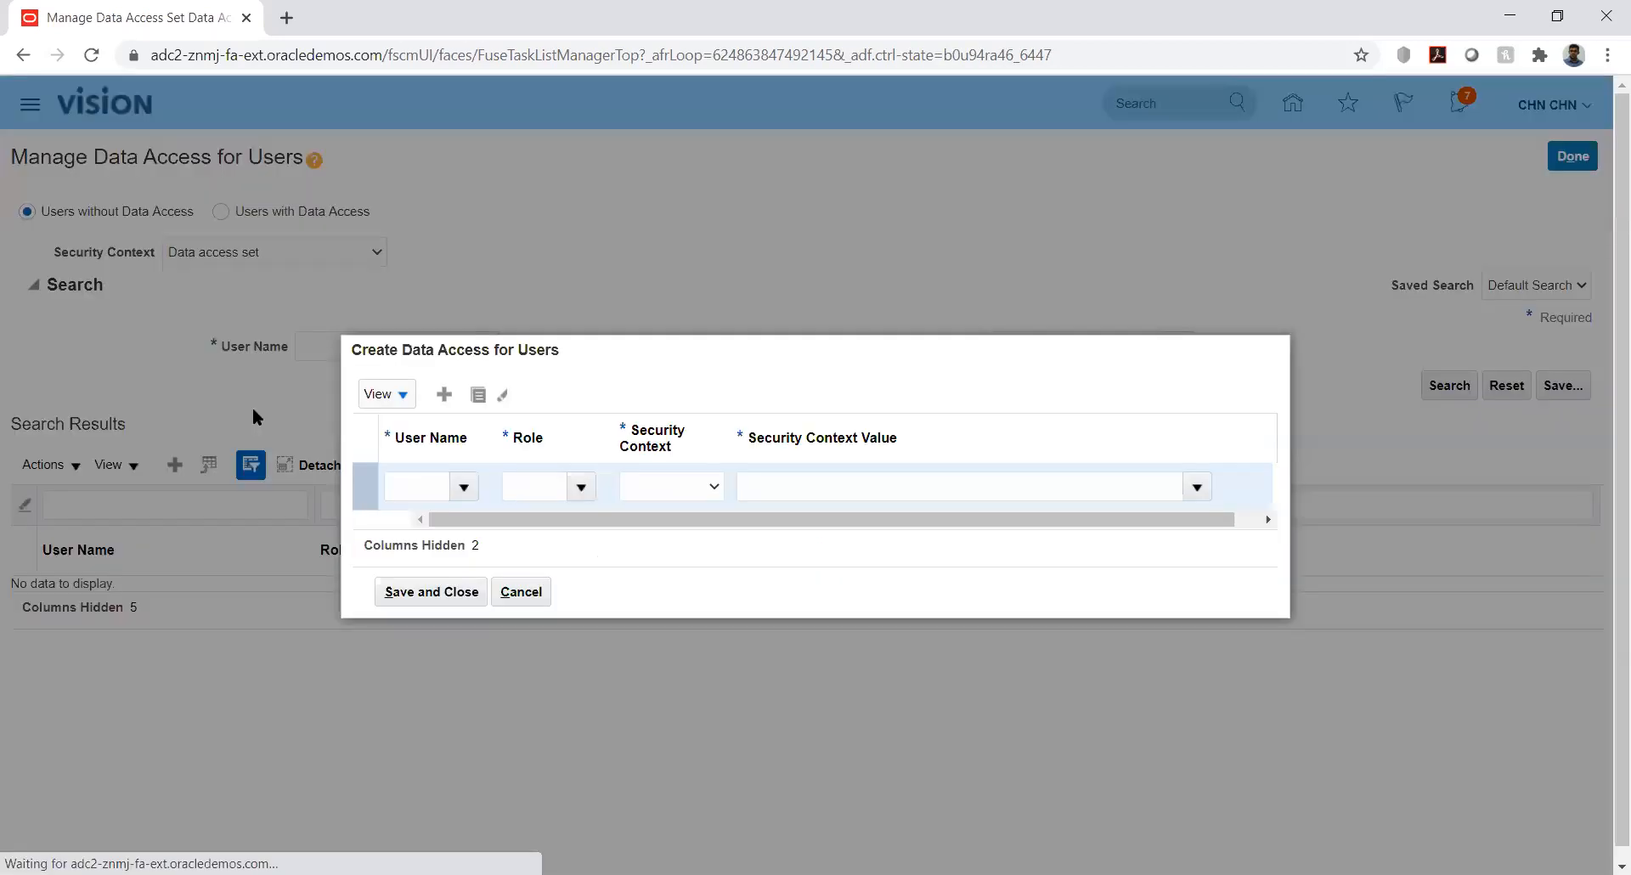
left_click(418, 486)
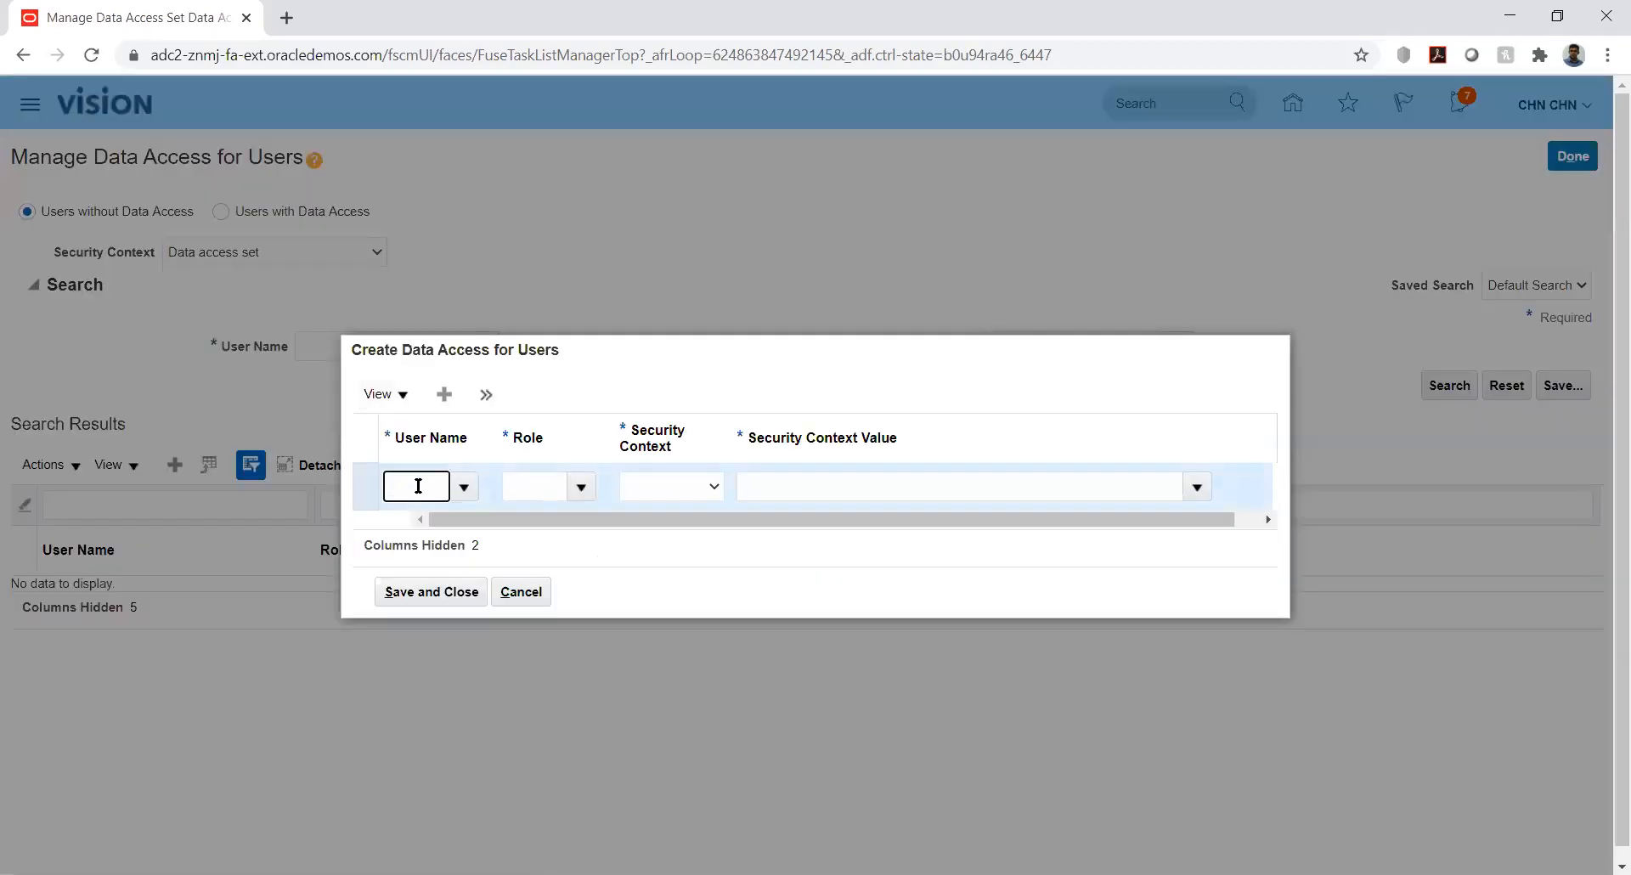
type("CHN")
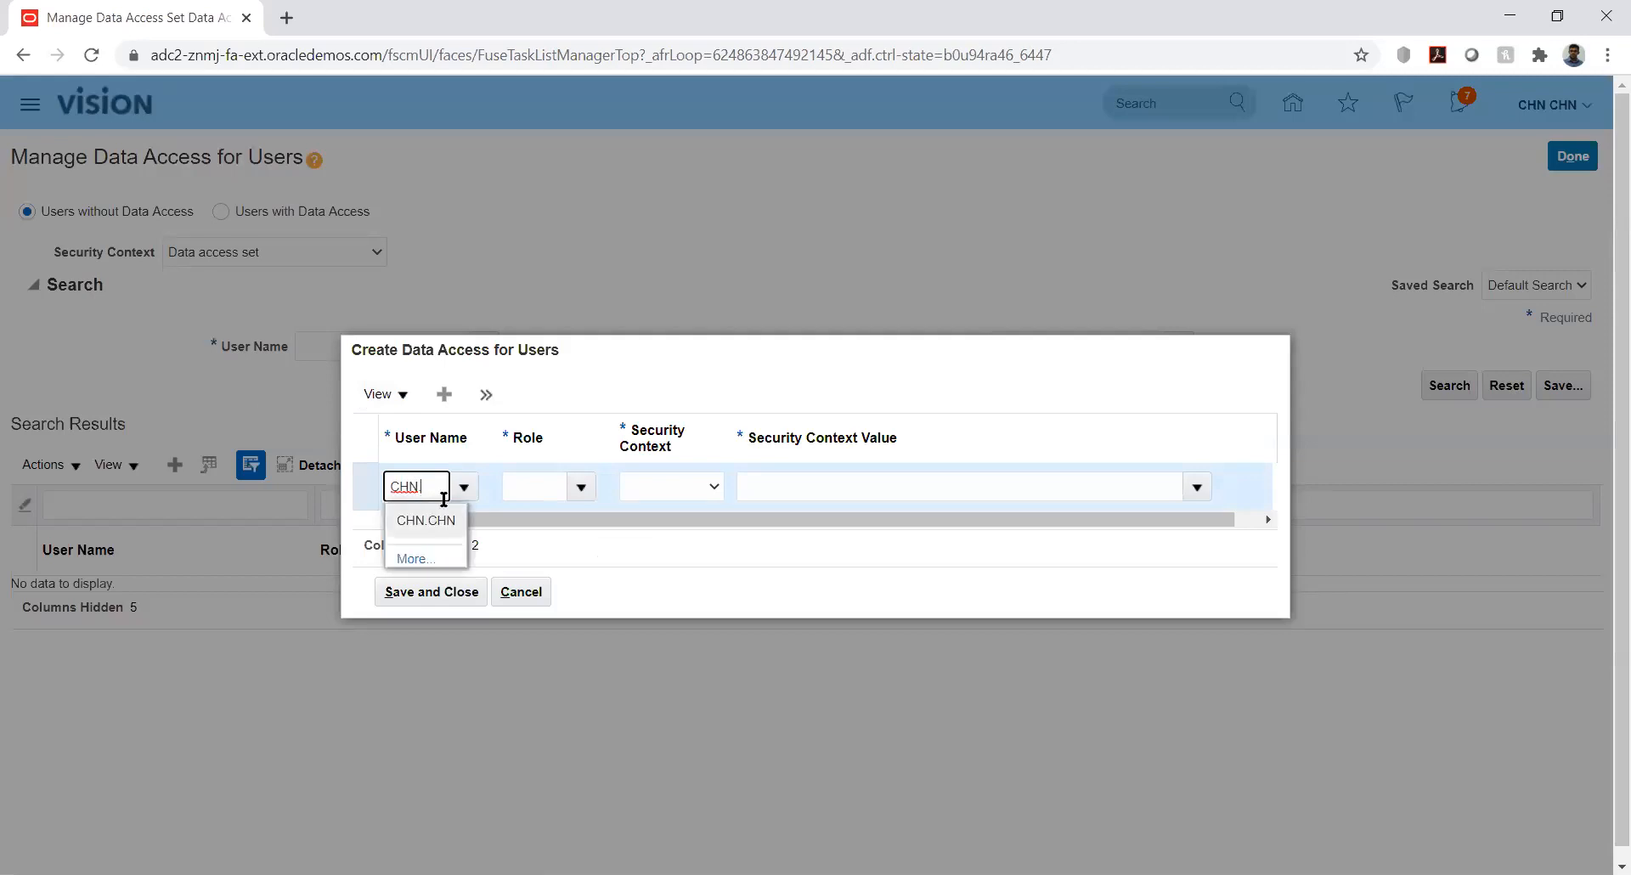
left_click(444, 522)
left_click(553, 486)
type("bud")
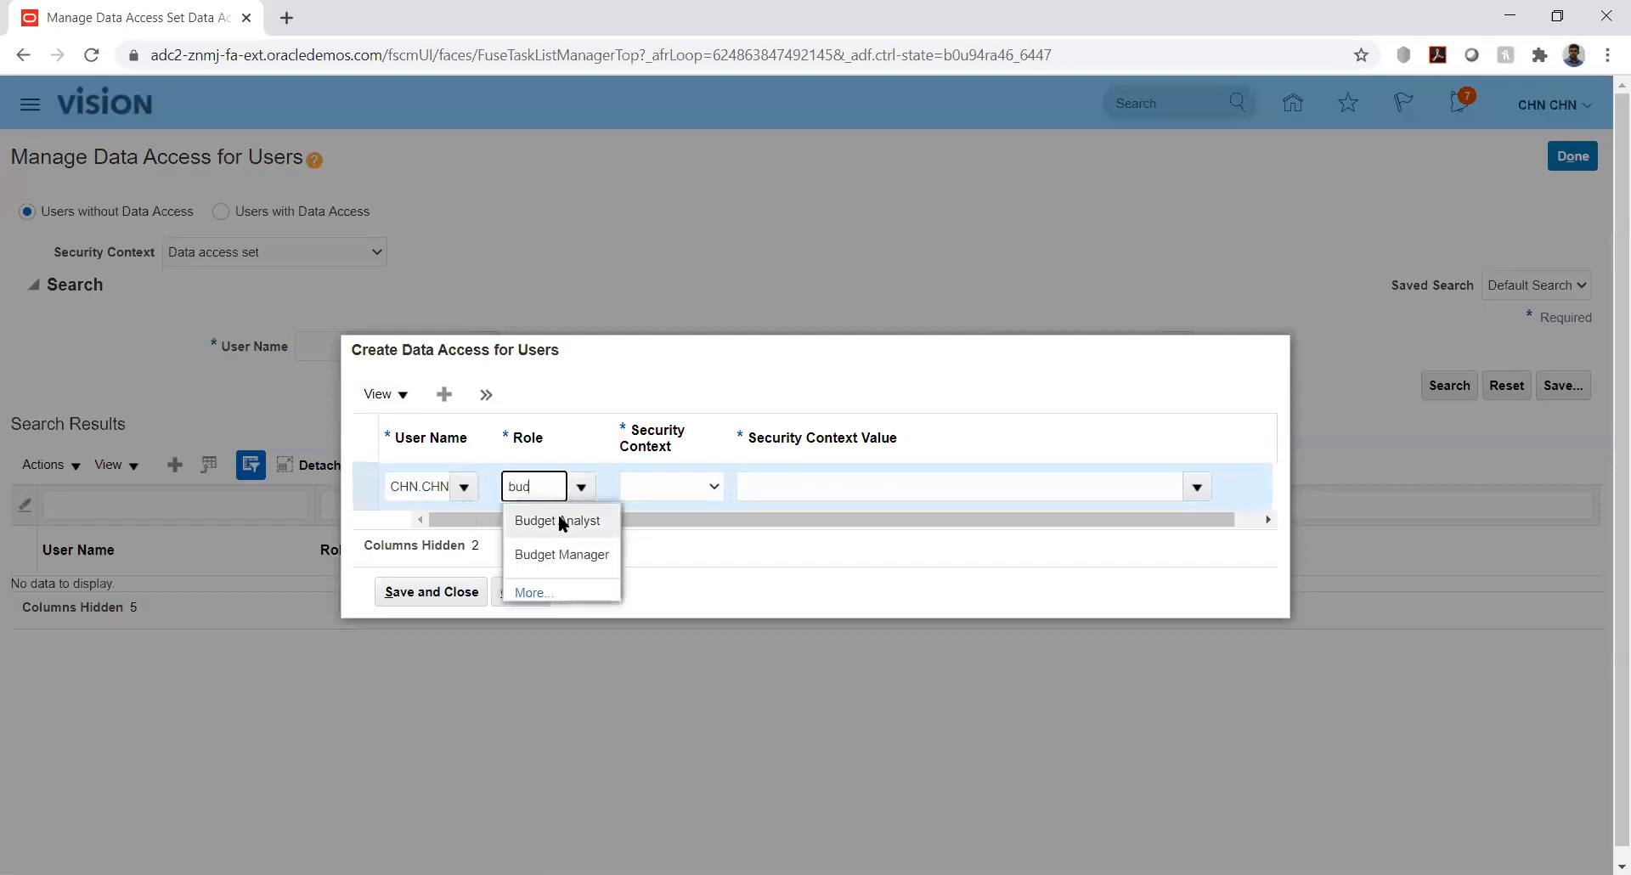
left_click(561, 522)
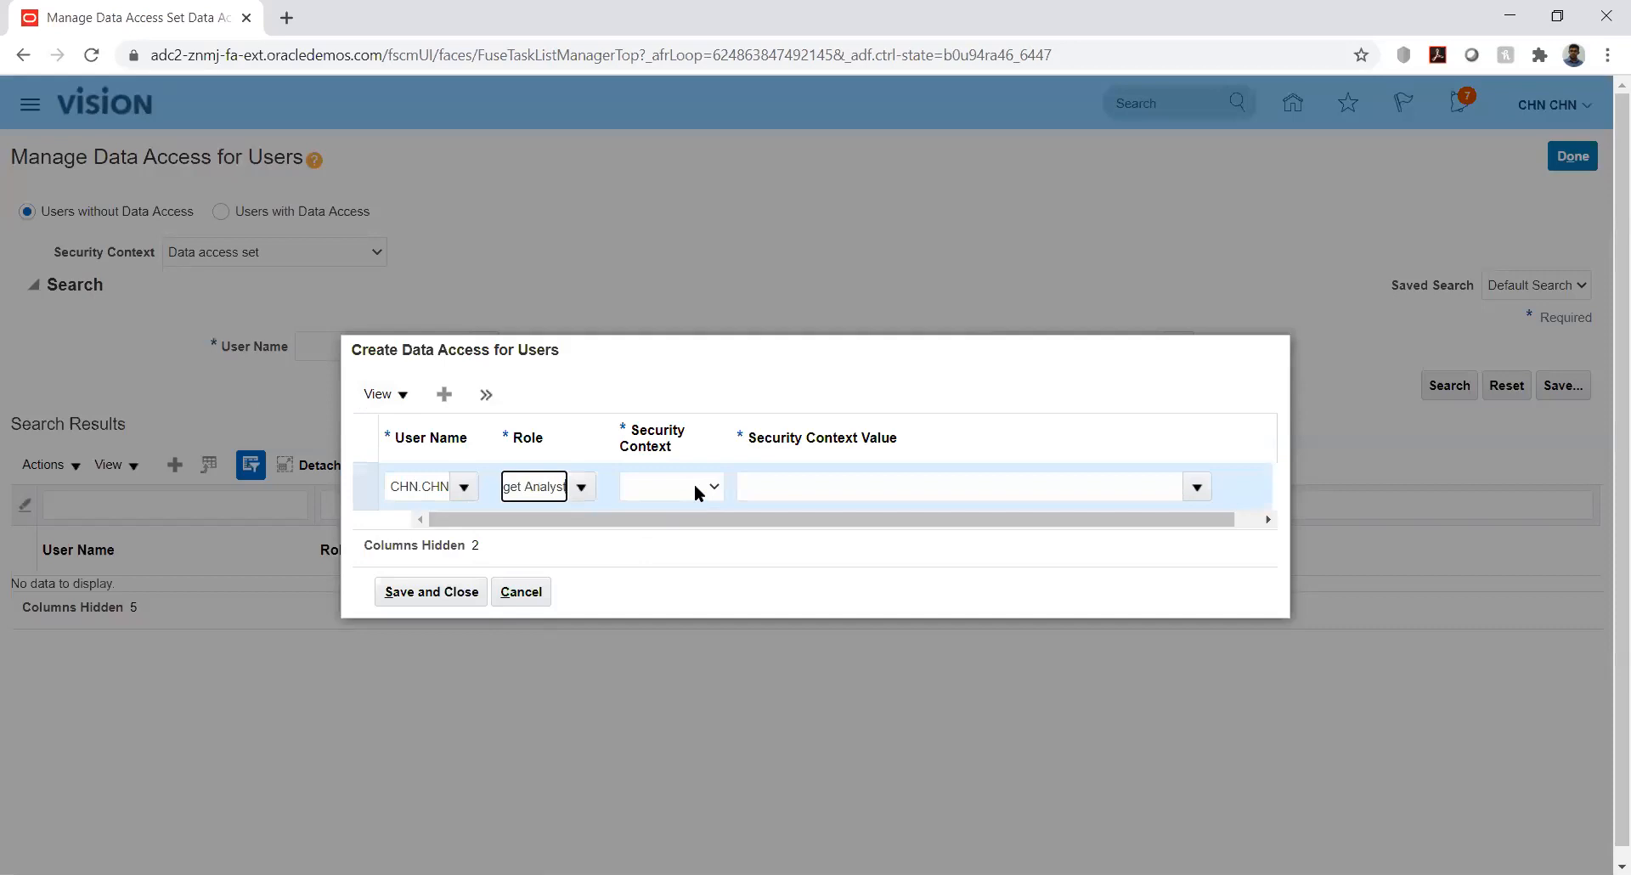
Set the security context to Control budget and try searching the value 'kk'
left_click(695, 493)
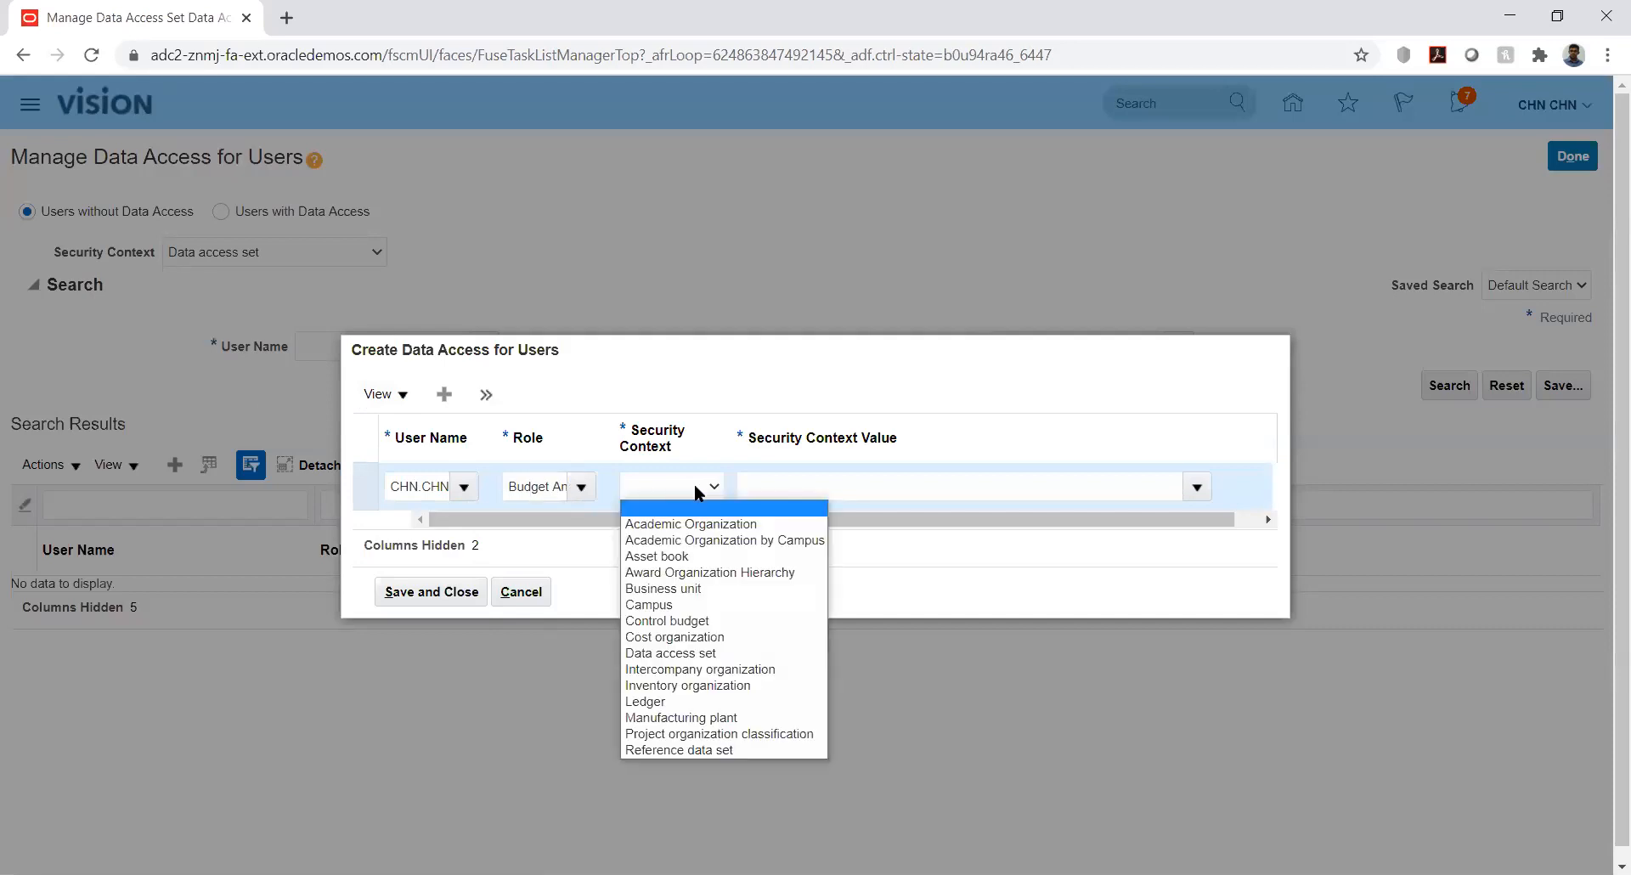
key("Down")
key("Down")
key("Down")
key("Down")
key("Down")
key("Down")
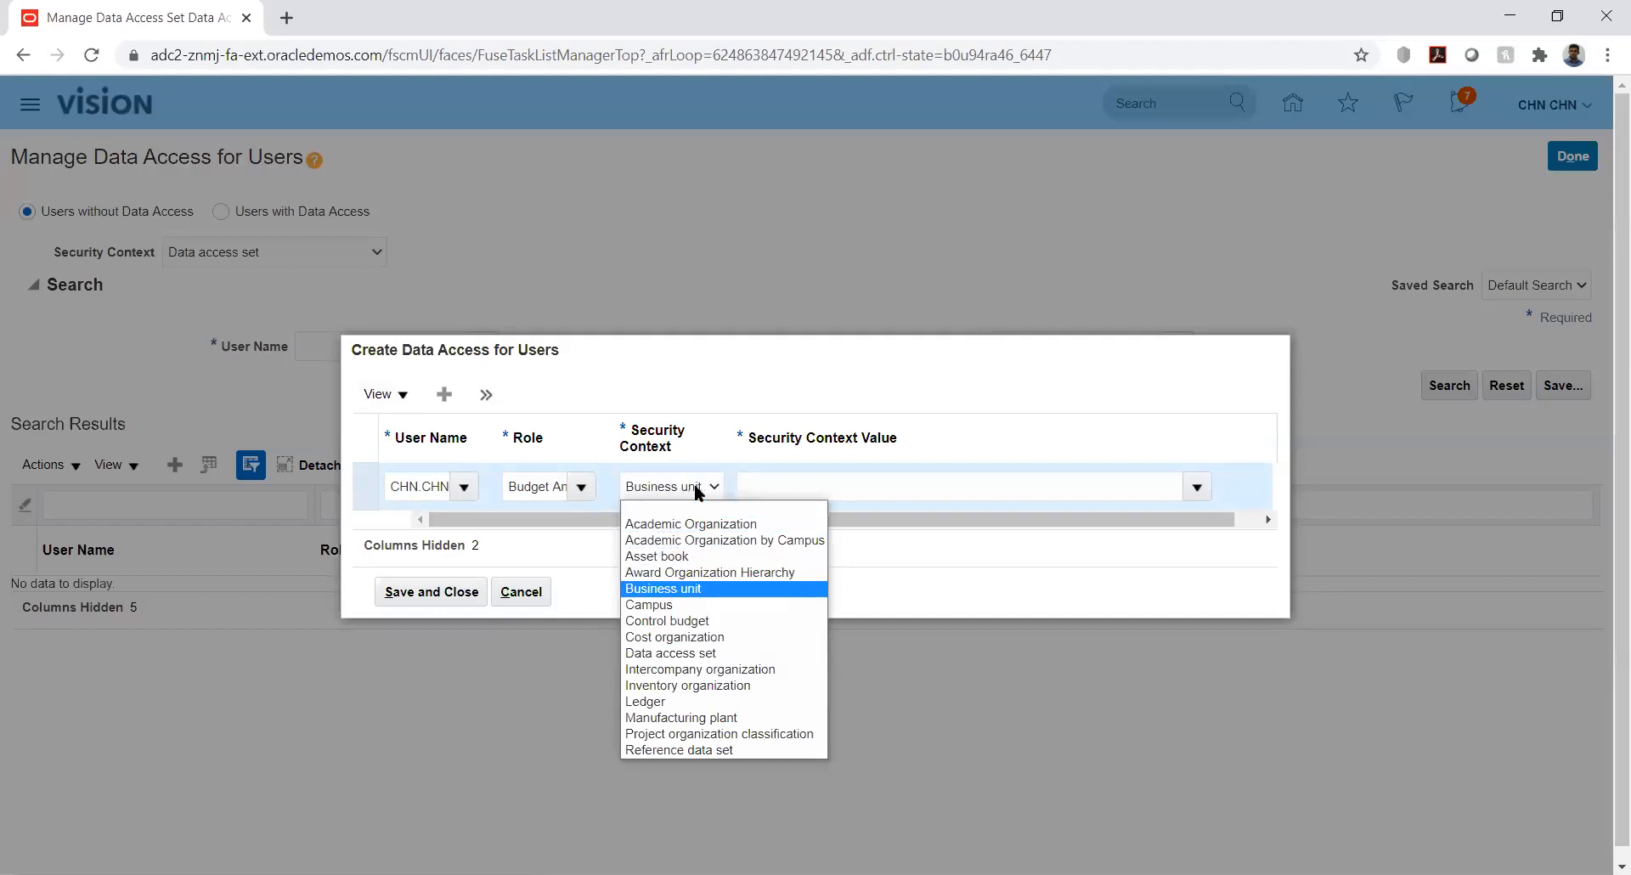
key("Down")
key("Return")
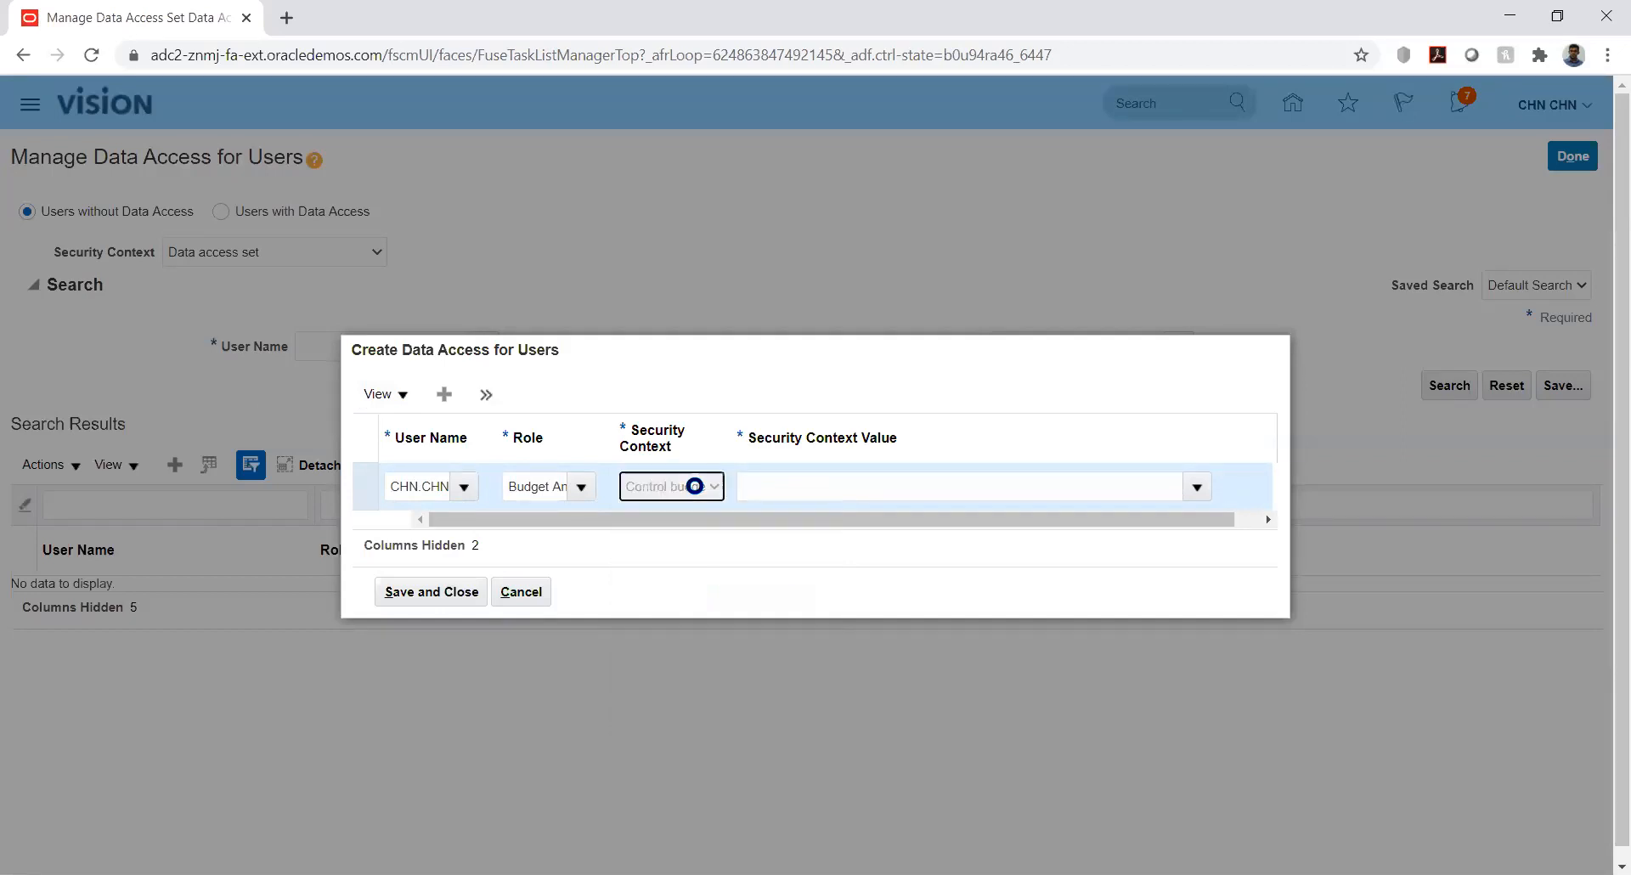
left_click(1159, 480)
type("kk")
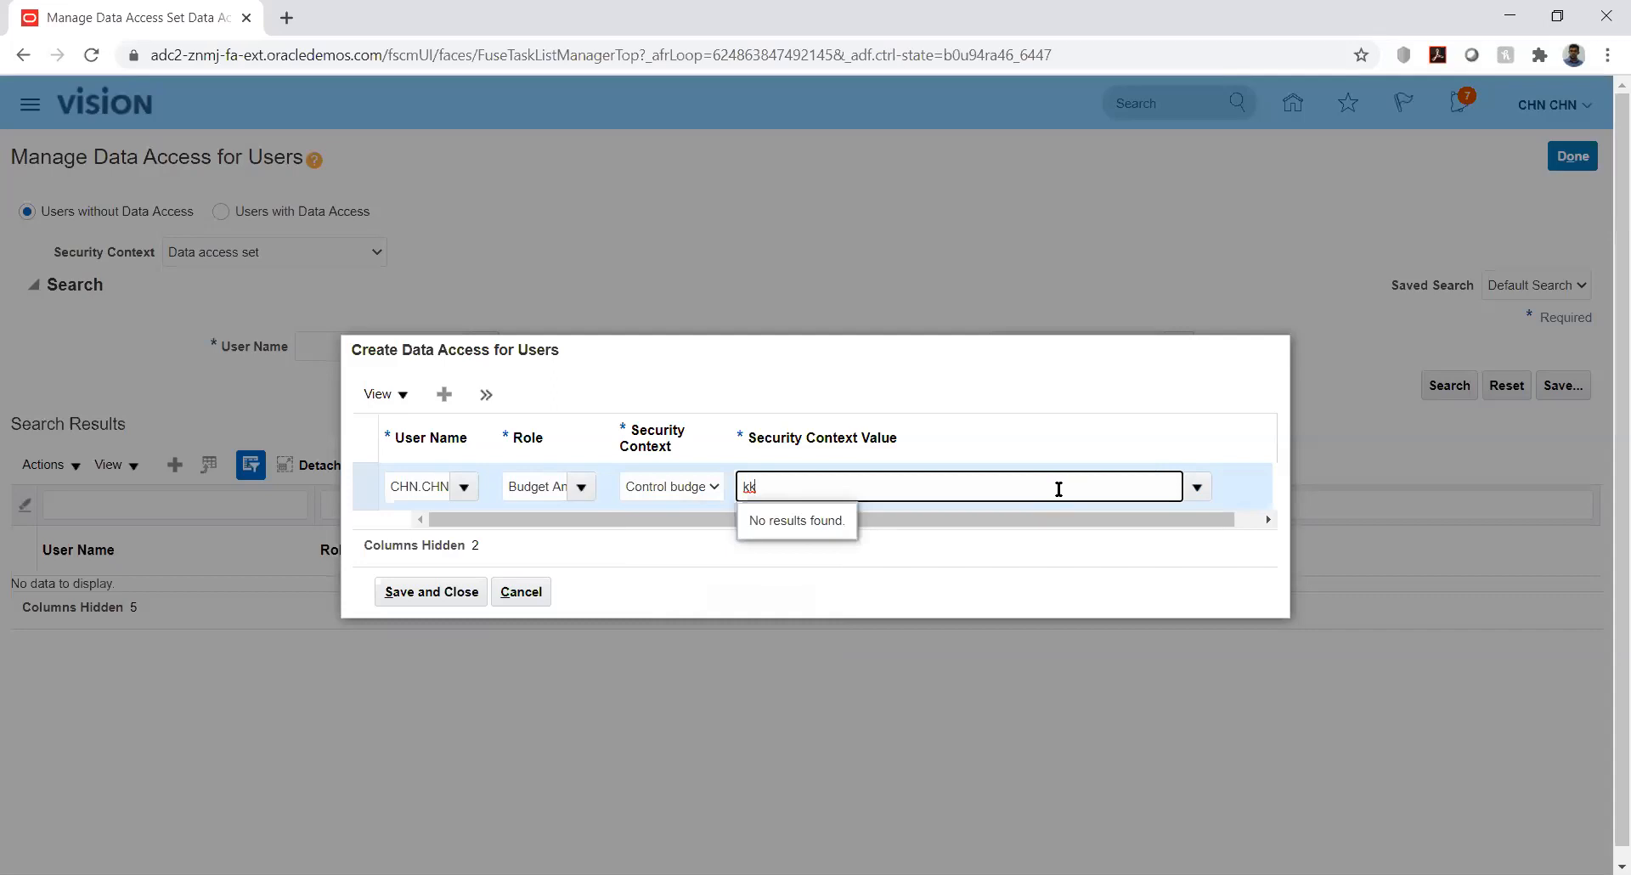
key("BackSpace")
key("BackSpace")
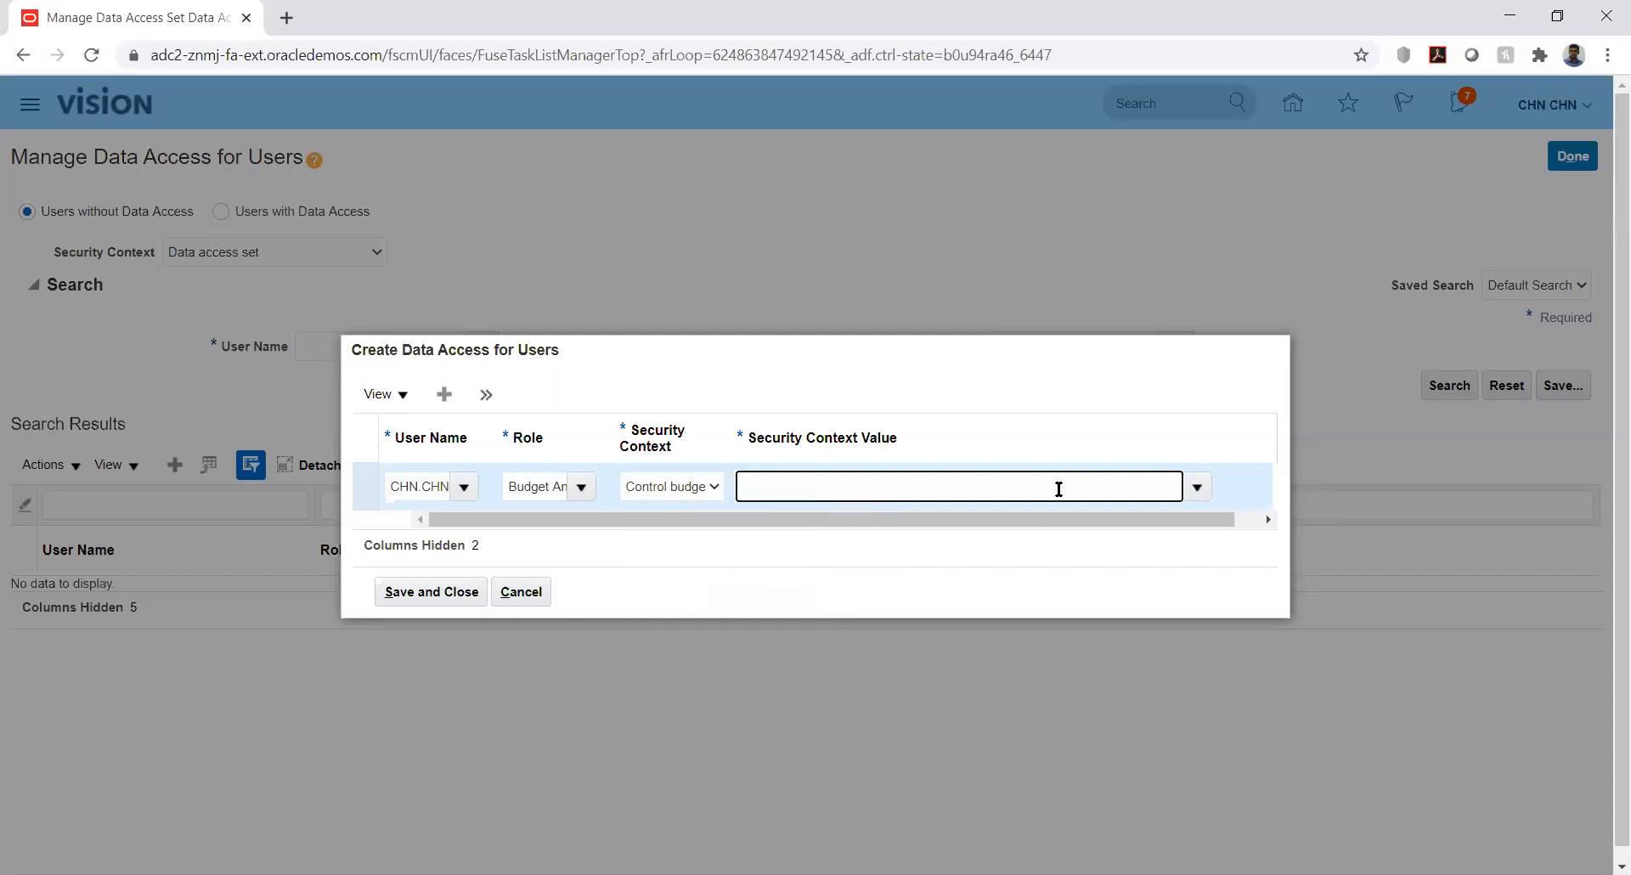
type("kk")
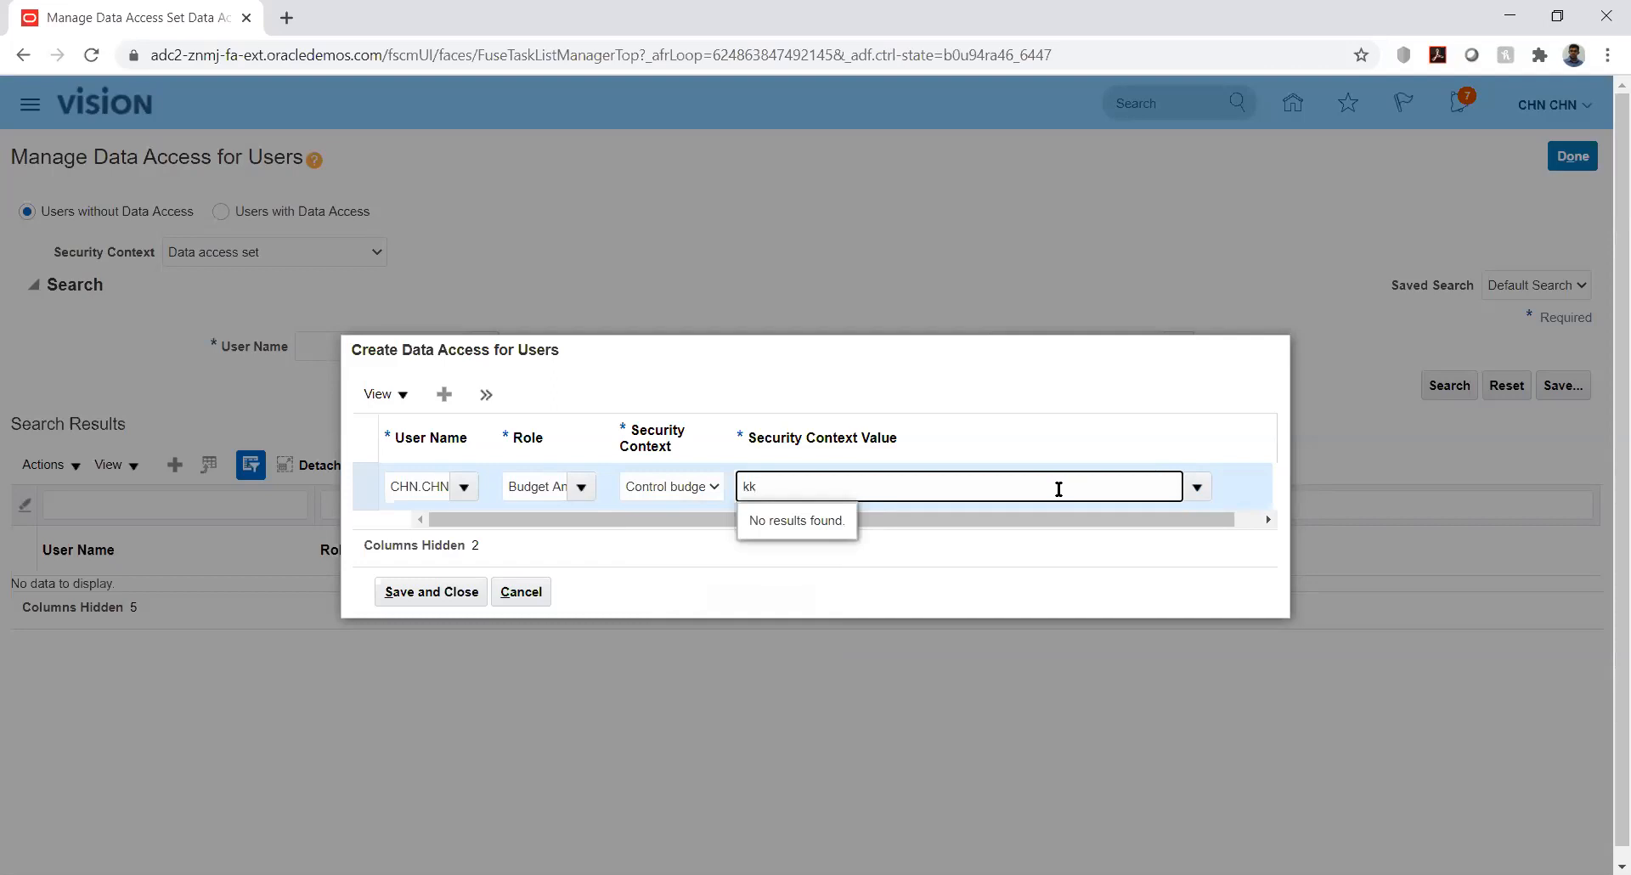
key("BackSpace")
key("BackSpace")
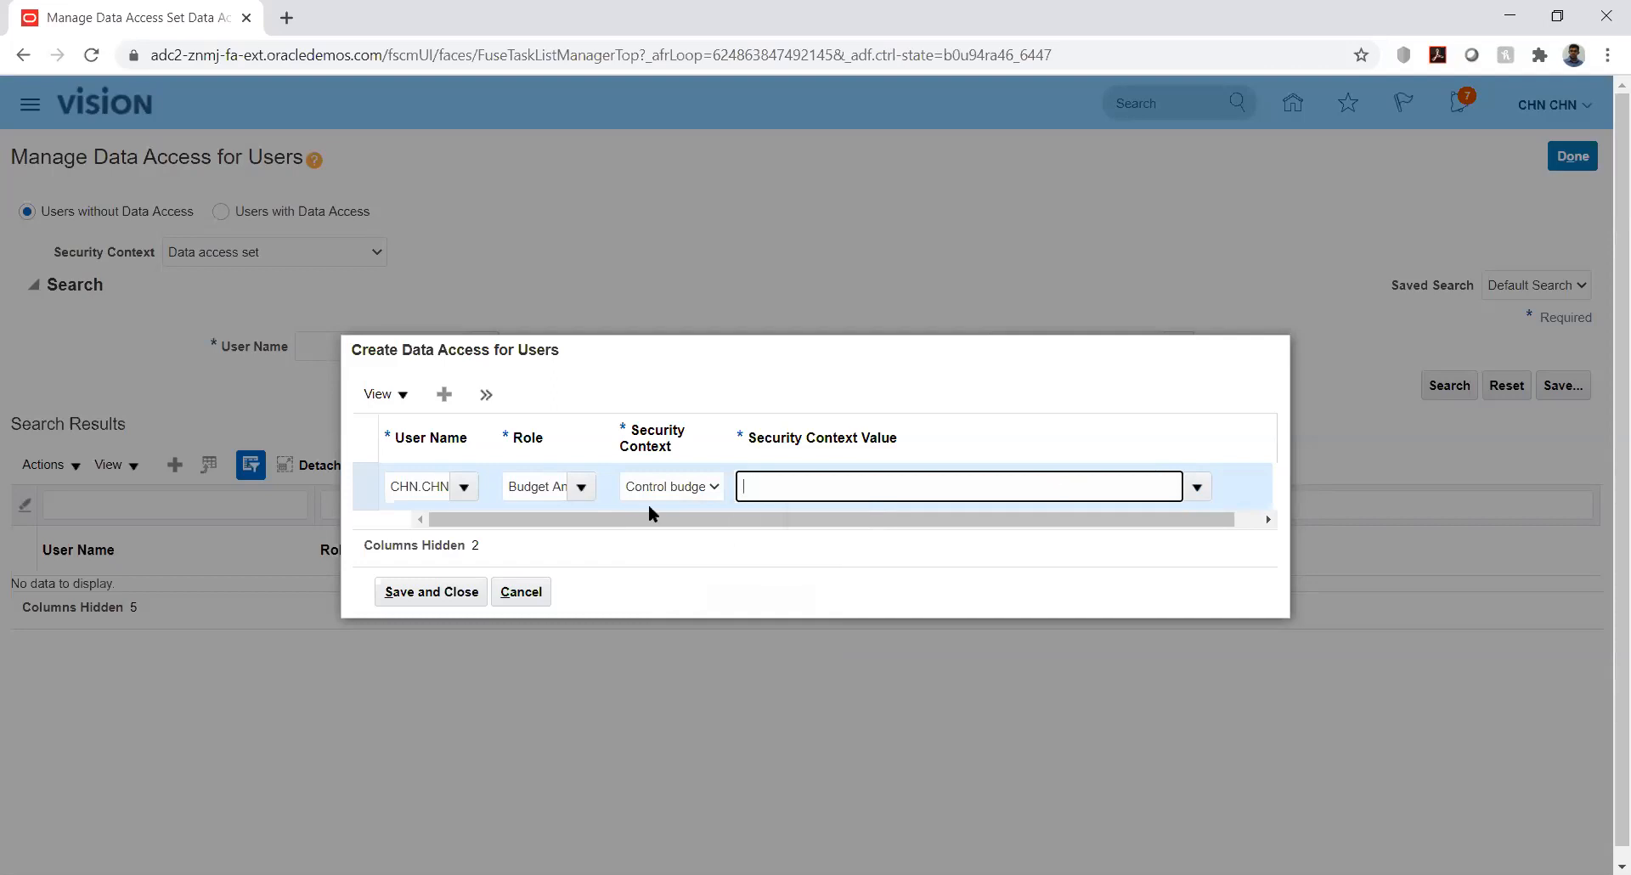
left_click(582, 487)
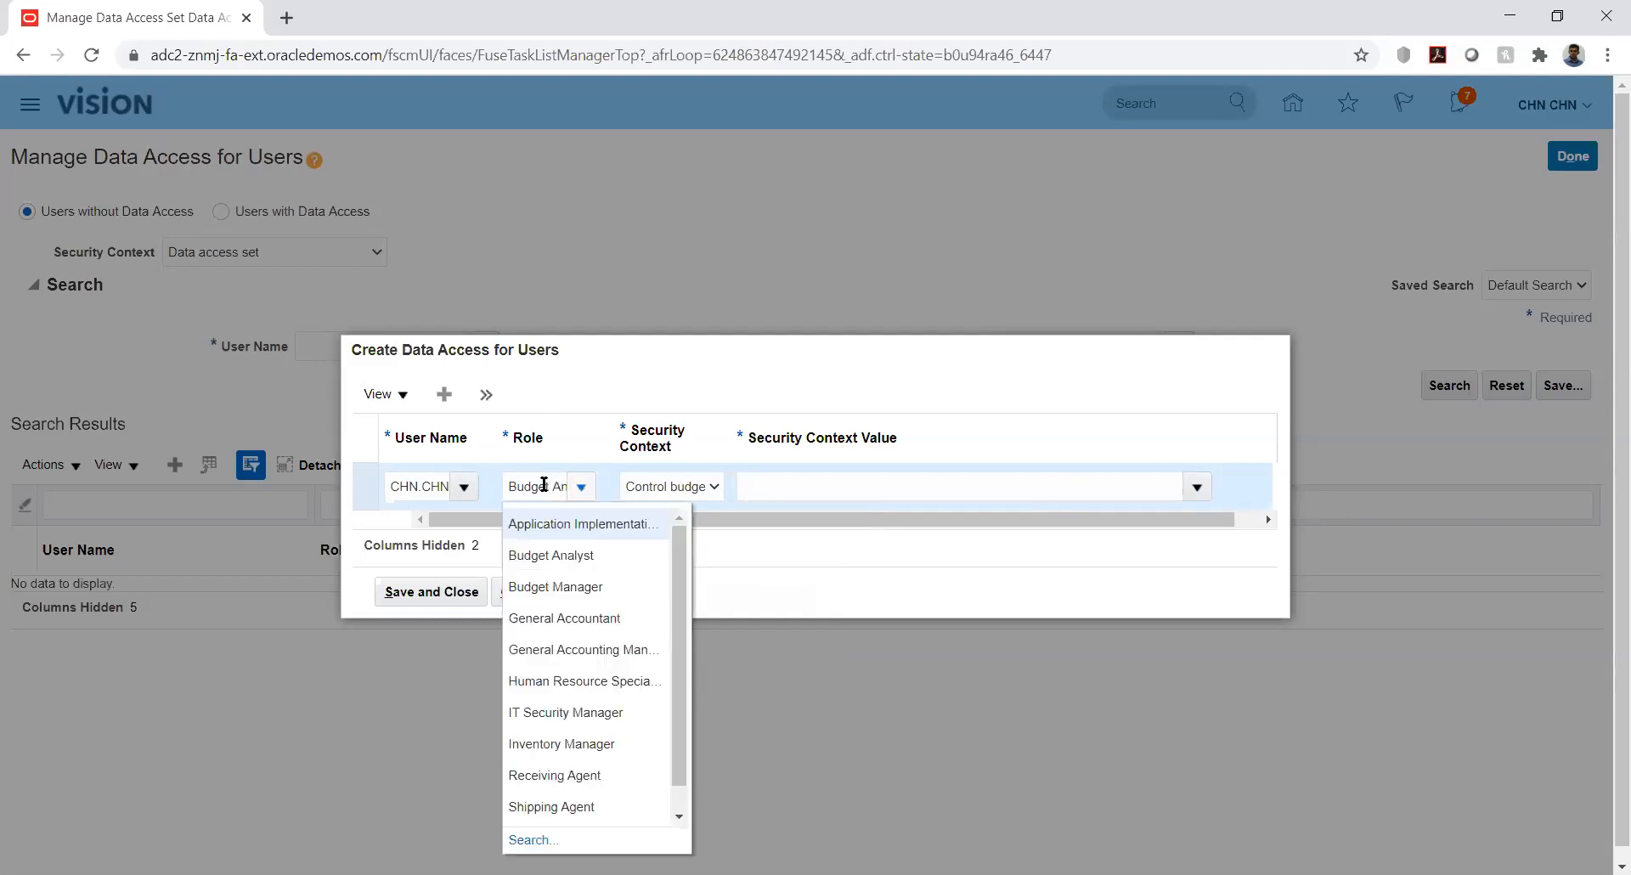
Change the role to Budget Manager with Control budget context, retrying the value search
double_click(544, 486)
key("Delete")
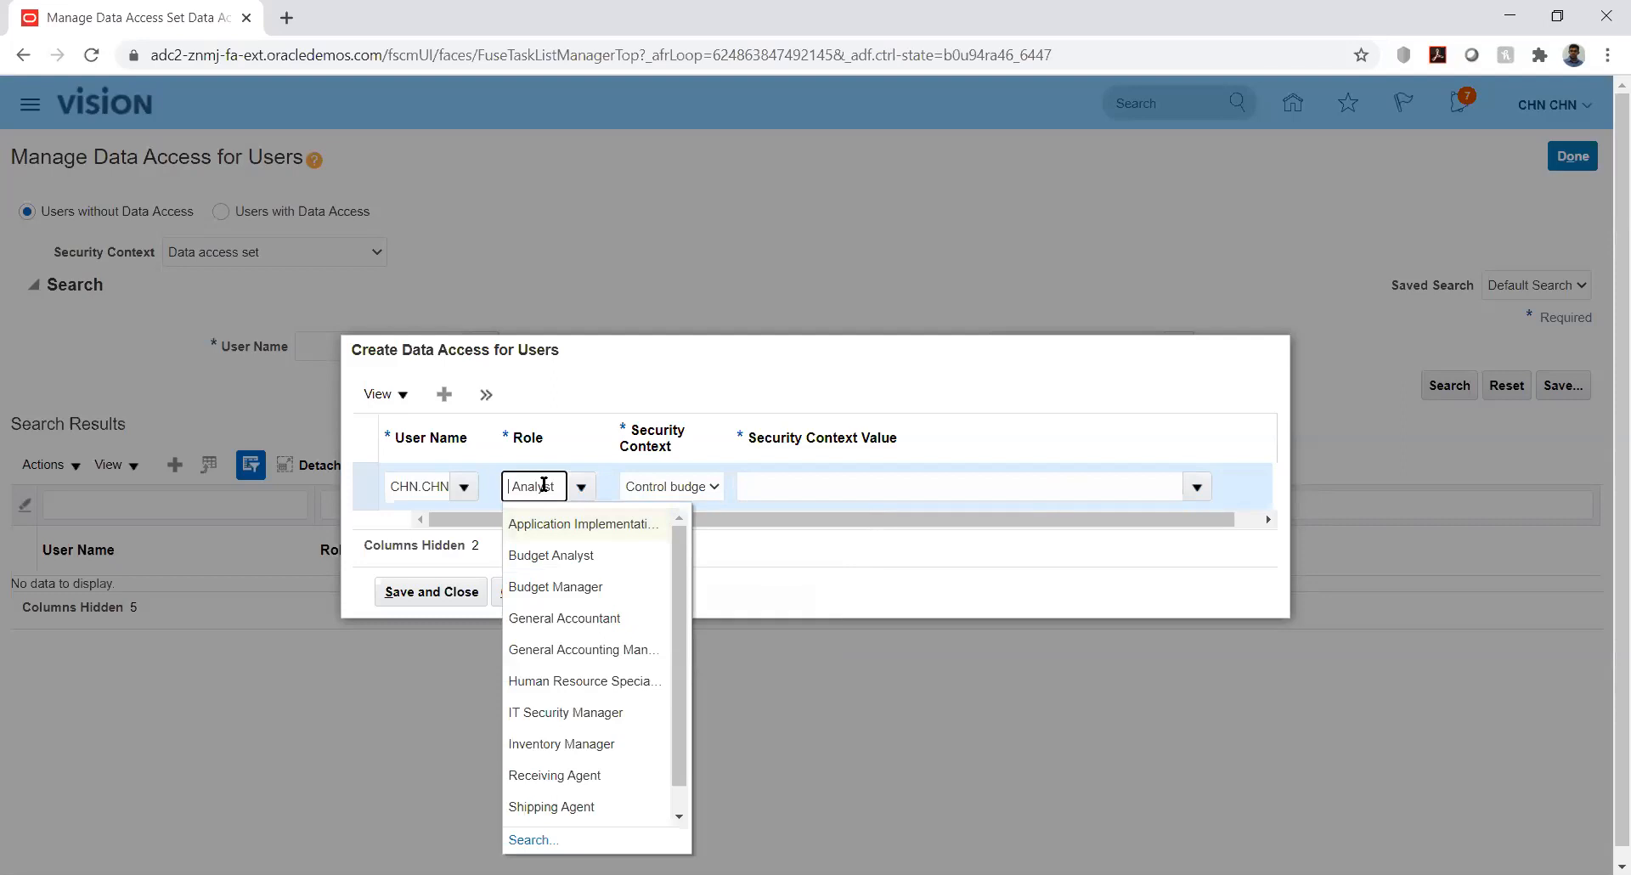
key("Delete")
key("Delete")
key("Delete")
key("Delete")
key("Delete")
key("Delete")
key("Delete")
key("Delete")
type("Budge")
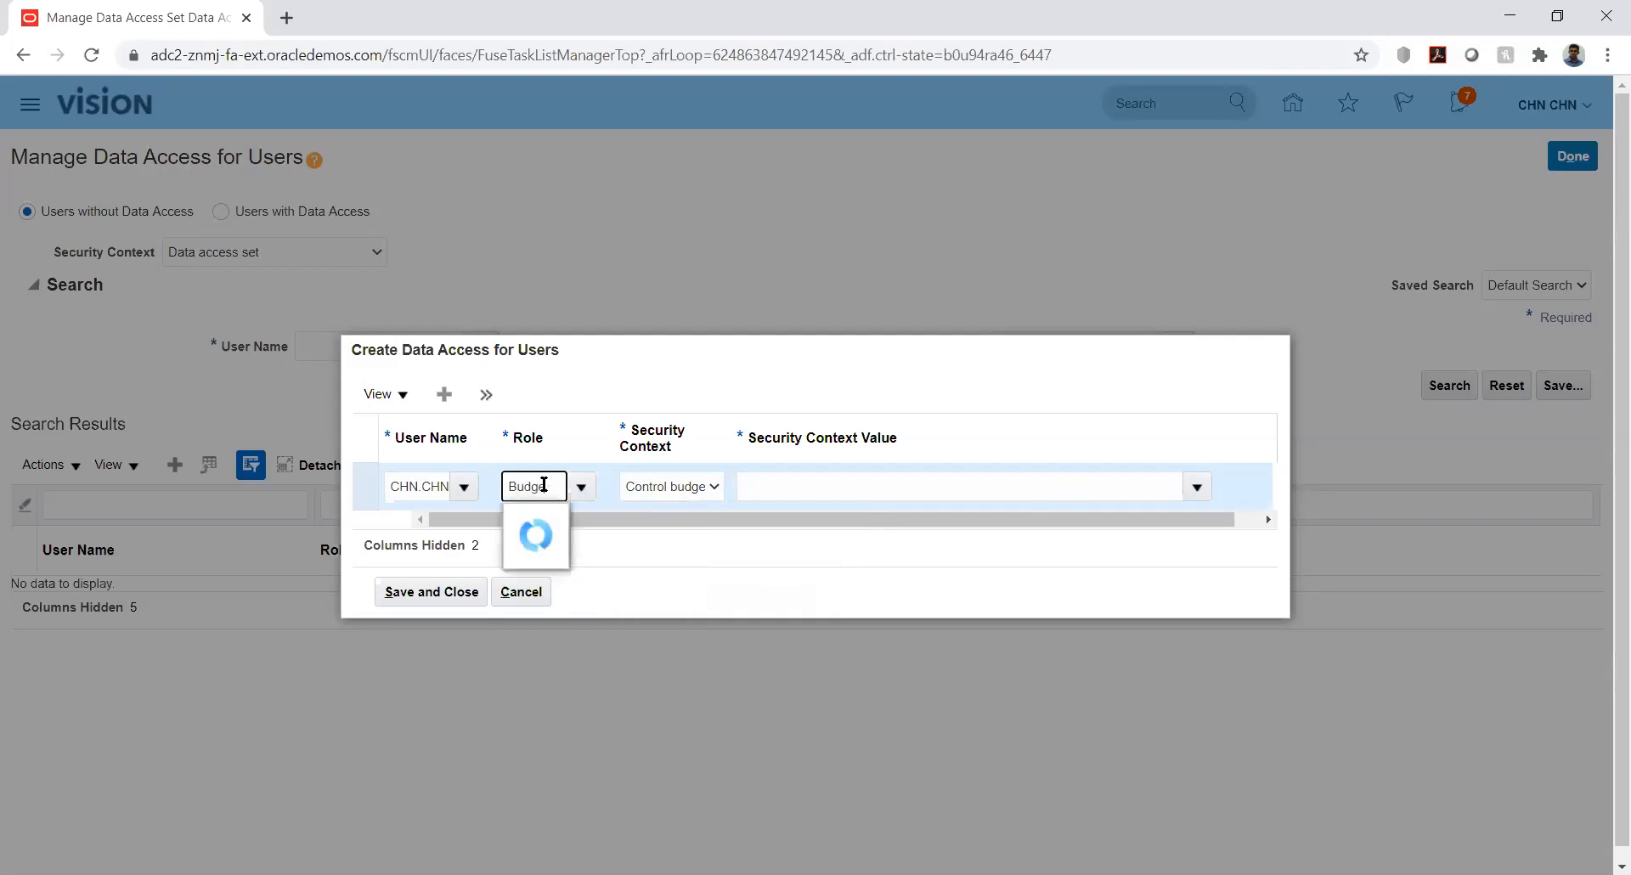
left_click(534, 554)
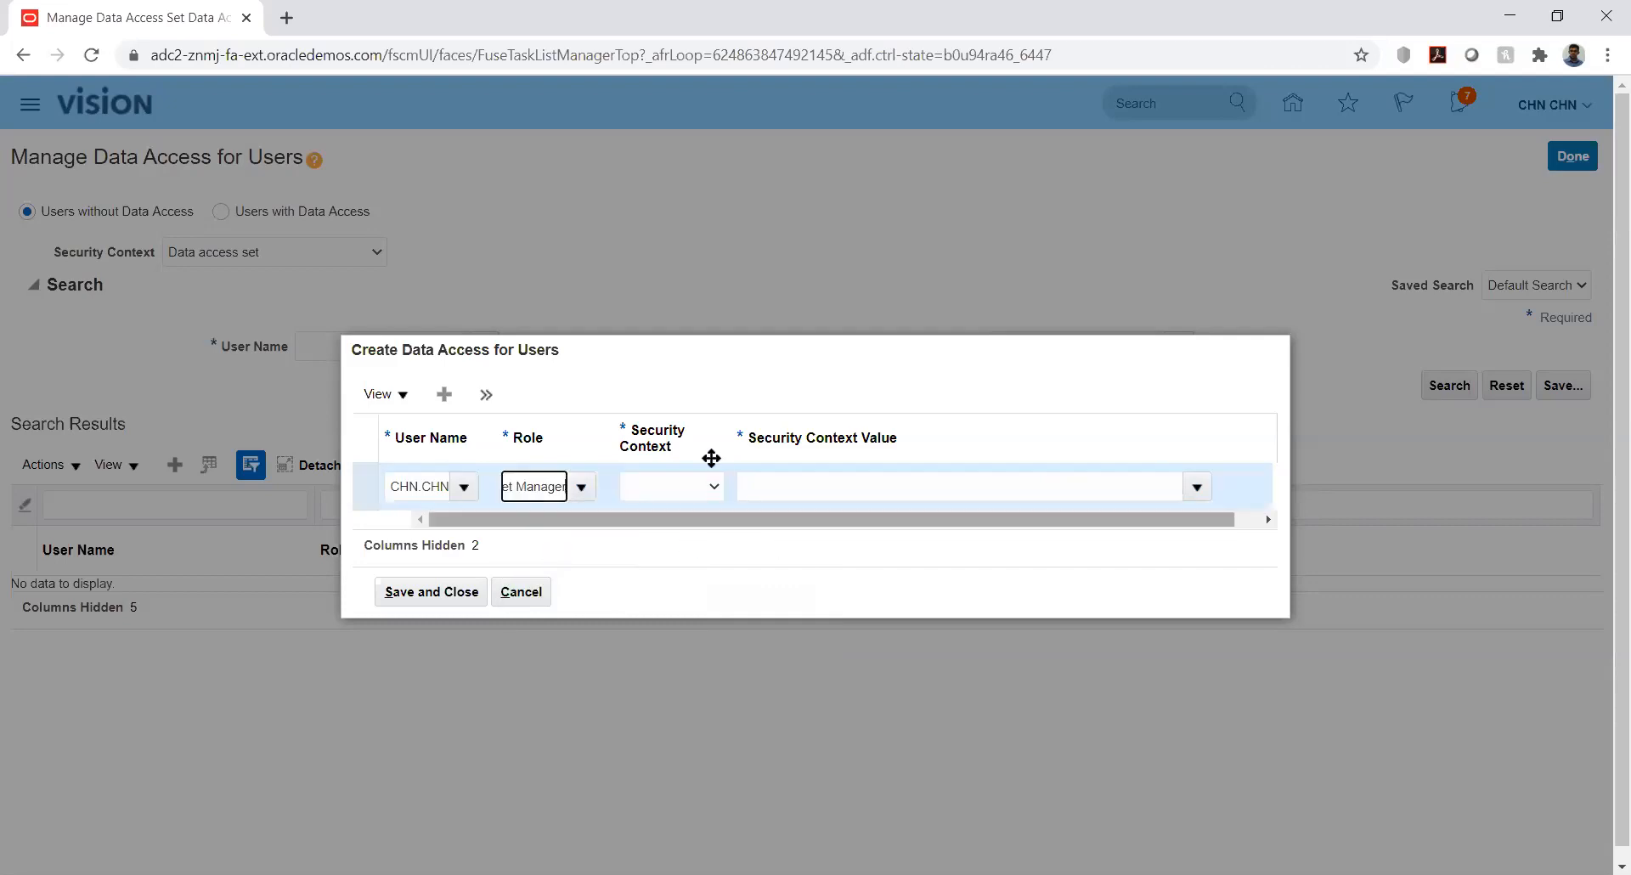
left_click(709, 486)
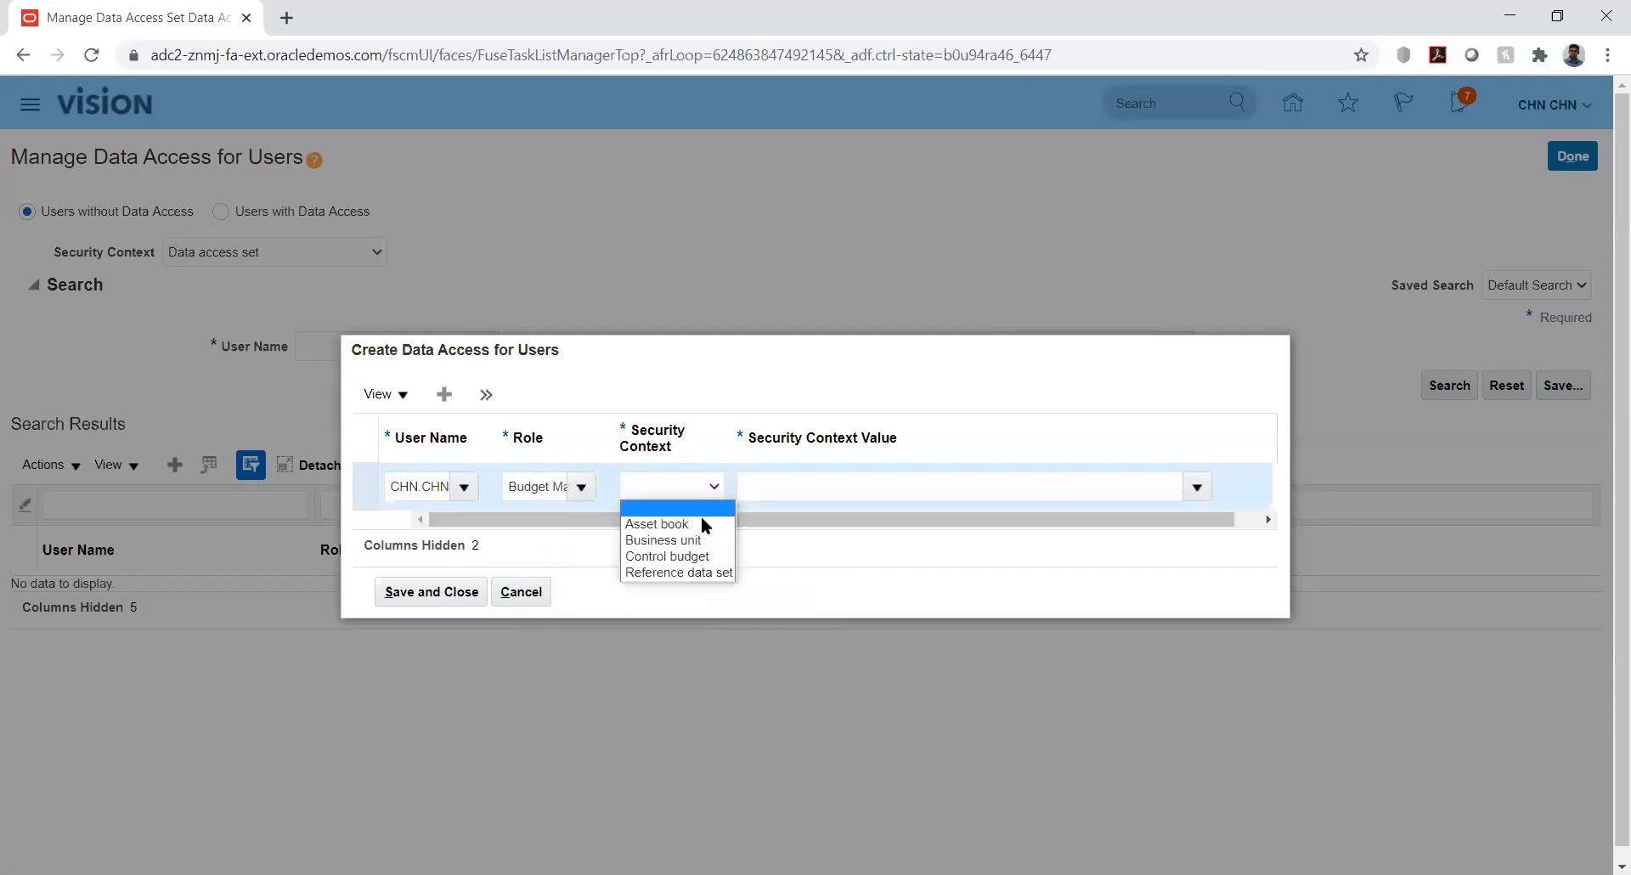
left_click(703, 558)
left_click(1057, 492)
type("k")
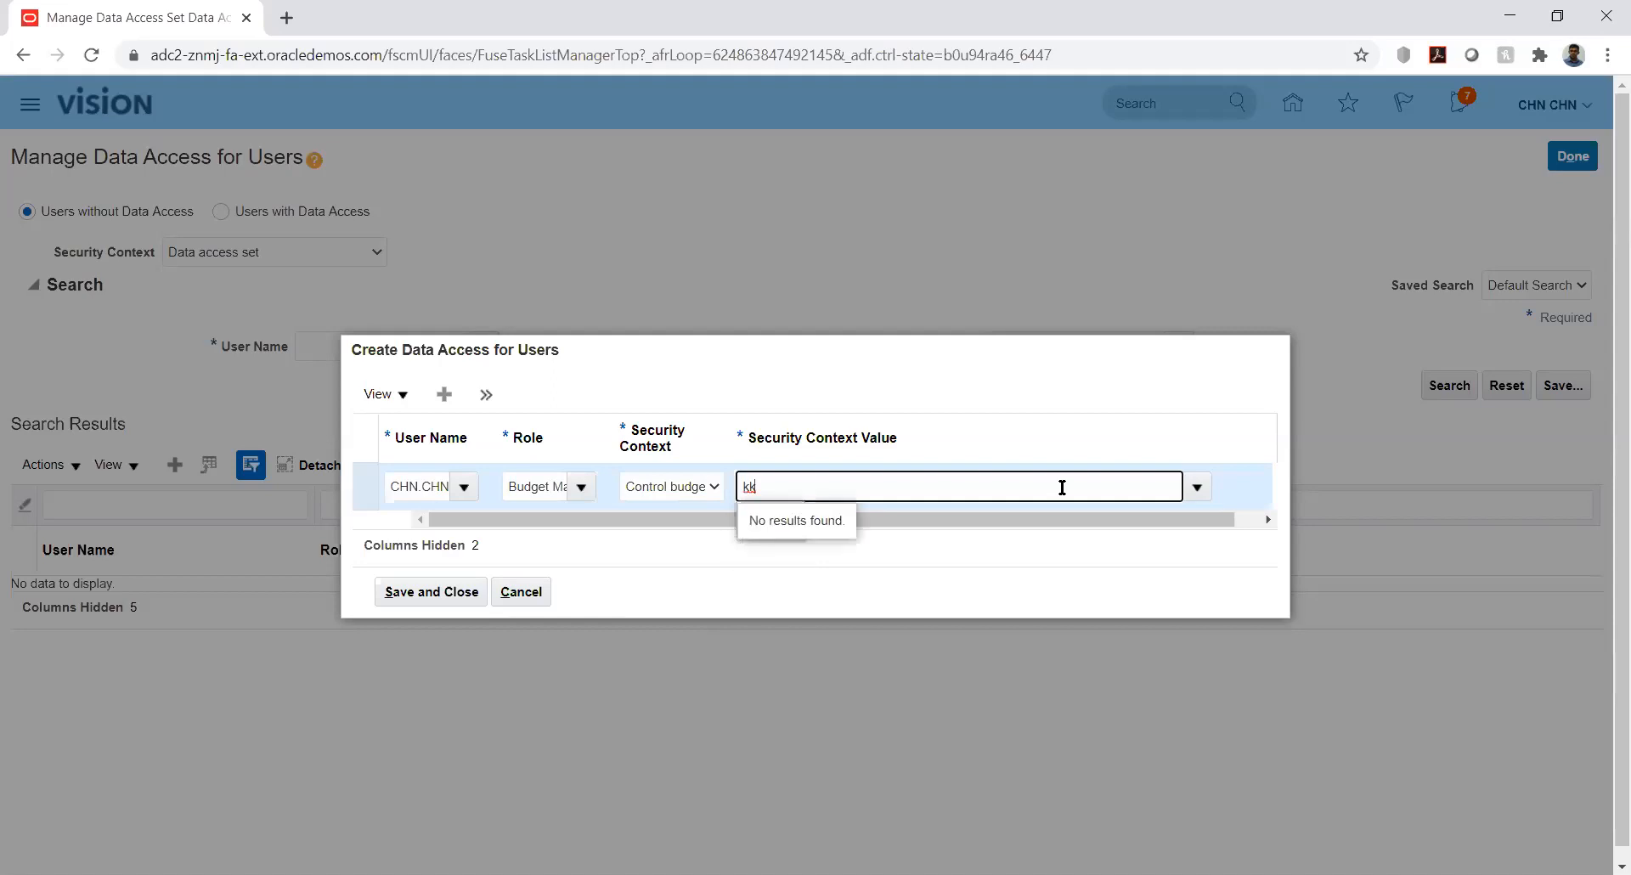
key("BackSpace")
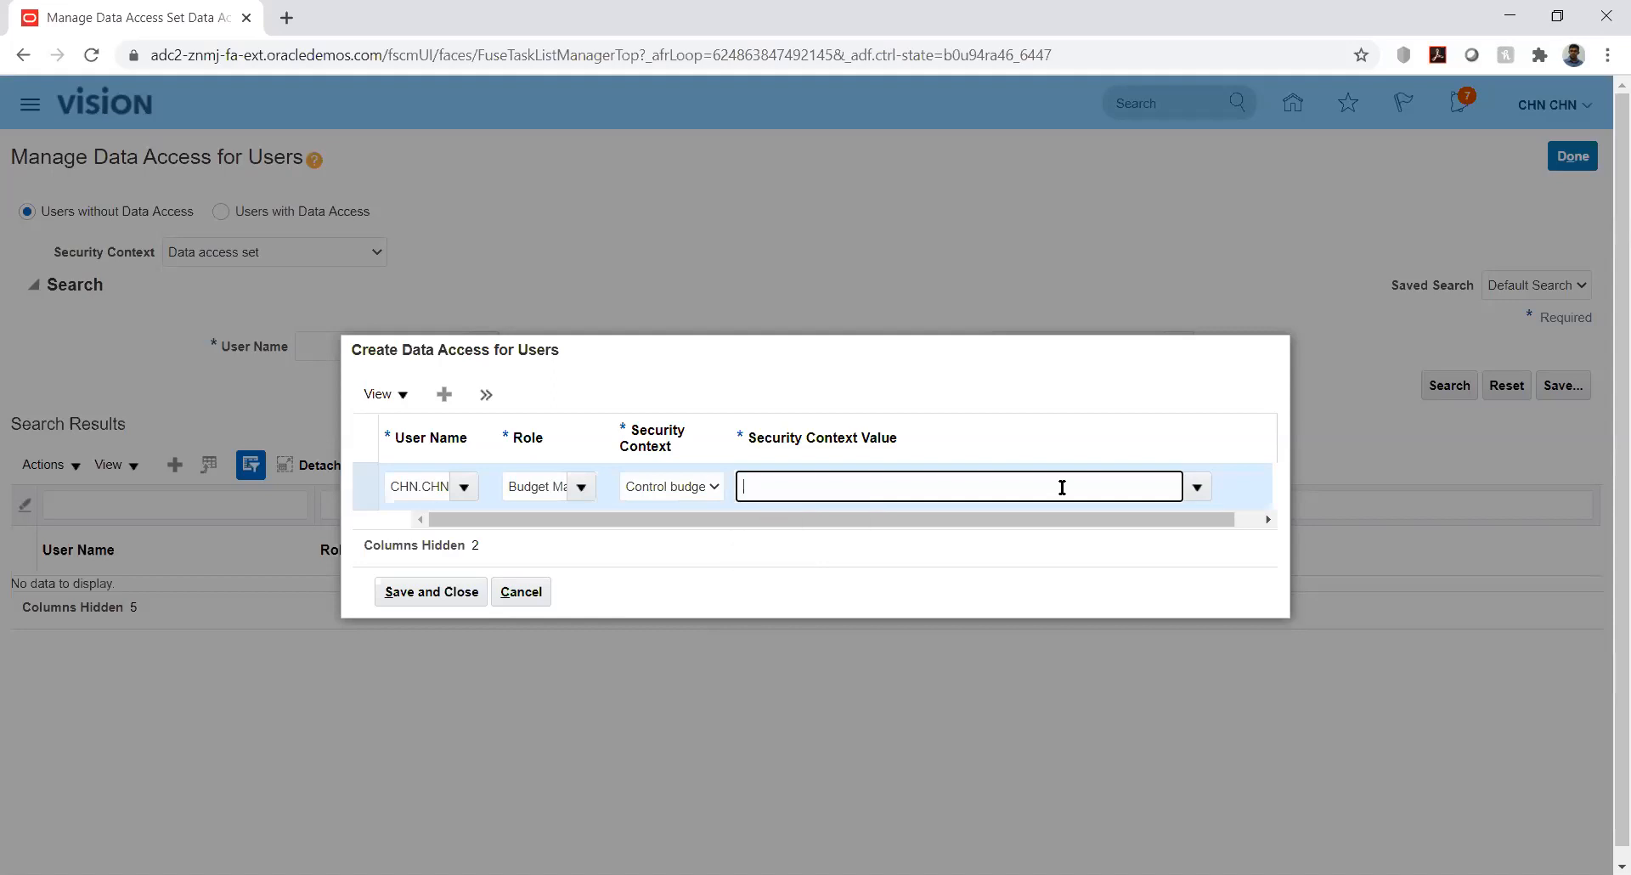
Cancel the data access entry twice without saving and leave the page
left_click(519, 592)
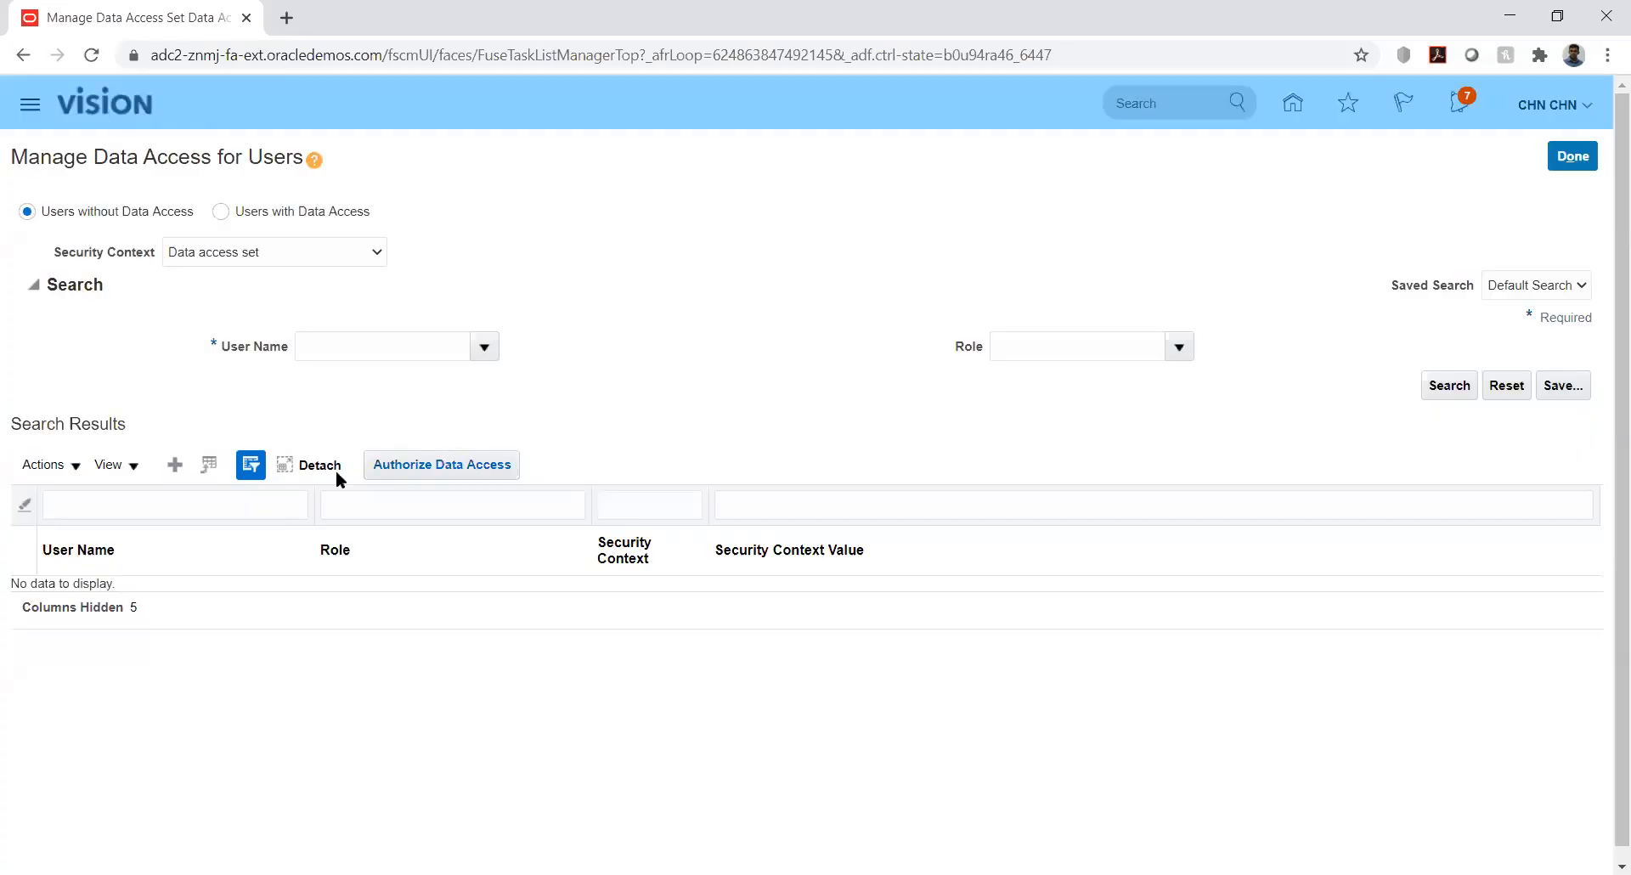
left_click(175, 463)
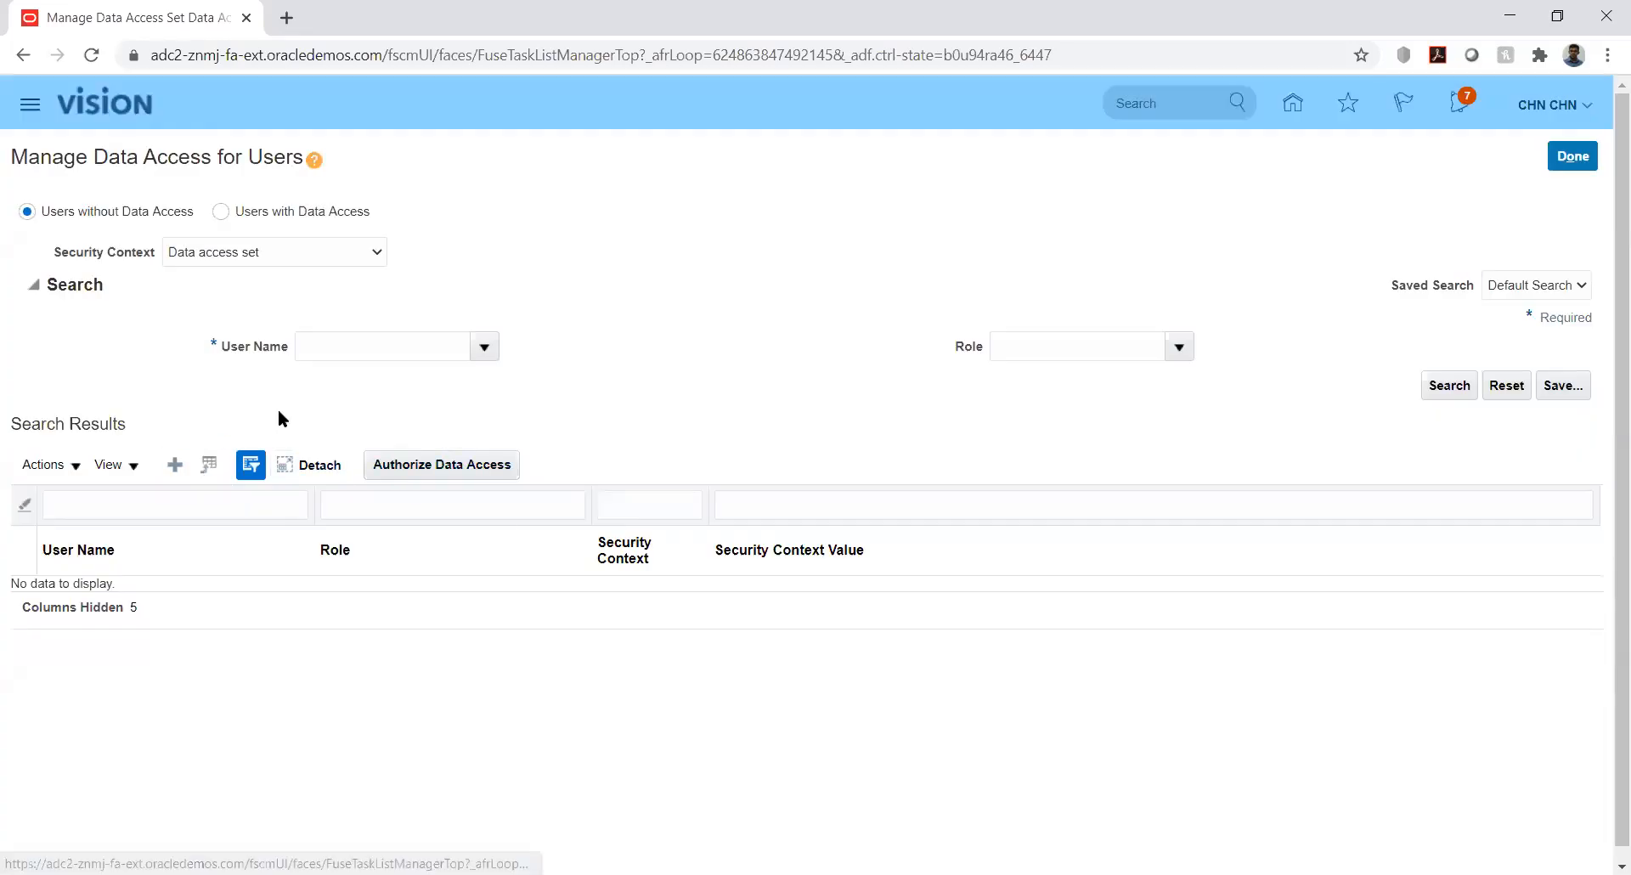
left_click(700, 484)
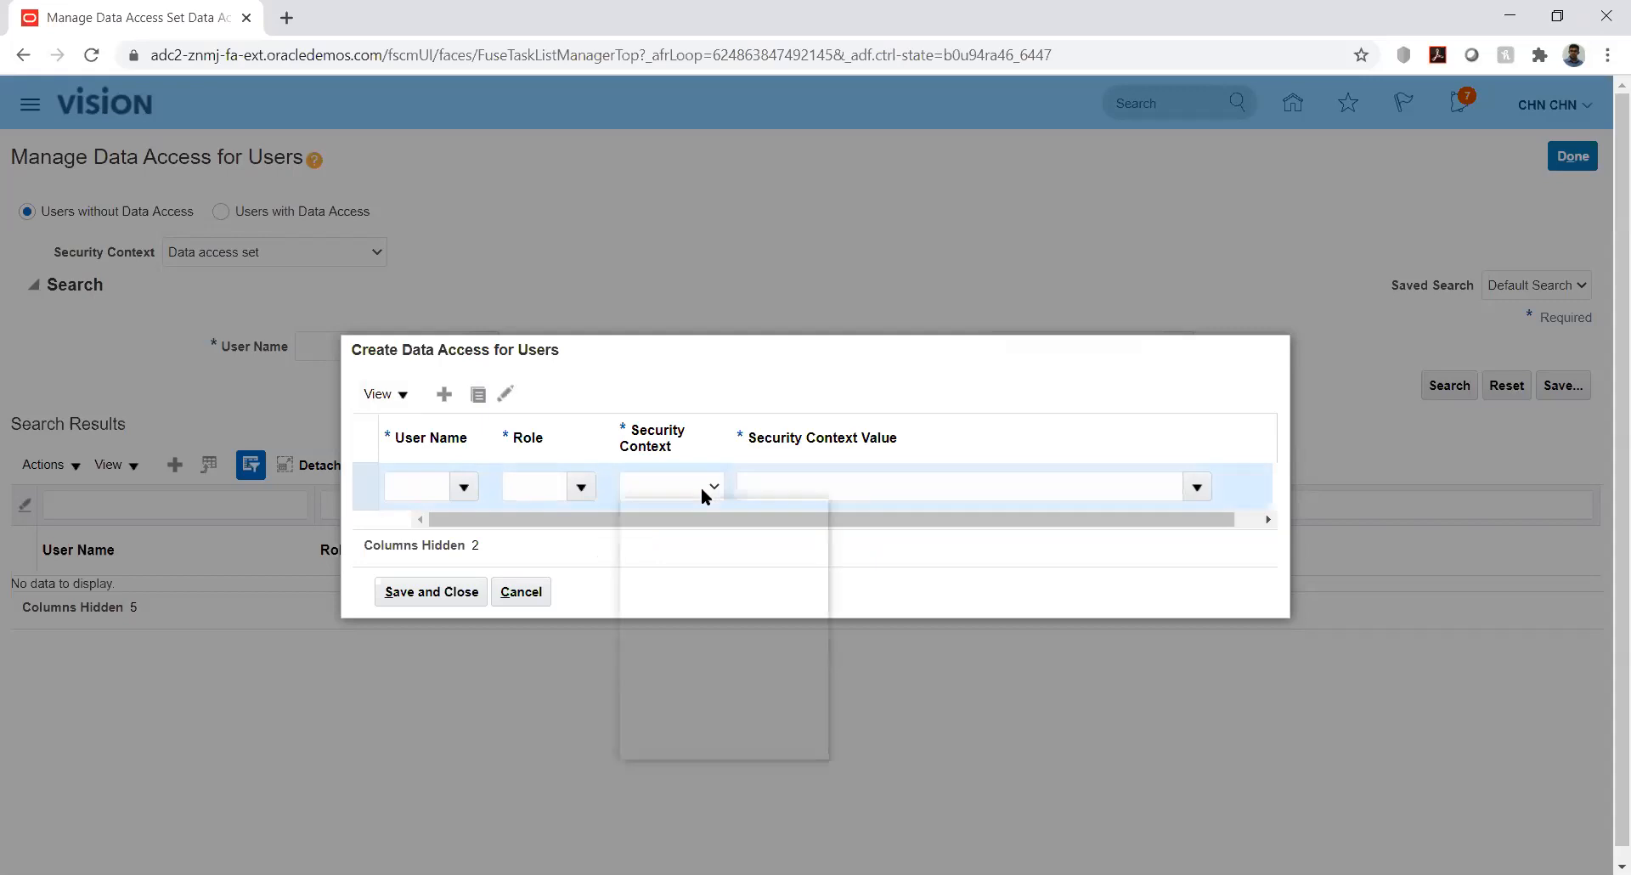
left_click(855, 386)
left_click(525, 592)
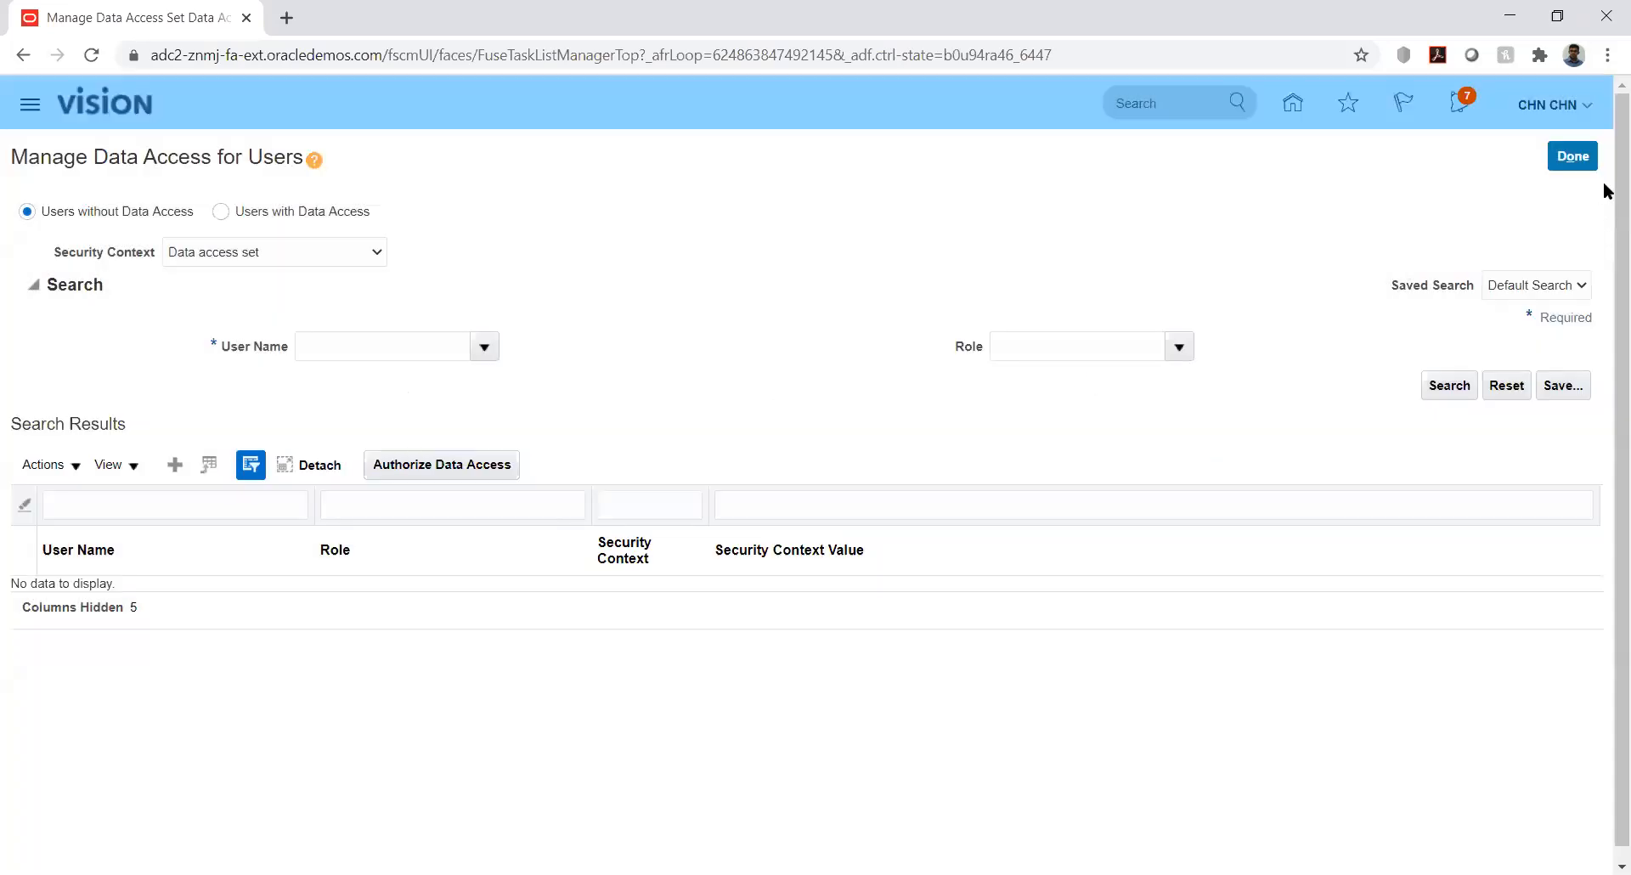
left_click(1574, 156)
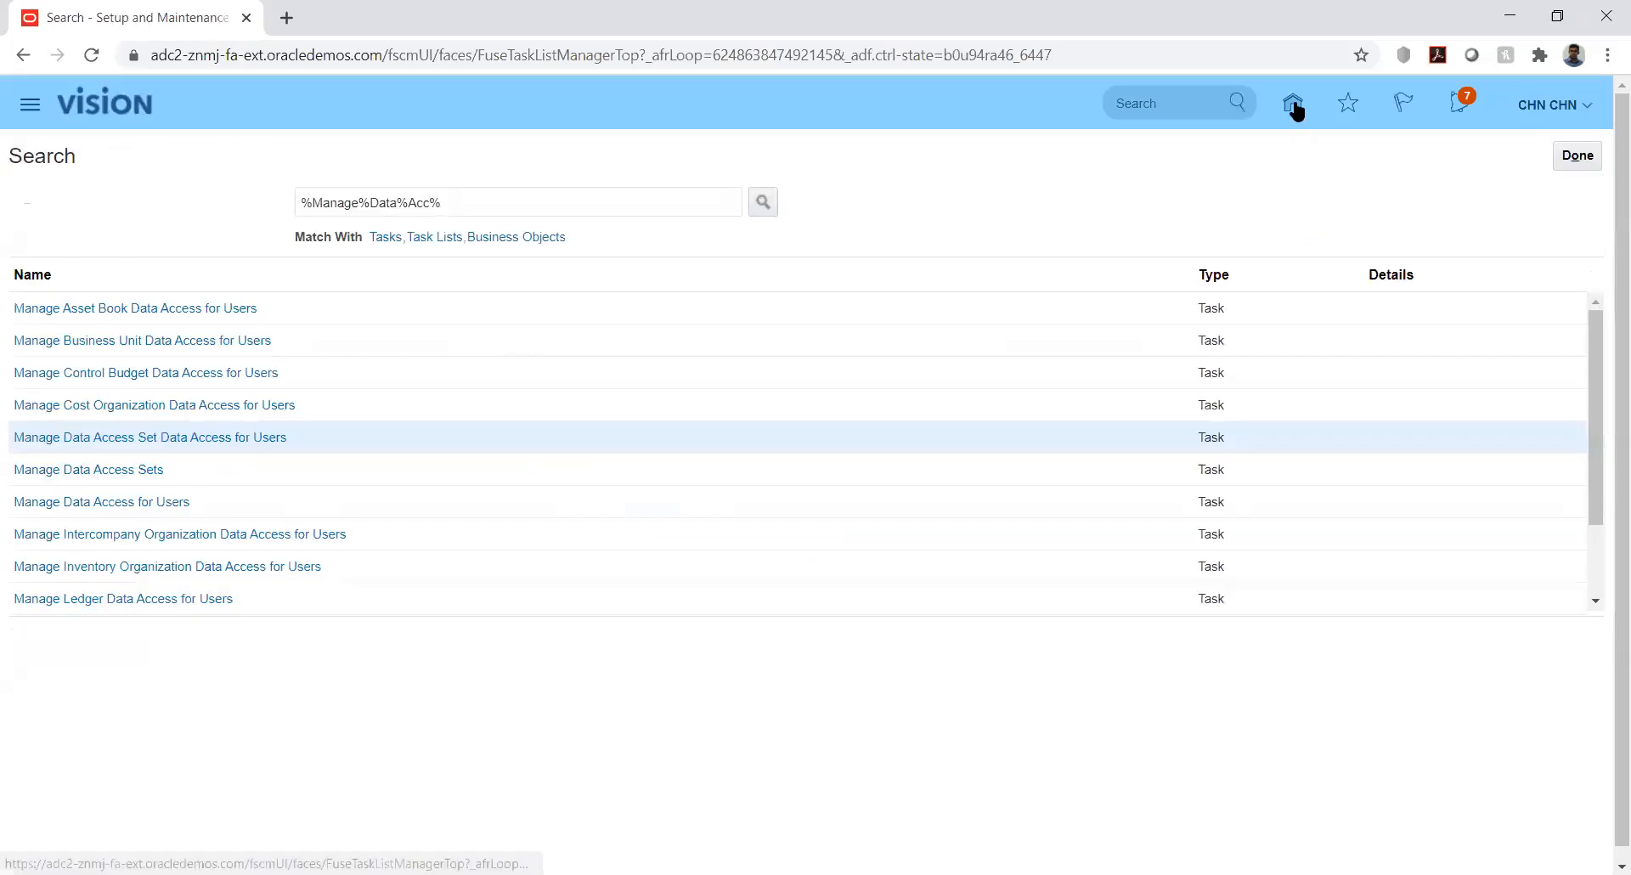
In Setup and Maintenance, search projects for 'kk' and open KK Implementation
left_click(1581, 105)
left_click(1232, 415)
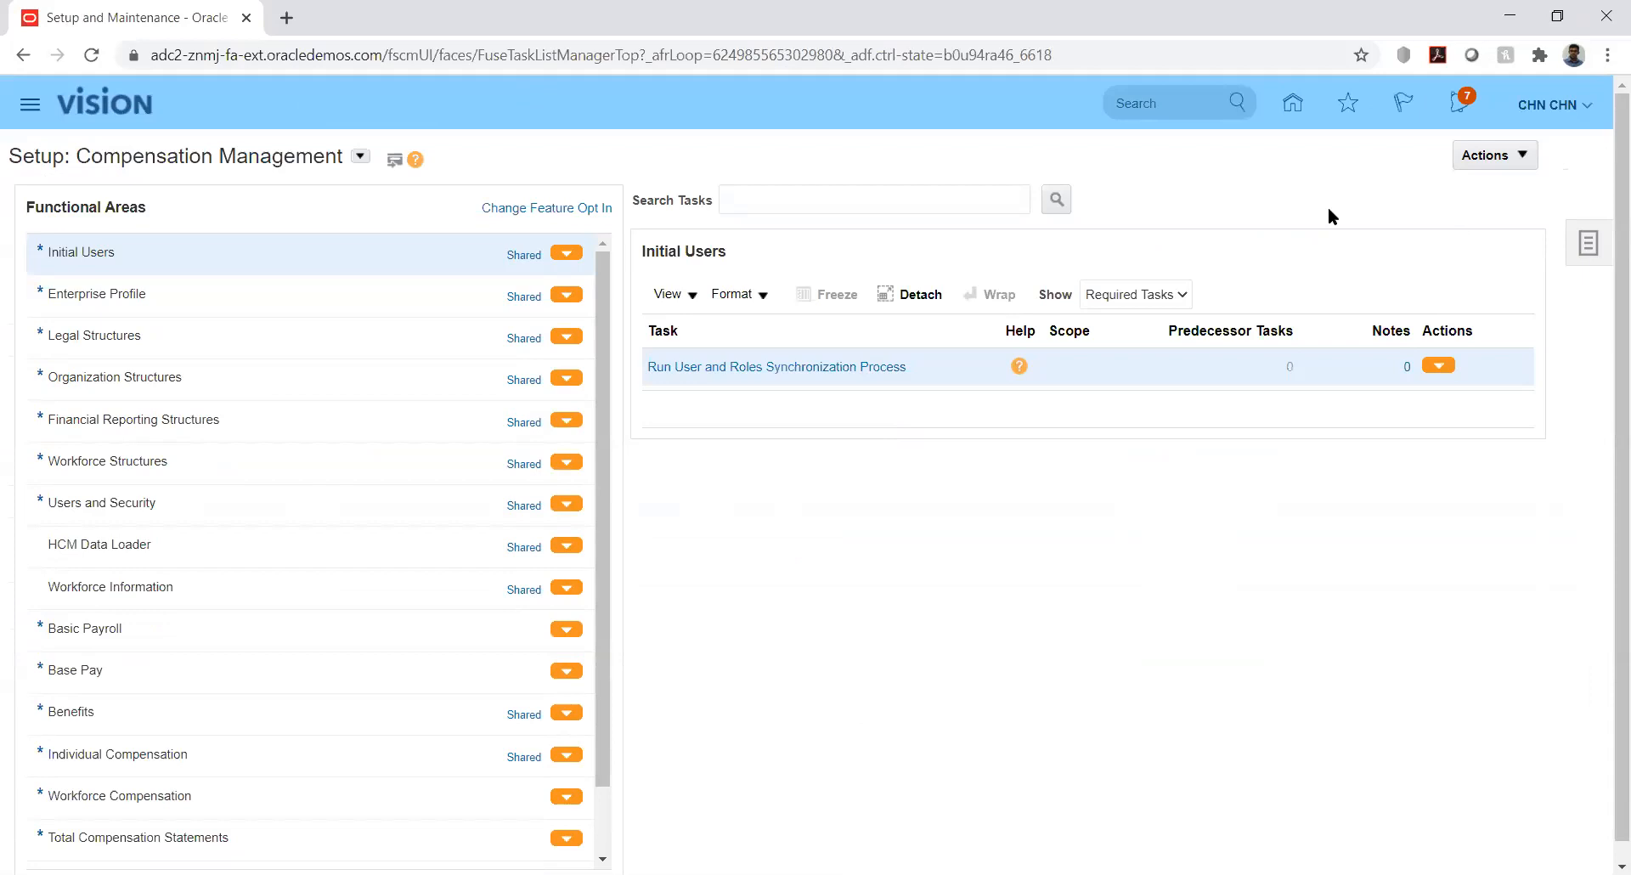
left_click(1577, 247)
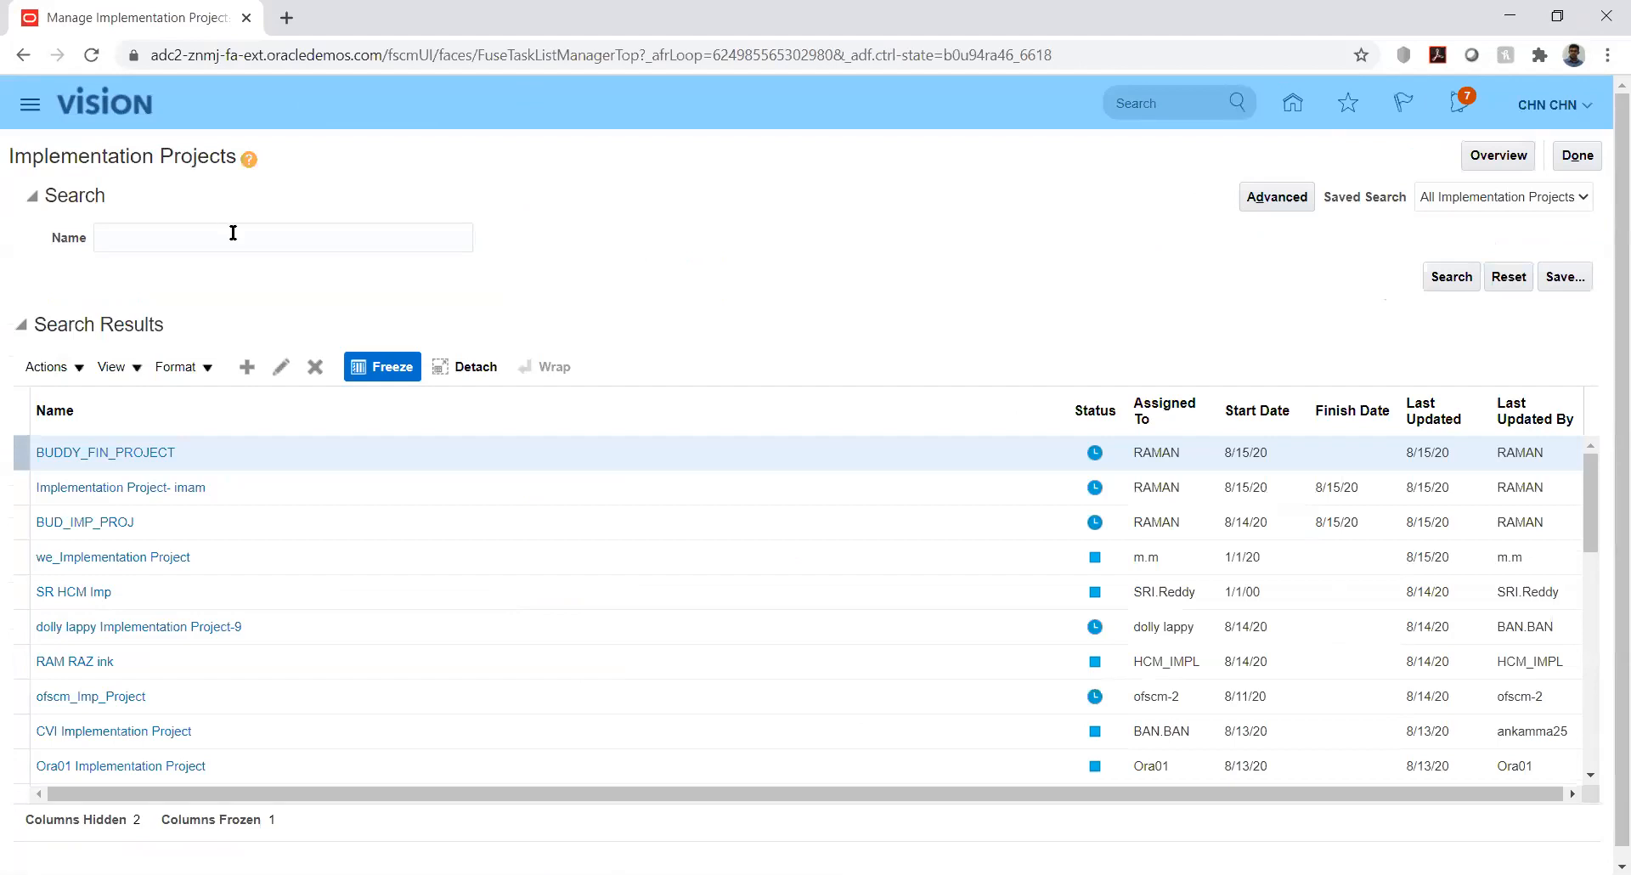
left_click(232, 233)
type("kk")
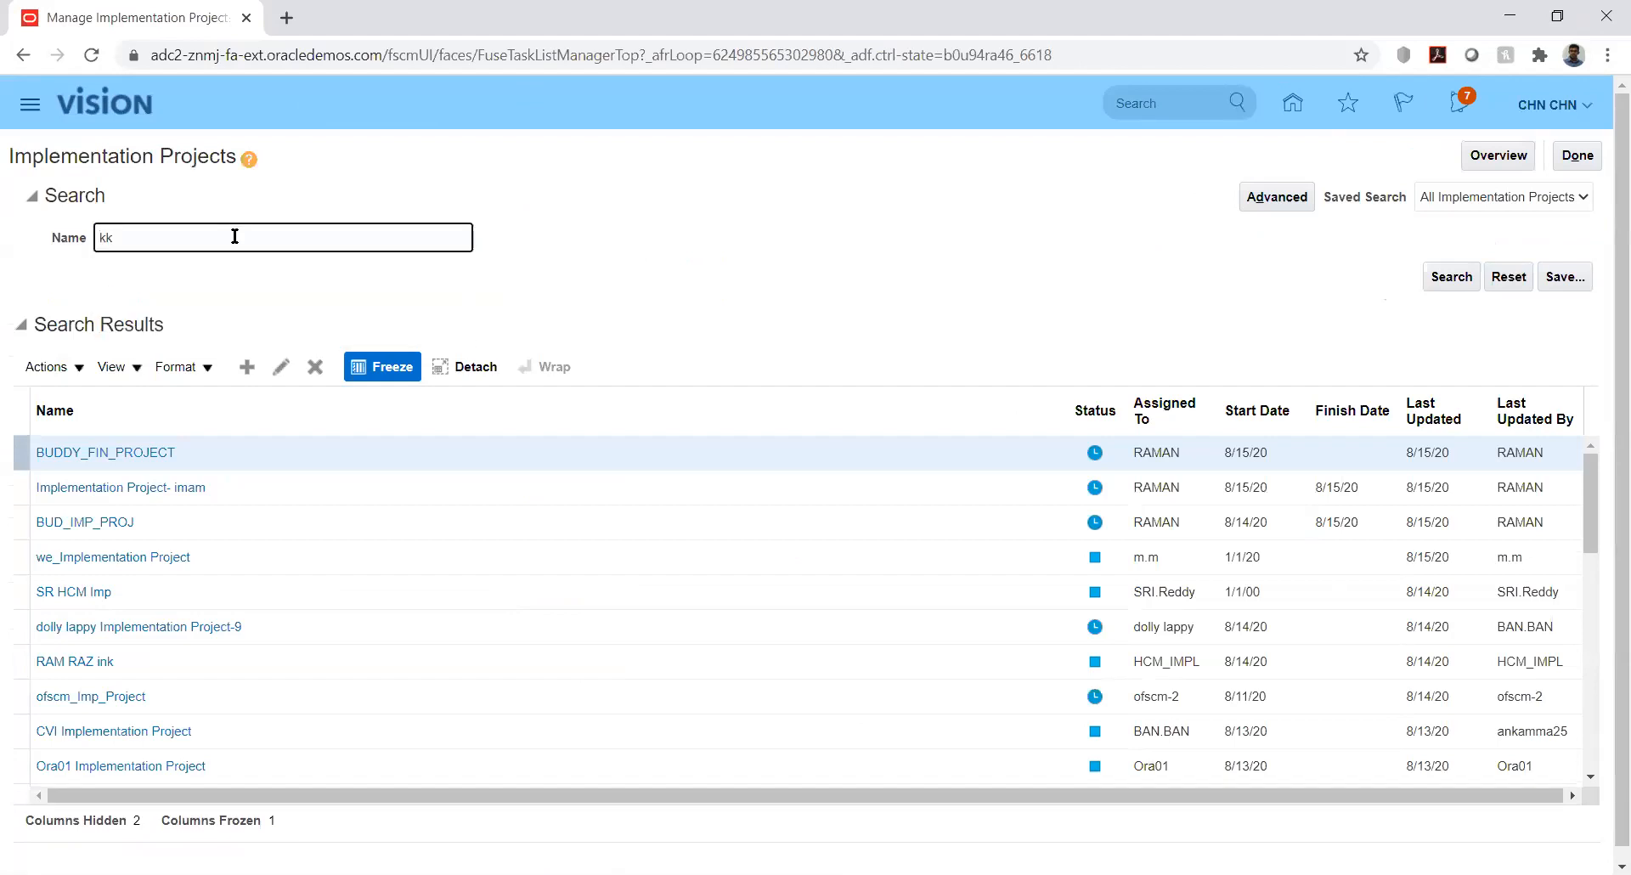
key("Return")
left_click(109, 459)
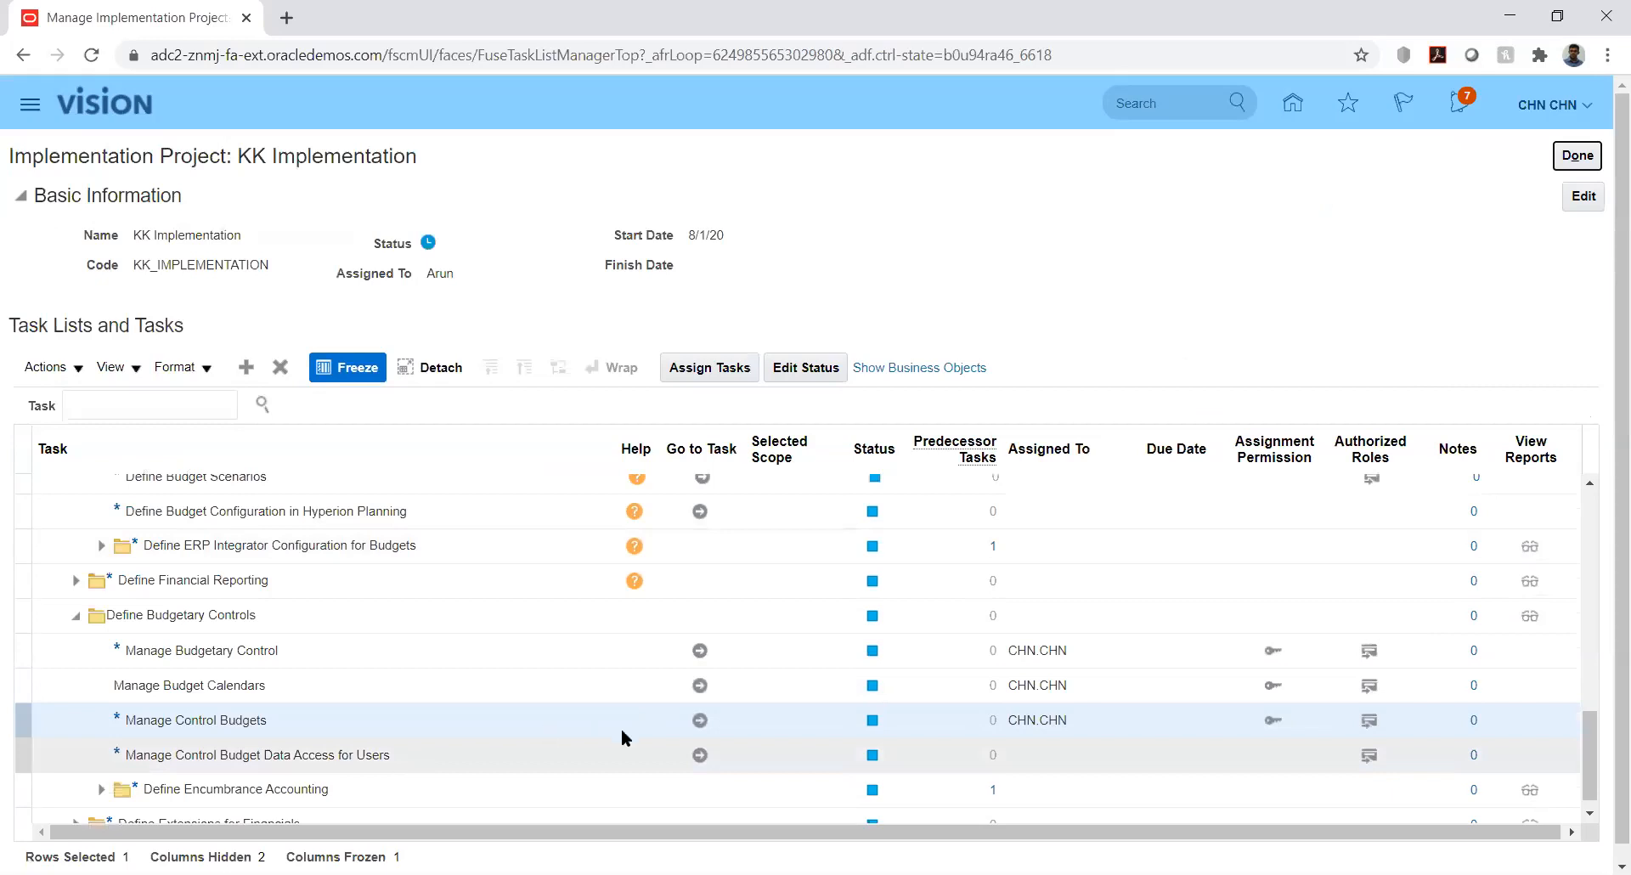
Create control budget KK_Budget with calendar KK_Bud_Cal, periods PRD_01-01 to PRD_12-01, source Other
left_click(701, 719)
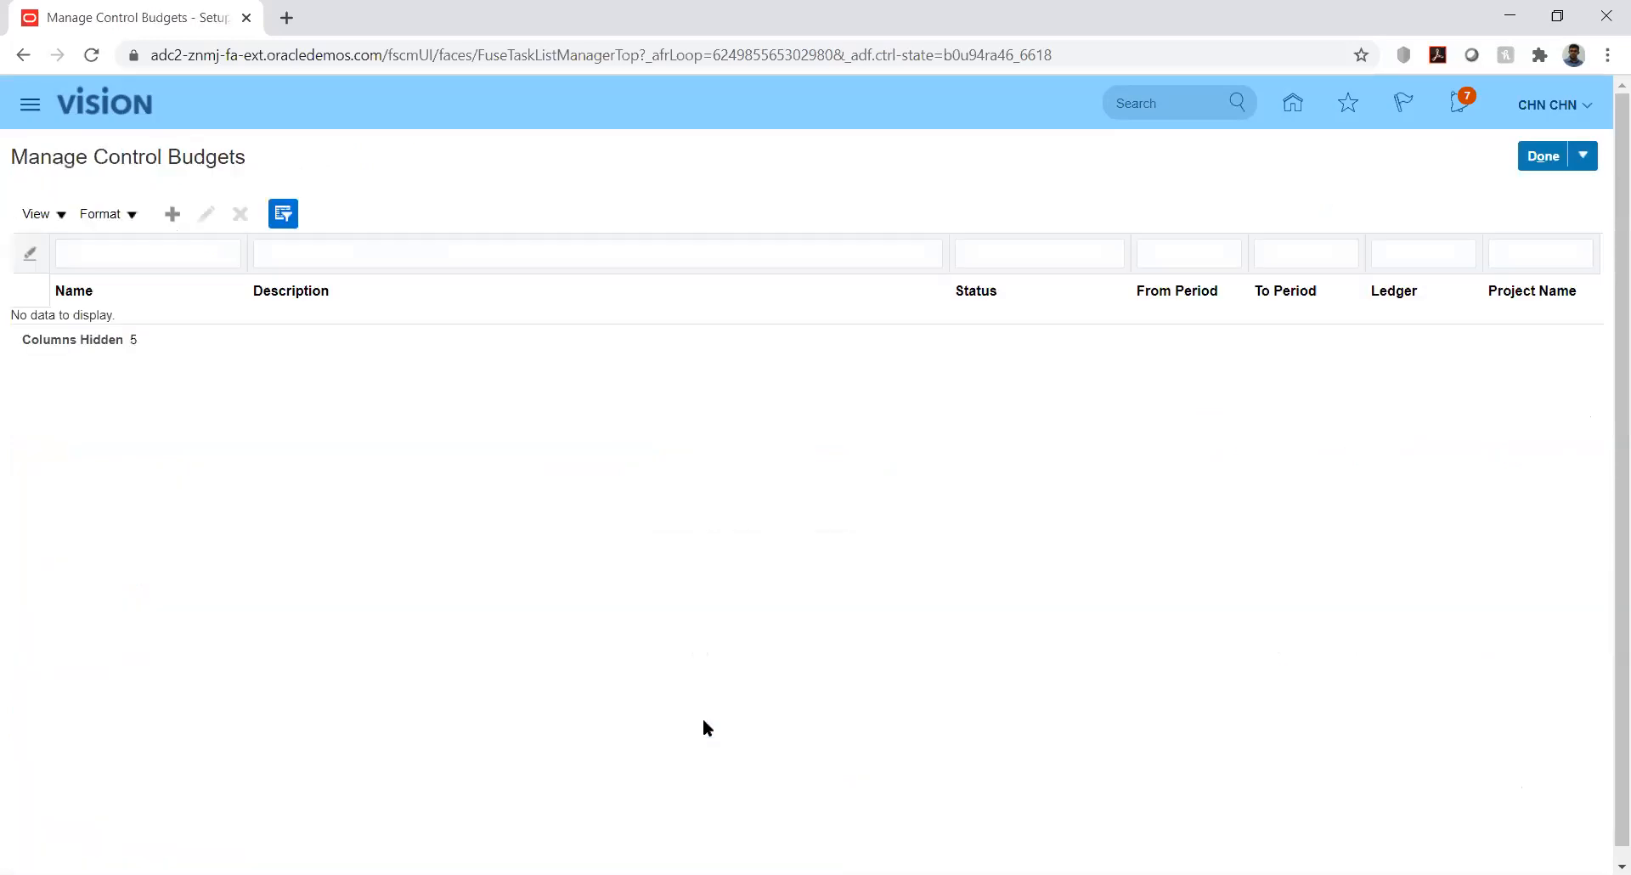
left_click(175, 218)
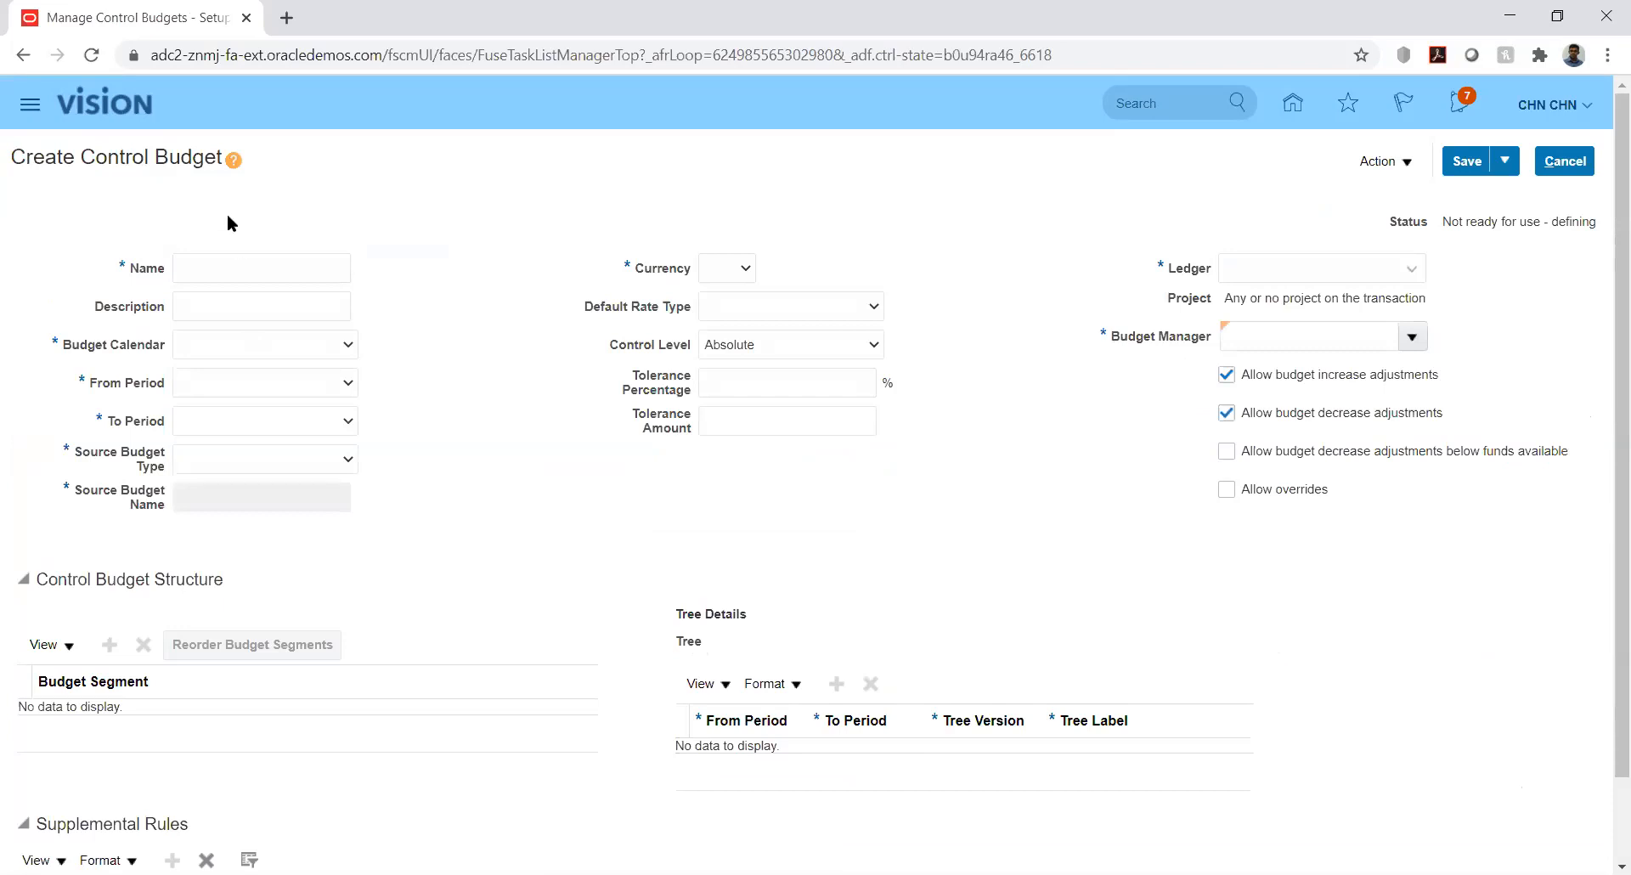
left_click(253, 266)
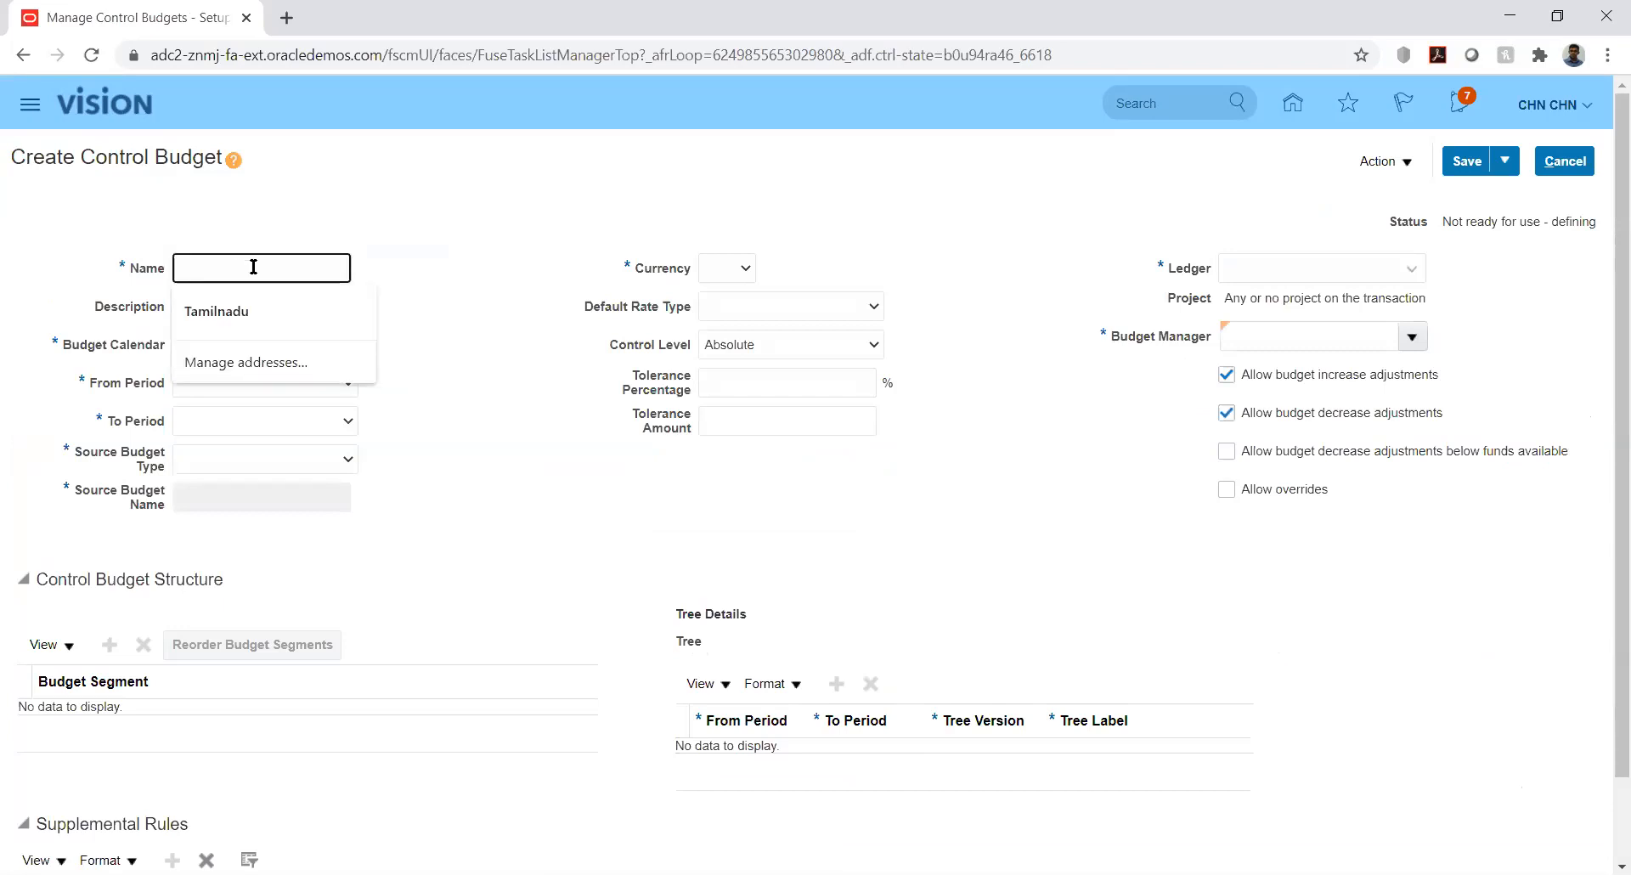
type("KK_Budget")
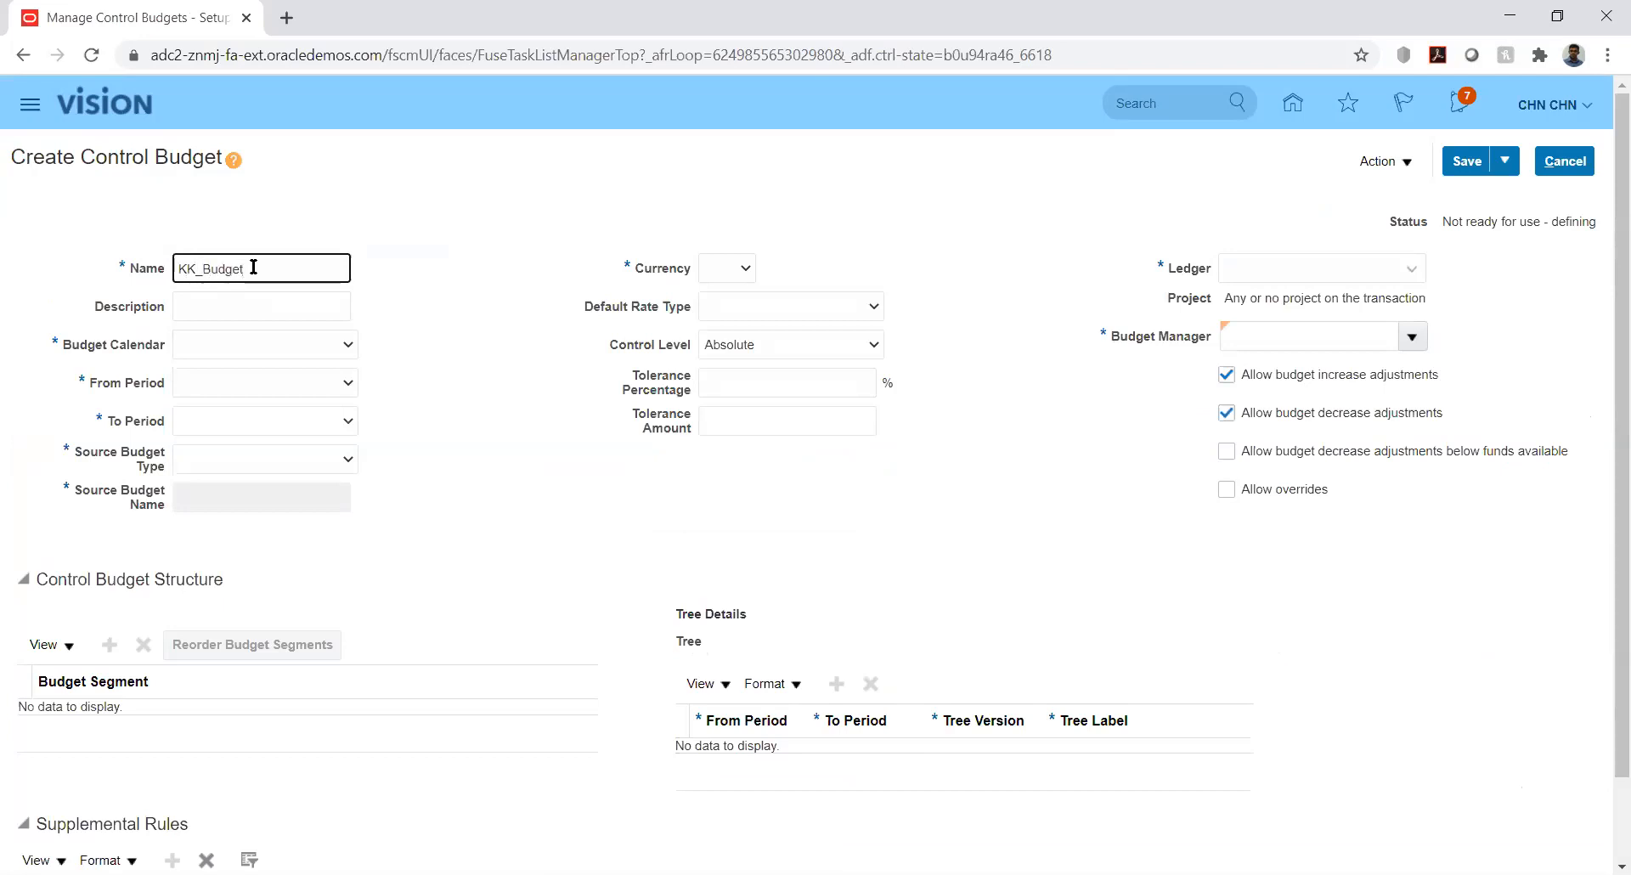
left_click(291, 347)
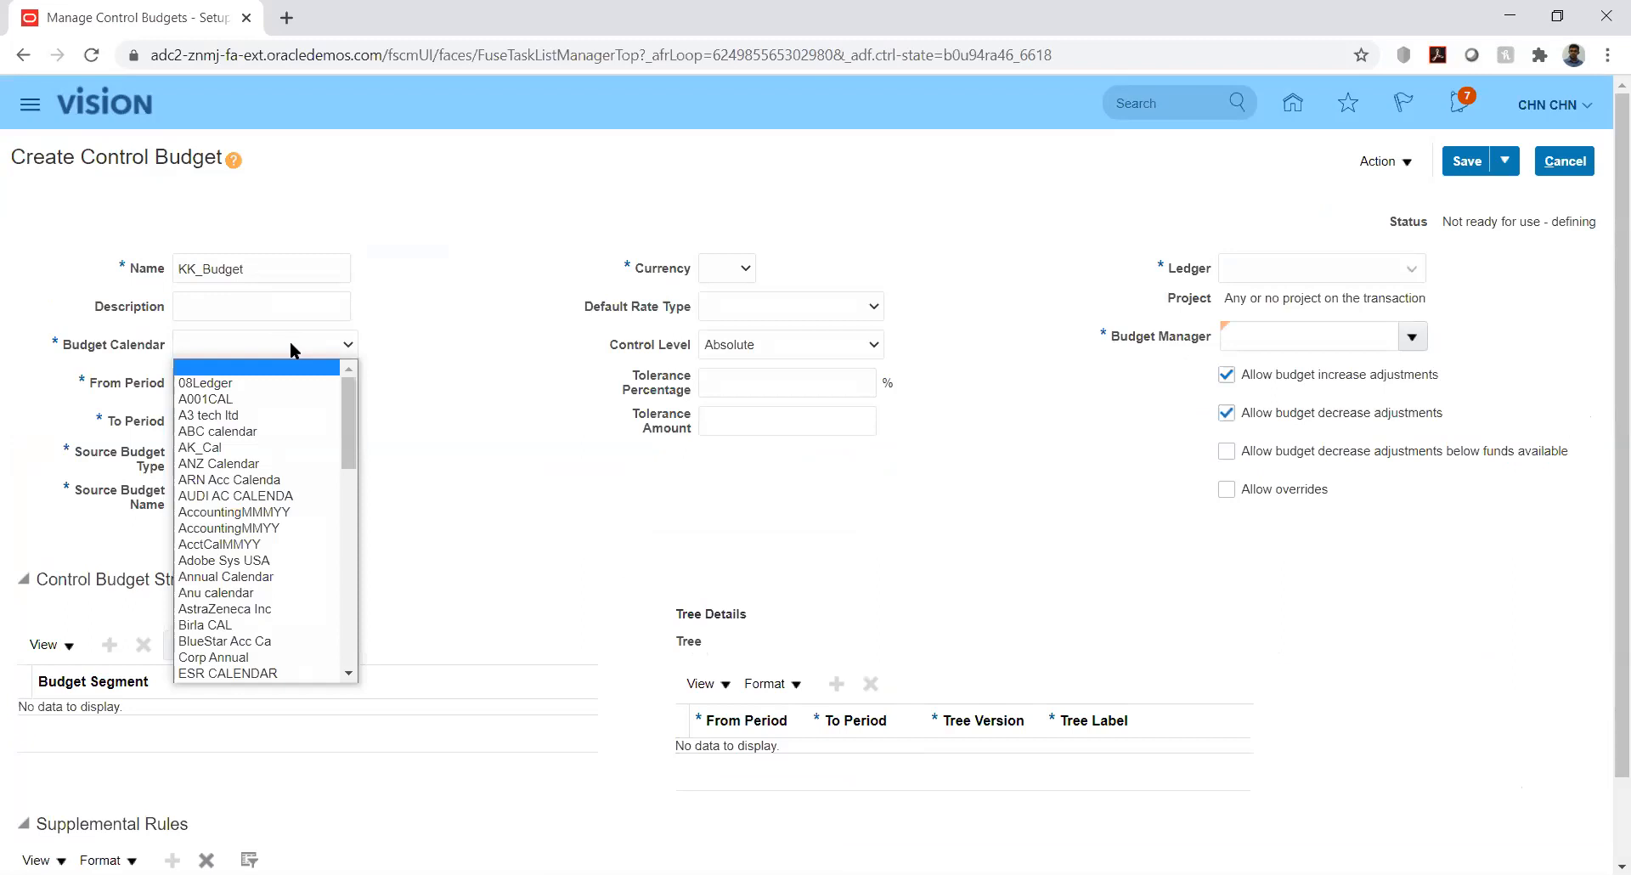
key("k")
key("k")
key("k")
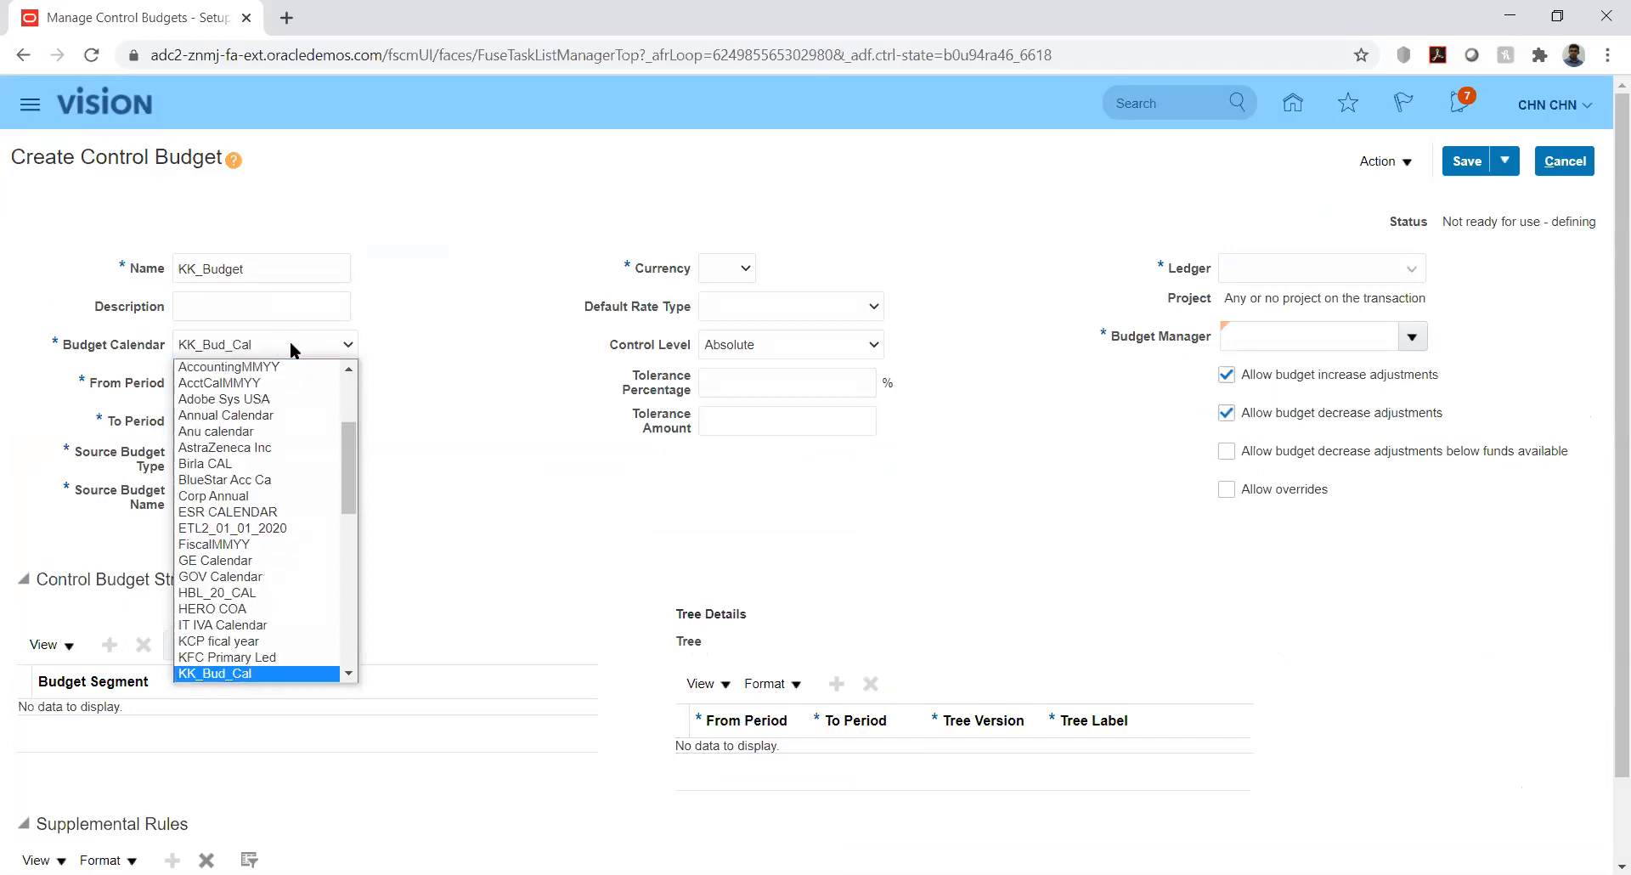
key("Return")
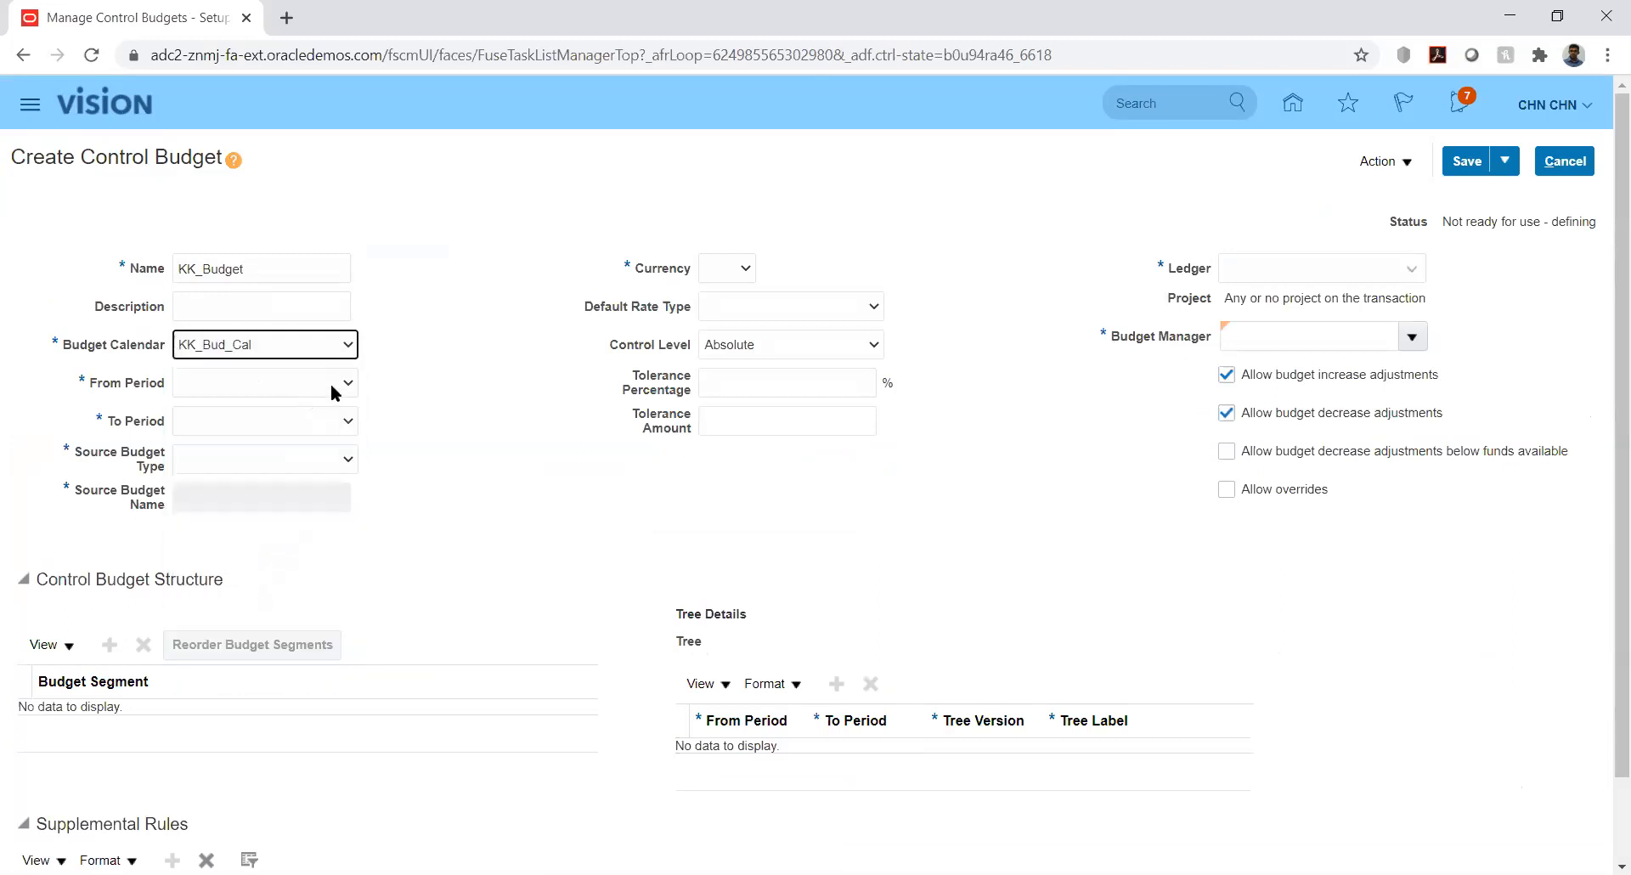
left_click(332, 387)
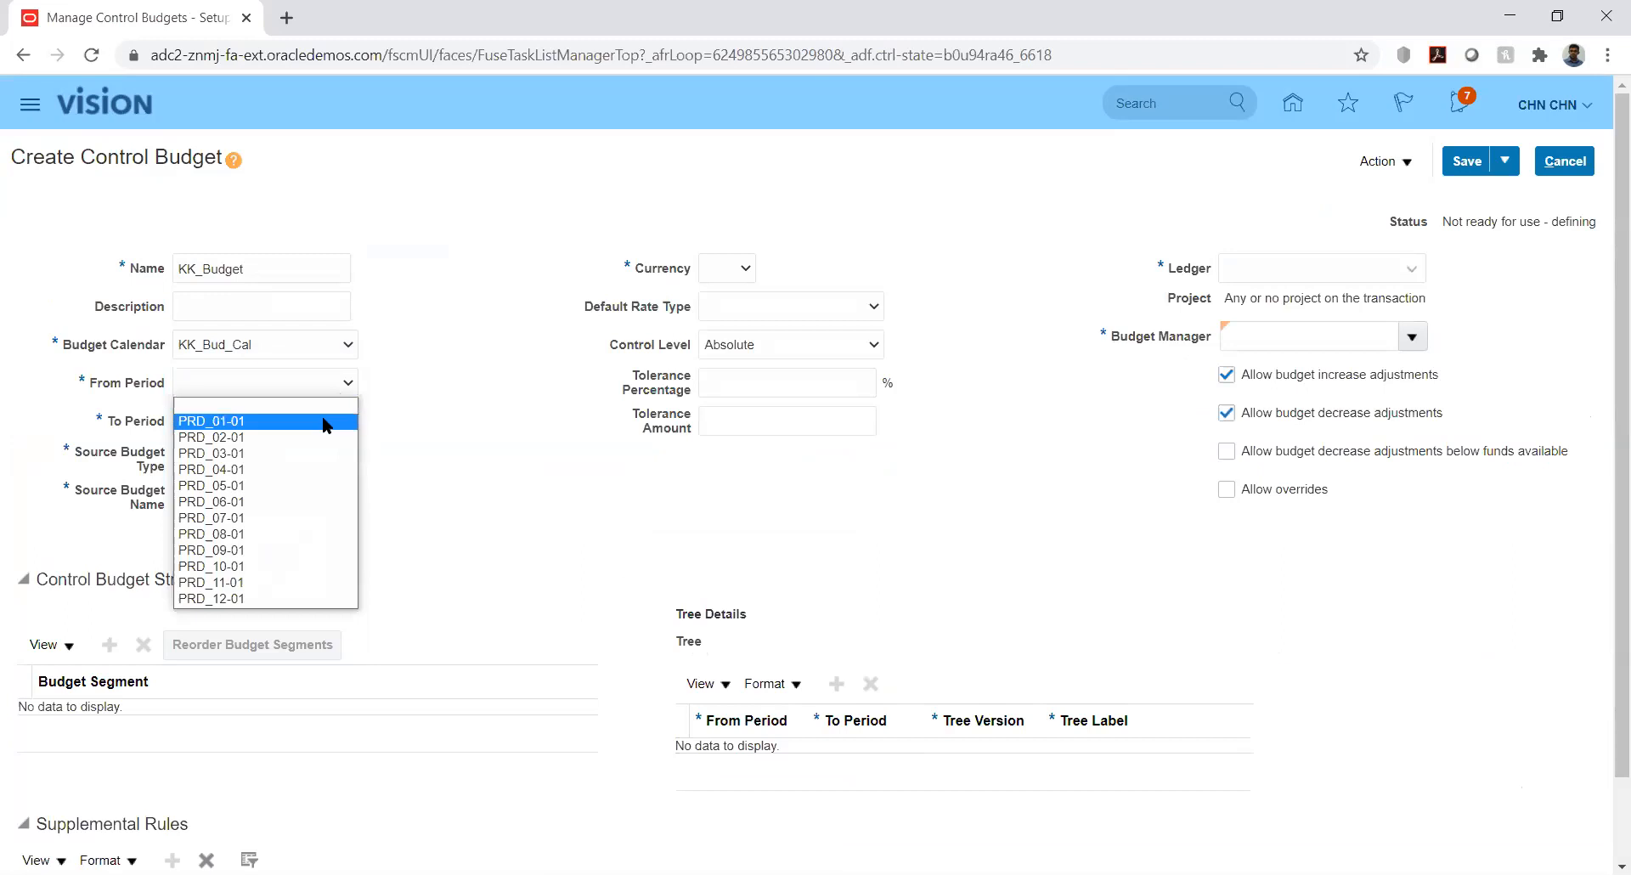
left_click(323, 423)
left_click(323, 420)
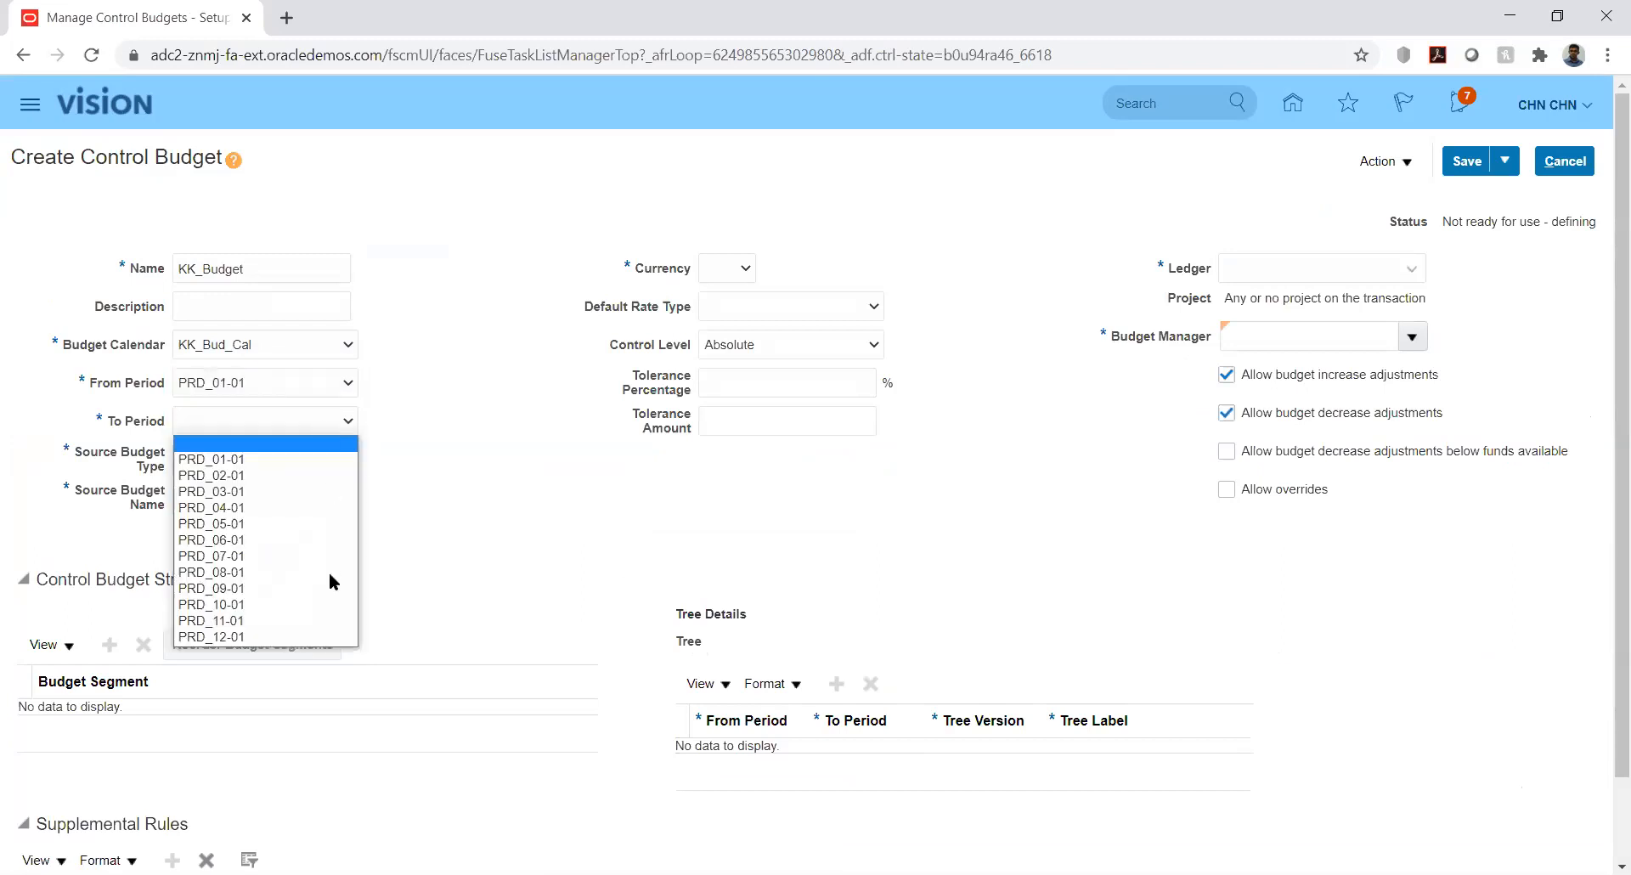
left_click(333, 636)
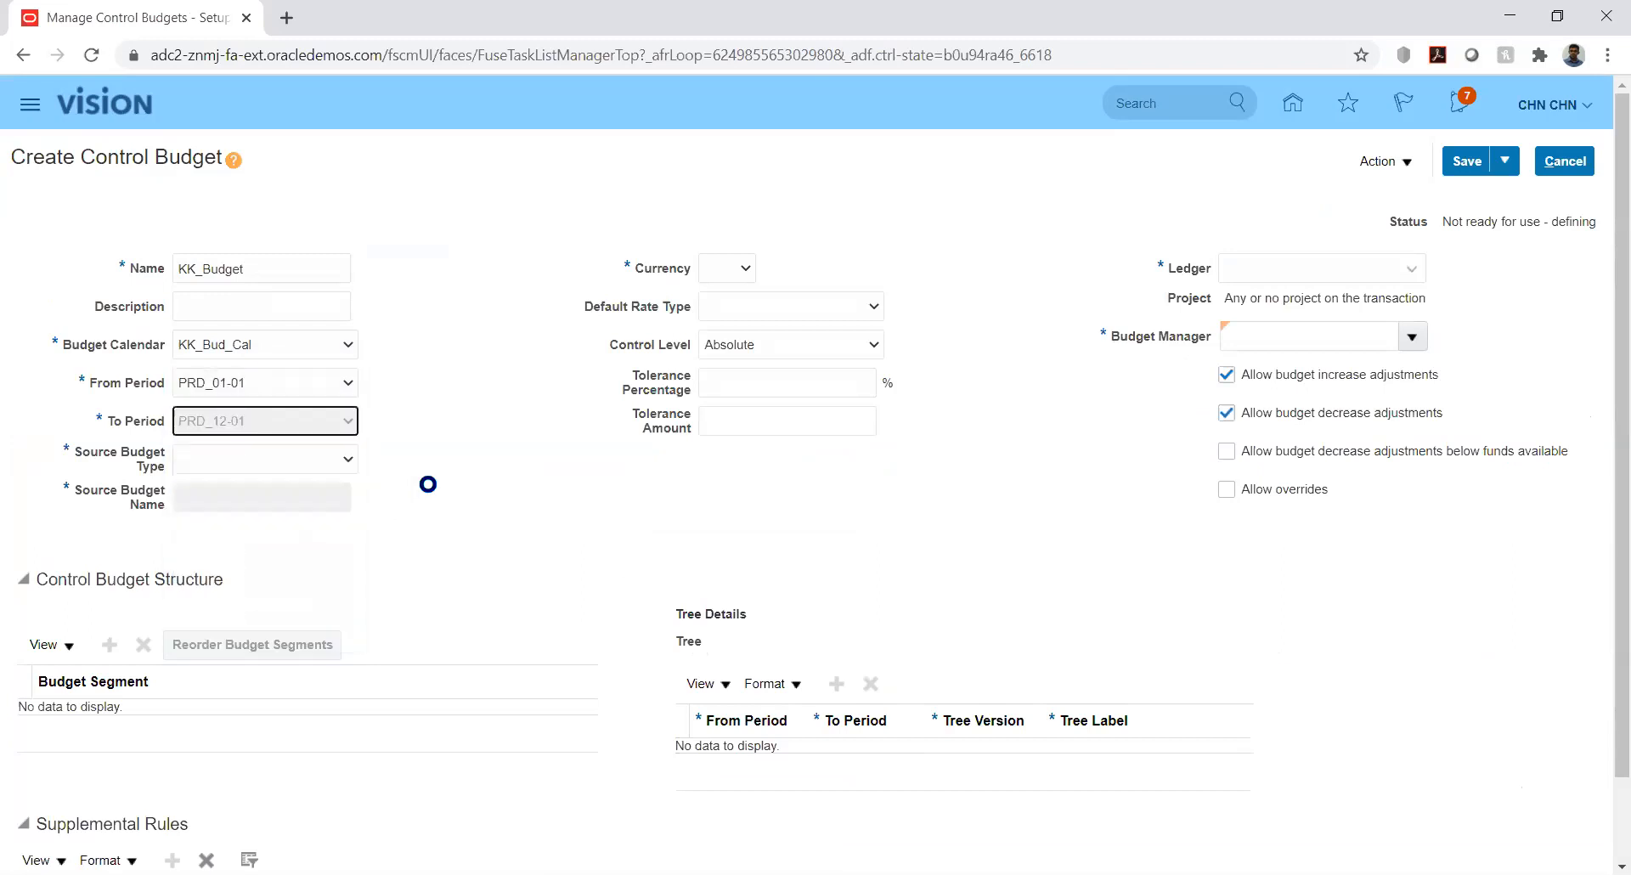
left_click(325, 459)
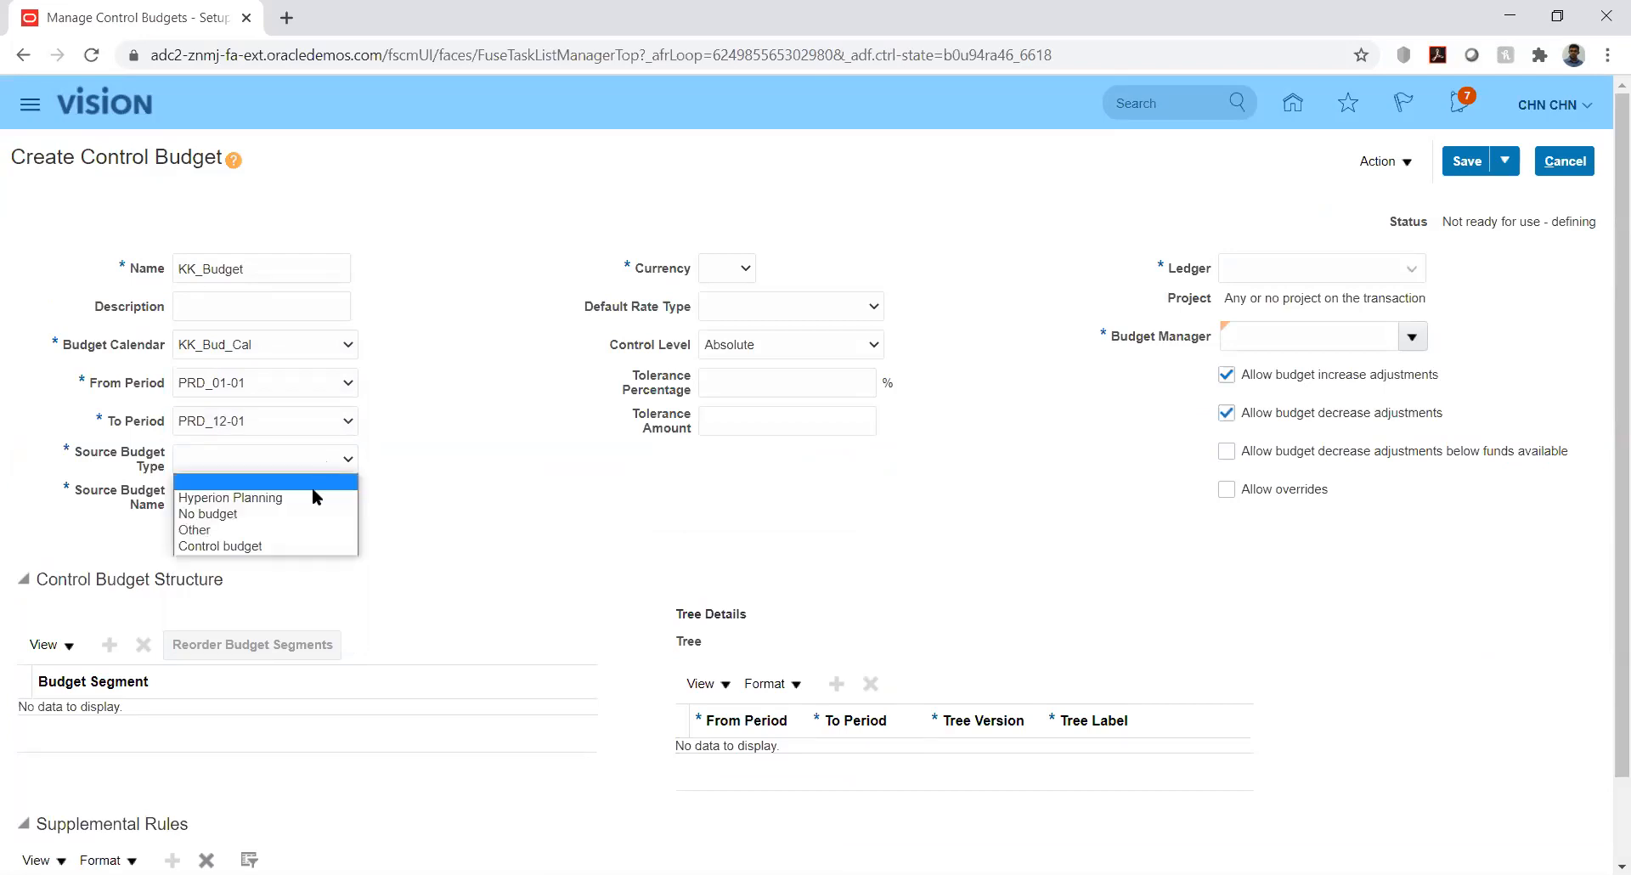
left_click(285, 532)
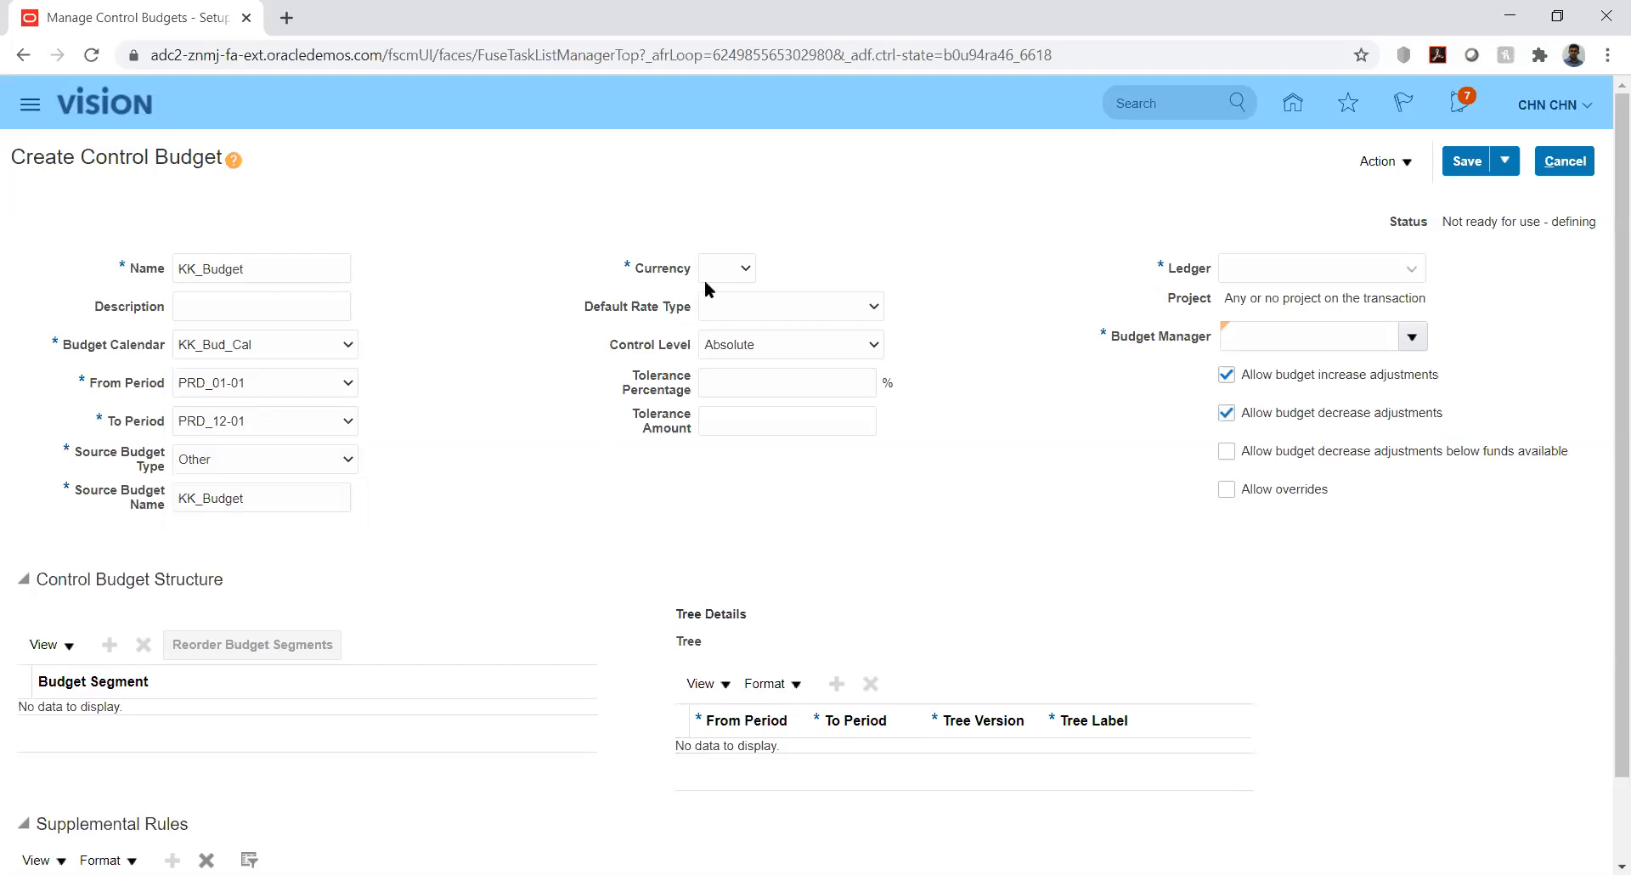
Set currency USD, rate type Corporate and ledger KK_Ledger, then search for a budget manager
left_click(727, 268)
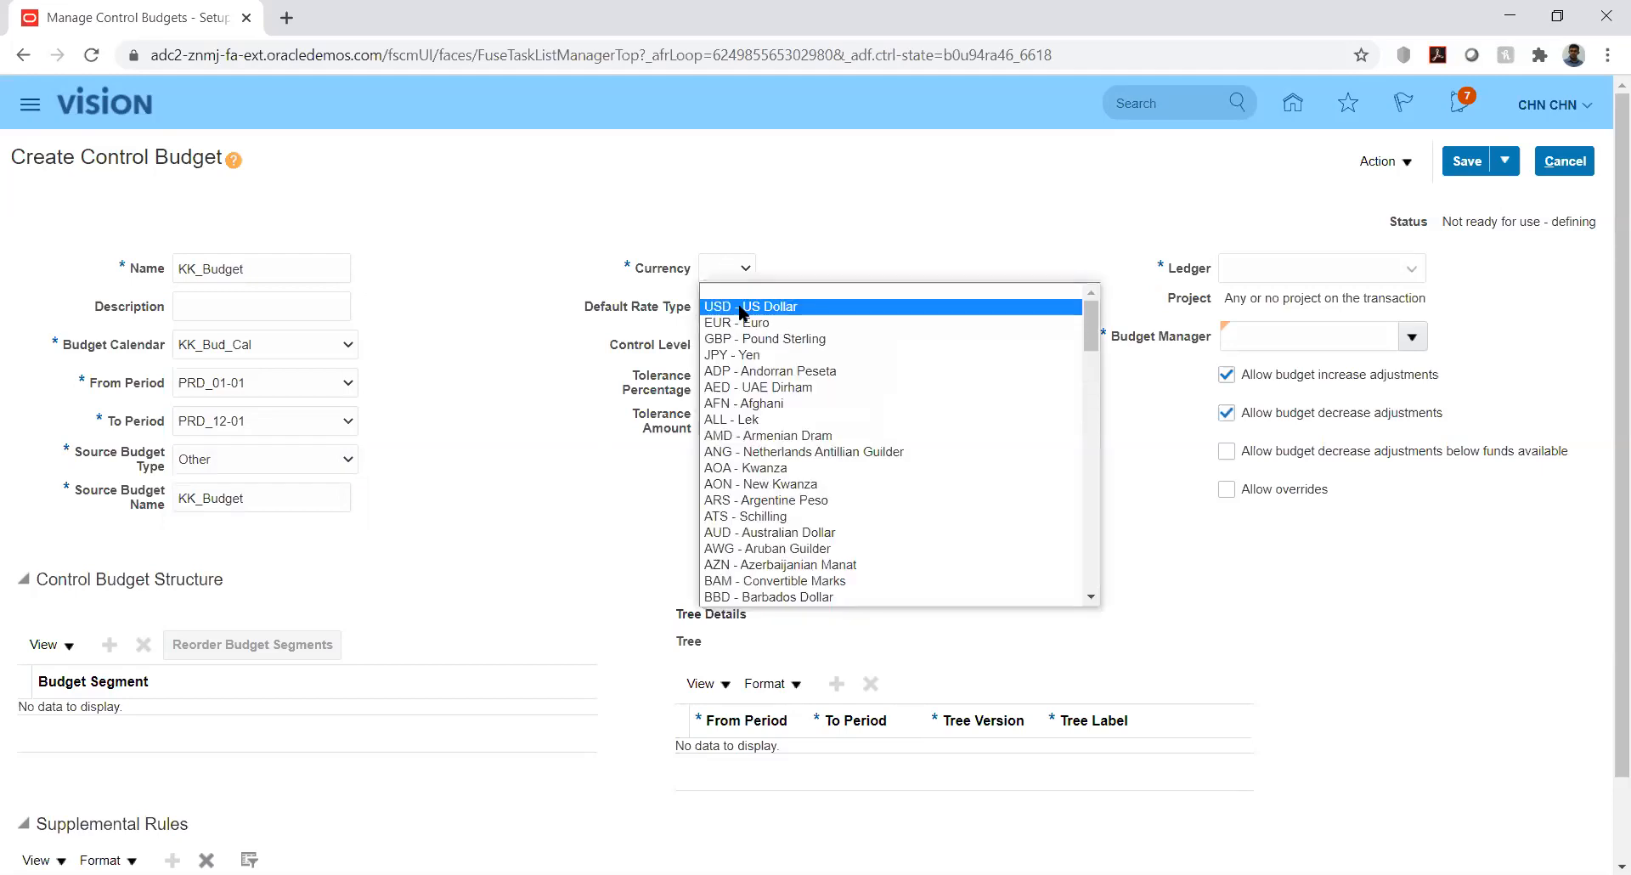
left_click(742, 307)
left_click(871, 311)
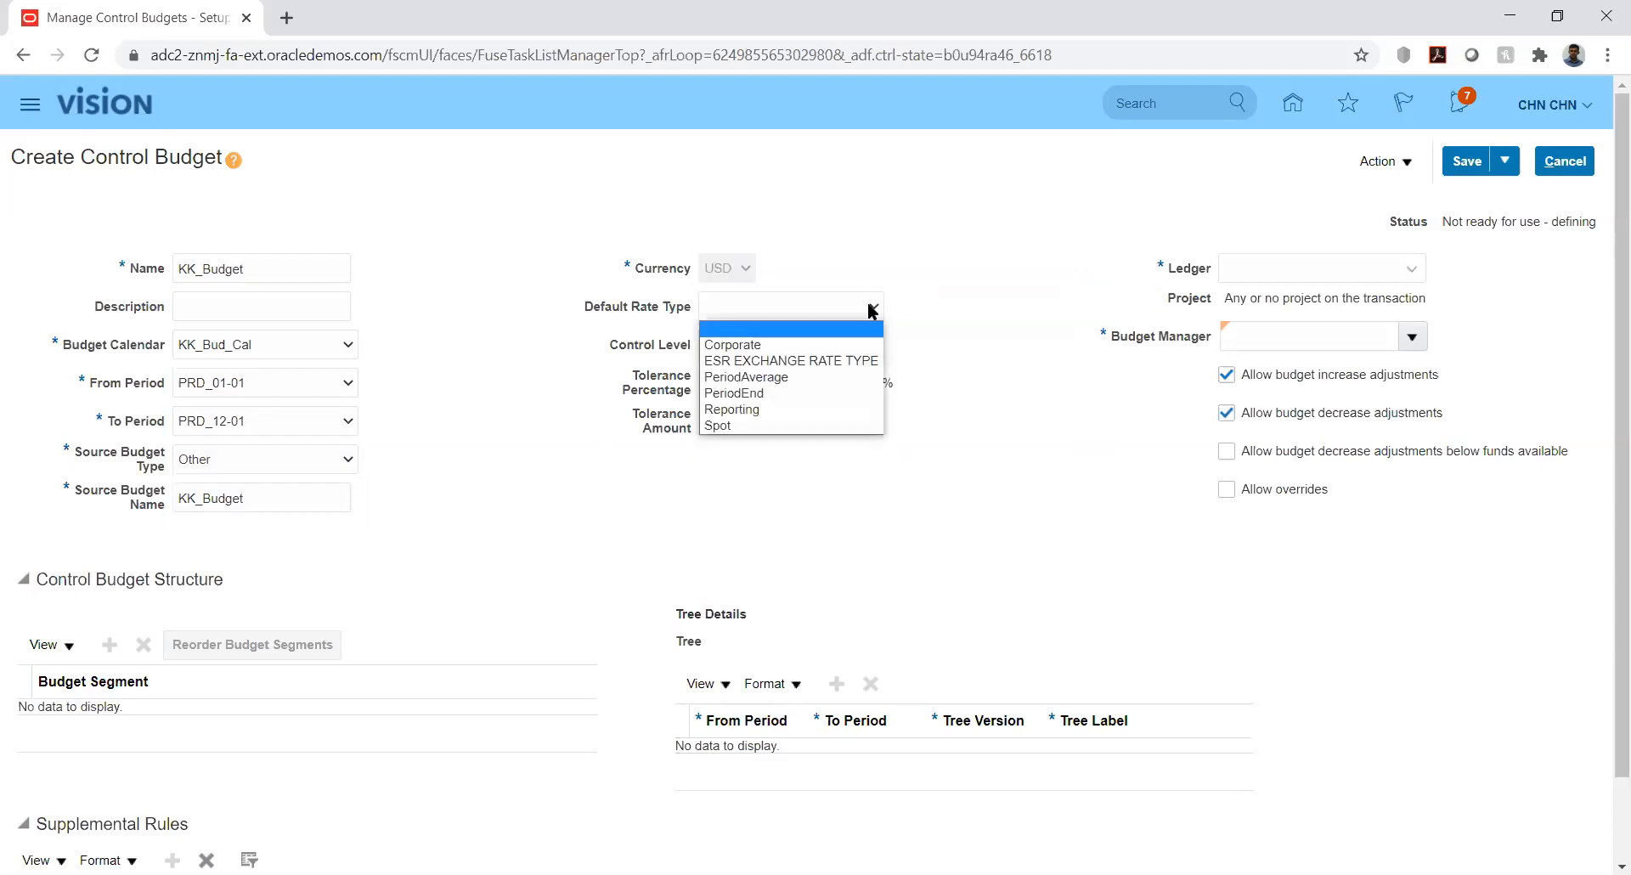
left_click(860, 306)
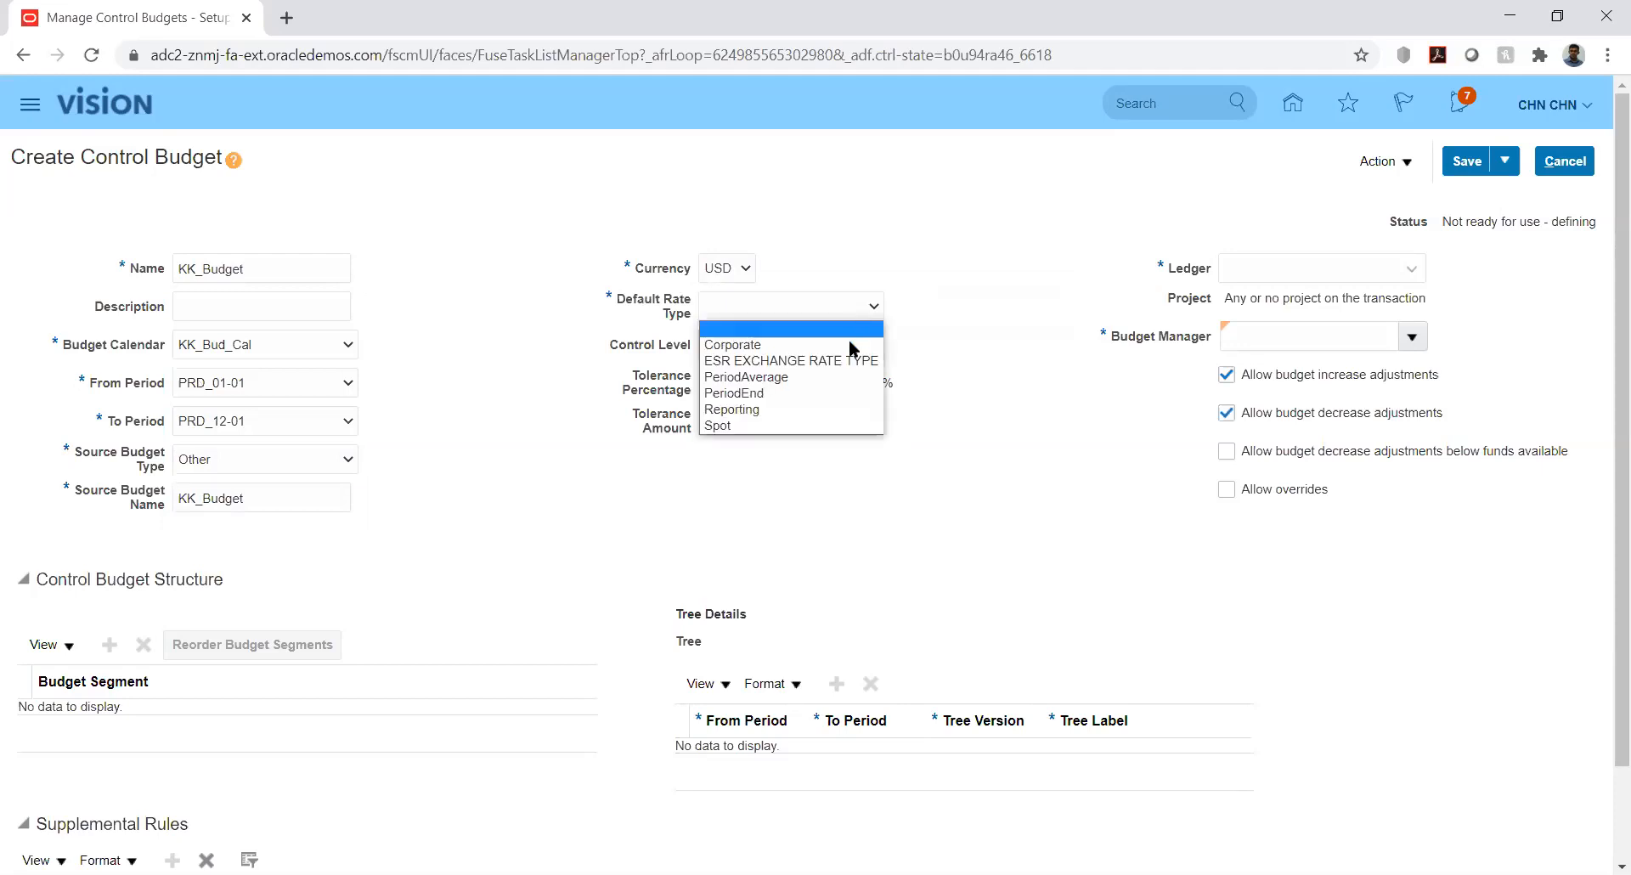
left_click(757, 346)
left_click(985, 372)
left_click(1334, 262)
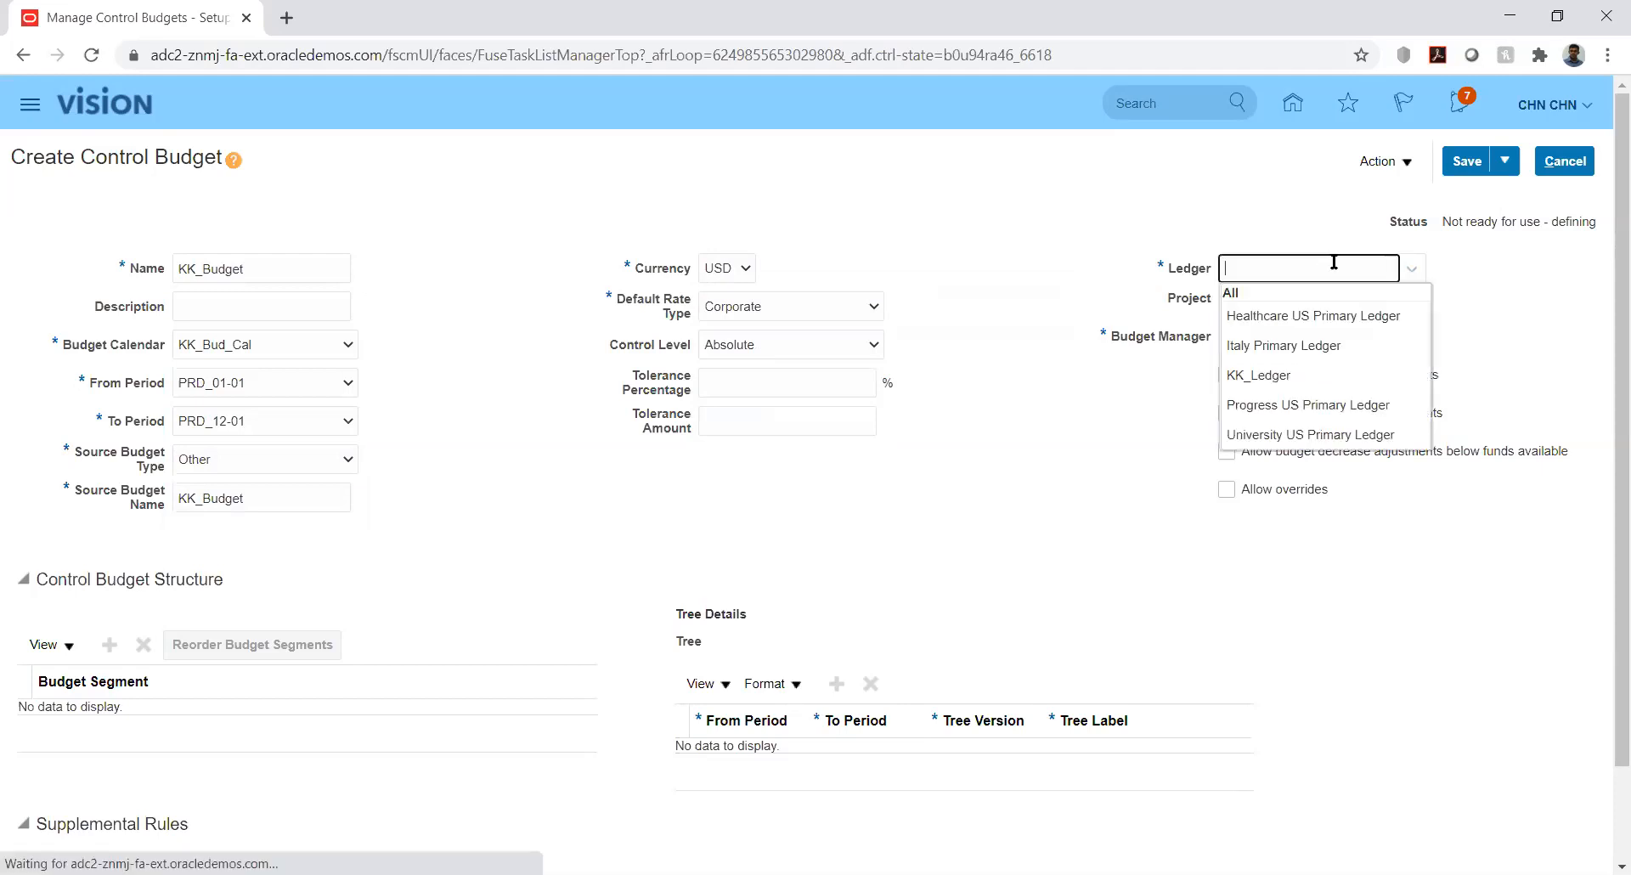
left_click(1267, 375)
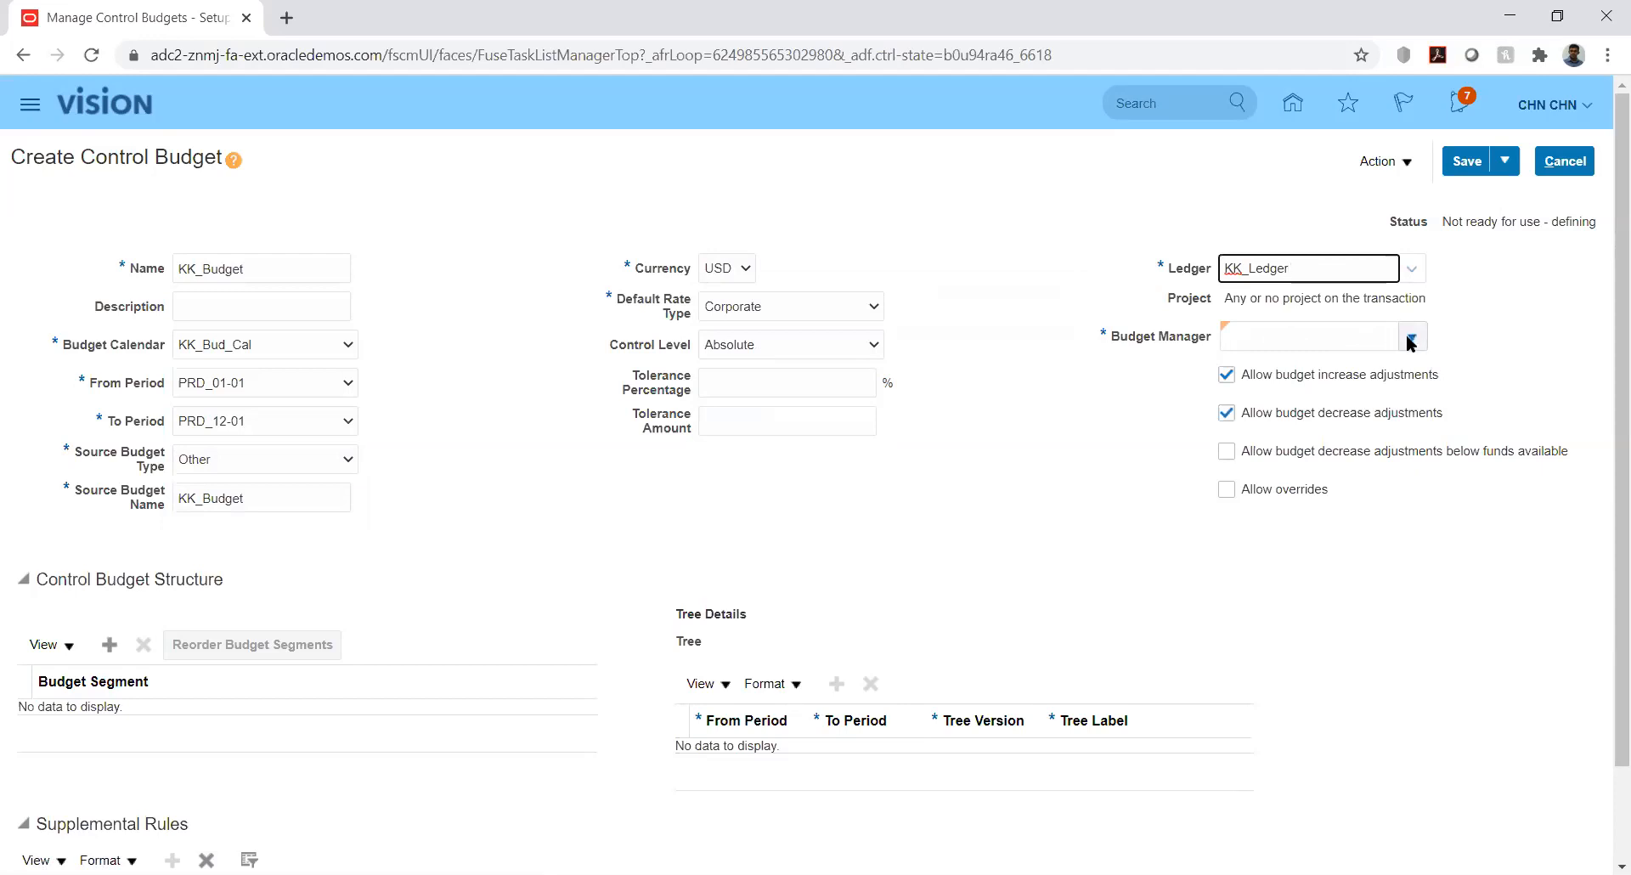
left_click(1411, 338)
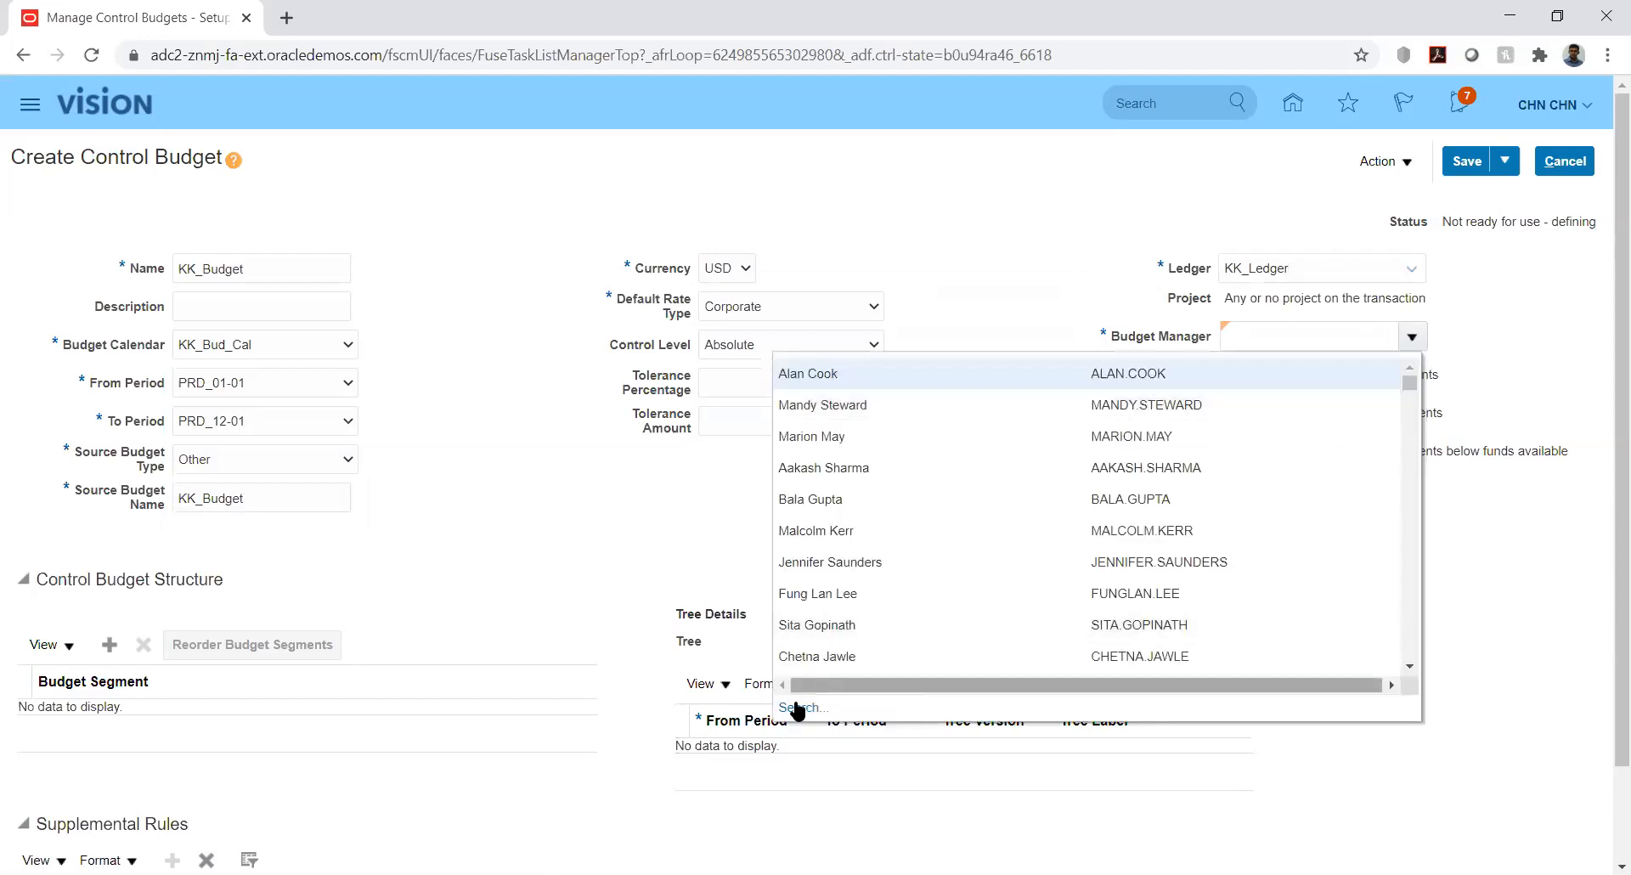
left_click(799, 708)
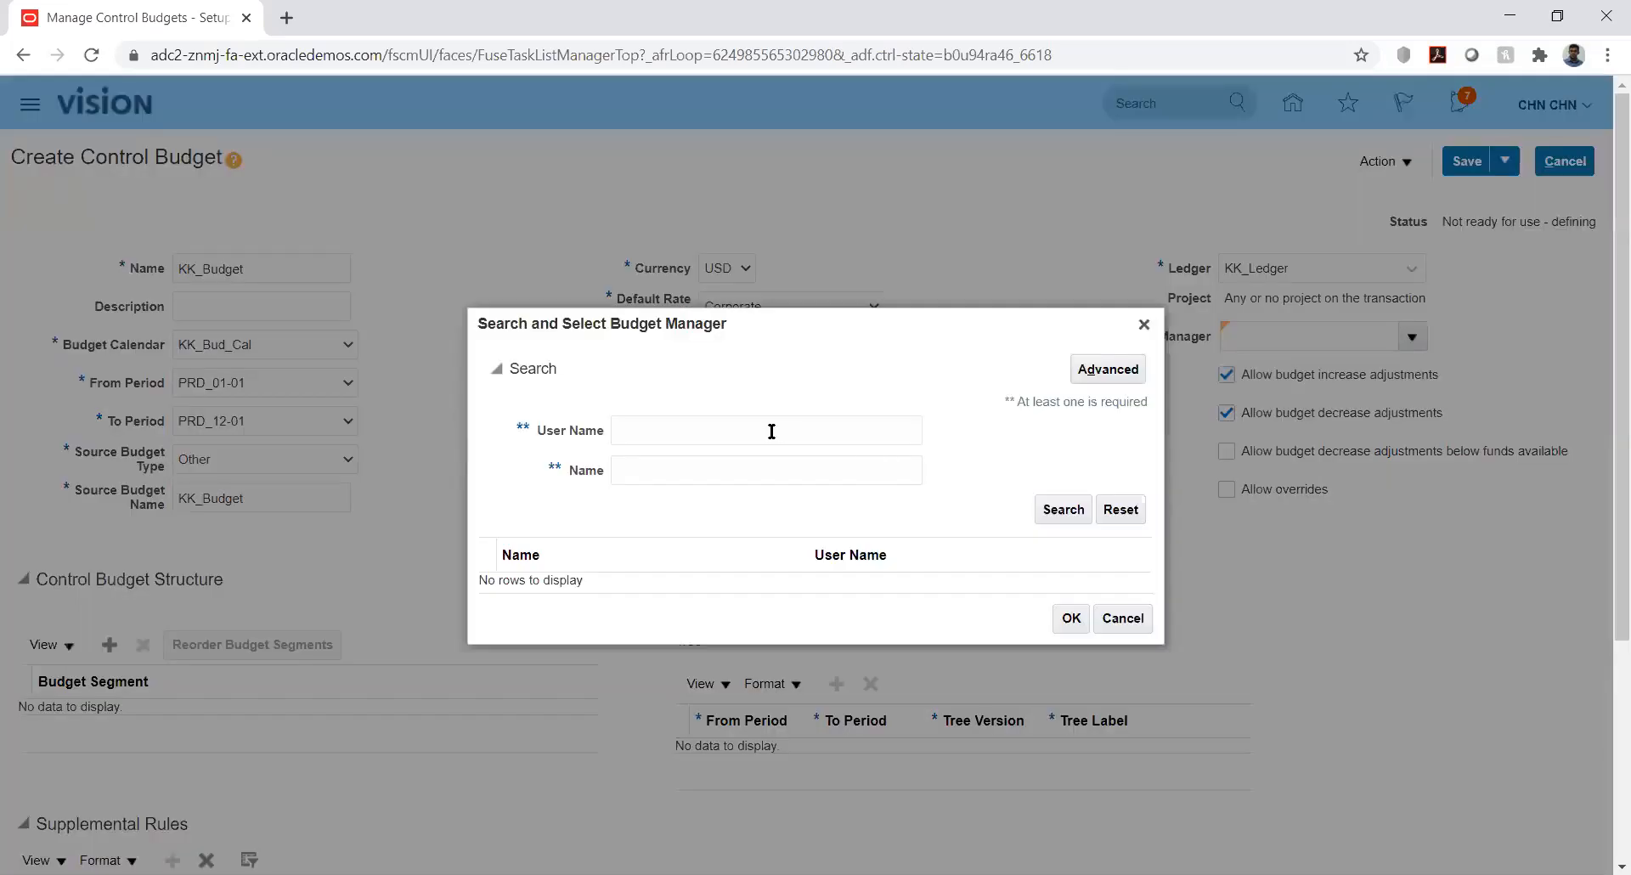
Search for the manager's user name, then pick a person from the Budget Manager list for KK_Budget
left_click(771, 432)
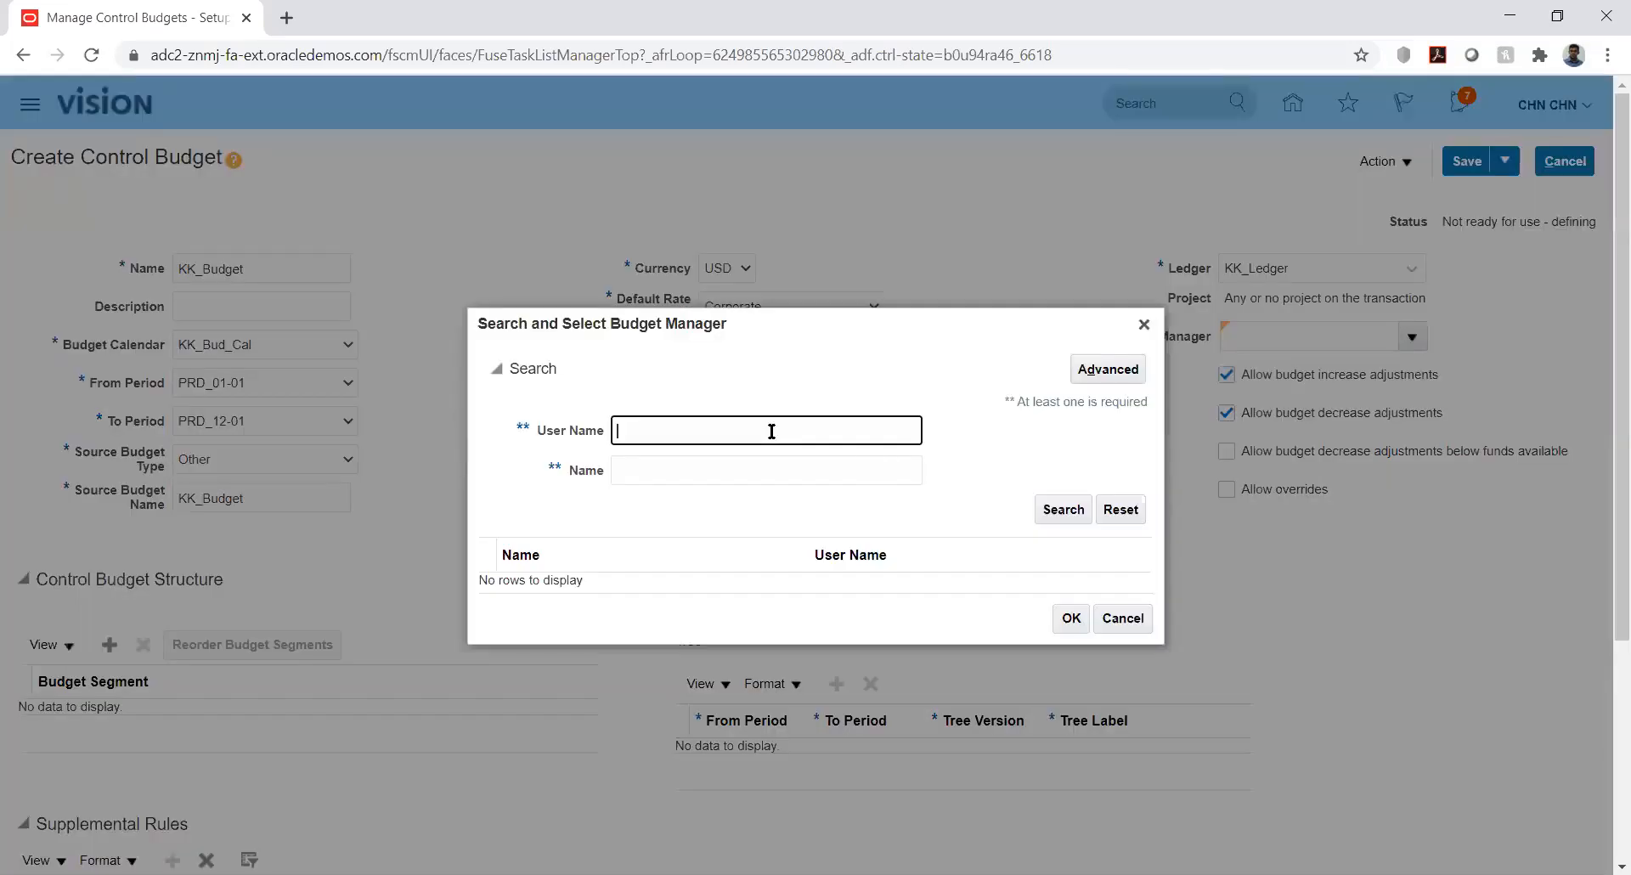
type("CHN ")
type("CHN.CHN")
left_click(1063, 512)
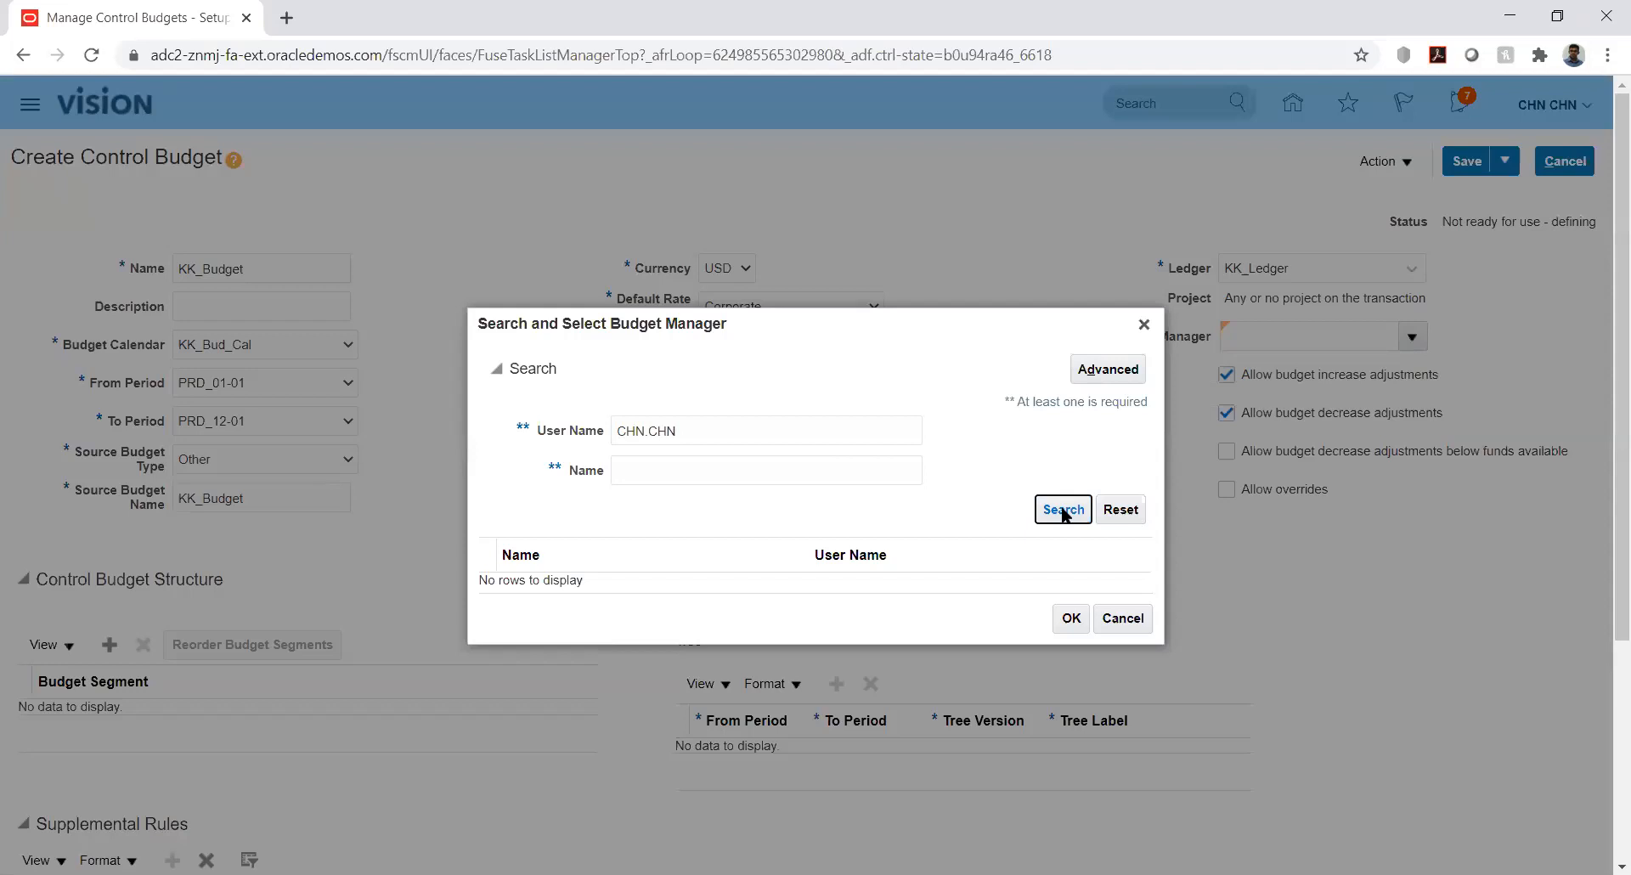
left_click(1143, 326)
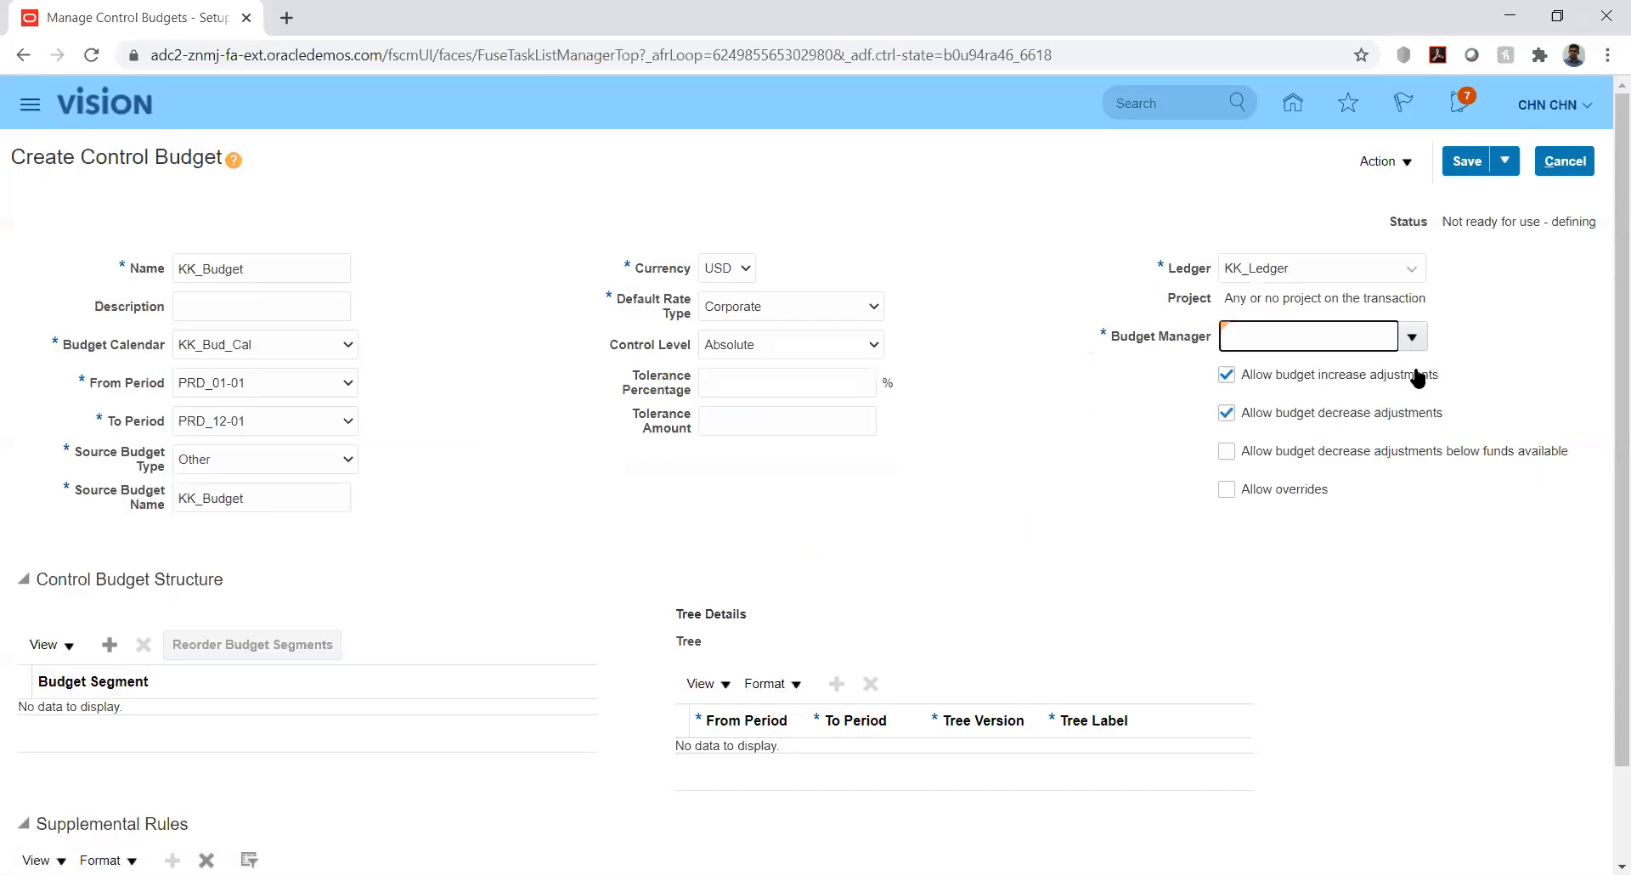
left_click(1413, 336)
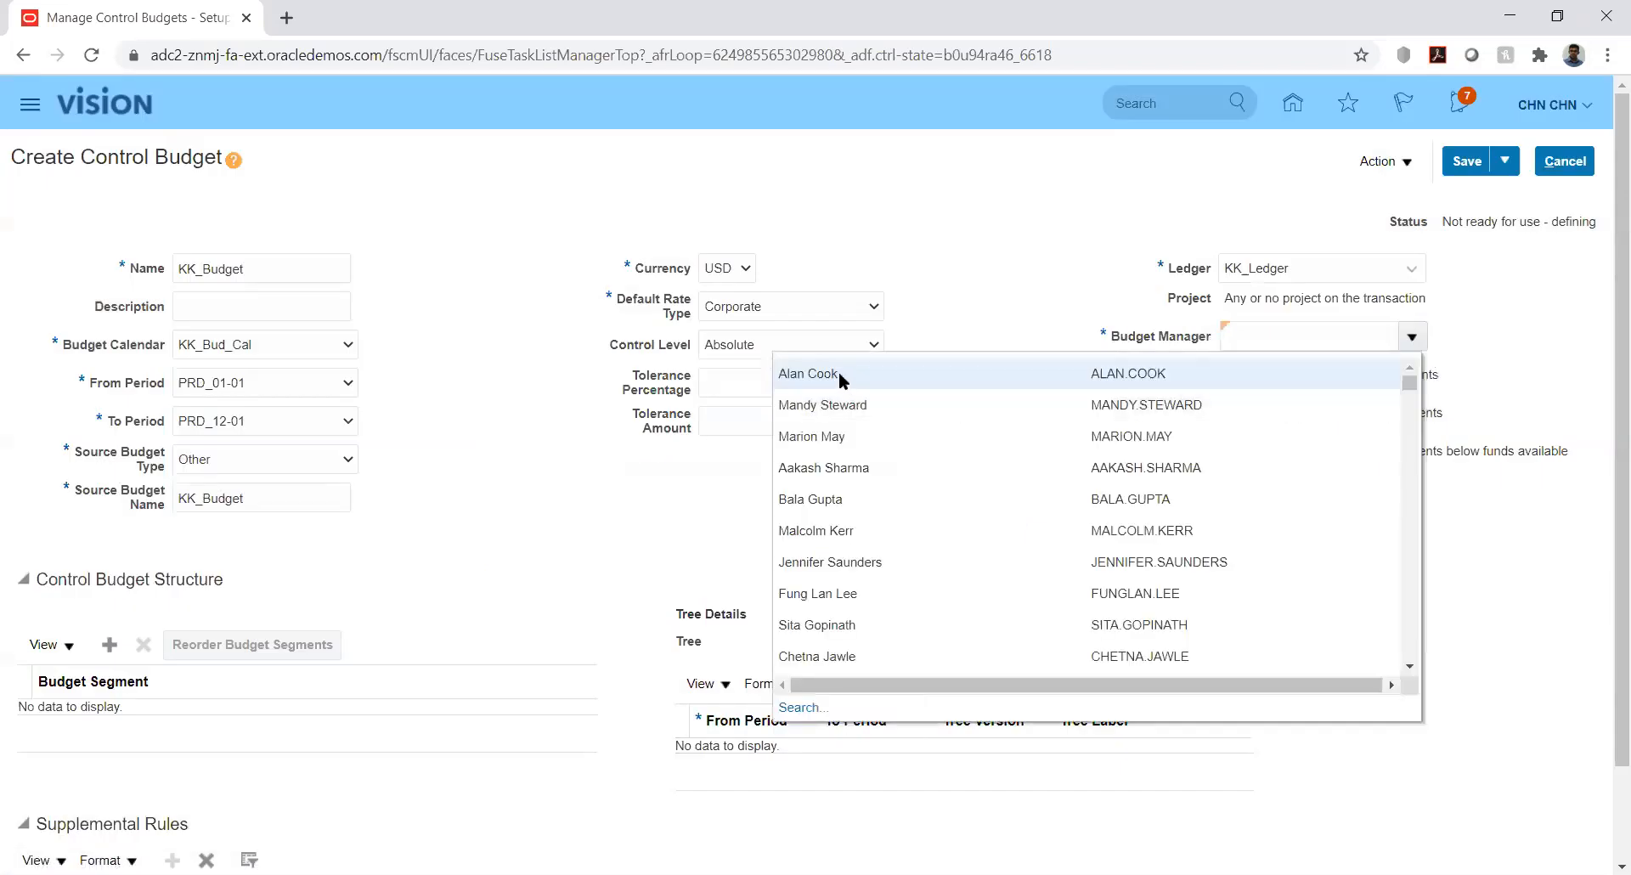
left_click(843, 372)
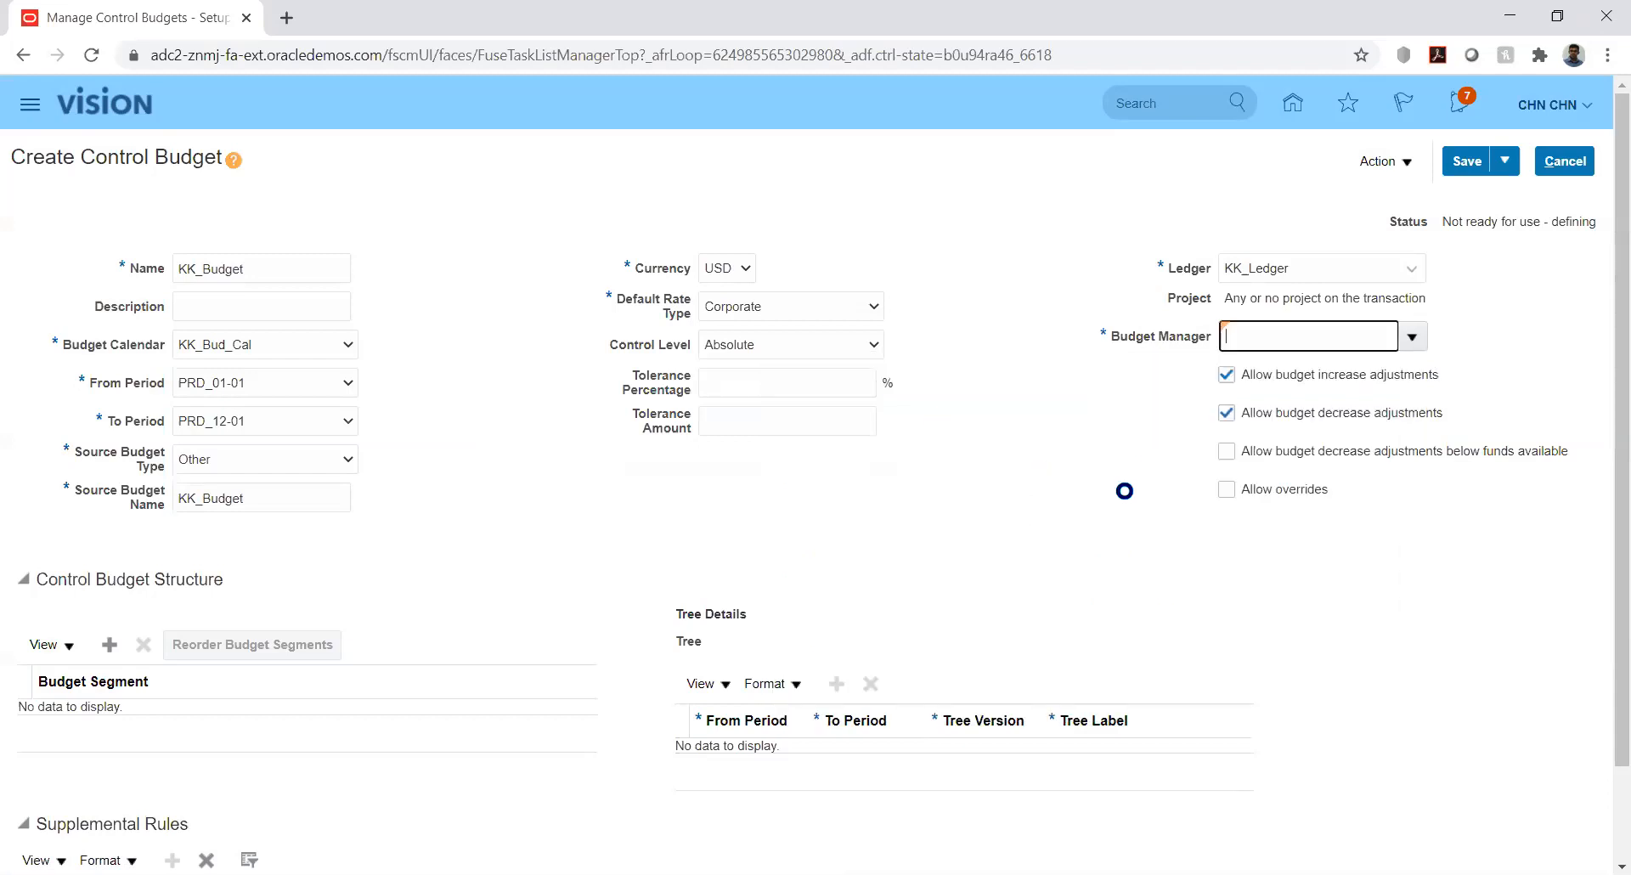
left_click(1124, 482)
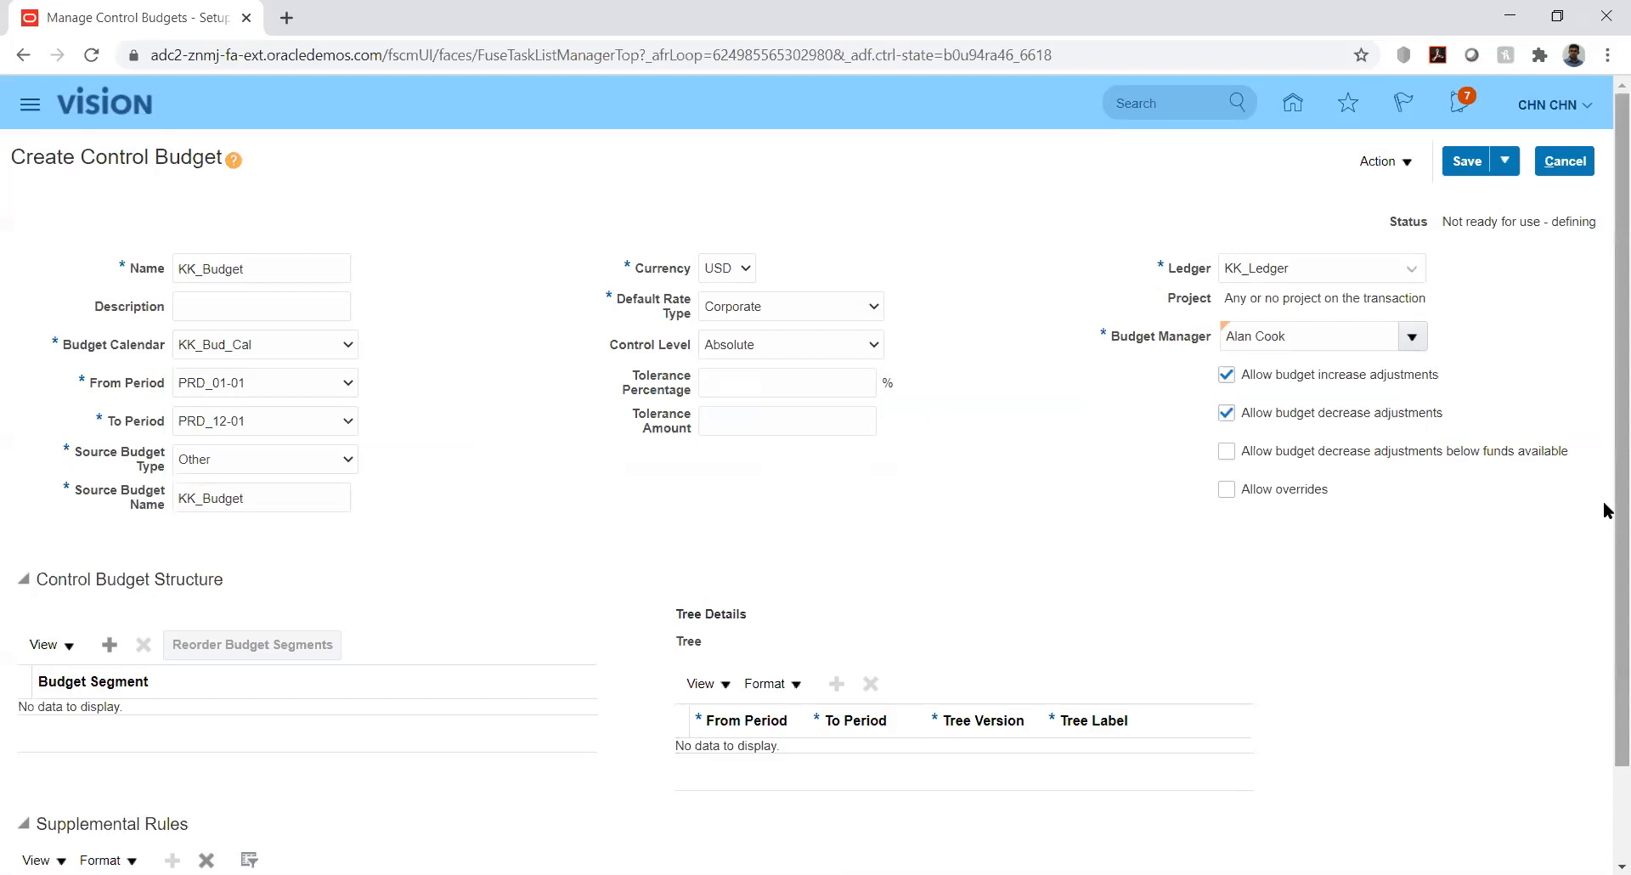
scroll(1603, 510, "down", 2)
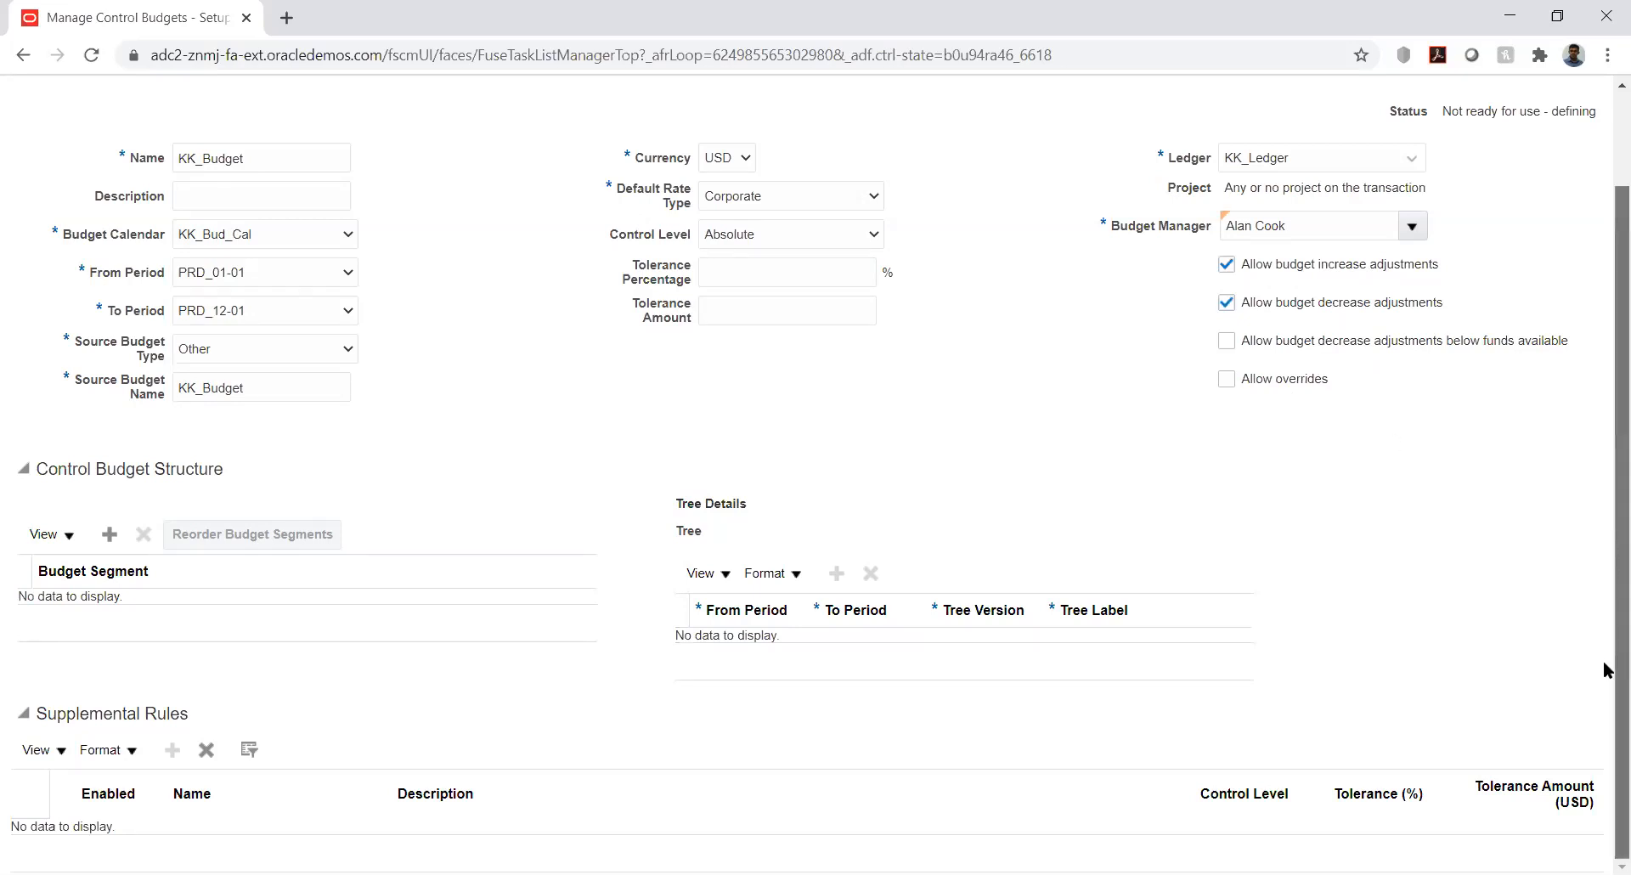
left_click(110, 533)
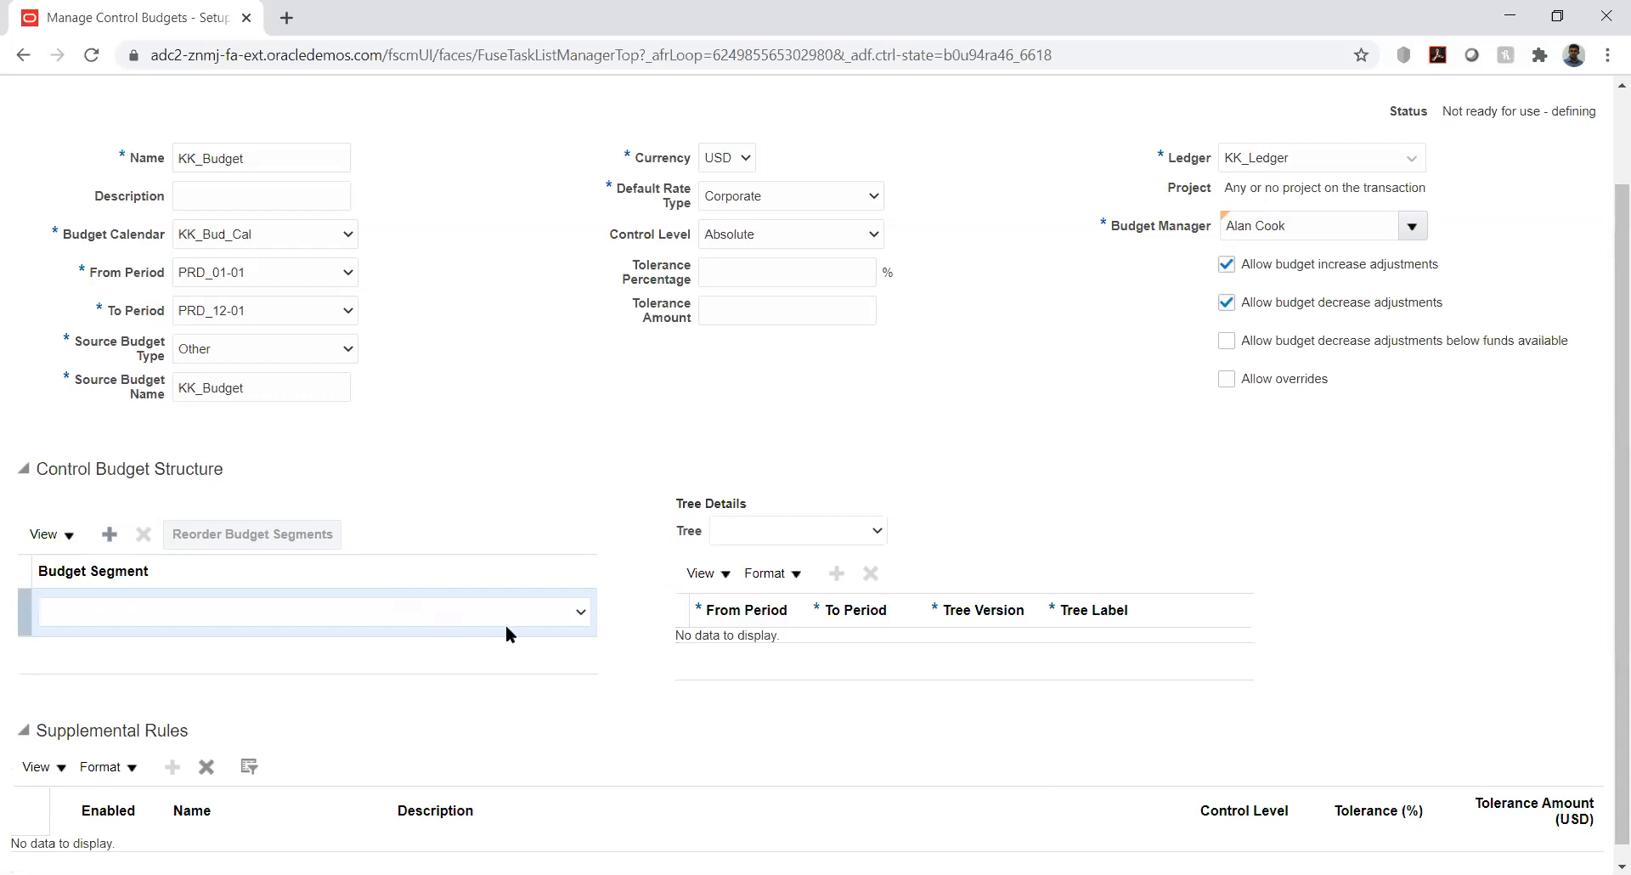
left_click(560, 620)
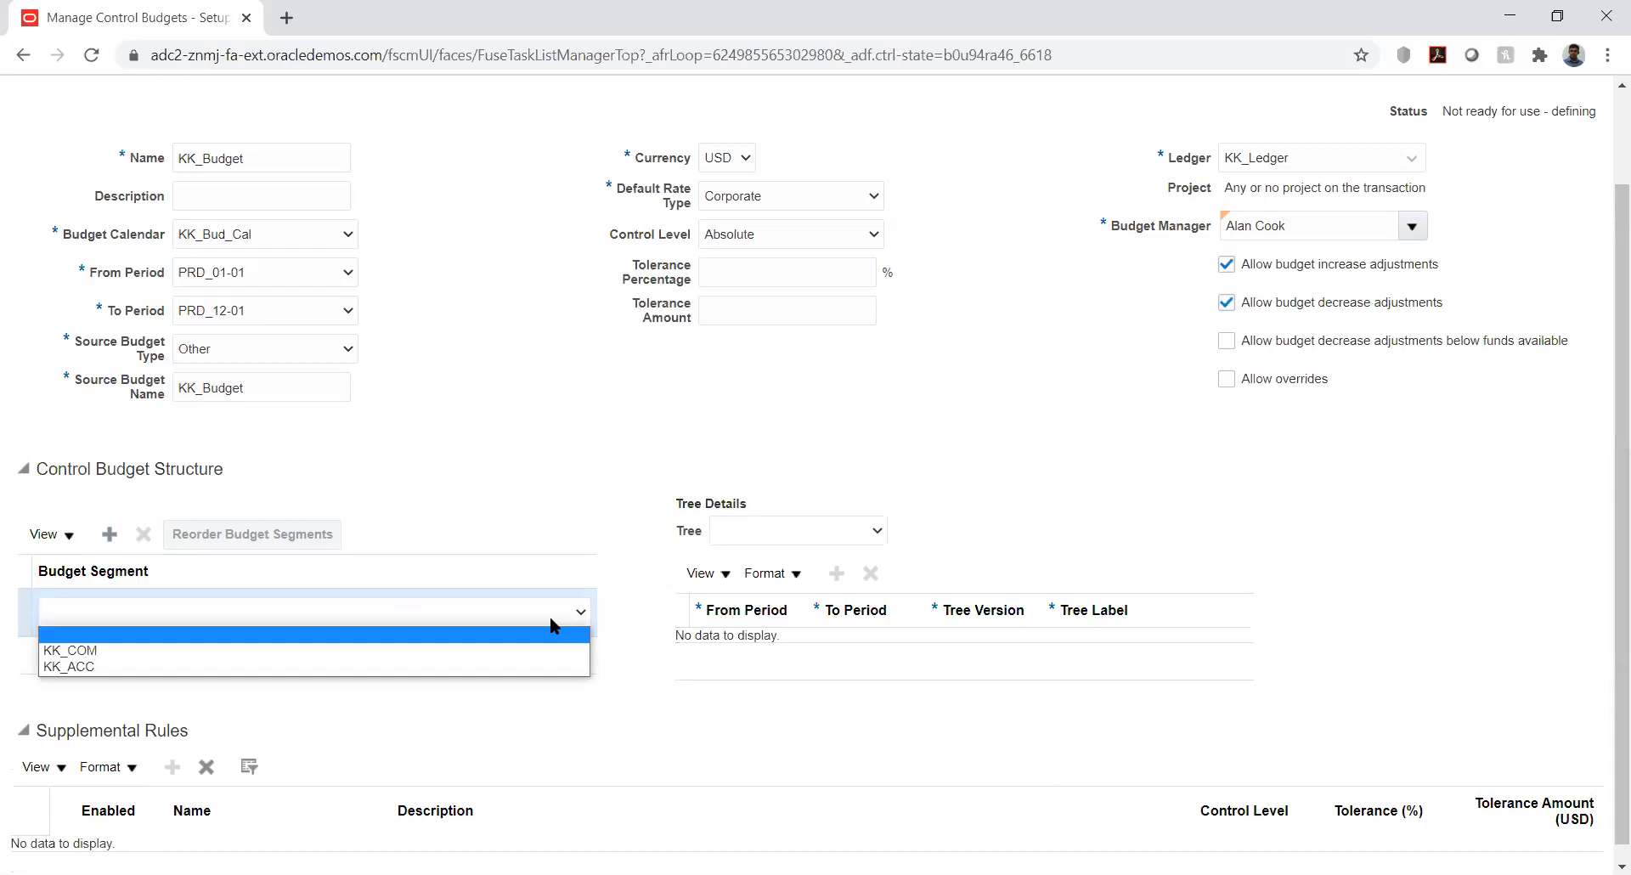
left_click(458, 670)
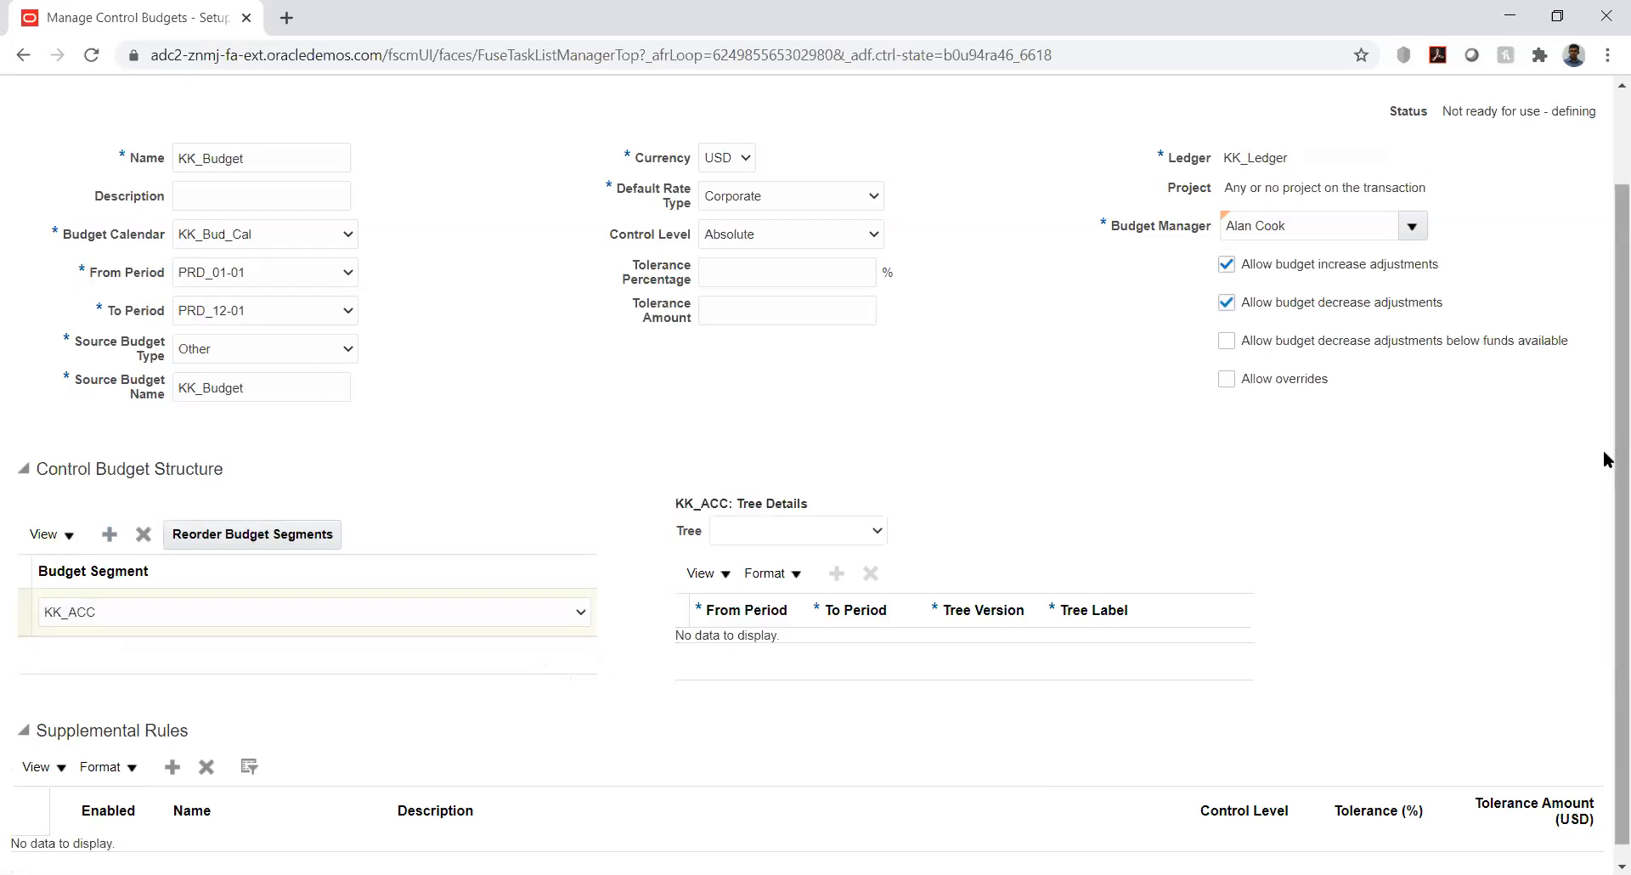
scroll(1606, 580, "down", 1)
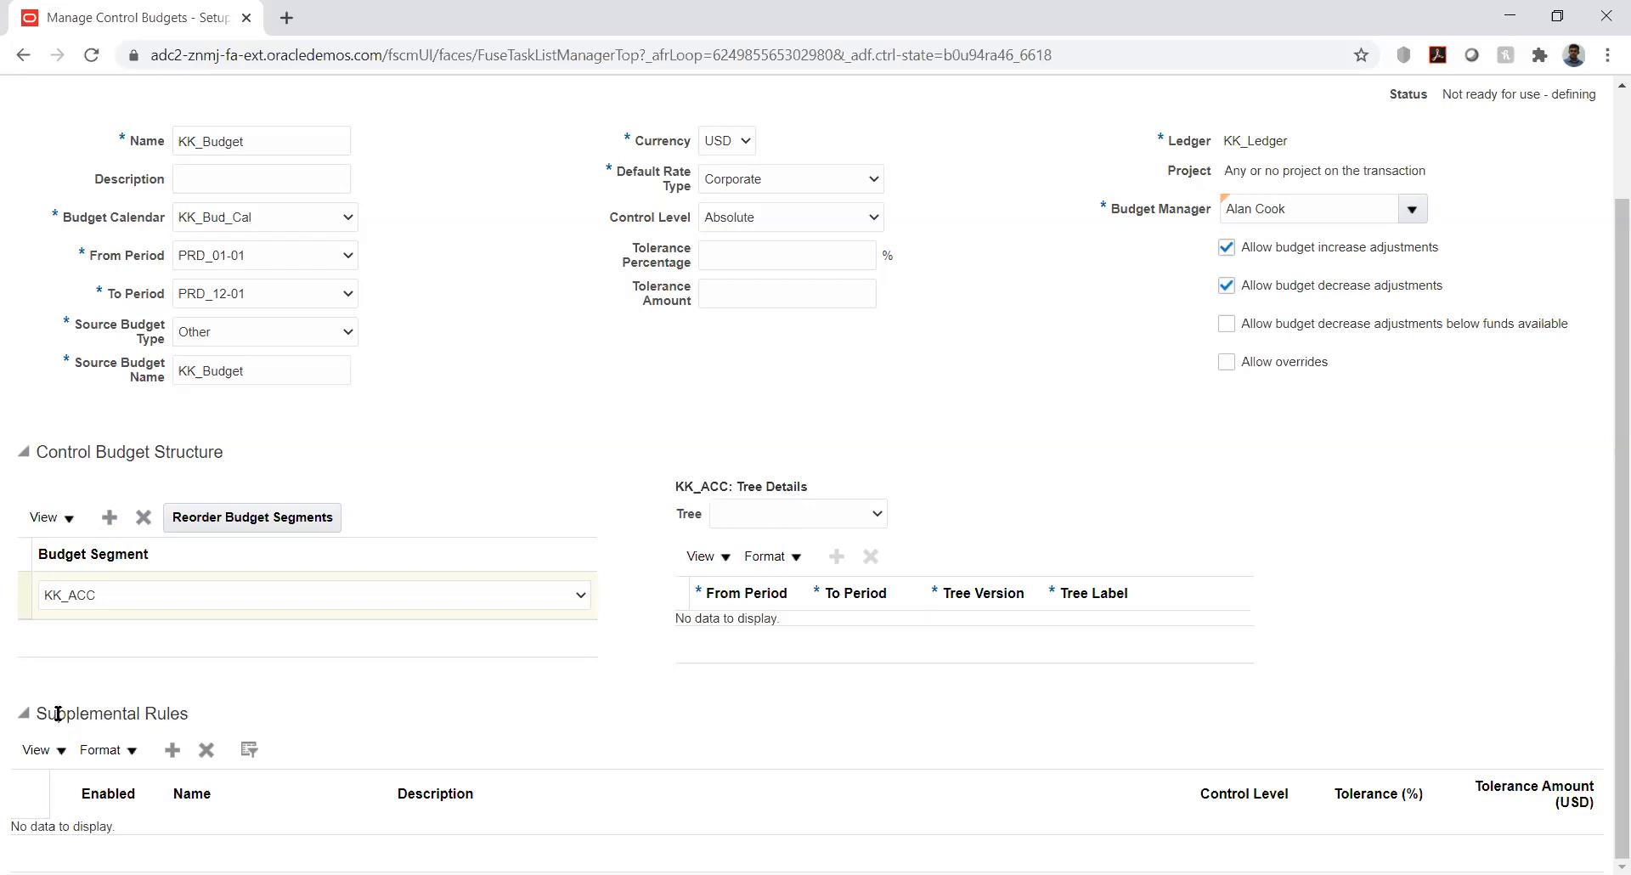
double_click(758, 653)
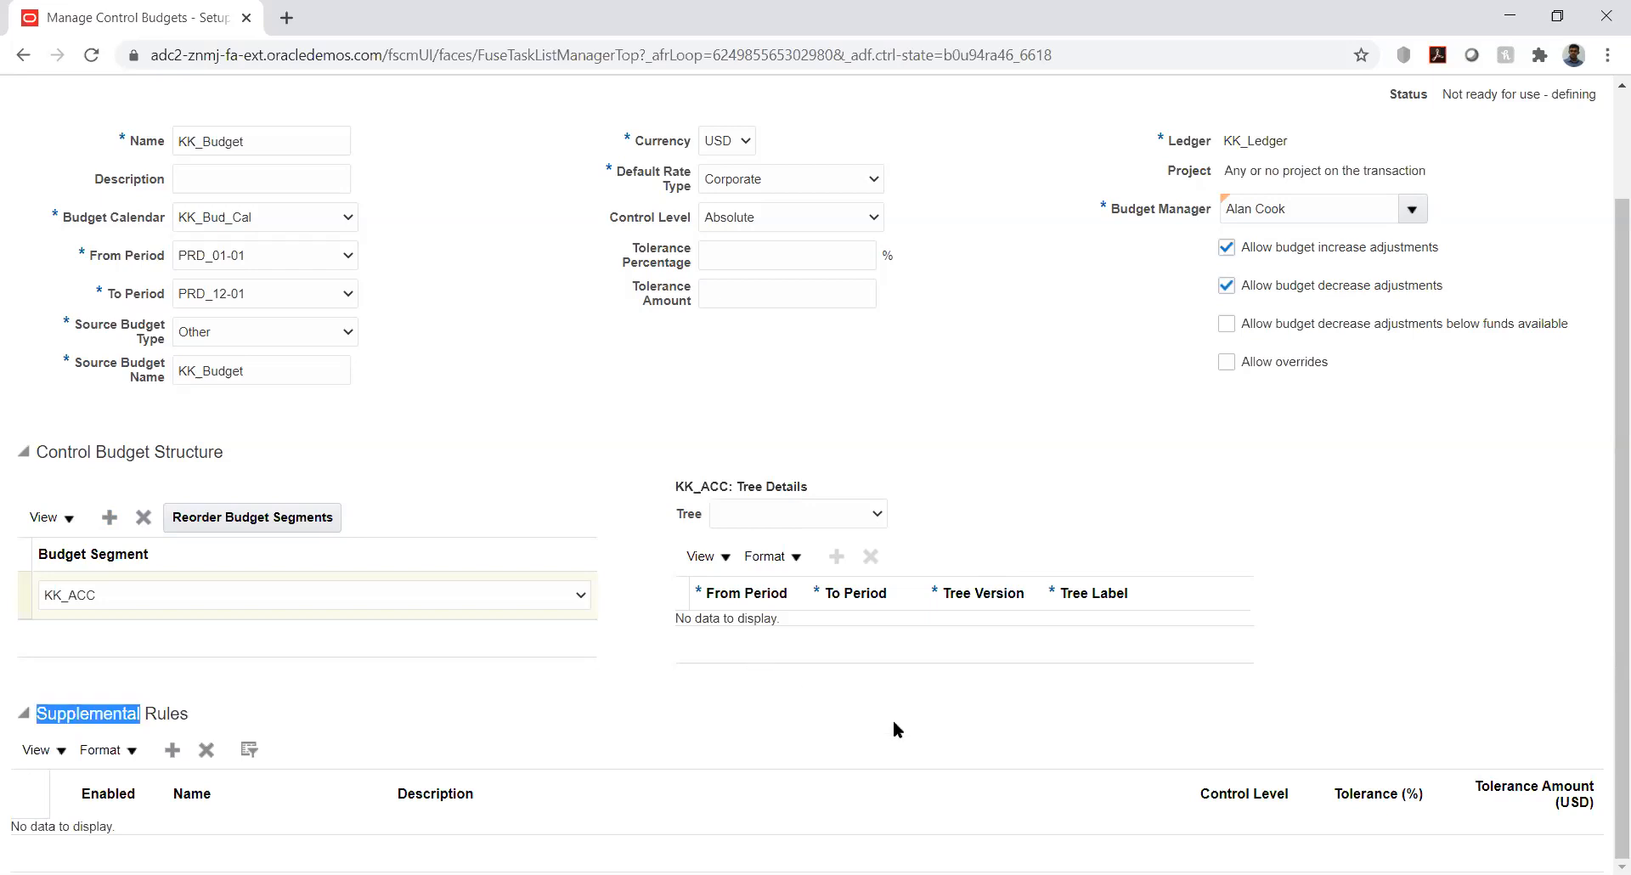
left_click(899, 726)
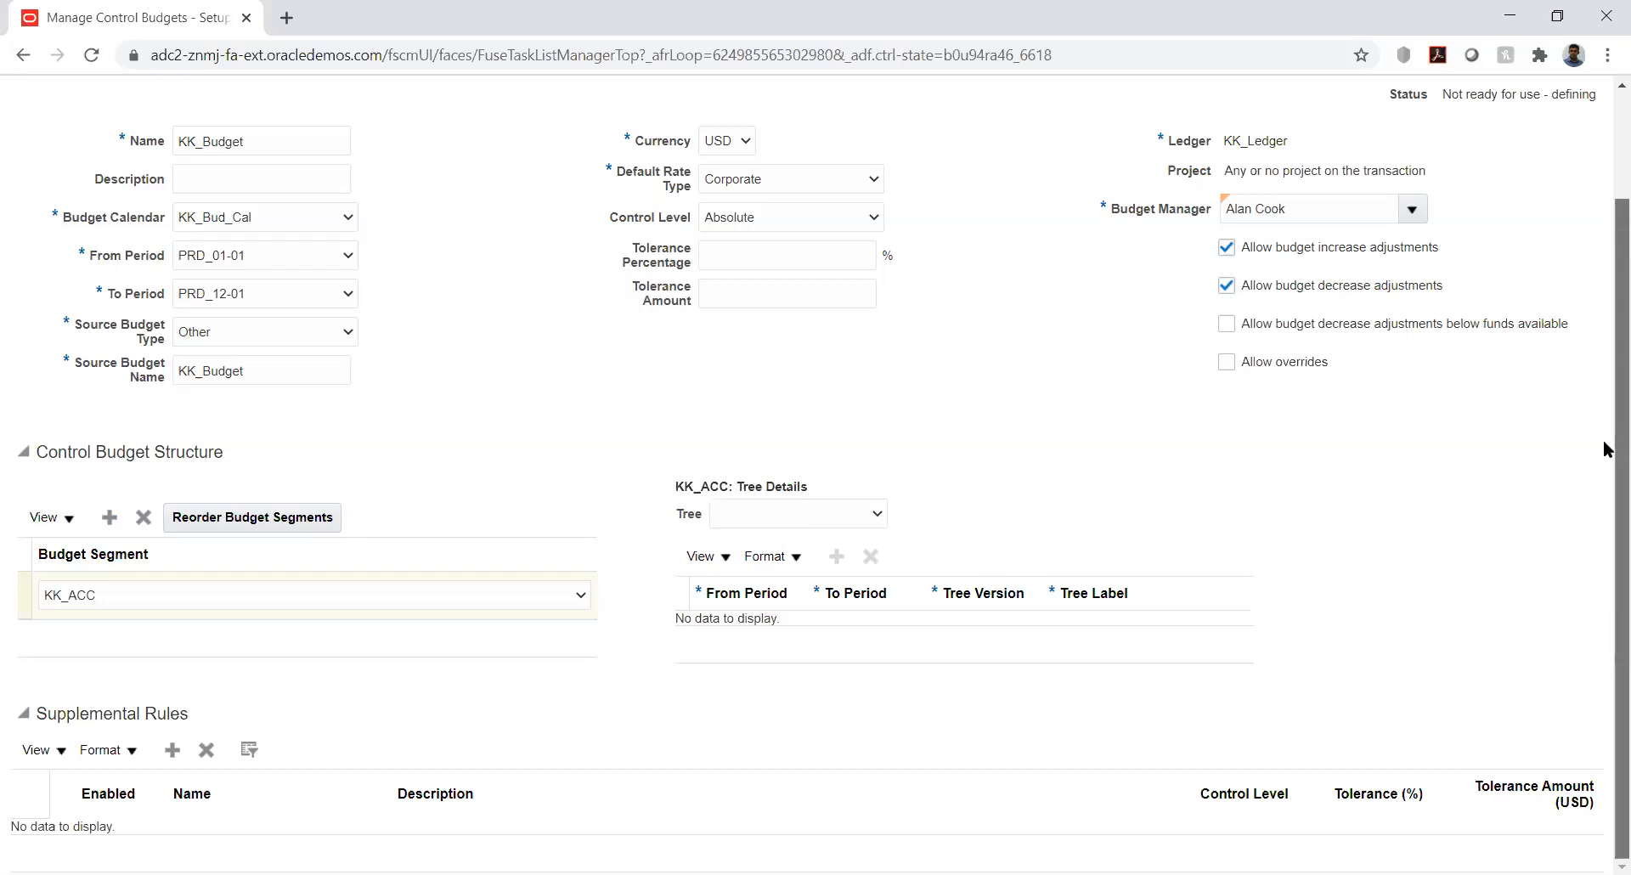
scroll(1605, 444, "up", 3)
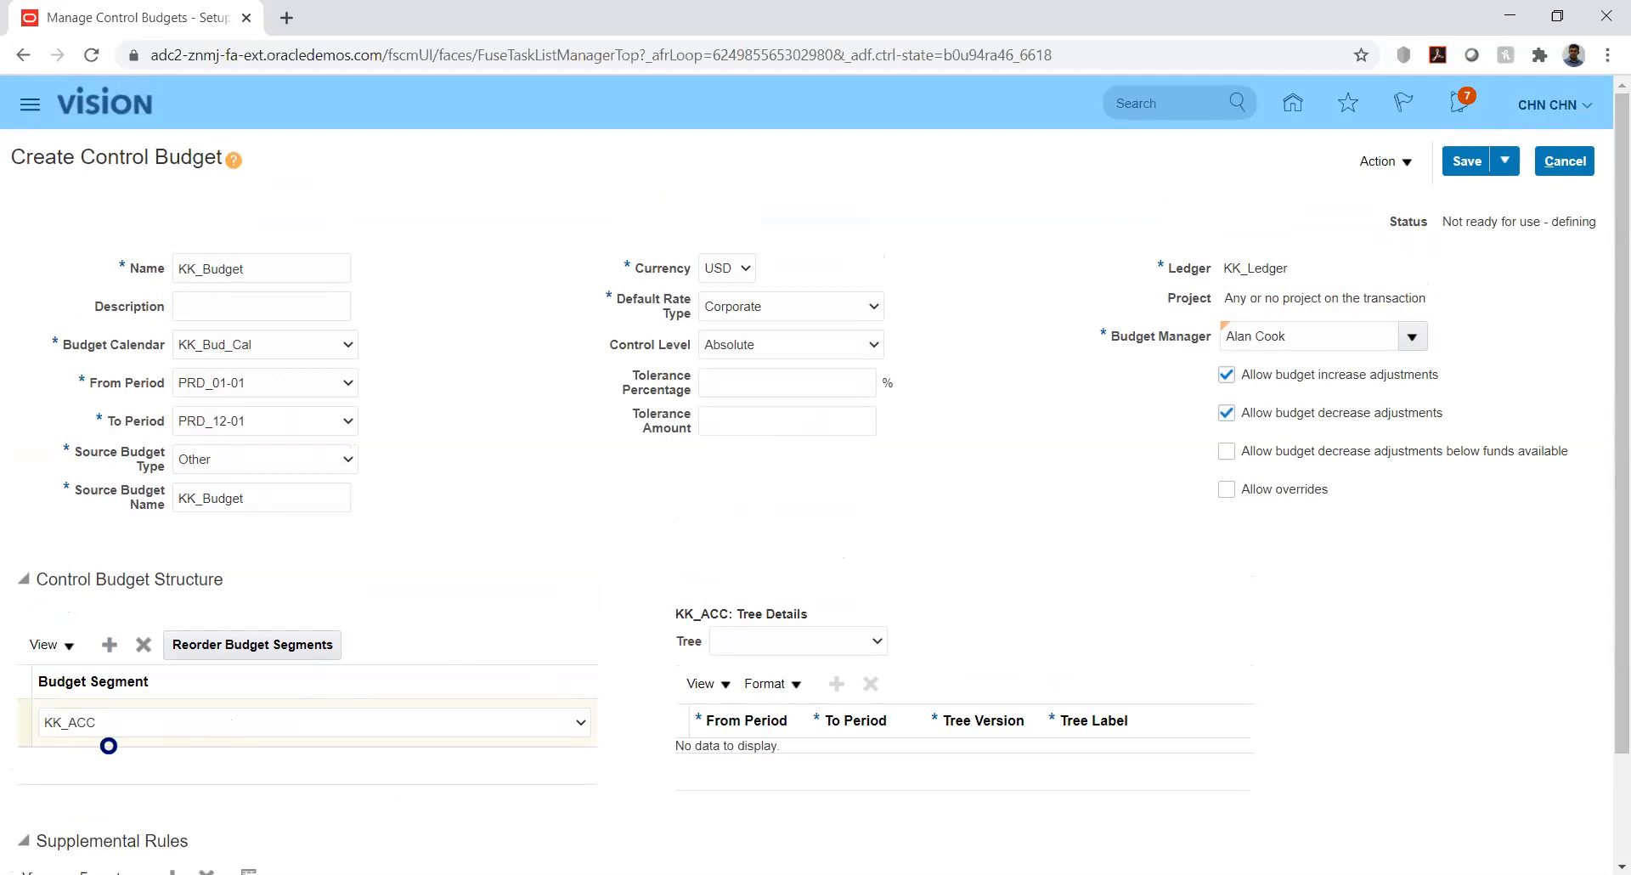
left_click_drag(1616, 450, 1606, 645)
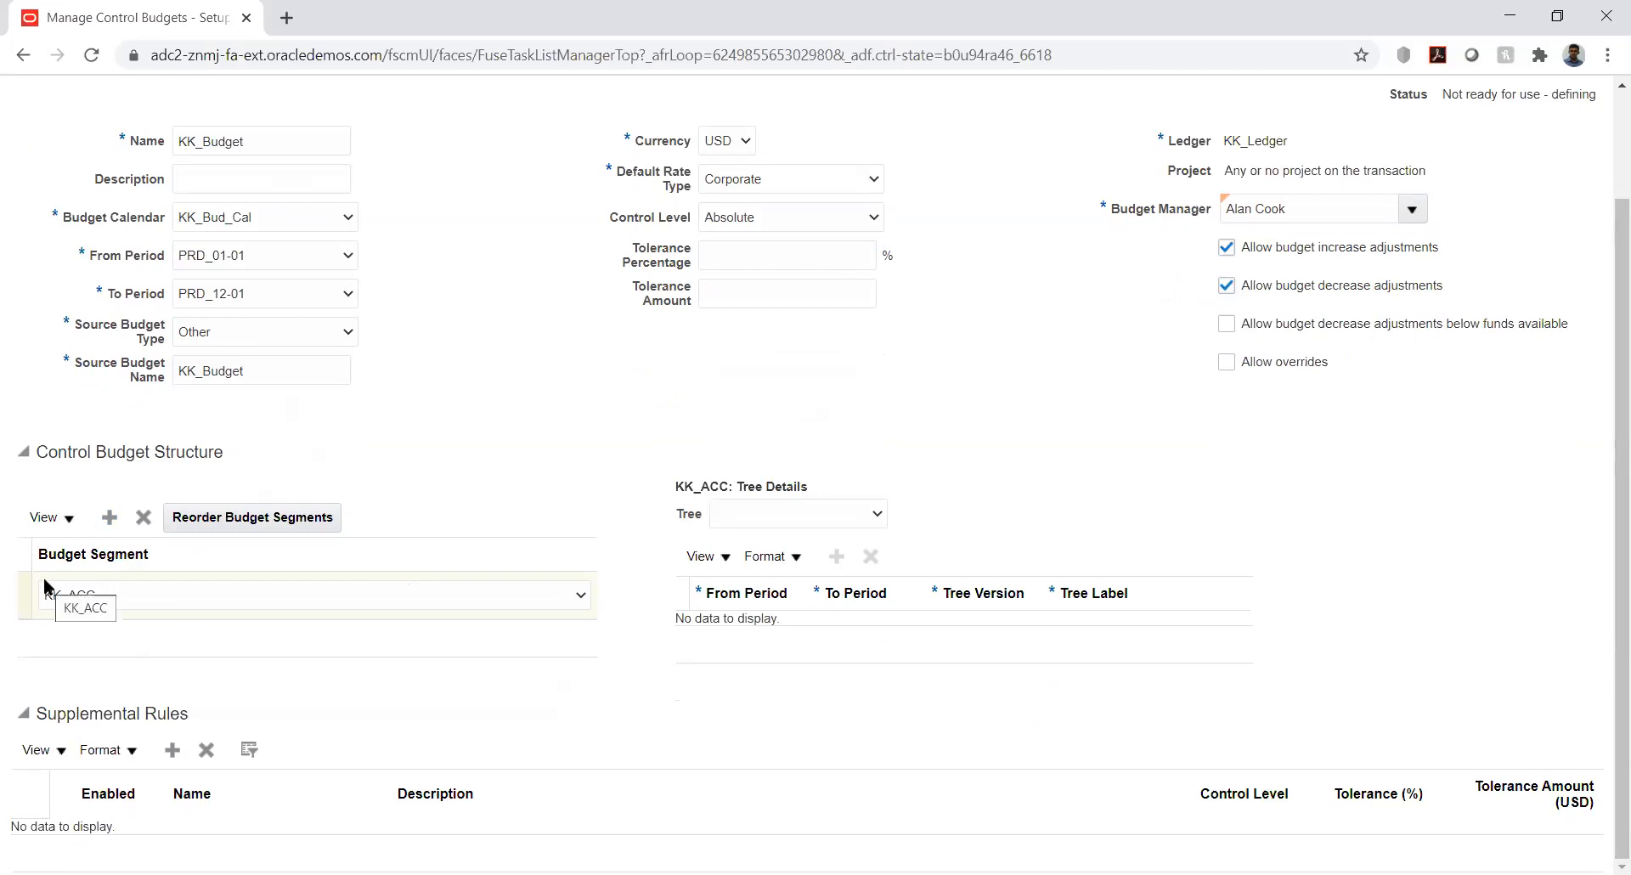
Add a new supplemental rule to KK_Budget and review the Control Level choices without picking one
left_click(173, 750)
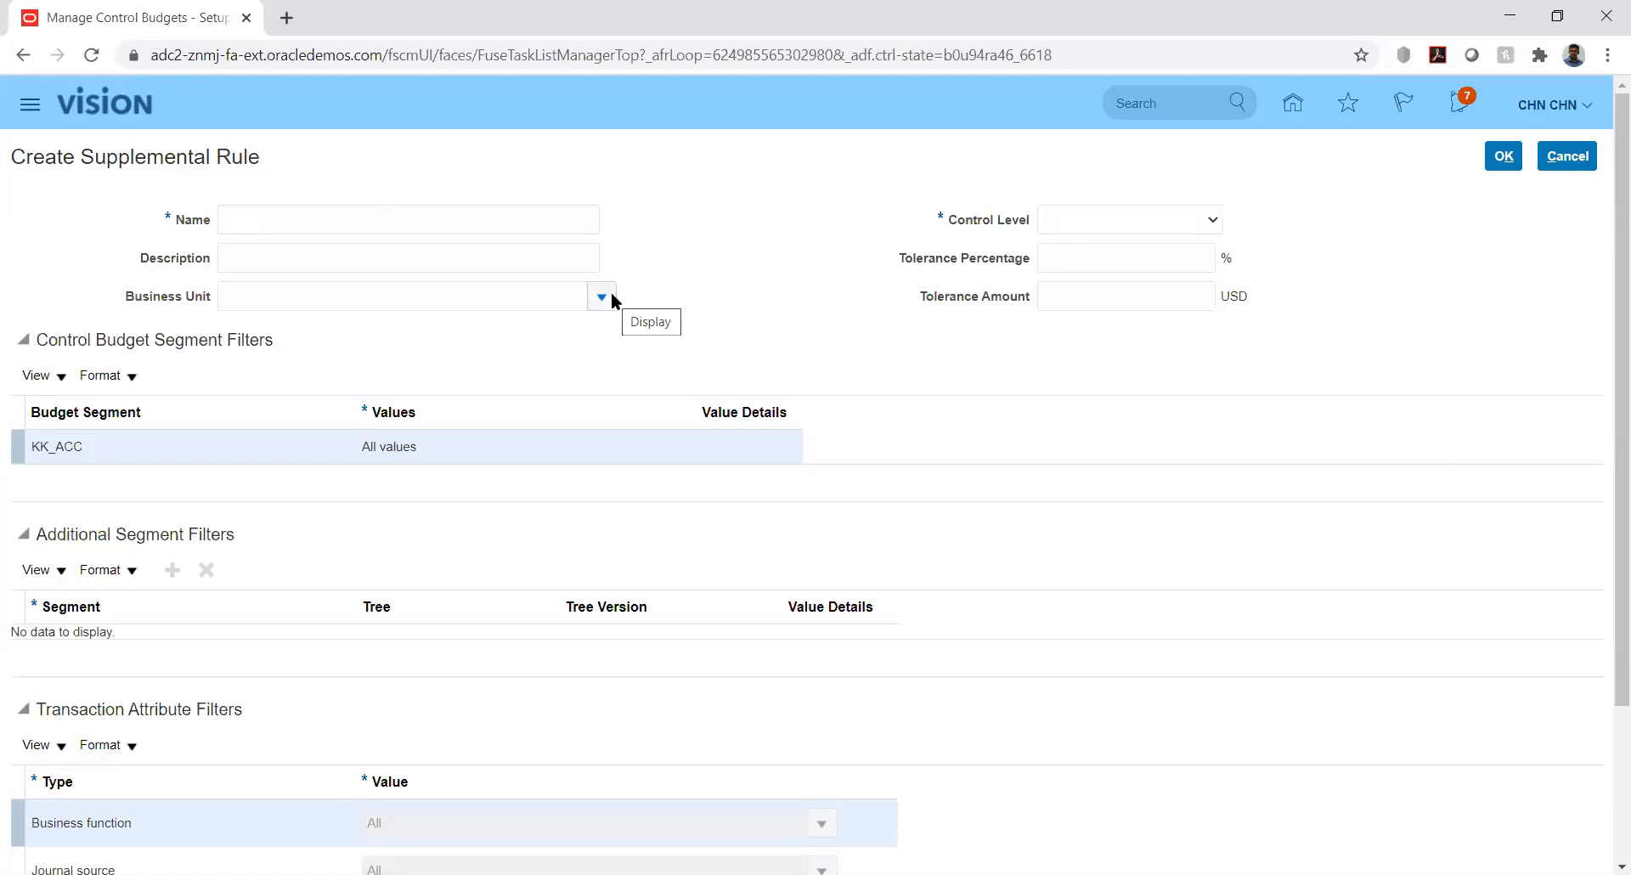
left_click(1191, 220)
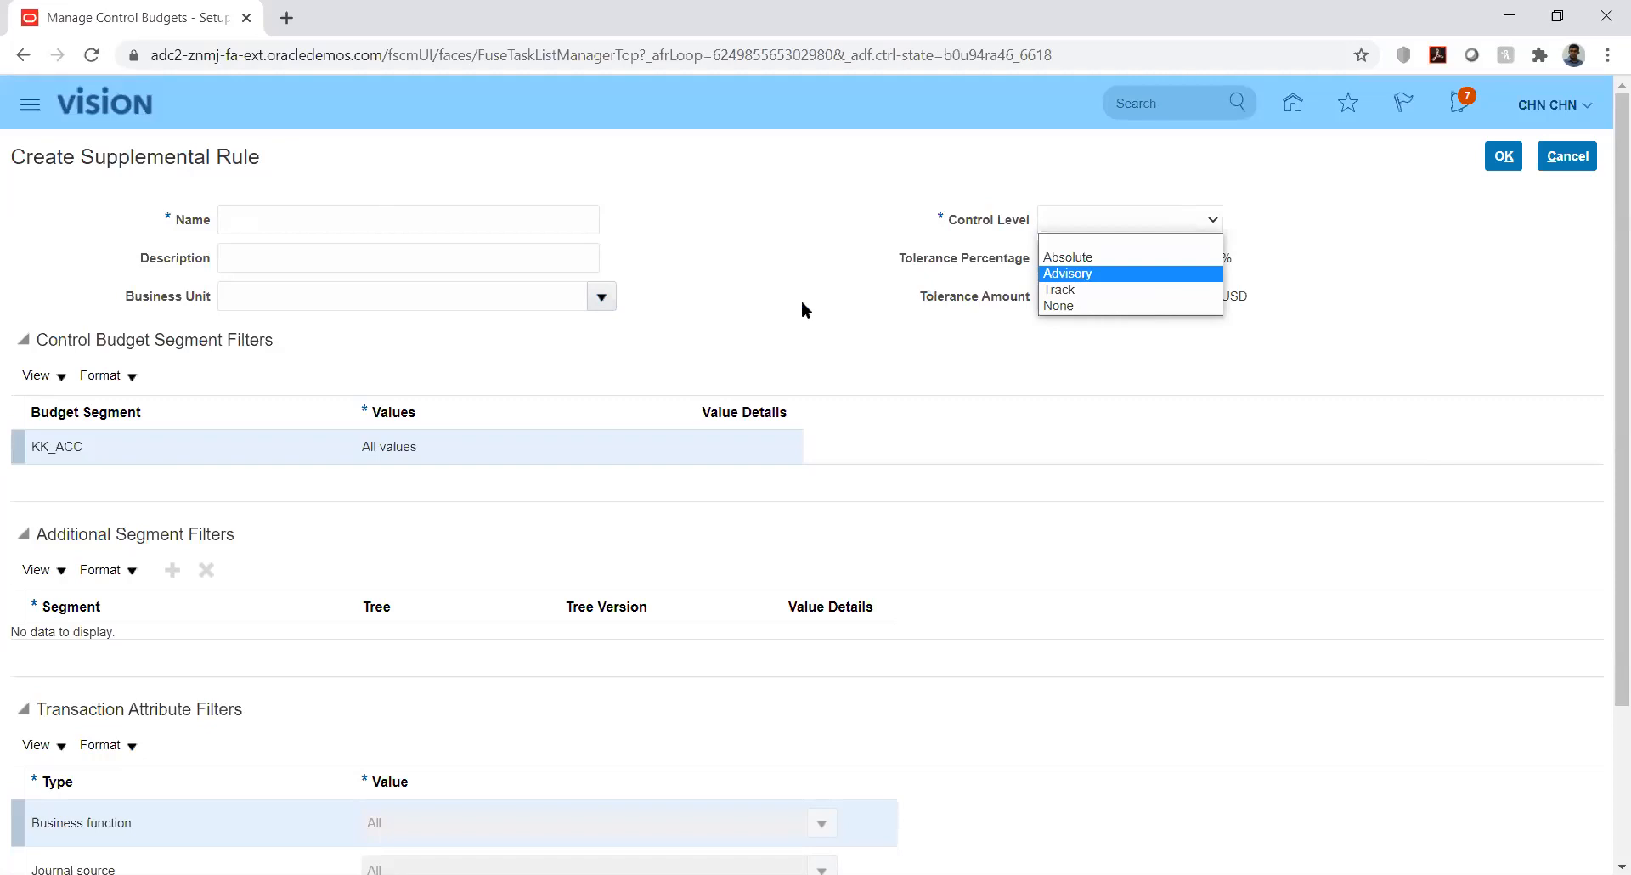
left_click(740, 331)
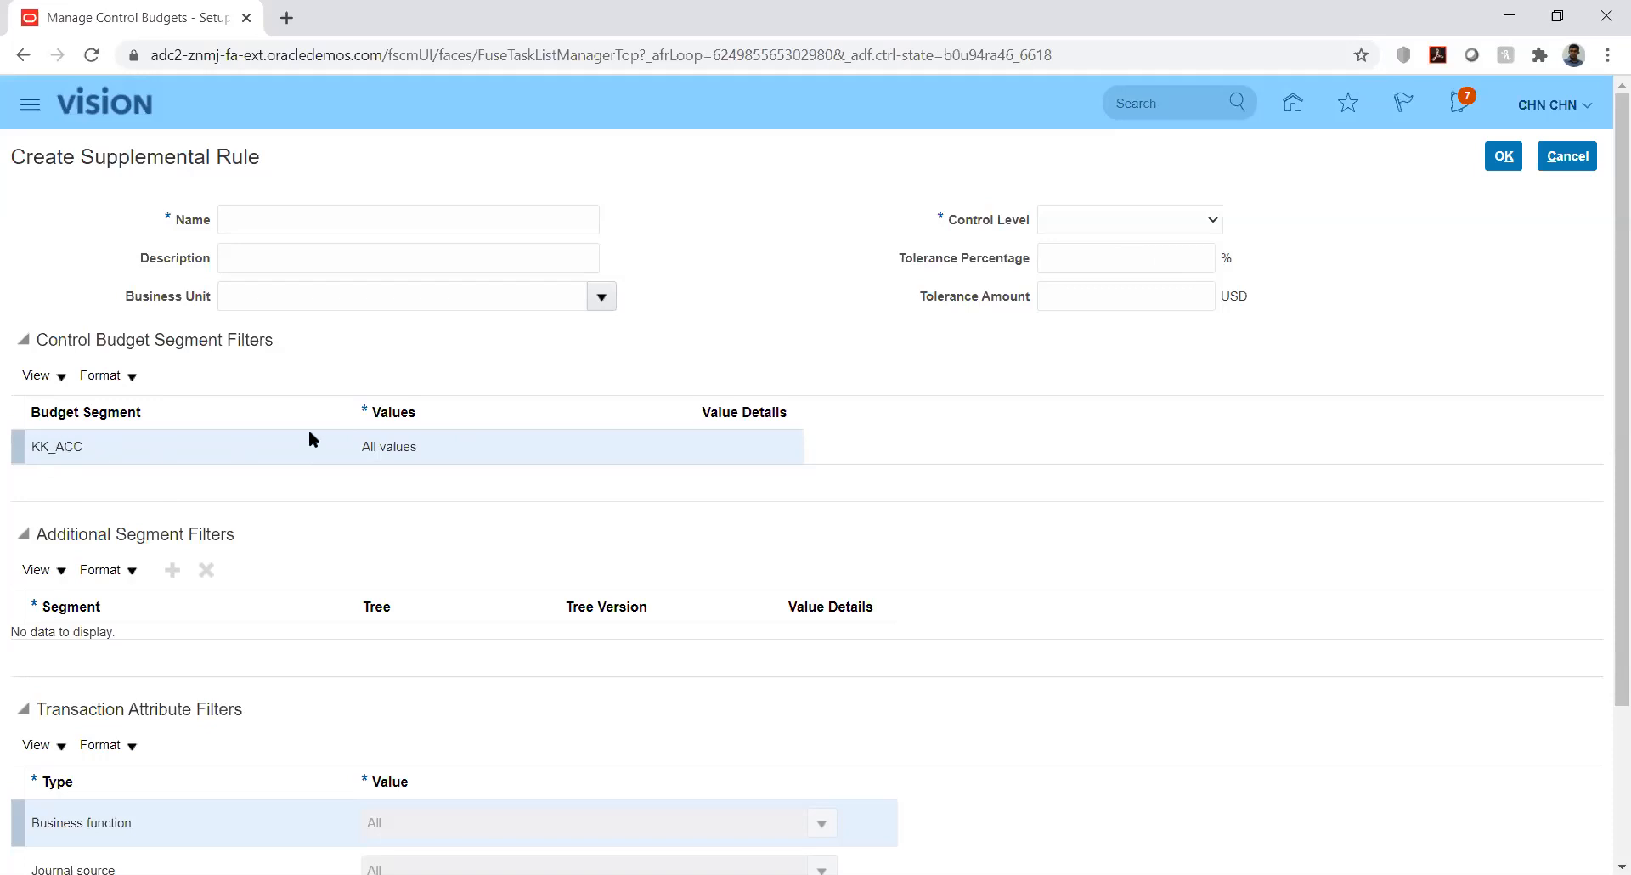
Name the supplemental rule 'New' and set its control level to Absolute
left_click(394, 446)
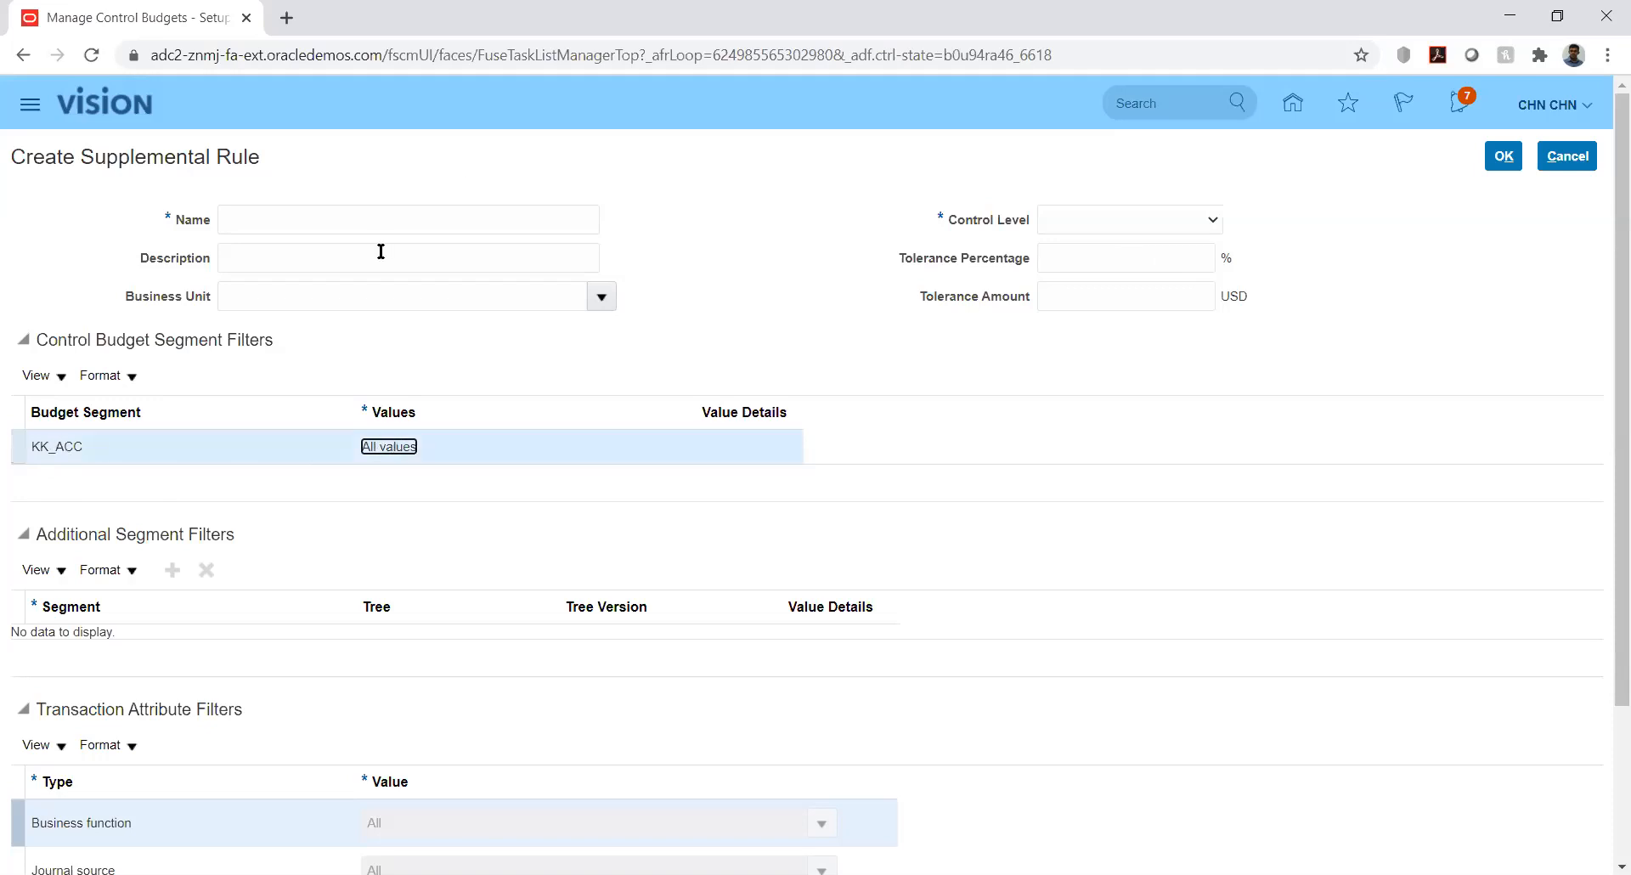
left_click(496, 225)
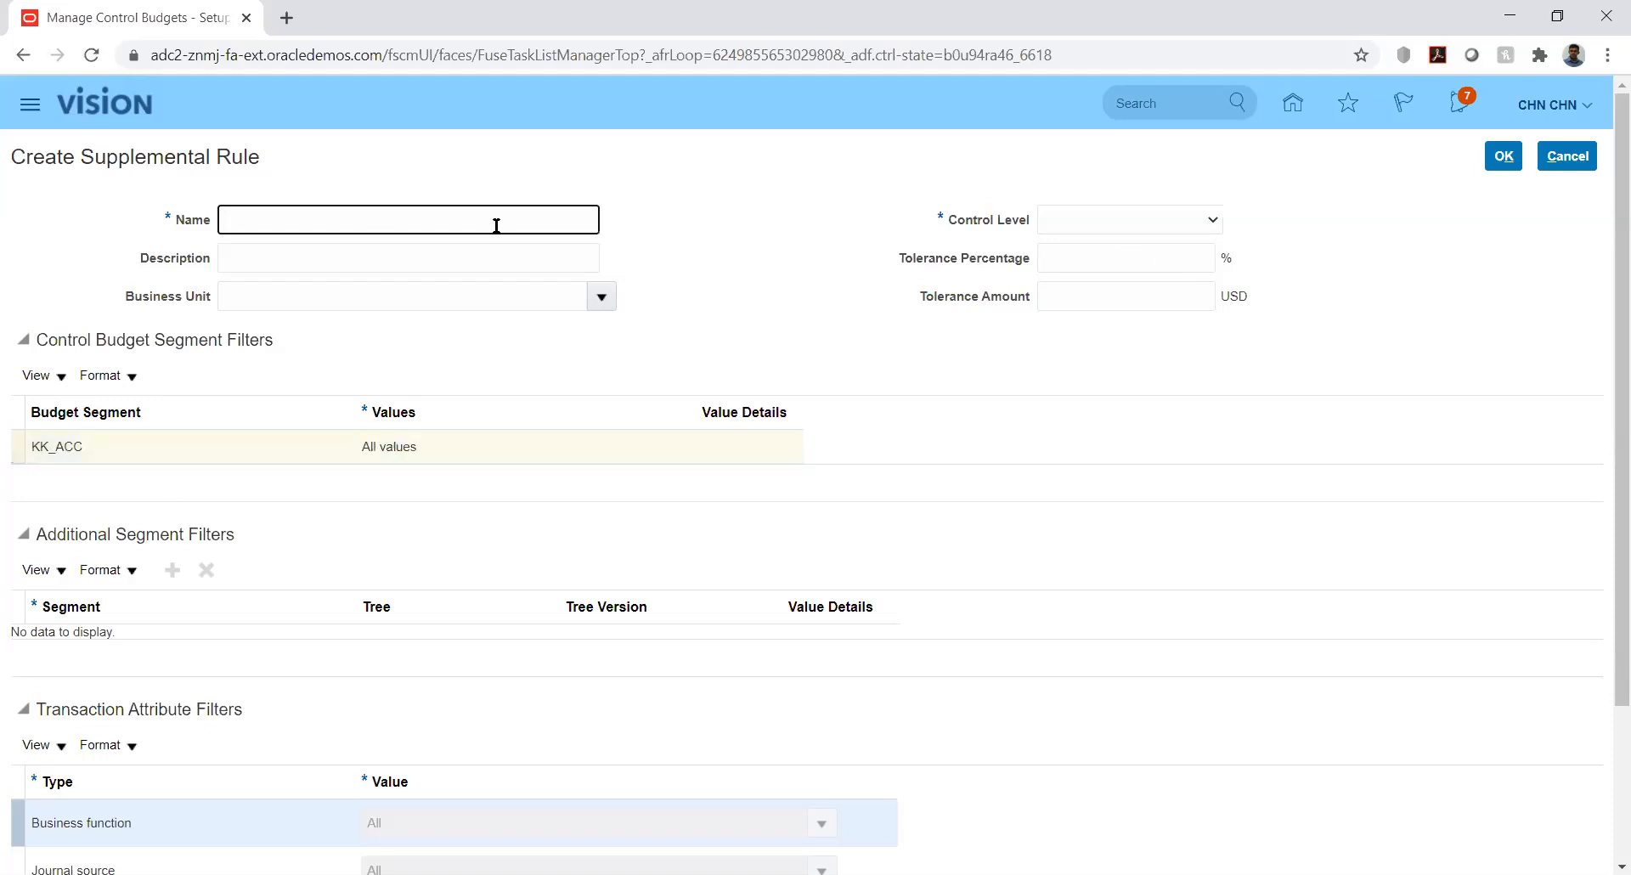
type("New")
key("Tab")
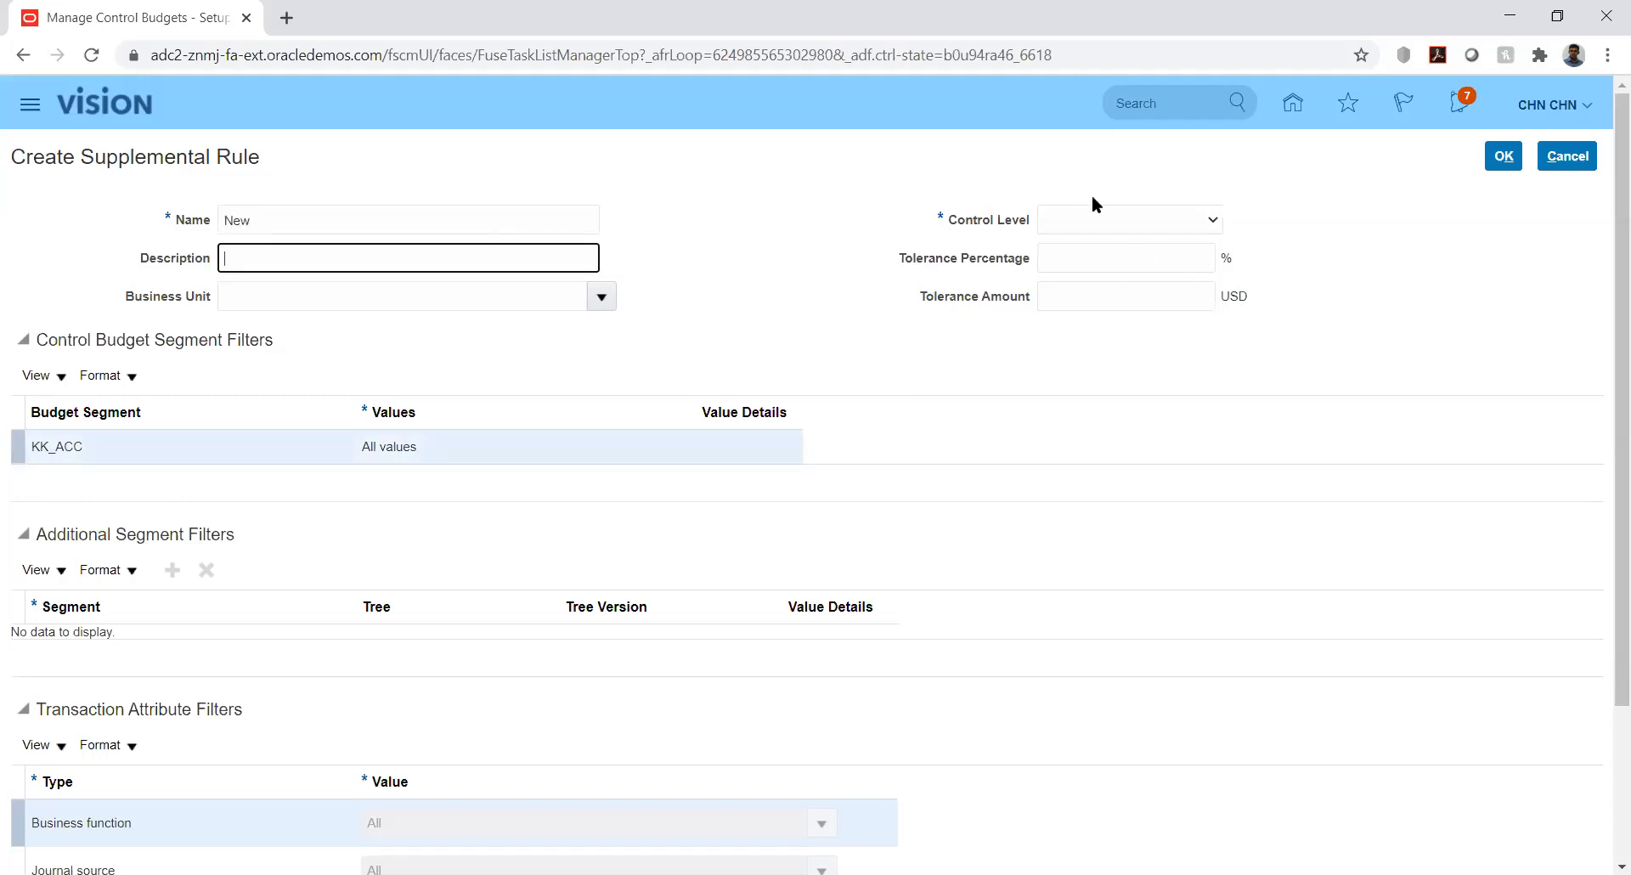
left_click(1108, 219)
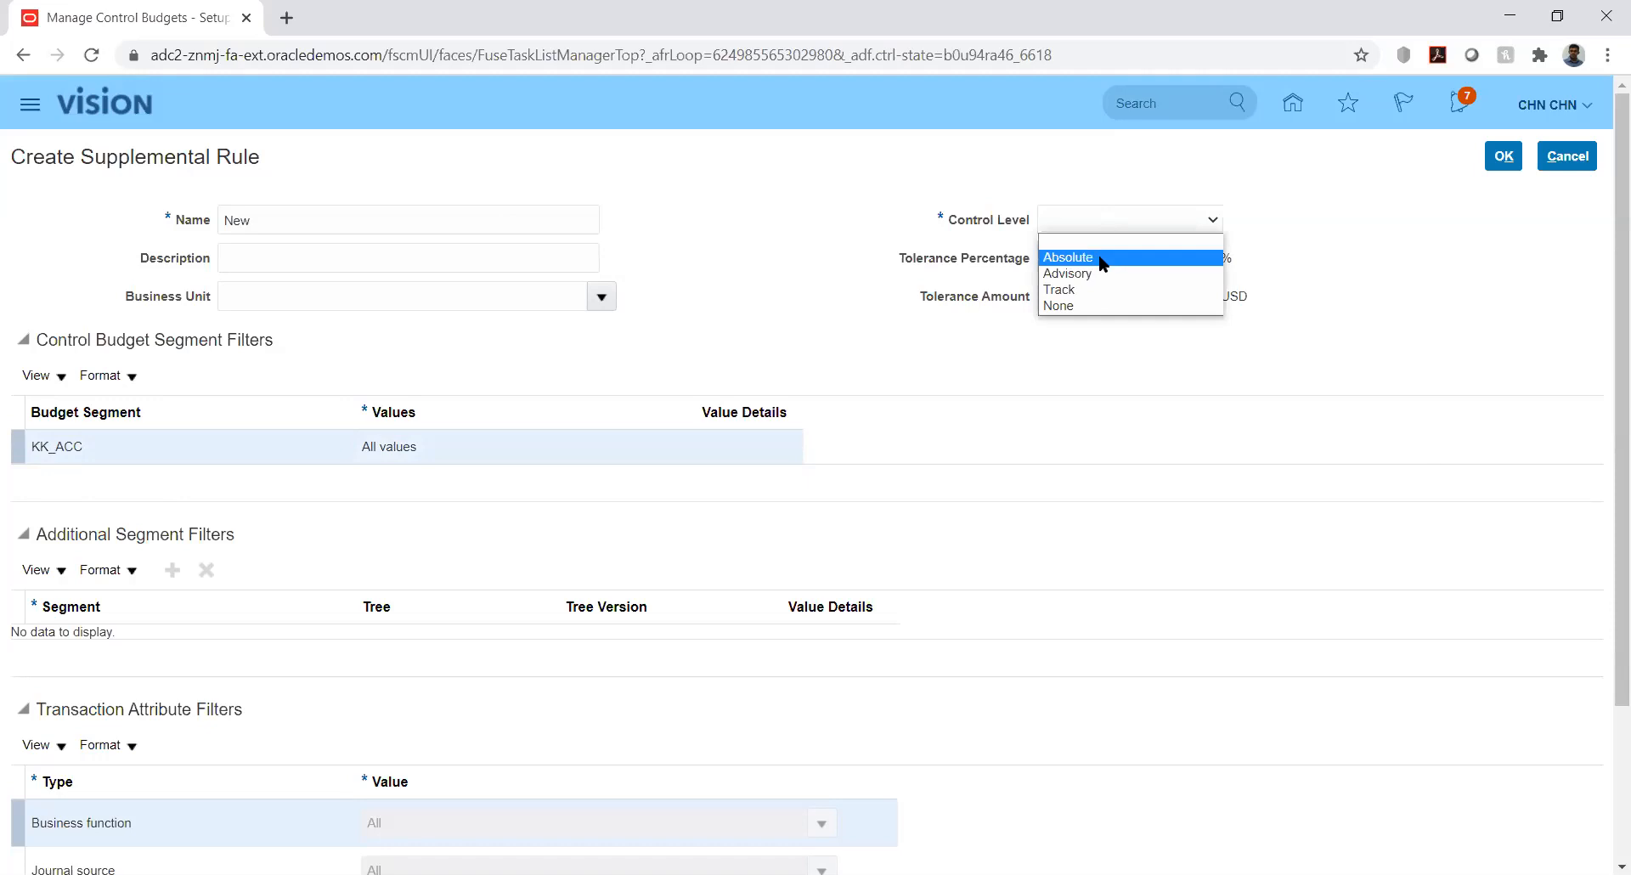
left_click(453, 430)
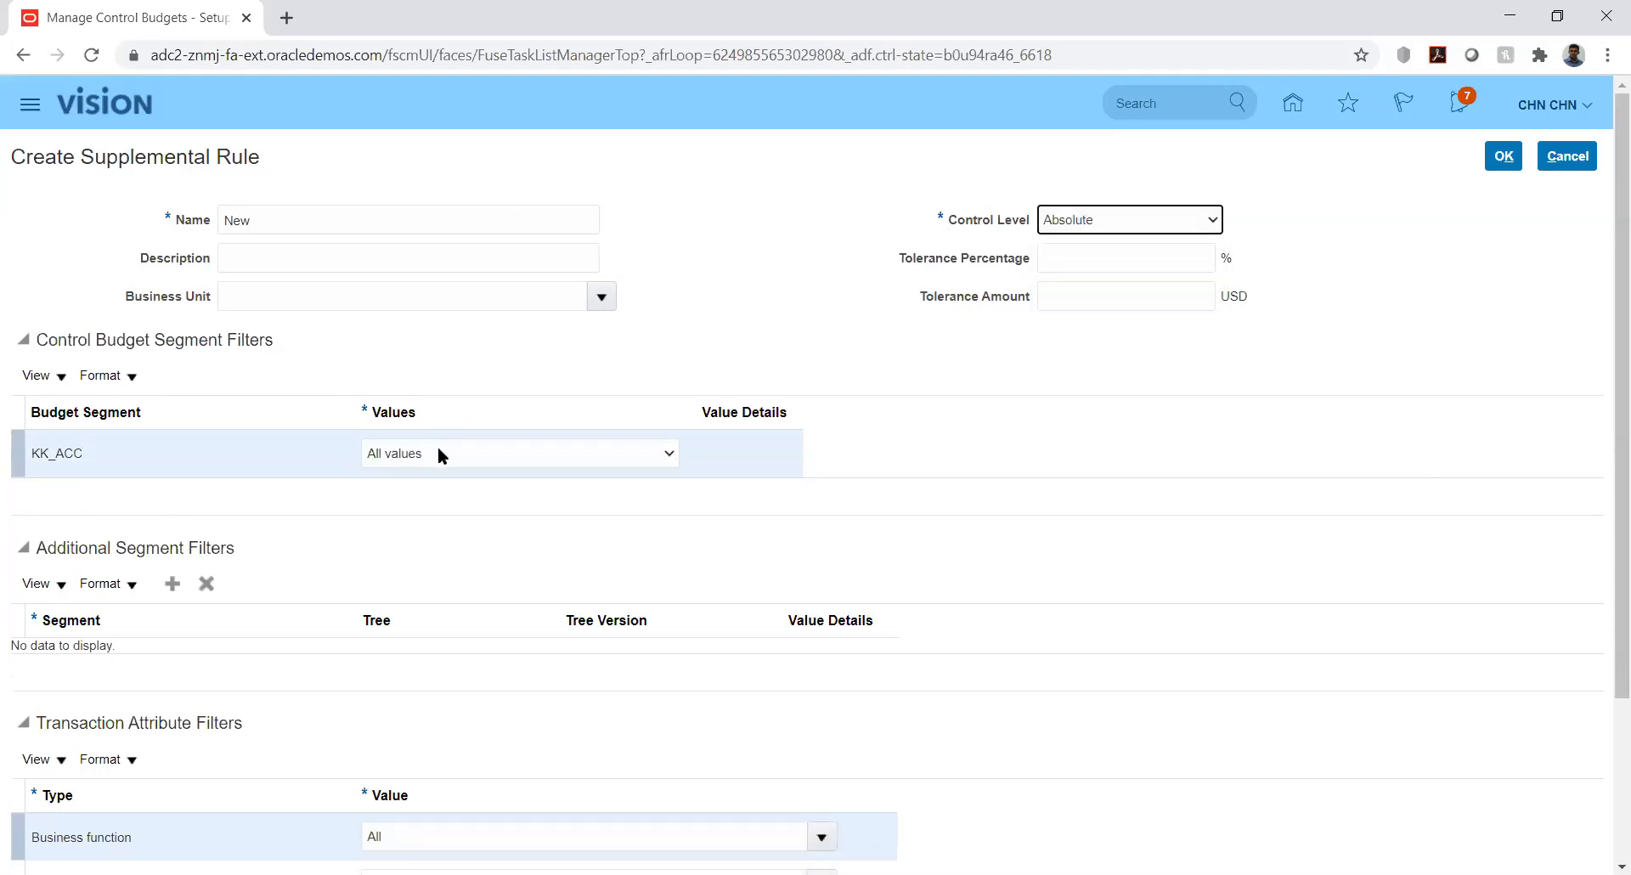
Try specific values for the KK_ACC segment, then switch it back to All values
left_click(438, 456)
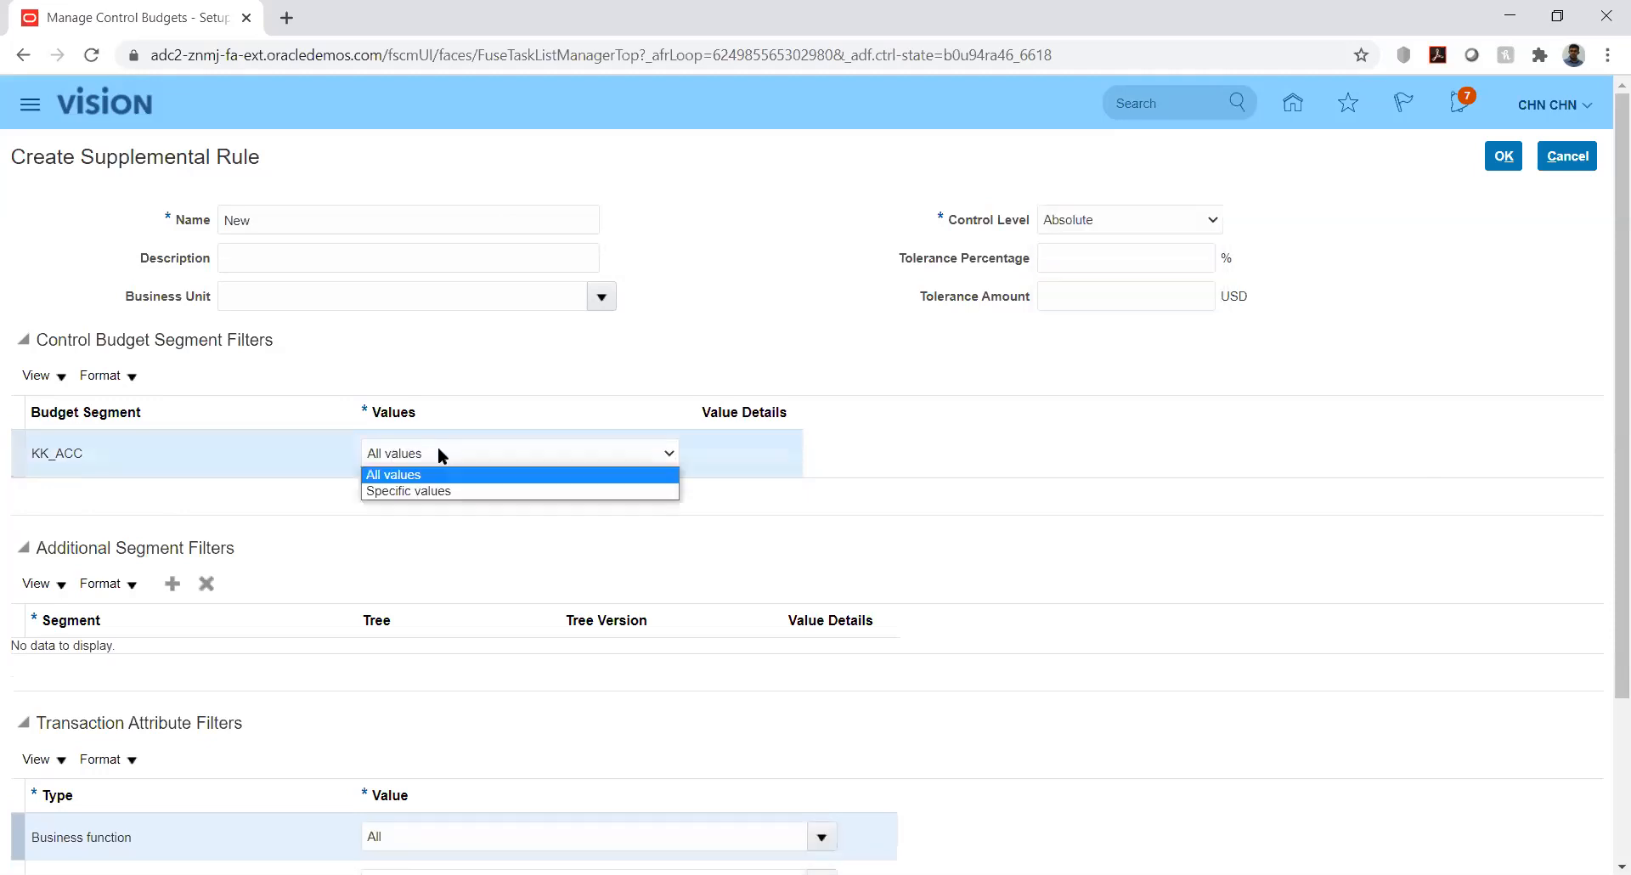
left_click(457, 493)
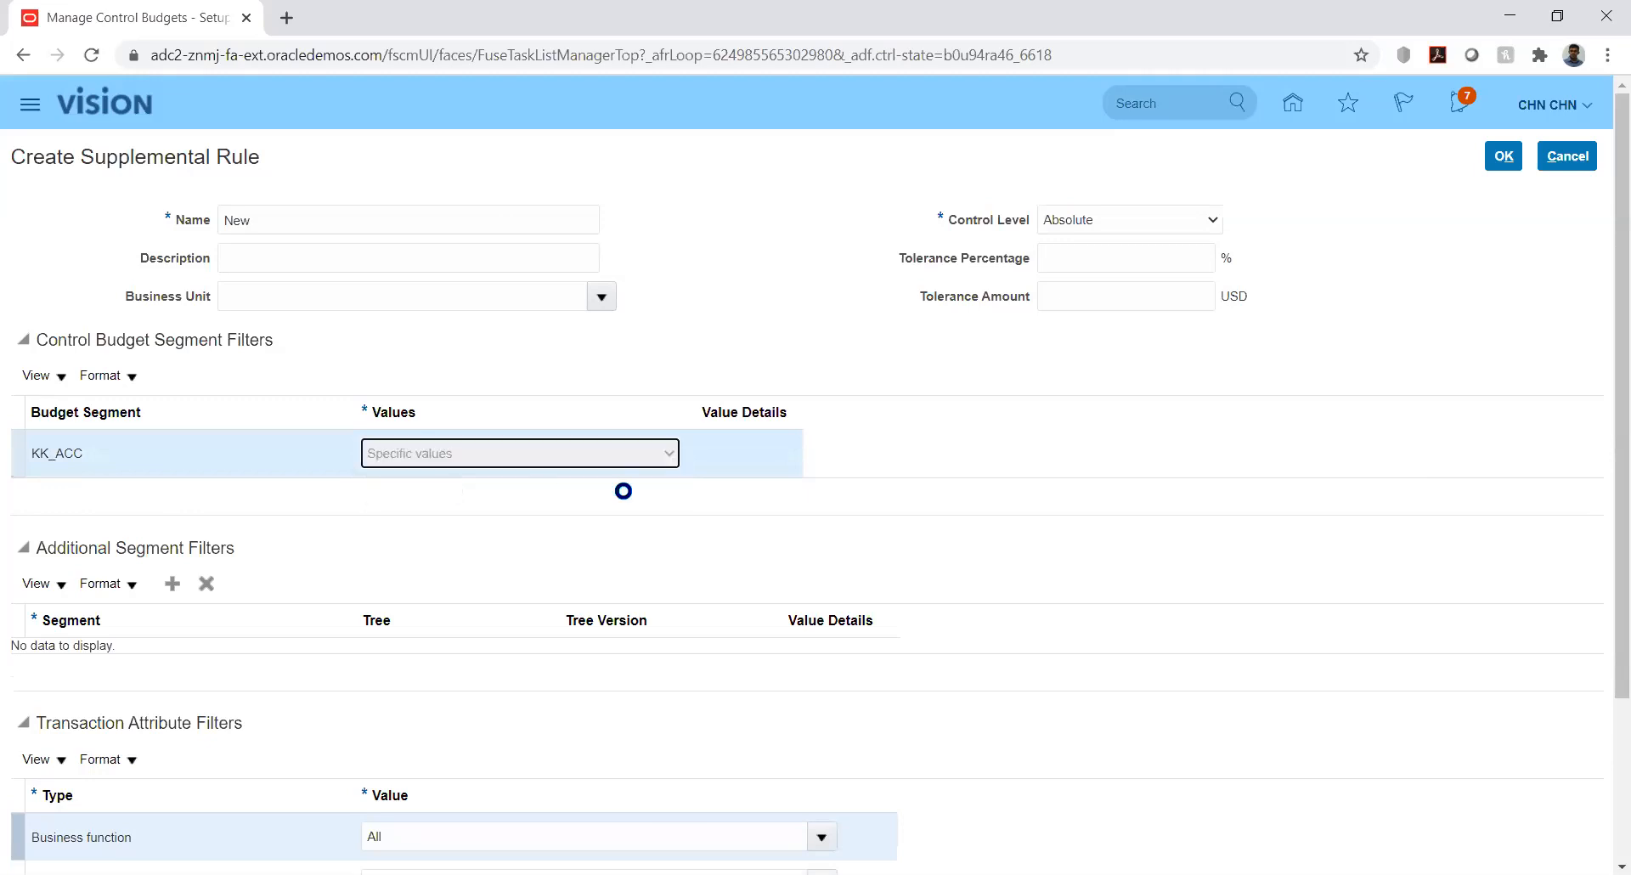
left_click(741, 453)
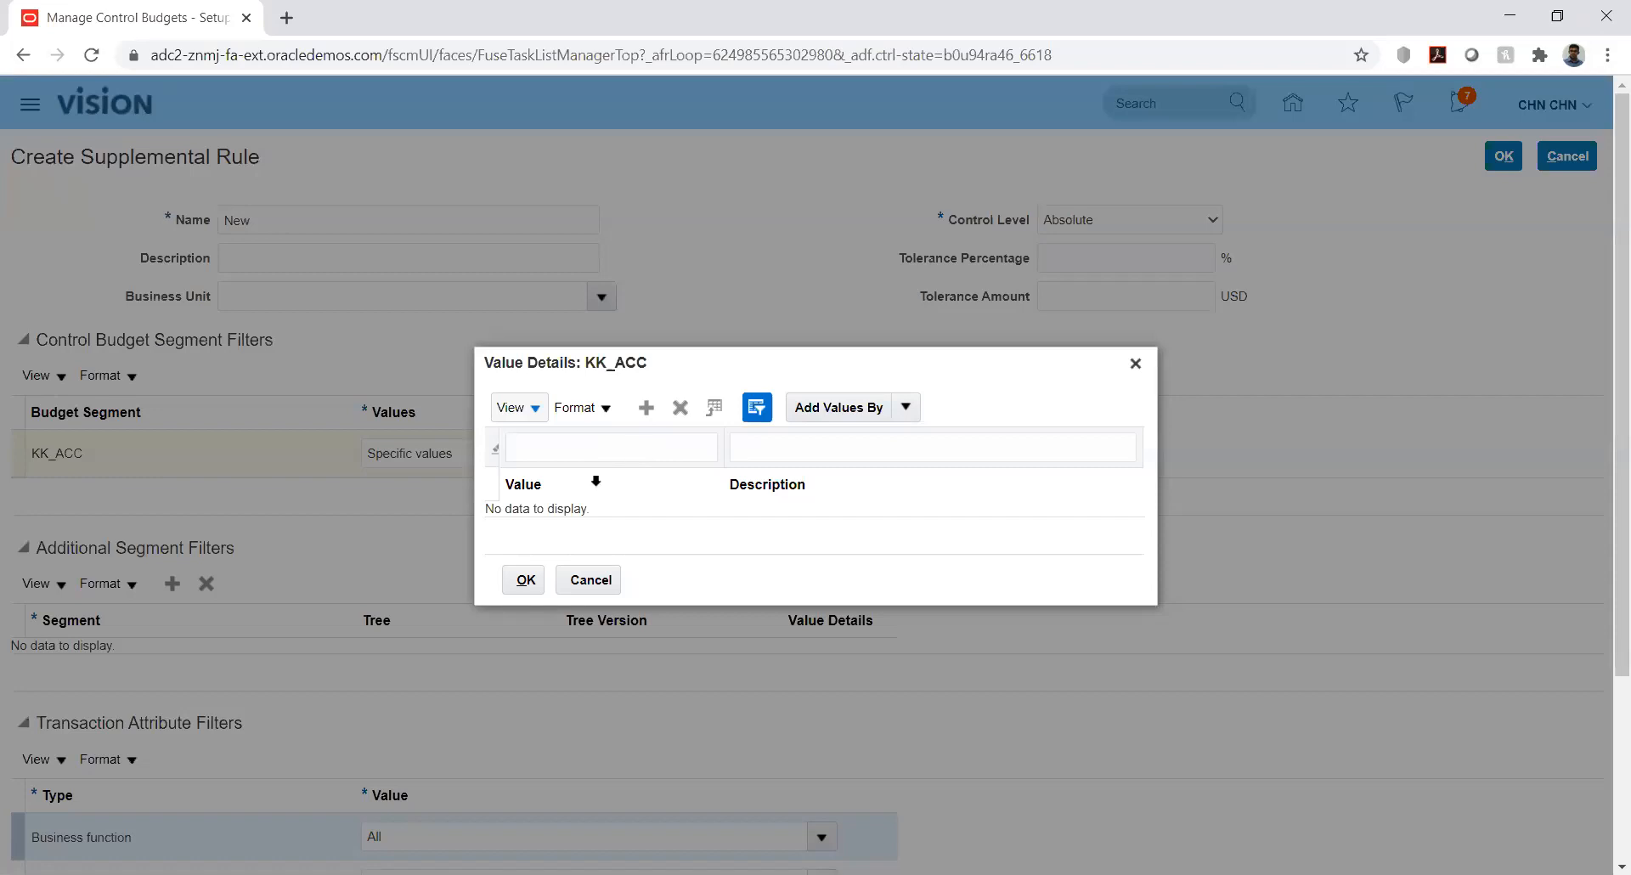
left_click(591, 581)
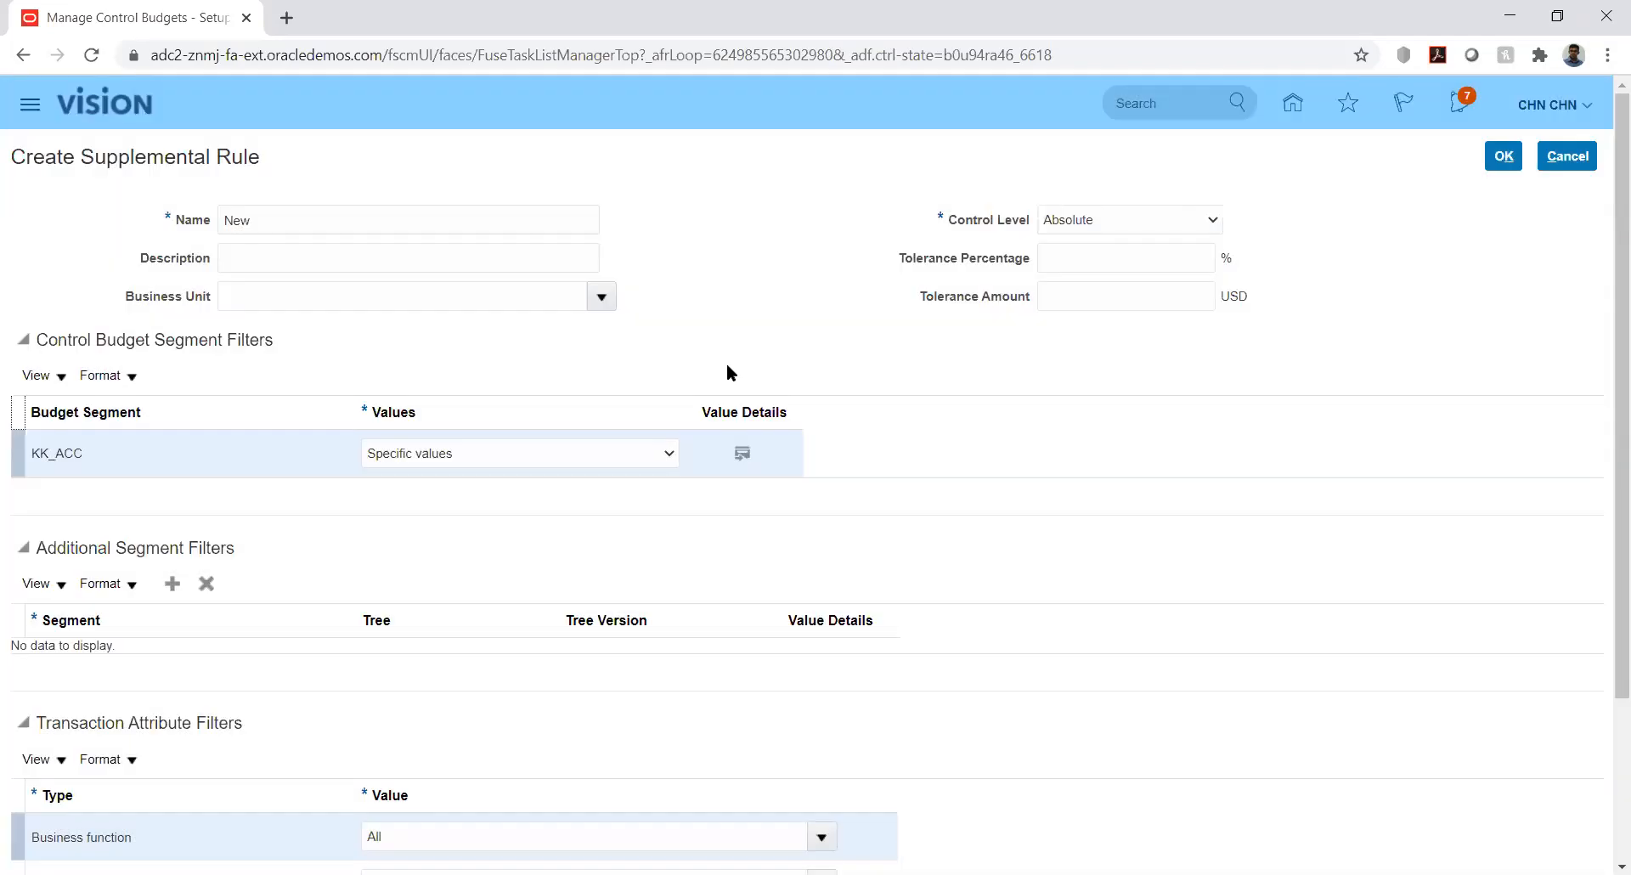
left_click(662, 454)
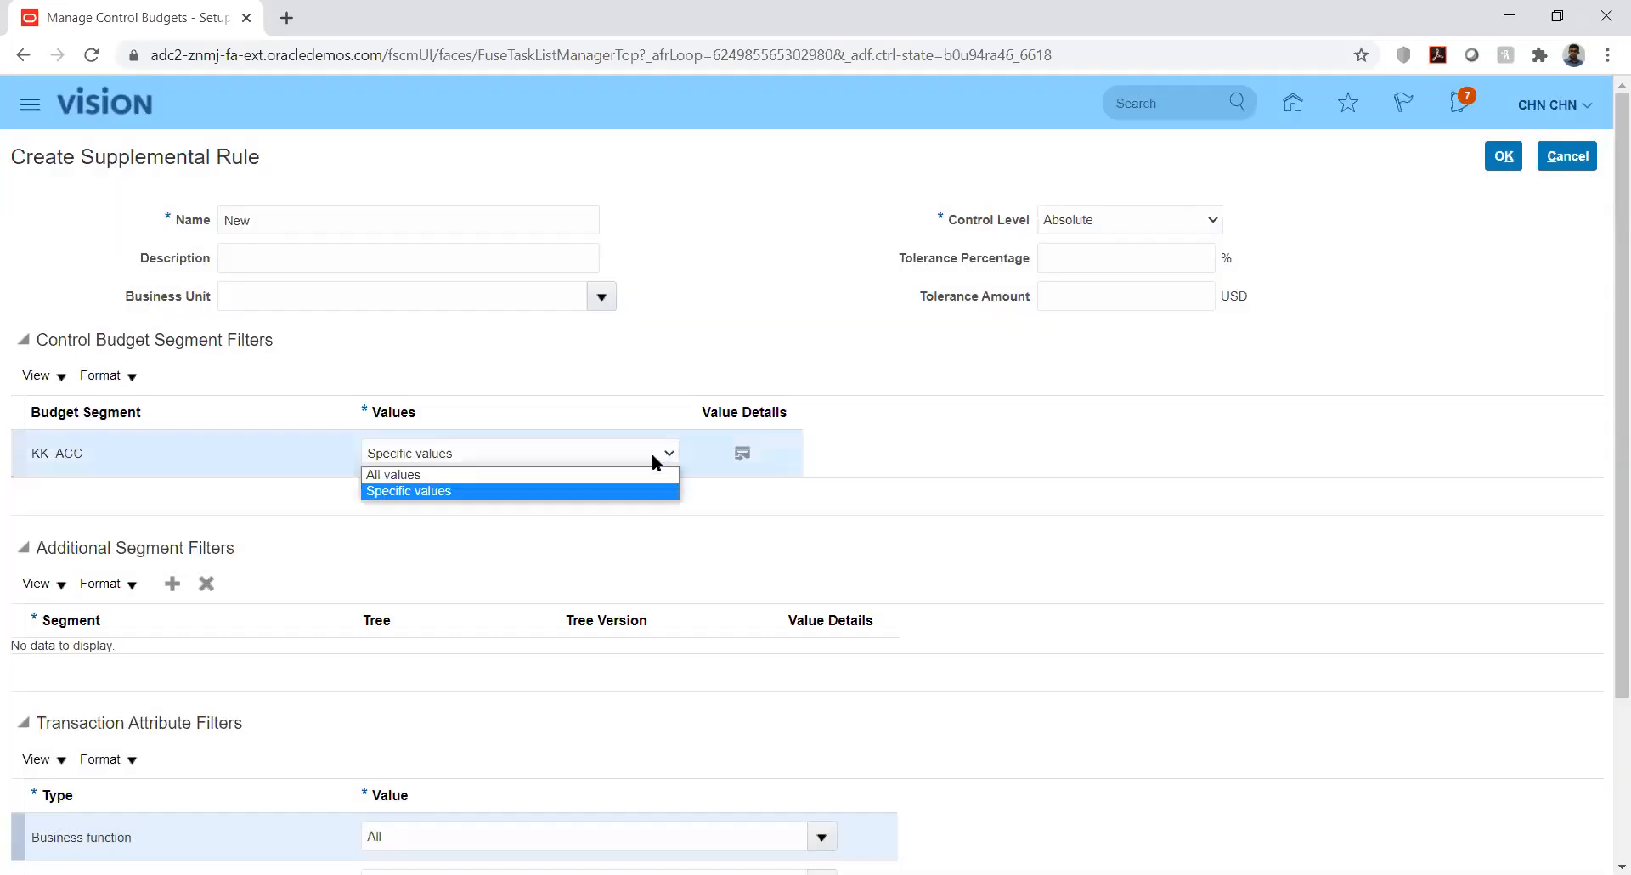
left_click(633, 483)
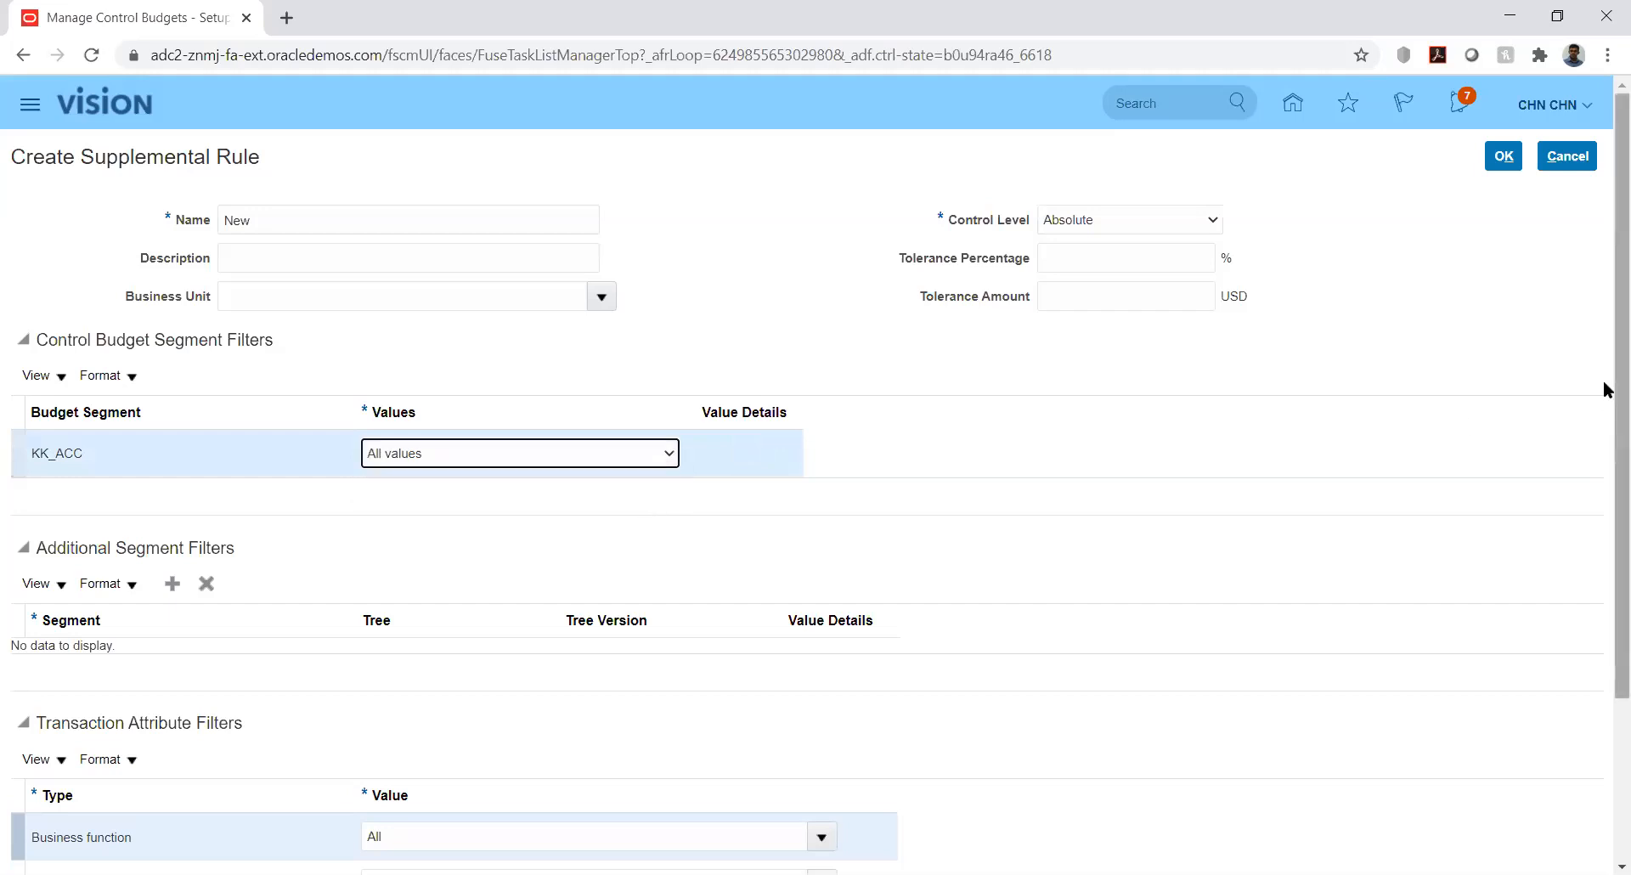
Add an additional segment filter row and keep KK_ACC at All values
scroll(1606, 436, "down", 3)
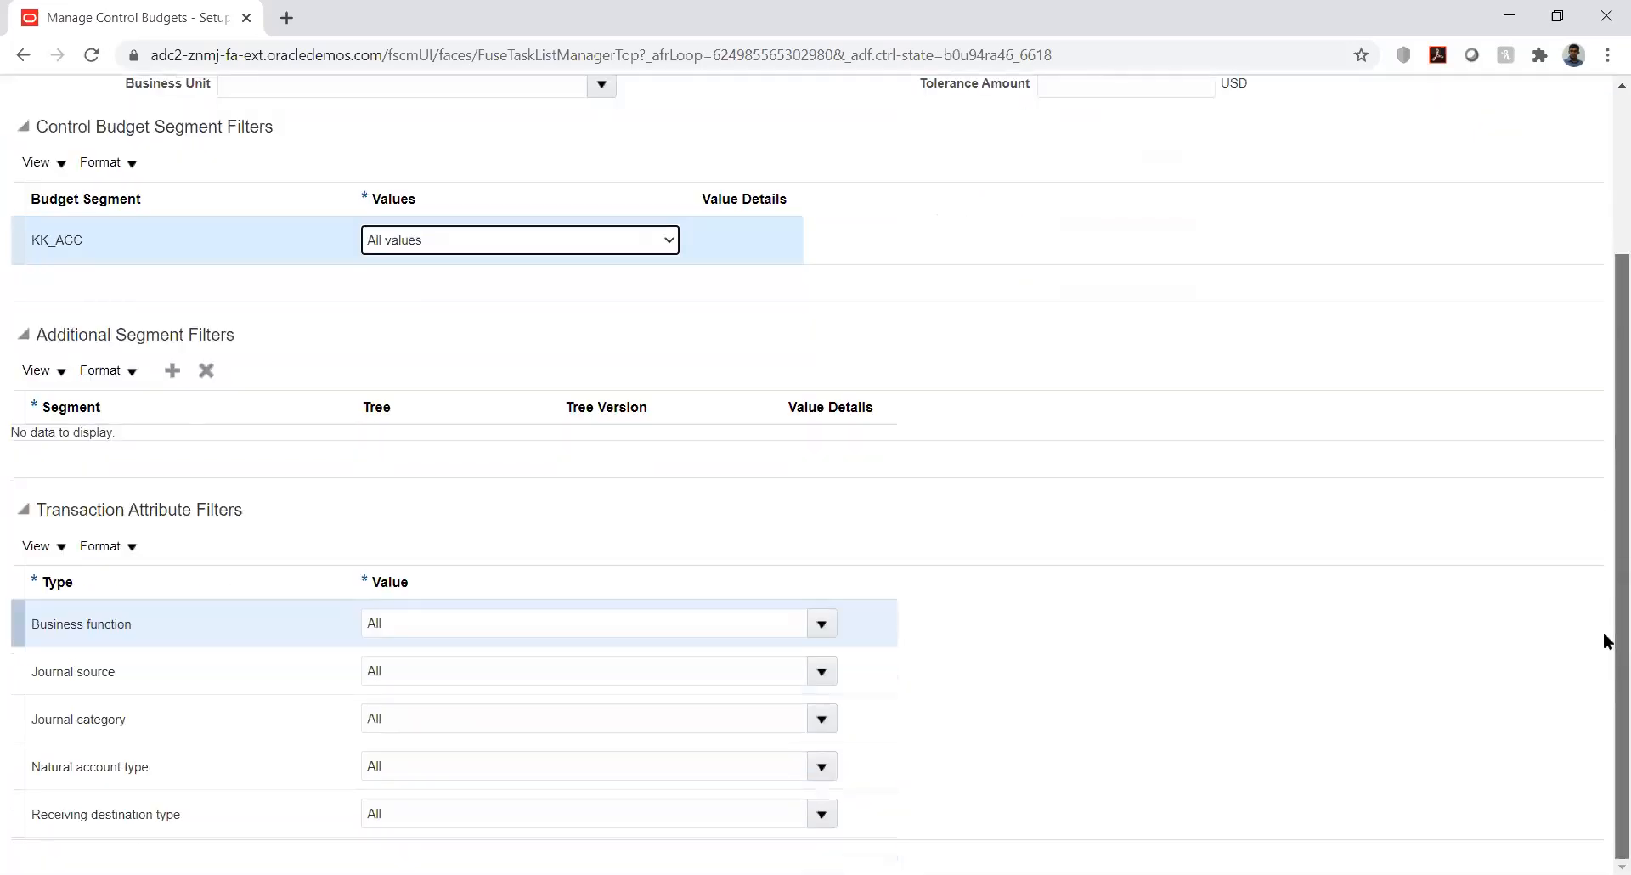
left_click(171, 370)
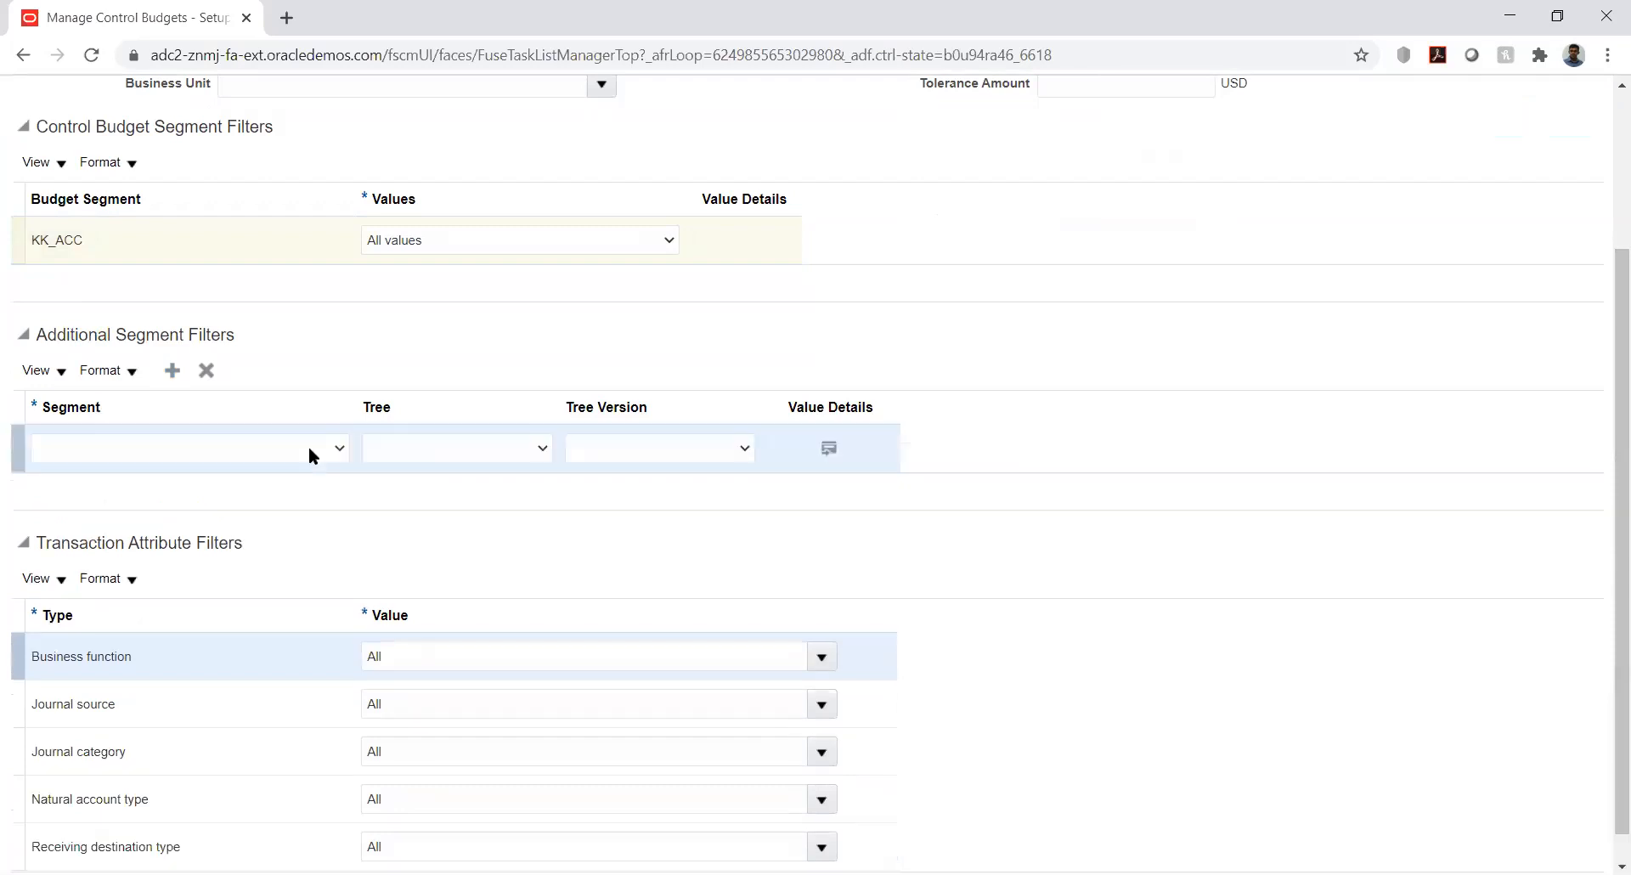
left_click(306, 451)
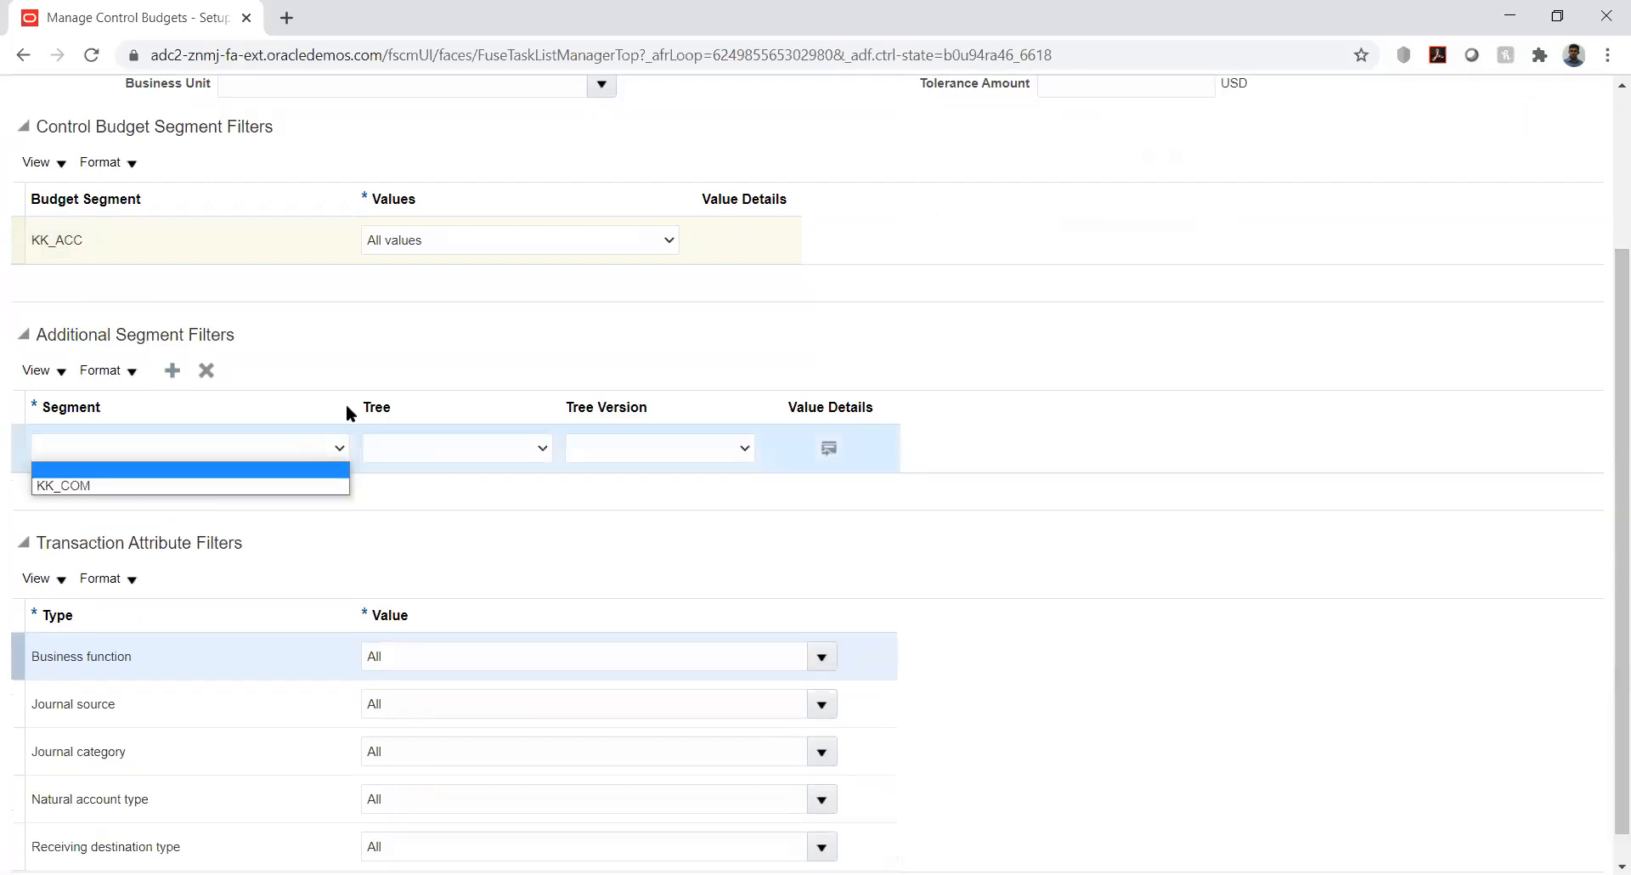
left_click(508, 310)
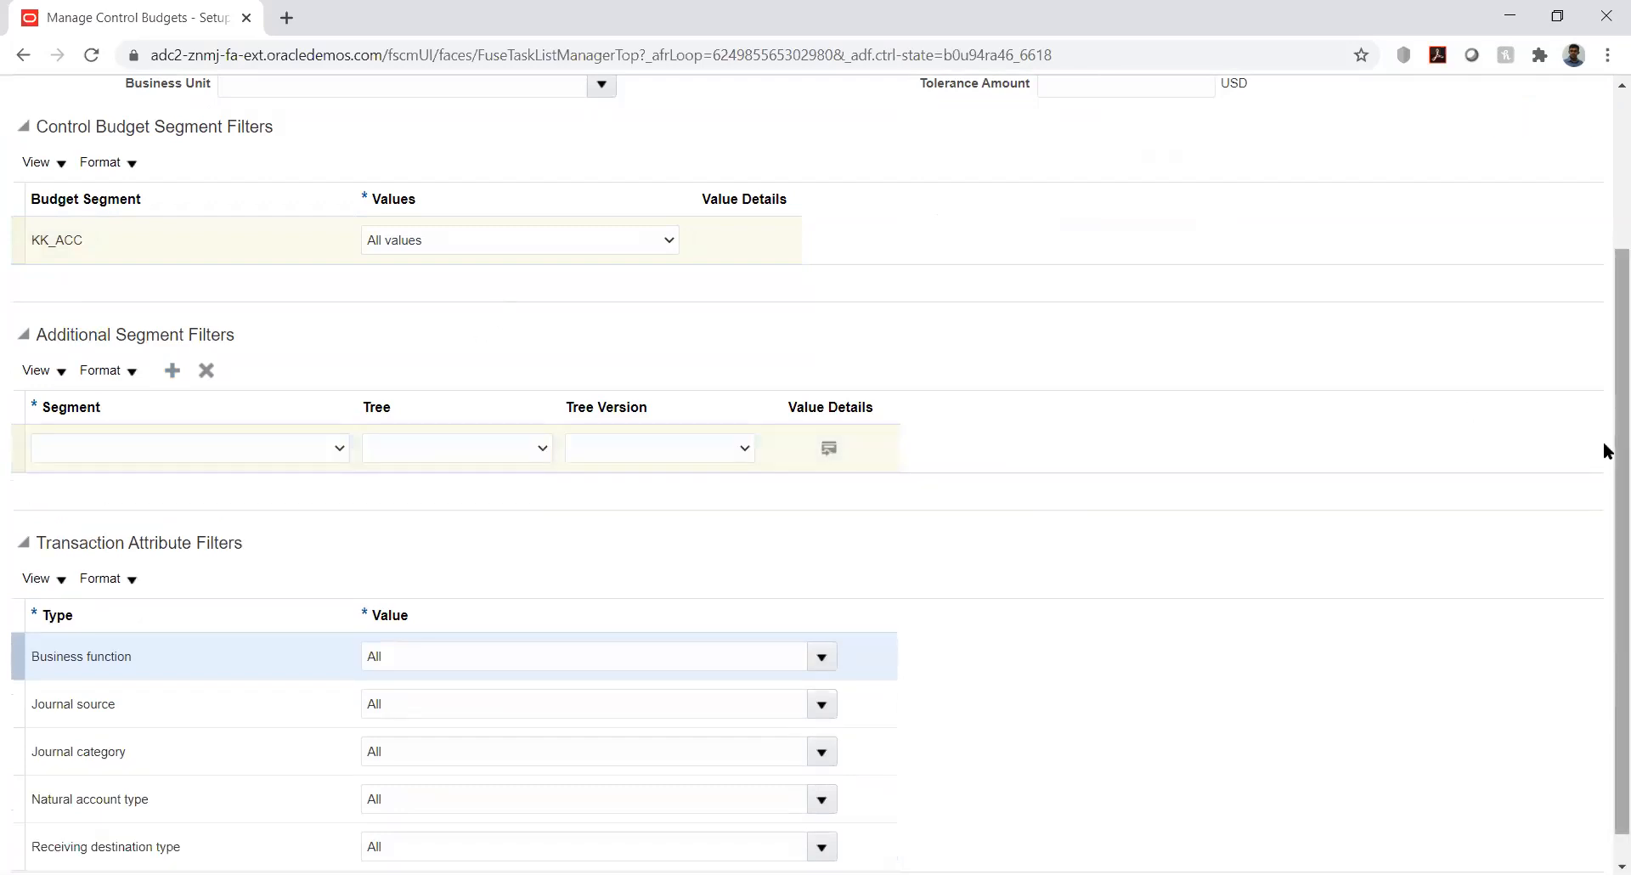
scroll(1593, 314, "up", 3)
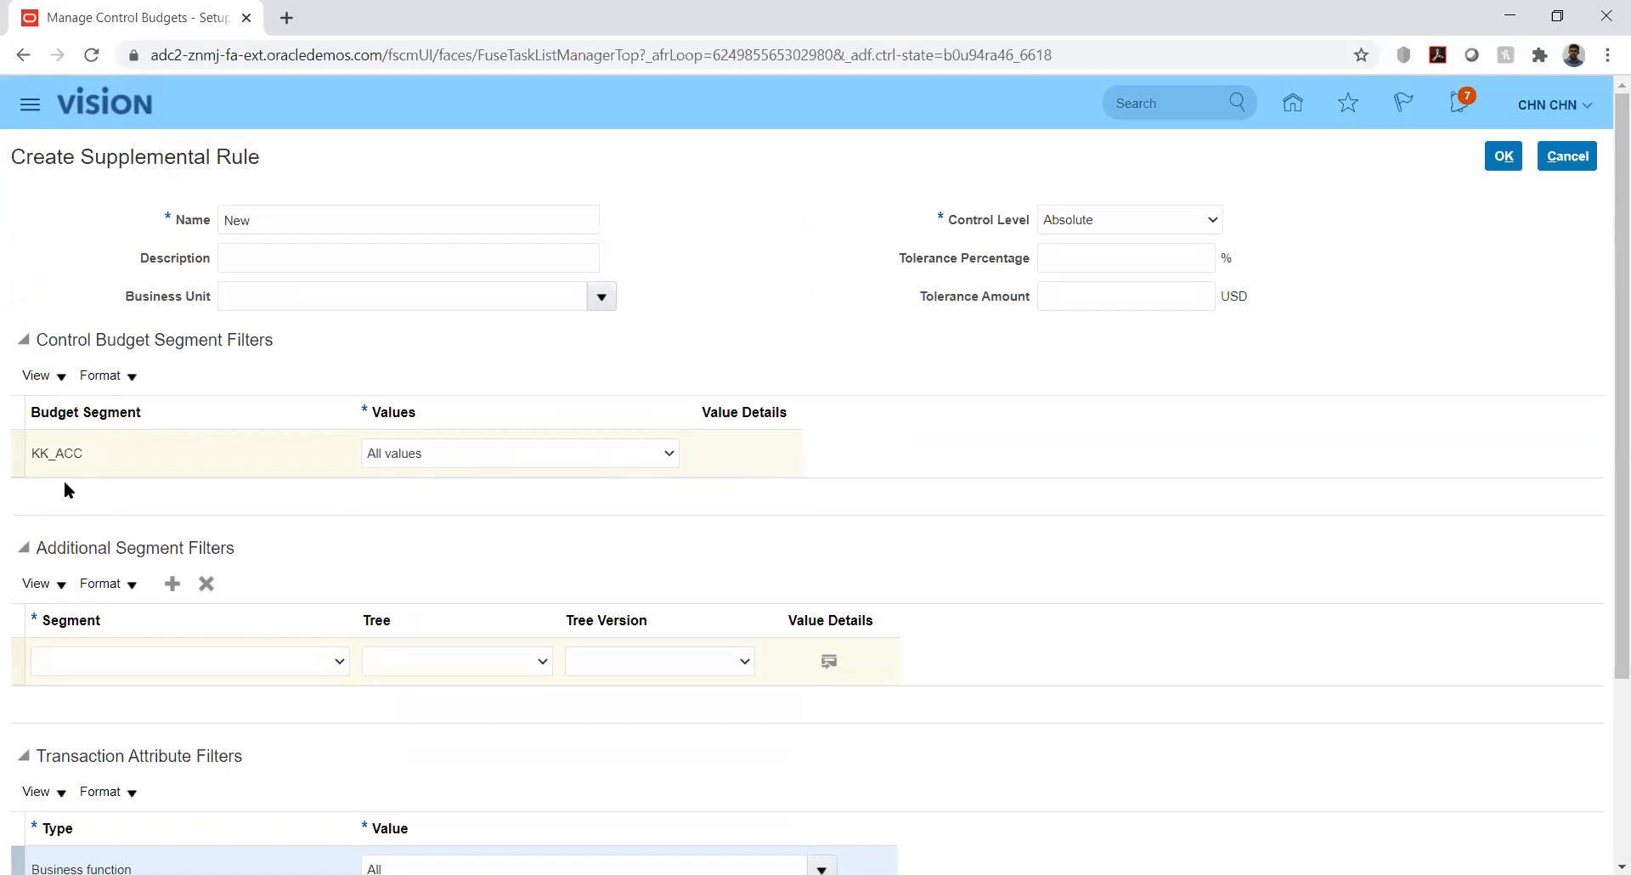
left_click(395, 453)
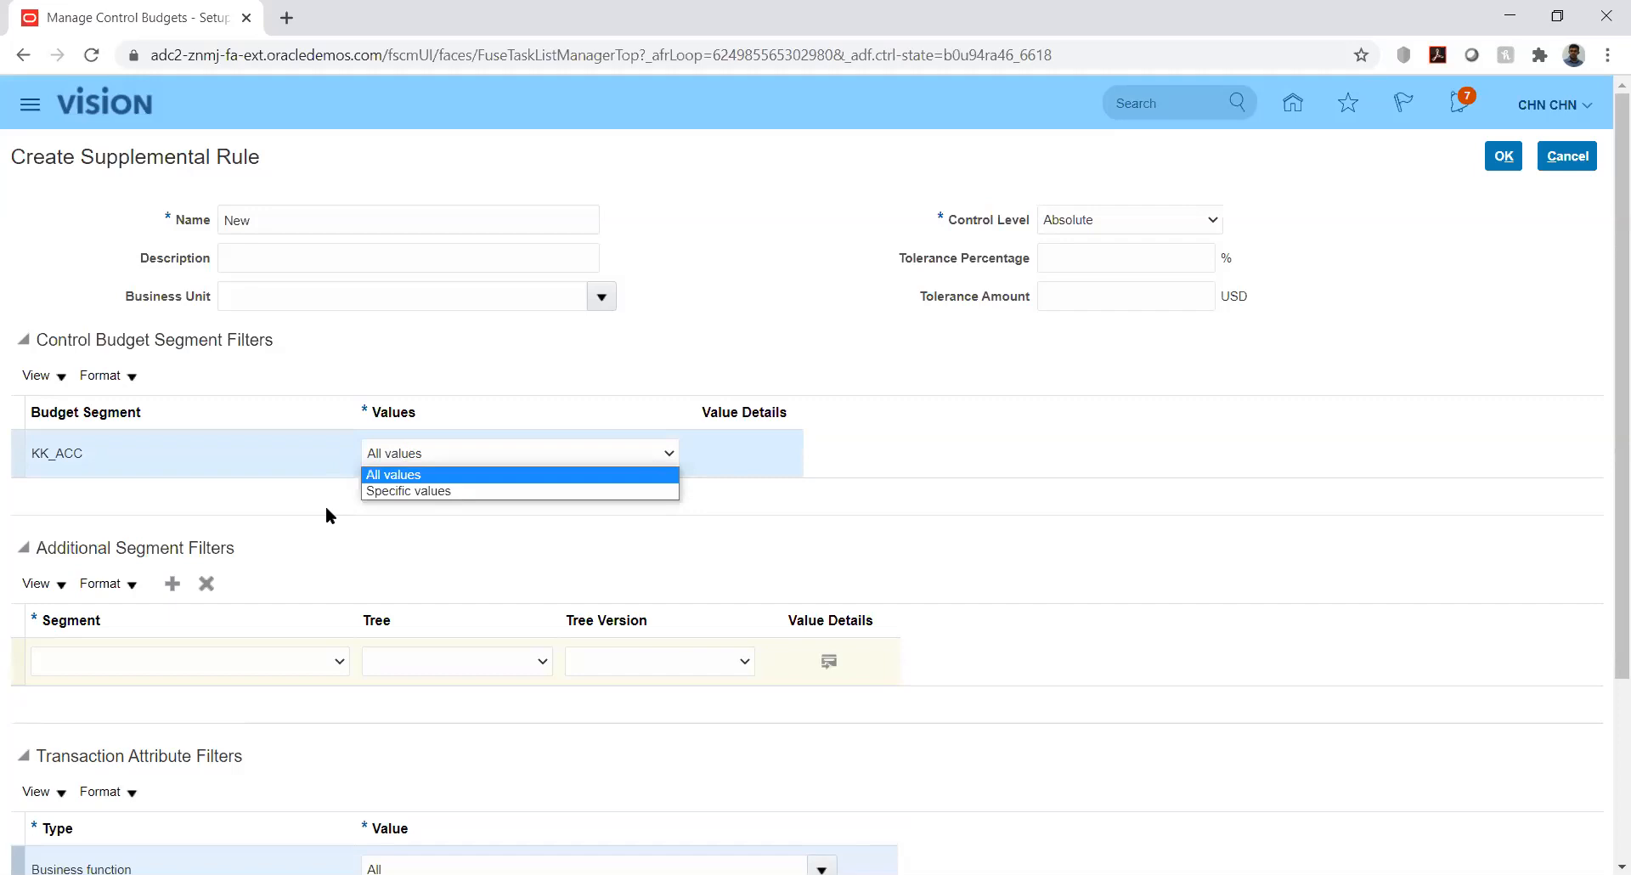
left_click(498, 535)
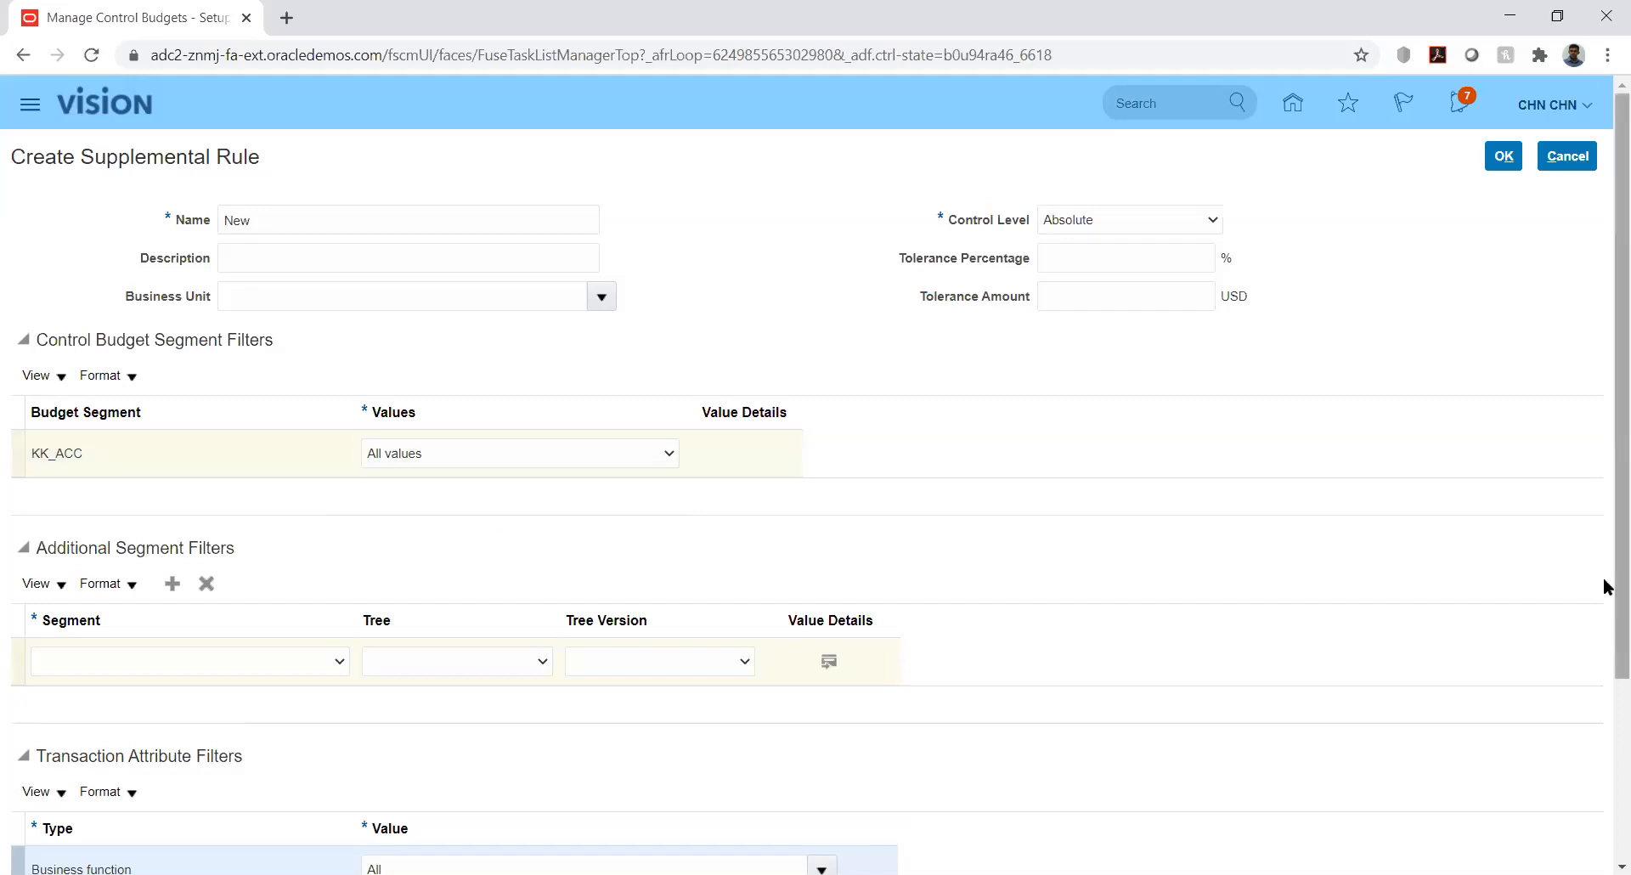
Leave the new additional segment filter's segment empty
left_click_drag(1606, 585, 1606, 778)
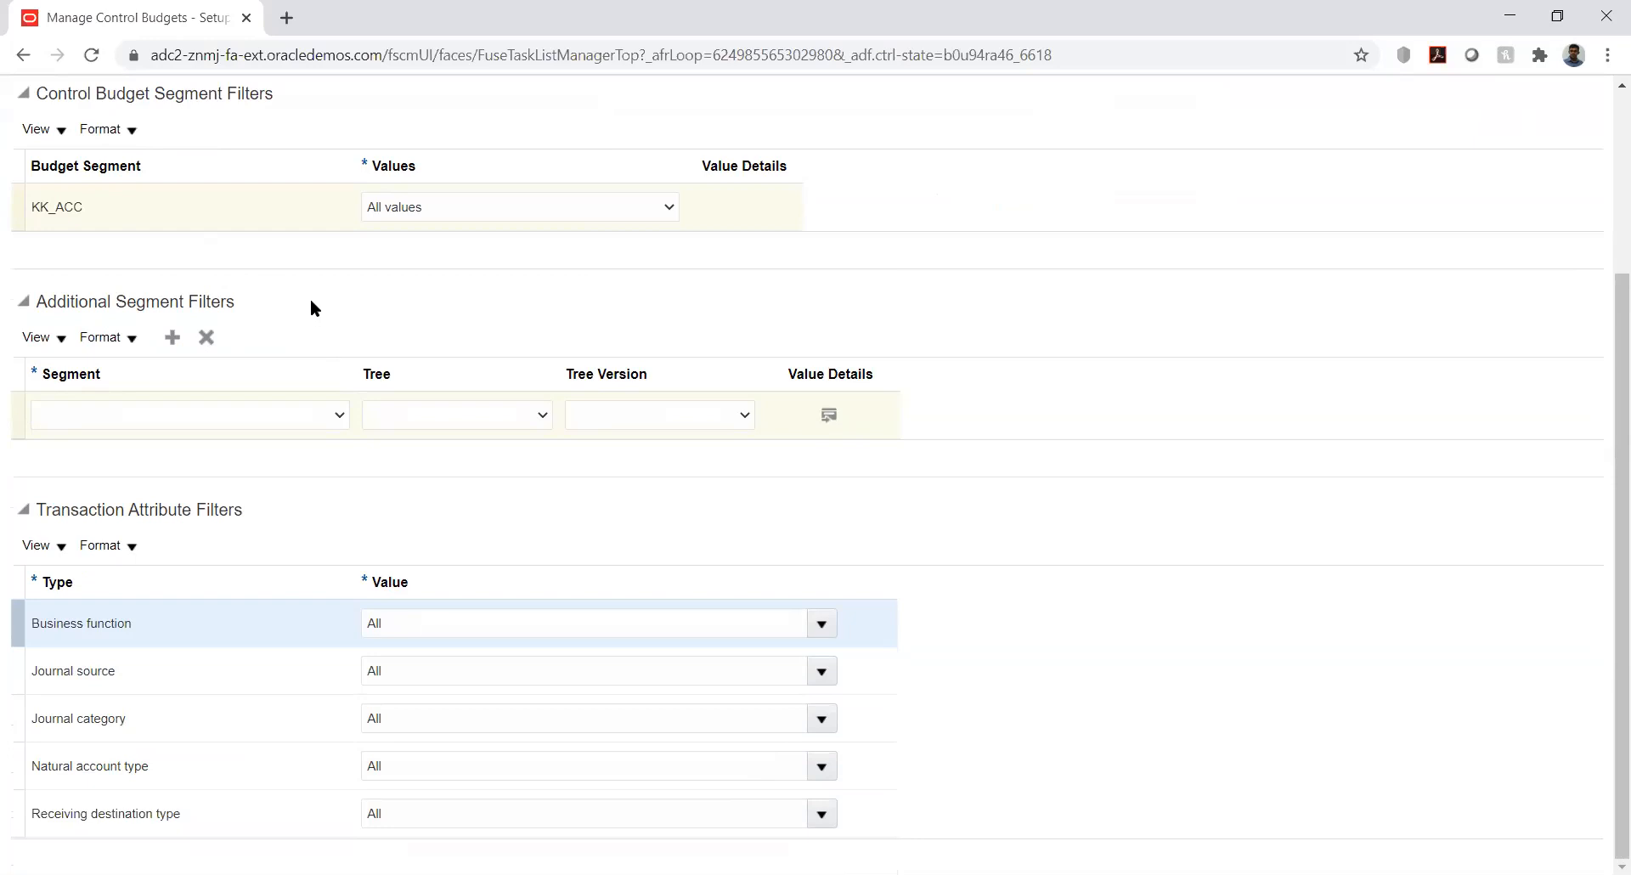
left_click(299, 415)
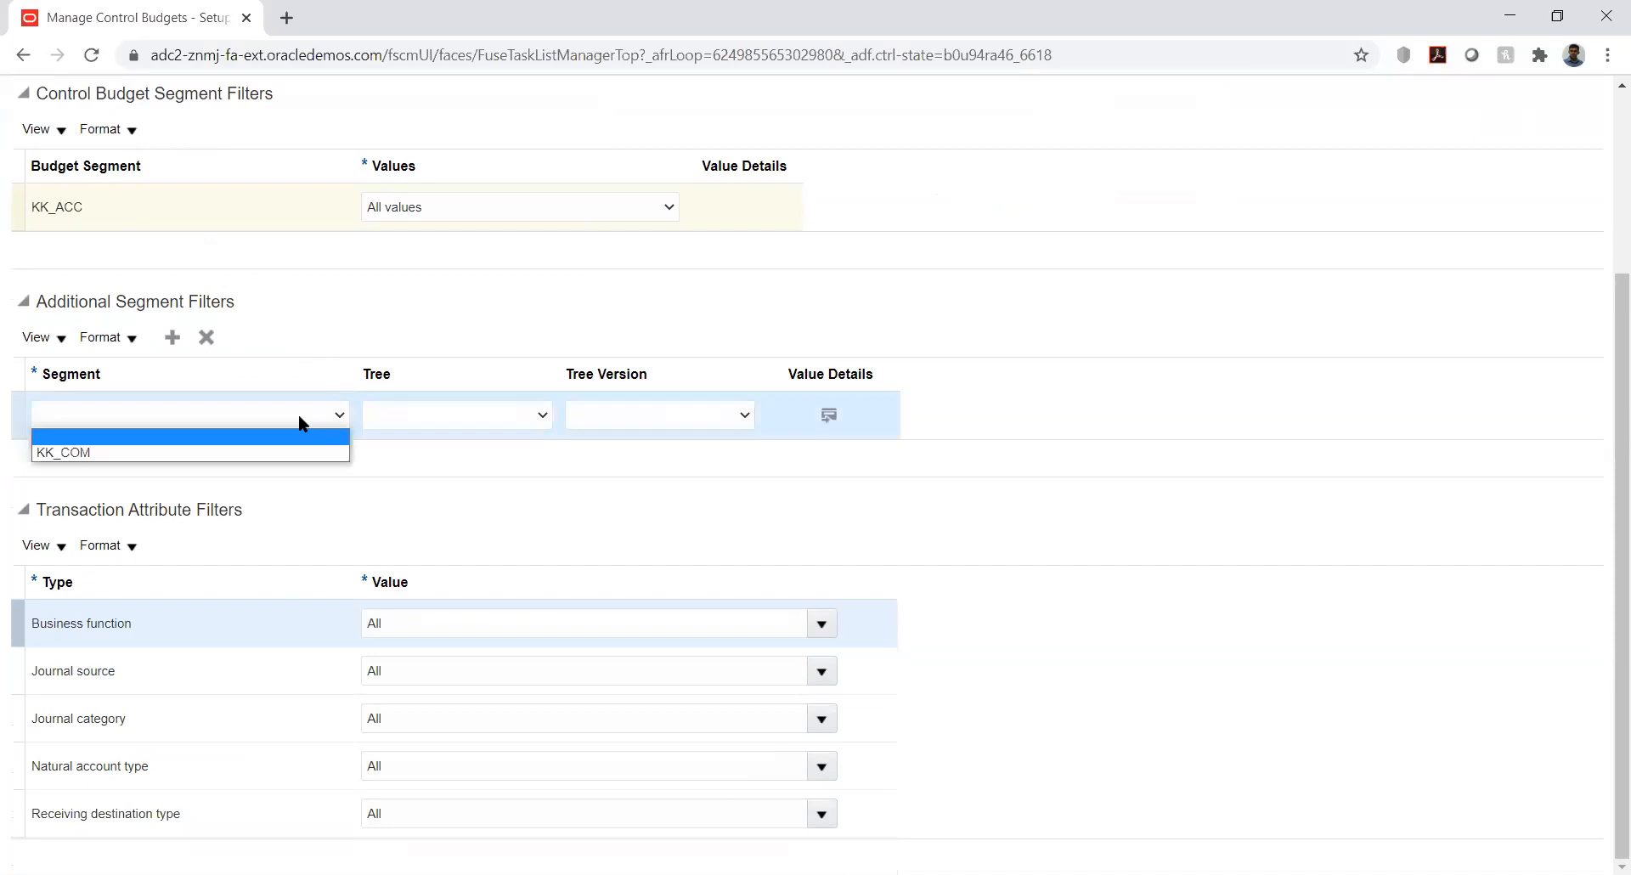
left_click(299, 414)
left_click(302, 422)
left_click(298, 419)
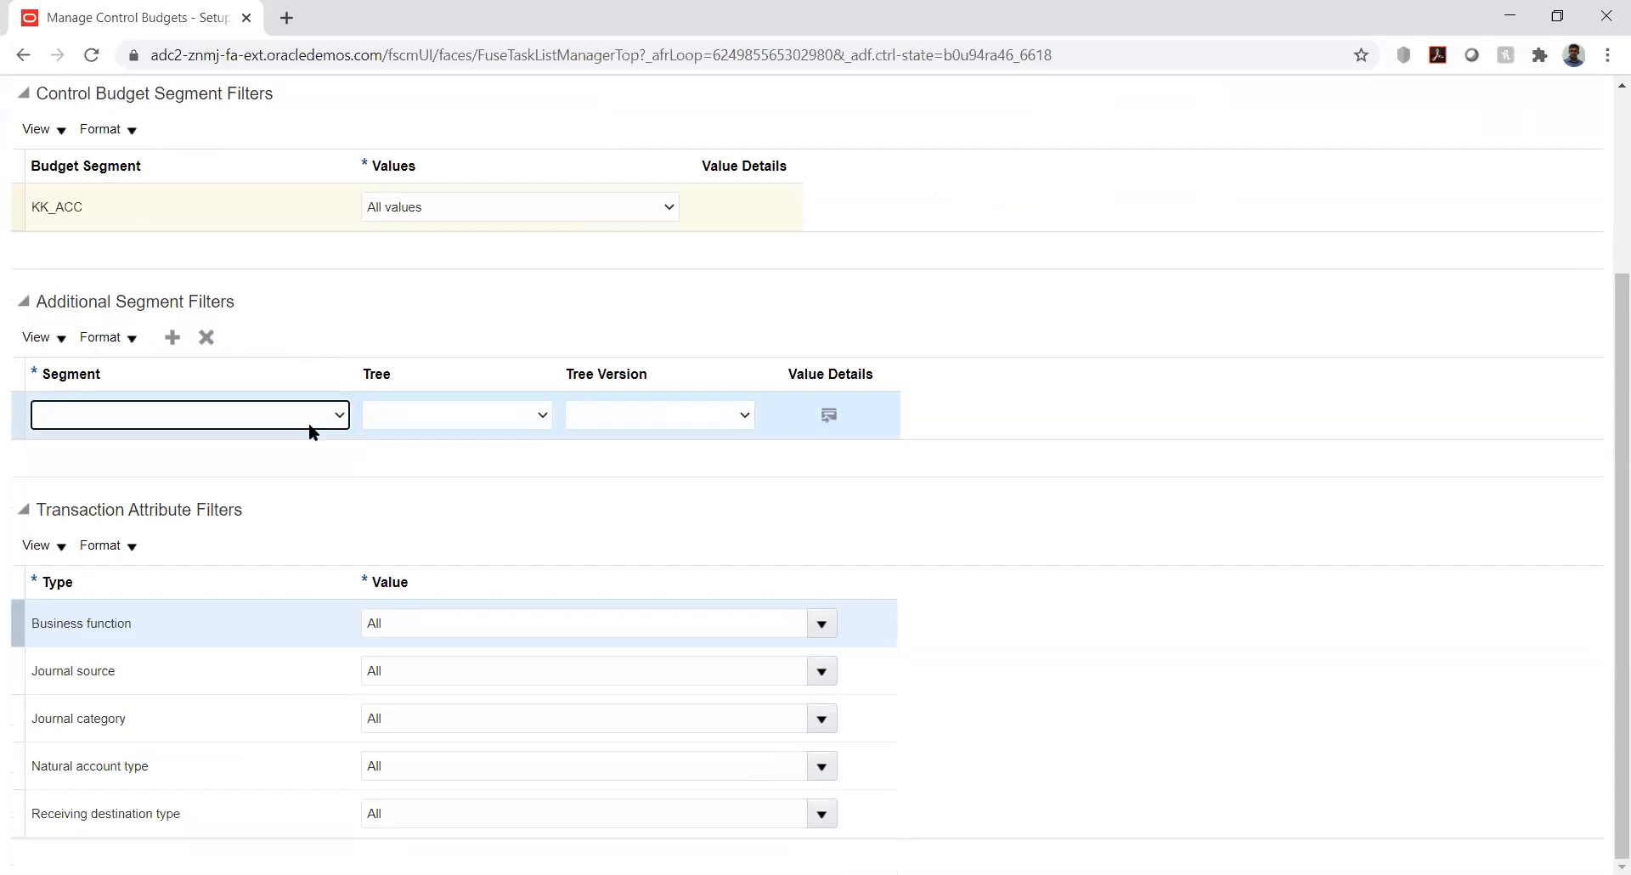
left_click(377, 457)
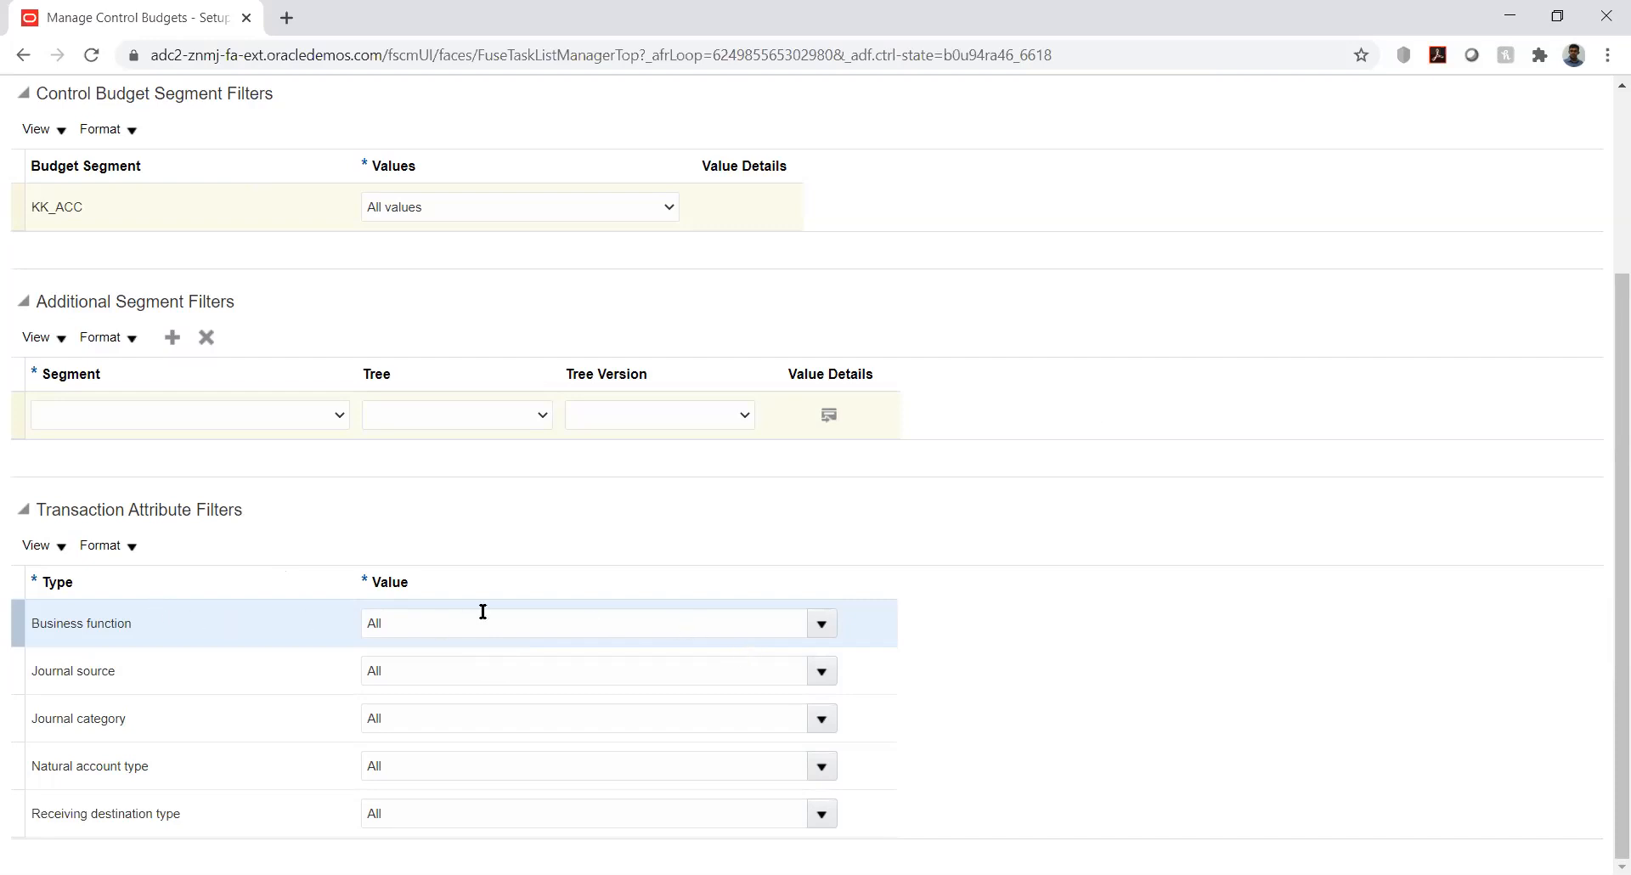
left_click(813, 621)
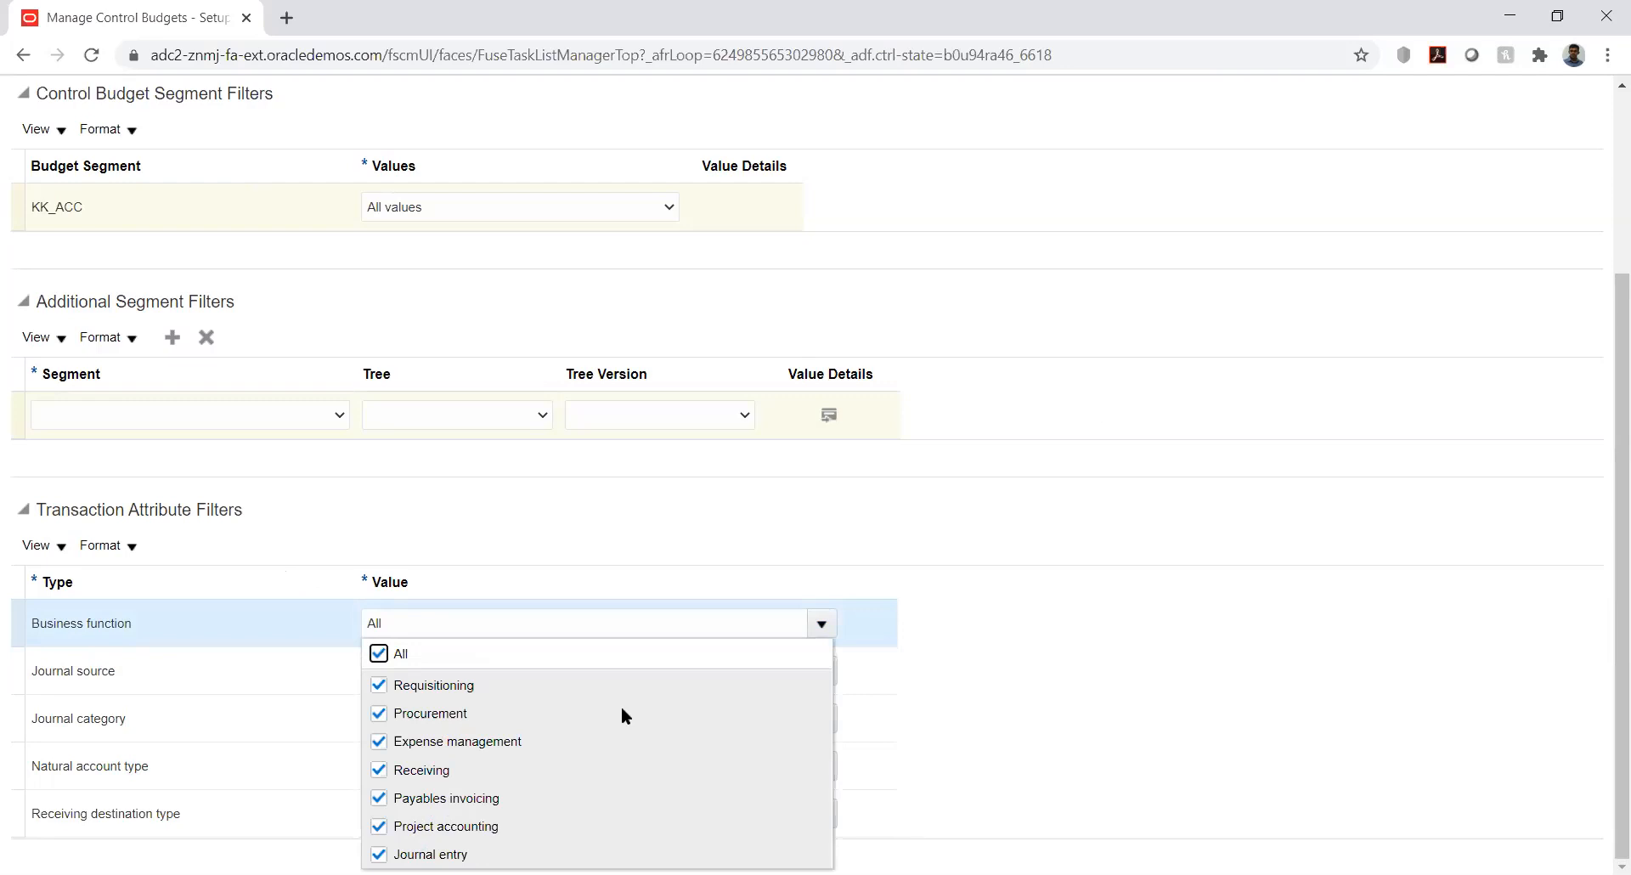
left_click(864, 476)
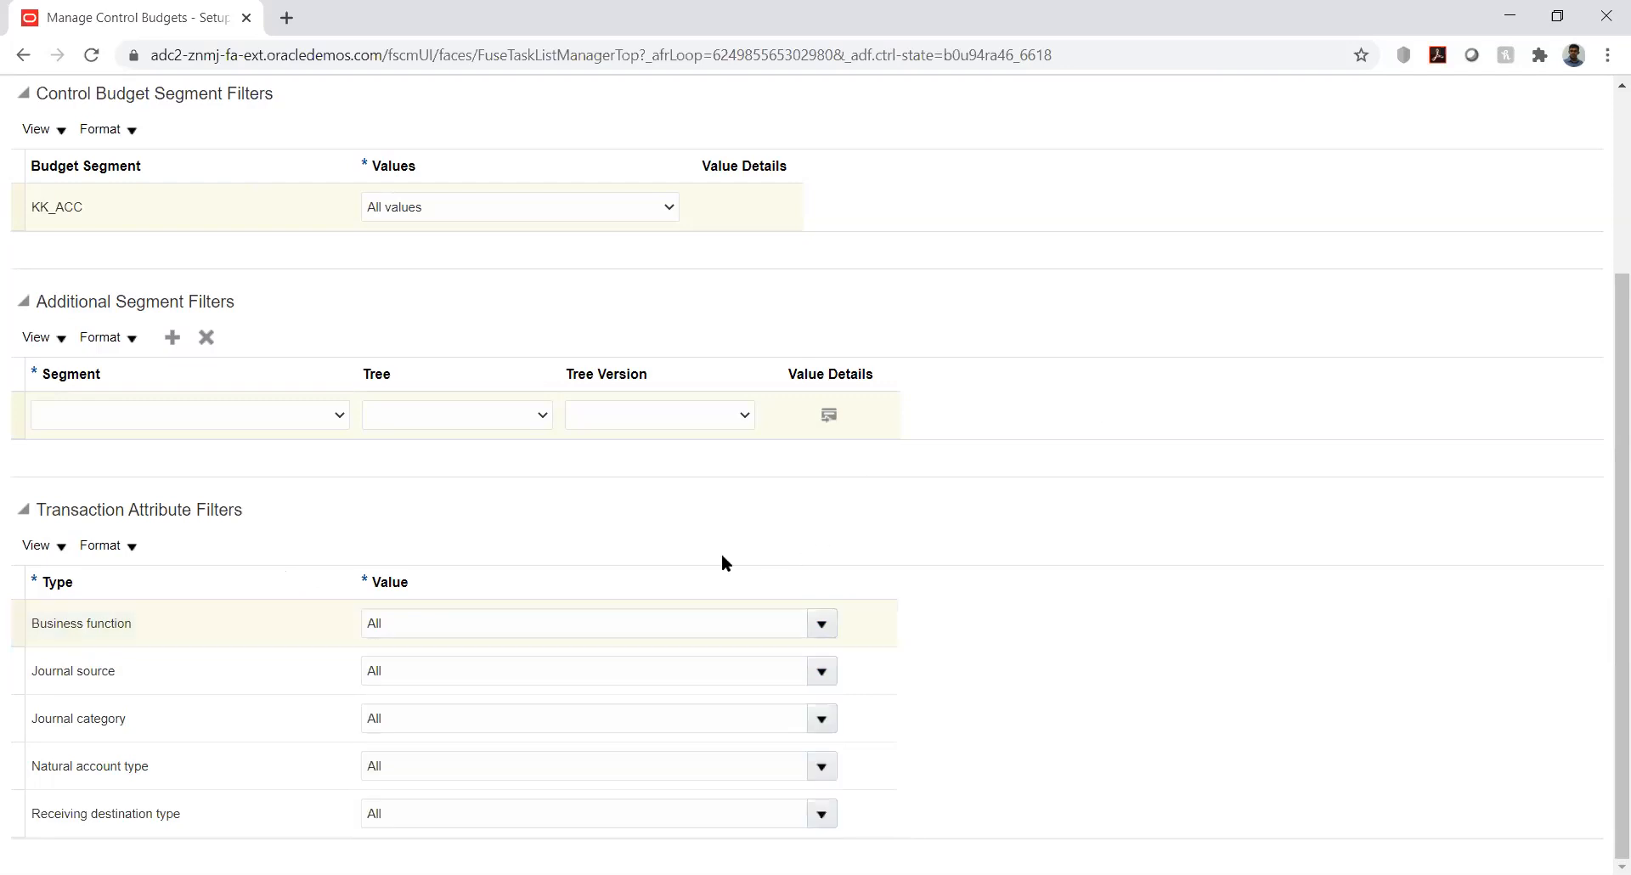
left_click(823, 667)
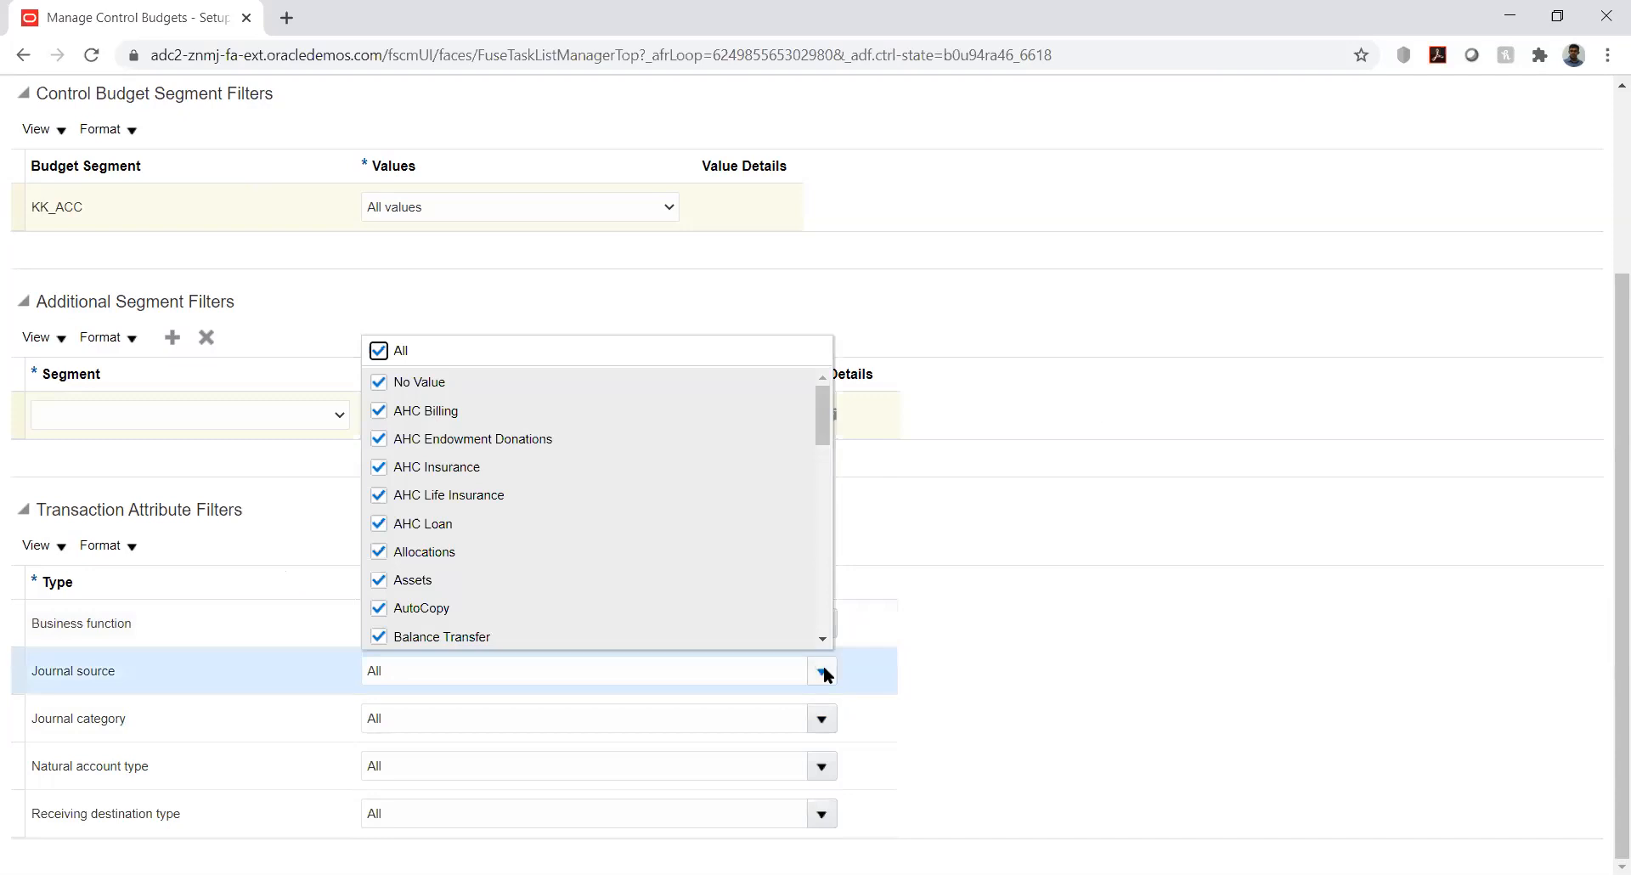
left_click(937, 539)
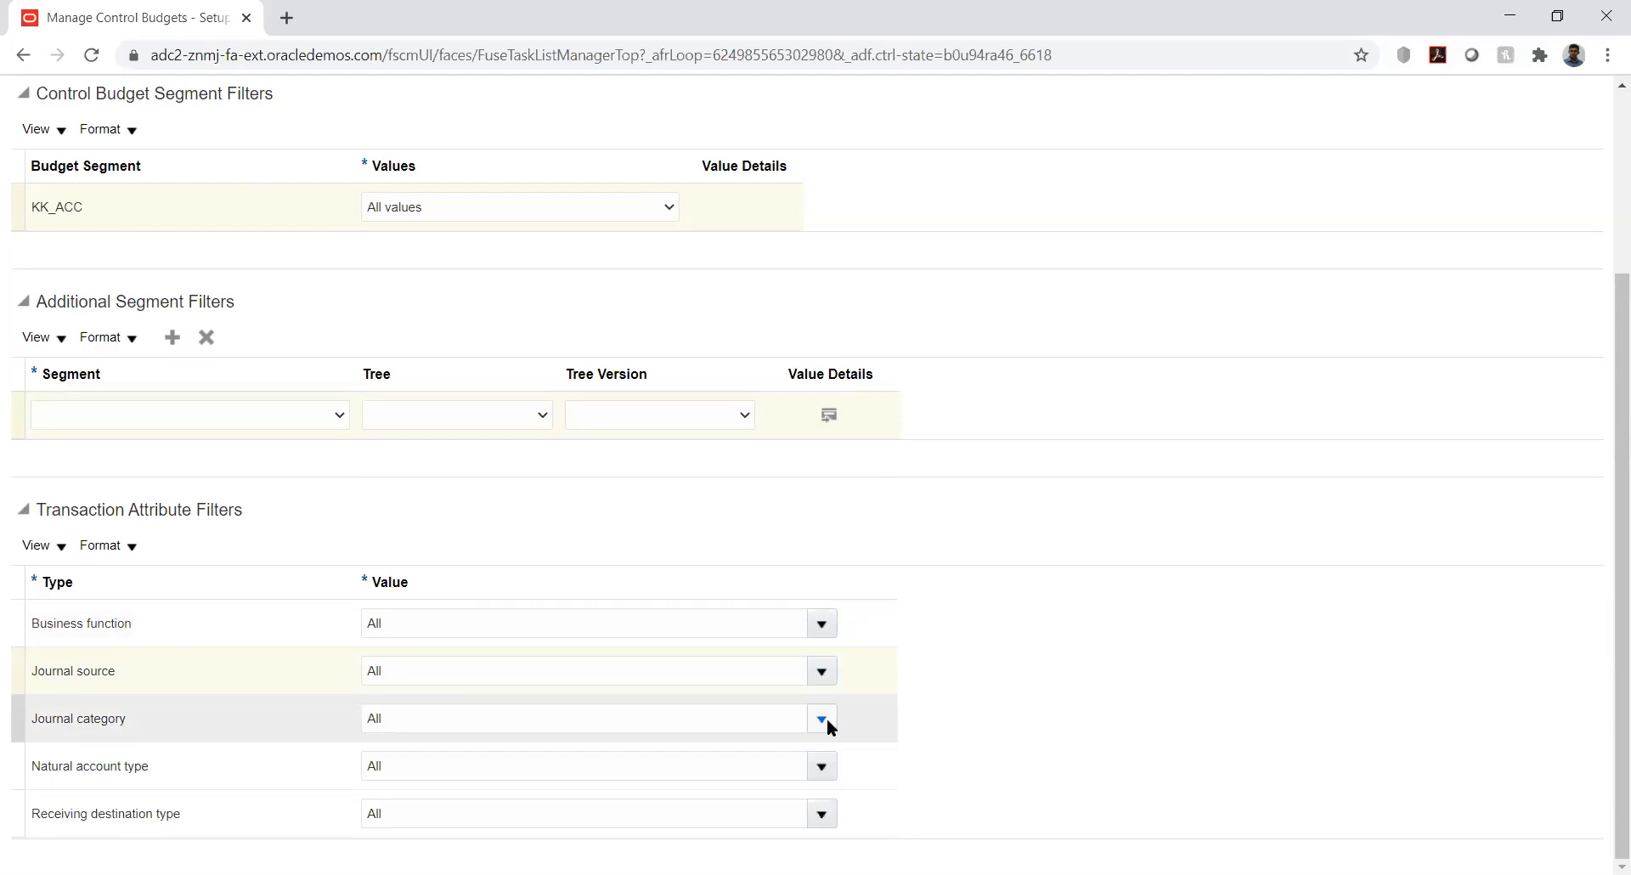
left_click(821, 766)
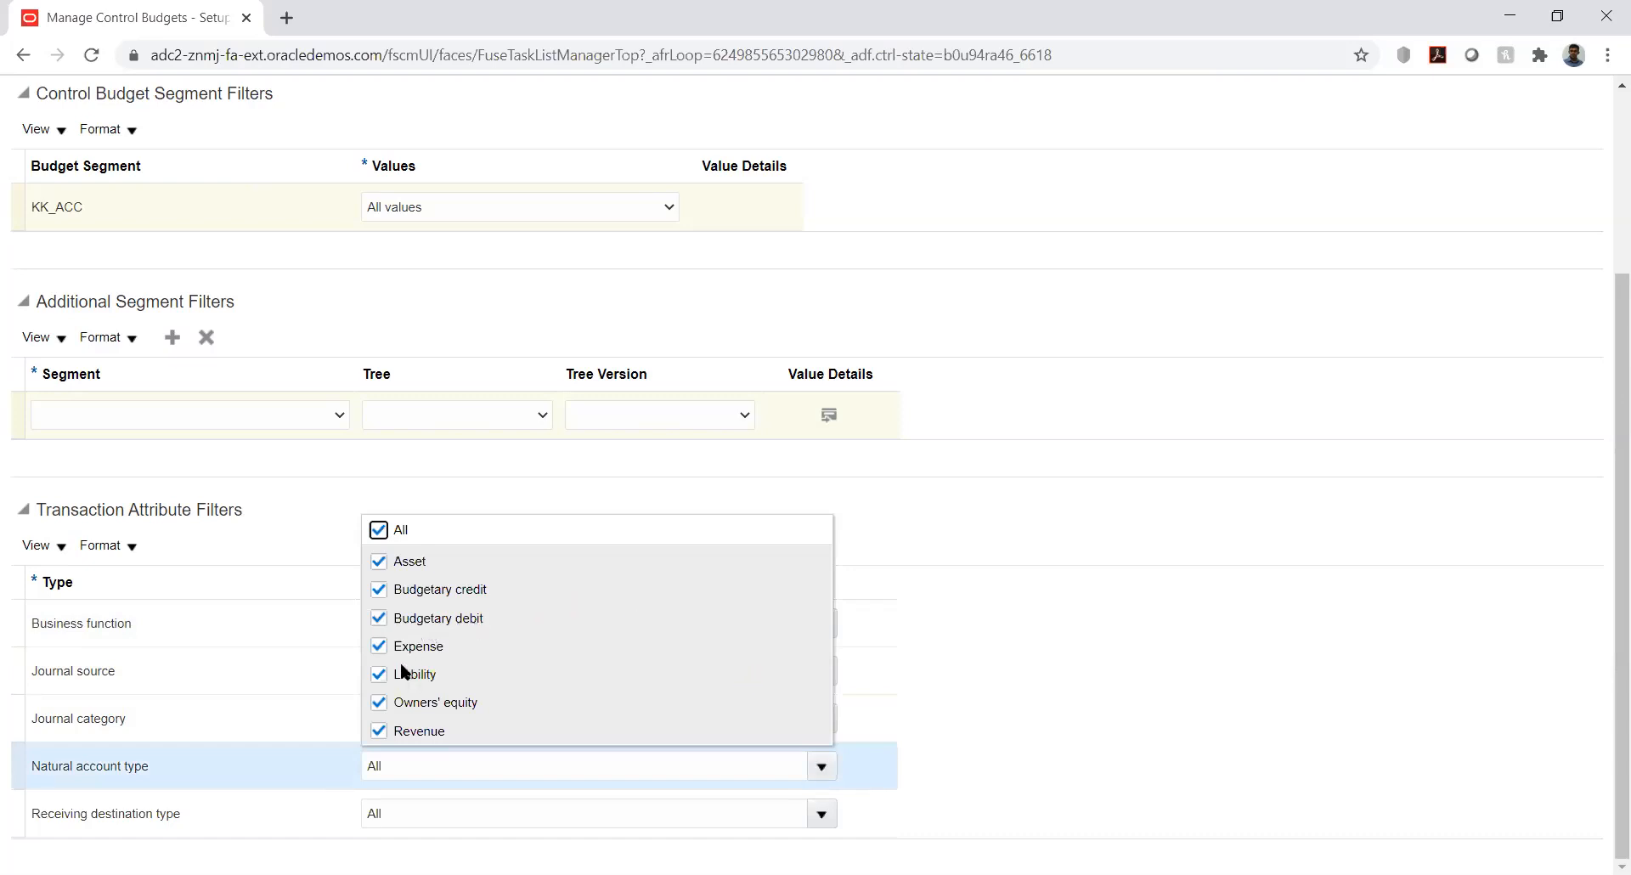
left_click(963, 532)
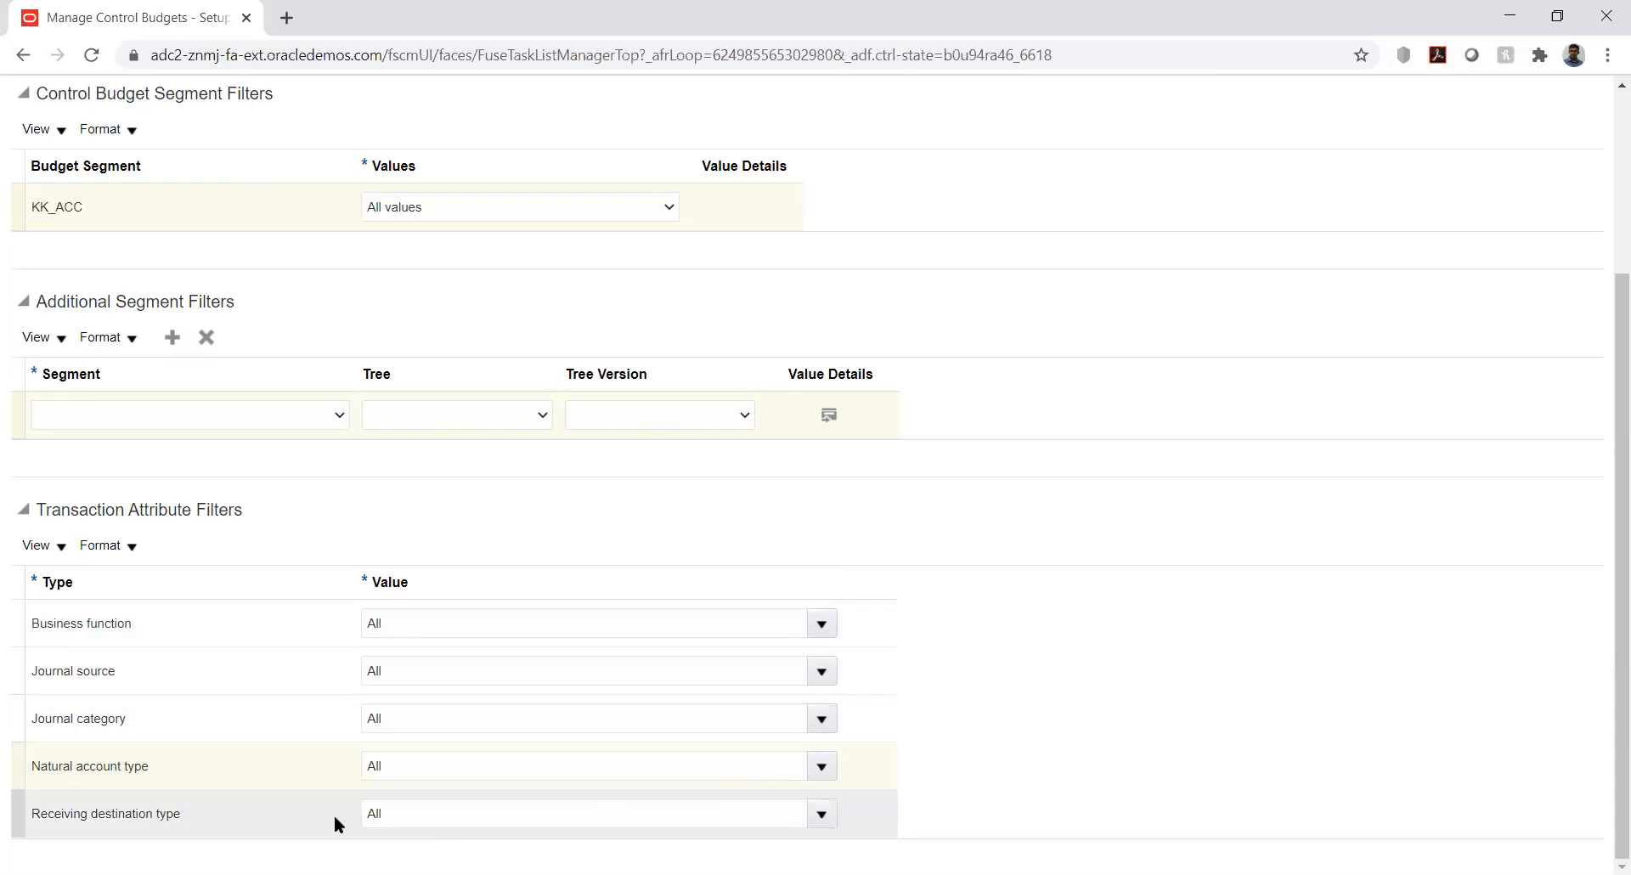
left_click(821, 814)
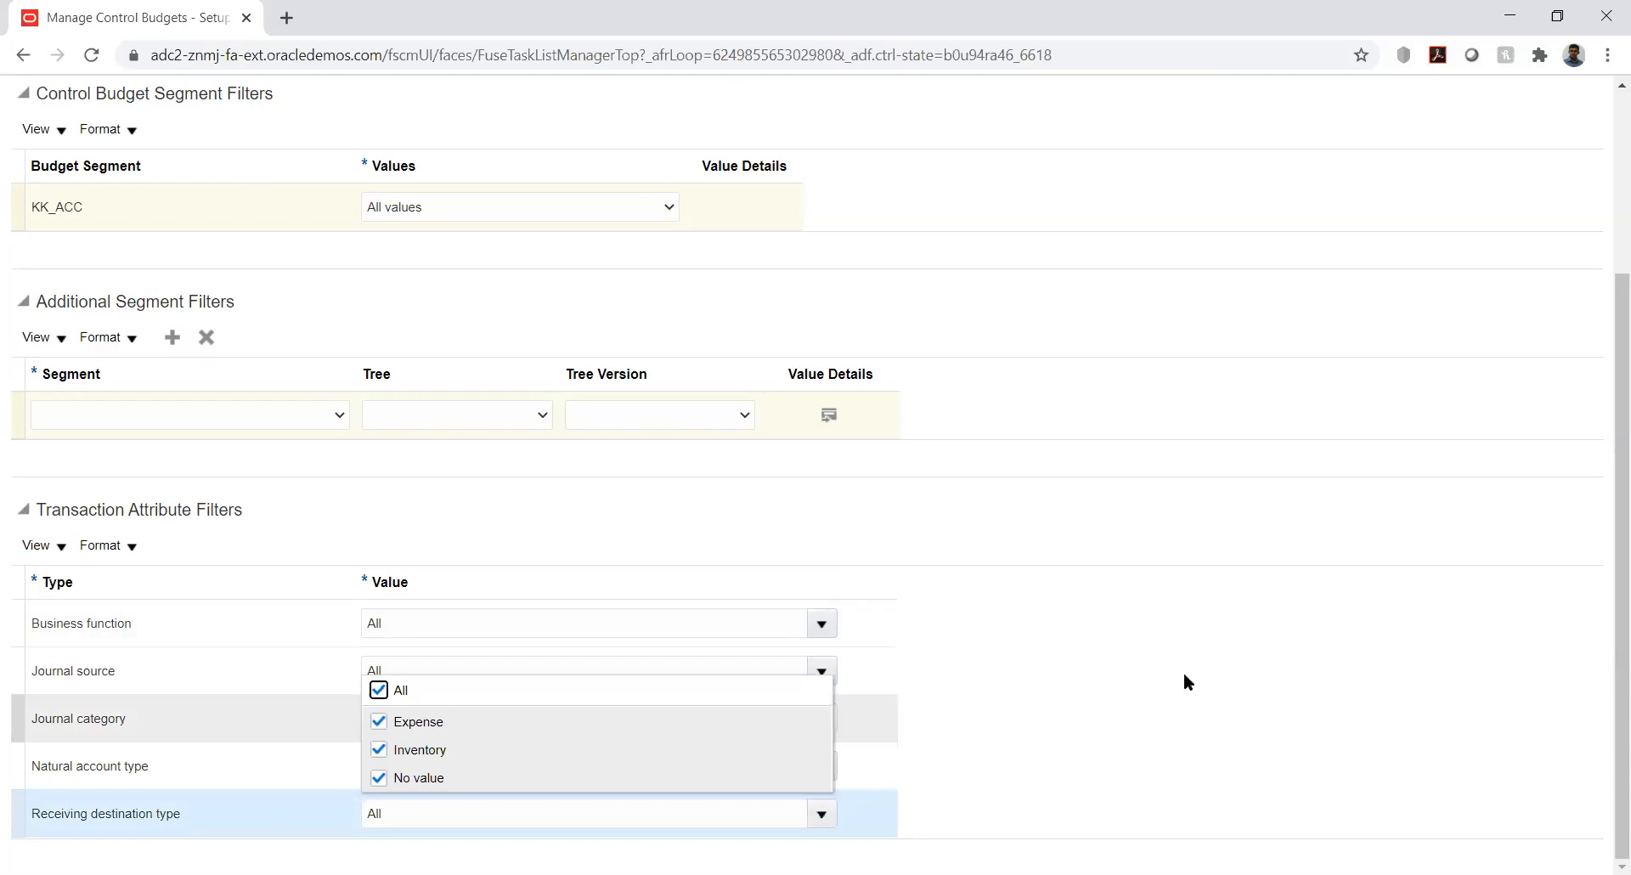
left_click(1289, 533)
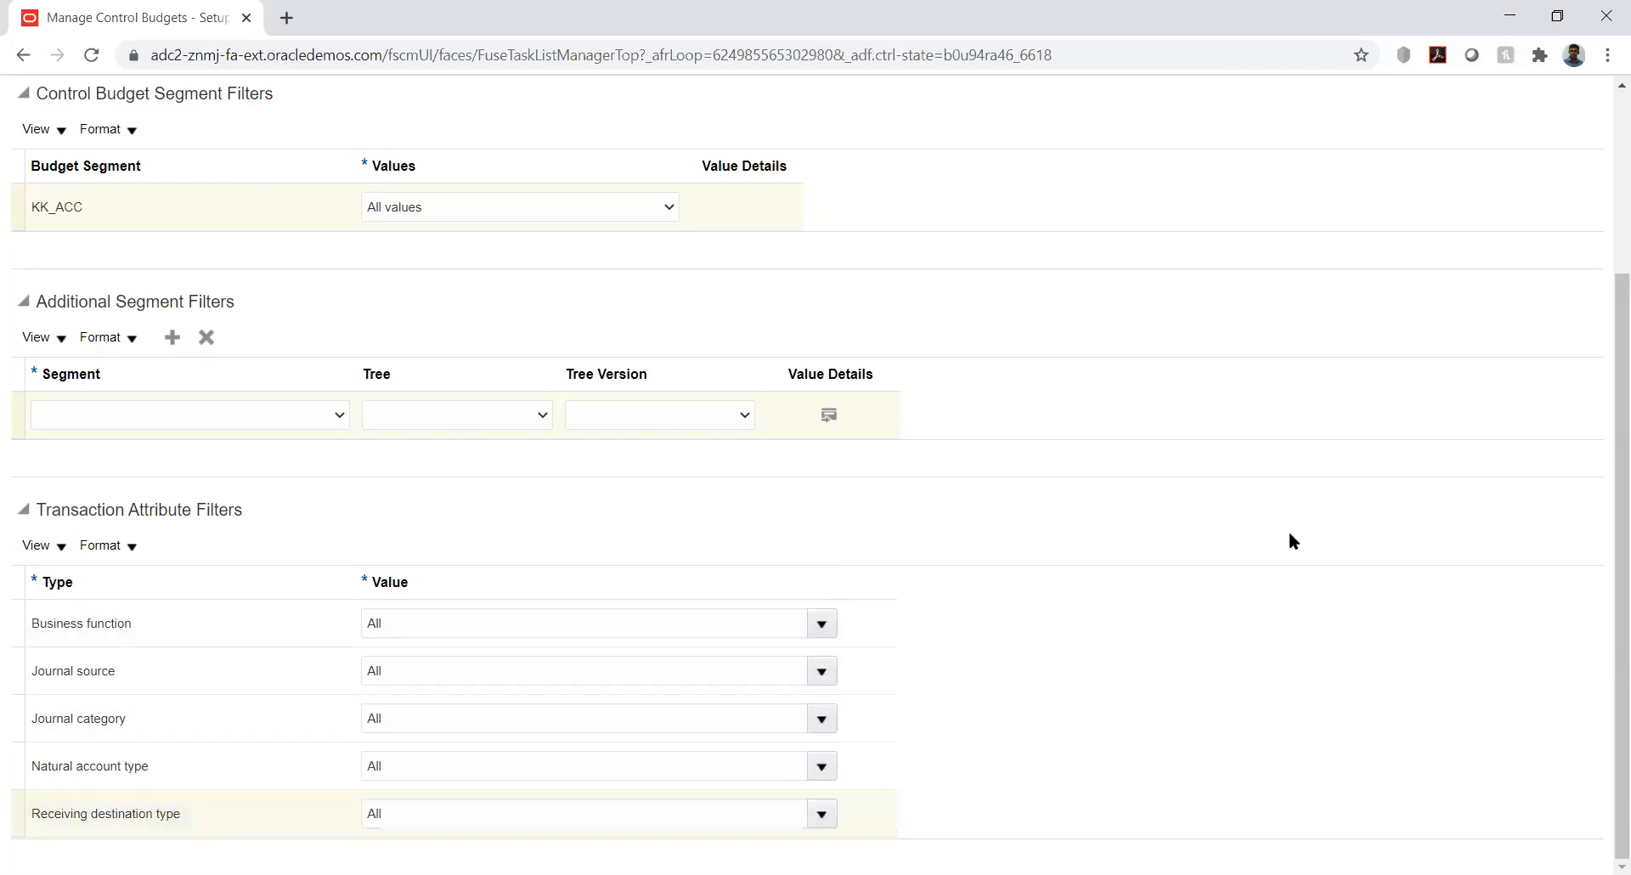
left_click_drag(1605, 517, 1605, 284)
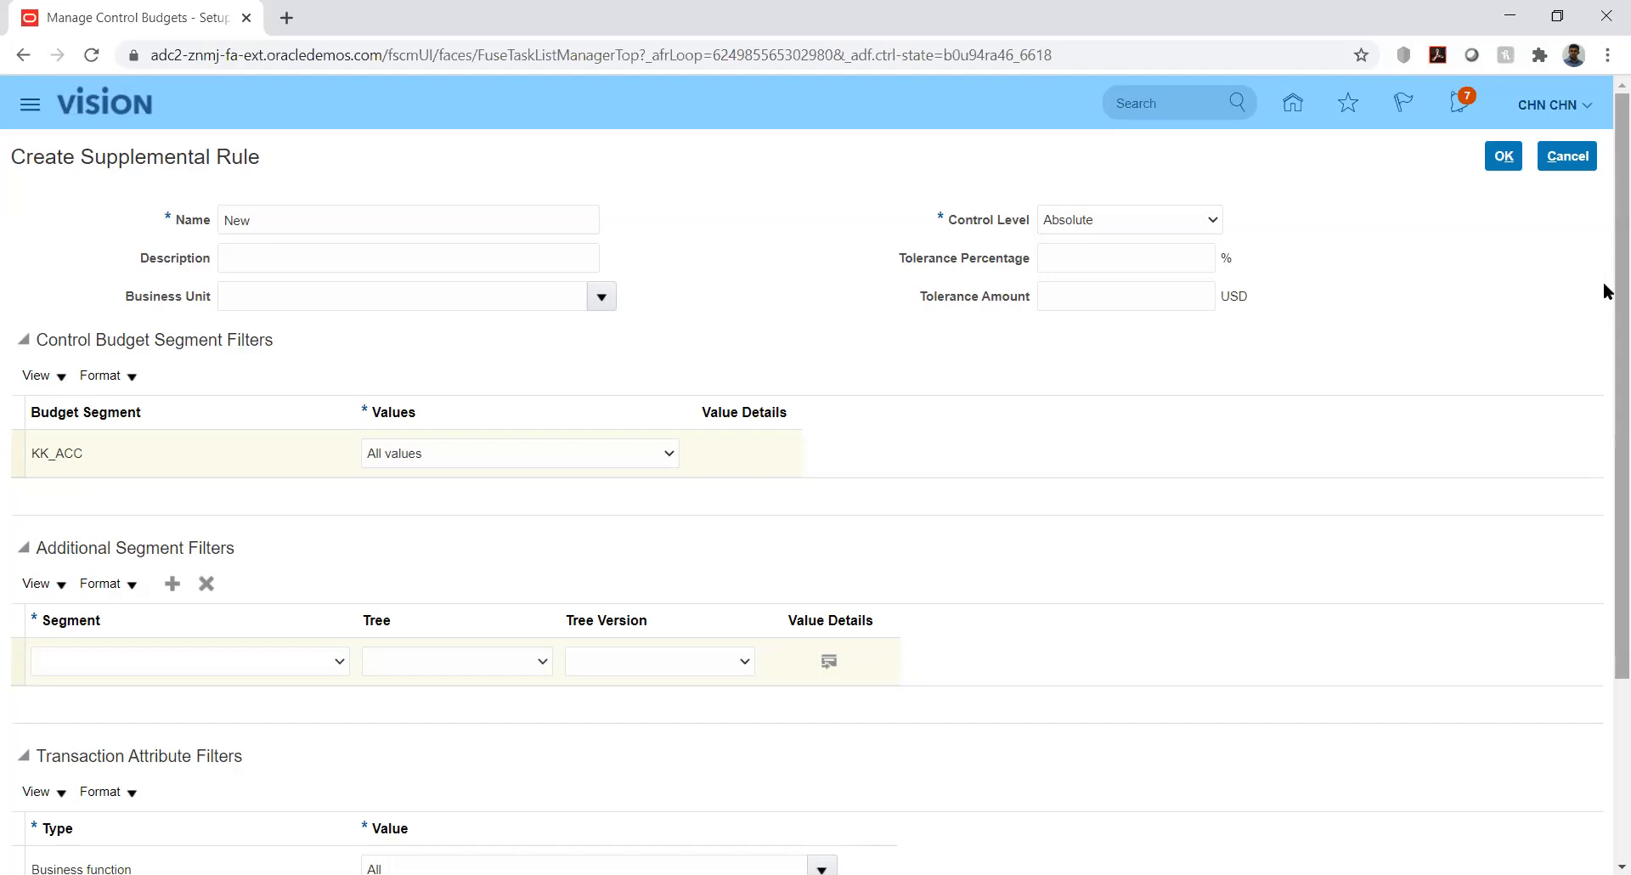
Discard the supplemental rule and save the KK_Budget control budget
left_click(1570, 159)
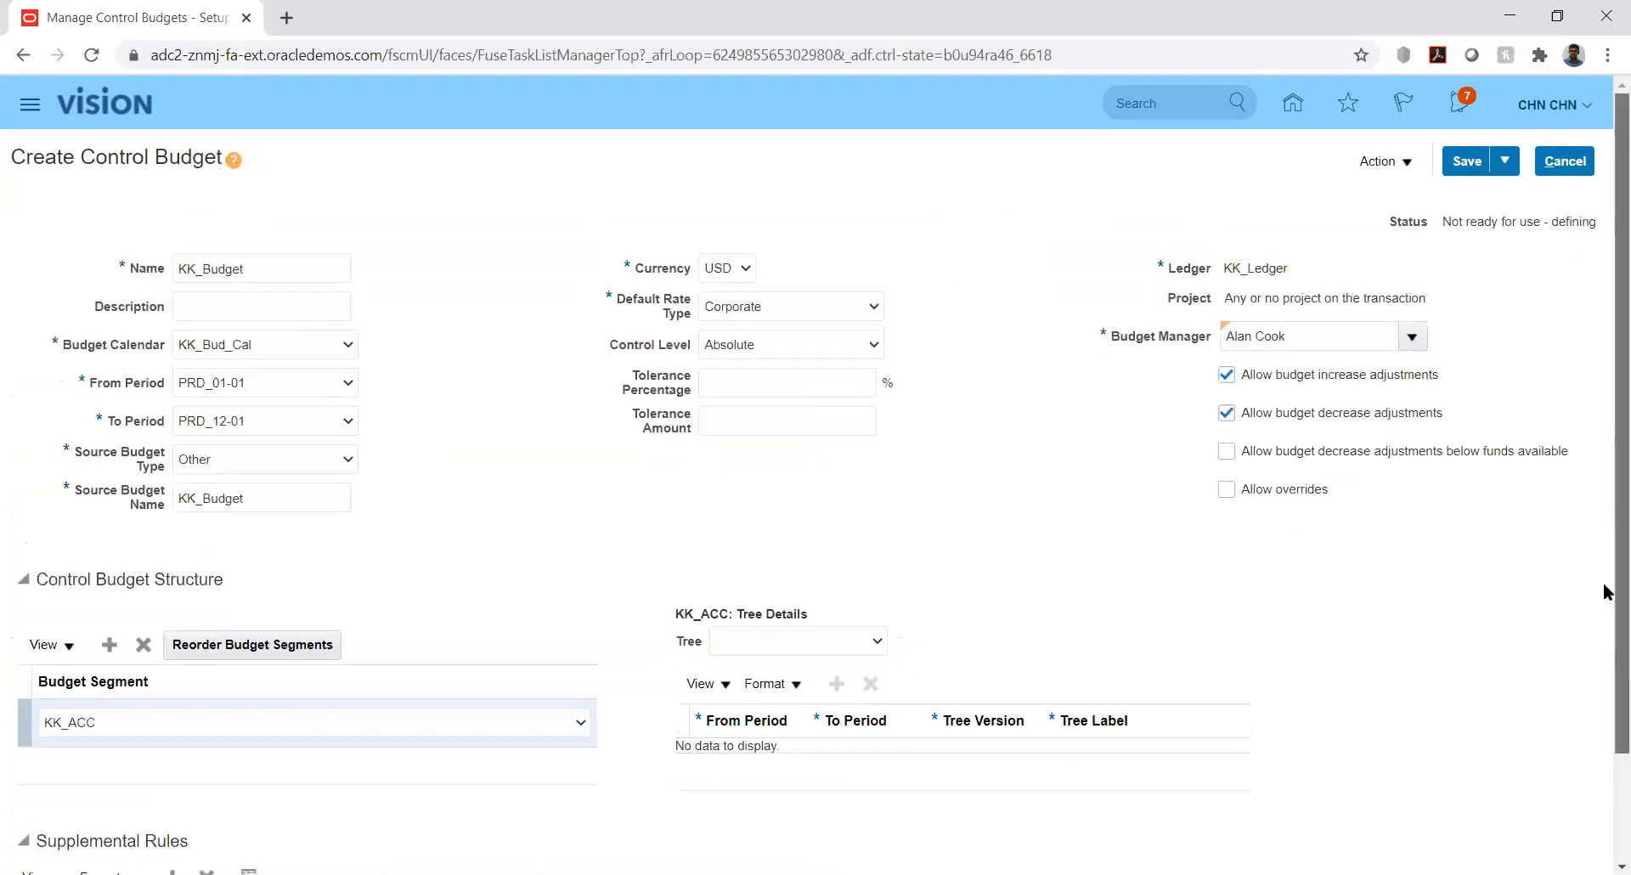
scroll(1606, 671, "down", 2)
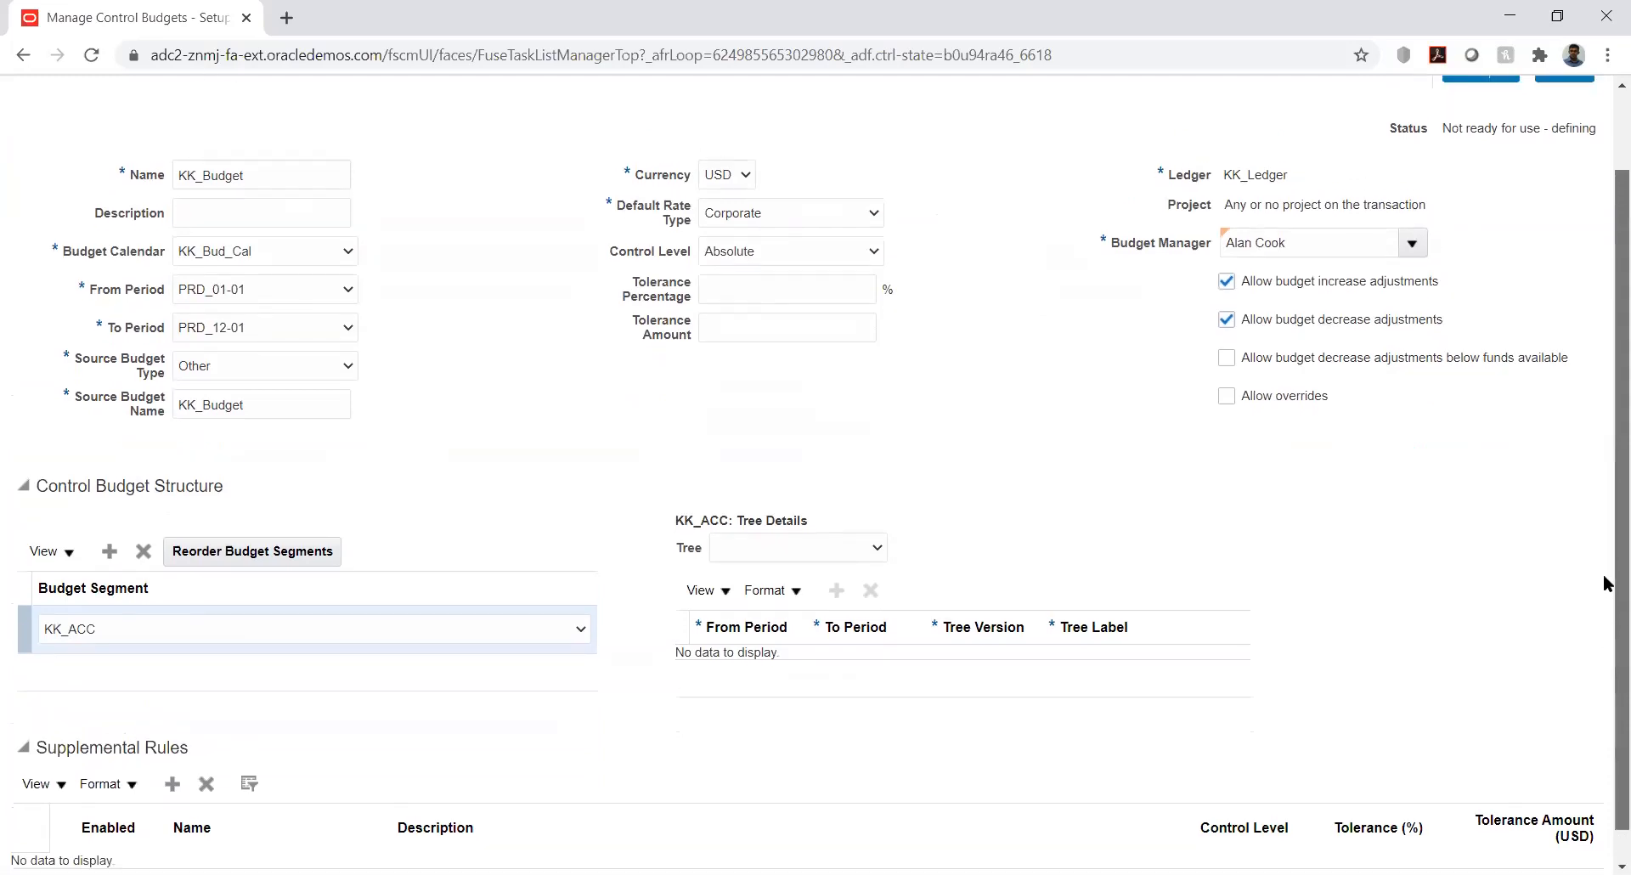
scroll(1606, 582, "up", 2)
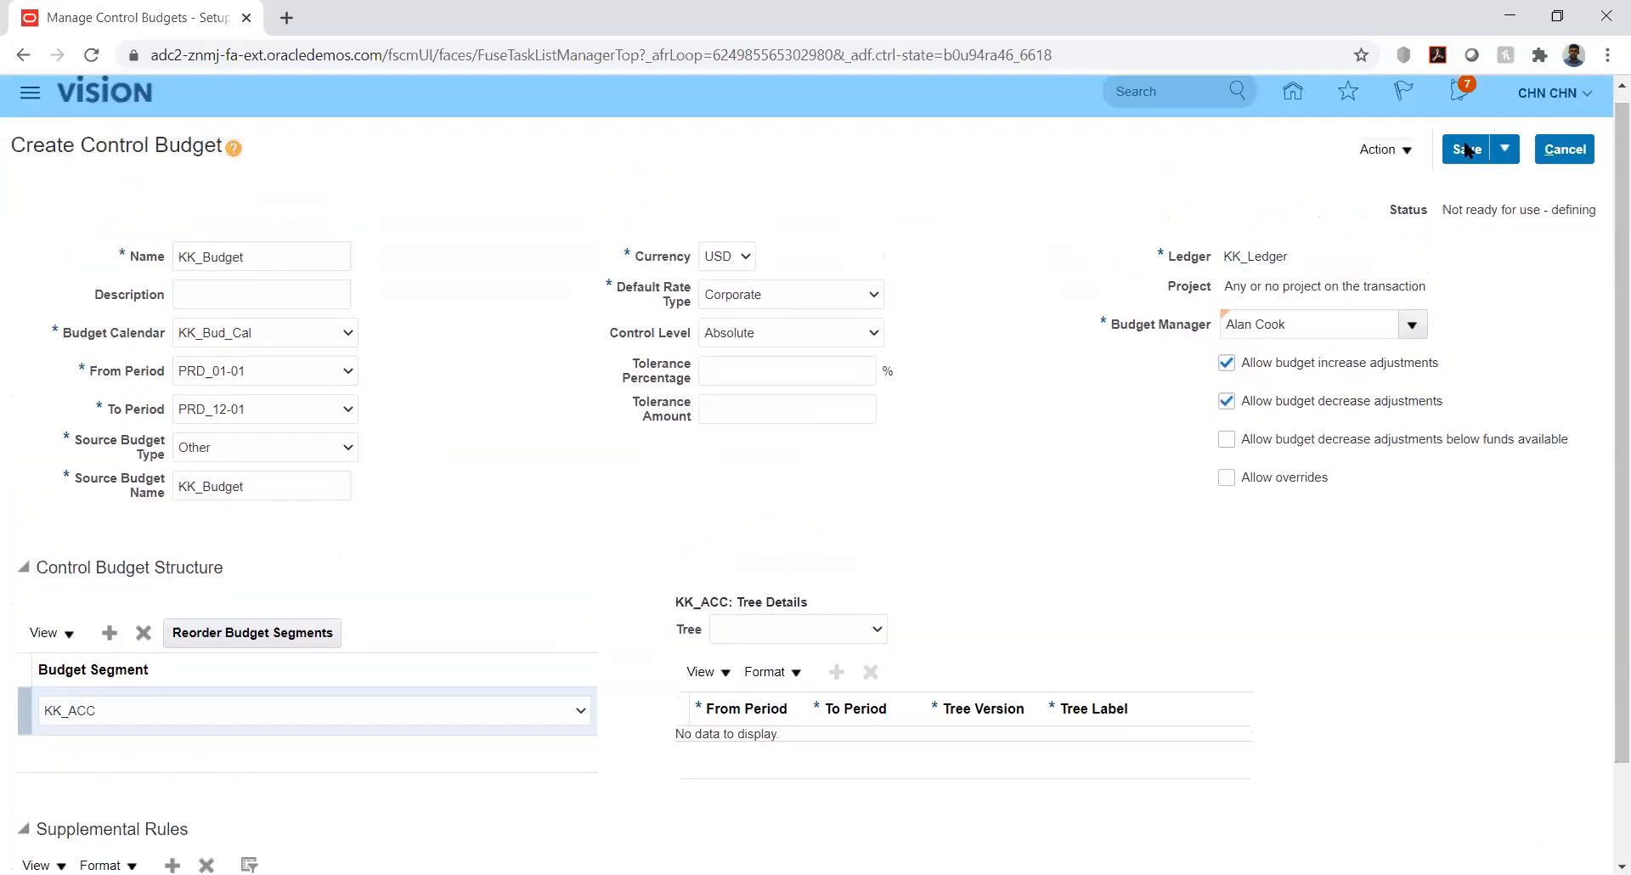
left_click(1464, 151)
left_click_drag(1445, 211, 1459, 211)
Submit KK_Budget with Prepare for Use and acknowledge the process-submitted confirmation
left_click(1404, 153)
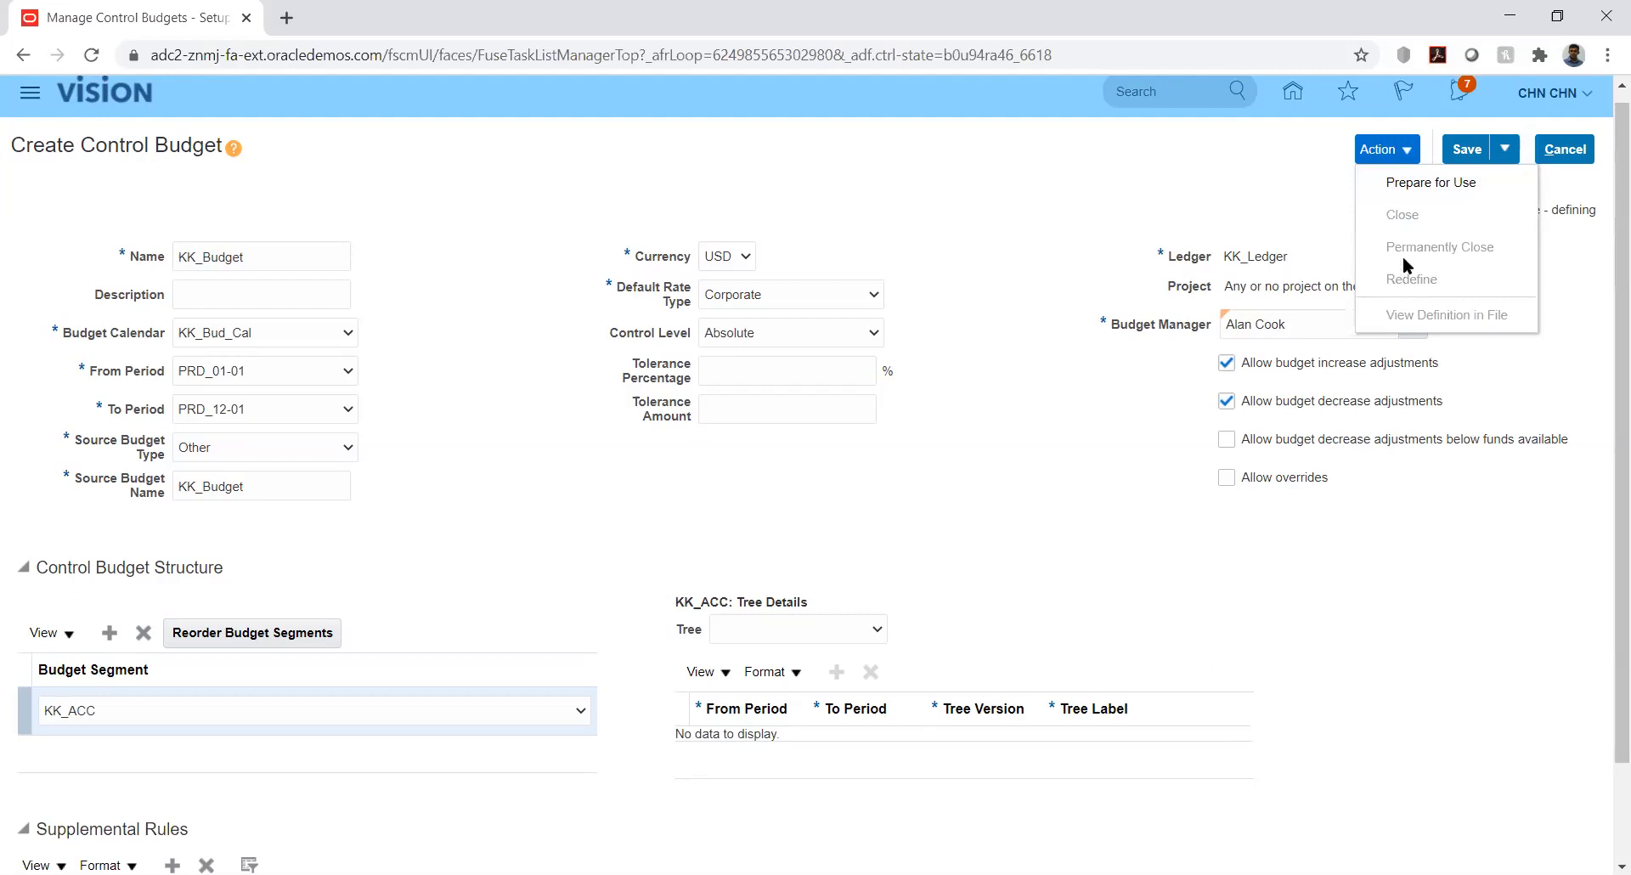
left_click(1414, 182)
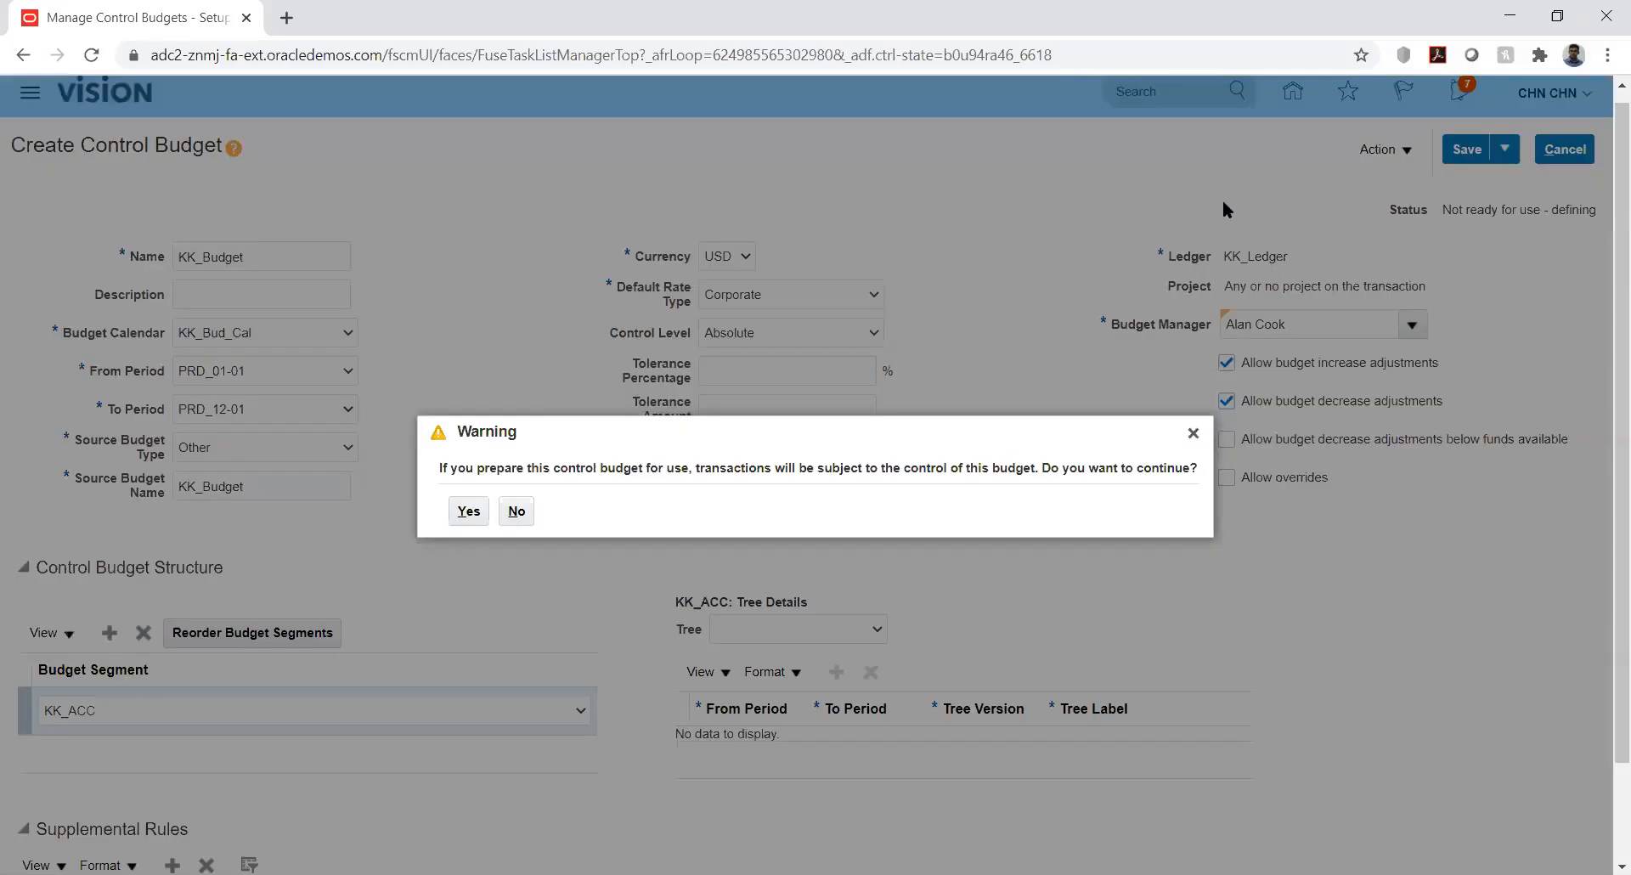
left_click(469, 510)
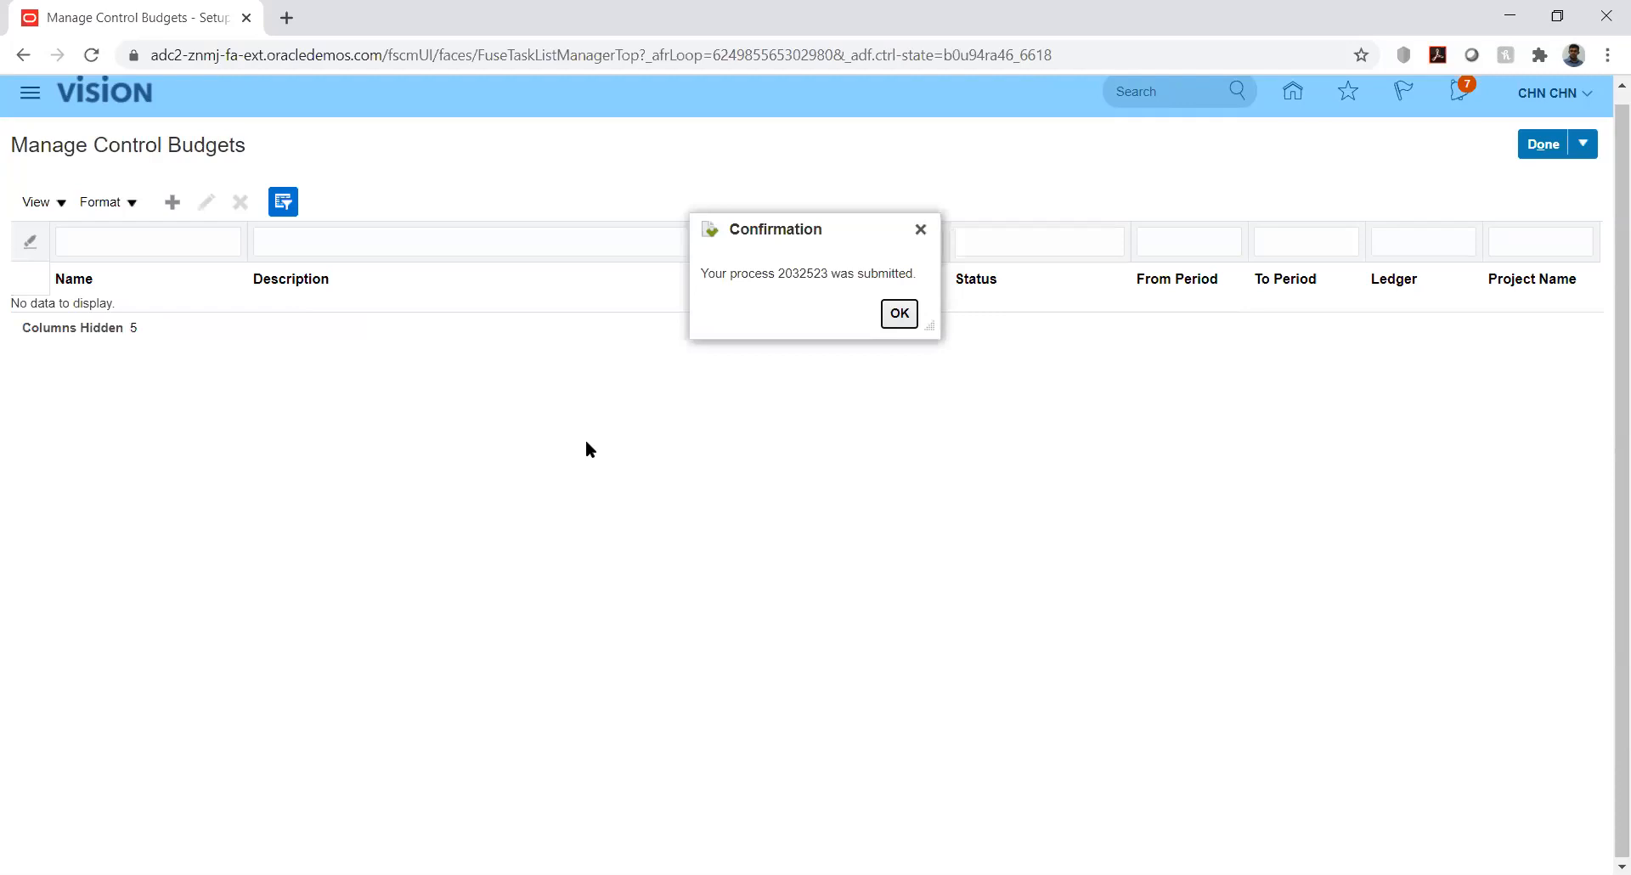
left_click(899, 313)
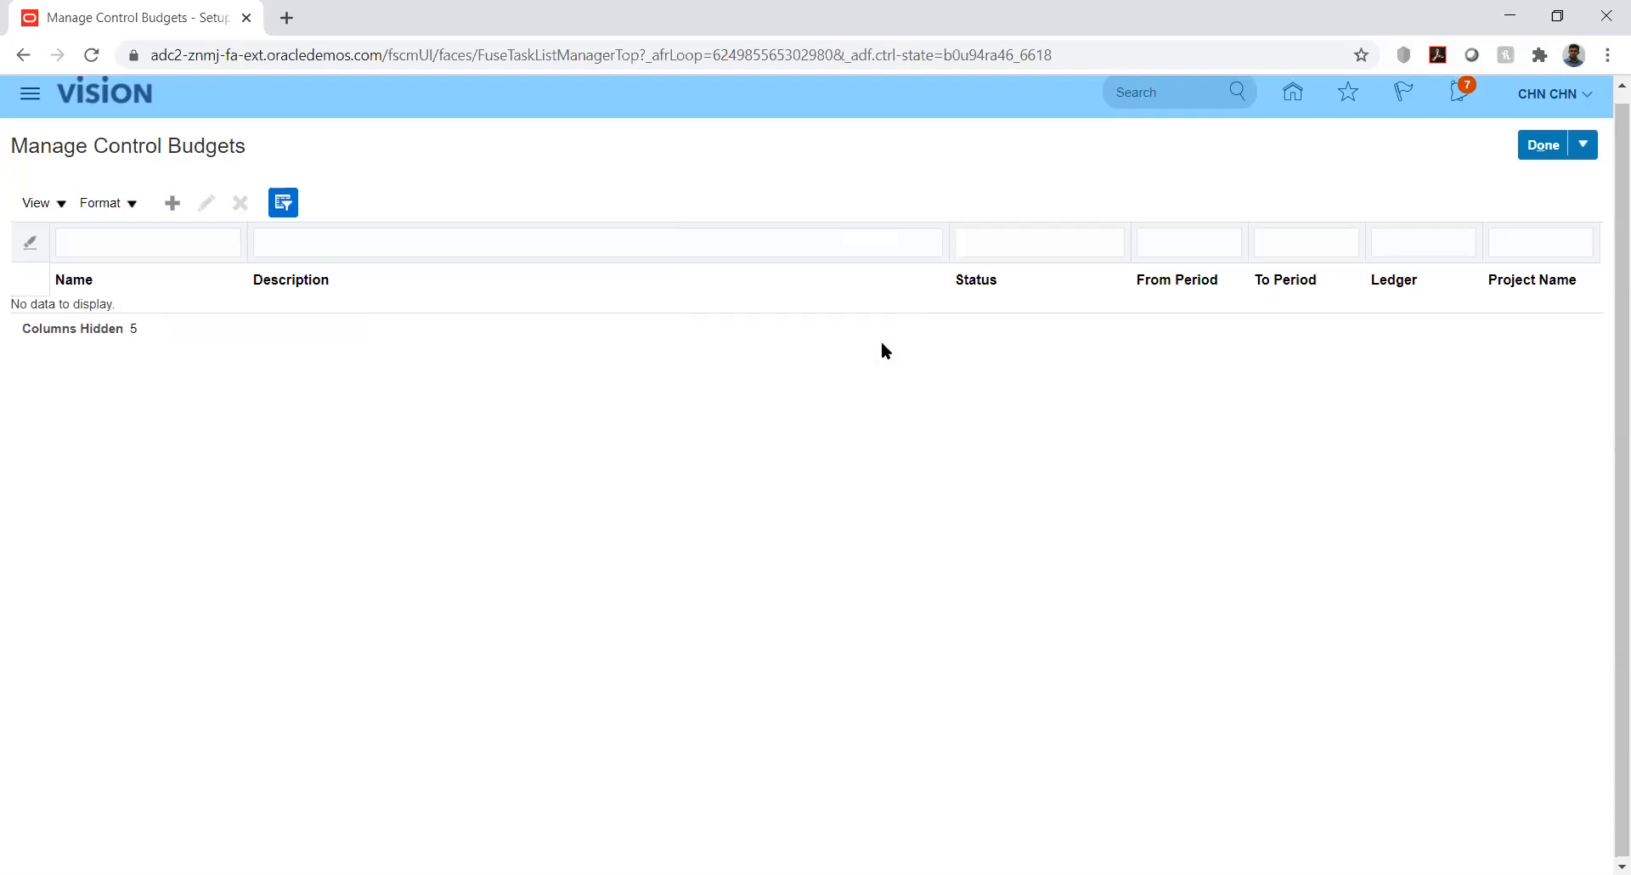
Go to Scheduled Processes and refresh until all three Prepare Control Budget processes read Succeeded
left_click(34, 97)
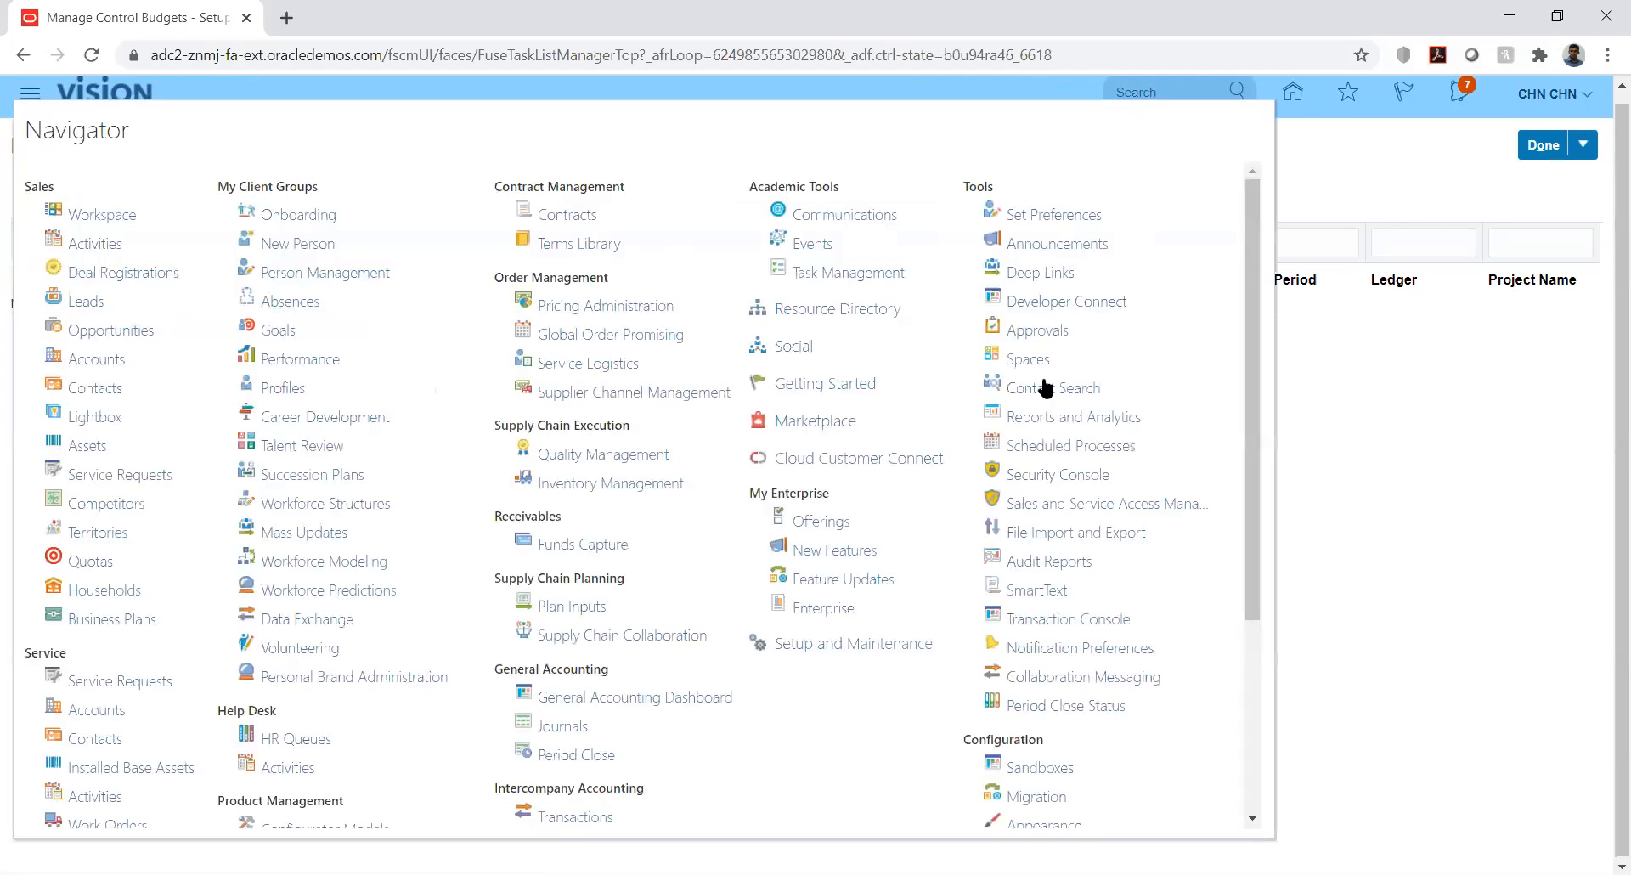
left_click(1044, 441)
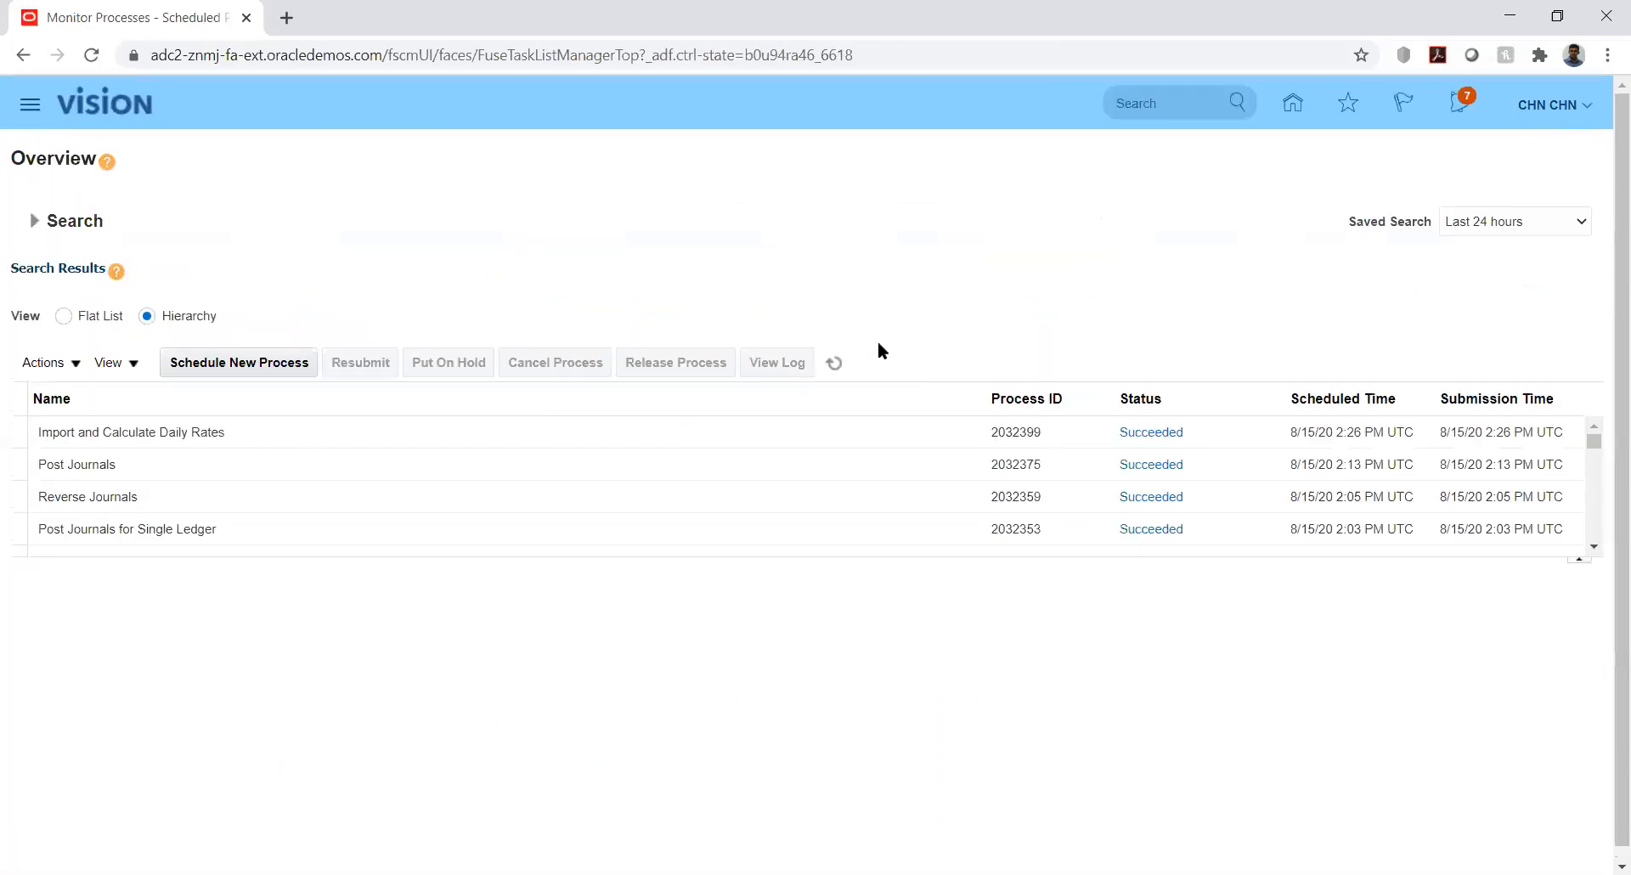
left_click(834, 362)
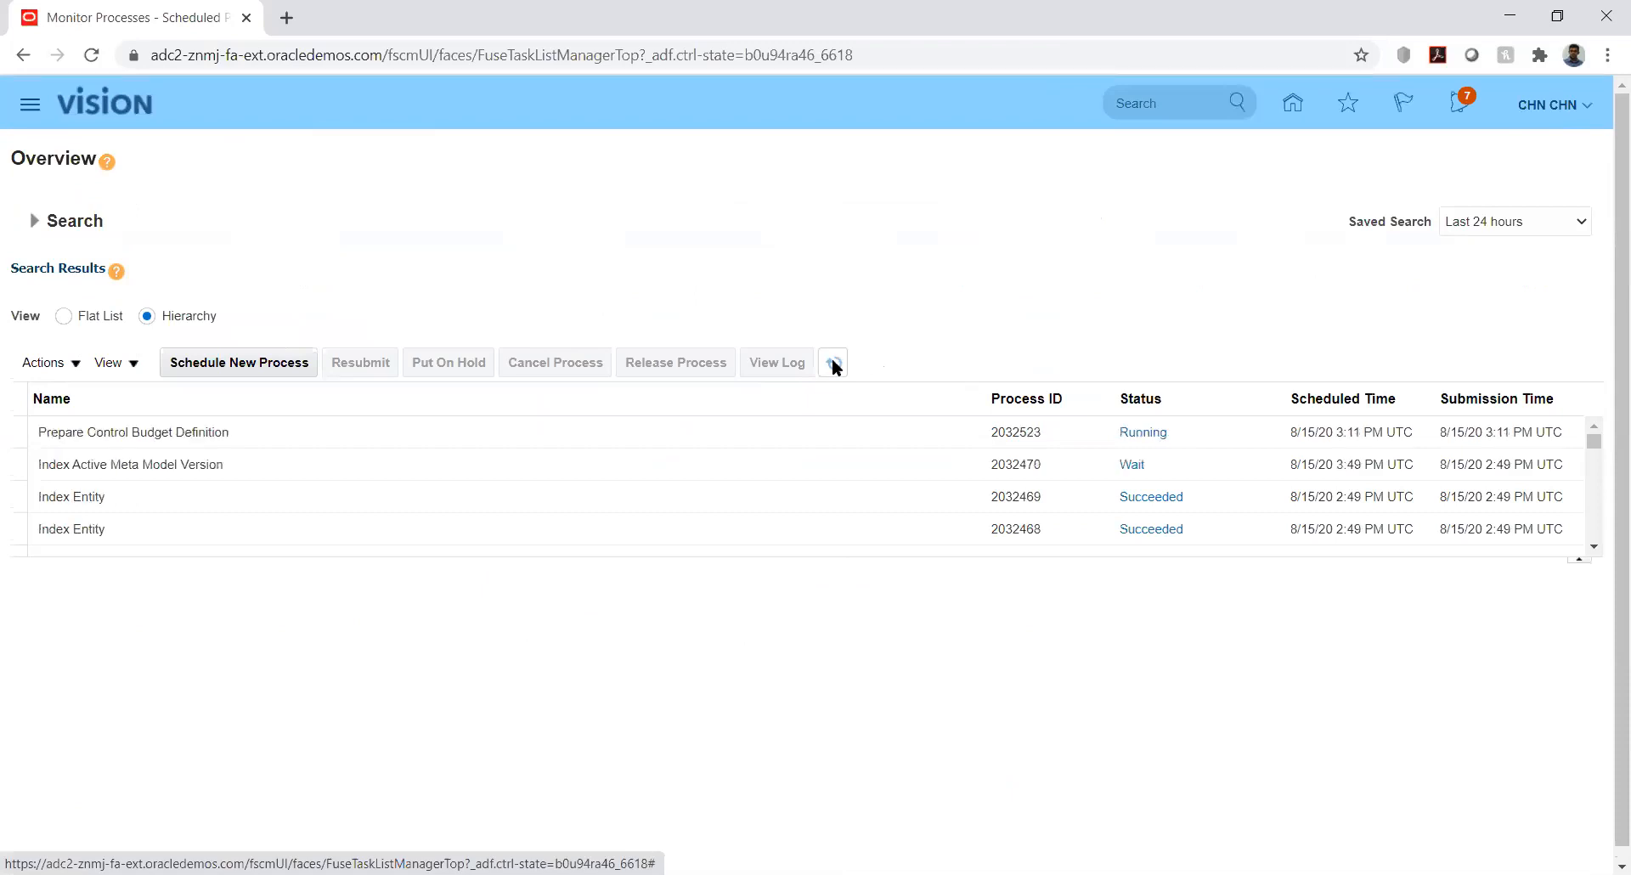
left_click(834, 362)
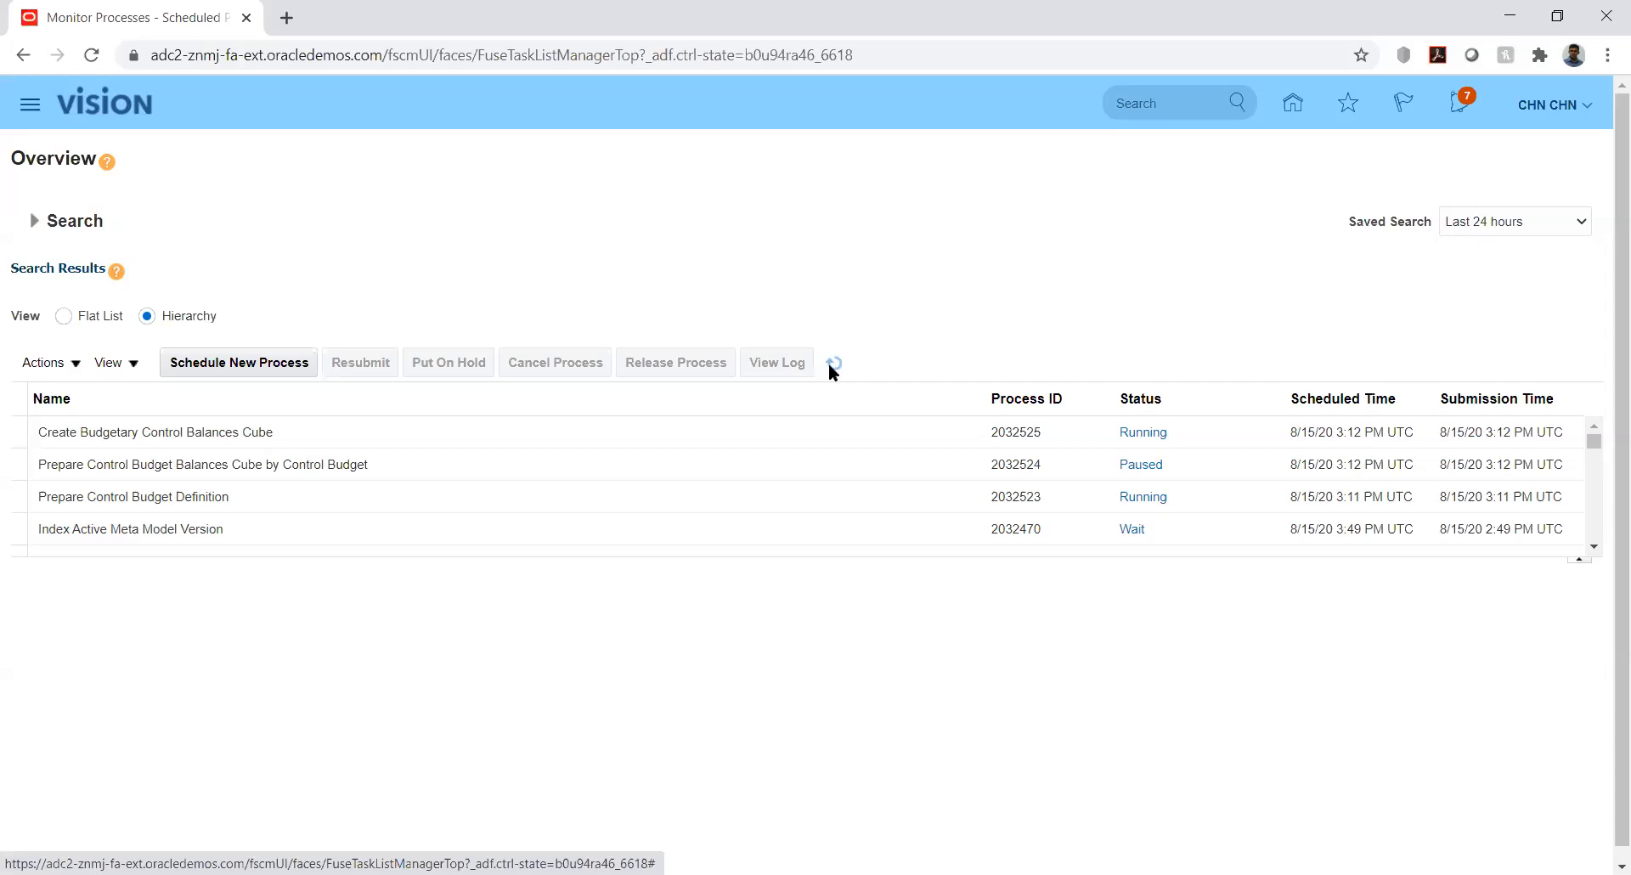
left_click(832, 365)
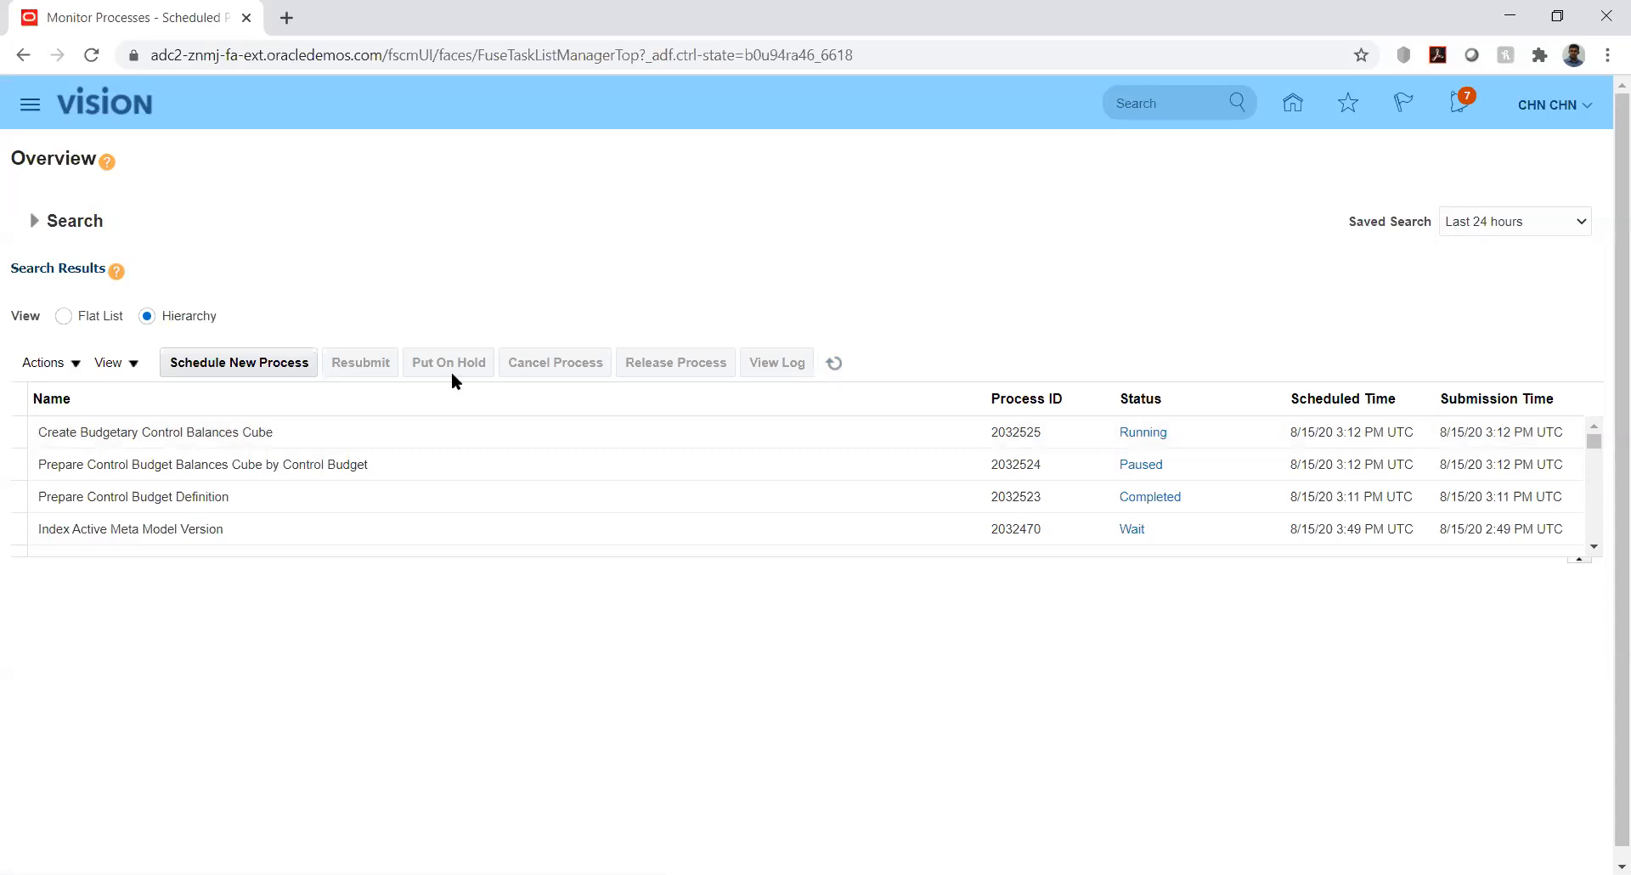
left_click(833, 364)
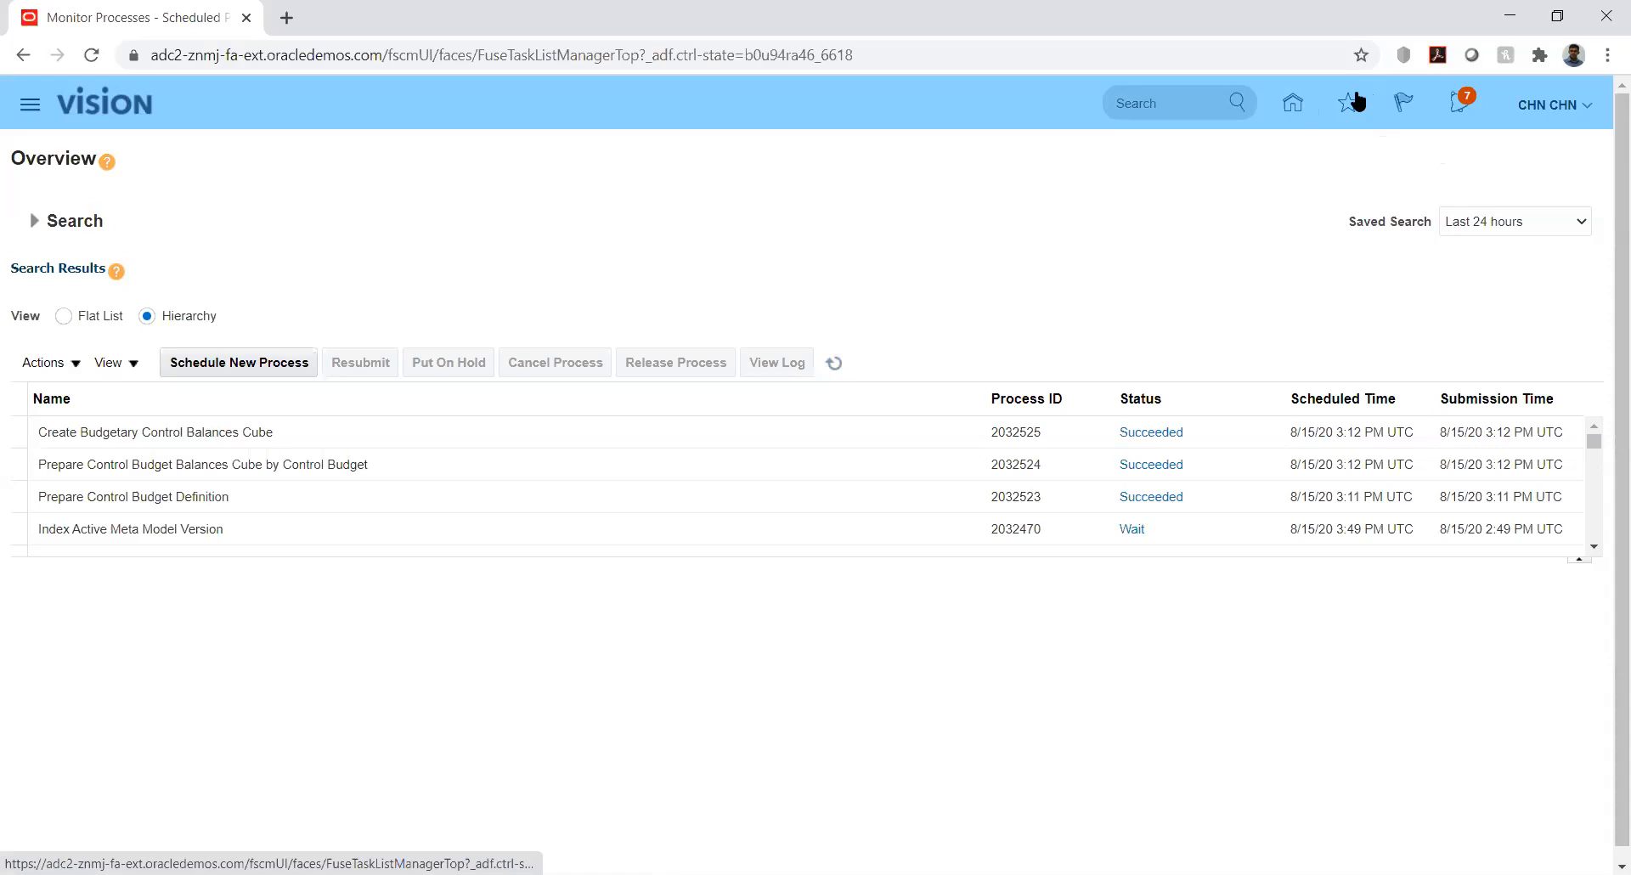
Go back to the home page and scroll through its work area icons
left_click(1589, 113)
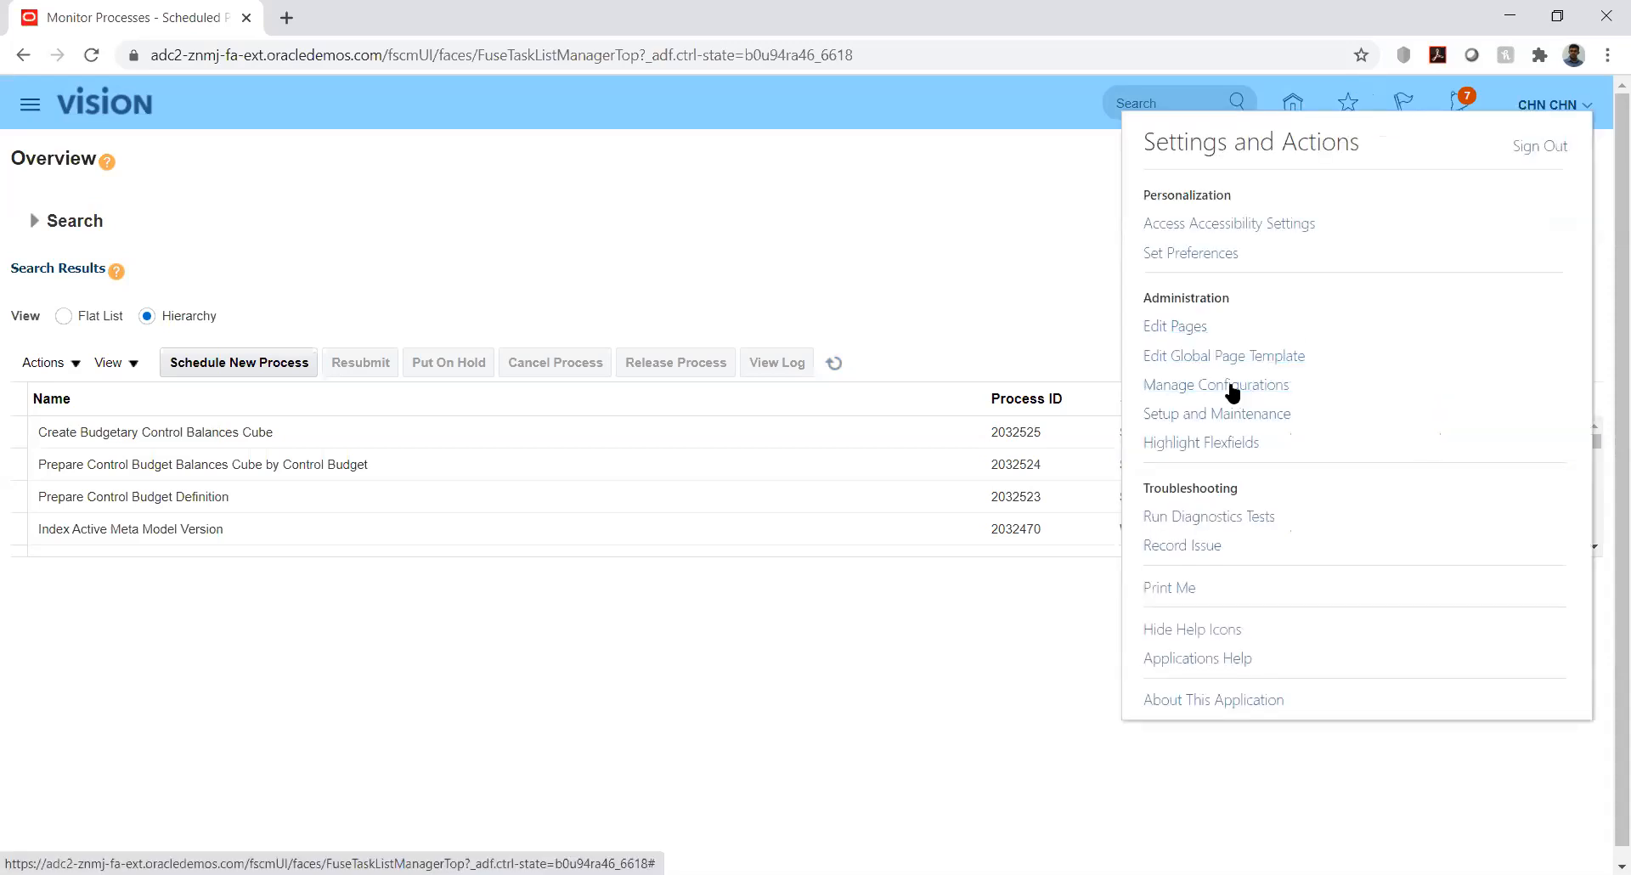
left_click(1109, 247)
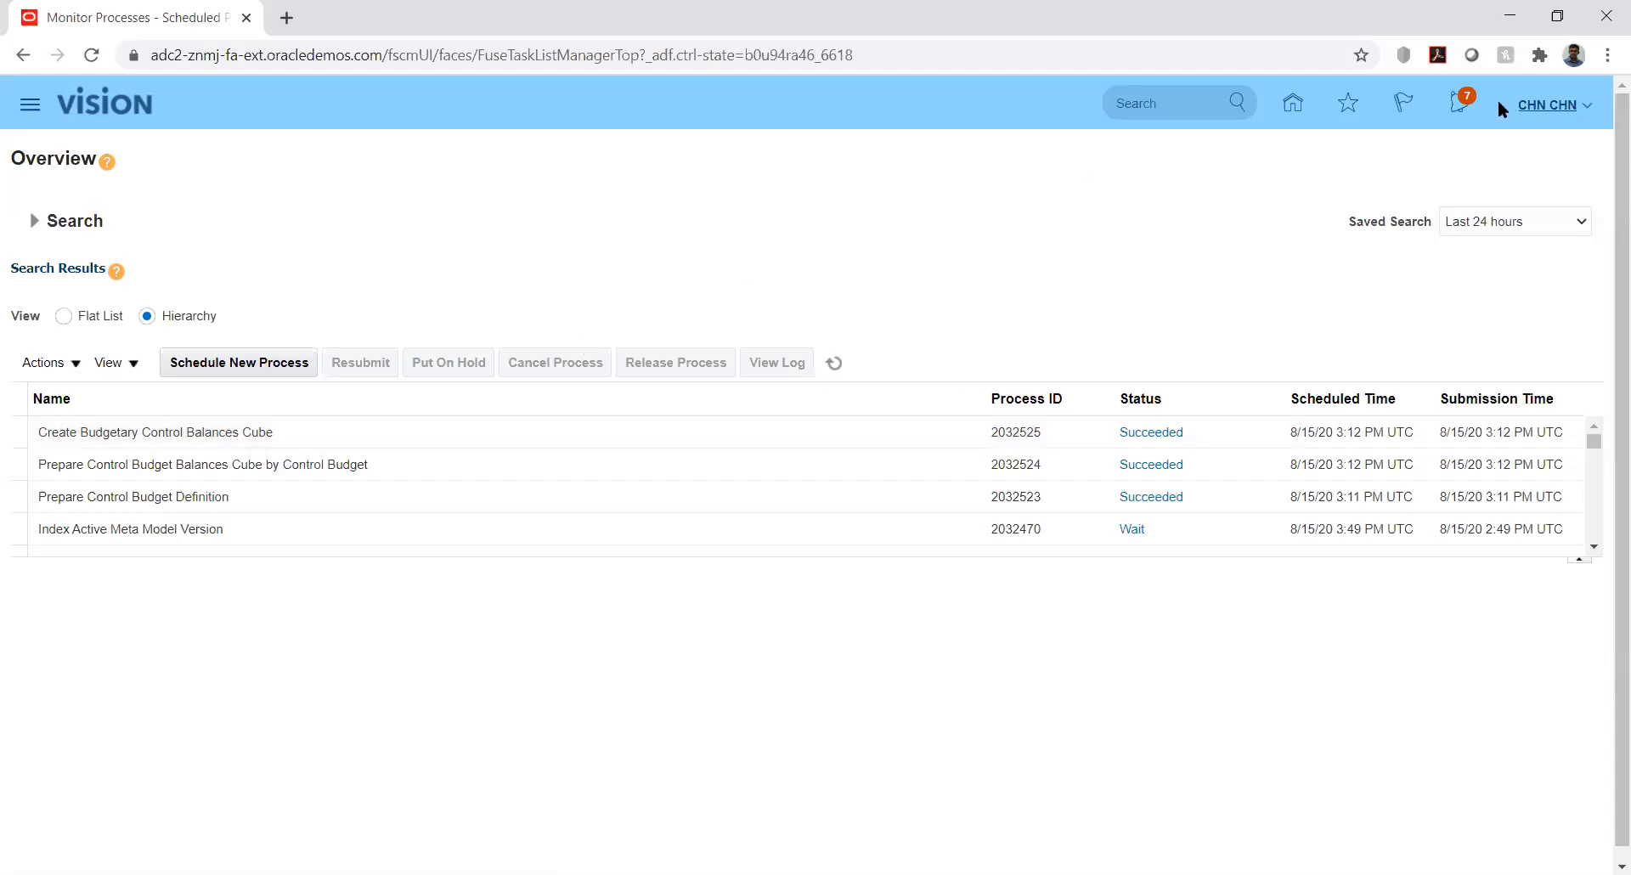
left_click(1293, 103)
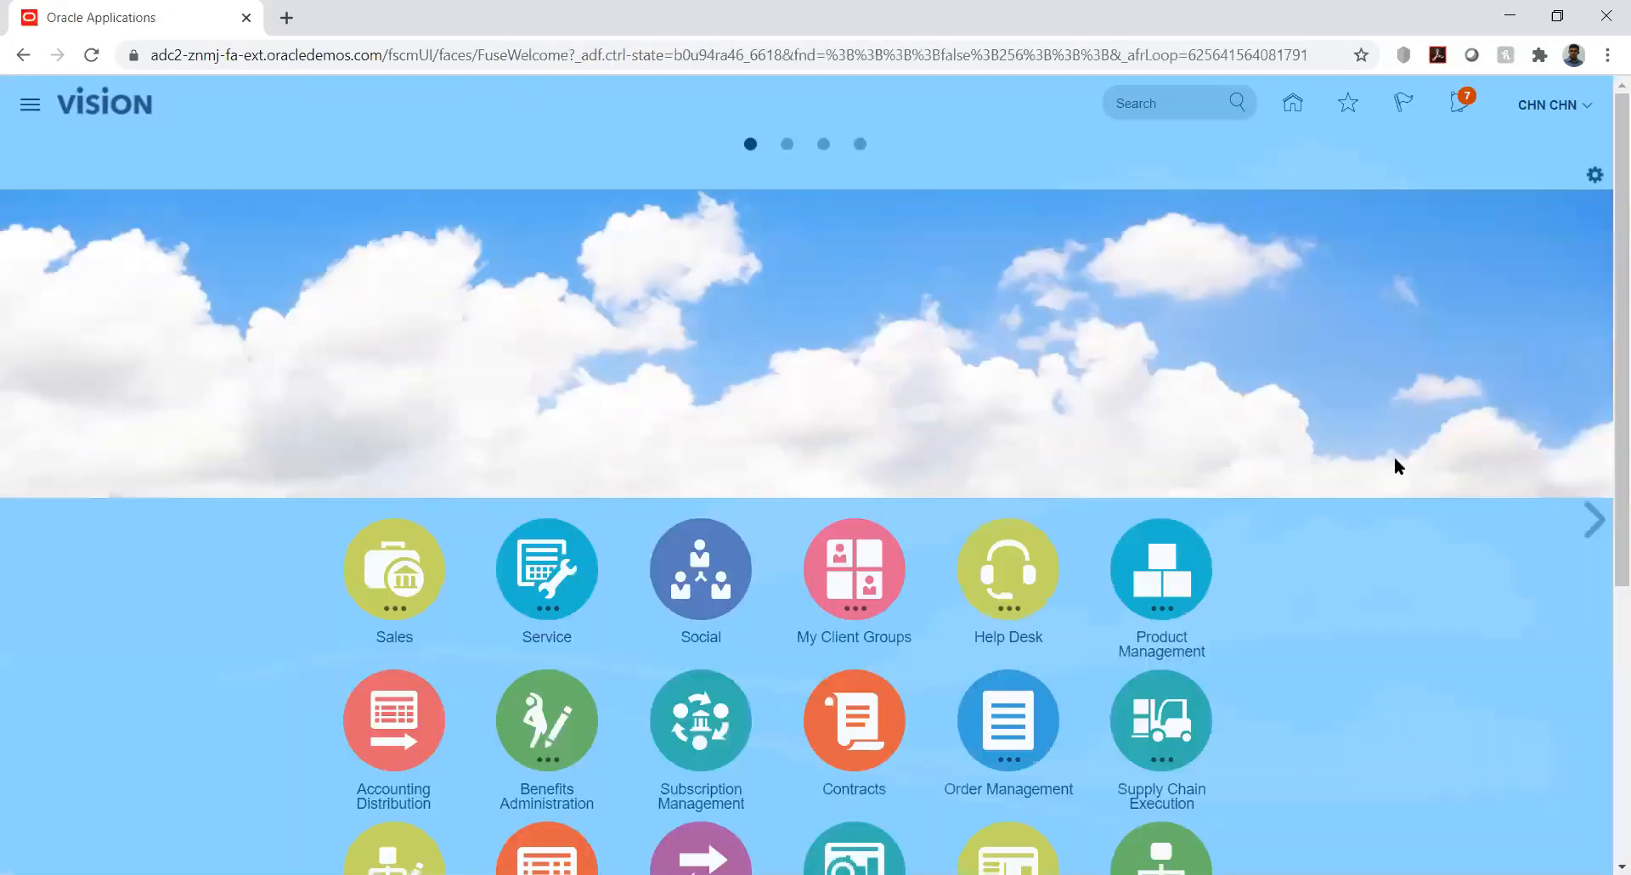
scroll(1607, 517, "down", 2)
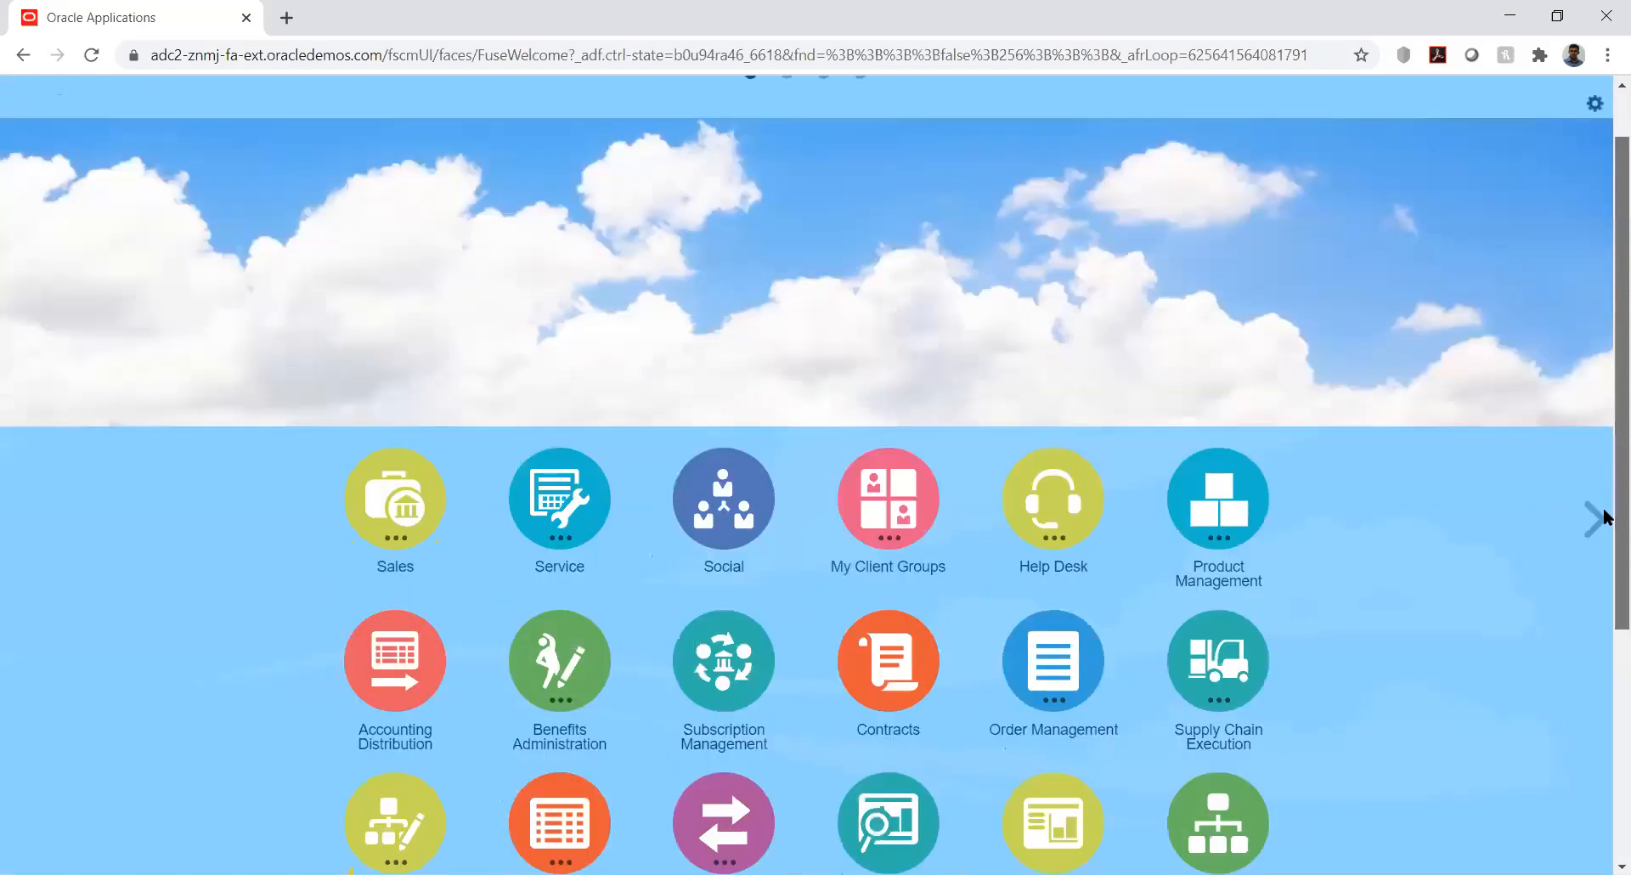
scroll(1597, 520, "down", 5)
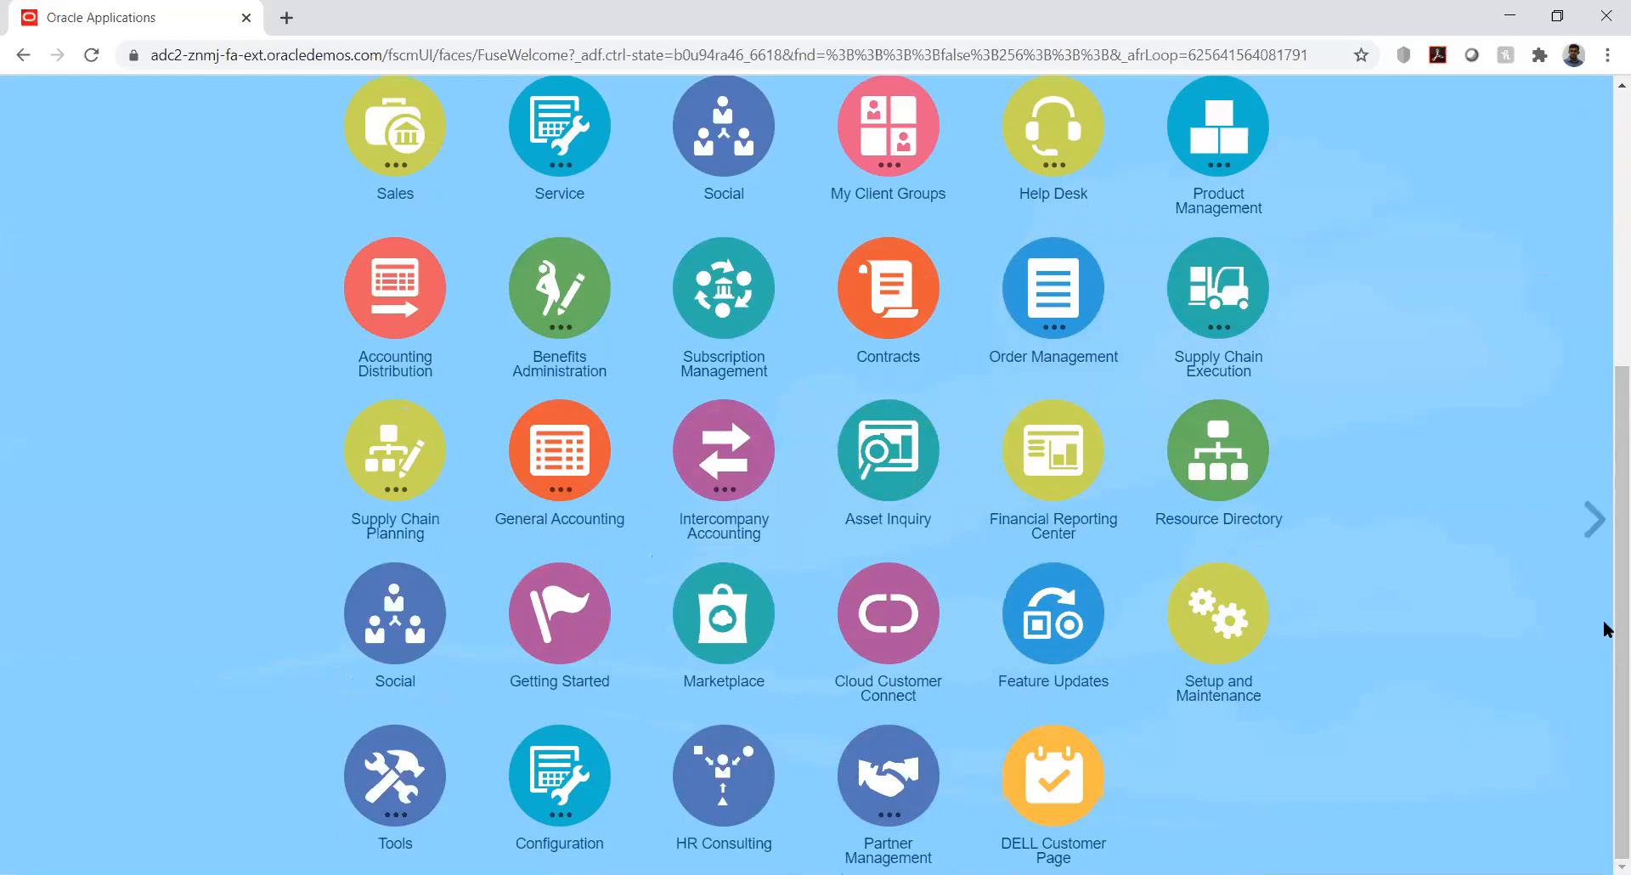
left_click(1606, 342)
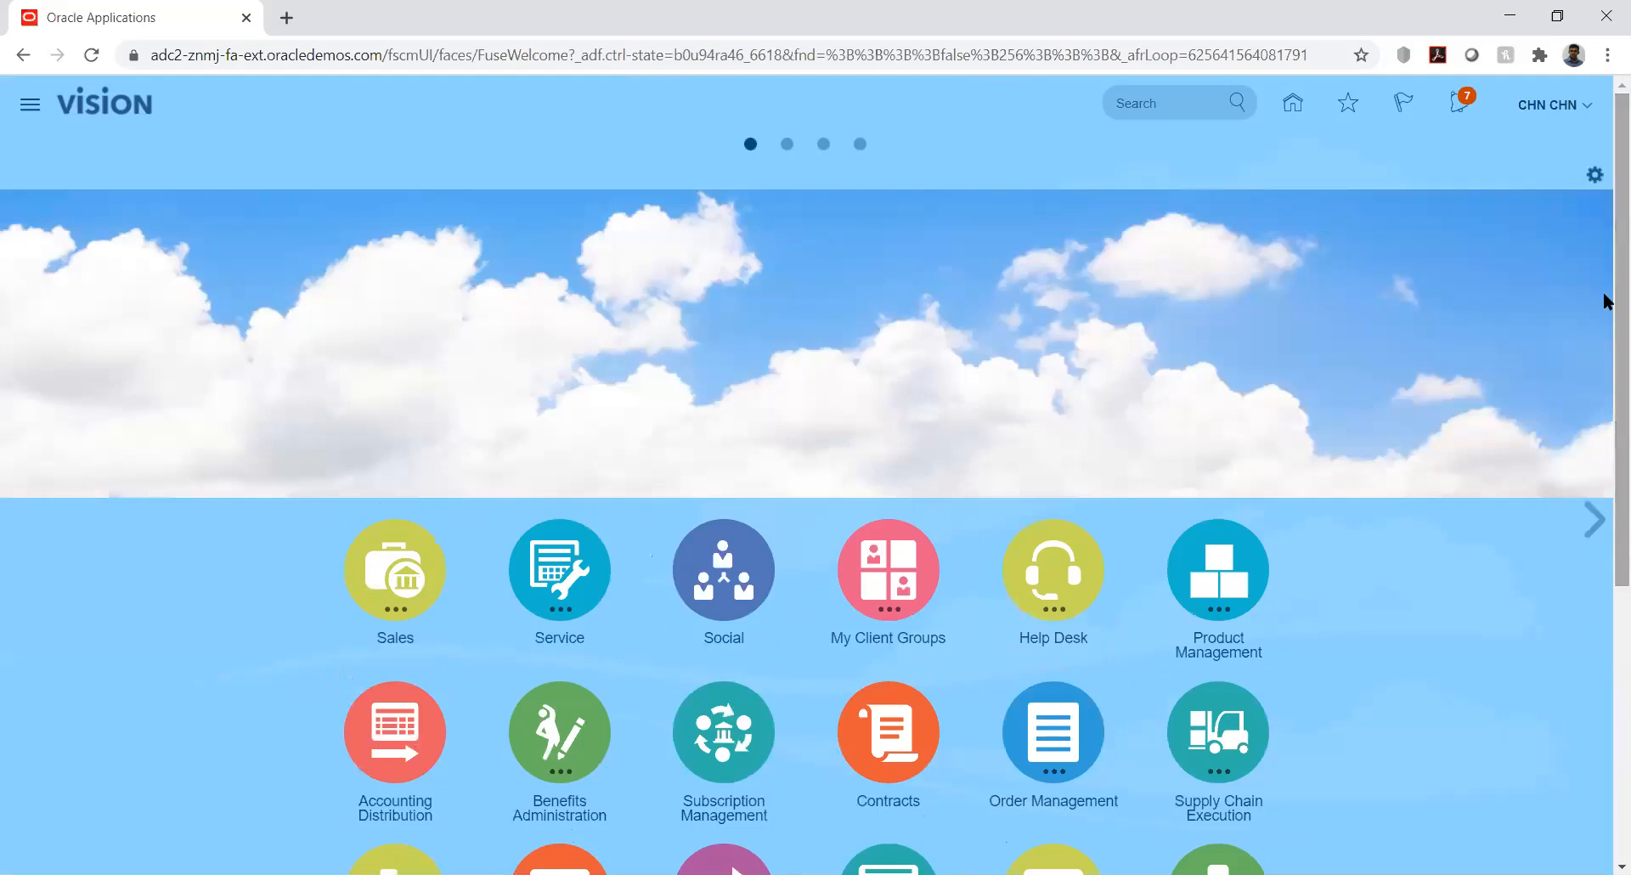